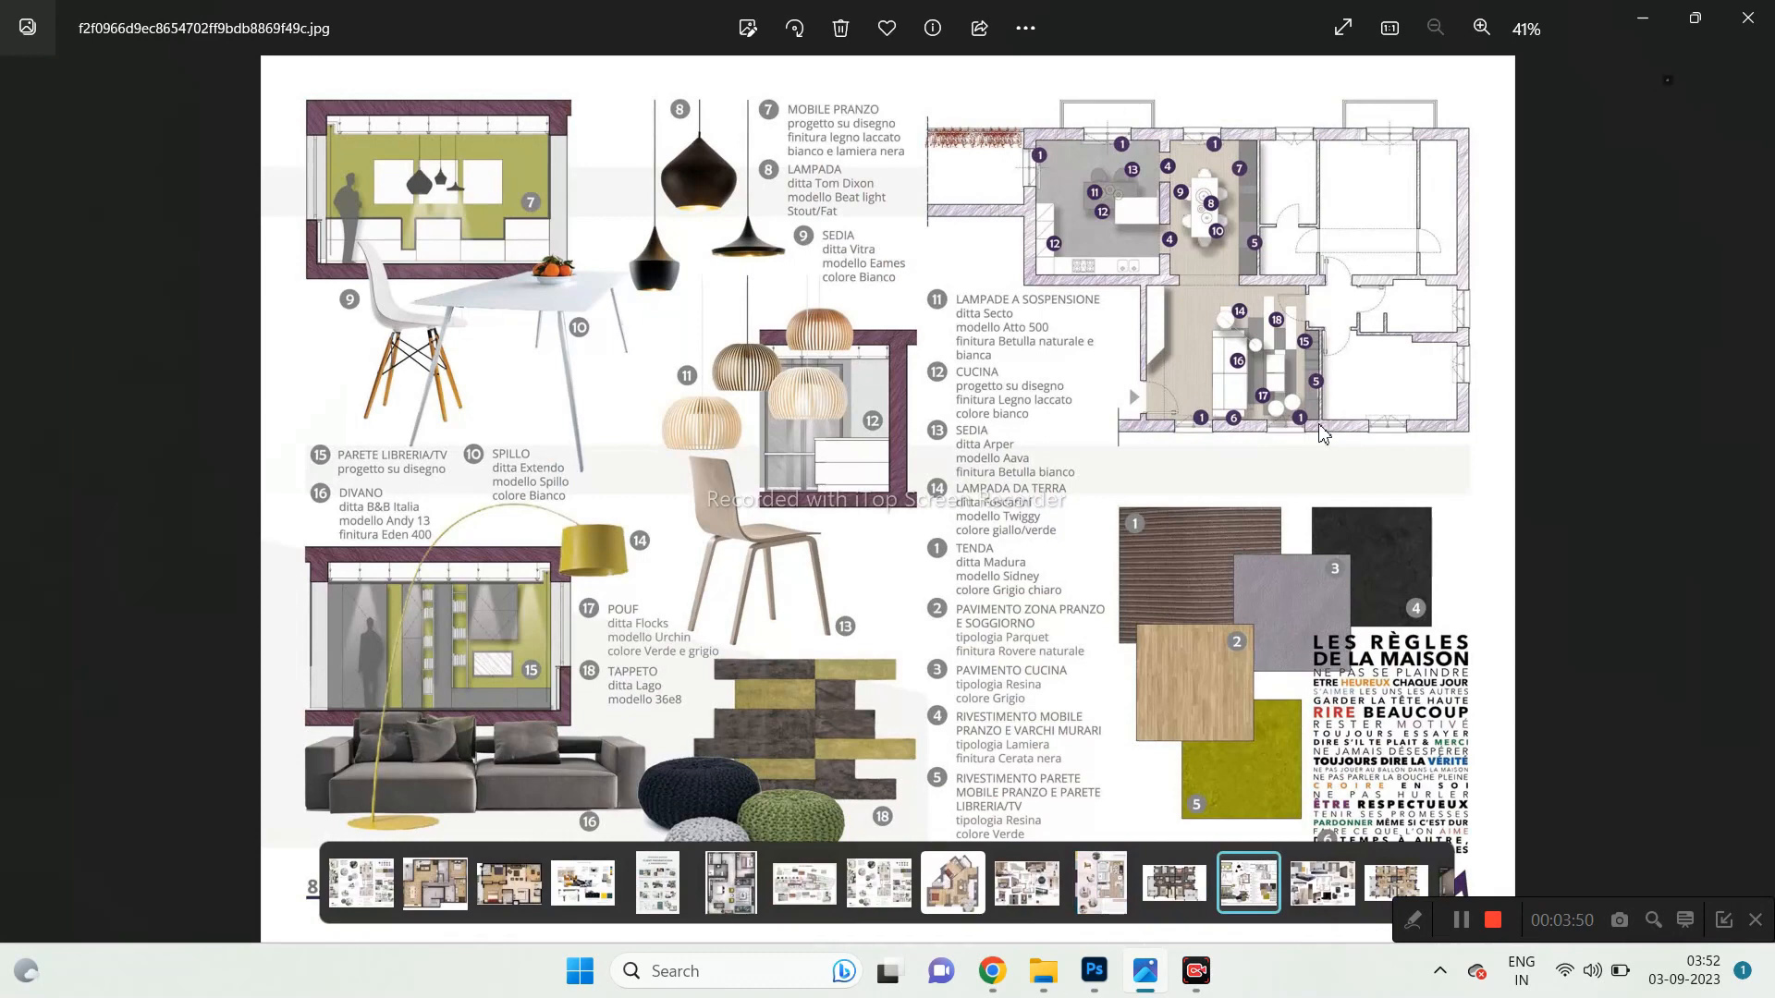
# Examine the furniture, materials and numbered floor plan in the interior moodboard image, comparing it with the neighbouring bedroom moodboard.
pyautogui.scroll(2, 710, 721)
pyautogui.scroll(3, 710, 722)
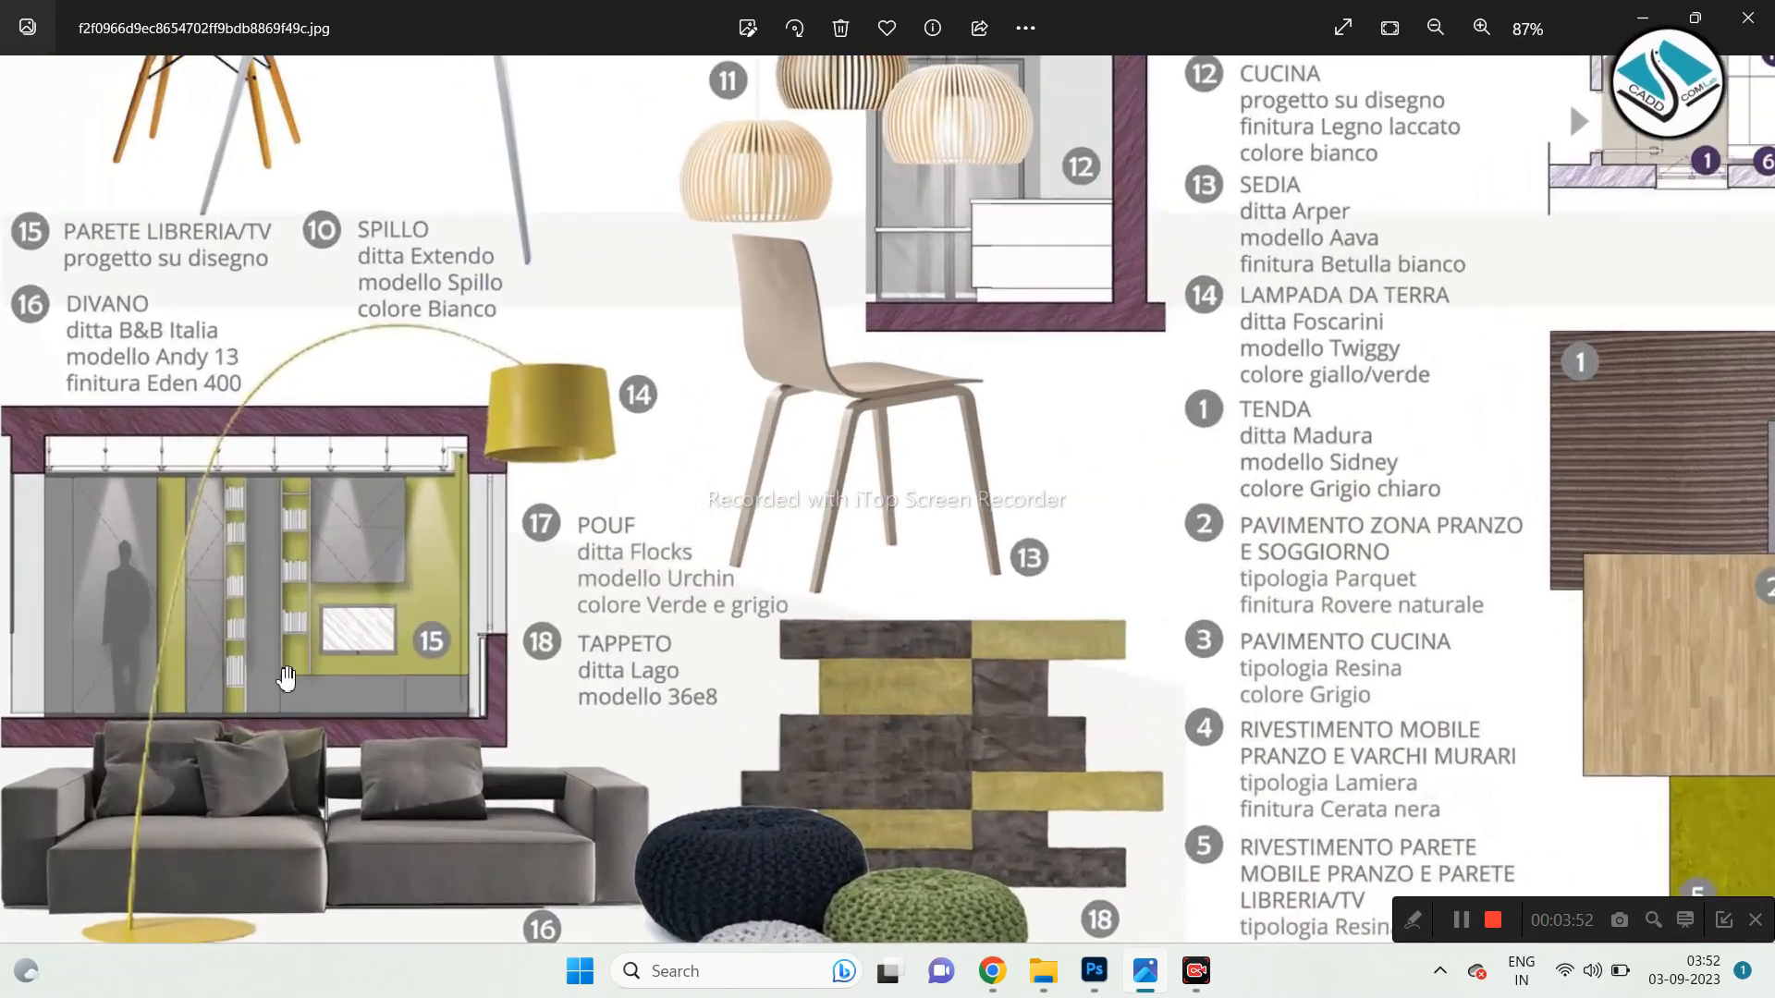
pyautogui.scroll(-4, 907, 467)
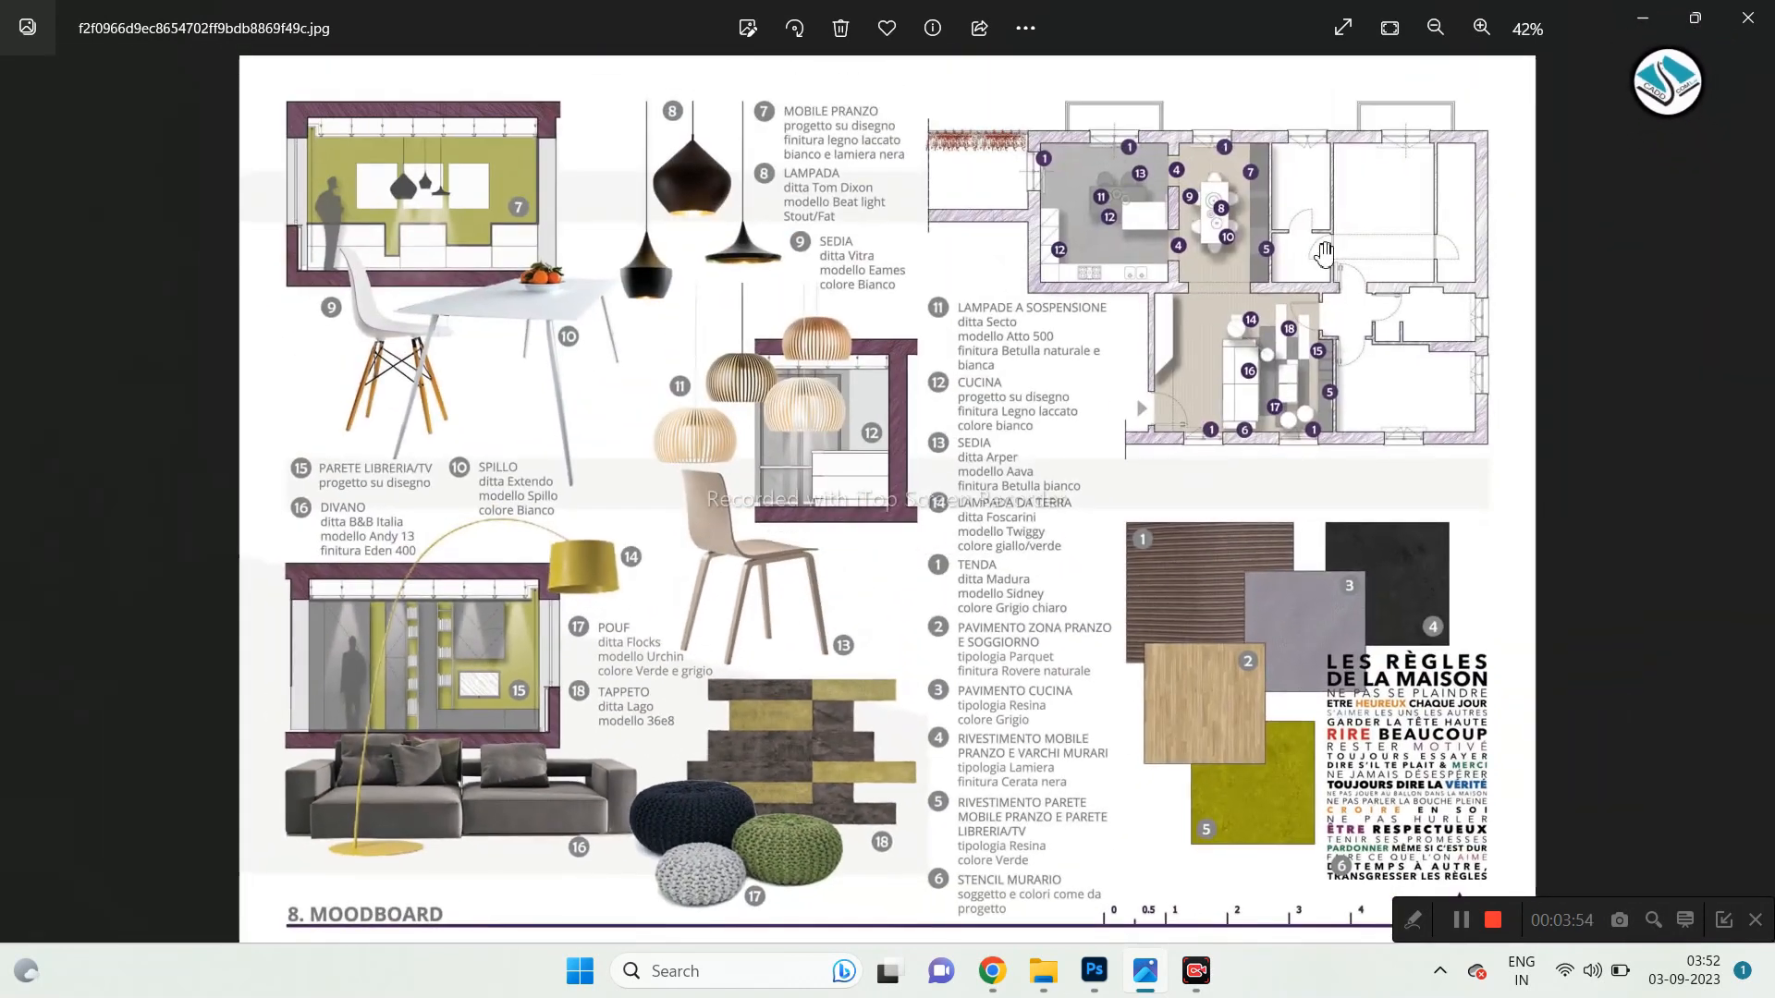
pyautogui.scroll(5, 1323, 255)
pyautogui.scroll(-5, 1195, 615)
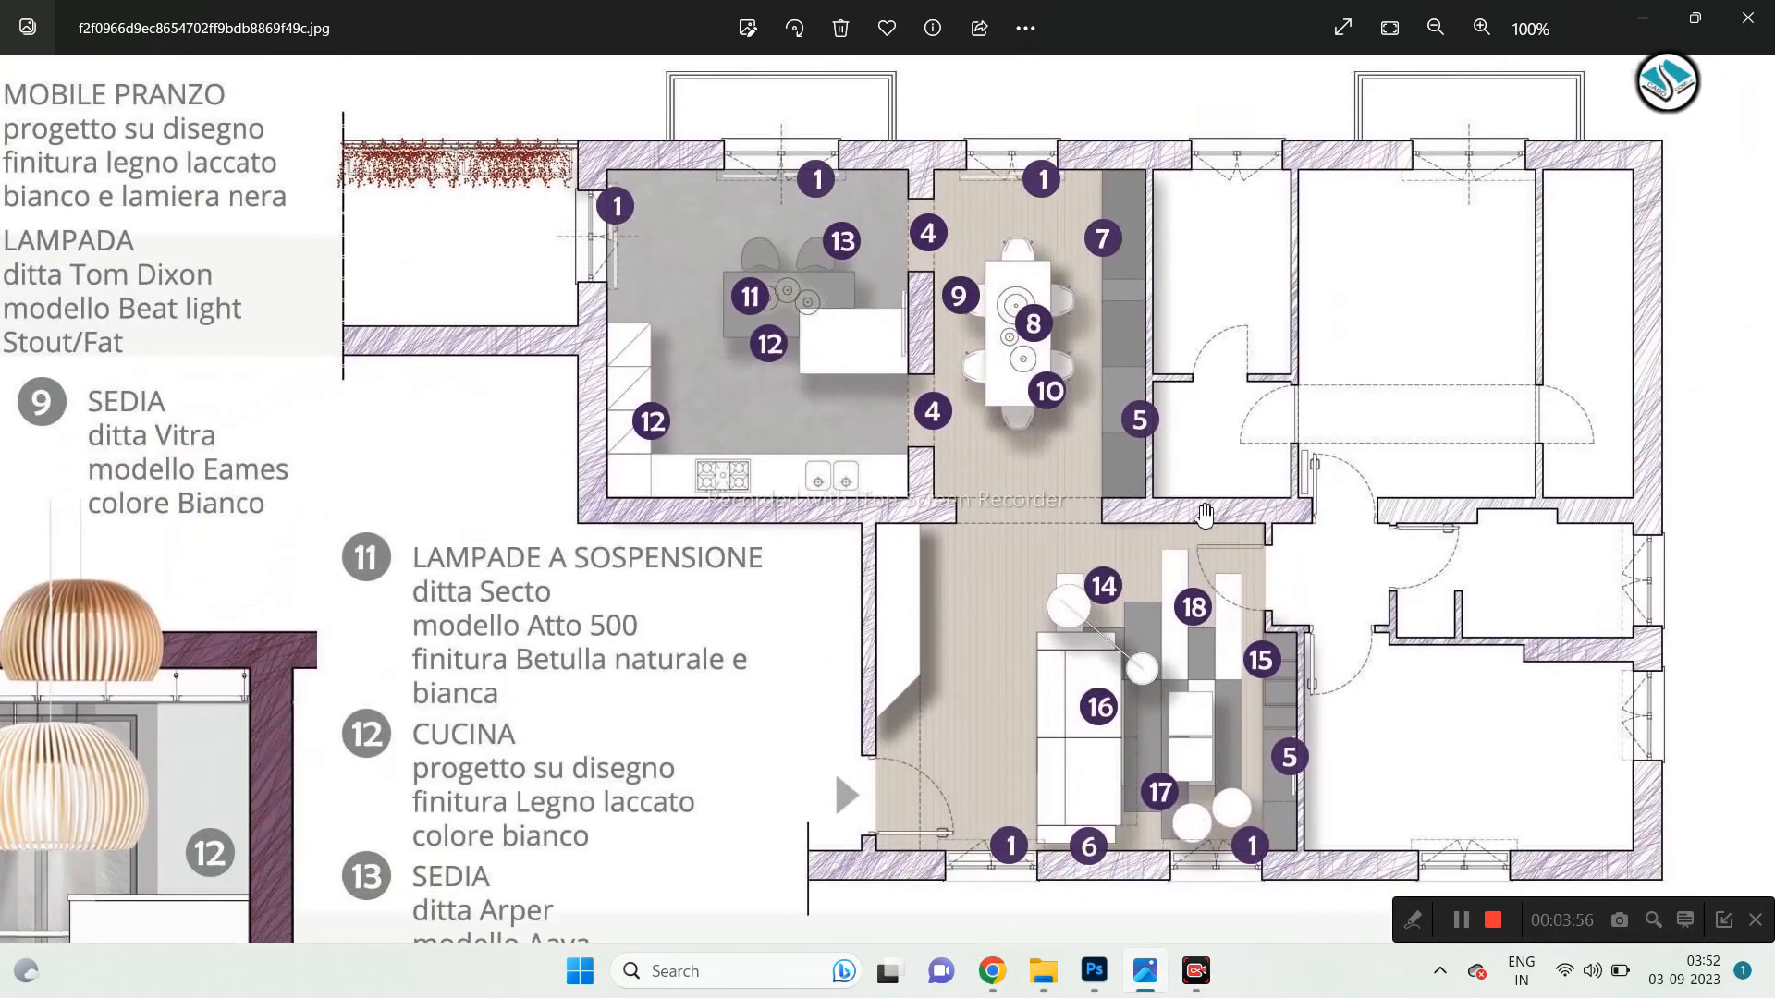
pyautogui.press('Right')
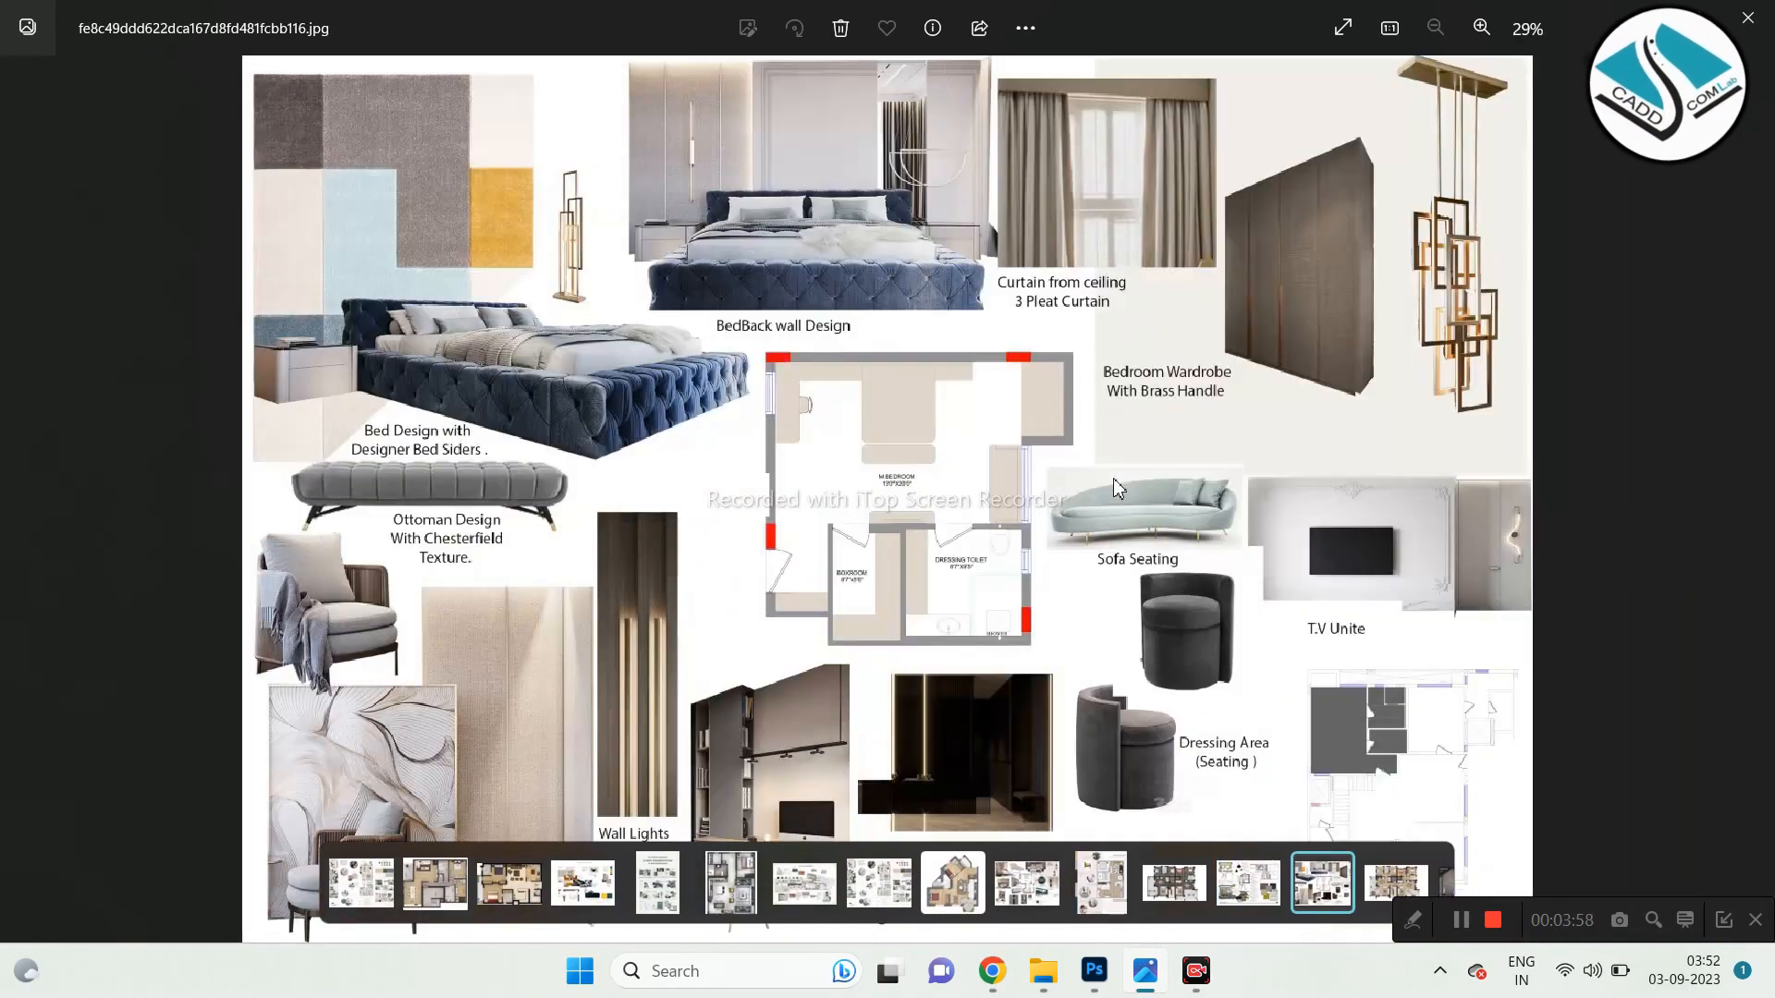
pyautogui.press('Left')
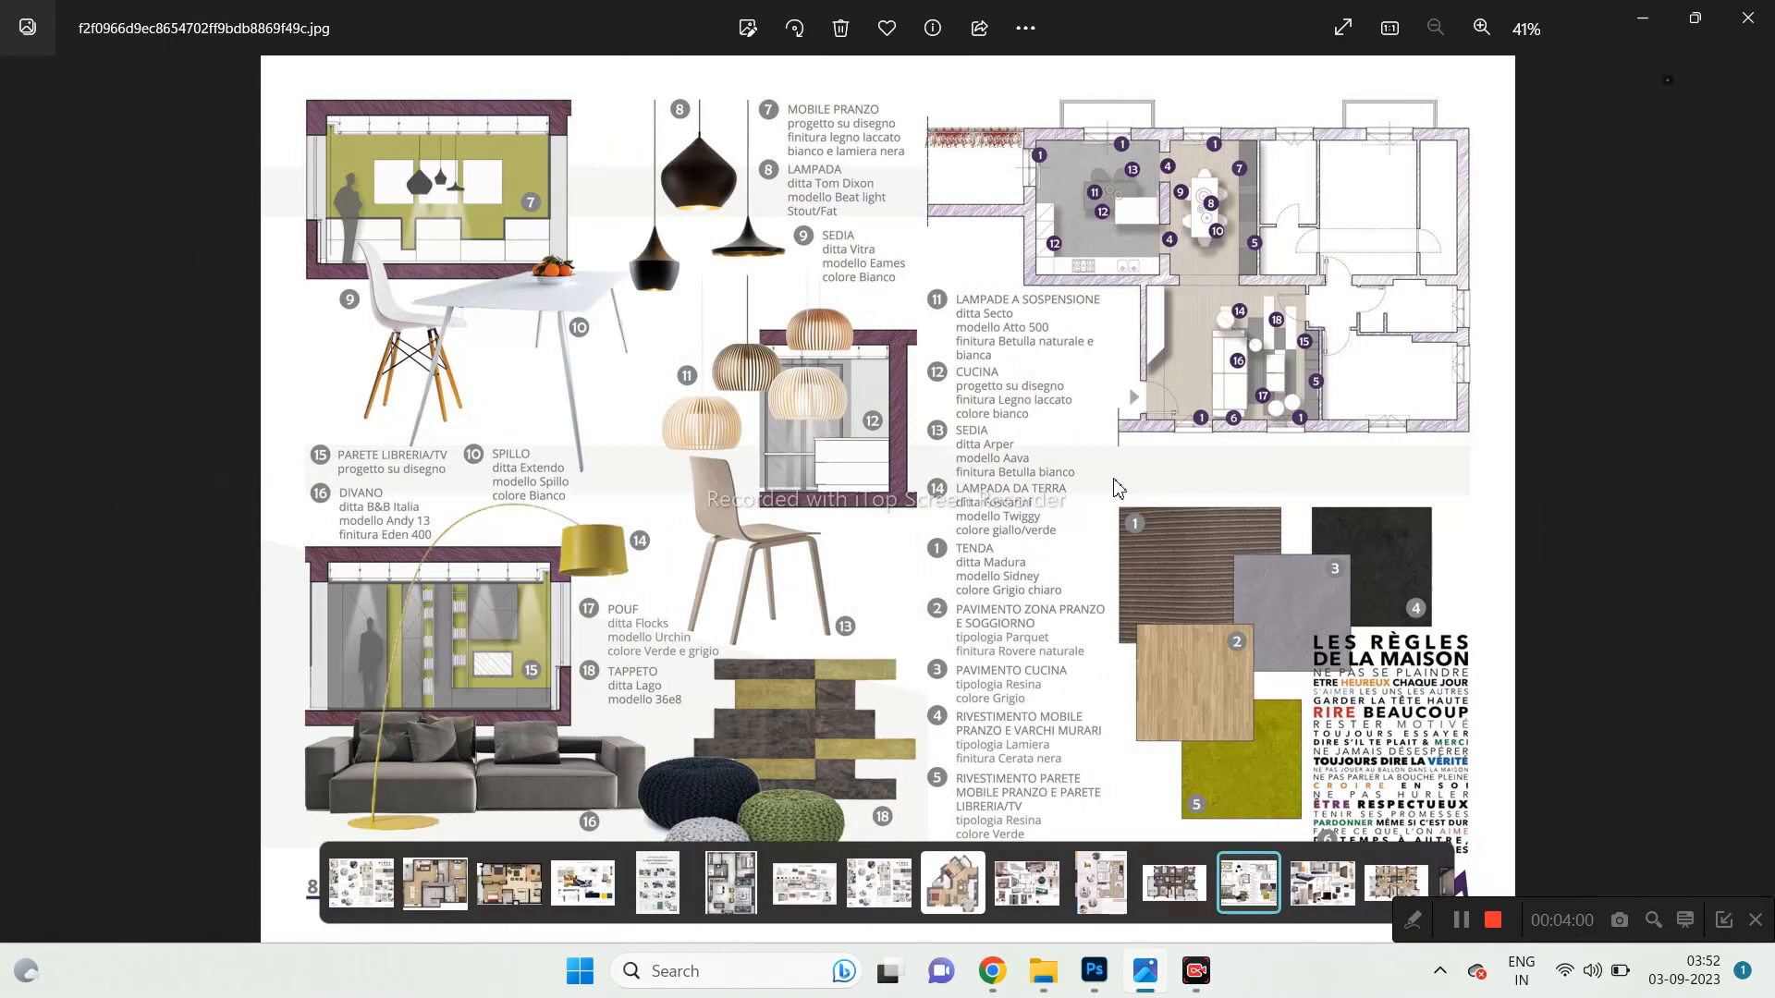
pyautogui.press('Left')
# Examine the walls, windows, flooring and furniture of the rooms in the COLOR FLOOR PLAN RENDERING image.
pyautogui.scroll(4, 792, 333)
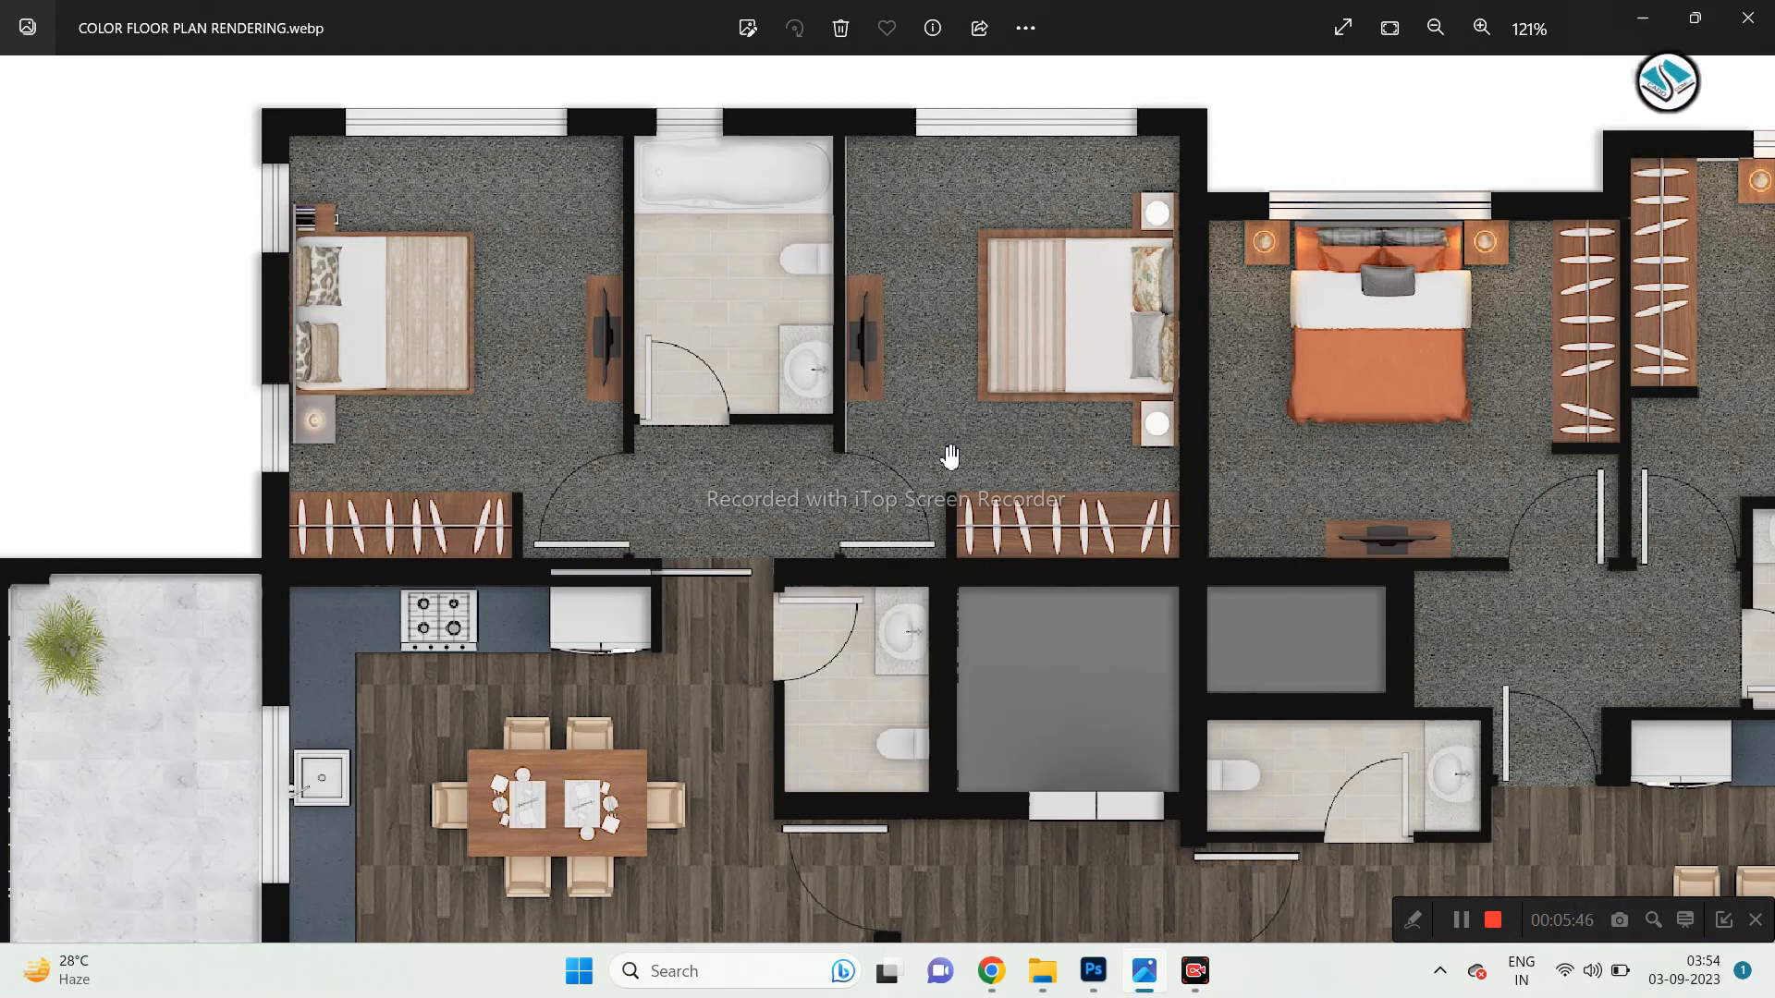
pyautogui.scroll(-3, 782, 401)
pyautogui.scroll(2, 705, 220)
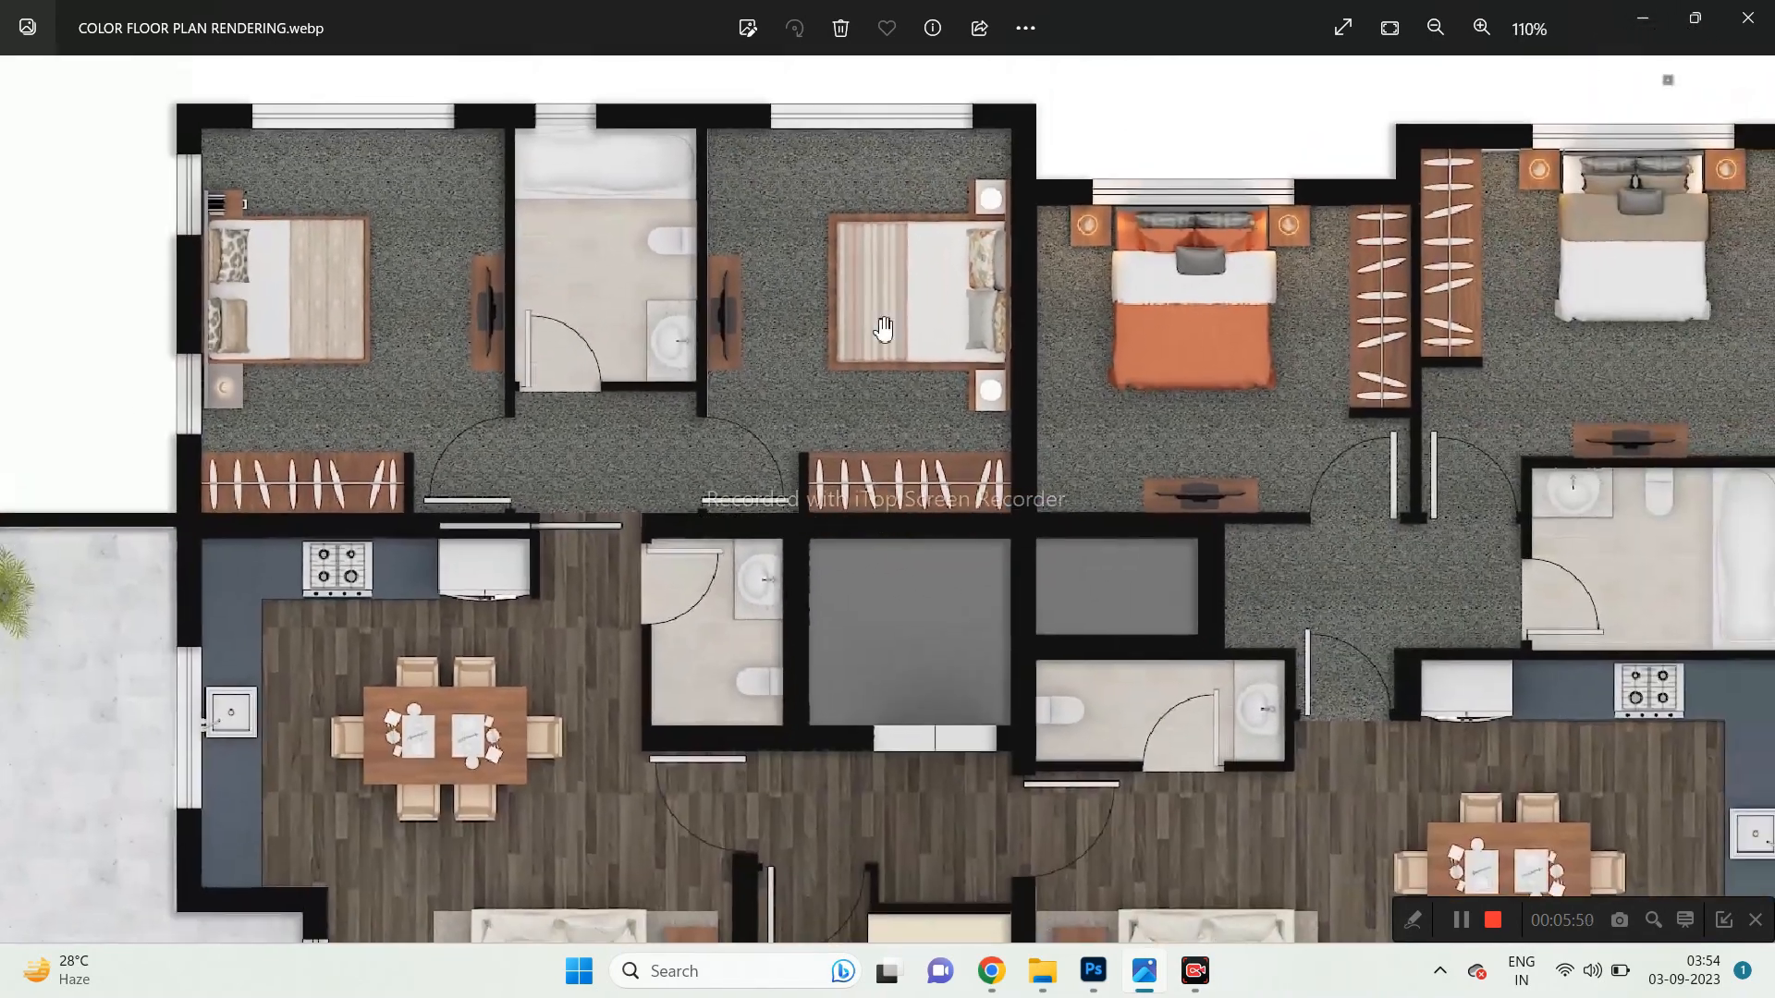
pyautogui.scroll(3, 322, 180)
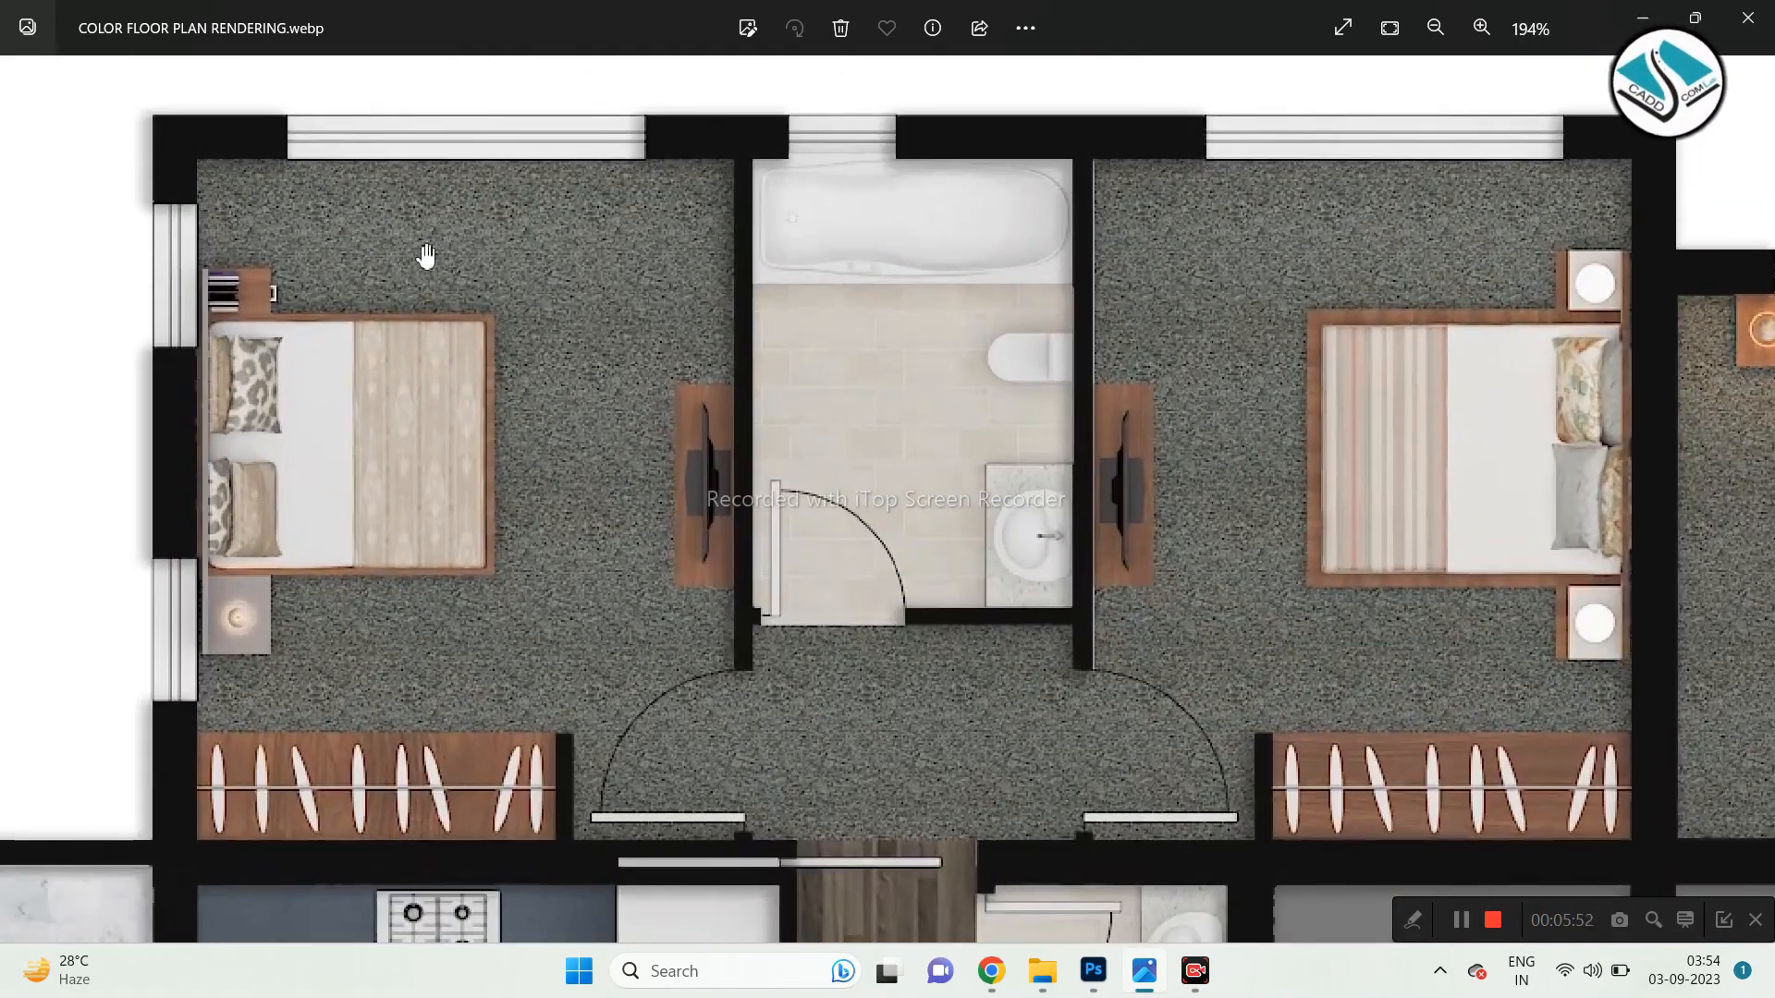
pyautogui.scroll(-3, 654, 337)
pyautogui.scroll(2, 681, 230)
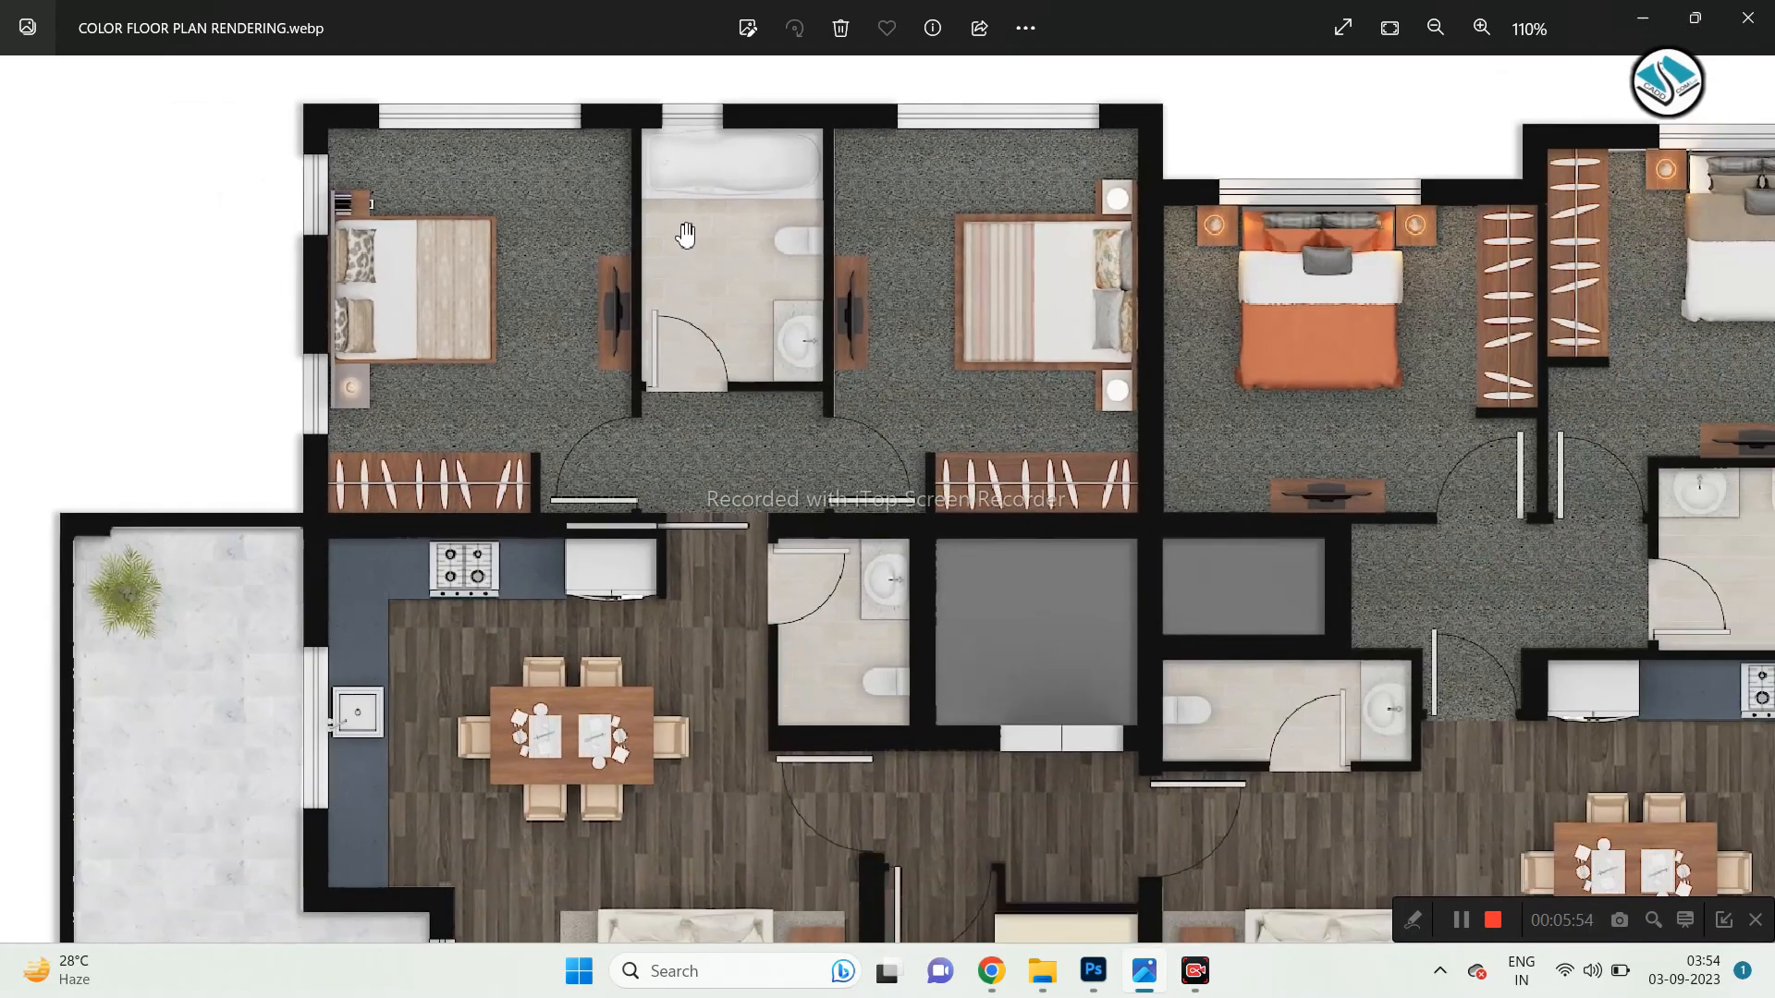
pyautogui.moveTo(663, 223); pyautogui.dragTo(680, 370)
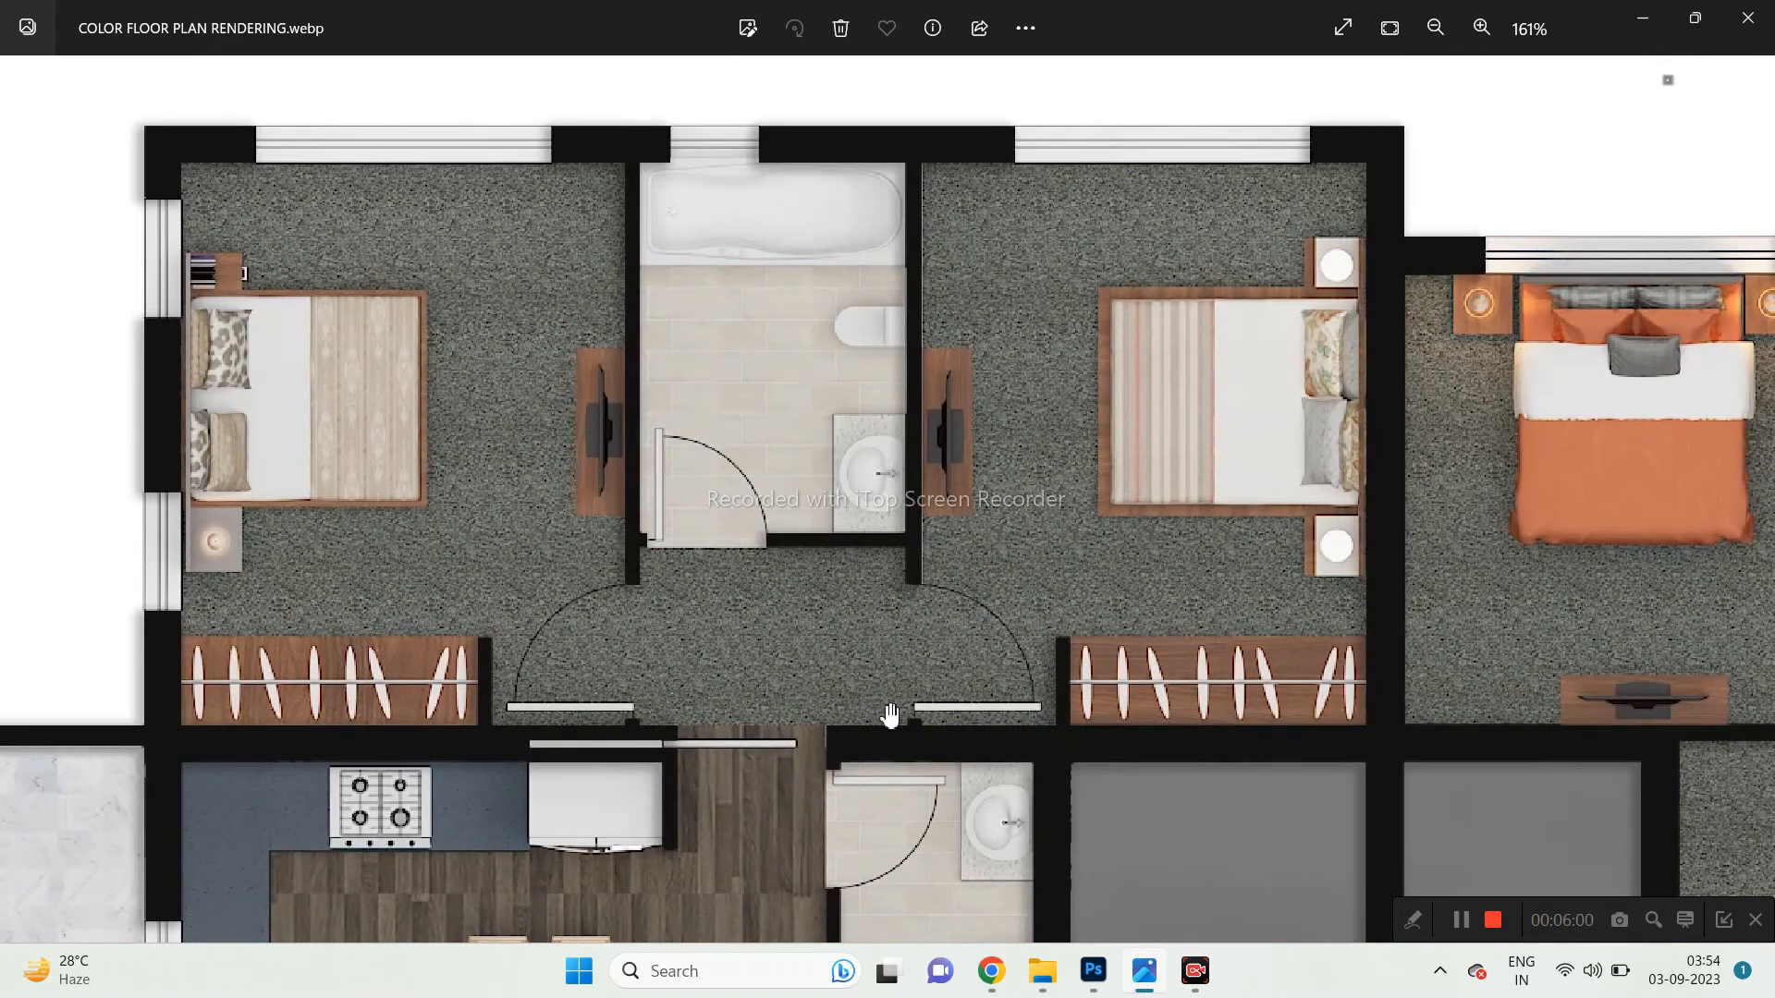
# Switch to Photoshop and examine the walls, windows and doors of the uncoloured floor layout.
pyautogui.click(1097, 976)
pyautogui.scroll(2, 785, 444)
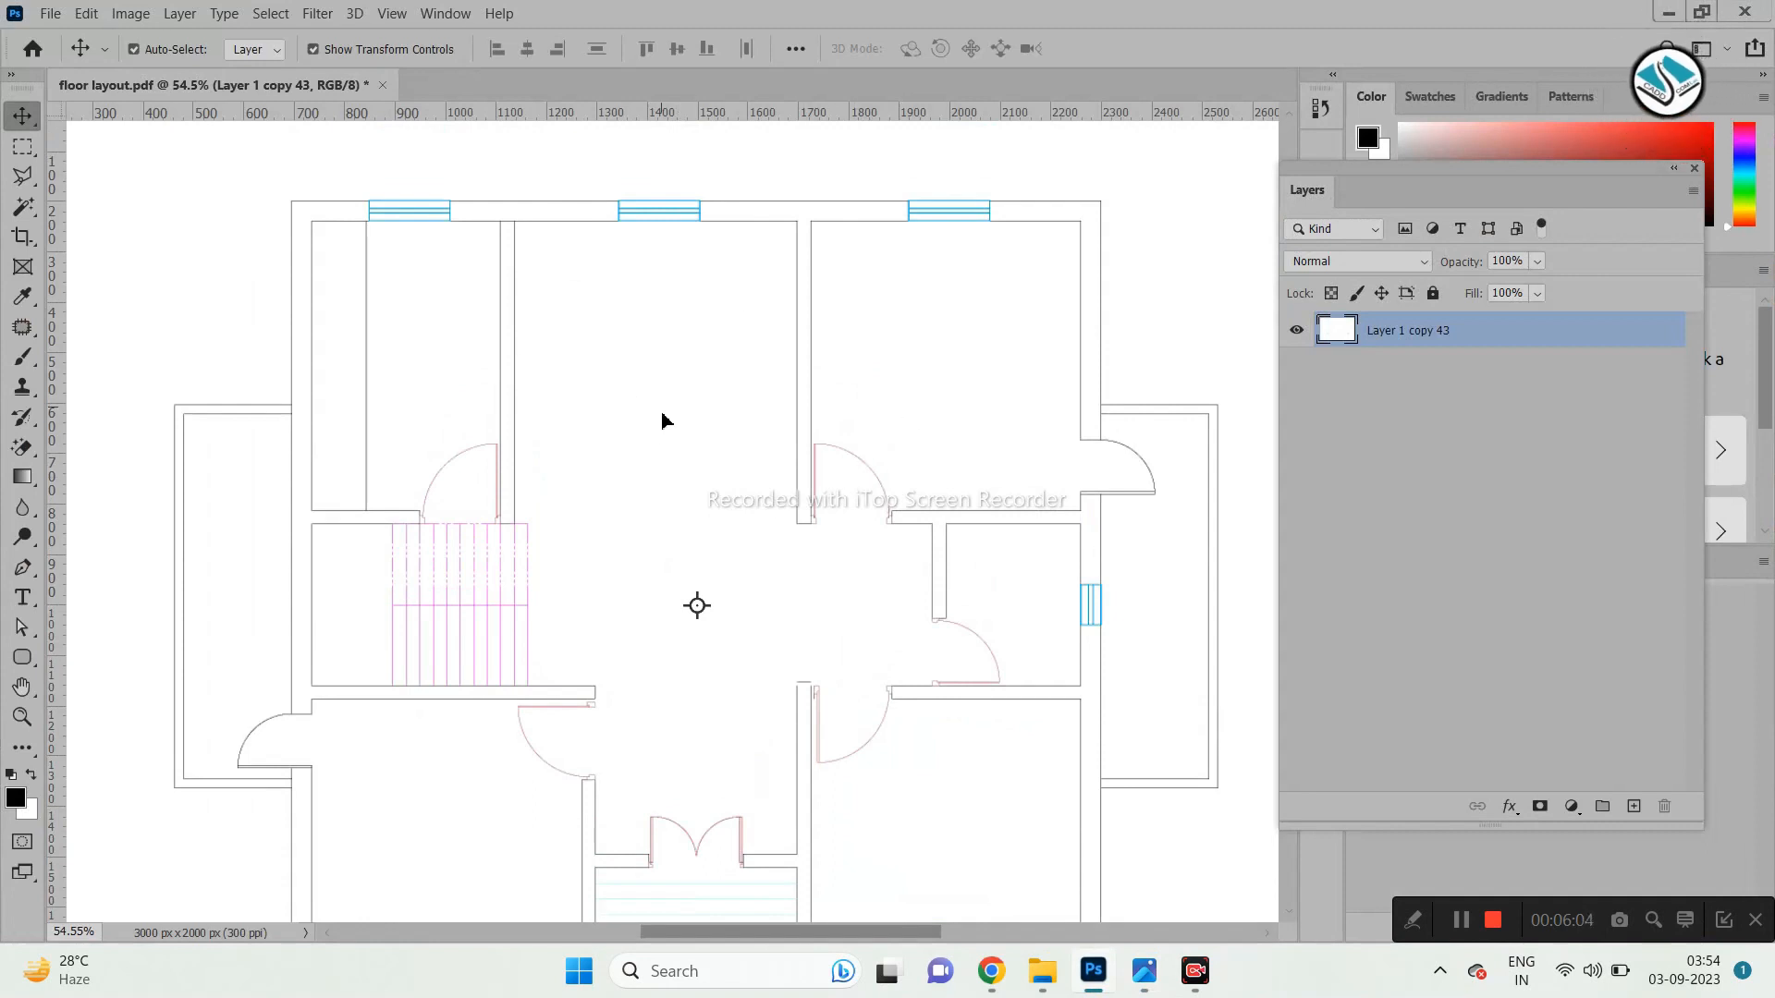
pyautogui.scroll(-2, 640, 381)
pyautogui.scroll(2, 760, 433)
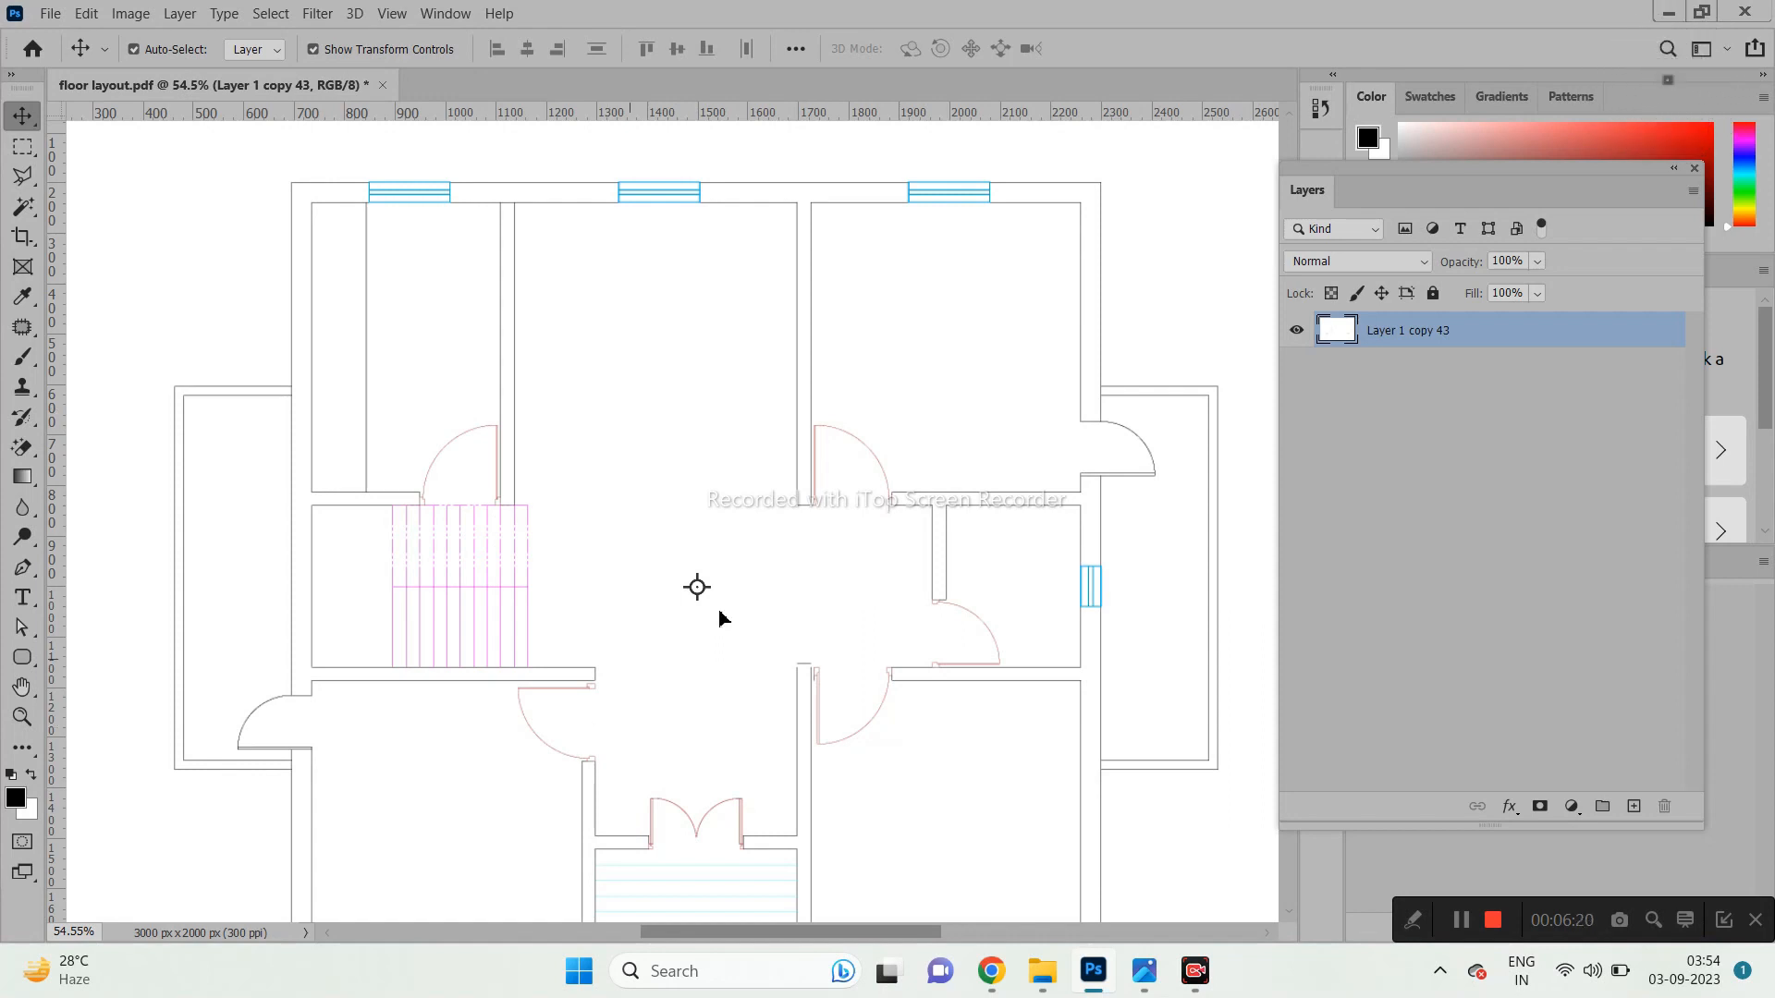
pyautogui.scroll(1, 564, 462)
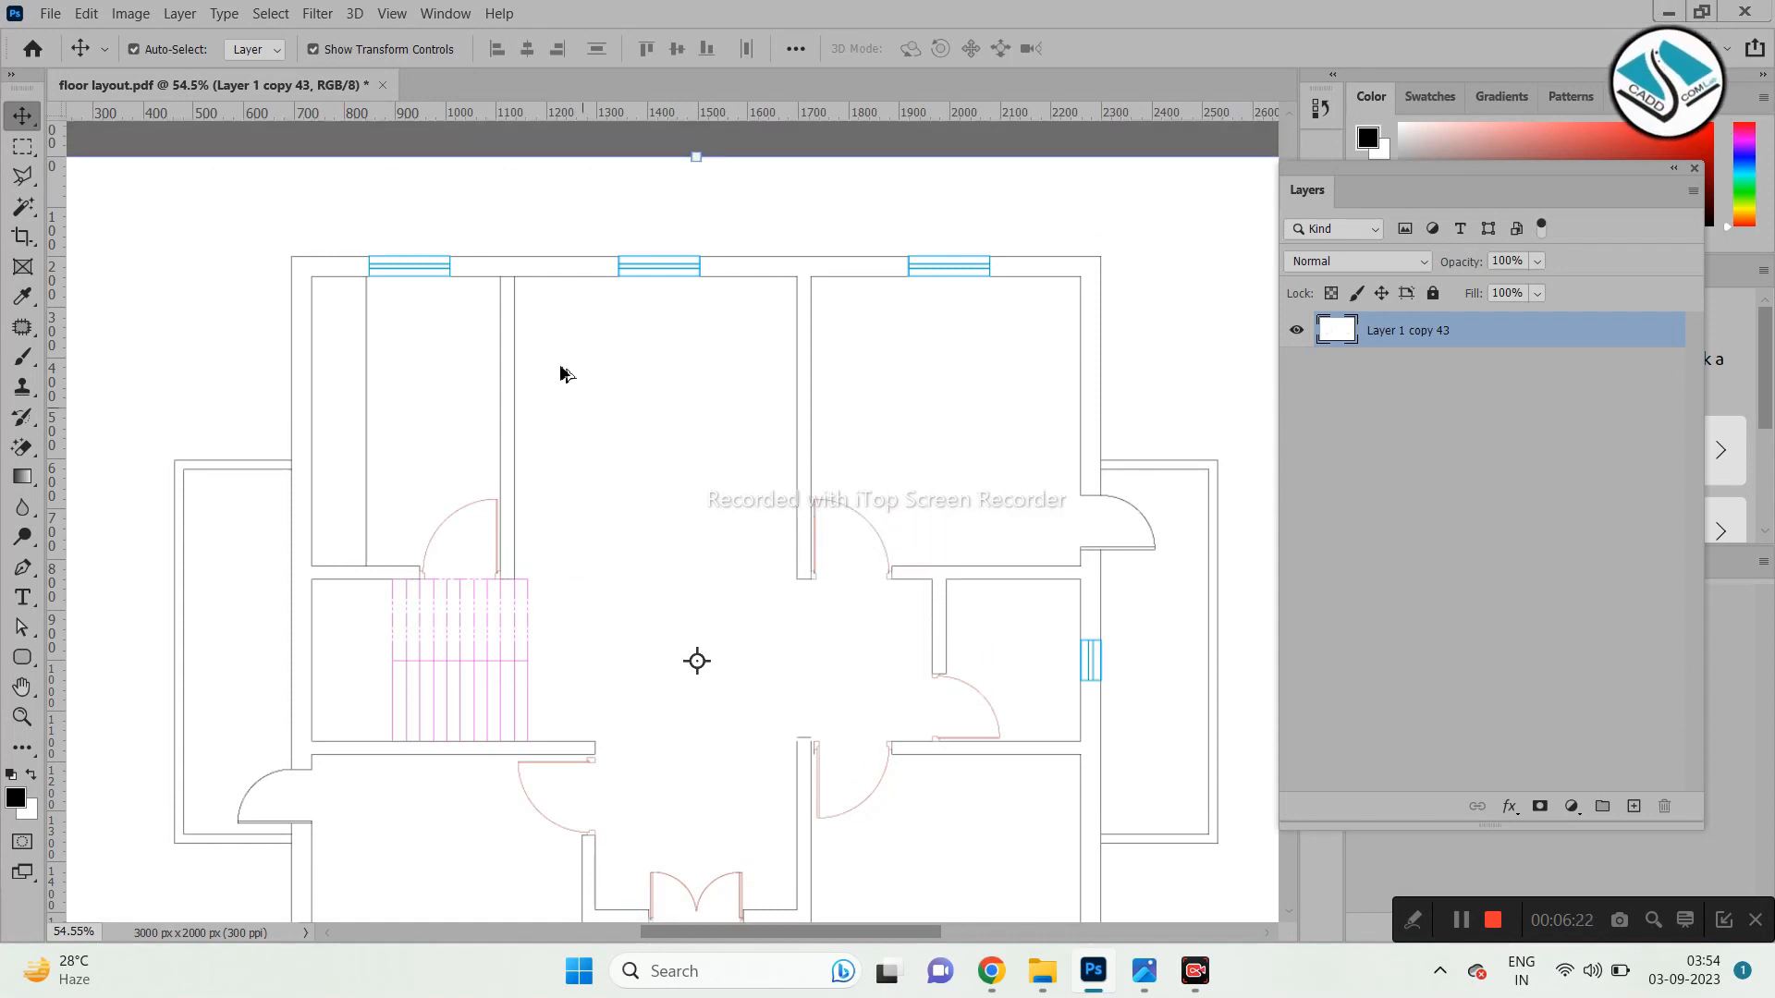
pyautogui.scroll(2, 553, 296)
# Return to the rendered floor plan image in Photos and examine how its walls and windows are coloured.
pyautogui.click(1146, 971)
pyautogui.scroll(3, 357, 421)
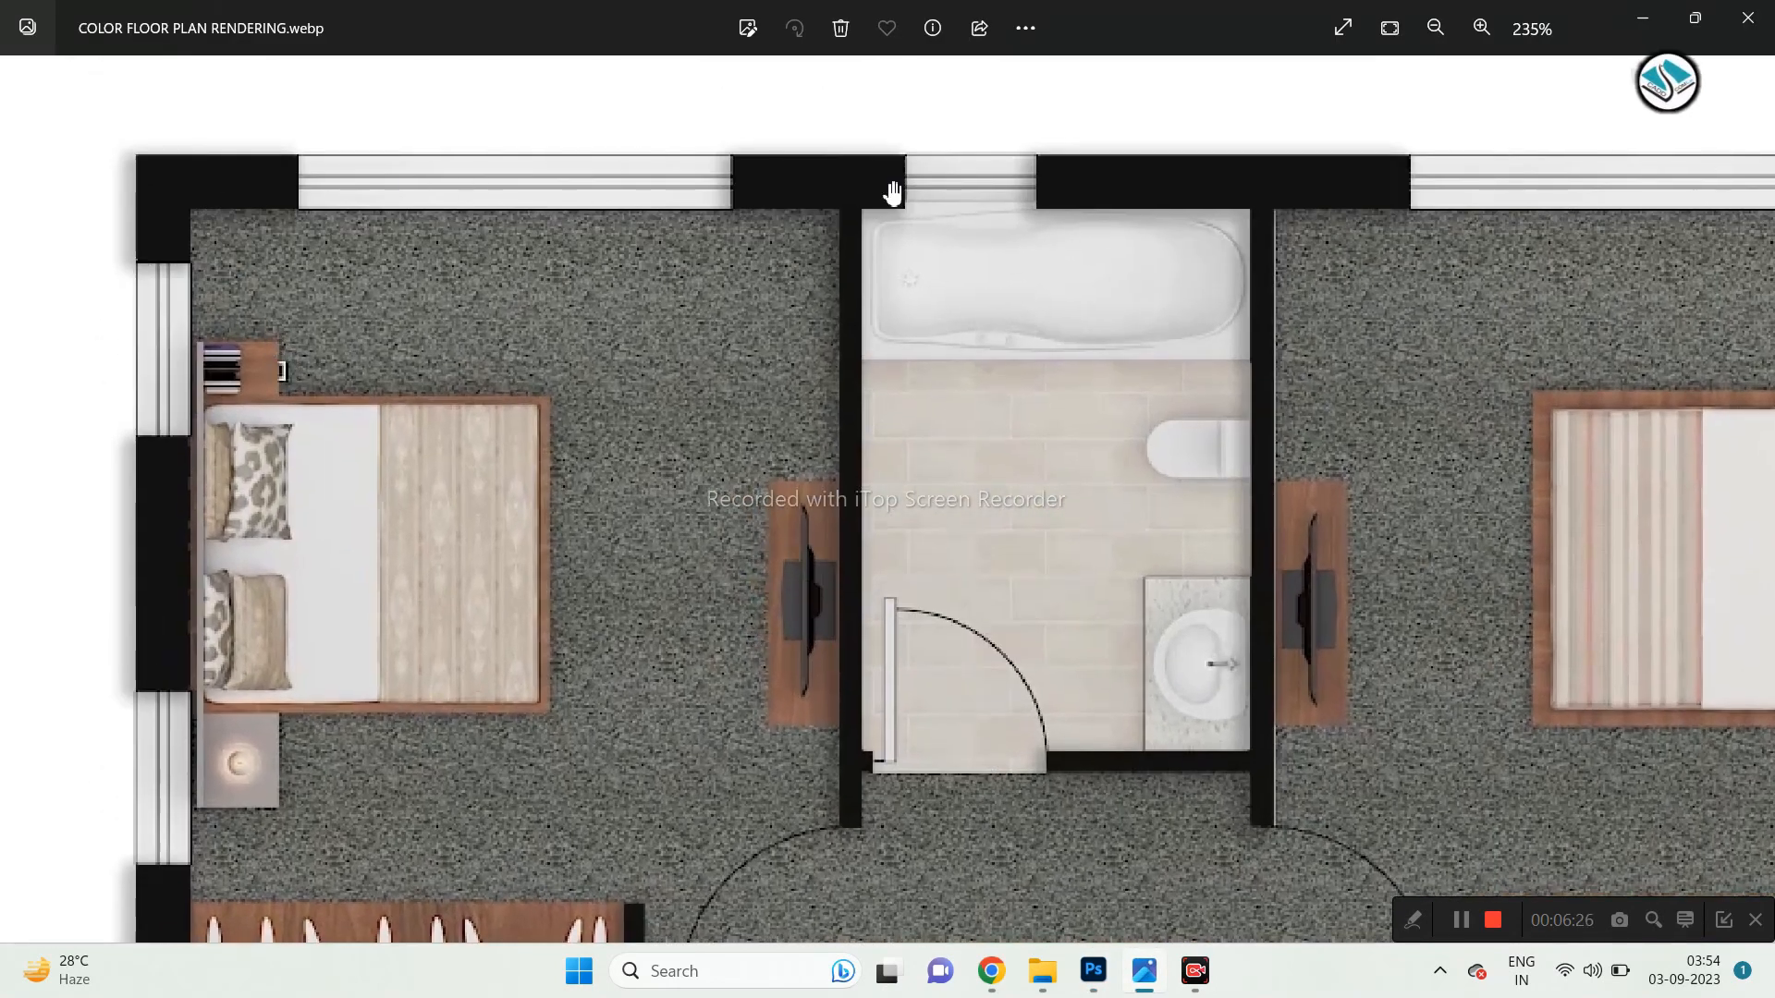
pyautogui.scroll(-2, 564, 388)
pyautogui.scroll(-1, 601, 453)
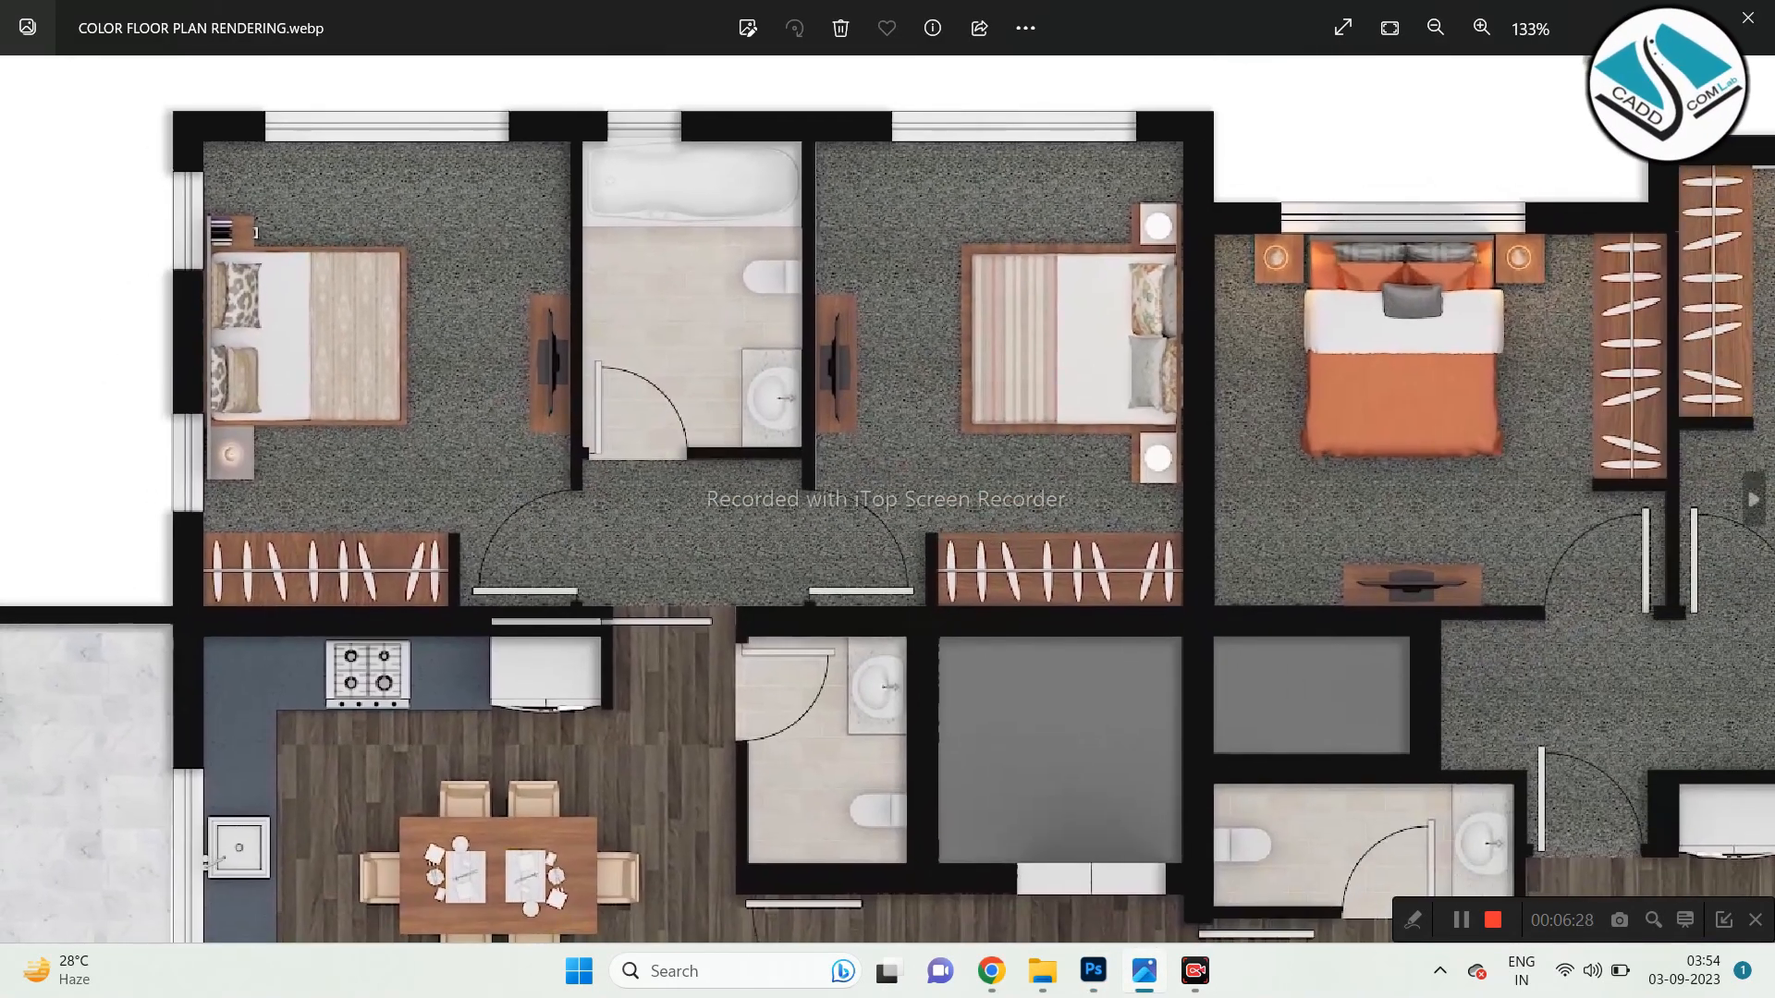
# In Photoshop, use the Magic Wand to select the upper exterior wall segments and the upper interior partition walls of the floor layout.
pyautogui.hotkey('alt', 'Tab')
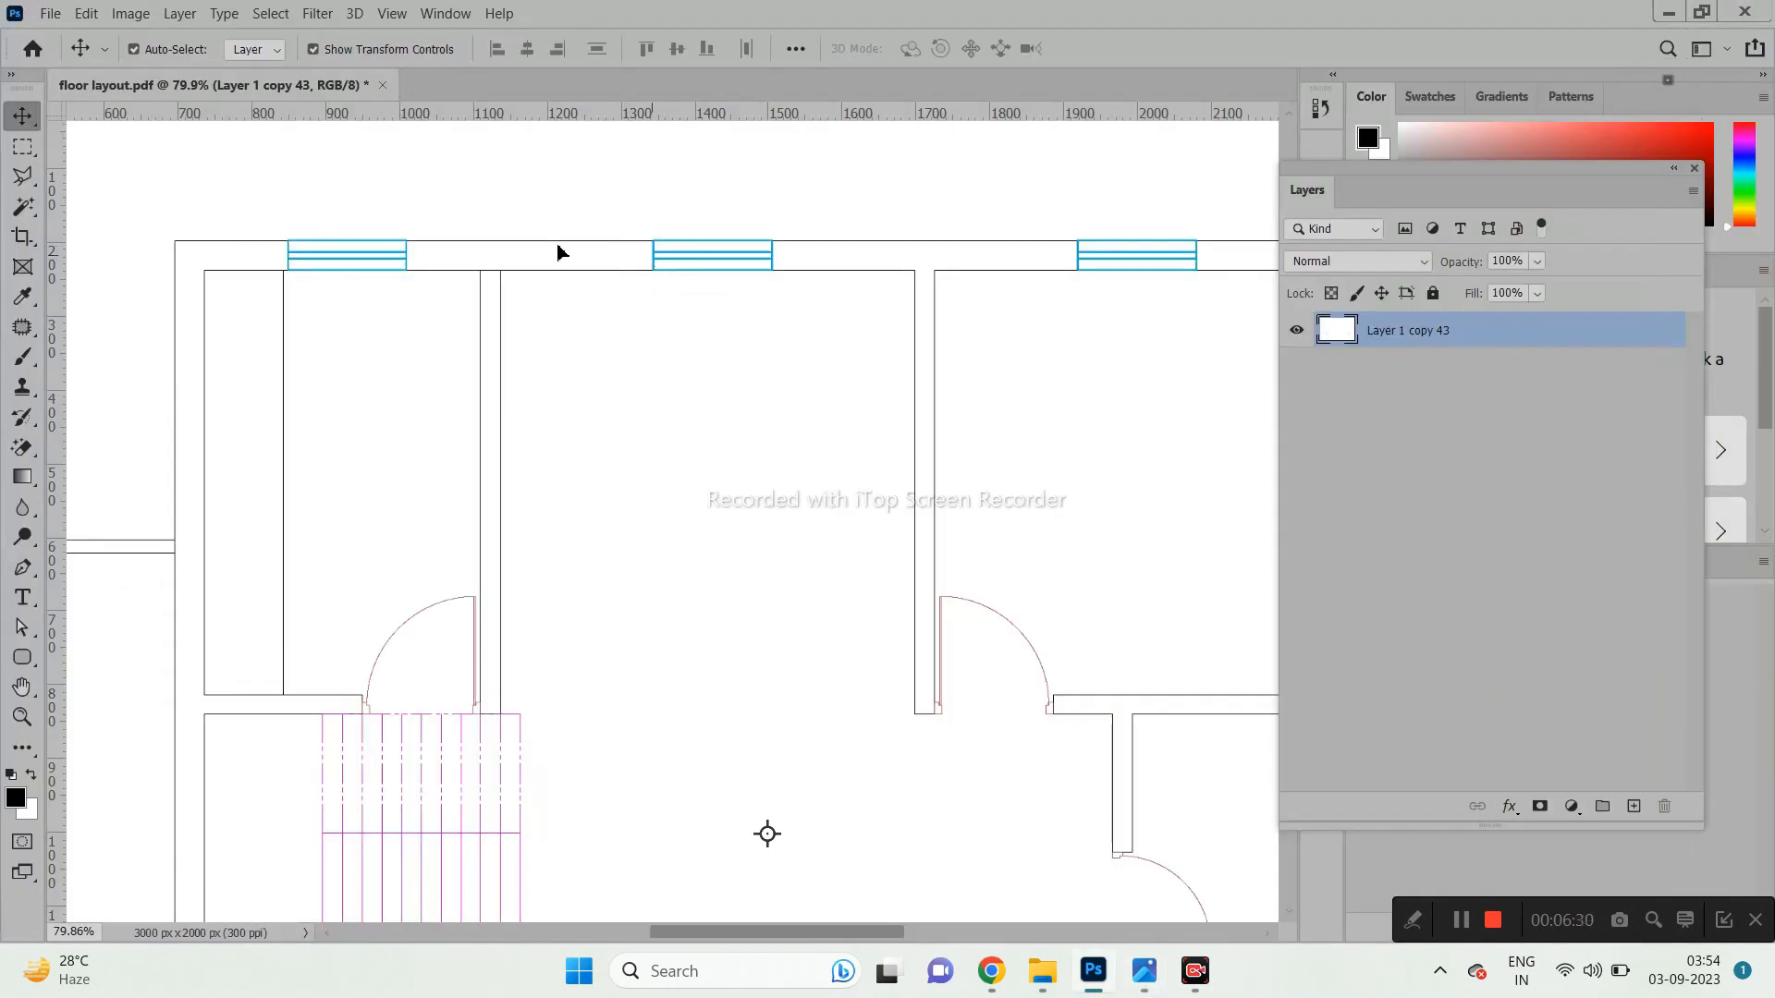
pyautogui.click(25, 211)
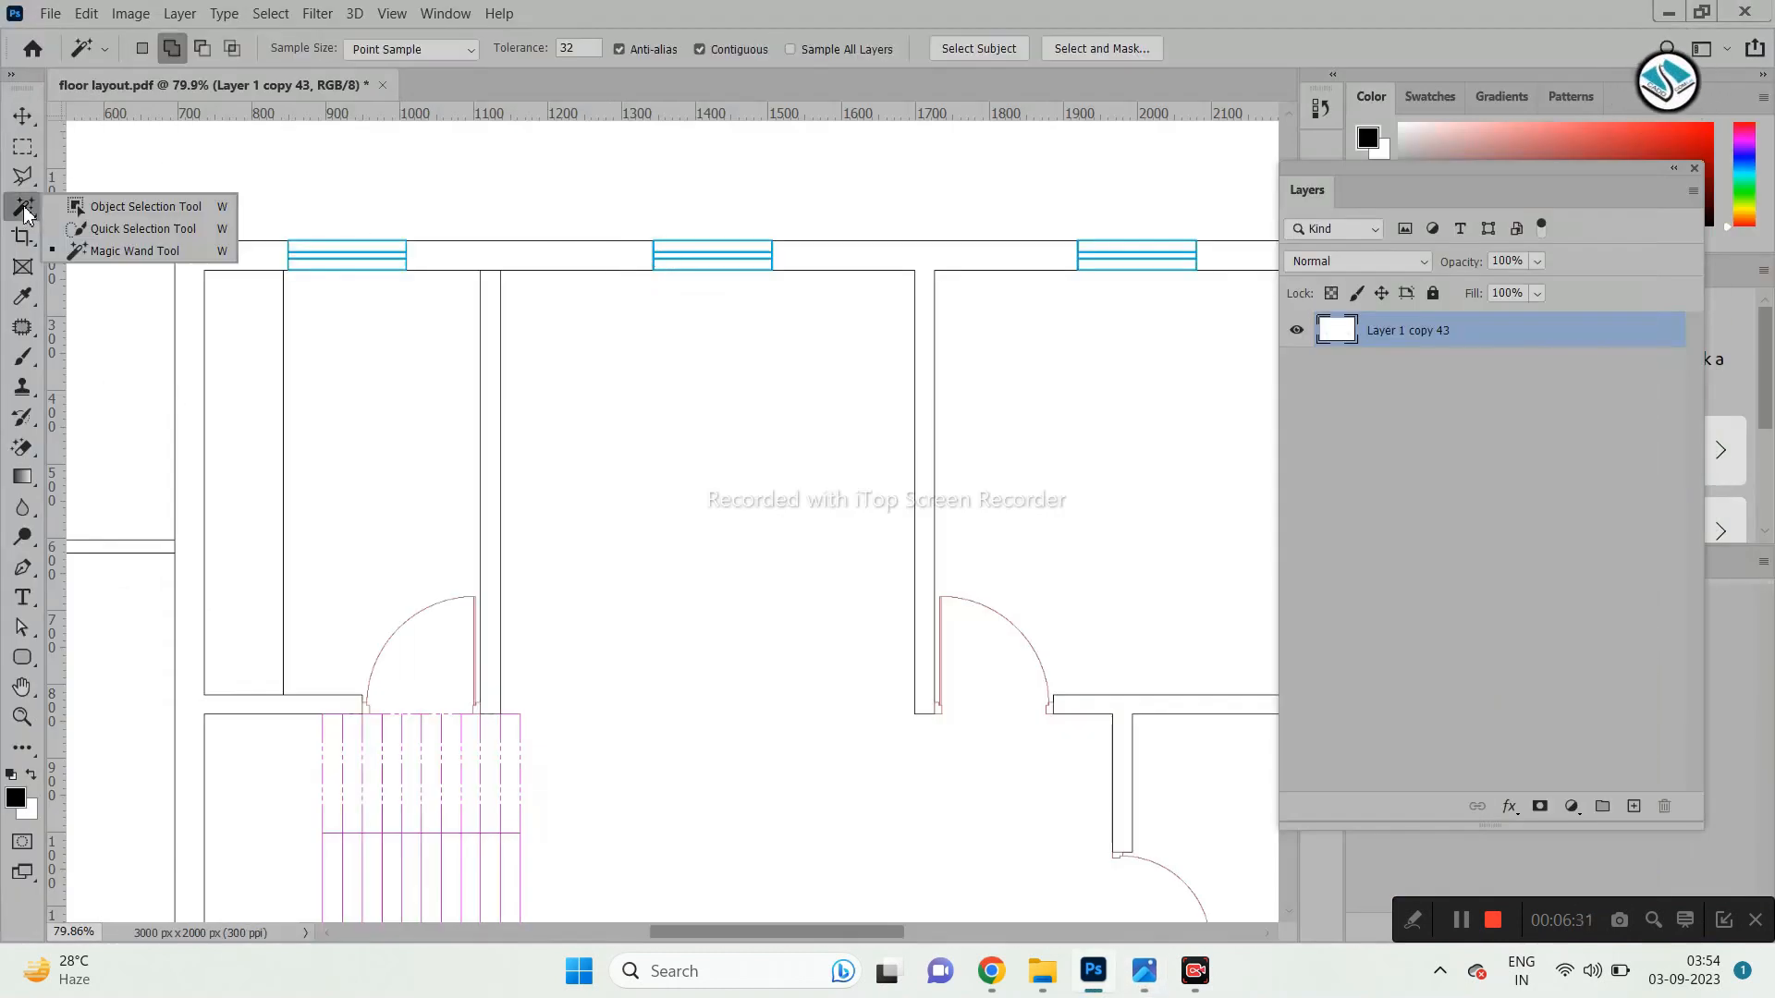
pyautogui.click(130, 250)
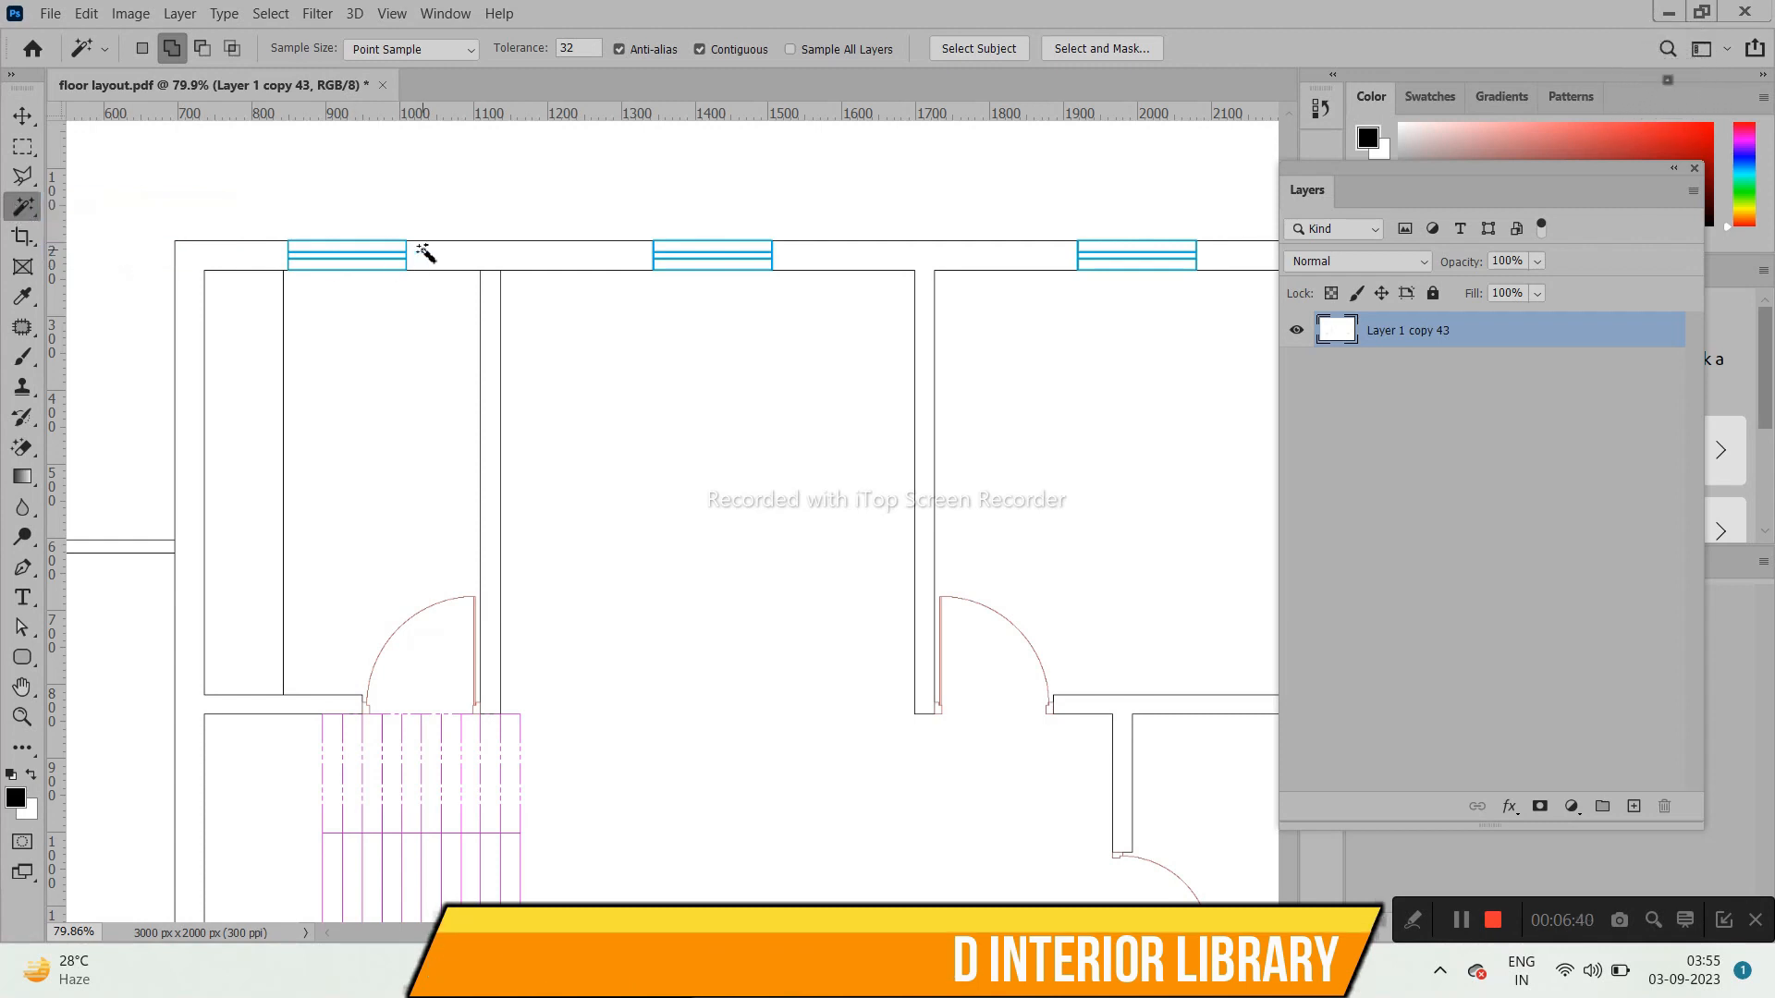
pyautogui.click(430, 255)
pyautogui.click(264, 263)
pyautogui.scroll(-2, 268, 250)
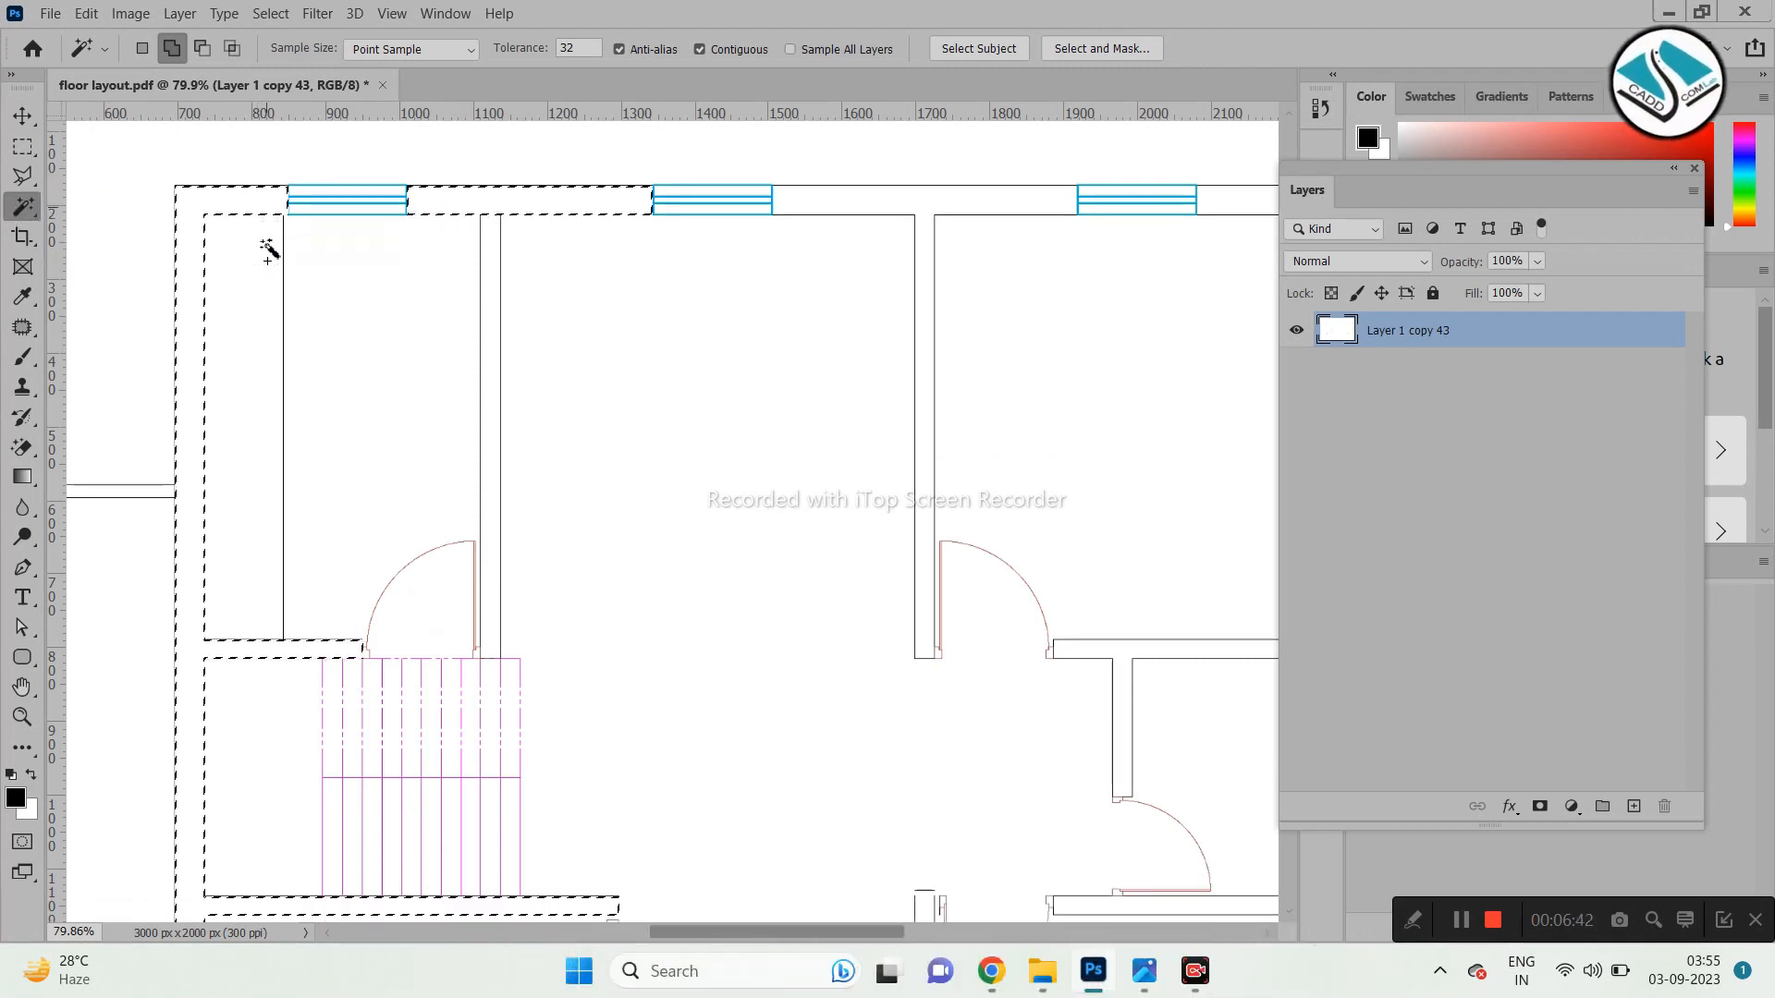
pyautogui.click(876, 196)
pyautogui.scroll(-2, 412, 435)
pyautogui.click(499, 378)
pyautogui.scroll(-3, 337, 626)
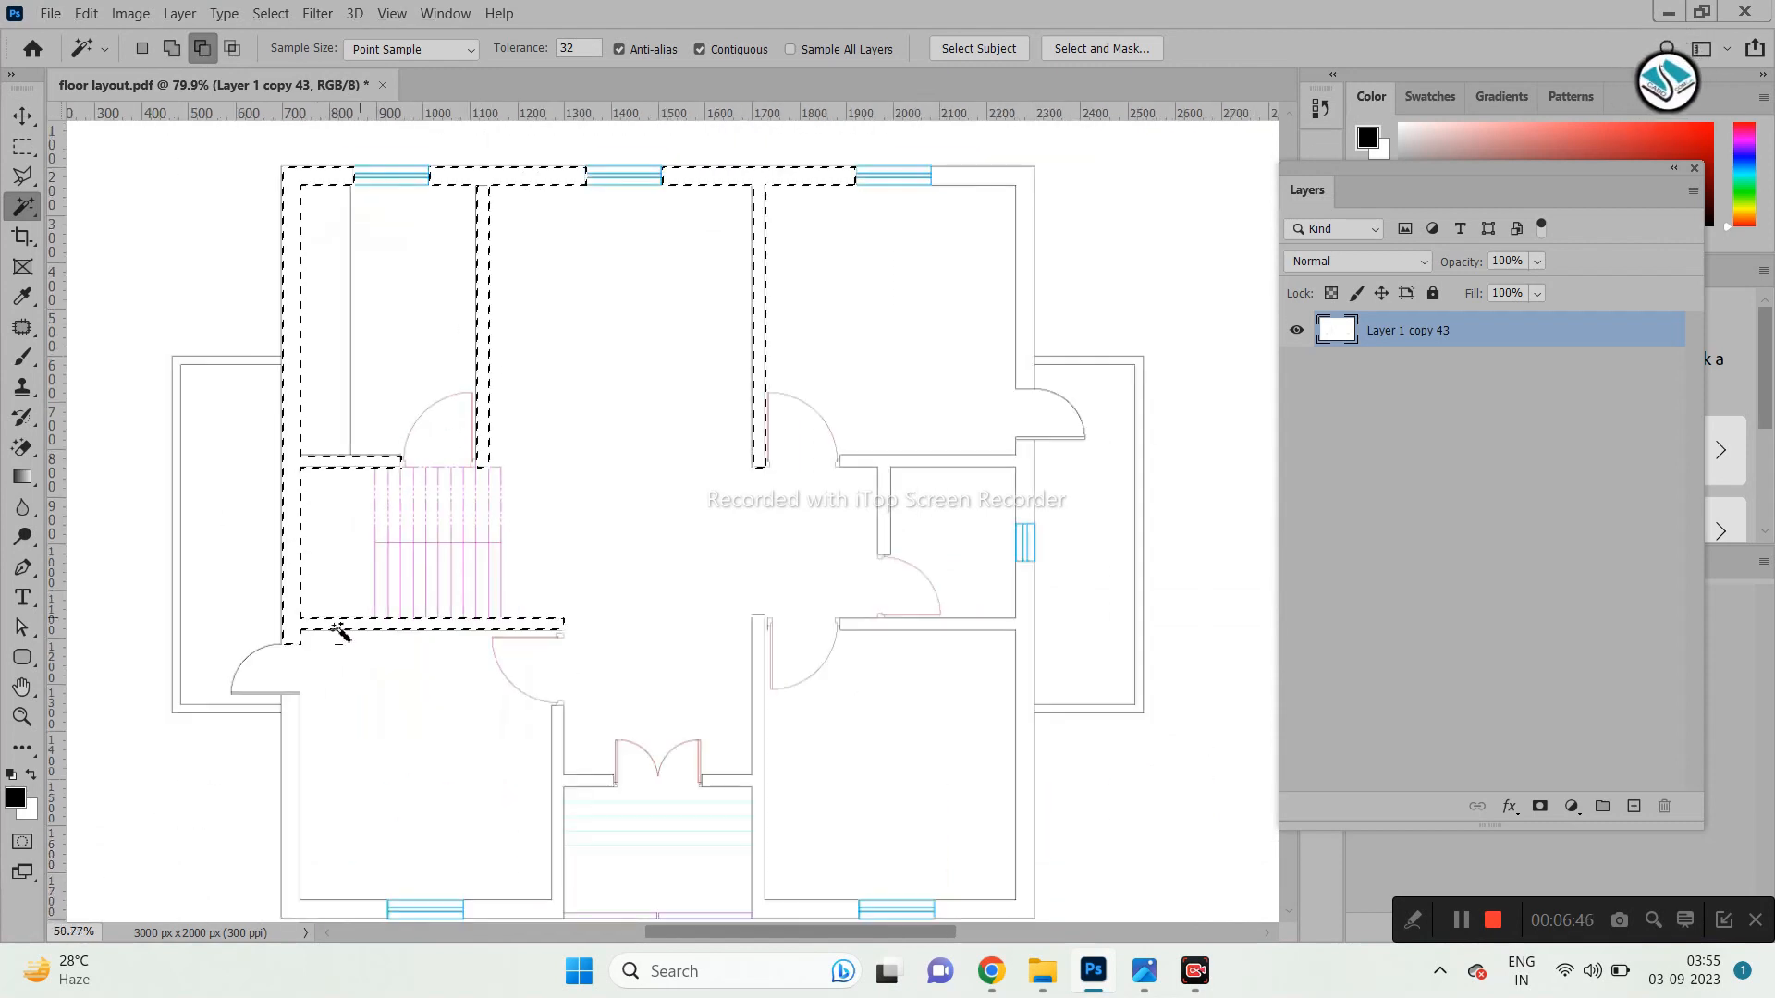
# Add the left balcony wall, the lower-left exterior wall and the wall segments beside the two lower windows to the selection.
pyautogui.scroll(3, 246, 527)
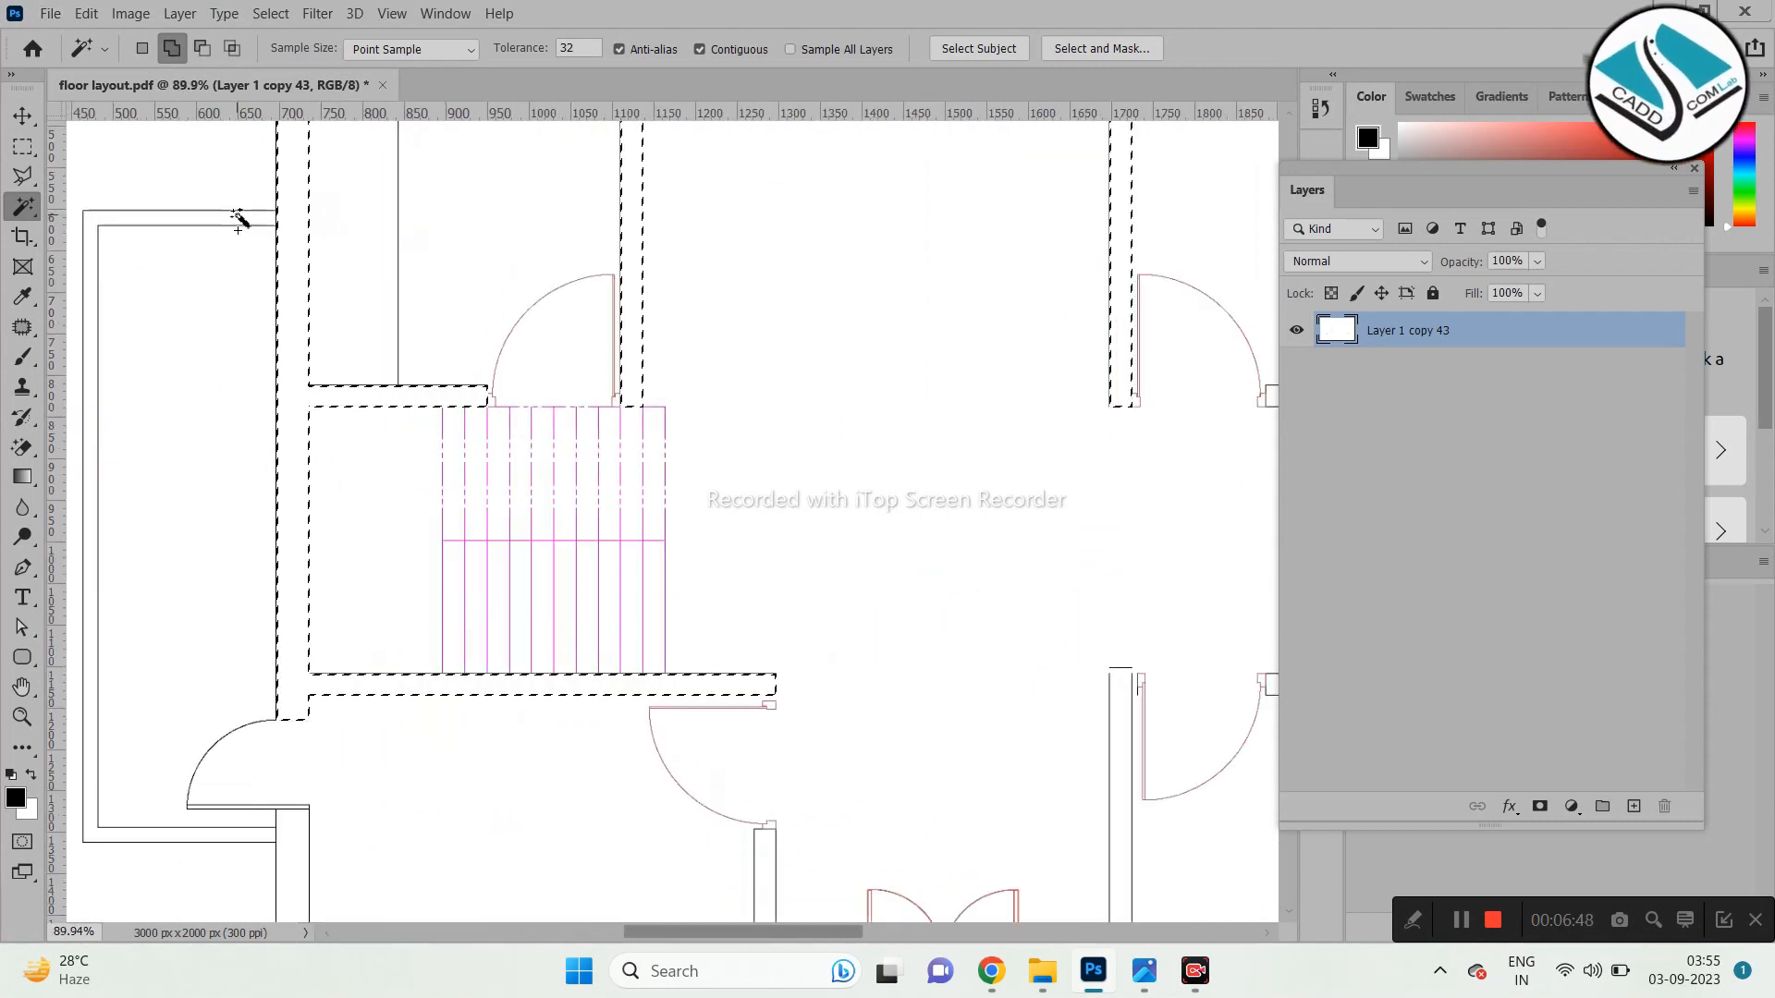
pyautogui.click(224, 222)
pyautogui.scroll(-3, 237, 218)
pyautogui.scroll(1, 301, 595)
pyautogui.keyDown('shift'); pyautogui.click(312, 594); pyautogui.keyUp('shift')
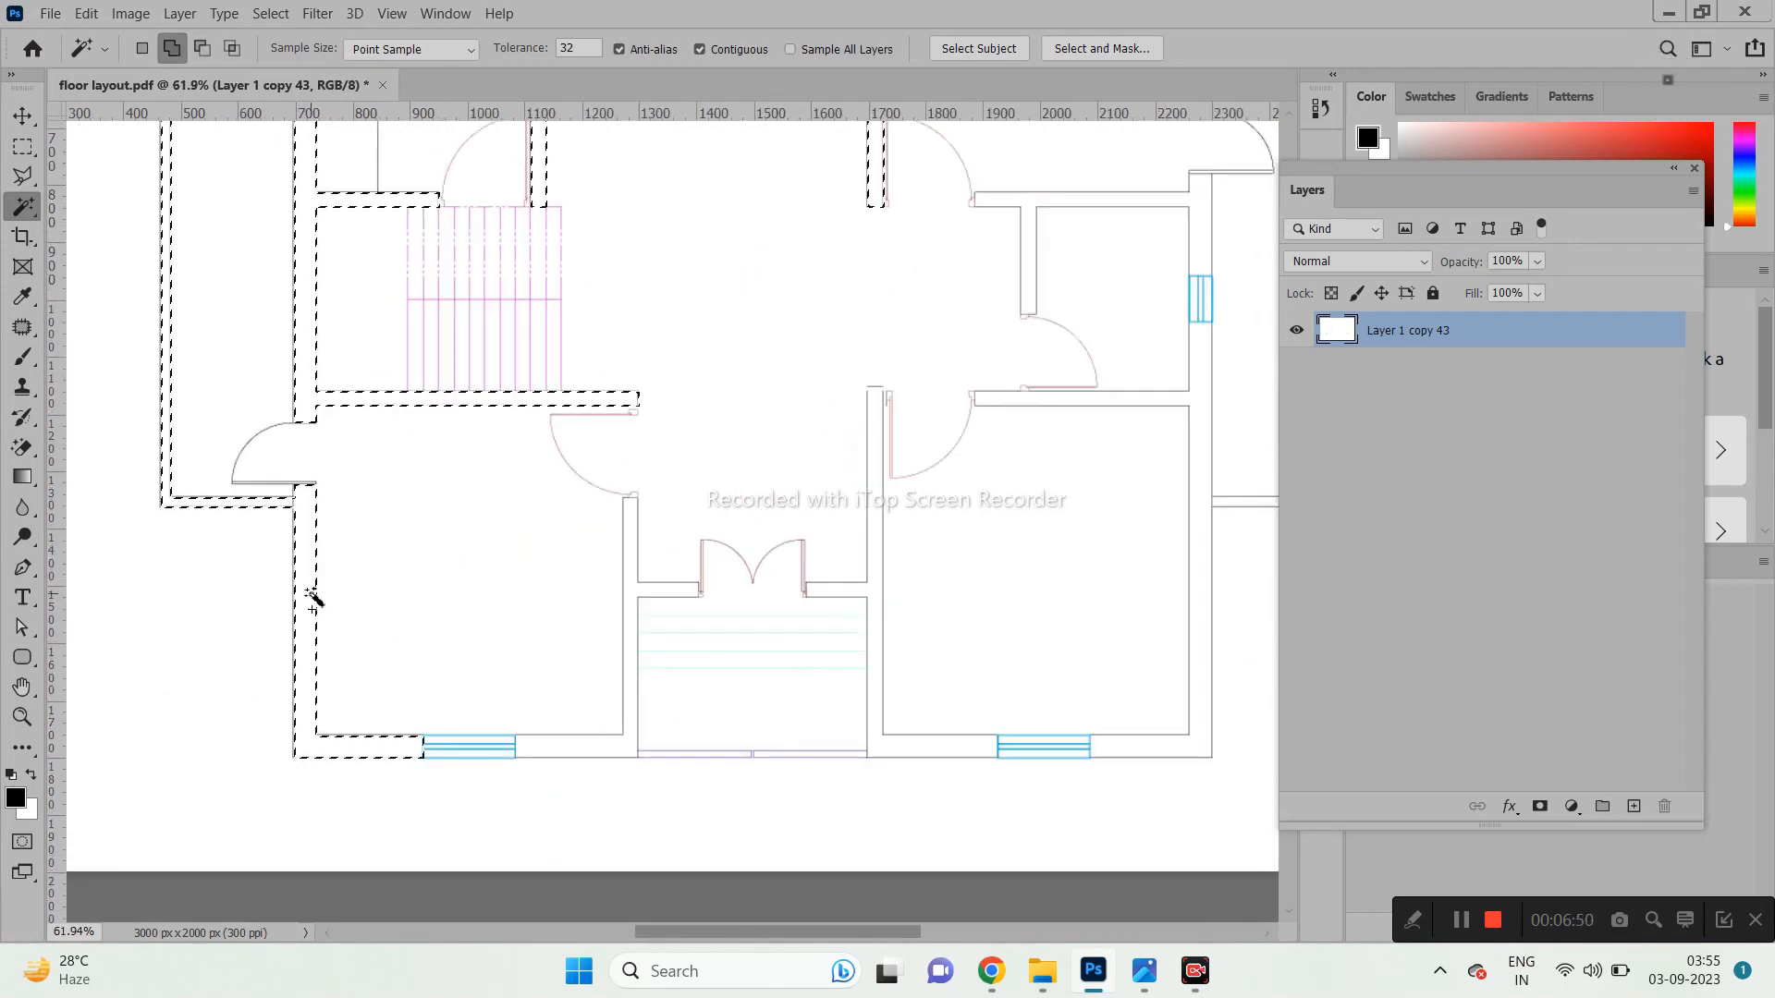
pyautogui.keyDown('shift'); pyautogui.click(579, 745); pyautogui.keyUp('shift')
pyautogui.keyDown('shift'); pyautogui.click(1124, 745); pyautogui.keyUp('shift')
# Add the right balcony wall and the upper-right exterior wall segments around the balcony door to the selection.
pyautogui.scroll(-1, 949, 485)
pyautogui.scroll(1, 1183, 185)
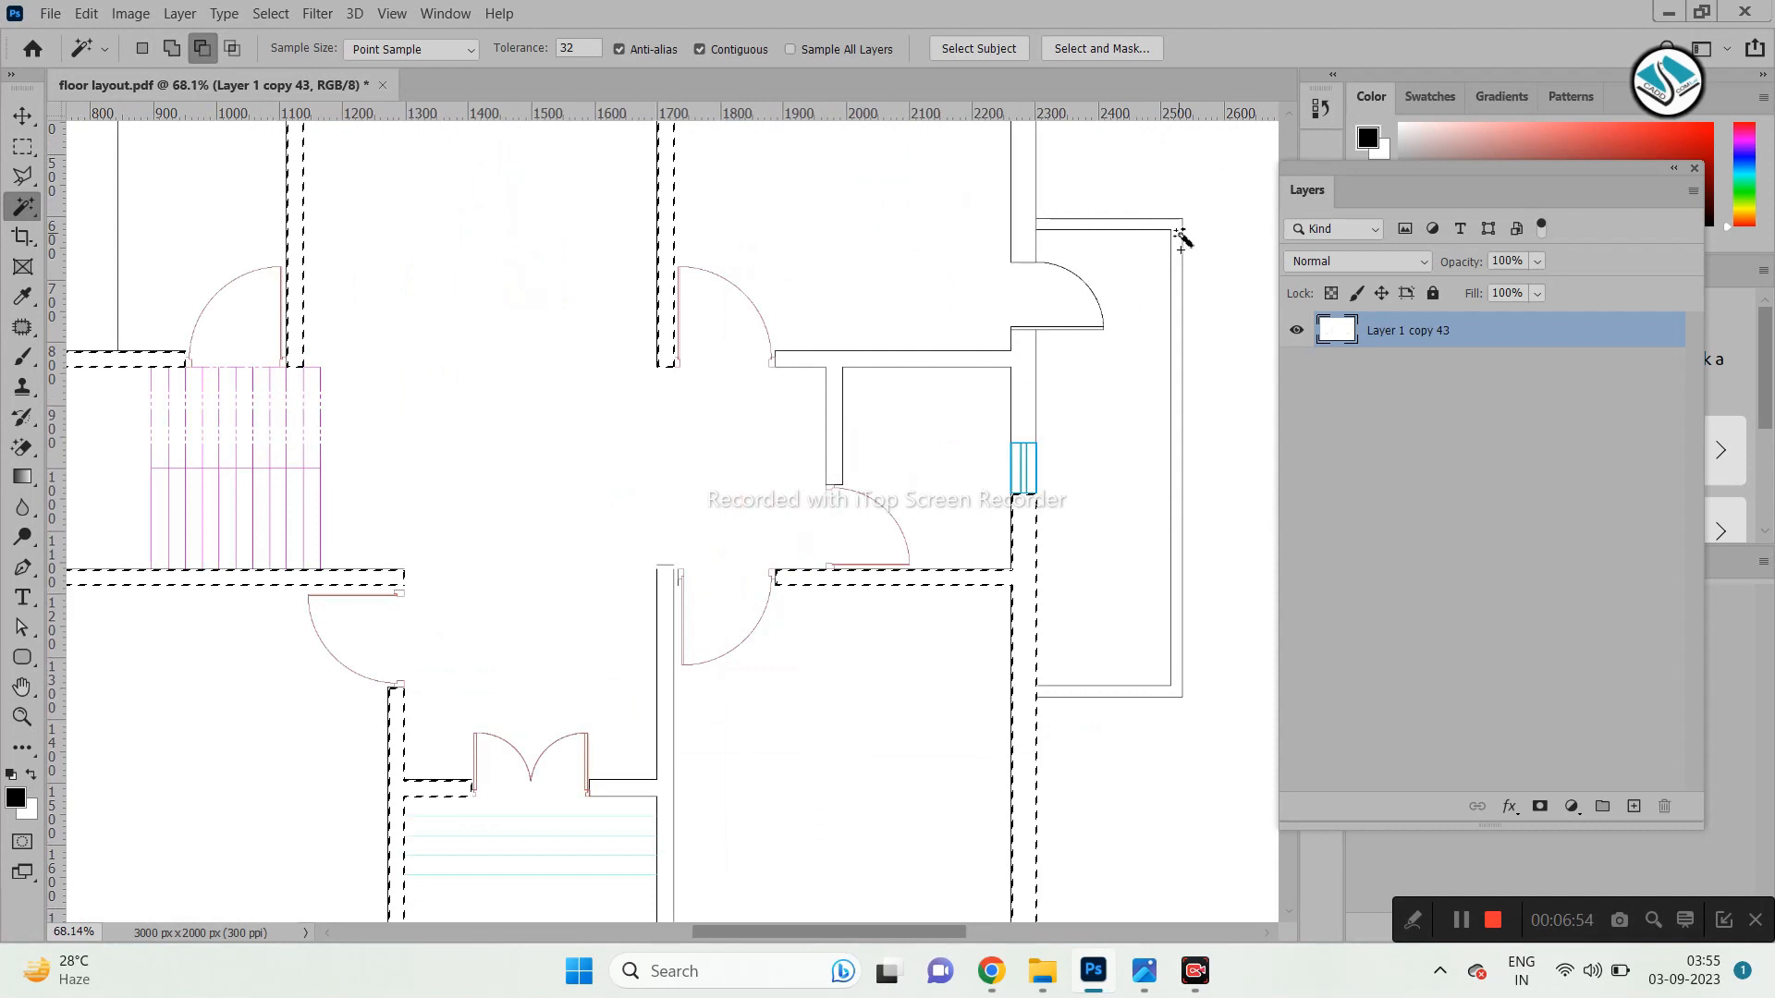
pyautogui.keyDown('shift'); pyautogui.click(1179, 231); pyautogui.keyUp('shift')
pyautogui.keyDown('shift'); pyautogui.click(1026, 226); pyautogui.keyUp('shift')
pyautogui.keyDown('shift'); pyautogui.click(1026, 393); pyautogui.keyUp('shift')
pyautogui.scroll(-3, 856, 507)
pyautogui.scroll(3, 844, 447)
pyautogui.scroll(-3, 727, 388)
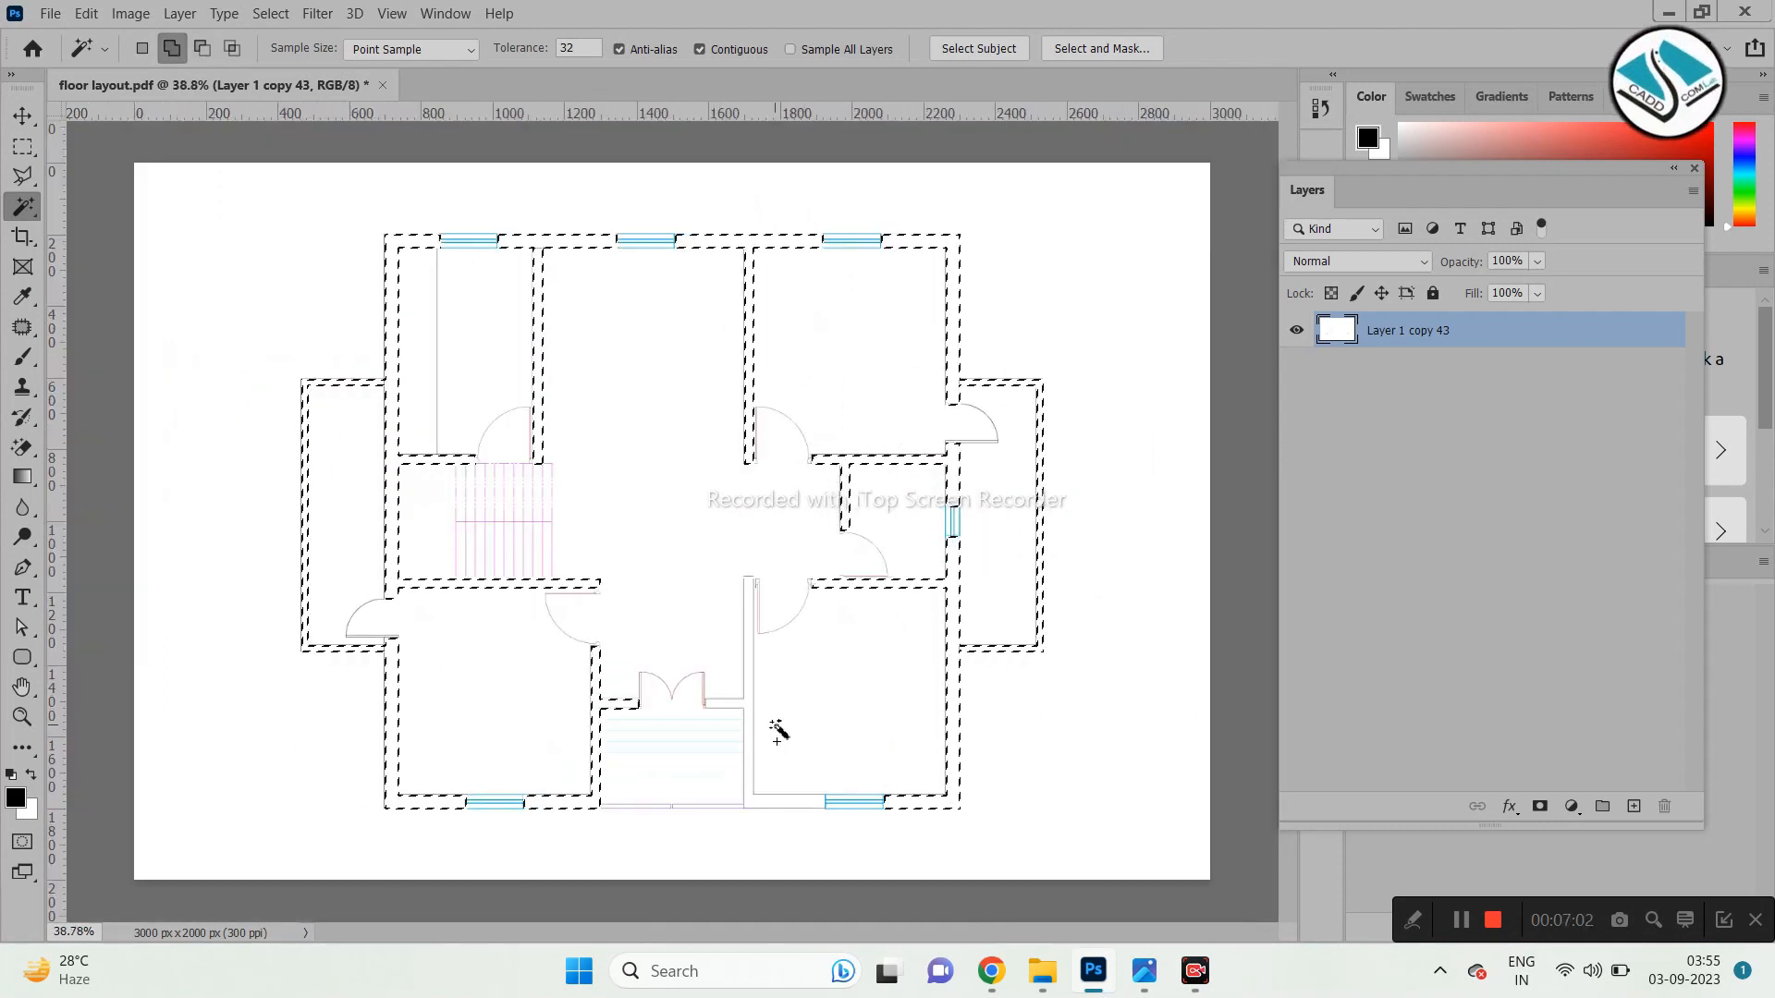
# Add the thin strips along the front edge of the entrance steps to the wall selection.
pyautogui.scroll(4, 703, 831)
pyautogui.scroll(2, 648, 837)
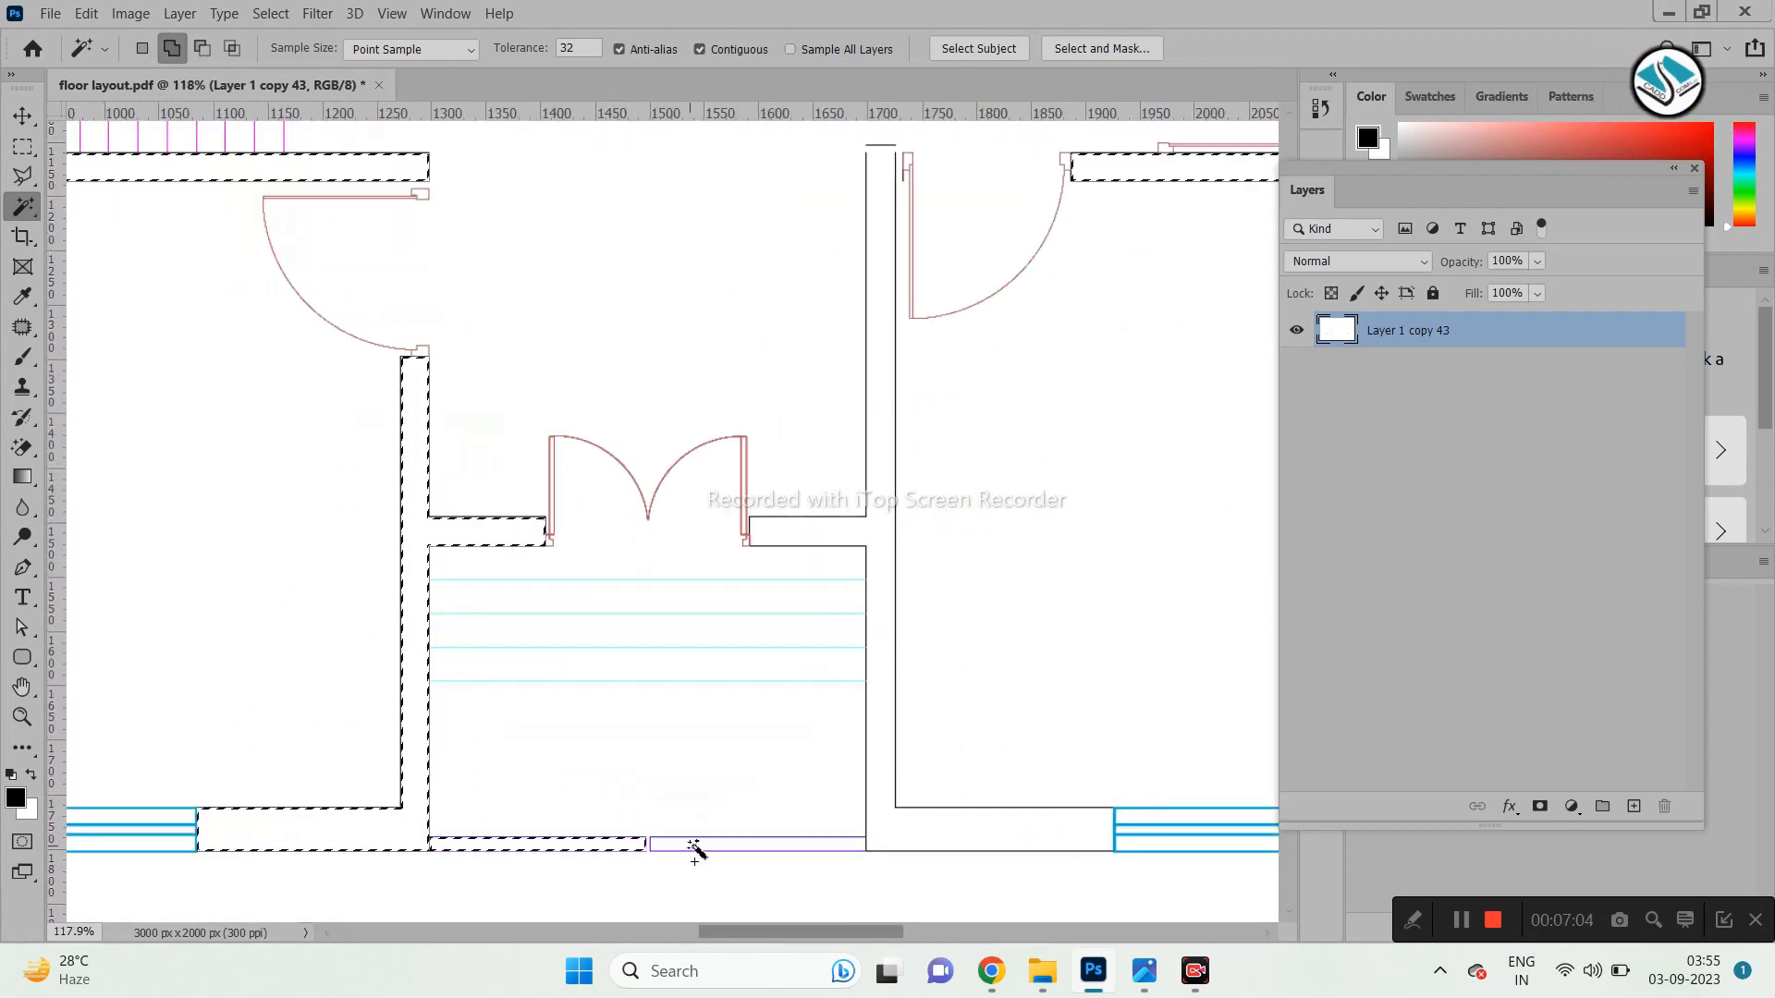
pyautogui.scroll(-2, 675, 740)
pyautogui.scroll(-3, 670, 714)
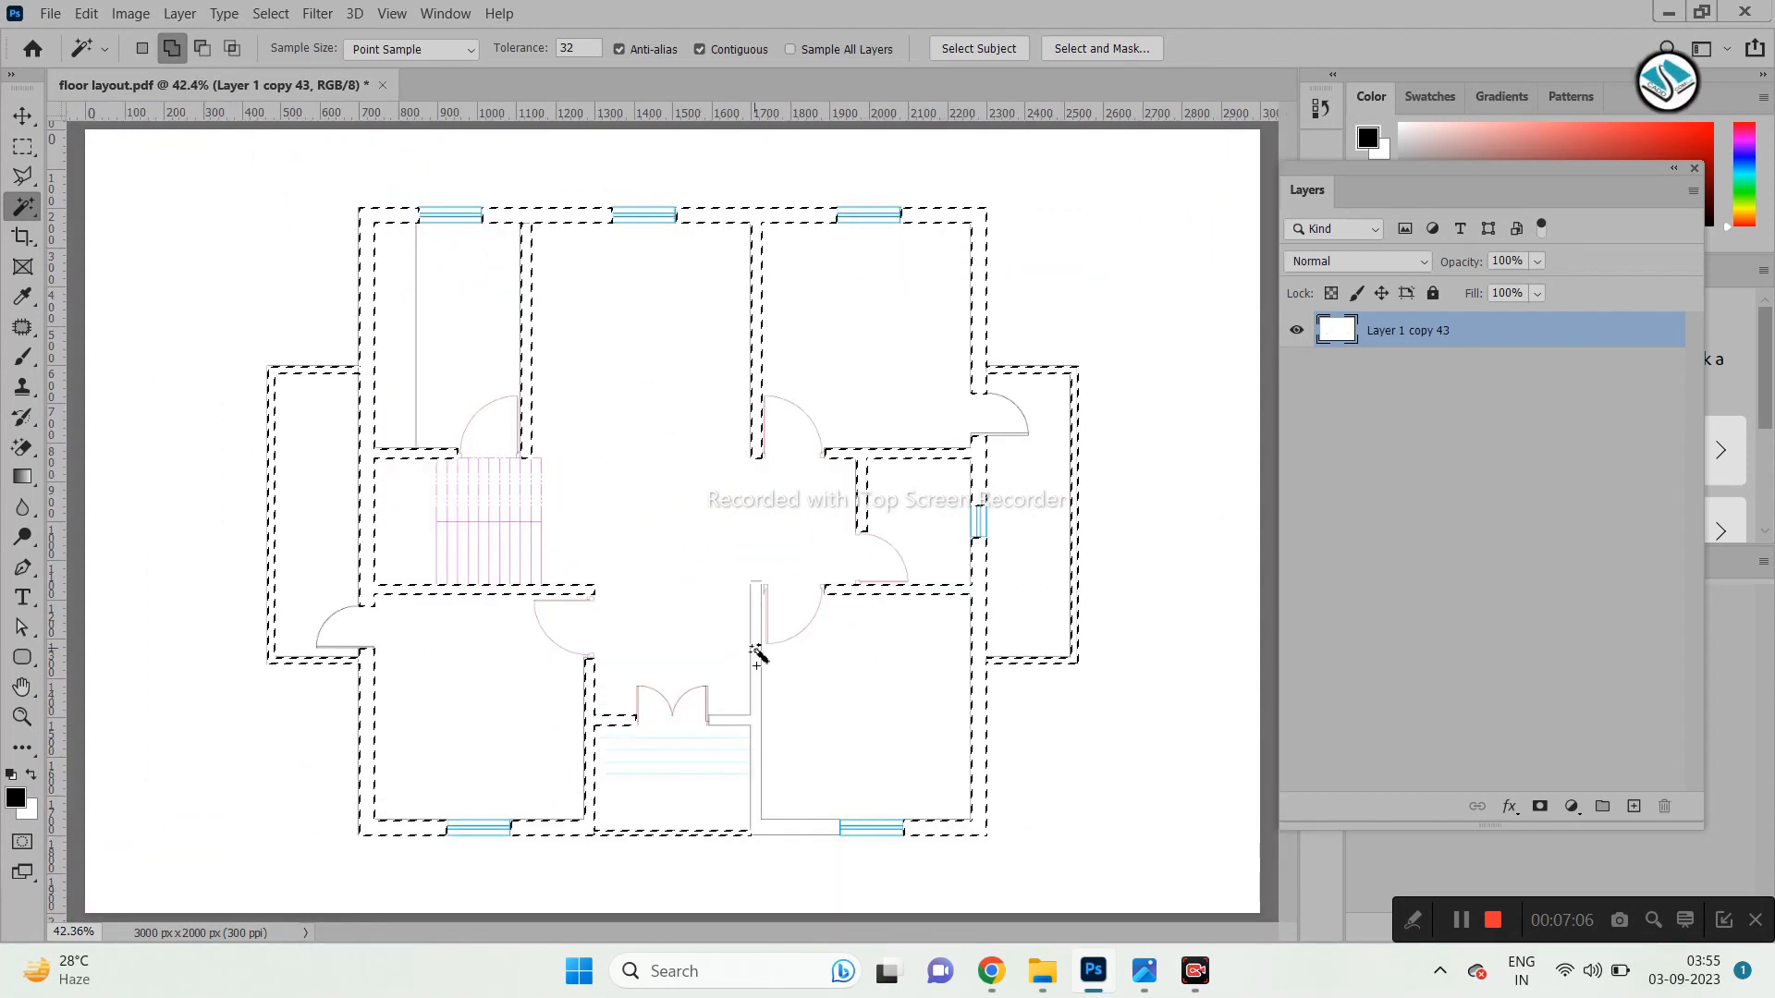
# Fill the selected walls with a dark grey Solid Color layer, colour #555252.
pyautogui.click(1572, 806)
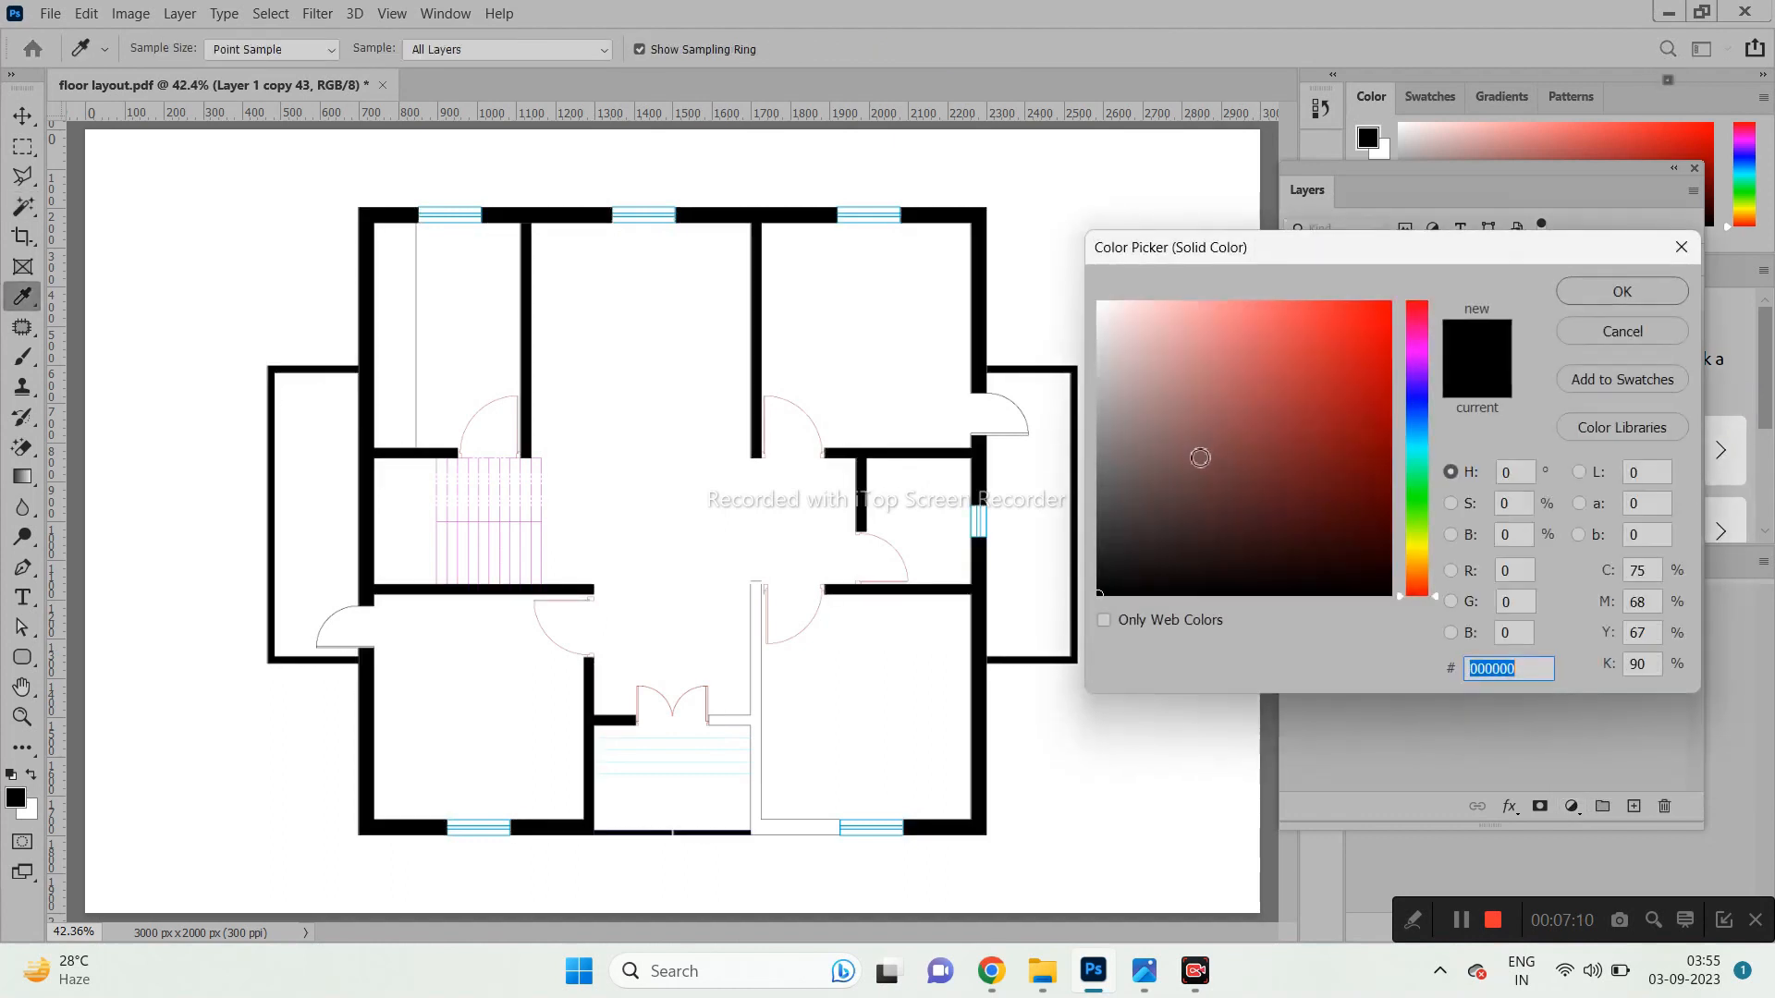
pyautogui.moveTo(1128, 532); pyautogui.dragTo(1106, 499)
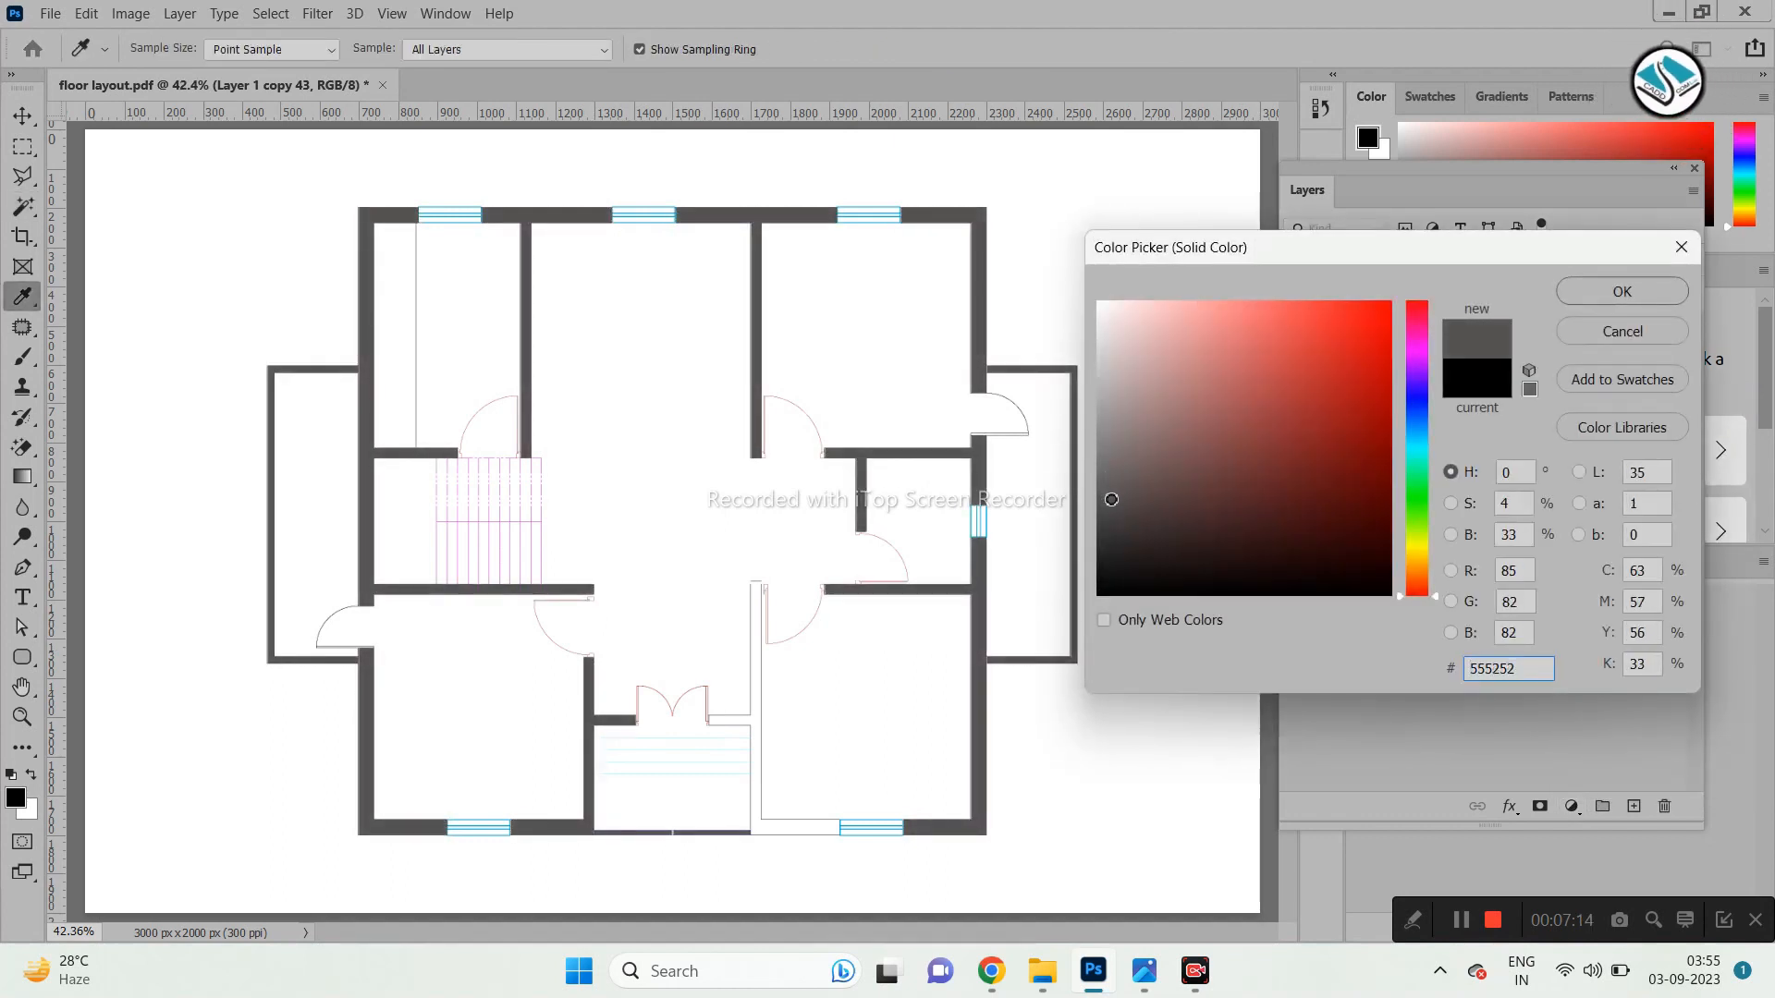
pyautogui.click(1611, 291)
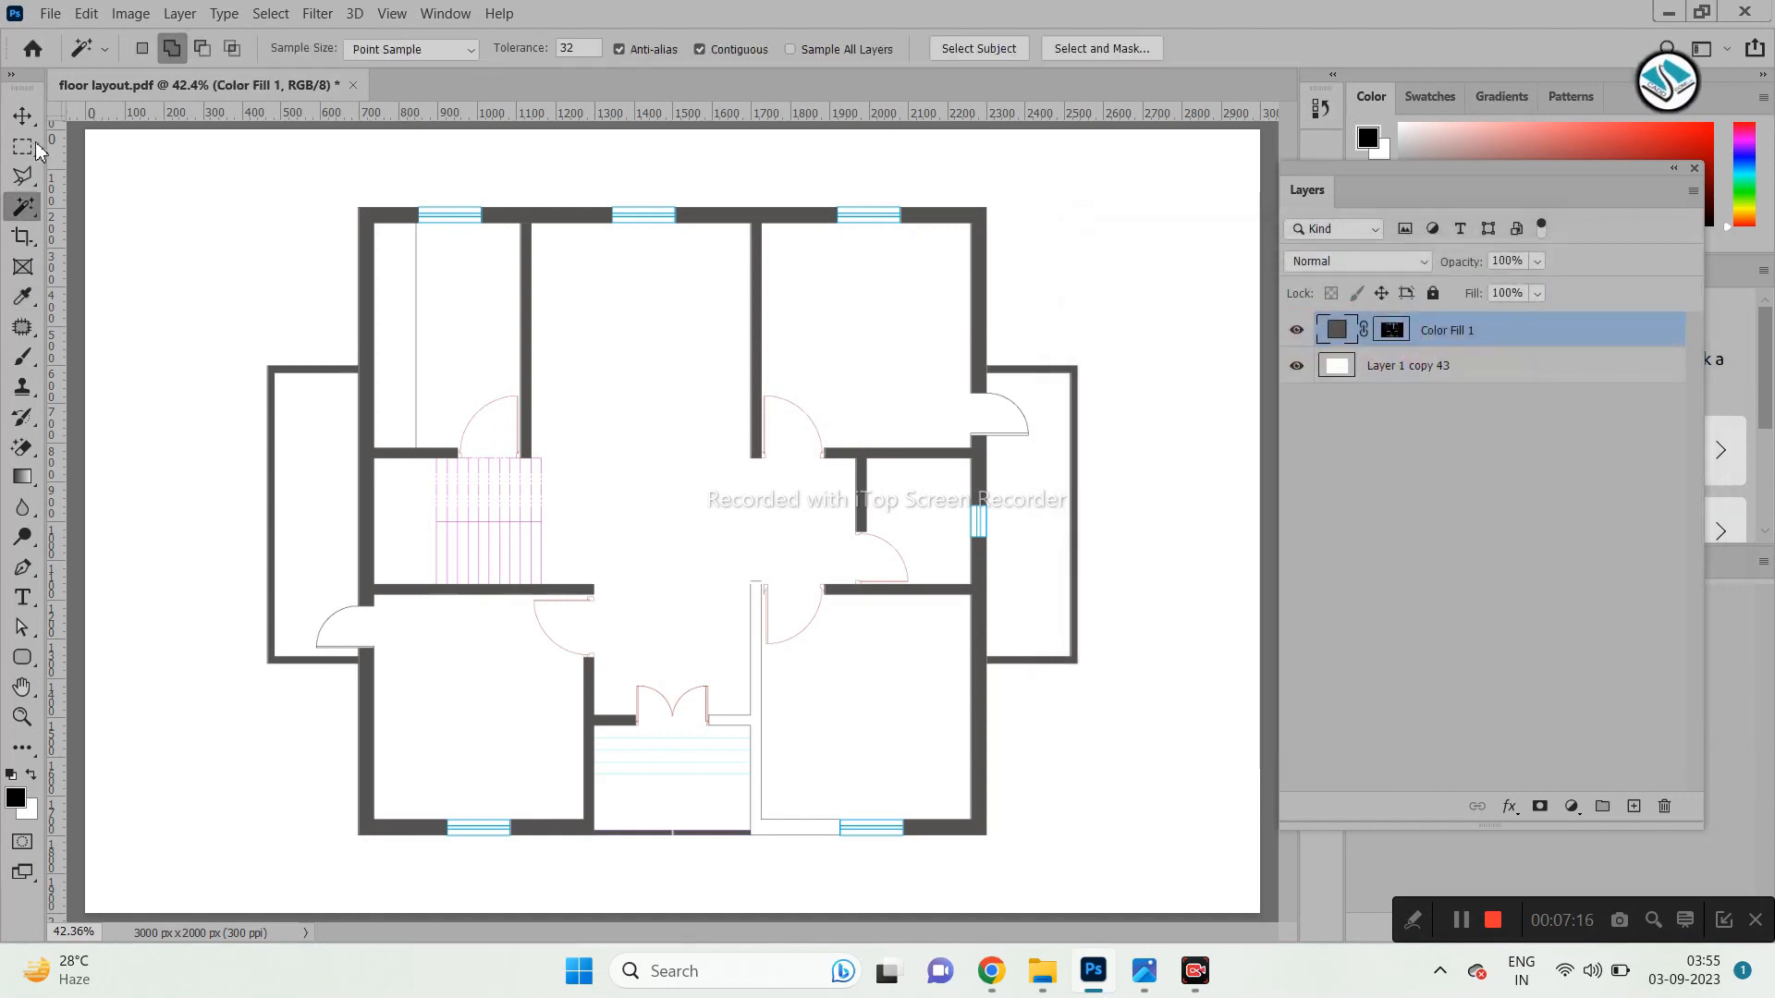
# Examine the outline of the unfilled wall between the entrance and the lower-right room, including its end beside the door.
pyautogui.press('v')
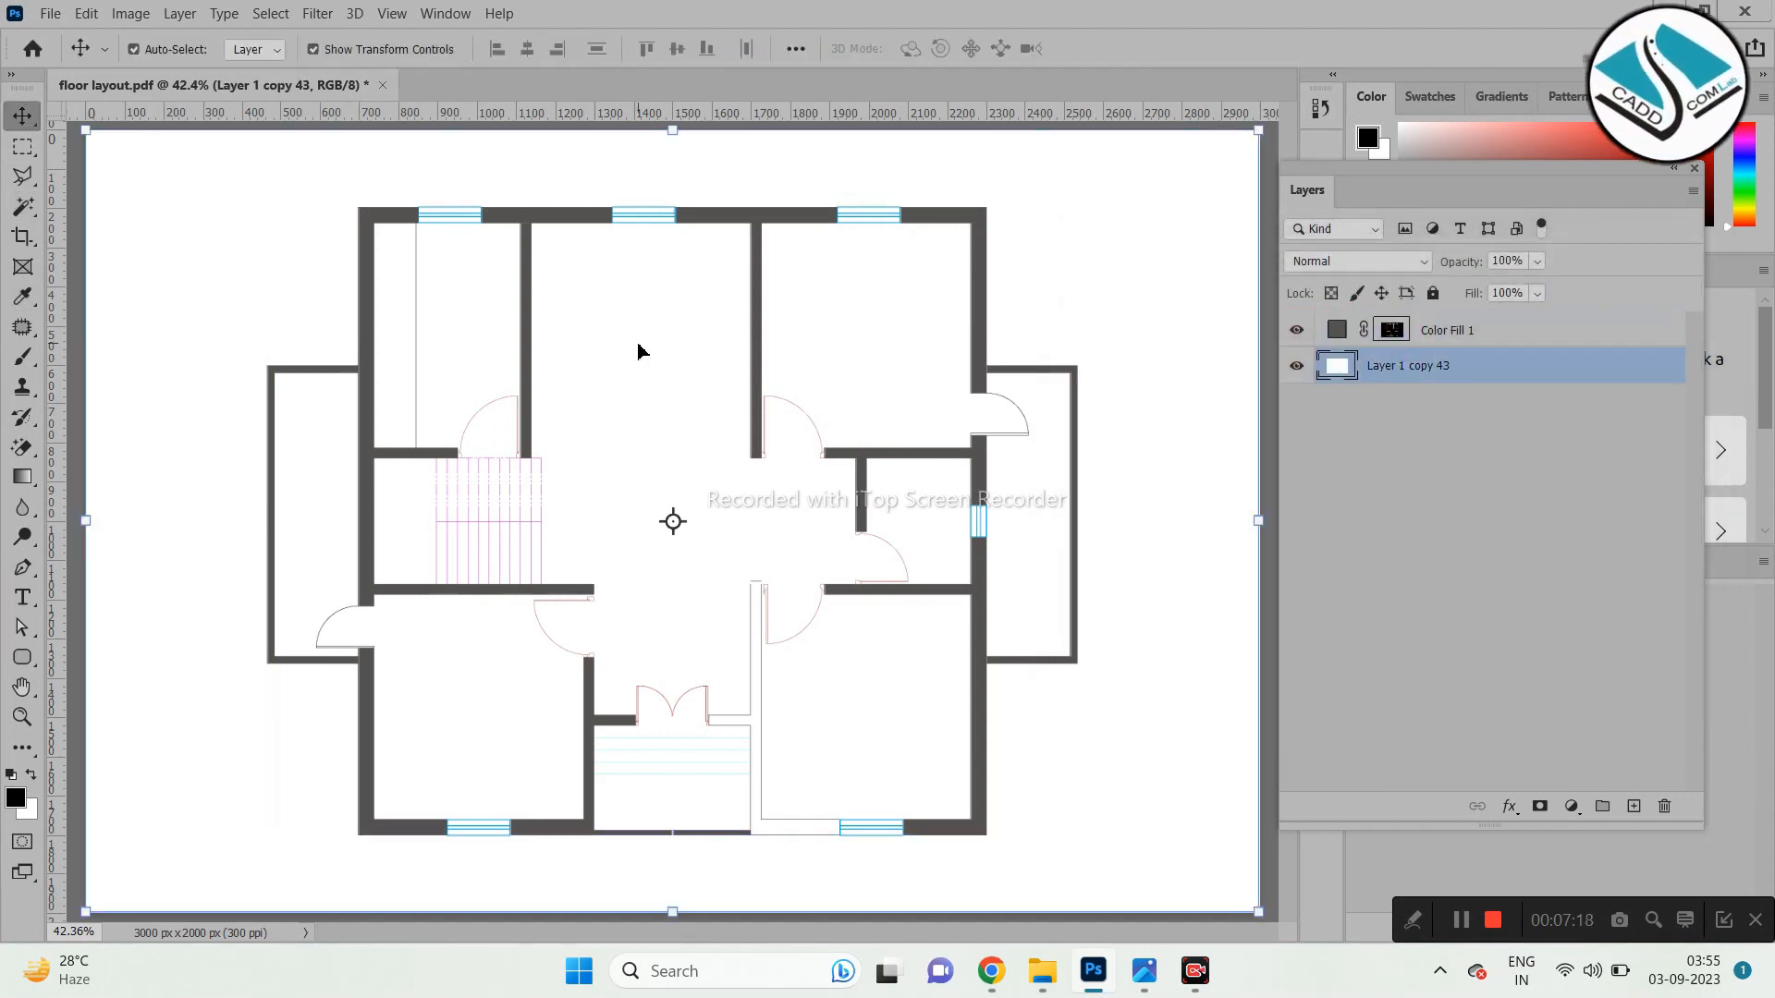
pyautogui.scroll(4, 693, 495)
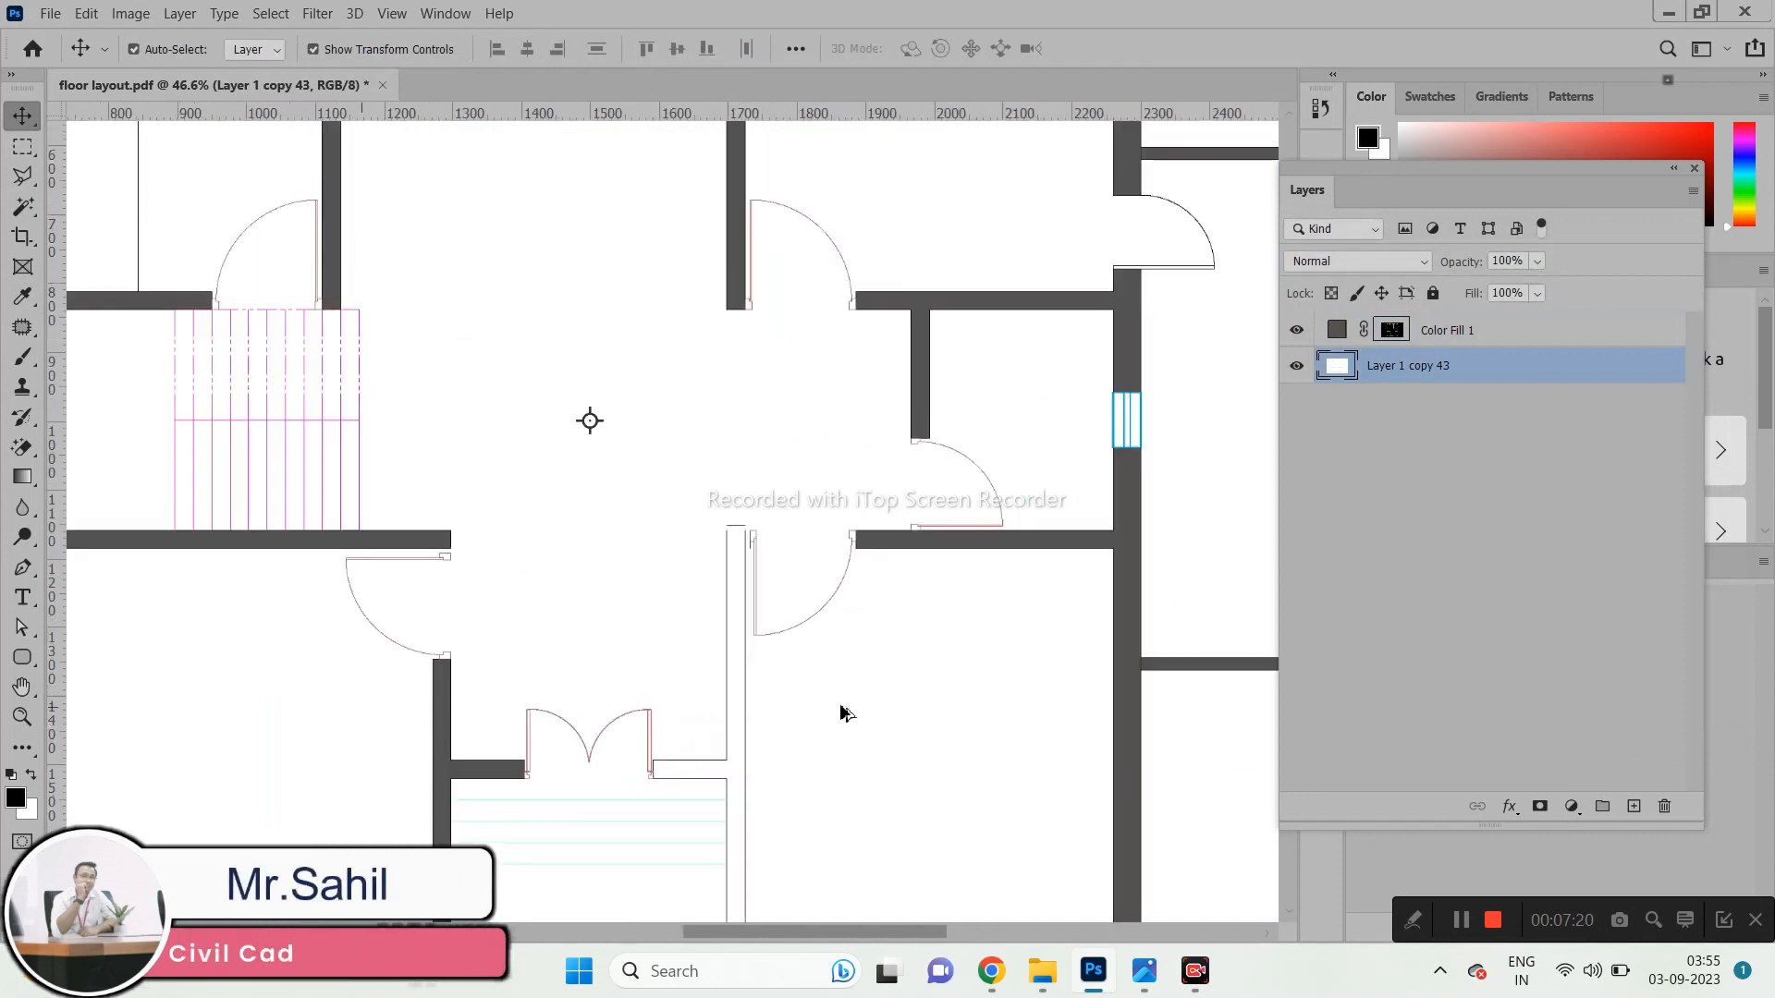
pyautogui.scroll(6, 701, 452)
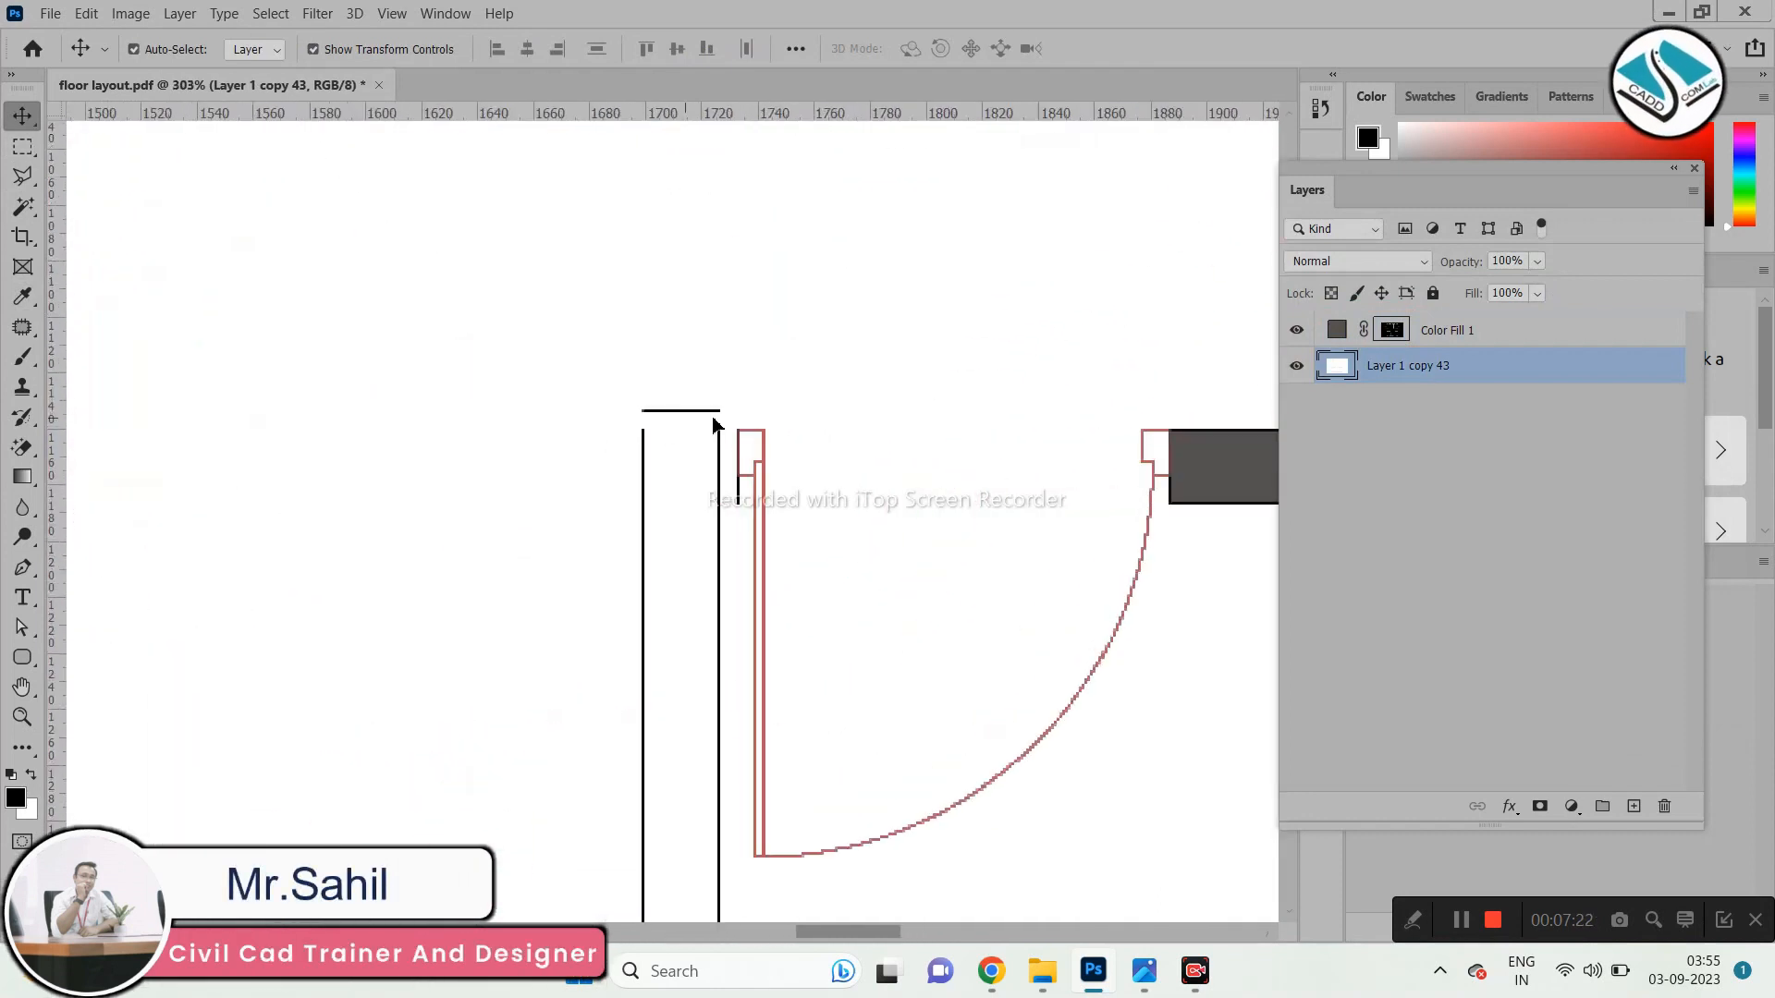
pyautogui.scroll(-4, 677, 354)
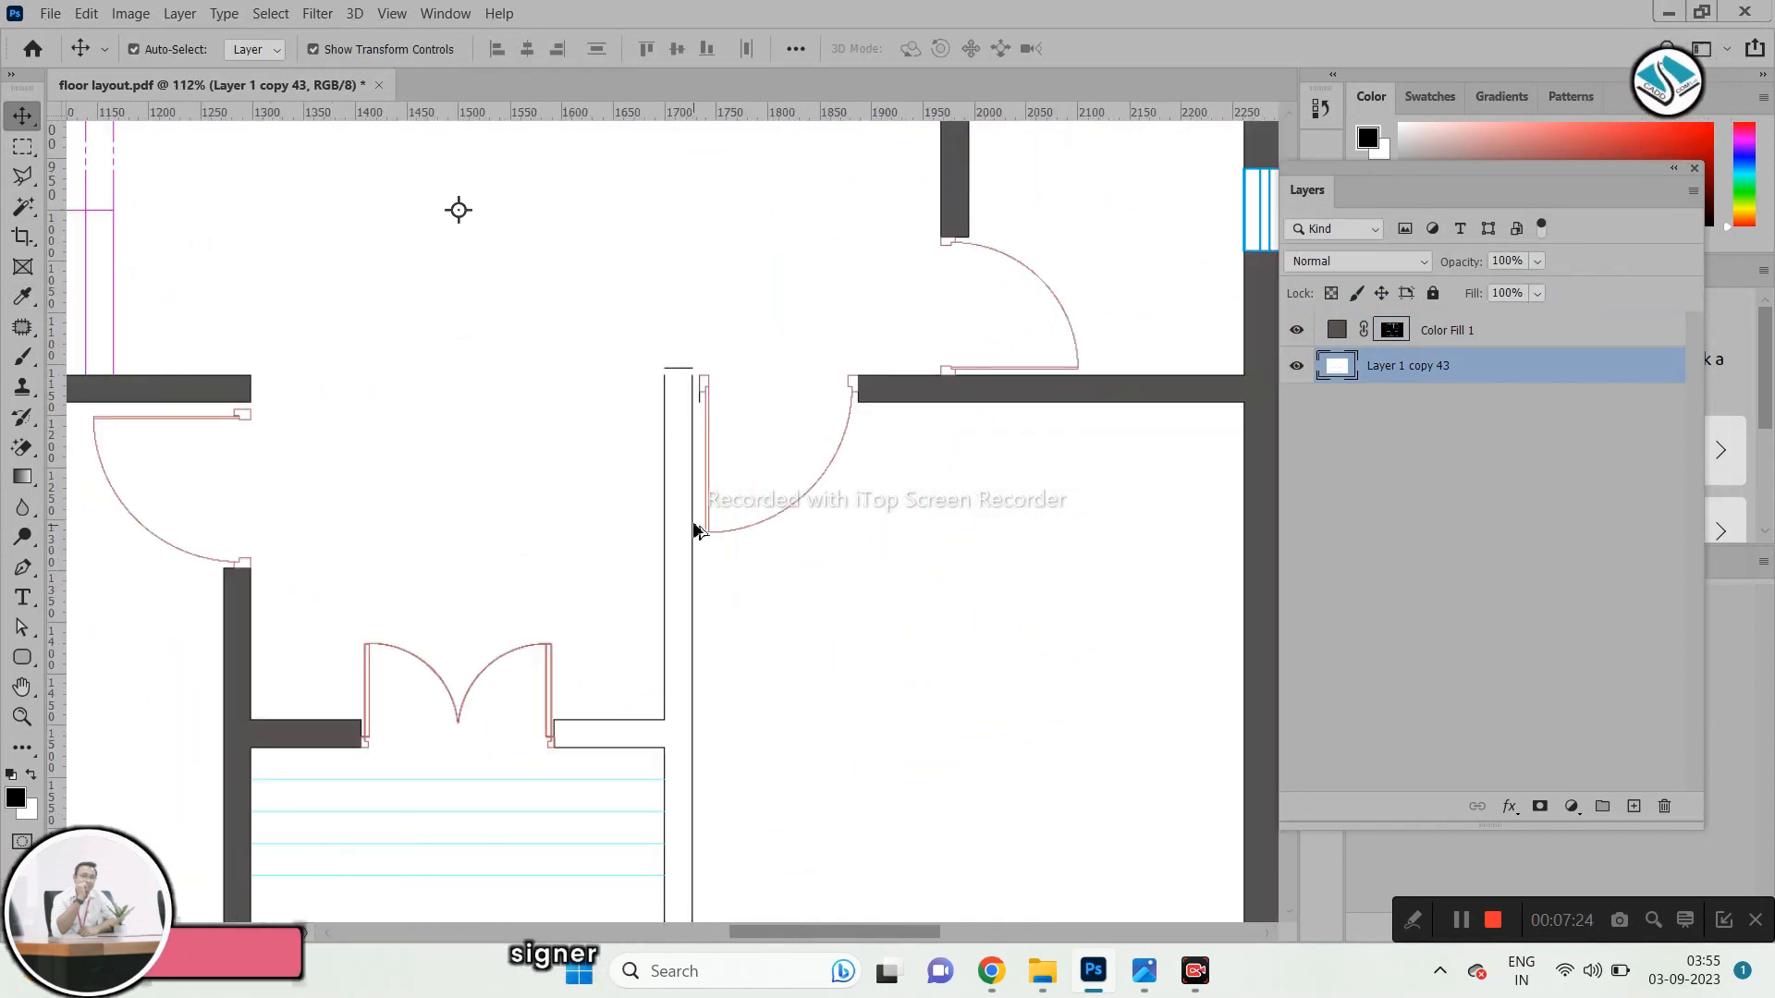
pyautogui.scroll(2, 682, 785)
pyautogui.scroll(-2, 709, 744)
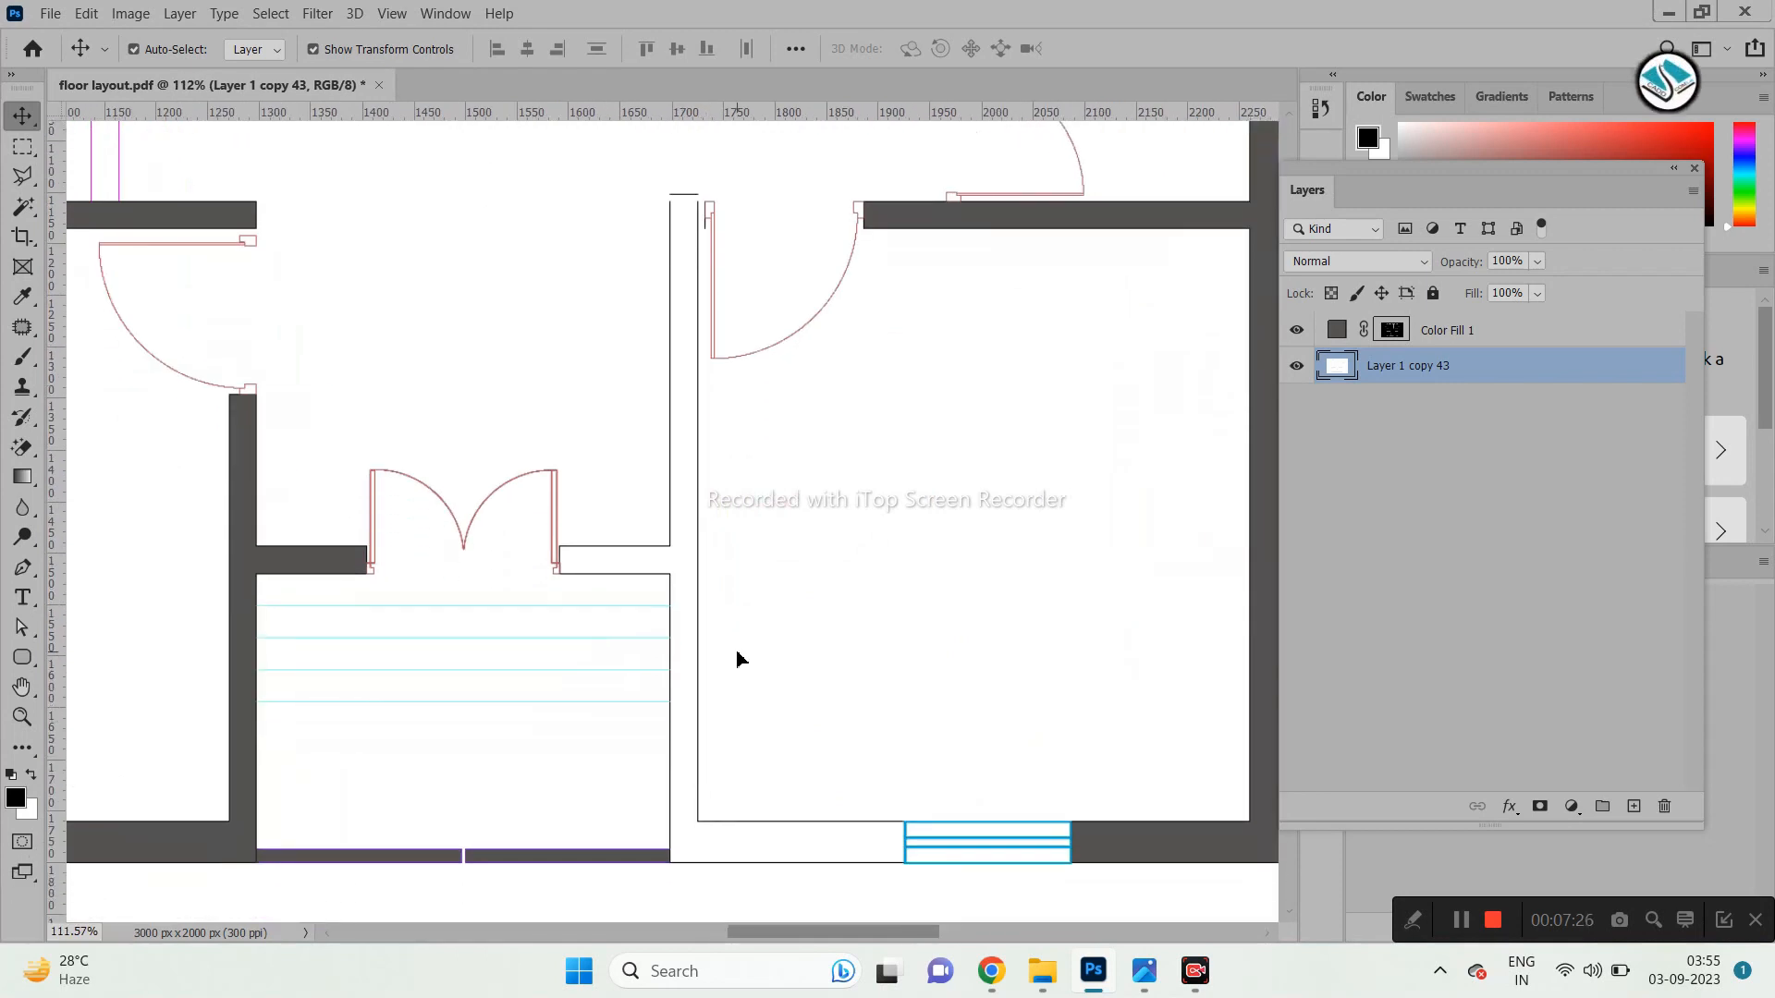
pyautogui.scroll(1, 784, 425)
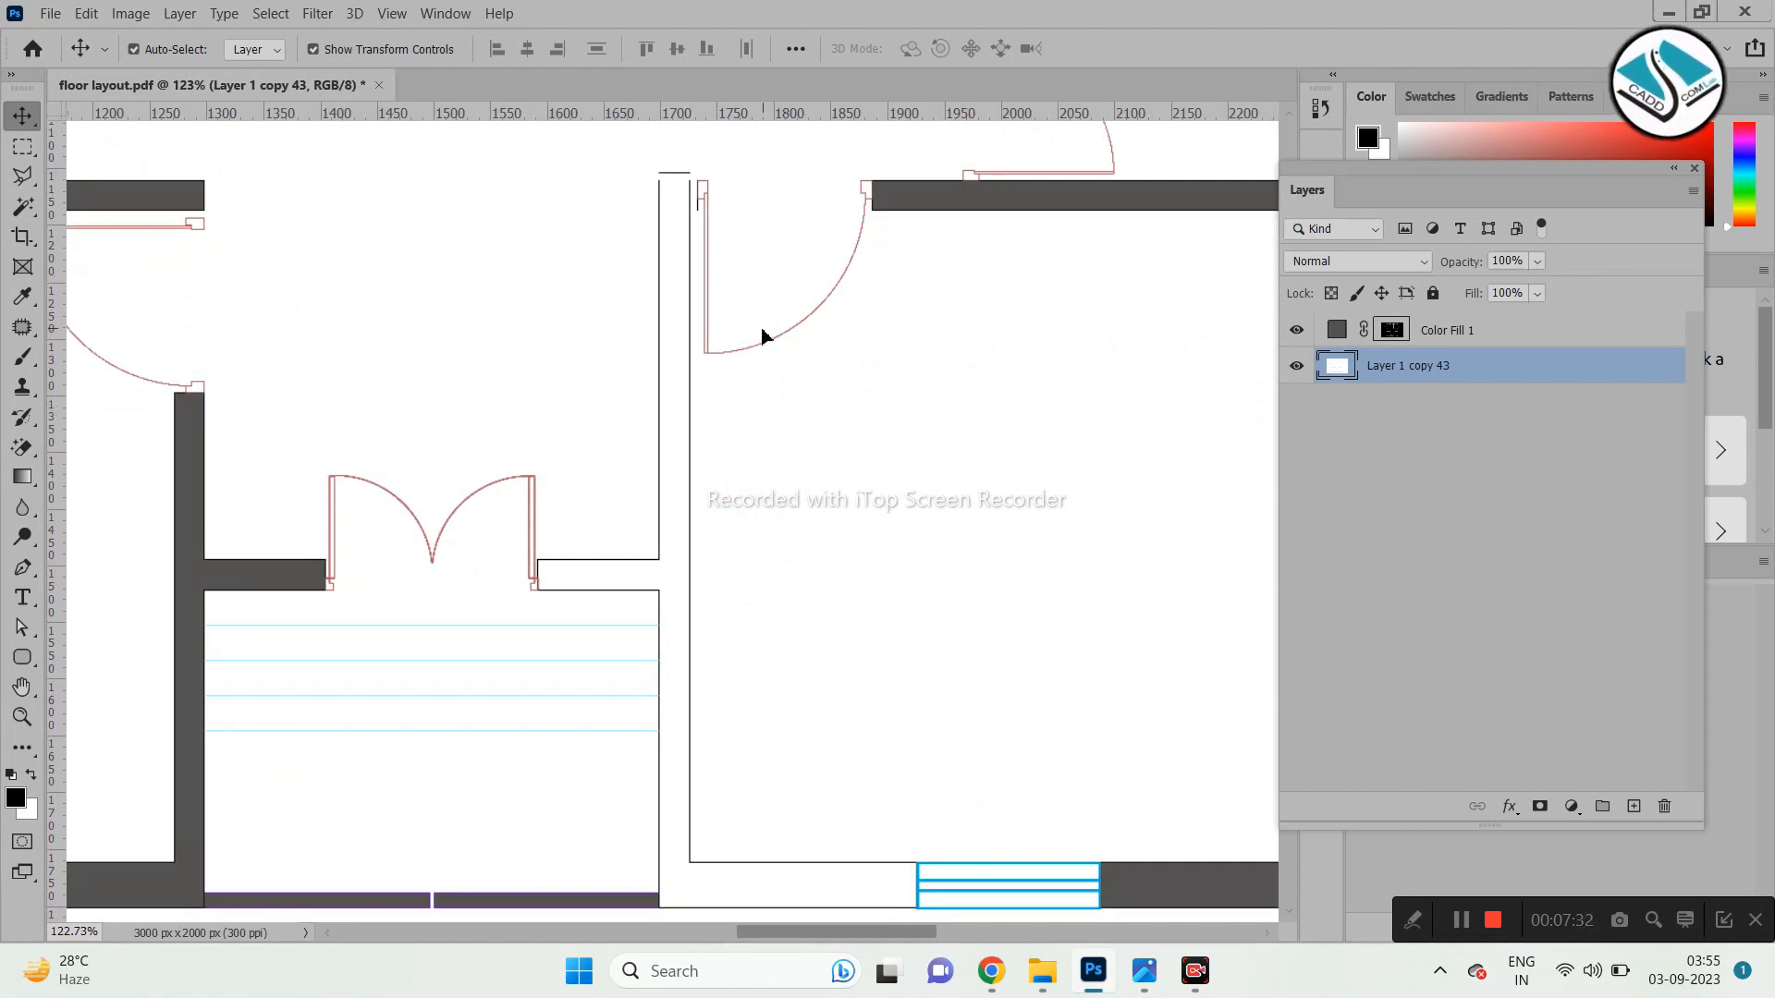
# Outline the unfilled wall between the entrance and the lower-right room, including its return to the window, with the Polygonal Lasso.
pyautogui.click(16, 157)
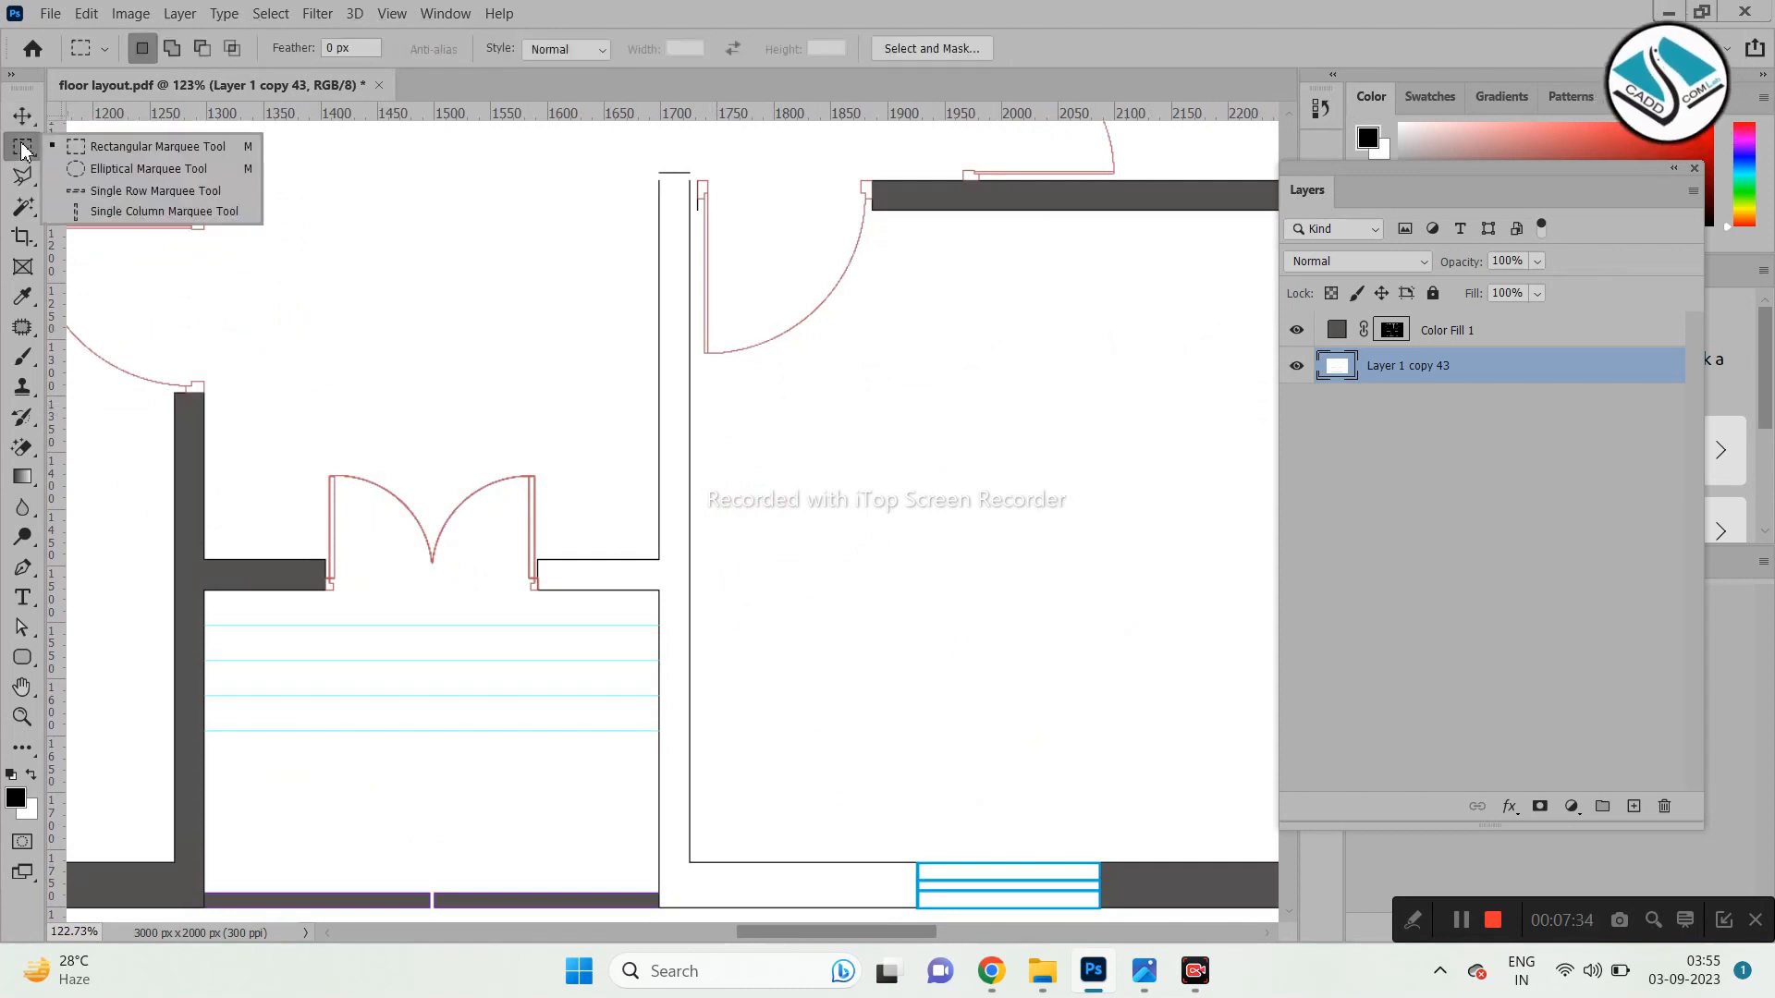
pyautogui.click(131, 154)
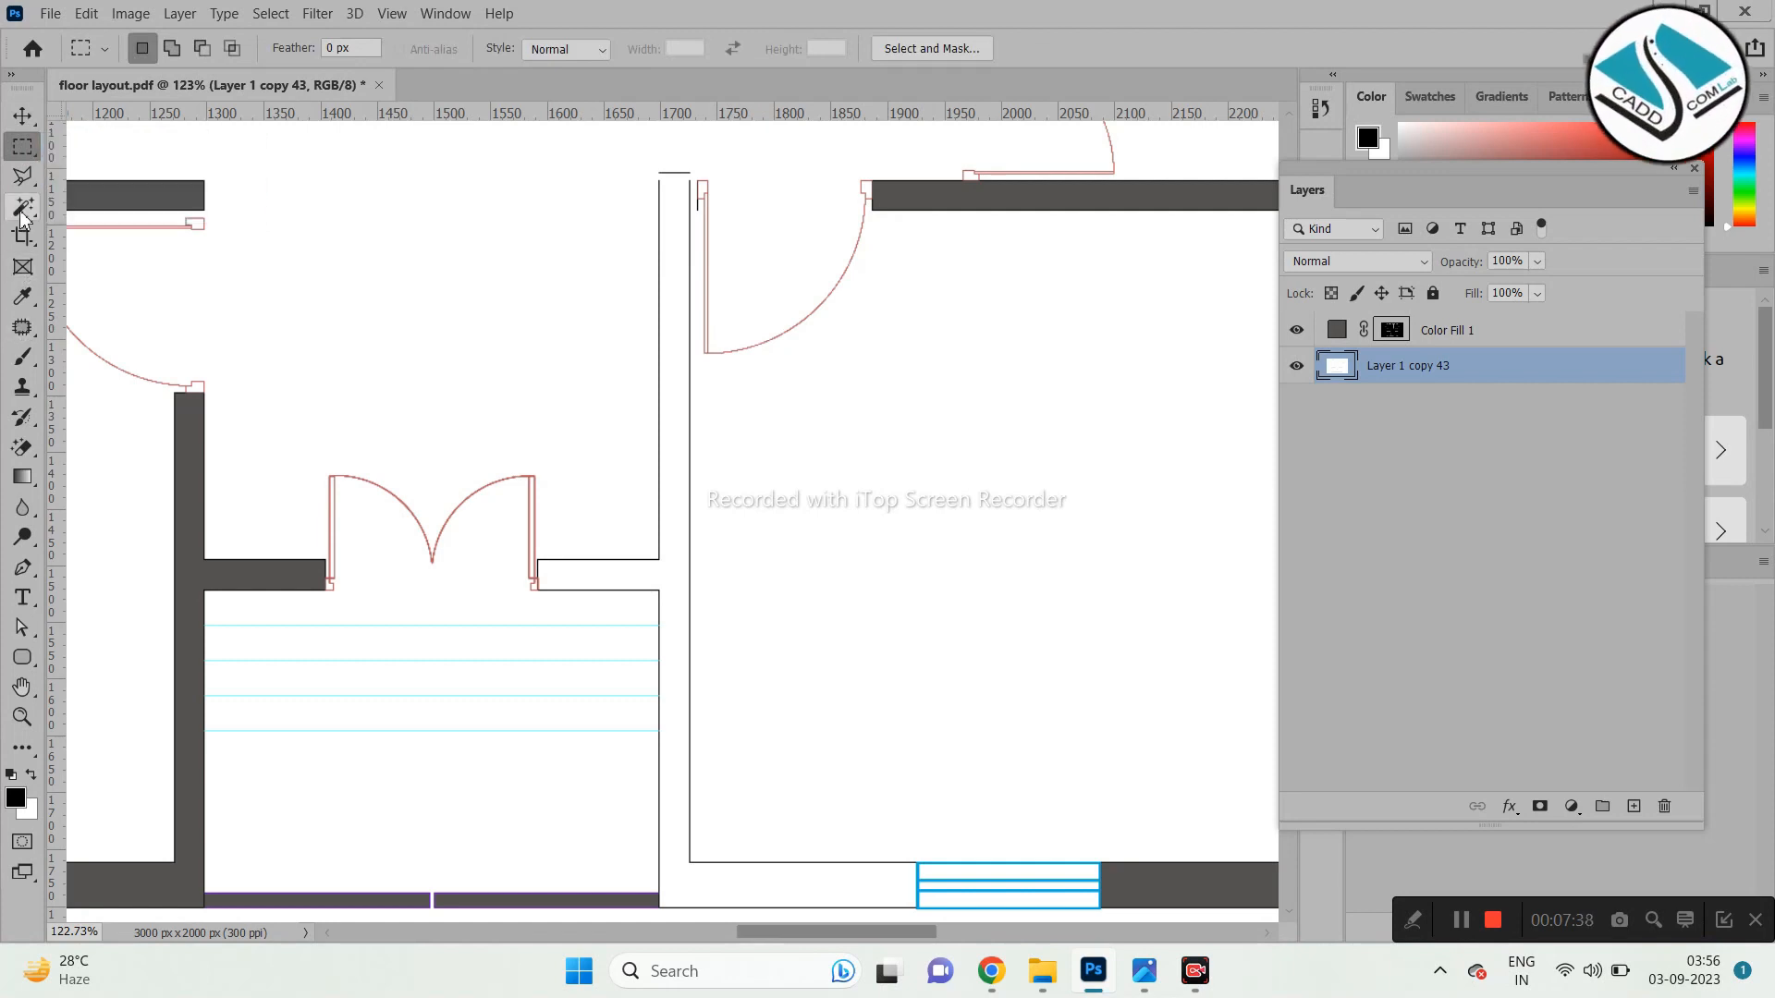
pyautogui.rightClick(23, 176)
pyautogui.click(116, 191)
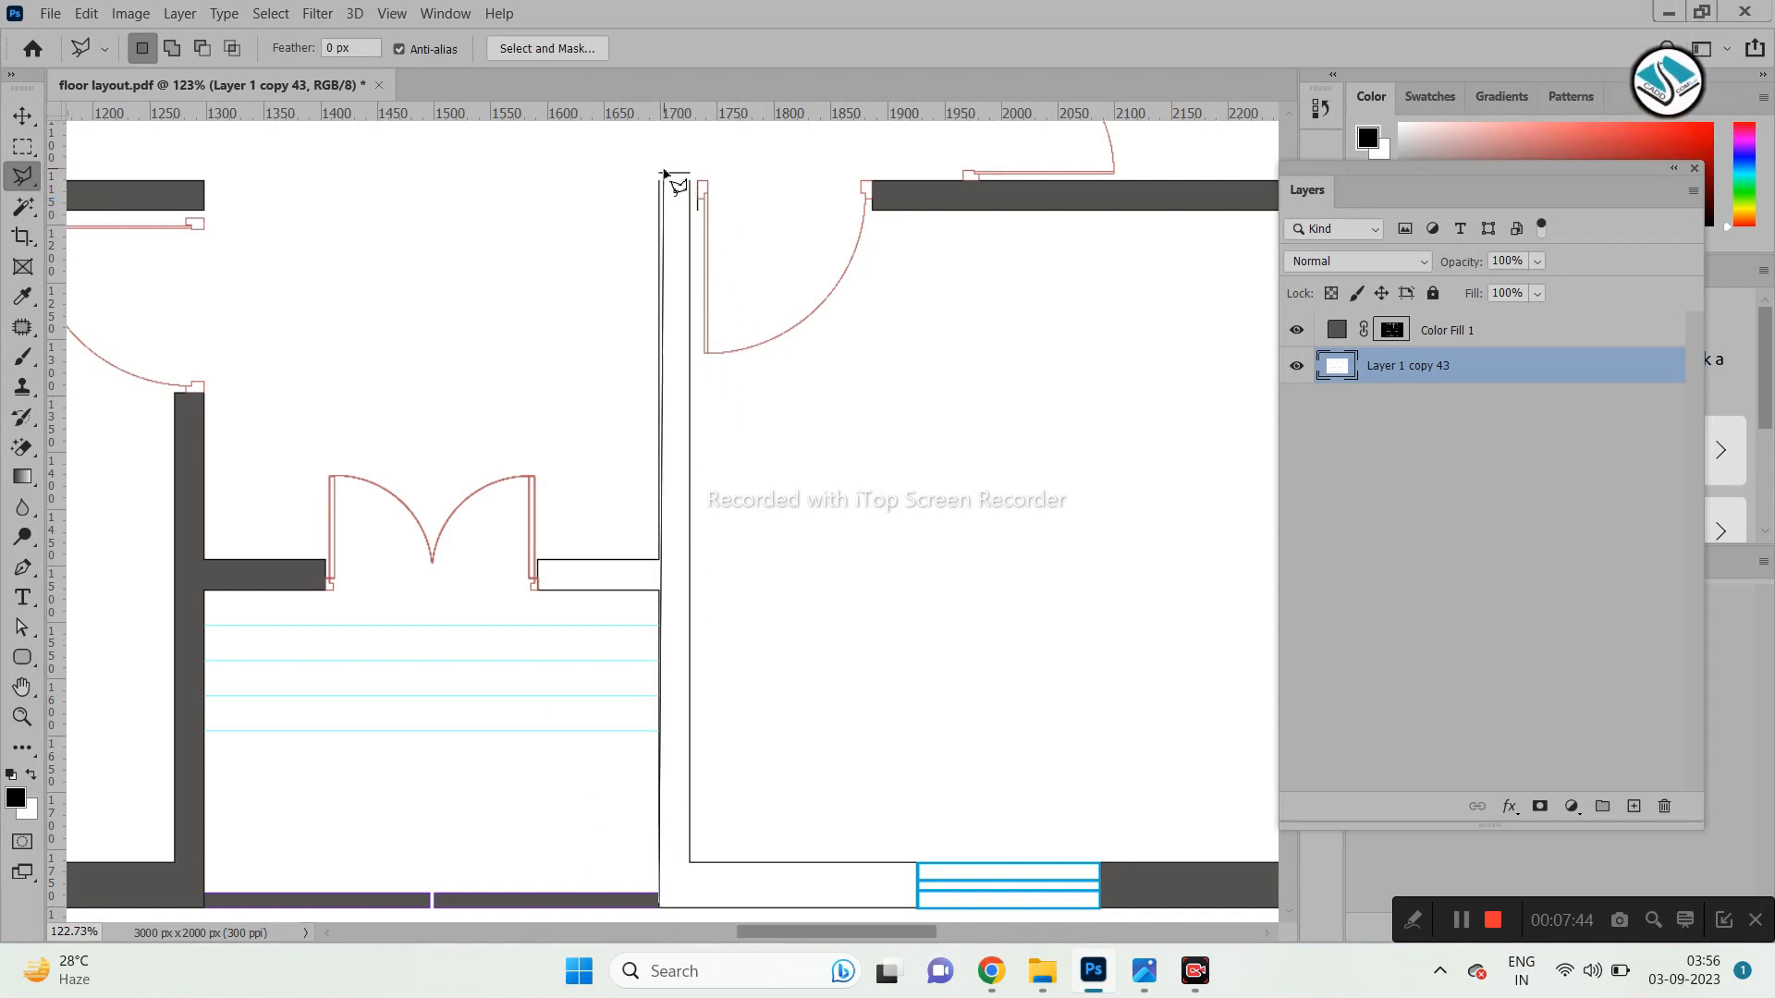
pyautogui.press('Escape')
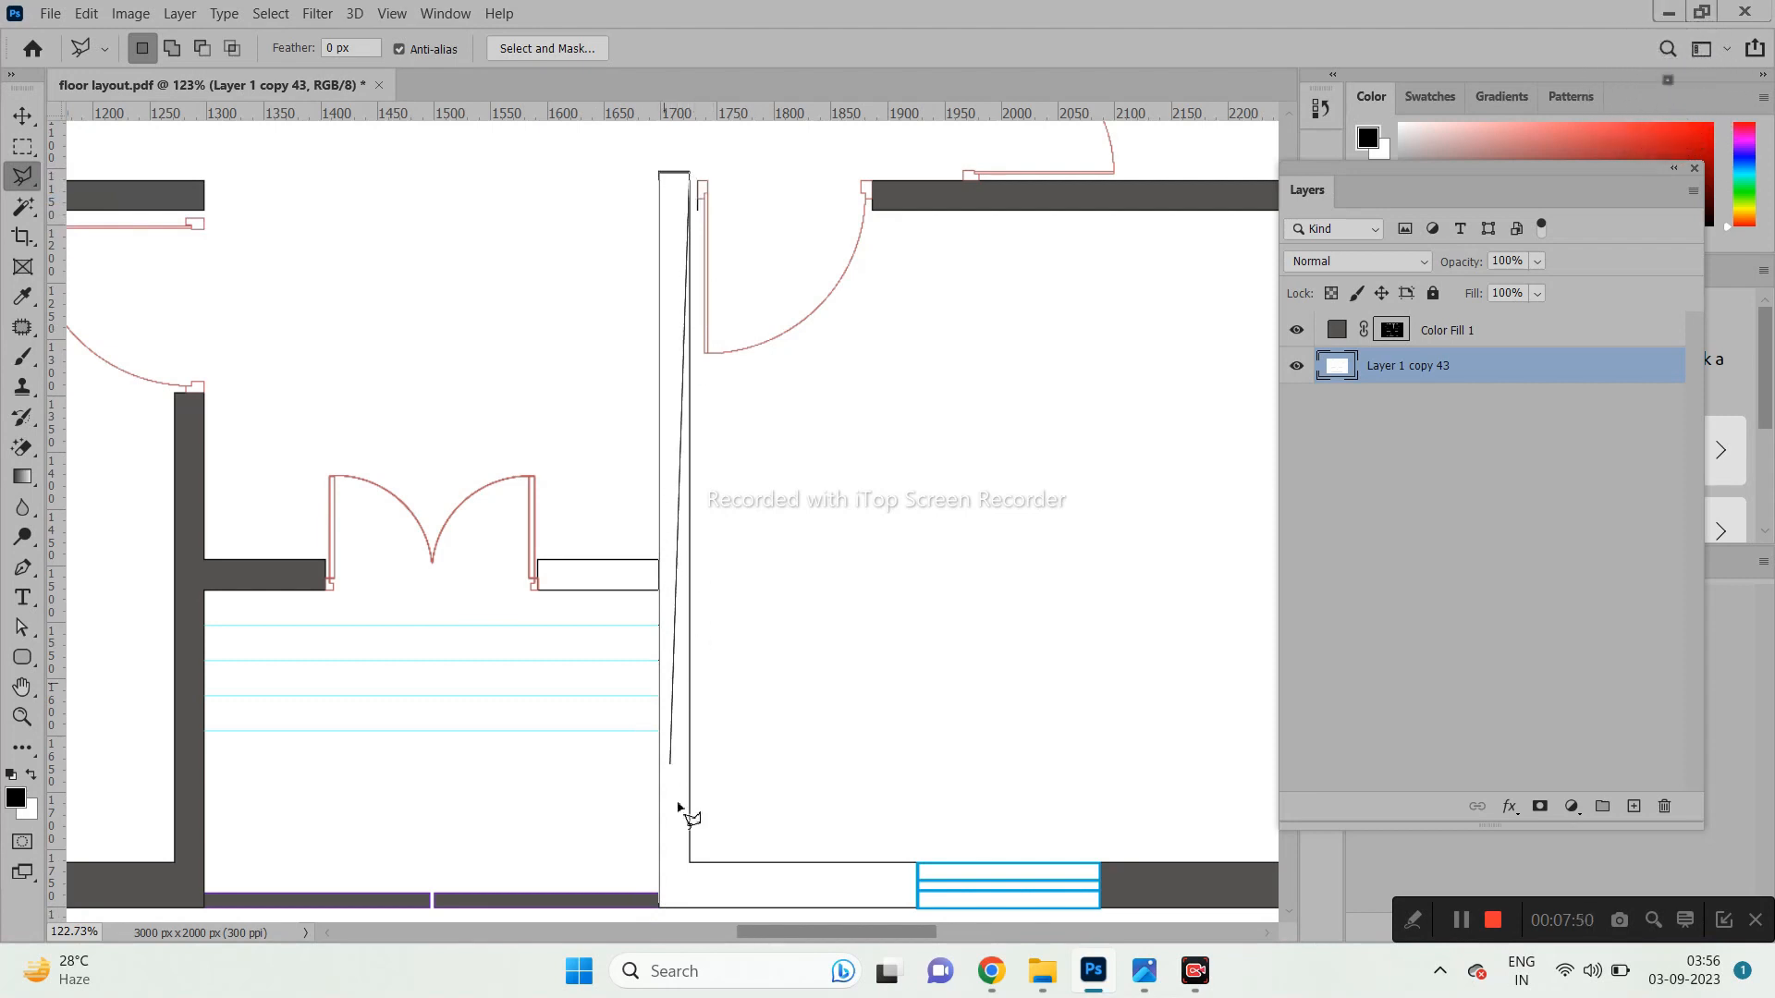
pyautogui.click(692, 863)
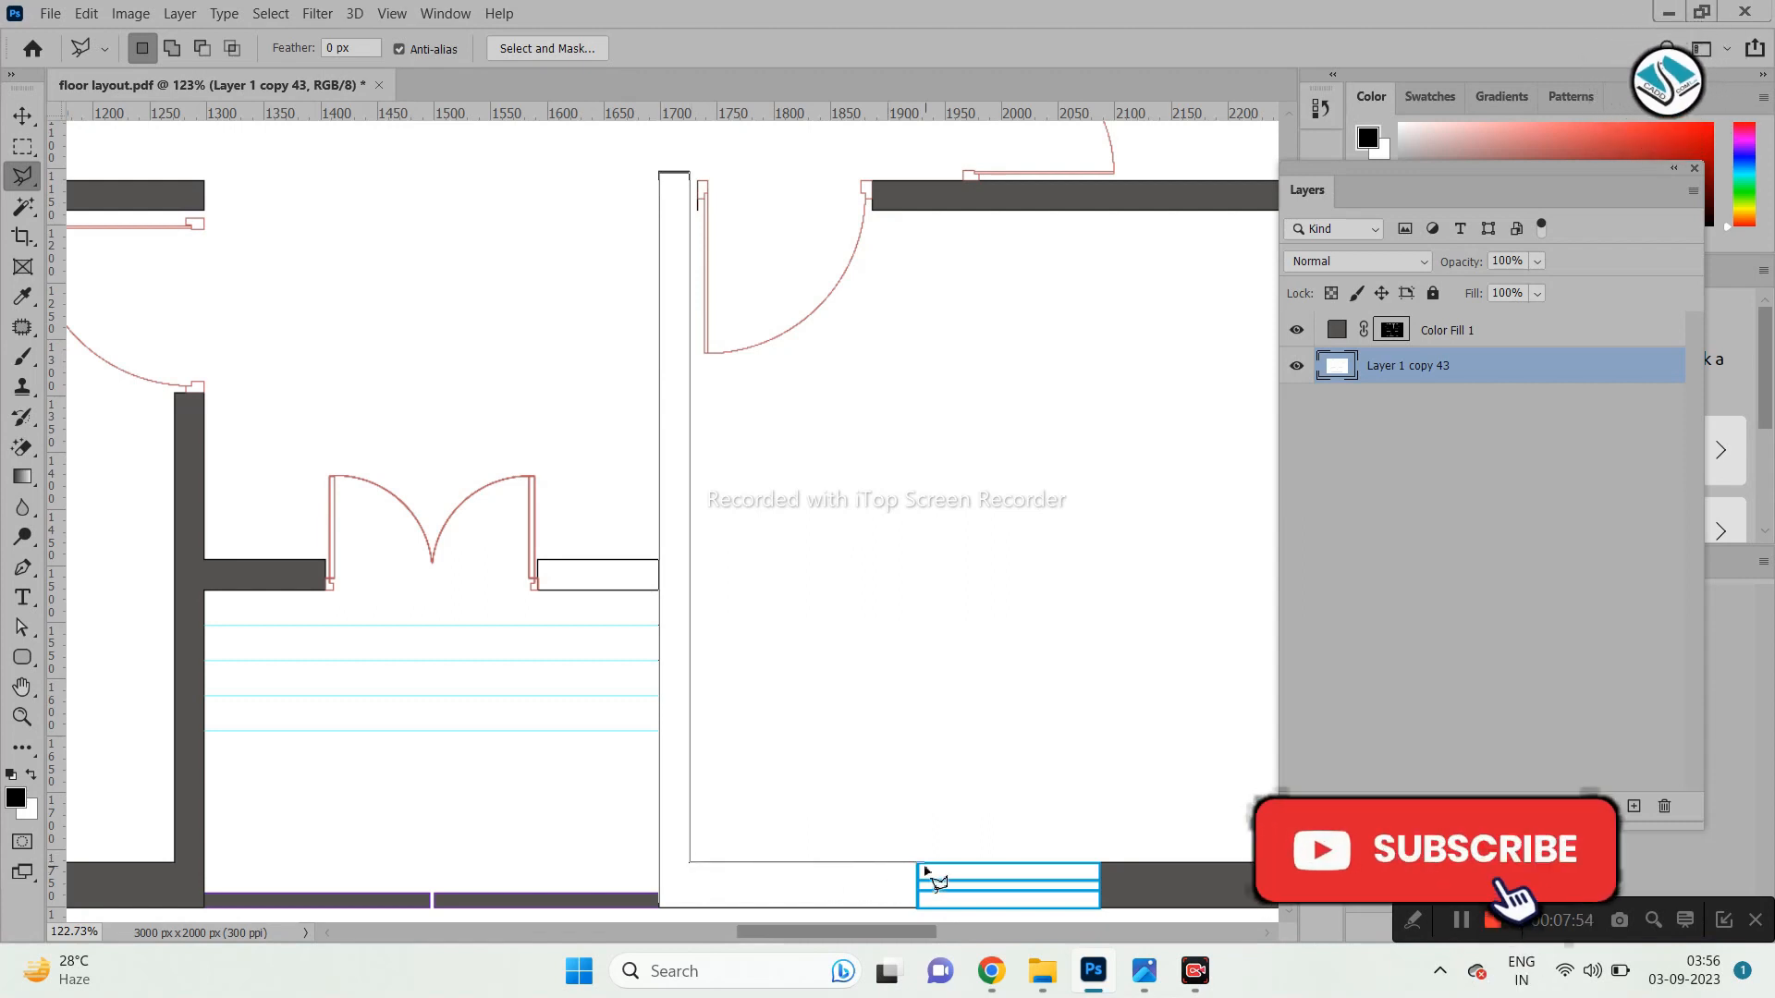
pyautogui.click(918, 863)
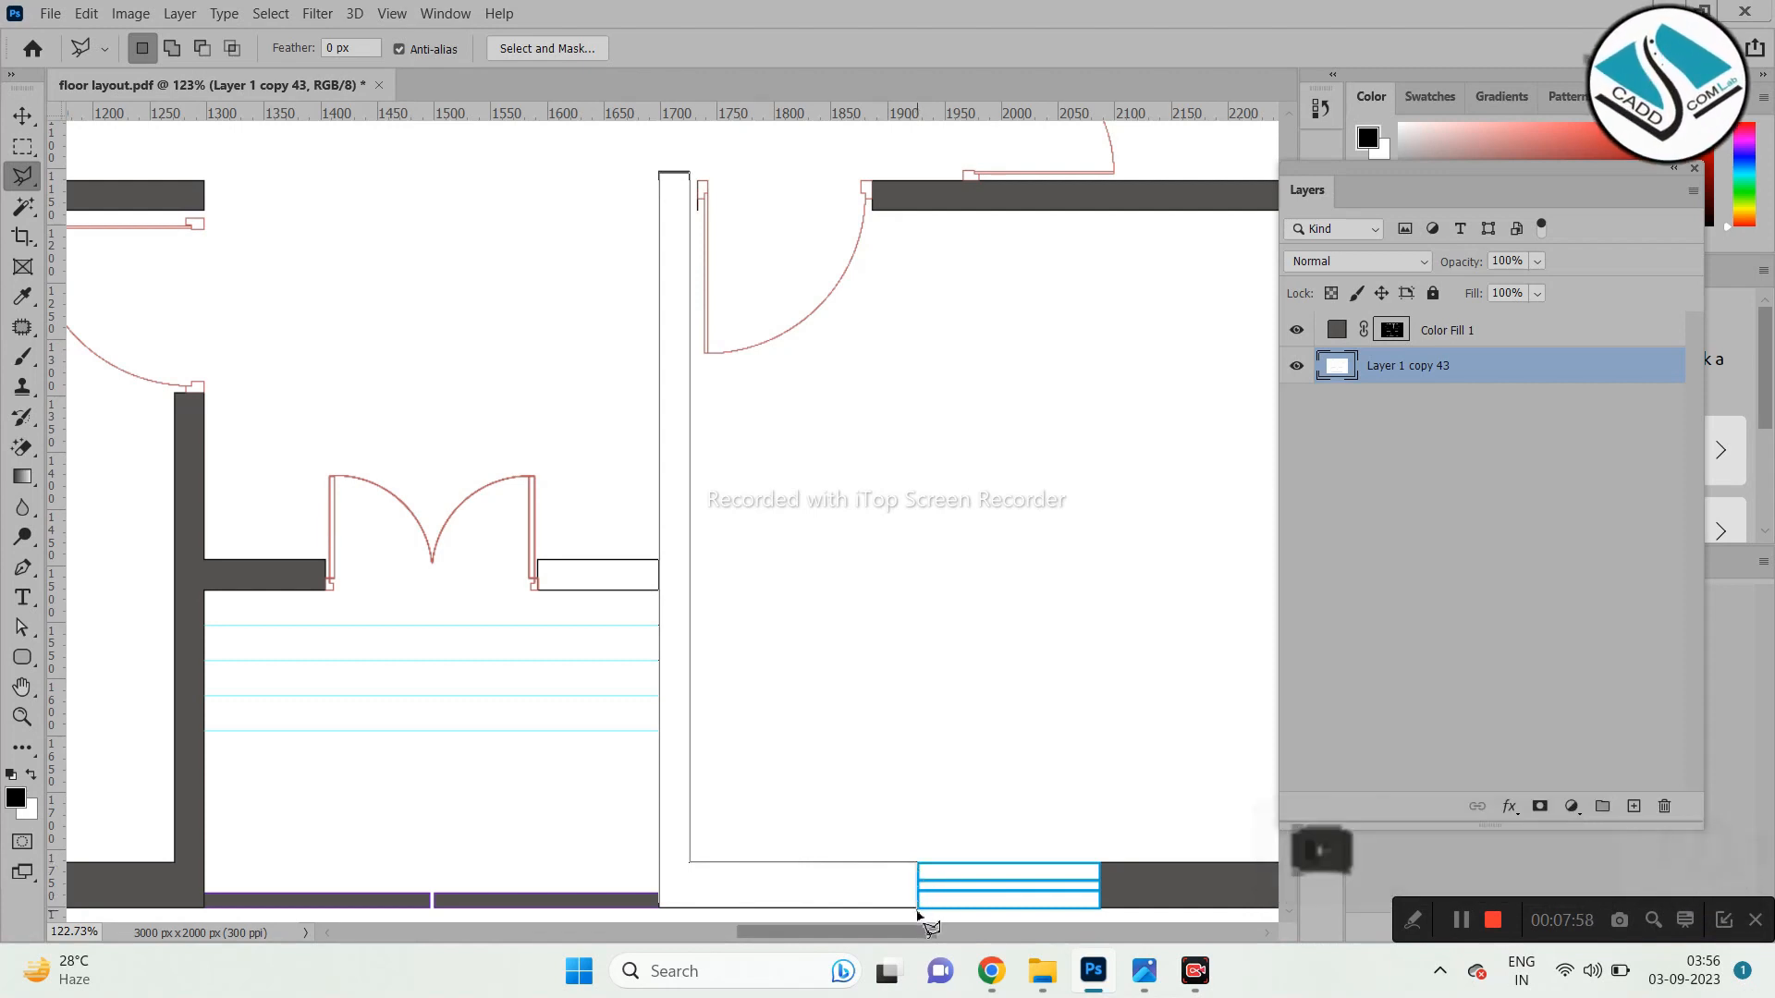
pyautogui.click(680, 911)
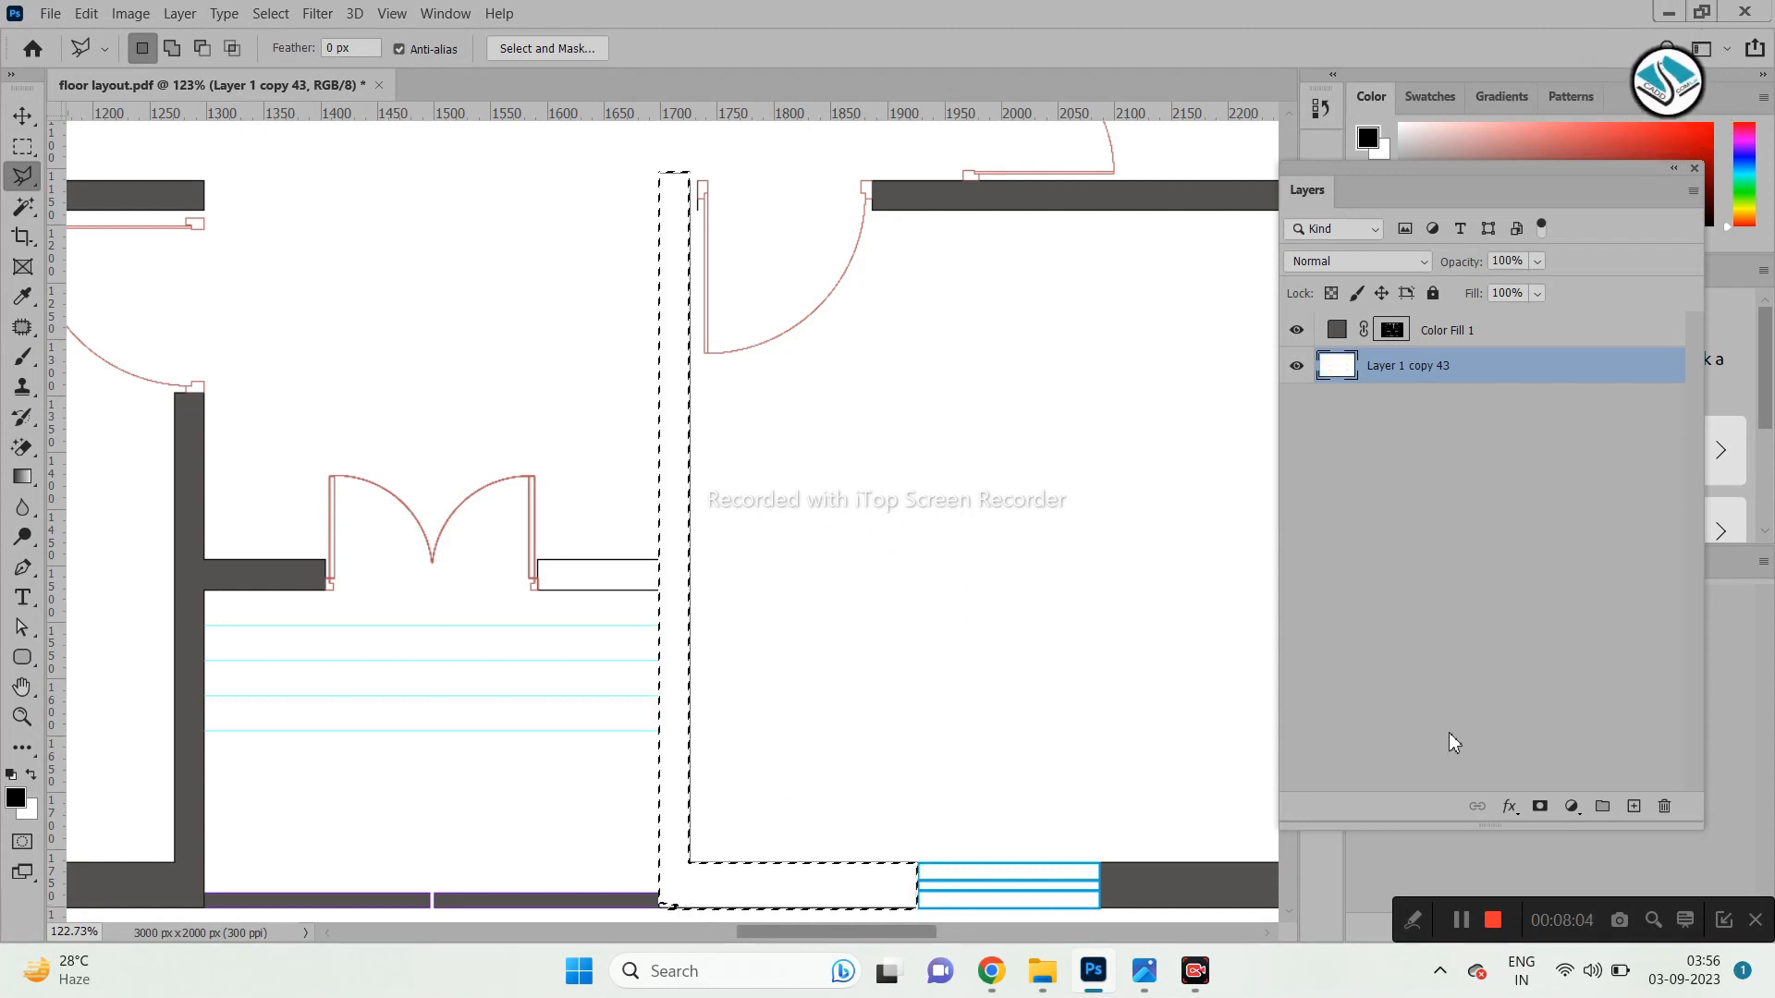
# Fill the outlined wall with a Solid Color layer in #555252, sampled from the existing dark grey wall.
pyautogui.click(1571, 806)
pyautogui.click(1583, 411)
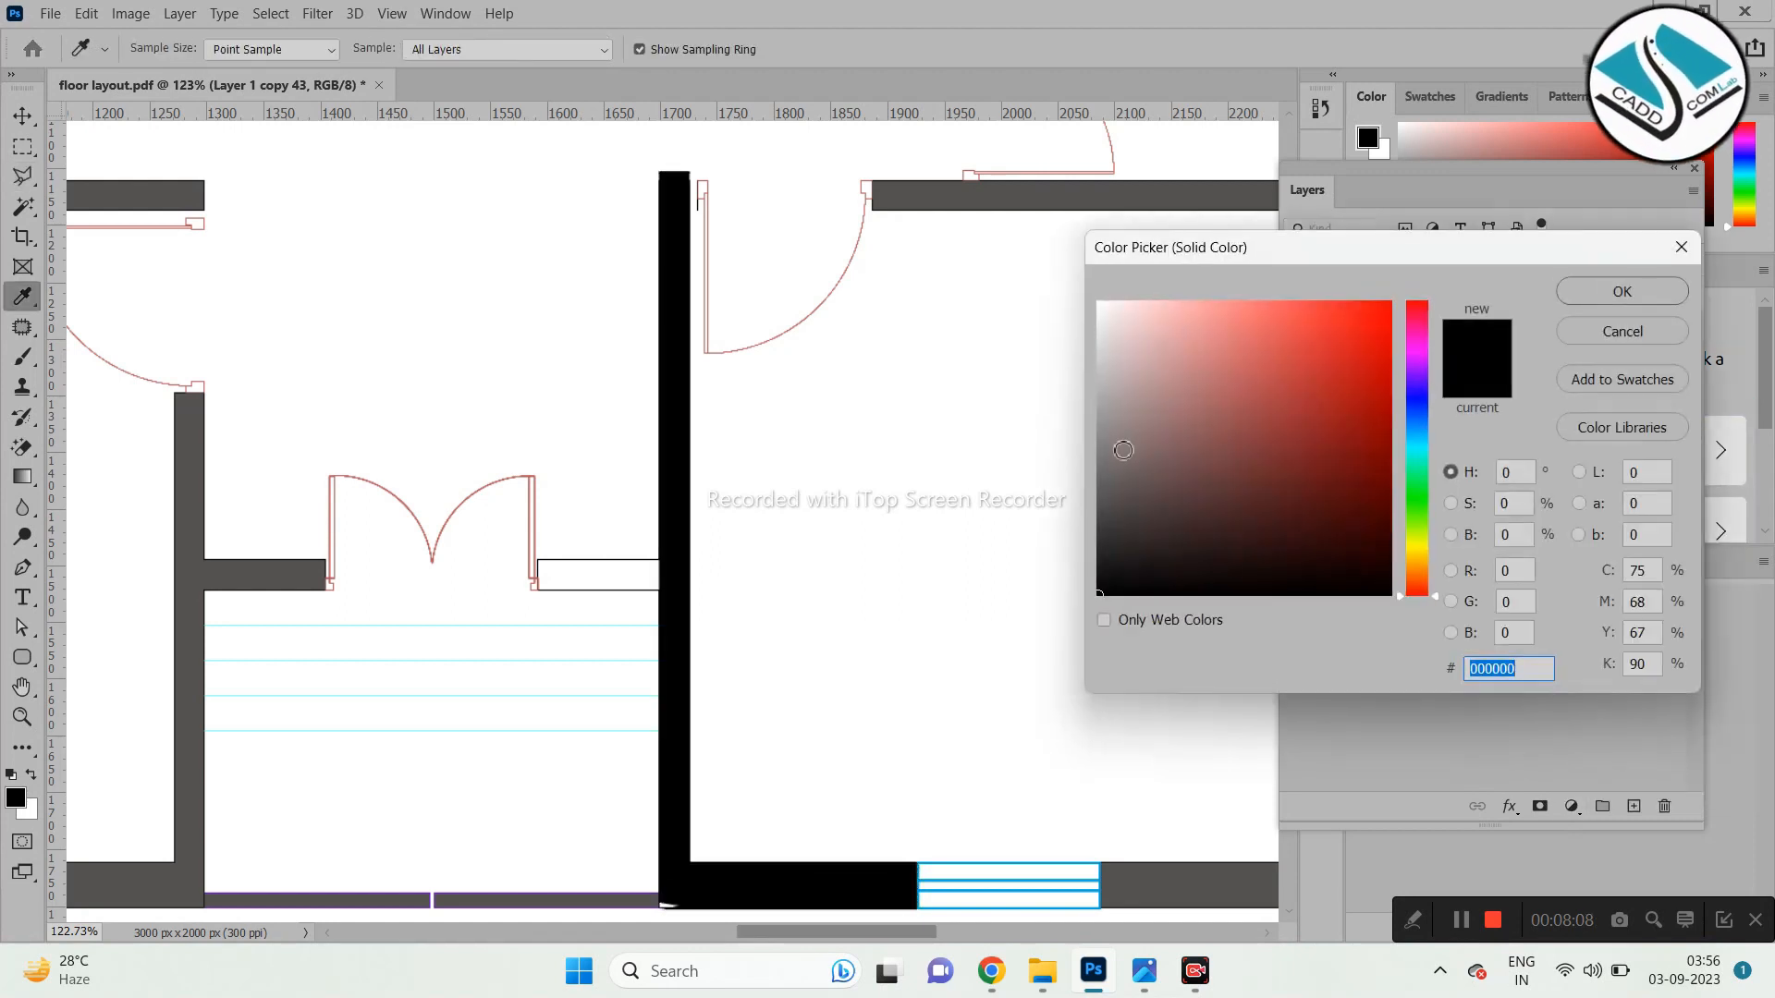
pyautogui.click(1106, 444)
pyautogui.click(194, 443)
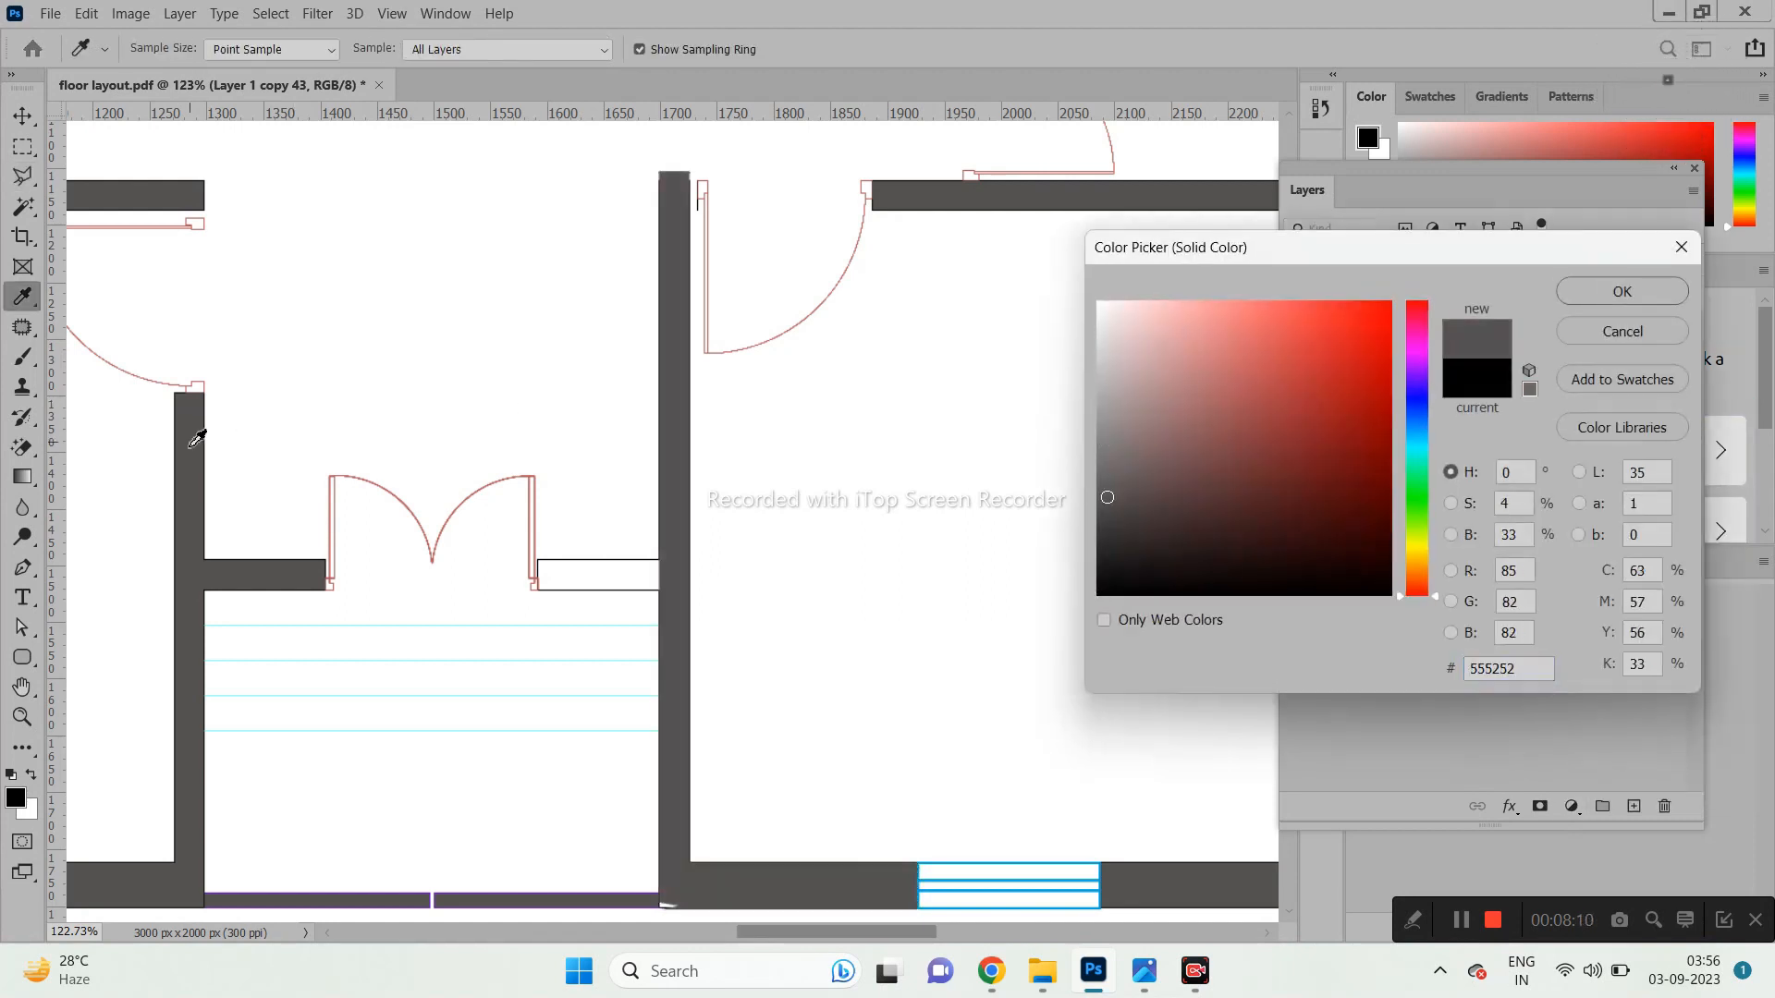
pyautogui.click(1624, 292)
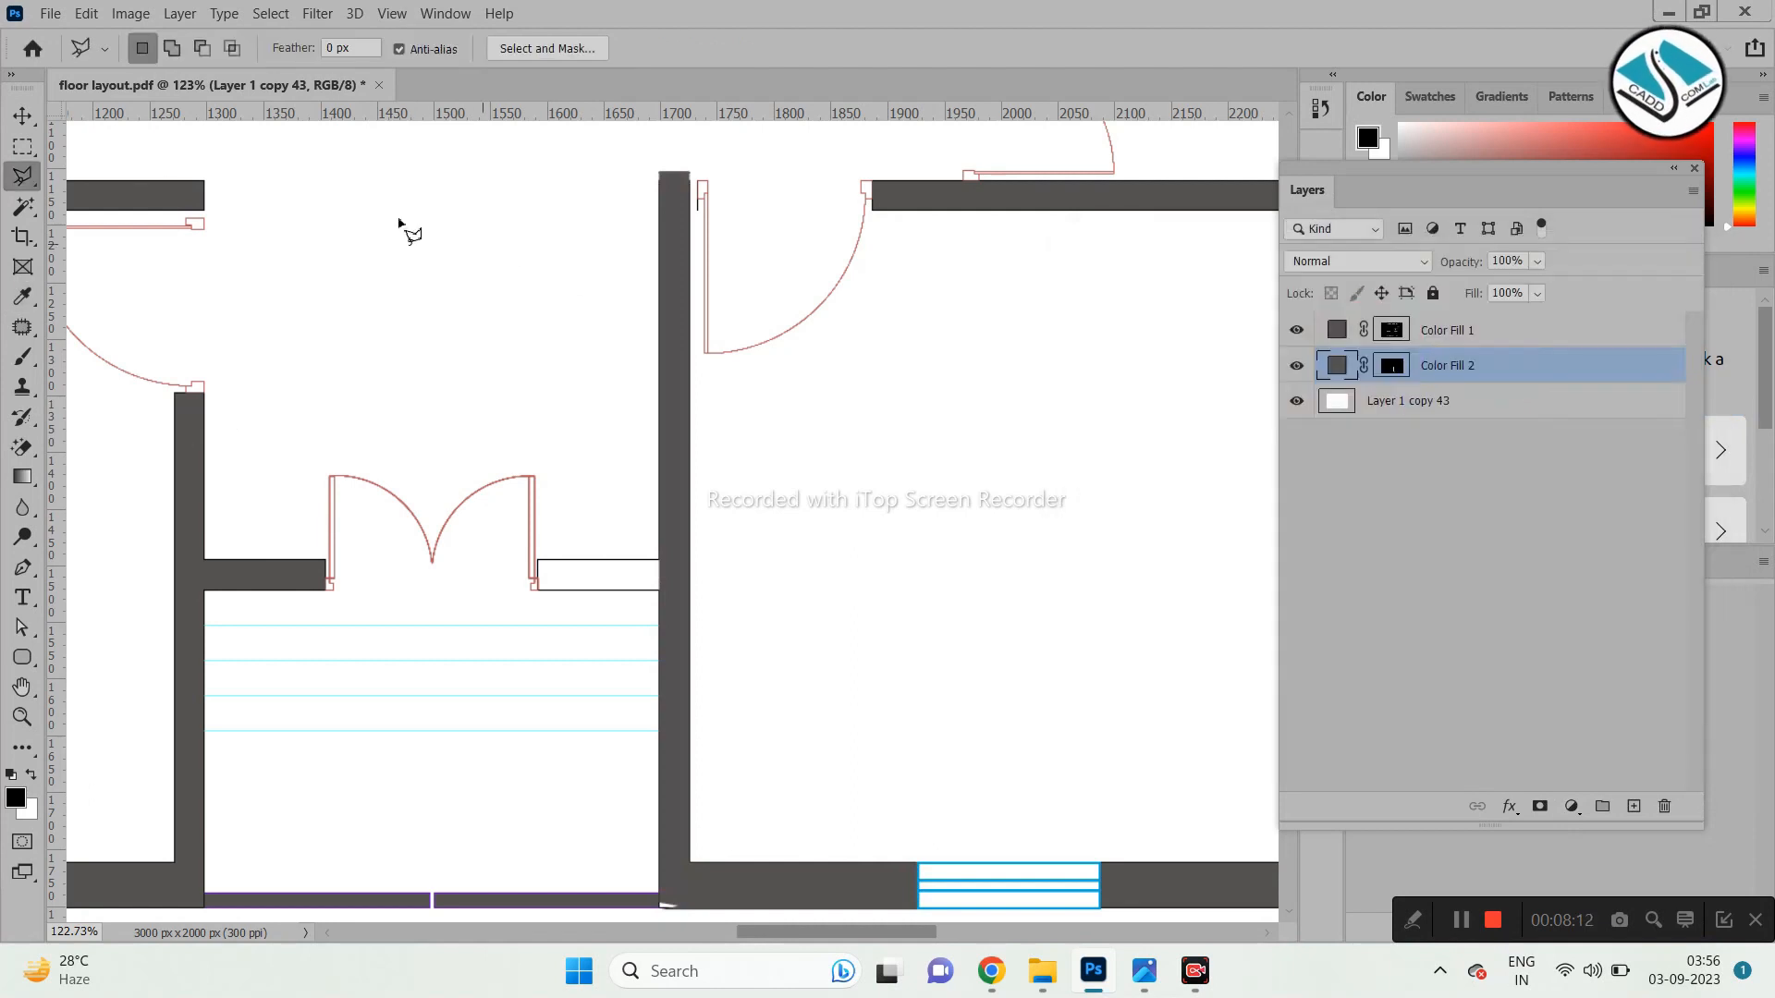
# Make the floor drawing layer, Layer 1 copy 43, active and check the wall fills across the whole plan.
pyautogui.press('v')
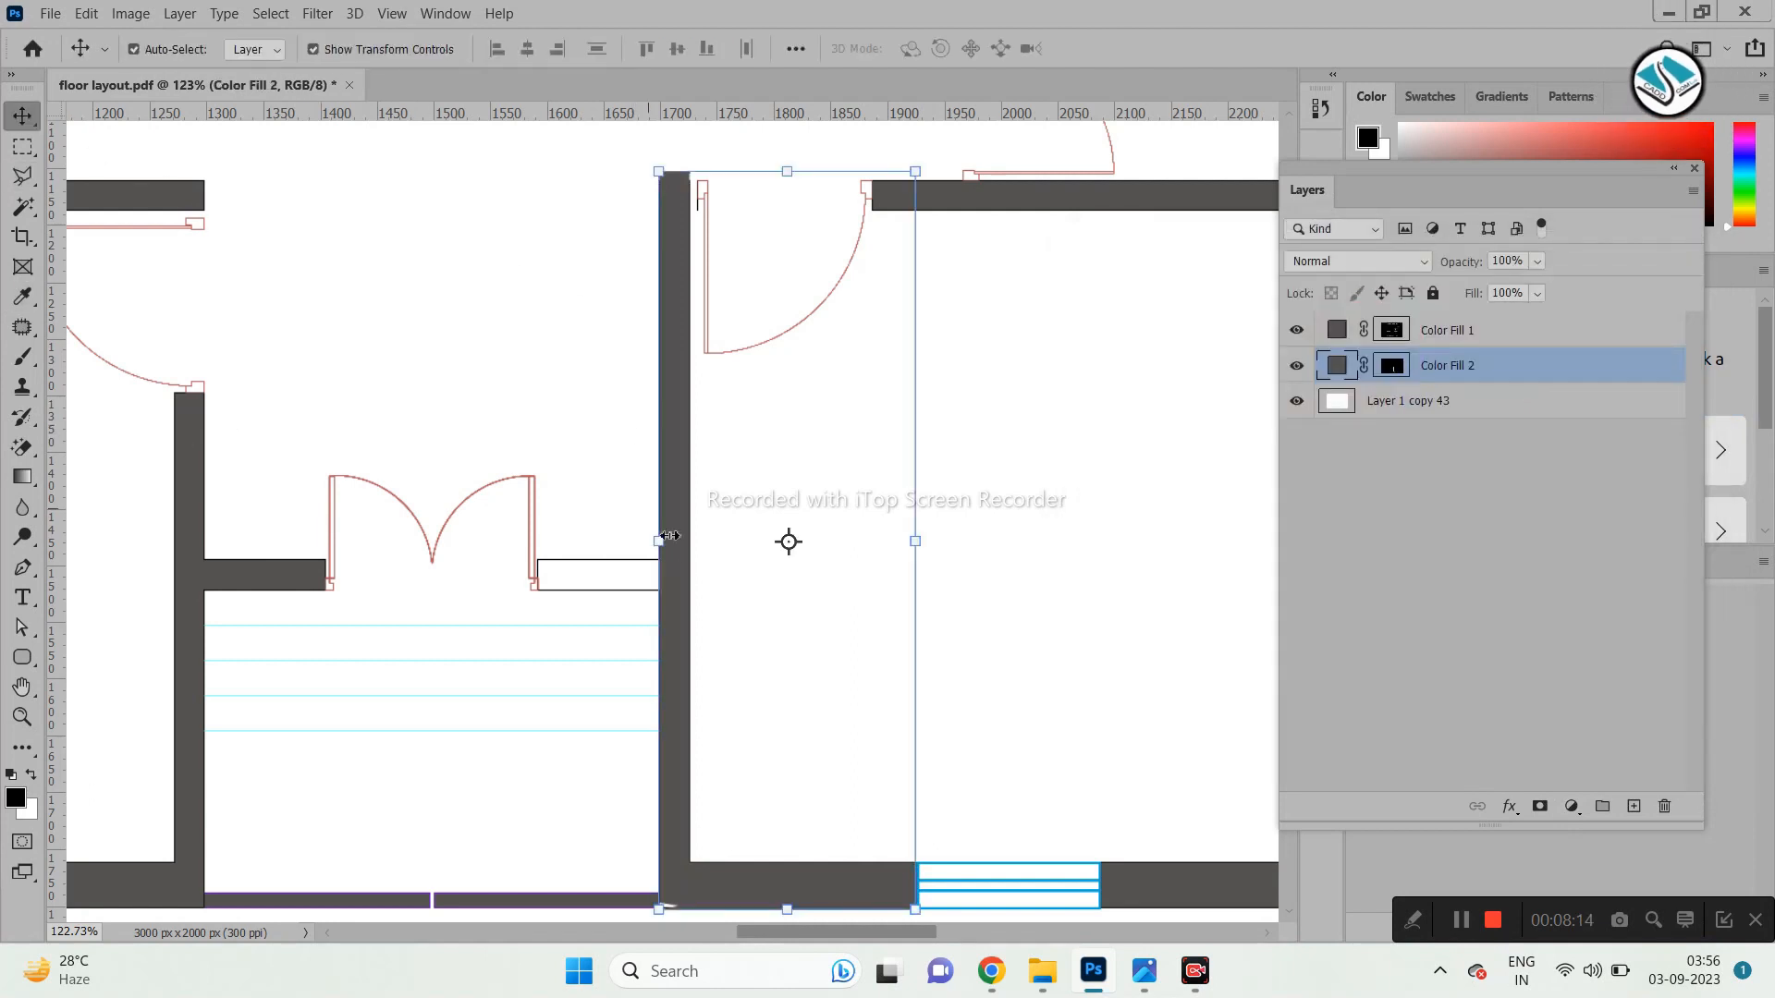
pyautogui.scroll(-4, 638, 618)
pyautogui.click(1021, 603)
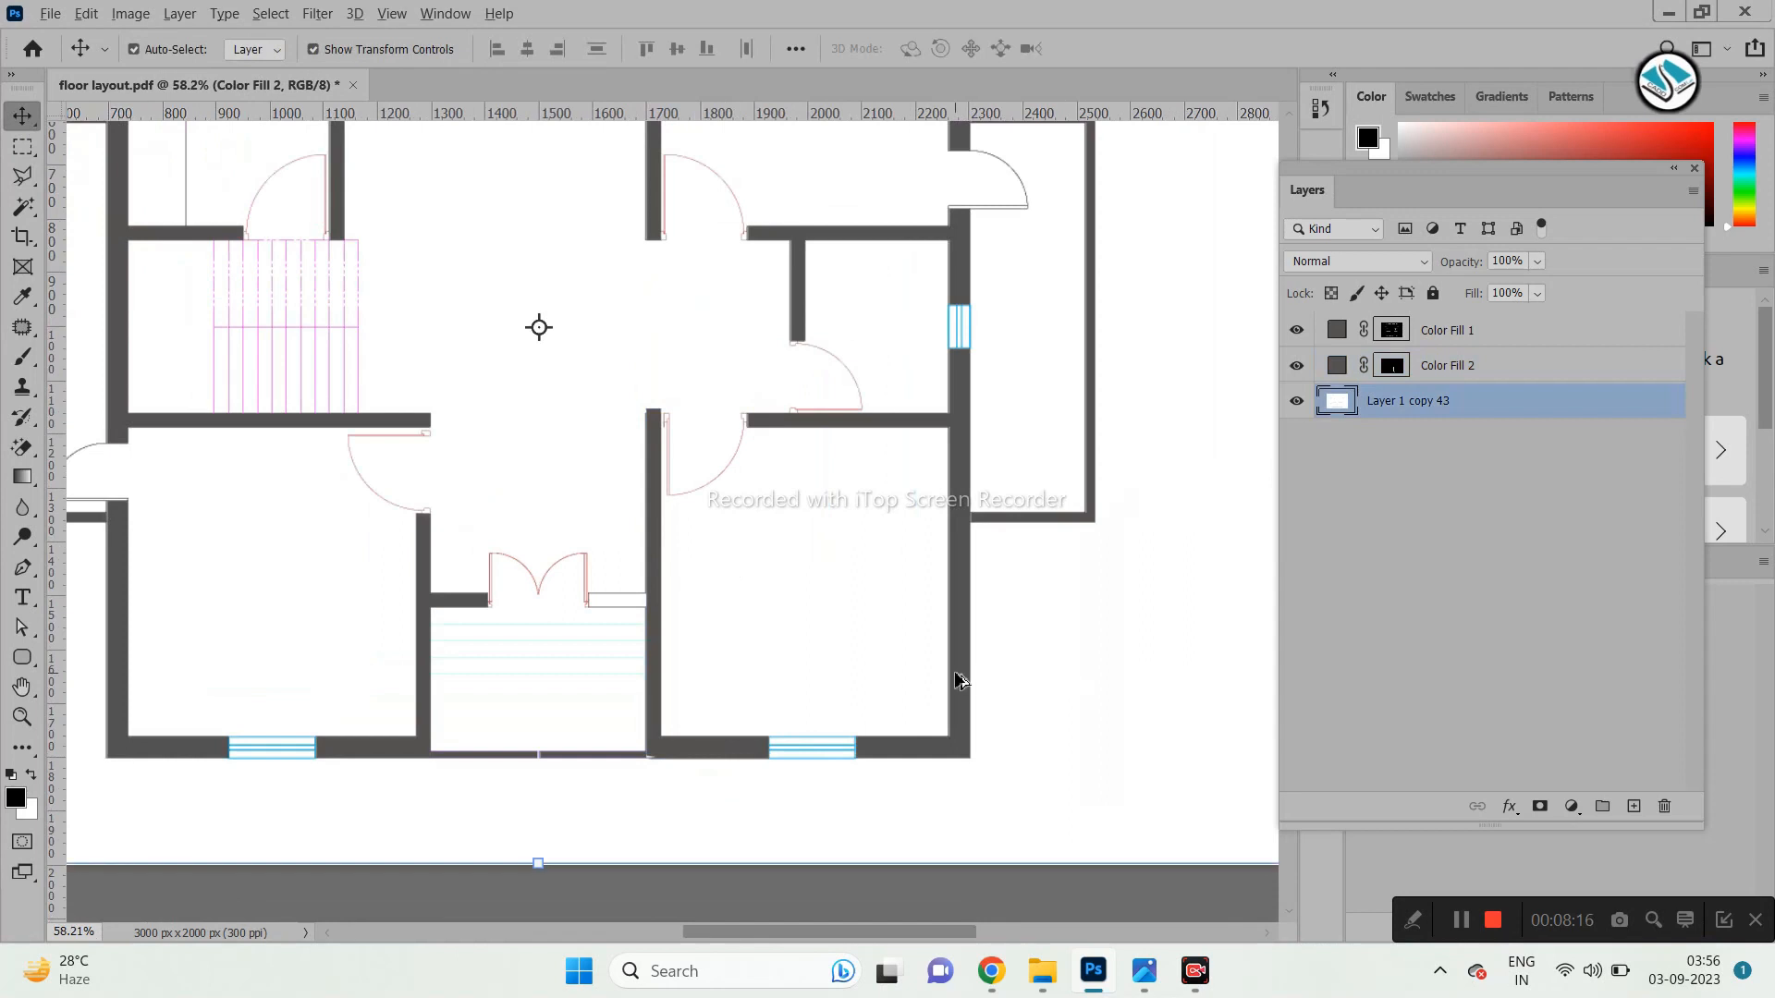
pyautogui.scroll(-2, 795, 463)
pyautogui.scroll(2, 772, 422)
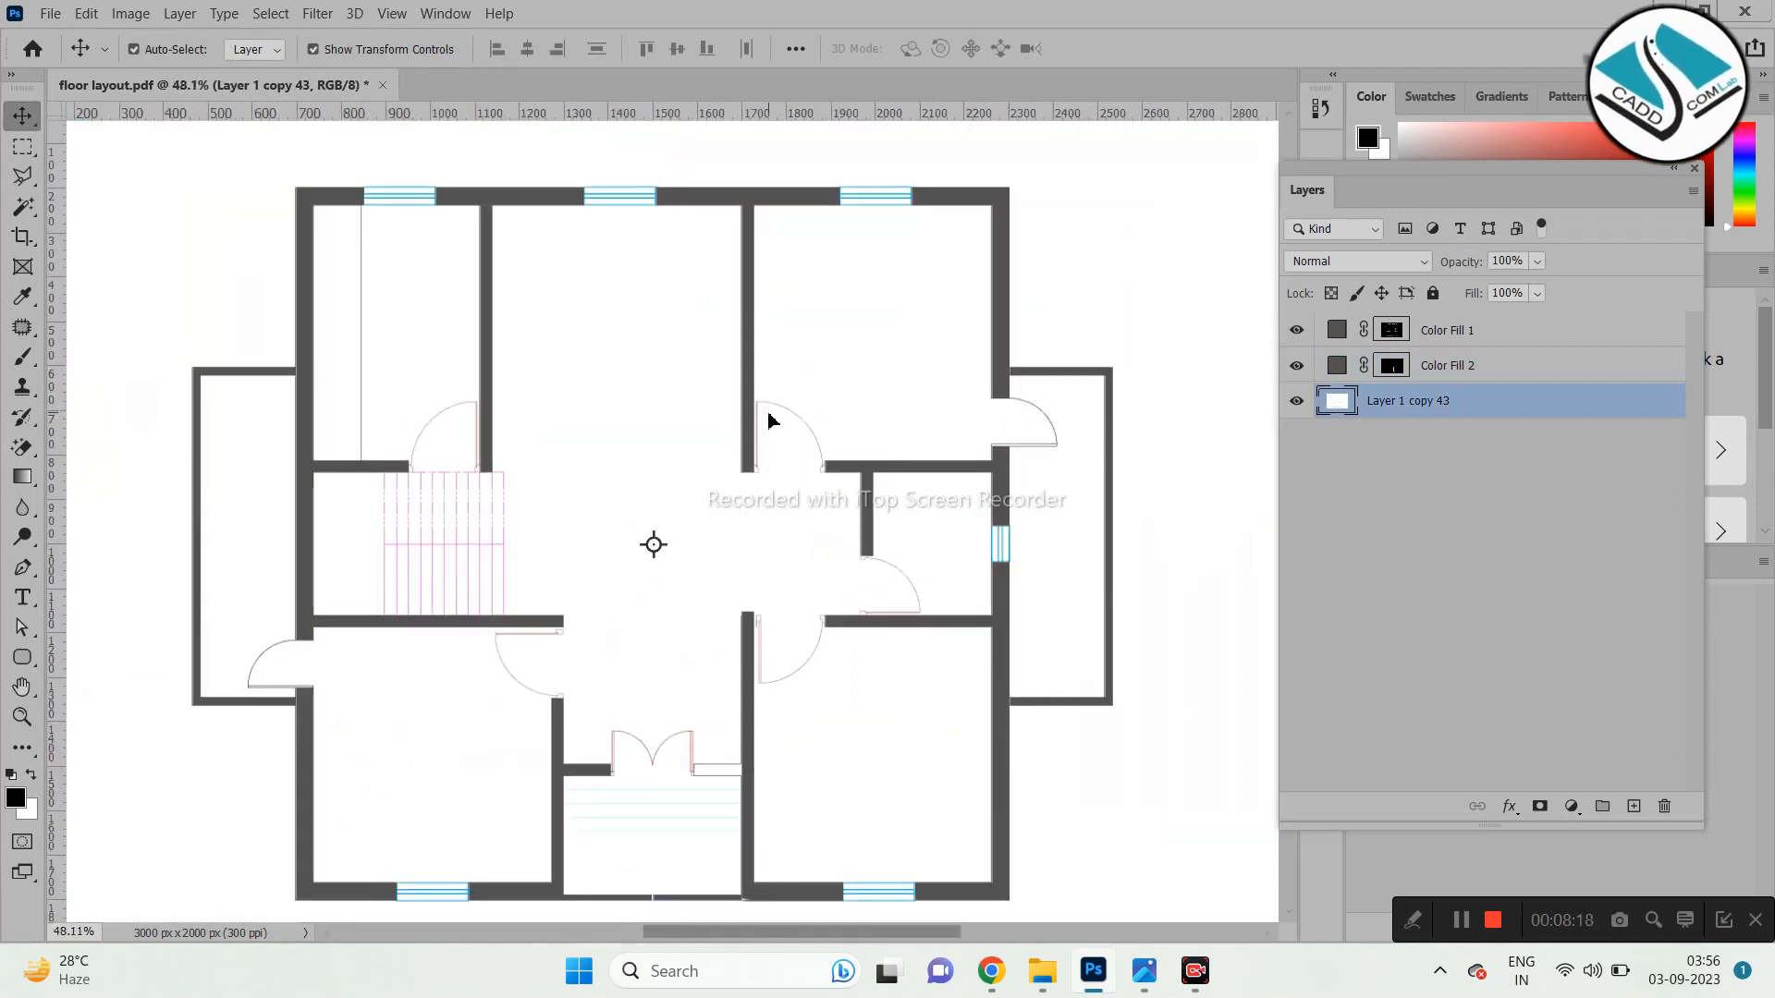
# Switch to the Photos viewer and examine how windows and outer walls are rendered in the reference plan's upper-left bedroom.
pyautogui.click(1145, 971)
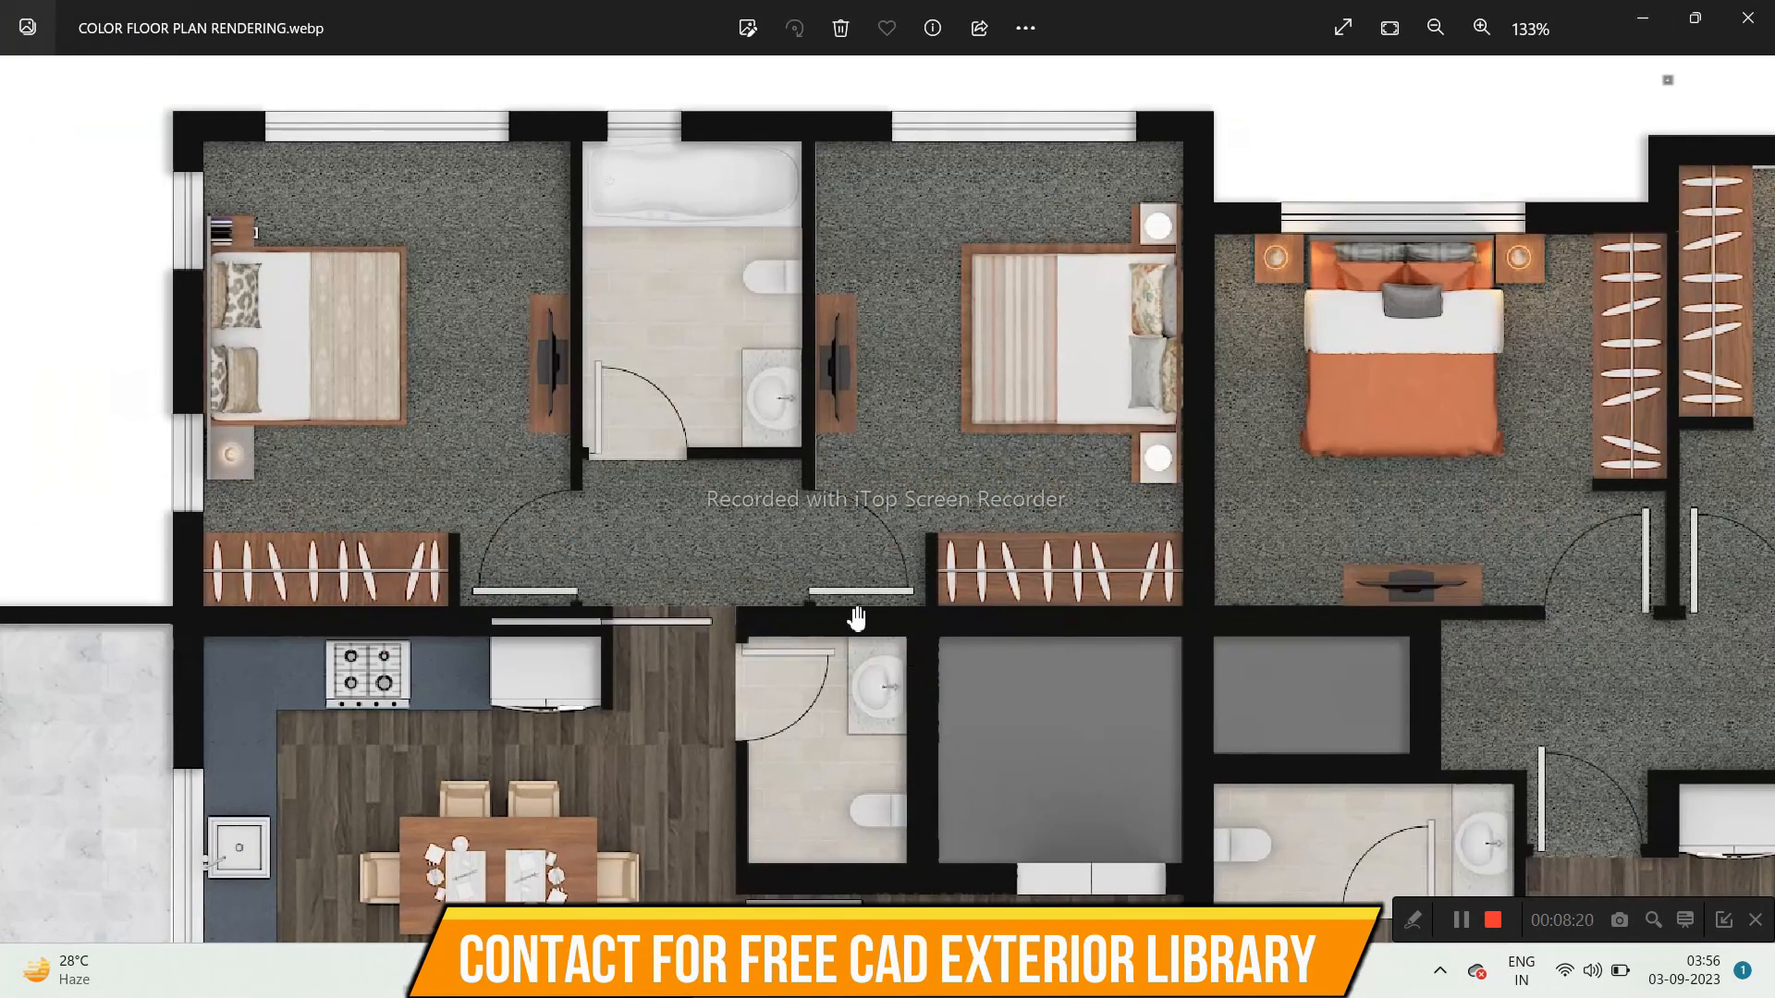
pyautogui.scroll(3, 230, 145)
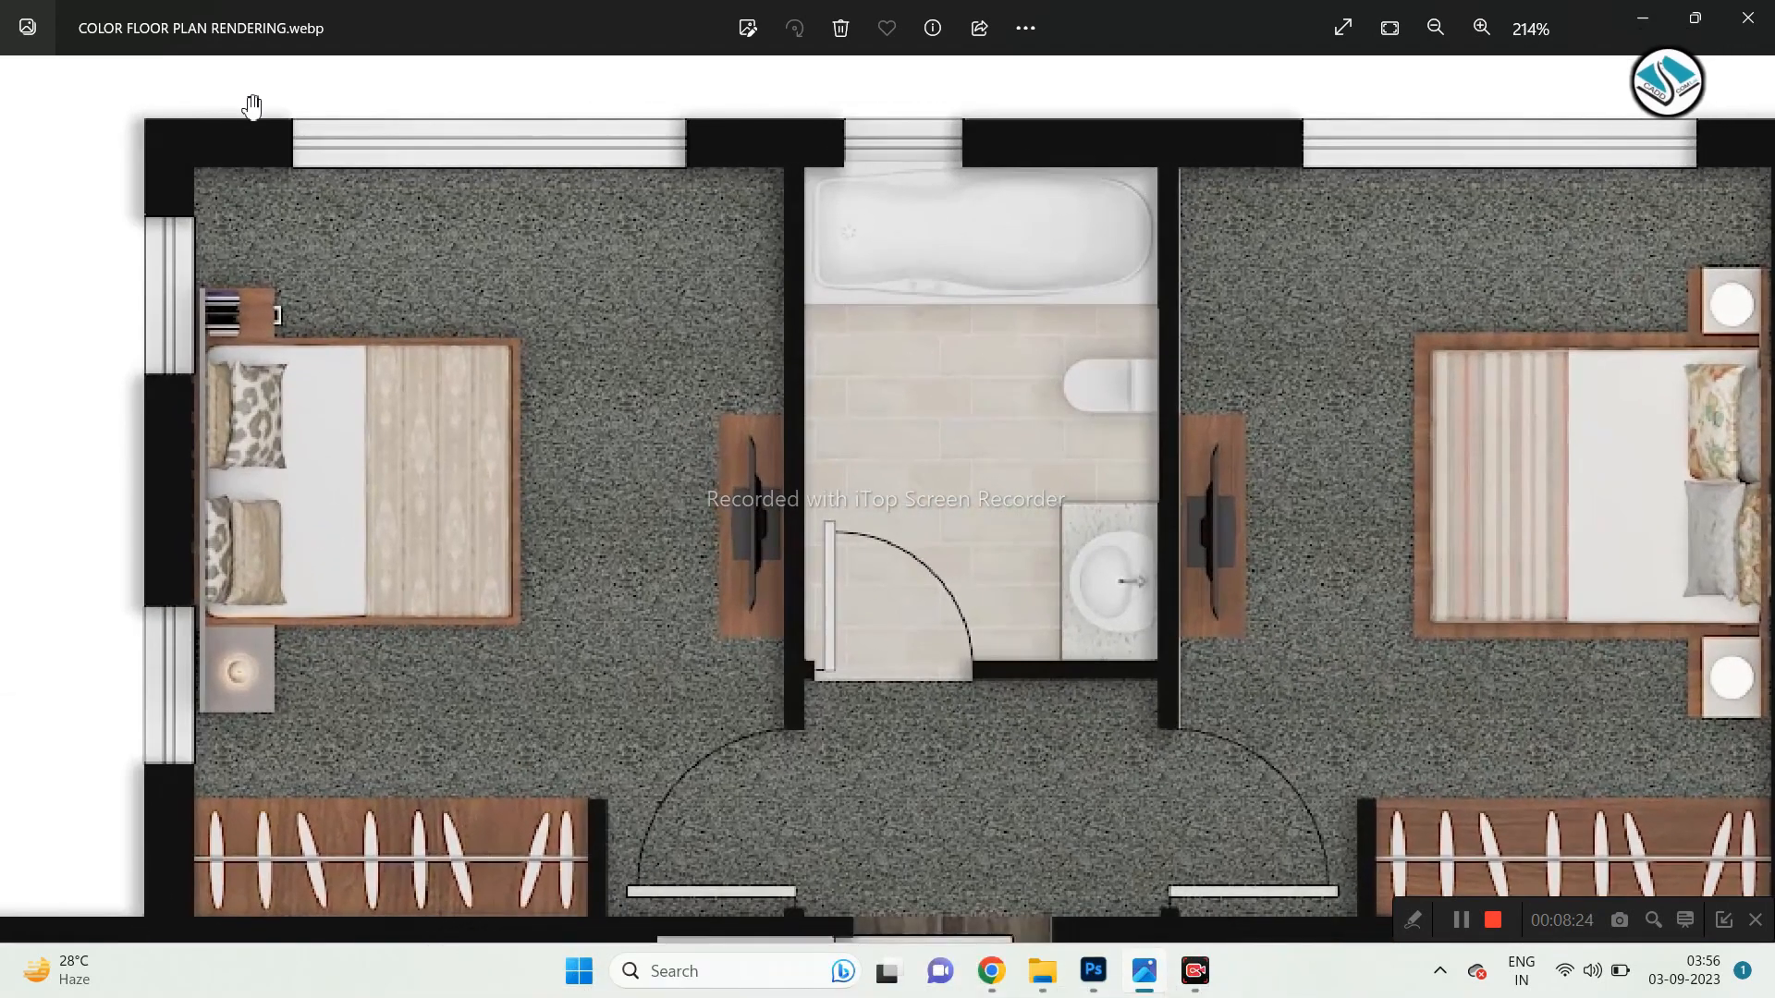
pyautogui.scroll(3, 399, 119)
pyautogui.moveTo(363, 130); pyautogui.dragTo(772, 407)
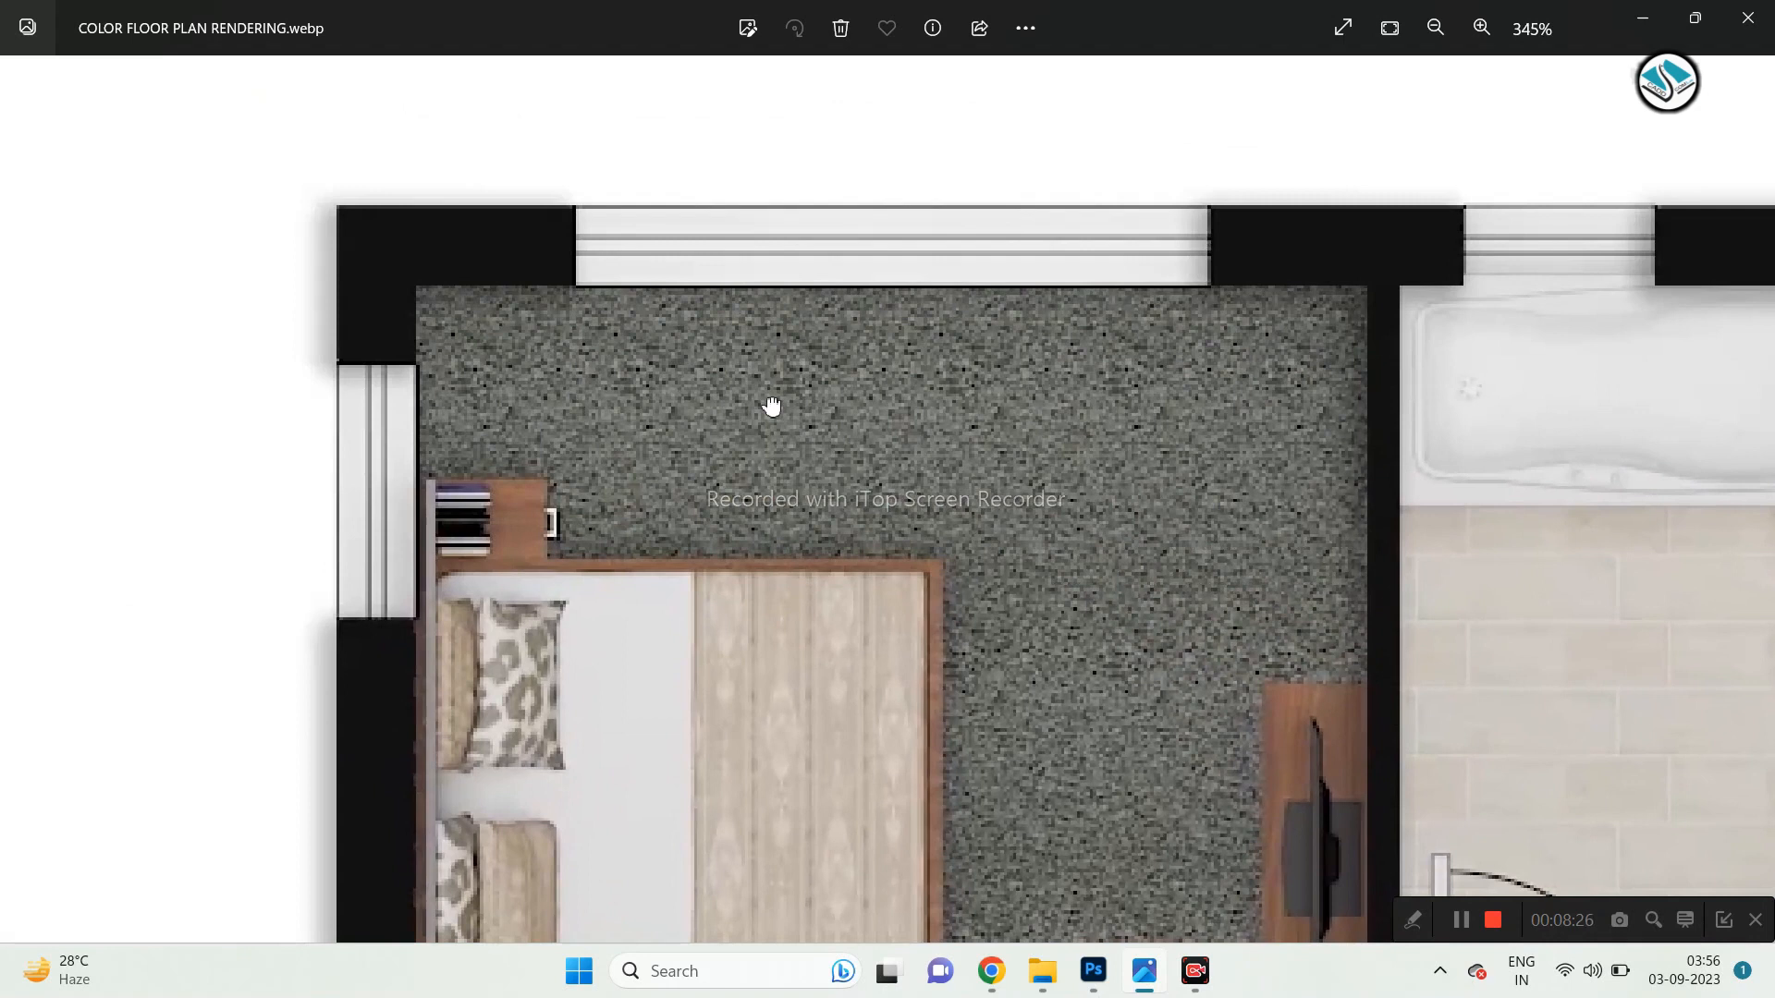
pyautogui.scroll(1, 929, 239)
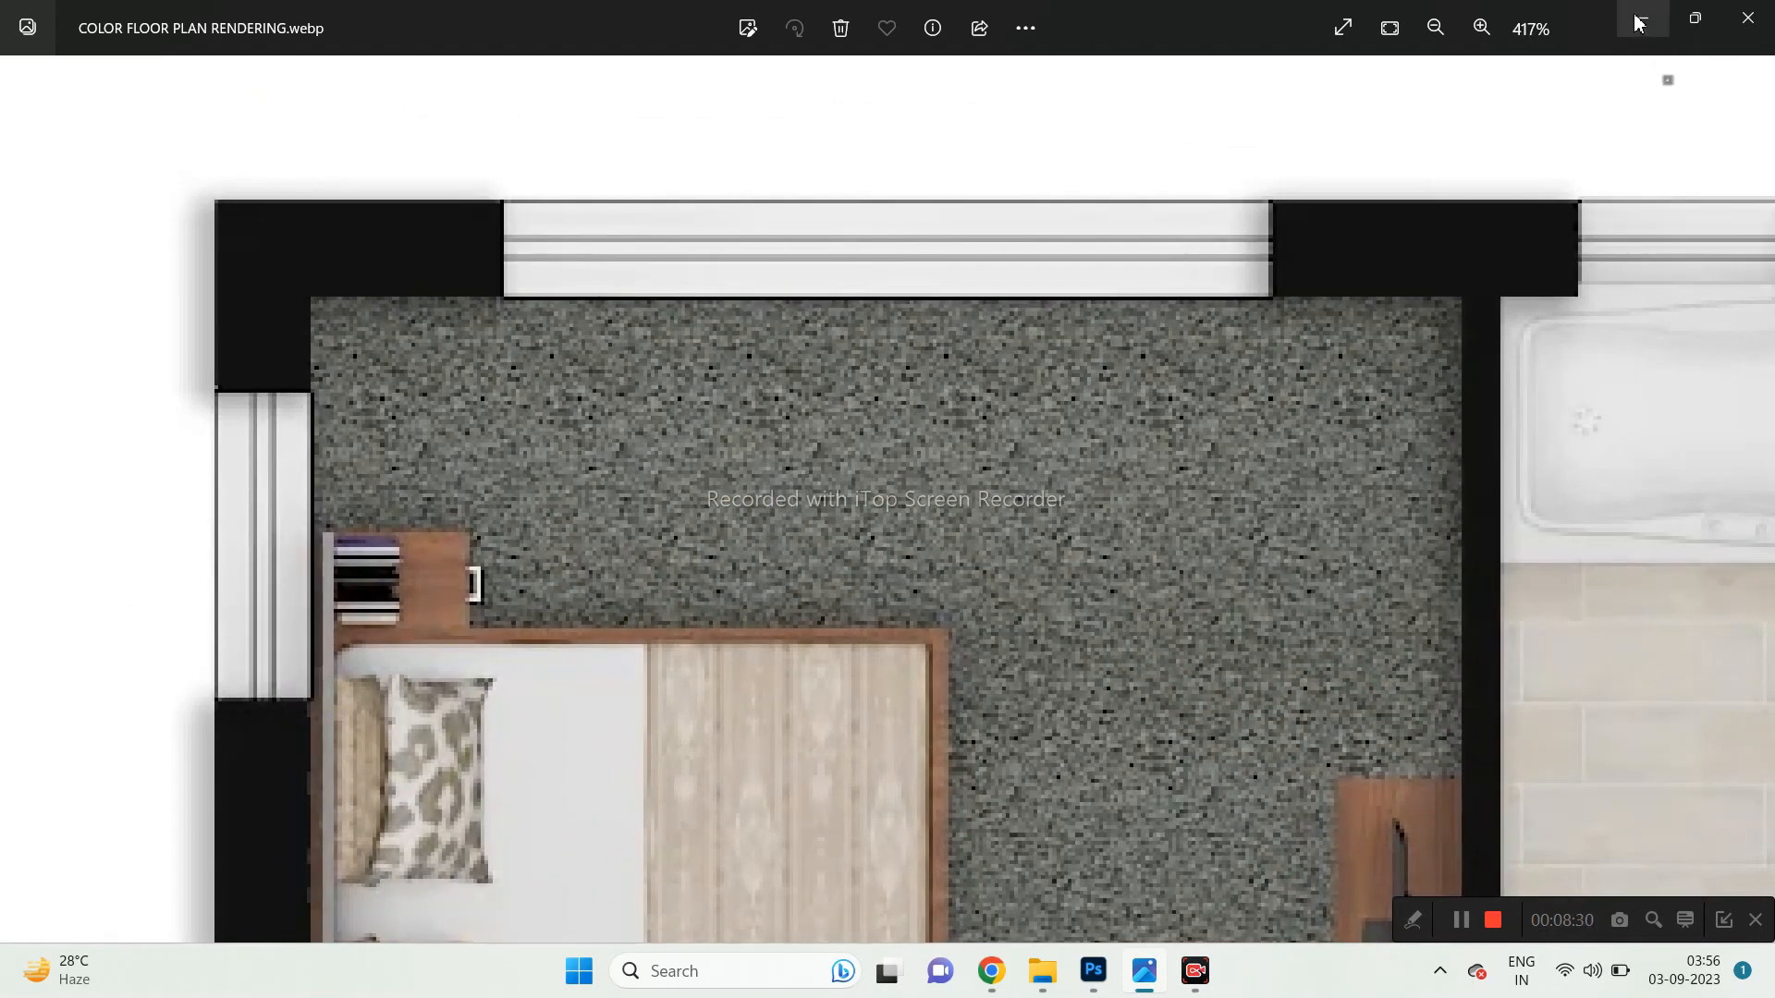
pyautogui.click(1637, 22)
# Select the three pane strips of the upper-left window in the floor plan with the Magic Wand.
pyautogui.scroll(2, 384, 212)
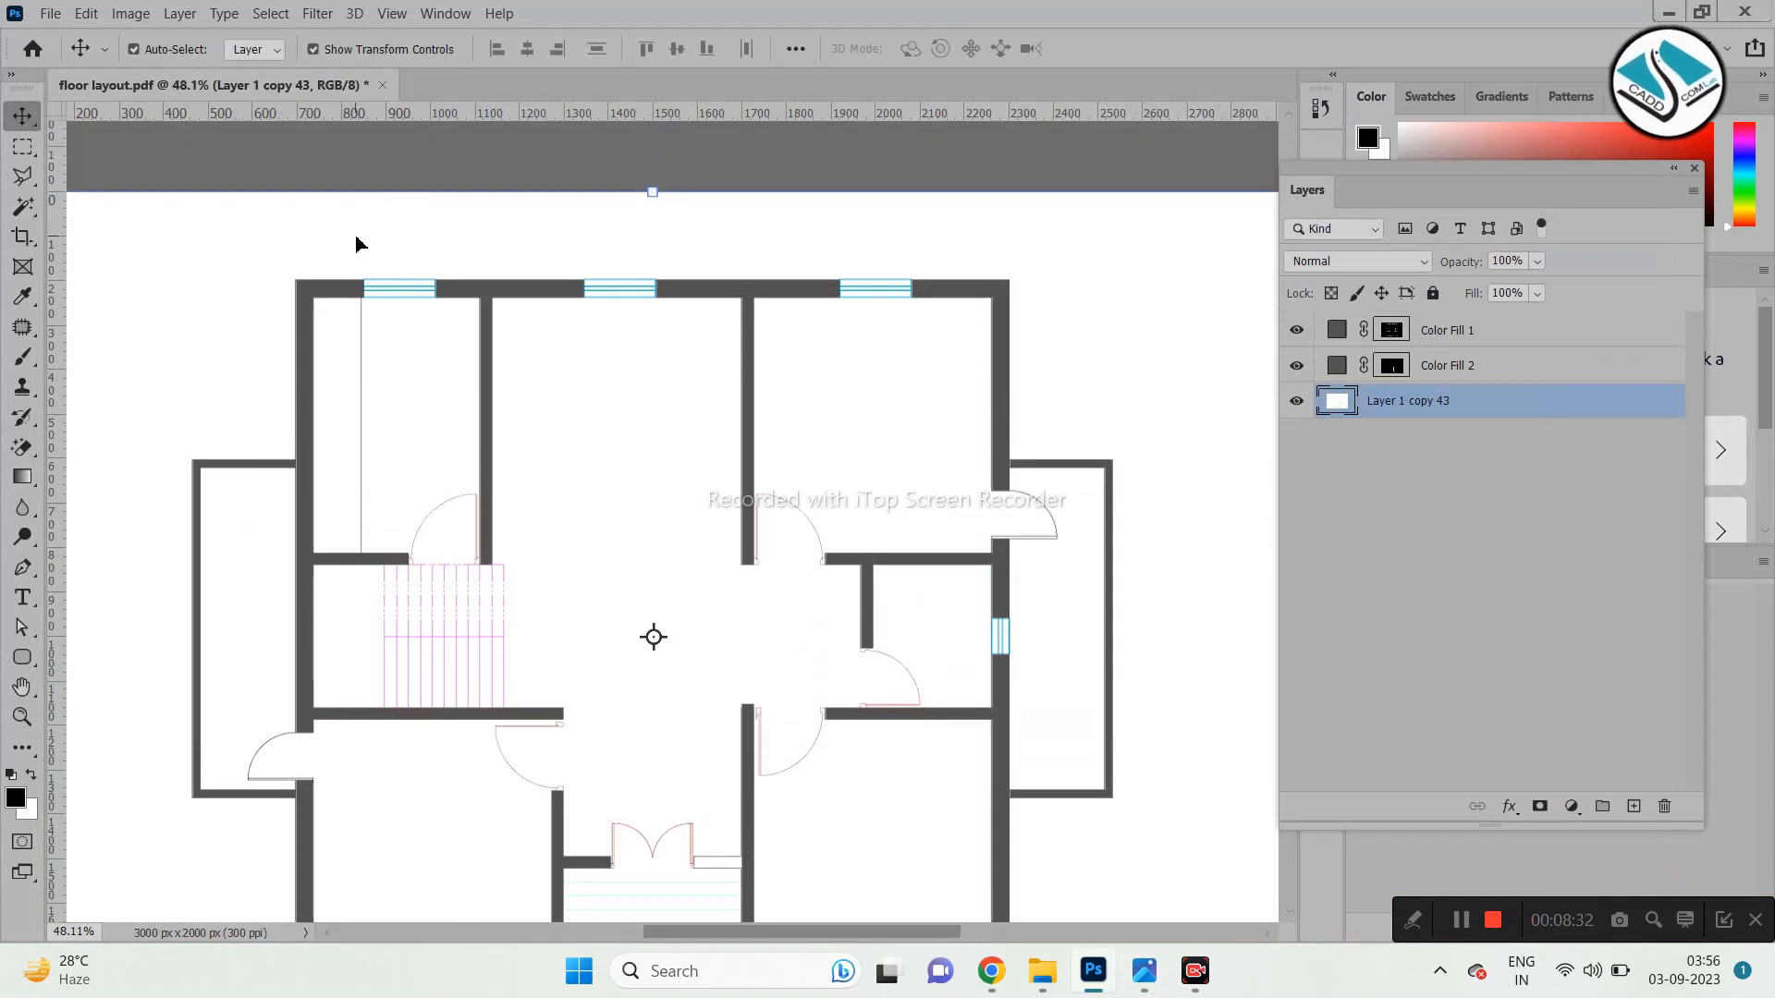
pyautogui.scroll(5, 402, 288)
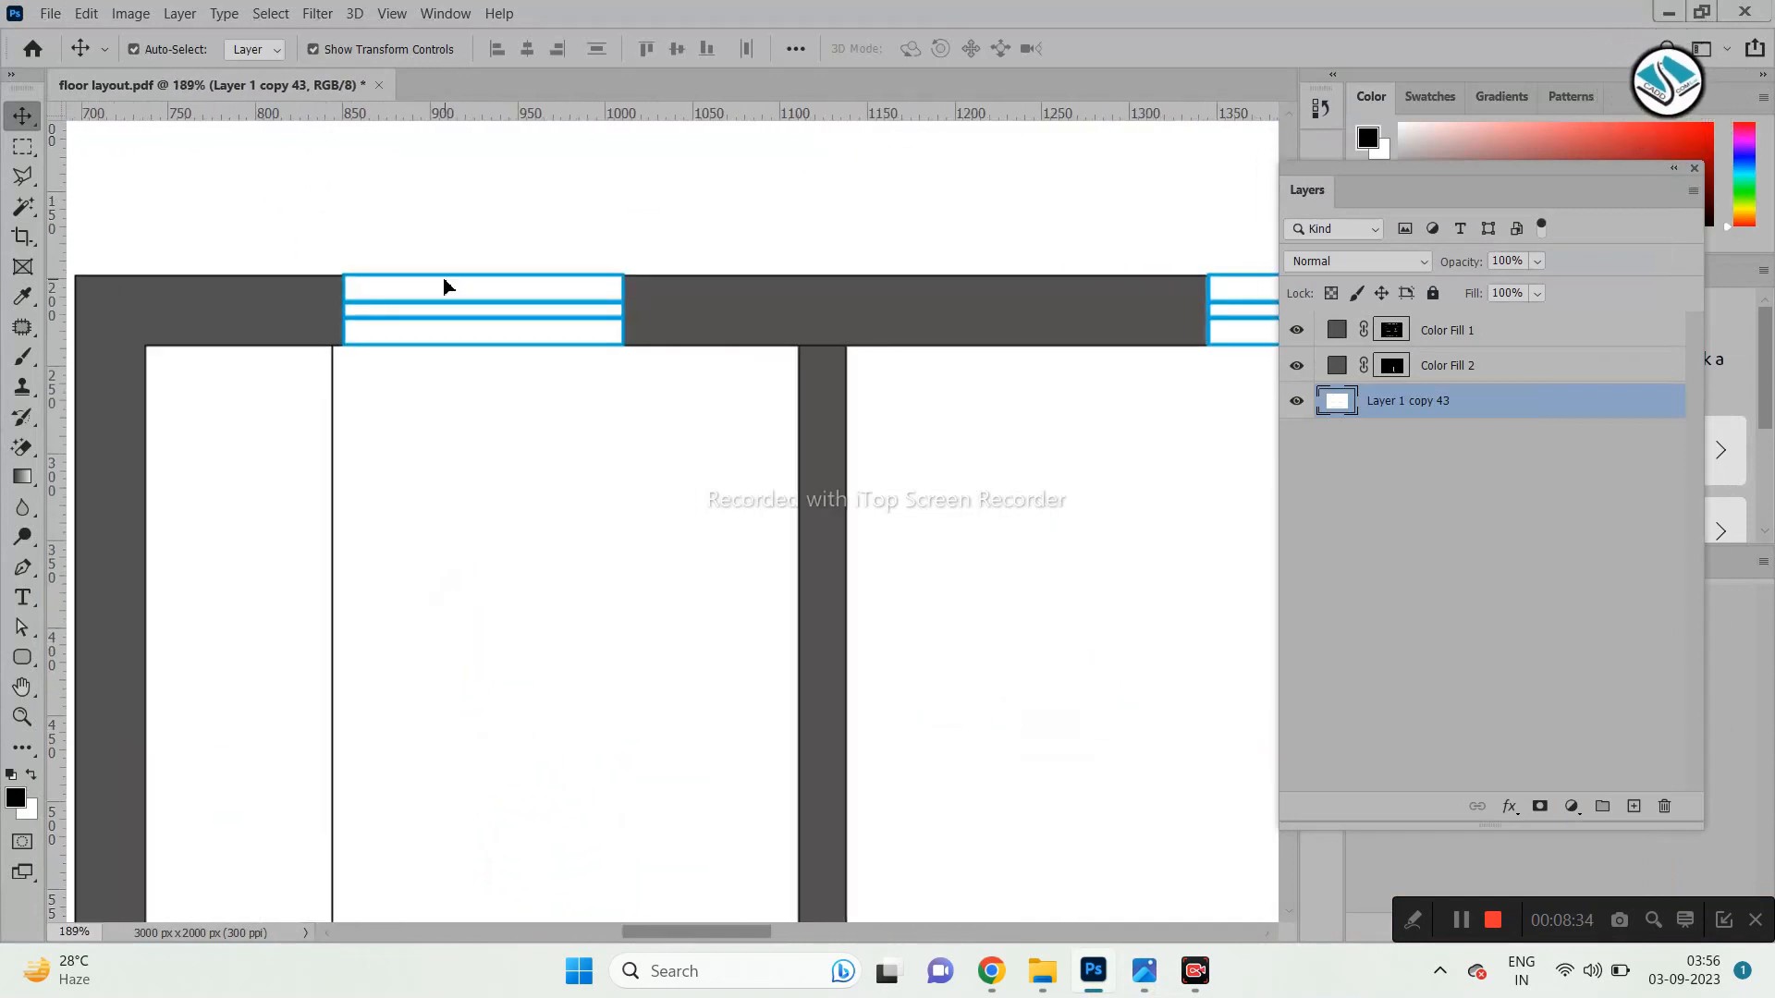
pyautogui.click(23, 205)
pyautogui.click(410, 286)
pyautogui.click(414, 309)
pyautogui.click(418, 325)
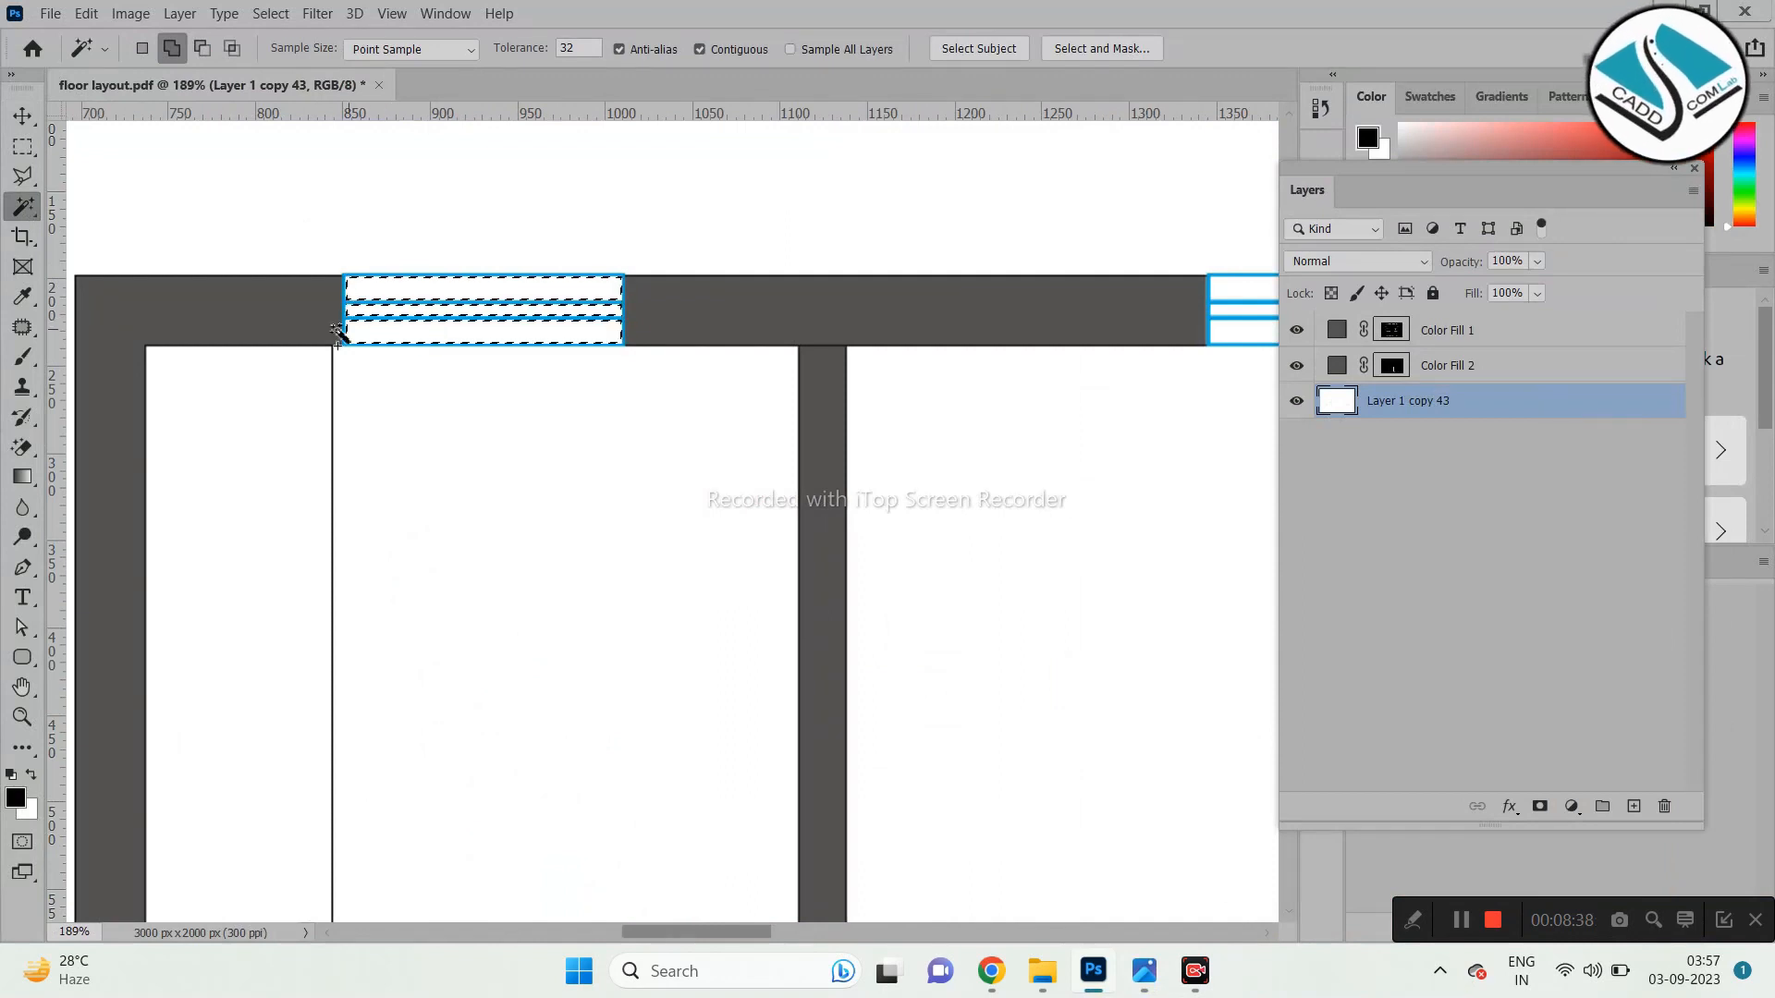
# Add the upper-middle window, including its panes and frame lines, to the Magic Wand selection.
pyautogui.scroll(-3, 729, 344)
pyautogui.scroll(3, 887, 321)
pyautogui.click(895, 298)
pyautogui.click(887, 312)
pyautogui.click(870, 335)
pyautogui.scroll(-2, 543, 305)
pyautogui.scroll(4, 792, 305)
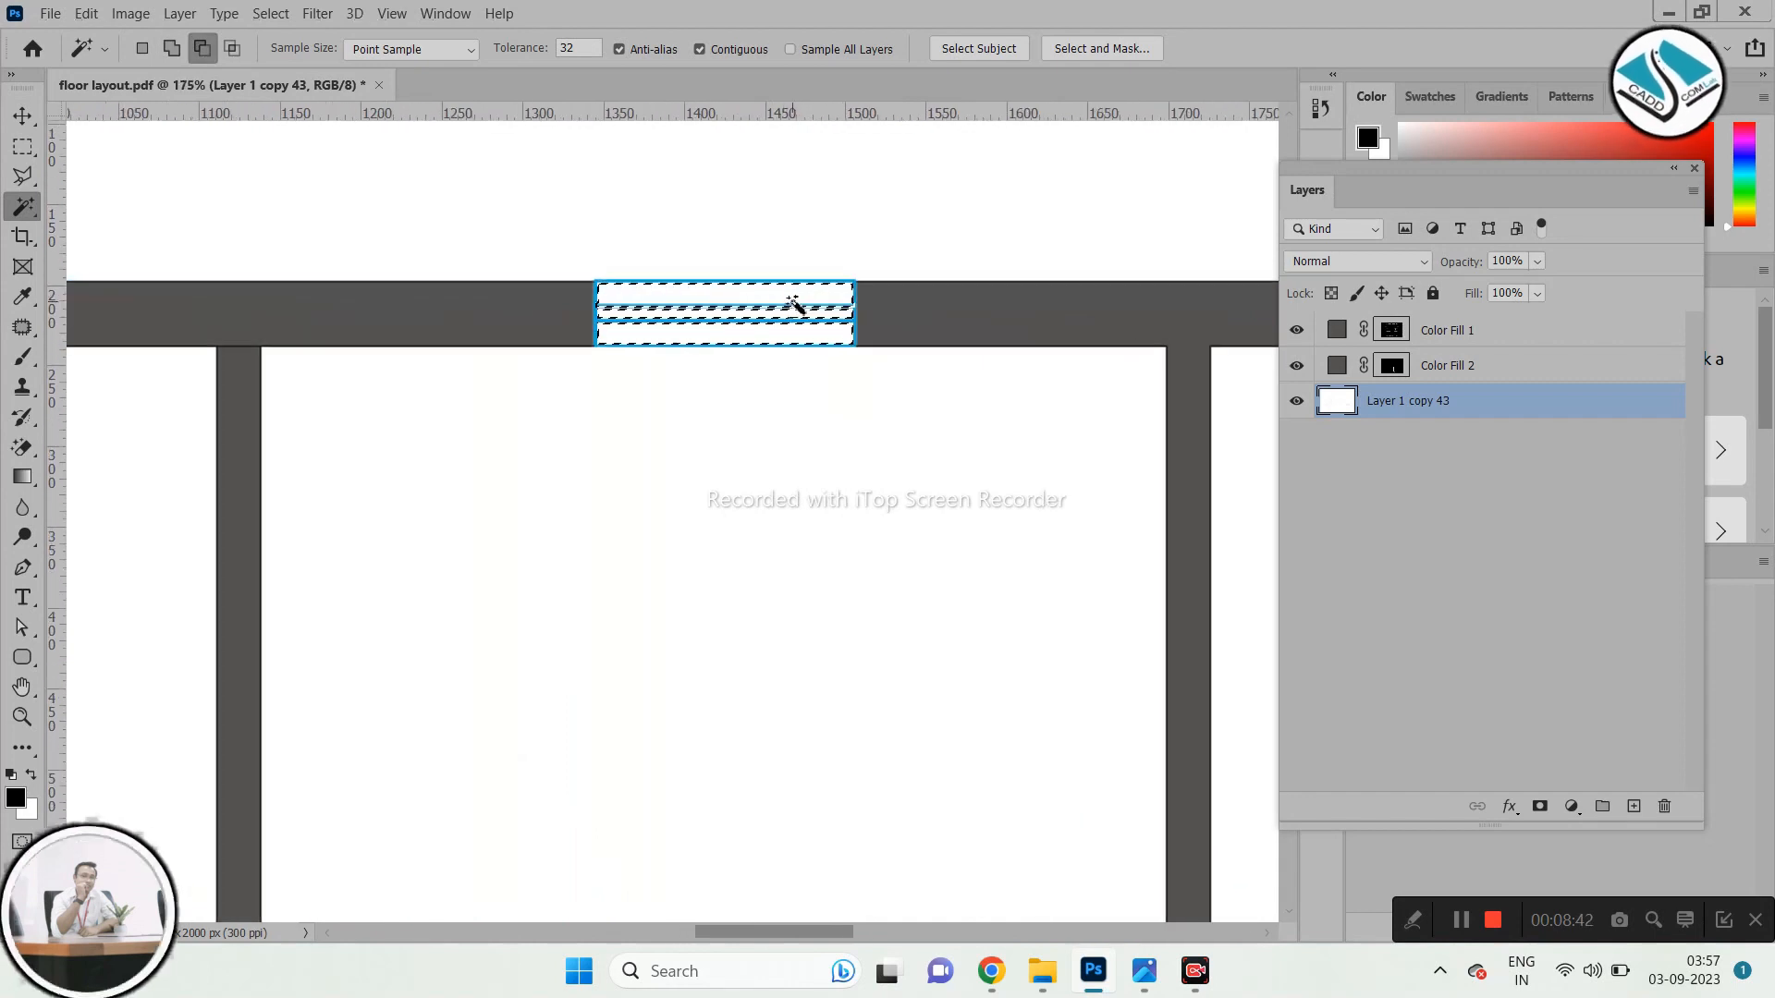
pyautogui.click(663, 308)
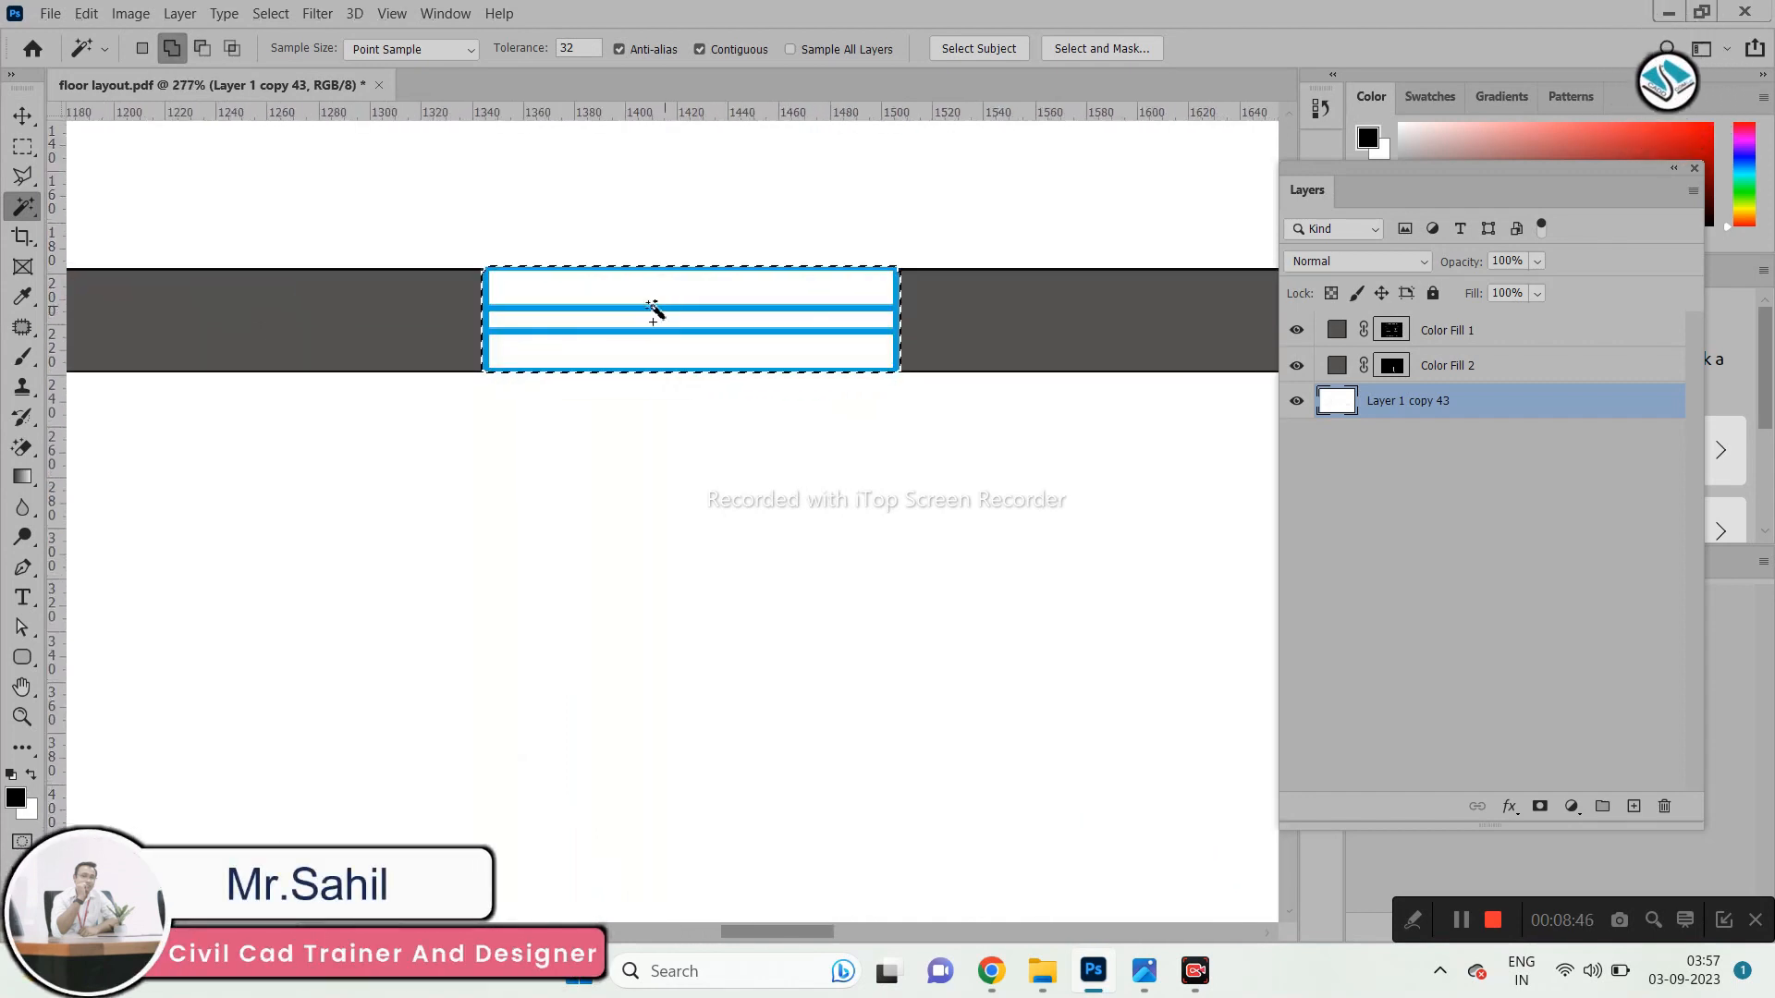
# Add the pane strips of the upper-right window to the Magic Wand selection.
pyautogui.scroll(-4, 586, 290)
pyautogui.scroll(3, 114, 316)
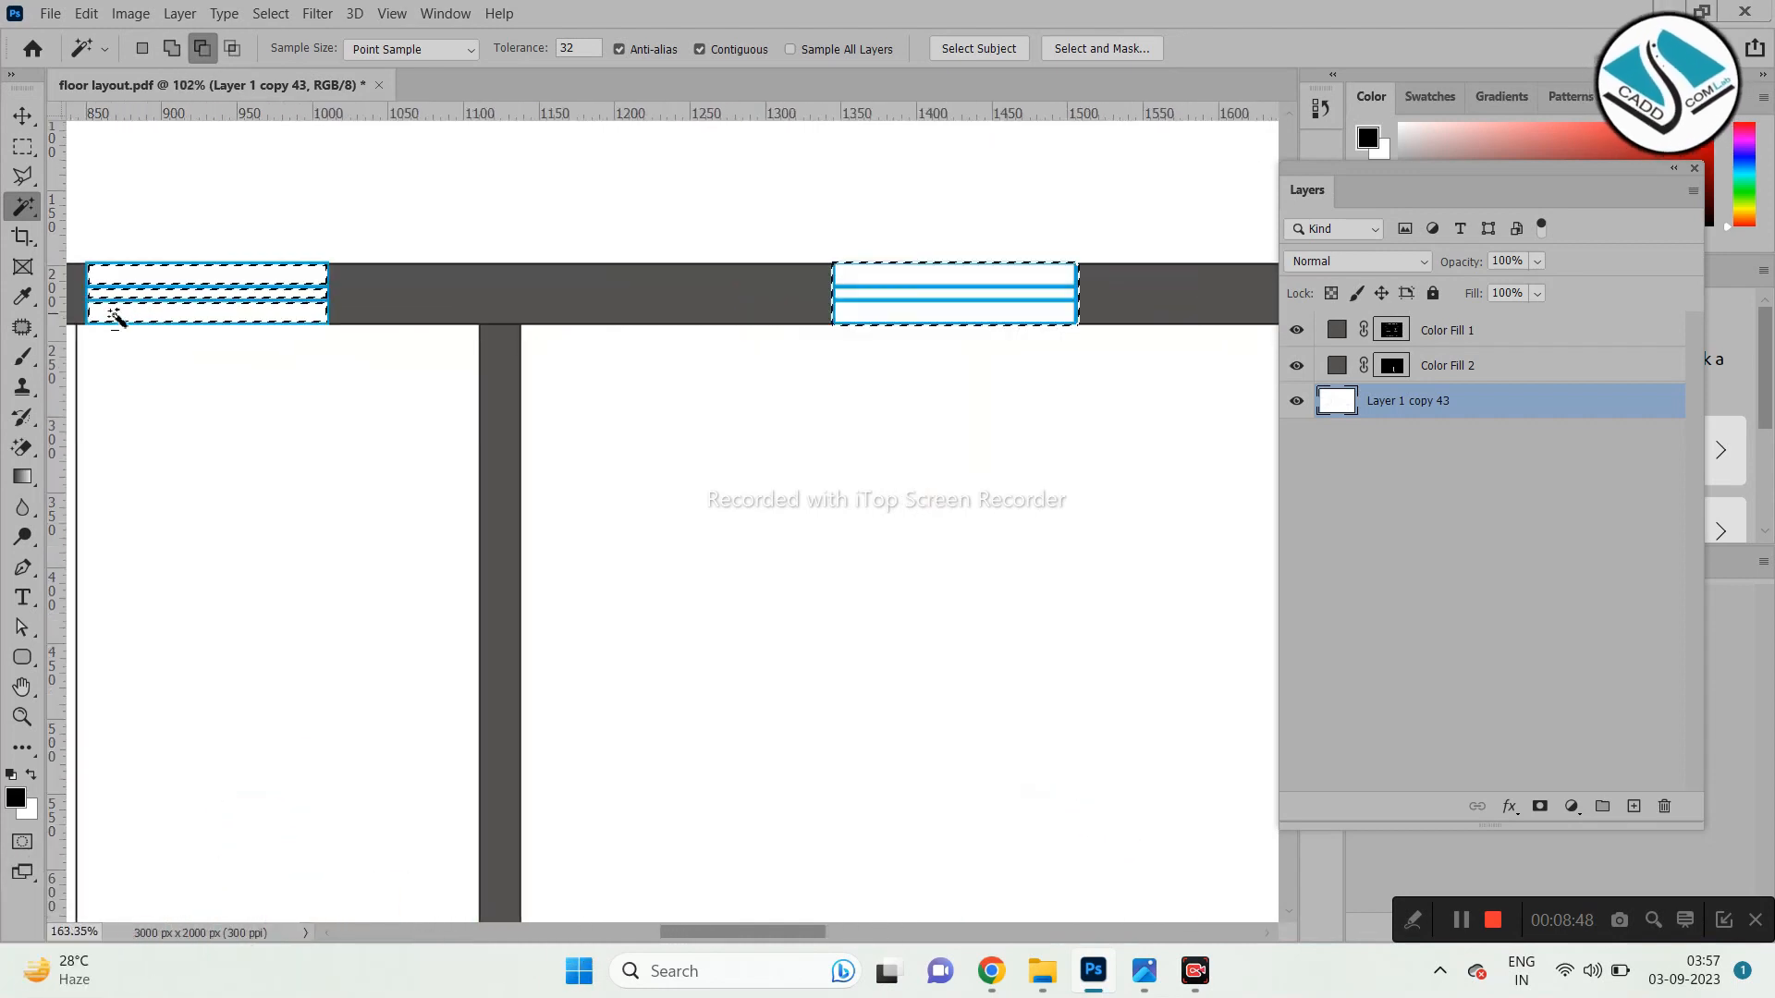
pyautogui.scroll(-3, 487, 299)
pyautogui.scroll(3, 974, 286)
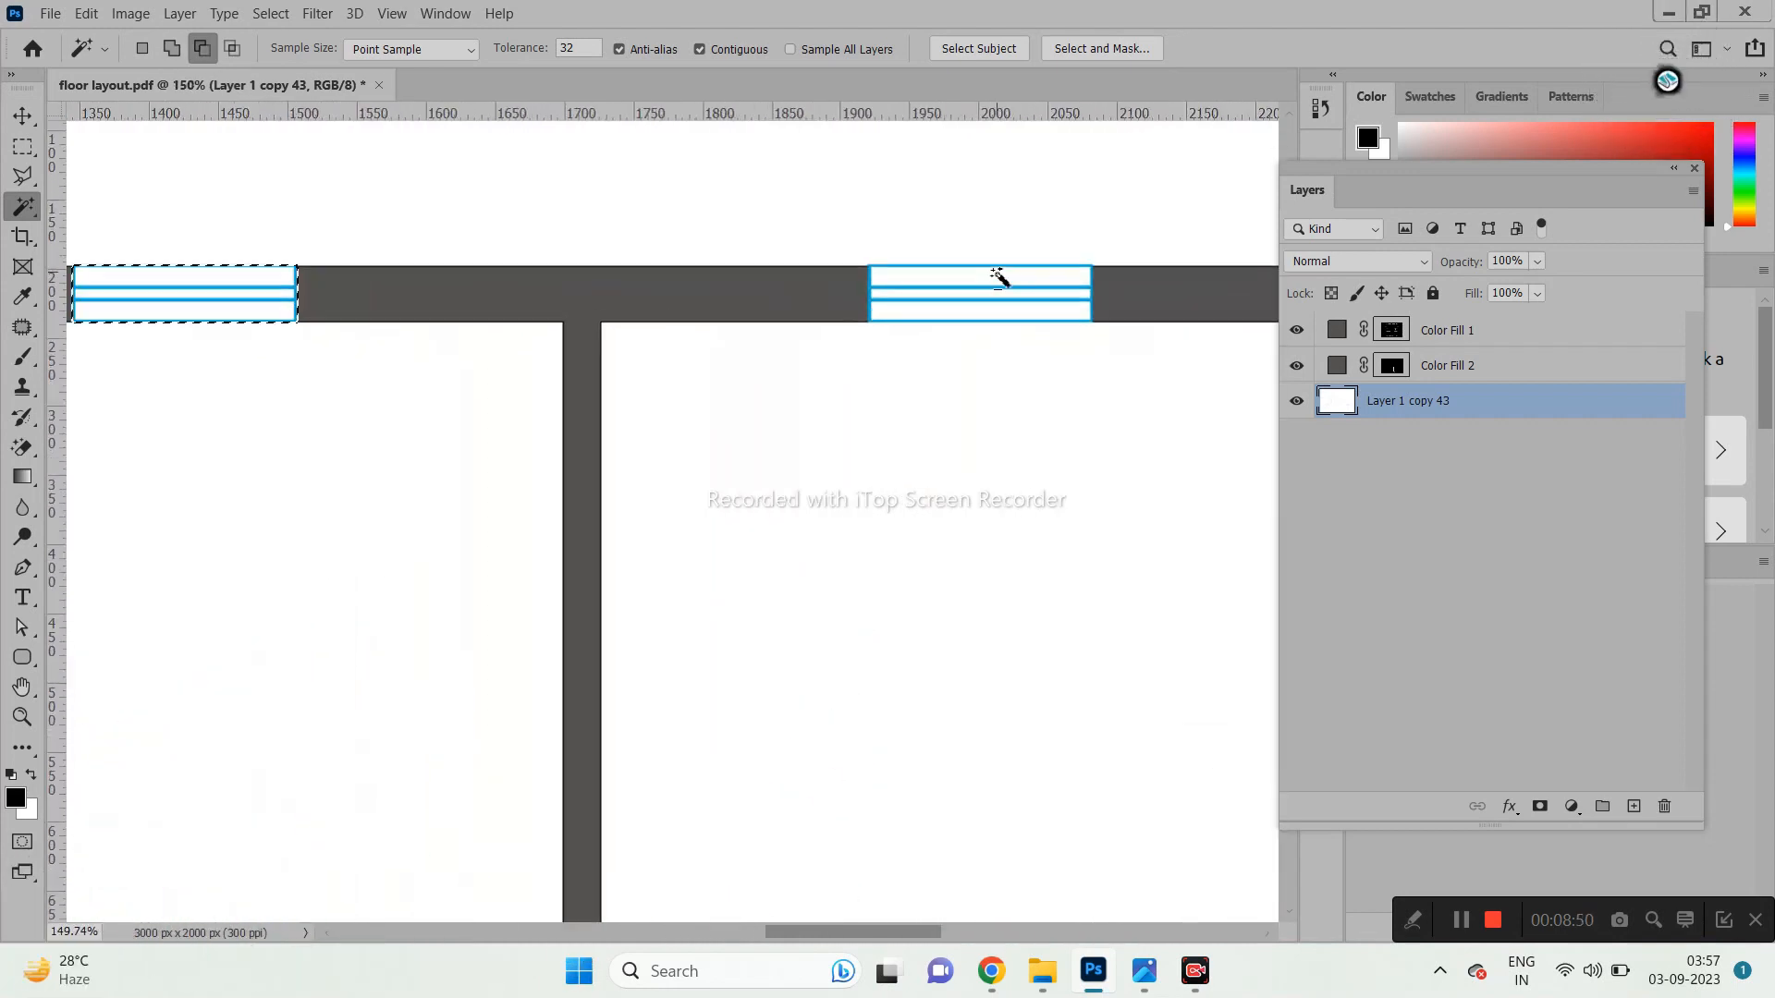
pyautogui.click(993, 294)
pyautogui.click(982, 312)
pyautogui.scroll(-5, 978, 296)
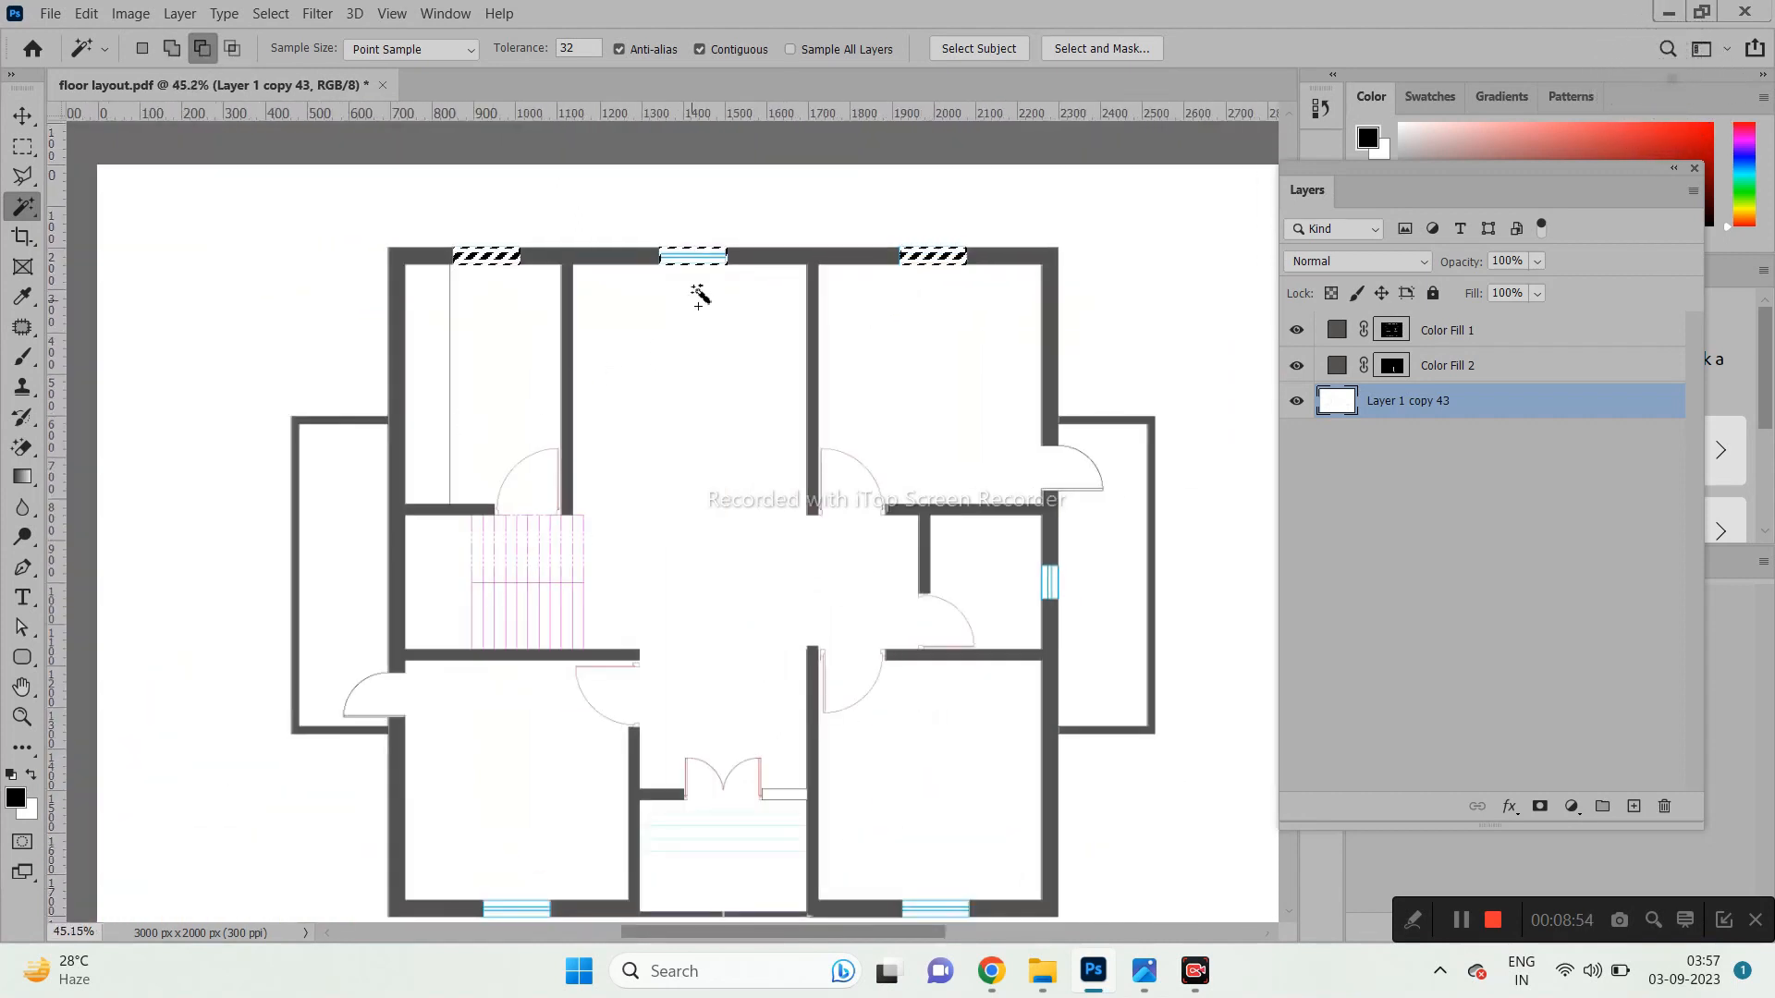
# Fill the selected upper windows with a light grey Solid Color layer, colour #d0d0d0.
pyautogui.click(1574, 813)
pyautogui.click(1613, 407)
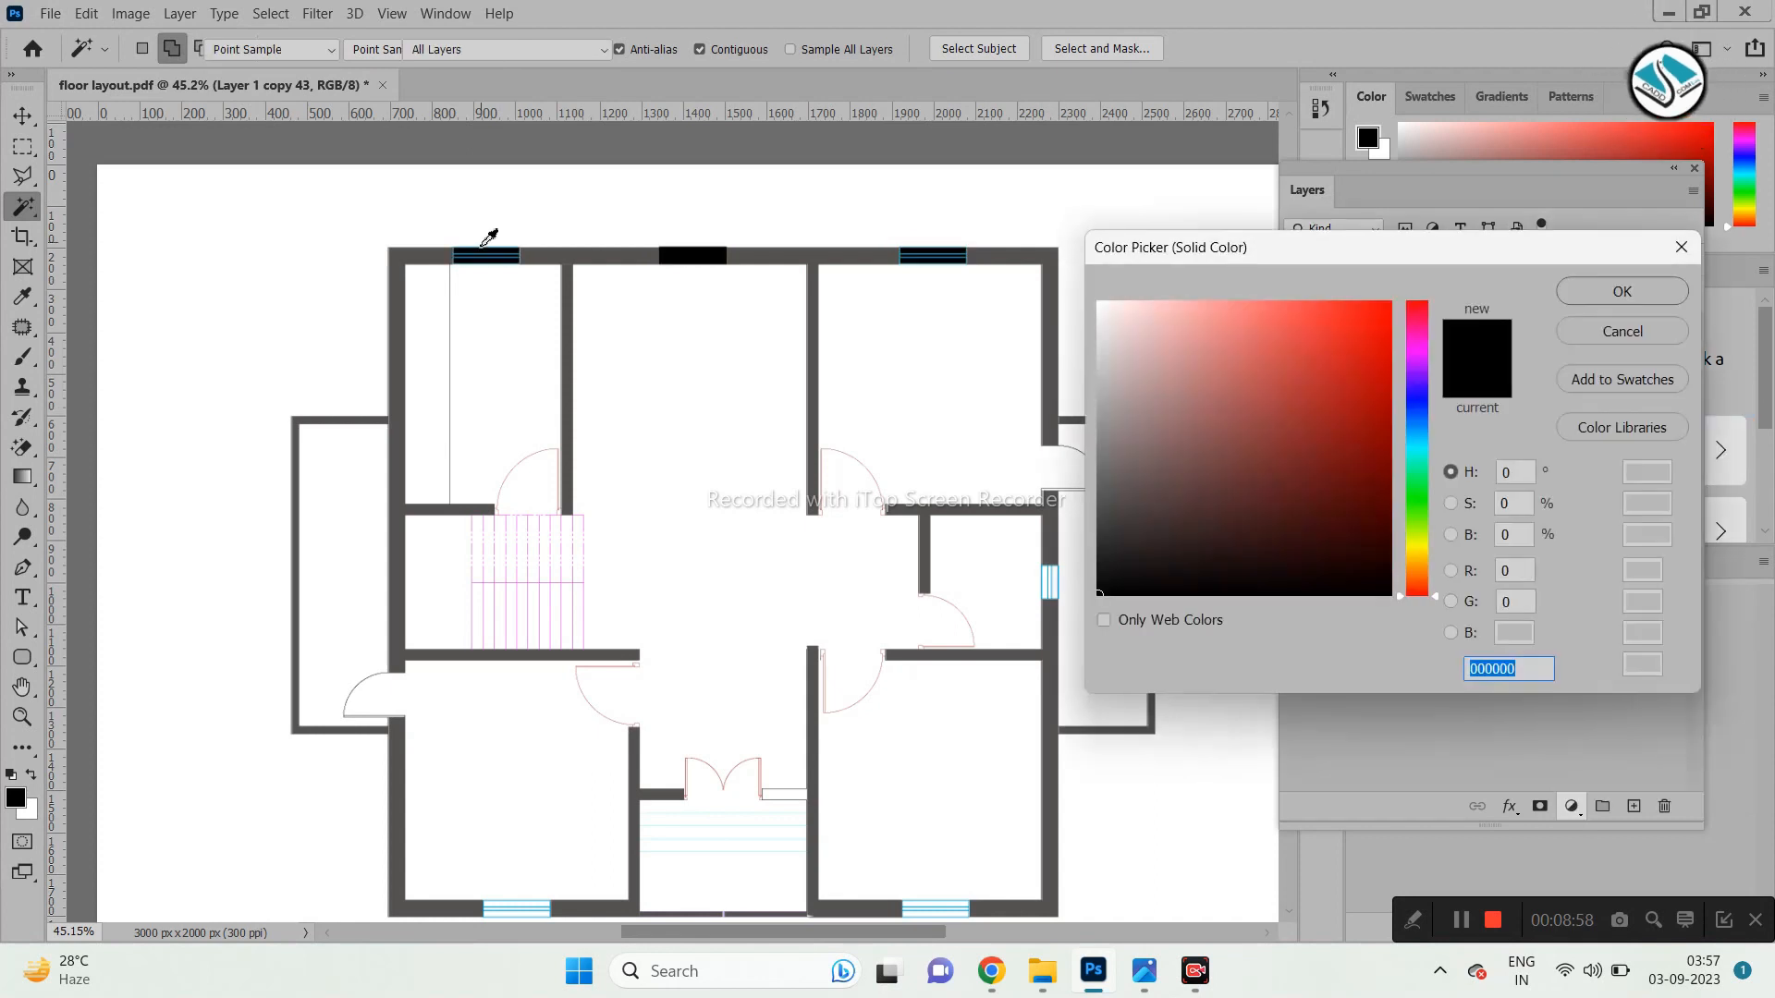
pyautogui.moveTo(1113, 329)
pyautogui.mouseDown()
pyautogui.moveTo(1098, 305)
pyautogui.moveTo(1123, 316)
pyautogui.moveTo(1120, 355)
pyautogui.mouseUp()
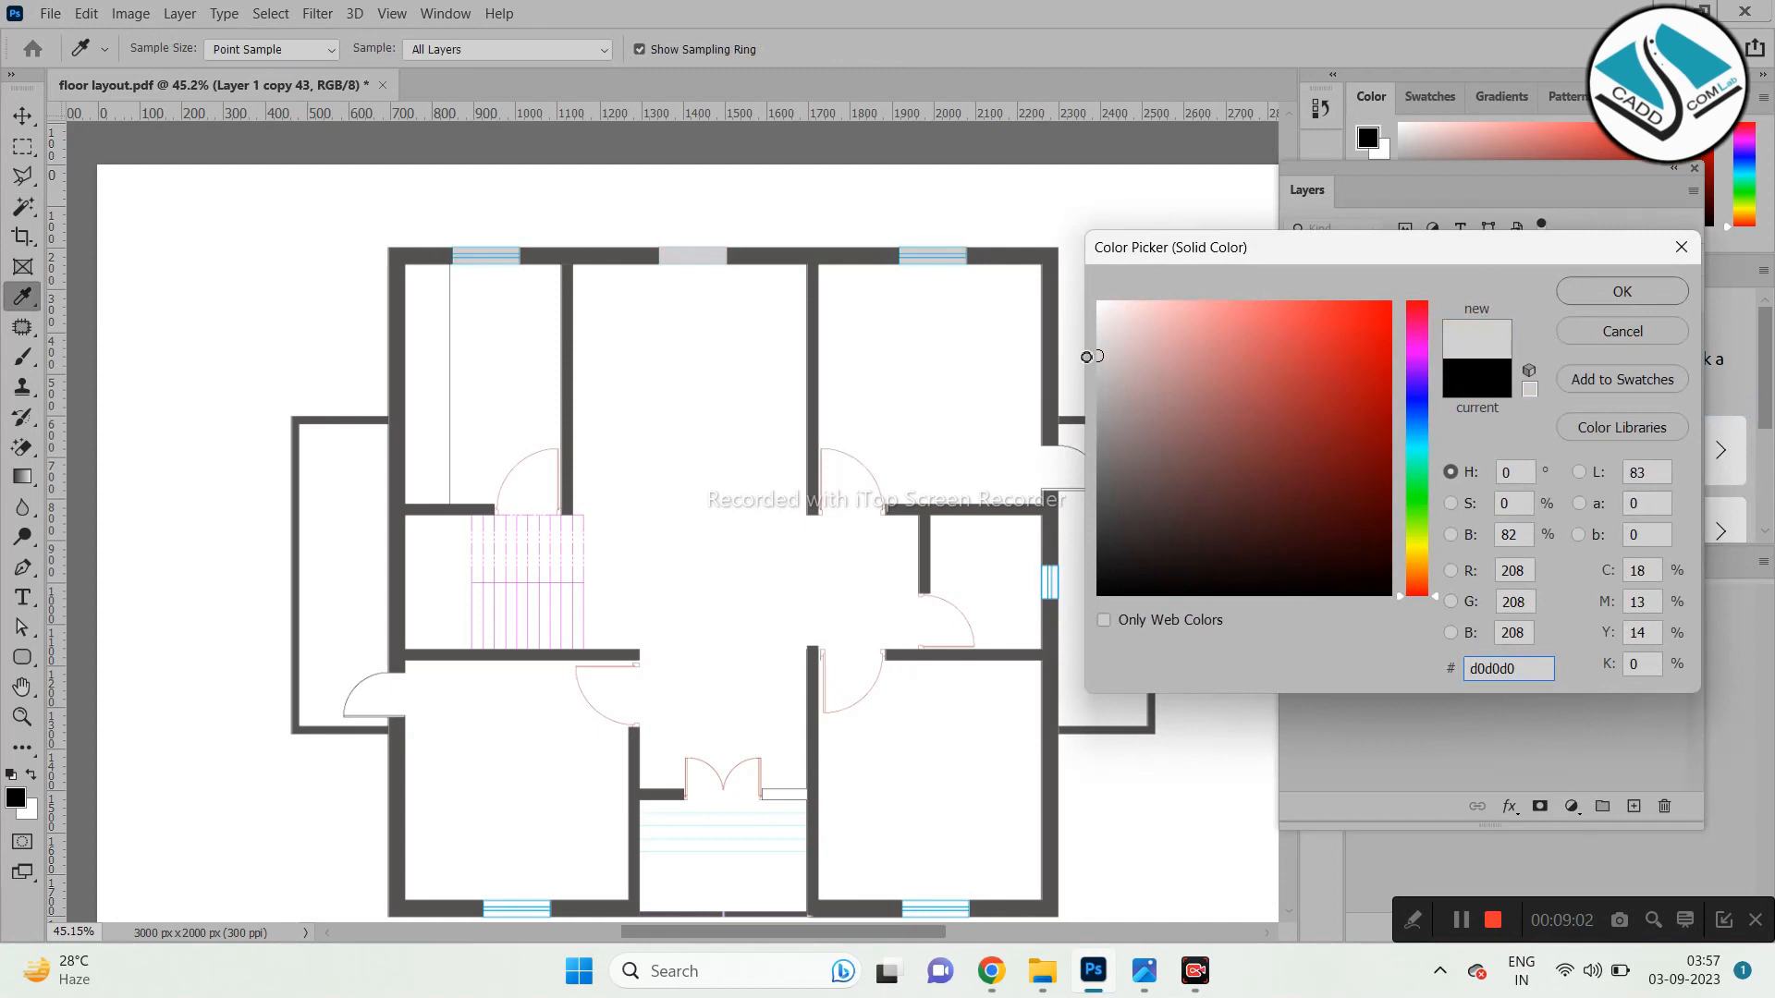
pyautogui.click(1593, 294)
pyautogui.press('w')
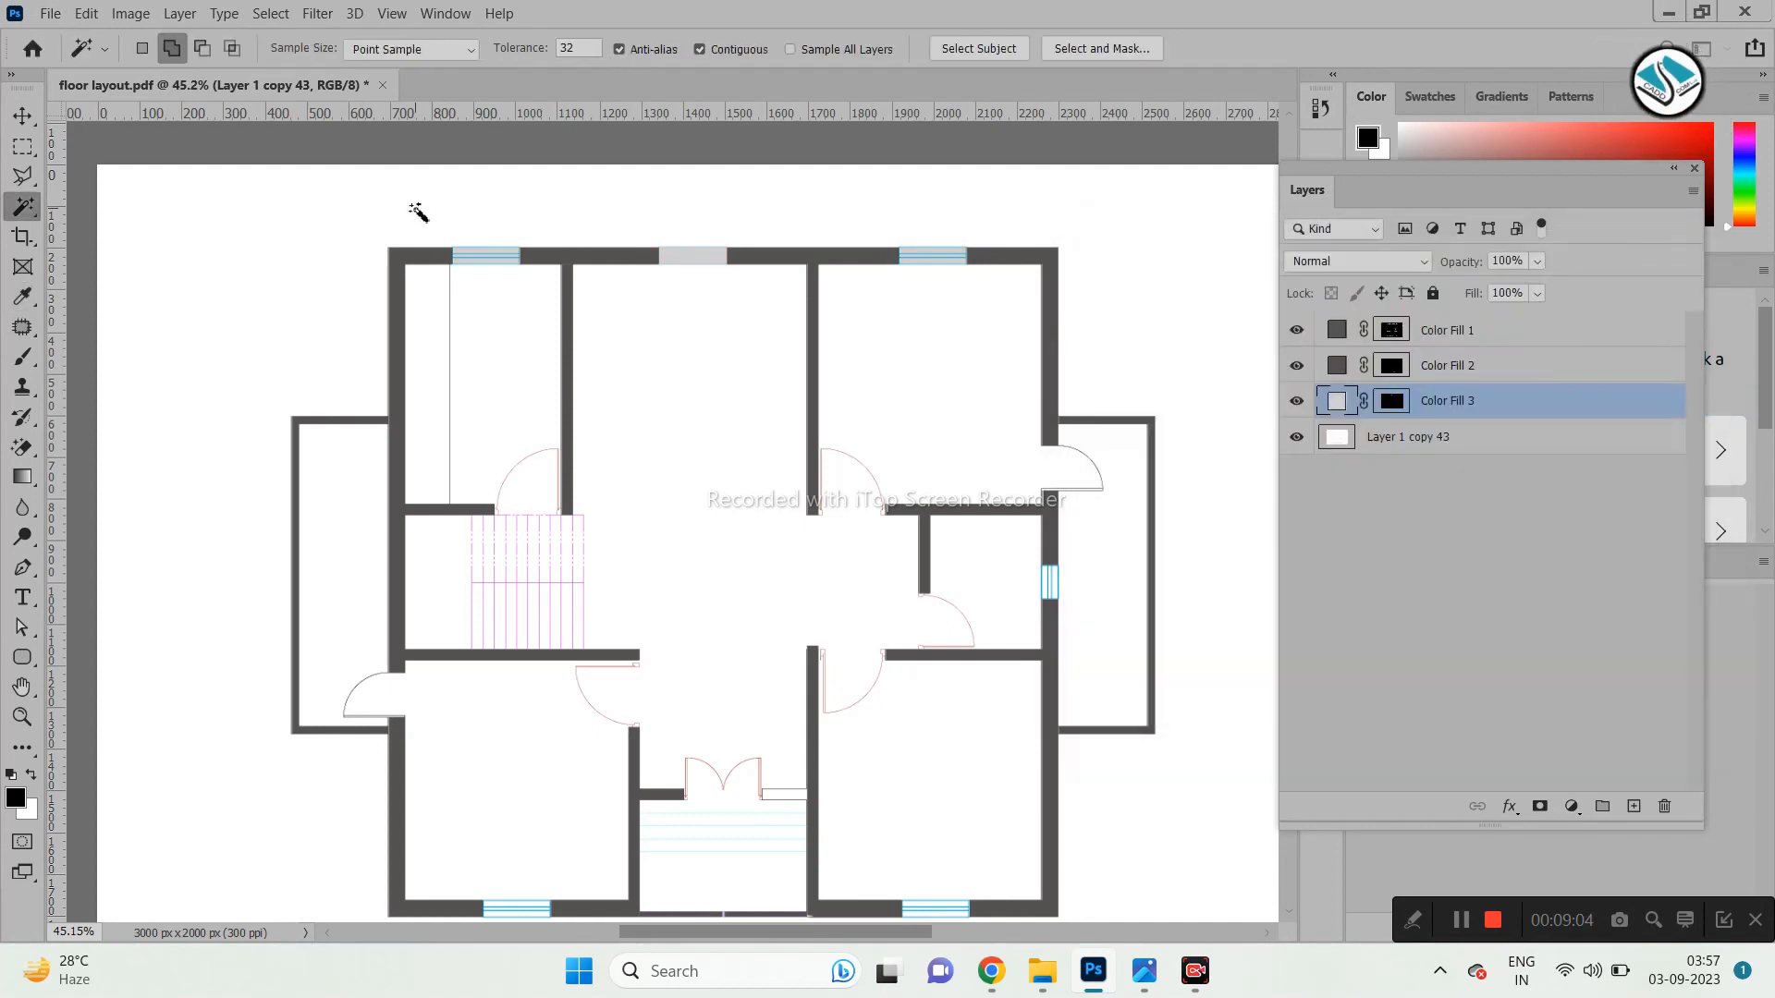
# Move the light grey window fill layer below Layer 1 copy 43 and toggle its visibility to compare.
pyautogui.scroll(5, 418, 213)
pyautogui.click(25, 115)
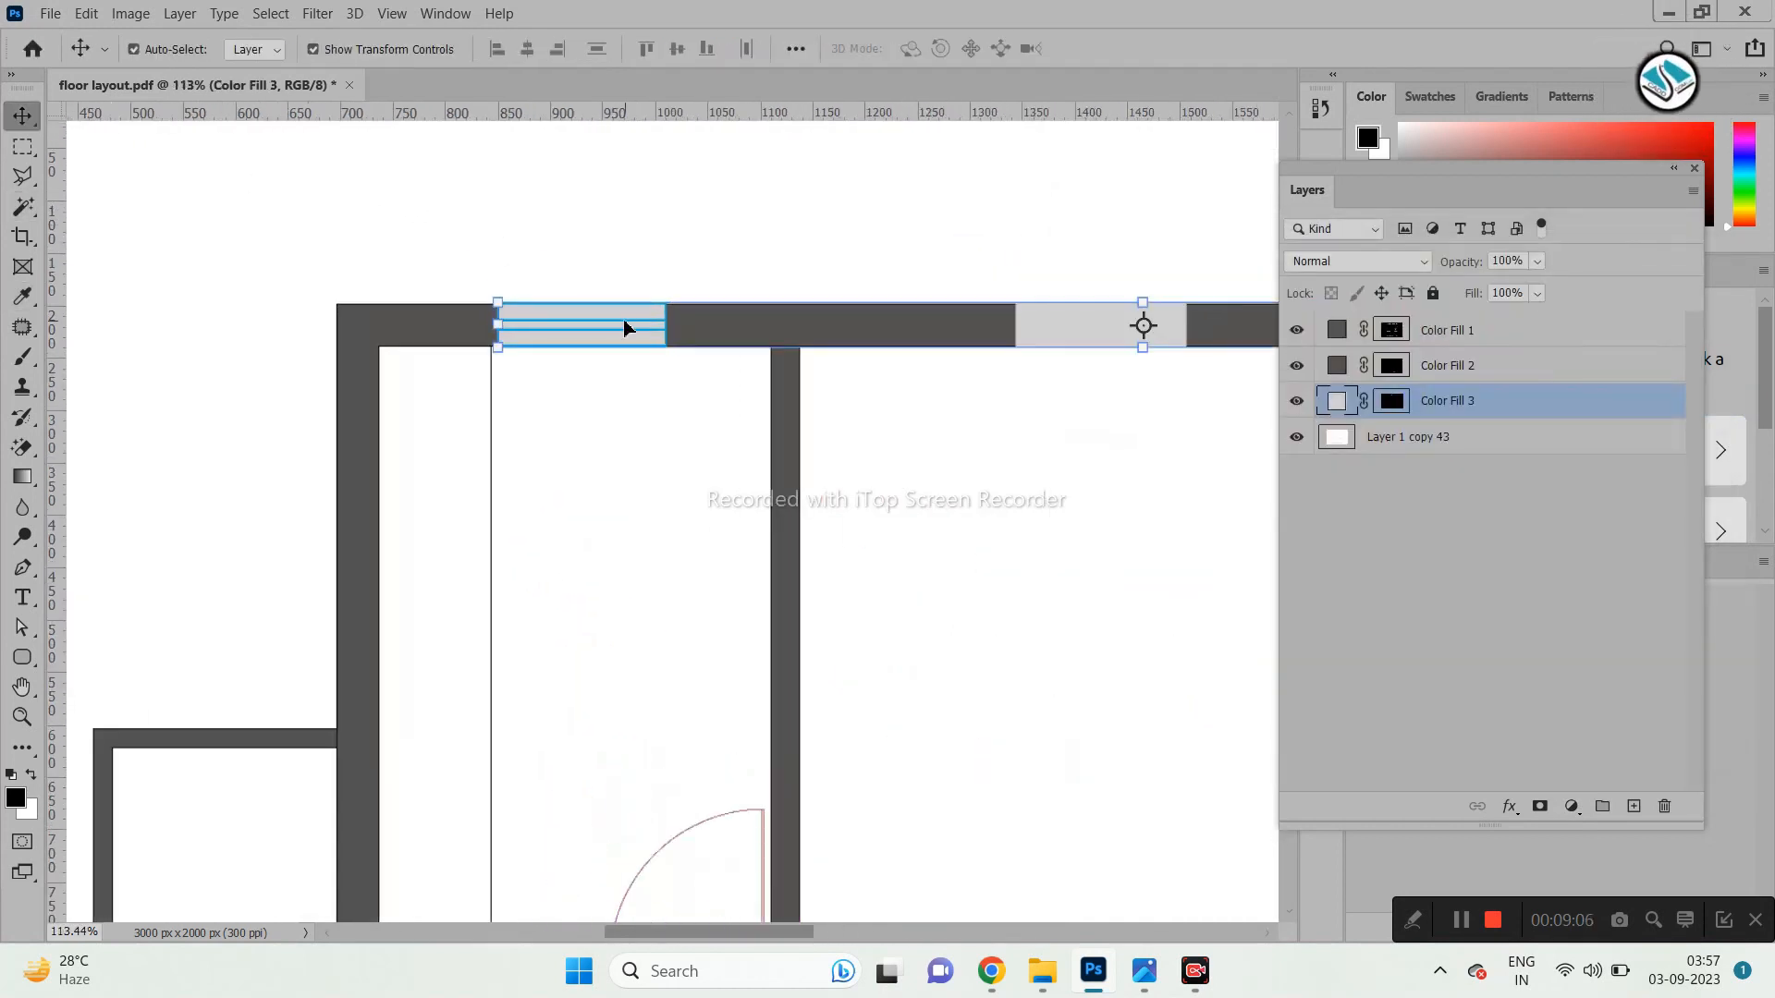
pyautogui.moveTo(1372, 389); pyautogui.dragTo(1472, 545)
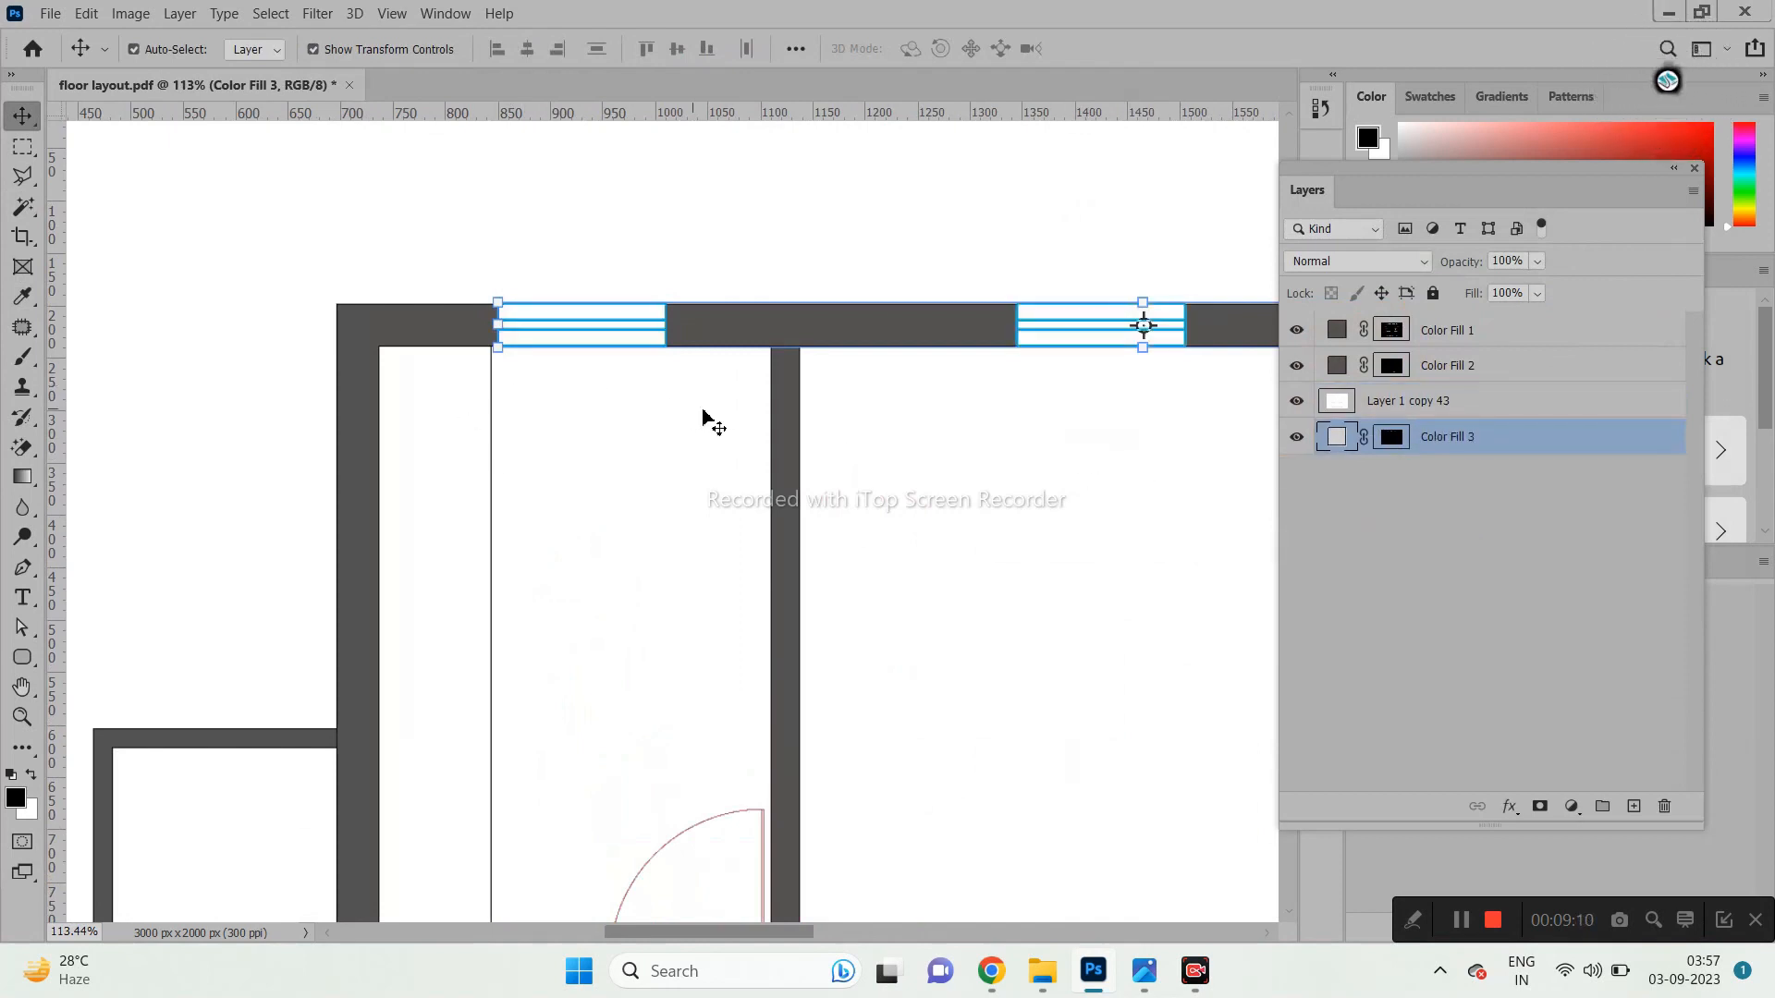
pyautogui.click(1295, 438)
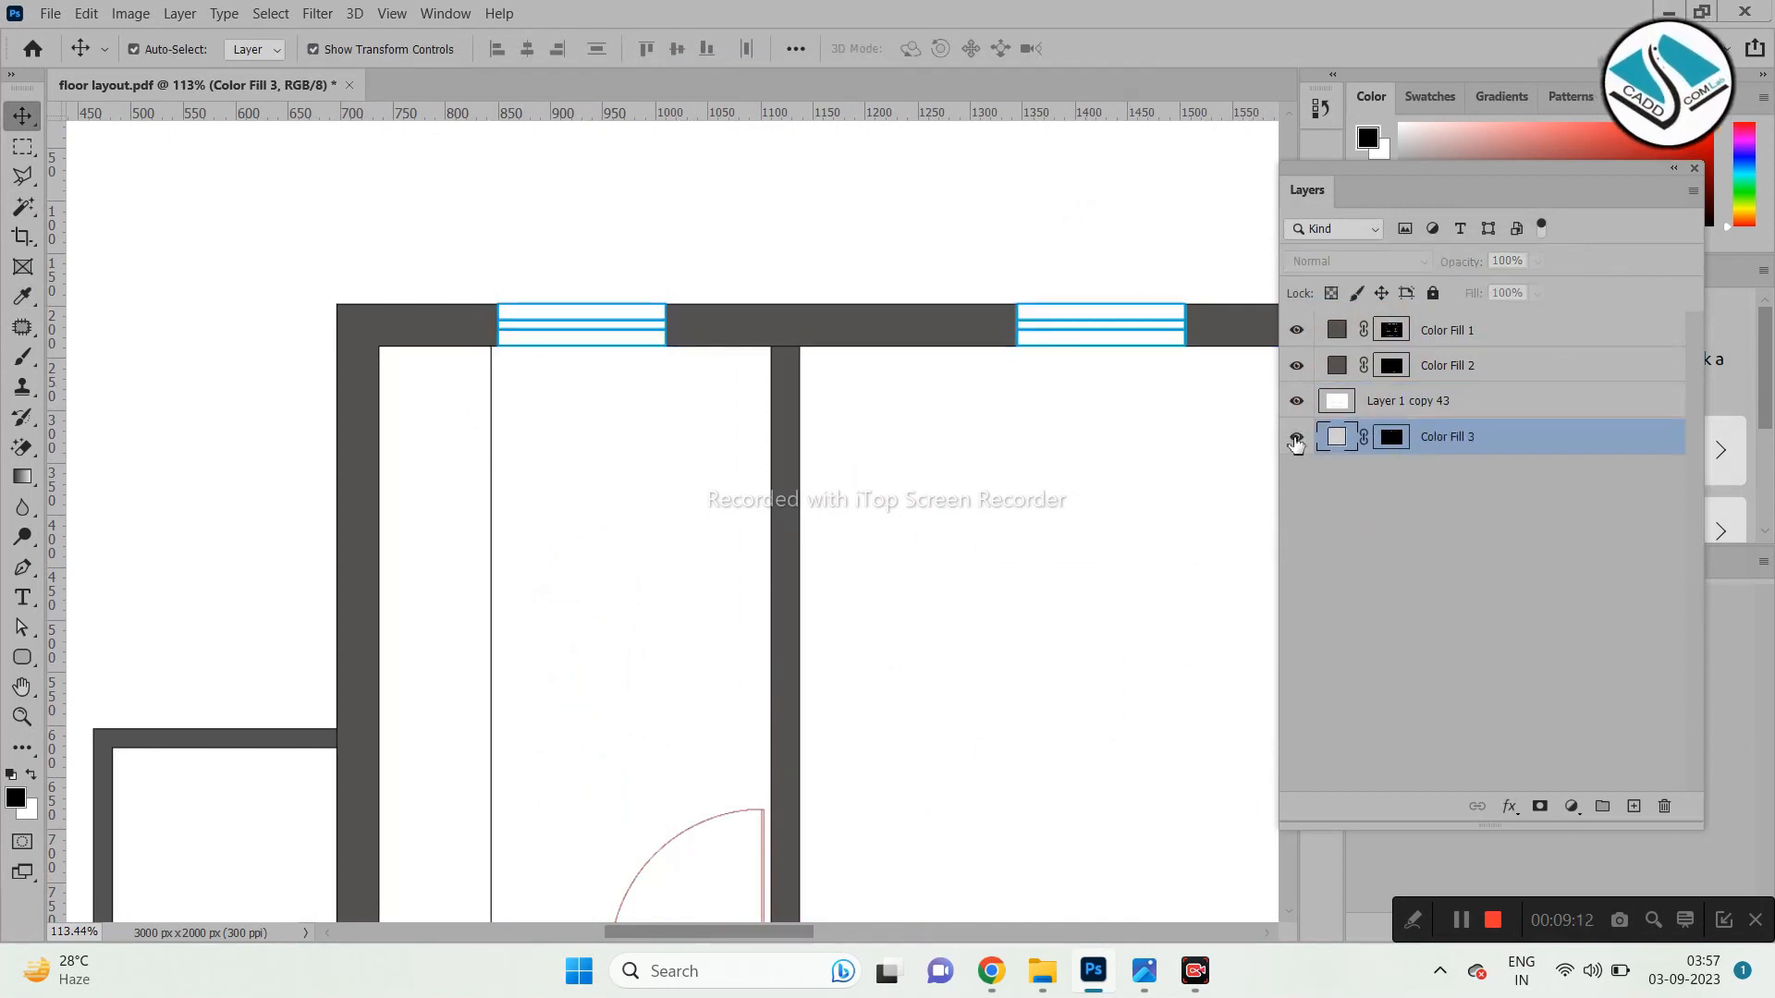
pyautogui.click(1296, 438)
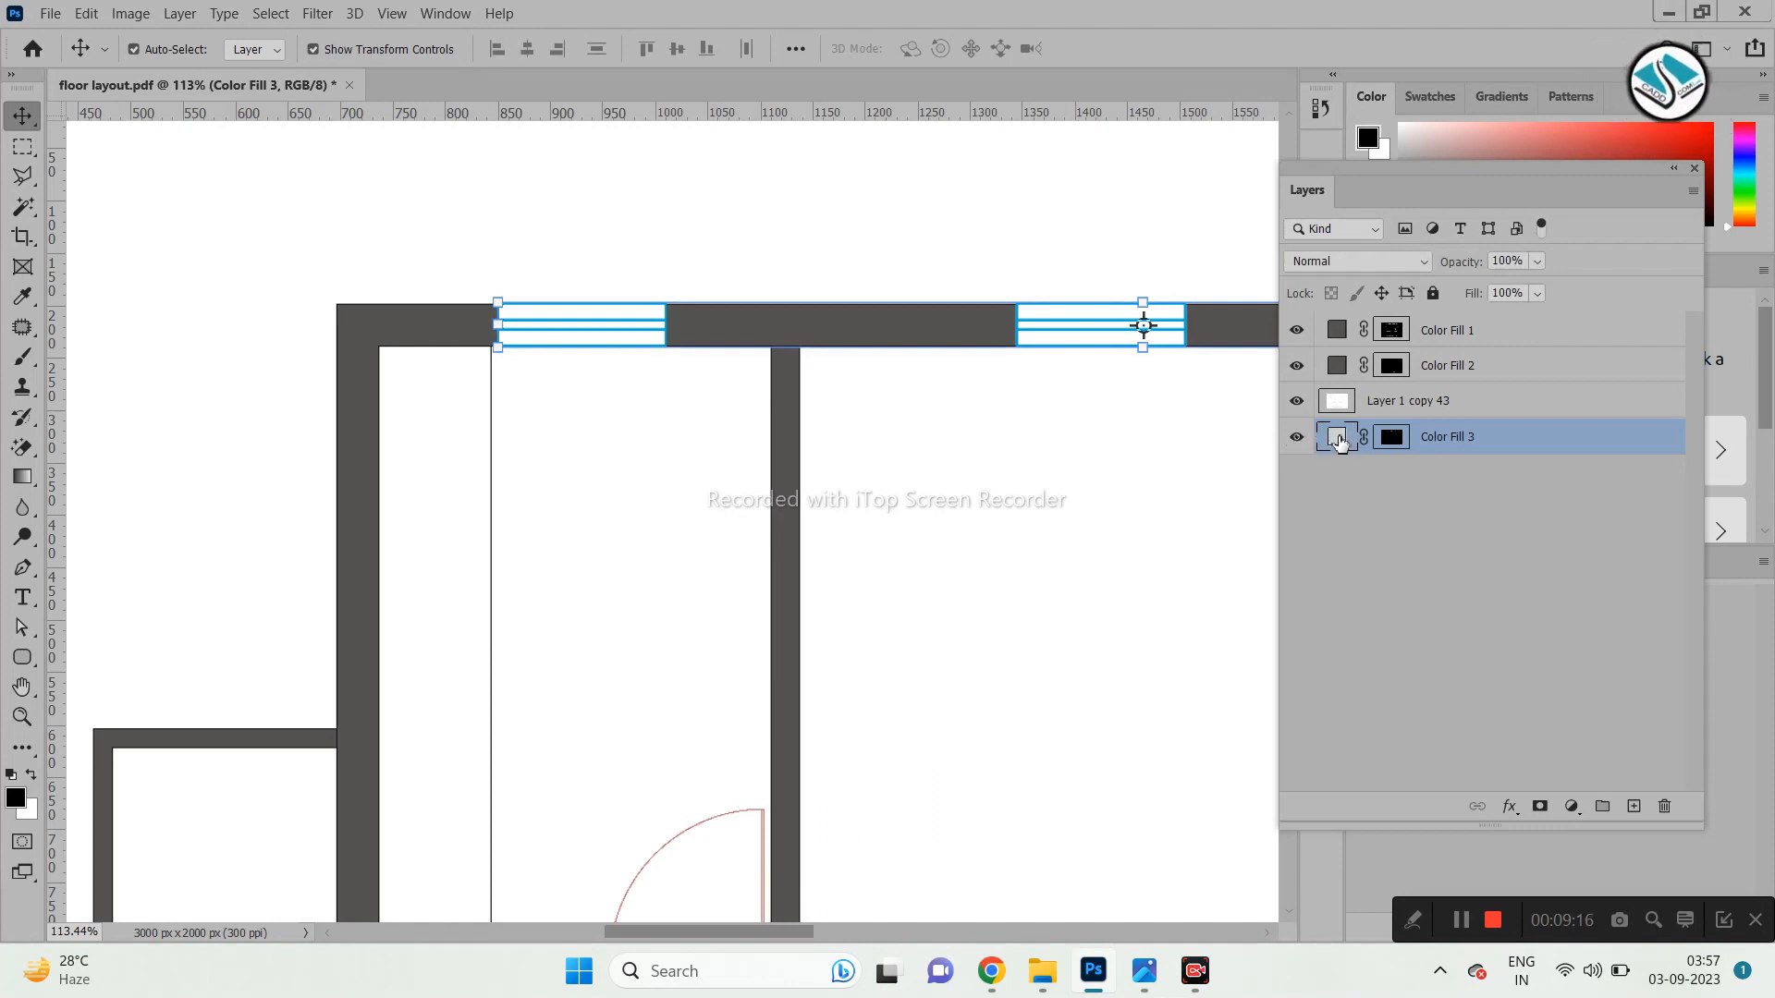
# Try the red colour #c66060 on the window fill layer placed beneath the drawing.
pyautogui.doubleClick(1339, 441)
pyautogui.moveTo(1268, 408); pyautogui.dragTo(1252, 369)
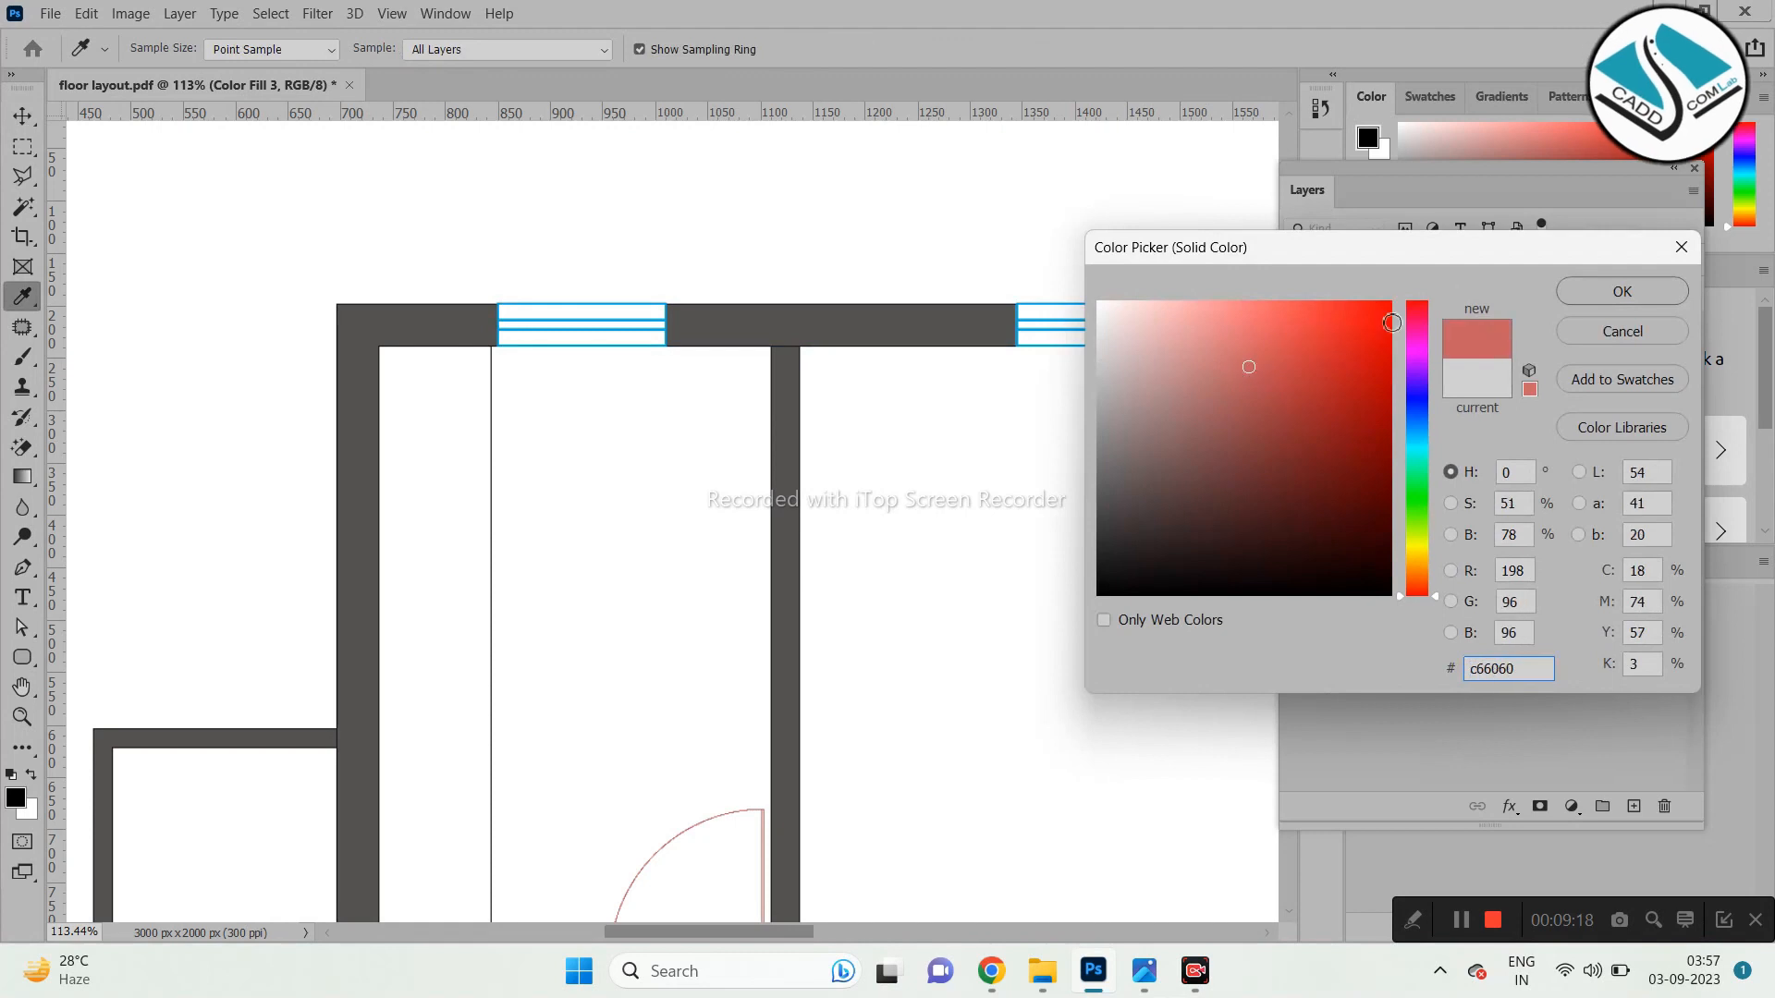
pyautogui.click(1682, 247)
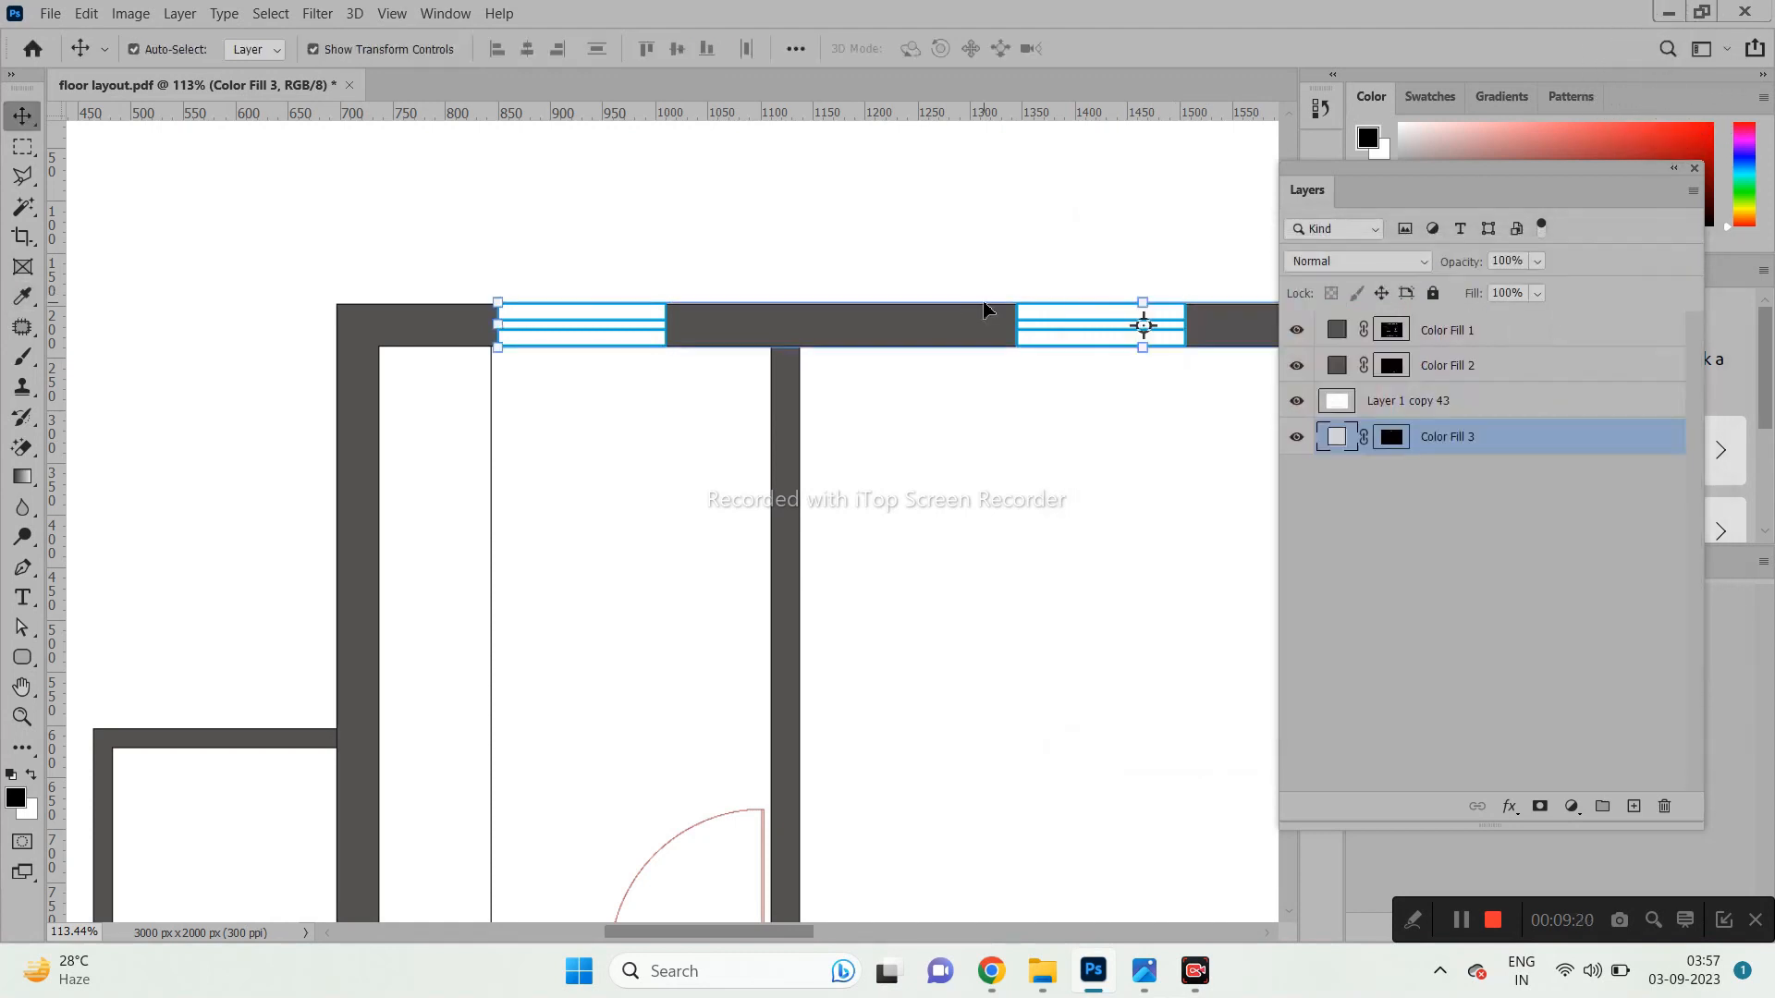
pyautogui.scroll(-3, 647, 348)
pyautogui.scroll(3, 903, 329)
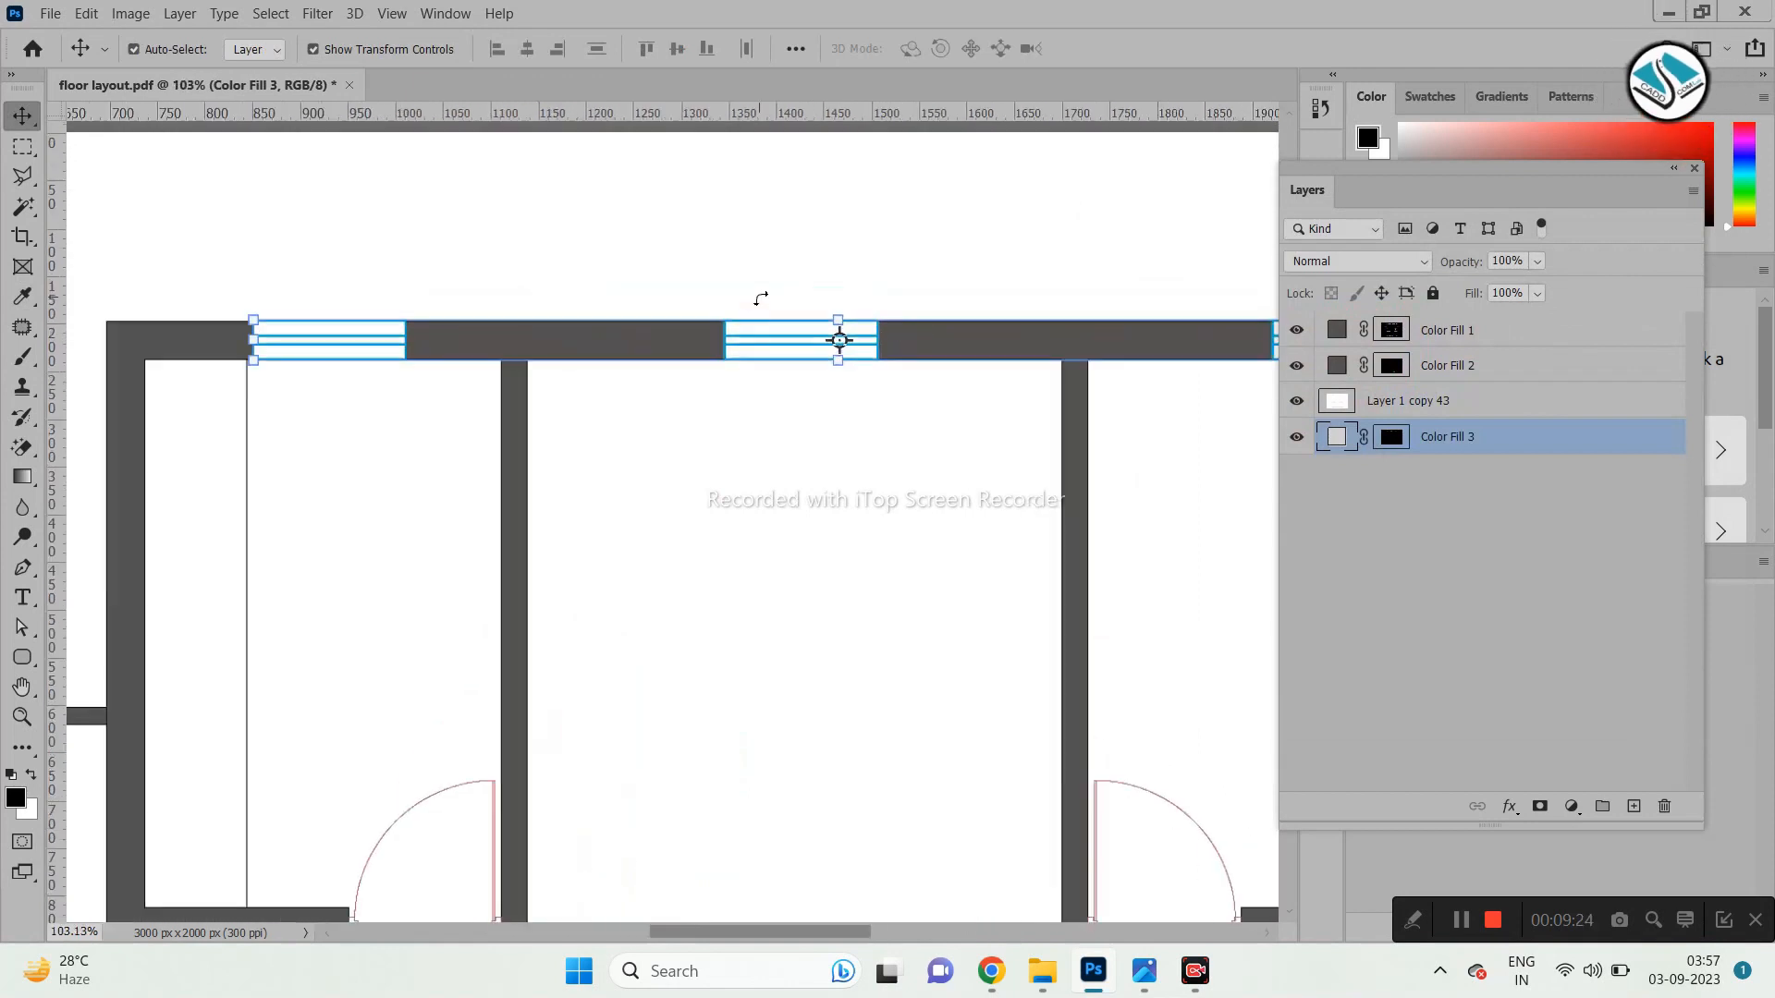
# Delete the window colour fill layer beneath Layer 1 copy 43.
pyautogui.press('Delete')
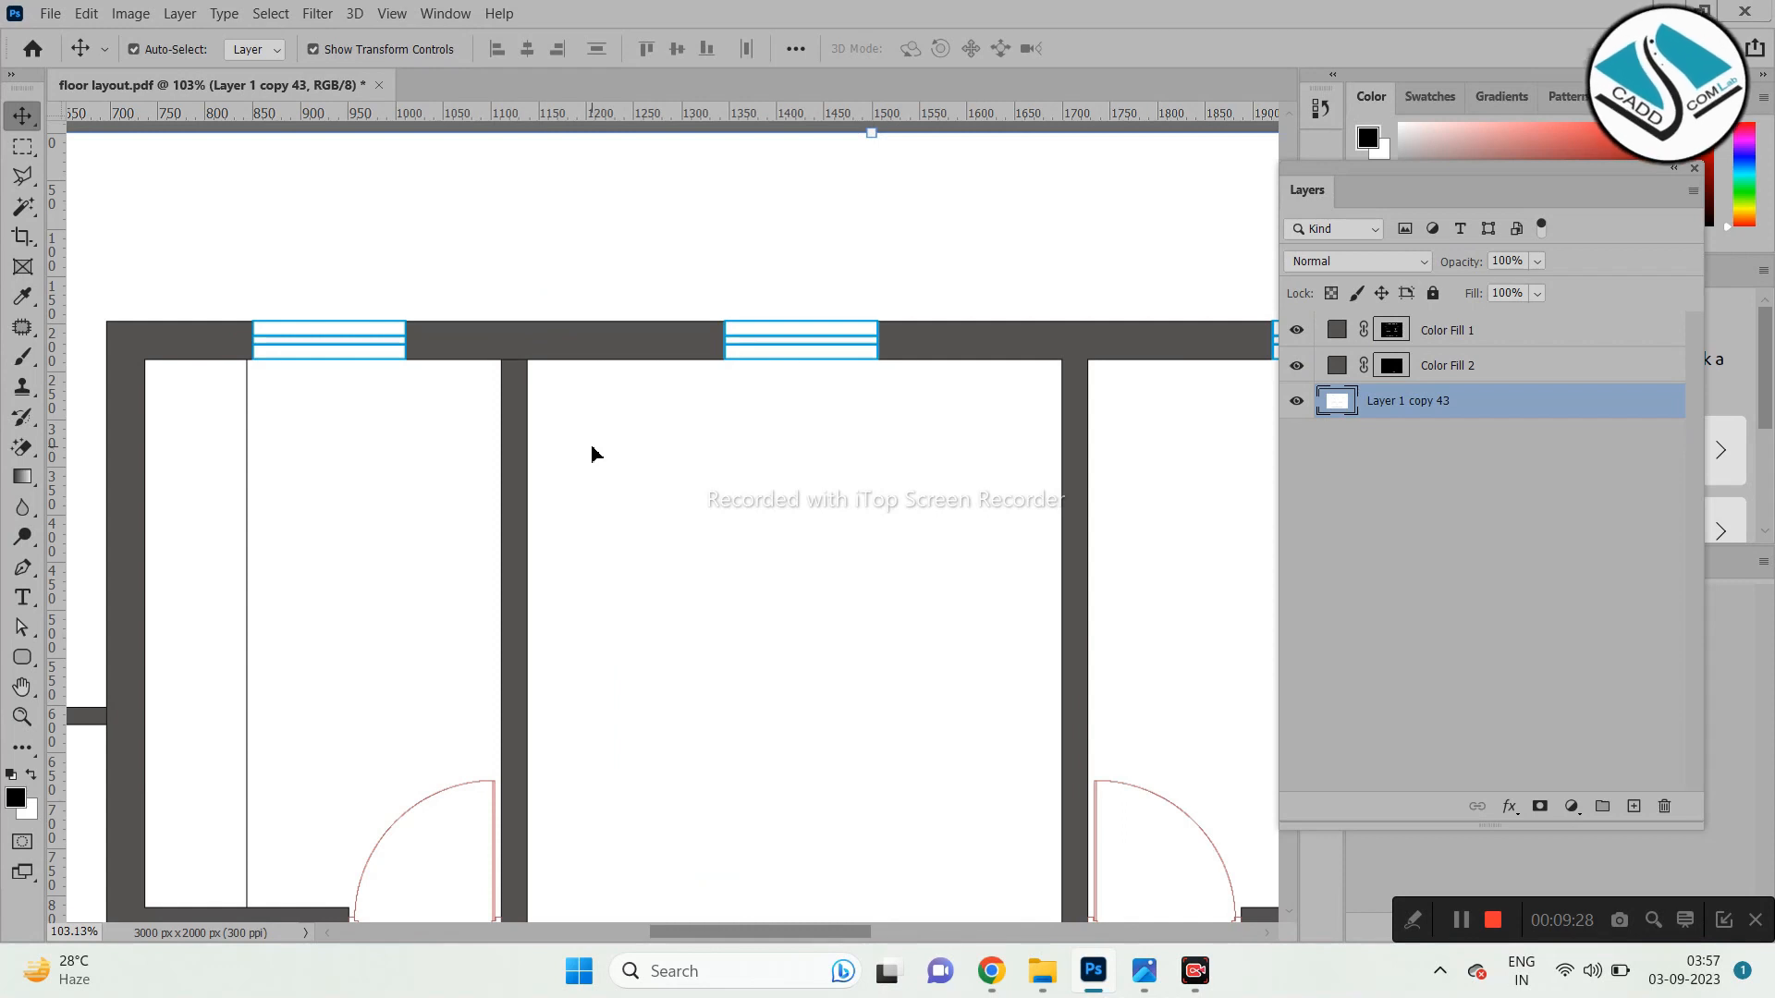
pyautogui.moveTo(23, 146); pyautogui.dragTo(134, 150)
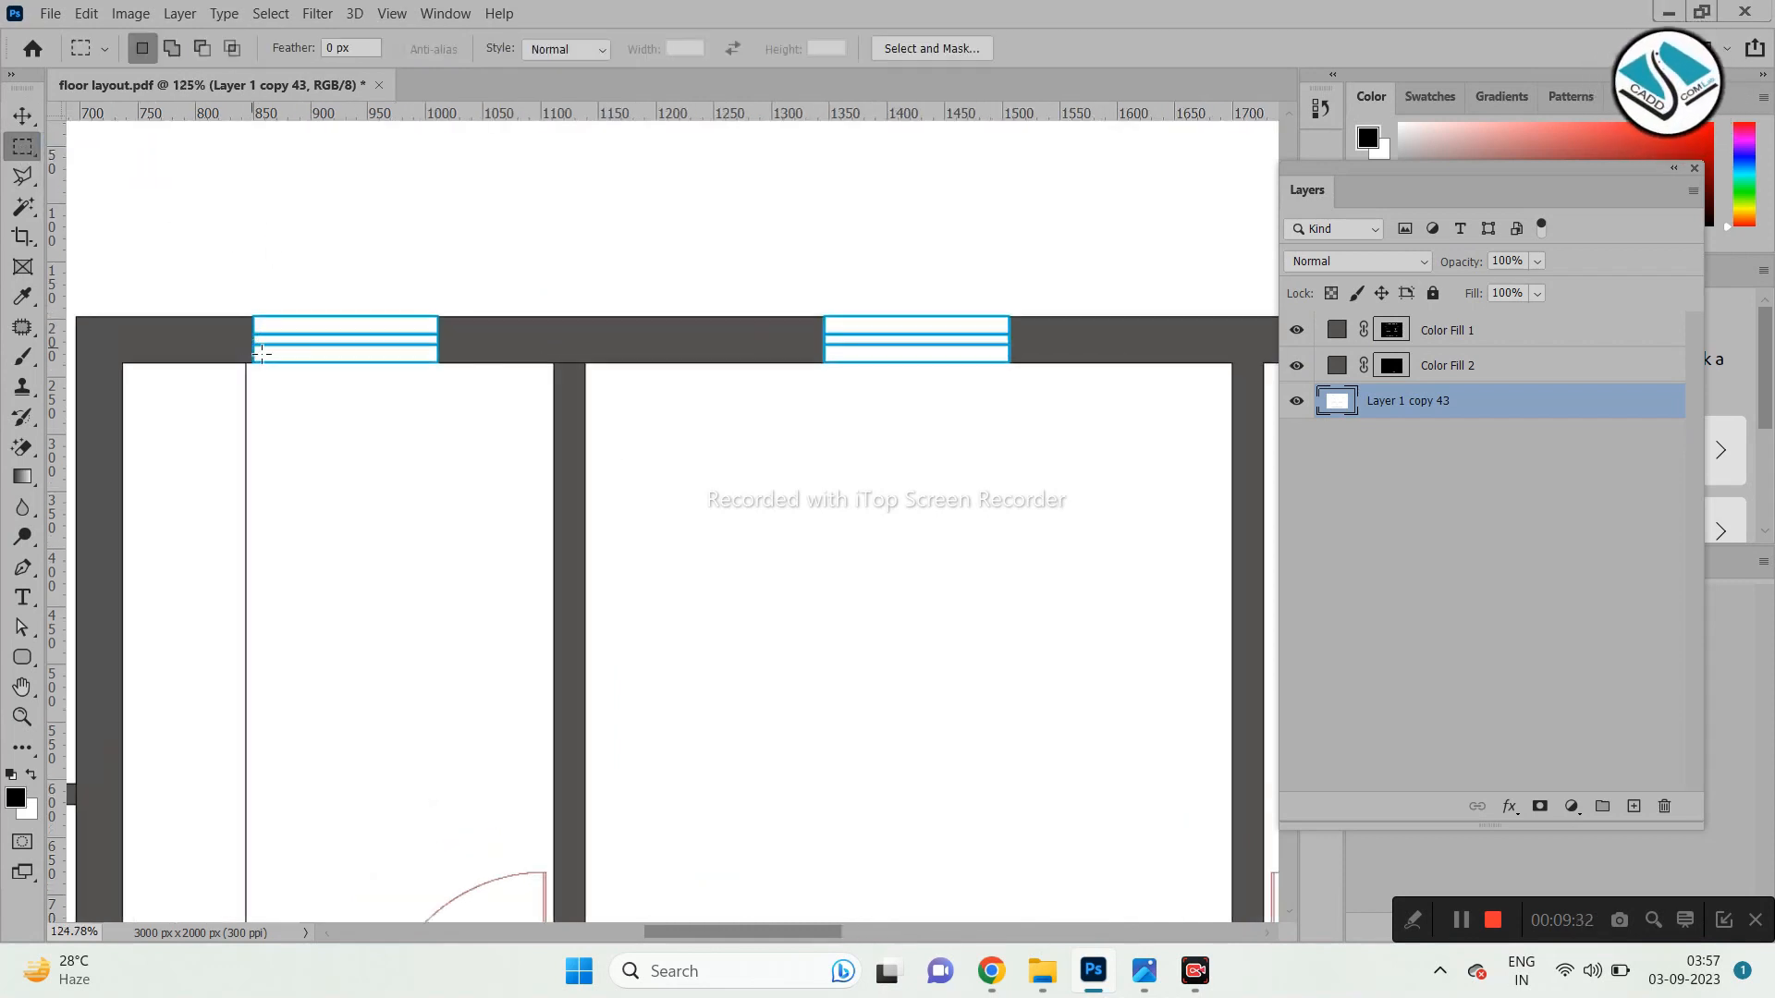
pyautogui.scroll(3, 257, 337)
pyautogui.moveTo(246, 294); pyautogui.dragTo(514, 396)
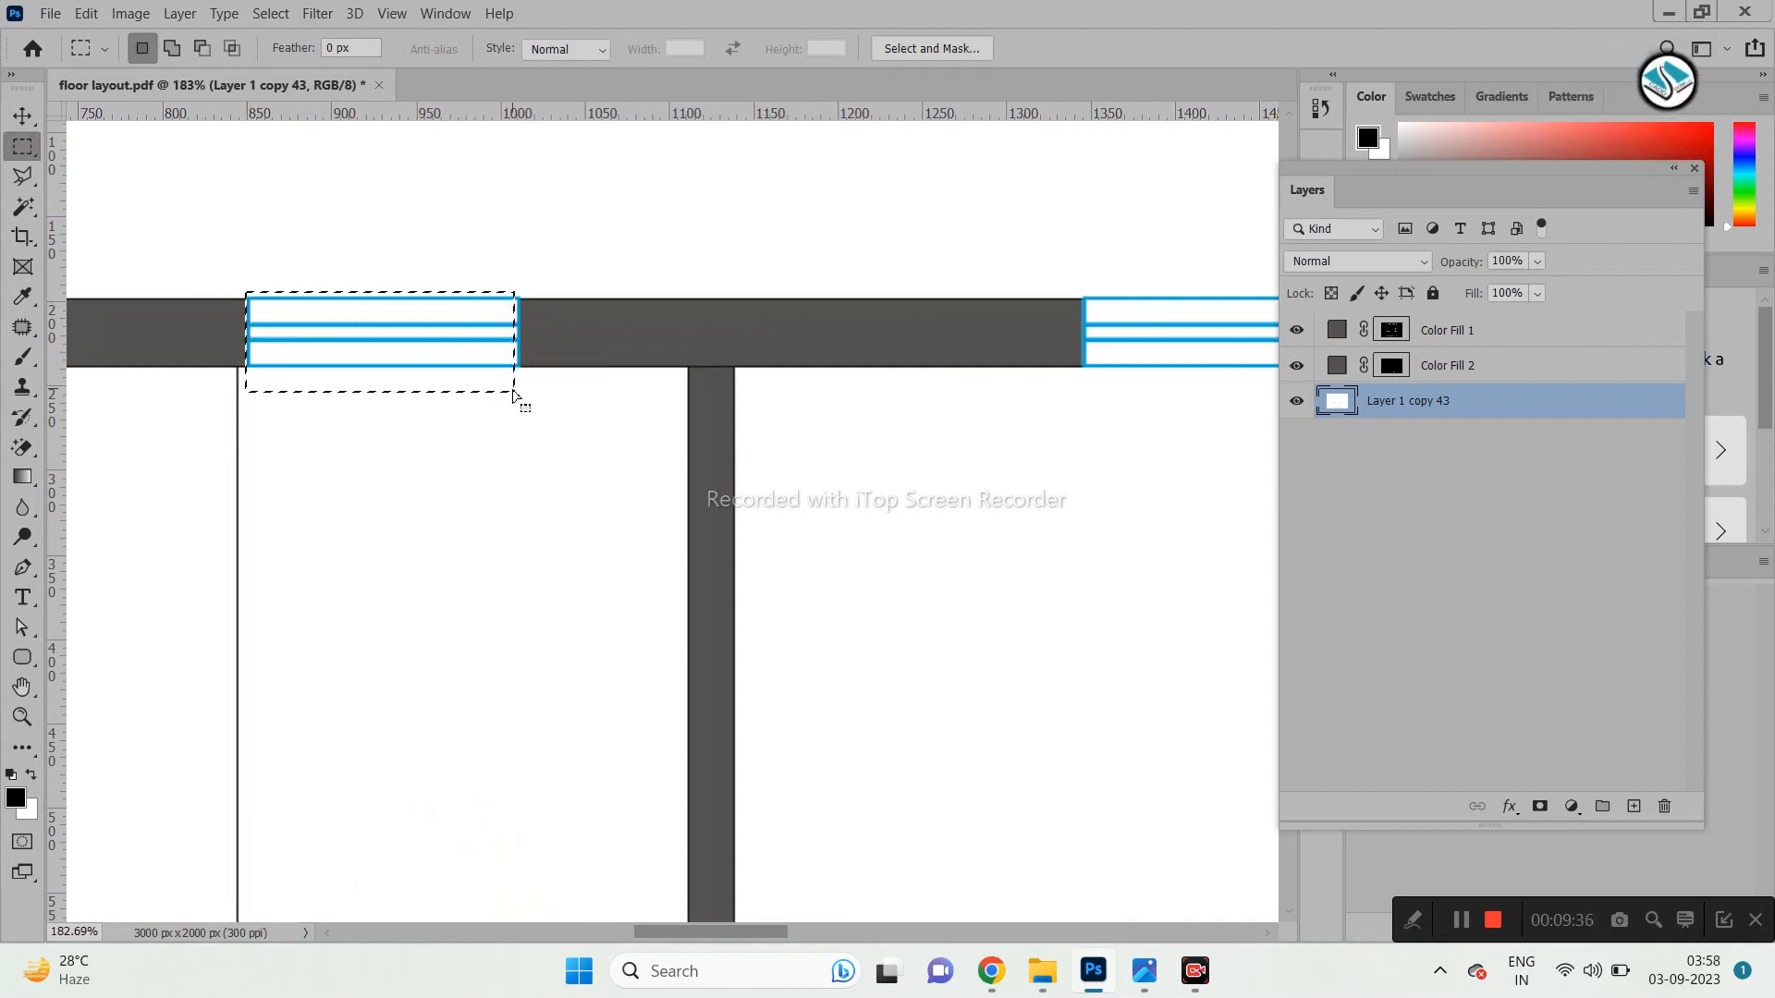
pyautogui.scroll(-5, 494, 309)
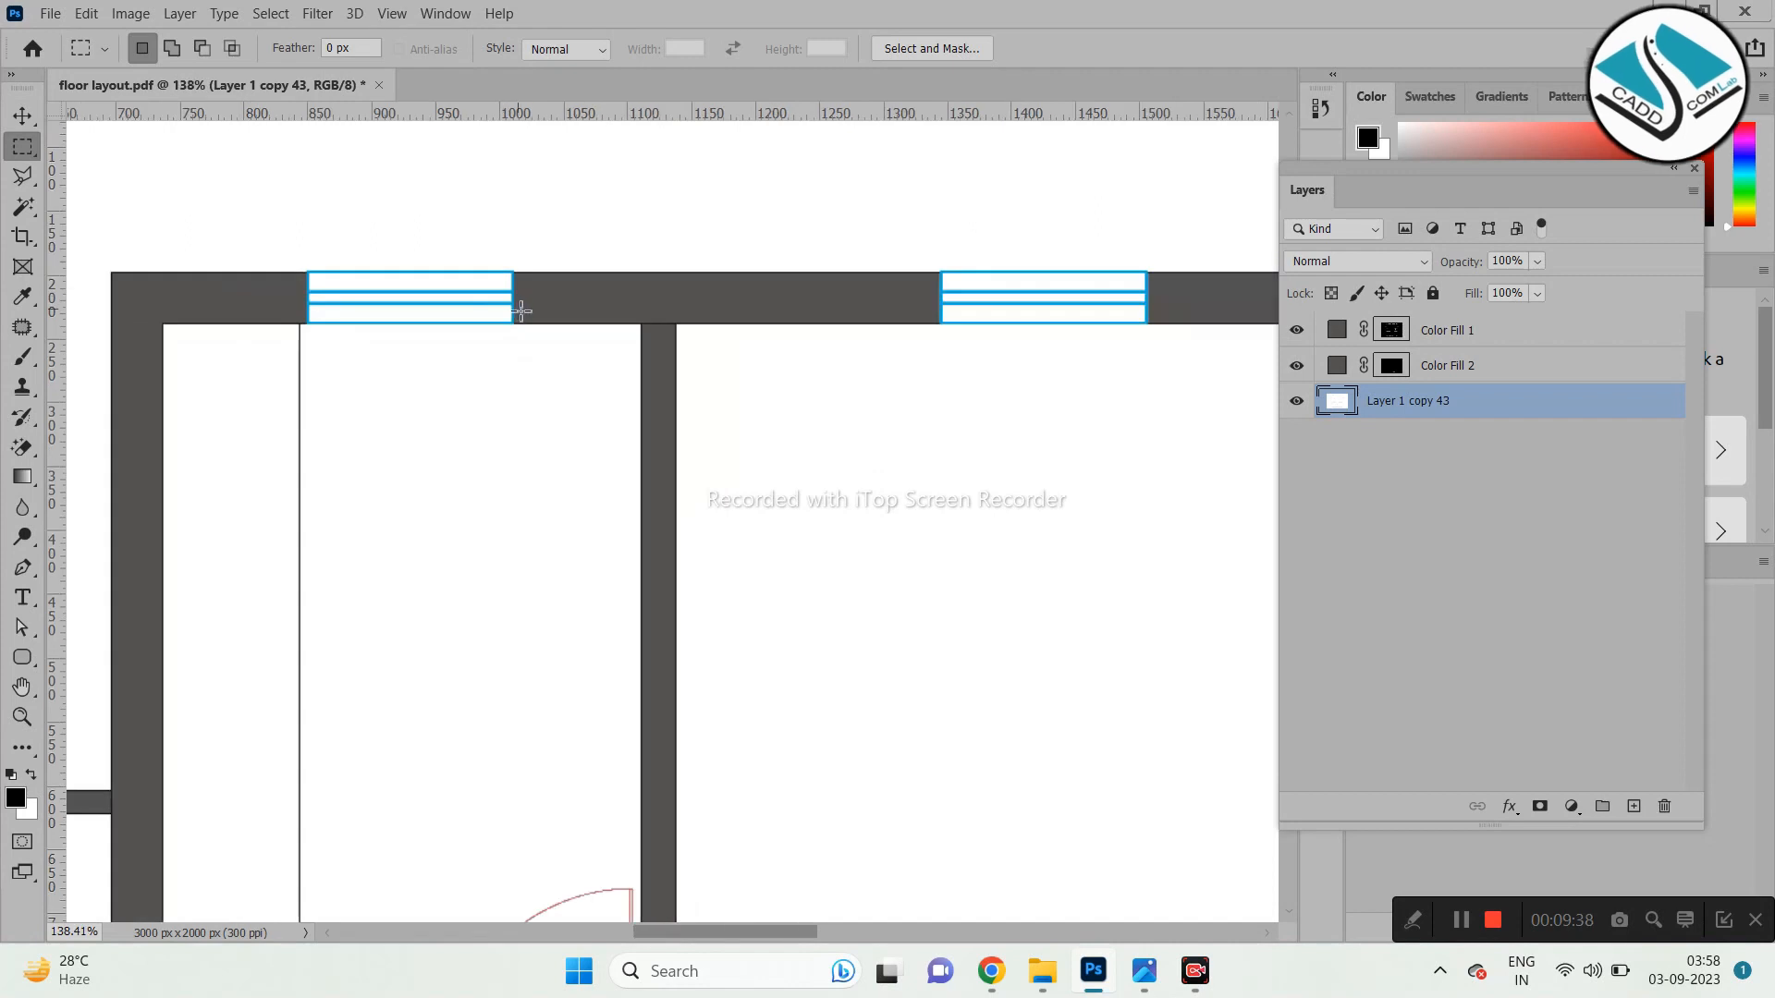
pyautogui.scroll(4, 453, 294)
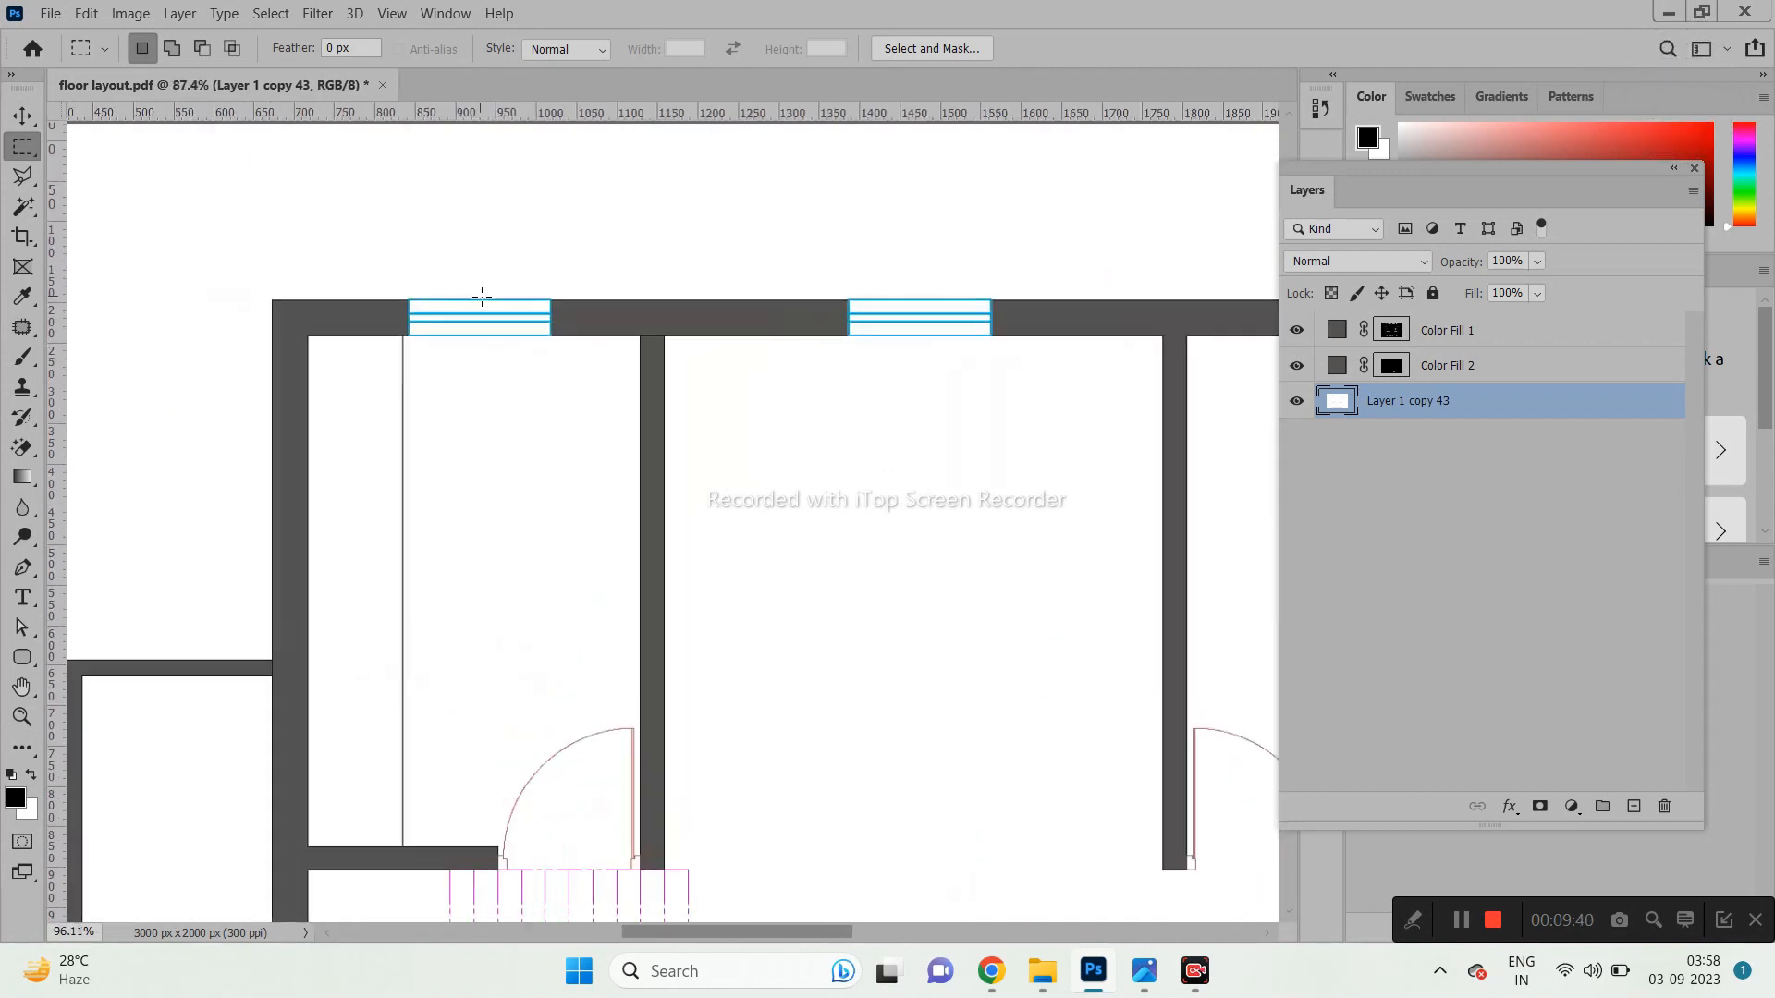
# Select the pane strips of all three windows in the upper wall with the Magic Wand tool.
pyautogui.click(37, 208)
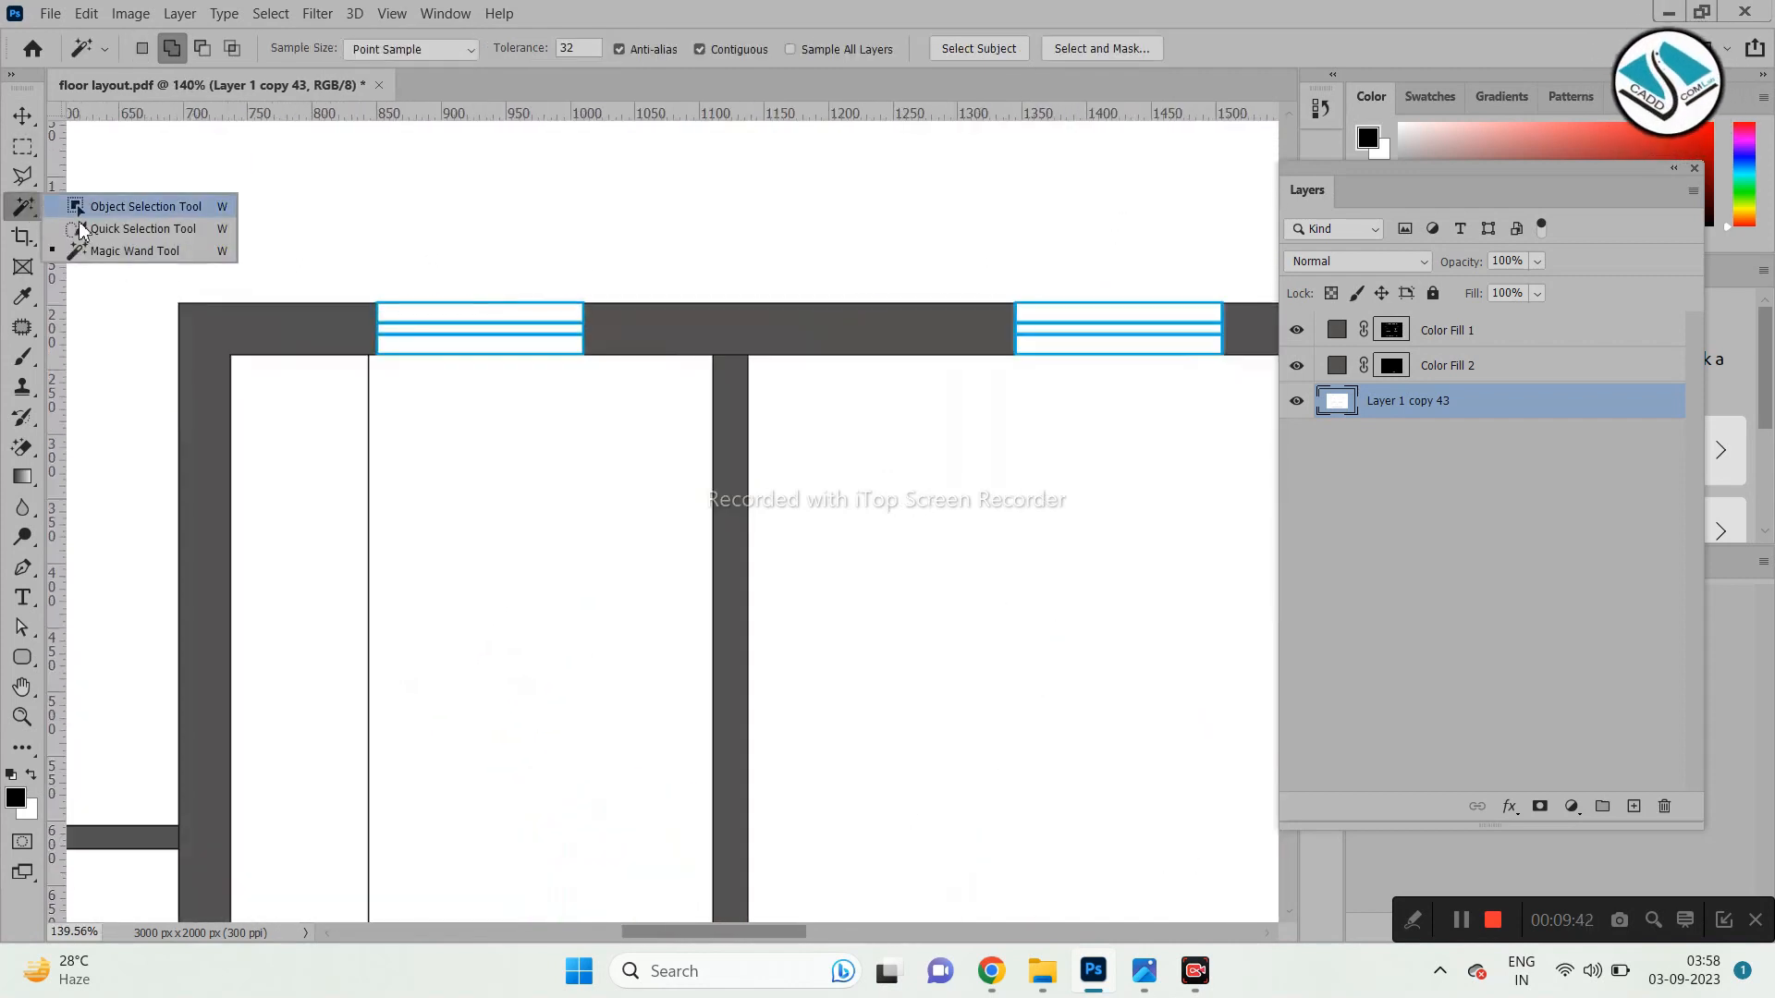
pyautogui.click(129, 252)
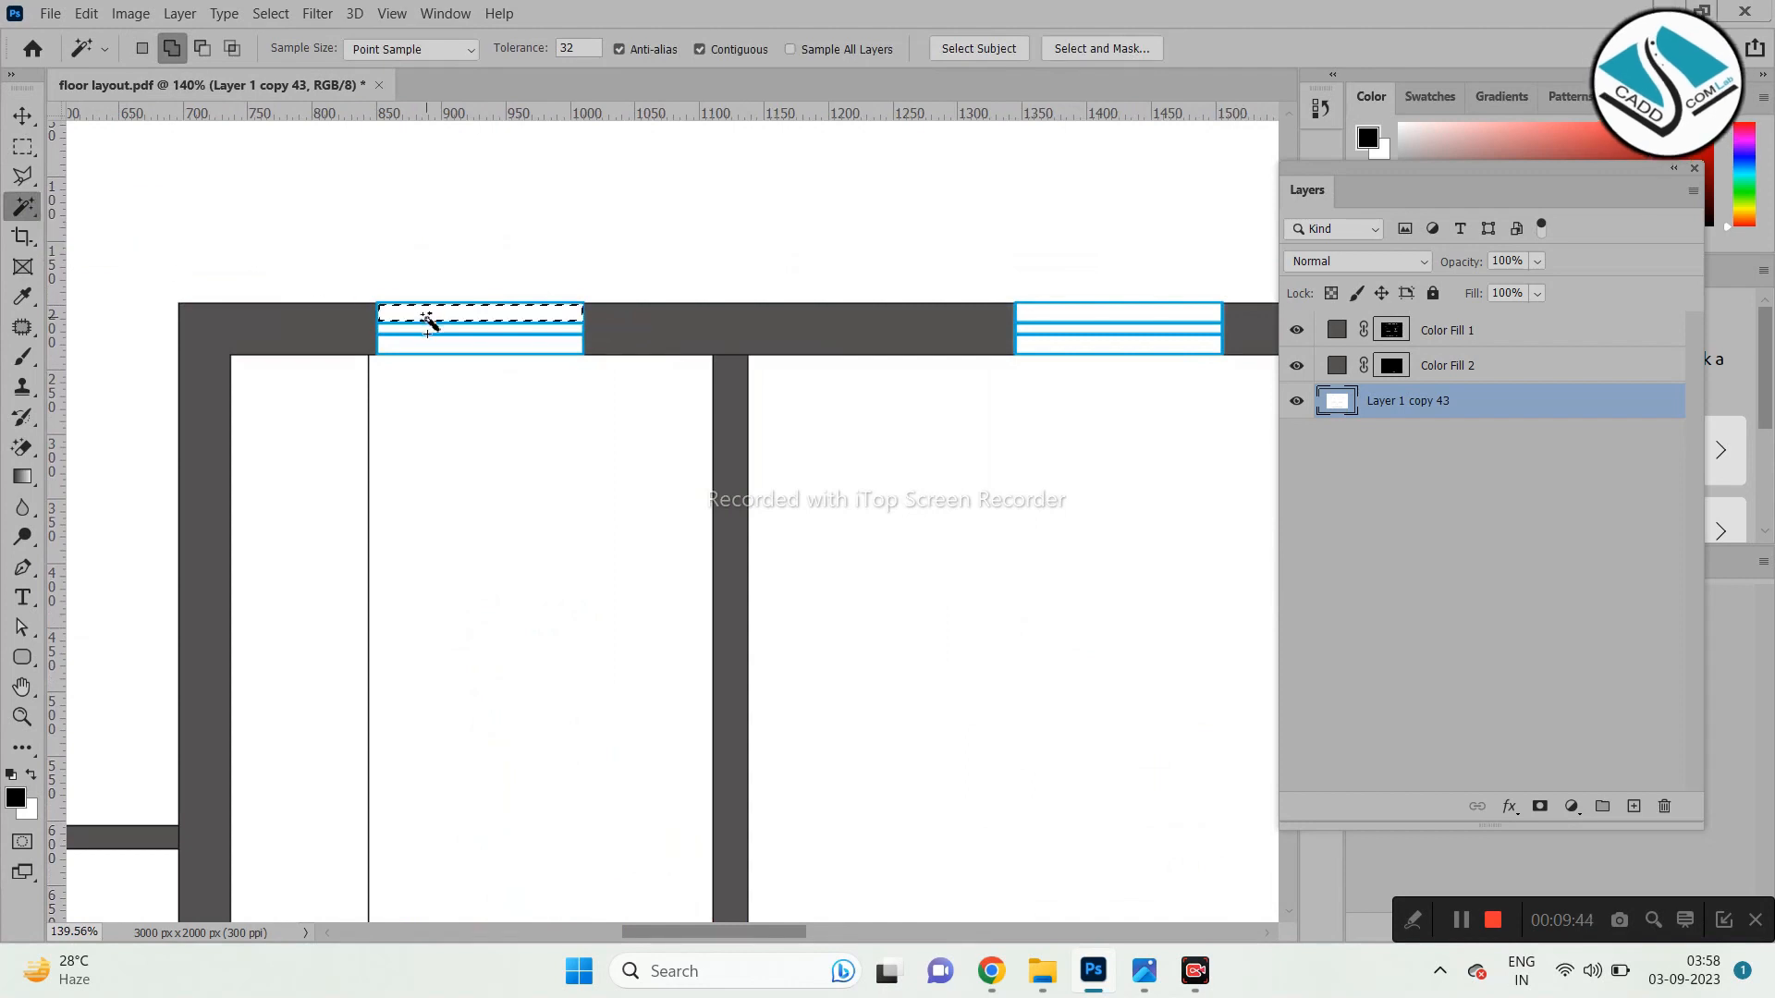
pyautogui.click(419, 325)
pyautogui.click(419, 342)
pyautogui.click(1048, 310)
pyautogui.click(1057, 341)
pyautogui.scroll(-5, 844, 369)
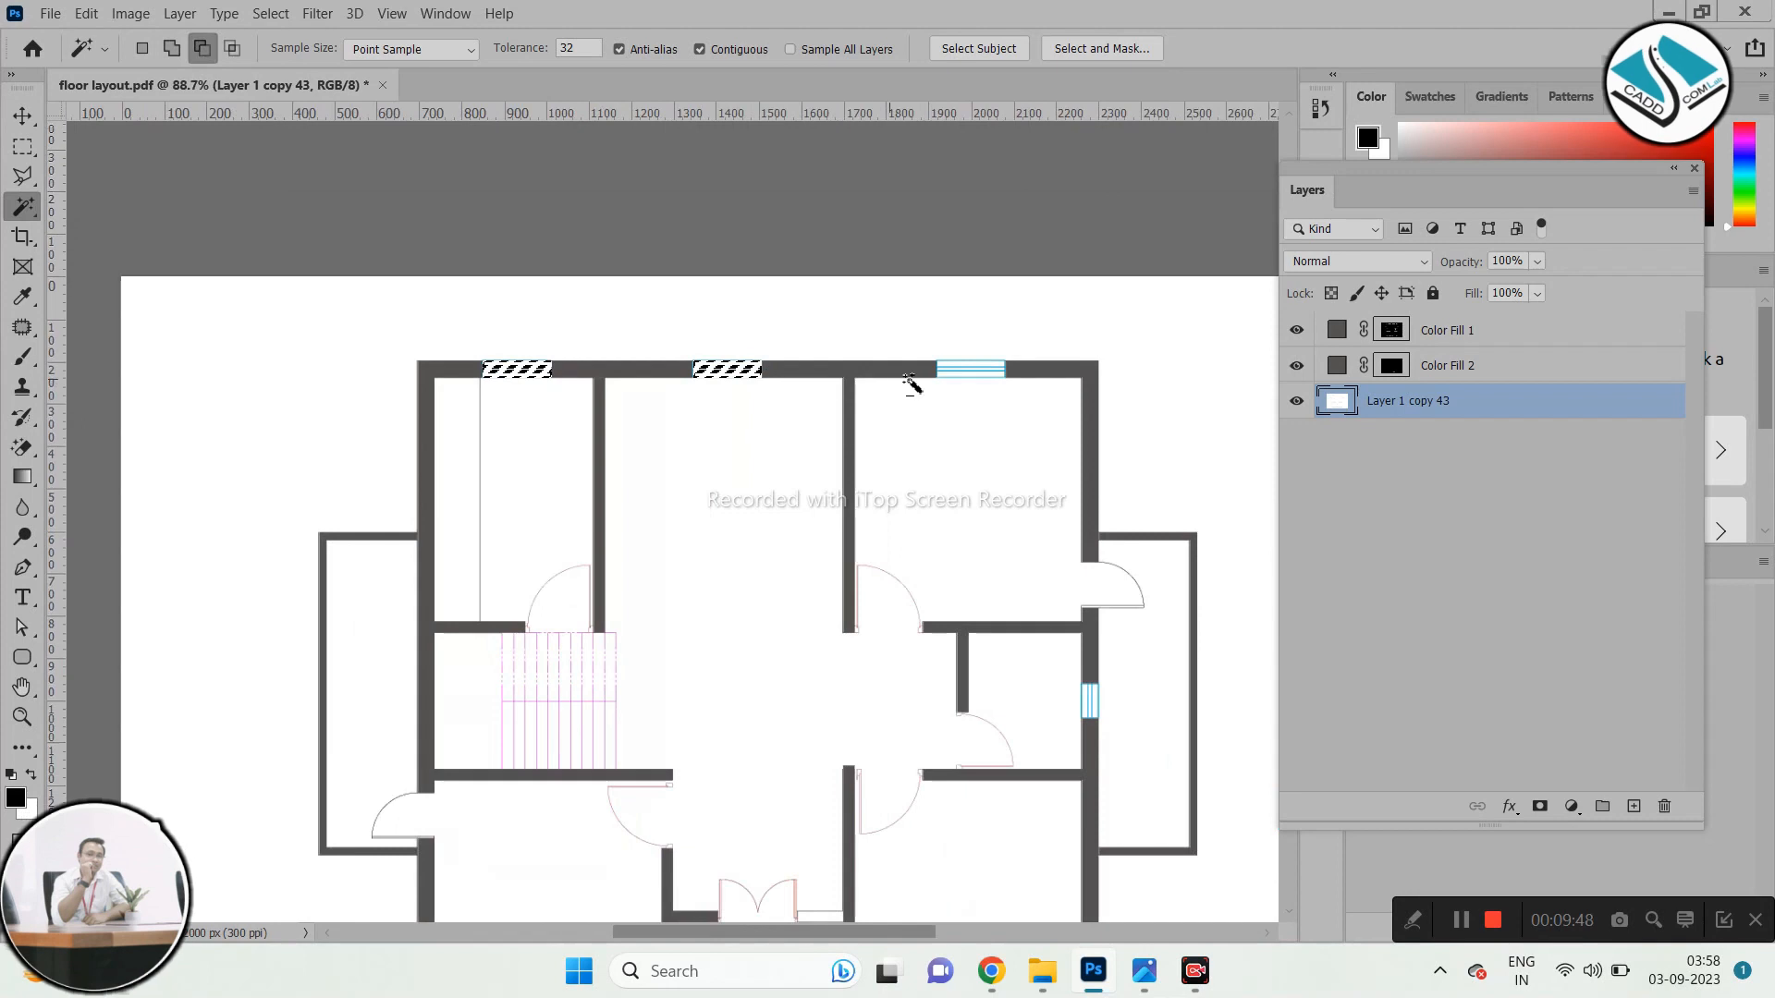
pyautogui.scroll(5, 1039, 359)
pyautogui.keyDown('shift'); pyautogui.click(1028, 369); pyautogui.keyUp('shift')
pyautogui.keyDown('shift'); pyautogui.click(1027, 385); pyautogui.keyUp('shift')
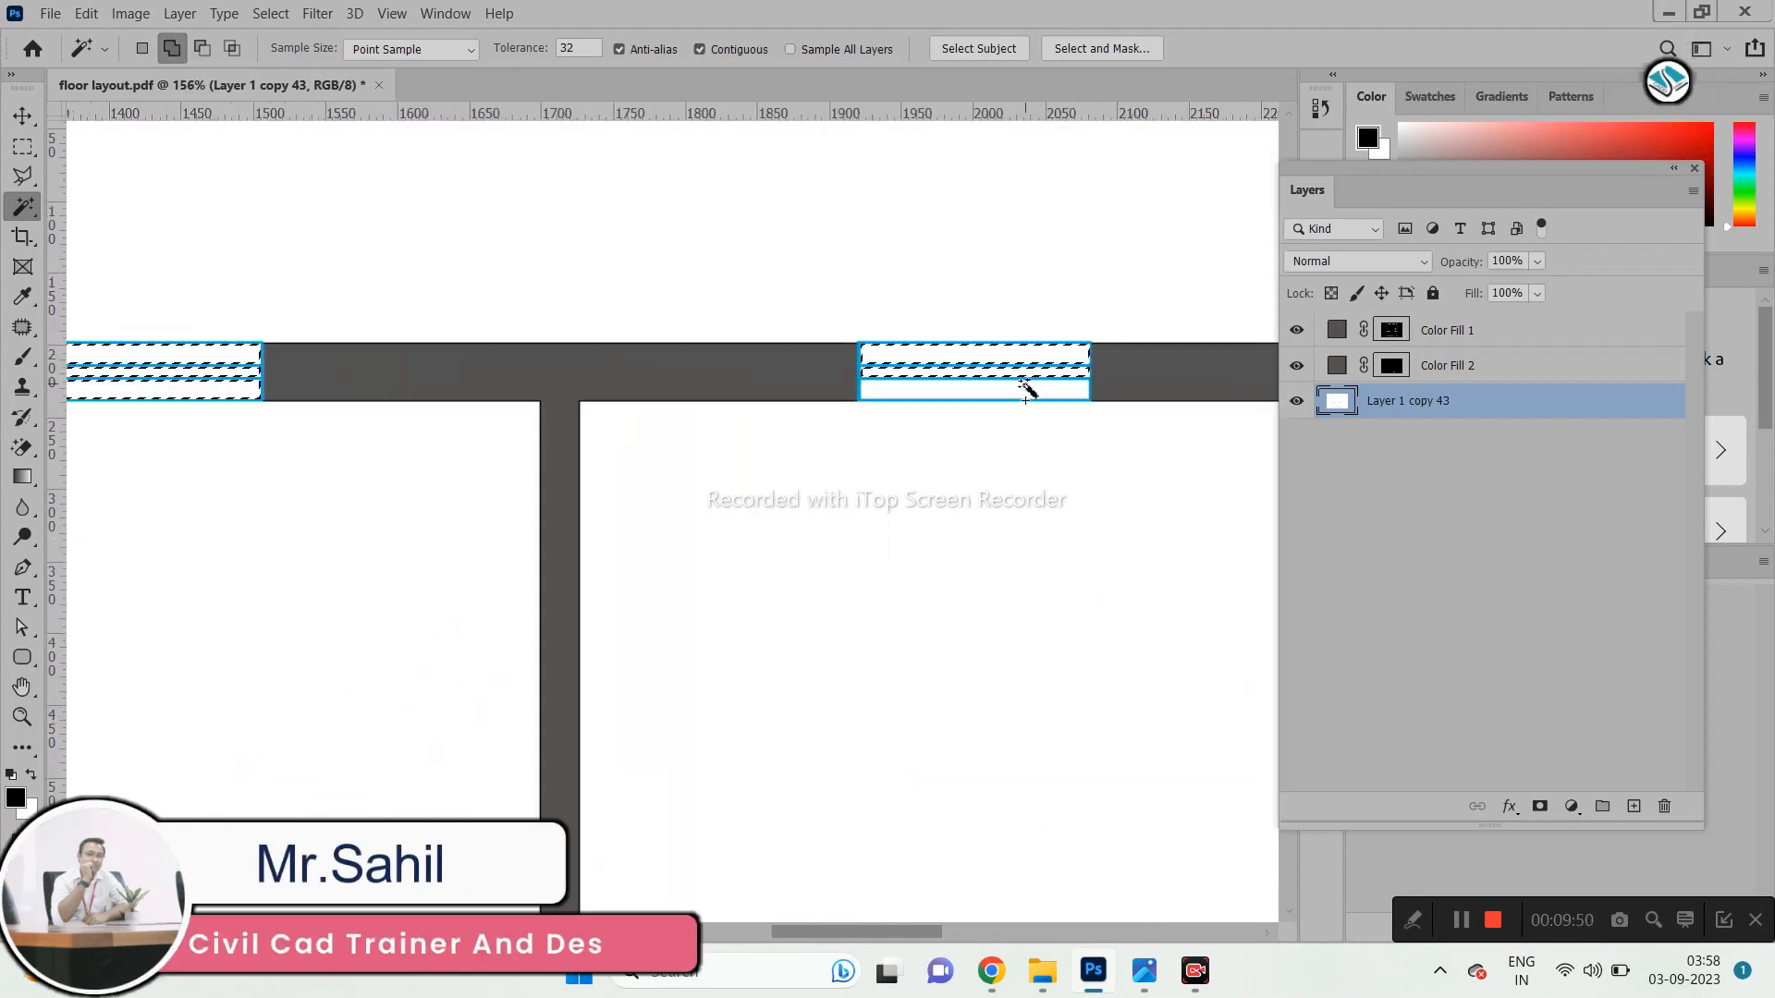
# Add the pane strips of the right-hand wall's window and the lower-right window to the selection.
pyautogui.scroll(-5, 851, 310)
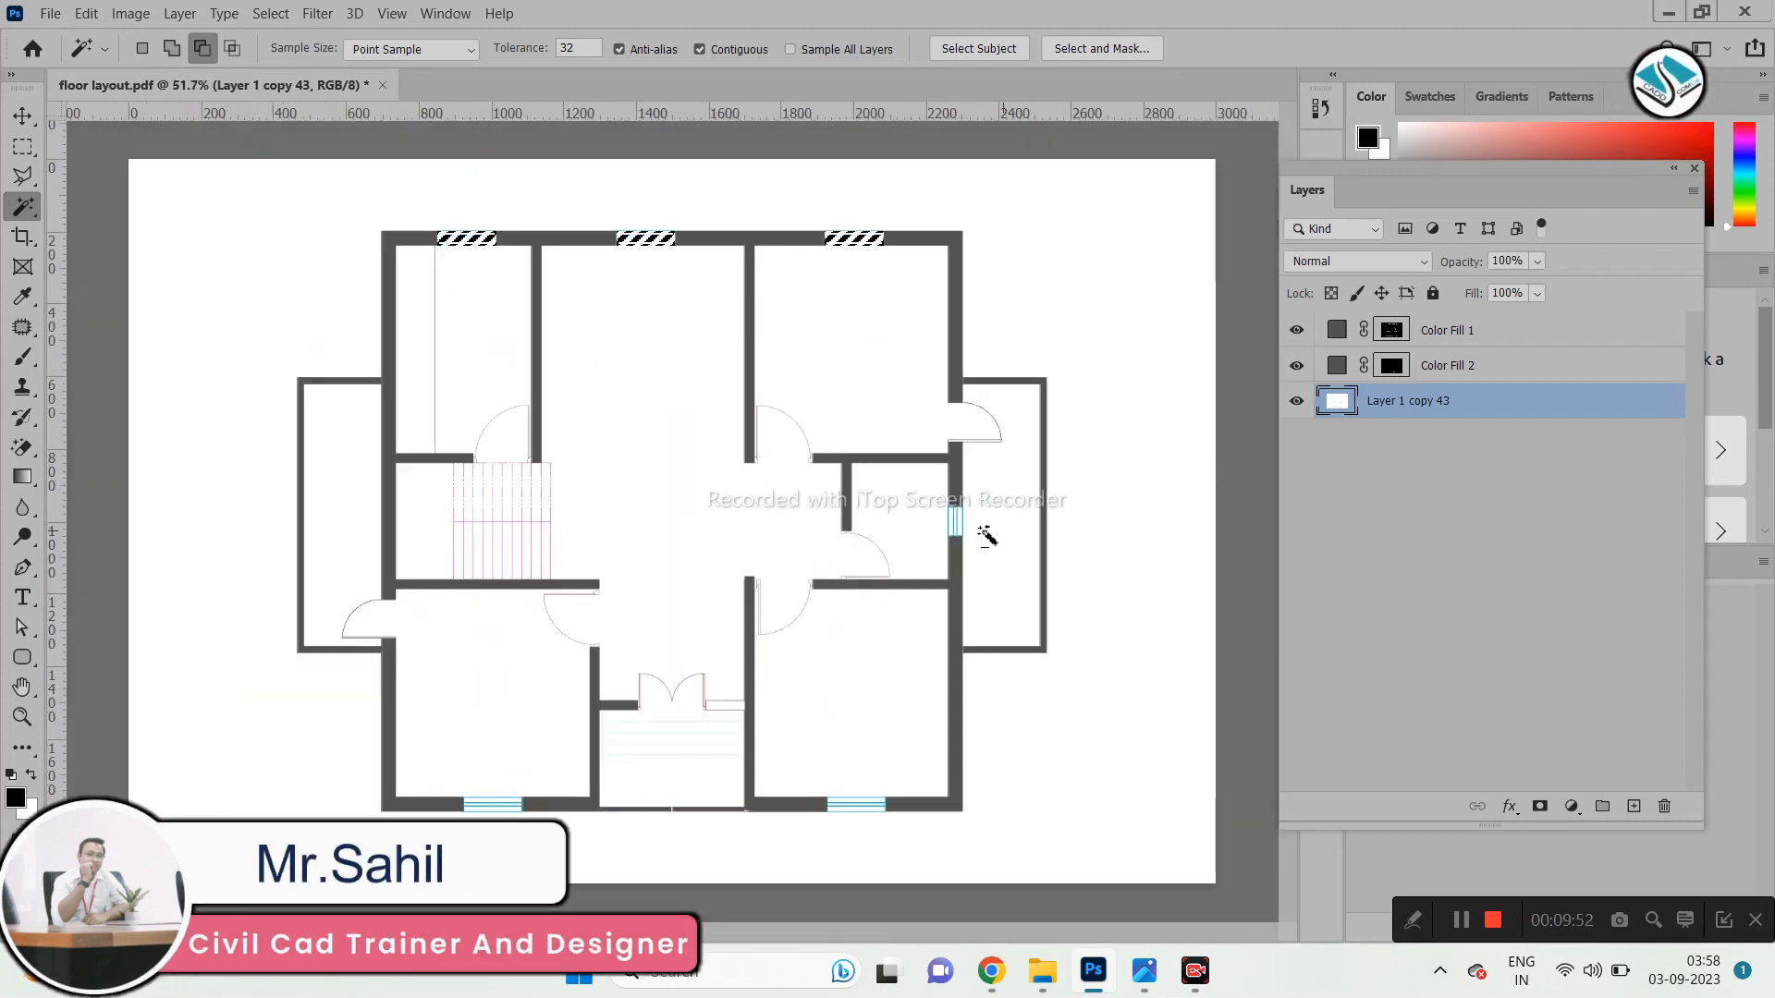
pyautogui.scroll(3, 966, 527)
pyautogui.scroll(8, 966, 527)
pyautogui.keyDown('shift'); pyautogui.click(1008, 507); pyautogui.keyUp('shift')
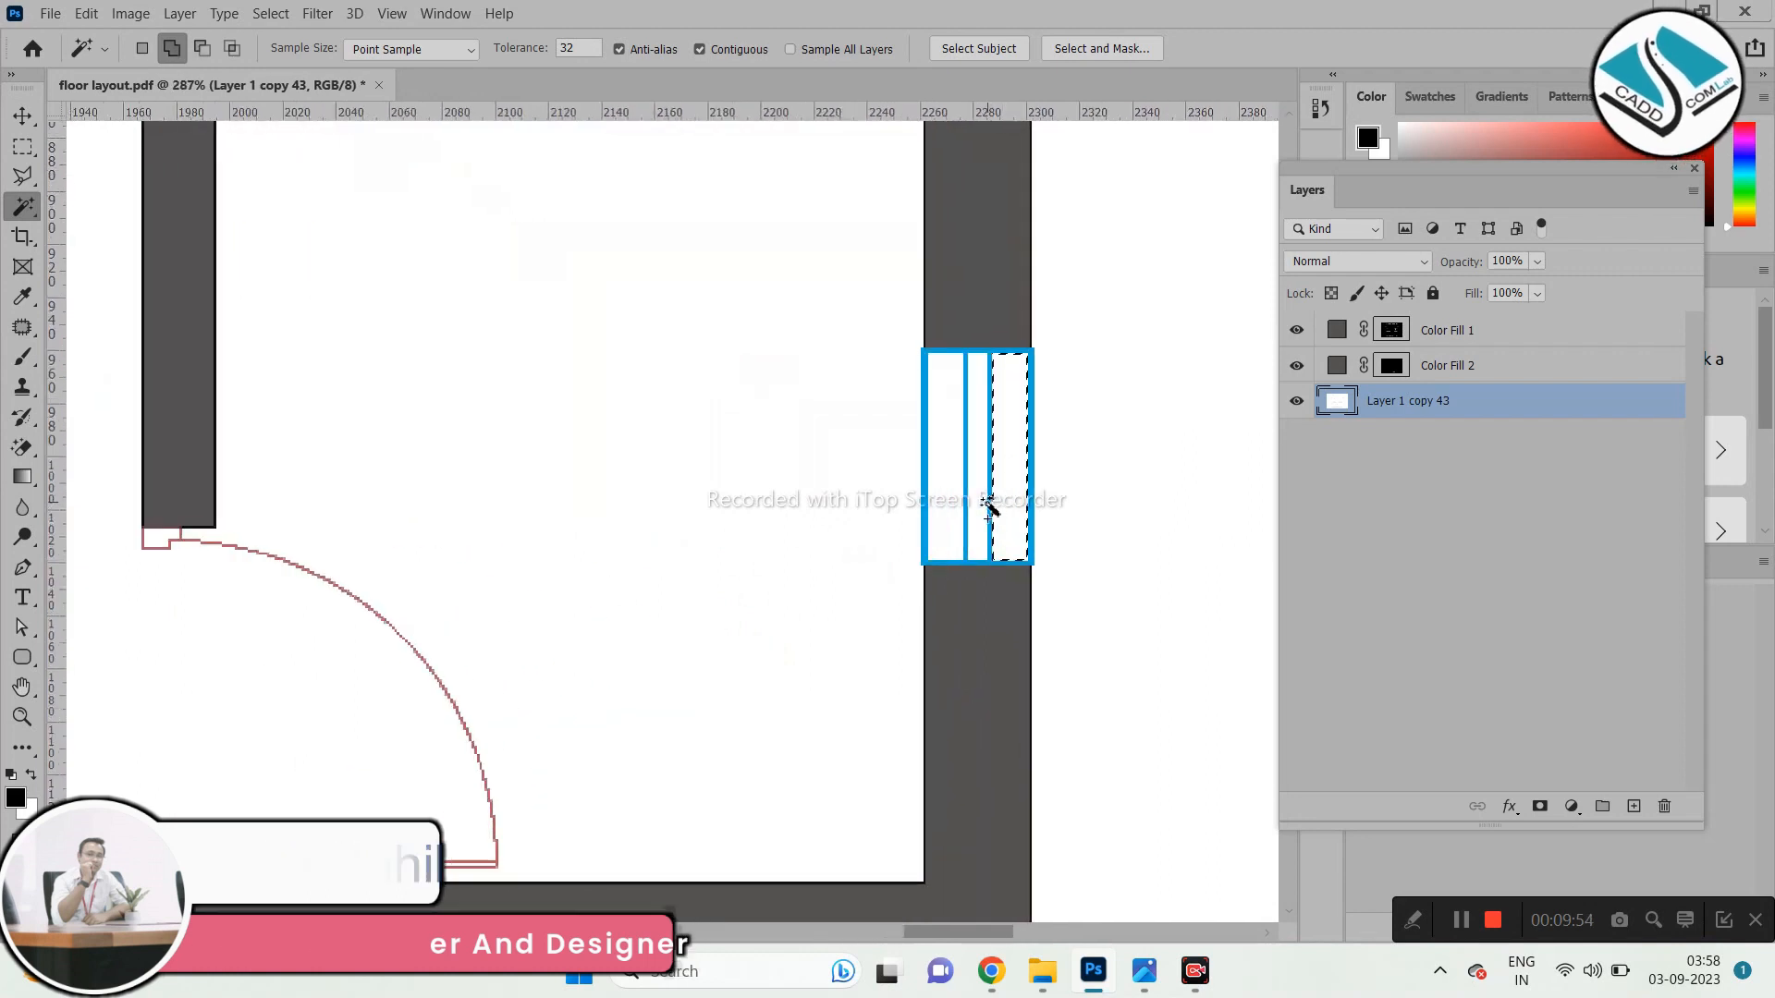
pyautogui.scroll(-10, 935, 504)
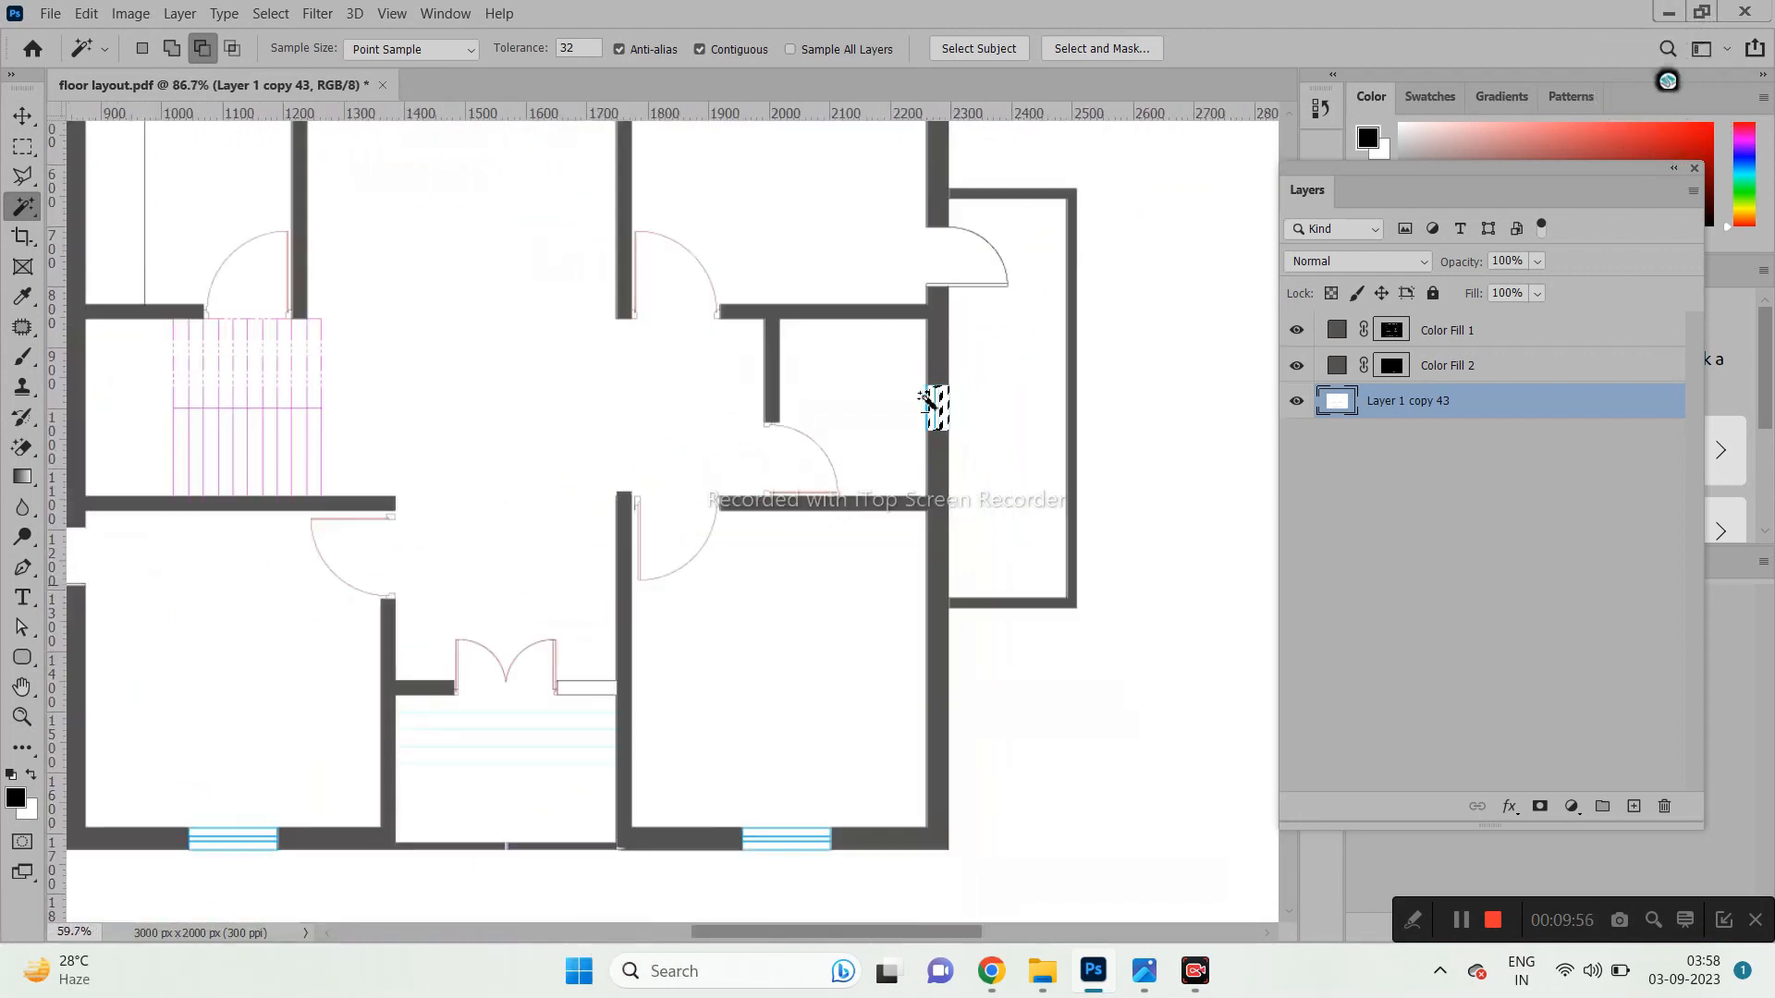
pyautogui.scroll(8, 880, 813)
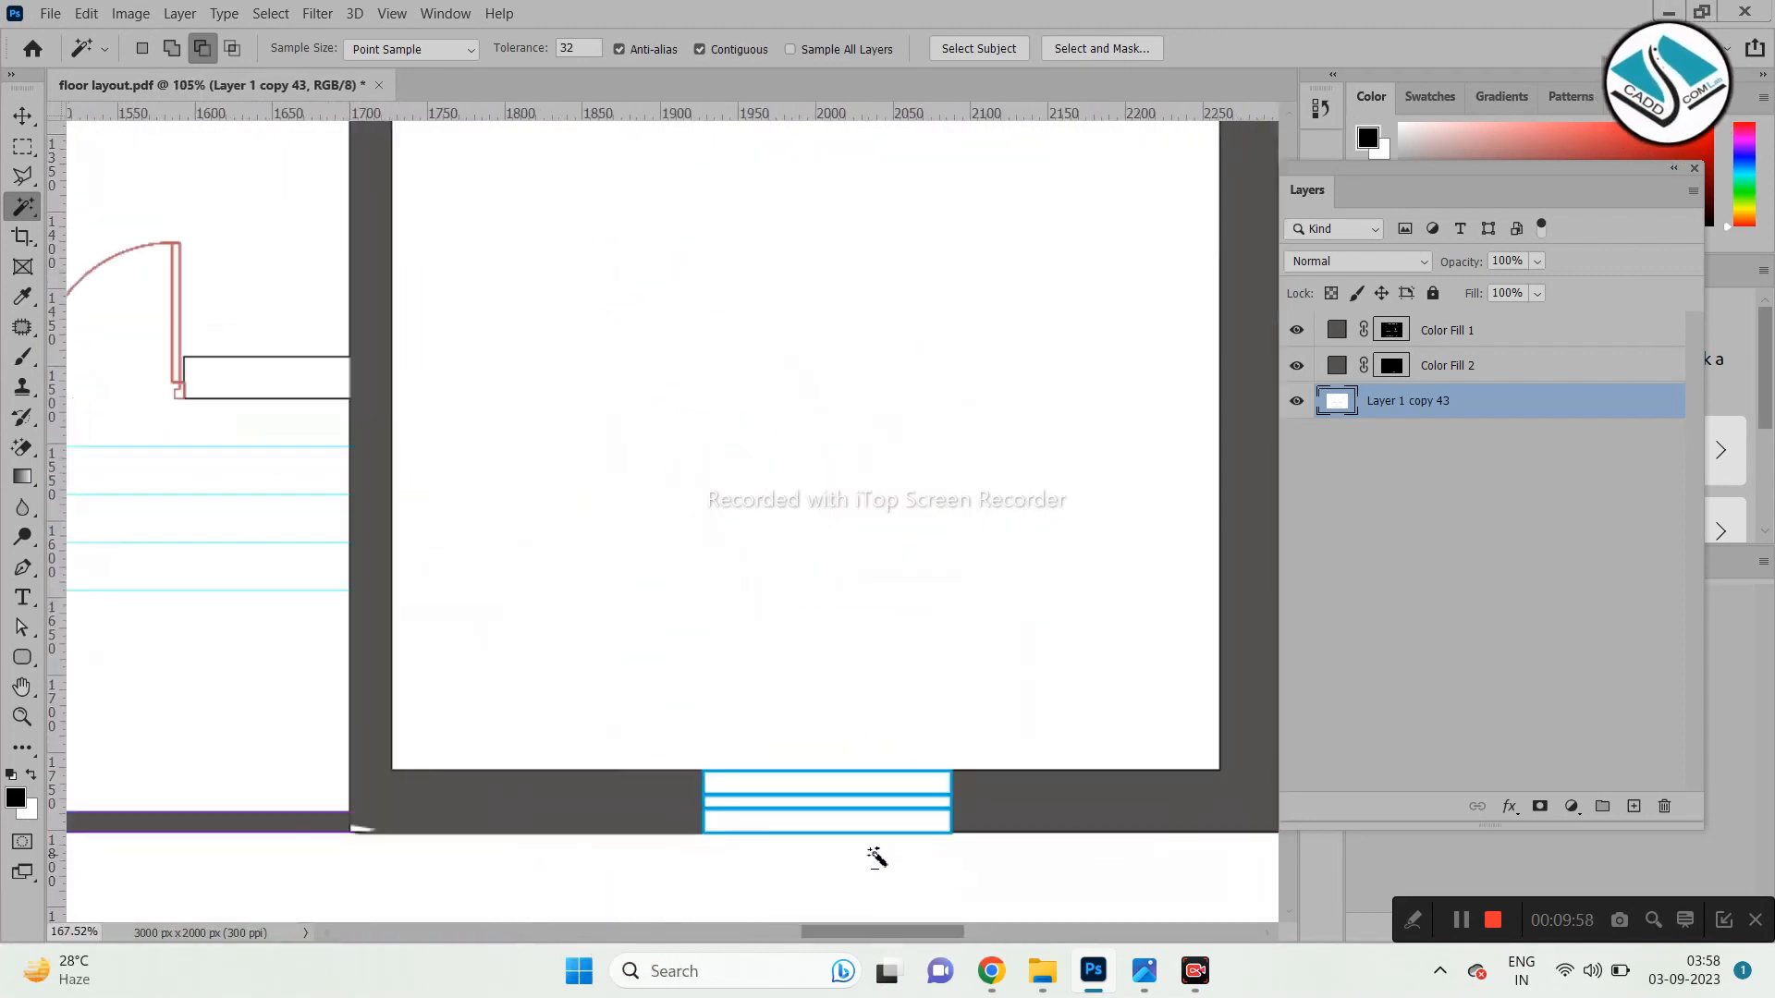
pyautogui.keyDown('shift'); pyautogui.click(885, 811); pyautogui.keyUp('shift')
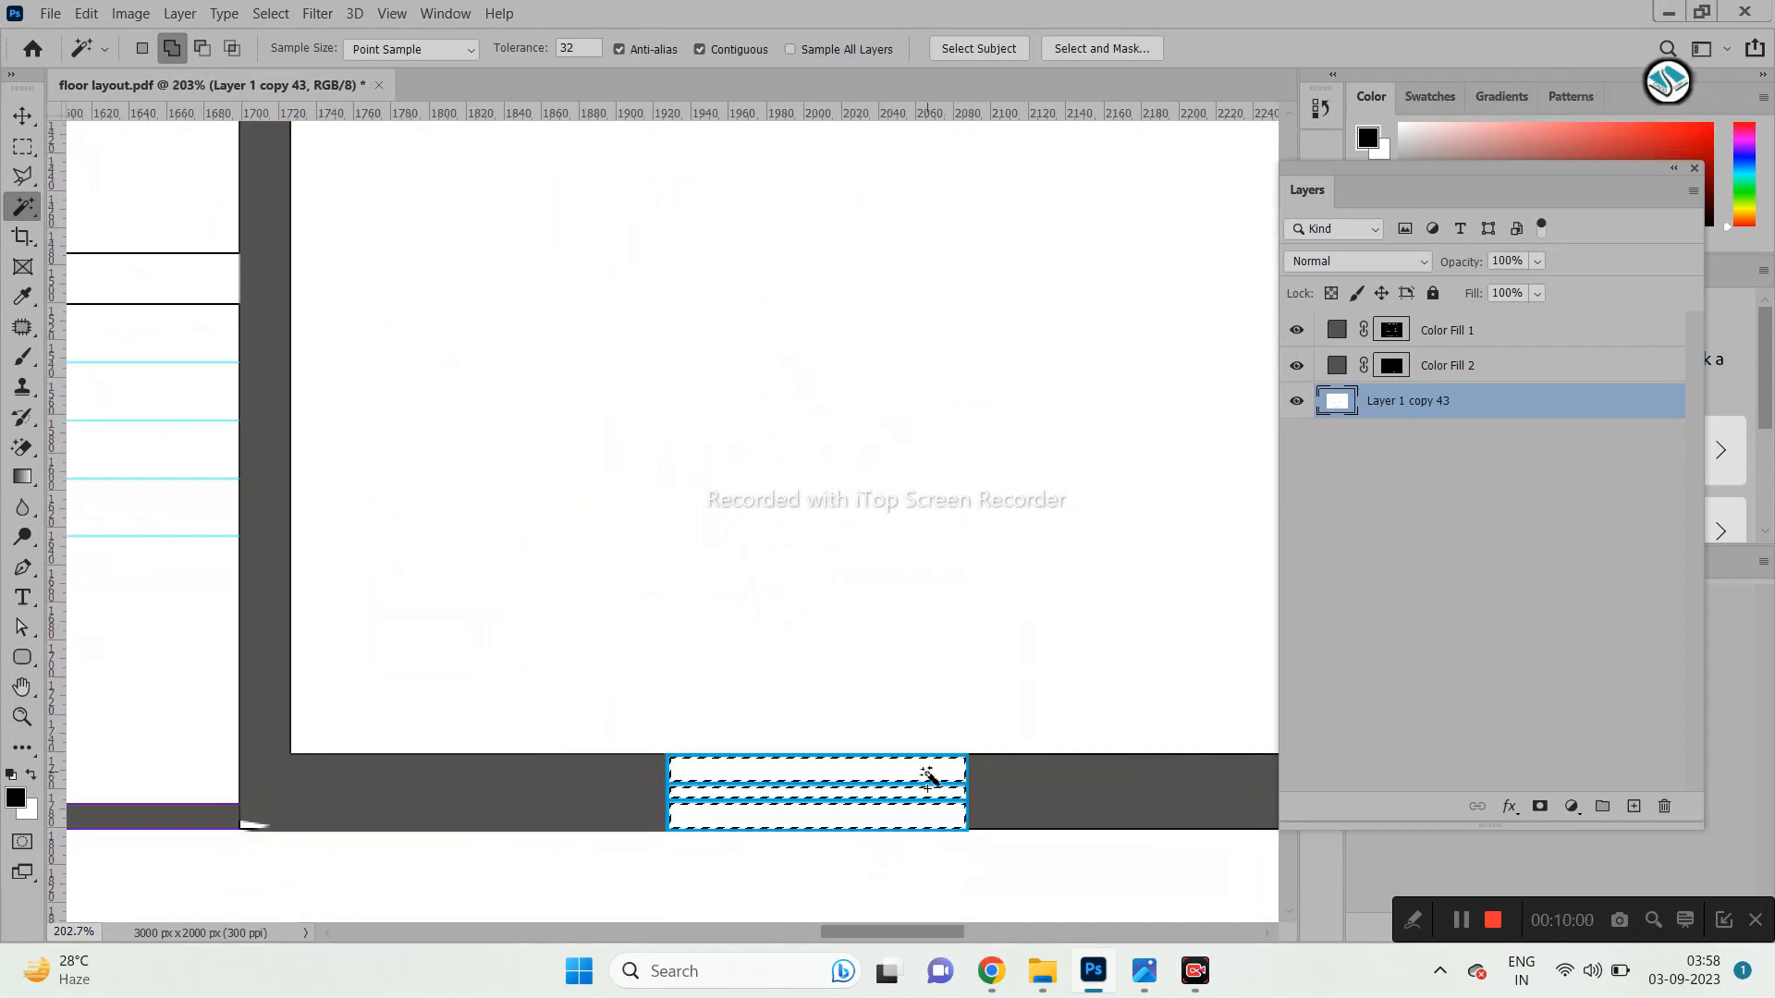
# Add the pane strips of the lower-left window to the Magic Wand selection.
pyautogui.scroll(-6, 952, 721)
pyautogui.scroll(6, 415, 694)
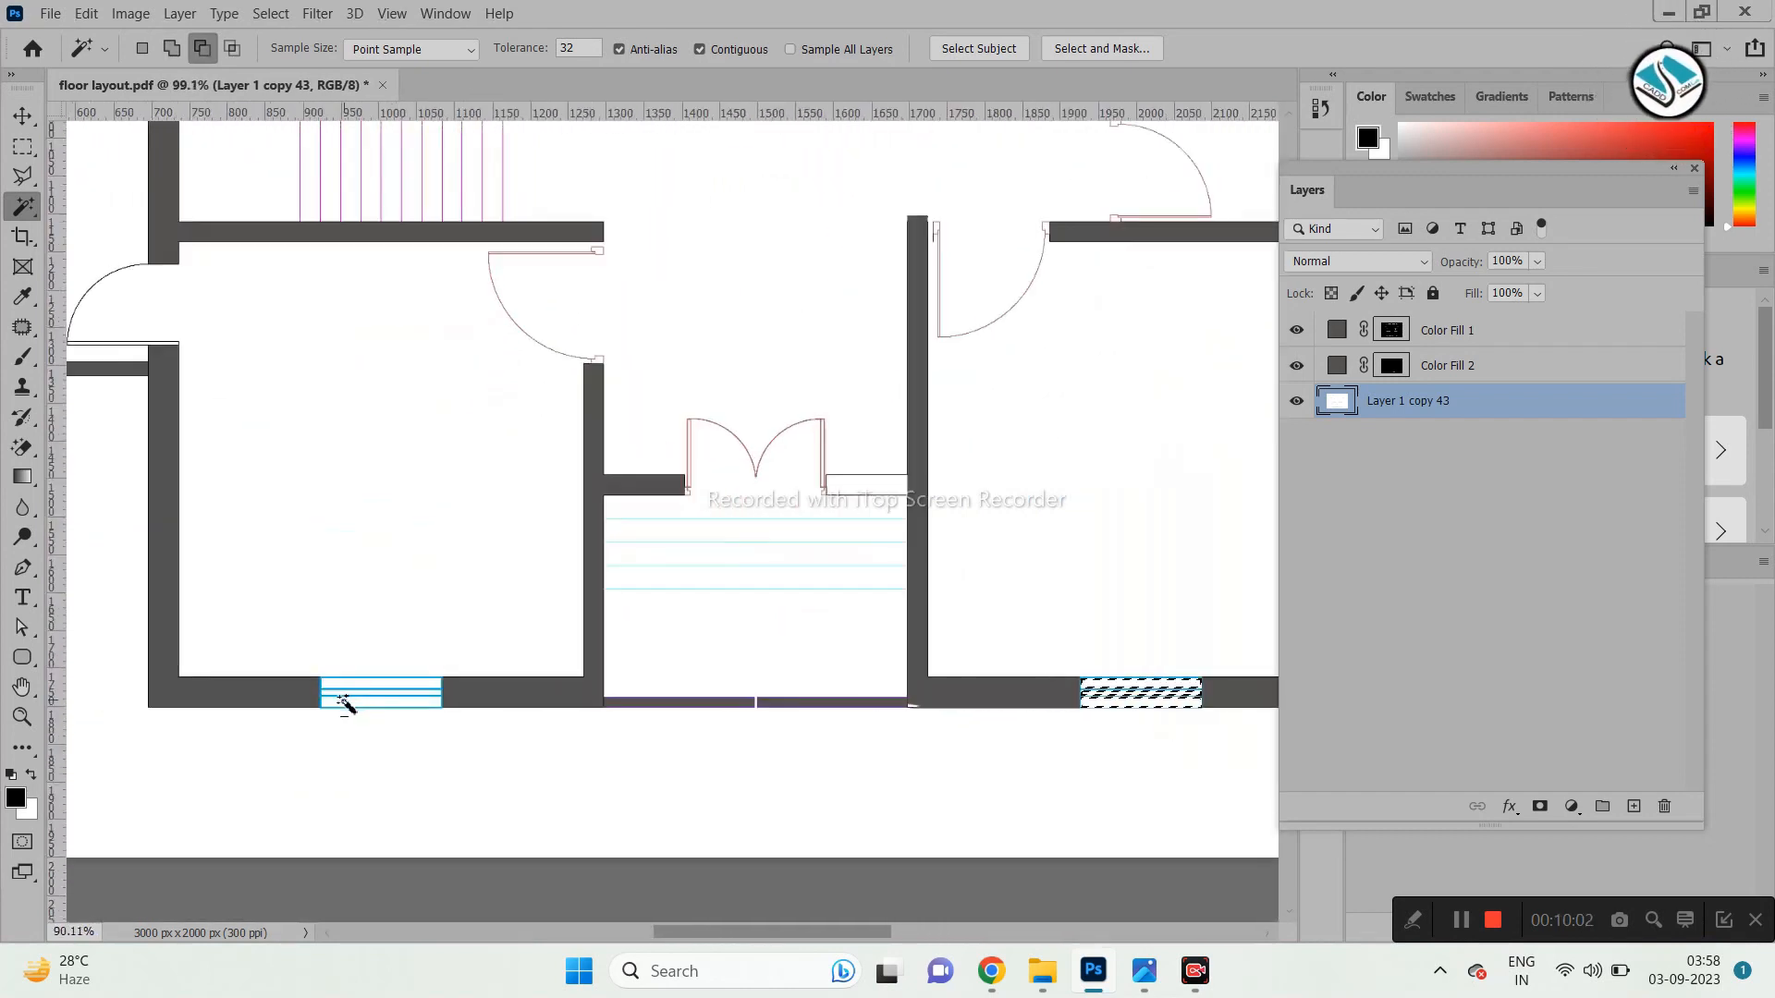
pyautogui.keyDown('shift'); pyautogui.click(463, 666); pyautogui.keyUp('shift')
pyautogui.keyDown('shift'); pyautogui.click(453, 685); pyautogui.keyUp('shift')
pyautogui.keyDown('shift'); pyautogui.click(455, 705); pyautogui.keyUp('shift')
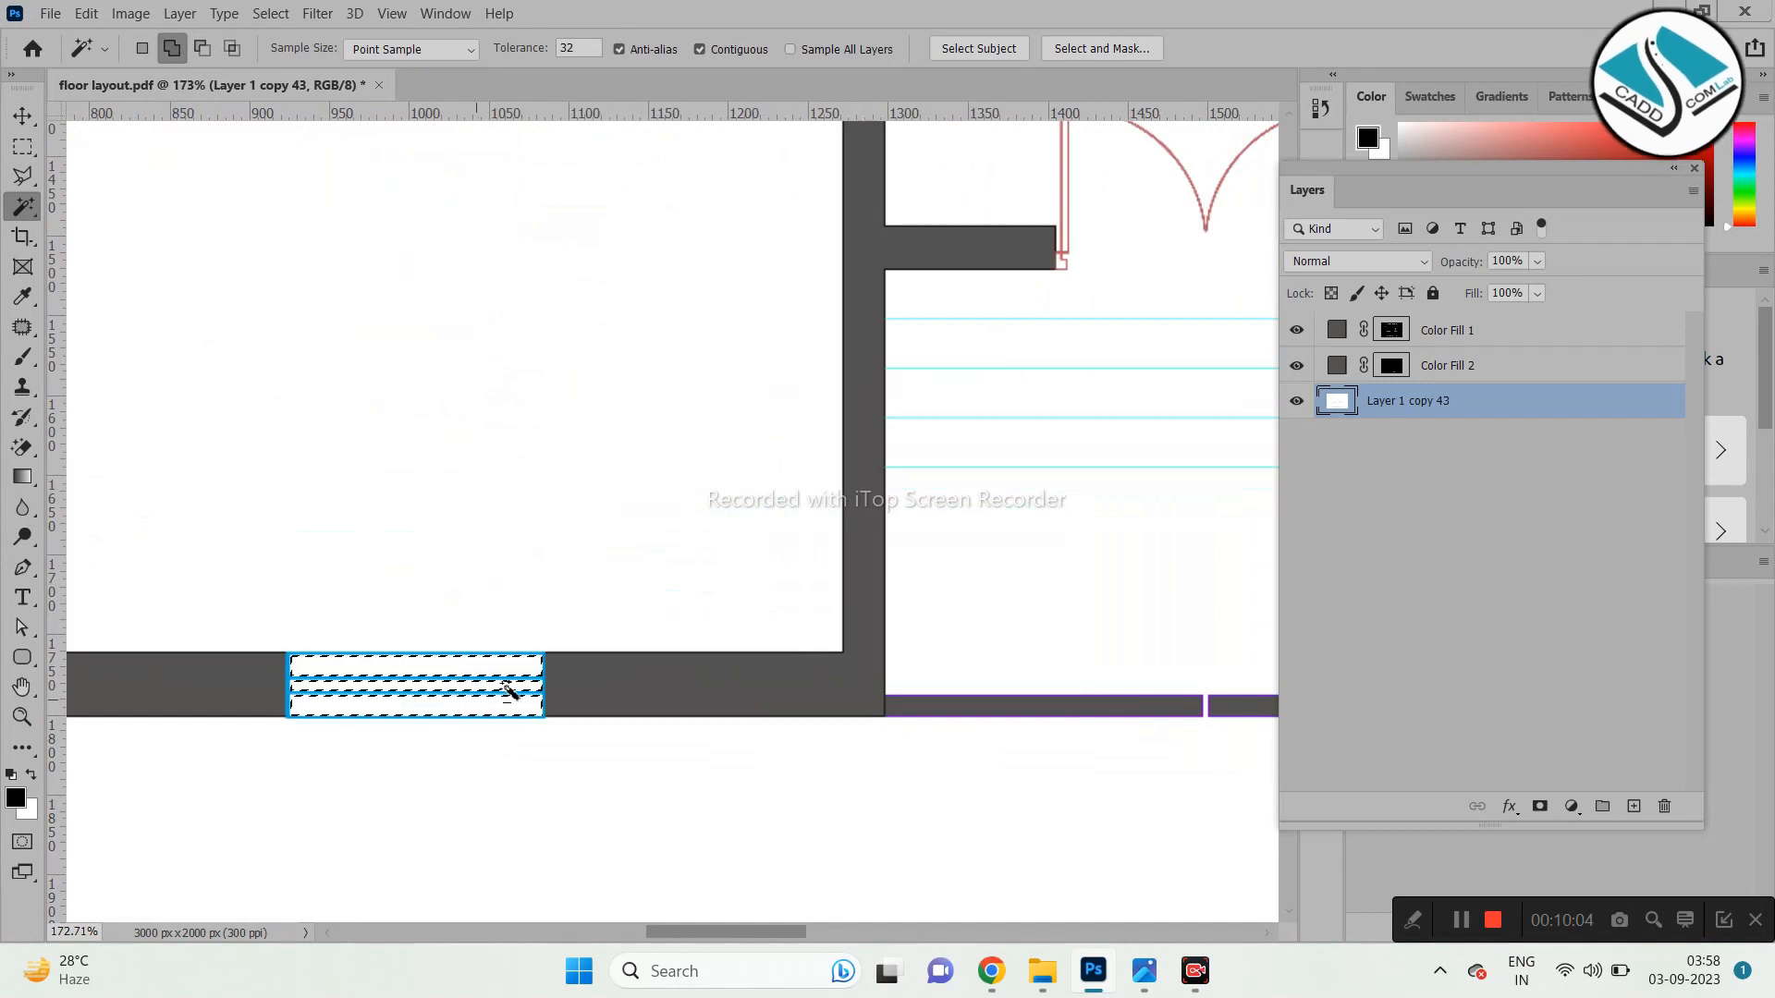
# Fill the selected windows with a grey Solid Color layer, colour #b1b1b1, checking the window shade in the reference rendering.
pyautogui.scroll(-7, 546, 665)
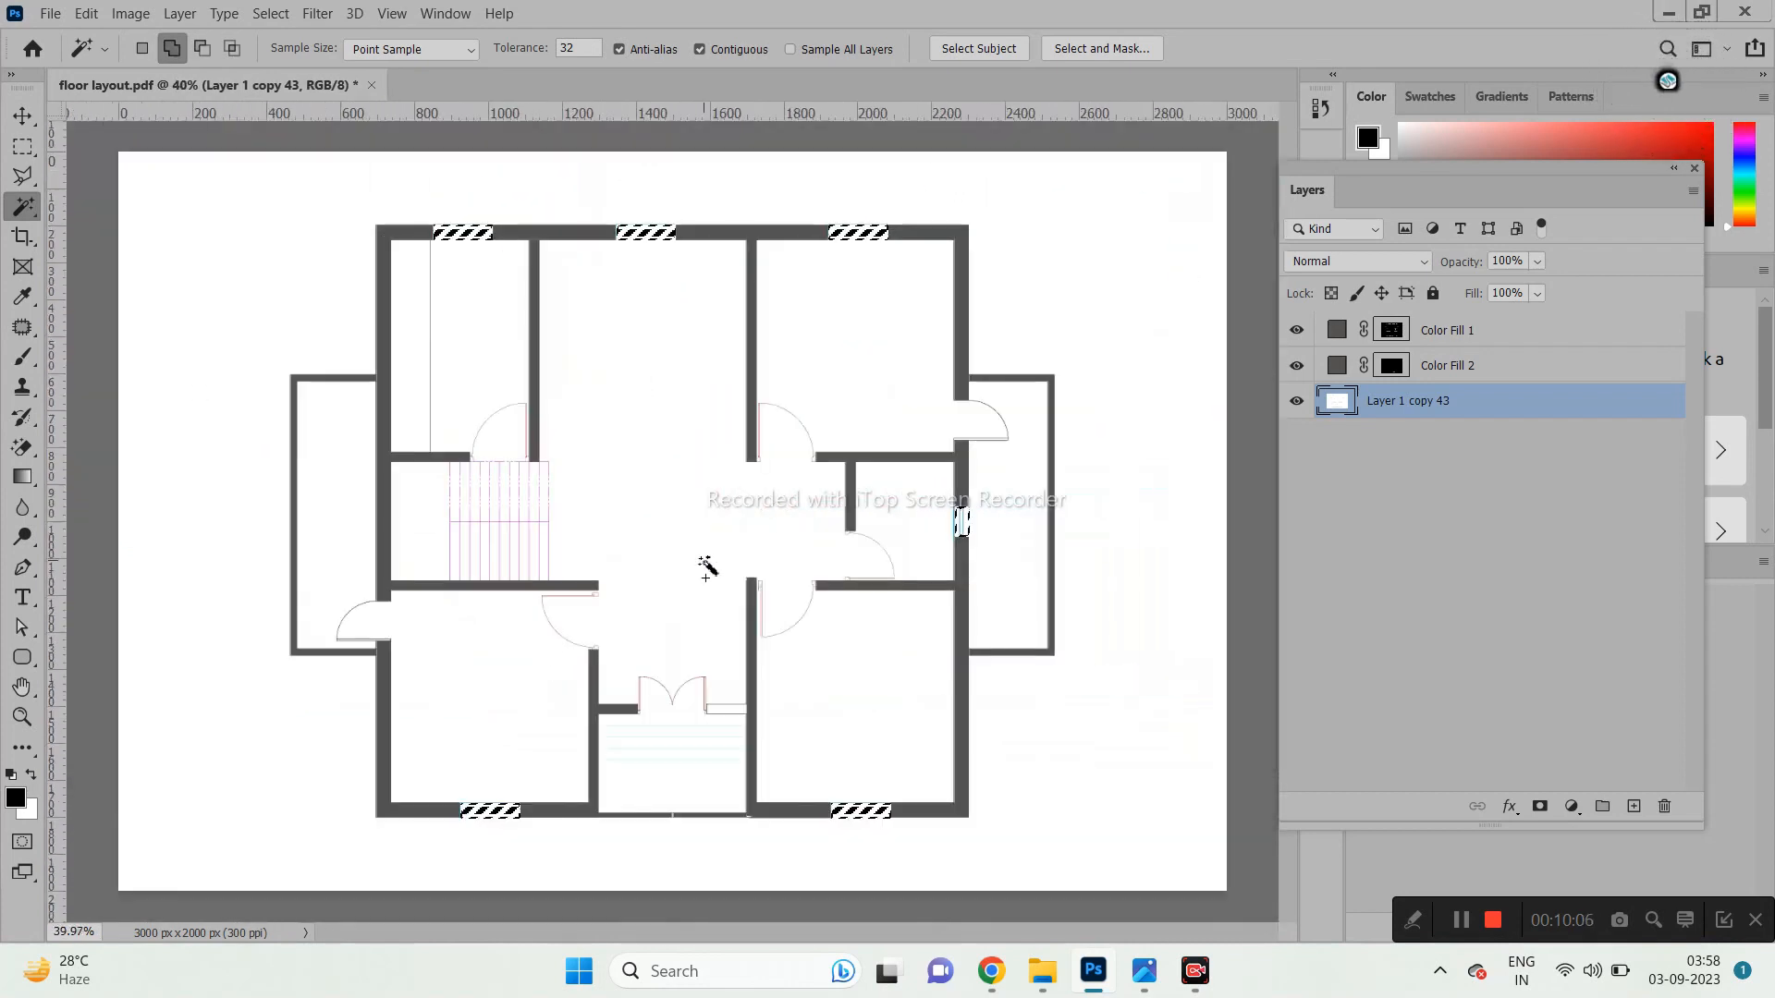
pyautogui.click(1571, 806)
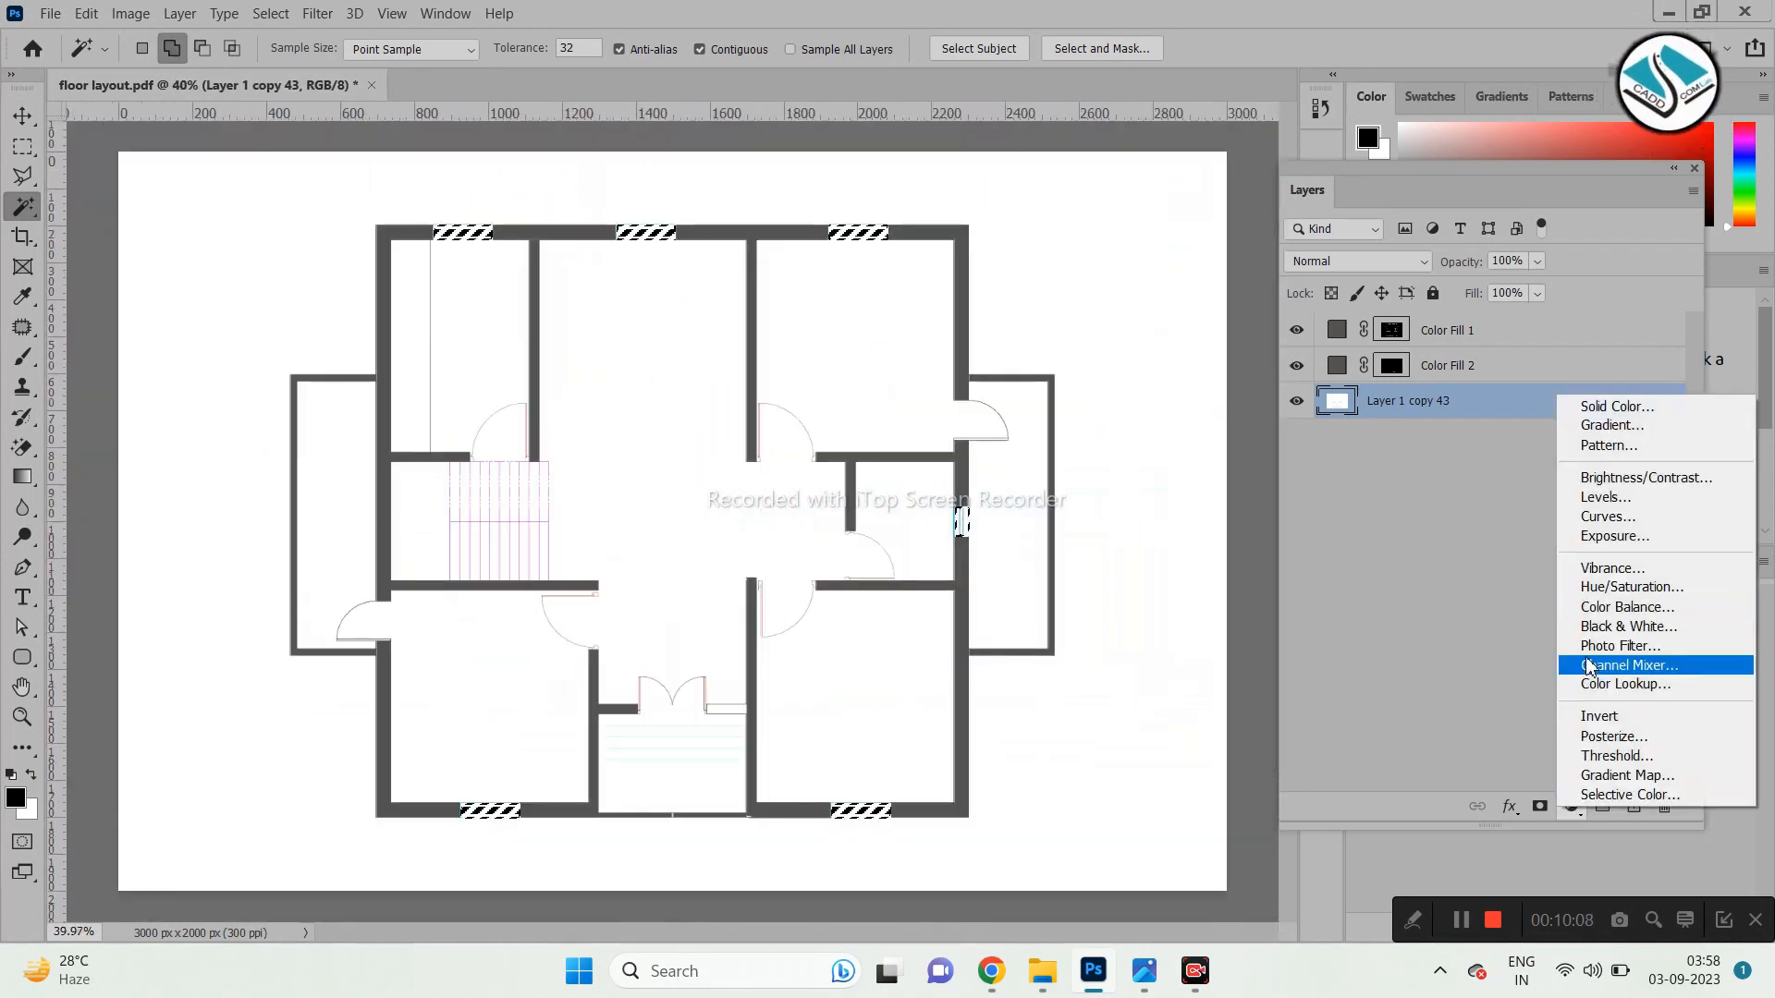
pyautogui.click(1611, 405)
pyautogui.moveTo(1115, 362)
pyautogui.mouseDown()
pyautogui.moveTo(1095, 352)
pyautogui.moveTo(1193, 333)
pyautogui.moveTo(1173, 448)
pyautogui.moveTo(1100, 333)
pyautogui.moveTo(1046, 298)
pyautogui.moveTo(1037, 370)
pyautogui.moveTo(980, 373)
pyautogui.mouseUp()
pyautogui.click(1147, 972)
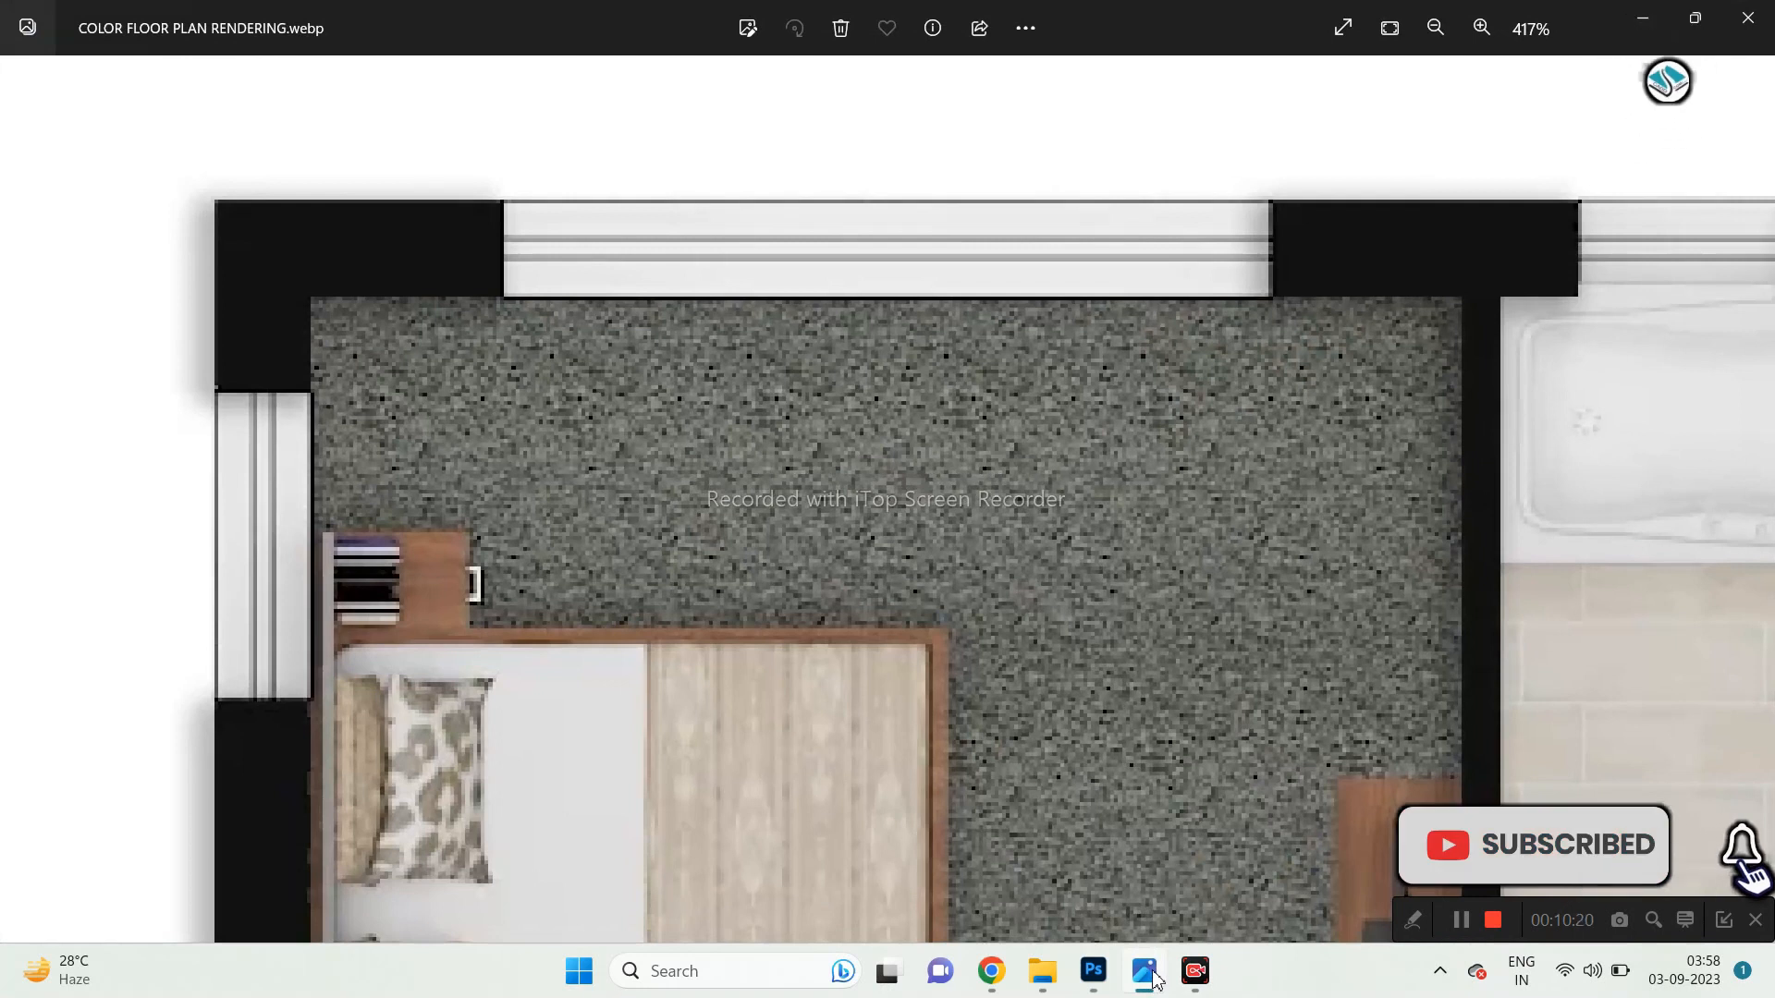
pyautogui.click(1146, 972)
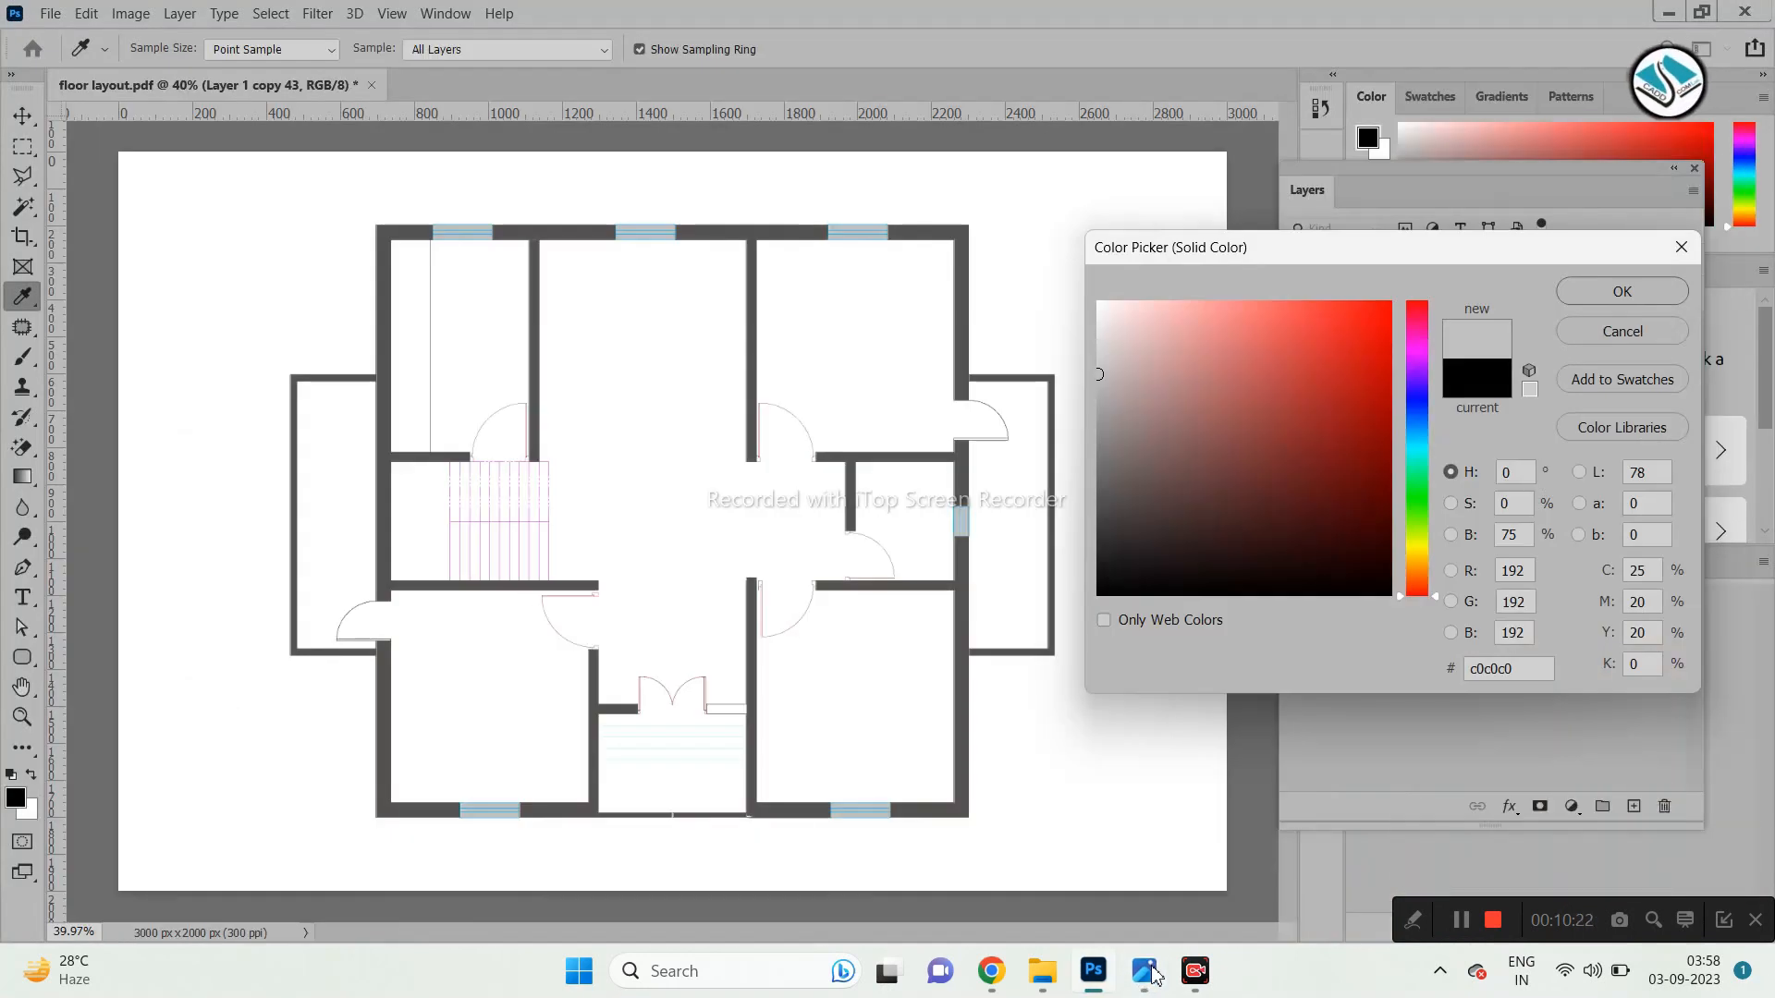
pyautogui.click(1146, 972)
pyautogui.click(1150, 973)
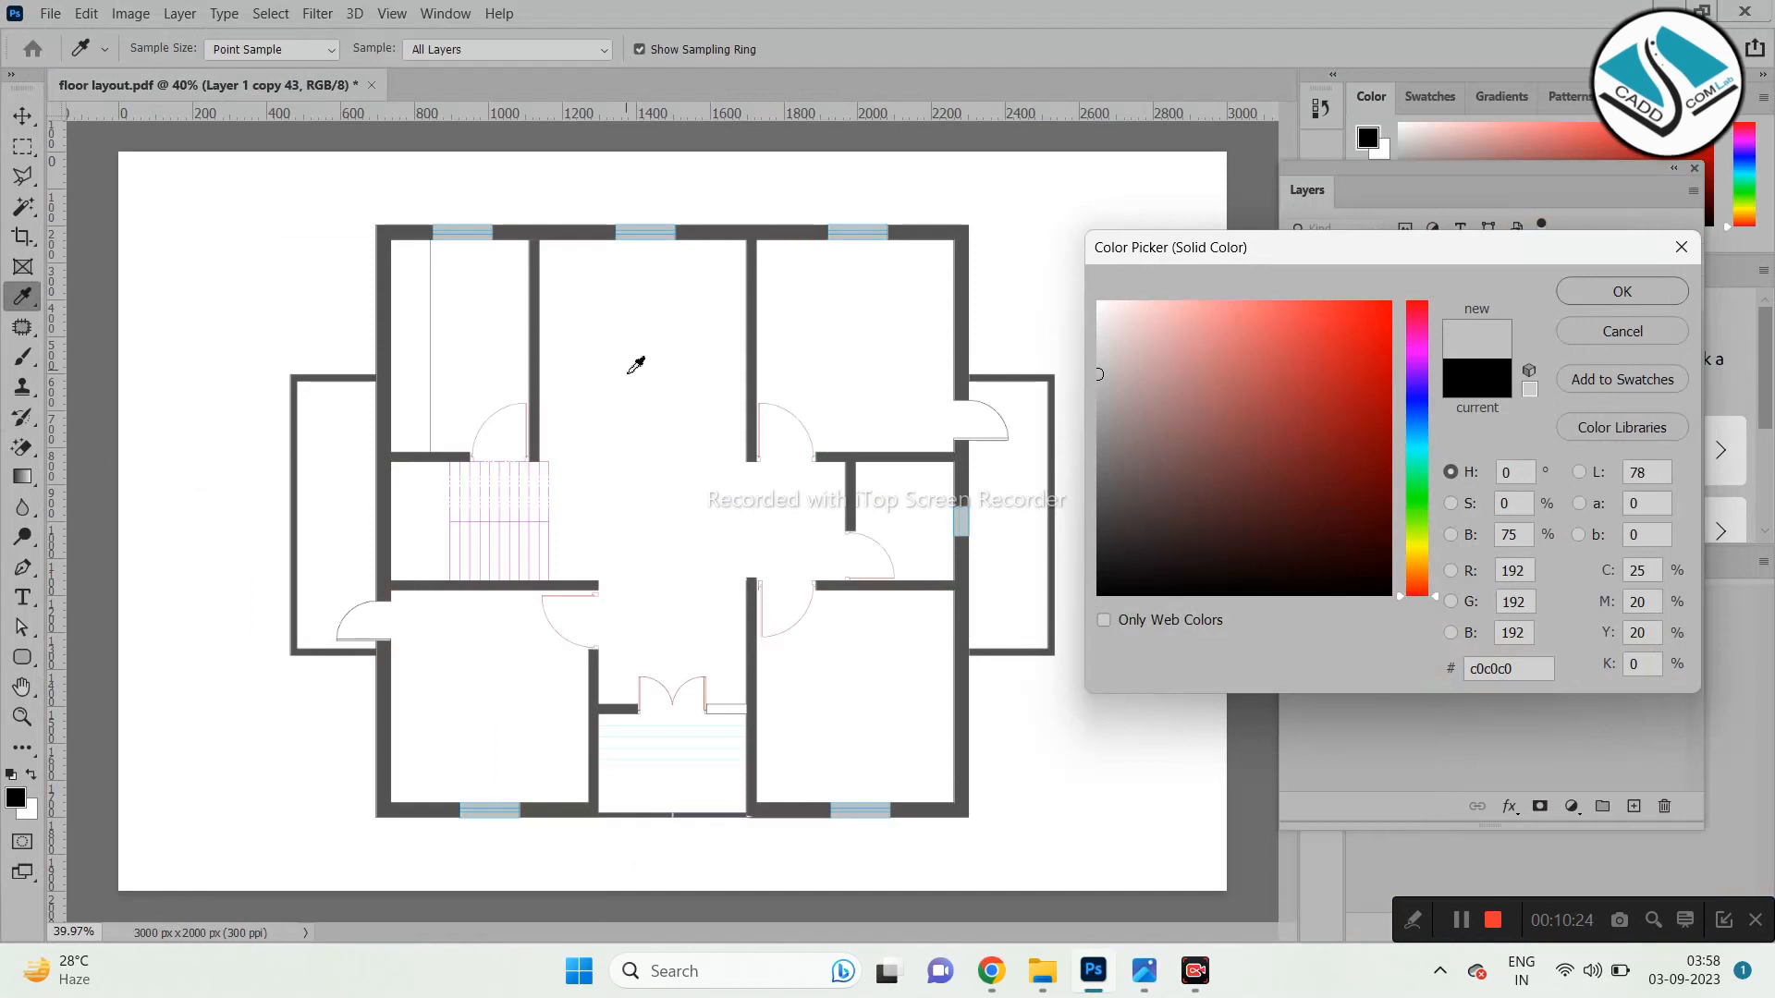
pyautogui.click(1344, 321)
pyautogui.moveTo(1334, 316)
pyautogui.mouseDown()
pyautogui.moveTo(1218, 308)
pyautogui.moveTo(1254, 447)
pyautogui.mouseUp()
pyautogui.moveTo(1190, 425); pyautogui.dragTo(1070, 393)
pyautogui.click(1623, 291)
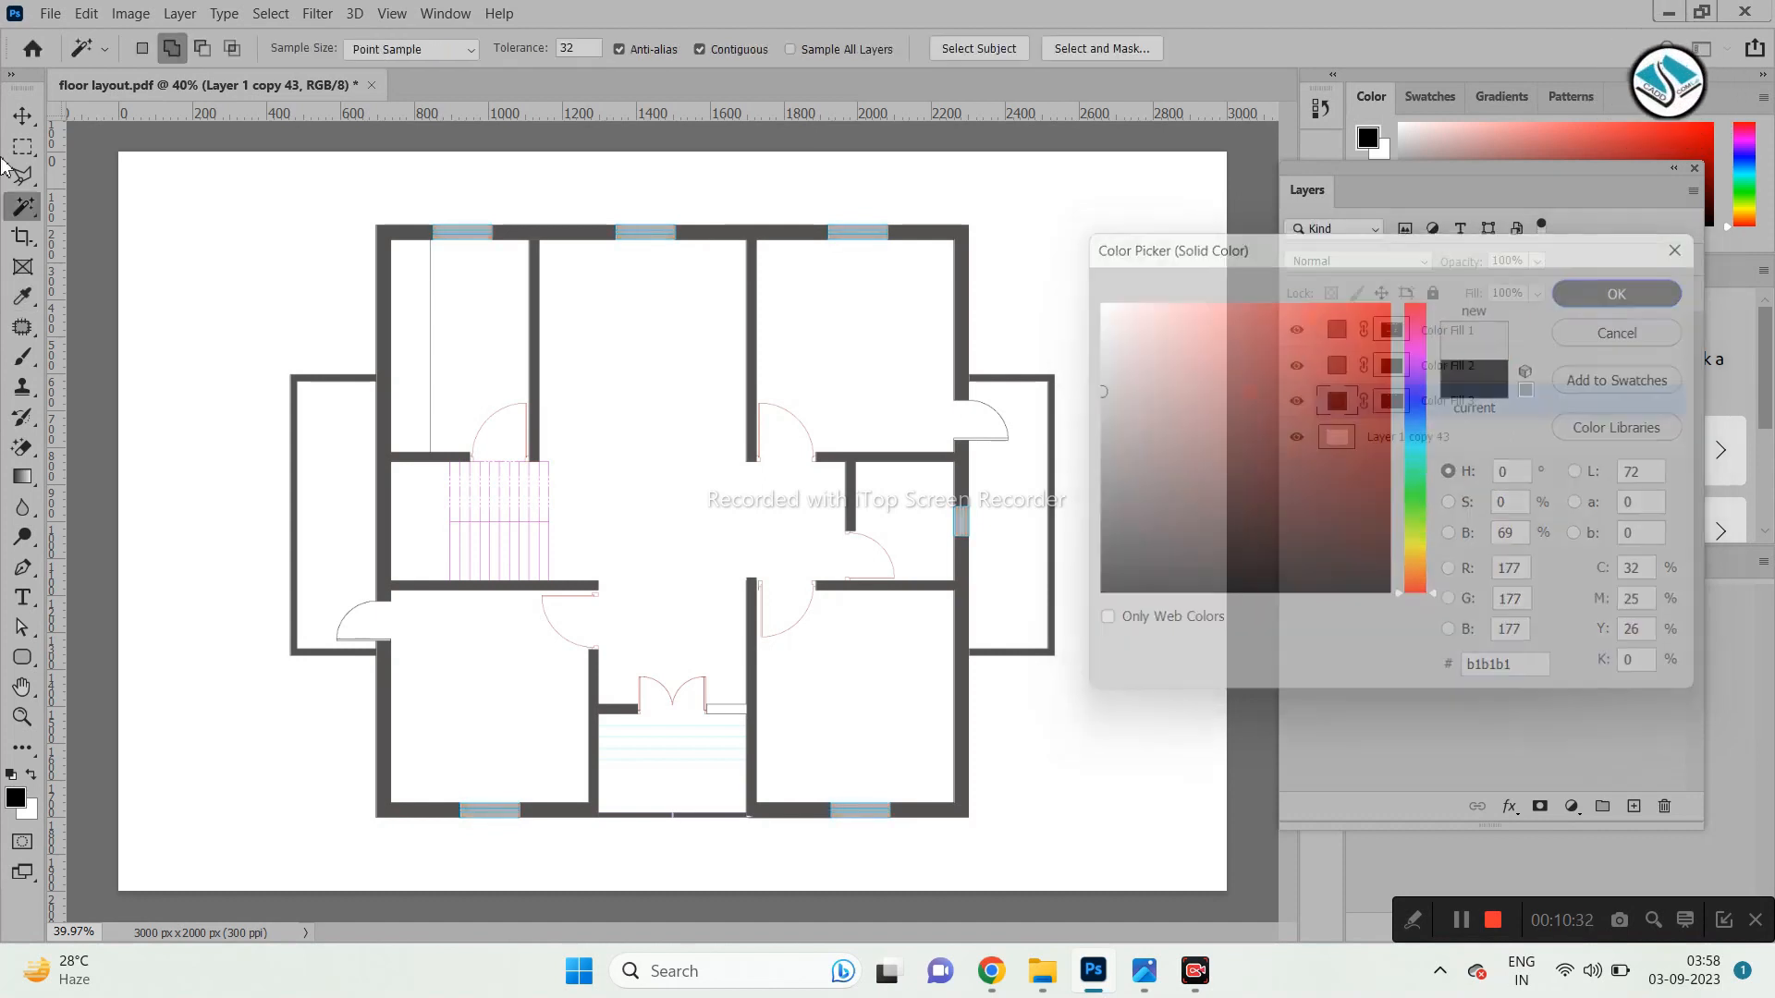
# Switch to the Move tool and select the drawing layer, Layer 1 copy 43.
pyautogui.scroll(5, 425, 179)
pyautogui.click(610, 199)
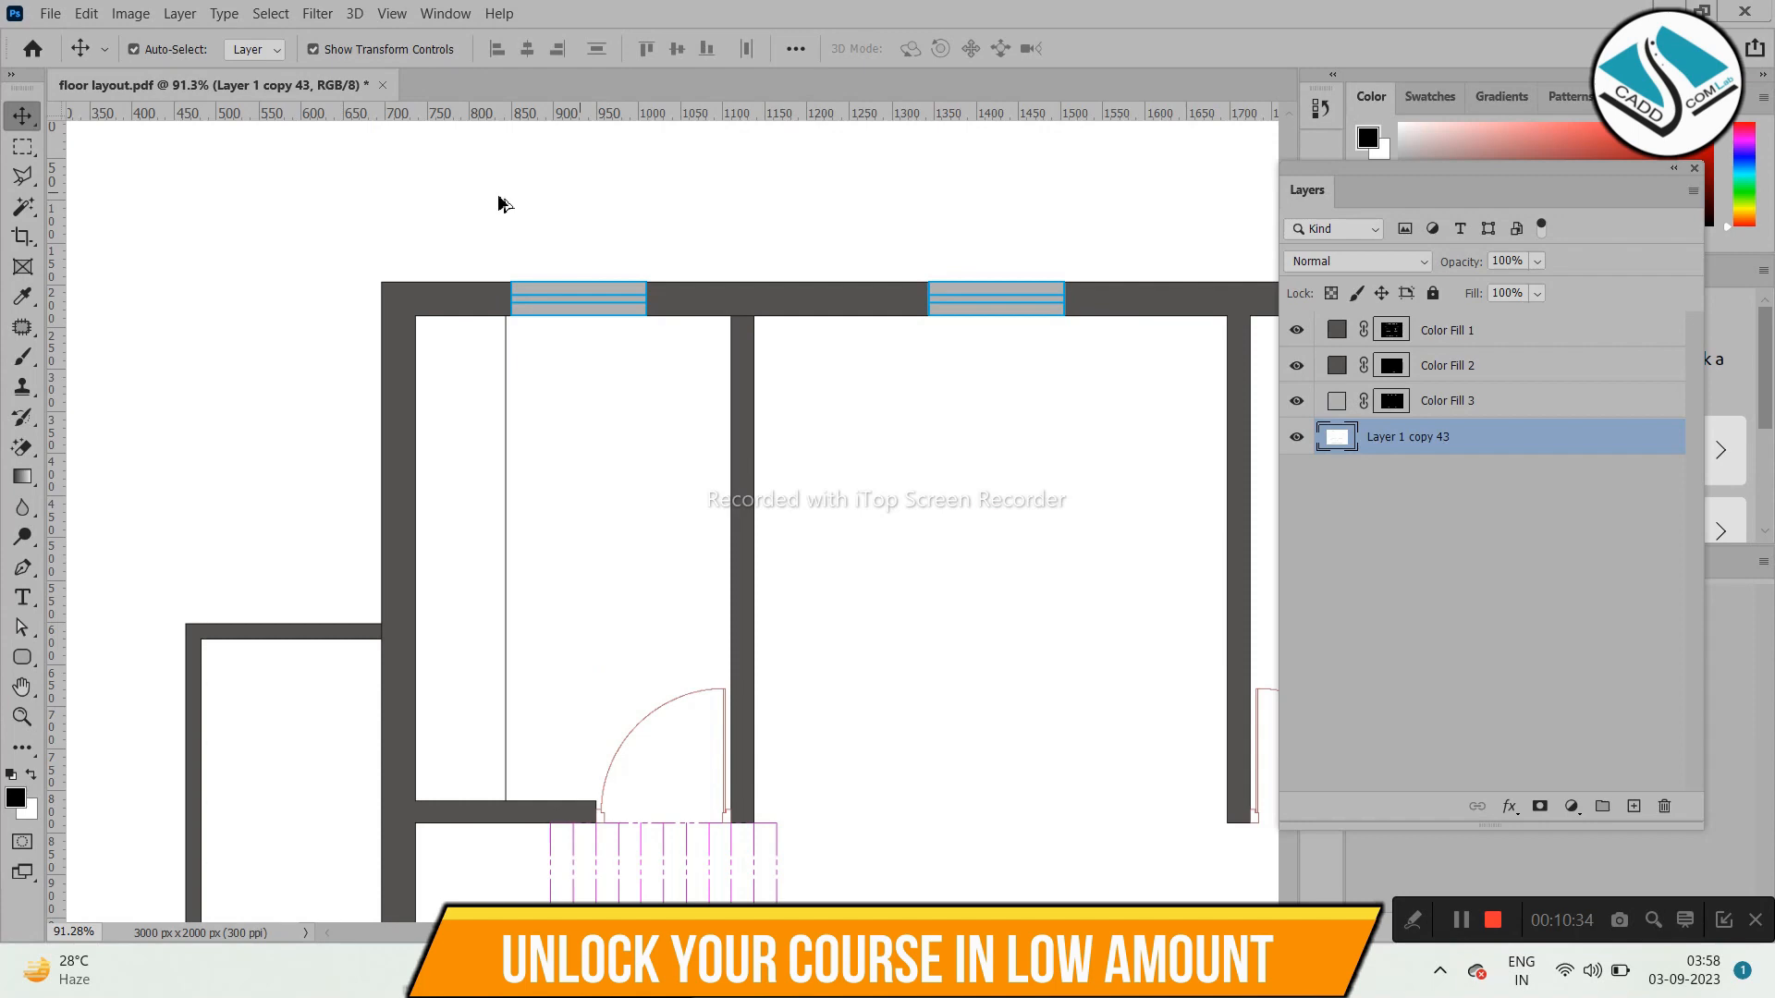
pyautogui.scroll(-5, 500, 199)
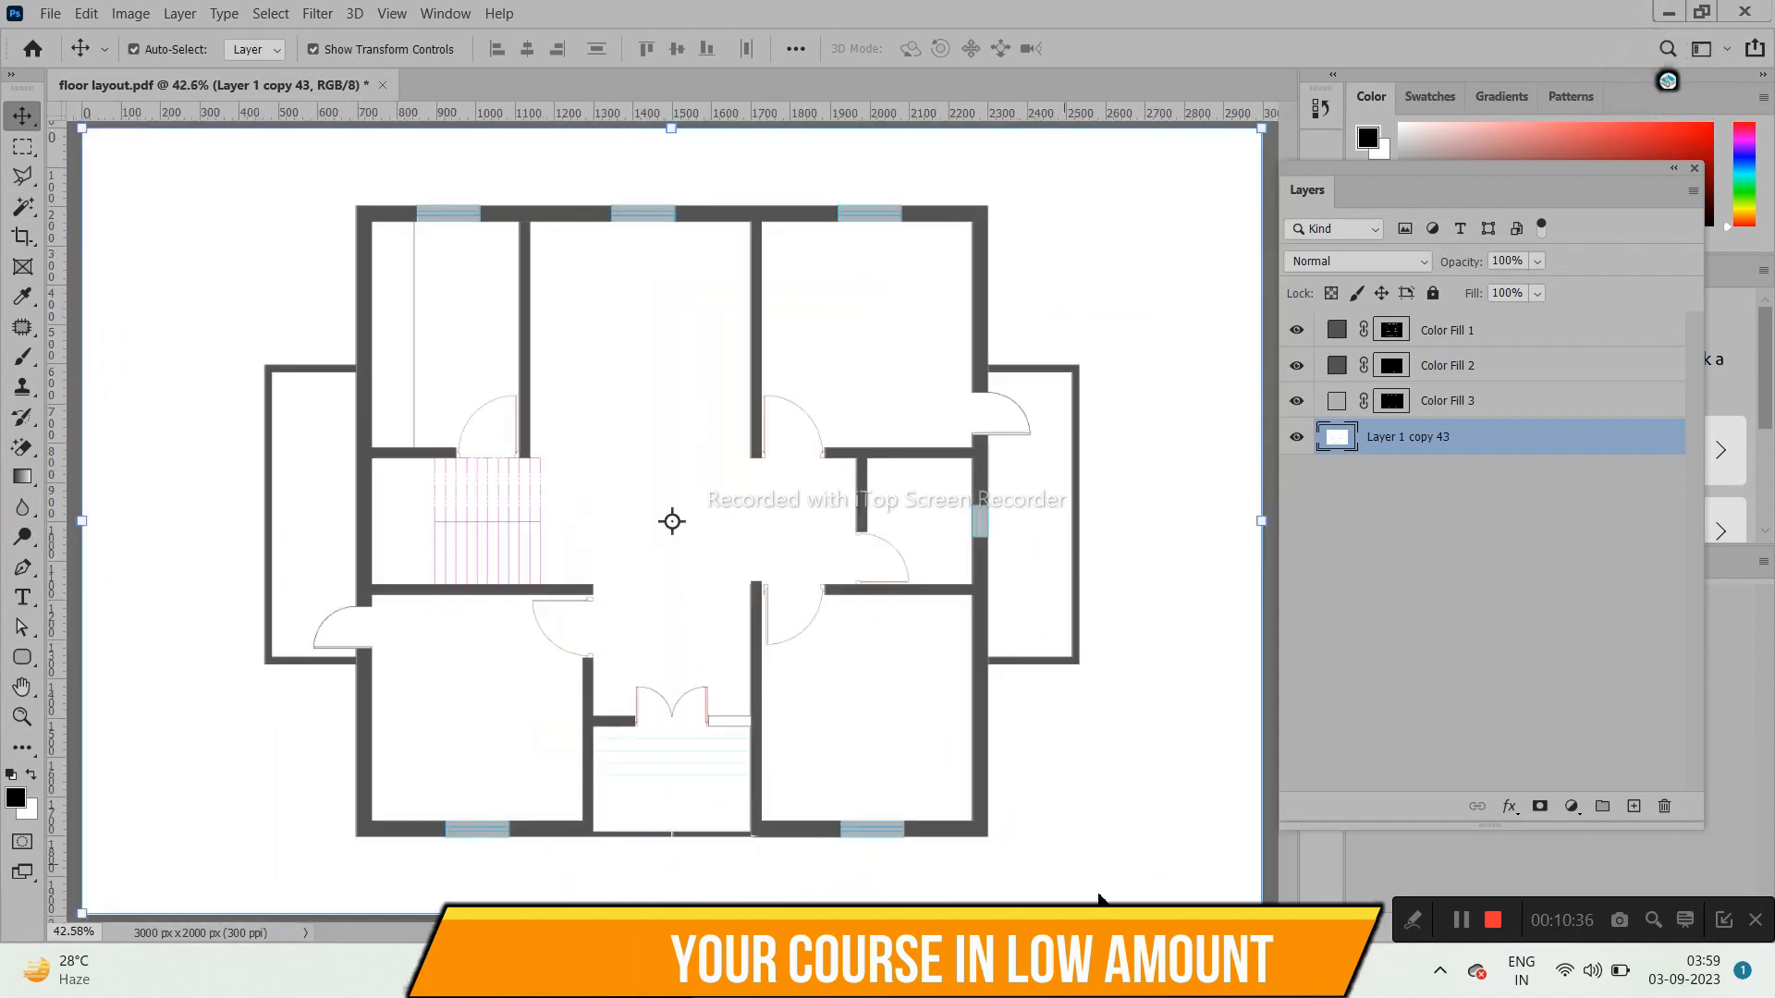
# Switch to the reference image COLOR FLOOR PLAN RENDERING.webp and examine its floor textures, furniture and doors, returning to Photoshop.
pyautogui.click(1143, 971)
pyautogui.scroll(-4, 602, 407)
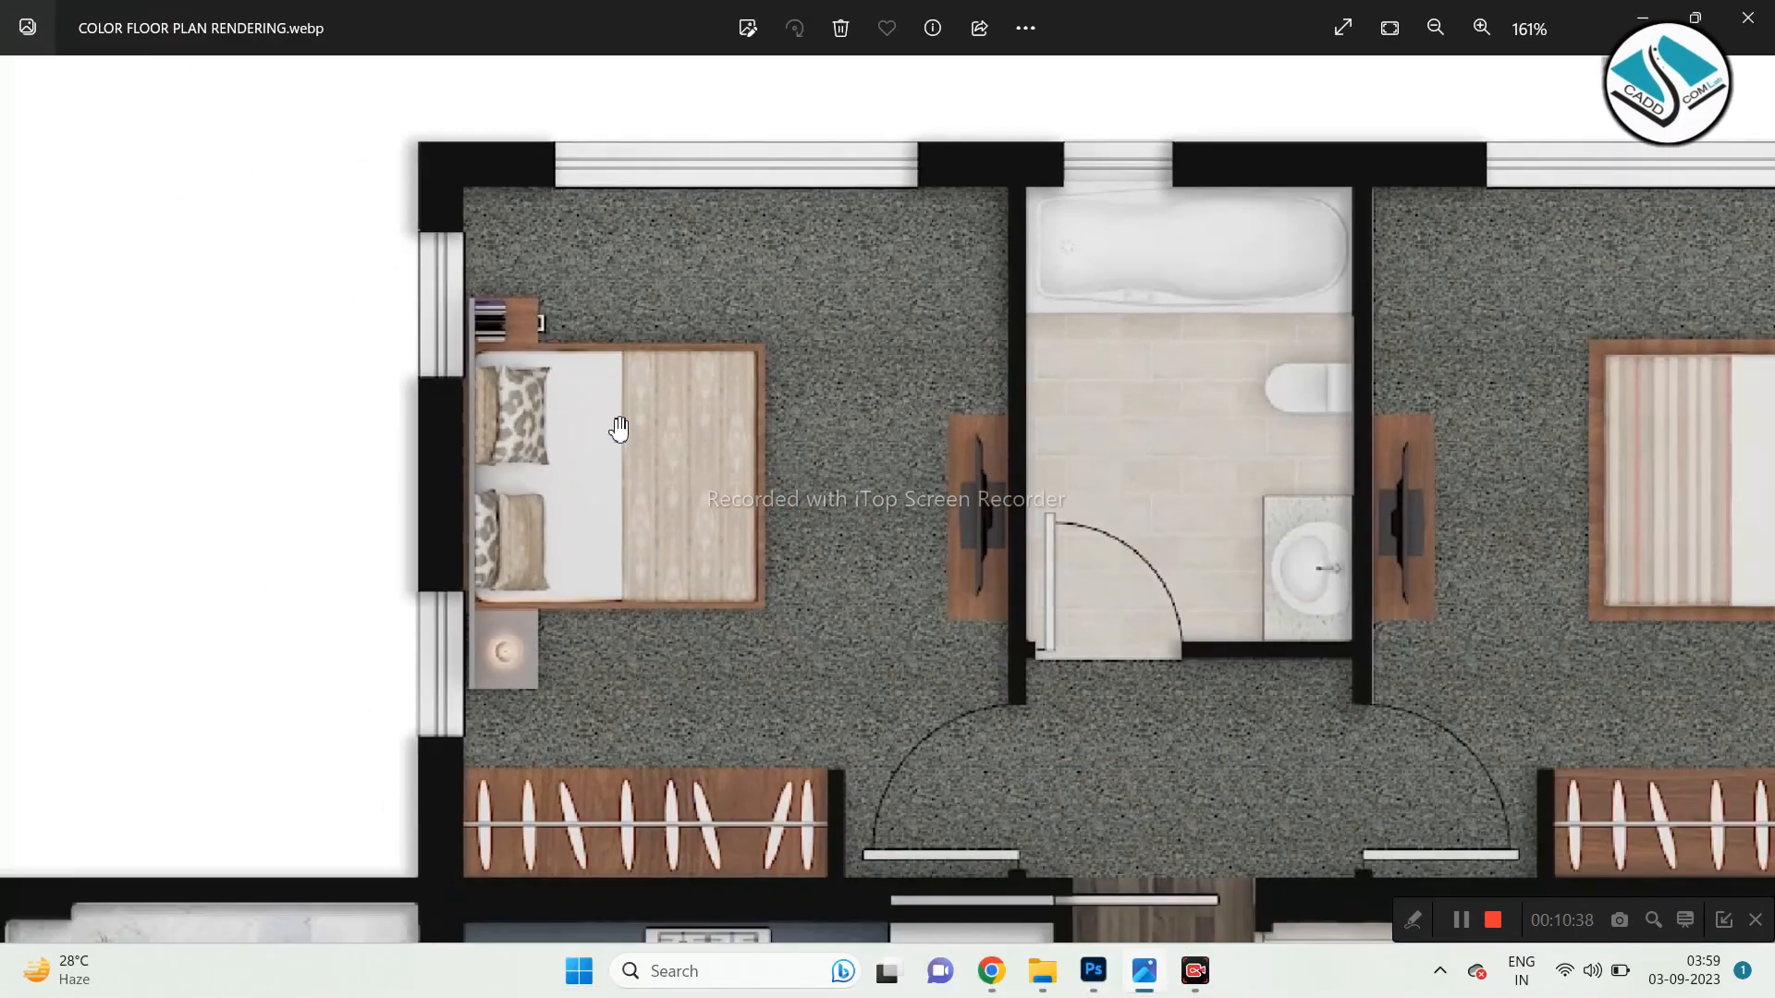
pyautogui.scroll(1, 807, 442)
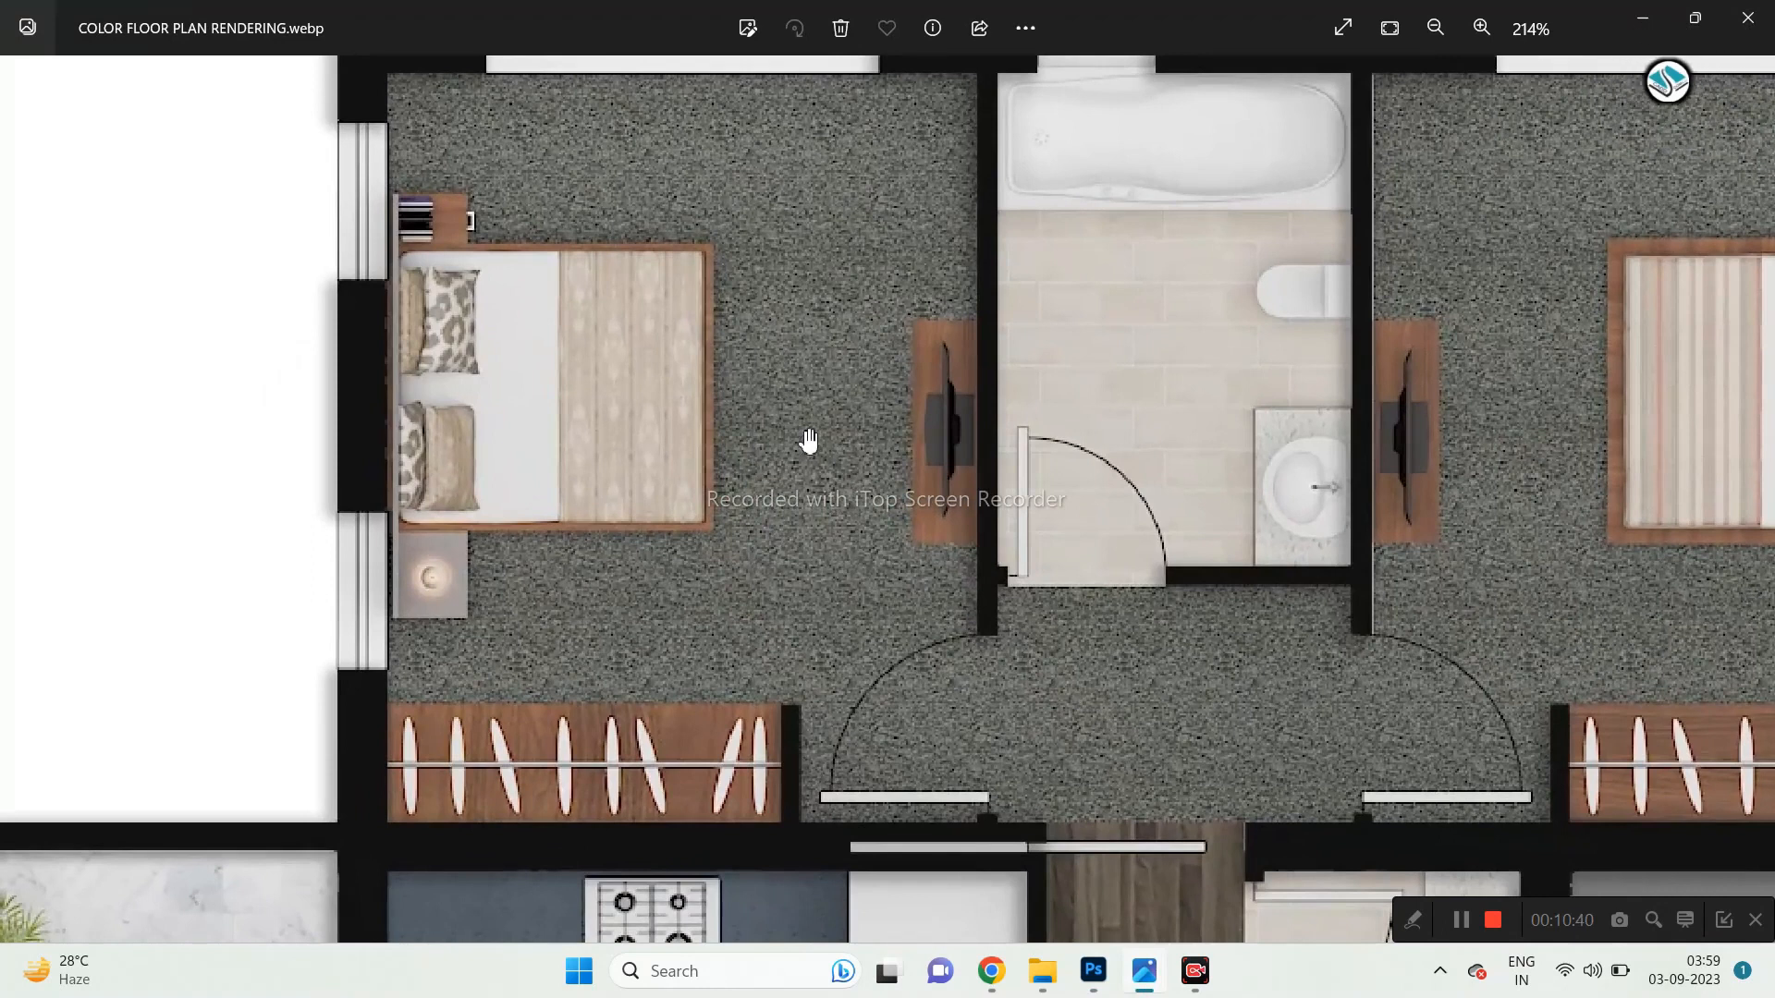
pyautogui.moveTo(788, 456); pyautogui.dragTo(536, 440)
pyautogui.scroll(-3, 777, 590)
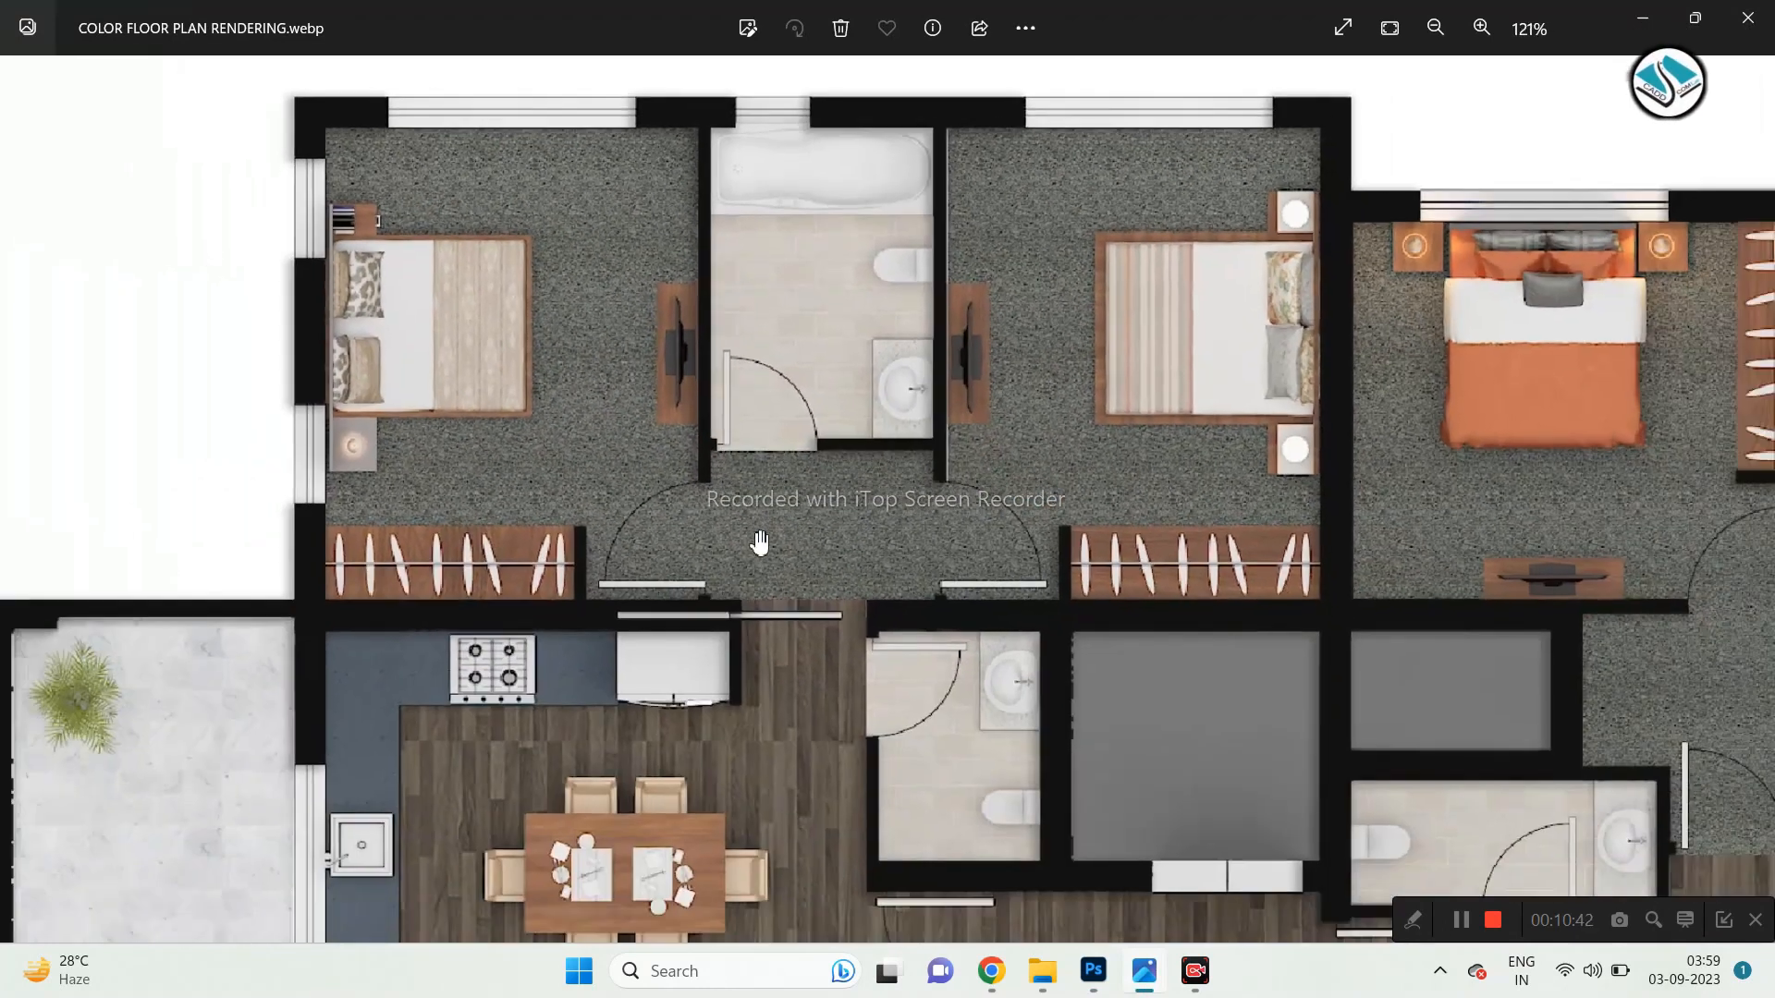
pyautogui.moveTo(839, 480); pyautogui.dragTo(641, 480)
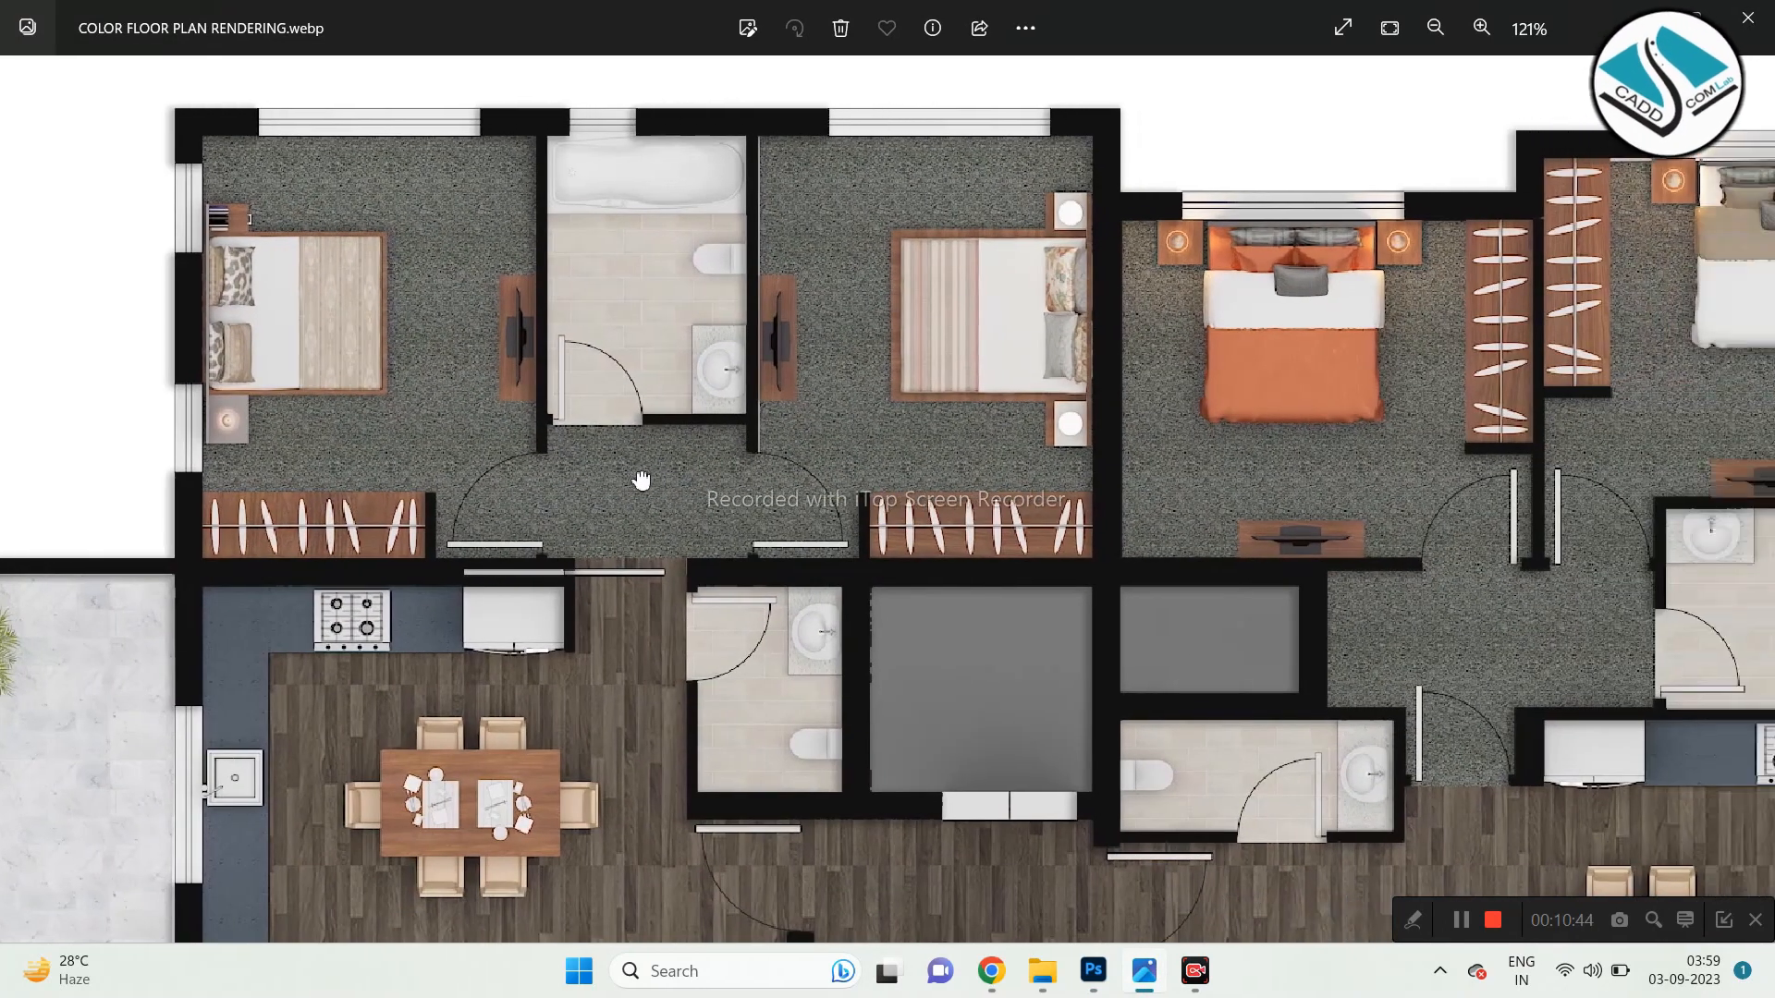
pyautogui.click(1629, 33)
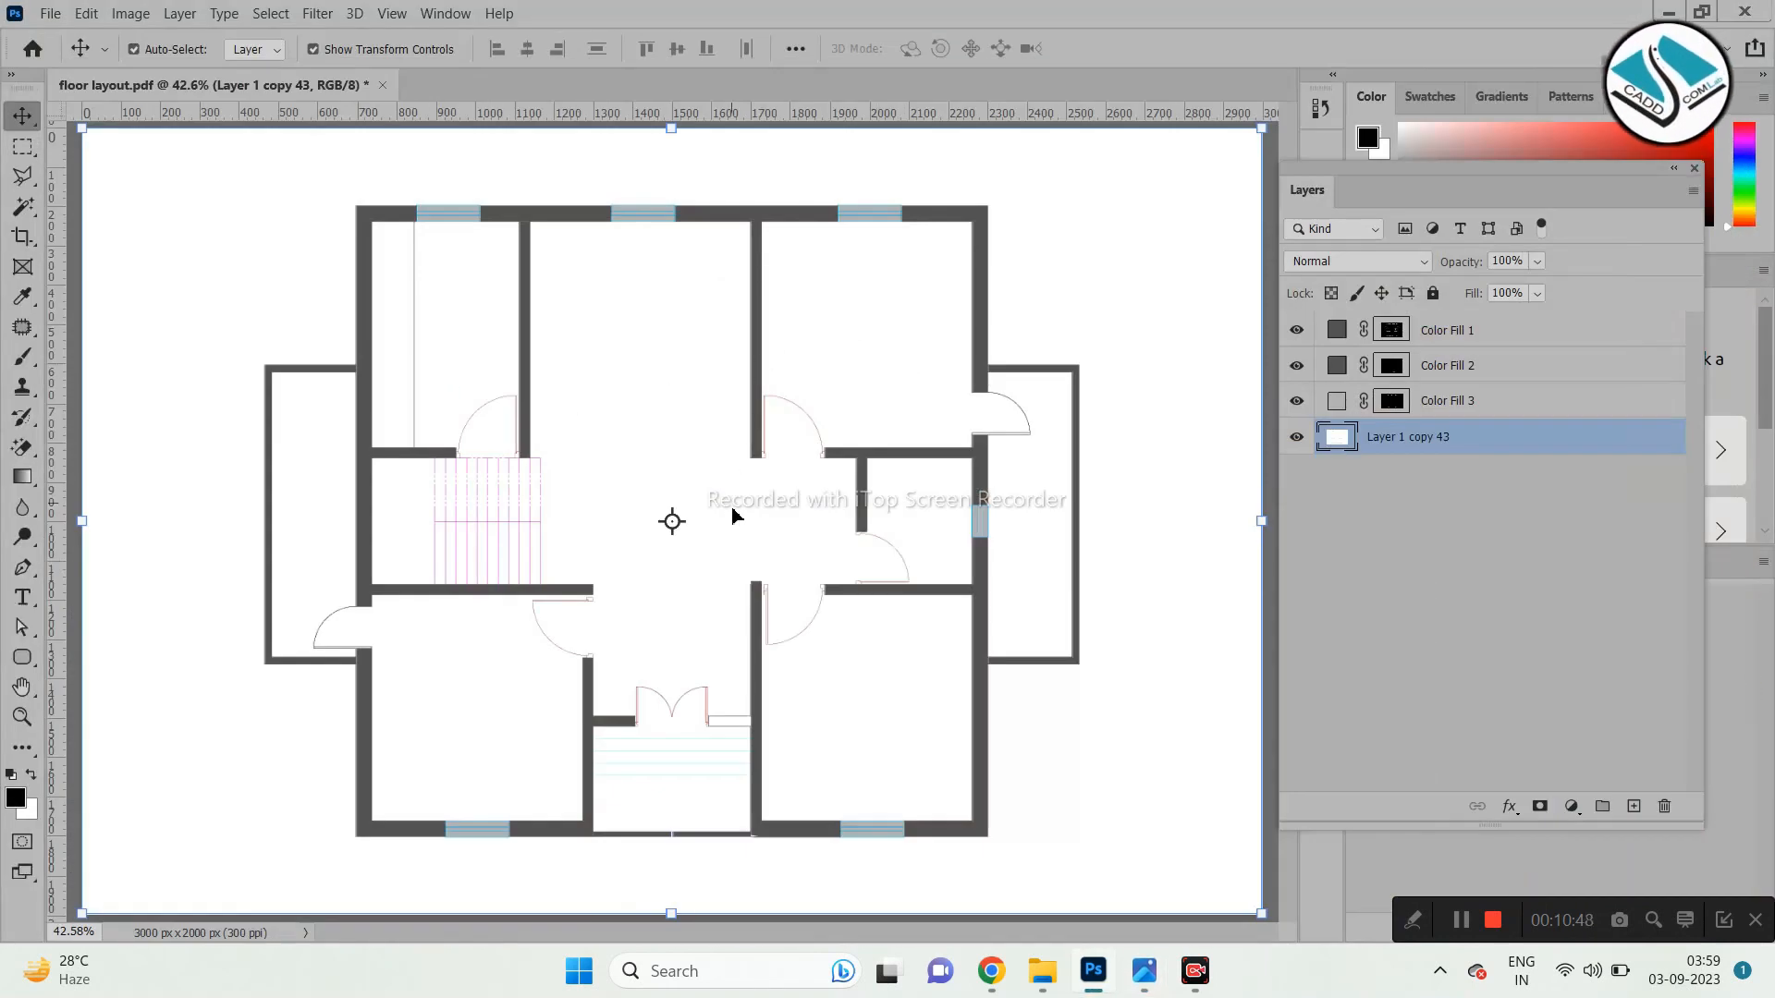
pyautogui.click(1144, 971)
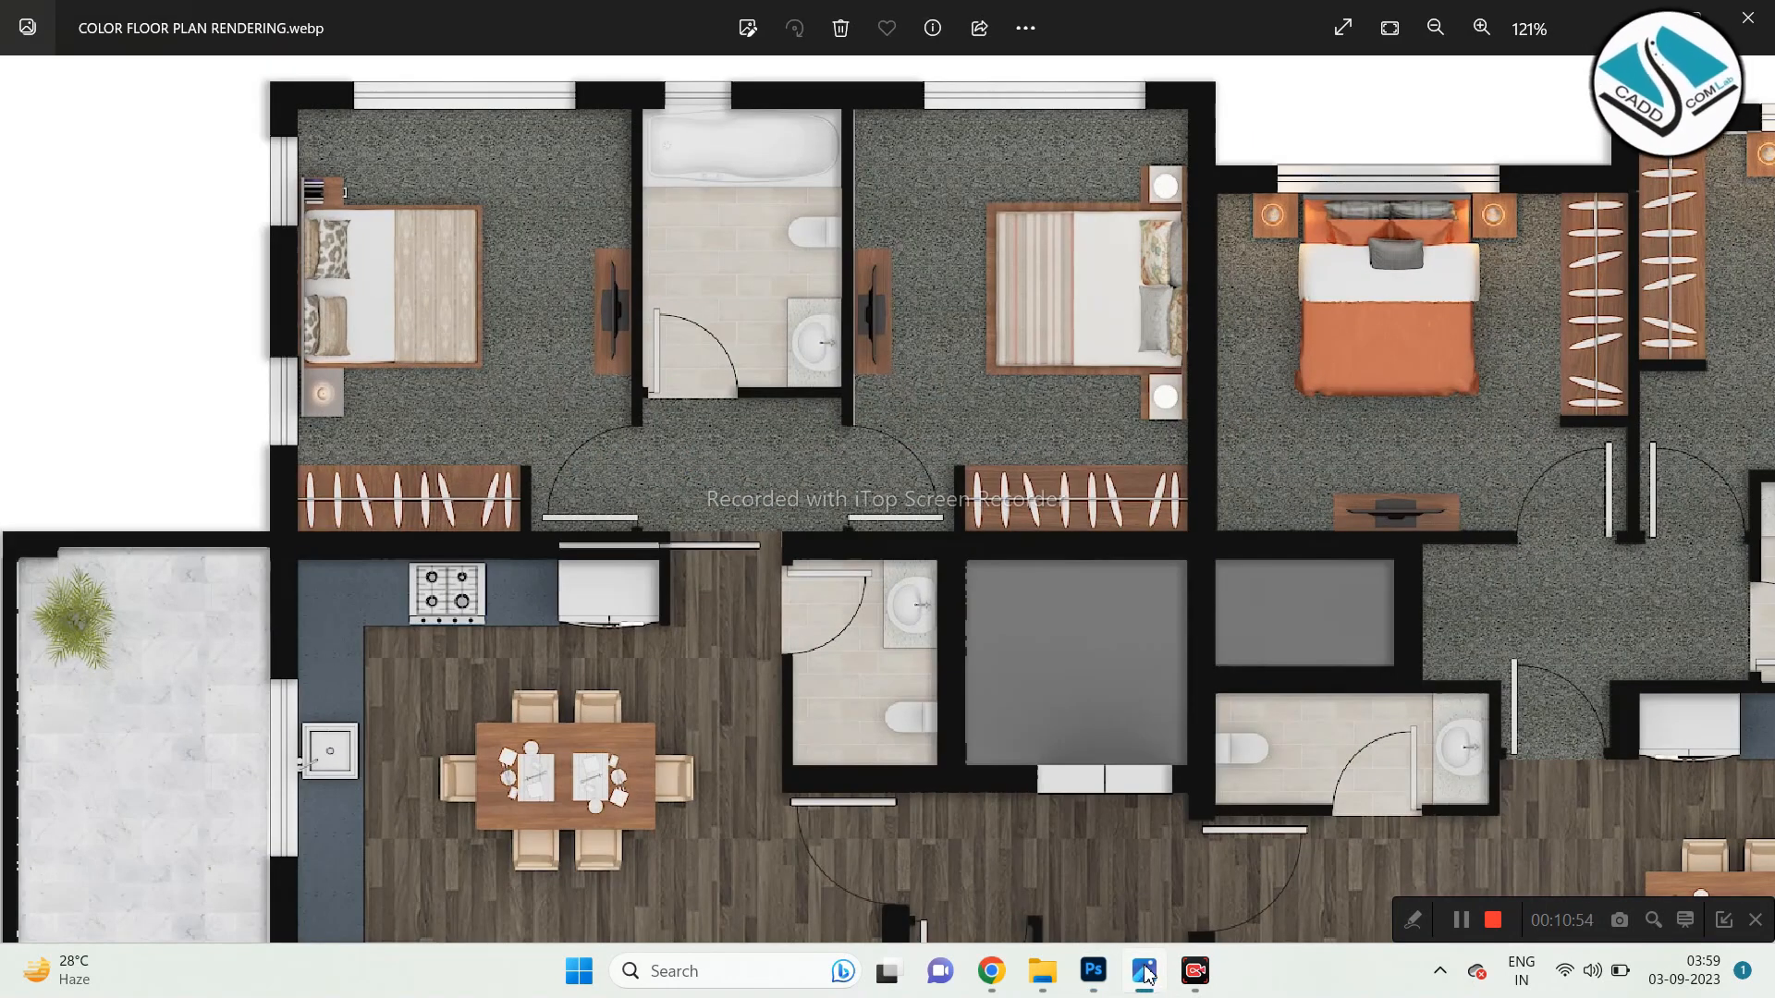
pyautogui.moveTo(1104, 840); pyautogui.dragTo(901, 699)
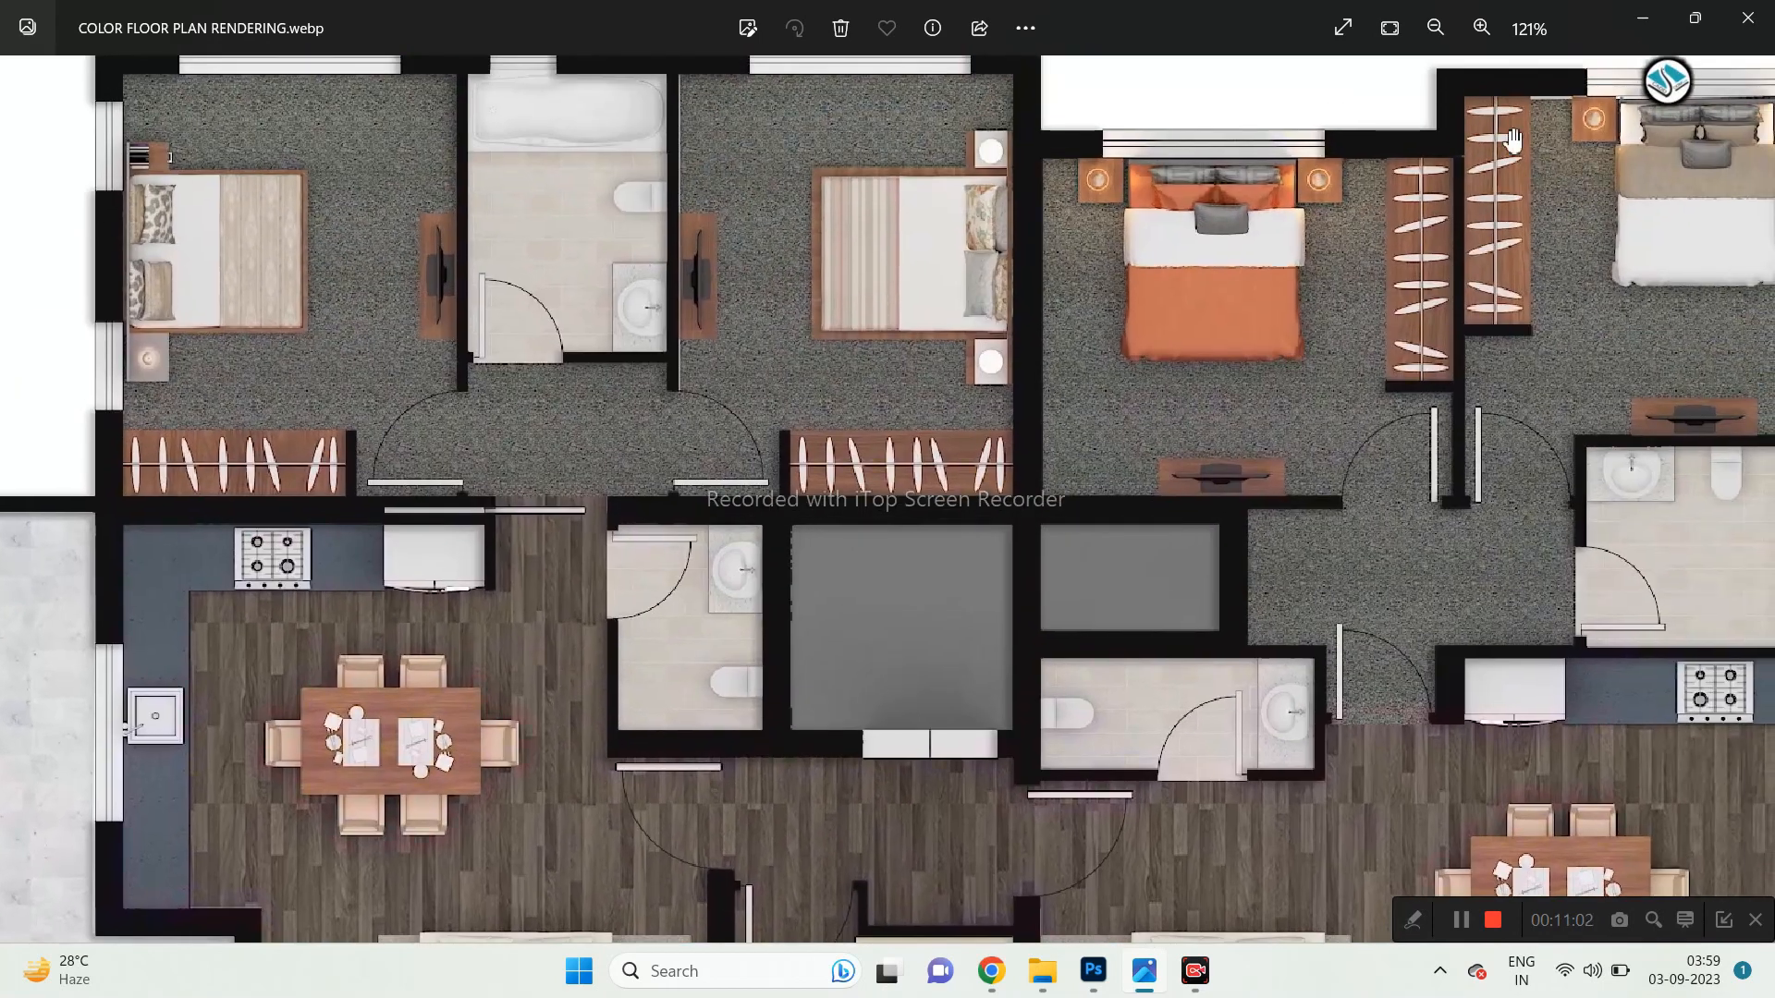
pyautogui.click(1639, 23)
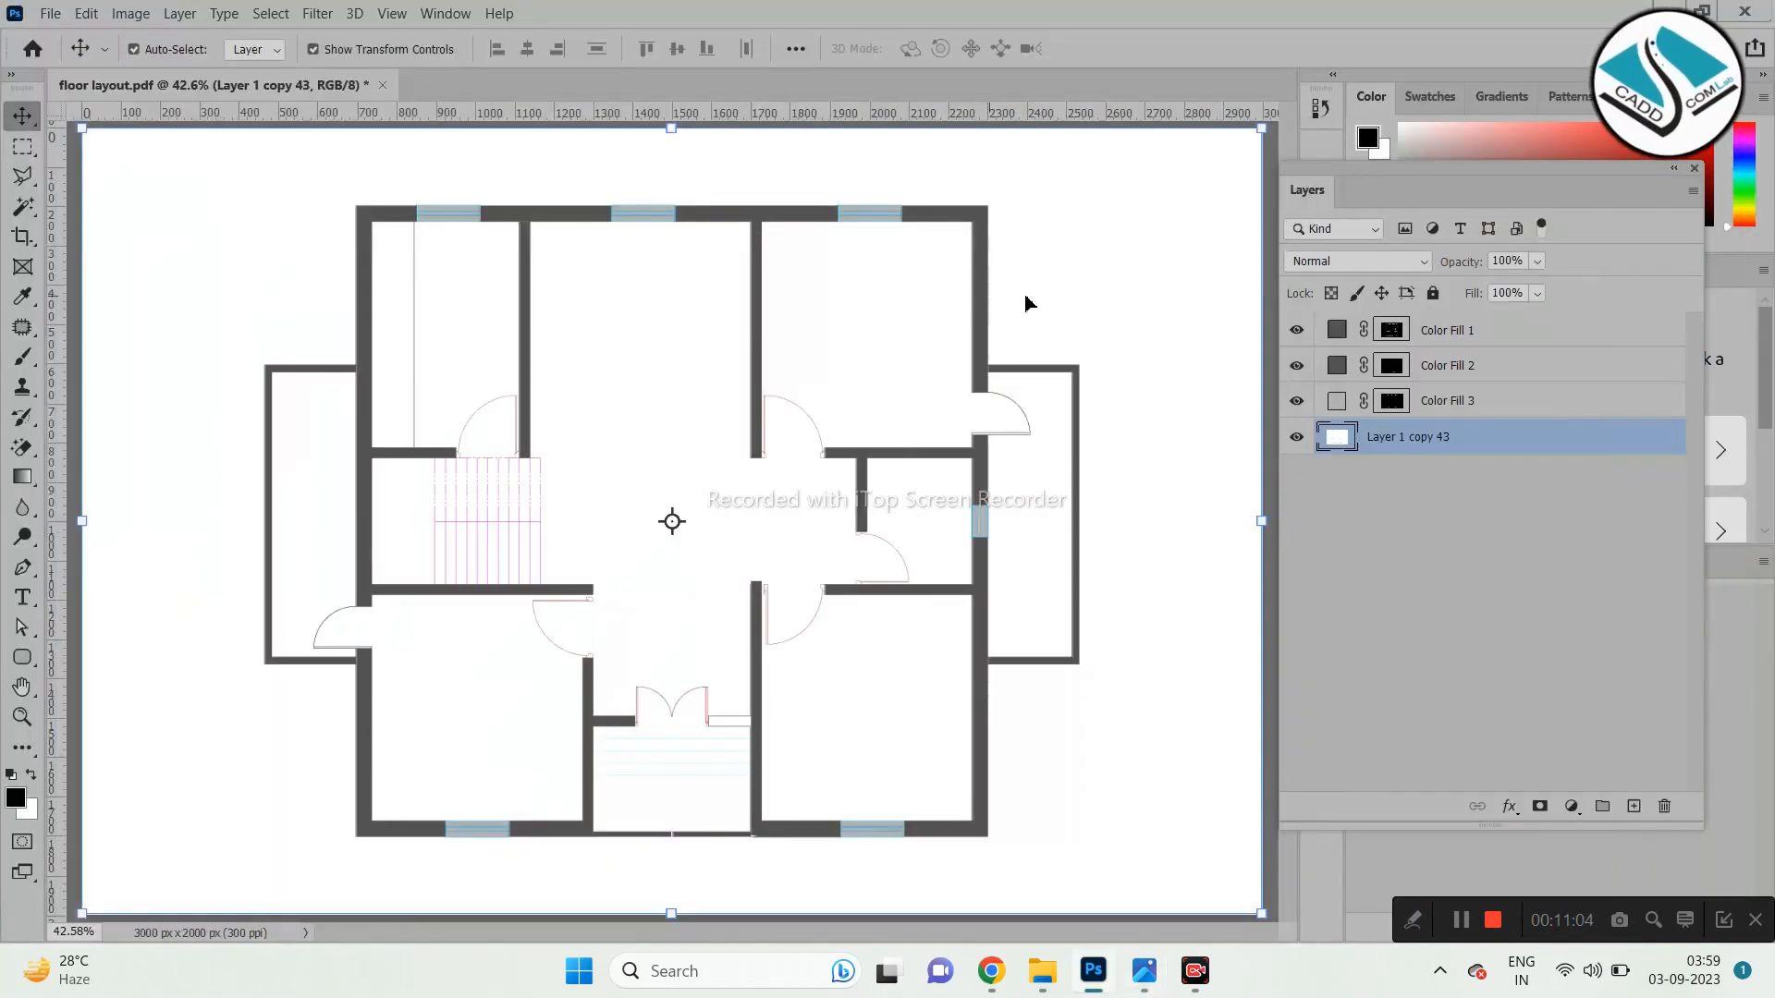
pyautogui.scroll(4, 413, 325)
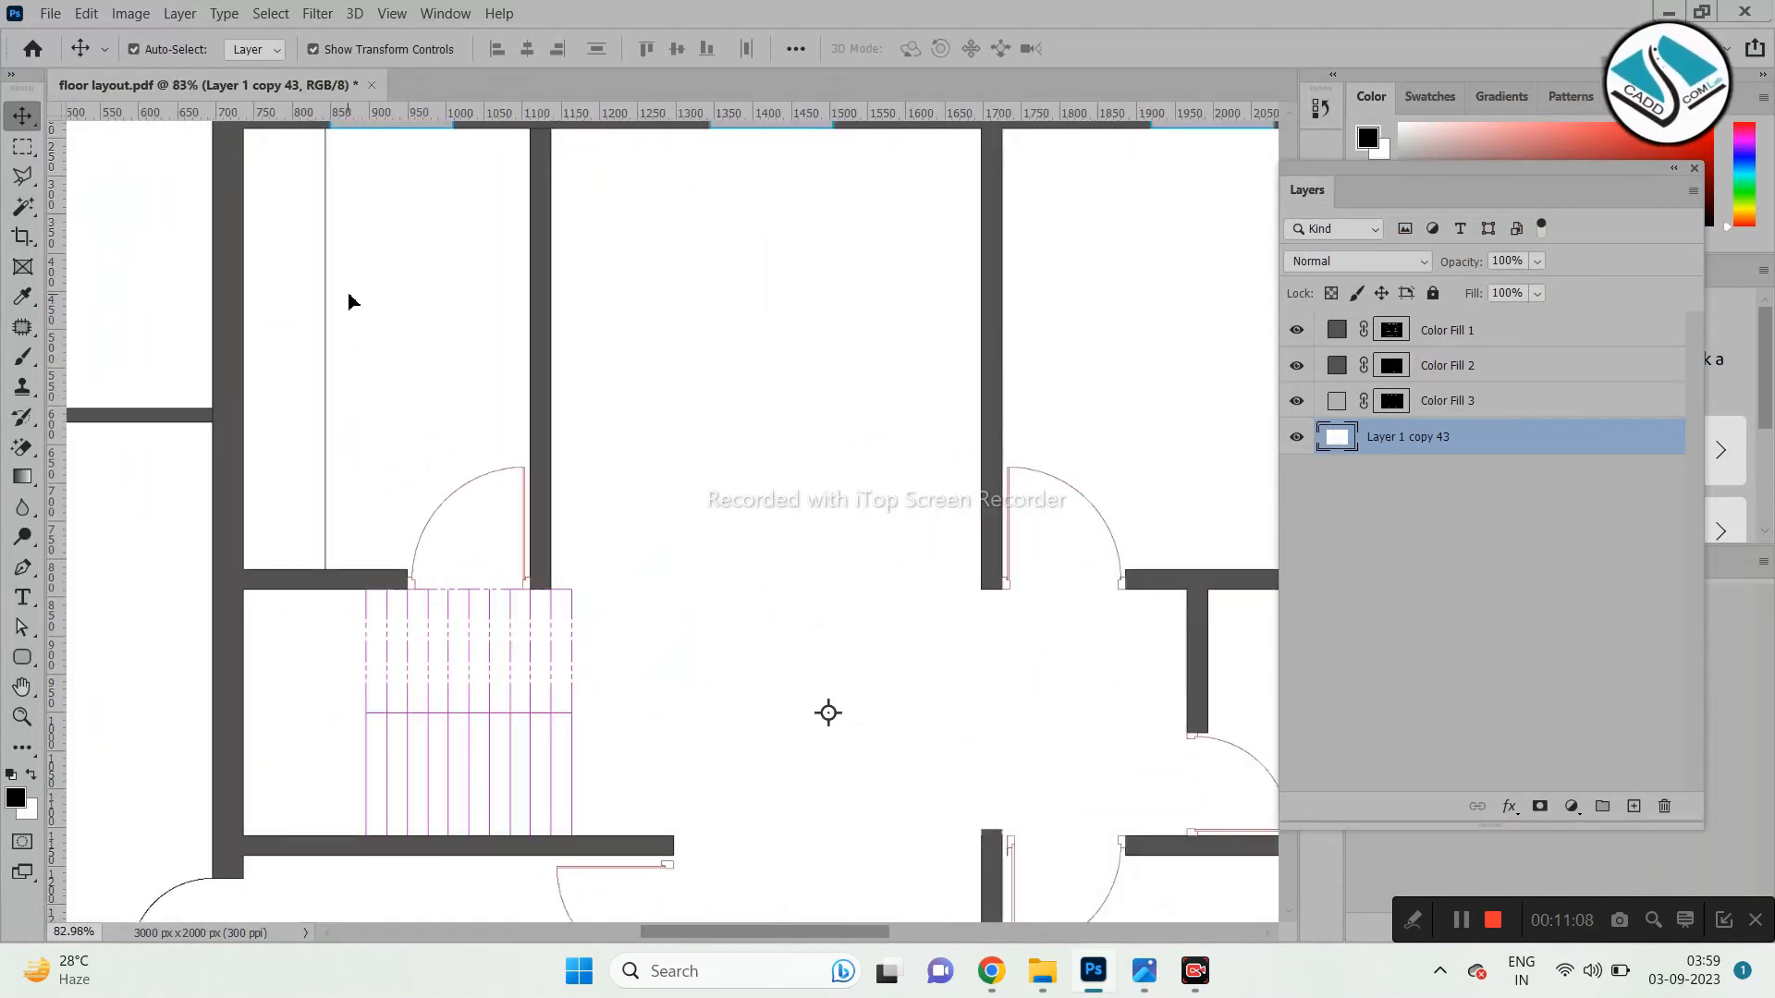
pyautogui.scroll(-4, 448, 289)
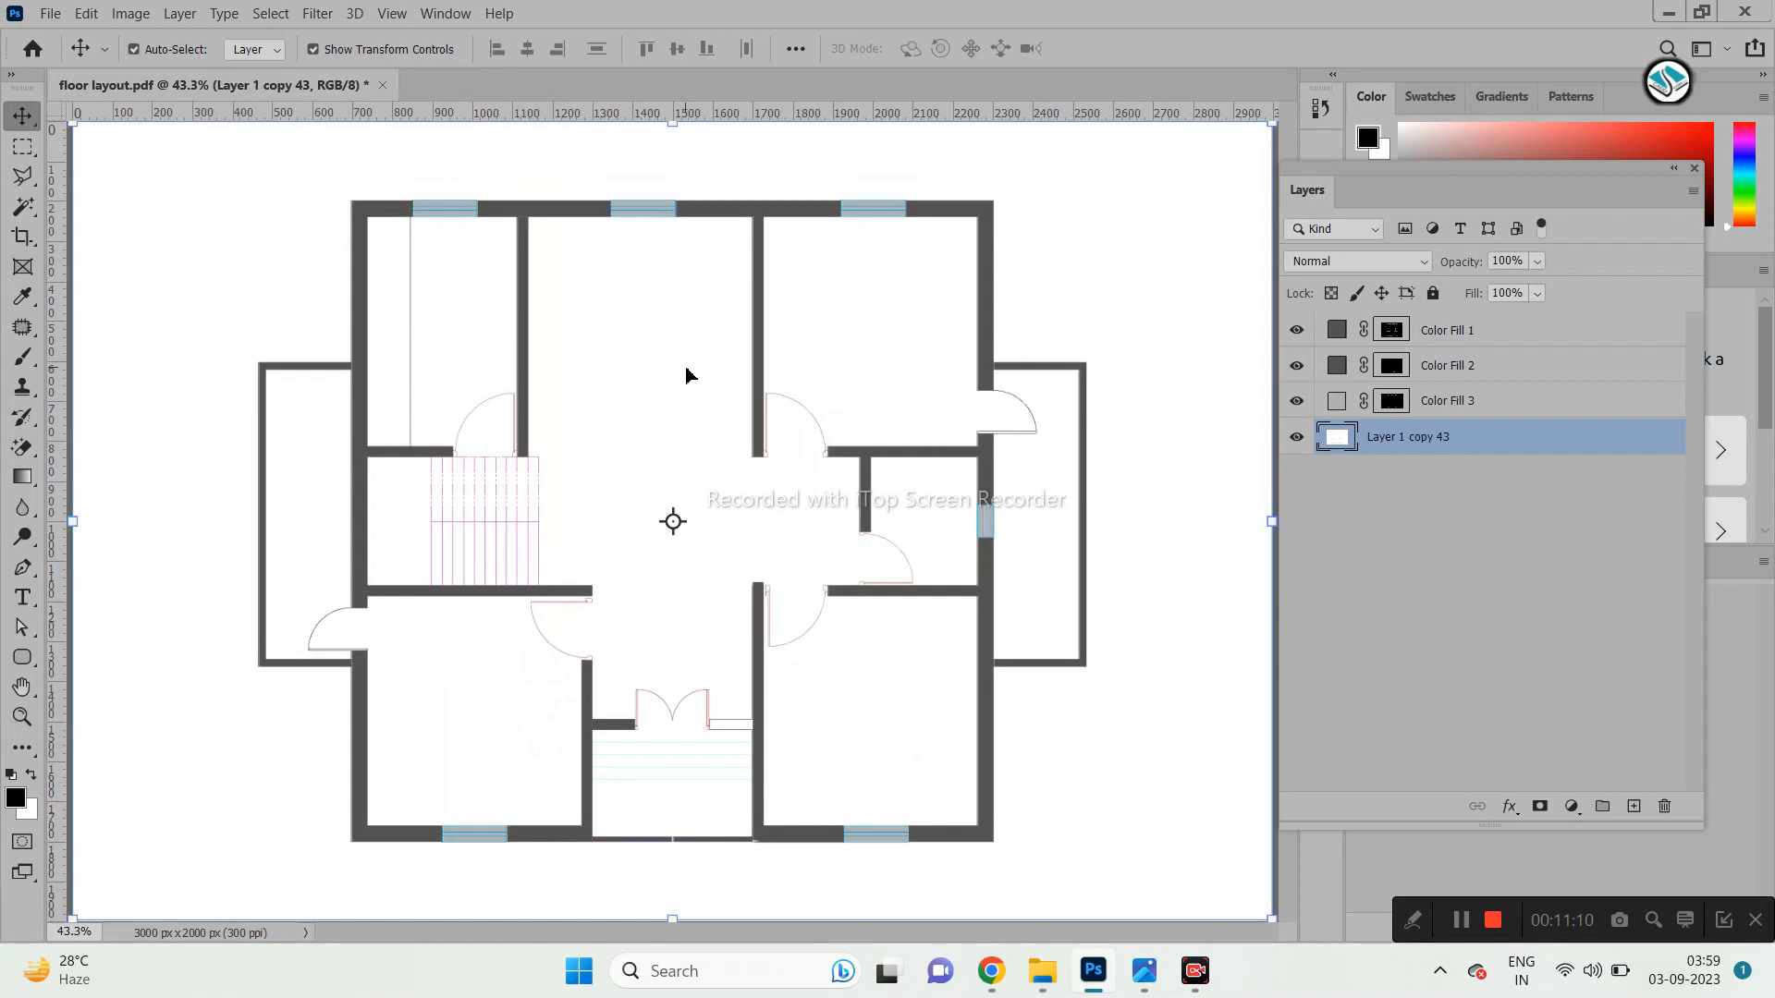
pyautogui.scroll(4, 552, 703)
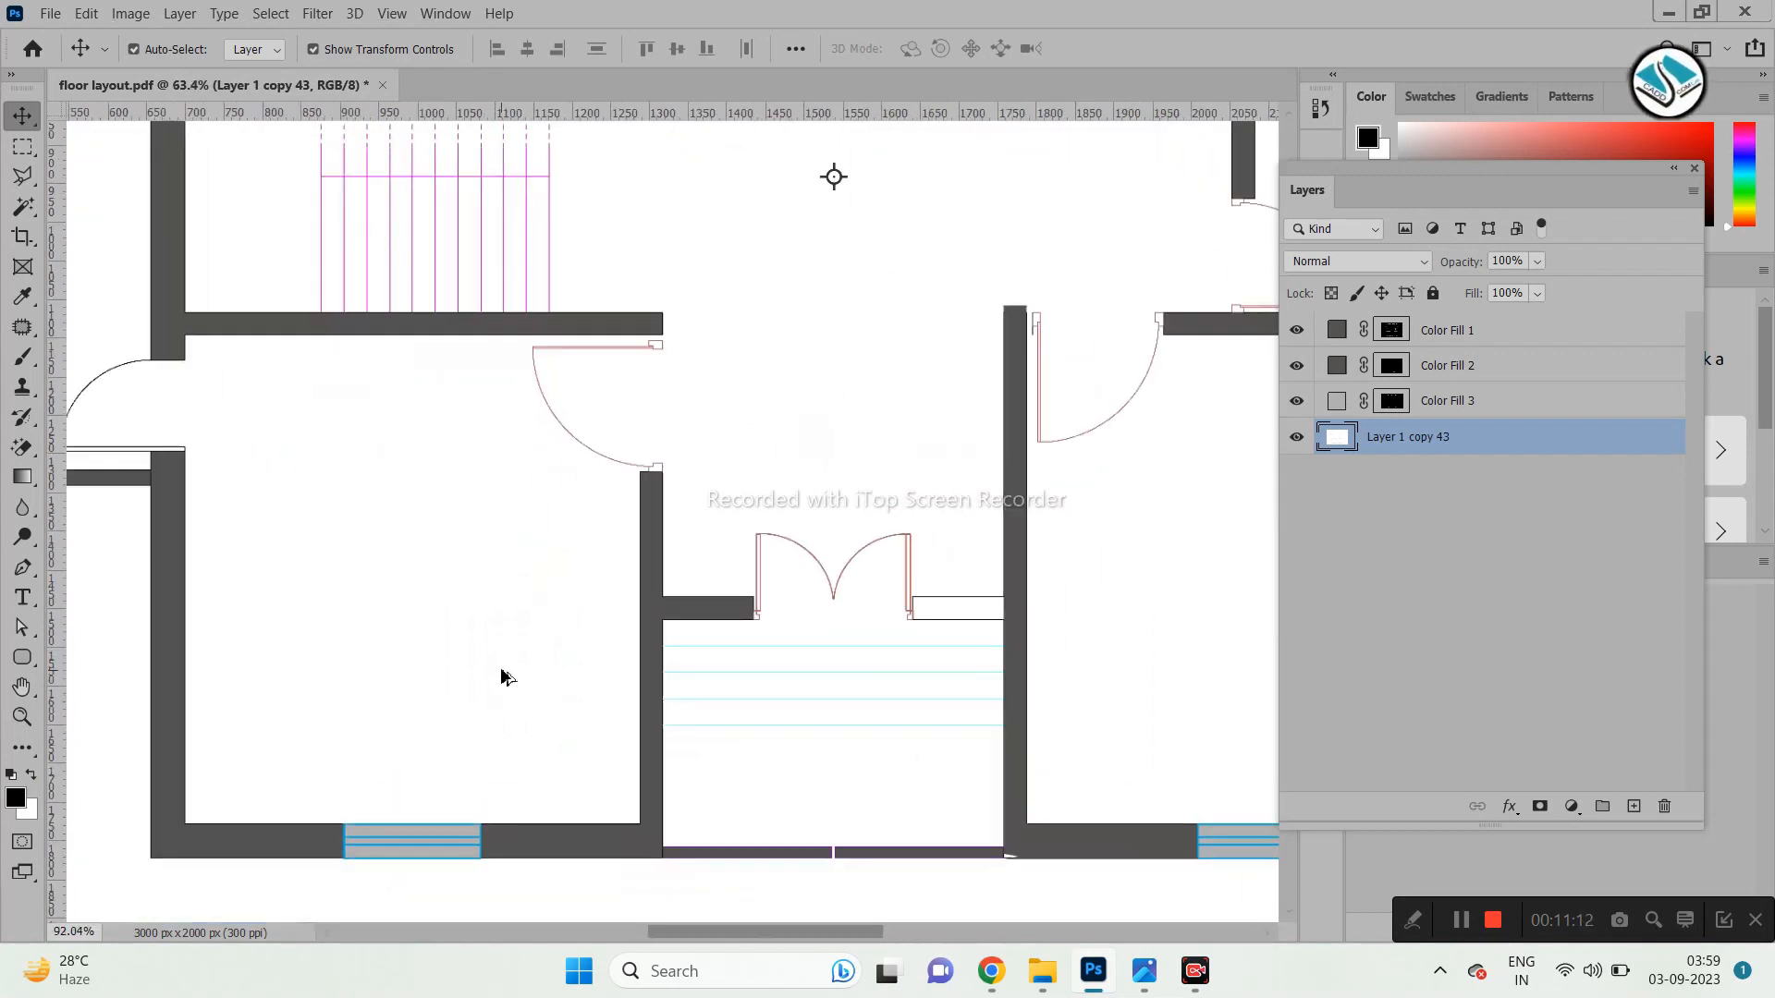
# Switch to COLOR FLOOR PLAN RENDERING.webp, examine its wood flooring around the central door openings up close, and return to Photoshop.
pyautogui.click(1141, 970)
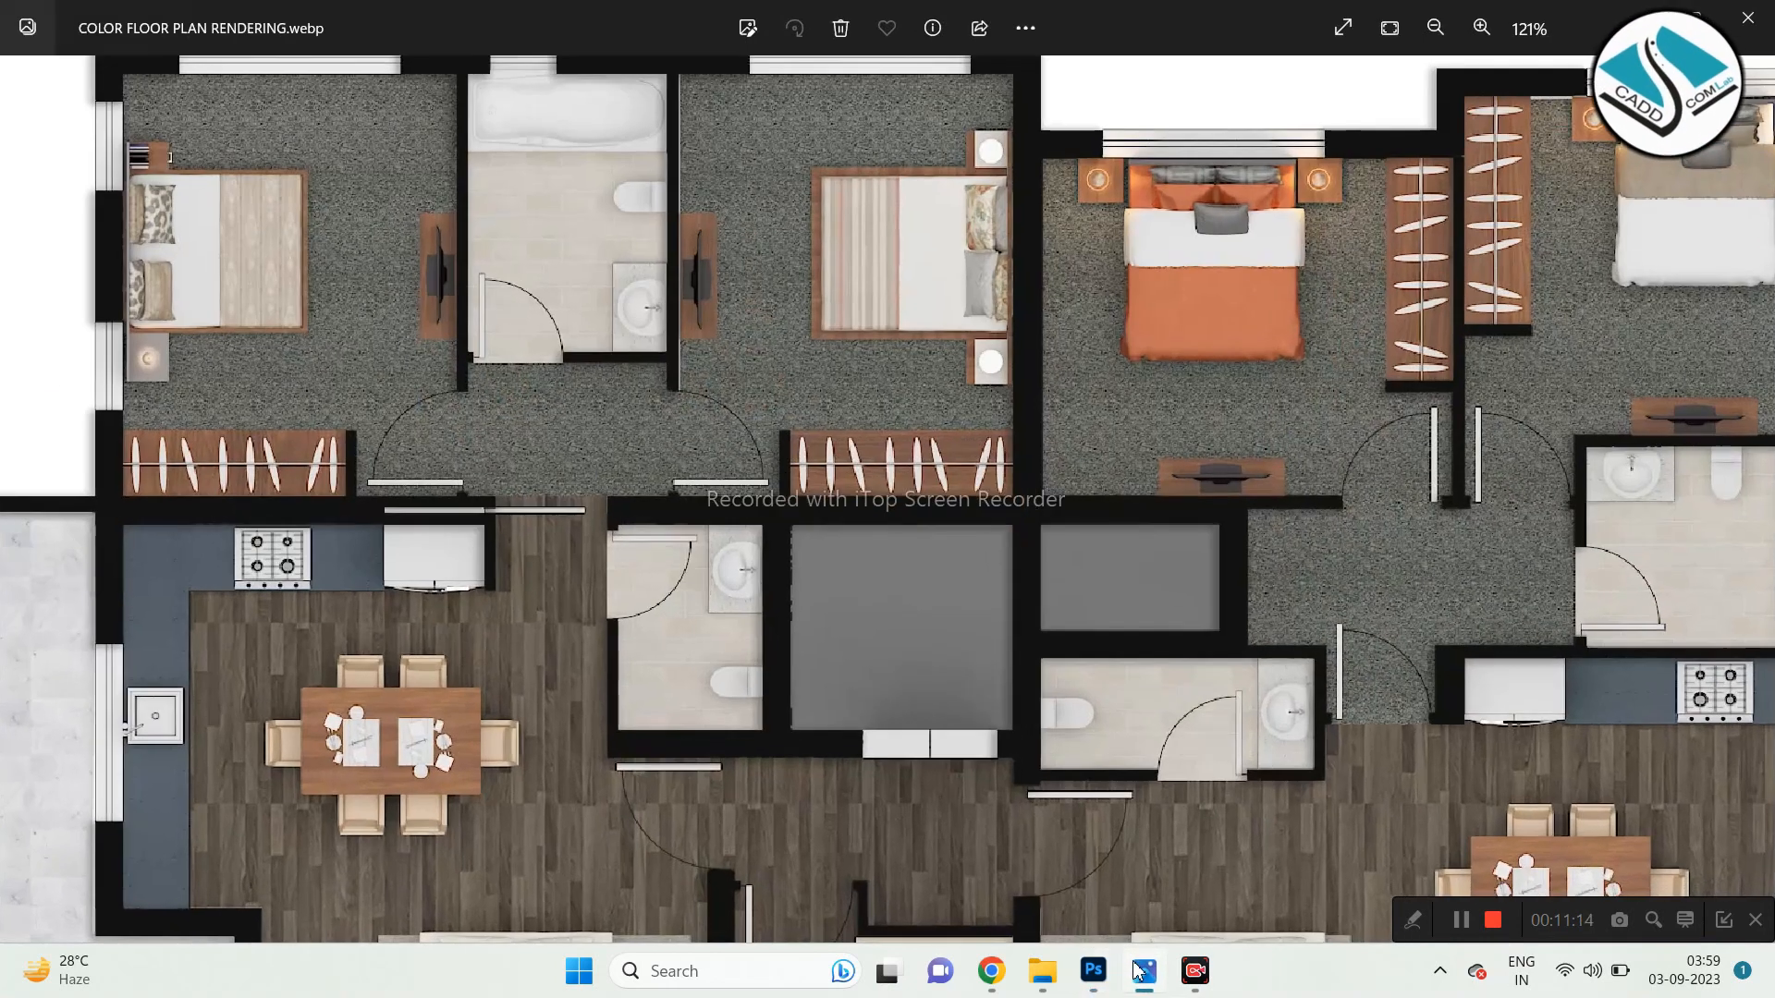
pyautogui.scroll(-3, 918, 733)
pyautogui.scroll(5, 776, 717)
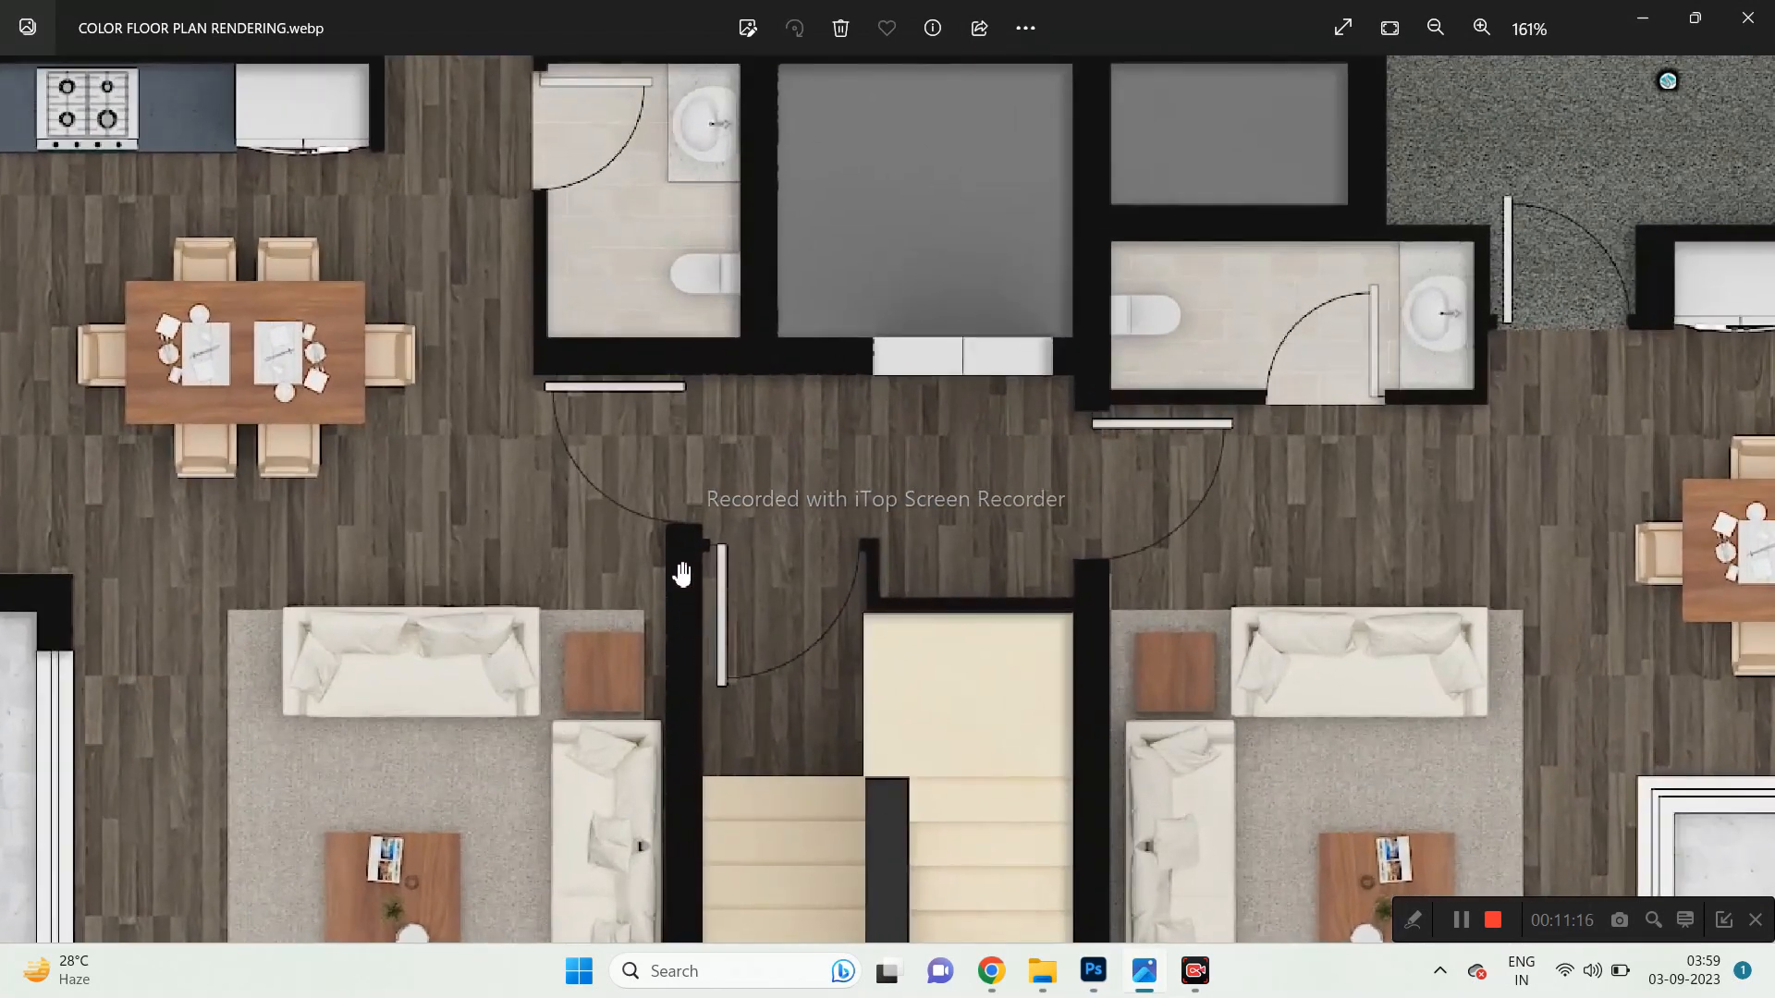
pyautogui.scroll(2, 649, 478)
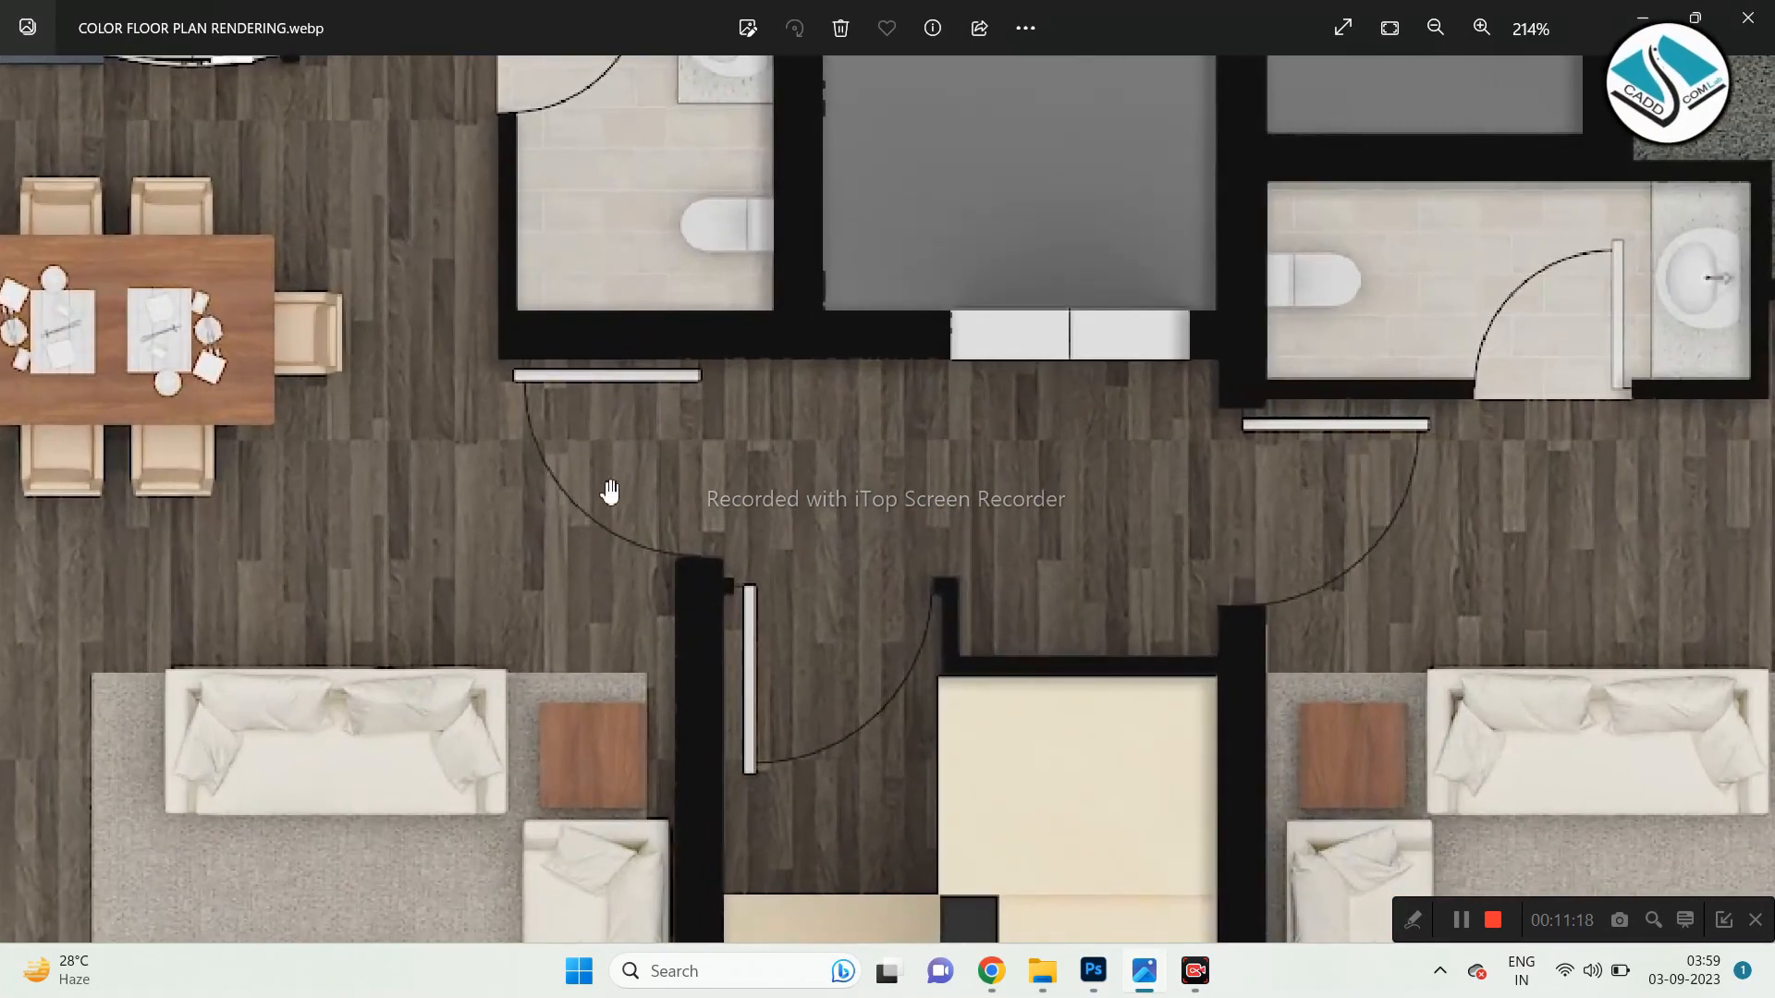
pyautogui.click(1093, 969)
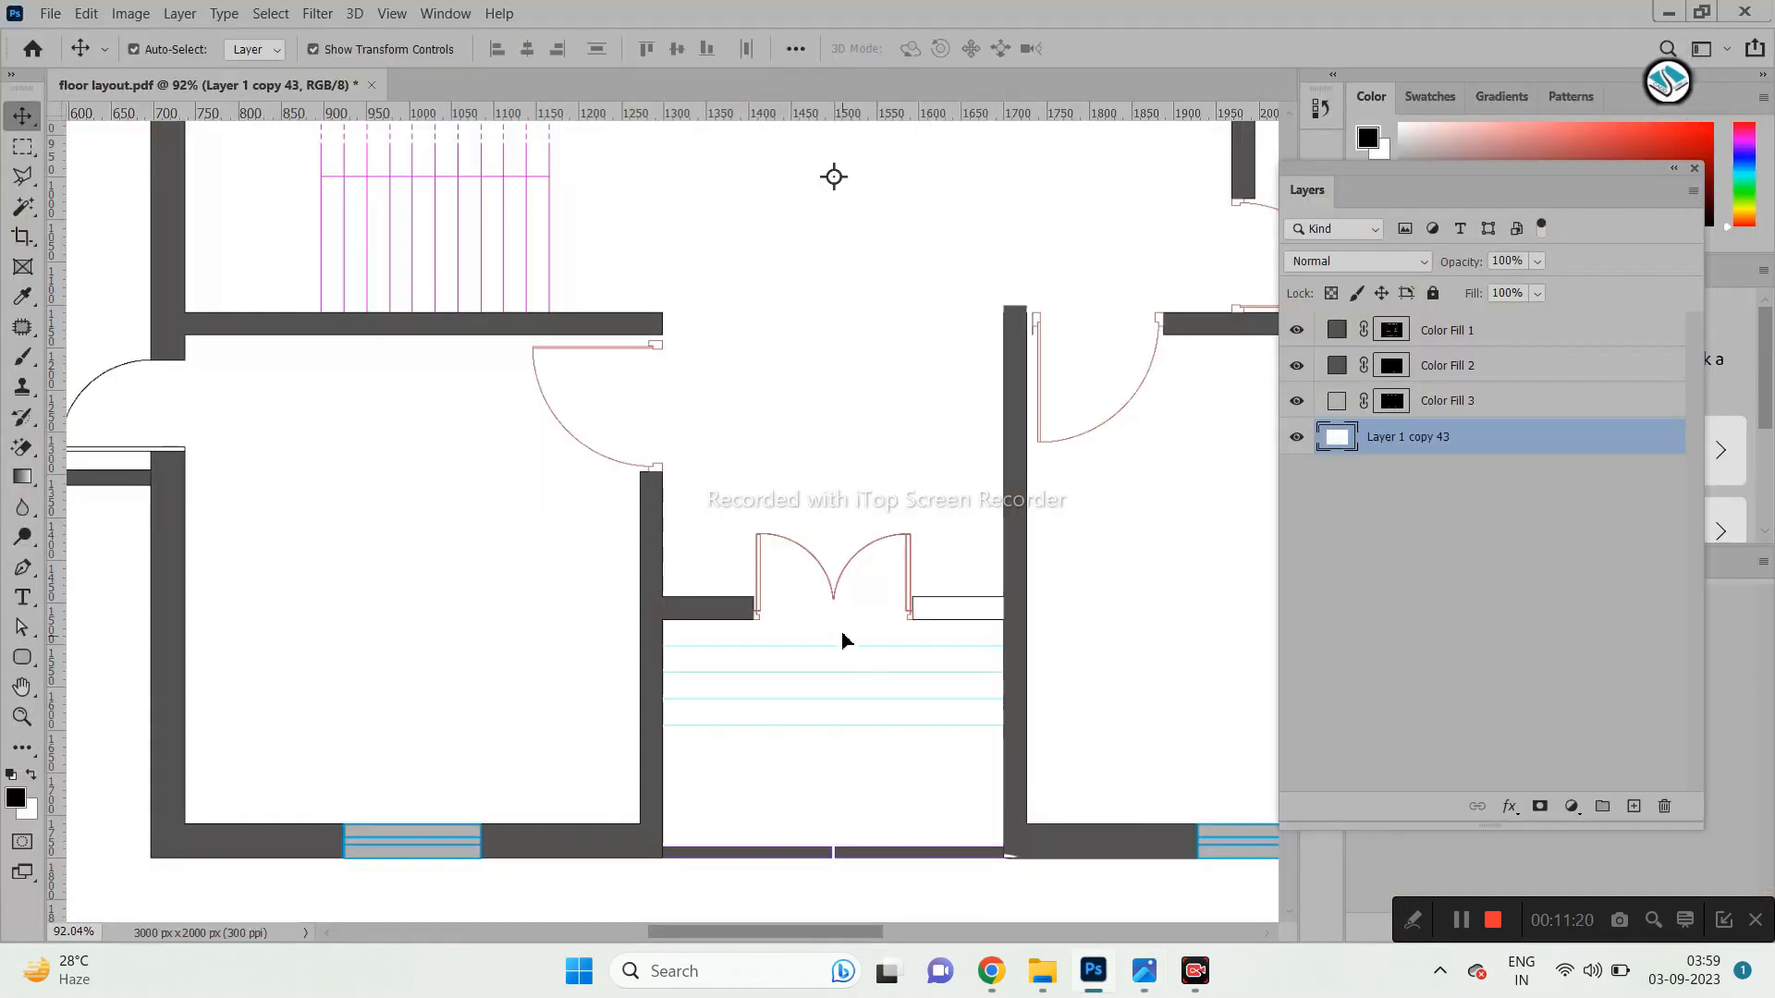
pyautogui.hscroll(-2, 753, 504)
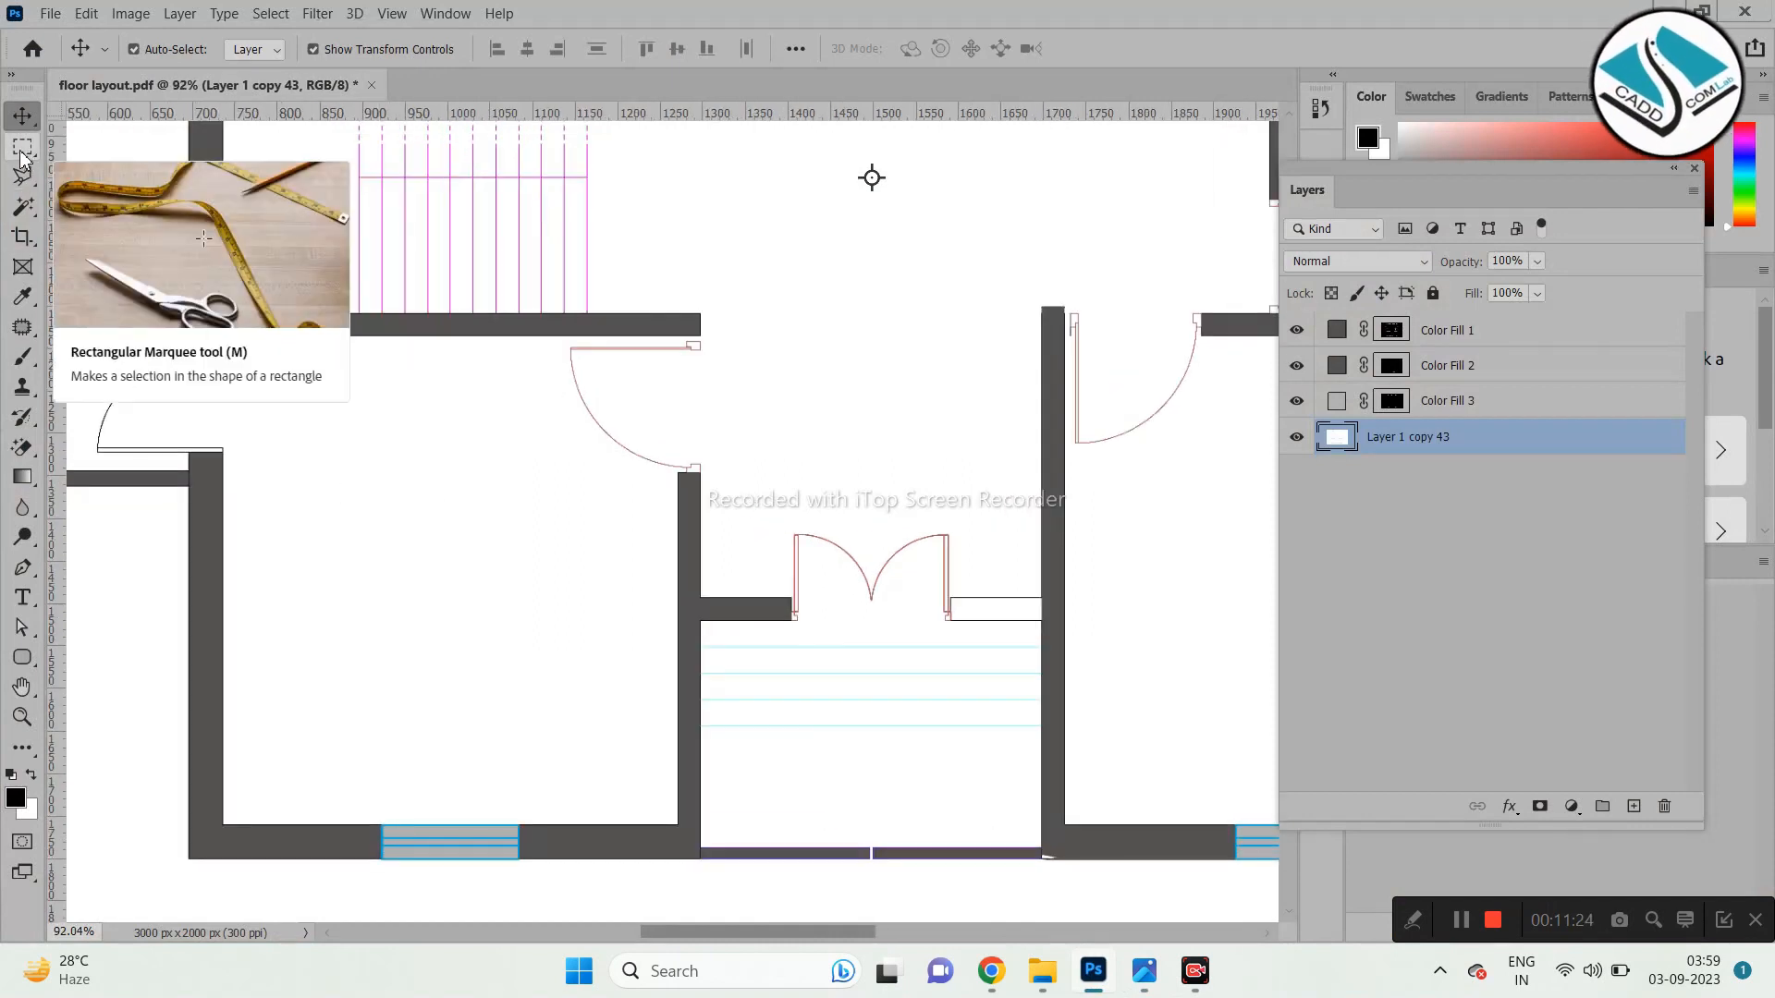
pyautogui.click(23, 205)
pyautogui.click(422, 505)
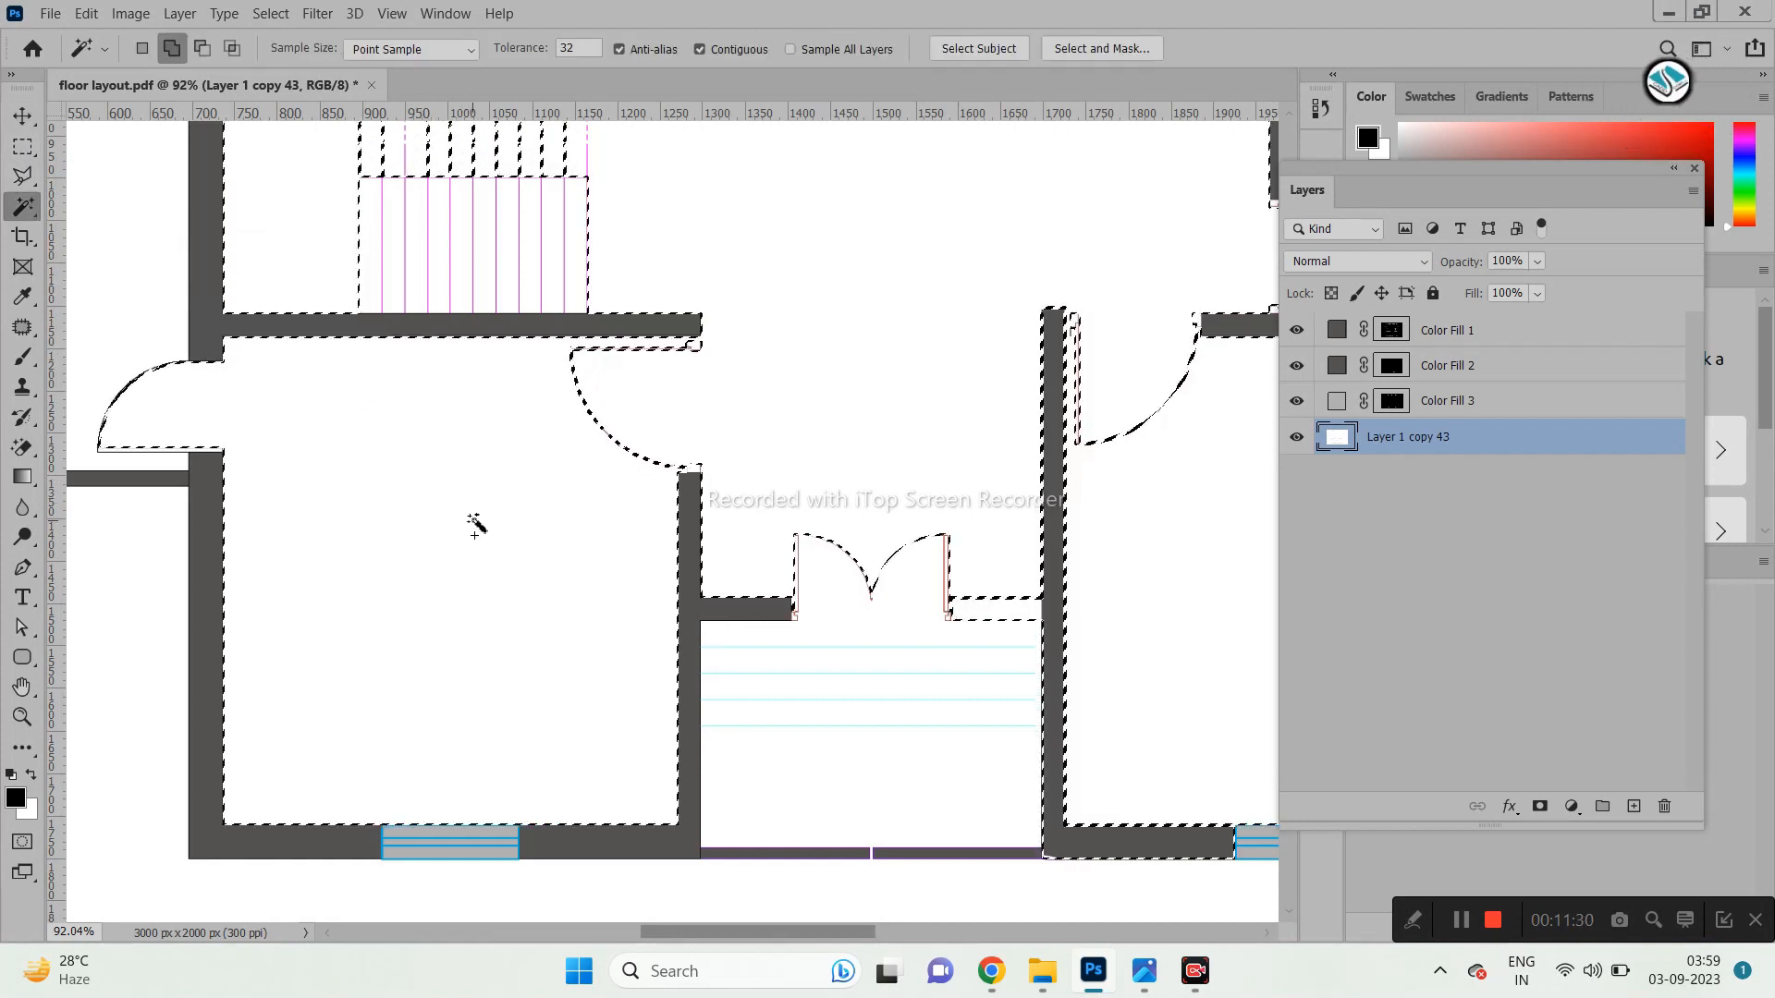
pyautogui.hotkey('ctrl', 'd')
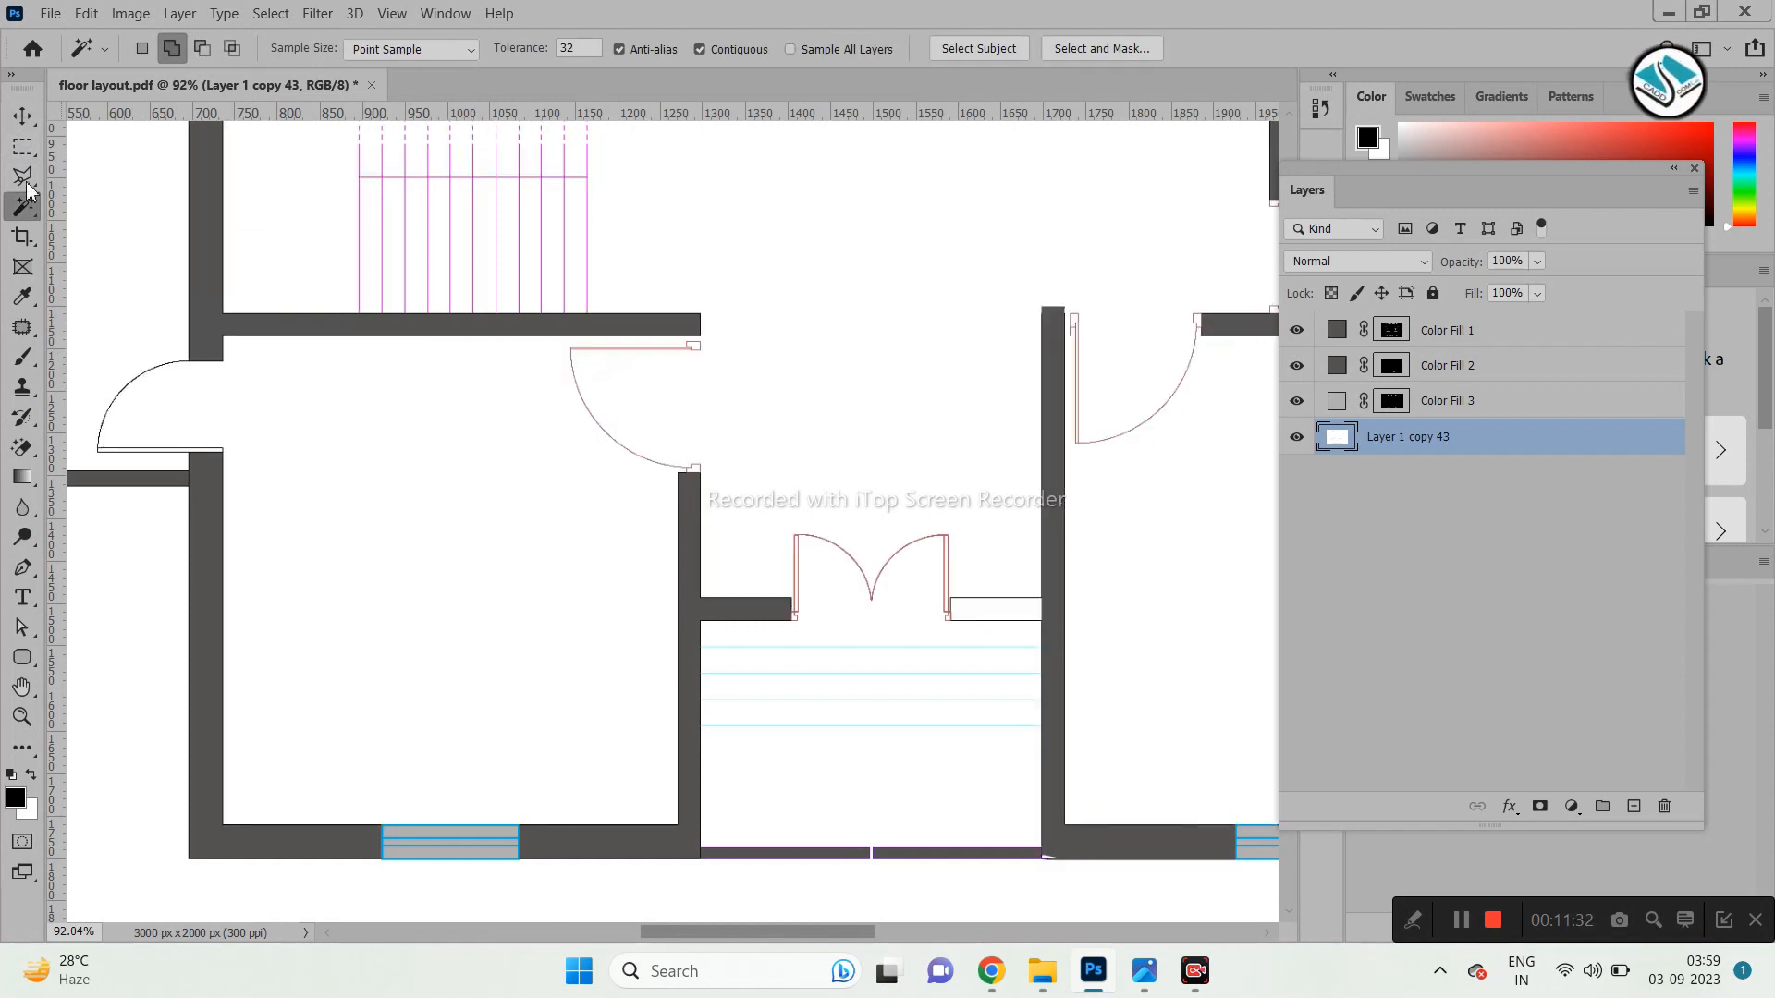
# Select the interior of the lower-left room, from wall to wall, with the Rectangular Marquee tool.
pyautogui.rightClick(23, 147)
pyautogui.click(102, 149)
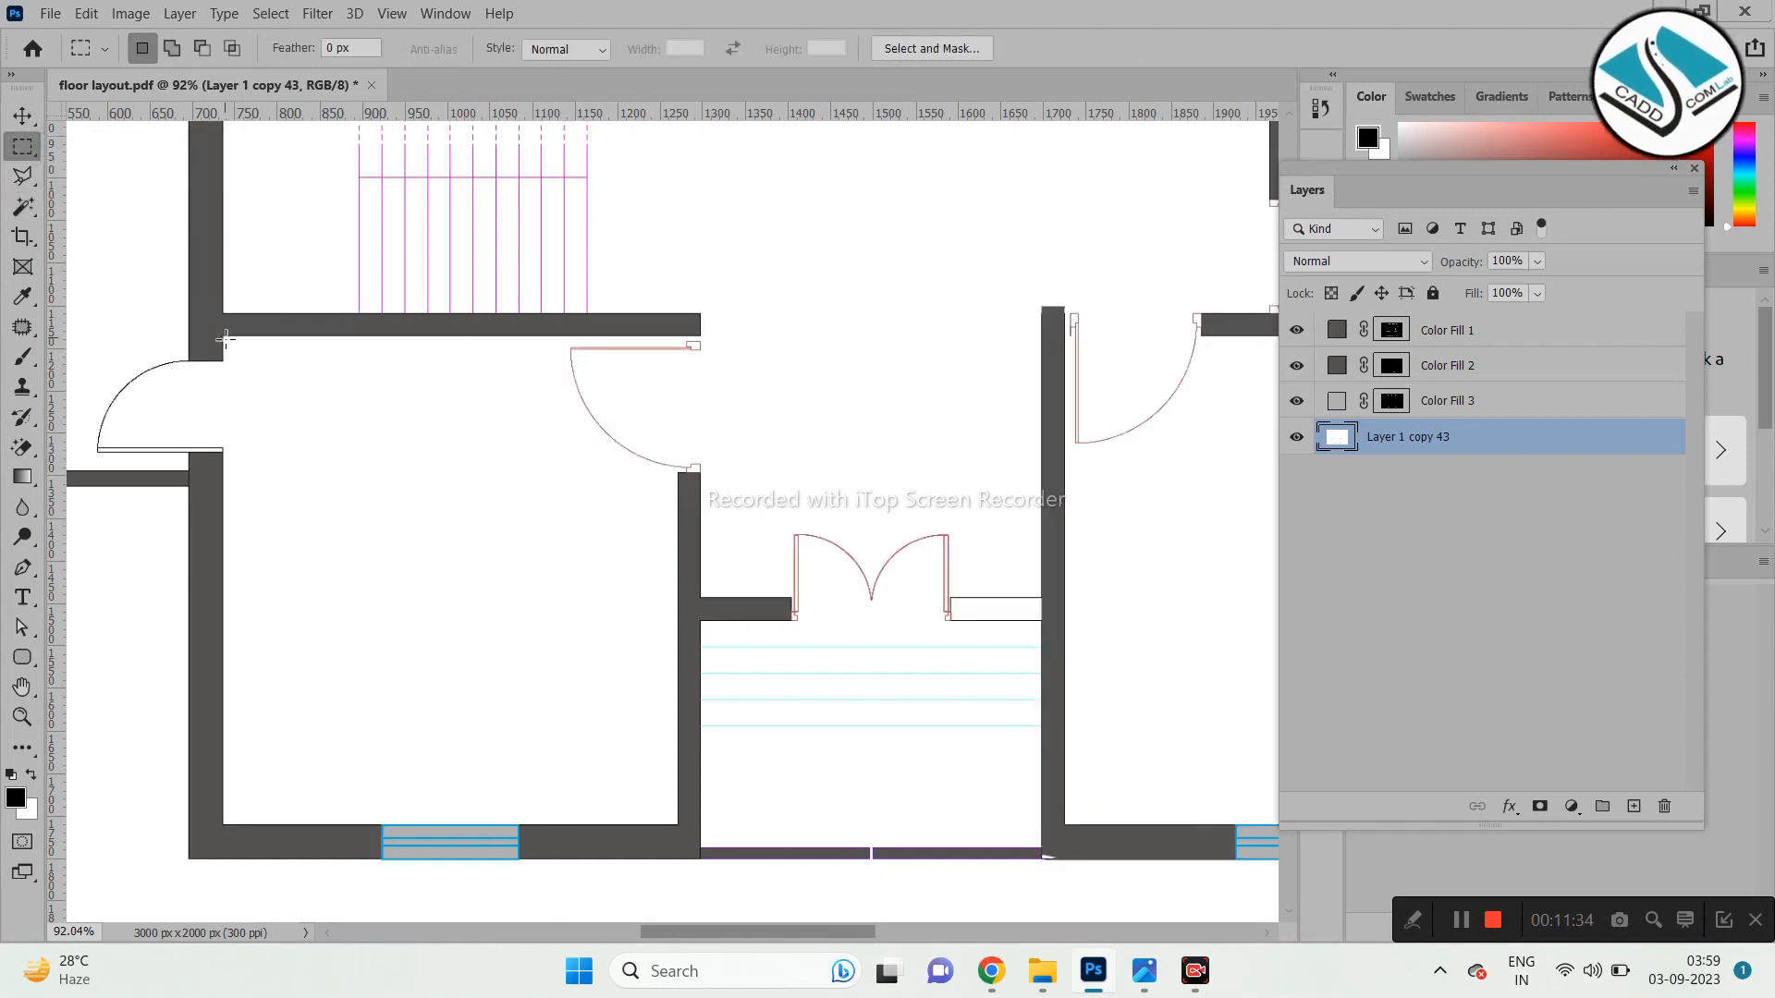
pyautogui.moveTo(222, 336); pyautogui.dragTo(681, 825)
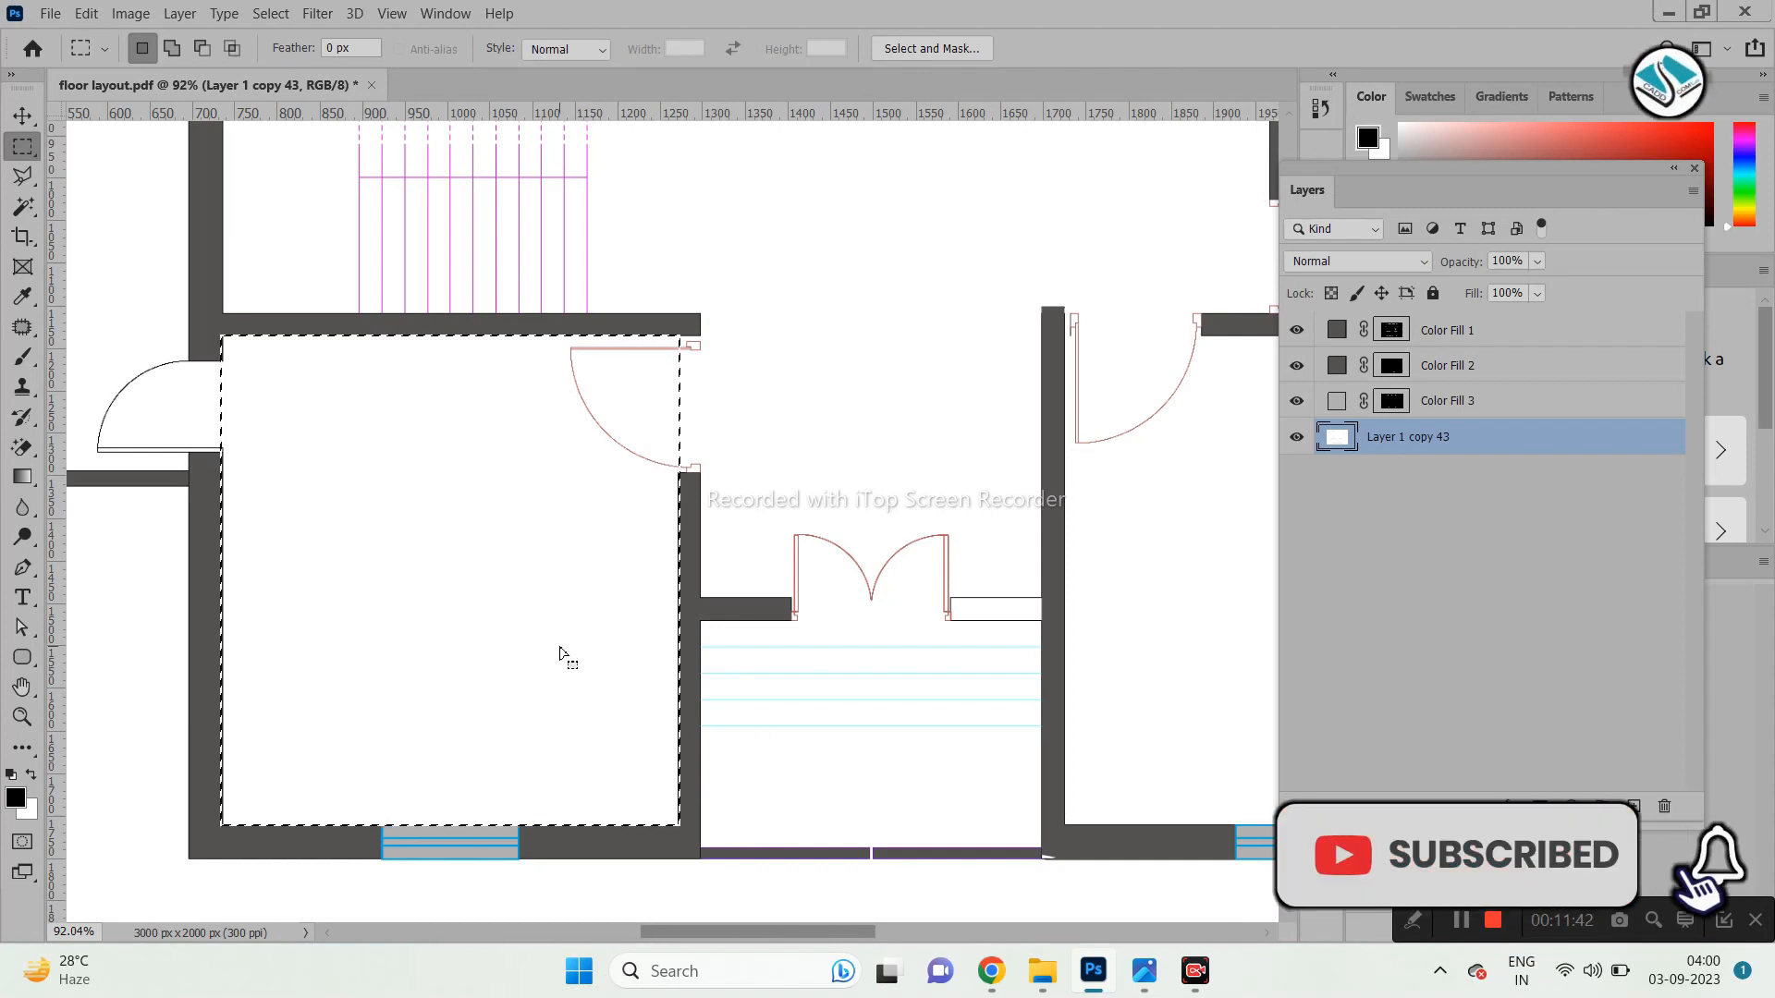
# Add the room's upper-right door opening to the marquee selection and trim the excess to the wall edges.
pyautogui.scroll(2, 184, 588)
pyautogui.scroll(-2, 420, 413)
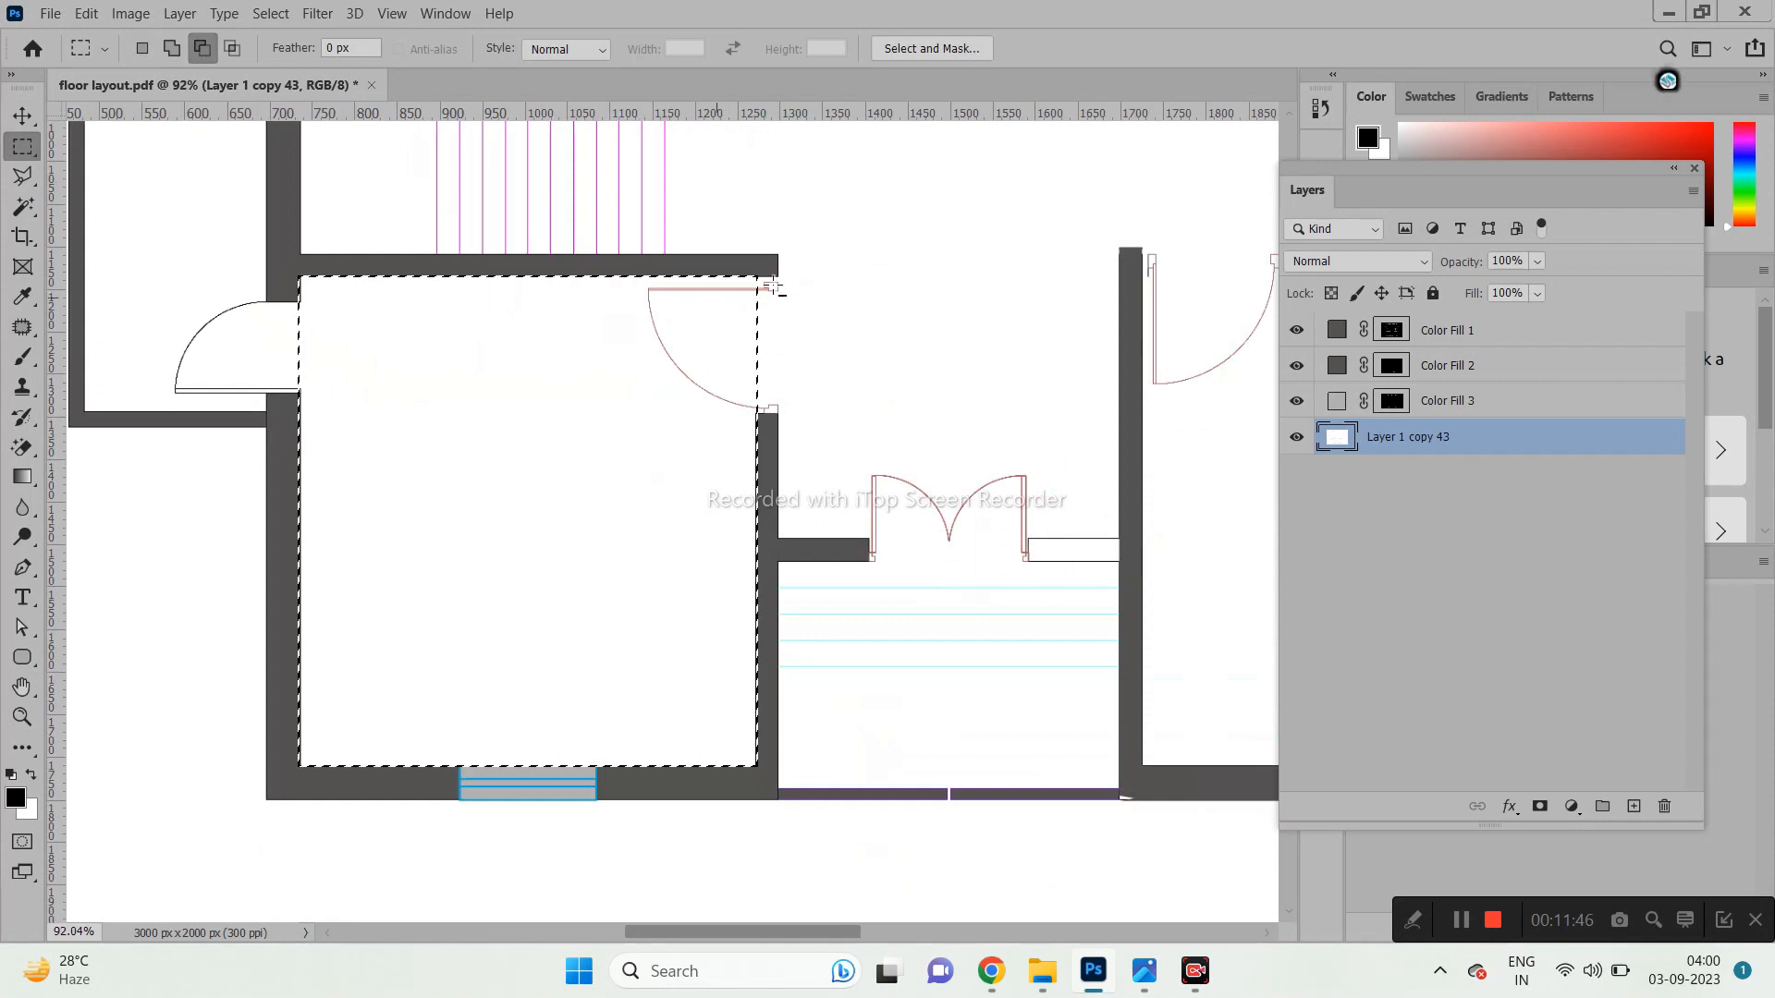
pyautogui.scroll(5, 774, 289)
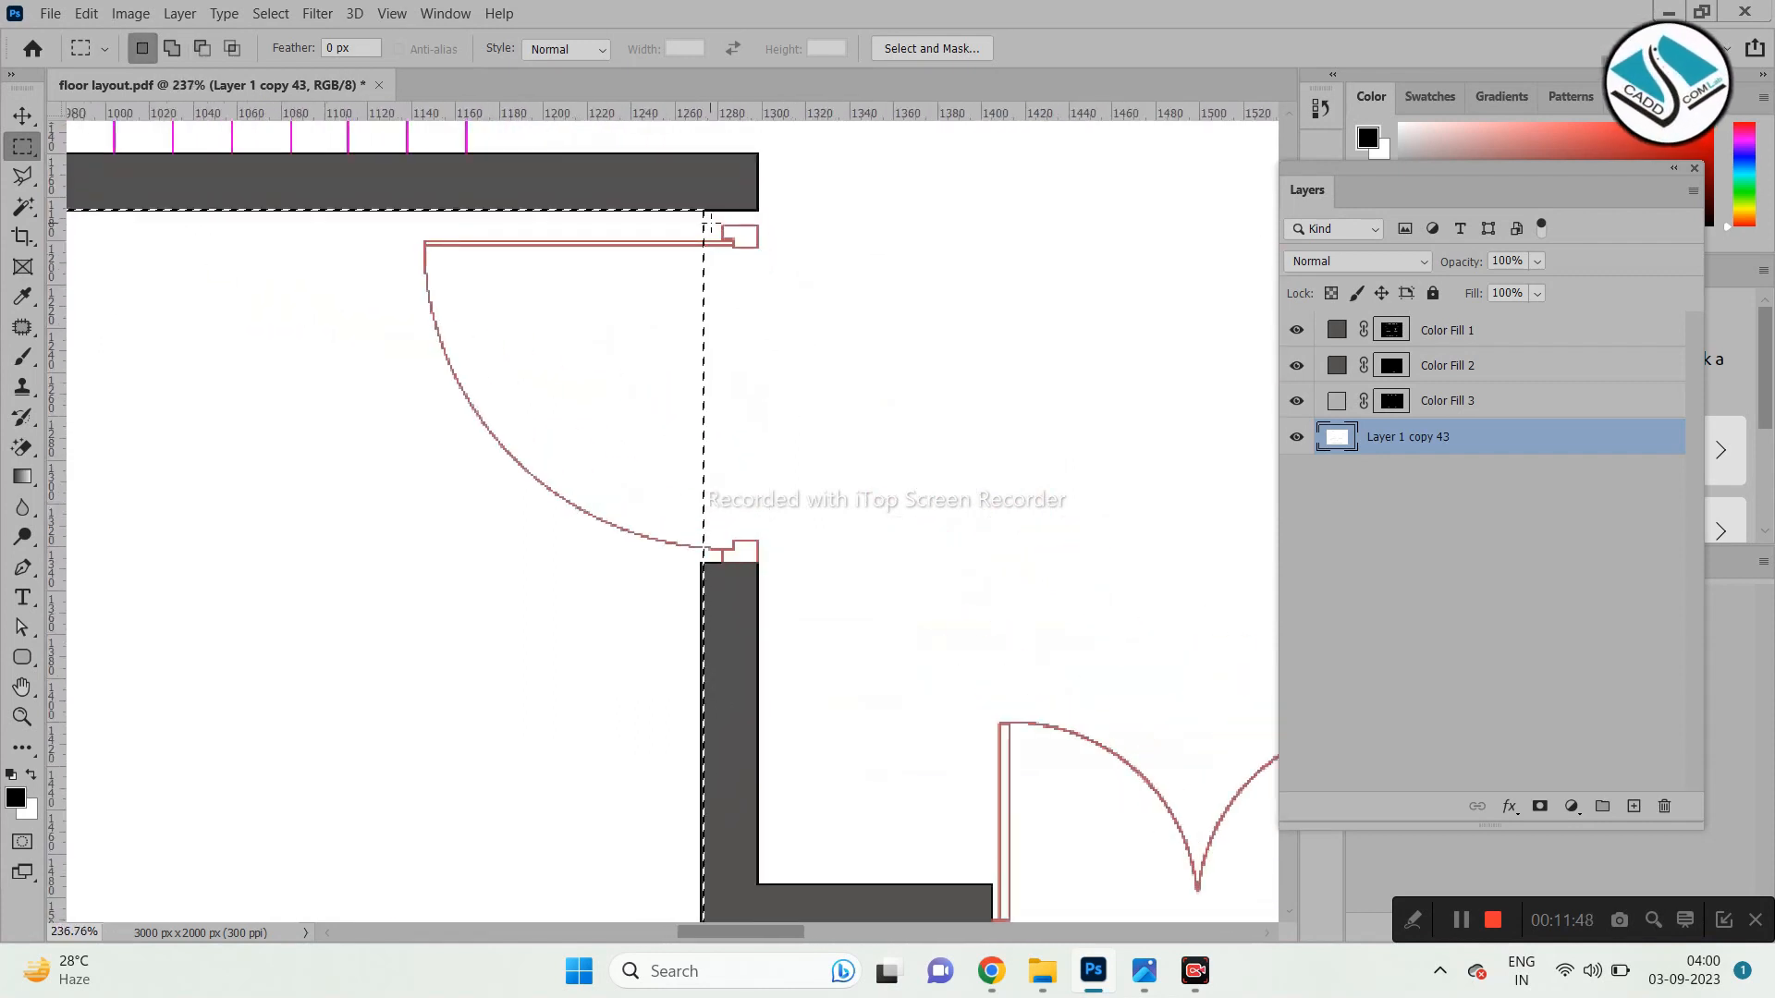
pyautogui.press('shift')
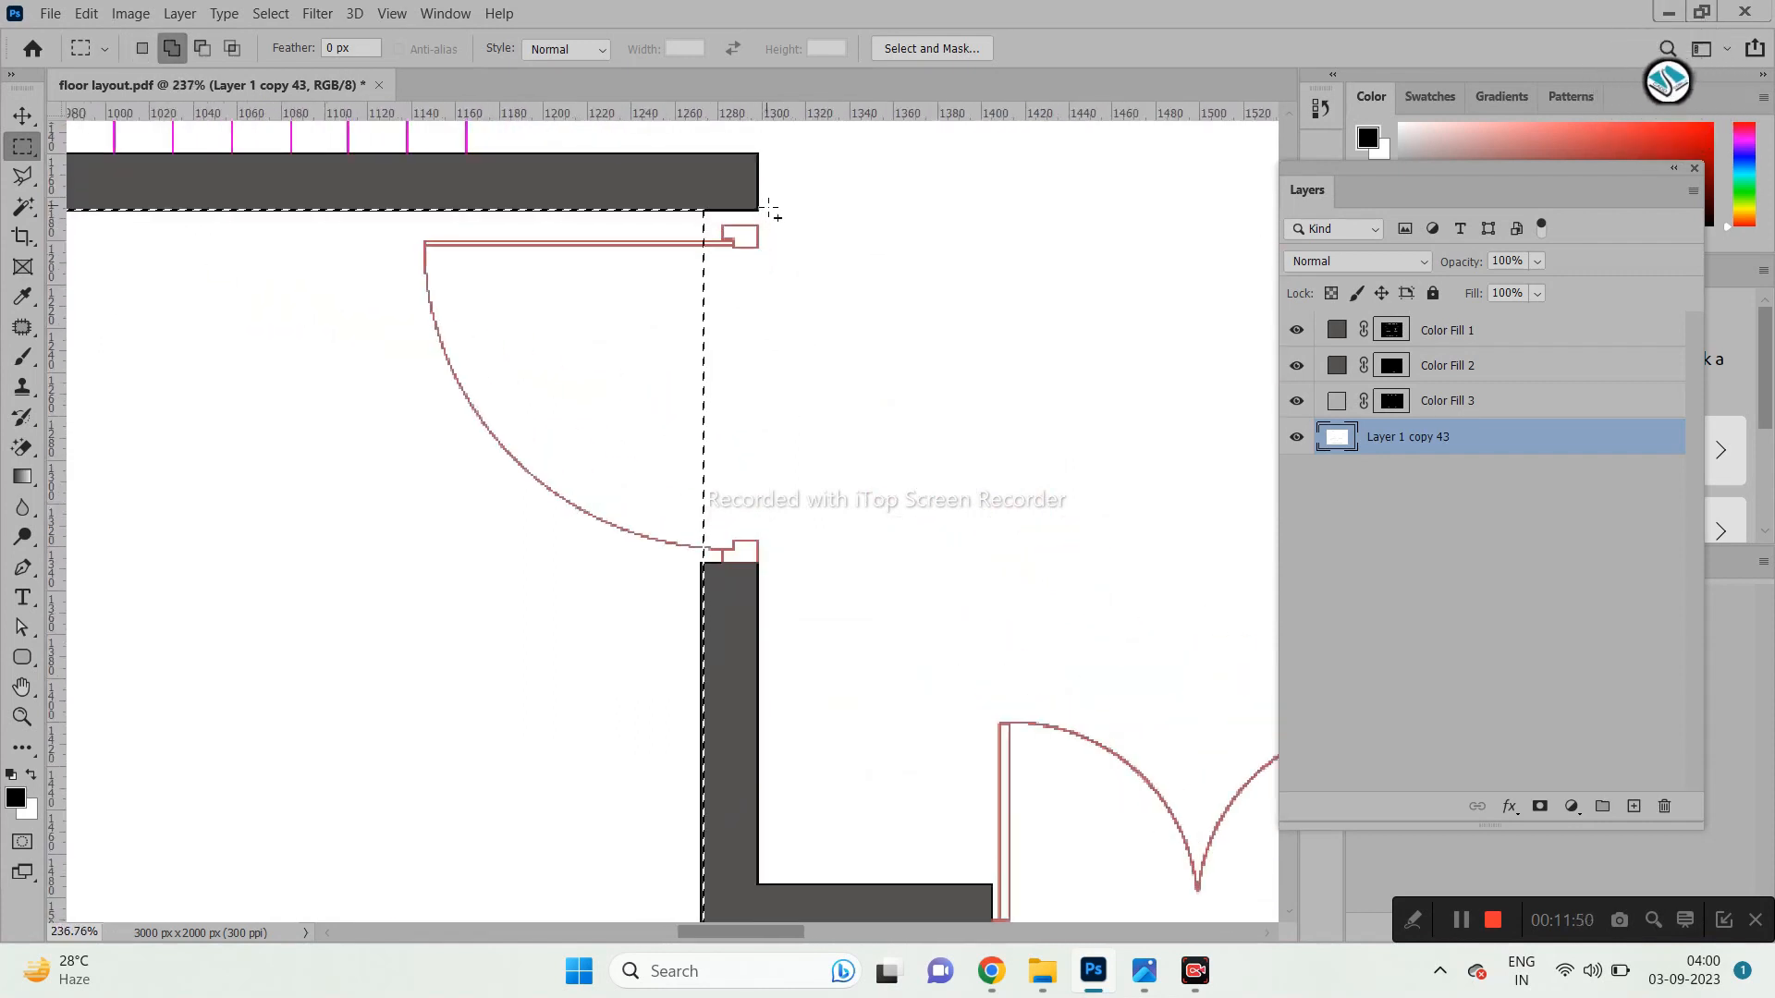
pyautogui.moveTo(781, 207); pyautogui.dragTo(703, 563)
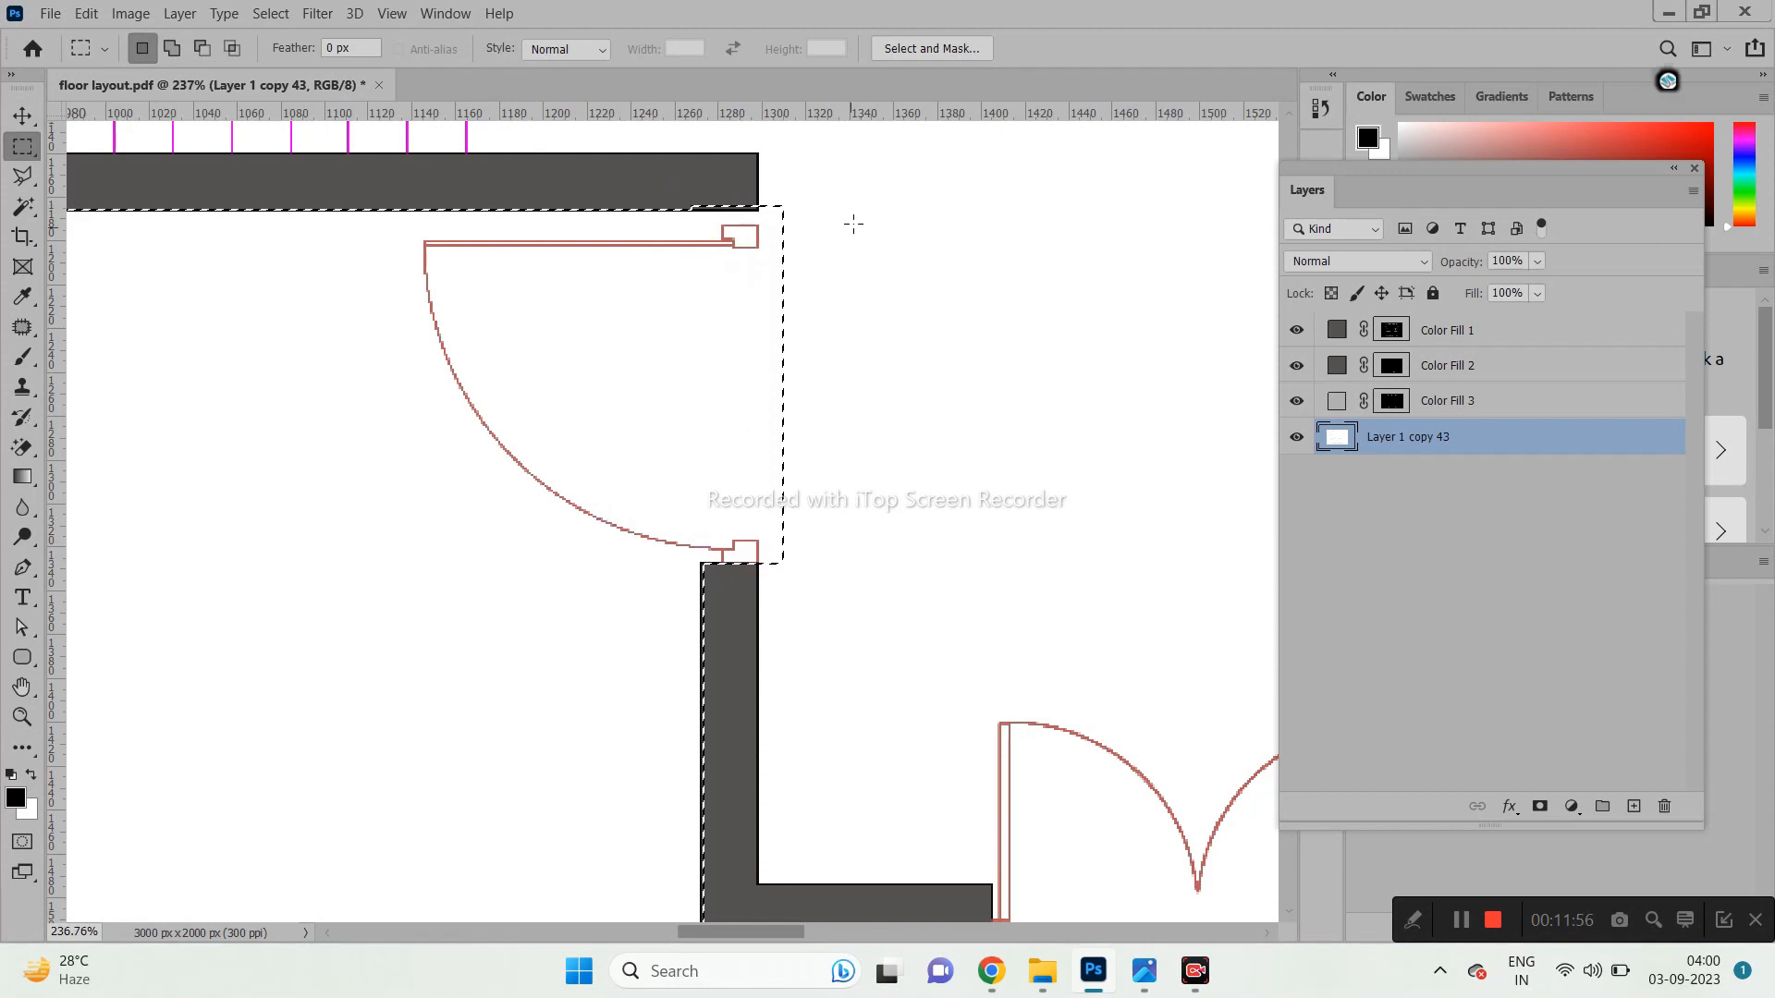
pyautogui.press('alt')
pyautogui.moveTo(922, 200); pyautogui.dragTo(763, 570)
pyautogui.moveTo(831, 152); pyautogui.dragTo(636, 209)
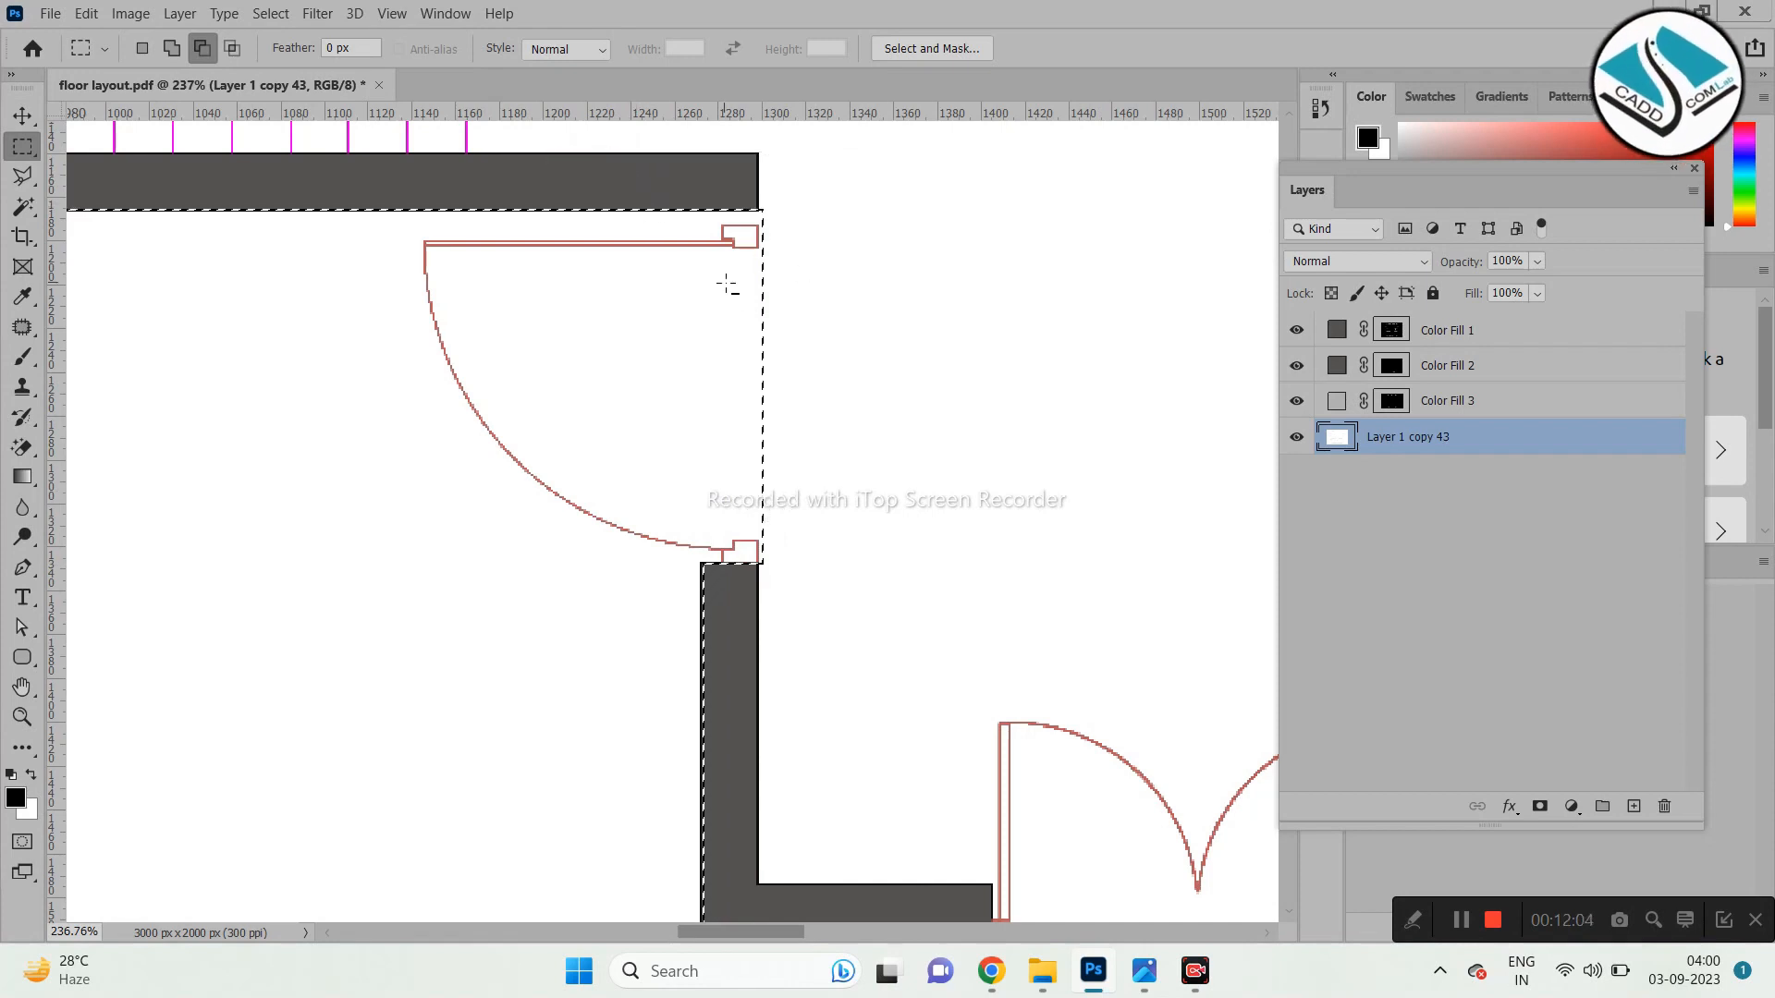
# Open the image noise-texture-1936 from the Desktop folder.
pyautogui.scroll(-5, 726, 286)
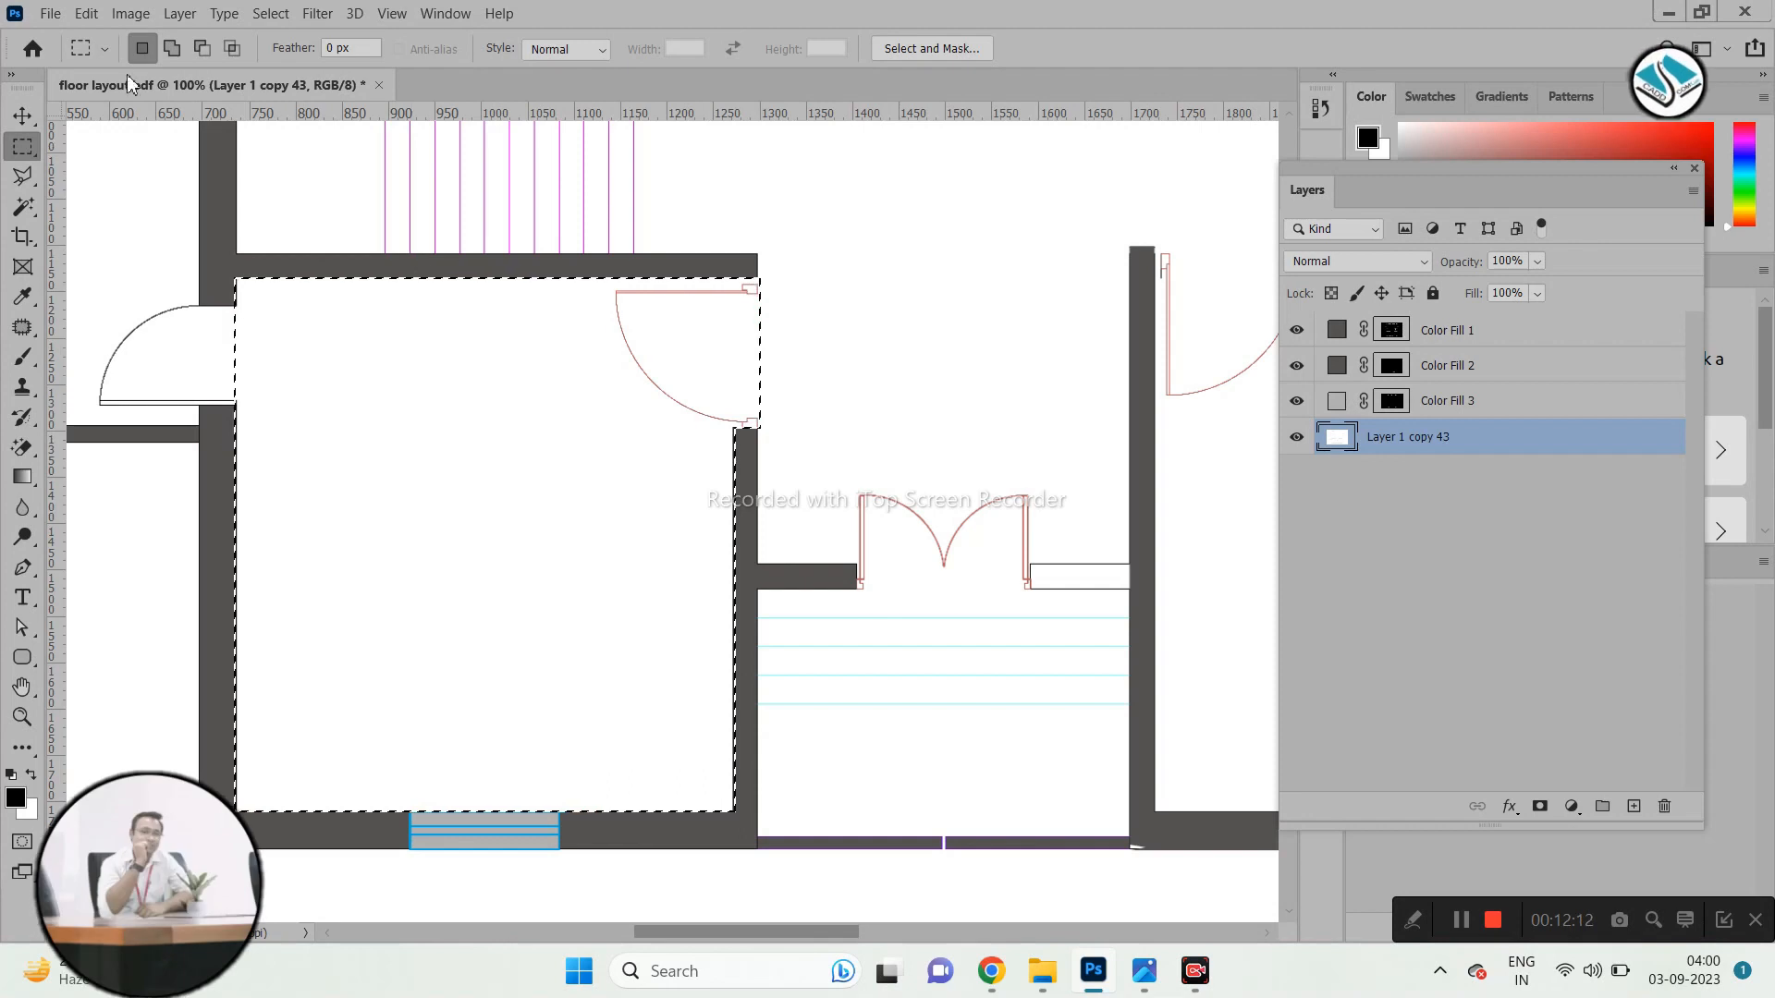
pyautogui.click(54, 14)
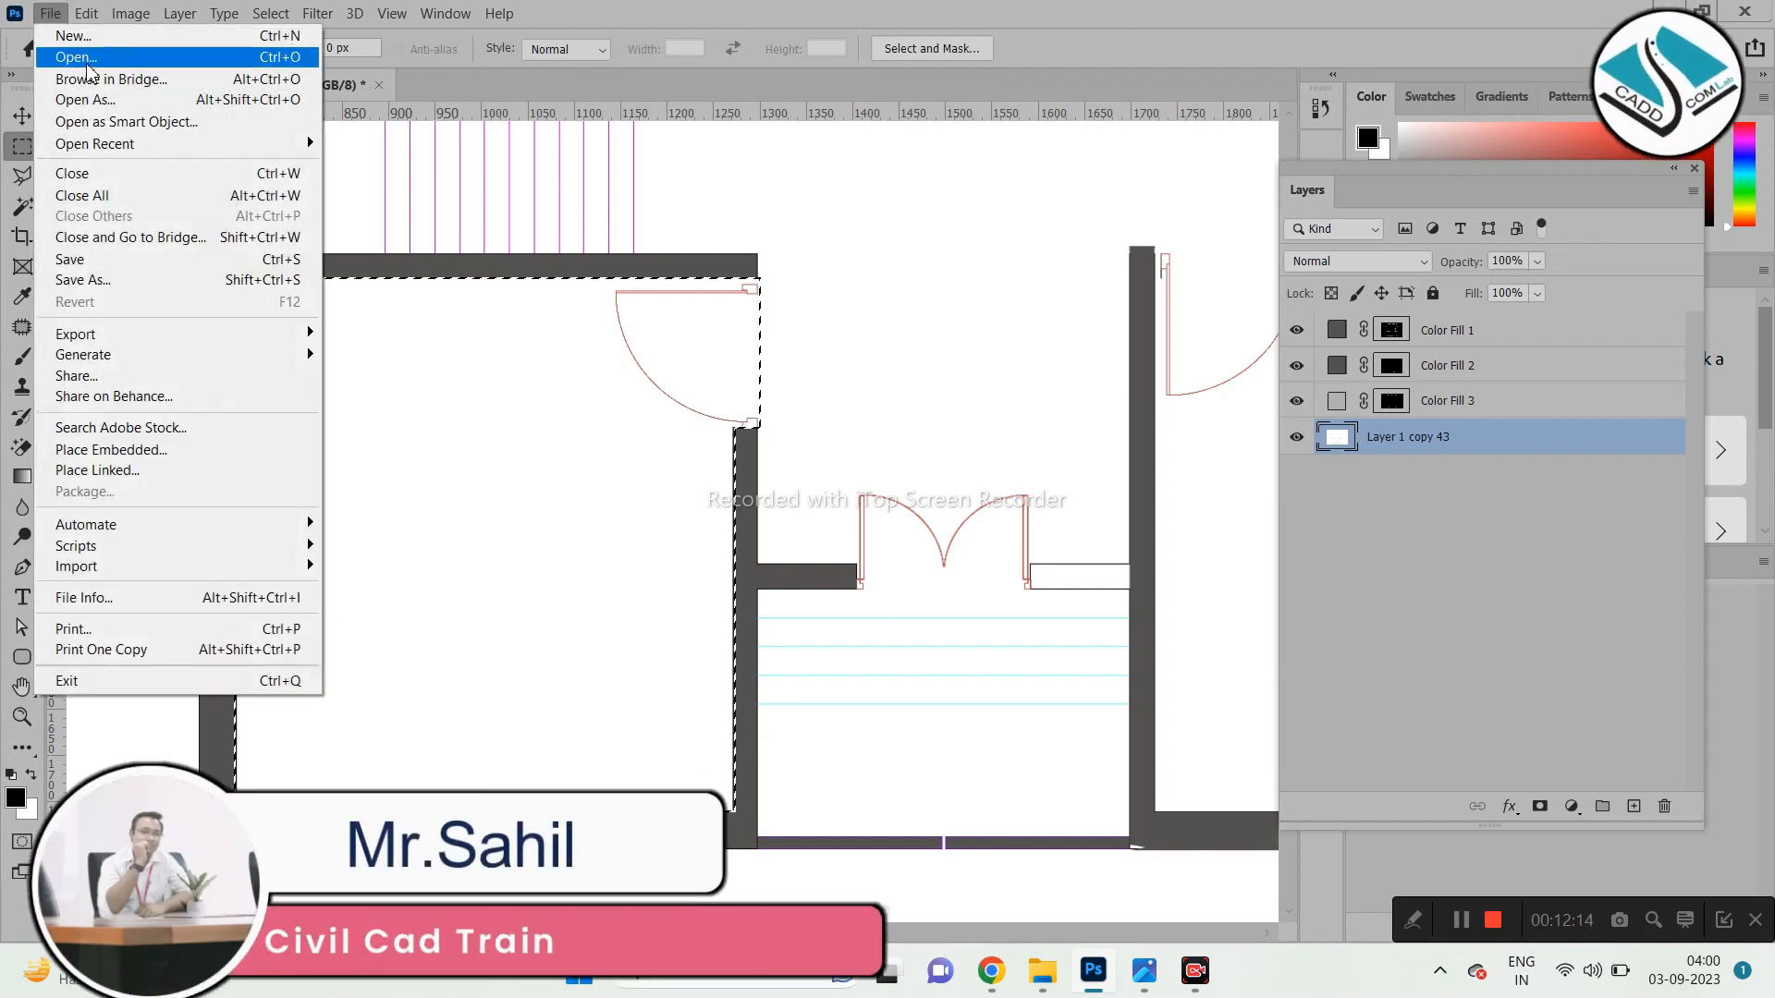
pyautogui.press('Escape')
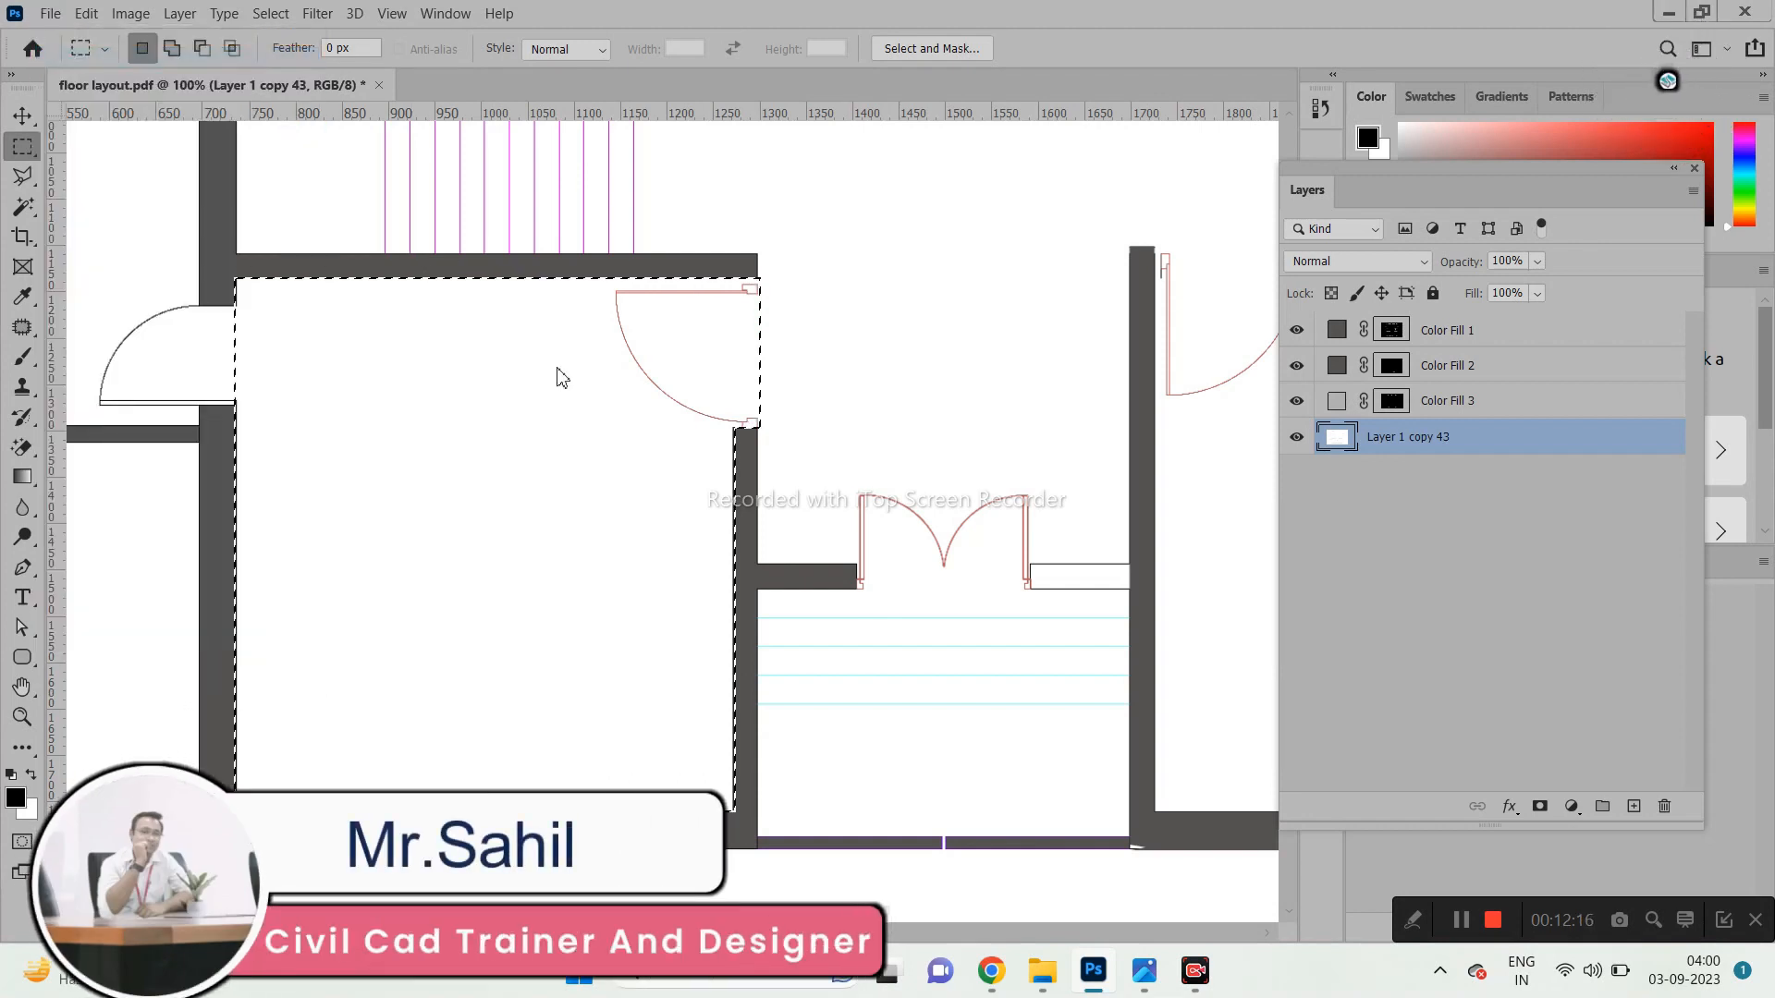
pyautogui.click(794, 540)
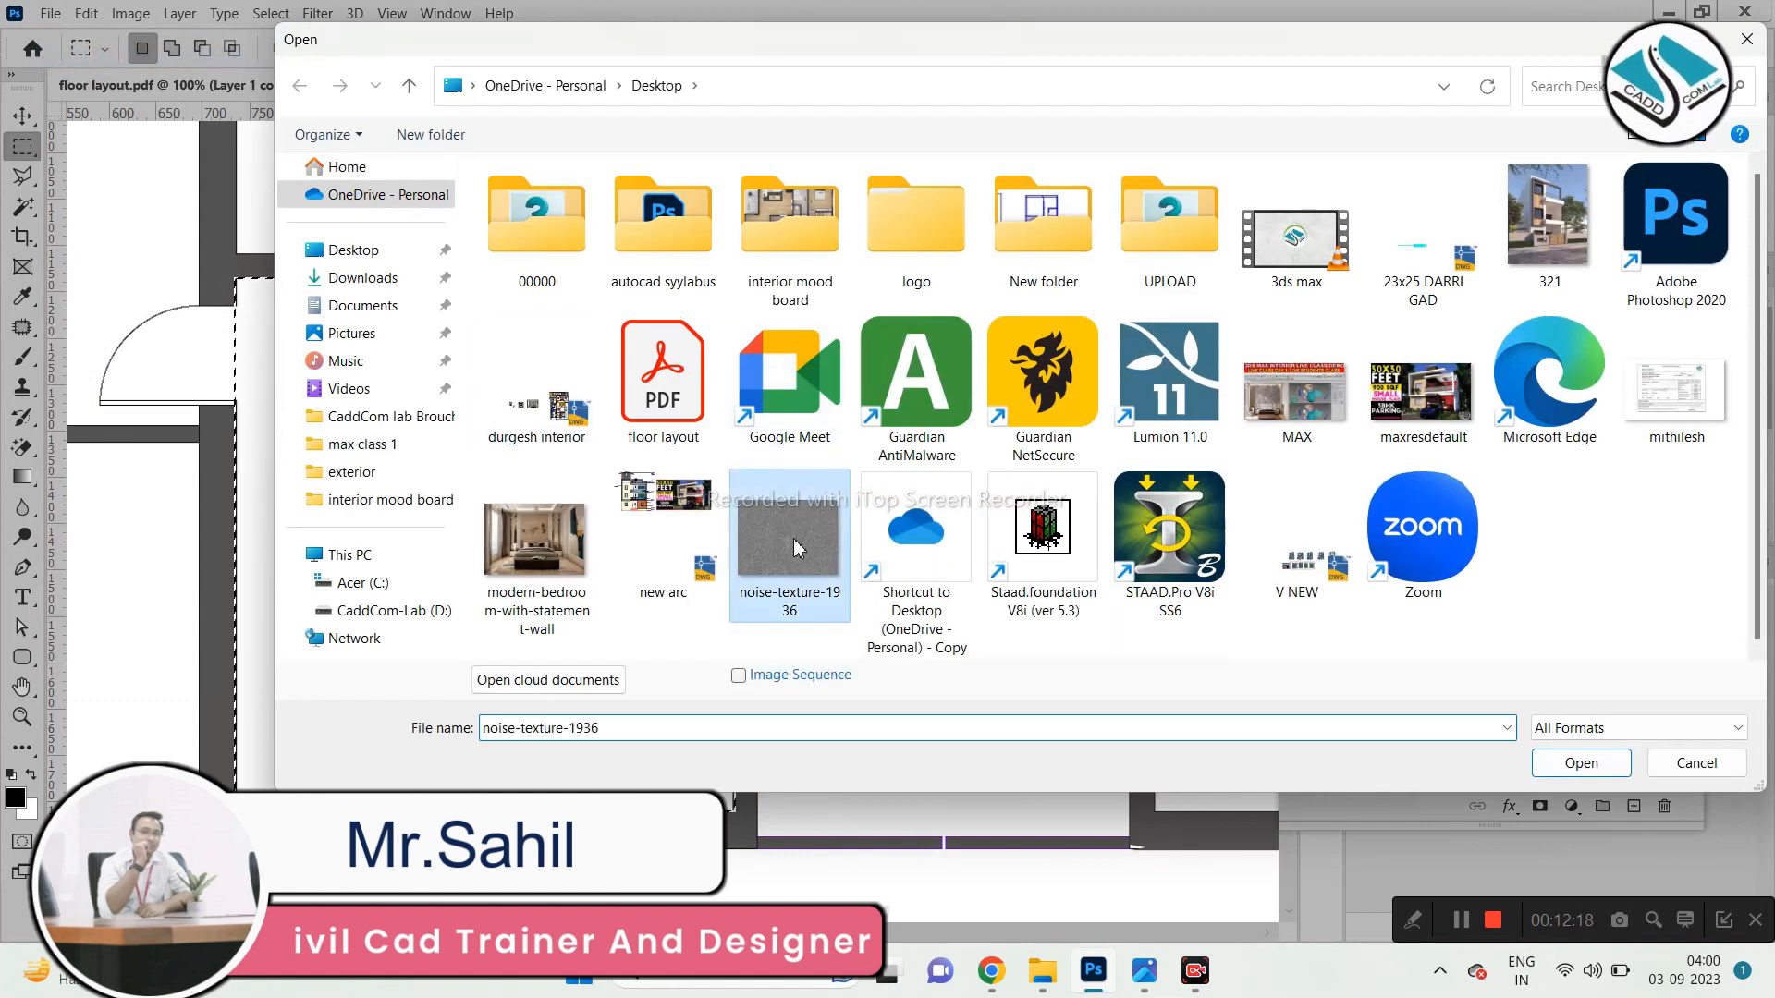
pyautogui.doubleClick(793, 538)
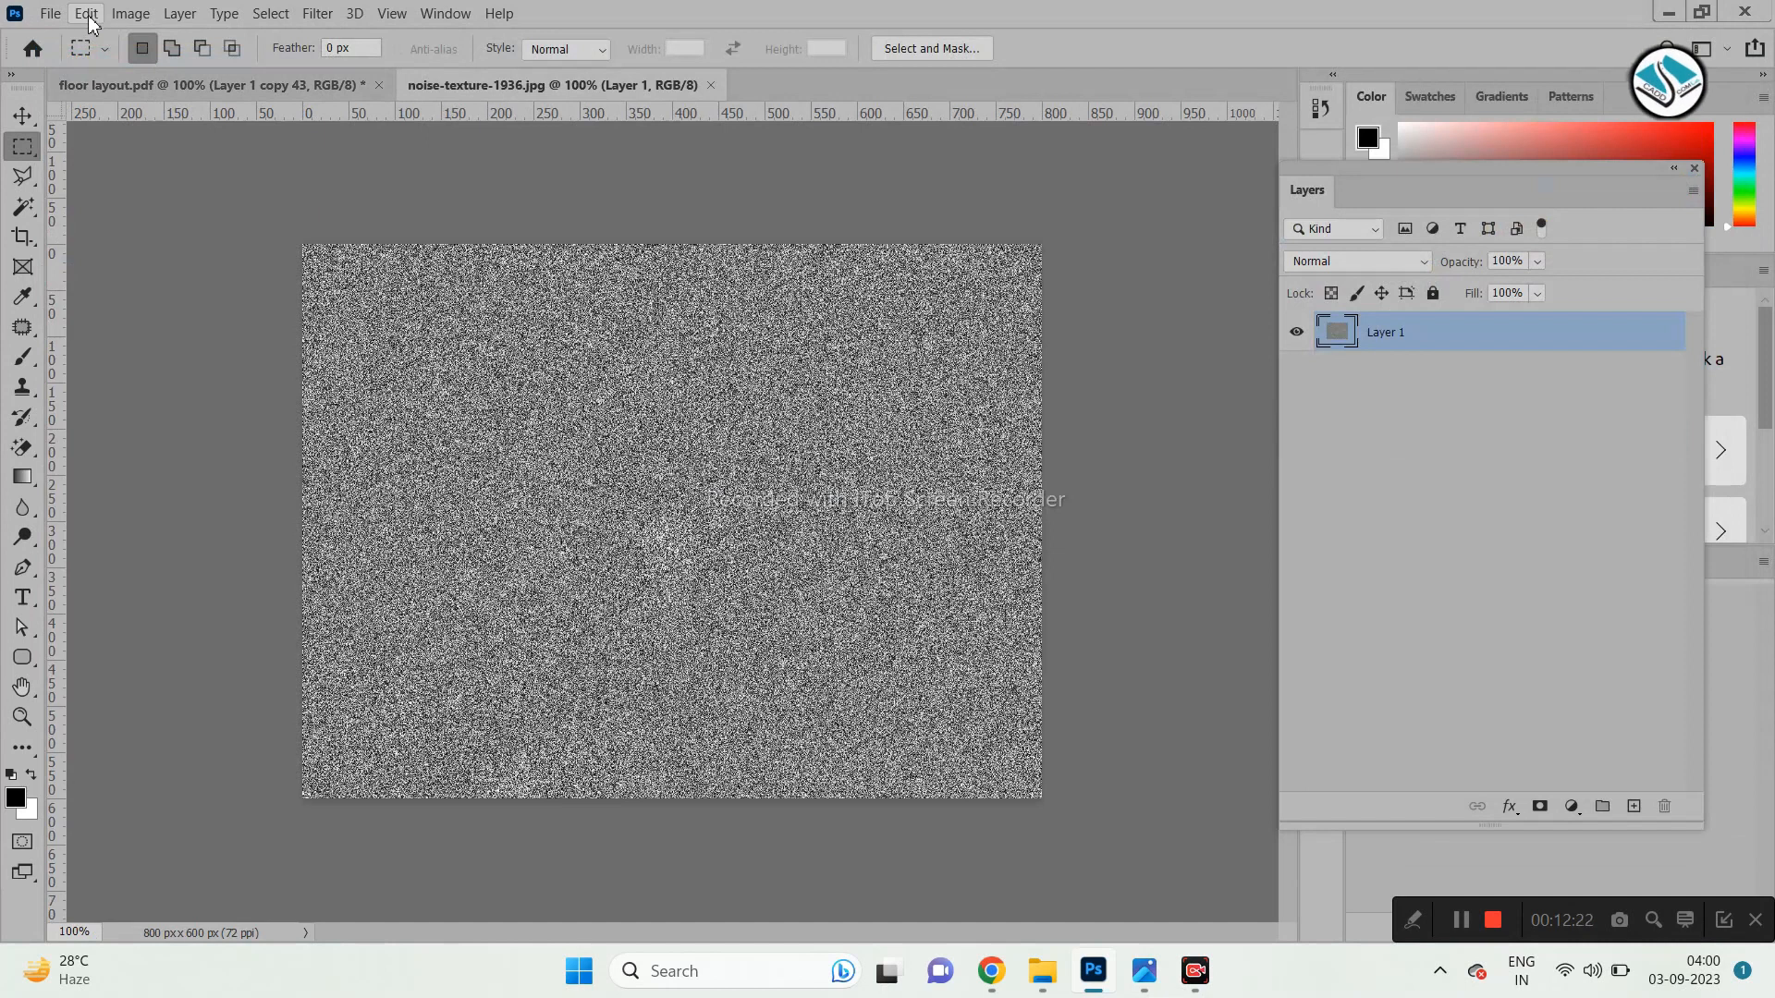
# Define the noise texture image as a pattern named noise-texture-1936.jpg and return to the floor layout.pdf document.
pyautogui.click(88, 17)
pyautogui.click(183, 610)
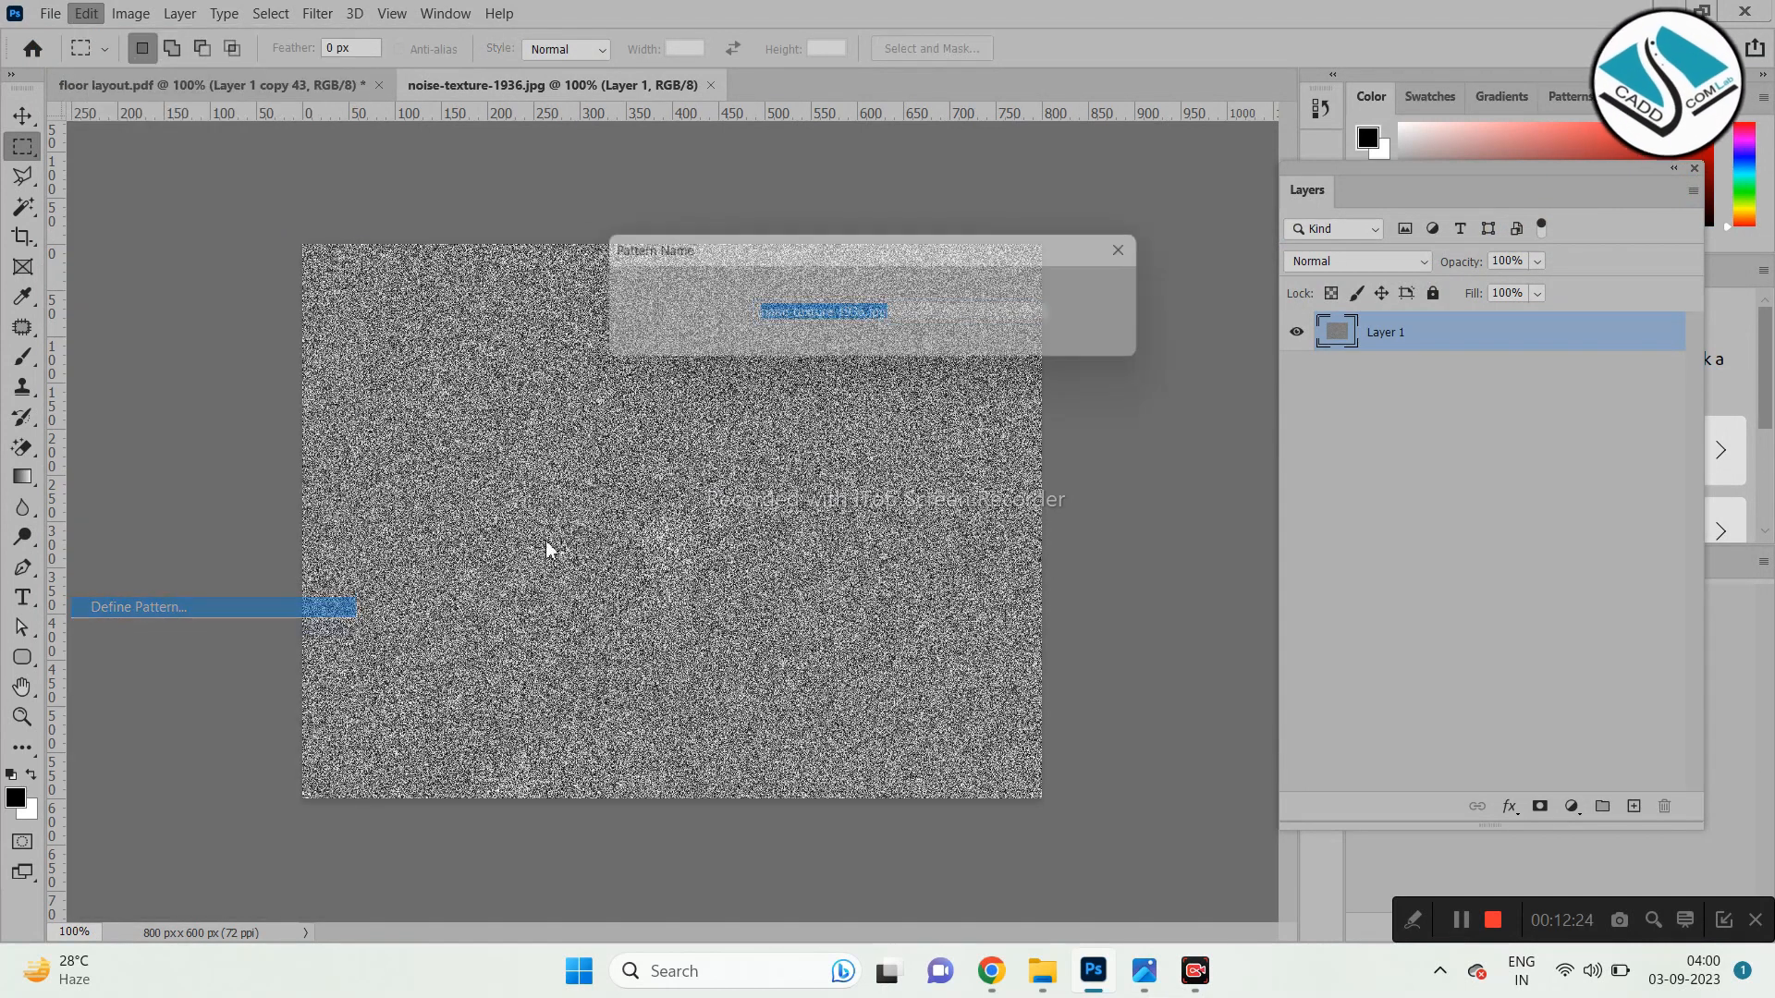
pyautogui.click(1122, 292)
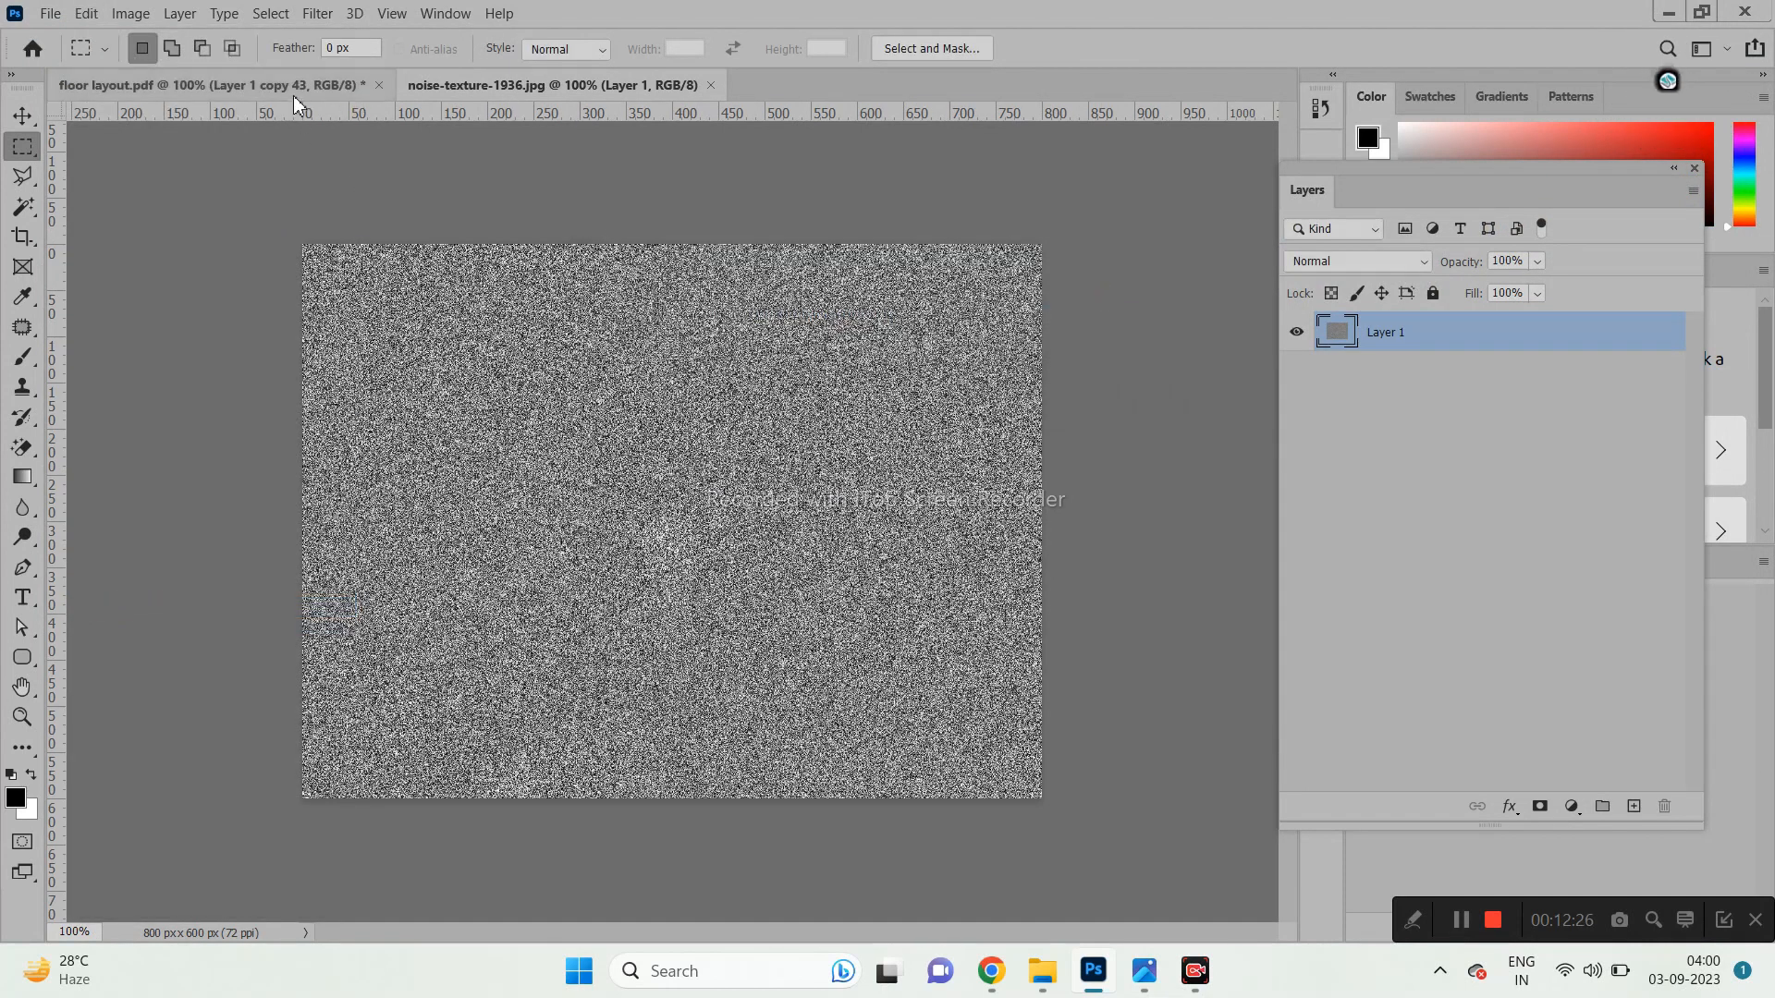
pyautogui.click(294, 93)
pyautogui.click(1573, 806)
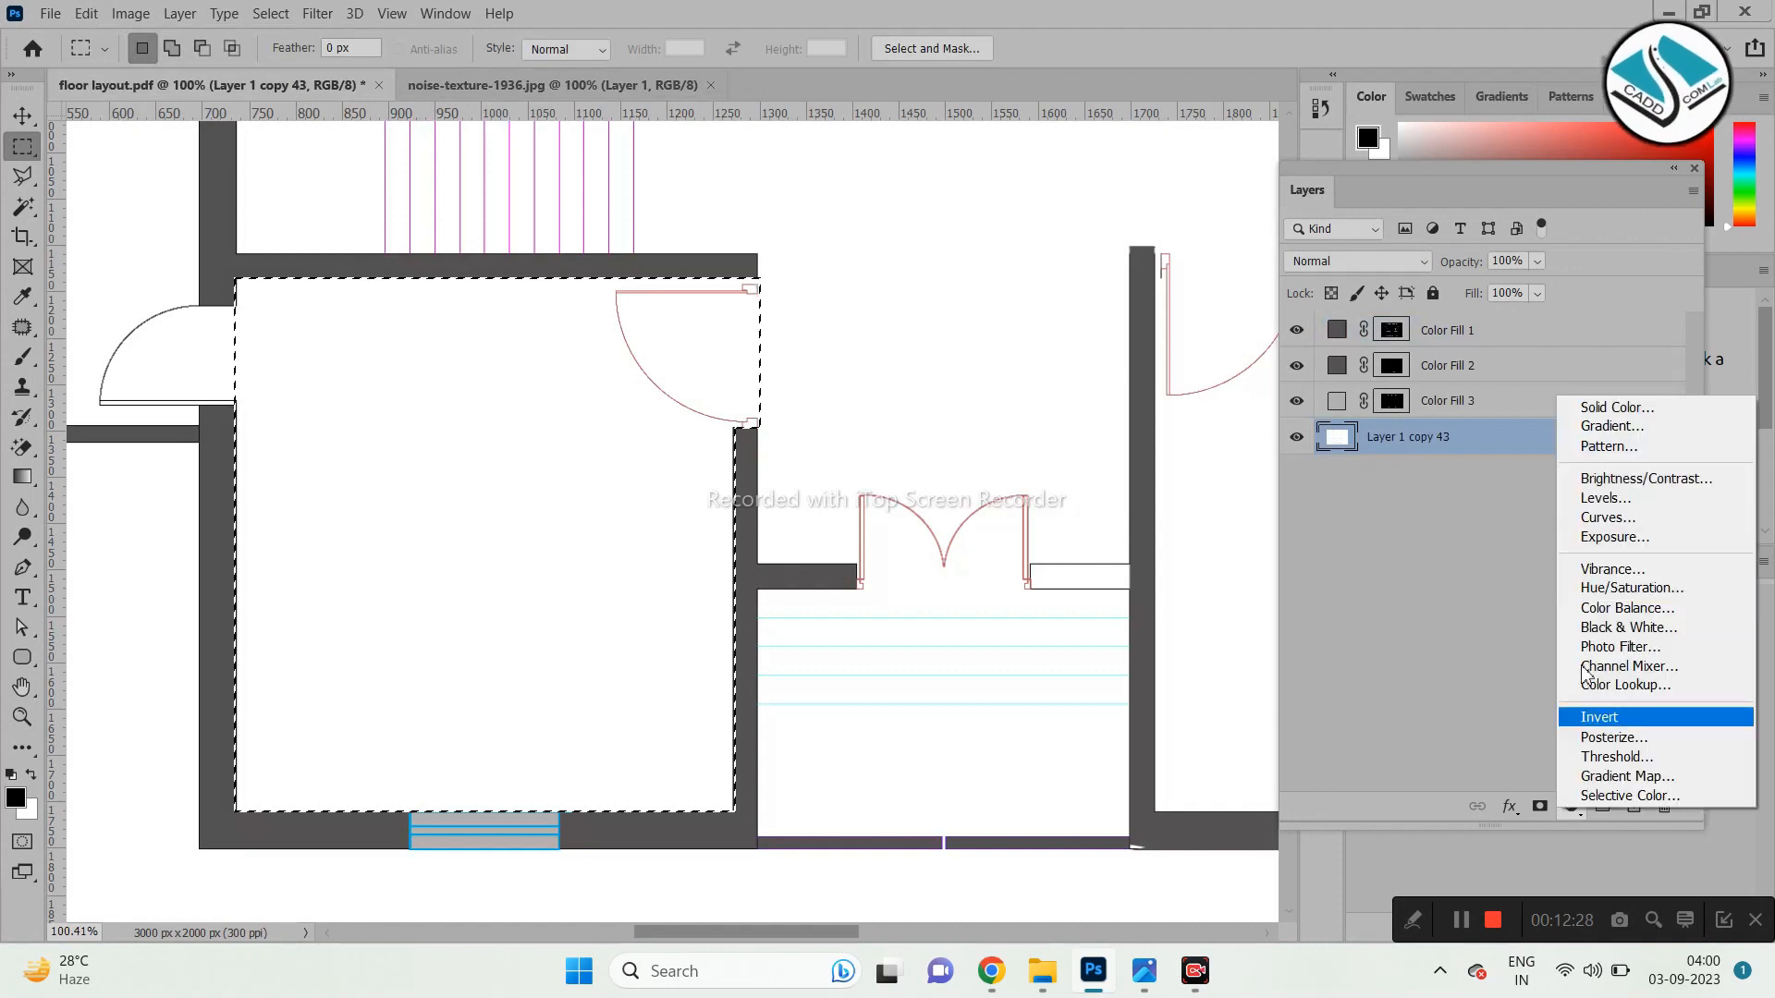
pyautogui.click(1624, 446)
pyautogui.click(741, 292)
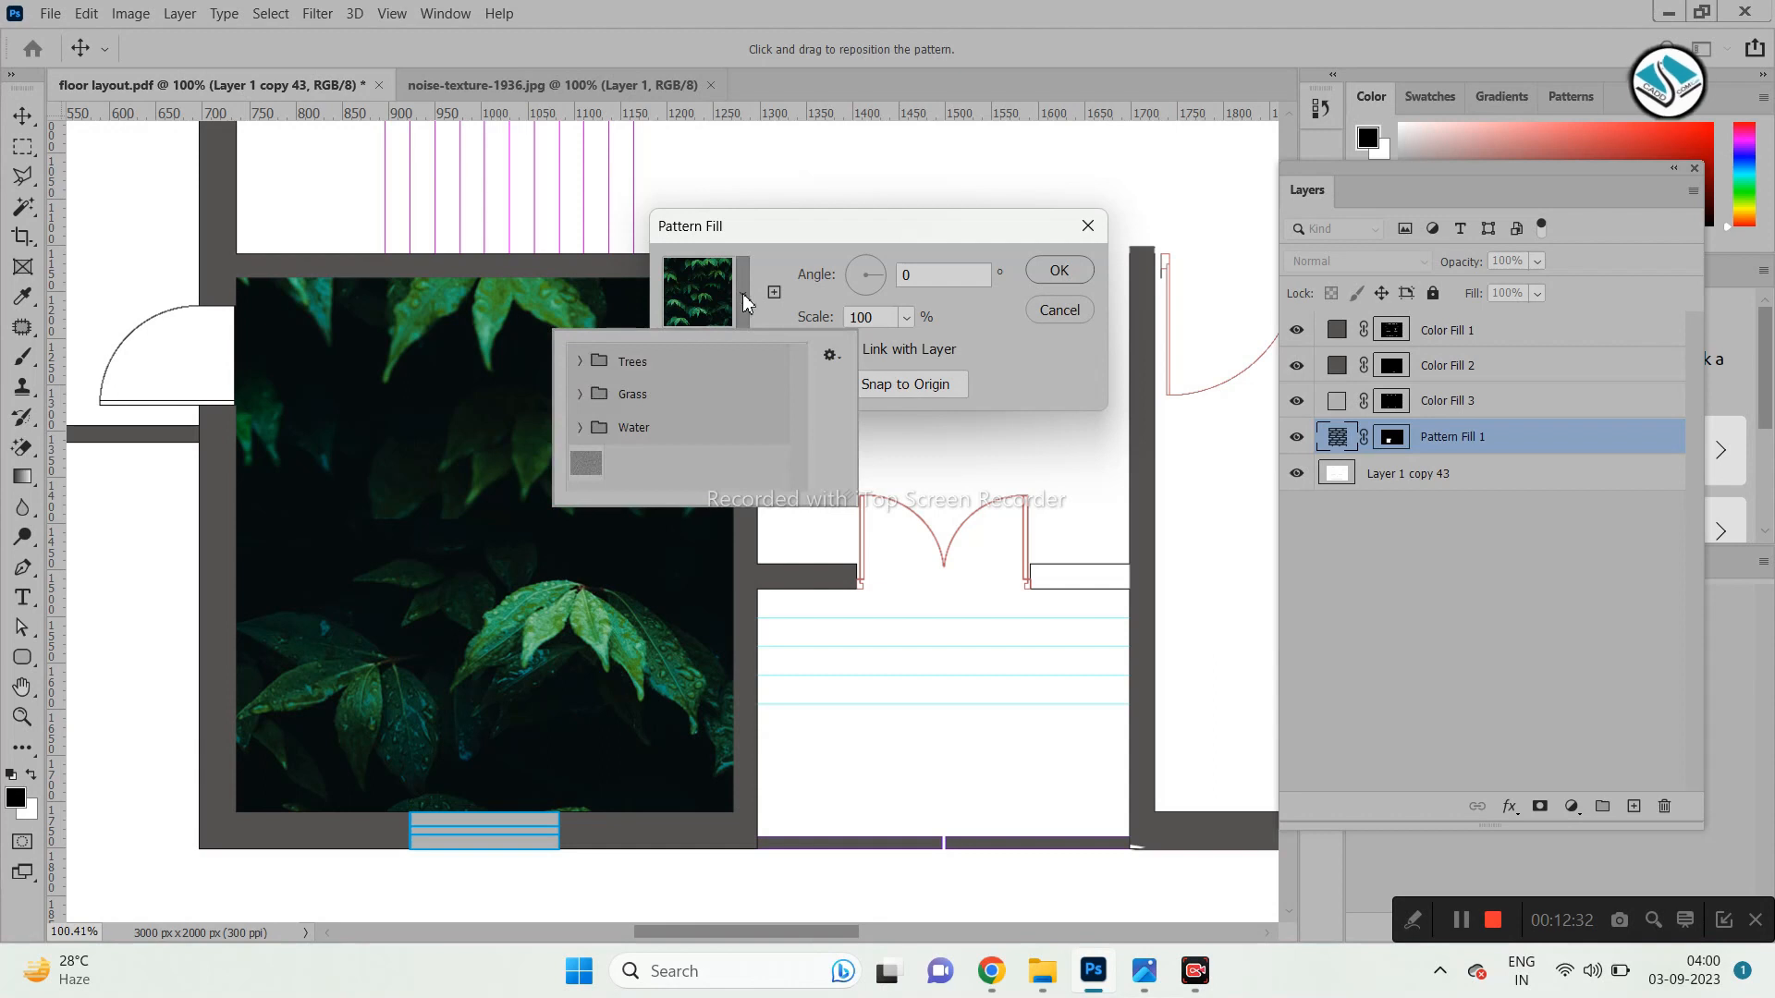
pyautogui.click(588, 464)
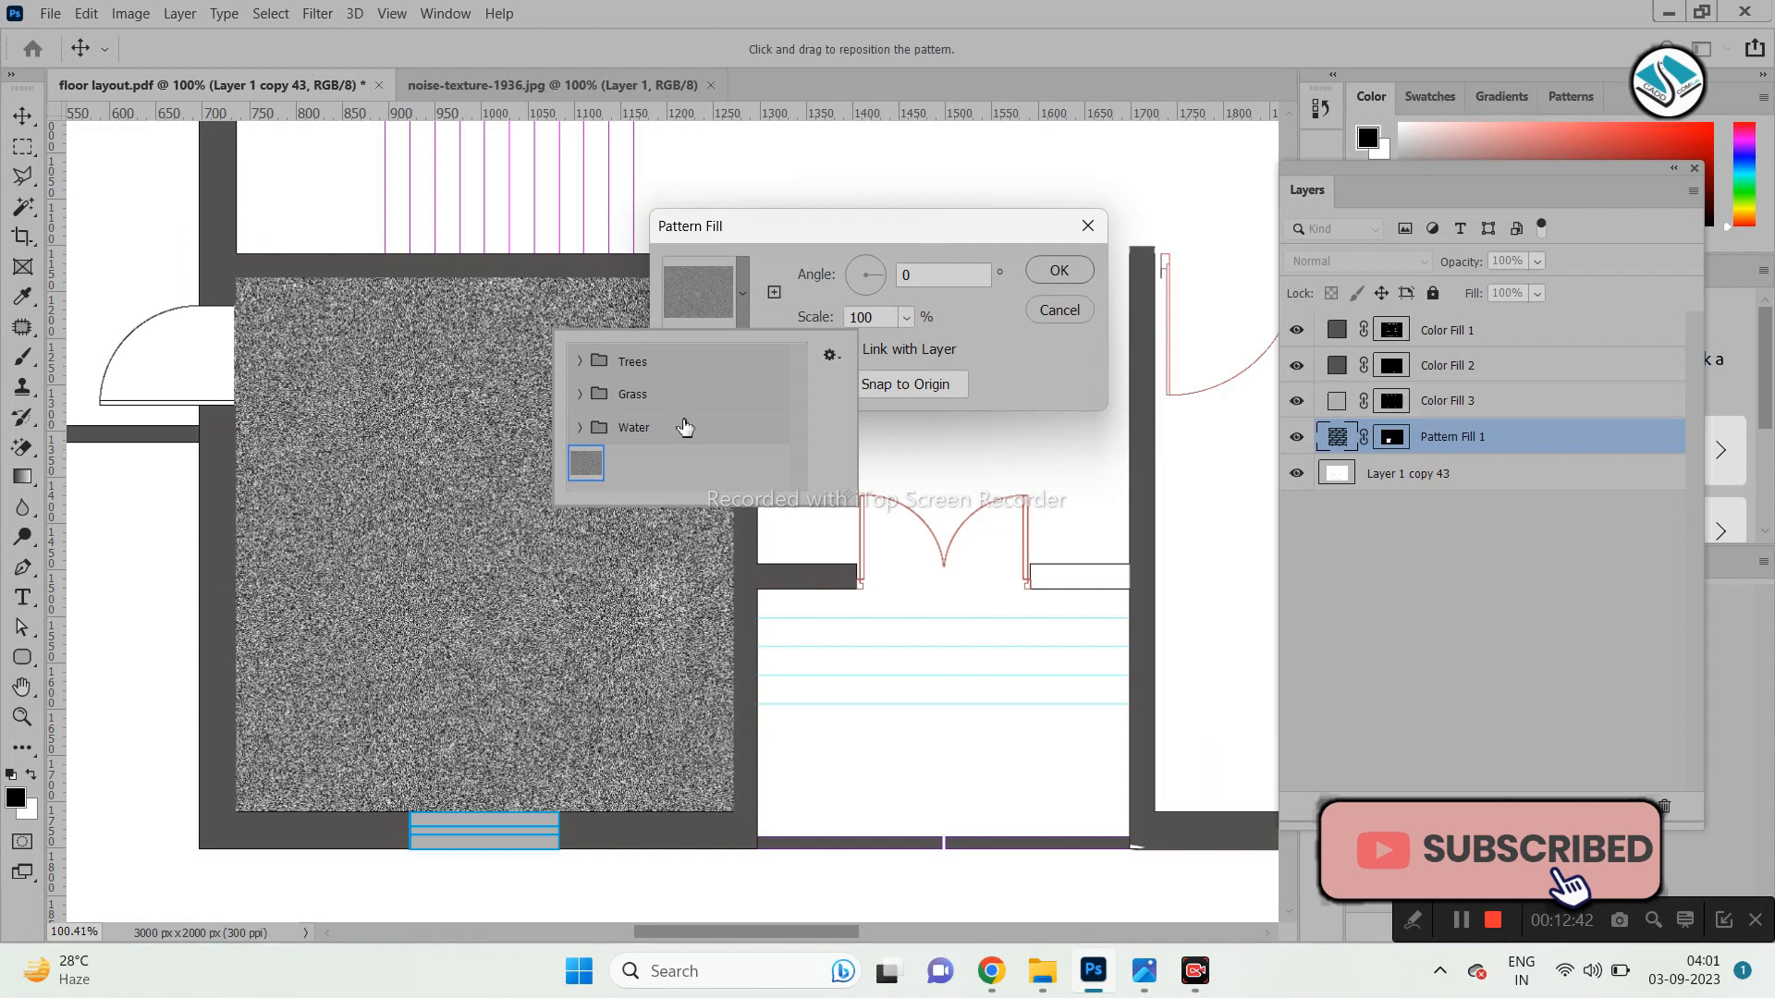
pyautogui.click(963, 328)
pyautogui.click(1060, 309)
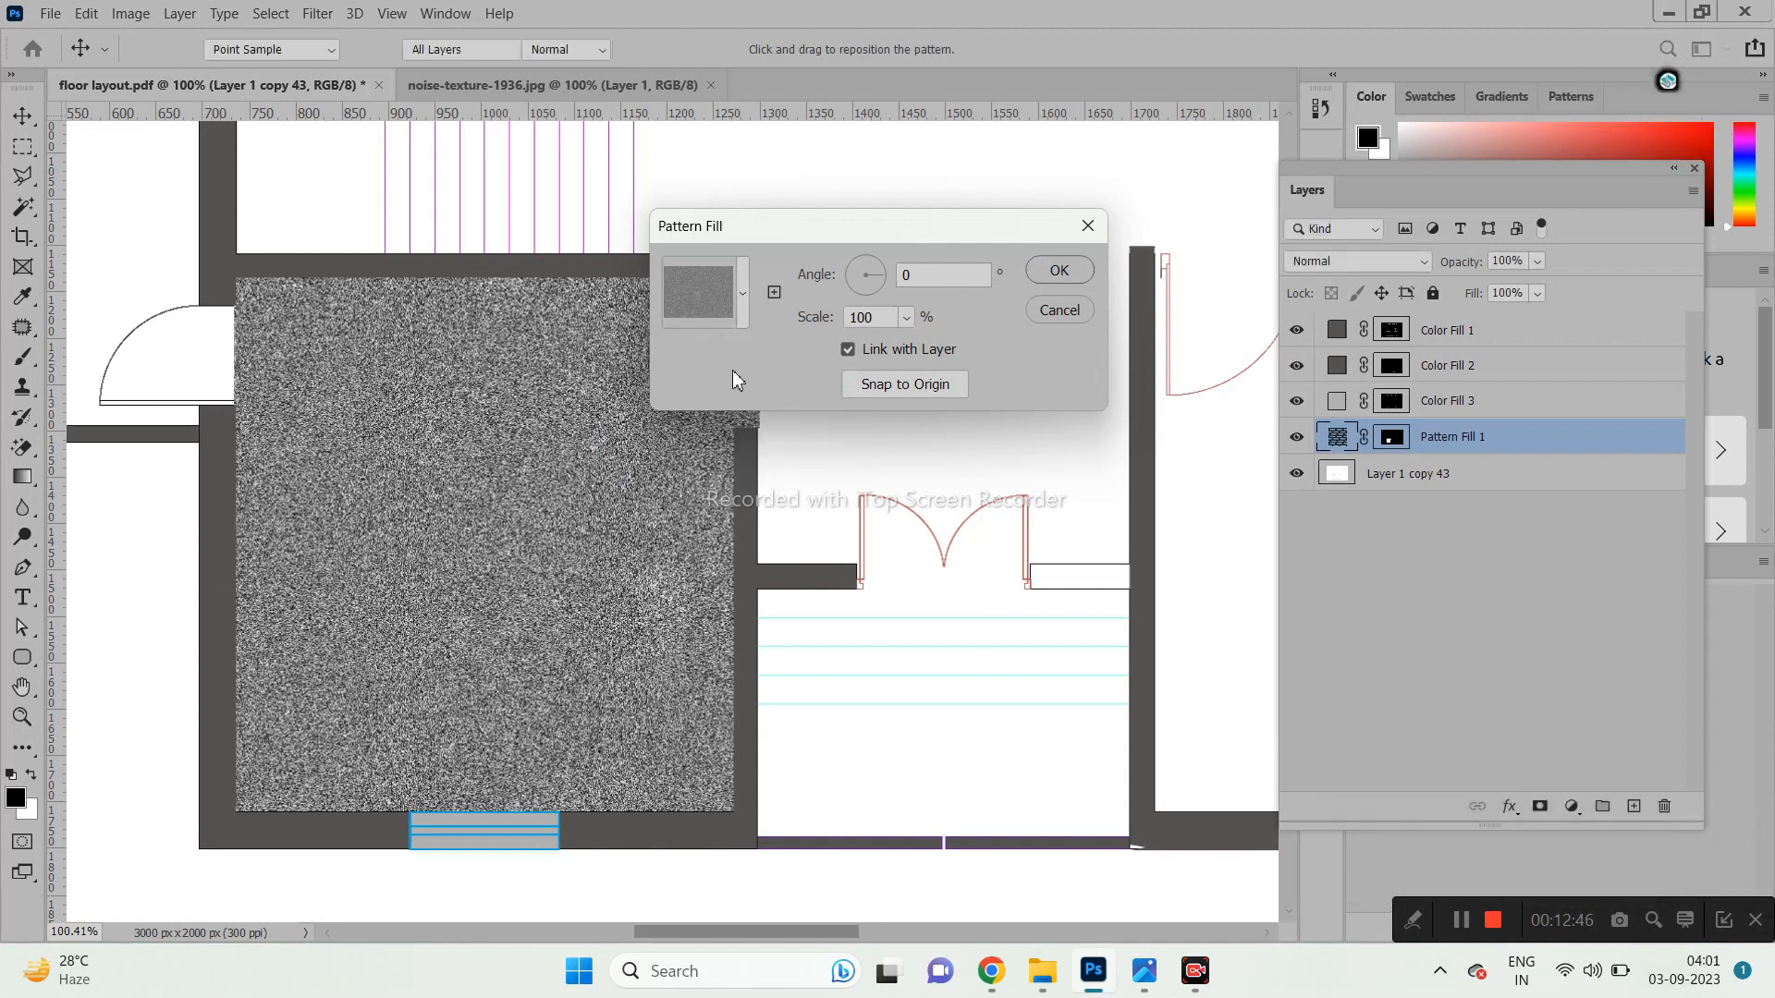
# Extend the room selection into the door opening in its left wall, subtracting the parts beyond the wall edges.
pyautogui.scroll(5, 350, 300)
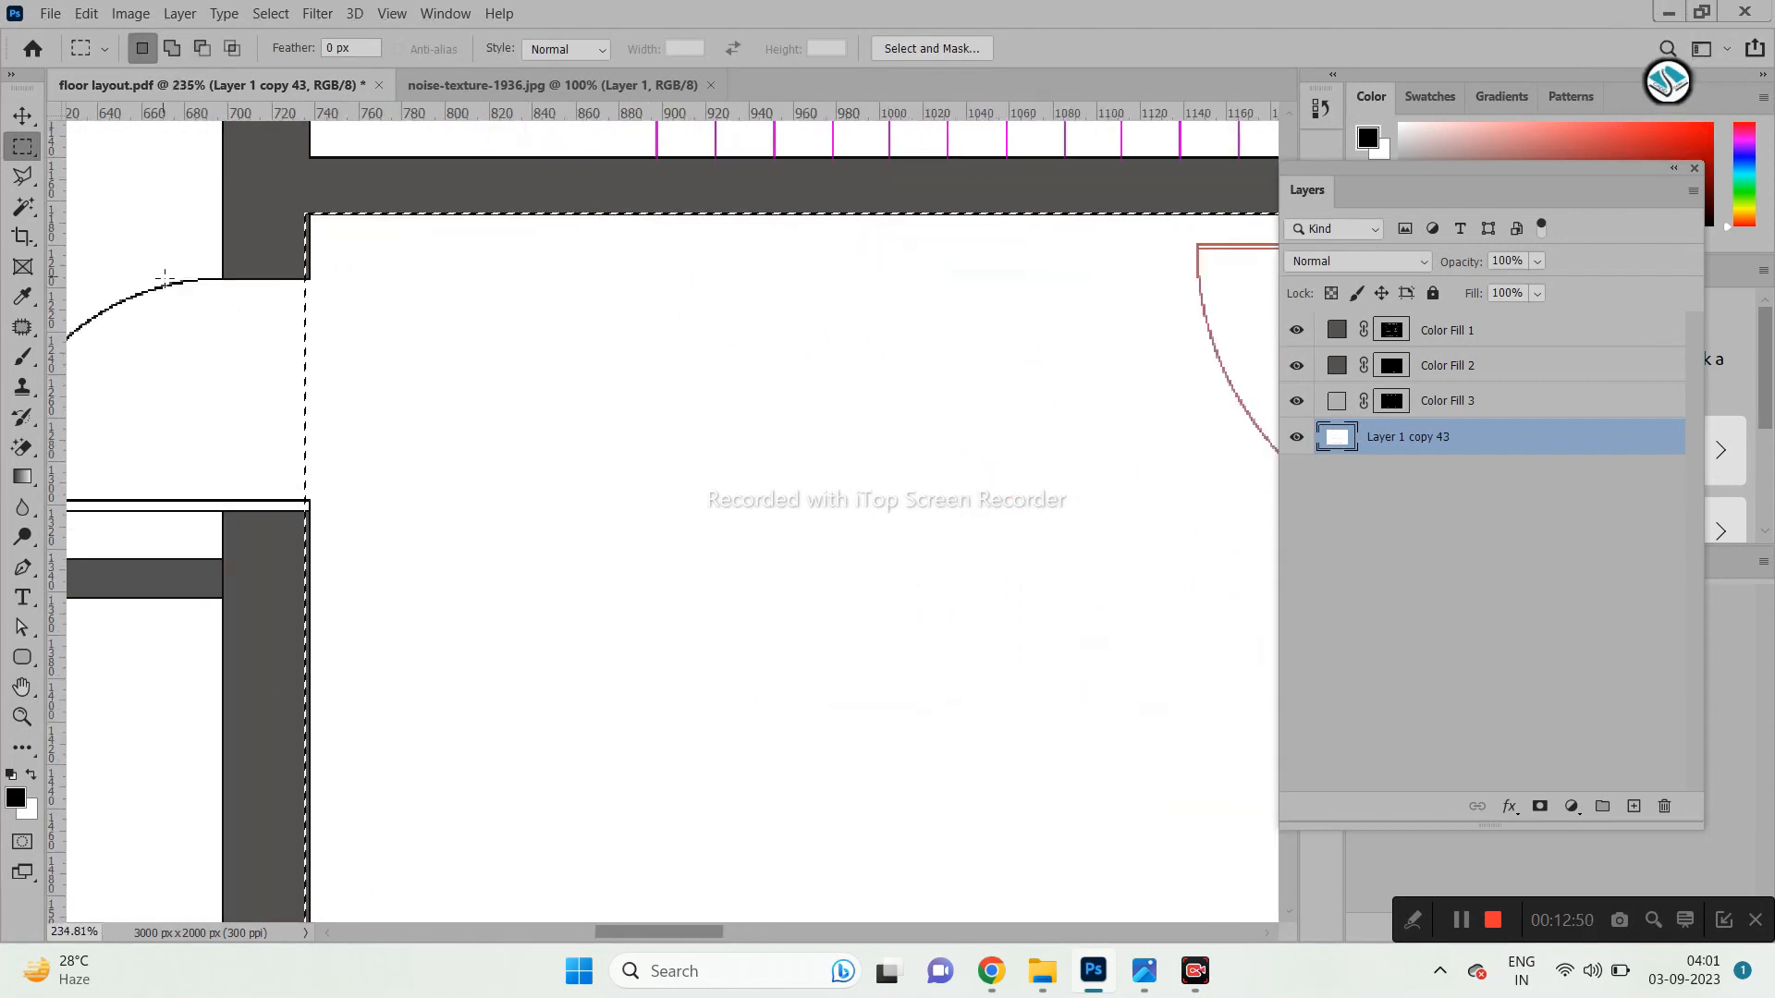
pyautogui.press('shift')
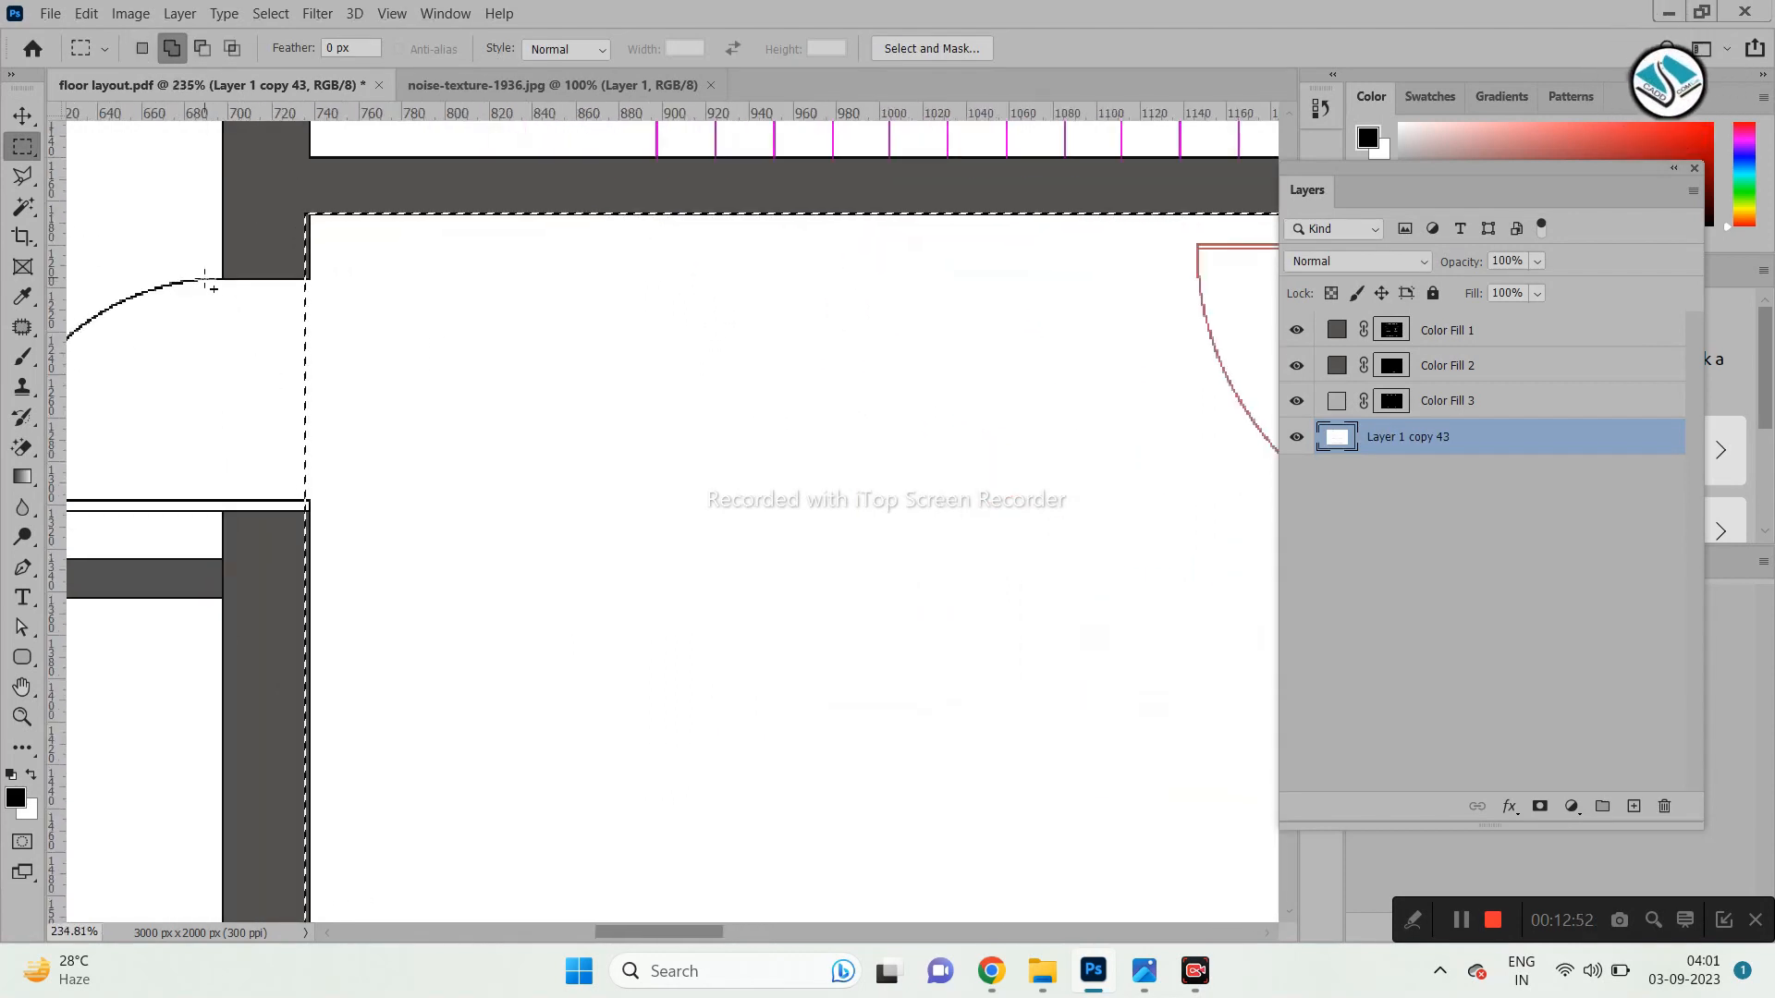
pyautogui.moveTo(203, 271); pyautogui.dragTo(384, 518)
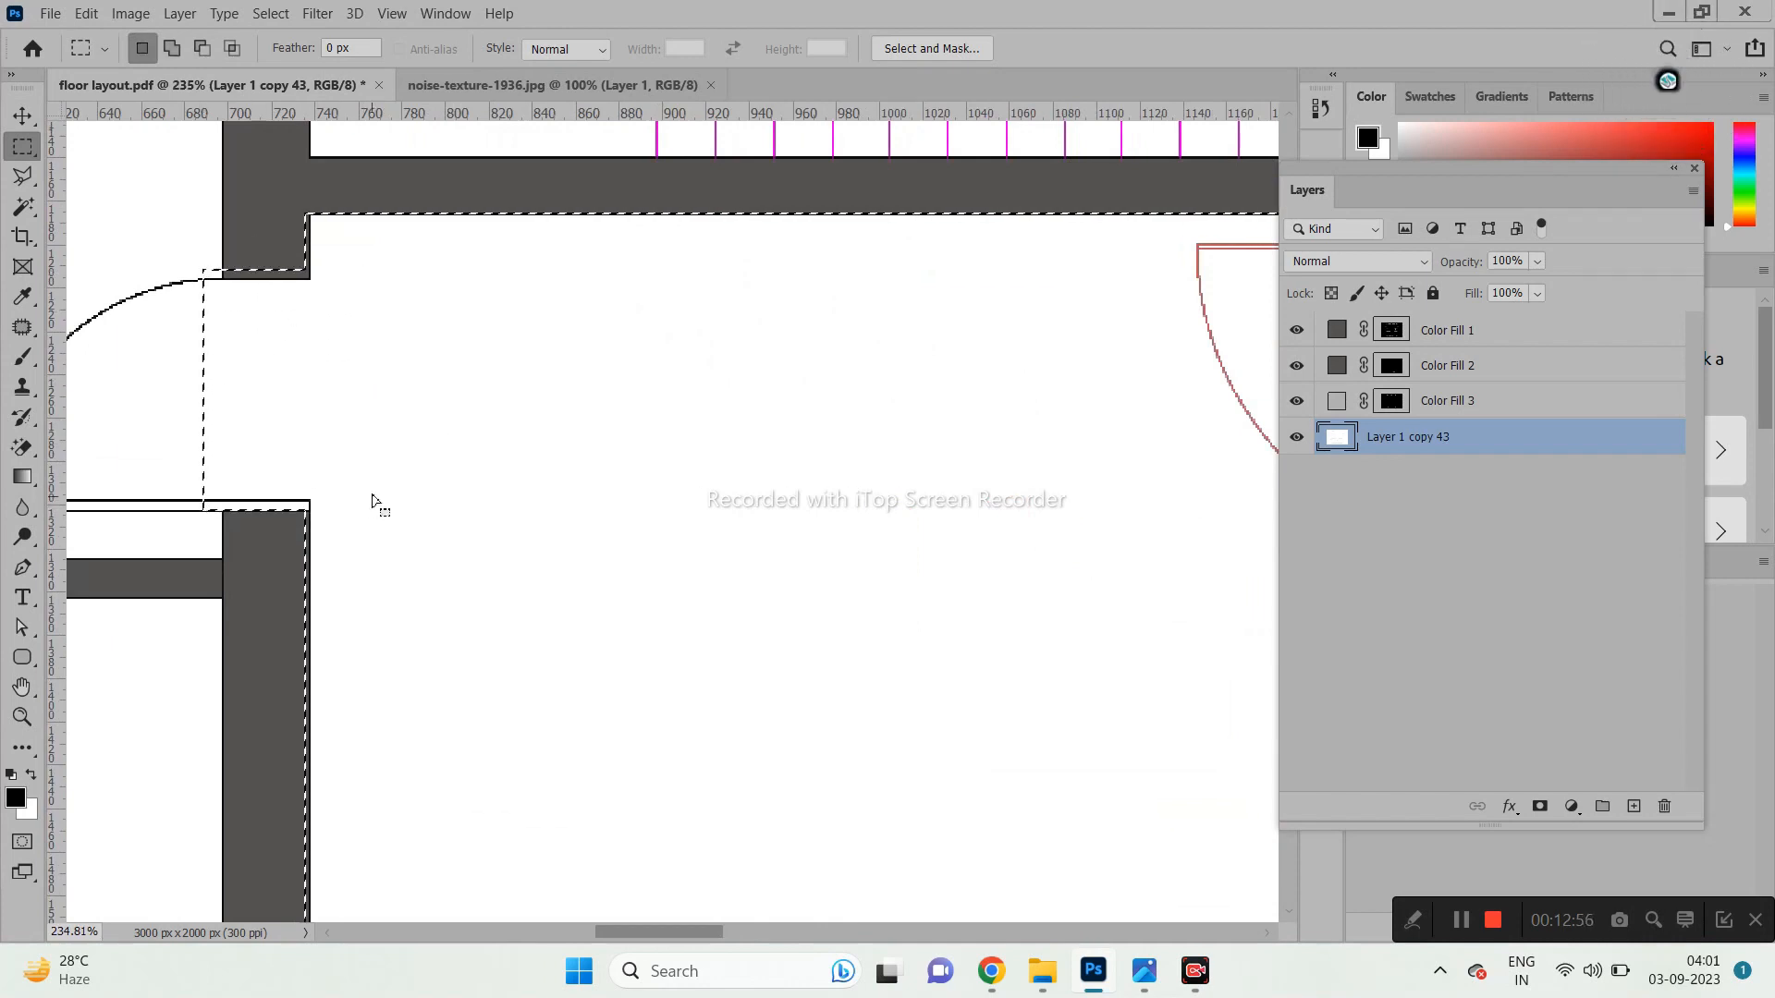
pyautogui.press('alt')
pyautogui.moveTo(172, 201); pyautogui.dragTo(306, 274)
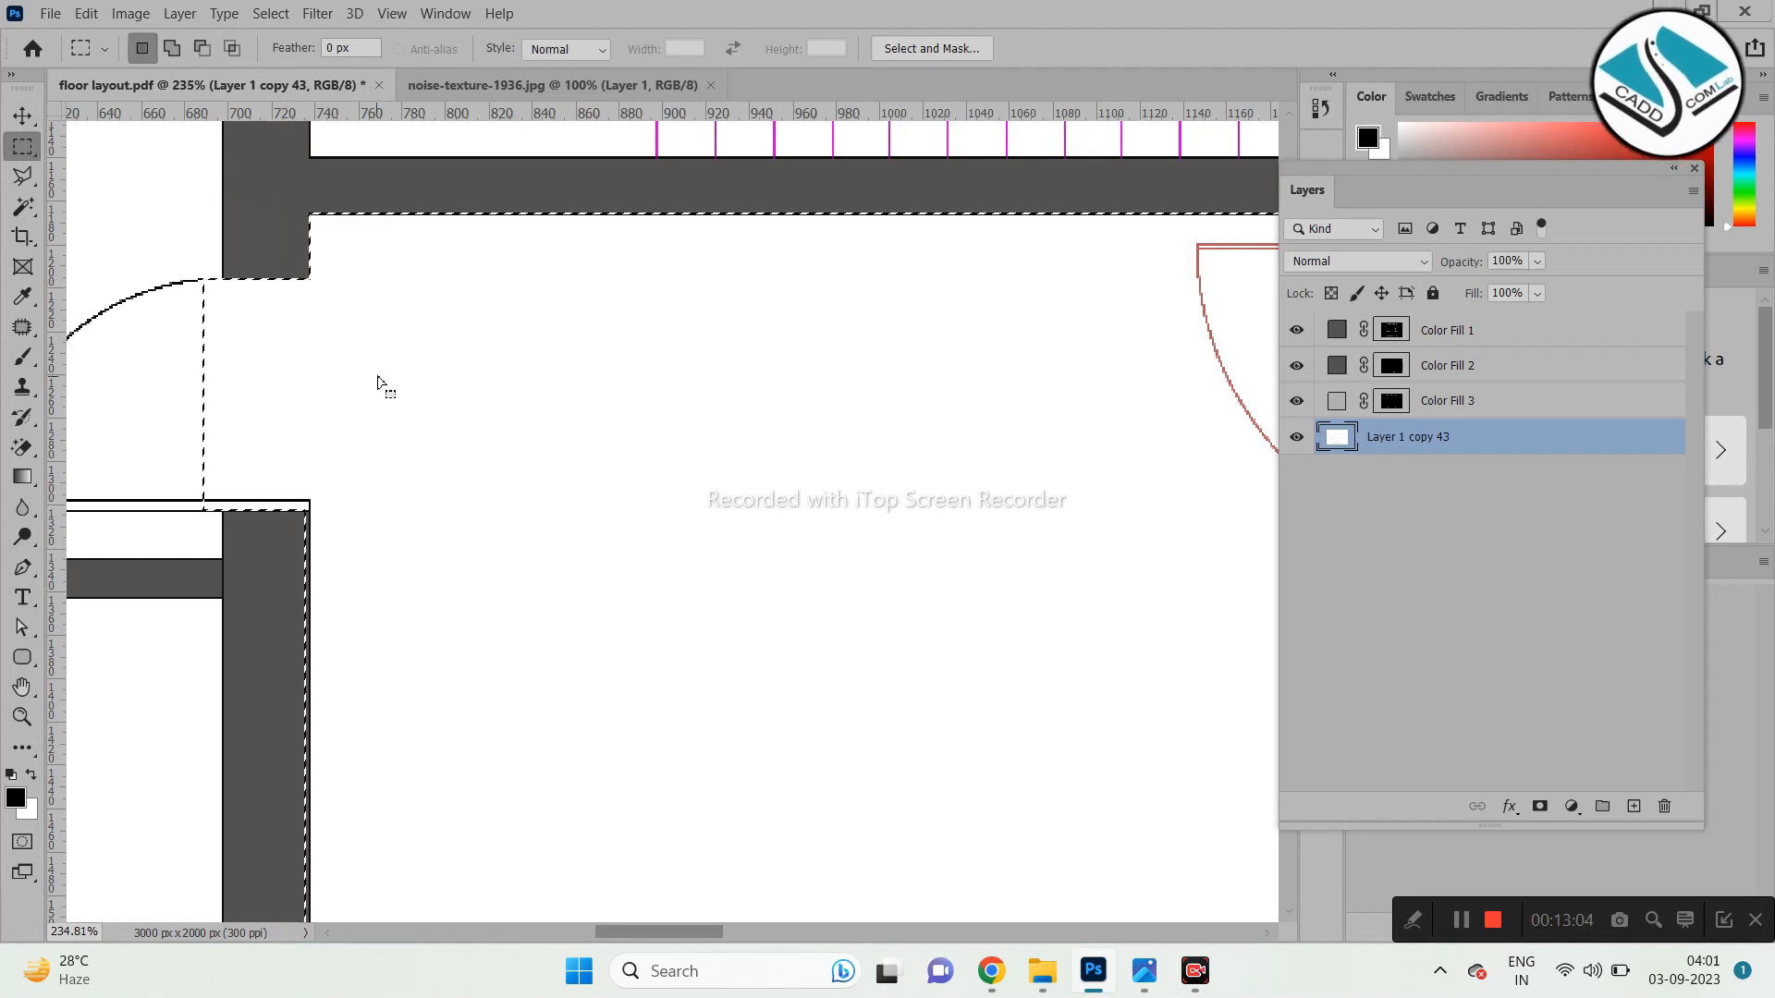
pyautogui.press('alt')
pyautogui.moveTo(159, 210); pyautogui.dragTo(233, 547)
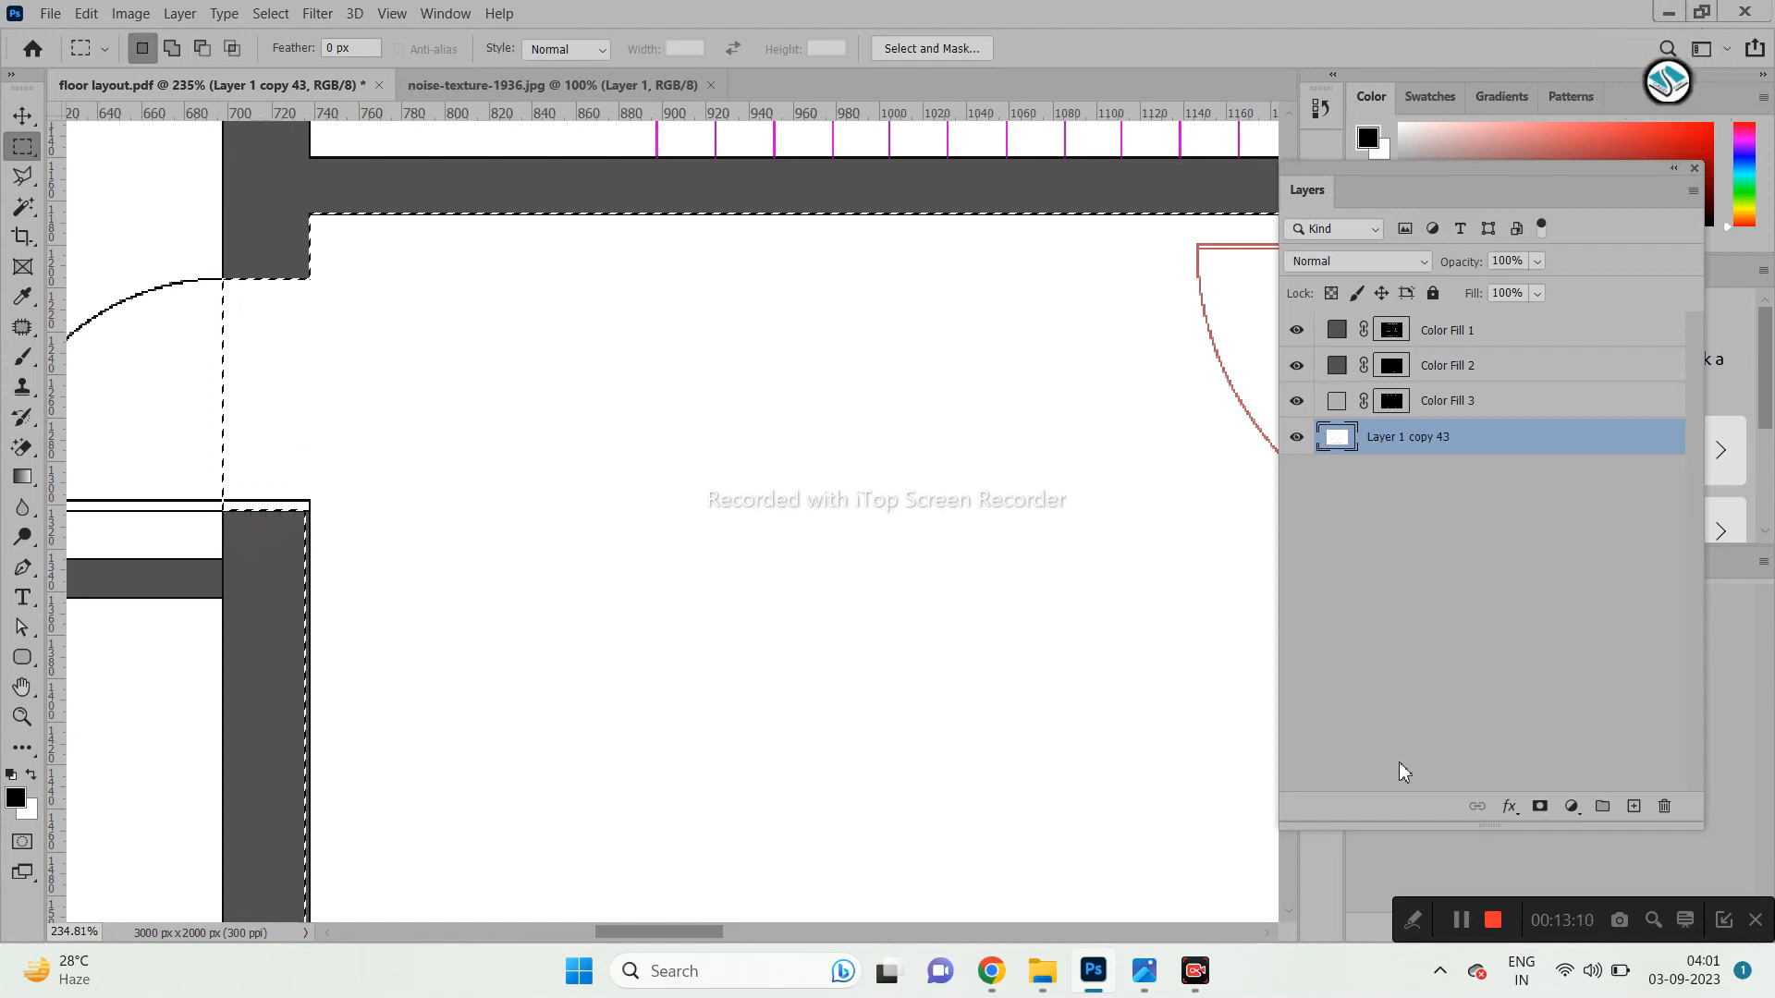
# Fill the selected room and door openings with a Pattern fill layer using the noise texture, and switch to the Move tool.
pyautogui.click(1572, 806)
pyautogui.click(1609, 440)
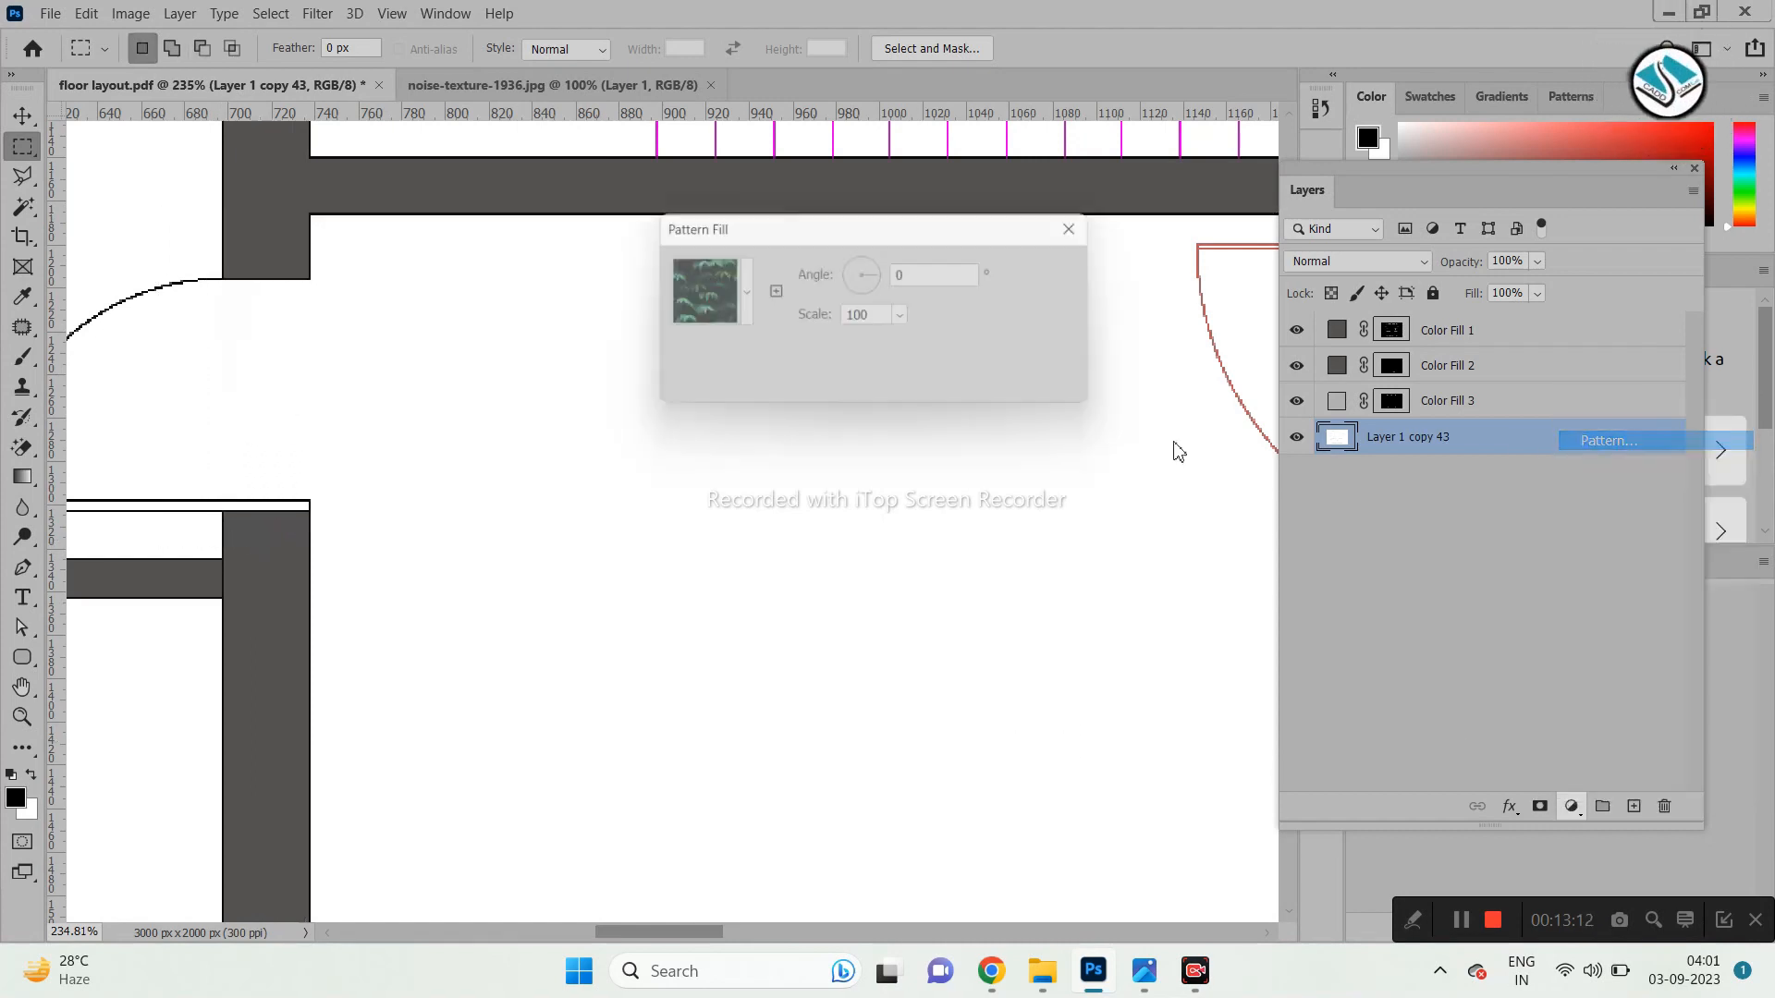
pyautogui.click(745, 318)
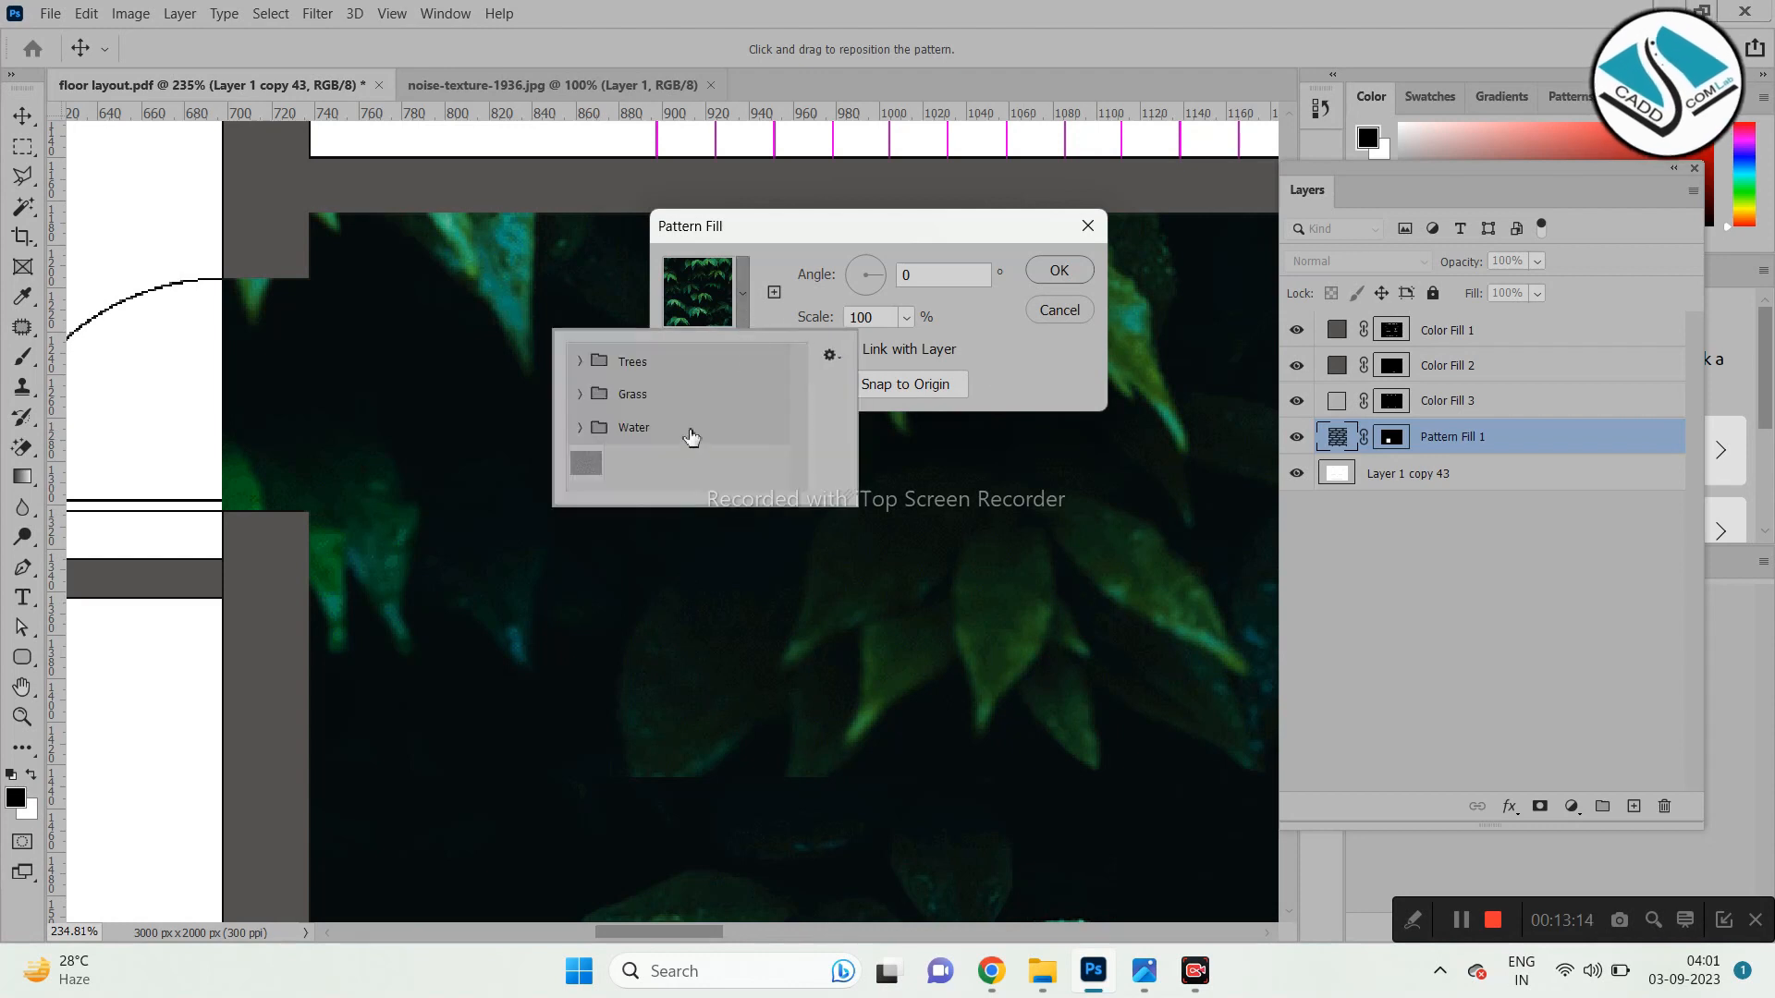
pyautogui.click(588, 465)
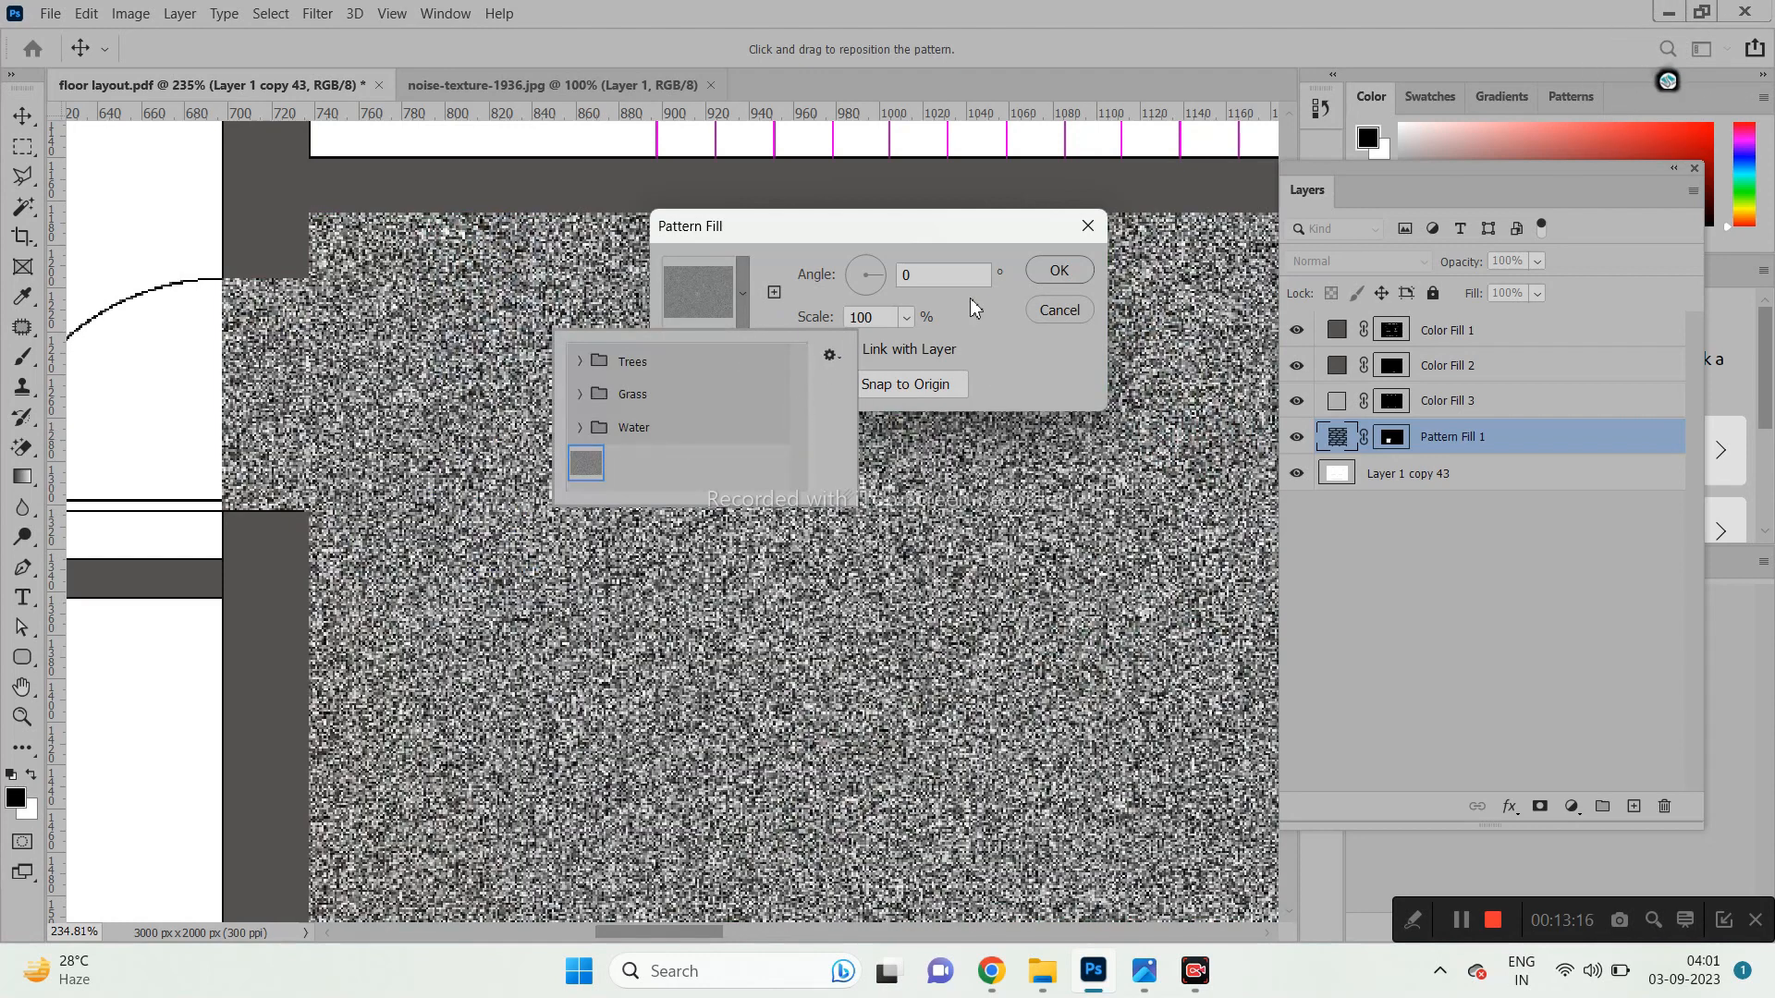
pyautogui.click(1059, 270)
pyautogui.click(1059, 270)
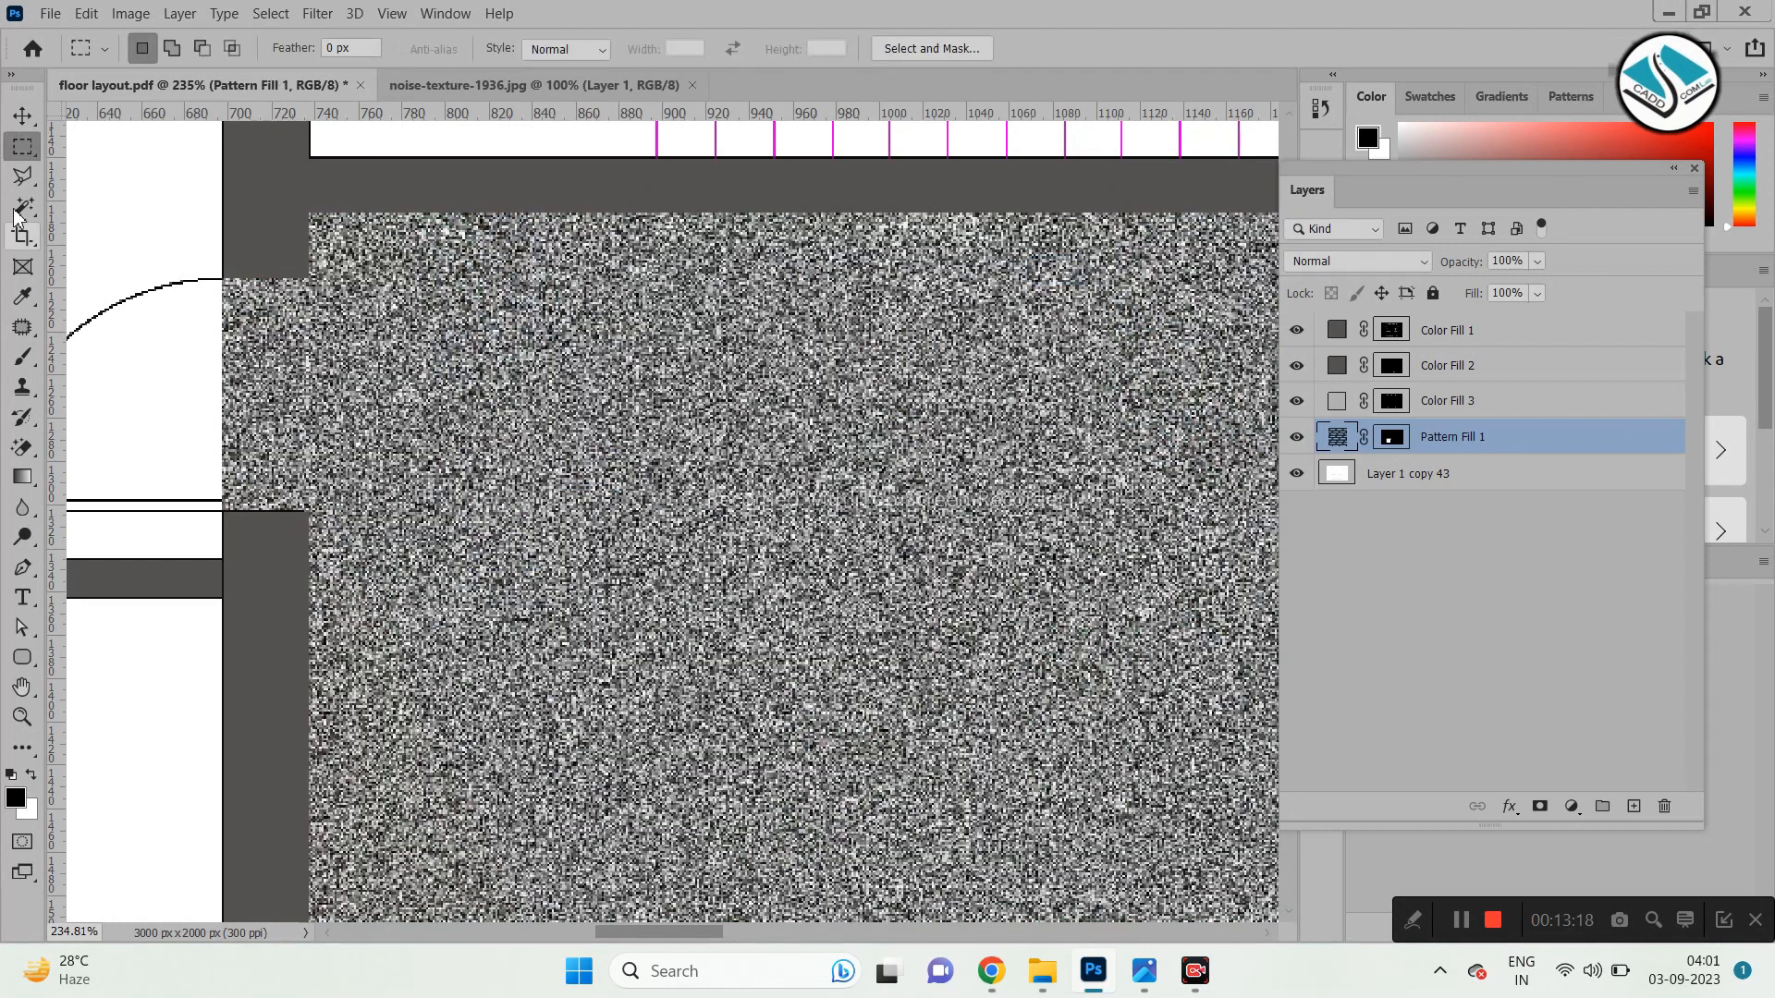
pyautogui.click(21, 126)
pyautogui.scroll(-9, 573, 517)
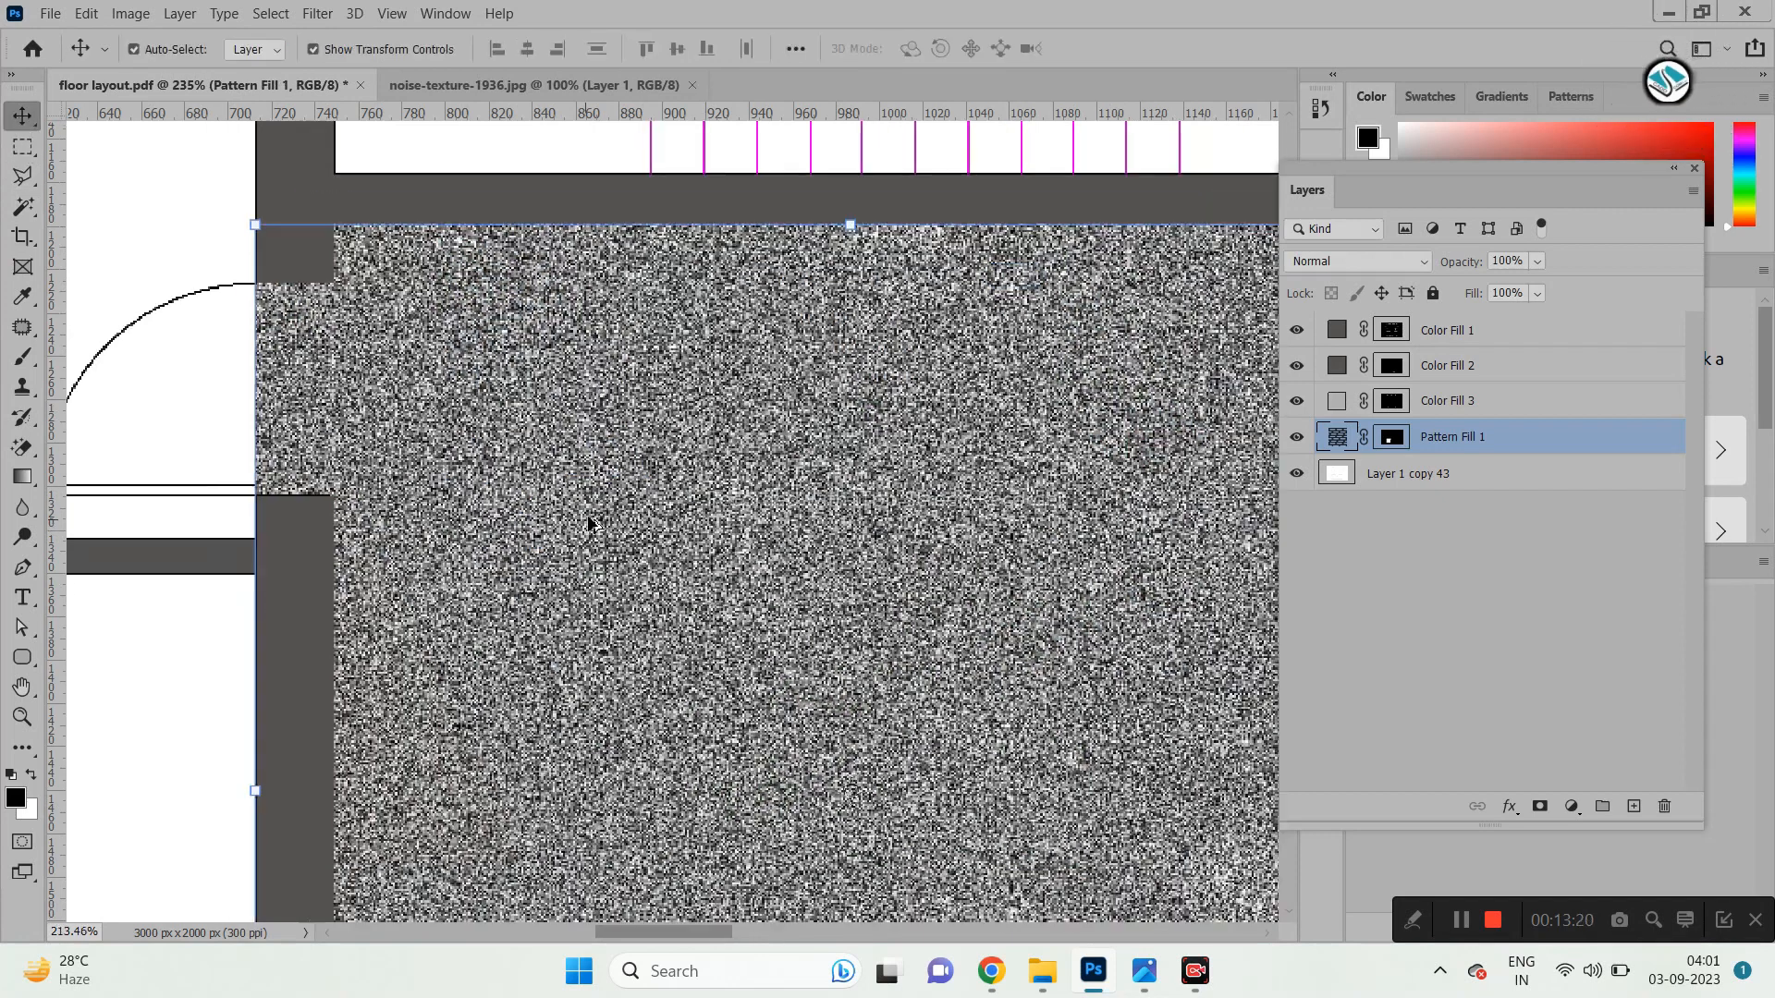
# Examine the bedroom carpet texture in COLOR FLOOR PLAN RENDERING.webp beside the noise-filled room, and return to the floor plan.
pyautogui.scroll(2, 999, 555)
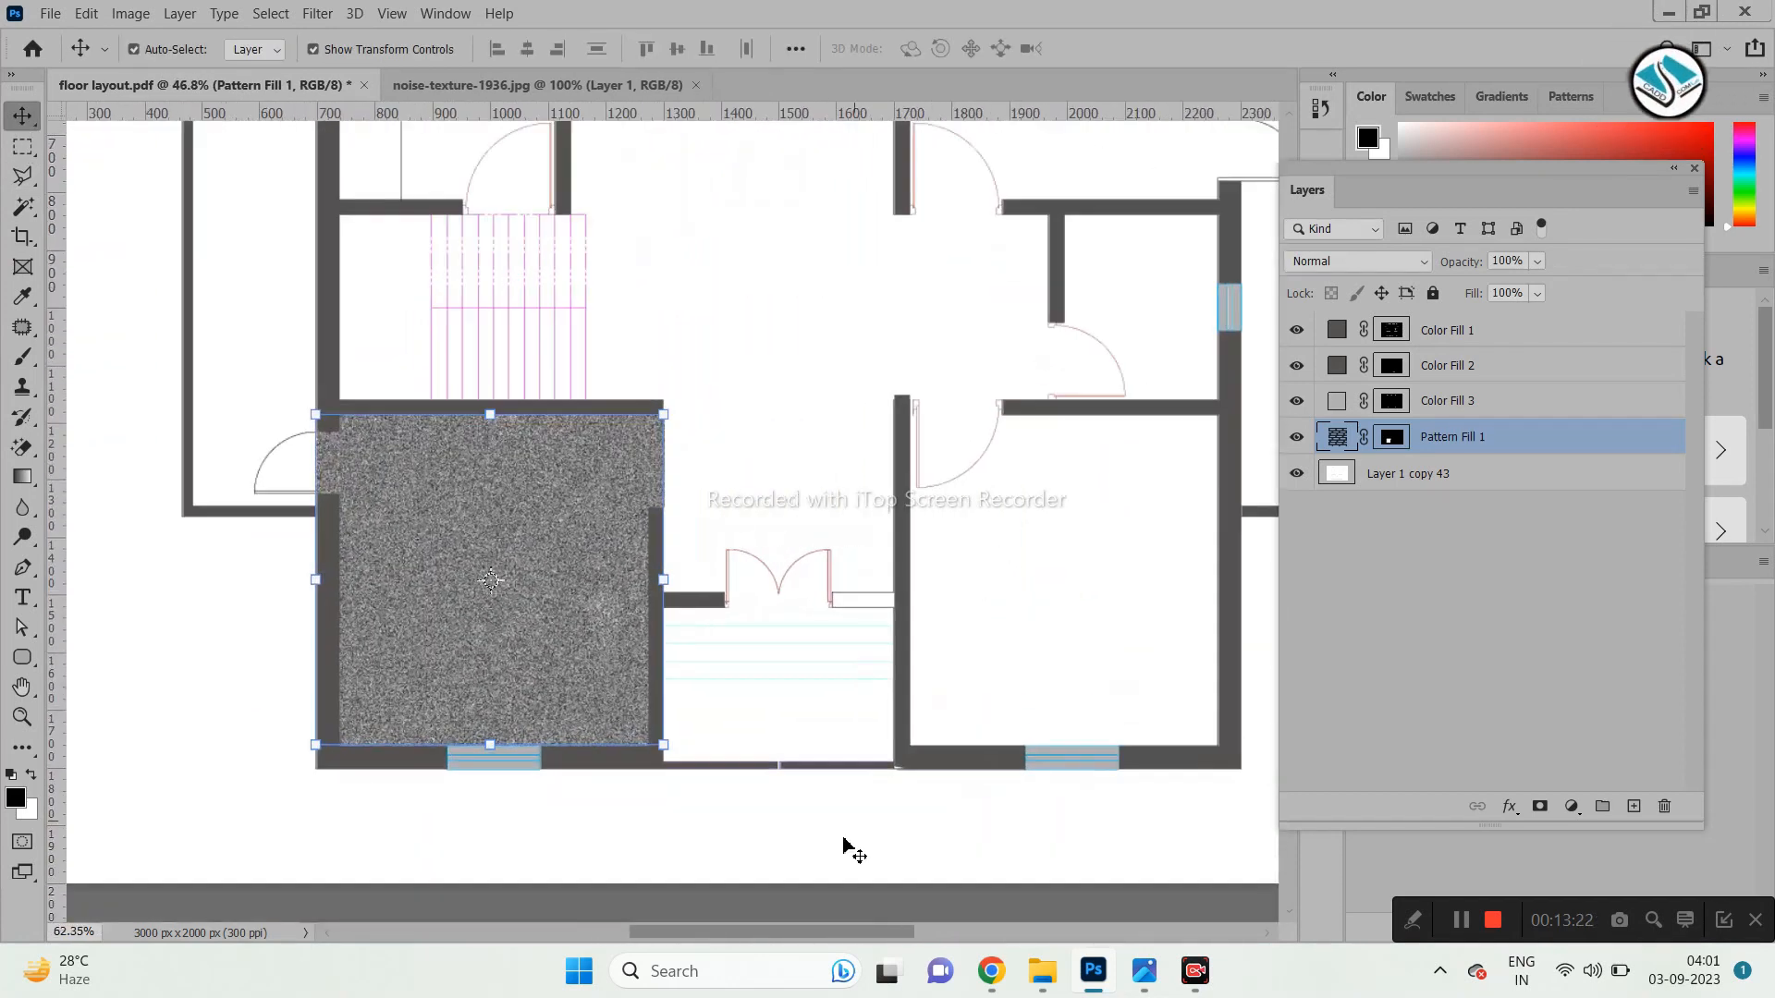
pyautogui.click(839, 846)
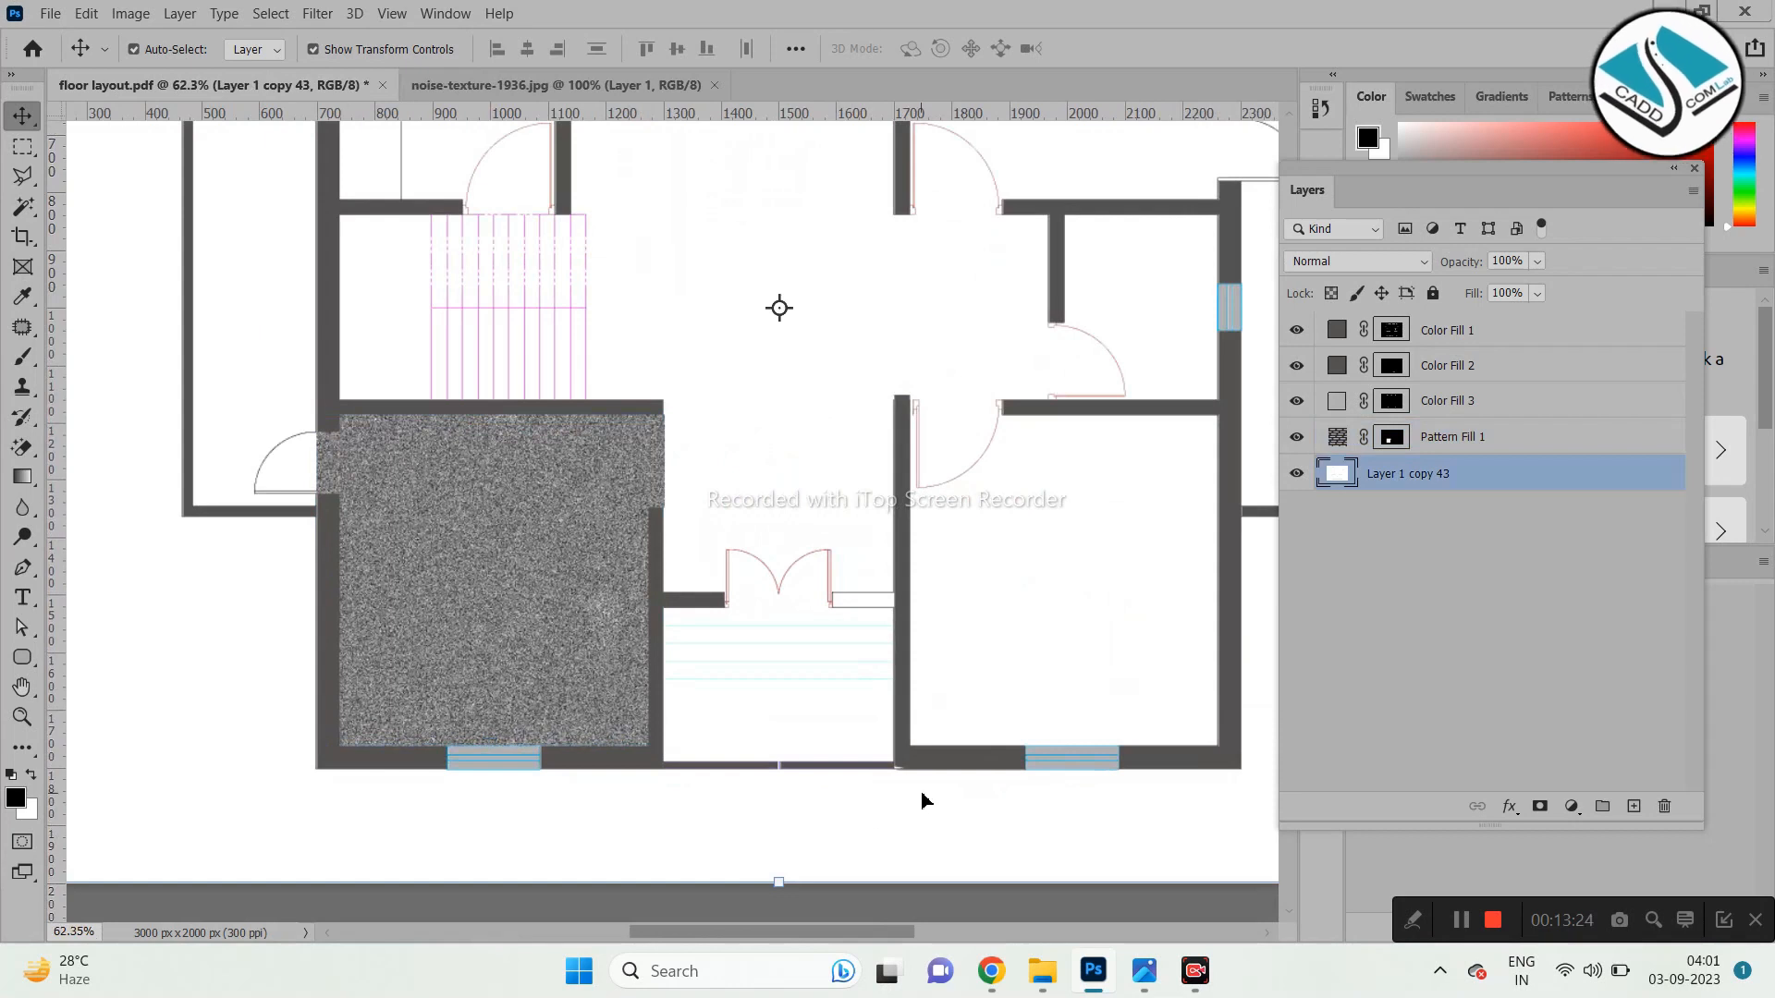
pyautogui.click(1144, 973)
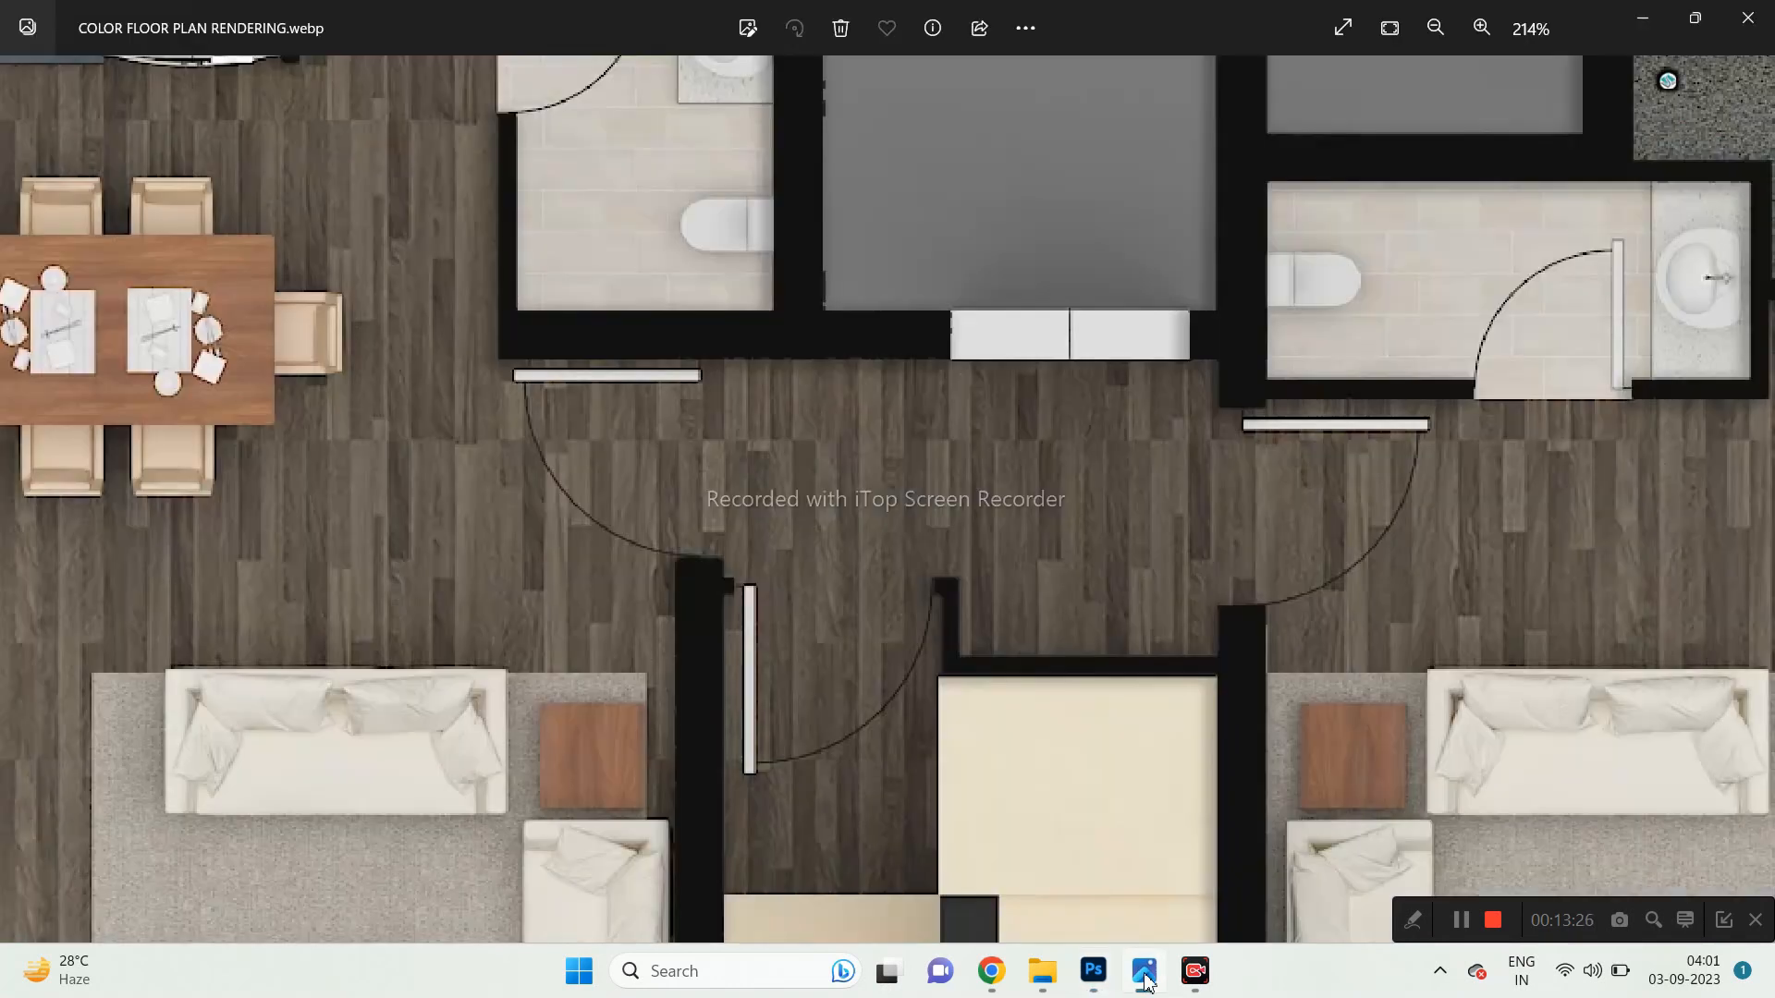
pyautogui.moveTo(834, 562); pyautogui.dragTo(1336, 966)
pyautogui.moveTo(948, 488); pyautogui.dragTo(964, 952)
pyautogui.moveTo(724, 9); pyautogui.dragTo(1338, 294)
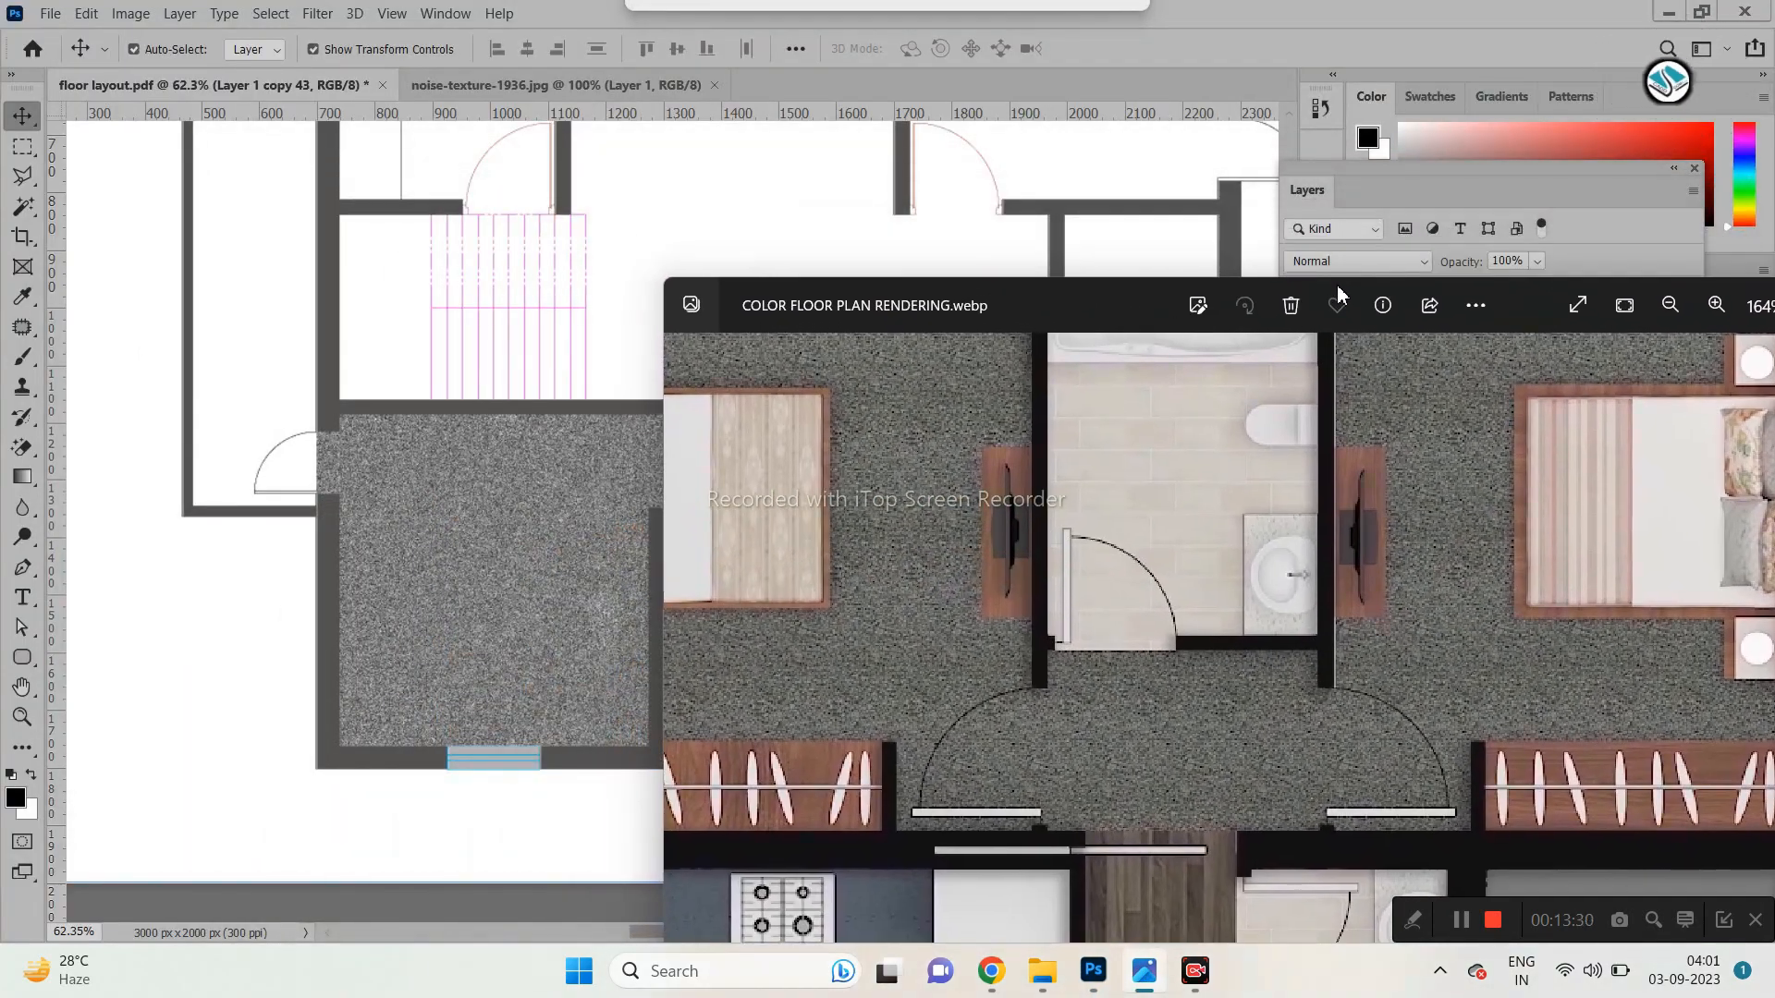
pyautogui.moveTo(1141, 296); pyautogui.dragTo(802, 216)
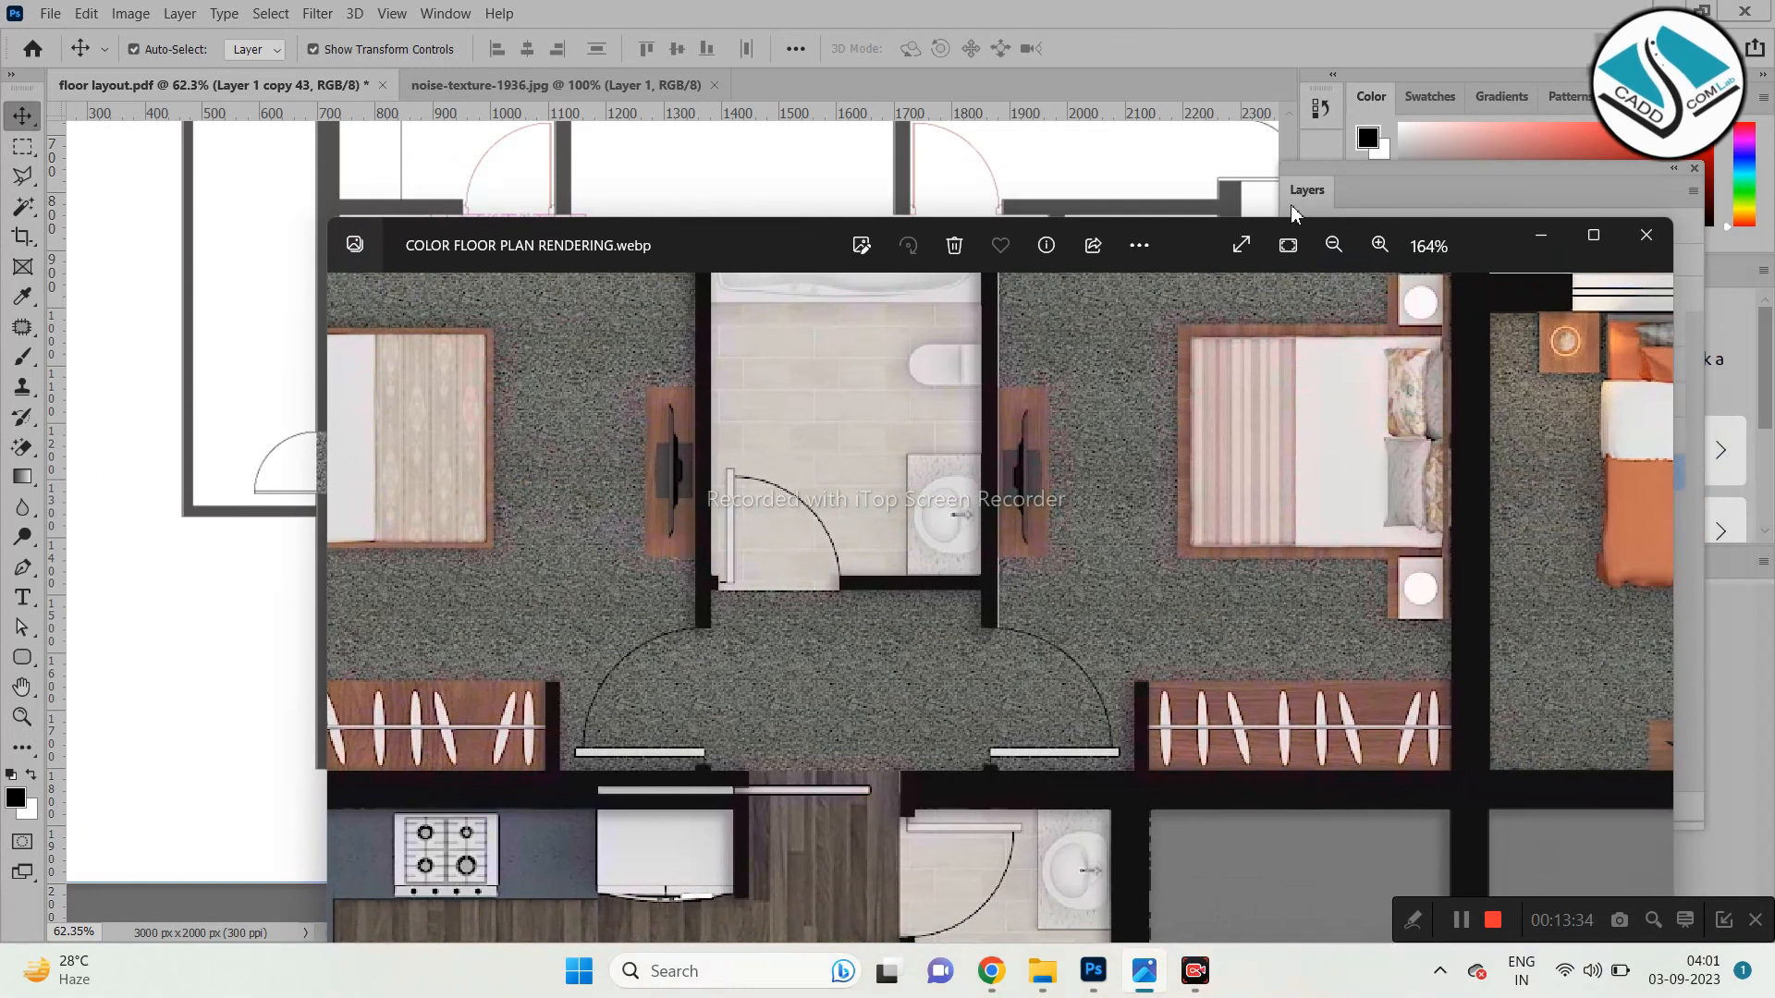
pyautogui.click(1541, 235)
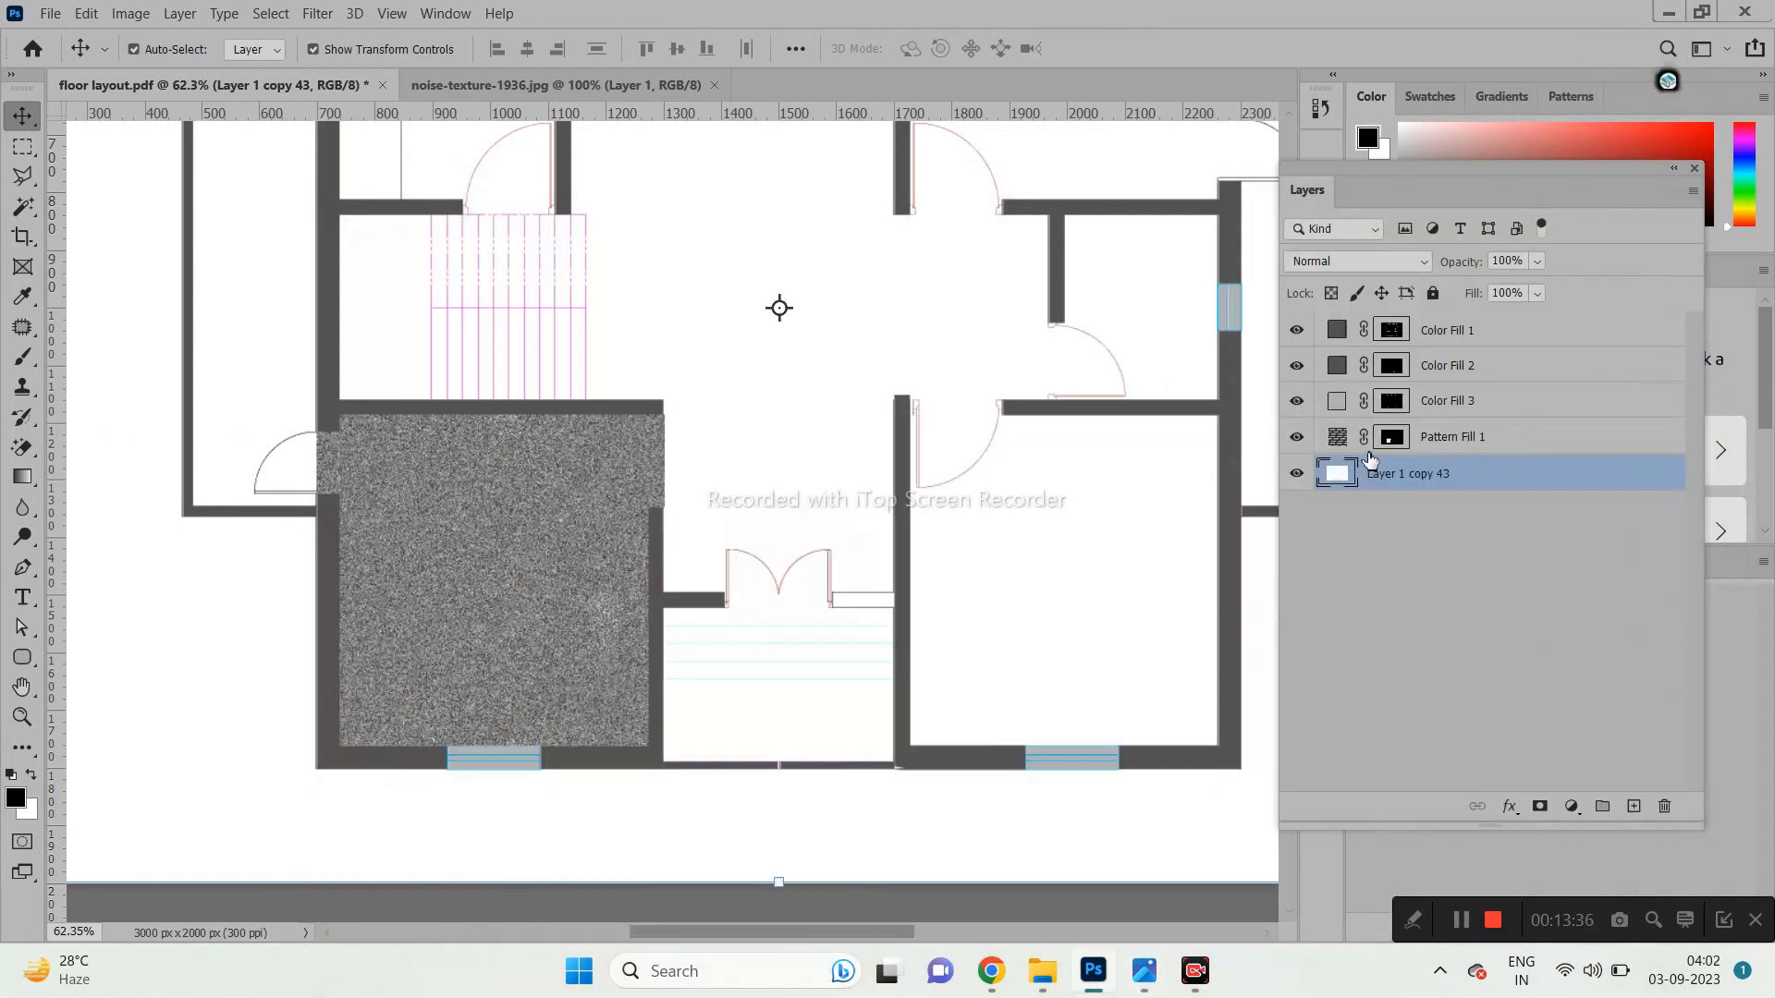
# Try a Curves adjustment limited to the Pattern Fill 1 area, undo it, and close the adjustment properties.
pyautogui.click(1486, 437)
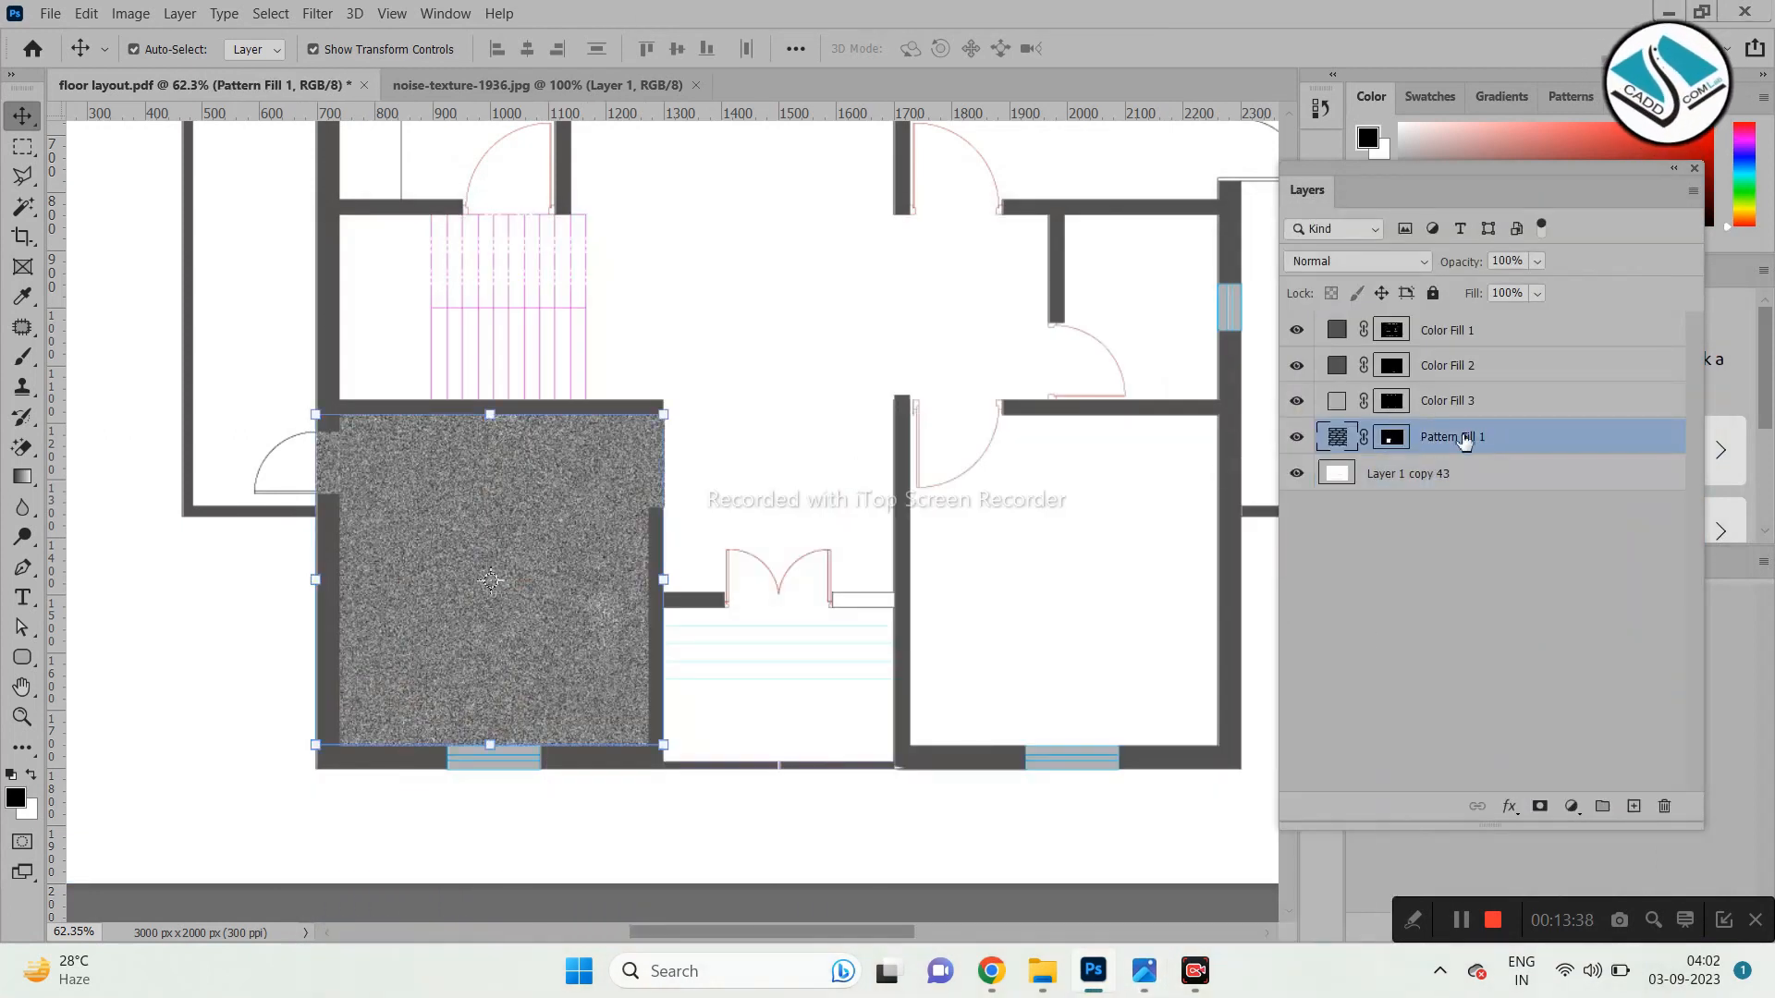
pyautogui.keyDown('ctrl'); pyautogui.click(1339, 441); pyautogui.keyUp('ctrl')
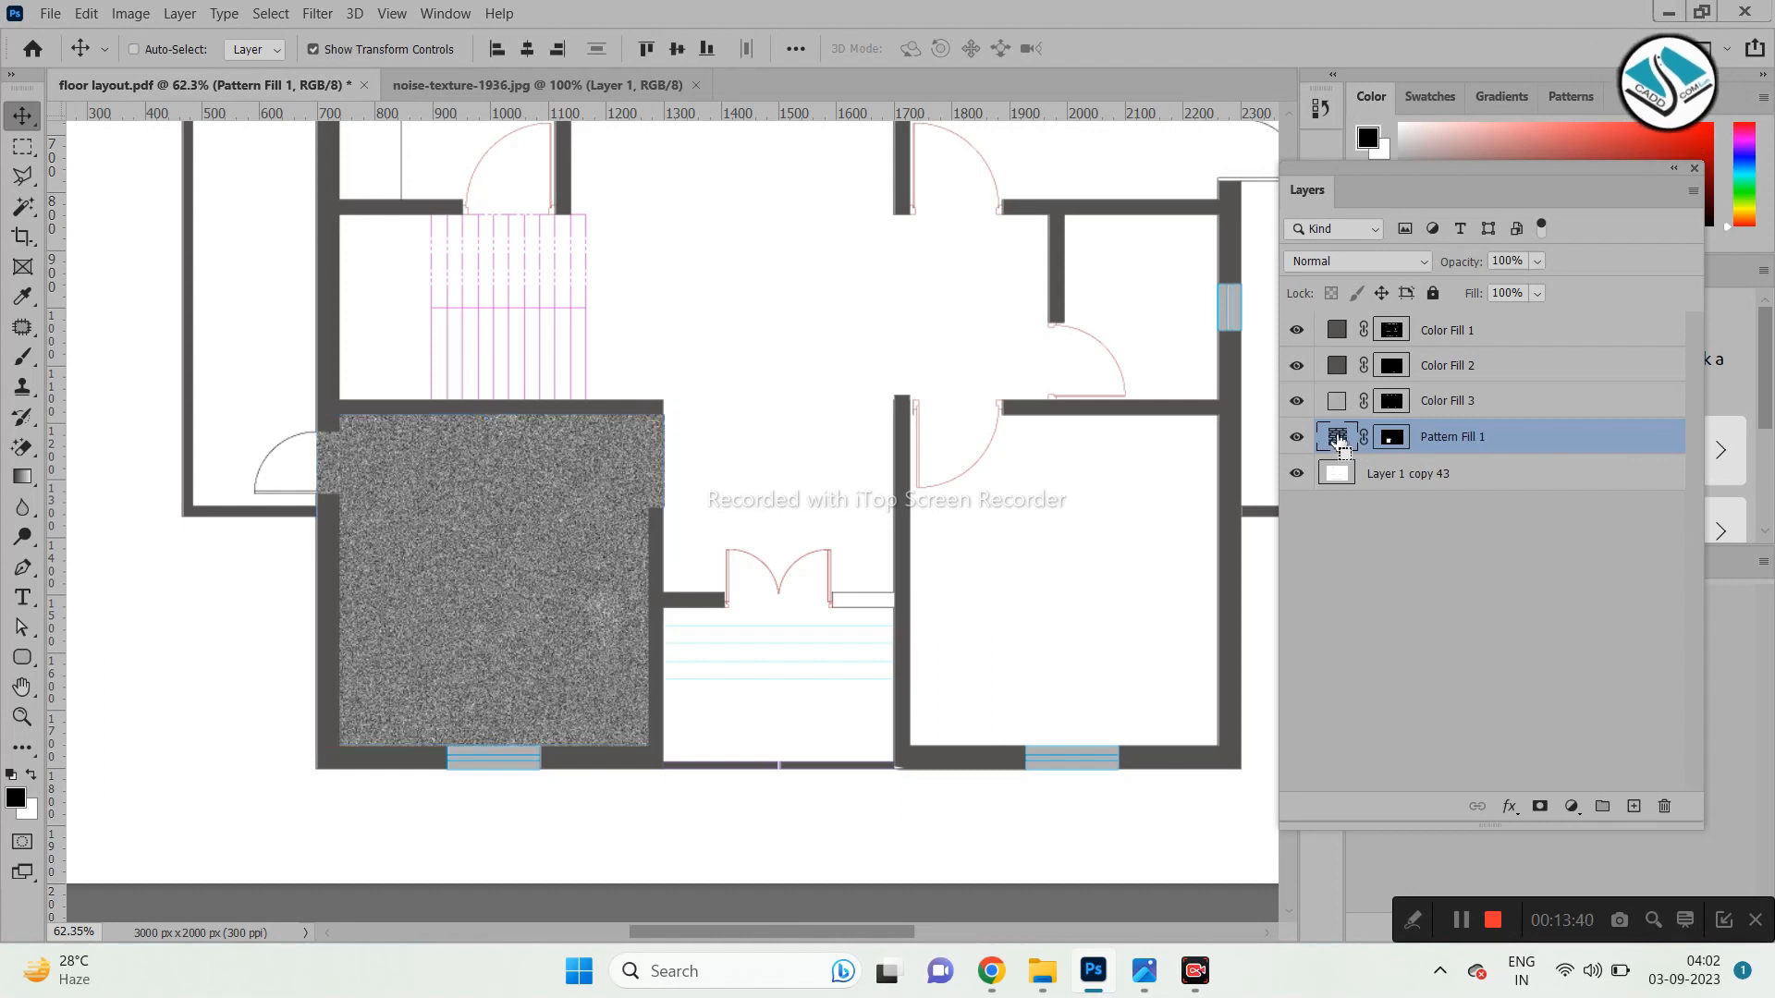
pyautogui.keyDown('ctrl'); pyautogui.click(1400, 444); pyautogui.keyUp('ctrl')
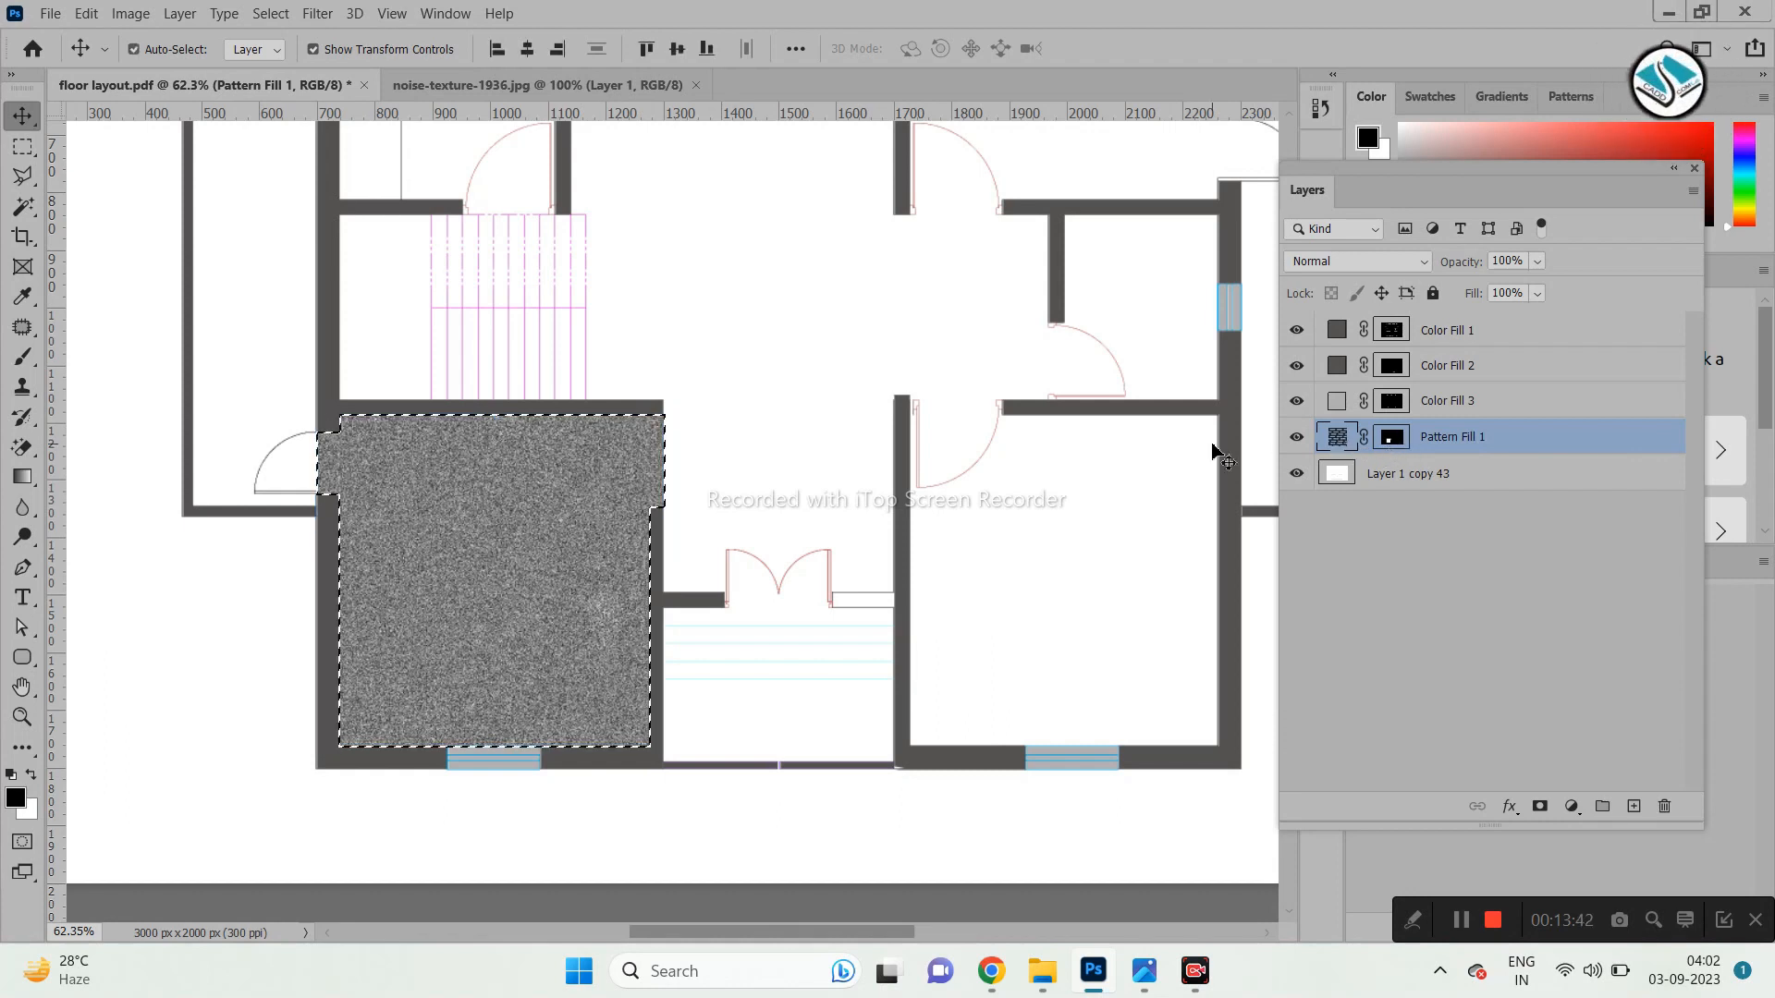
pyautogui.click(1569, 808)
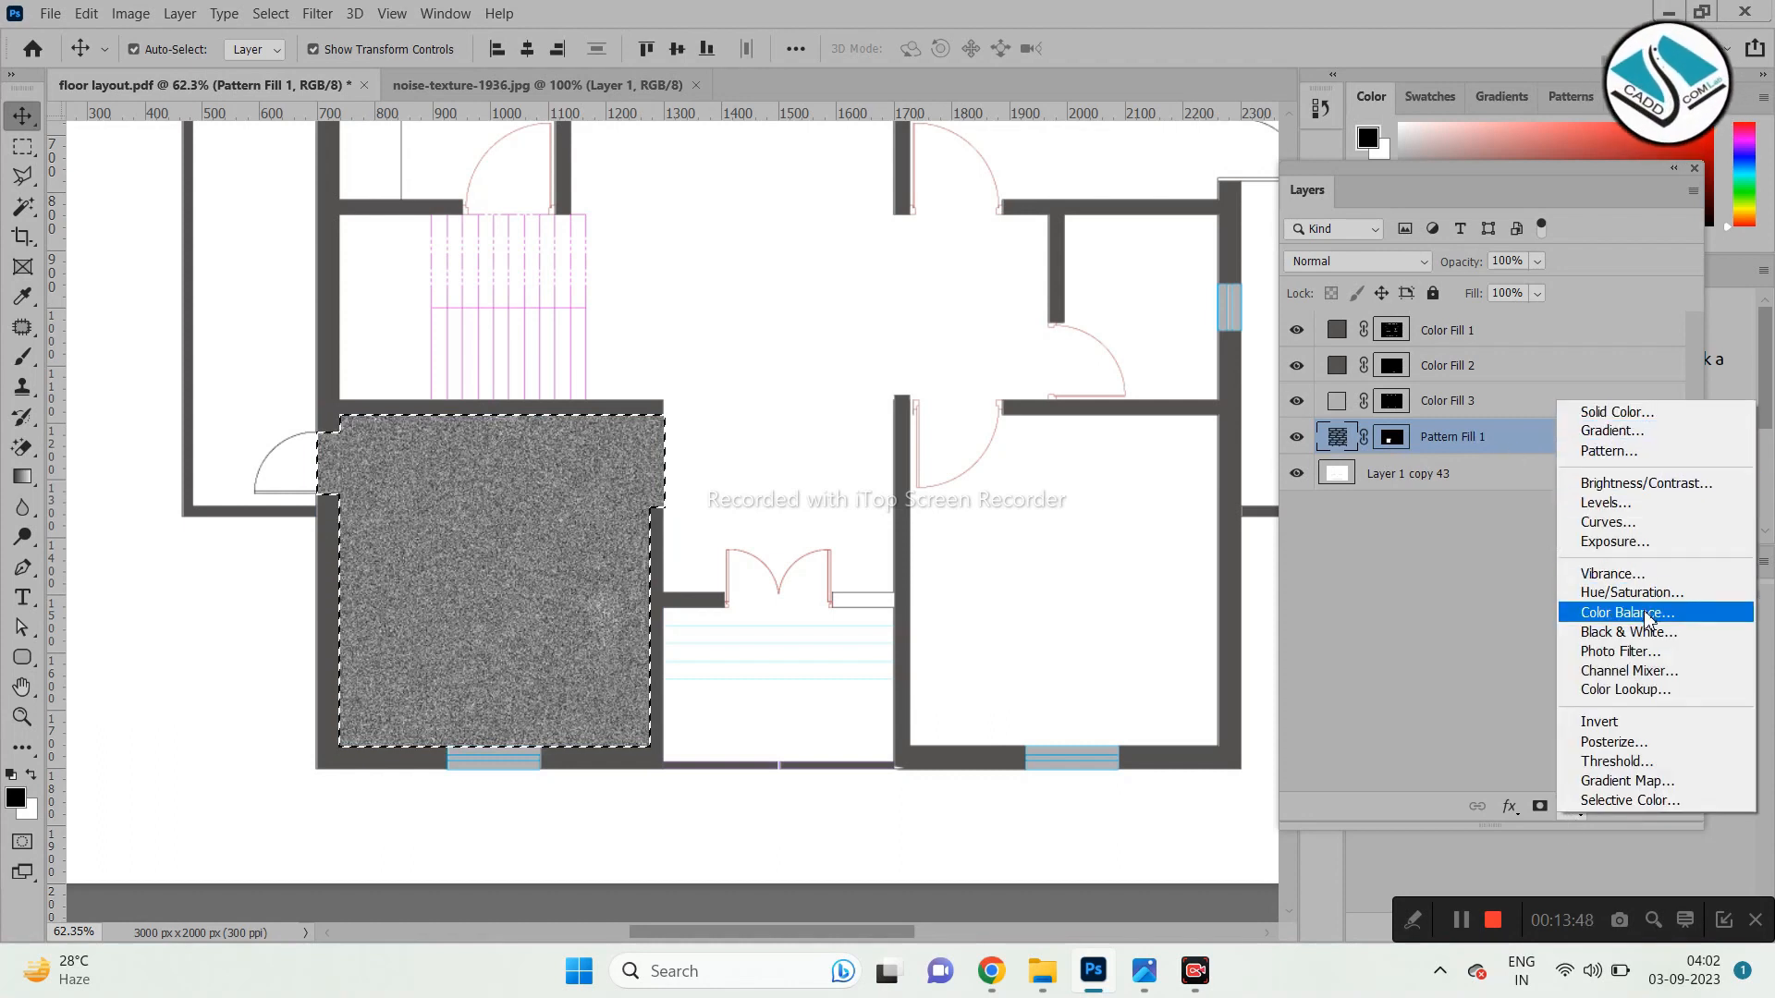
pyautogui.click(1582, 522)
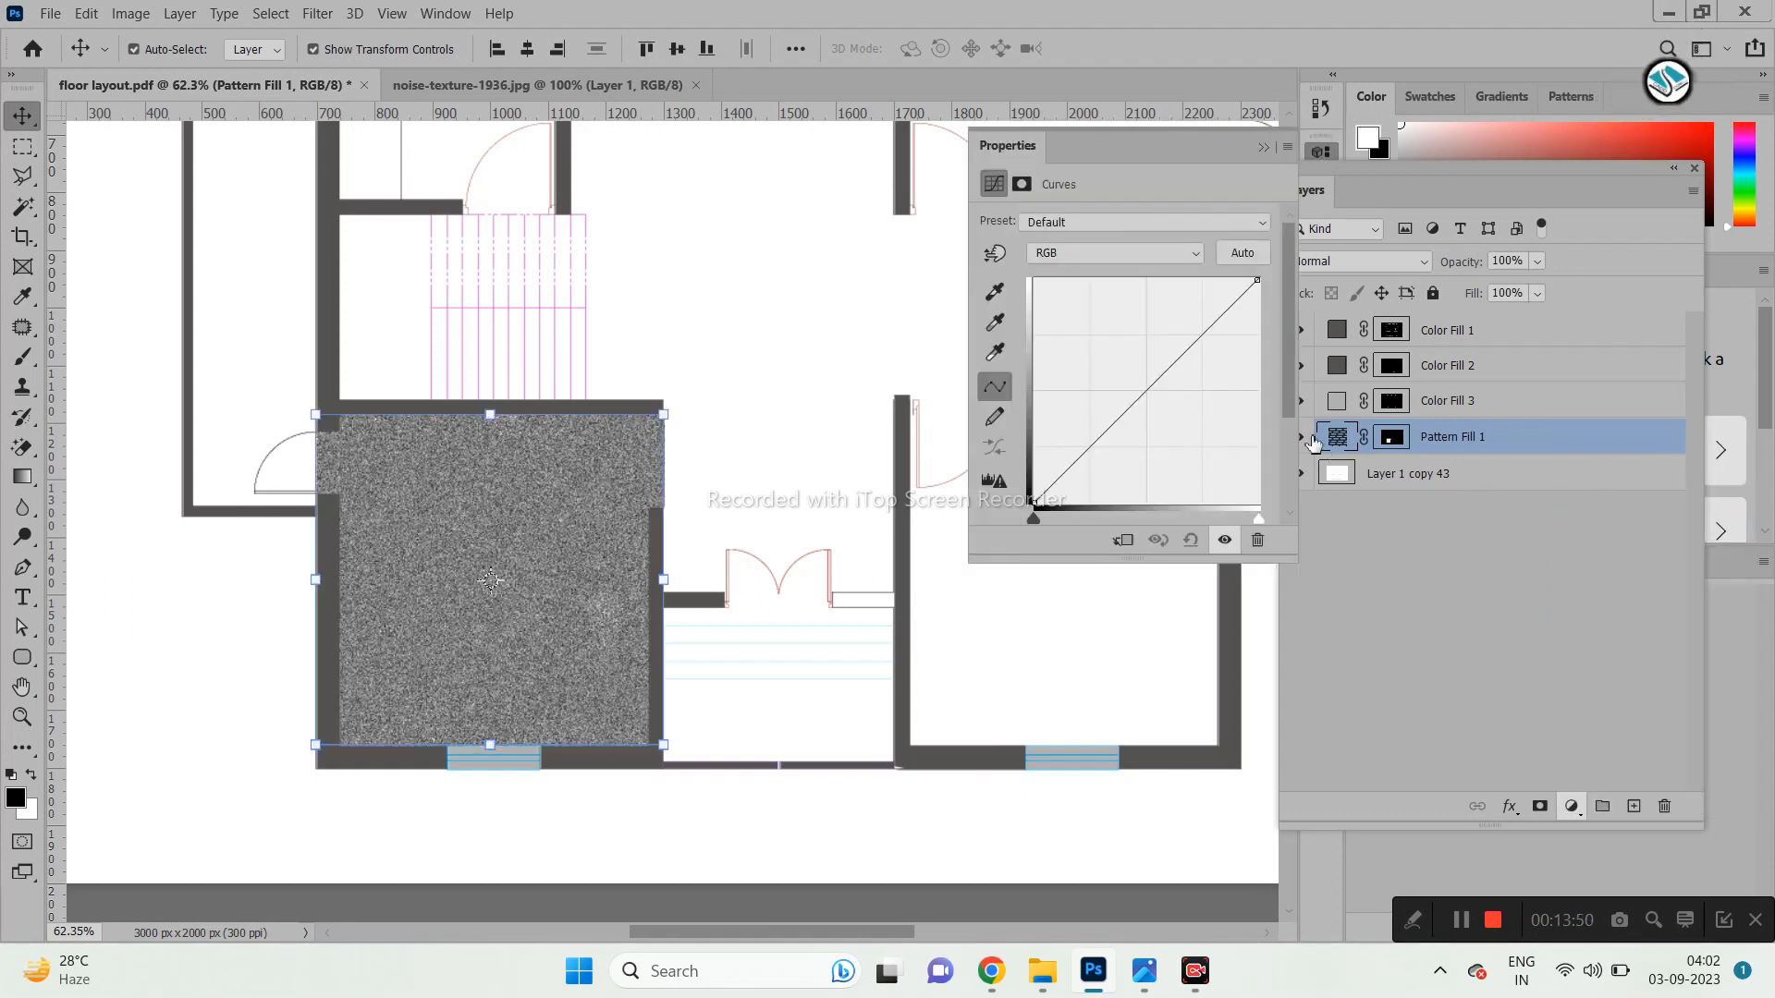
pyautogui.moveTo(1155, 384); pyautogui.dragTo(1162, 375)
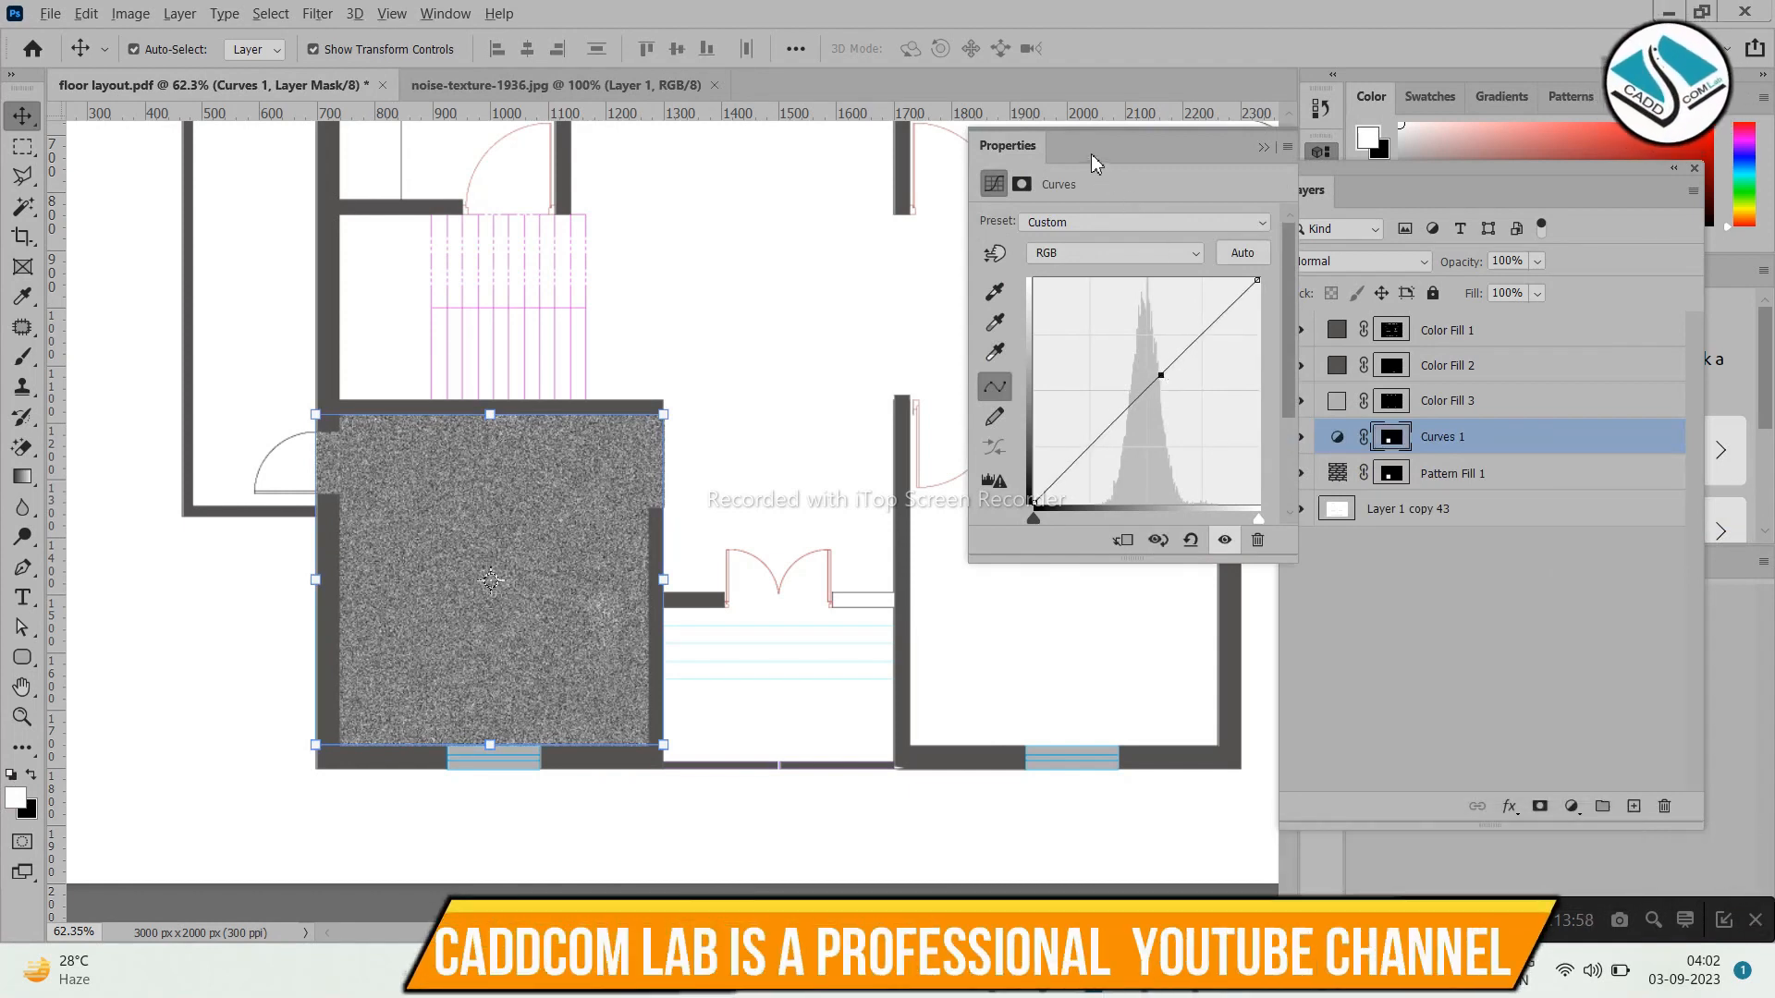
pyautogui.hotkey('ctrl', 'z')
pyautogui.hotkey('ctrl', 'shift', 'z')
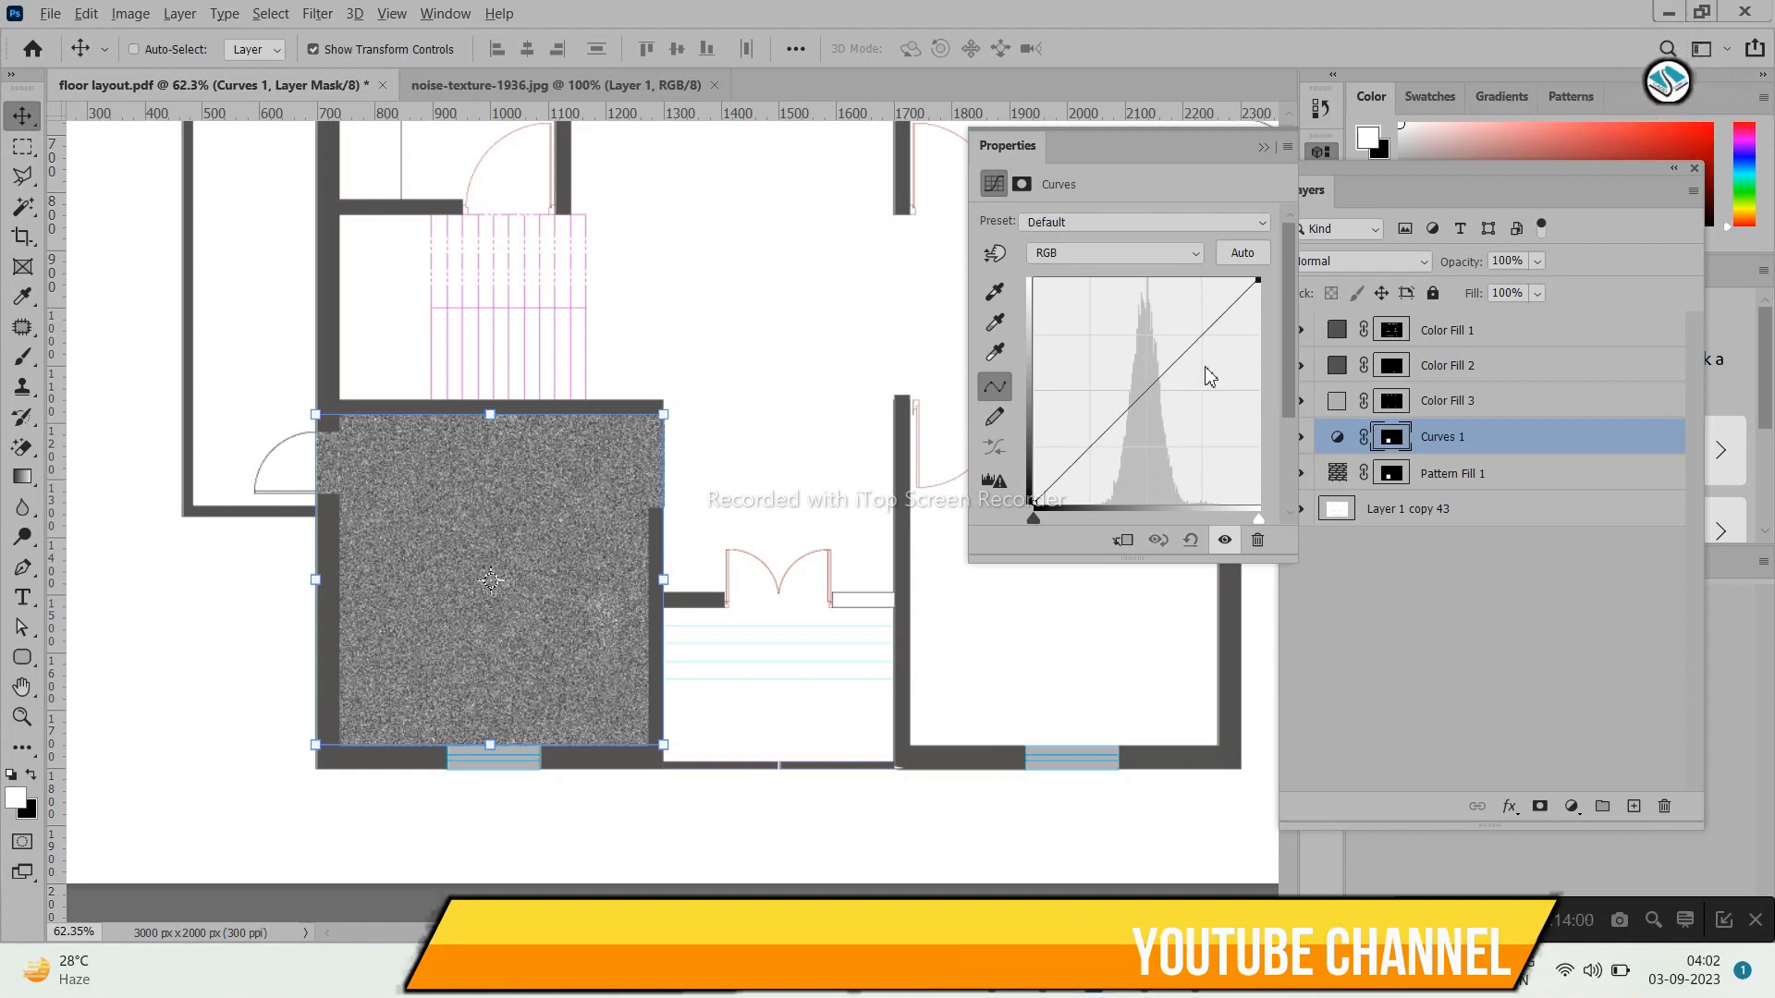
pyautogui.hotkey('ctrl', 'z')
pyautogui.hotkey('ctrl', 'z')
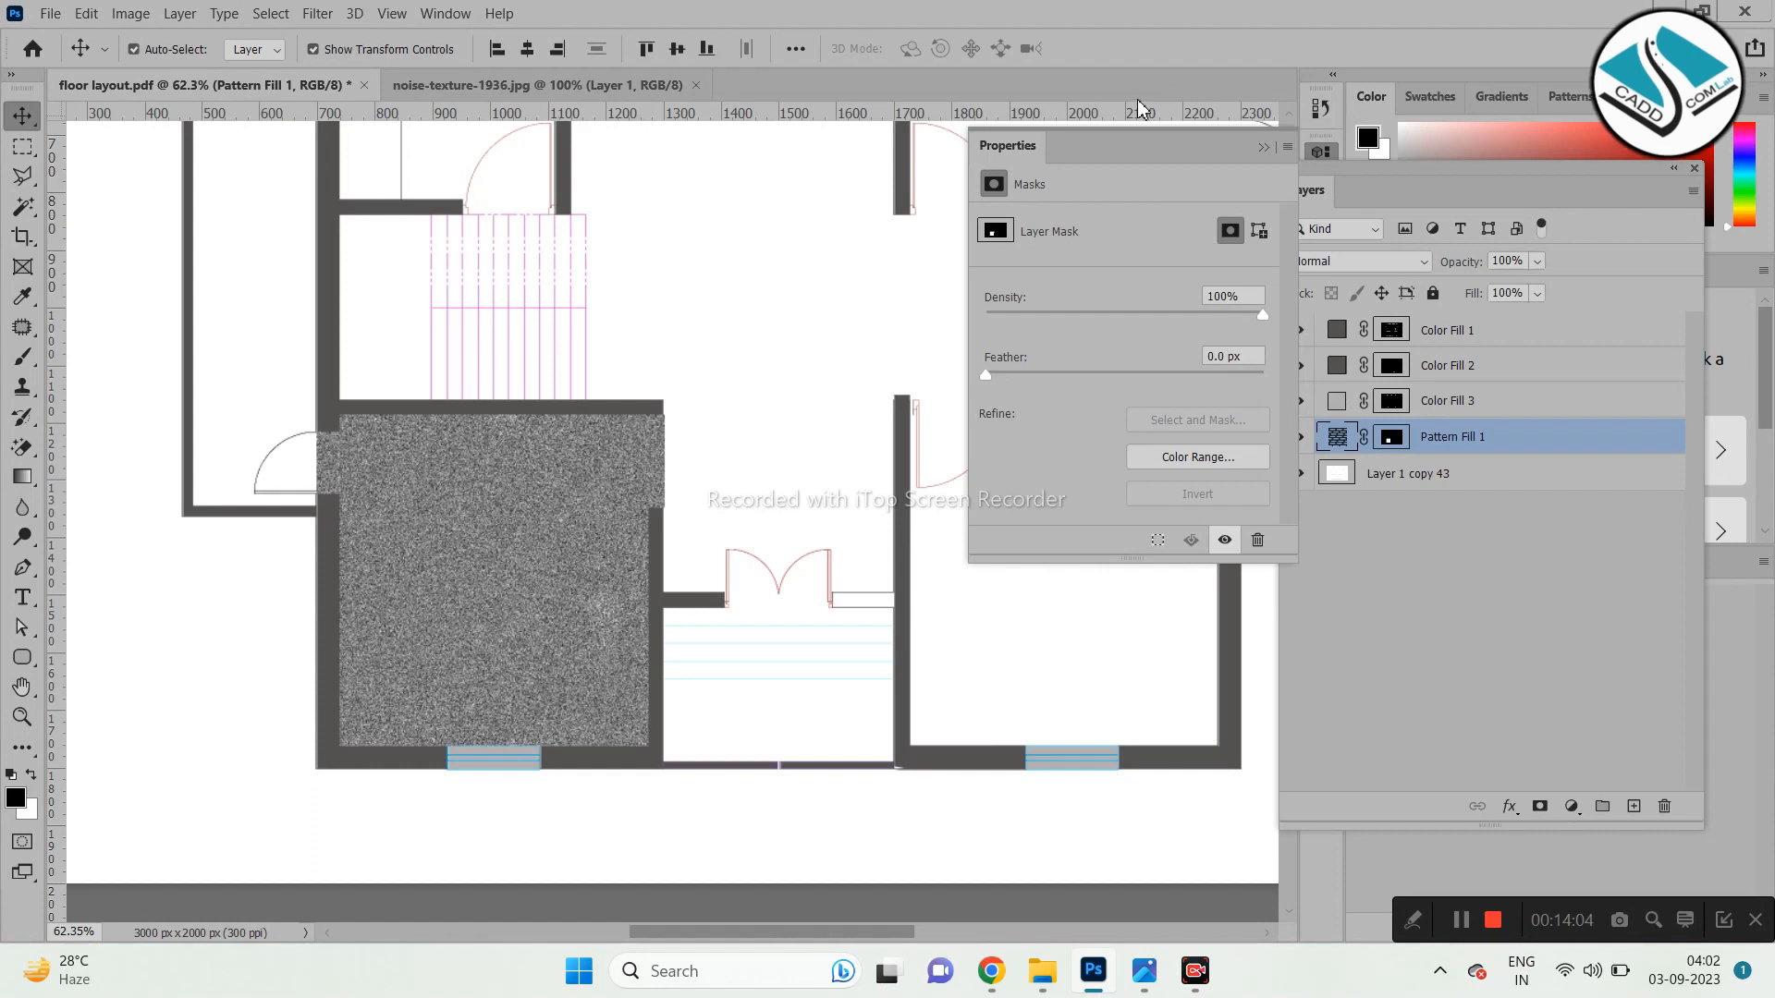
pyautogui.rightClick(1119, 148)
pyautogui.click(1167, 147)
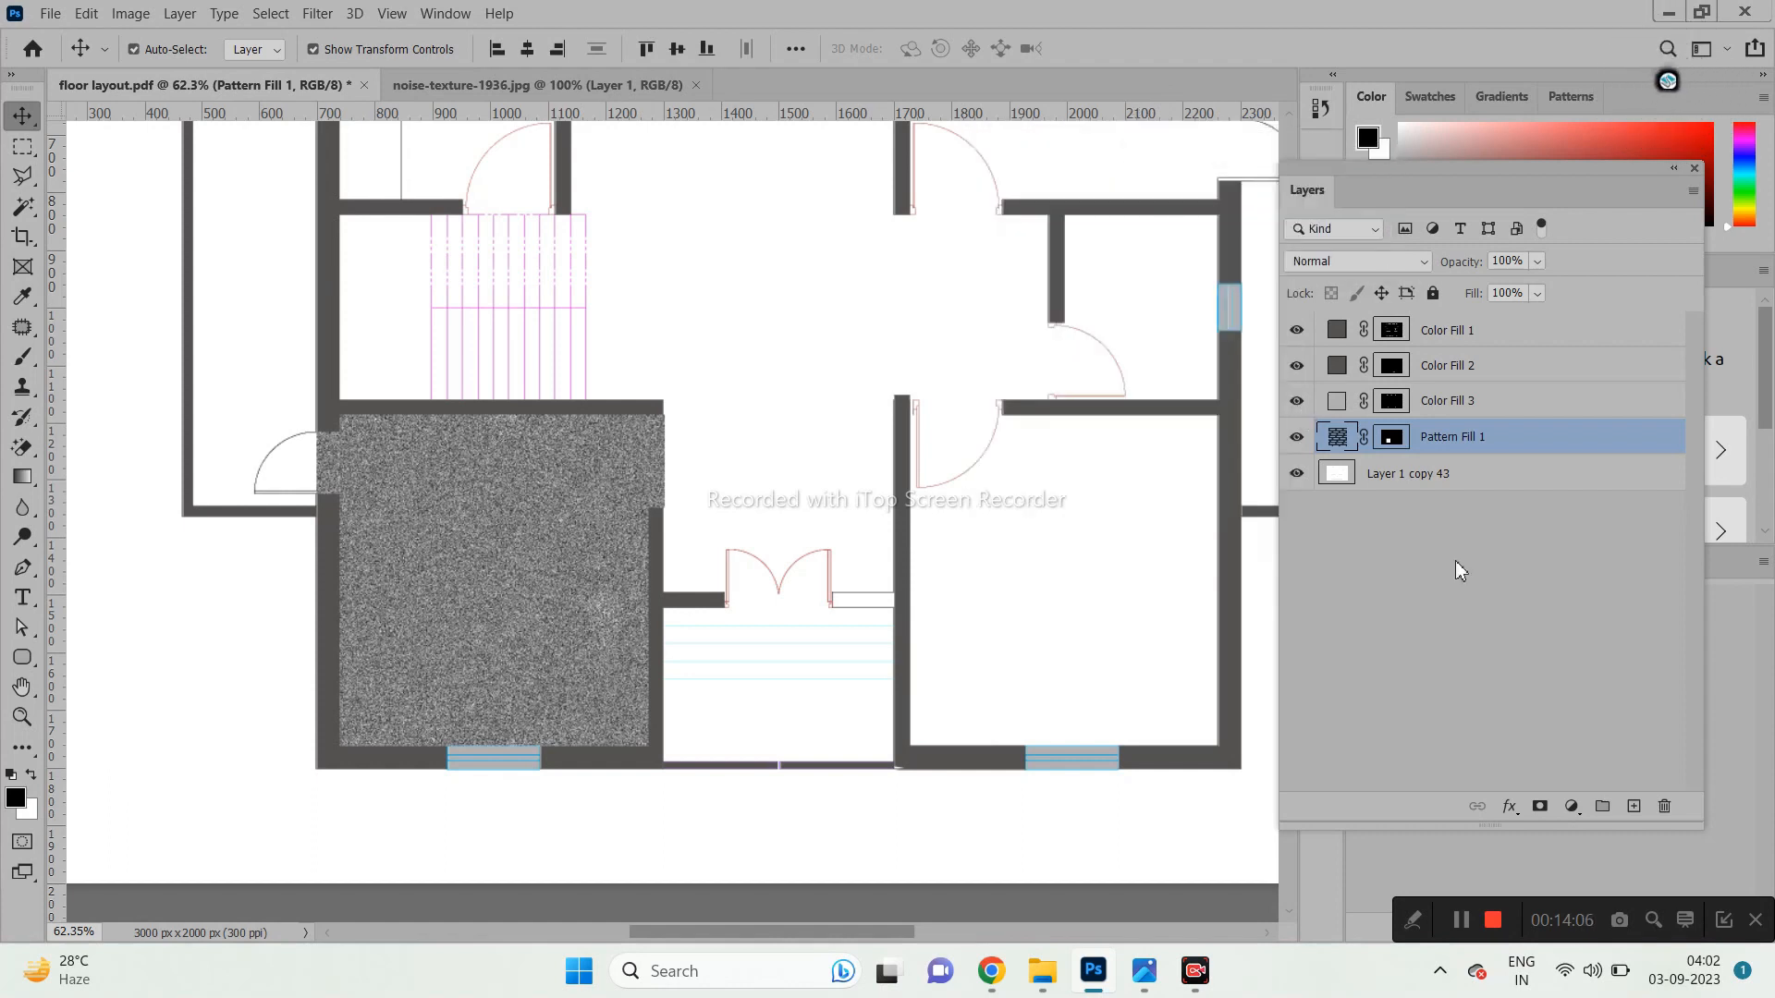
# Add a Color Balance adjustment above Pattern Fill 1 with midtones at +13 red, +26 green and +9 blue.
pyautogui.click(1579, 801)
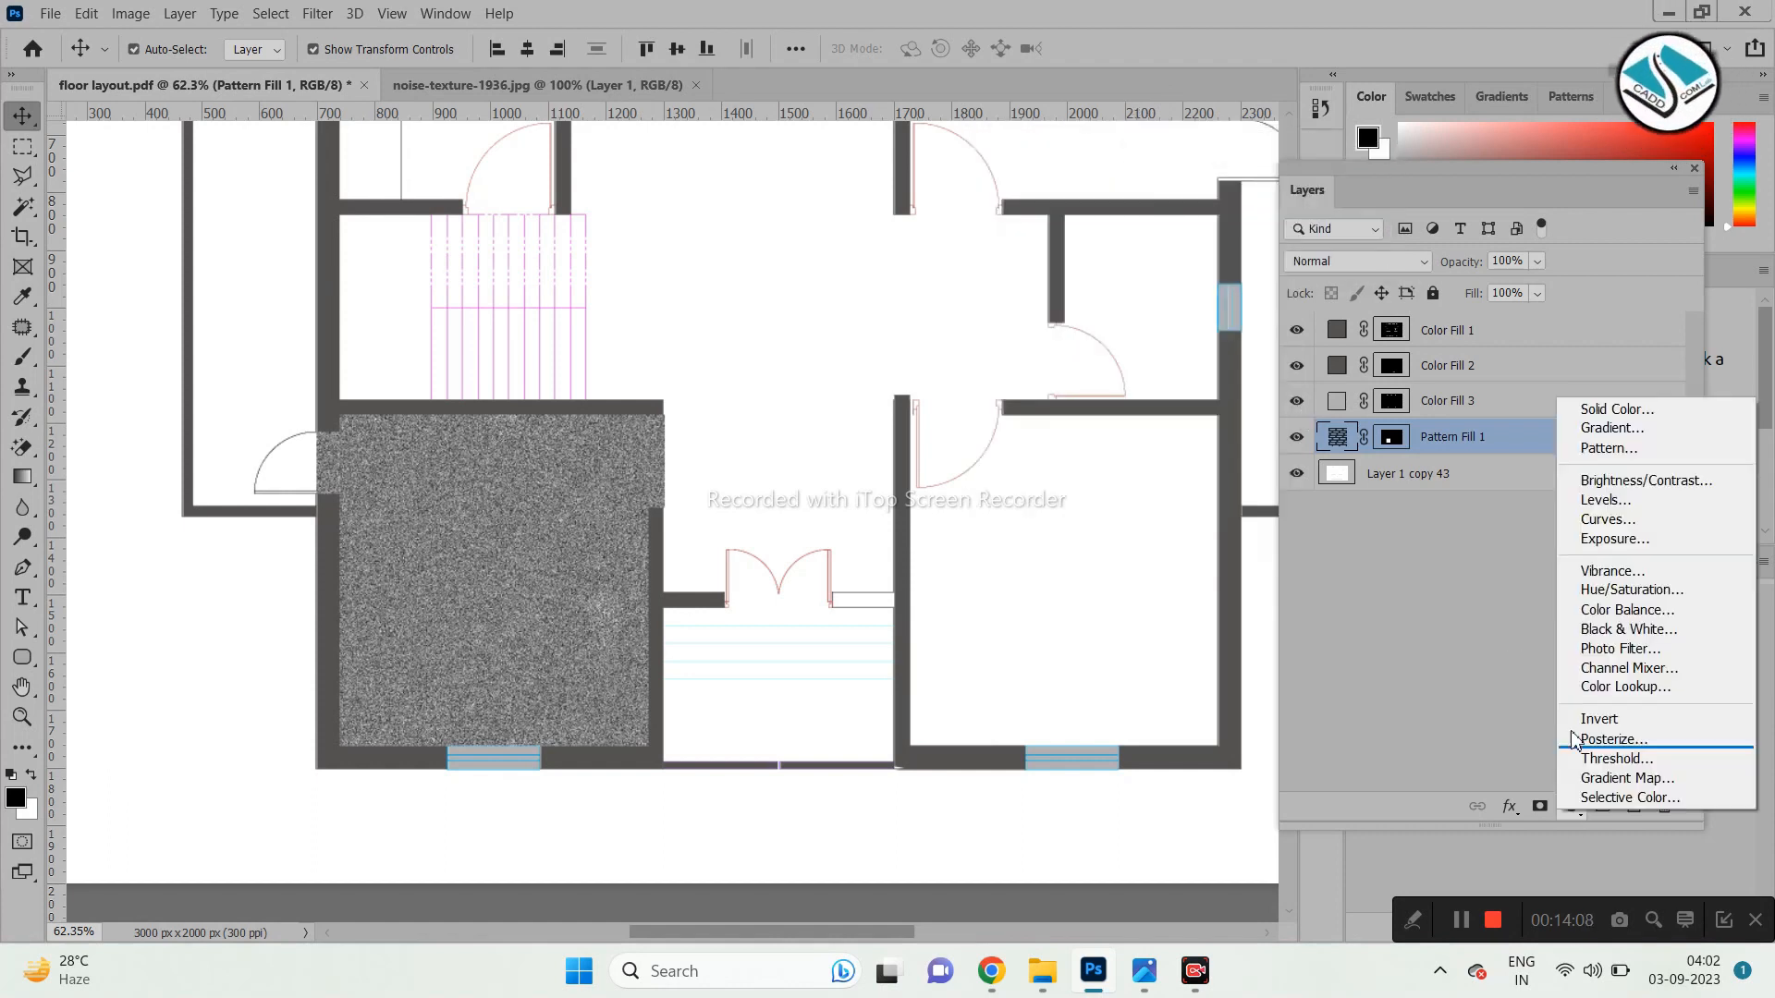
pyautogui.click(1623, 612)
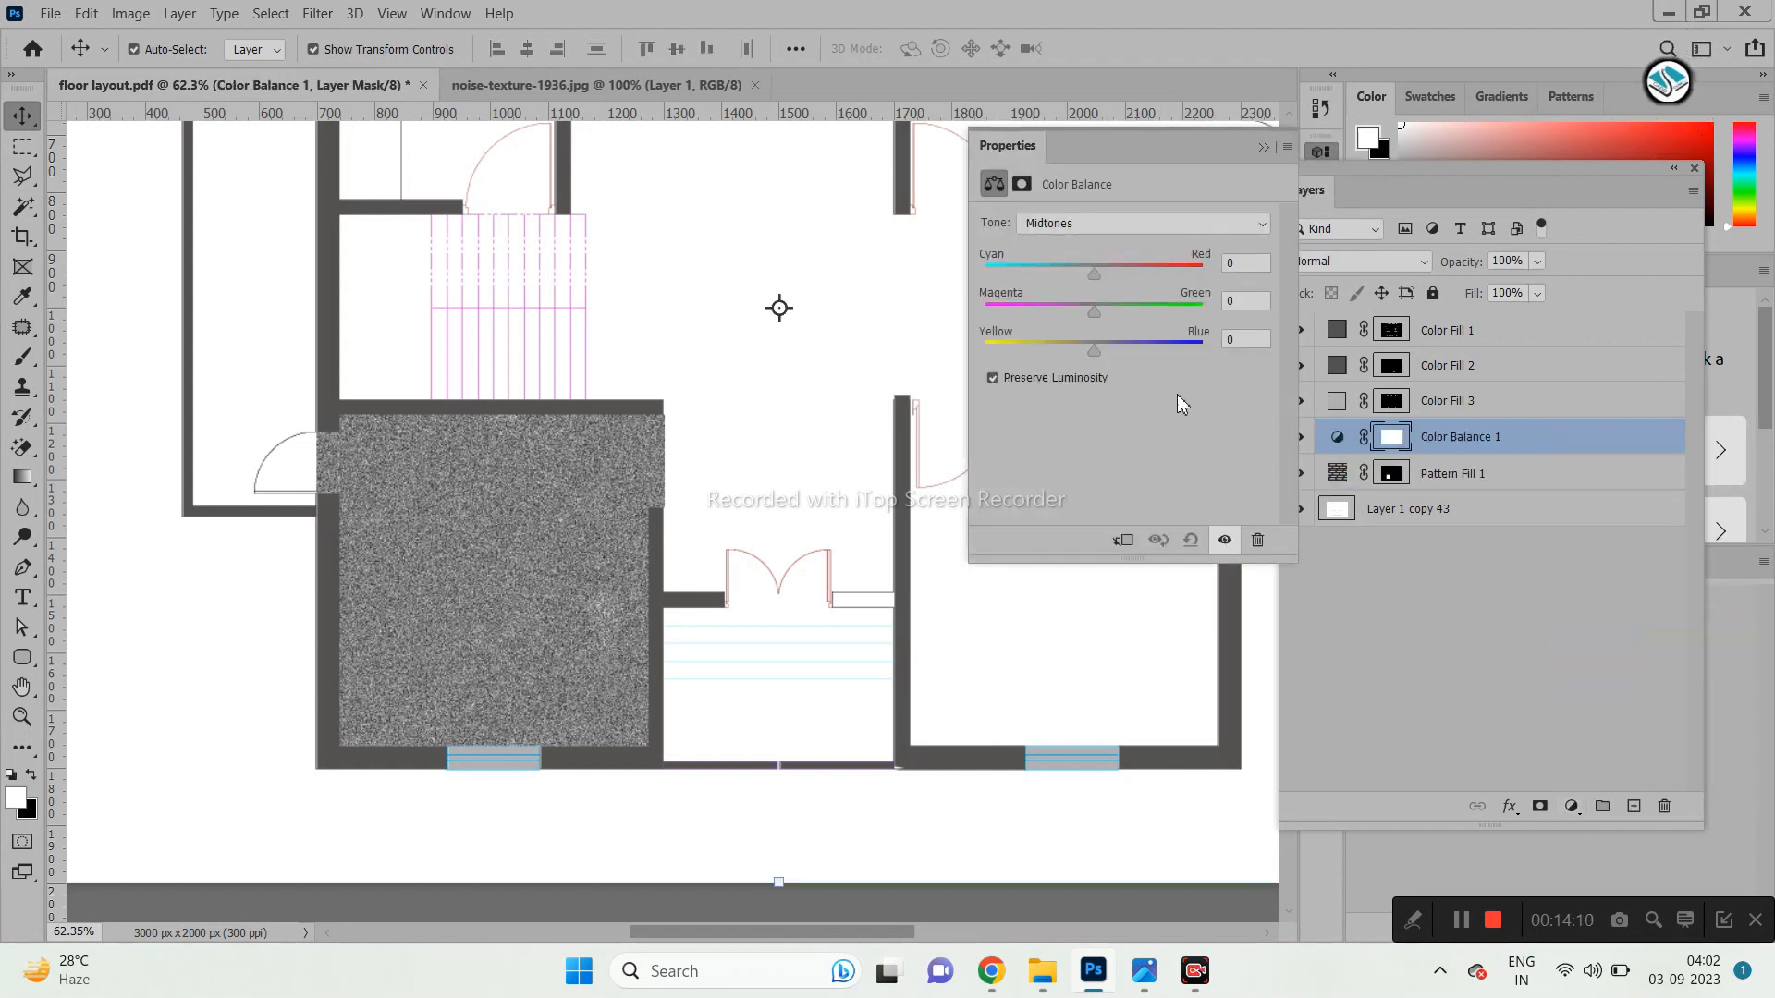
pyautogui.moveTo(1093, 271); pyautogui.dragTo(1123, 315)
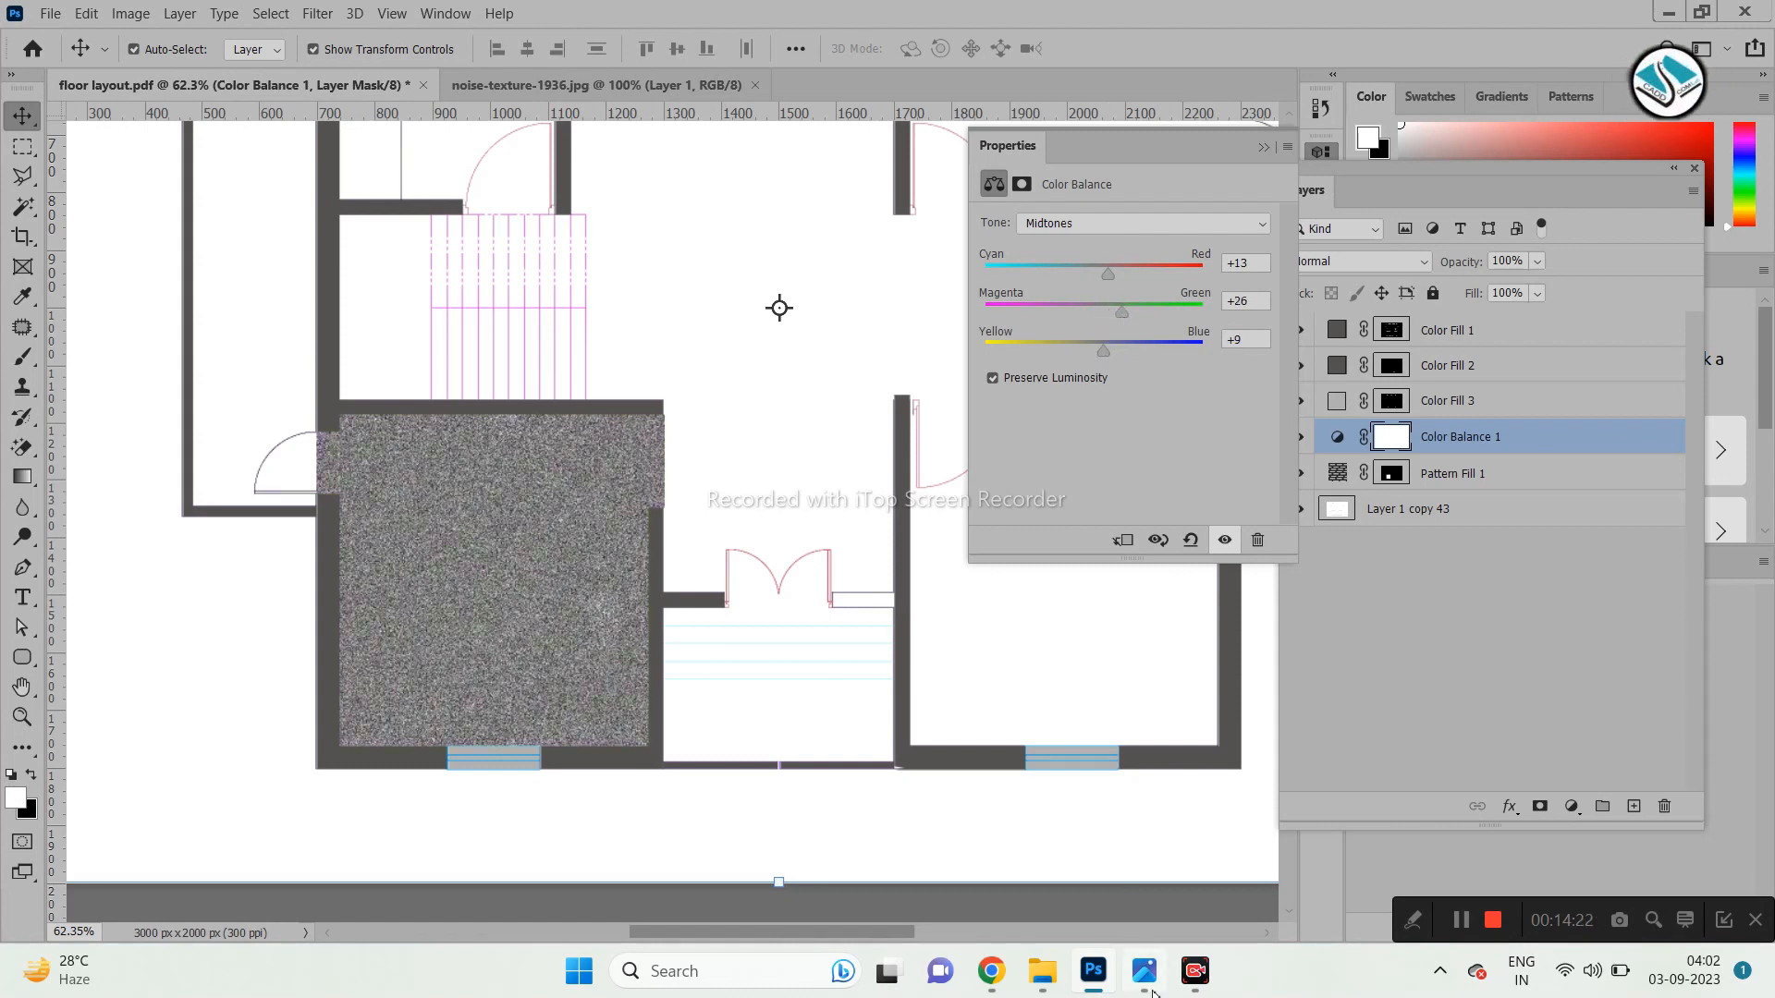
# Compare the floor colour with the reference rendering, raise the midtone Cyan-Red balance to +39, and close the adjustment properties.
pyautogui.click(1152, 992)
pyautogui.moveTo(782, 248); pyautogui.dragTo(546, 275)
pyautogui.click(1355, 264)
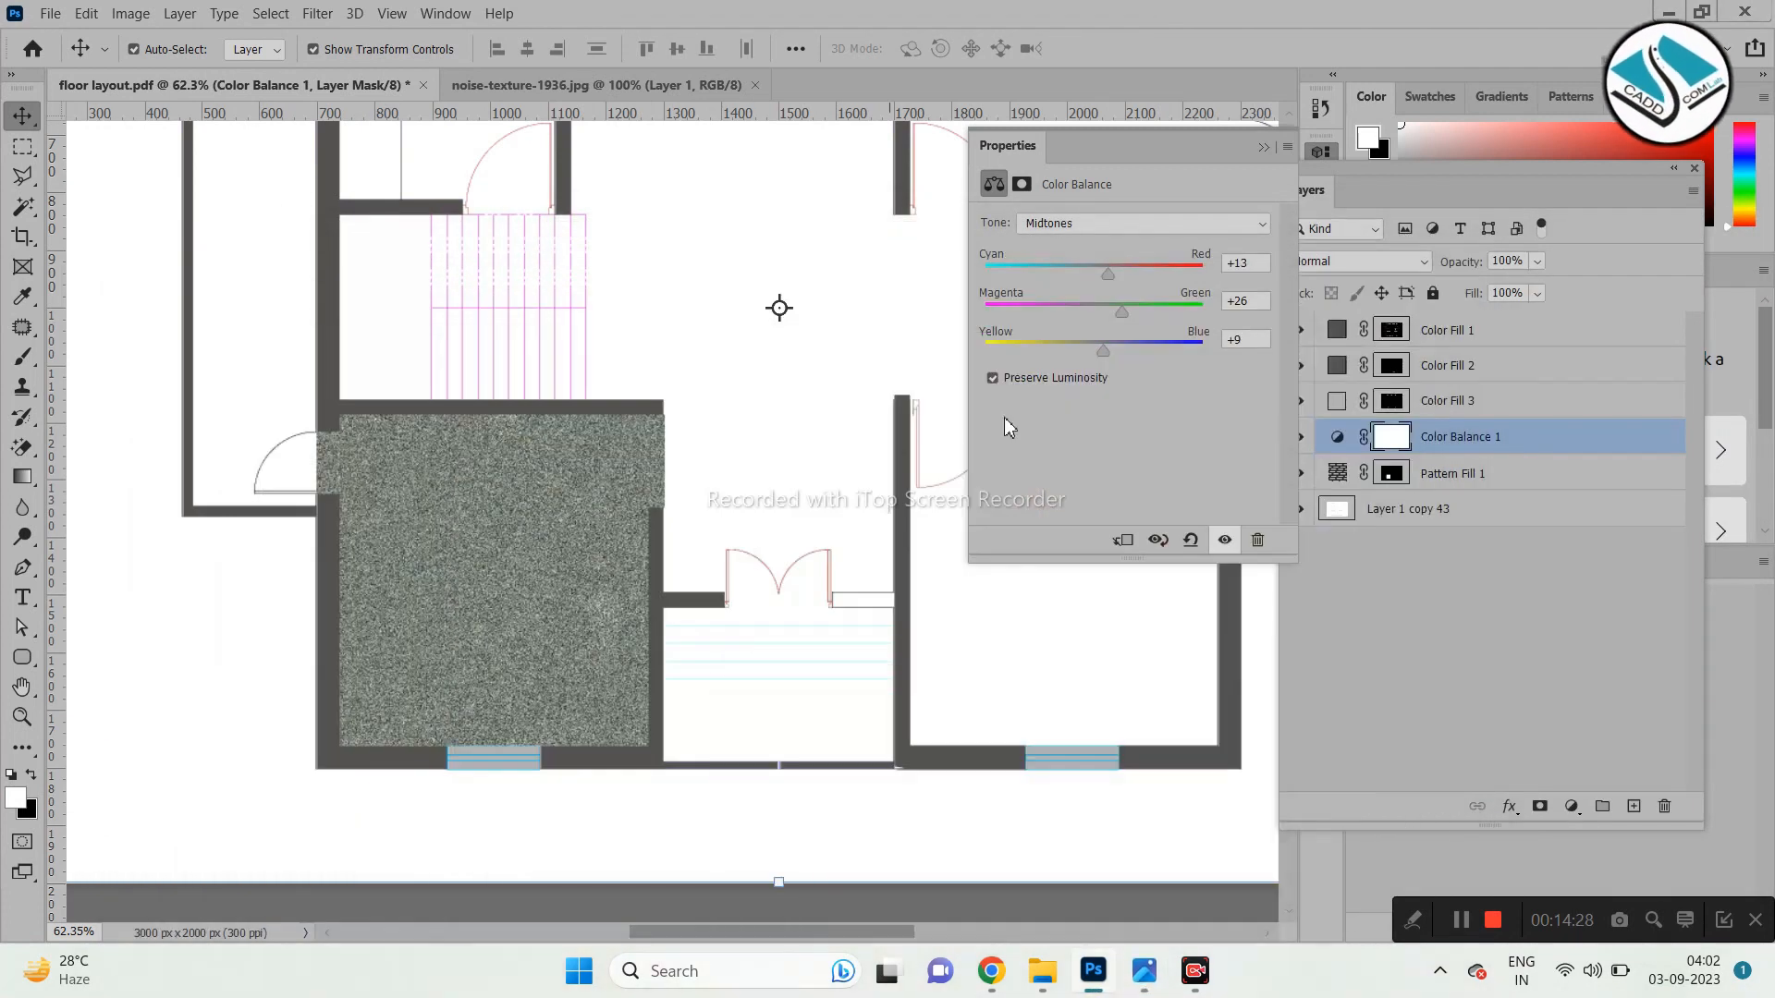
pyautogui.moveTo(1111, 270); pyautogui.dragTo(1133, 269)
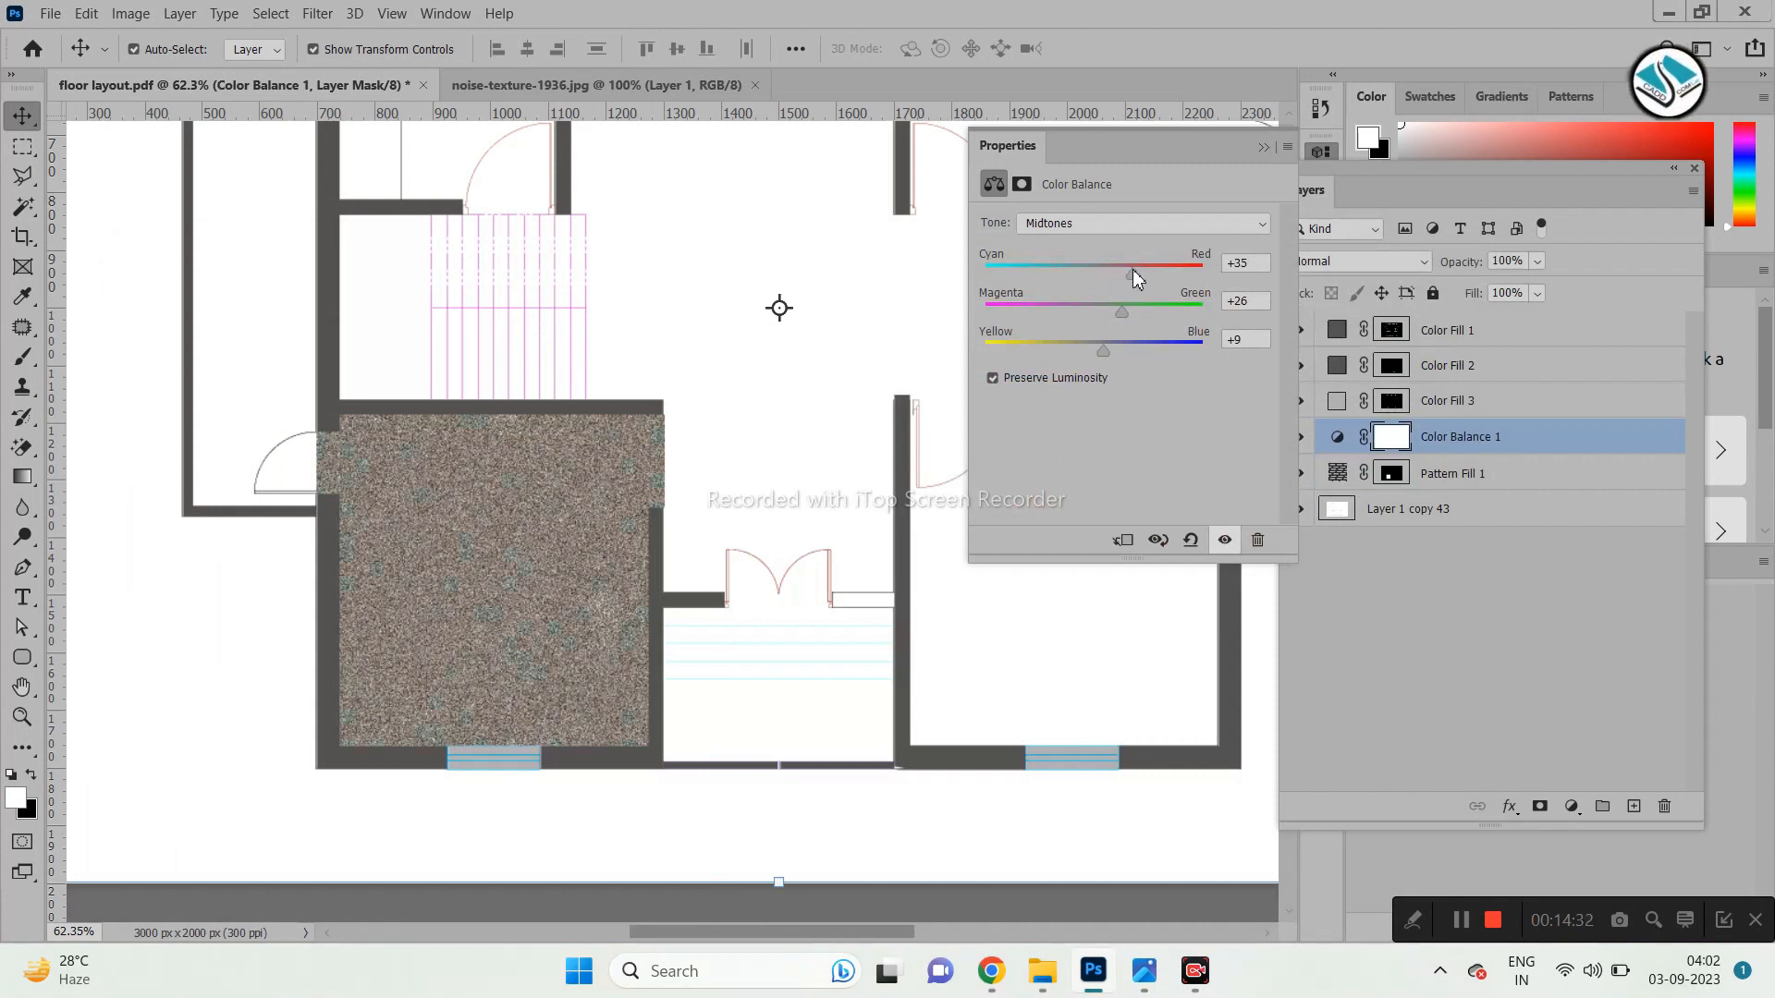
pyautogui.rightClick(1119, 151)
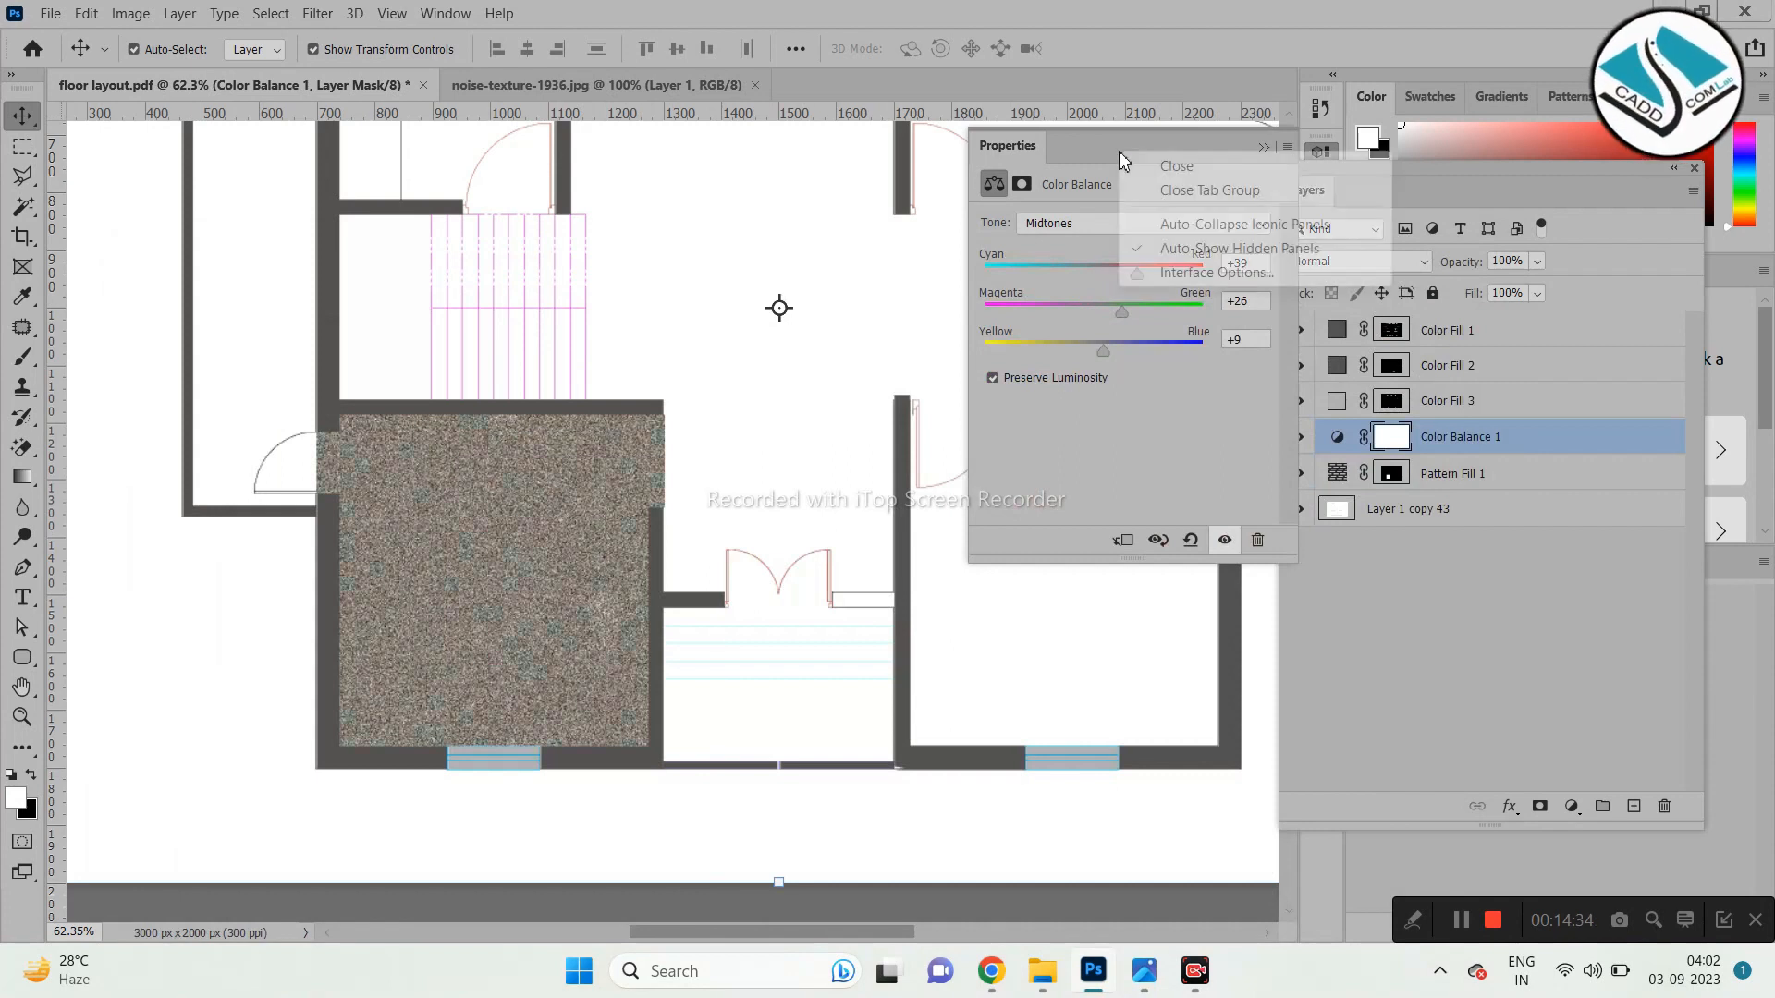
pyautogui.click(1163, 167)
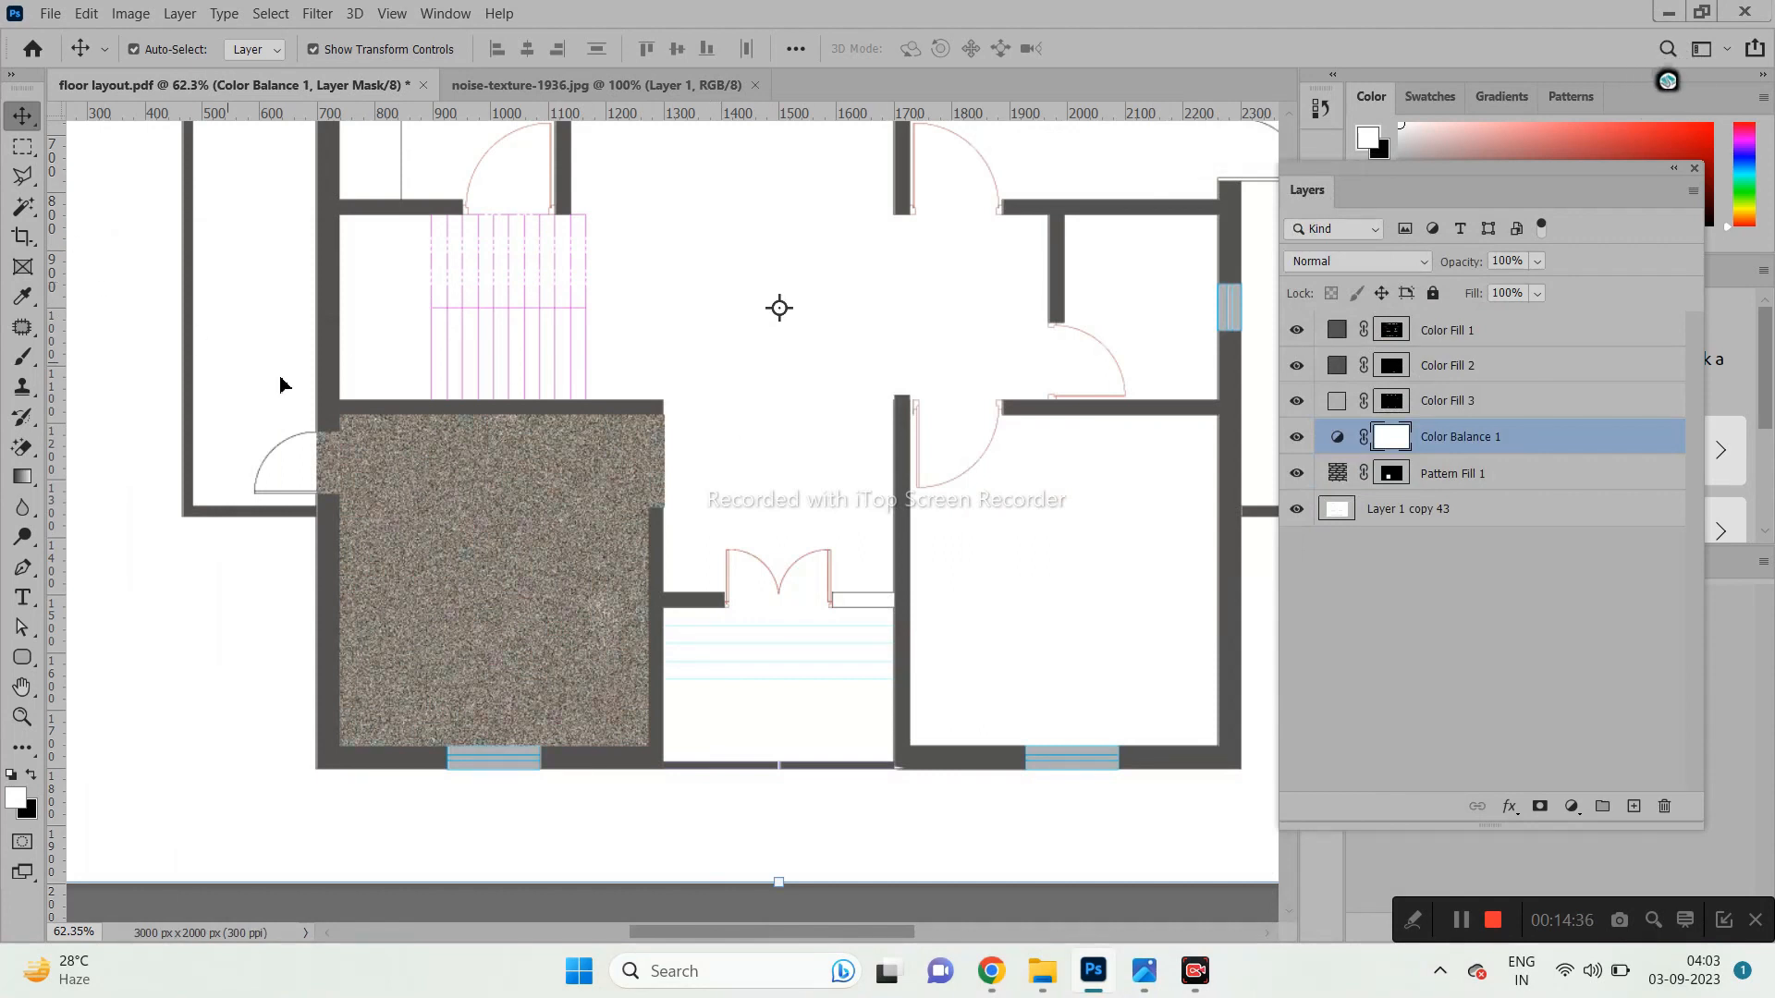
# Select the lower-right room including its door opening with the Rectangular Marquee, subtracting the strips beyond its left and upper wall edges.
pyautogui.hotkey('ctrl', '0')
pyautogui.scroll(1, 636, 774)
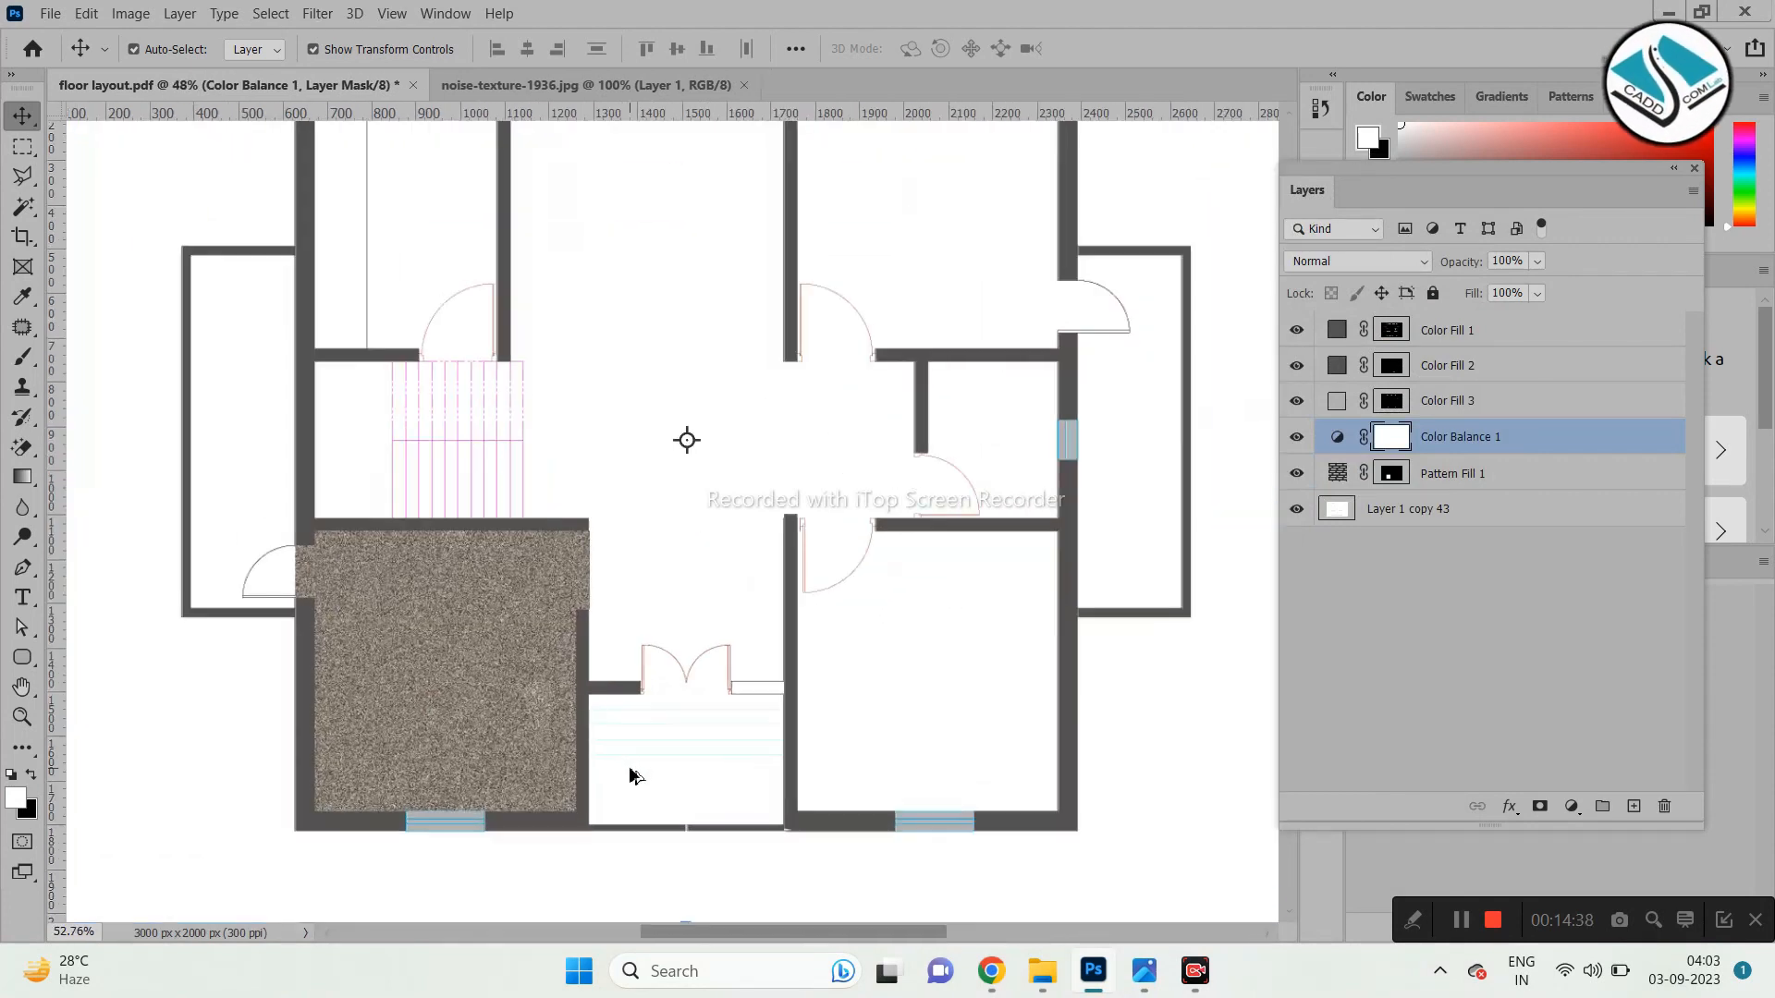
pyautogui.scroll(1, 1112, 813)
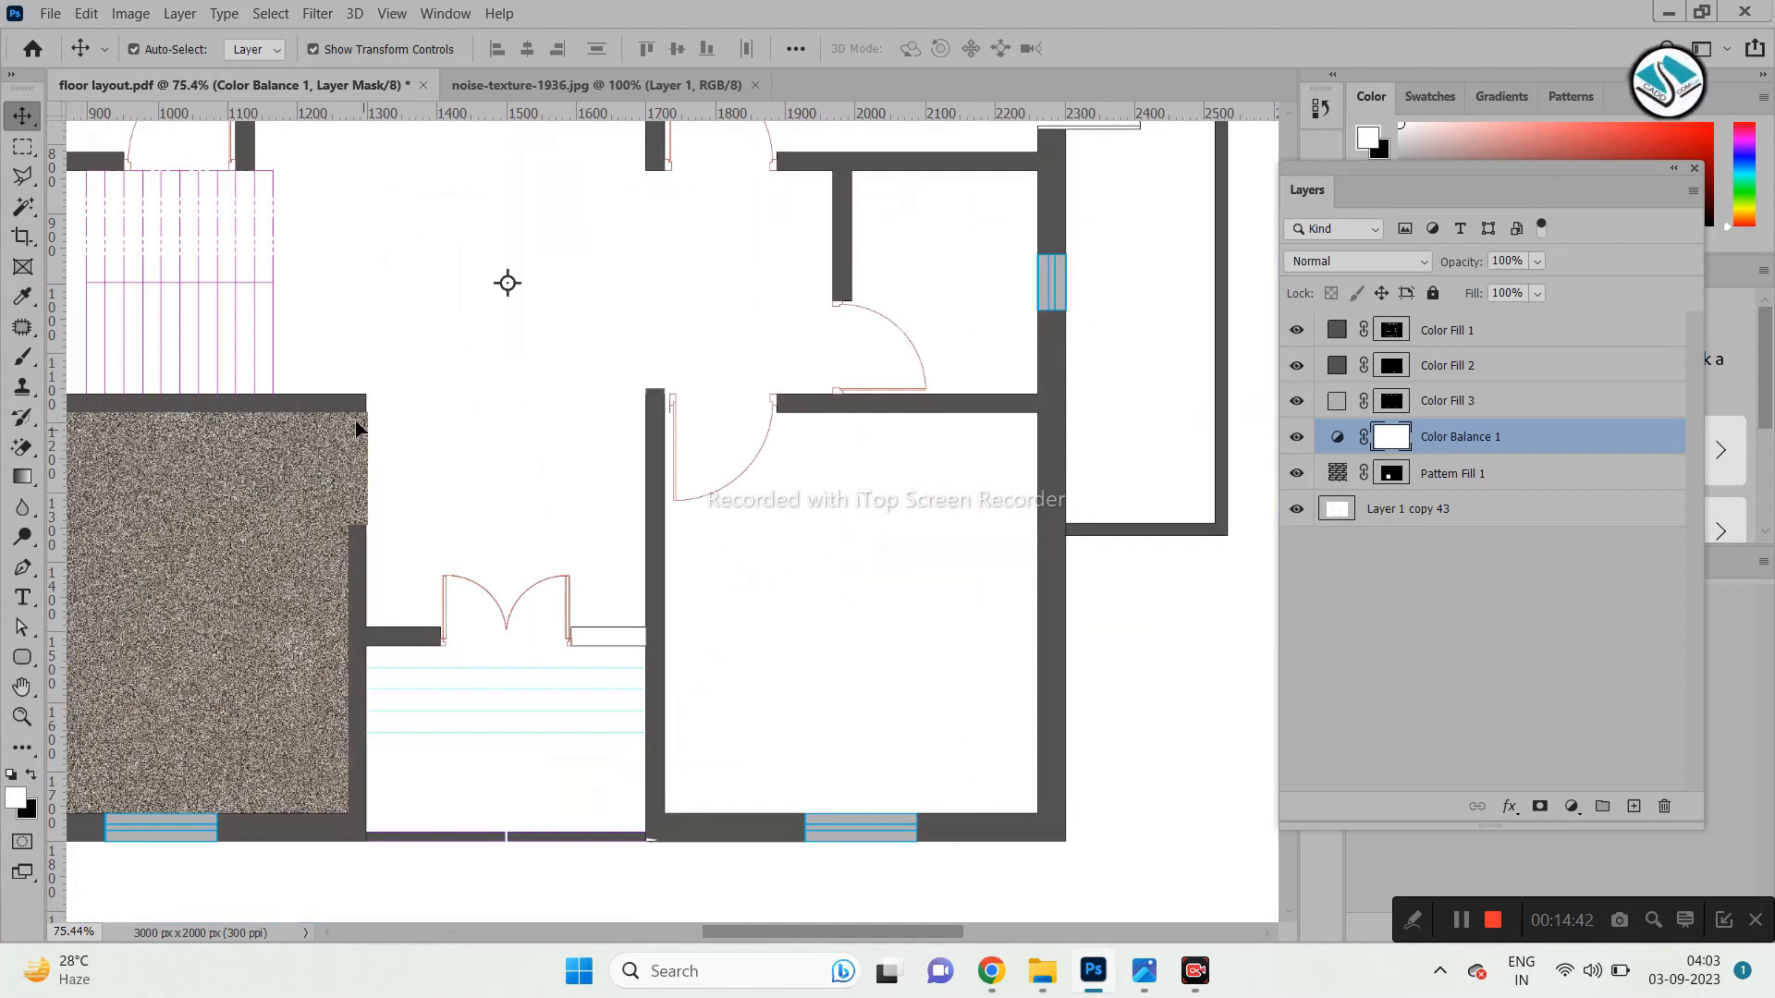
pyautogui.click(23, 146)
pyautogui.scroll(1, 774, 497)
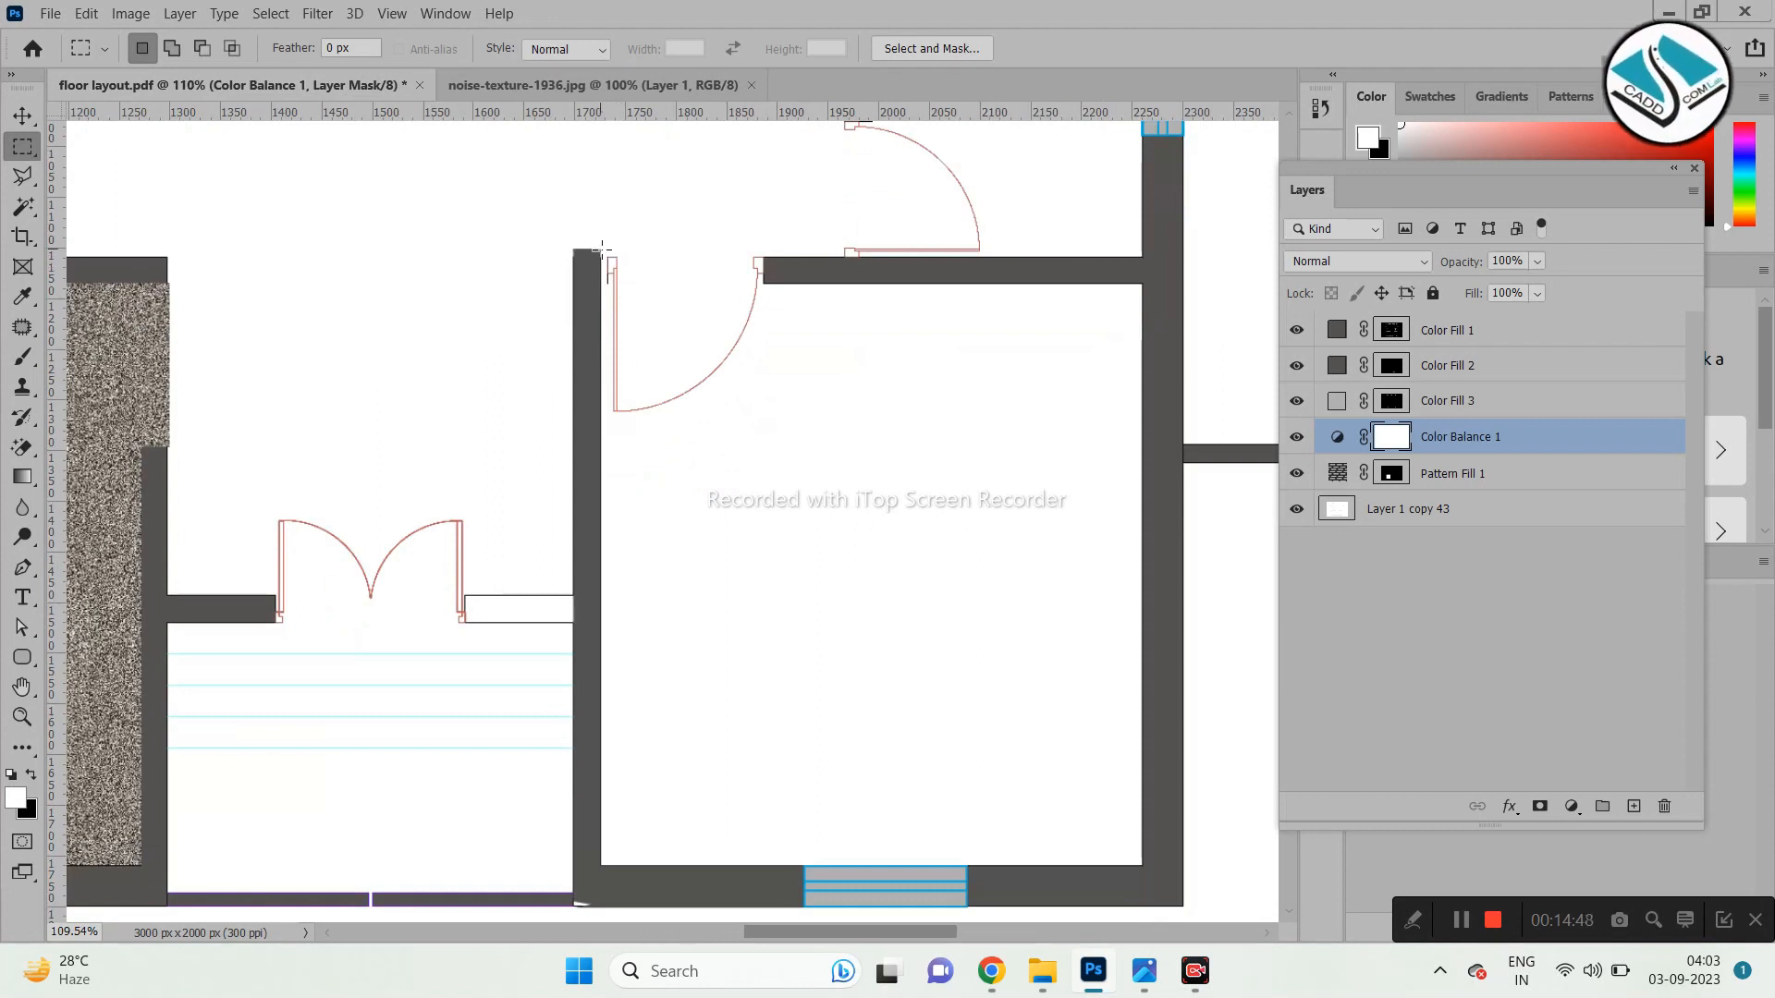
pyautogui.moveTo(599, 248); pyautogui.dragTo(1145, 867)
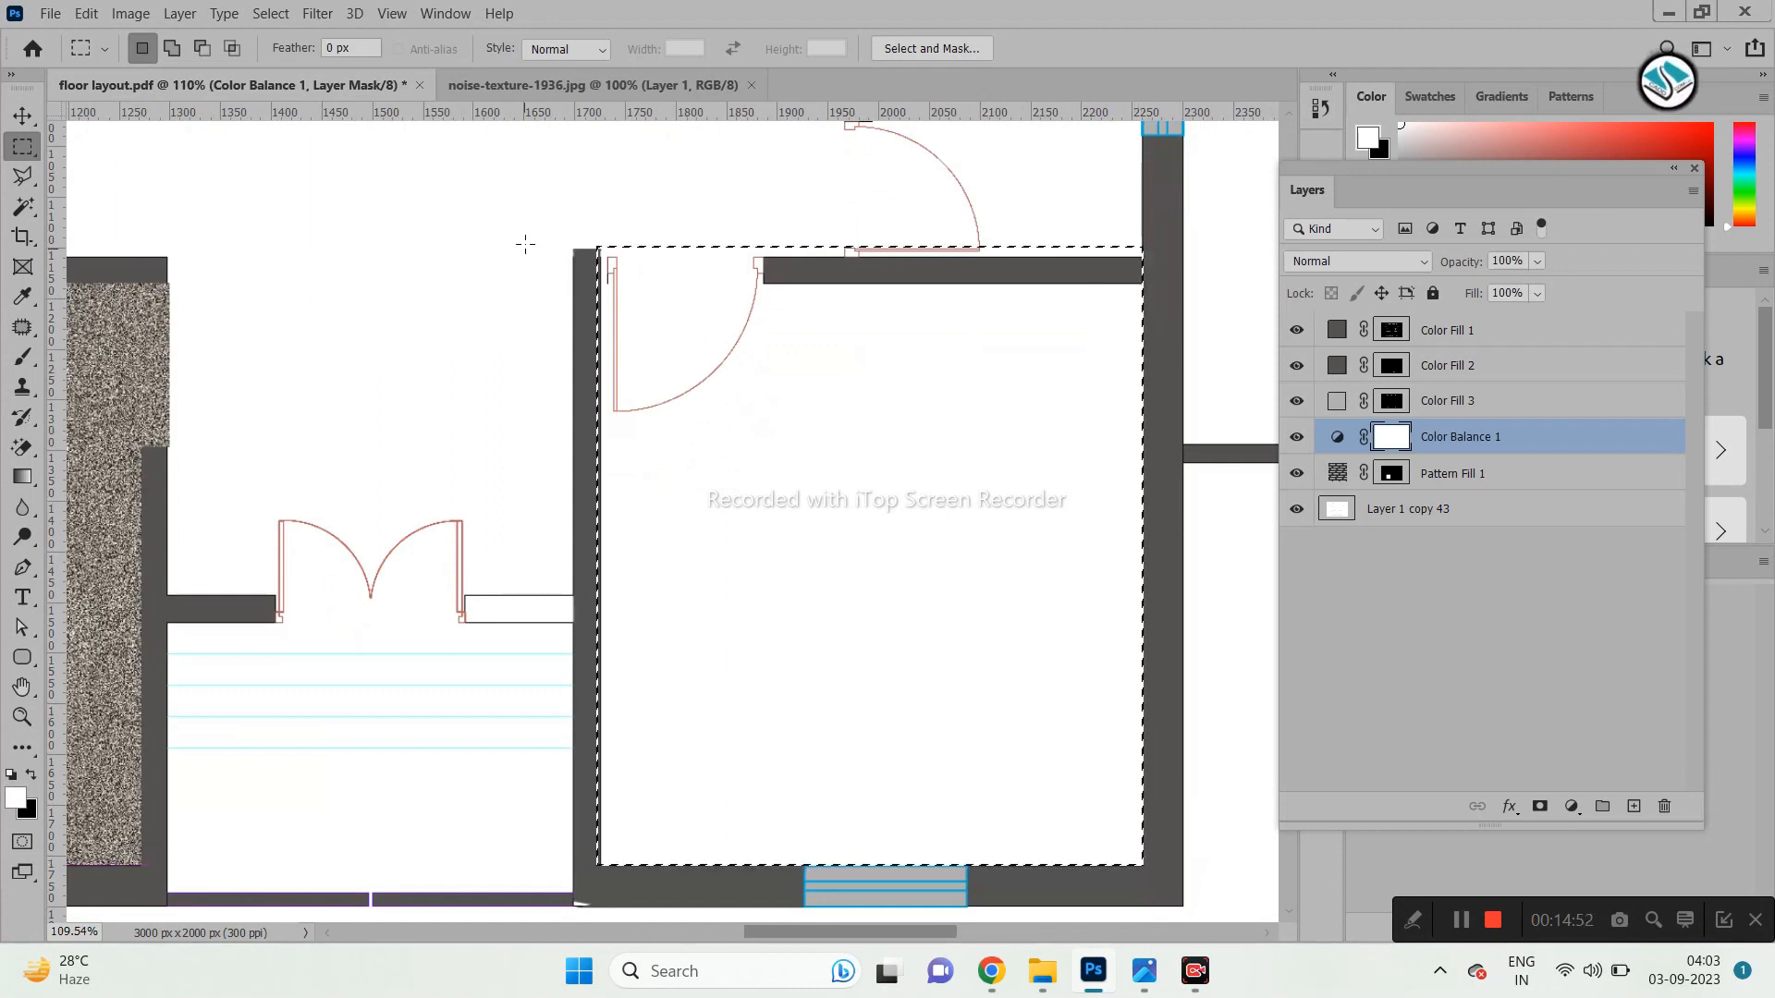
pyautogui.moveTo(497, 219); pyautogui.dragTo(603, 883)
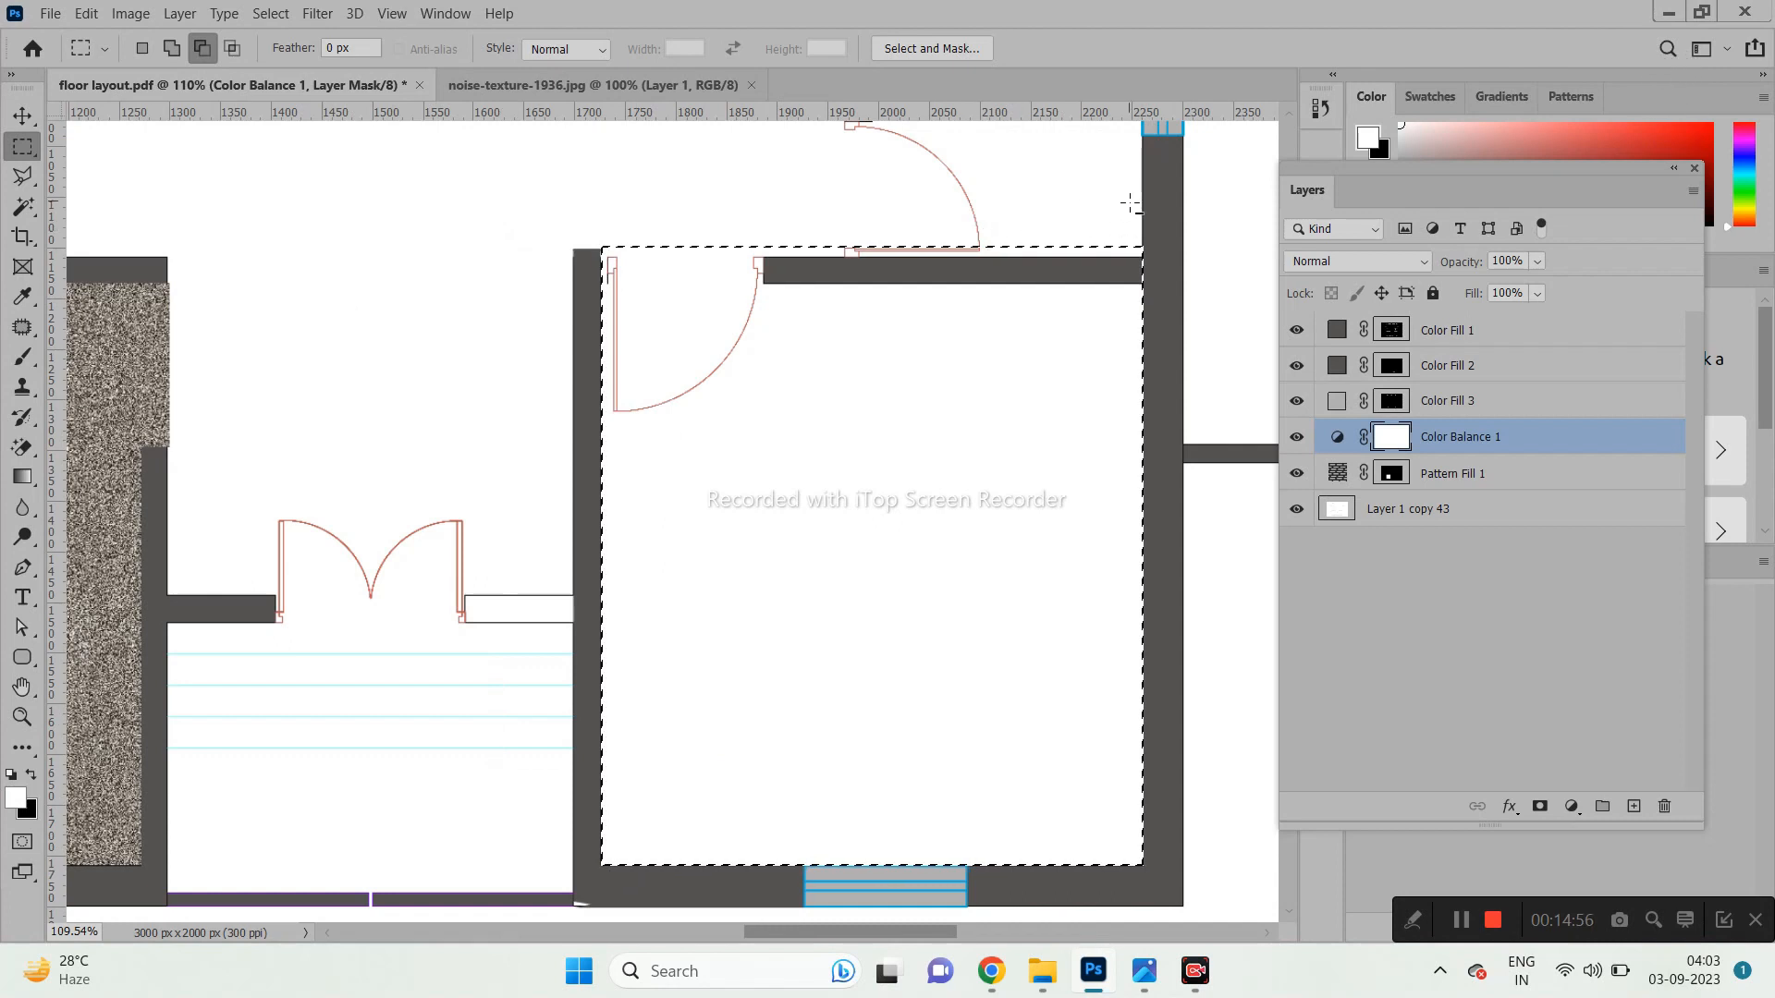
pyautogui.moveTo(1236, 171); pyautogui.dragTo(420, 259)
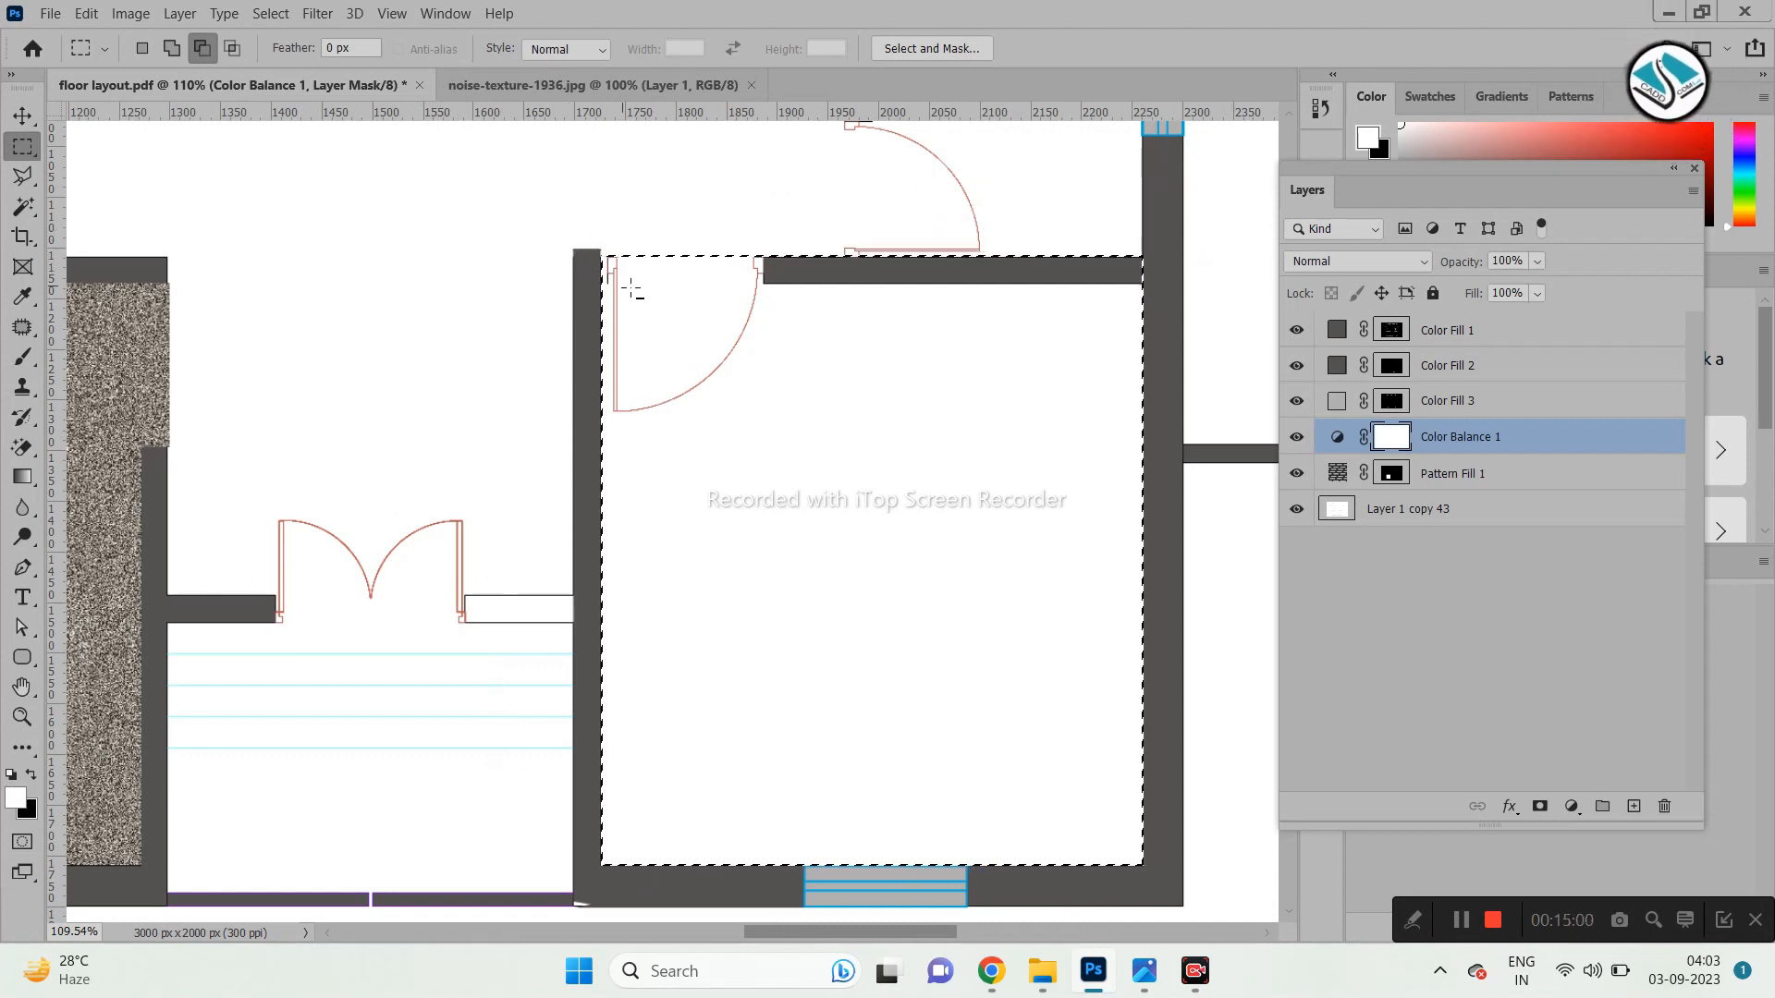
pyautogui.scroll(-2, 633, 286)
pyautogui.scroll(-2, 656, 301)
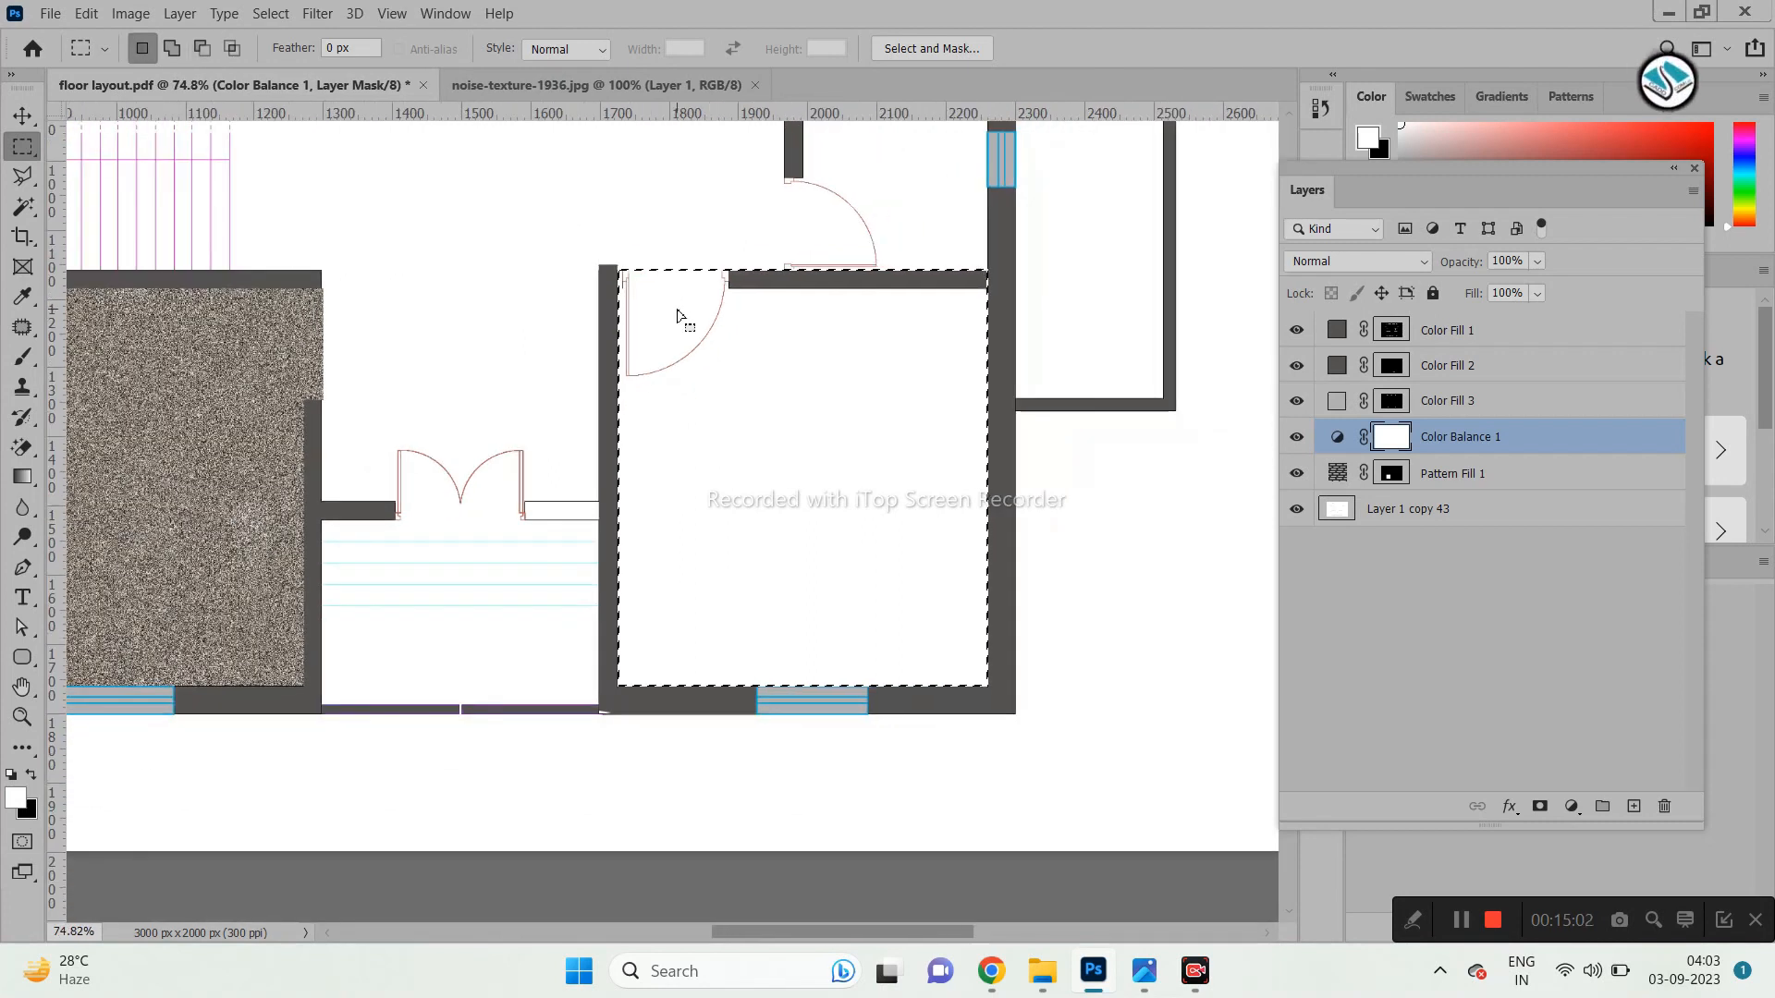
# Fill the selected lower-right room with a Pattern fill layer using the noise texture at 100% scale, and switch to the Move tool.
pyautogui.click(1572, 806)
pyautogui.click(1612, 450)
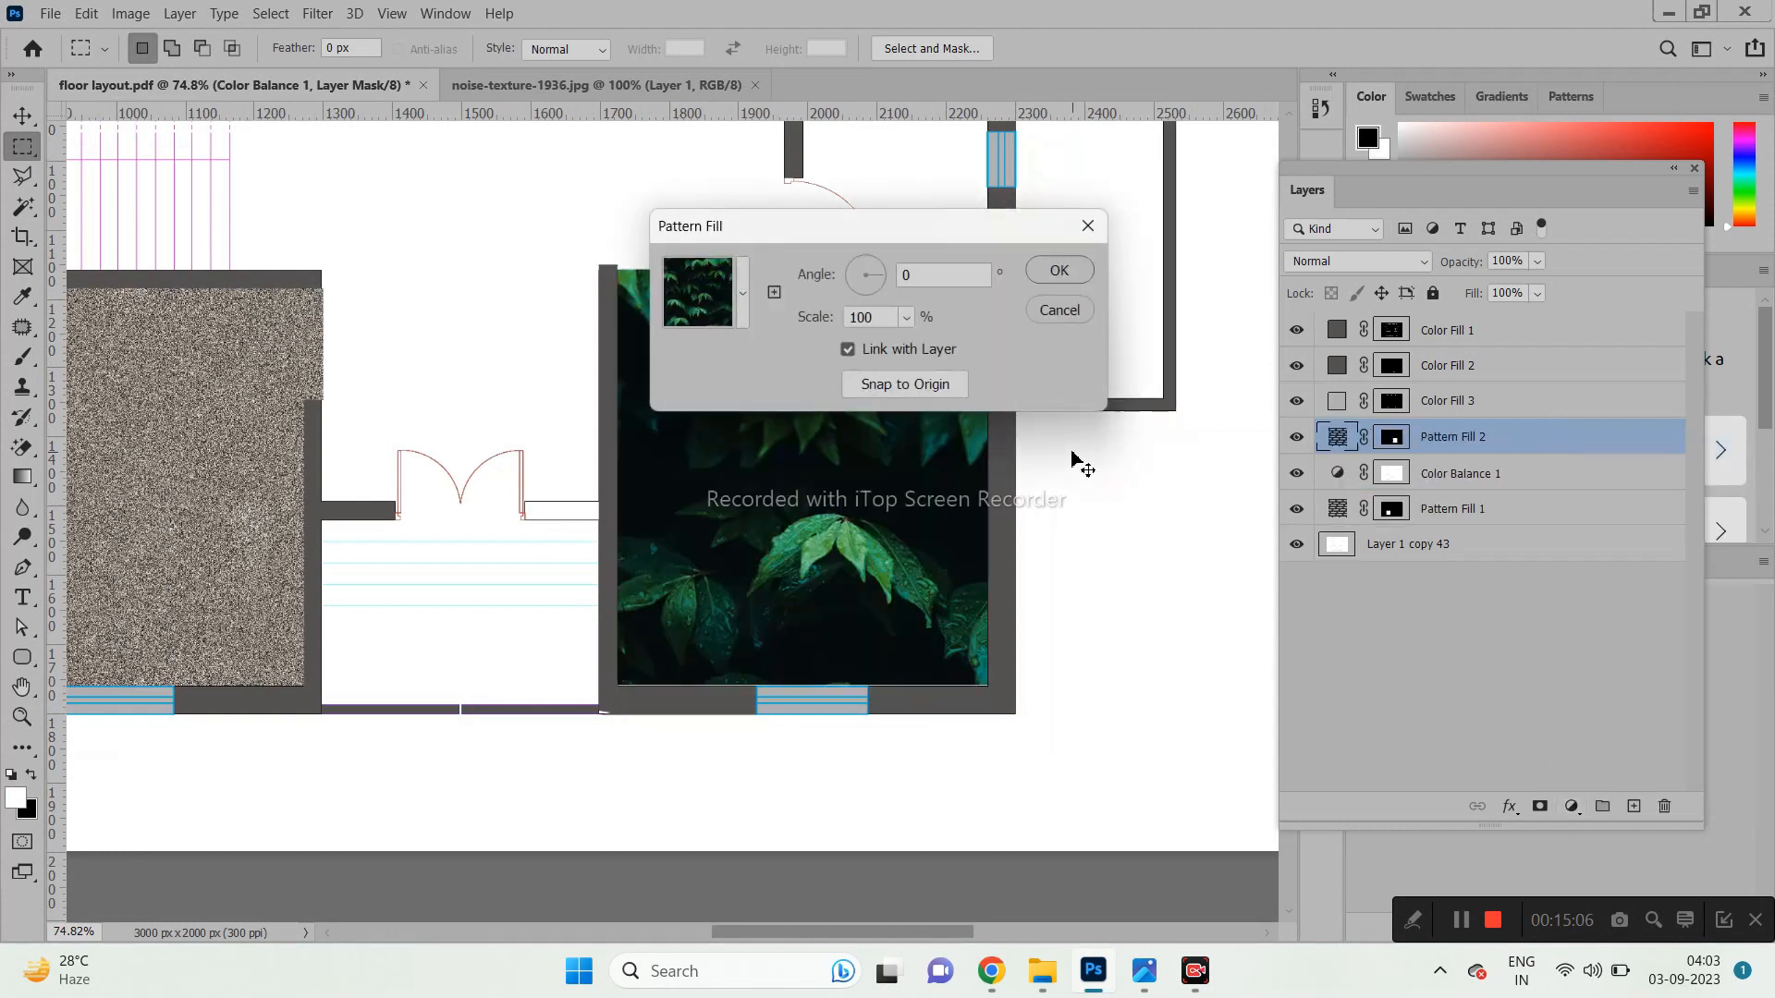
pyautogui.click(745, 314)
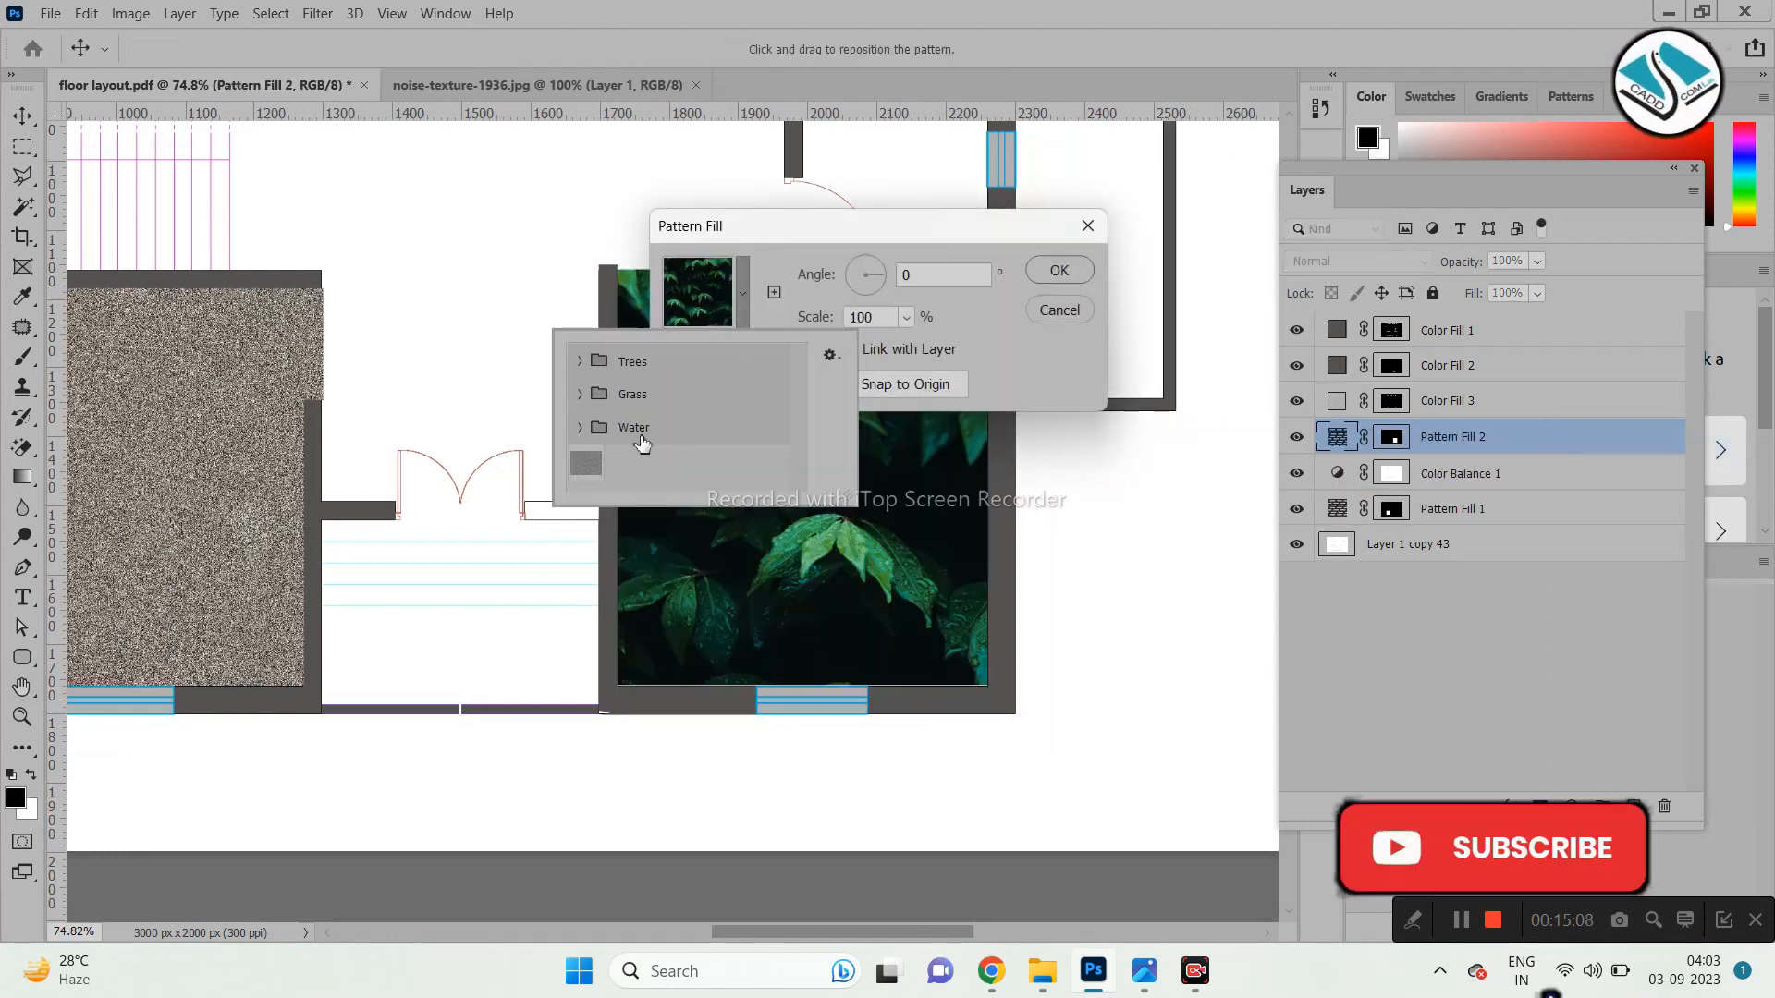
pyautogui.click(596, 471)
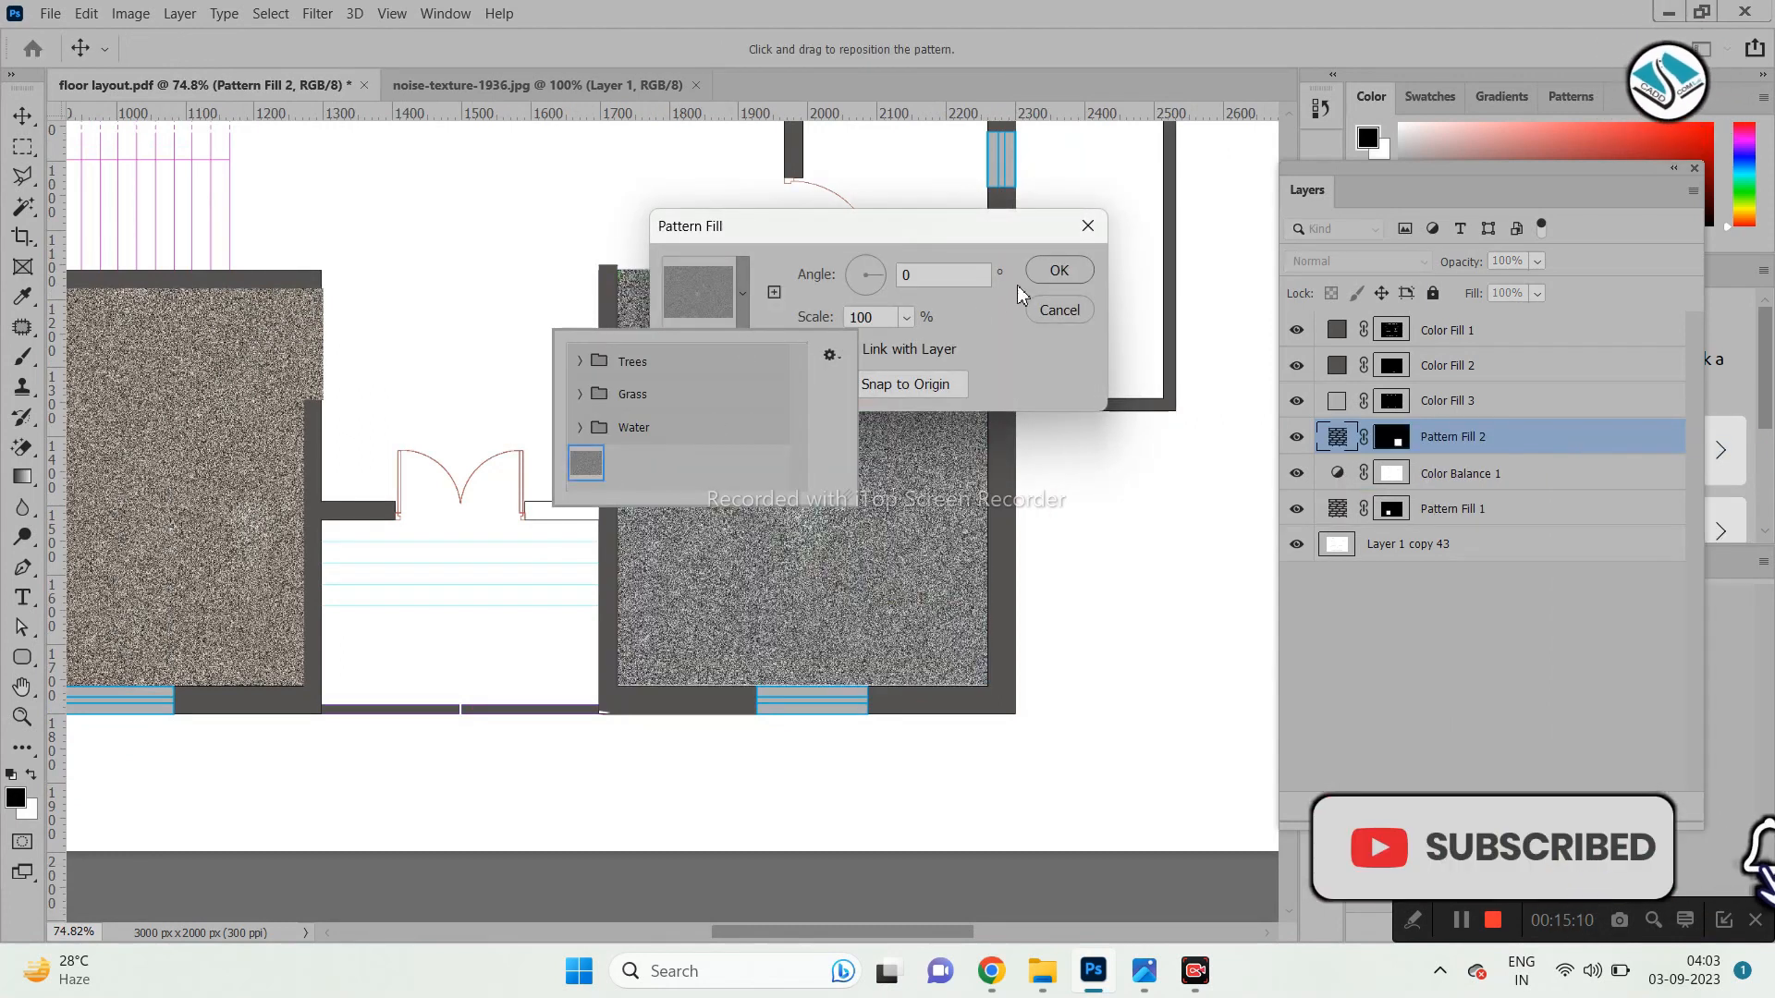
pyautogui.click(1060, 270)
pyautogui.click(1060, 270)
pyautogui.press('m')
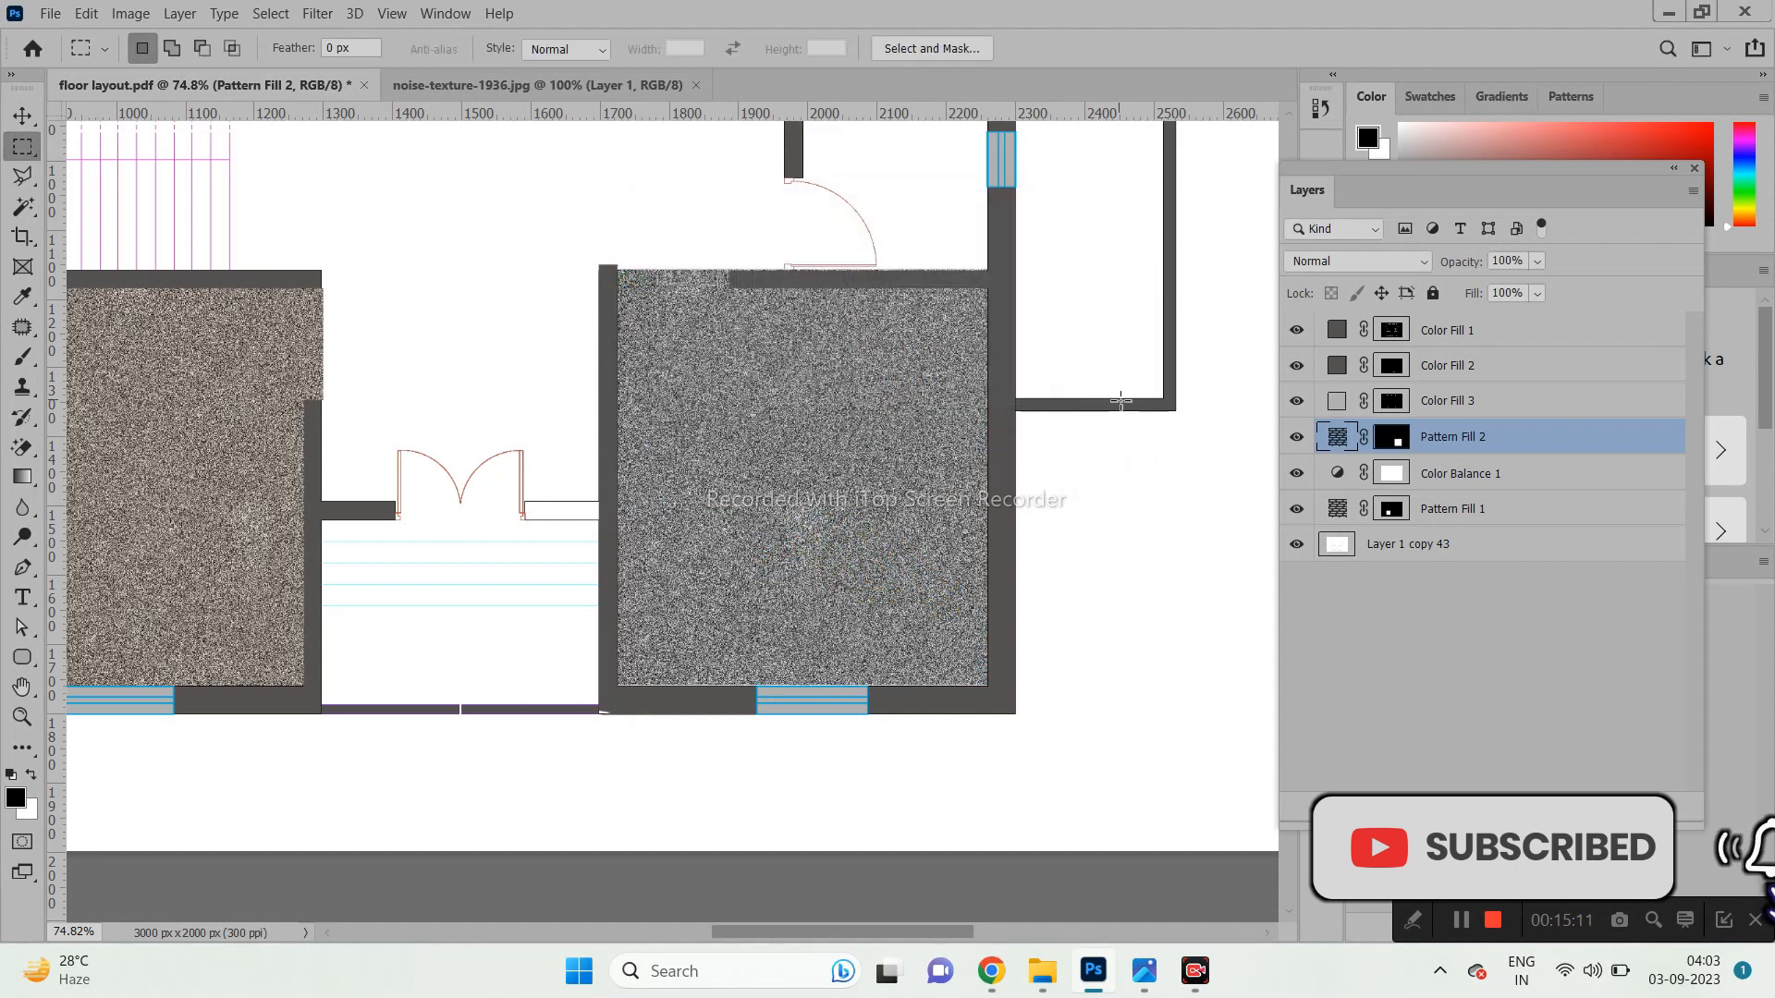
pyautogui.click(22, 116)
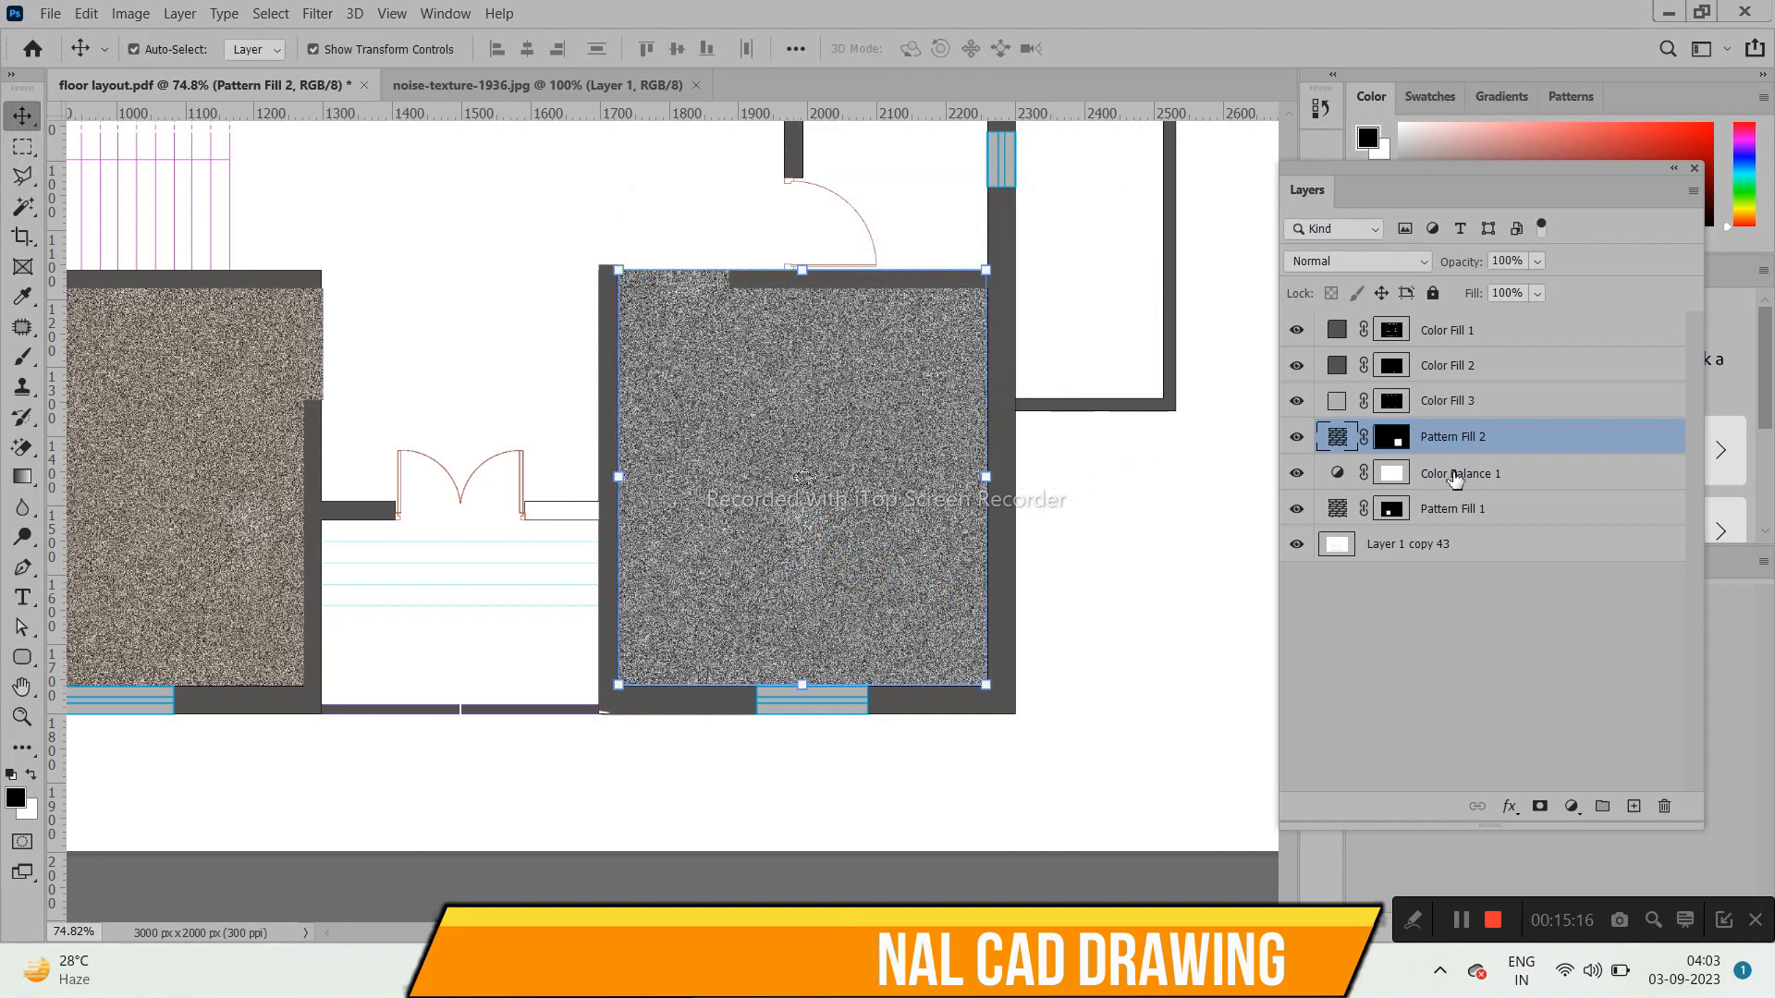
pyautogui.click(1296, 404)
pyautogui.click(1296, 405)
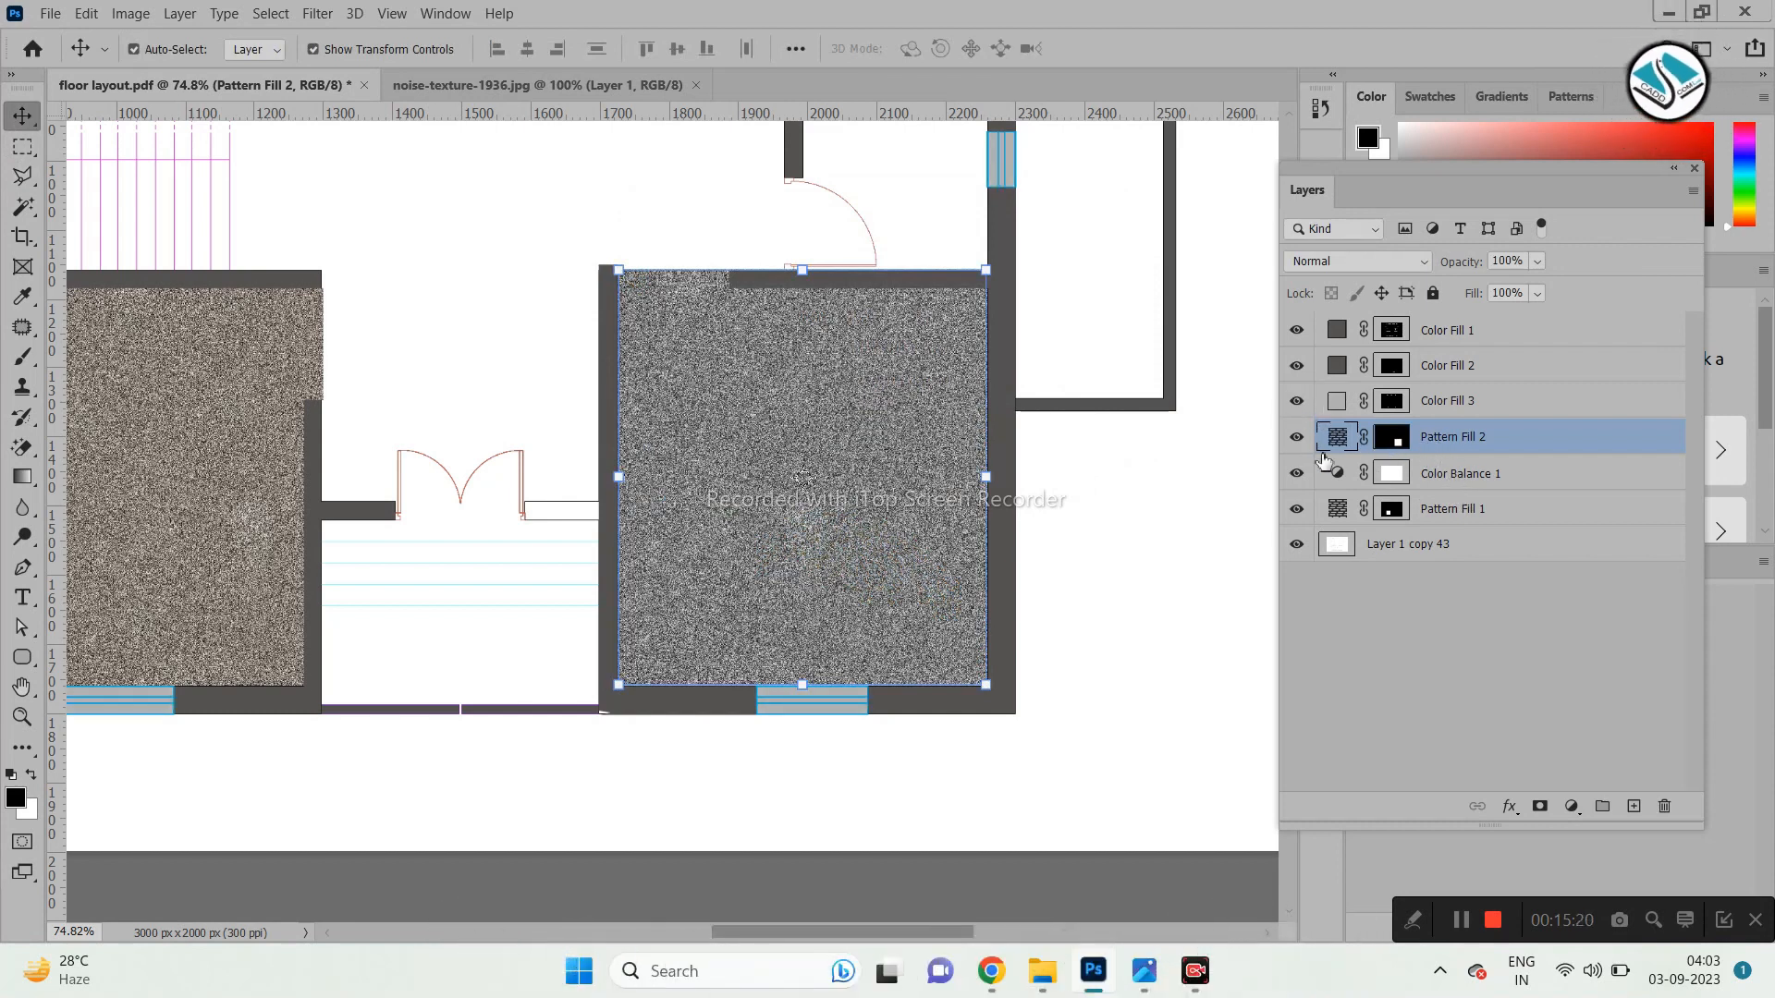
# Duplicate the Color Balance 1 adjustment, move the copy above Pattern Fill 2 and clip it to that layer.
pyautogui.click(1297, 439)
pyautogui.click(1296, 438)
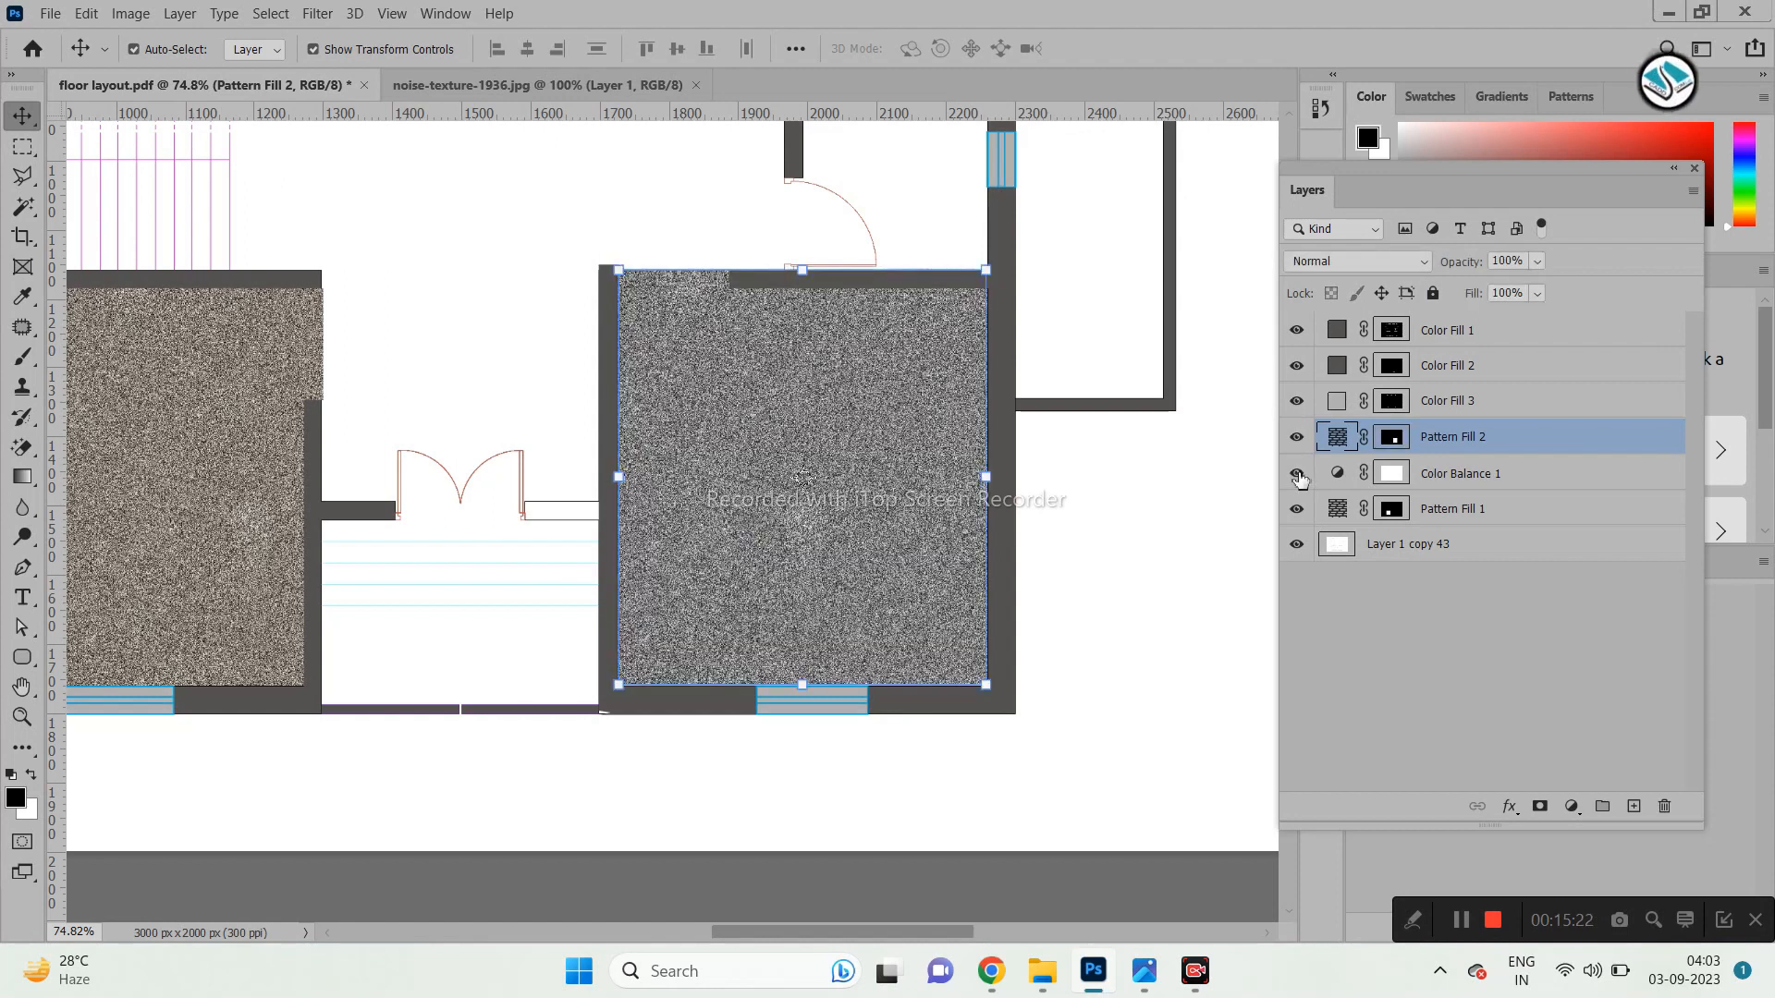
pyautogui.click(1466, 475)
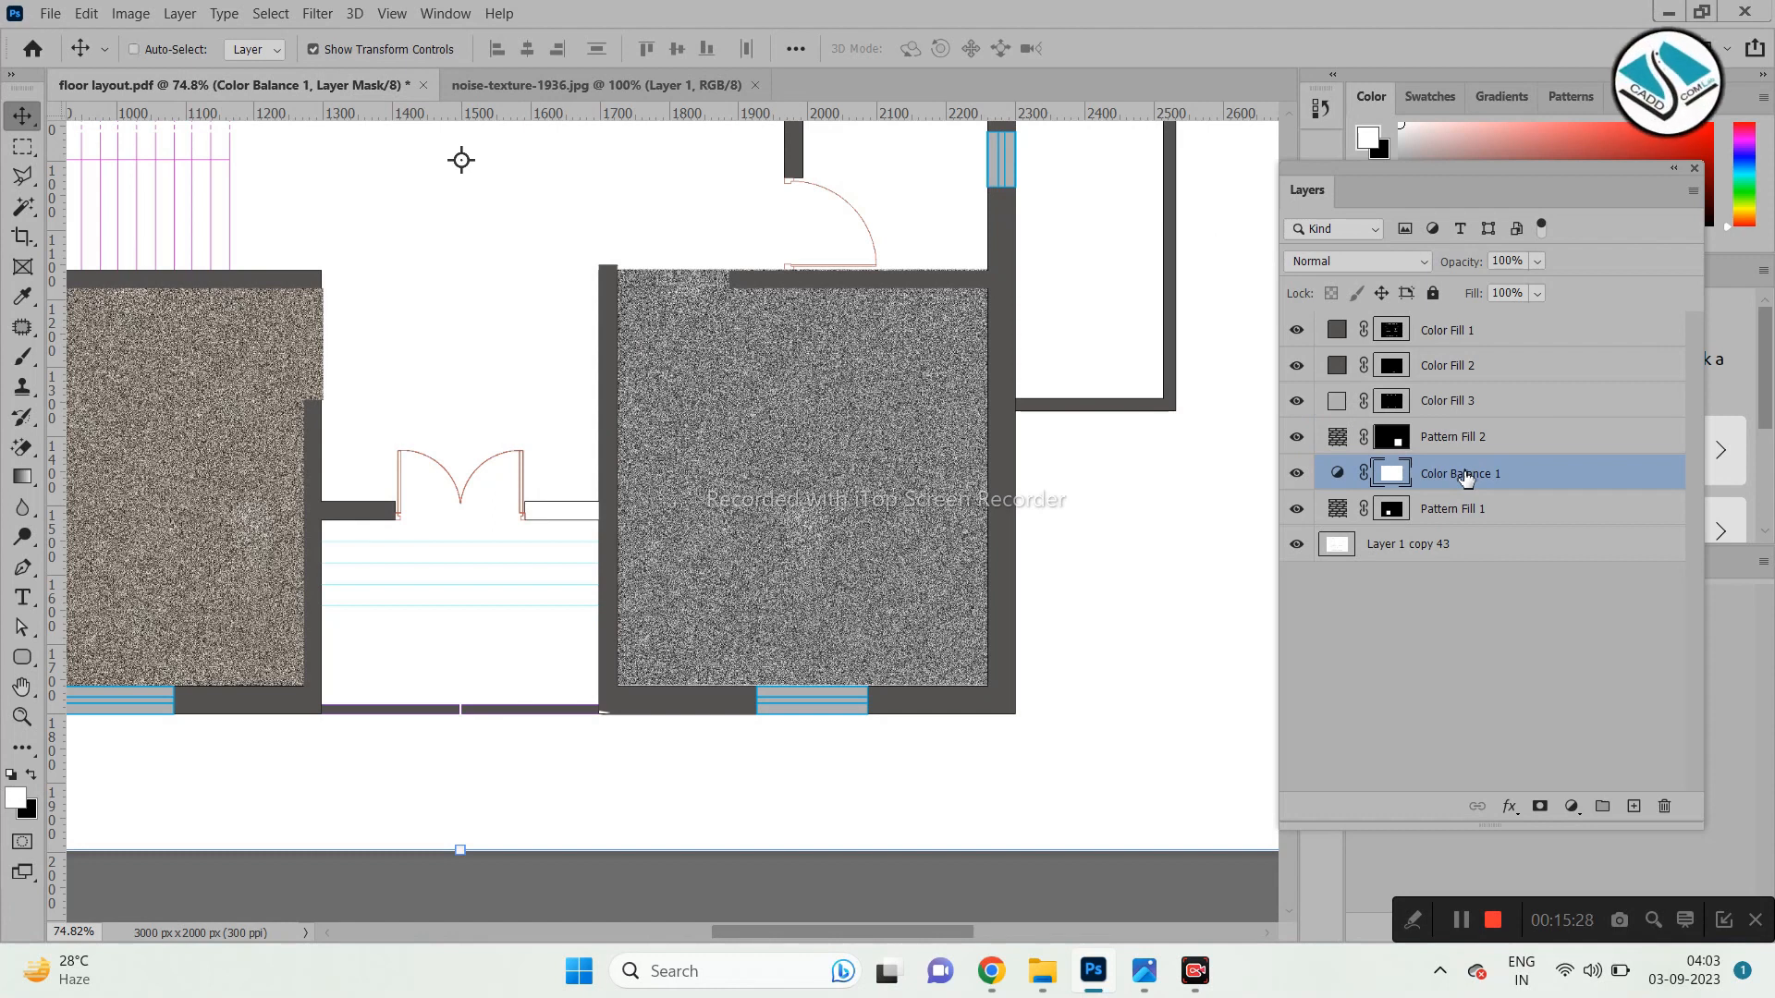
pyautogui.hotkey('ctrl', 'j')
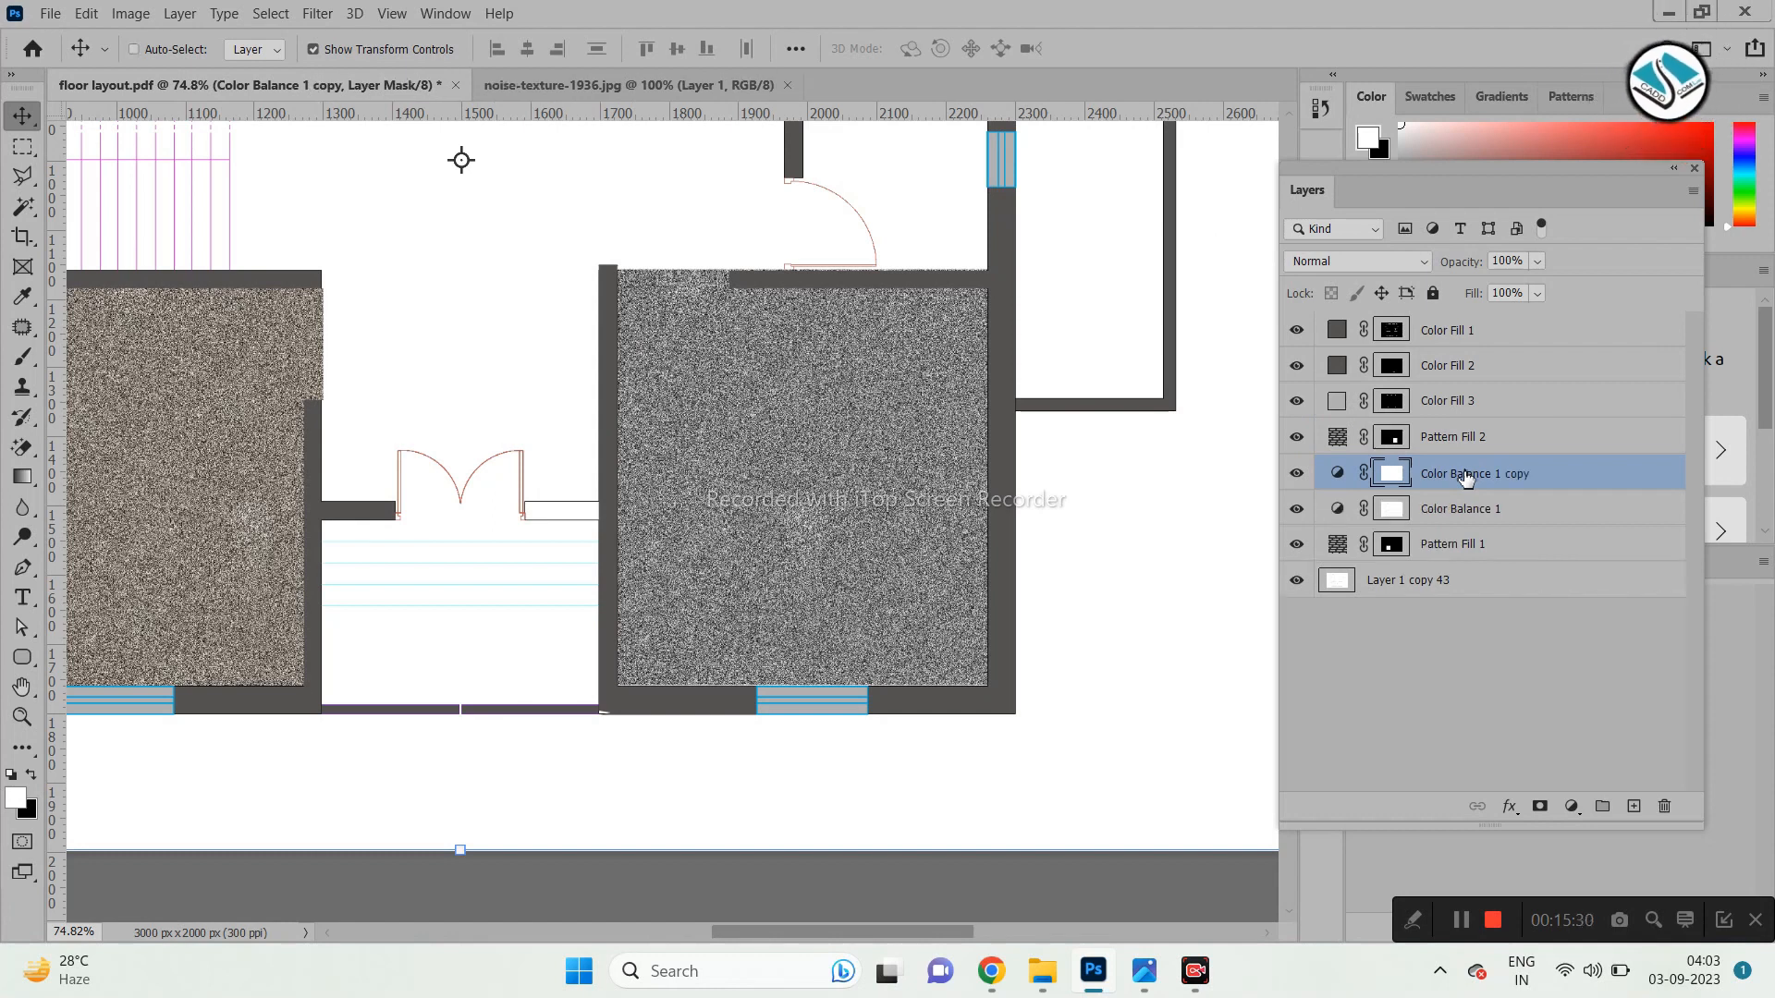
pyautogui.moveTo(1463, 477); pyautogui.dragTo(1464, 423)
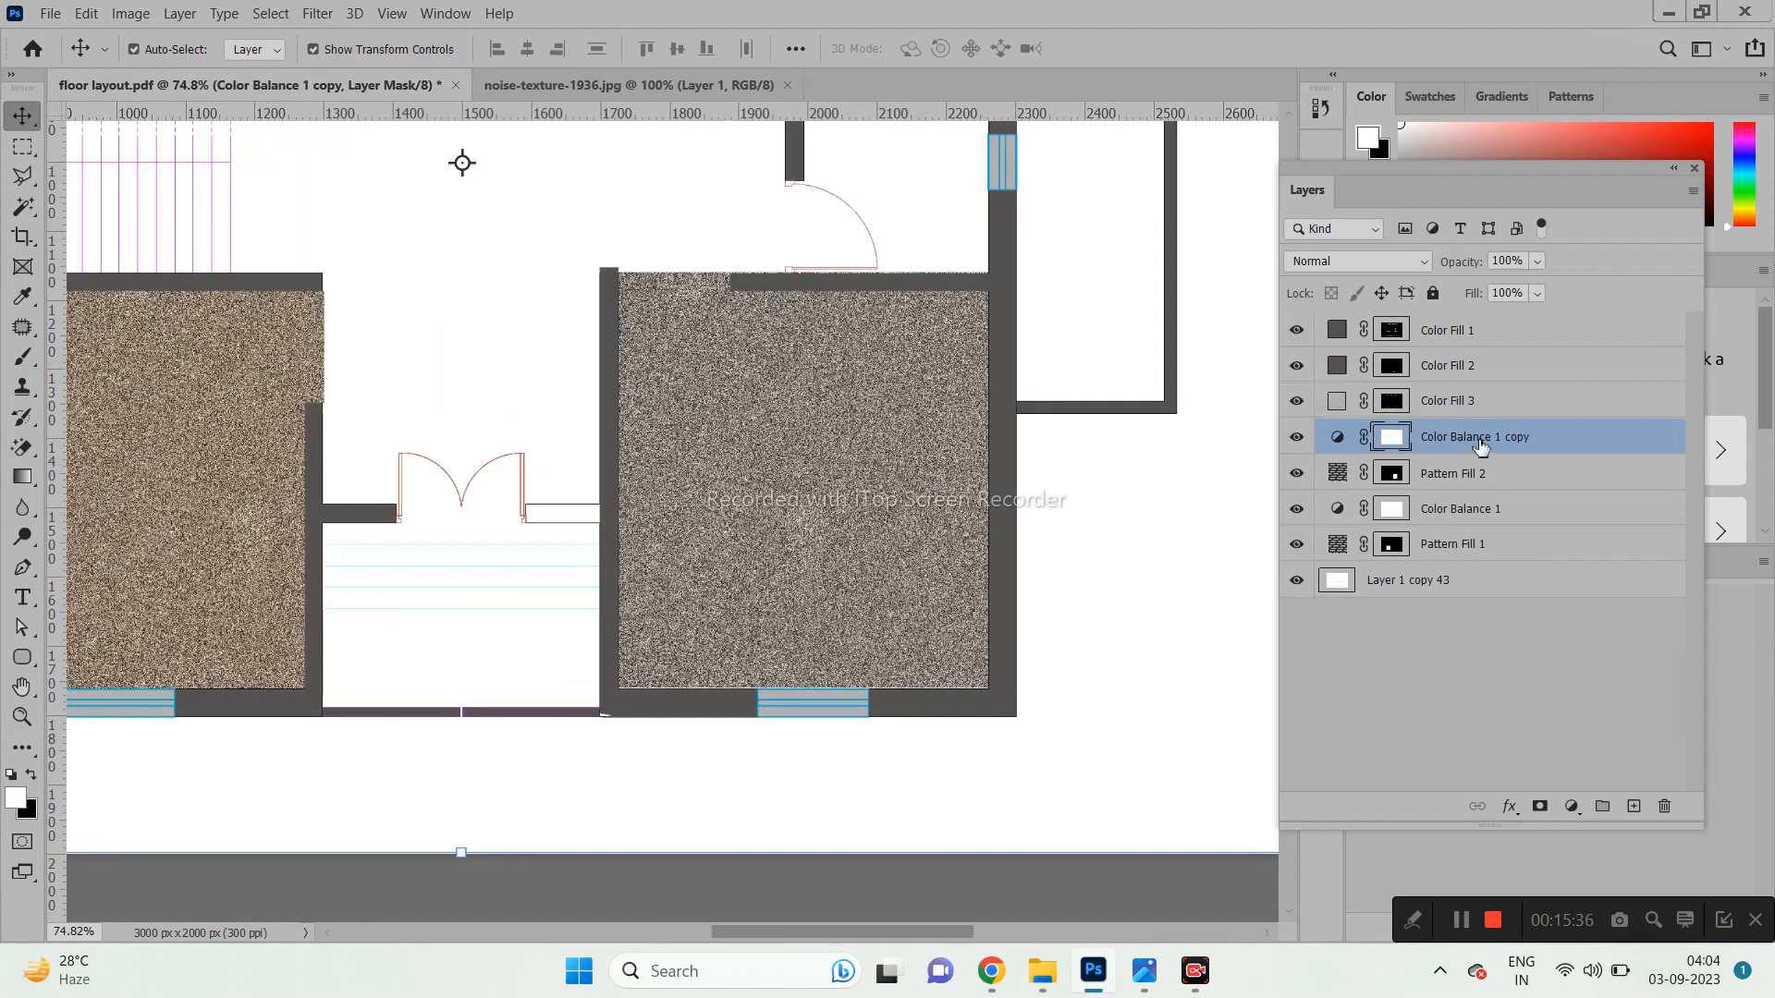
pyautogui.rightClick(1507, 438)
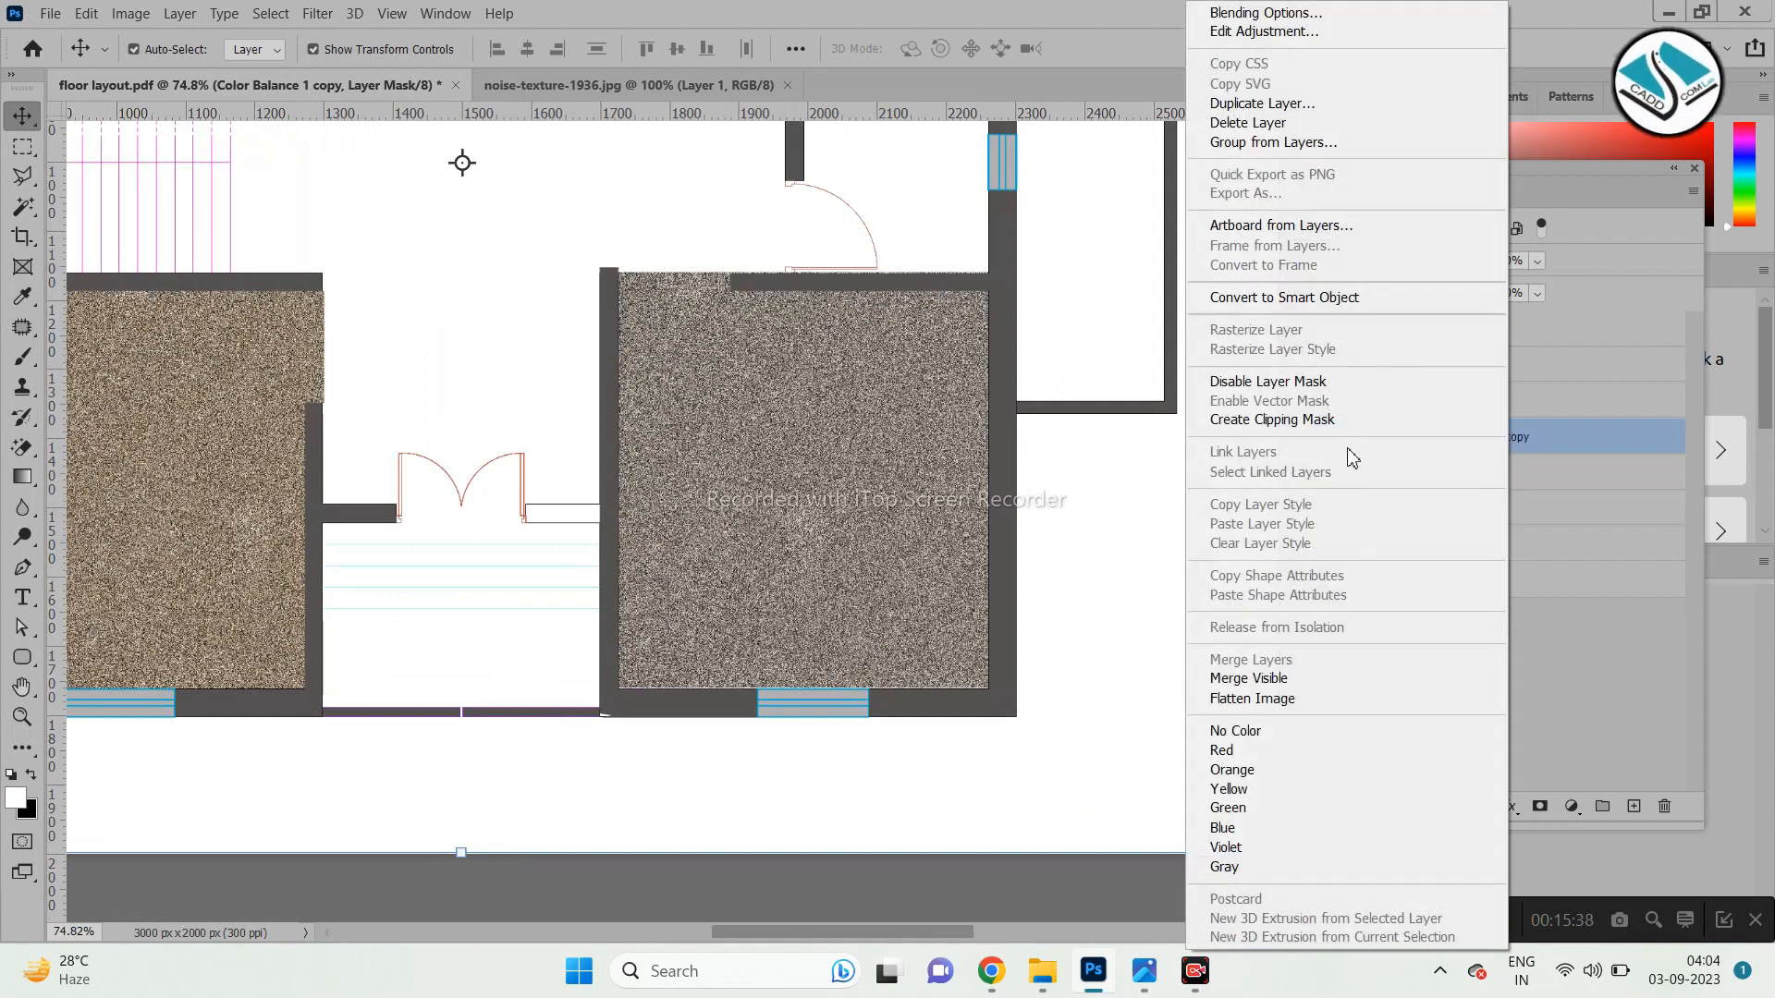
pyautogui.click(1367, 421)
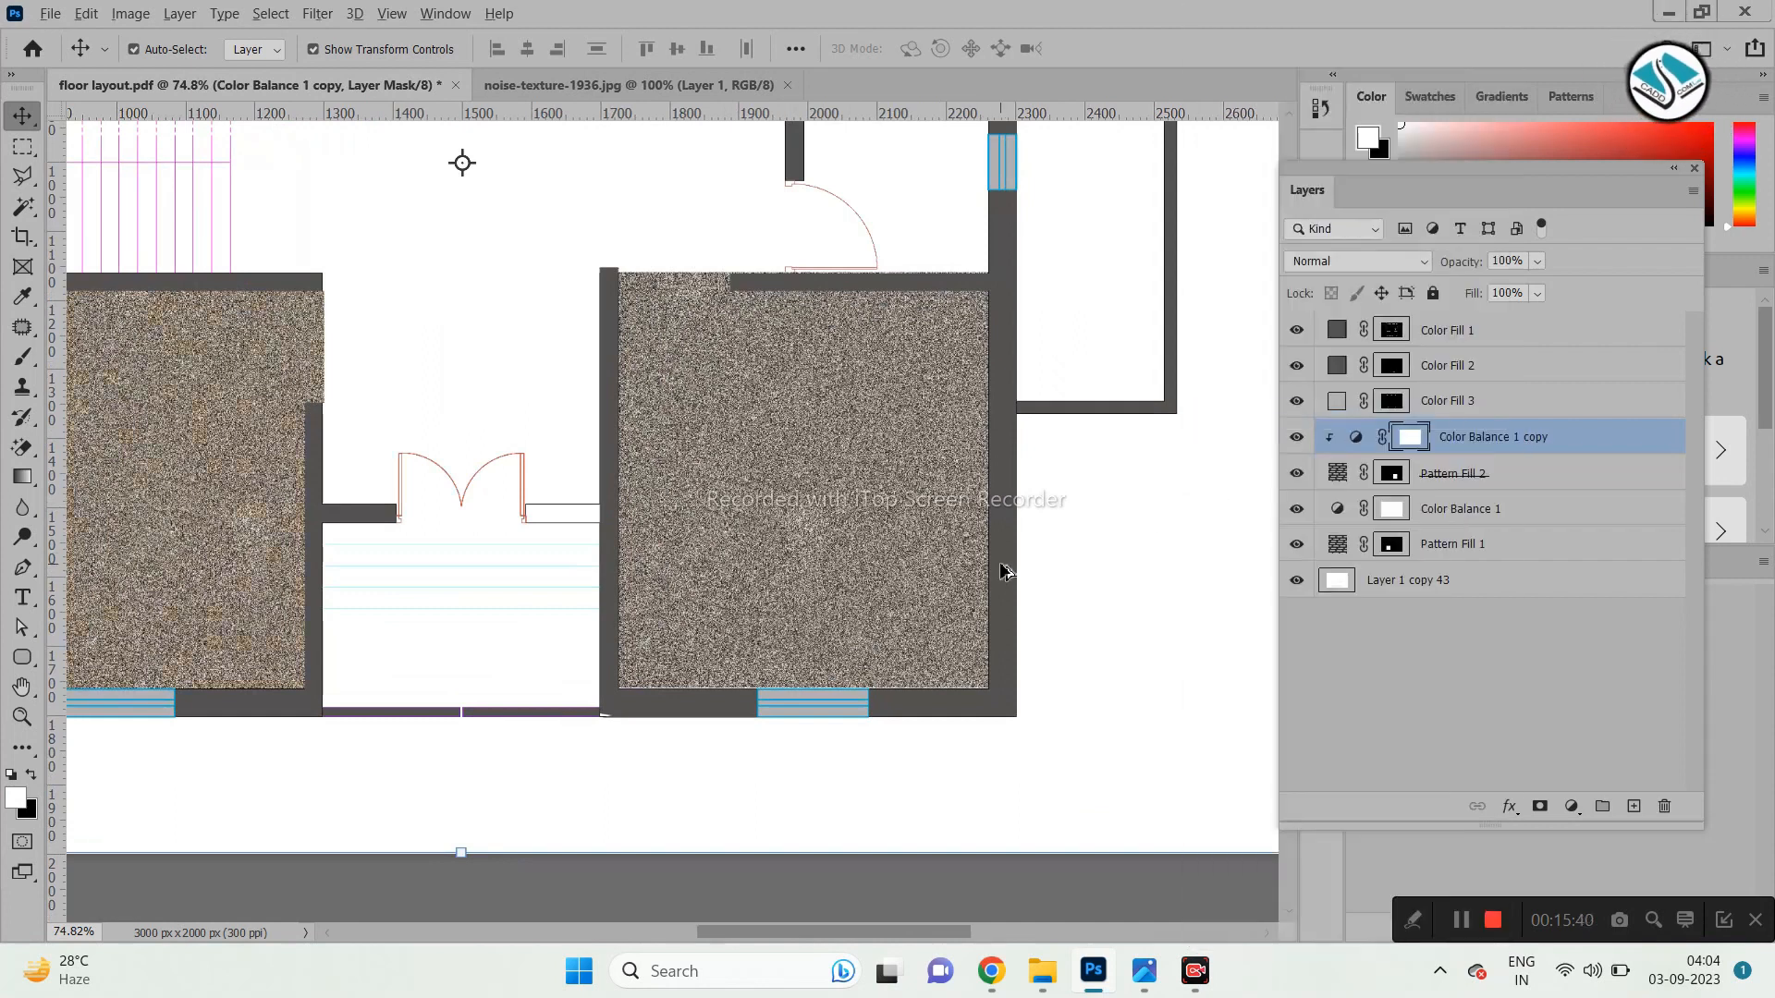
# Compare the two textured rooms with the carpet floors in the reference rendering.
pyautogui.scroll(-3, 999, 570)
pyautogui.scroll(2, 980, 569)
pyautogui.scroll(2, 638, 603)
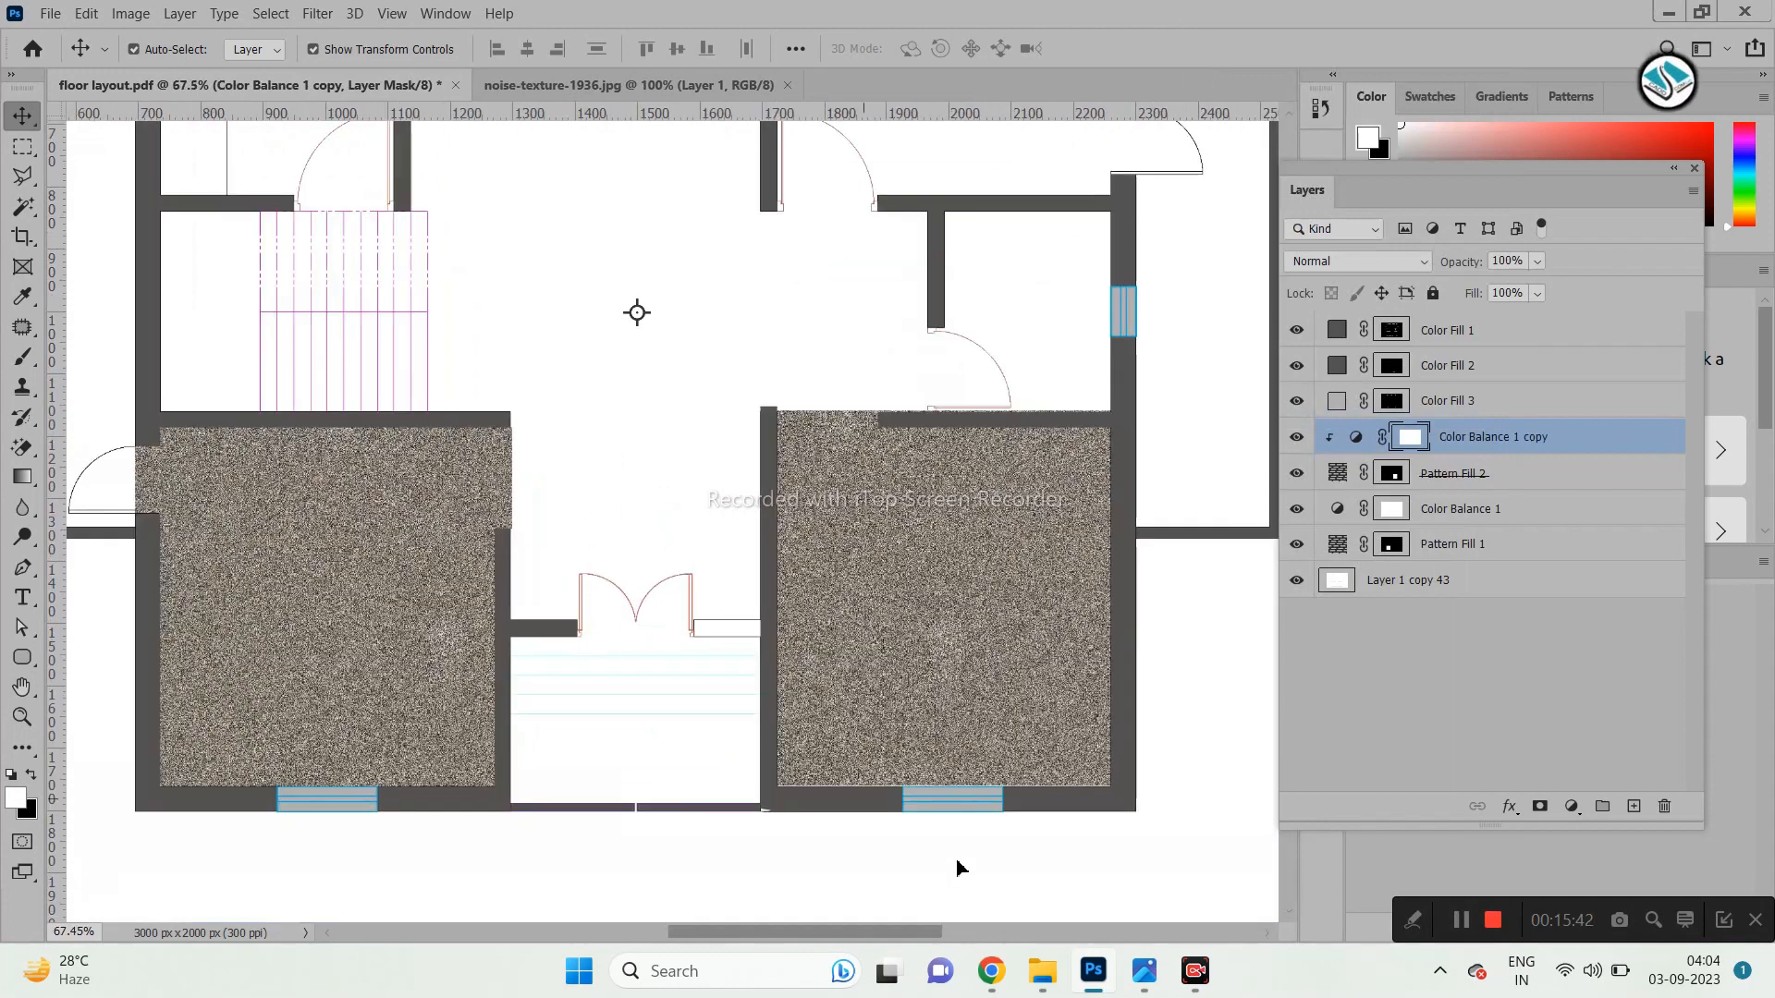
pyautogui.click(1143, 971)
pyautogui.scroll(-5, 749, 529)
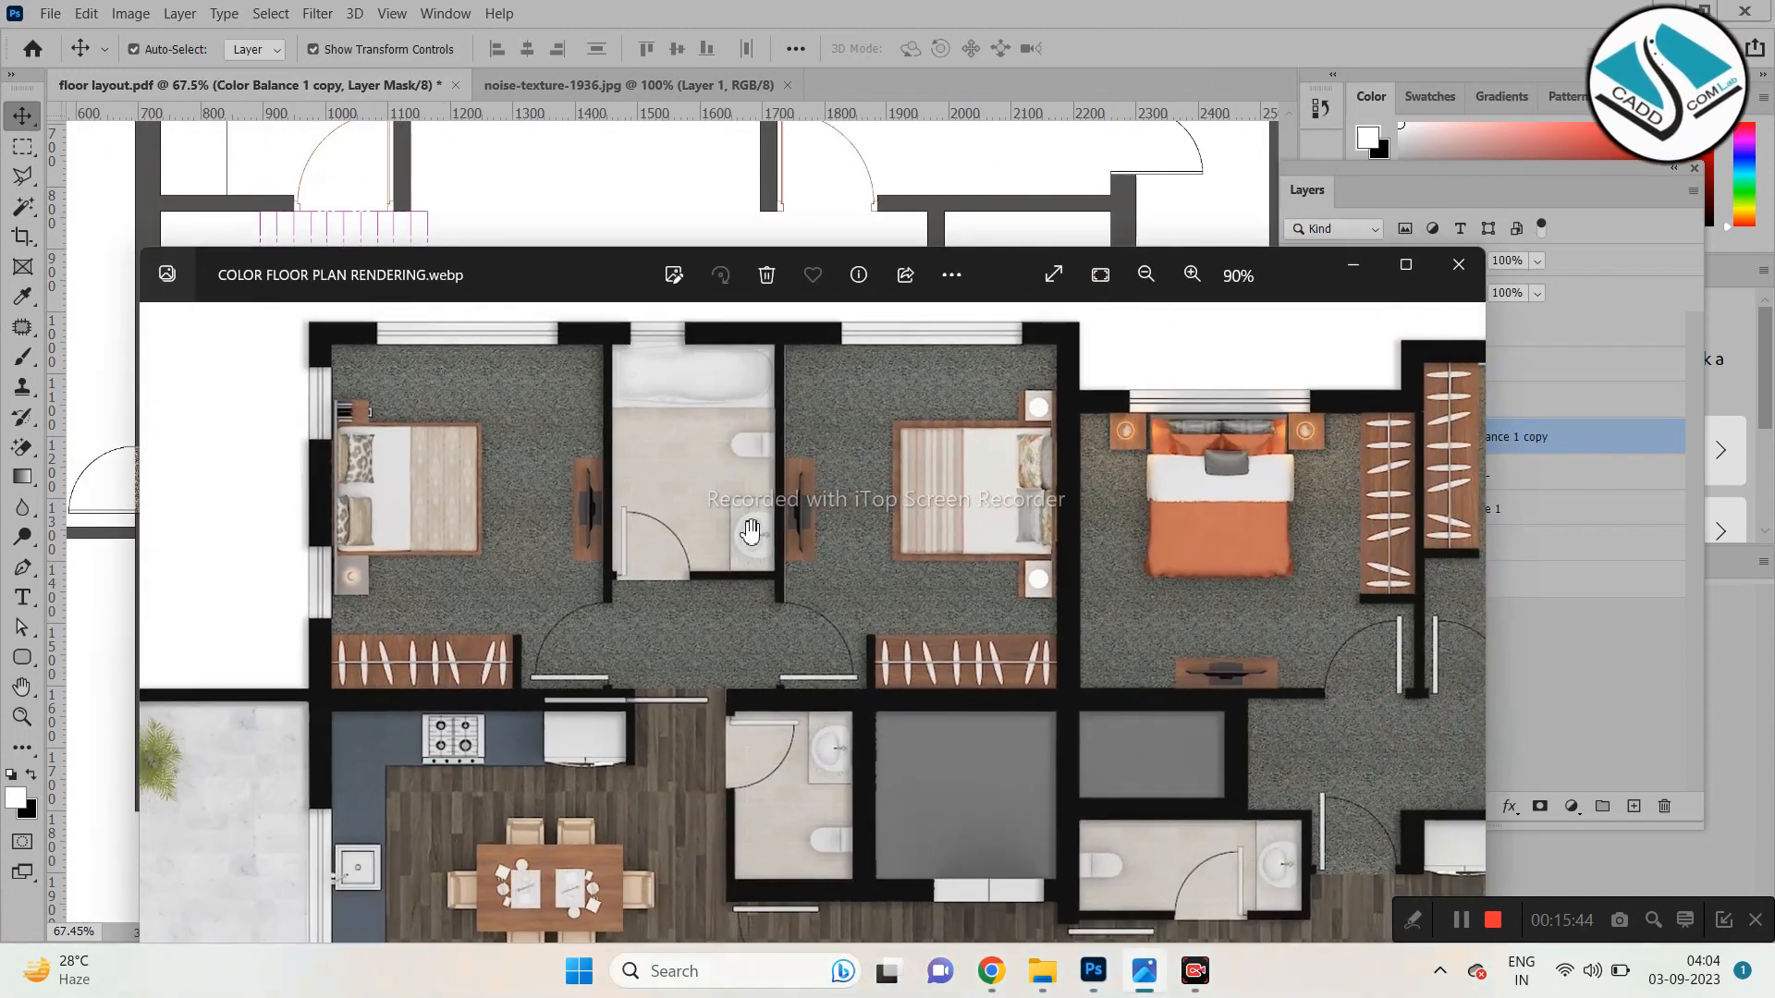
pyautogui.scroll(2, 875, 395)
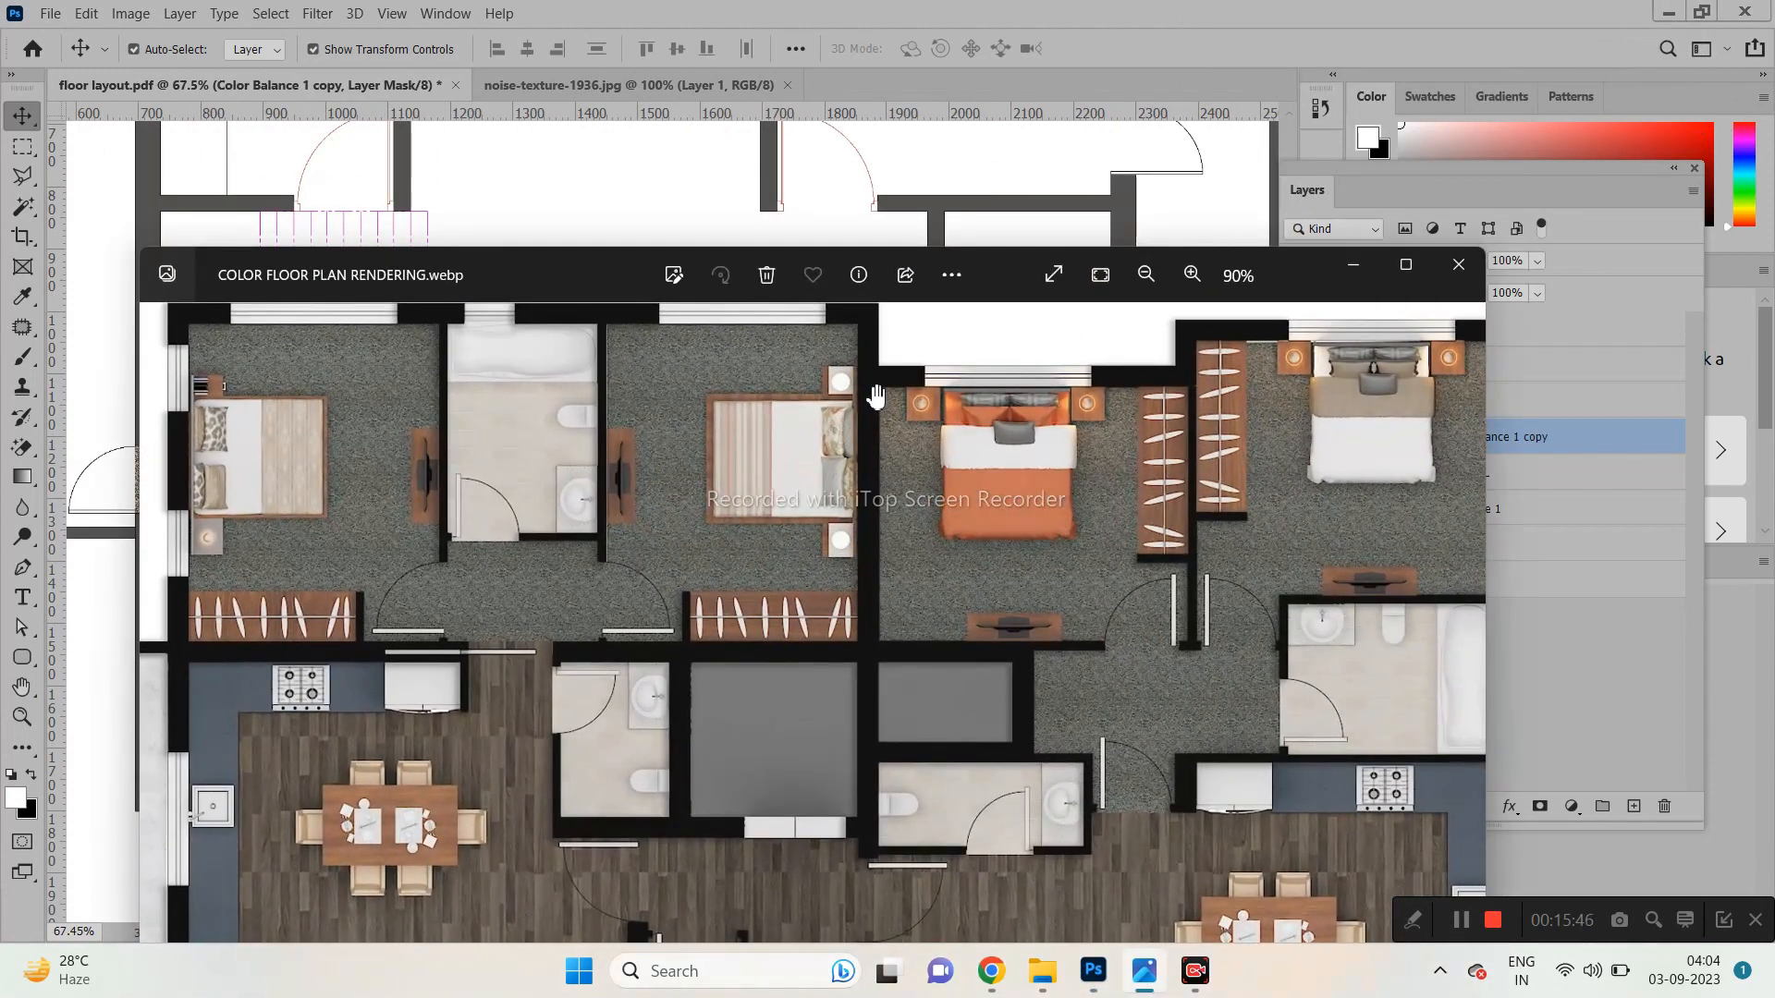
pyautogui.moveTo(606, 275); pyautogui.dragTo(506, 273)
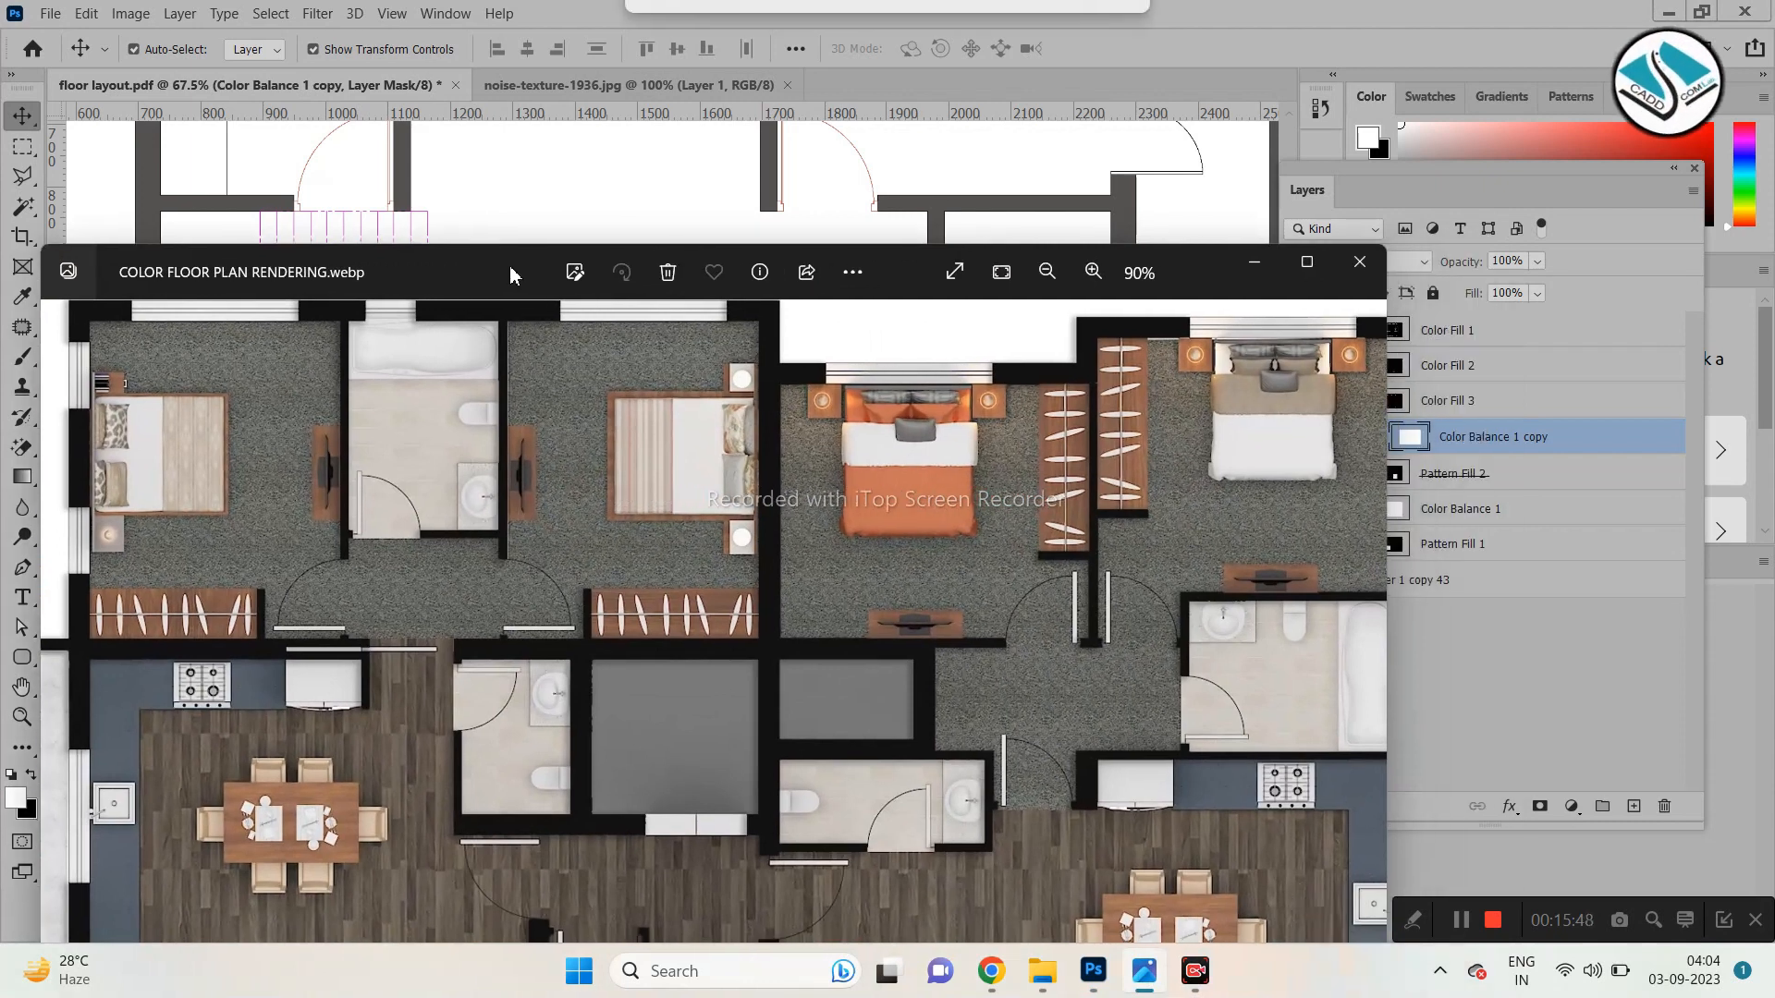
pyautogui.click(1253, 263)
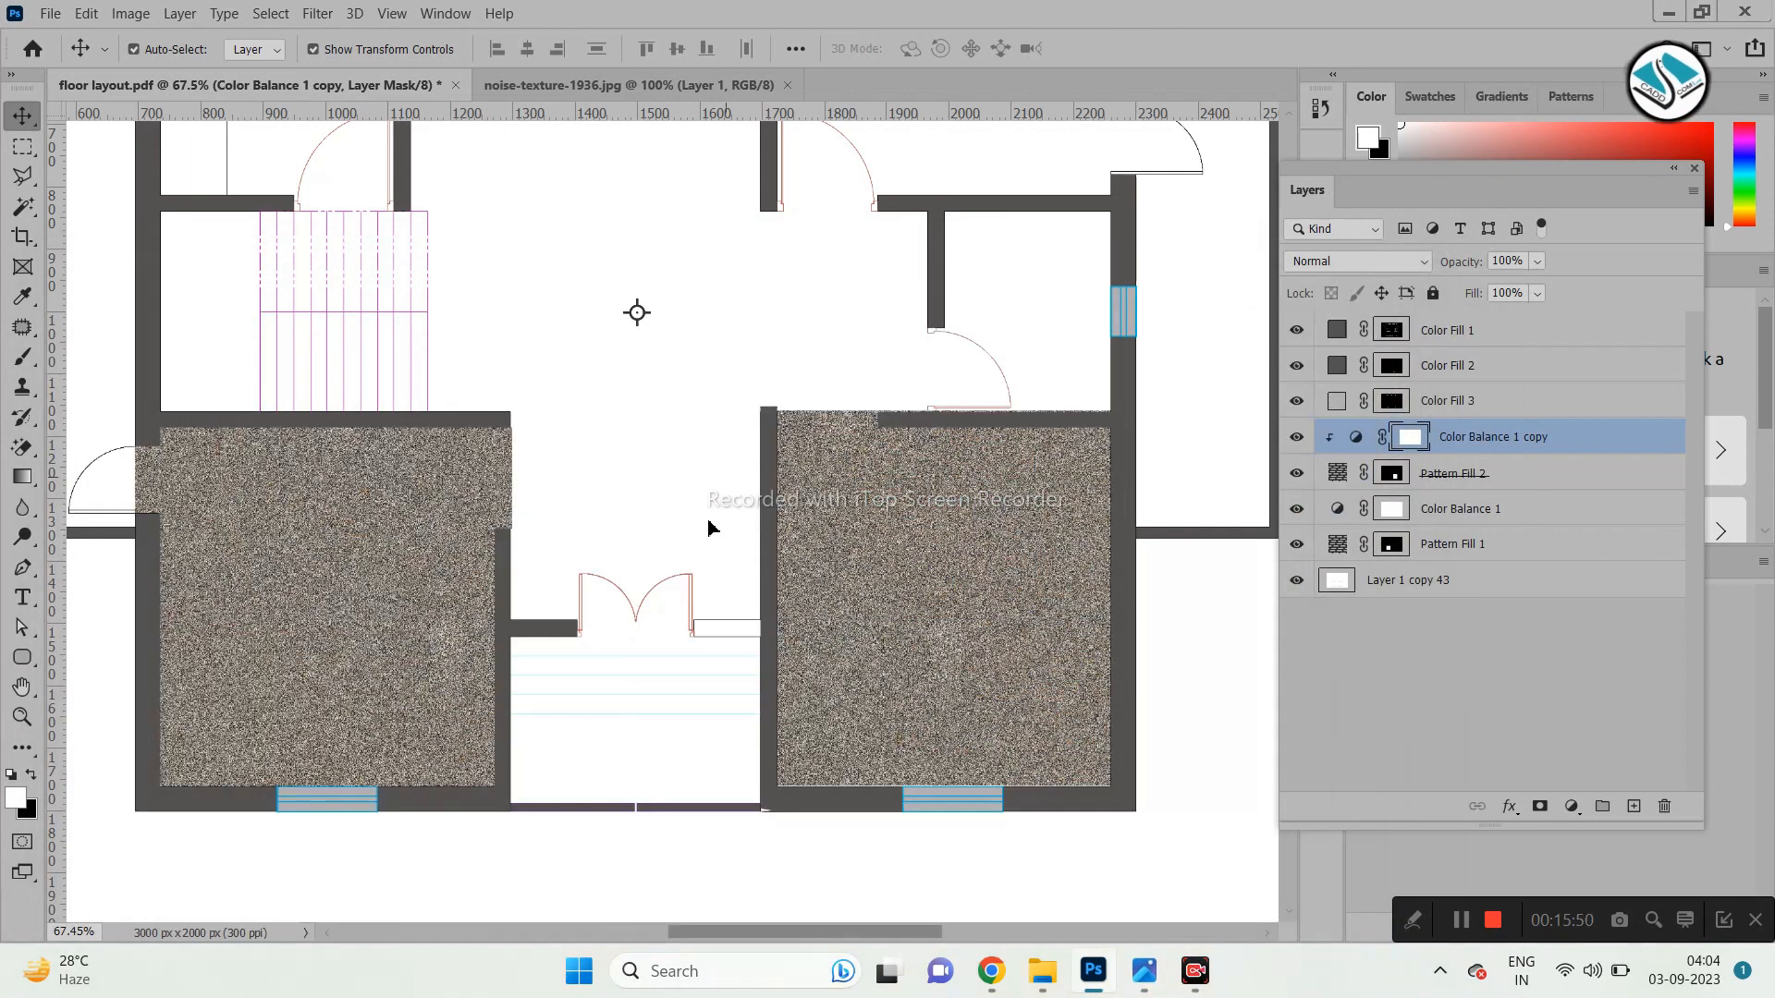
pyautogui.scroll(-1, 707, 546)
pyautogui.press('super')
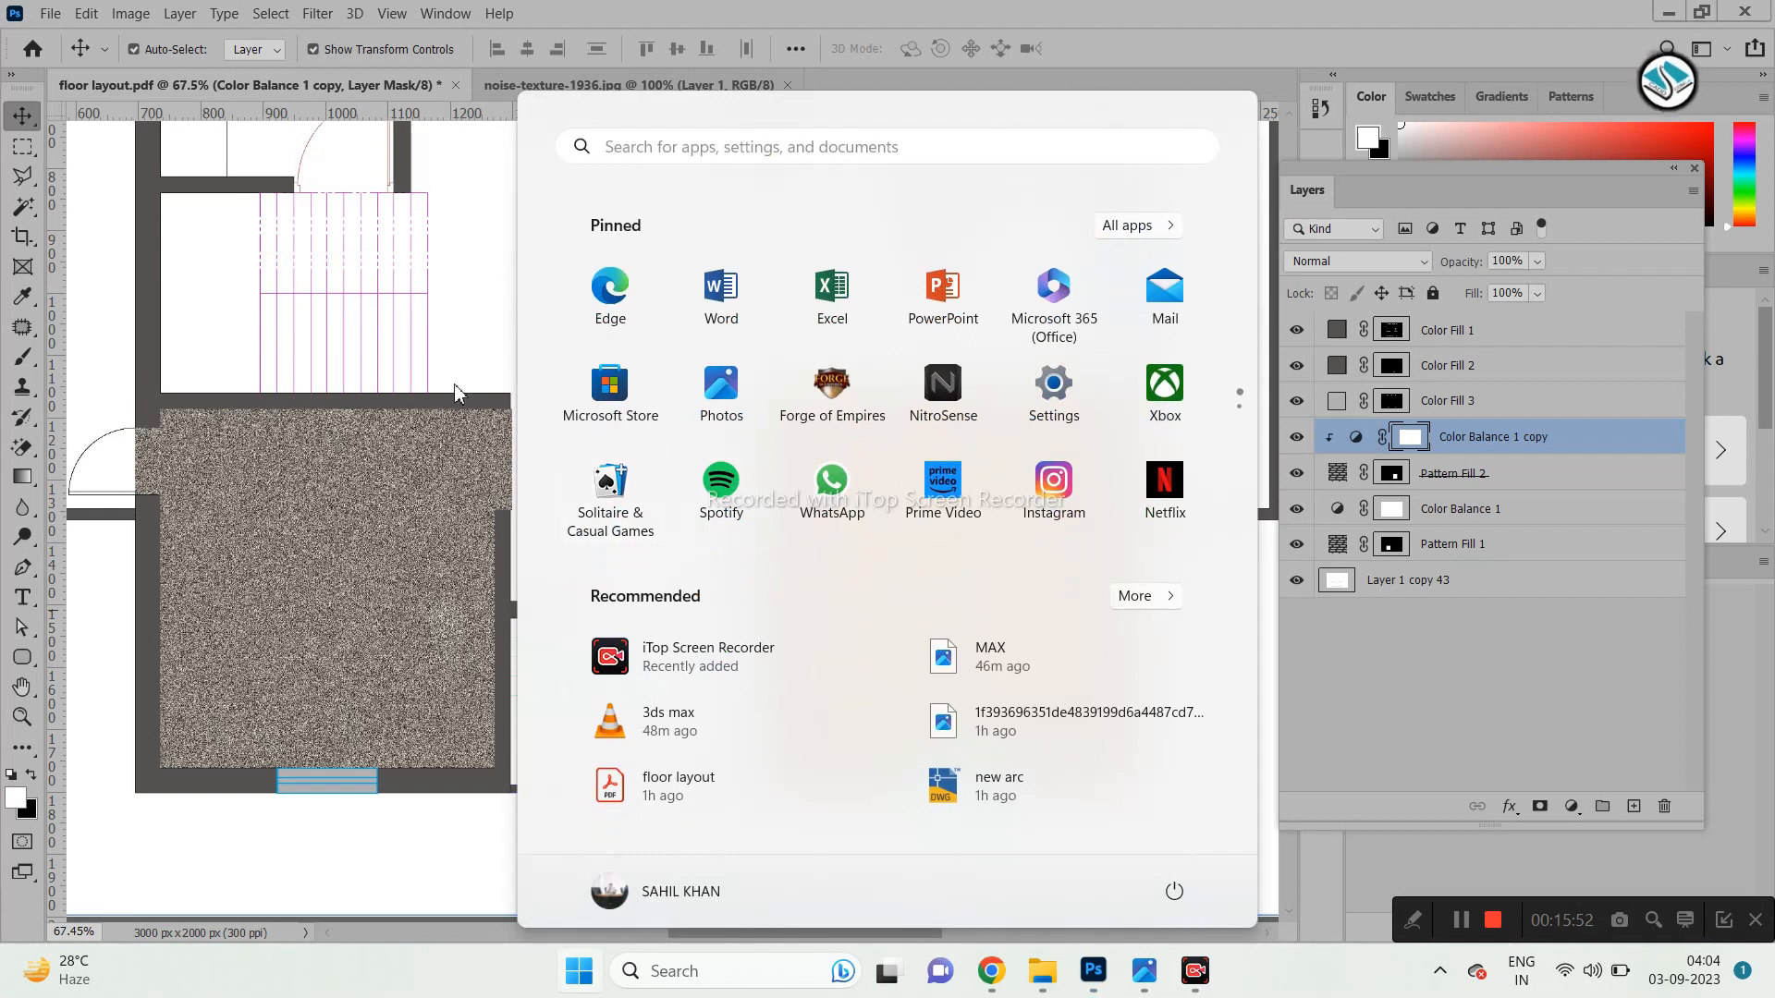
pyautogui.press('super')
pyautogui.scroll(-2, 667, 558)
pyautogui.scroll(2, 627, 363)
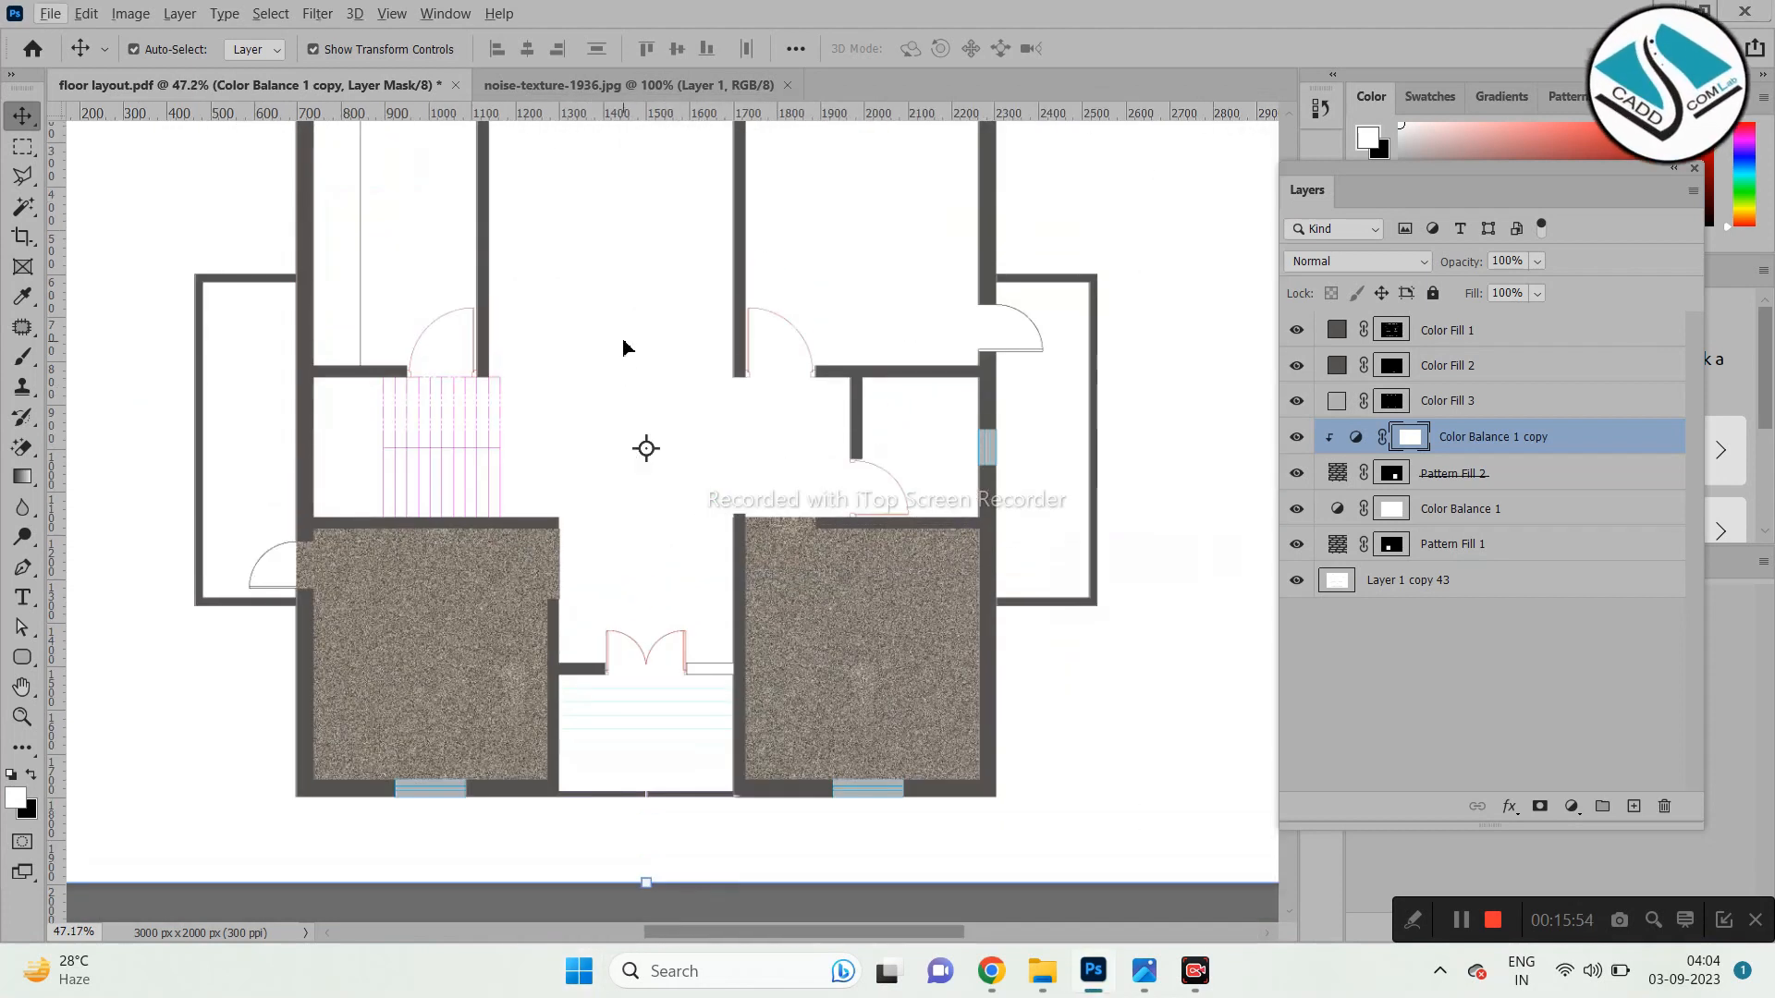
pyautogui.scroll(2, 659, 515)
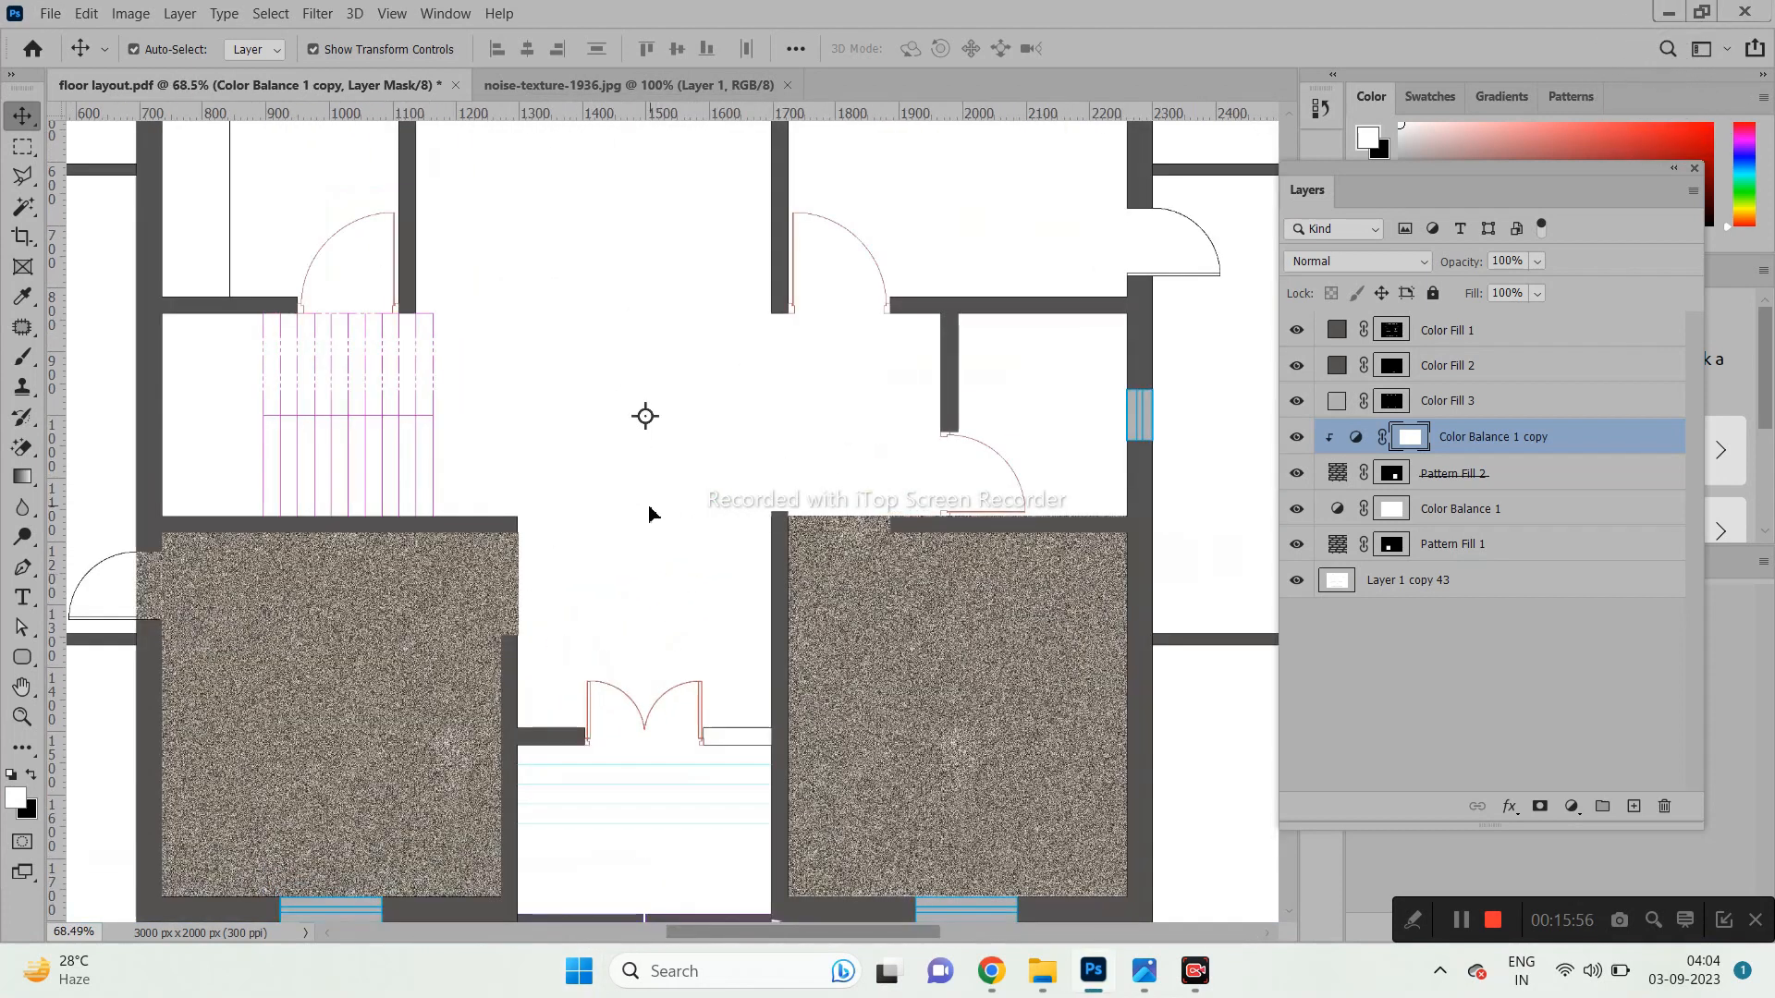
pyautogui.scroll(-2, 541, 437)
pyautogui.scroll(1, 558, 341)
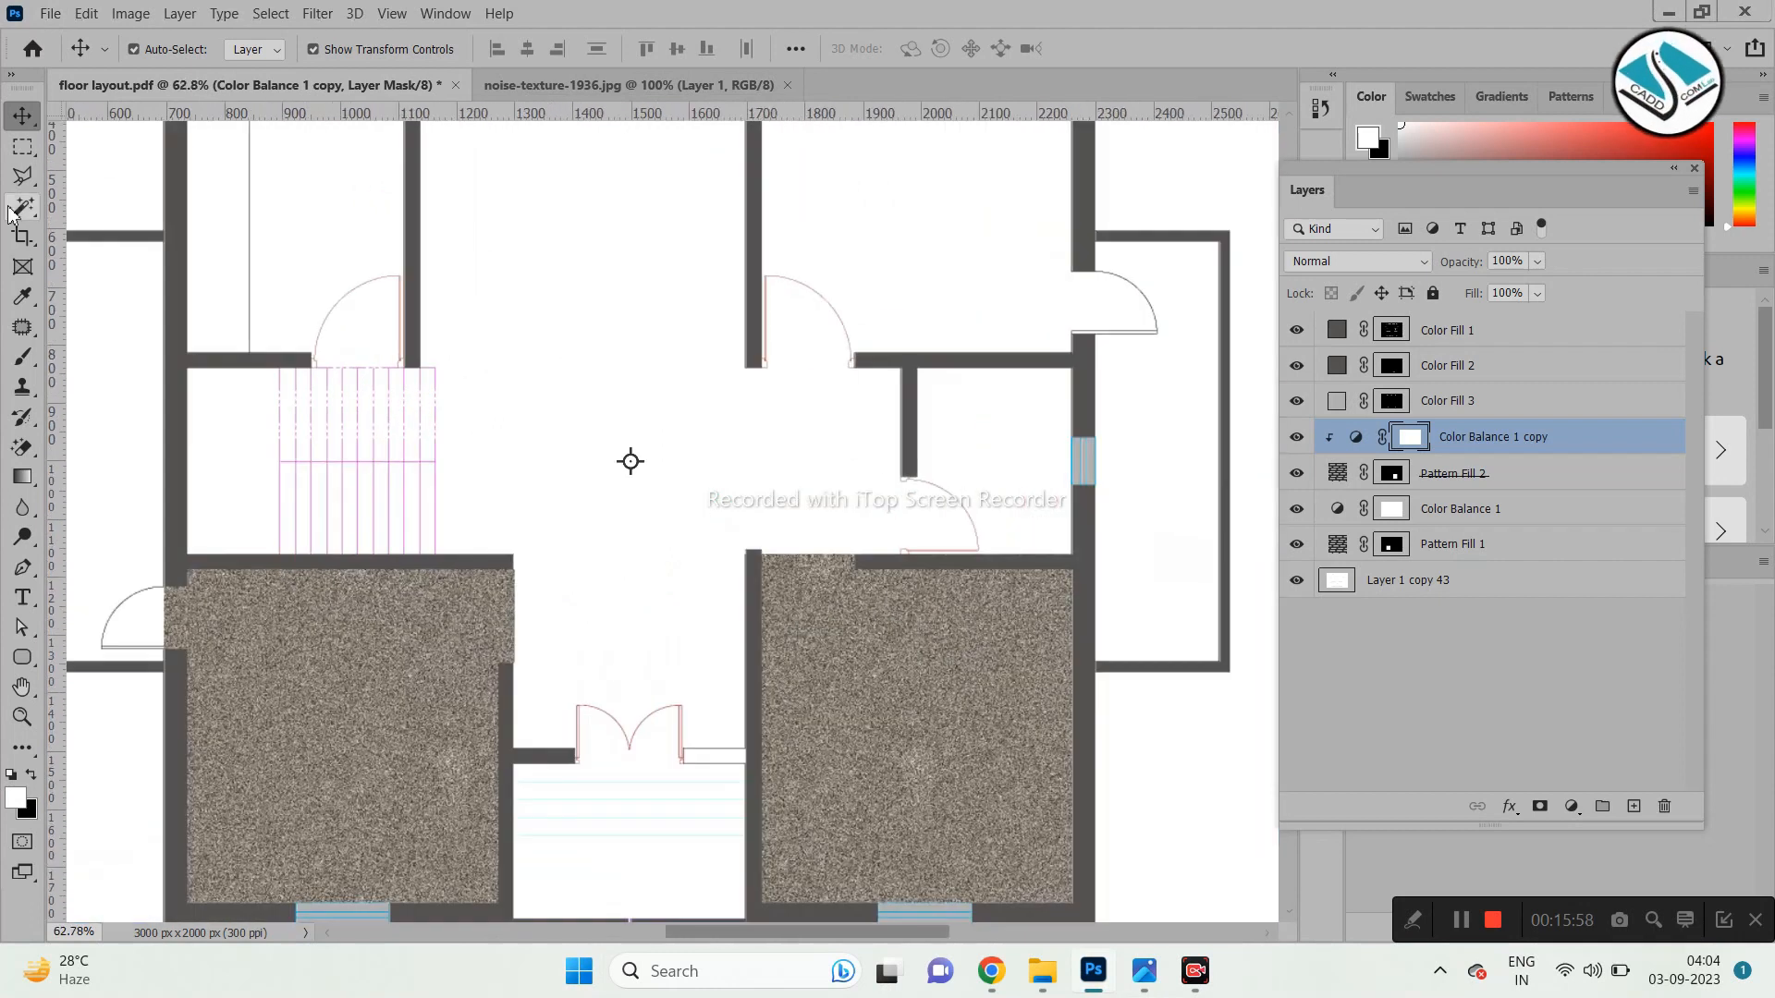
# Try to select the central hall with the Magic Wand and trim it with the Rectangular Marquee, and clear the selection.
pyautogui.click(23, 206)
pyautogui.click(591, 366)
pyautogui.click(657, 547)
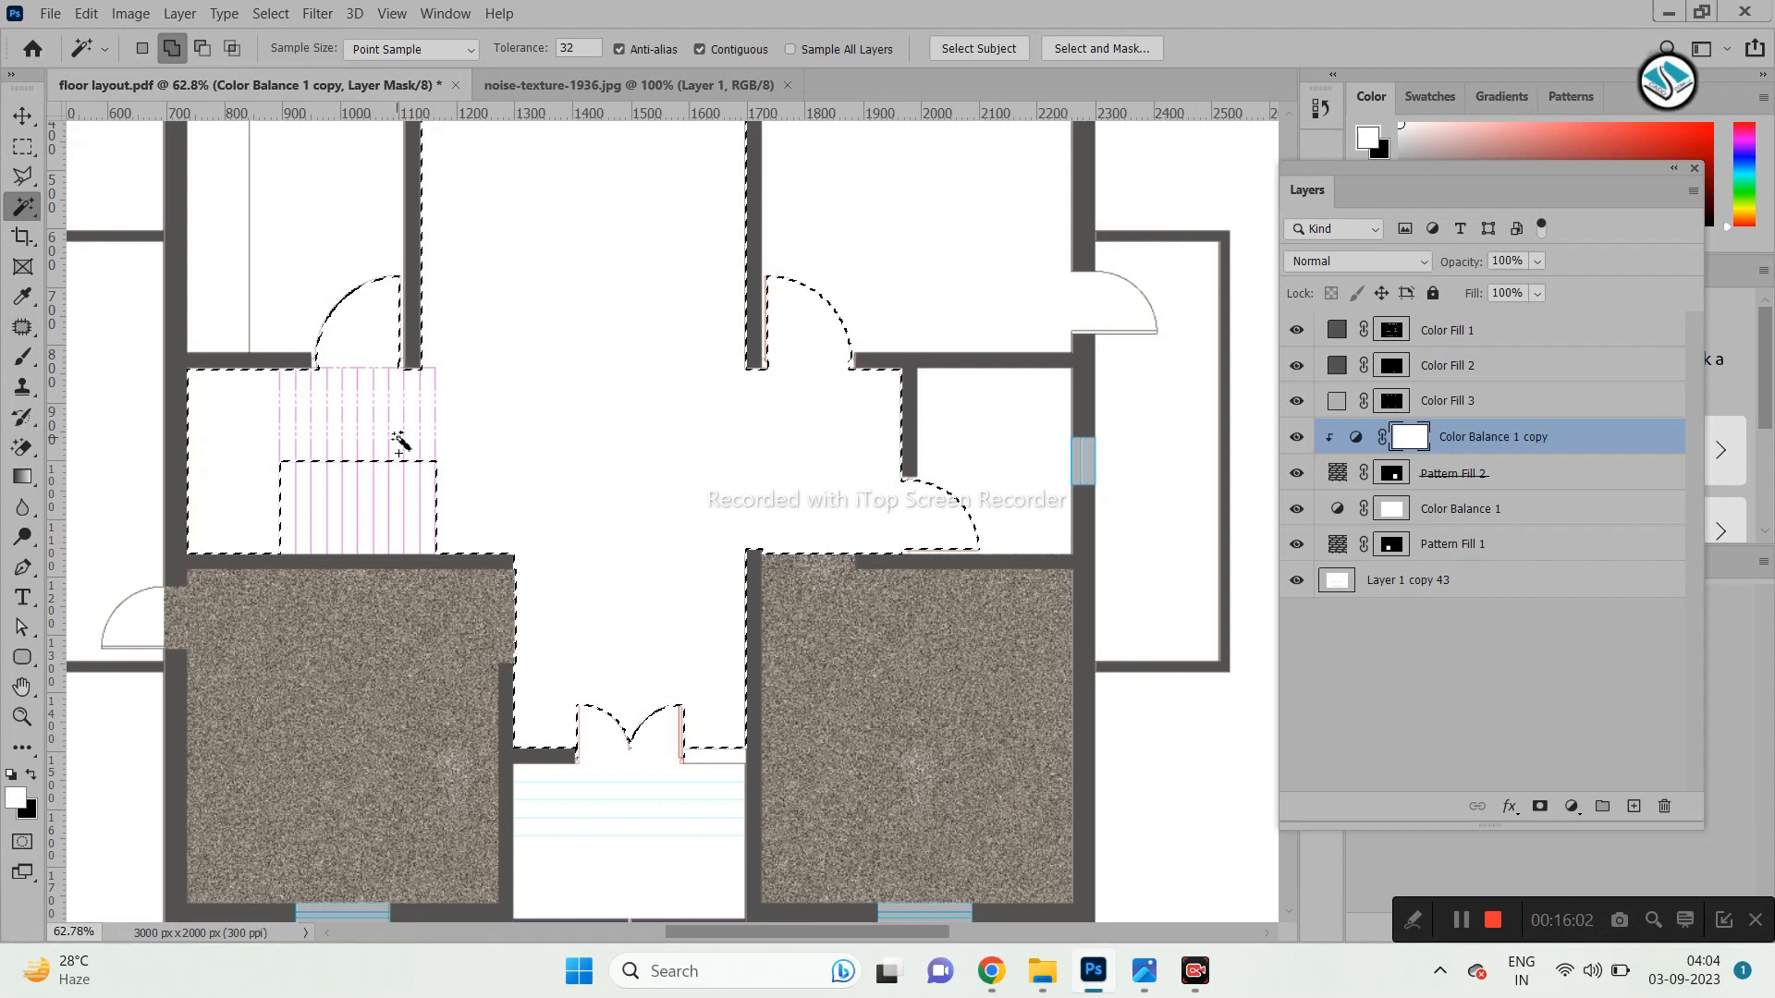
pyautogui.scroll(2, 303, 425)
pyautogui.press('m')
pyautogui.moveTo(92, 262); pyautogui.dragTo(461, 652)
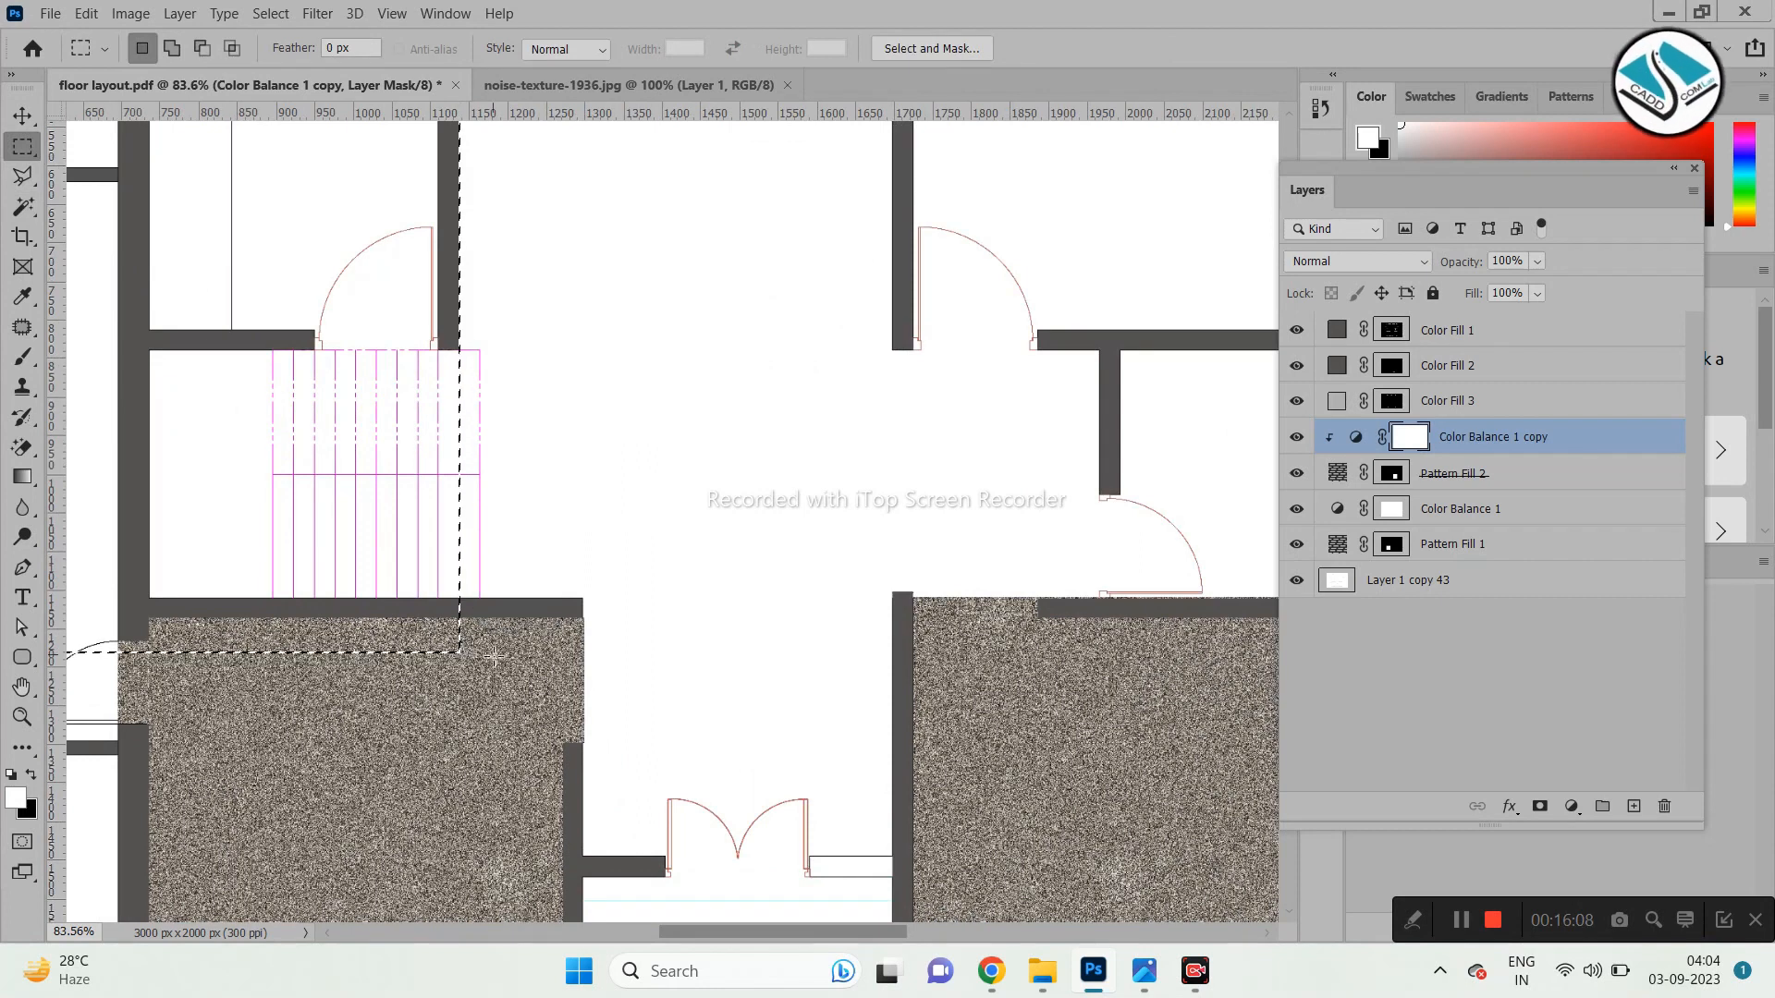
pyautogui.hotkey('ctrl', 'd')
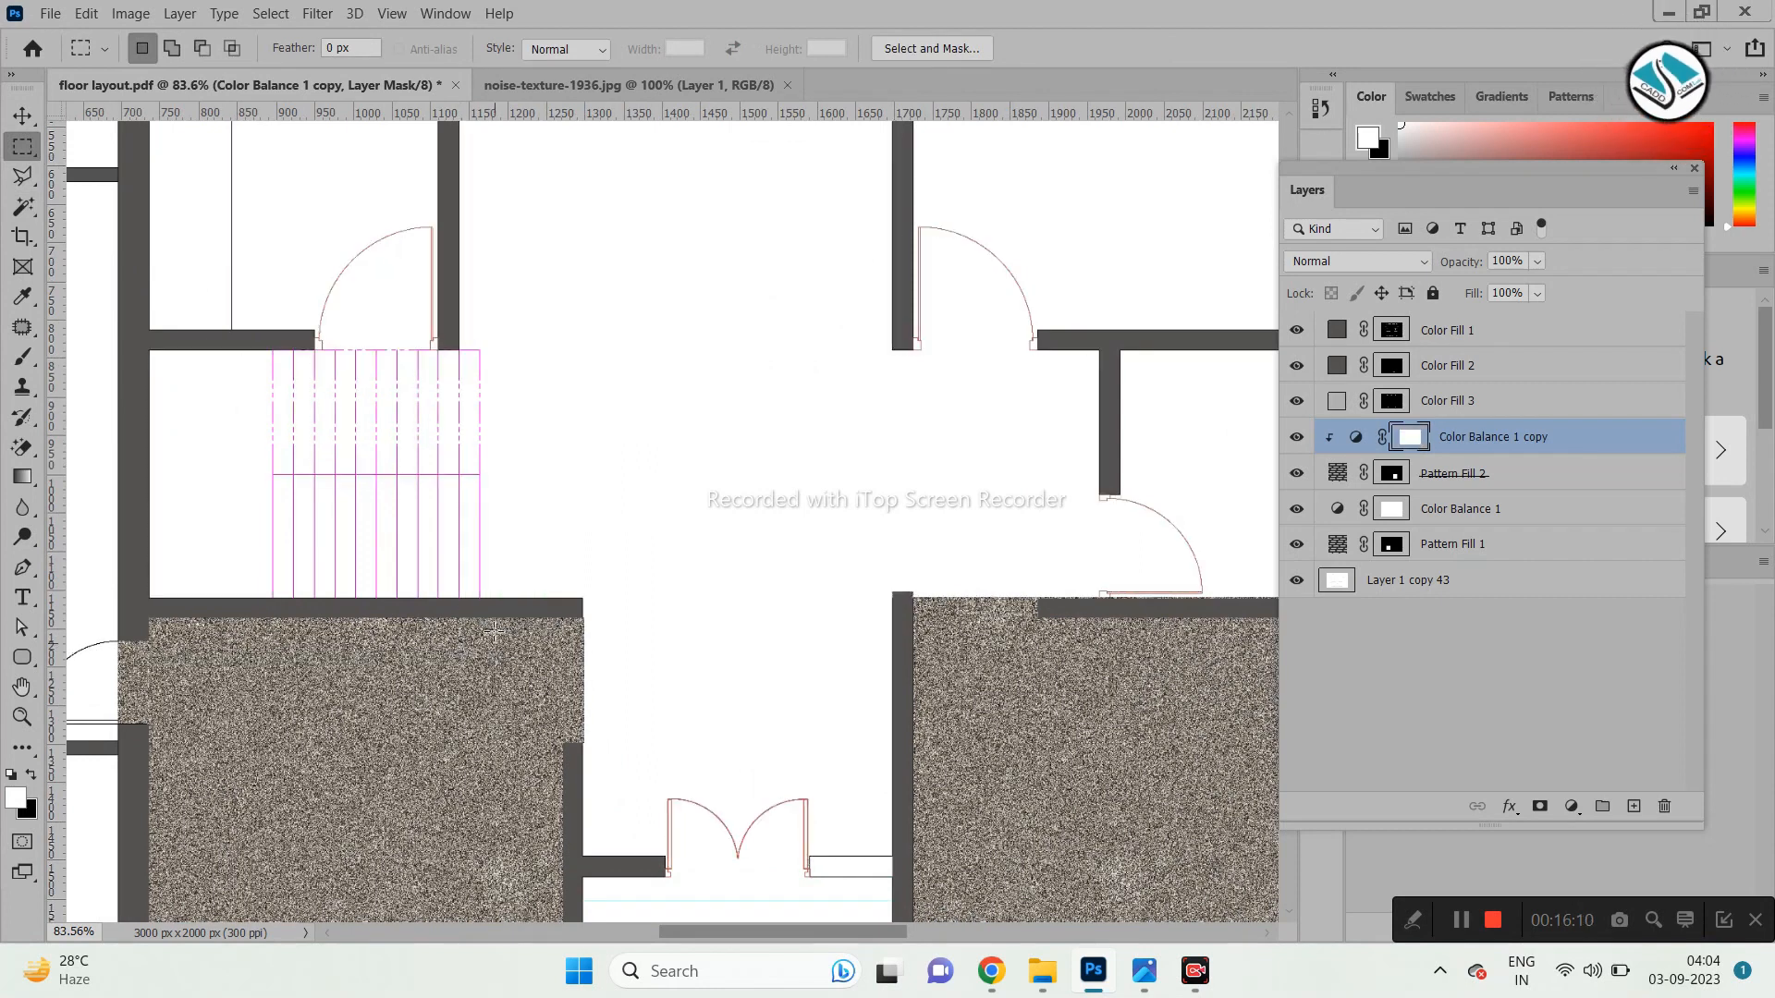
# Release the Color Balance 1 copy from its clipping mask and clip it to Pattern Fill 2 again.
pyautogui.hotkey('ctrl', 'alt', 'g')
pyautogui.scroll(-3, 476, 530)
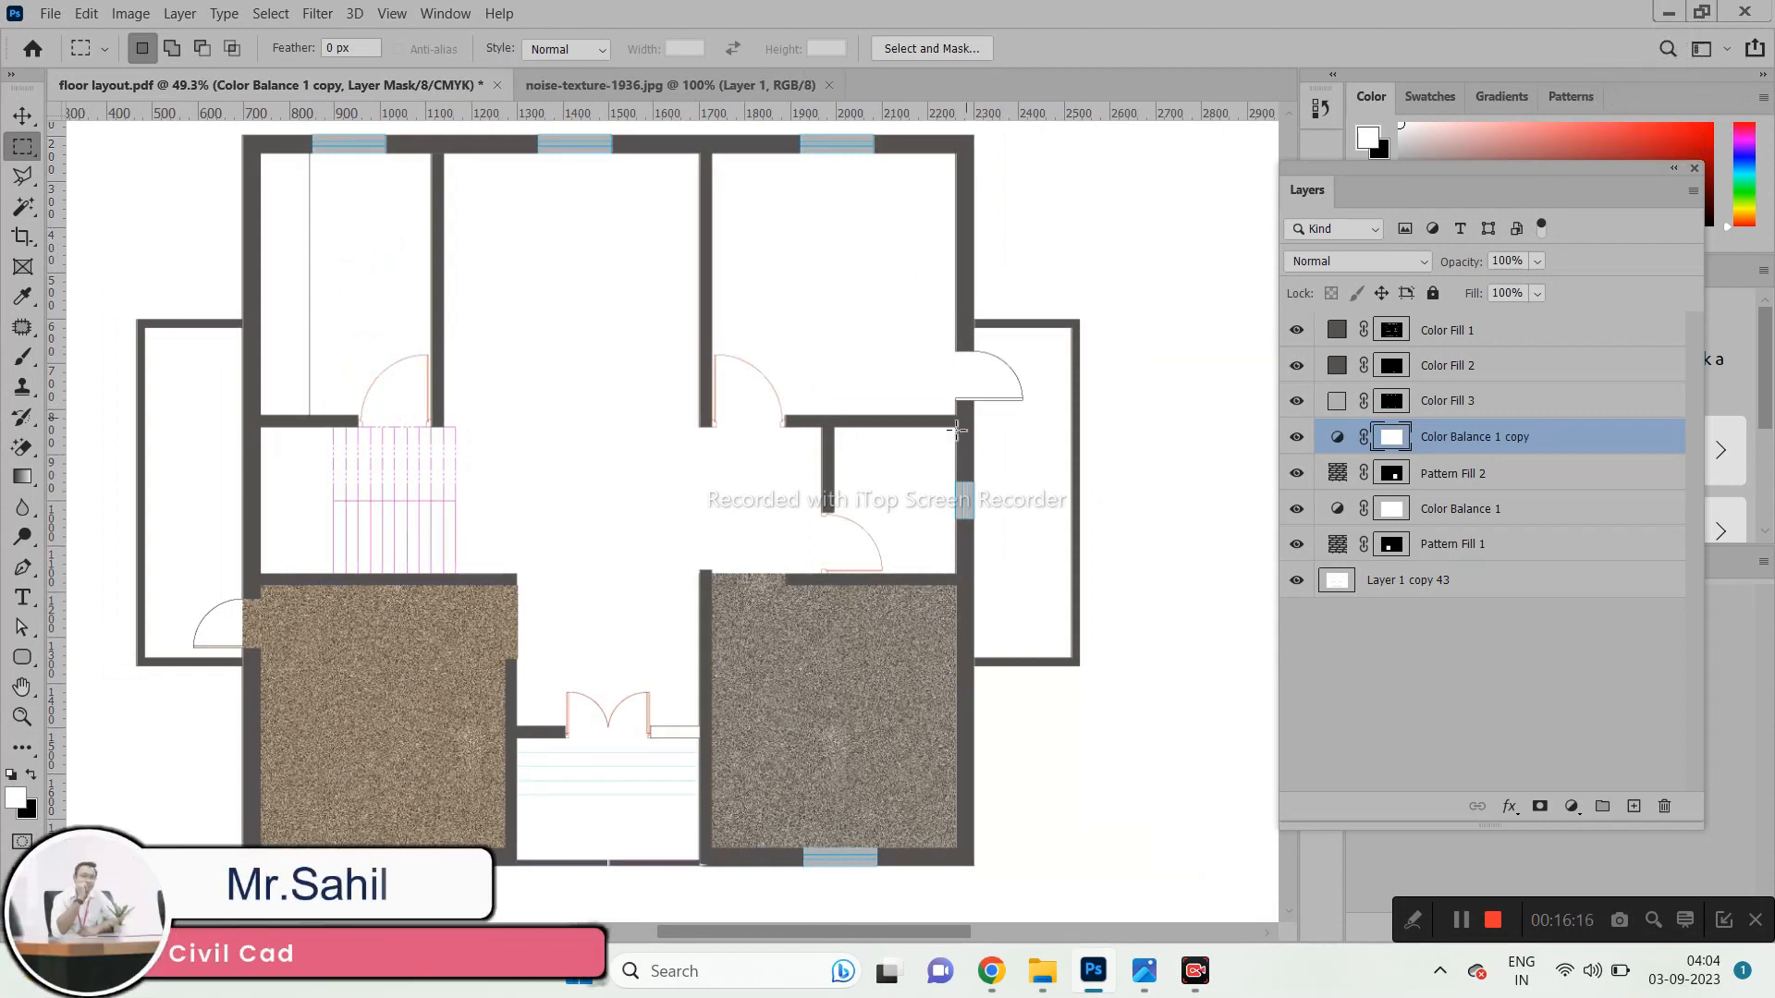
pyautogui.click(26, 115)
pyautogui.scroll(1, 456, 701)
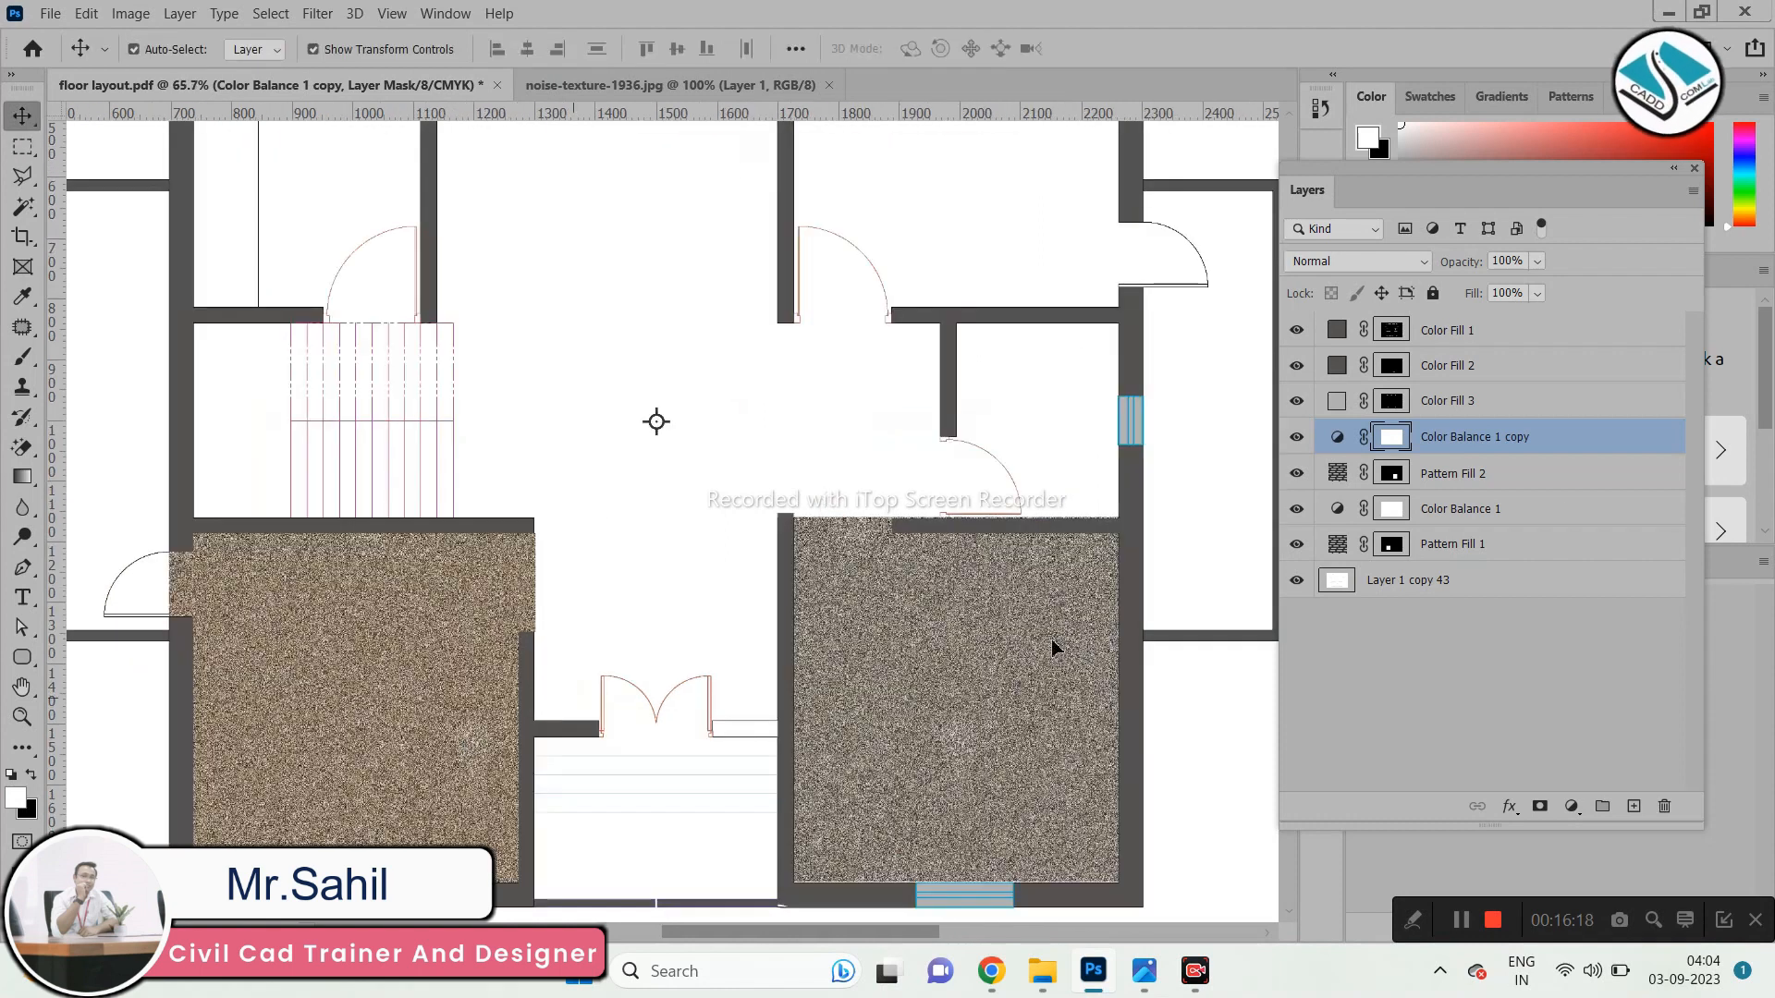
pyautogui.rightClick(1535, 443)
pyautogui.click(1299, 418)
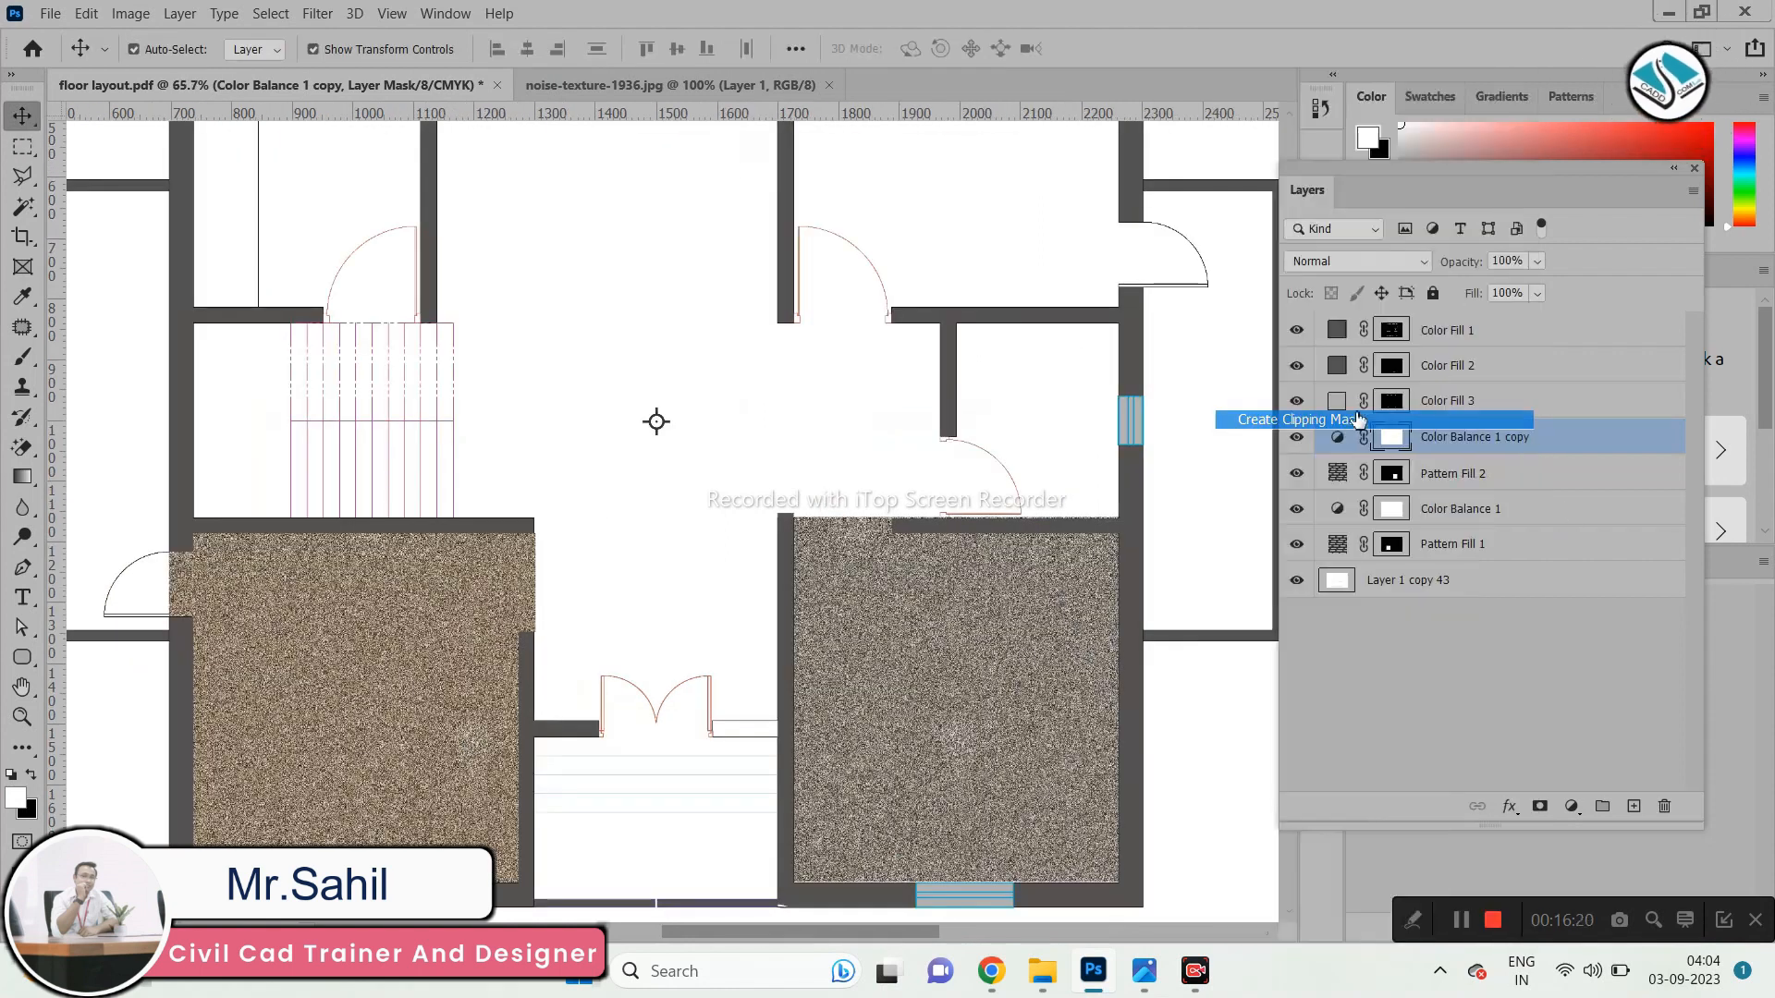
# On Layer 1 copy 43, select the central hall with the Magic Wand and subtract the staircase and upper-left door area with the Rectangular Marquee.
pyautogui.scroll(-2, 669, 390)
pyautogui.scroll(1, 669, 390)
pyautogui.click(1459, 511)
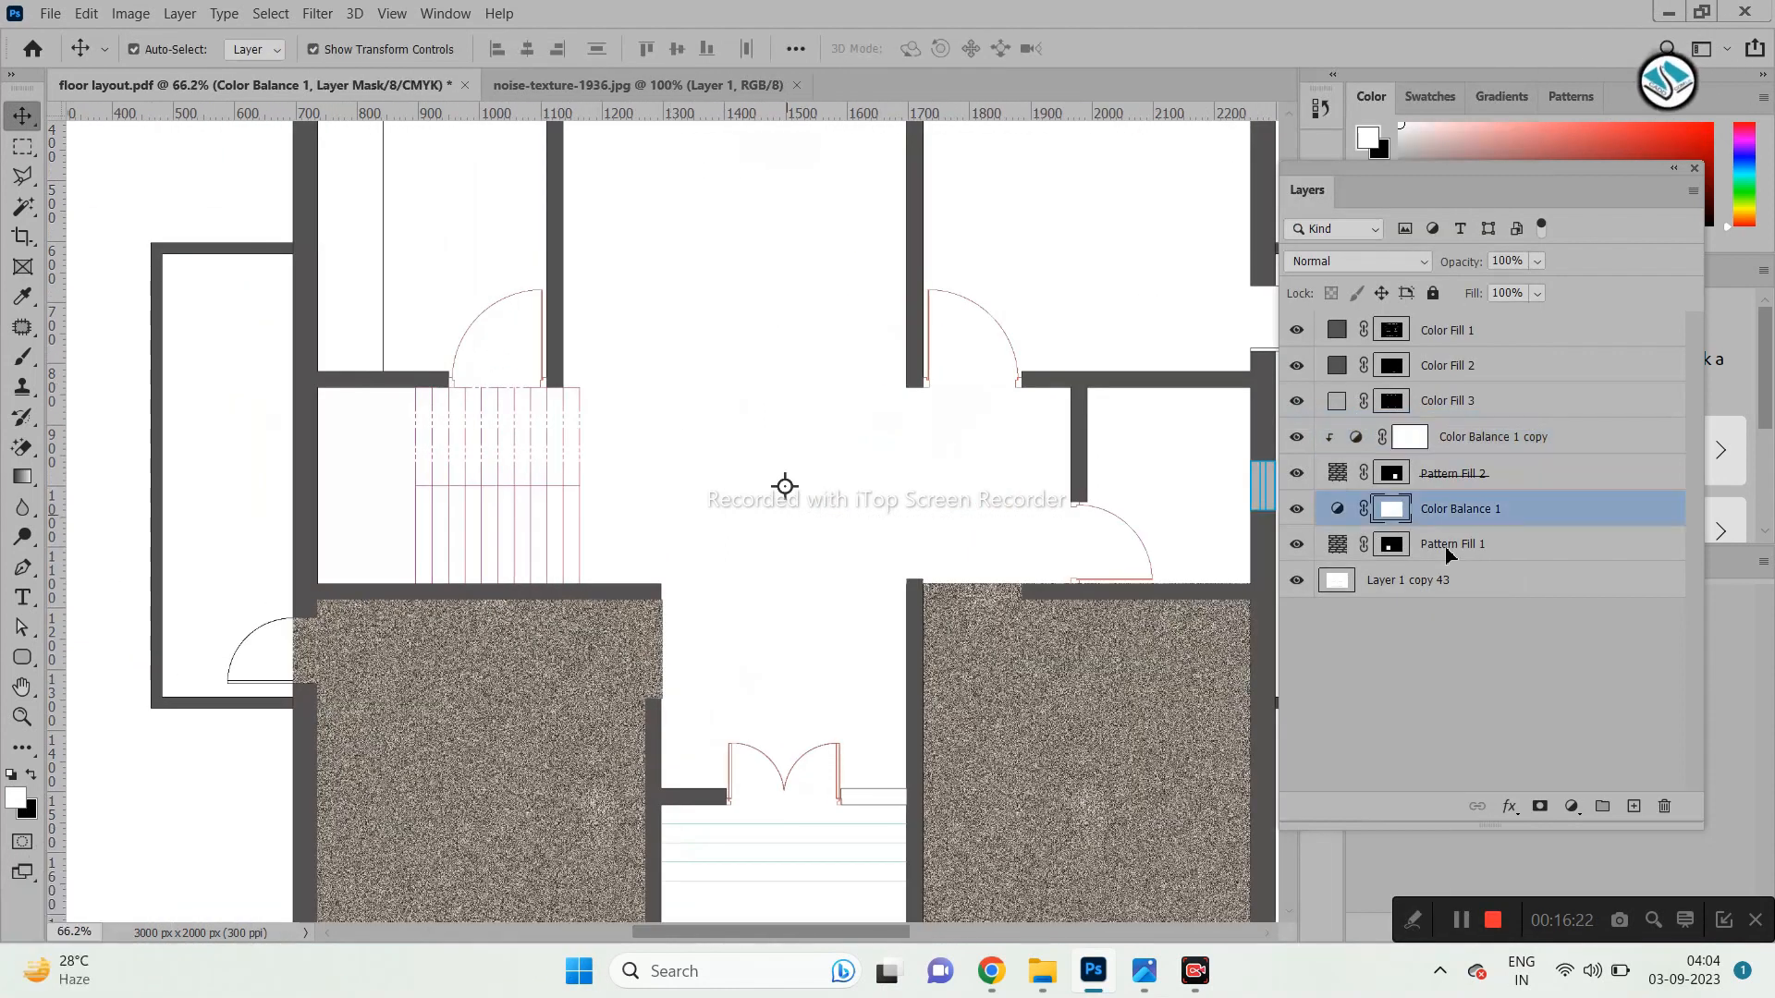
pyautogui.click(1442, 580)
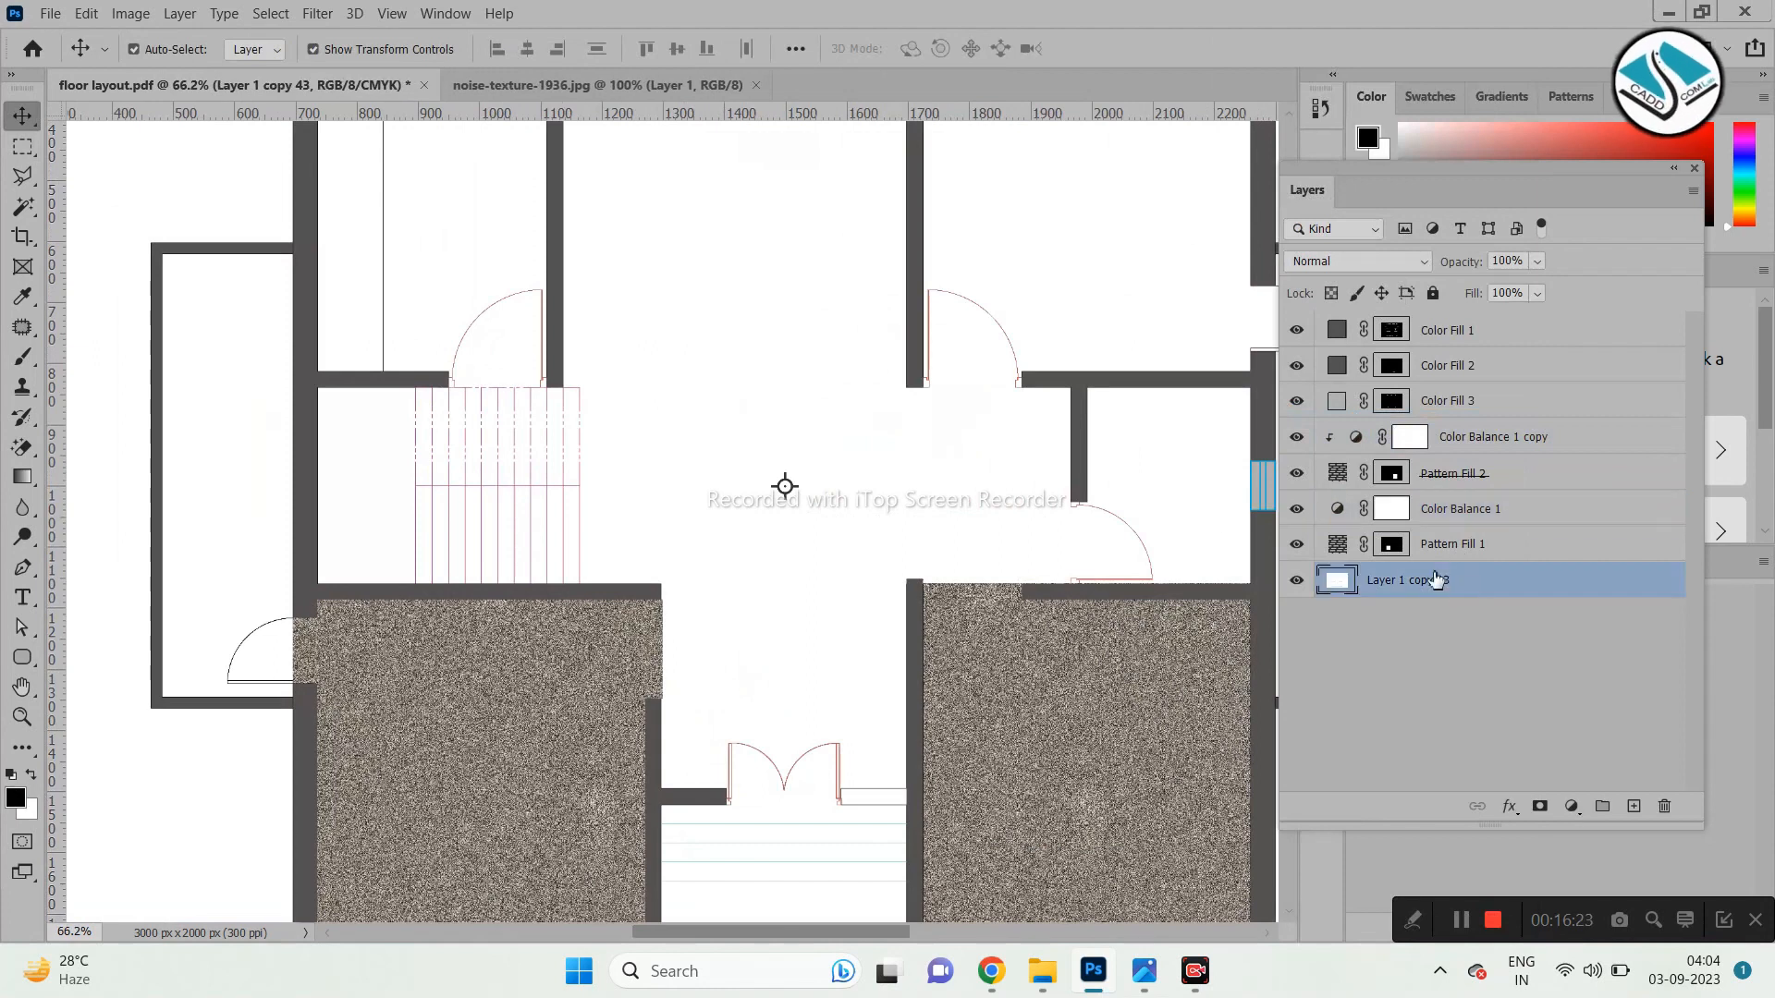
pyautogui.click(23, 205)
pyautogui.click(717, 370)
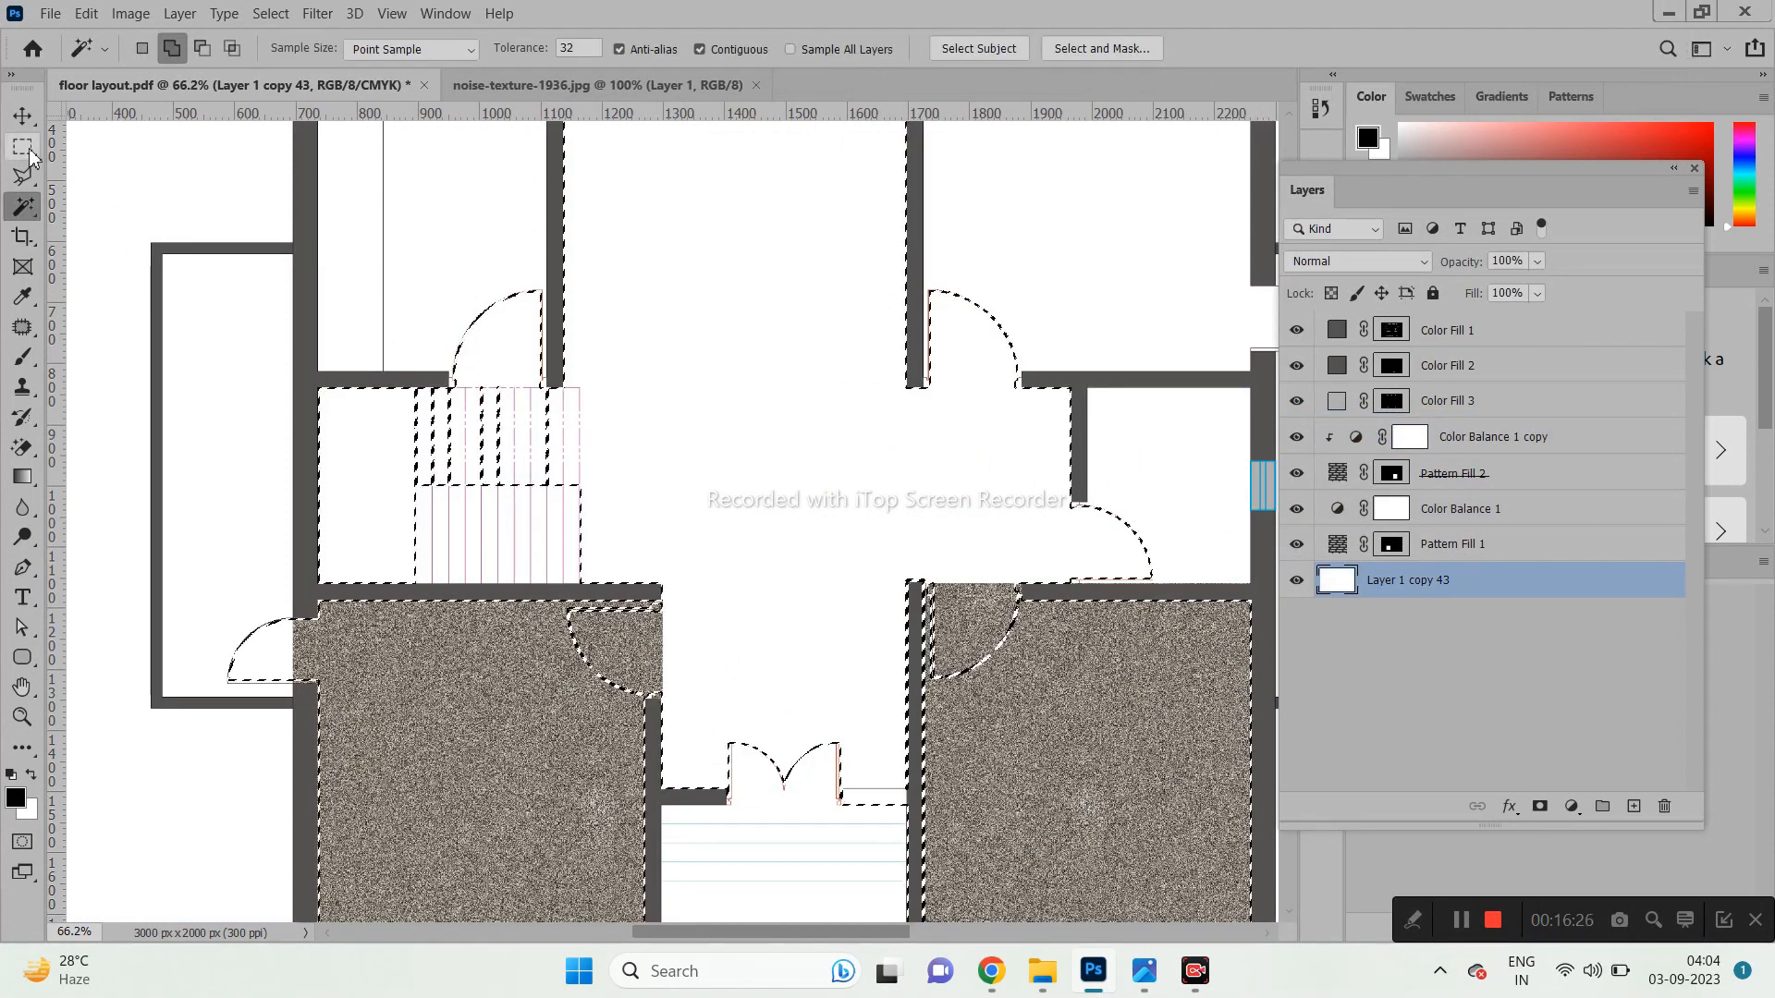
pyautogui.press('m')
pyautogui.press('alt')
pyautogui.moveTo(225, 202); pyautogui.dragTo(562, 695)
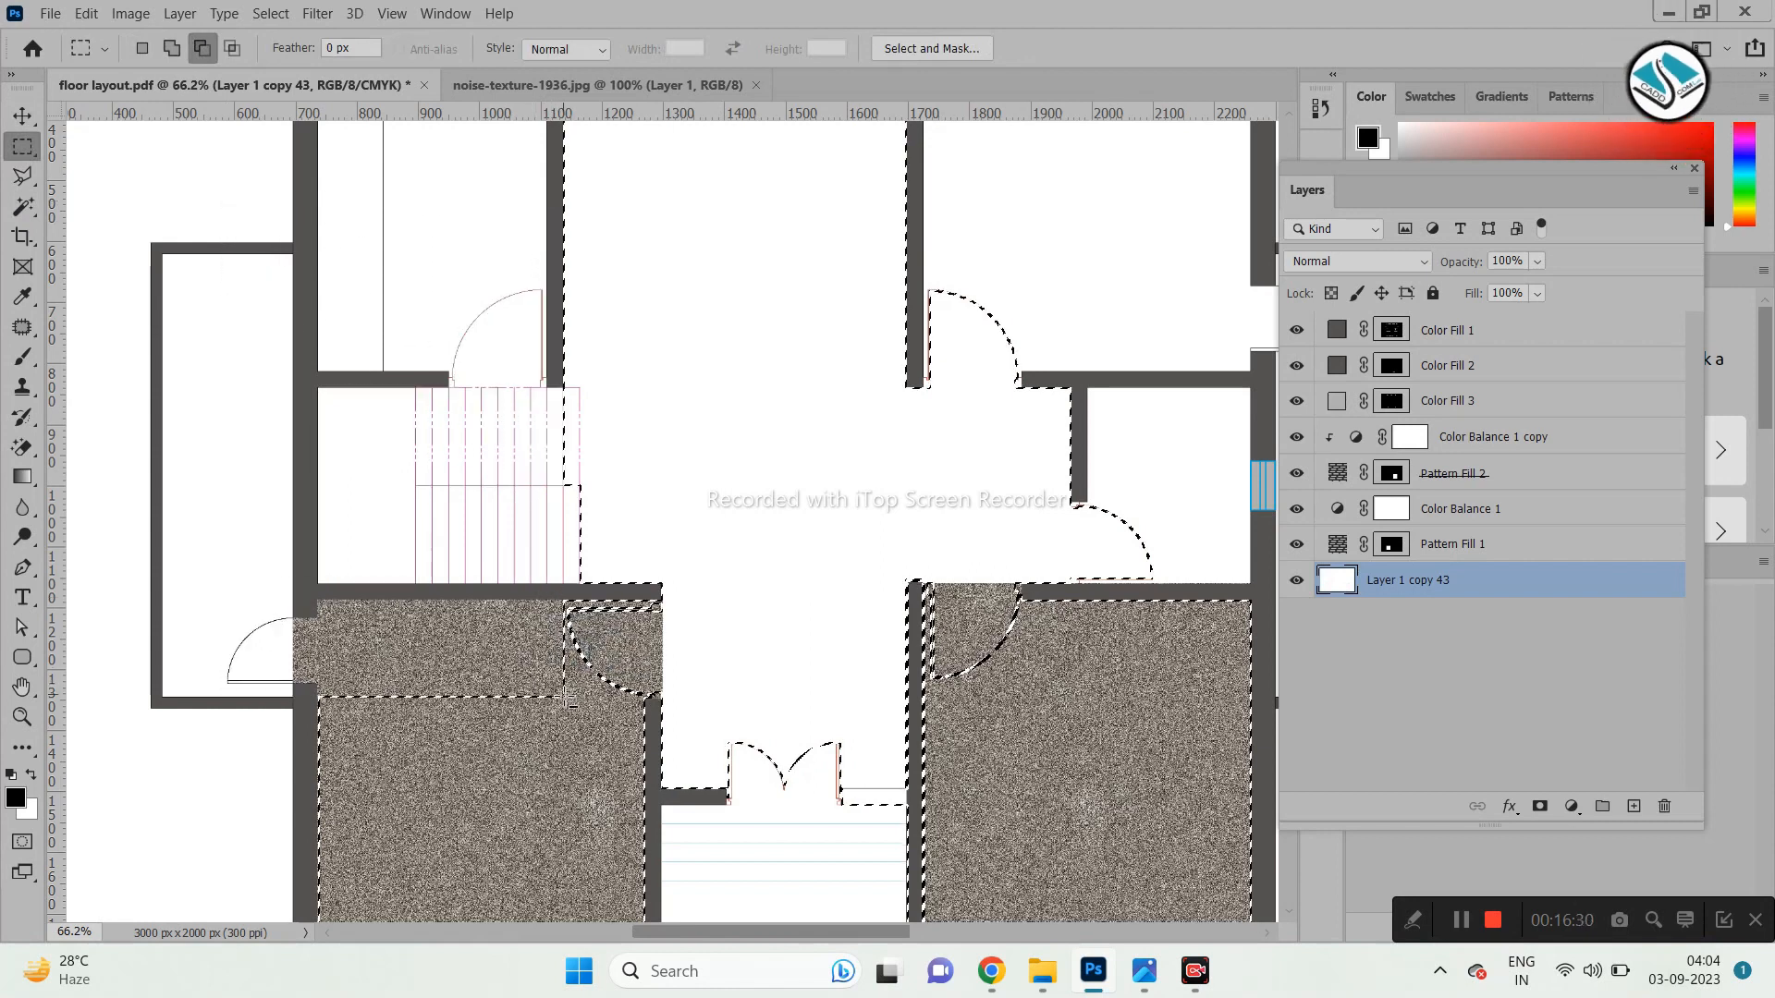
# Subtract the lower-left room, the lower-right room and the small right room's door swing from the hall selection.
pyautogui.scroll(-3, 535, 400)
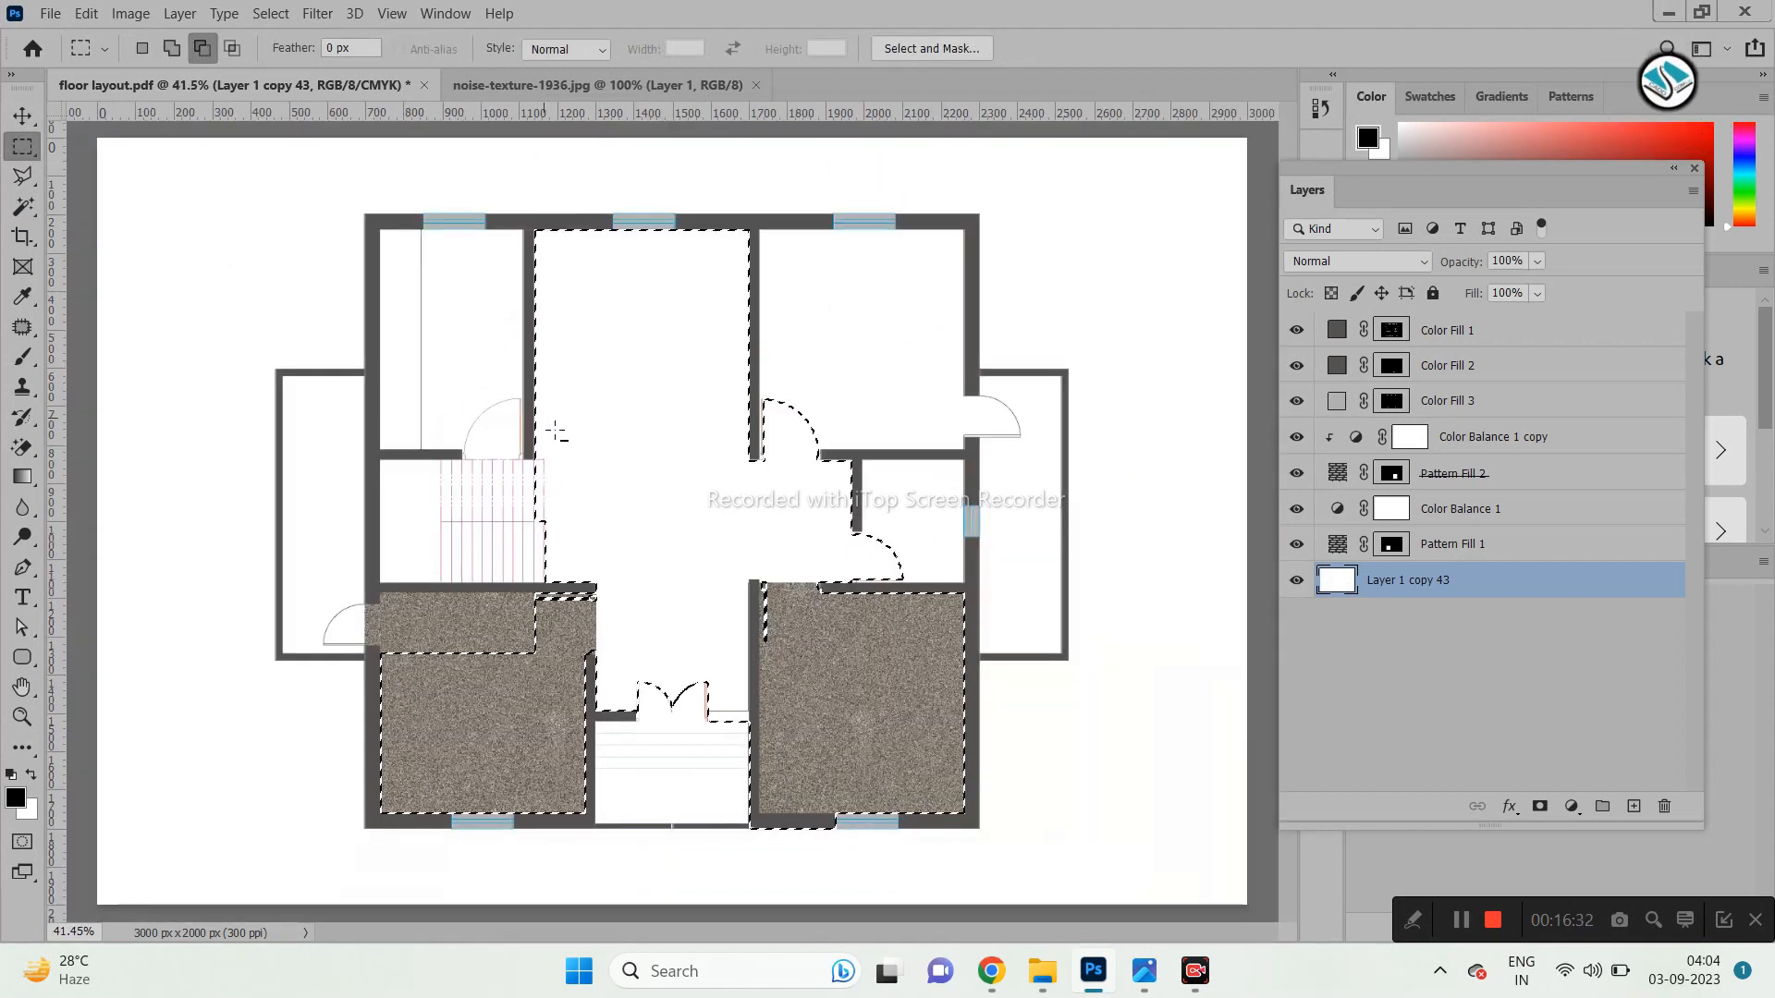
pyautogui.scroll(1, 549, 760)
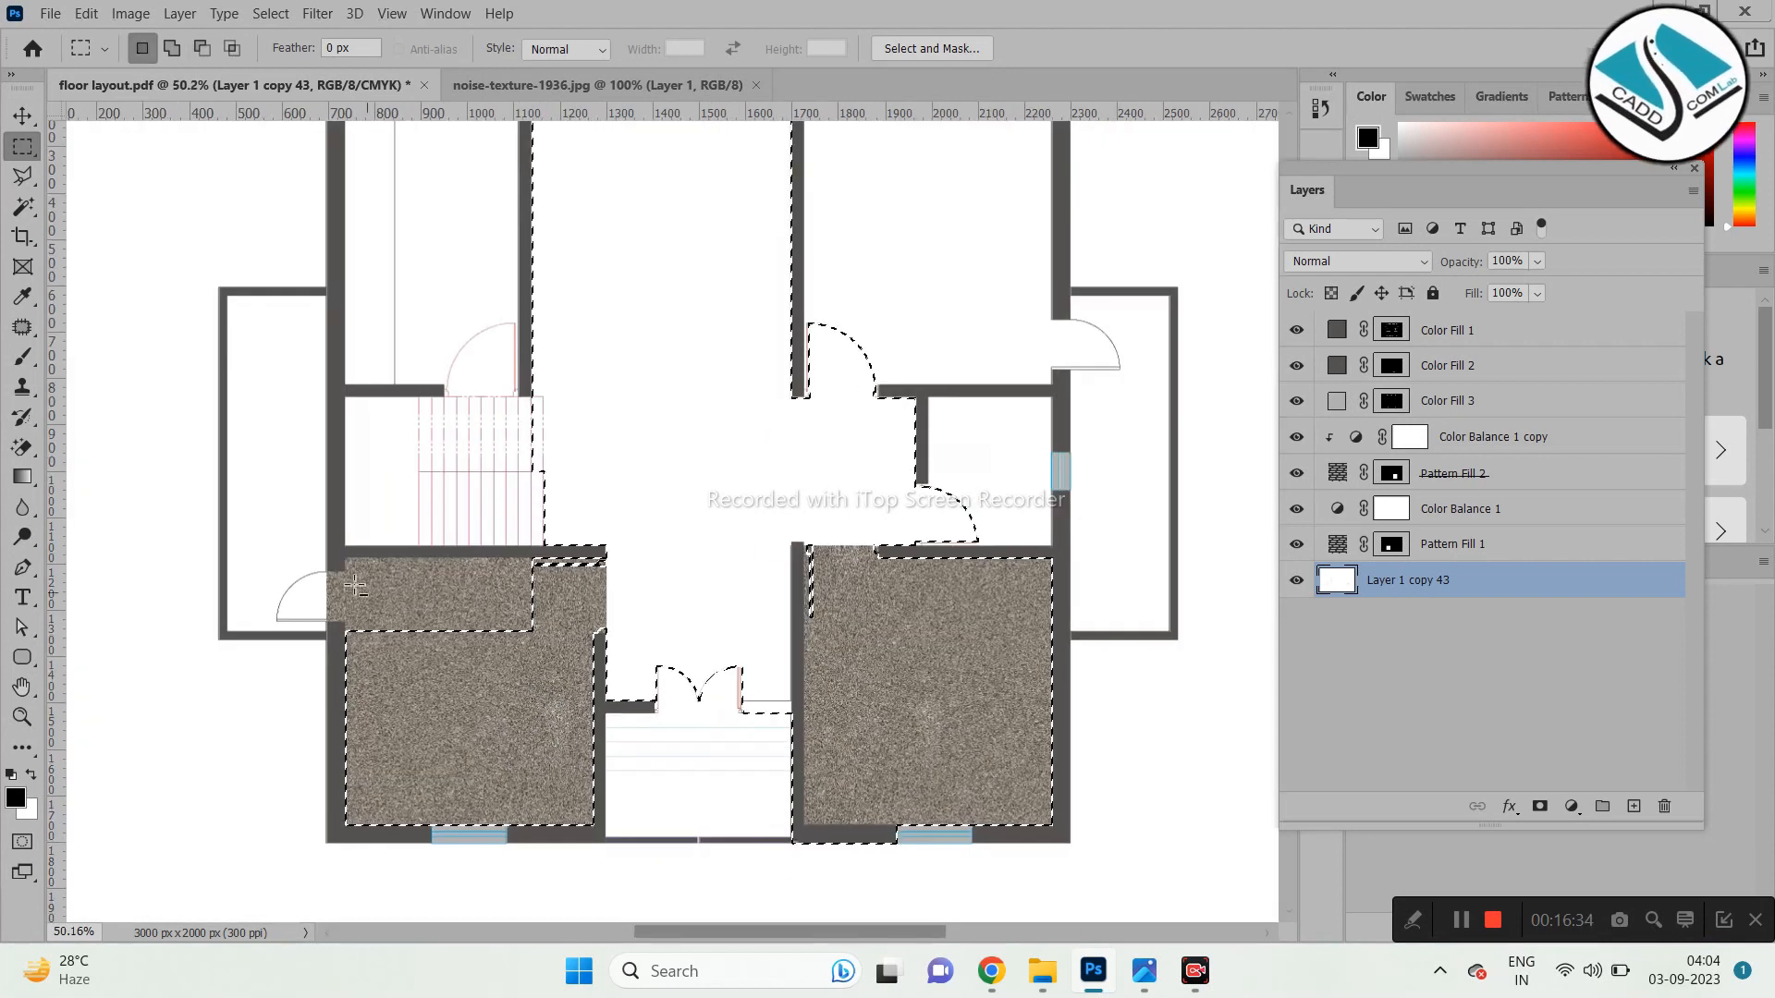
pyautogui.moveTo(291, 556); pyautogui.dragTo(606, 899)
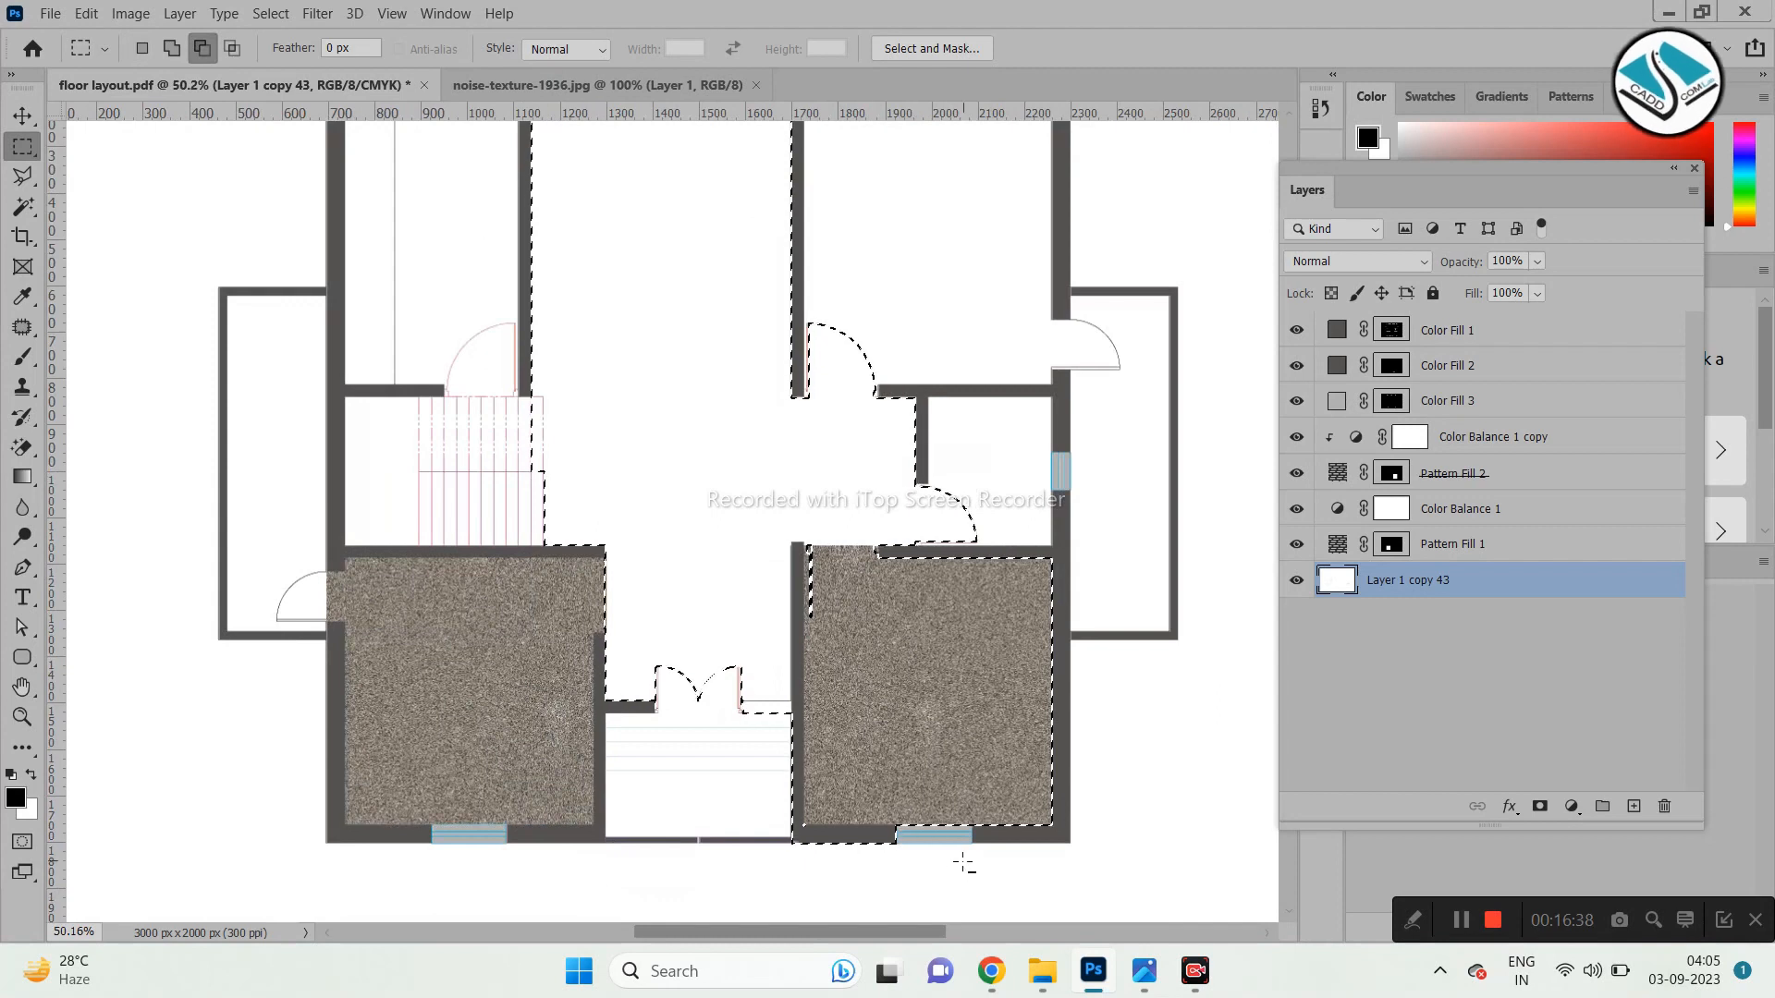
pyautogui.moveTo(1156, 864); pyautogui.dragTo(795, 543)
pyautogui.moveTo(1177, 317); pyautogui.dragTo(923, 658)
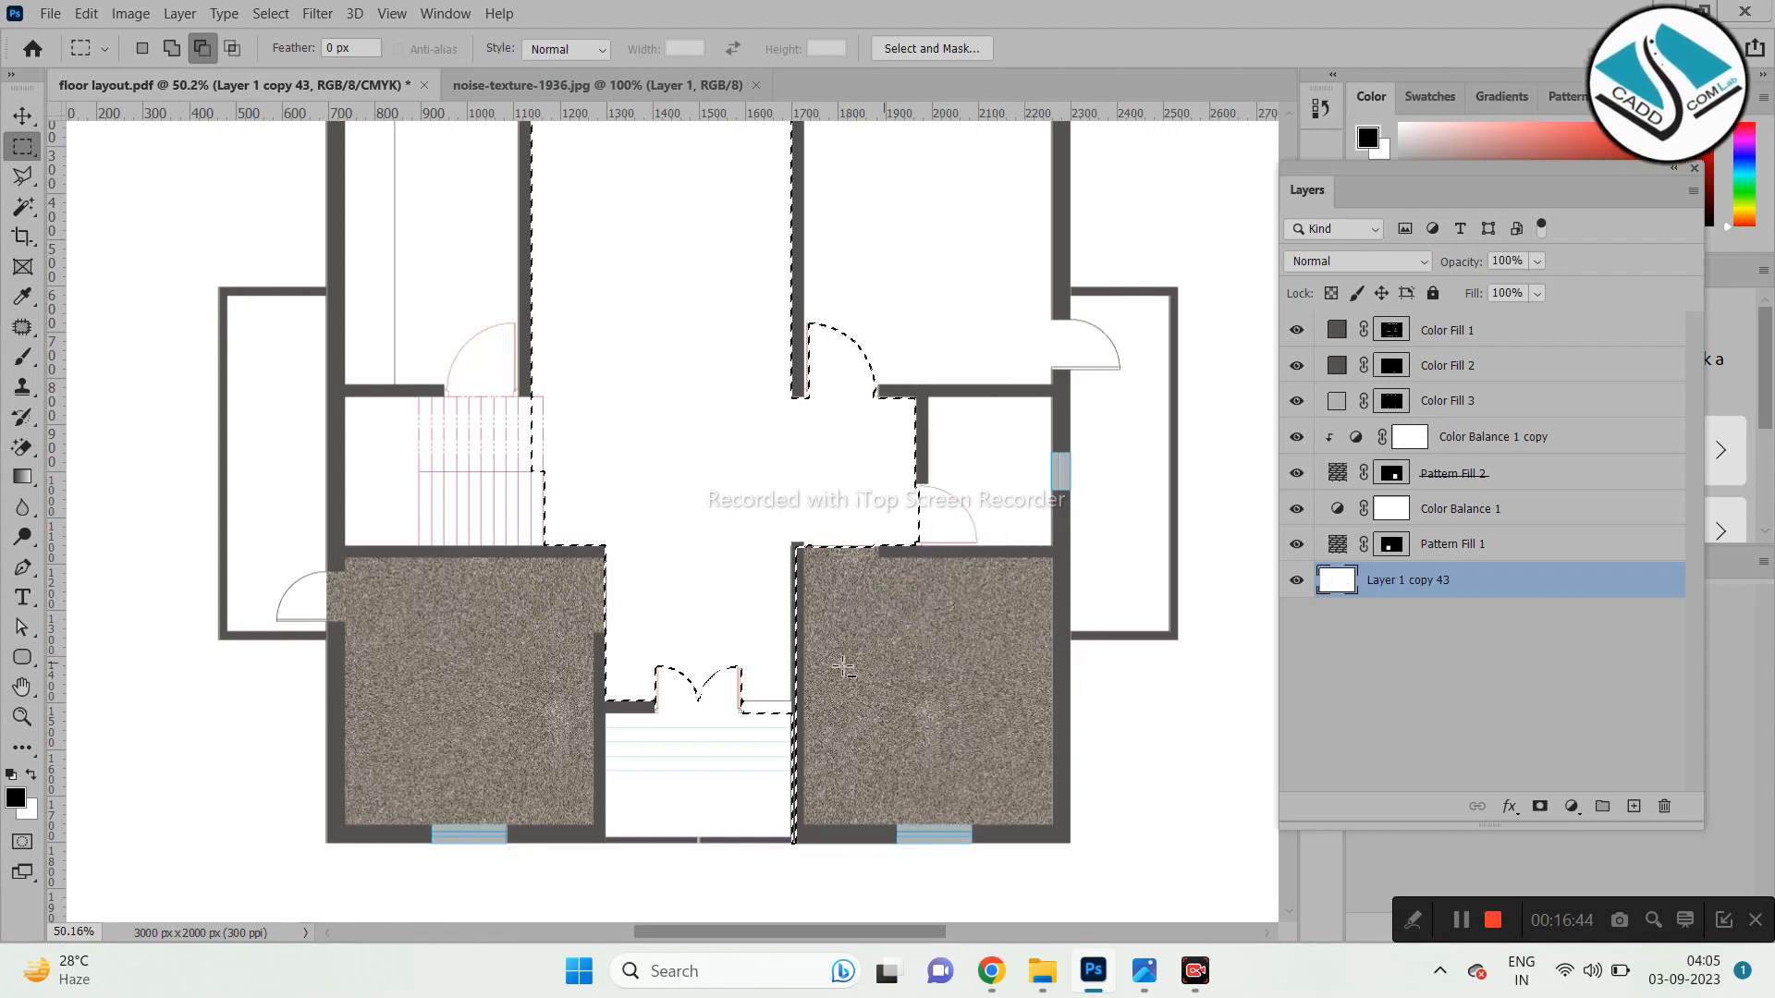
# Subtract the upper-right room's door swing and the remaining strip of the staircase from the hall selection.
pyautogui.scroll(-1, 819, 651)
pyautogui.scroll(-1, 820, 651)
pyautogui.scroll(2, 860, 410)
pyautogui.moveTo(1046, 161); pyautogui.dragTo(736, 473)
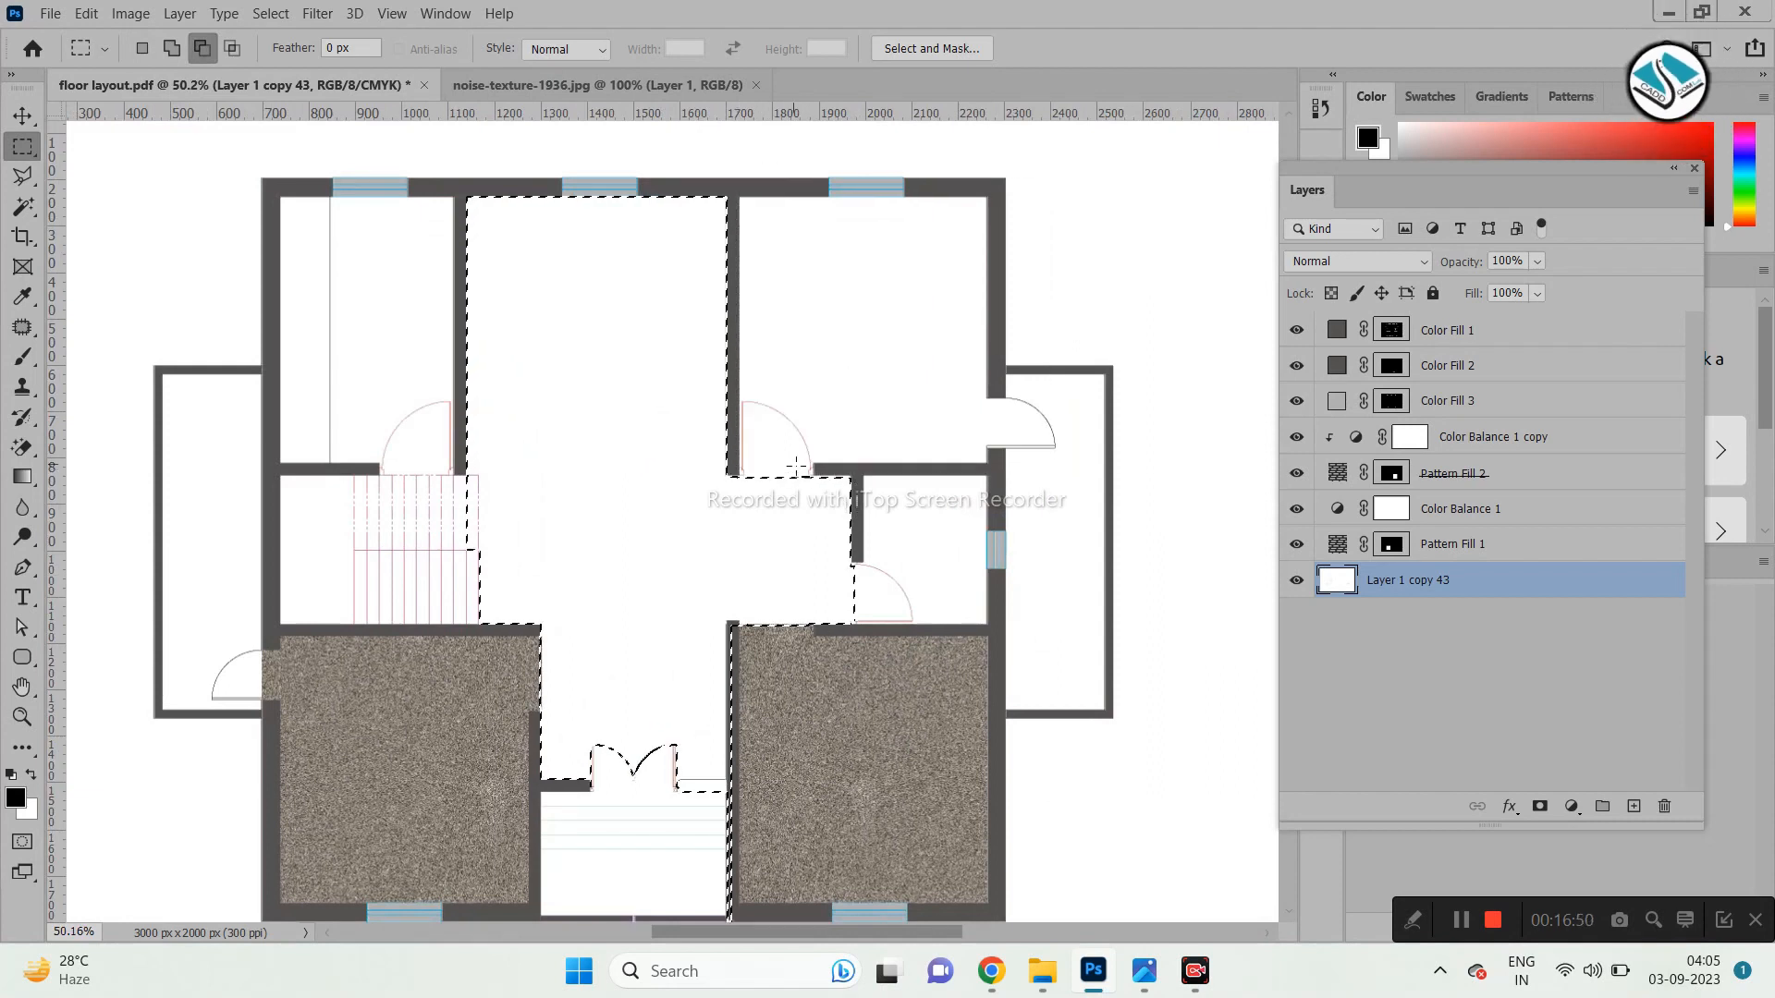
pyautogui.scroll(7, 468, 610)
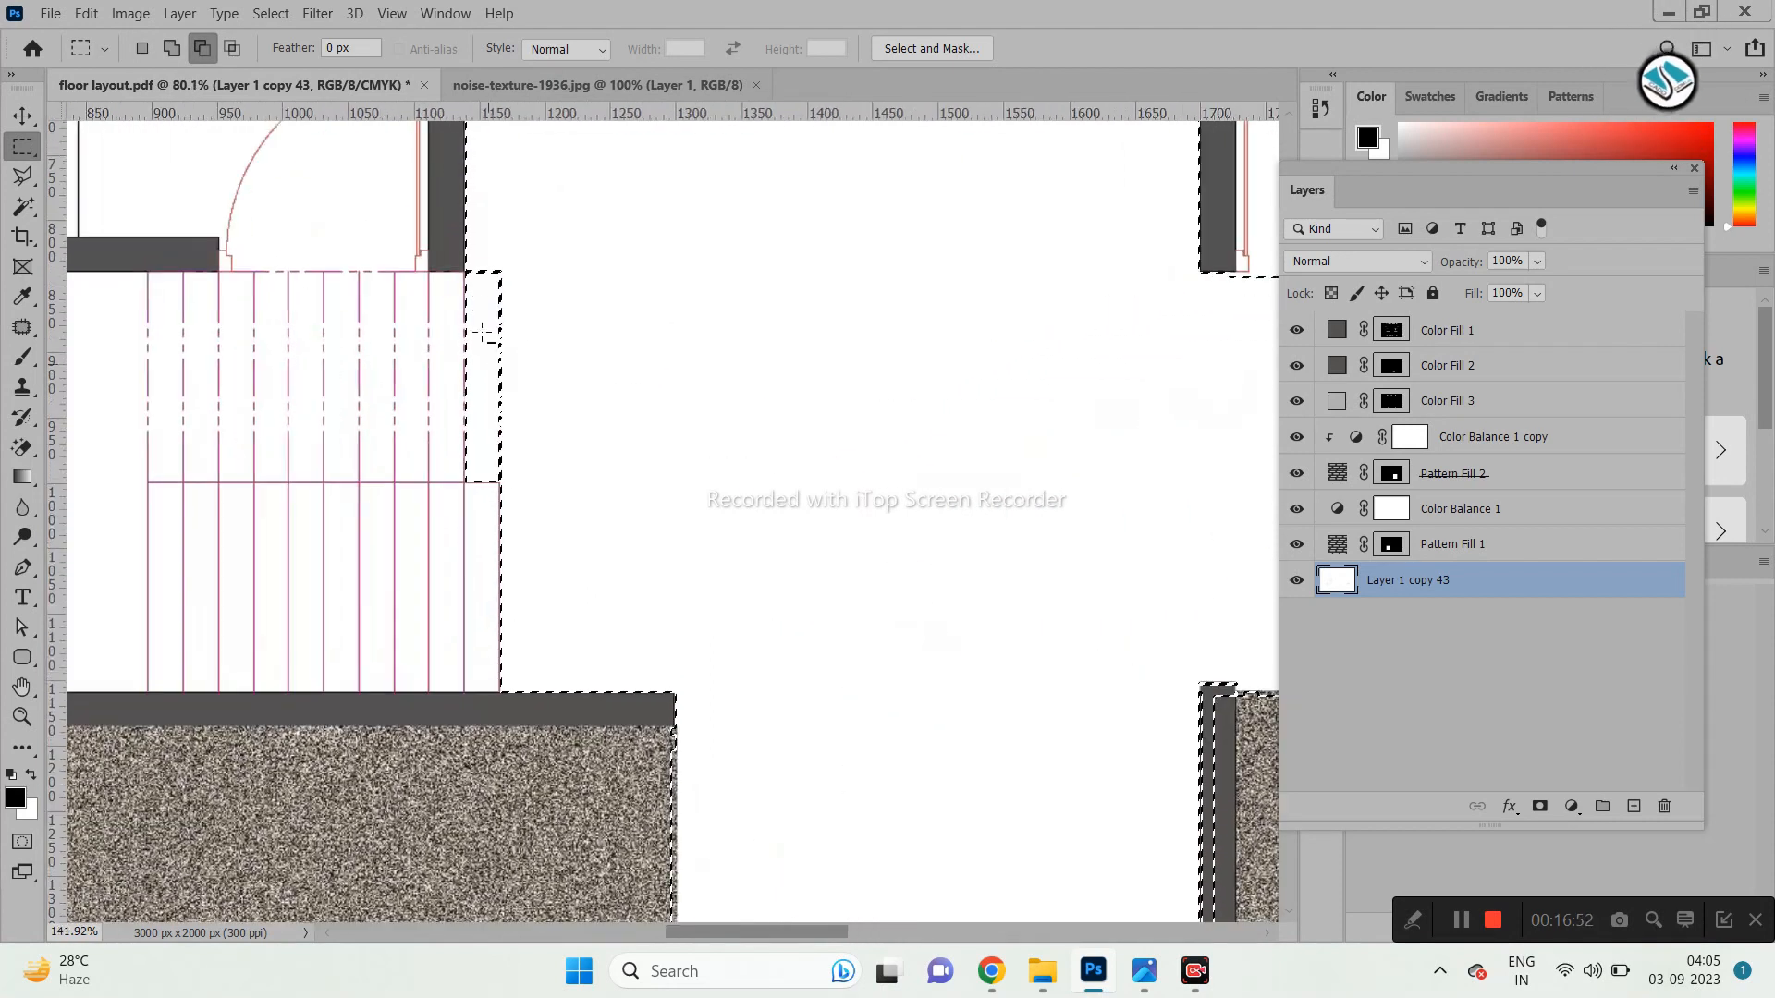
pyautogui.moveTo(465, 305); pyautogui.dragTo(502, 730)
pyautogui.scroll(-6, 555, 629)
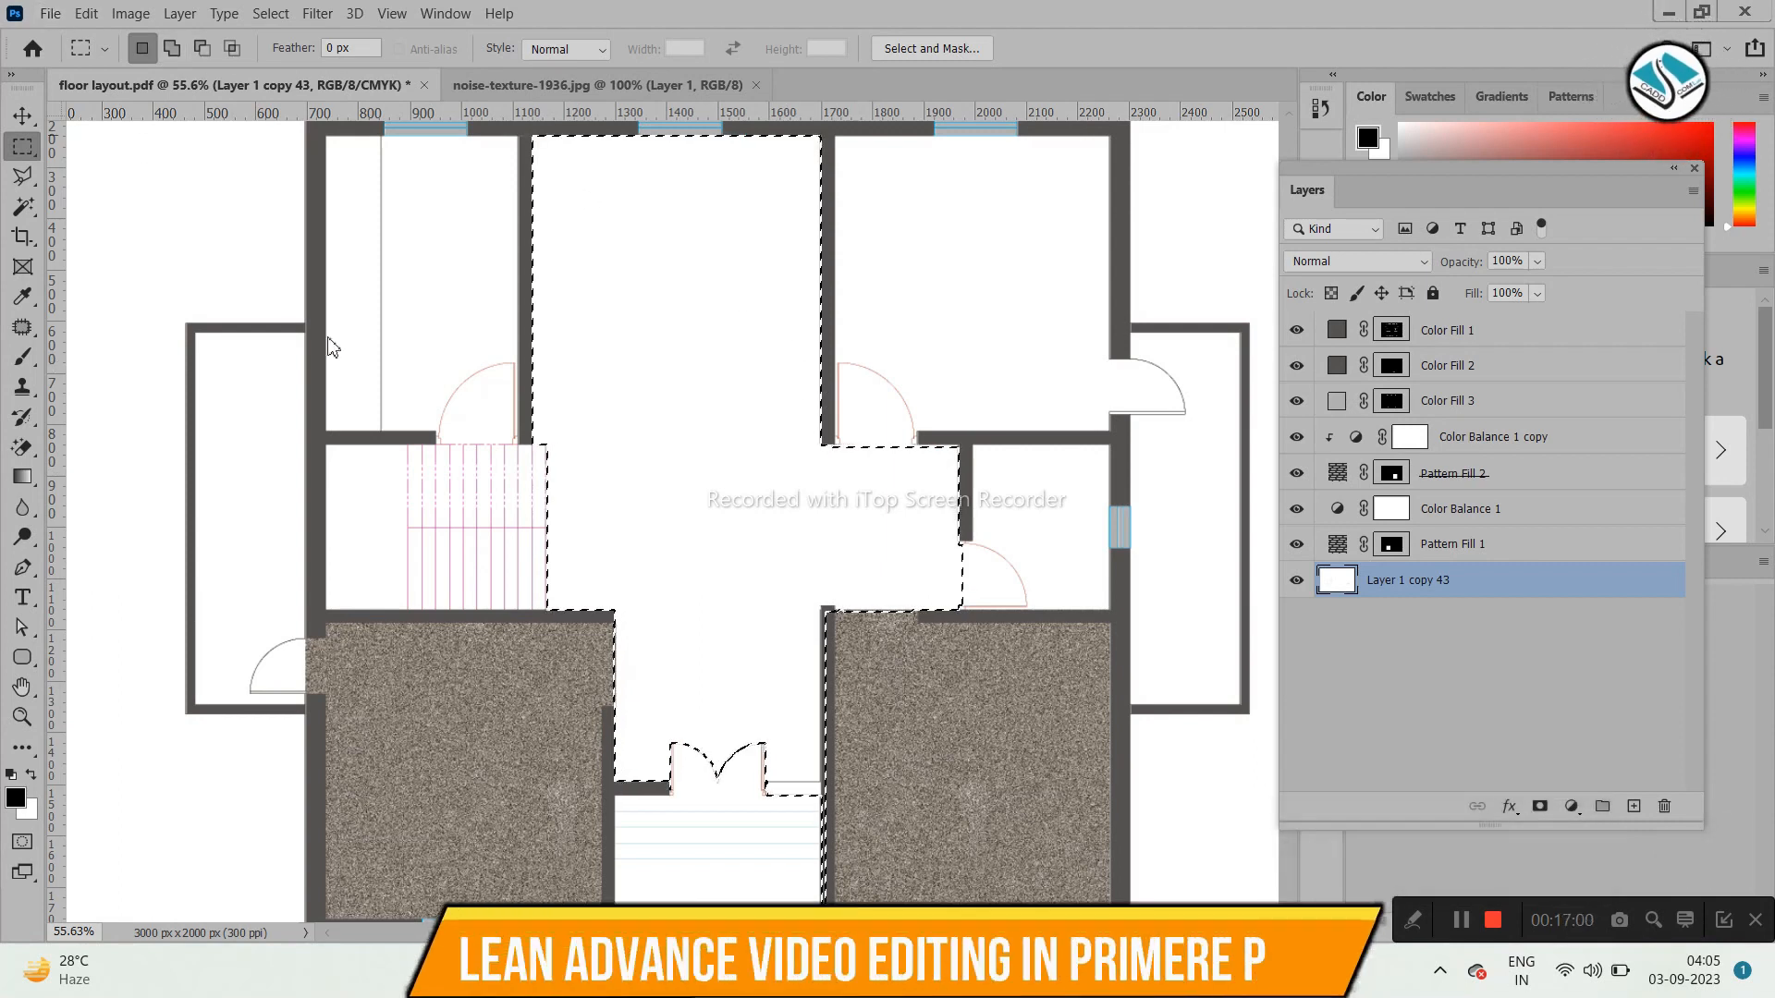
# Switch to Chrome and examine the wood floor dark top view texture results, opening a SketchUp Texture Club dark parquet image and its related textures.
pyautogui.hotkey('alt', 'Tab')
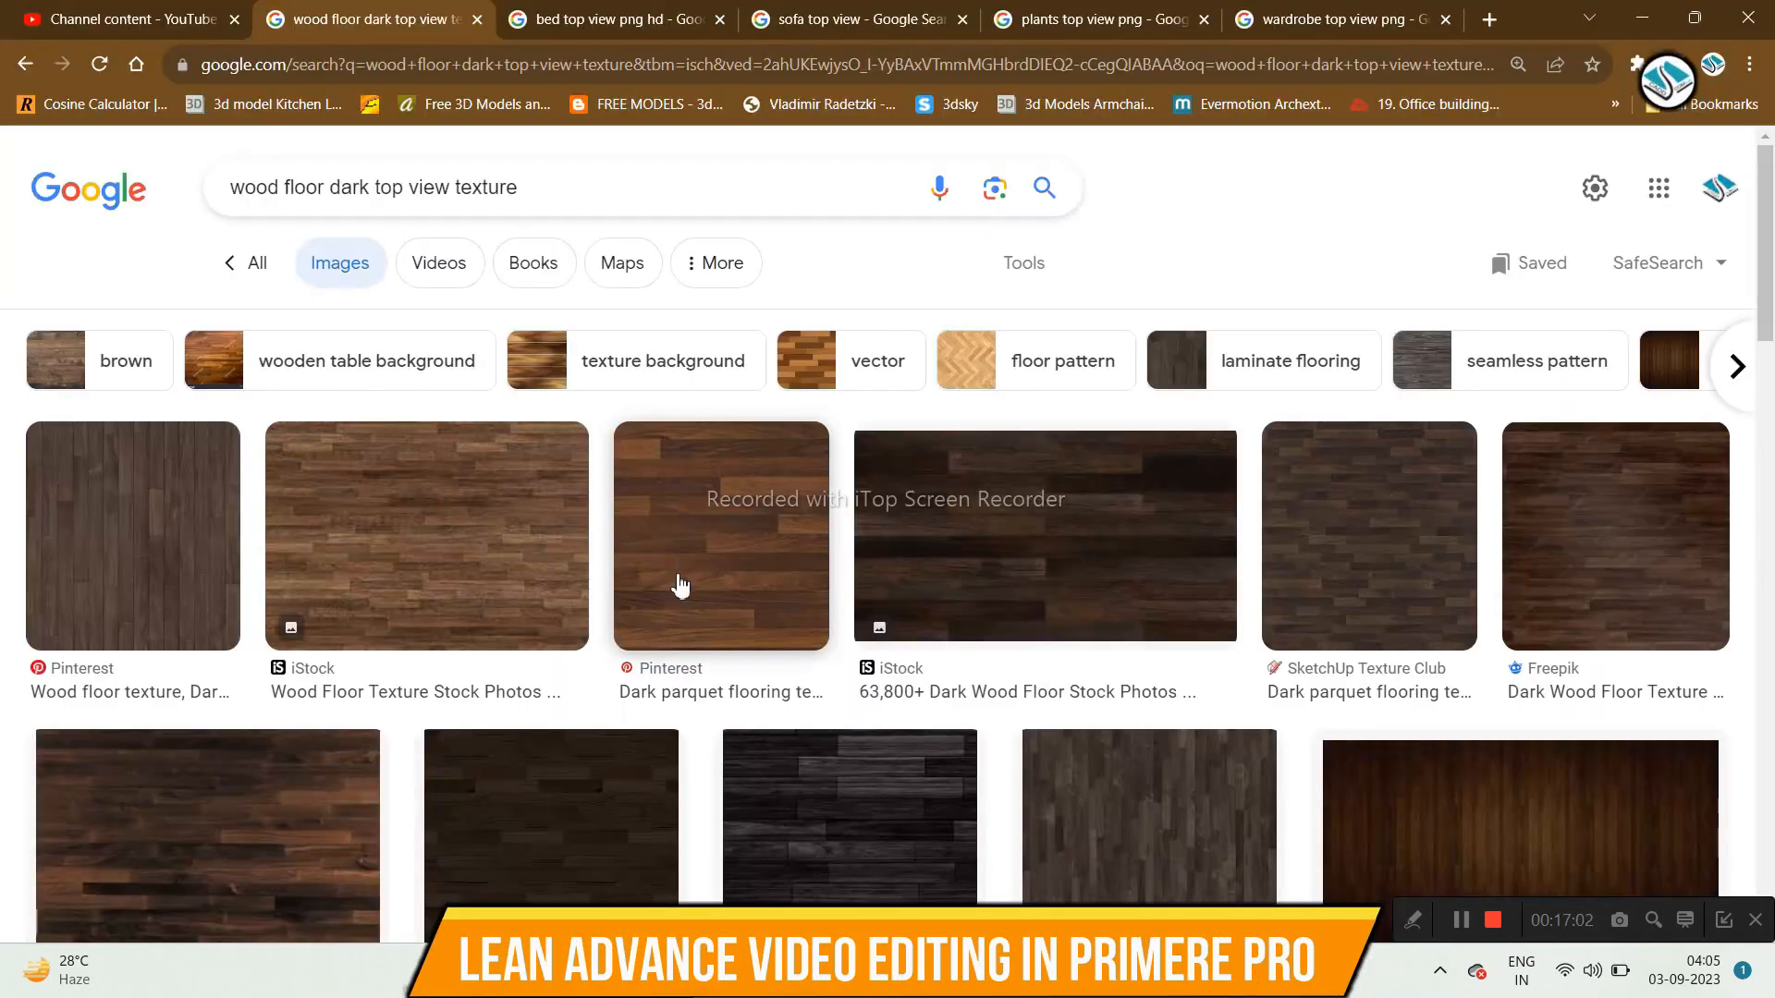
pyautogui.scroll(-3, 796, 556)
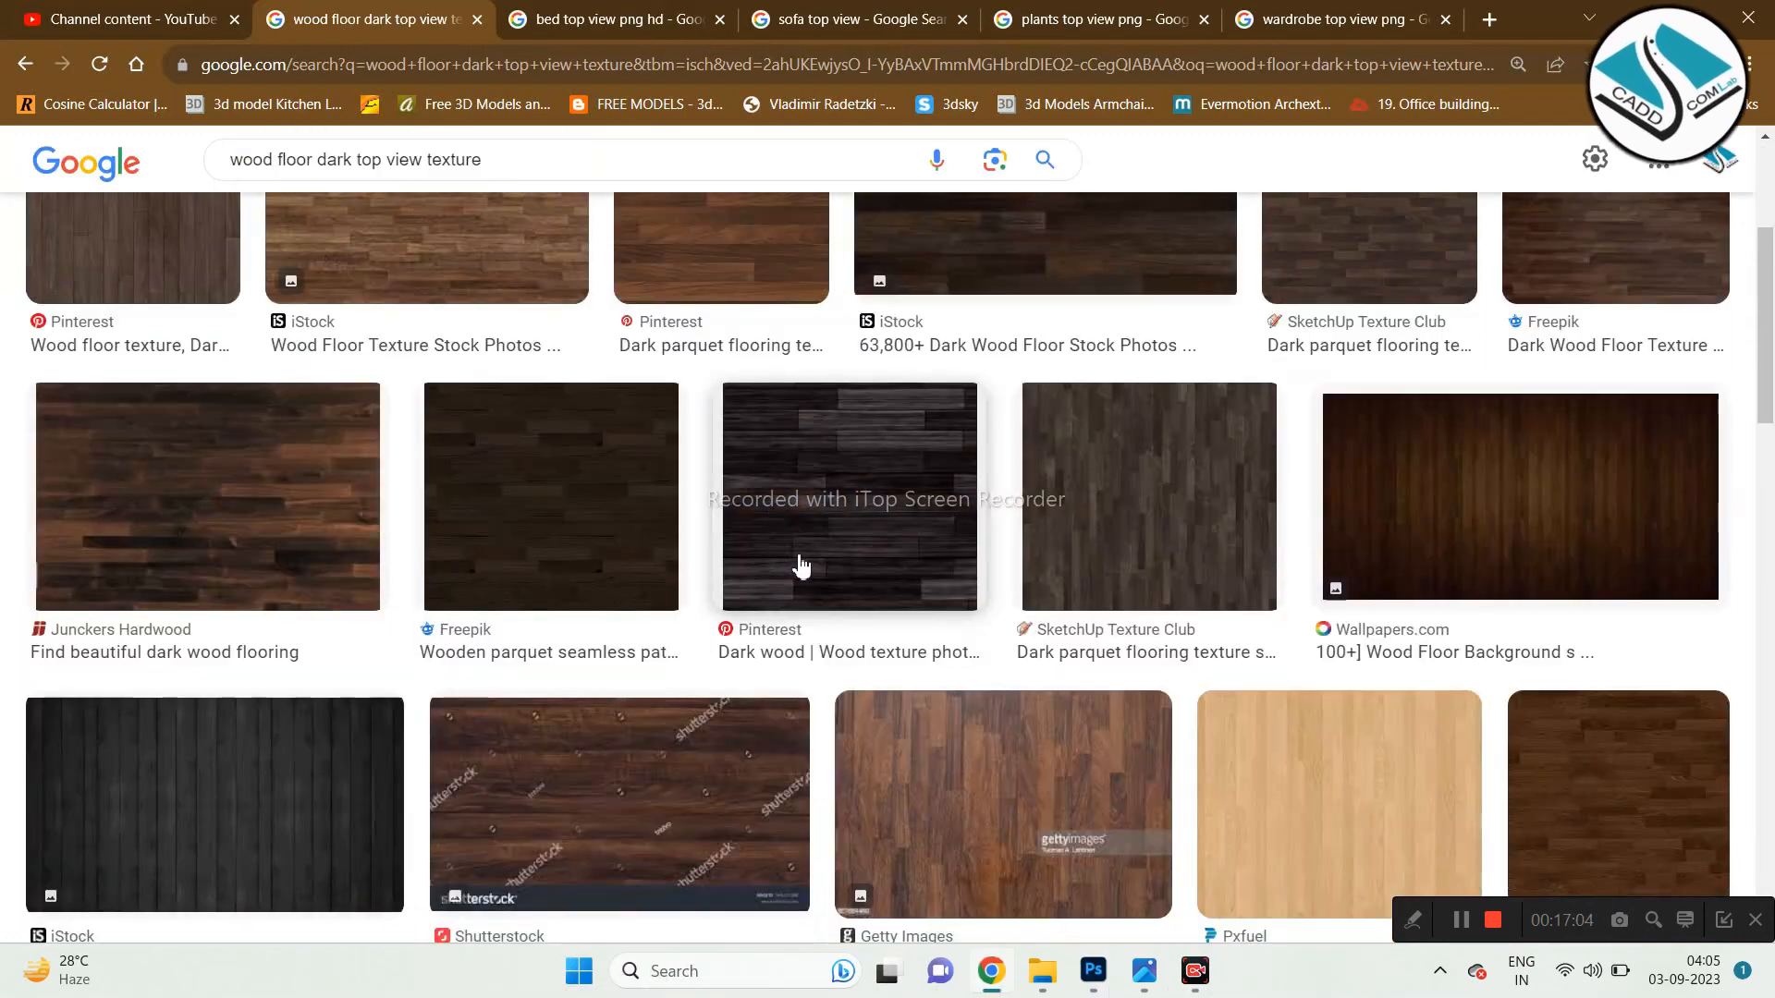
pyautogui.click(1151, 980)
pyautogui.click(1151, 980)
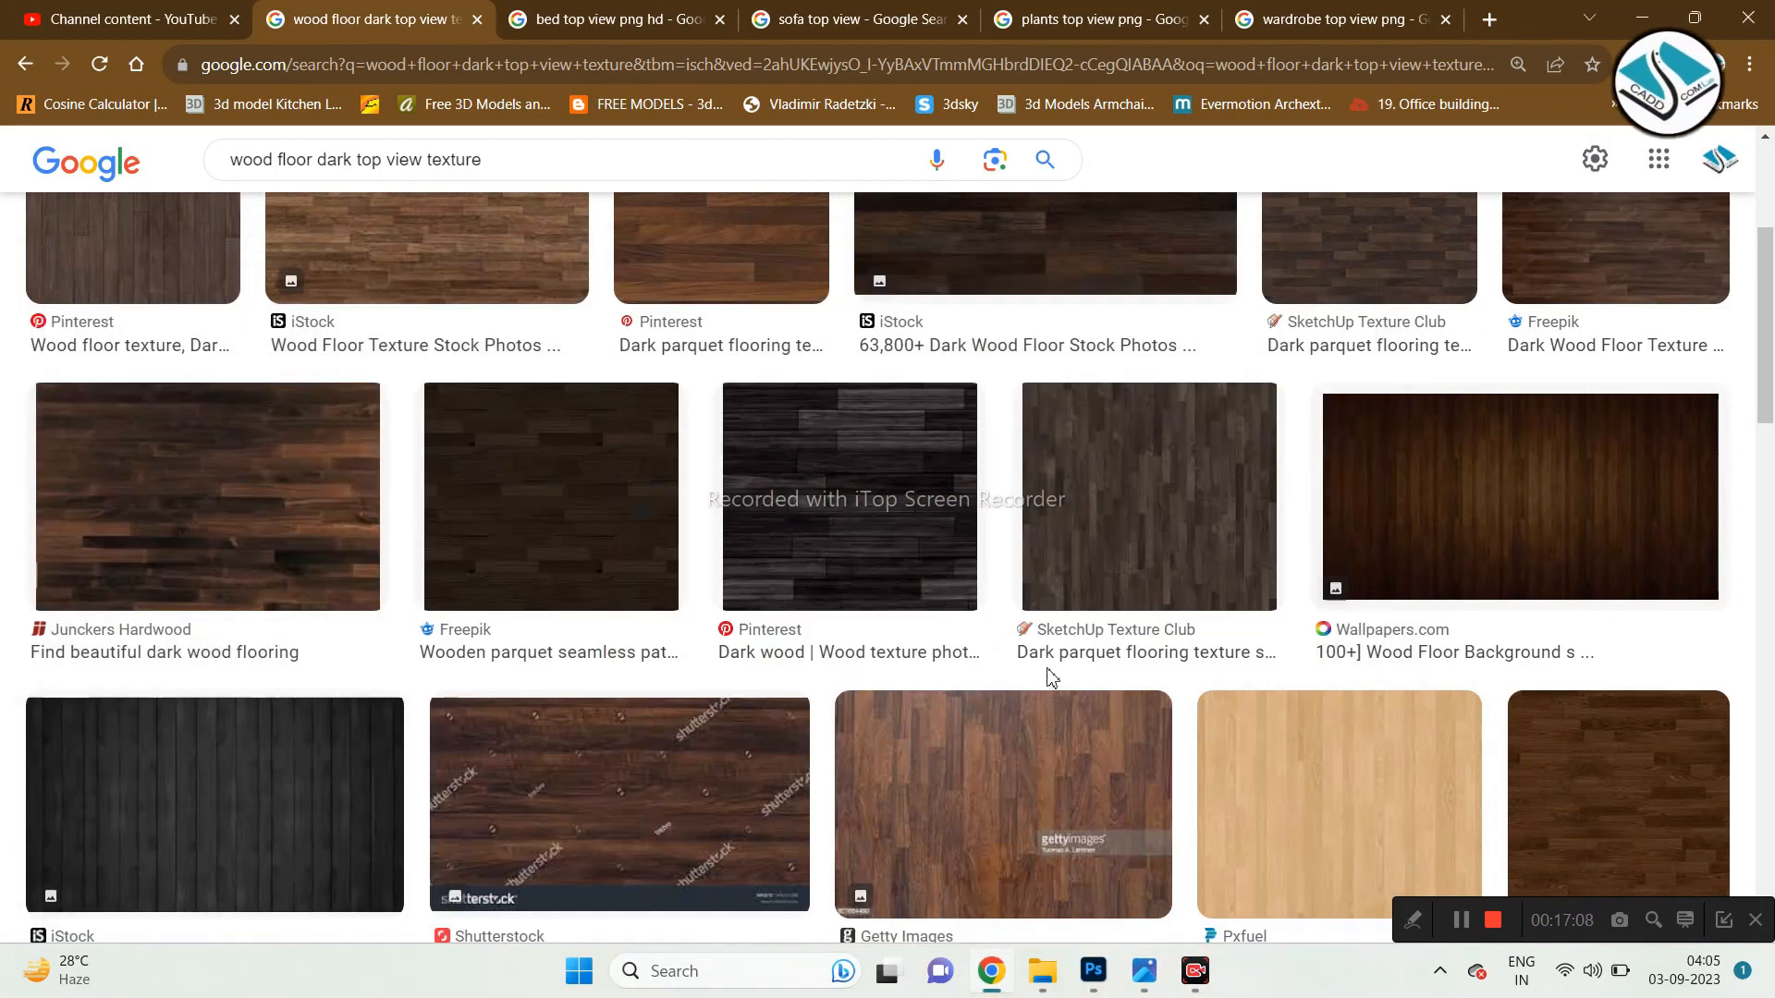
pyautogui.scroll(2, 1187, 519)
pyautogui.scroll(-2, 1181, 515)
pyautogui.click(1161, 551)
pyautogui.scroll(-5, 1347, 586)
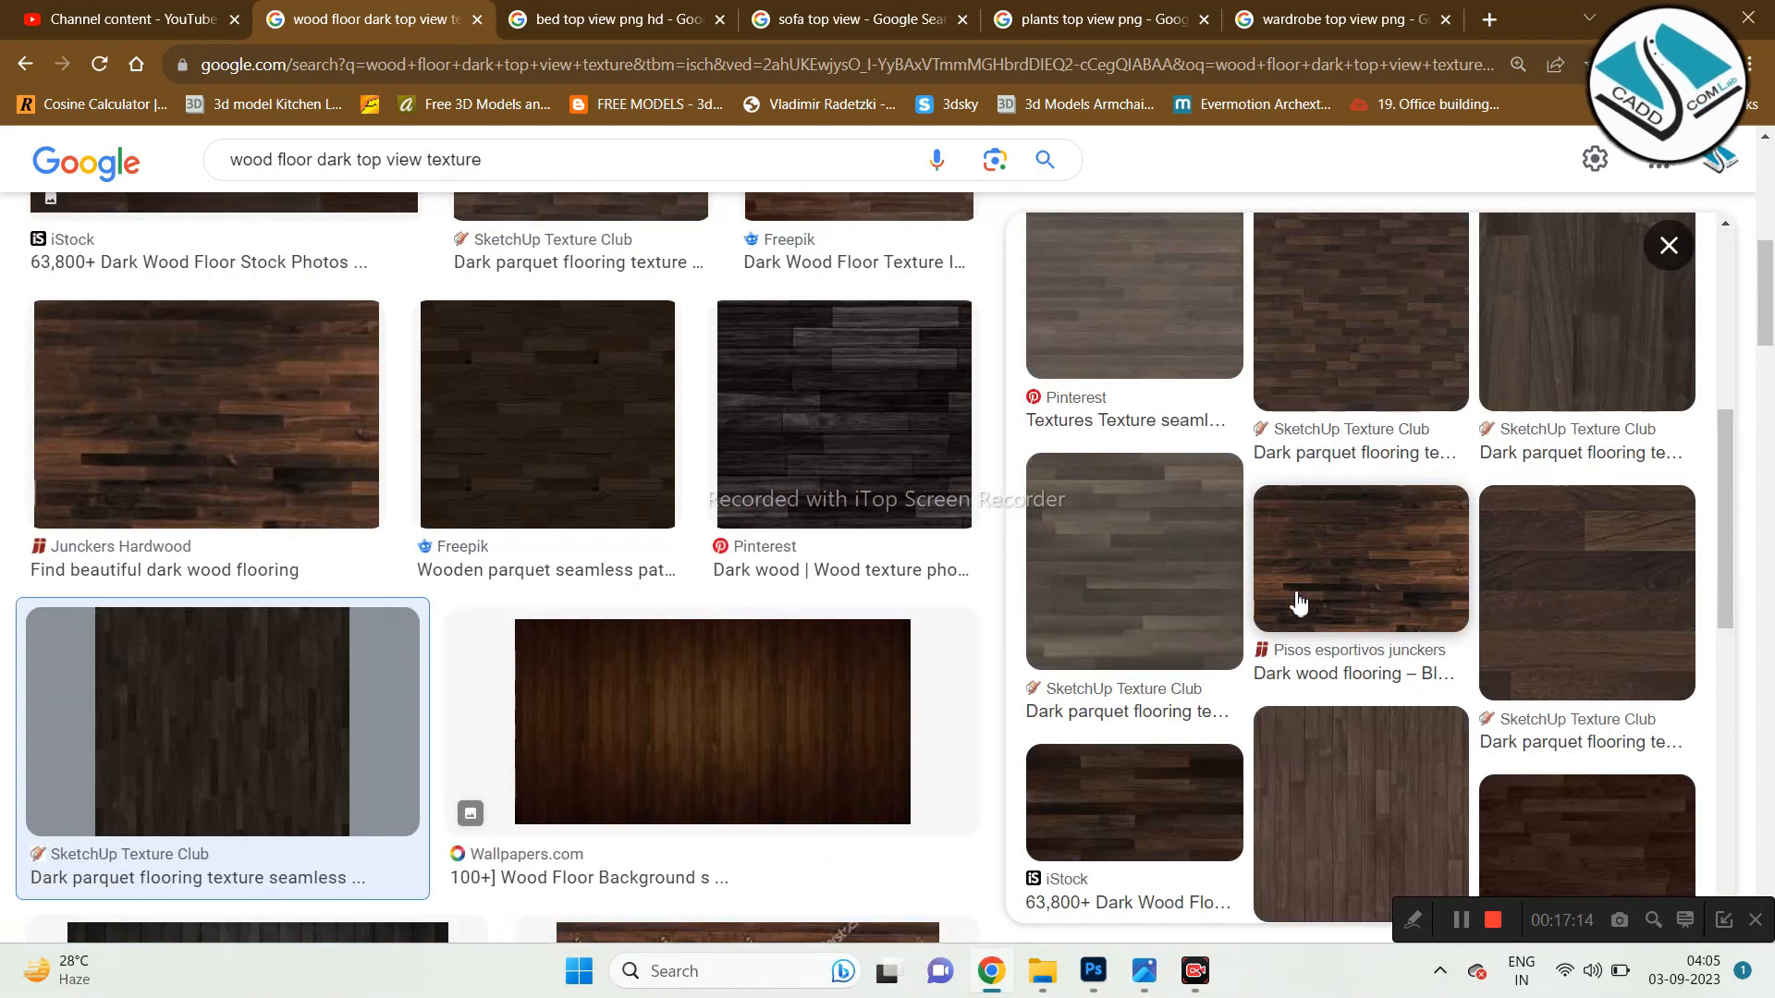
# Check the wood floor in COLOR FLOOR PLAN RENDERING.webp, then open the preview of Dark parquet flooring texture seamless 16910.
pyautogui.click(1147, 971)
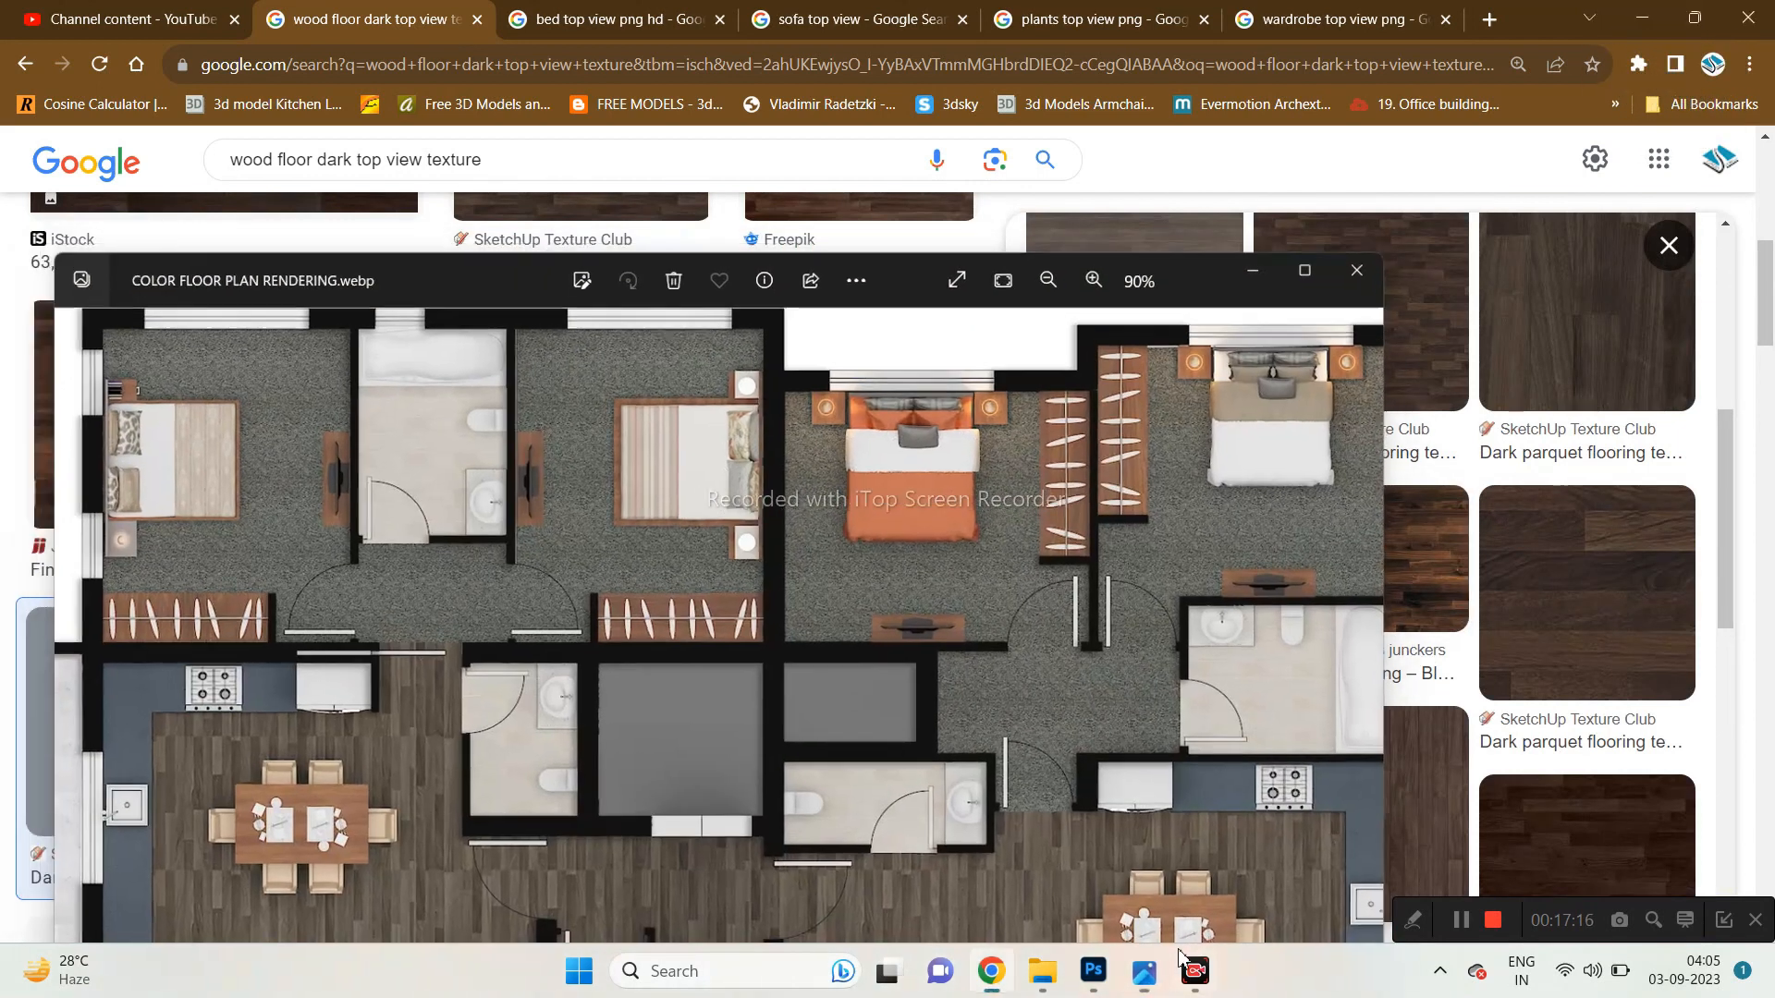
pyautogui.scroll(-3, 1237, 633)
pyautogui.scroll(5, 1248, 635)
pyautogui.click(1125, 626)
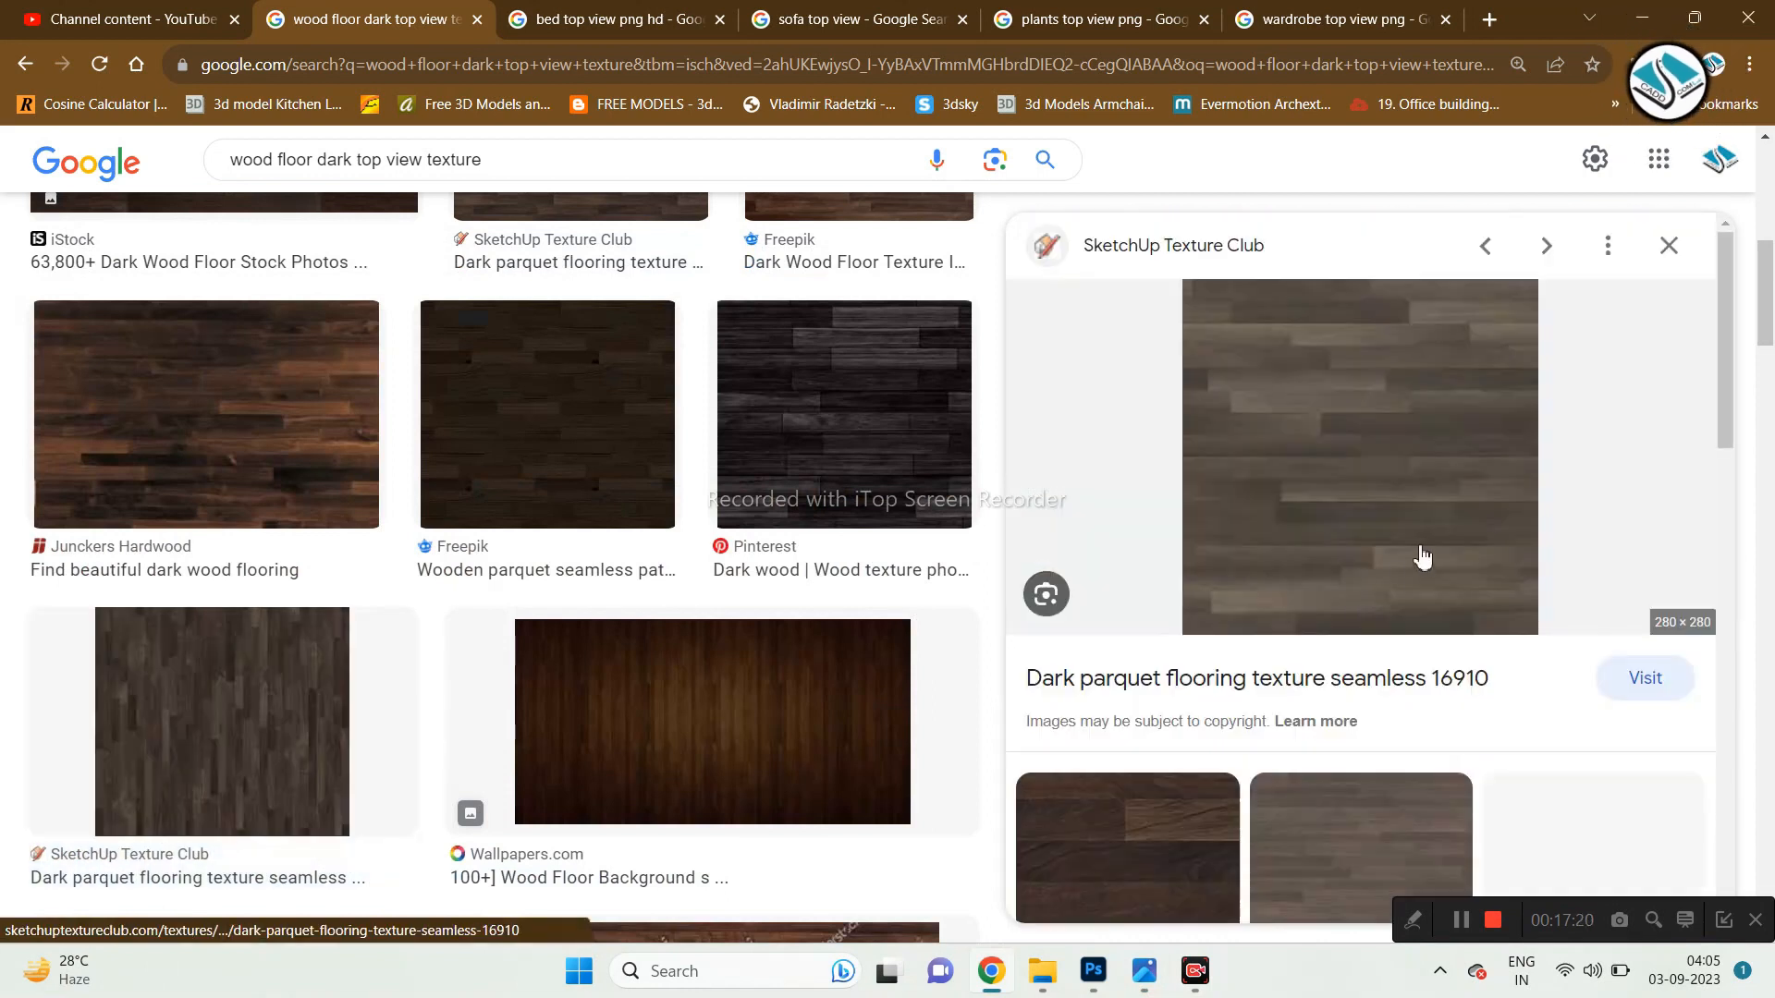
pyautogui.scroll(-8, 1422, 556)
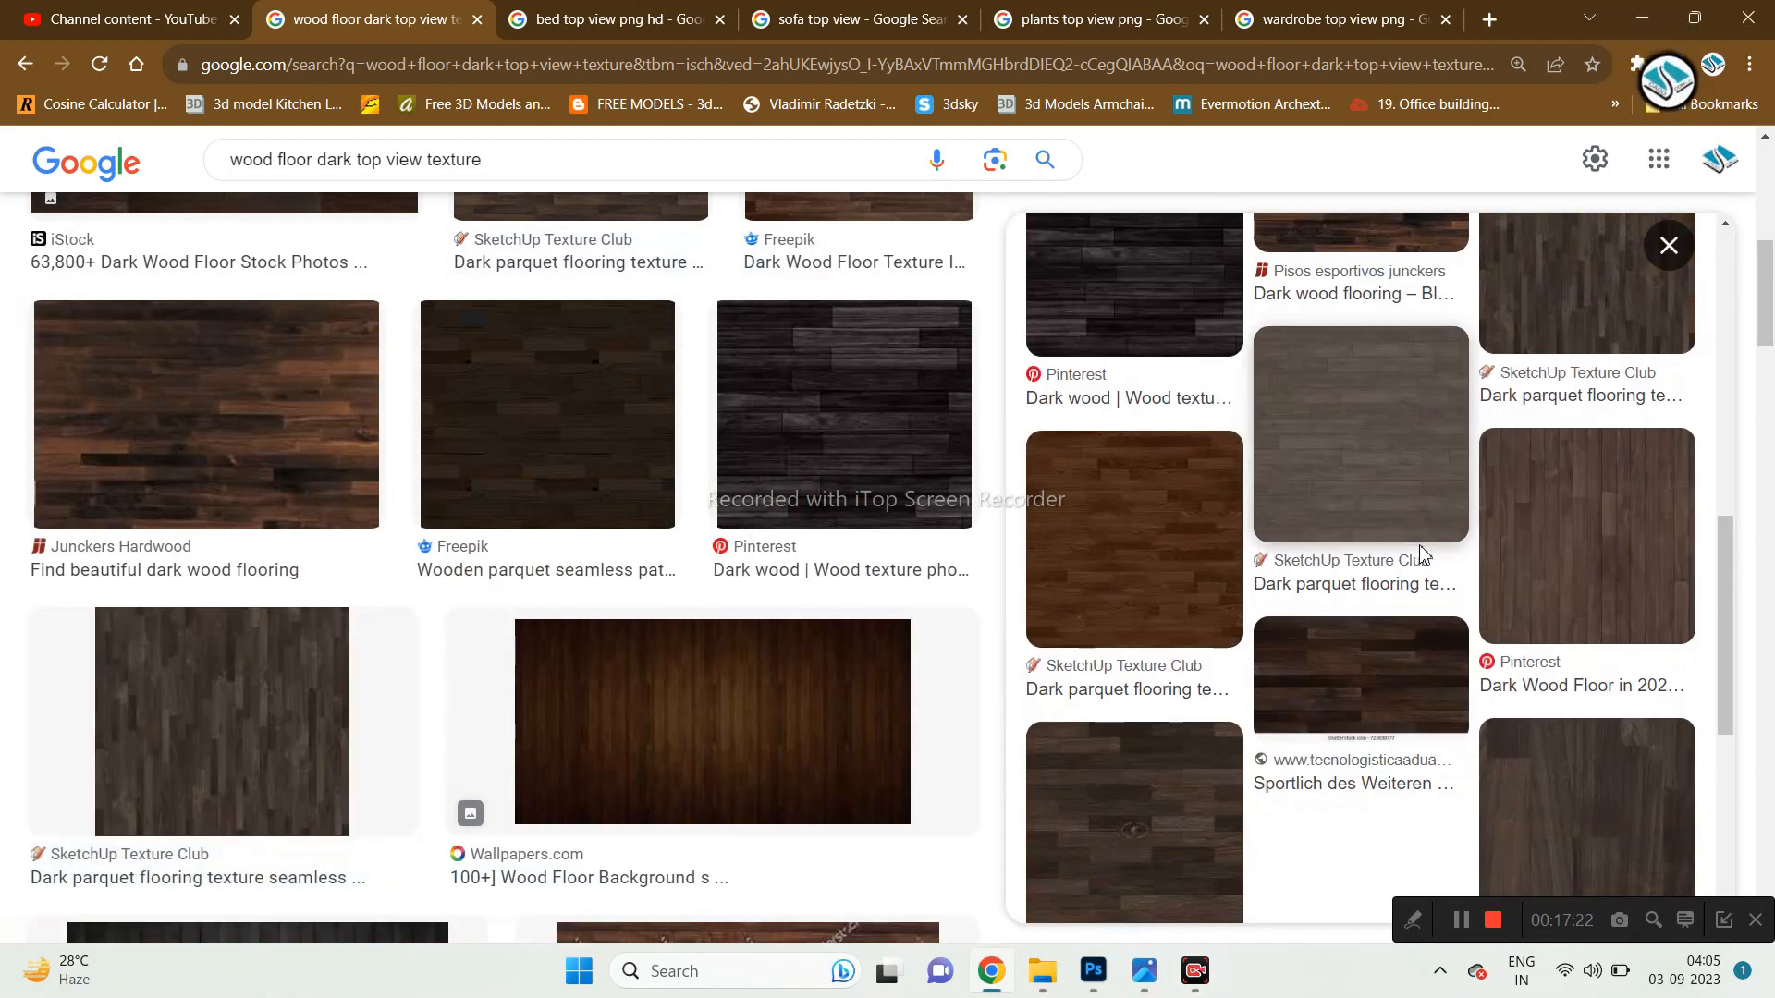
pyautogui.click(1347, 553)
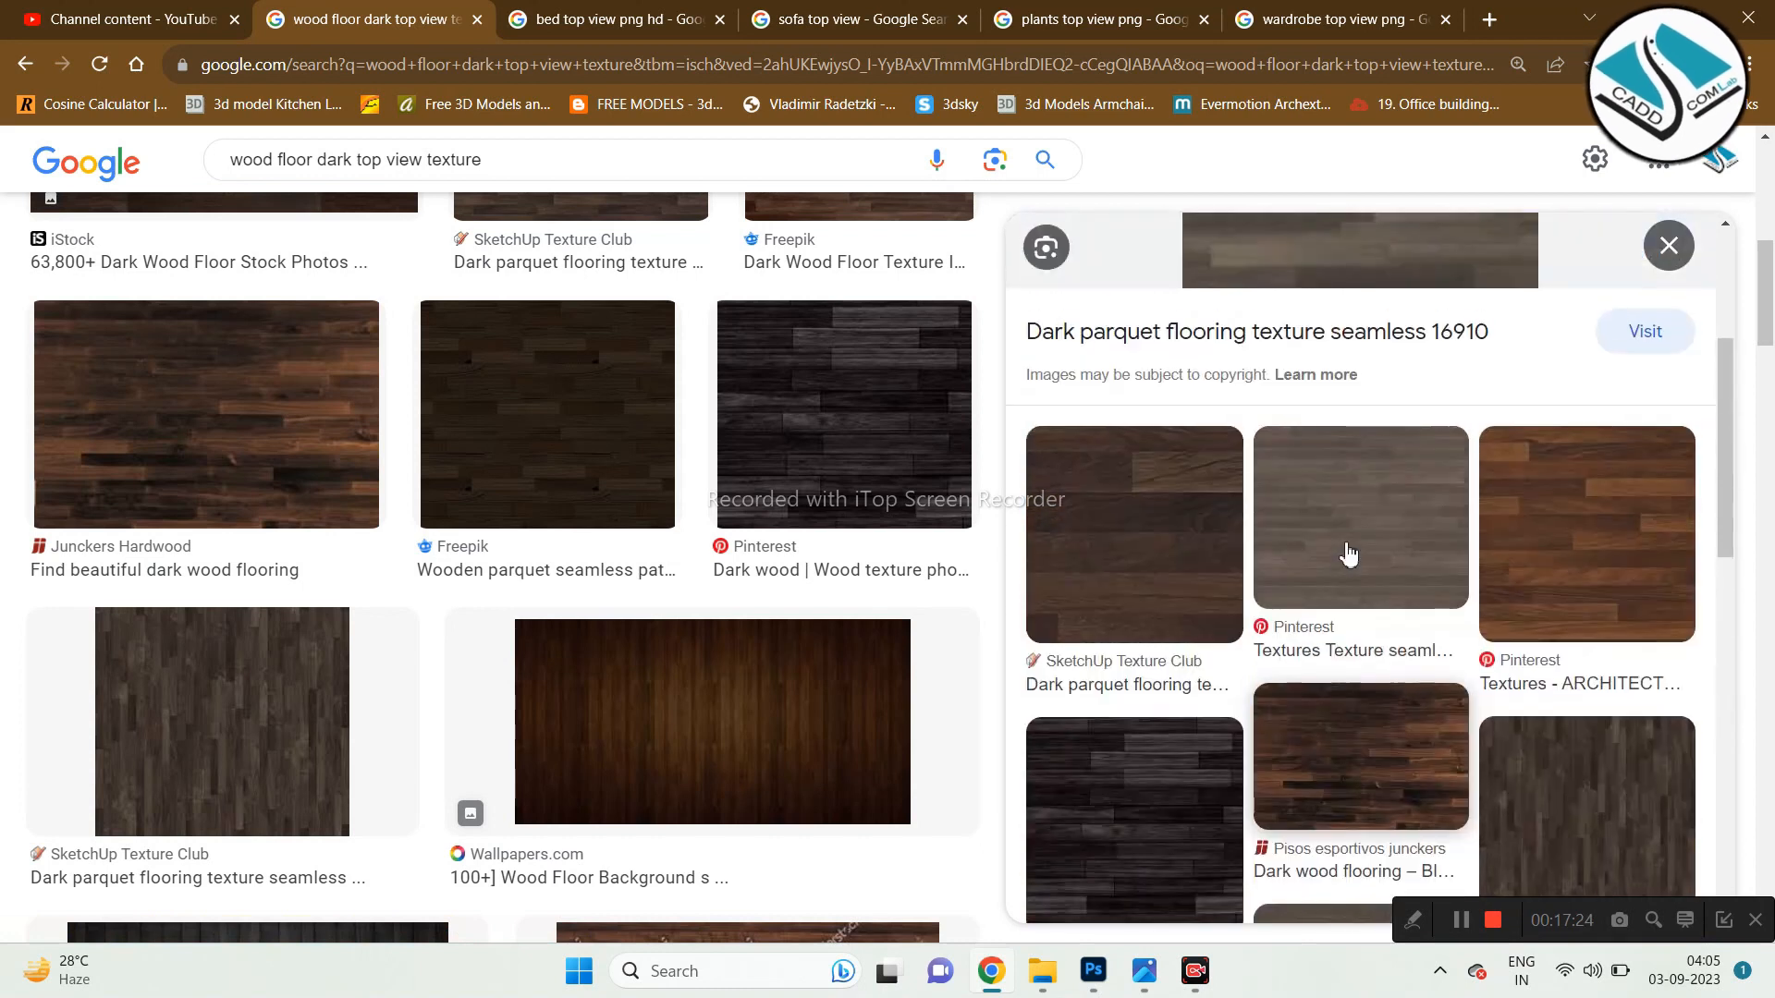
# Look through the textures related to Dark parquet flooring texture seamless 16910 and further down the main wood floor results.
pyautogui.scroll(-5, 1347, 554)
pyautogui.scroll(-1, 1394, 543)
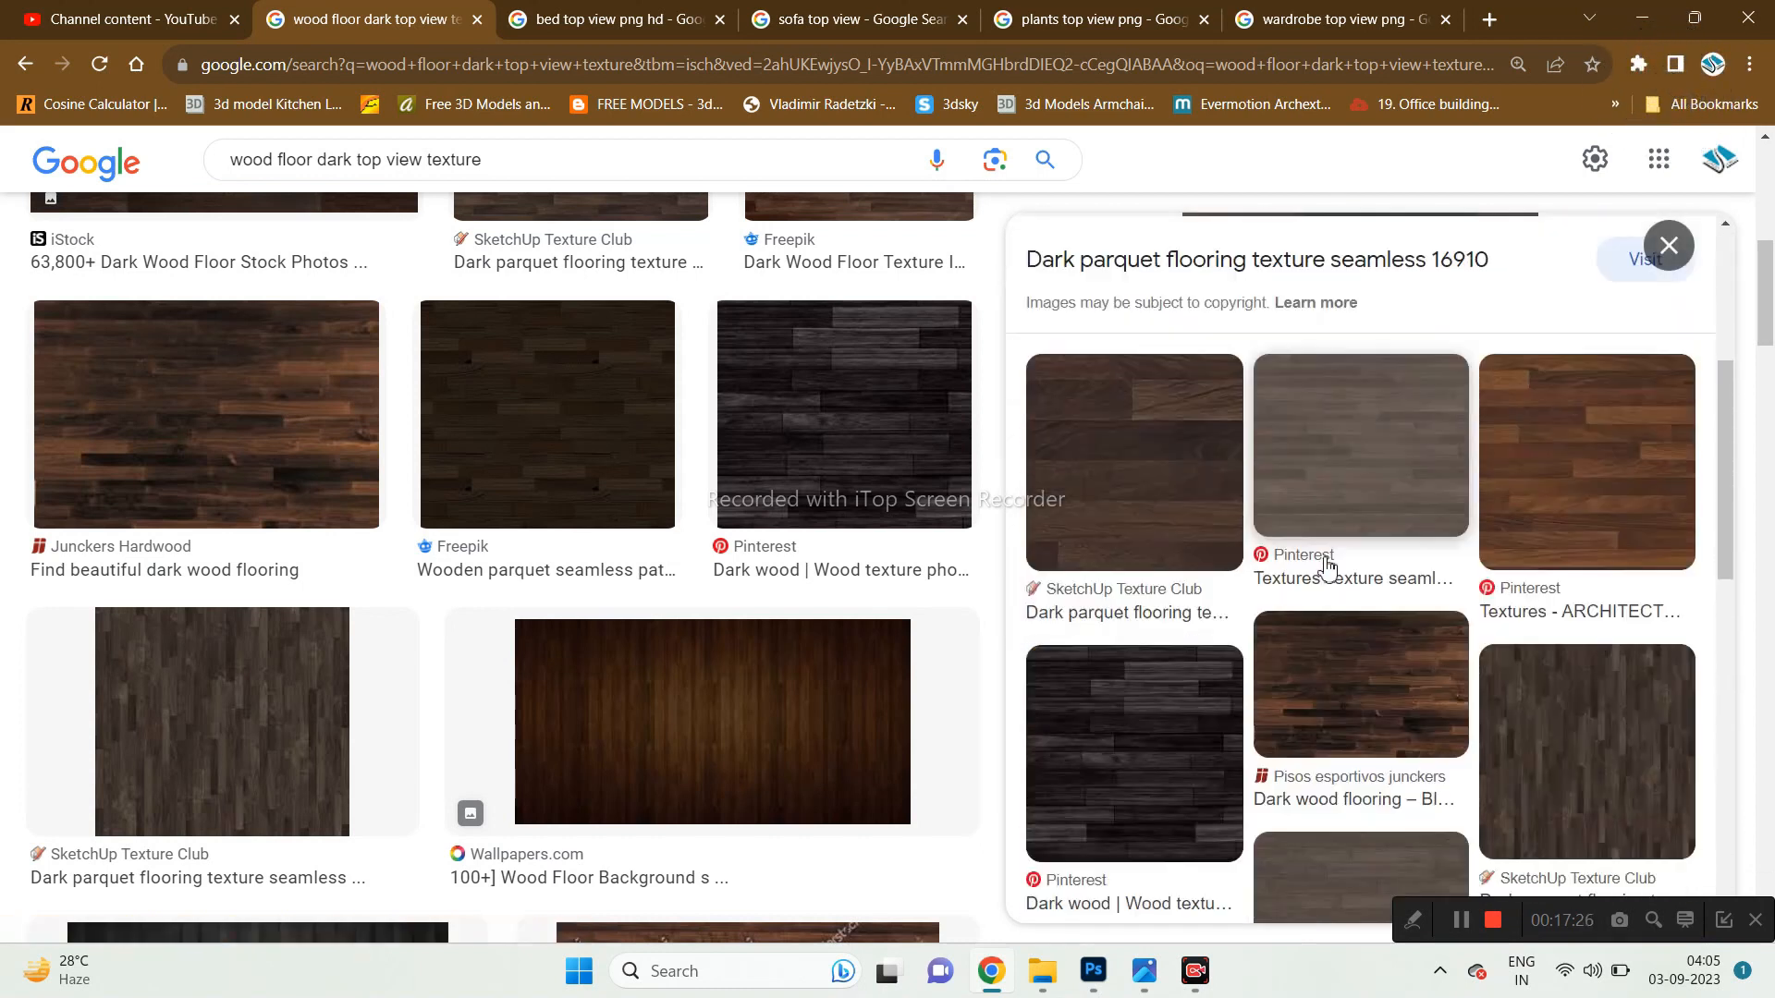
pyautogui.scroll(-5, 1332, 562)
pyautogui.scroll(-6, 1343, 559)
pyautogui.scroll(4, 1345, 558)
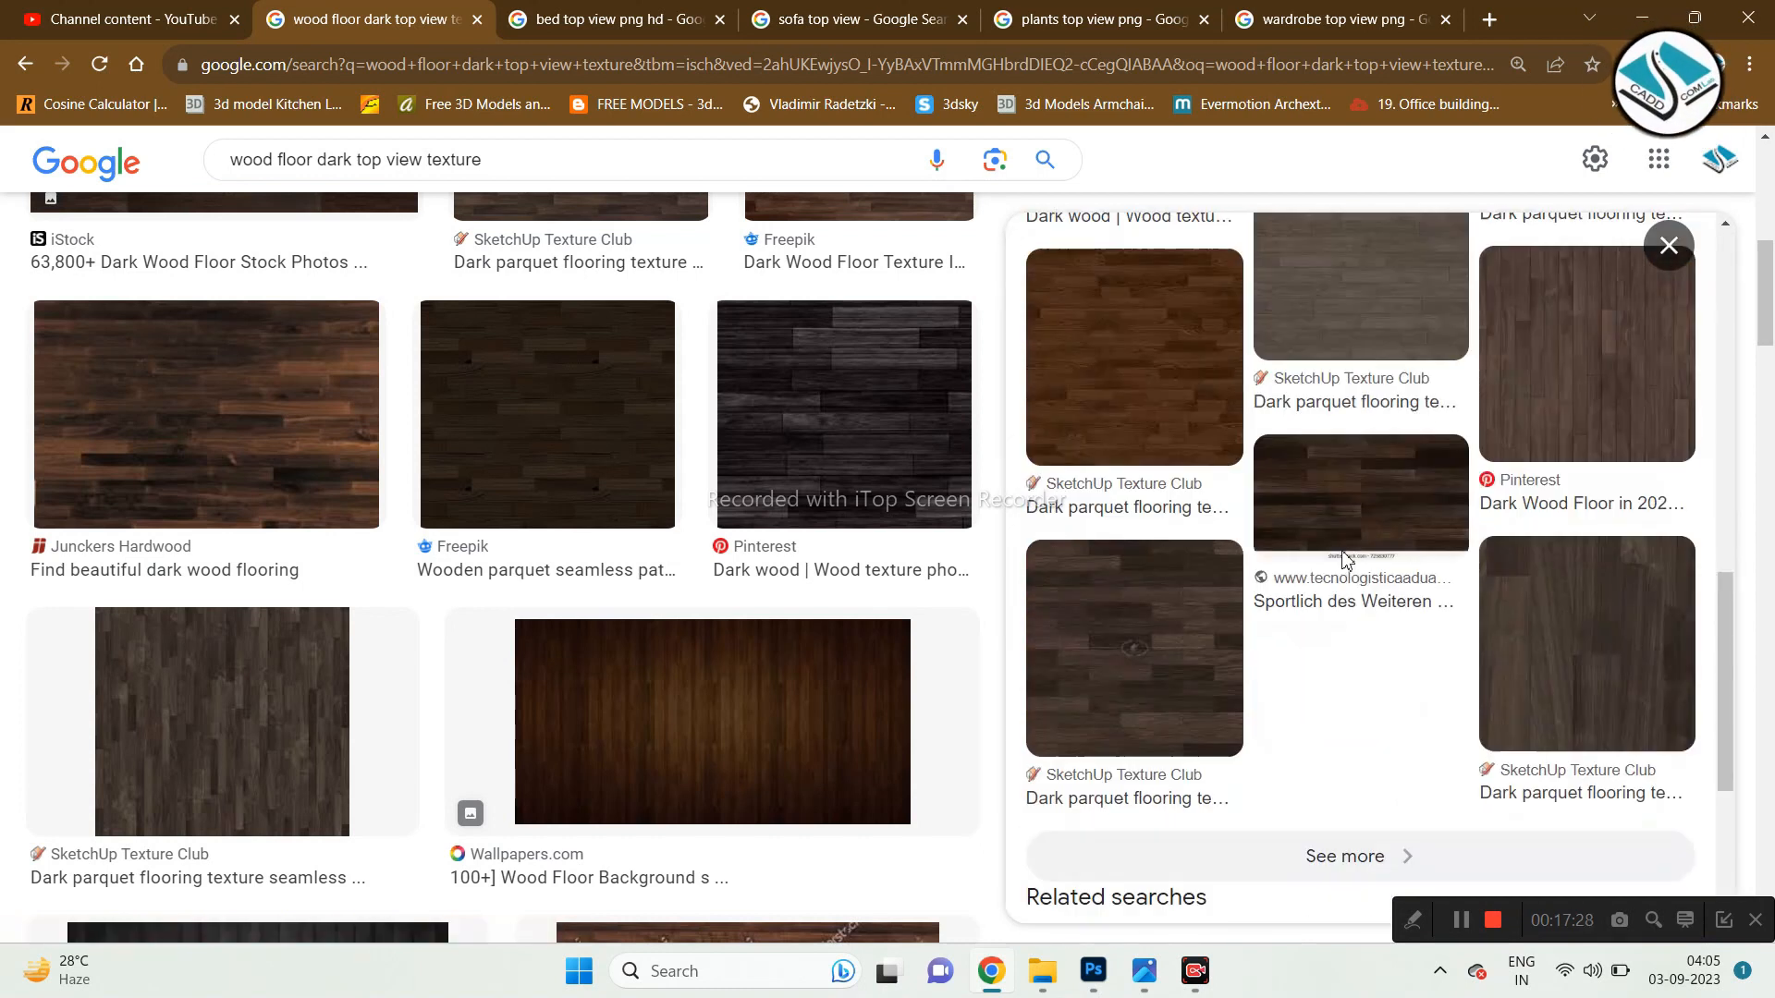
pyautogui.scroll(1, 1345, 560)
pyautogui.scroll(5, 1349, 553)
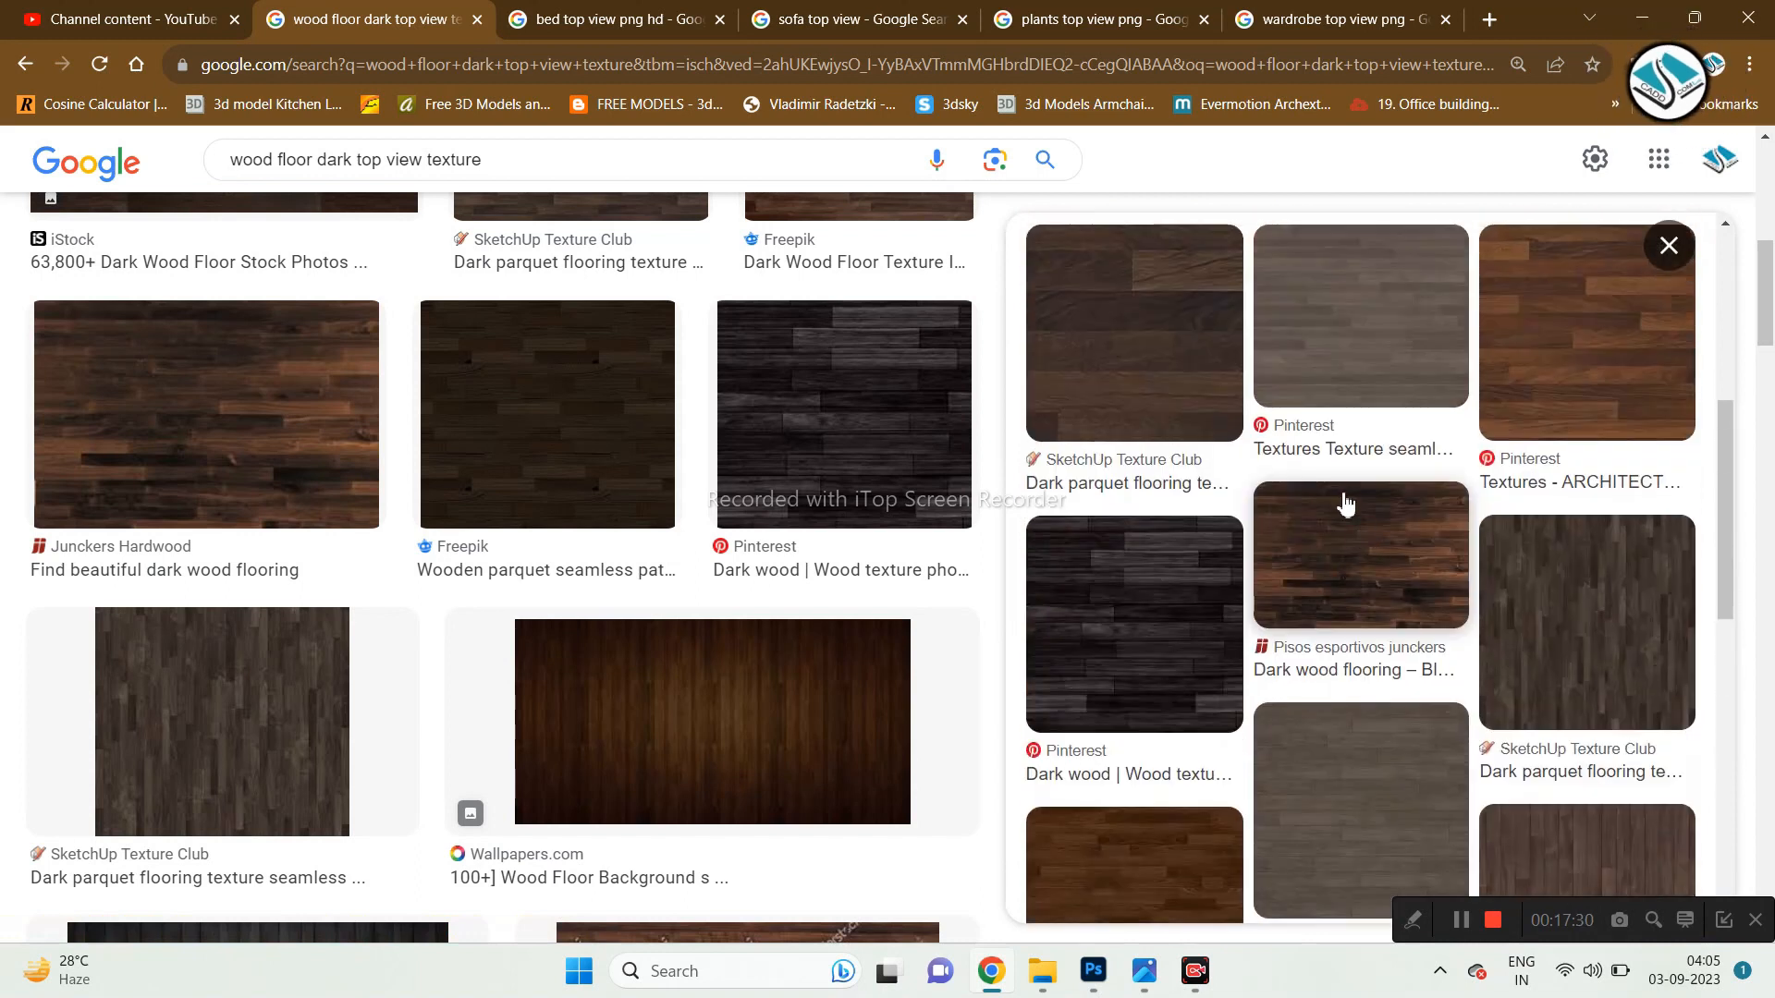
pyautogui.scroll(-8, 713, 567)
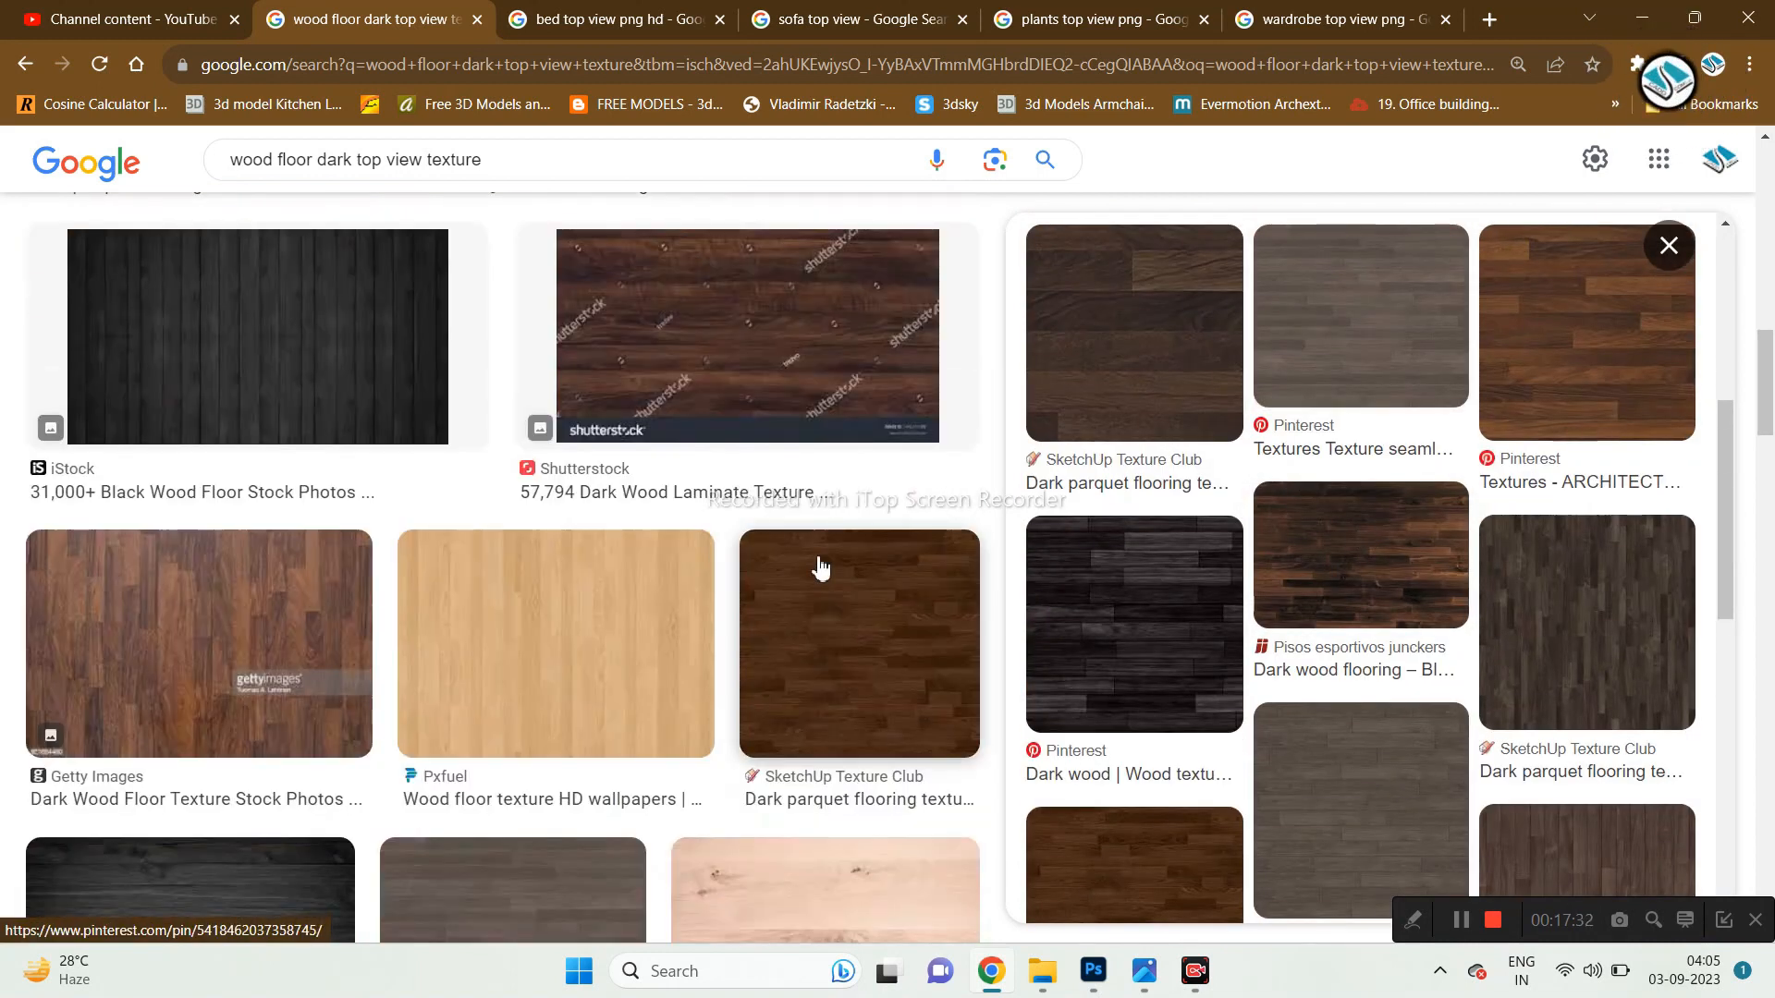
pyautogui.scroll(-6, 819, 566)
pyautogui.scroll(1, 819, 567)
pyautogui.scroll(-6, 819, 567)
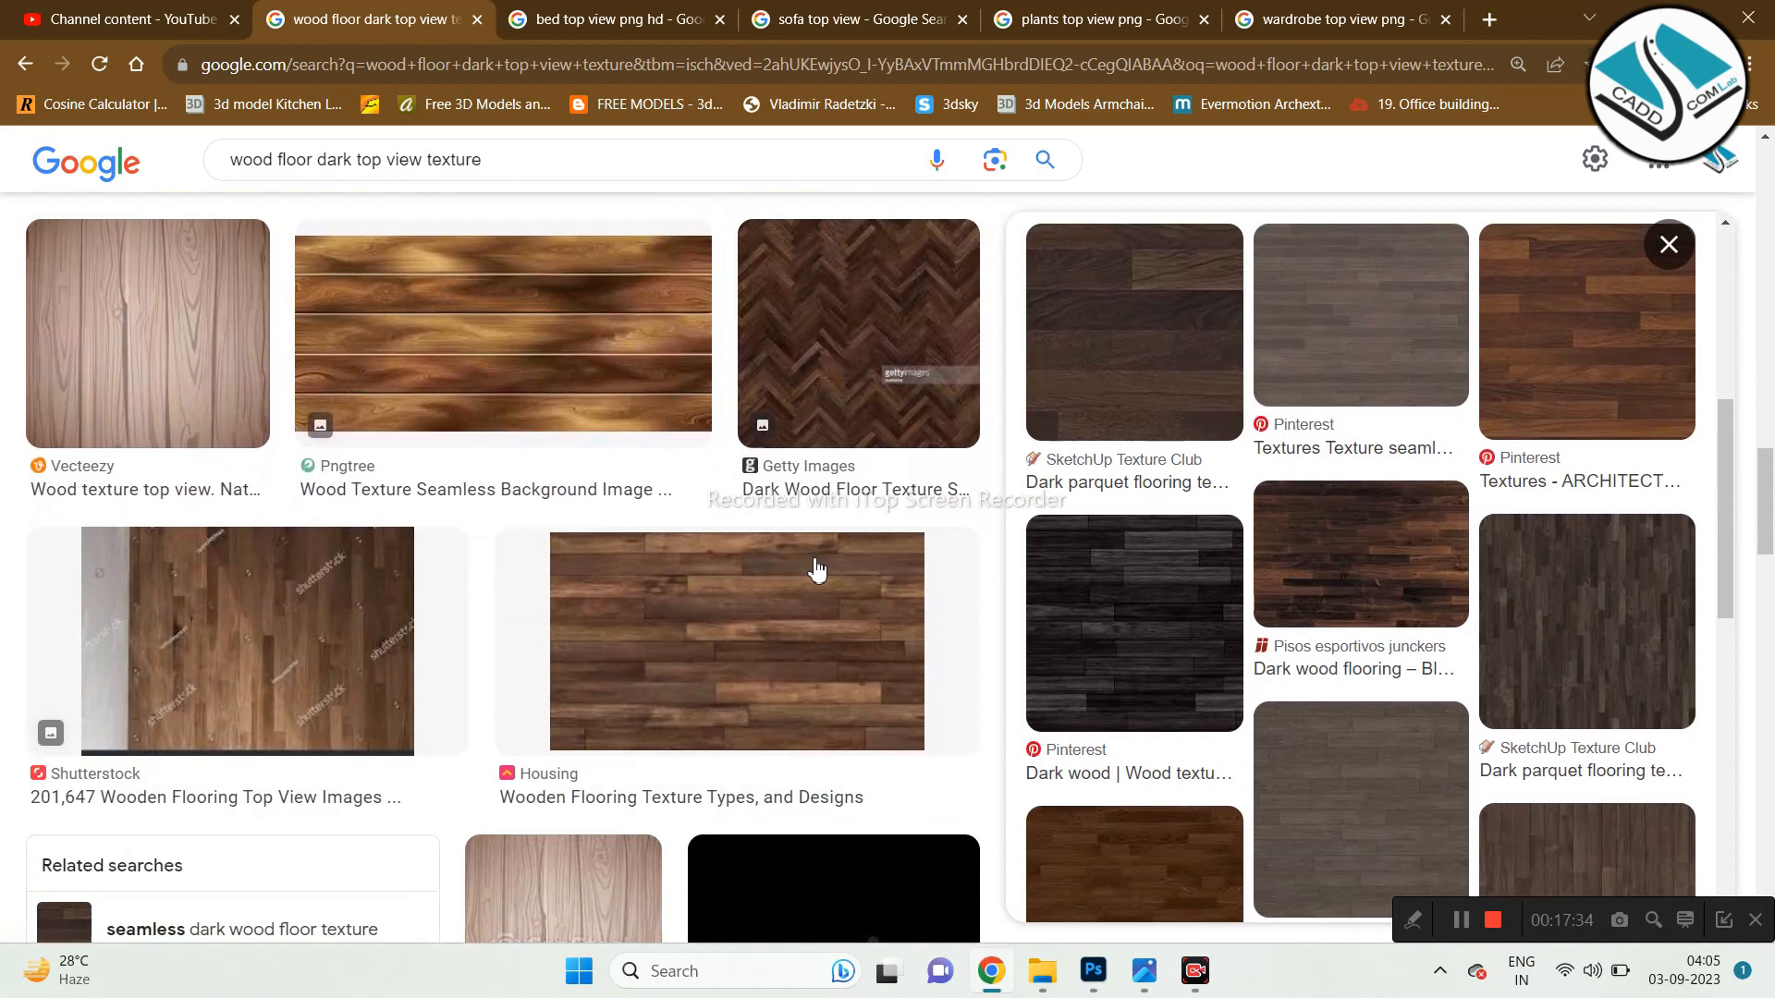
pyautogui.scroll(-5, 817, 569)
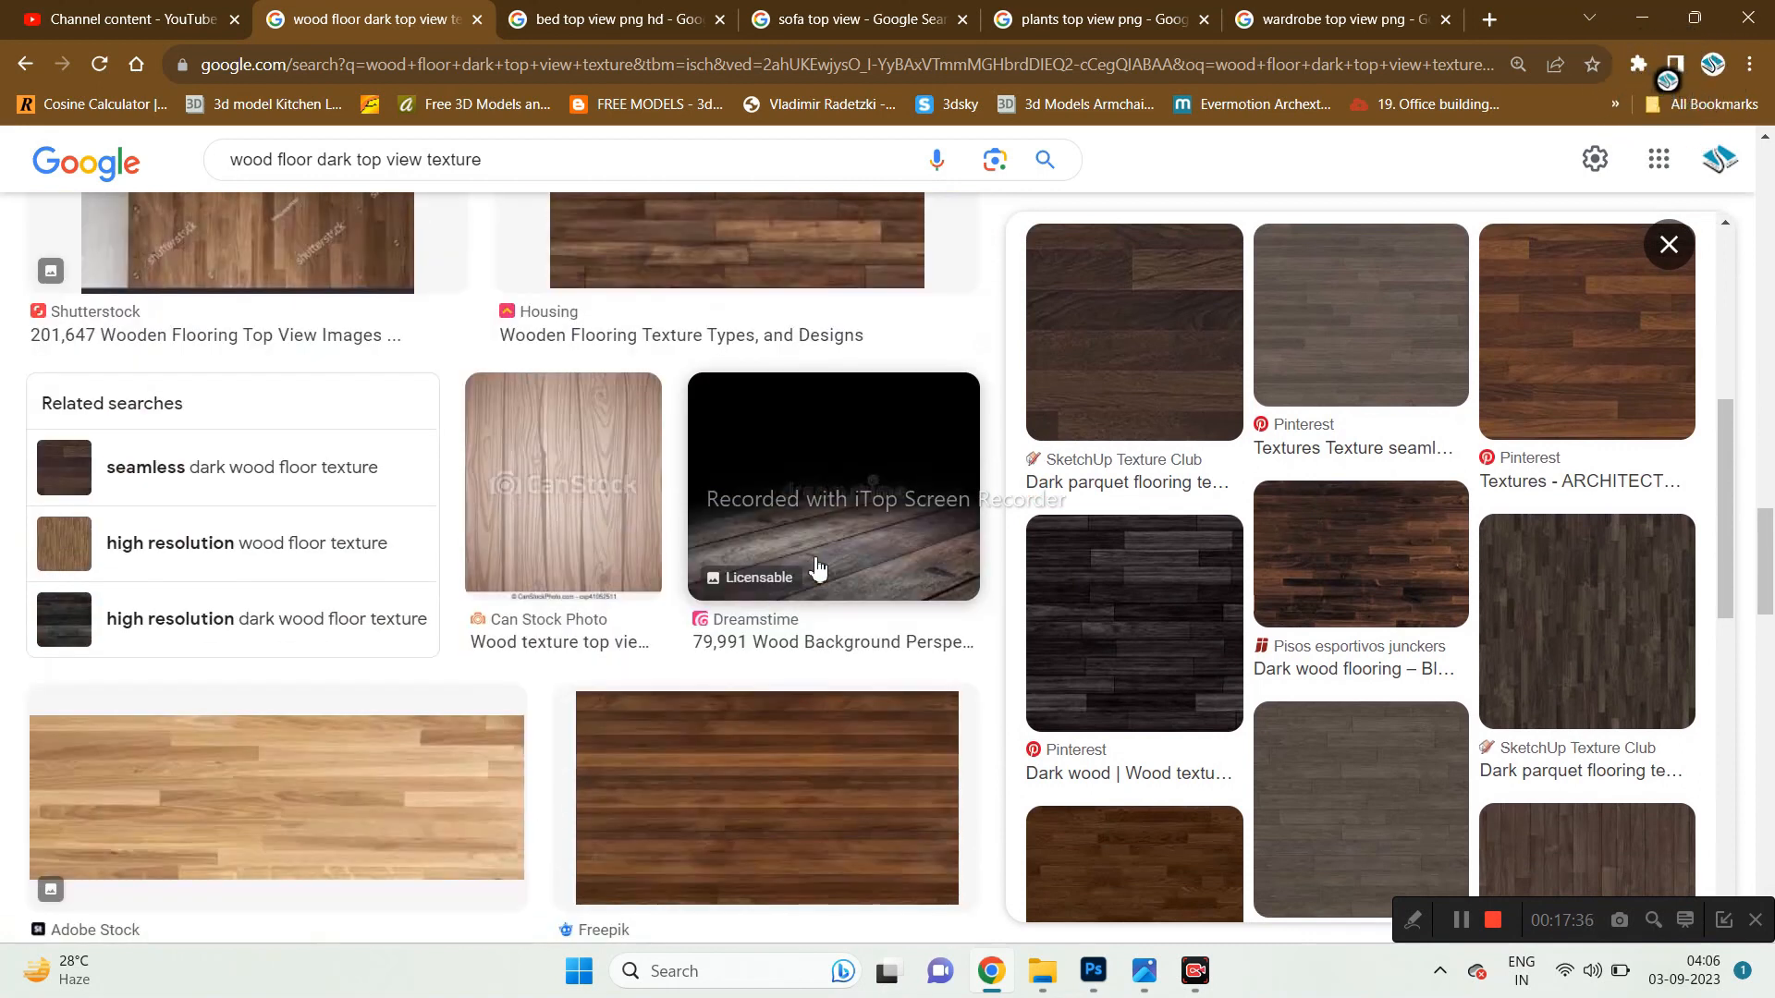
# Open the preview of Dark parquet flooring texture seamless 16902 and examine its related textures.
pyautogui.click(1651, 605)
pyautogui.scroll(-4, 1398, 584)
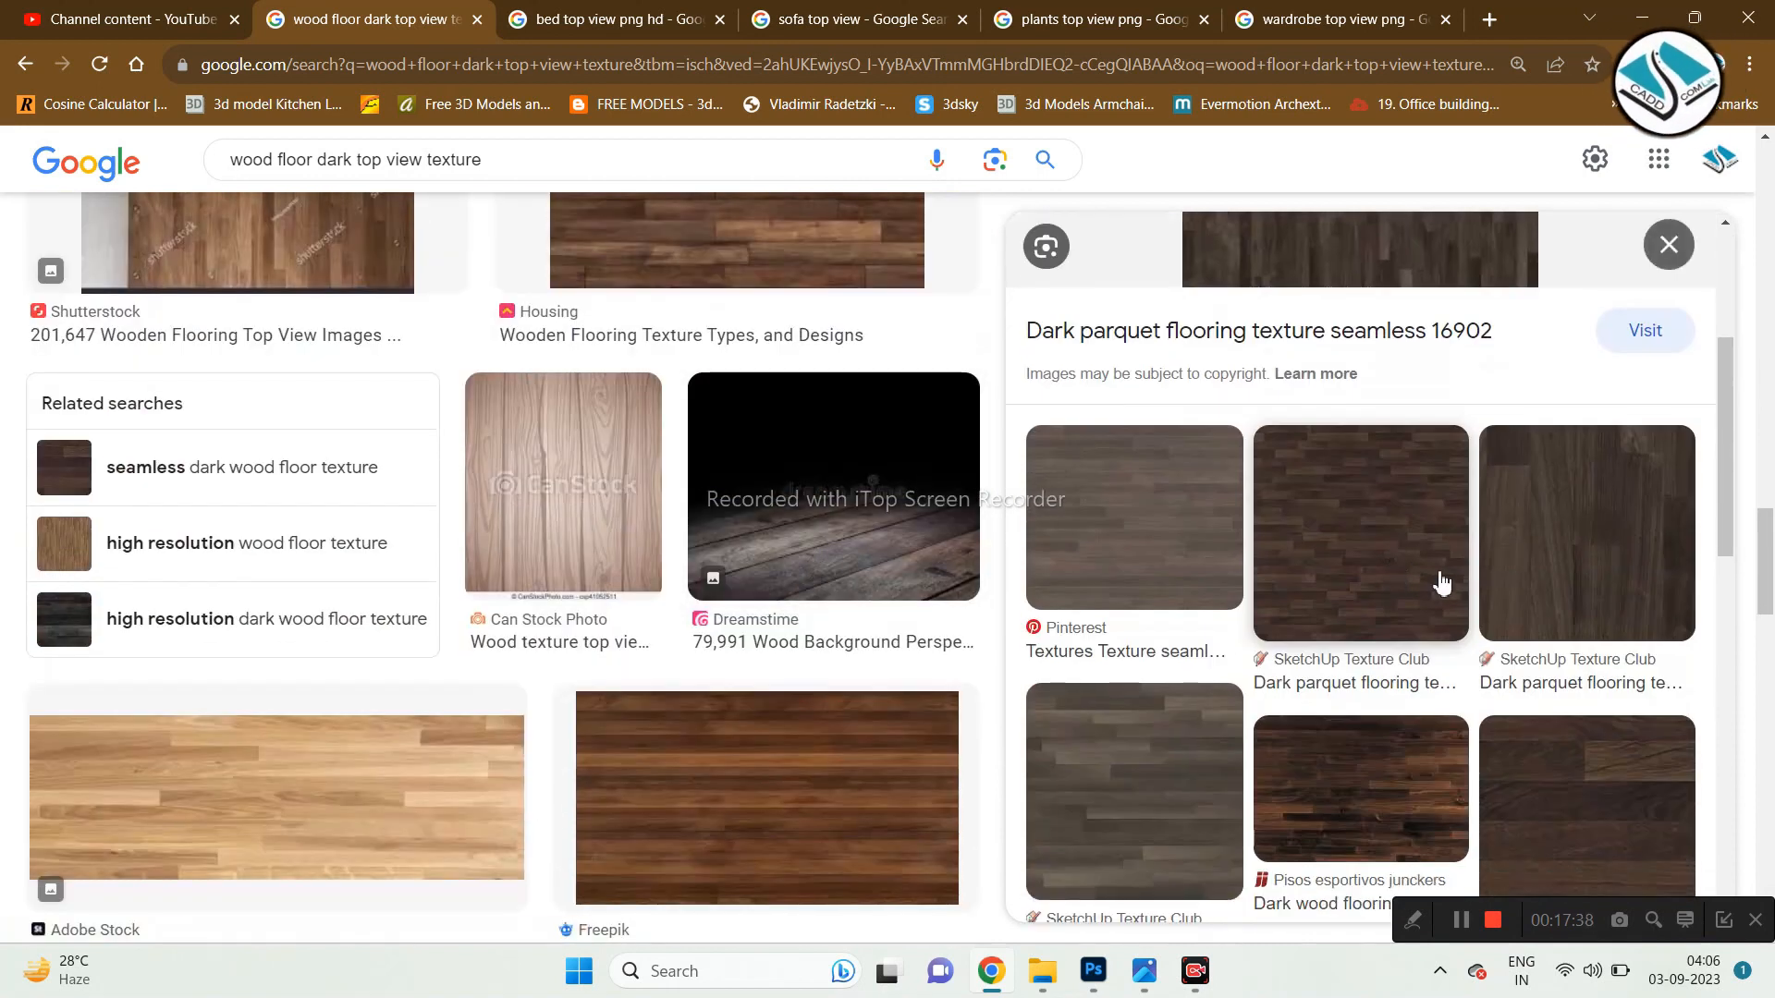
pyautogui.click(1387, 573)
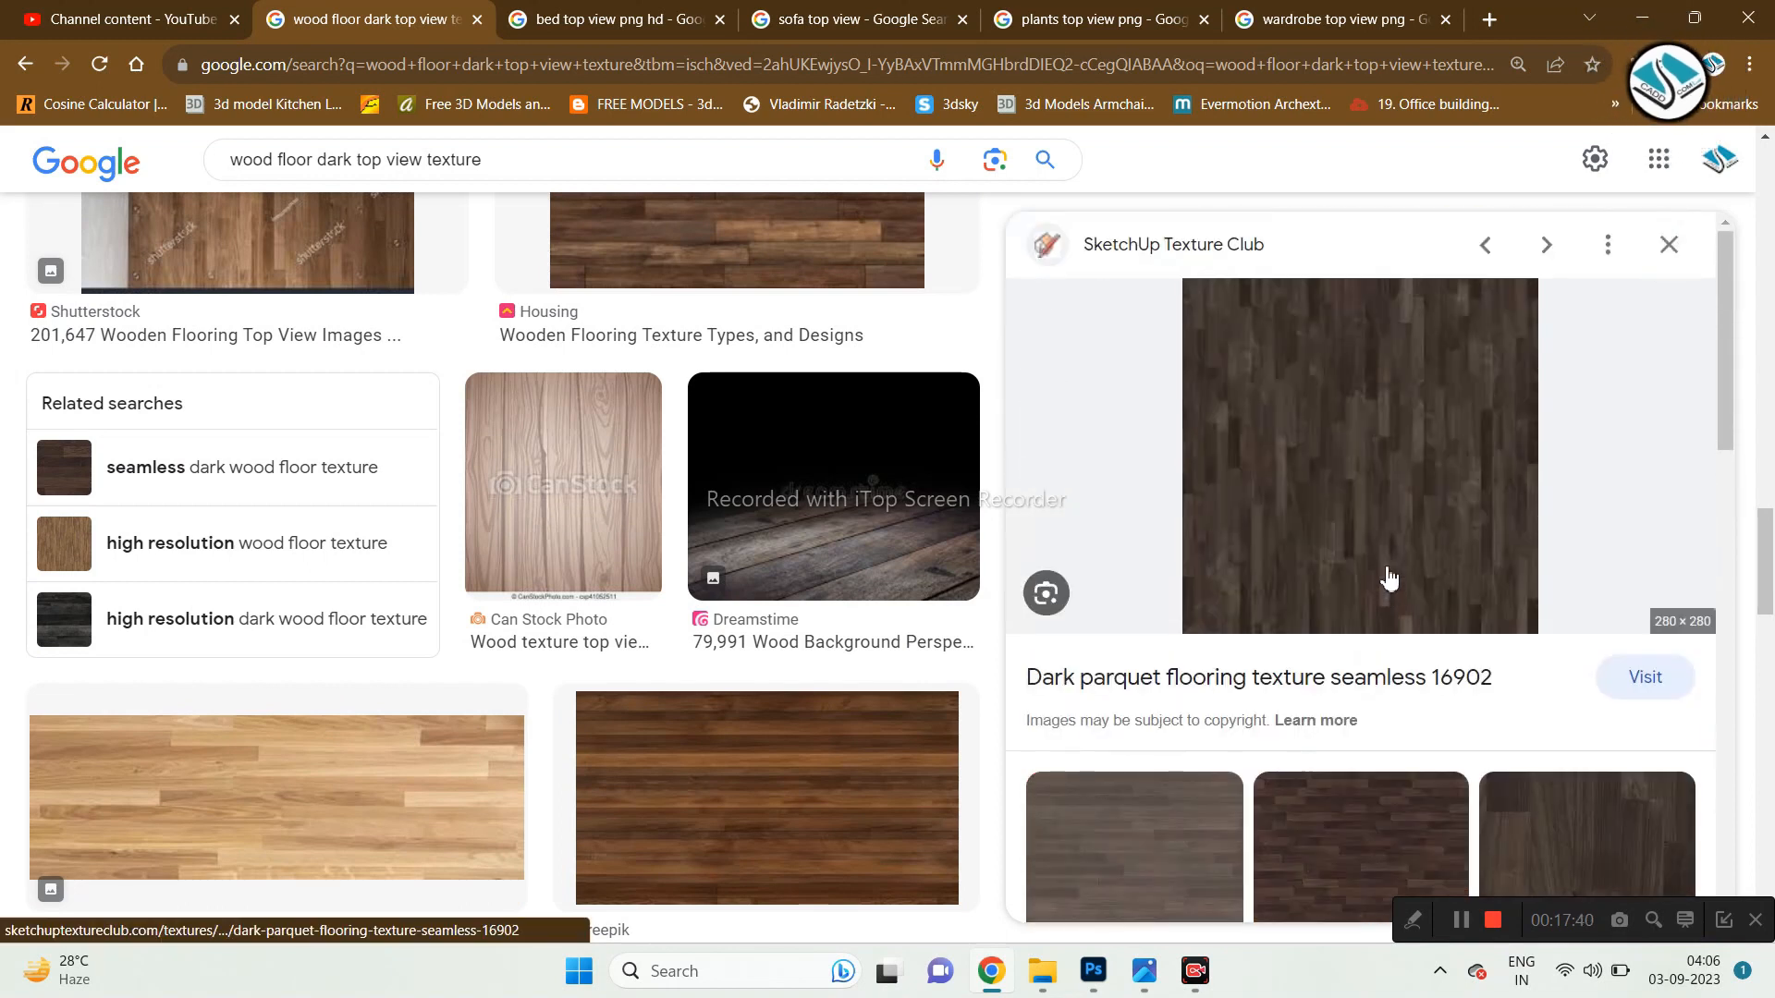
pyautogui.scroll(-4, 1387, 579)
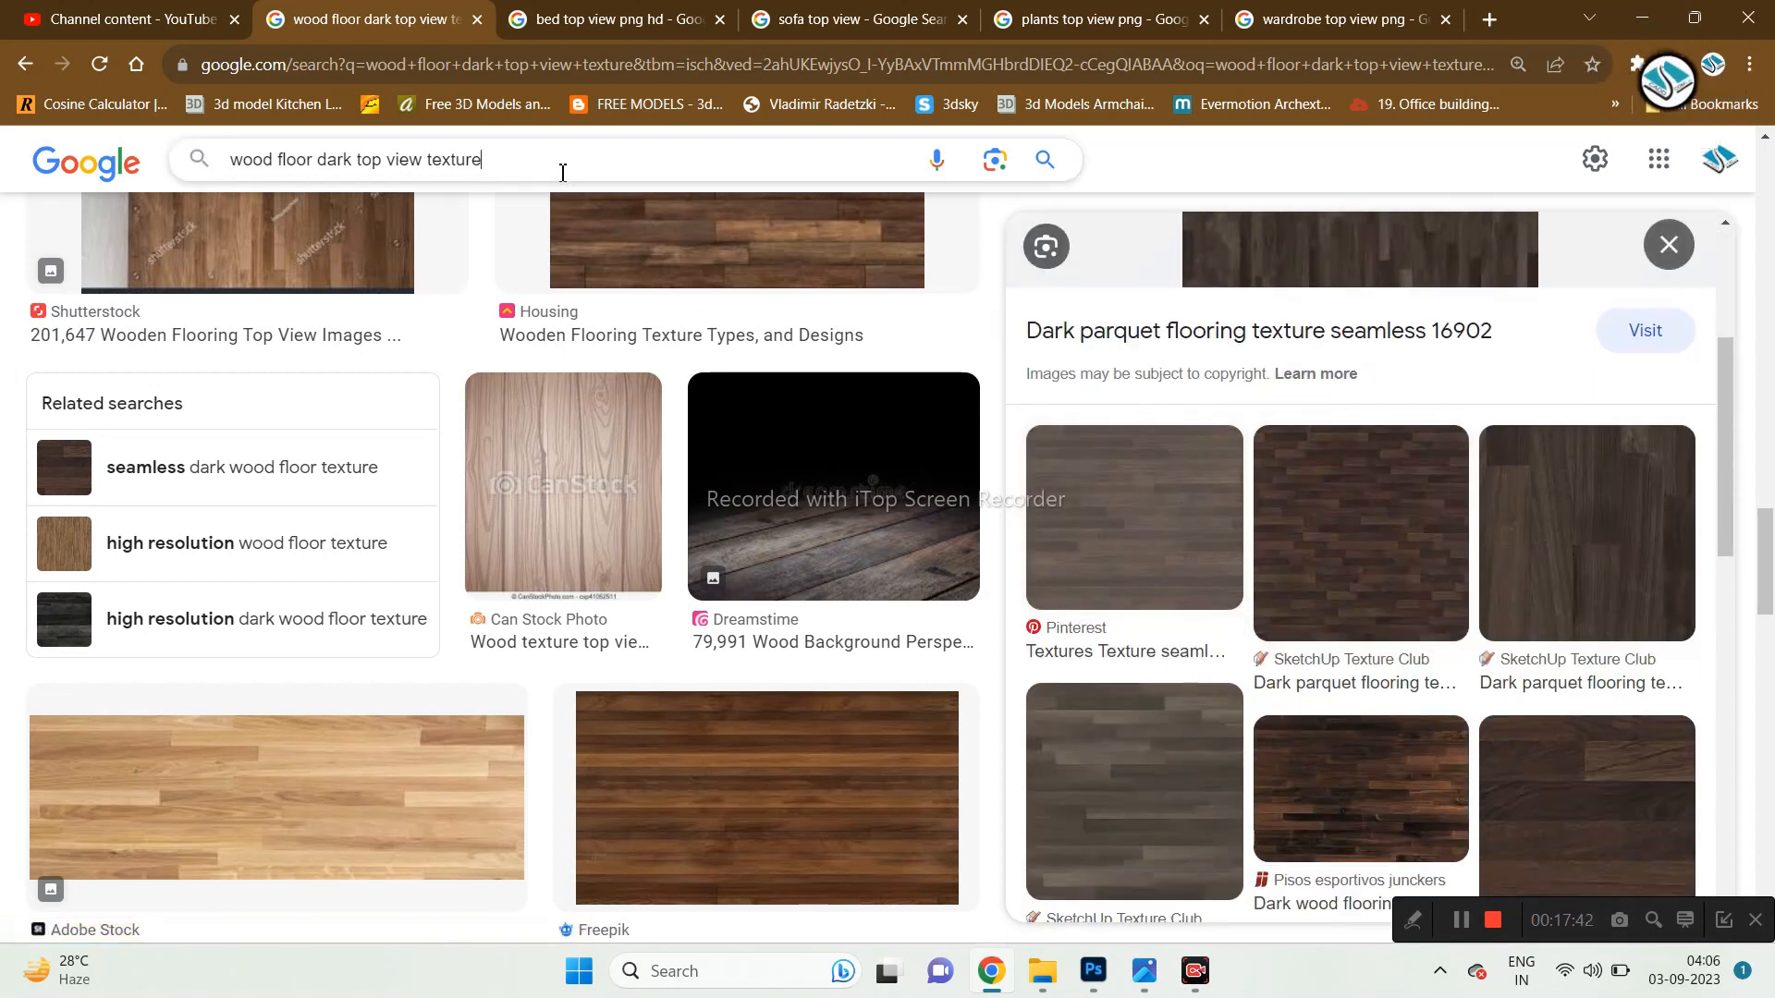
# Refine the image search to "wood floor dark top view texture hq".
pyautogui.click(563, 173)
pyautogui.write('hq')
pyautogui.press('Return')
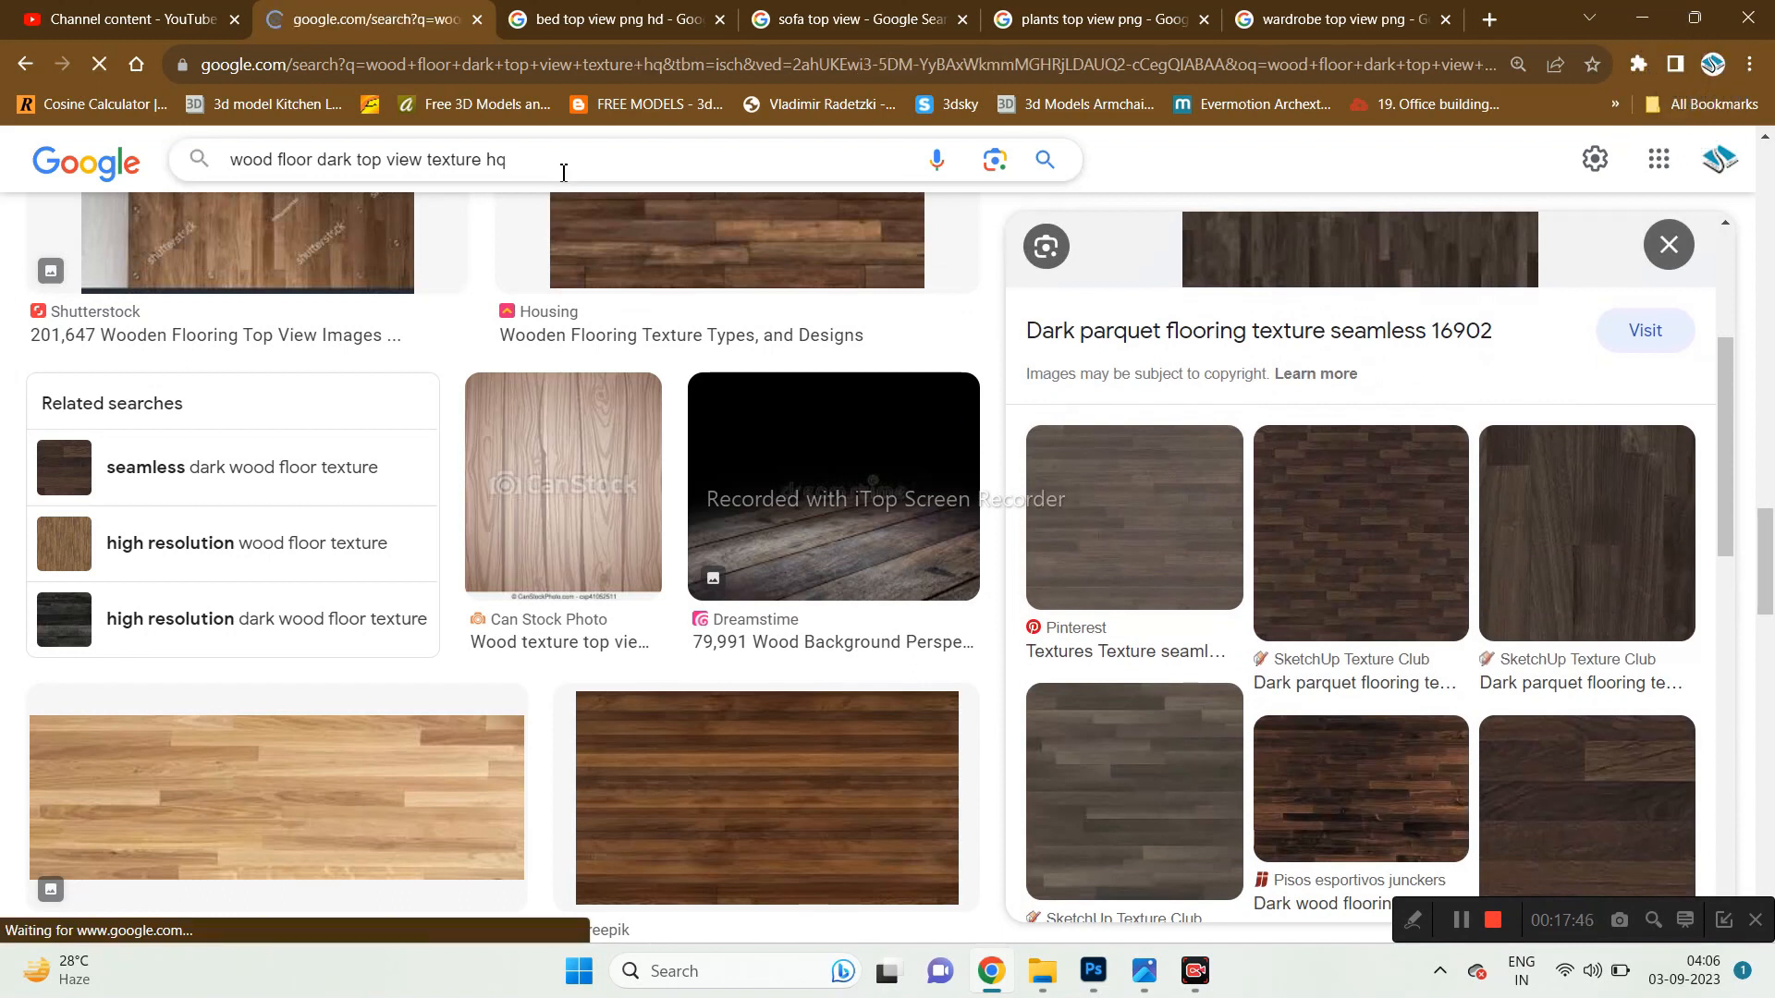
pyautogui.scroll(-1, 1339, 880)
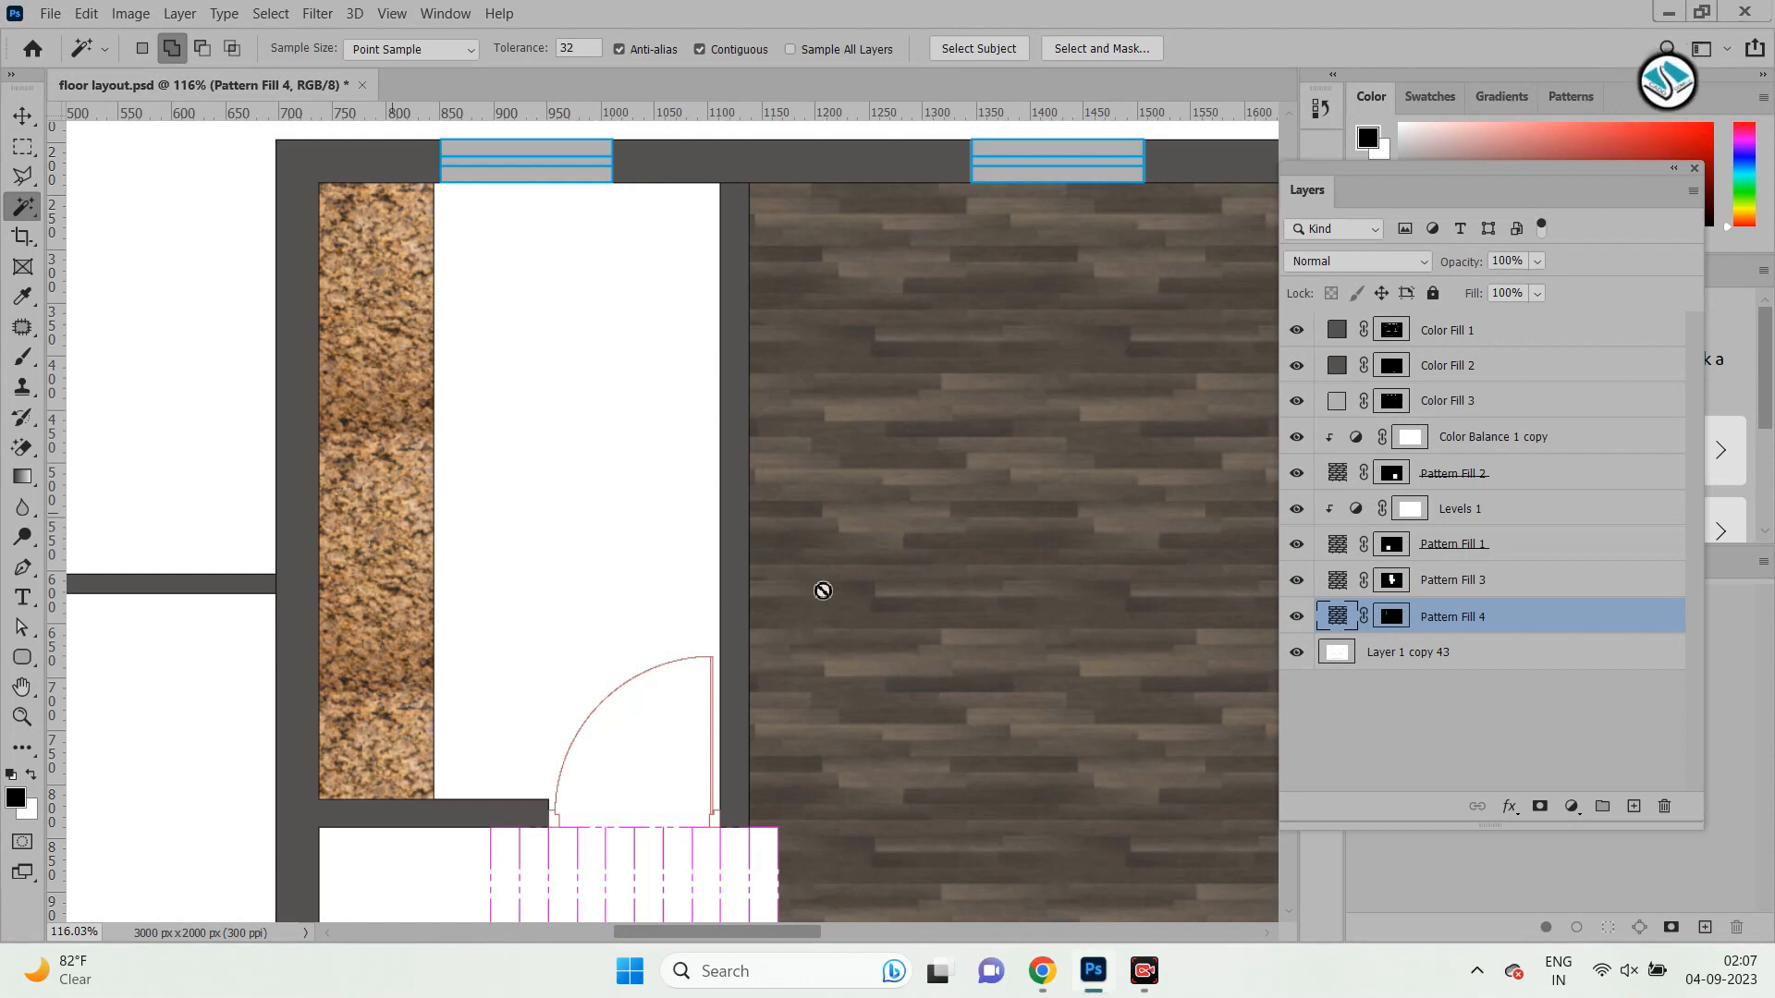
# Delete the brown granite Pattern Fill 4 and fill the upper-left room's narrow strip with the white speckled stone pattern.
pyautogui.click(1662, 806)
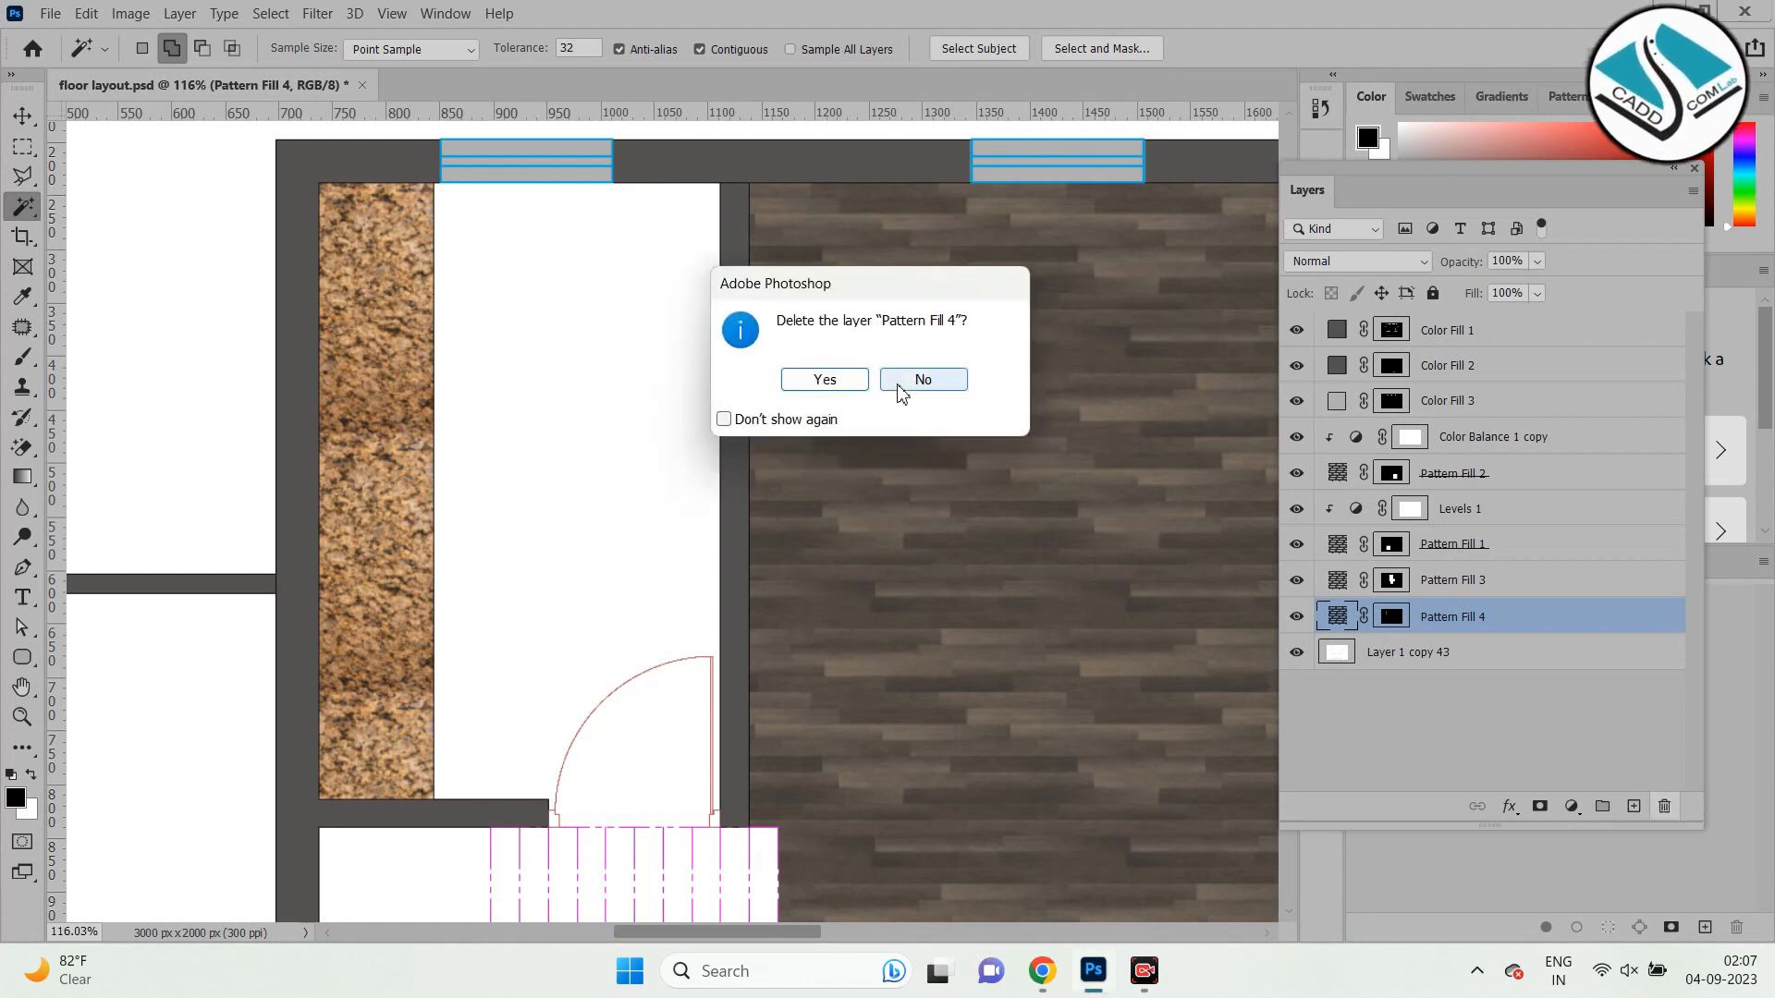
pyautogui.click(838, 379)
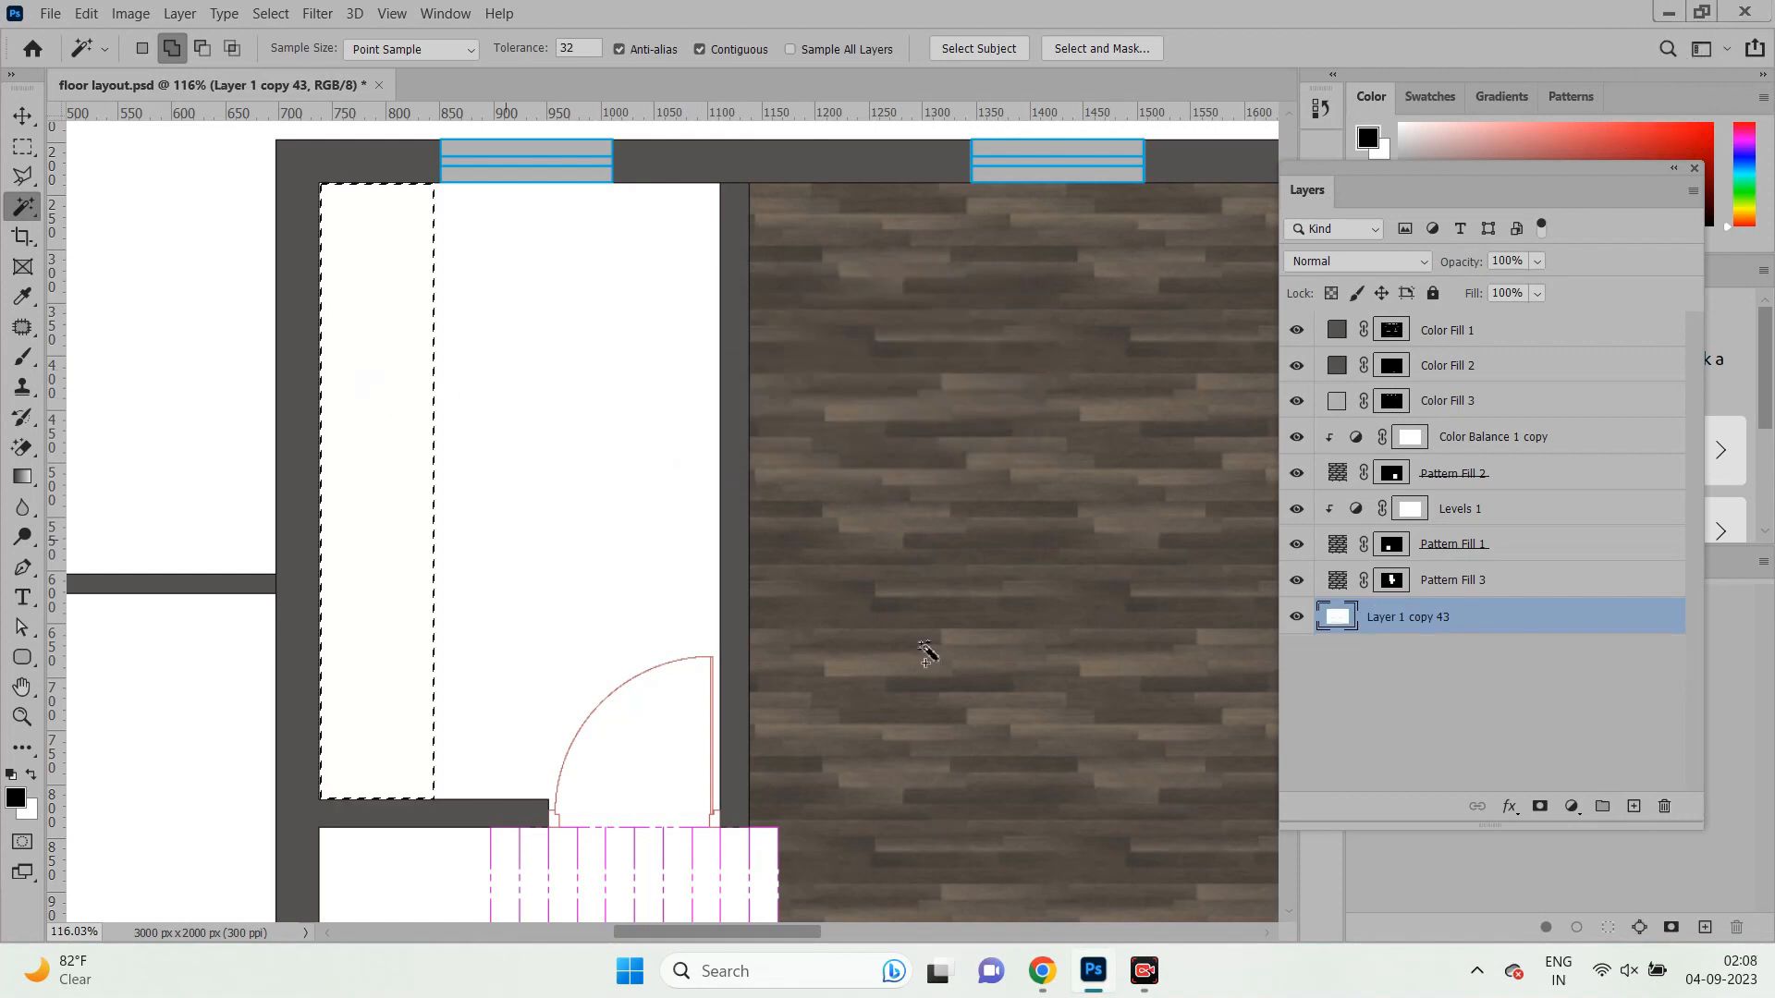
pyautogui.click(1571, 806)
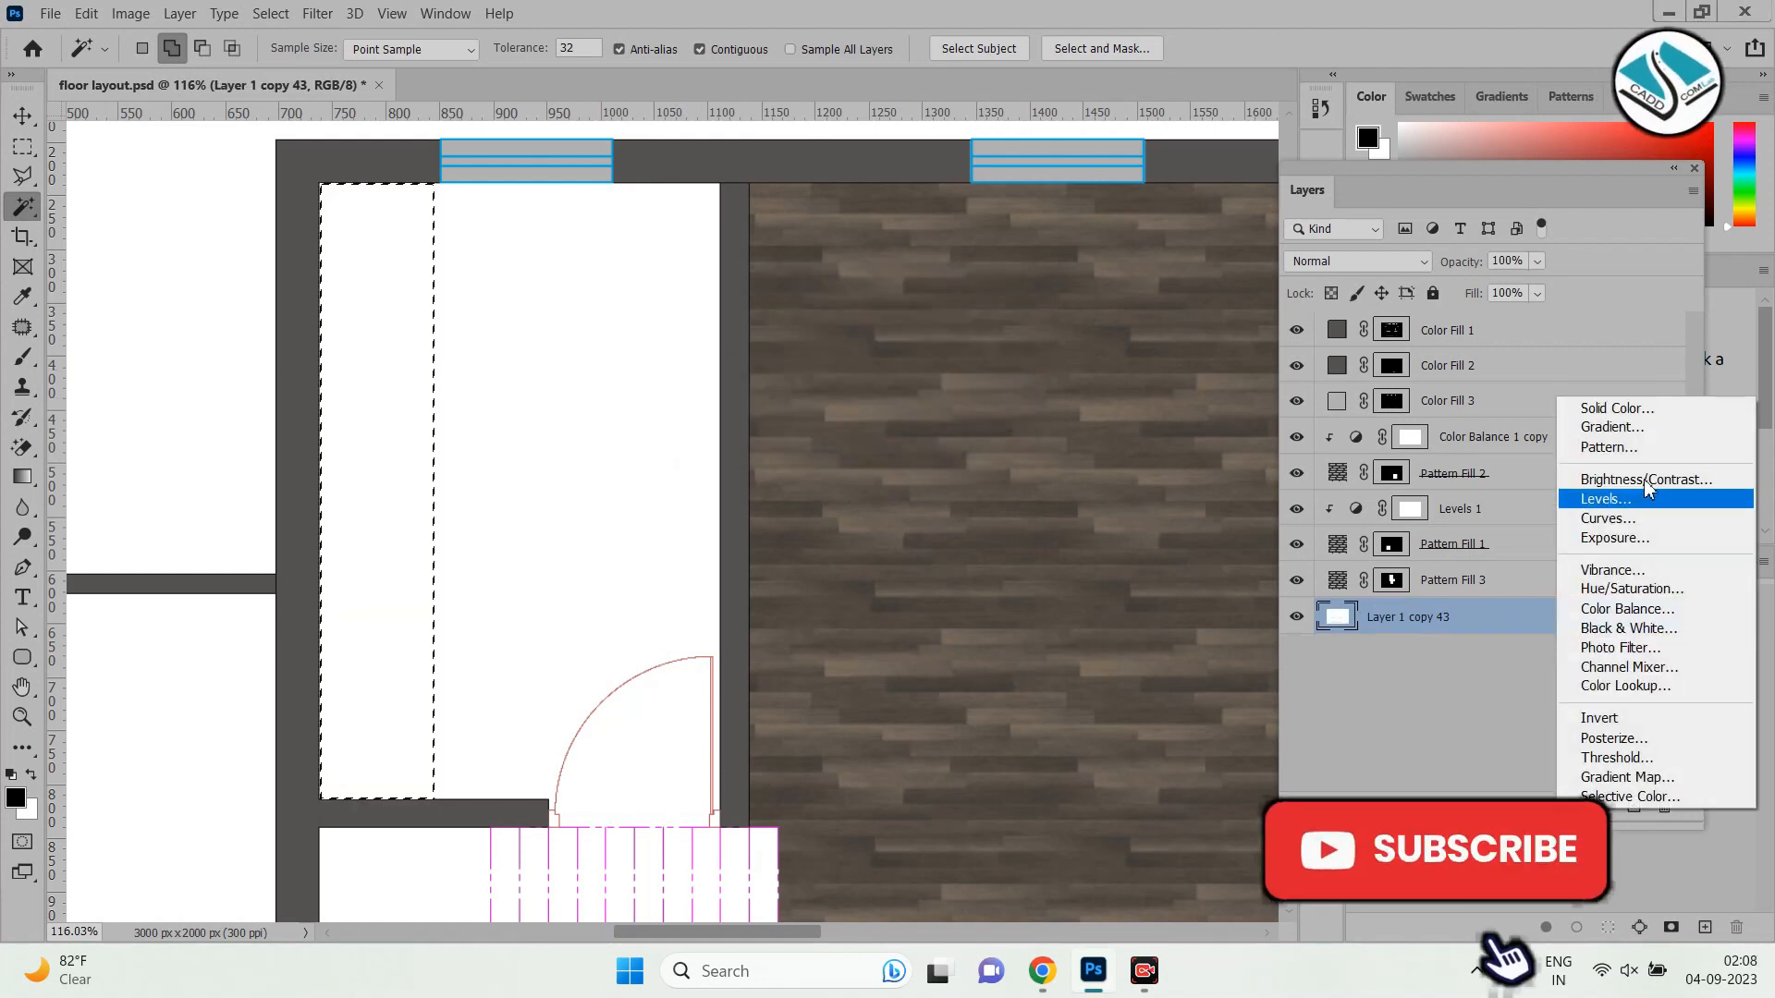
pyautogui.click(1655, 447)
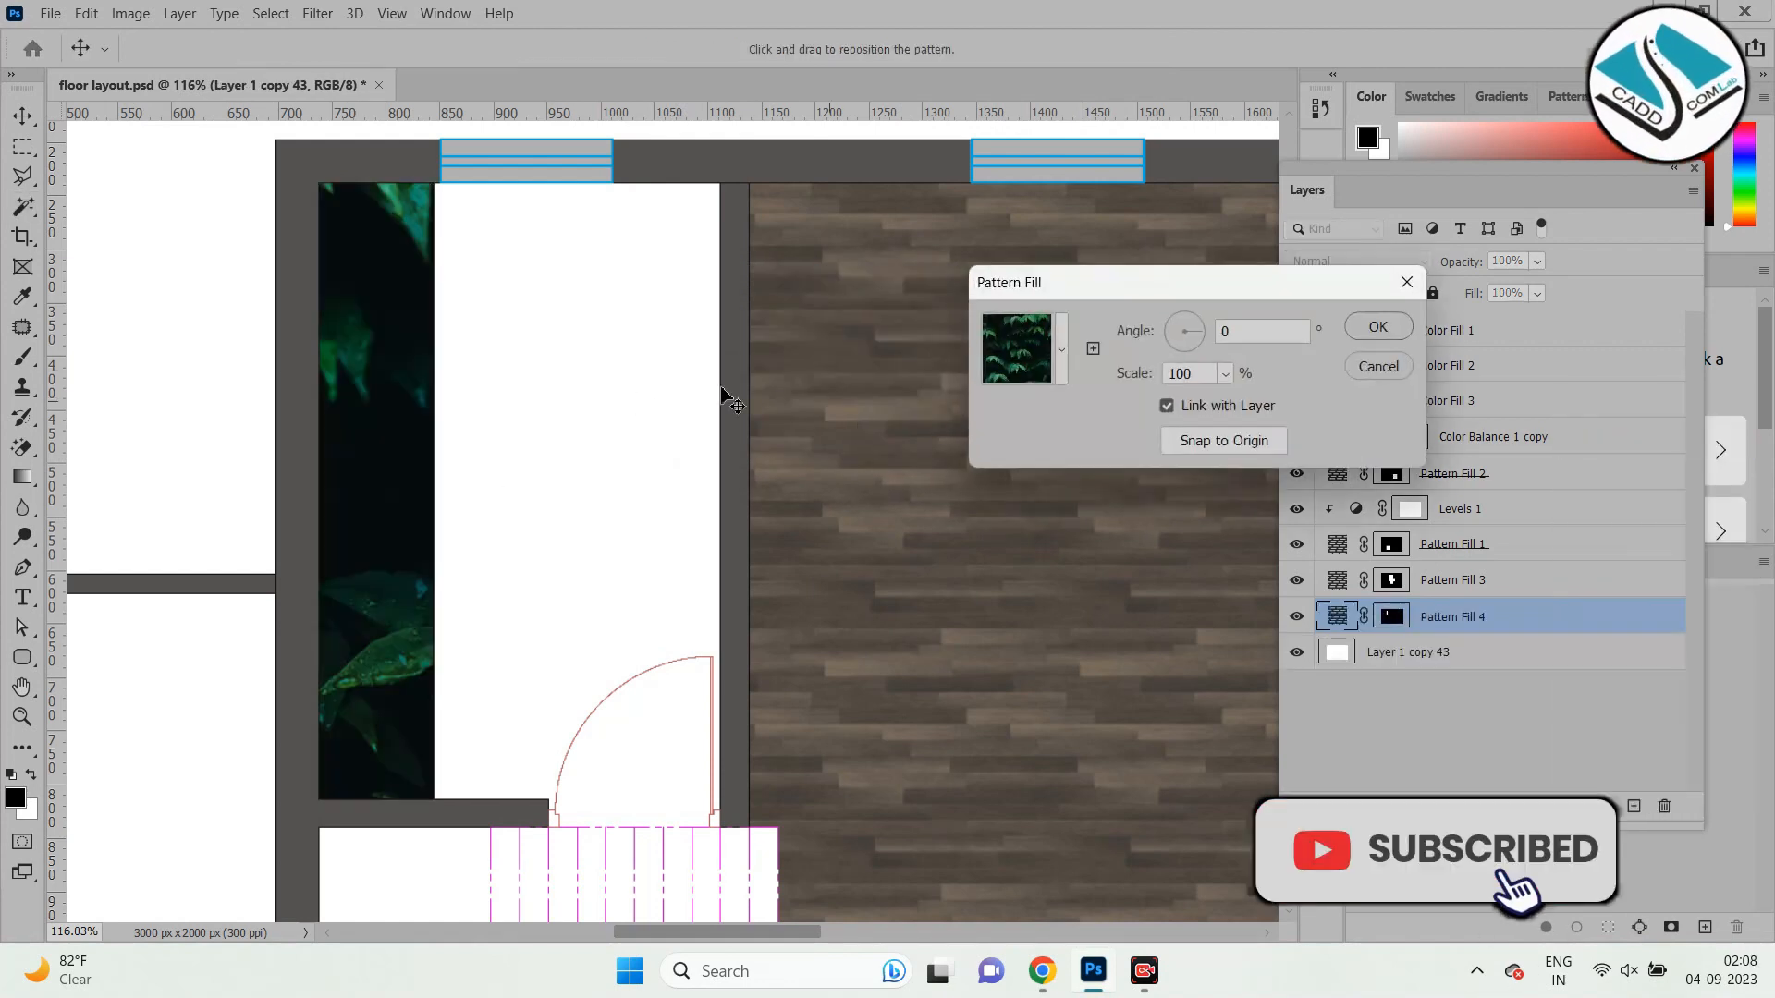
pyautogui.click(1061, 365)
pyautogui.click(1015, 519)
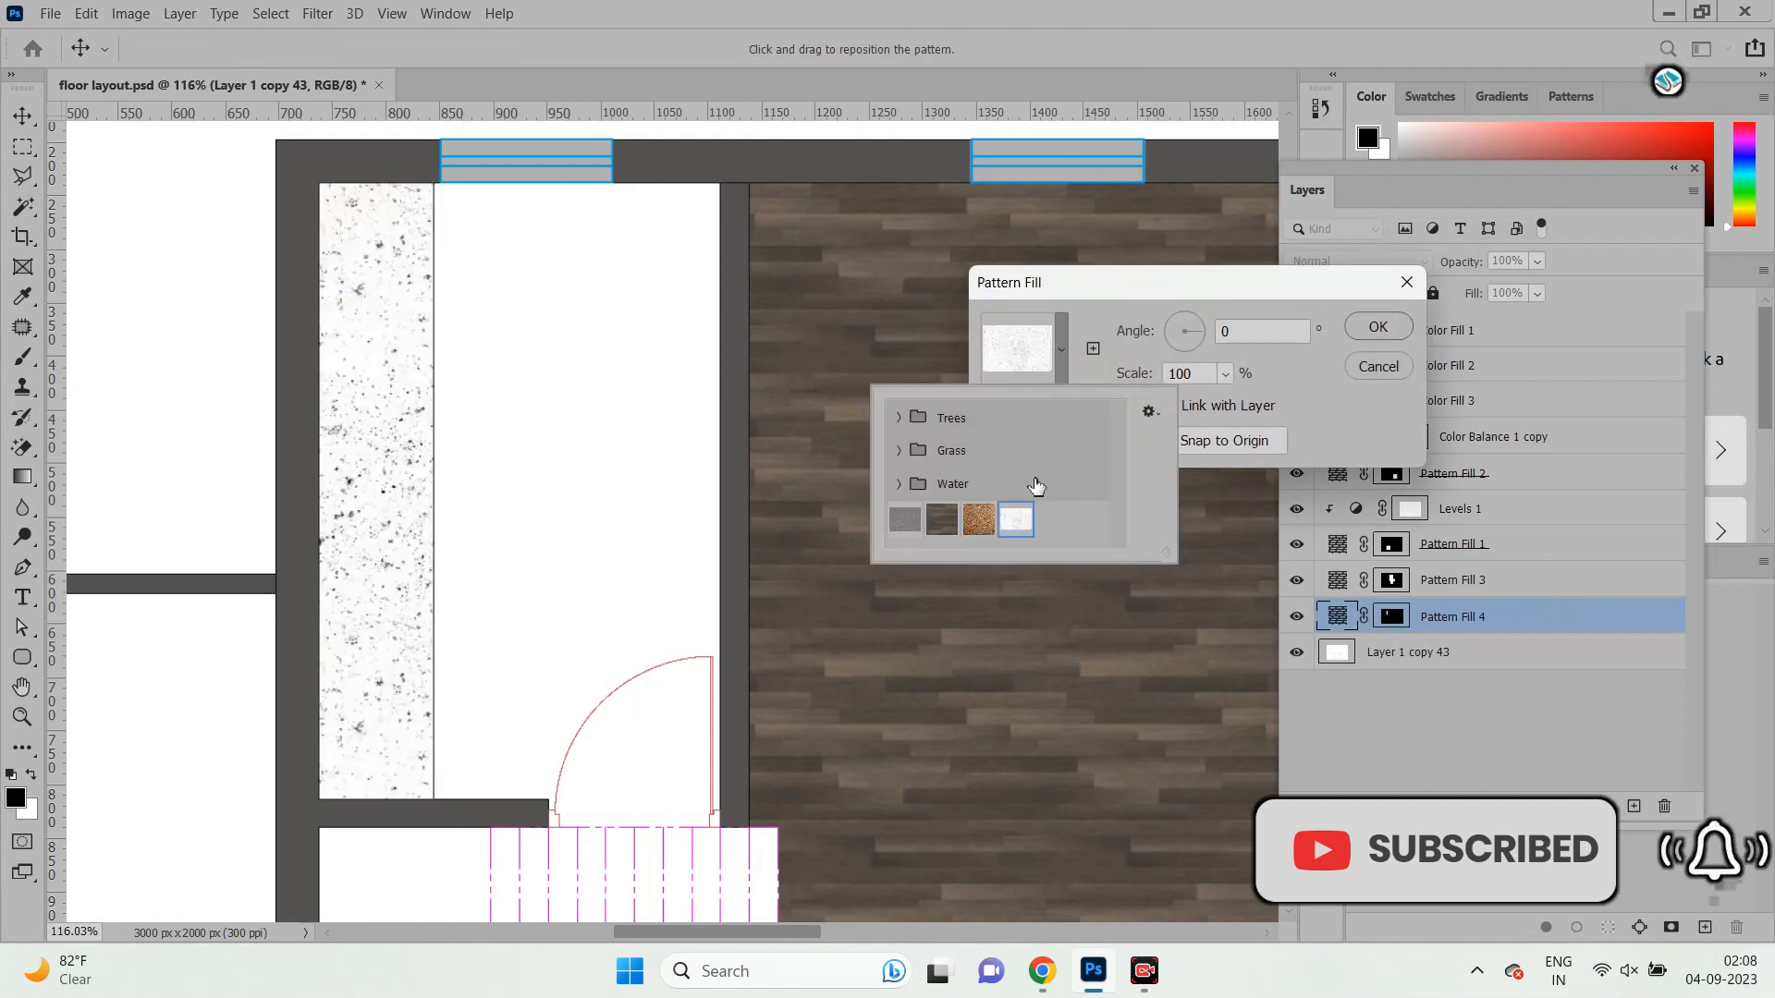
# Try the speckled pattern at 50% scale, then apply the new fill layer at 20% scale.
pyautogui.click(1075, 296)
pyautogui.click(1117, 374)
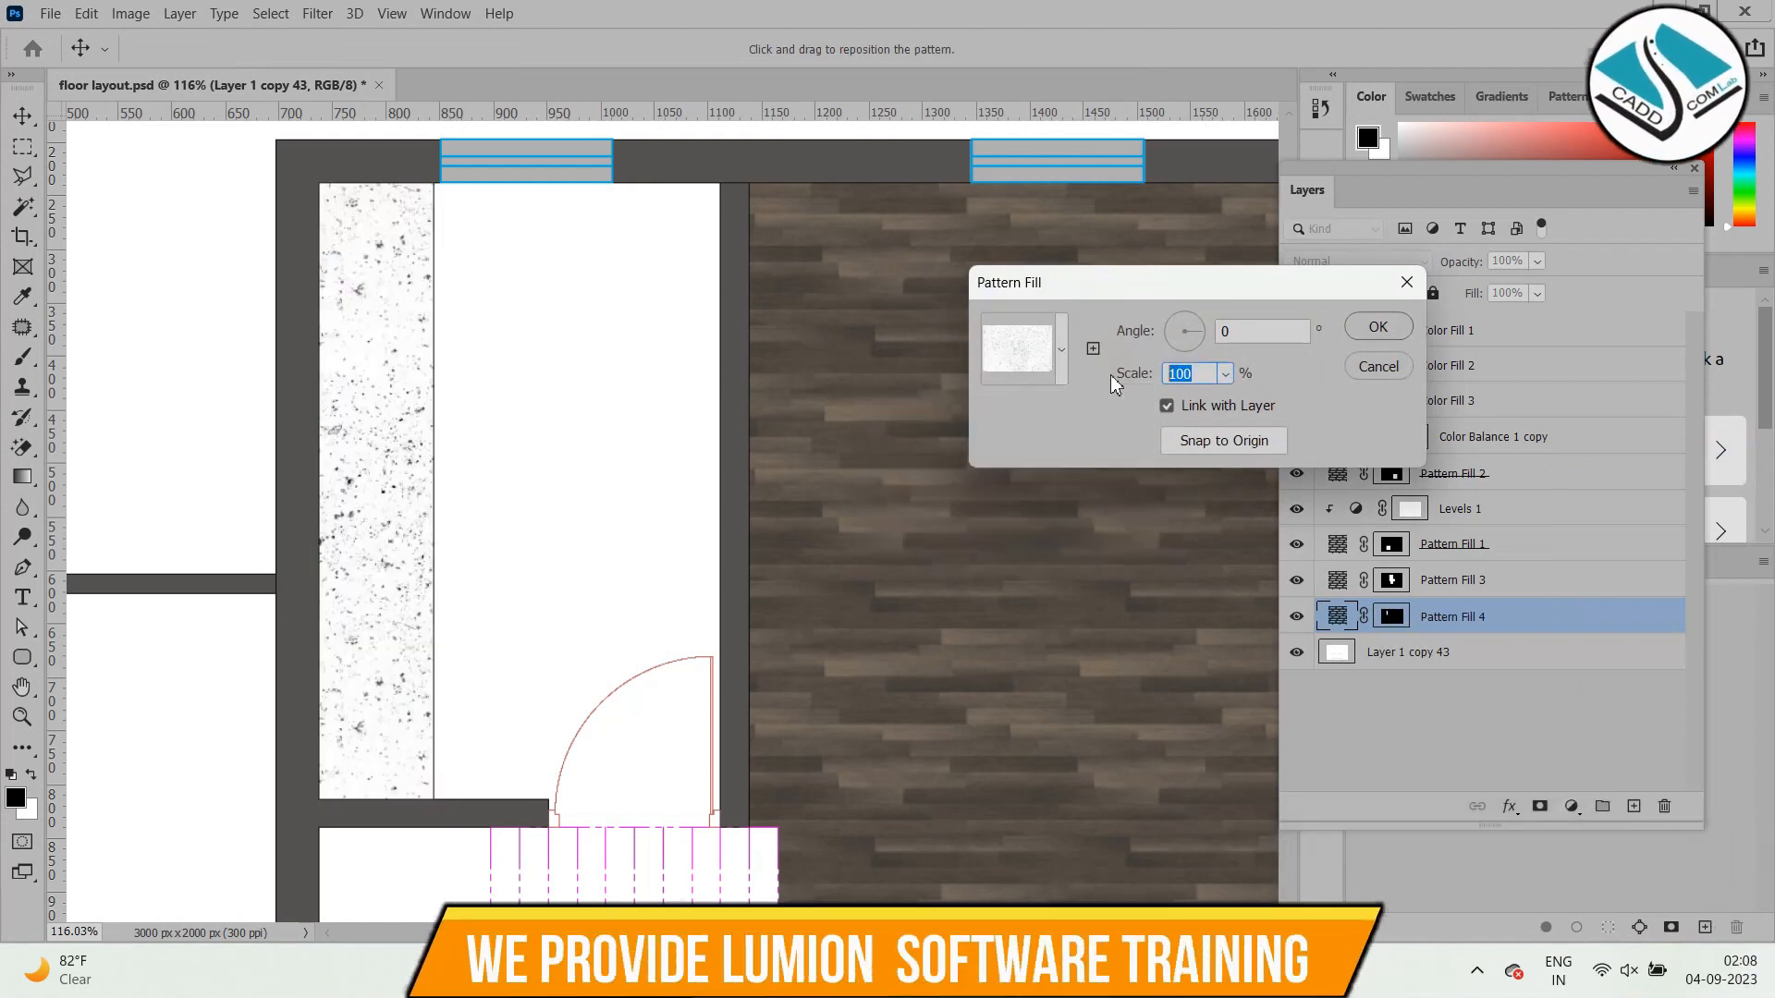
pyautogui.write('50')
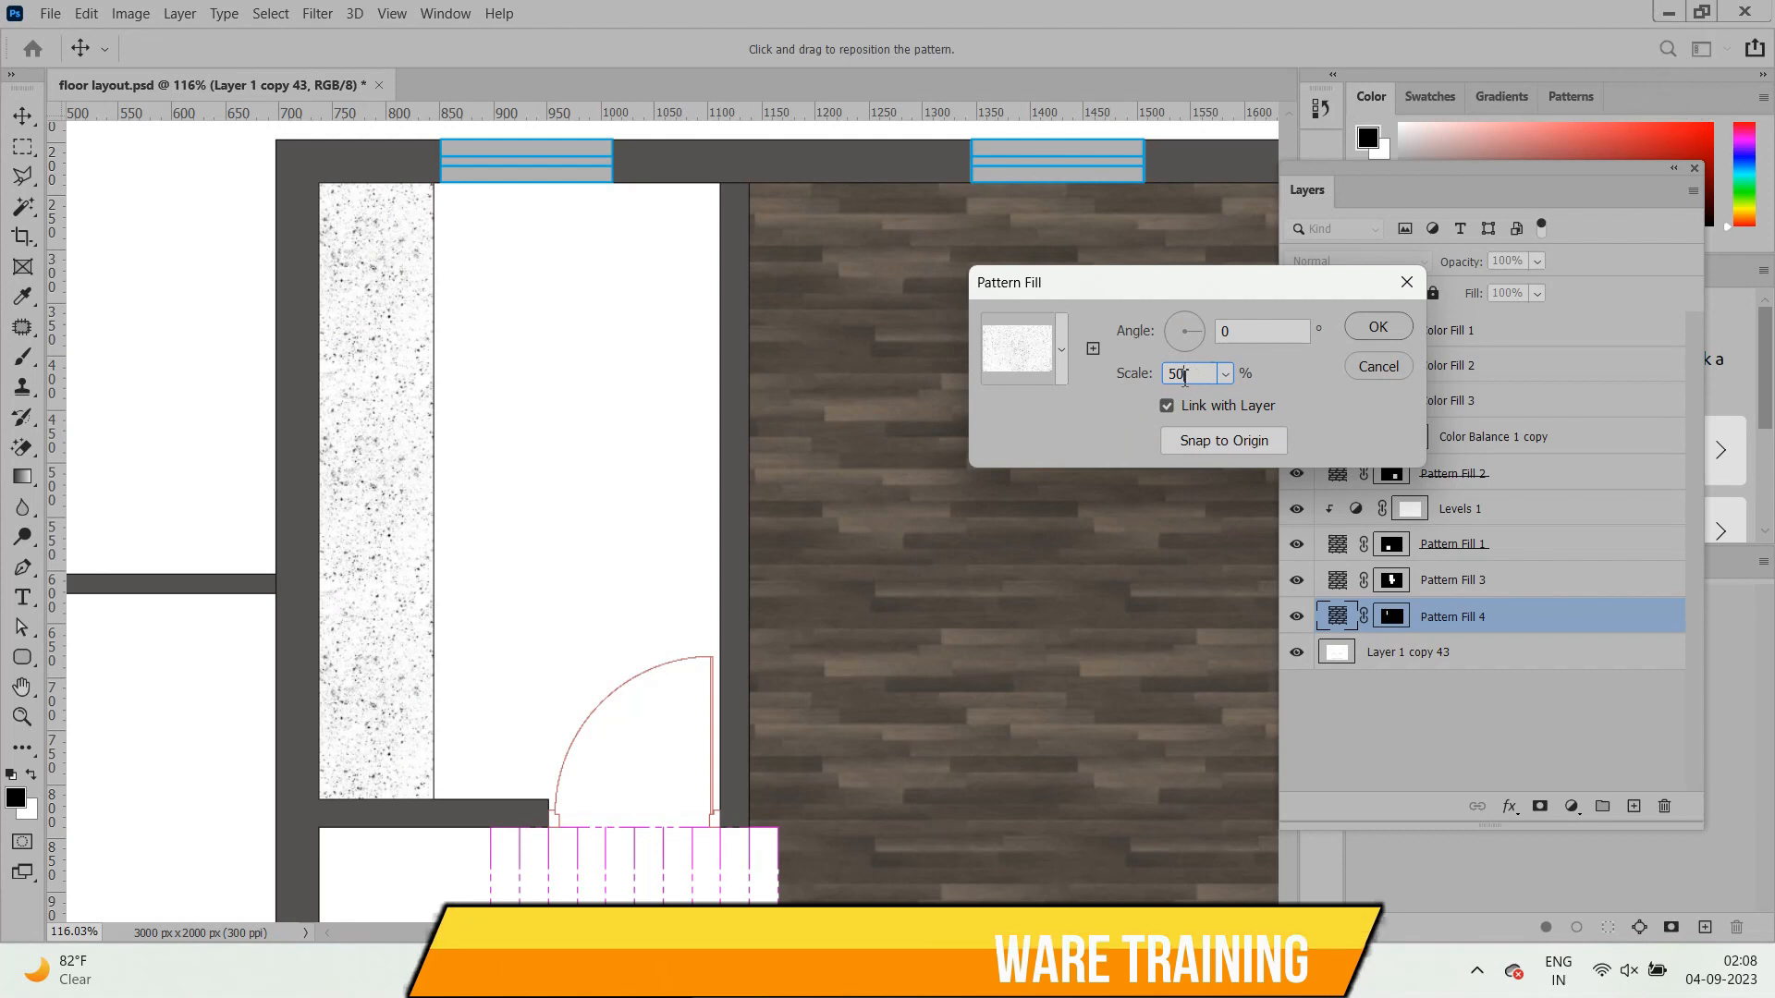
pyautogui.moveTo(1186, 378); pyautogui.dragTo(1143, 381)
pyautogui.write('20')
pyautogui.press('Return')
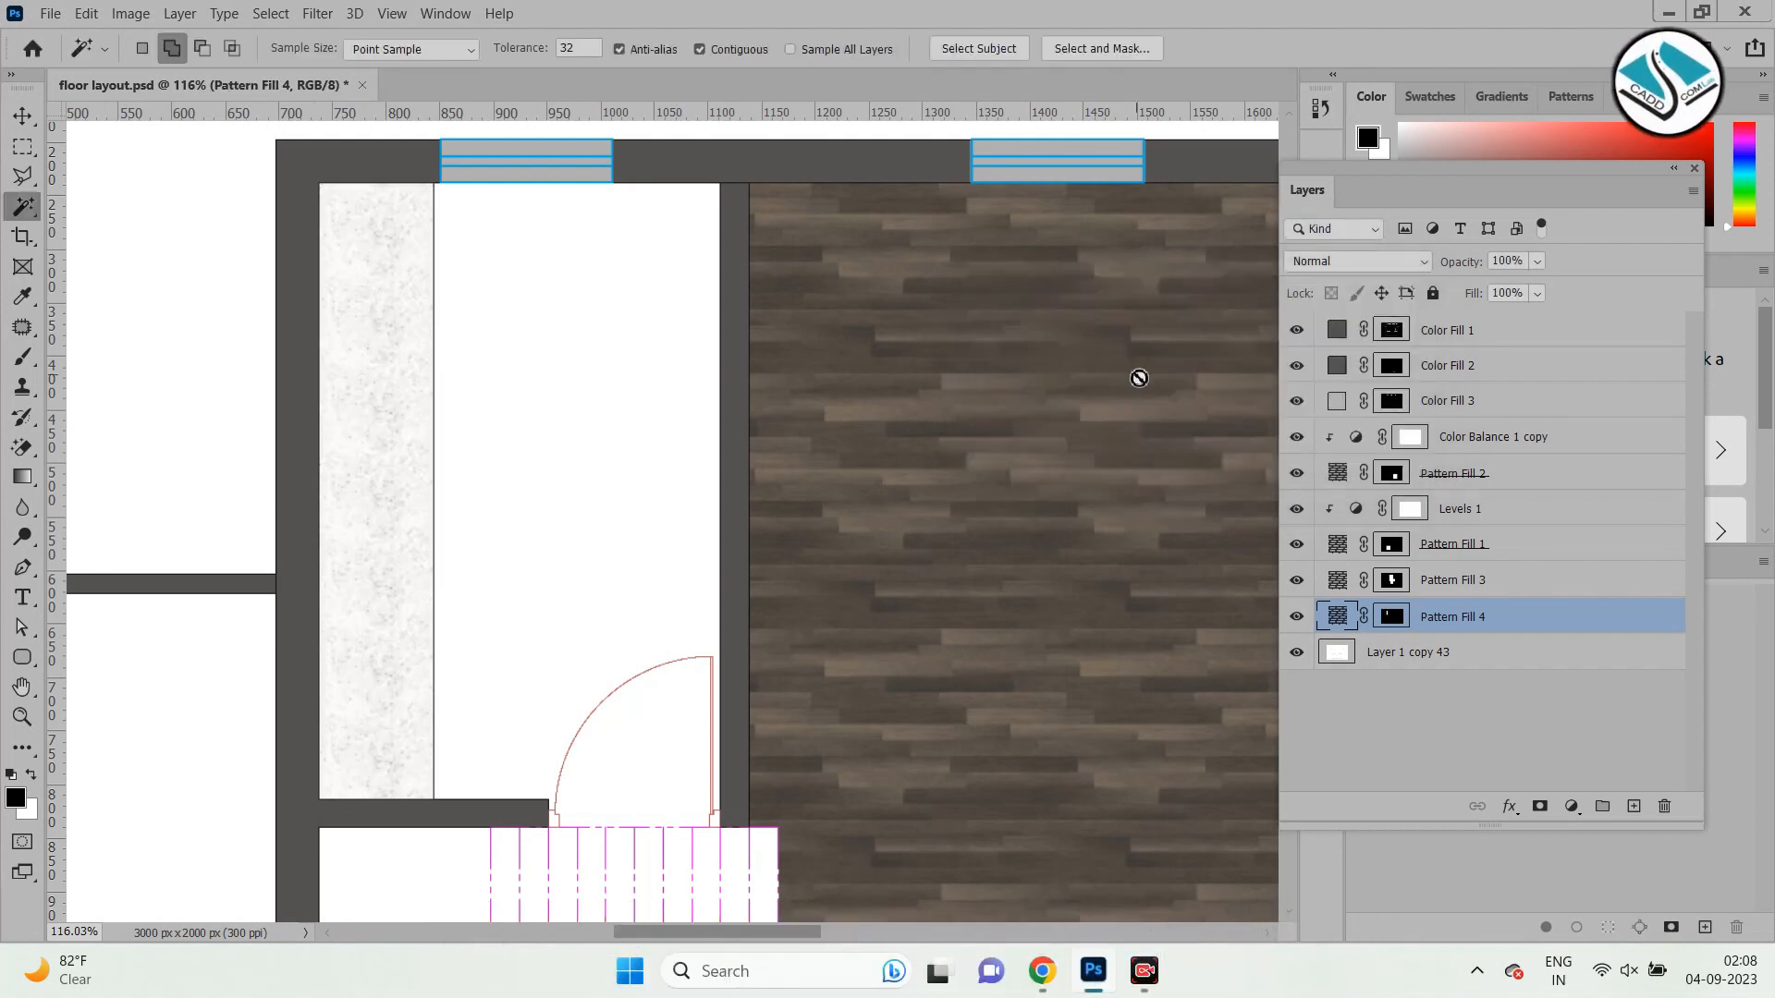
# Set the scale of the strip's speckled pattern fill to 30%.
pyautogui.doubleClick(1337, 626)
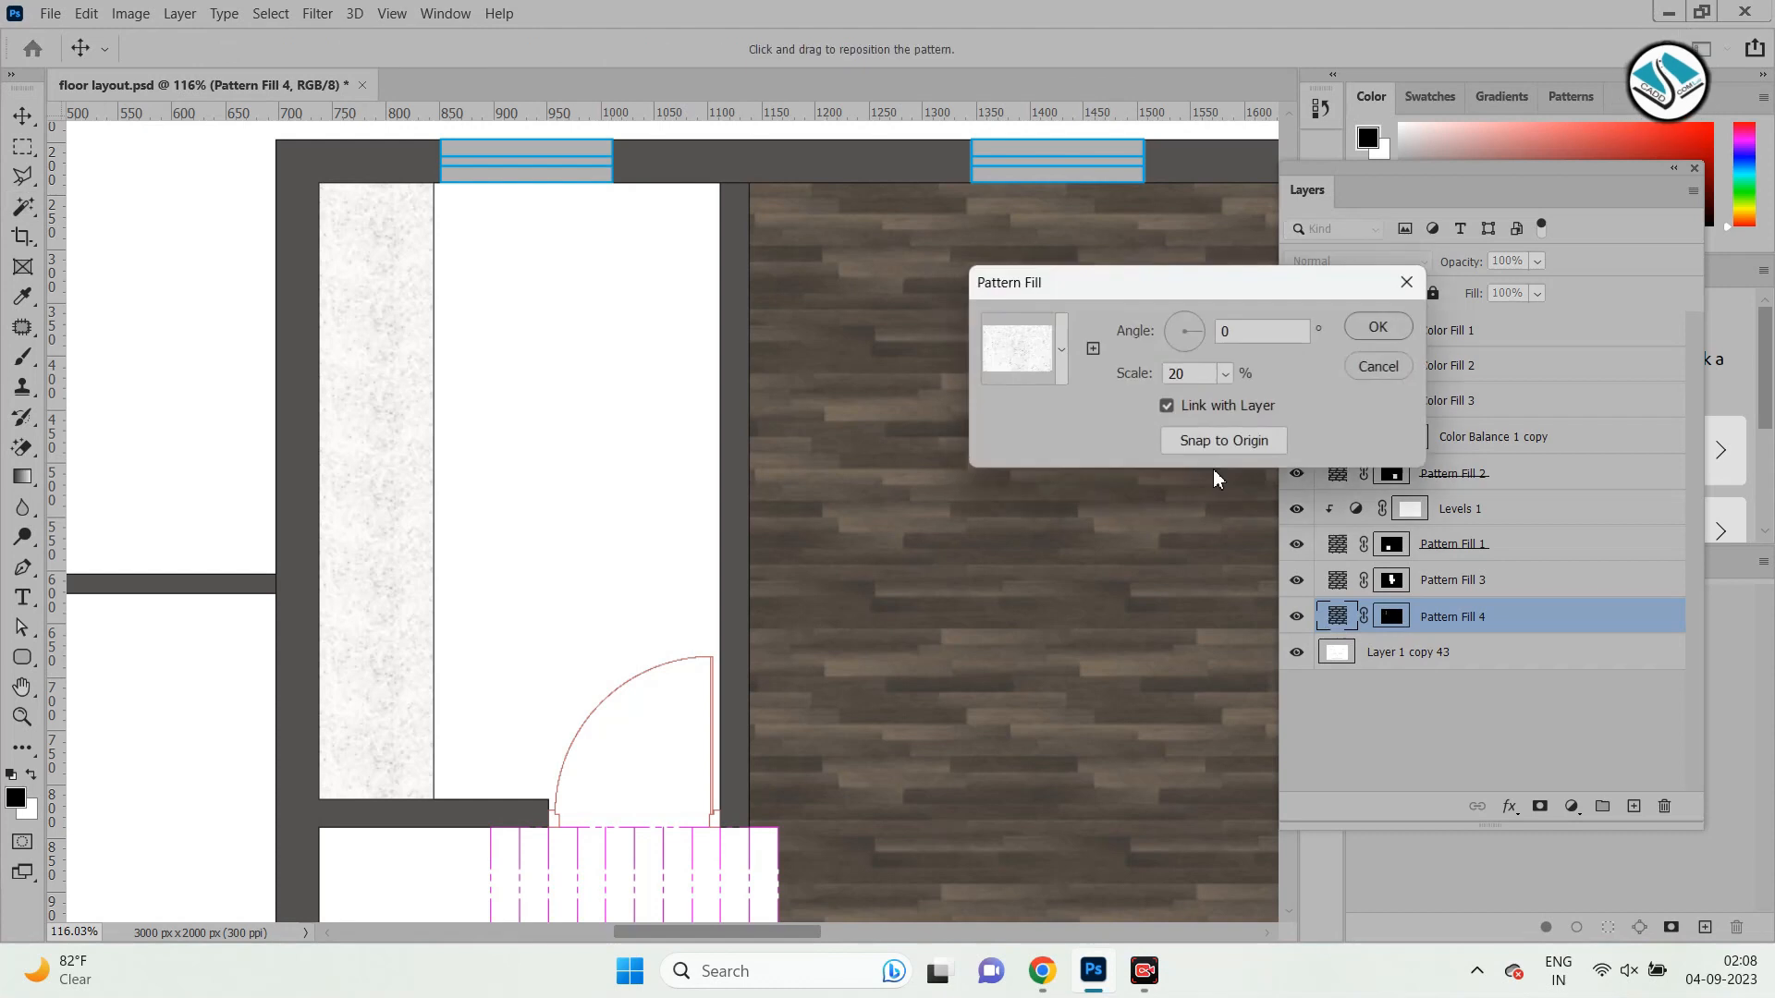
pyautogui.write('30')
pyautogui.press('Return')
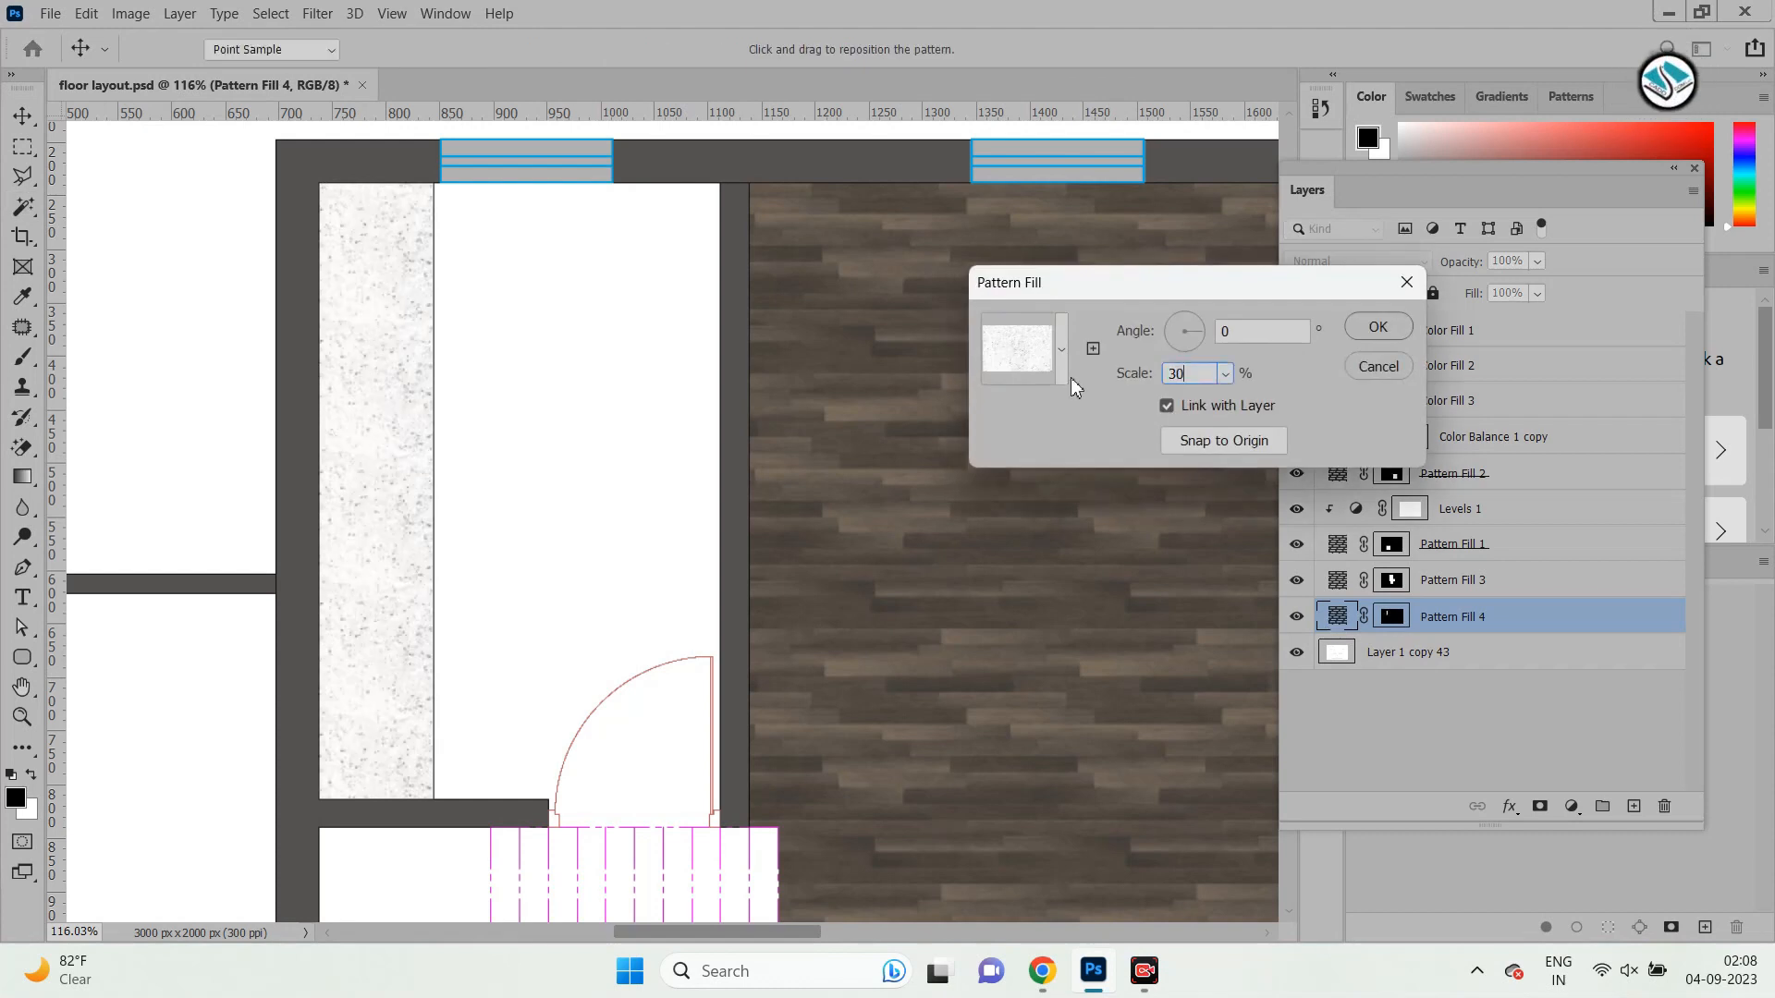
# Set the scale of the strip's speckled pattern fill to 50%.
pyautogui.doubleClick(1334, 628)
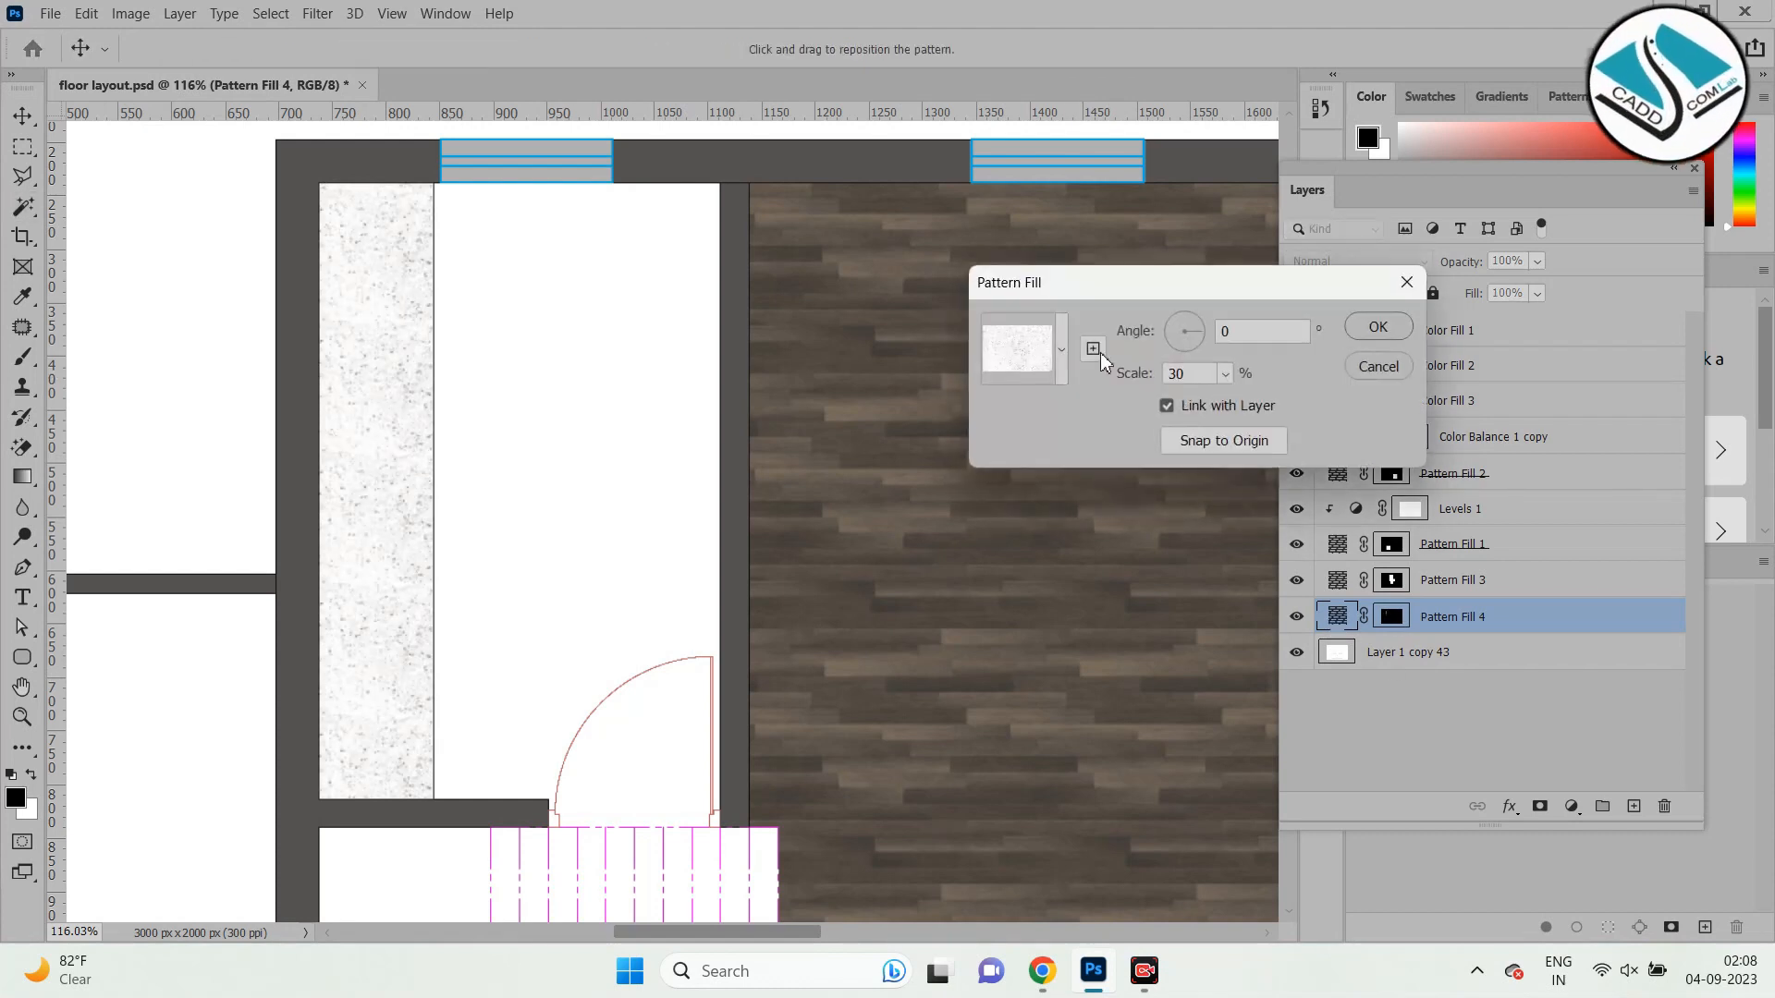
pyautogui.press('BackSpace')
pyautogui.press('BackSpace')
pyautogui.write('50')
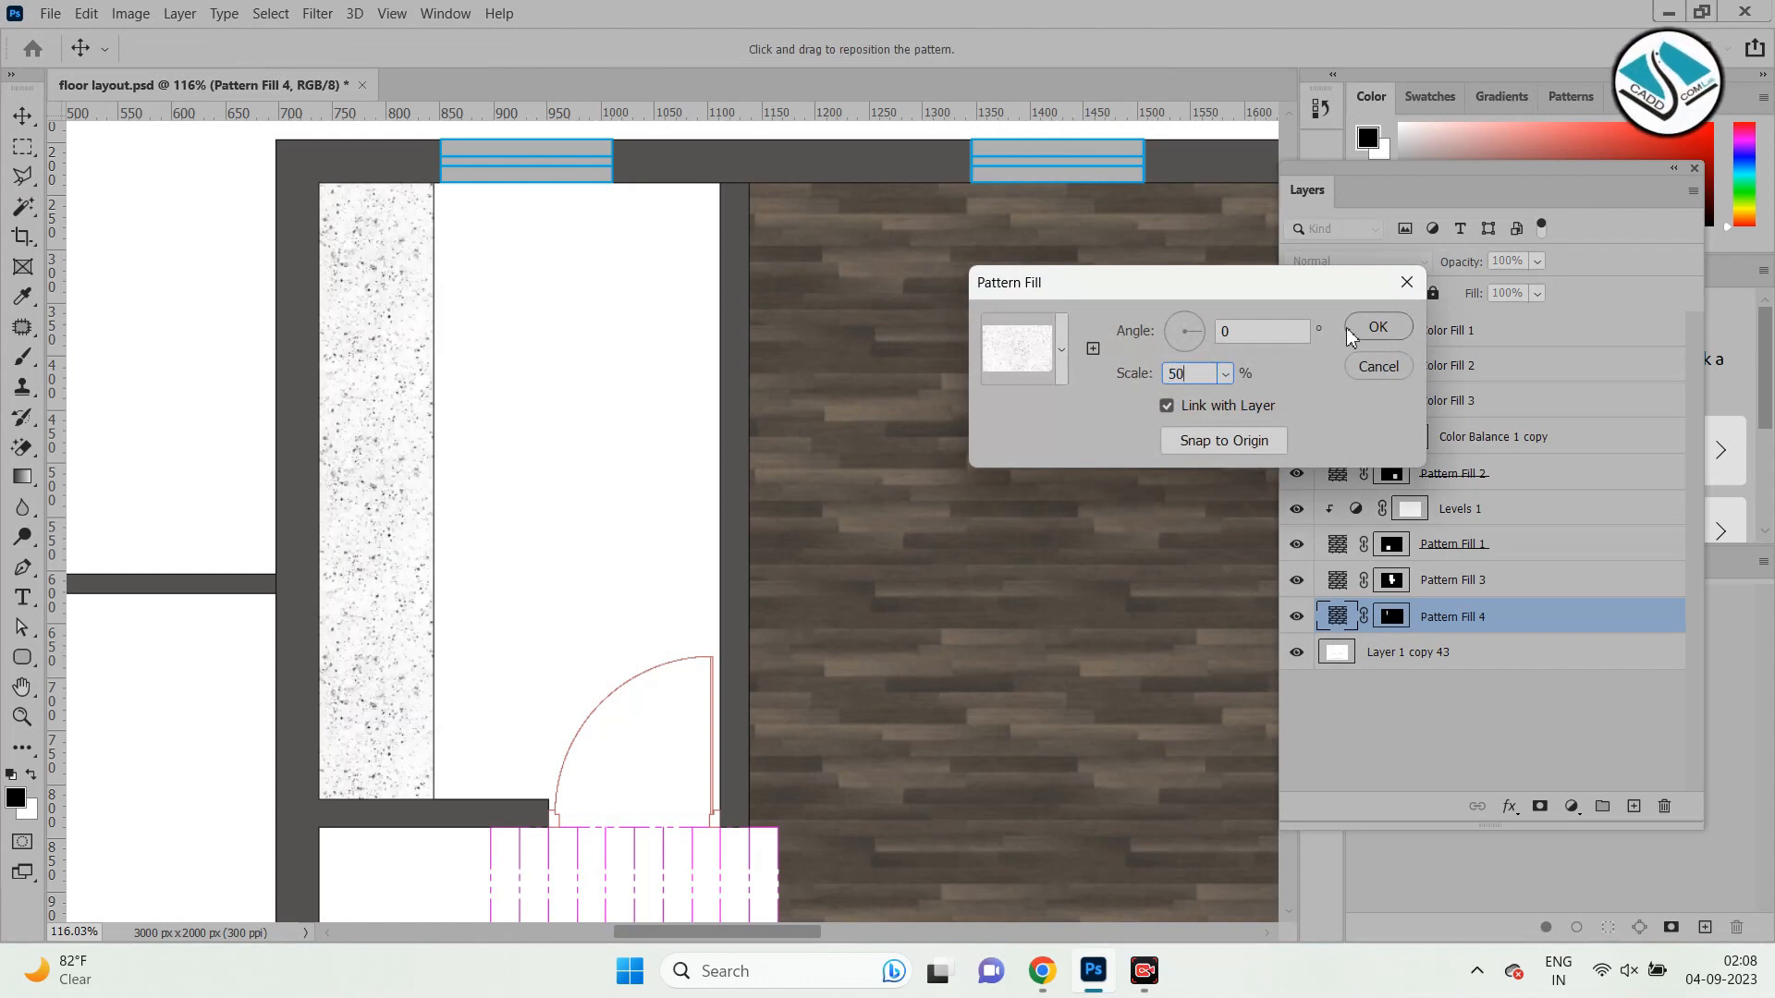
pyautogui.click(1370, 328)
# Make Layer 1 copy 43 the active layer with the Move tool and inspect the speckled strip in the upper-left room.
pyautogui.click(22, 114)
pyautogui.scroll(-2, 402, 356)
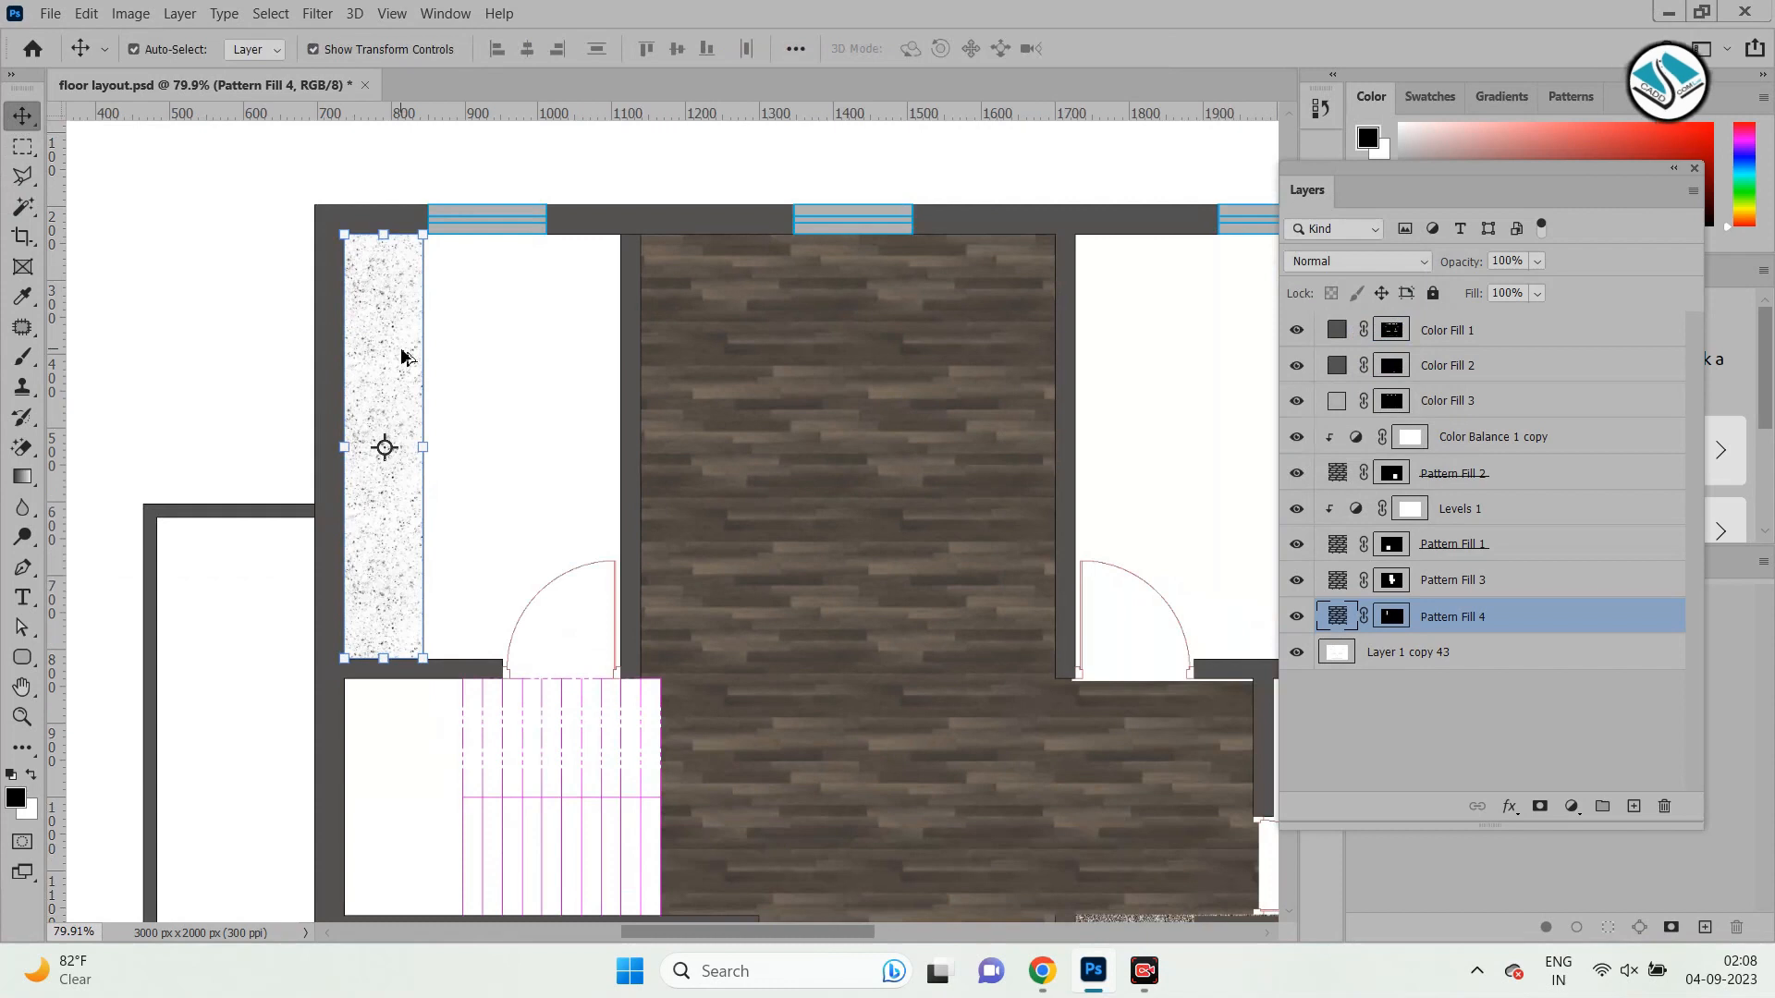
pyautogui.click(605, 167)
pyautogui.scroll(2, 488, 341)
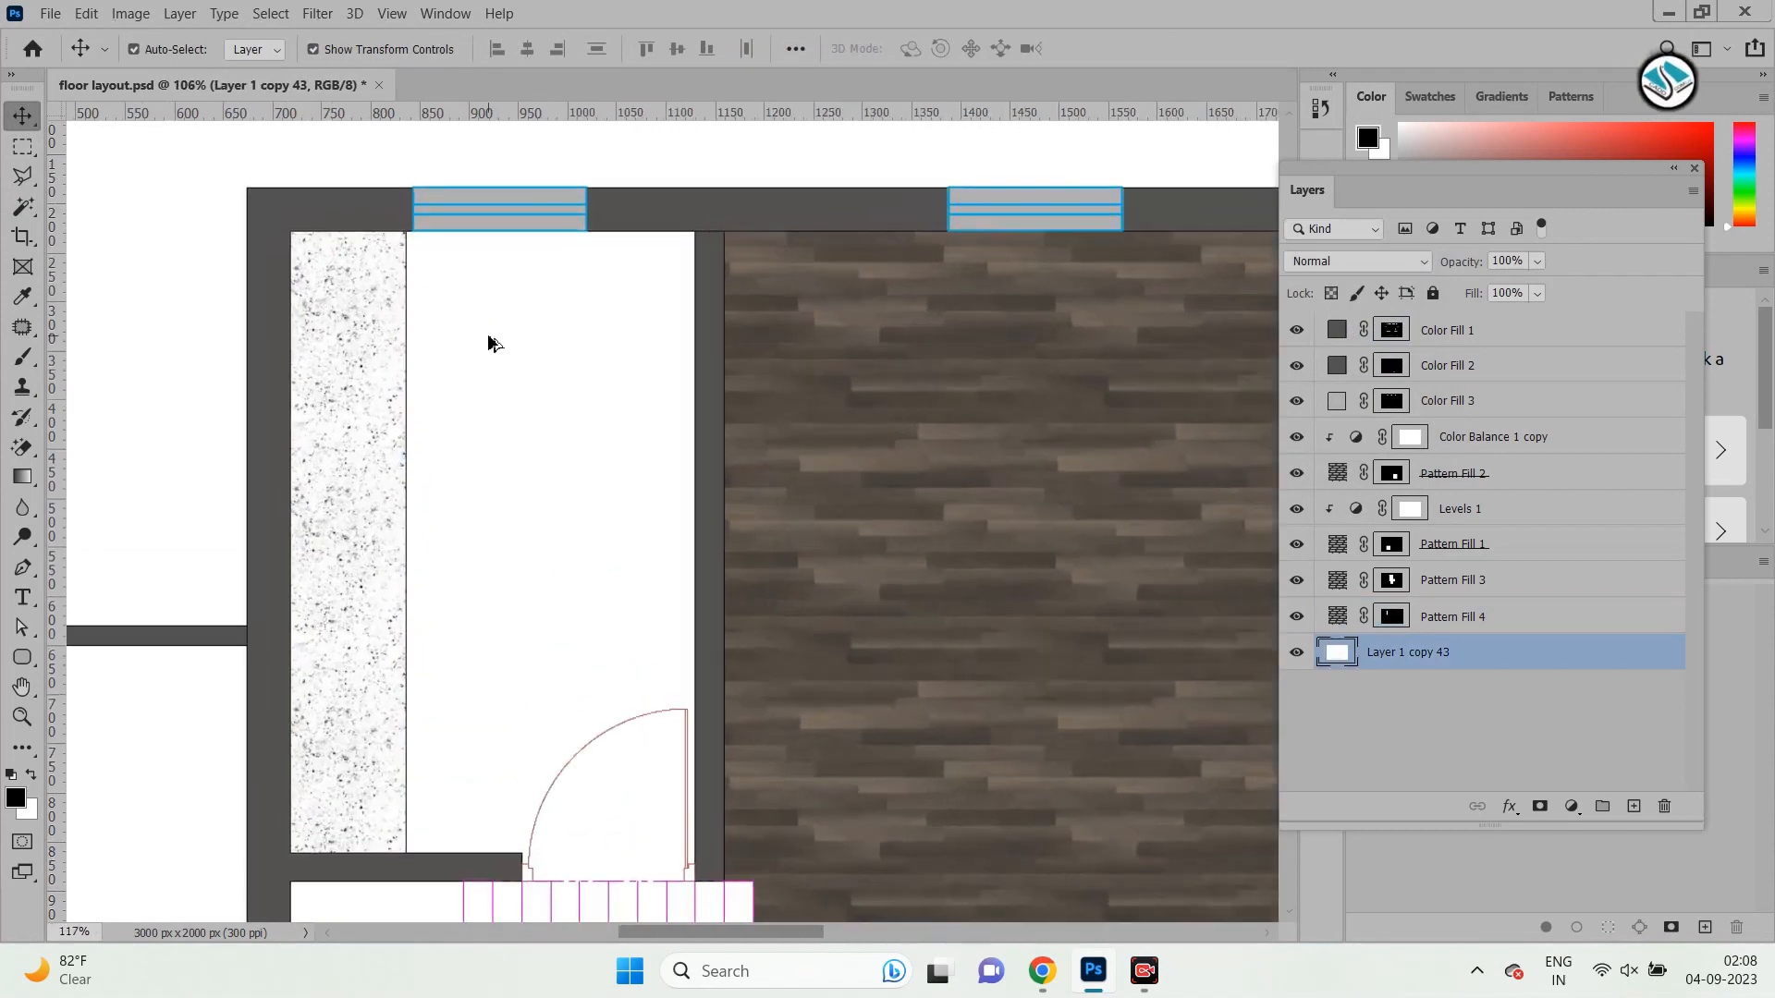
pyautogui.scroll(-1, 623, 420)
pyautogui.scroll(3, 391, 361)
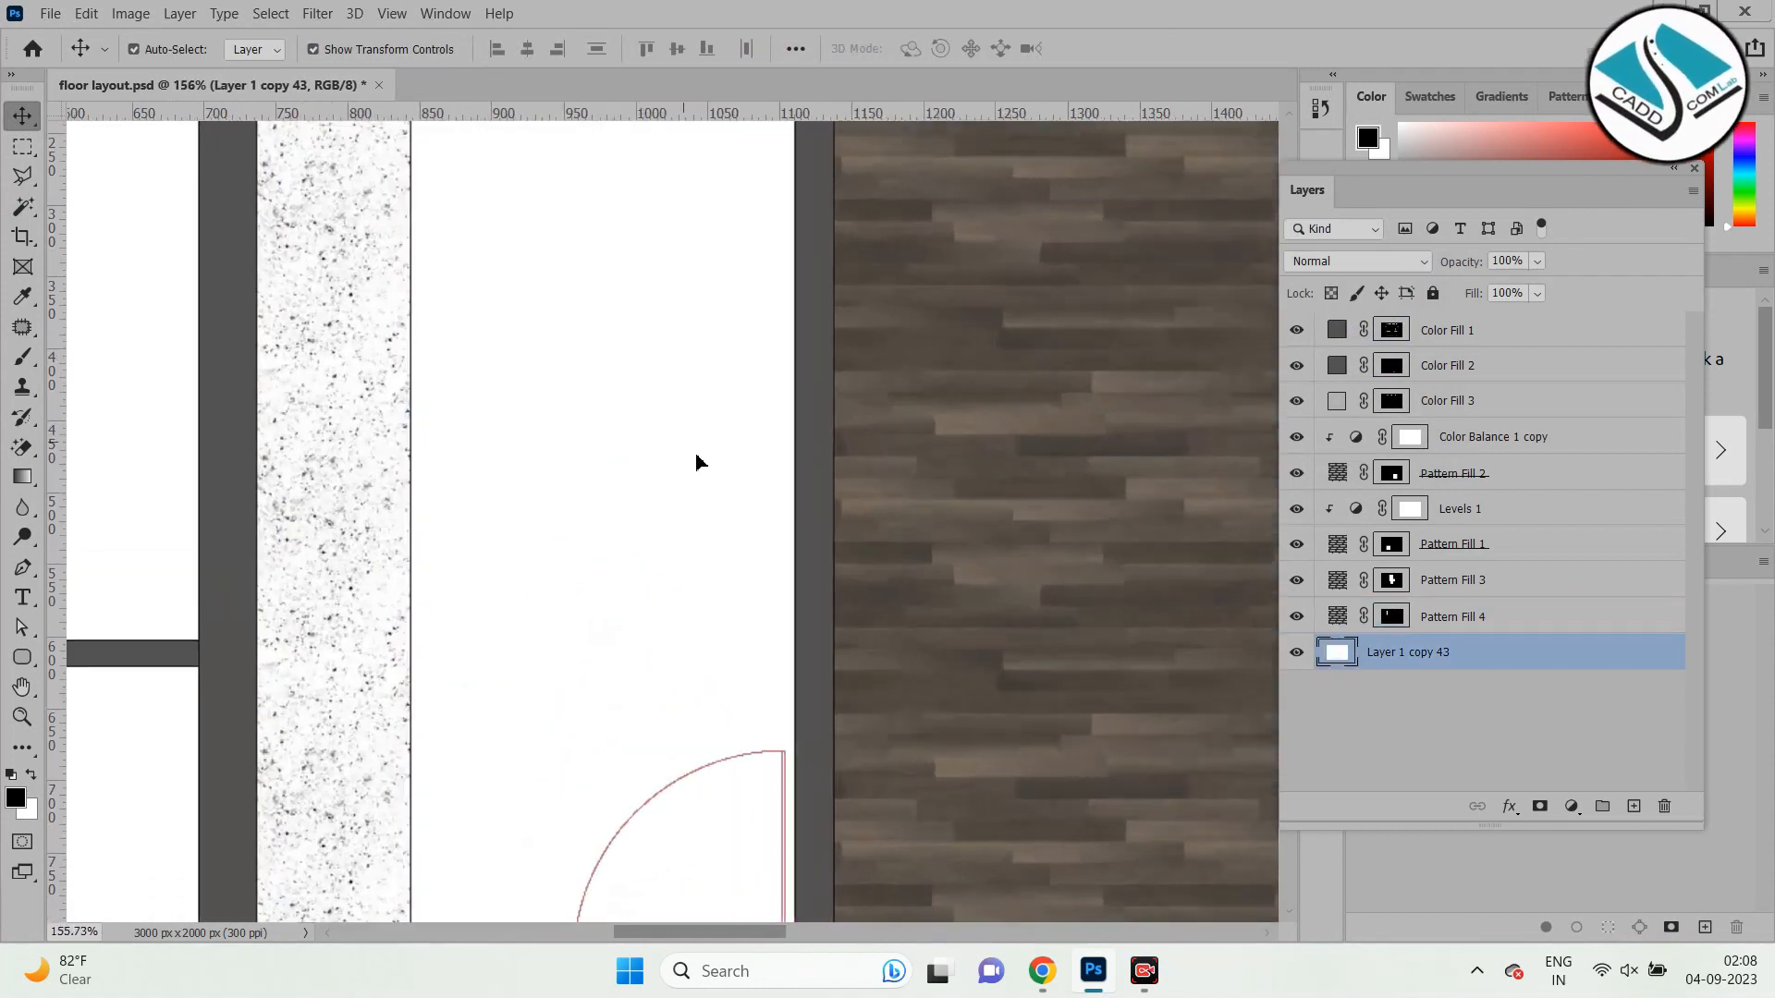
pyautogui.scroll(-2, 697, 458)
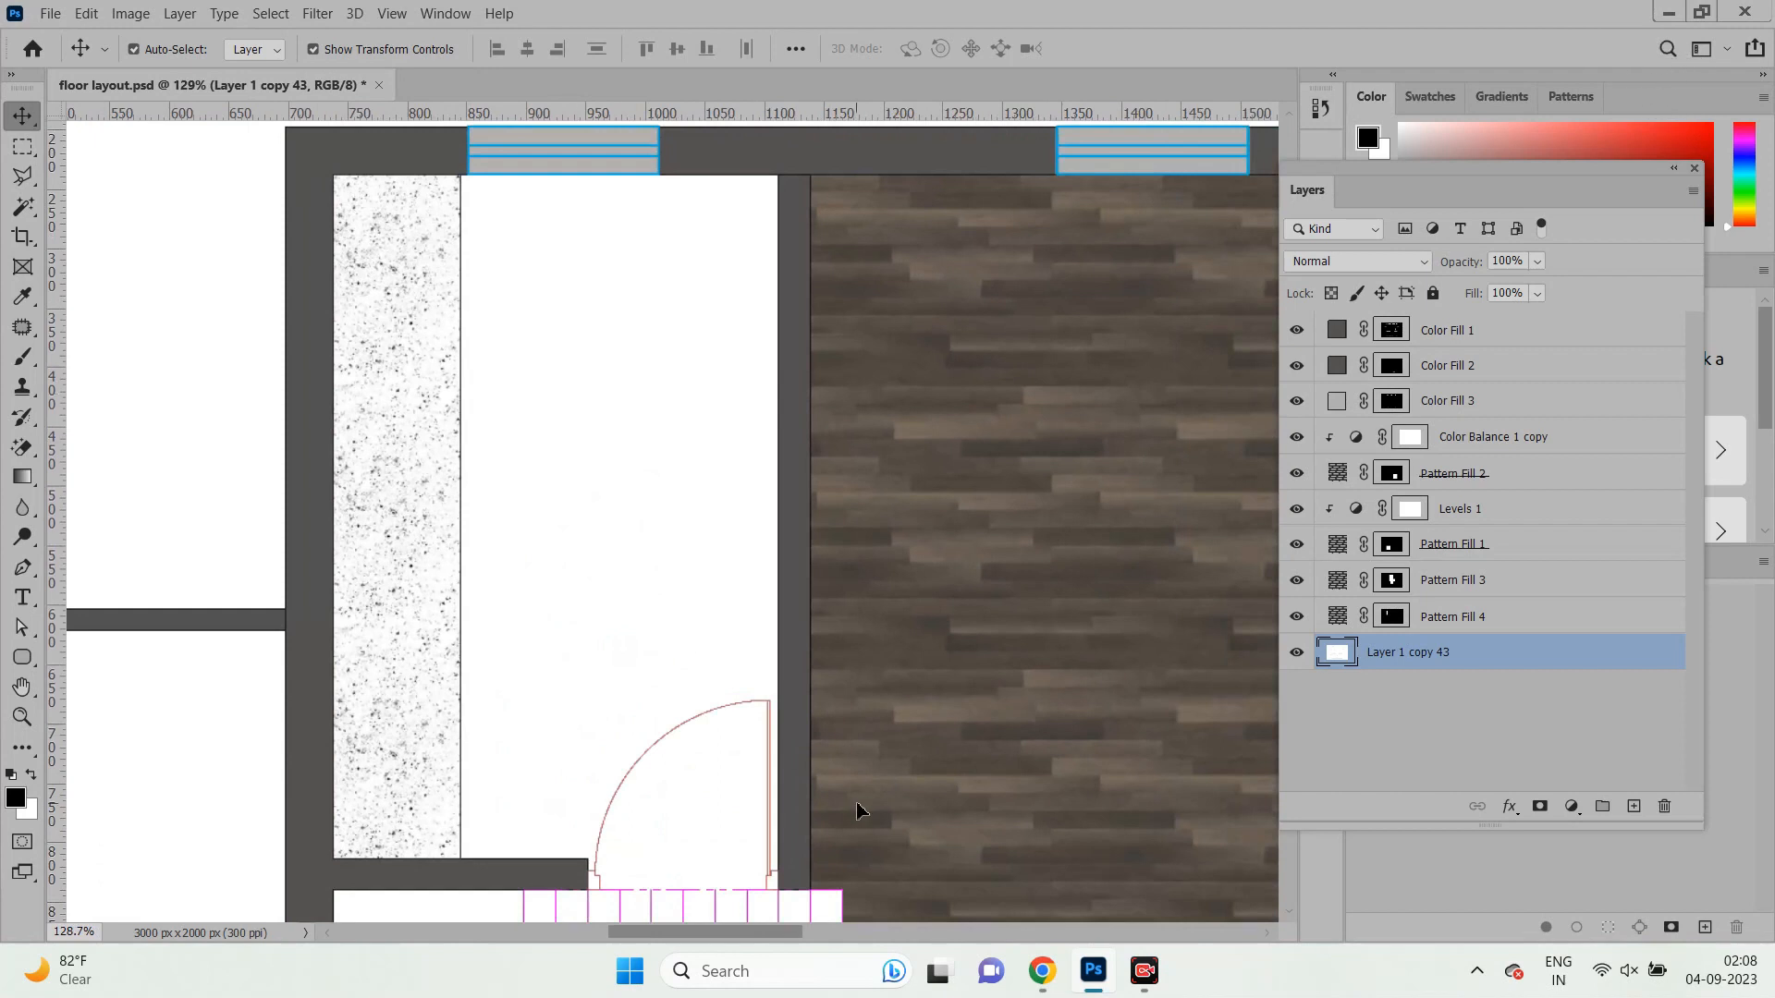
# Switch to Chrome and run an image search for "tiles texture".
pyautogui.click(1043, 973)
pyautogui.moveTo(458, 159); pyautogui.dragTo(101, 166)
pyautogui.write('tiles')
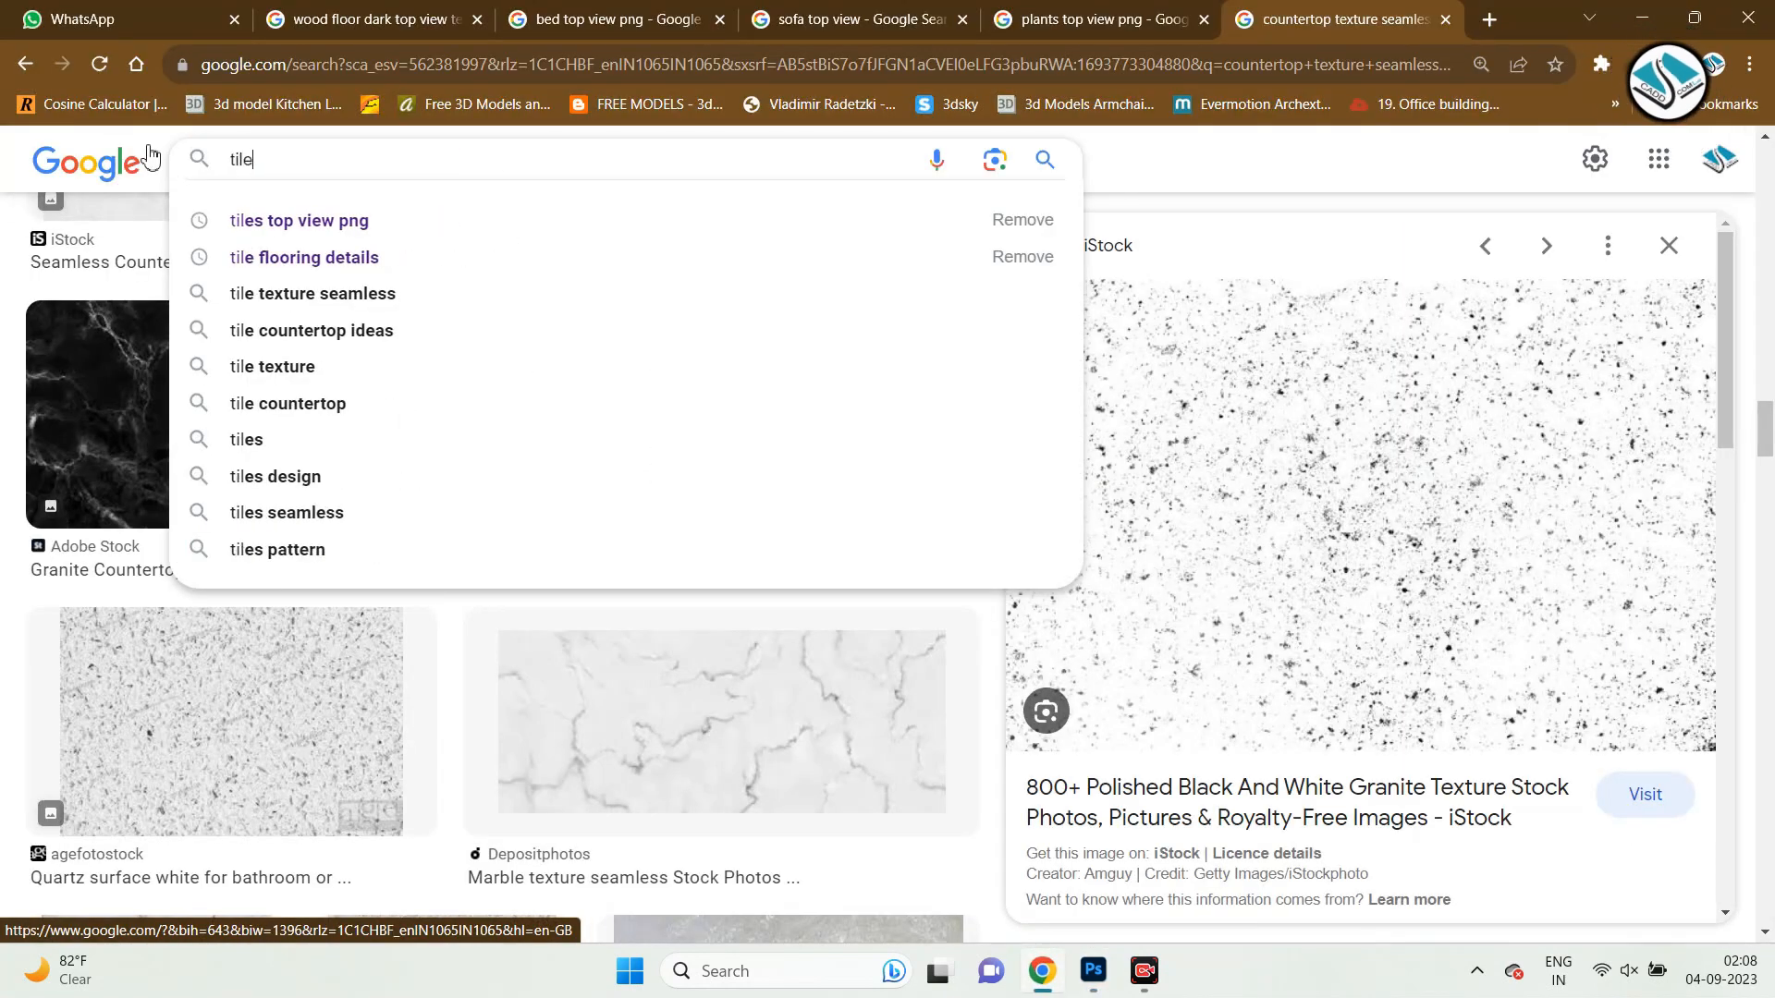
pyautogui.press('BackSpace')
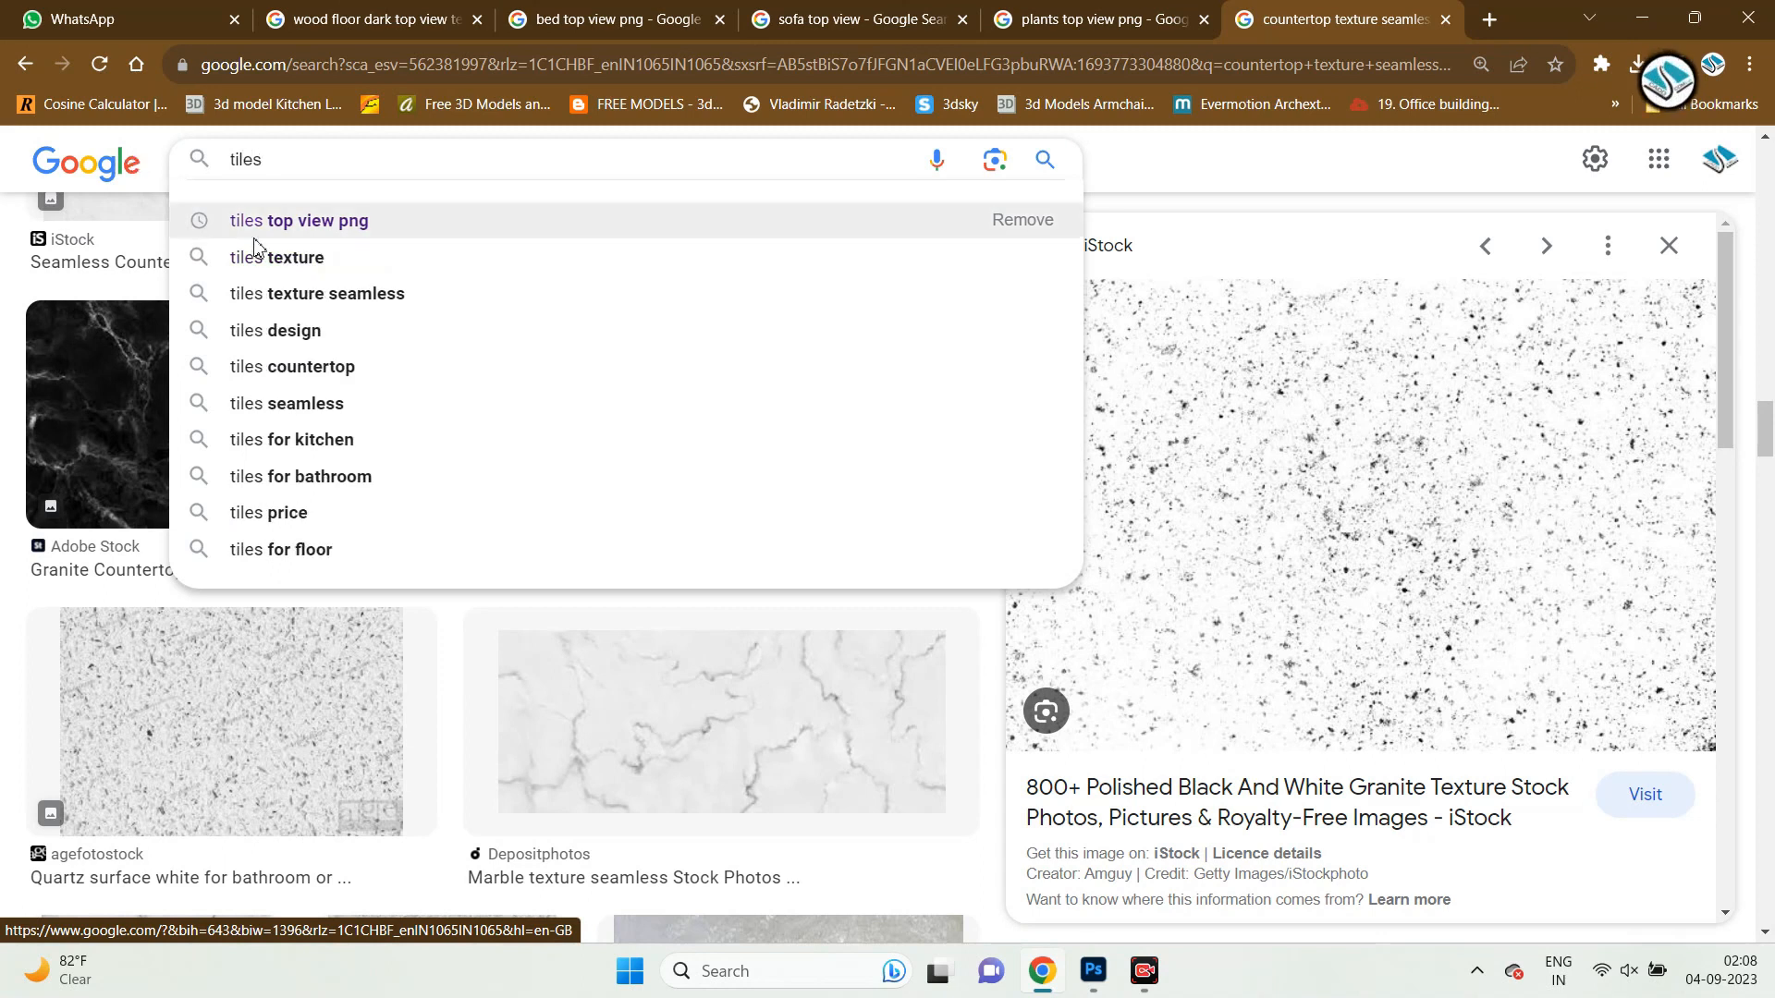
pyautogui.click(278, 257)
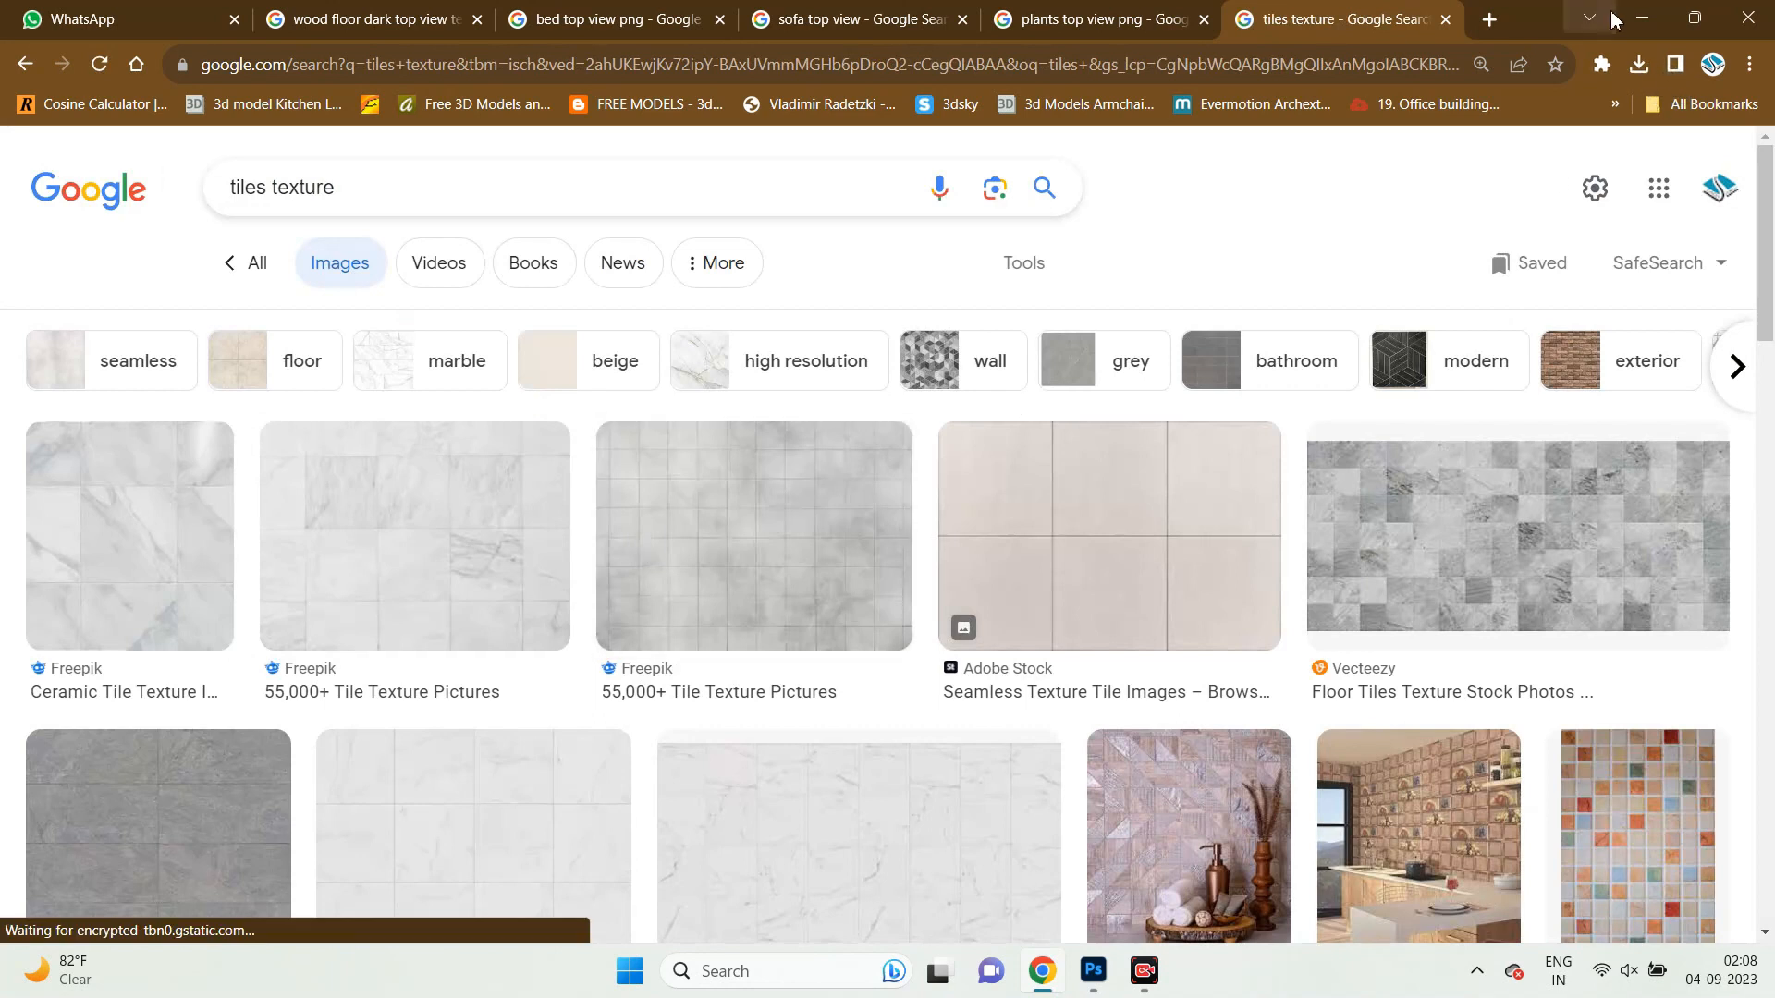
# Open the COLOR FLOOR PLAN RENDERING image from the interior mood board folder and examine its kitchen, bathroom and balcony floors.
pyautogui.click(1642, 19)
pyautogui.click(1664, 15)
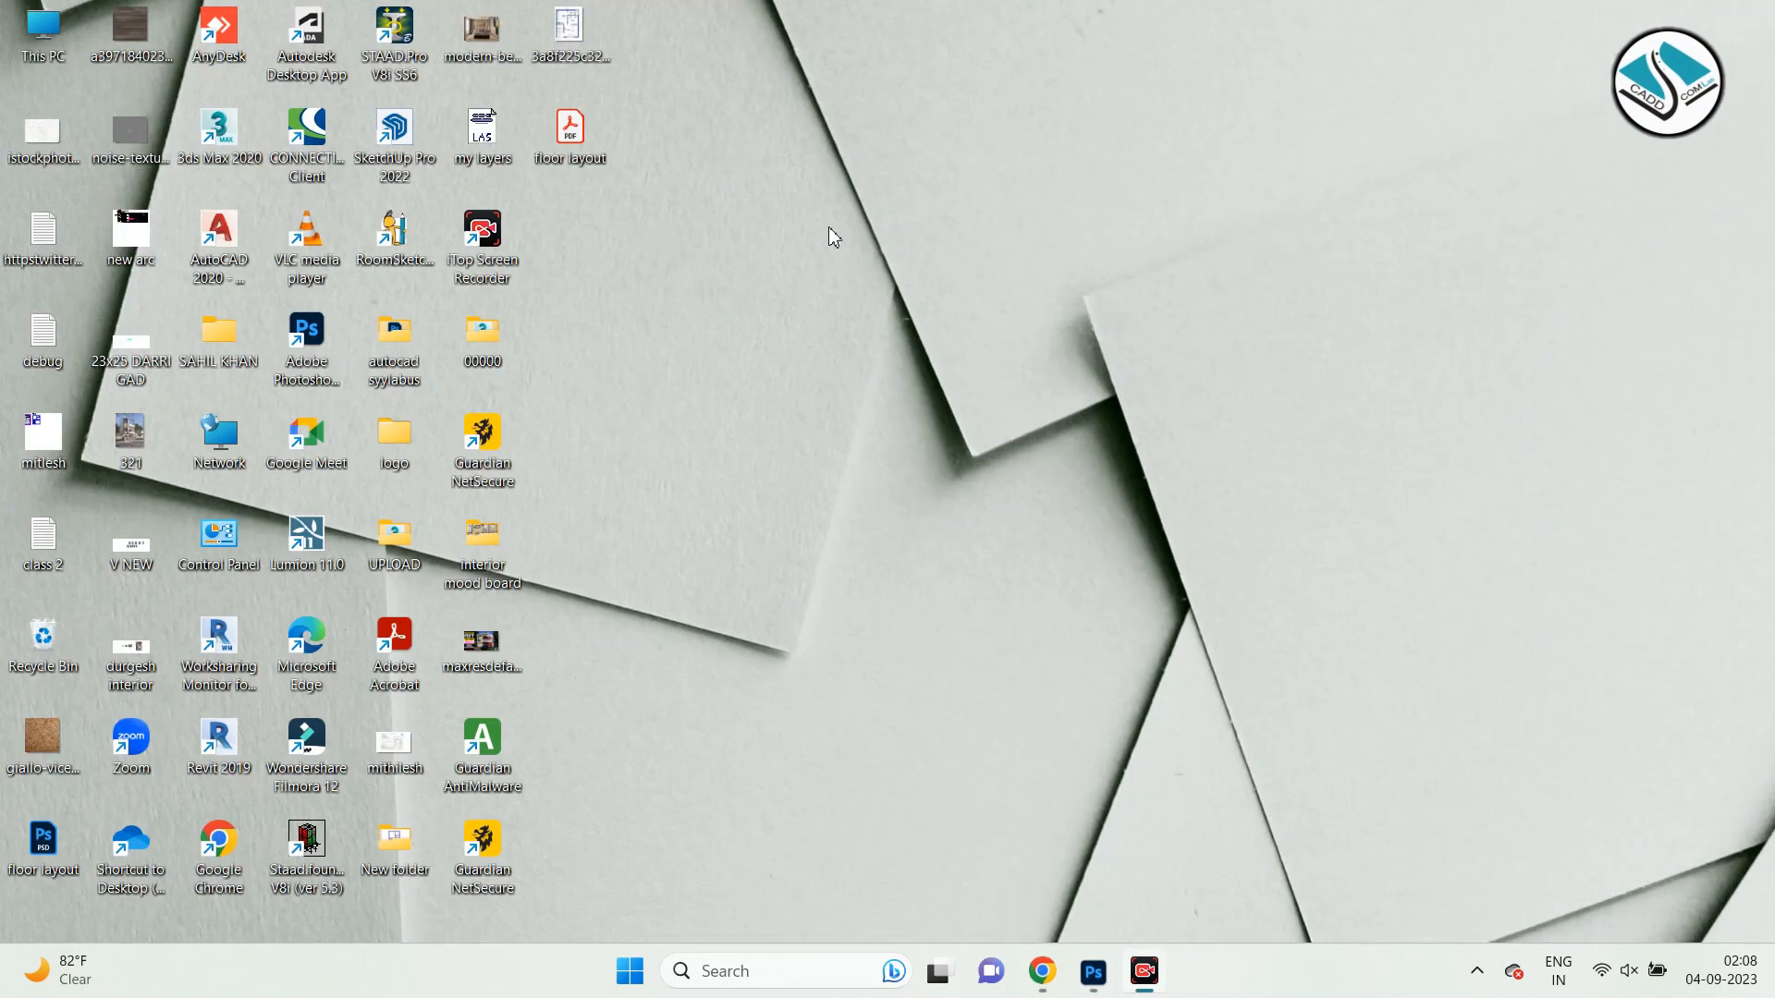
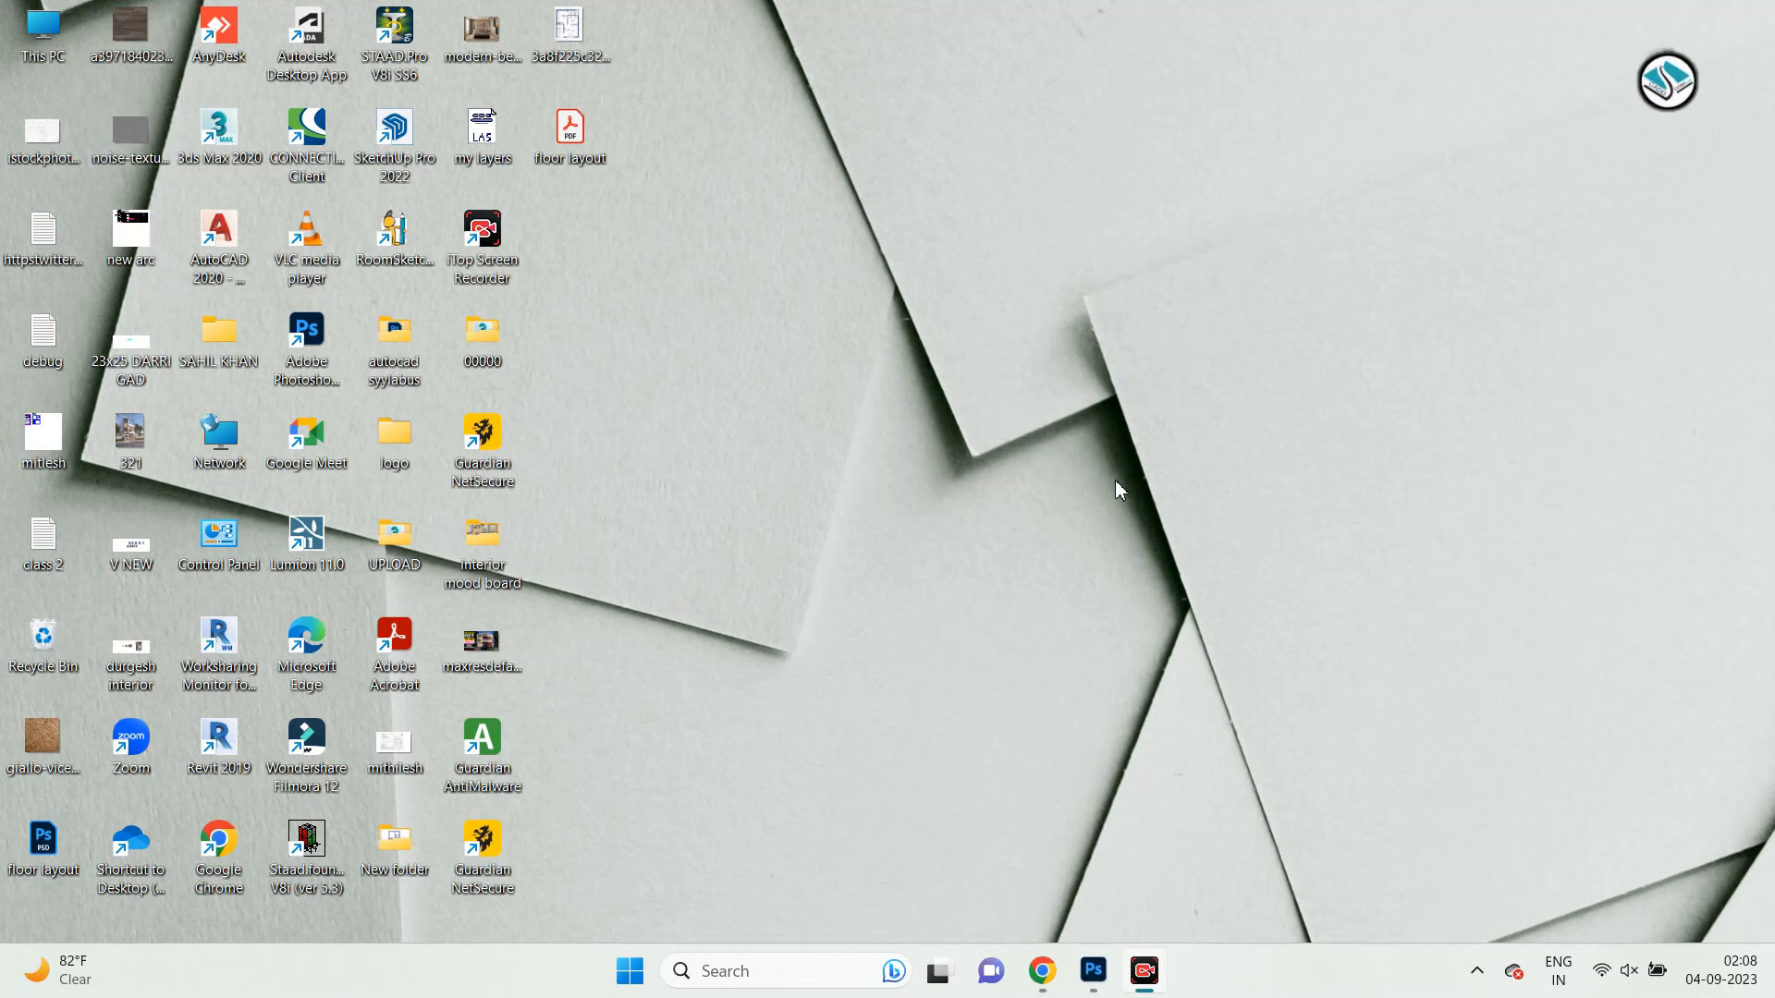
pyautogui.click(1060, 988)
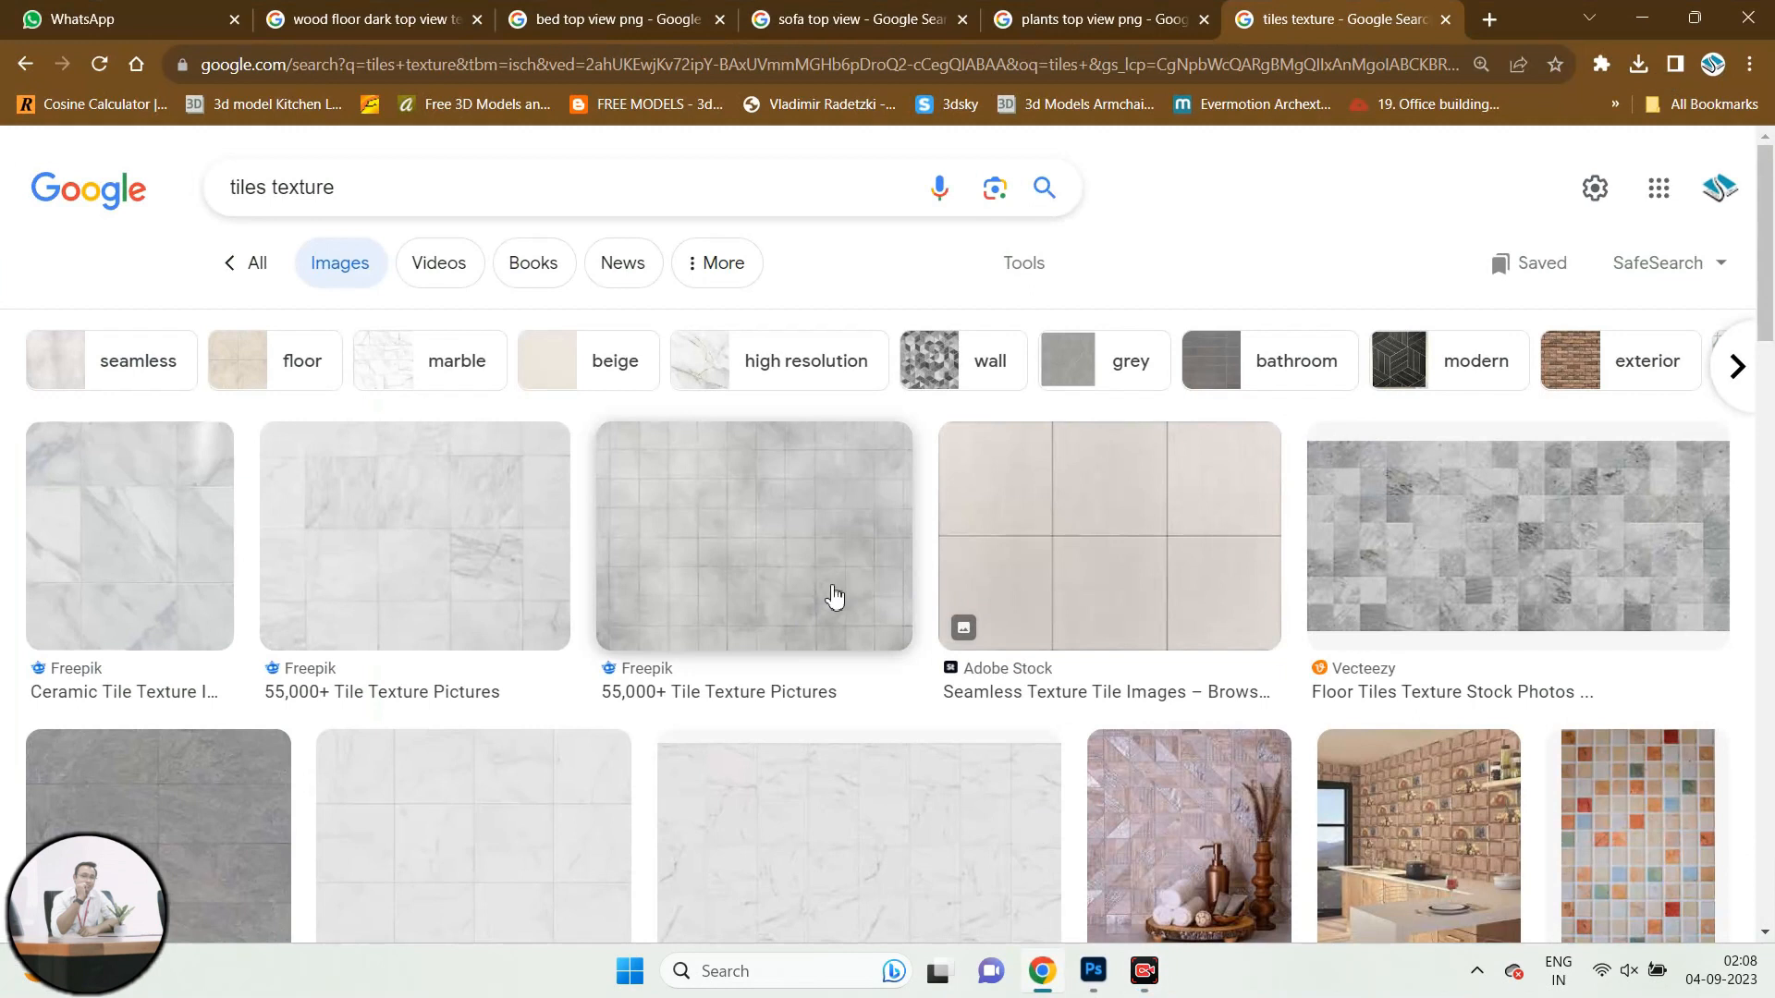
pyautogui.click(1645, 17)
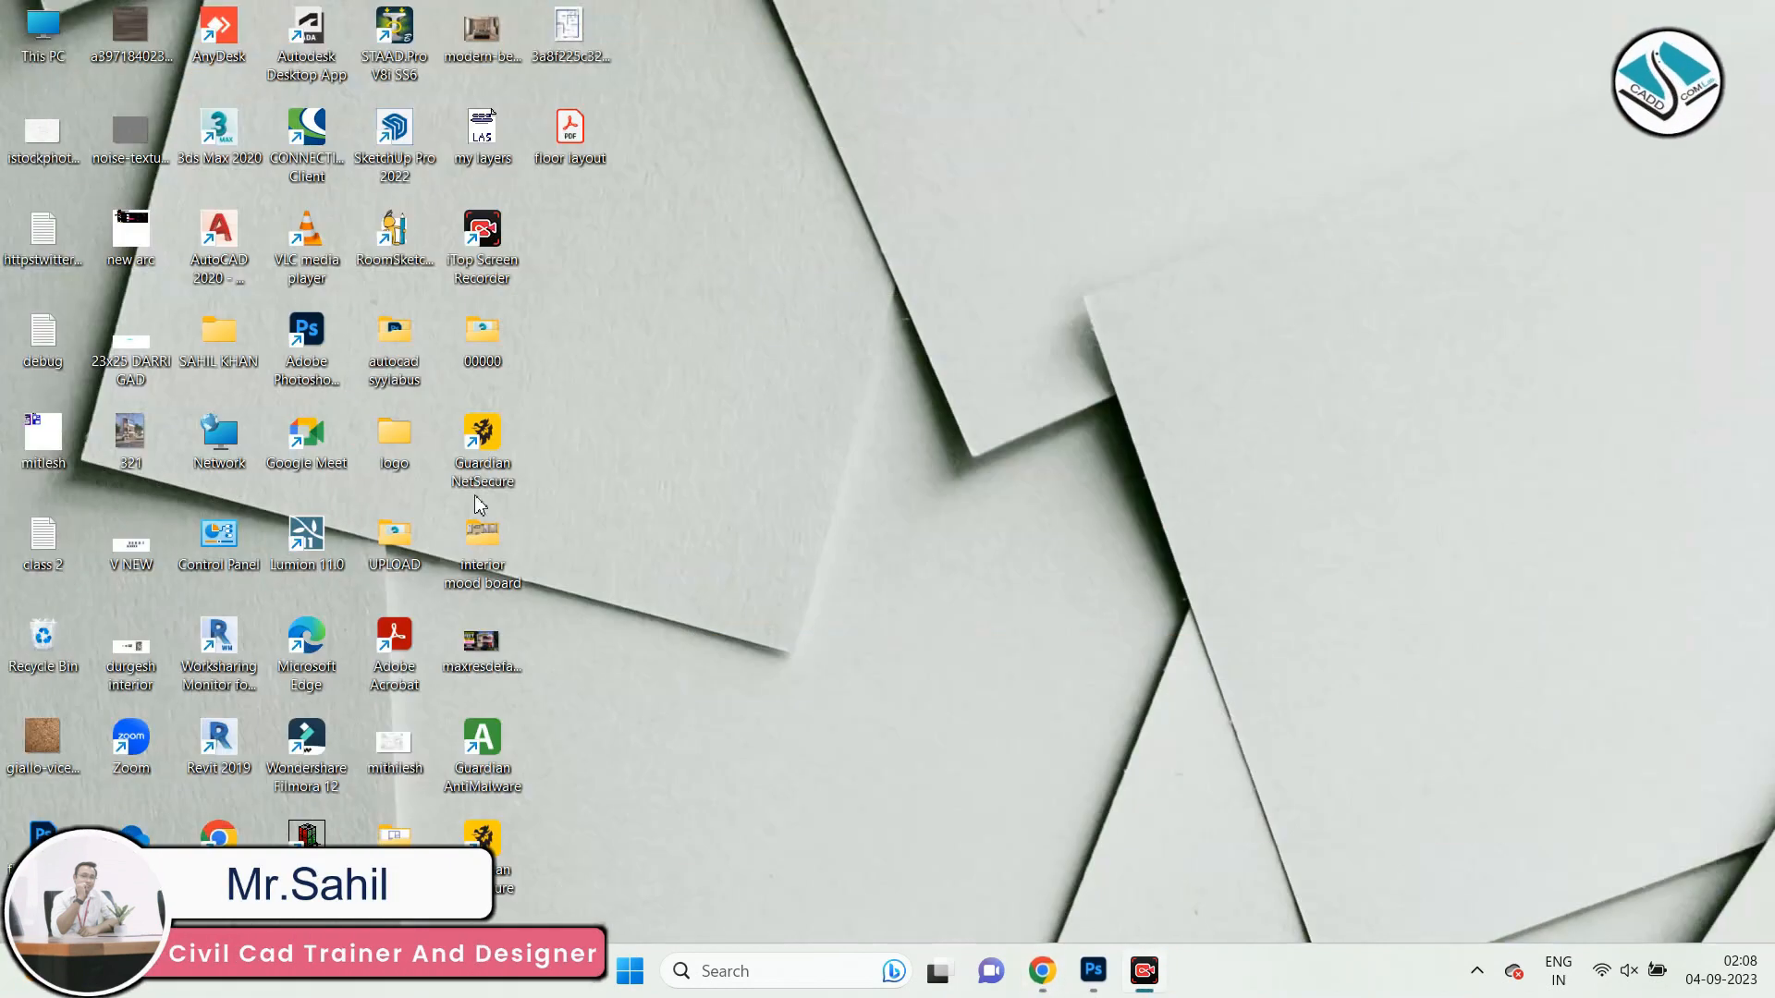
pyautogui.doubleClick(497, 561)
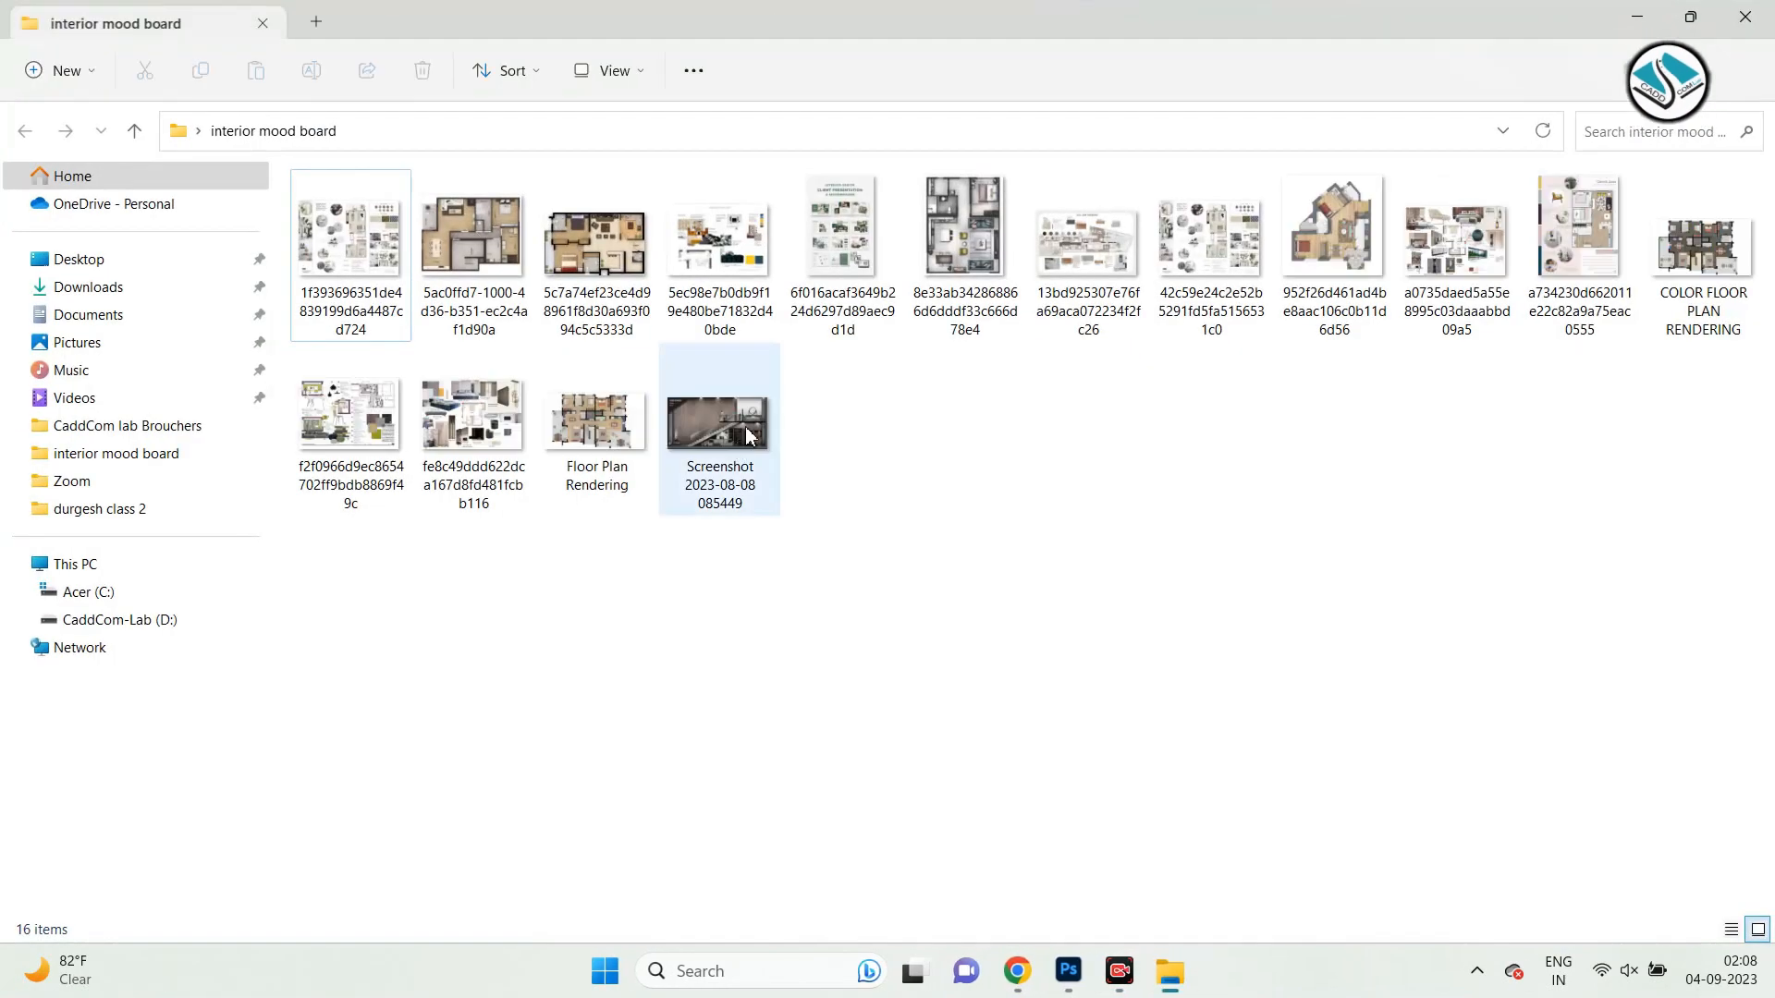
pyautogui.doubleClick(1579, 239)
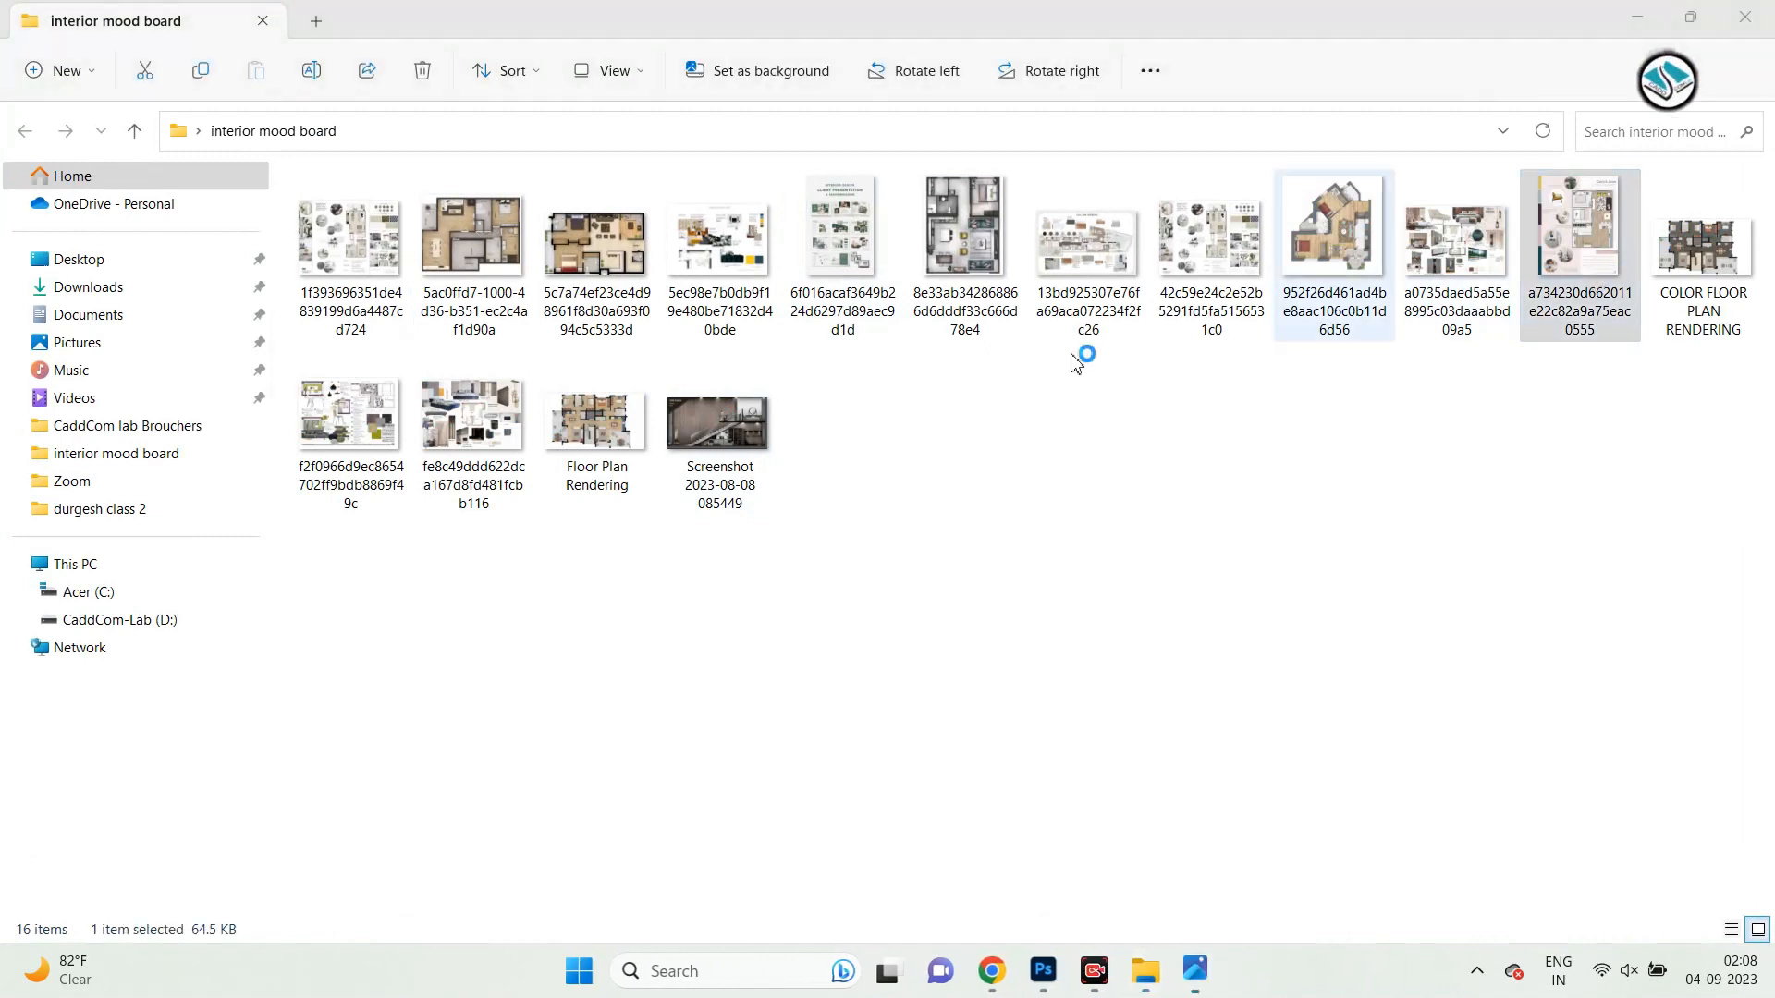
pyautogui.press('Right')
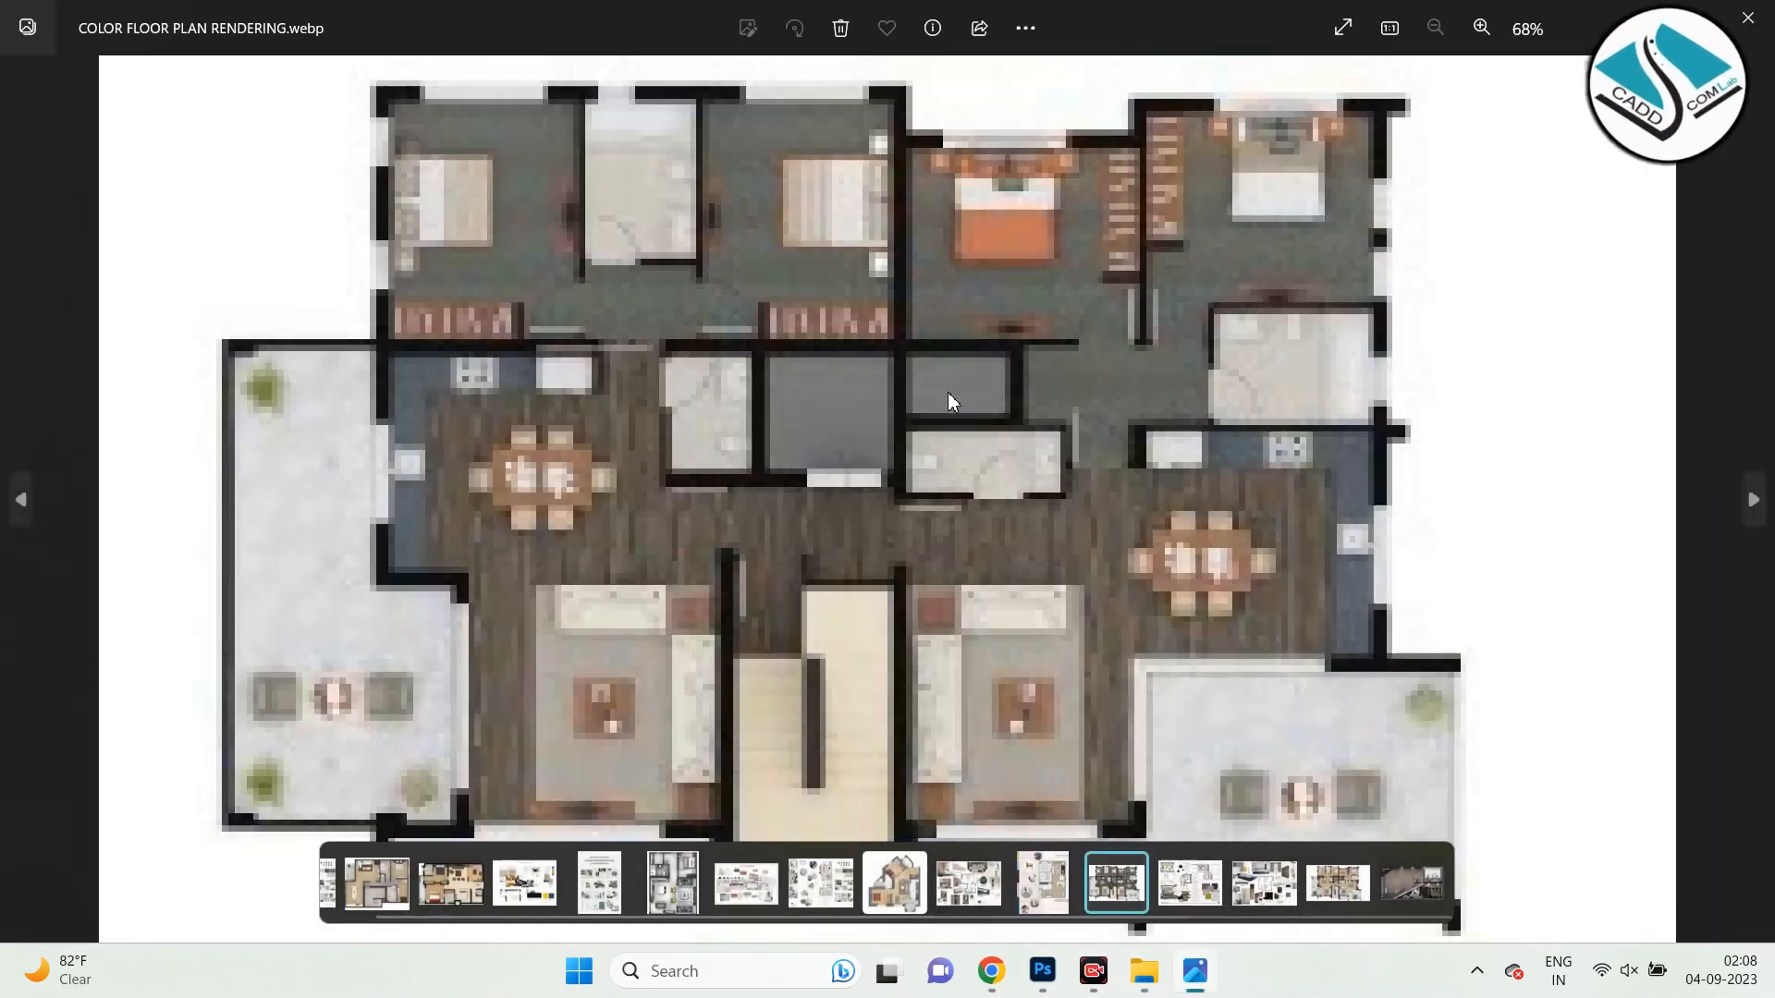
pyautogui.scroll(3, 555, 229)
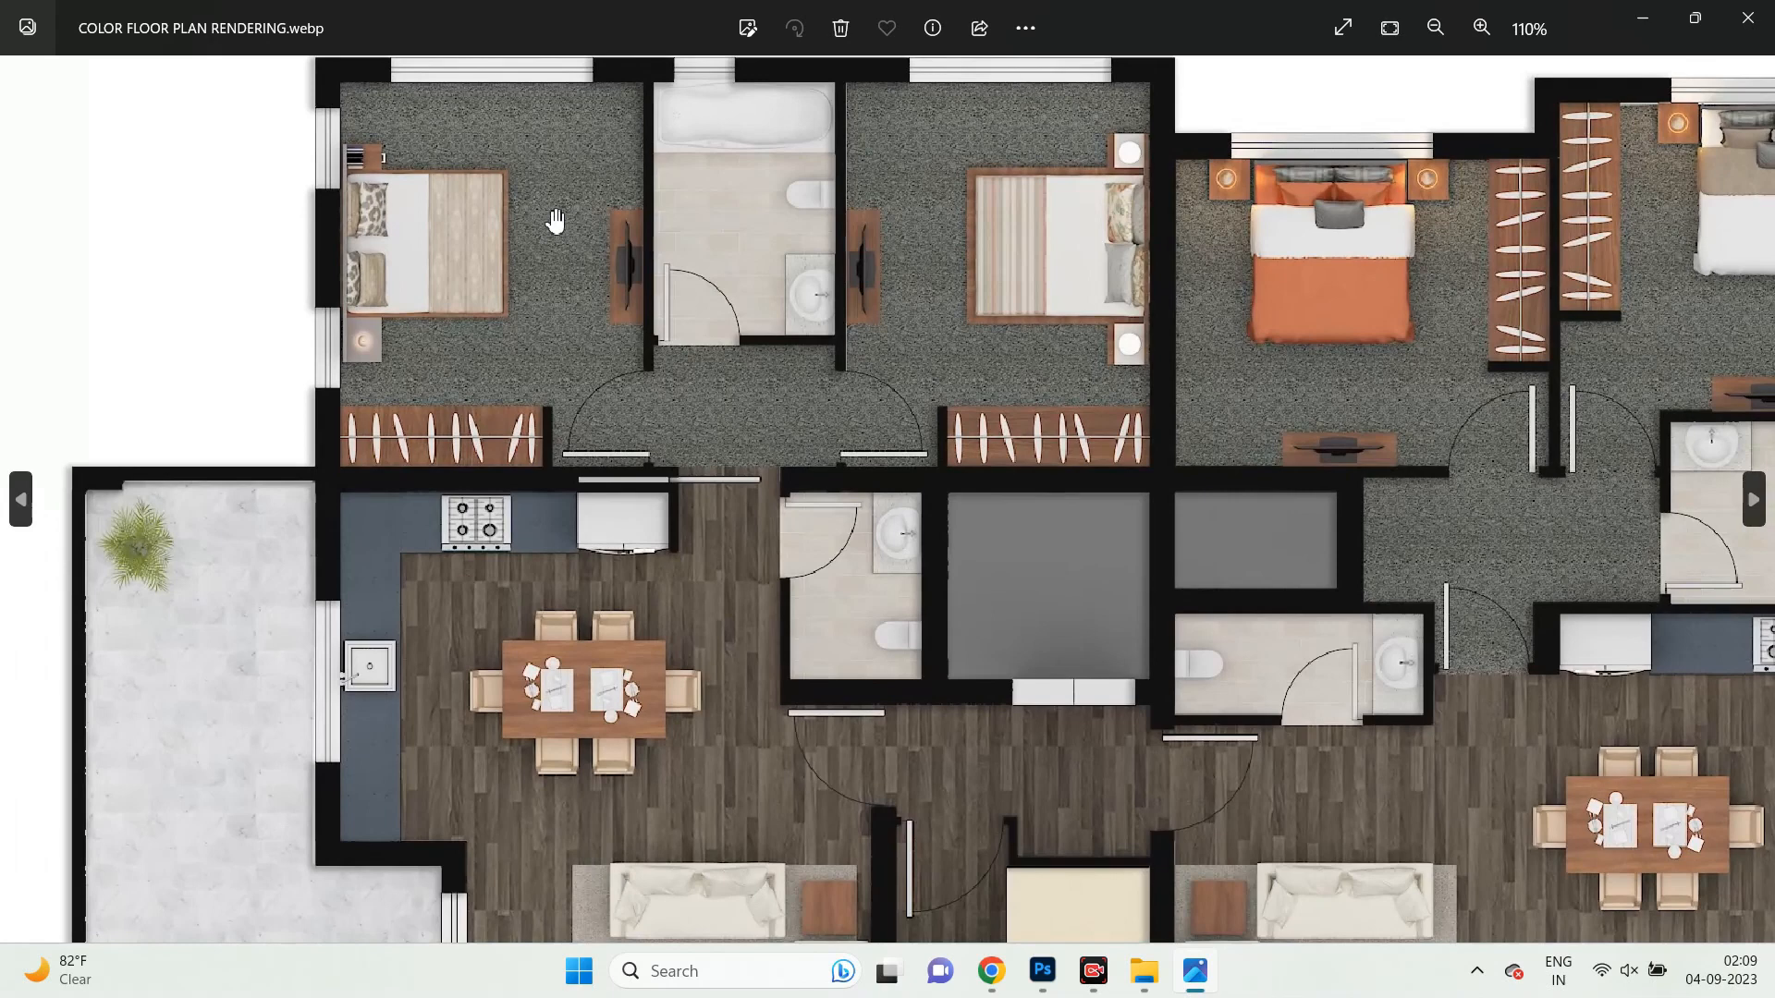
pyautogui.scroll(1, 293, 629)
pyautogui.moveTo(606, 633); pyautogui.dragTo(567, 463)
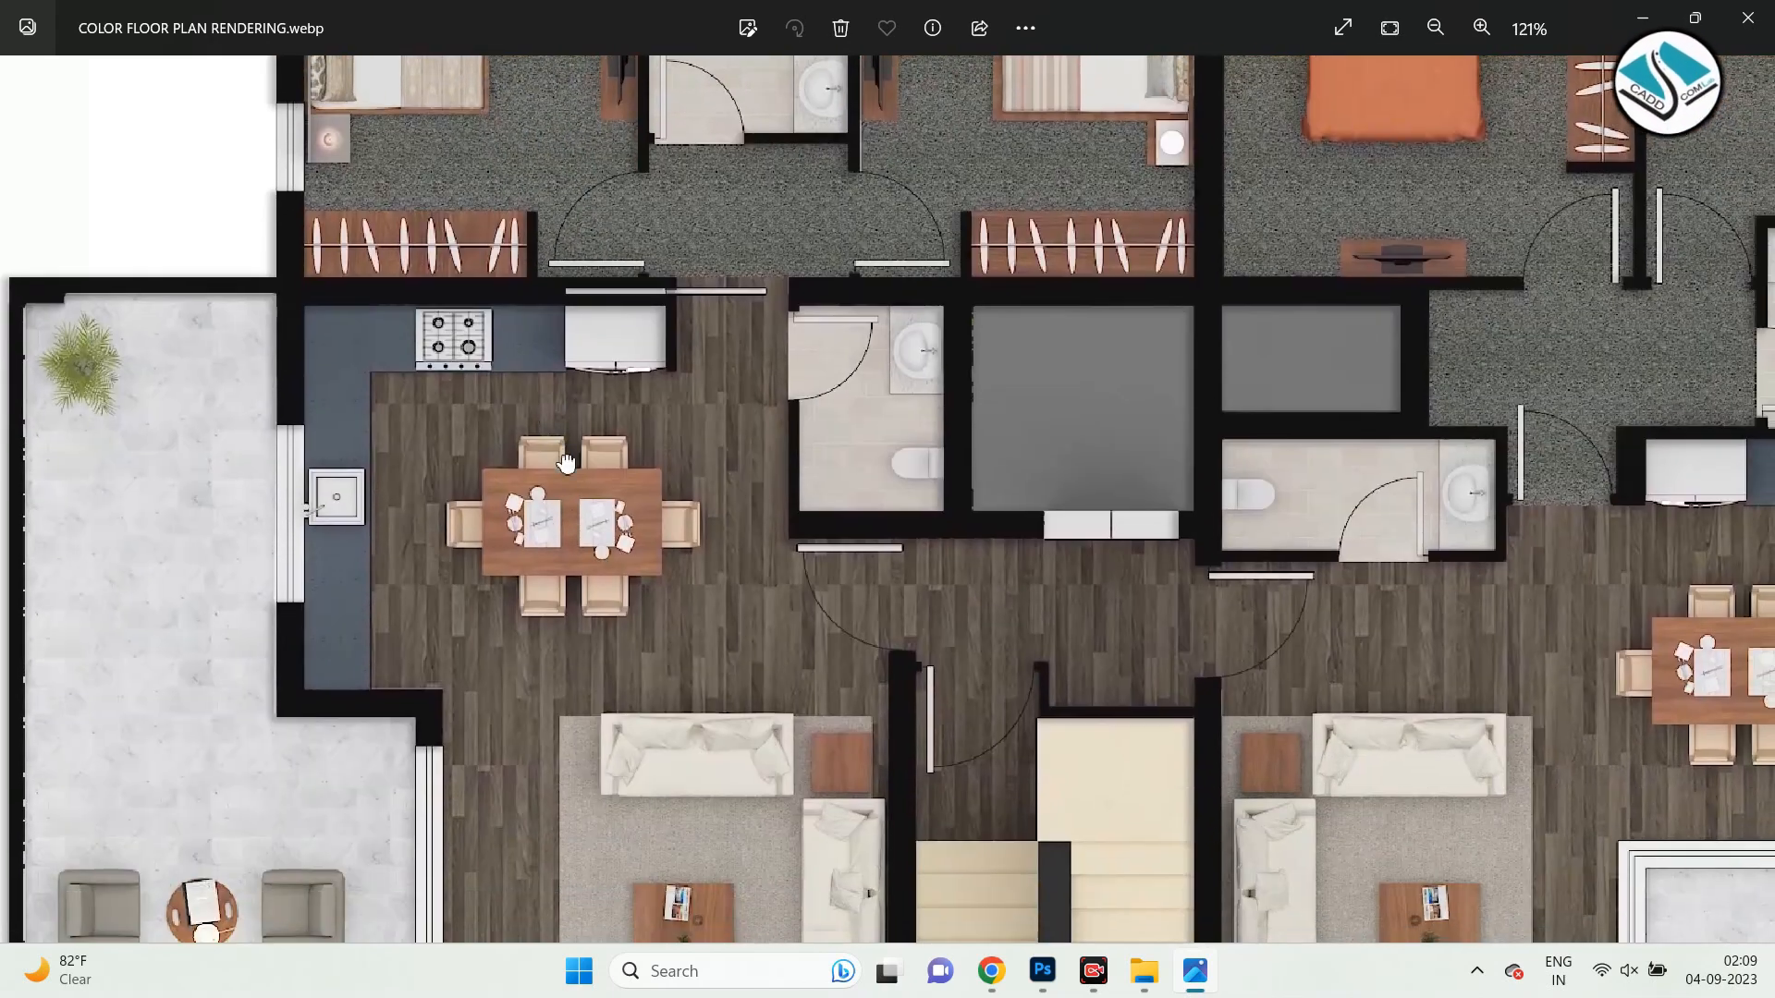
pyautogui.click(1643, 19)
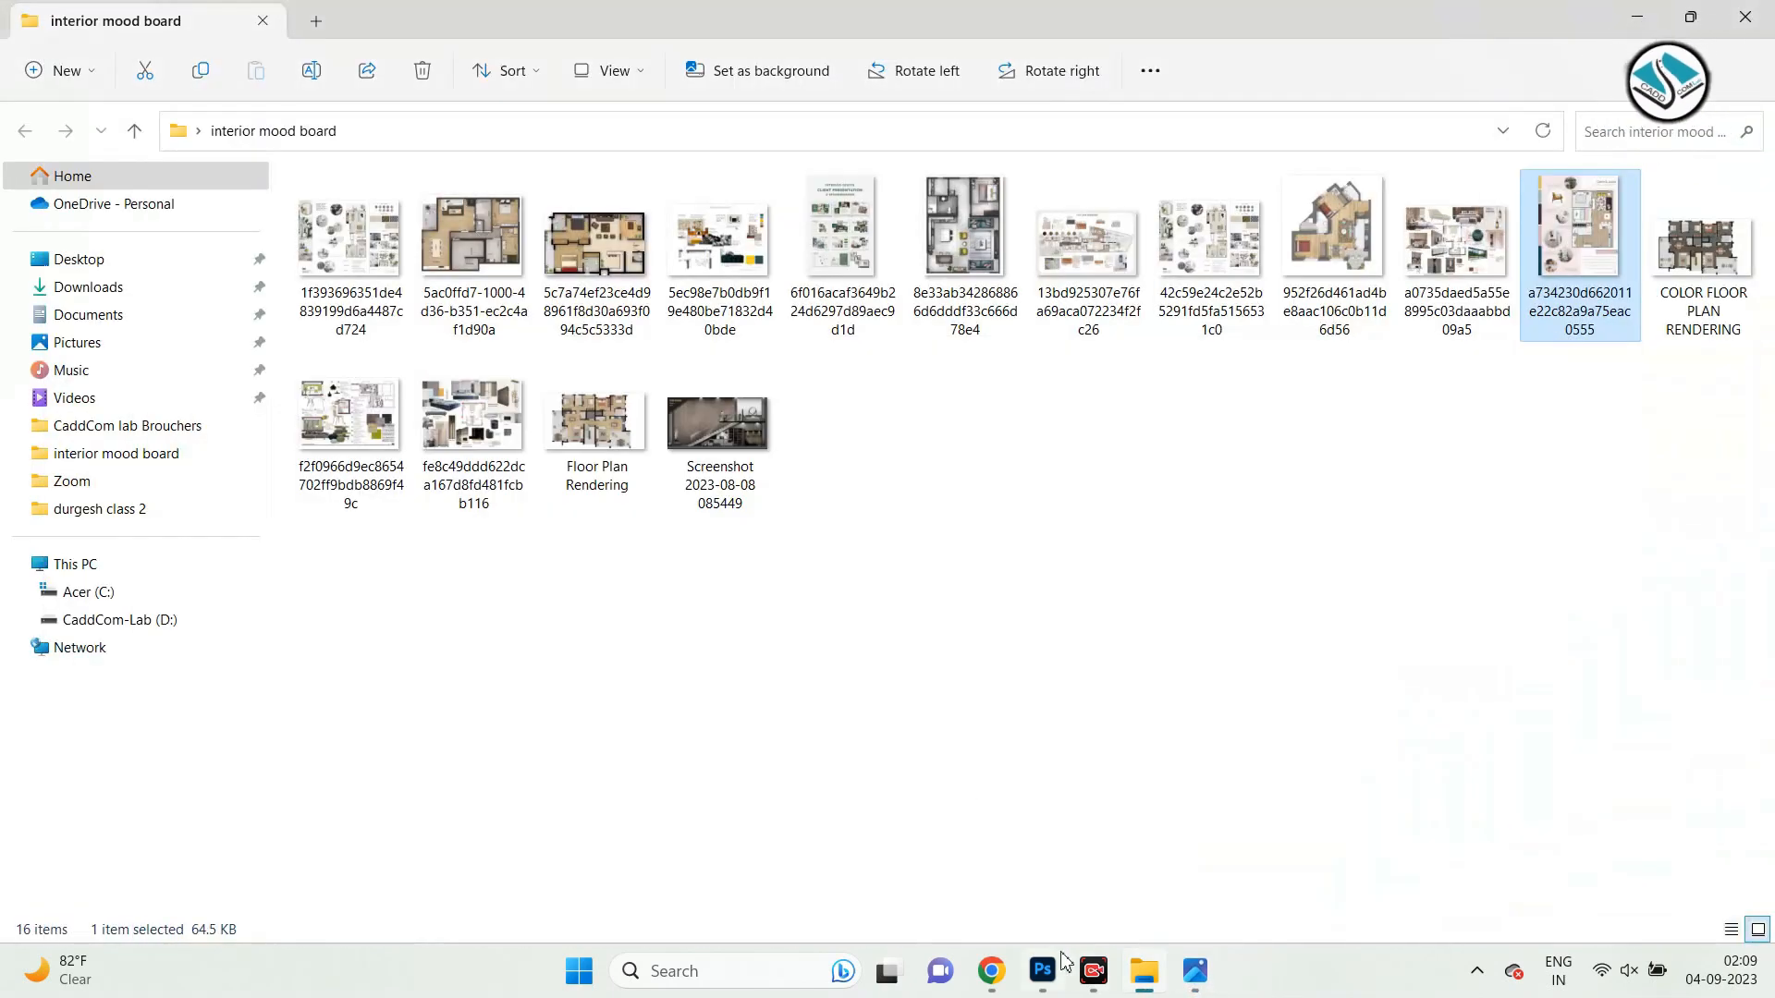
# Return to the tile texture results in Chrome, preview the second Freepik white marble tile image and look through its related images.
pyautogui.click(1054, 966)
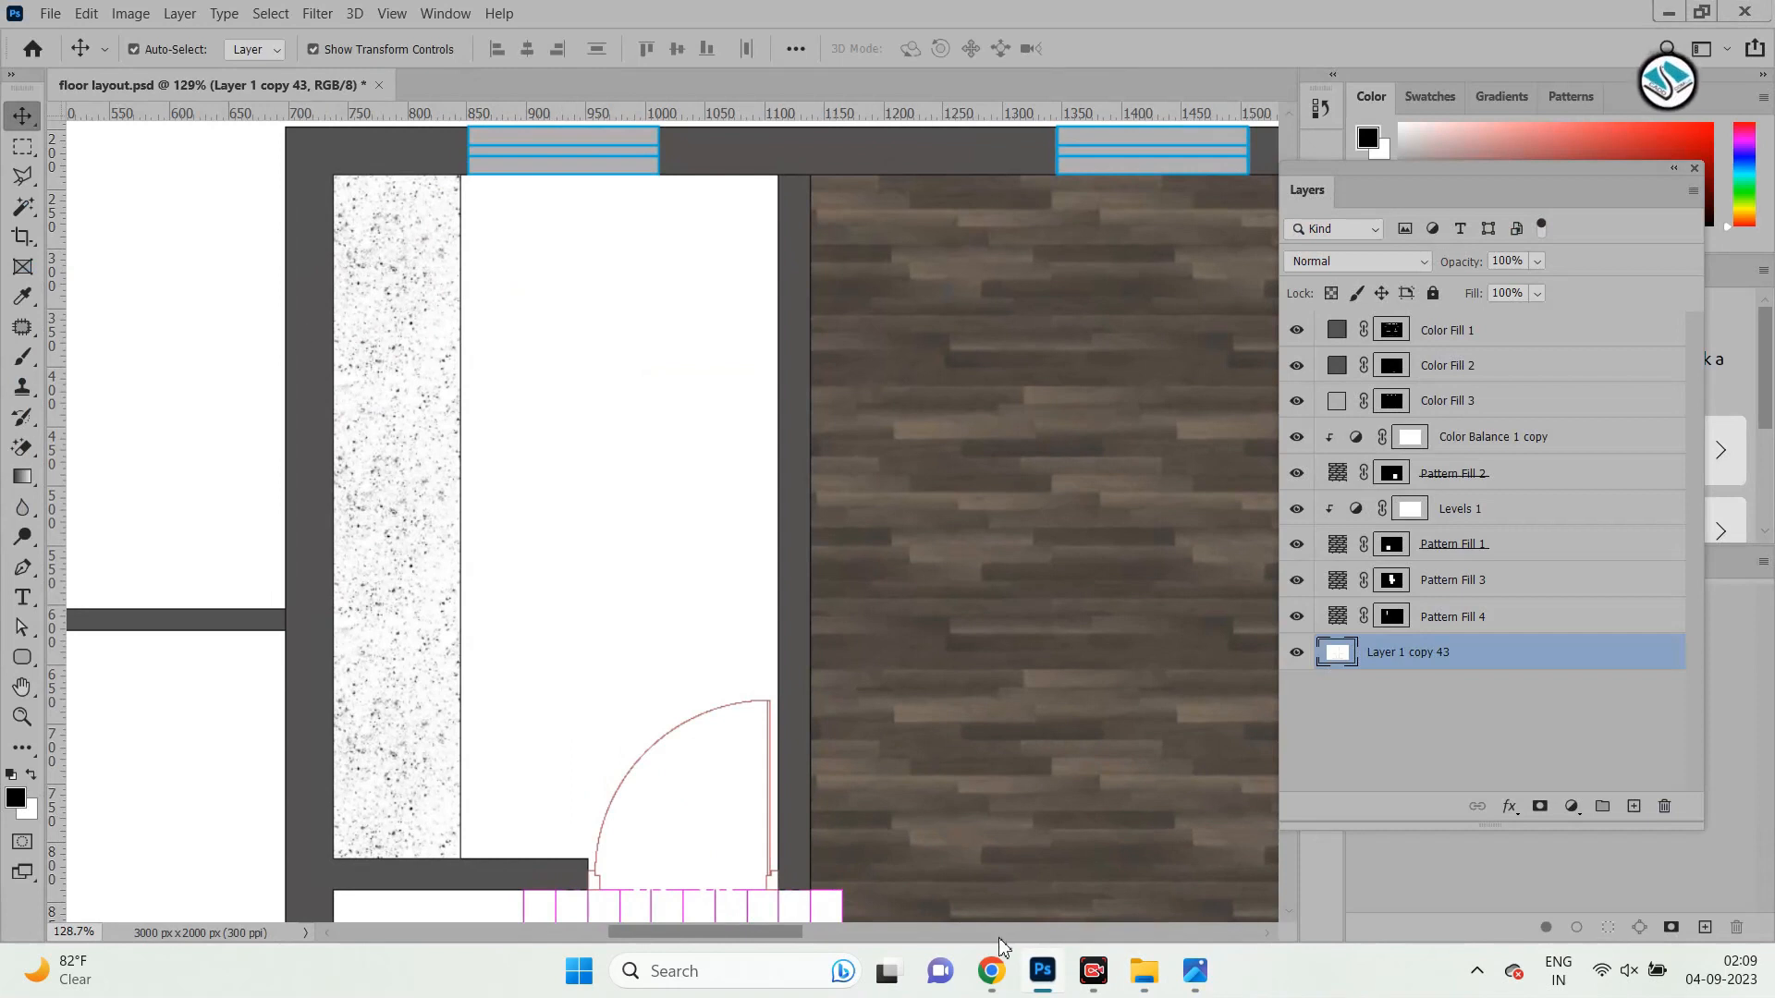
pyautogui.click(992, 968)
pyautogui.scroll(-1, 680, 531)
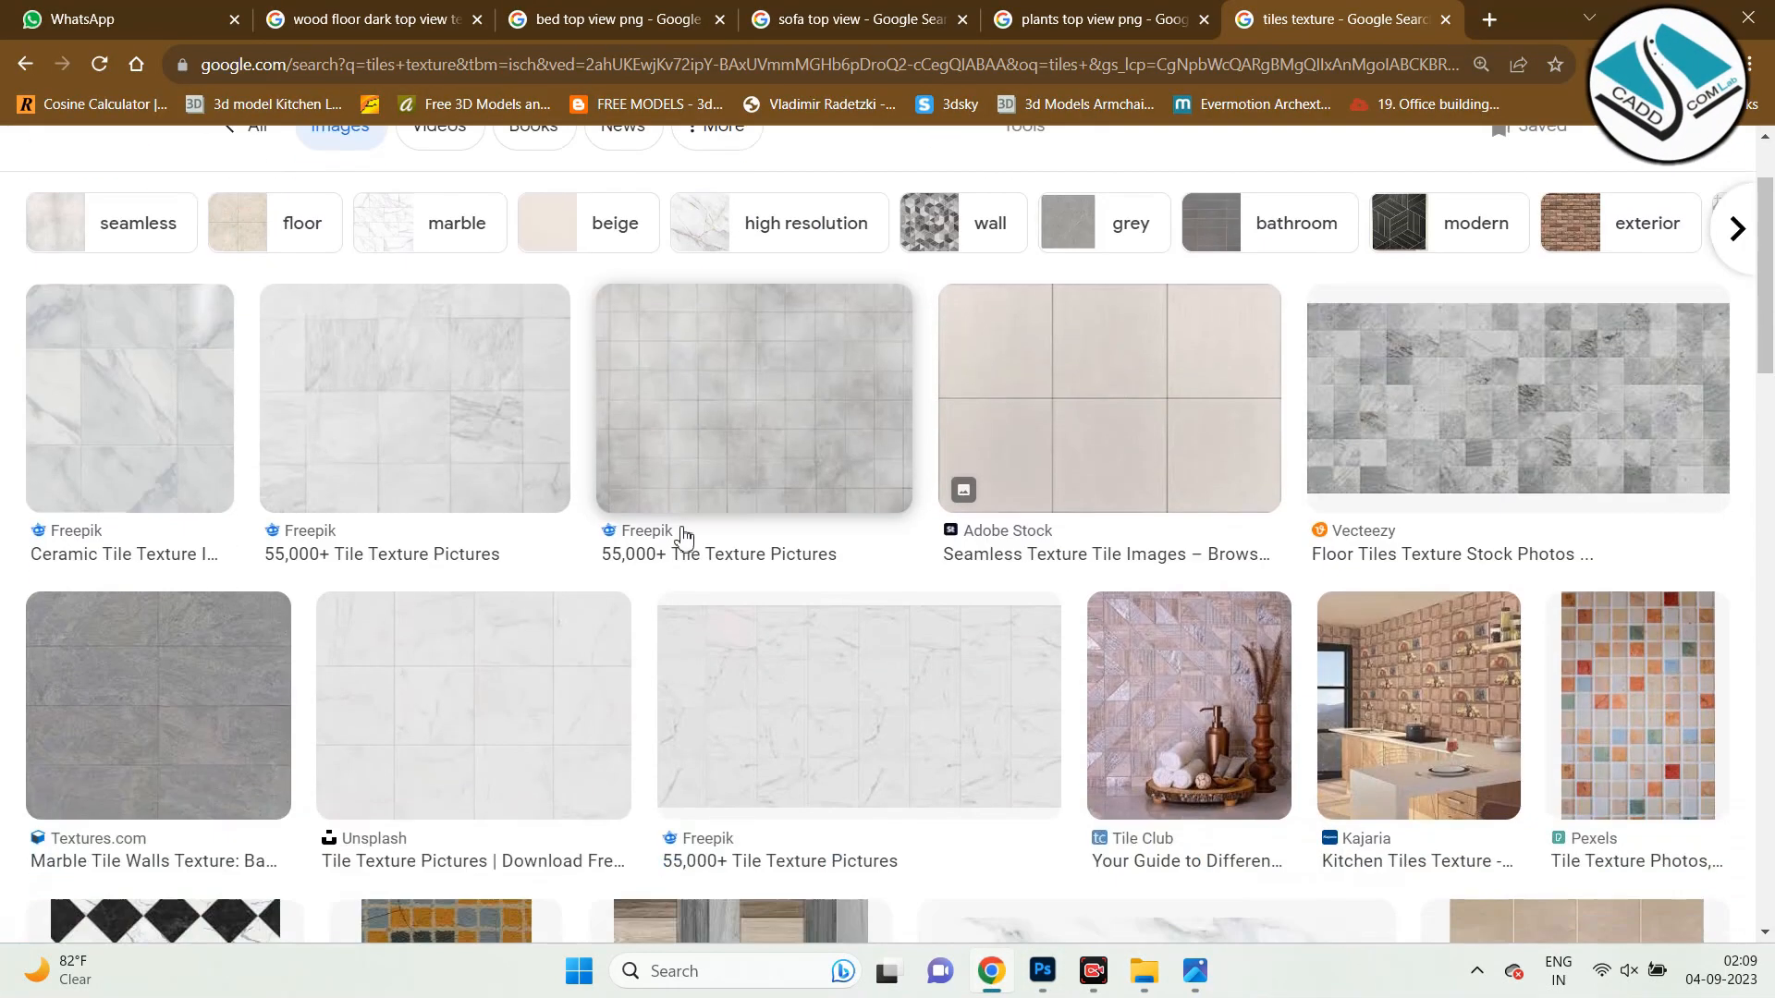
pyautogui.scroll(-1, 682, 536)
pyautogui.scroll(1, 662, 503)
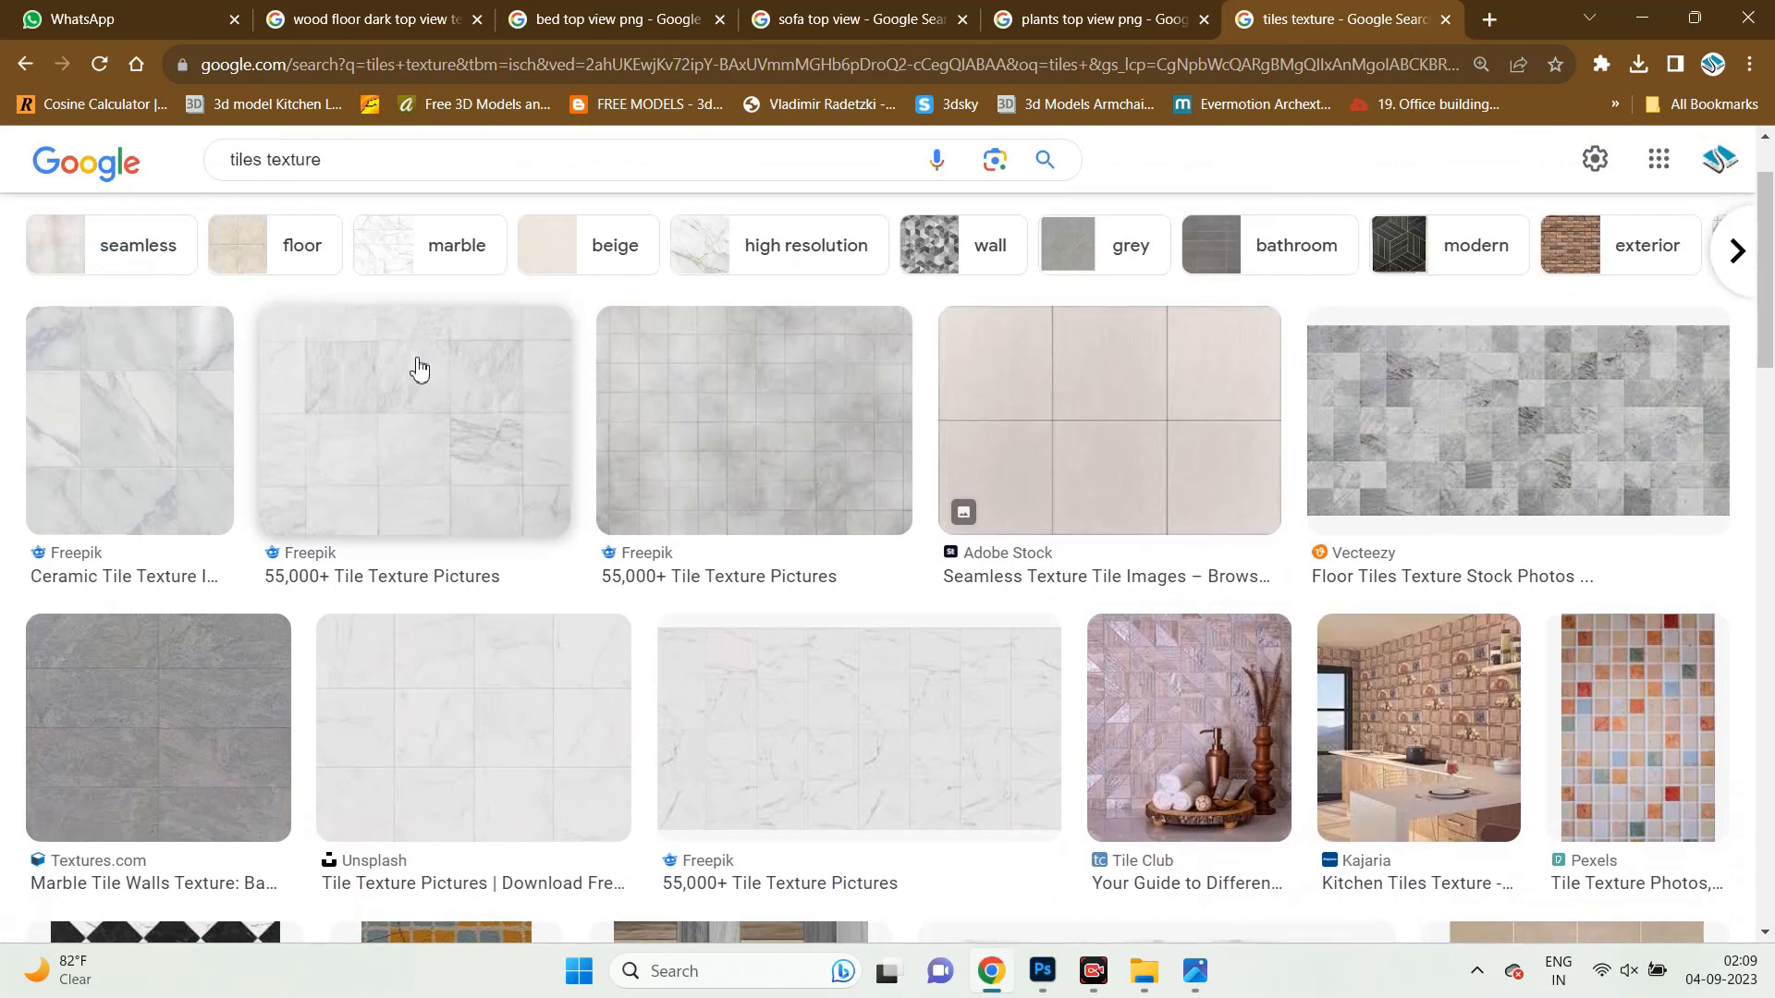
pyautogui.click(416, 369)
pyautogui.scroll(-2, 1368, 540)
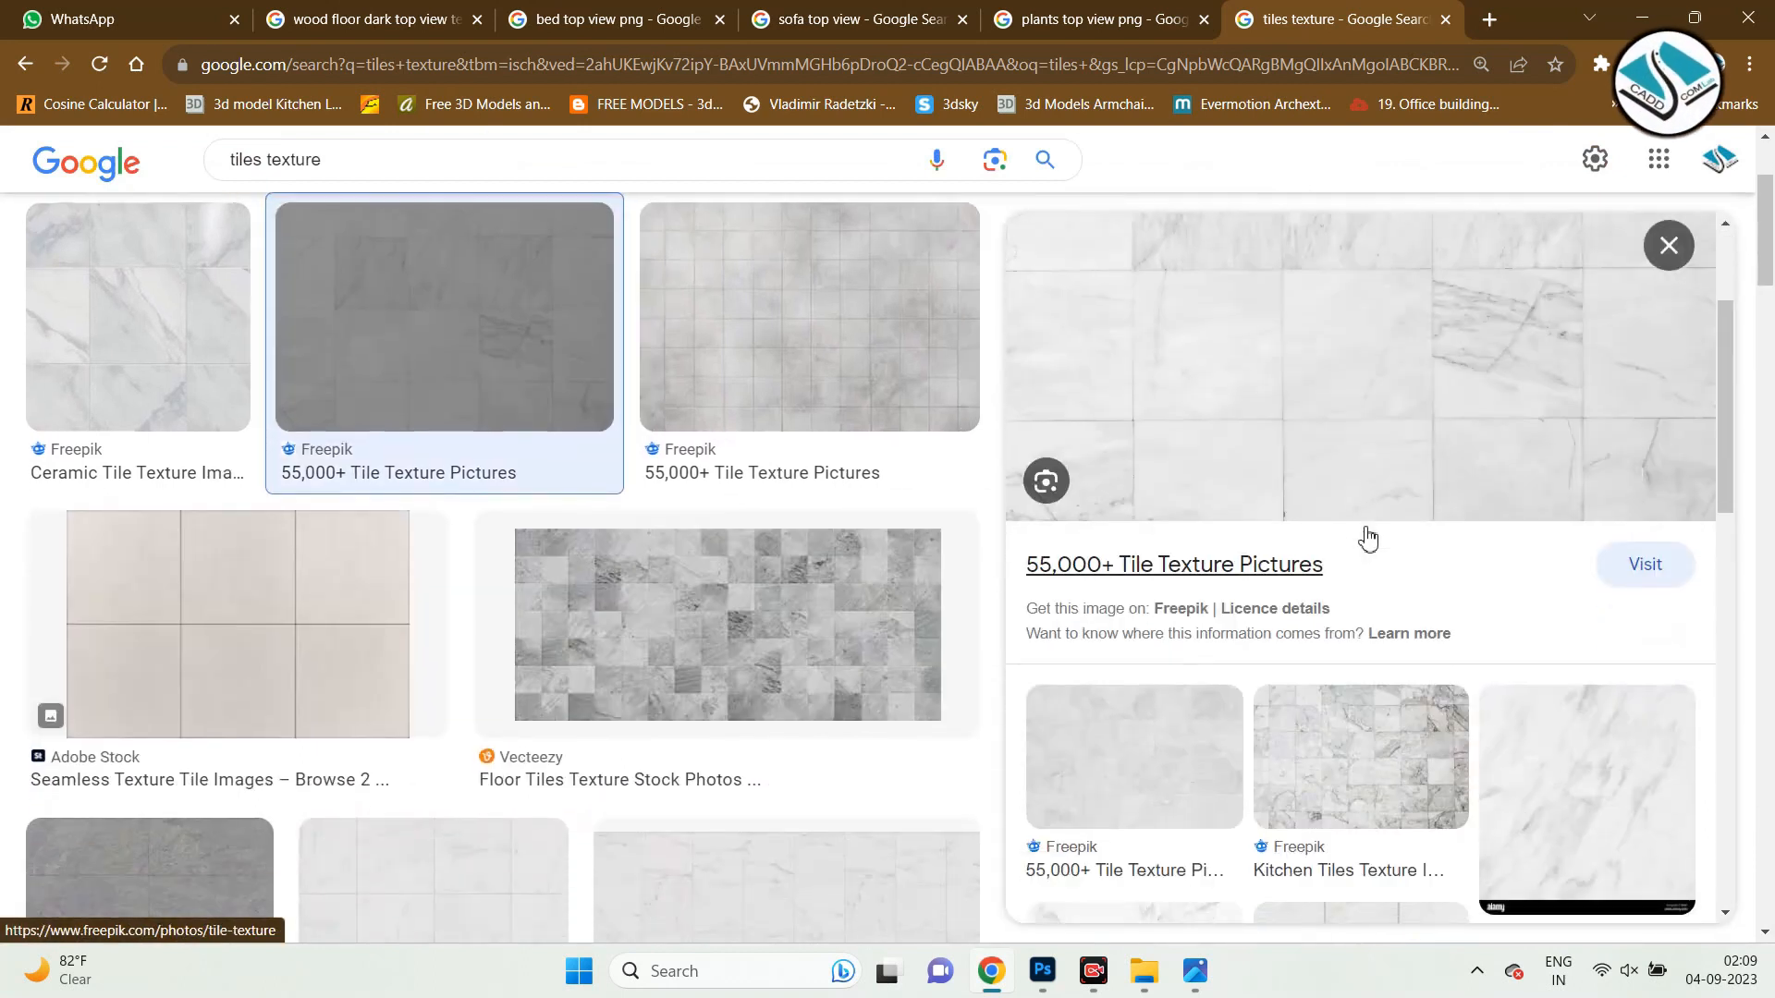
pyautogui.scroll(1, 1368, 540)
pyautogui.scroll(-3, 1319, 526)
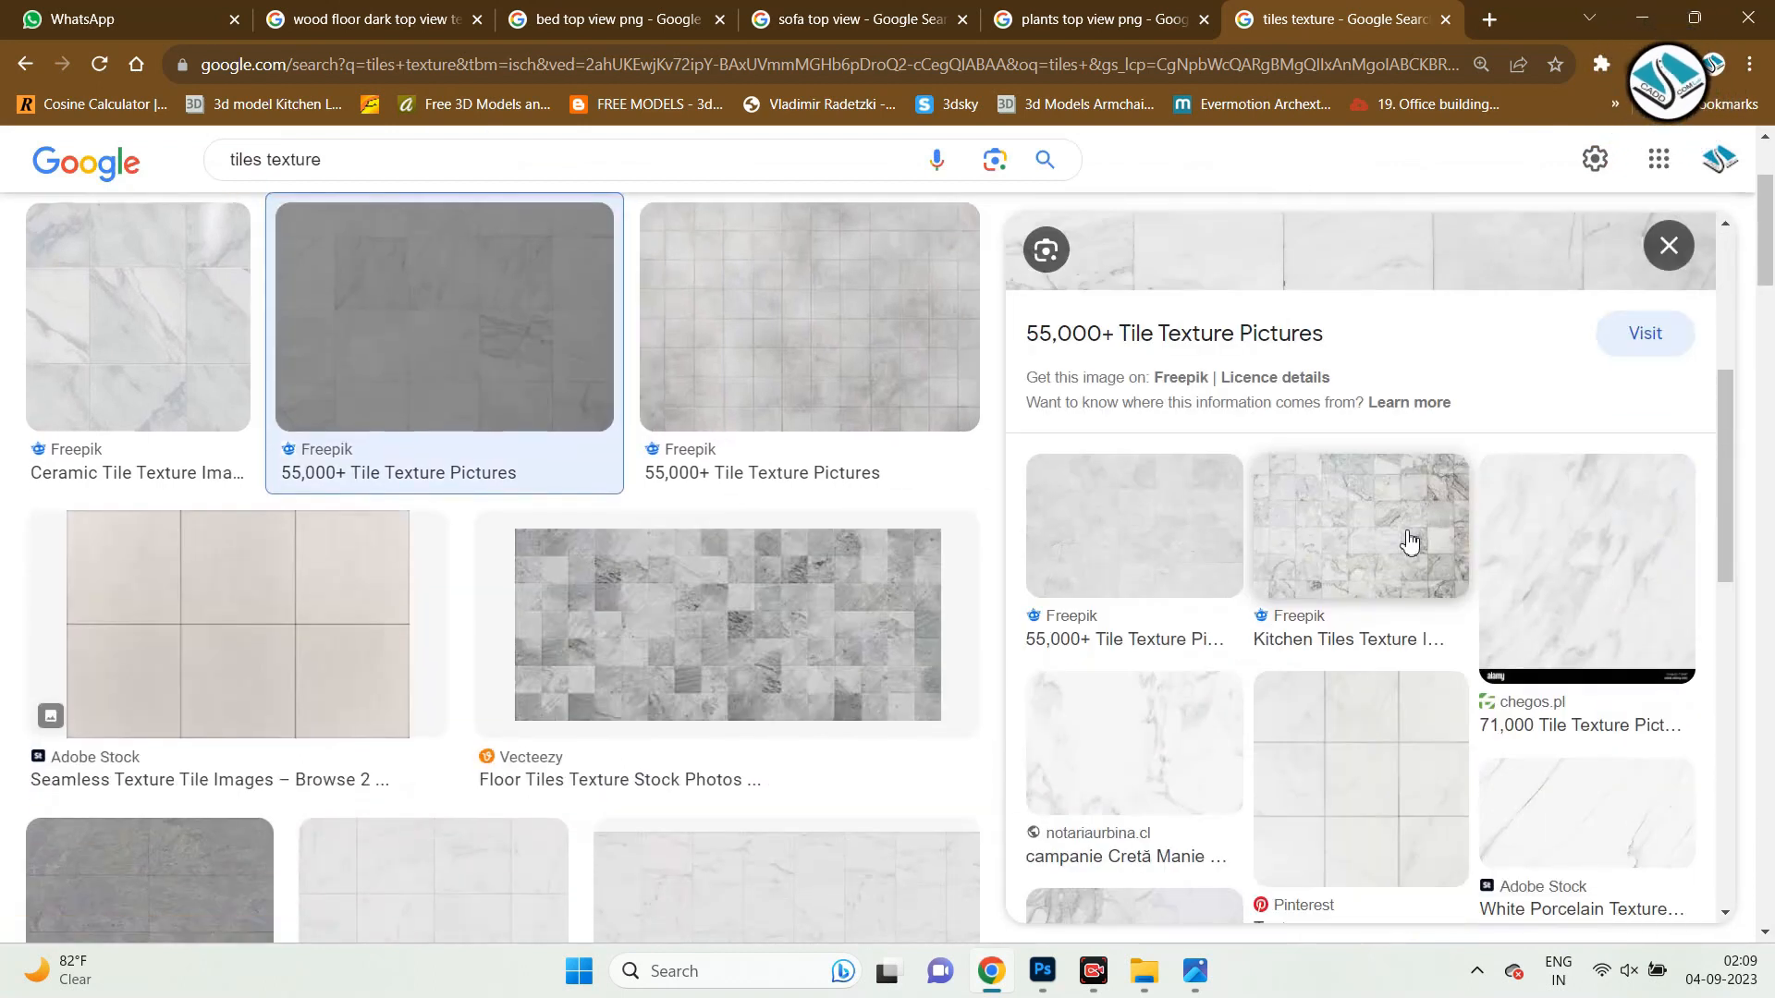
# Find the Pinterest white marble tile image titled "Glass | Country Floors" among the related images and open it in its own tab.
pyautogui.scroll(-1, 1407, 554)
pyautogui.click(1406, 592)
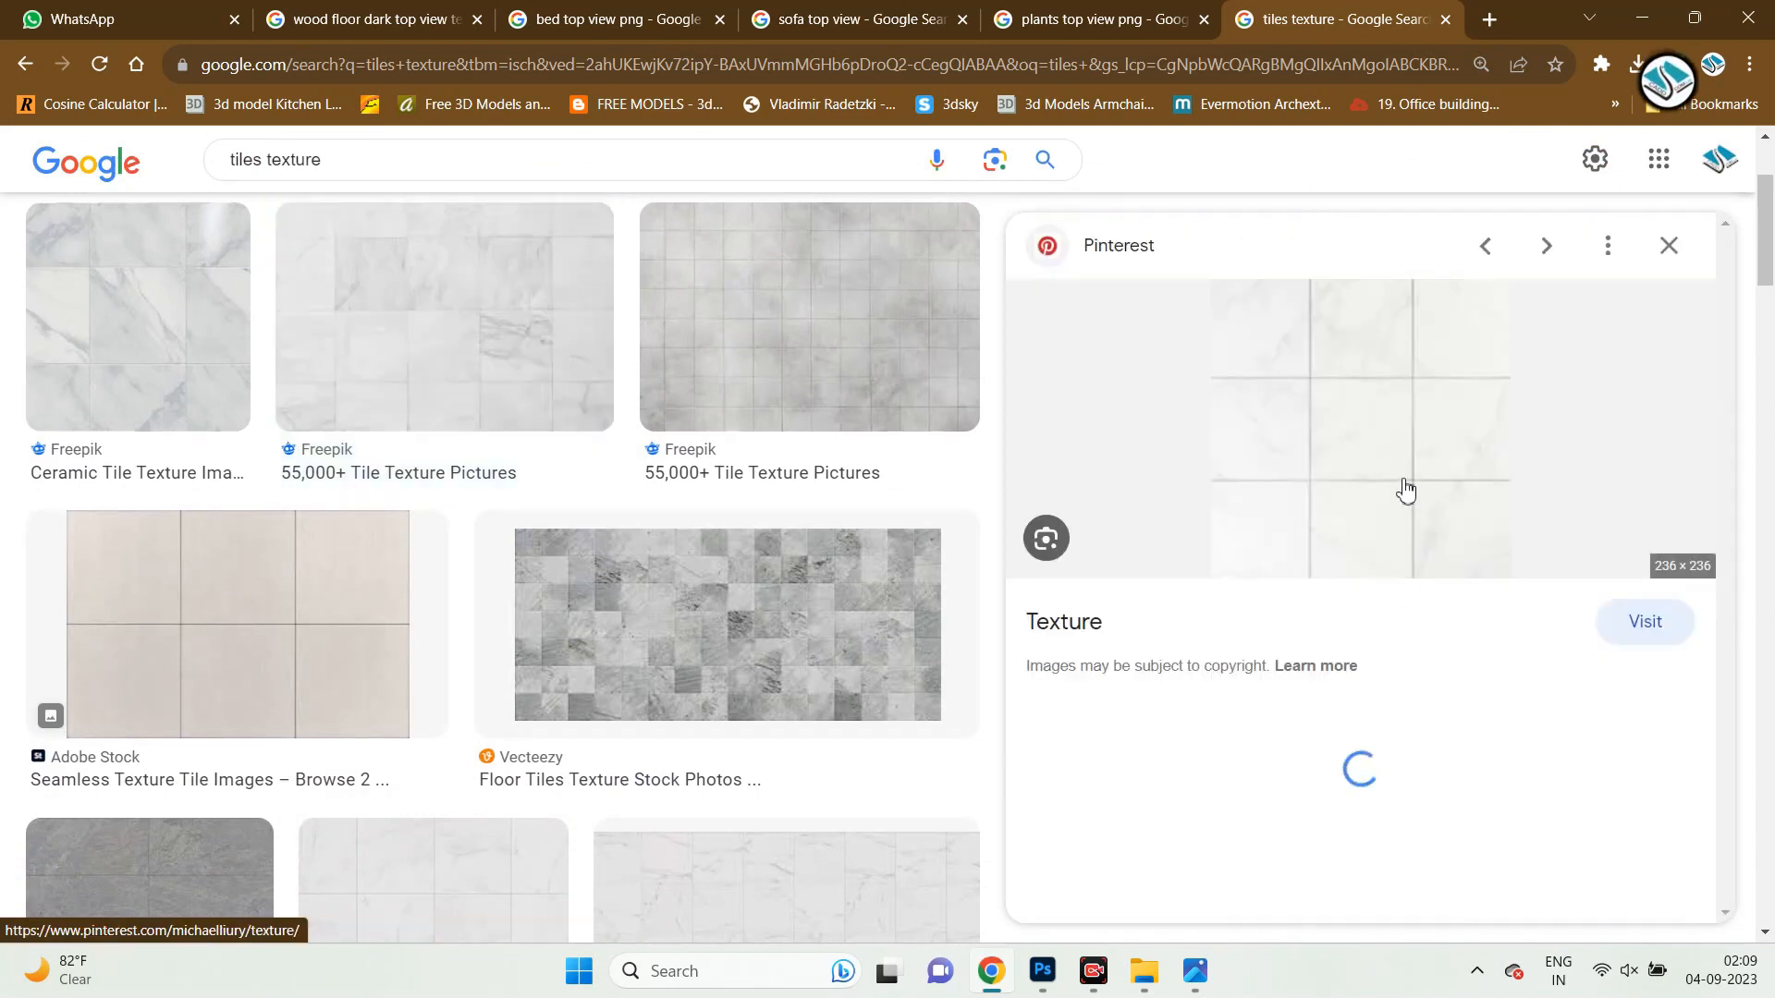
pyautogui.scroll(-3, 1387, 491)
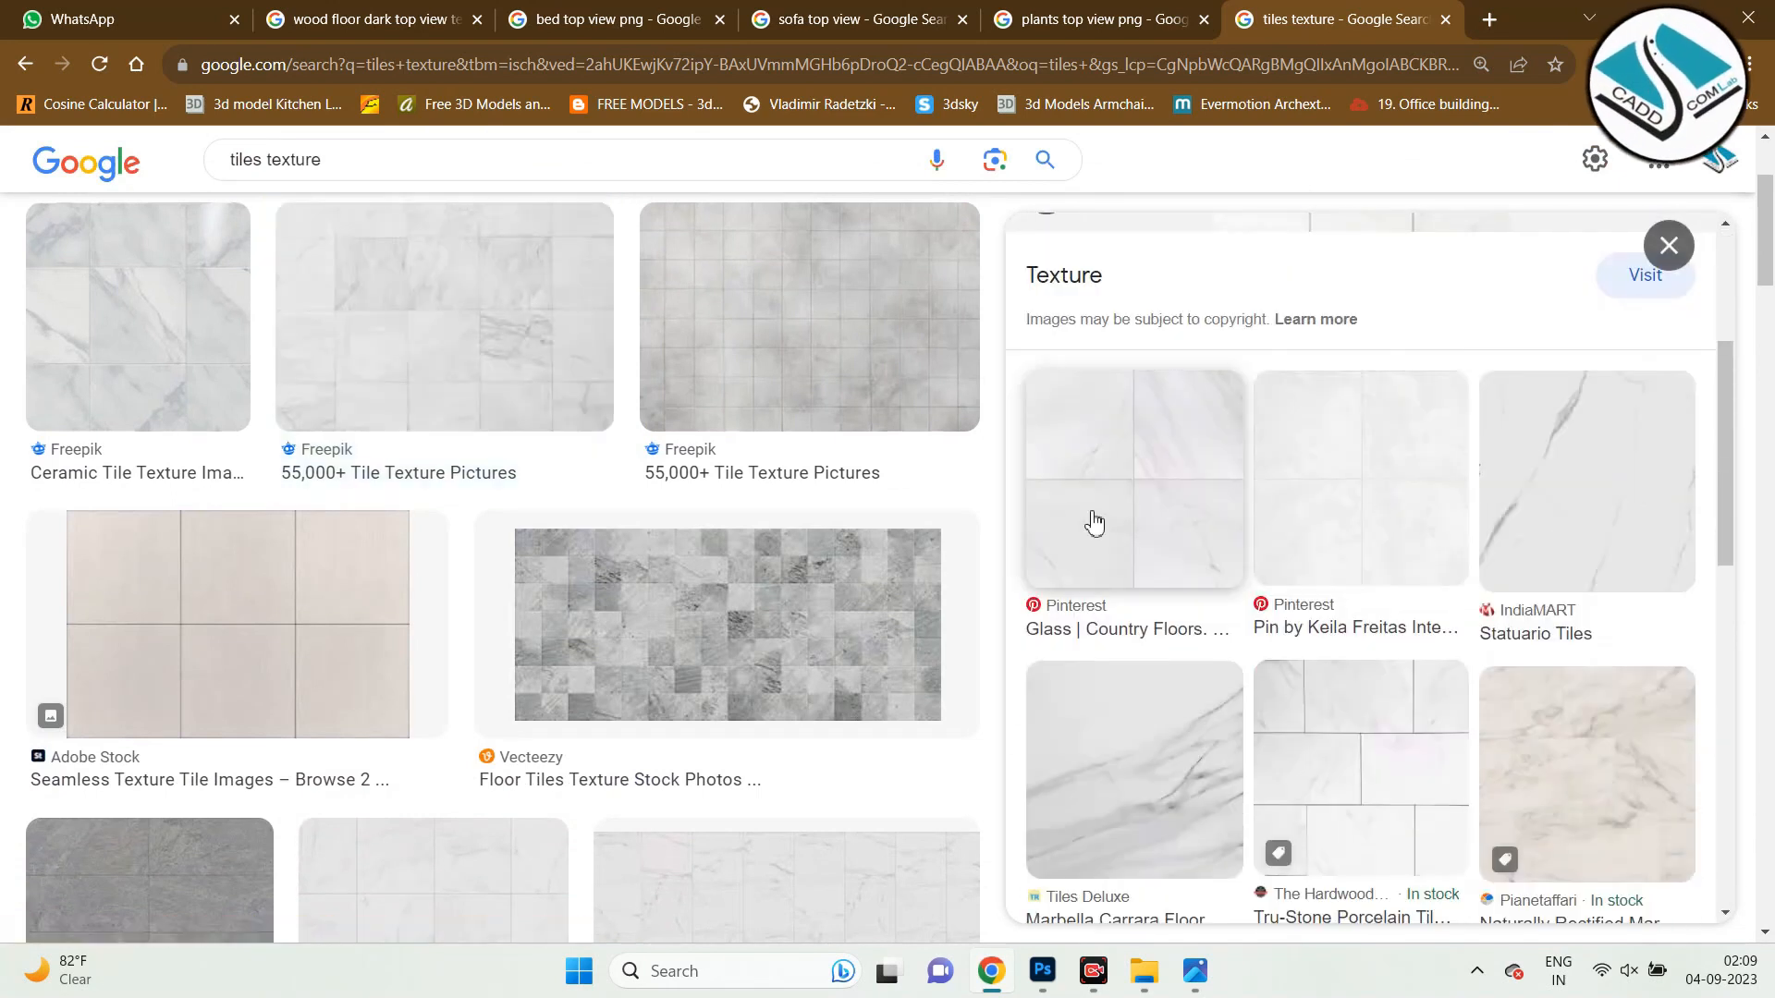
pyautogui.click(1177, 508)
pyautogui.rightClick(1375, 452)
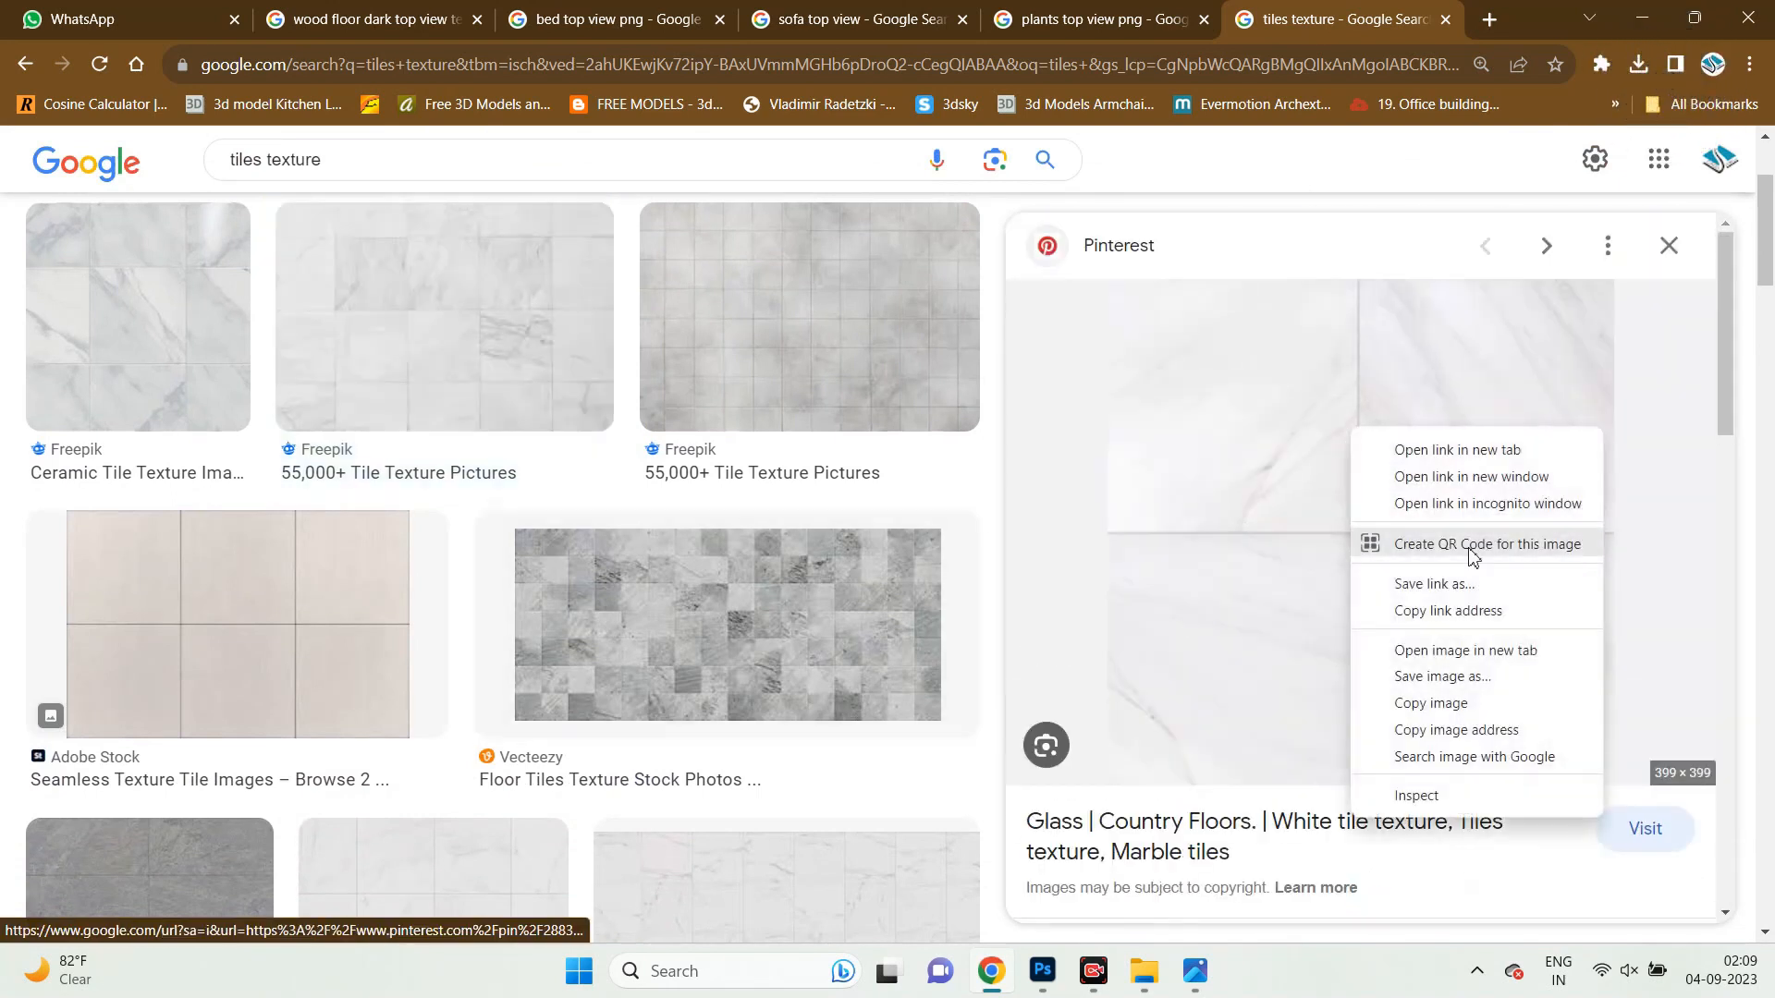
pyautogui.click(1473, 647)
pyautogui.hotkey('ctrl', 'Tab')
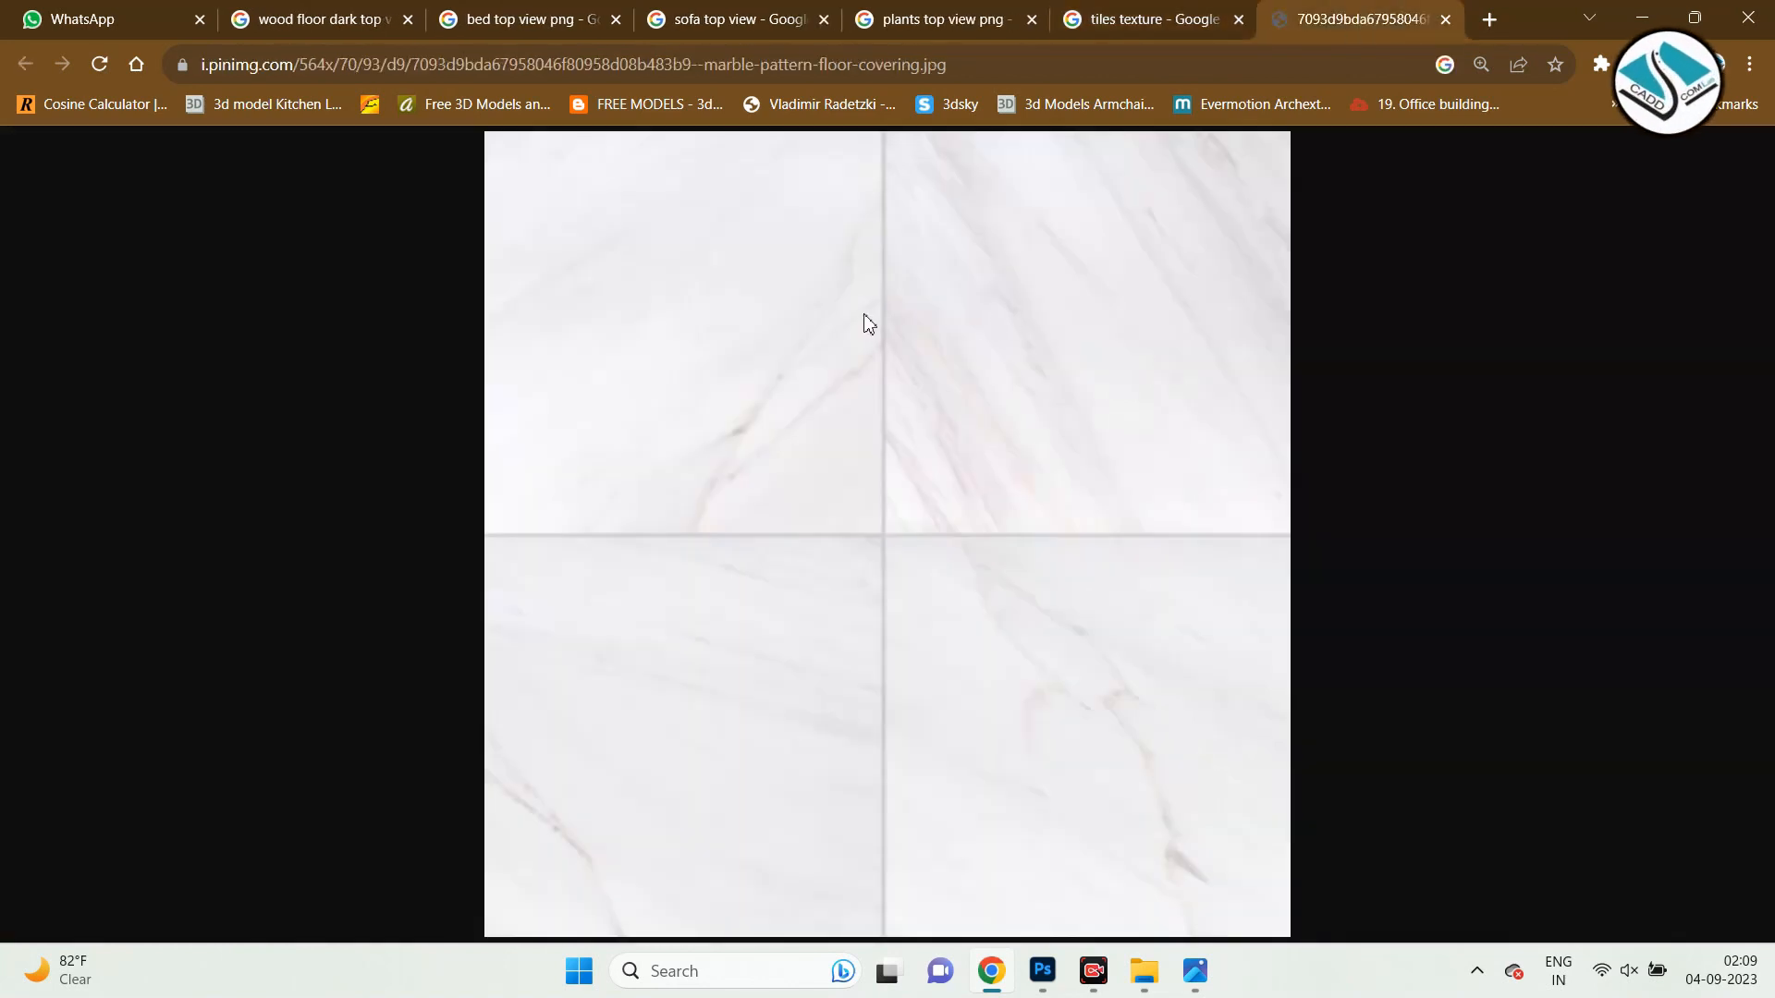
# Save the marble tile image to the Desktop as a JPEG under its suggested name and close its tab.
pyautogui.rightClick(893, 297)
pyautogui.click(980, 343)
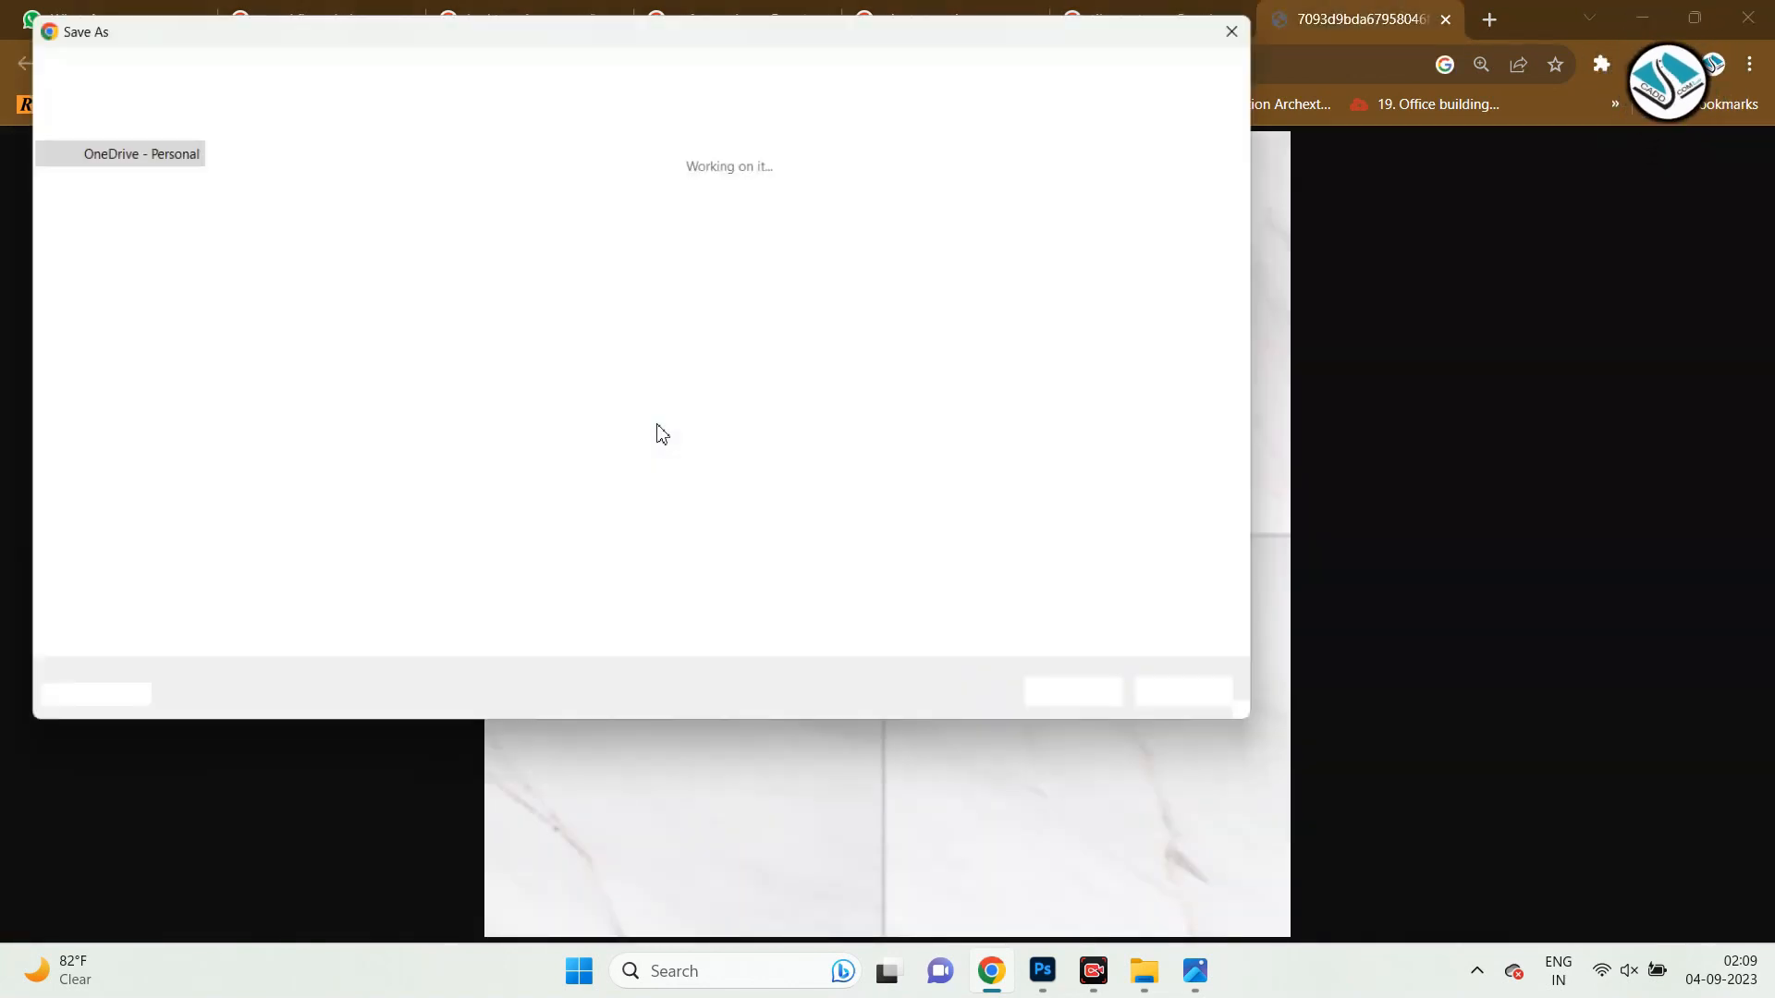
pyautogui.click(85, 202)
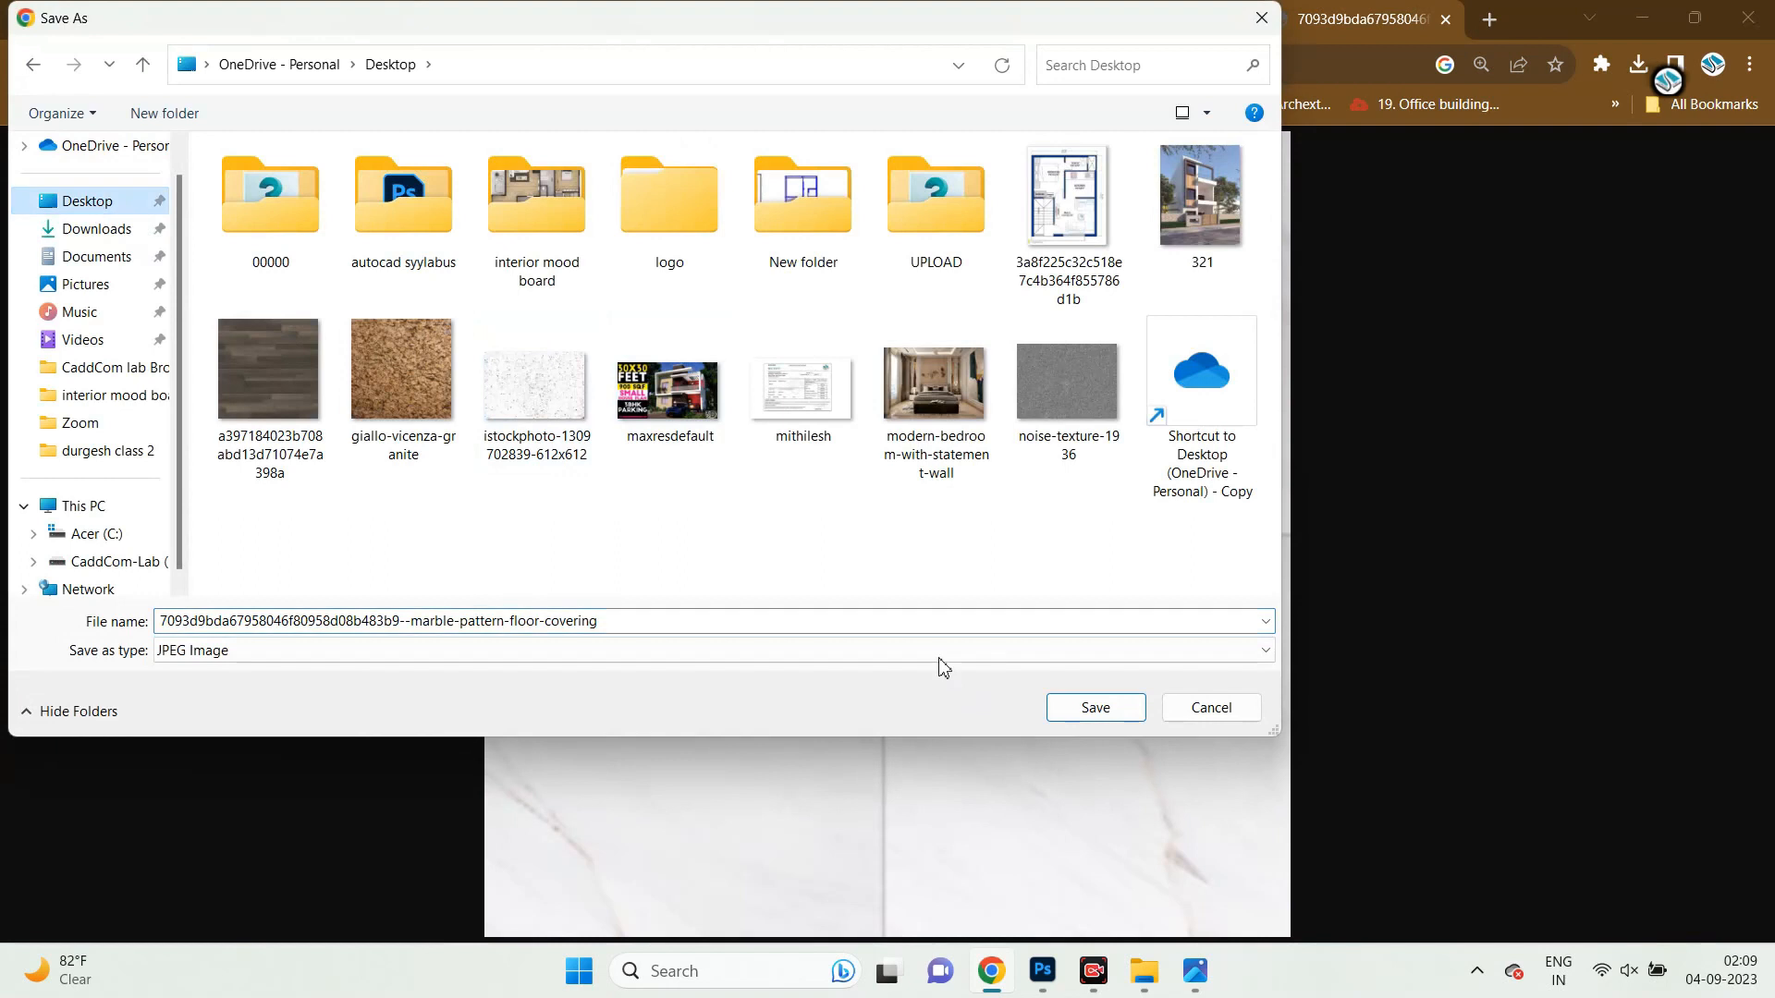
pyautogui.click(1082, 711)
pyautogui.hotkey('ctrl', 'w')
# Switch to Photoshop and open the saved marble-pattern-floor-covering image from the Desktop.
pyautogui.hotkey('alt', 'Tab')
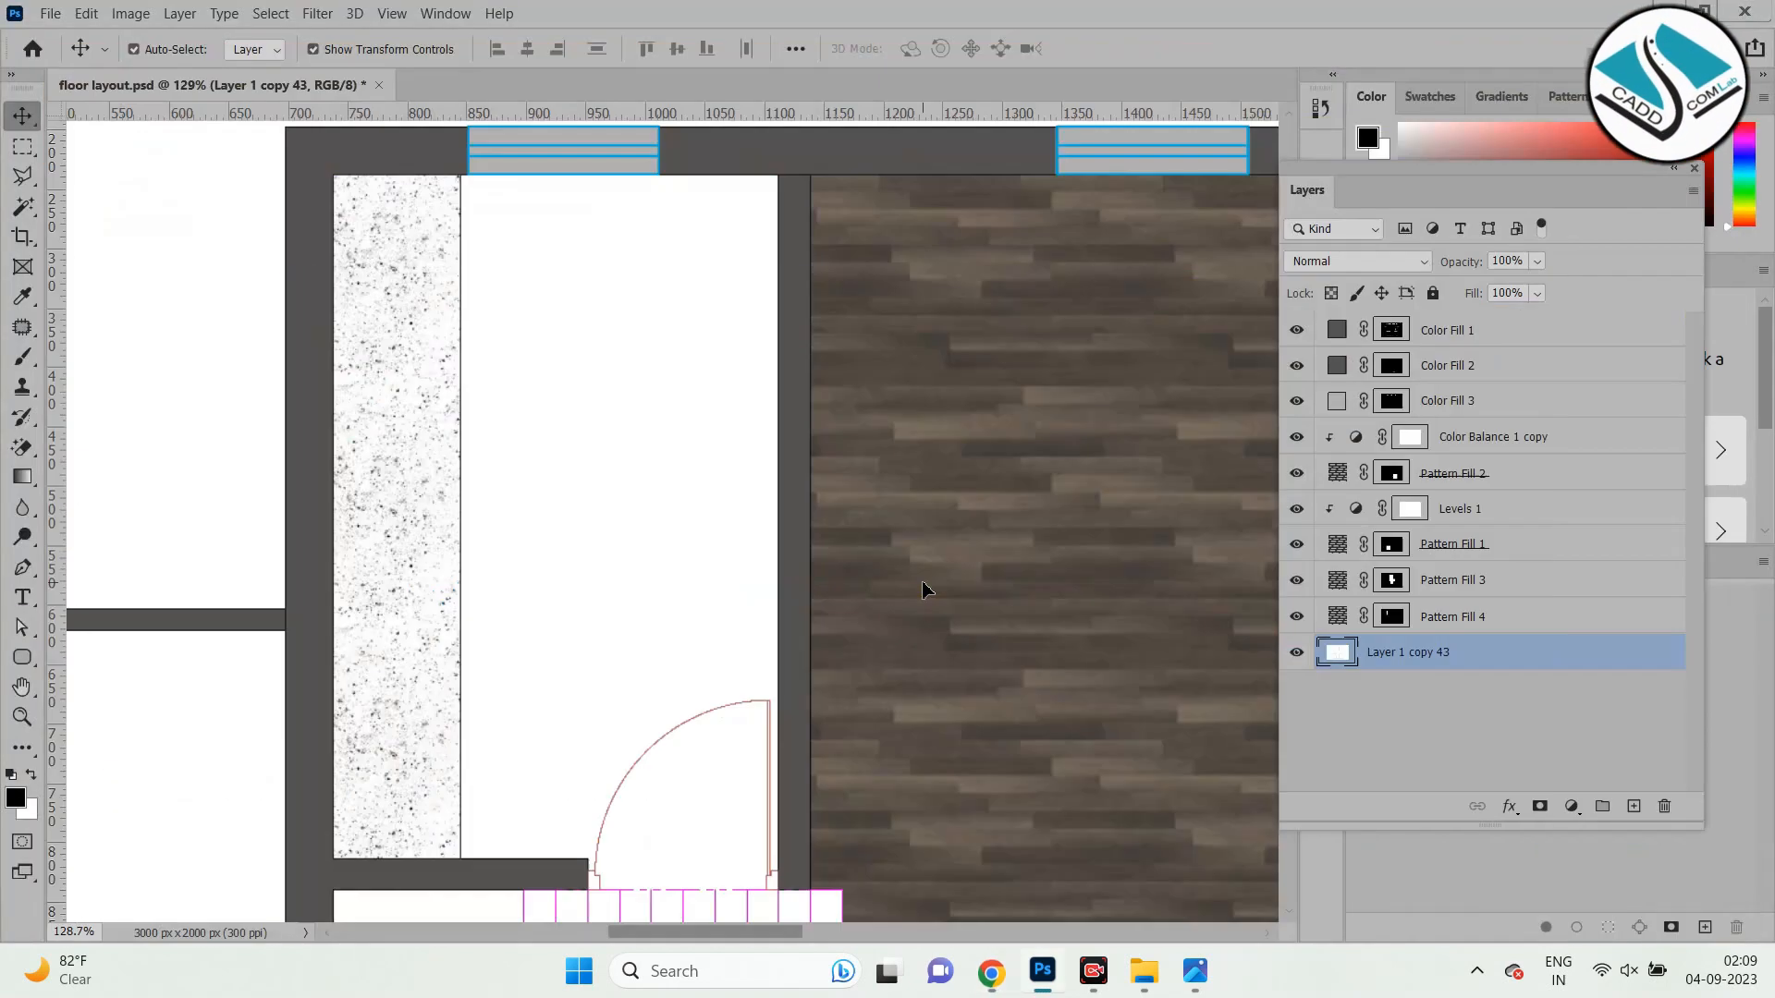
pyautogui.click(50, 13)
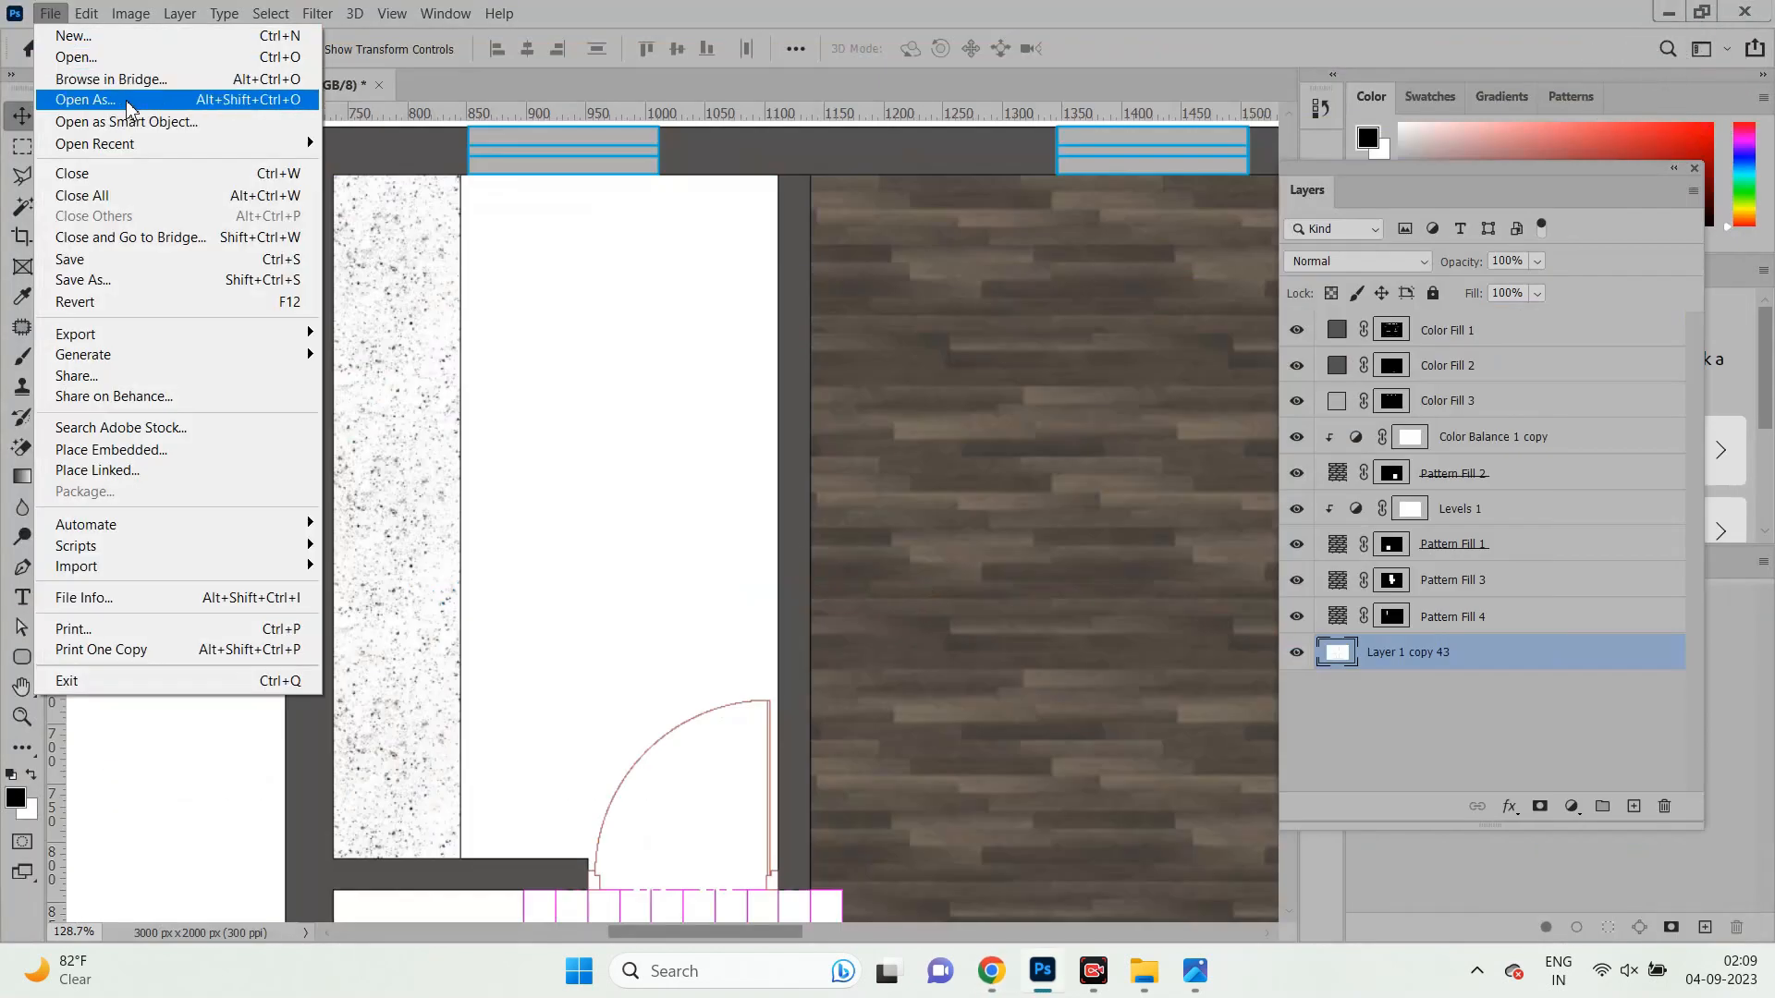
pyautogui.click(130, 53)
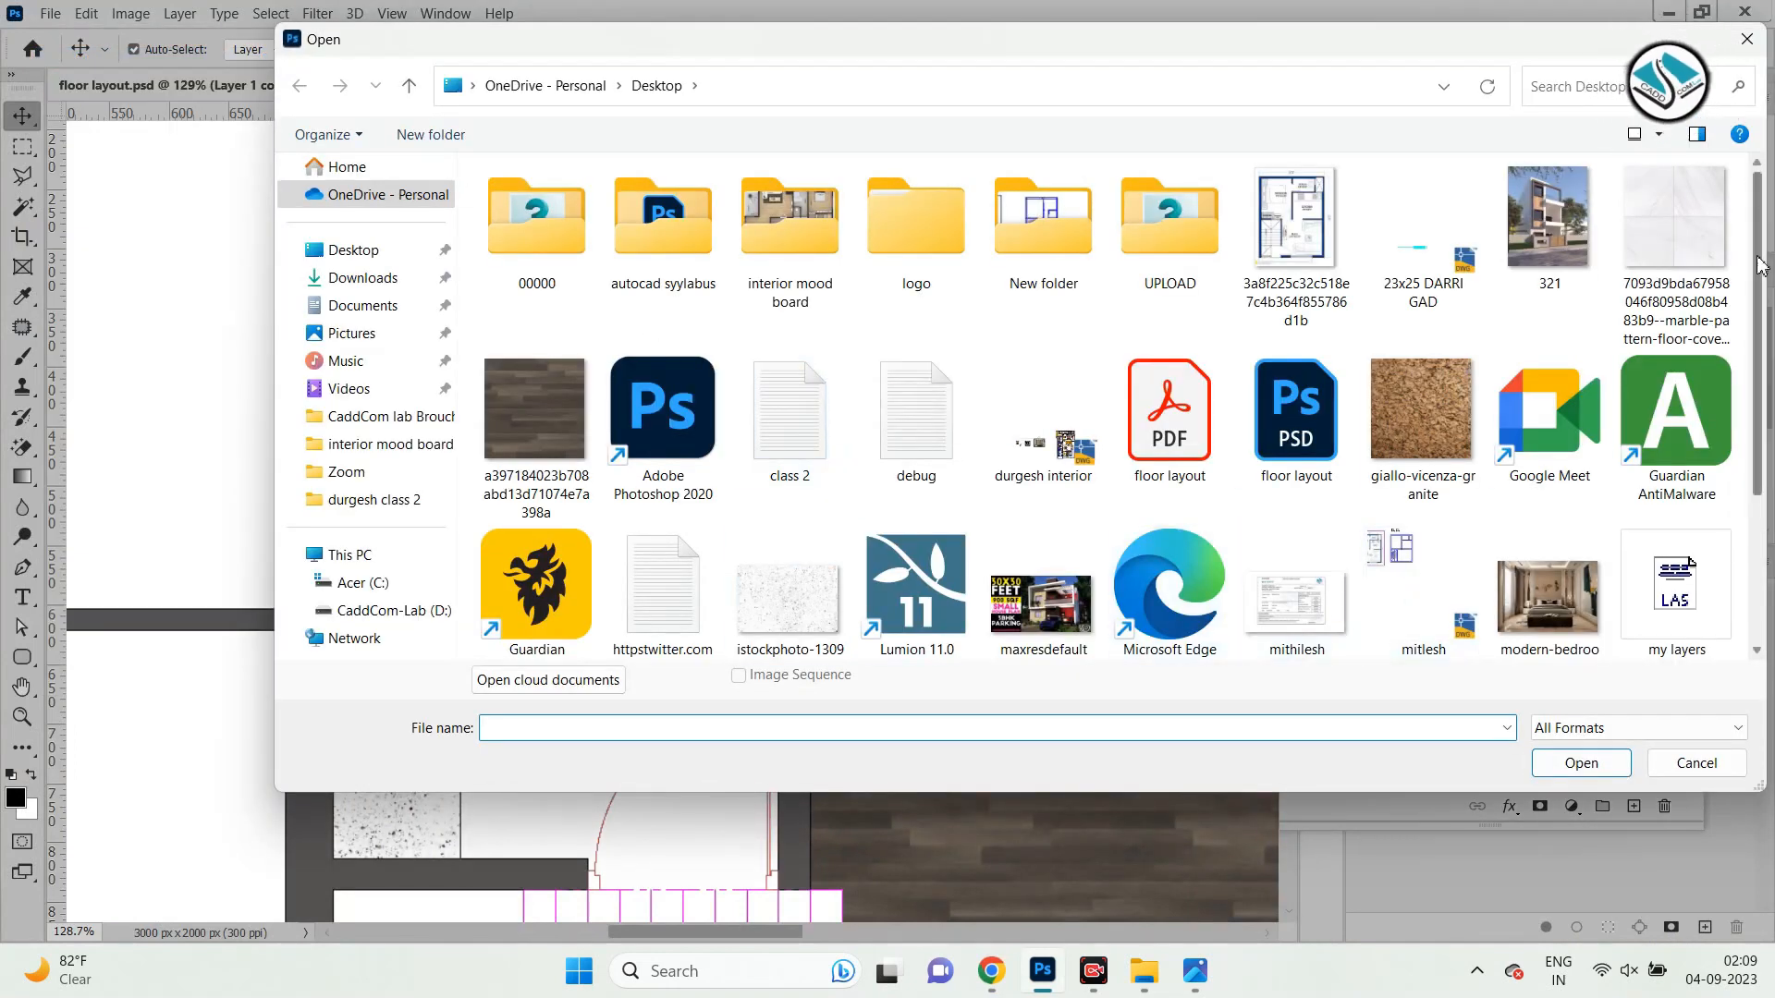
pyautogui.doubleClick(1675, 217)
# Define the marble tile image as a pattern and close its document.
pyautogui.click(86, 13)
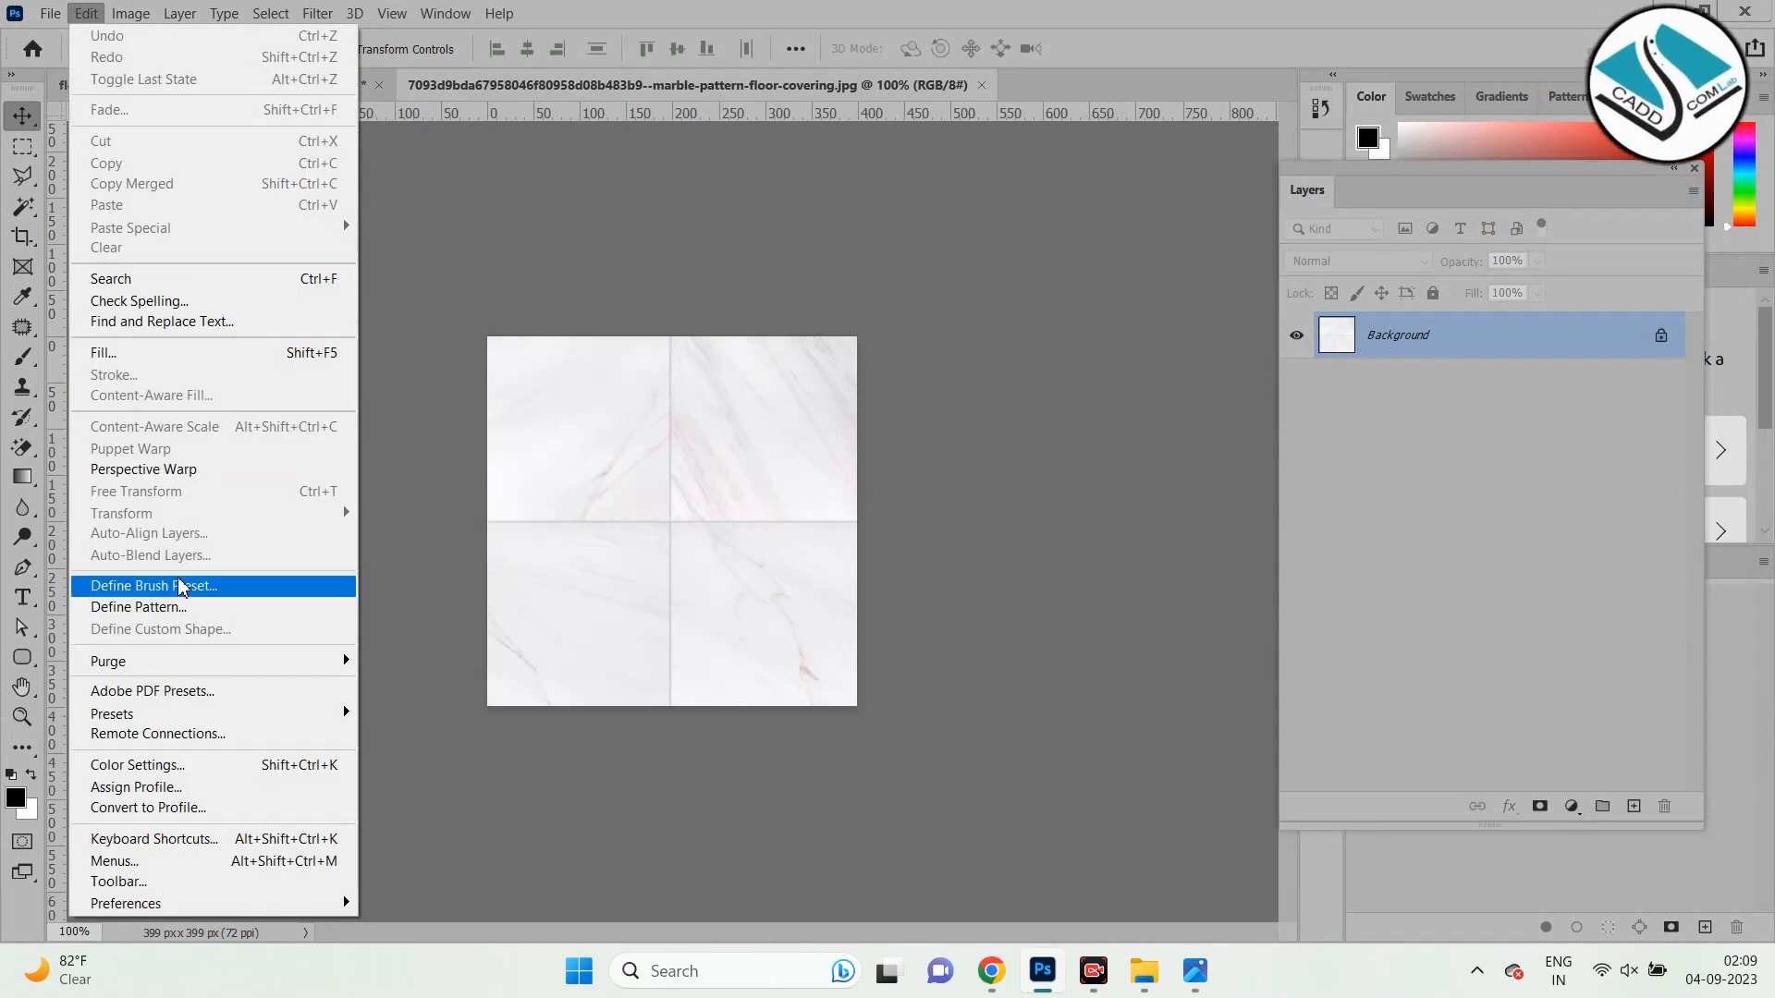
pyautogui.click(198, 607)
pyautogui.click(1114, 298)
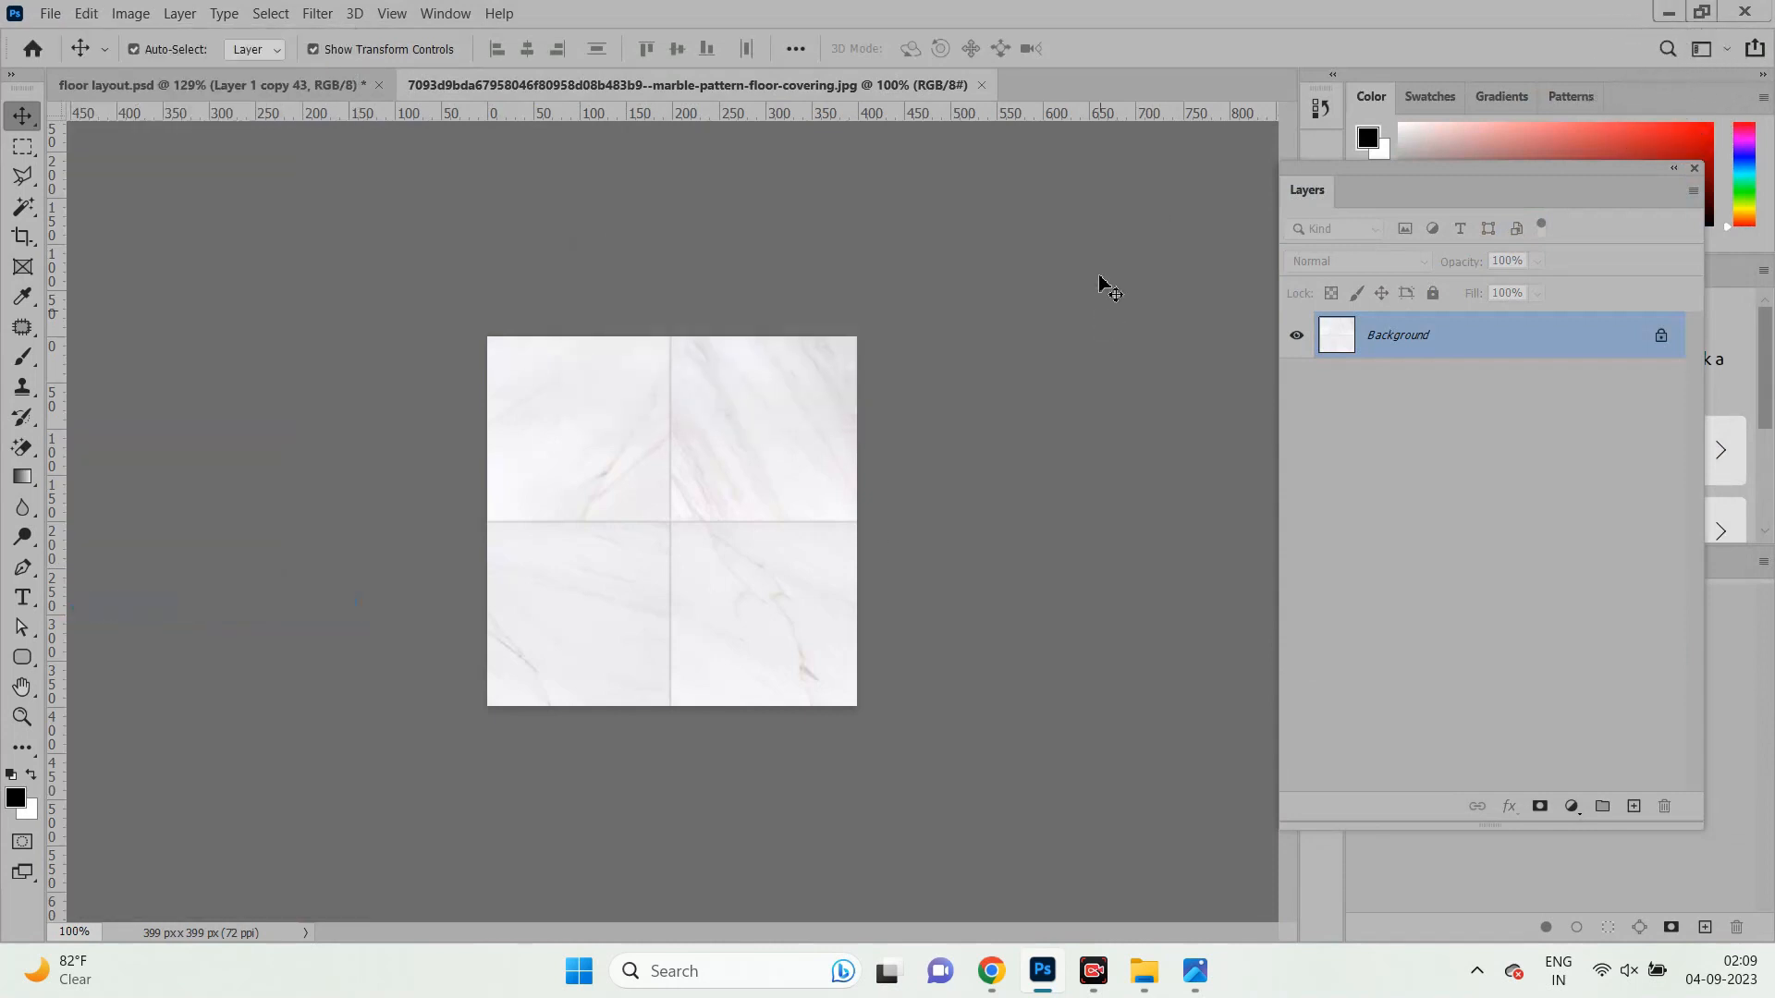
pyautogui.click(982, 85)
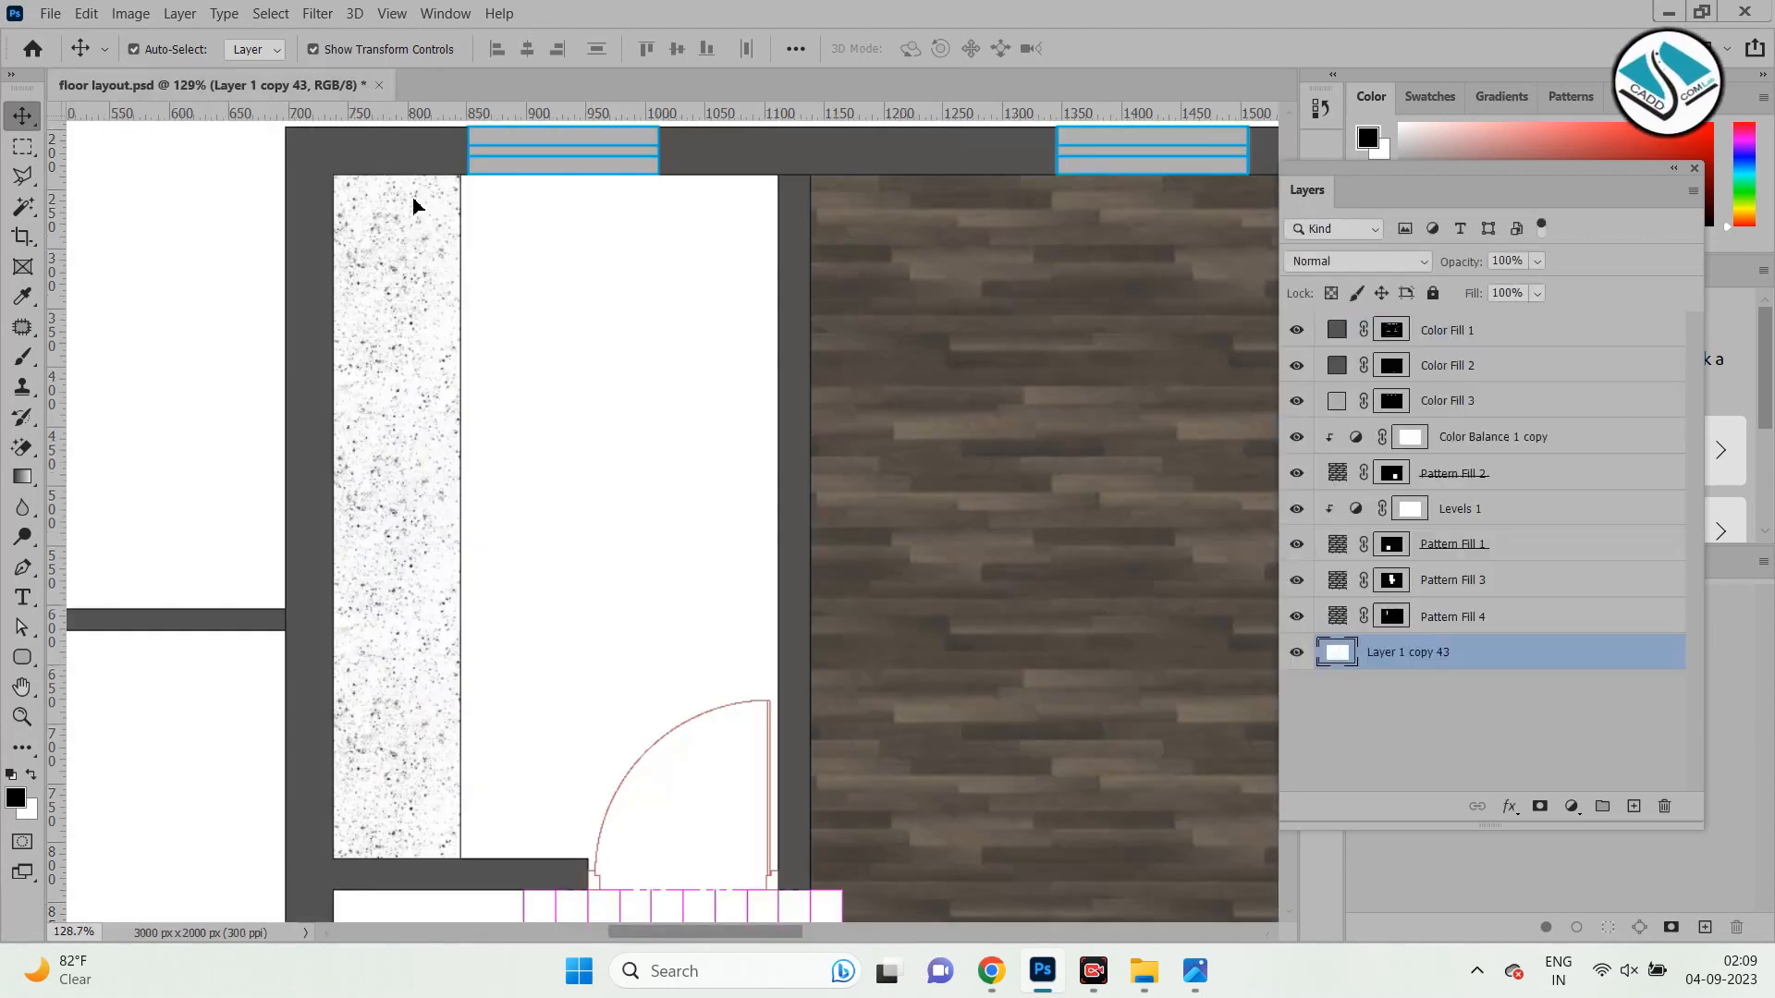
# Select the white floor area beside the speckled strip, adding the door swing and doorway down to the wall's outer edge.
pyautogui.click(23, 206)
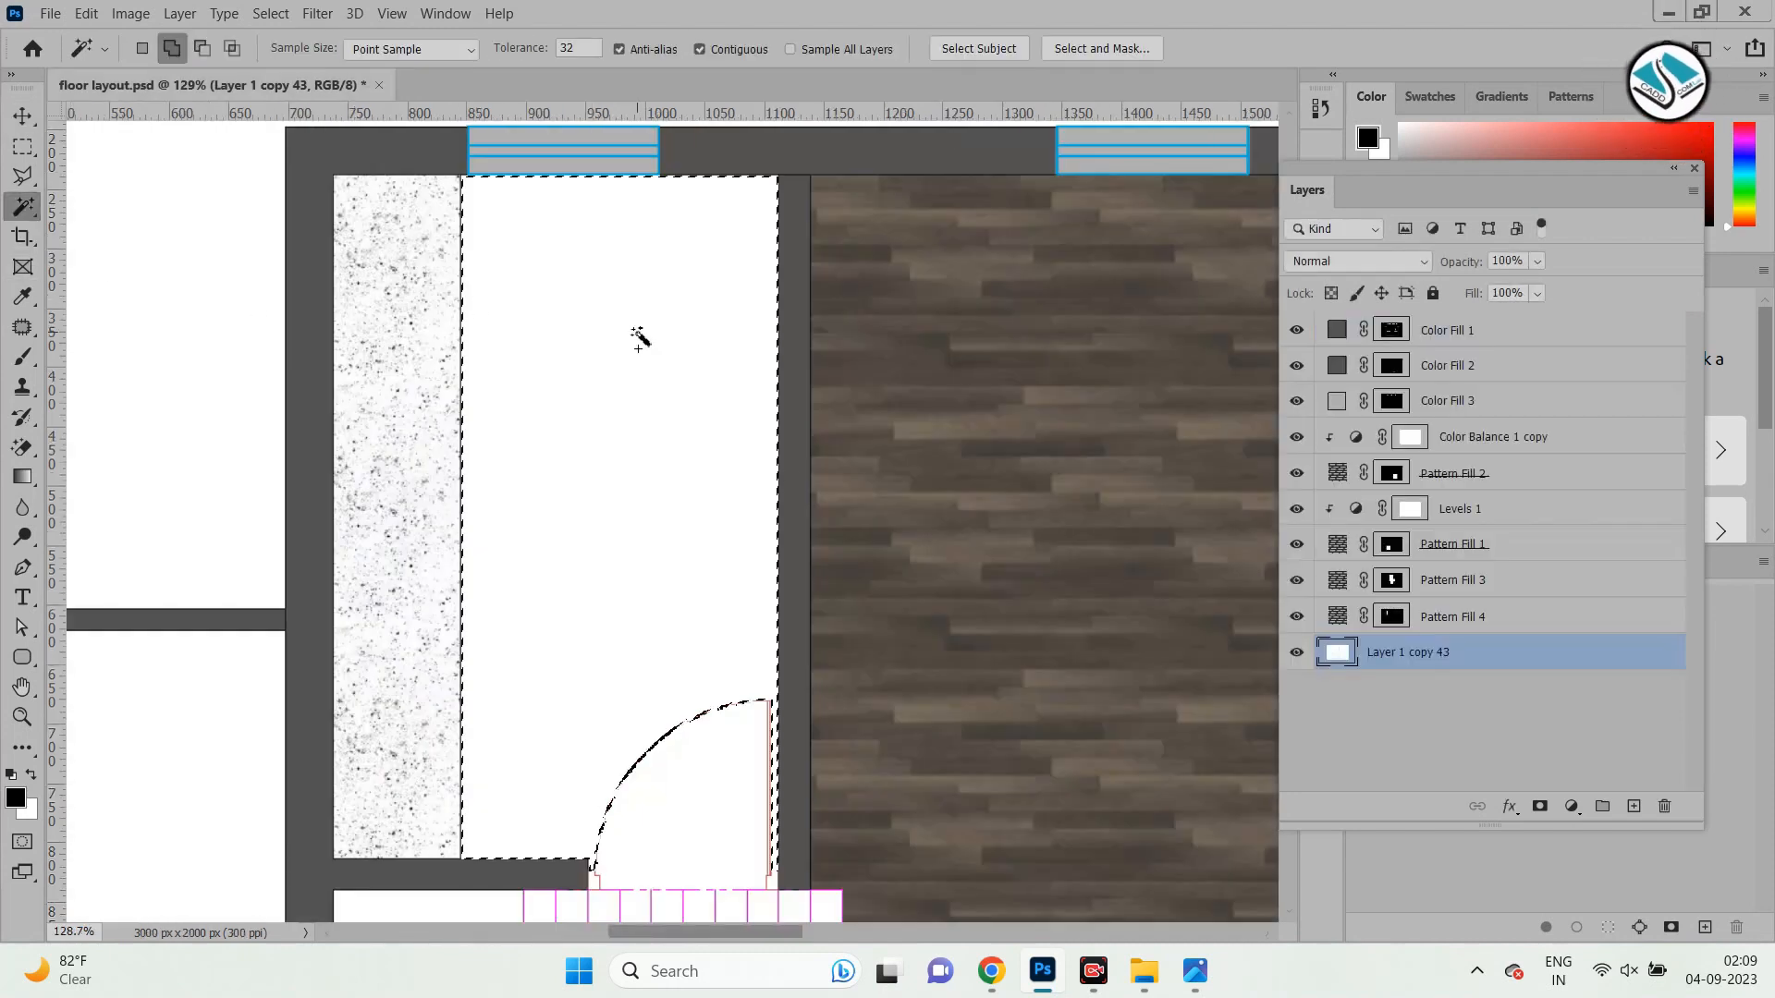
pyautogui.scroll(3, 685, 456)
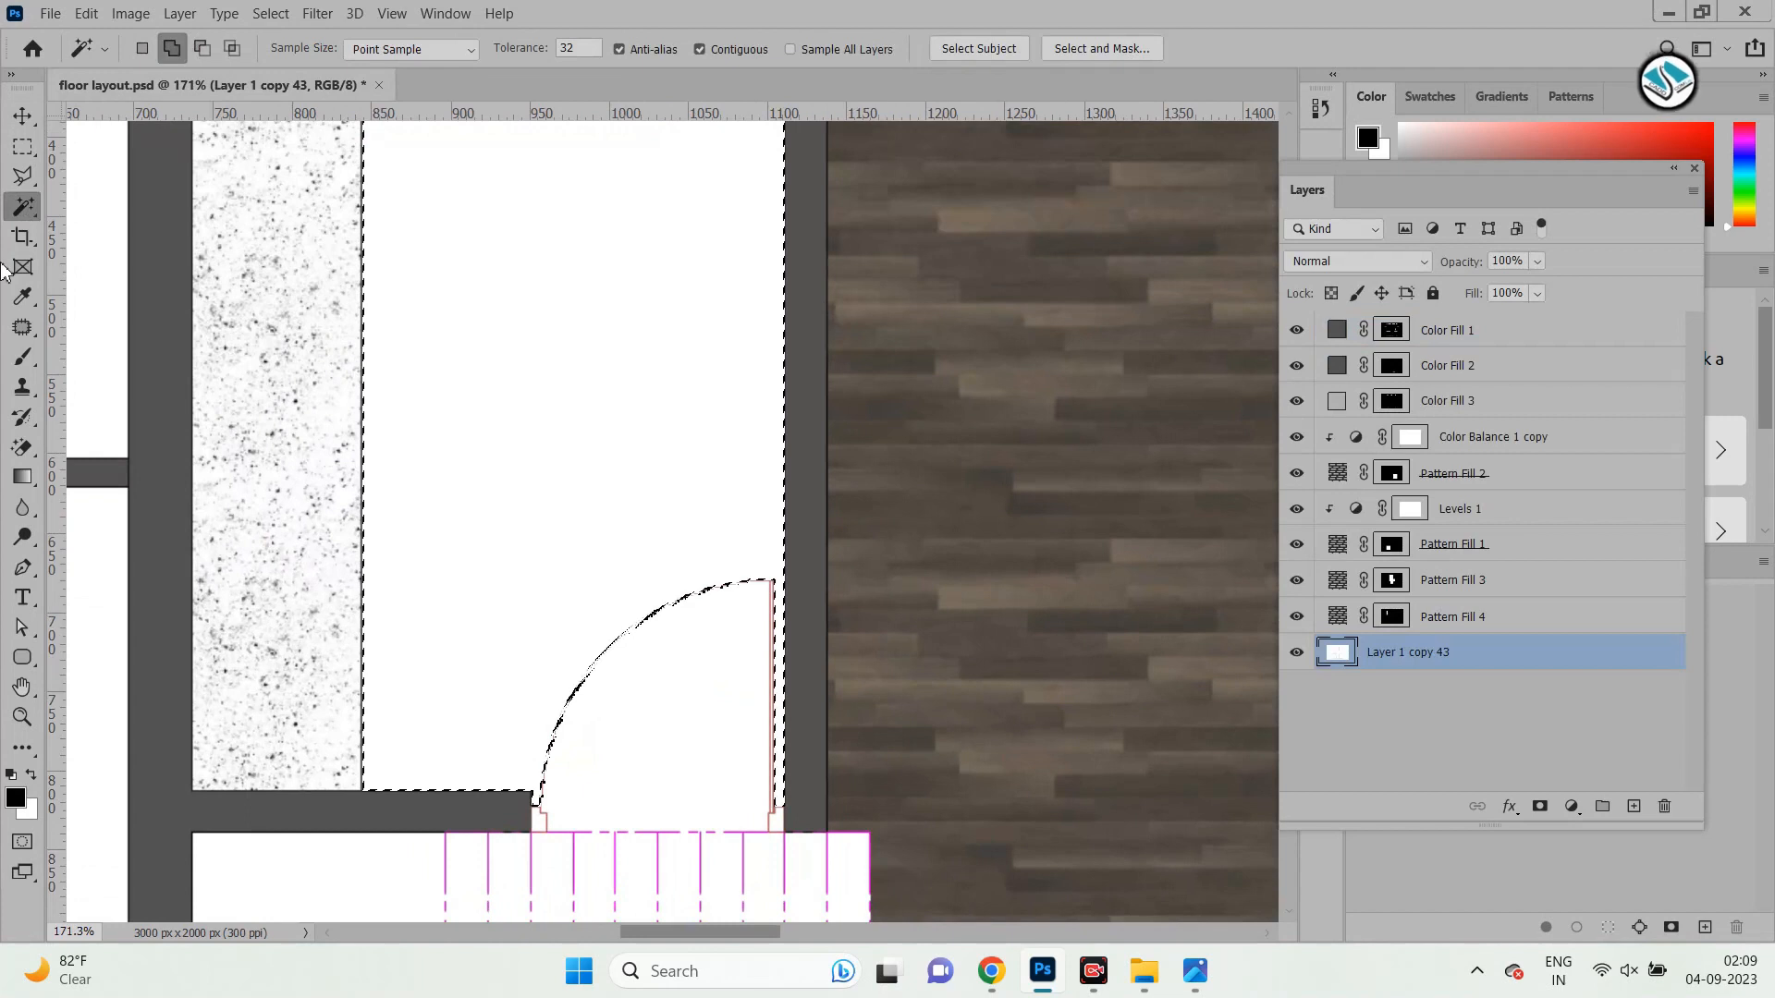
pyautogui.click(24, 145)
pyautogui.scroll(-1, 479, 435)
pyautogui.scroll(2, 629, 647)
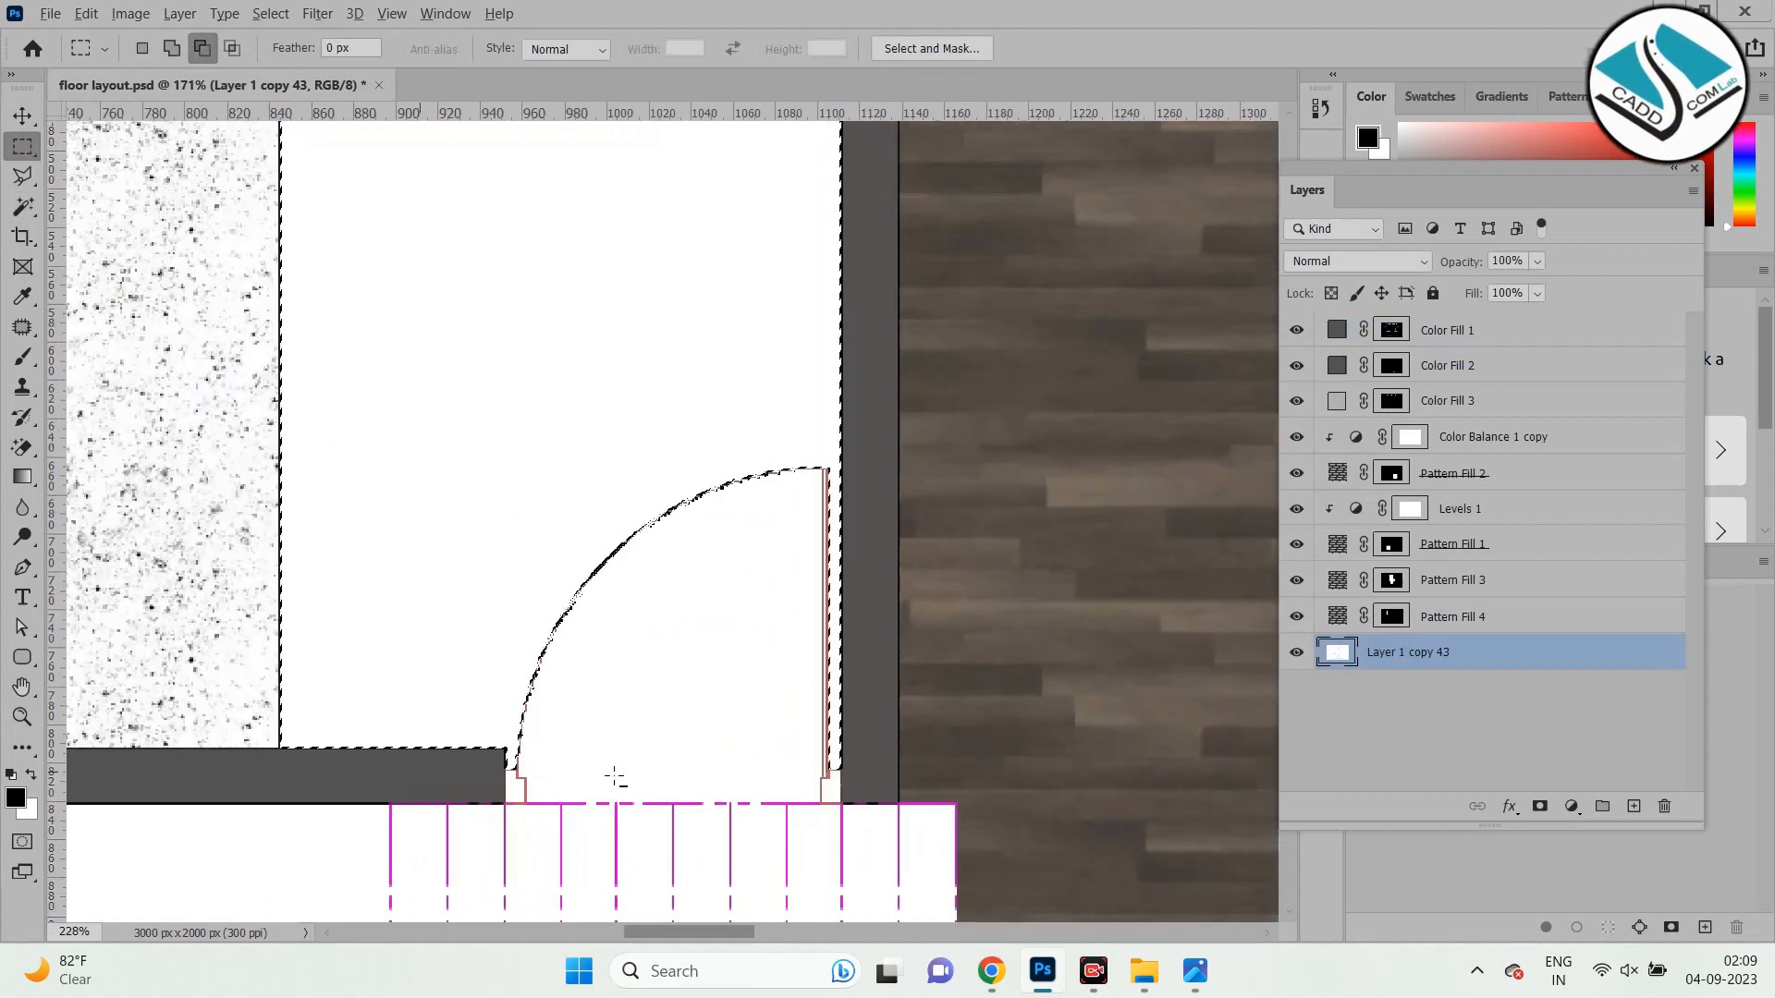
pyautogui.press('shift')
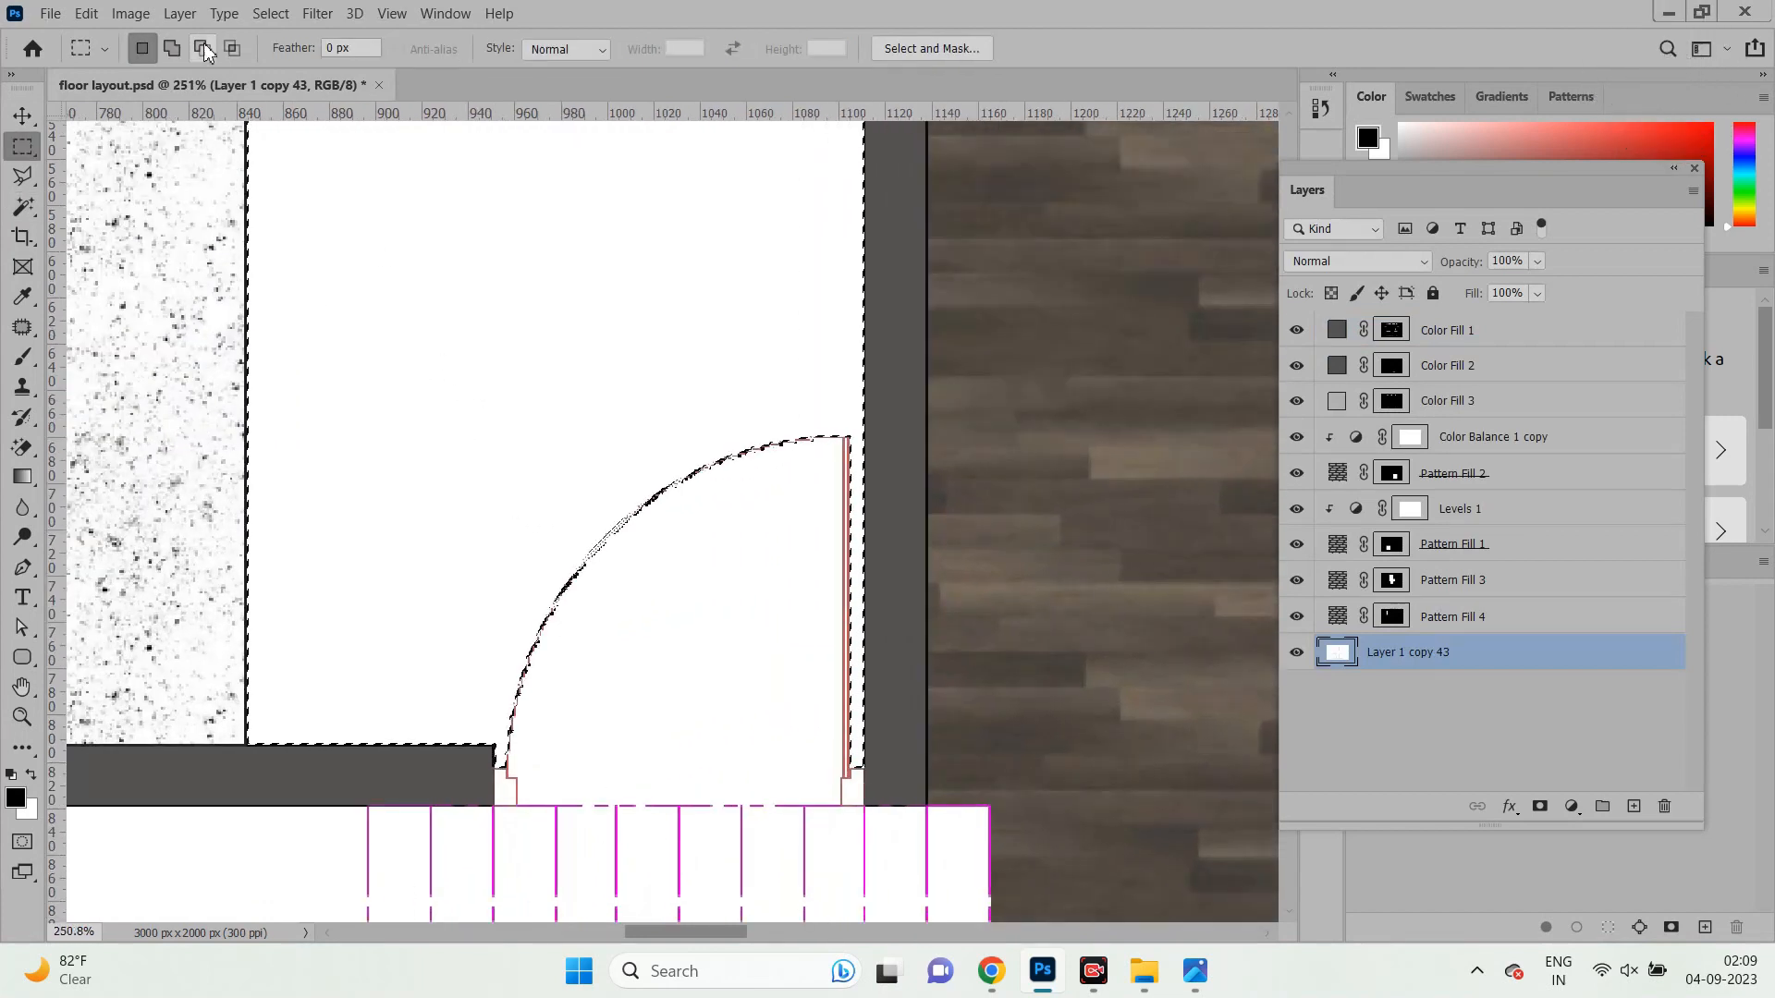
pyautogui.moveTo(796, 662); pyautogui.dragTo(861, 751)
pyautogui.scroll(3, 564, 712)
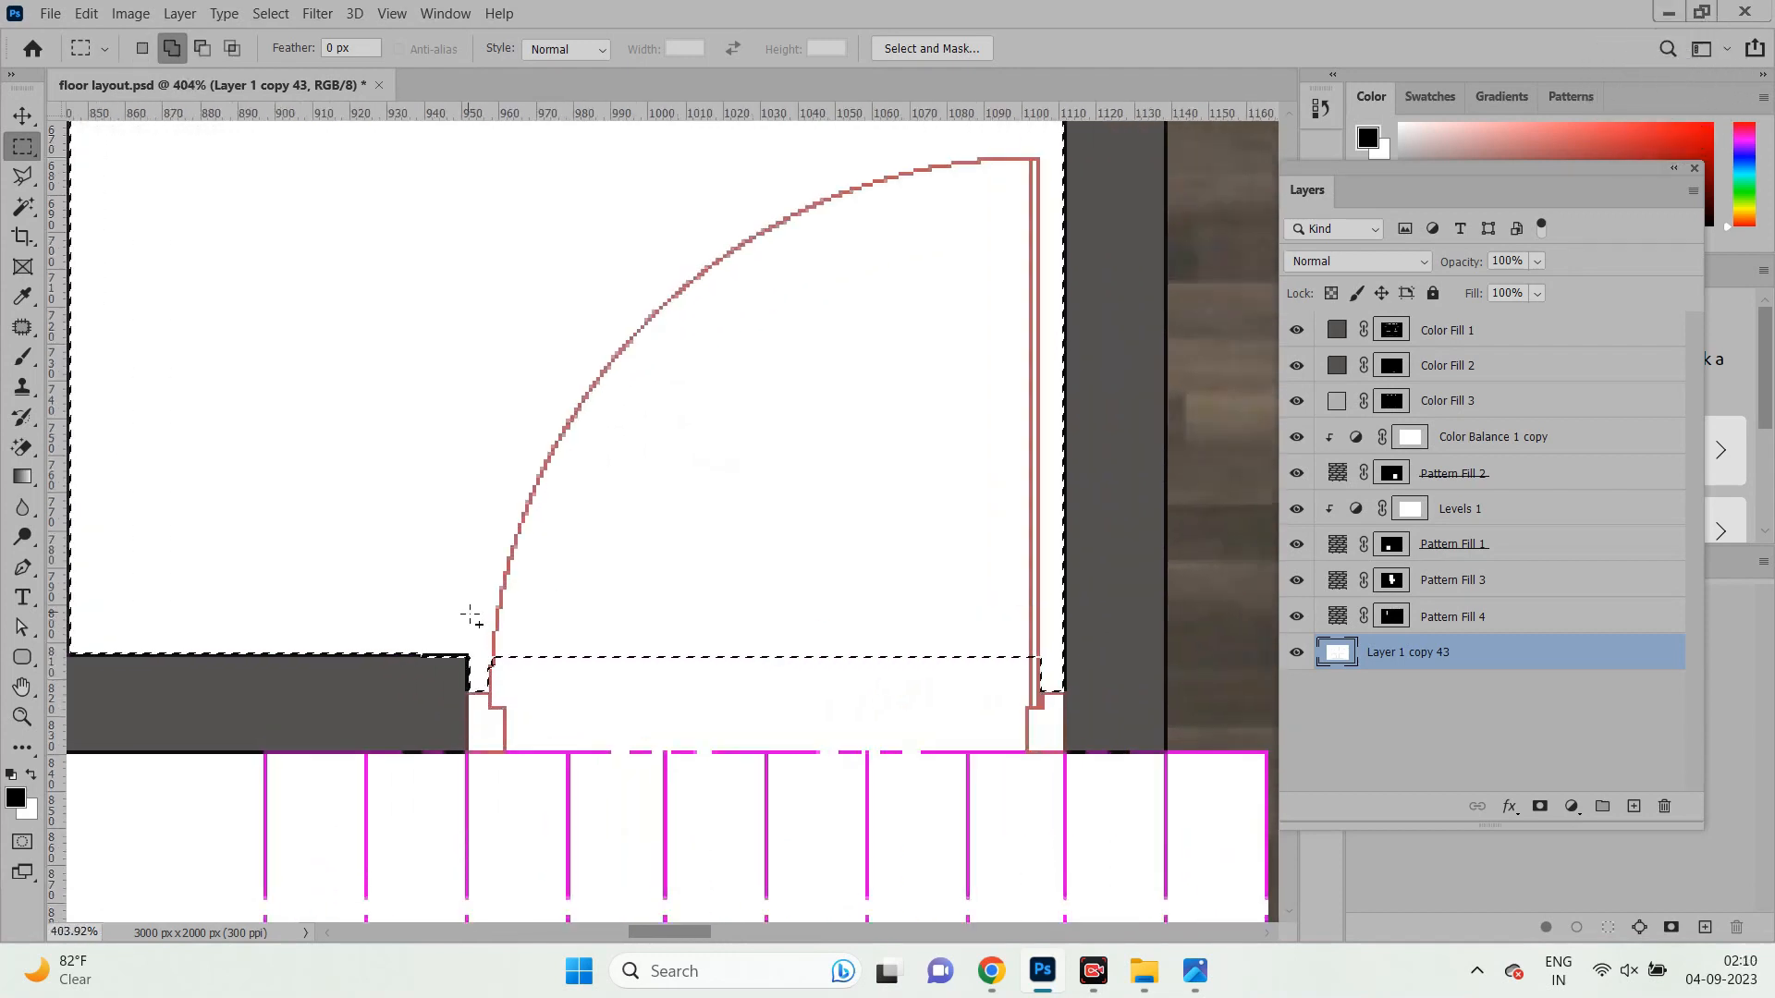
pyautogui.moveTo(467, 753); pyautogui.dragTo(1065, 614)
pyautogui.scroll(-6, 658, 629)
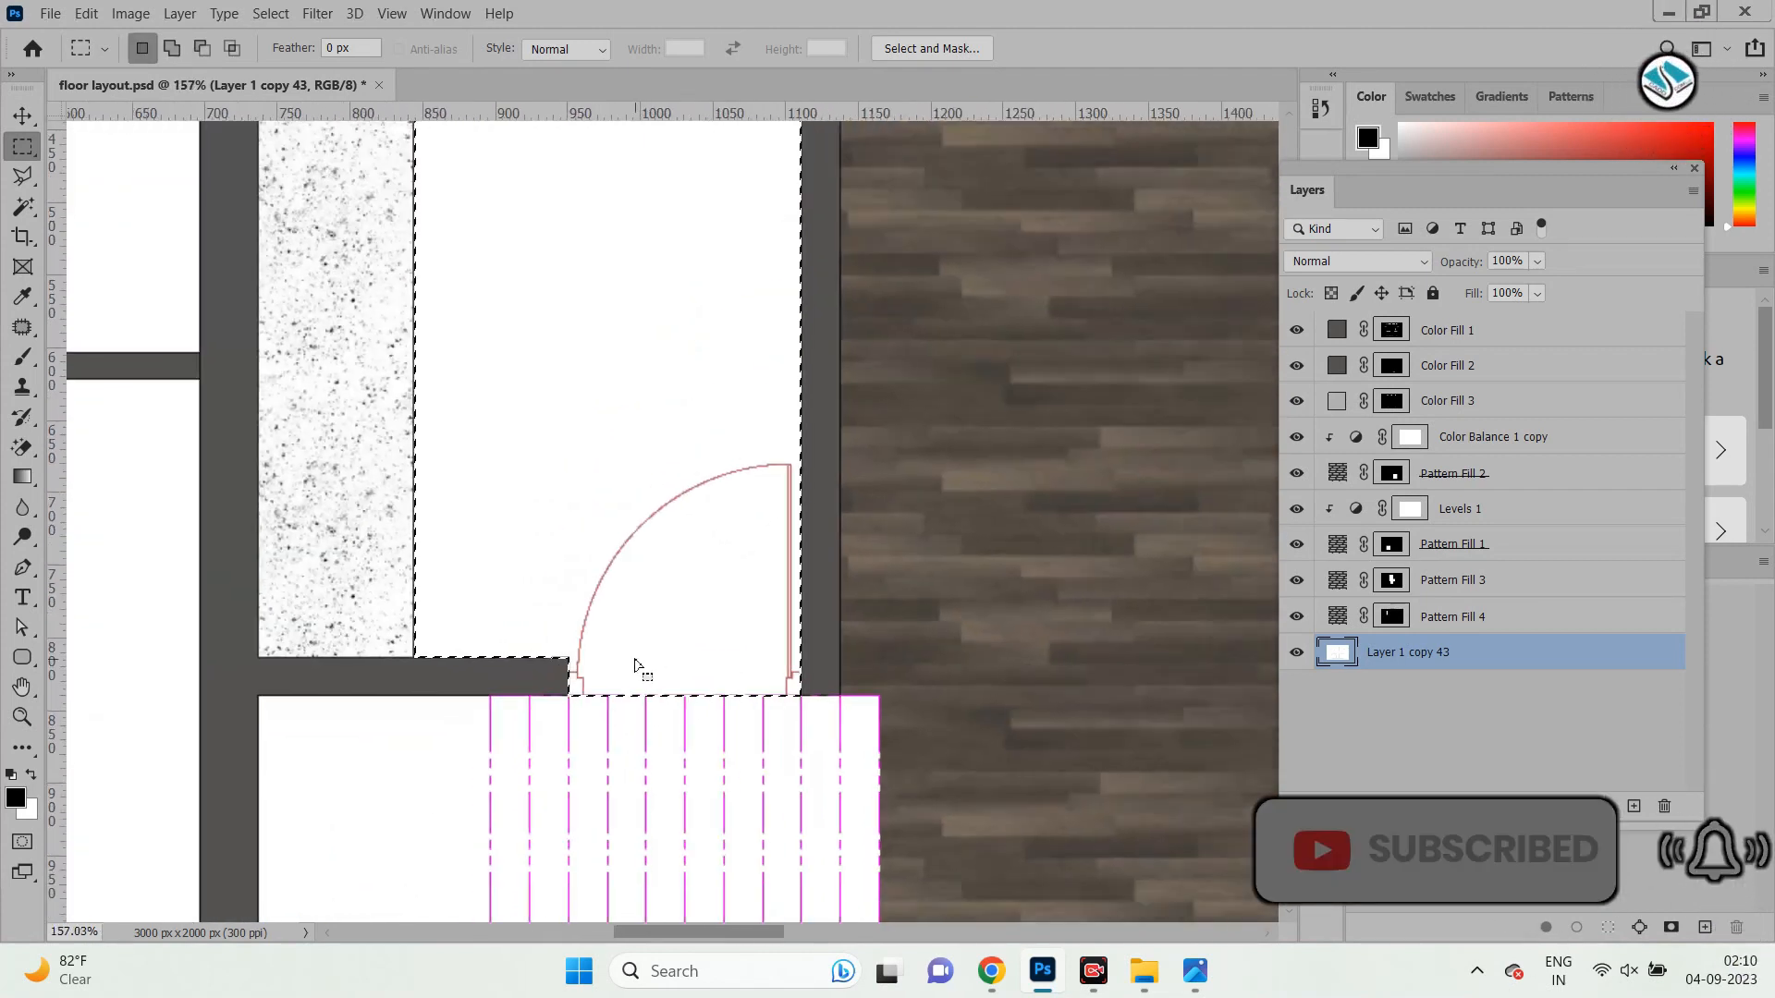
# Try filling the selected floor with the saved large marble tile pattern at 30% scale.
pyautogui.click(1571, 806)
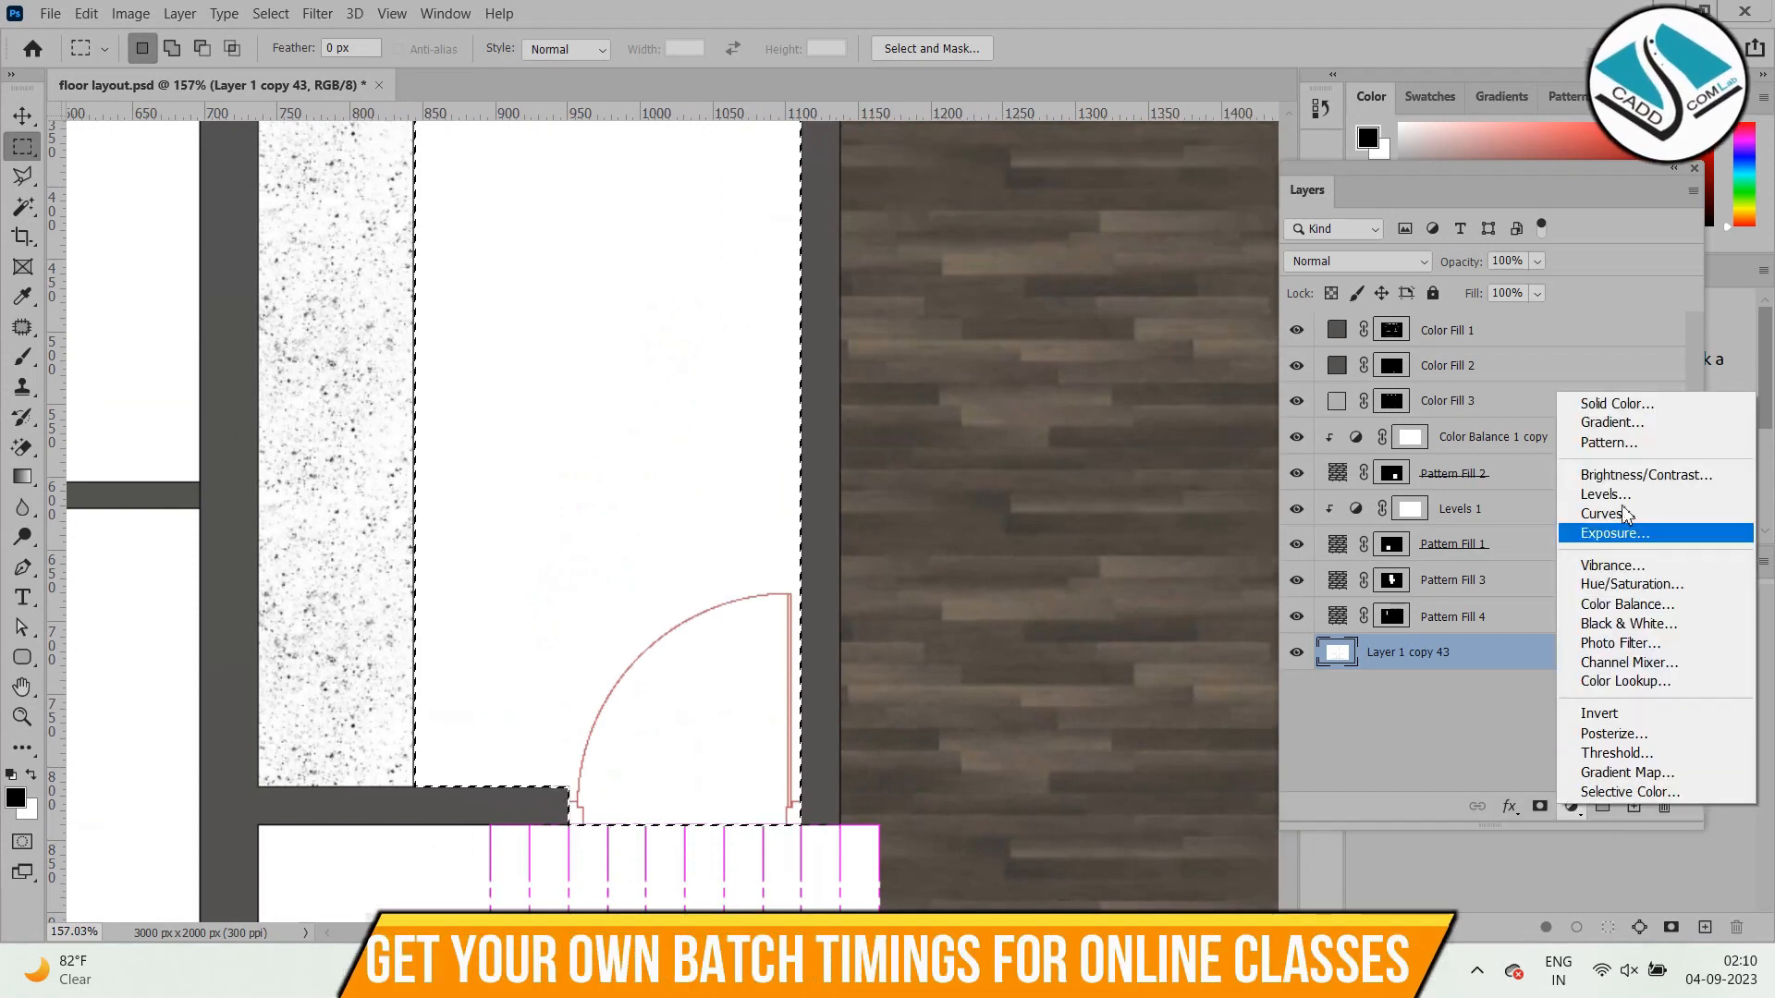
pyautogui.click(1613, 442)
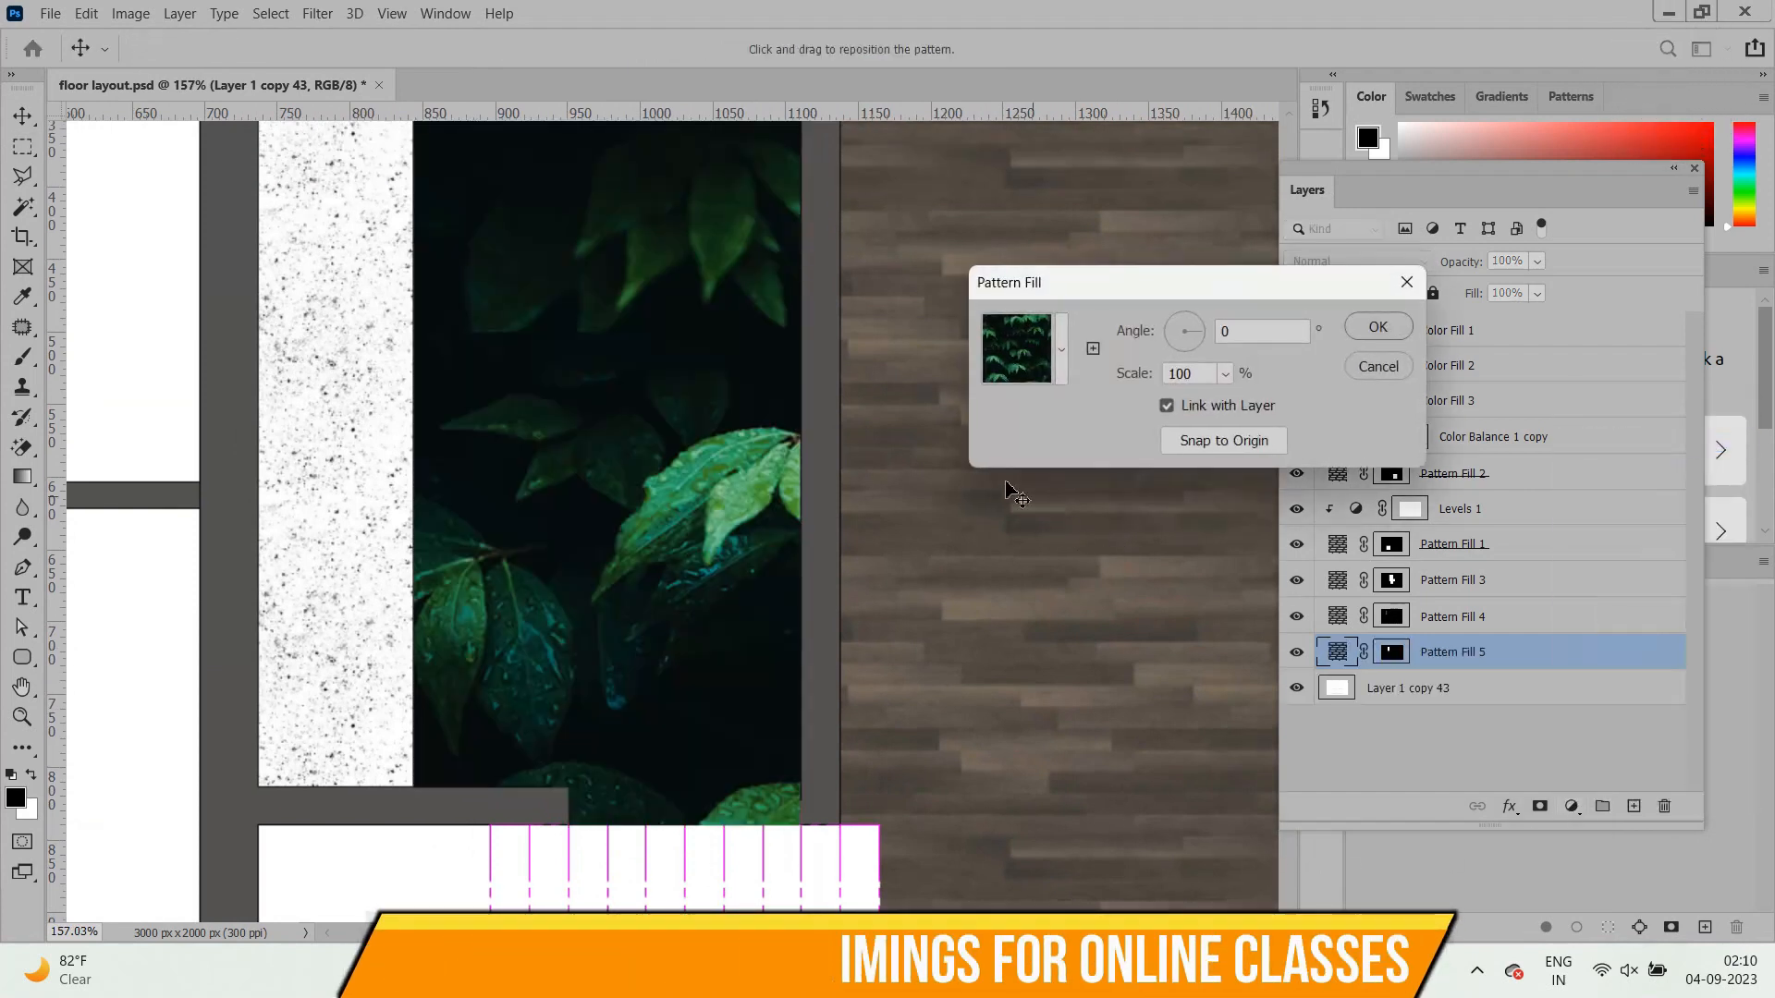
pyautogui.click(1062, 354)
pyautogui.click(1052, 521)
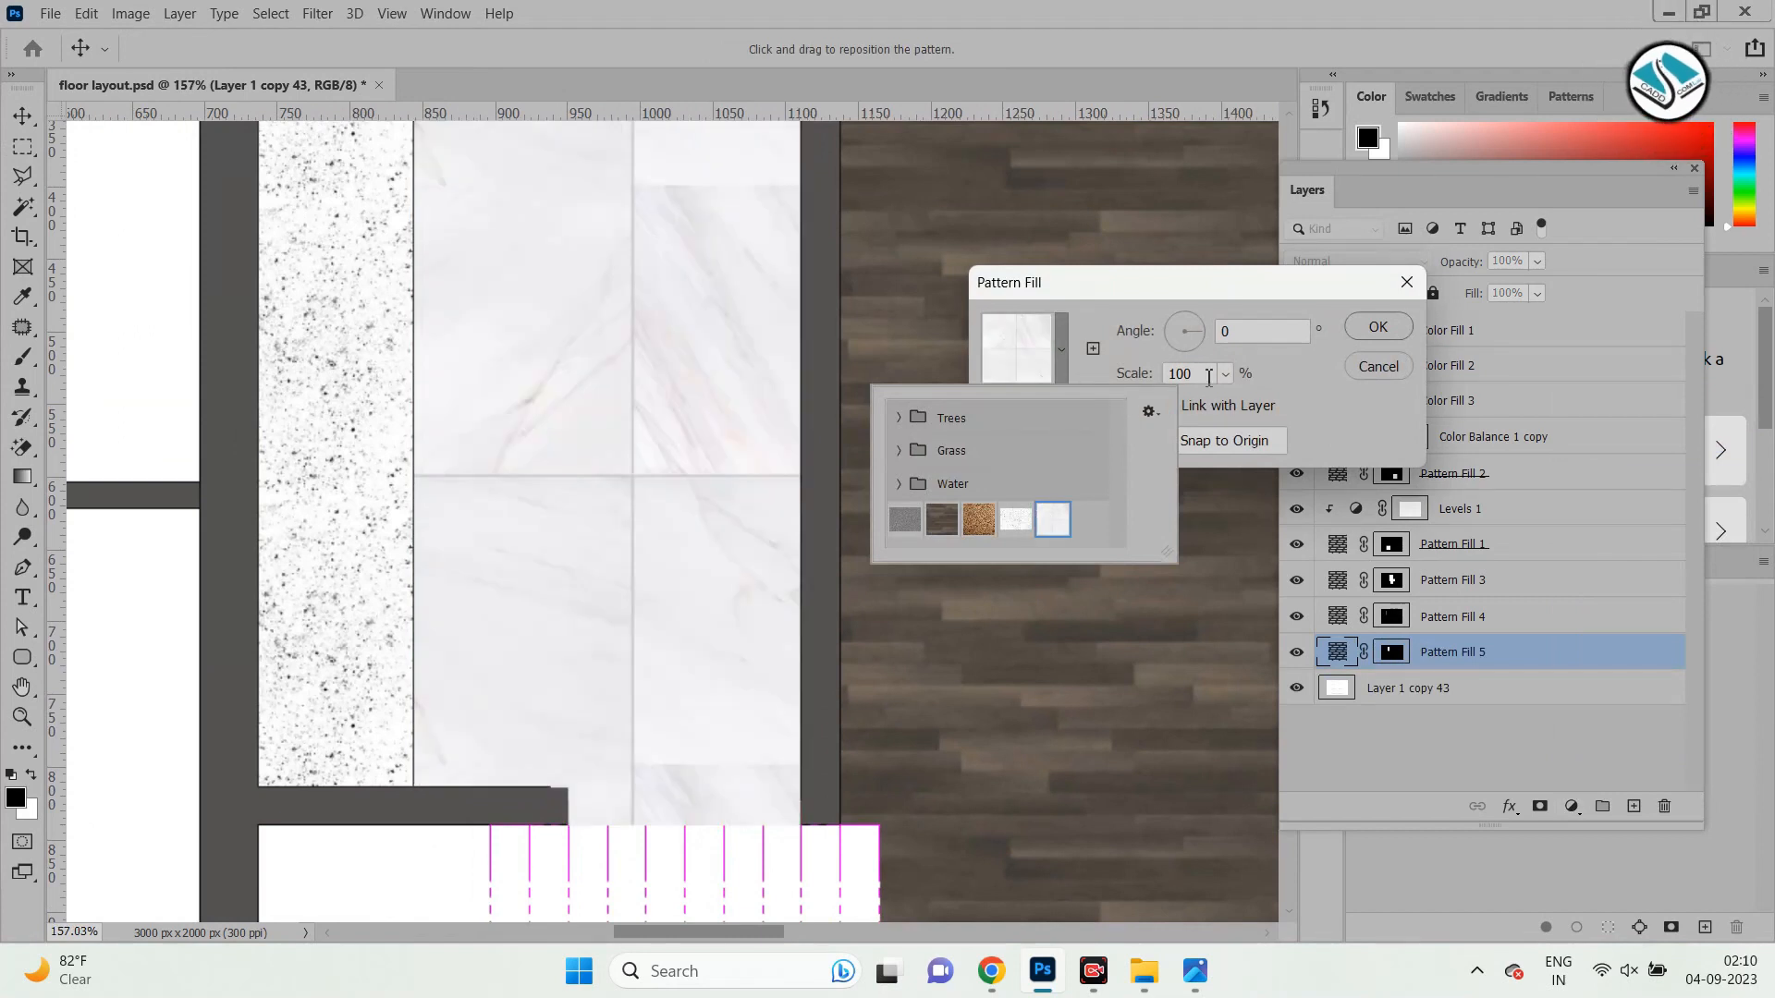
pyautogui.click(1207, 375)
pyautogui.write('20')
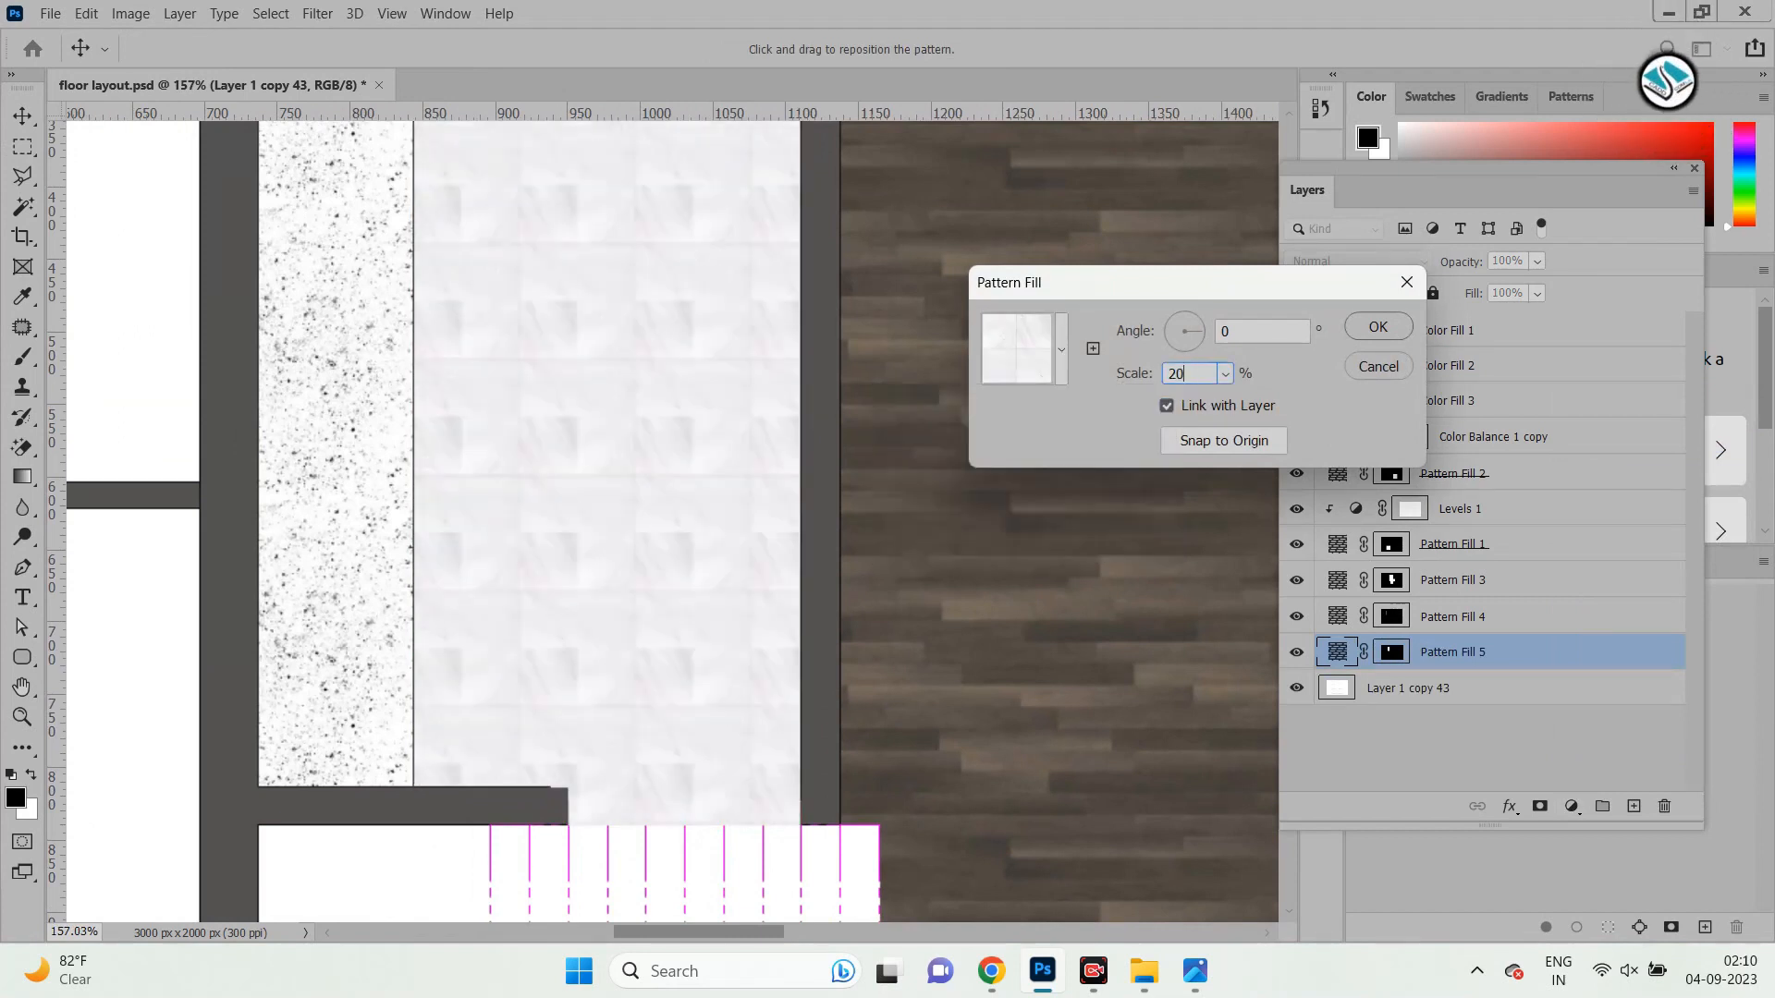
pyautogui.write('30')
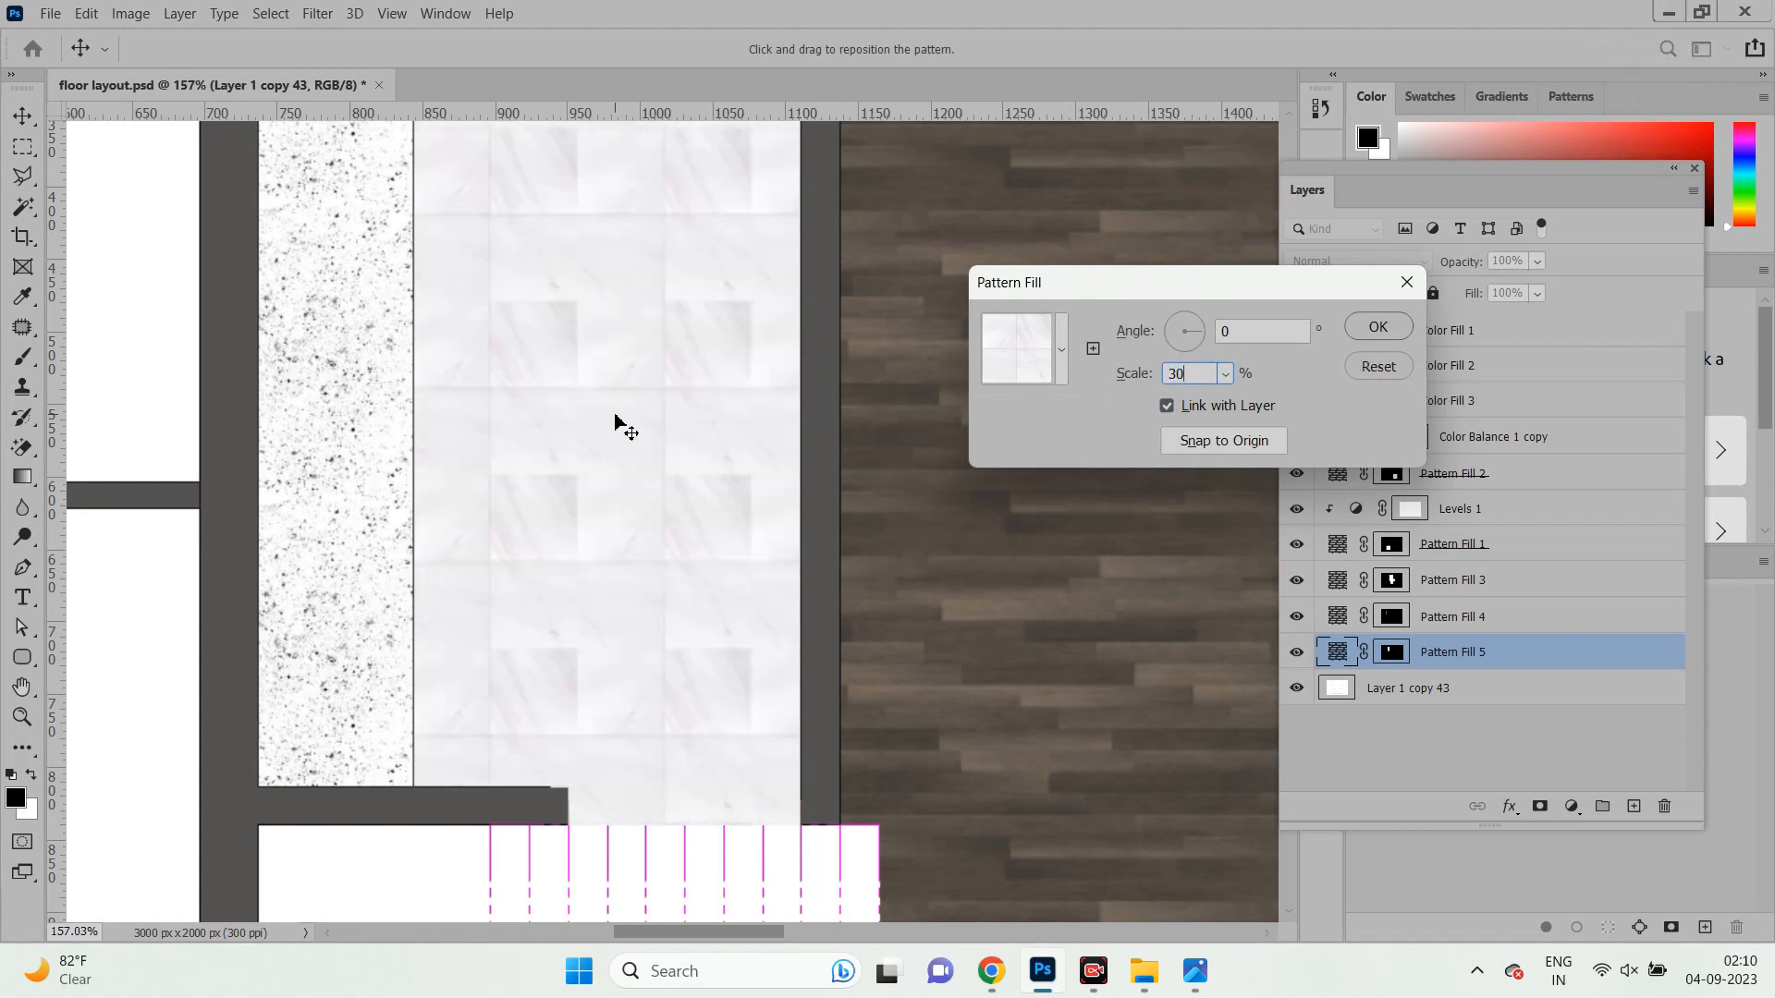
pyautogui.click(1378, 327)
pyautogui.press('m')
pyautogui.scroll(-2, 606, 490)
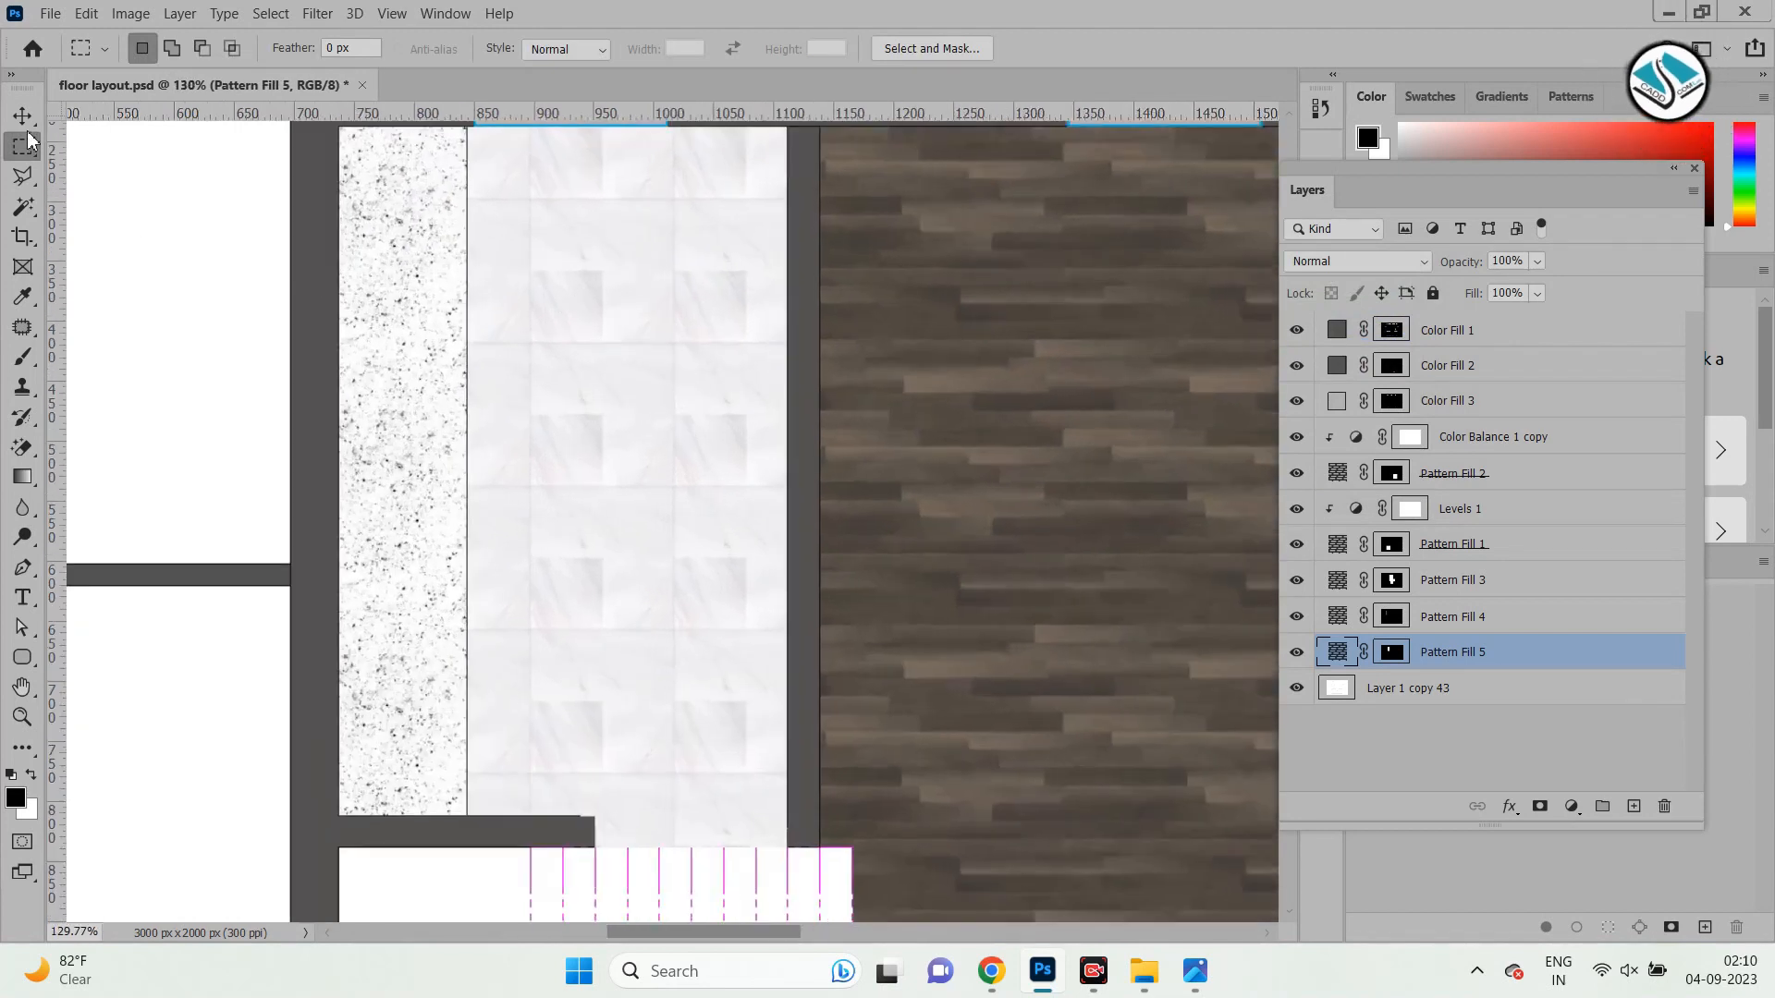
pyautogui.press('v')
pyautogui.hotkey('ctrl', 'z')
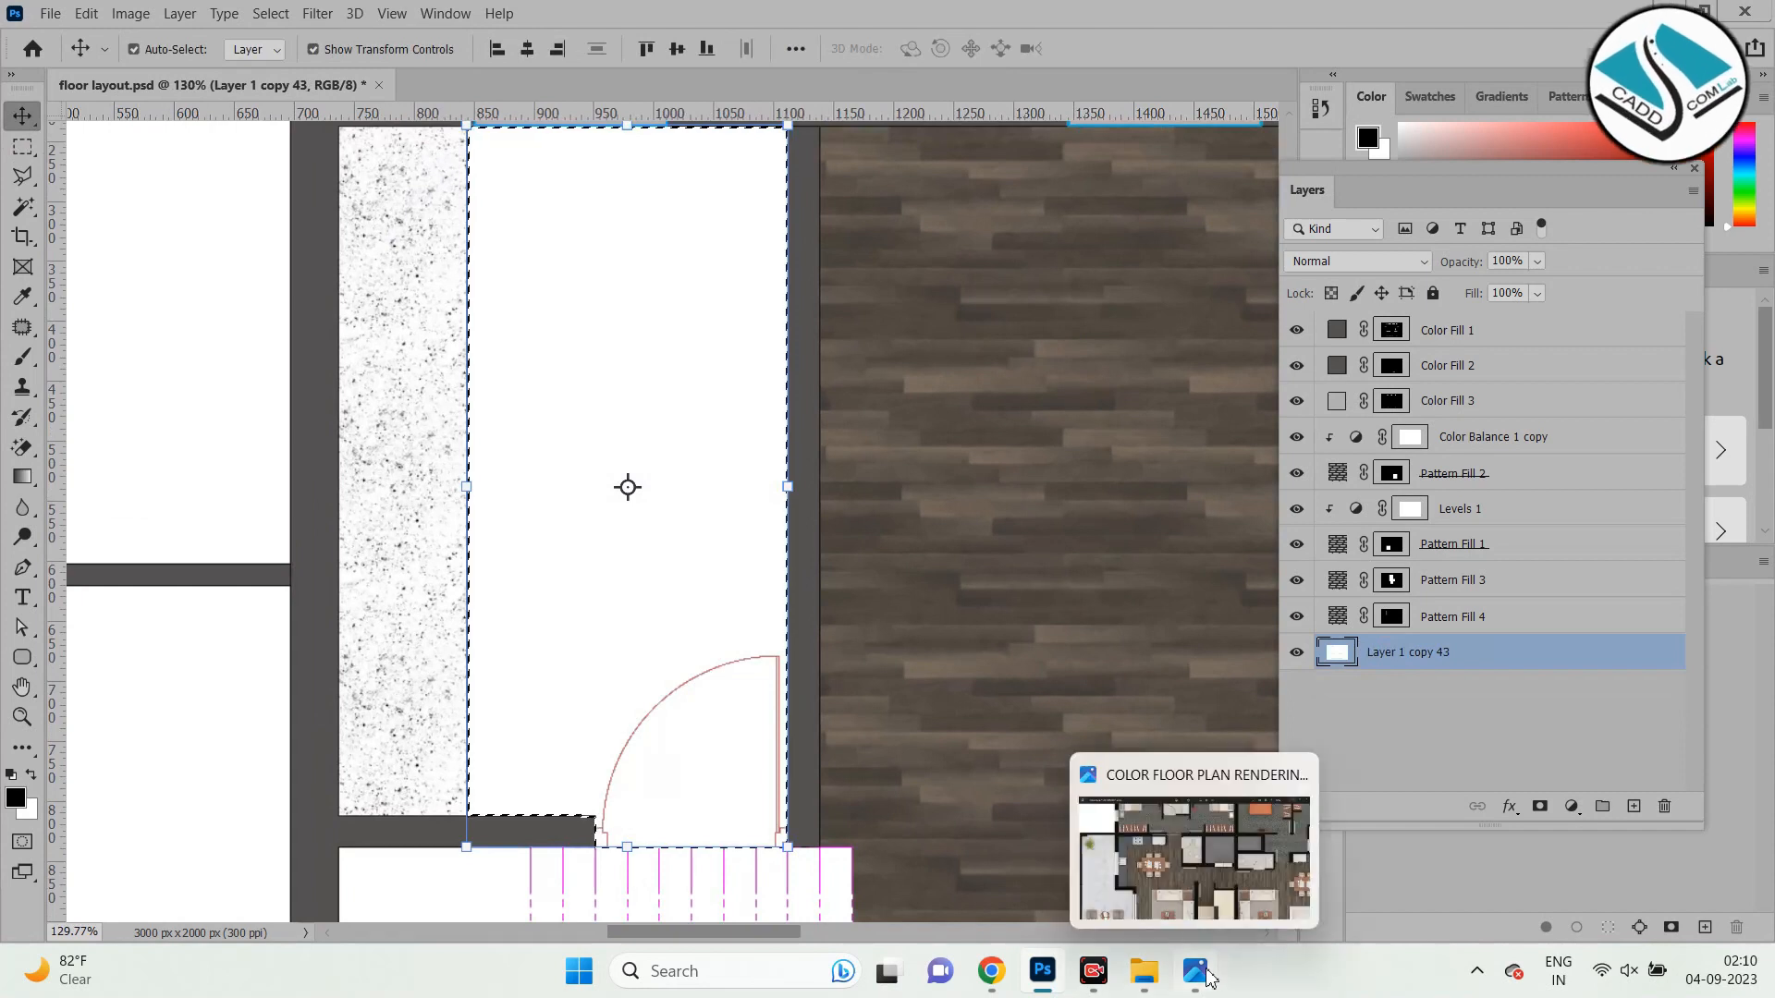
# Switch to Chrome and open the Pinterest nine-tile marble image titled "Texture" from the related images in its own tab.
pyautogui.click(992, 970)
pyautogui.scroll(-5, 1230, 554)
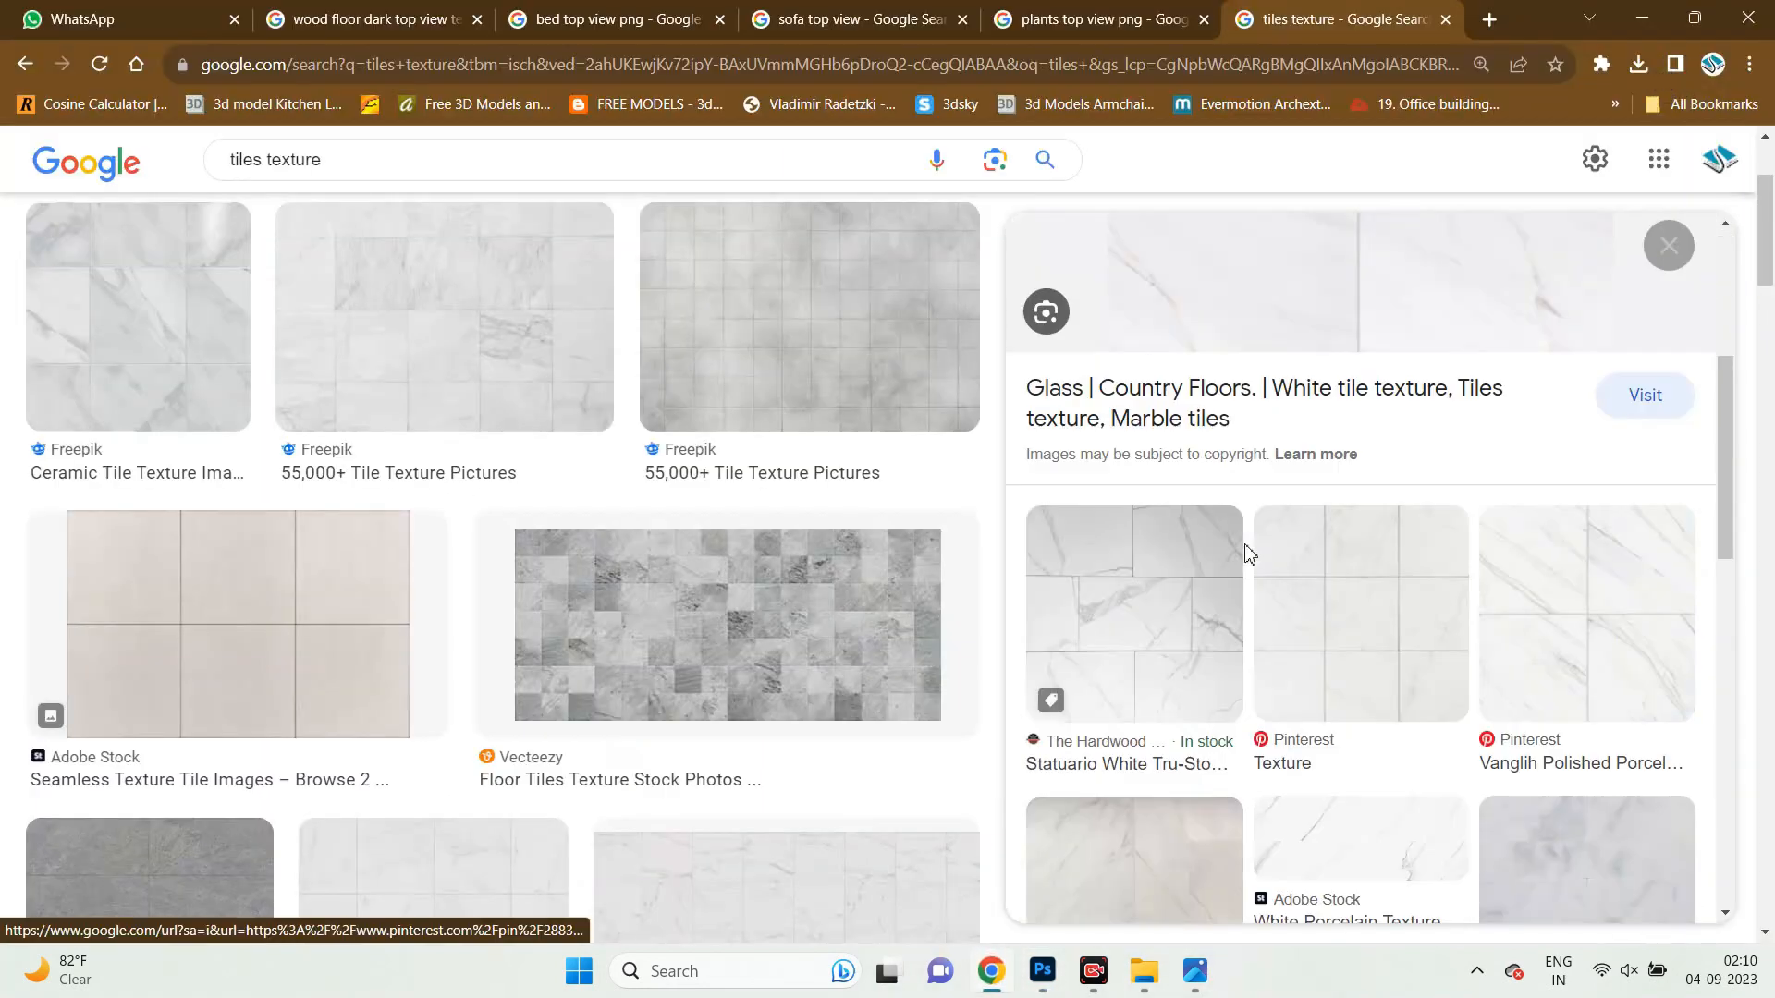
pyautogui.click(1366, 563)
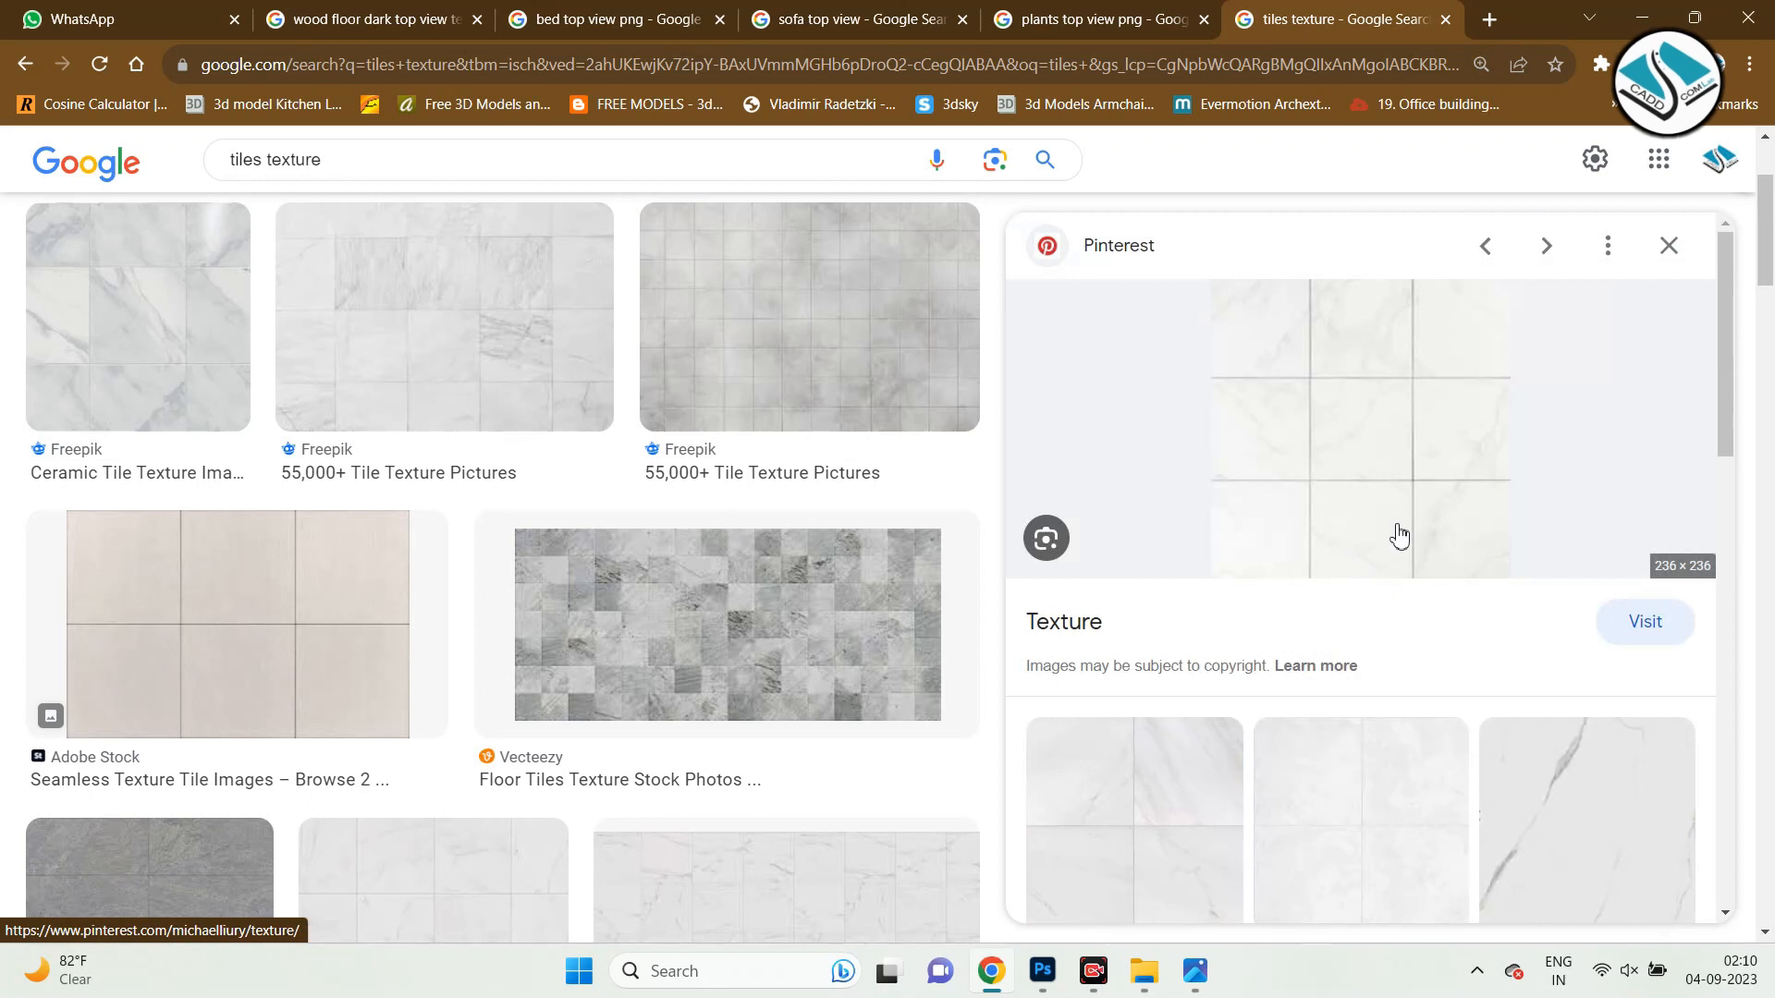
pyautogui.rightClick(1339, 375)
pyautogui.click(1445, 598)
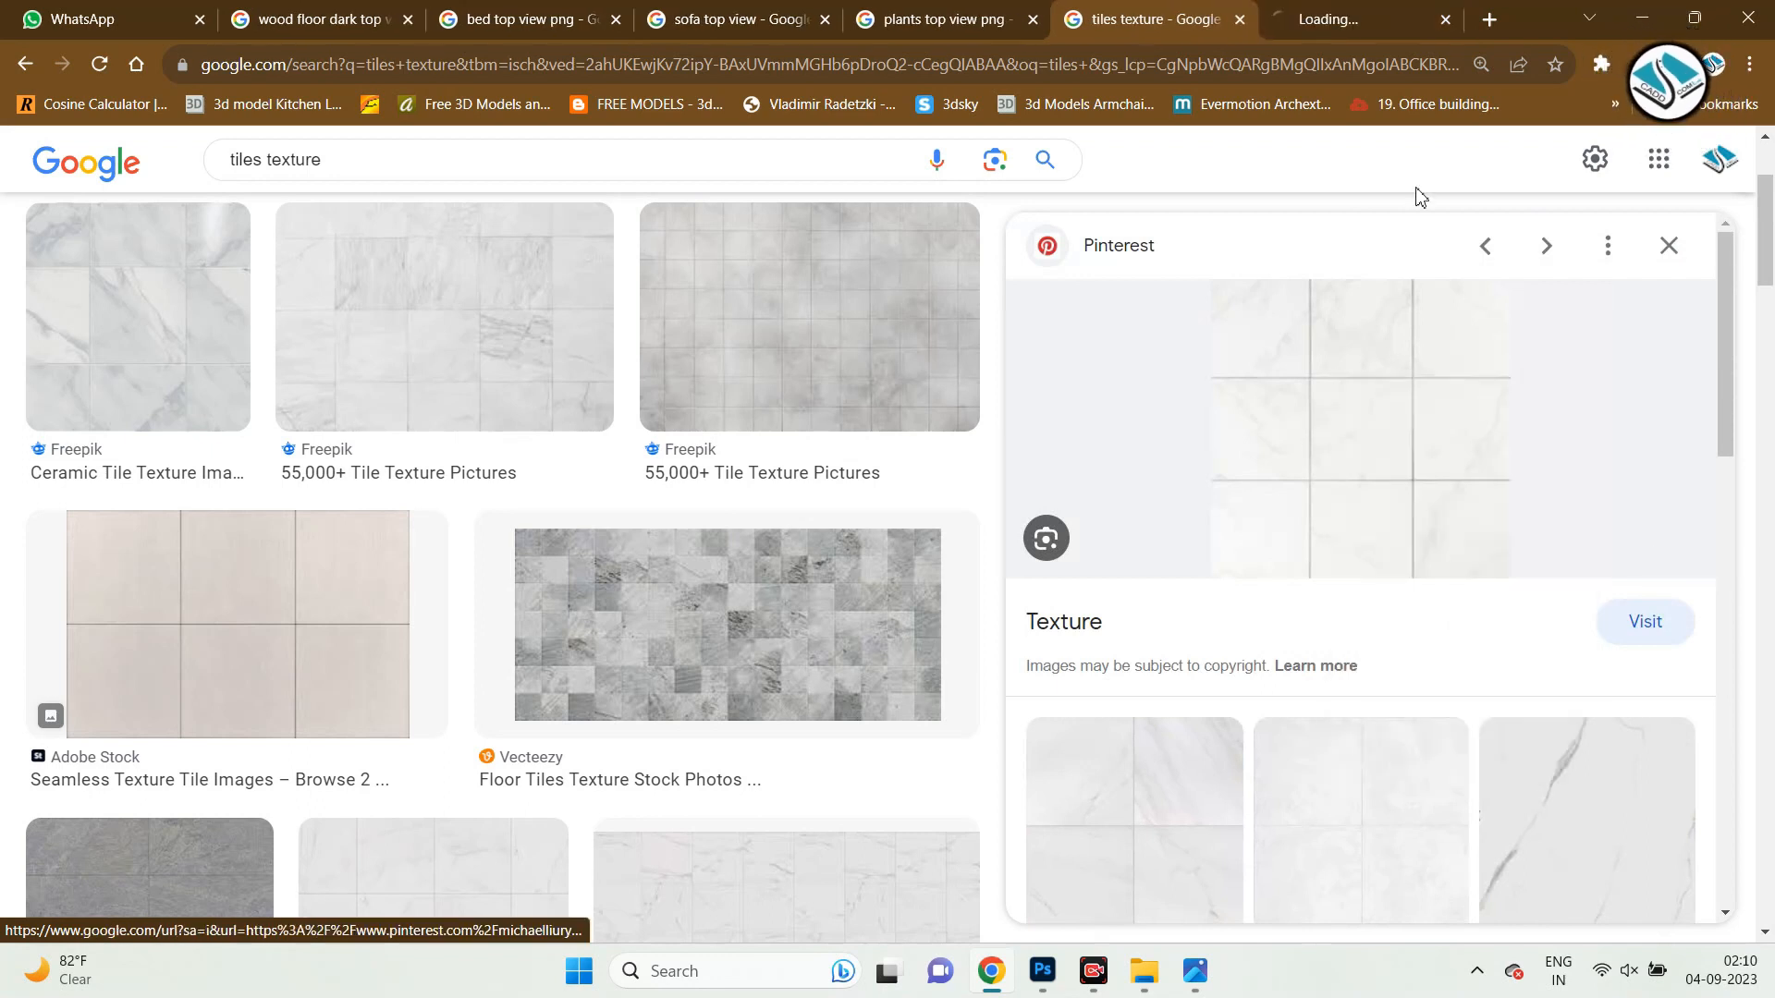
pyautogui.click(1378, 11)
# Save the nine-tile image to the Desktop as a JPEG under its suggested name.
pyautogui.rightClick(901, 381)
pyautogui.click(966, 424)
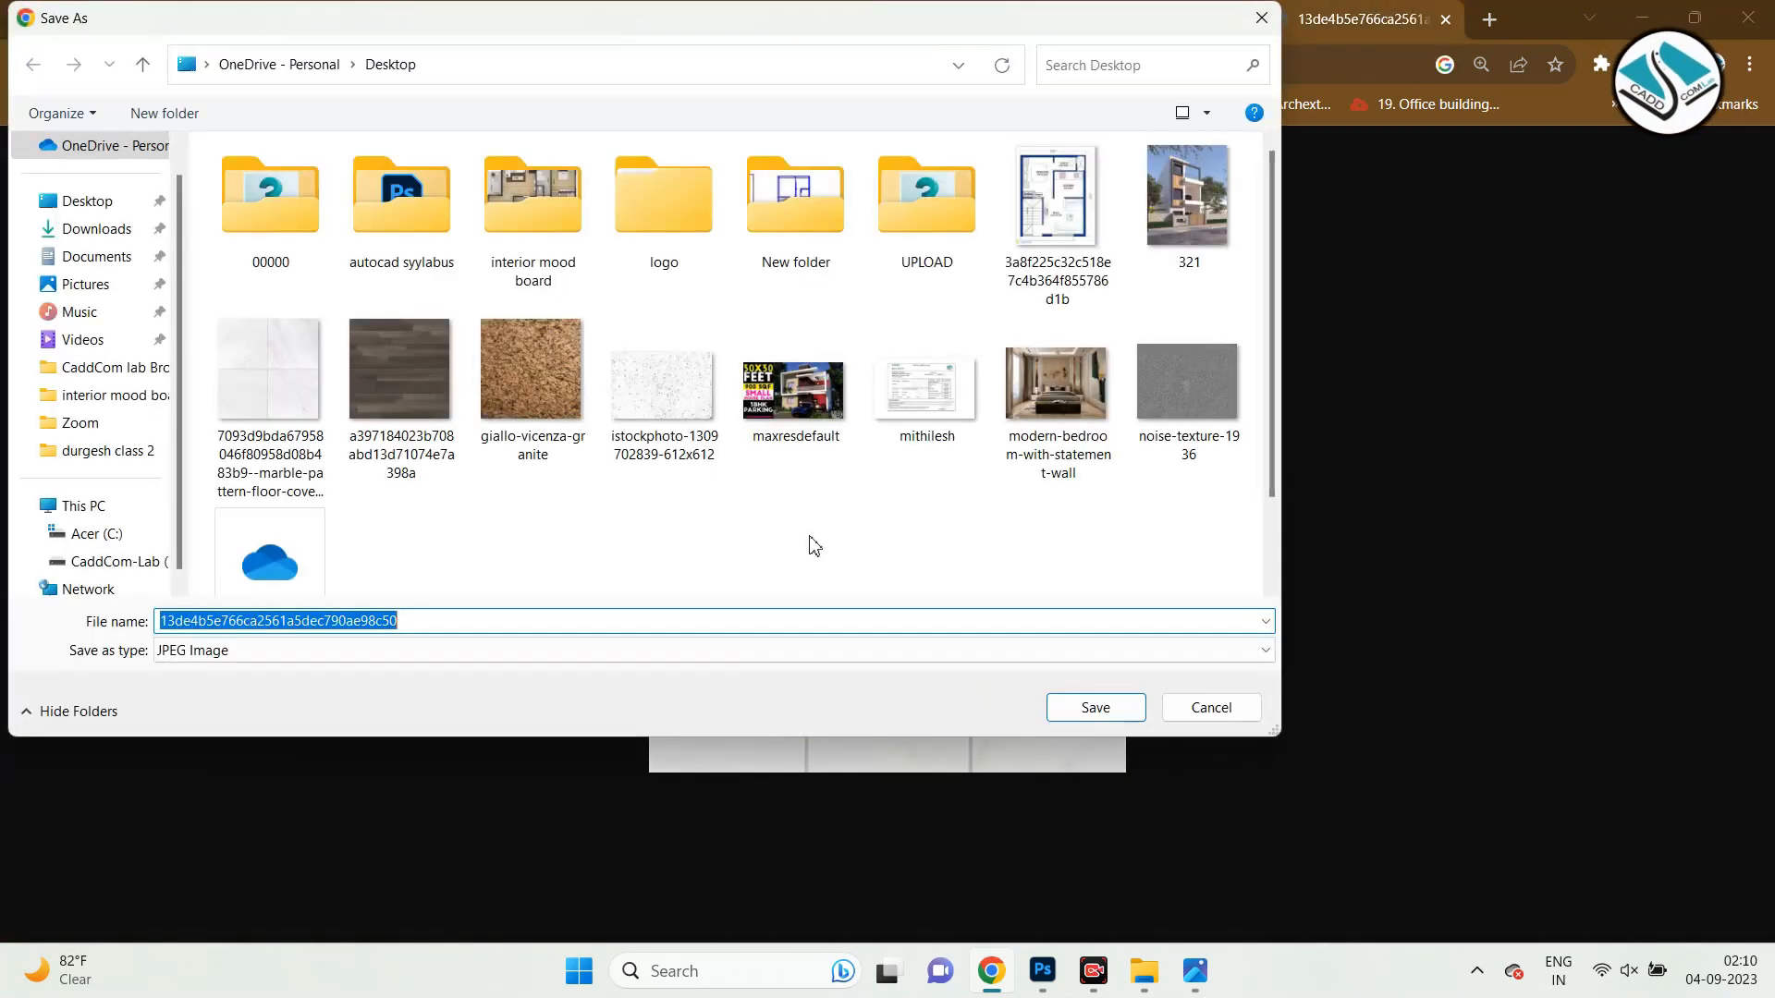
pyautogui.click(1068, 708)
# Switch to Photoshop and open the saved image 13de4b5e766ca2561a5dec790ae98c50 from the Desktop.
pyautogui.click(1045, 991)
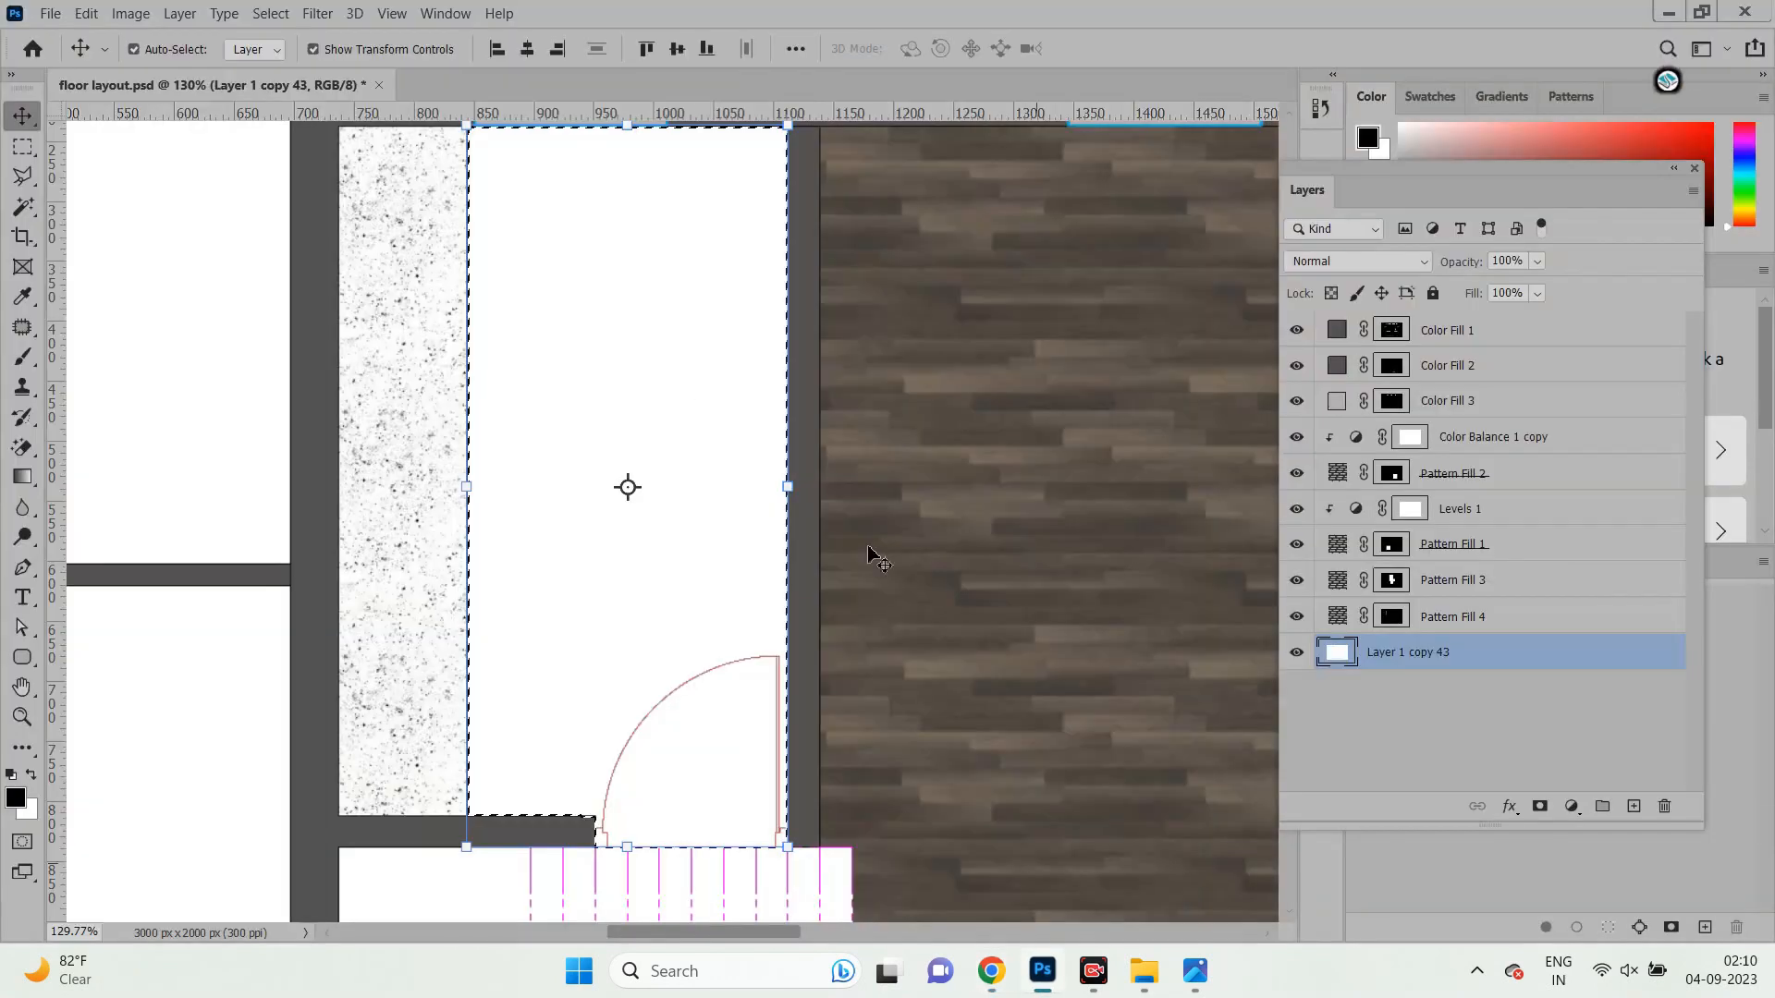
pyautogui.click(51, 12)
pyautogui.click(74, 53)
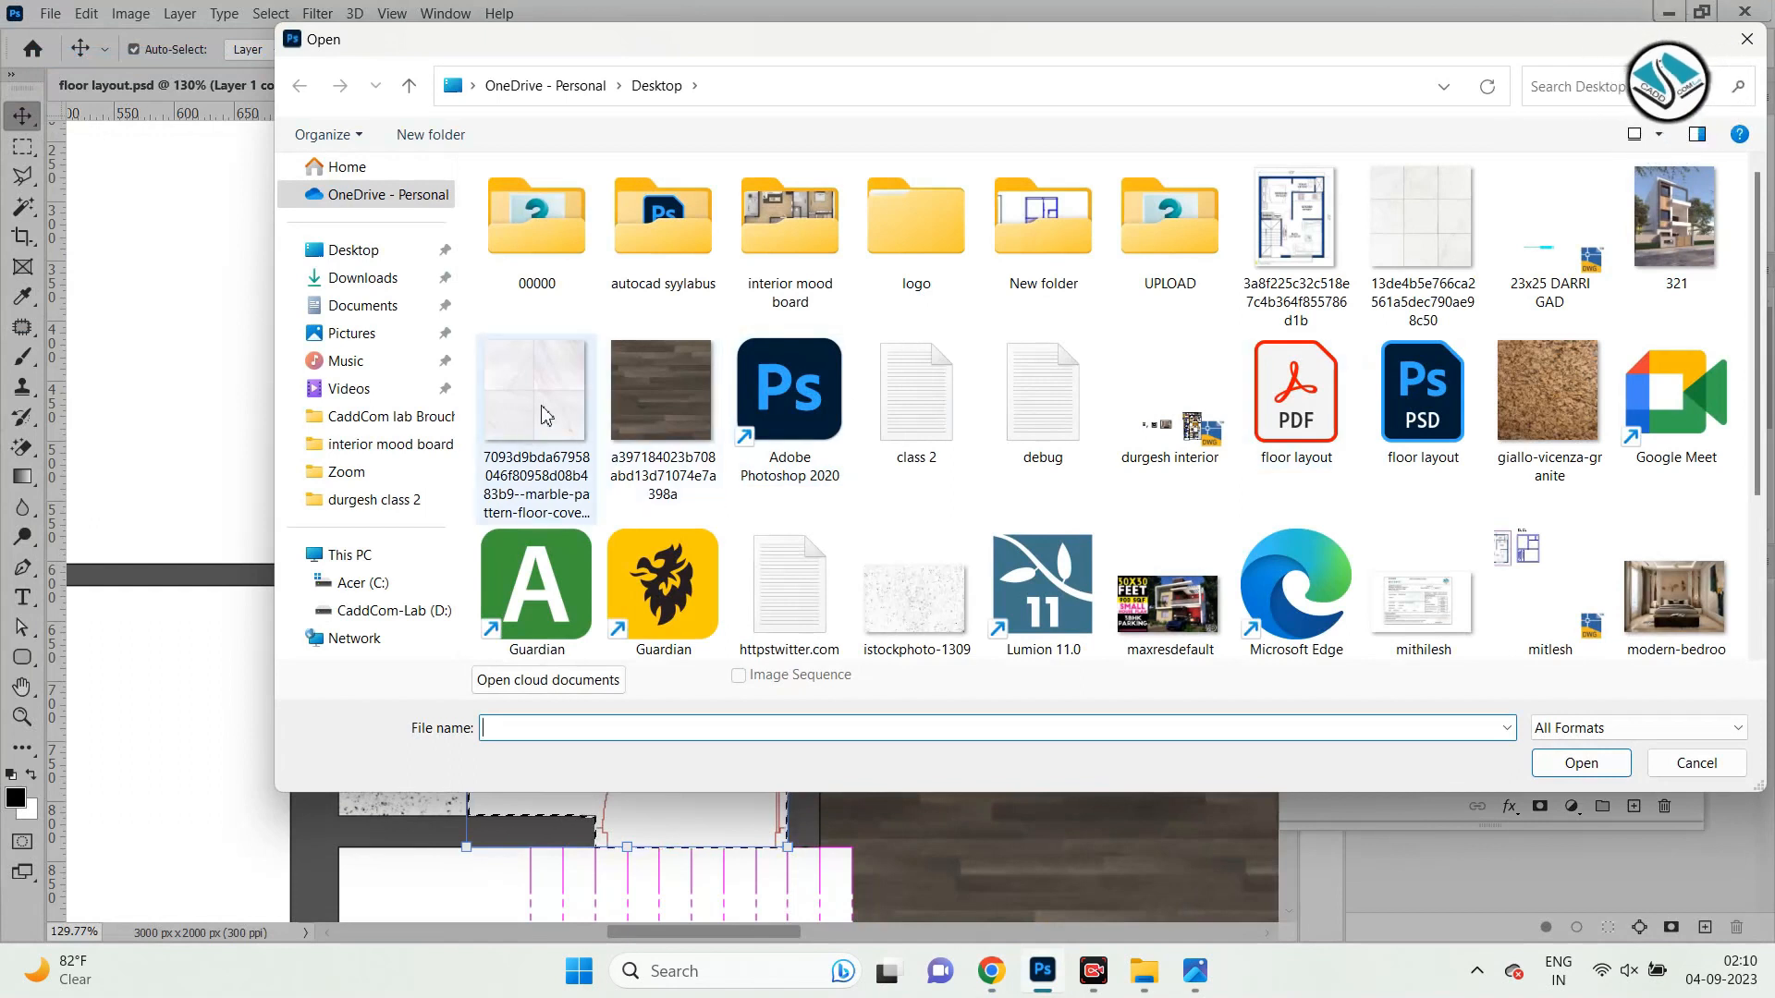
pyautogui.doubleClick(1382, 273)
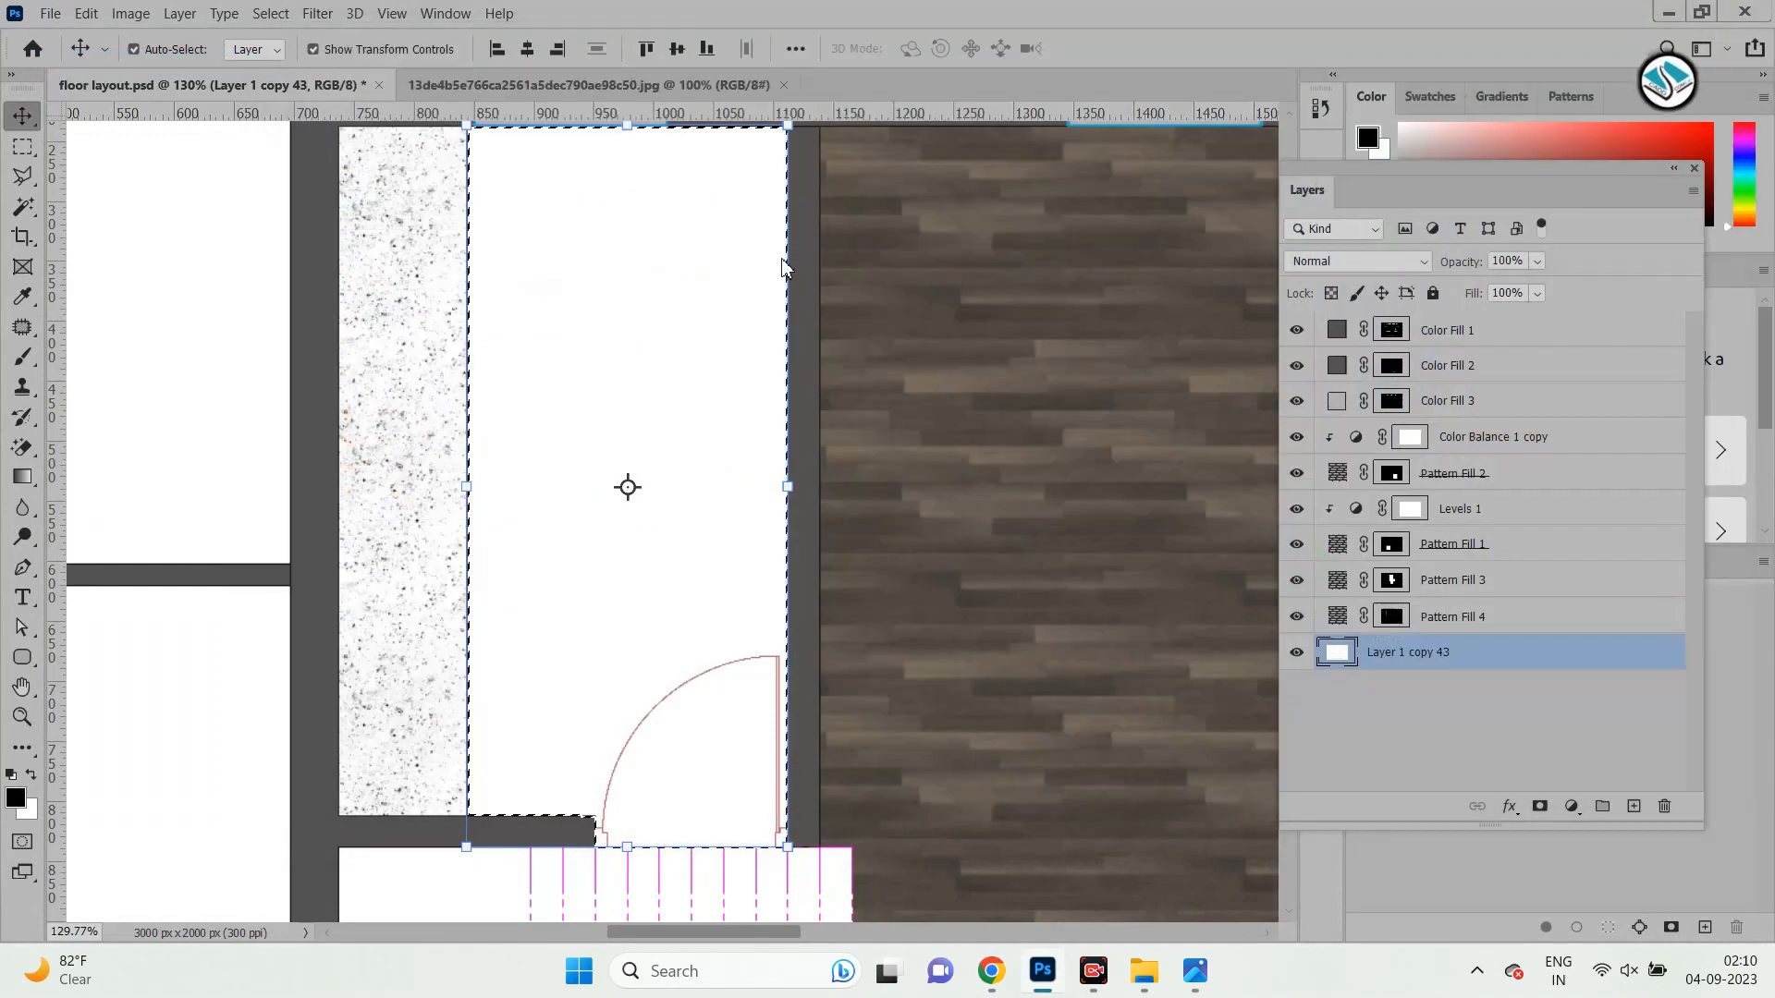
# Define the nine-tile image as a pattern under its file name and close its document.
pyautogui.click(88, 13)
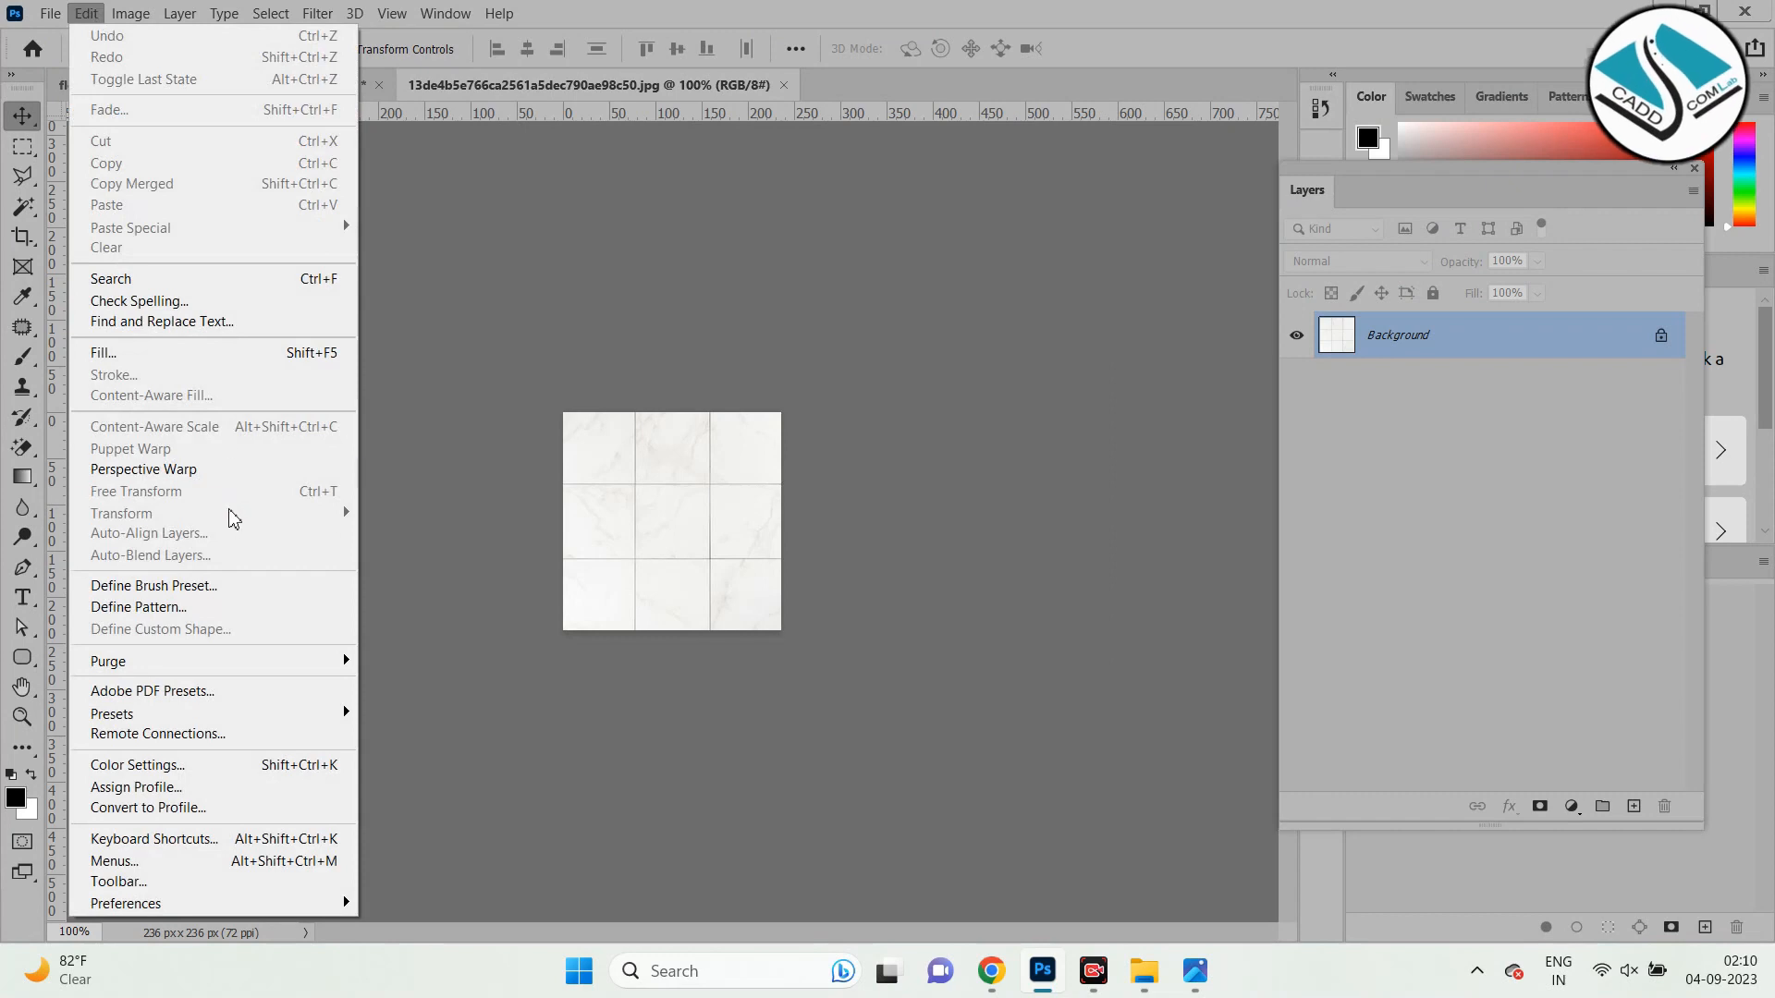
pyautogui.click(263, 610)
pyautogui.click(1117, 297)
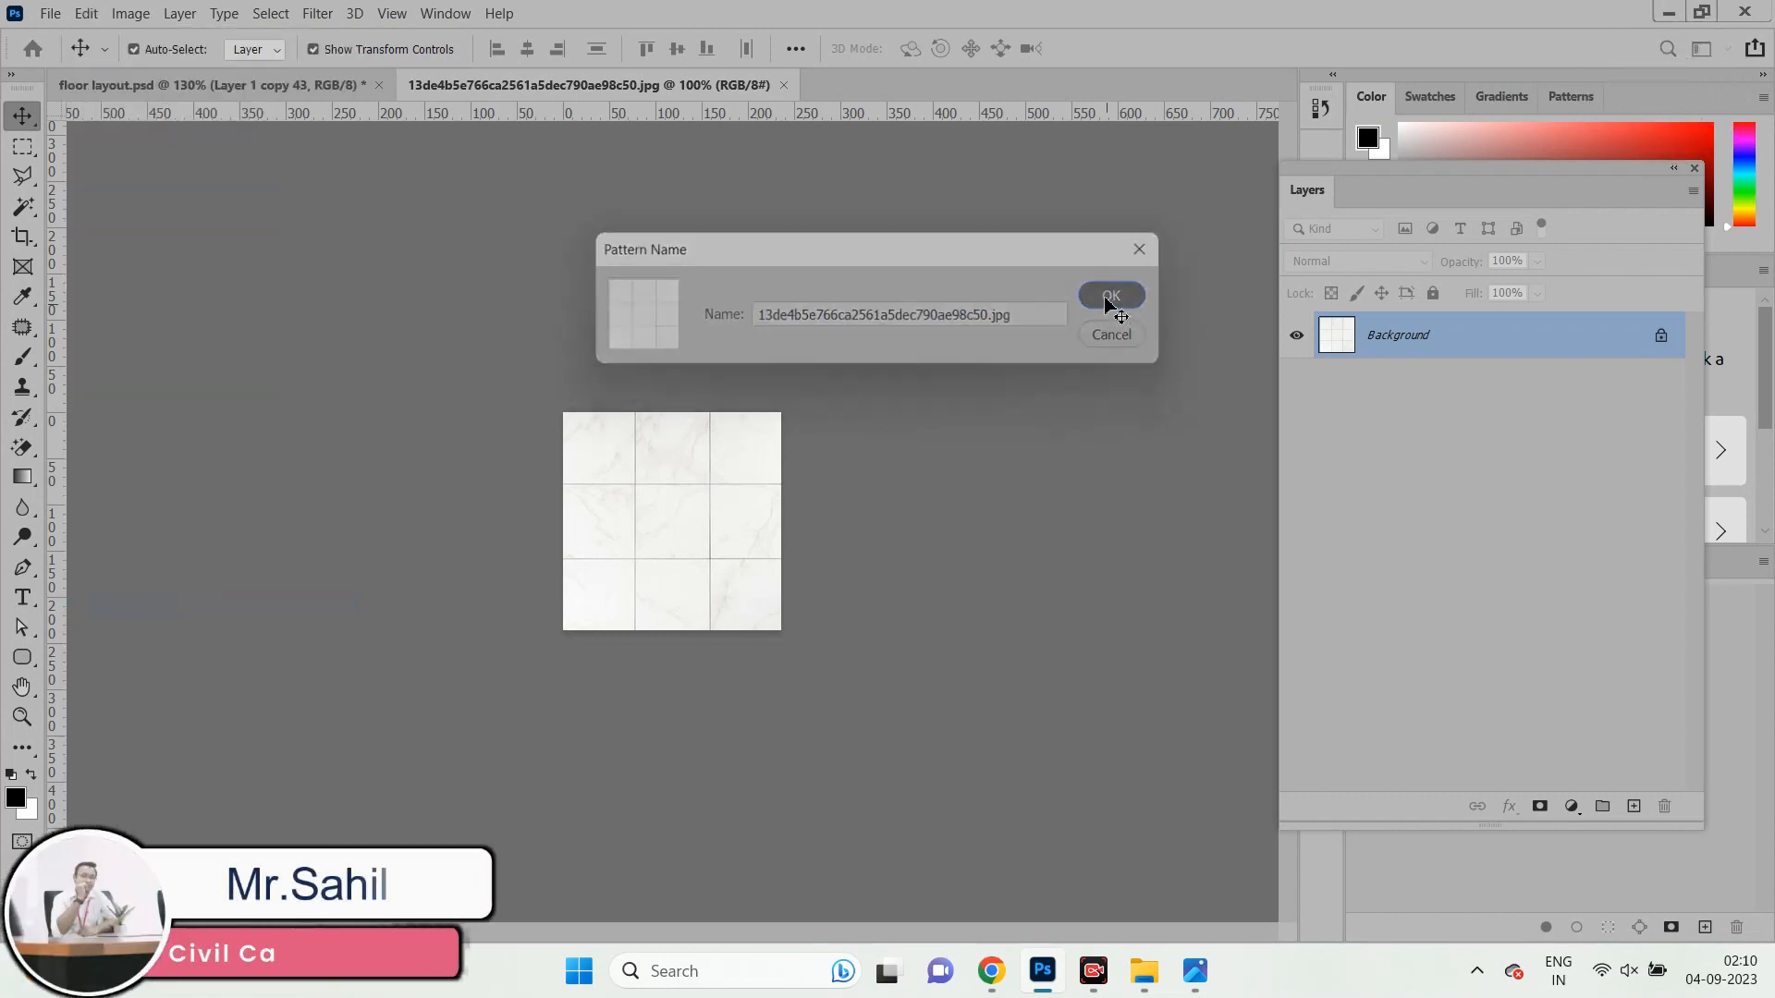
pyautogui.click(783, 85)
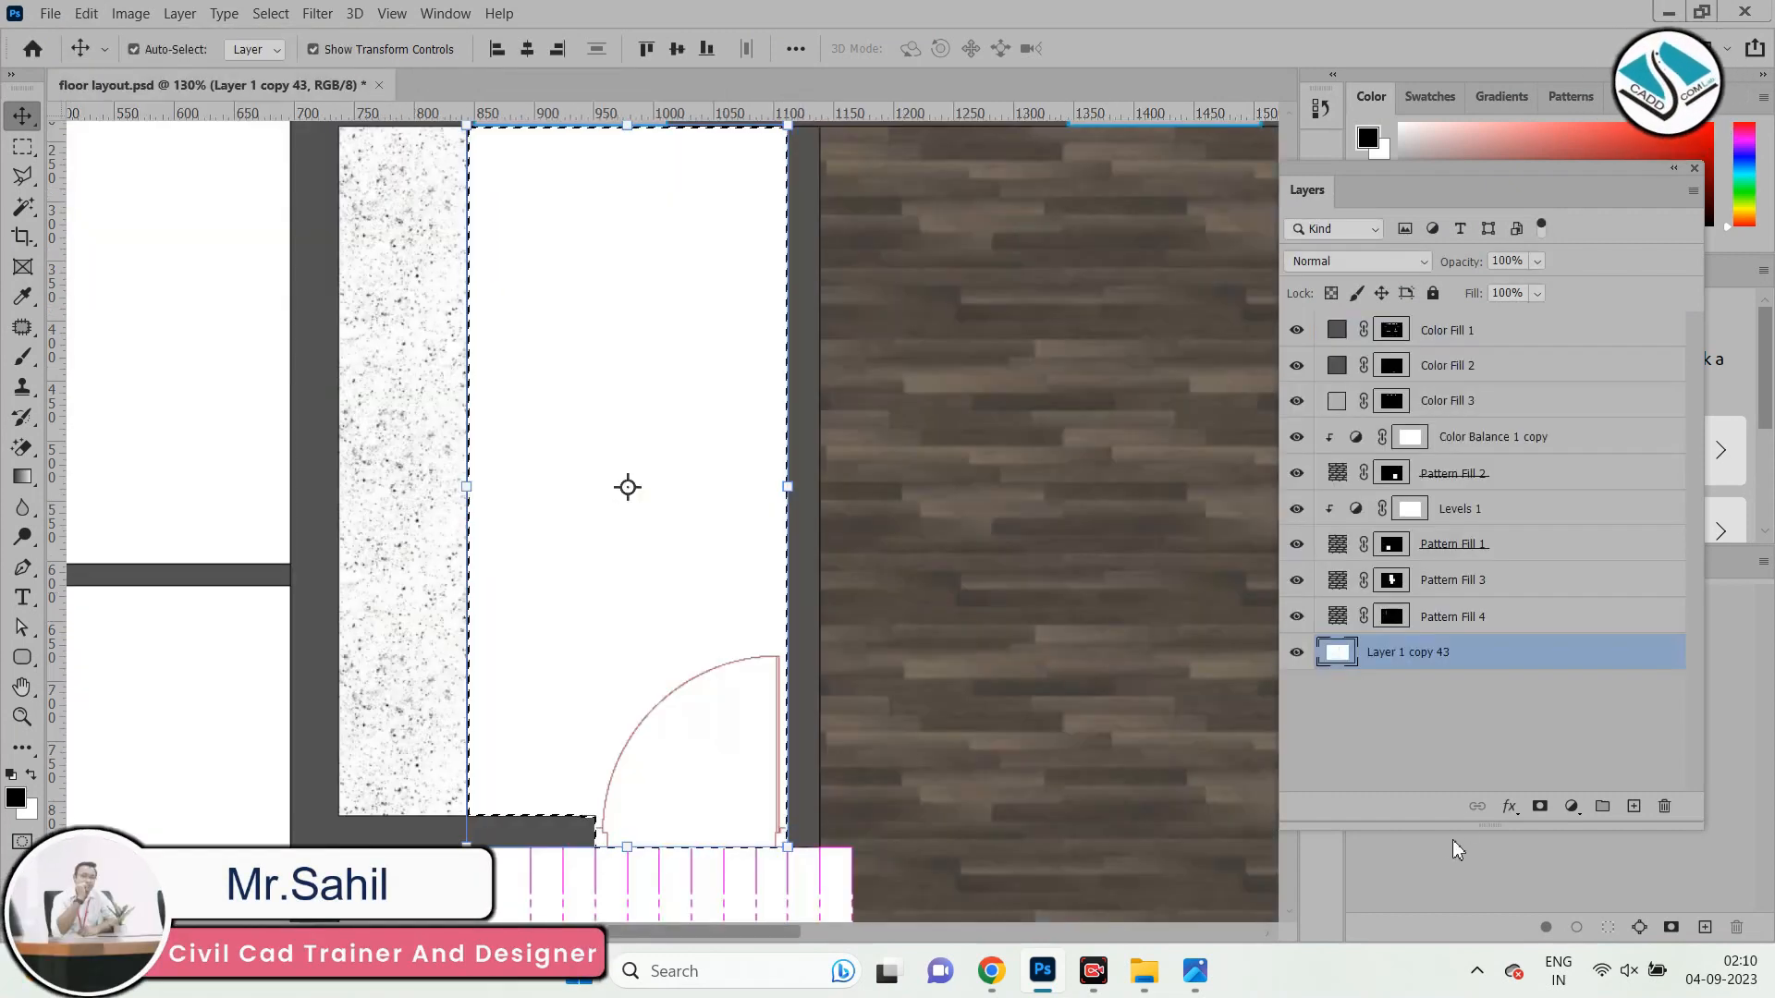
# Add a pattern fill layer to the selected floor using the new nine-tile pattern at 40% scale.
pyautogui.click(1572, 806)
pyautogui.click(1608, 446)
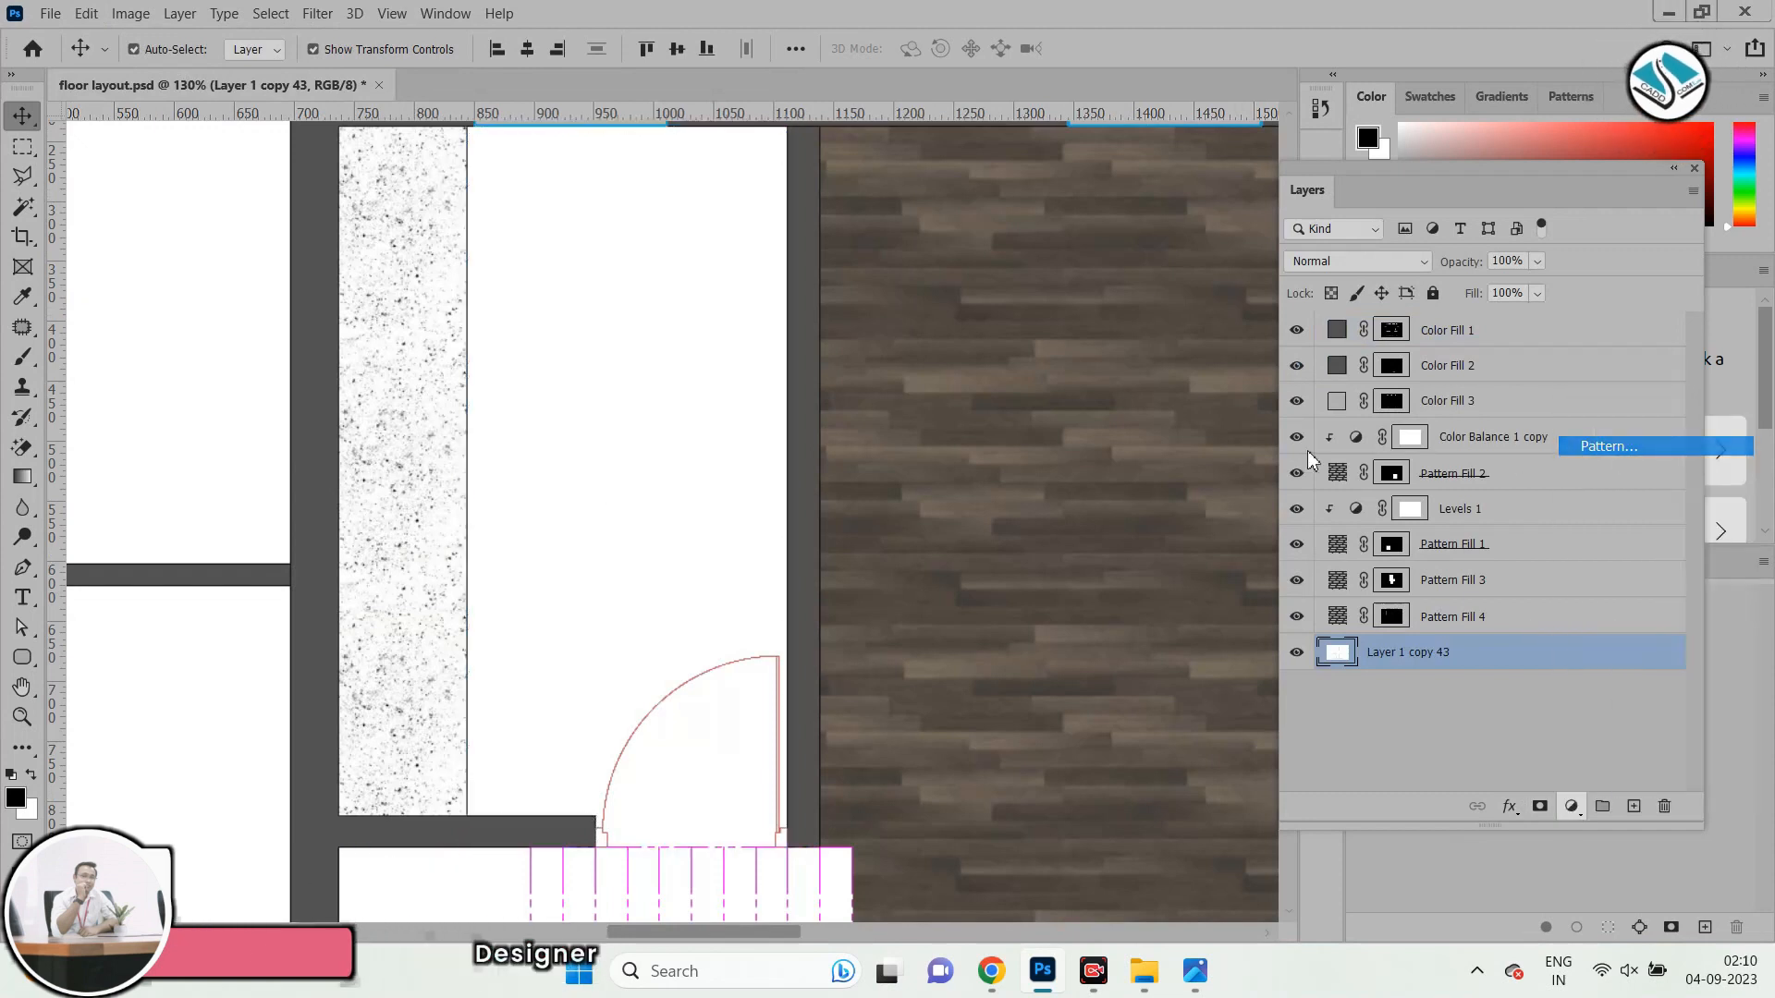
pyautogui.click(1061, 348)
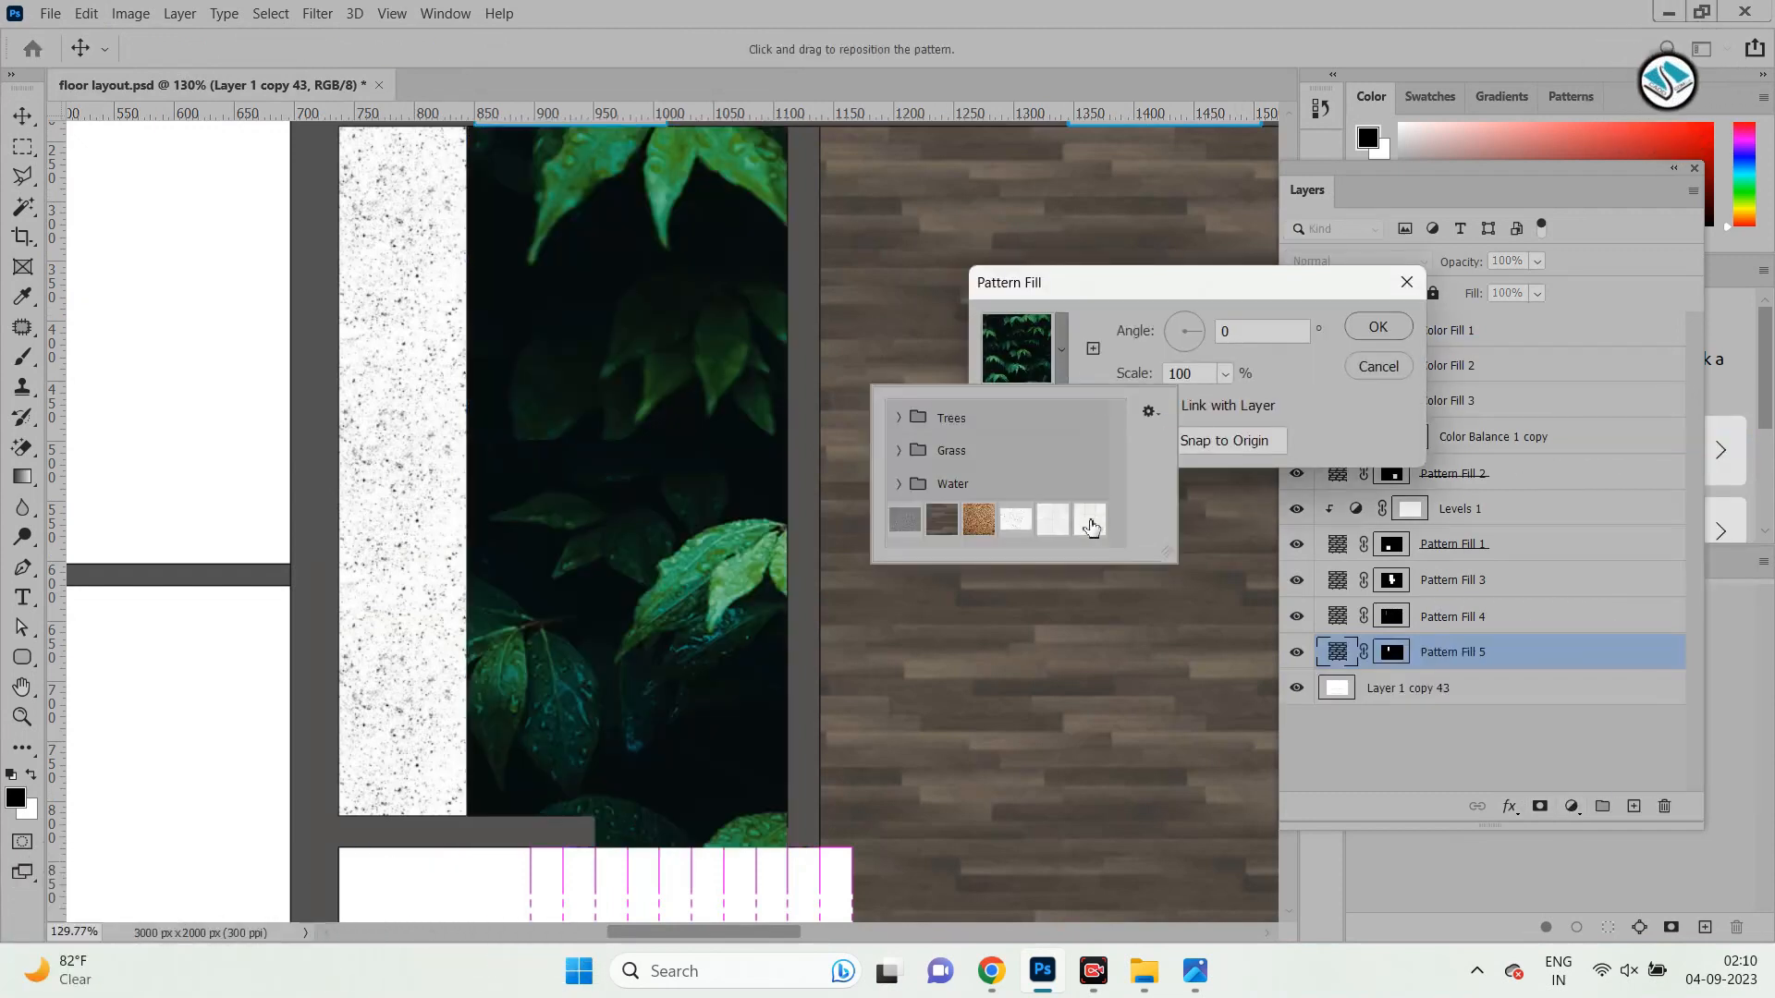
pyautogui.click(1090, 521)
pyautogui.click(1202, 374)
pyautogui.write('2')
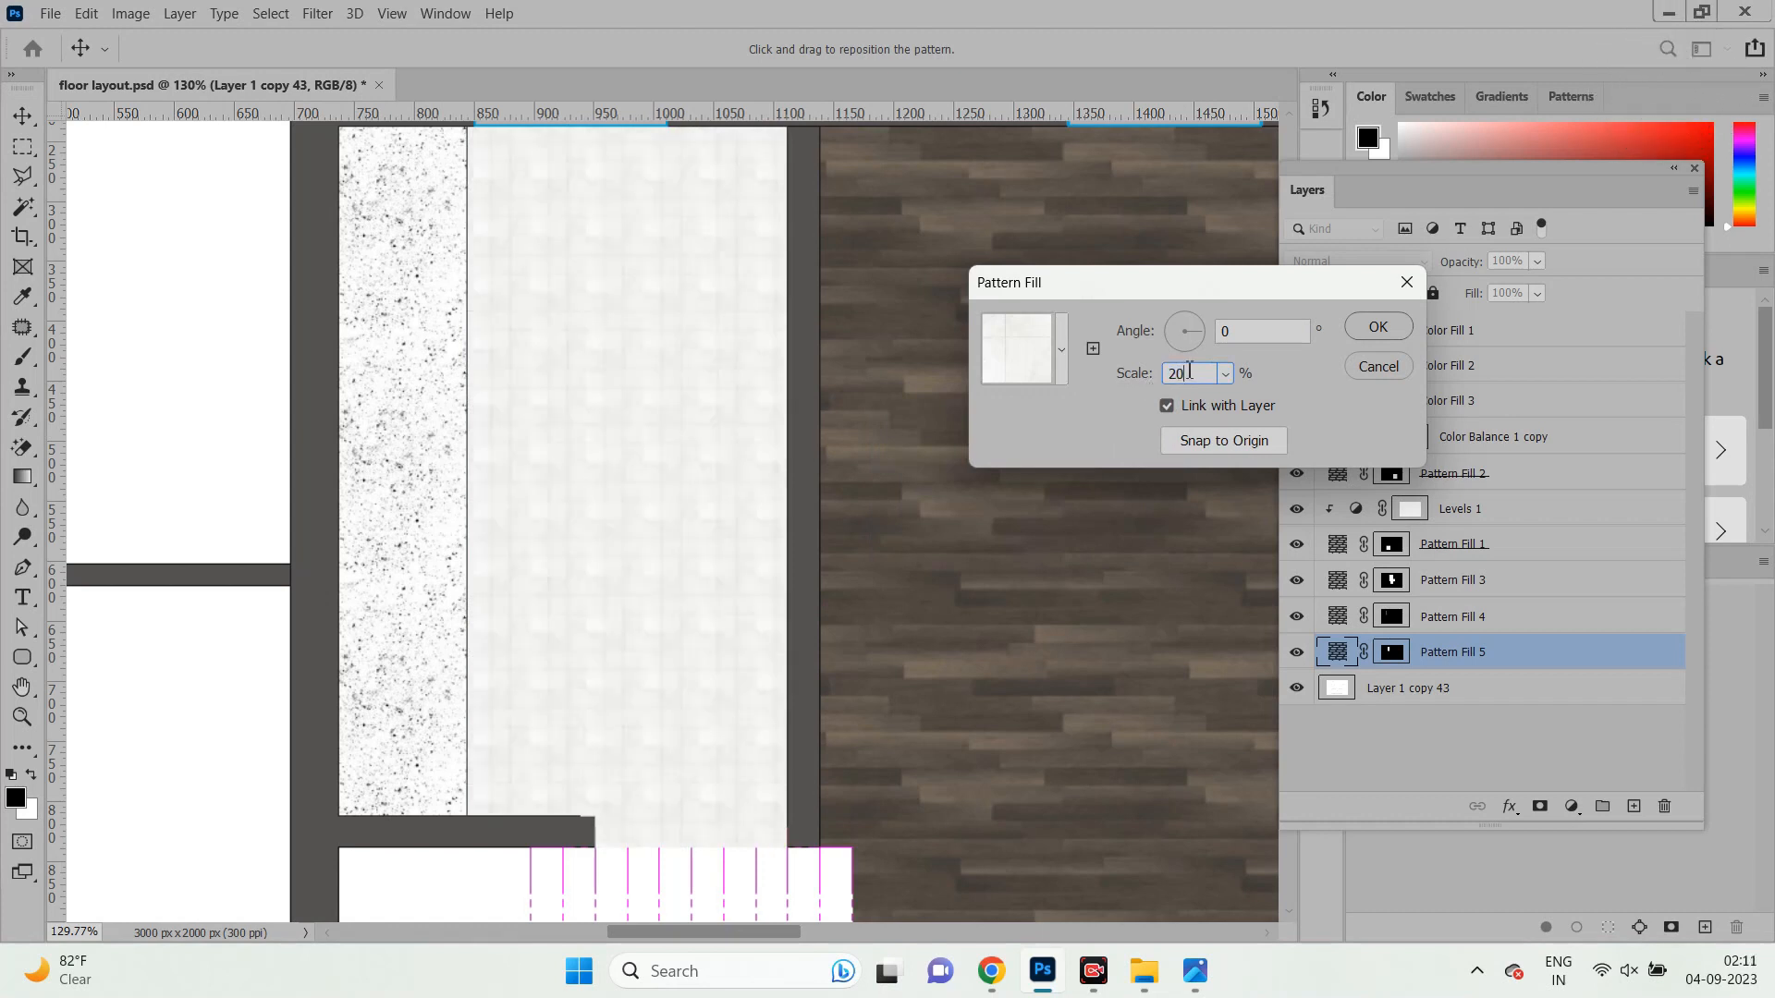
pyautogui.write('0')
pyautogui.click(1140, 383)
pyautogui.write('40')
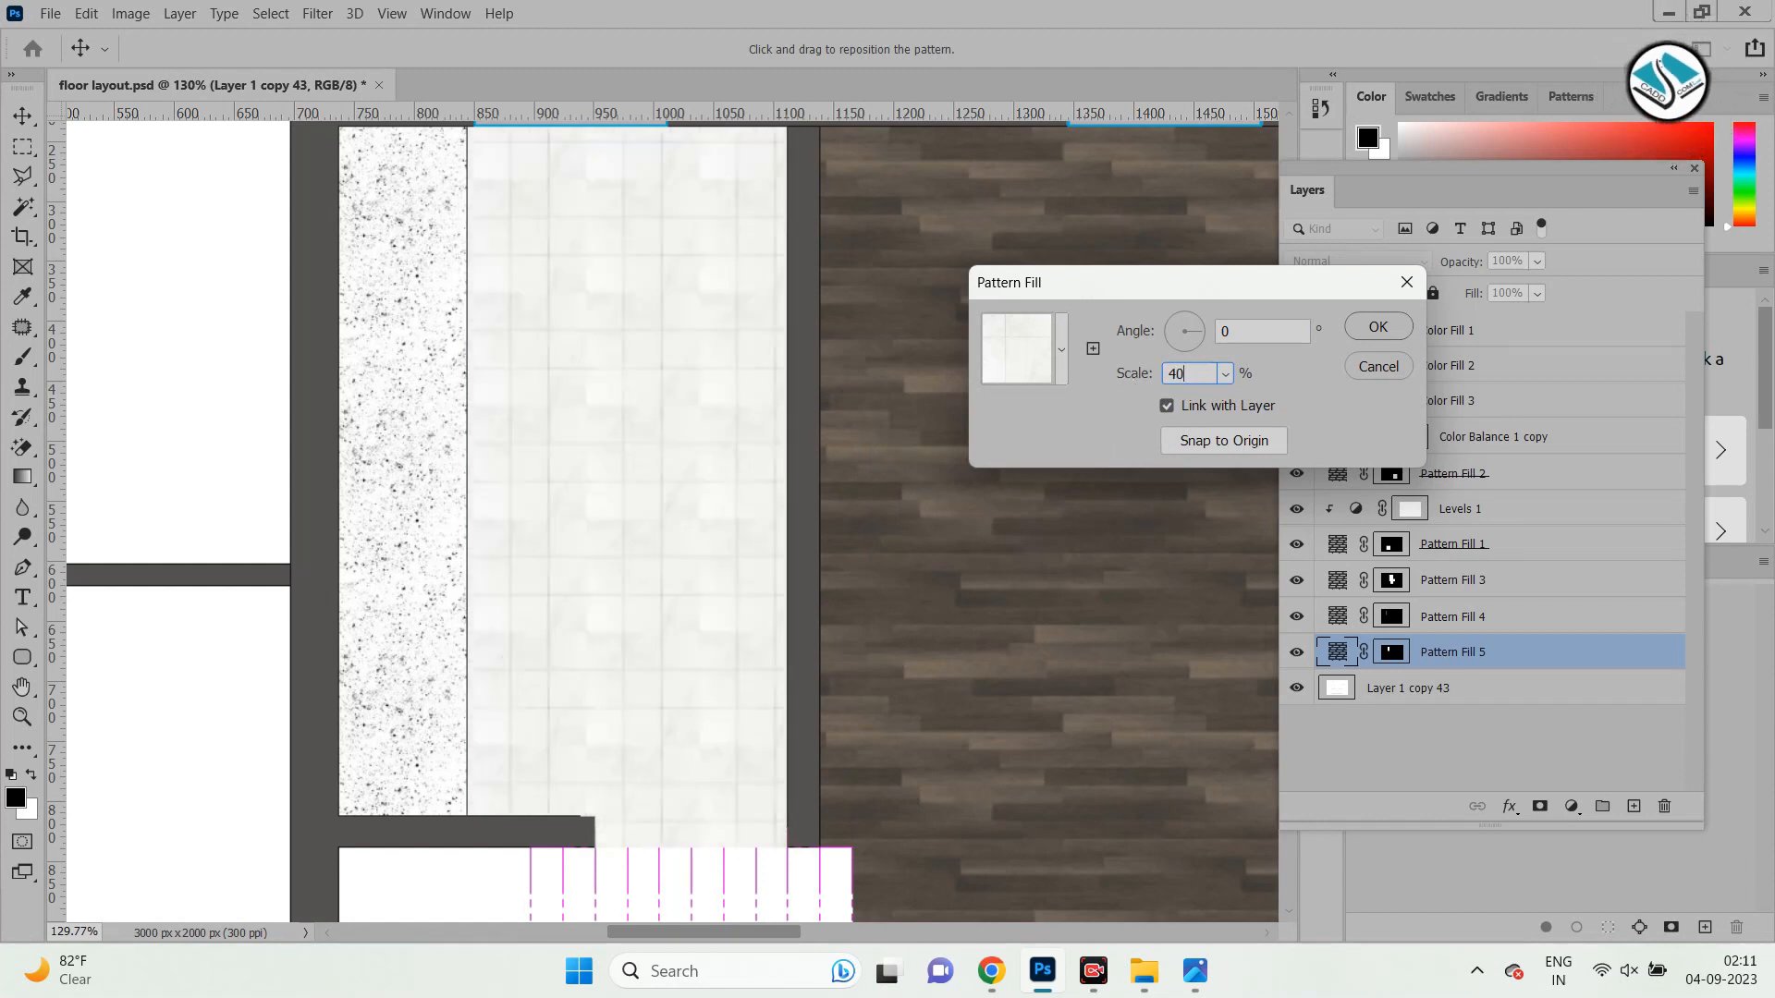
# Shift the tile pattern sideways toward the speckled strip and try scales of 50% and 60%.
pyautogui.moveTo(690, 351); pyautogui.dragTo(613, 354)
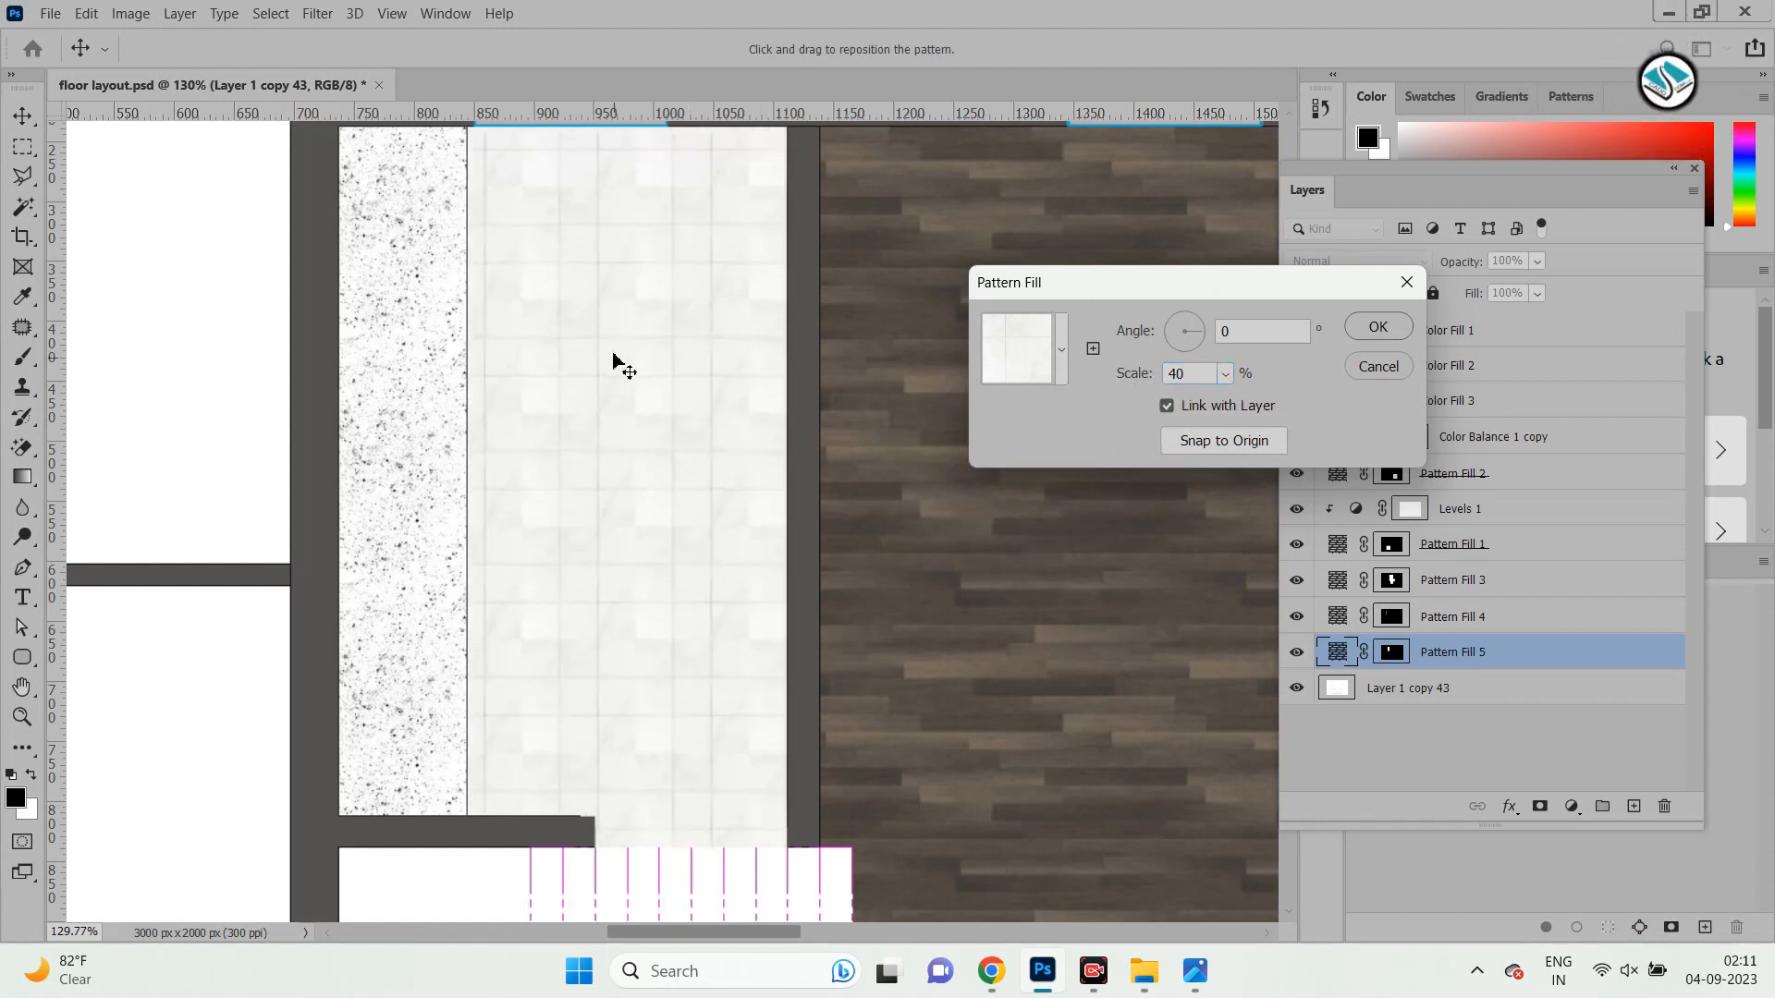
pyautogui.write('50')
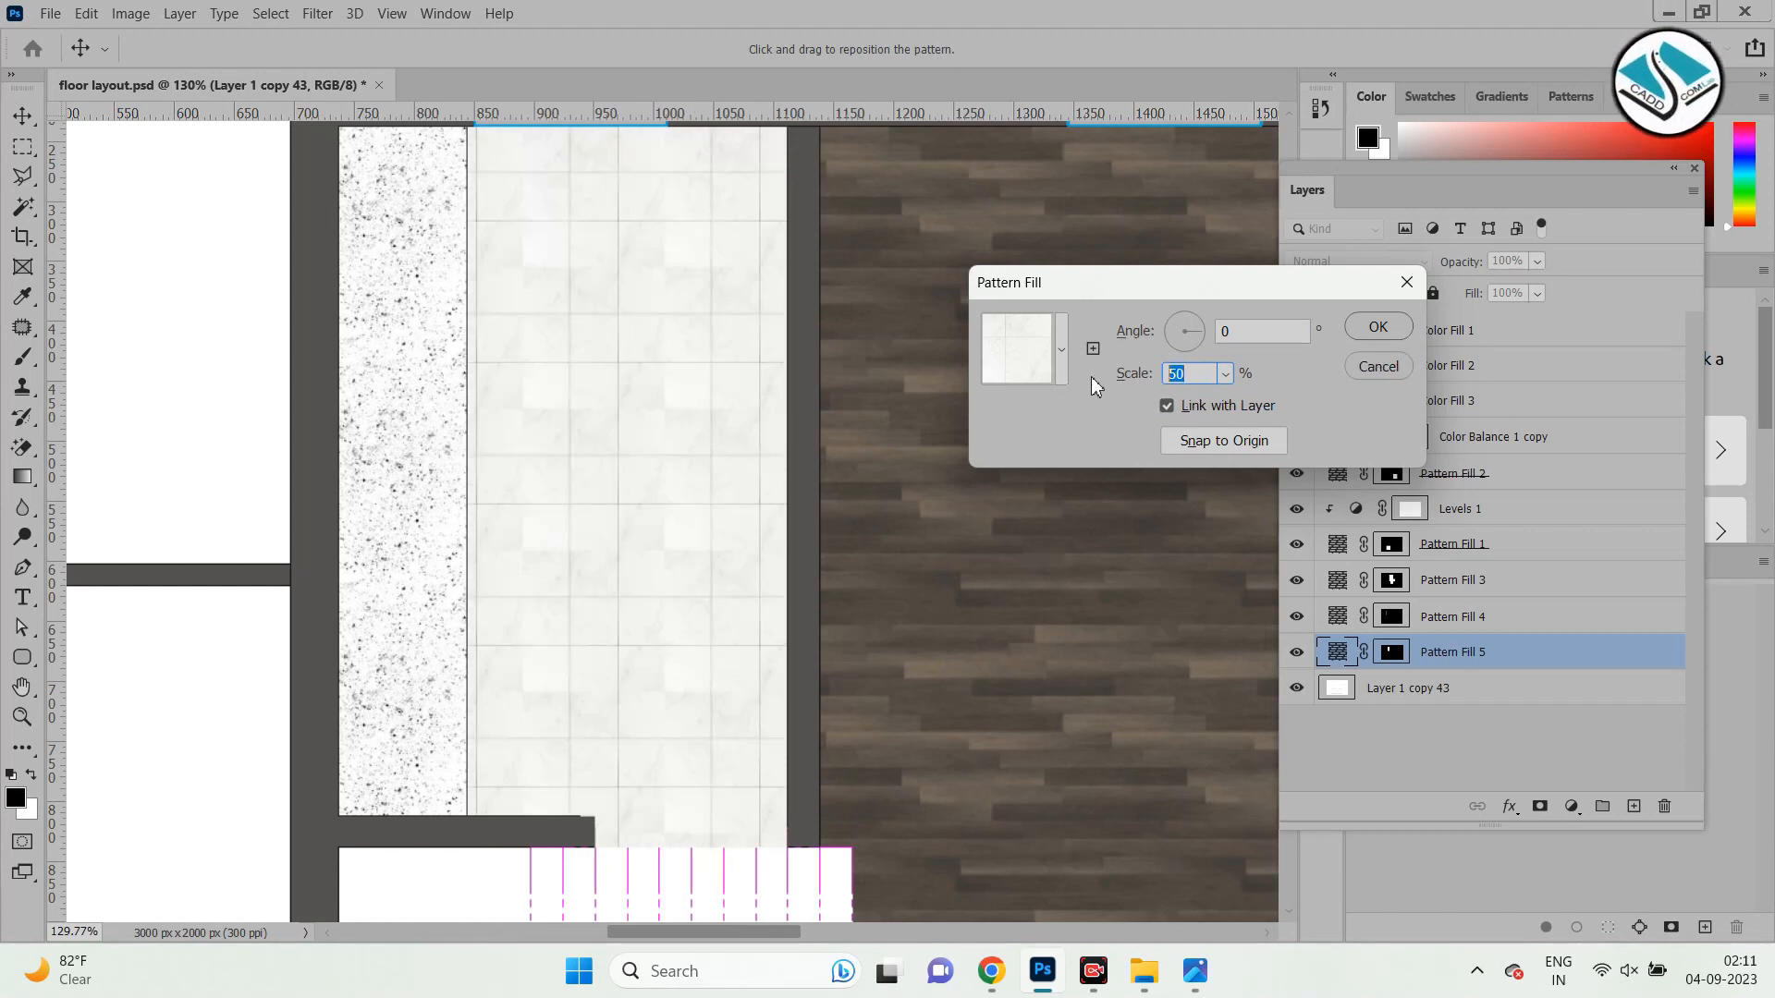
pyautogui.write('60')
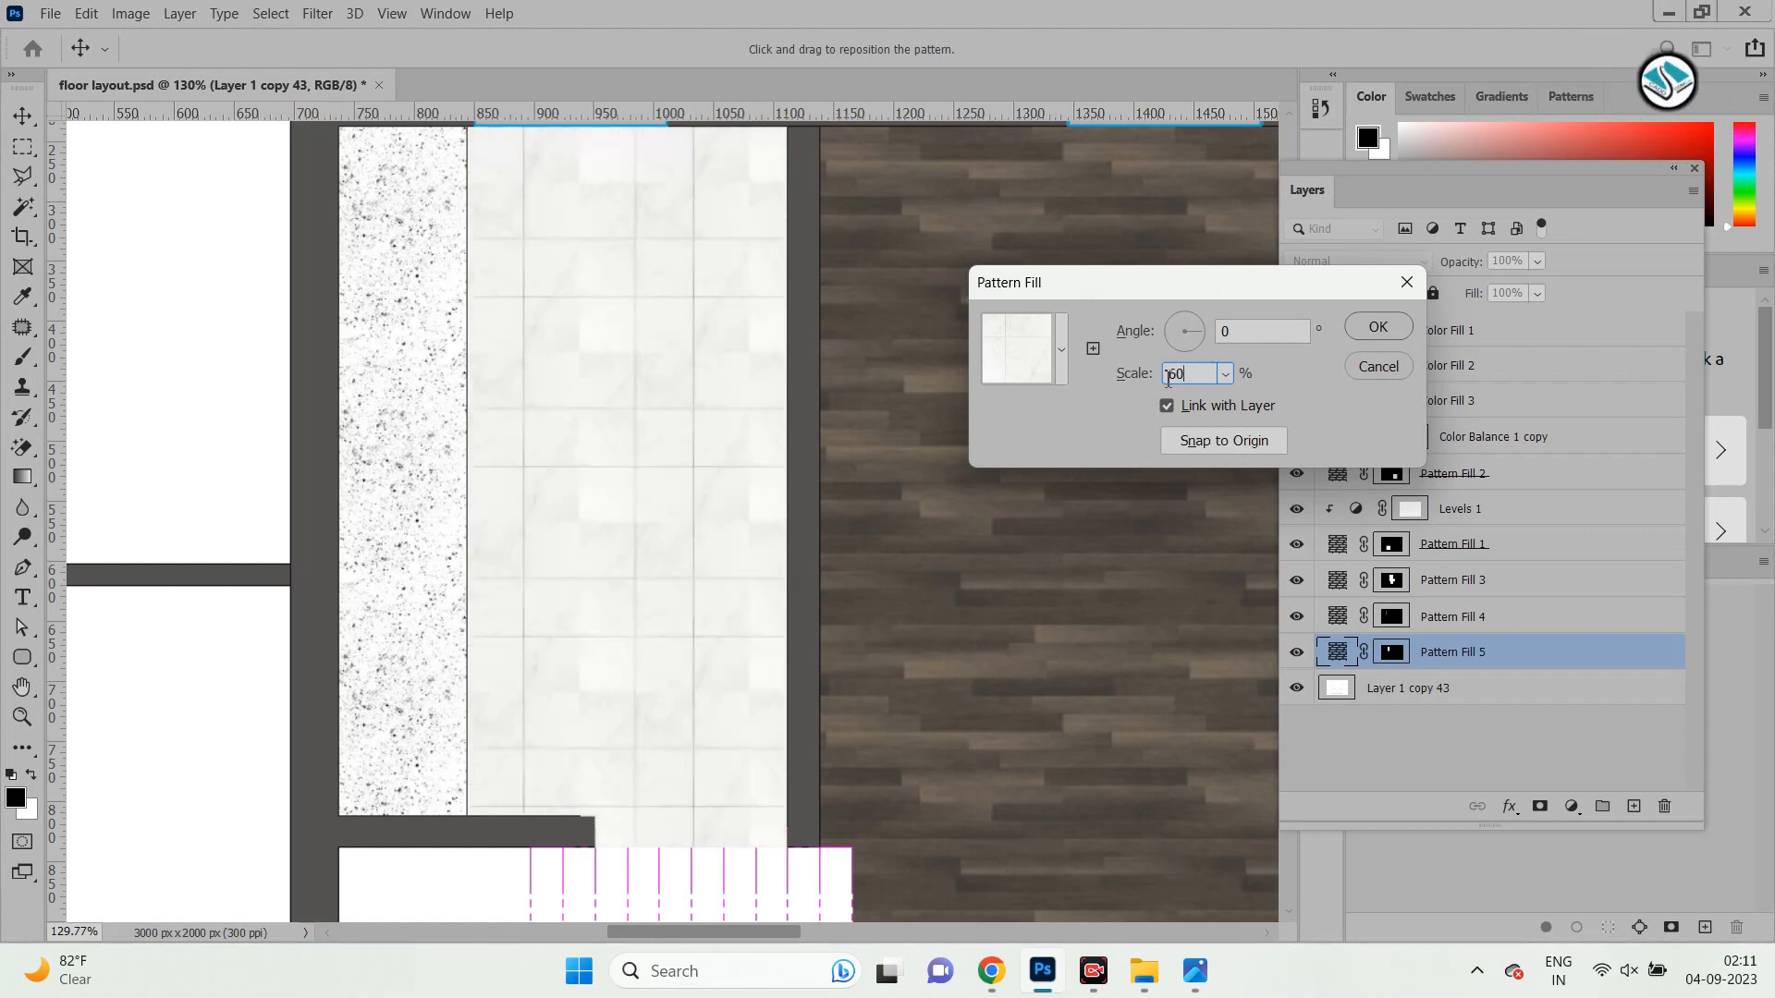
# Rotate the floor's tile pattern to 90°, unlink it from the layer and apply it at 40% scale.
pyautogui.hotkey('shift', 'Tab')
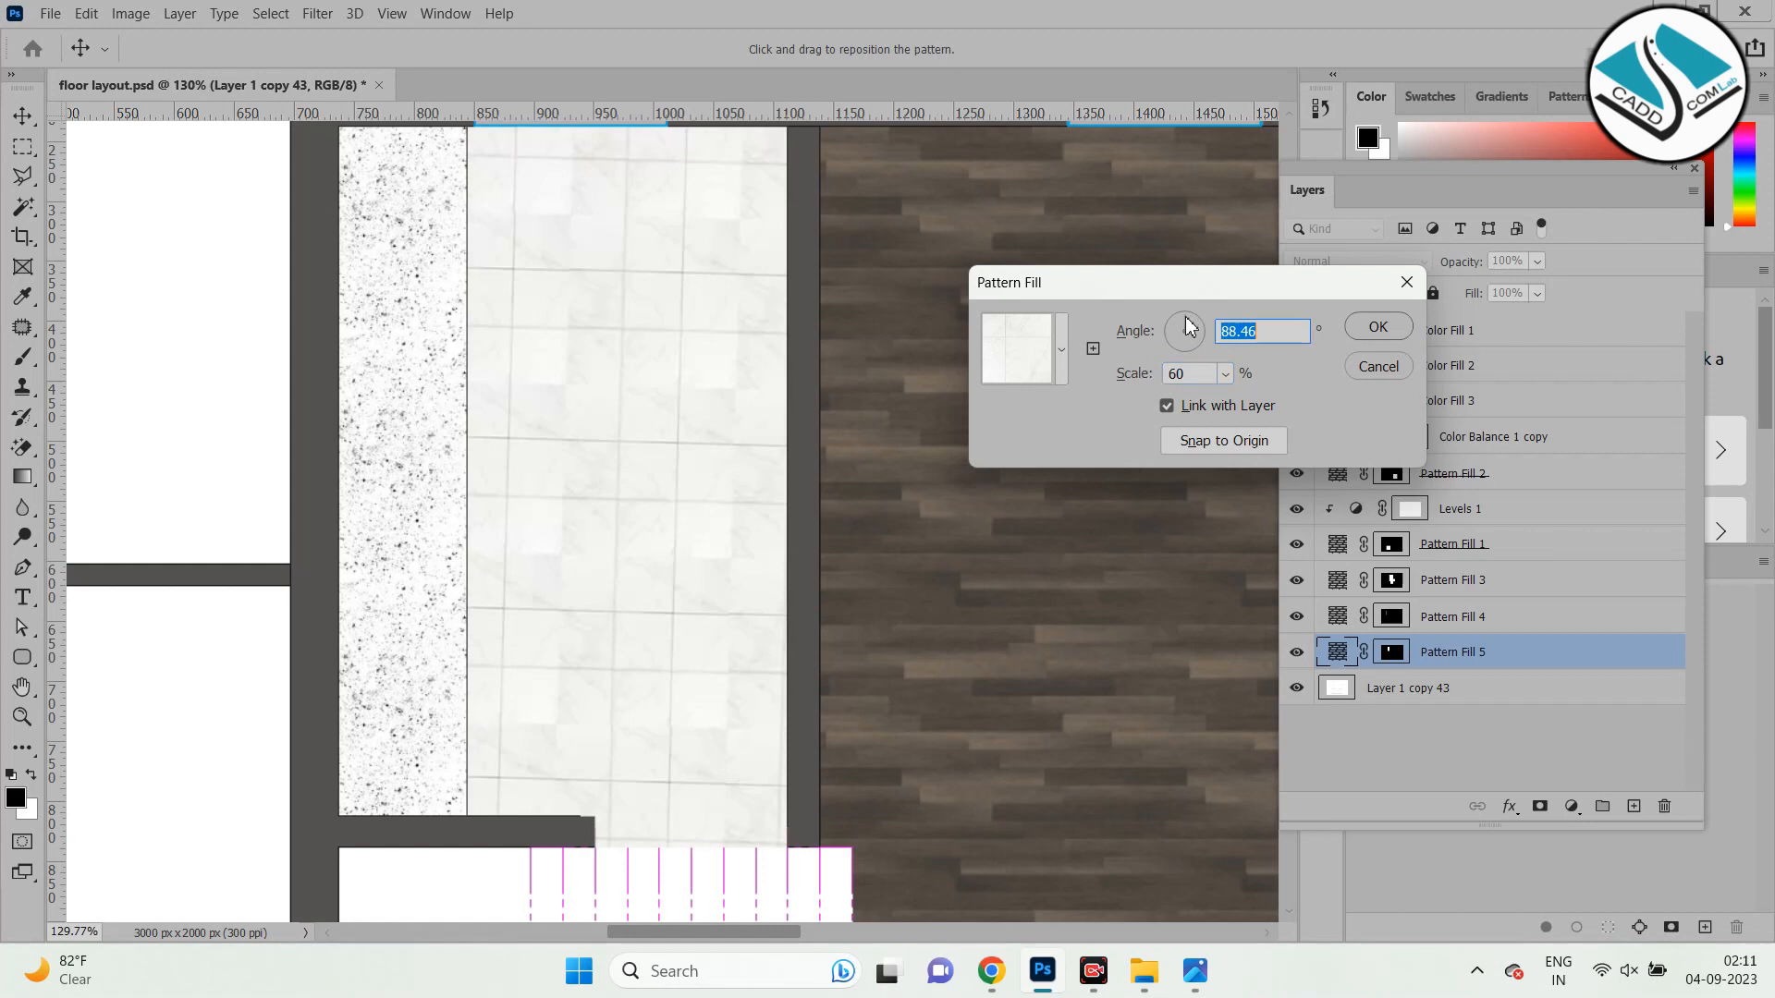
pyautogui.write('90')
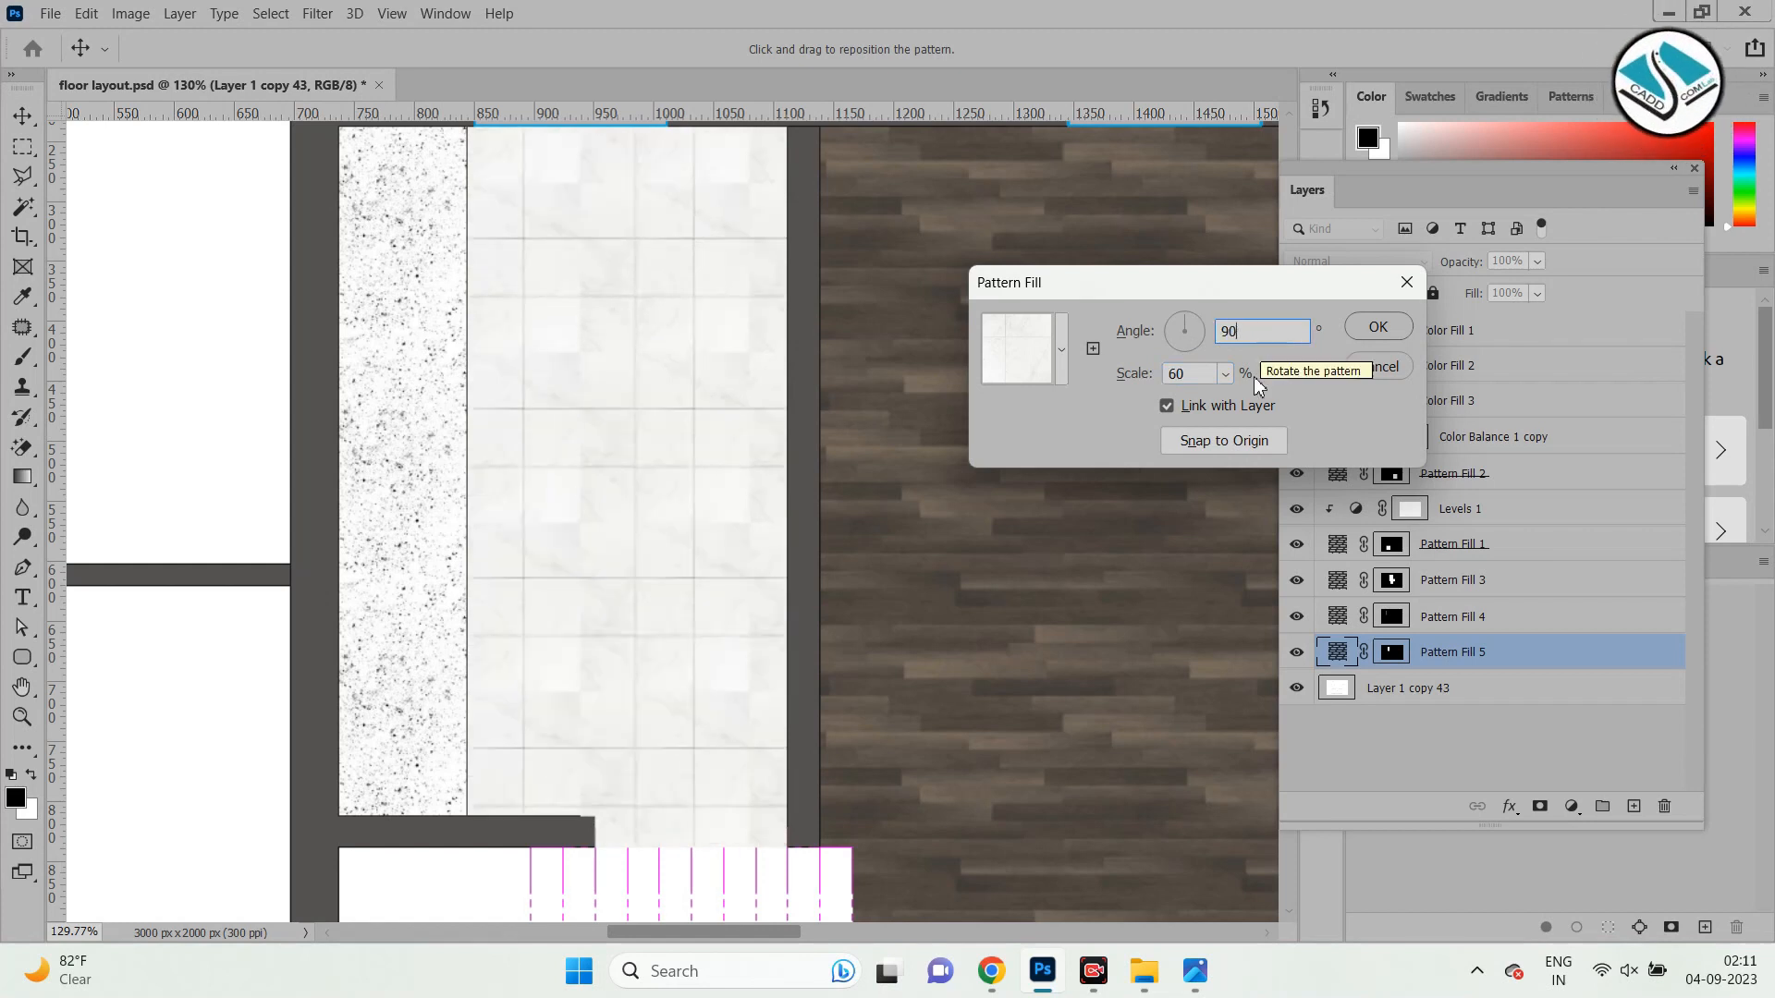
pyautogui.press('Tab')
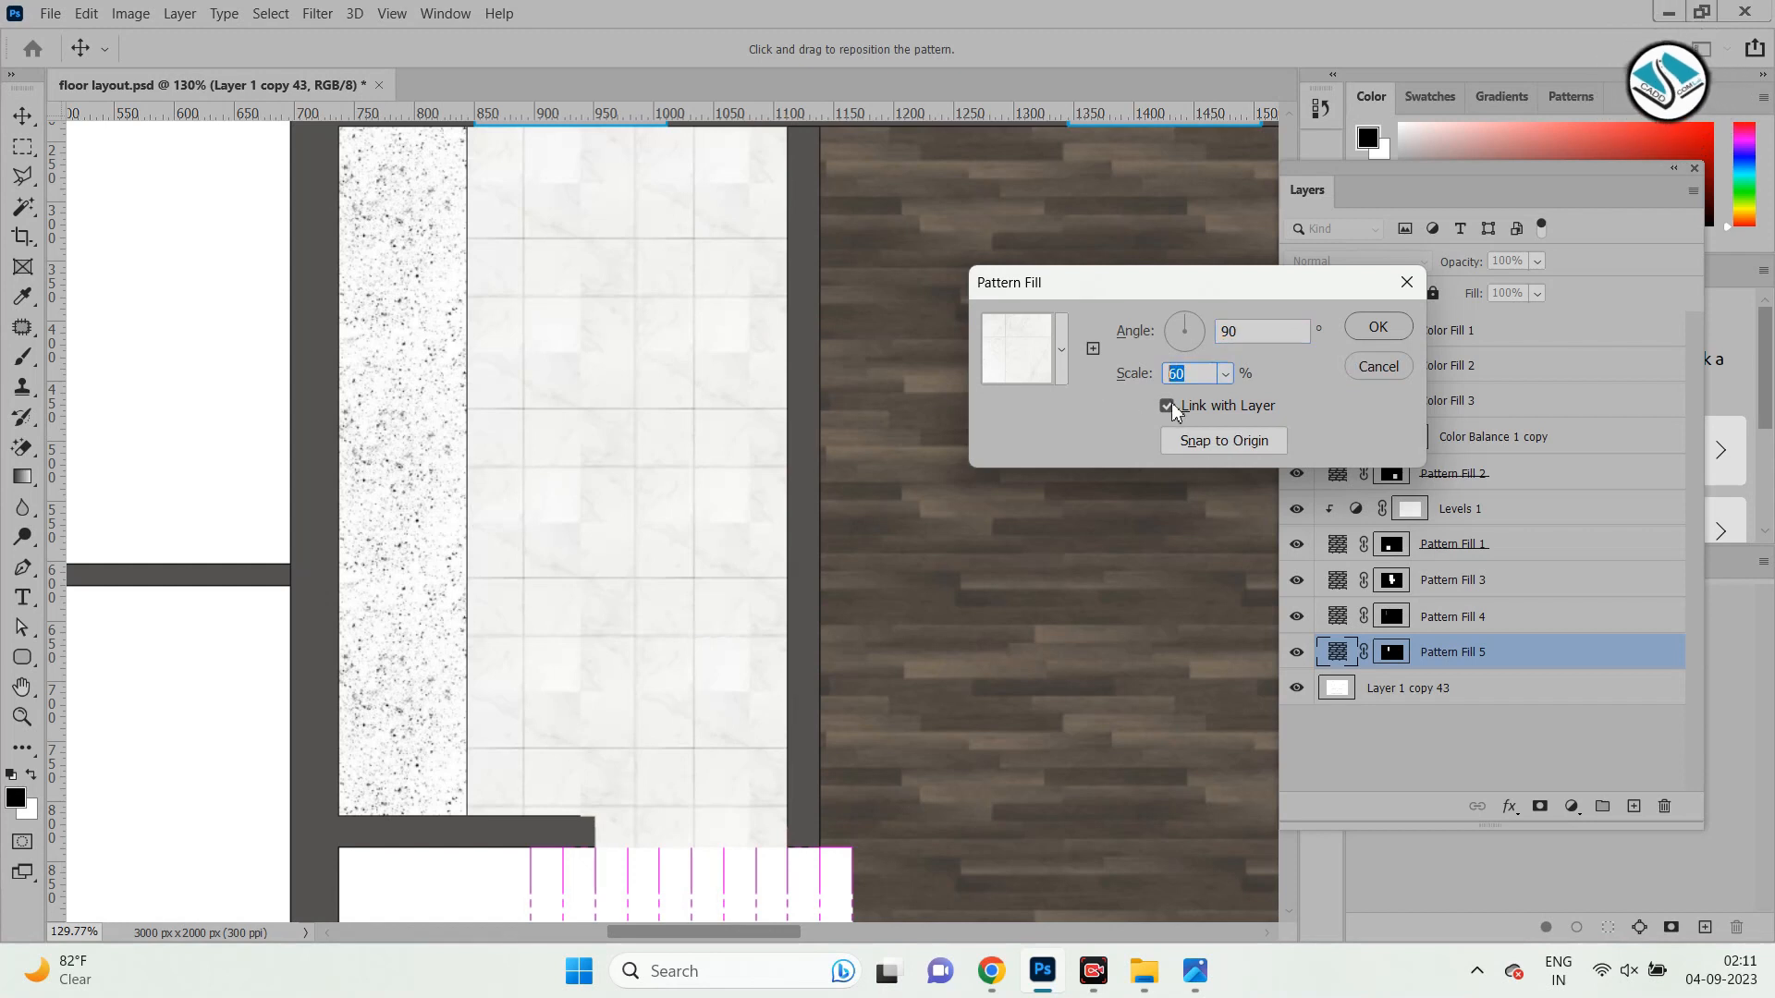
pyautogui.write('50')
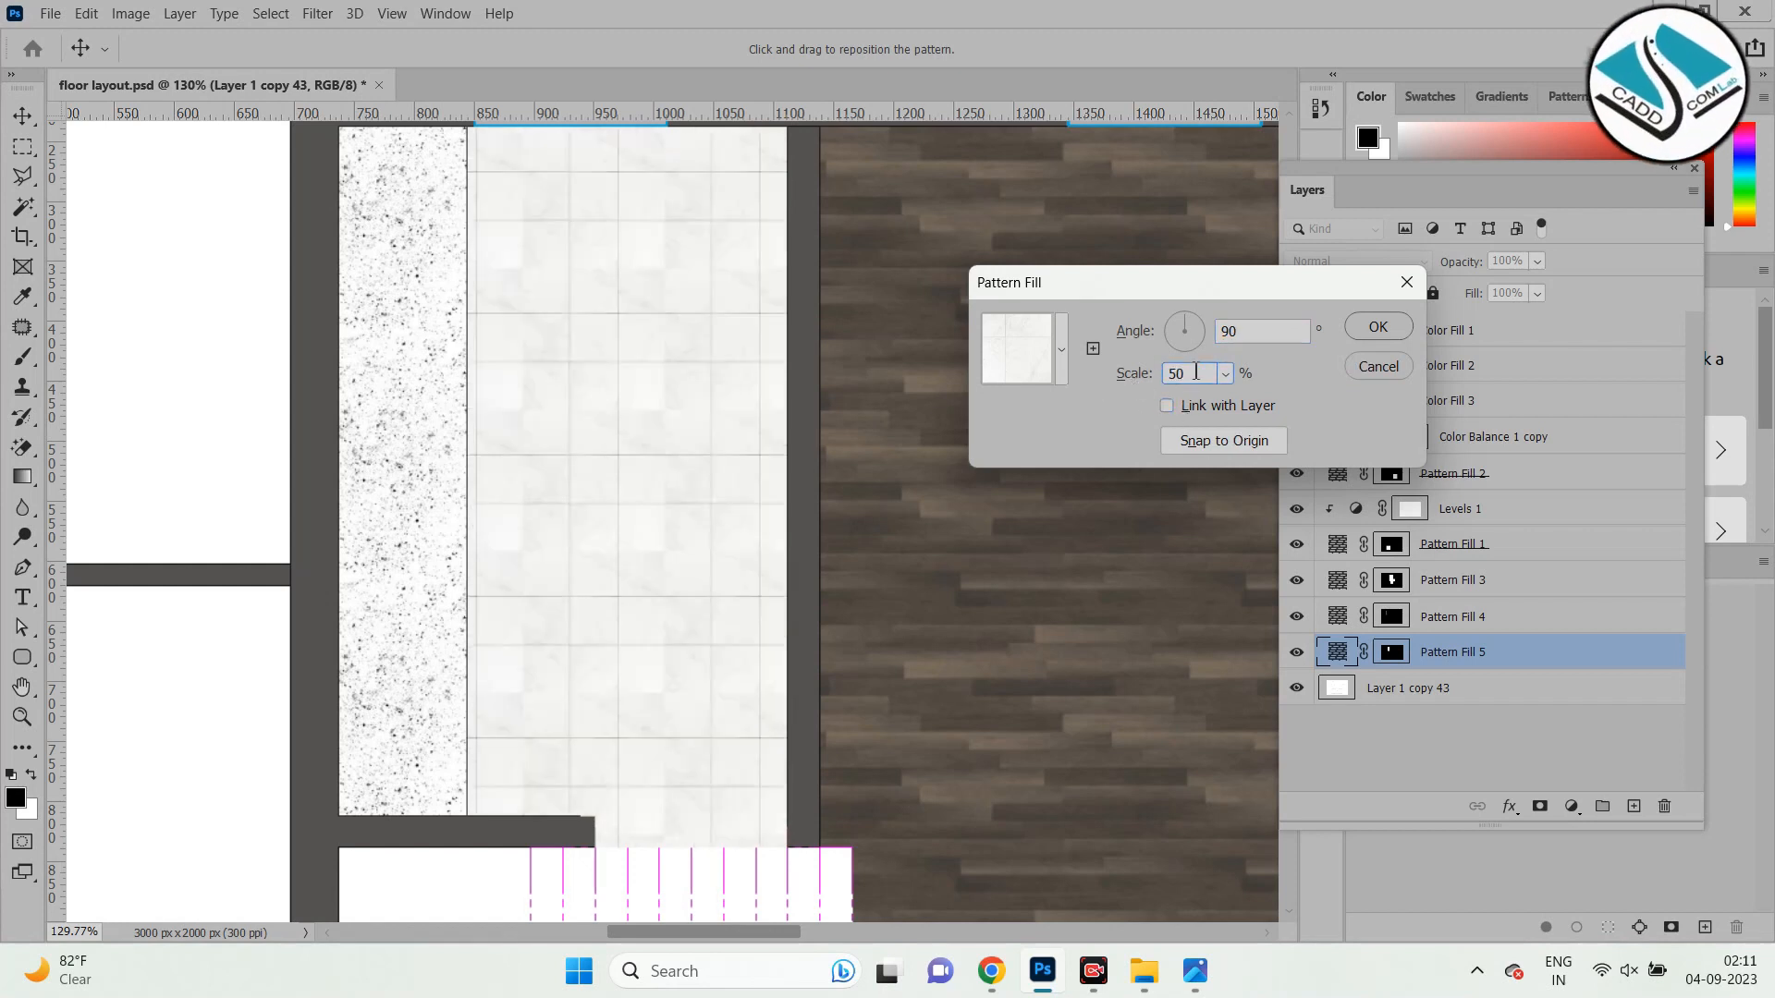
pyautogui.write('40')
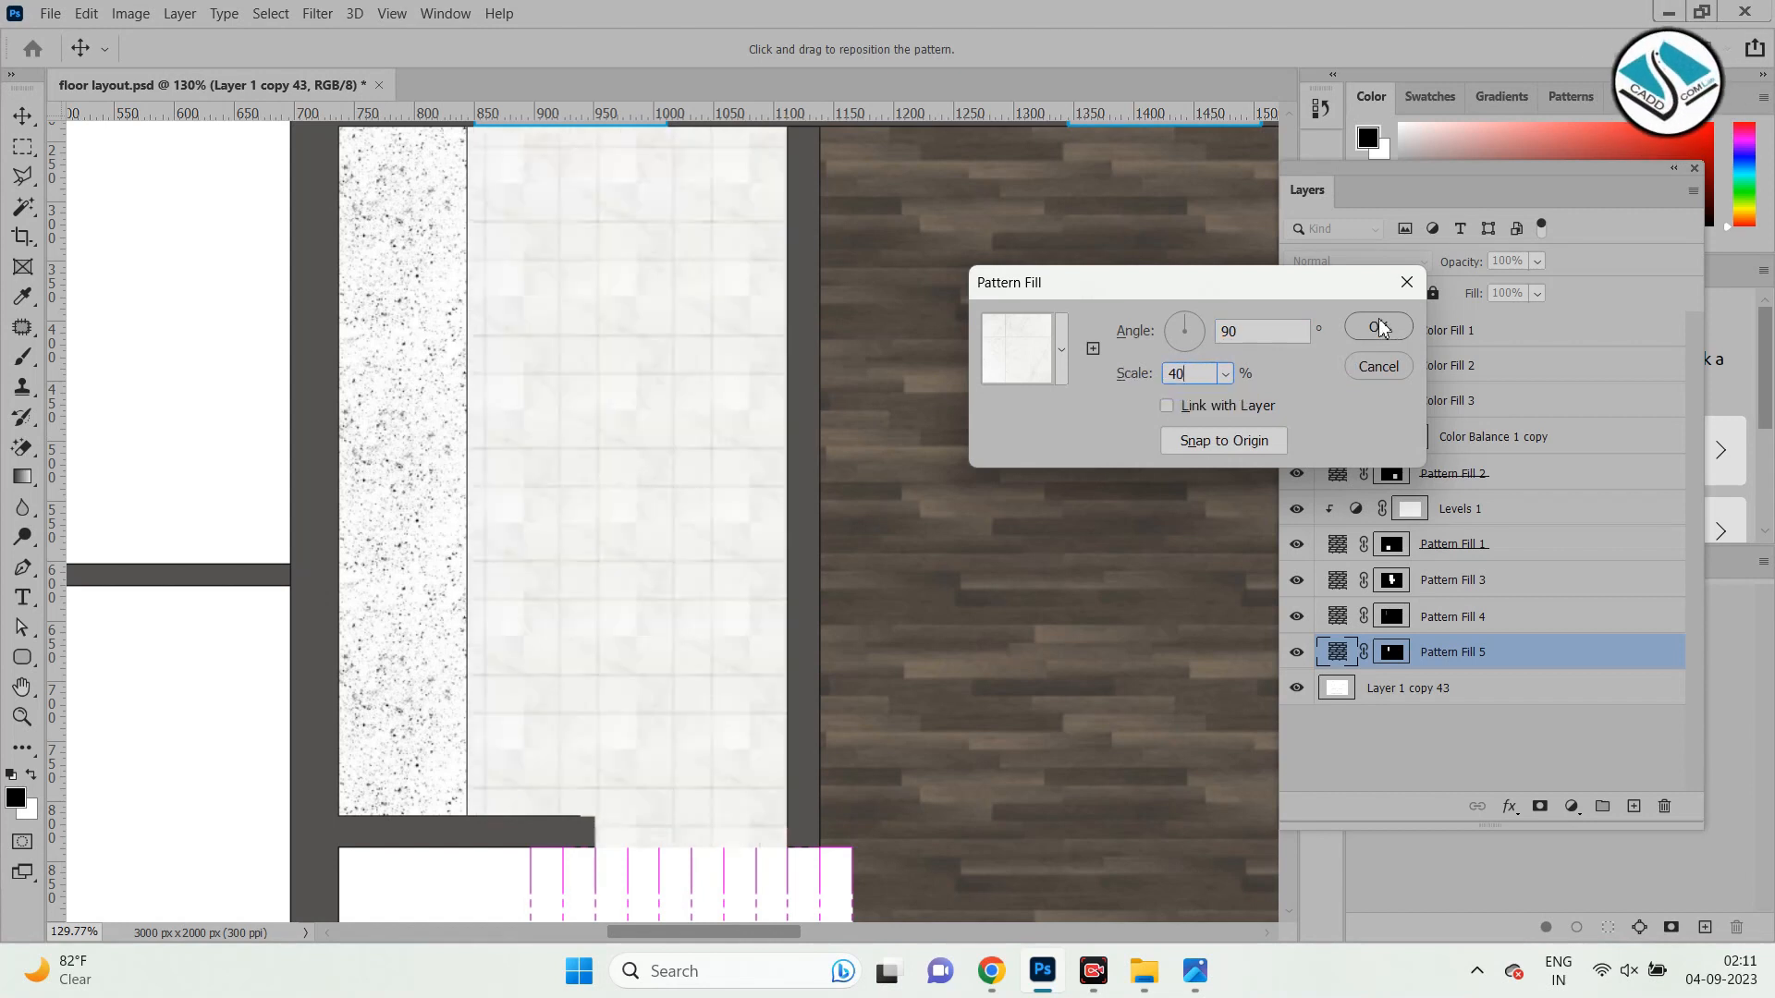
pyautogui.click(1380, 328)
# Make the base drawing layer, Layer 1 copy 43, active and switch to the Chrome browser.
pyautogui.scroll(-2, 383, 504)
pyautogui.click(606, 162)
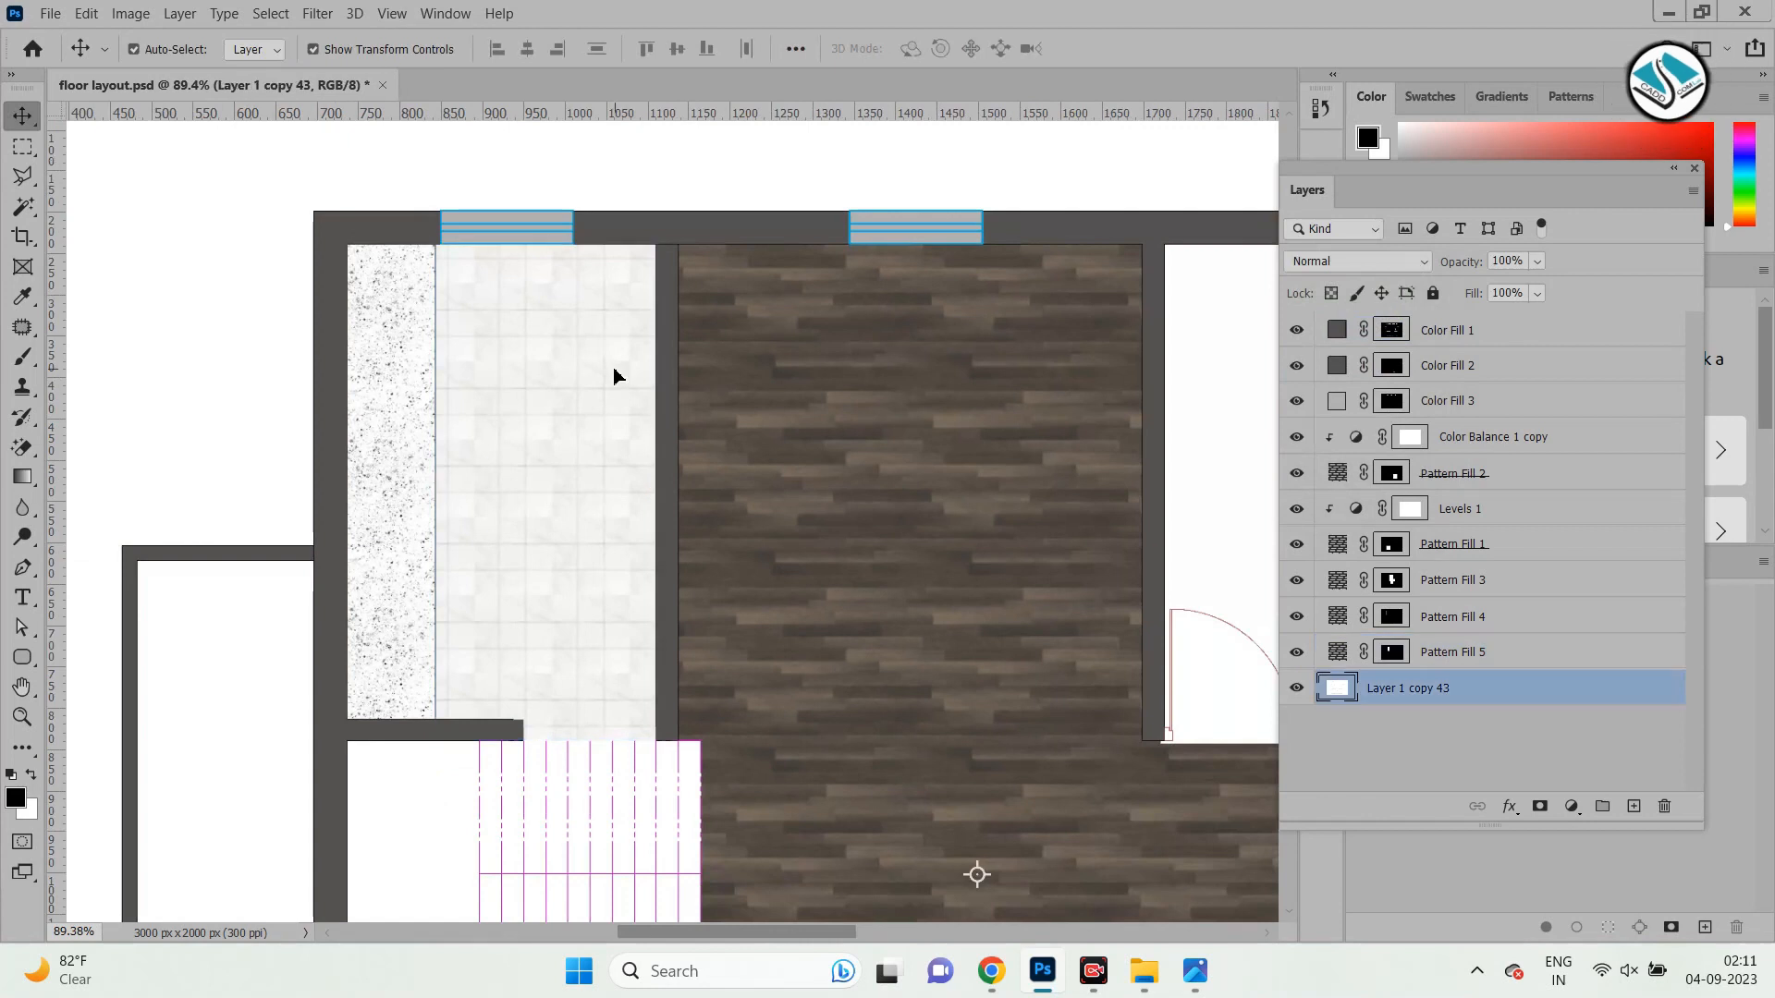
pyautogui.scroll(-1, 616, 374)
pyautogui.scroll(-1, 615, 367)
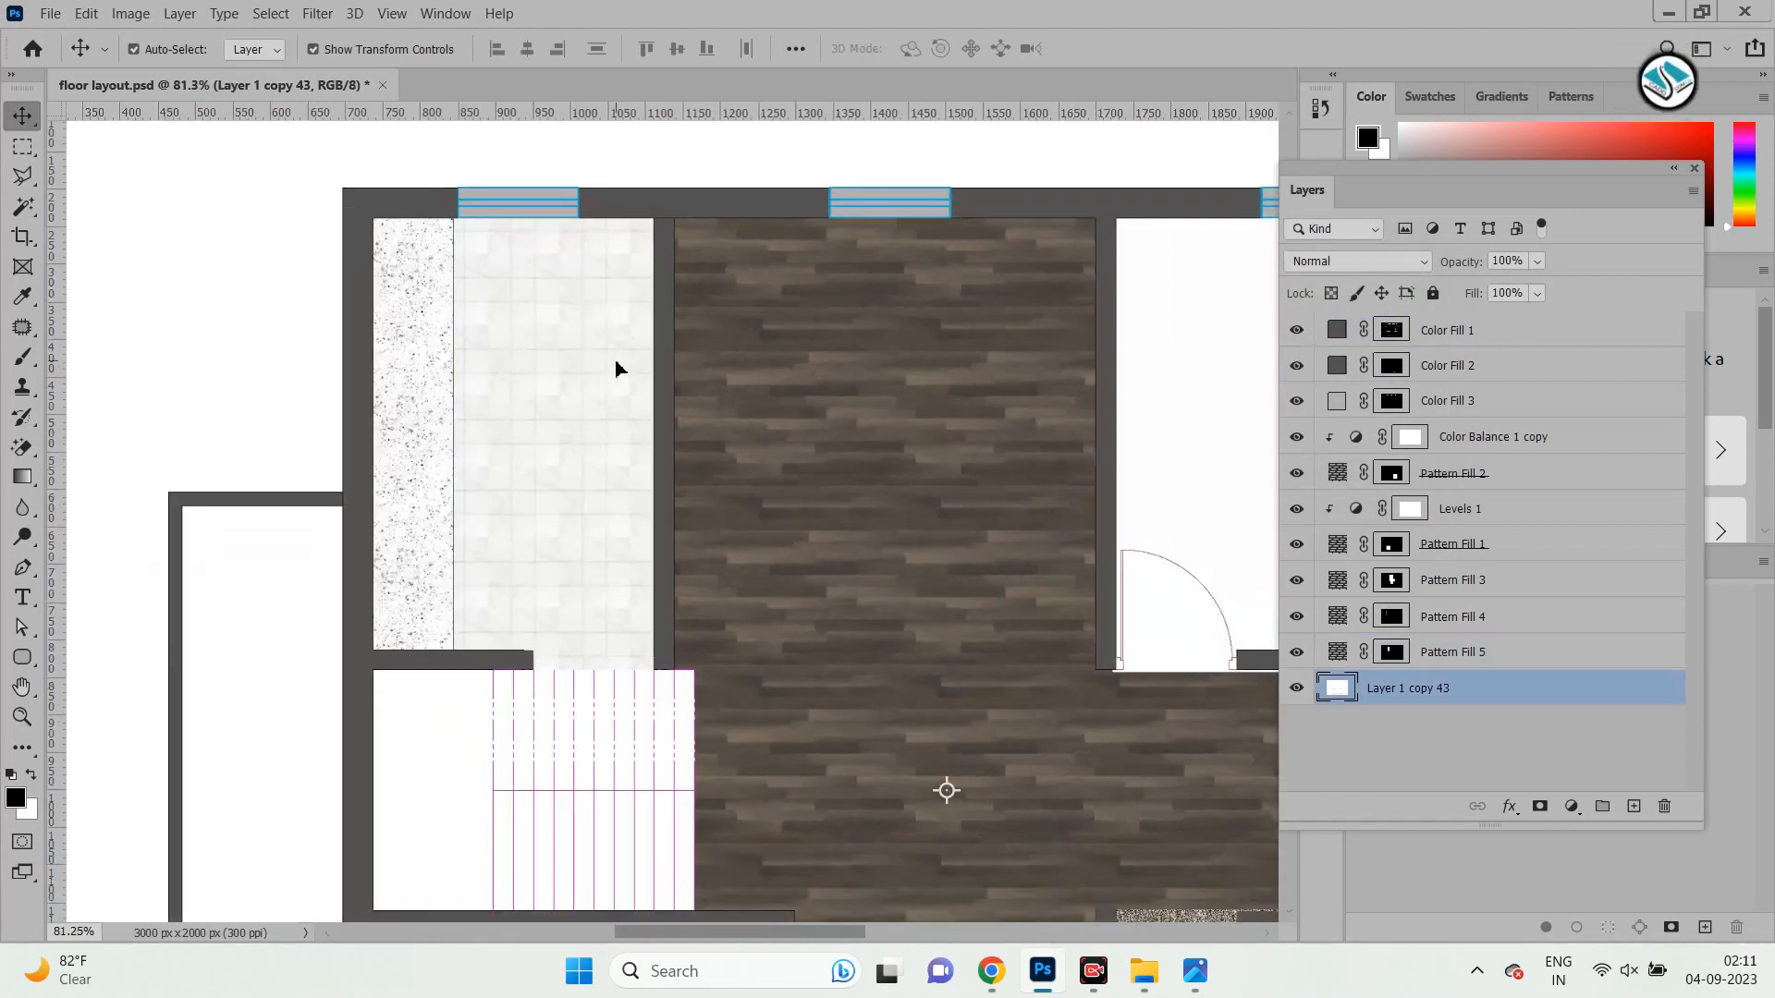
pyautogui.scroll(-3, 616, 370)
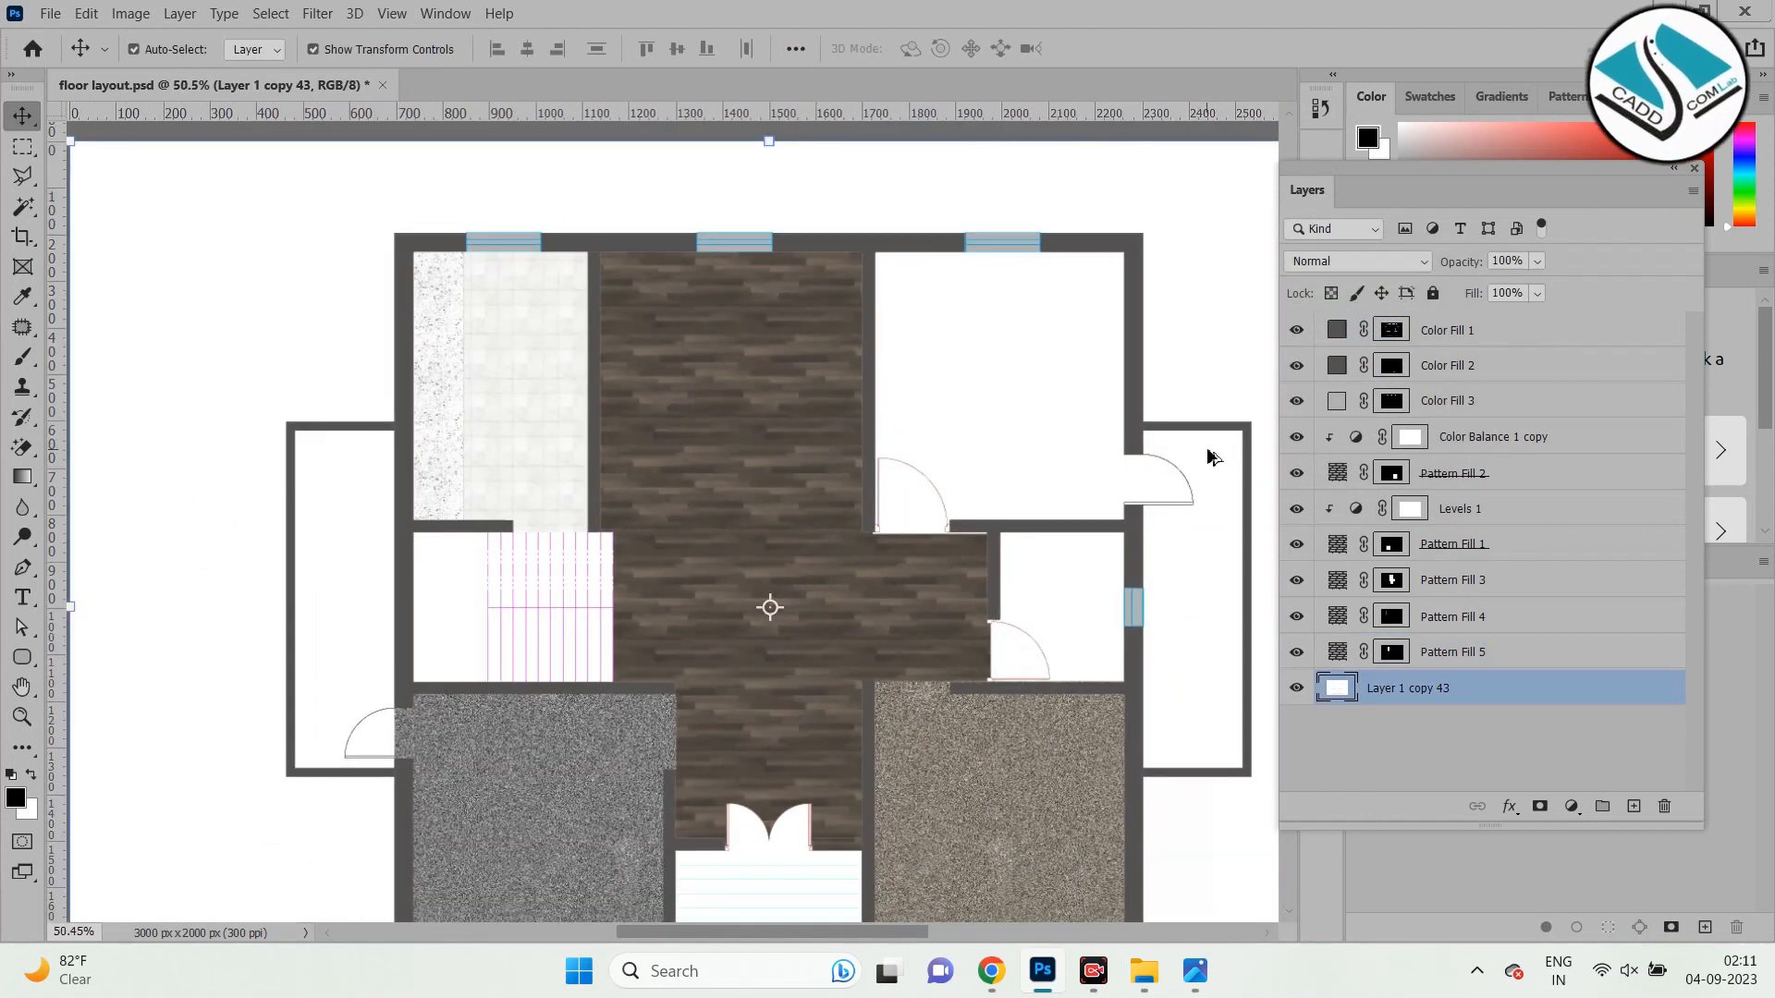
pyautogui.scroll(8, 1192, 425)
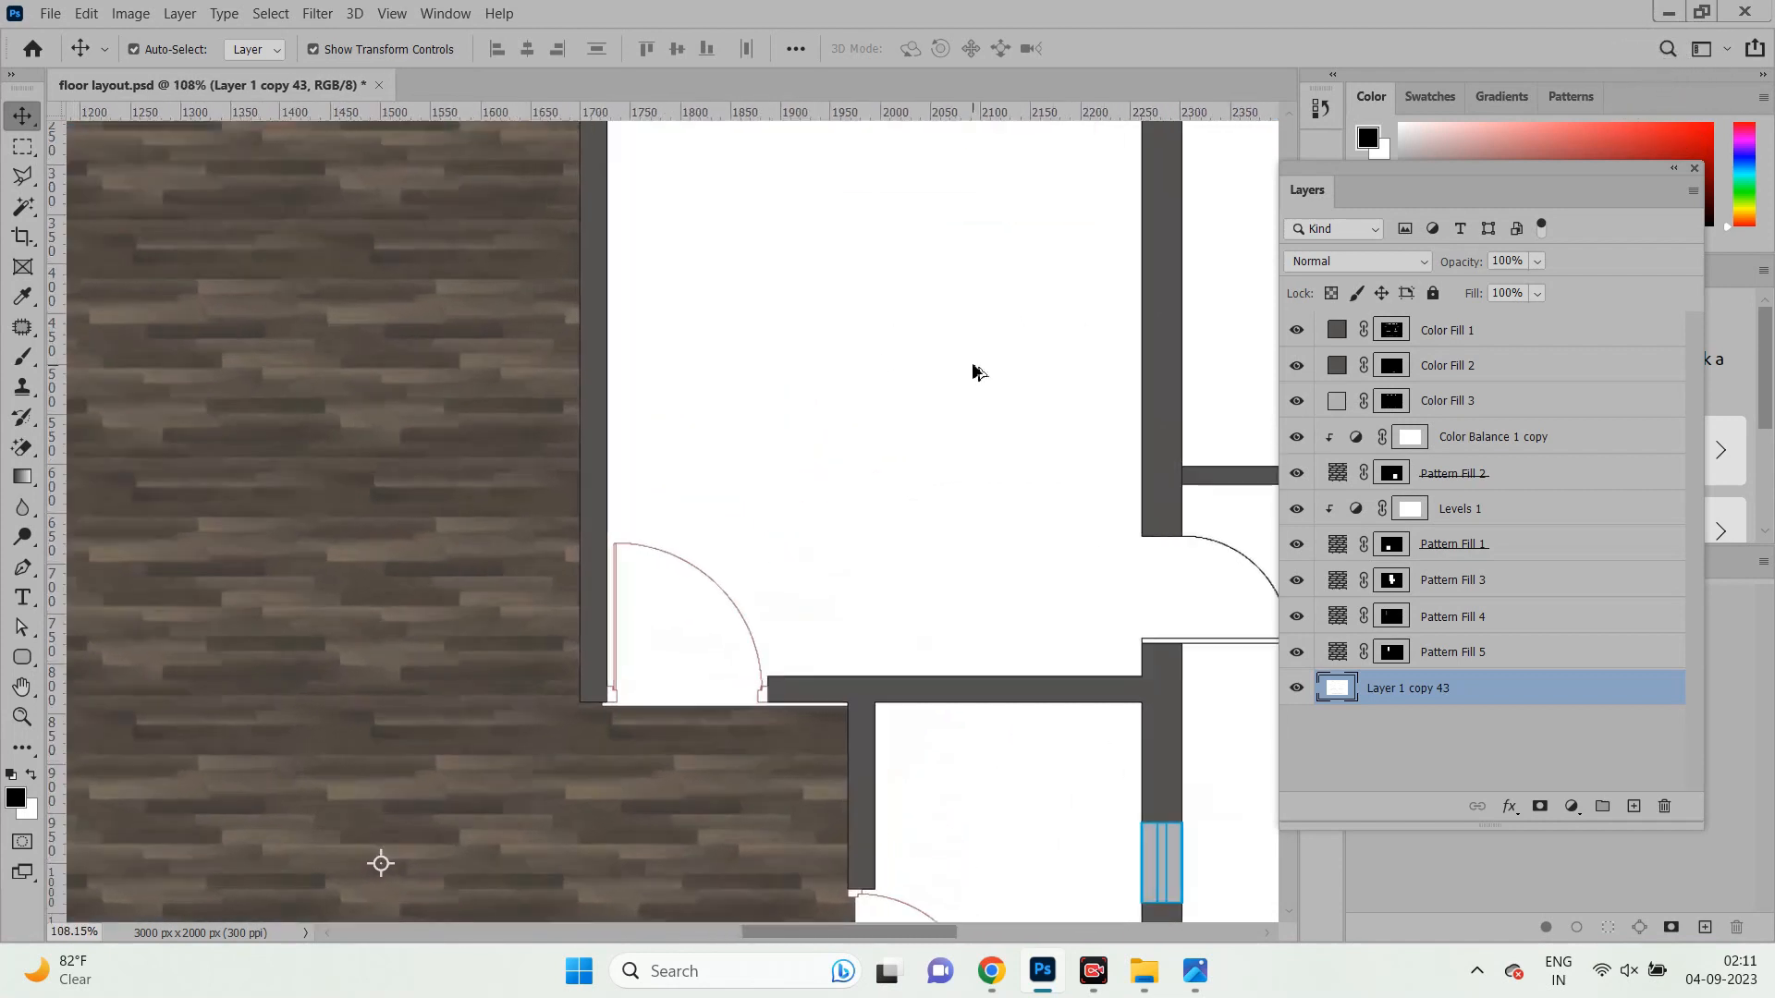
pyautogui.scroll(-8, 905, 392)
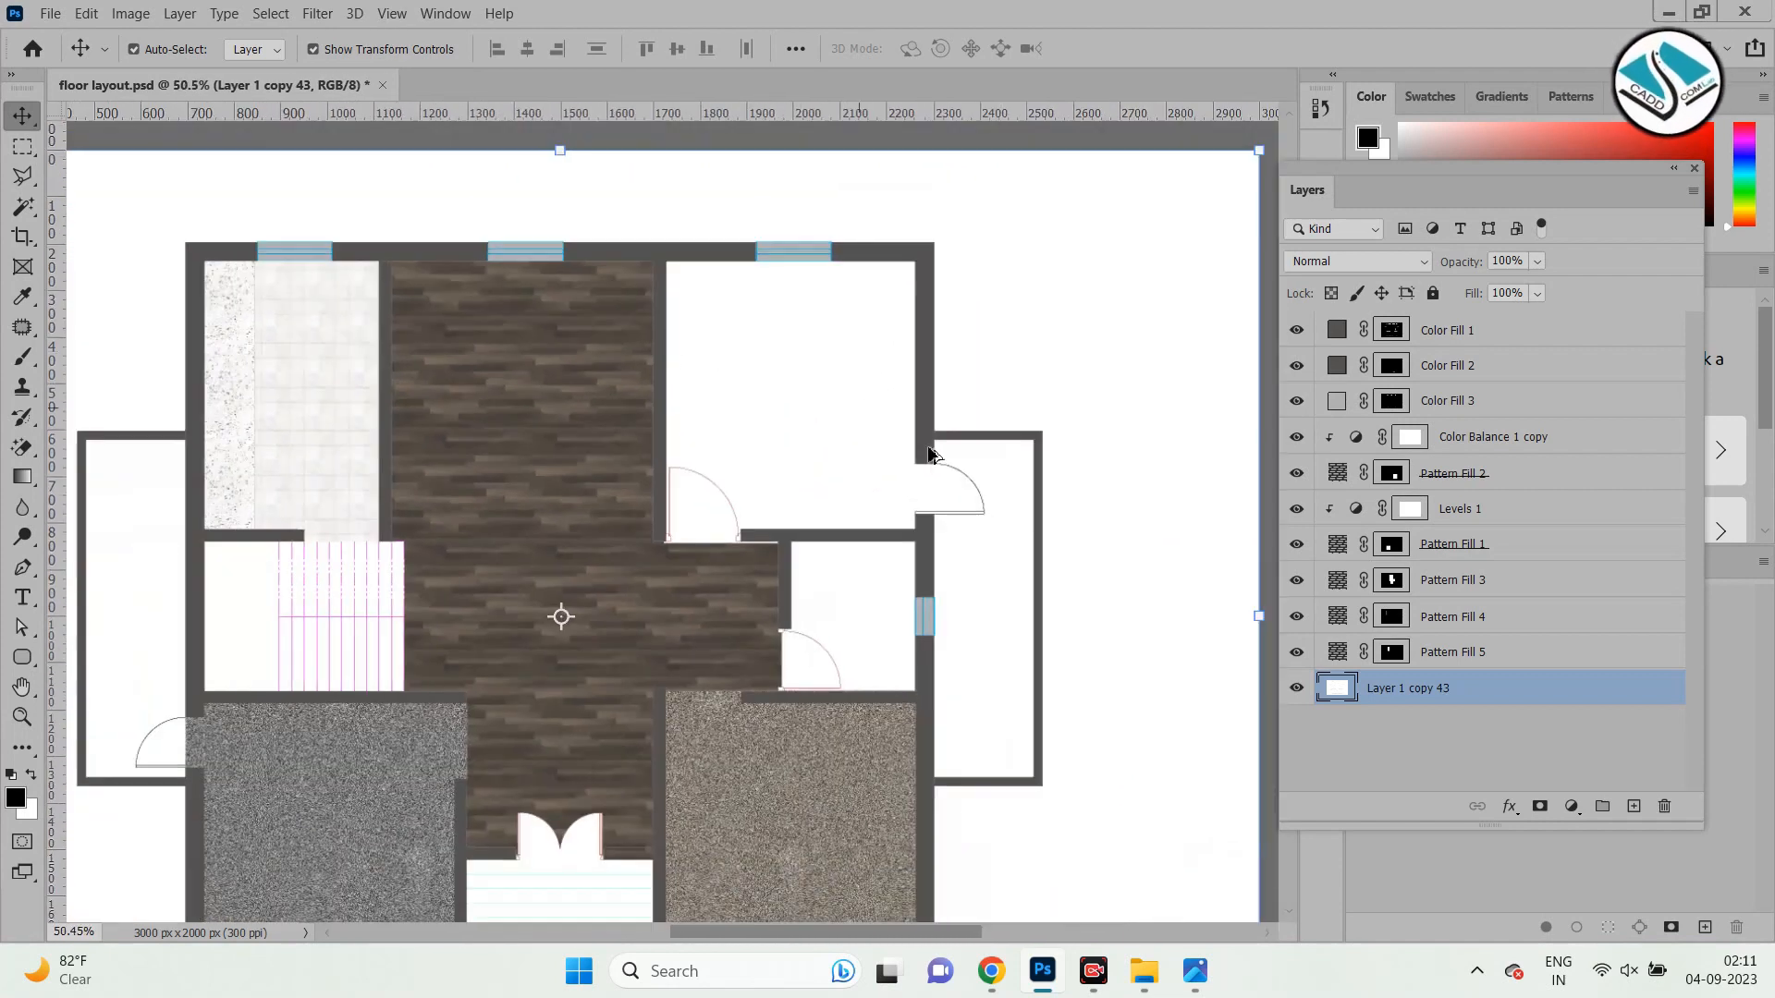
pyautogui.scroll(5, 1063, 751)
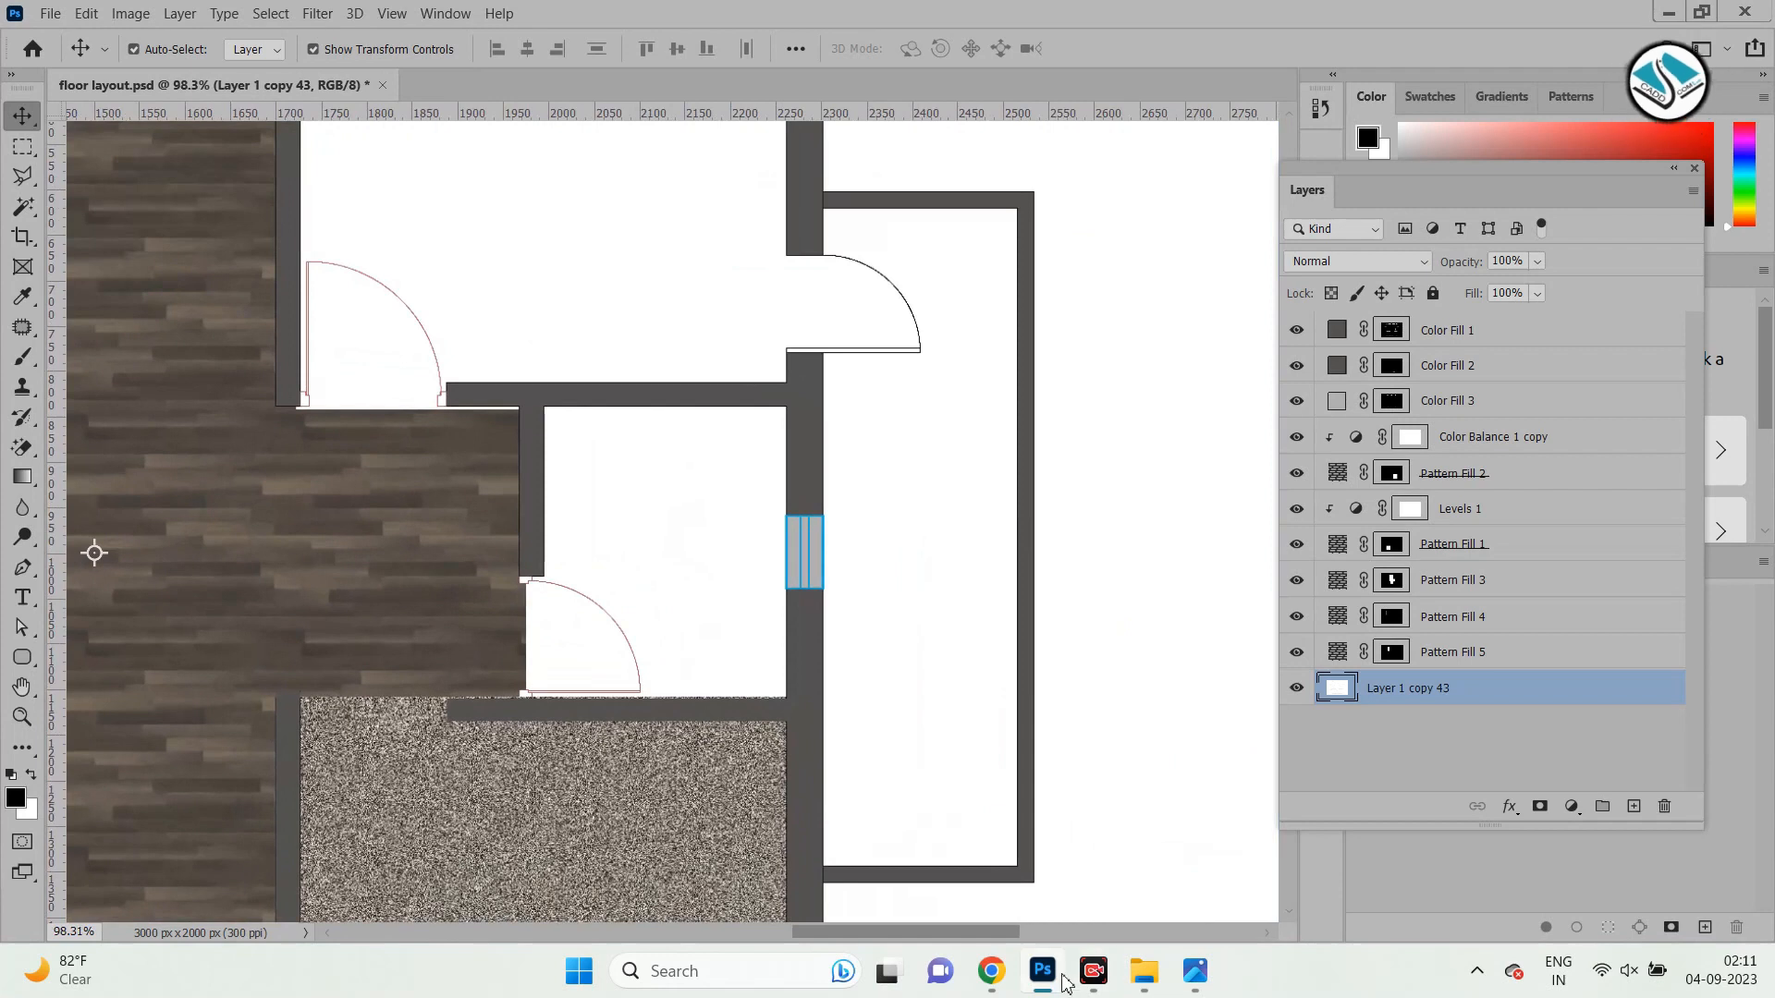
pyautogui.click(992, 971)
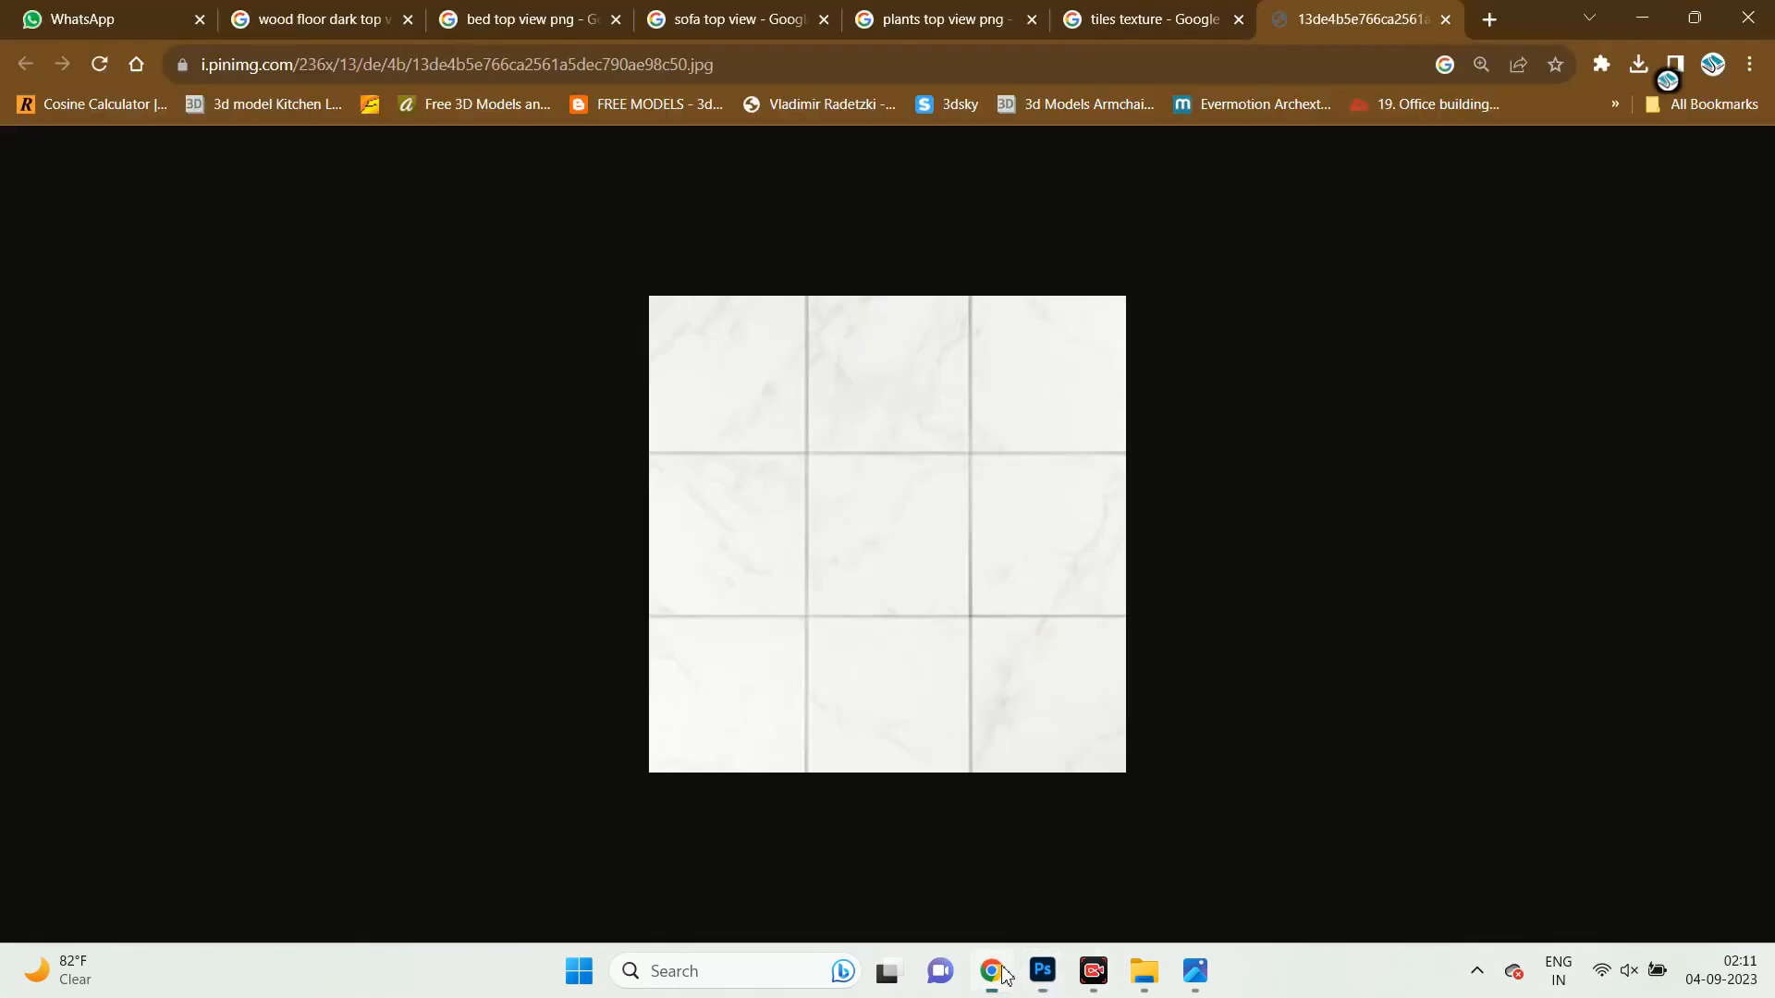
# Browse the related tile texture images and preview the Serendra 2"x 2" mesh mosaic porcelain tile from The Flooring Factory.
pyautogui.click(1448, 24)
pyautogui.scroll(-10, 1189, 467)
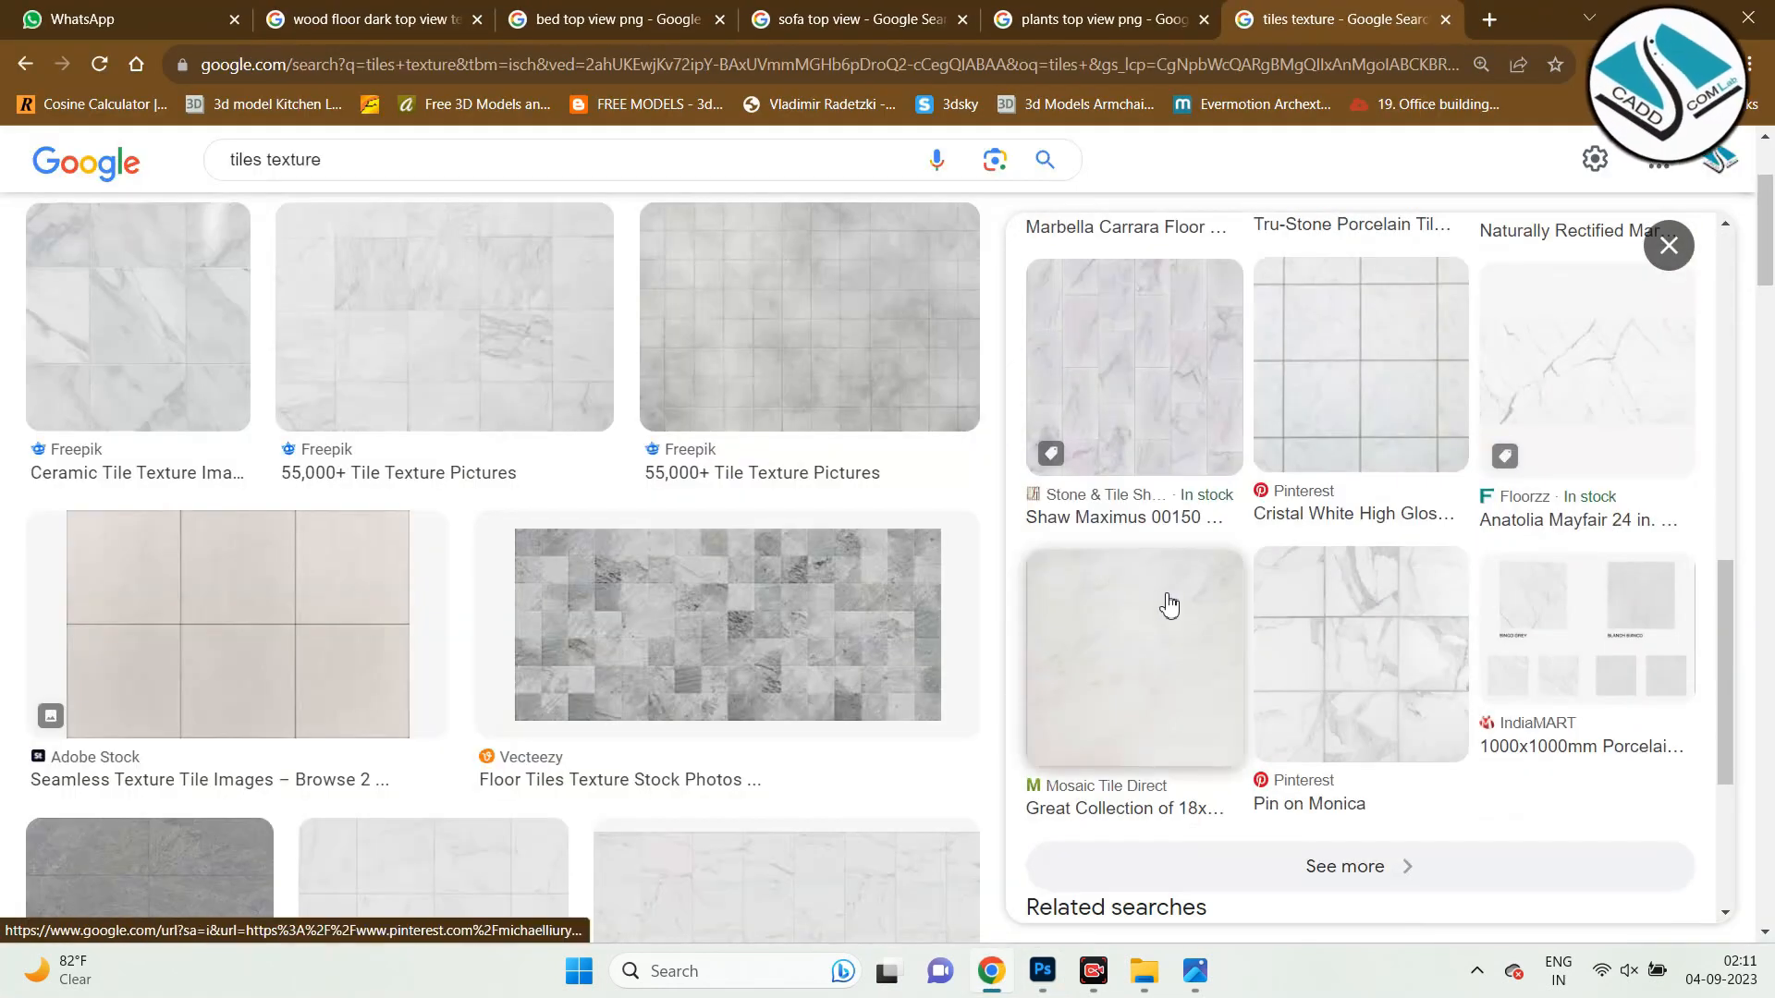
pyautogui.click(1363, 388)
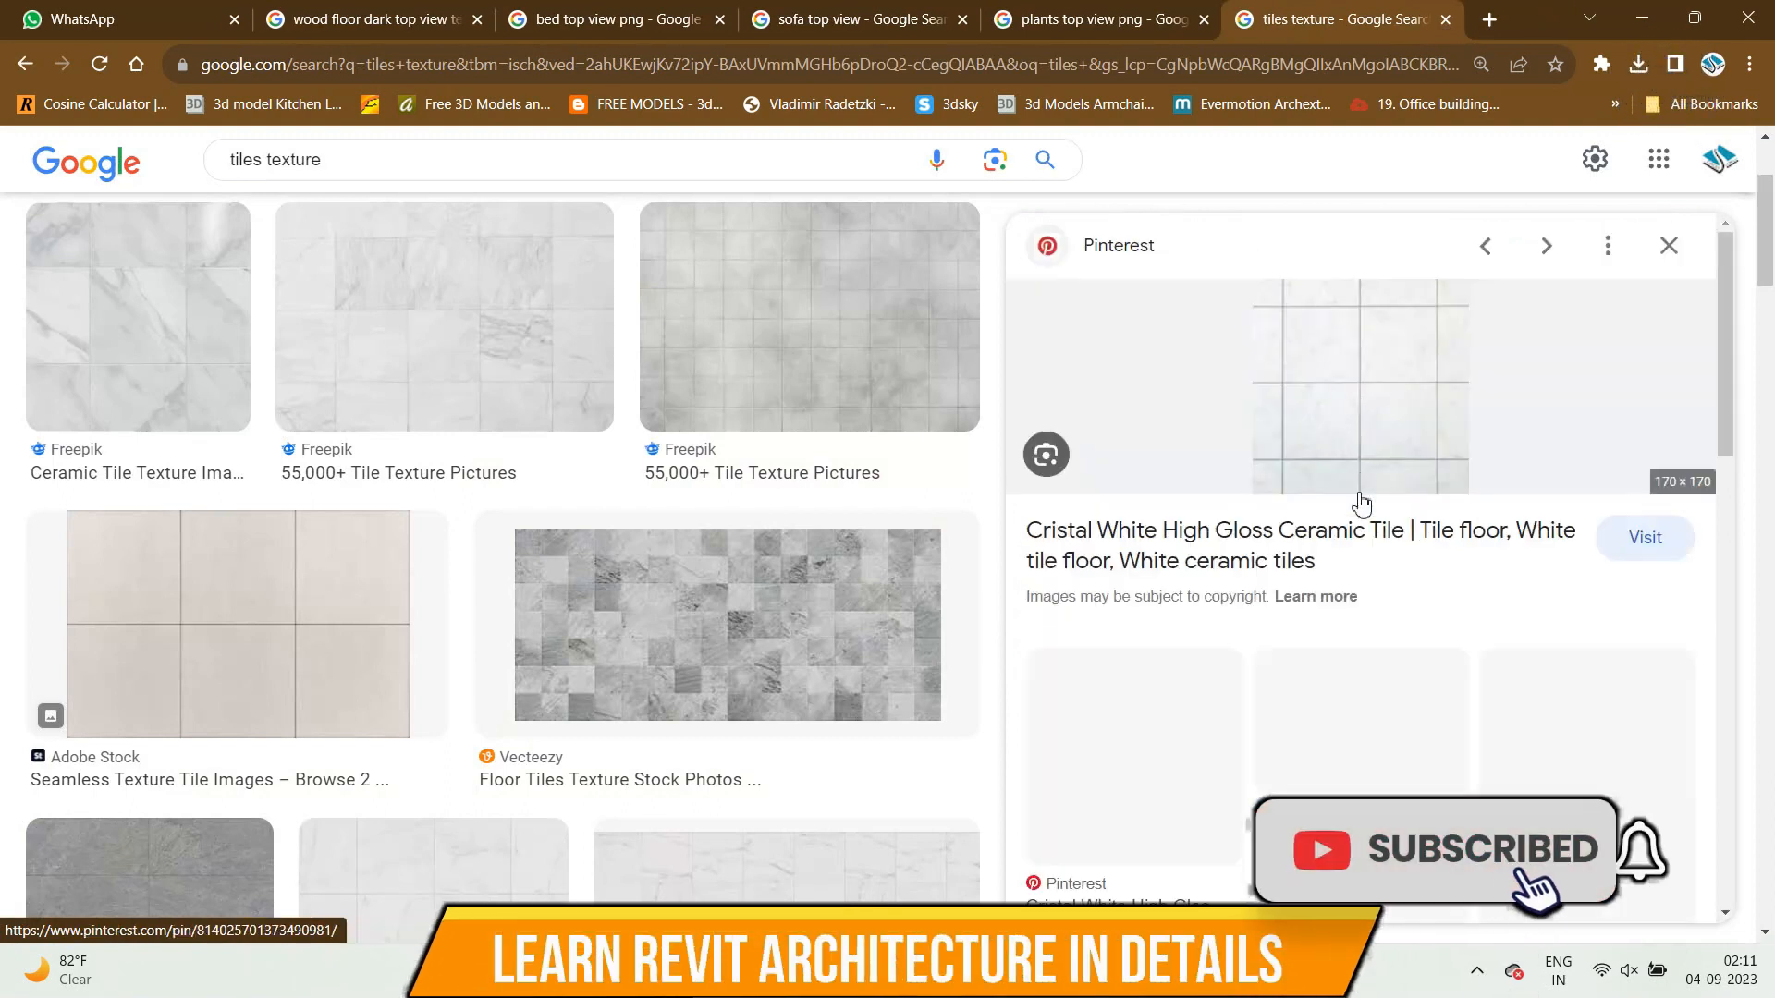
pyautogui.scroll(-2, 1294, 582)
pyautogui.scroll(-4, 1302, 588)
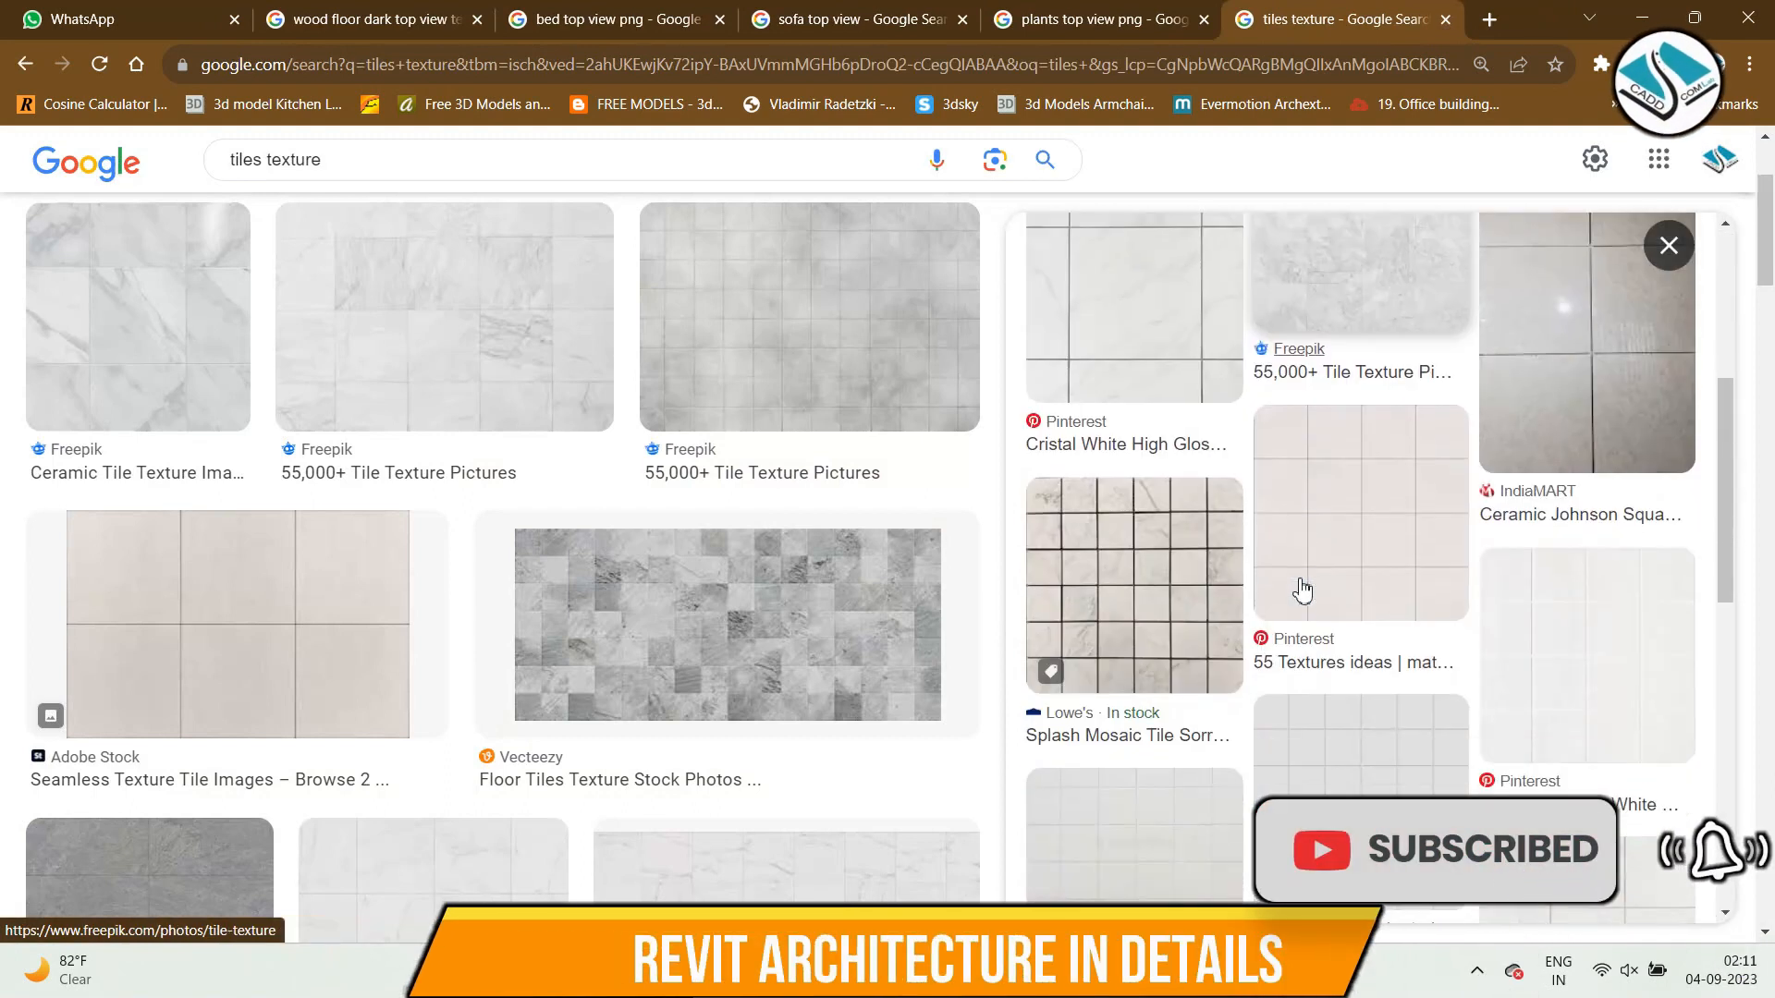
pyautogui.click(1226, 575)
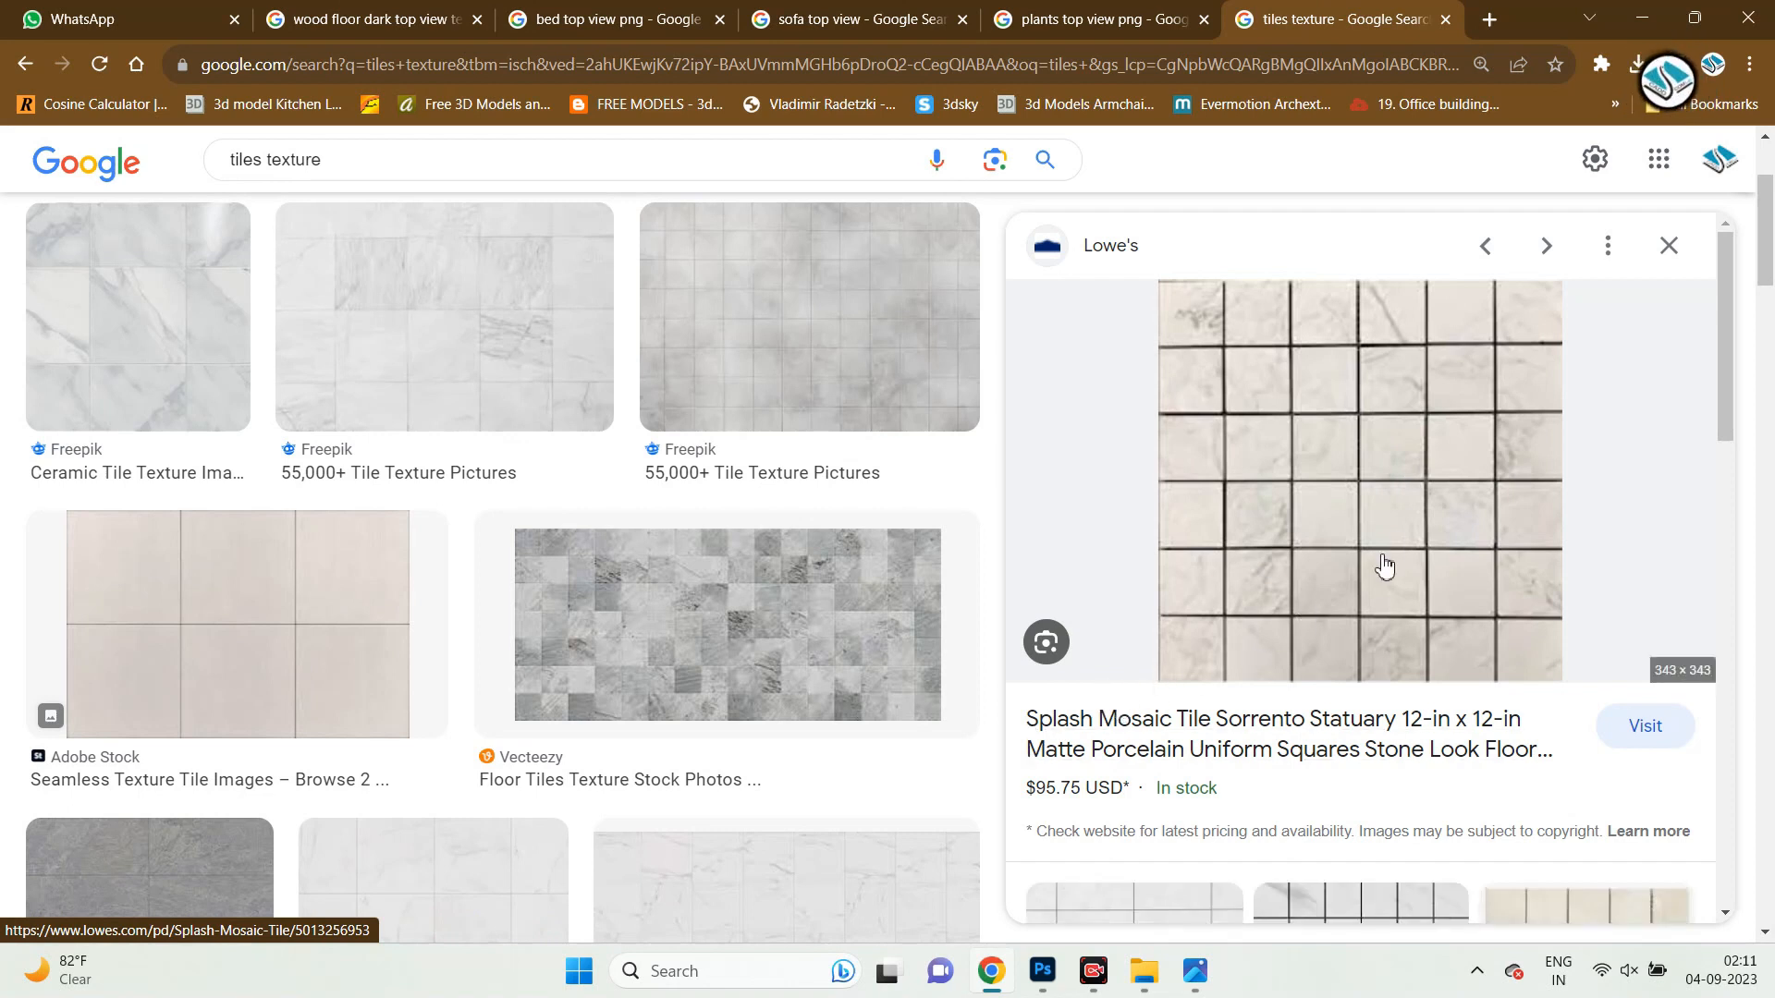
pyautogui.scroll(-3, 1384, 566)
pyautogui.scroll(2, 1387, 546)
pyautogui.scroll(-5, 1394, 517)
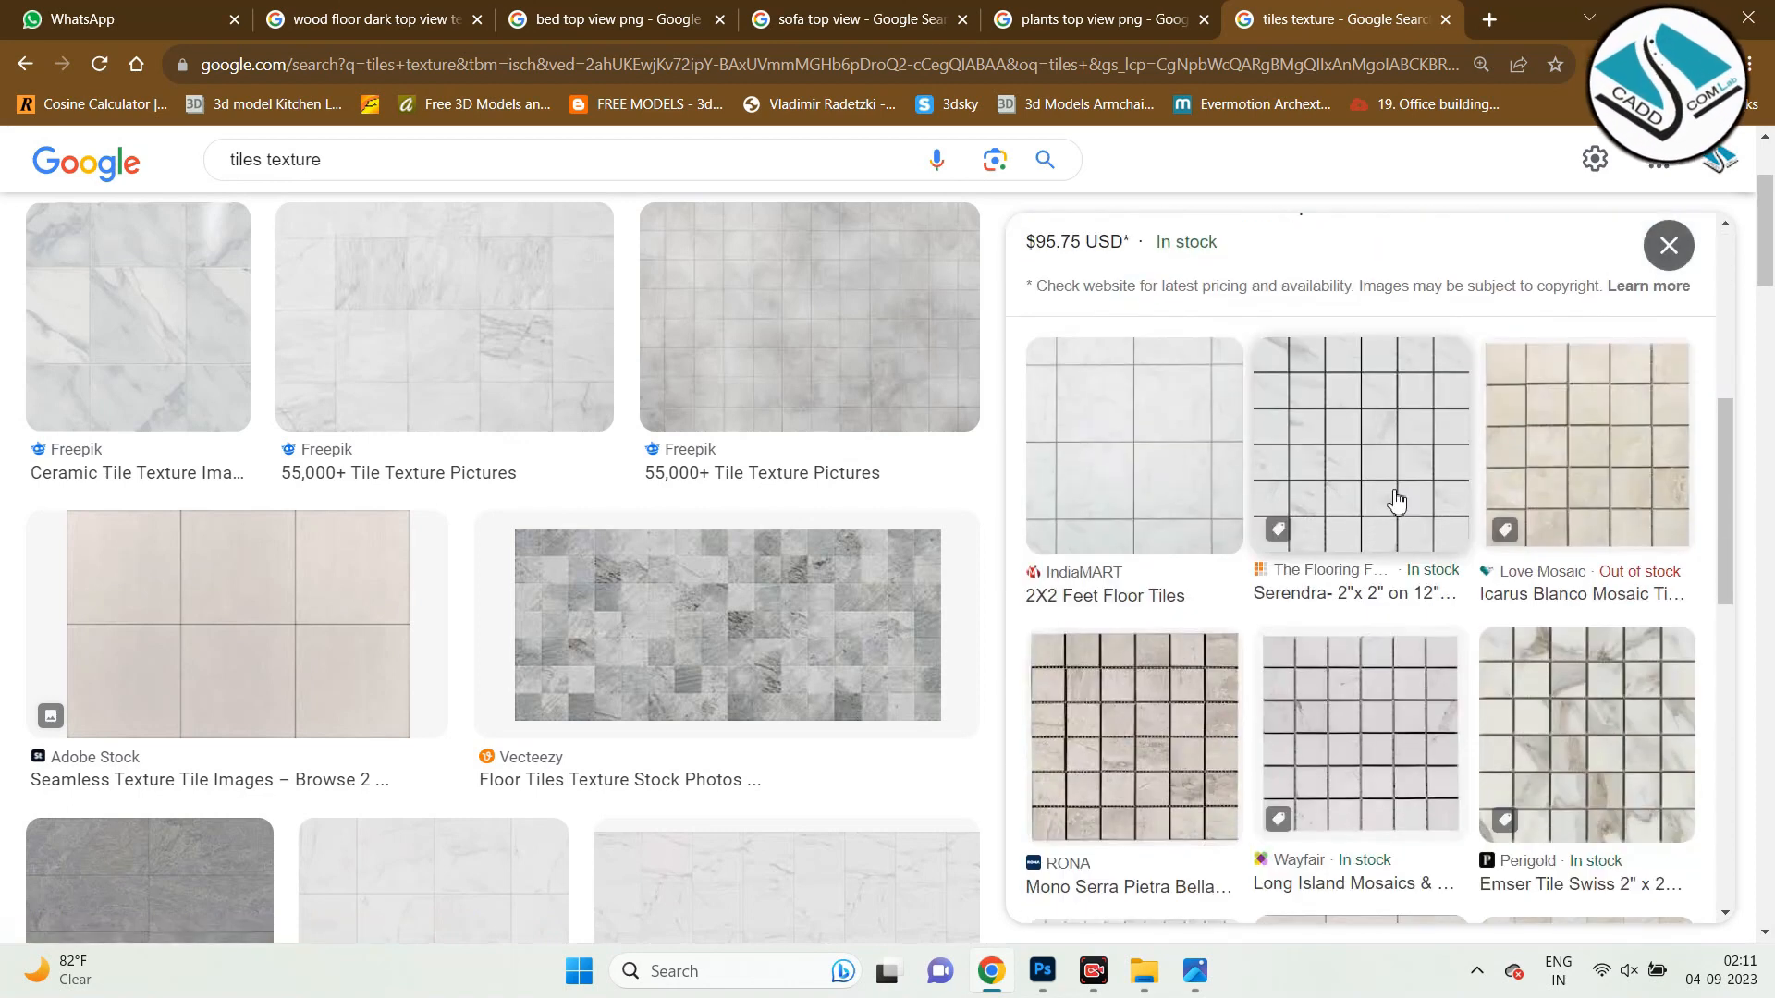
pyautogui.click(1396, 501)
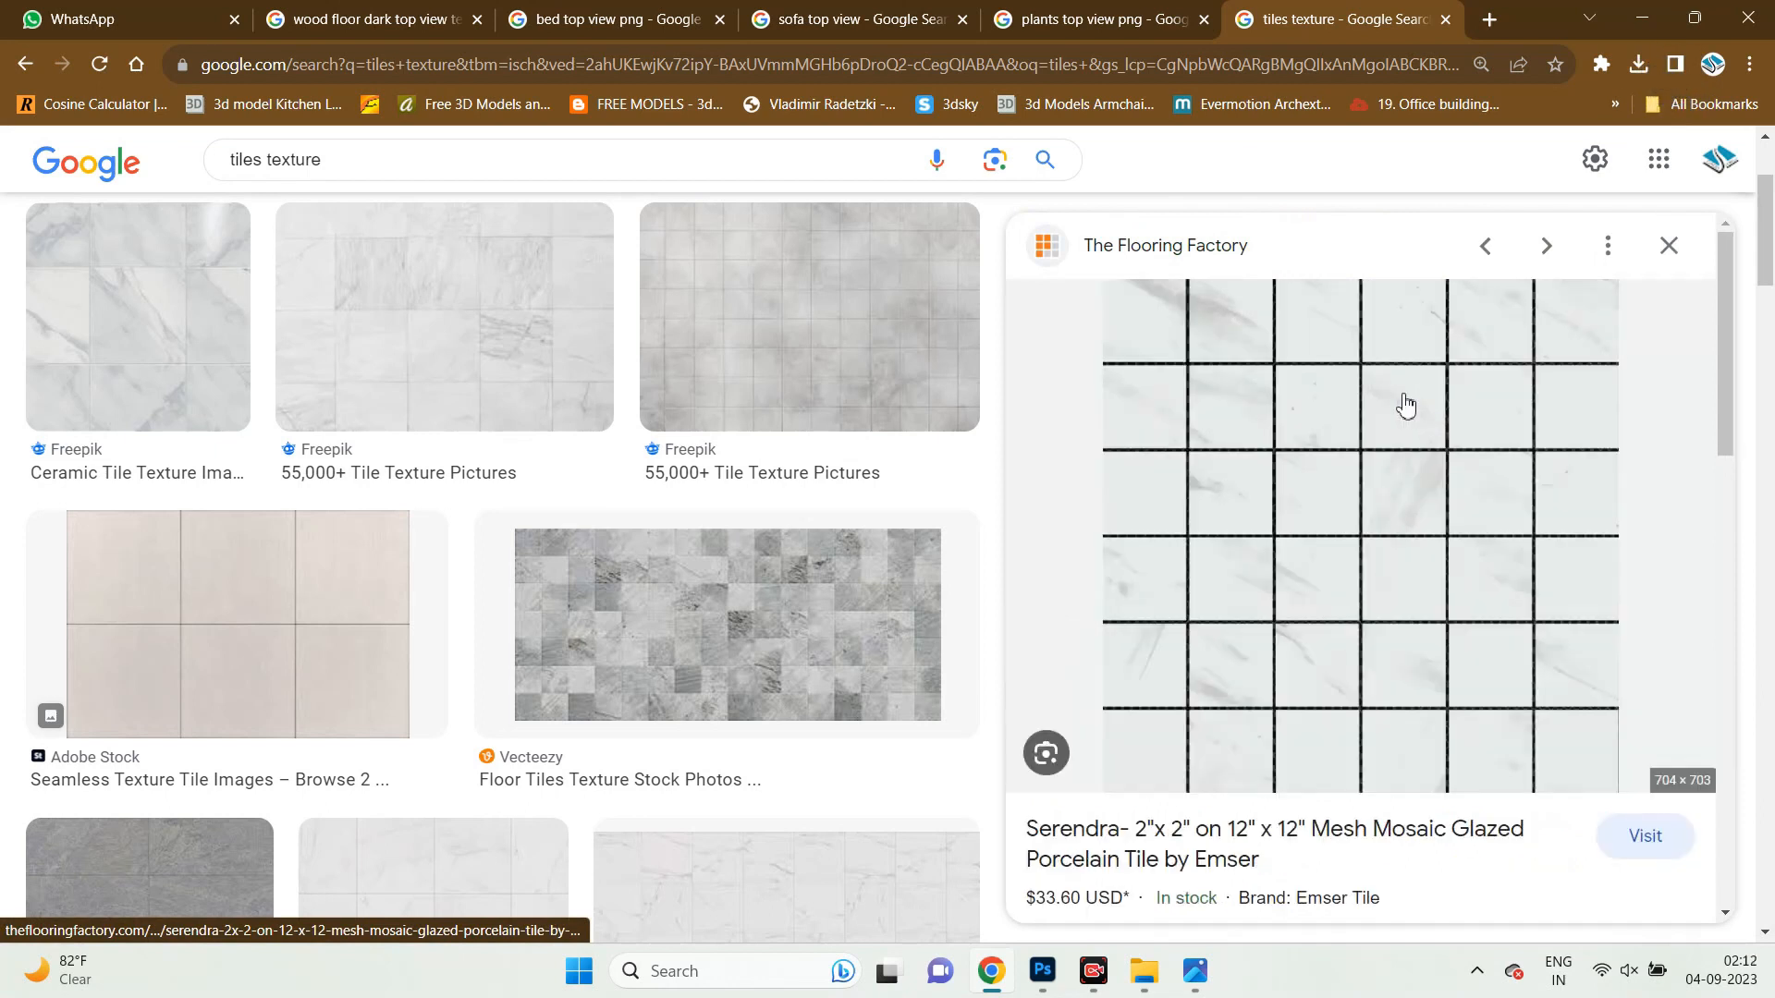
# Open the Serendra tile image in its own tab, save it to the Desktop, and close that tab.
pyautogui.rightClick(1399, 400)
pyautogui.click(1471, 607)
pyautogui.click(1359, 19)
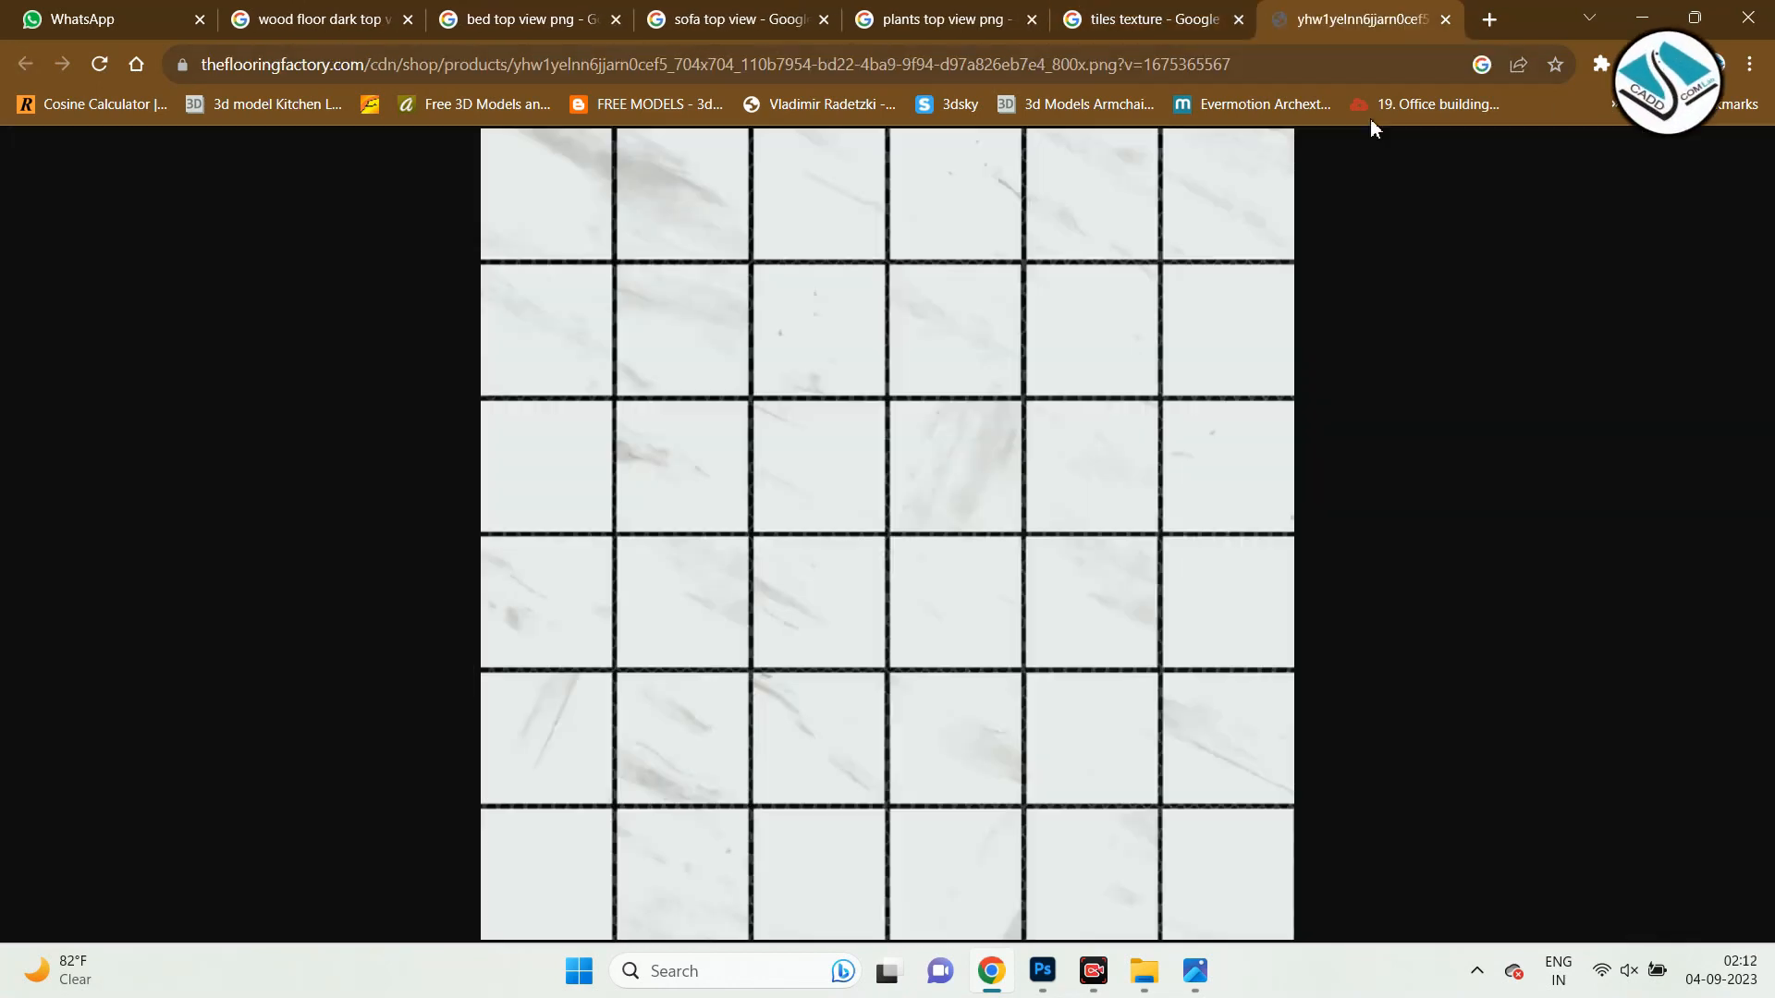
pyautogui.rightClick(943, 329)
pyautogui.click(1078, 394)
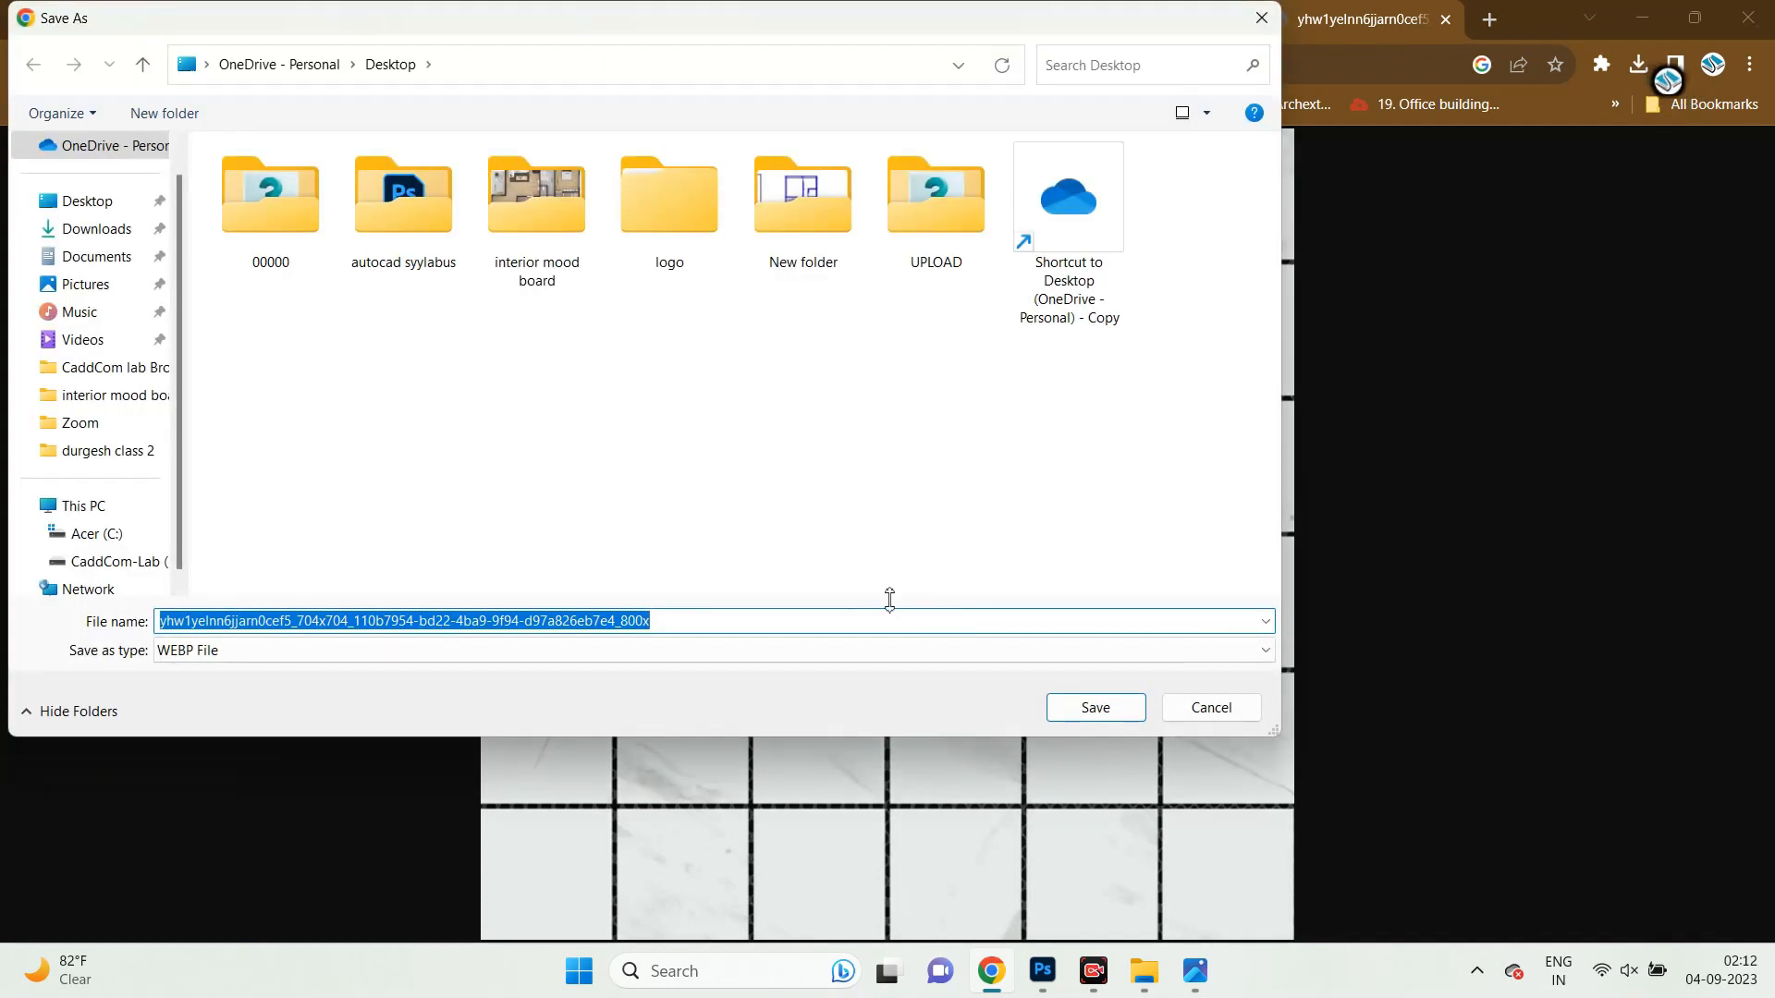
pyautogui.click(116, 199)
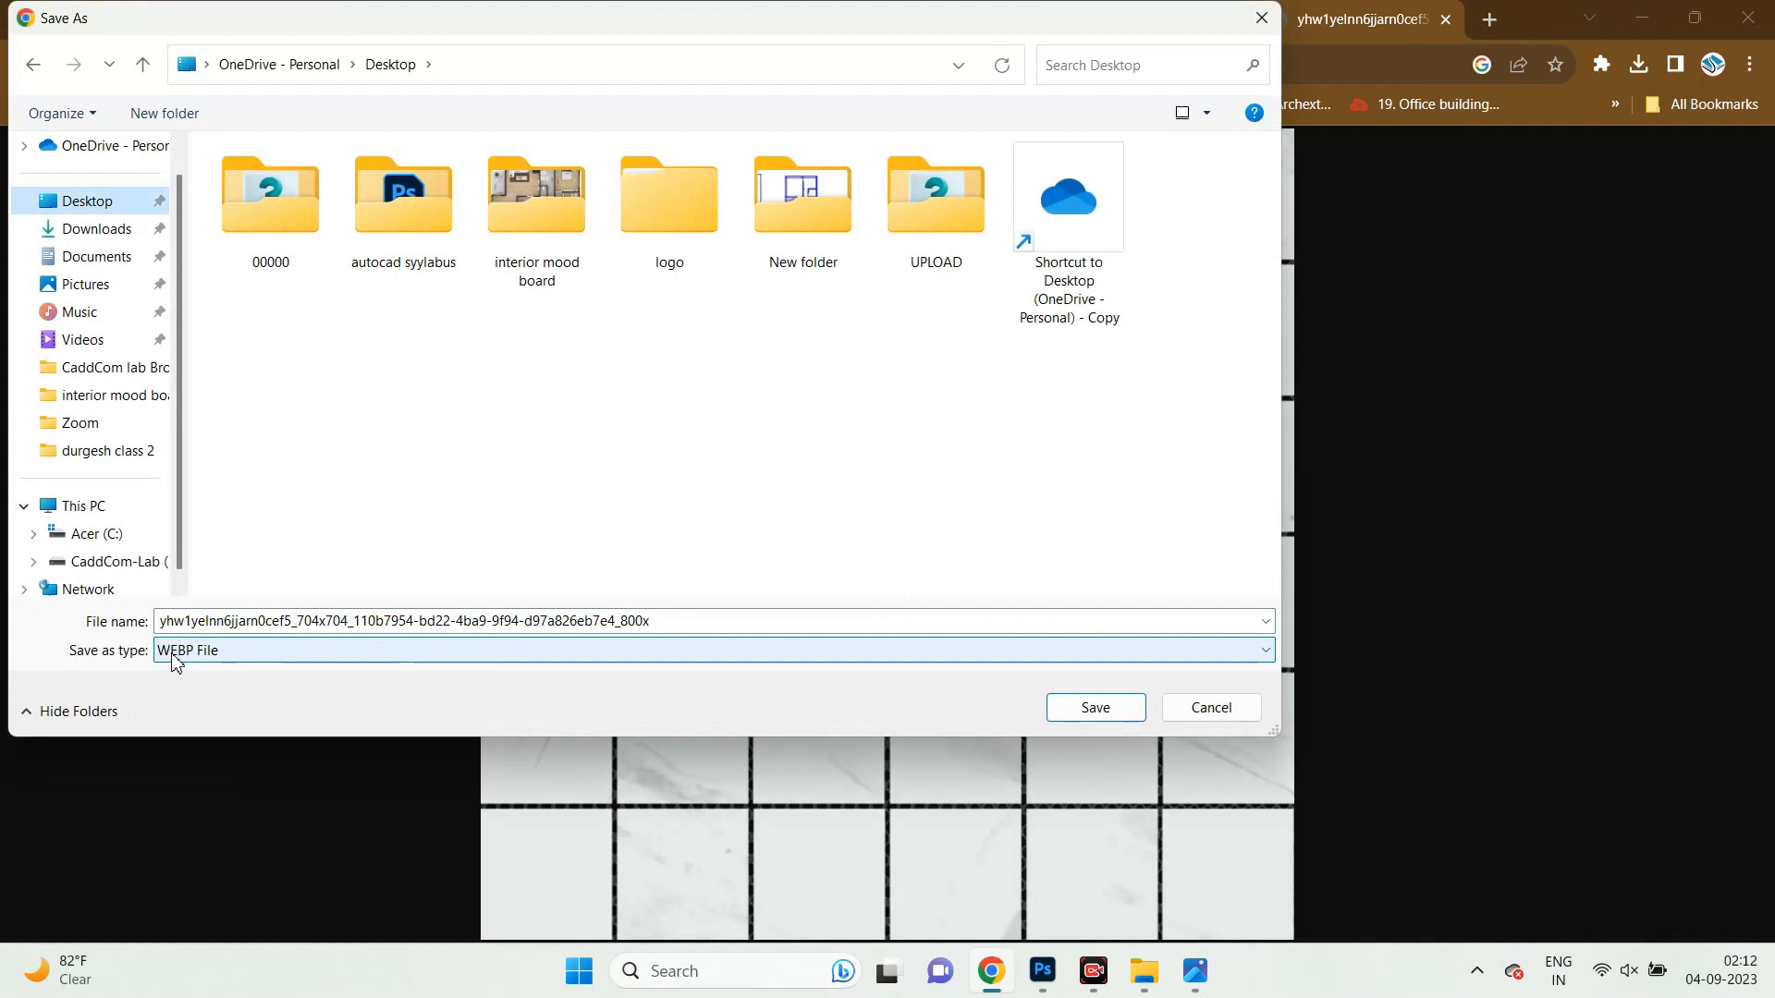
pyautogui.click(1110, 710)
pyautogui.click(1445, 19)
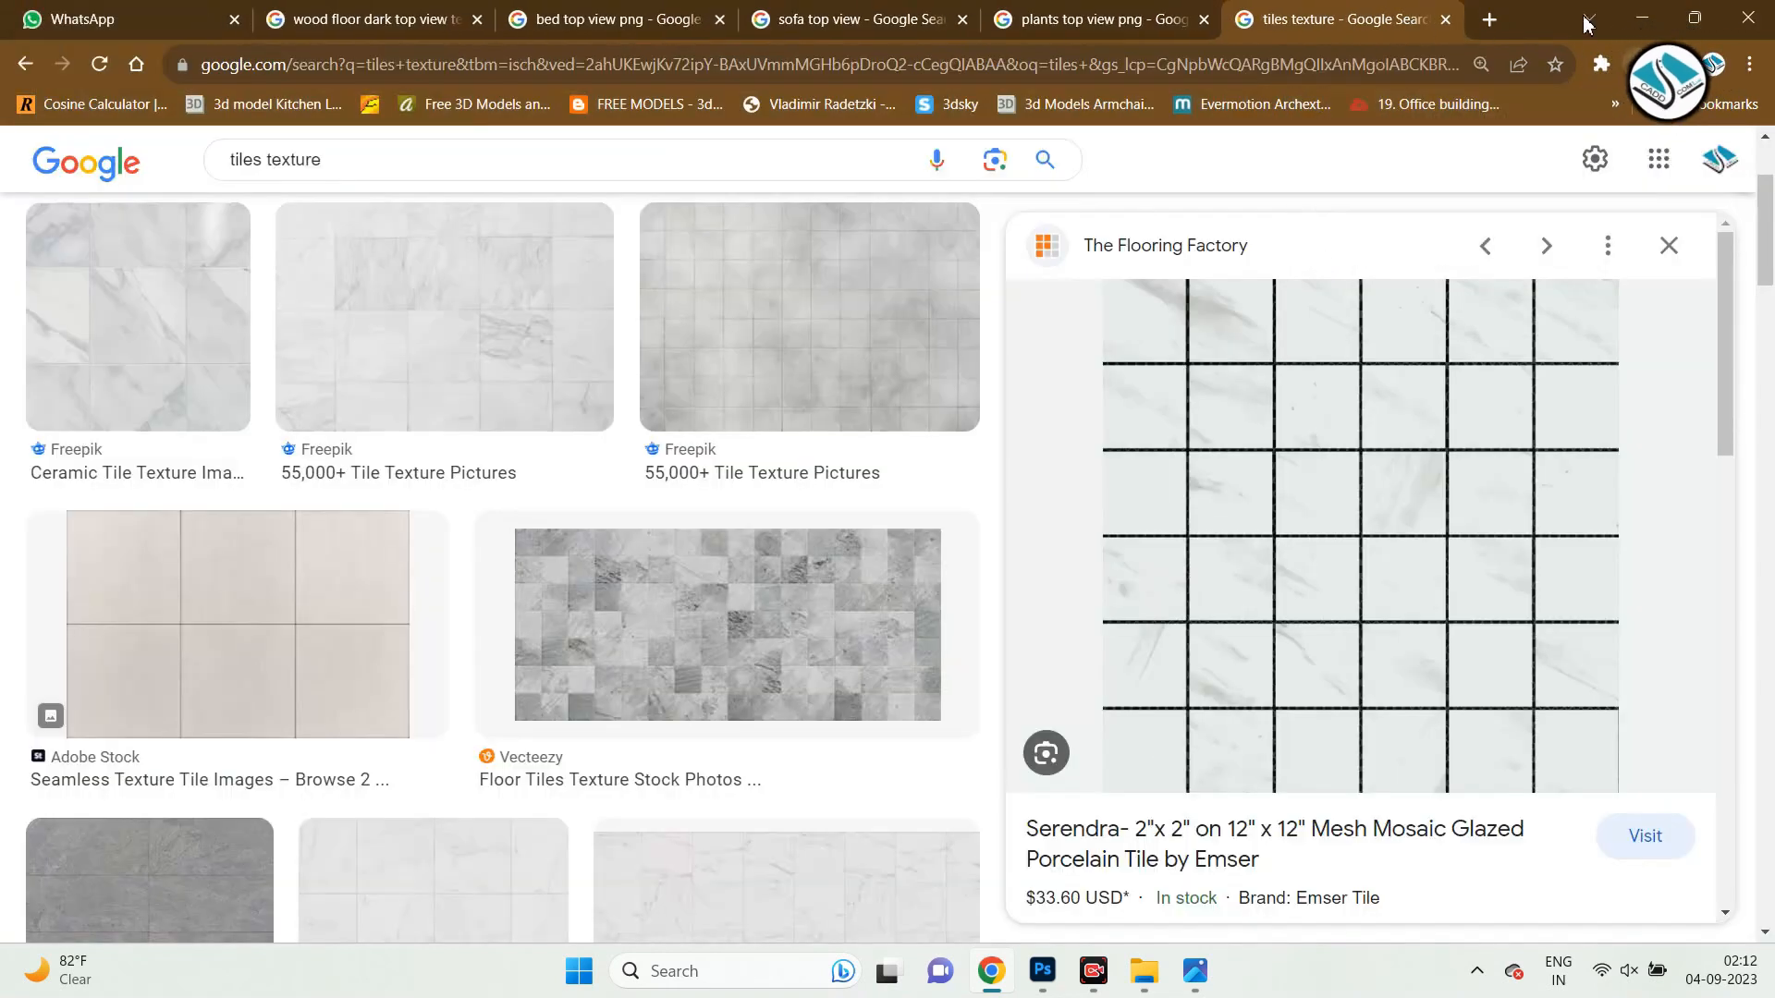
# Clear the open windows off the desktop and open the downloaded tile image in Paint.
pyautogui.hotkey('alt', 'Tab')
pyautogui.click(1675, 13)
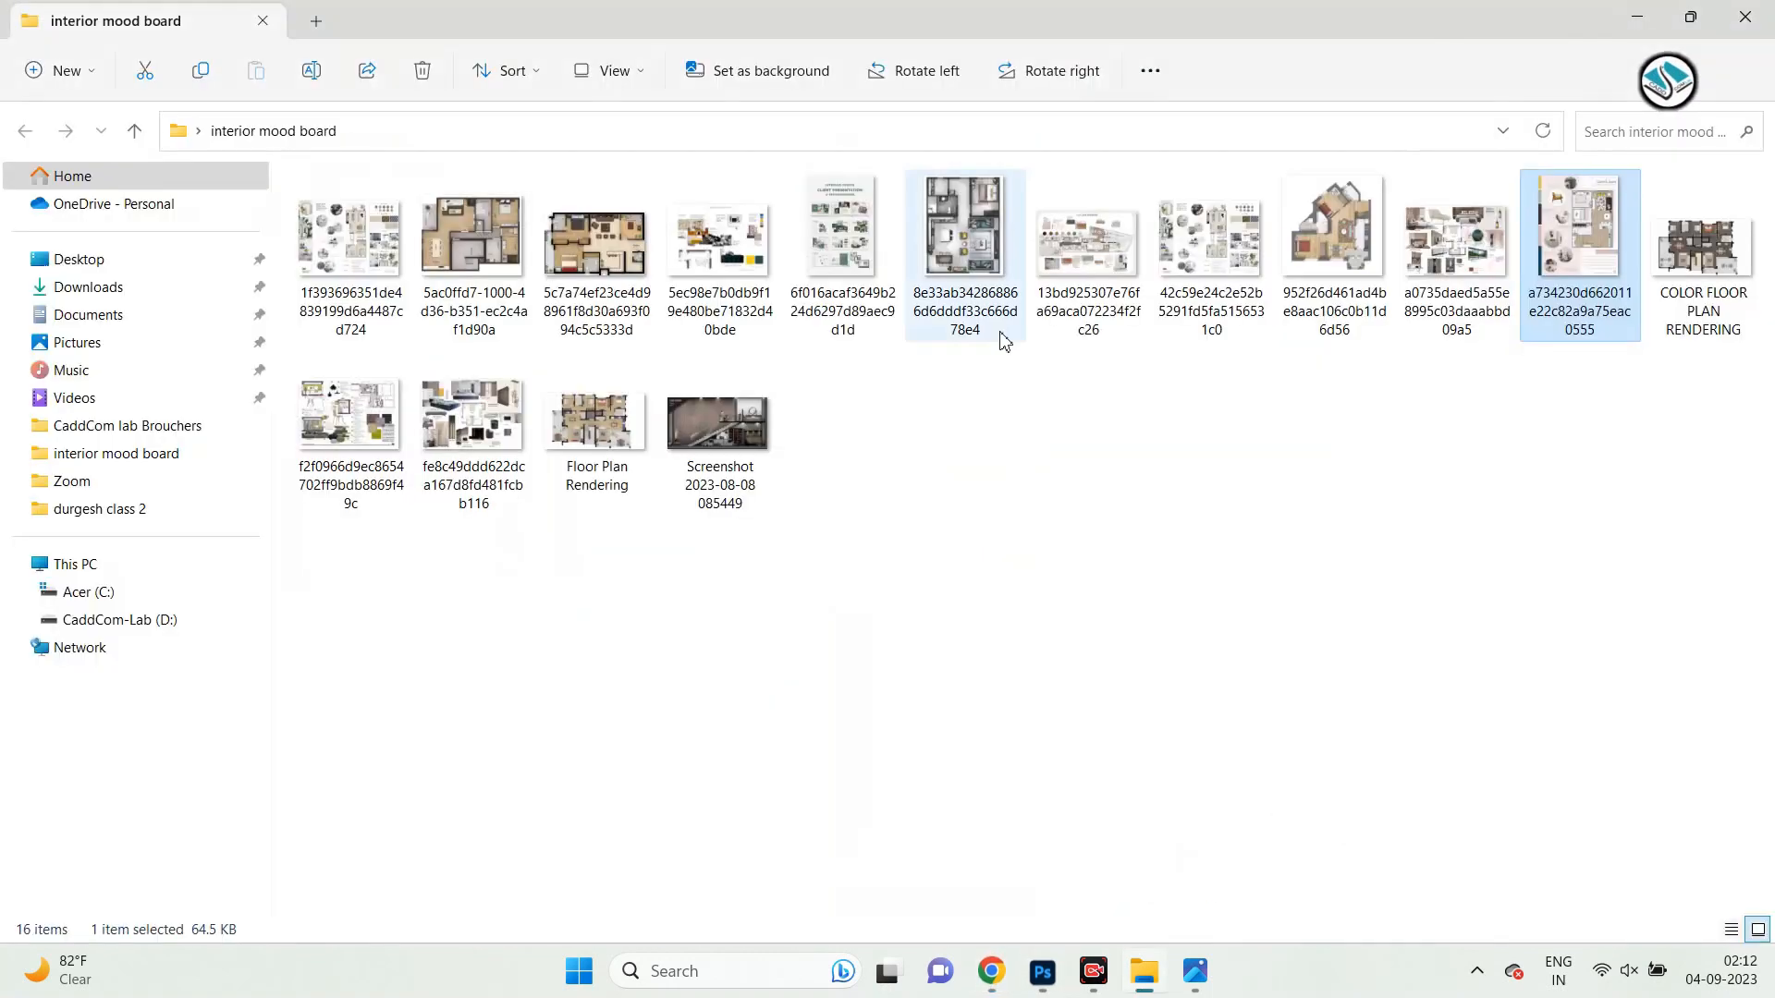
pyautogui.click(1634, 19)
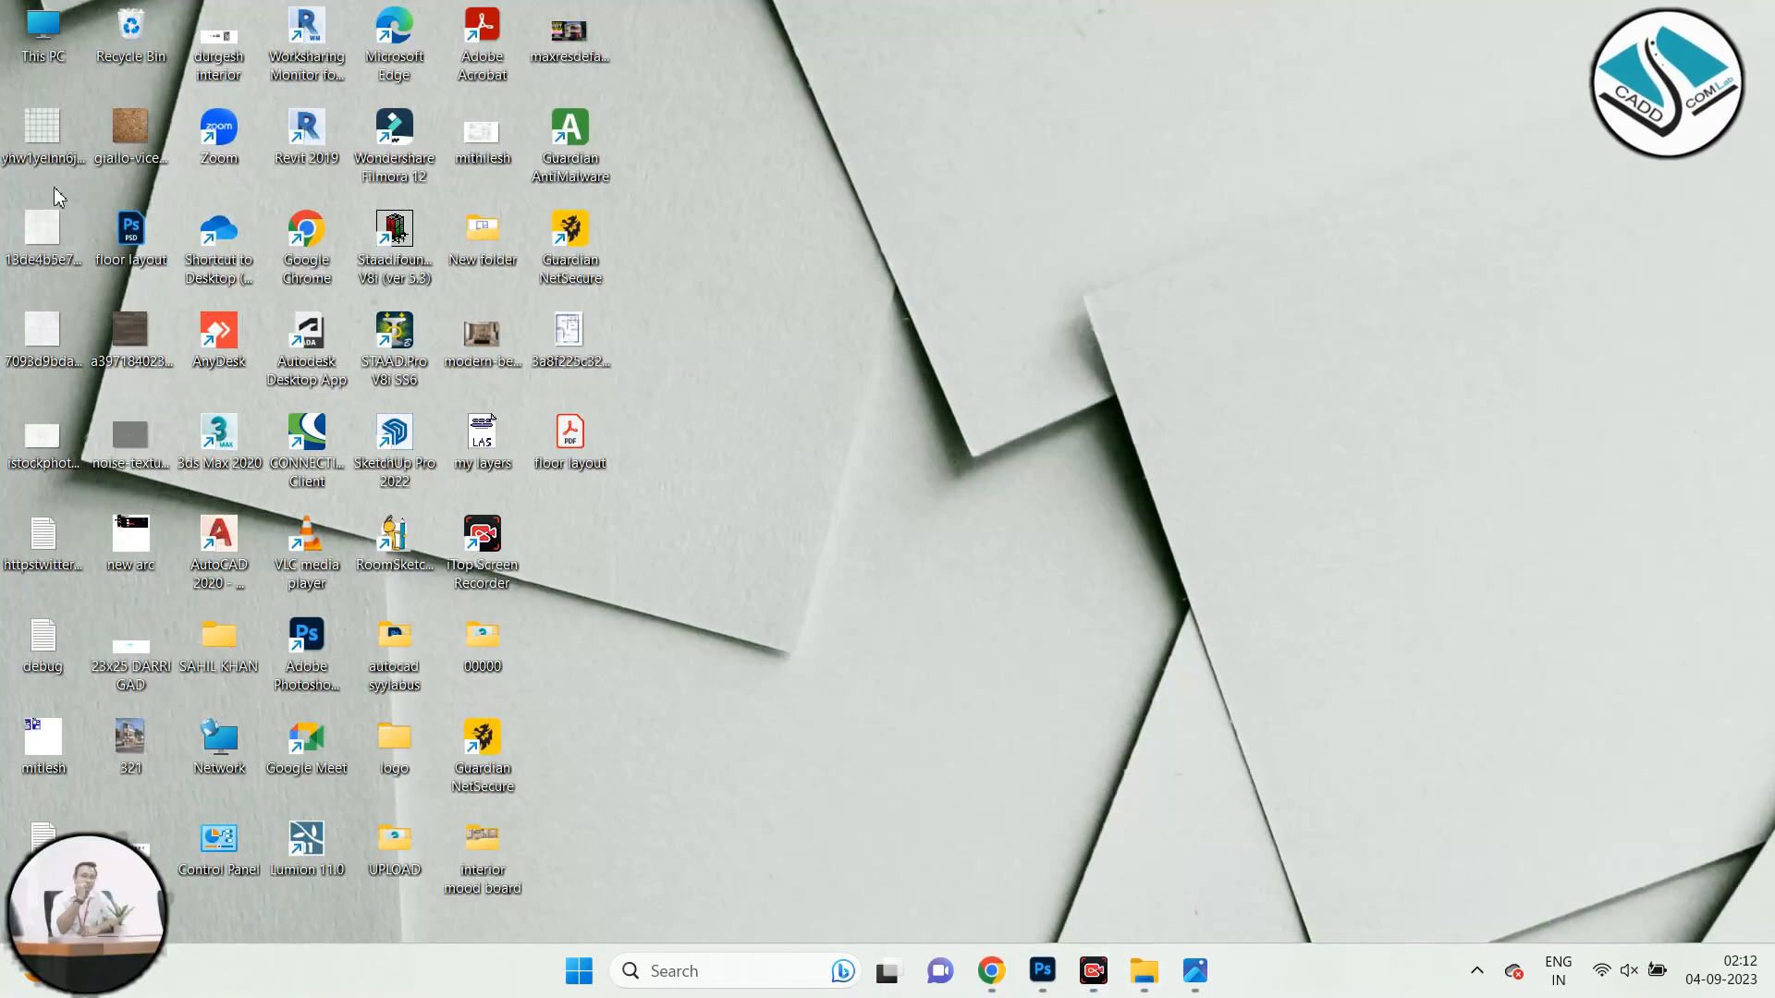
pyautogui.press('Return')
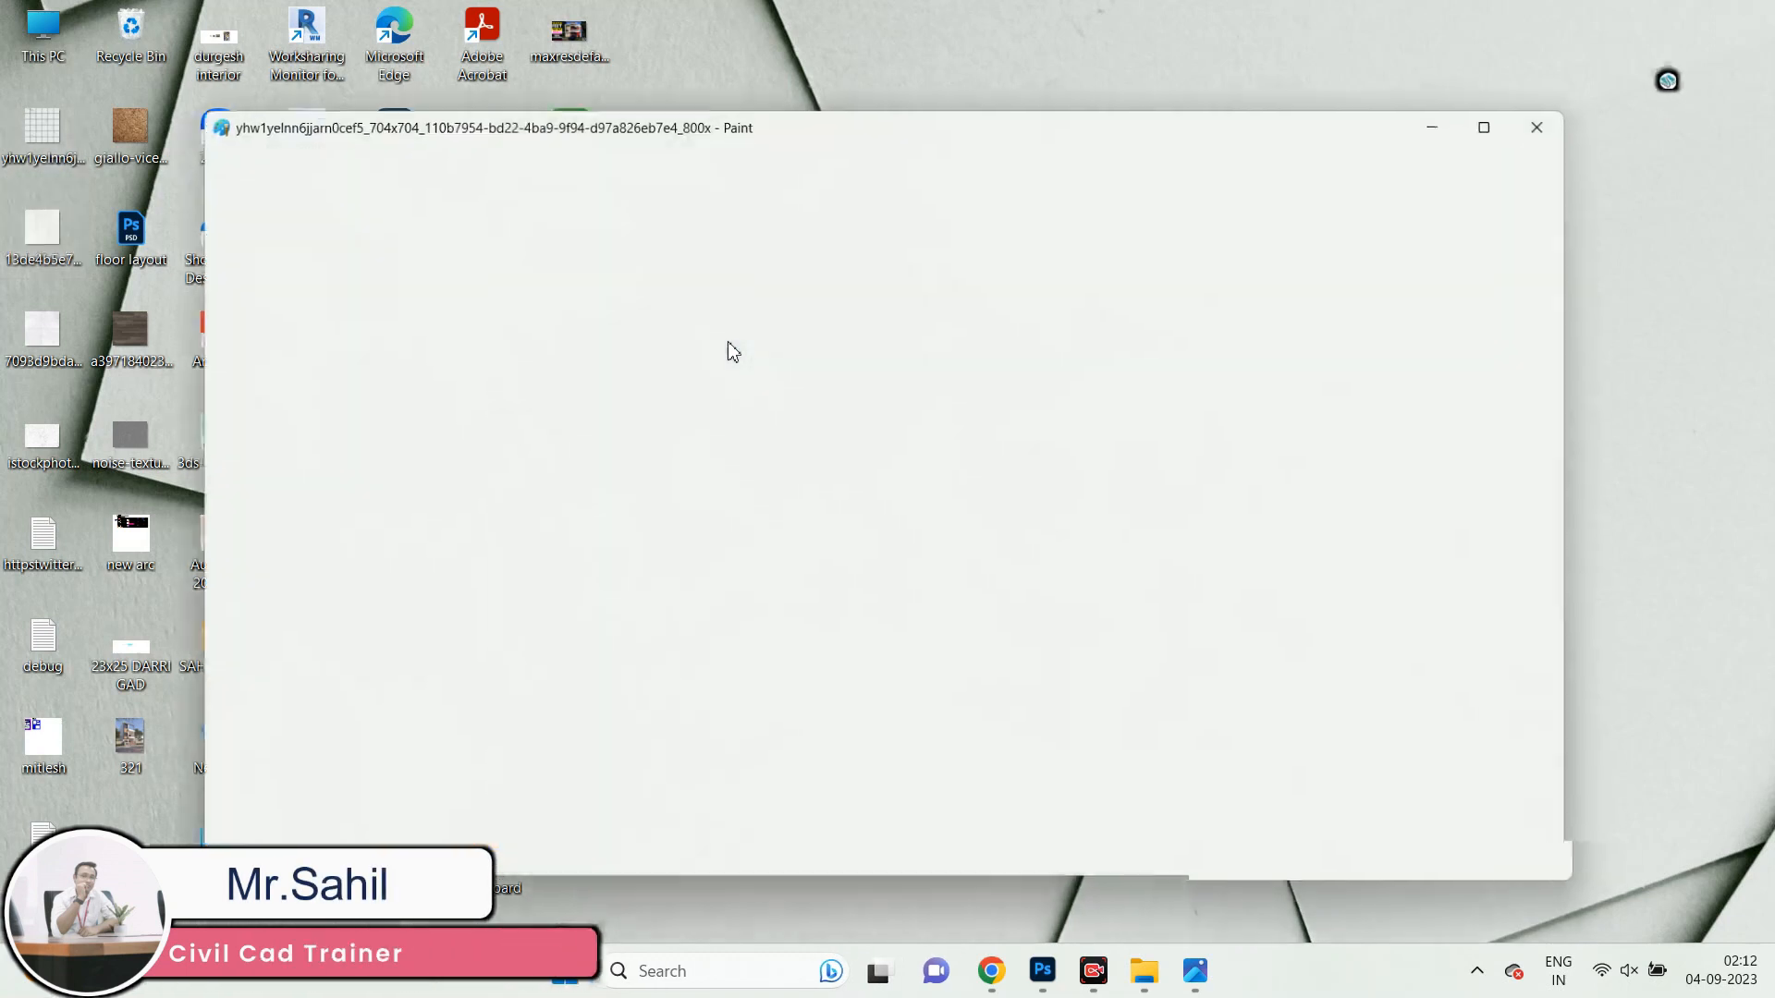
# Save the tile image as a JPEG named 1 on the Desktop, accepting the loss of transparency, and close Paint.
pyautogui.click(354, 159)
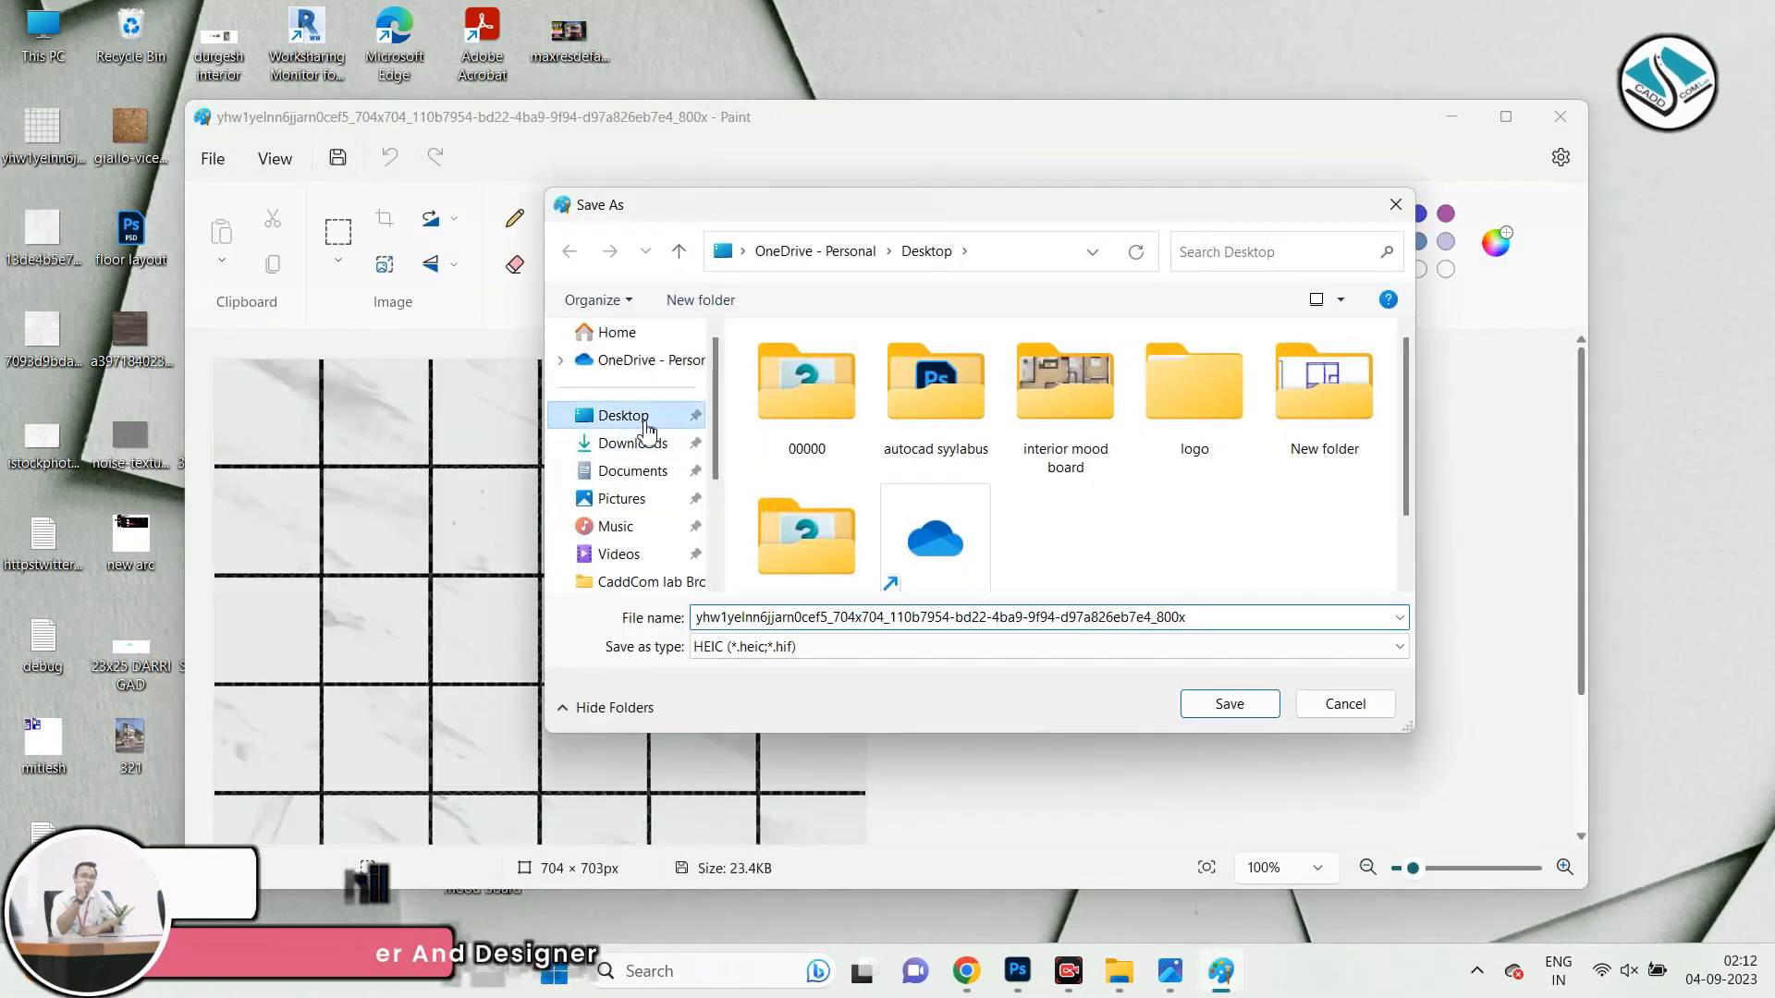
pyautogui.click(795, 646)
pyautogui.click(790, 754)
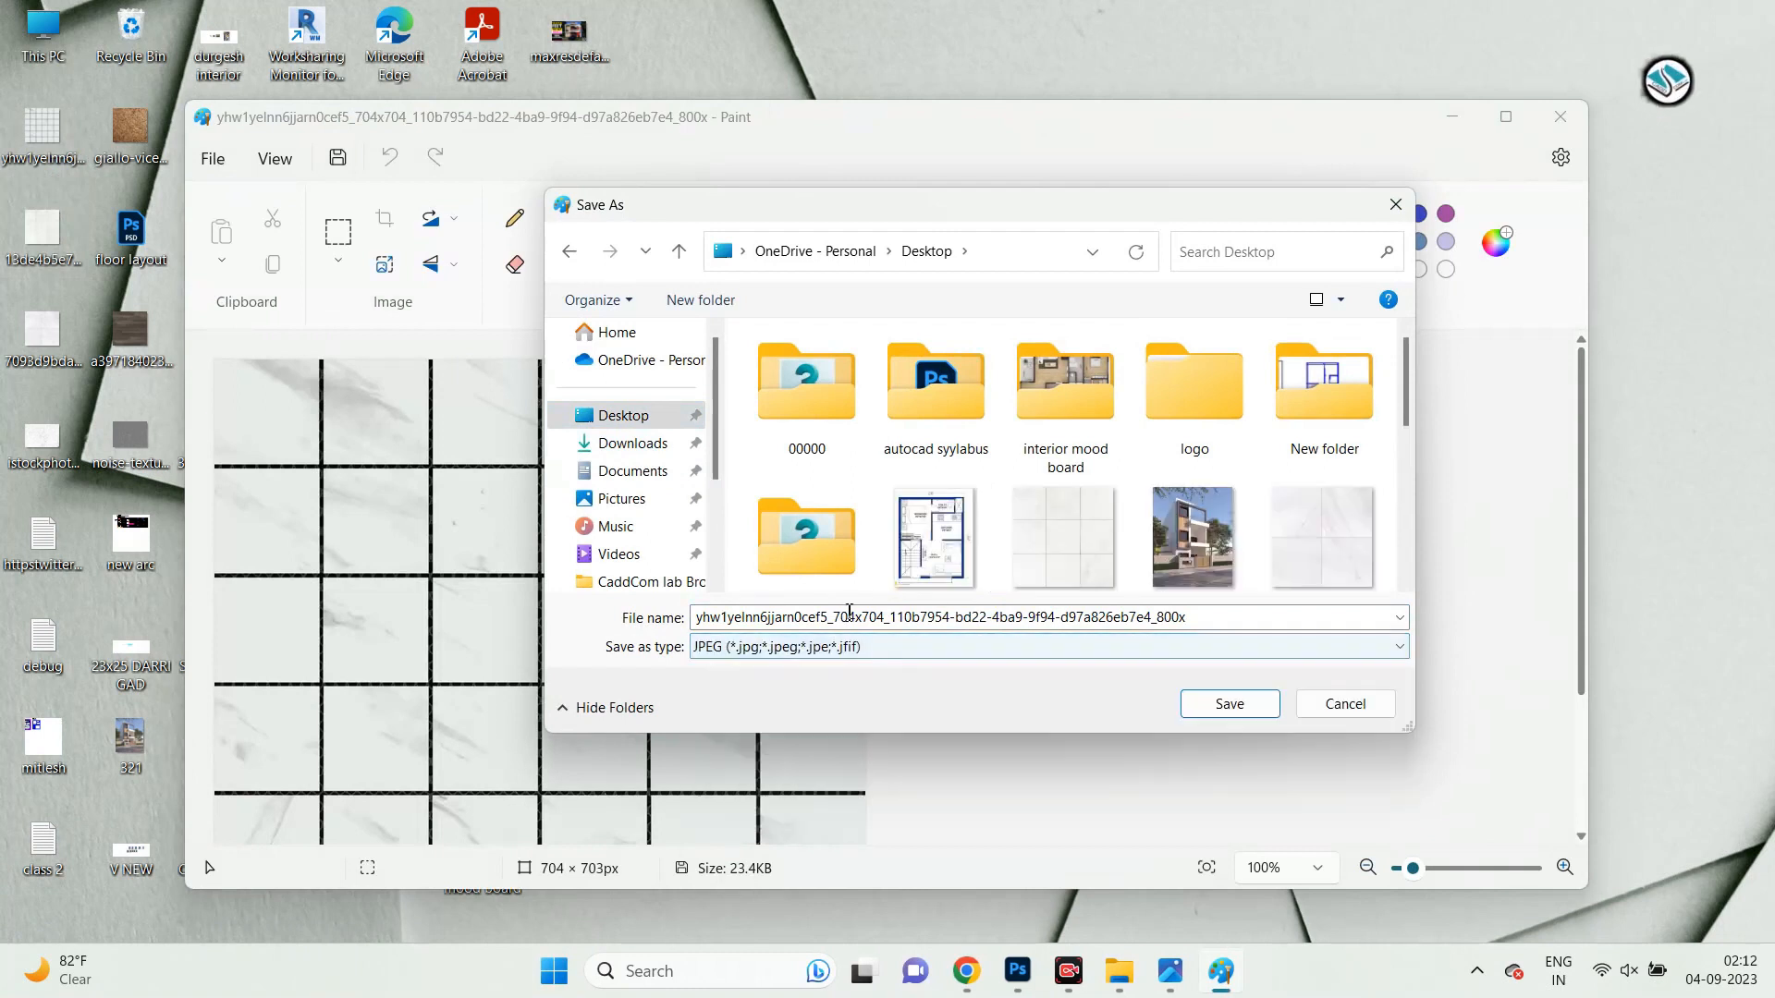
pyautogui.doubleClick(1214, 623)
pyautogui.write('1')
pyautogui.click(1257, 703)
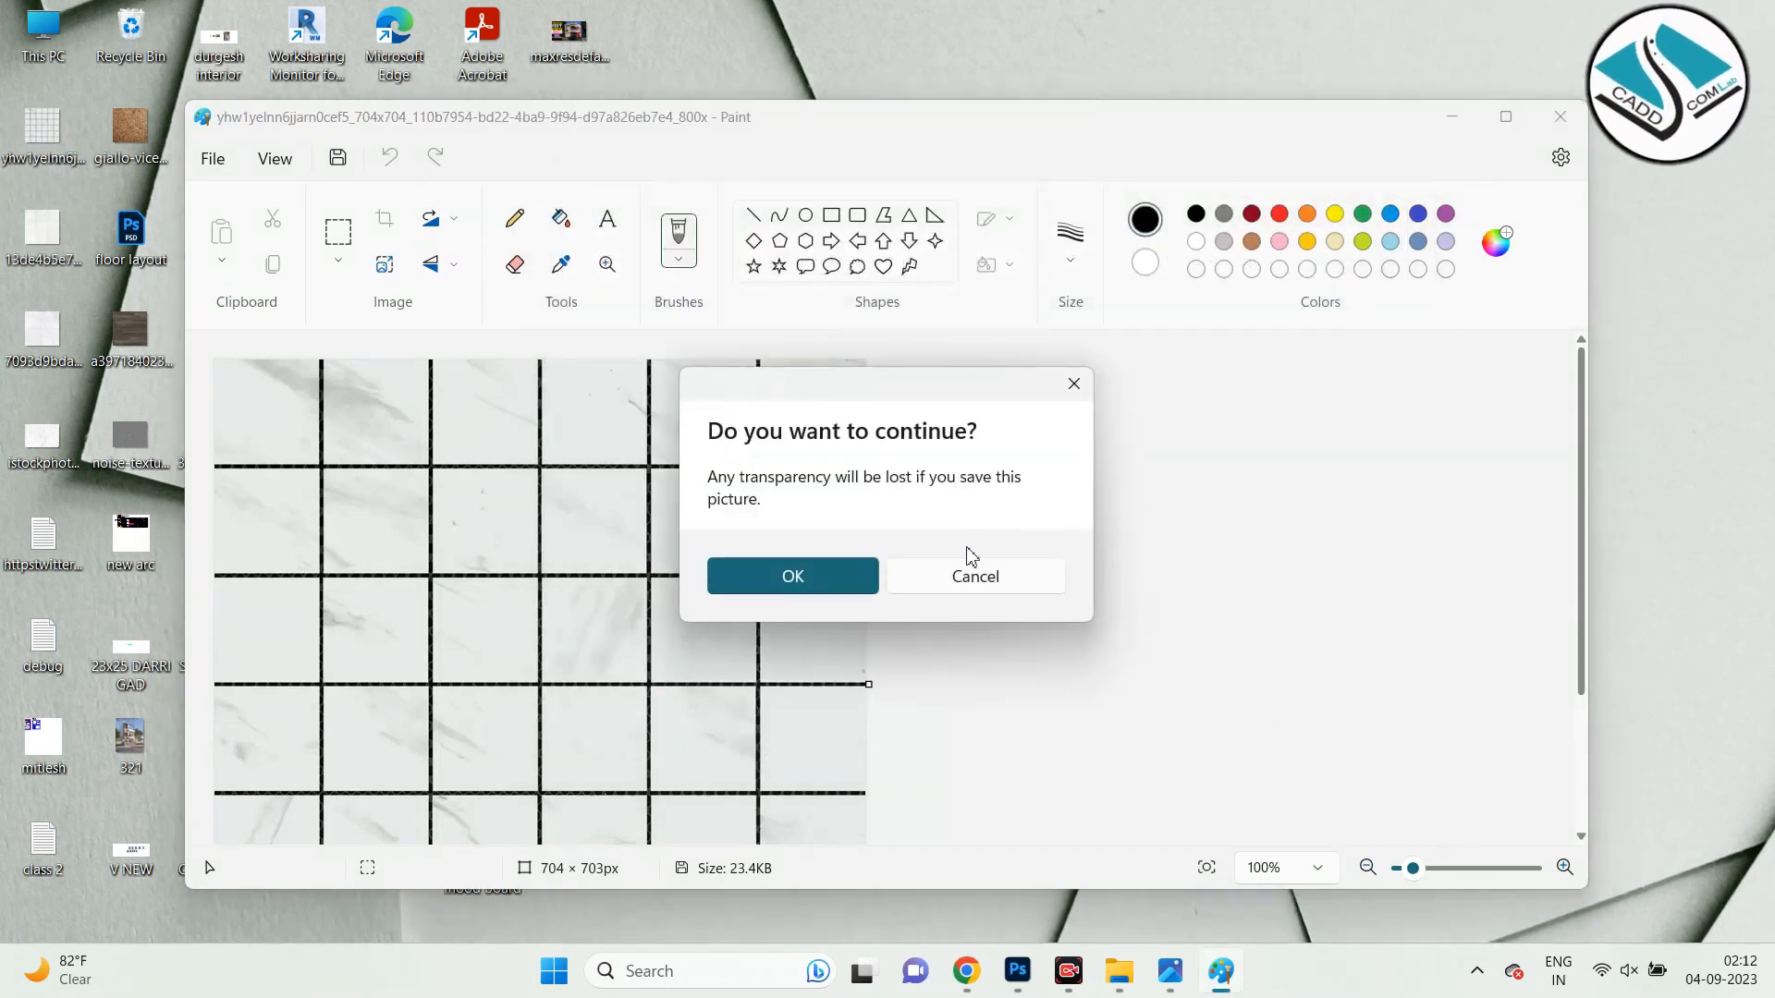
pyautogui.press('Return')
pyautogui.click(1561, 117)
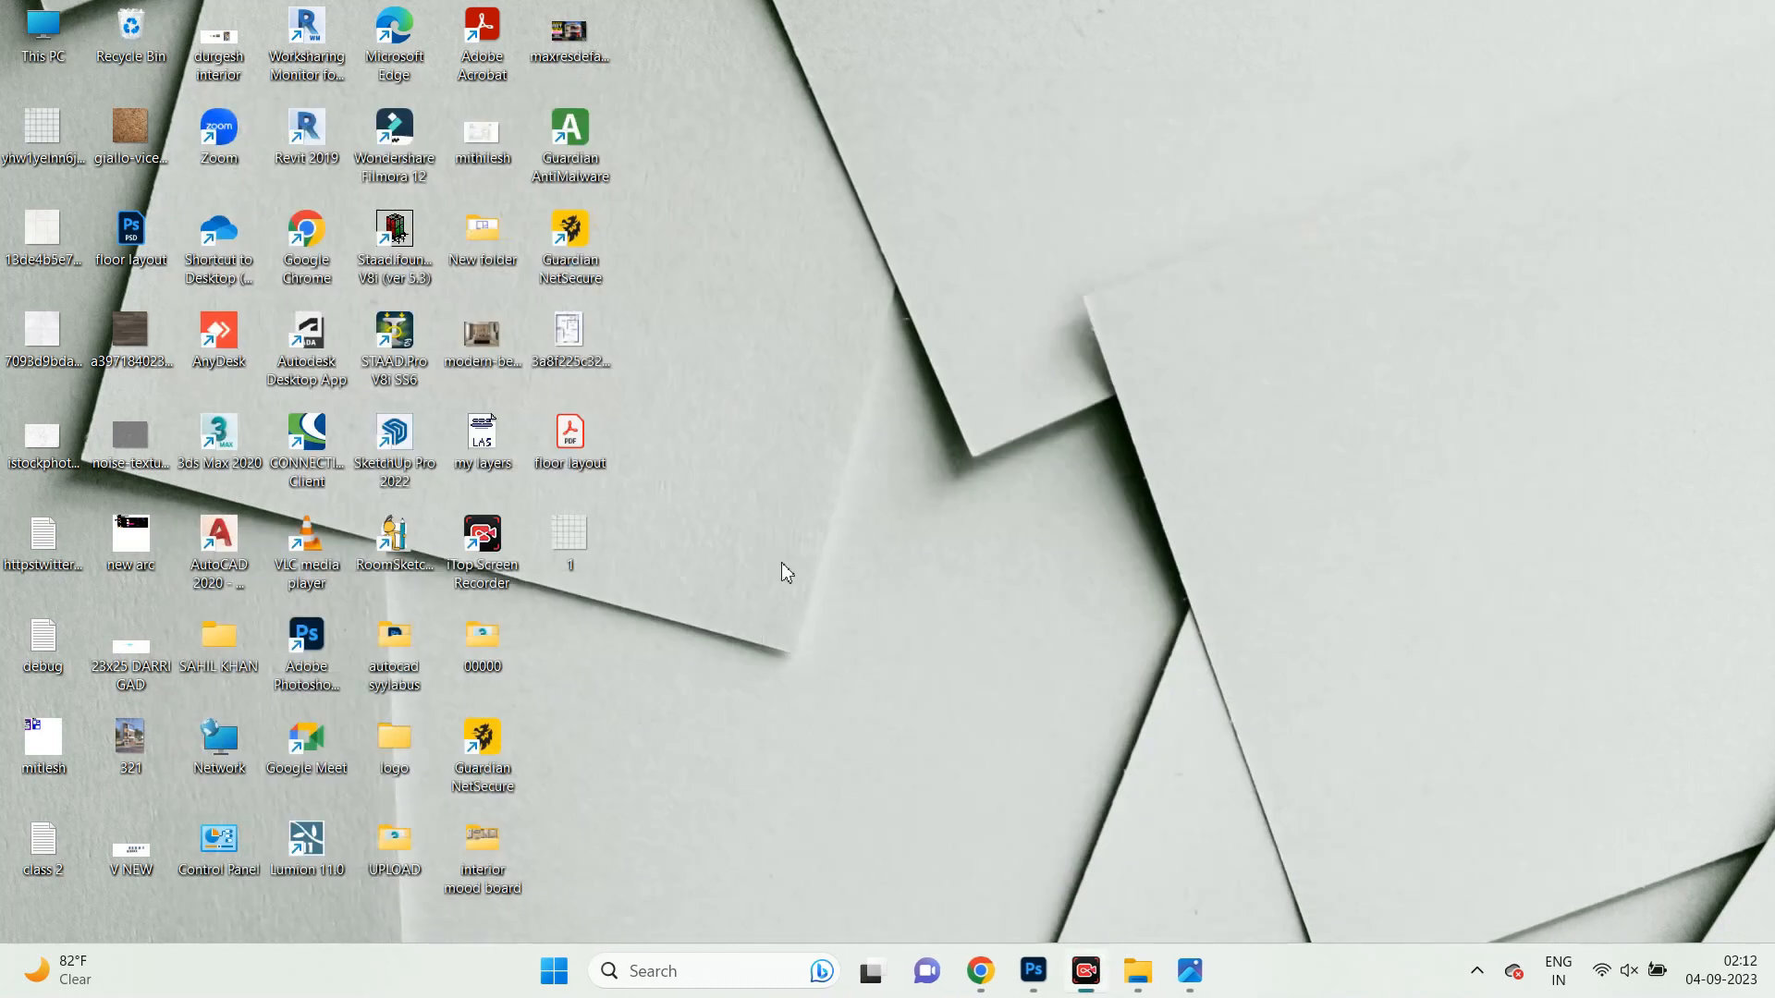
# Switch to Photoshop and open the tile image 1 from the Desktop.
pyautogui.click(1044, 973)
pyautogui.click(50, 14)
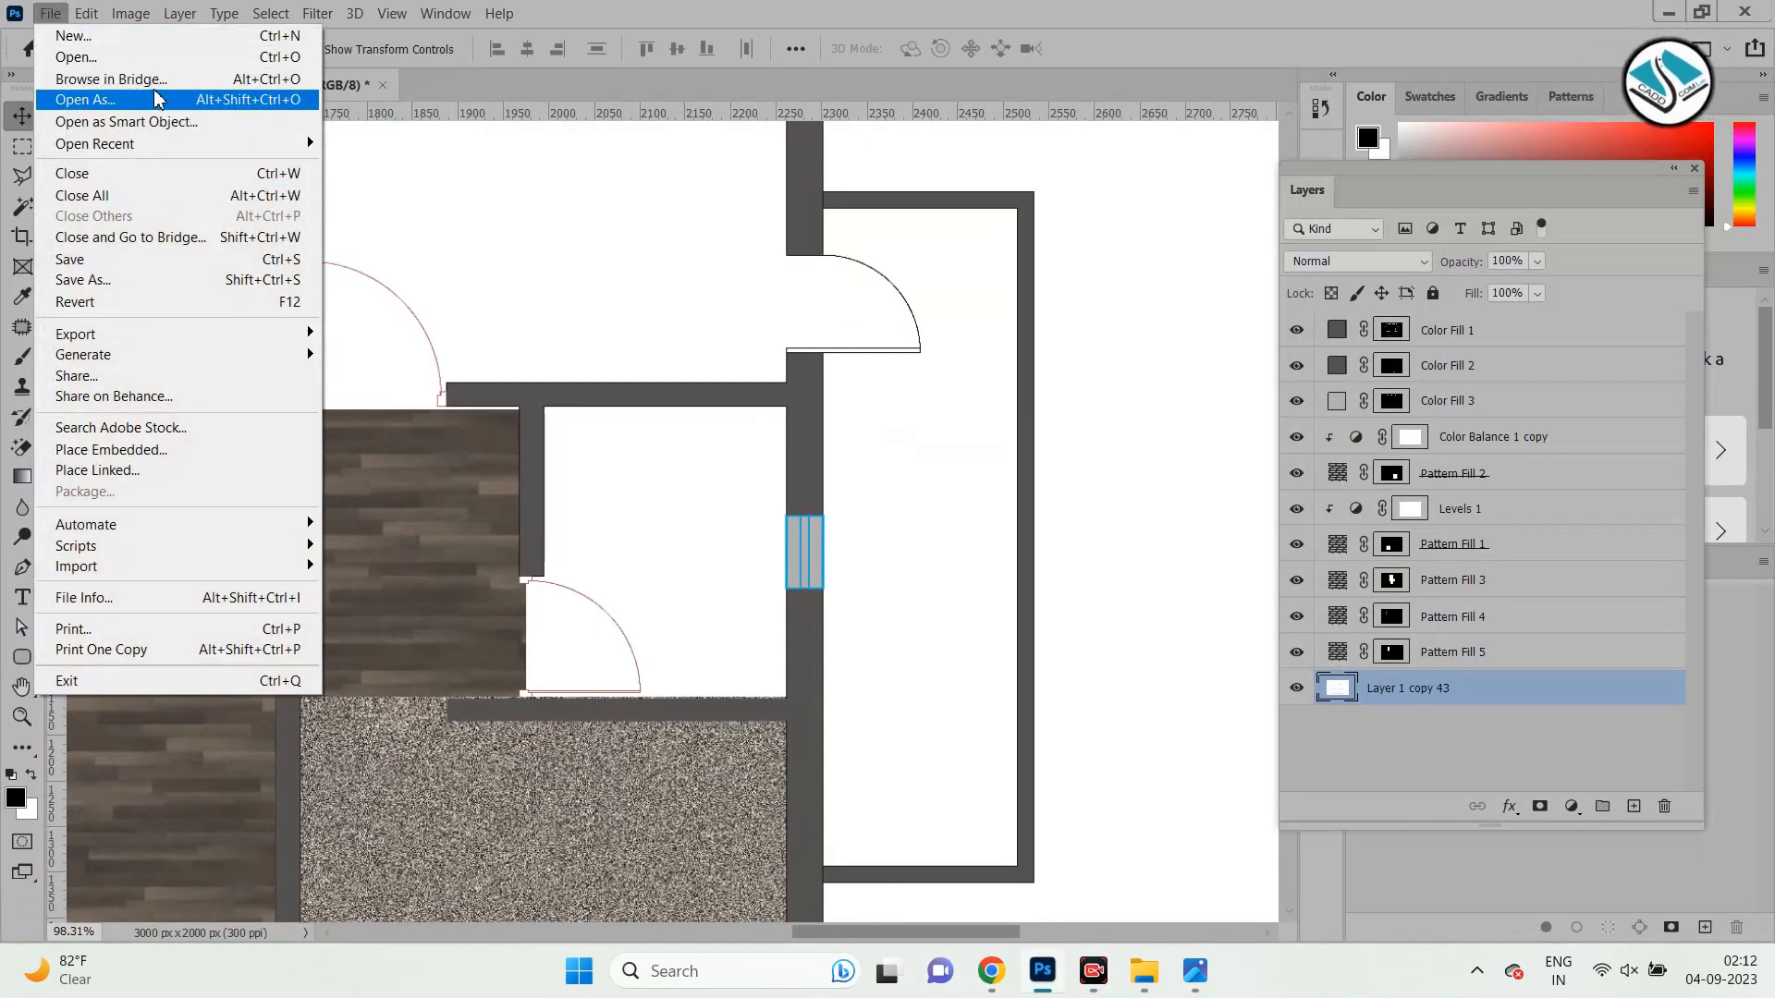
pyautogui.press('Escape')
pyautogui.hotkey('ctrl', 'o')
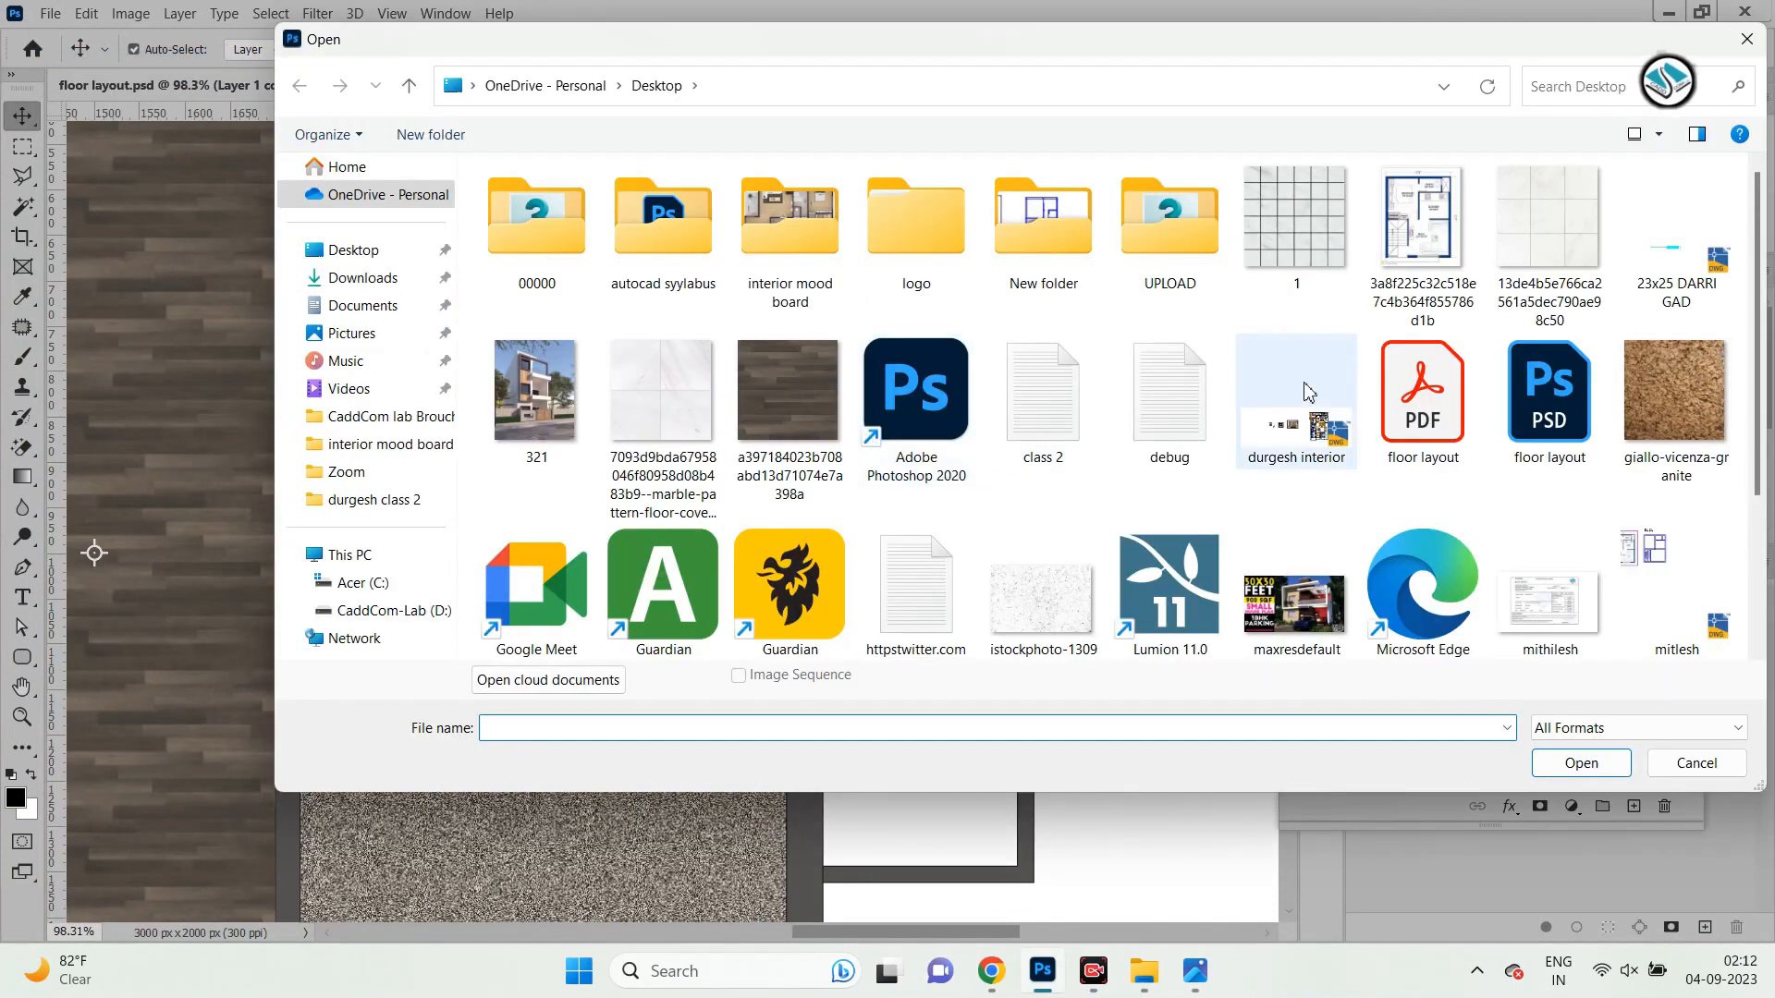
pyautogui.doubleClick(1309, 211)
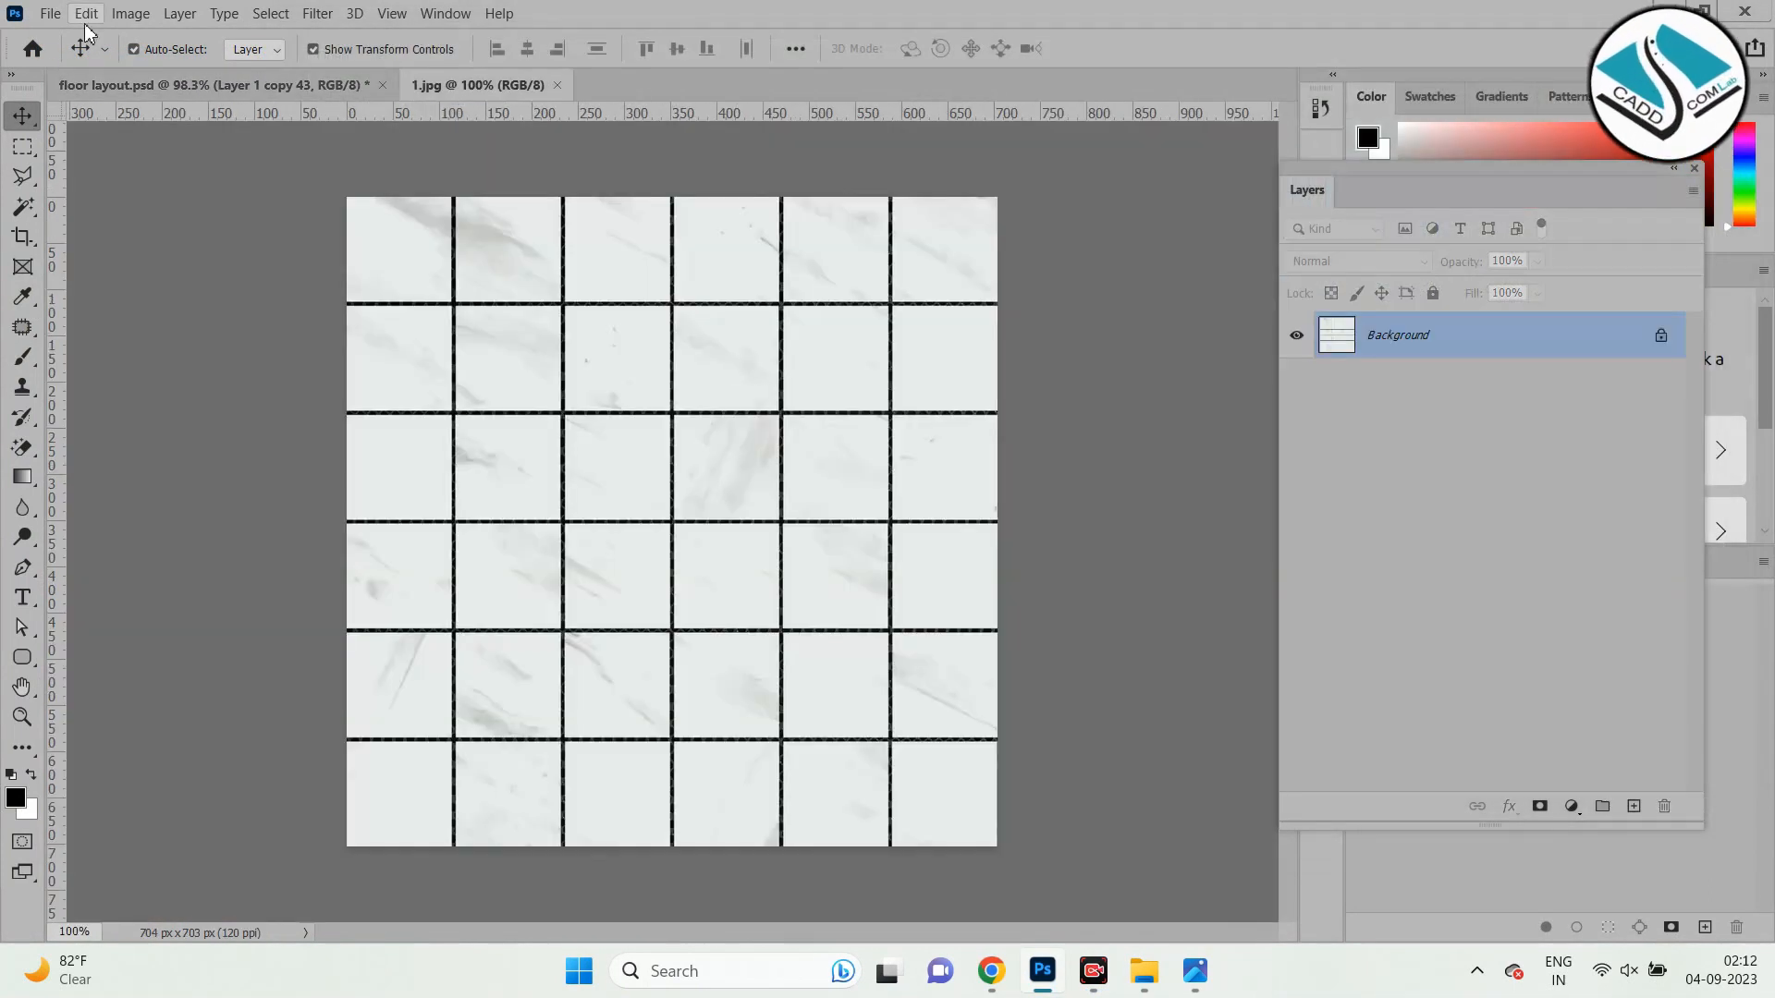
# Define the tile image as a pattern and close 1.jpg without saving it.
pyautogui.click(86, 14)
pyautogui.click(236, 612)
pyautogui.click(1118, 296)
pyautogui.click(1661, 336)
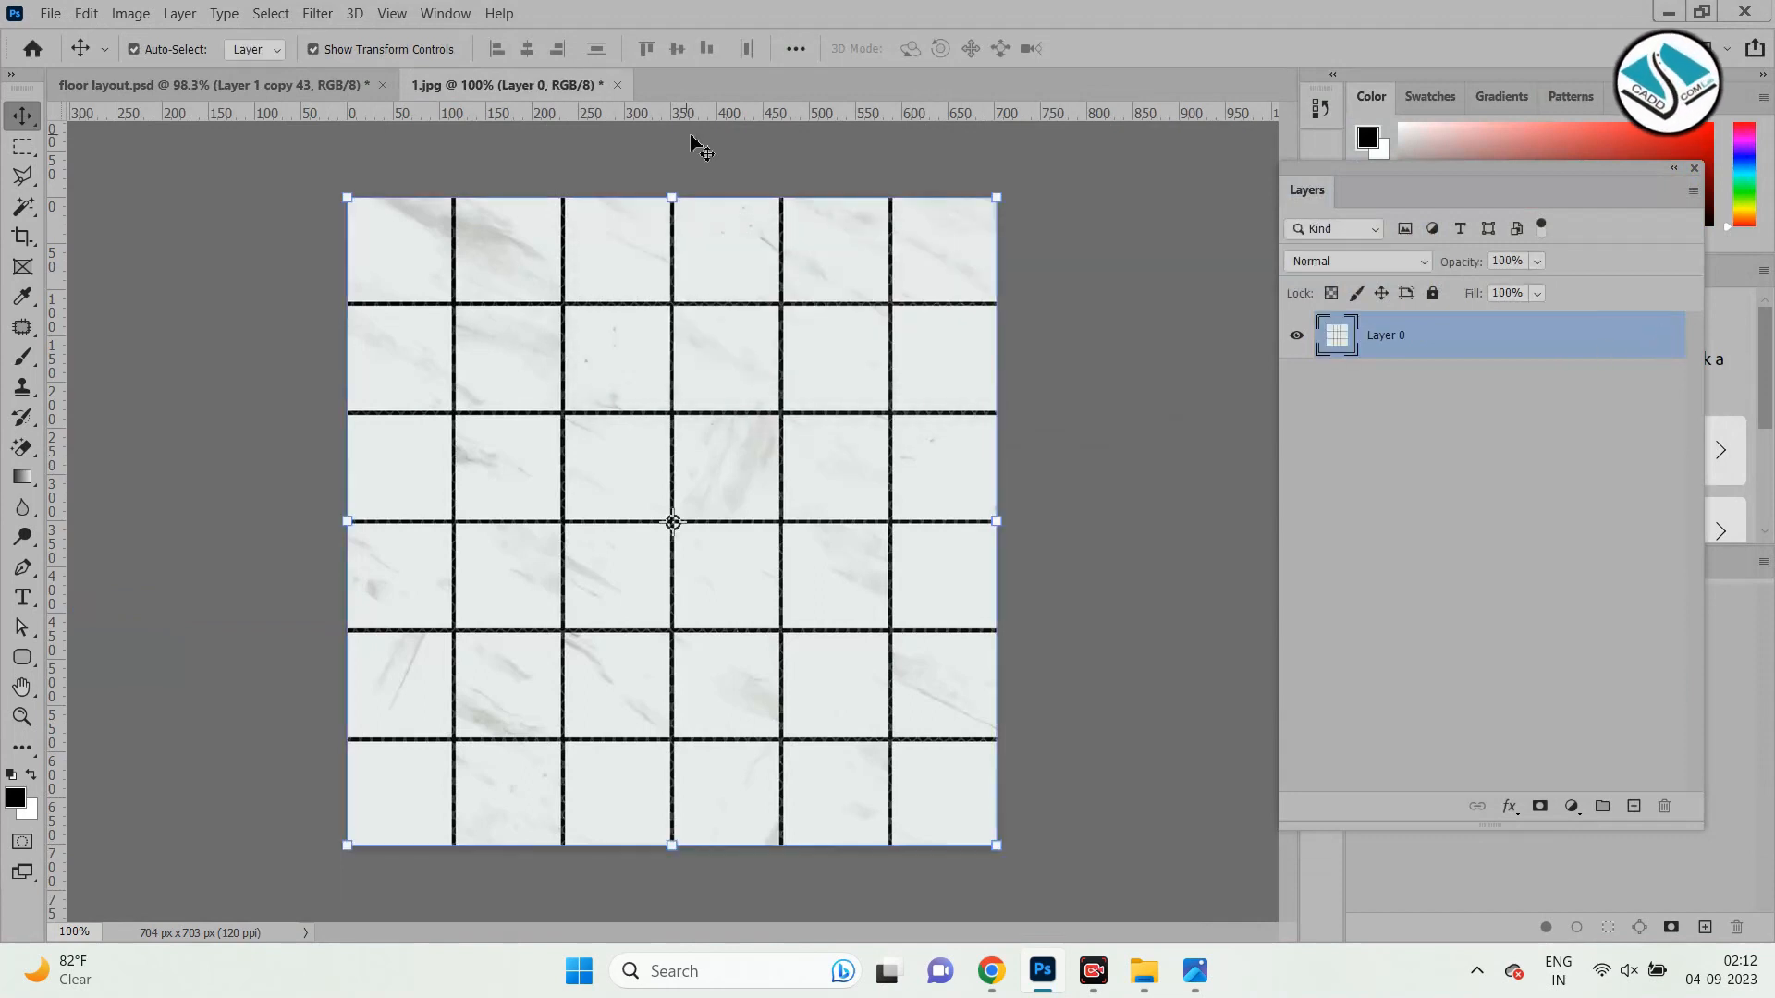
pyautogui.click(618, 86)
pyautogui.click(917, 379)
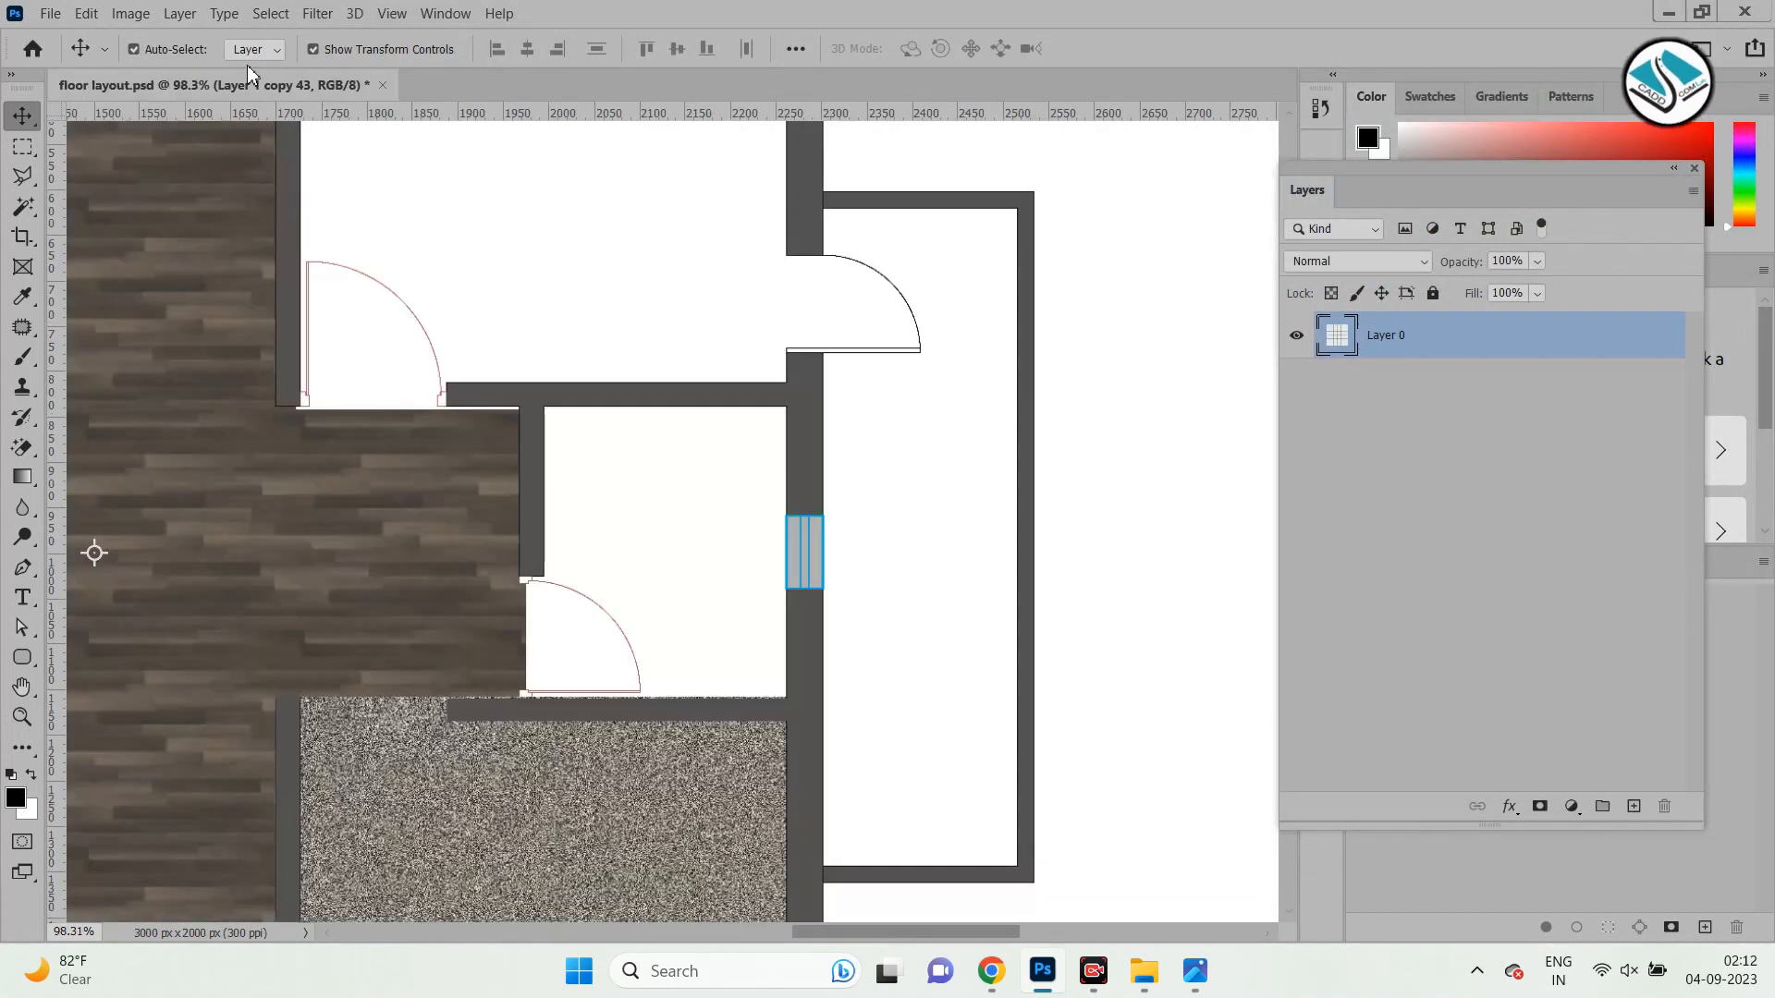
# Select the white floor of the long balcony outside the window with the Magic Wand.
pyautogui.scroll(3, 585, 407)
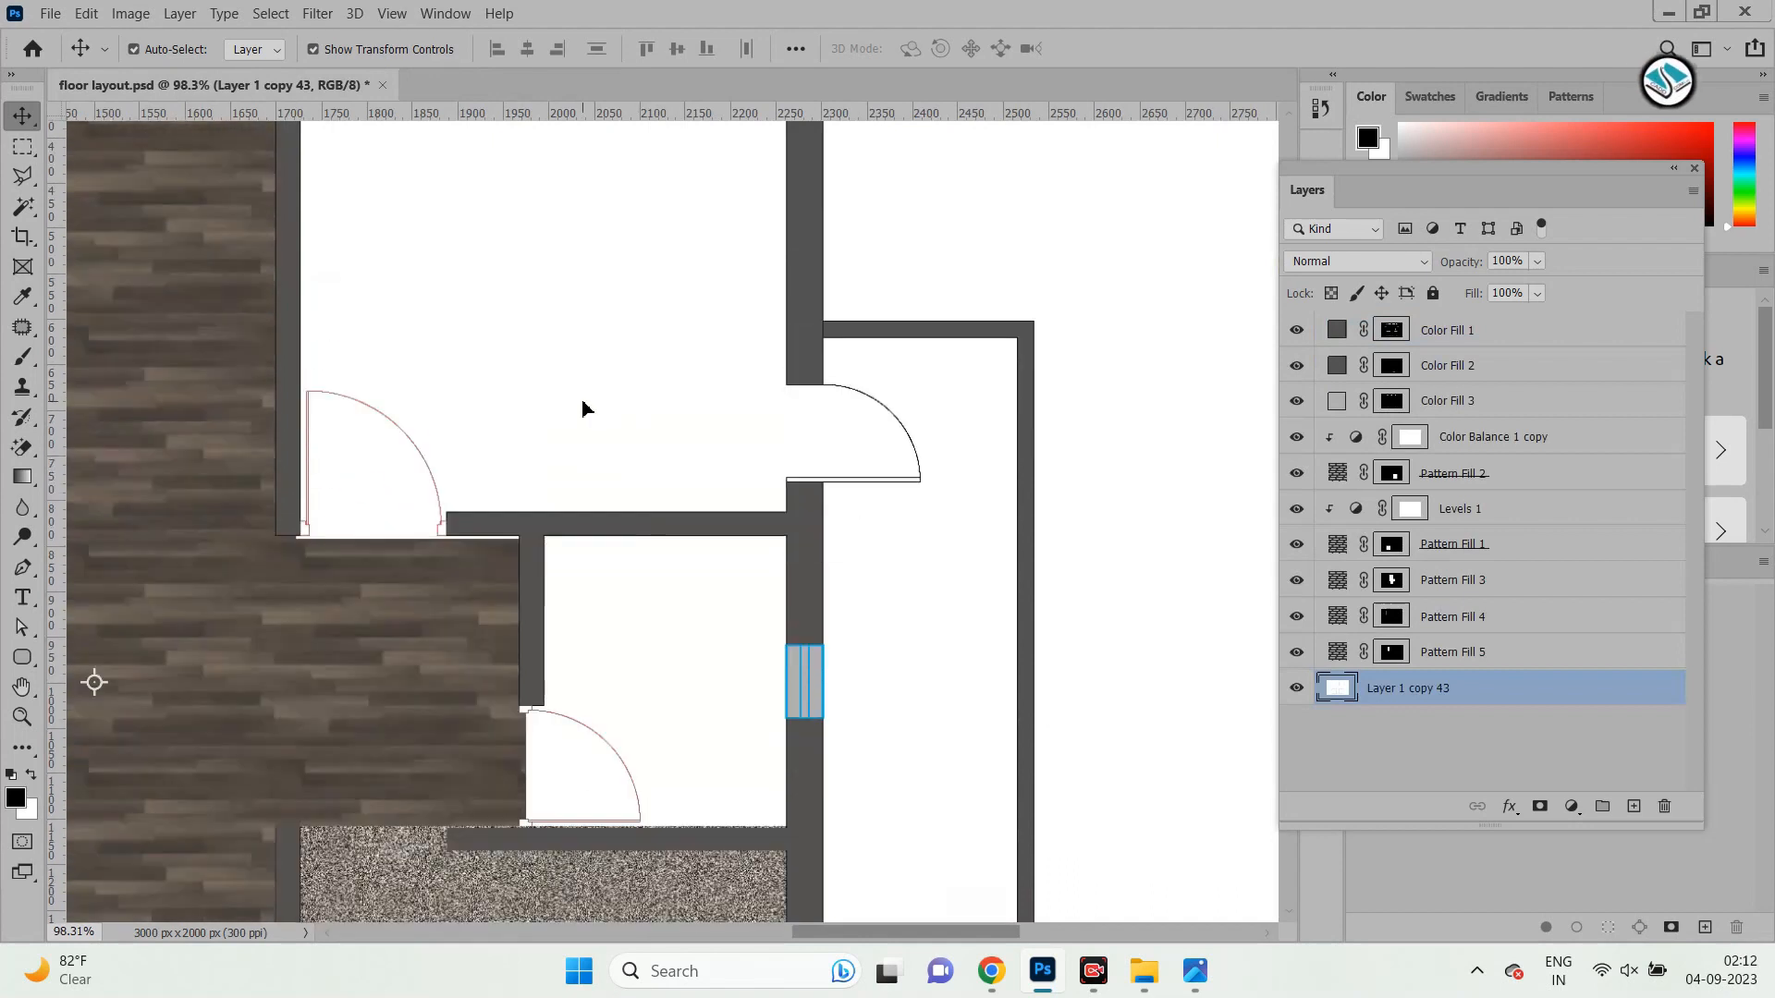
pyautogui.scroll(-3, 651, 375)
pyautogui.scroll(3, 1125, 618)
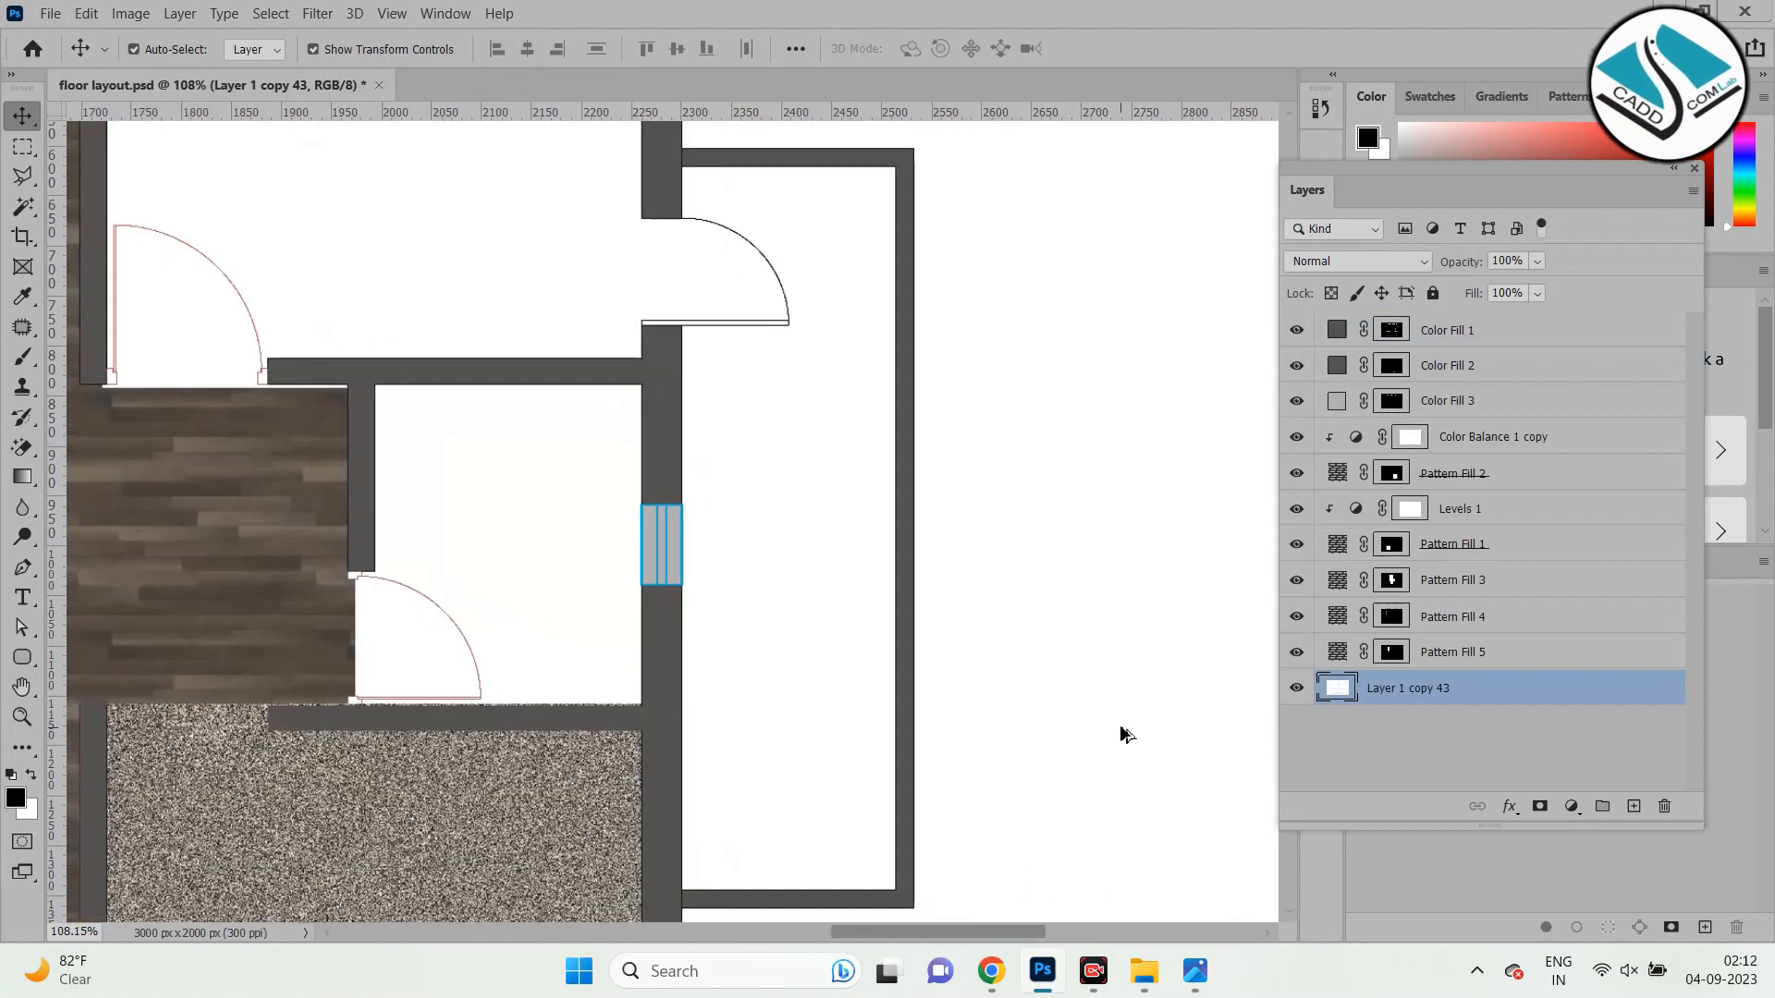
pyautogui.click(23, 148)
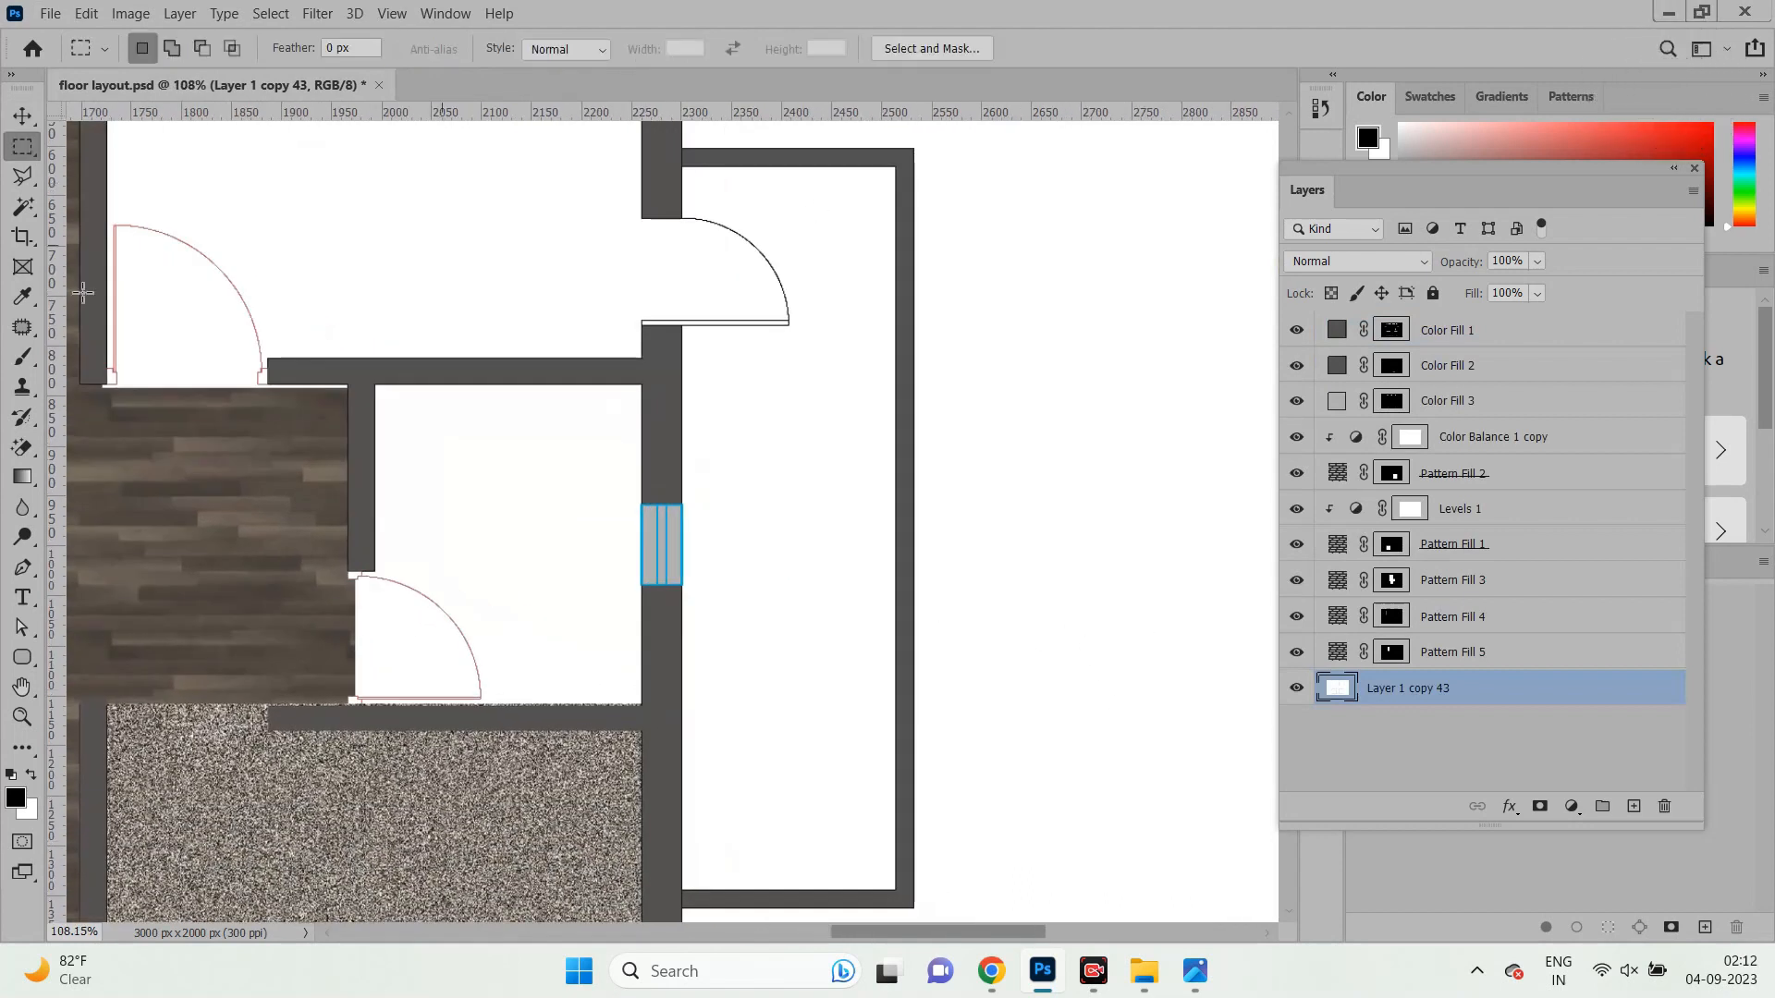
pyautogui.moveTo(23, 207); pyautogui.dragTo(92, 247)
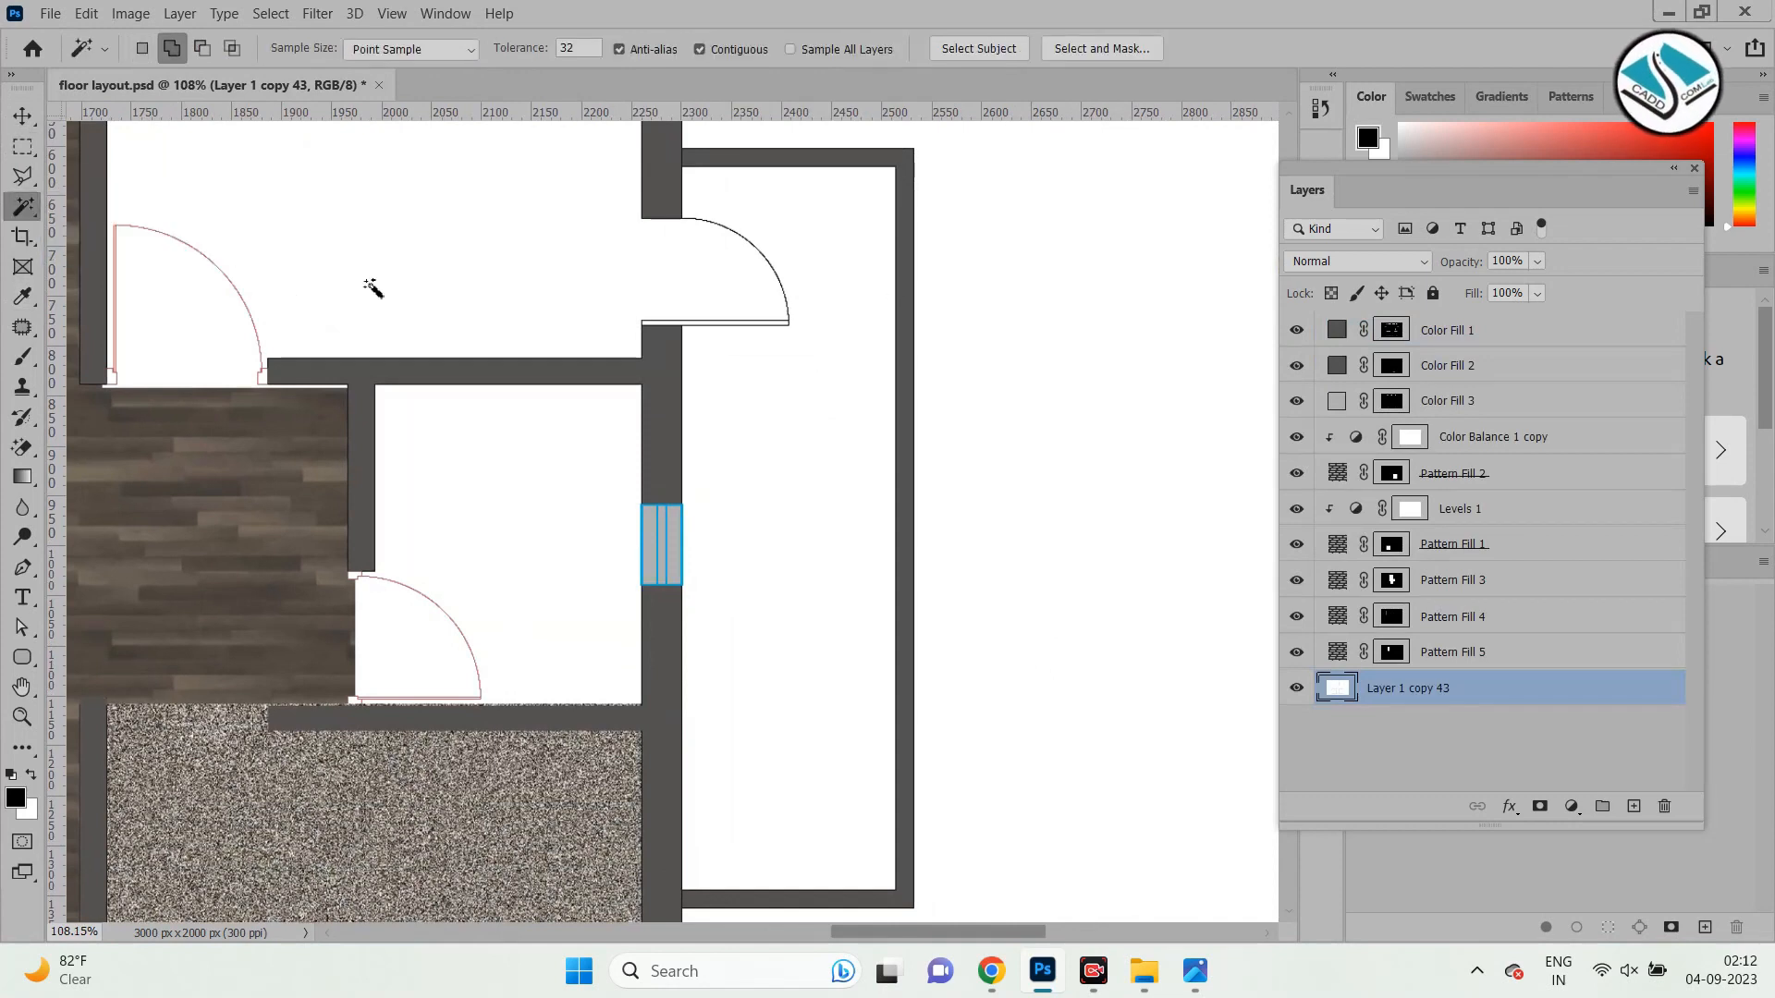
pyautogui.click(843, 334)
# Add the balcony door opening and its swing area to the floor selection with a rectangular marquee.
pyautogui.scroll(5, 699, 179)
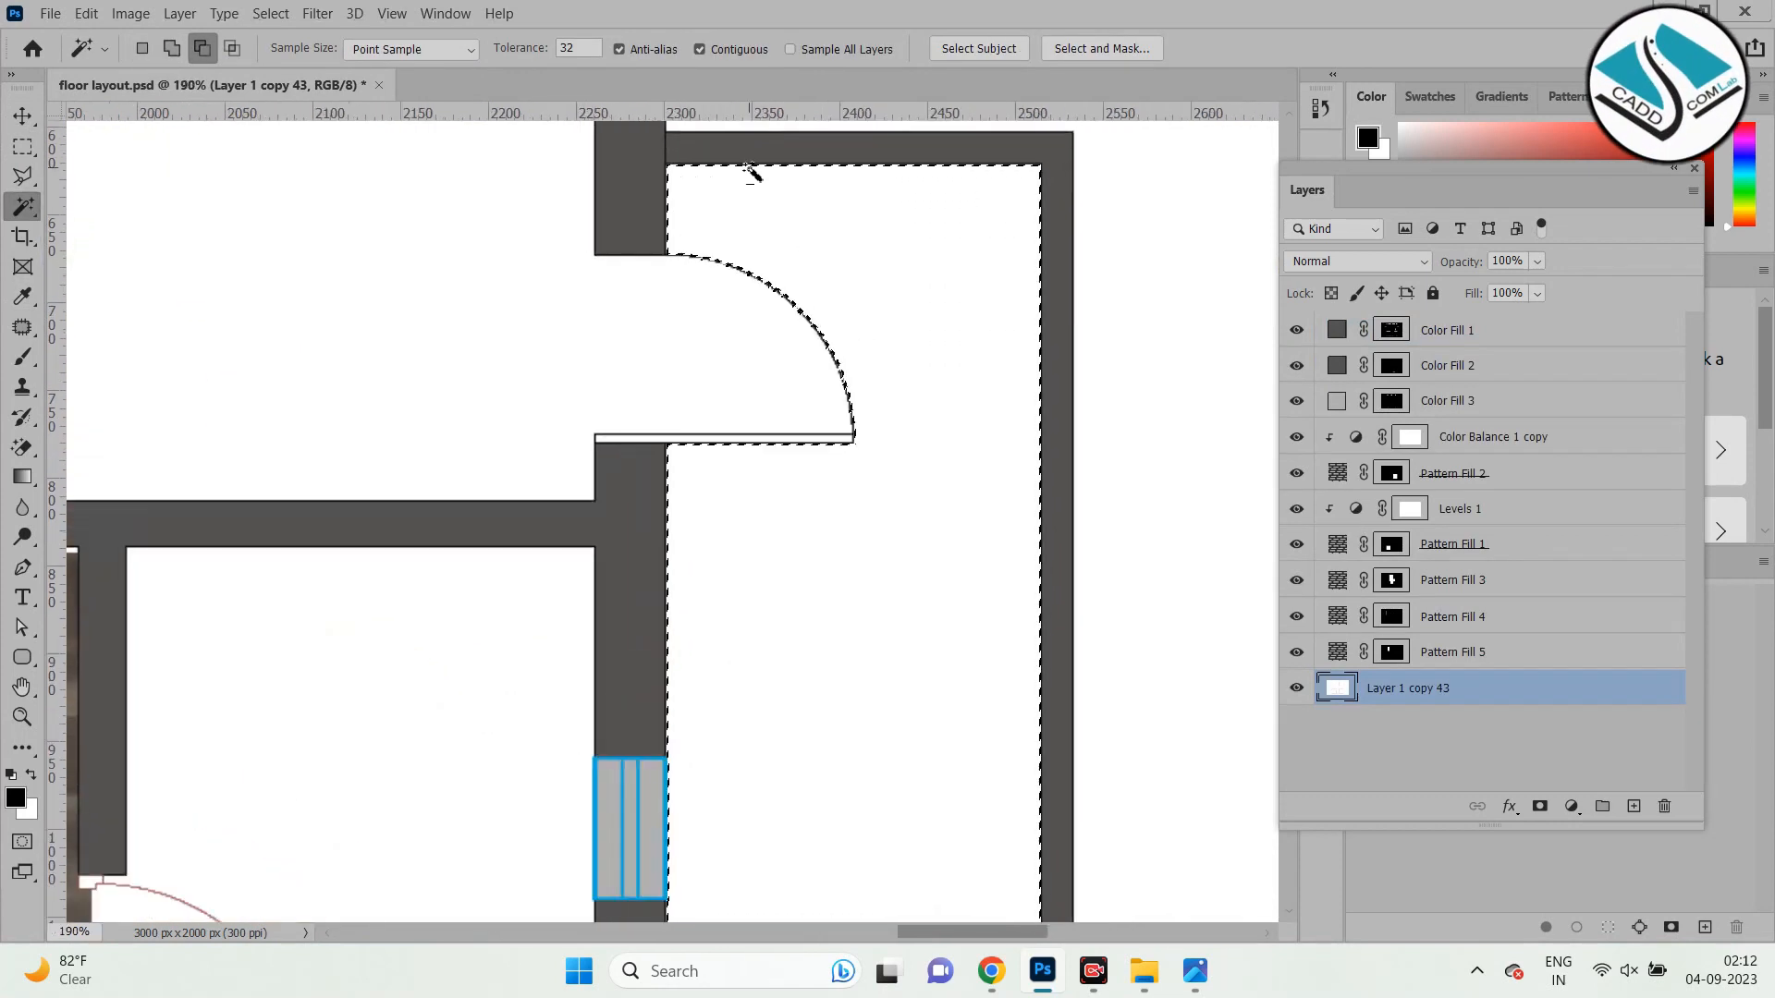
pyautogui.press('m')
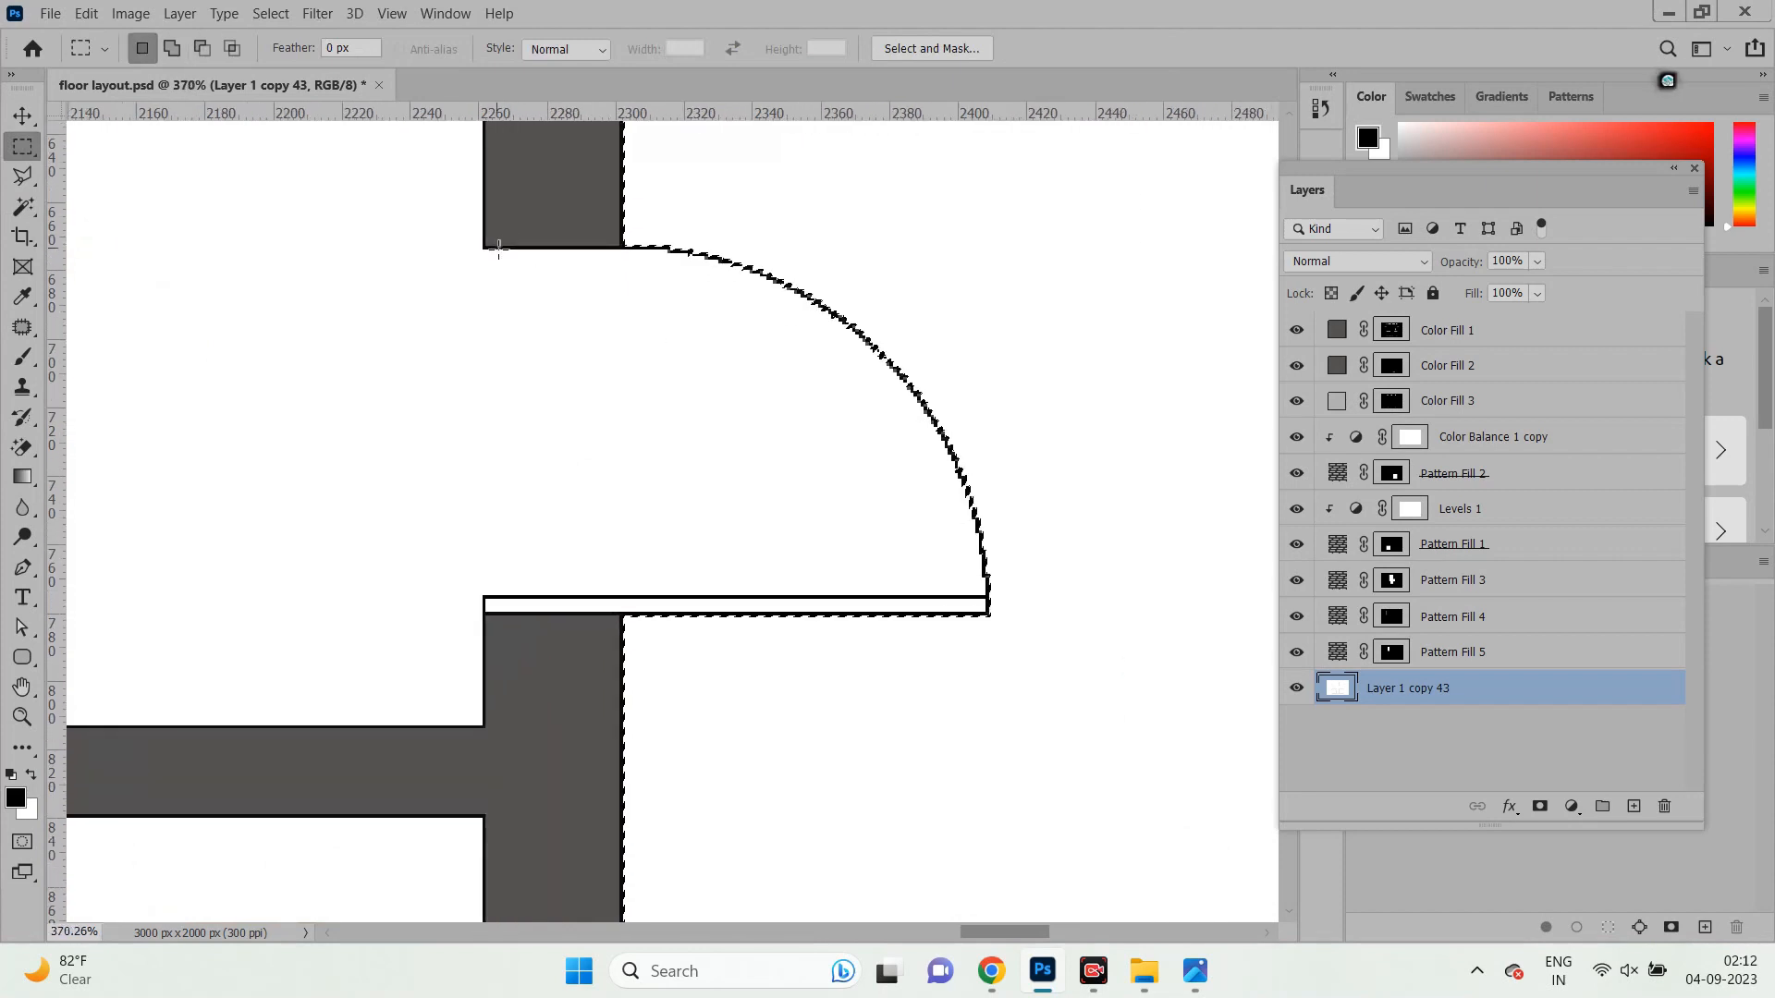
pyautogui.moveTo(482, 247); pyautogui.dragTo(1054, 607)
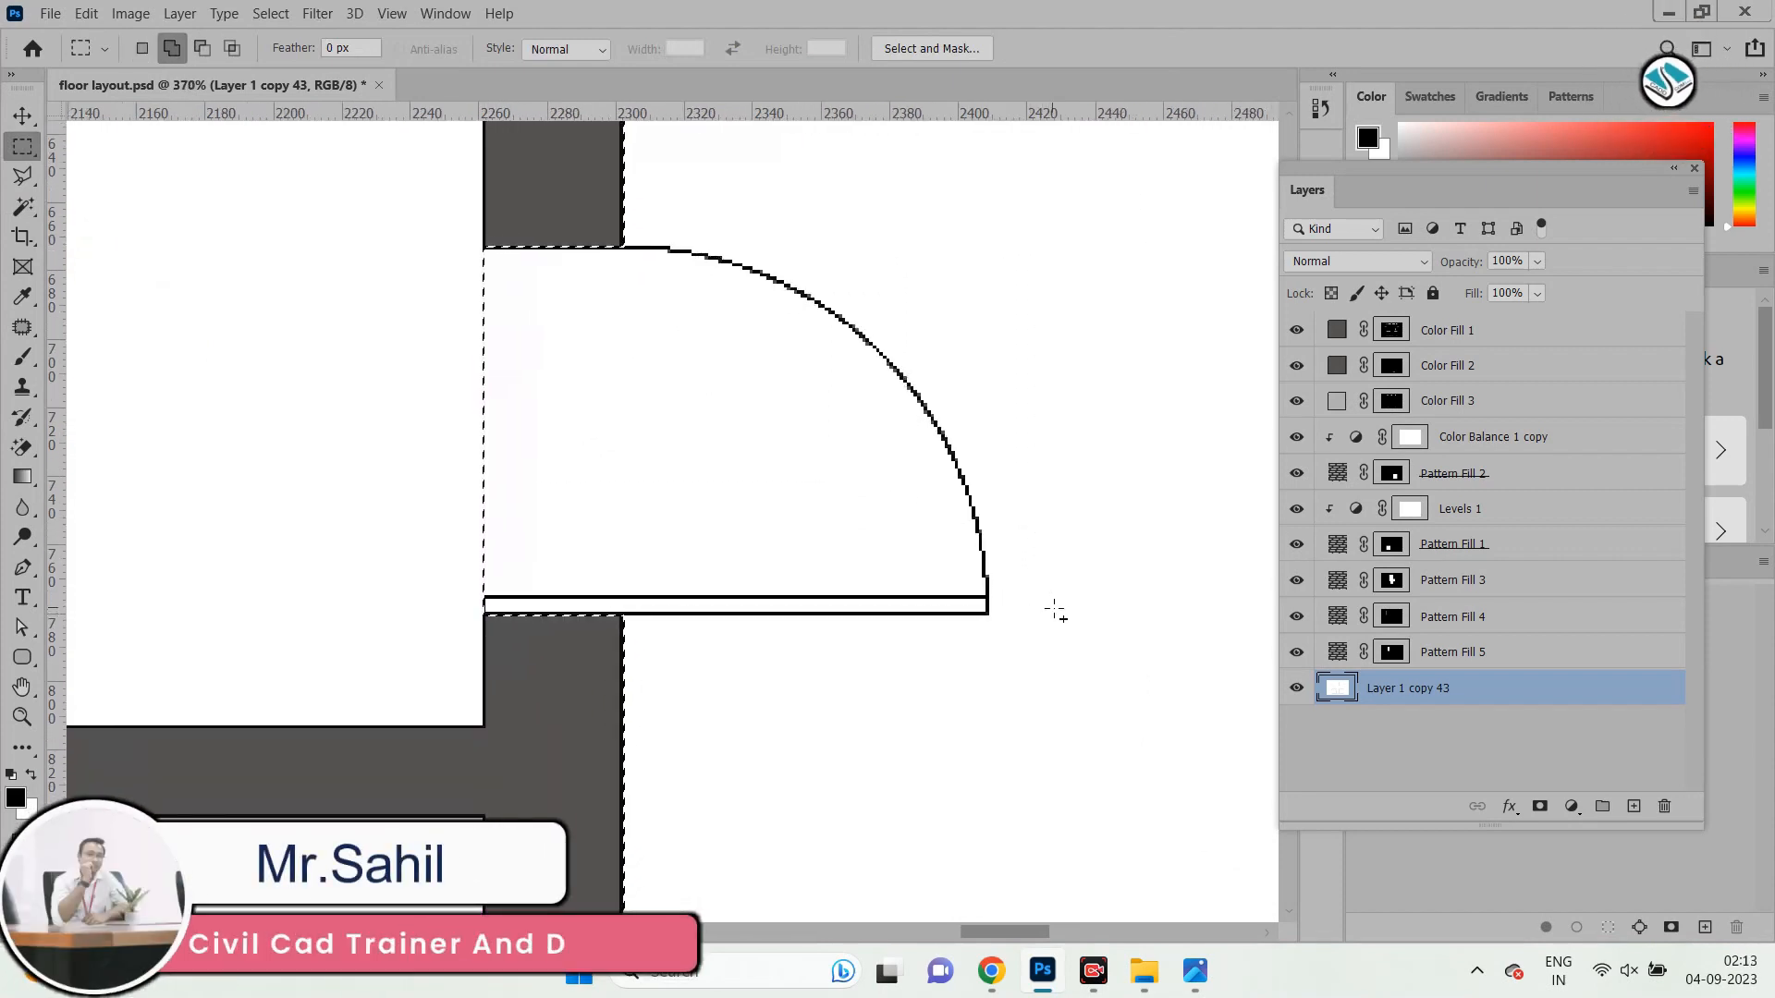
# Add a Pattern Fill layer over the balcony selection using the off-white marble tile pattern with thin grey joints.
pyautogui.scroll(-5, 602, 436)
pyautogui.scroll(2, 742, 450)
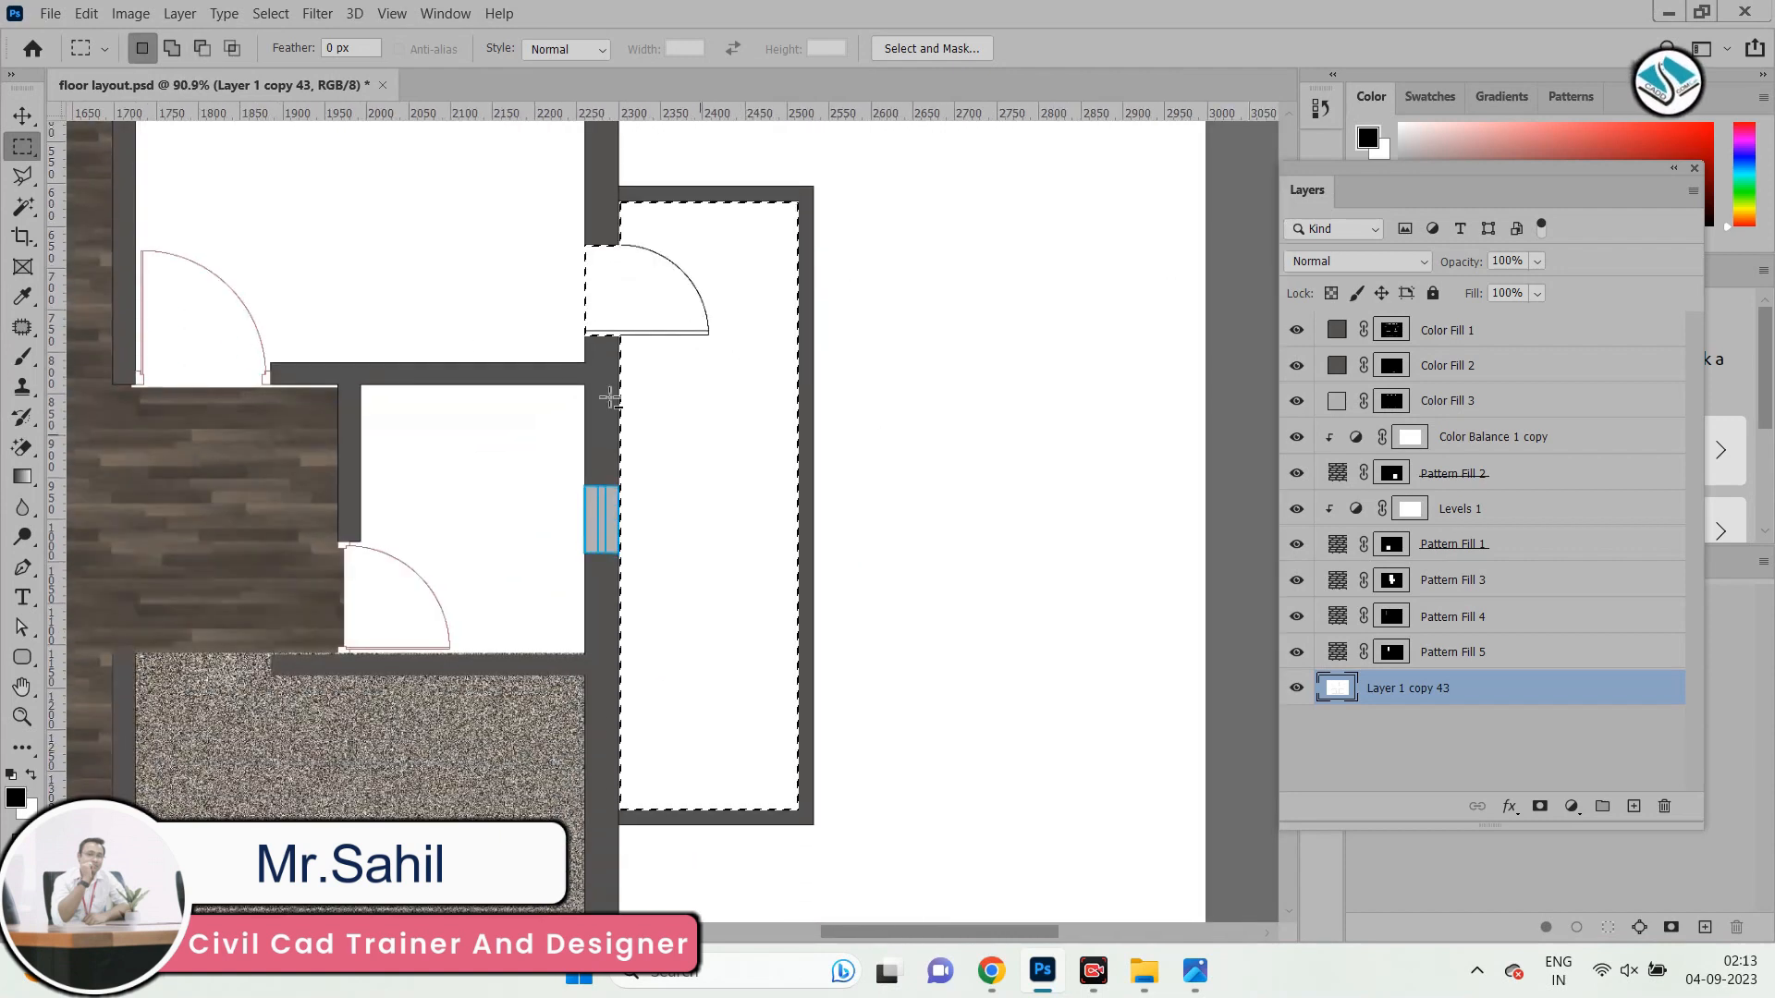
pyautogui.click(1572, 806)
pyautogui.click(1629, 446)
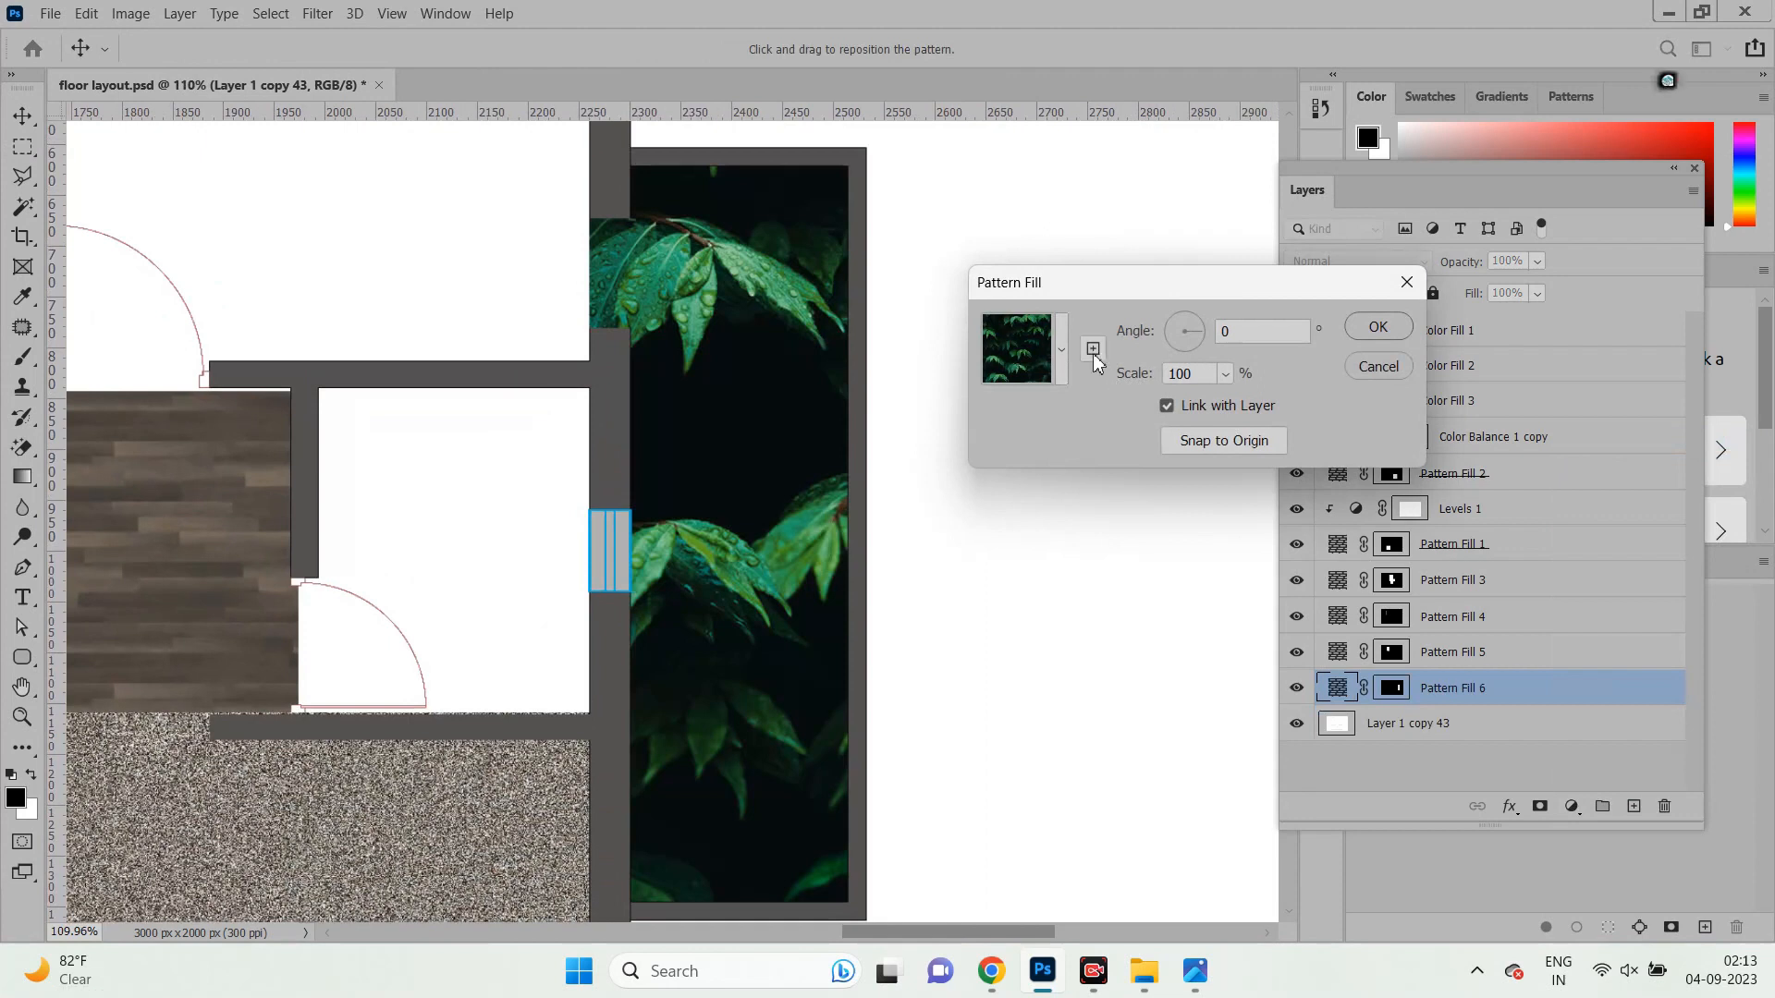
pyautogui.click(1061, 349)
pyautogui.click(1091, 524)
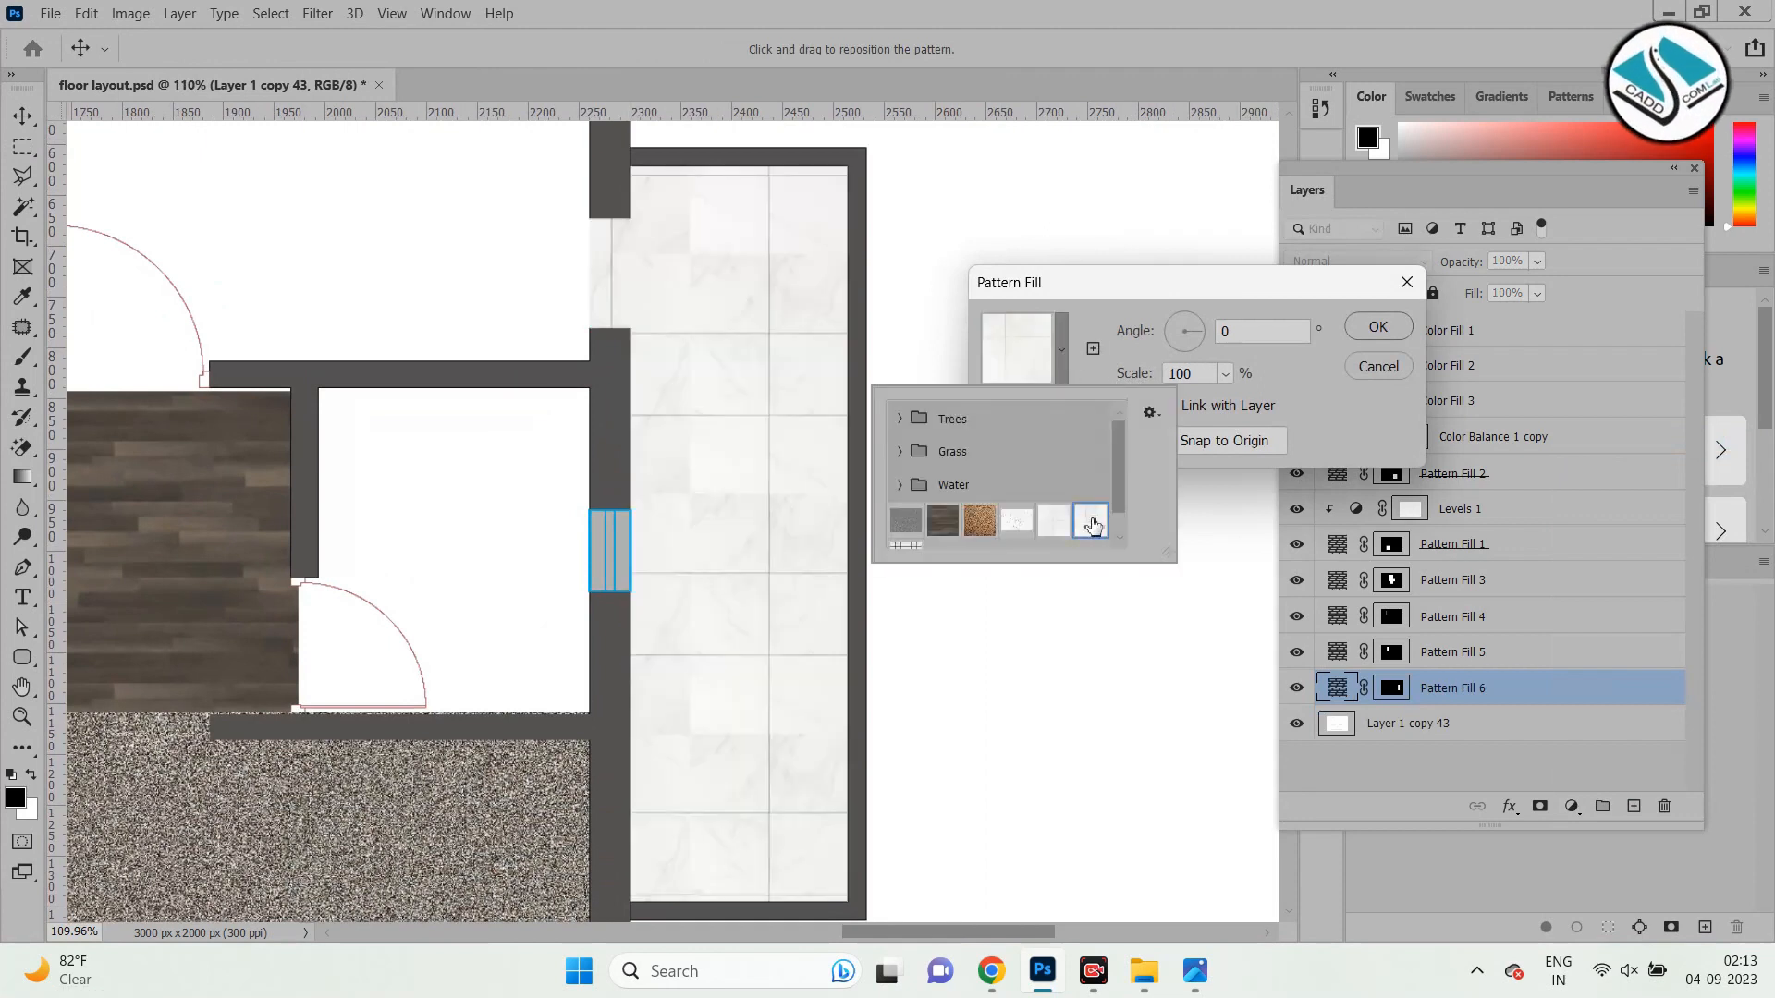
# Set the balcony tile pattern's scale to 30% and apply the fill.
pyautogui.click(1126, 340)
pyautogui.doubleClick(1200, 379)
pyautogui.write('40')
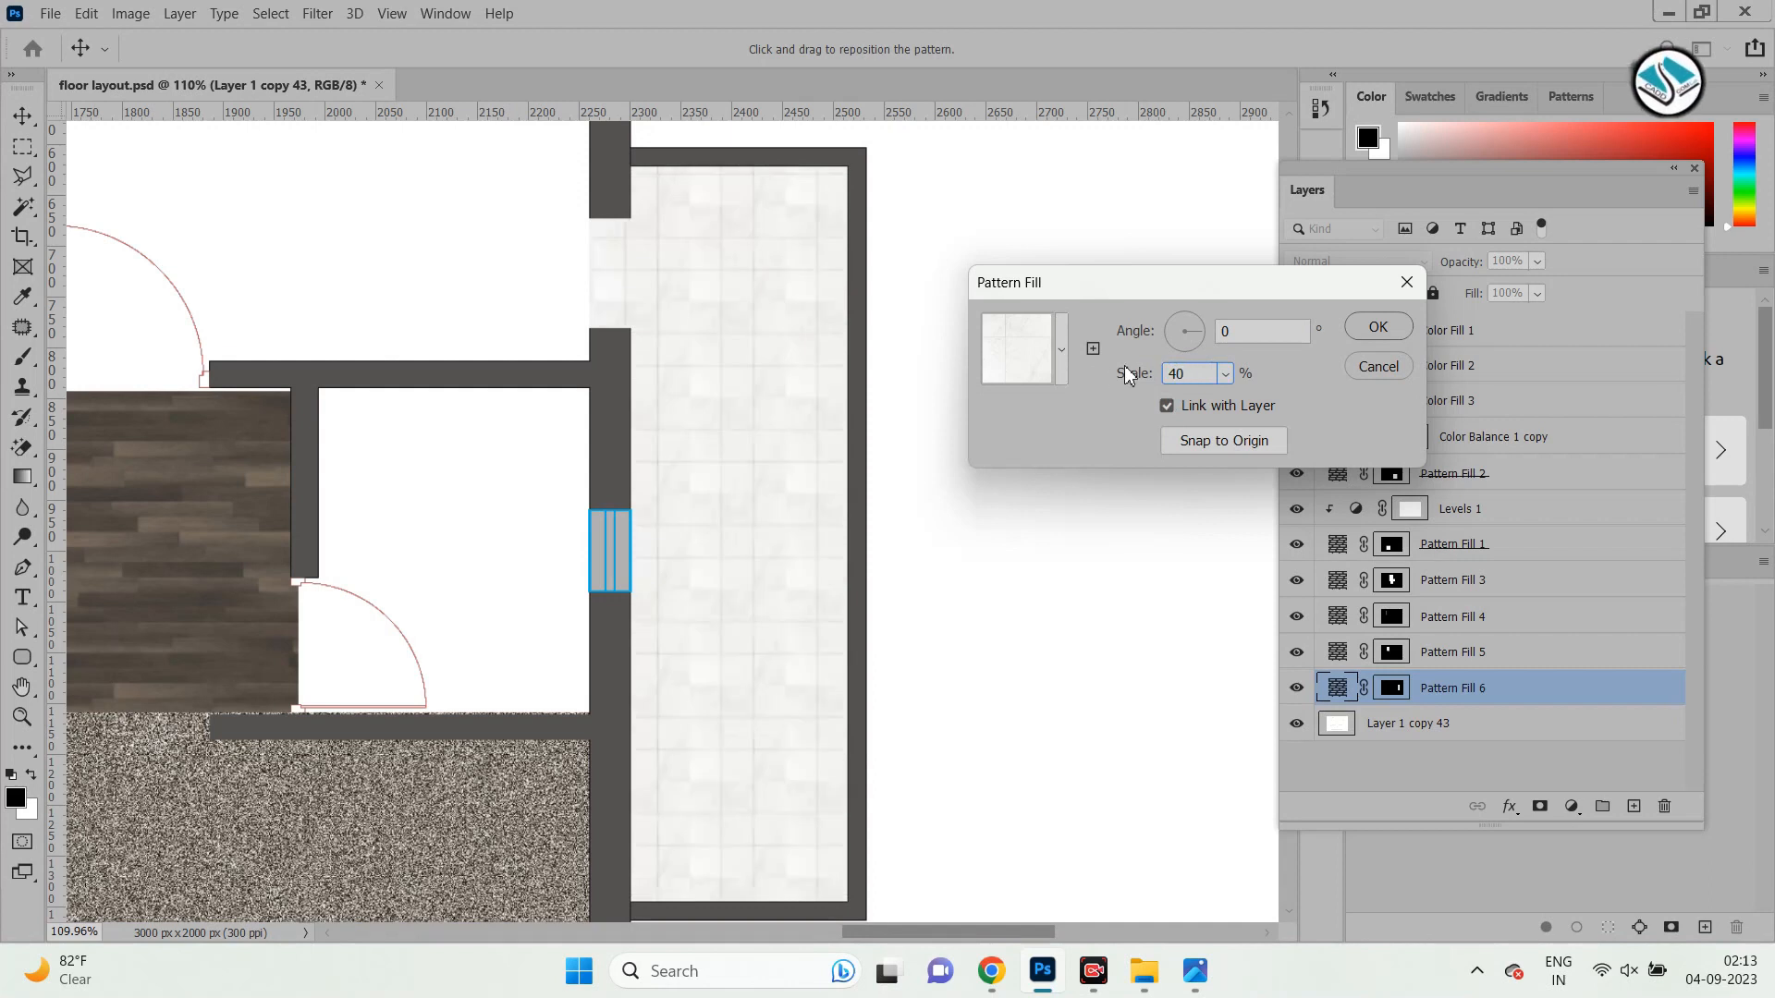
pyautogui.write('30')
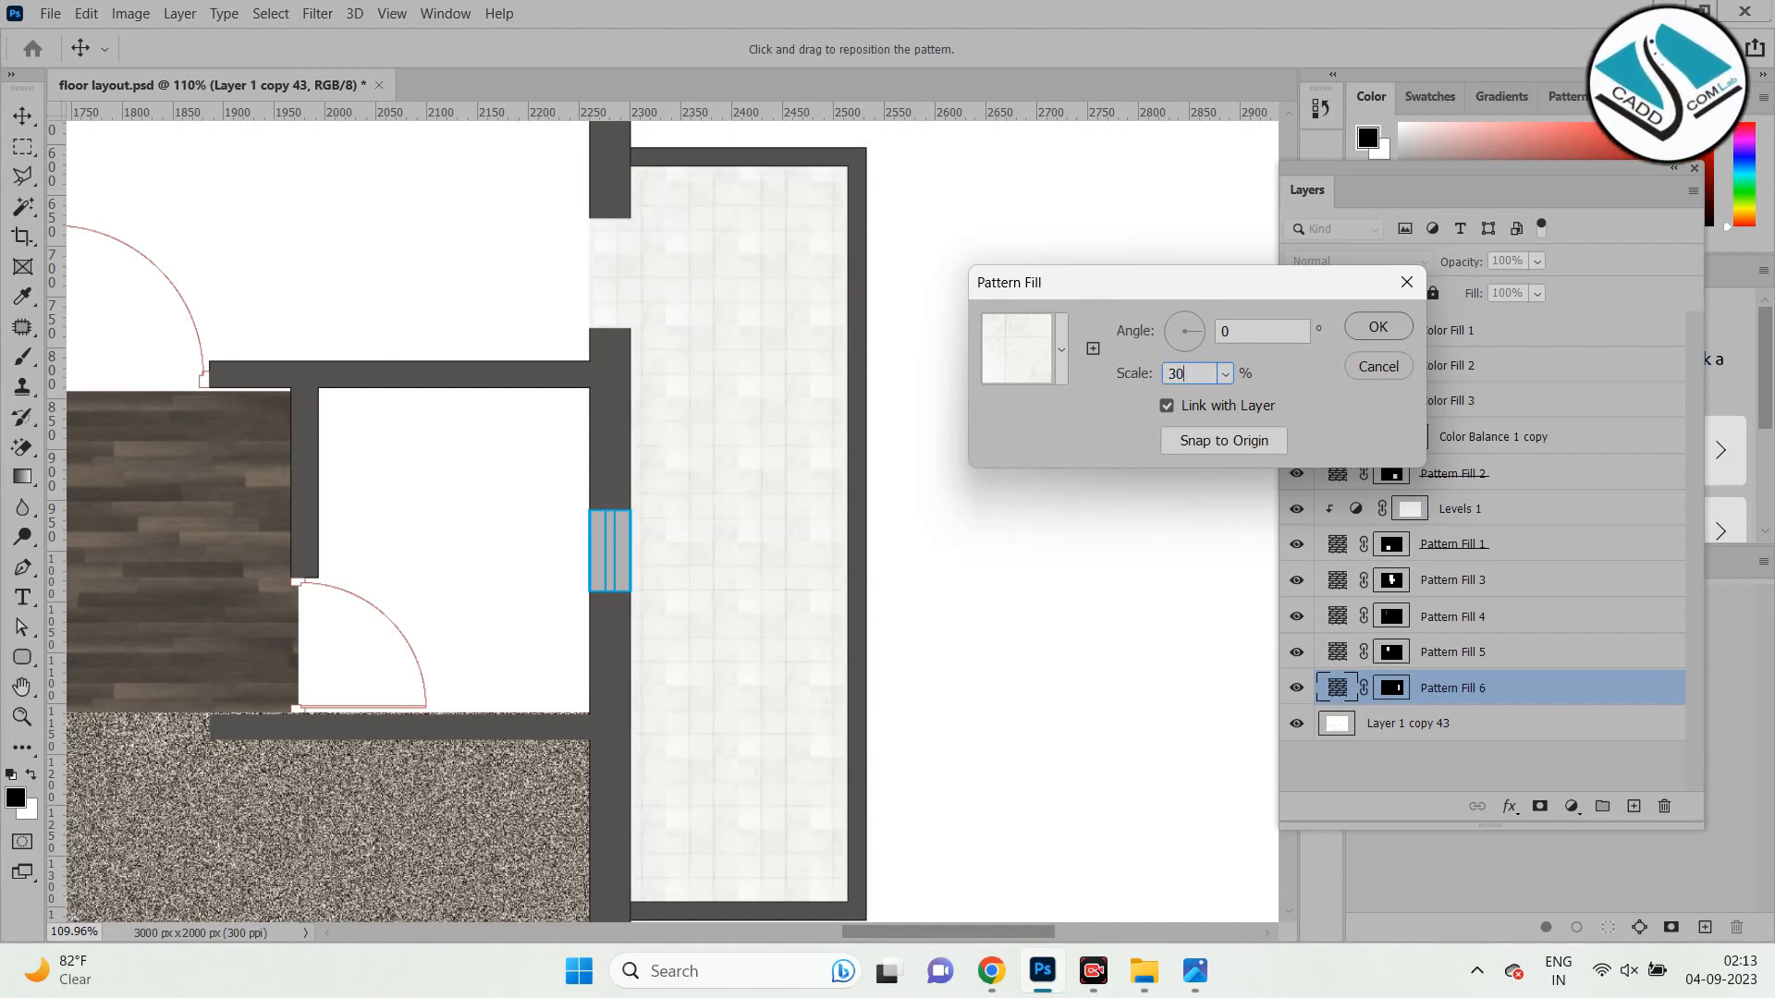
pyautogui.click(1382, 341)
pyautogui.scroll(-4, 1203, 427)
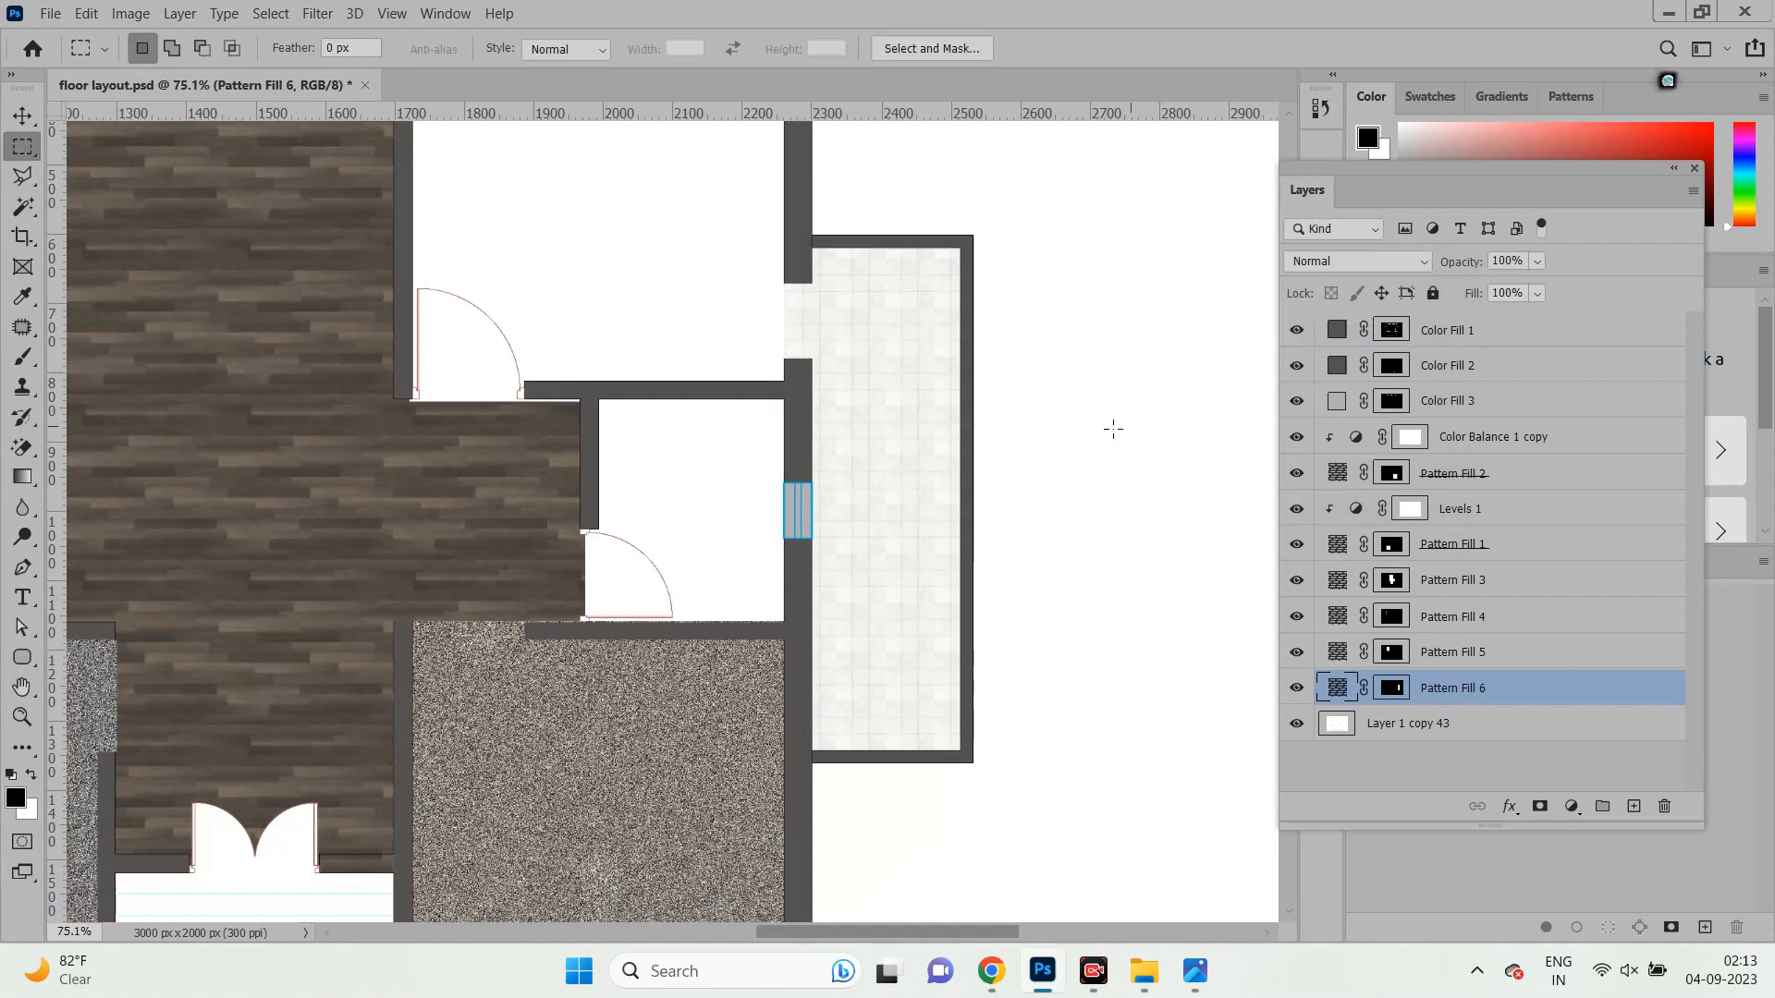
# Add a Color Balance adjustment clipped to the balcony tile fill, with midtones at Magenta-Green +3 and Yellow-Blue +5.
pyautogui.scroll(2, 971, 441)
pyautogui.press('v')
pyautogui.scroll(2, 879, 349)
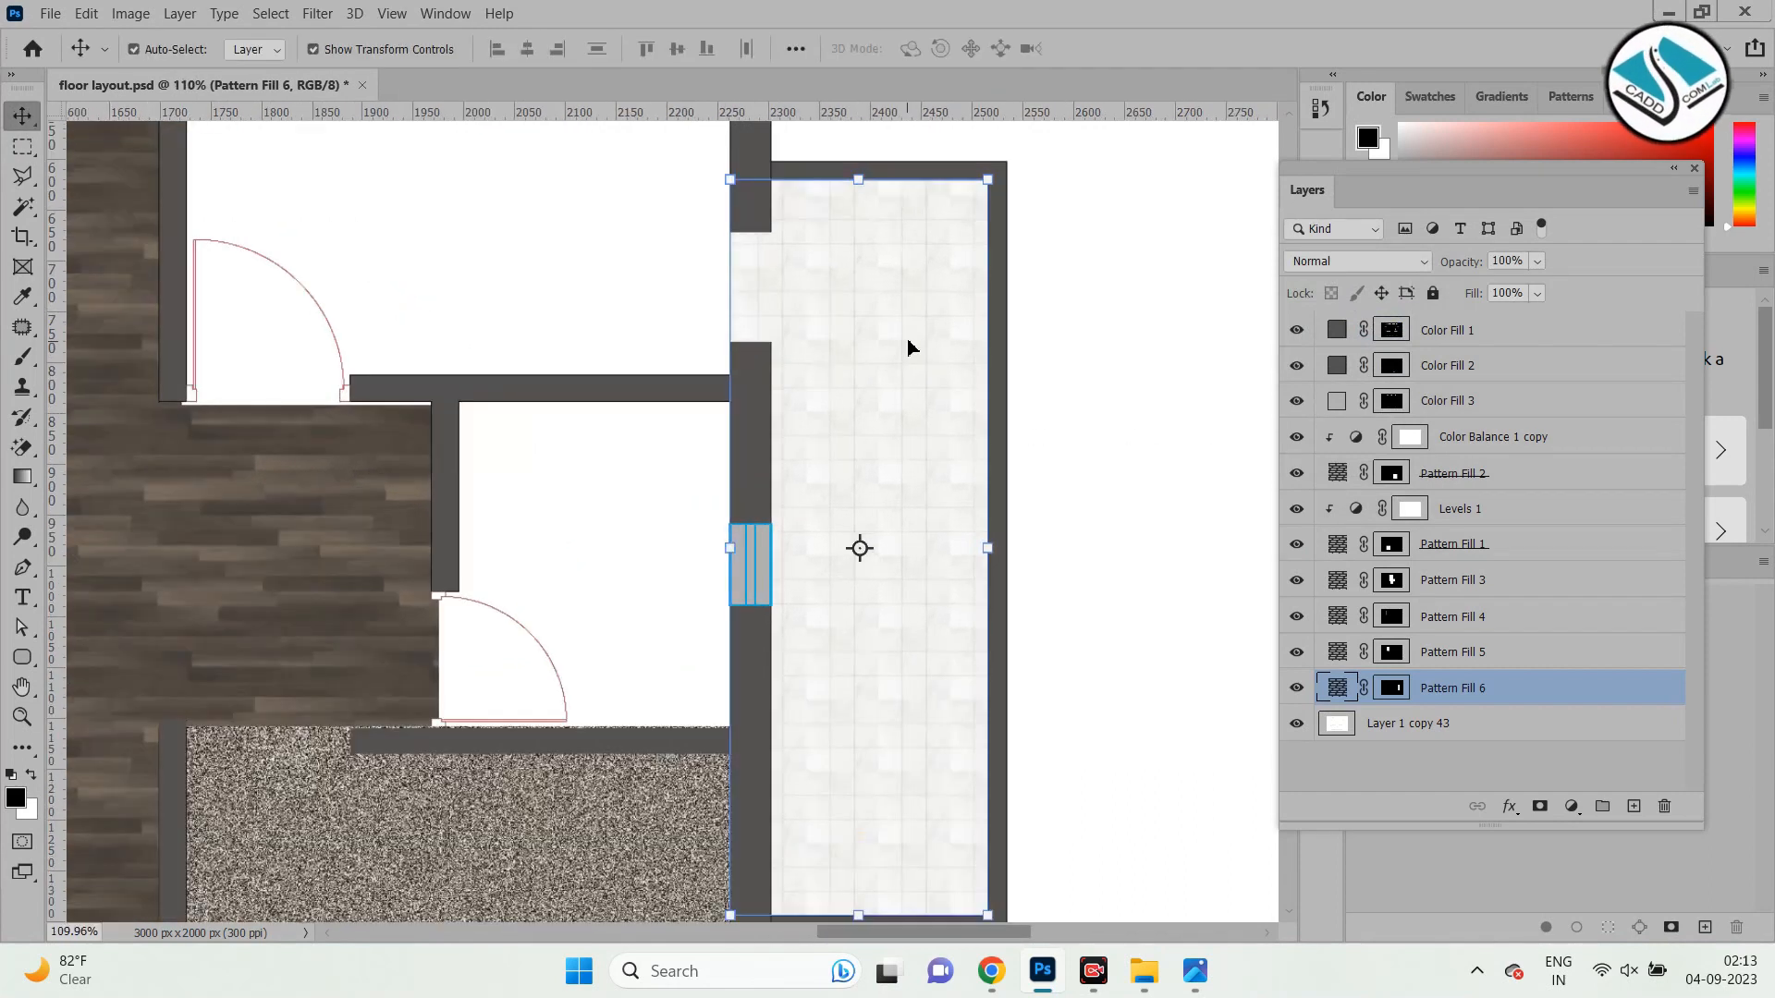
pyautogui.click(1573, 814)
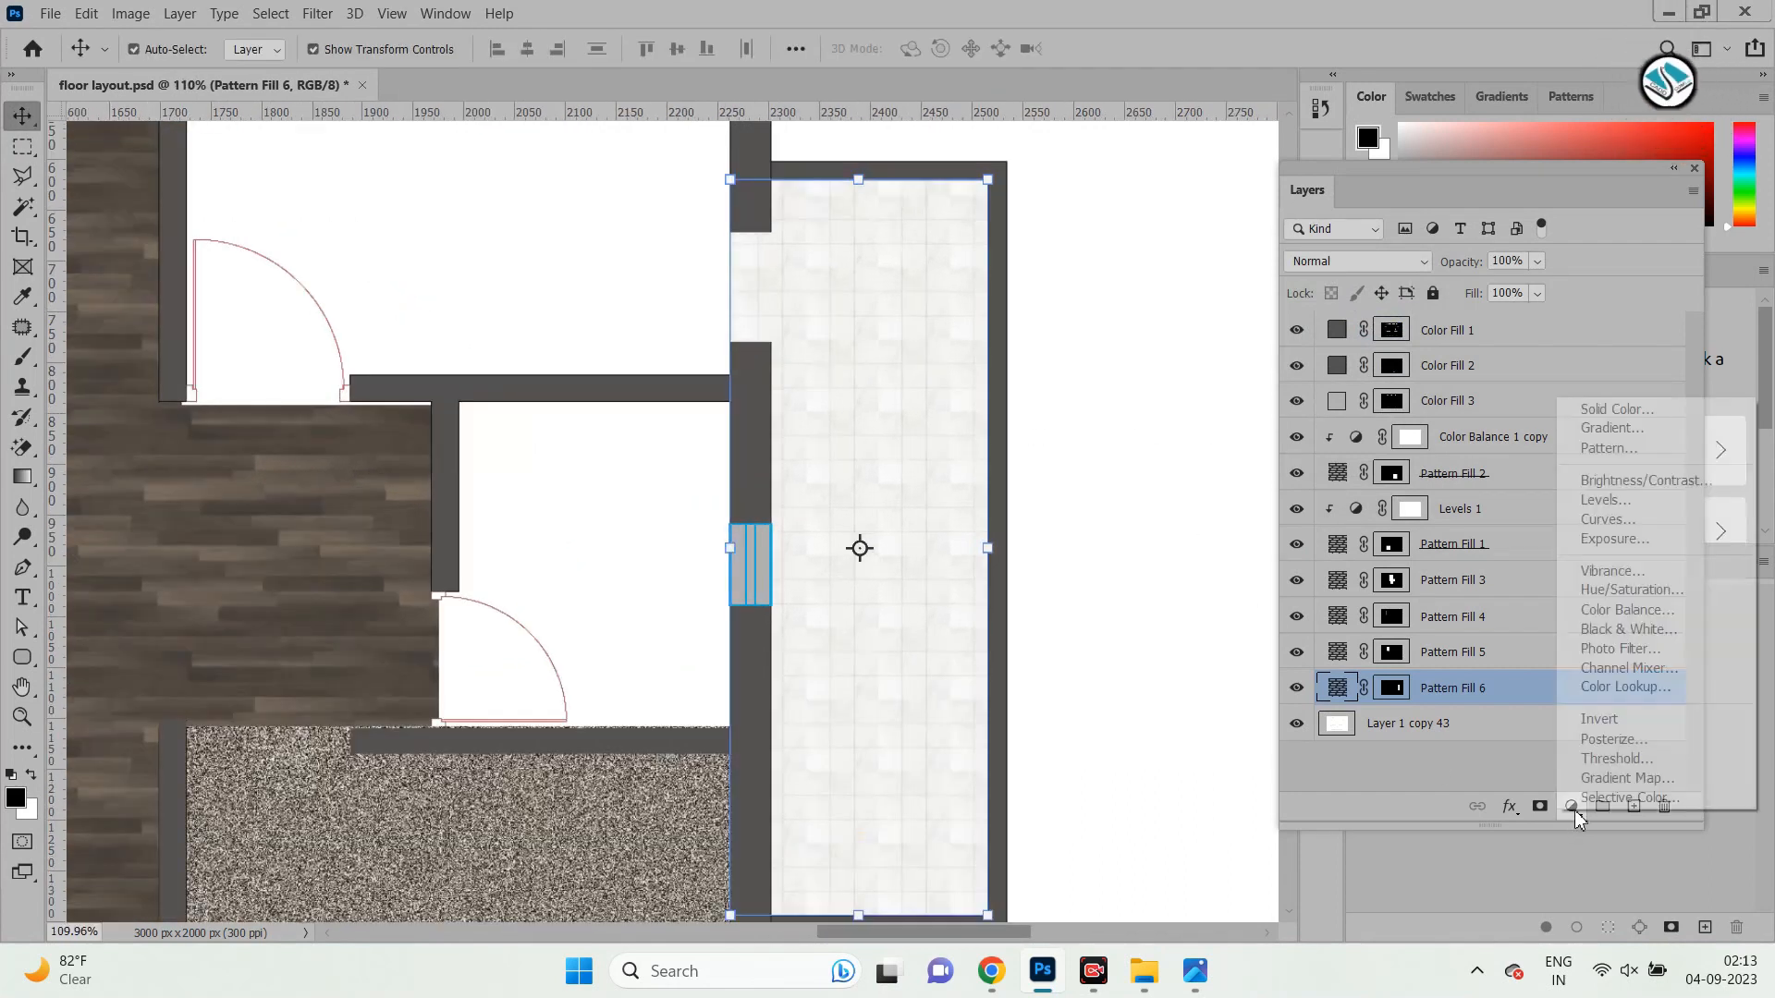
pyautogui.click(1660, 610)
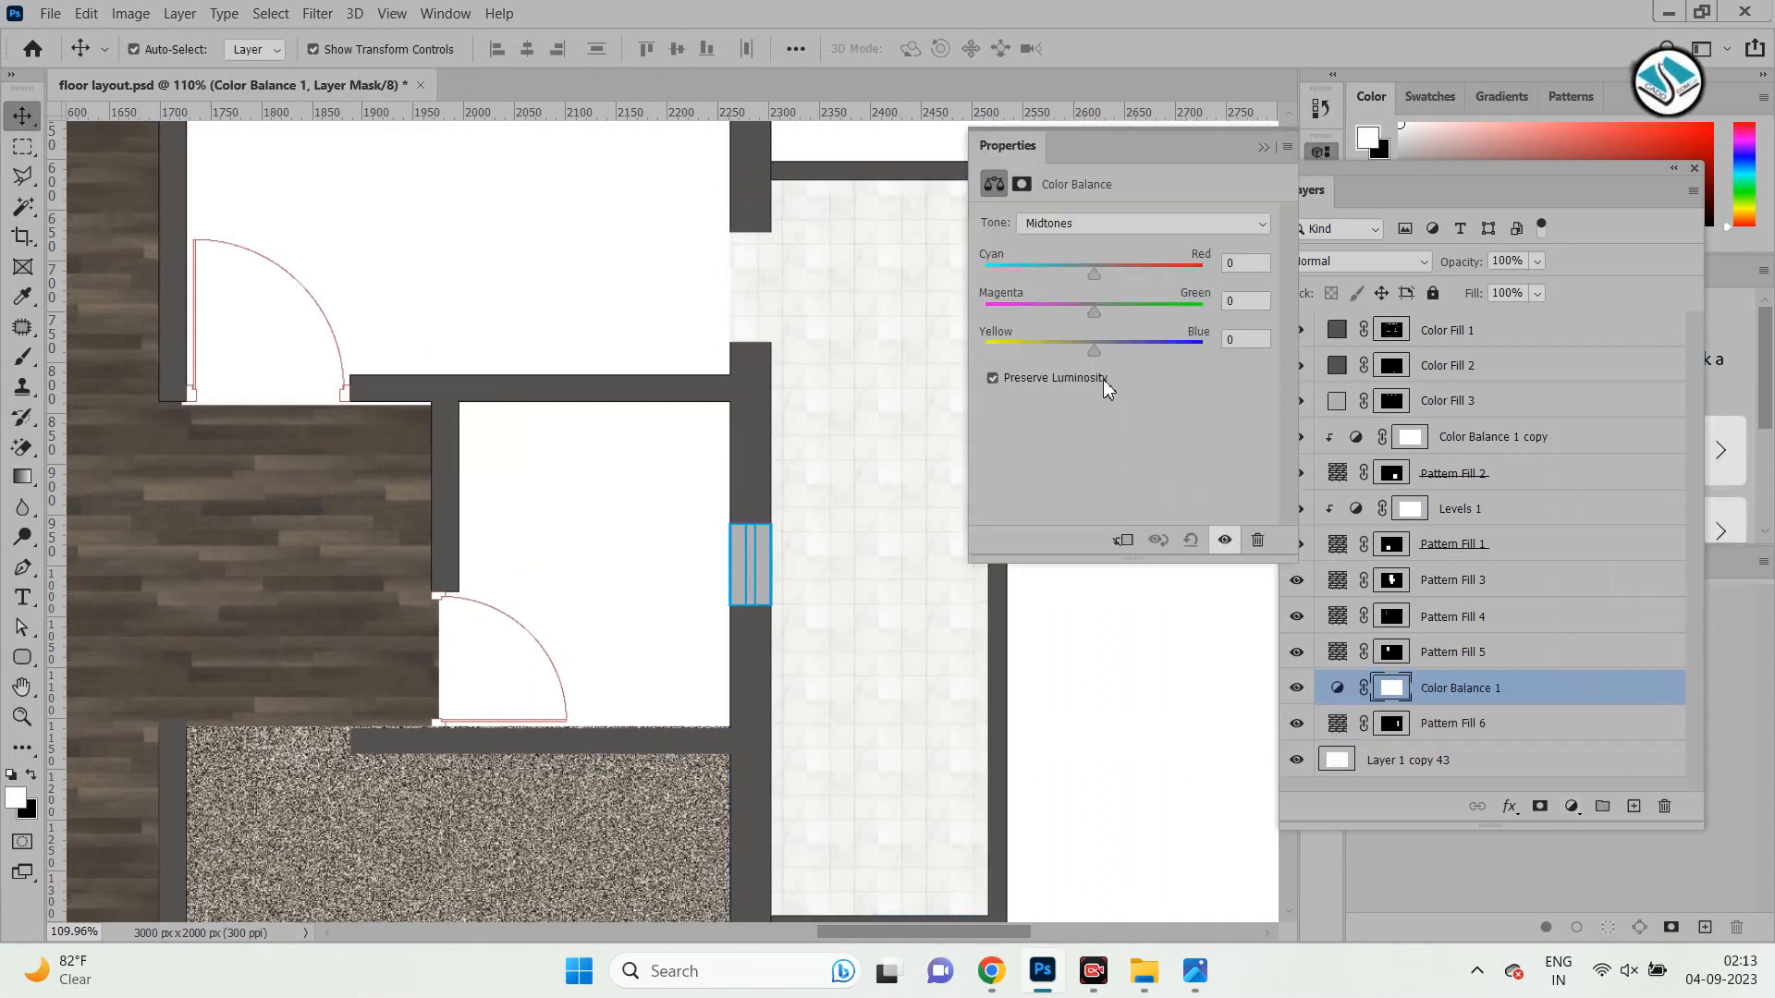
pyautogui.moveTo(1094, 279)
pyautogui.mouseDown()
pyautogui.moveTo(1121, 273)
pyautogui.moveTo(1122, 314)
pyautogui.moveTo(1151, 329)
pyautogui.moveTo(1058, 325)
pyautogui.moveTo(1101, 350)
pyautogui.moveTo(1080, 312)
pyautogui.moveTo(1096, 314)
pyautogui.moveTo(1106, 271)
pyautogui.mouseUp()
pyautogui.rightClick(1108, 146)
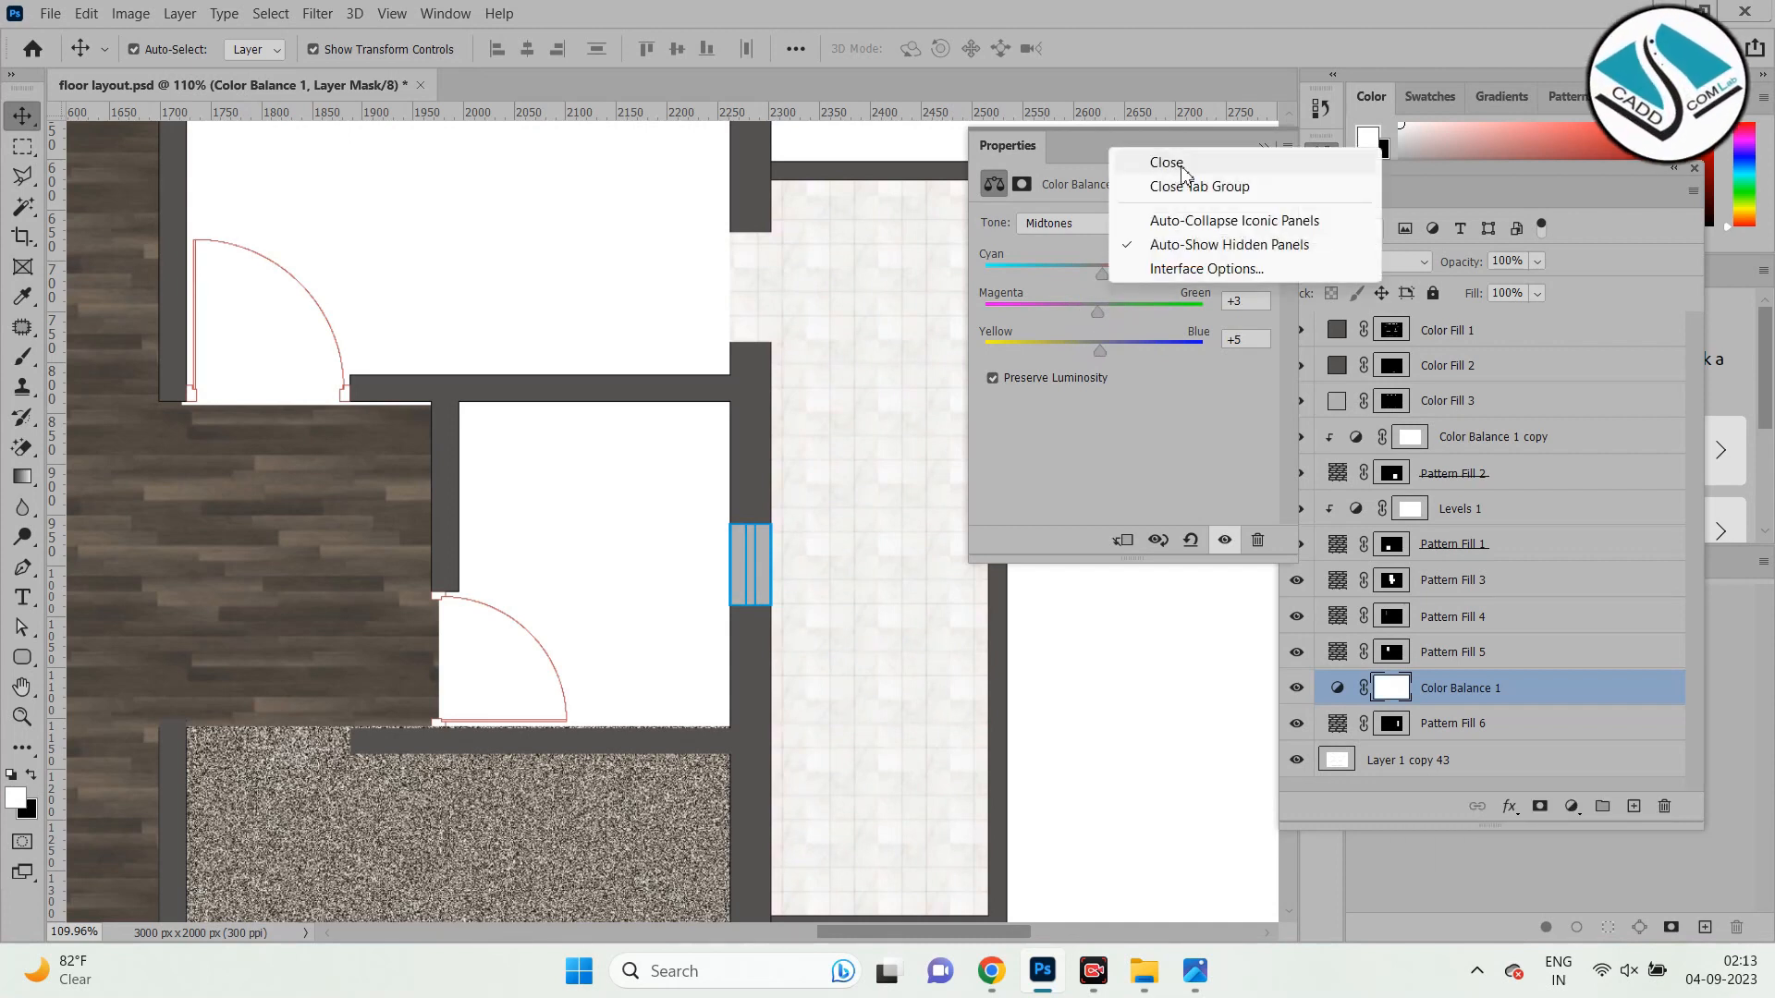
pyautogui.click(1161, 160)
pyautogui.rightClick(1530, 702)
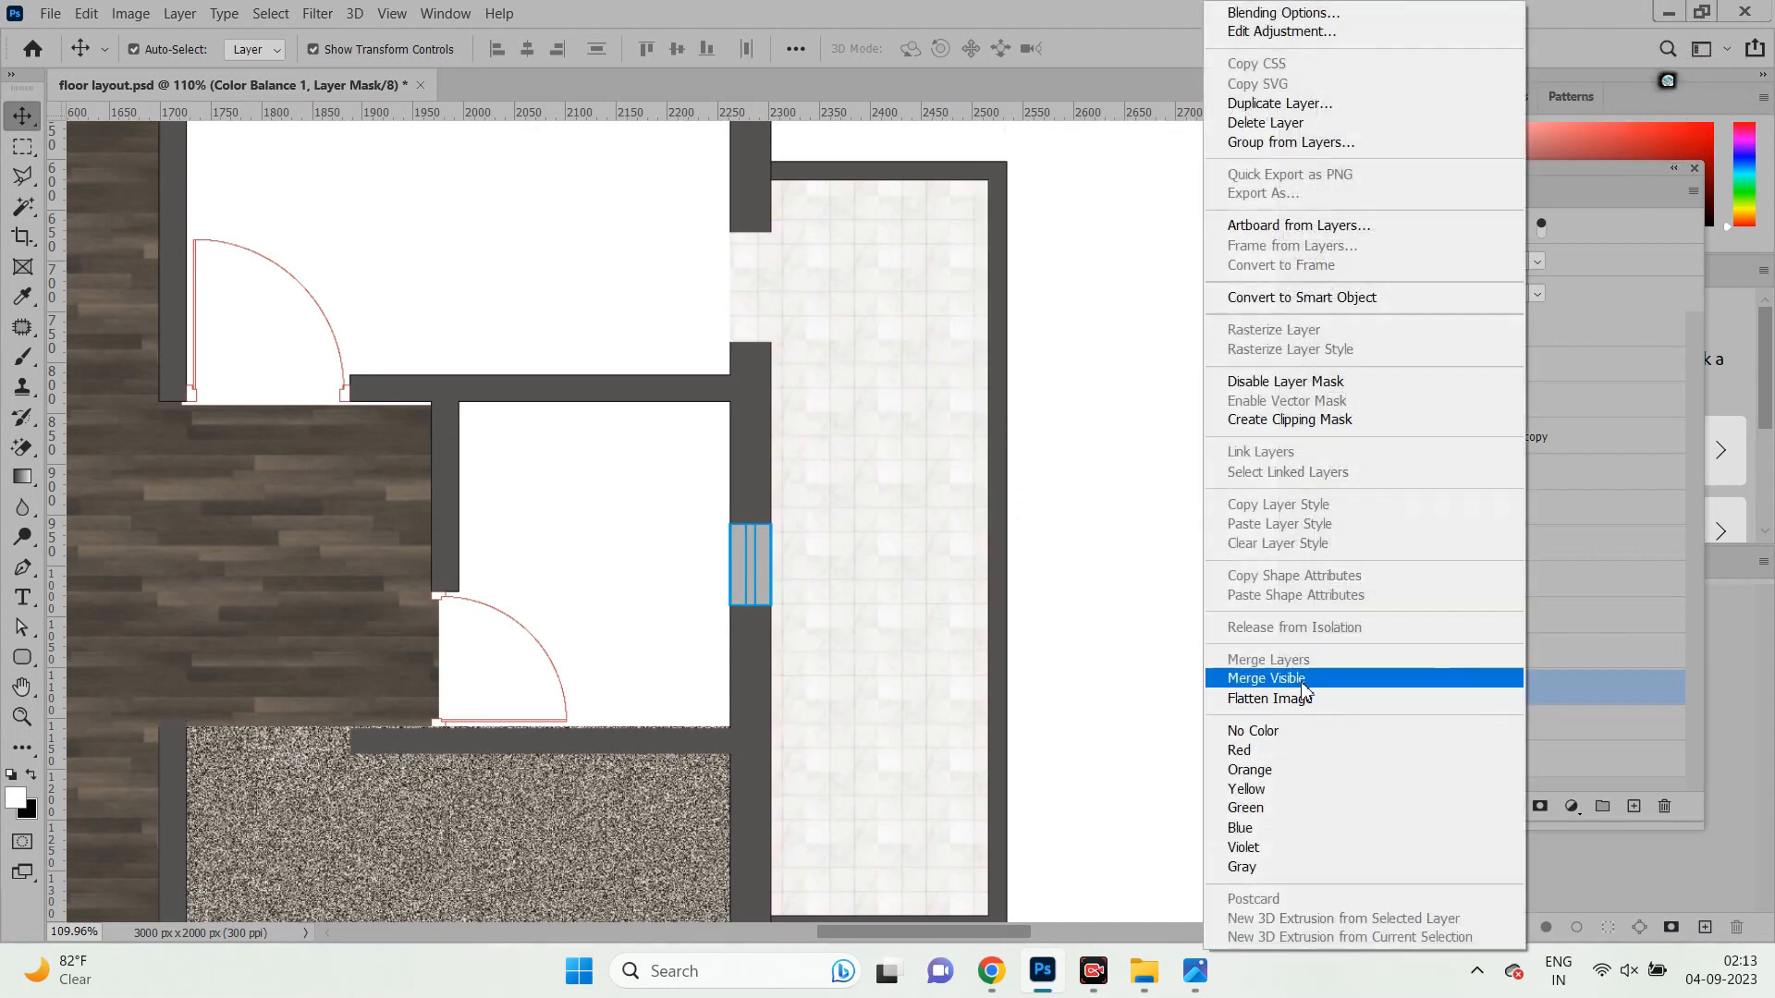
pyautogui.click(1345, 419)
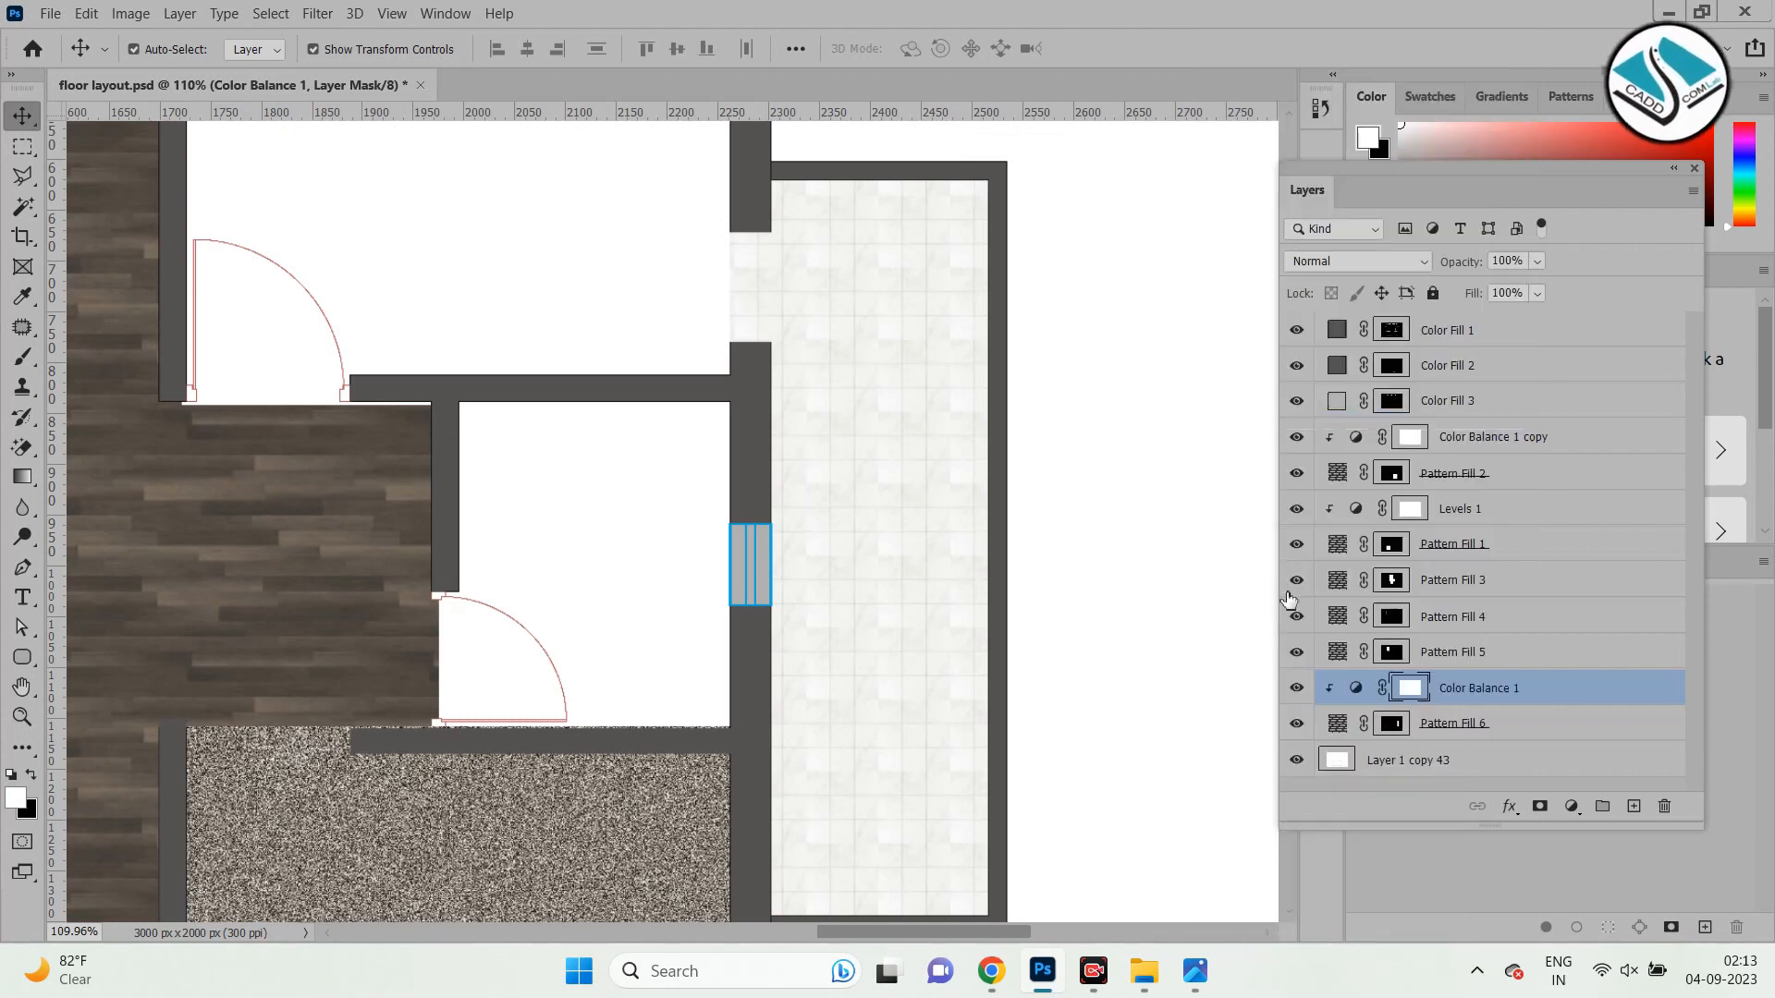
# Add a Curves adjustment directly above the balcony tile fill and pull the RGB curve down to darken the tiles.
pyautogui.click(1519, 727)
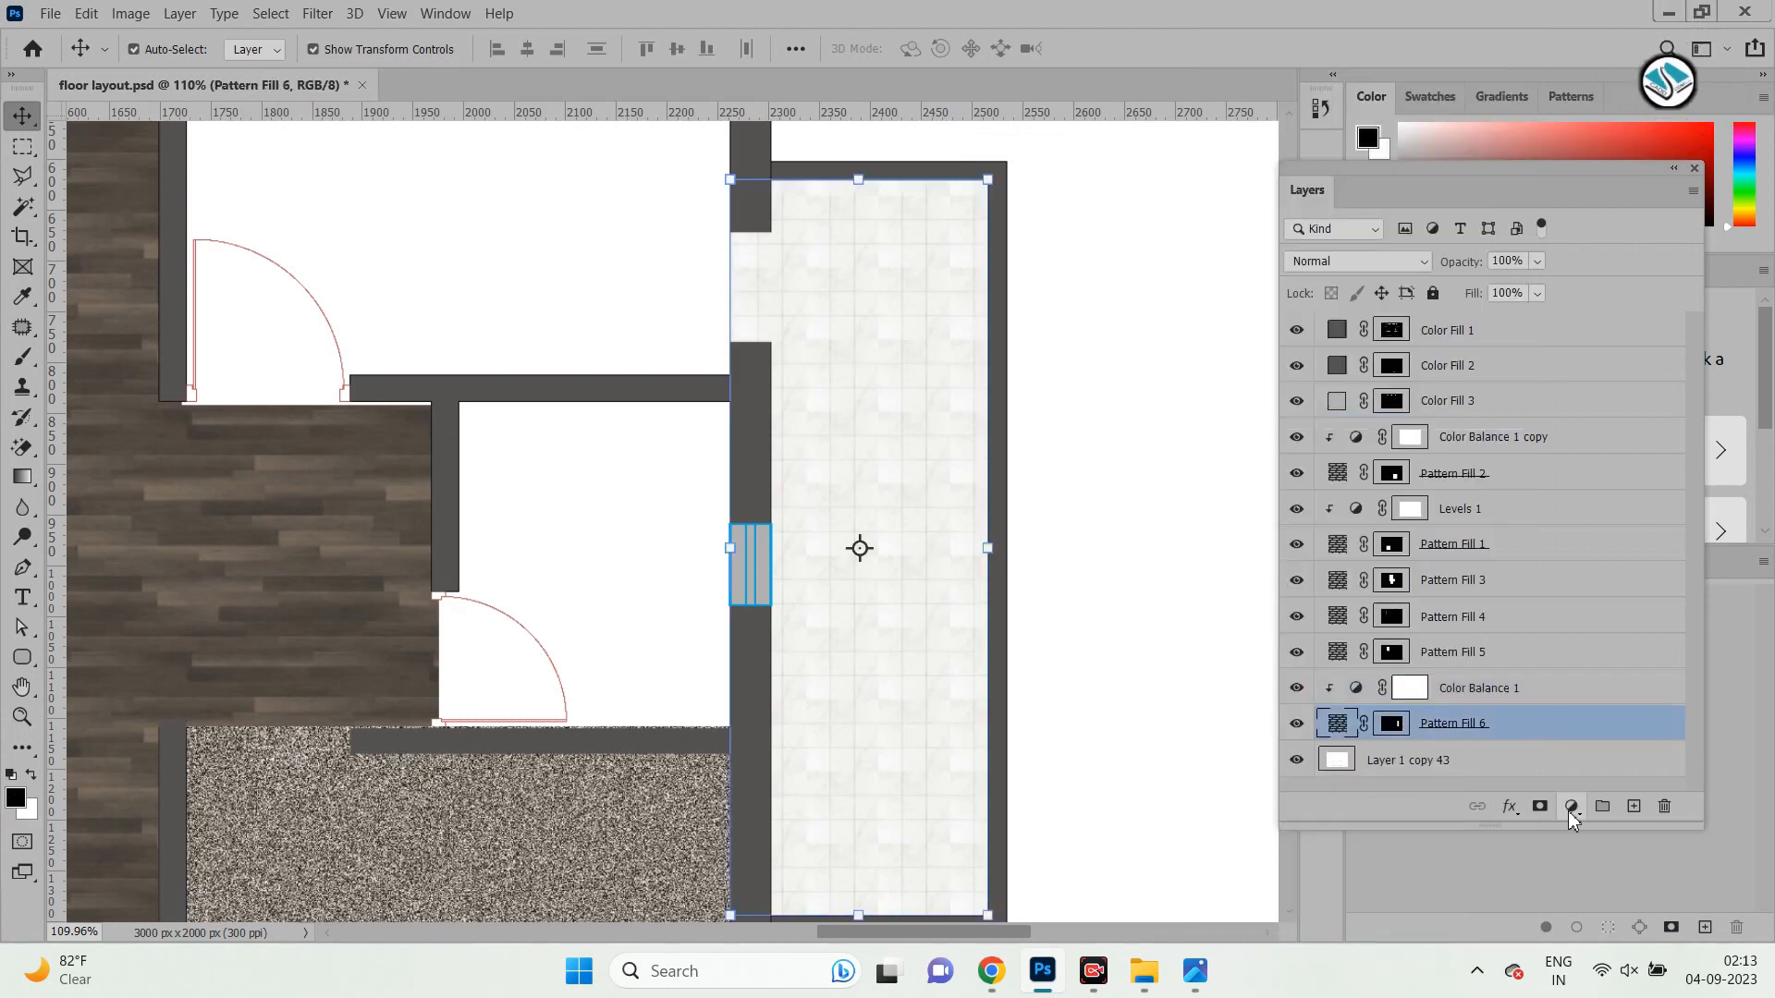
pyautogui.click(1573, 808)
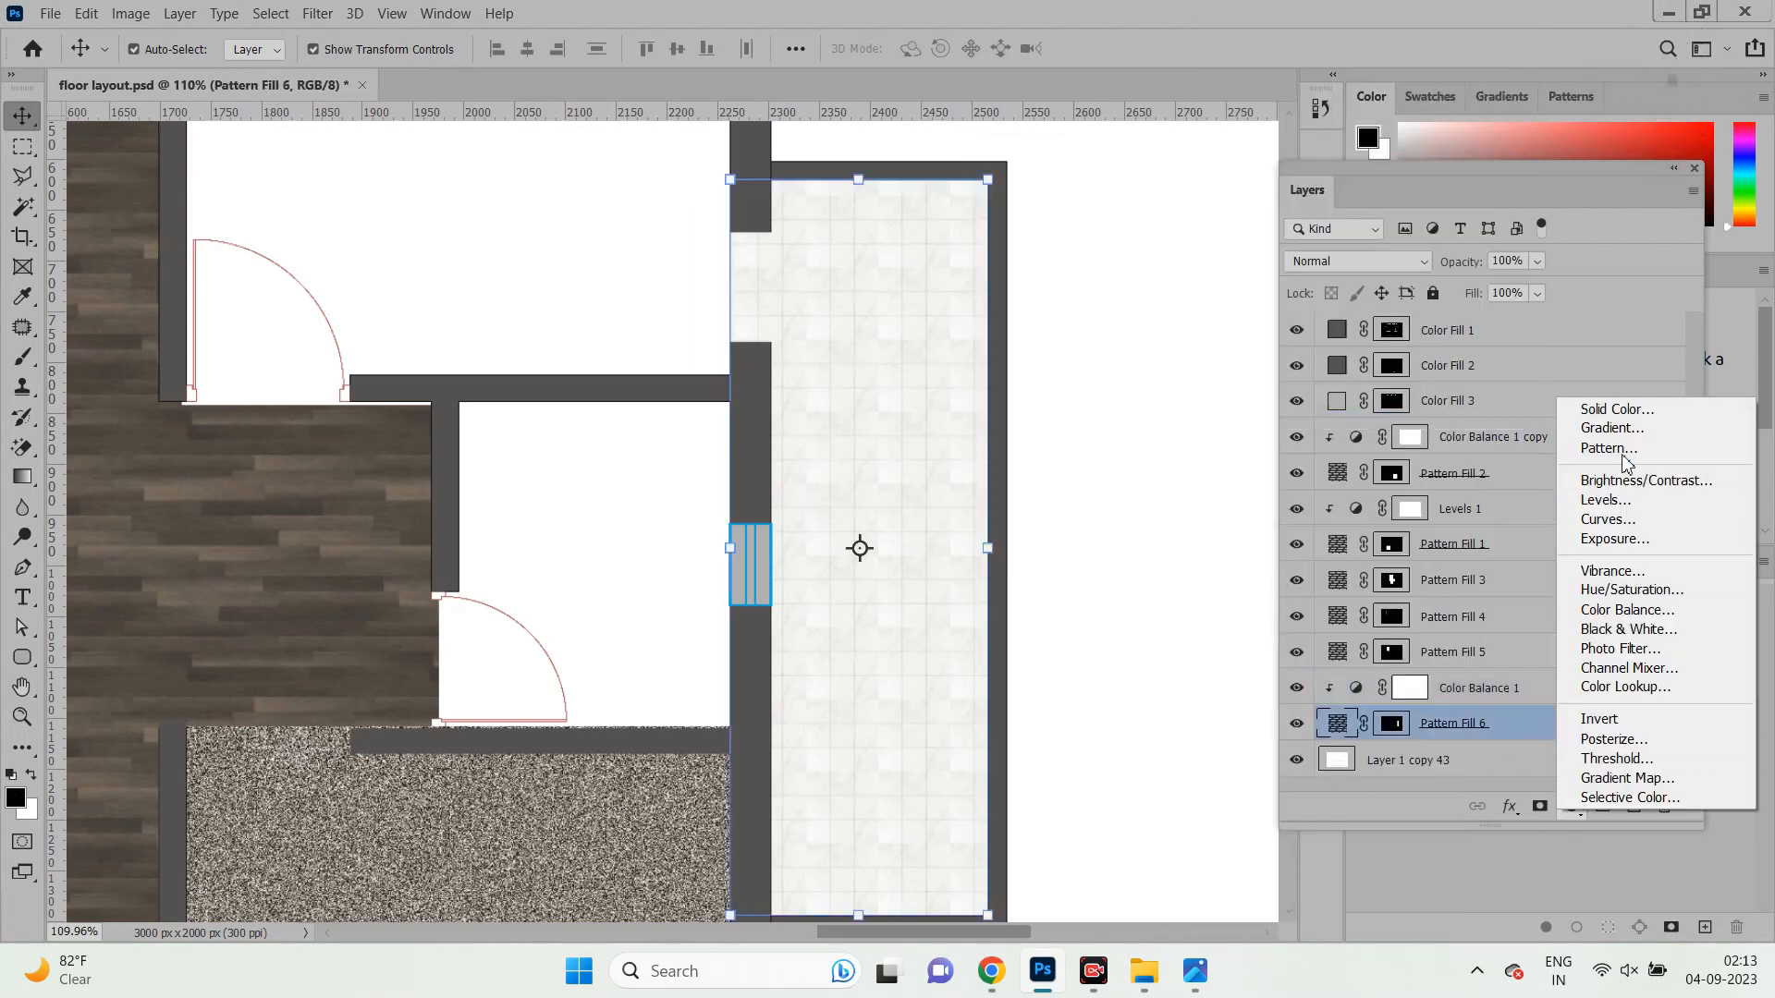
pyautogui.click(1628, 519)
pyautogui.moveTo(1160, 373); pyautogui.dragTo(1192, 397)
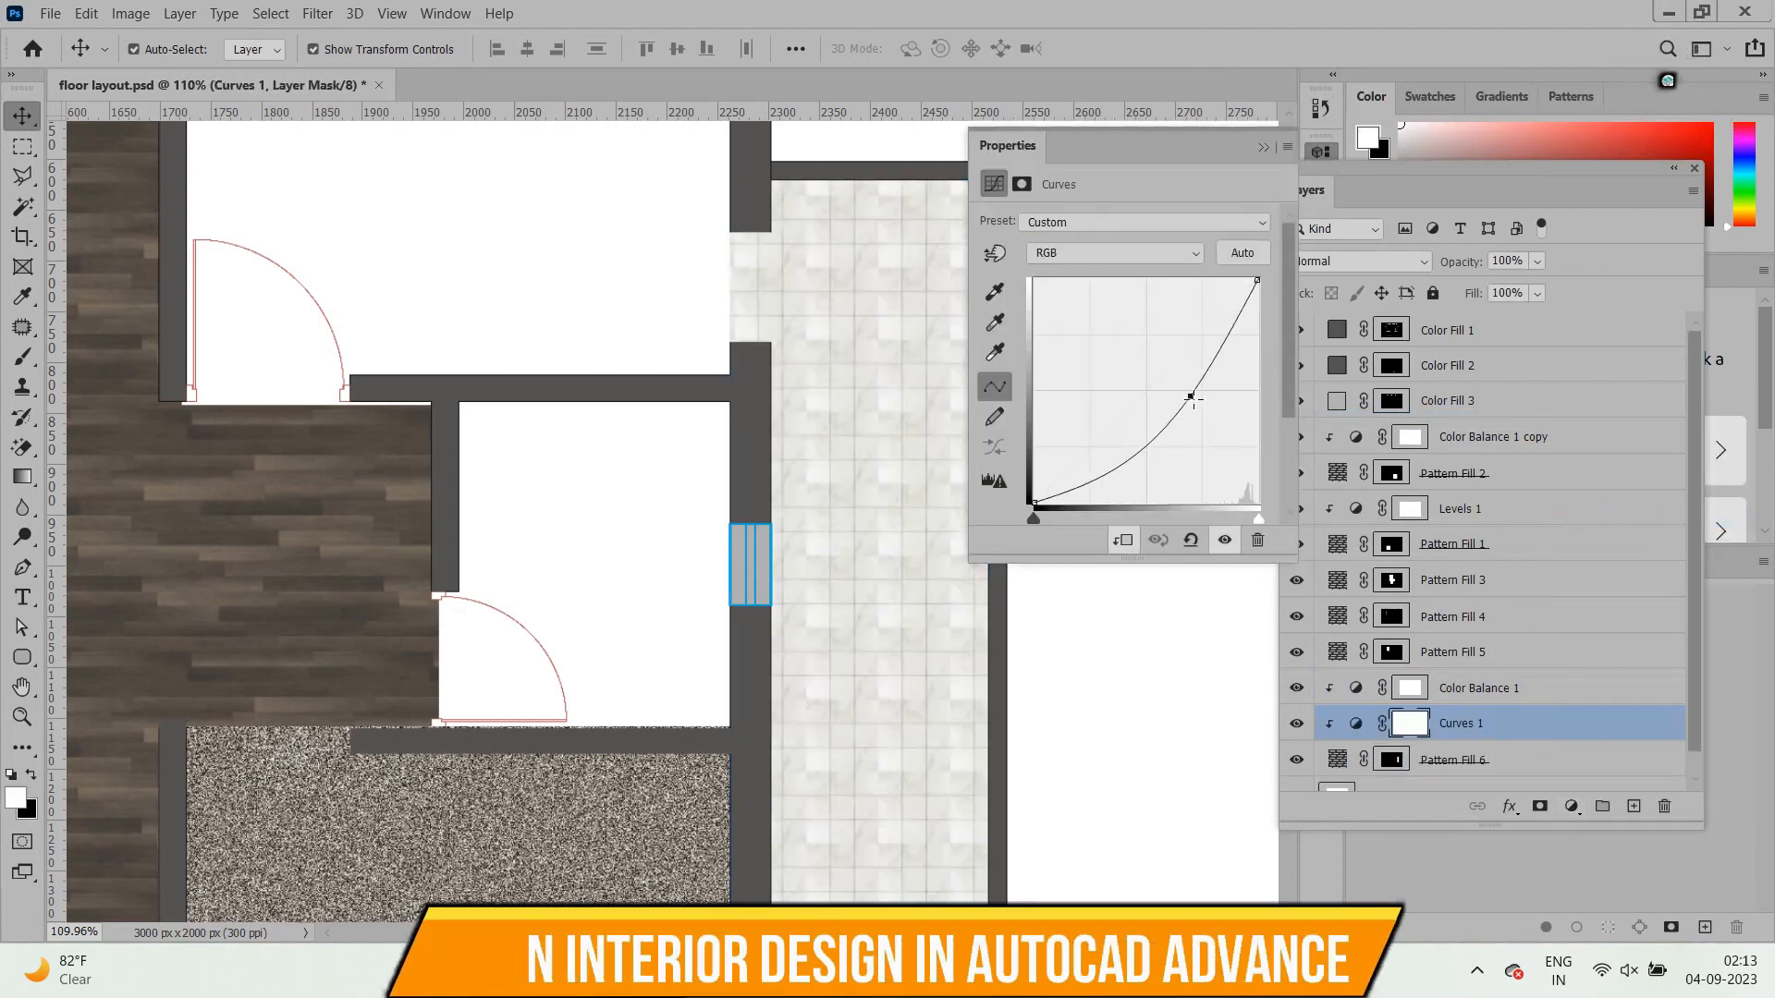
pyautogui.rightClick(1126, 137)
pyautogui.click(1170, 150)
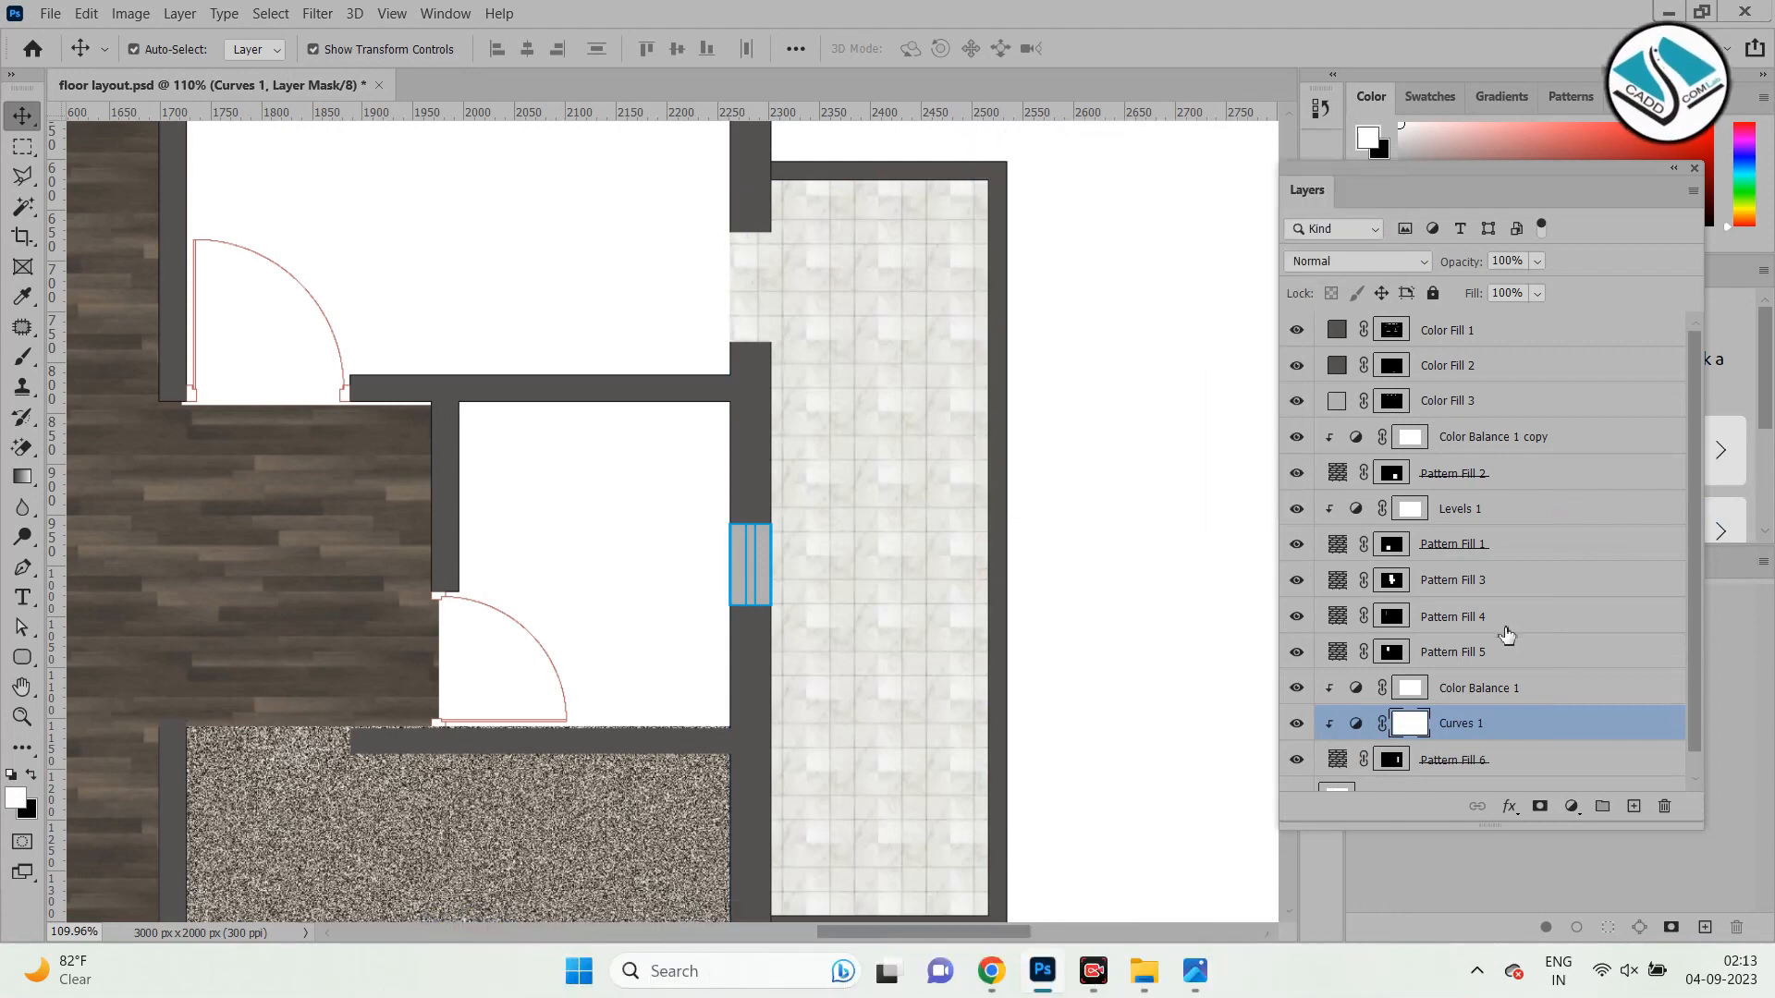
# Add a Curves adjustment above the tile fill beside the speckled counter and lower the RGB curve to darken it.
pyautogui.scroll(-5, 1091, 582)
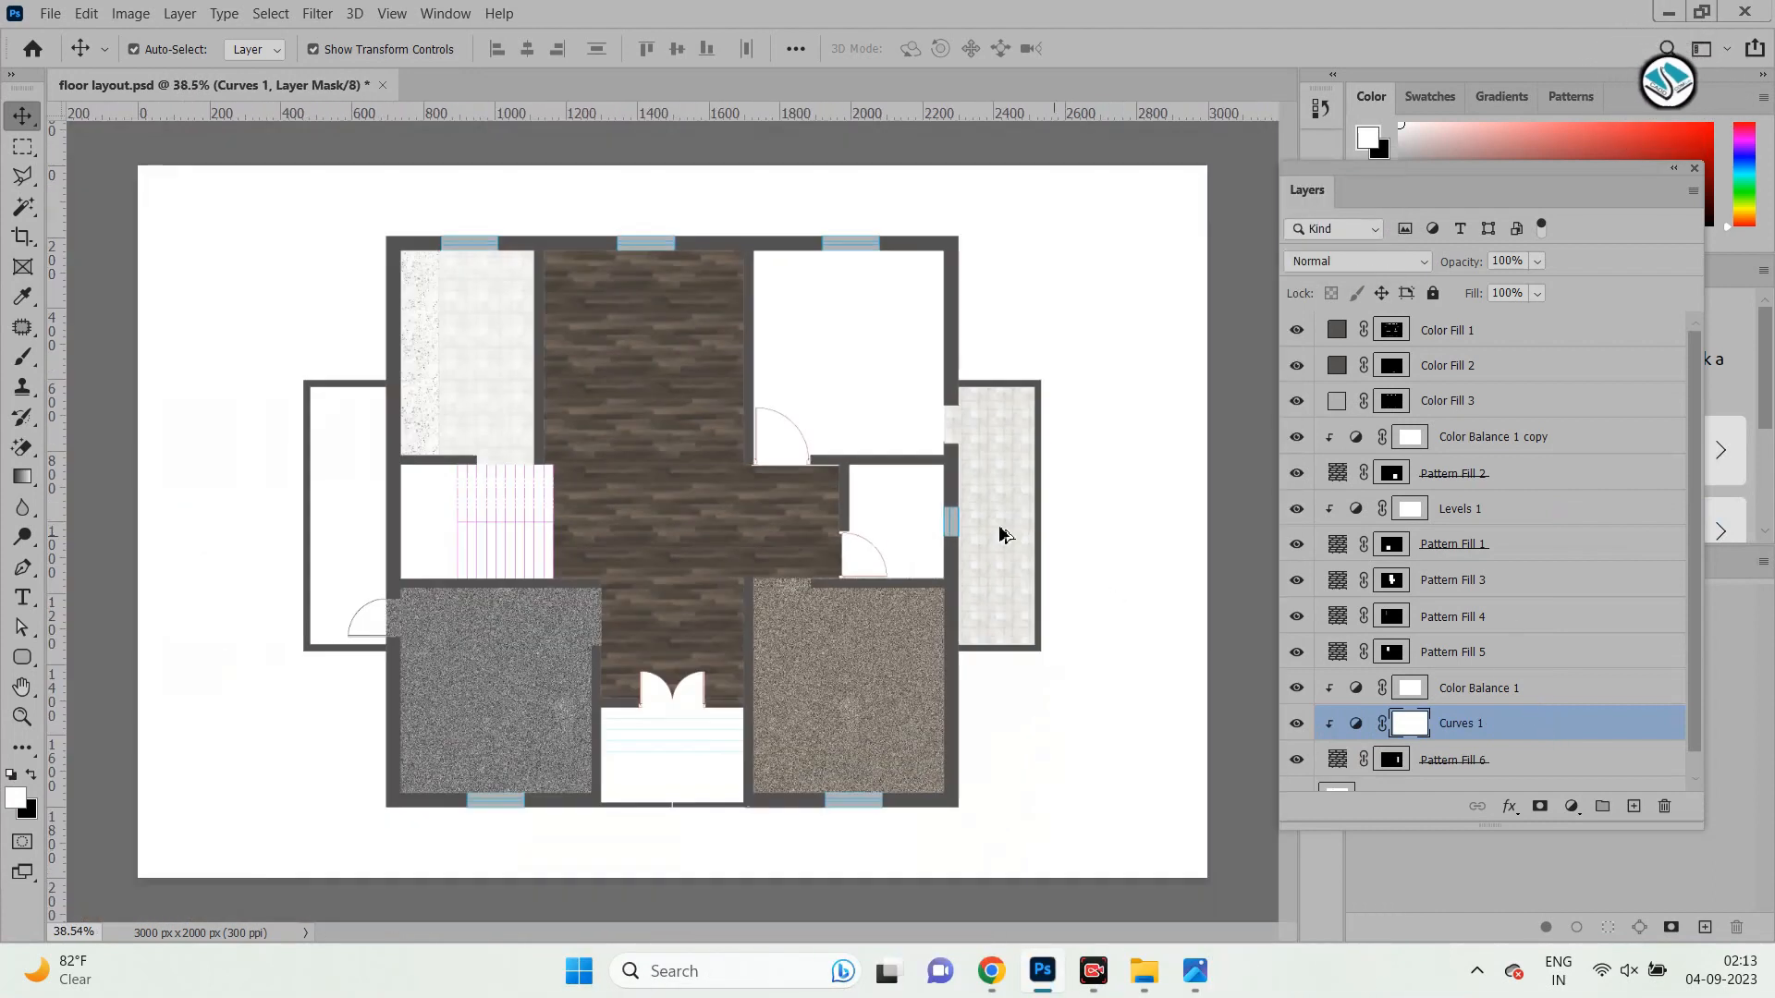
pyautogui.scroll(4, 435, 298)
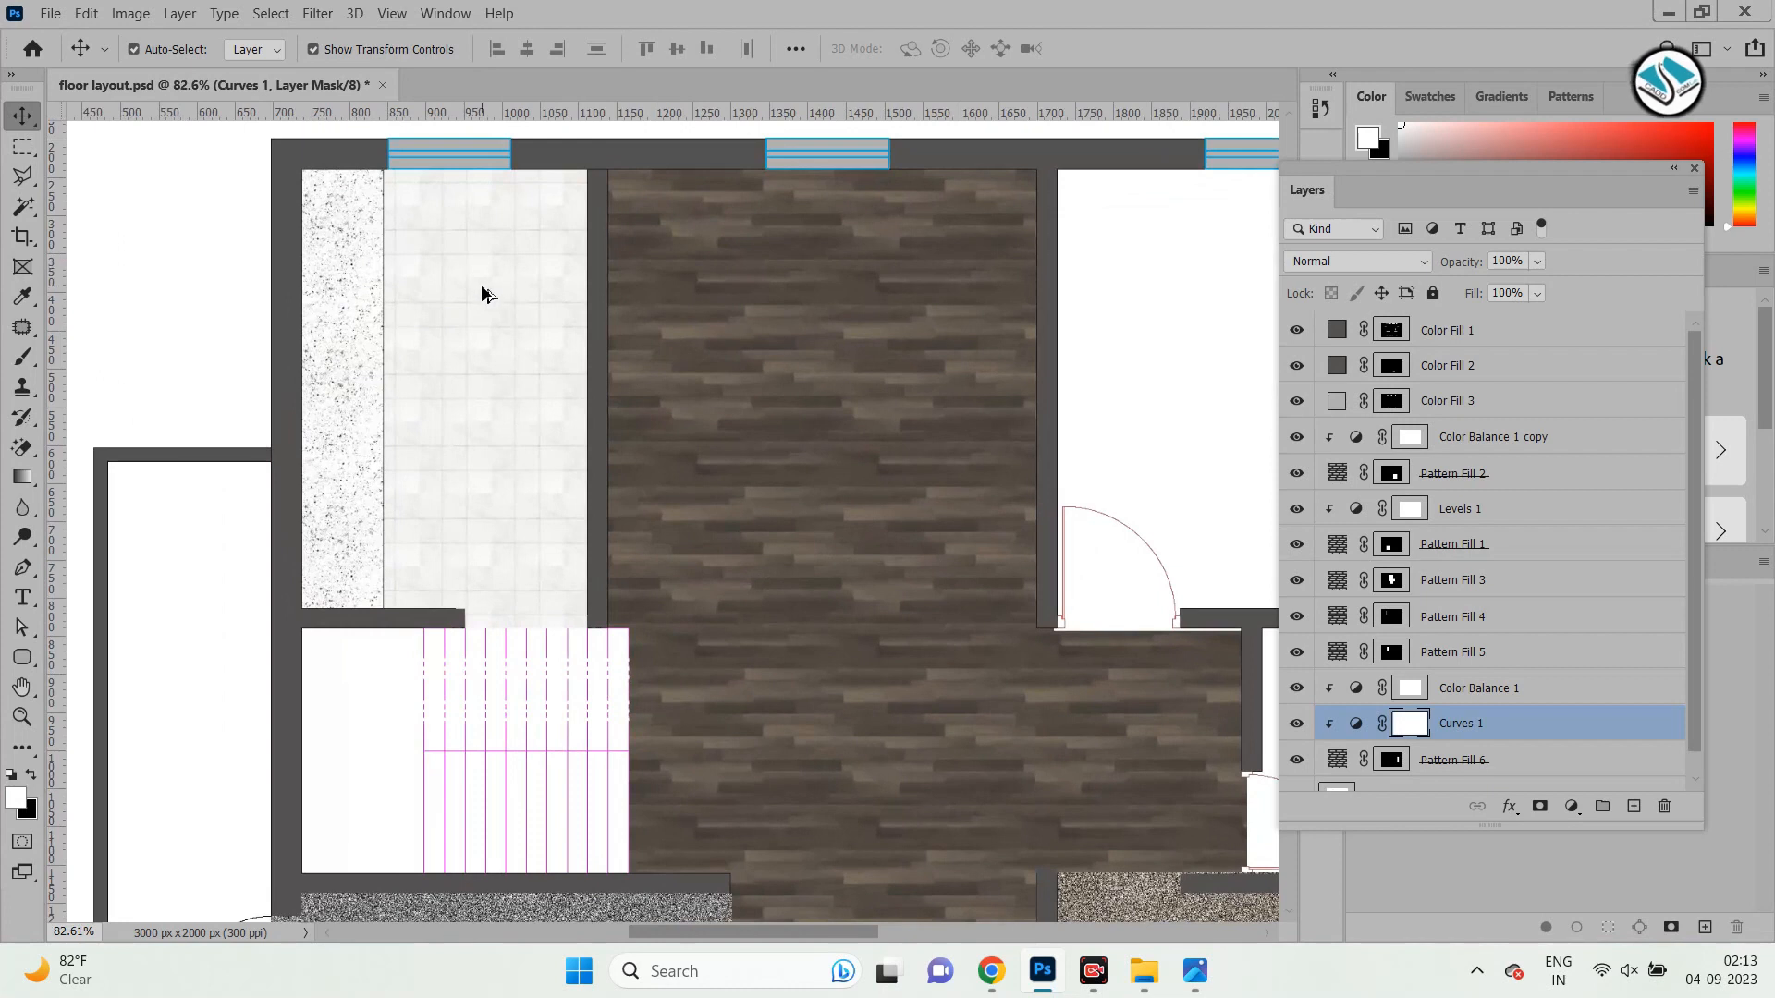
pyautogui.click(500, 312)
pyautogui.click(1576, 806)
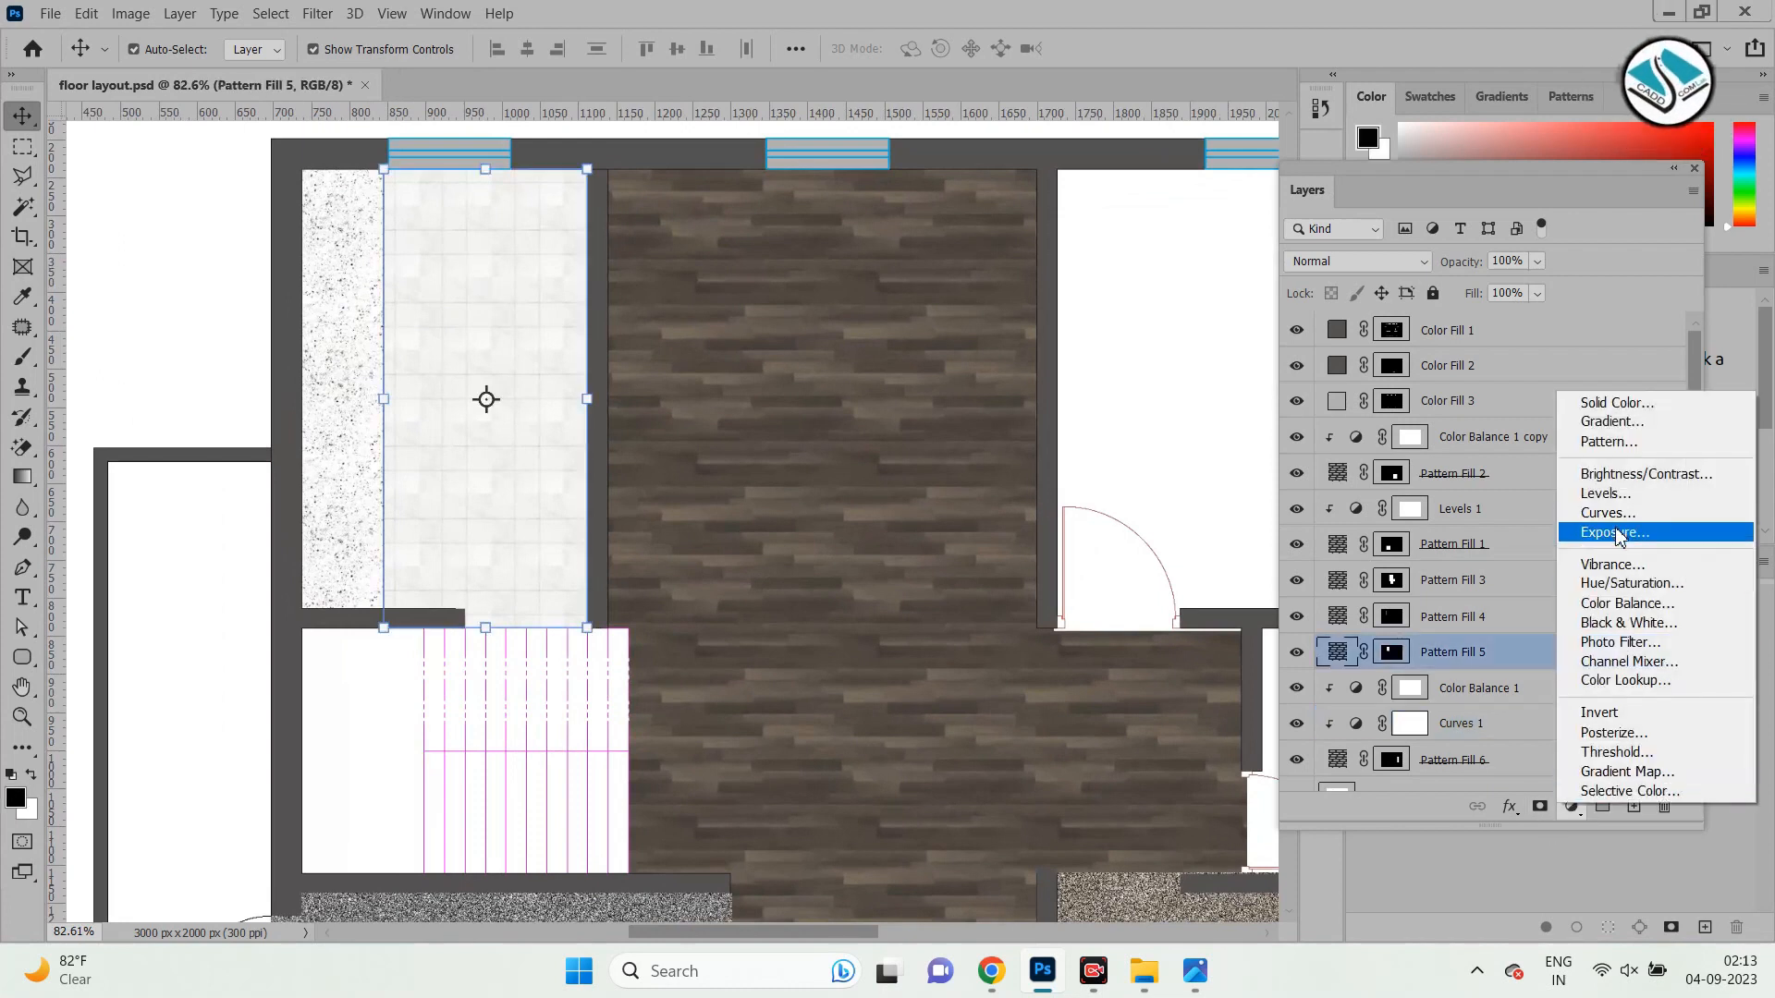
pyautogui.click(1666, 513)
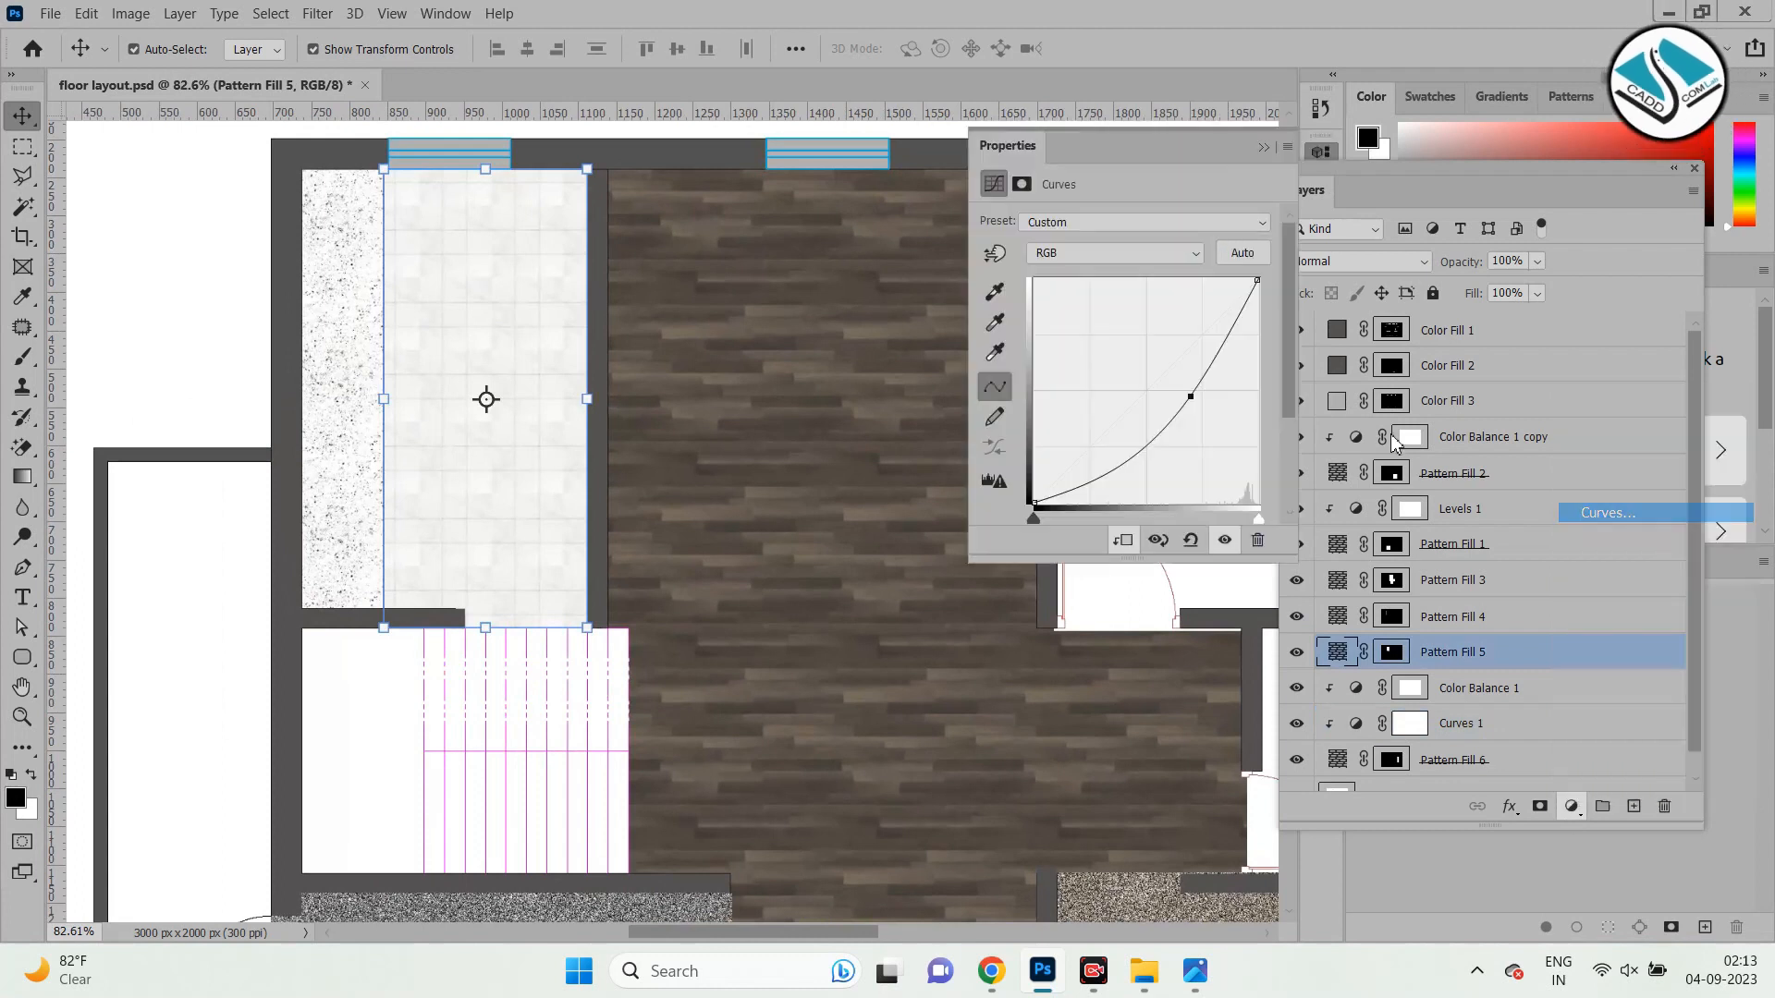
pyautogui.moveTo(1157, 391); pyautogui.dragTo(1211, 384)
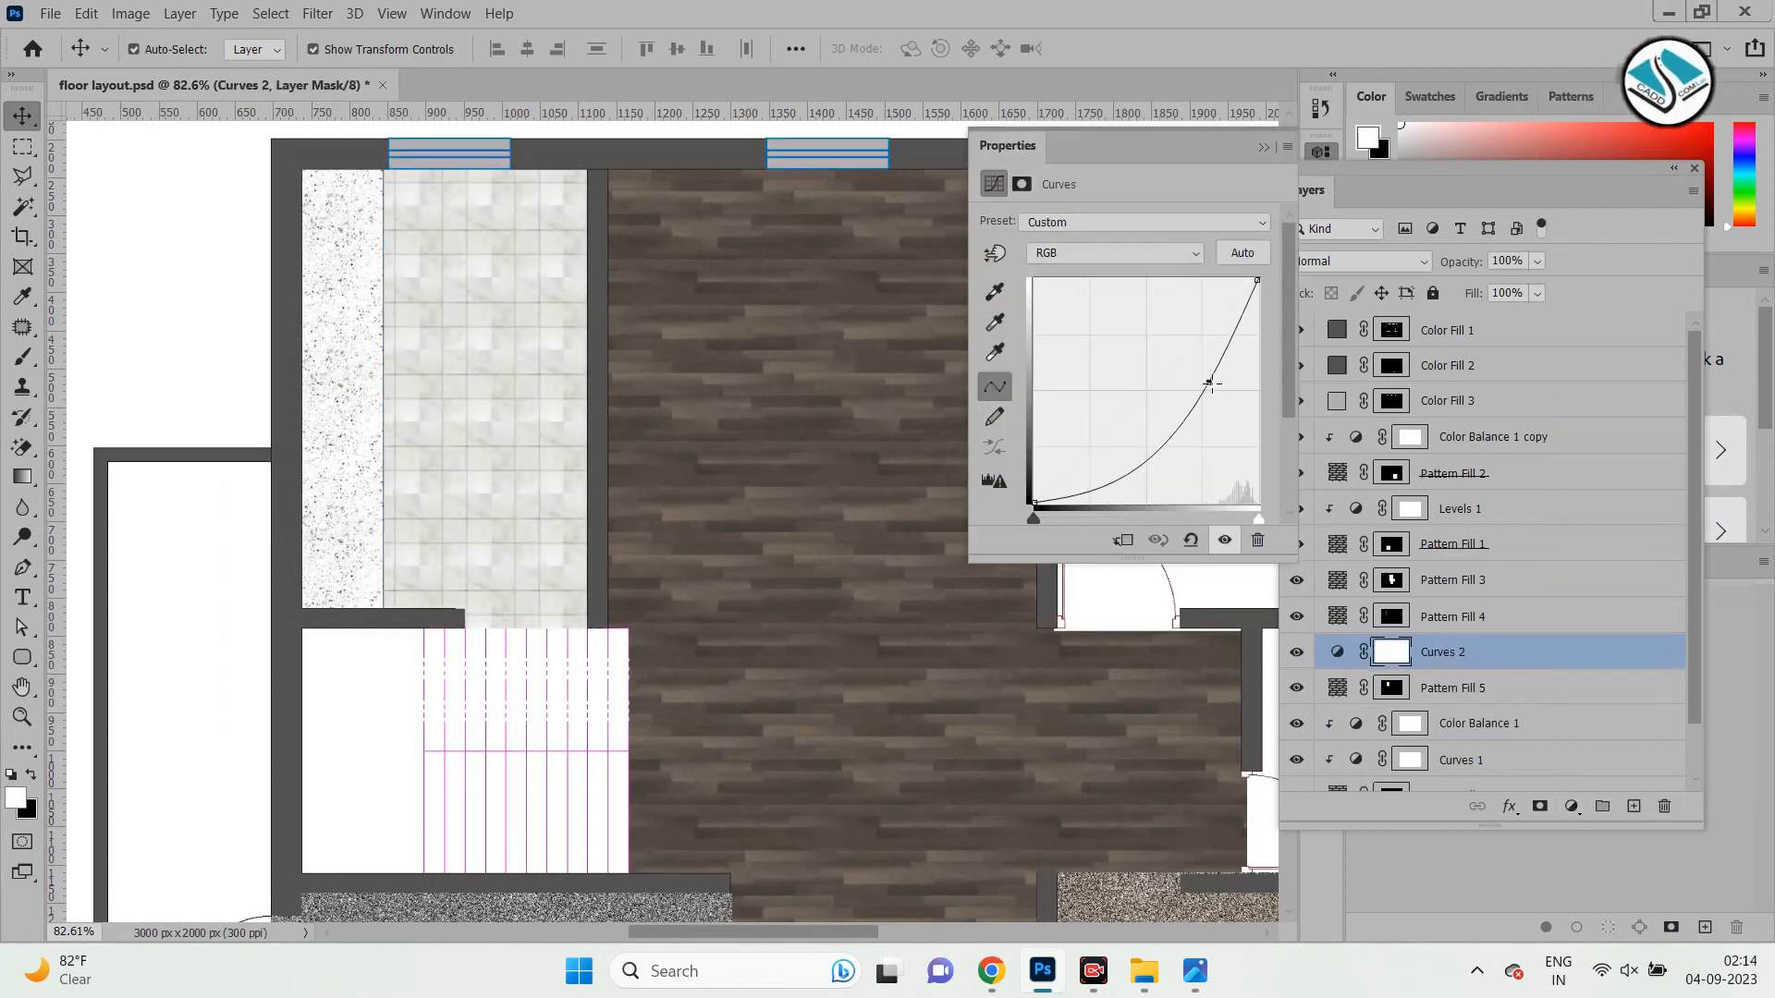
pyautogui.rightClick(1123, 157)
pyautogui.click(1156, 160)
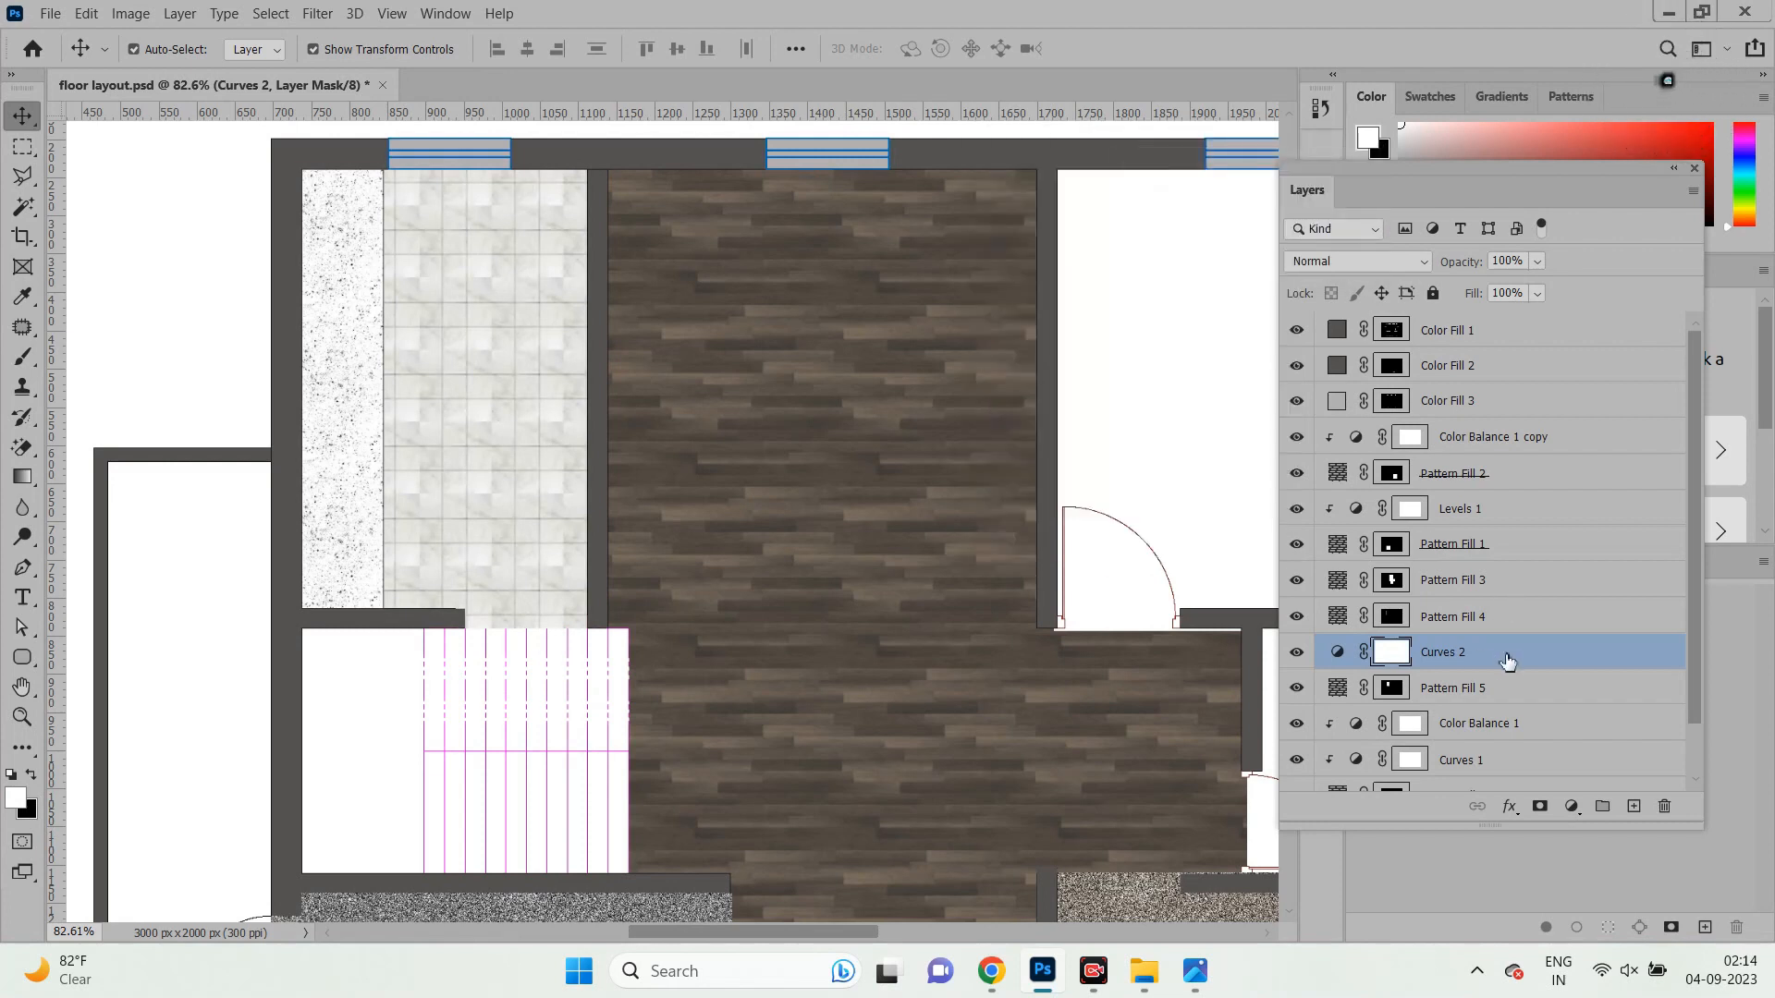
# Compare the floor with and without the Curves 2 adjustment, and clip that adjustment to Pattern Fill 5 below it.
pyautogui.click(1297, 652)
pyautogui.click(1297, 653)
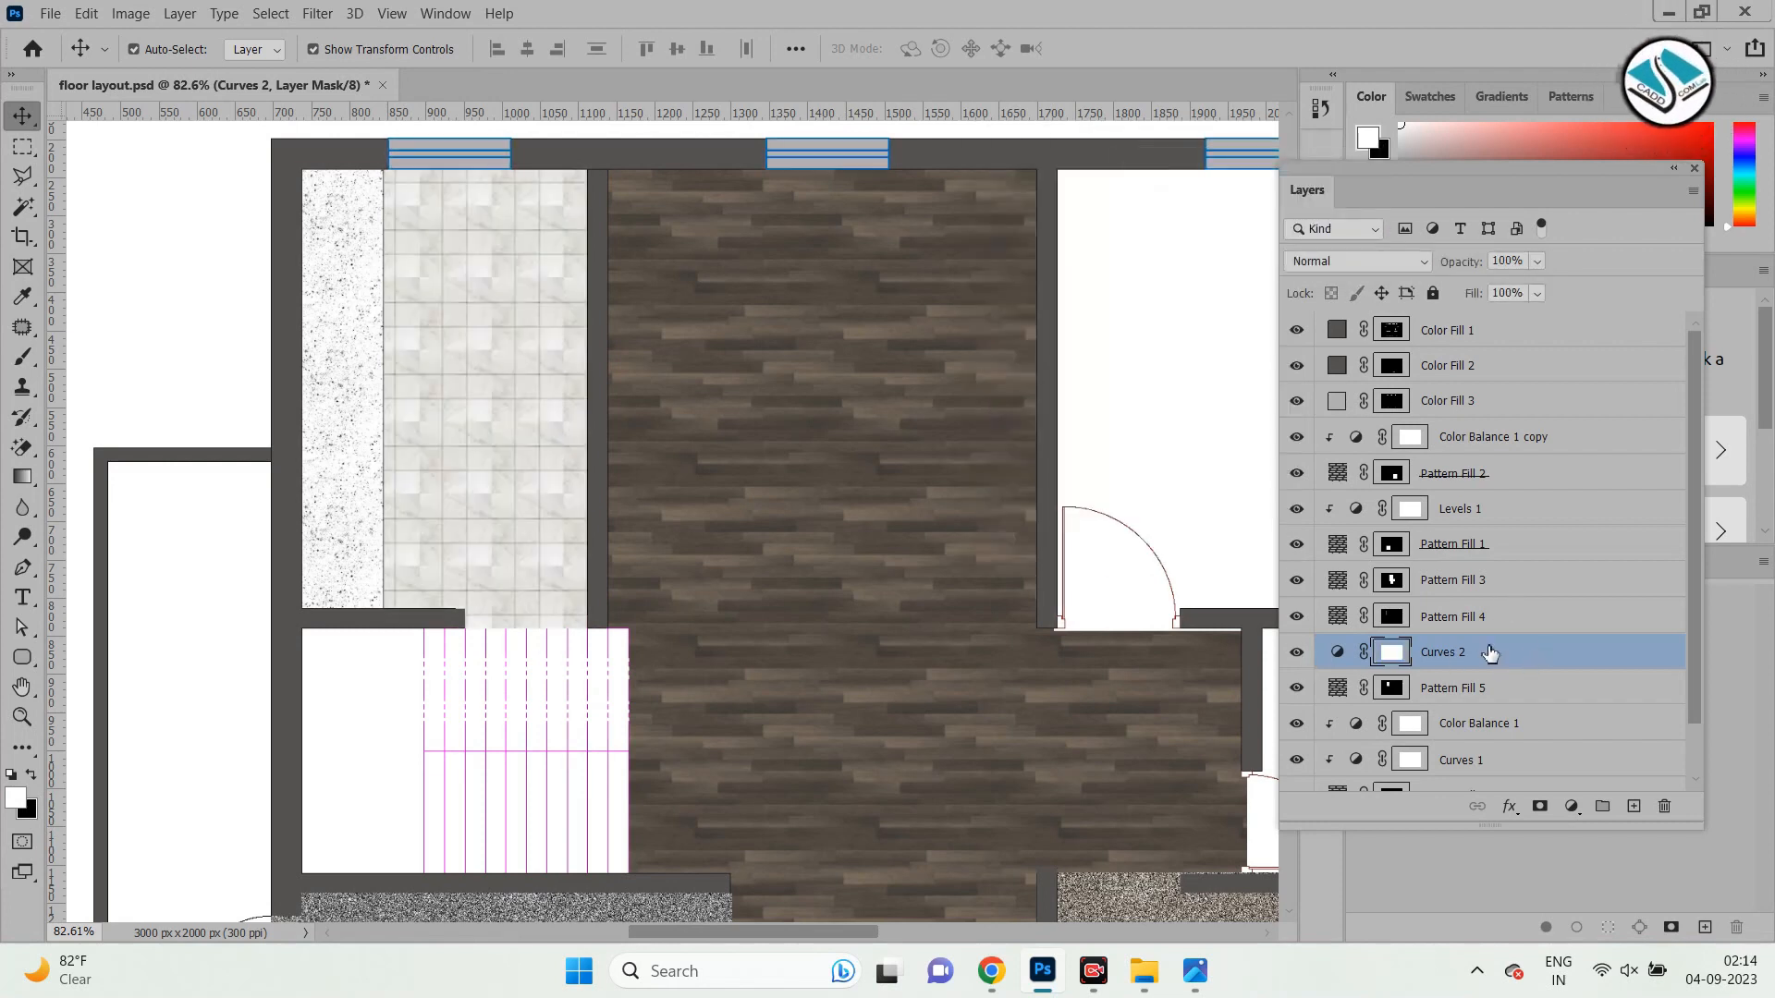
pyautogui.rightClick(1488, 653)
pyautogui.click(1350, 421)
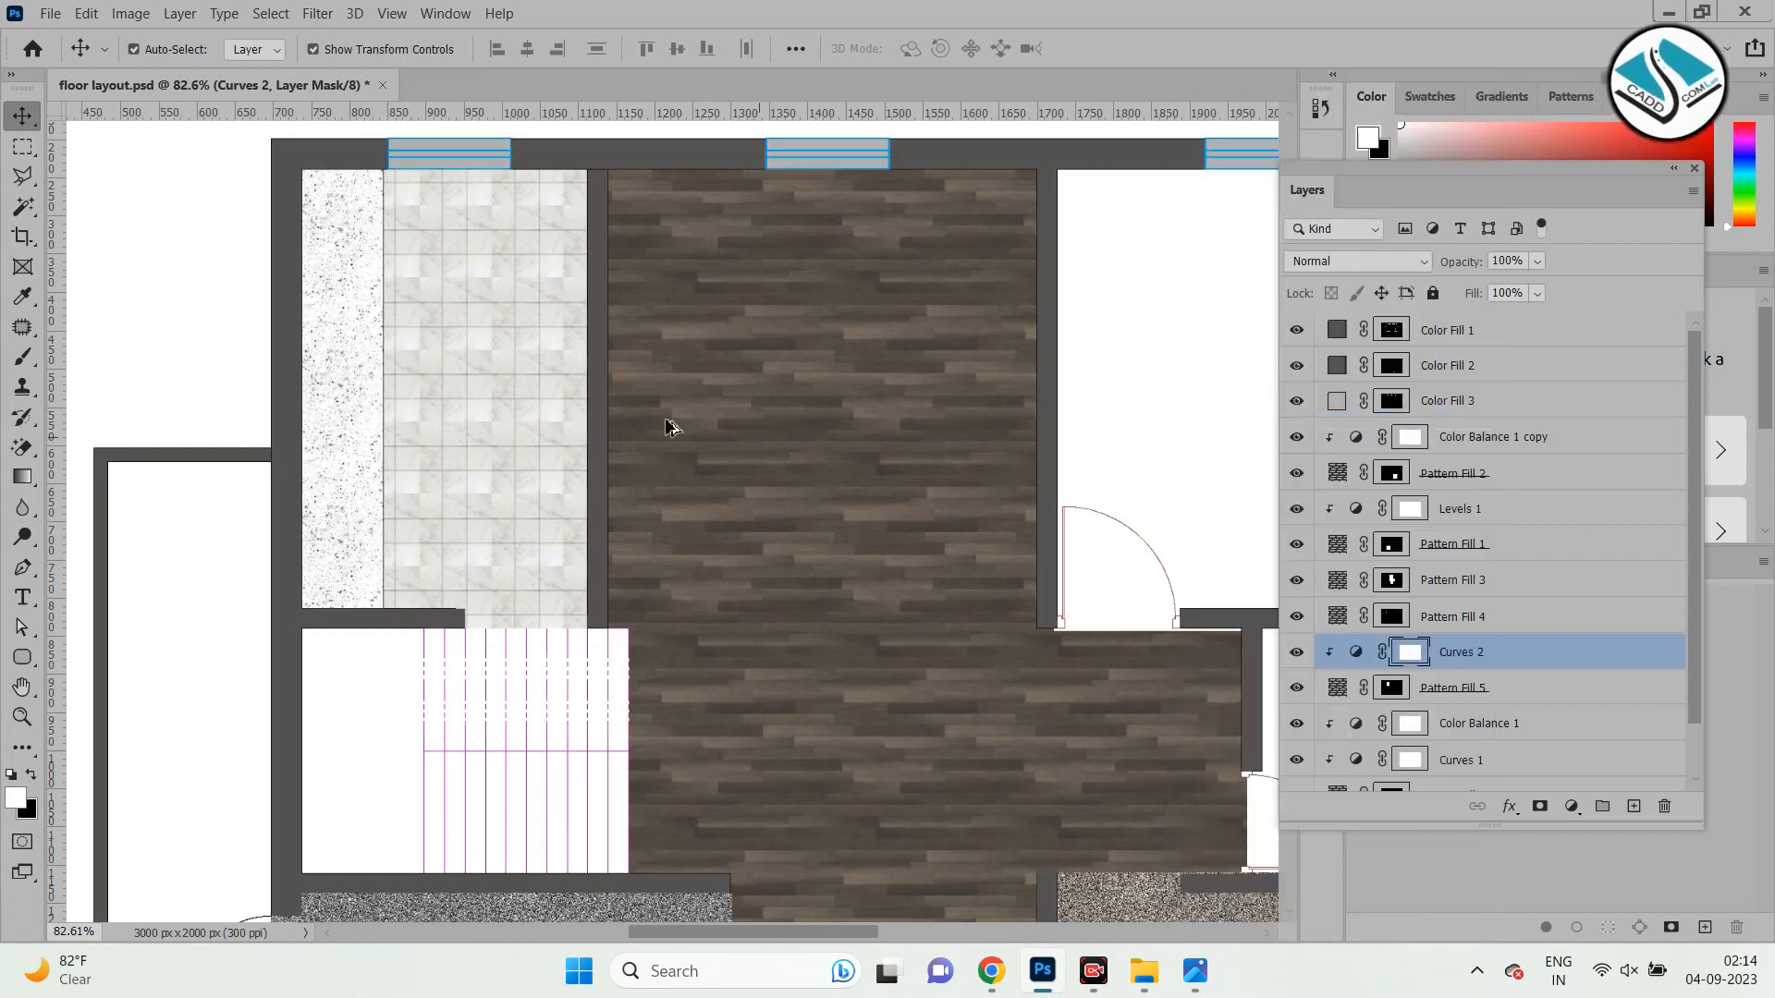
# Duplicate the balcony tile fill layer and move the copy onto the empty balcony on the opposite side of the plan.
pyautogui.hotkey('ctrl', '0')
pyautogui.scroll(1, 222, 399)
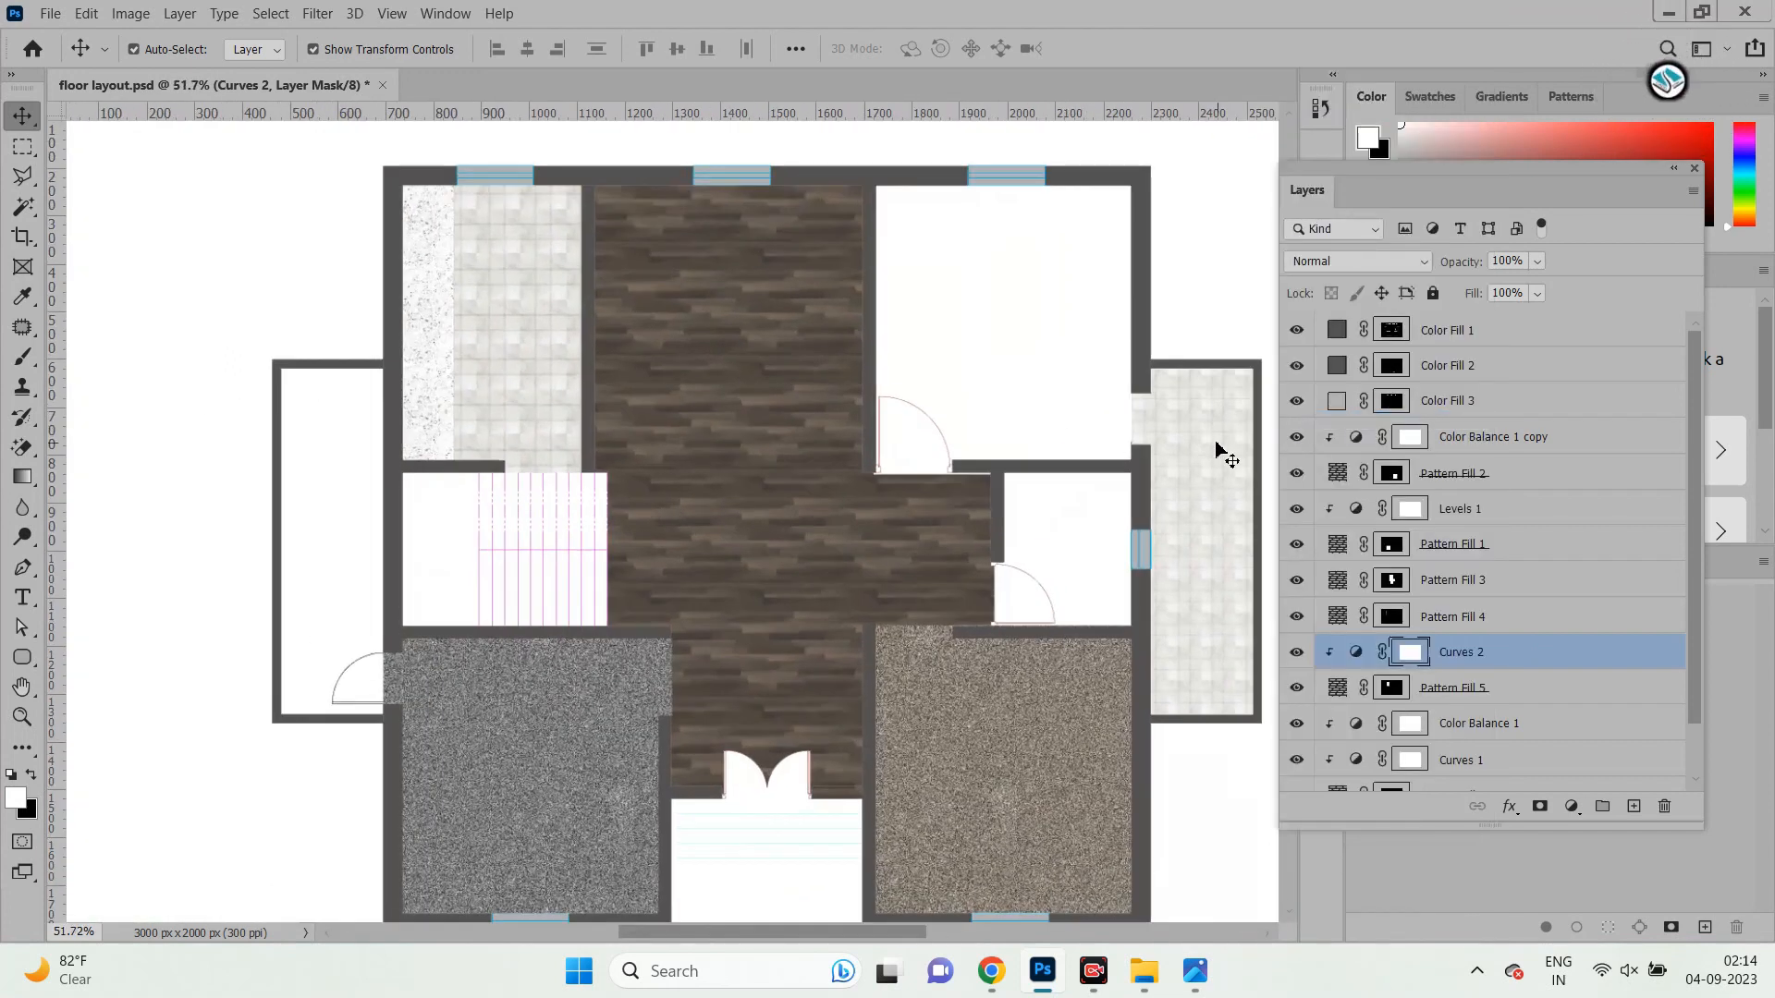
pyautogui.click(1223, 453)
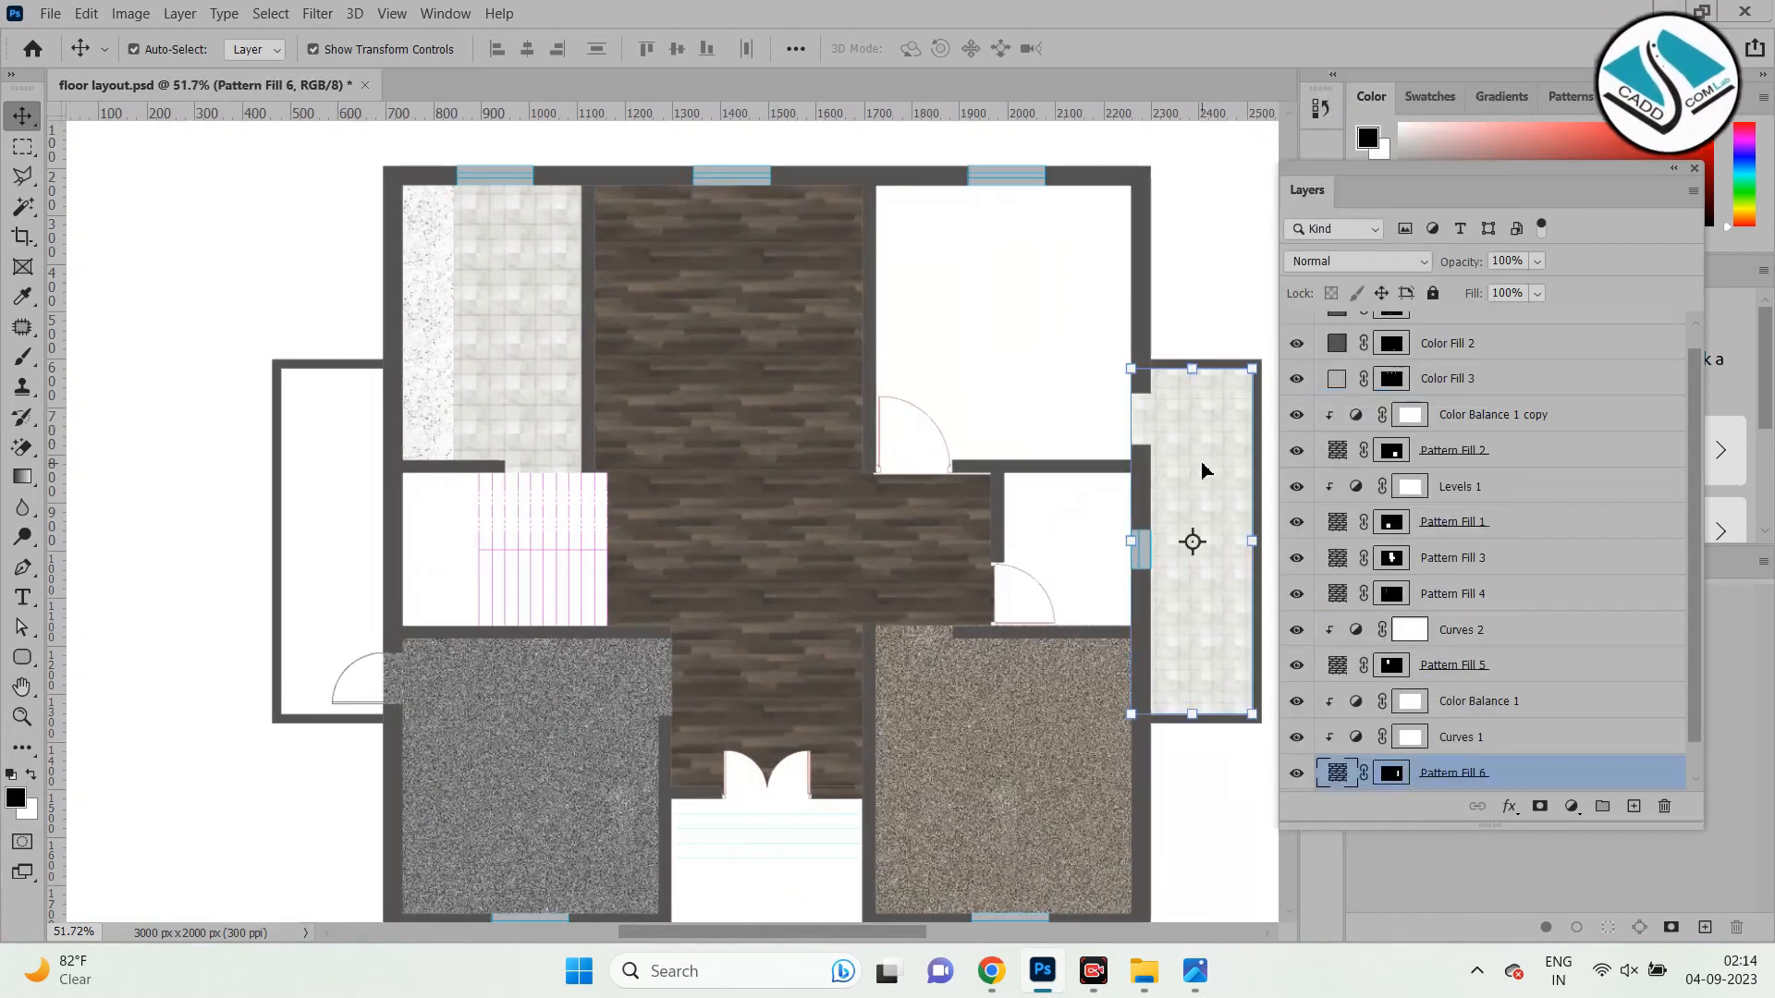
pyautogui.hotkey('ctrl', 'j')
pyautogui.moveTo(1197, 472); pyautogui.dragTo(333, 471)
# Flip the copied tile fill horizontally and vertically, reposition it over the balcony and align its outer edge with the outer wall.
pyautogui.scroll(4, 329, 474)
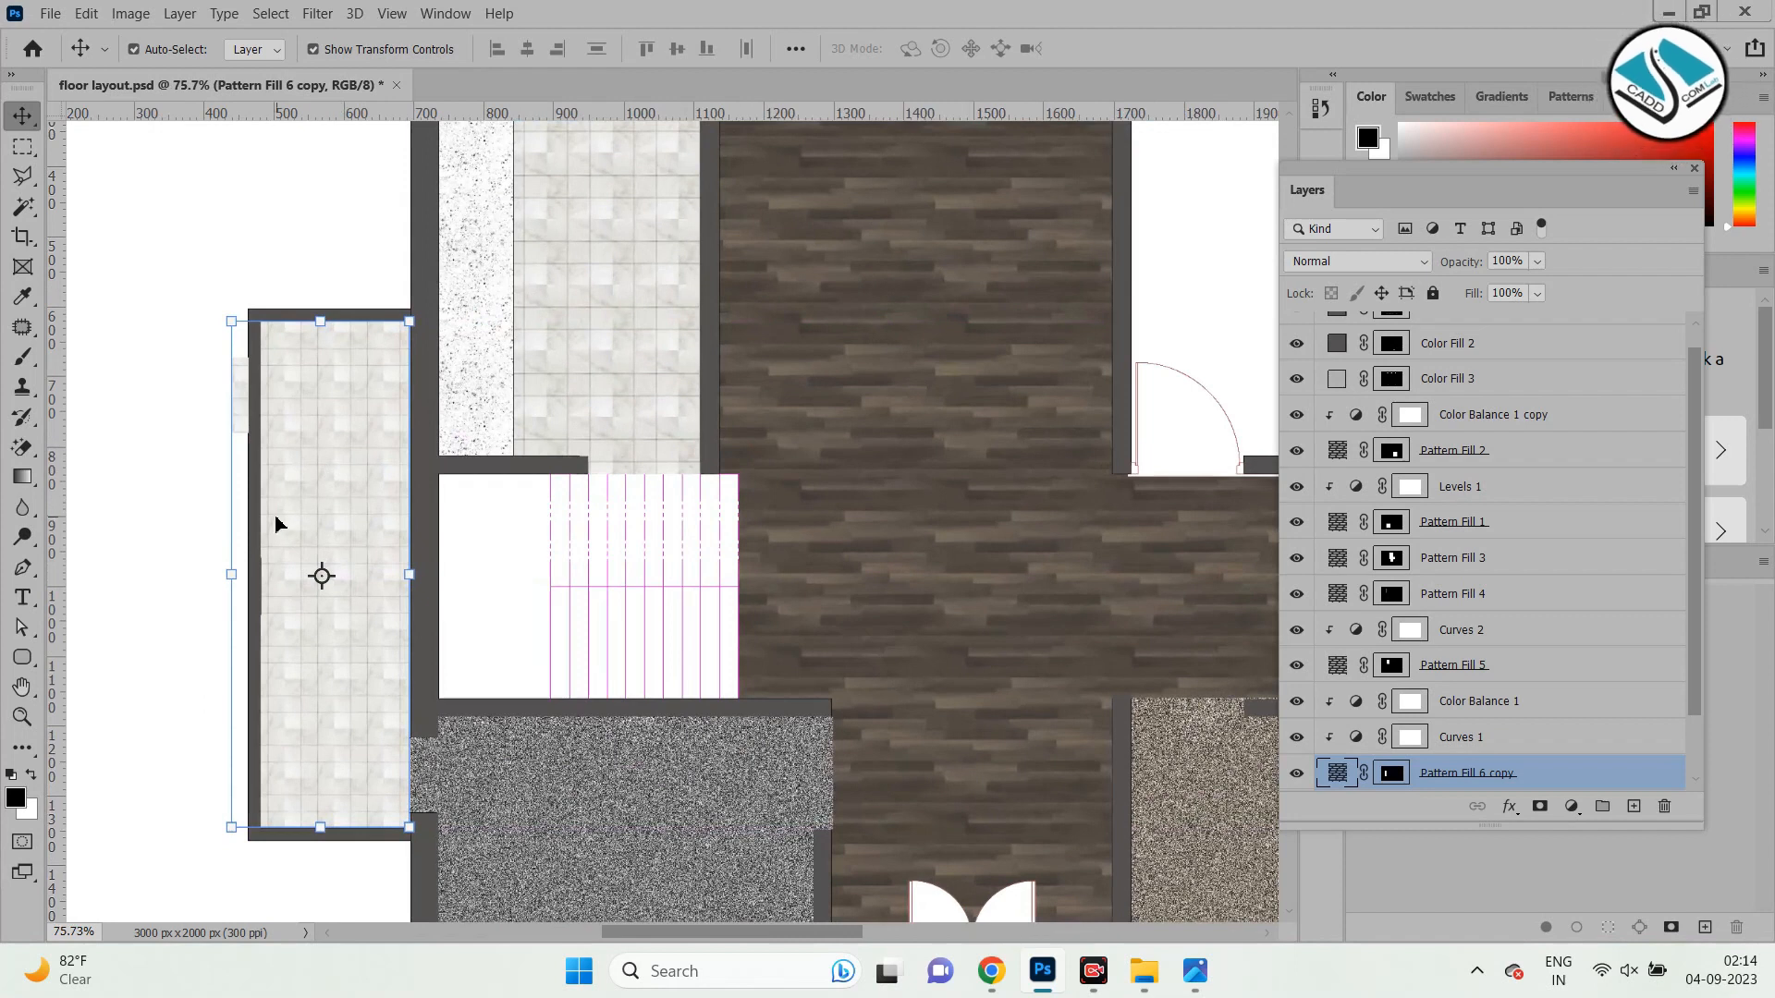
pyautogui.moveTo(233, 571); pyautogui.dragTo(603, 563)
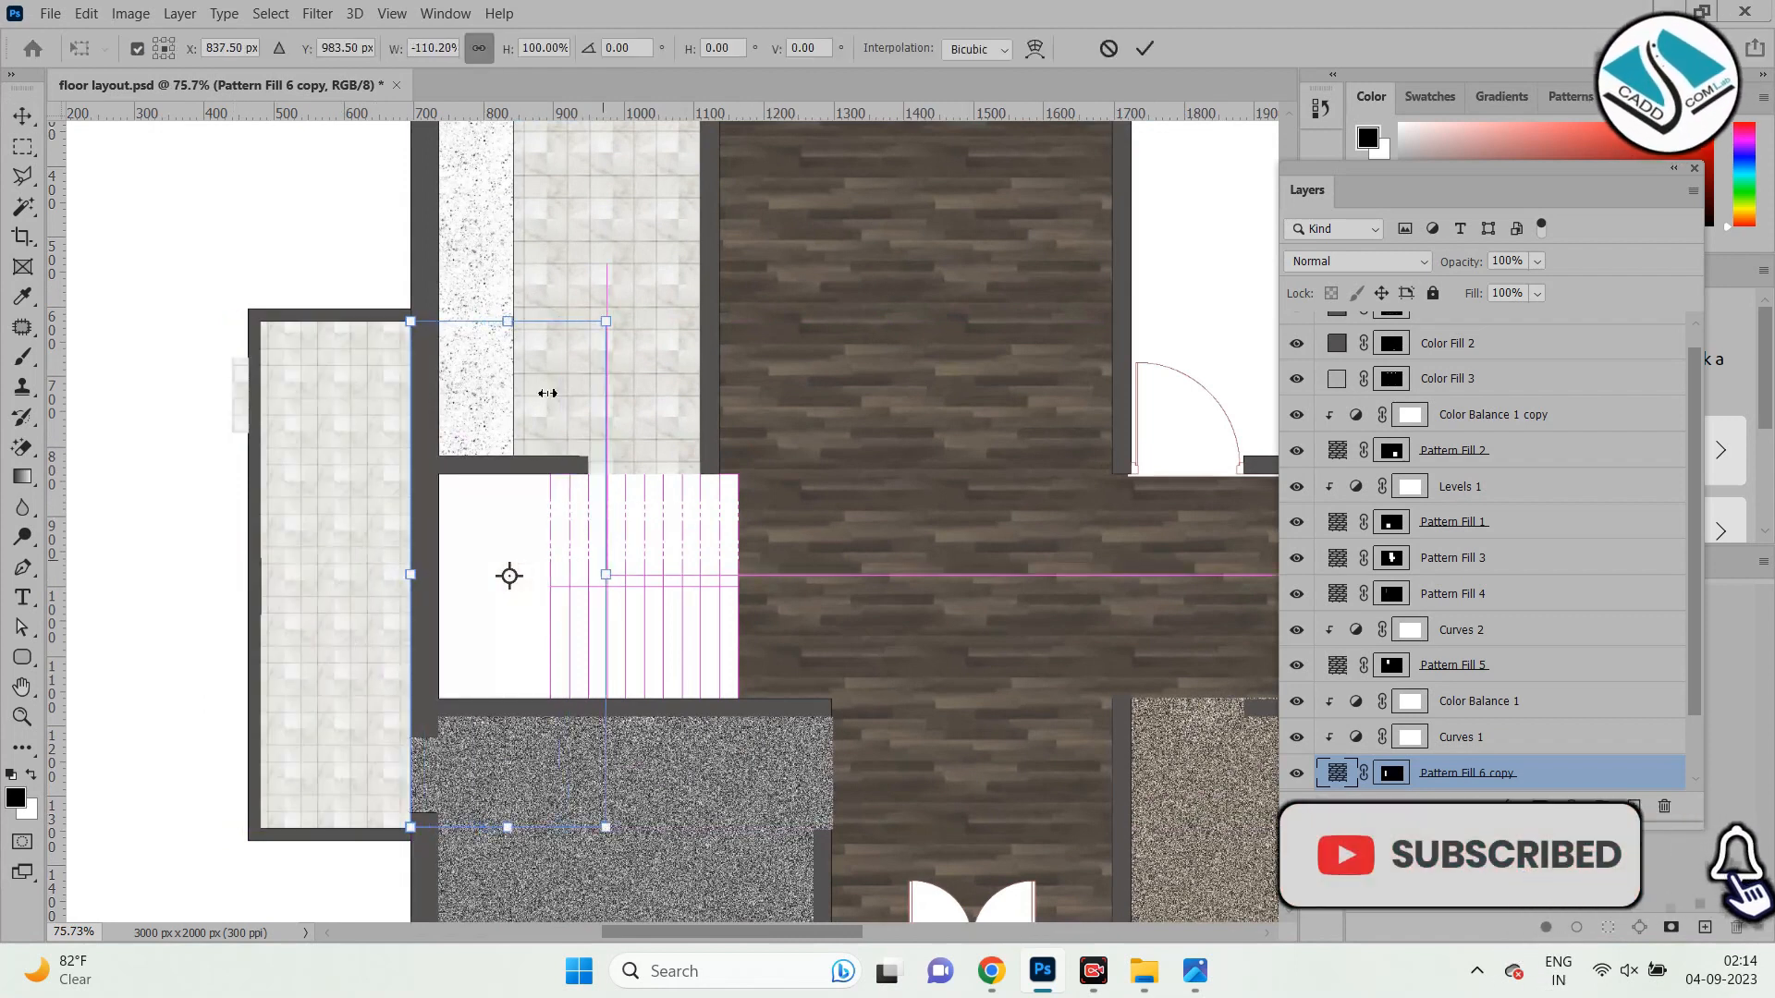
pyautogui.moveTo(508, 321); pyautogui.dragTo(481, 877)
pyautogui.moveTo(508, 662); pyautogui.dragTo(324, 209)
pyautogui.moveTo(364, 556); pyautogui.dragTo(361, 661)
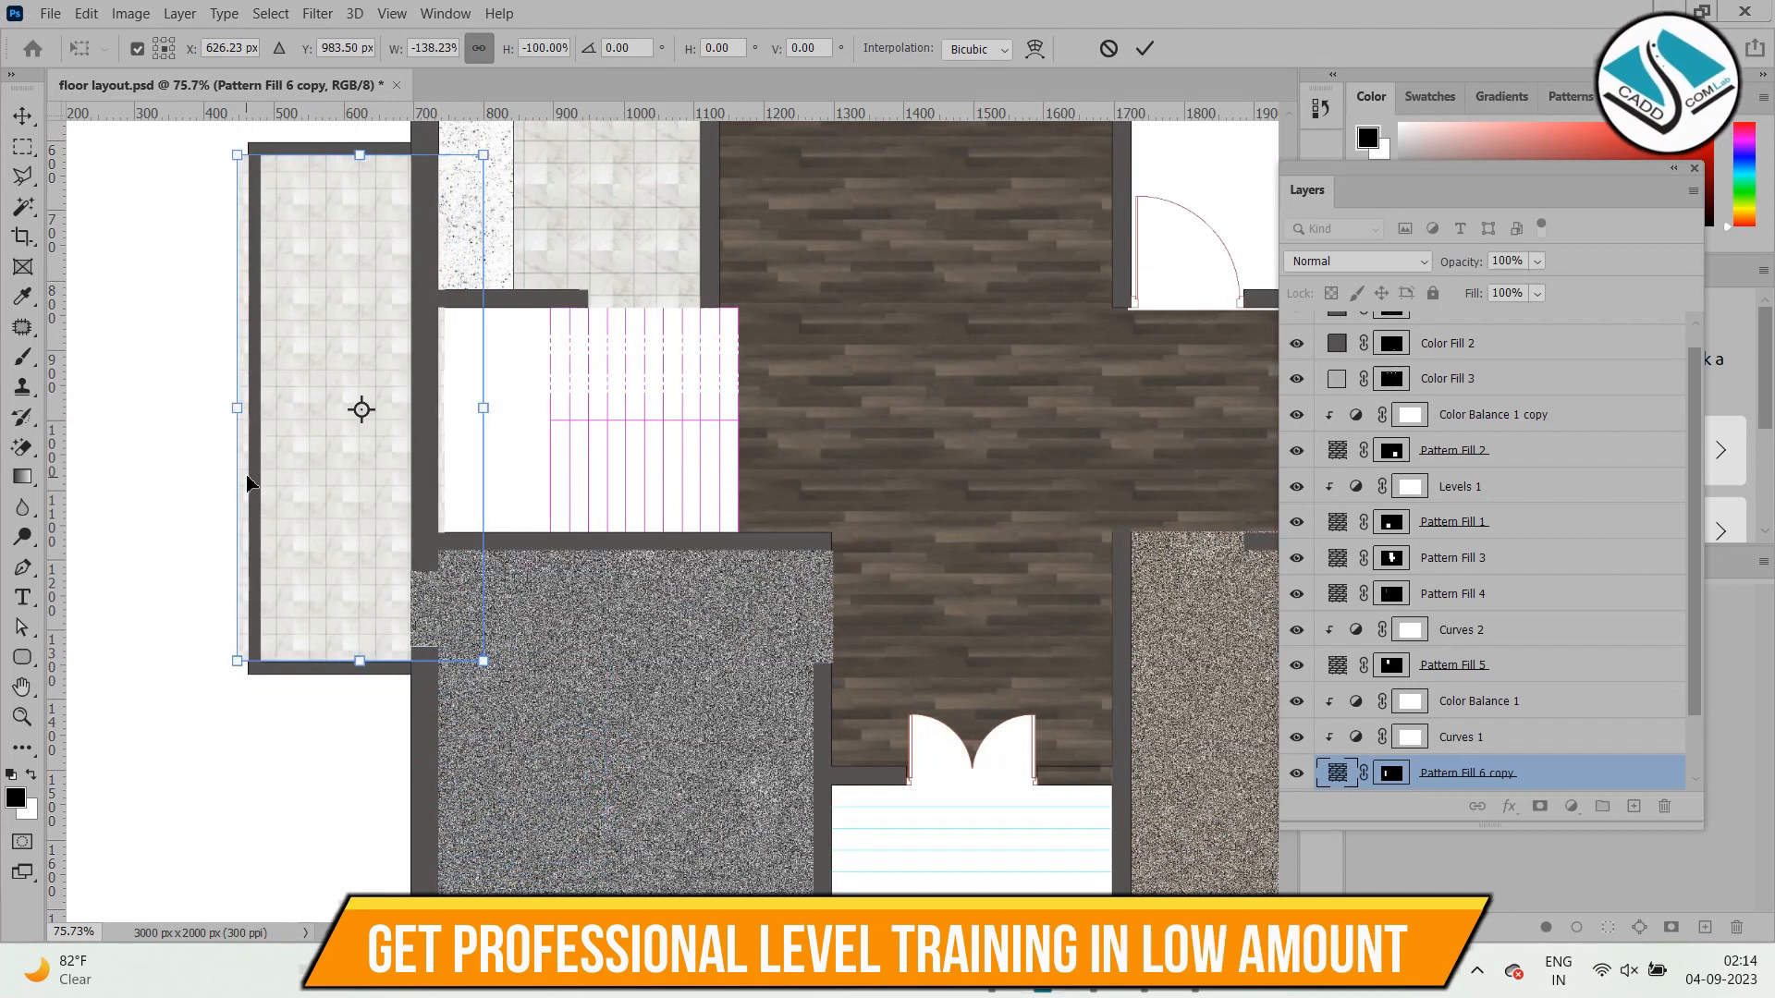
pyautogui.moveTo(239, 415); pyautogui.dragTo(261, 409)
# Stretch the copied tile fill to meet the balcony's upper and lower walls and apply the transform.
pyautogui.scroll(8, 297, 119)
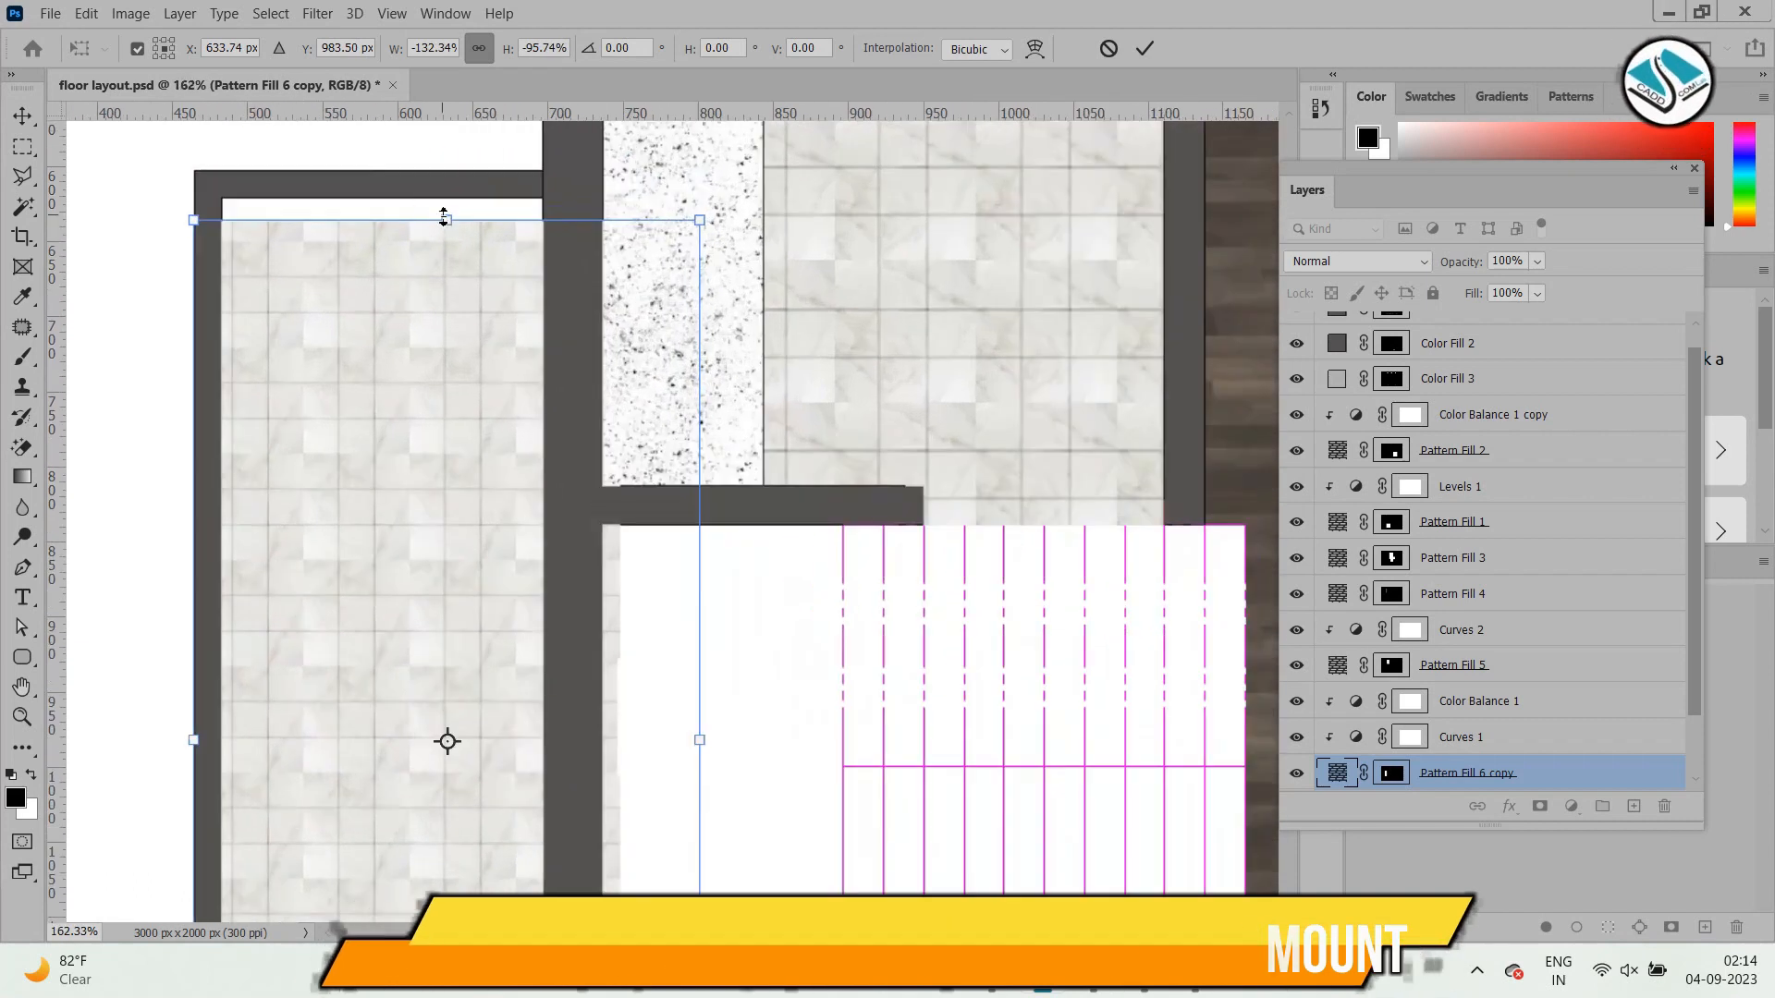
pyautogui.moveTo(444, 219); pyautogui.dragTo(446, 197)
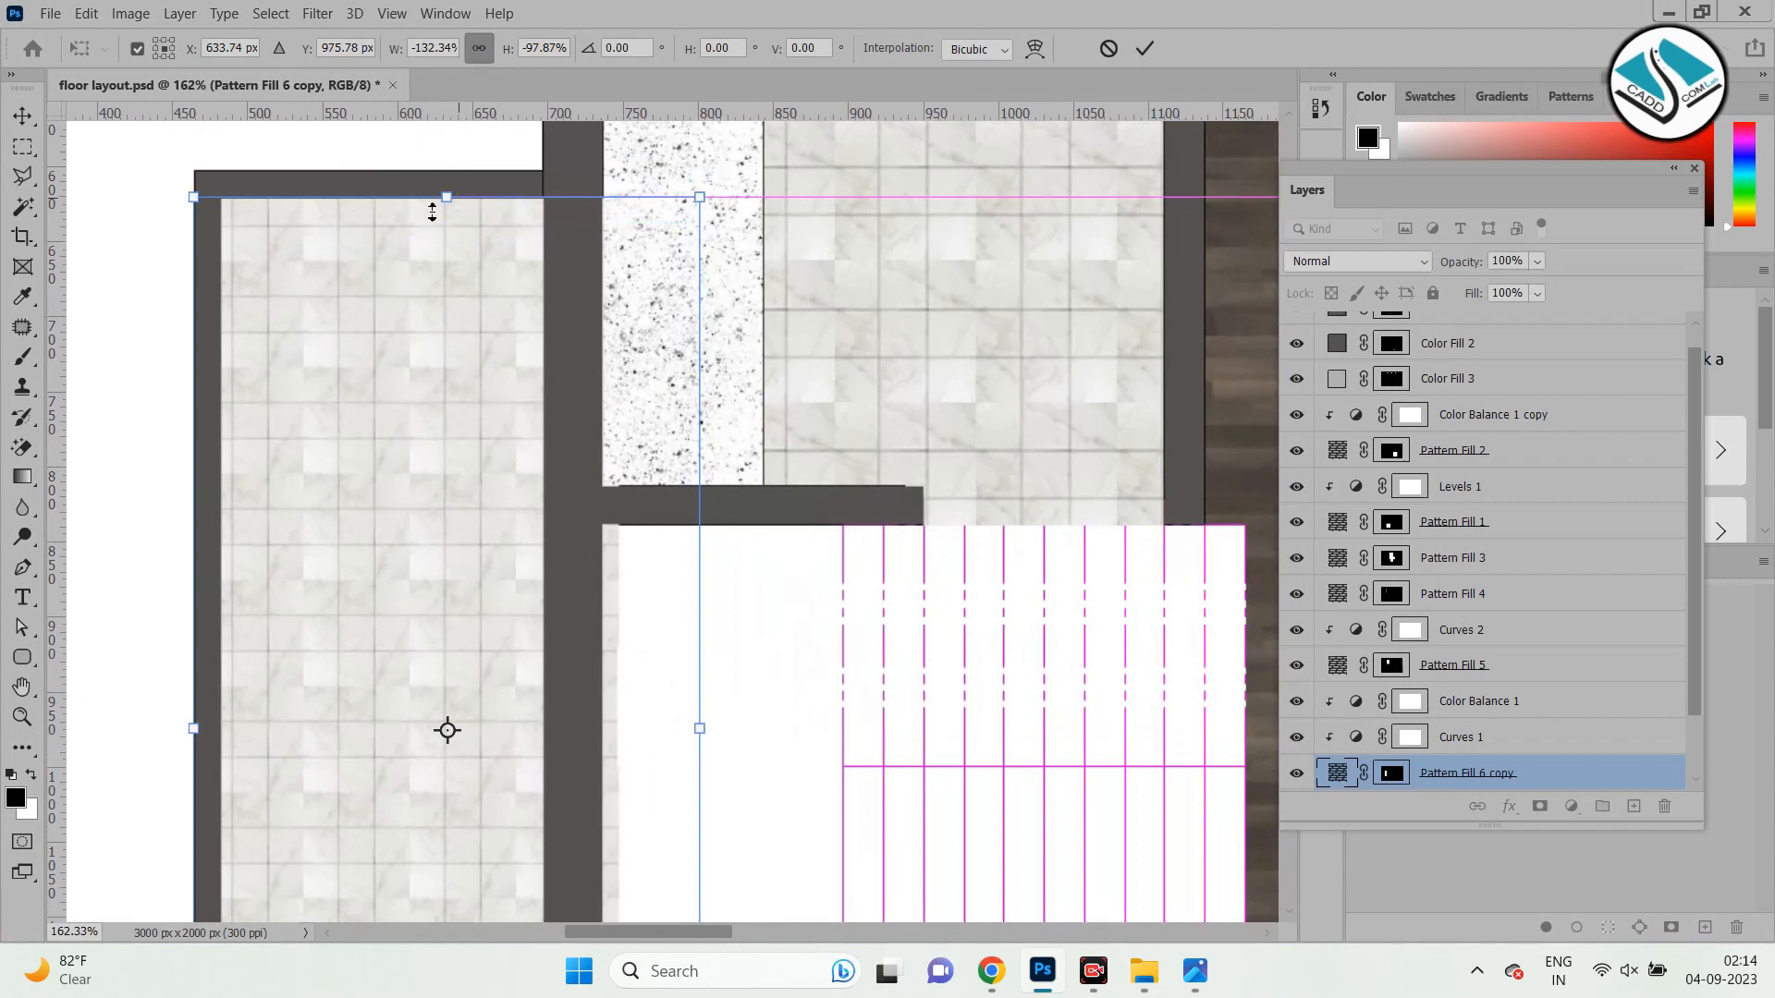
pyautogui.scroll(-2, 432, 213)
pyautogui.scroll(-5, 432, 212)
pyautogui.scroll(8, 507, 810)
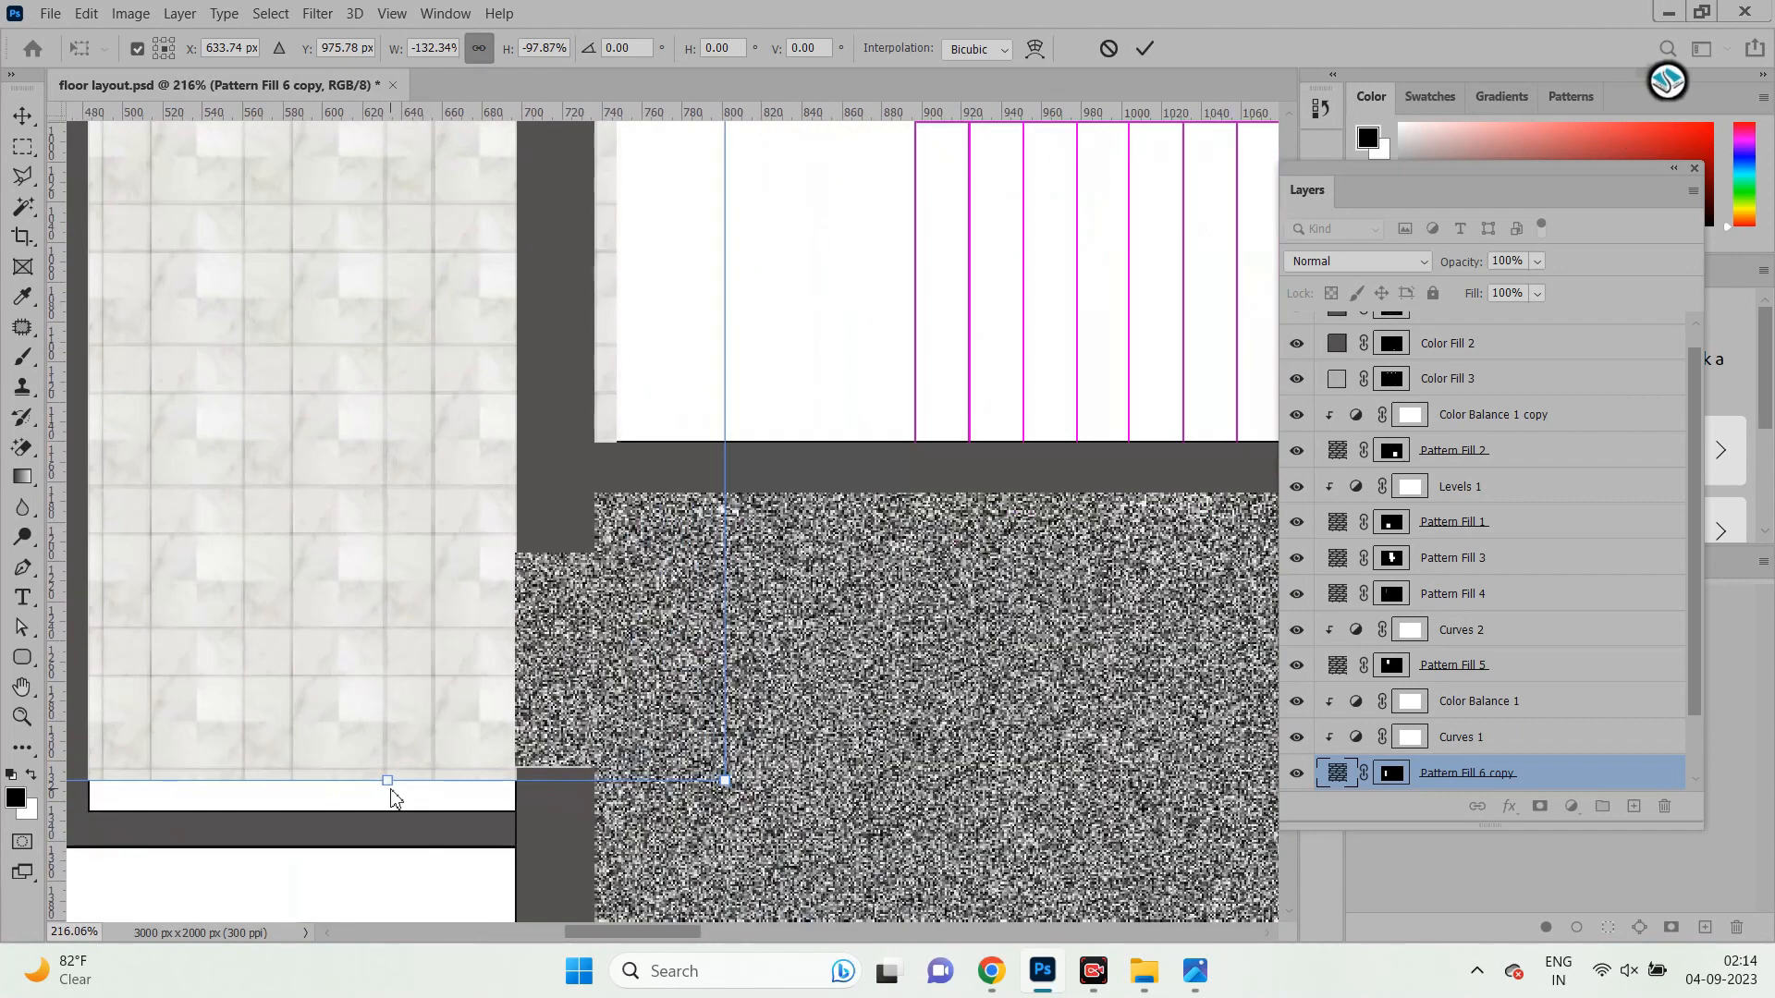
pyautogui.moveTo(390, 785); pyautogui.dragTo(388, 811)
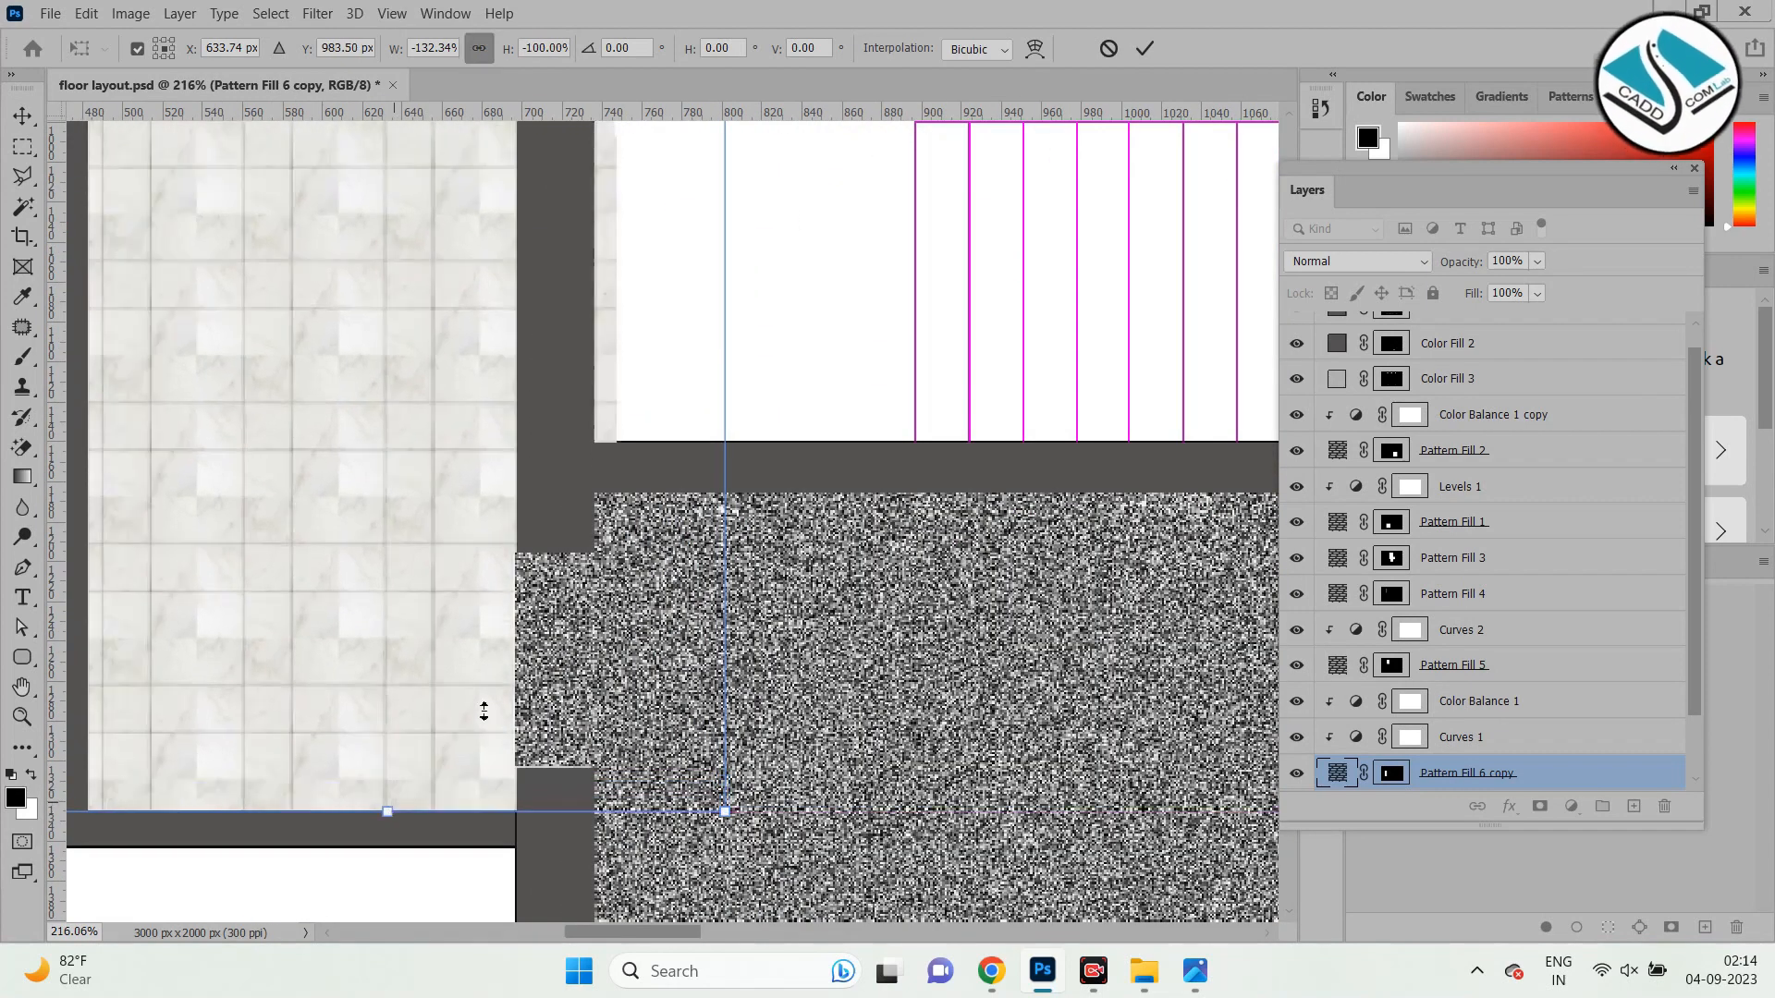
pyautogui.click(1144, 48)
# Narrow the copied balcony tile fill to 96.74% width from the staircase side so it ends within the wall, and apply it.
pyautogui.scroll(-4, 393, 256)
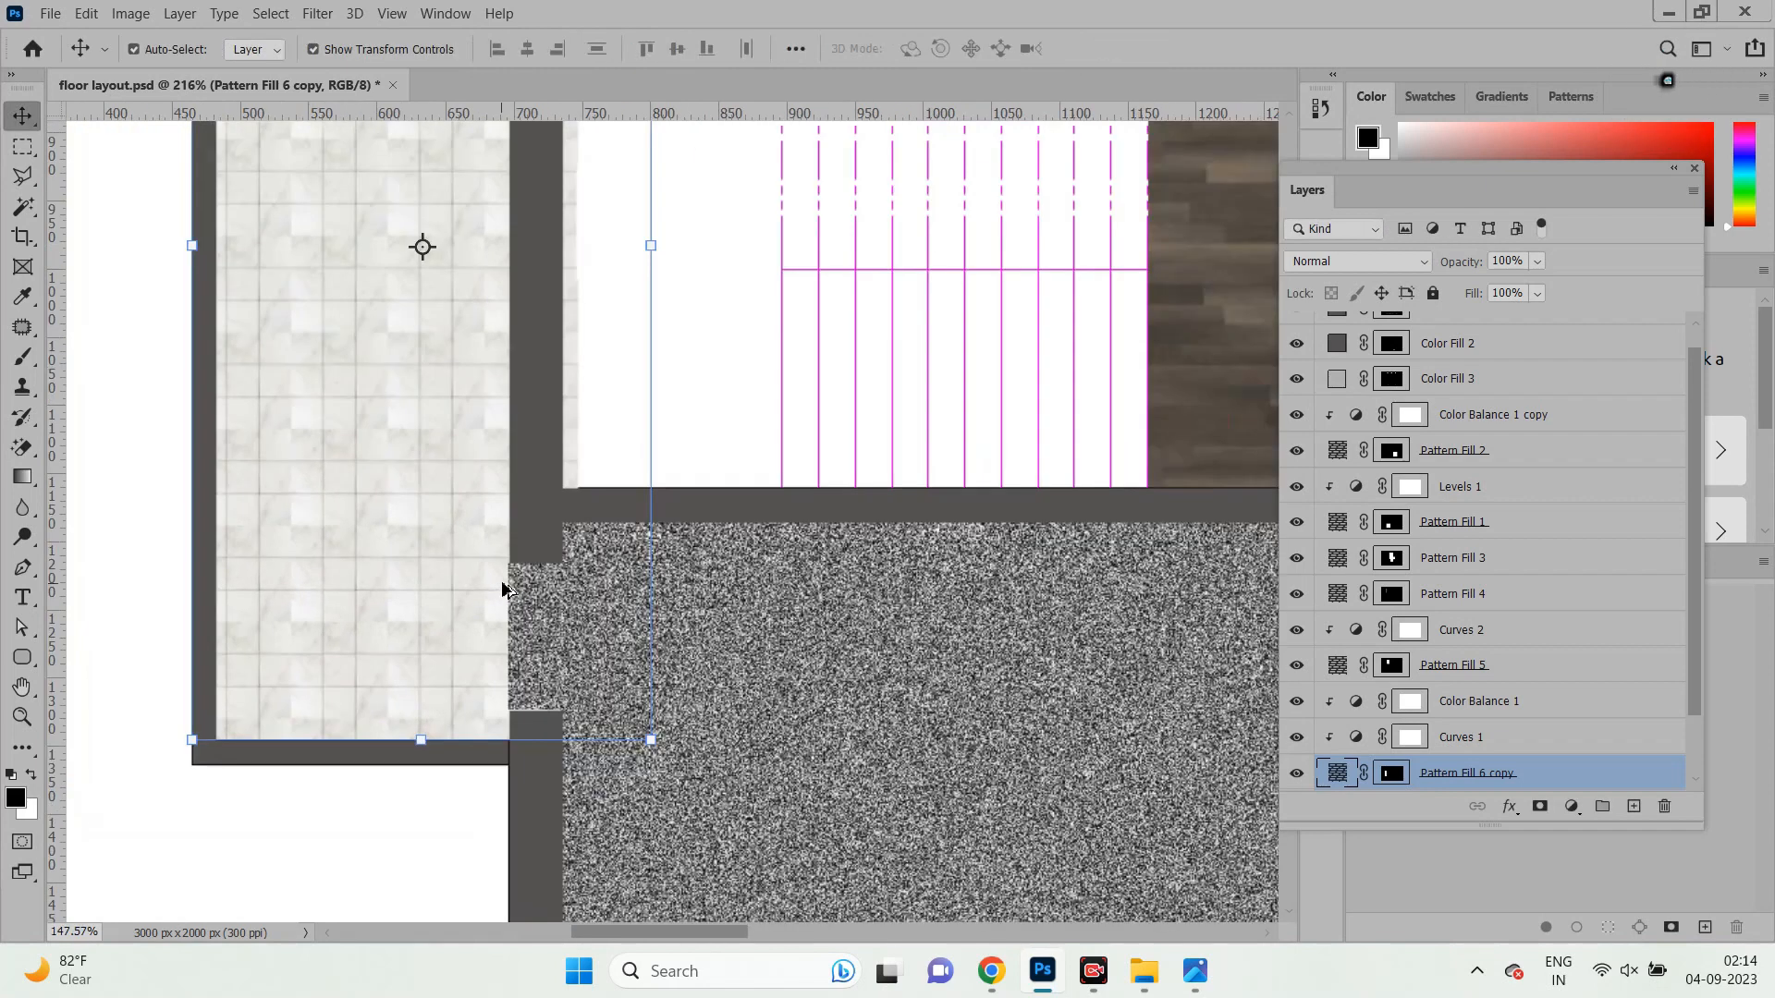
pyautogui.scroll(-5, 380, 454)
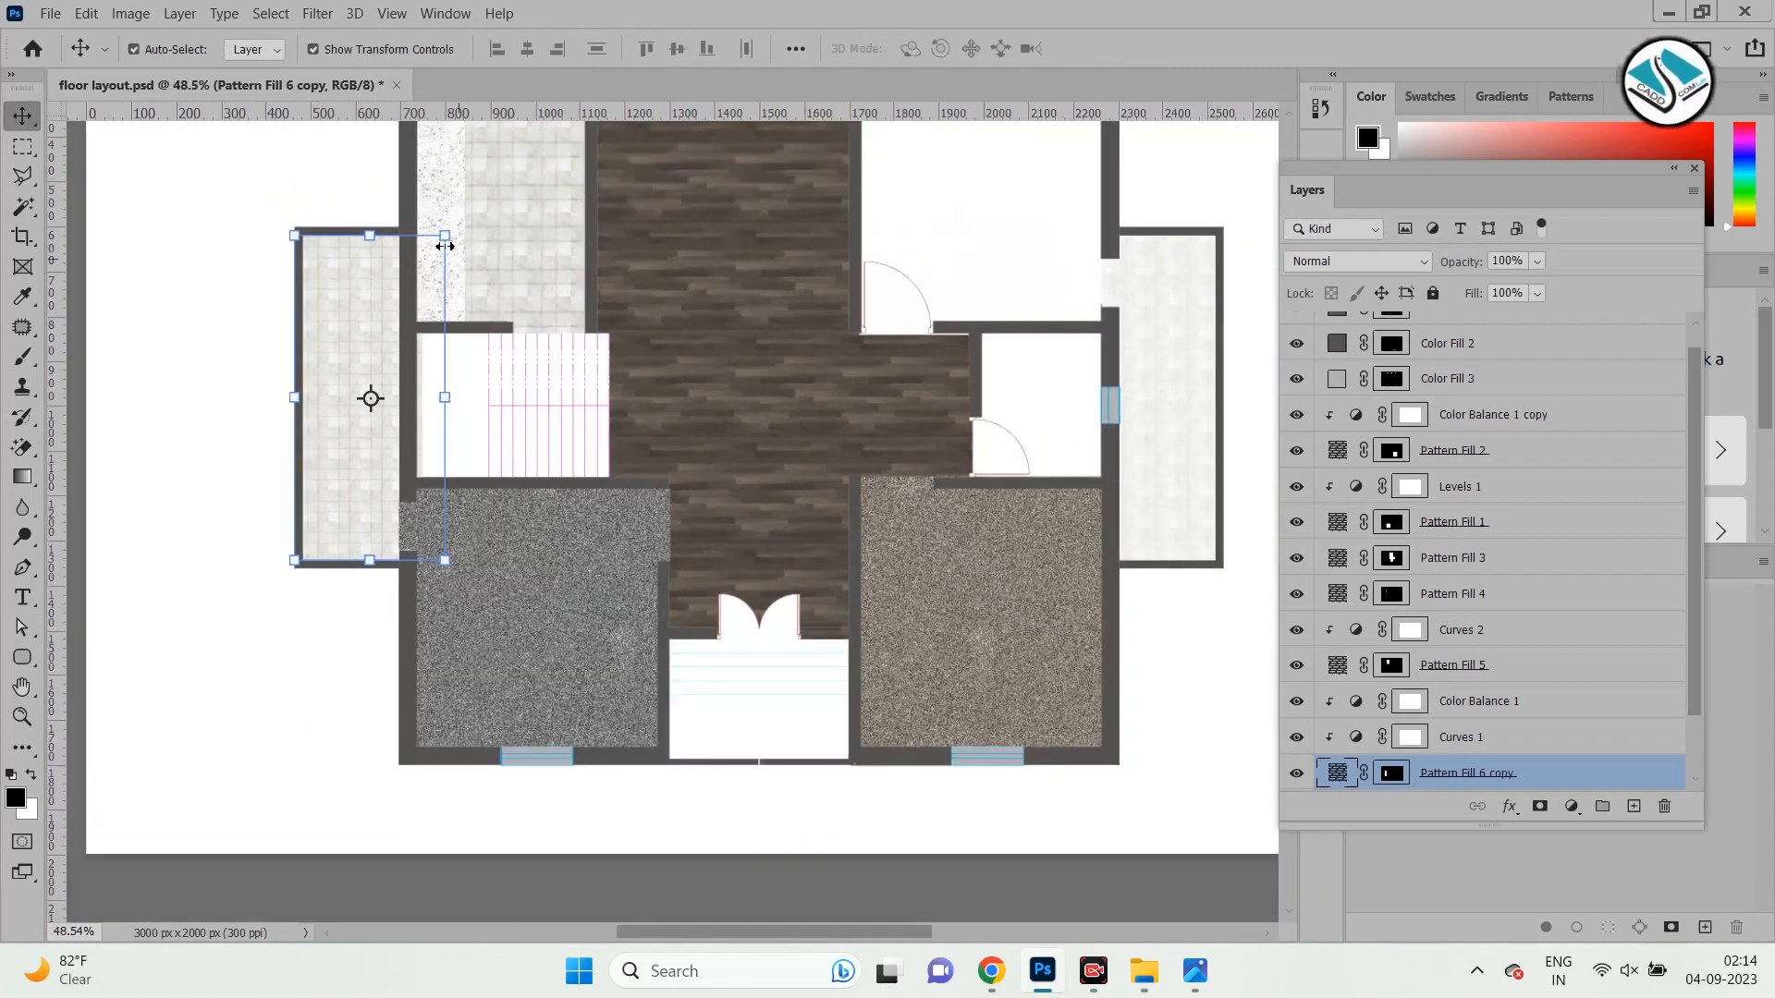
pyautogui.scroll(3, 388, 336)
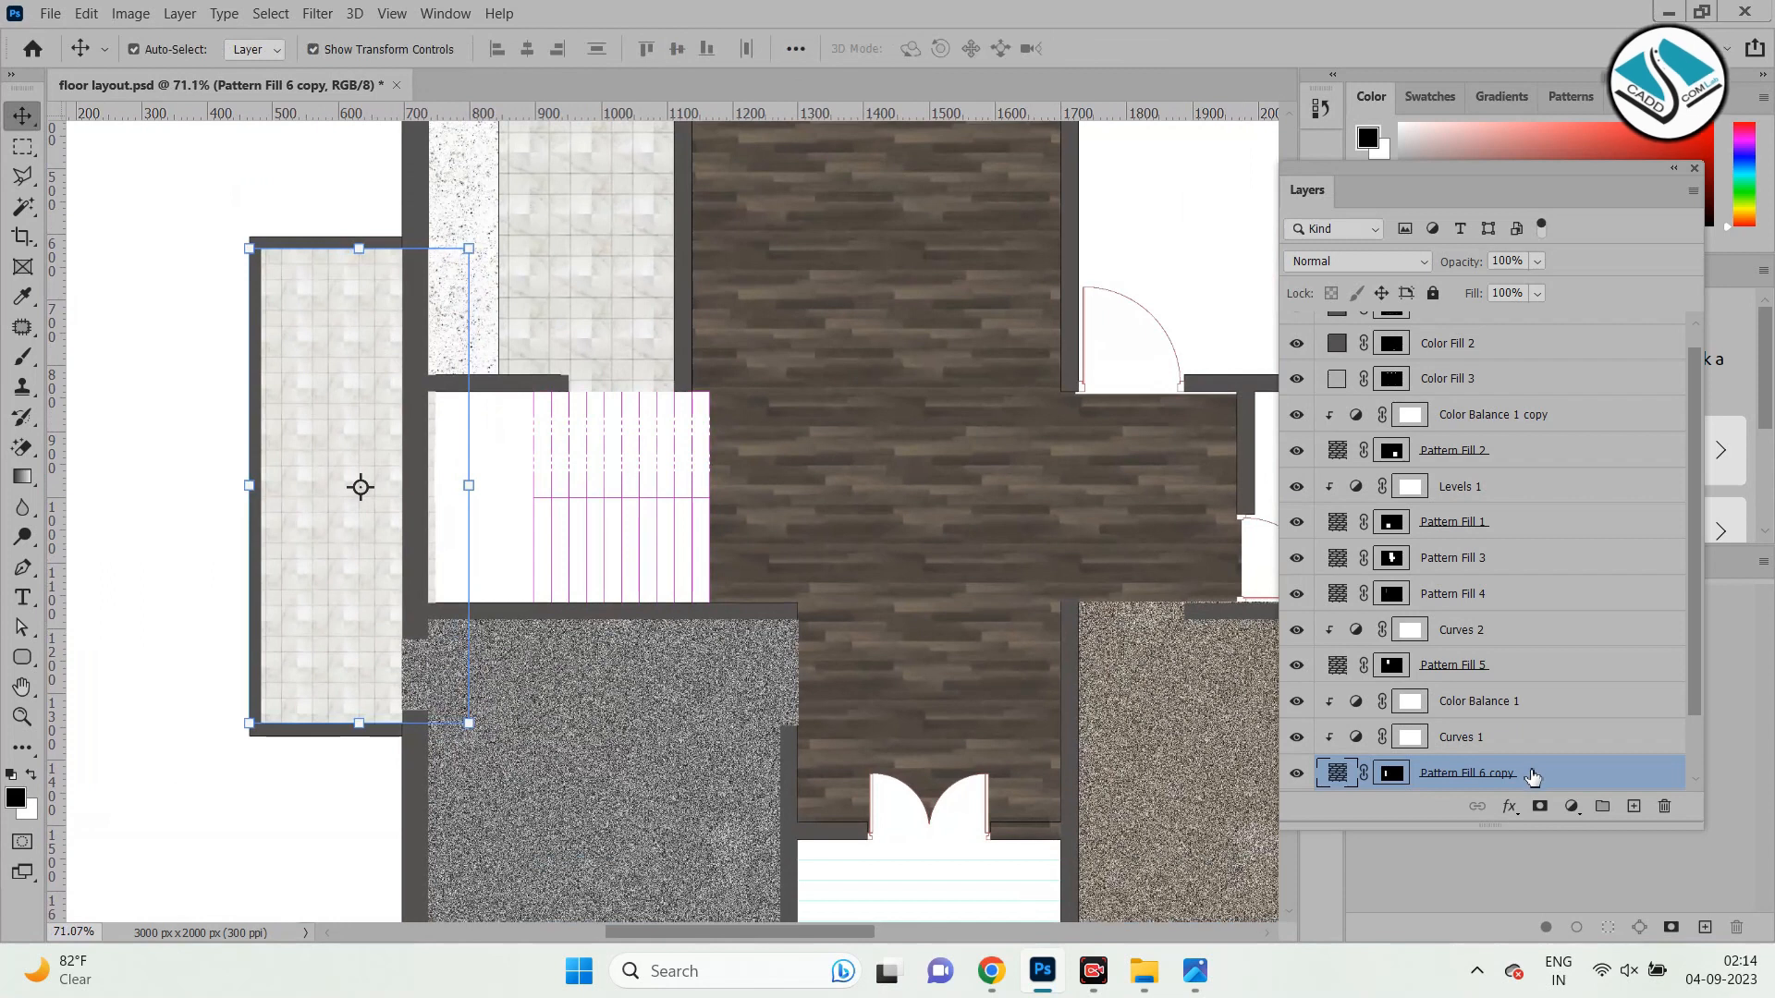
pyautogui.click(158, 404)
pyautogui.scroll(2, 372, 445)
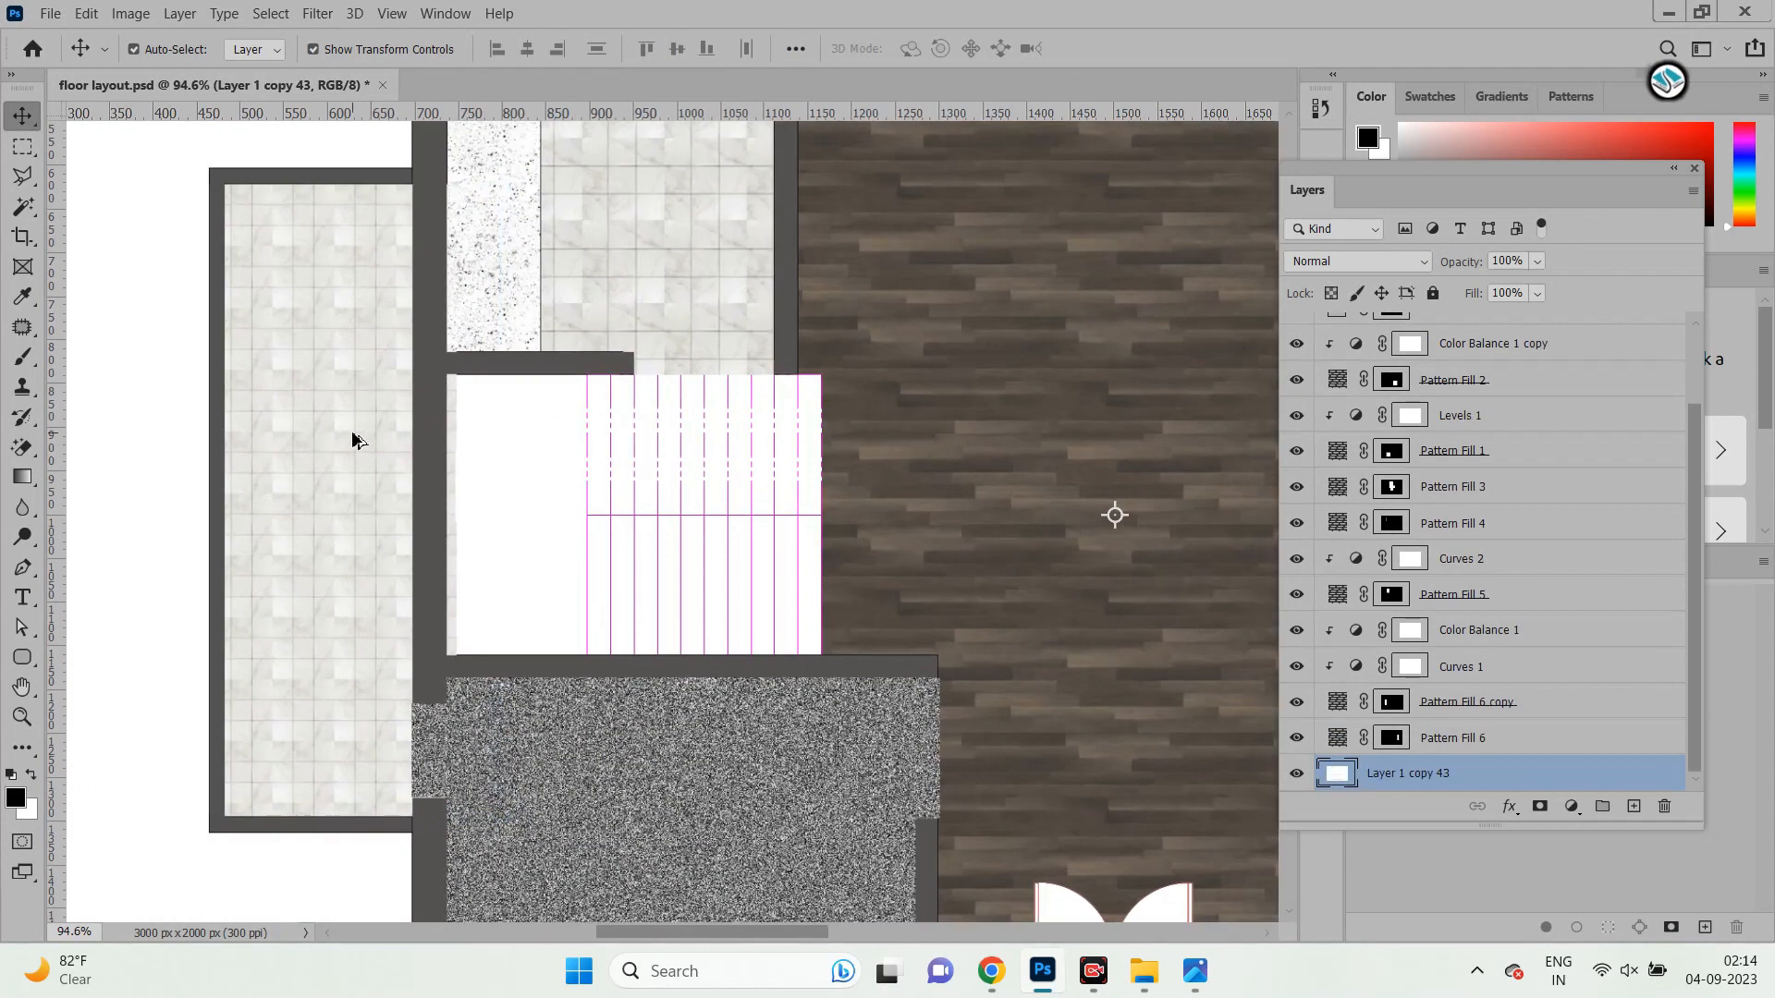
pyautogui.click(359, 441)
pyautogui.scroll(2, 353, 439)
pyautogui.moveTo(534, 515); pyautogui.dragTo(522, 514)
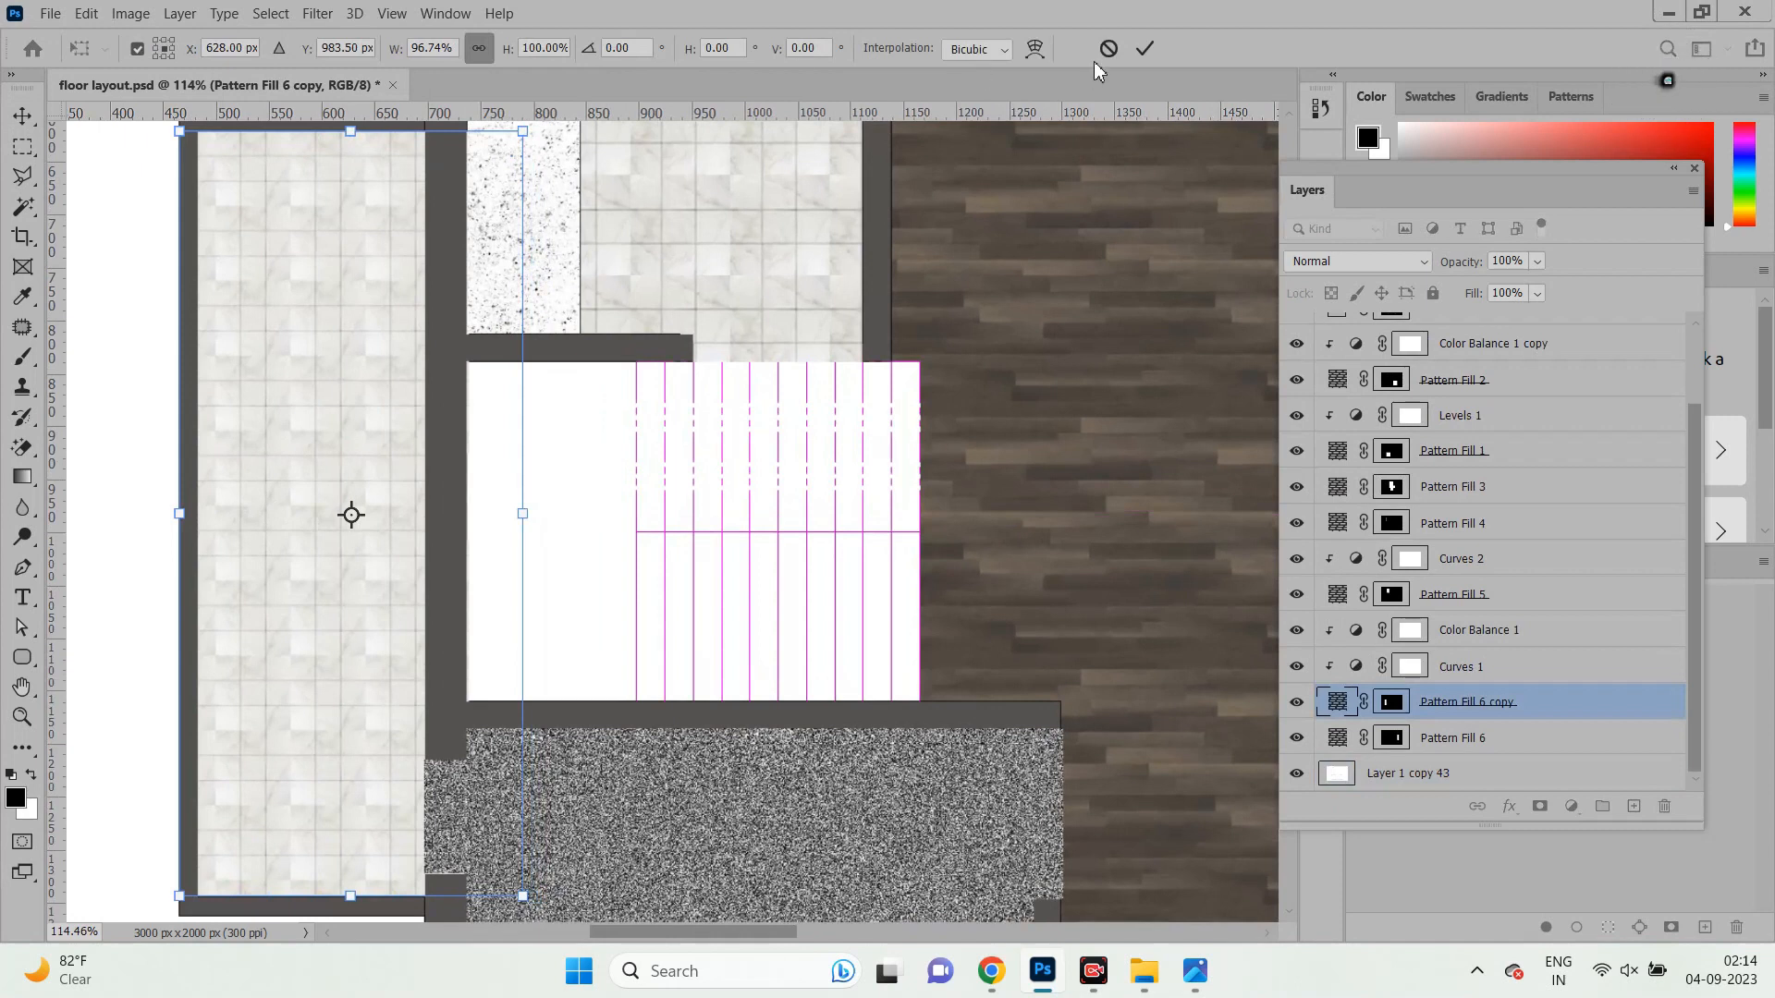
pyautogui.click(1144, 48)
pyautogui.scroll(-6, 401, 416)
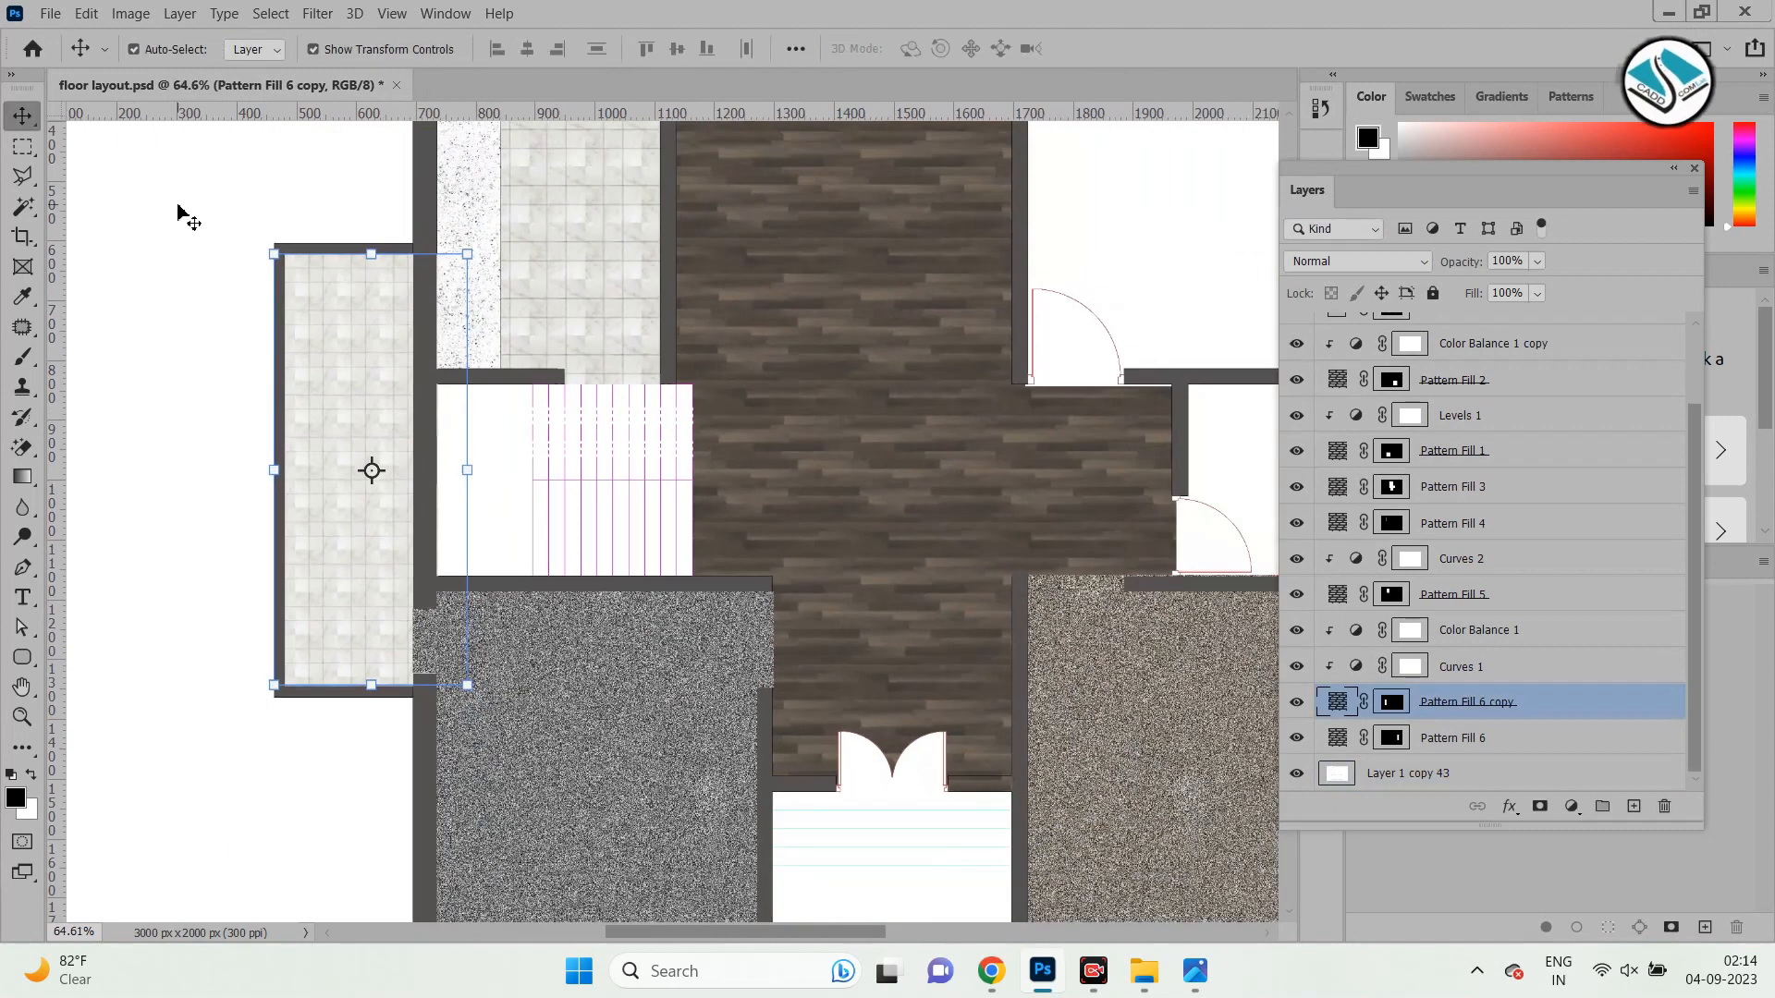
pyautogui.click(178, 205)
pyautogui.scroll(-5, 324, 430)
pyautogui.scroll(3, 507, 322)
pyautogui.scroll(-3, 512, 320)
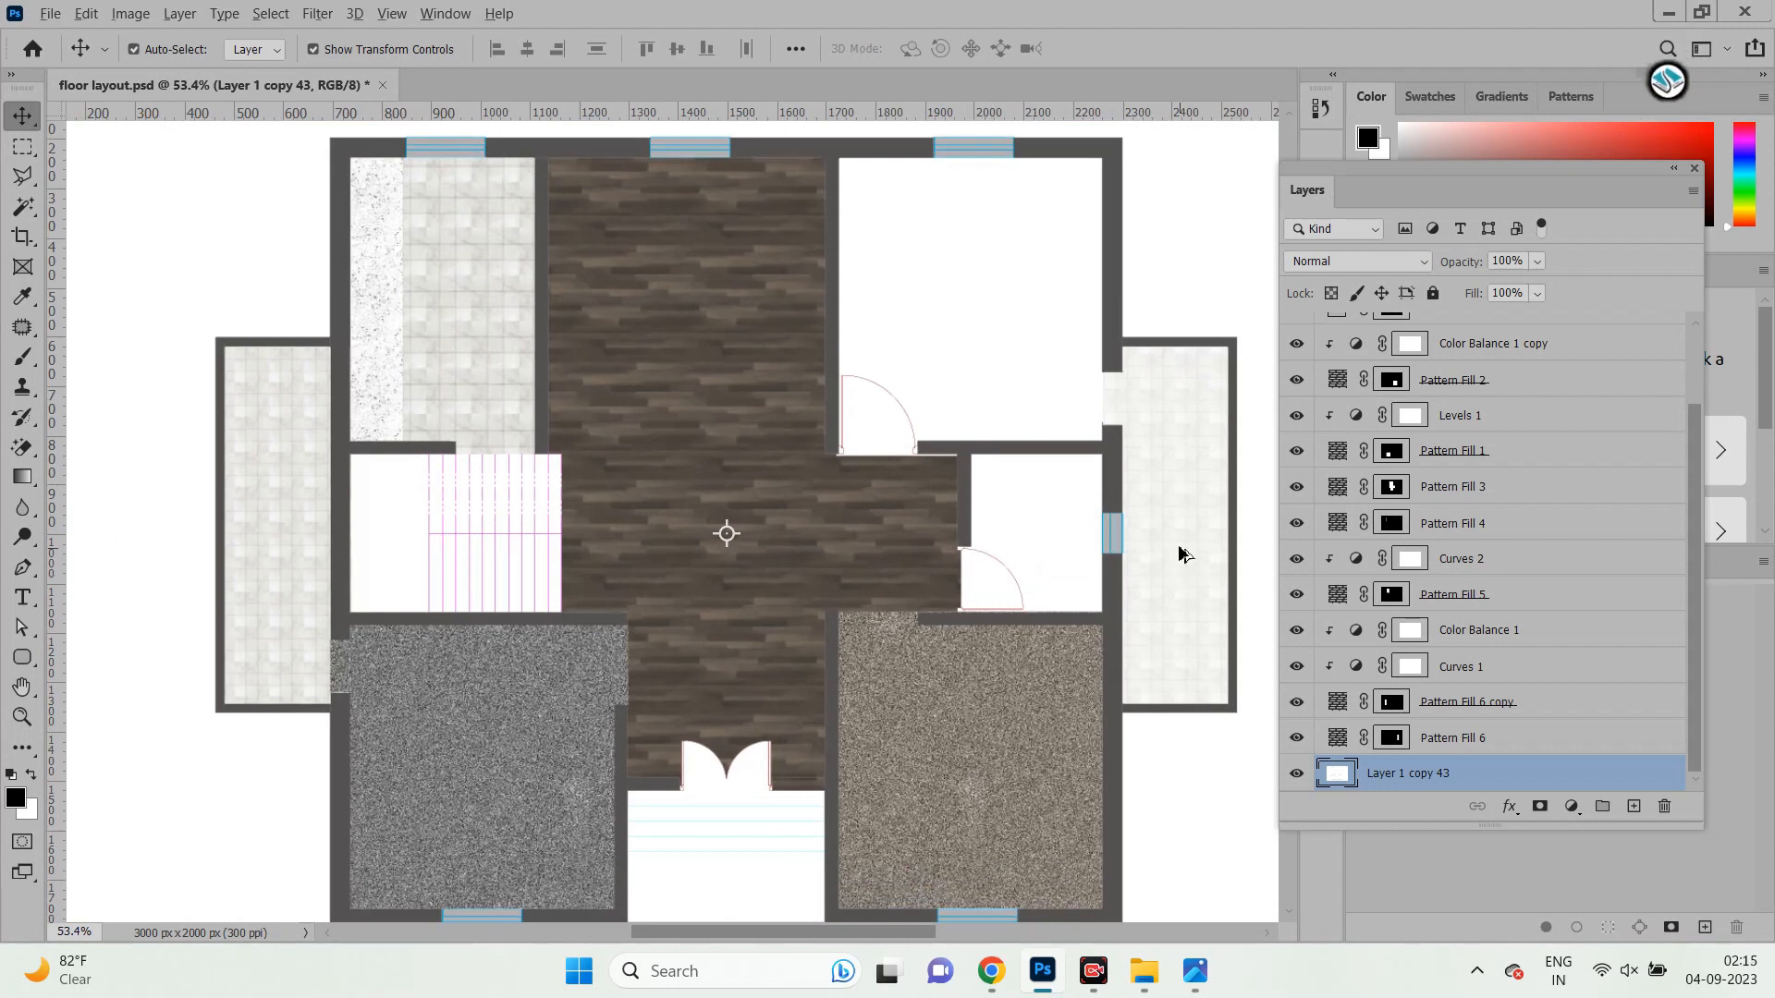
pyautogui.scroll(4, 1160, 167)
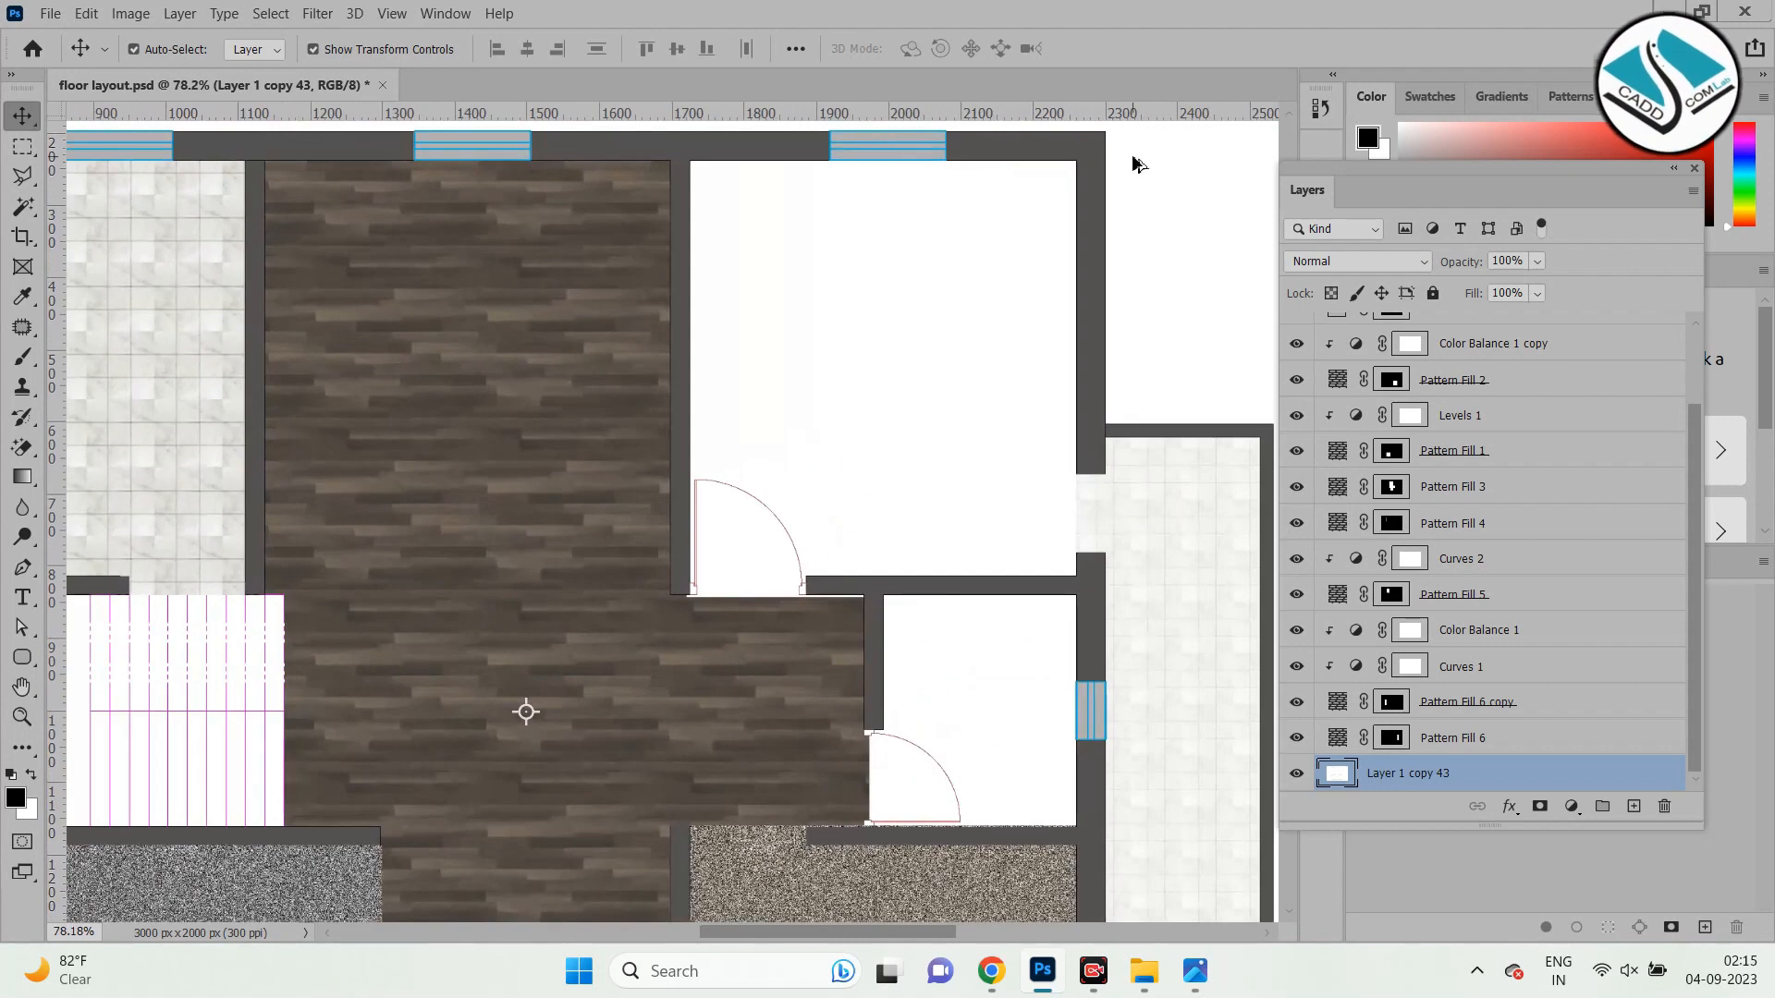
# Open the reference rendering COLOR FLOOR PLAN RENDERING.webp, examine the floor finishes of its living areas and bedrooms, and return to the floor plan.
pyautogui.scroll(-1, 934, 296)
pyautogui.scroll(-3, 964, 248)
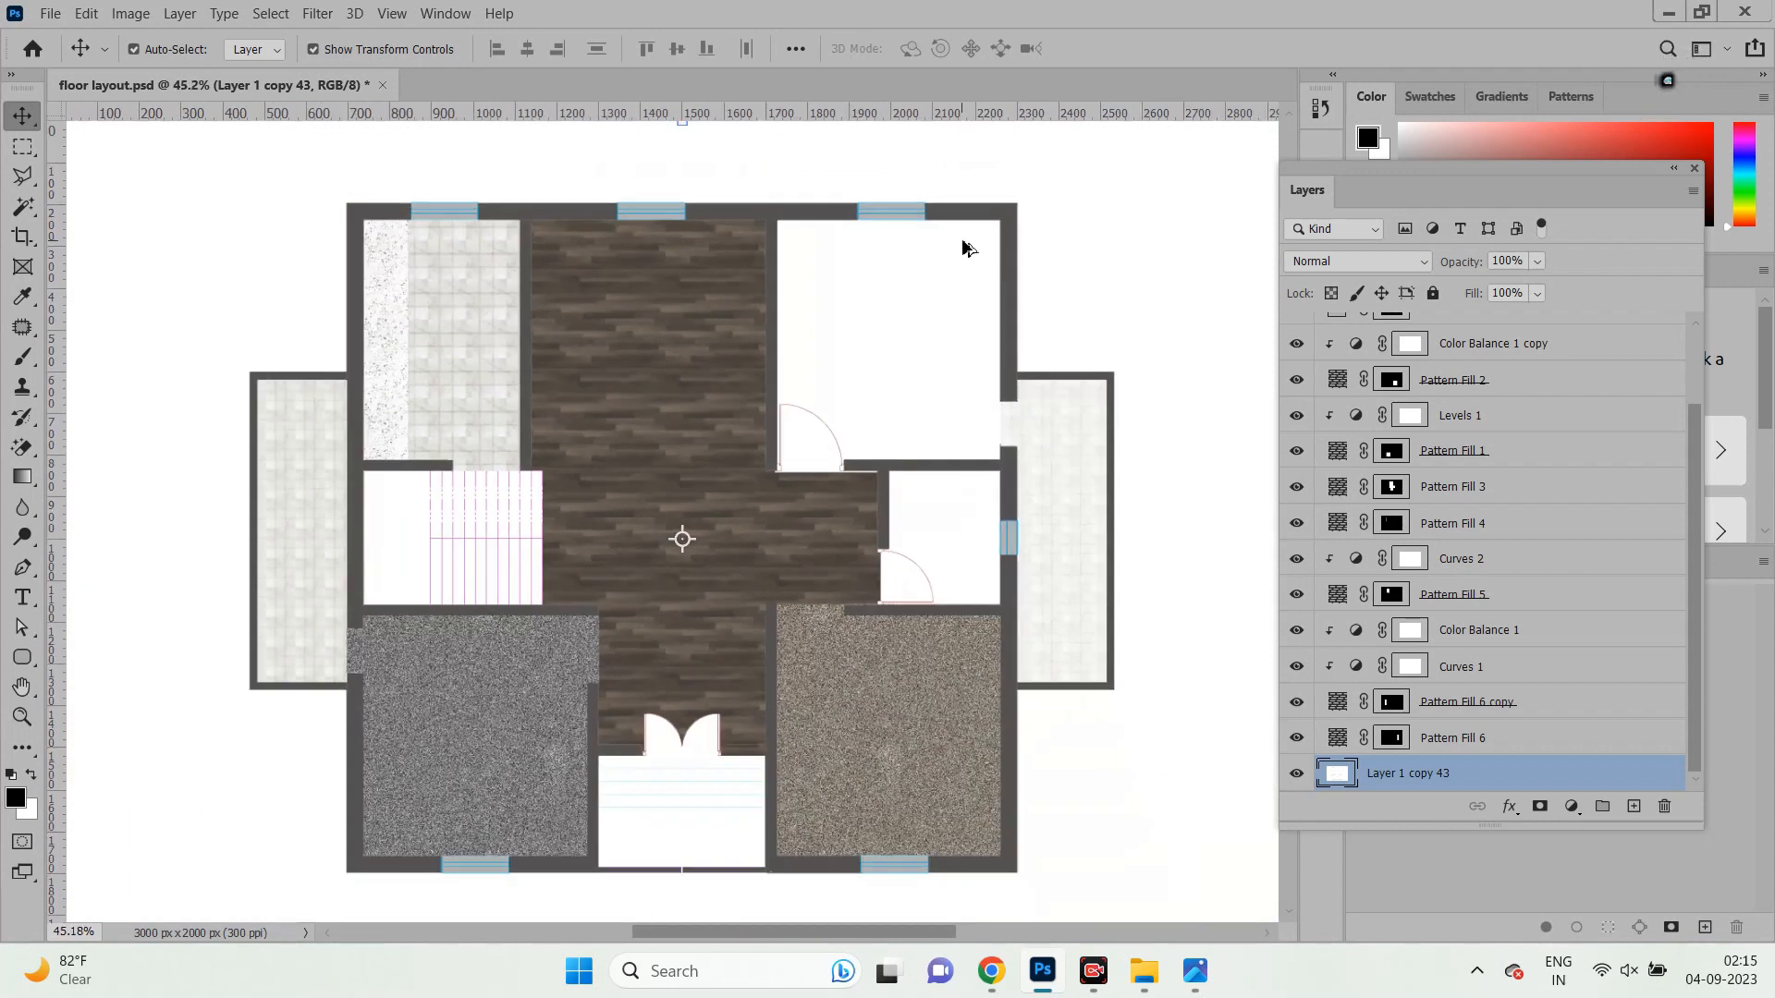
pyautogui.scroll(3, 974, 245)
pyautogui.click(1195, 973)
pyautogui.moveTo(1145, 622); pyautogui.dragTo(812, 366)
pyautogui.scroll(5, 1185, 538)
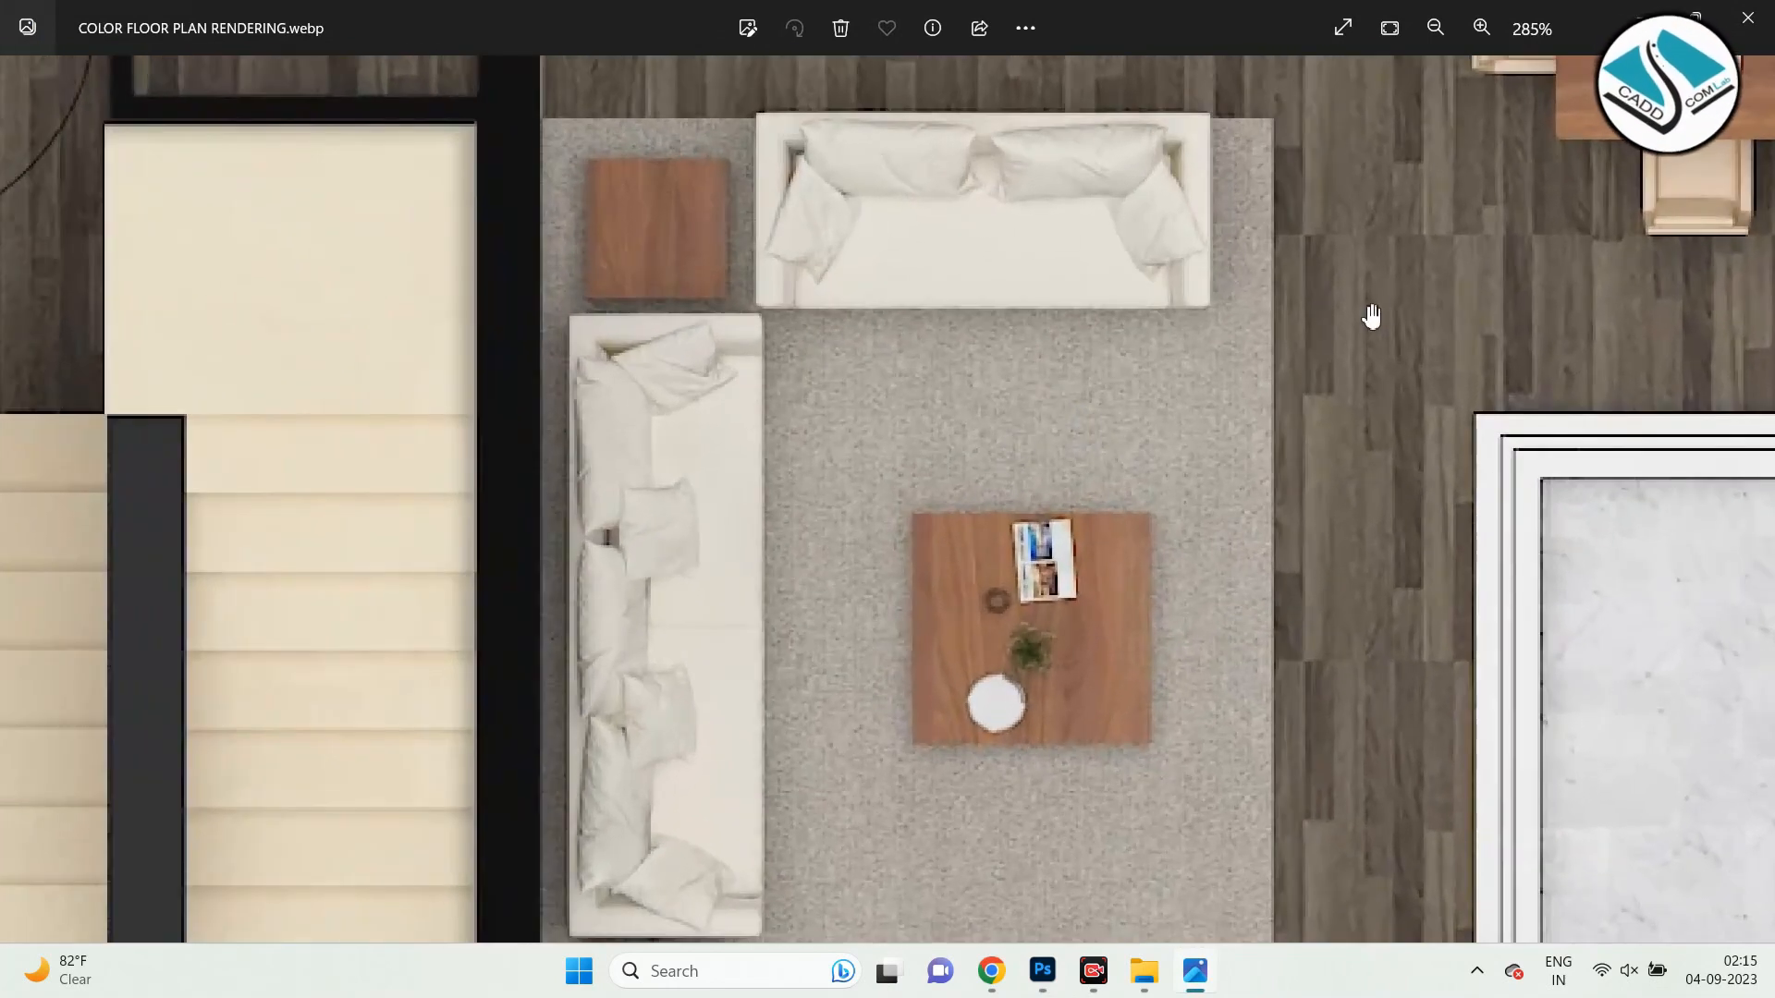
pyautogui.scroll(-6, 1109, 336)
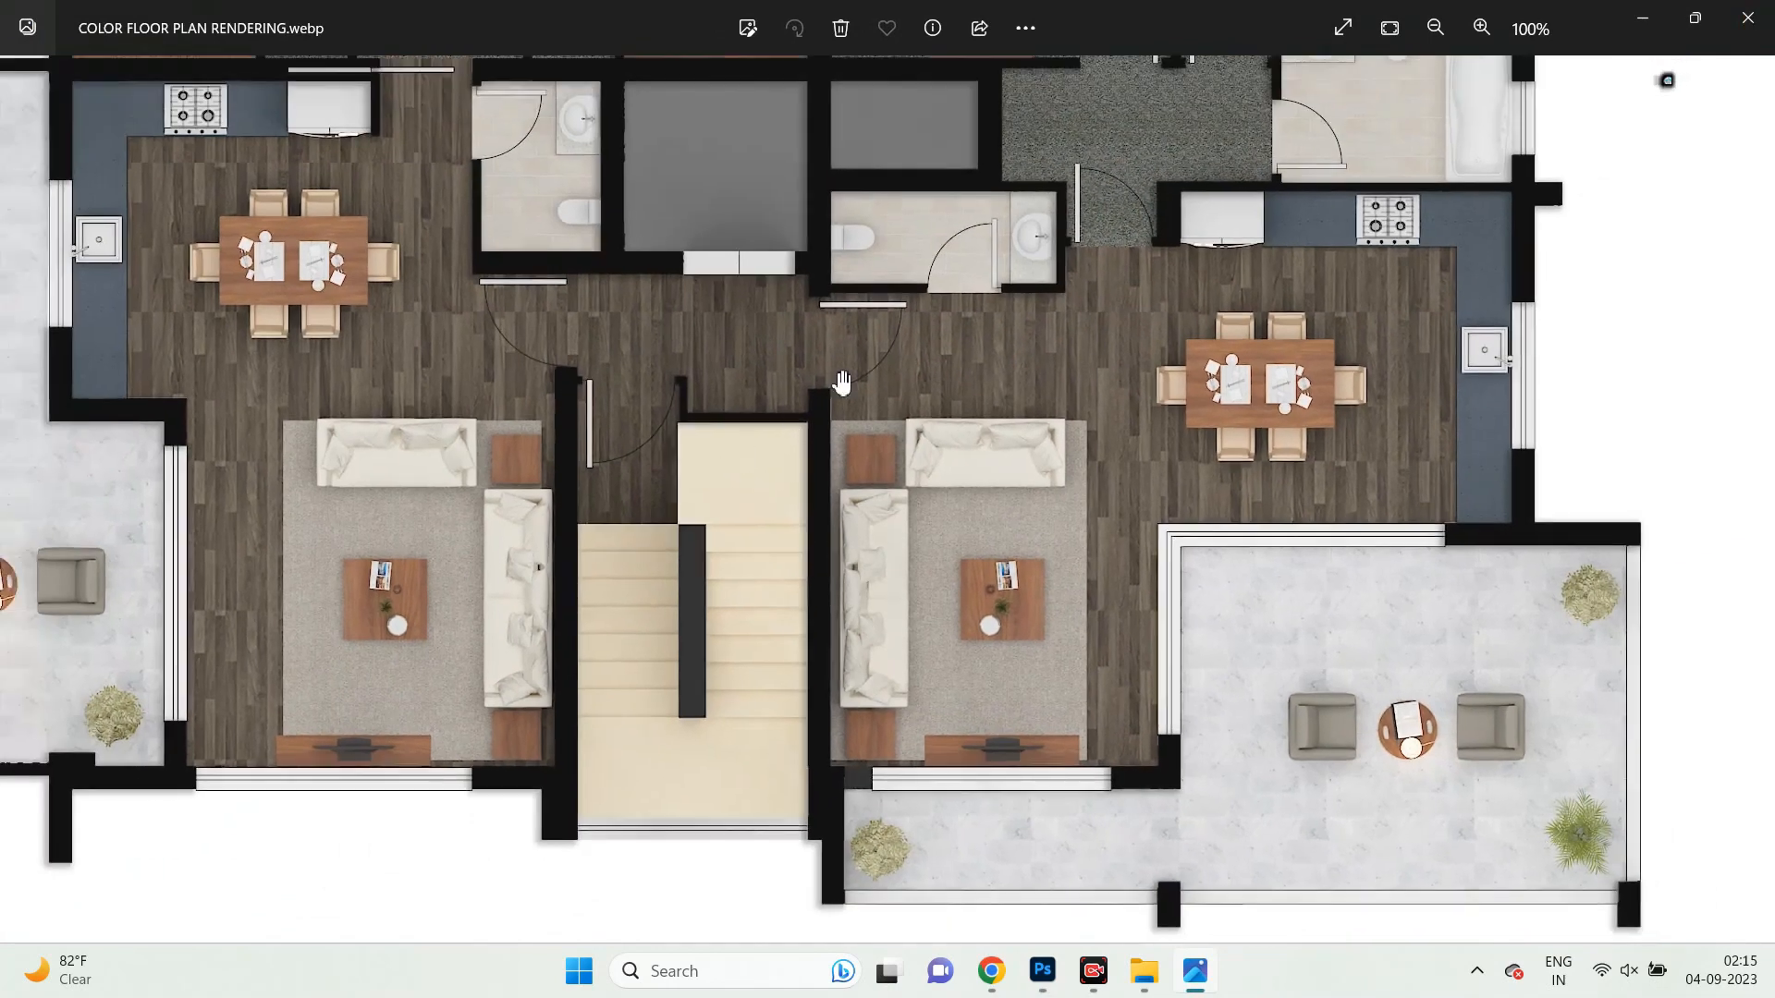
pyautogui.scroll(2, 929, 689)
pyautogui.moveTo(929, 689); pyautogui.dragTo(877, 780)
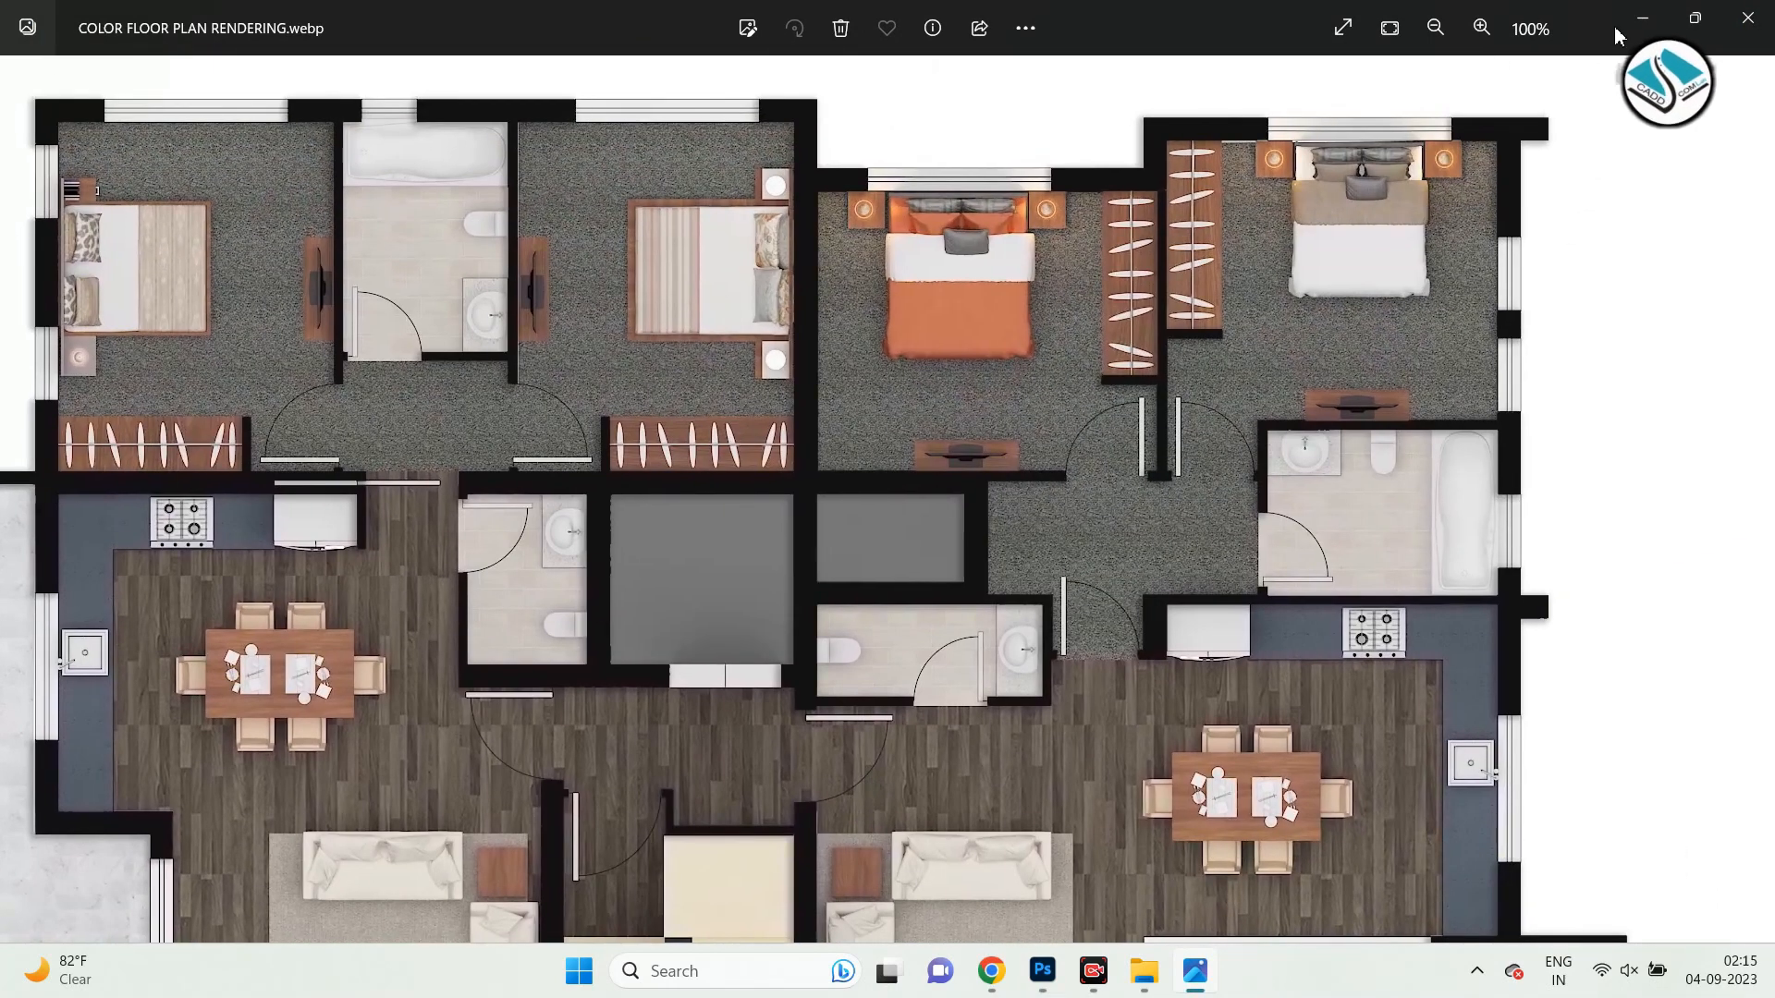
pyautogui.click(1642, 19)
pyautogui.scroll(-2, 585, 467)
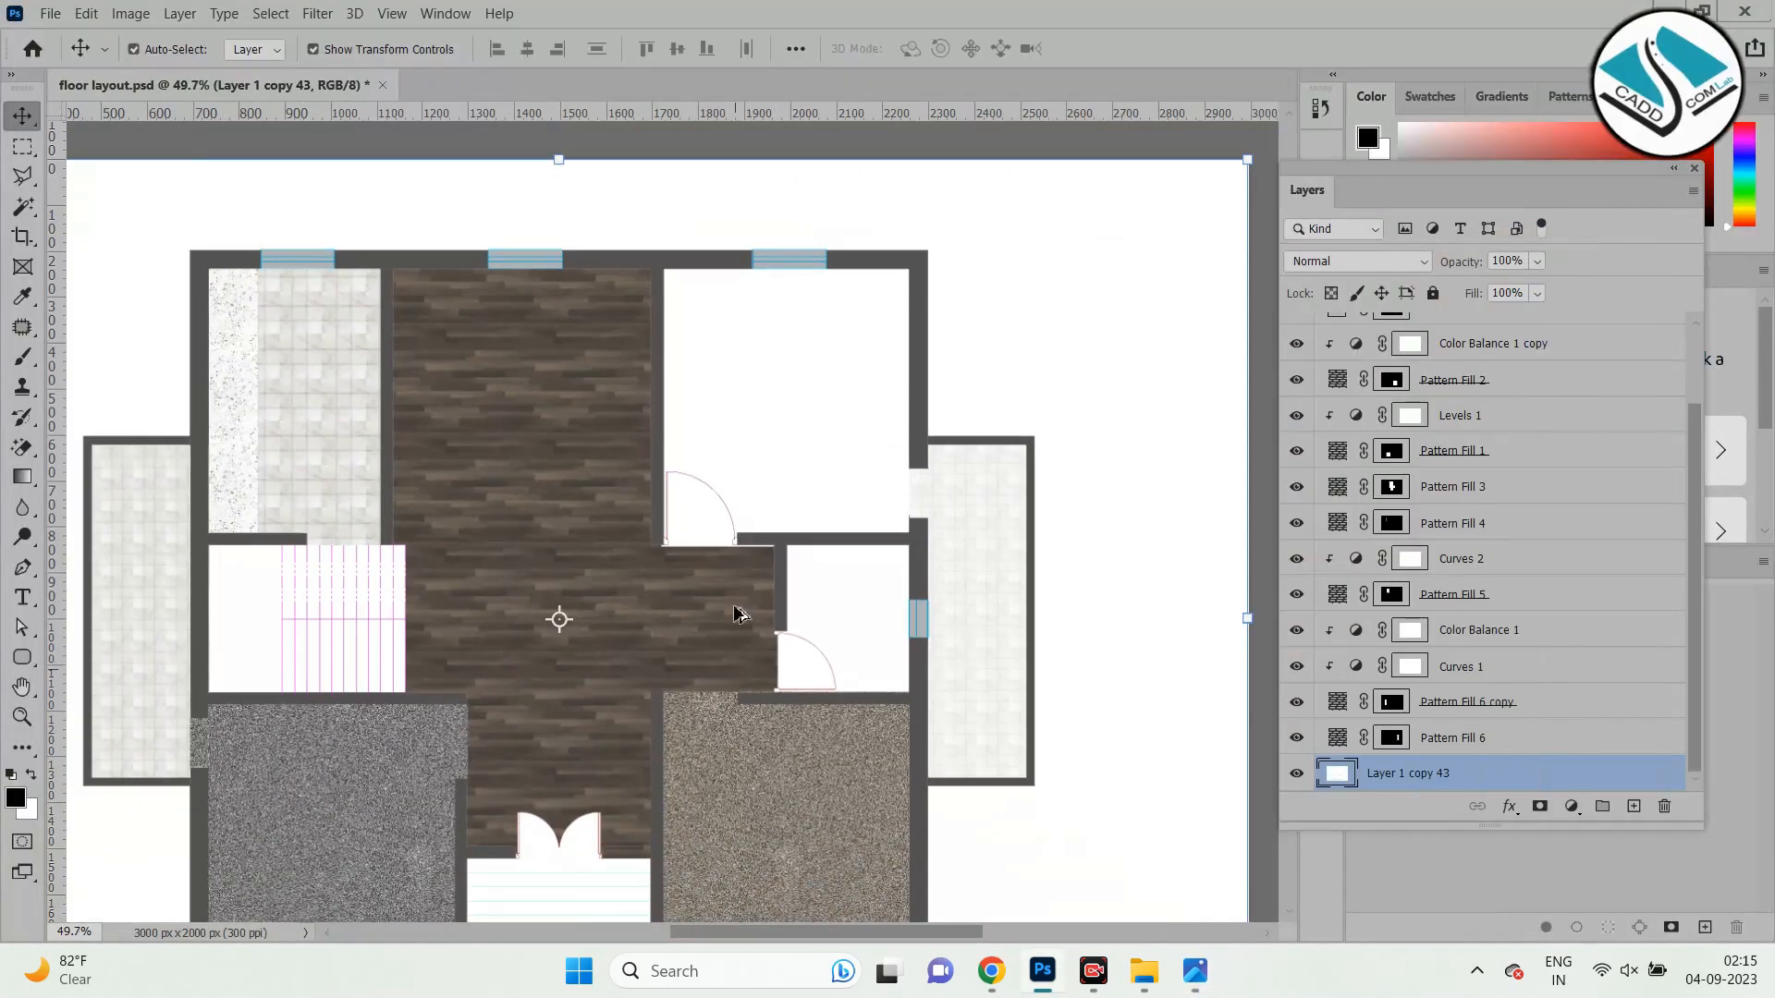
# Select the empty upper bedroom's floor with the Magic Wand and add its door swing and doorway area with a rectangular marquee.
pyautogui.scroll(2, 823, 407)
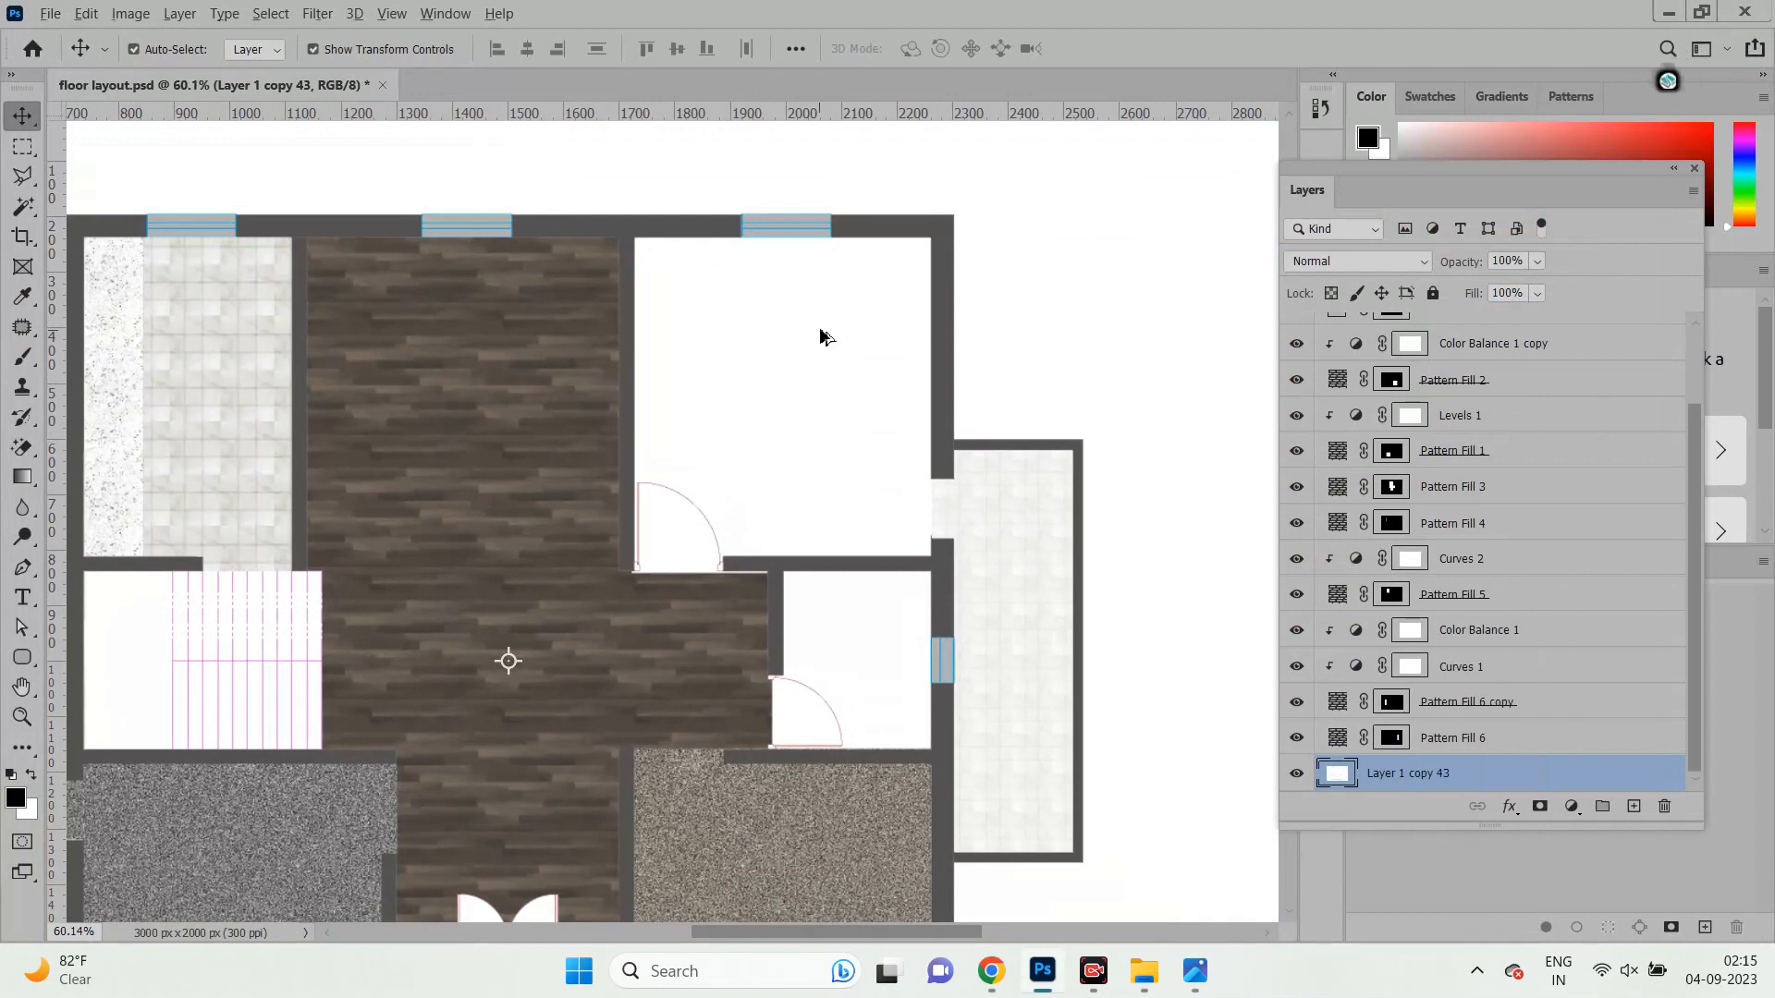
pyautogui.scroll(4, 832, 323)
pyautogui.click(20, 210)
pyautogui.click(582, 400)
pyautogui.click(22, 148)
pyautogui.scroll(-2, 771, 425)
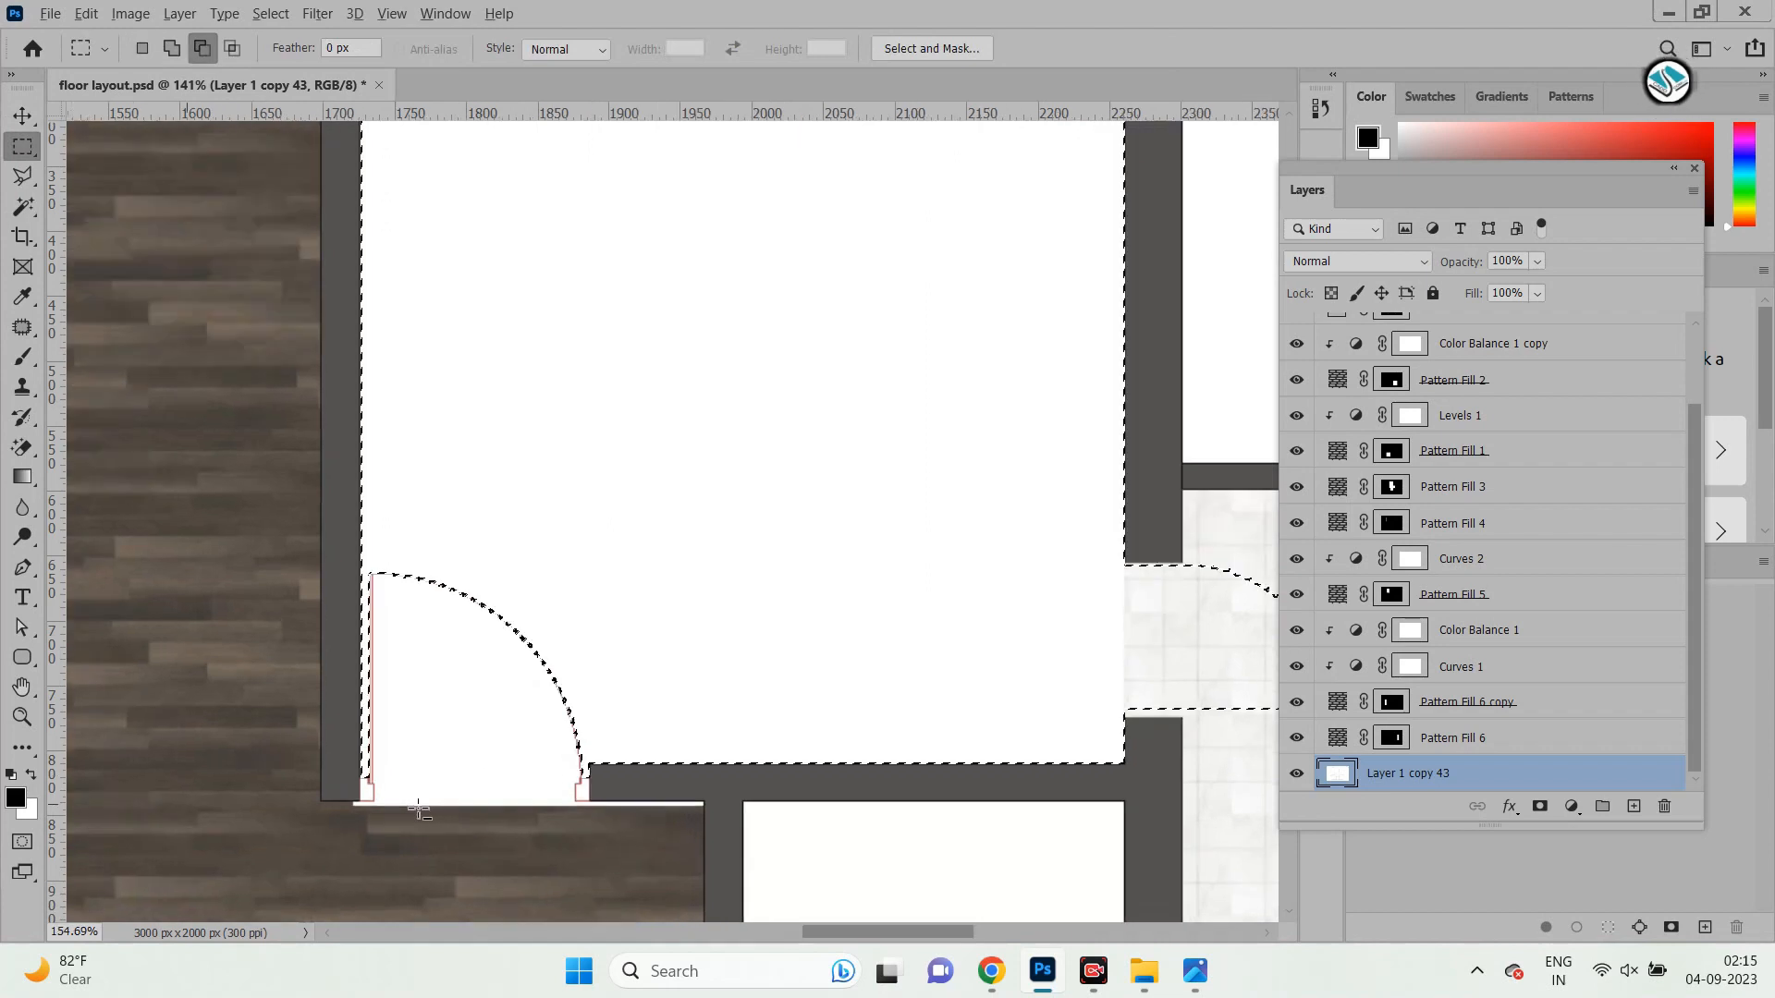
pyautogui.scroll(4, 418, 830)
pyautogui.press('shift')
pyautogui.moveTo(781, 809)
pyautogui.mouseDown()
pyautogui.moveTo(681, 507)
pyautogui.moveTo(300, 242)
pyautogui.mouseUp()
pyautogui.press('alt')
pyautogui.scroll(-4, 434, 374)
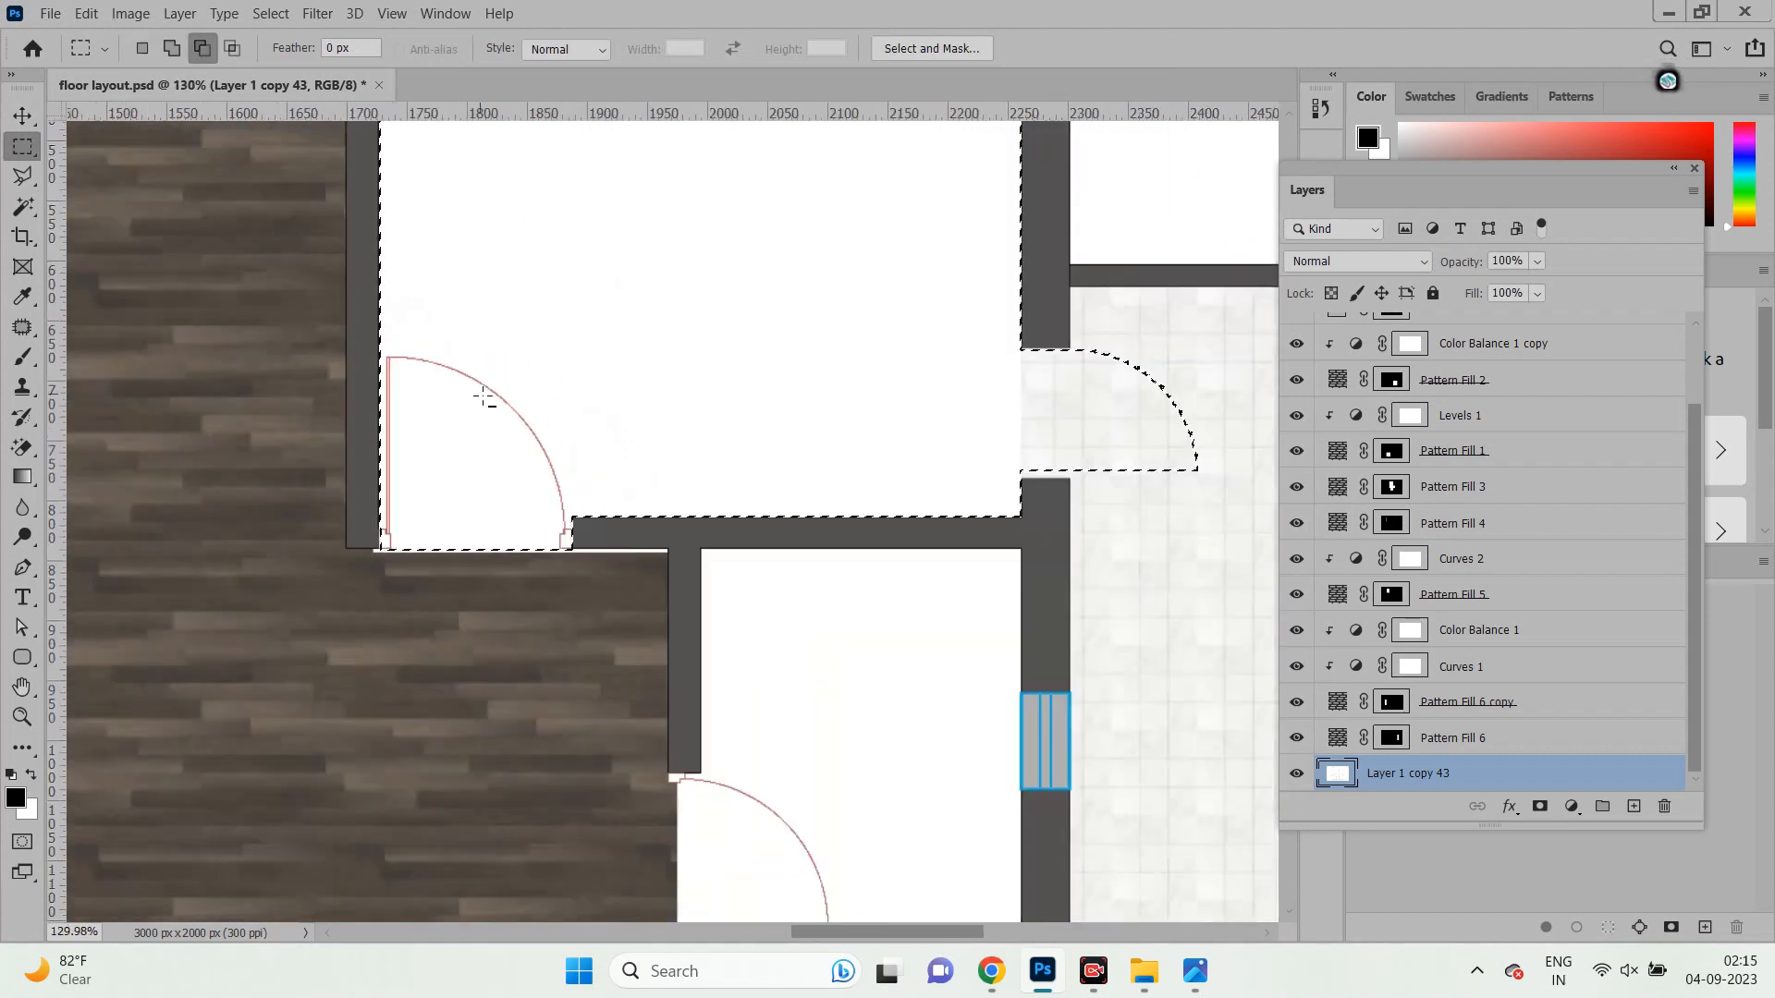
# Subtract the balcony door swing and opening from the selection so it ends at the bedroom's inner wall line.
pyautogui.scroll(-2, 967, 341)
pyautogui.scroll(6, 1017, 351)
pyautogui.press('shift')
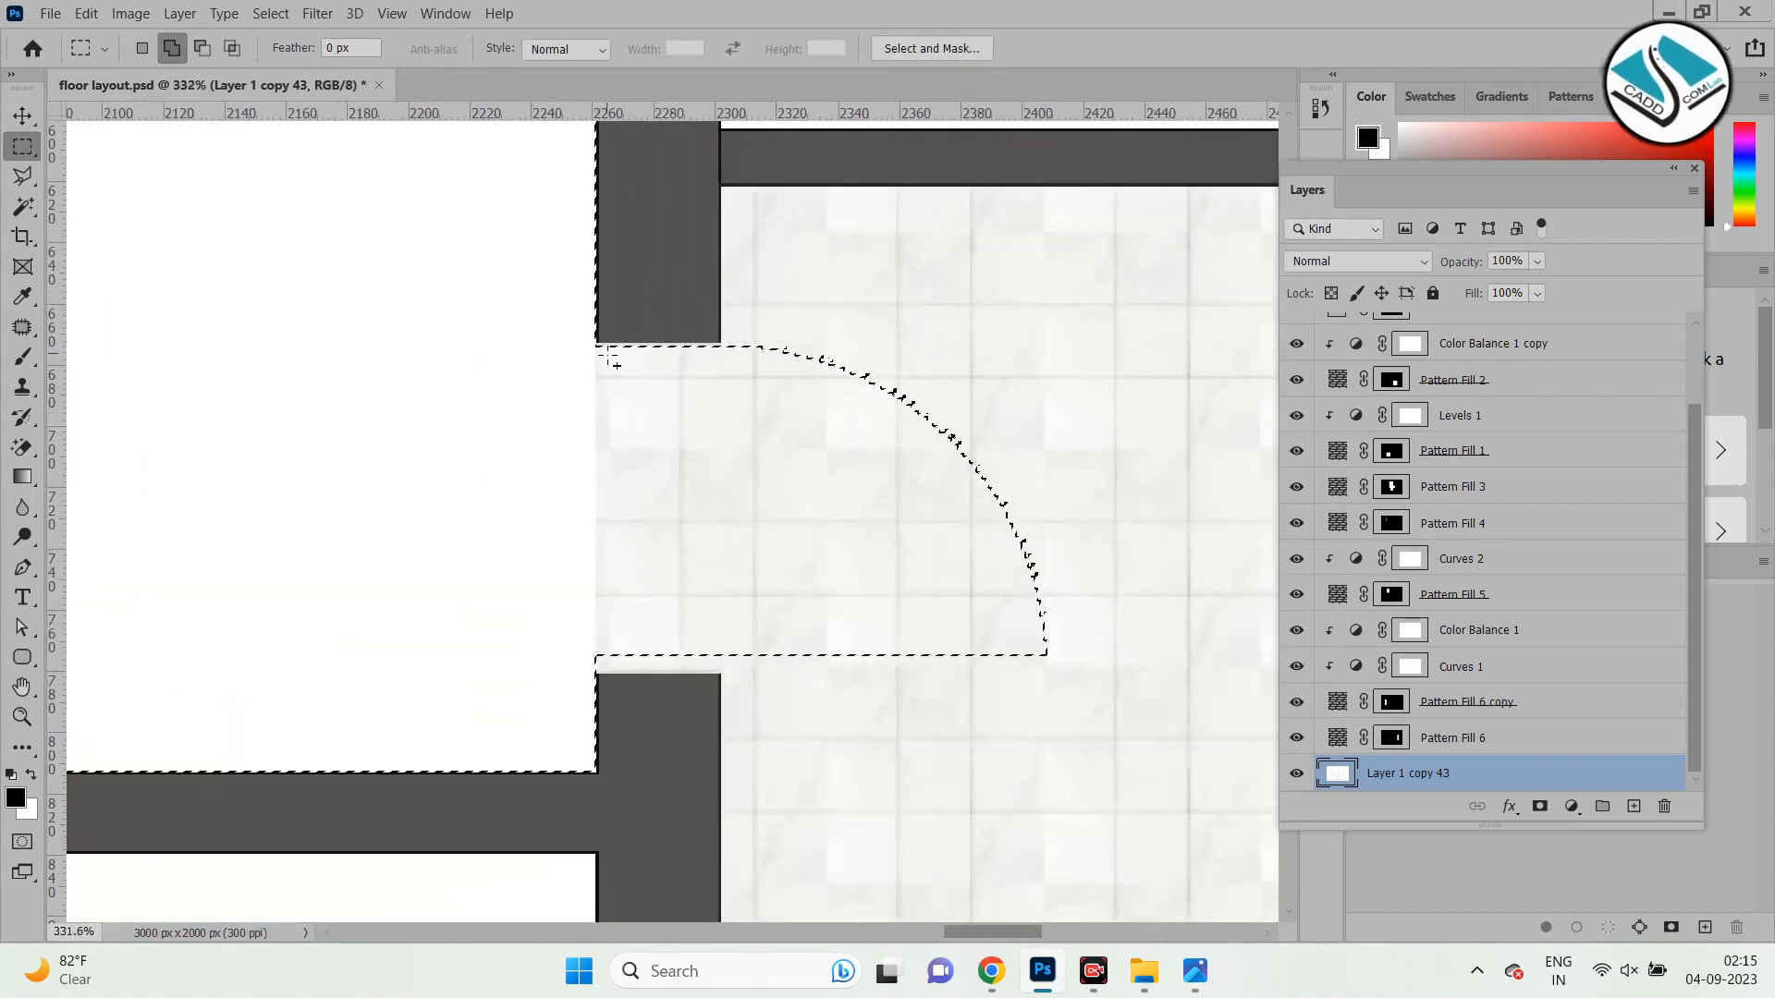
pyautogui.press('alt')
pyautogui.moveTo(1087, 285); pyautogui.dragTo(594, 773)
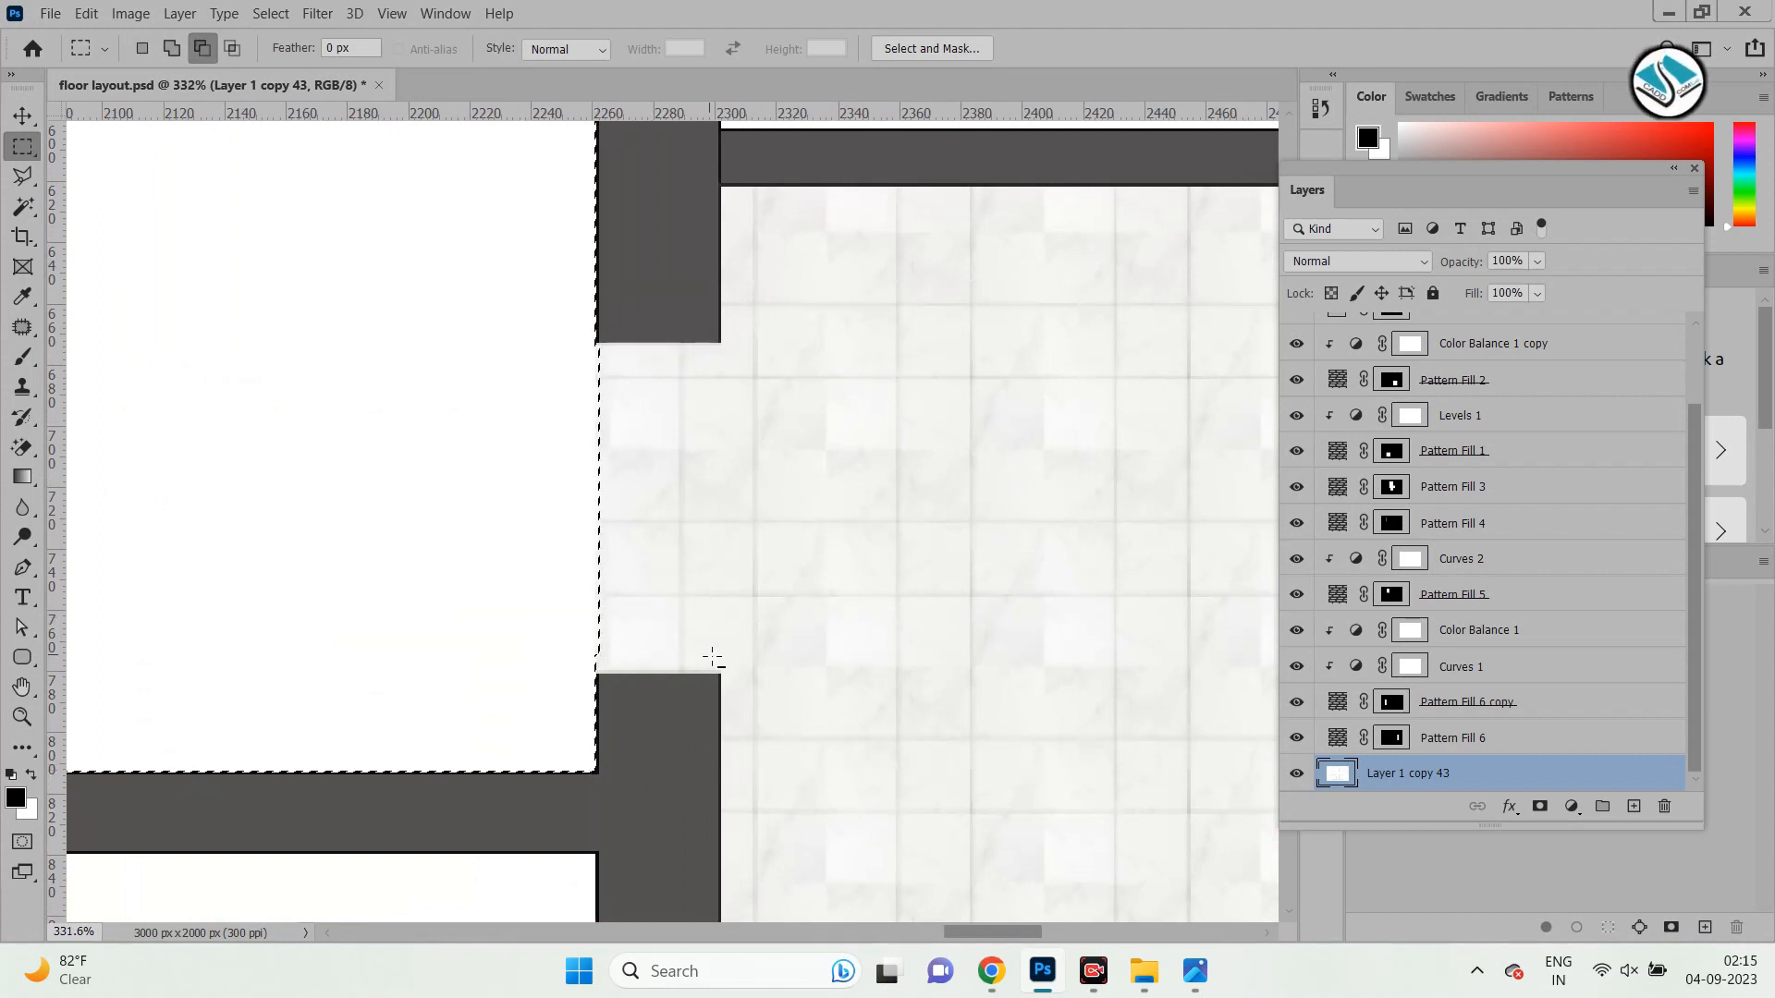
pyautogui.scroll(-8, 713, 657)
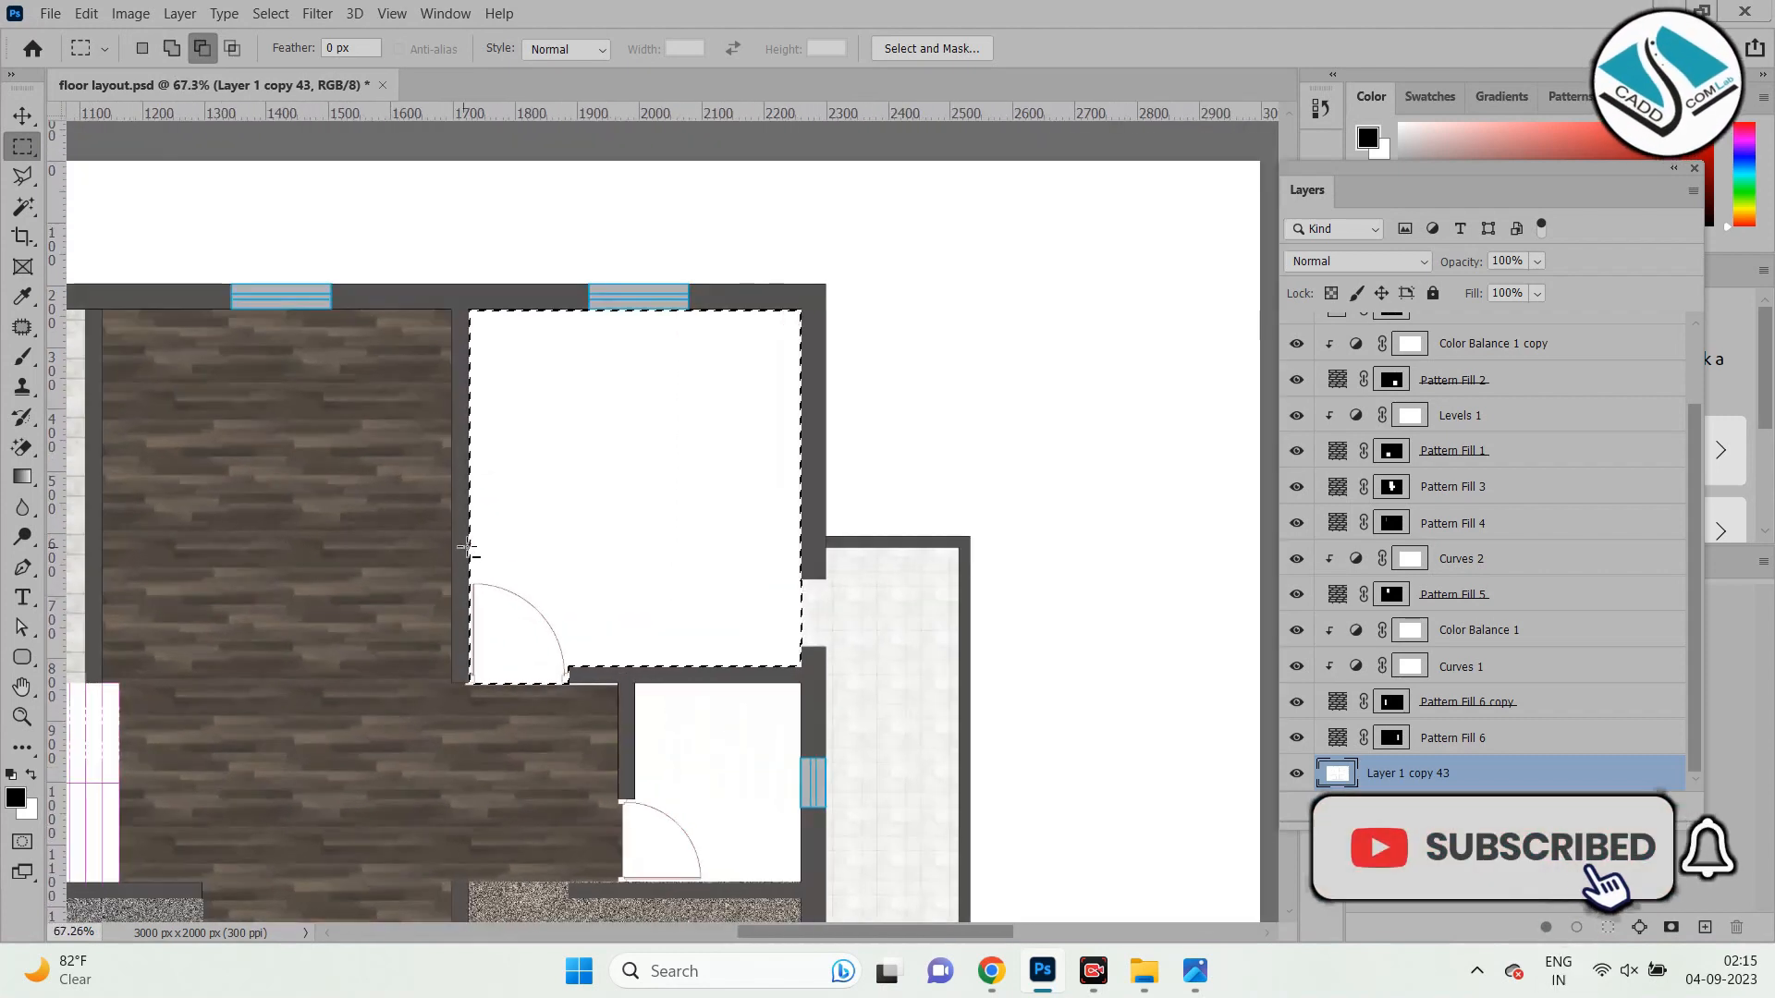
# Add a Pattern fill layer to the selected bedroom using the grey speckled carpet pattern at 100% scale and angle 0.
pyautogui.scroll(2, 467, 550)
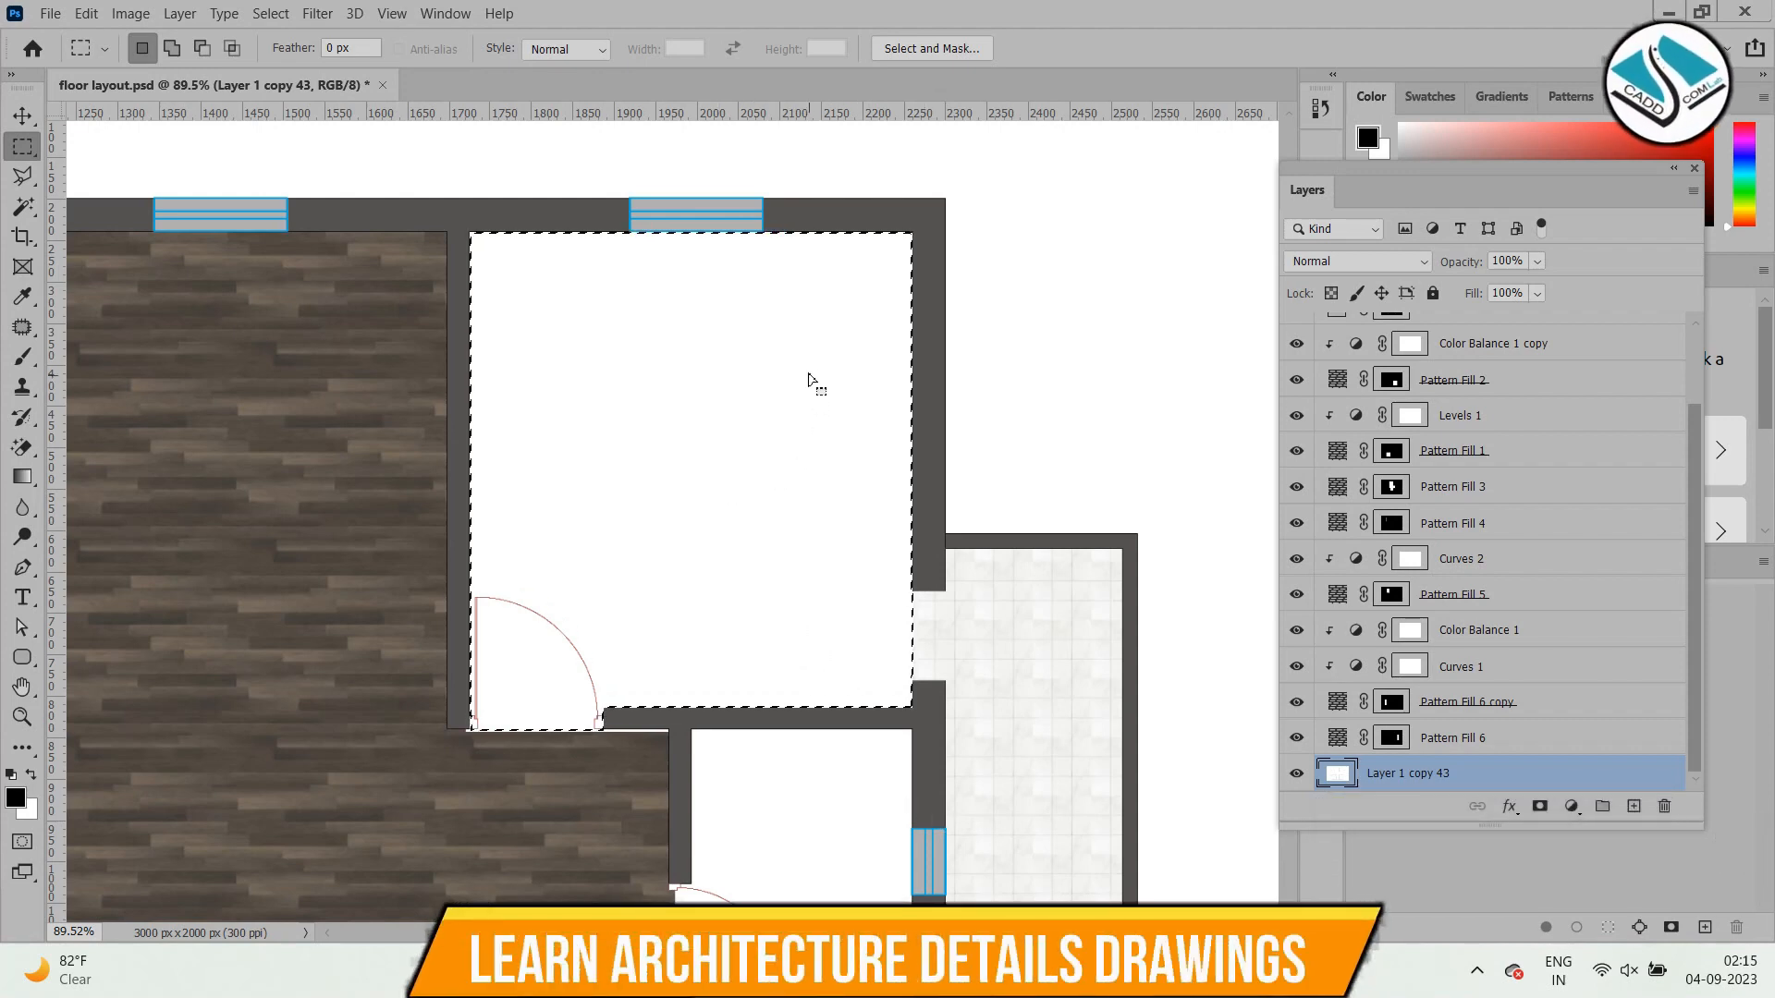
pyautogui.scroll(-4, 829, 389)
pyautogui.scroll(3, 879, 262)
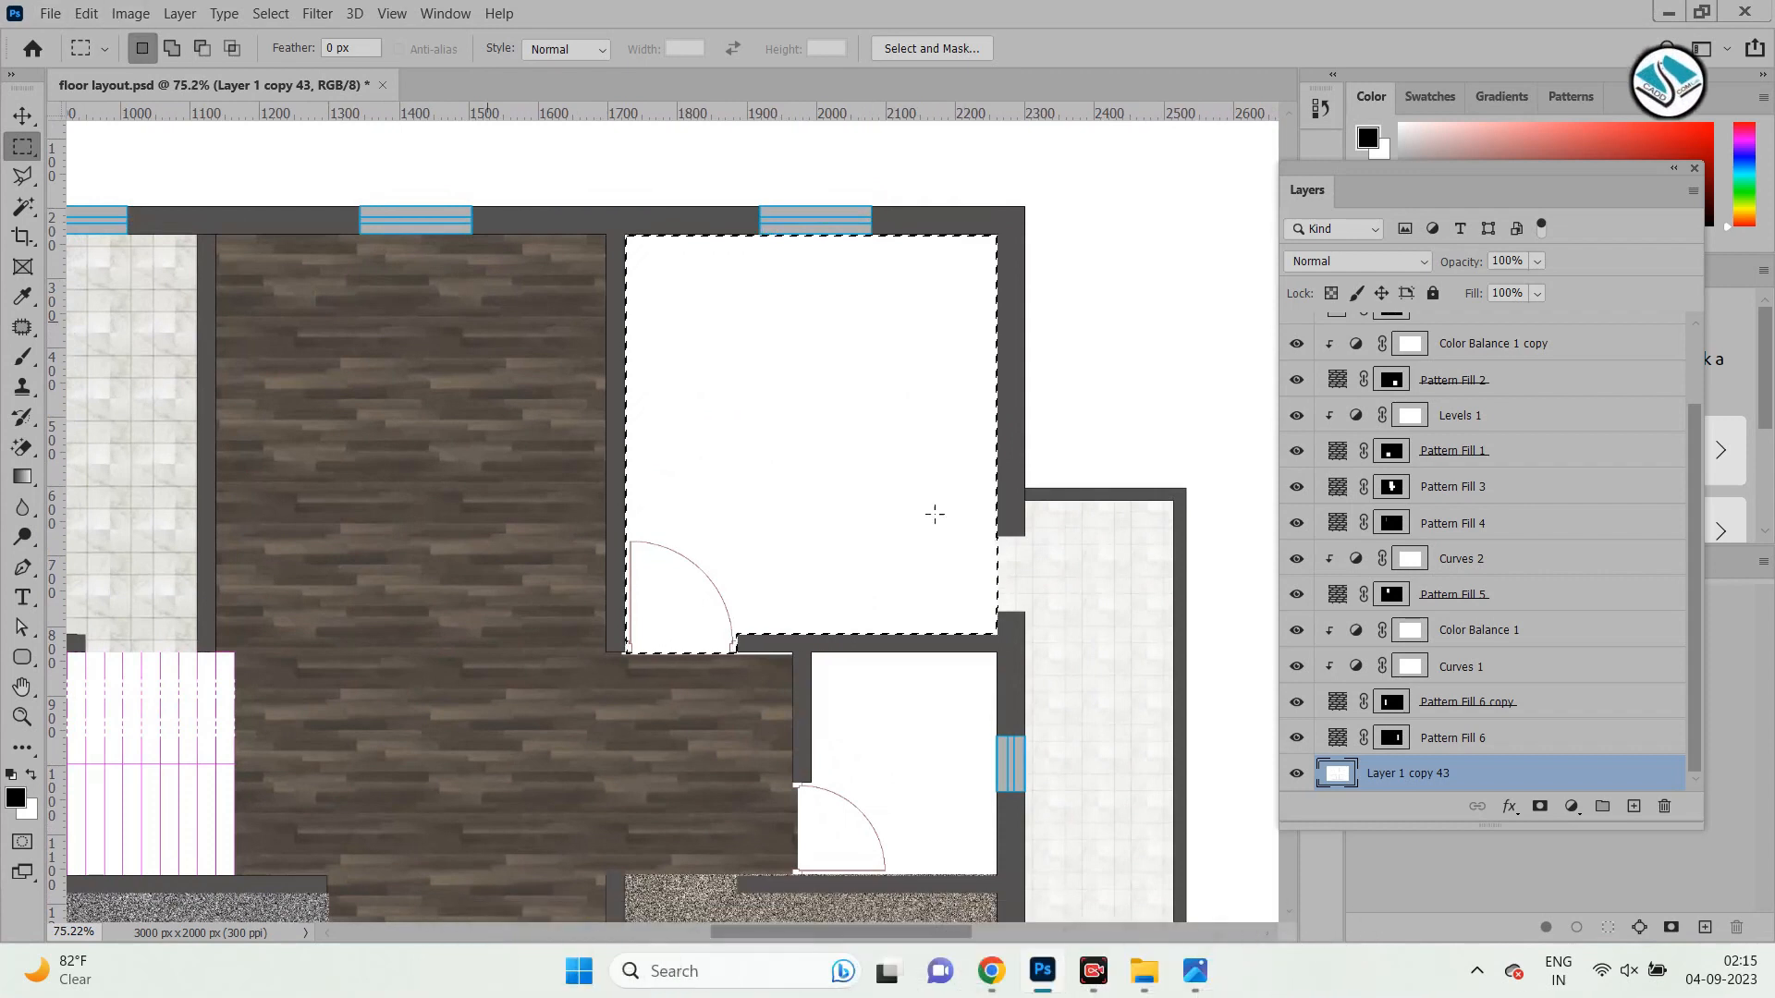
pyautogui.click(1570, 806)
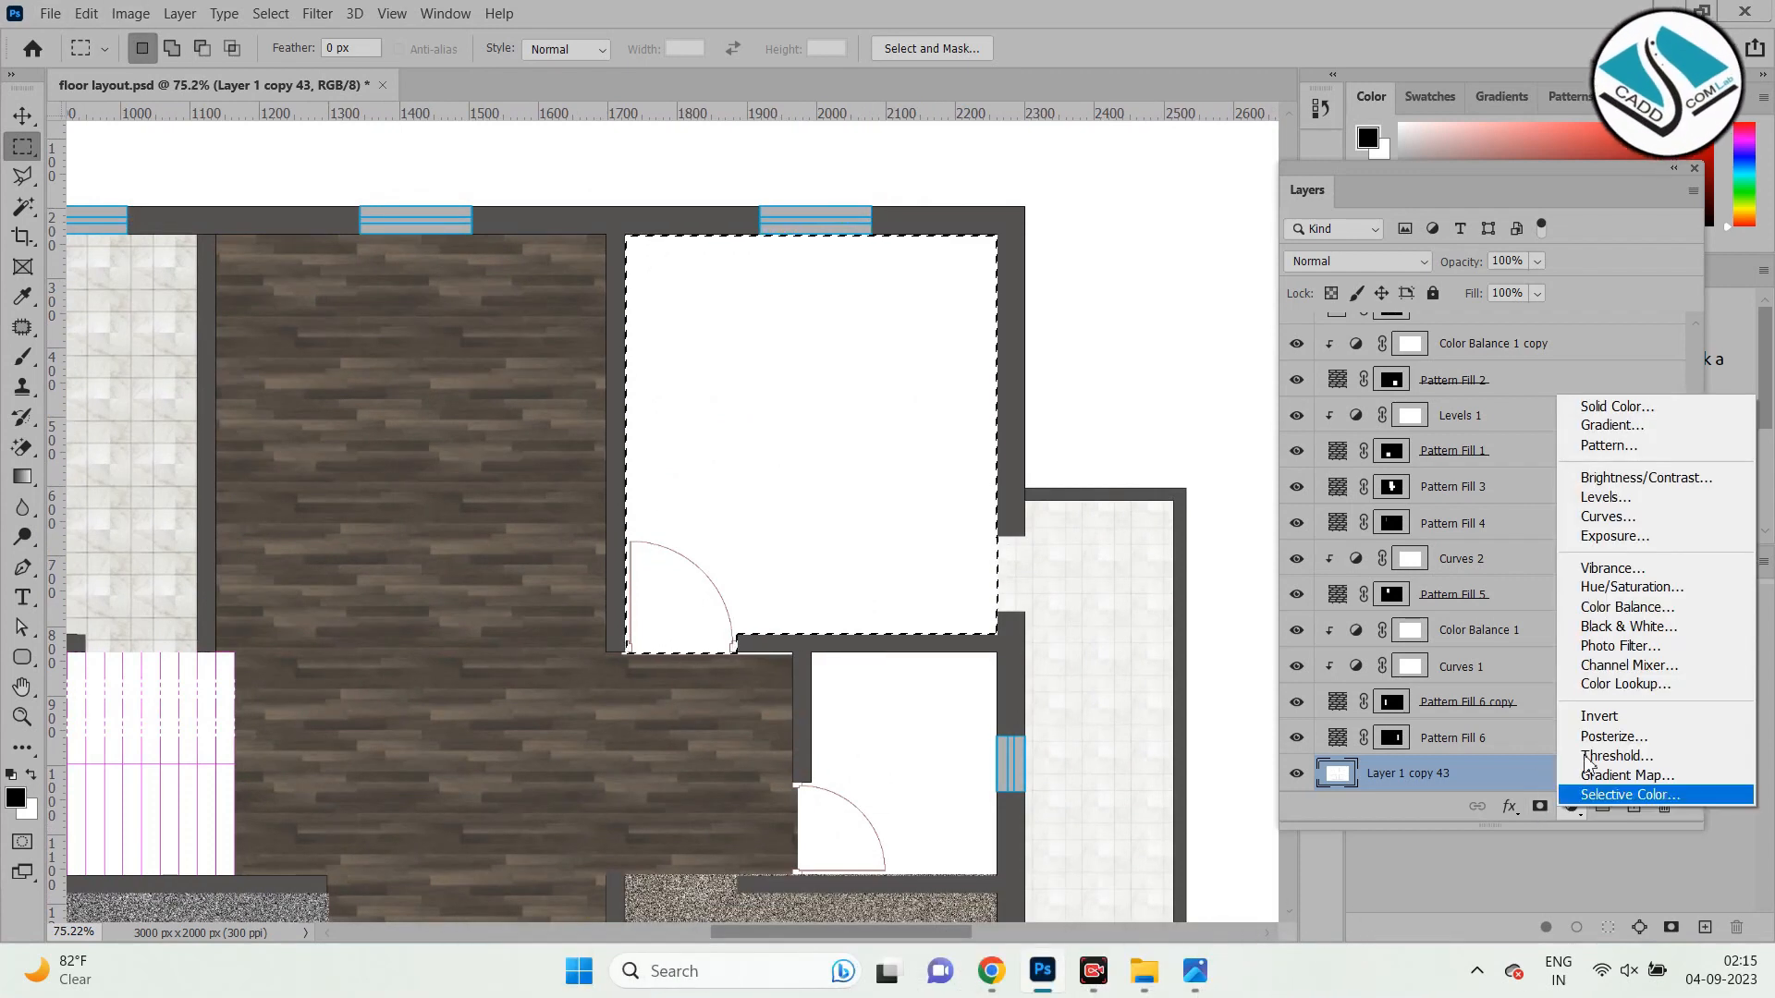
pyautogui.click(1641, 450)
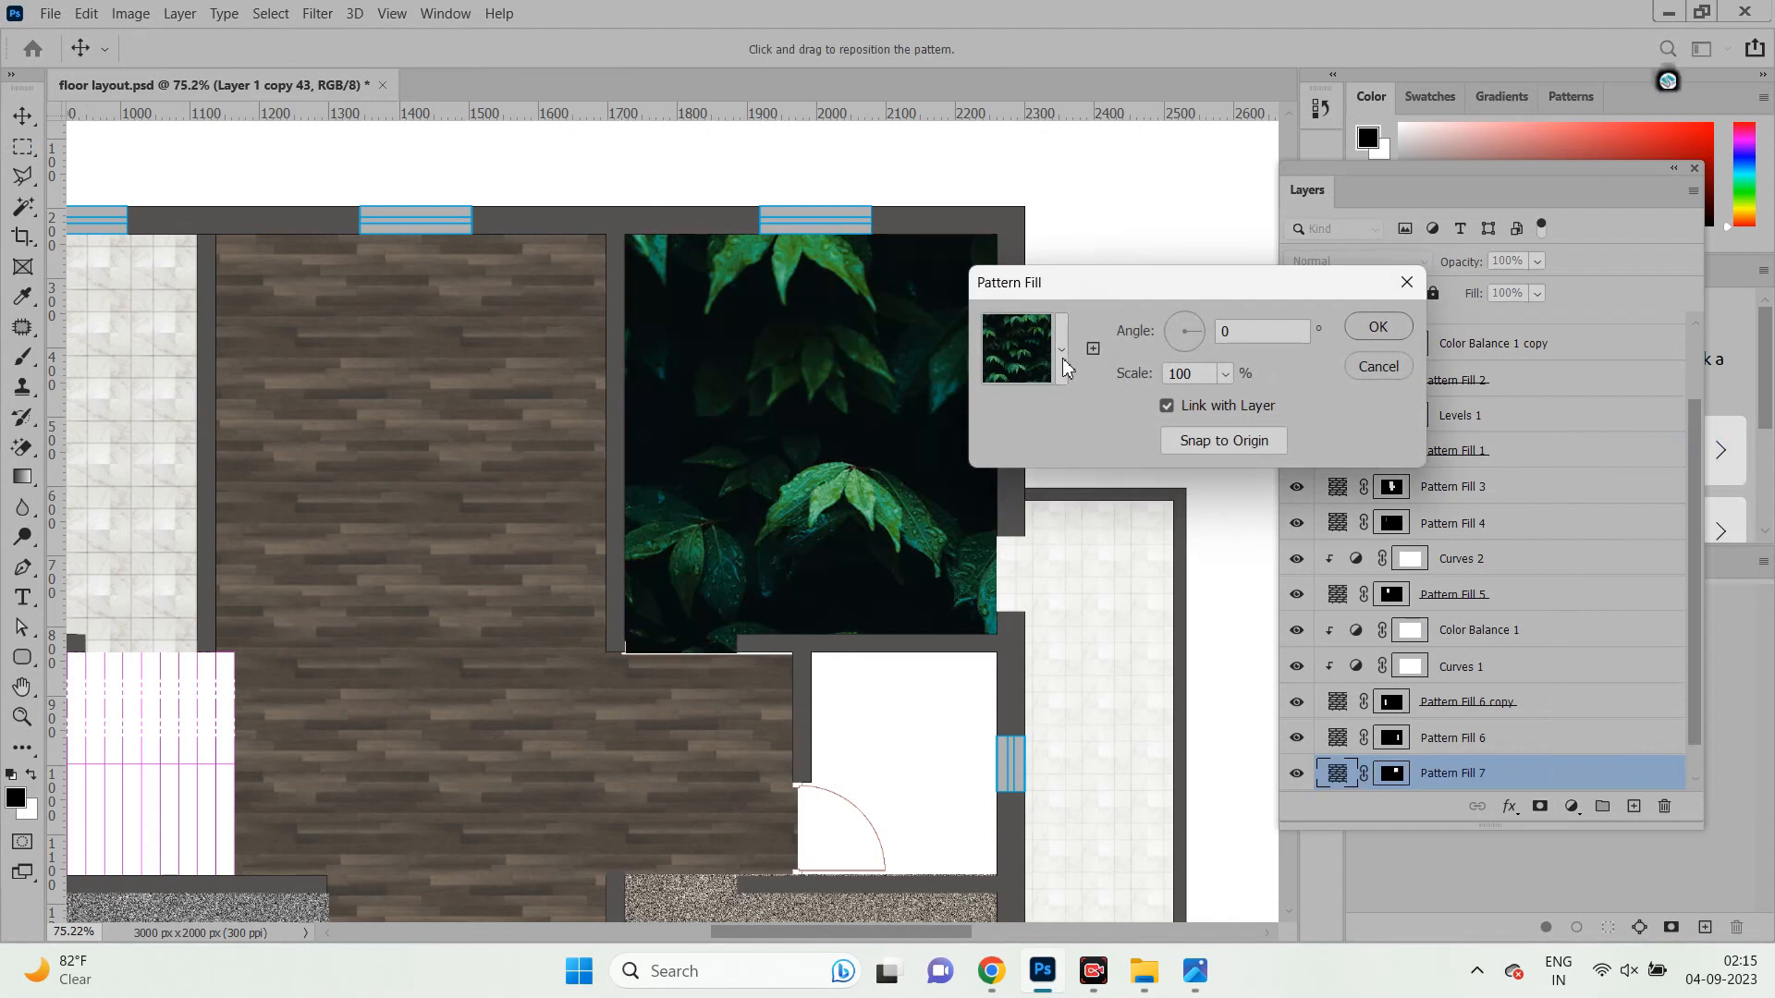
pyautogui.click(1062, 354)
pyautogui.click(906, 521)
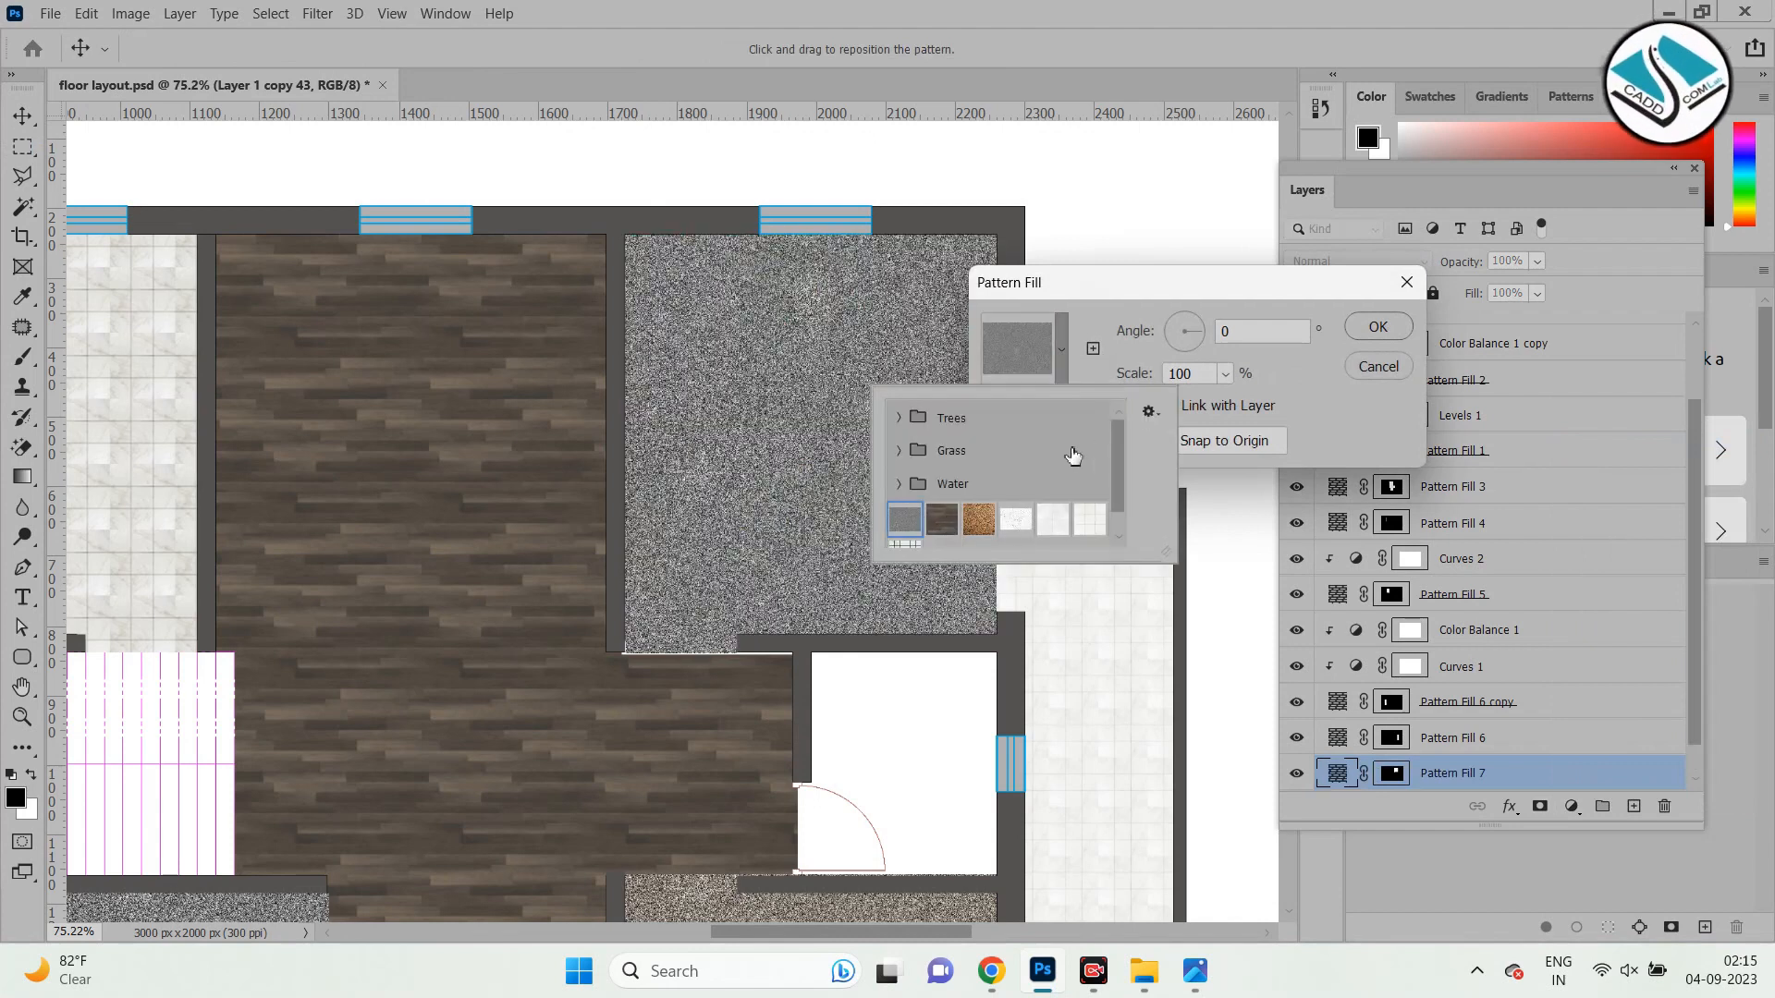
pyautogui.click(1378, 328)
# Stretch the bedroom's carpet fill downward to 100.52% height to cover the doorway edge and apply the transform.
pyautogui.scroll(5, 785, 634)
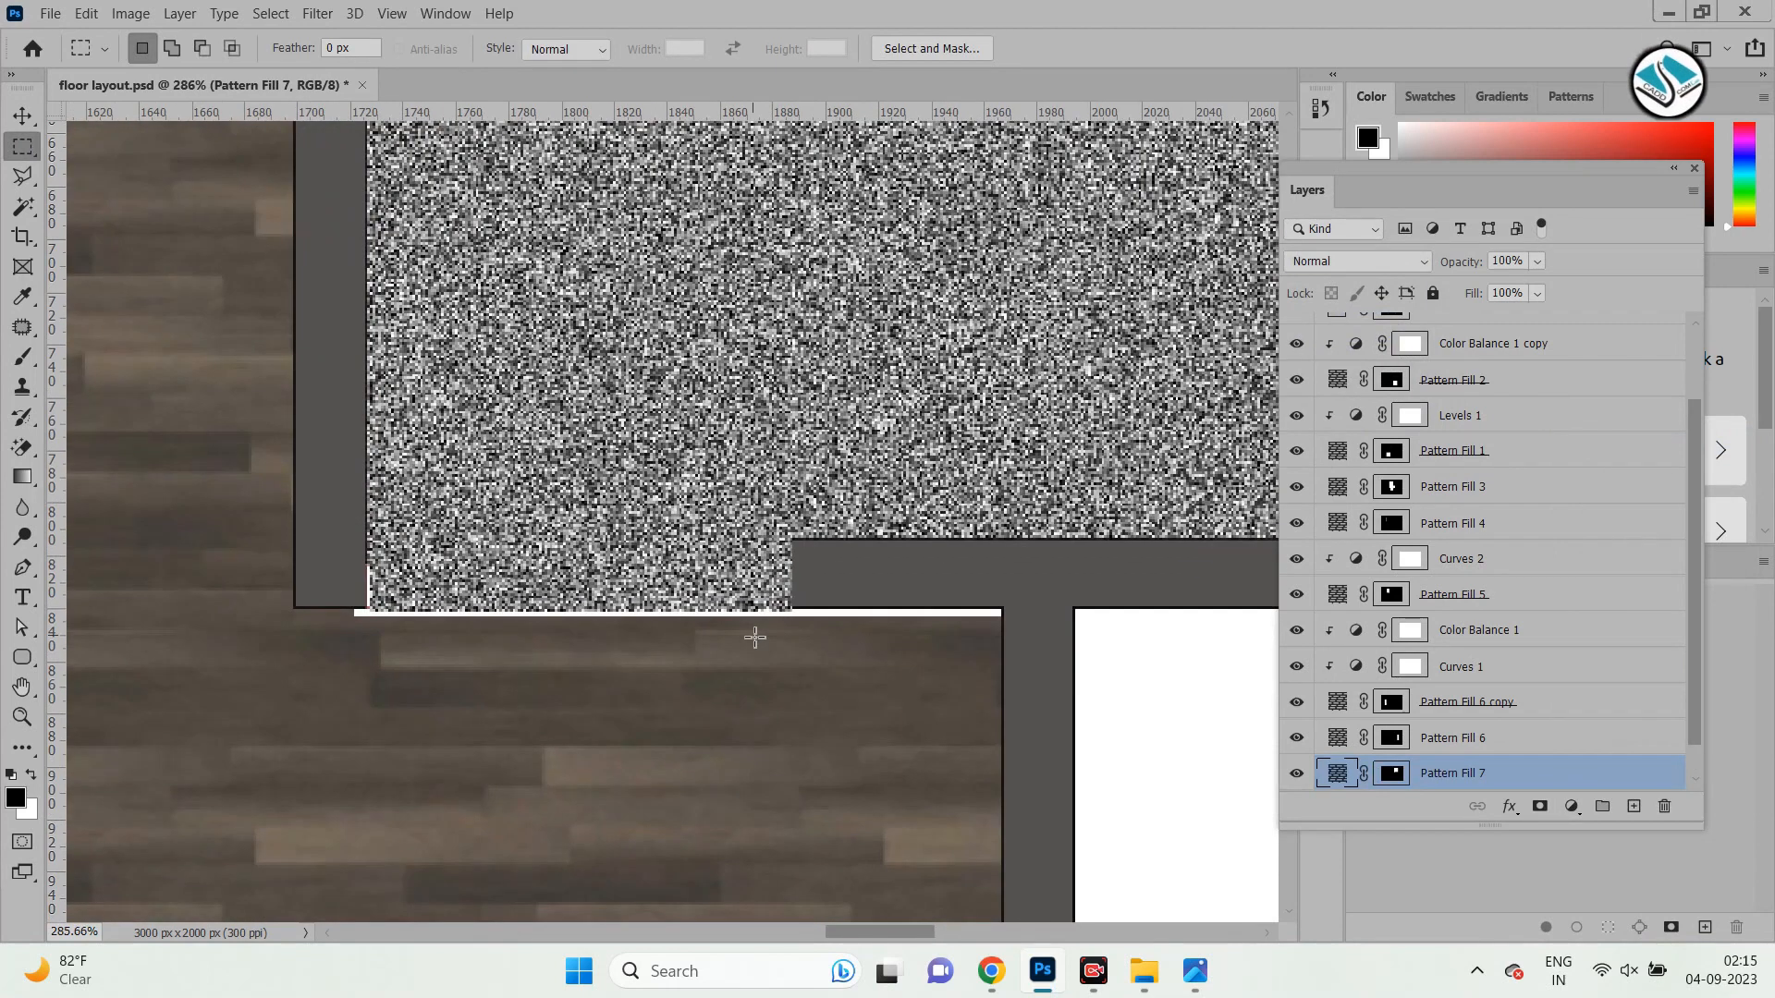
pyautogui.click(21, 122)
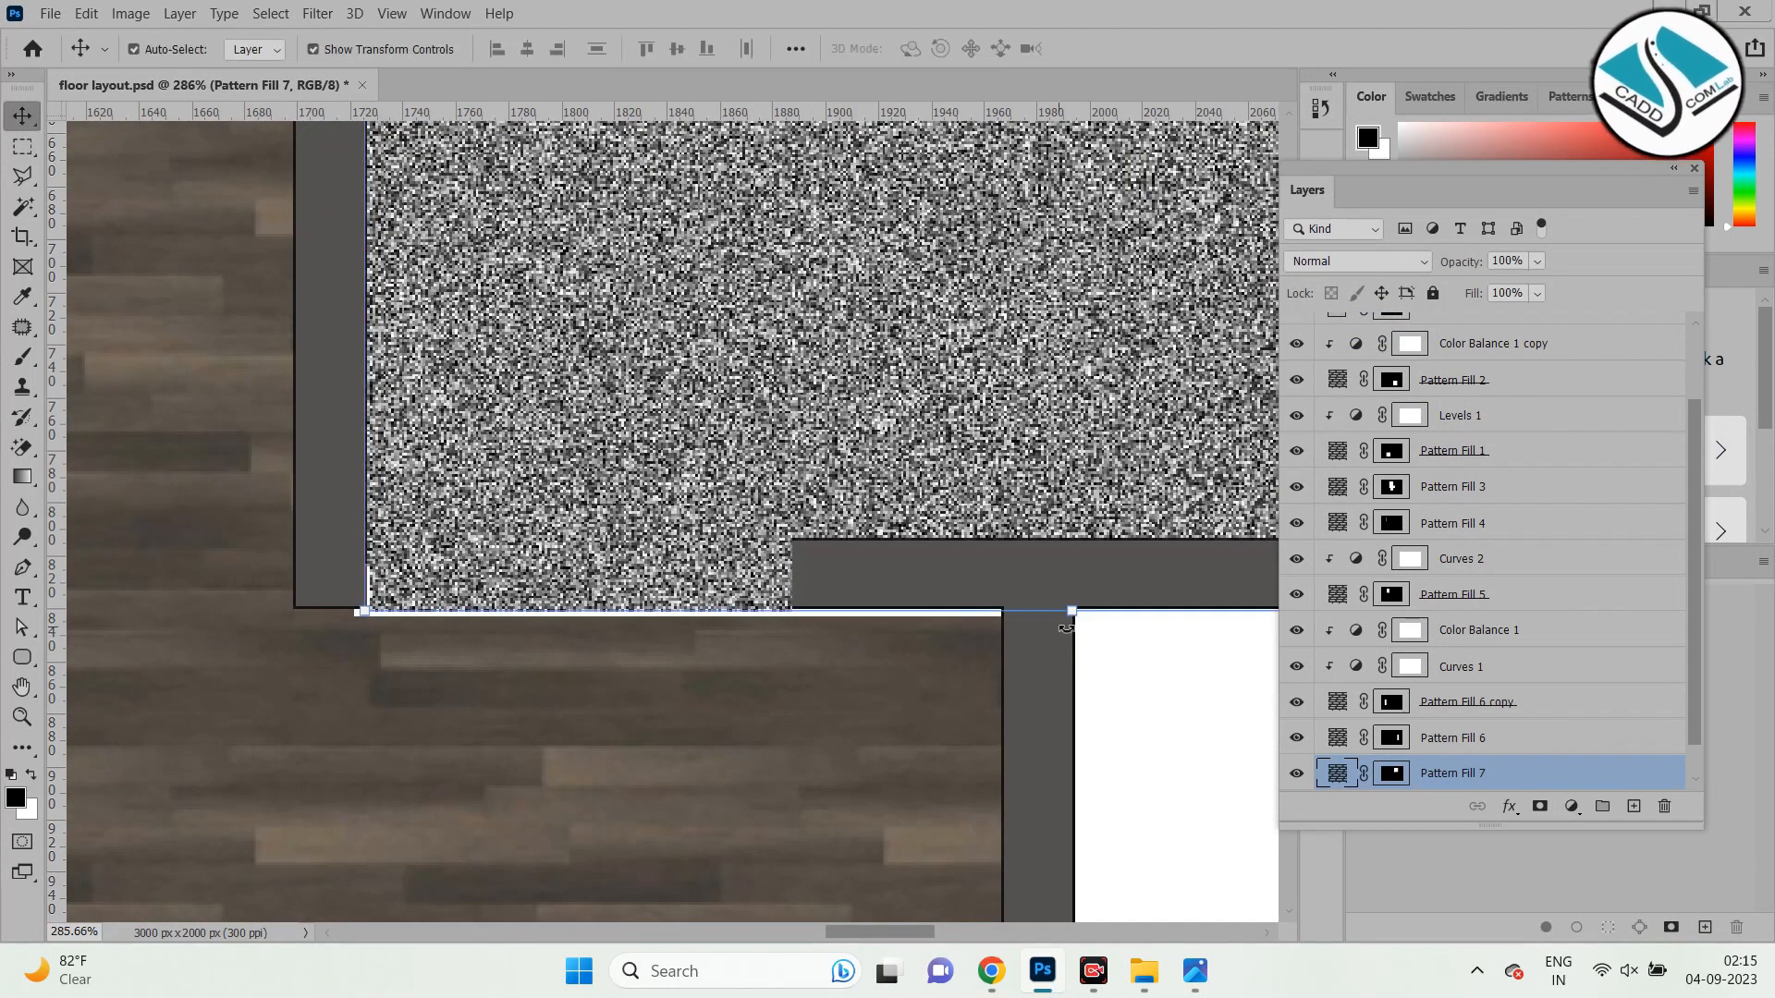
pyautogui.moveTo(1077, 612); pyautogui.dragTo(1074, 622)
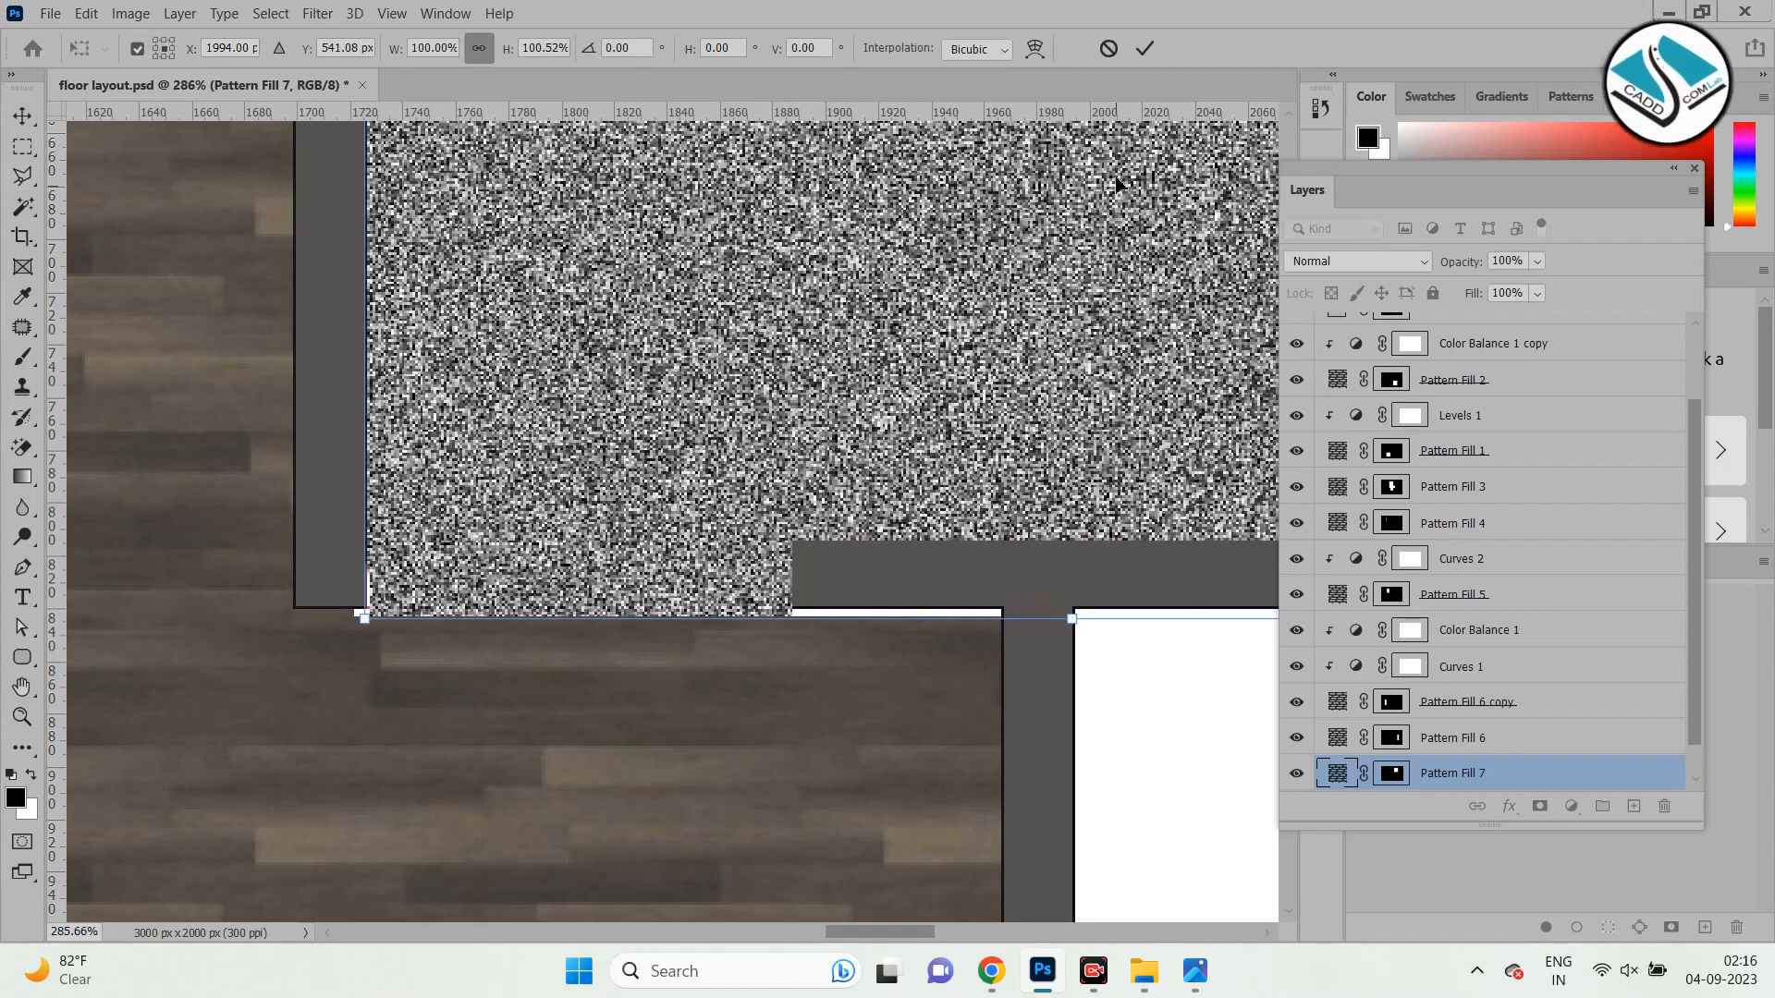
pyautogui.click(1144, 51)
pyautogui.scroll(-10, 527, 705)
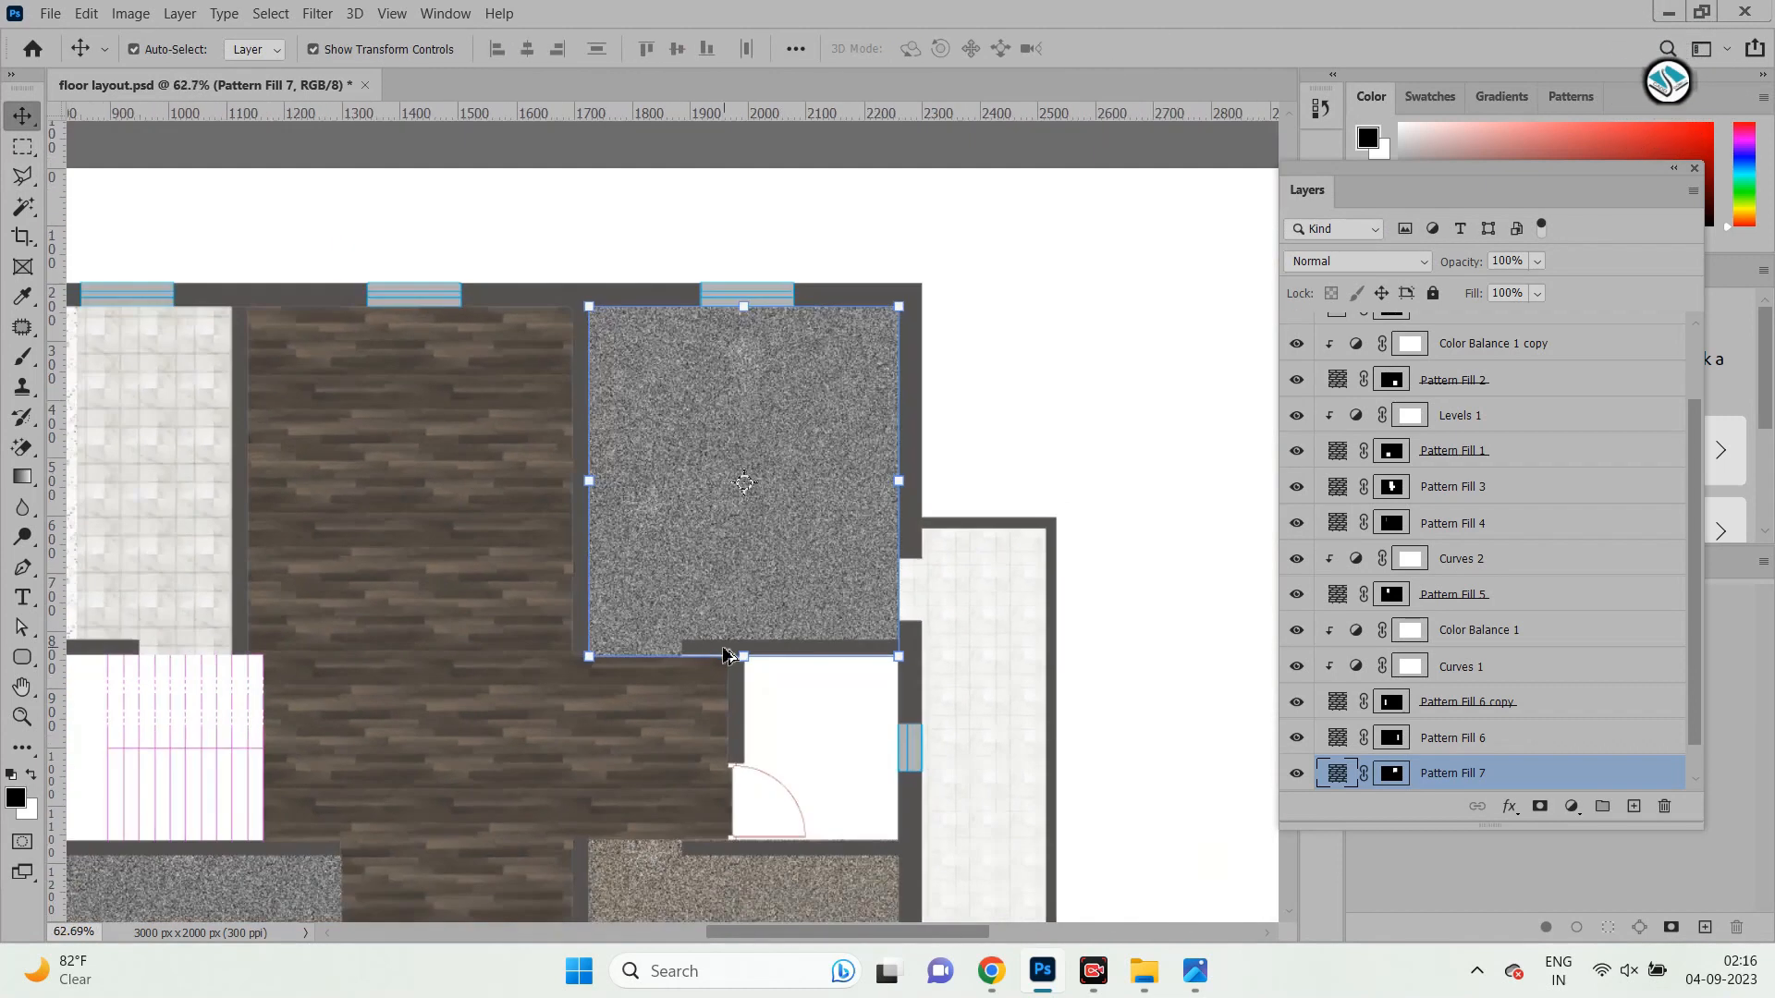
# Add a Curves adjustment that darkens the midtones and clip it to the bedroom's carpet fill layer.
pyautogui.scroll(-1, 1524, 707)
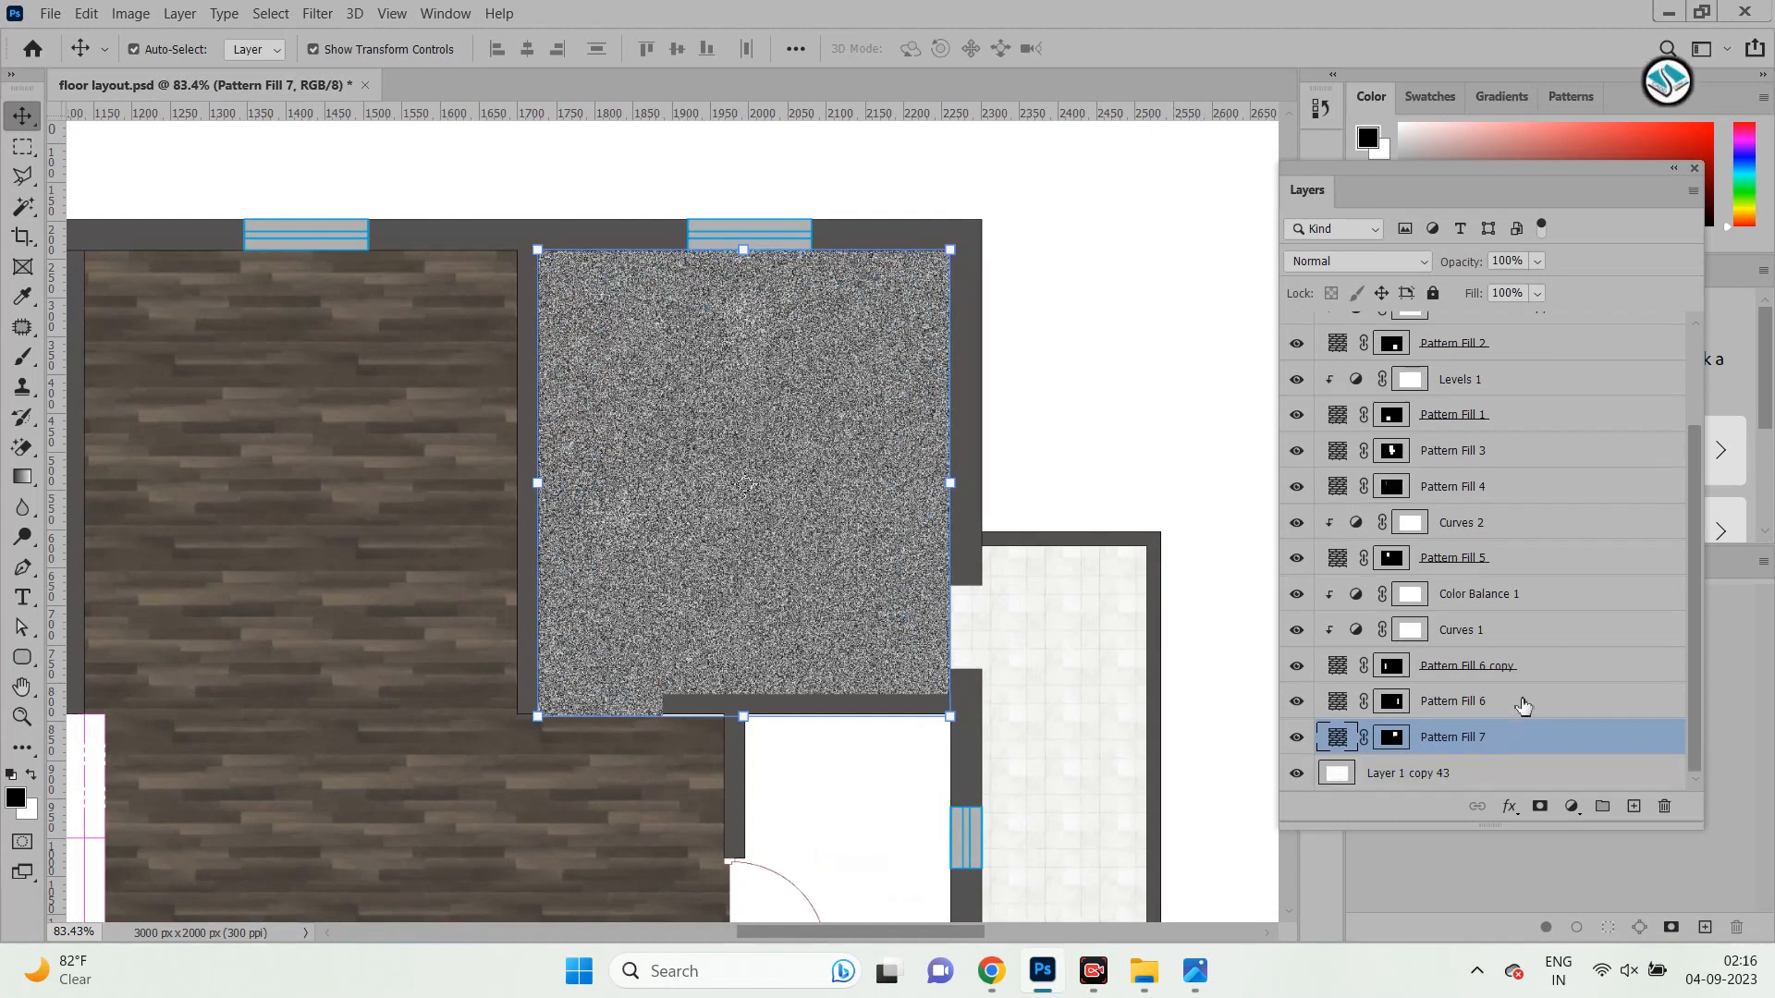
pyautogui.click(1572, 808)
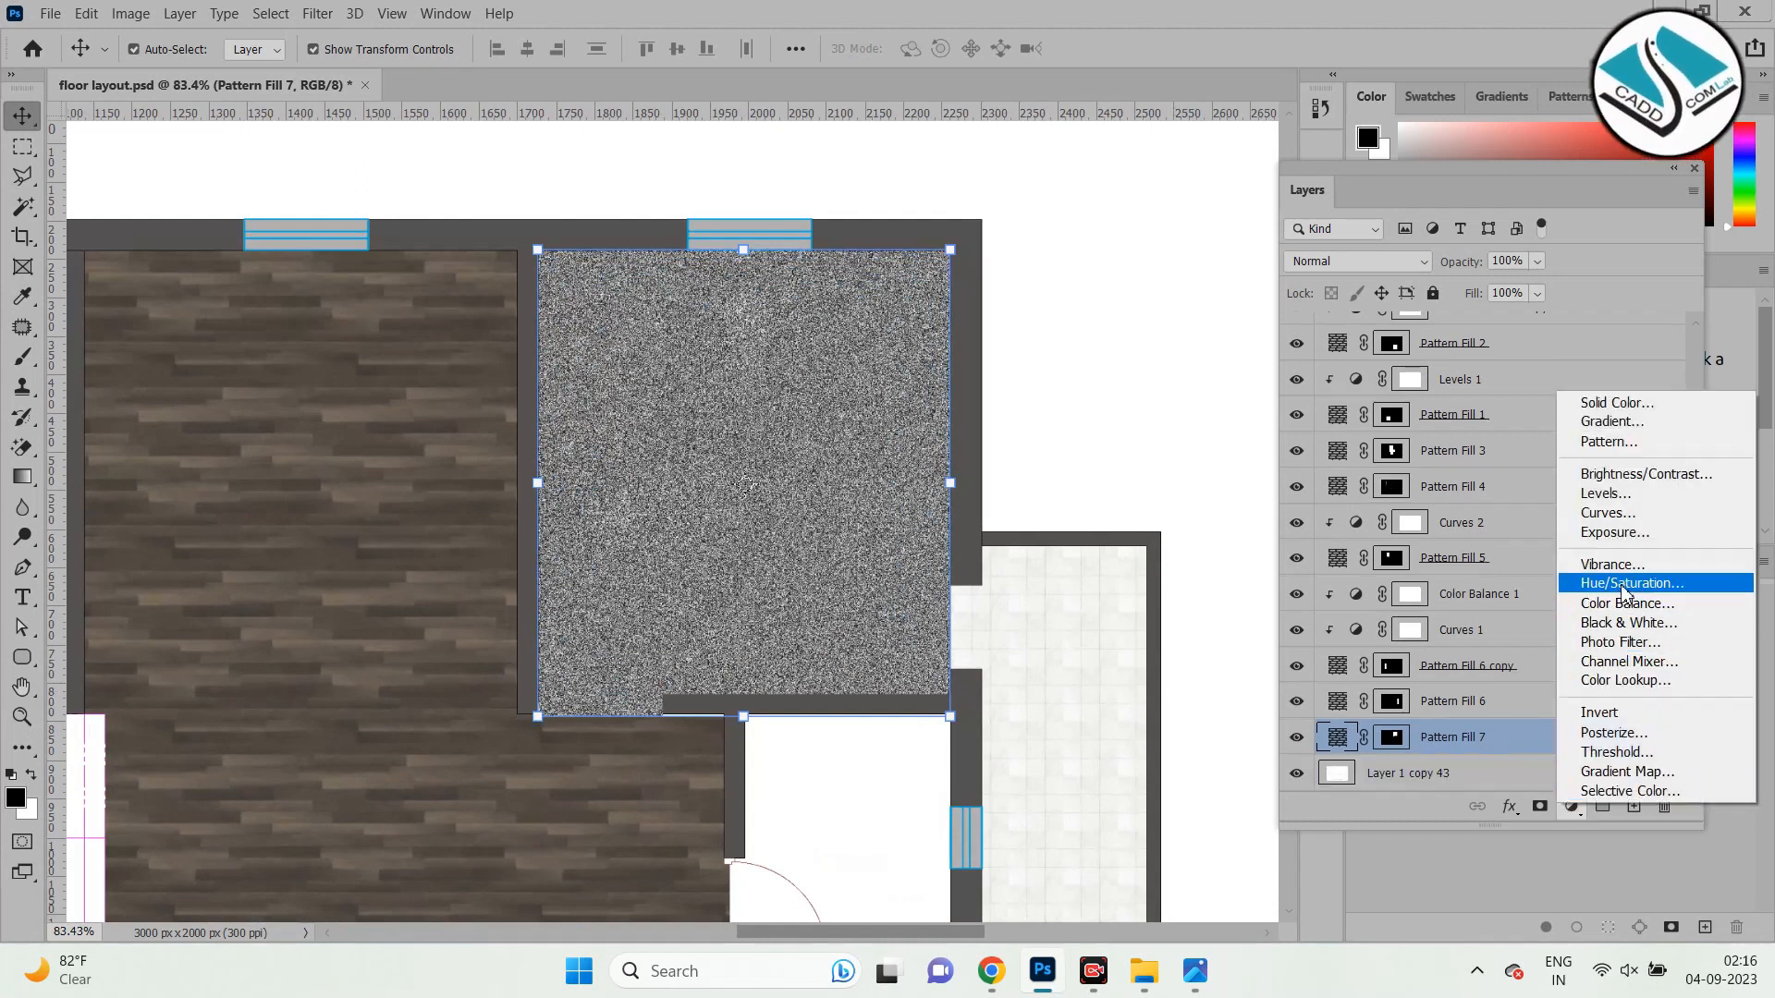
pyautogui.click(1648, 514)
pyautogui.moveTo(1147, 389); pyautogui.dragTo(1167, 407)
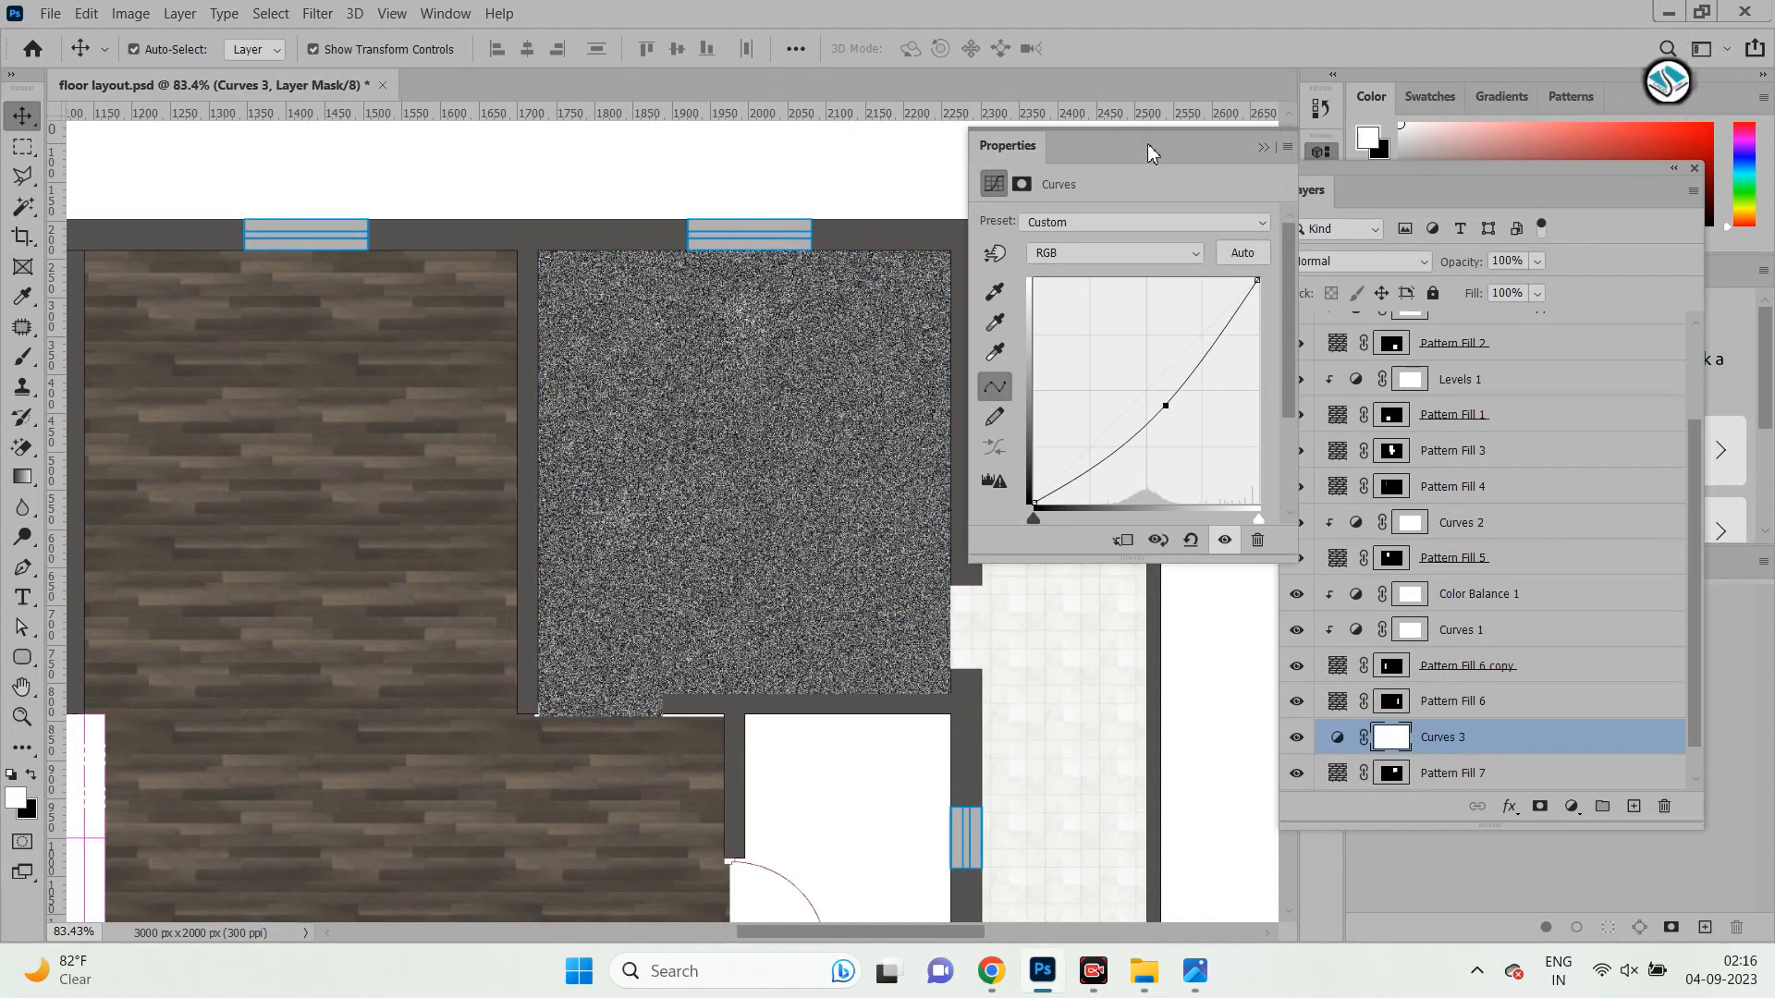
pyautogui.click(1263, 148)
pyautogui.rightClick(1584, 741)
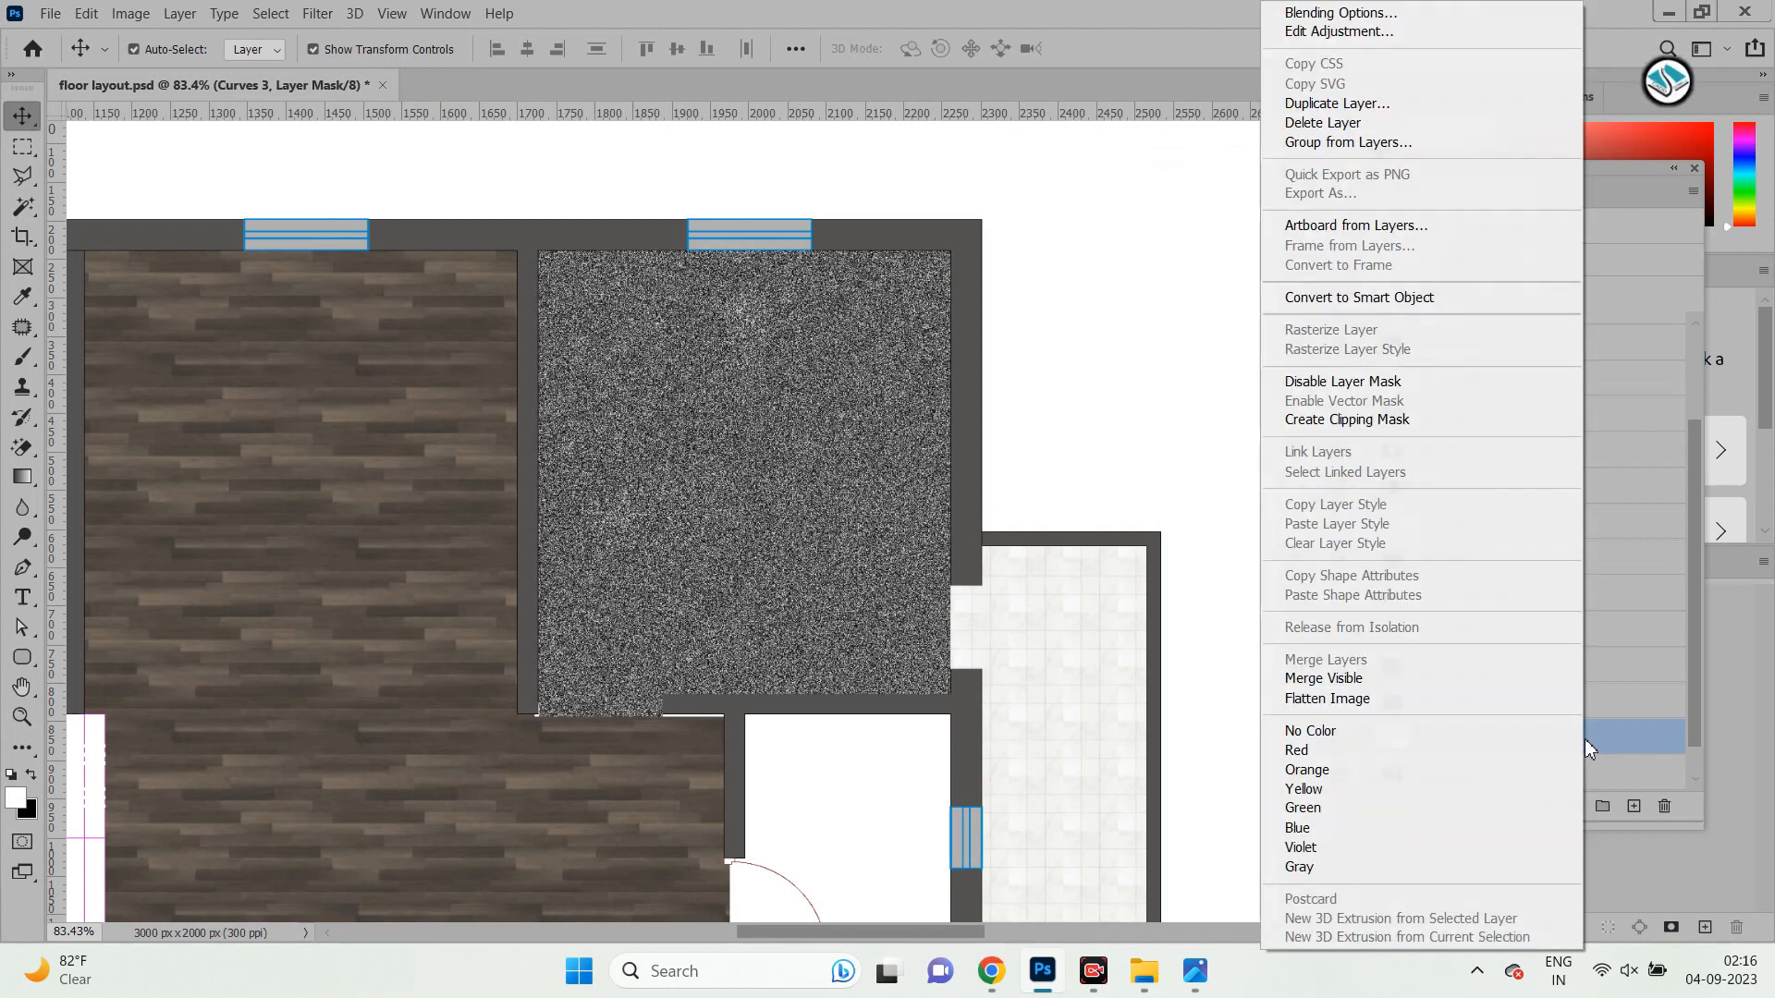
pyautogui.click(1422, 424)
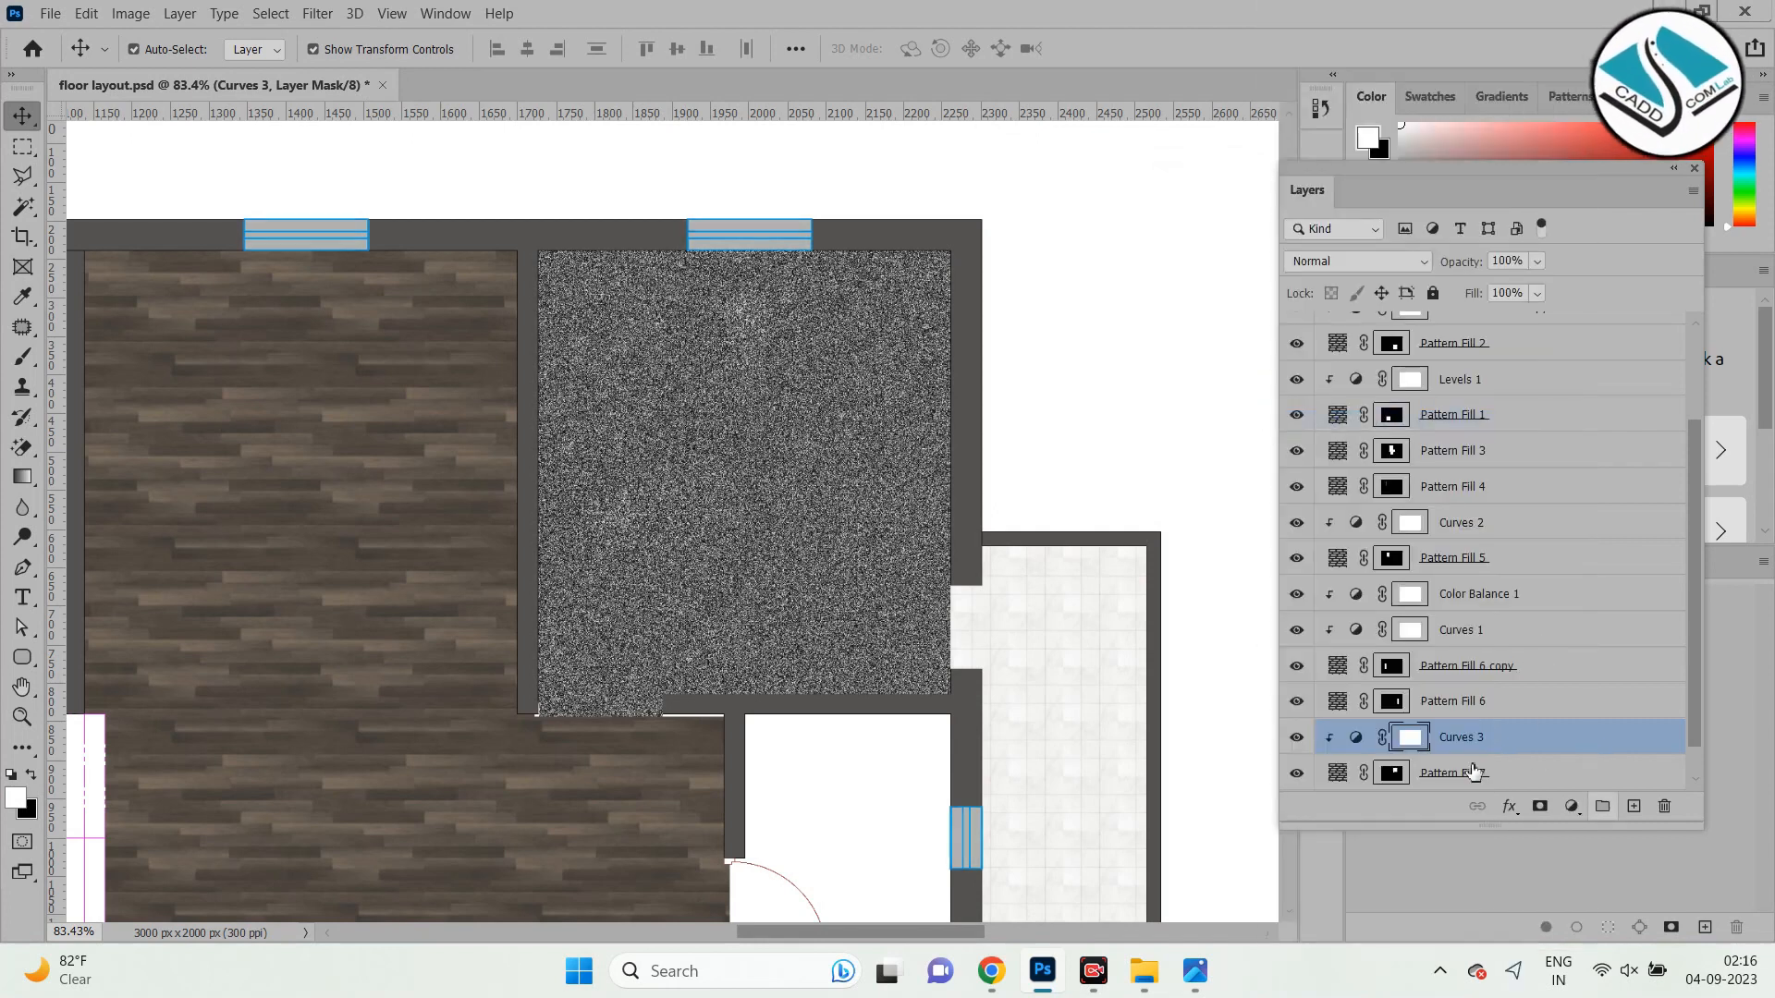
# Add a Color Balance adjustment to the bedroom carpet fill, shifting the midtones slightly toward cyan, with Magenta-Green at -6 and Yellow-Blue at -18.
pyautogui.click(1470, 773)
pyautogui.click(1571, 806)
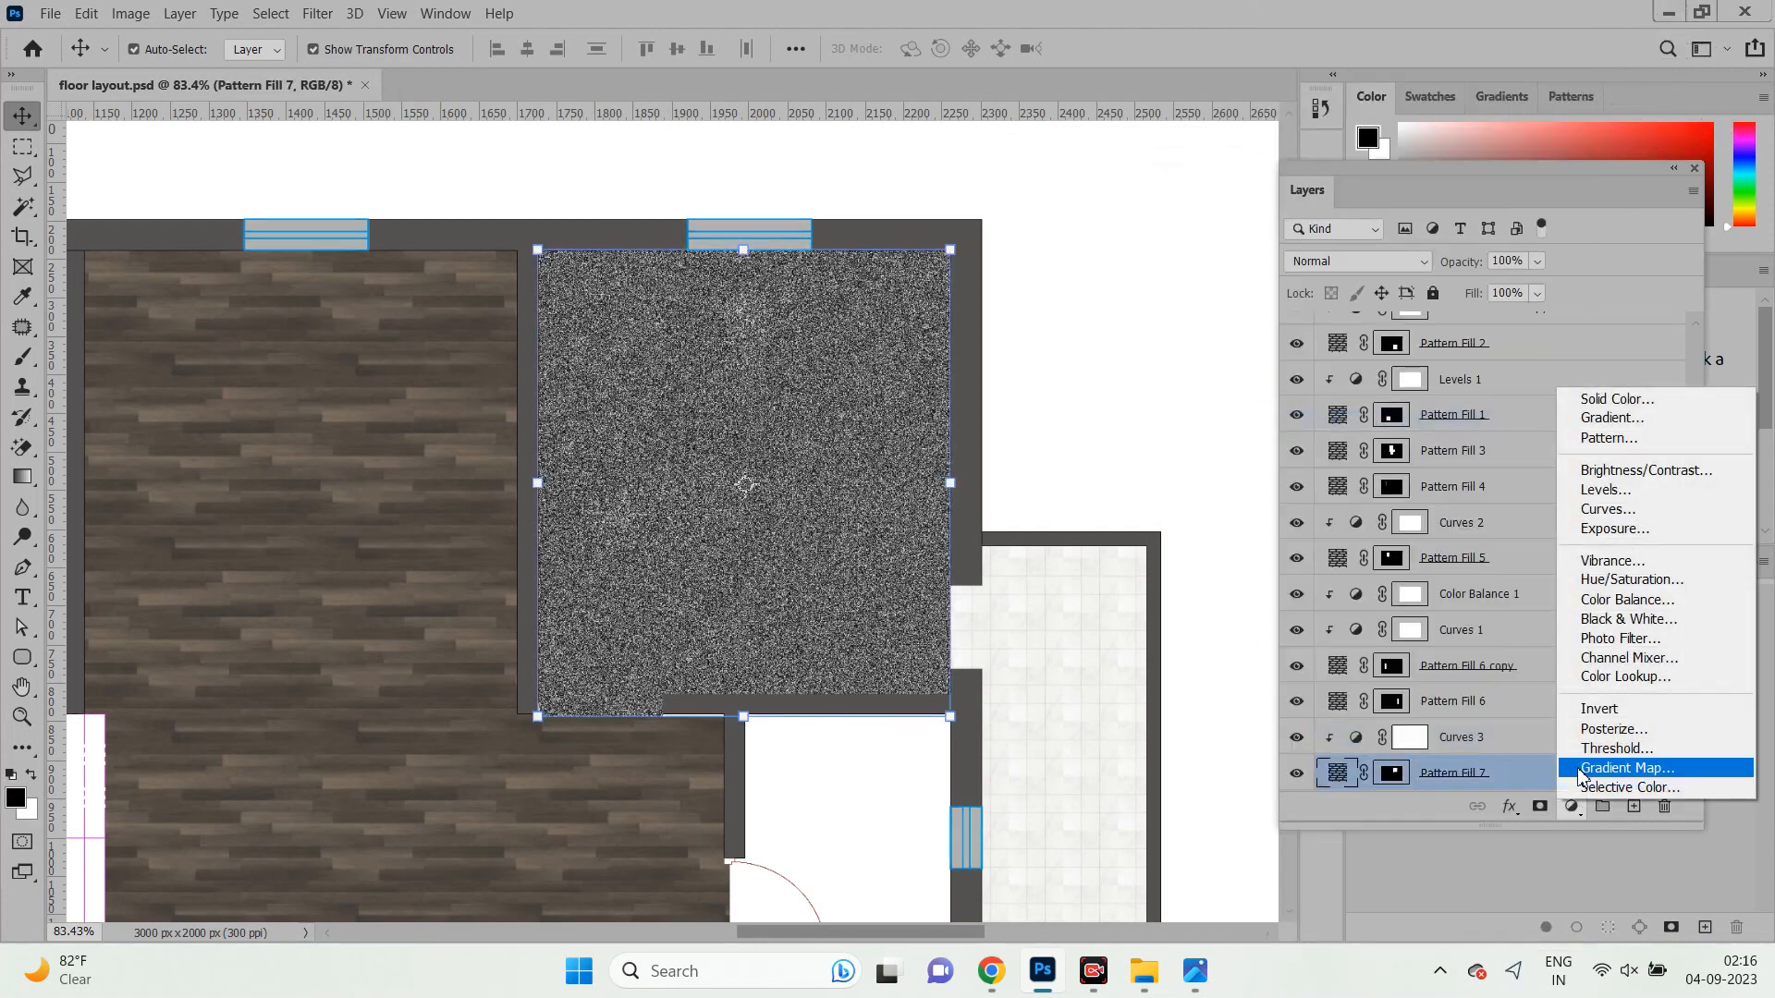
pyautogui.click(1619, 607)
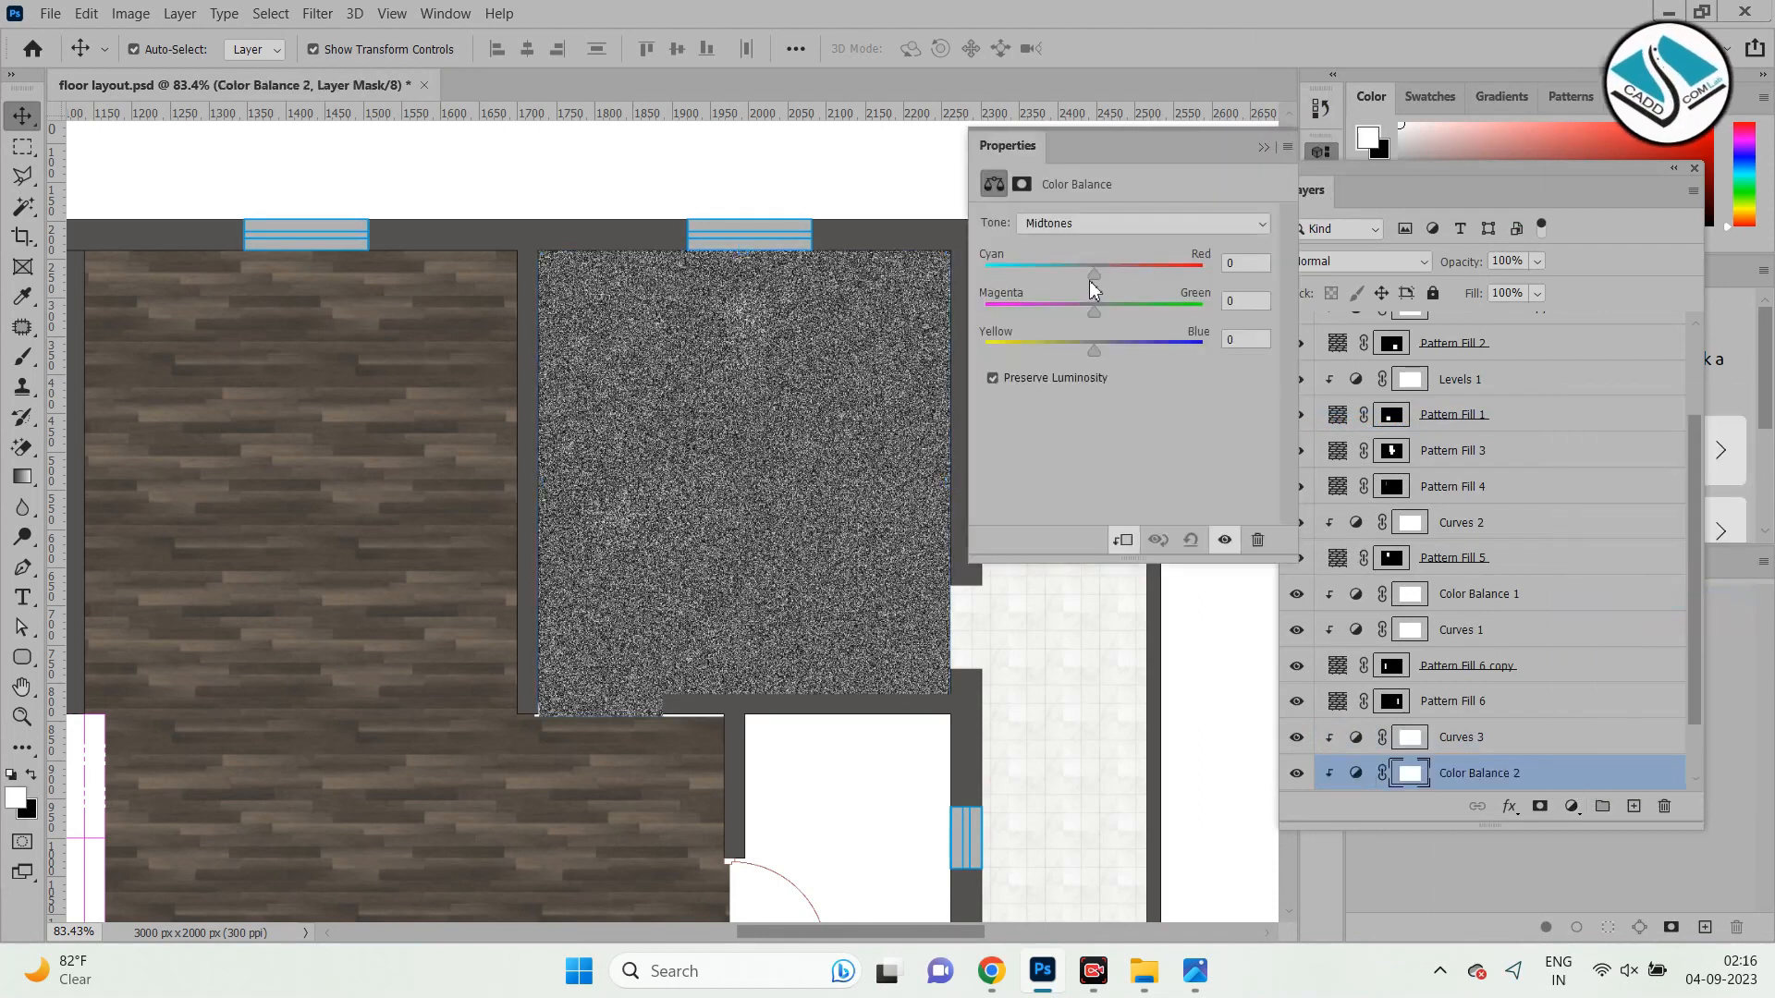
pyautogui.moveTo(1095, 276); pyautogui.dragTo(1092, 319)
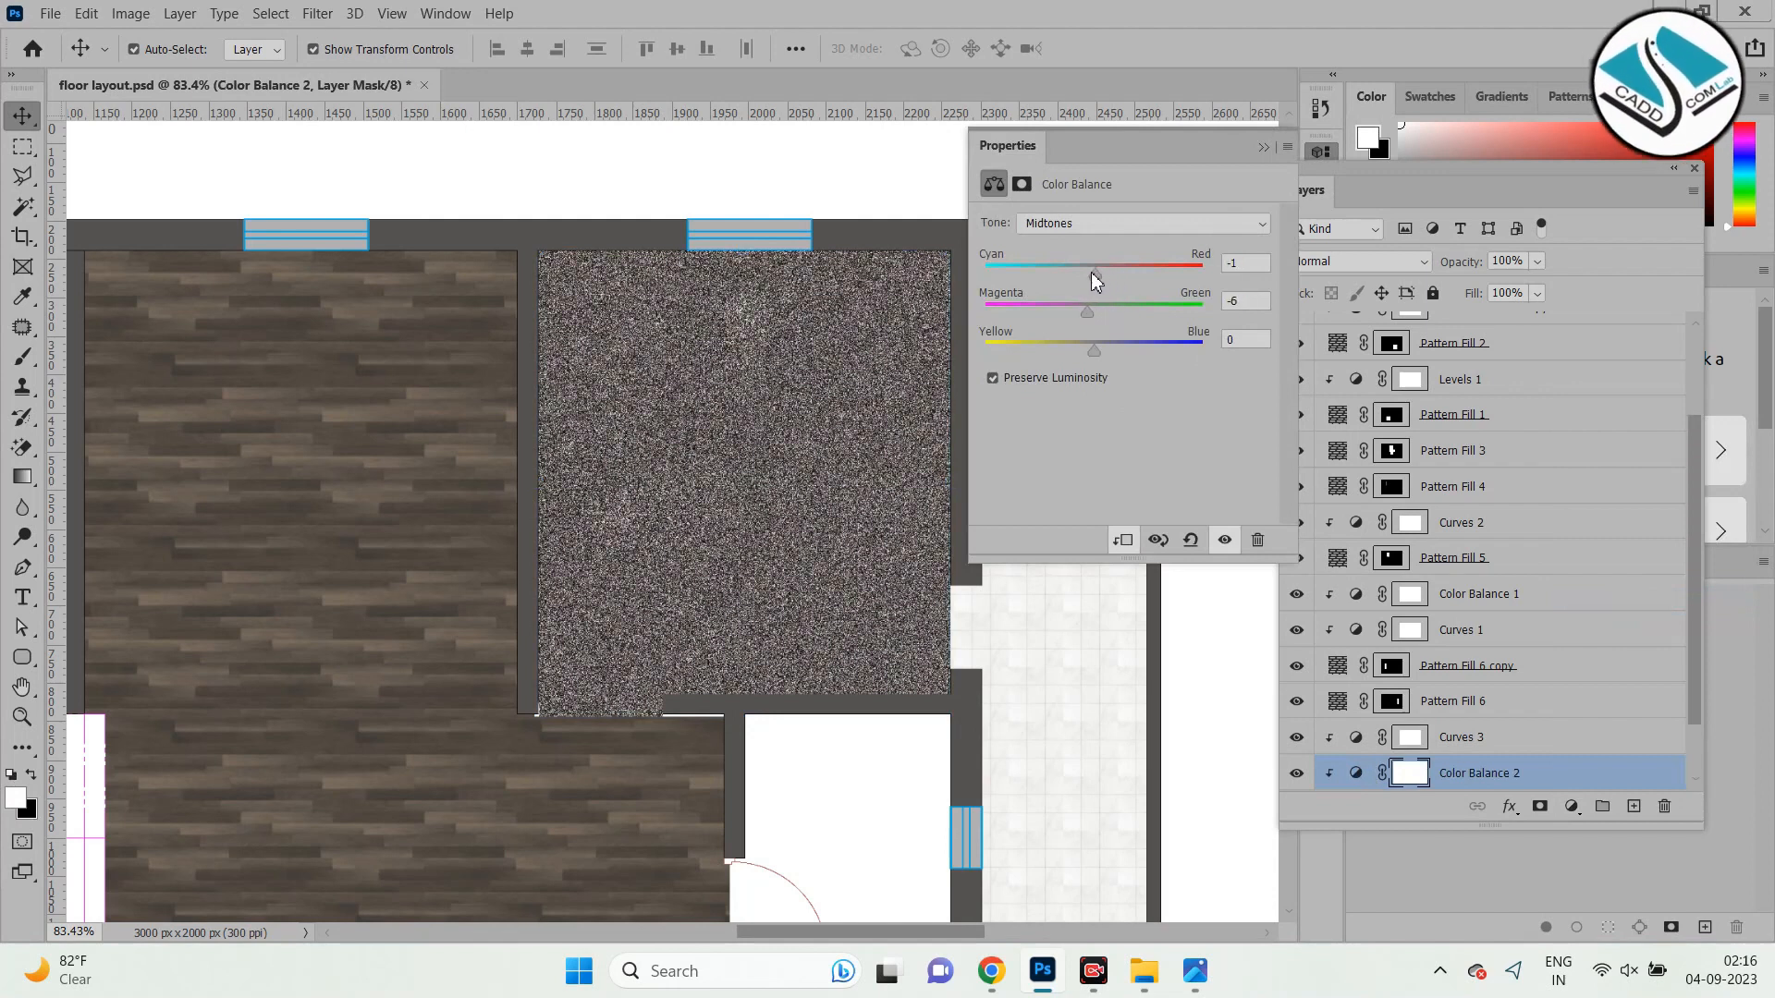
pyautogui.moveTo(1062, 351); pyautogui.dragTo(1074, 351)
pyautogui.rightClick(1107, 146)
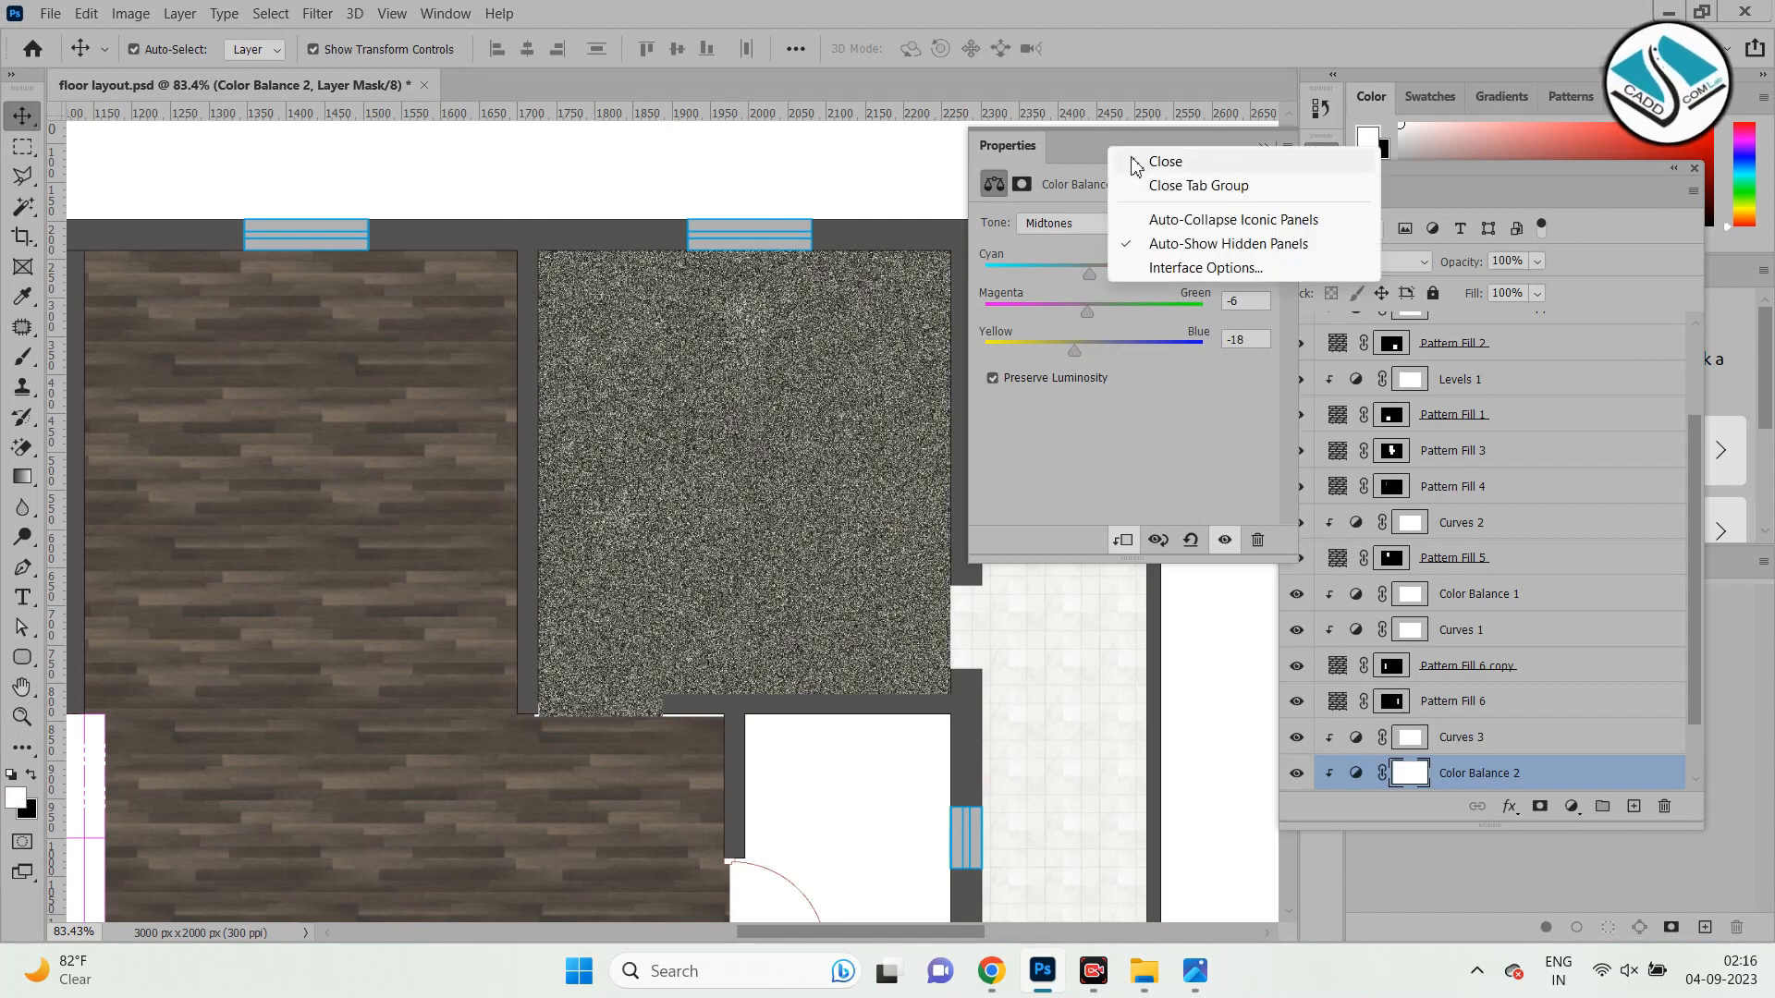
pyautogui.click(1135, 159)
# Try to stretch the bedroom's carpet fill further down over the white gap beneath its lower wall.
pyautogui.hotkey('ctrl', '0')
pyautogui.scroll(2, 893, 263)
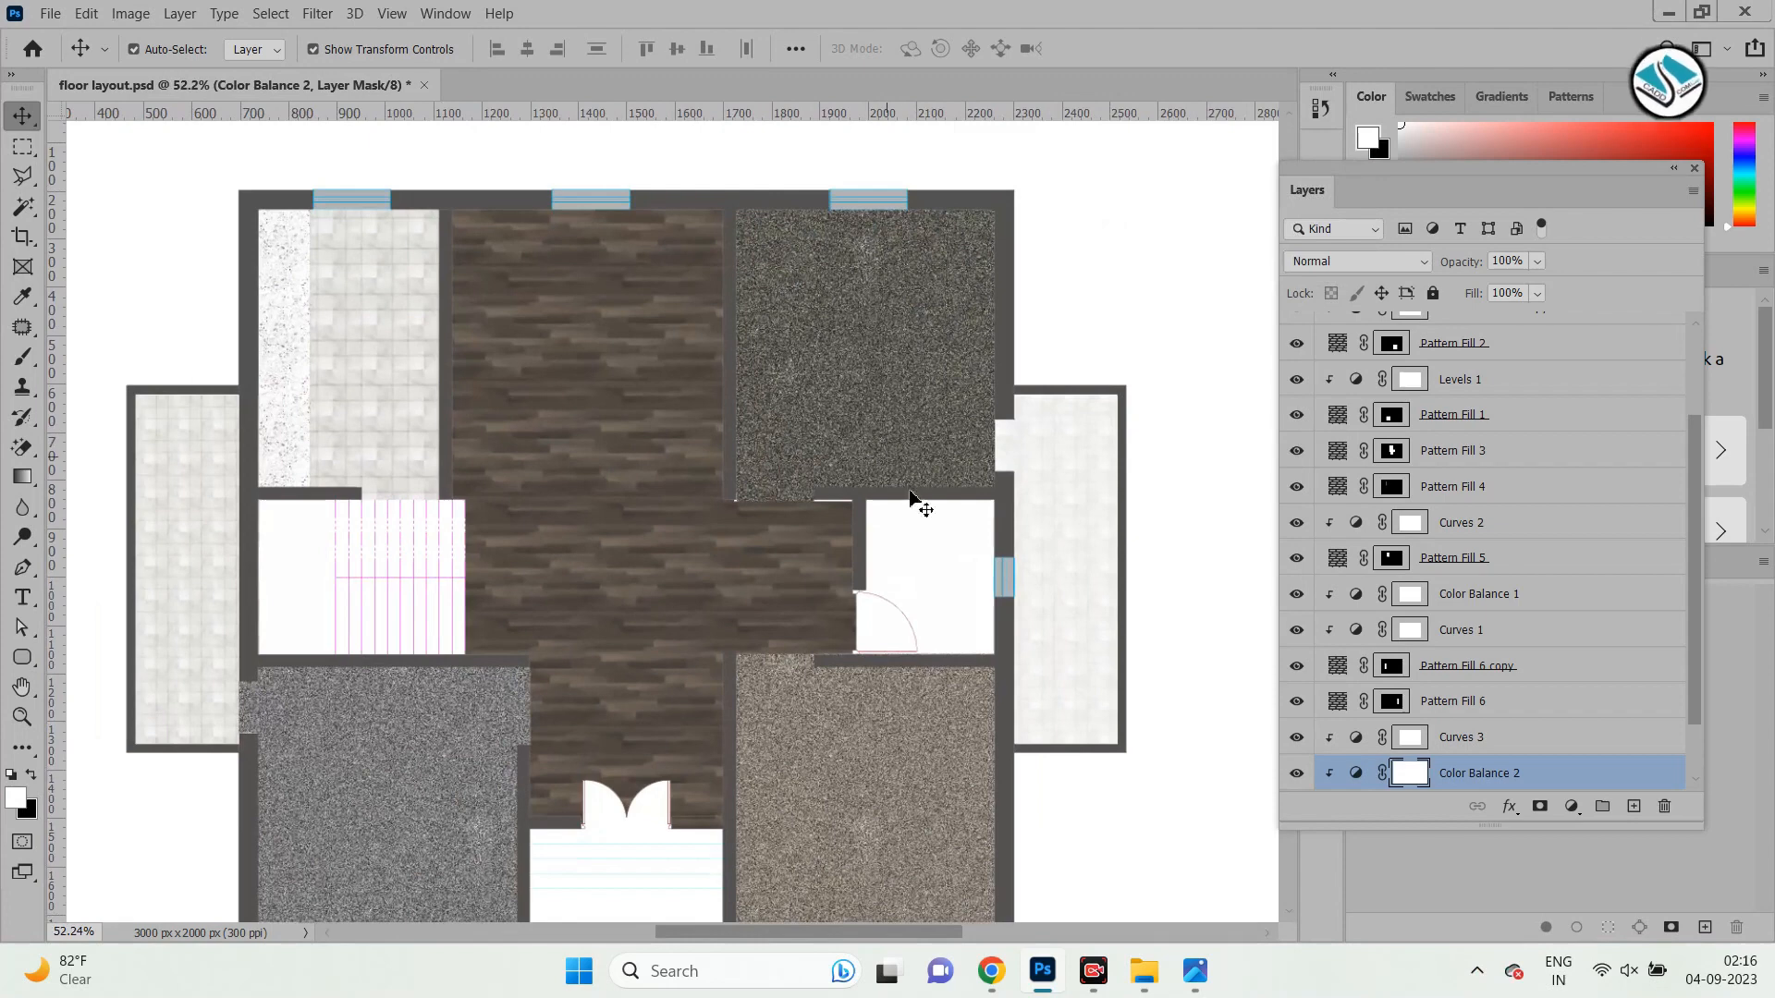
pyautogui.scroll(4, 1042, 620)
pyautogui.click(685, 324)
pyautogui.scroll(2, 499, 379)
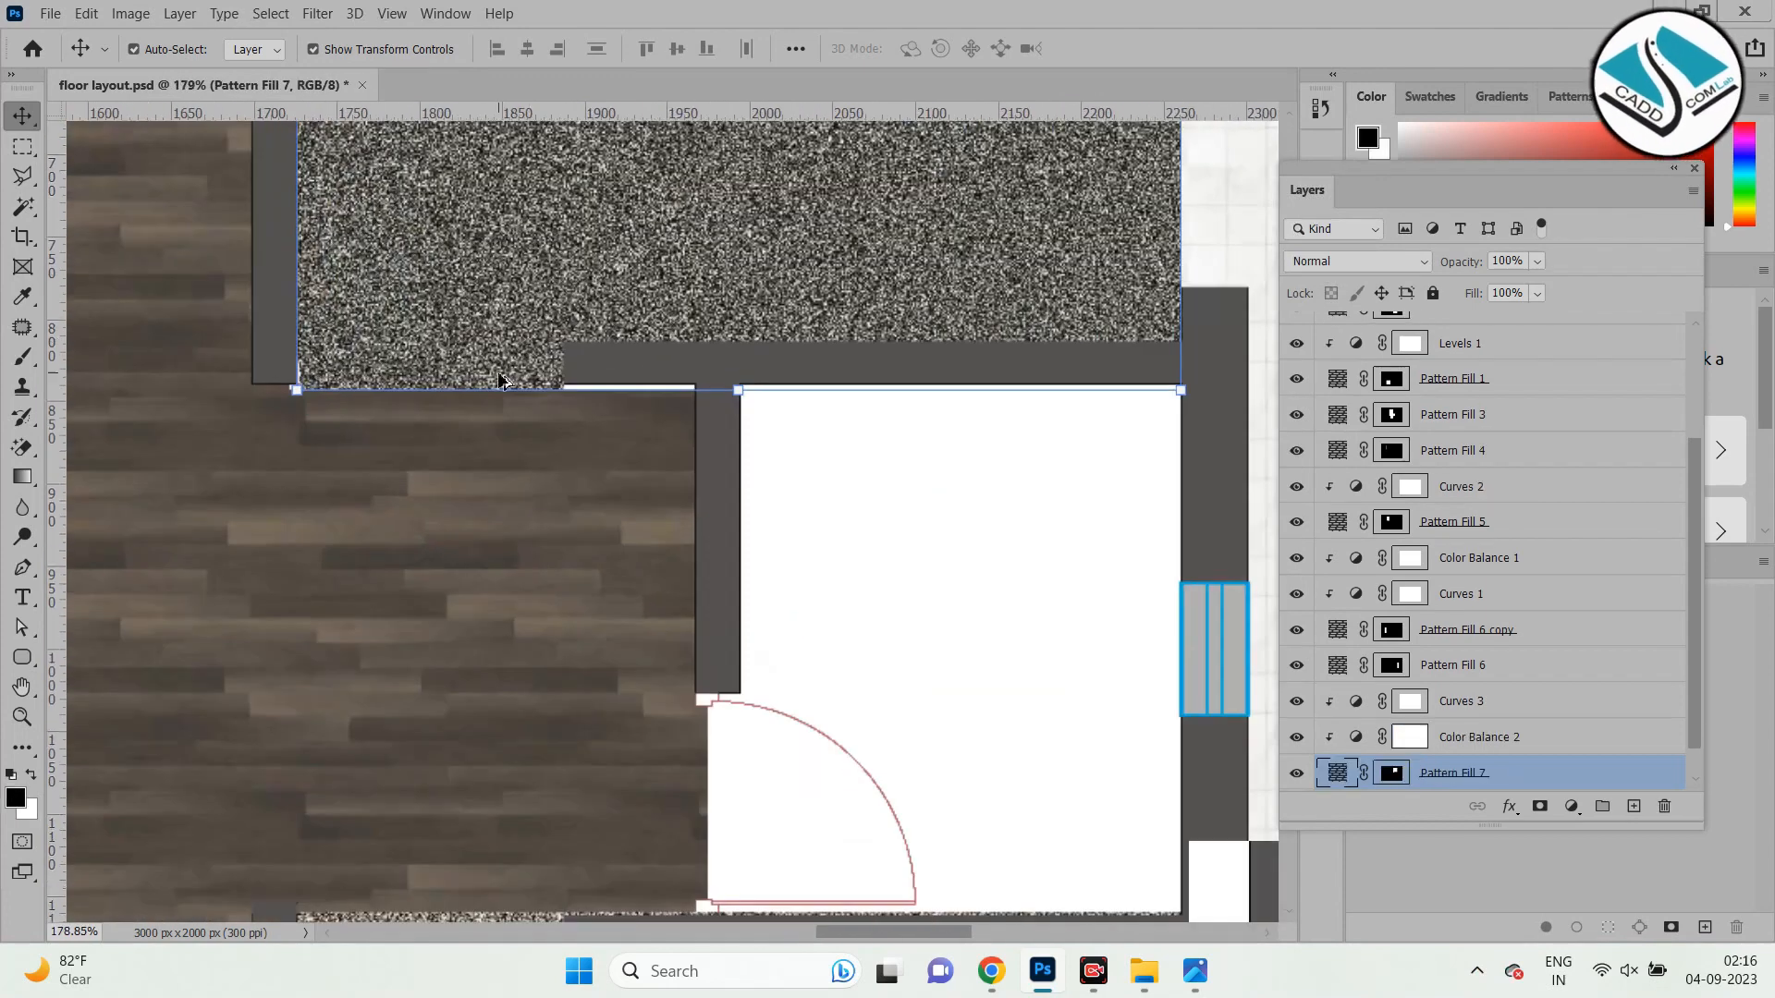
pyautogui.scroll(3, 500, 379)
pyautogui.moveTo(849, 396); pyautogui.dragTo(860, 425)
pyautogui.hotkey('ctrl', 'z')
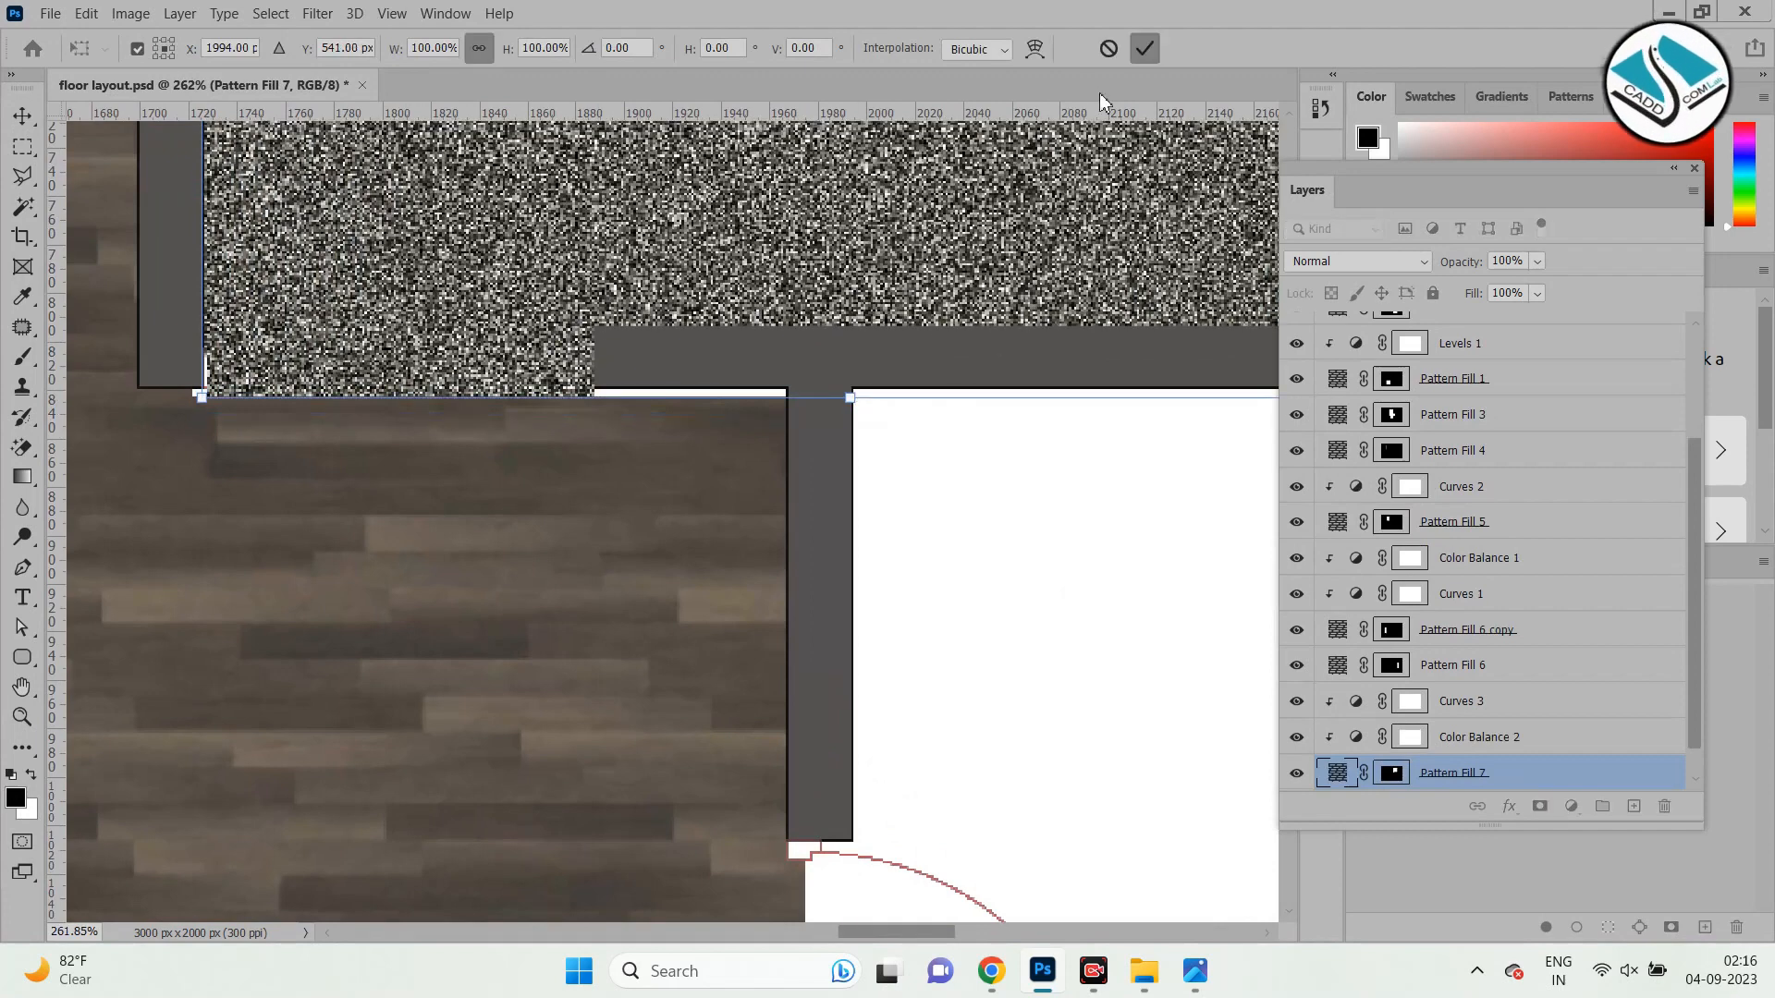
pyautogui.press('Return')
# Marquee-select the white gap beneath the bedroom's lower wall and fill it with a Solid Color layer sampled from the wood floor, #43403b.
pyautogui.click(674, 496)
pyautogui.scroll(-4, 753, 496)
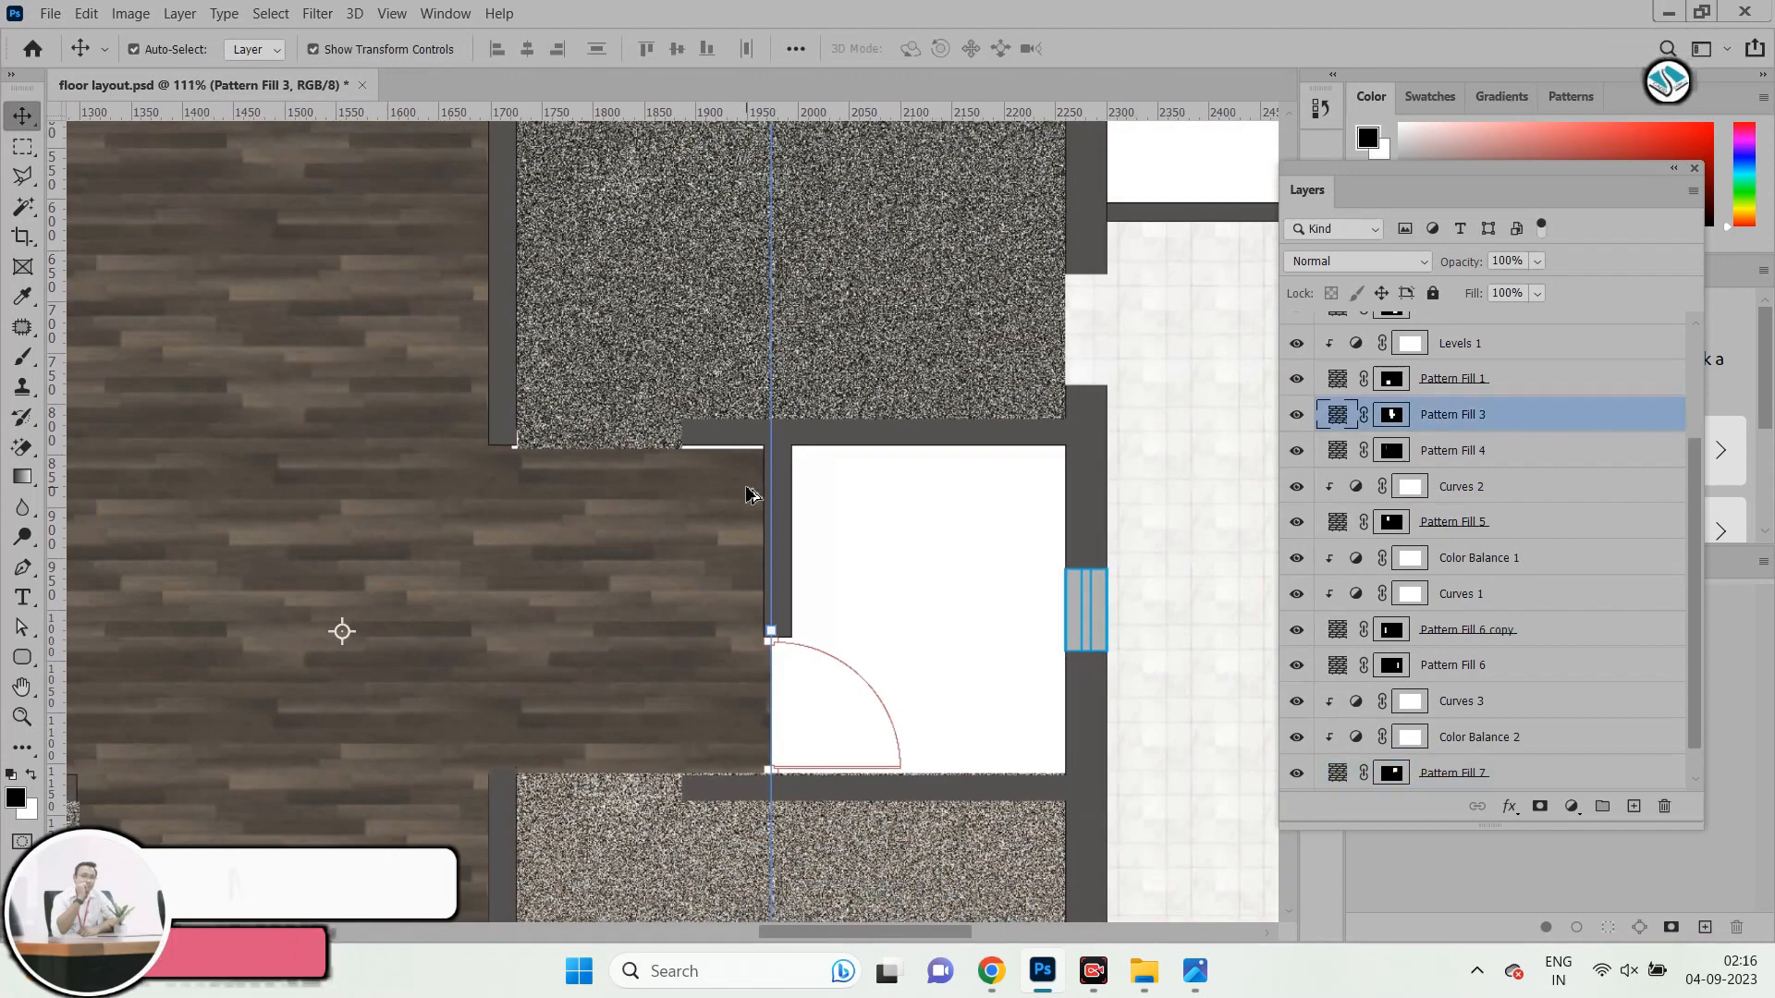
pyautogui.scroll(-1, 749, 490)
pyautogui.scroll(6, 749, 477)
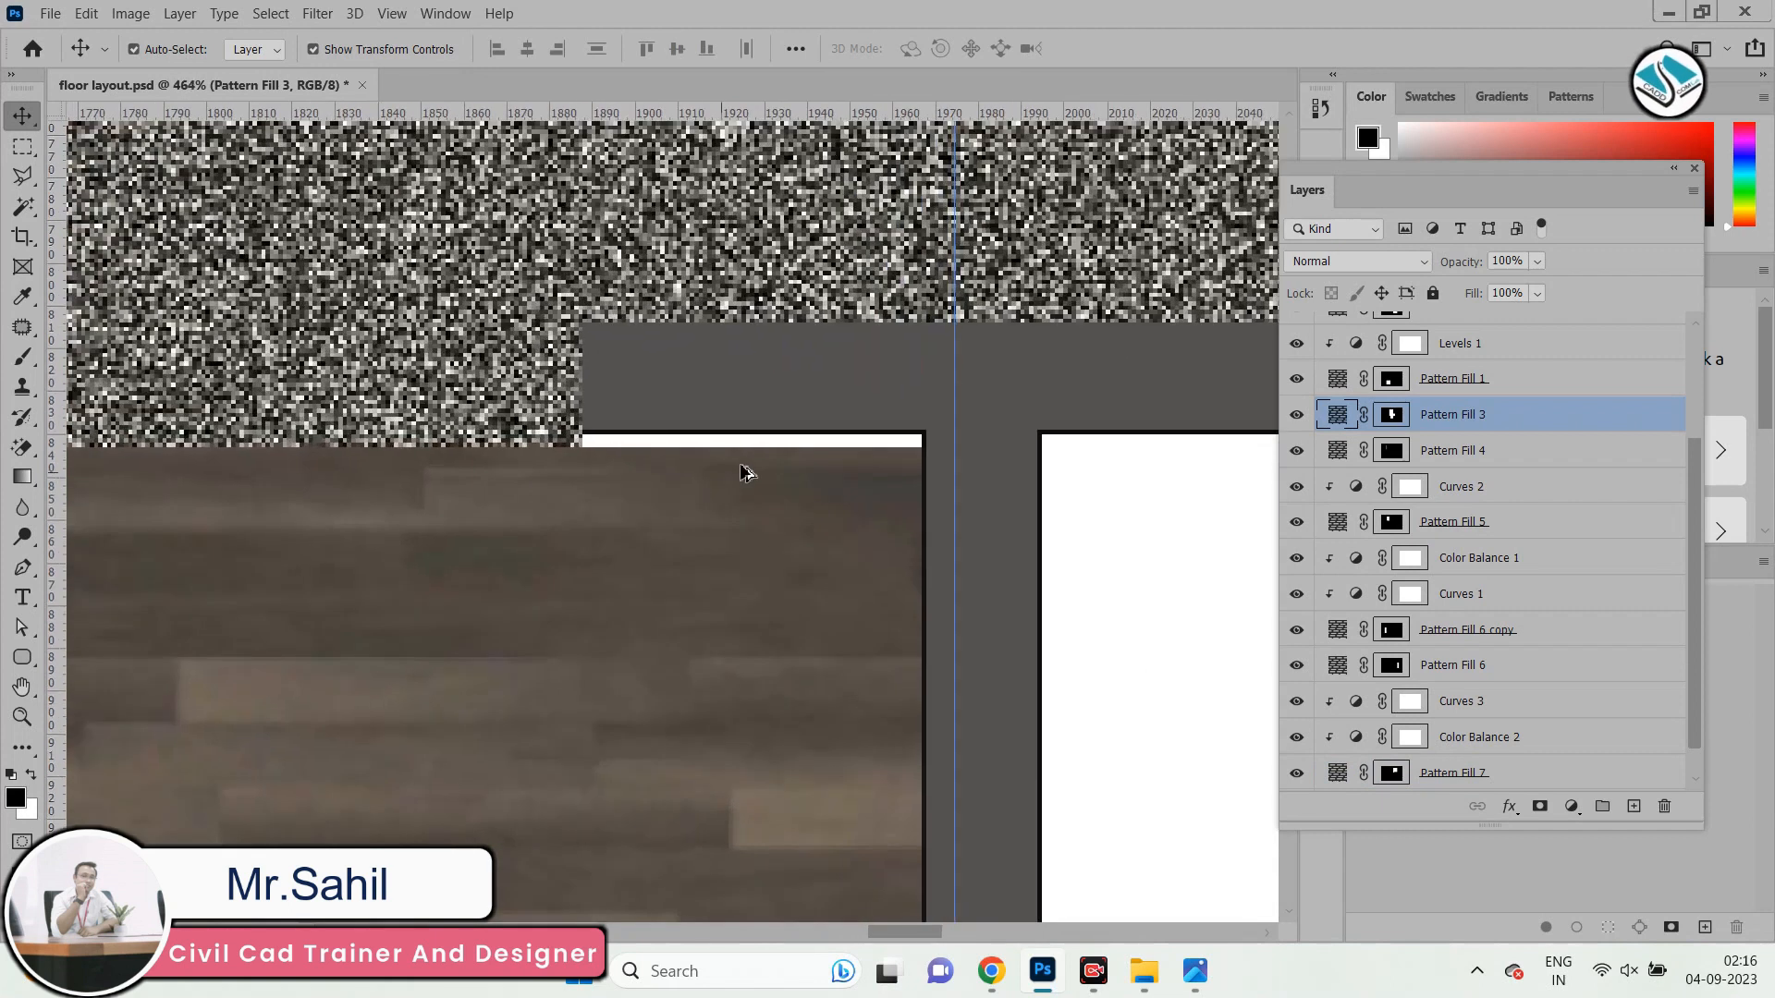
pyautogui.scroll(2, 748, 473)
pyautogui.press('m')
pyautogui.scroll(1, 541, 436)
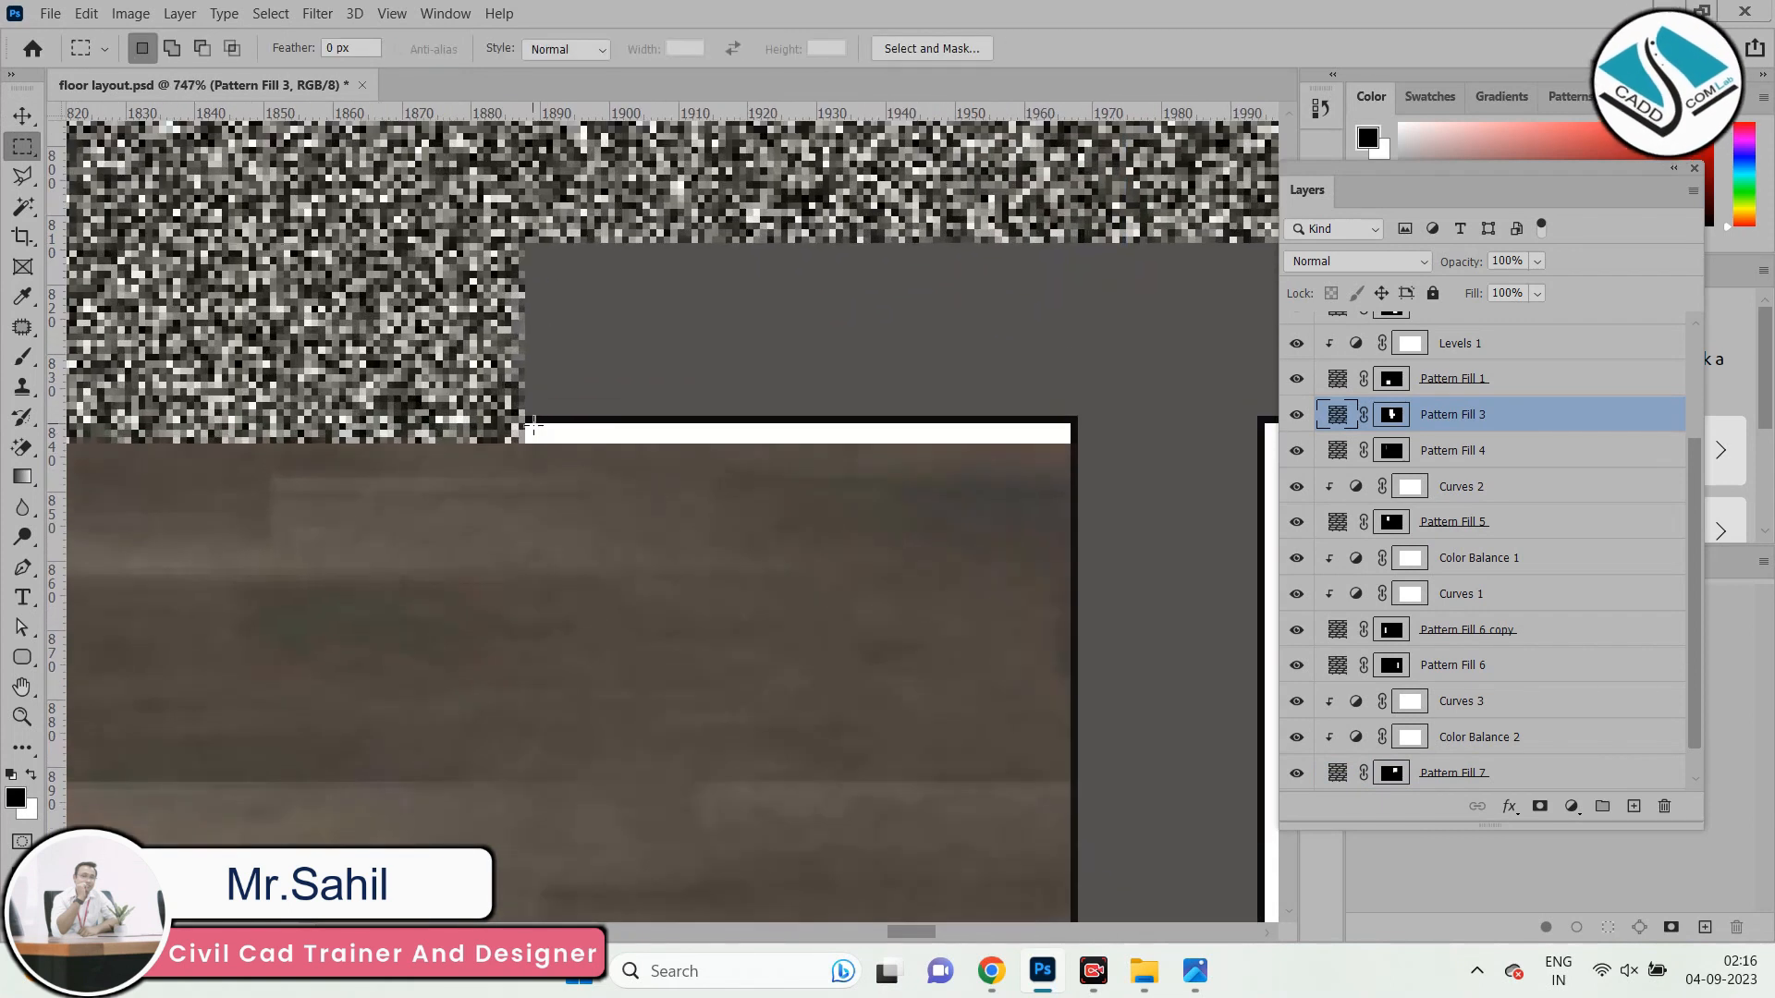
pyautogui.moveTo(525, 420); pyautogui.dragTo(1071, 450)
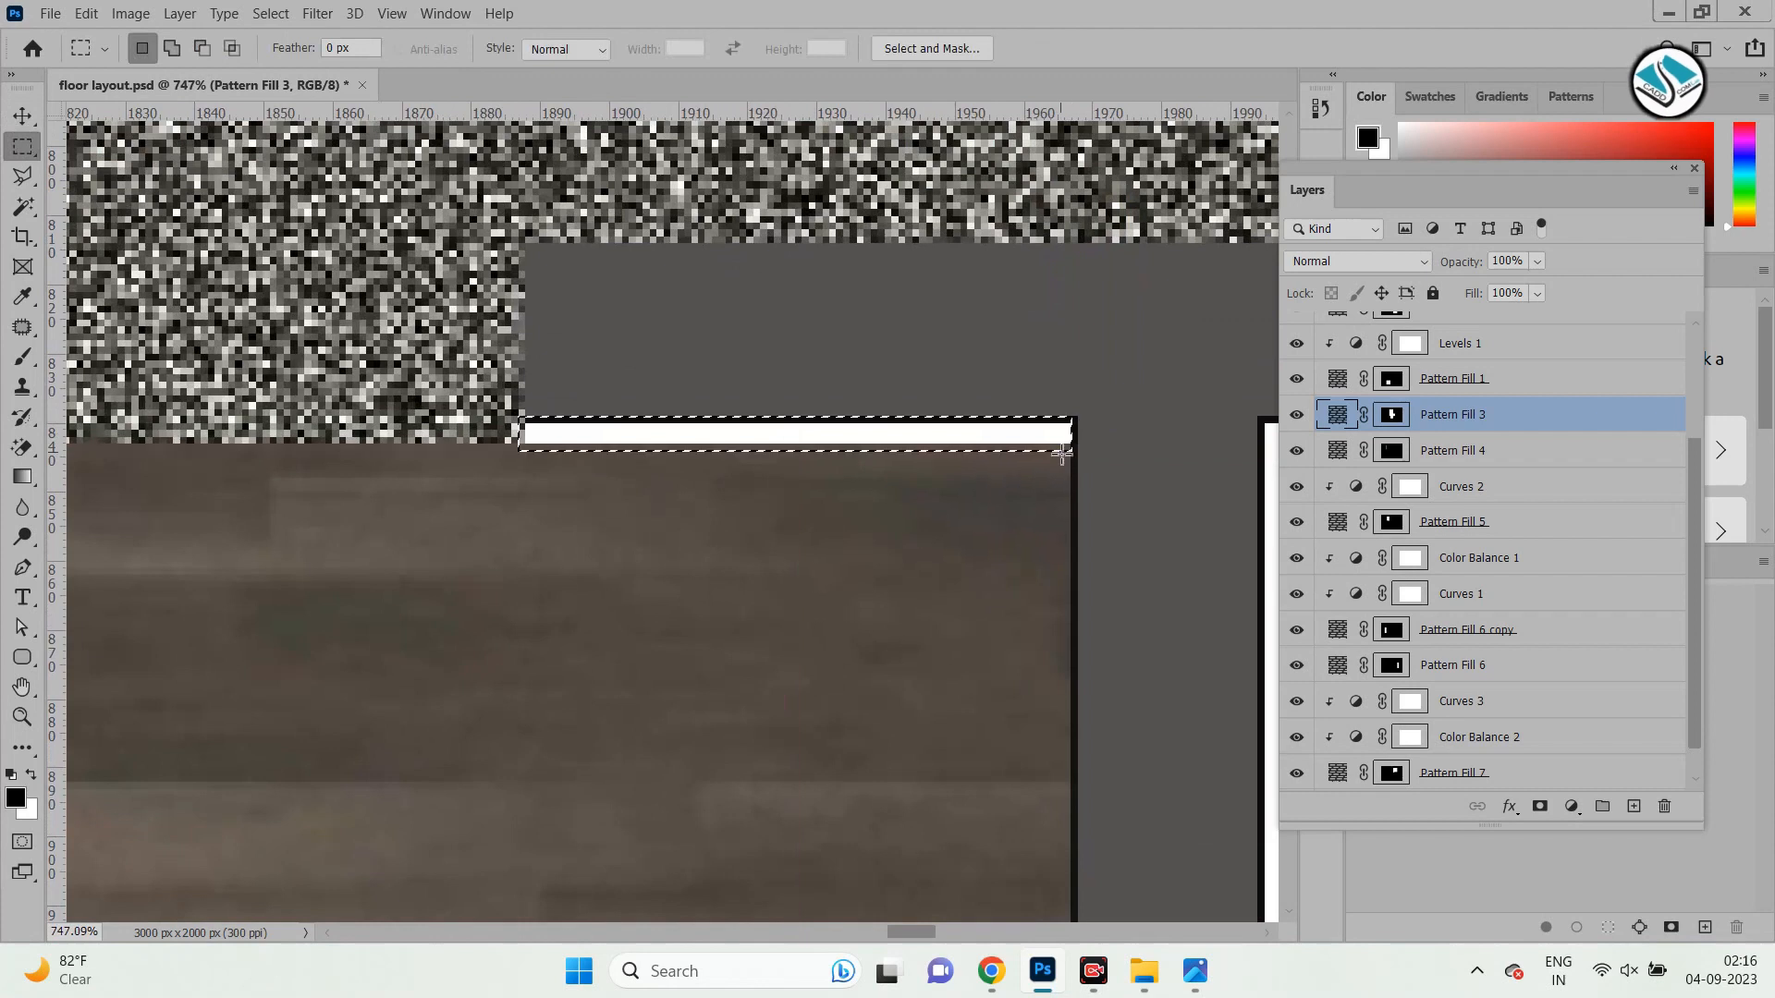
pyautogui.click(1571, 806)
pyautogui.click(1620, 404)
pyautogui.click(967, 488)
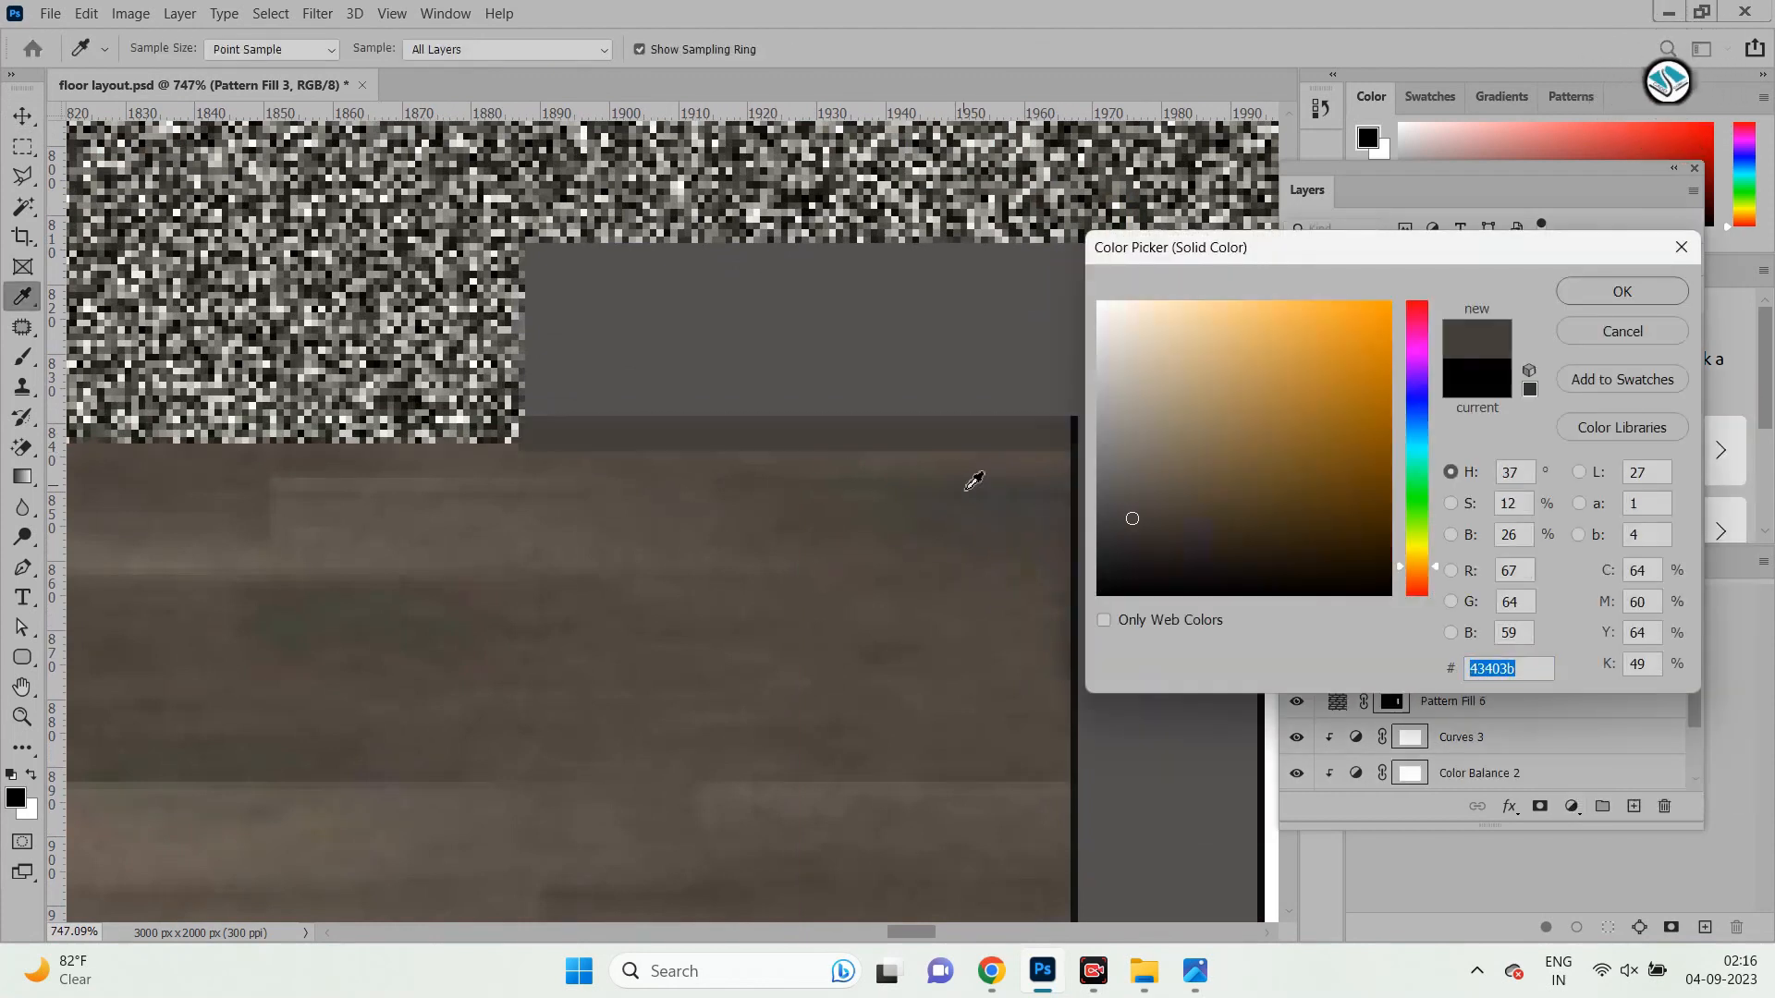
pyautogui.click(1612, 300)
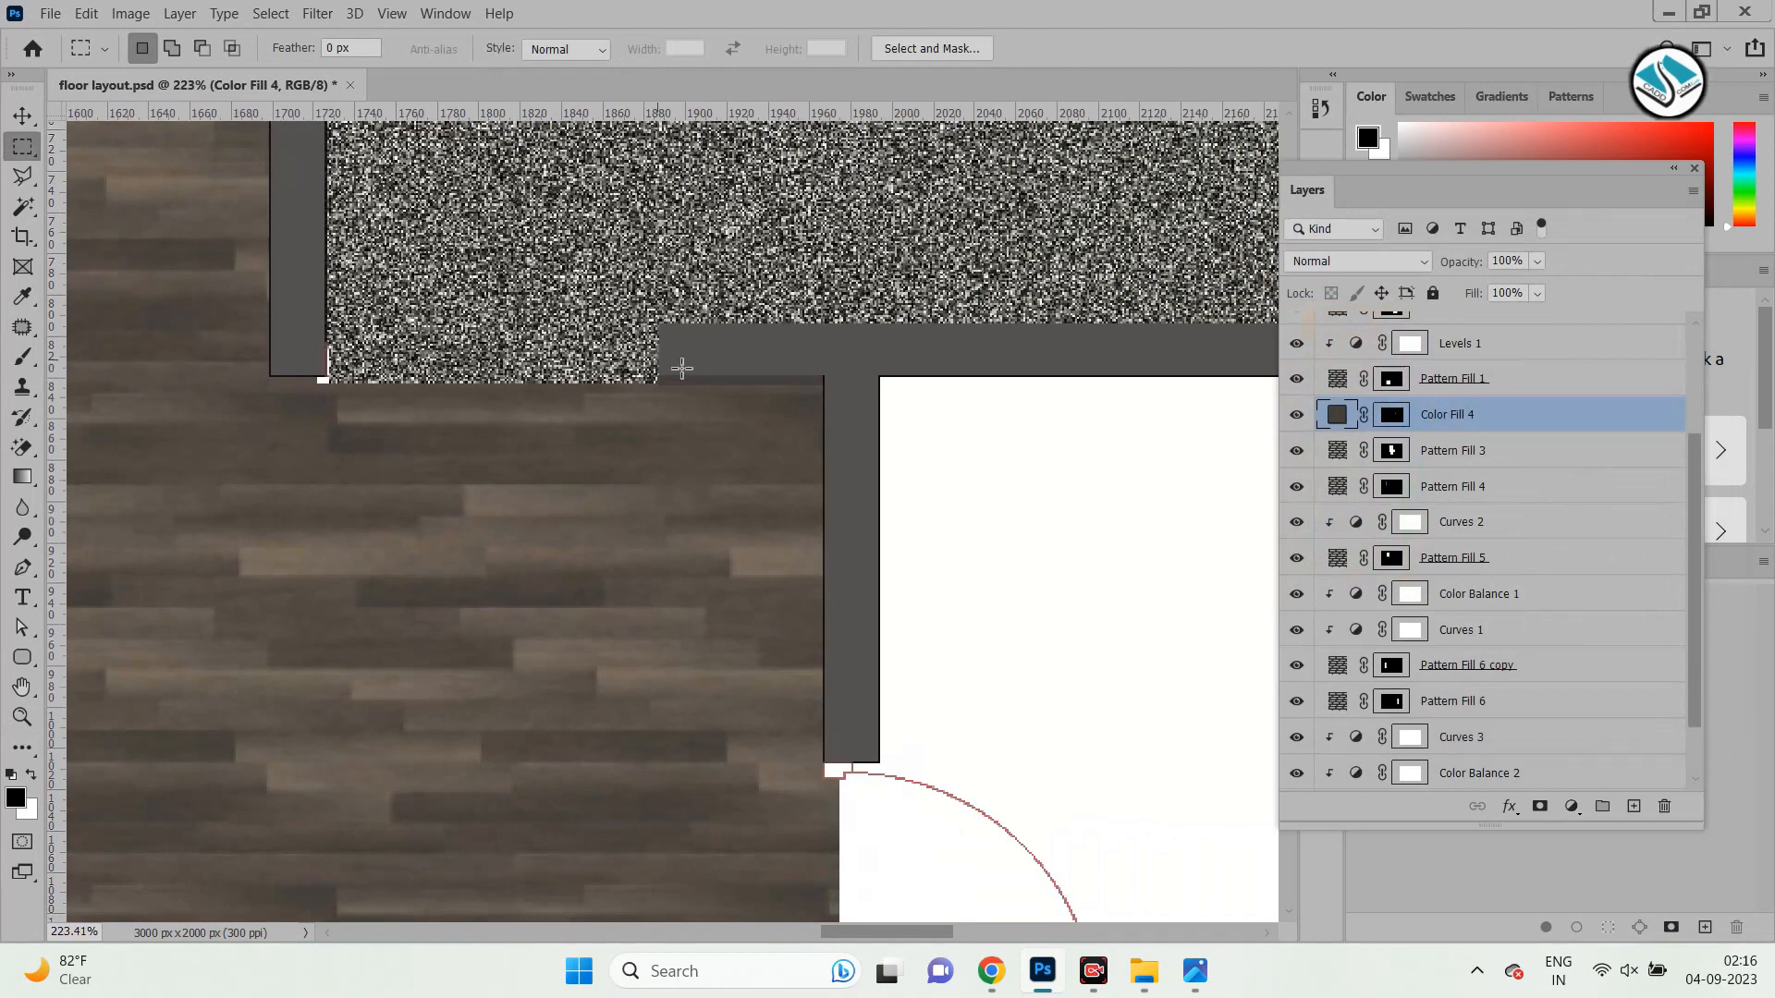
# Select the base layer of the unfilled white bathroom between the two carpeted bedrooms.
pyautogui.click(23, 111)
pyautogui.scroll(-4, 507, 444)
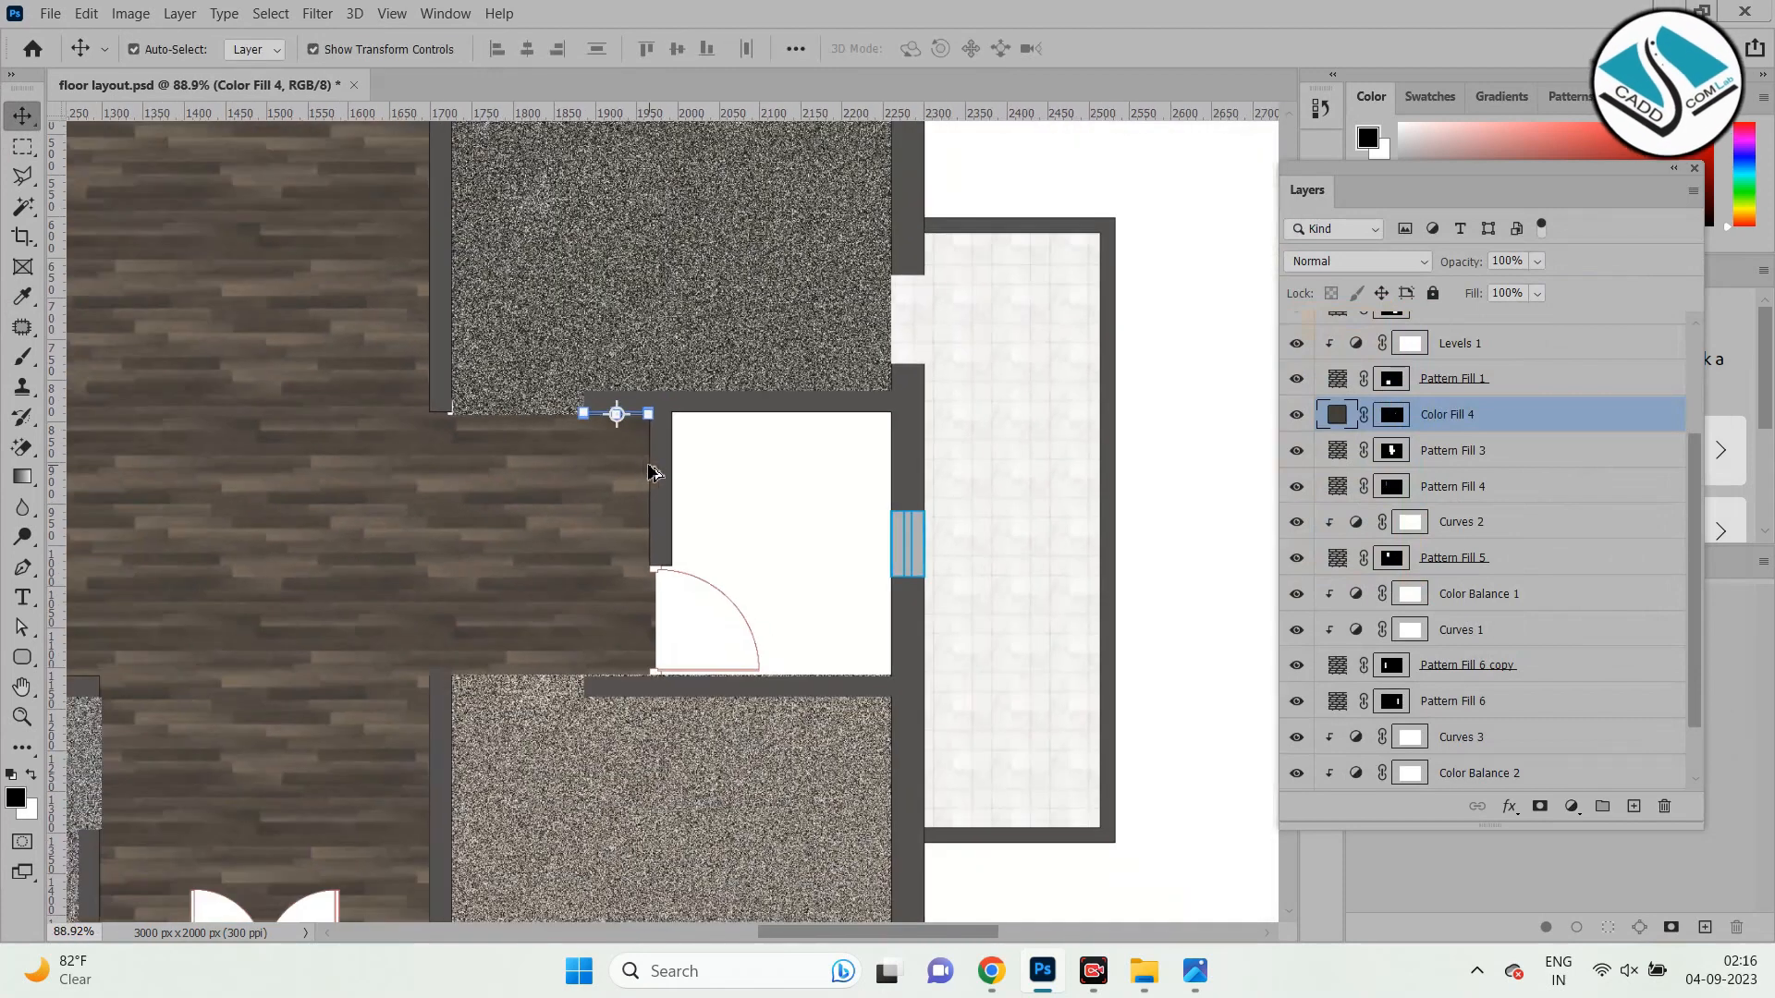
pyautogui.click(826, 527)
pyautogui.scroll(3, 825, 525)
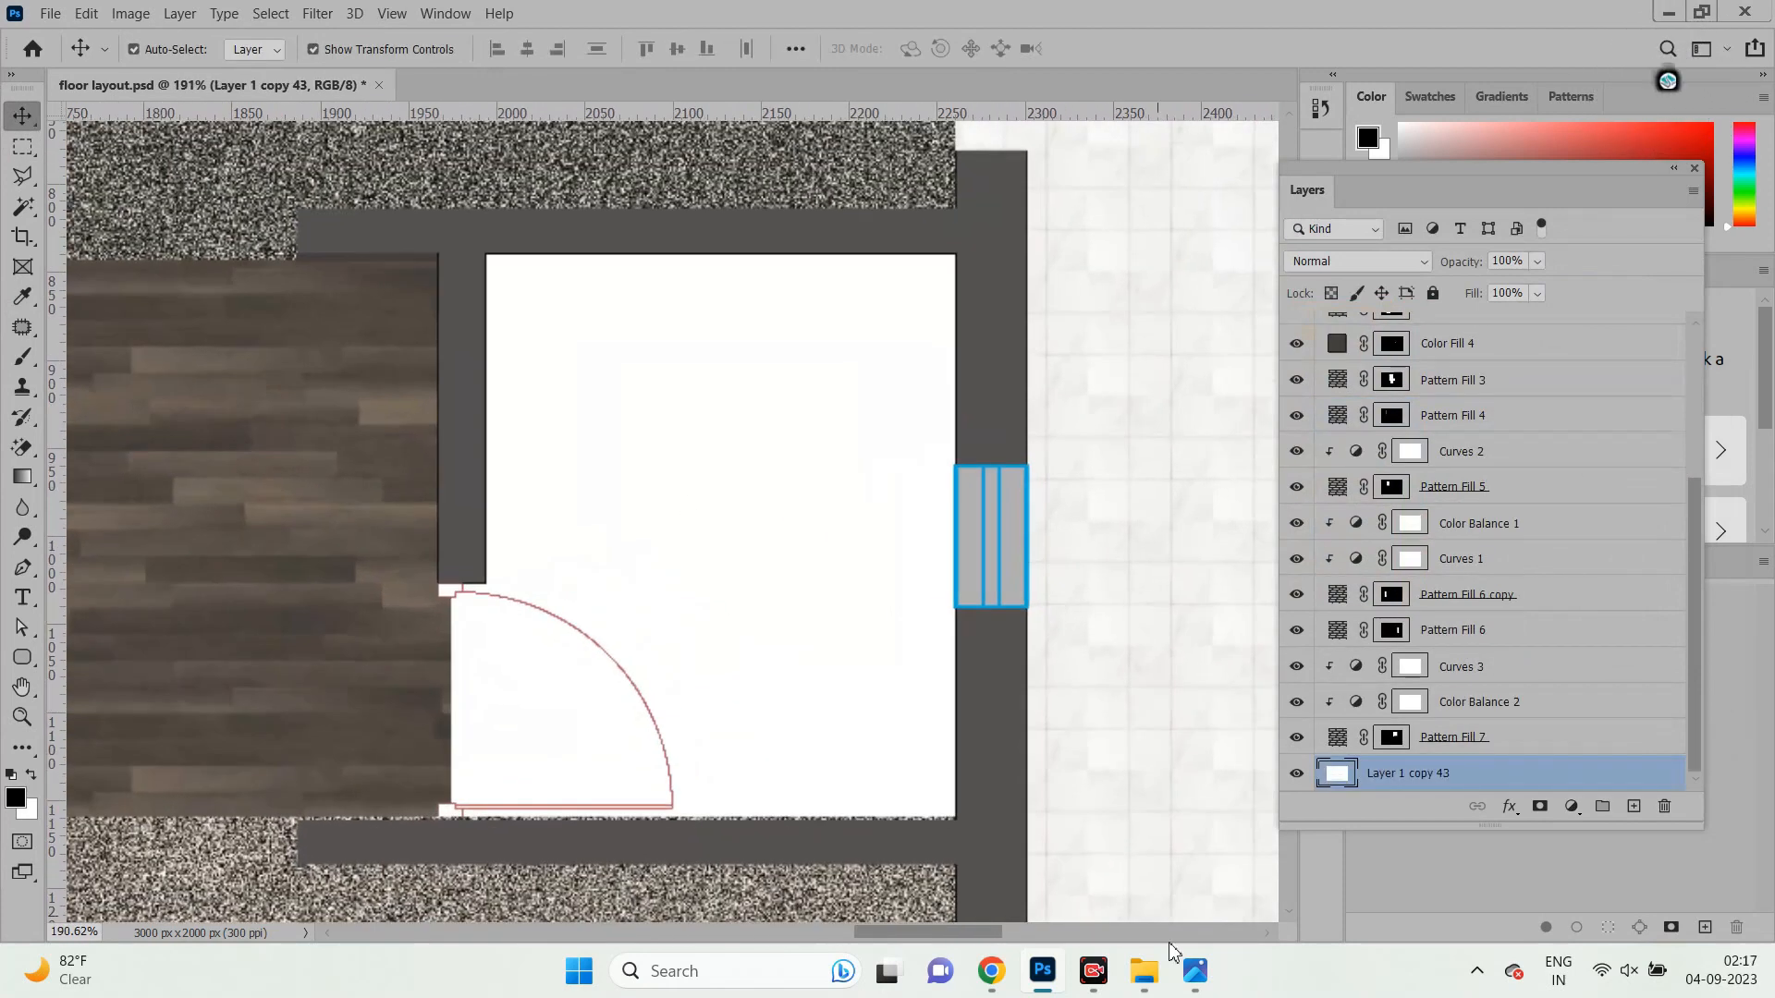
# Switch to the reference rendering COLOR FLOOR PLAN RENDERING.webp in Photos and examine the bathroom's floor tiles.
pyautogui.click(1196, 971)
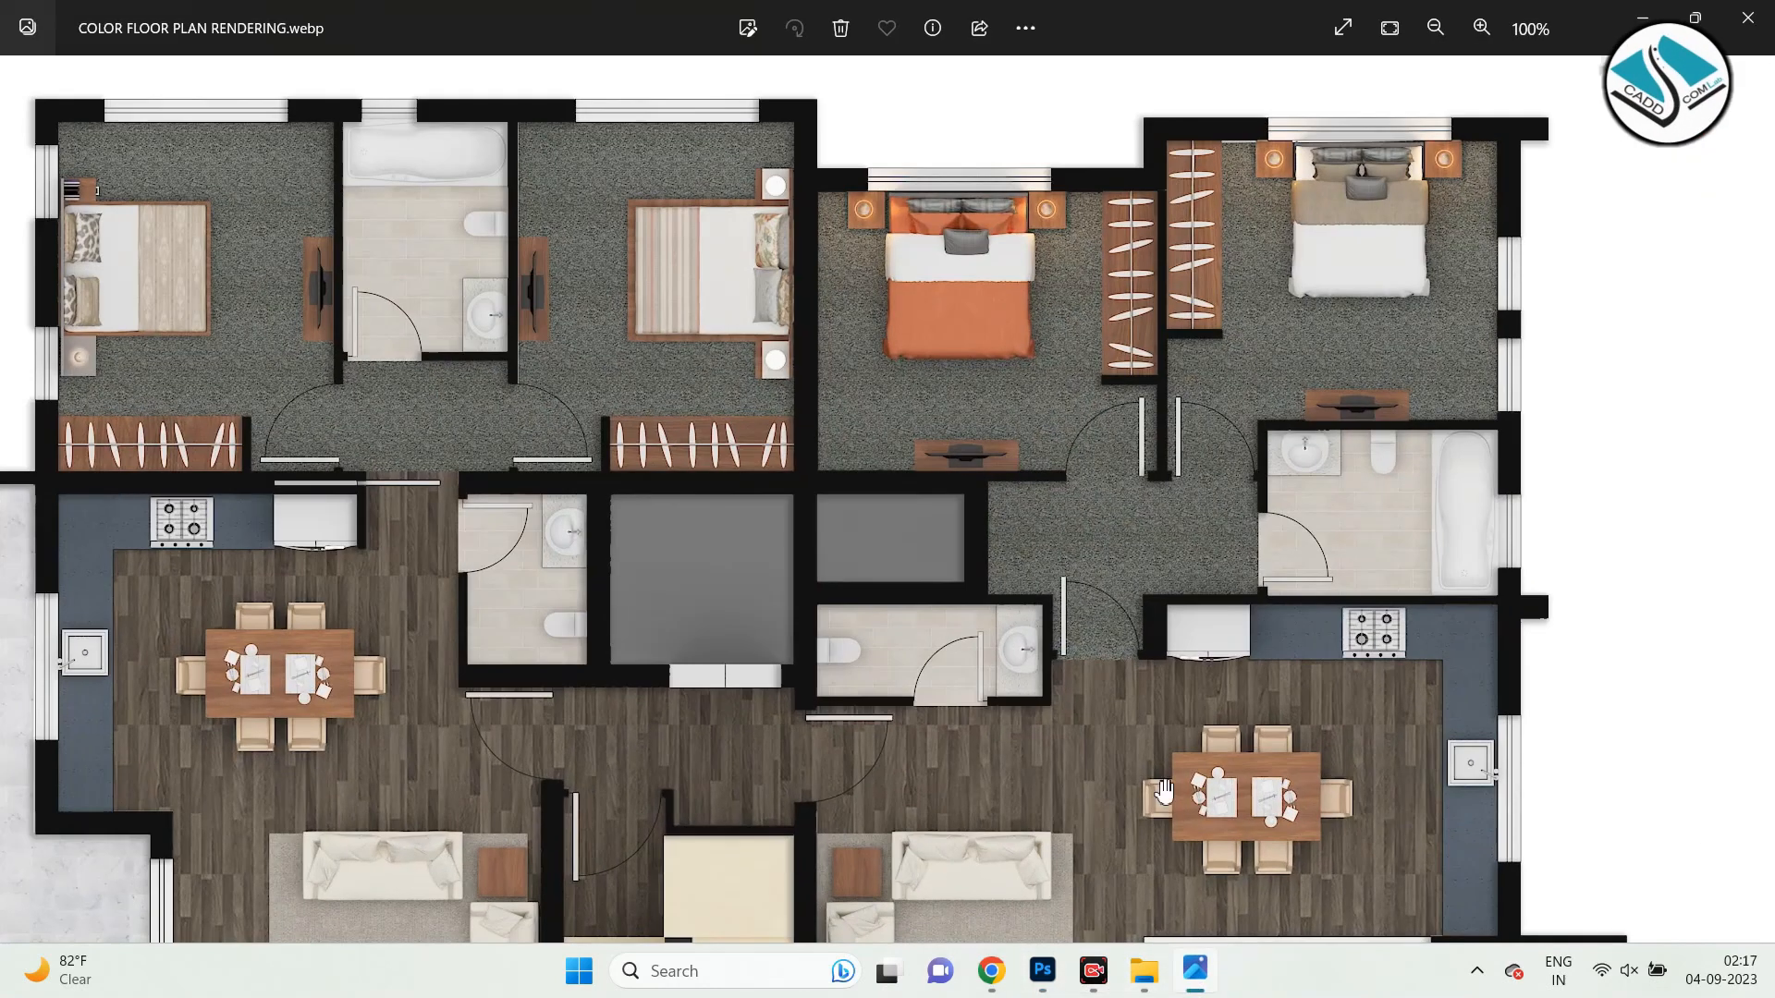
pyautogui.scroll(6, 1288, 499)
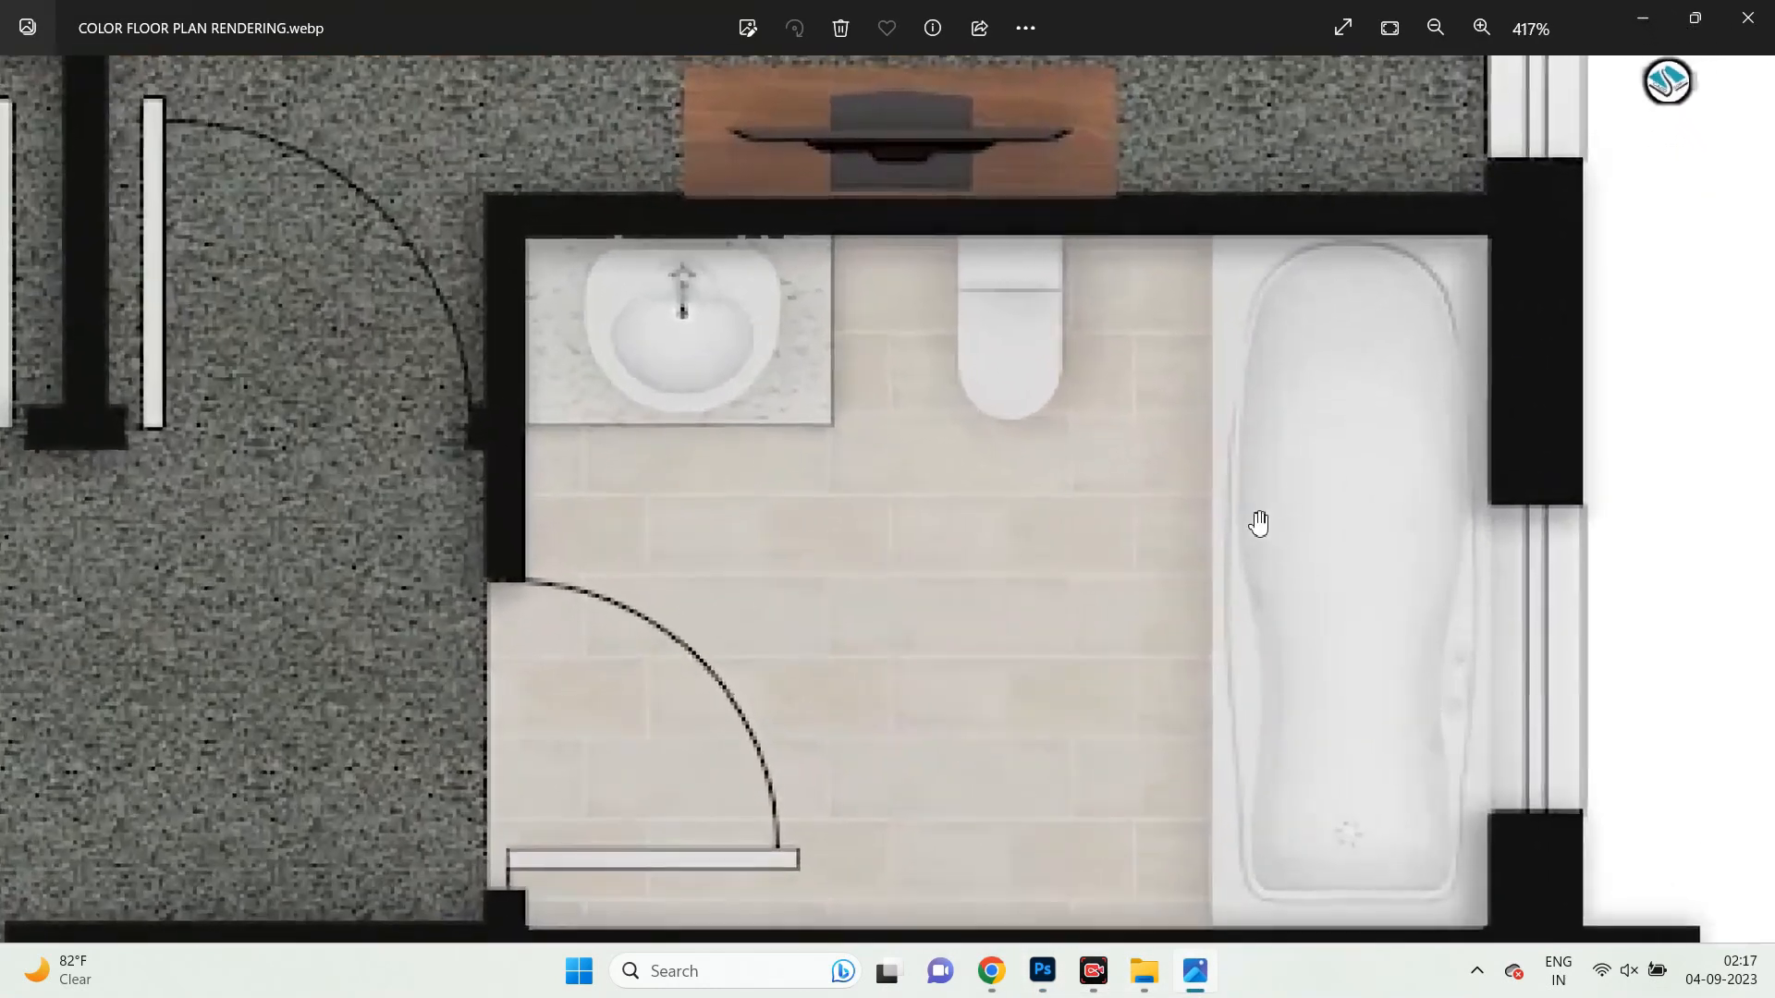
pyautogui.moveTo(998, 571); pyautogui.dragTo(964, 491)
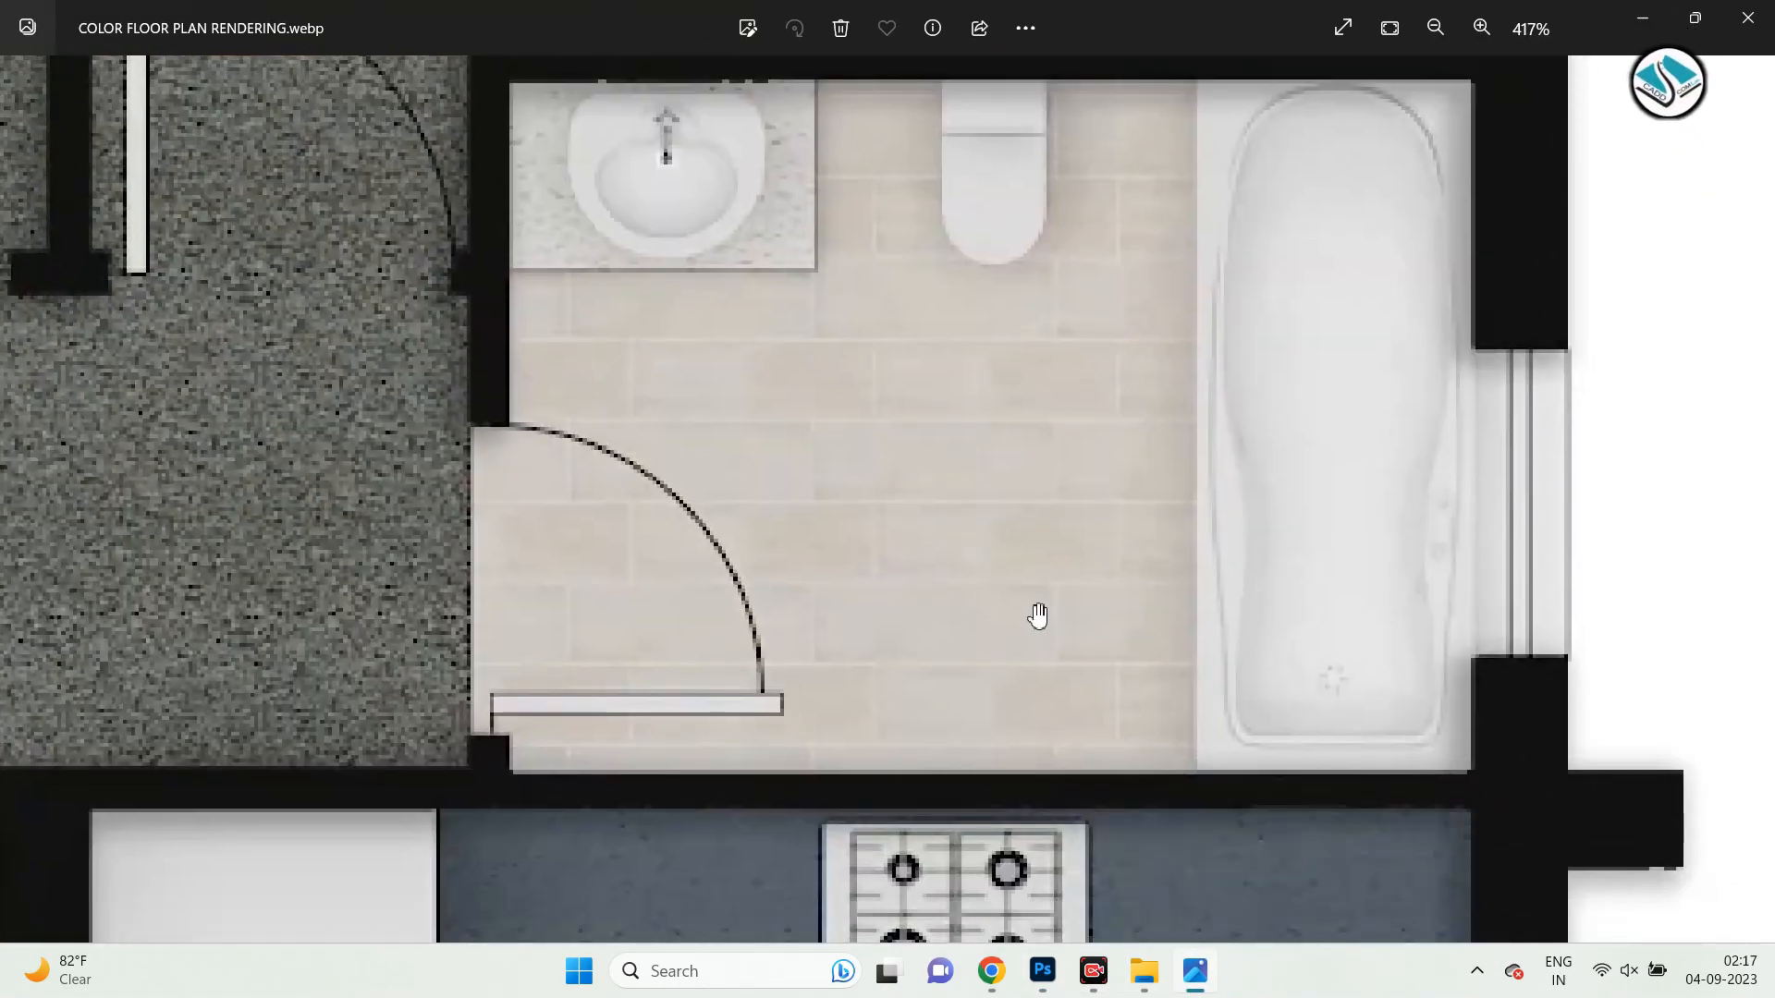
# Switch to Chrome and search Google Images for "washroom texture".
pyautogui.click(997, 972)
pyautogui.scroll(-8, 1196, 558)
pyautogui.scroll(2, 607, 305)
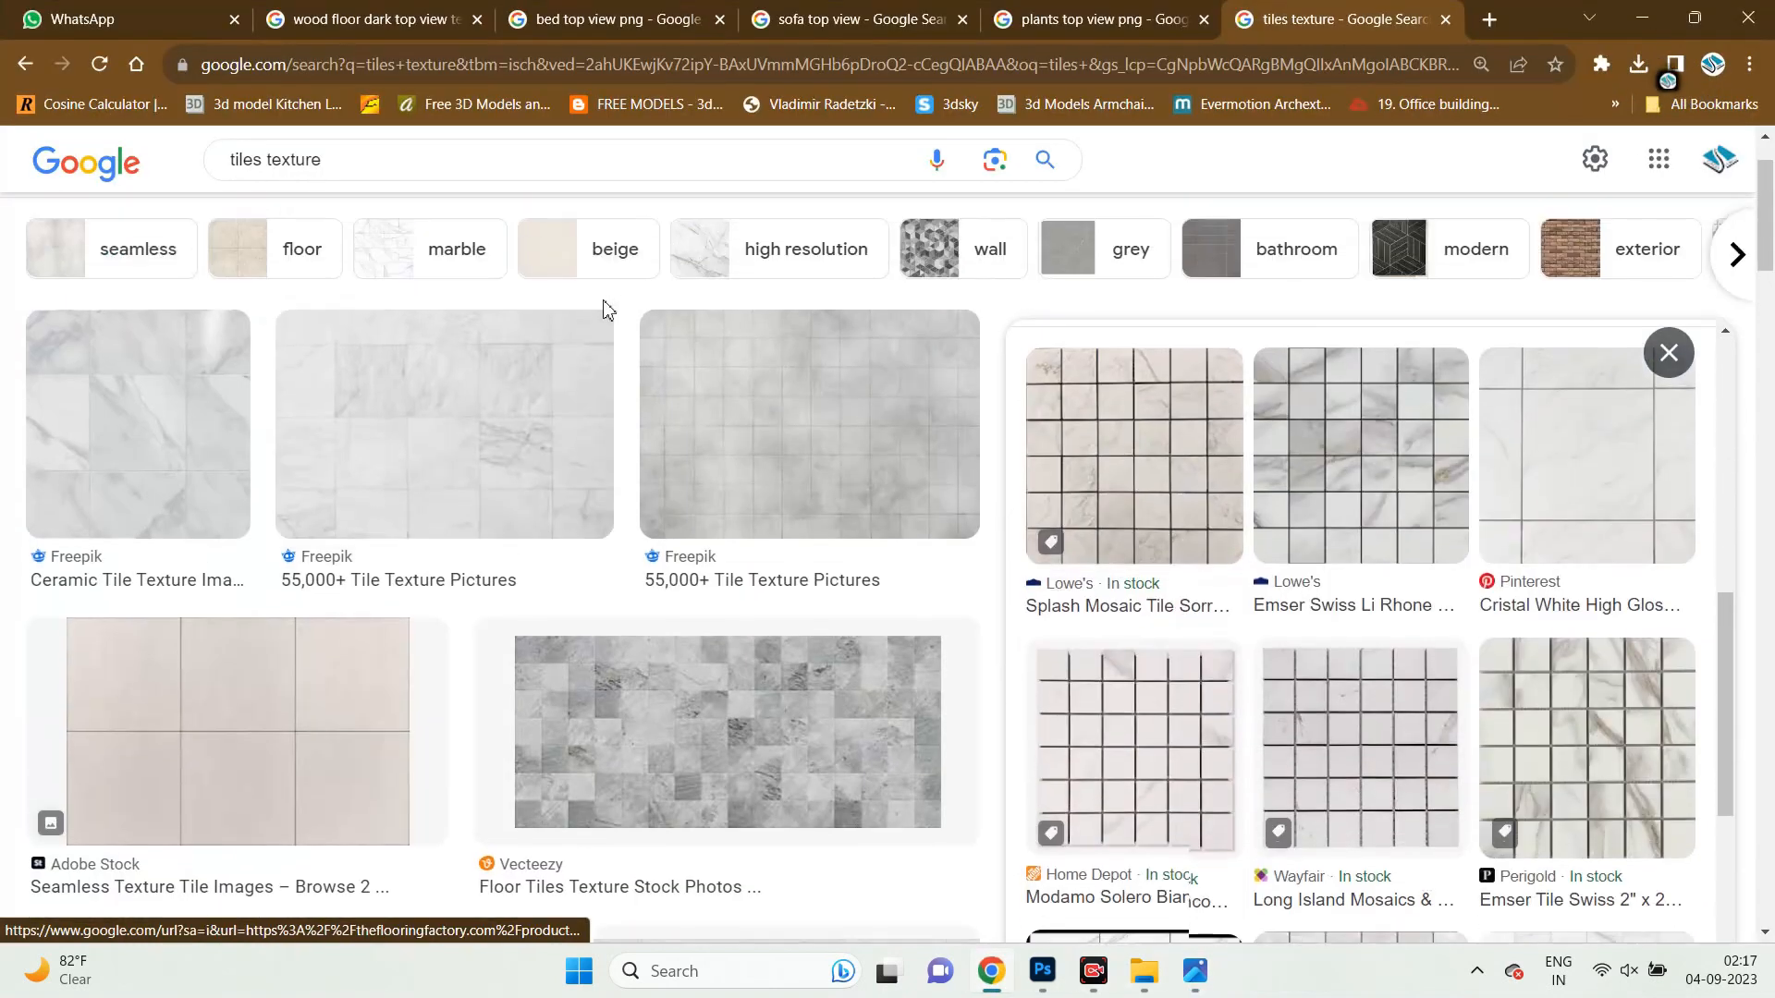
pyautogui.doubleClick(255, 157)
pyautogui.write('wash')
pyautogui.write('m')
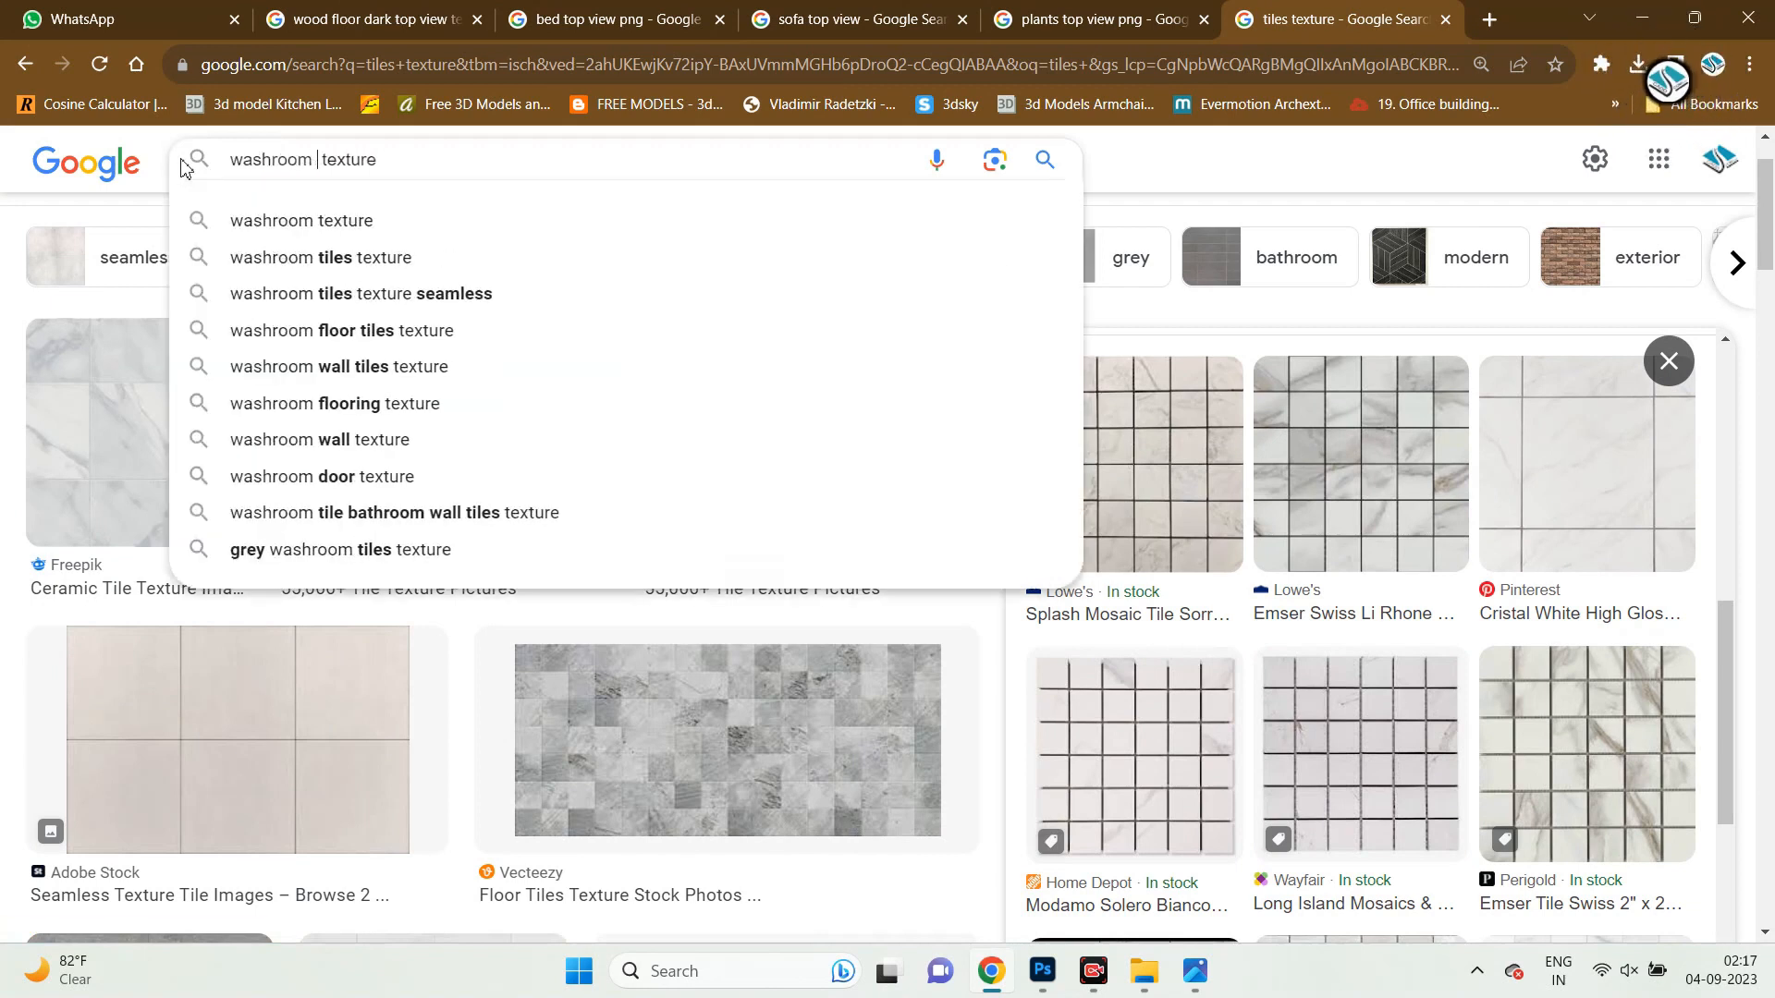
pyautogui.press('Return')
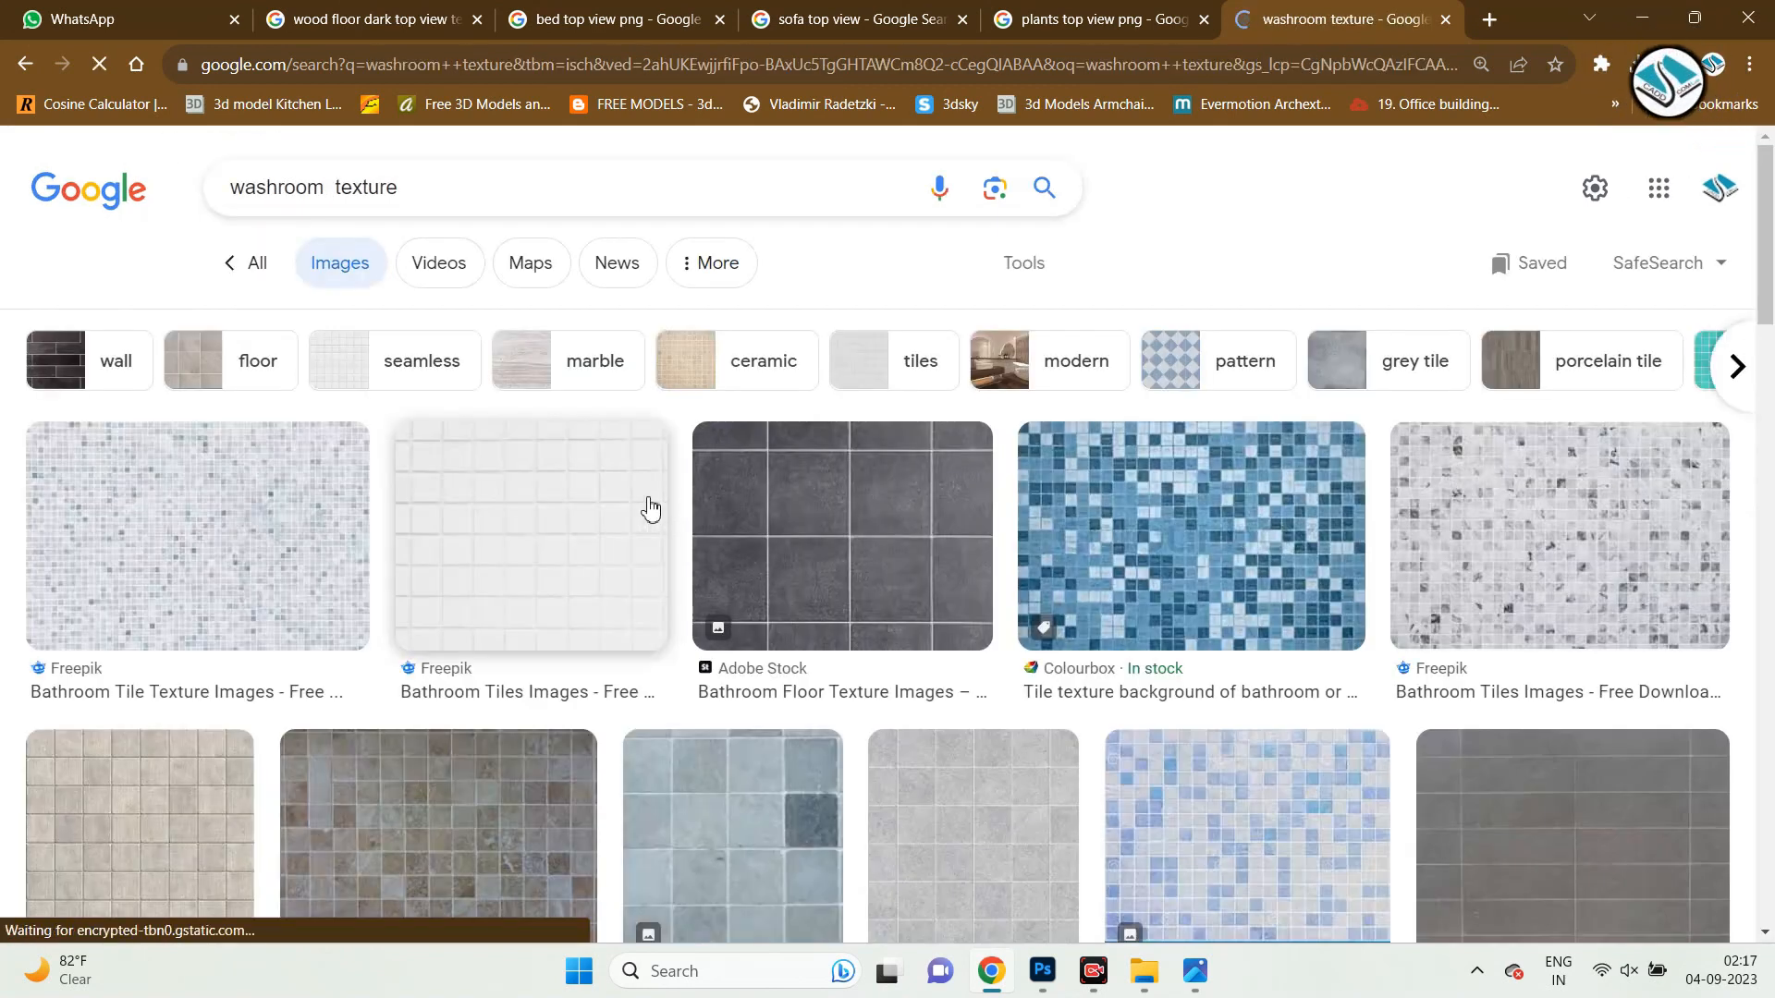
pyautogui.scroll(-1, 665, 509)
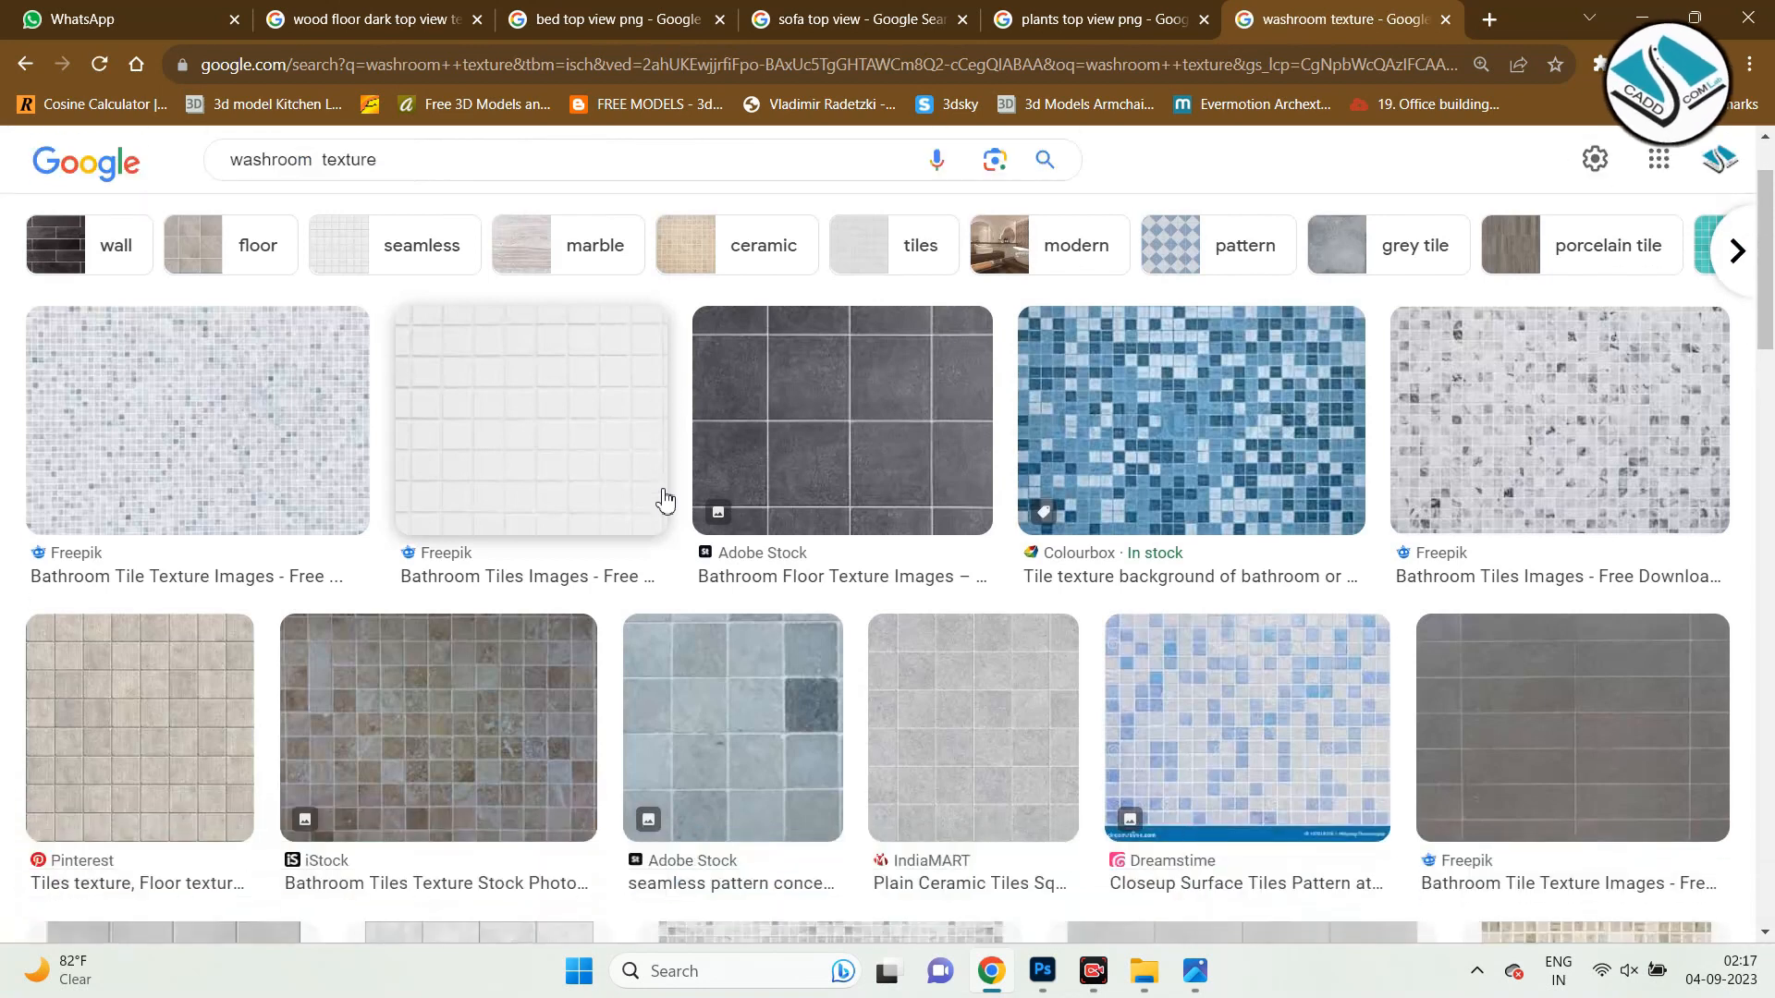
# Open the dark grey Adobe Stock bathroom floor tile image in its own tab and save it to the Desktop as a JPEG.
pyautogui.click(809, 433)
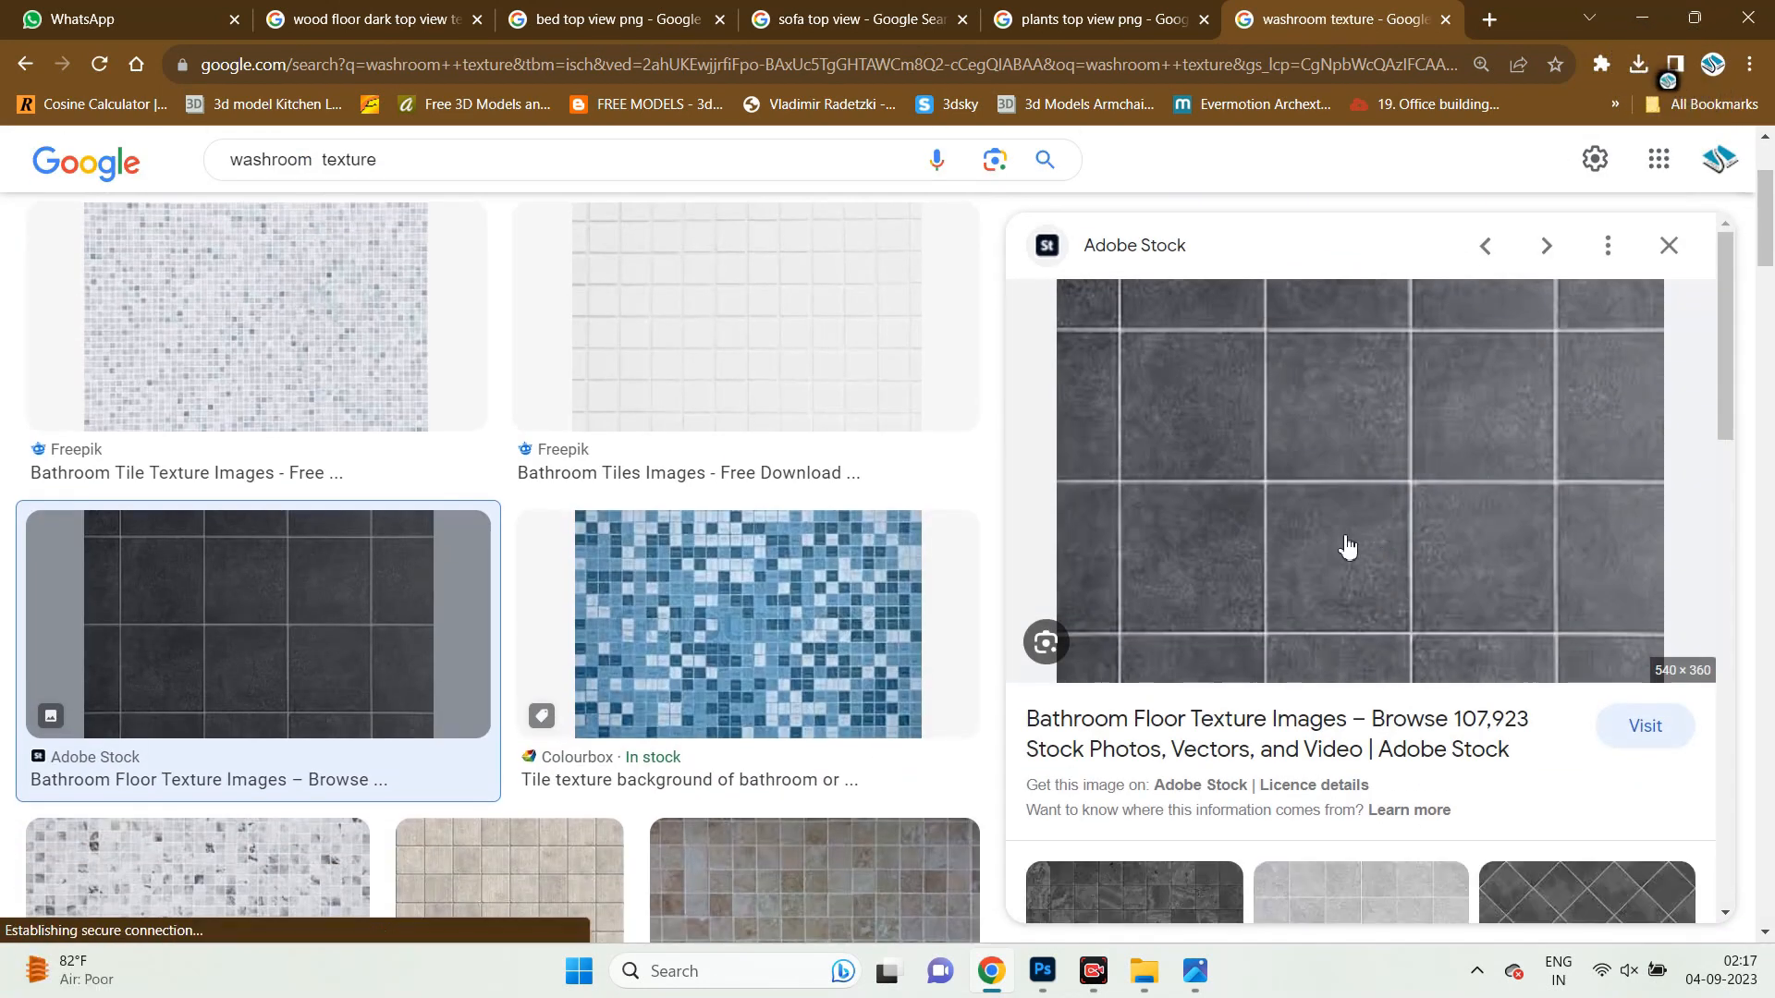
pyautogui.rightClick(1324, 441)
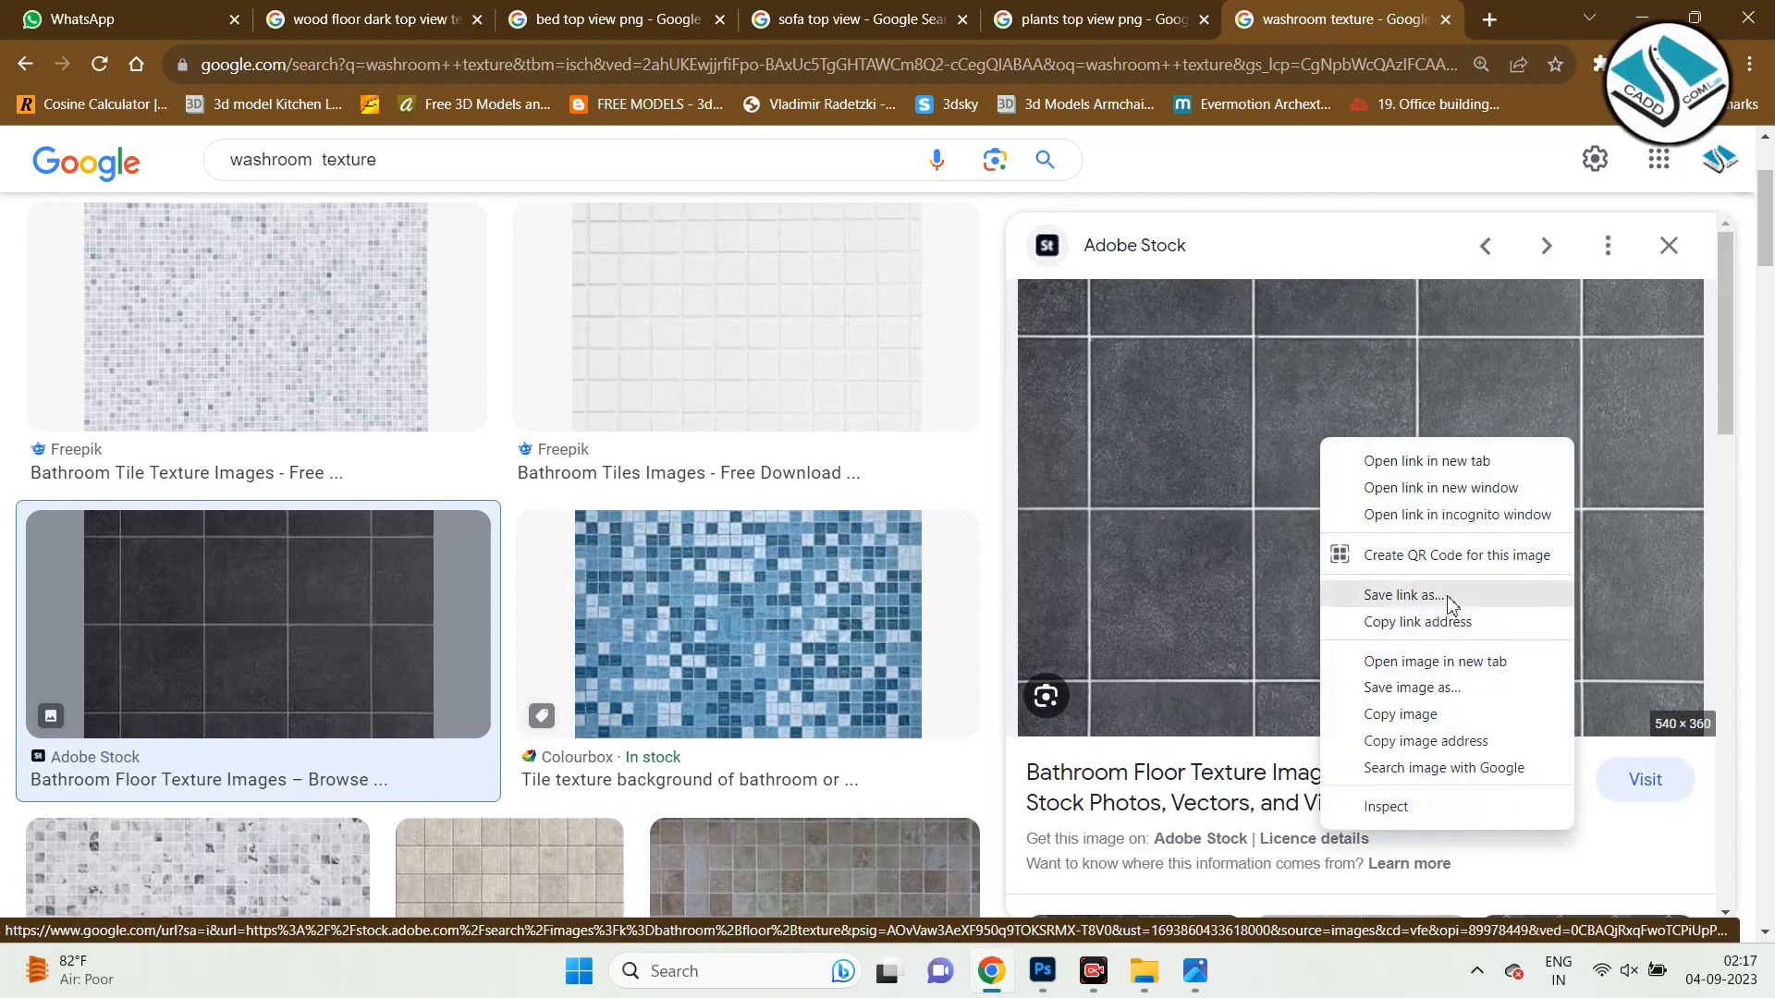
pyautogui.click(1465, 663)
pyautogui.hotkey('ctrl', 'Tab')
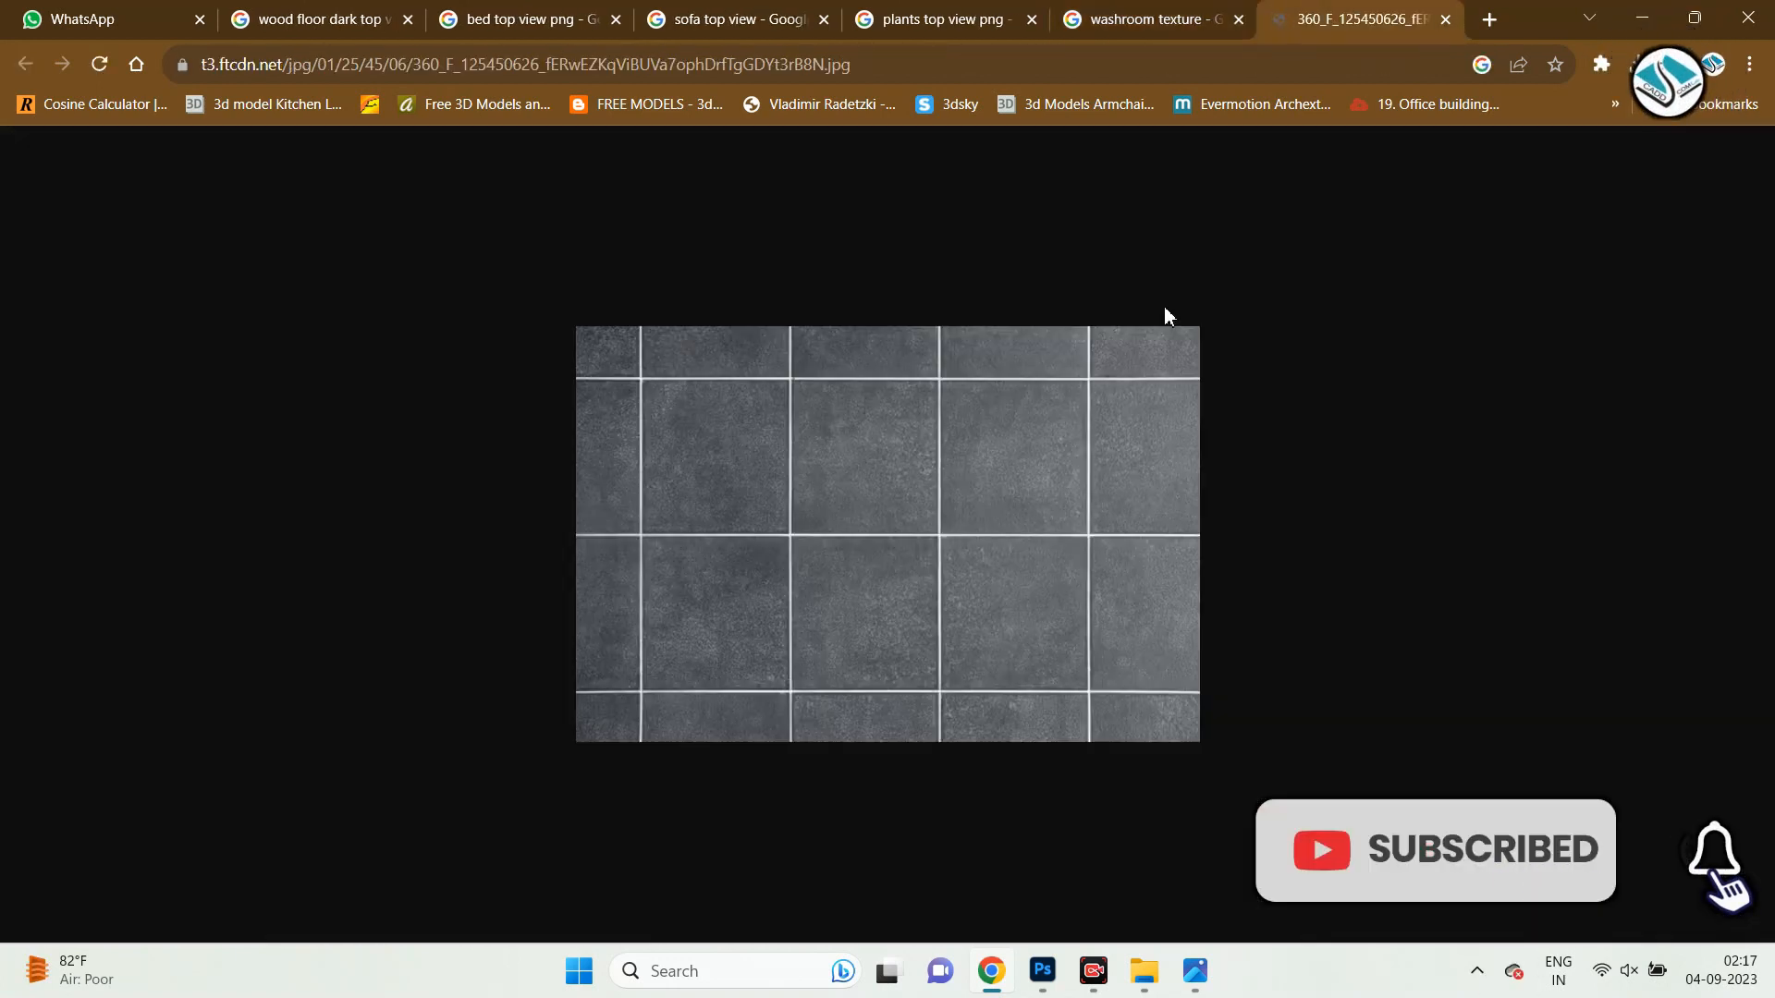
pyautogui.rightClick(970, 390)
pyautogui.click(1024, 441)
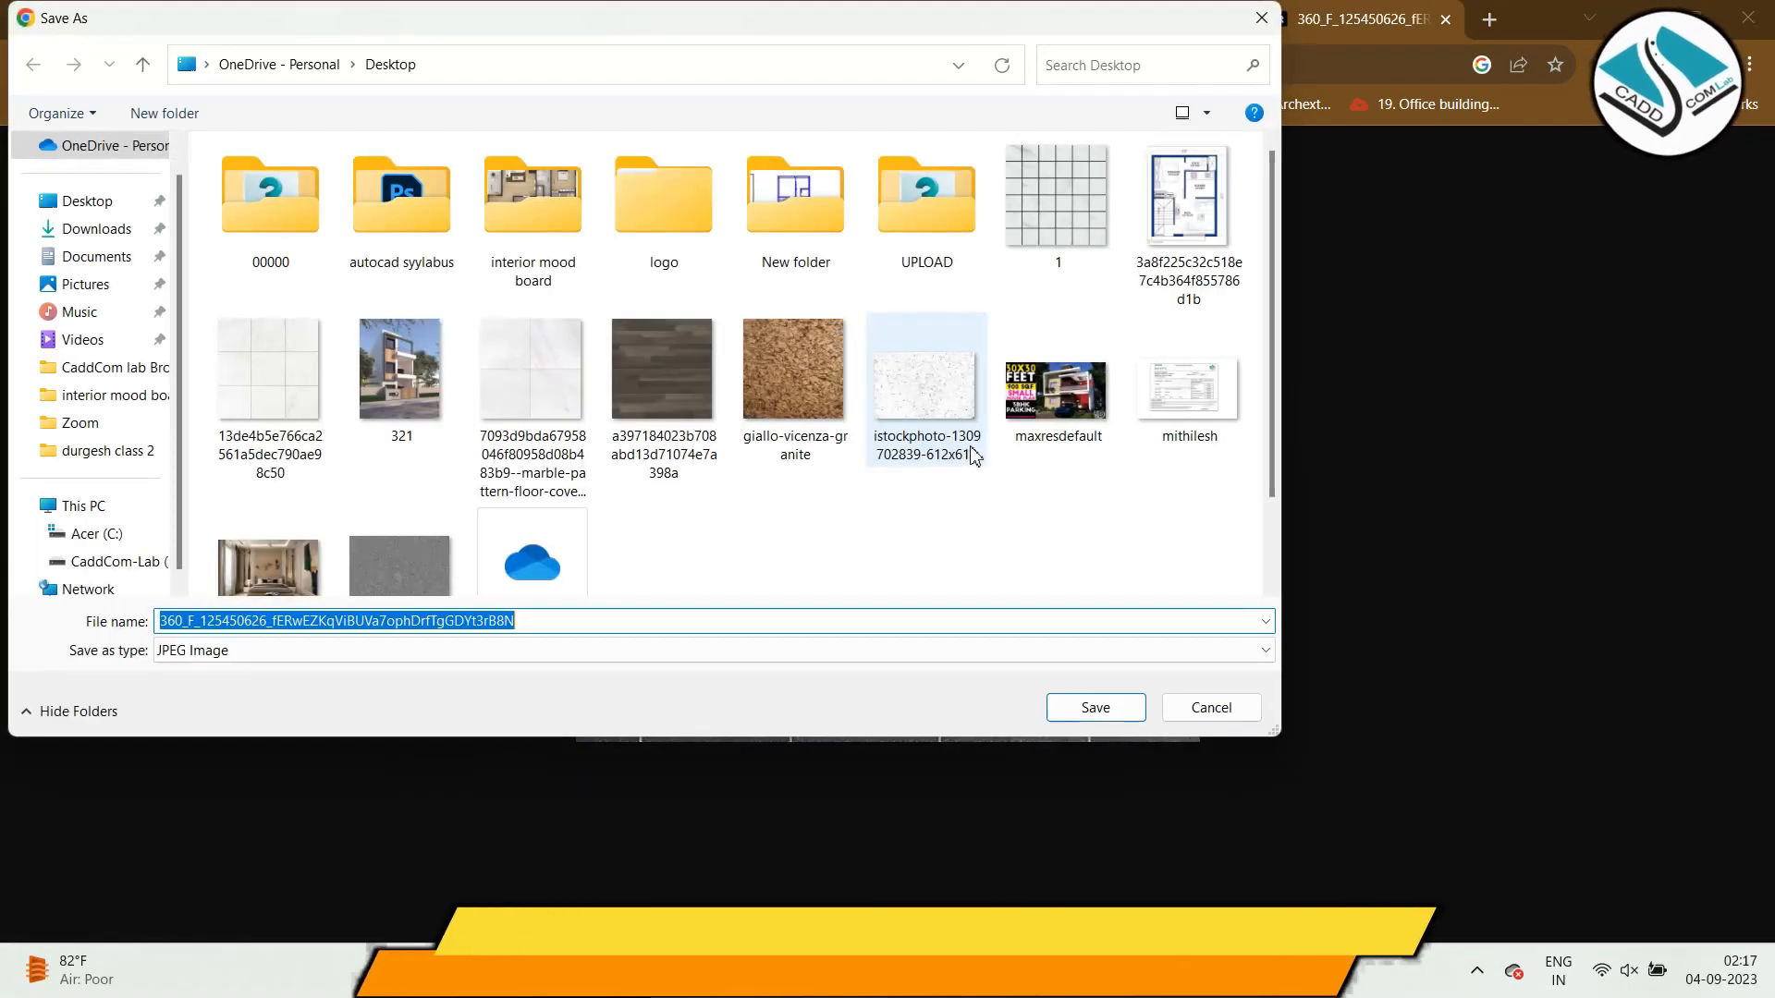
pyautogui.click(1095, 708)
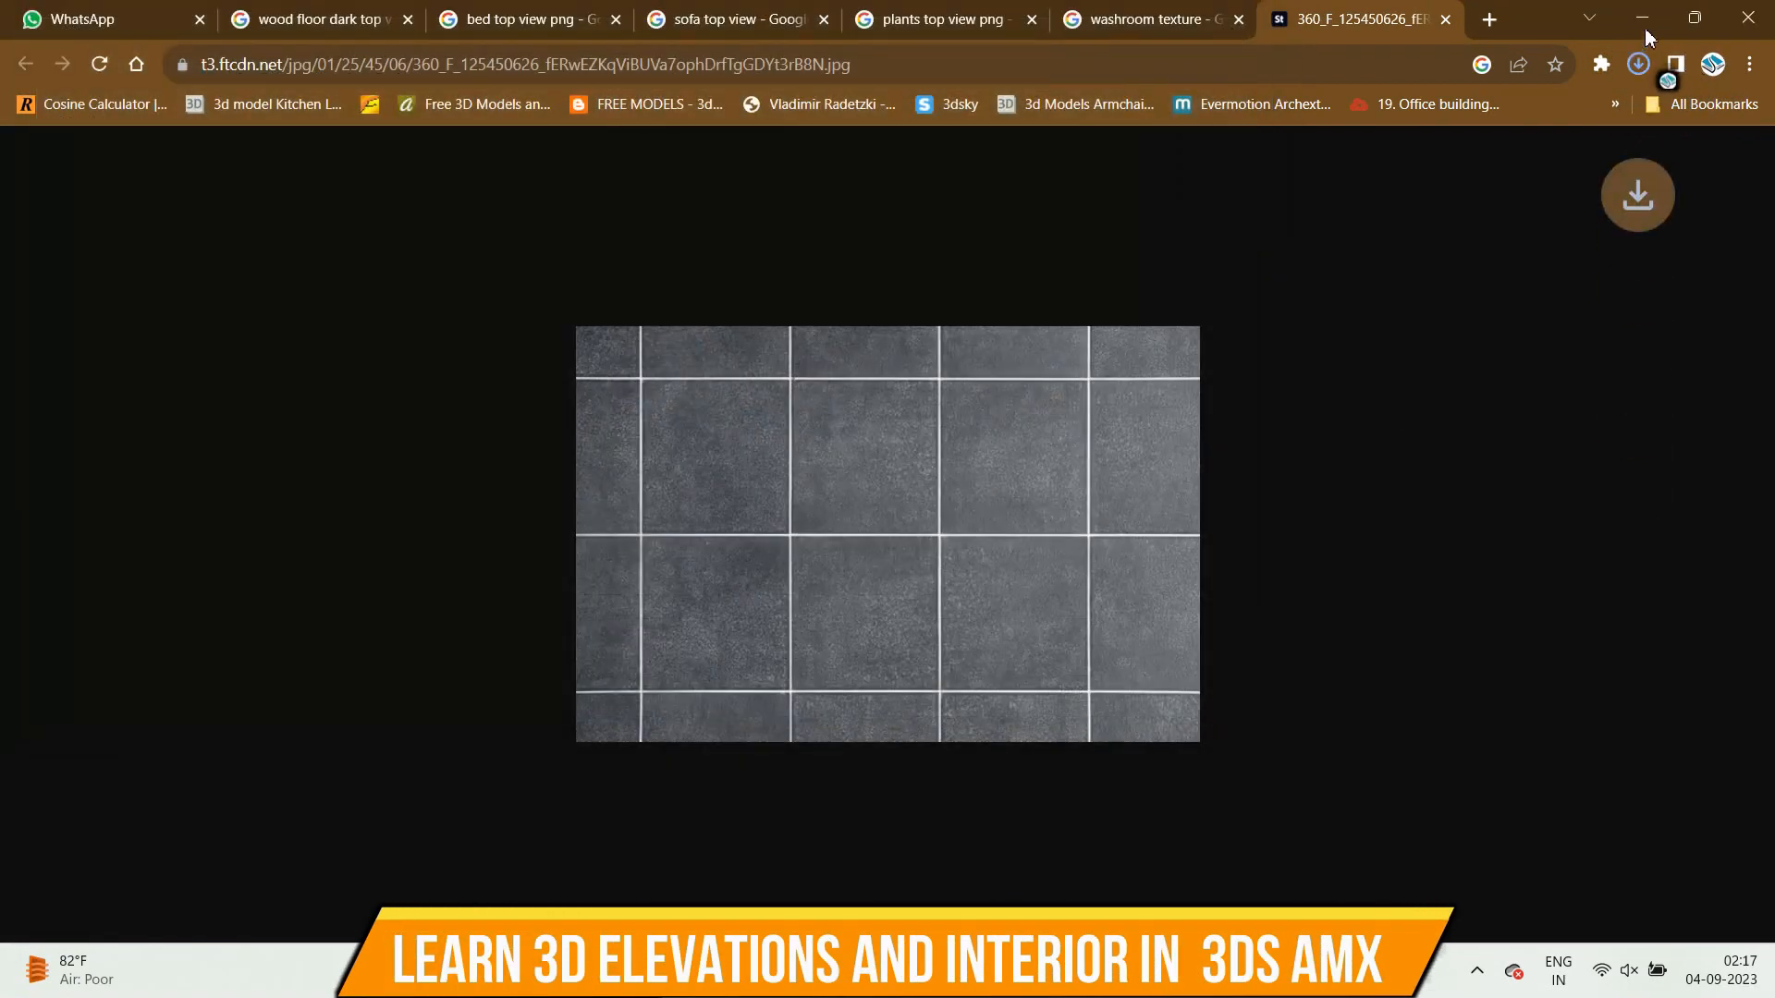
# Return to Photoshop, define the saved dark grey tile image as a pattern under its file name, and close the image.
pyautogui.click(1644, 27)
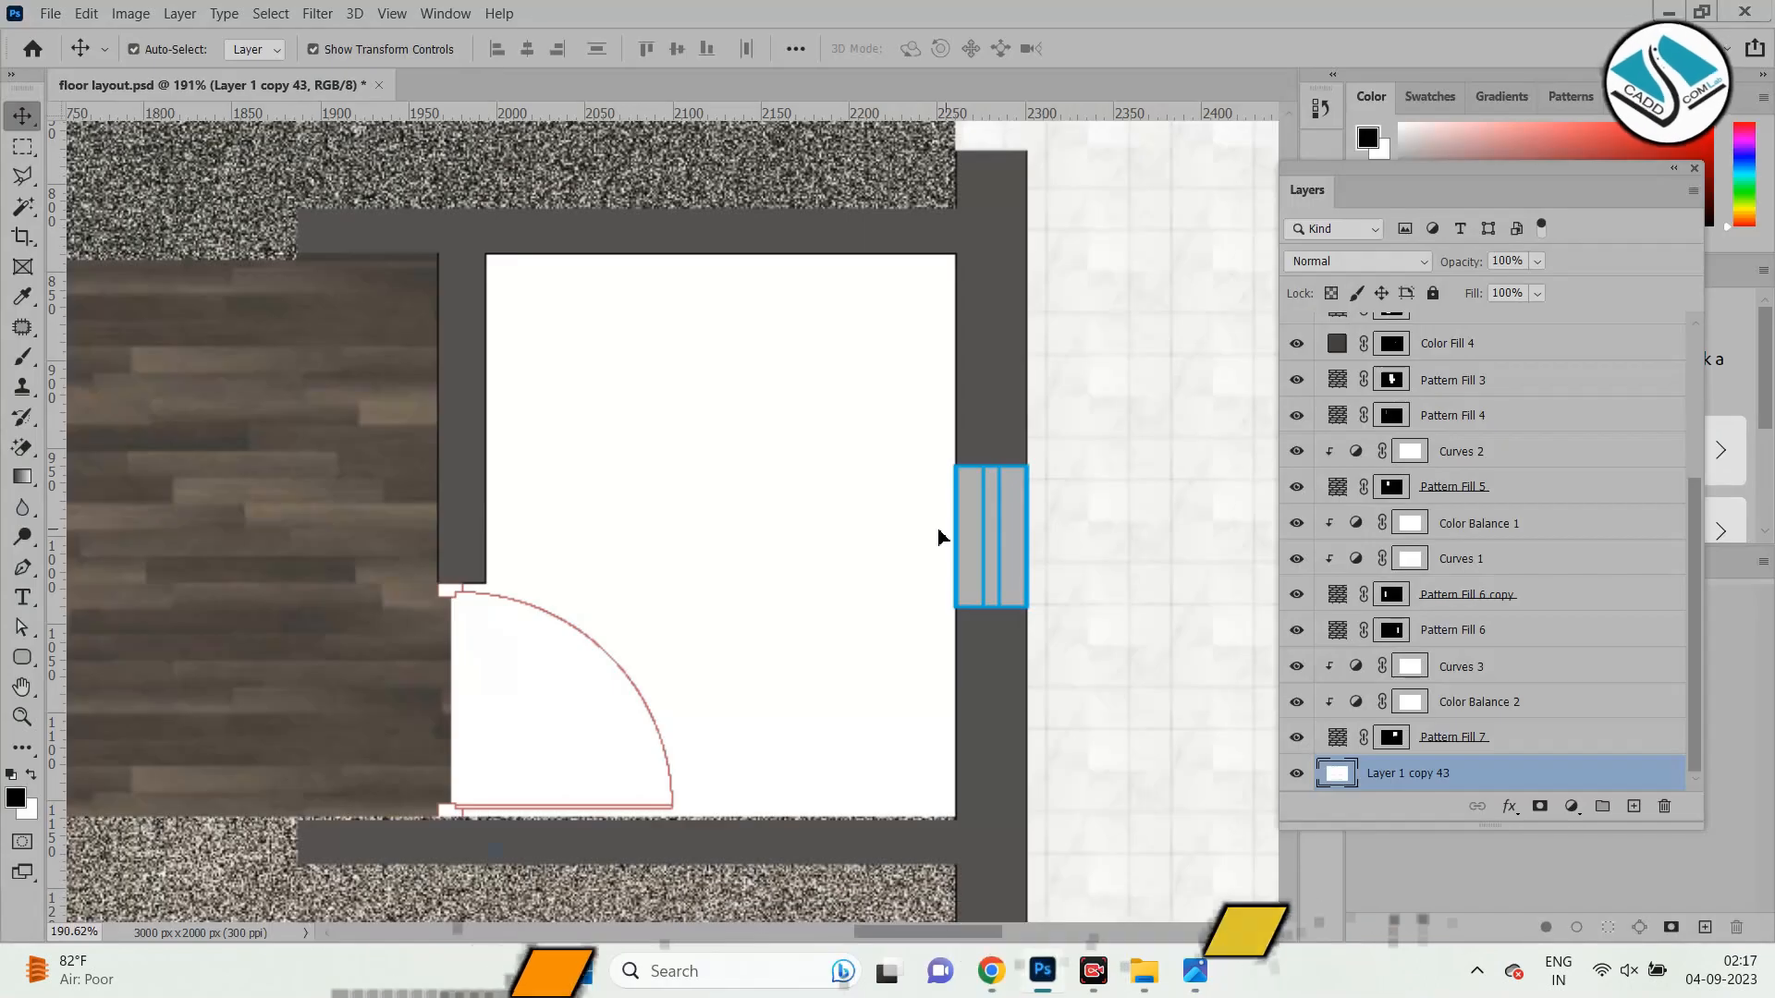
pyautogui.click(51, 14)
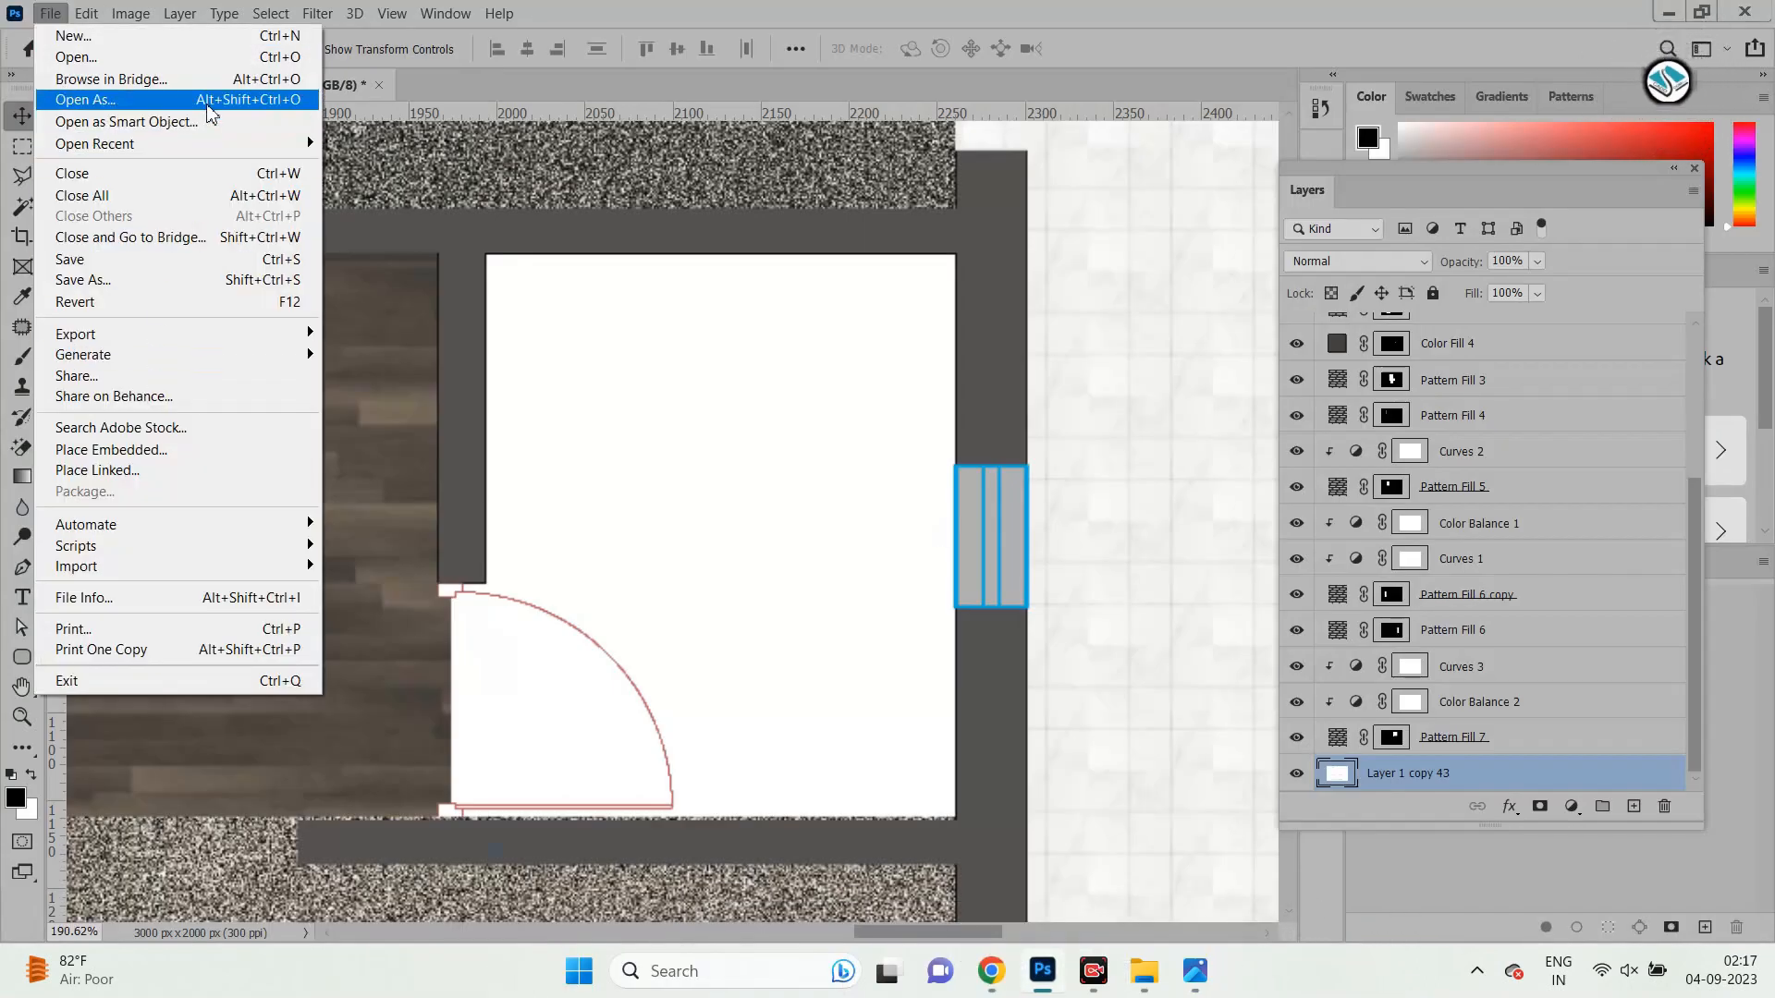
pyautogui.click(73, 56)
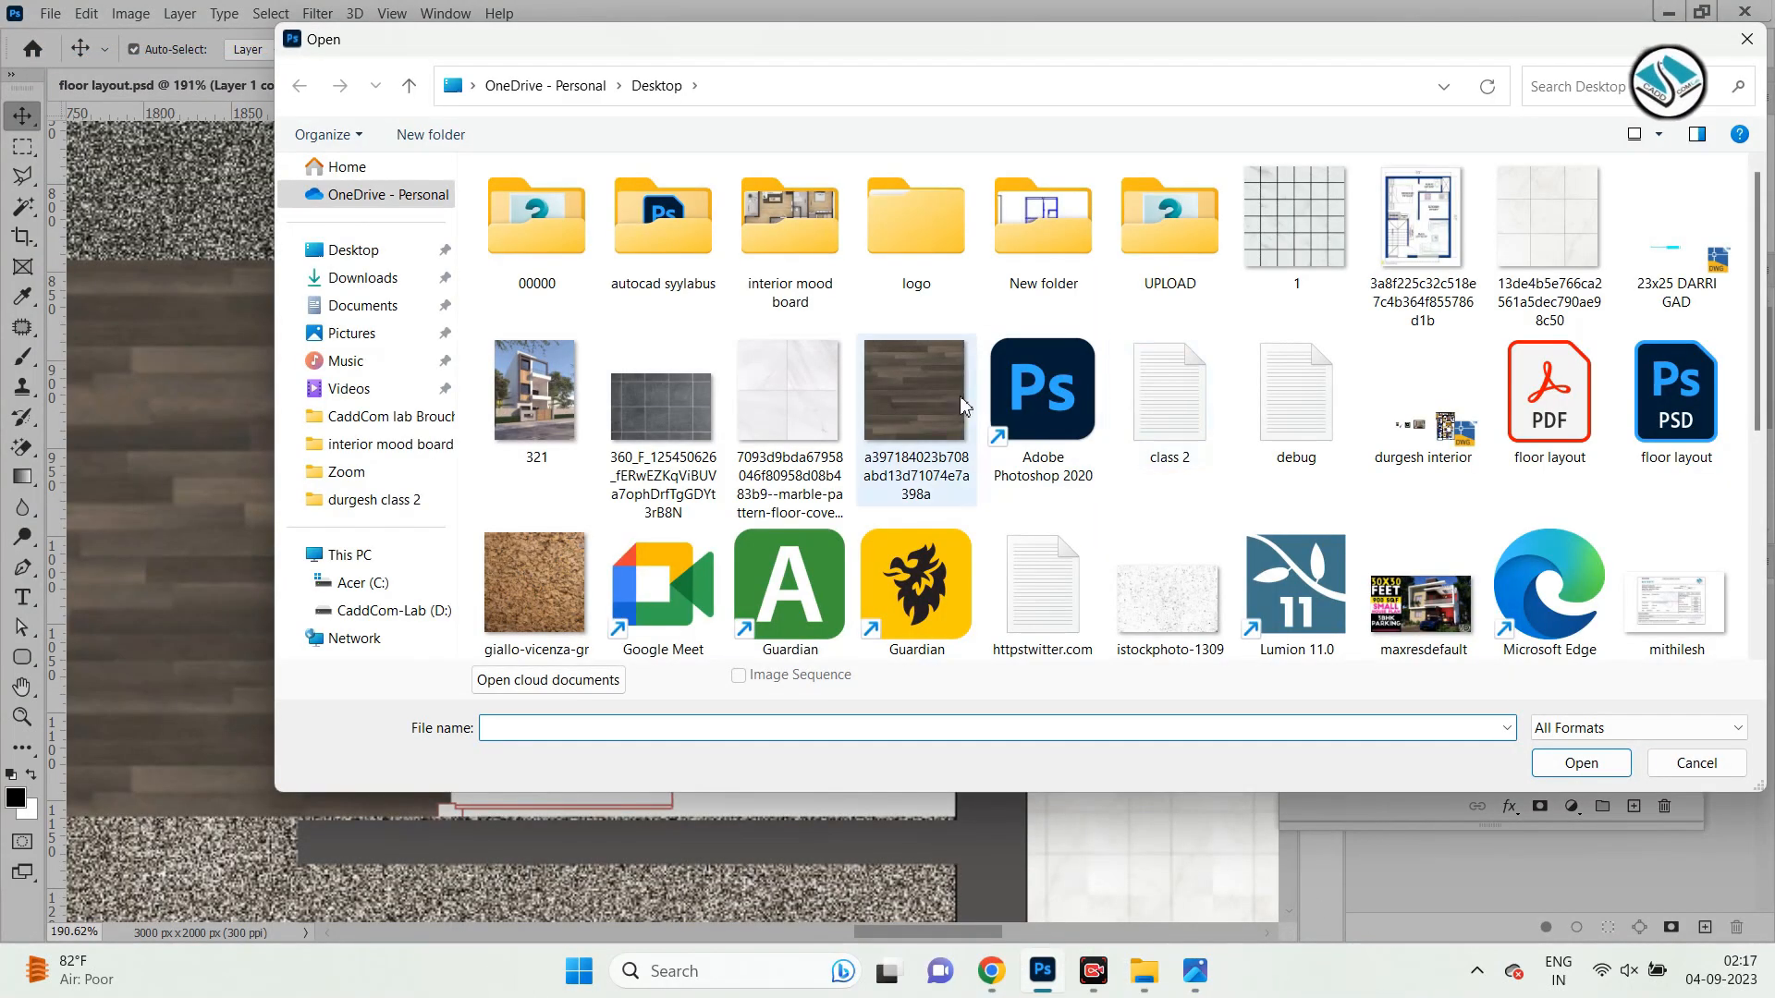
pyautogui.doubleClick(673, 398)
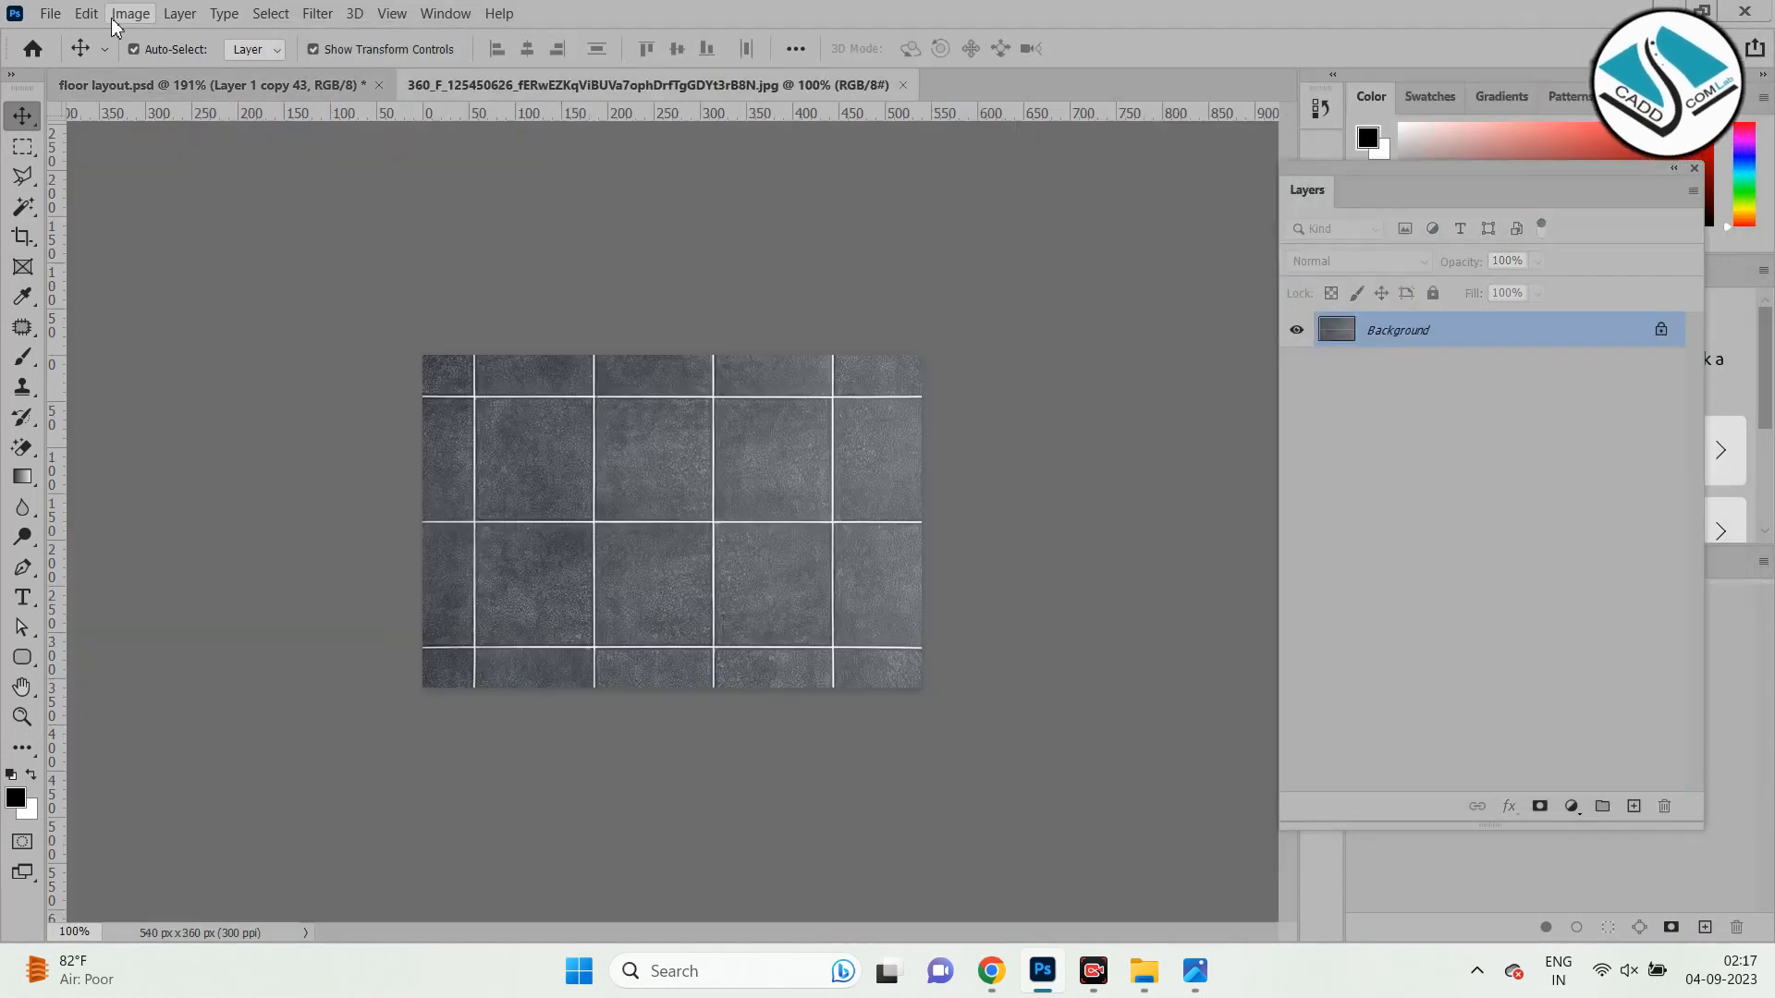
pyautogui.click(86, 13)
pyautogui.click(232, 608)
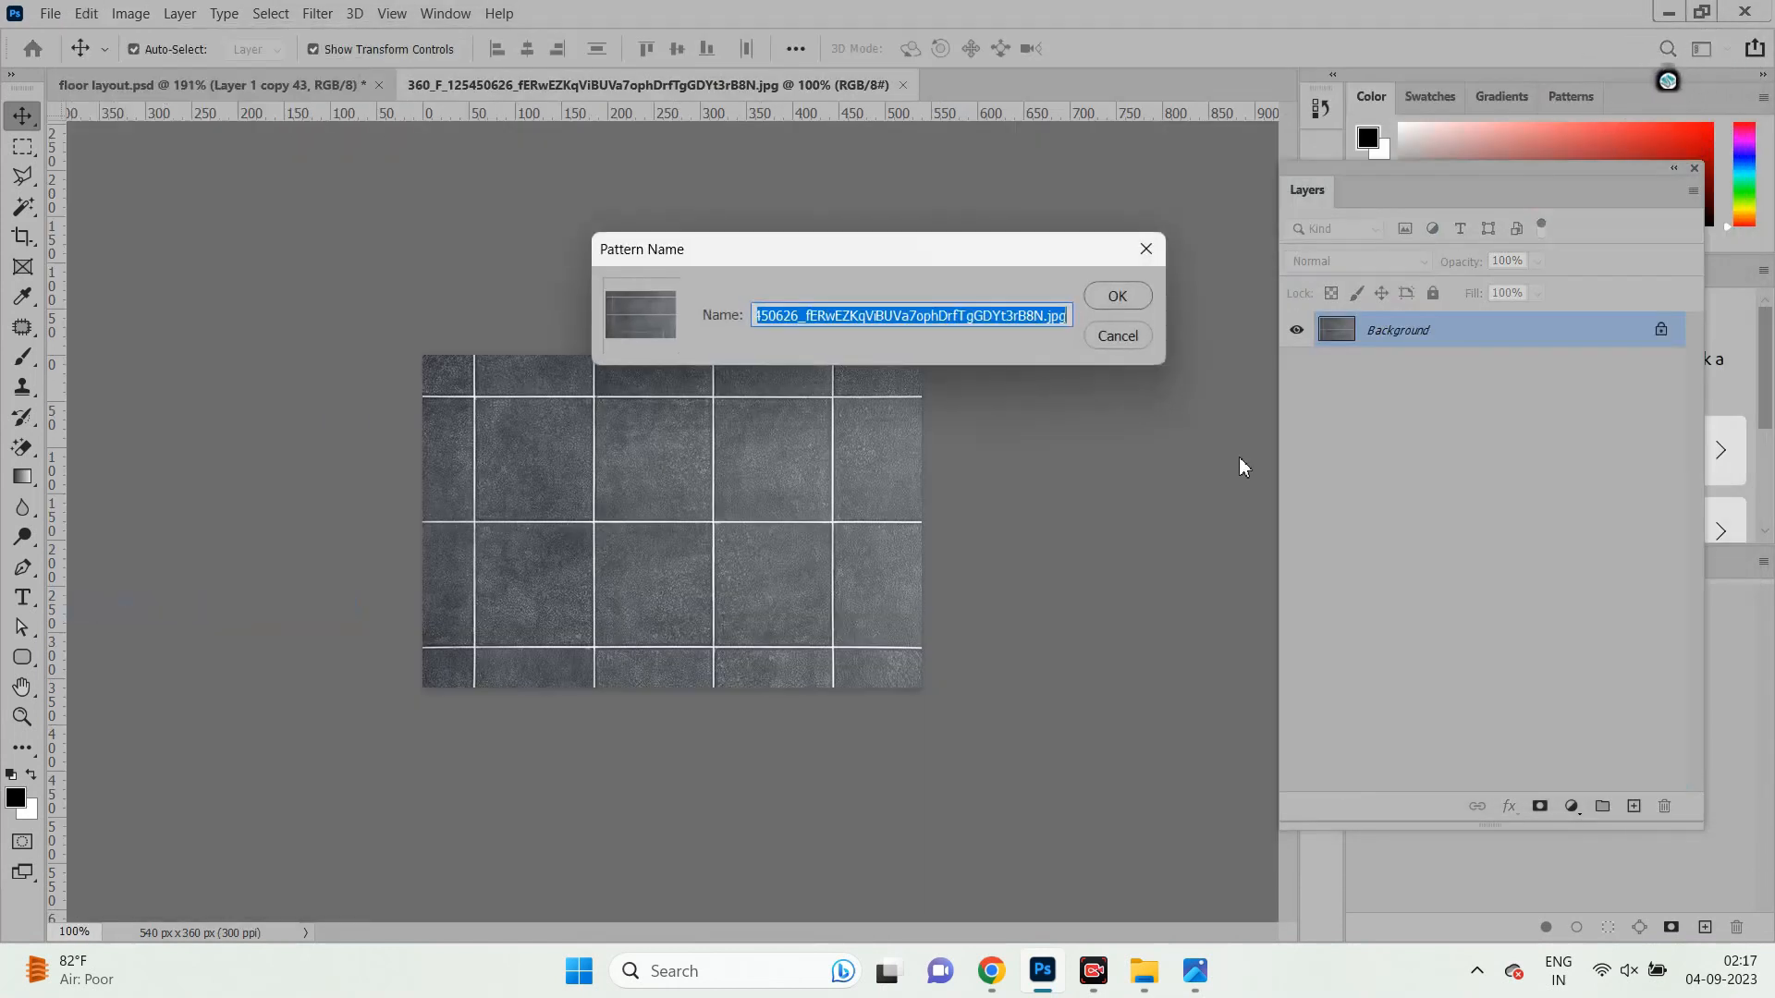
pyautogui.click(1123, 290)
pyautogui.click(904, 86)
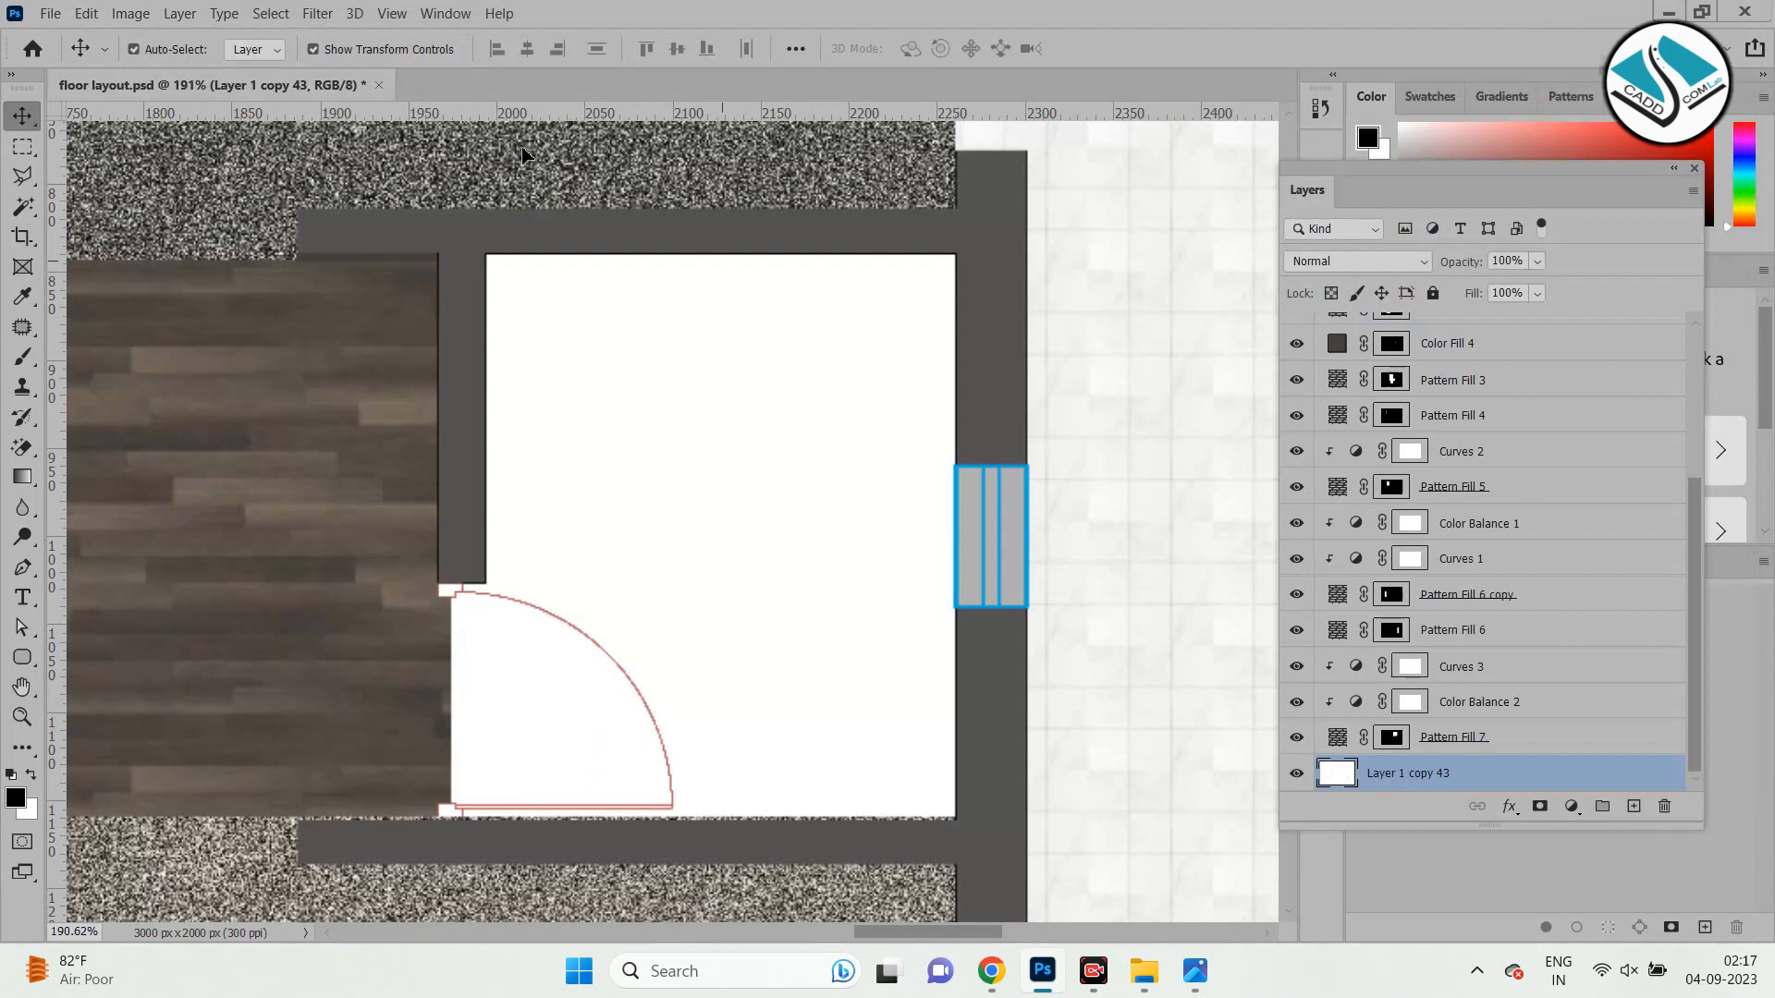
# Select the bathroom floor with the Magic Wand, add the doorway area with a rectangular marquee, and subtract the strip overlapping the wood floor.
pyautogui.click(22, 205)
pyautogui.click(699, 446)
pyautogui.scroll(3, 534, 792)
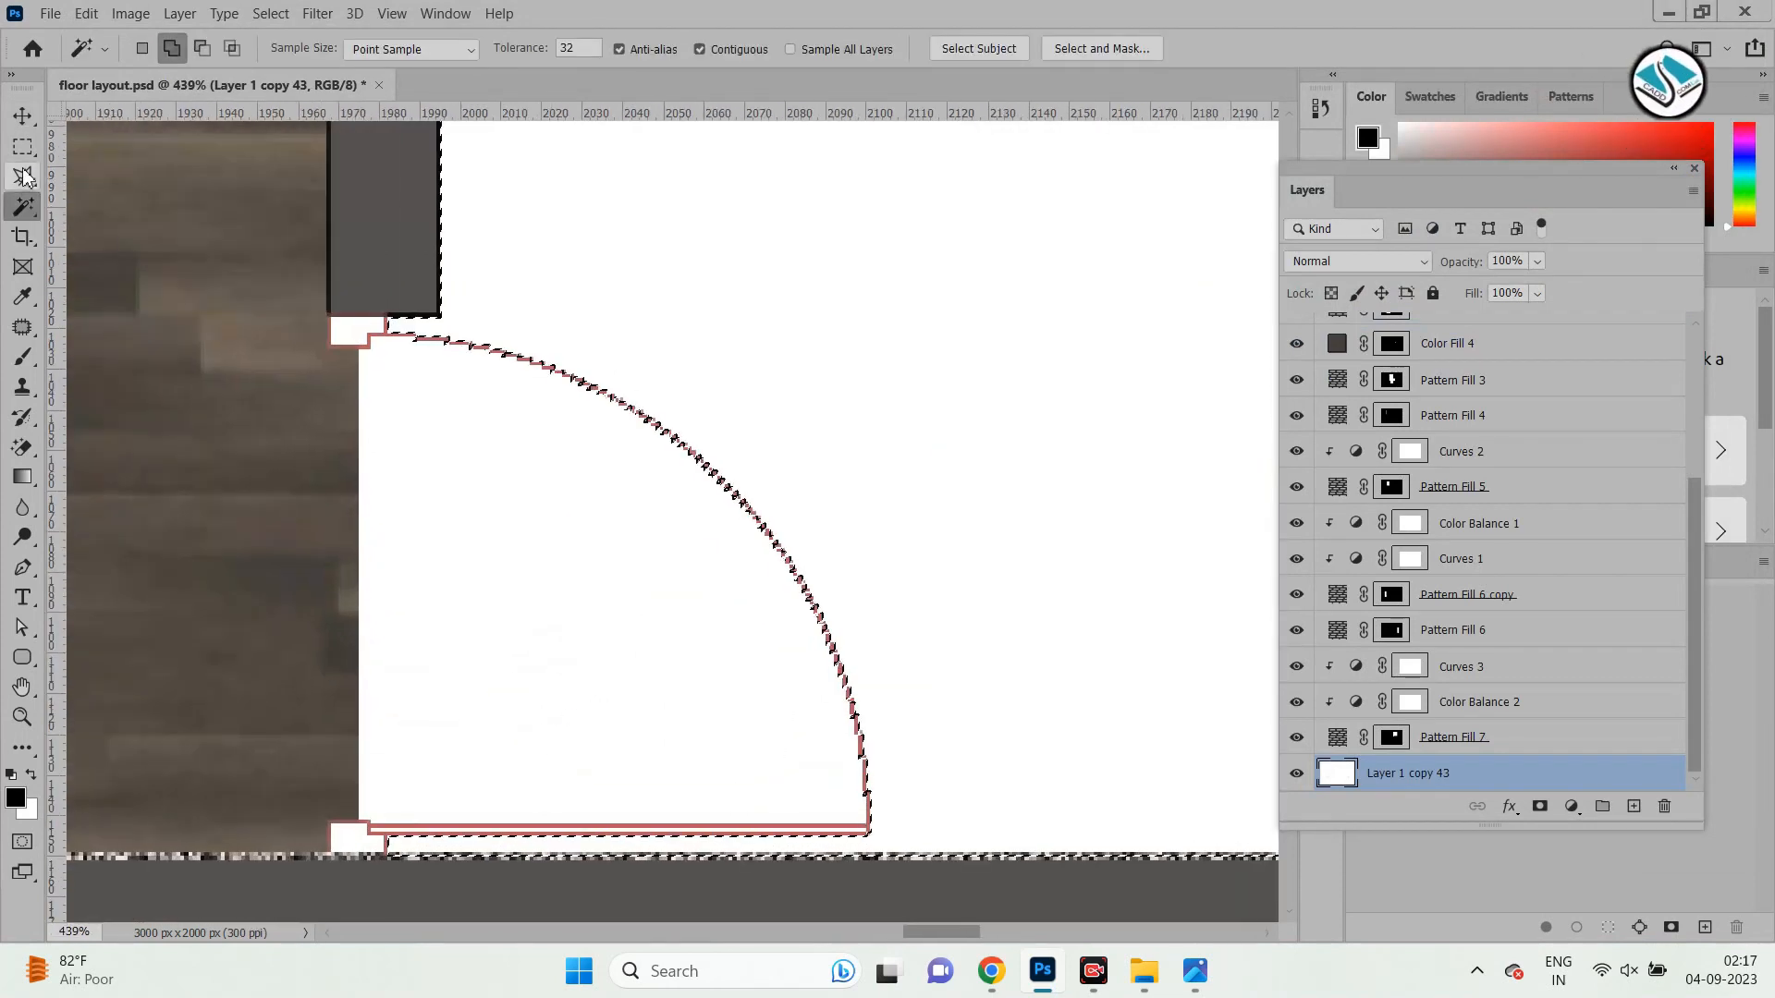
pyautogui.click(23, 176)
pyautogui.click(23, 147)
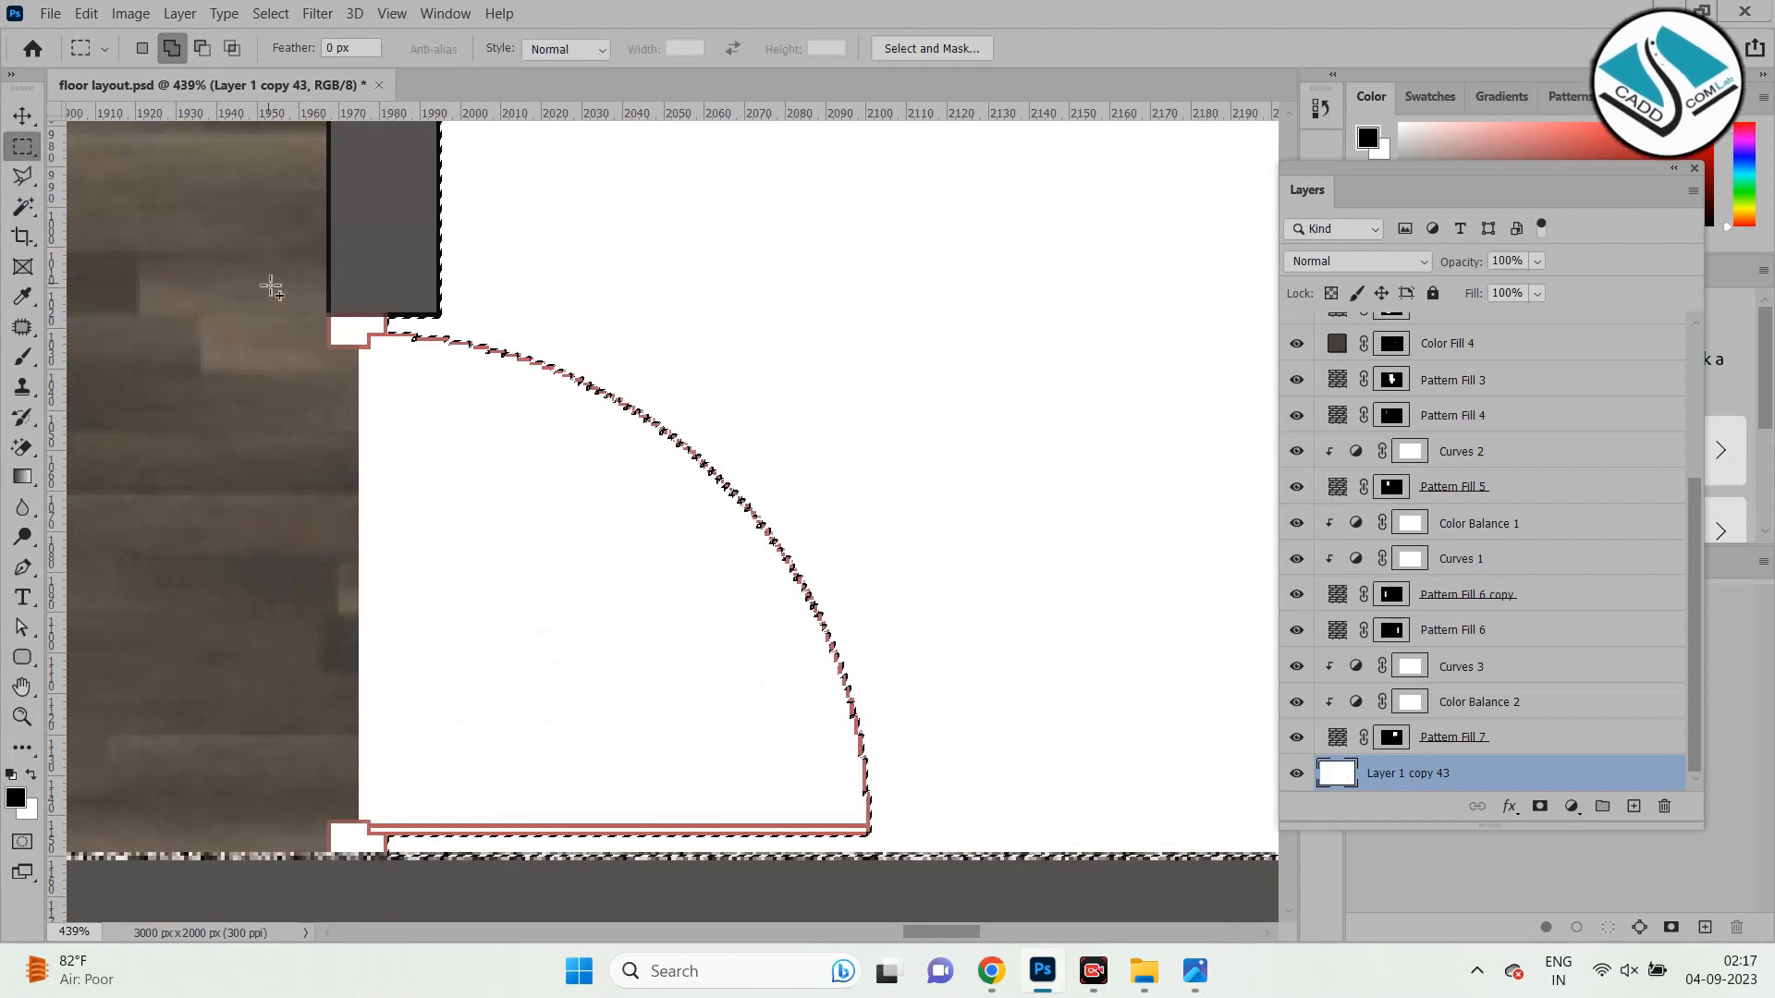
pyautogui.moveTo(324, 310); pyautogui.dragTo(567, 846)
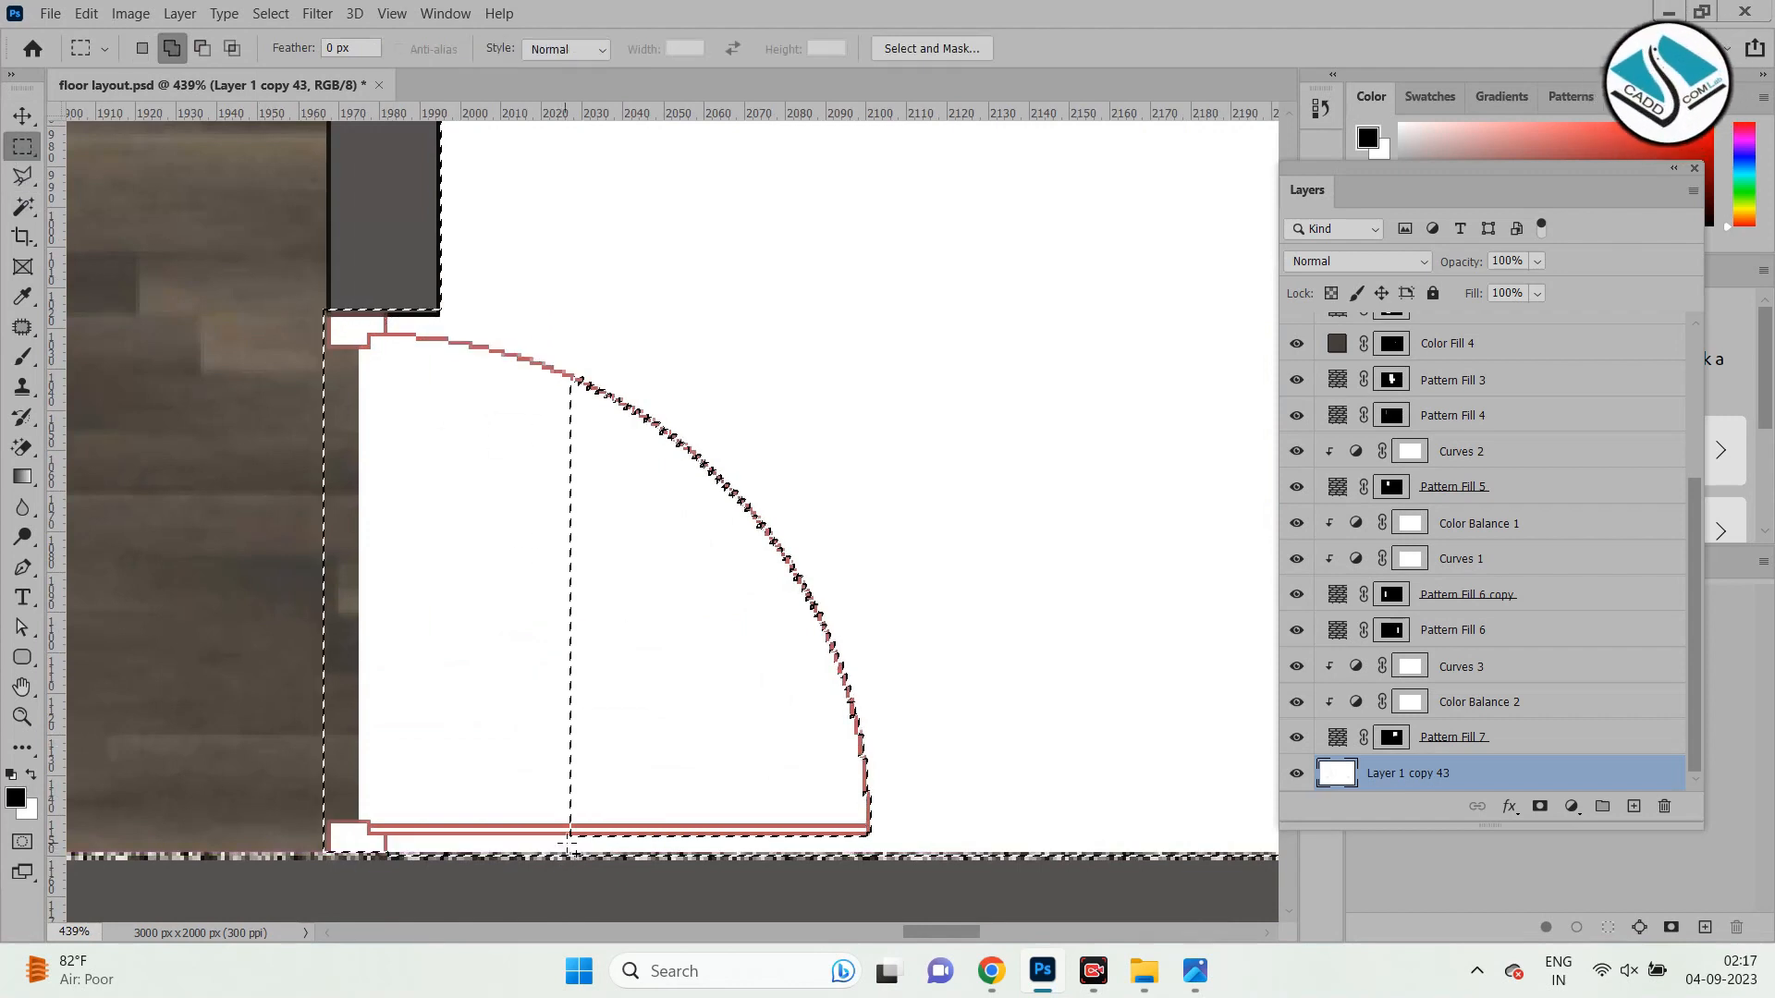
pyautogui.moveTo(237, 223); pyautogui.dragTo(360, 860)
pyautogui.scroll(-2, 528, 459)
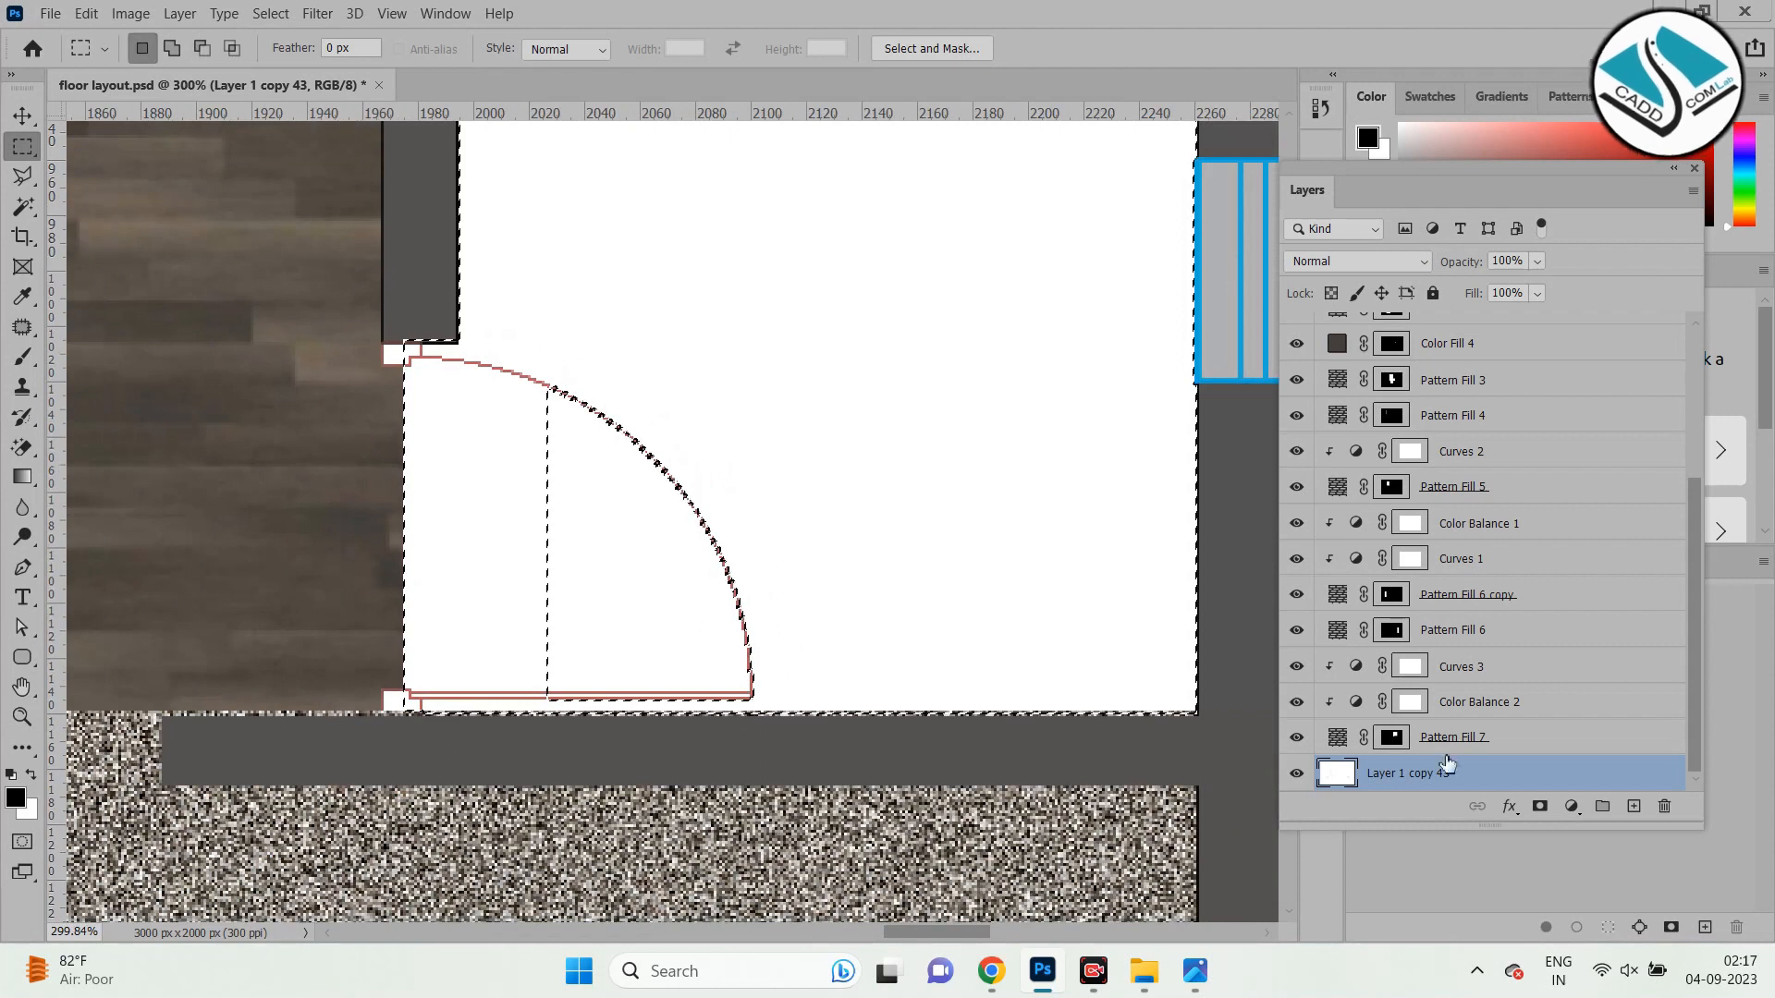
pyautogui.click(1572, 806)
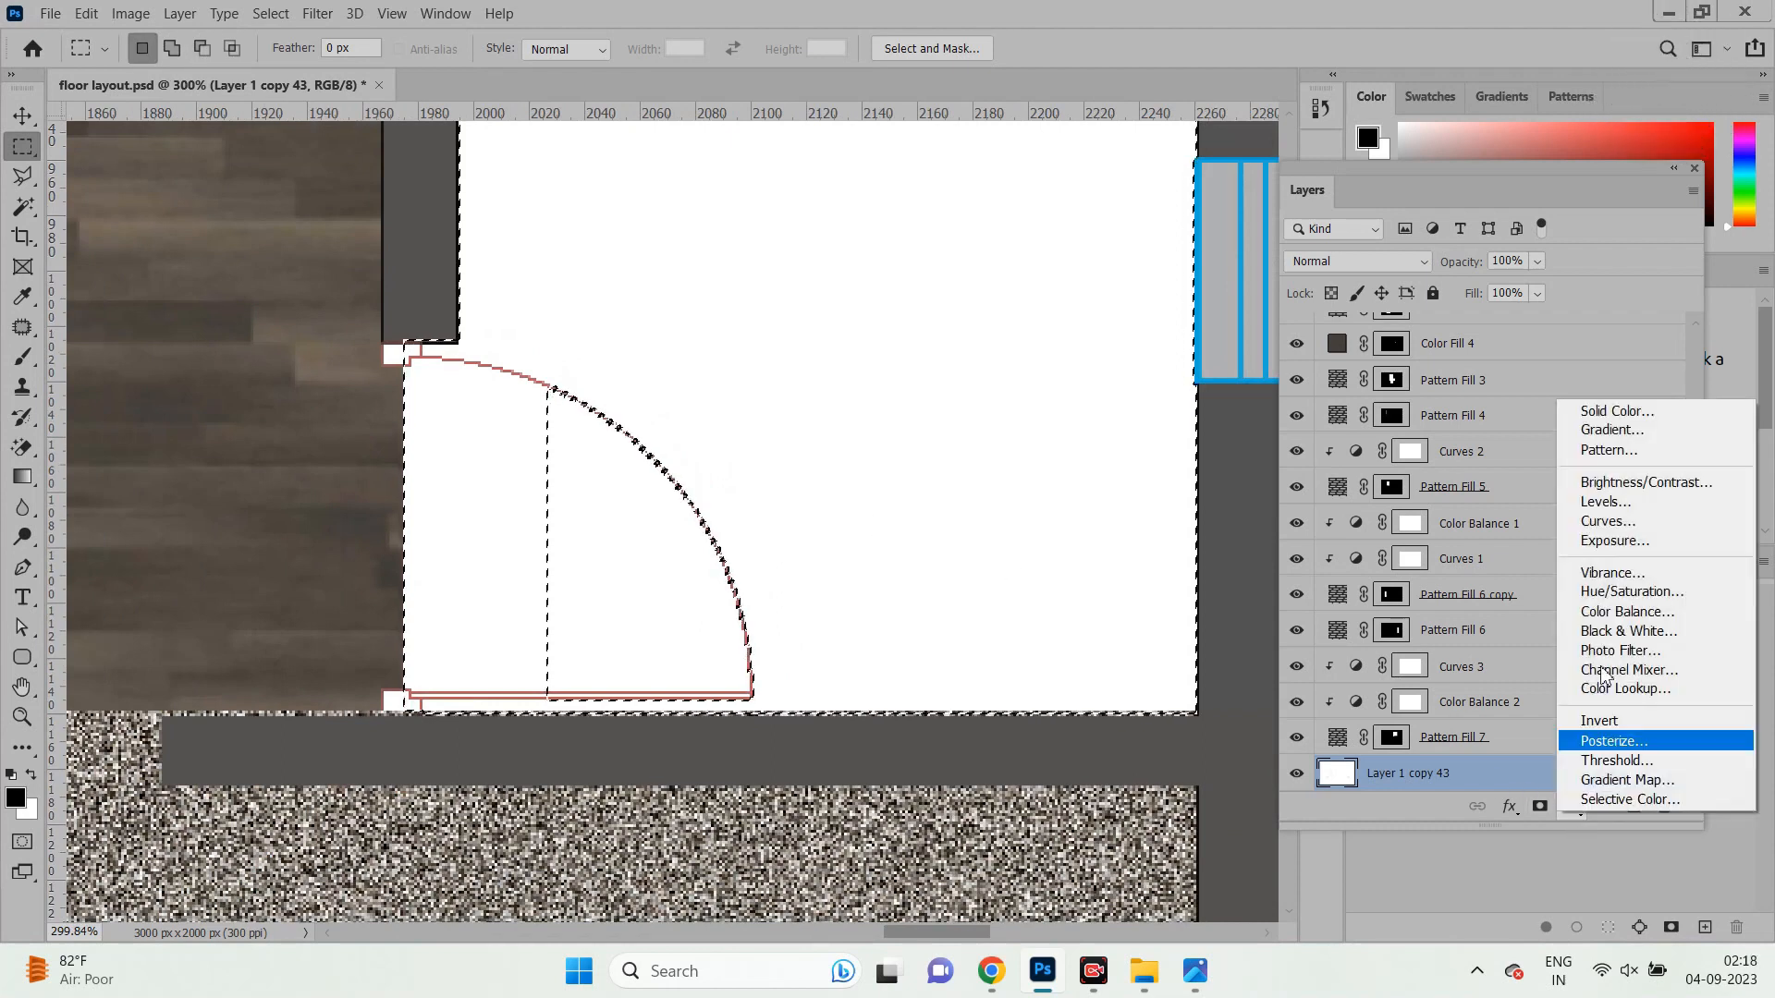
pyautogui.click(1600, 448)
pyautogui.click(1061, 351)
pyautogui.scroll(-1, 1112, 509)
pyautogui.click(942, 532)
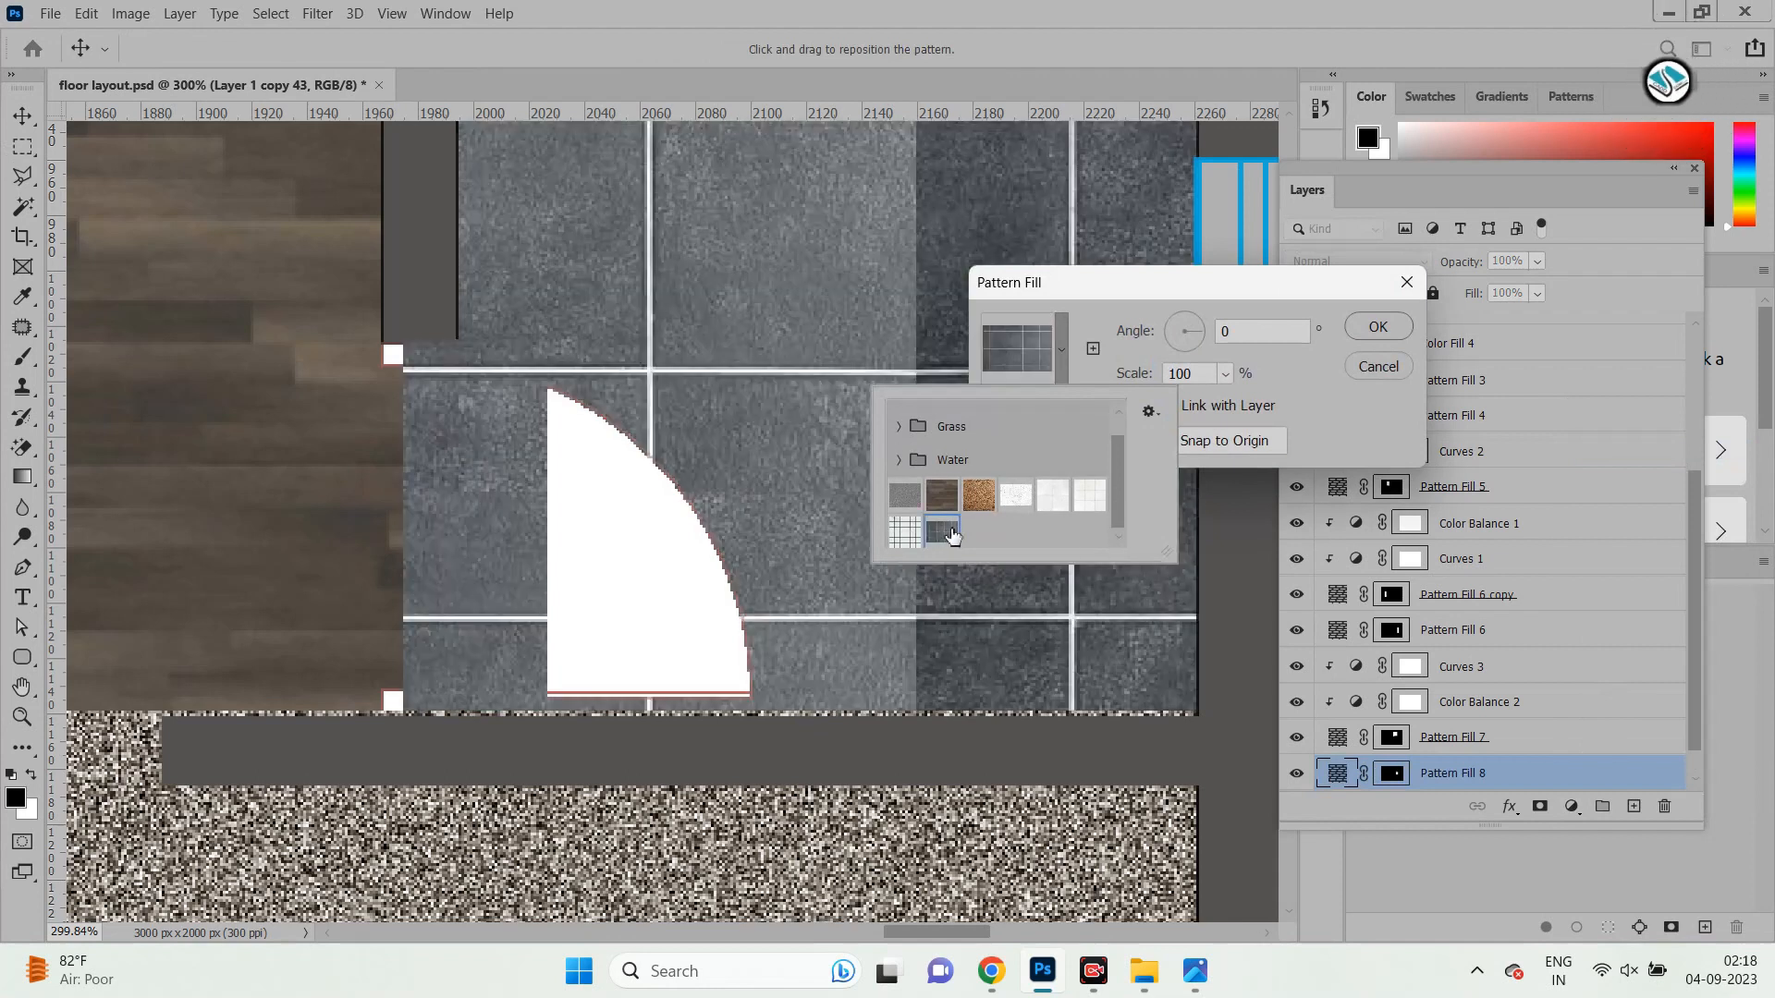
pyautogui.doubleClick(1202, 371)
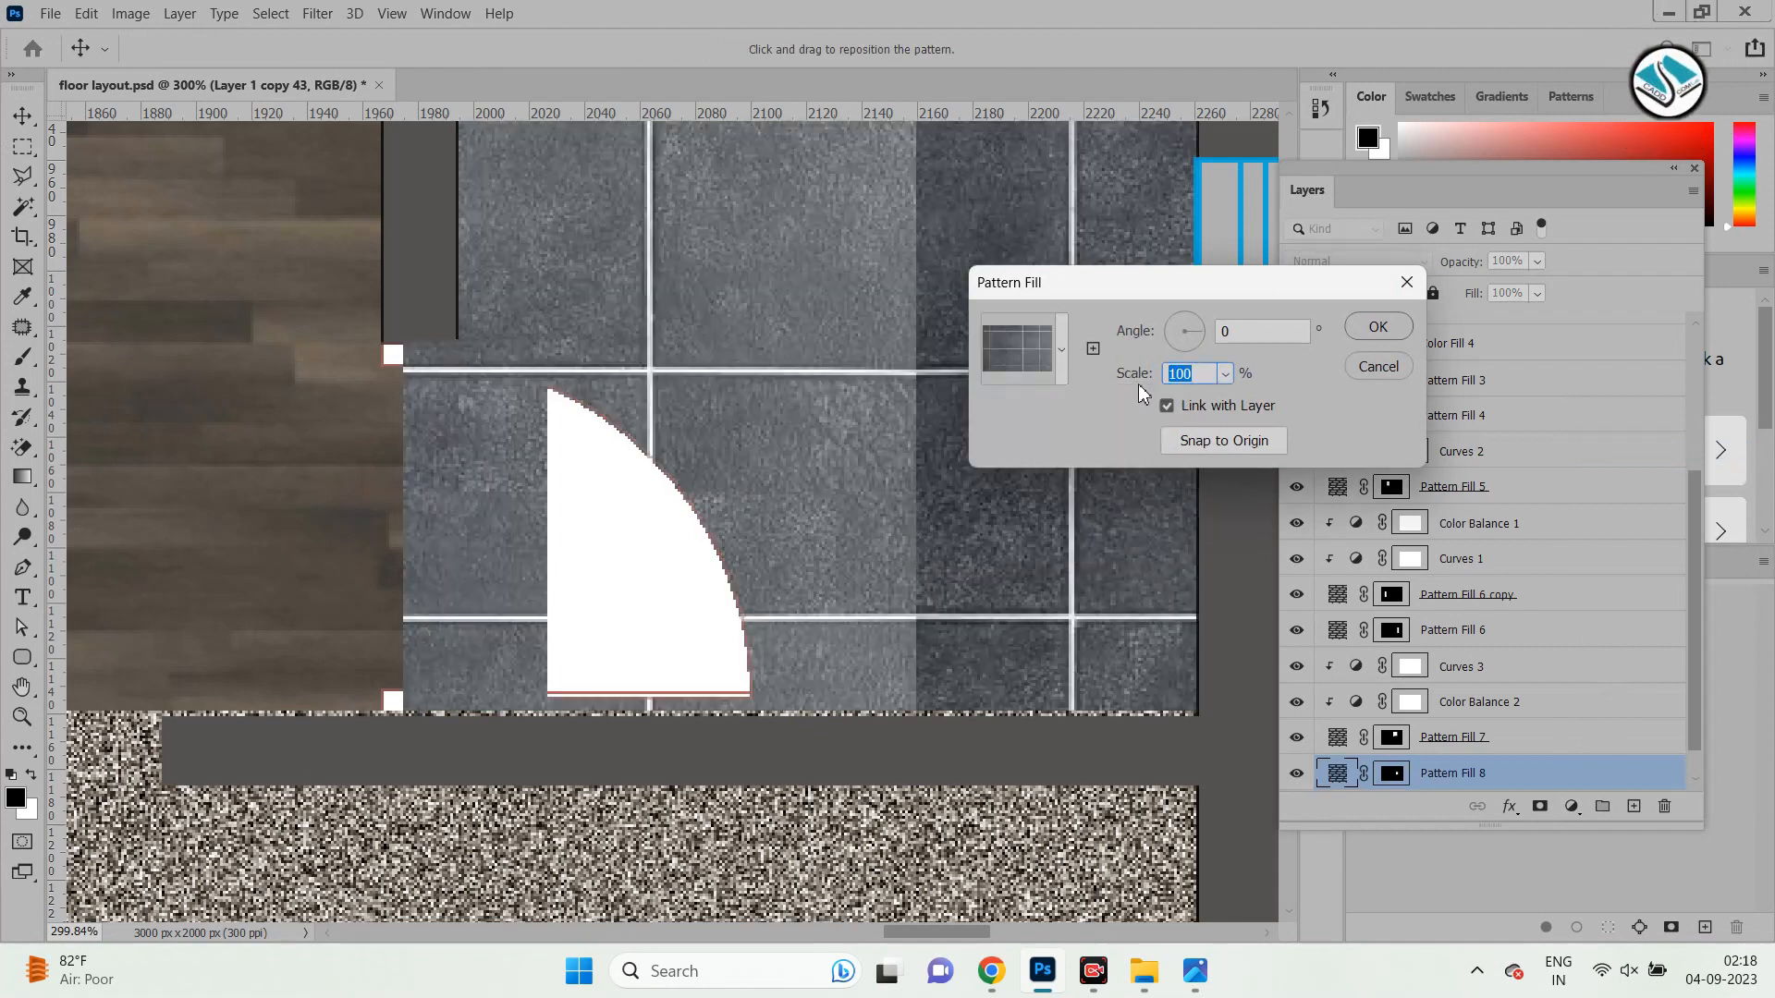
pyautogui.write('40')
pyautogui.scroll(-4, 737, 559)
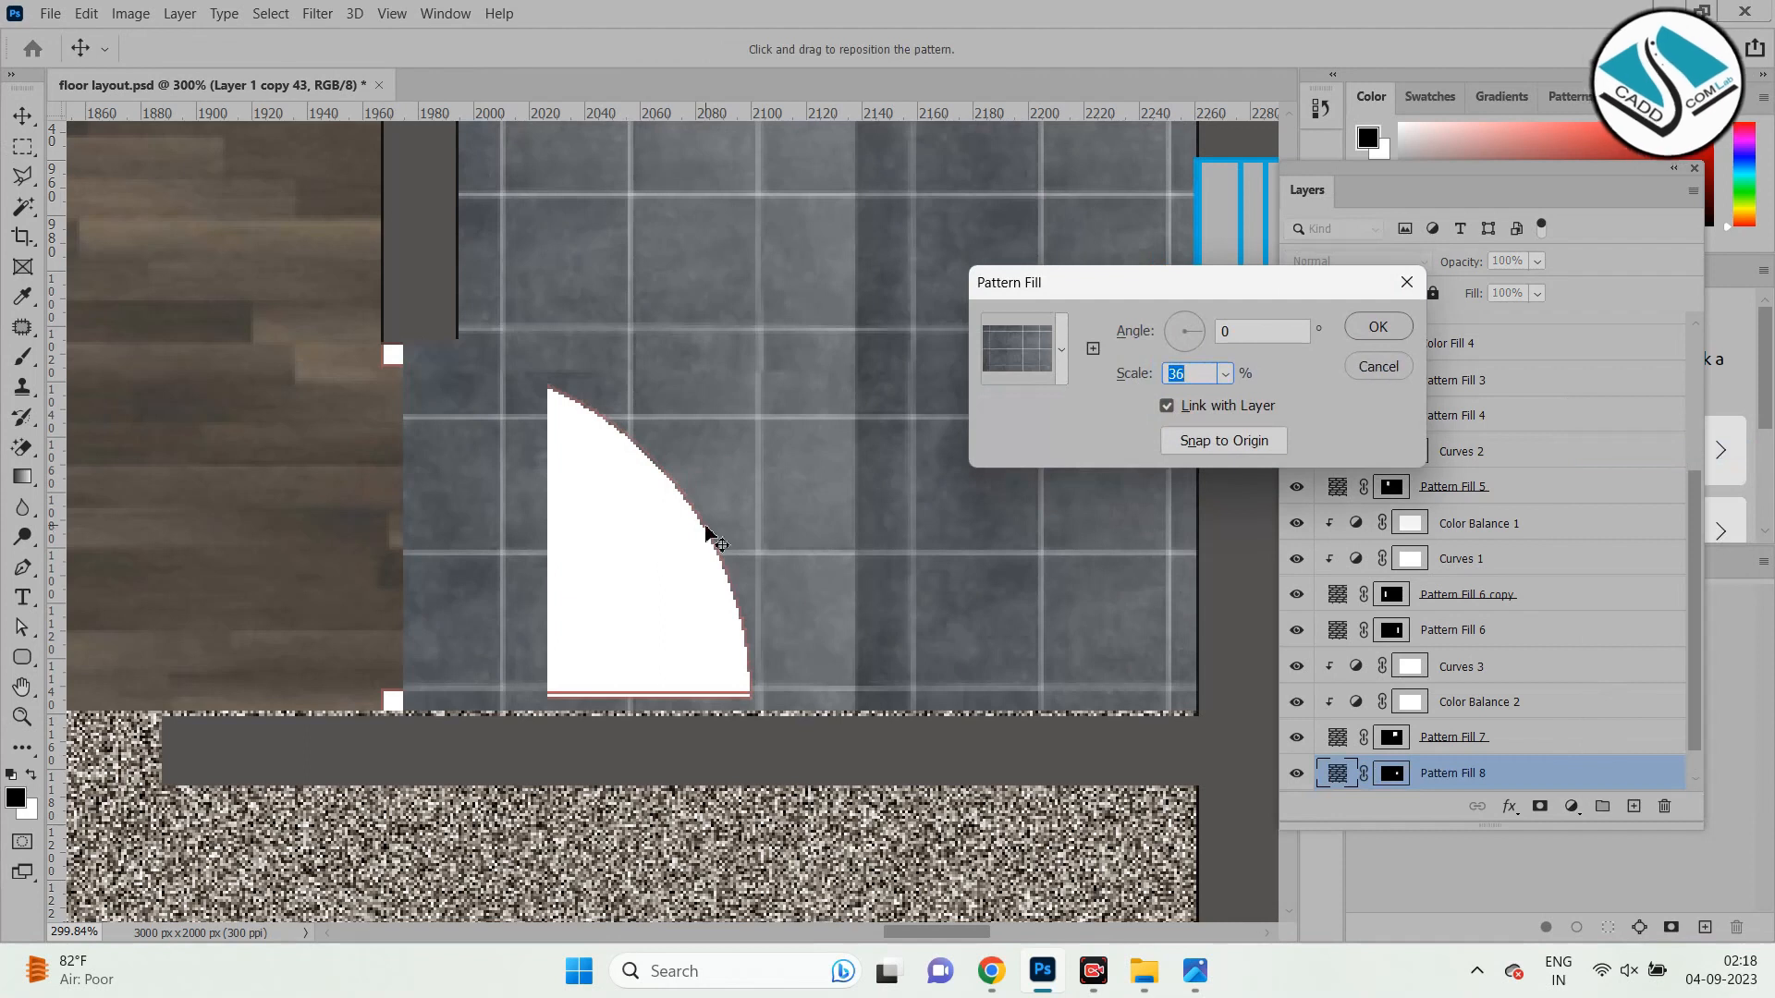
pyautogui.scroll(-4, 453, 682)
pyautogui.scroll(2, 615, 495)
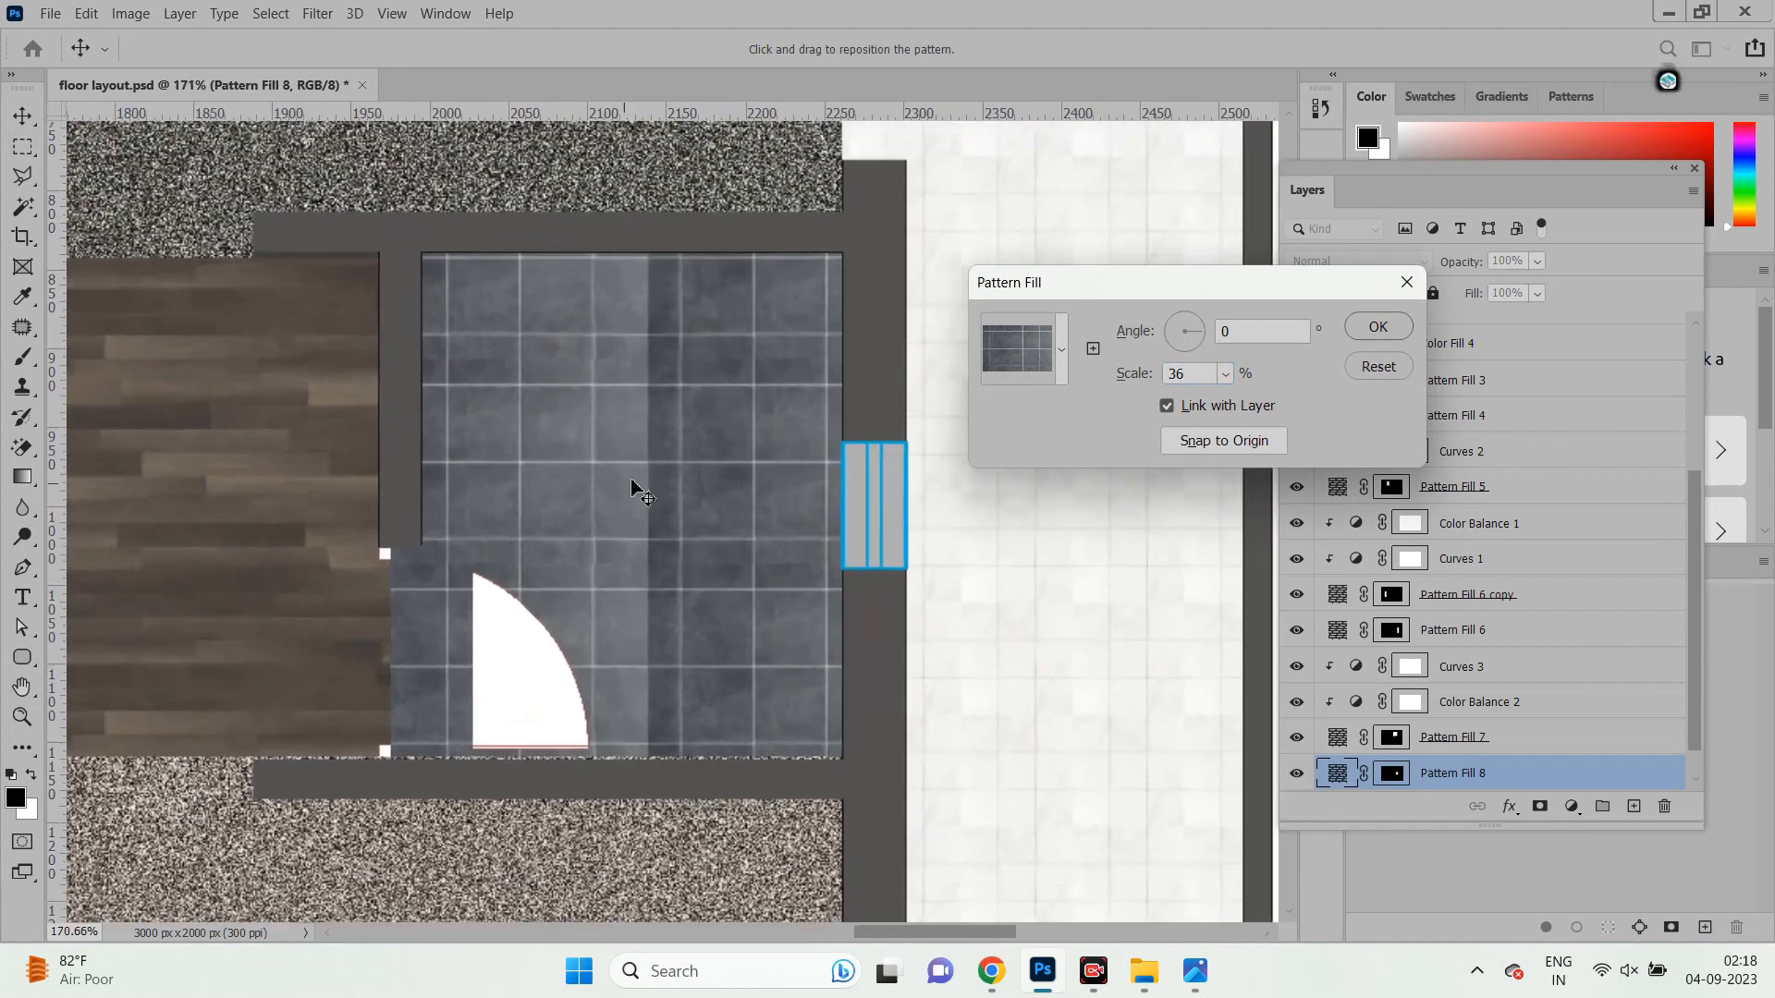
pyautogui.moveTo(671, 481); pyautogui.dragTo(702, 519)
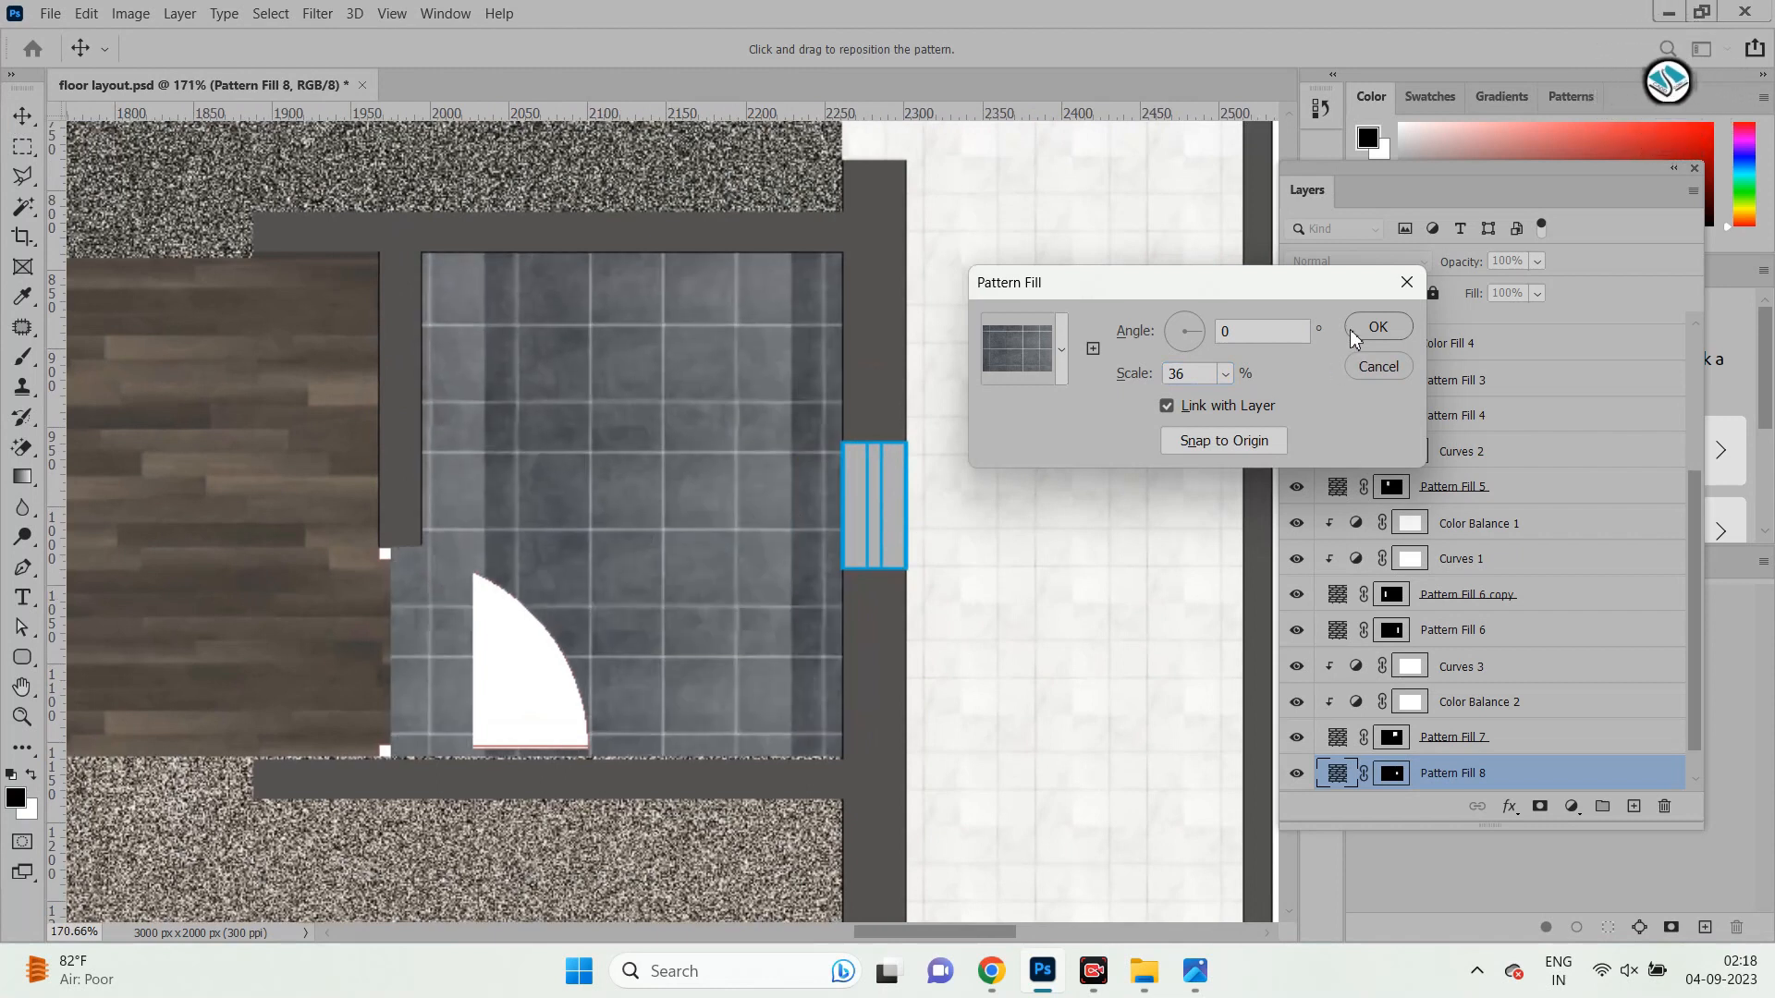
pyautogui.moveTo(704, 446); pyautogui.dragTo(610, 412)
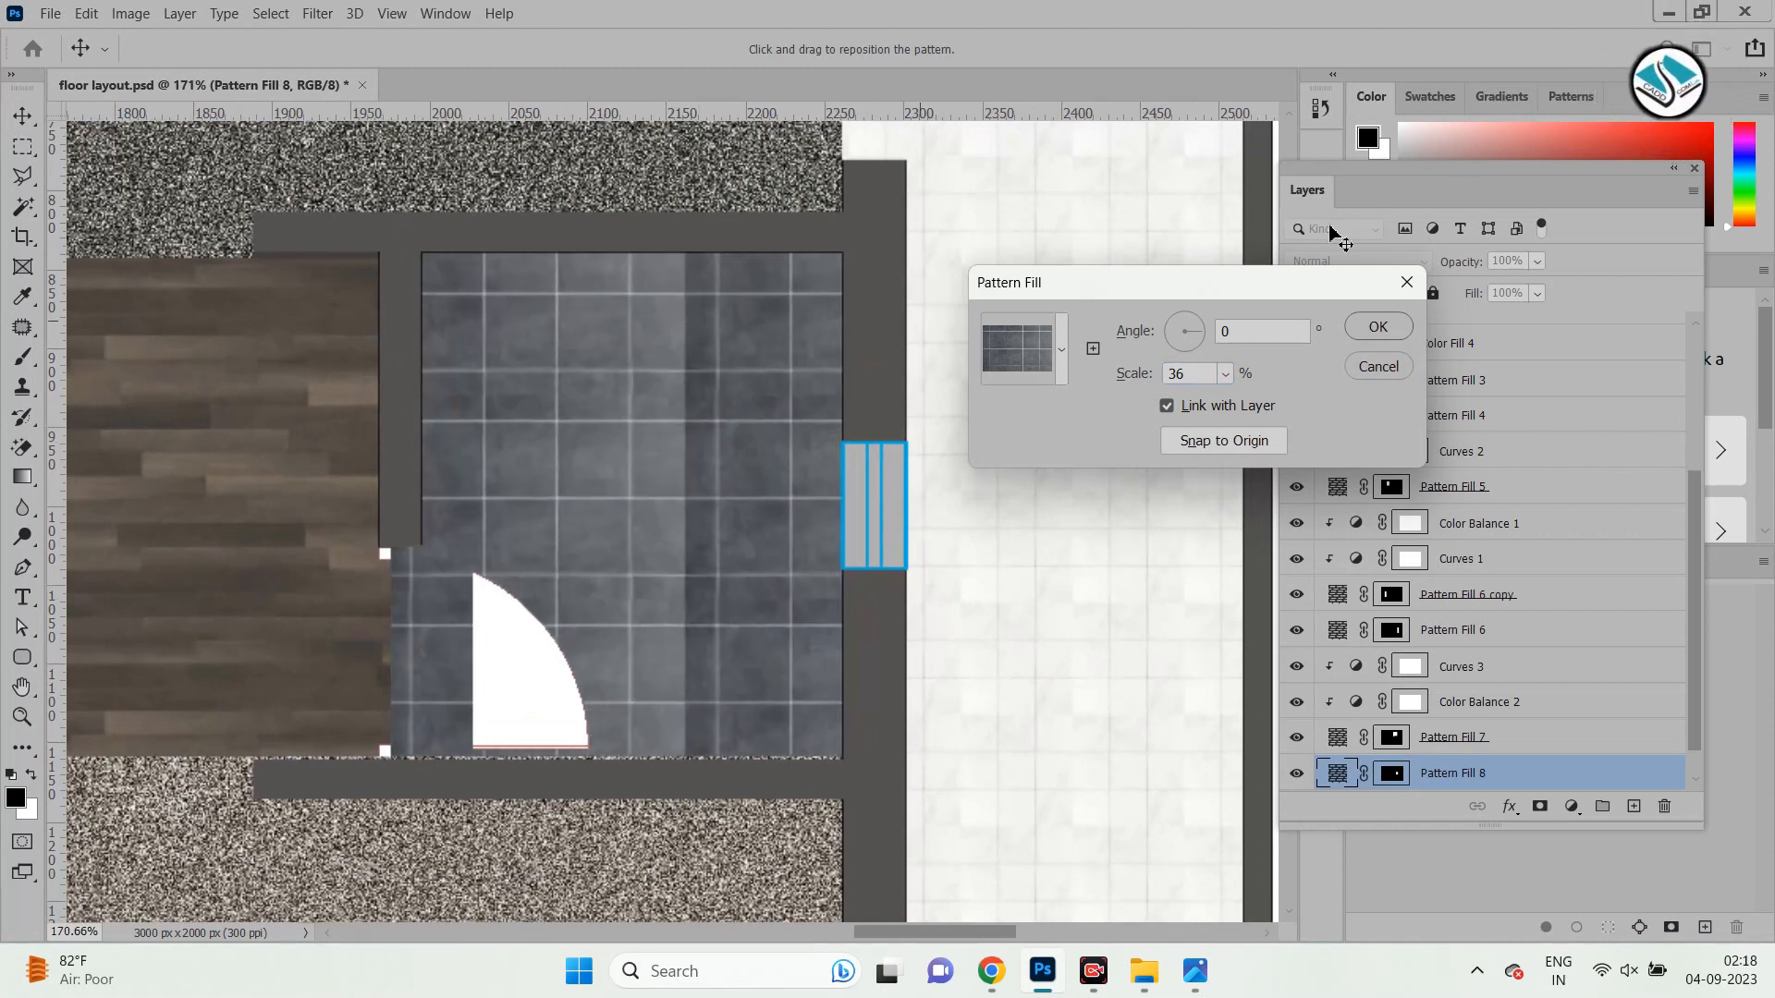
pyautogui.click(1407, 282)
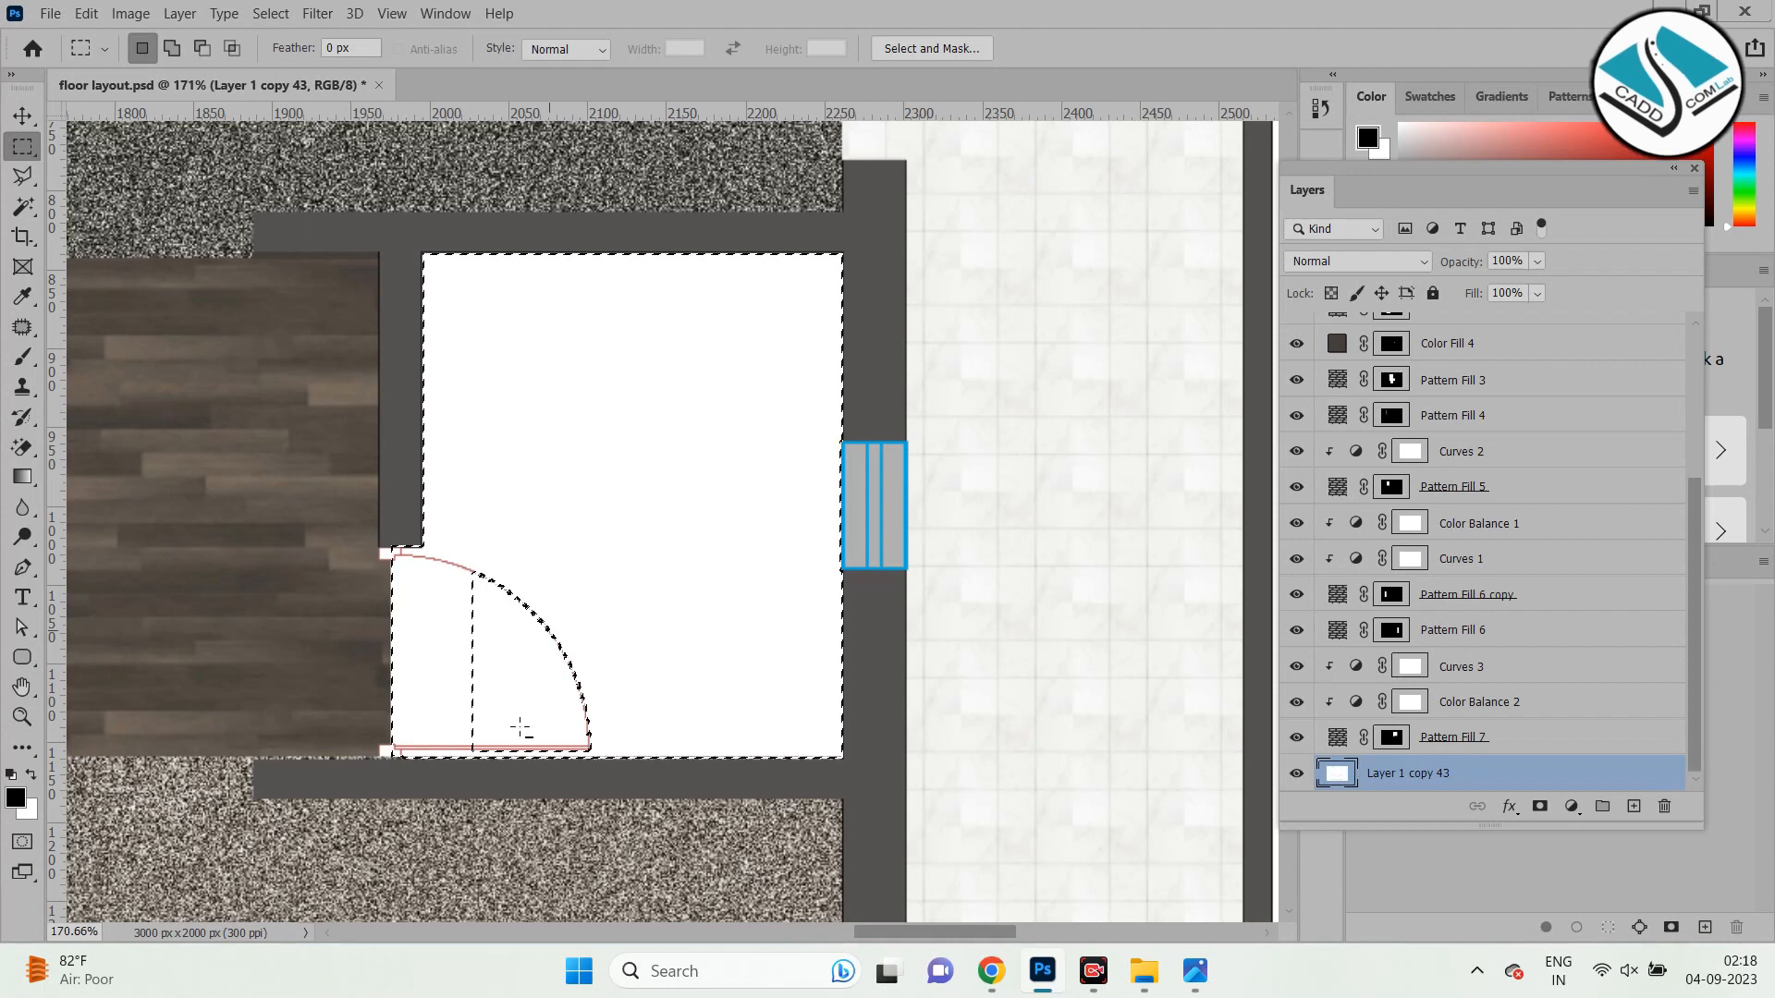
# Add the remaining door swing area to the bathroom floor selection with rectangular marquees.
pyautogui.scroll(4, 520, 727)
pyautogui.moveTo(444, 435); pyautogui.dragTo(647, 634)
pyautogui.moveTo(672, 671); pyautogui.dragTo(721, 716)
pyautogui.moveTo(733, 496); pyautogui.dragTo(457, 723)
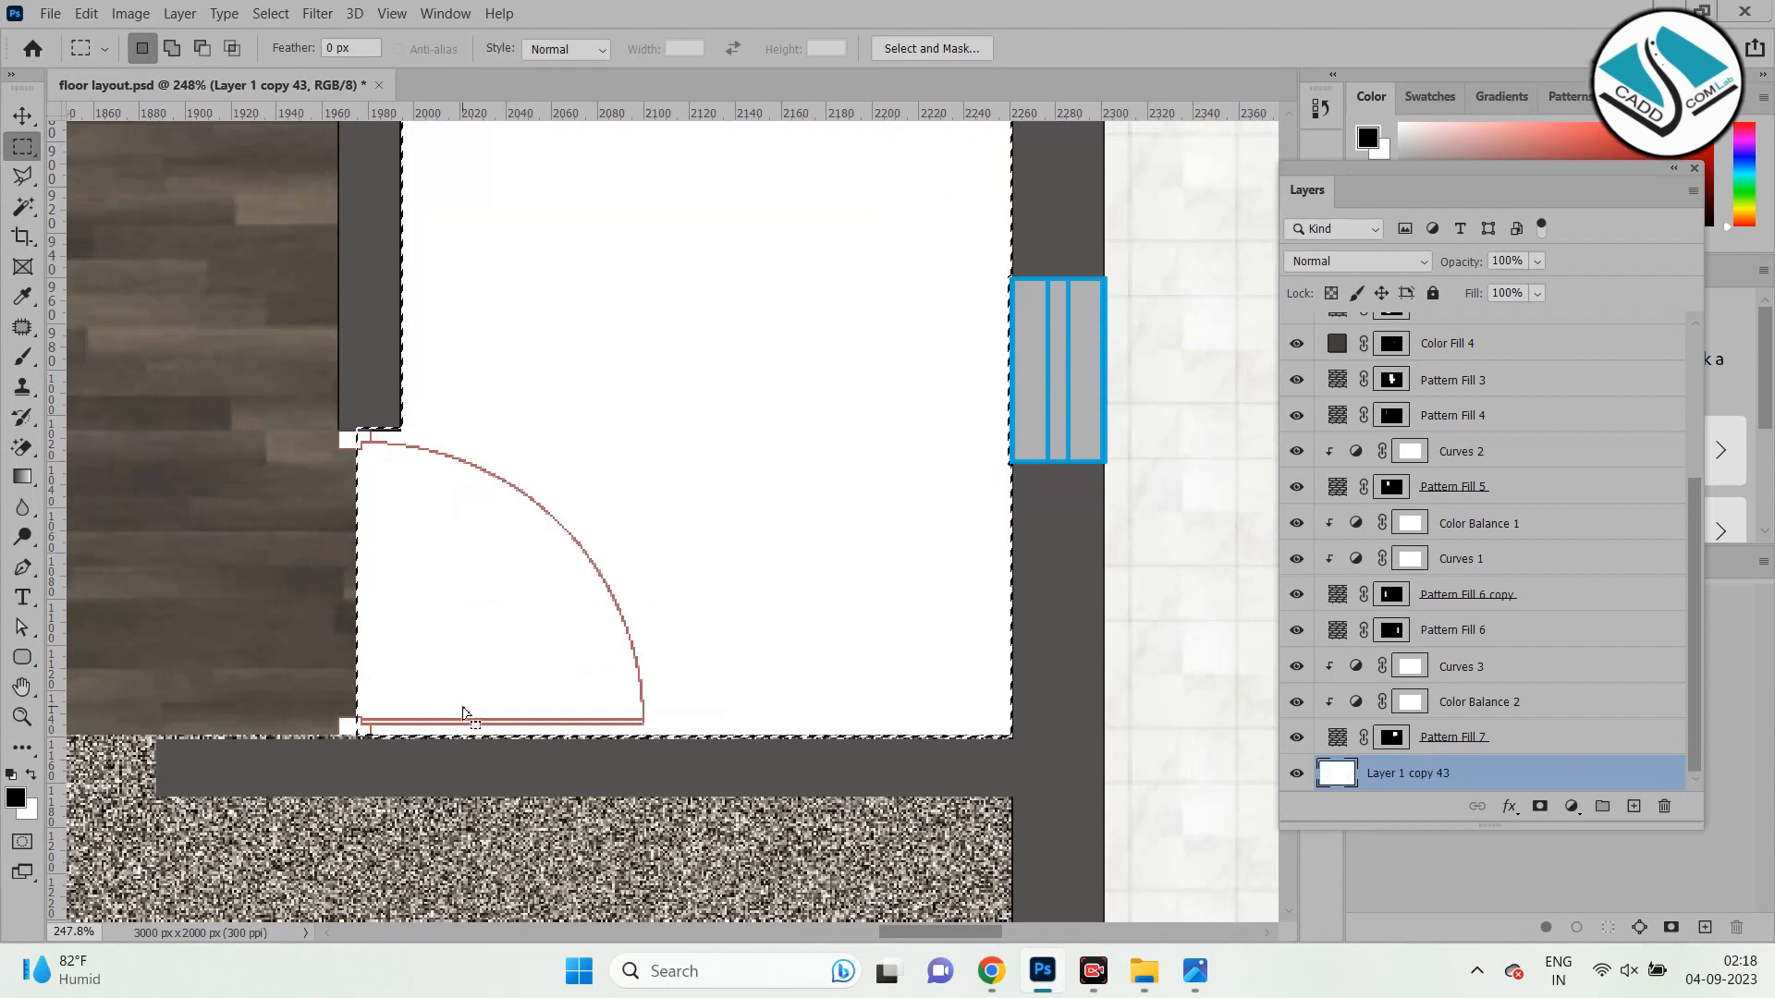
# Switch to Chrome, close the dark grey tile image's tab, and preview the iStock tiled floor texture from the related results.
pyautogui.click(991, 970)
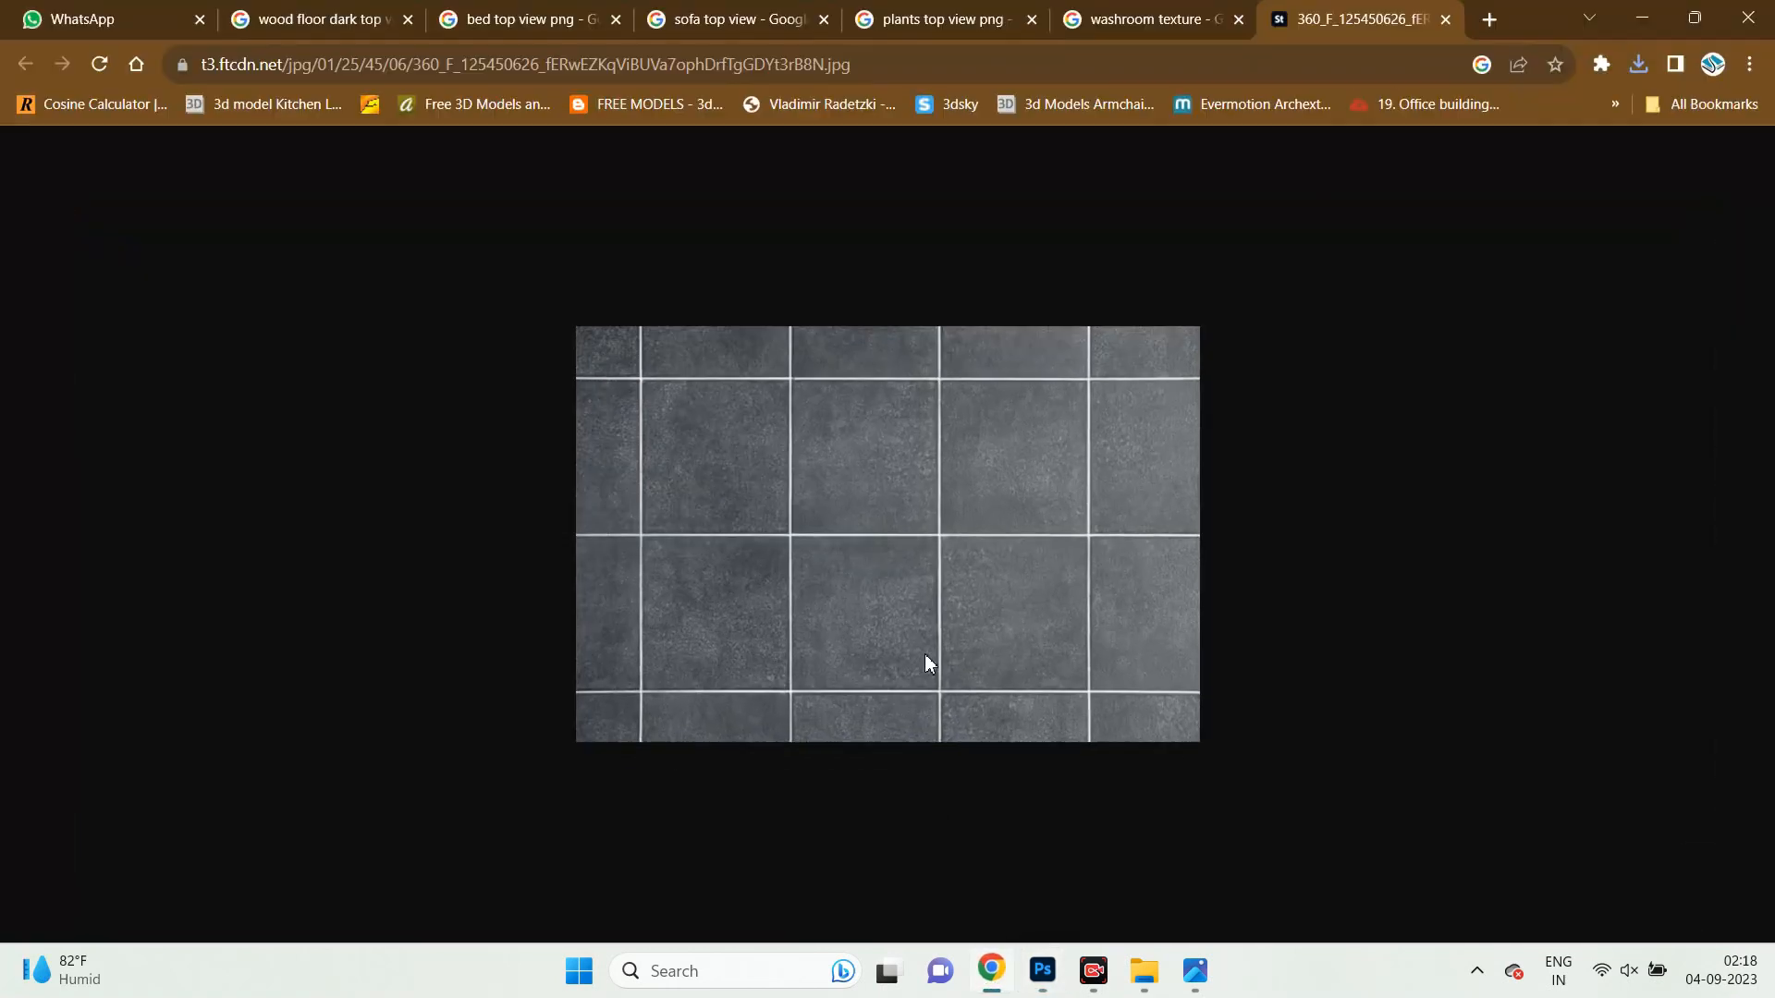
pyautogui.click(1445, 19)
pyautogui.scroll(-5, 1156, 629)
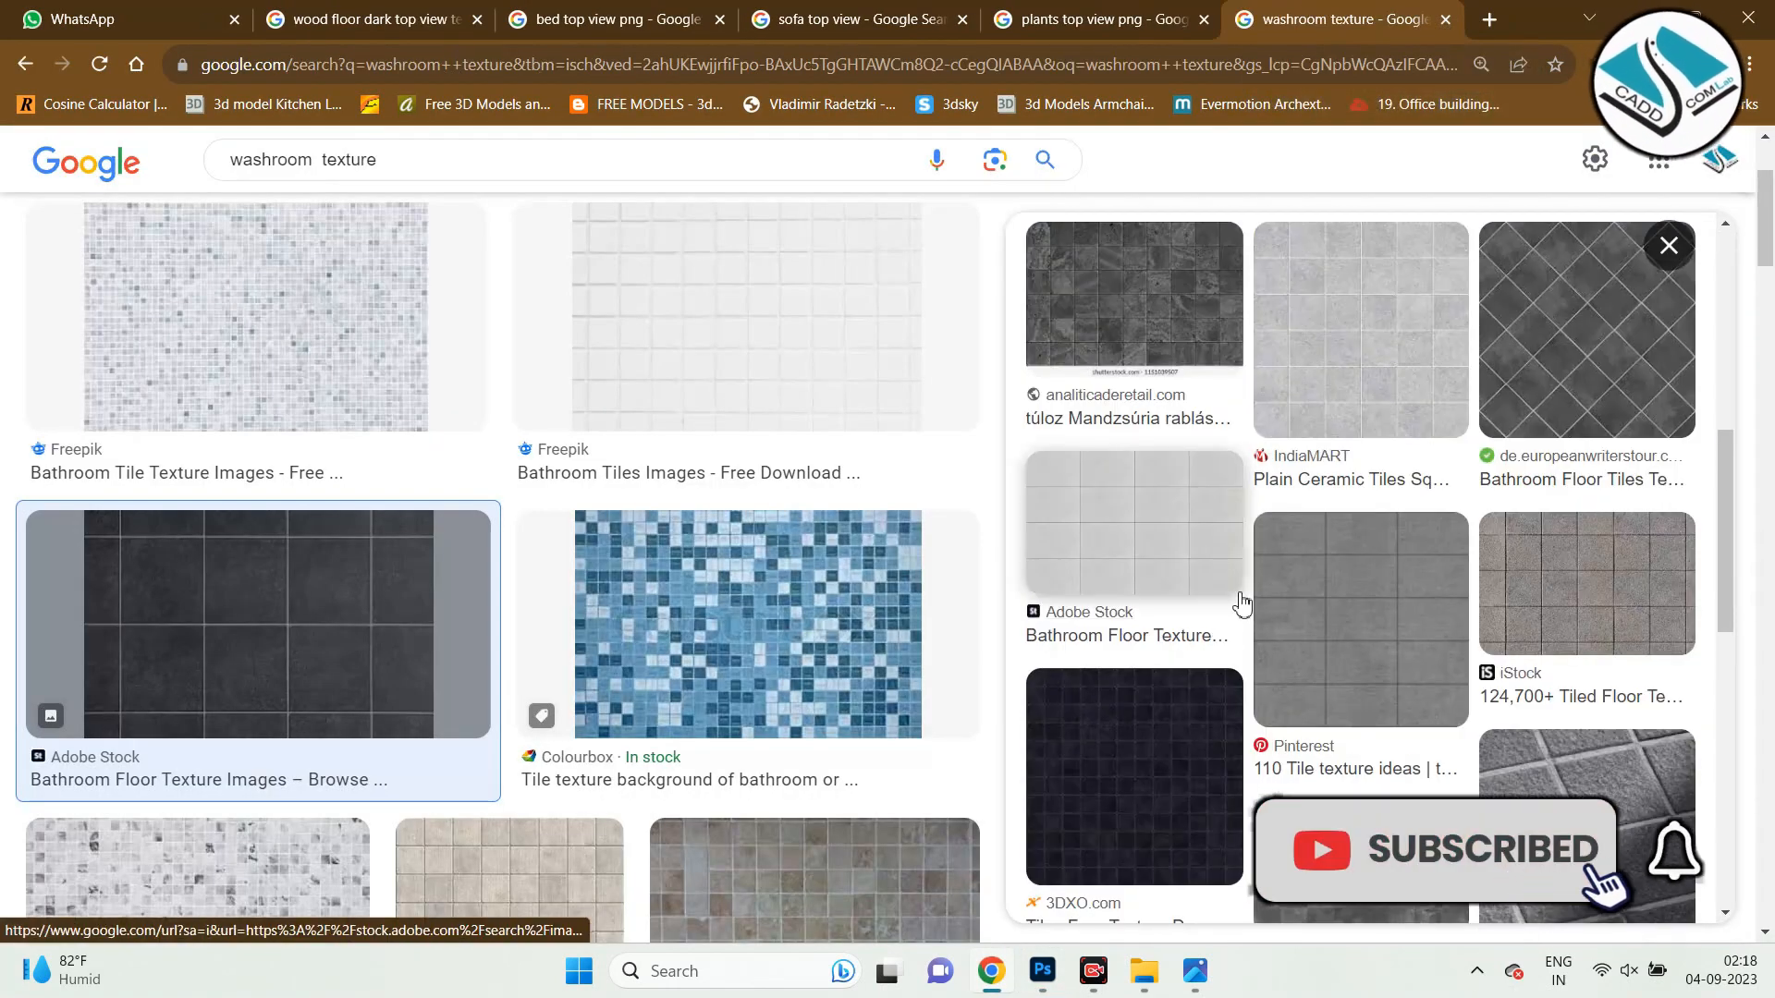
pyautogui.click(1578, 535)
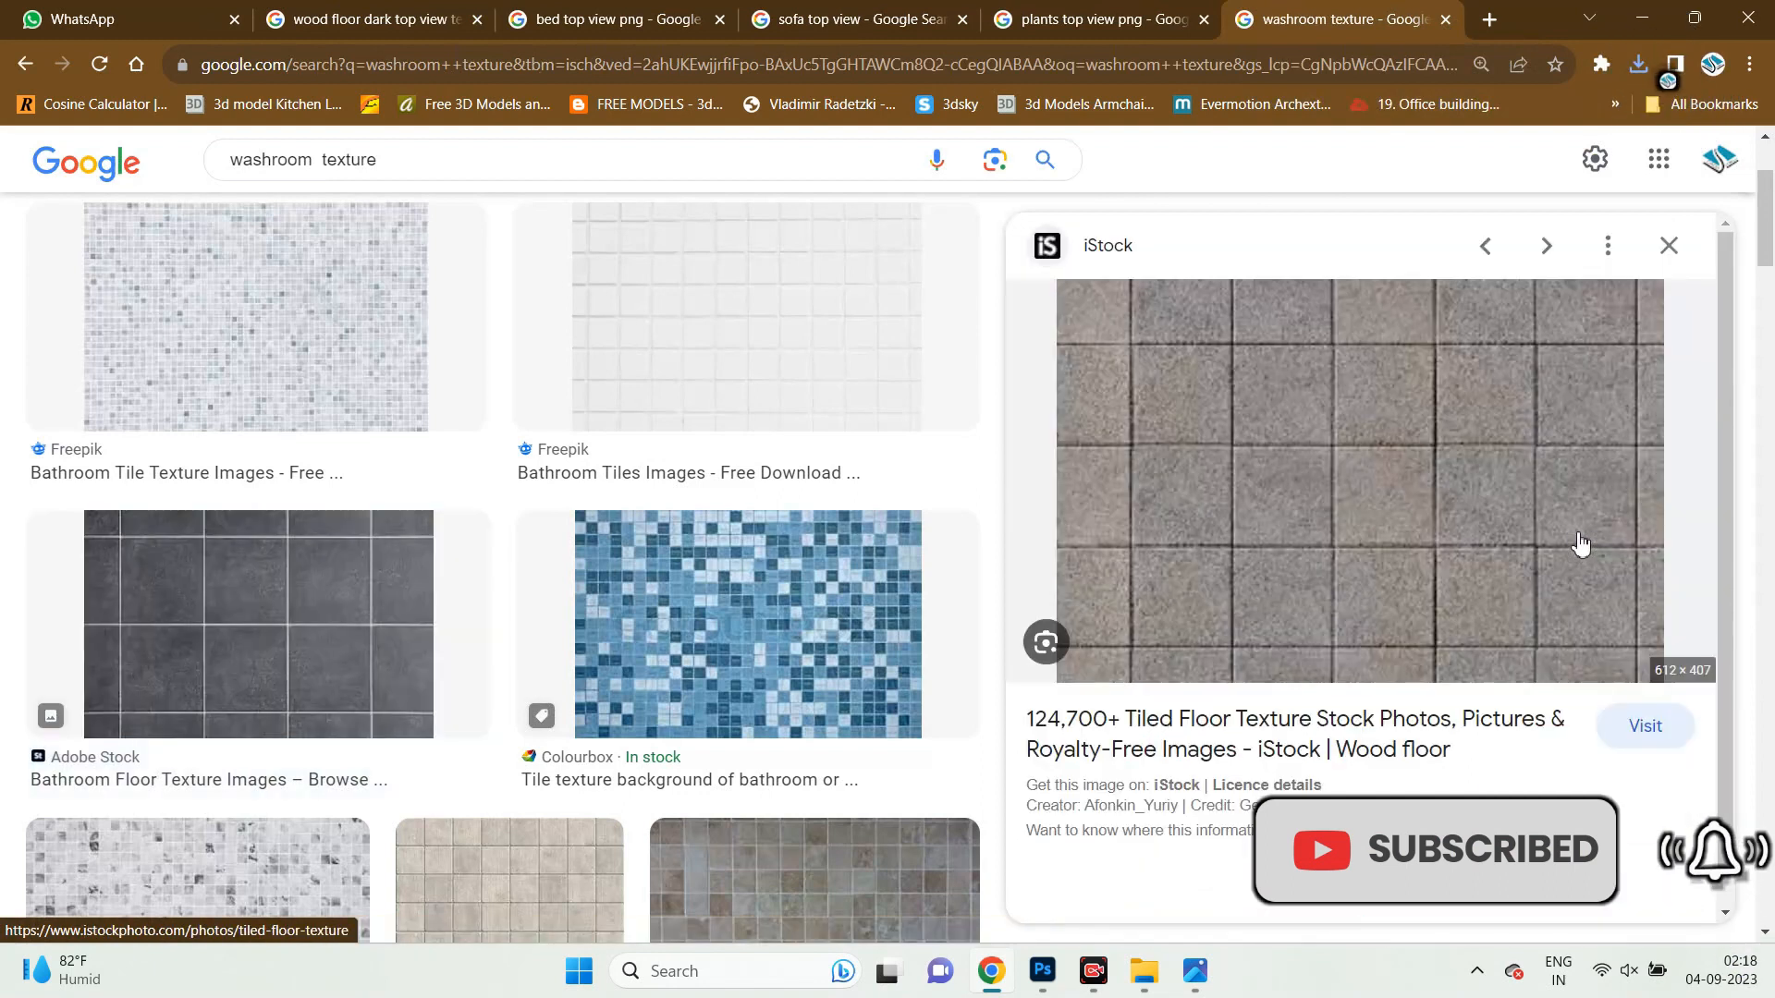
# Open the iStock stone tile image in its own tab and save it to the Desktop.
pyautogui.rightClick(1343, 342)
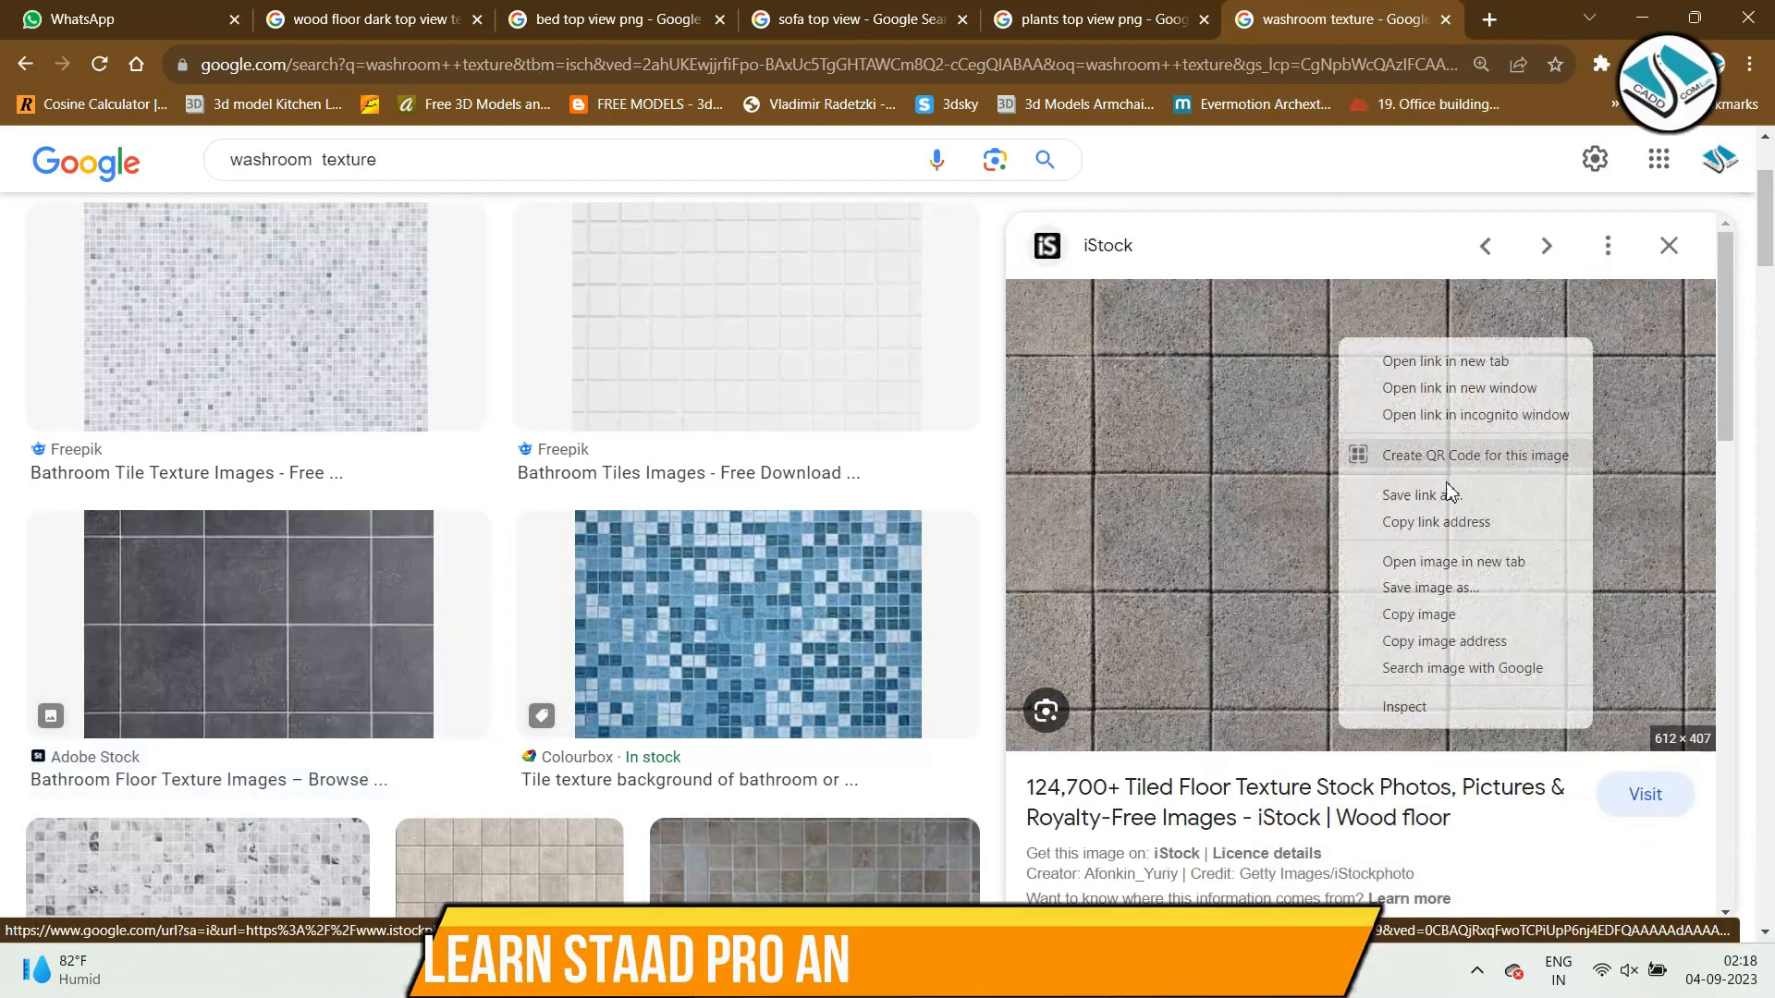
pyautogui.click(1453, 562)
pyautogui.click(1359, 19)
pyautogui.rightClick(965, 375)
pyautogui.click(1055, 427)
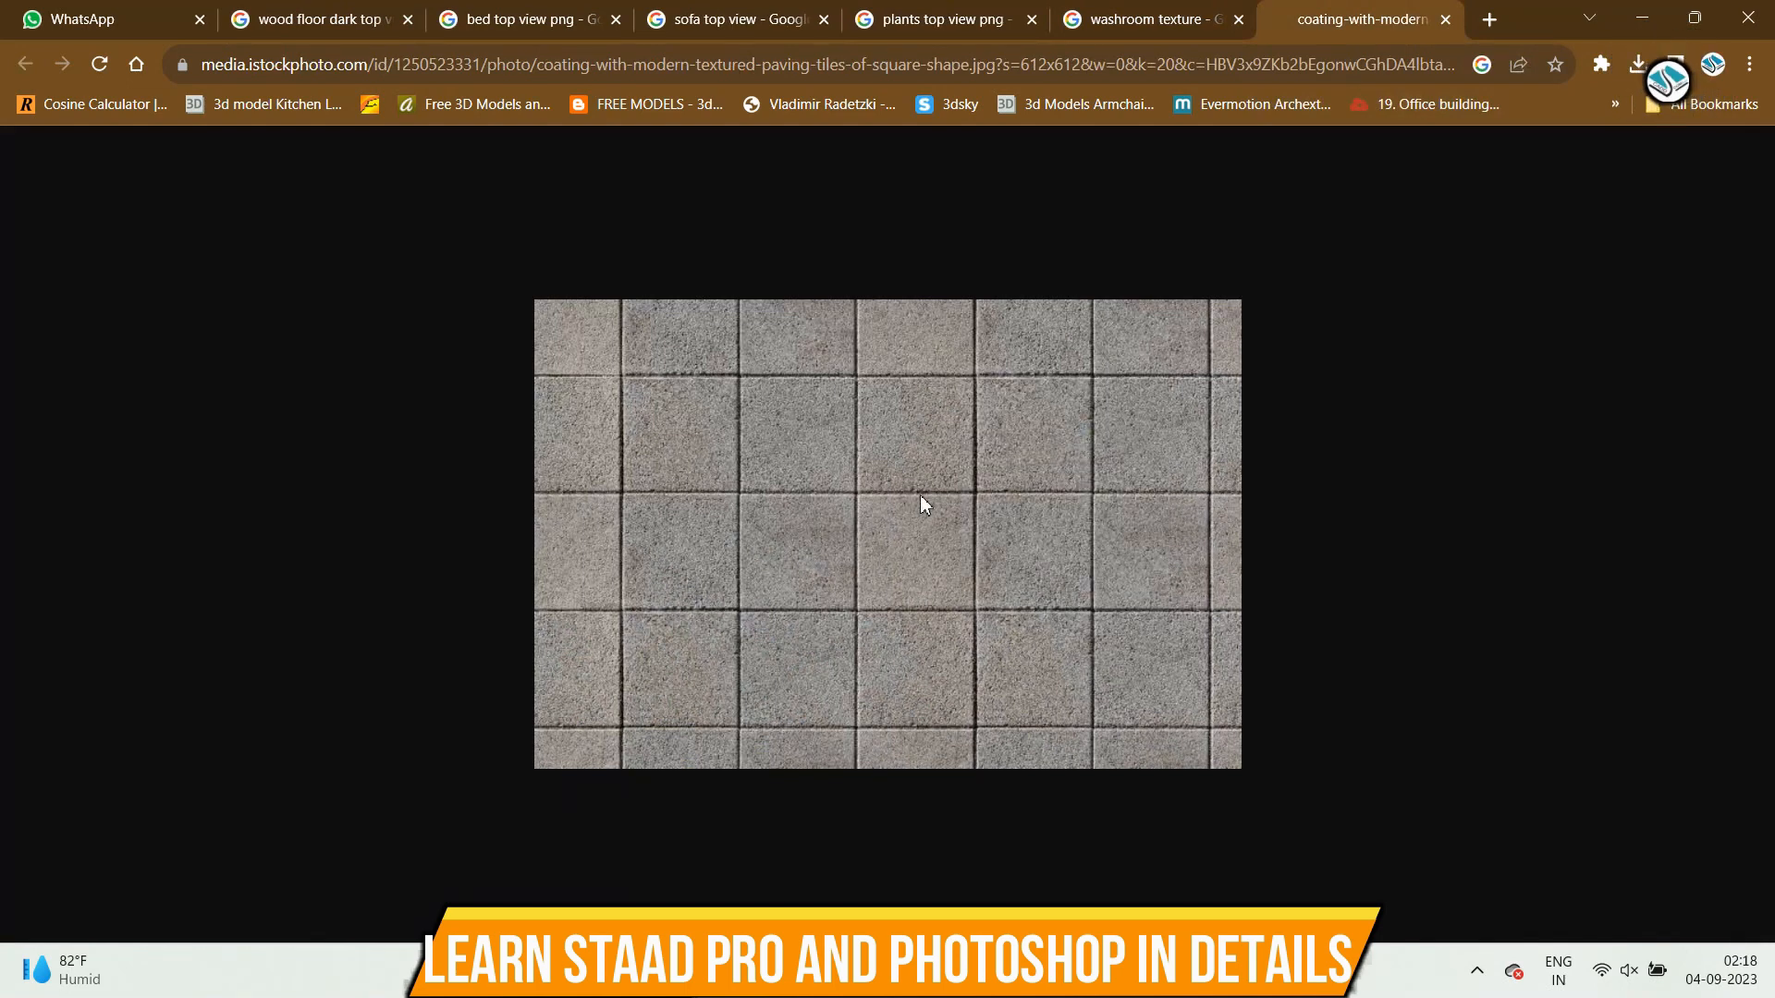
pyautogui.click(1092, 708)
pyautogui.click(1043, 971)
pyautogui.click(66, 9)
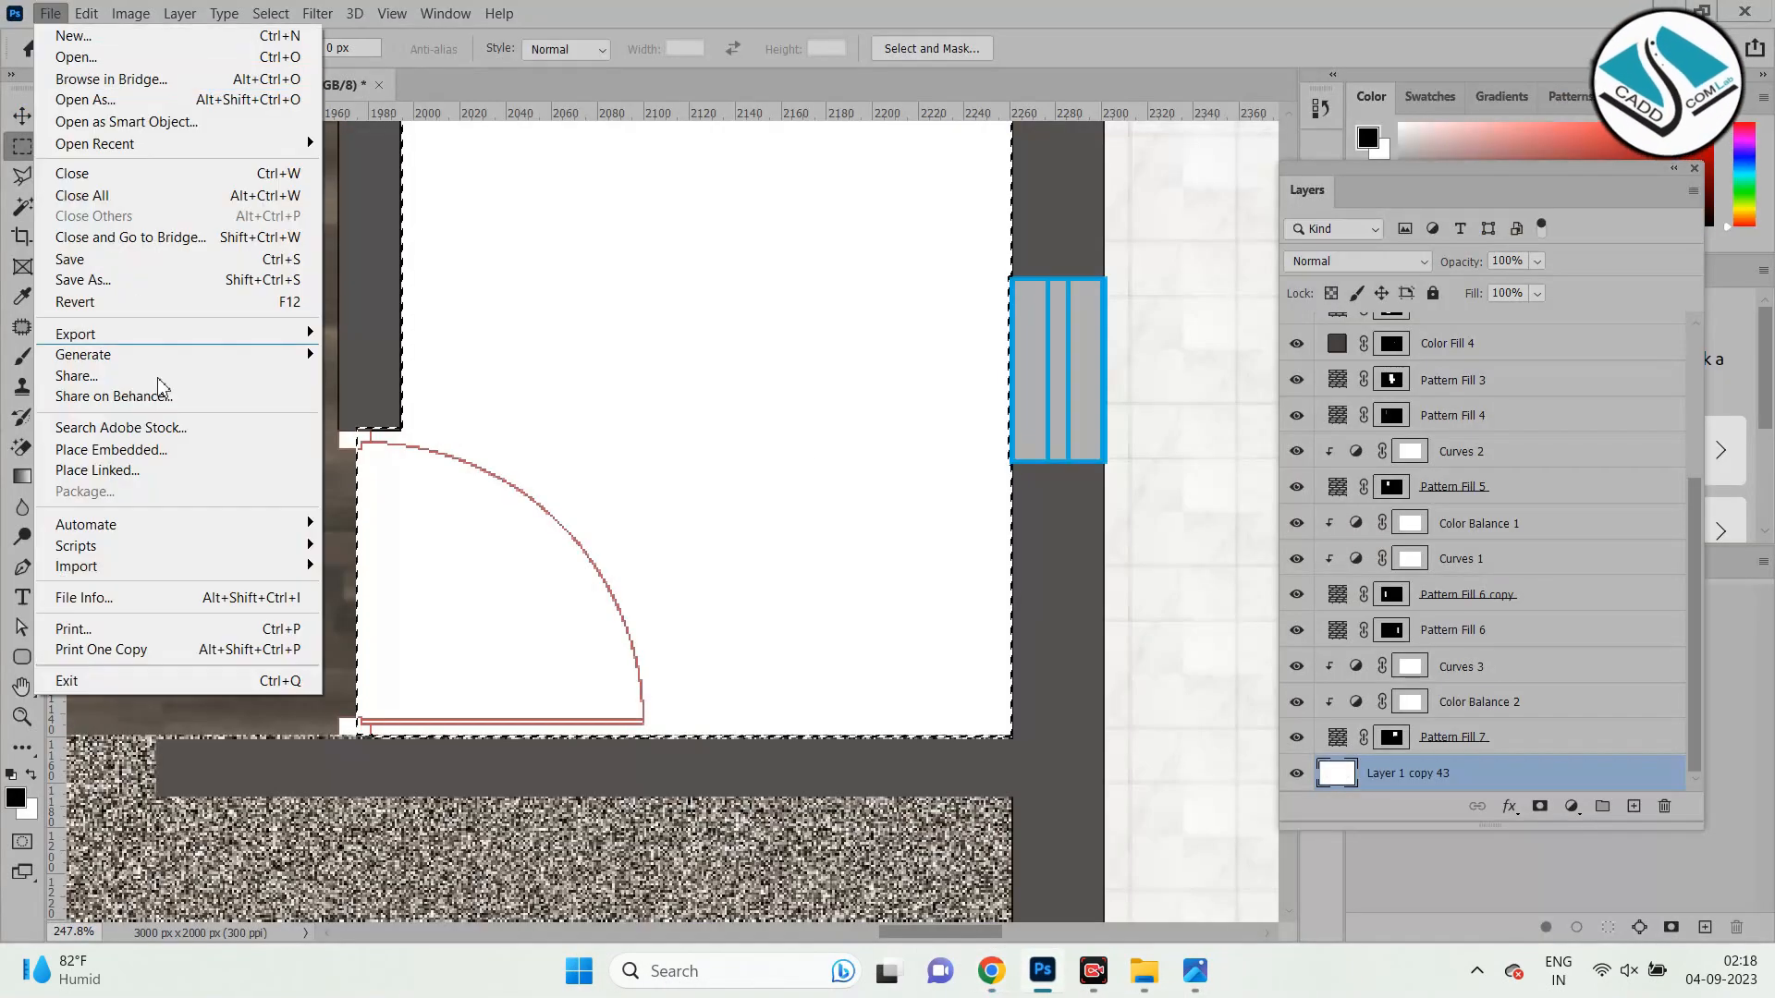
pyautogui.click(172, 54)
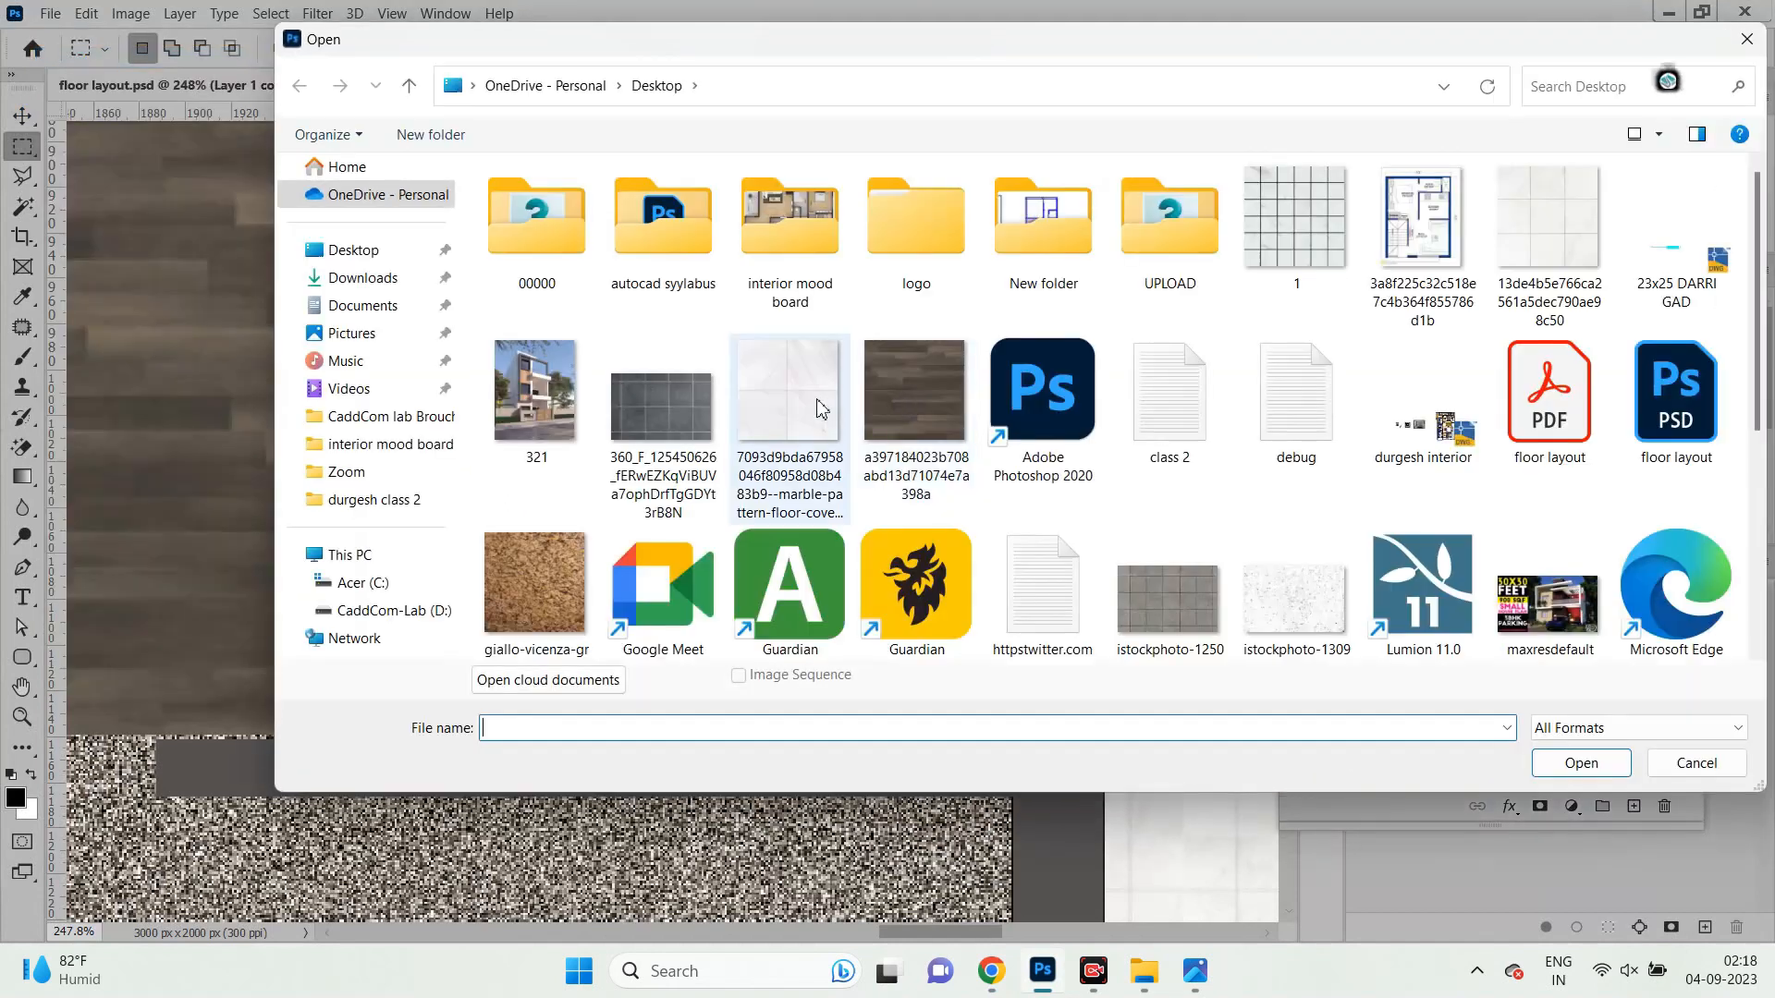
pyautogui.click(1133, 583)
pyautogui.doubleClick(1133, 582)
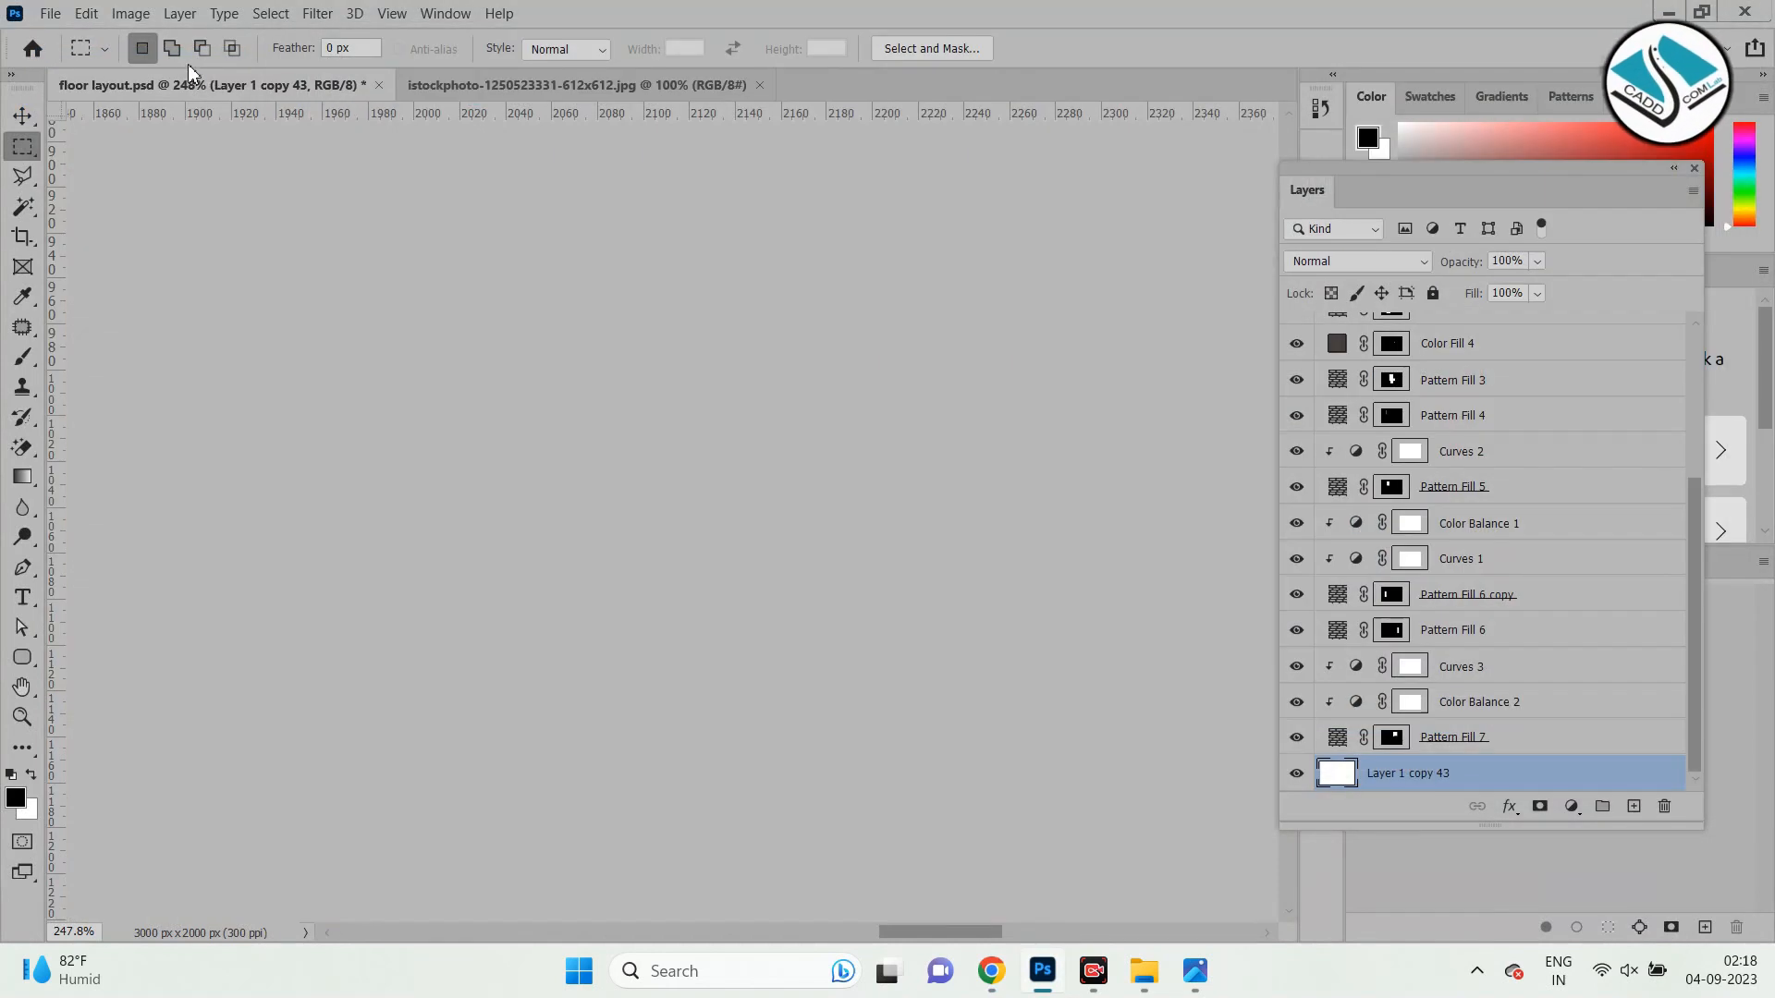
# Define the stone tile image as a pattern under its file name and return to the floor layout document.
pyautogui.click(86, 12)
pyautogui.click(245, 608)
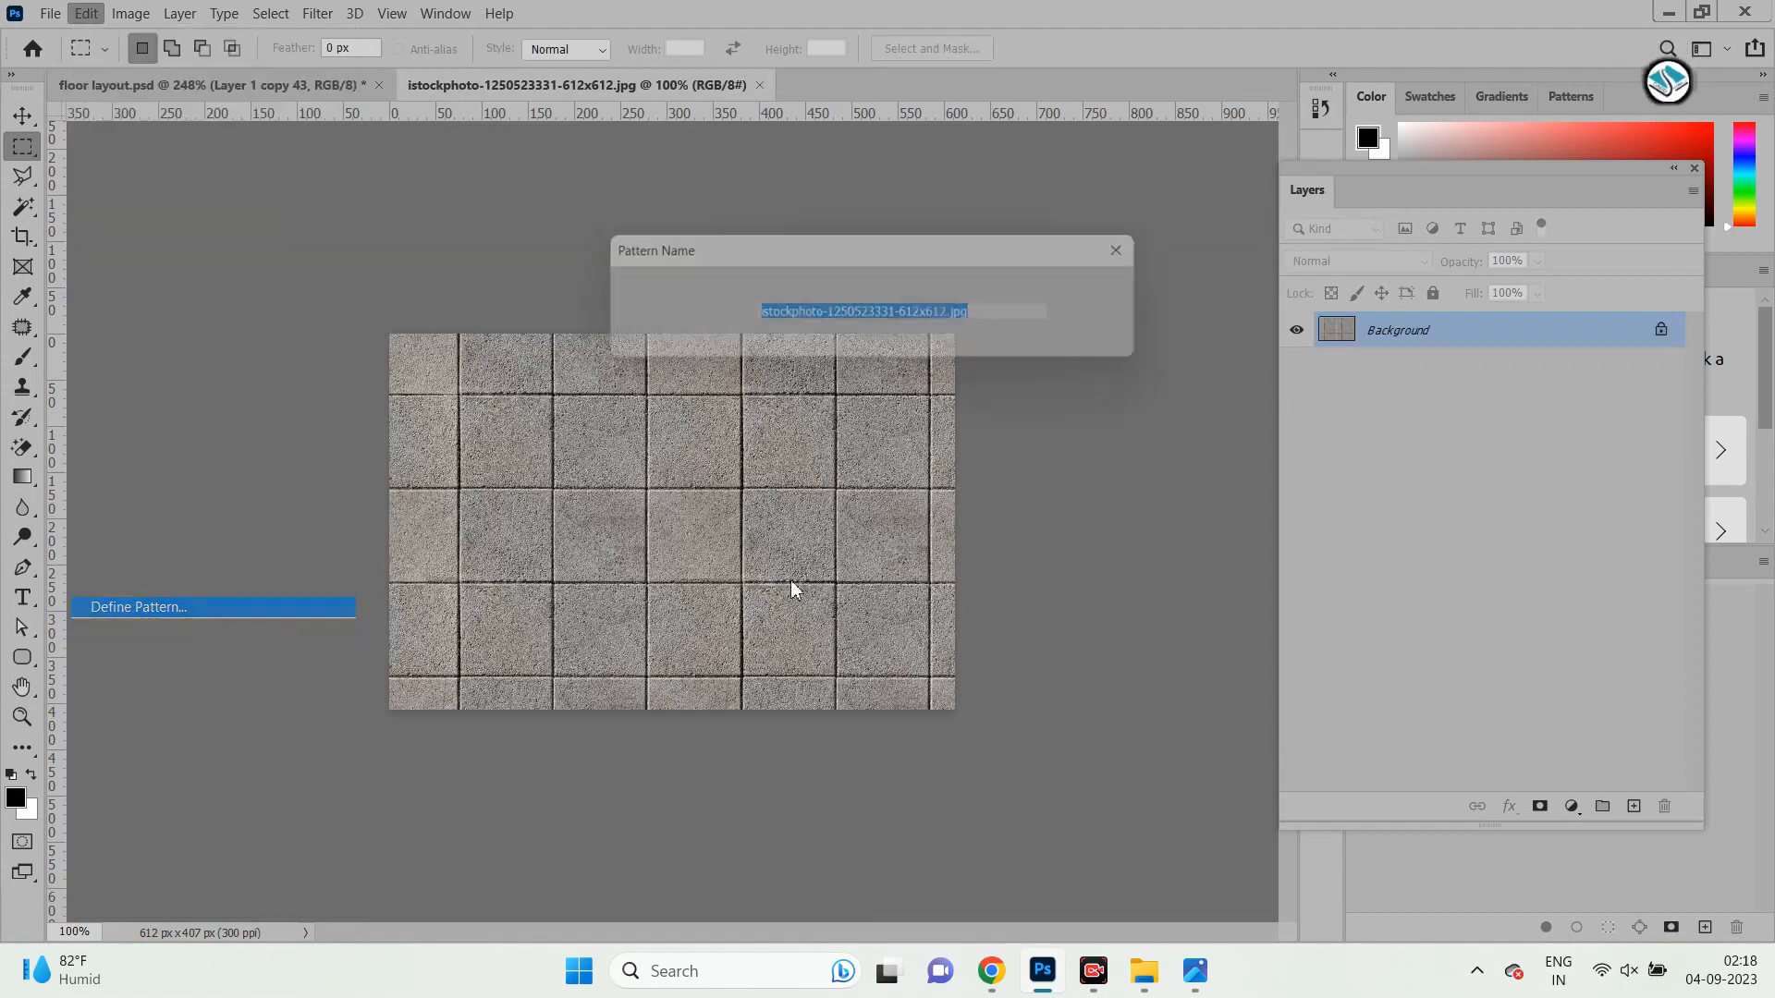
pyautogui.click(1146, 286)
pyautogui.click(298, 89)
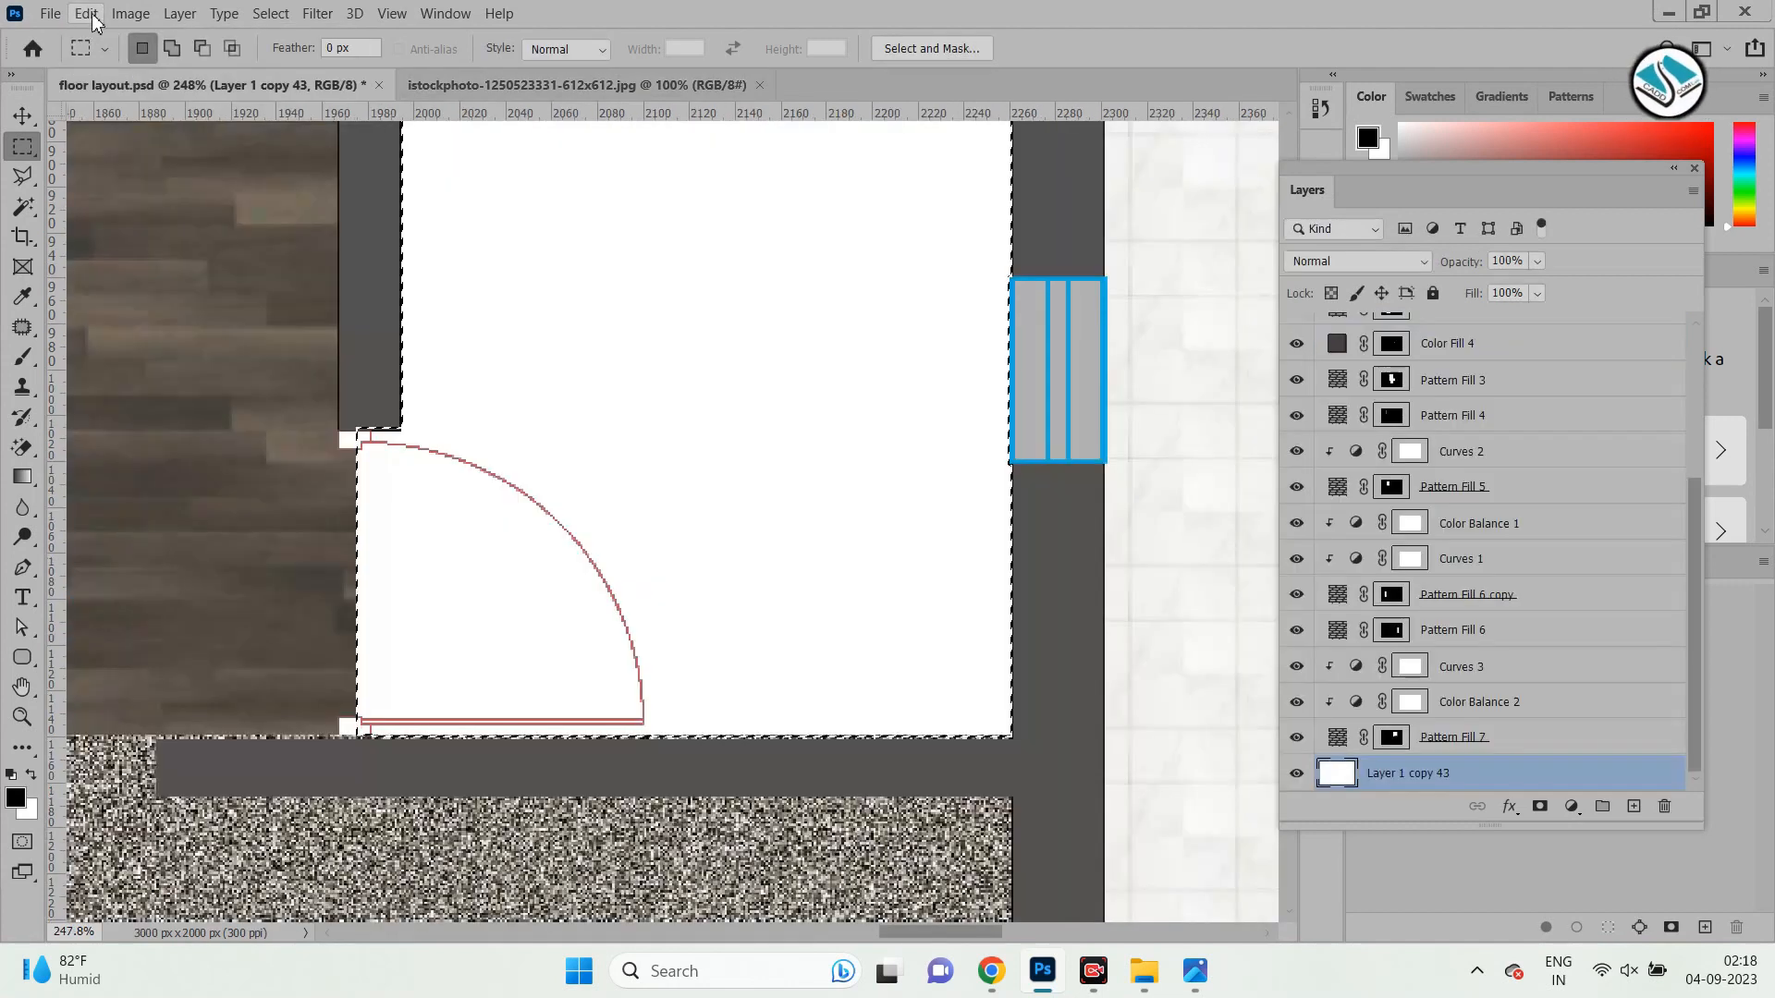
pyautogui.click(86, 13)
# Fill the bathroom selection with a pattern fill layer using the new stone tile pattern at 30% scale.
pyautogui.click(1571, 806)
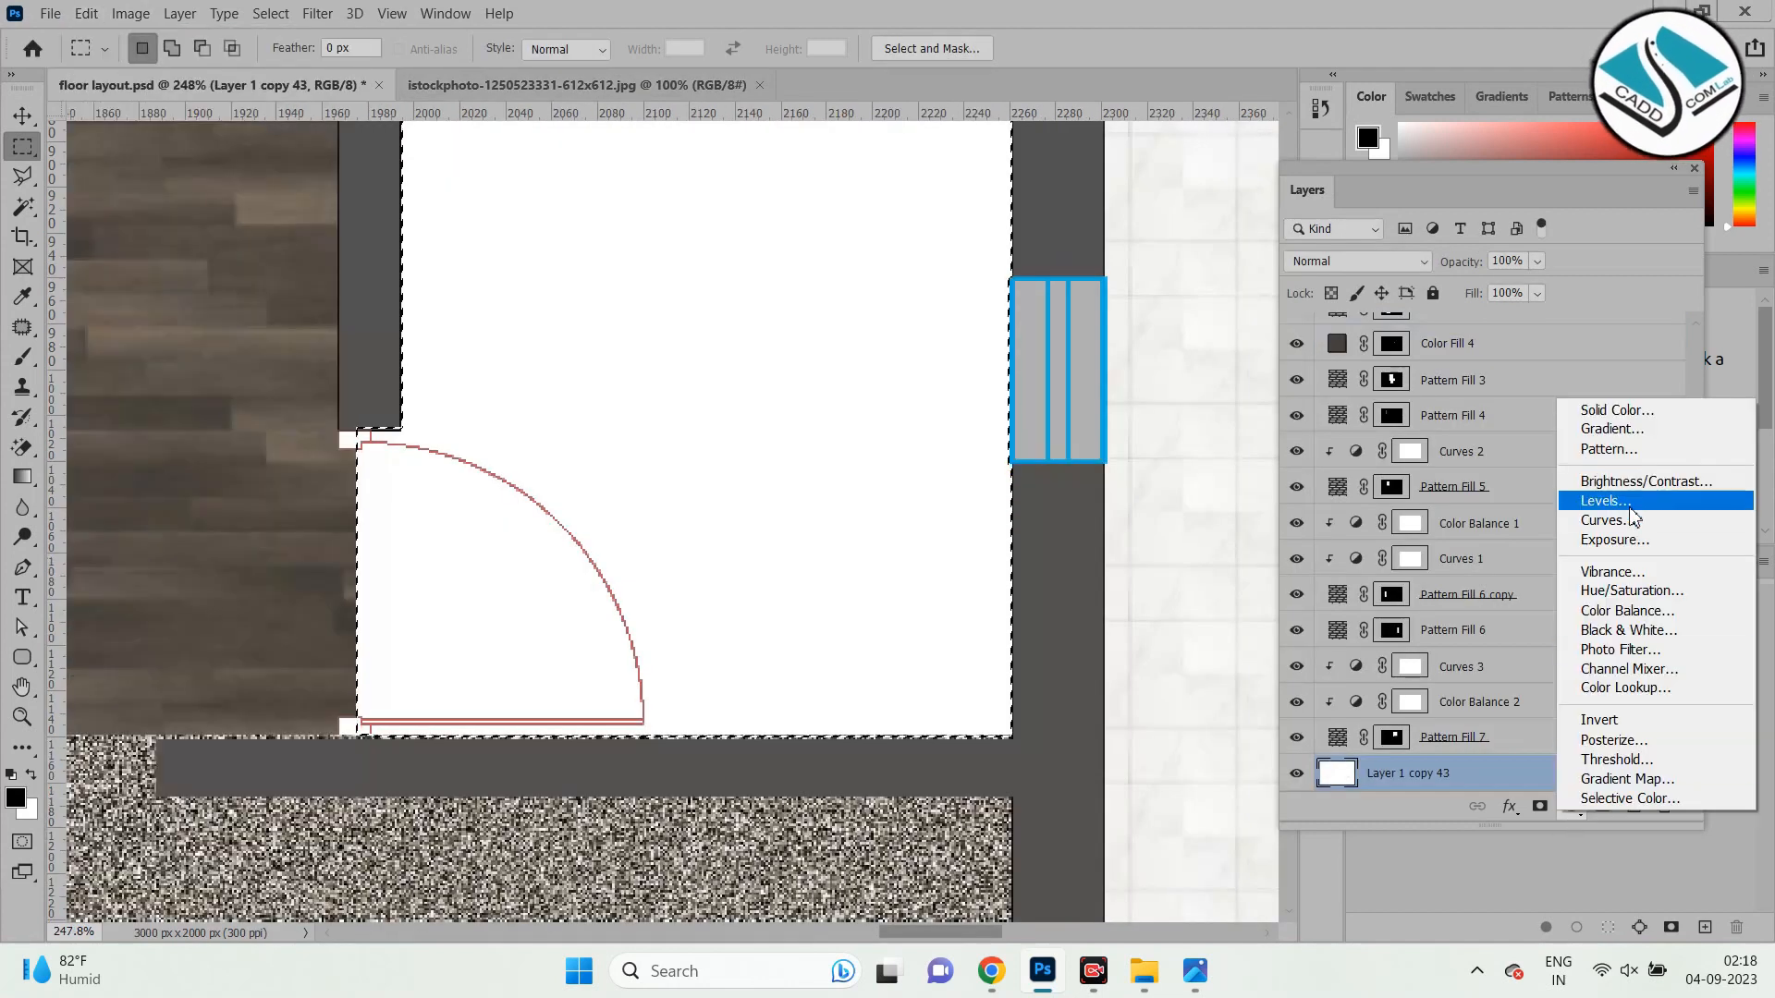
pyautogui.click(1632, 449)
pyautogui.click(1061, 349)
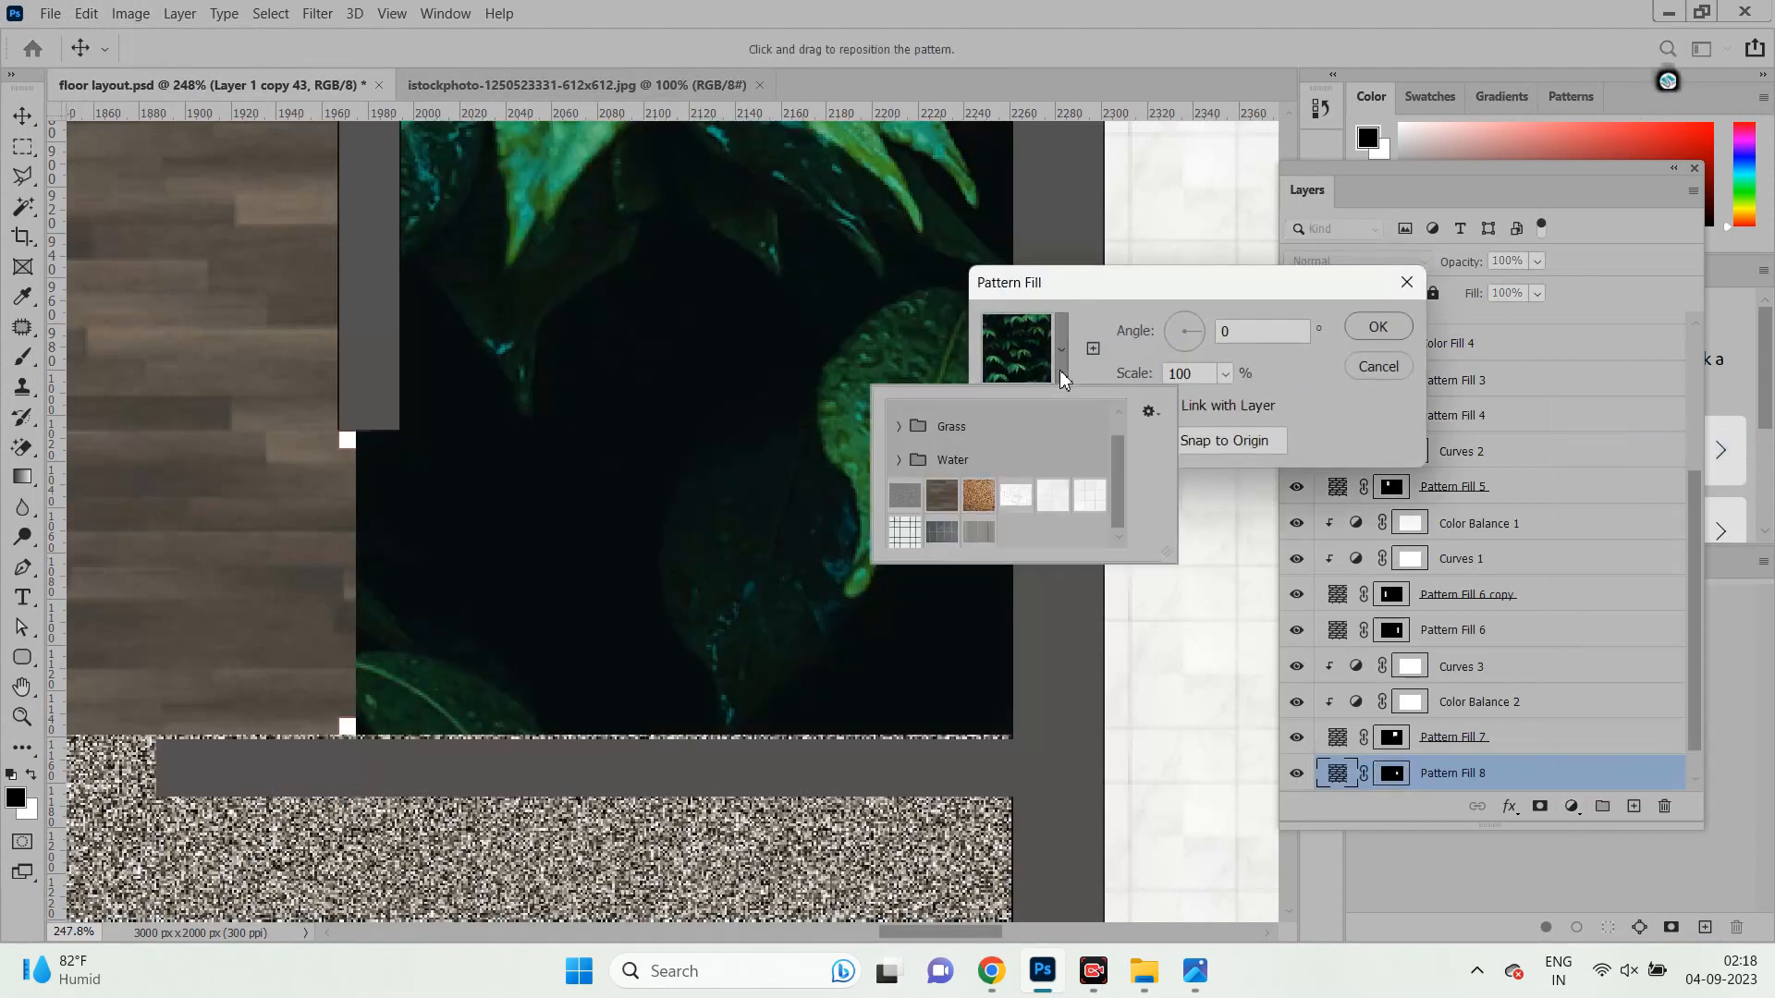
pyautogui.click(979, 531)
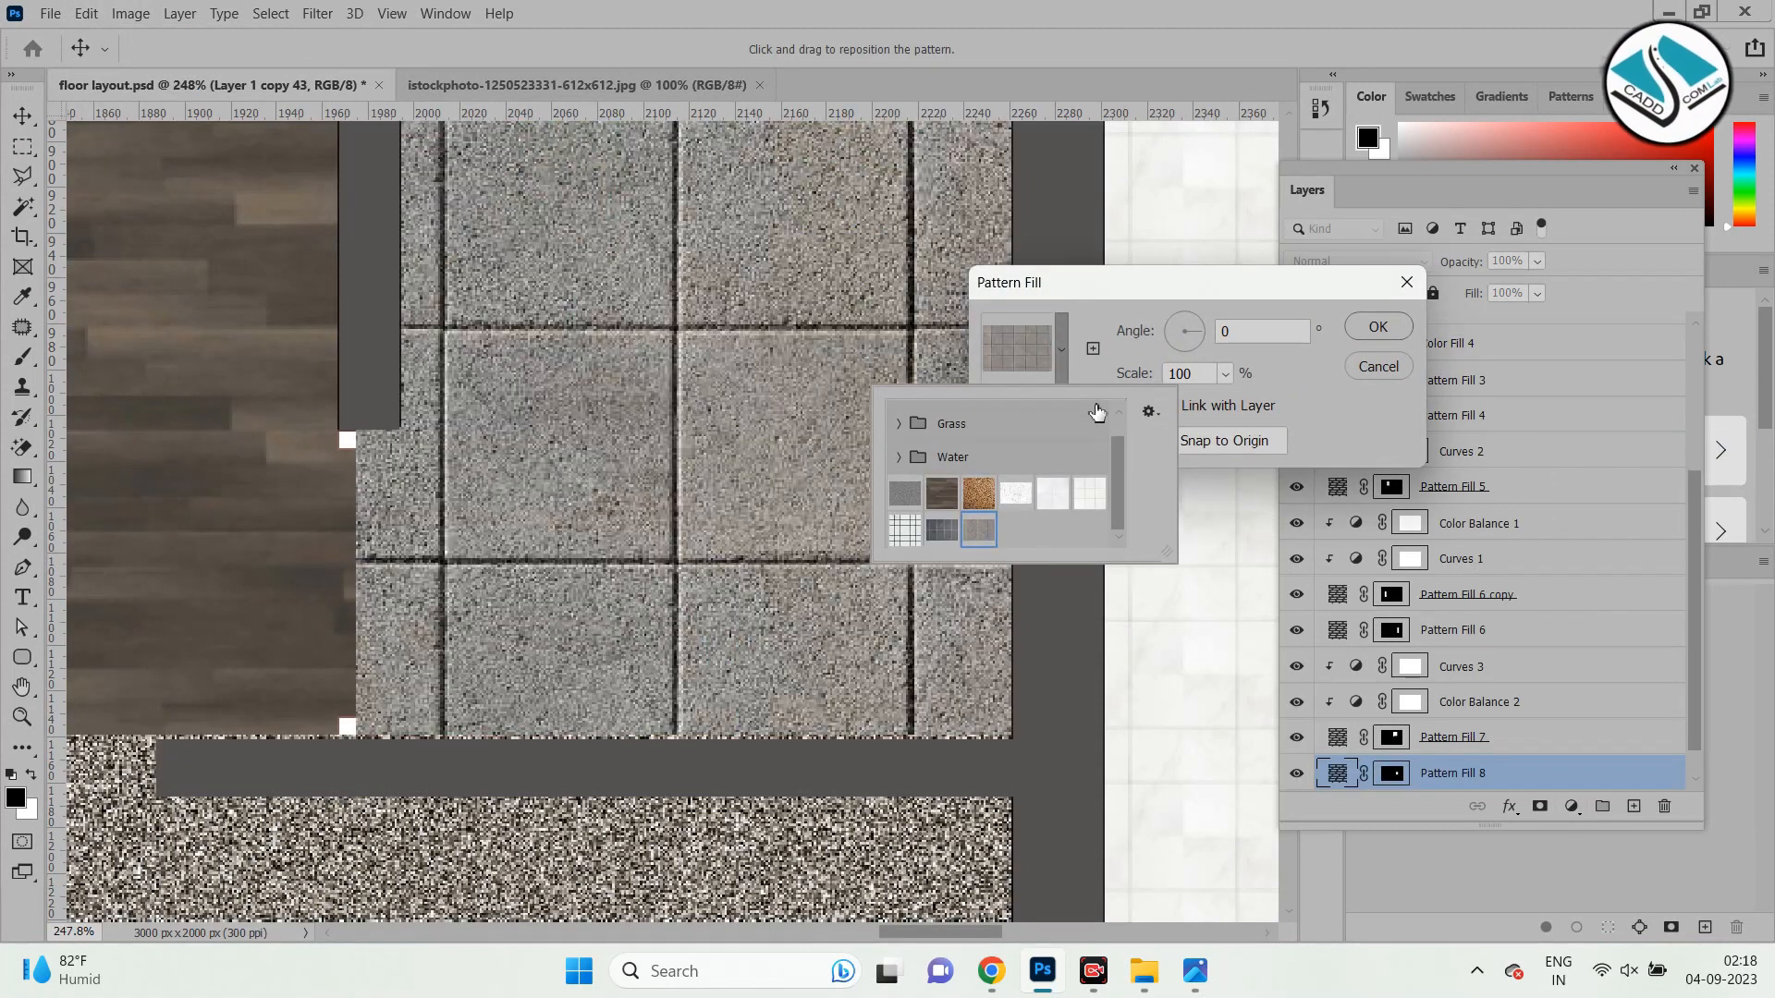
pyautogui.click(1214, 375)
pyautogui.write('20')
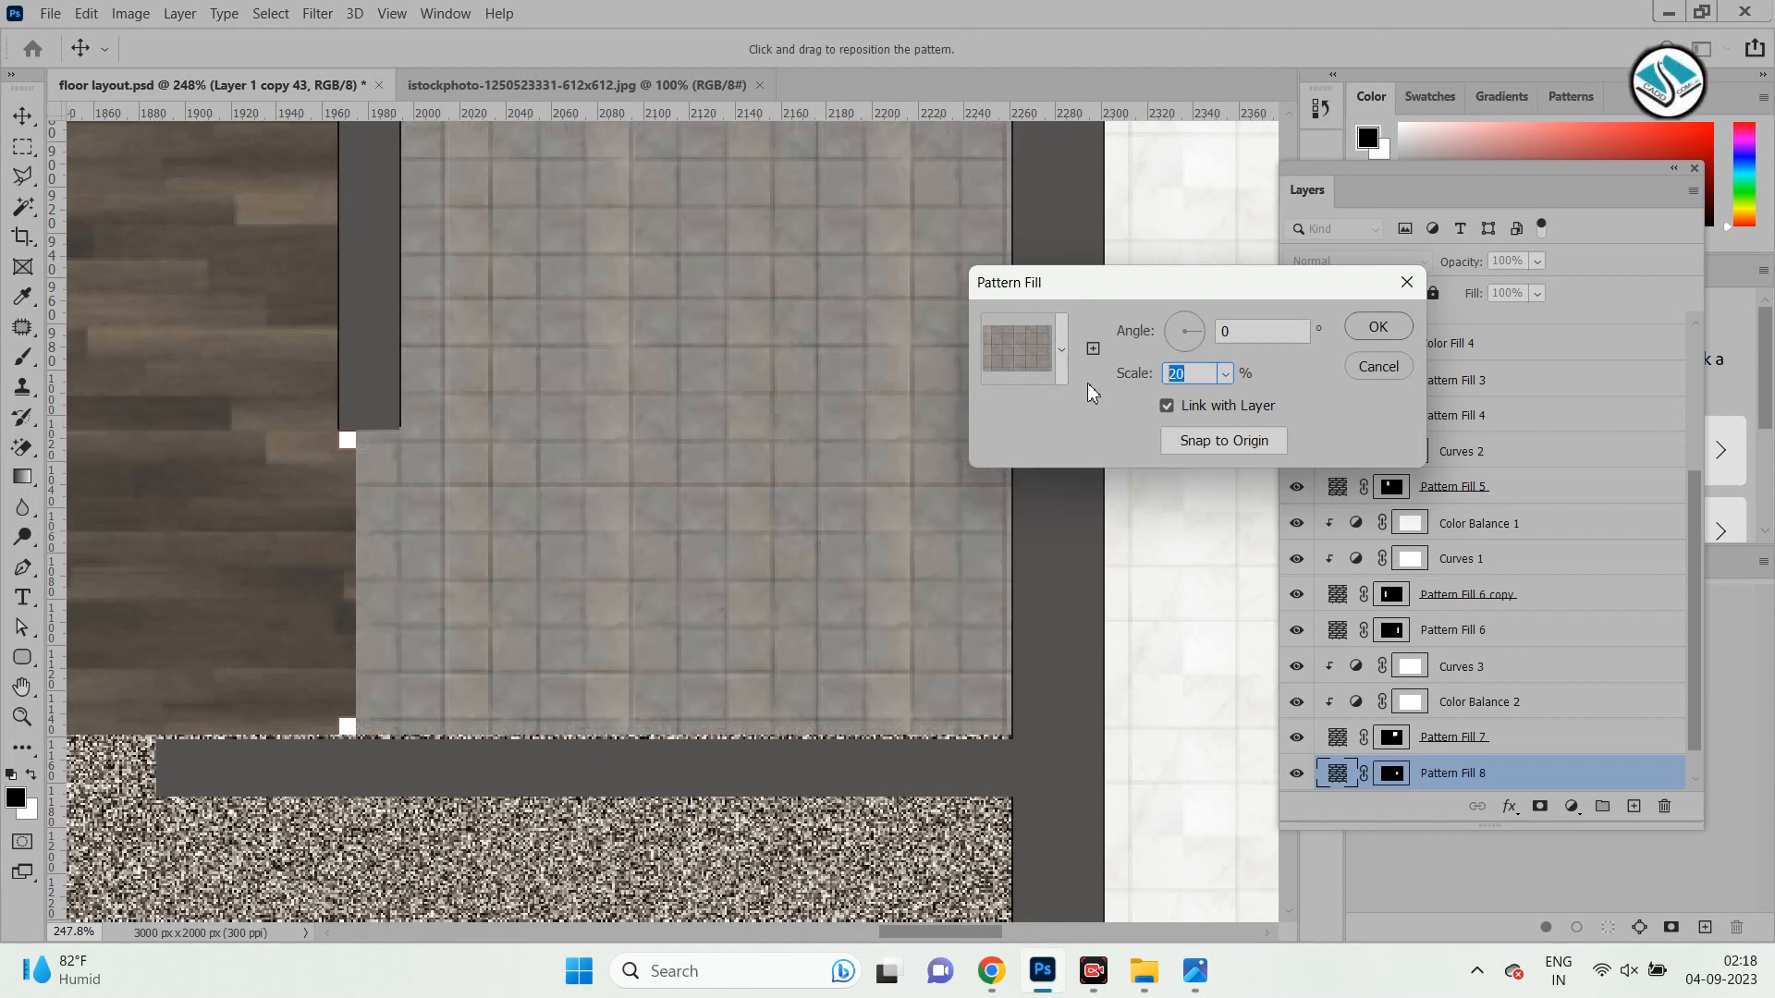
pyautogui.write('30')
pyautogui.click(1364, 324)
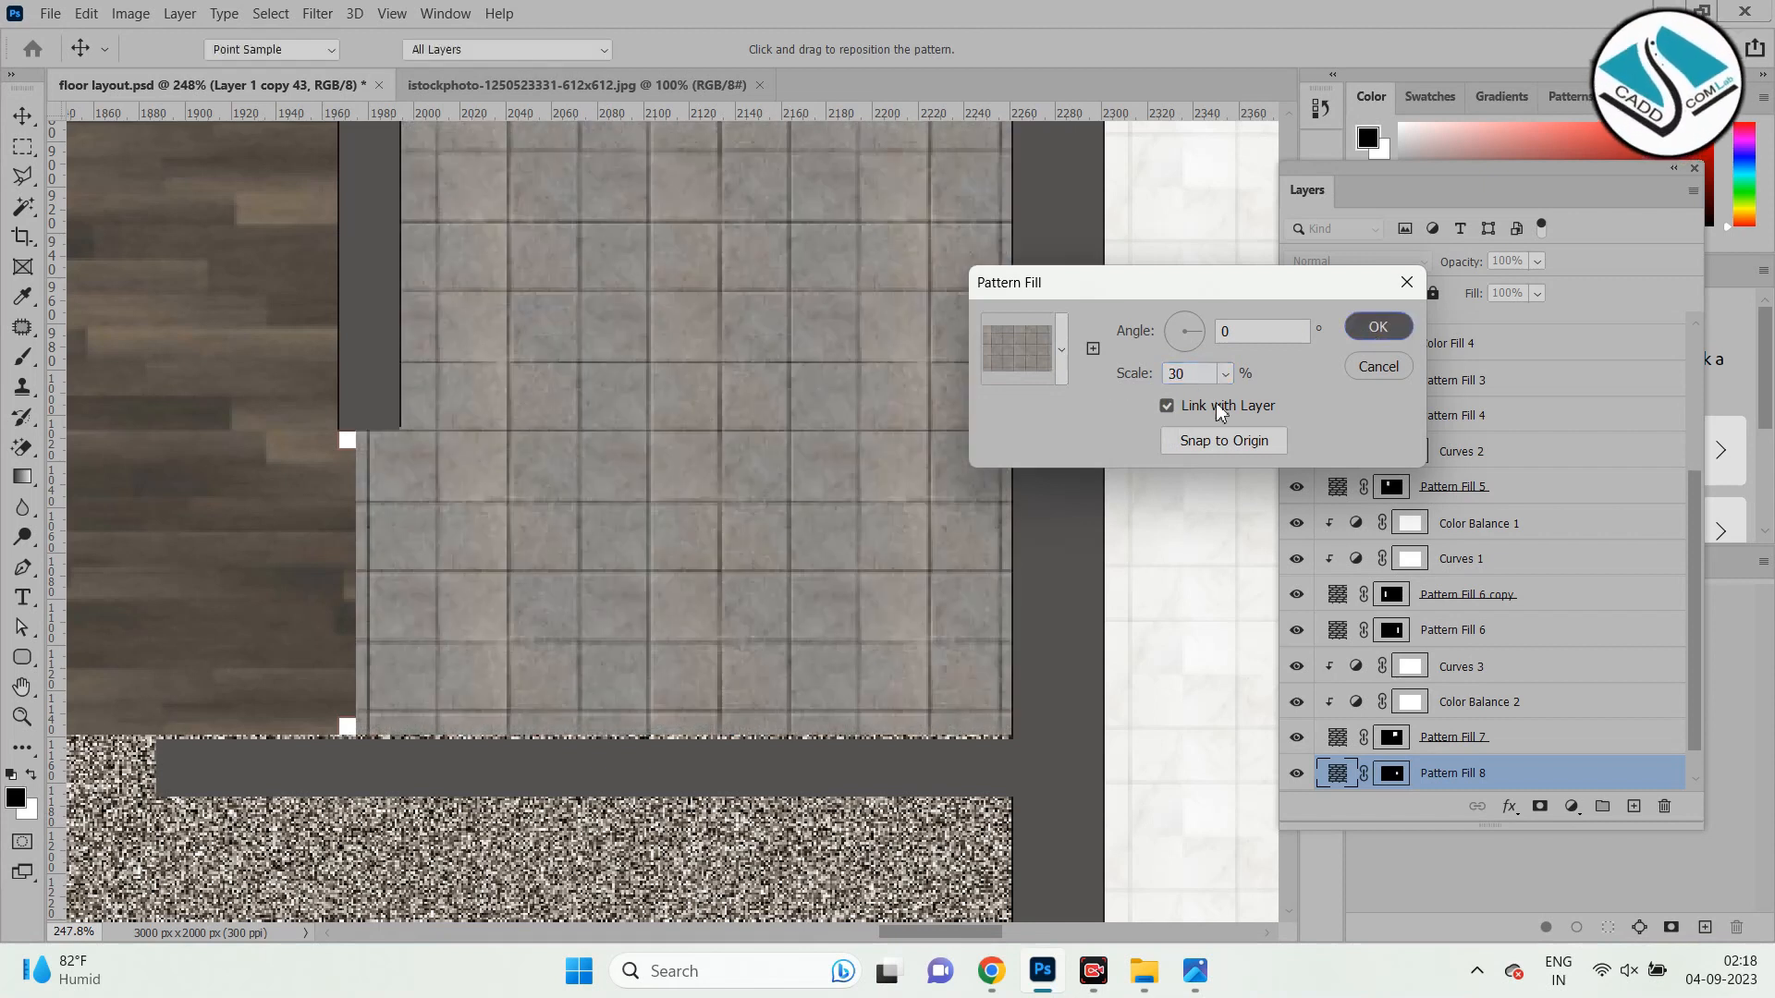
# Examine the bathroom's tile fill up close and against the neighbouring wood and carpet floors.
pyautogui.scroll(-4, 648, 674)
pyautogui.click(22, 116)
pyautogui.scroll(2, 559, 435)
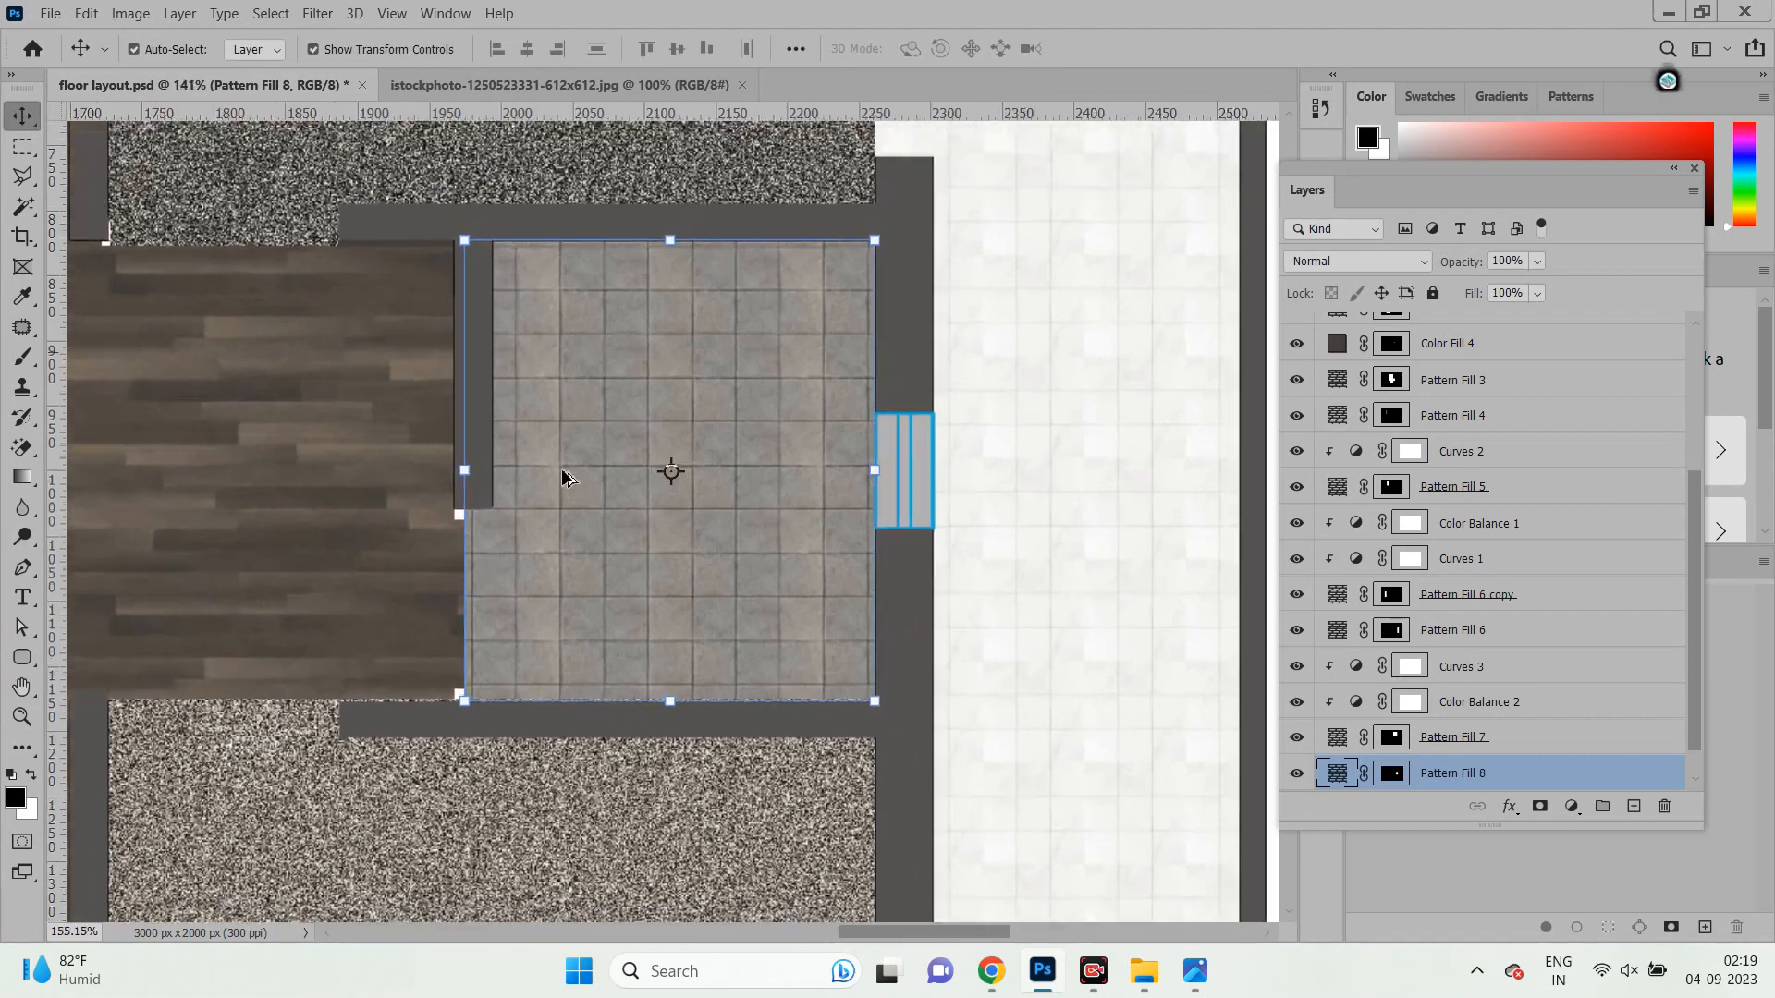
pyautogui.scroll(-1, 1414, 626)
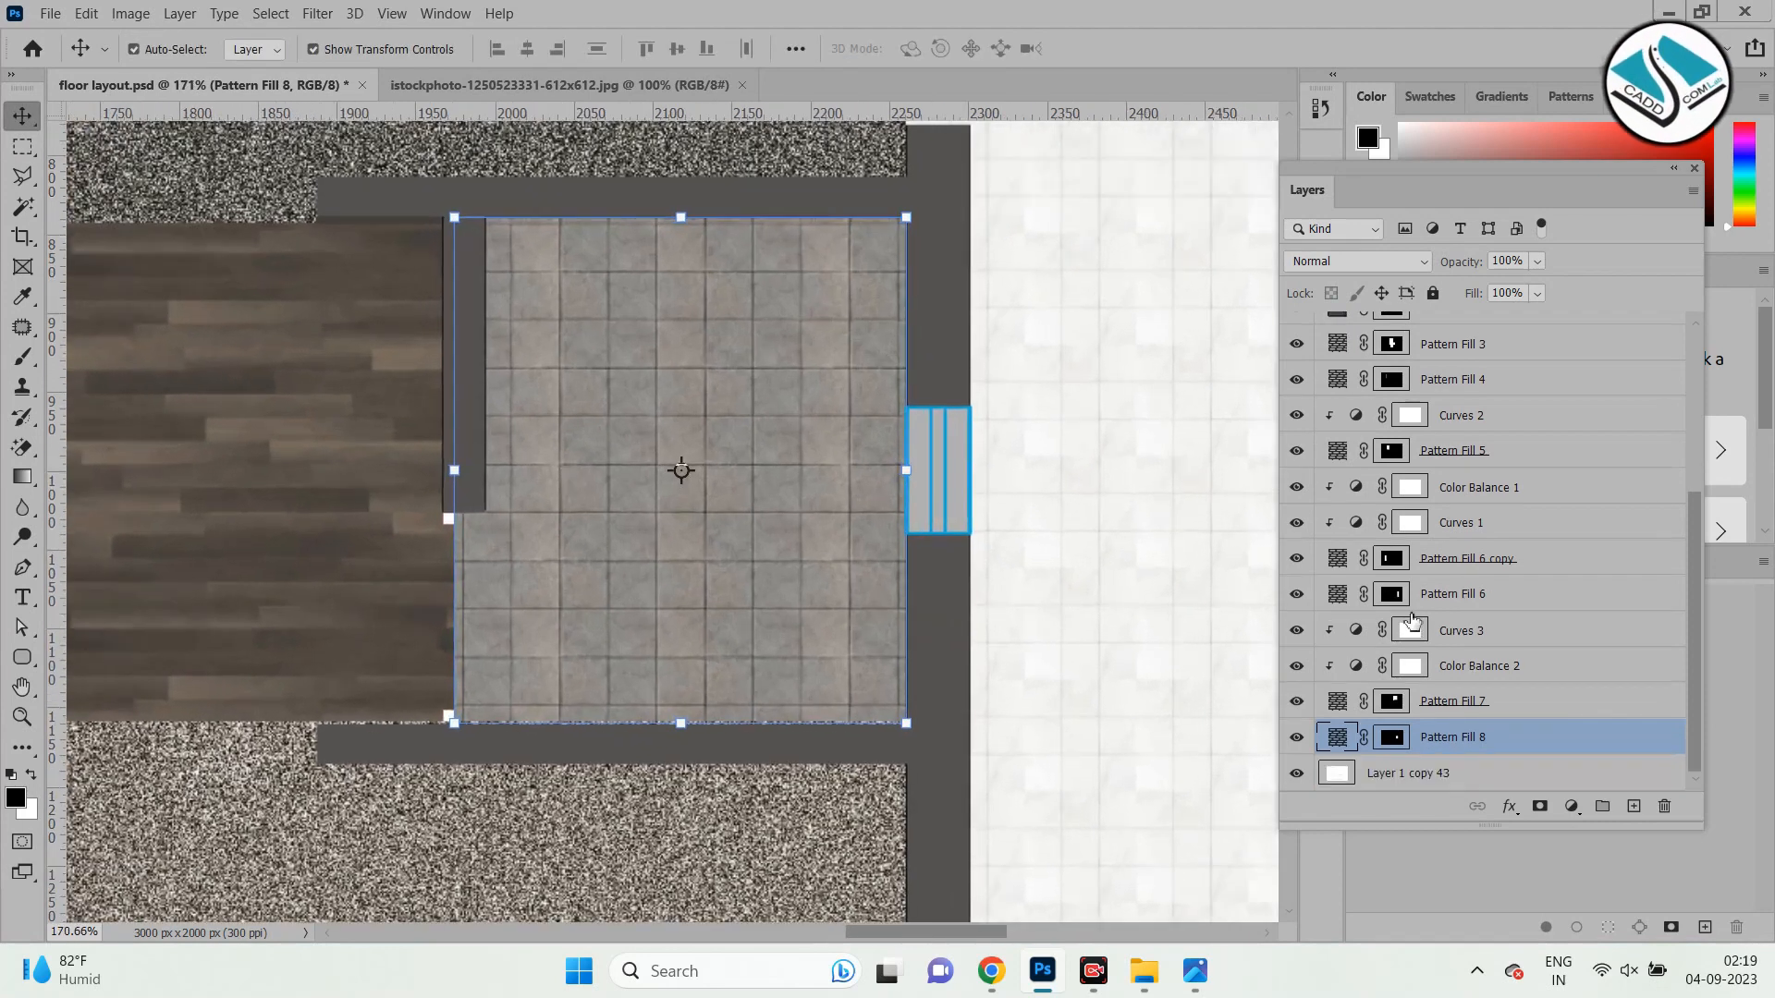
pyautogui.scroll(-4, 932, 617)
pyautogui.scroll(3, 832, 554)
pyautogui.scroll(1, 756, 640)
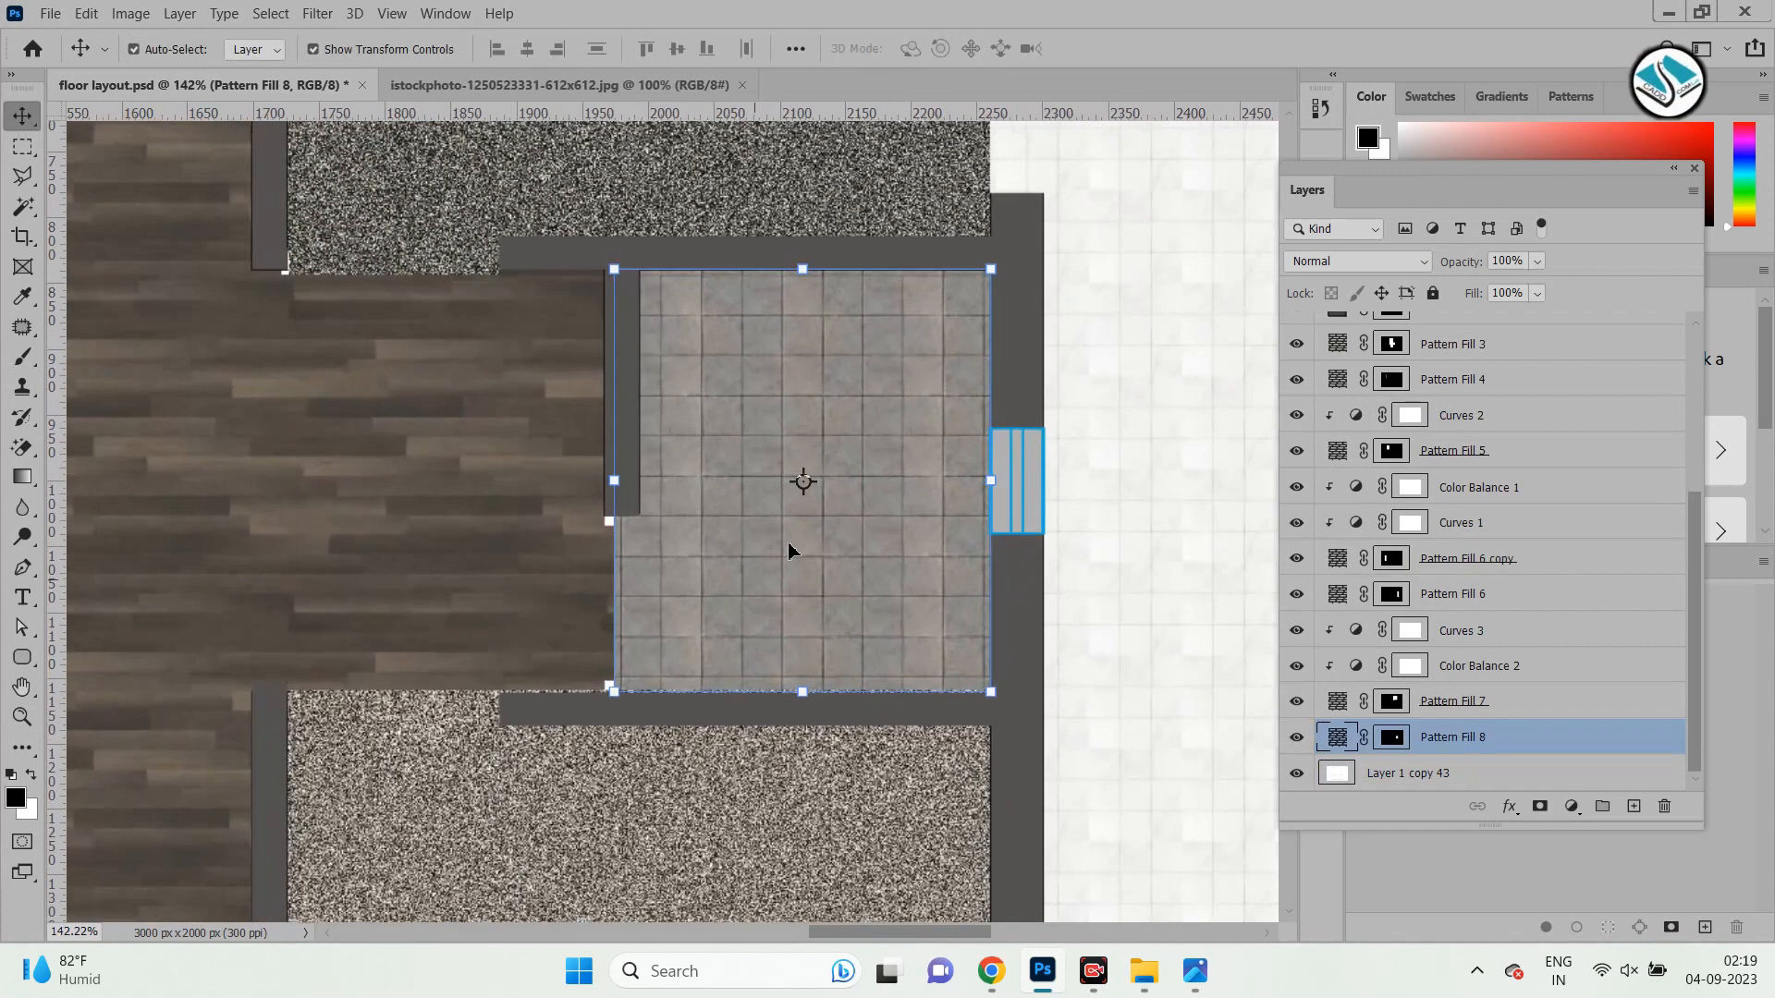
pyautogui.scroll(1, 832, 566)
pyautogui.scroll(1, 872, 579)
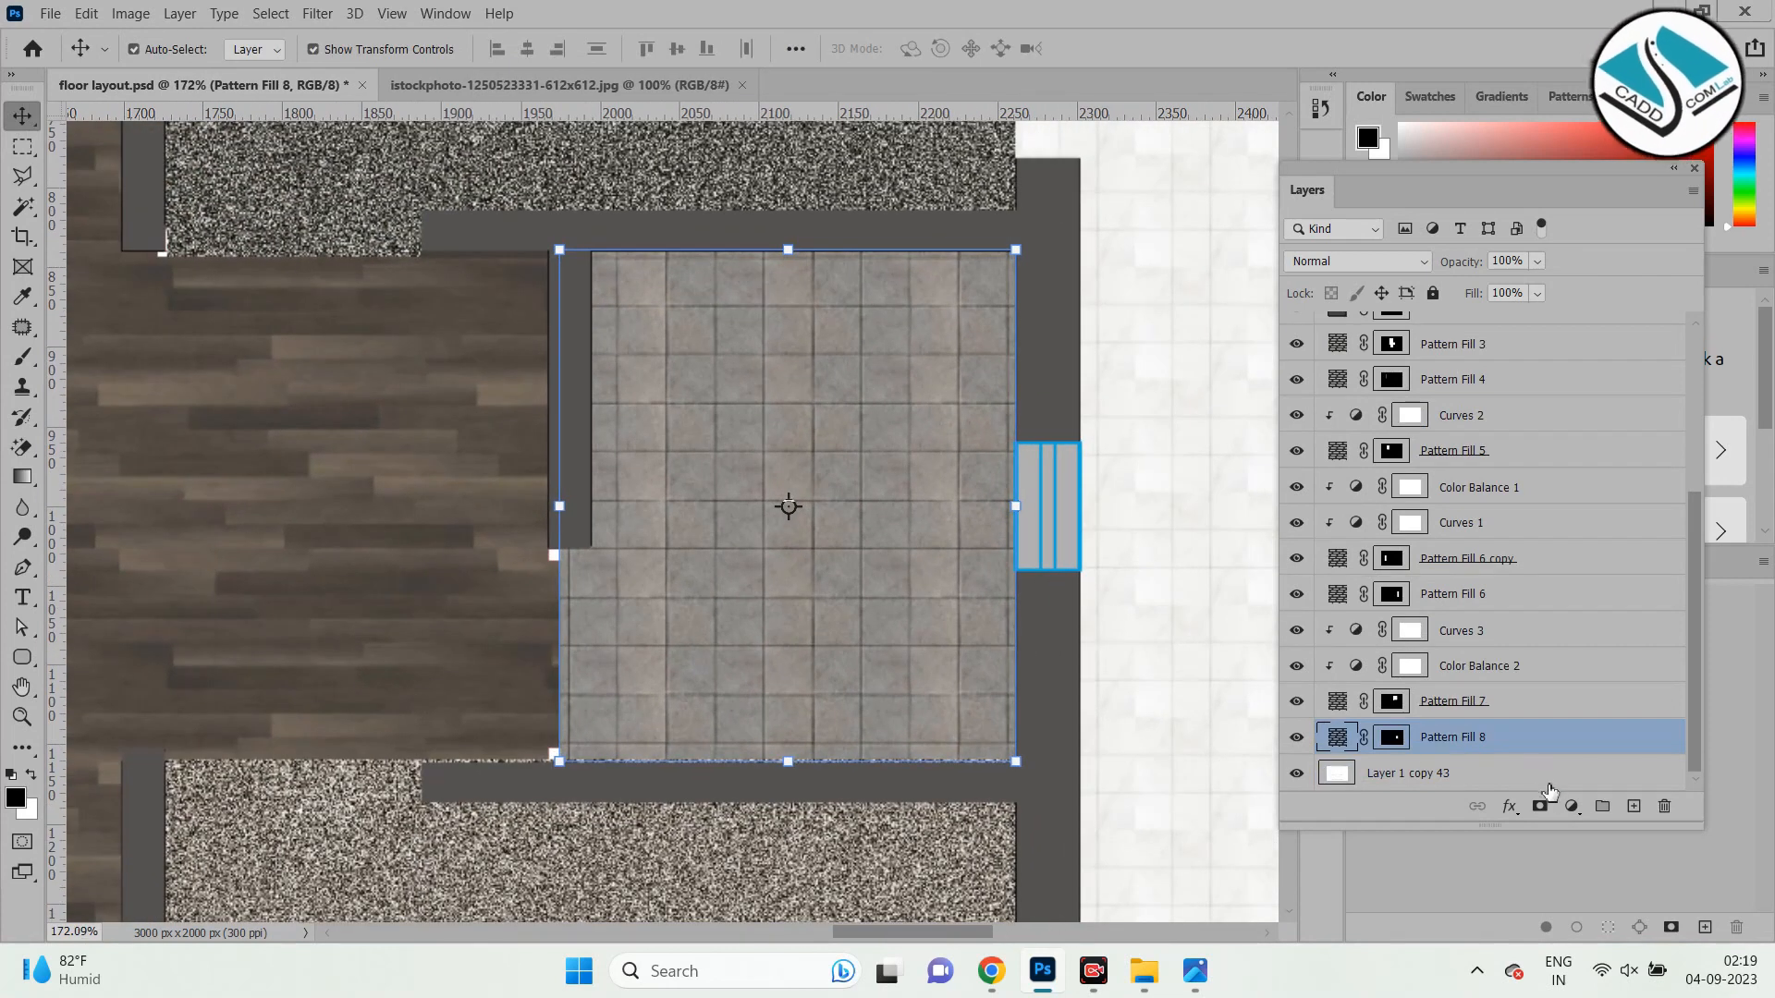
# Darken the bathroom tiles with a Curves adjustment layer, lowering the RGB midtones, and clip it to the tile fill layer.
pyautogui.click(1570, 805)
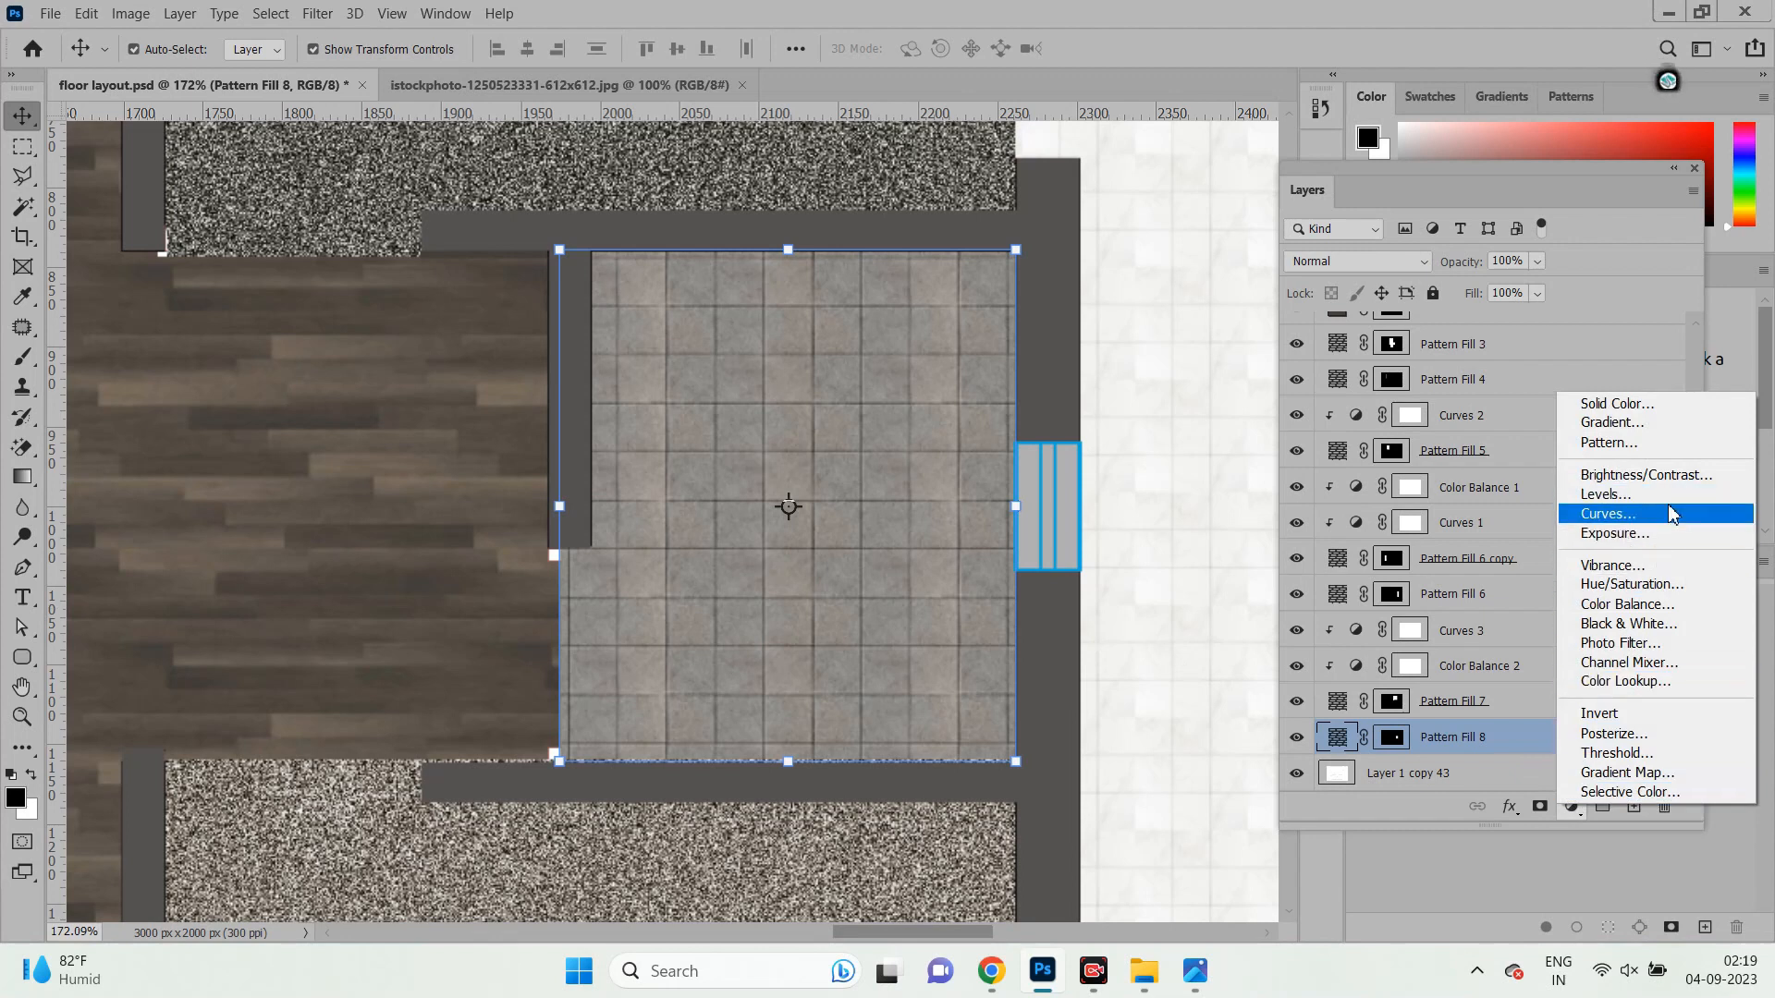
pyautogui.click(1604, 506)
pyautogui.moveTo(1147, 391)
pyautogui.mouseDown()
pyautogui.moveTo(1144, 374)
pyautogui.moveTo(1174, 393)
pyautogui.mouseUp()
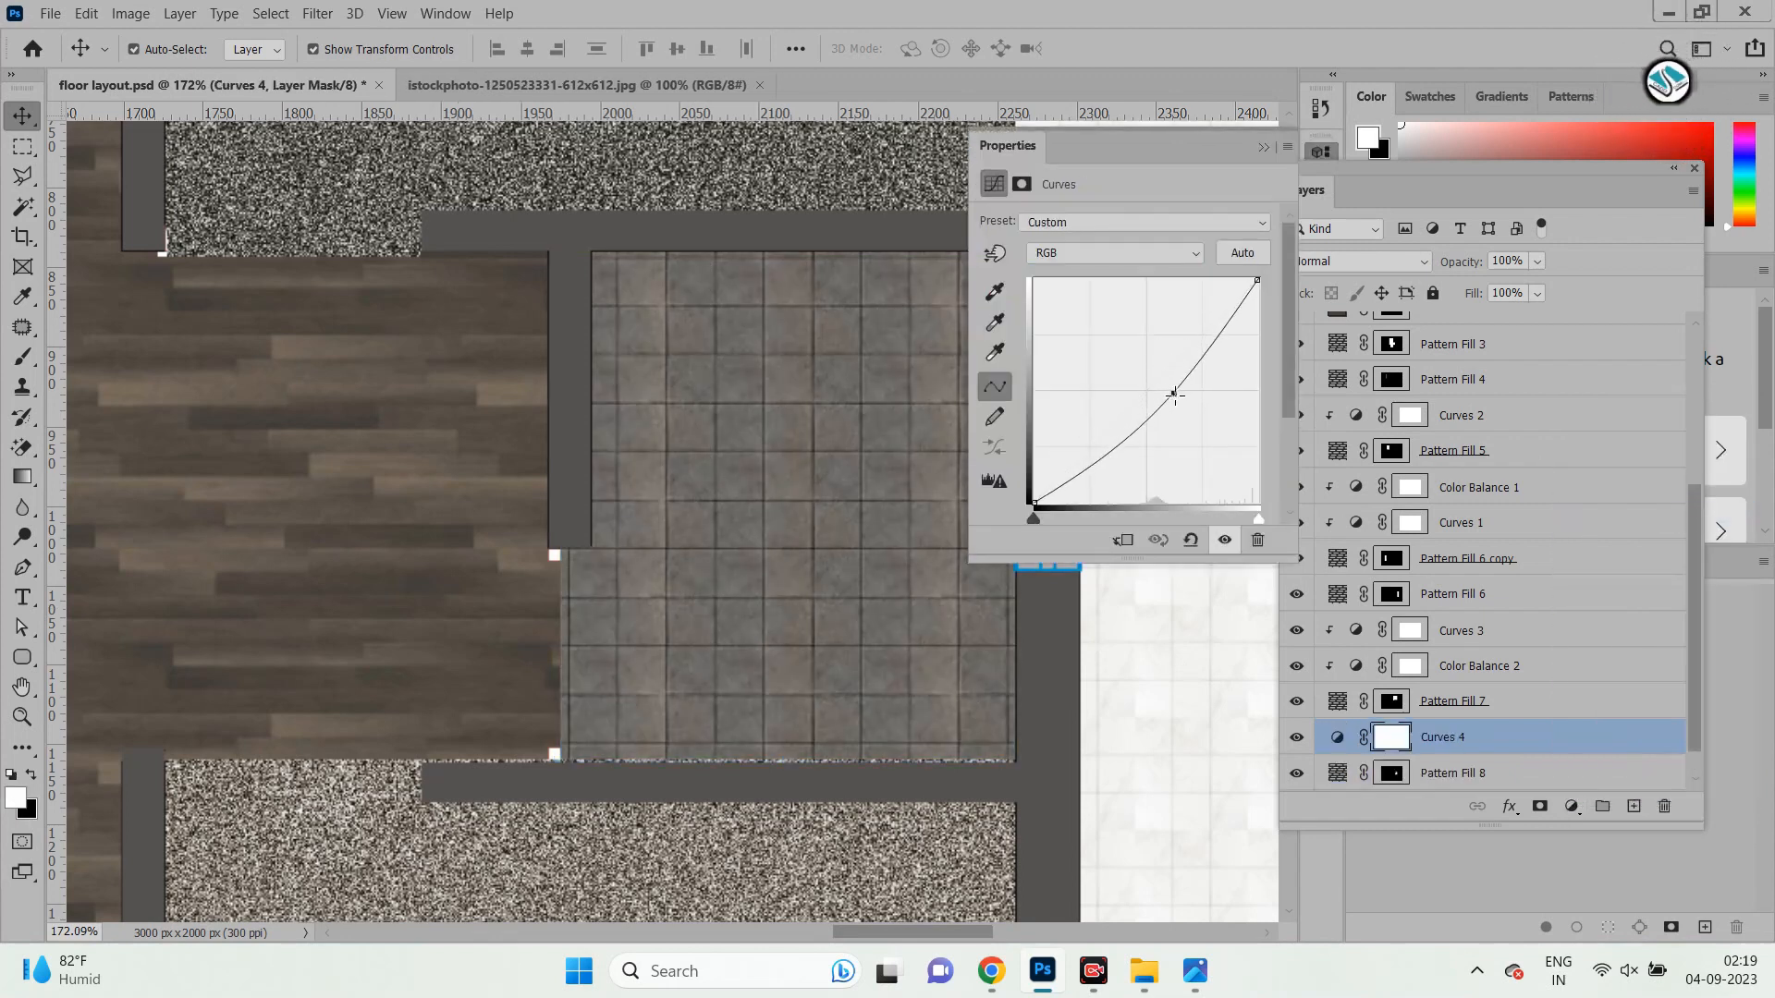
pyautogui.doubleClick(1122, 146)
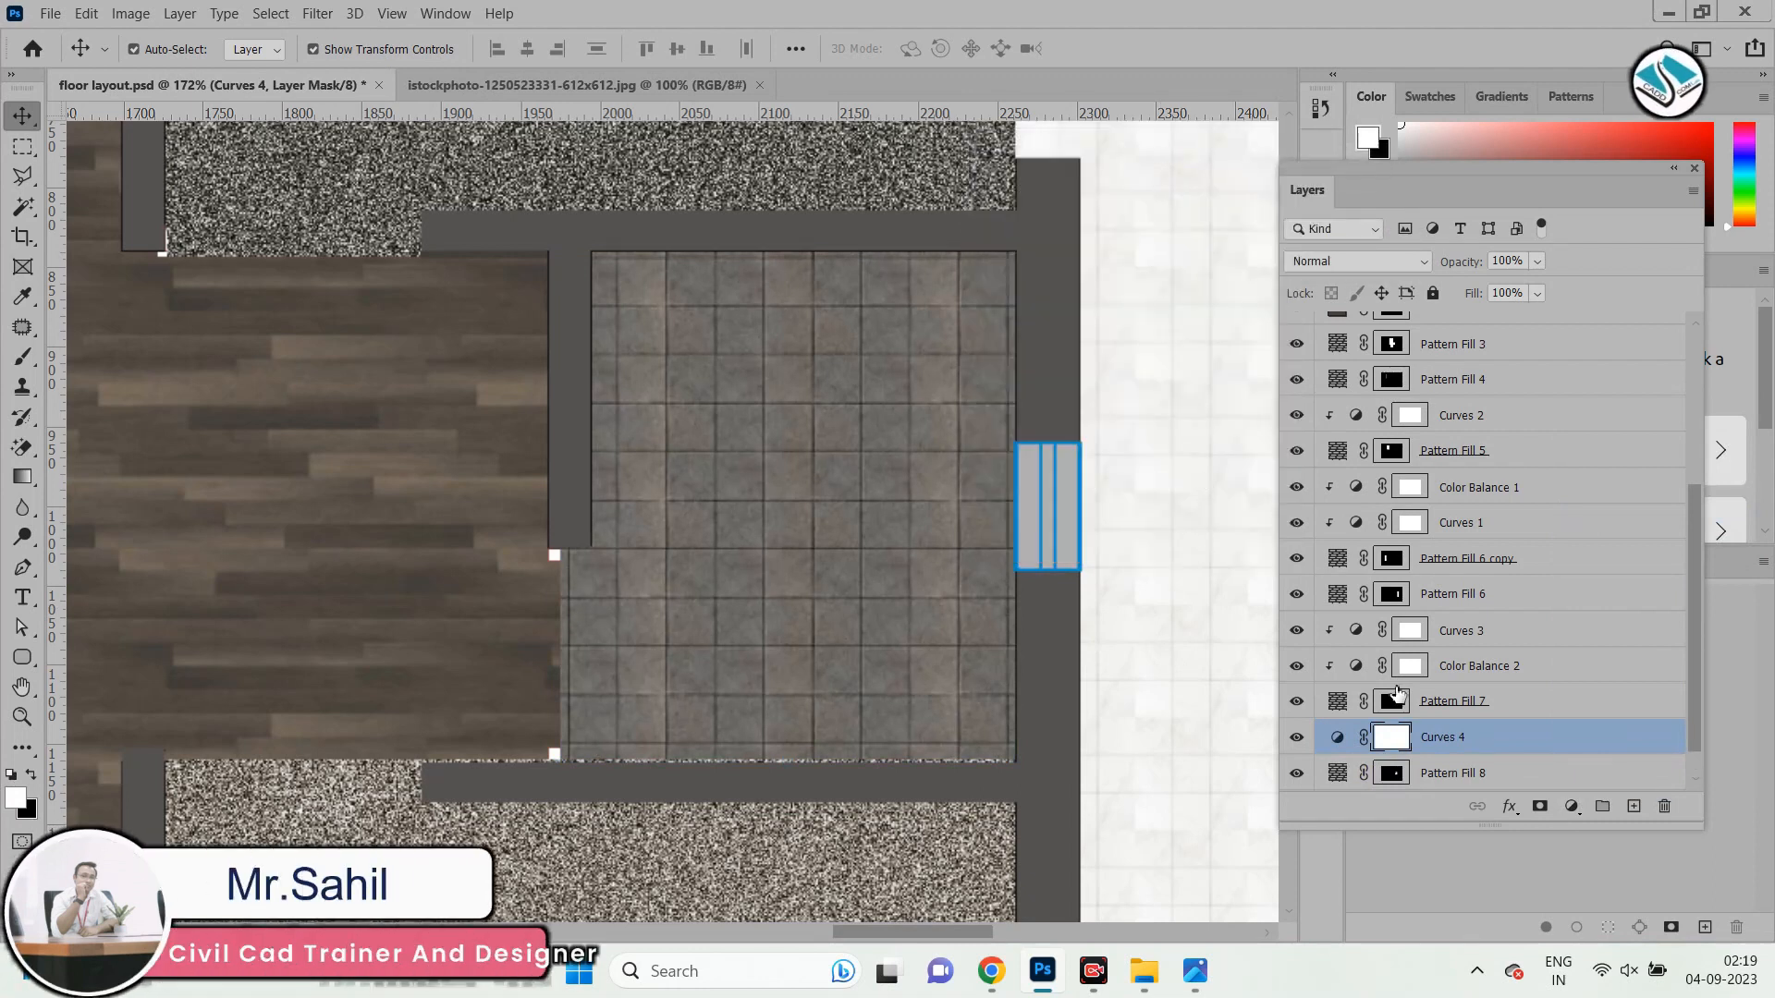
pyautogui.rightClick(1507, 739)
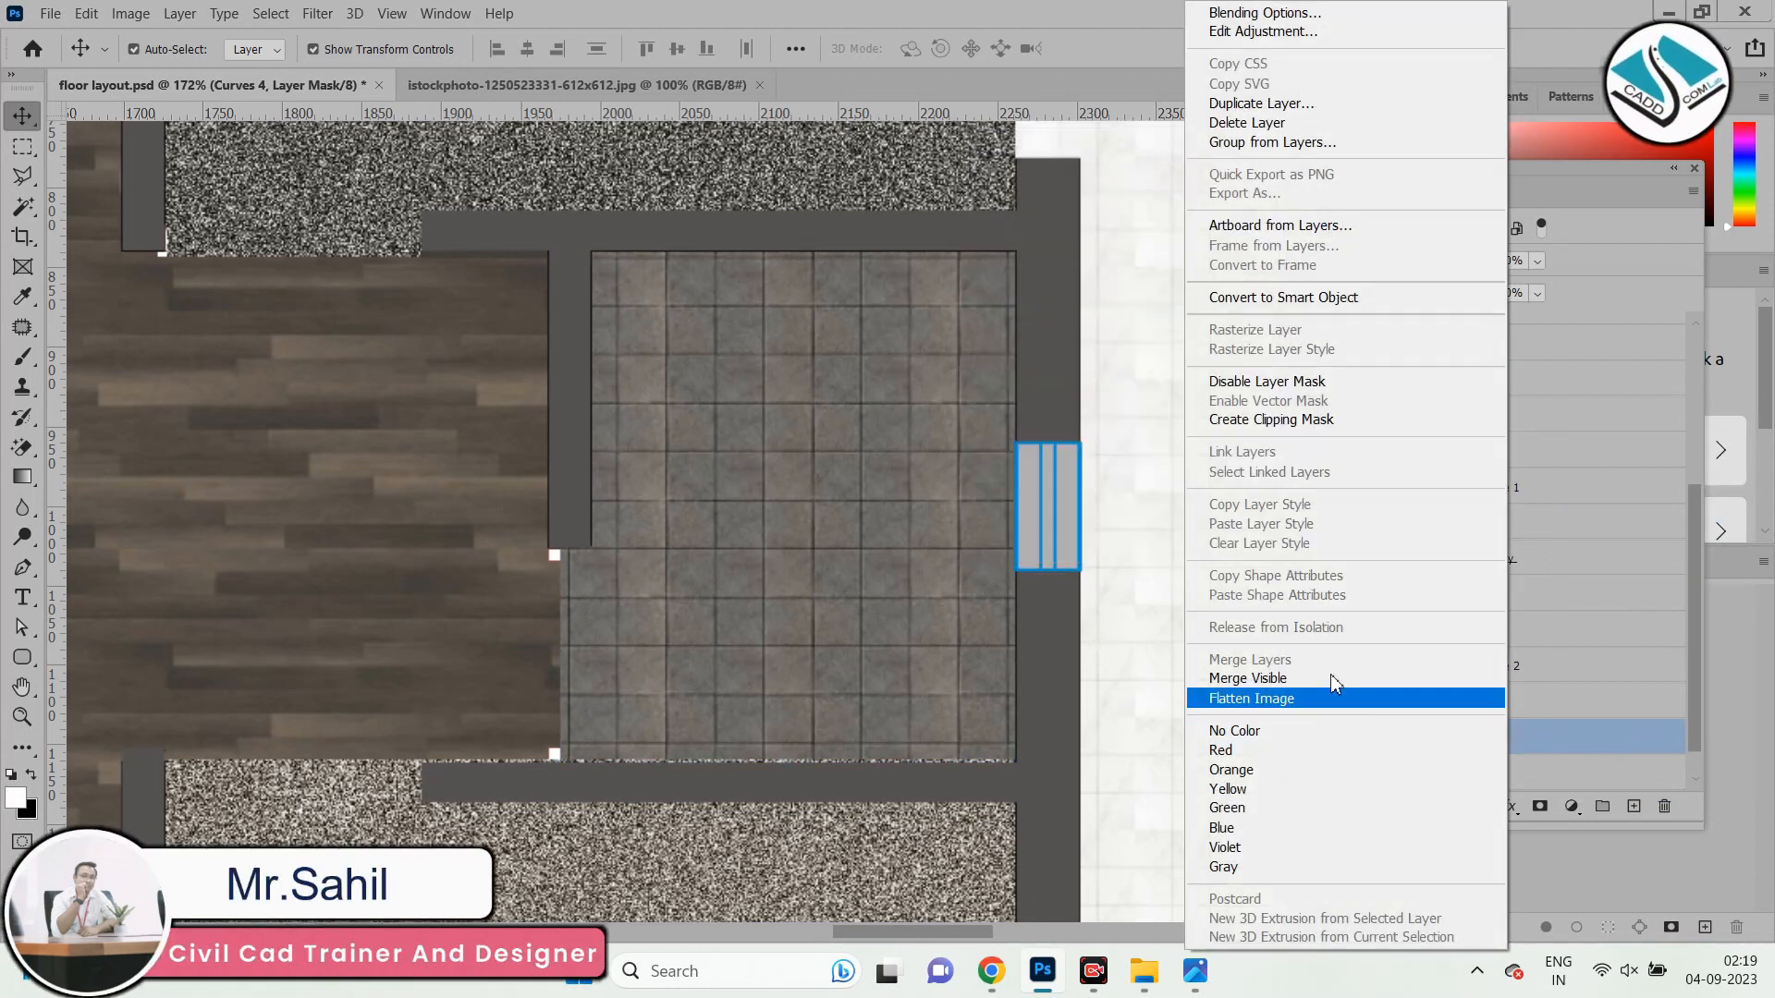
pyautogui.click(1352, 421)
# Add a Color Balance adjustment layer above the bathroom's Curves layer and shift the colour of its midtones.
pyautogui.click(1557, 812)
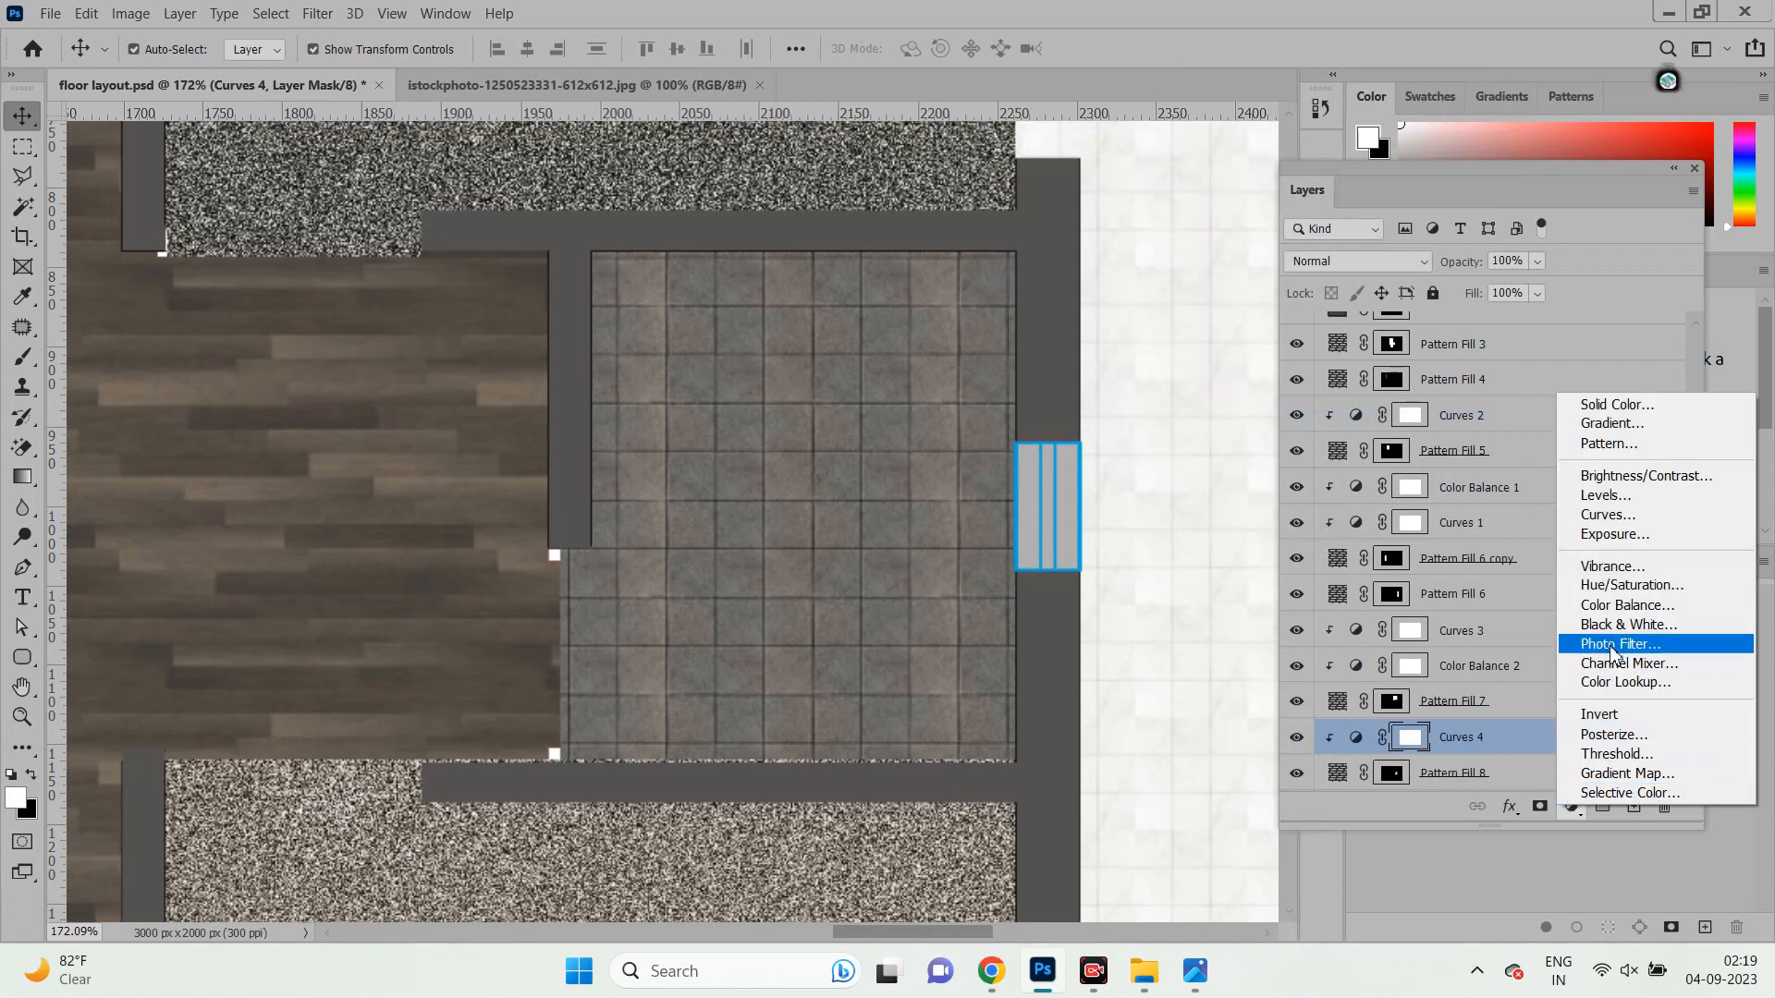
pyautogui.click(1636, 607)
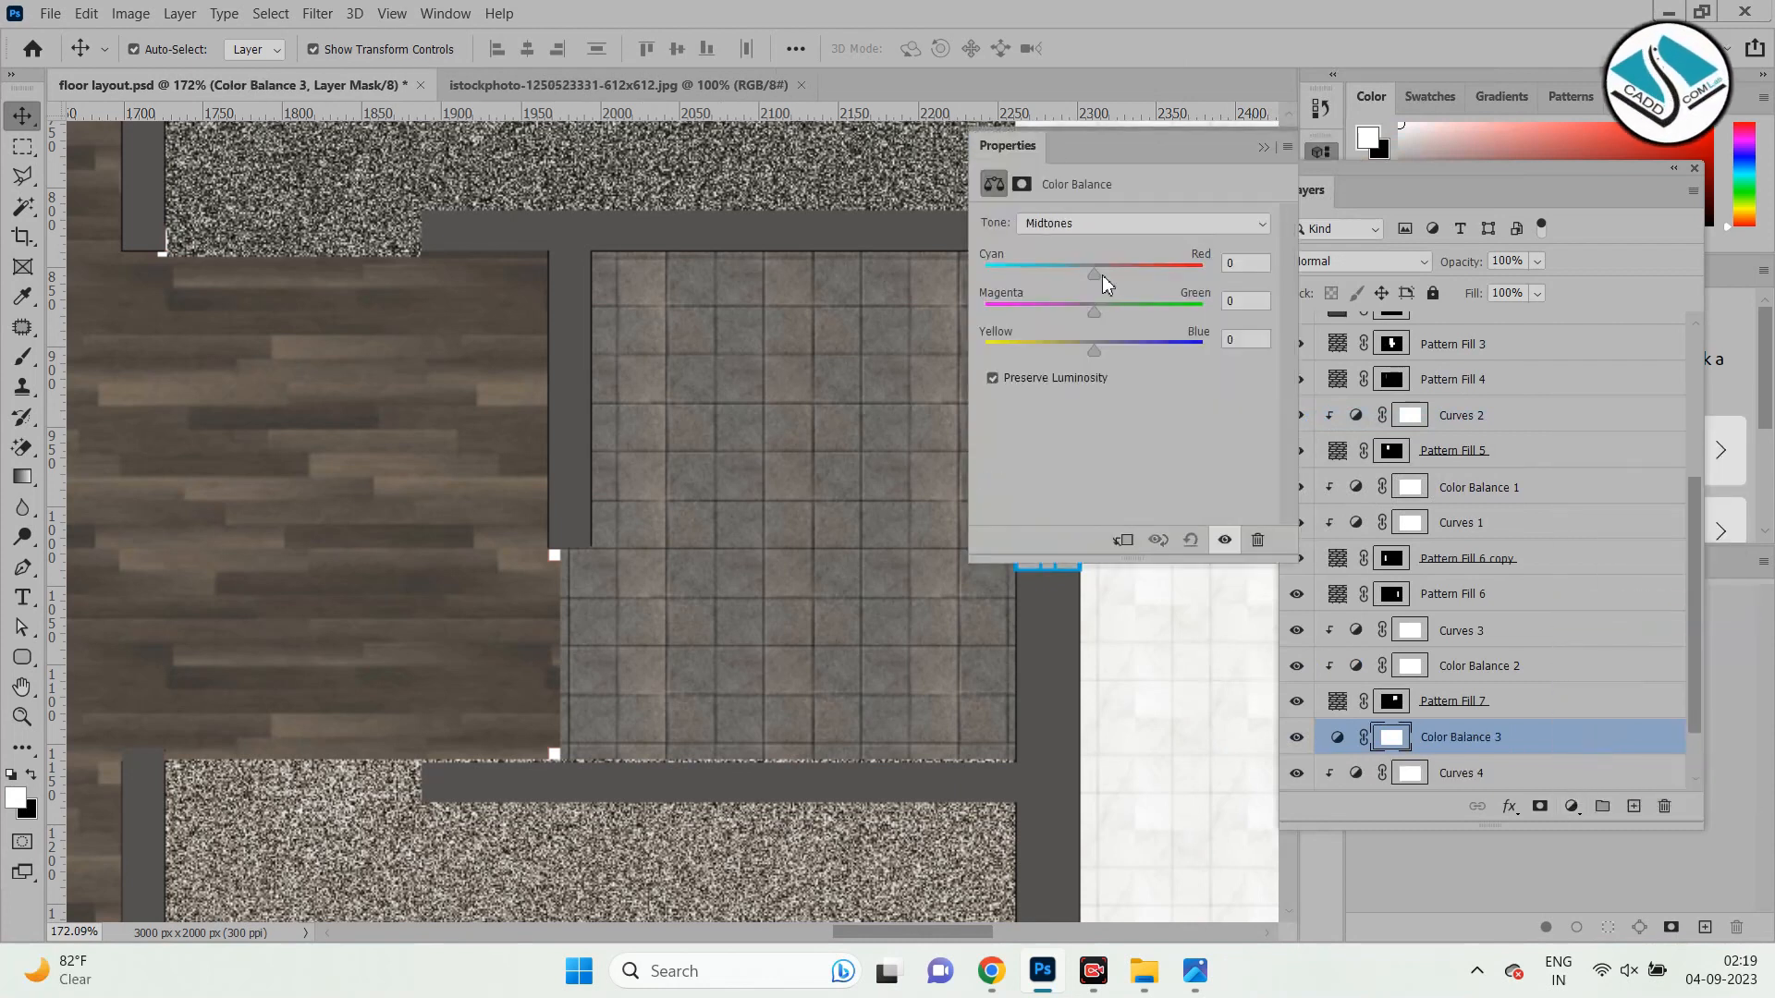
pyautogui.moveTo(1096, 269); pyautogui.dragTo(1091, 335)
pyautogui.rightClick(1172, 165)
pyautogui.click(1193, 170)
pyautogui.scroll(-6, 939, 348)
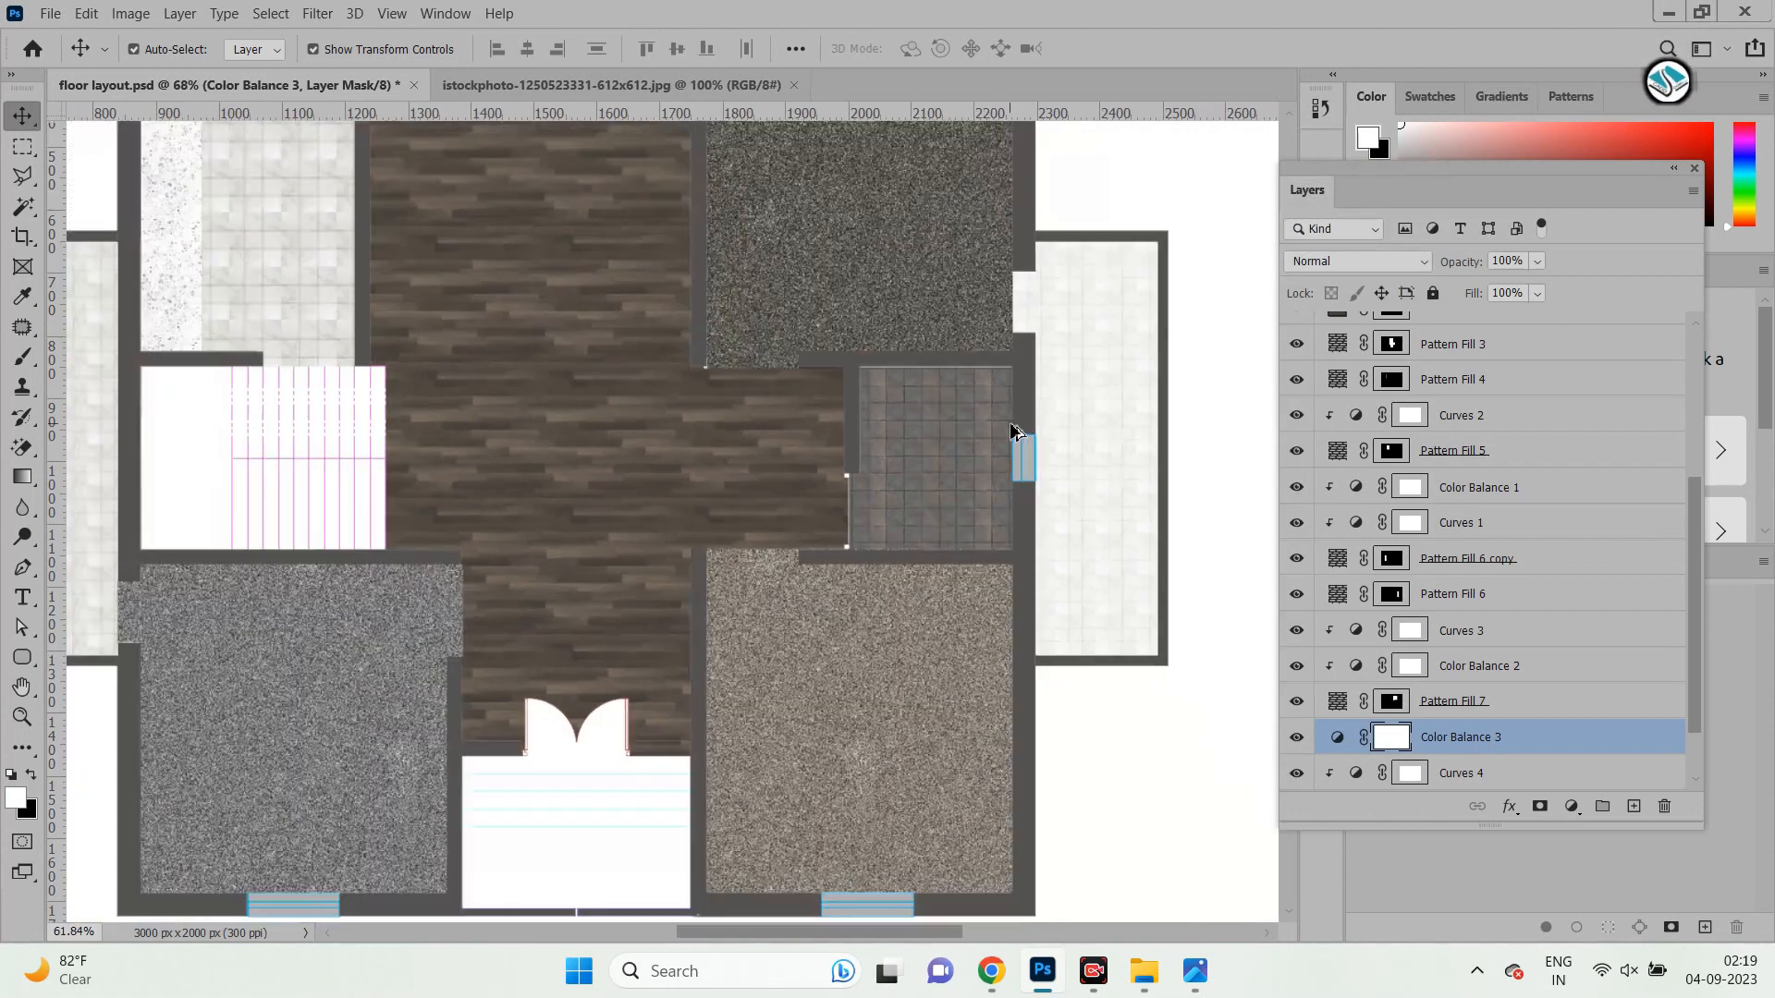
# Examine the staircase's colours, treads and shading in the reference image COLOR FLOOR PLAN RENDERING.webp, then return to the floor plan.
pyautogui.scroll(-3, 939, 402)
pyautogui.scroll(2, 823, 358)
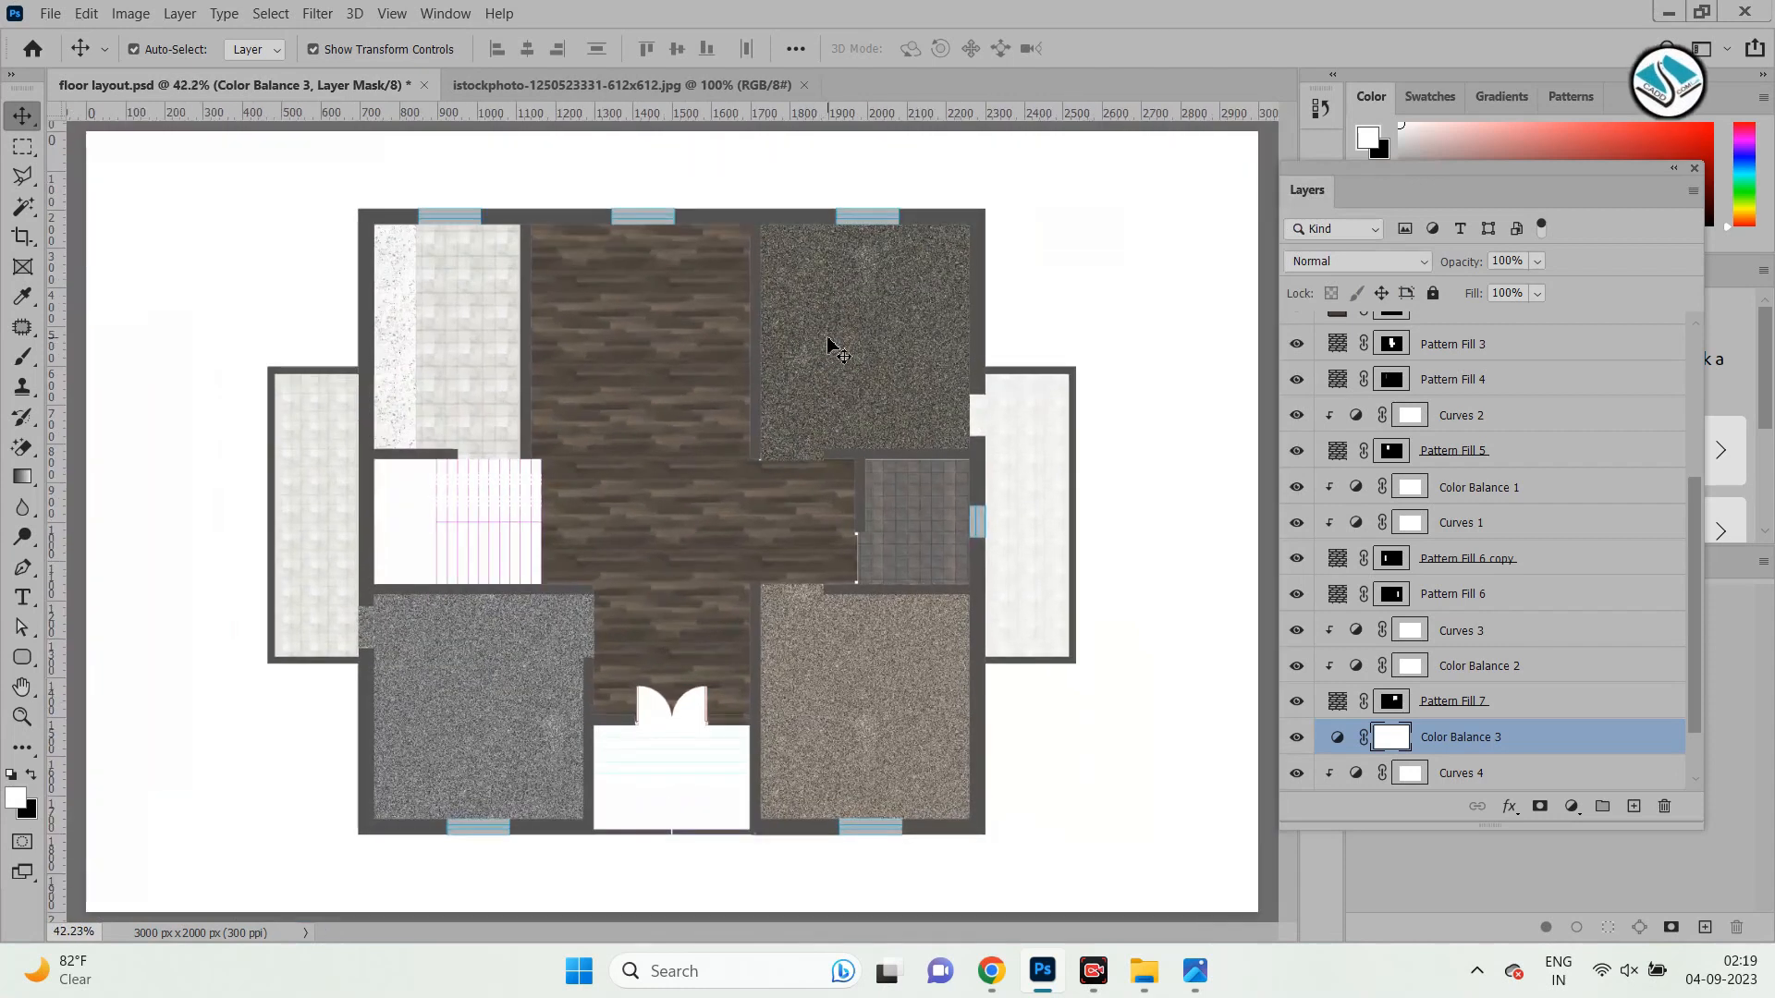
pyautogui.scroll(1, 575, 779)
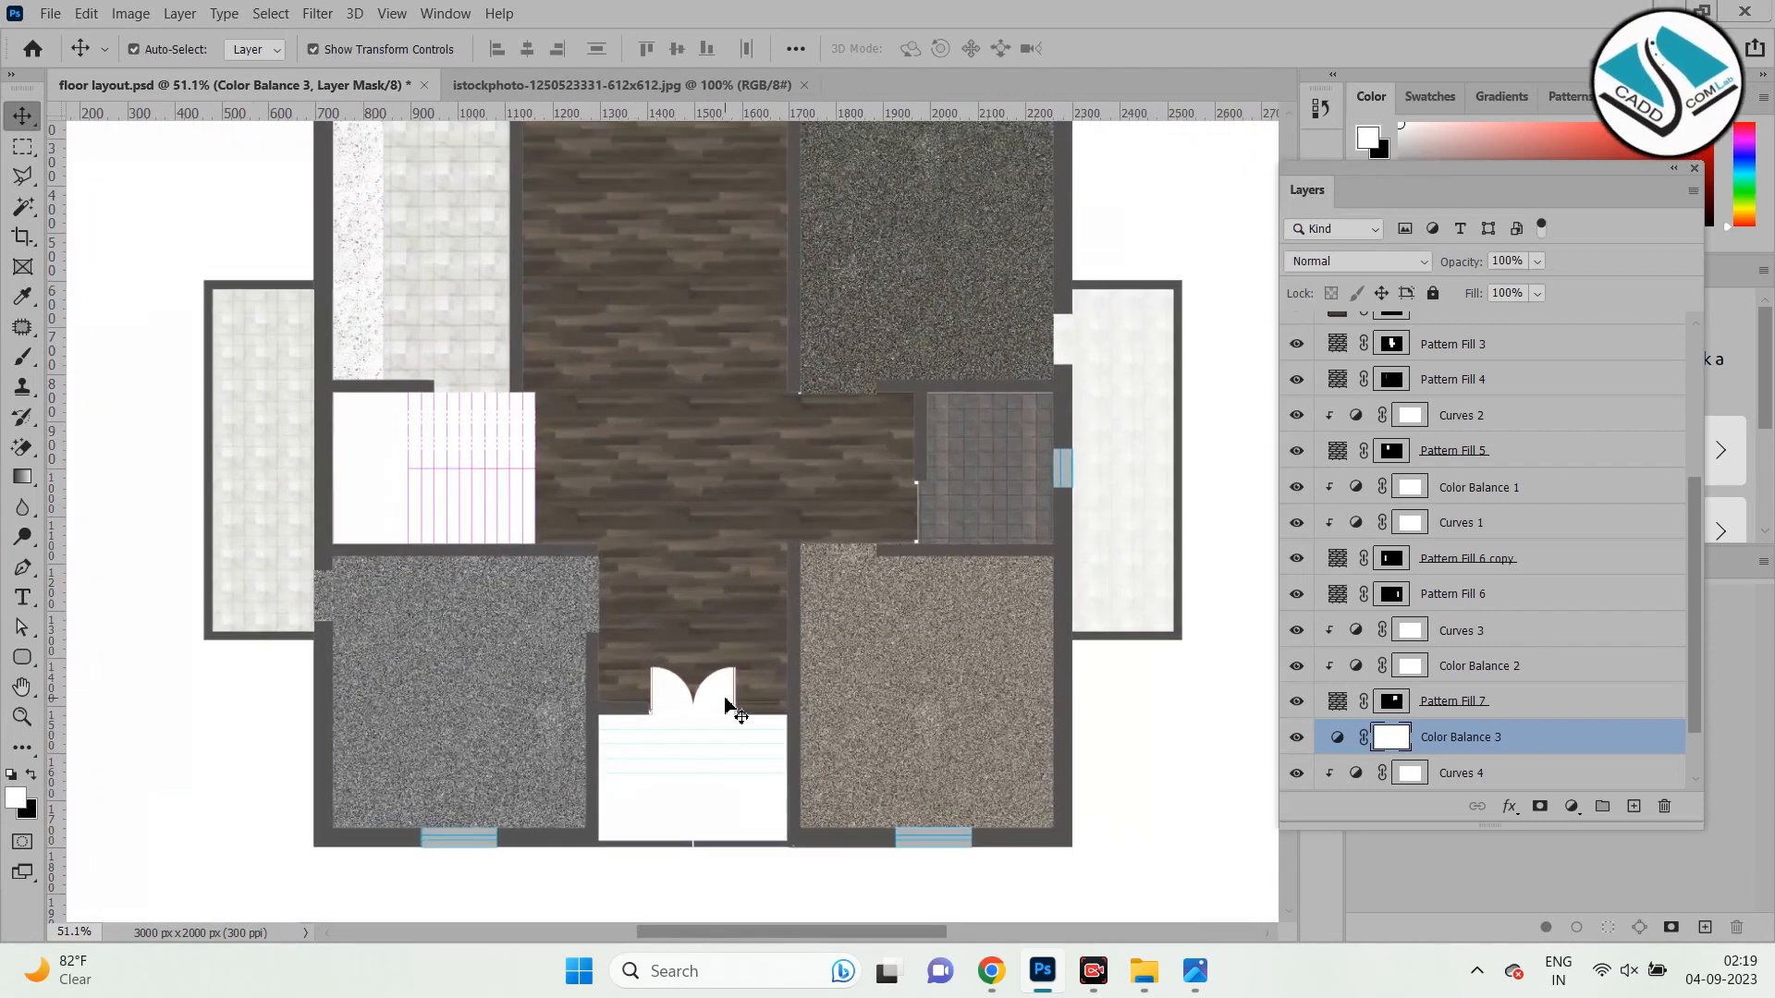
pyautogui.scroll(6, 305, 453)
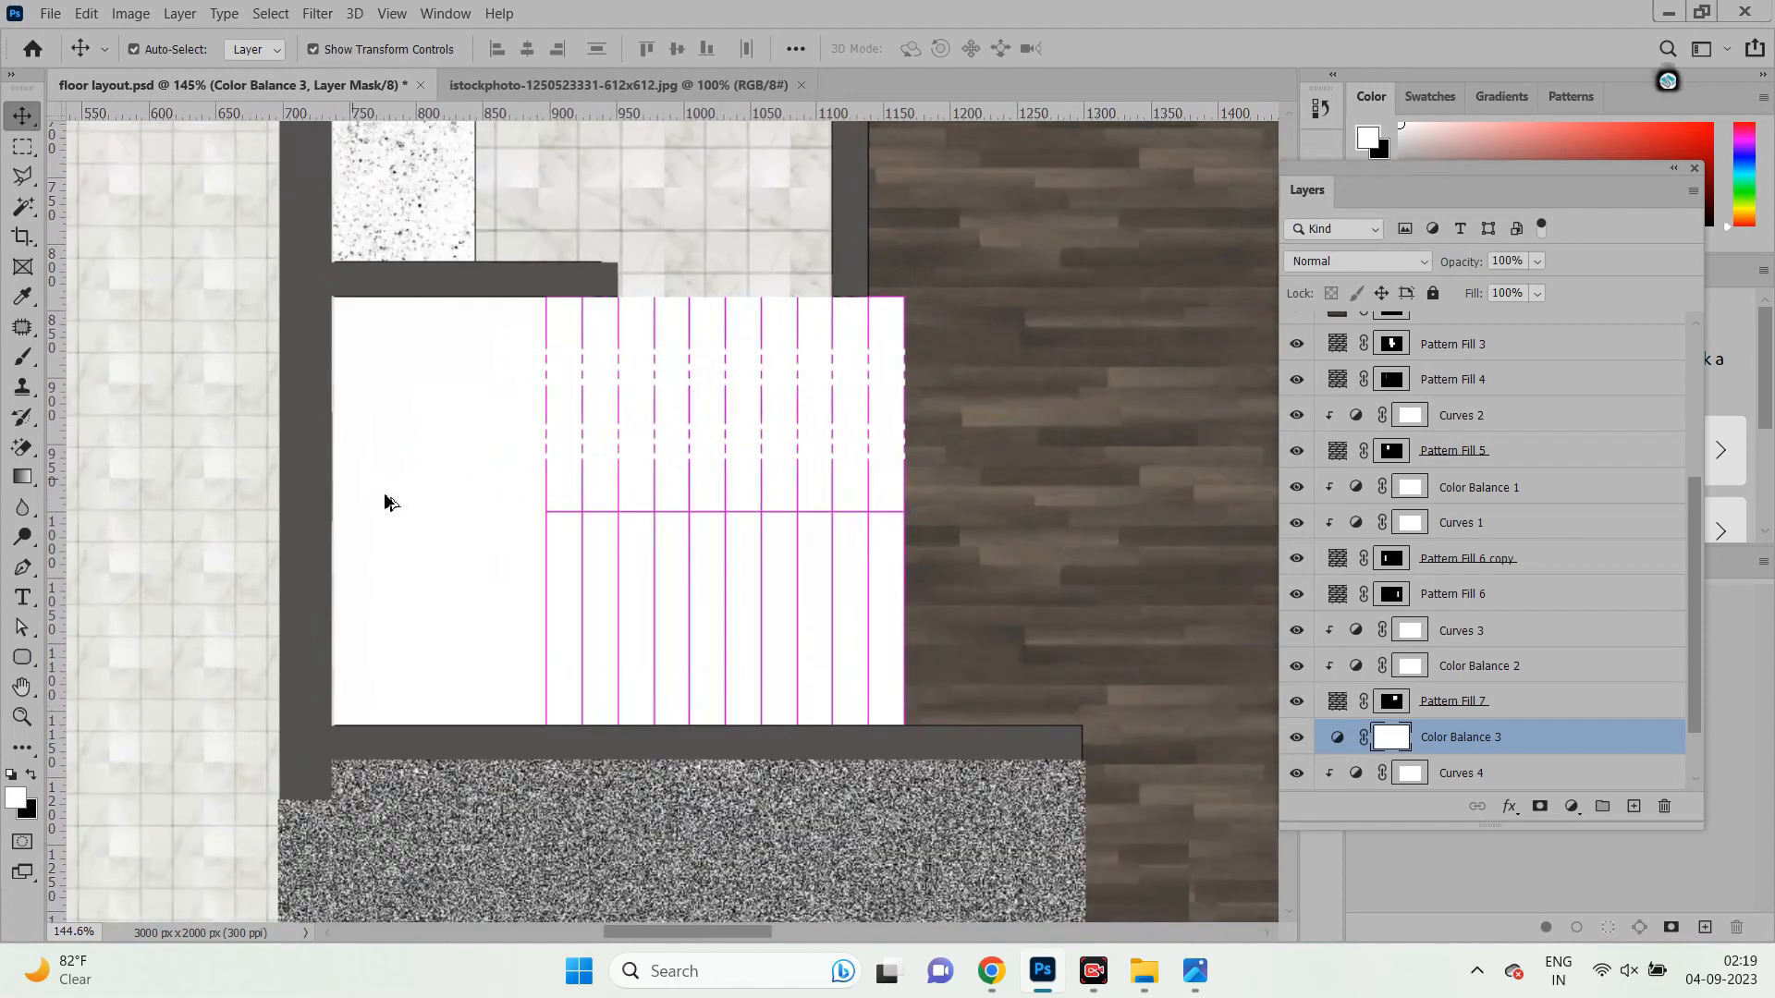
pyautogui.click(1190, 976)
pyautogui.moveTo(641, 760); pyautogui.dragTo(757, 297)
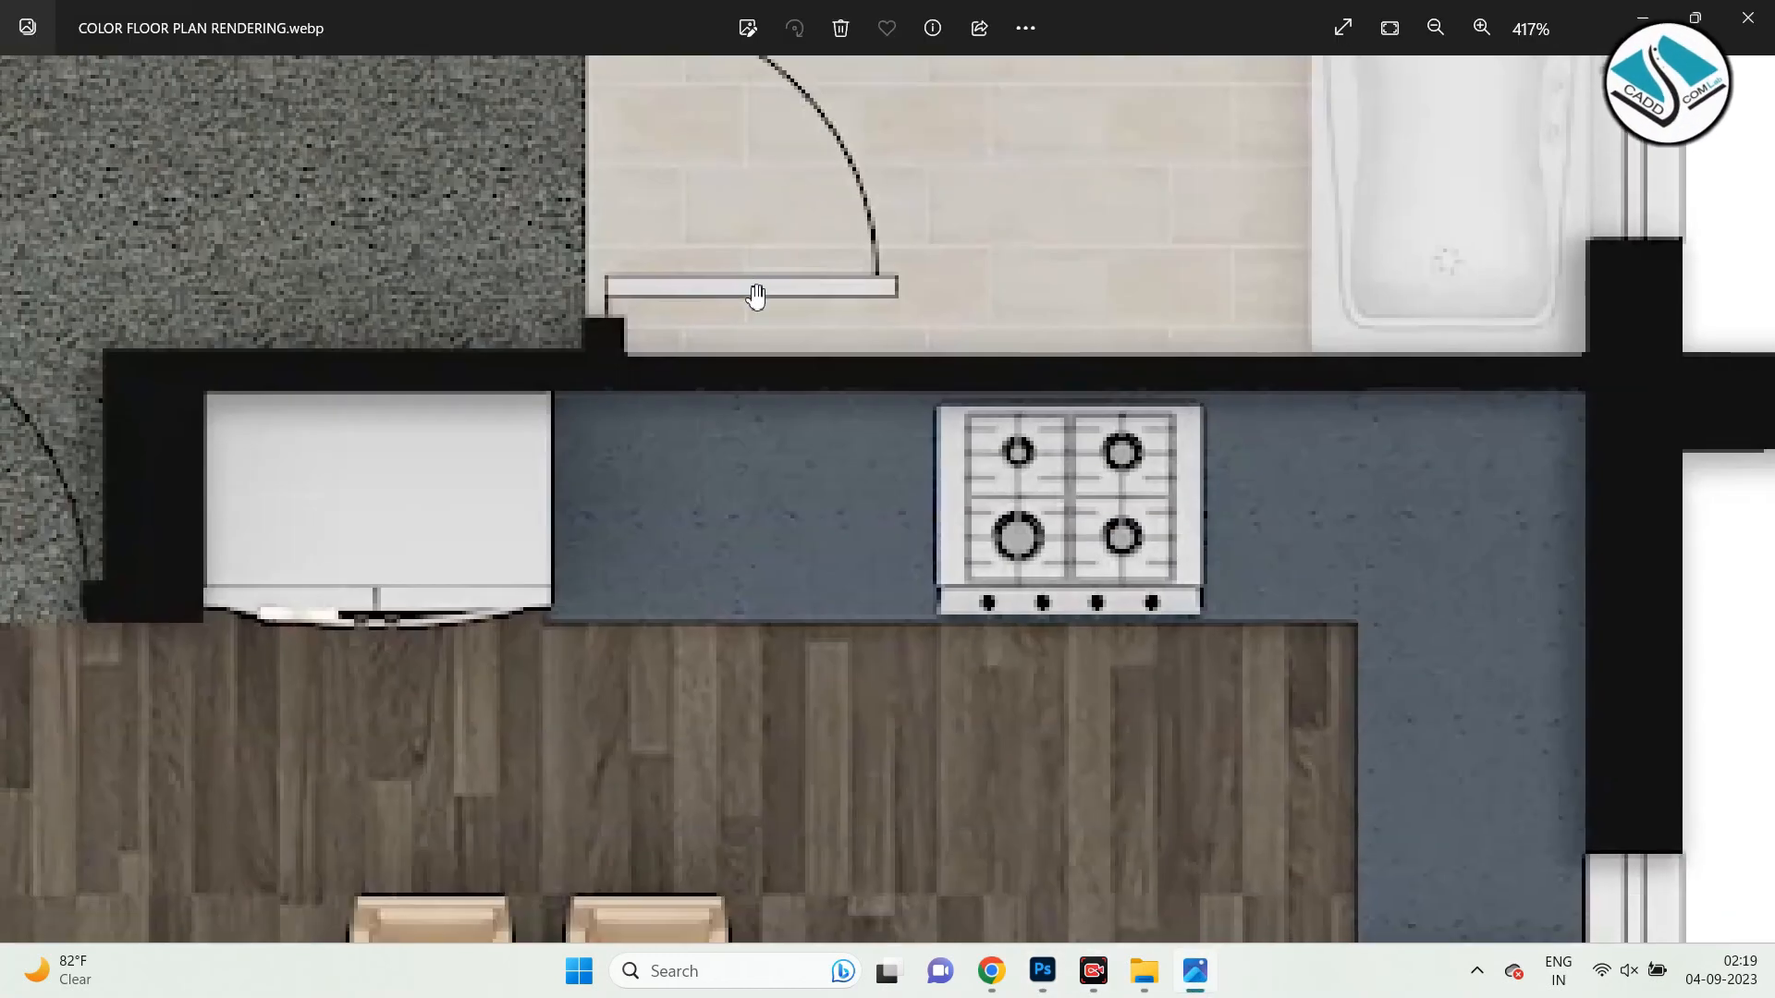
pyautogui.scroll(-6, 791, 508)
pyautogui.moveTo(776, 686); pyautogui.dragTo(588, 238)
pyautogui.scroll(5, 811, 774)
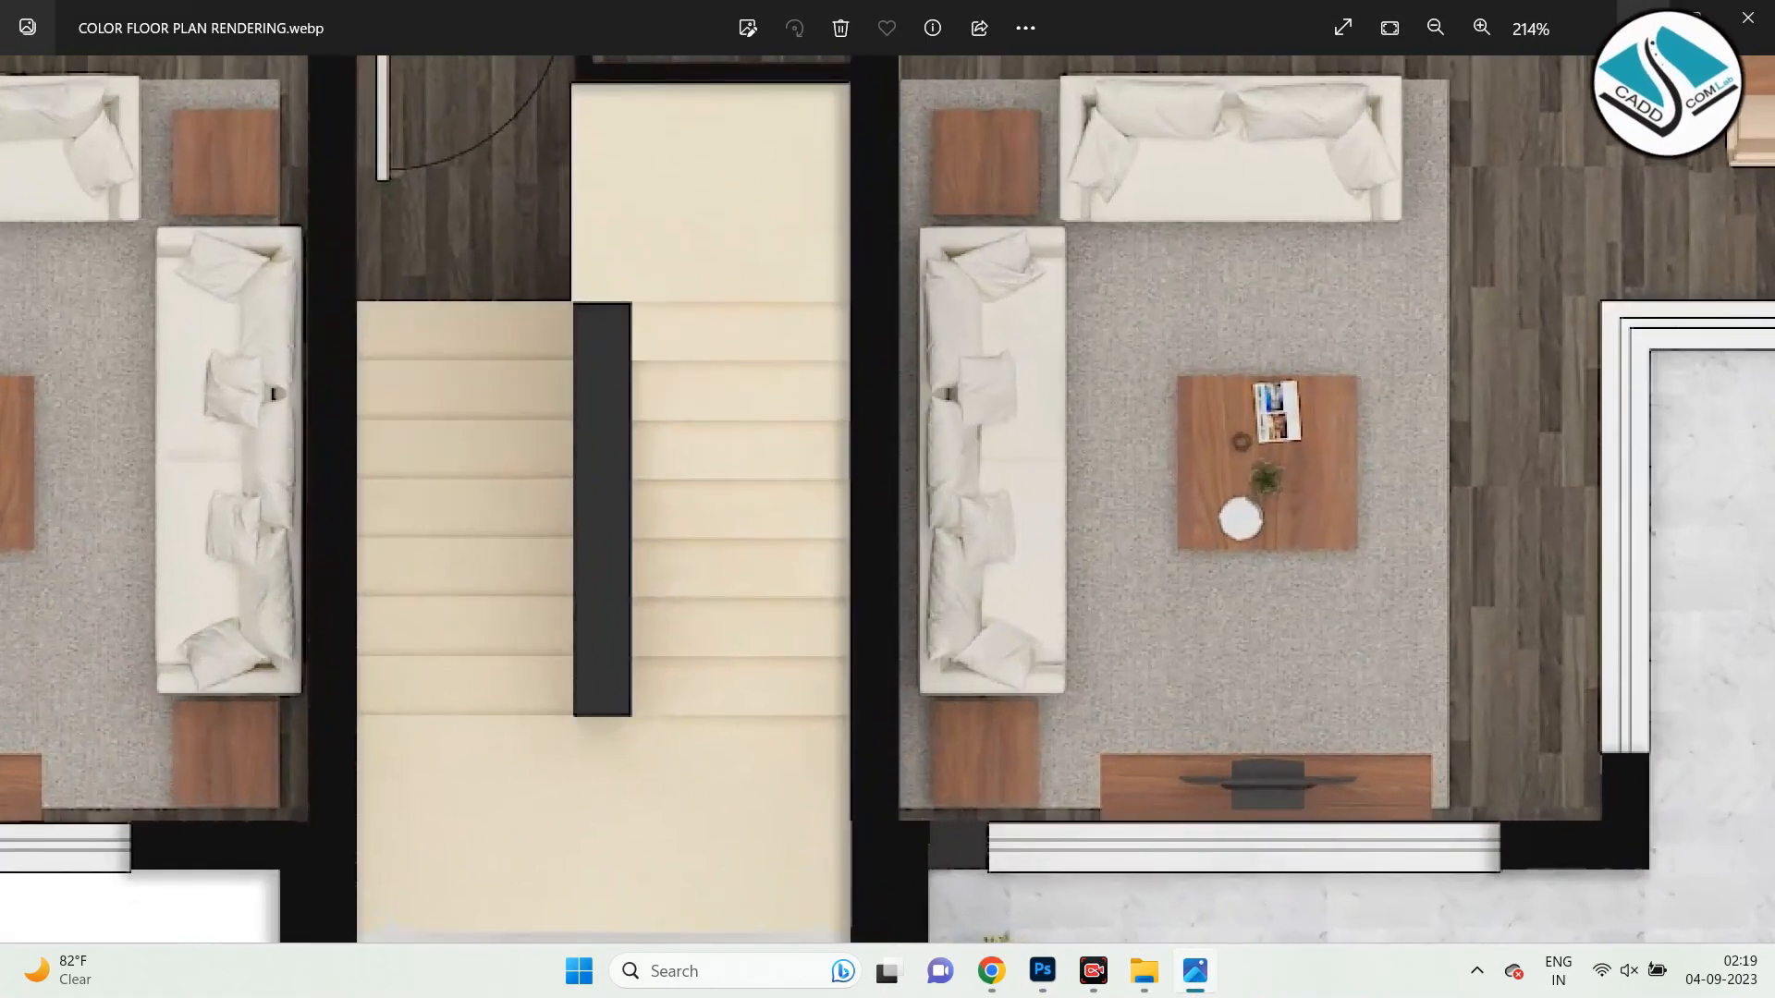
pyautogui.click(1638, 20)
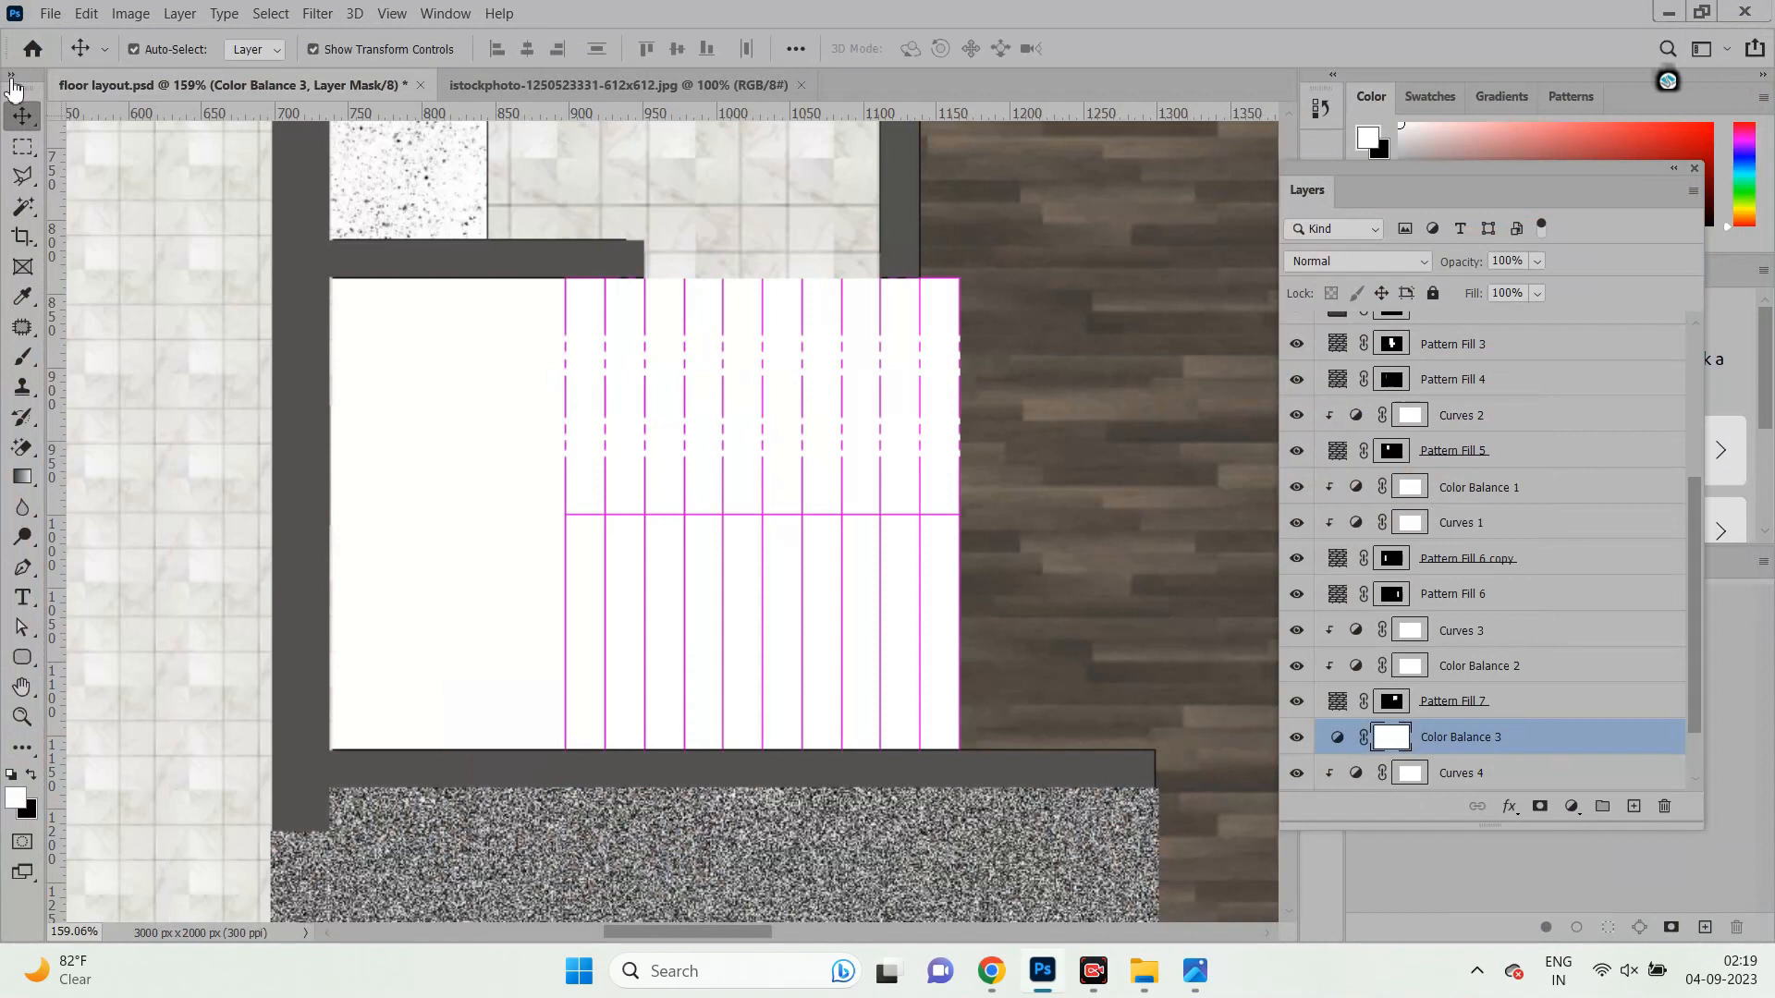
# Check the reference staircase again and select the blank landing area beside the stair treads with the Rectangular Marquee tool.
pyautogui.click(25, 146)
pyautogui.moveTo(332, 280); pyautogui.dragTo(960, 747)
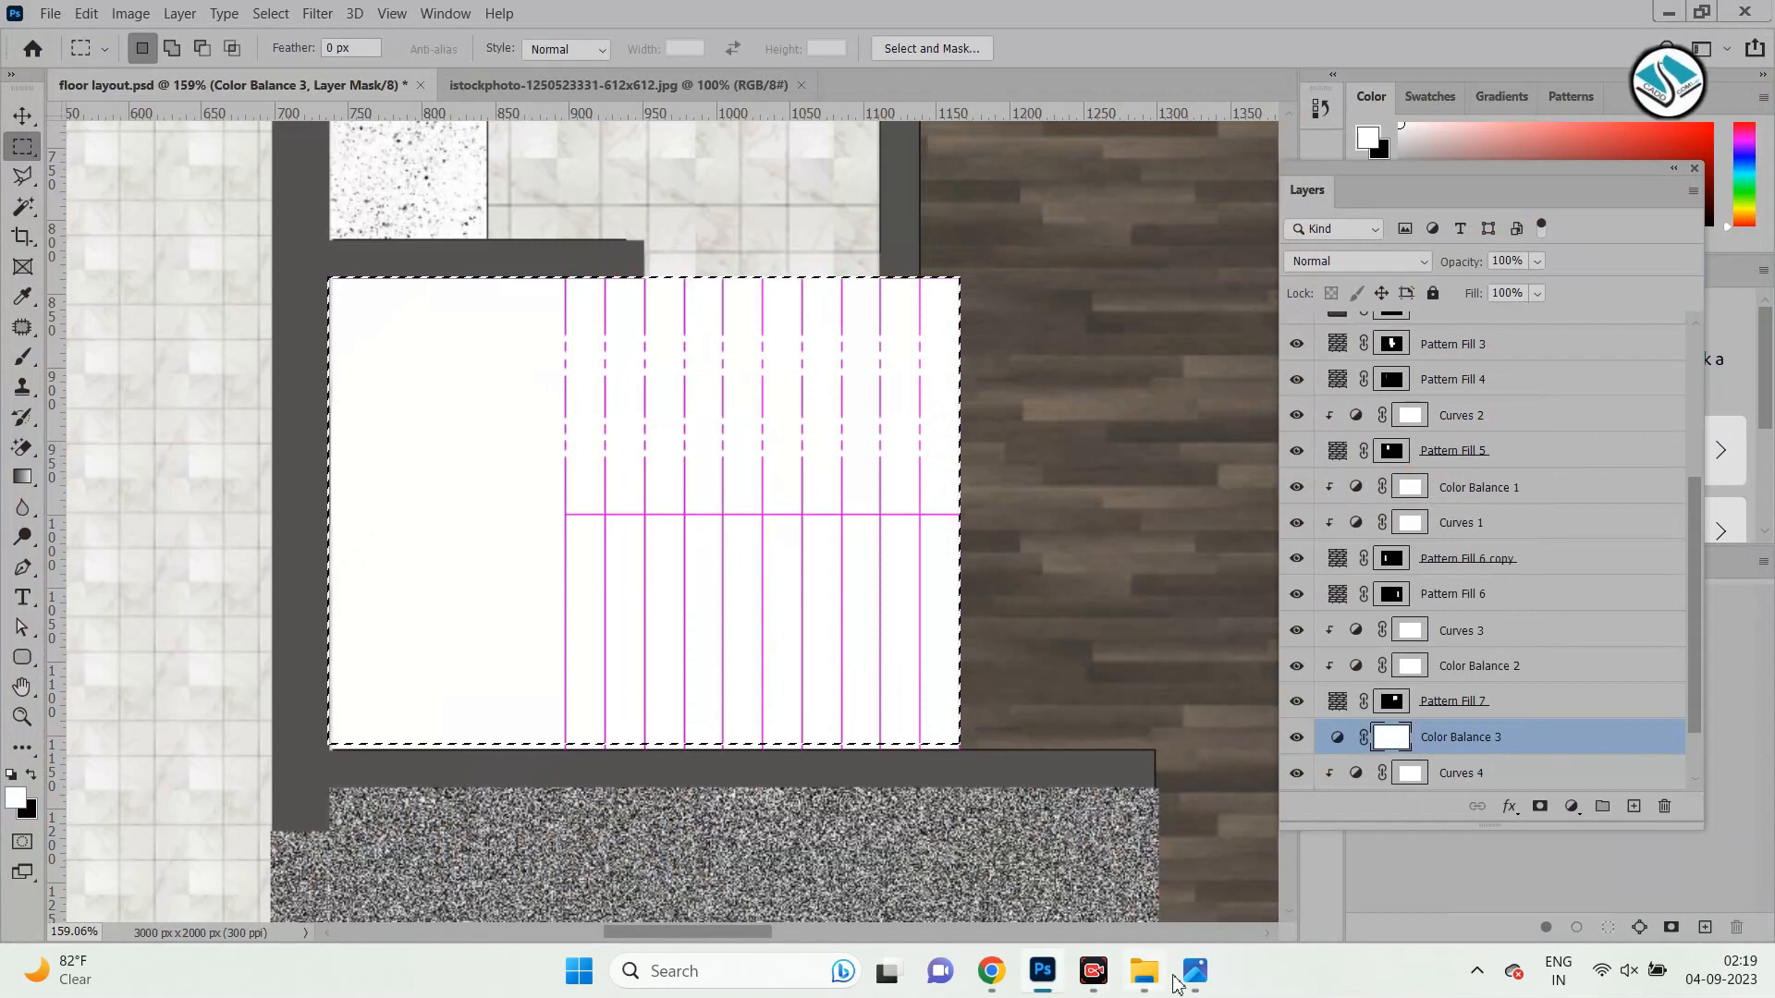
pyautogui.click(1199, 973)
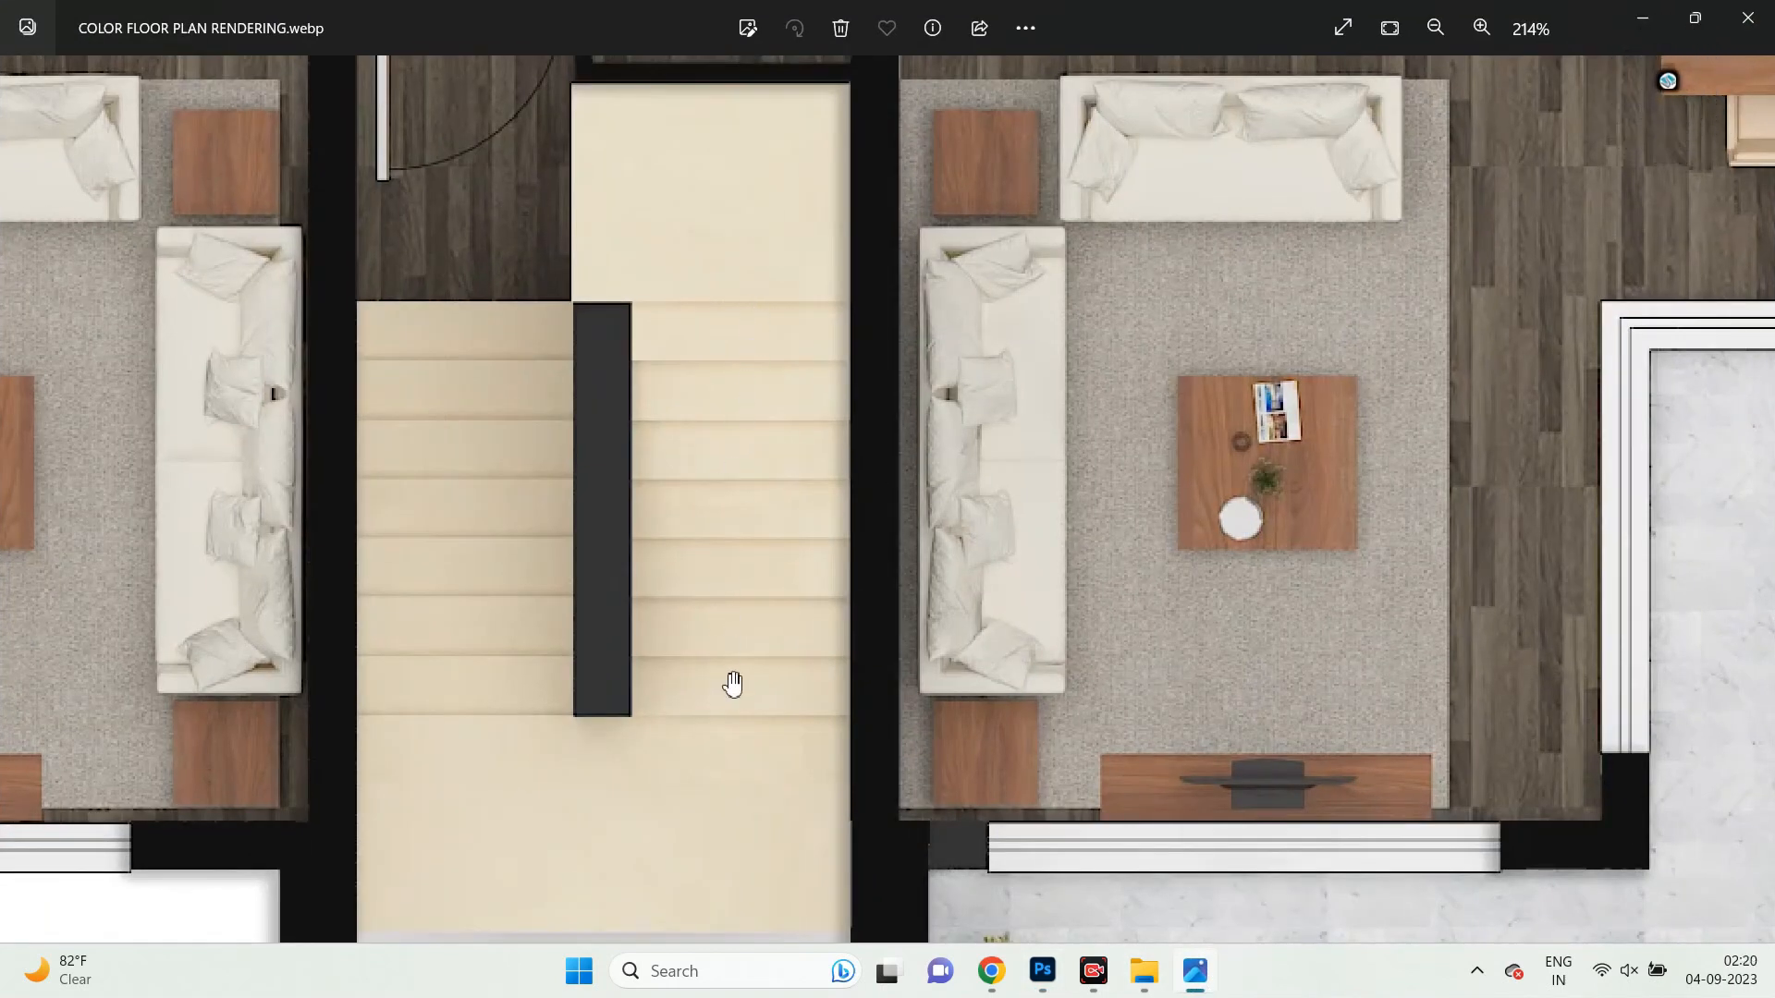
pyautogui.click(1192, 971)
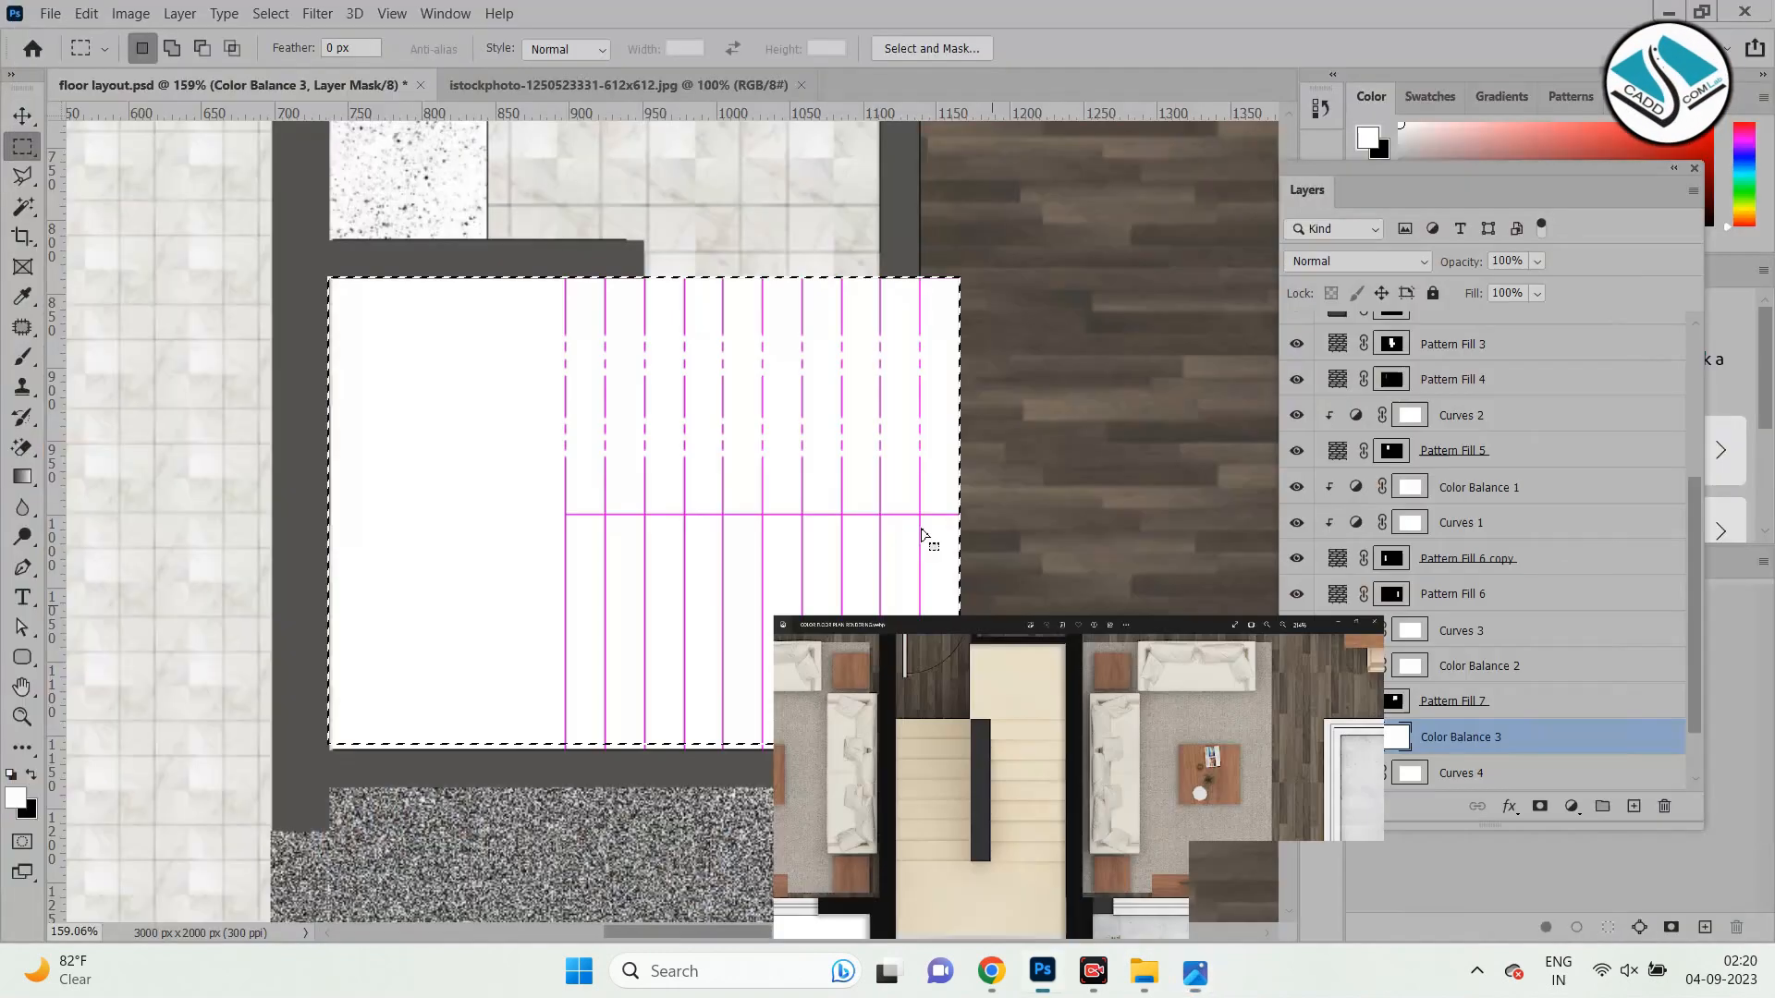
pyautogui.moveTo(1034, 233); pyautogui.dragTo(574, 812)
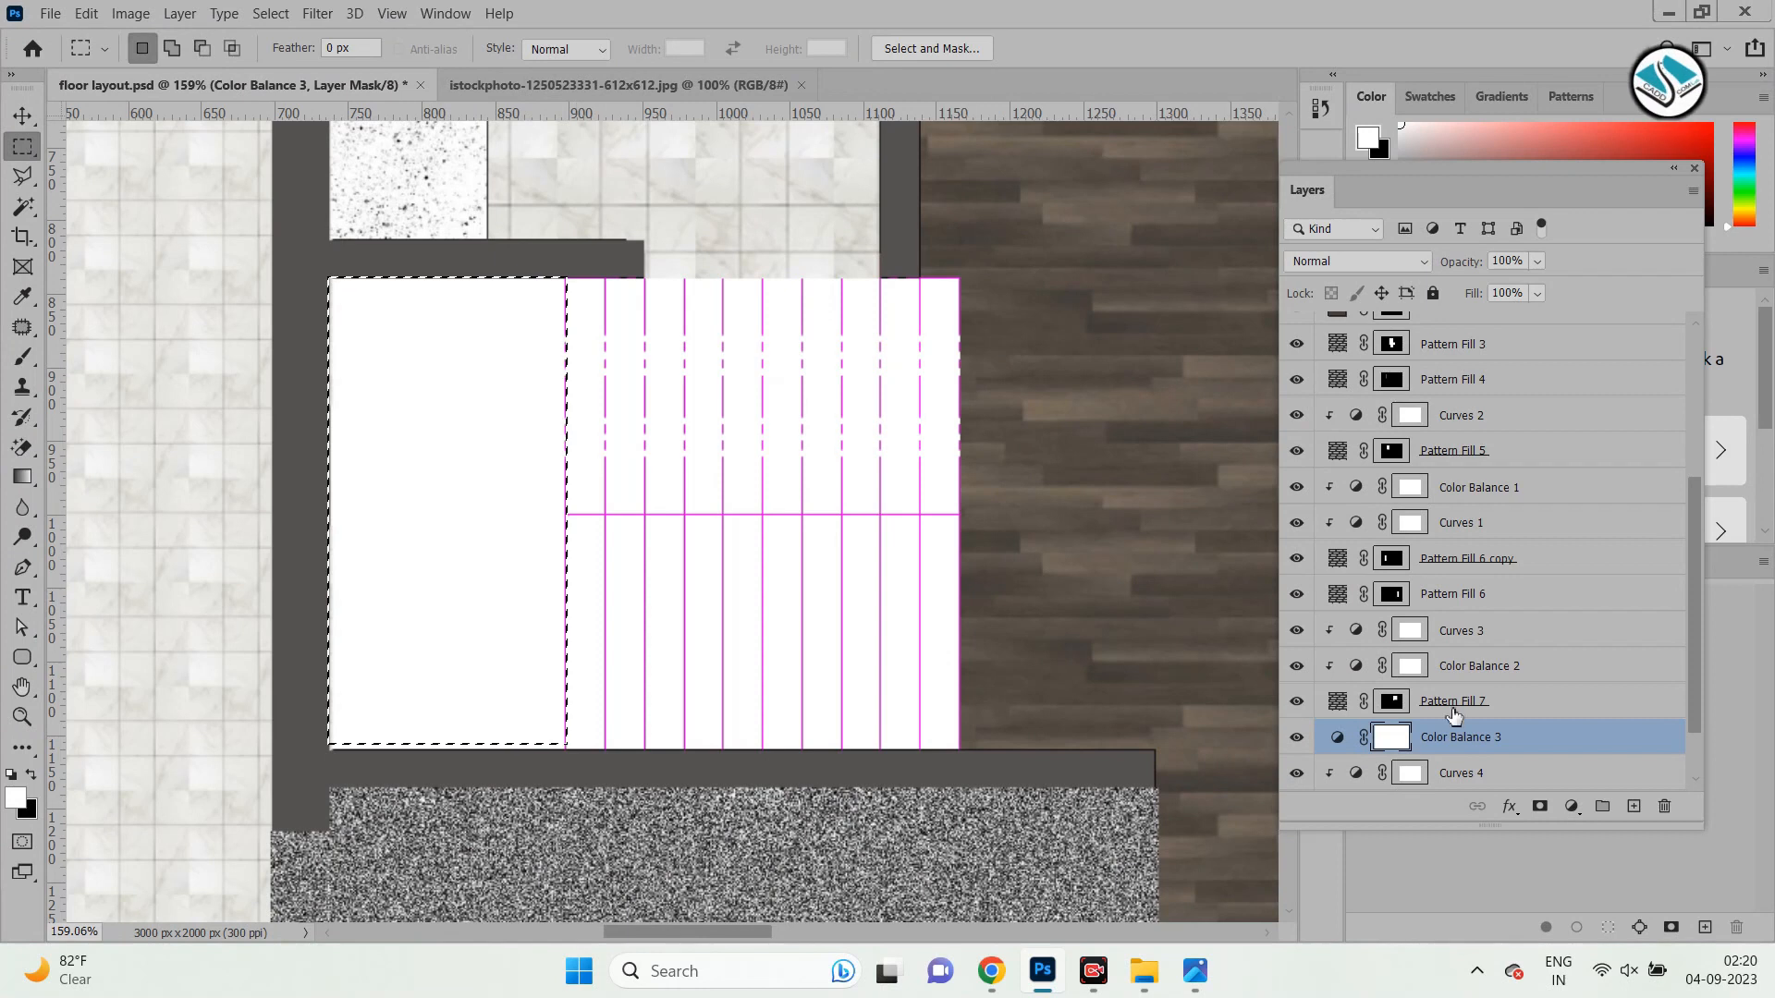
# Fill the selected stair landing with a pale cream Solid Color fill layer.
pyautogui.click(1571, 806)
pyautogui.click(1590, 407)
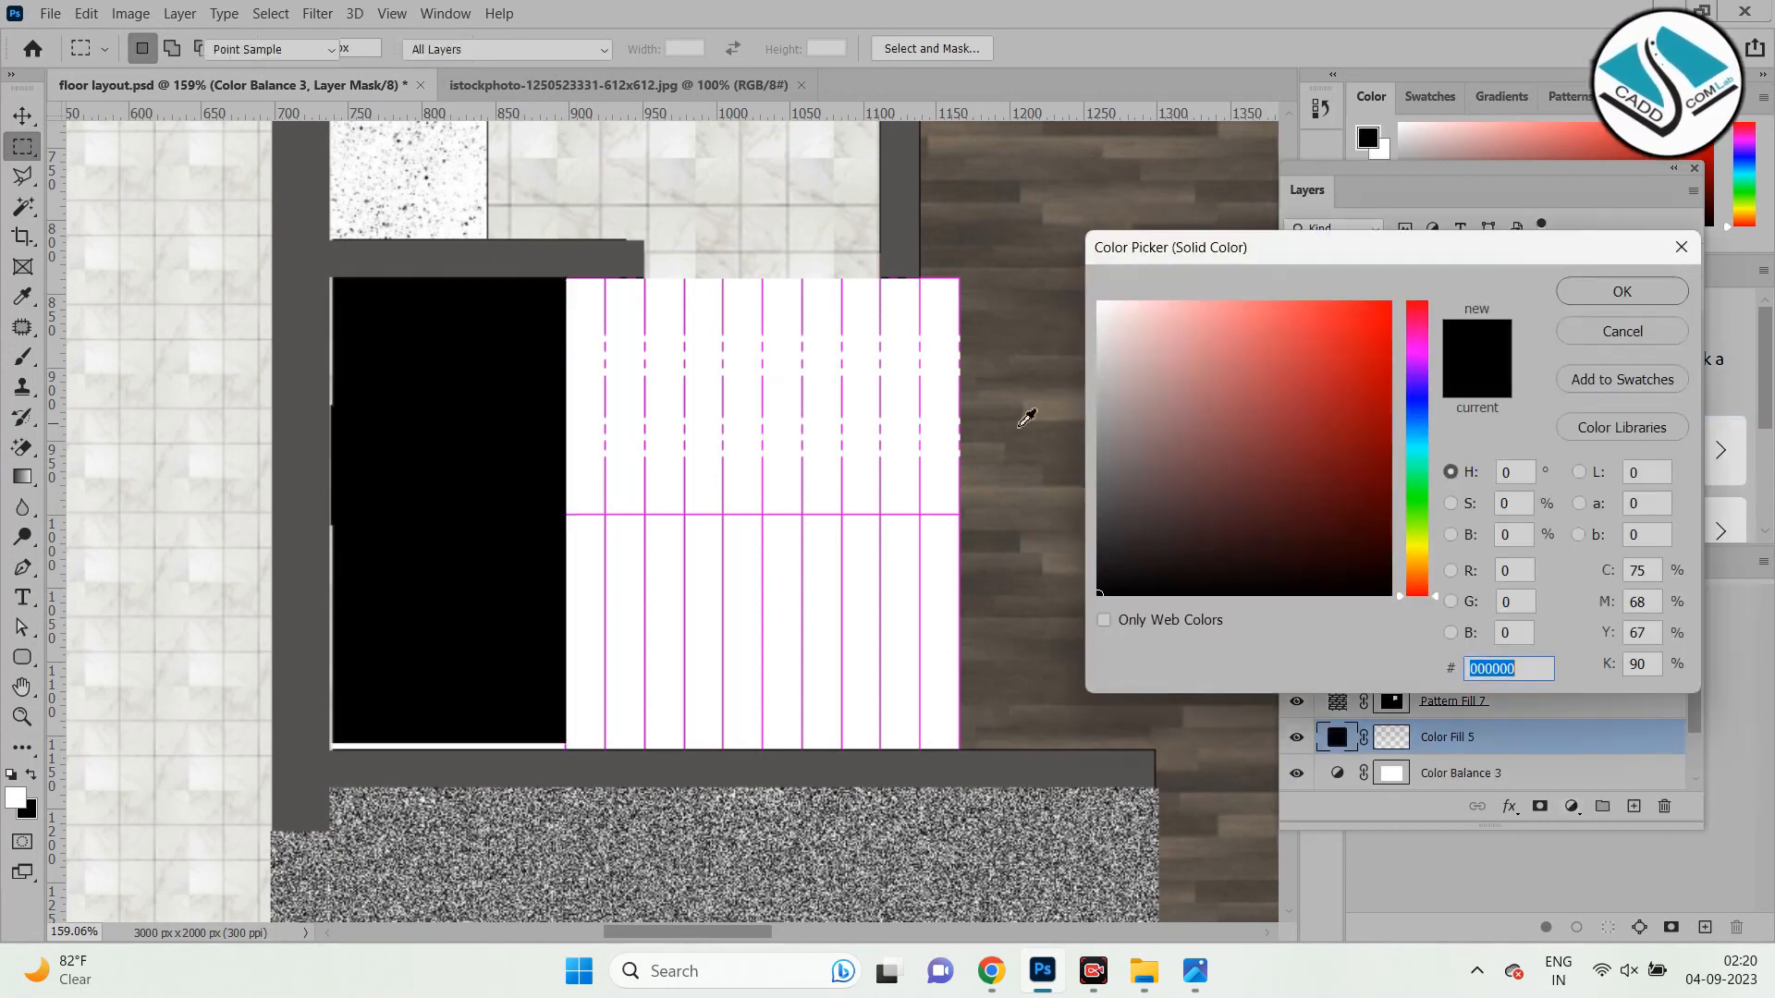
pyautogui.click(1422, 551)
pyautogui.click(1391, 404)
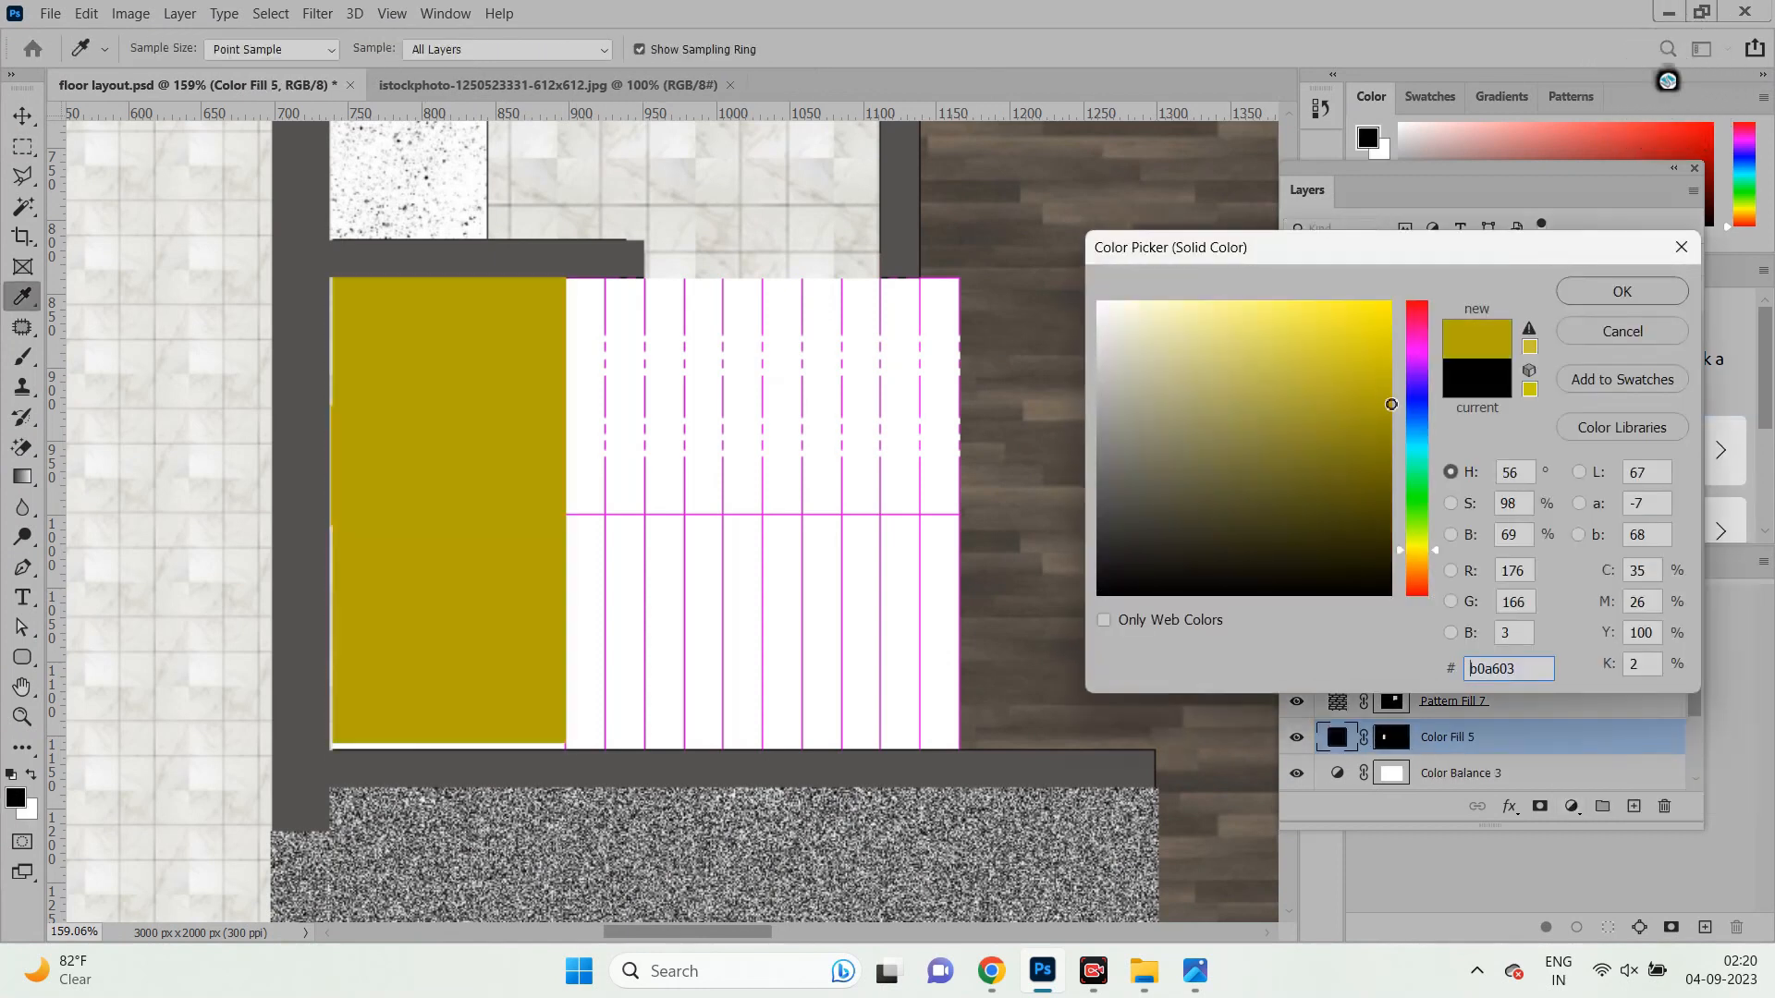
pyautogui.moveTo(1413, 552); pyautogui.dragTo(1414, 546)
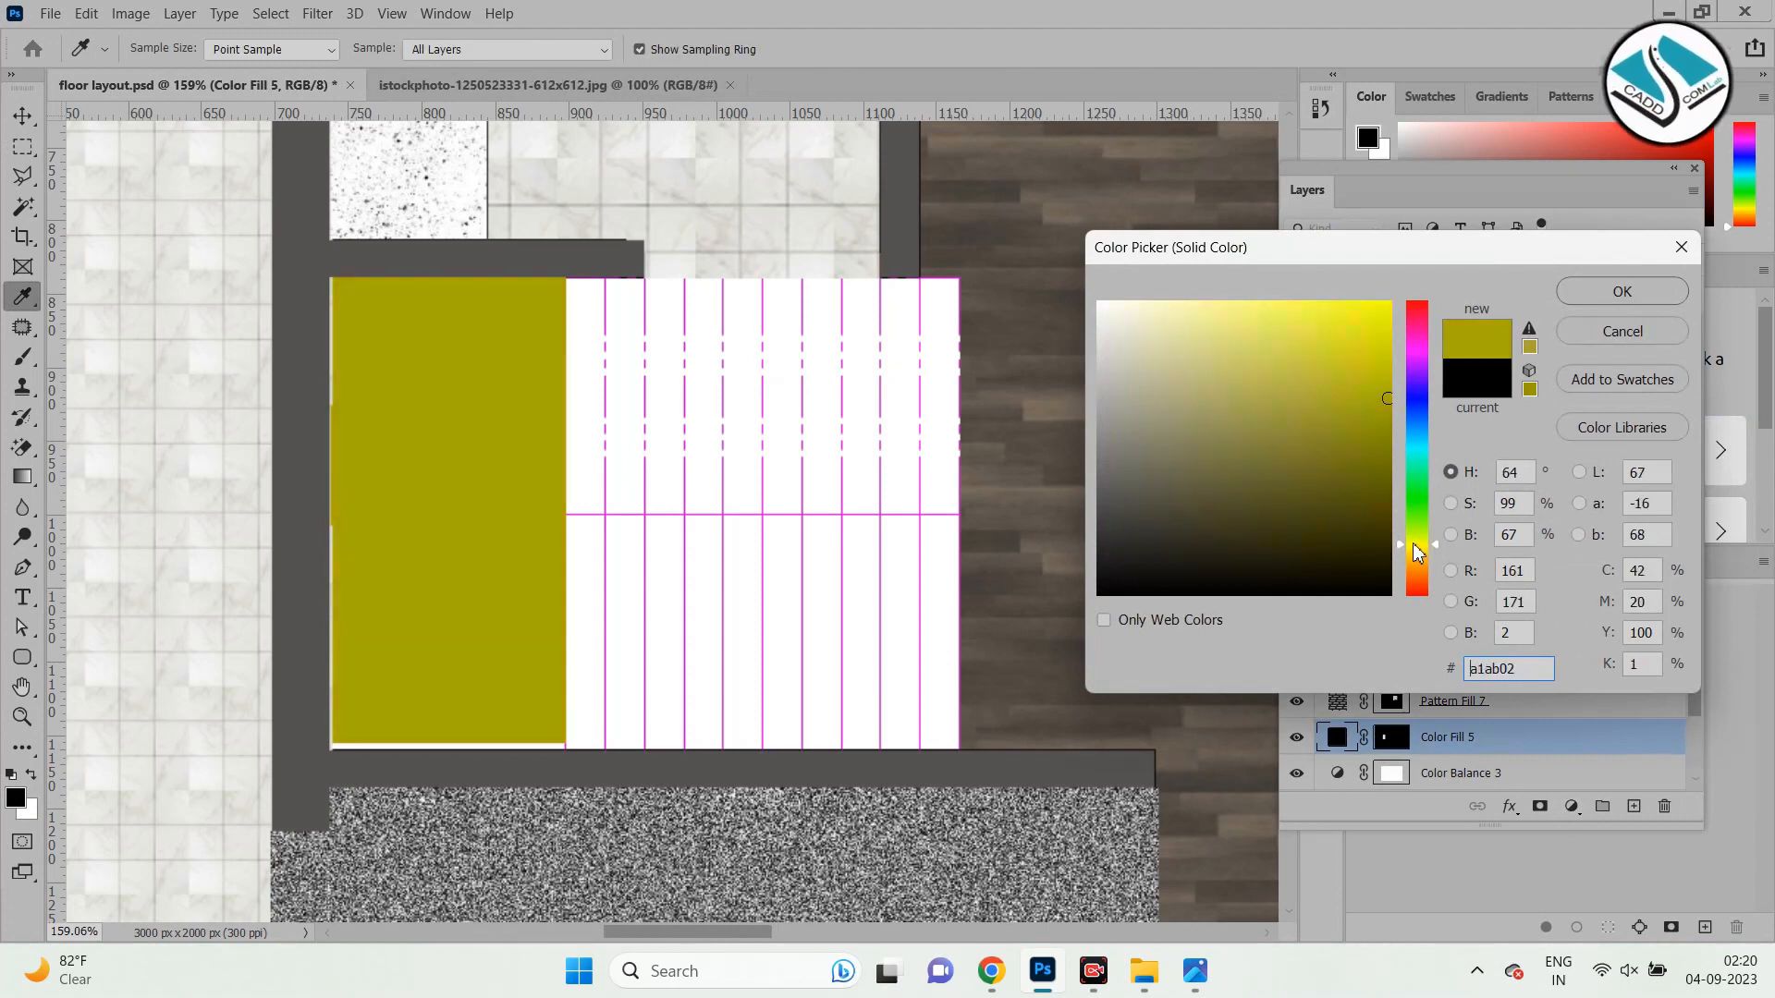
pyautogui.moveTo(1345, 381); pyautogui.dragTo(1341, 365)
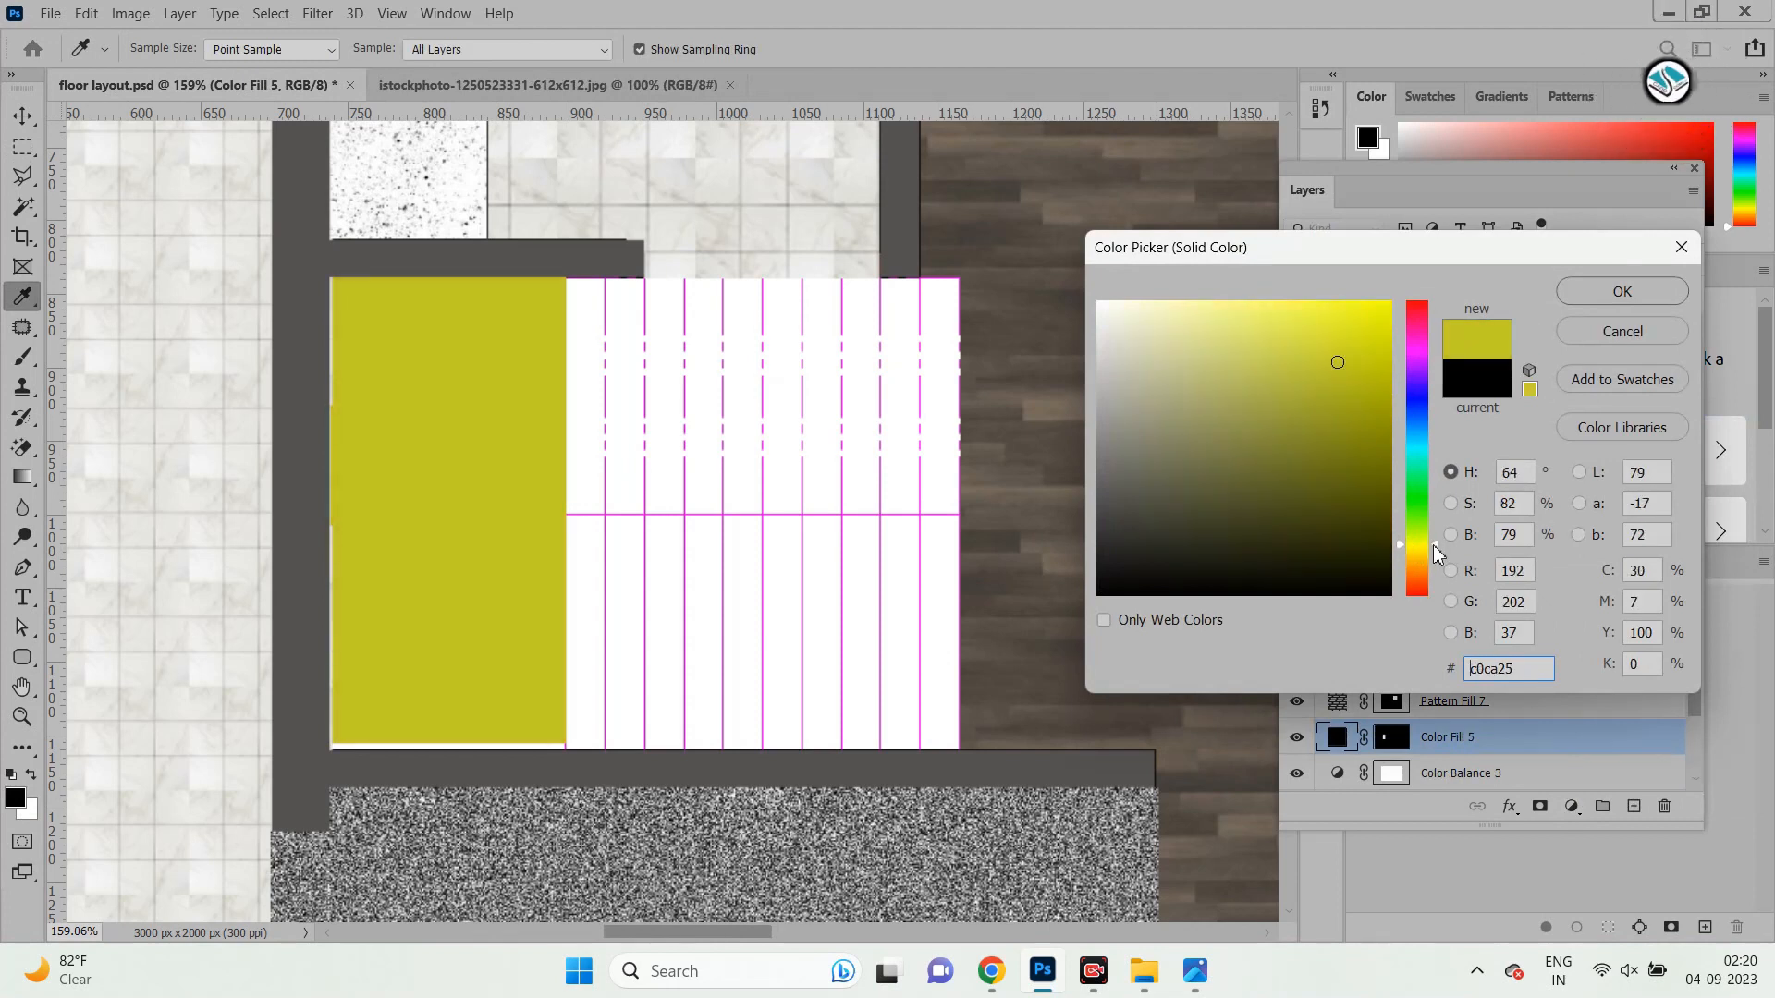
pyautogui.moveTo(1336, 352); pyautogui.dragTo(1263, 298)
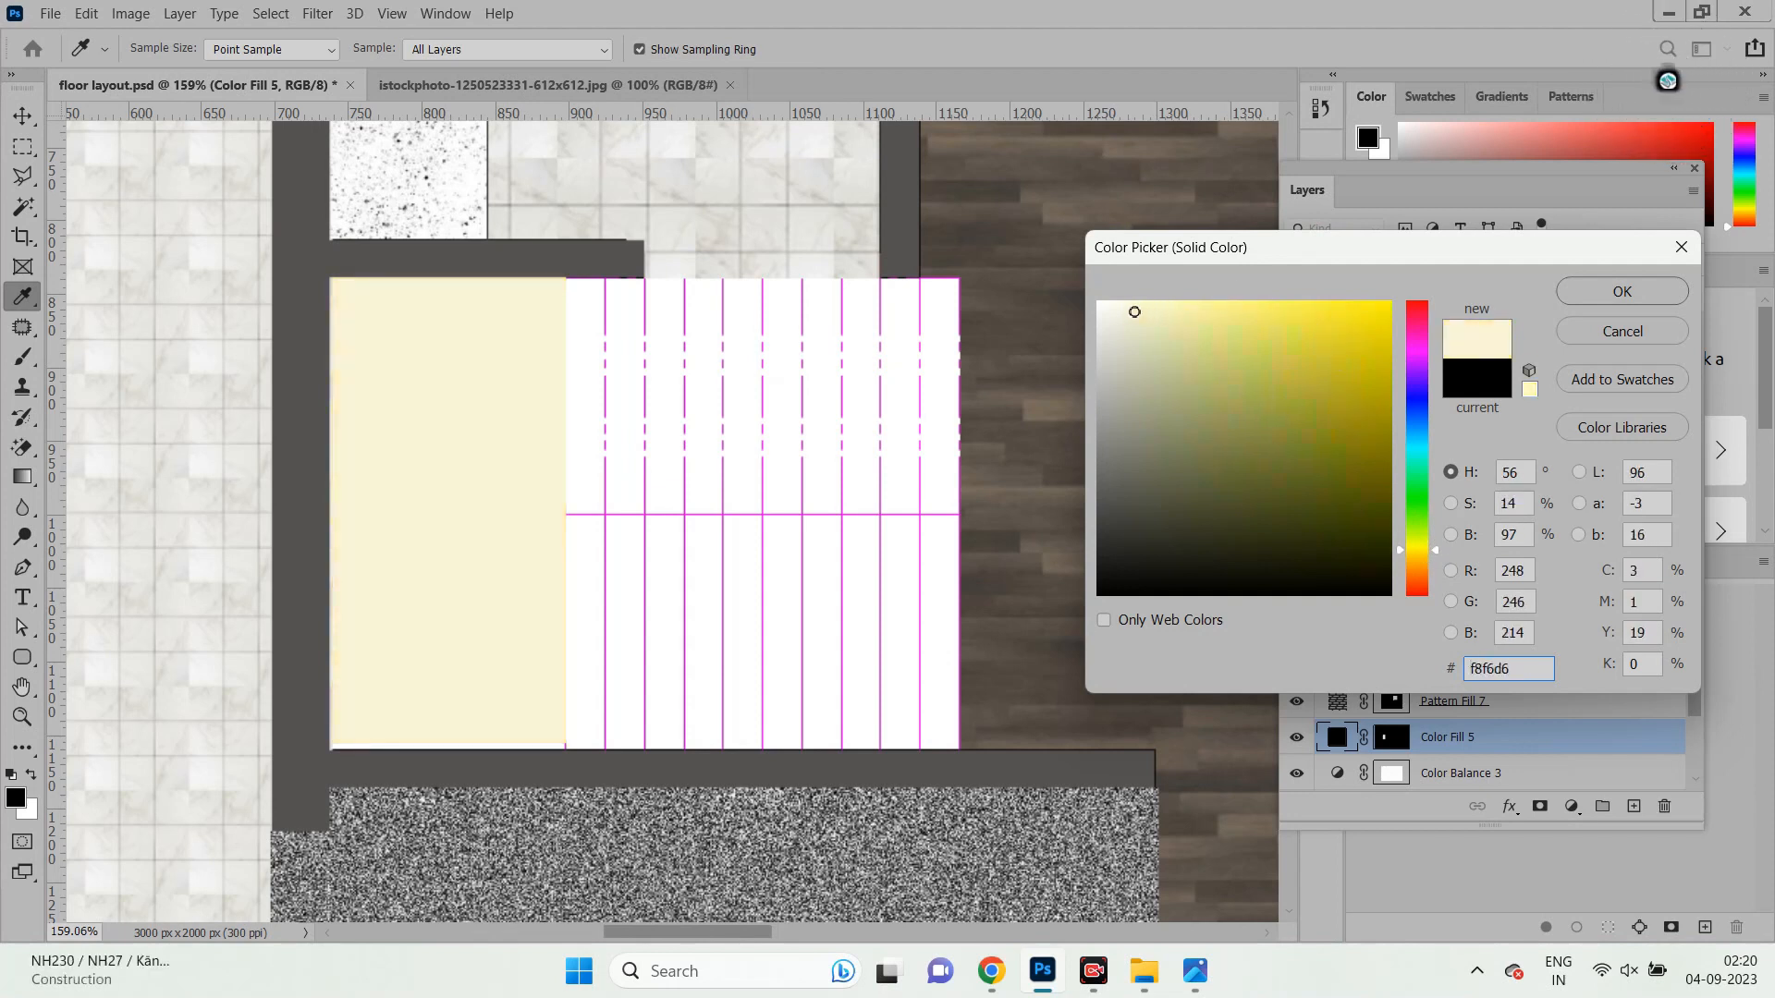
pyautogui.click(1648, 294)
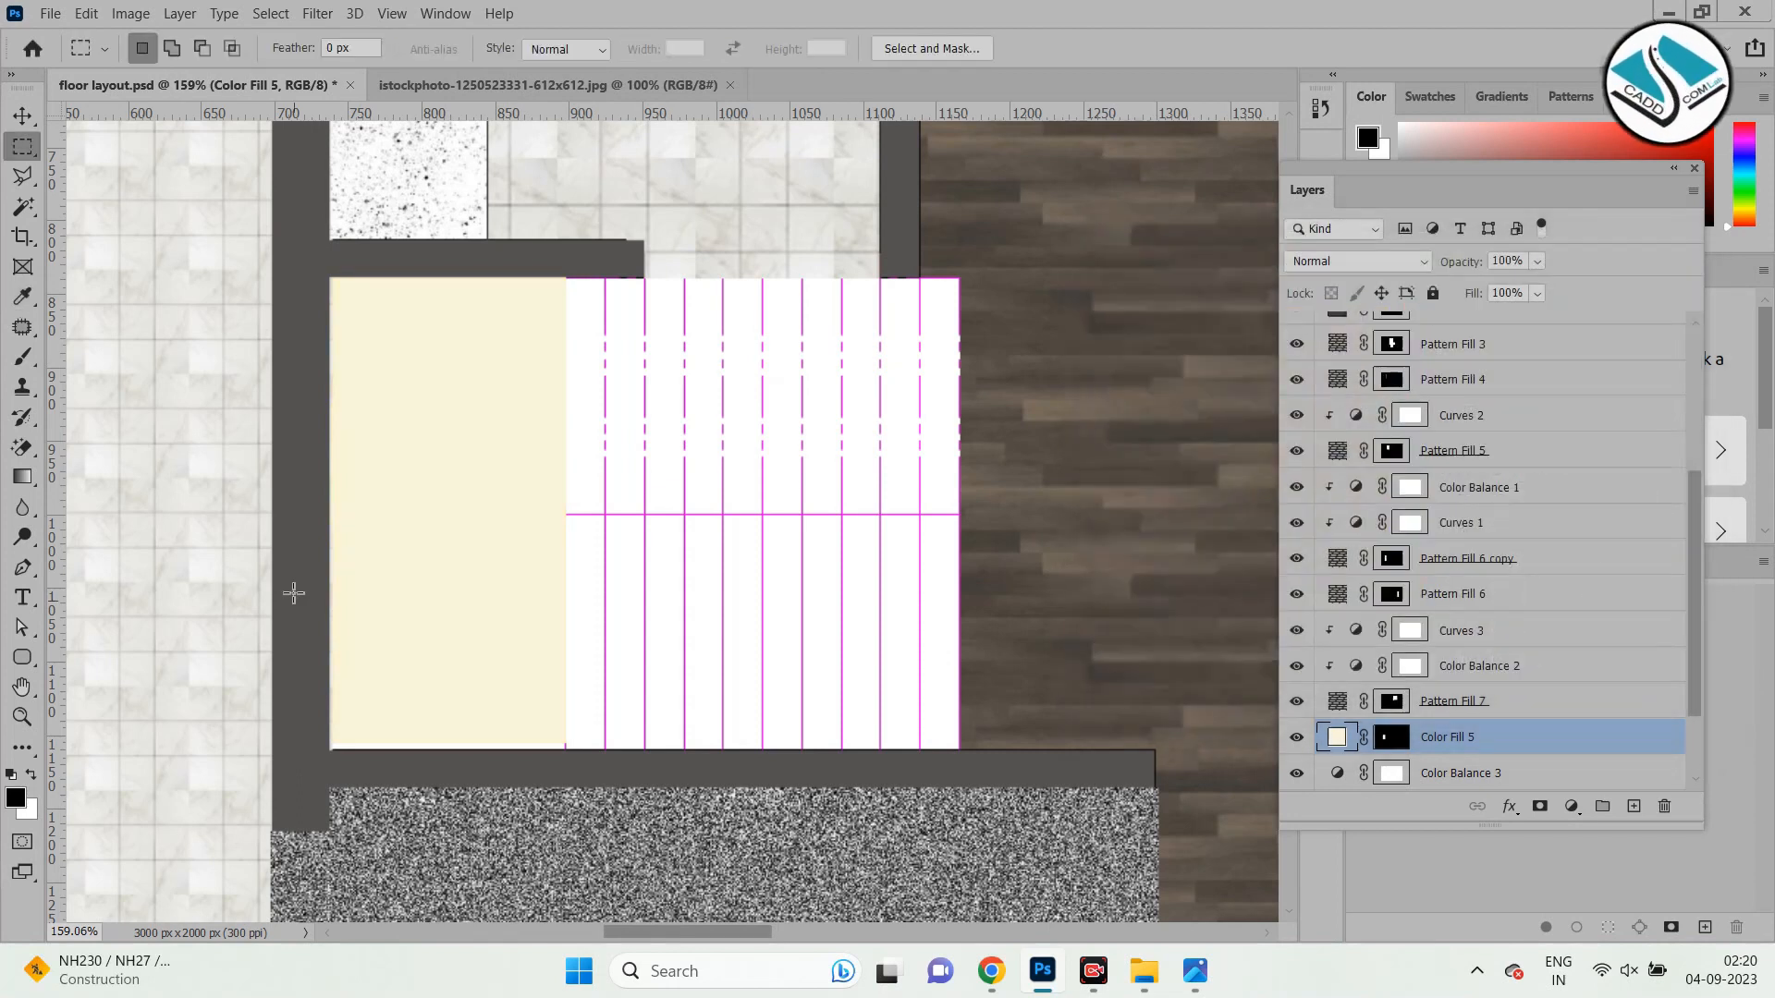
# Stretch the landing's cream fill downward so its lower edge meets the wall, and apply the transform.
pyautogui.click(23, 118)
pyautogui.scroll(3, 471, 799)
pyautogui.moveTo(434, 670); pyautogui.dragTo(434, 686)
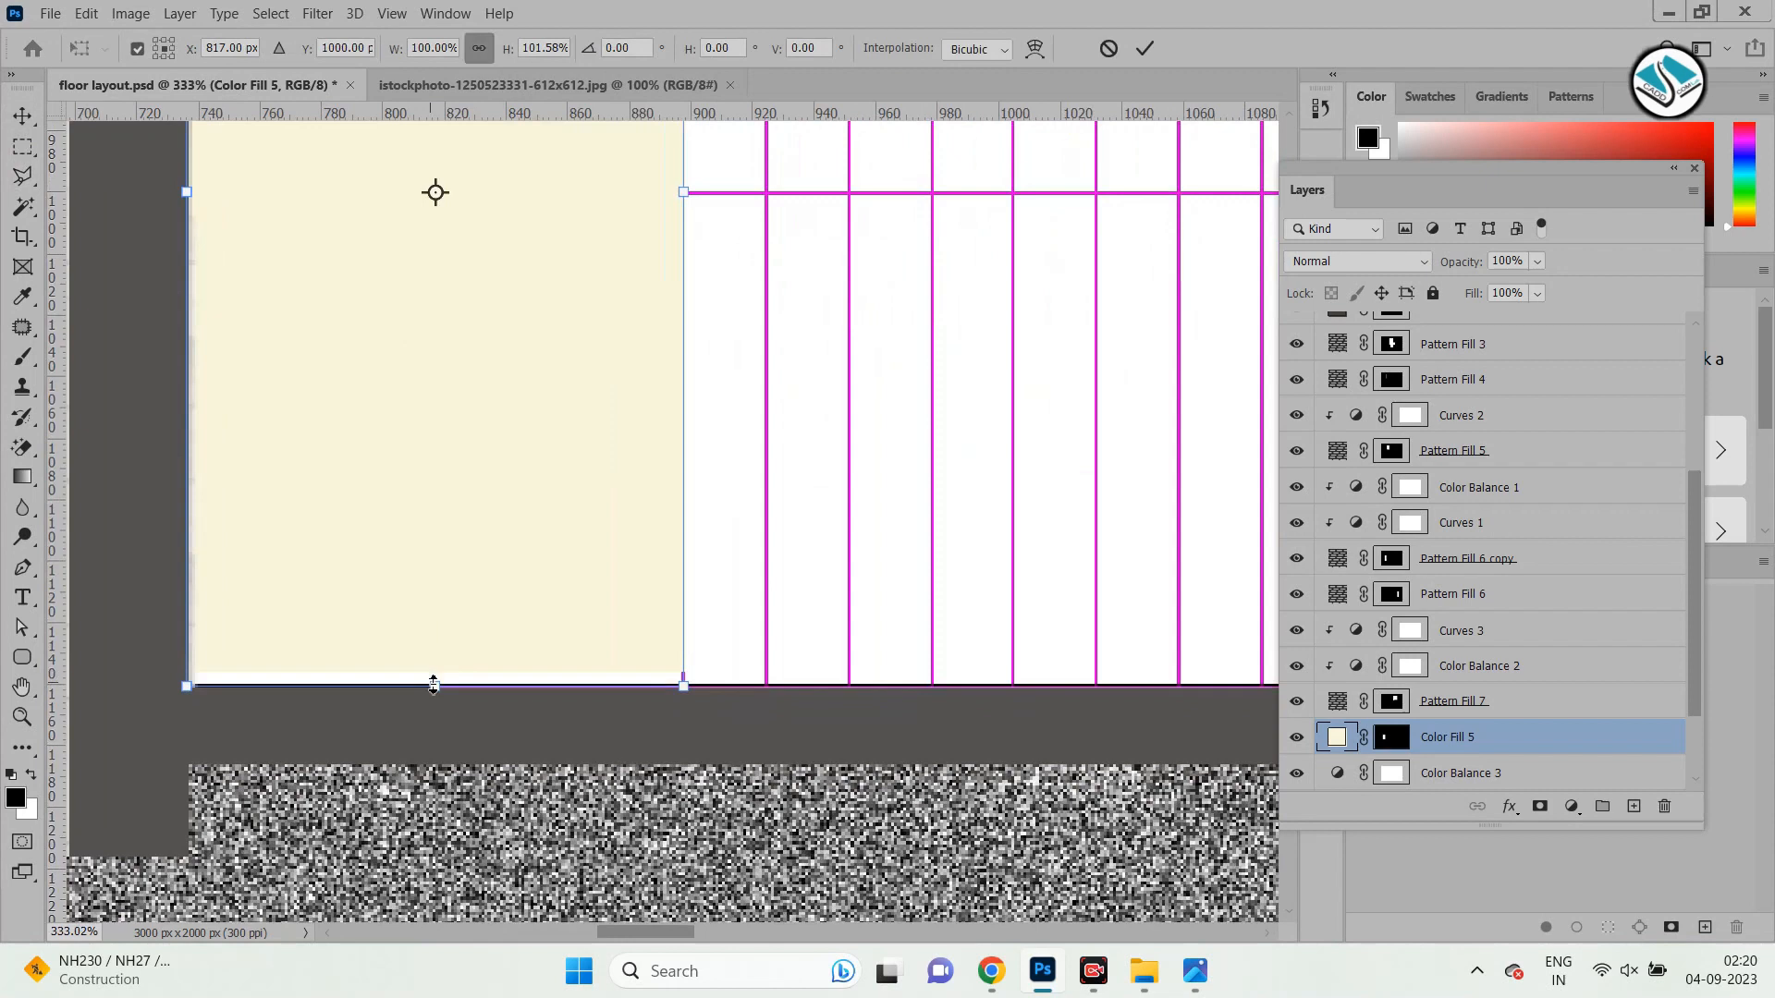
pyautogui.click(1154, 48)
pyautogui.scroll(-3, 613, 682)
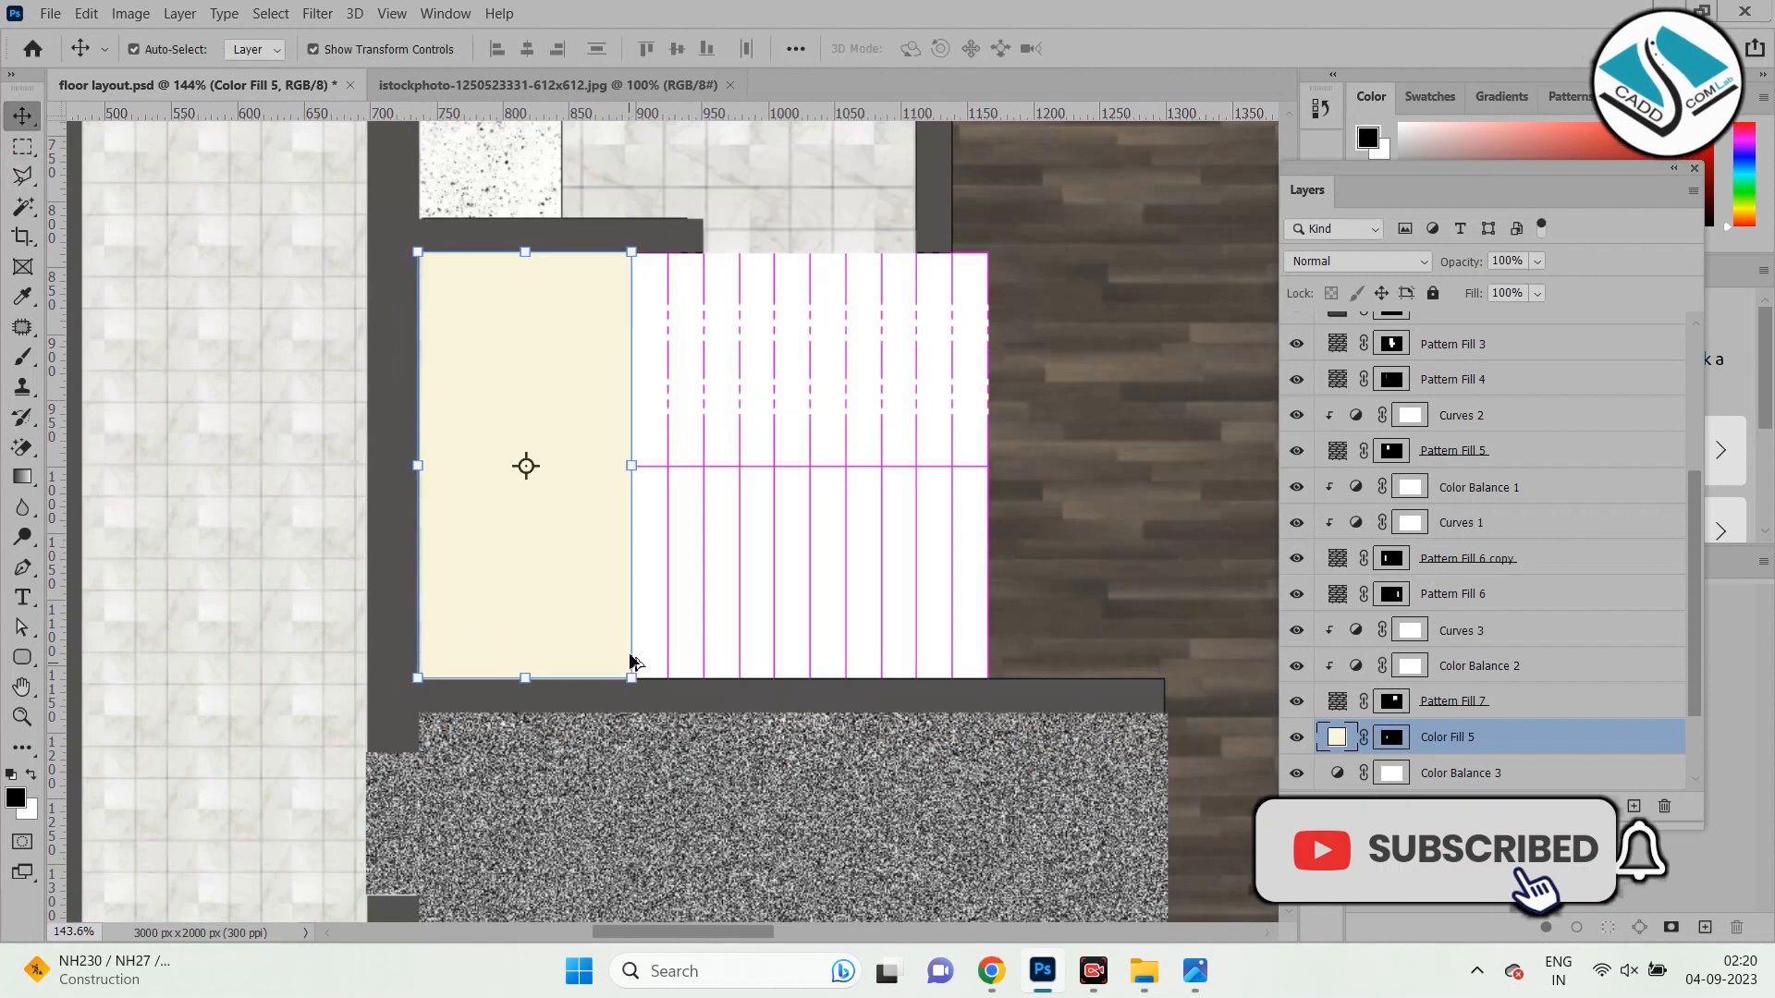
pyautogui.scroll(3, 613, 456)
pyautogui.click(1510, 807)
pyautogui.click(1535, 796)
pyautogui.moveTo(860, 361); pyautogui.dragTo(943, 171)
pyautogui.click(797, 276)
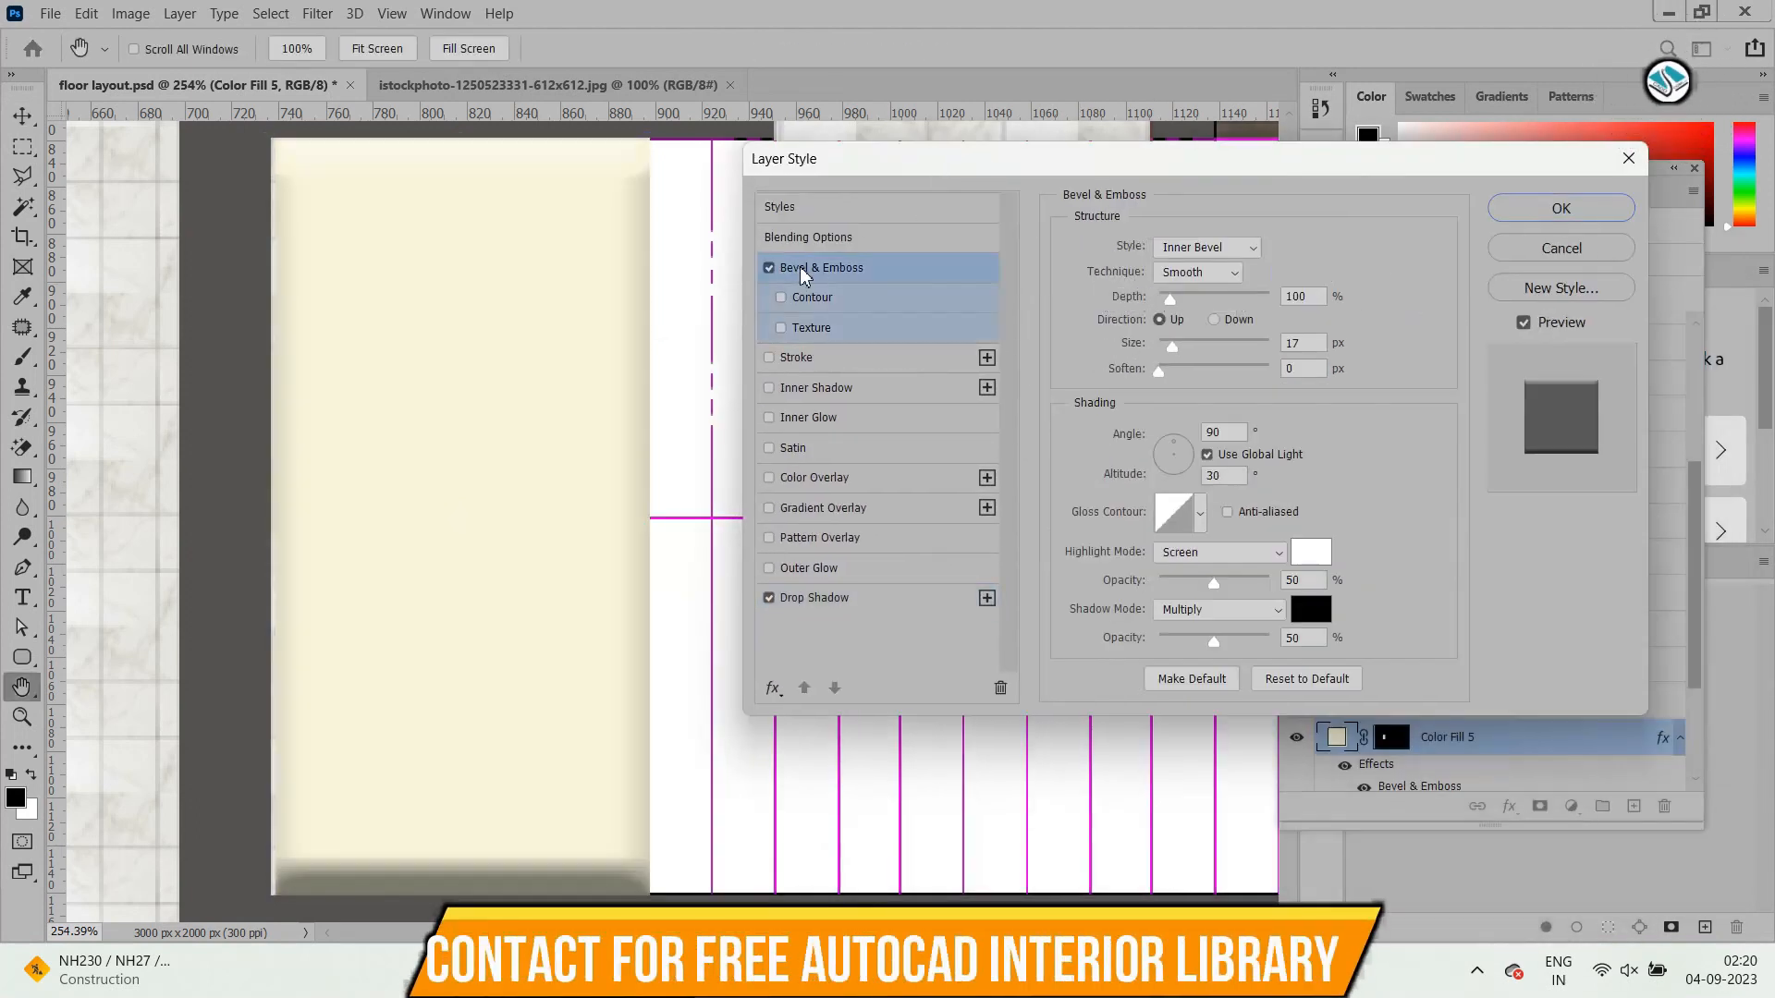
pyautogui.moveTo(583, 879); pyautogui.dragTo(636, 833)
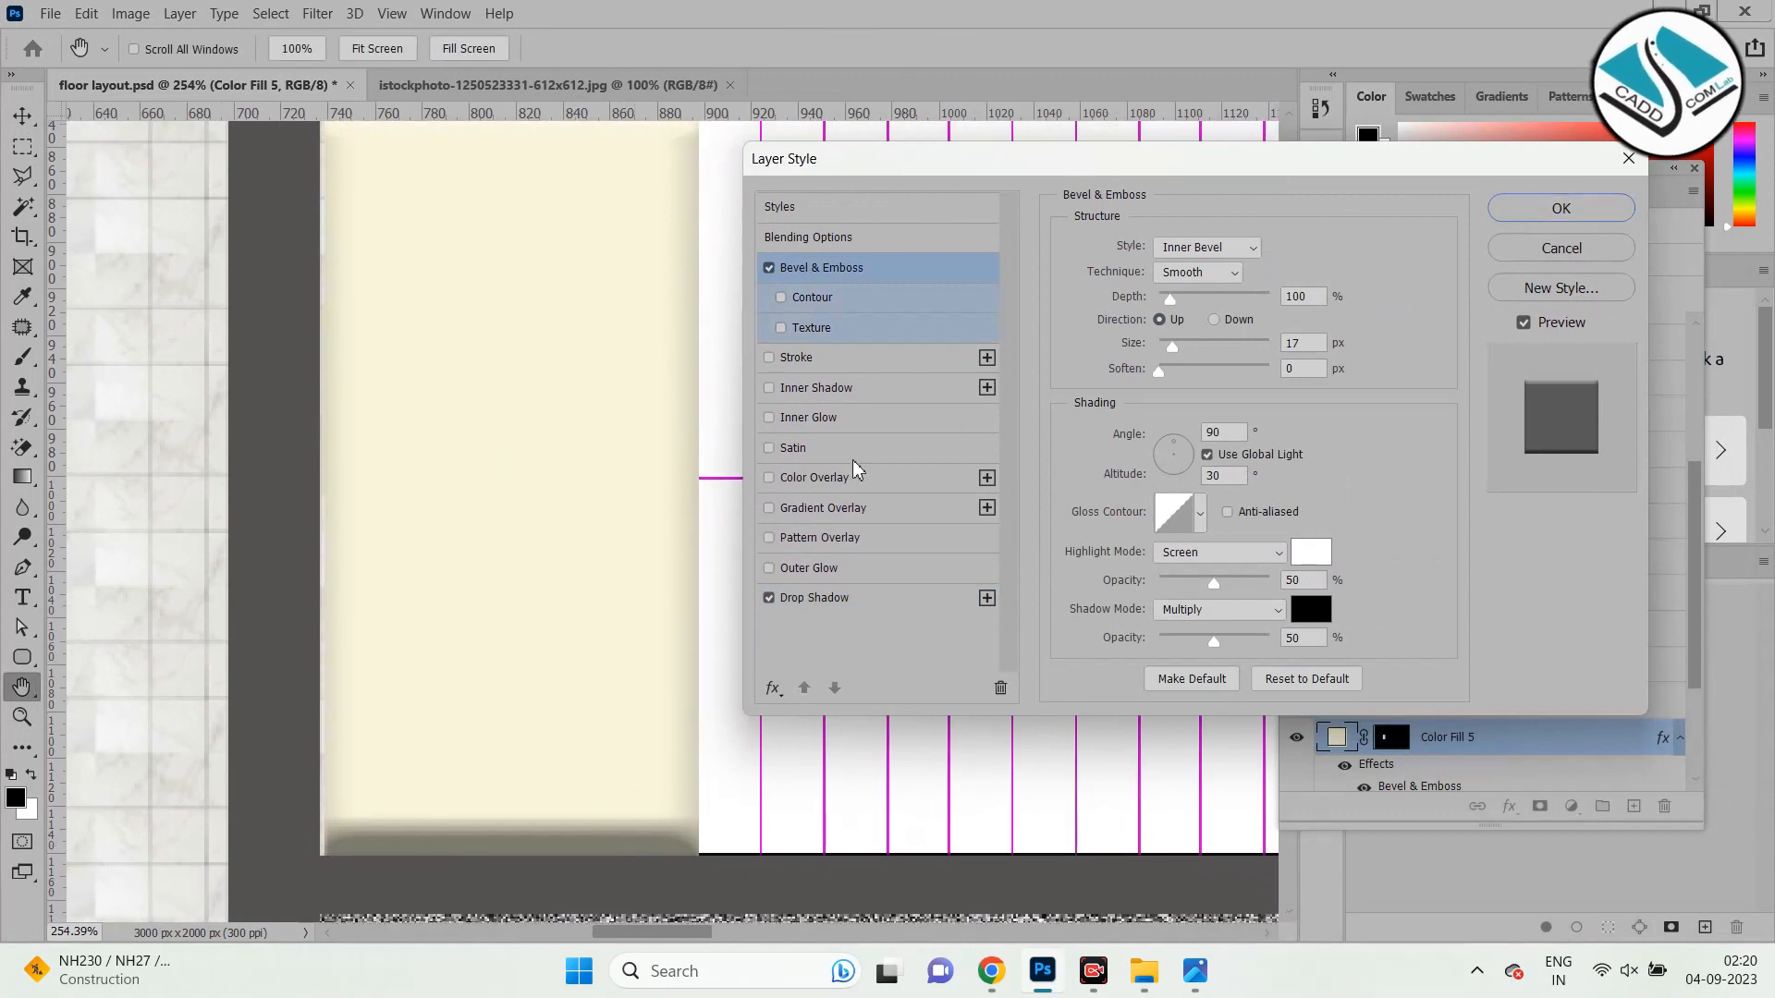
pyautogui.click(1627, 159)
pyautogui.scroll(-10, 755, 578)
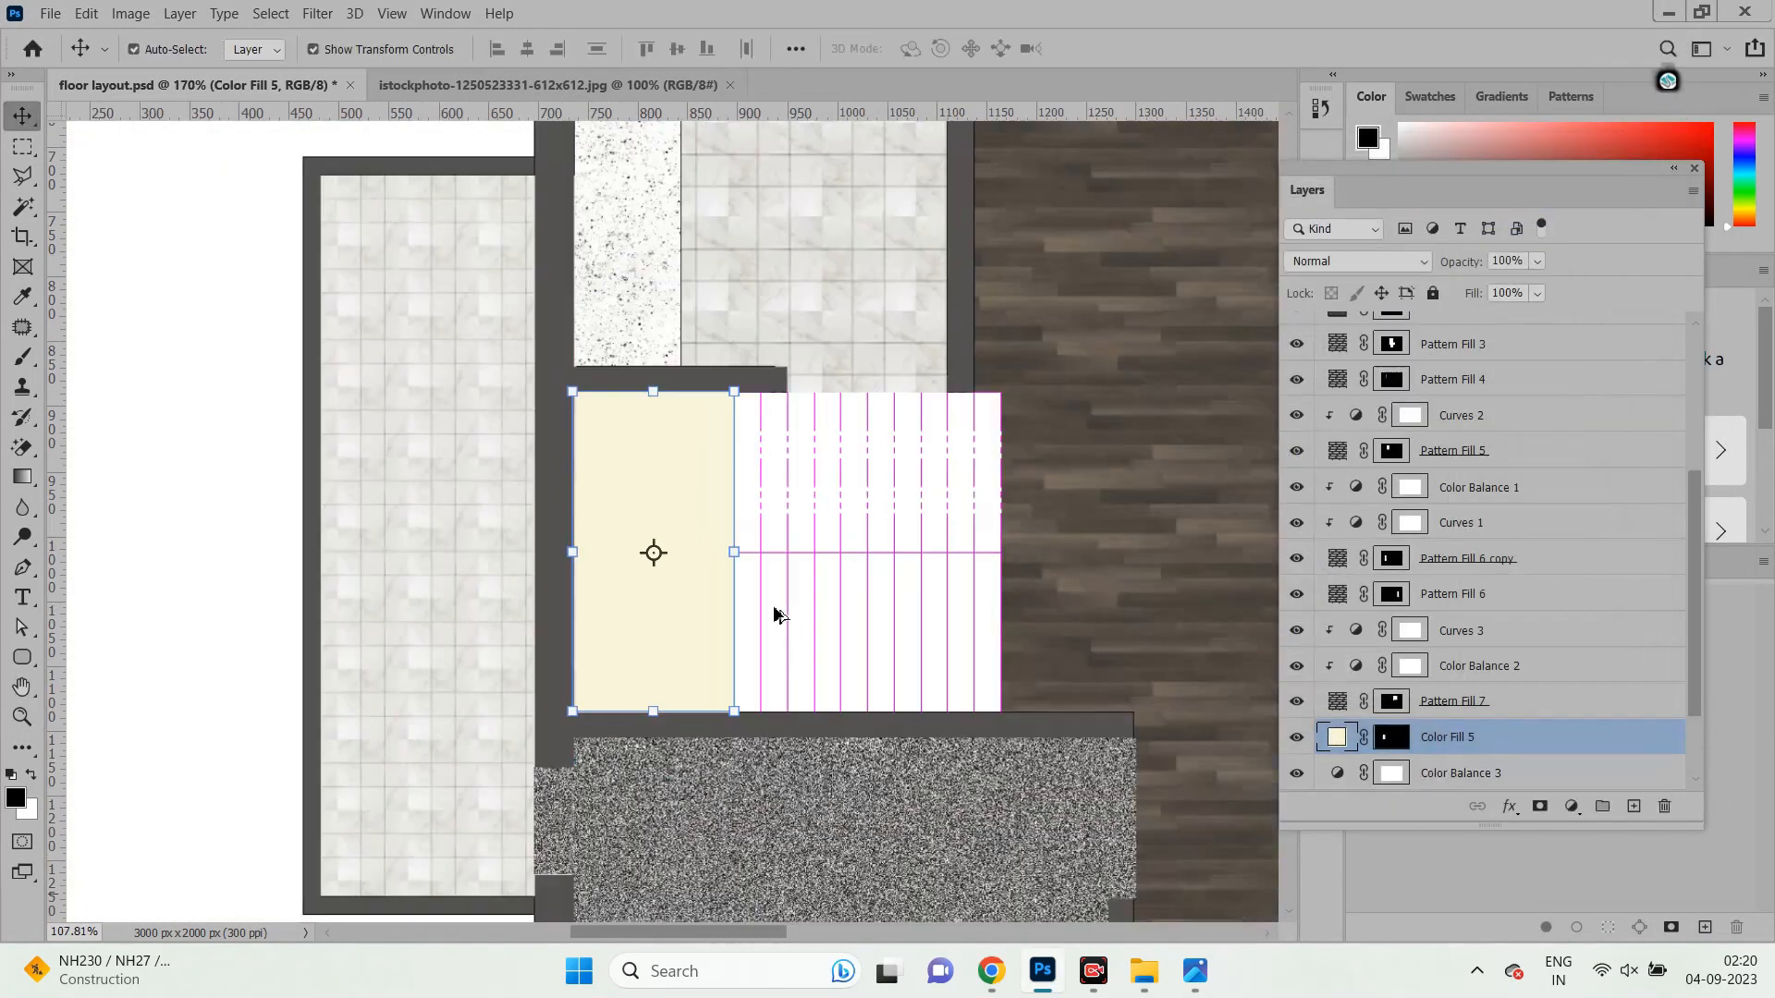
# Add a Bevel & Emboss effect to the landing's cream fill, with its direction set to Down and a reduced size.
pyautogui.scroll(8, 379, 532)
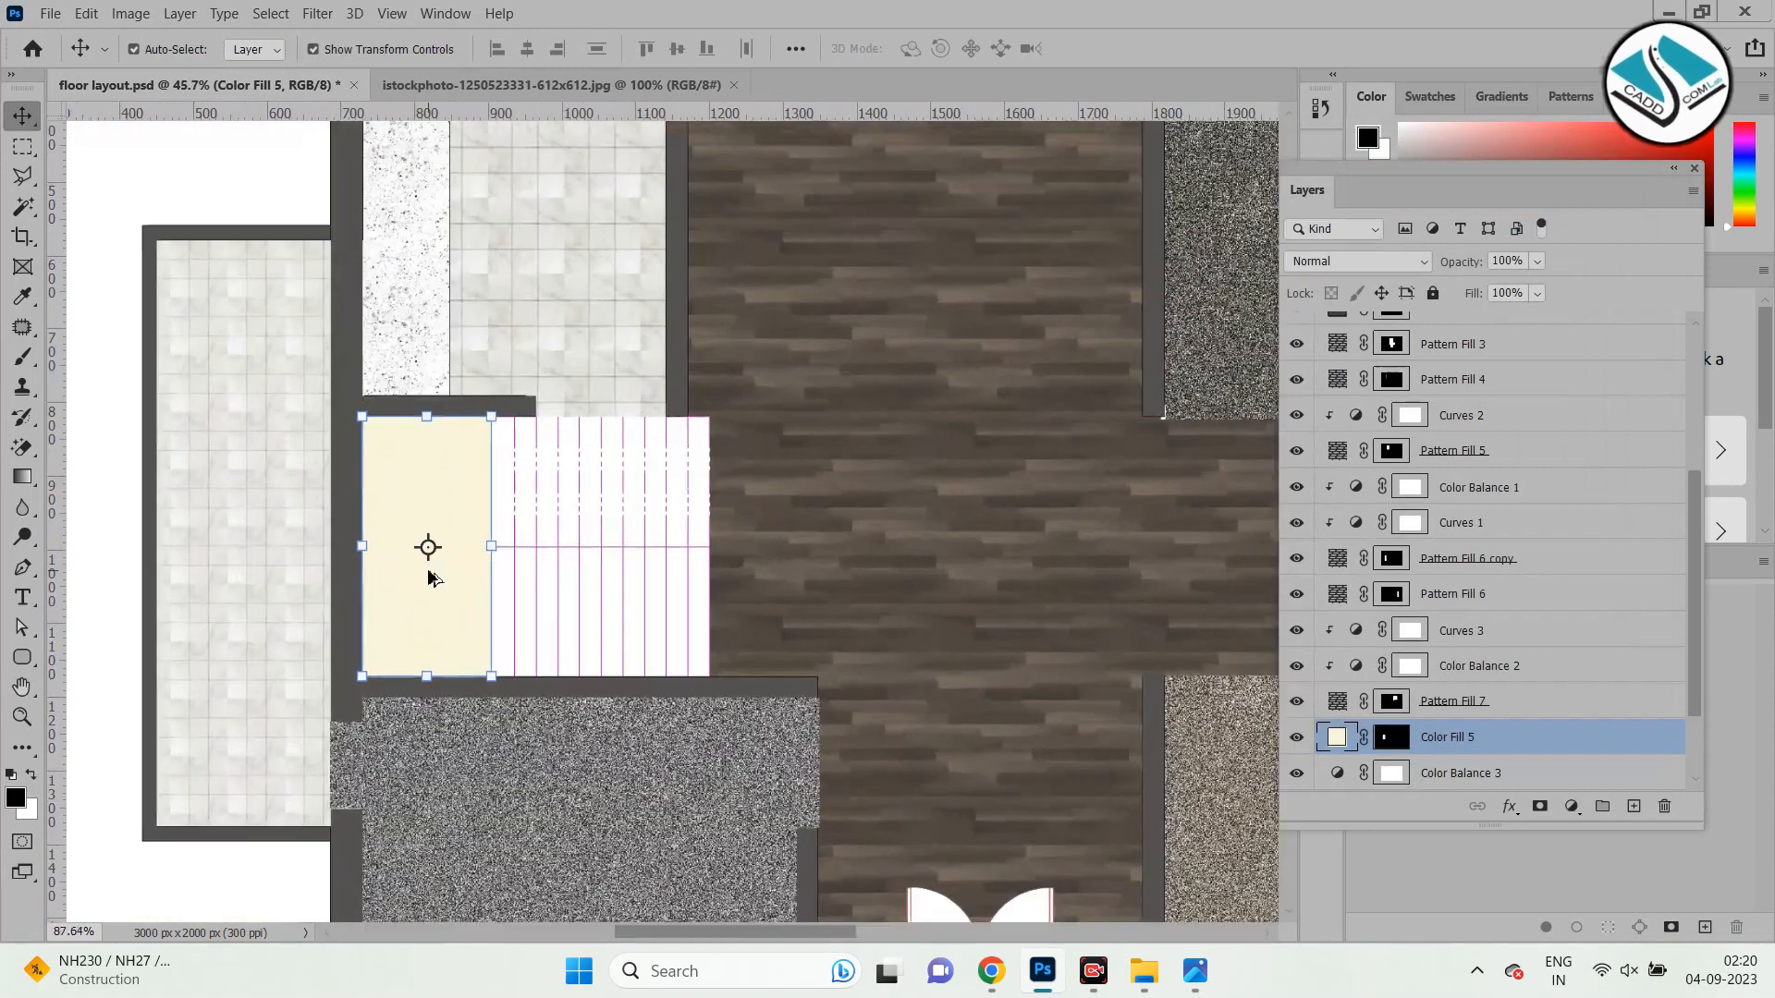
pyautogui.click(1508, 806)
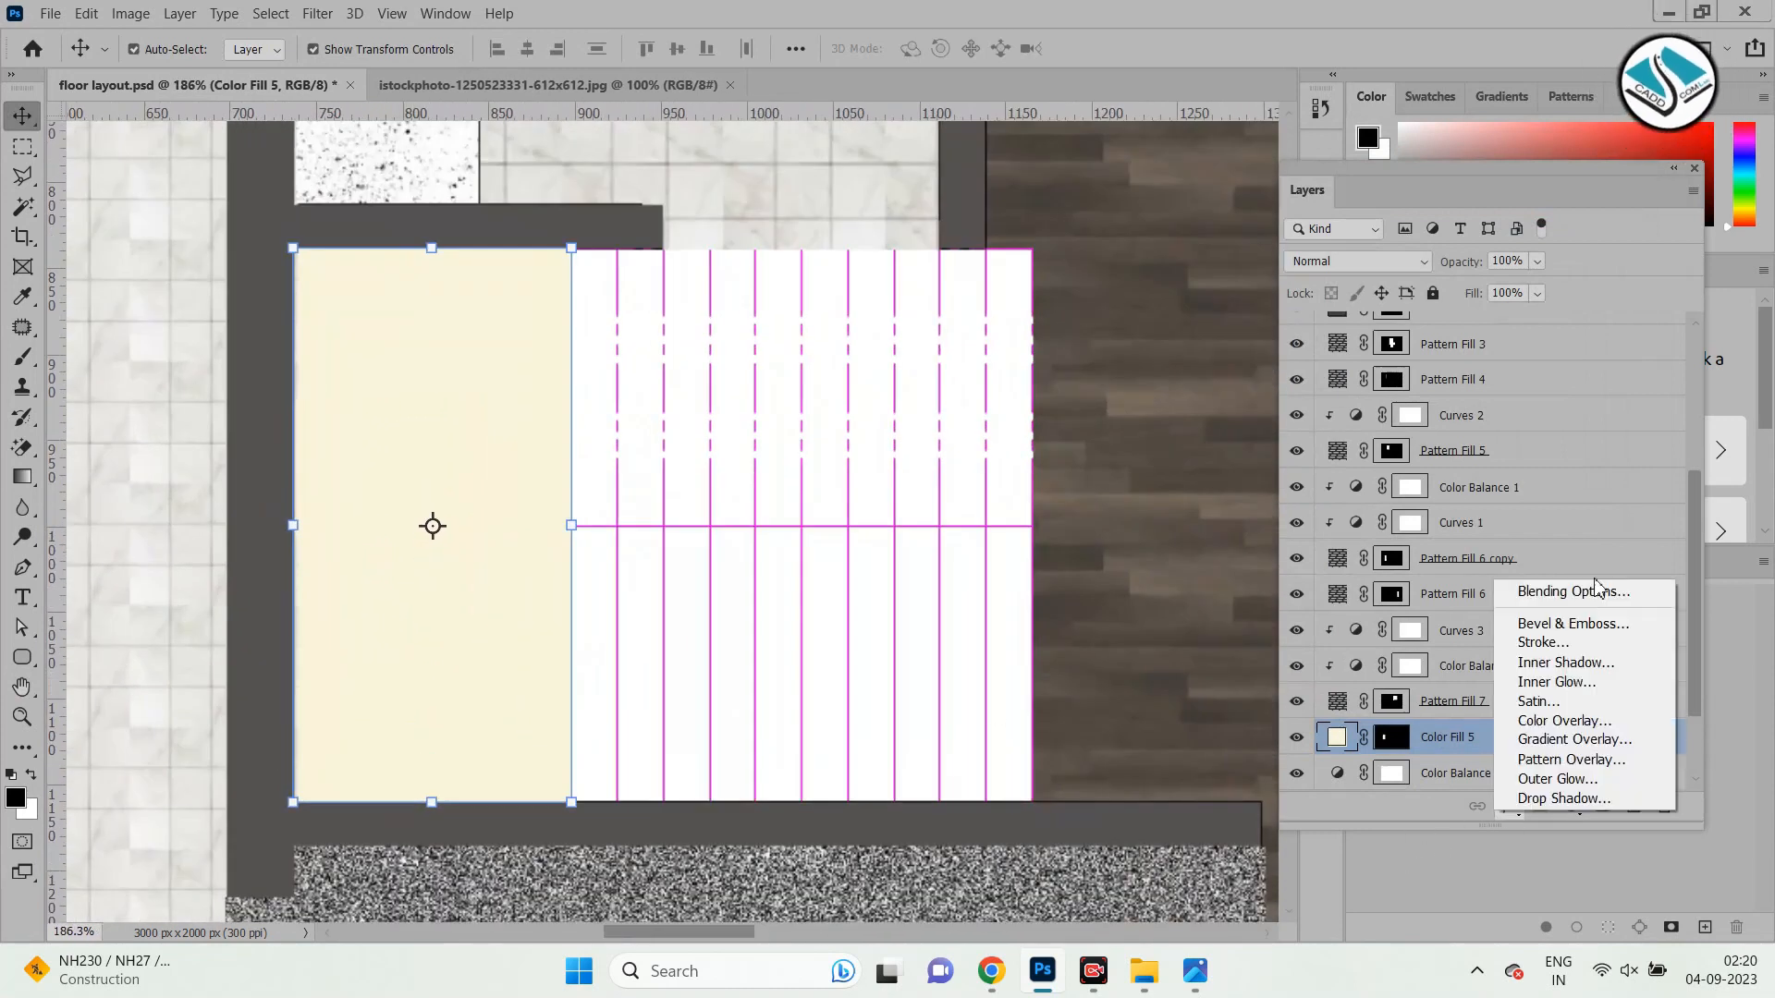
pyautogui.click(1542, 597)
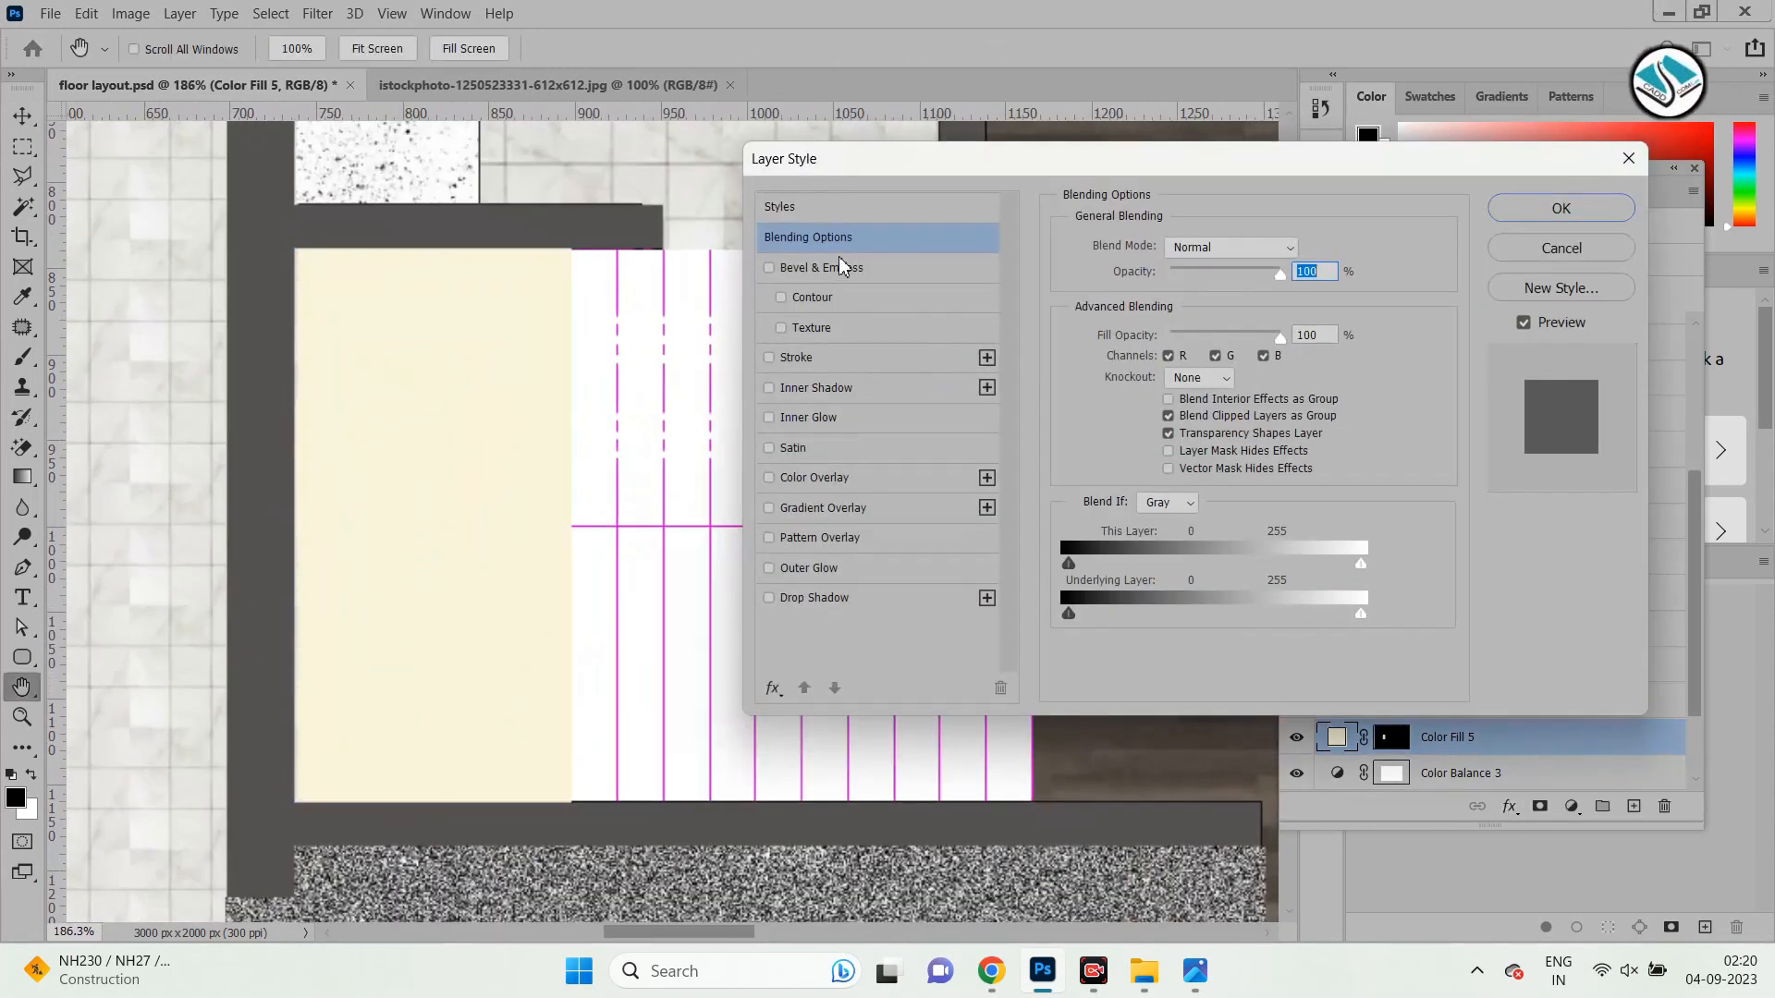
pyautogui.click(832, 267)
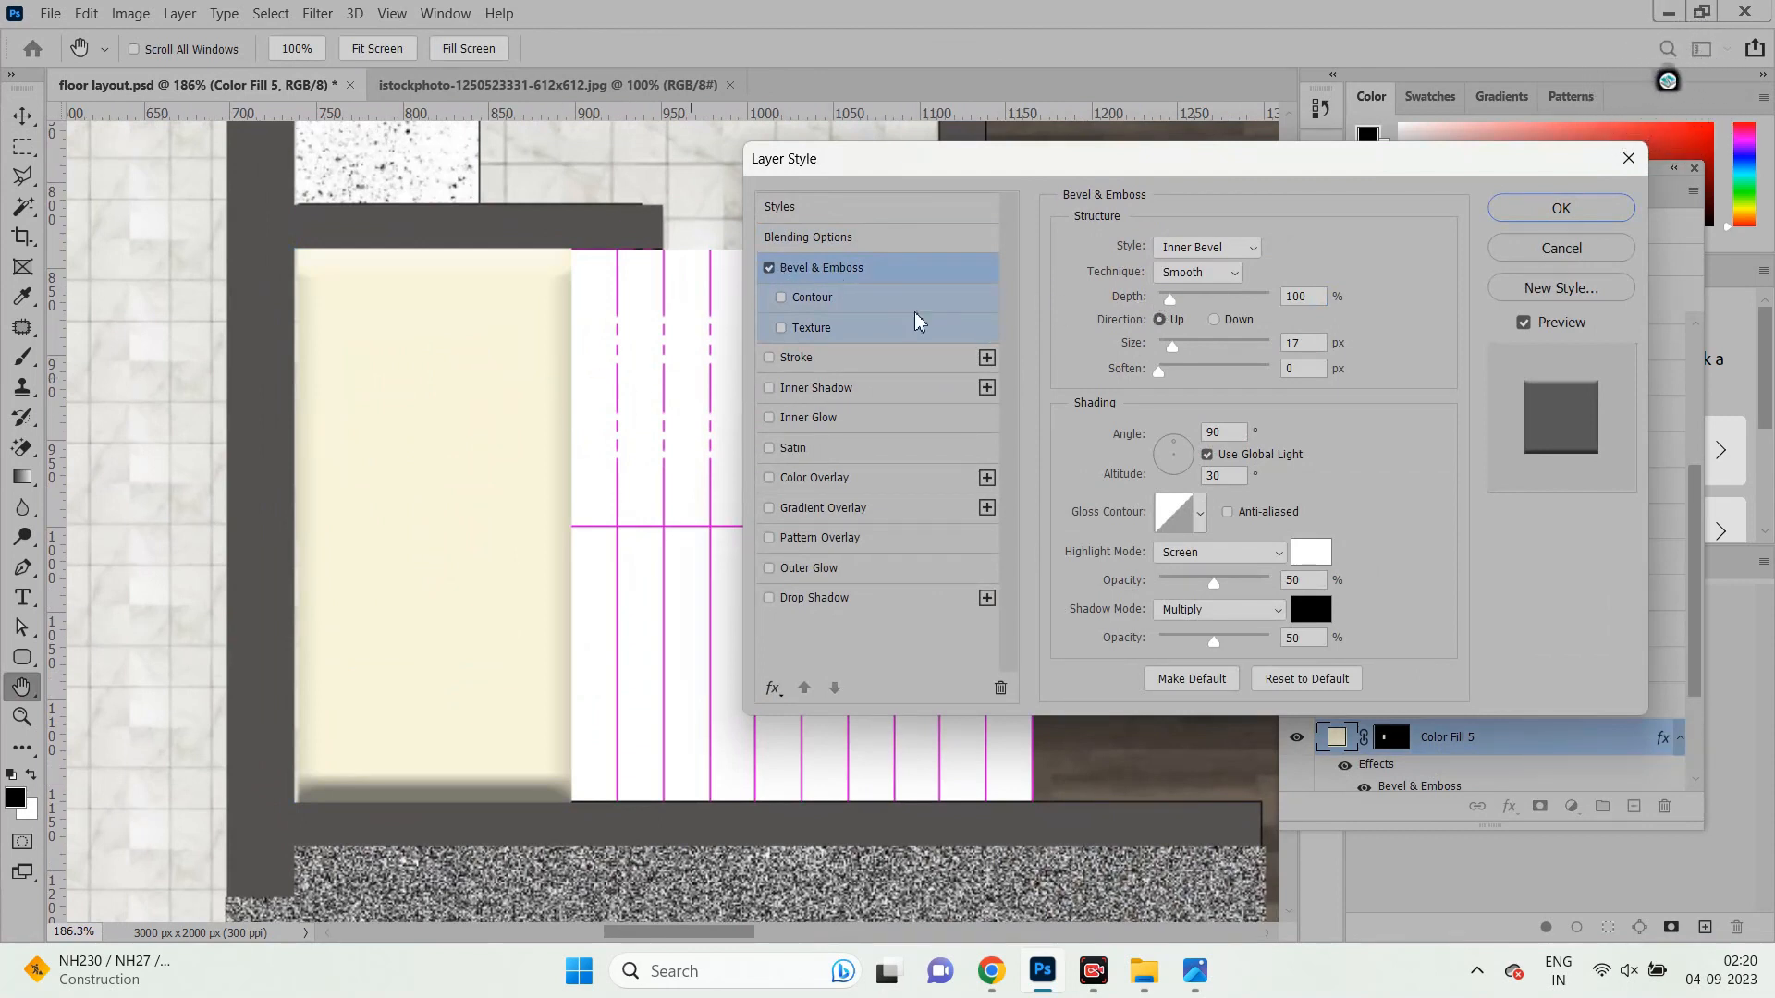
pyautogui.click(1228, 323)
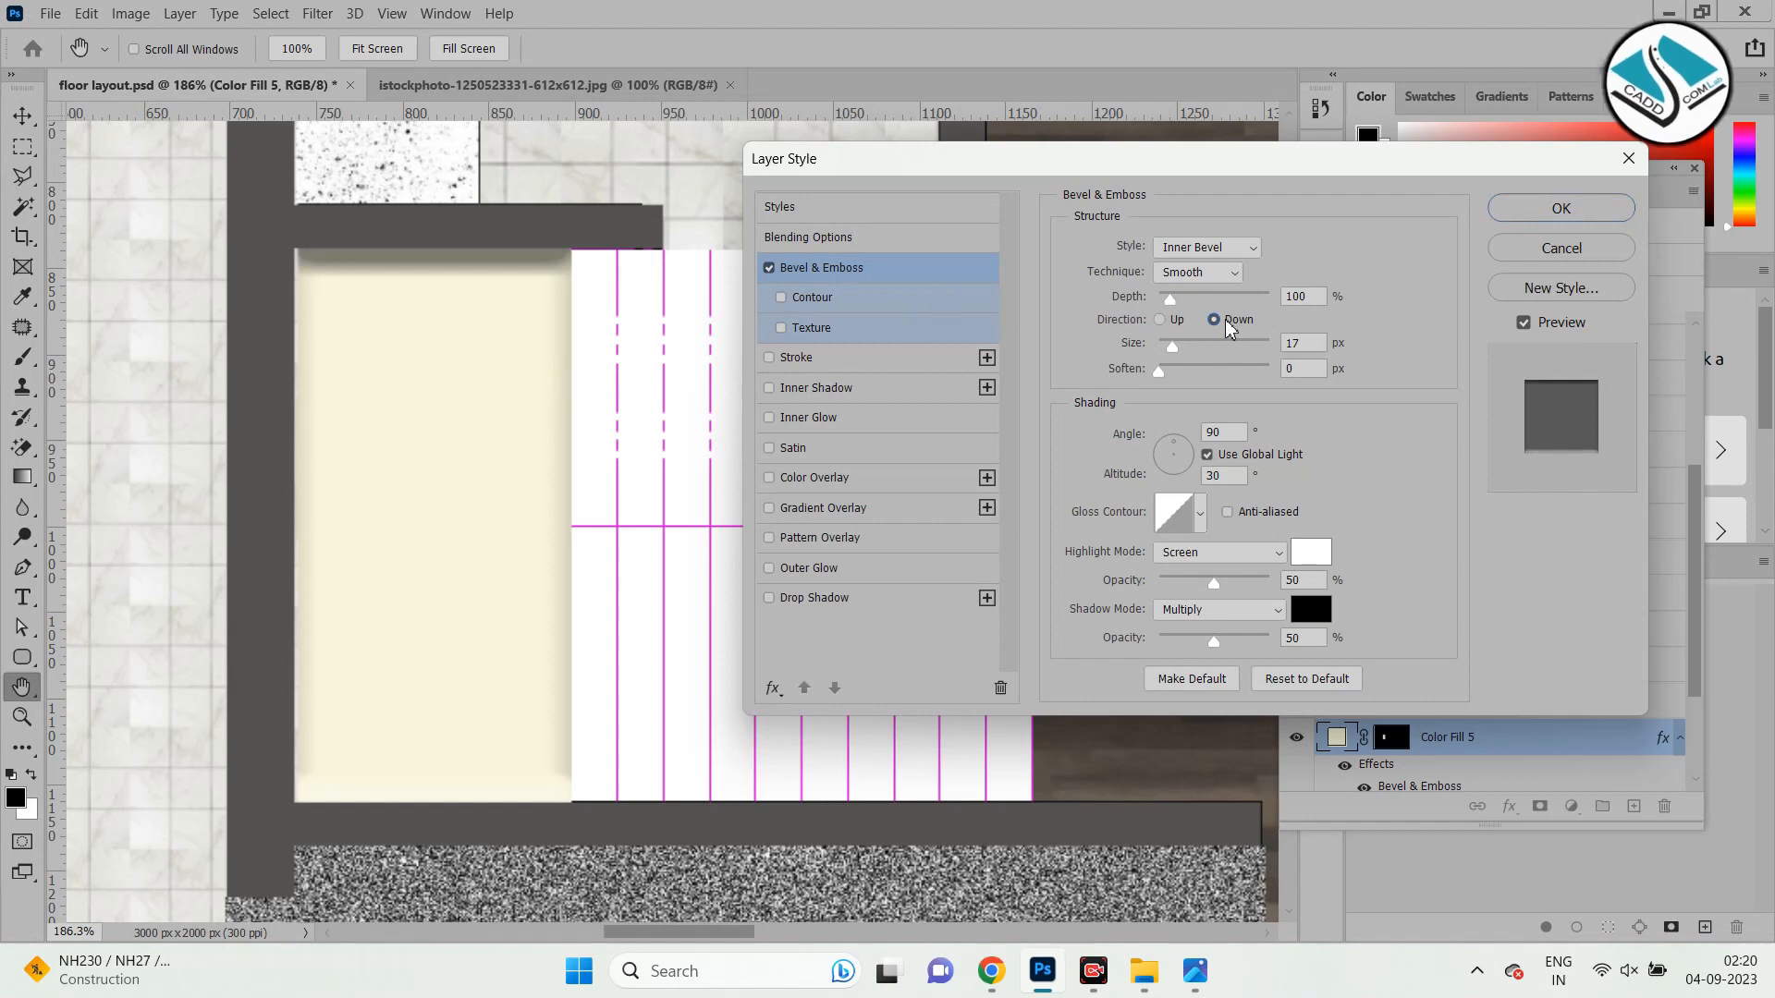
pyautogui.moveTo(1176, 346); pyautogui.dragTo(1168, 349)
# Add a 3 px outside stroke in grey #8d8d8d to the landing fill.
pyautogui.click(766, 361)
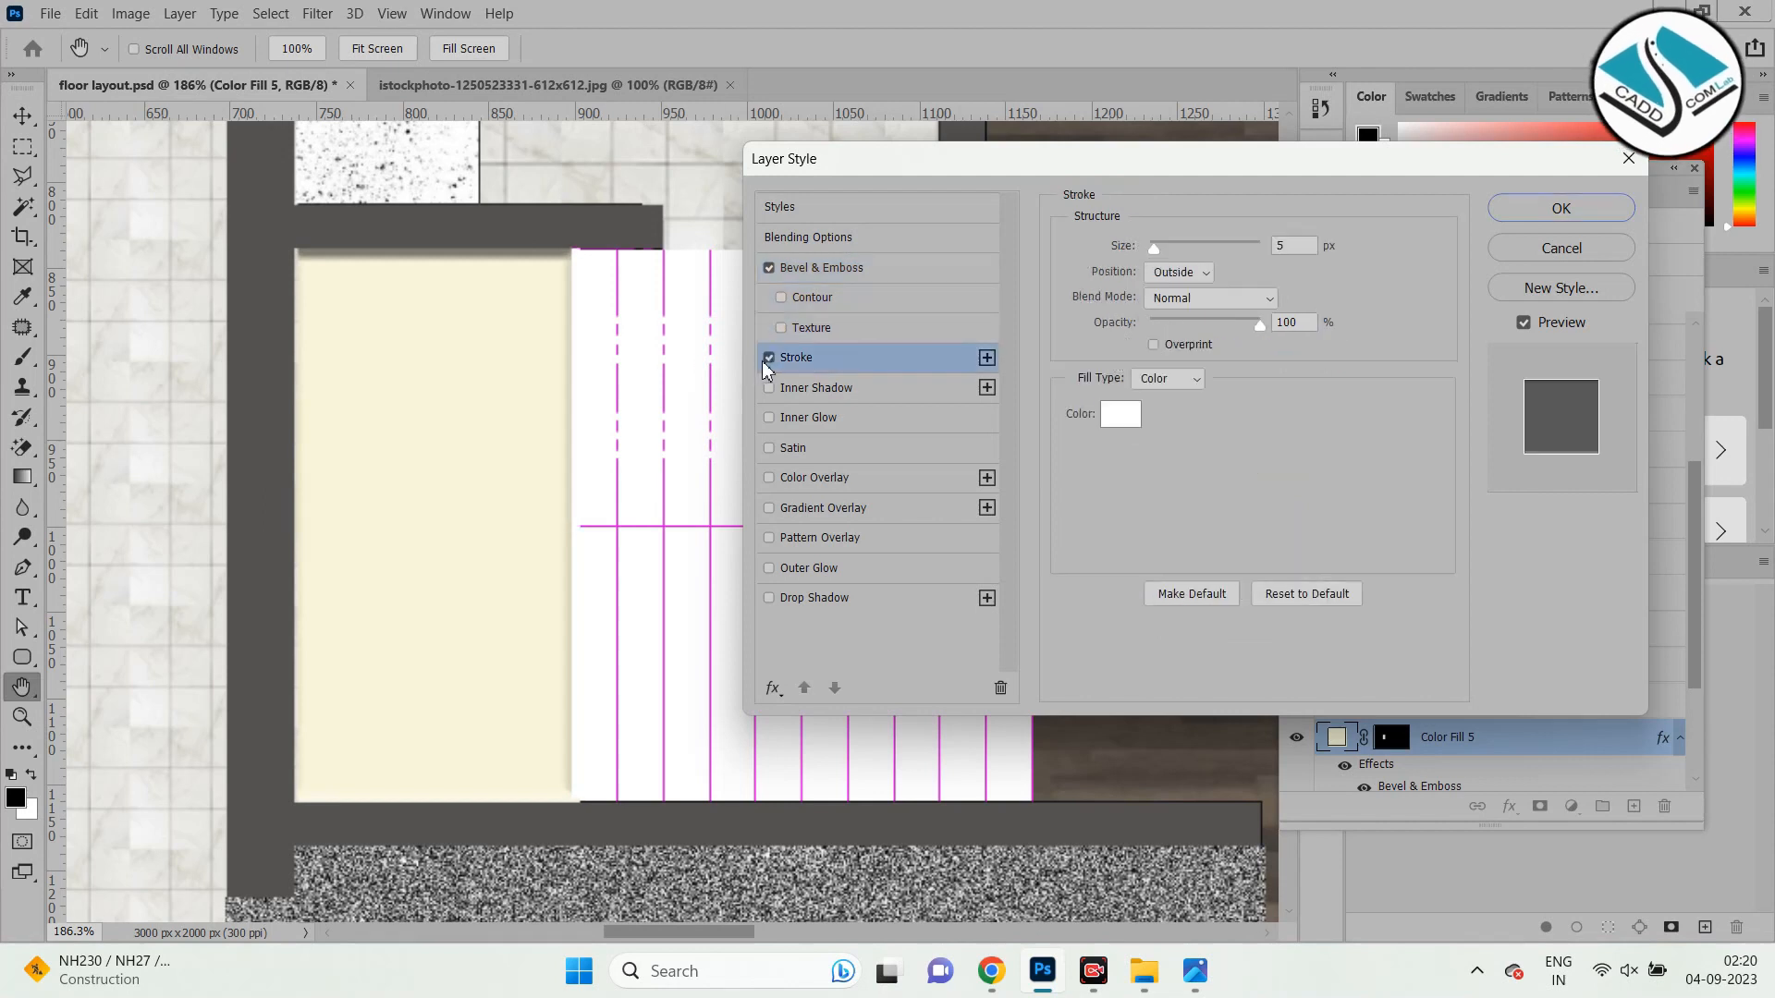
pyautogui.click(1120, 413)
pyautogui.click(1127, 583)
pyautogui.moveTo(1127, 583)
pyautogui.mouseDown()
pyautogui.moveTo(1113, 455)
pyautogui.moveTo(1109, 491)
pyautogui.moveTo(1088, 432)
pyautogui.mouseUp()
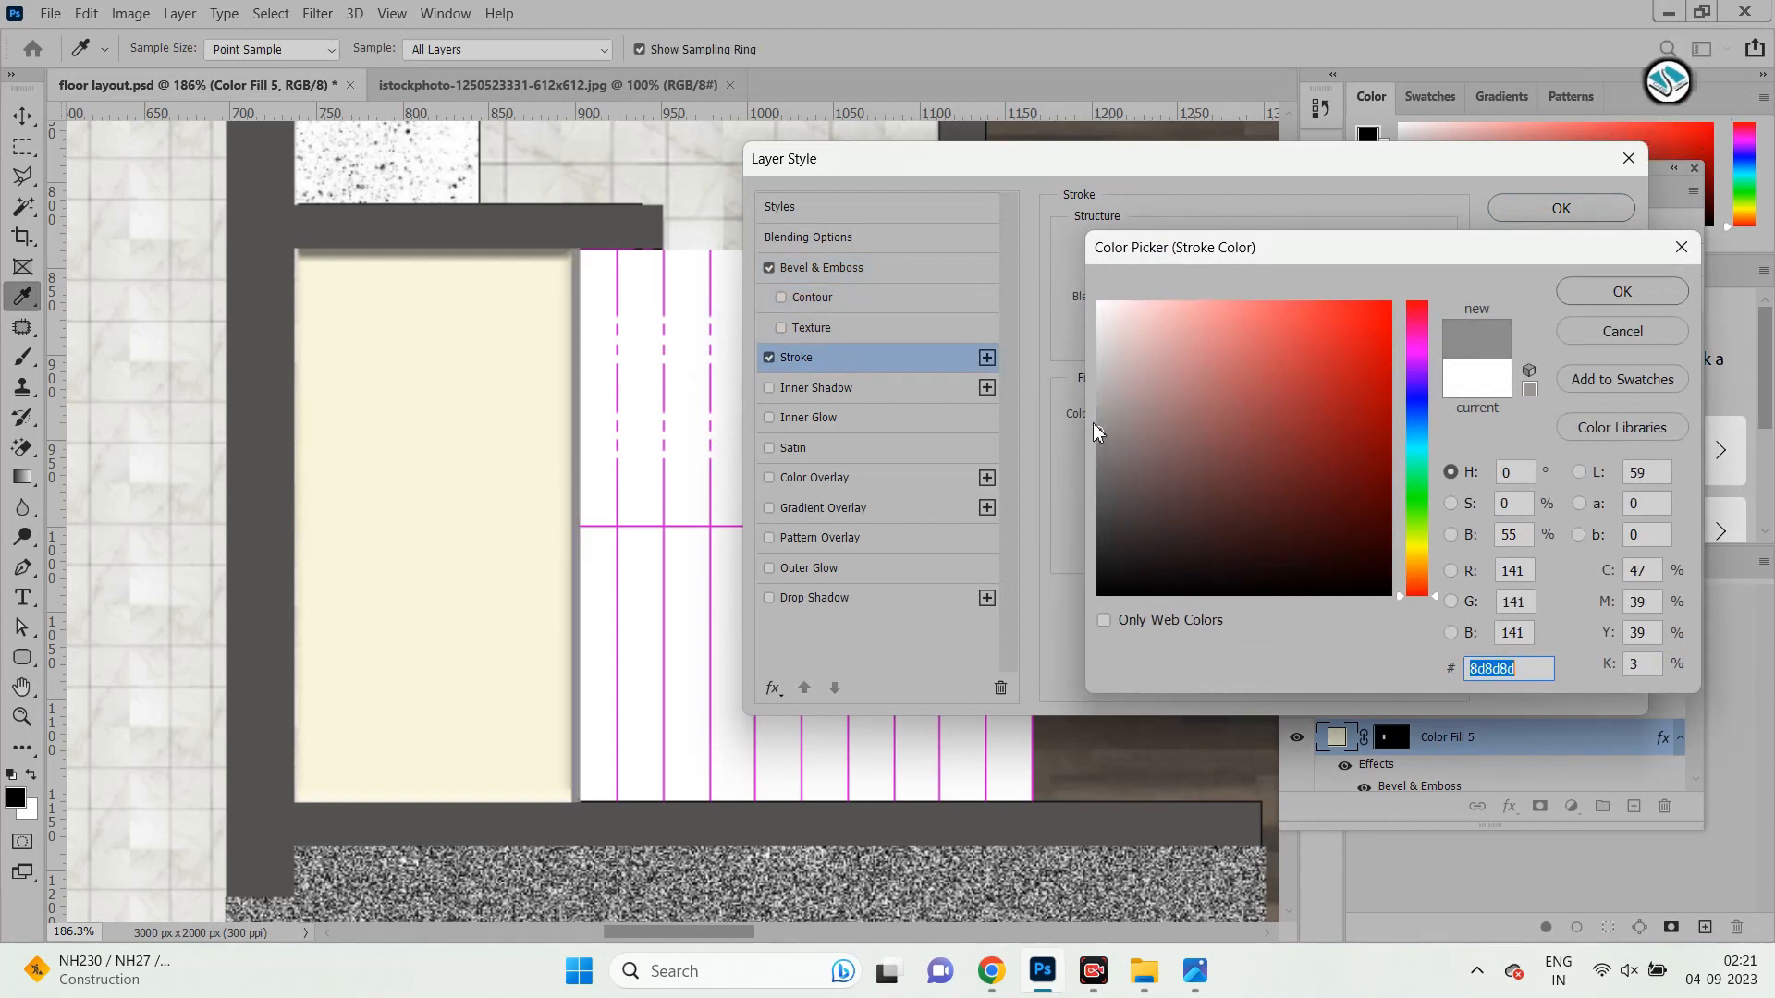
pyautogui.click(1604, 290)
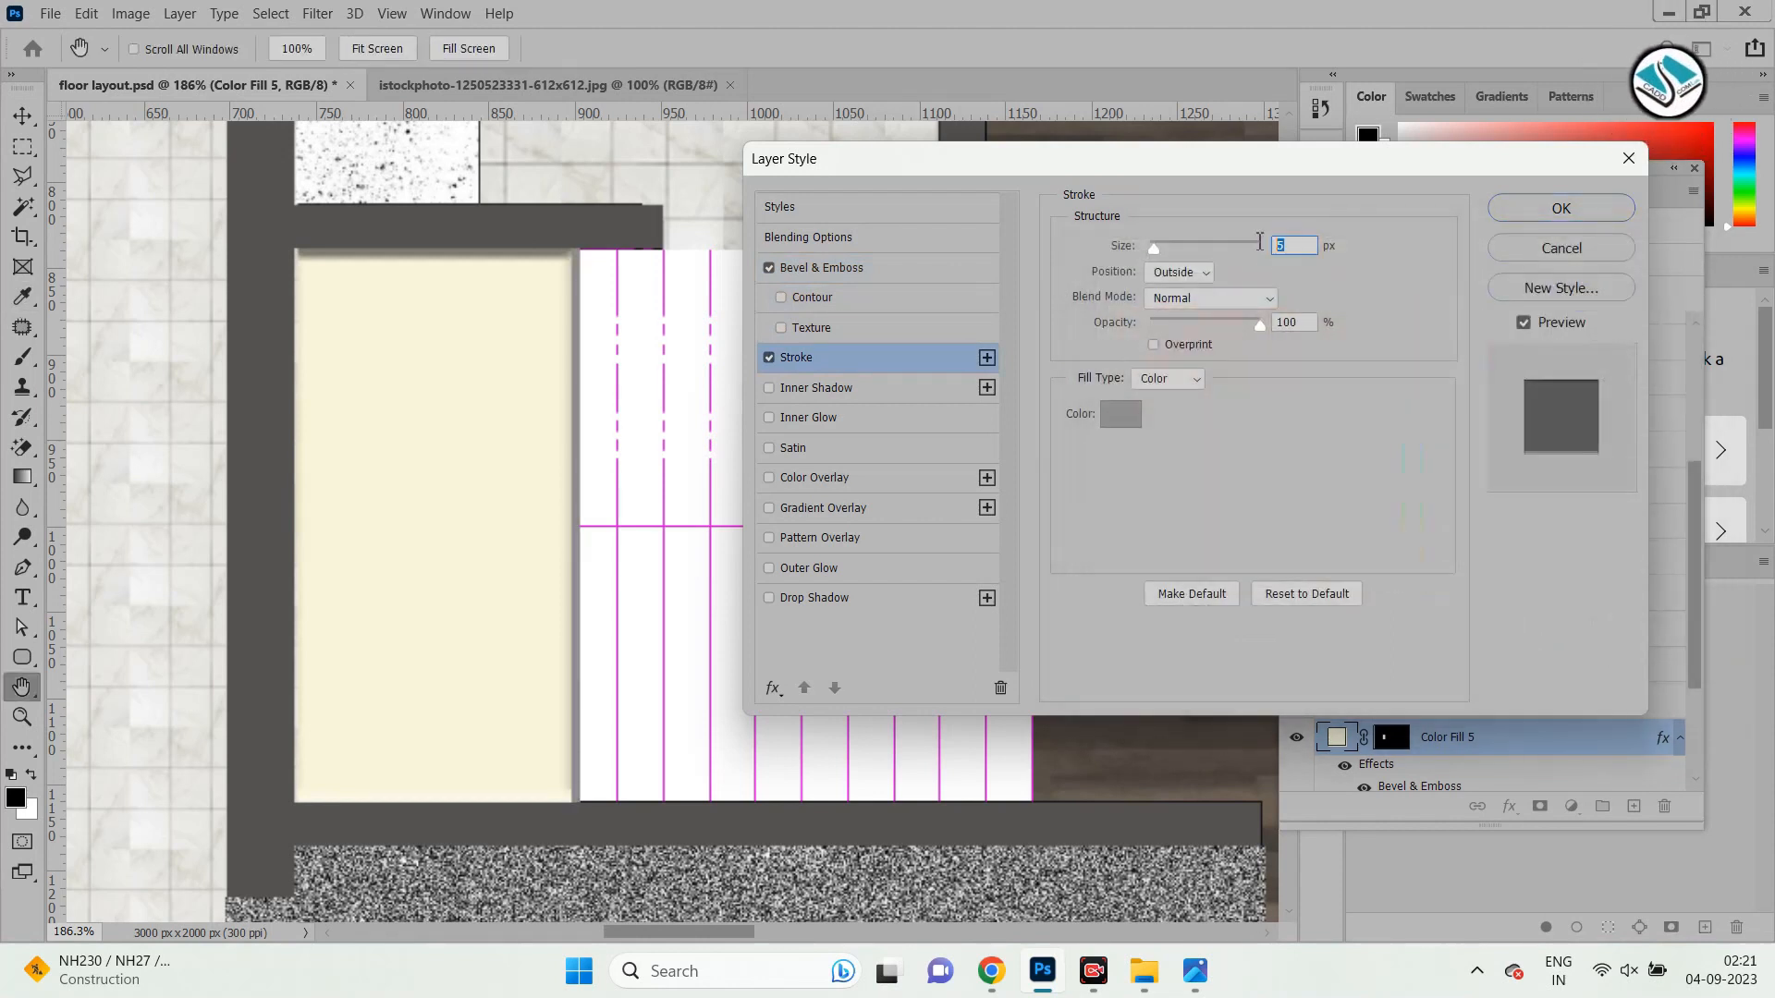
pyautogui.write('3')
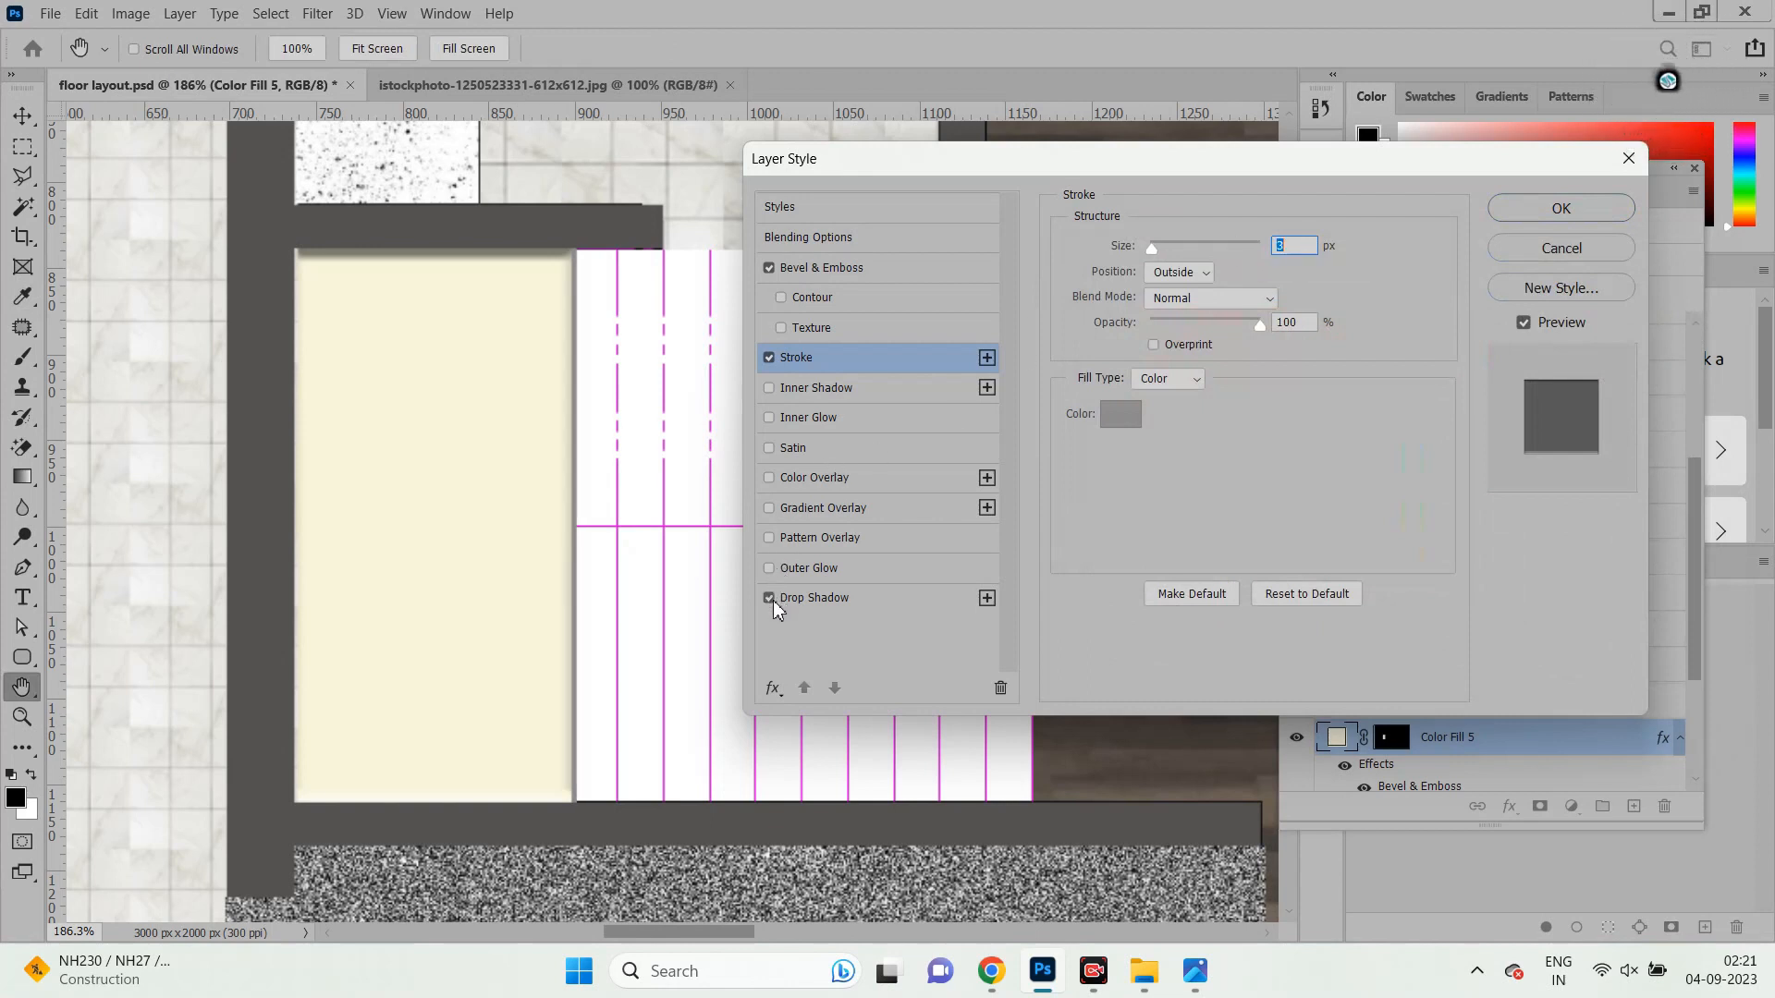
# Add a drop shadow to the landing fill at an 83° angle and 18 px distance, and apply the layer style.
pyautogui.click(815, 598)
pyautogui.moveTo(546, 527); pyautogui.dragTo(542, 518)
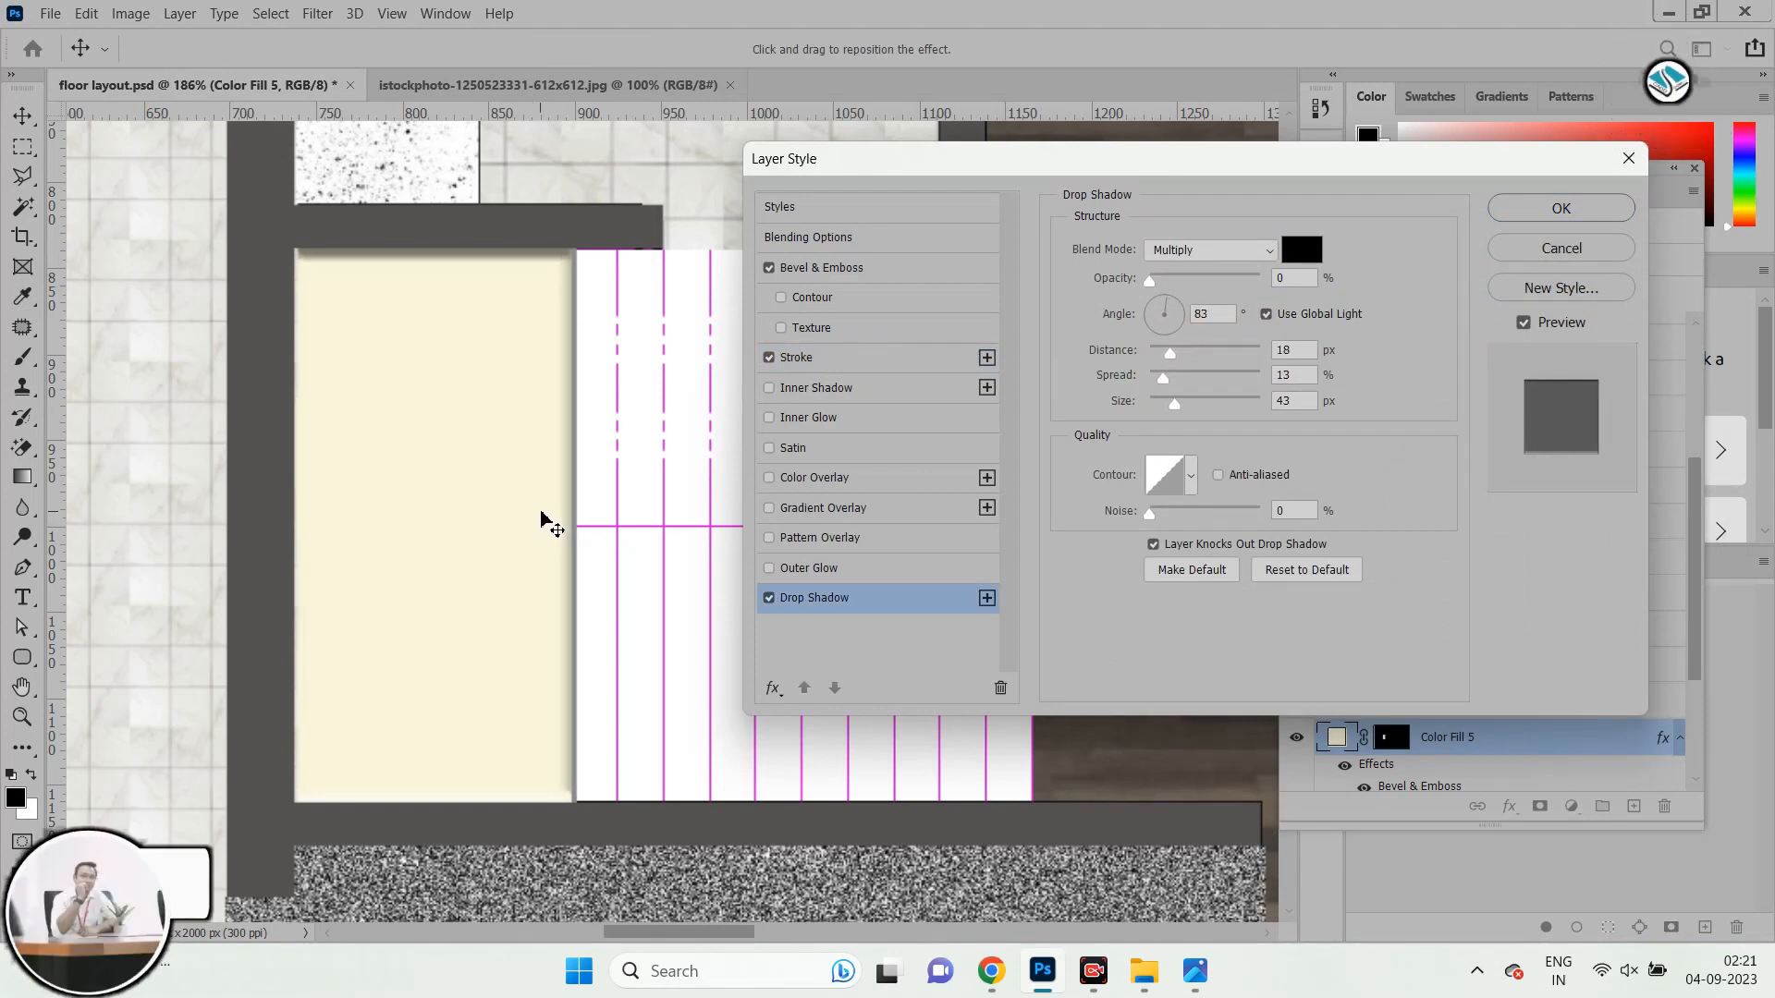
pyautogui.click(1604, 213)
pyautogui.scroll(-3, 471, 421)
pyautogui.scroll(4, 813, 386)
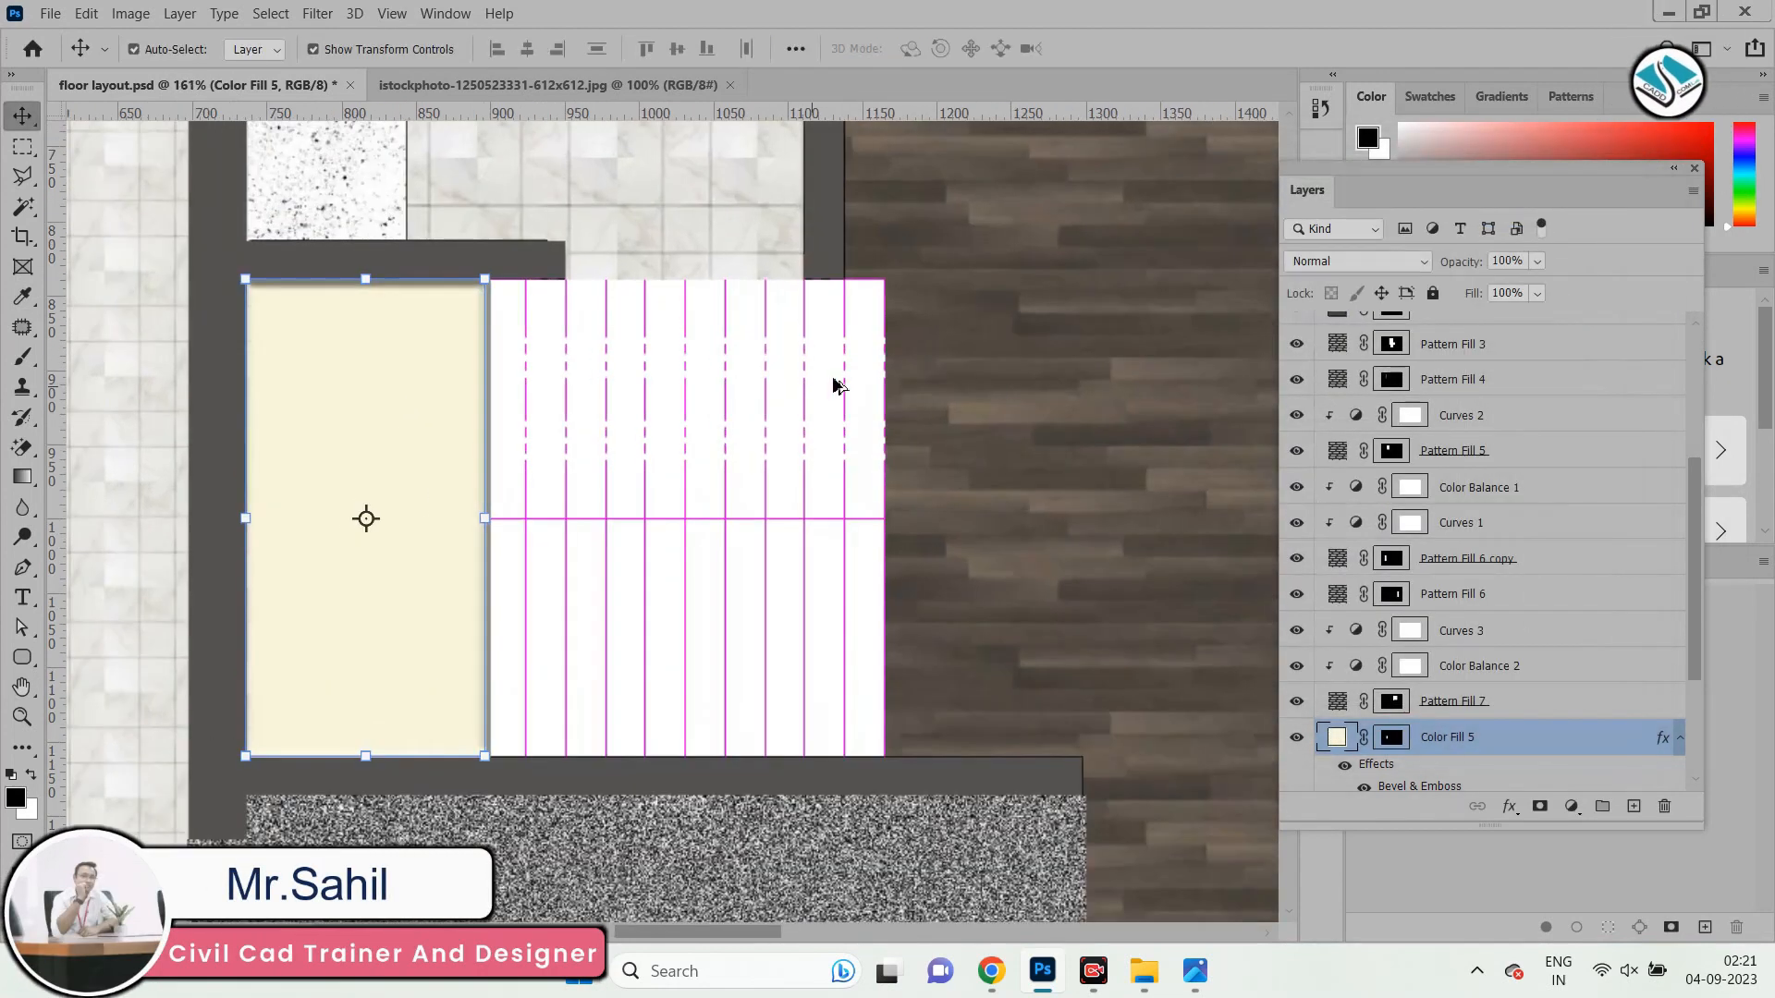
# Select the first tread of the upper flight beside the landing and fill it with a solid colour sampled from the landing's cream.
pyautogui.click(23, 146)
pyautogui.scroll(2, 529, 422)
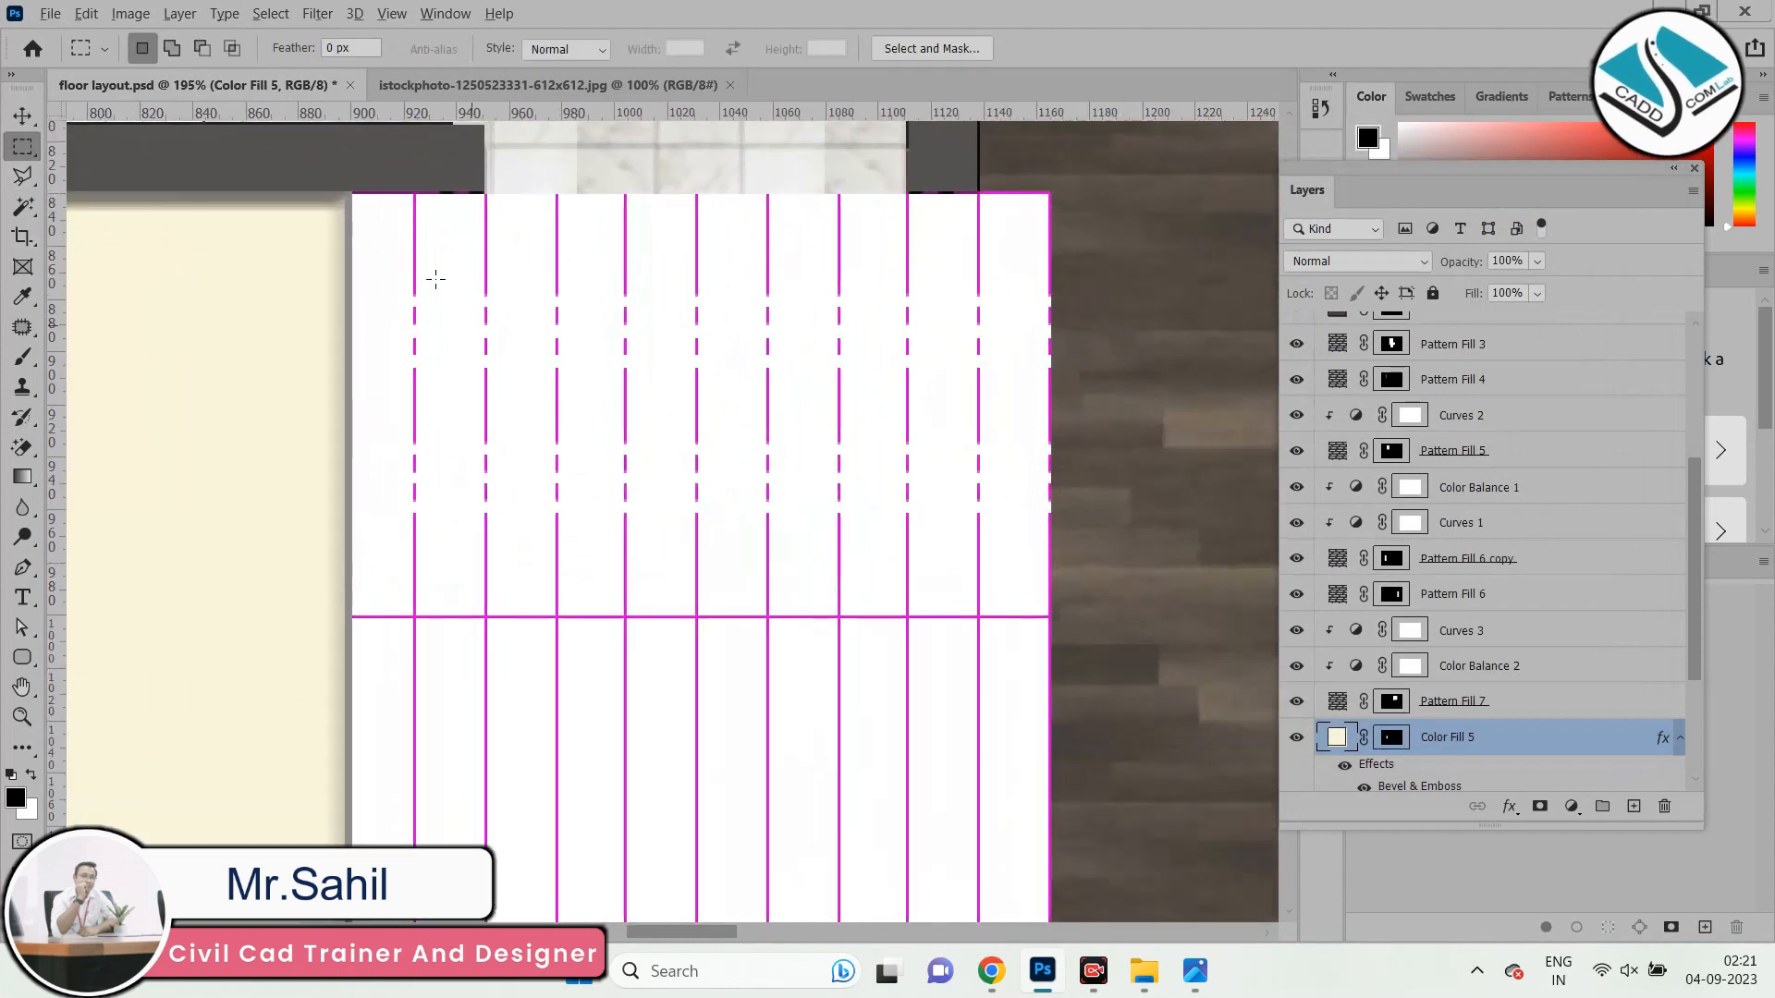
pyautogui.moveTo(351, 190); pyautogui.dragTo(415, 616)
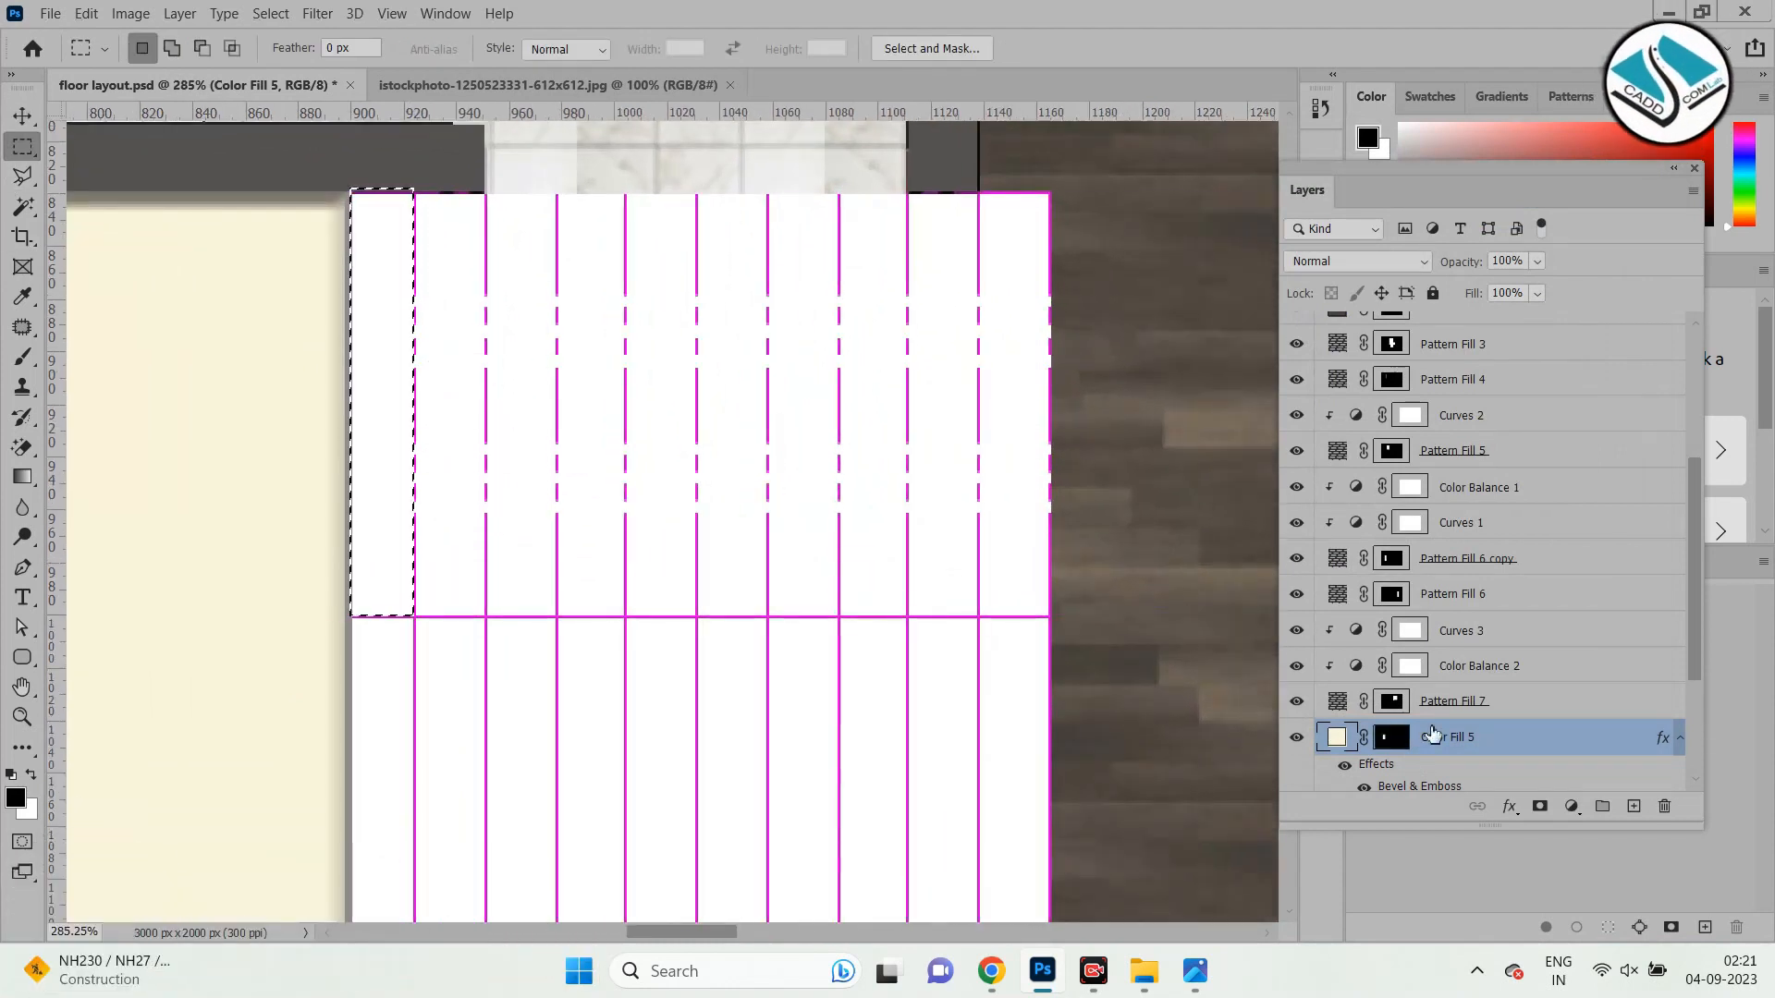
pyautogui.click(1571, 806)
pyautogui.click(1613, 406)
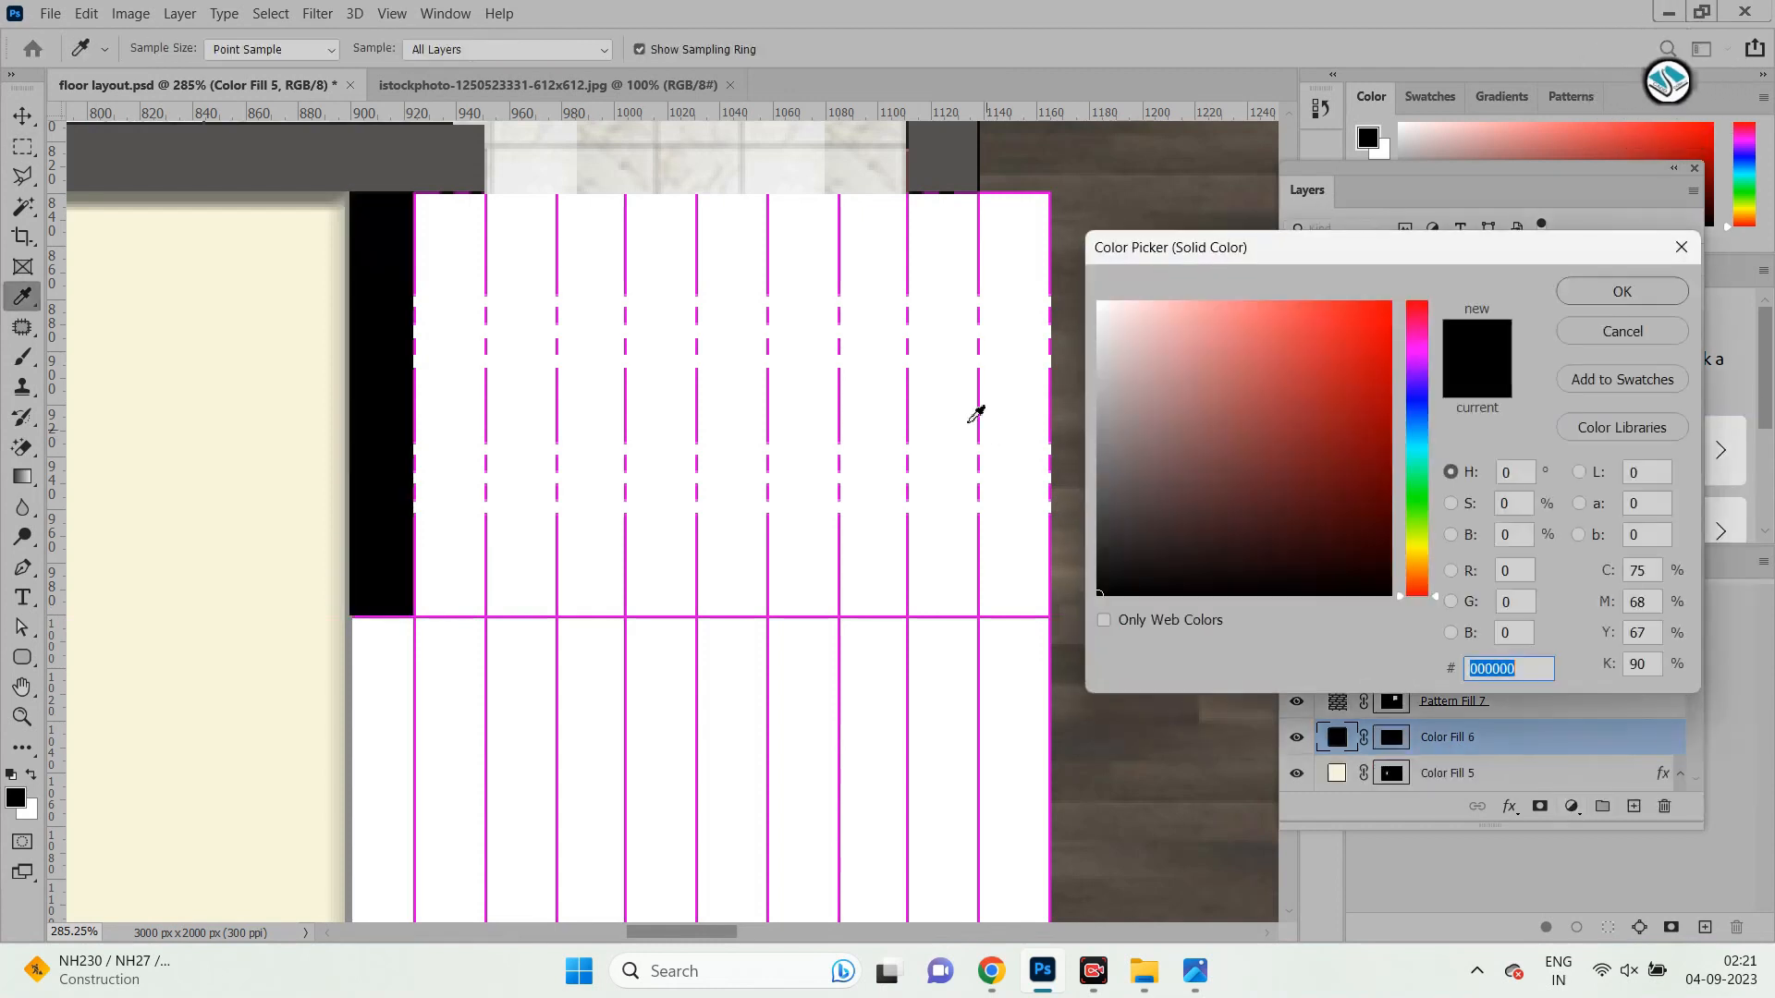
pyautogui.click(122, 460)
pyautogui.click(1581, 293)
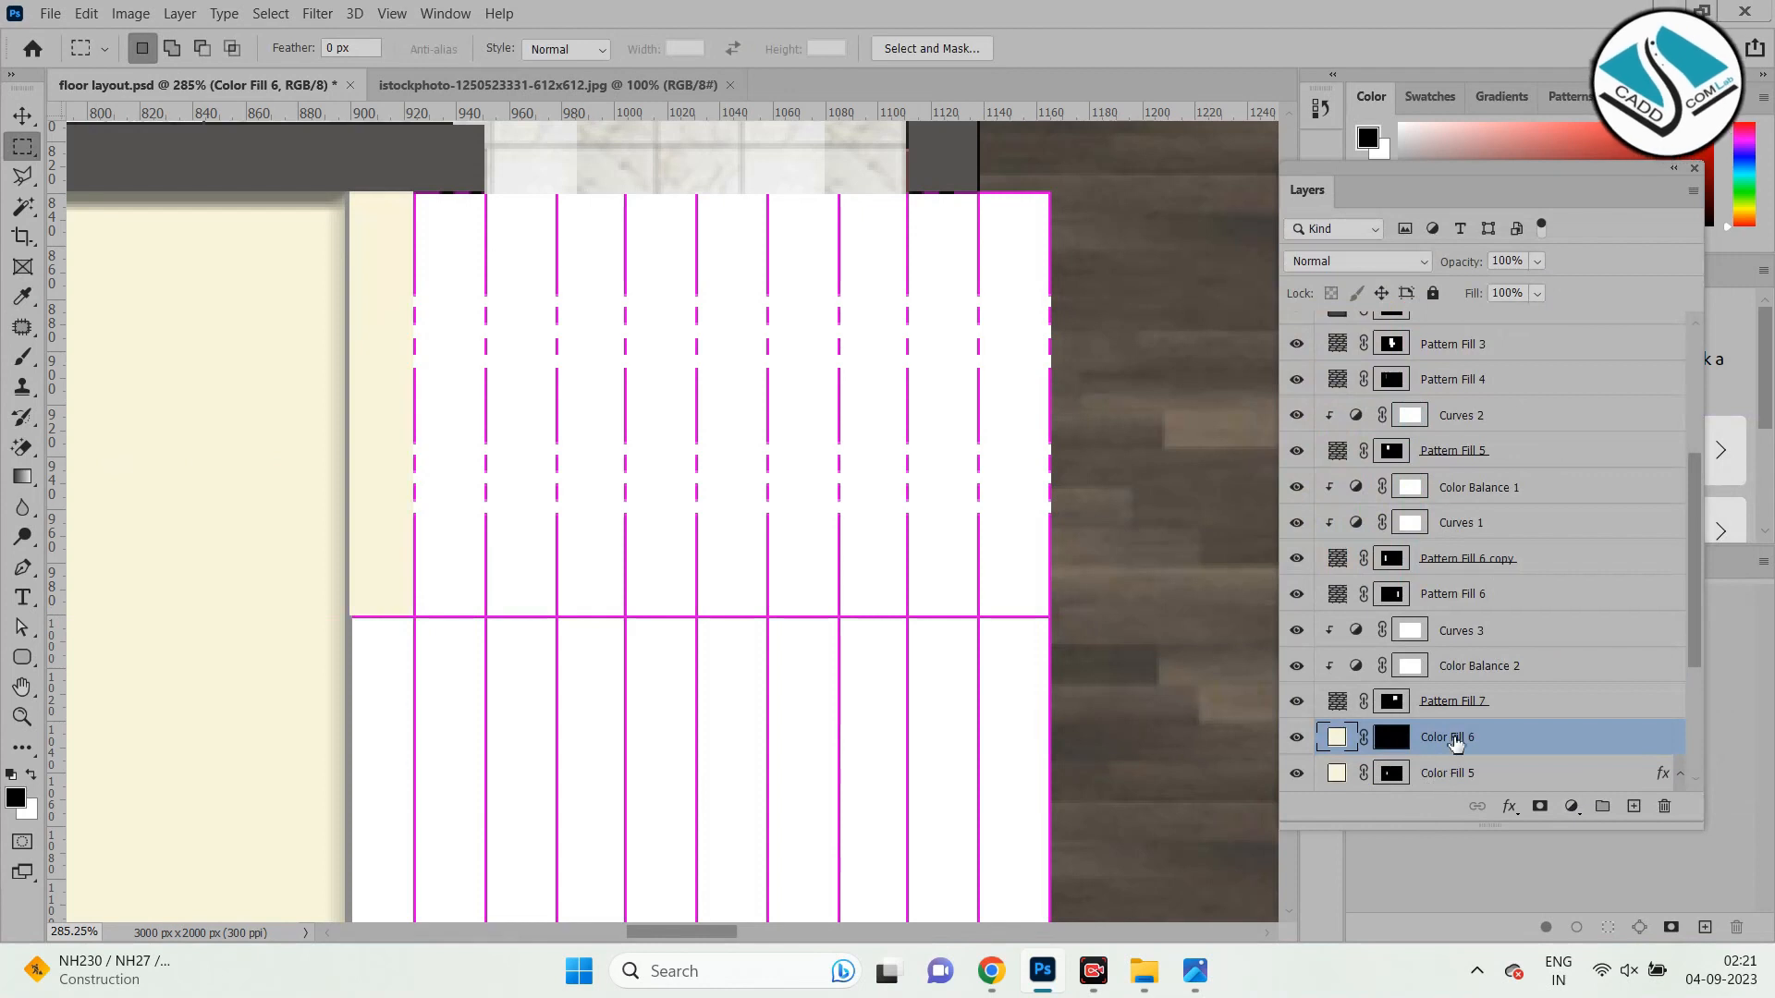
# Copy the landing fill's layer style and paste it onto the first tread's fill.
pyautogui.scroll(-3, 1456, 742)
pyautogui.rightClick(1435, 630)
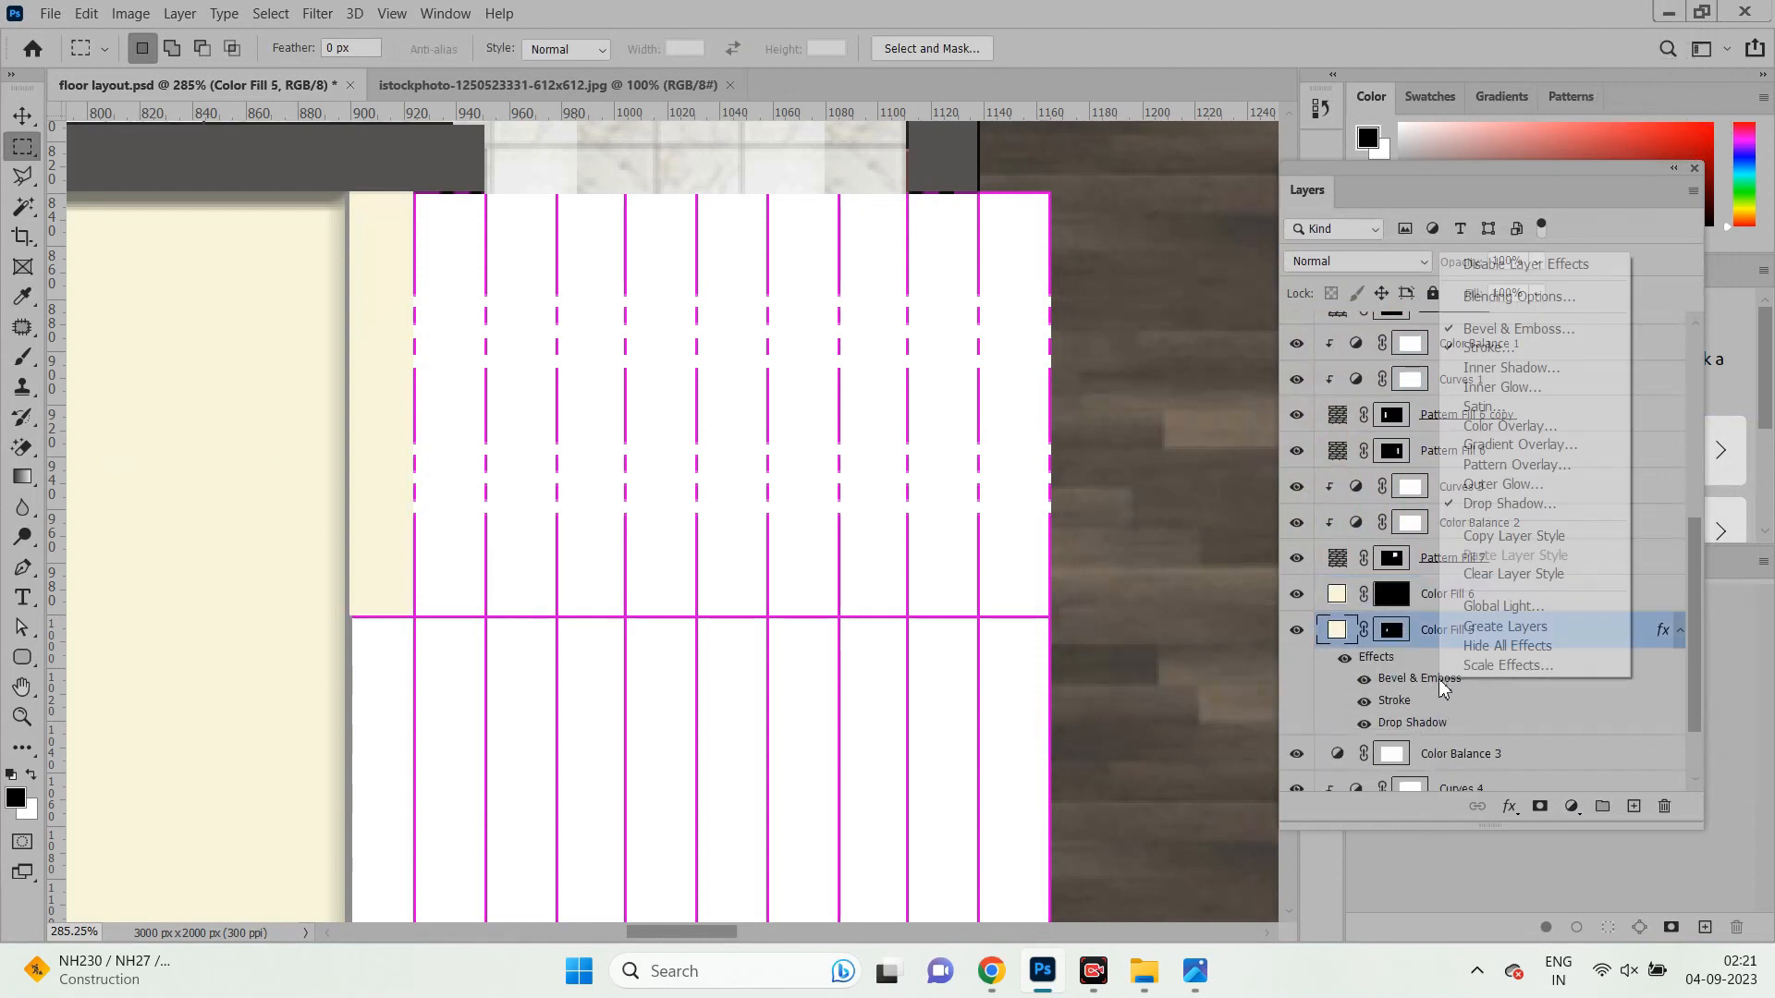
pyautogui.click(1516, 536)
pyautogui.rightClick(1470, 593)
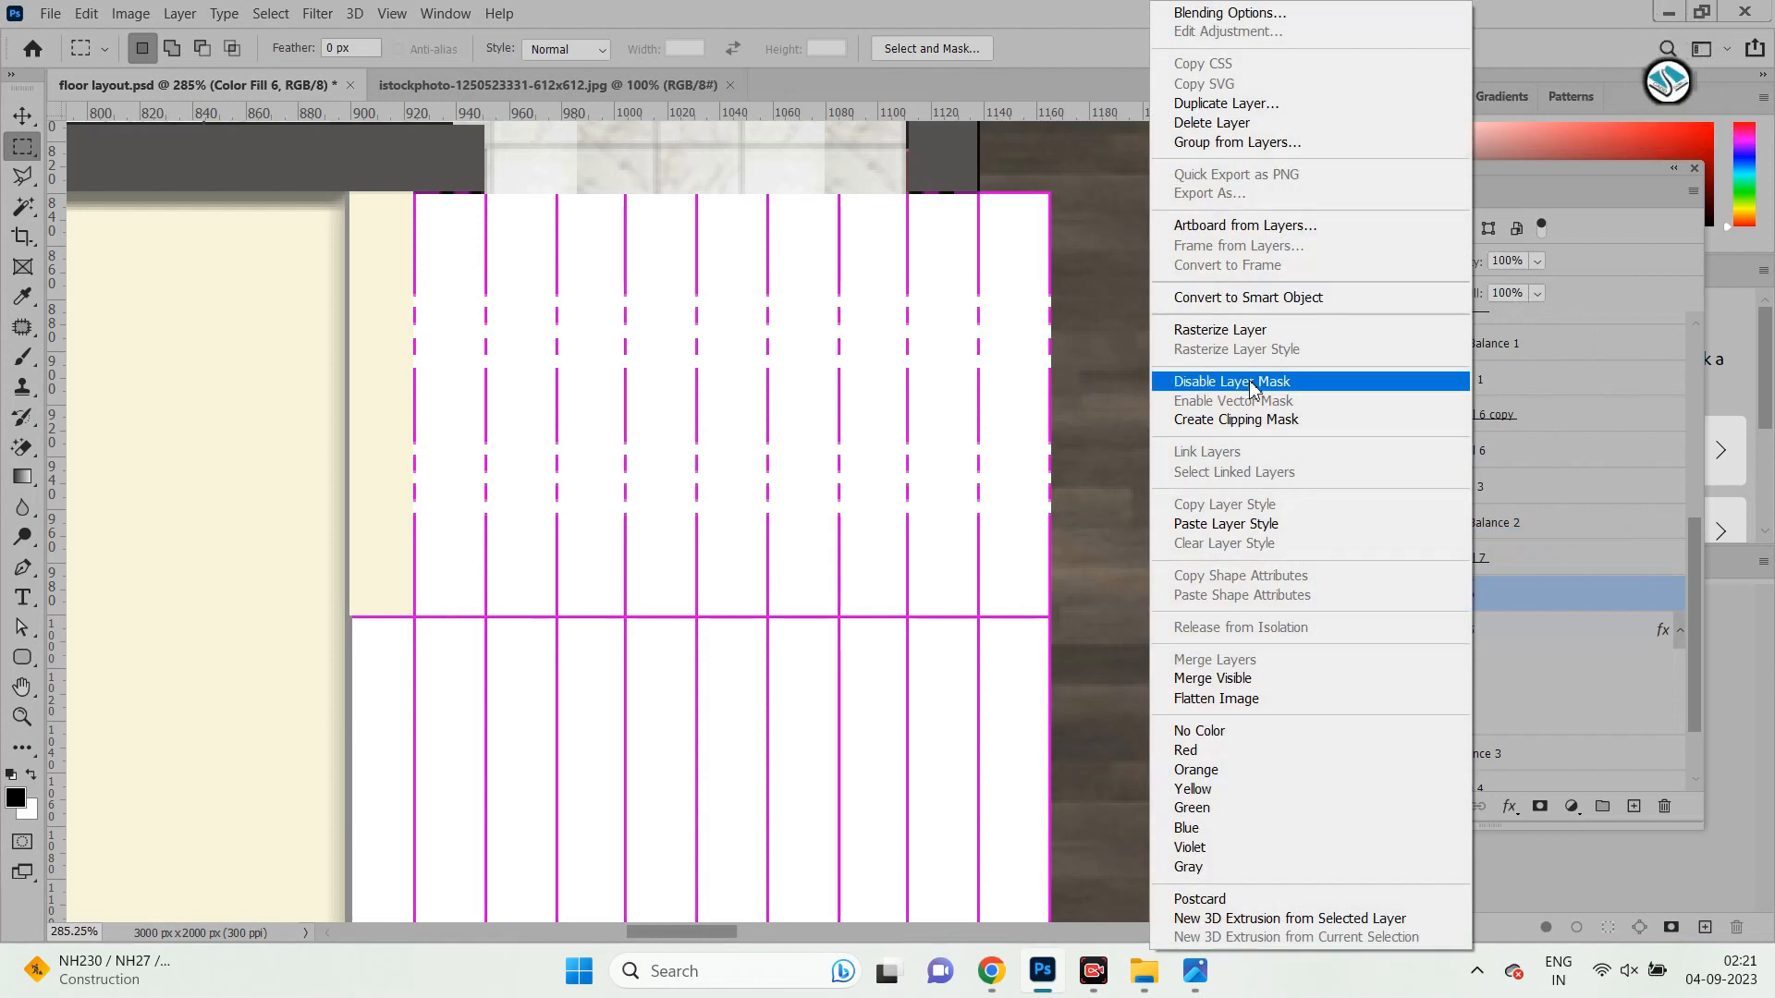
pyautogui.click(1241, 525)
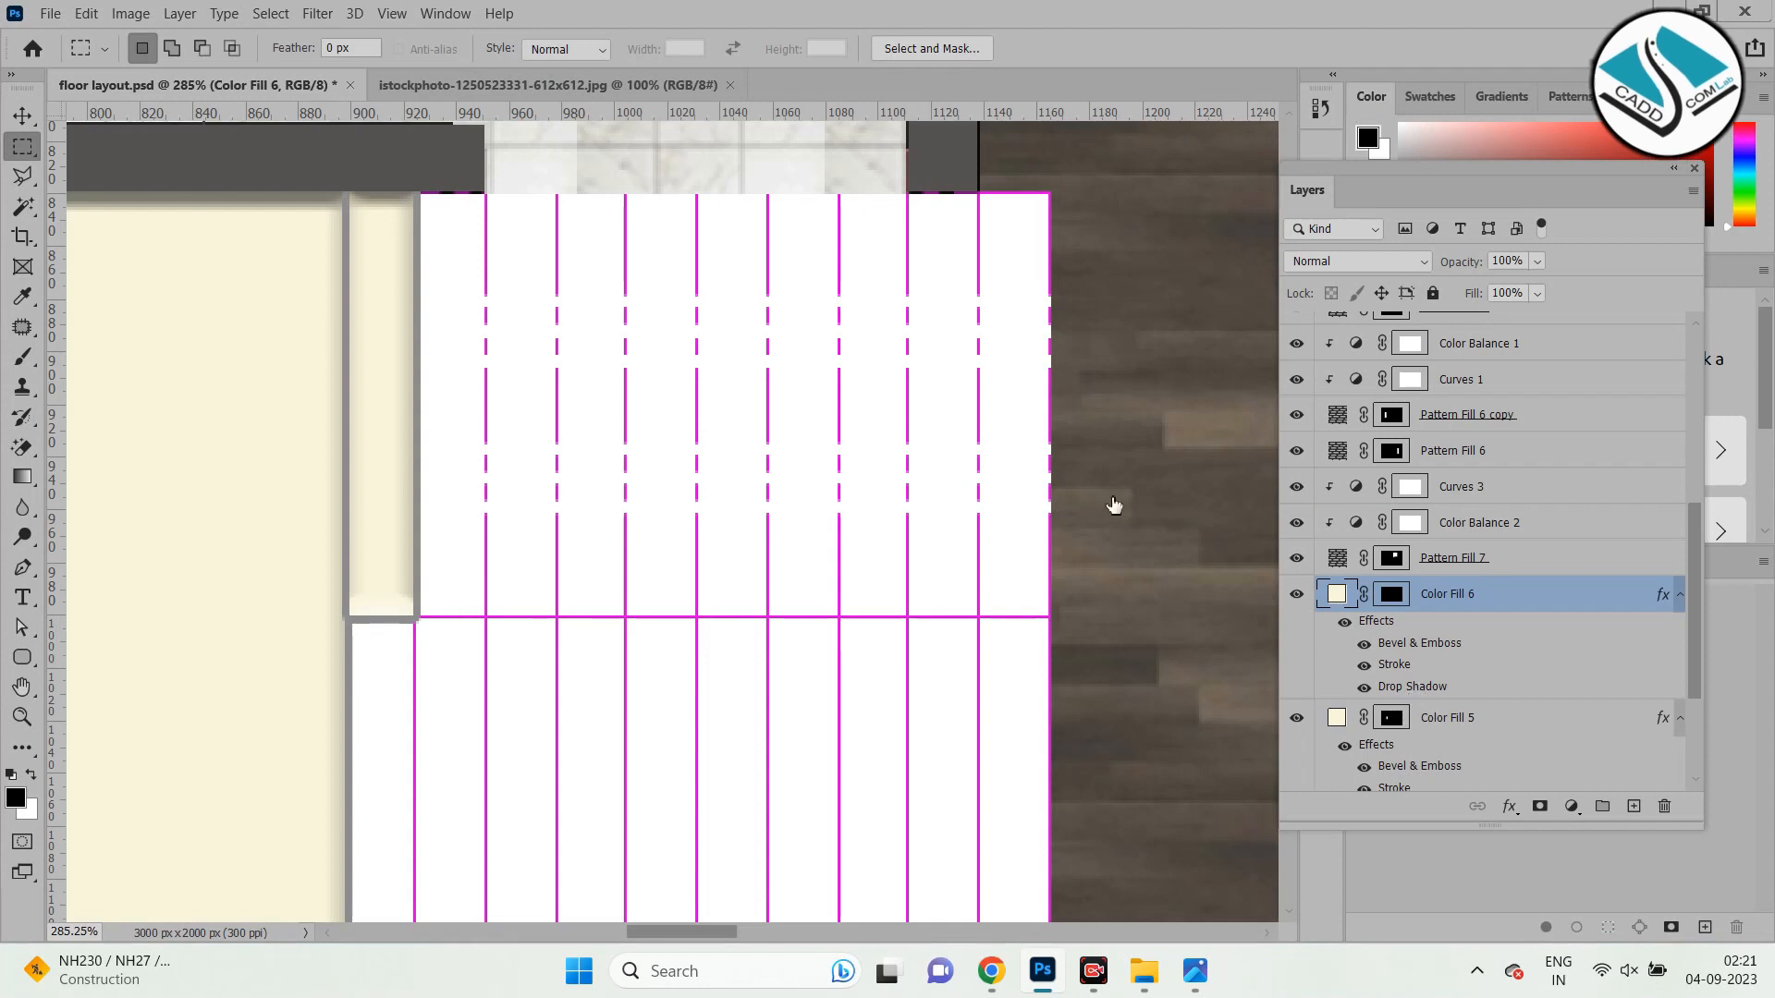
# Set the tread's Bevel & Emboss depth to 53% and add an Inner Shadow with 100% opacity and 1 px distance.
pyautogui.click(773, 360)
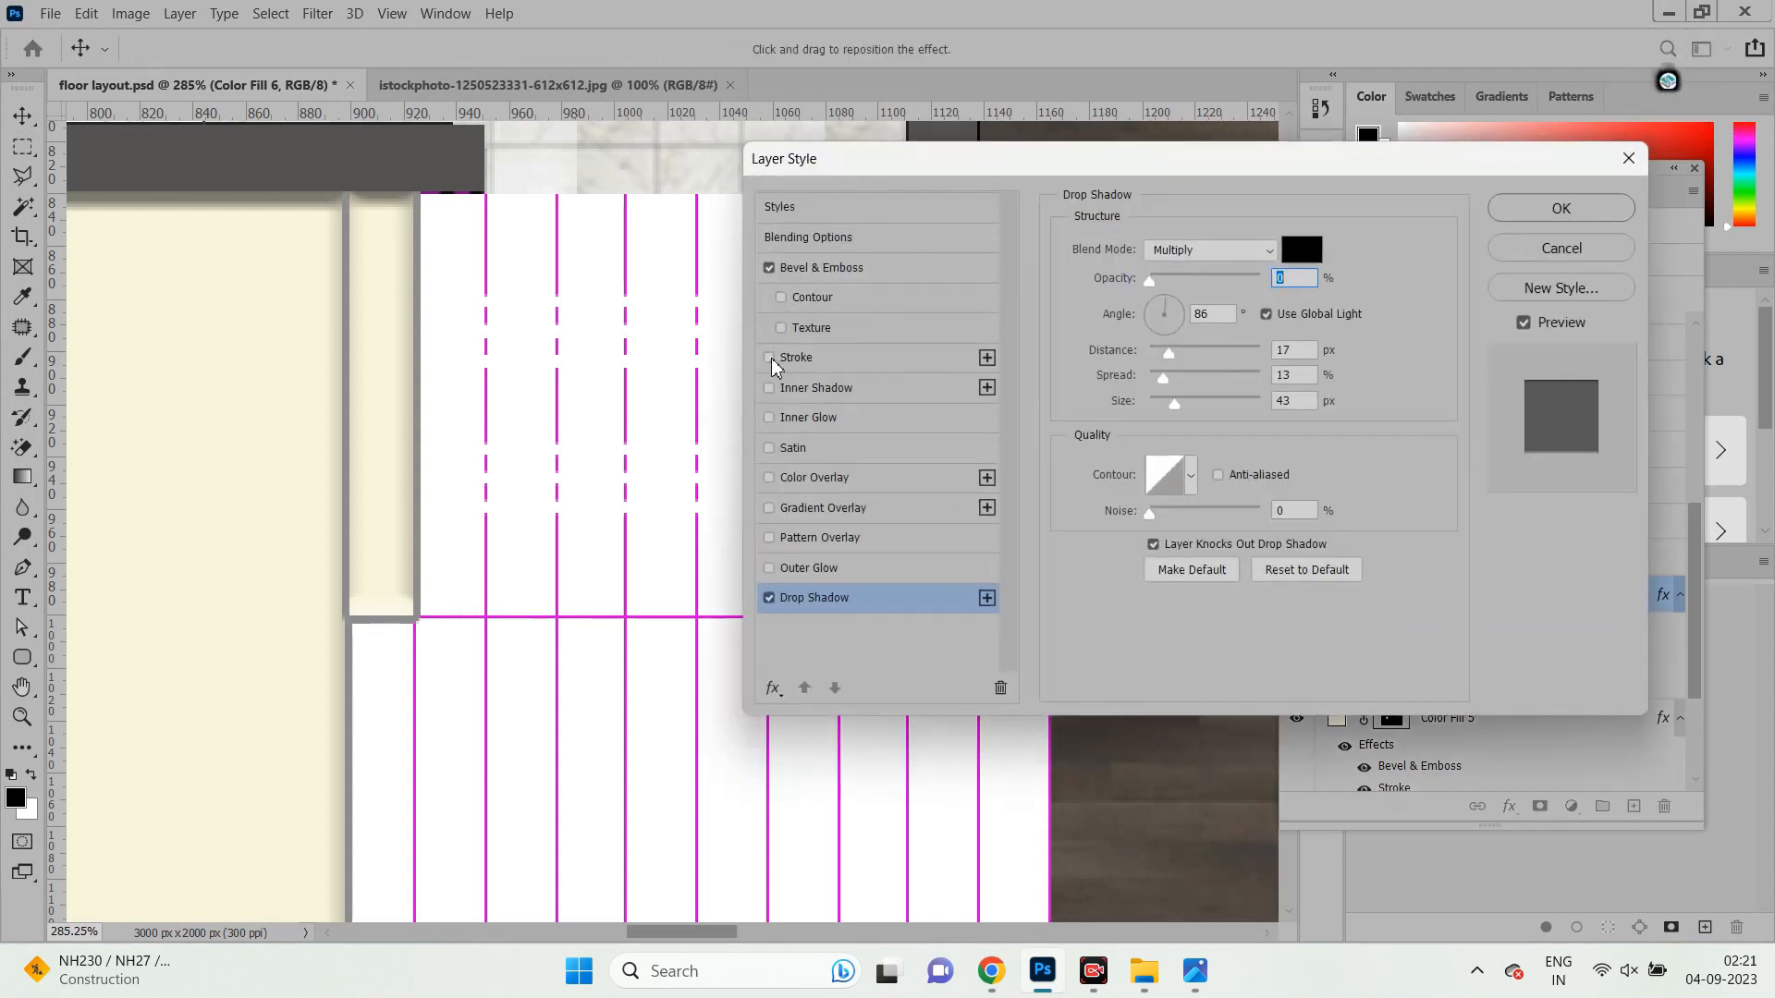
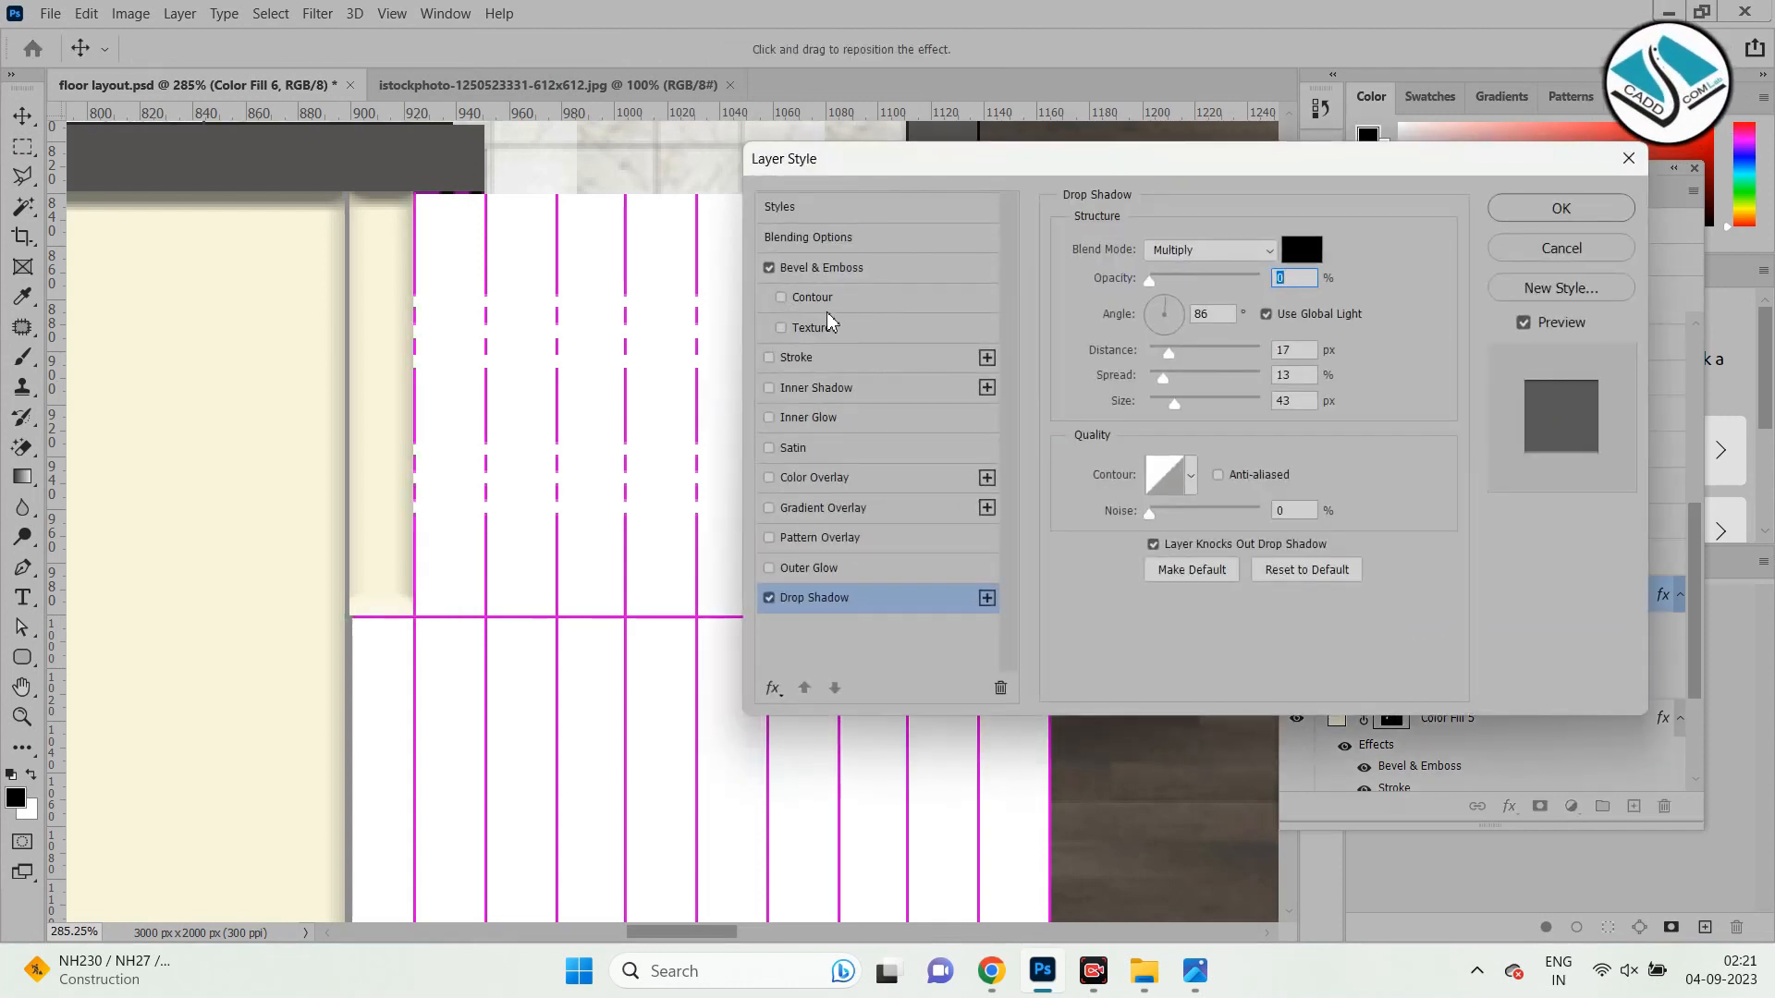
pyautogui.click(896, 269)
pyautogui.moveTo(1170, 302); pyautogui.dragTo(1165, 302)
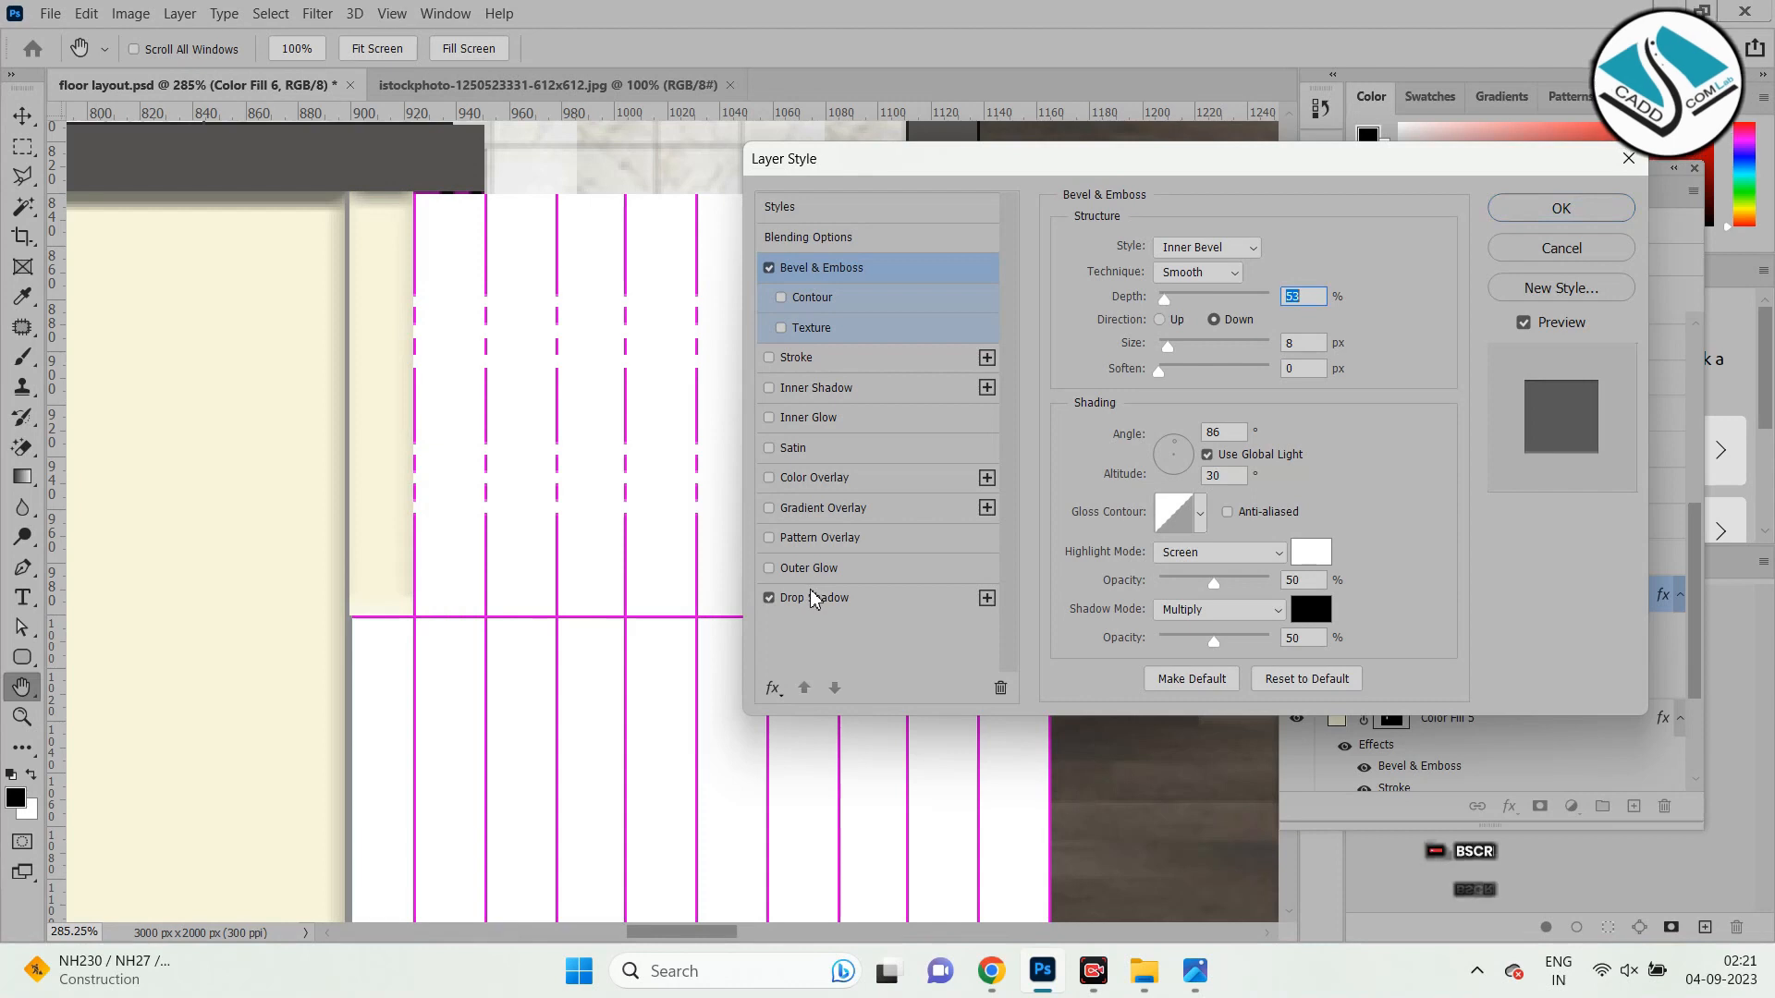
pyautogui.click(800, 391)
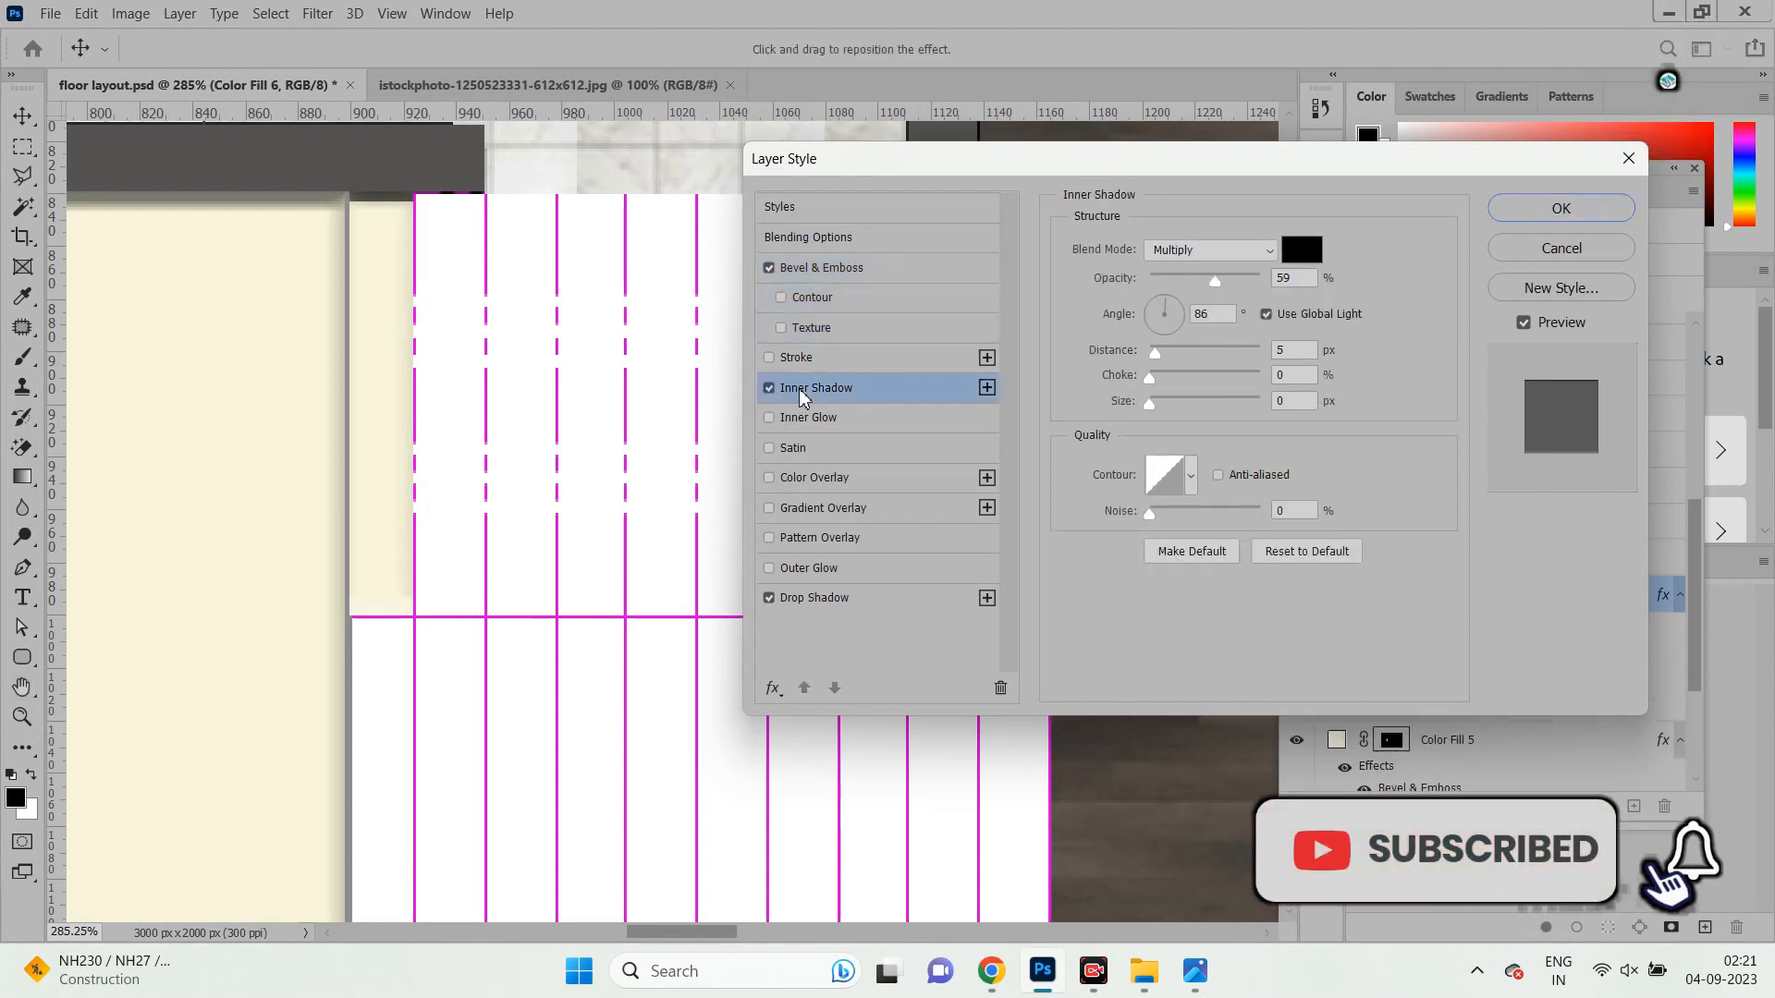
pyautogui.moveTo(1162, 357); pyautogui.dragTo(1154, 357)
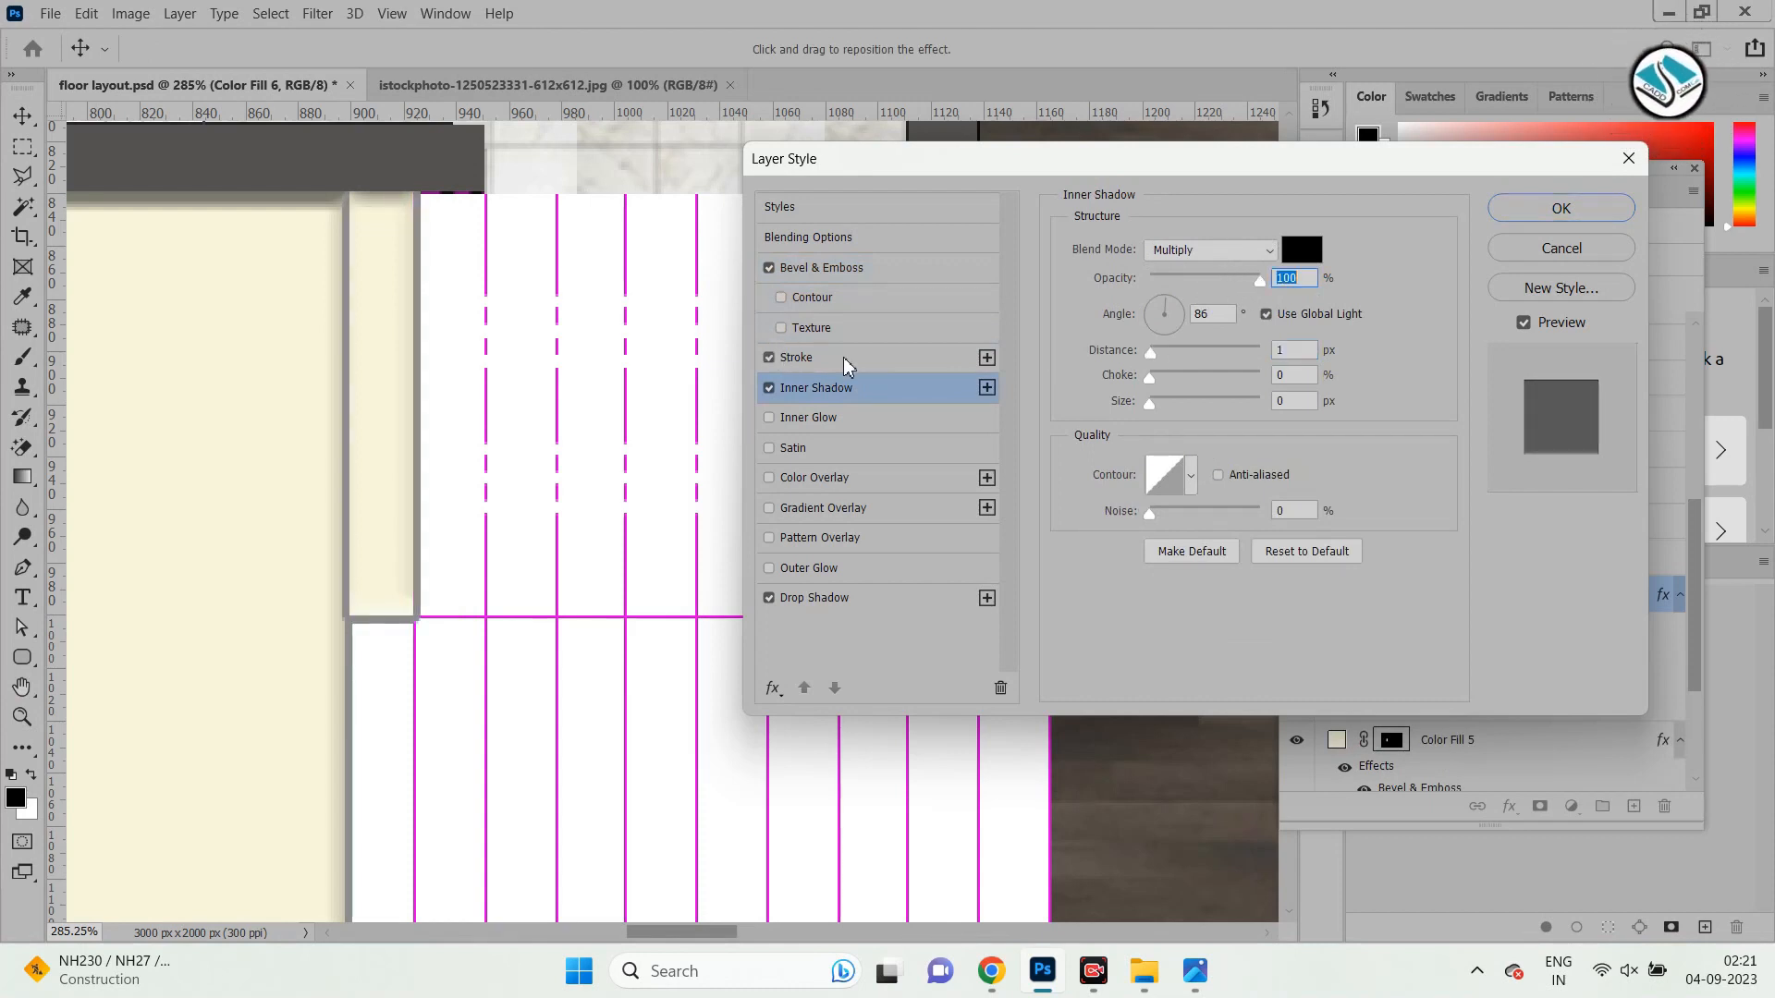
# Try the Center and Inside positions for the tread's stroke, and return it to Outside.
pyautogui.click(783, 359)
pyautogui.click(1177, 272)
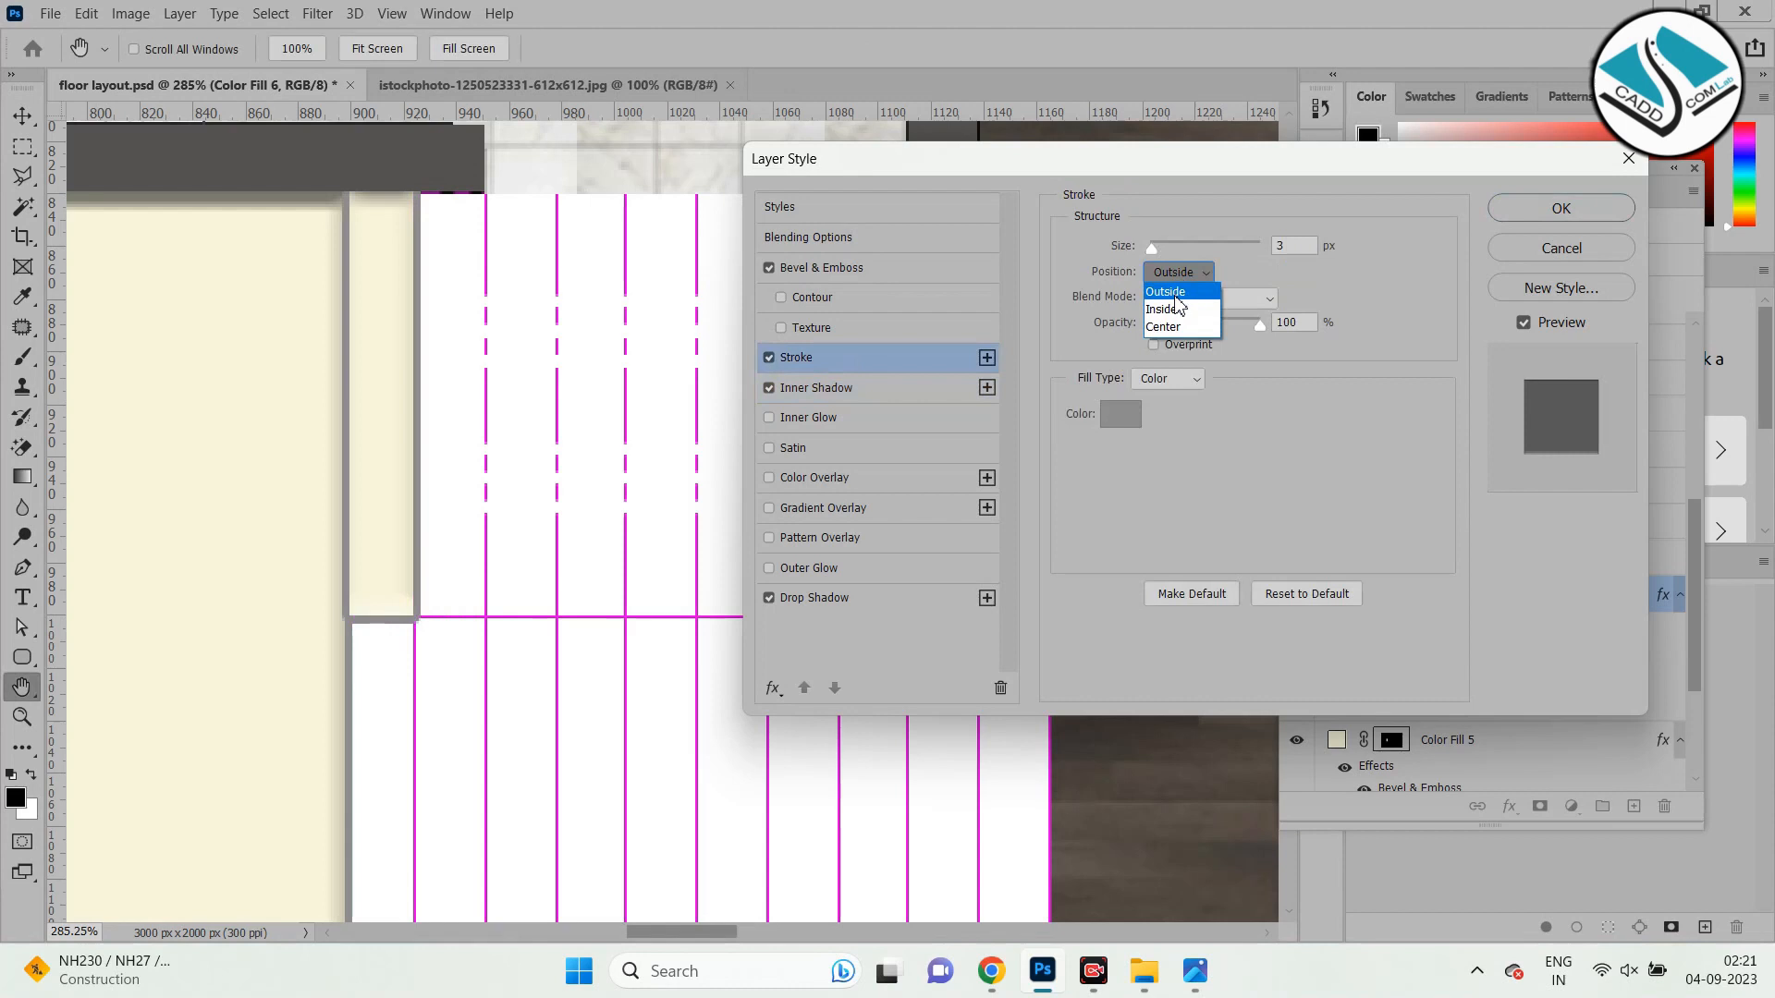
pyautogui.click(1165, 326)
pyautogui.click(1179, 273)
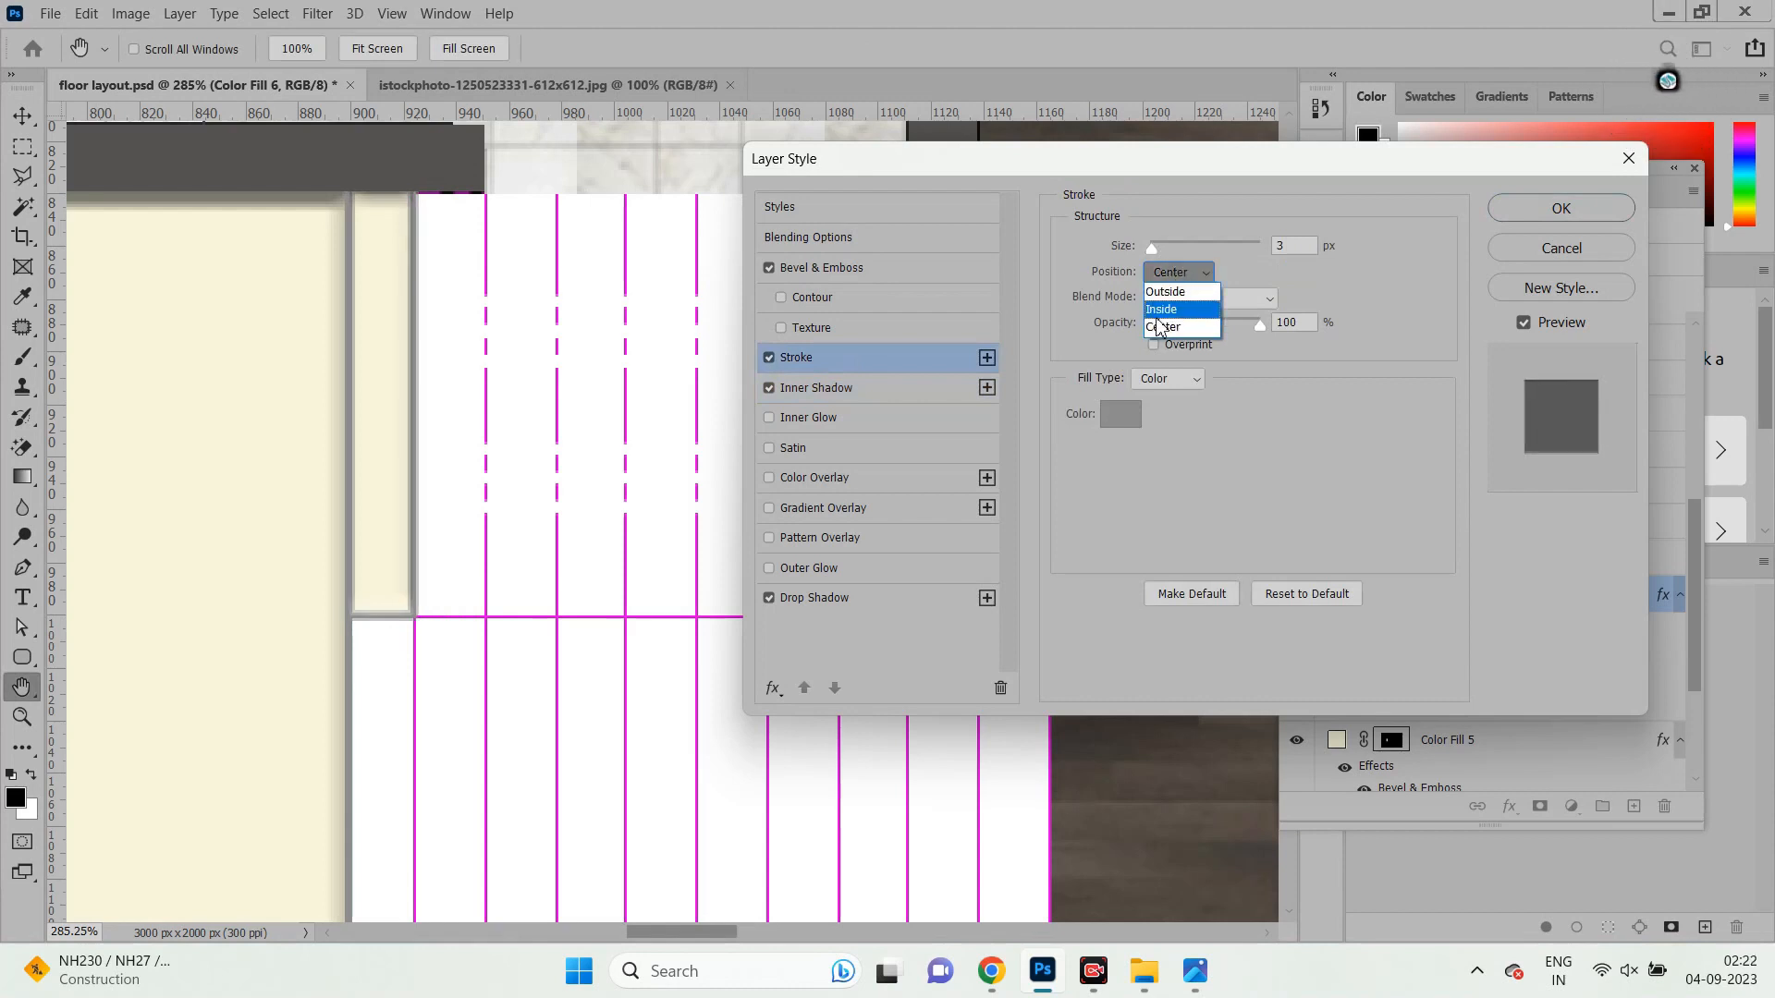
pyautogui.click(1167, 309)
pyautogui.click(1201, 299)
pyautogui.click(1200, 310)
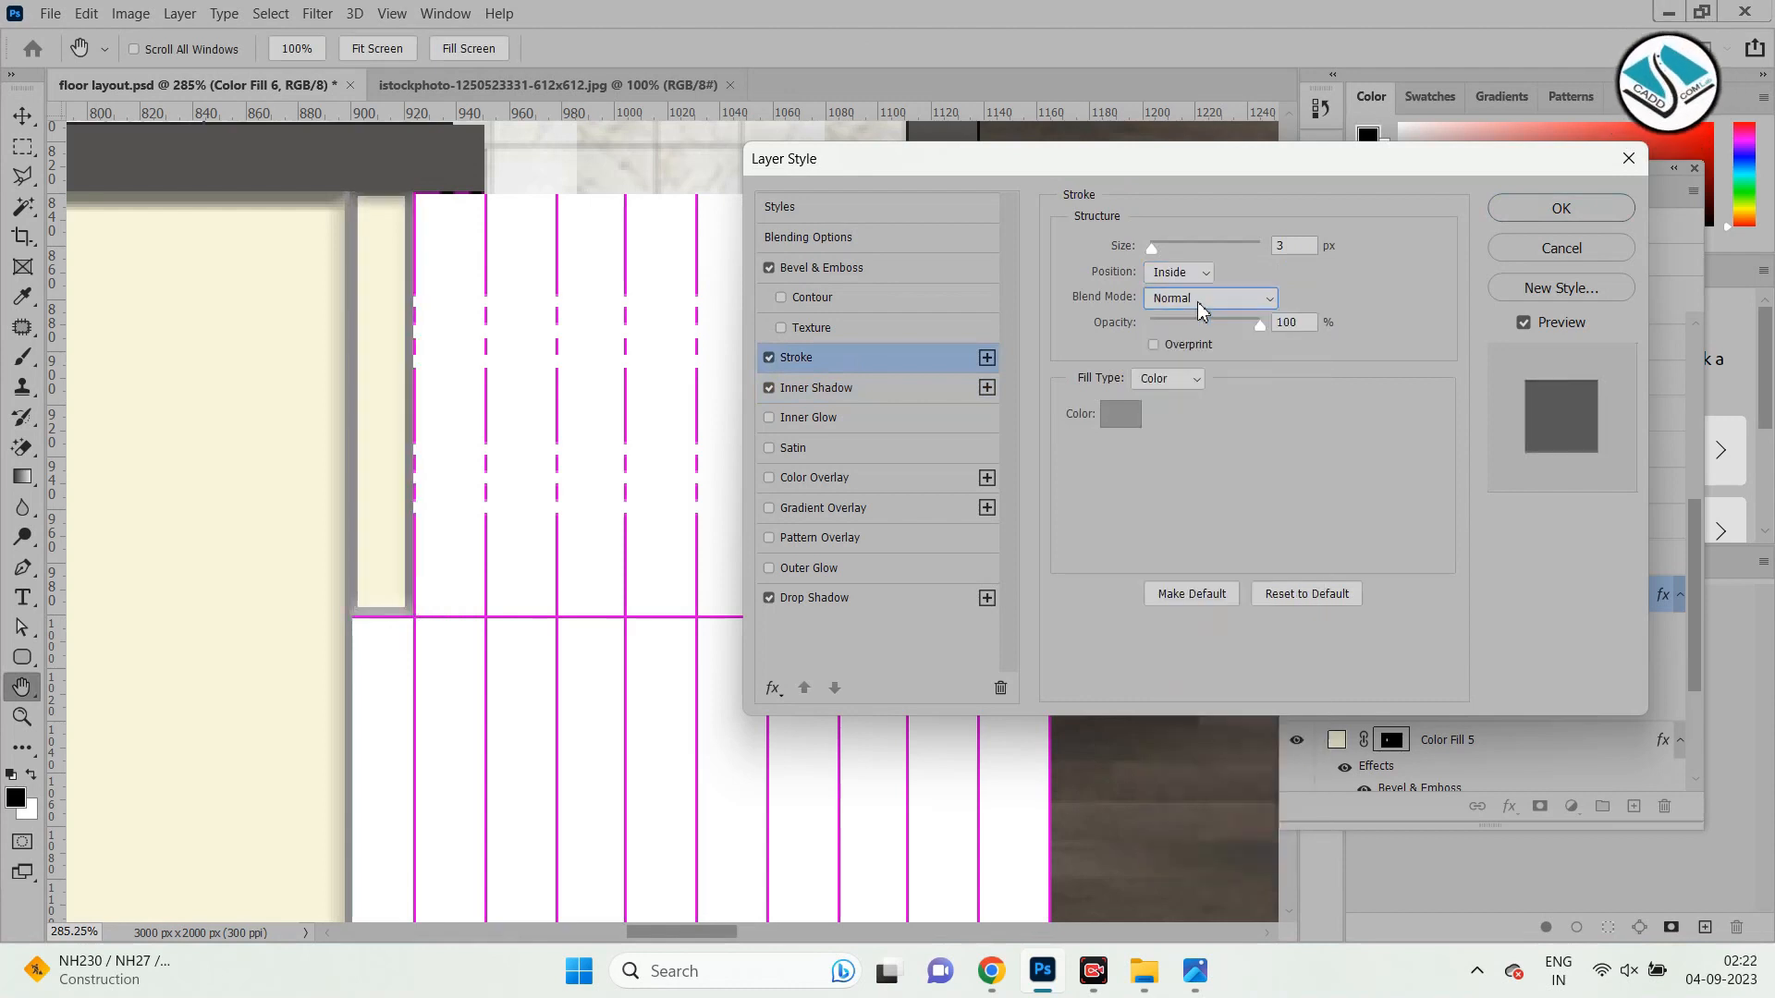
pyautogui.click(1179, 273)
pyautogui.click(1174, 289)
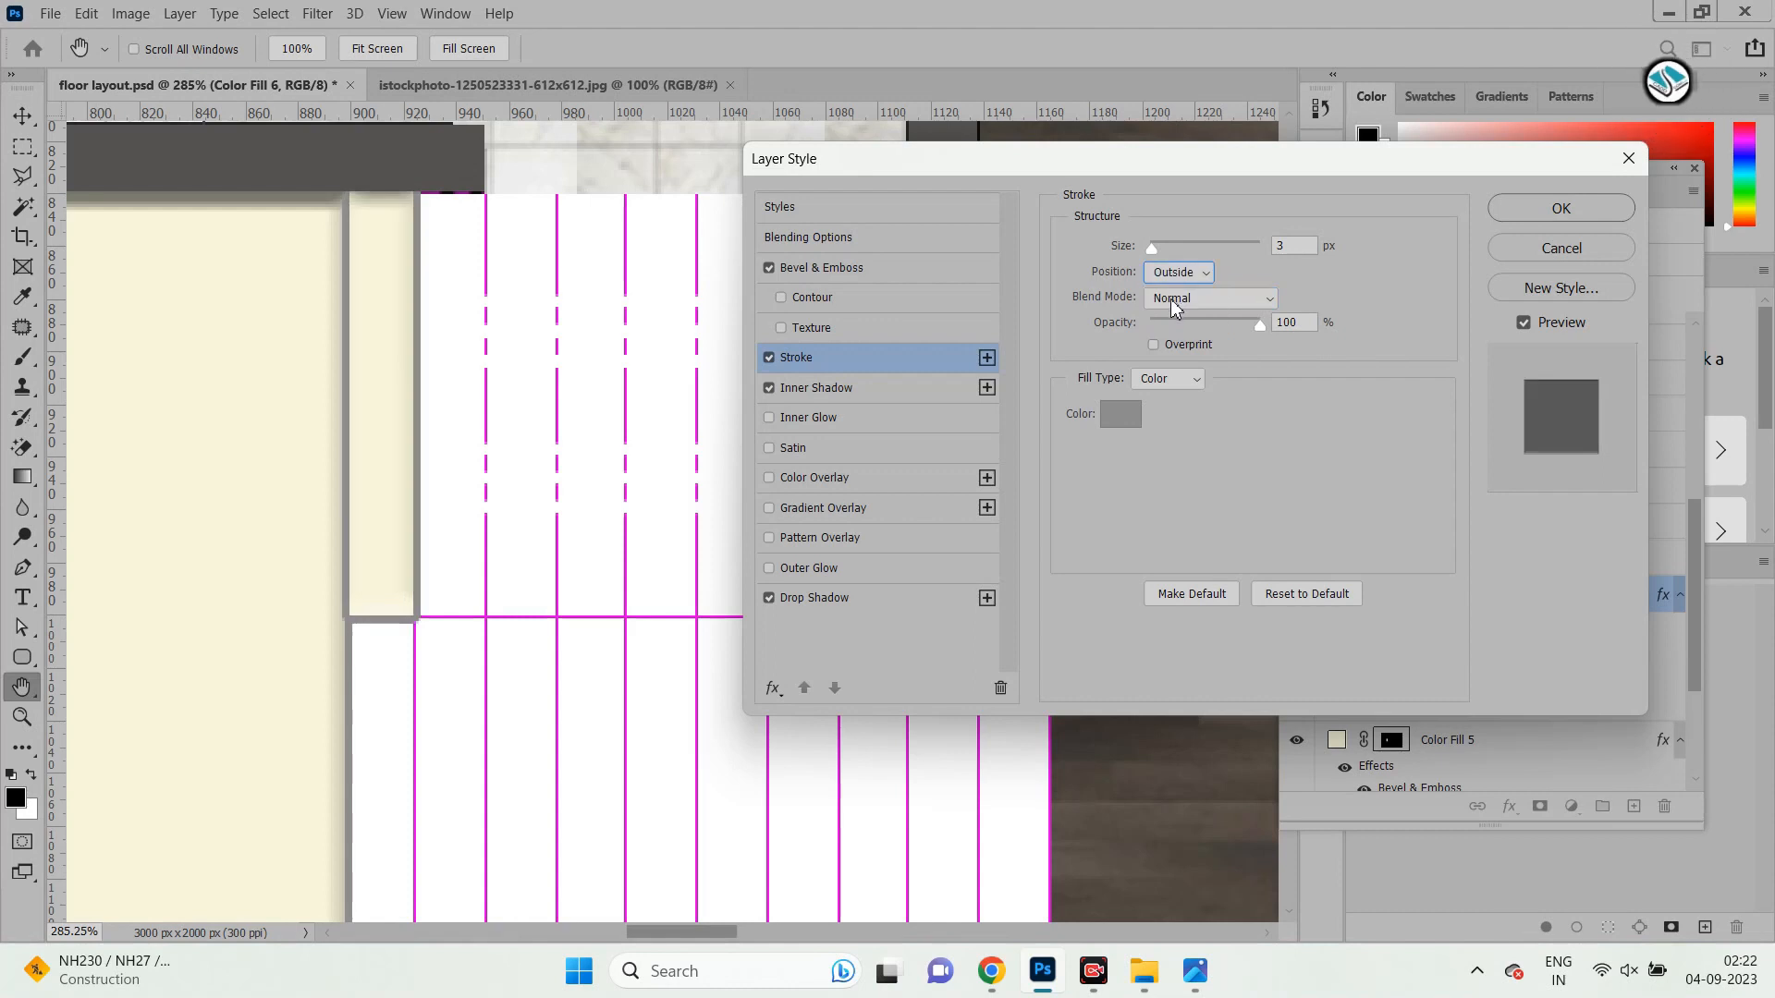
# Set the tread's stroke size to 1 px and apply the layer style.
pyautogui.click(1290, 246)
pyautogui.write('1')
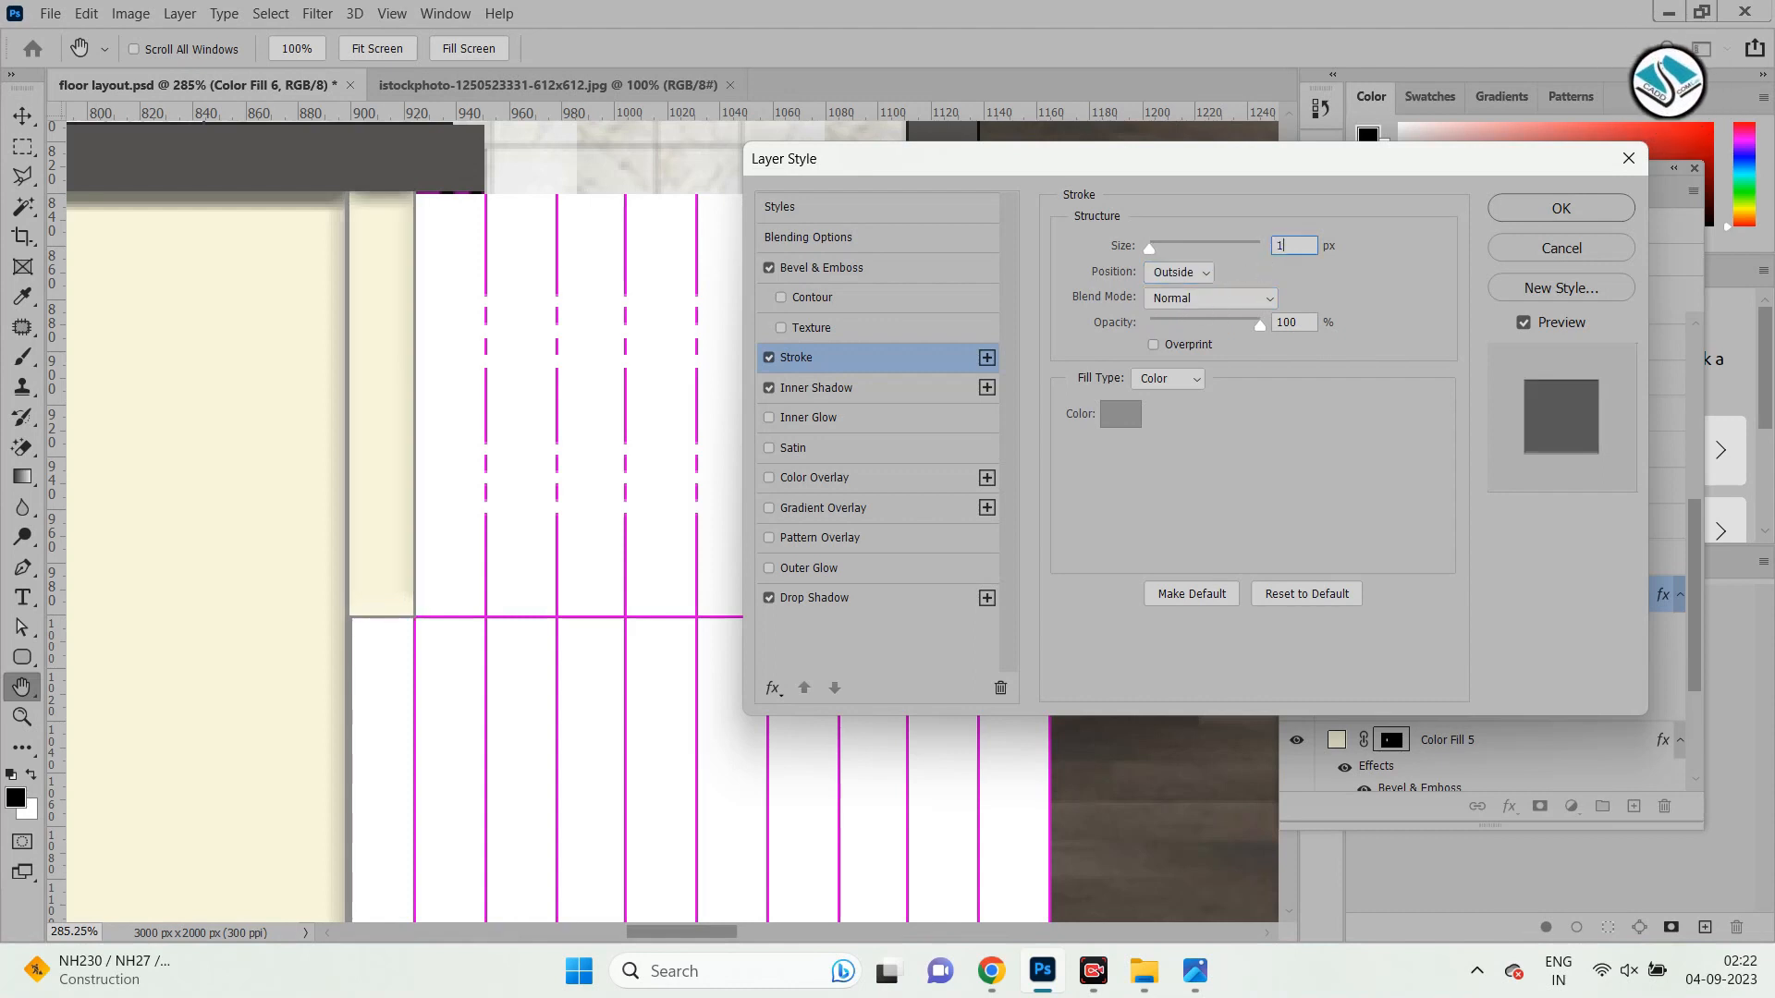
pyautogui.click(1537, 214)
# Duplicate the first tread into the second tread position, and copy that pair into the third and fourth positions.
pyautogui.press('m')
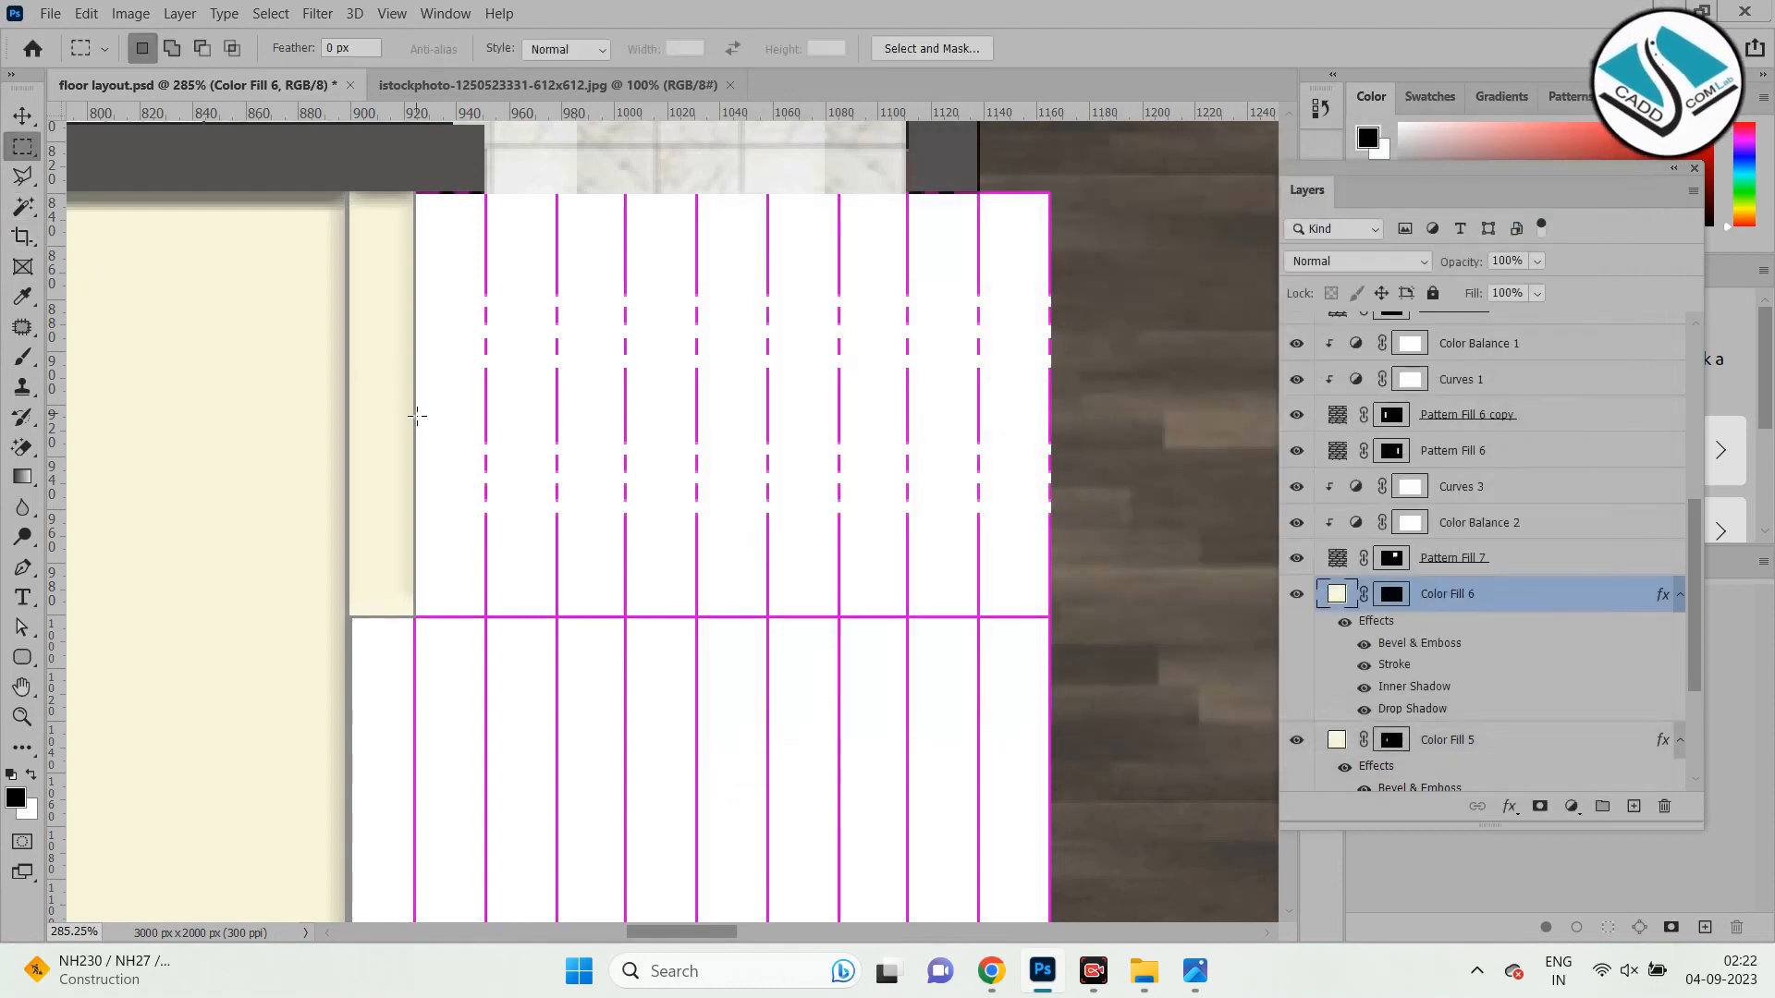
pyautogui.press('v')
pyautogui.scroll(2, 393, 302)
pyautogui.moveTo(386, 302); pyautogui.dragTo(460, 300)
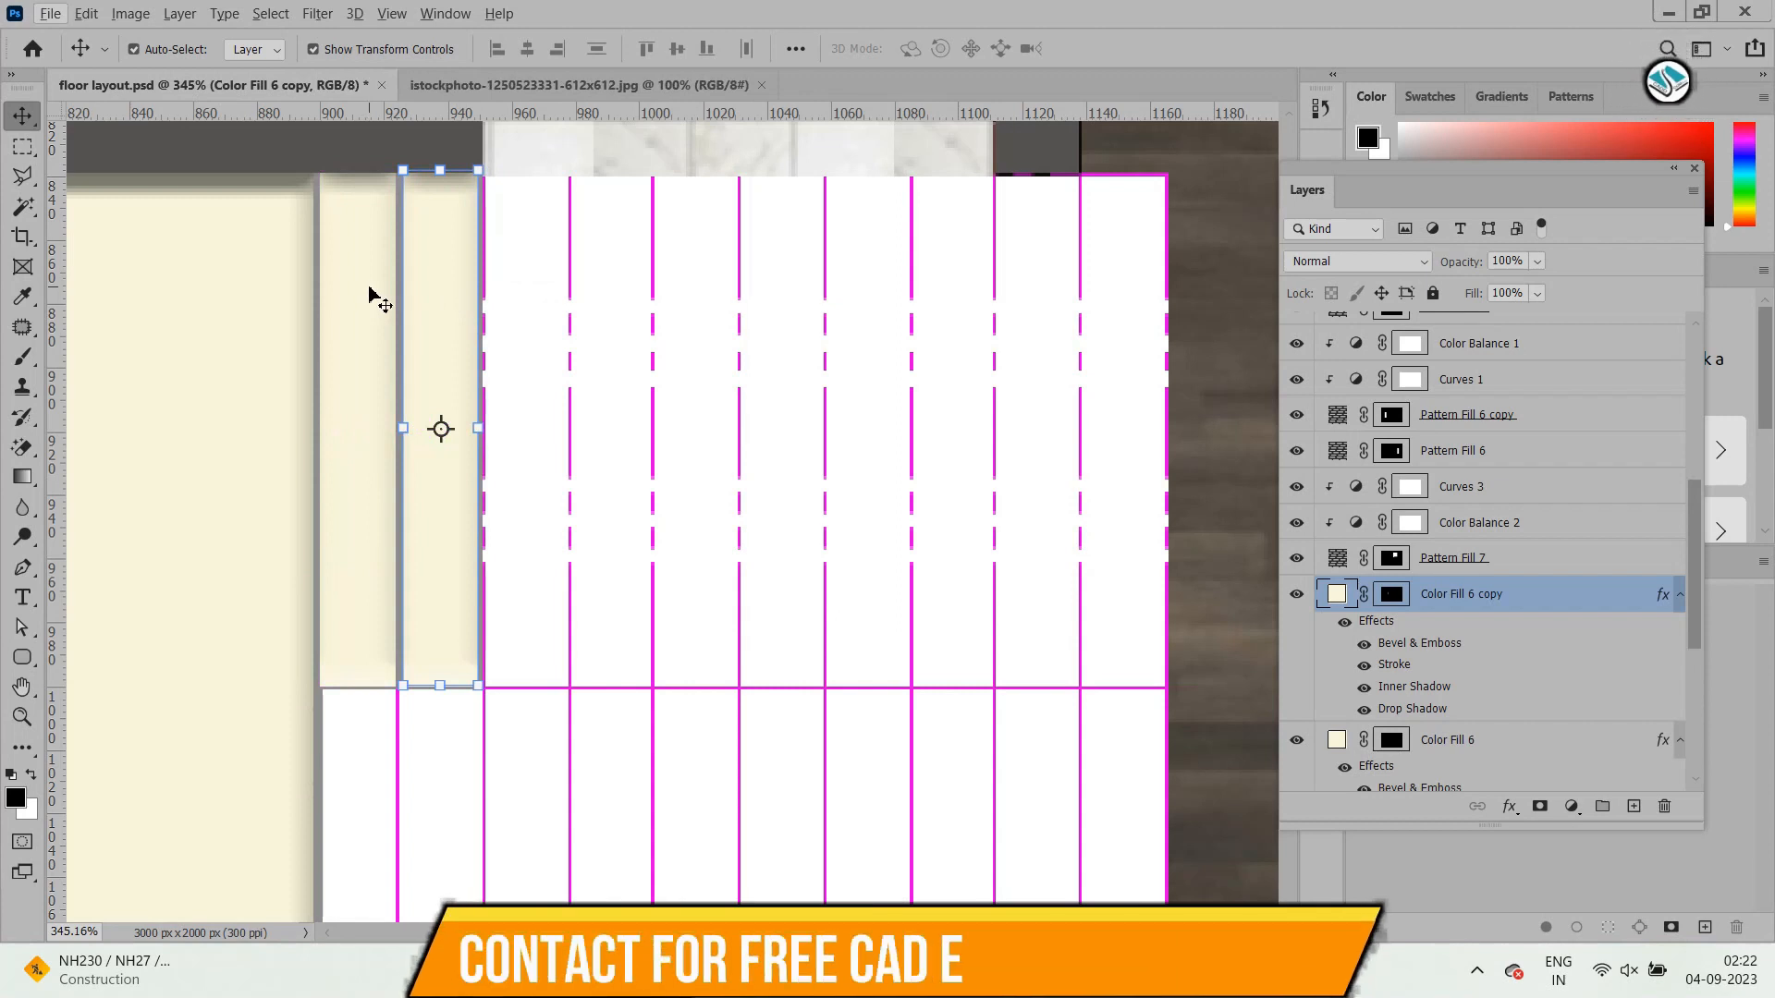
pyautogui.keyDown('shift'); pyautogui.click(370, 296); pyautogui.keyUp('shift')
pyautogui.moveTo(438, 317); pyautogui.dragTo(610, 330)
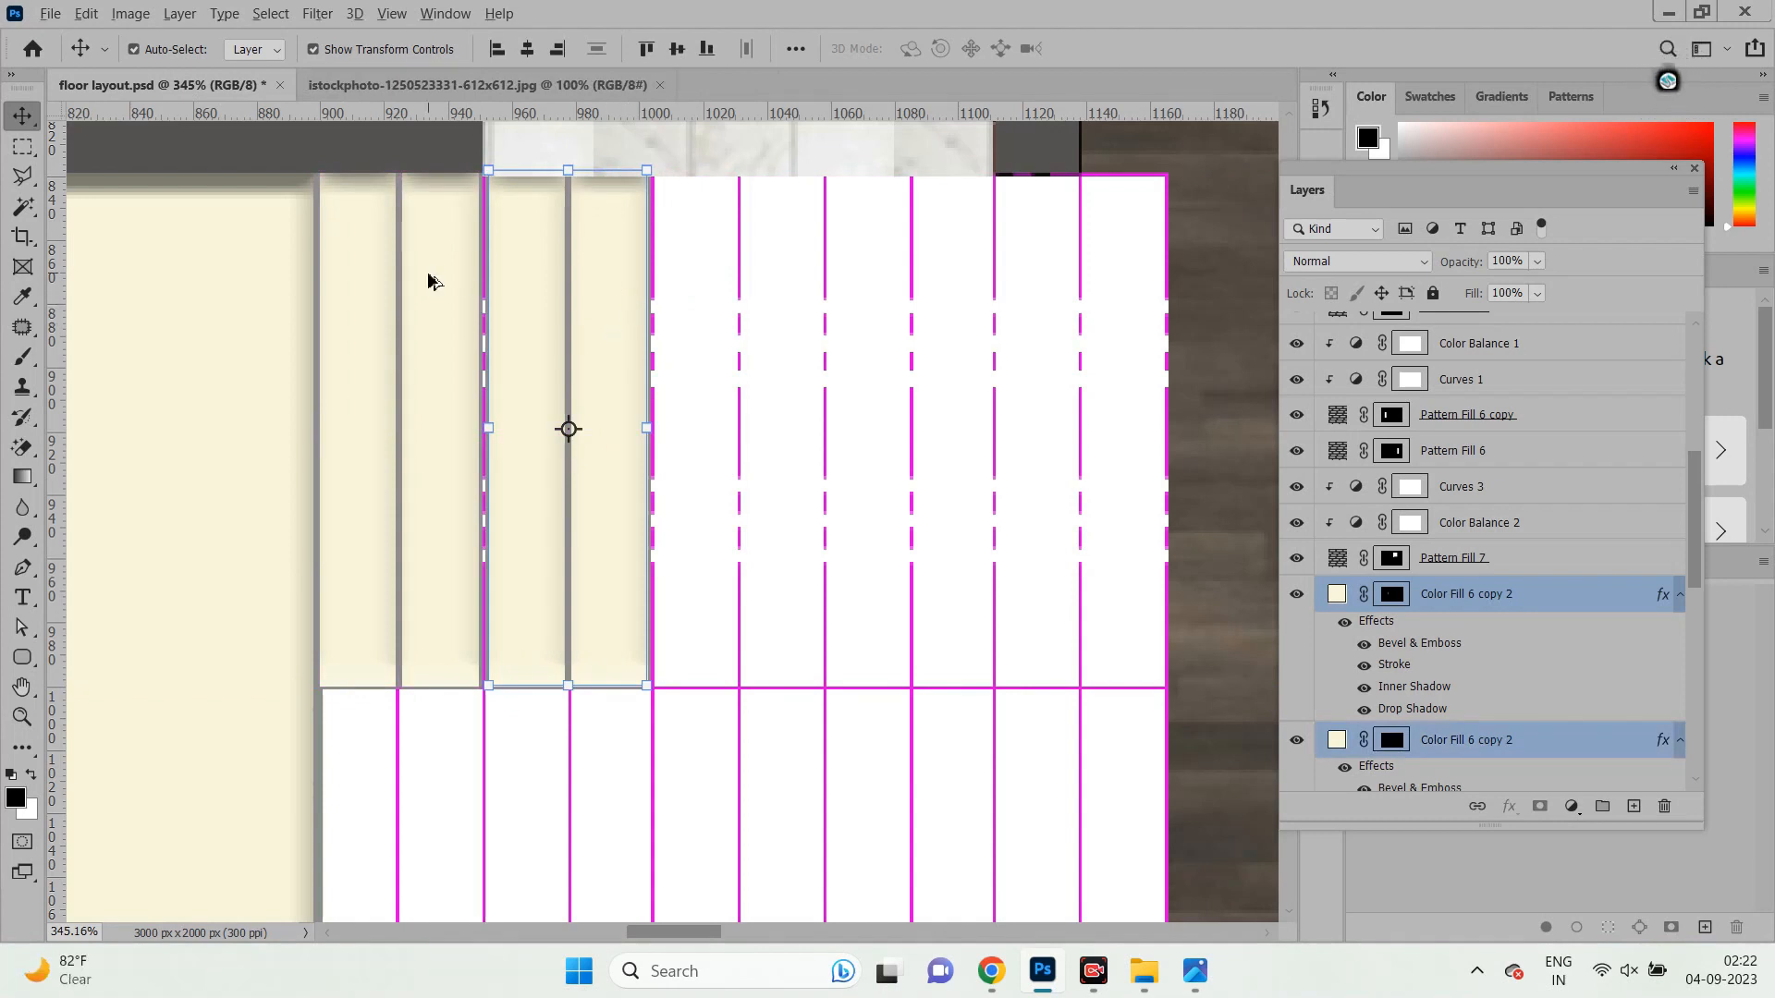
# Select the first four treads together and copy them into the next four tread positions of the upper flight.
pyautogui.keyDown('shift'); pyautogui.click(443, 294); pyautogui.keyUp('shift')
pyautogui.keyDown('shift'); pyautogui.click(369, 286); pyautogui.keyUp('shift')
pyautogui.moveTo(436, 297); pyautogui.dragTo(777, 297)
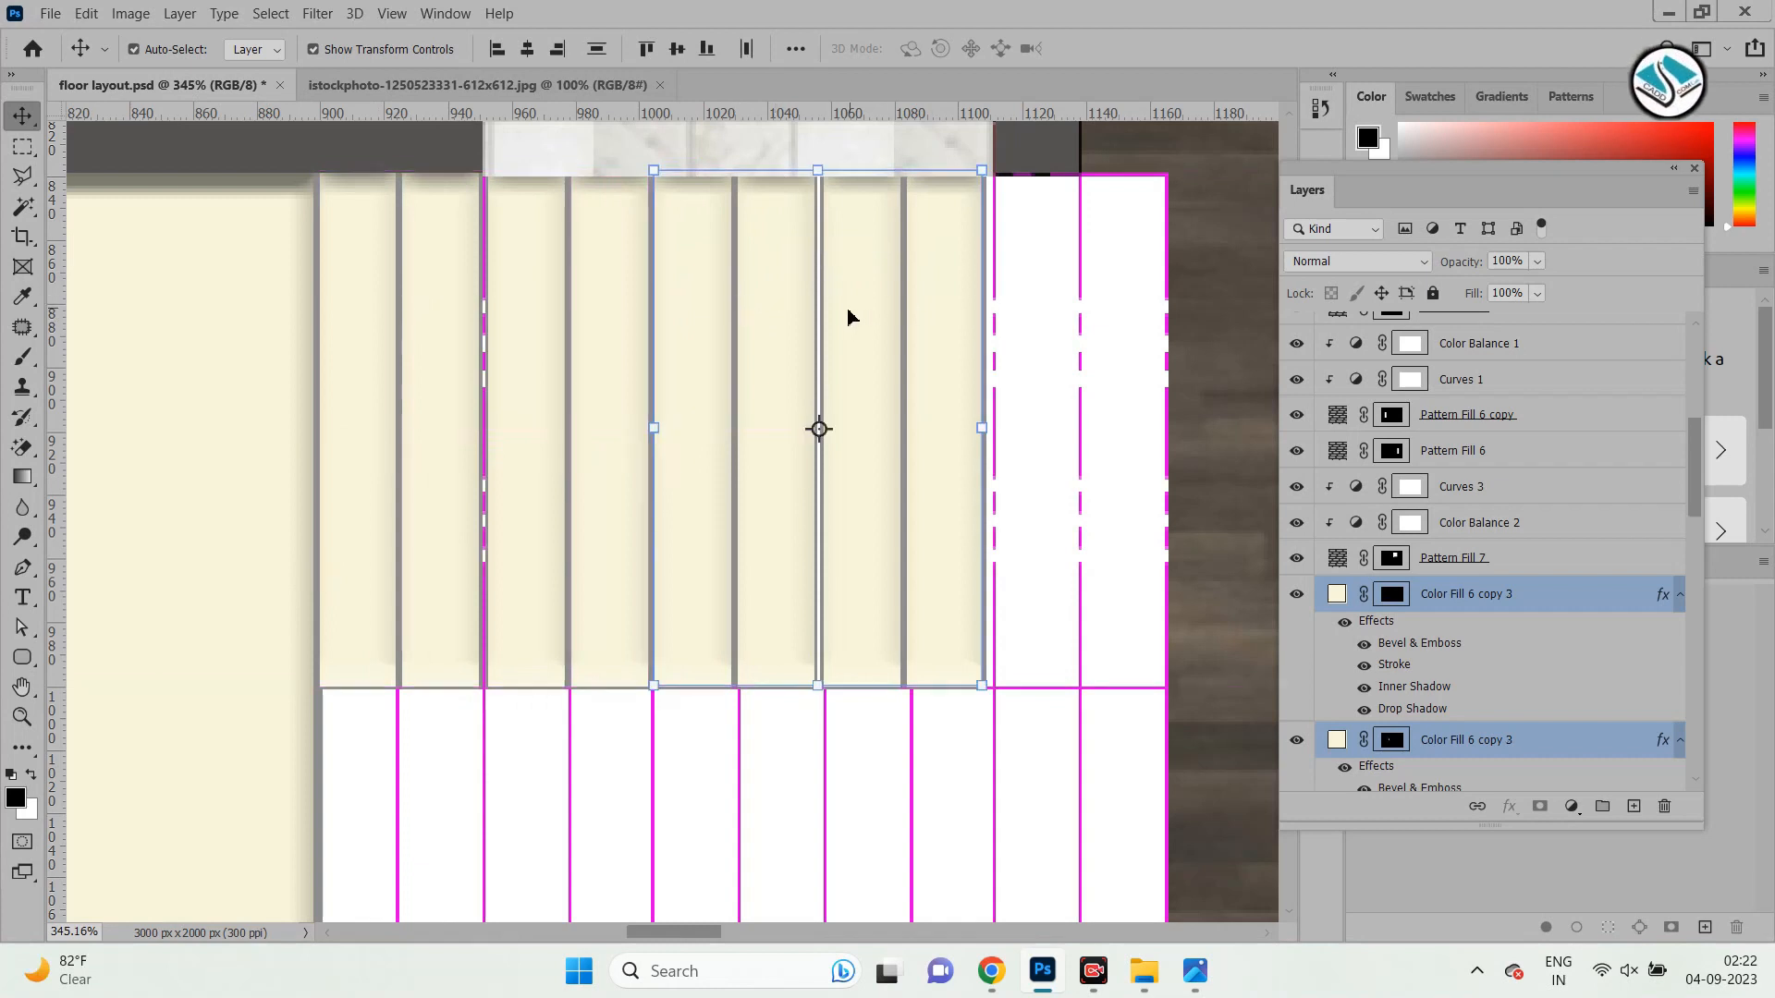
# Copy two adjacent treads into the last two positions of the upper flight and nudge them up level with the others.
pyautogui.click(1102, 308)
pyautogui.click(915, 308)
pyautogui.keyDown('shift'); pyautogui.click(867, 317); pyautogui.keyUp('shift')
pyautogui.moveTo(869, 317); pyautogui.dragTo(1042, 344)
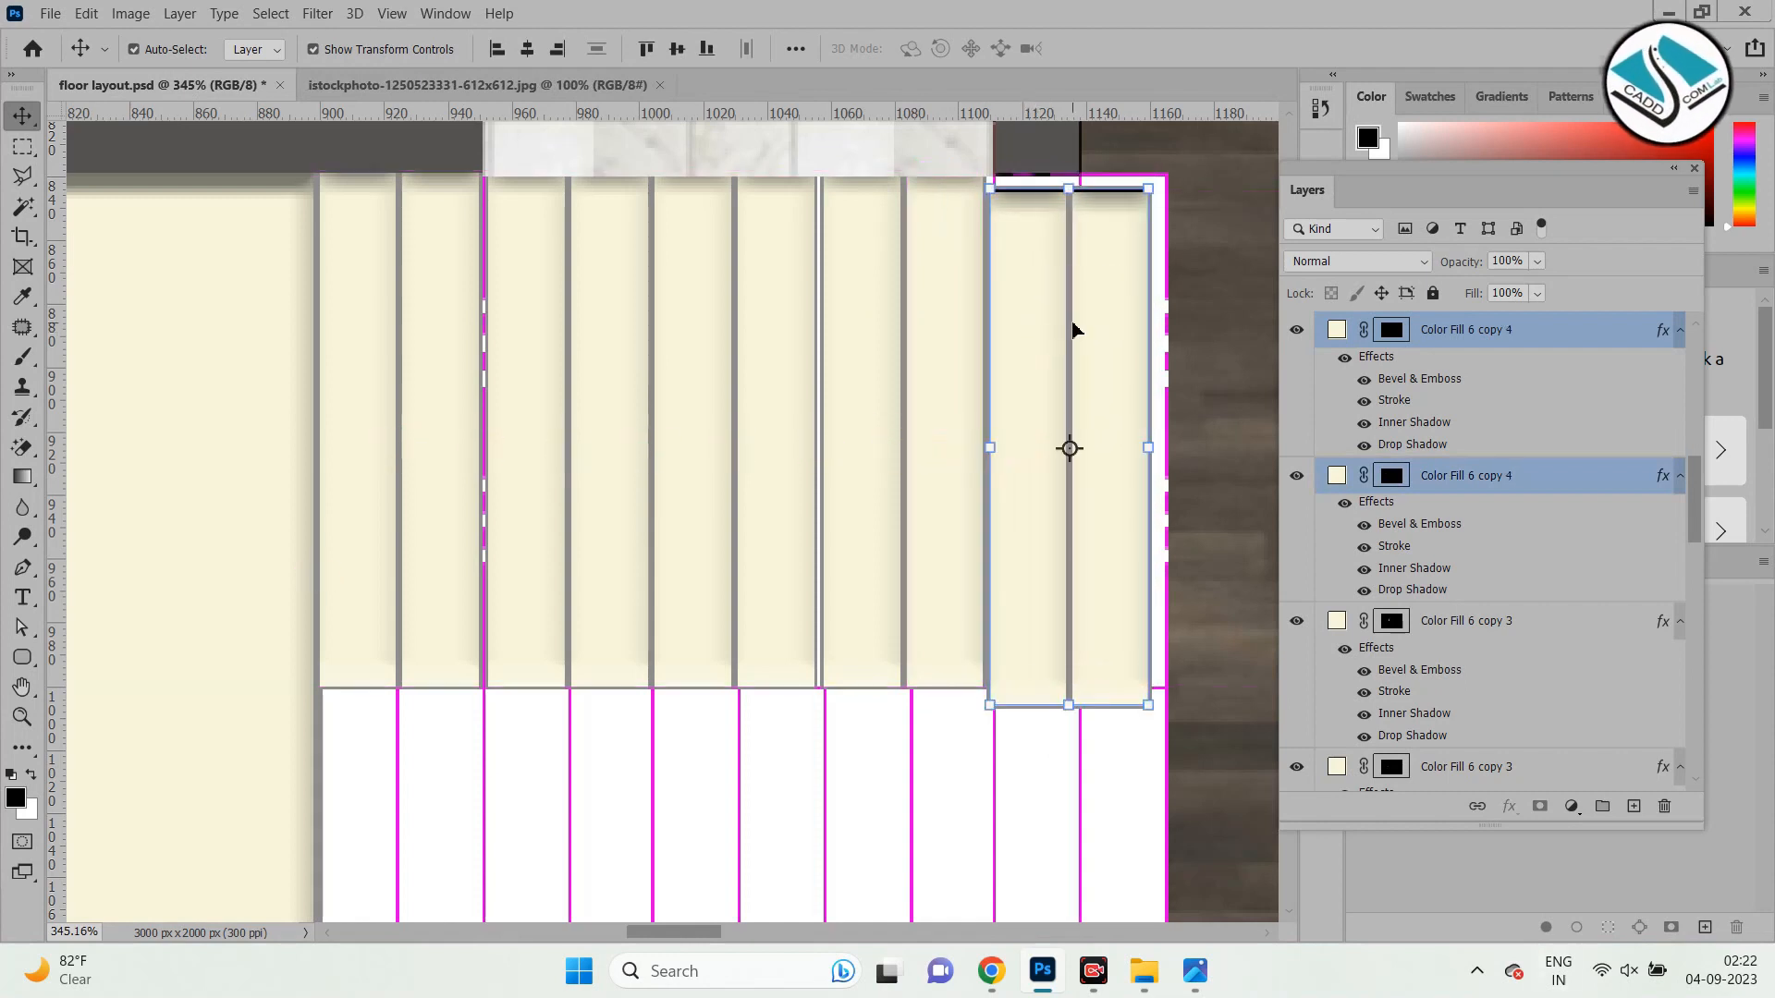
pyautogui.press('Up')
pyautogui.press('Up')
pyautogui.press('Up')
pyautogui.press('Up')
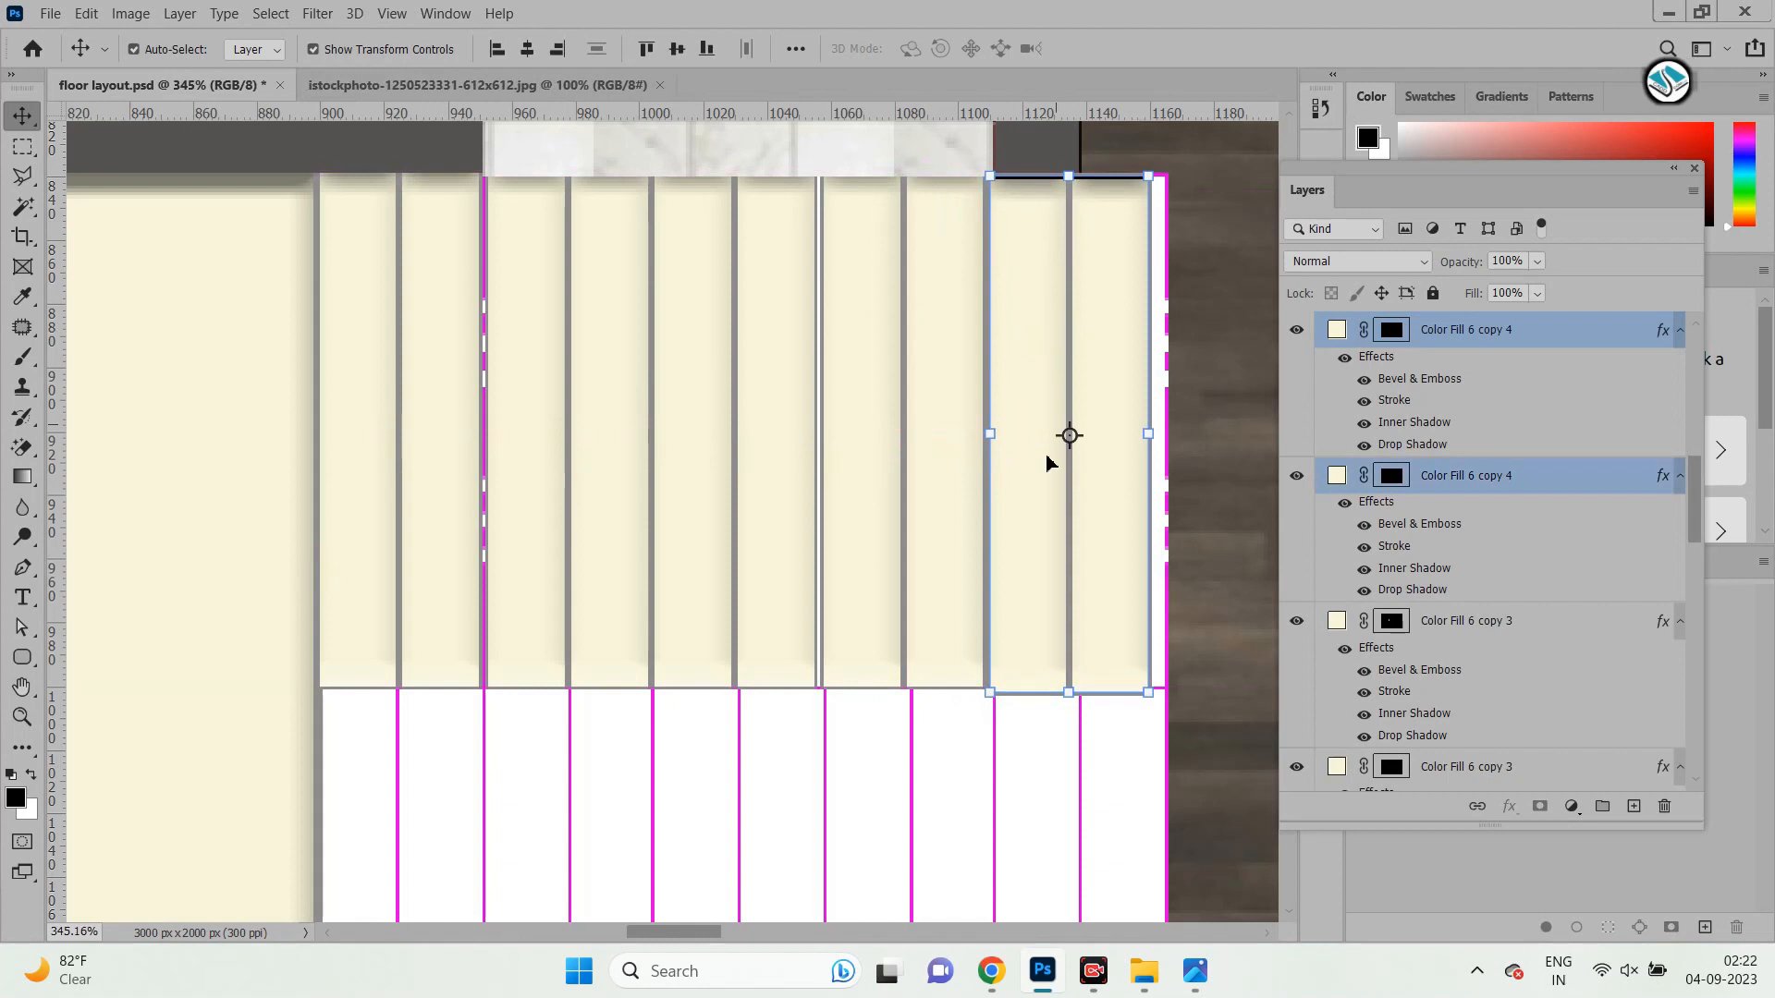
pyautogui.press('Up')
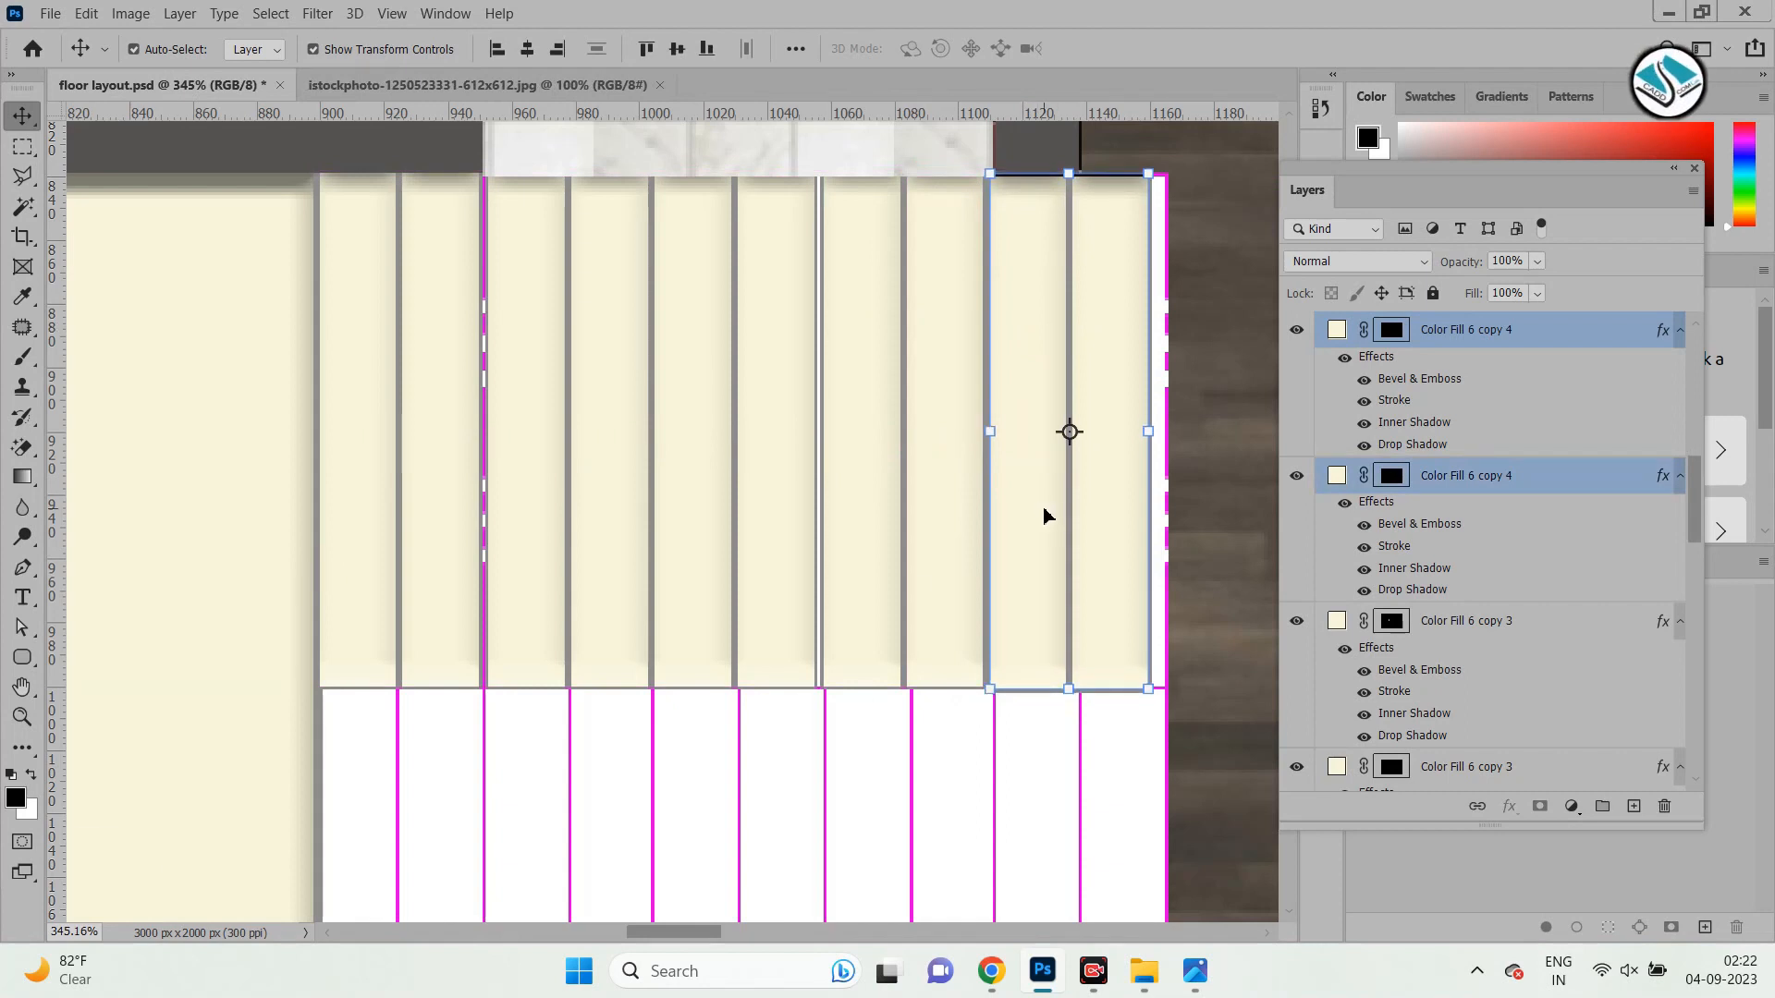
# Move the last tread out to the flight's outer edge and widen it to 121.30% to close the gap beside its neighbour.
pyautogui.click(1109, 505)
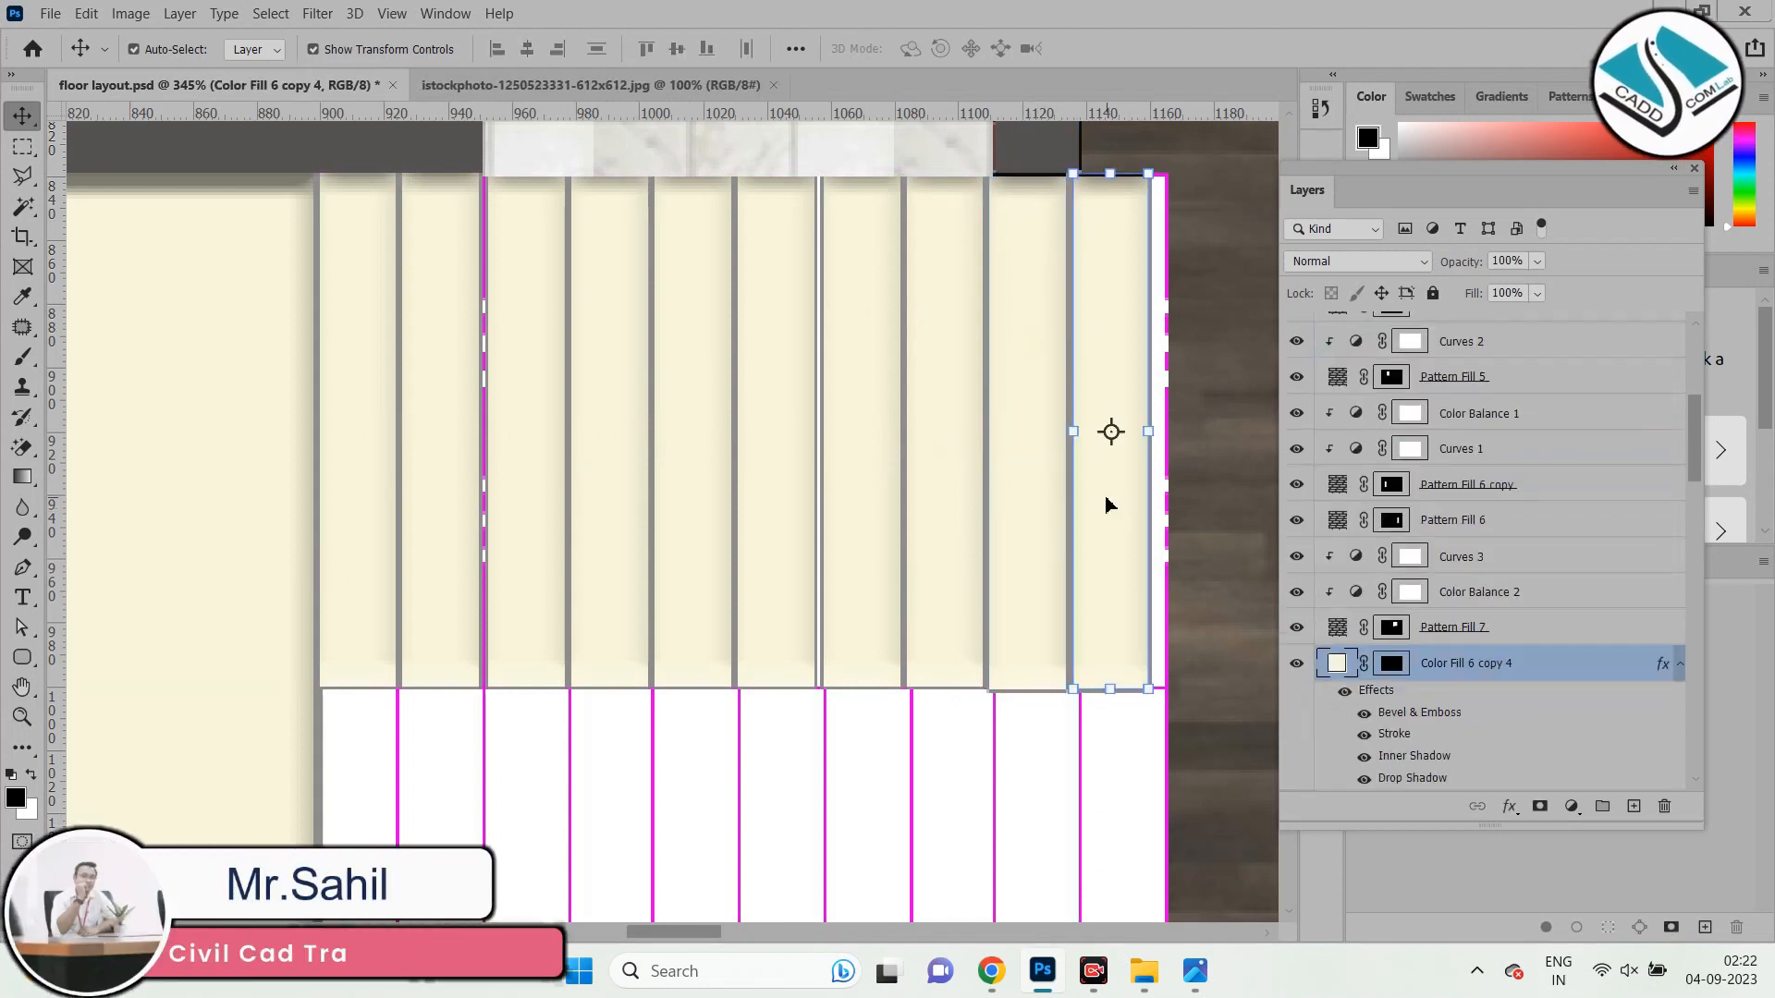
pyautogui.press('Right')
pyautogui.press('Right')
pyautogui.press('Right')
pyautogui.press('Right')
pyautogui.press('Right')
pyautogui.scroll(3, 1106, 499)
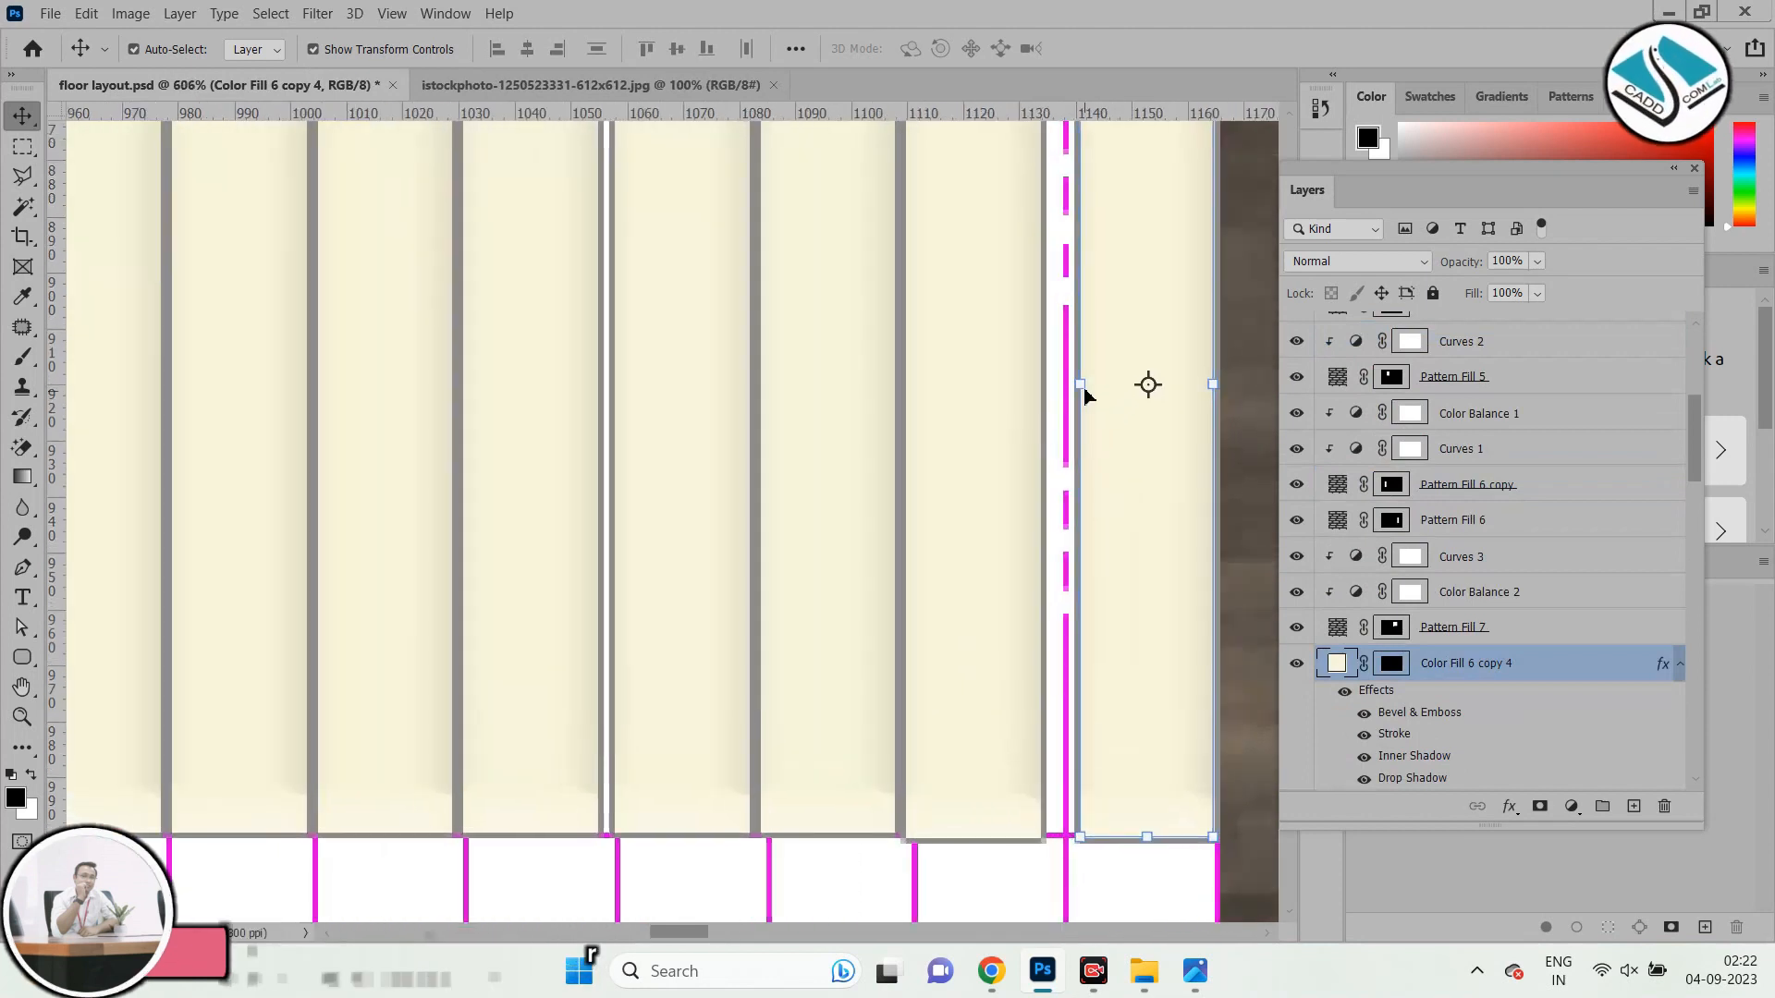
pyautogui.hotkey('ctrl', 't')
pyautogui.moveTo(1083, 390); pyautogui.dragTo(1051, 391)
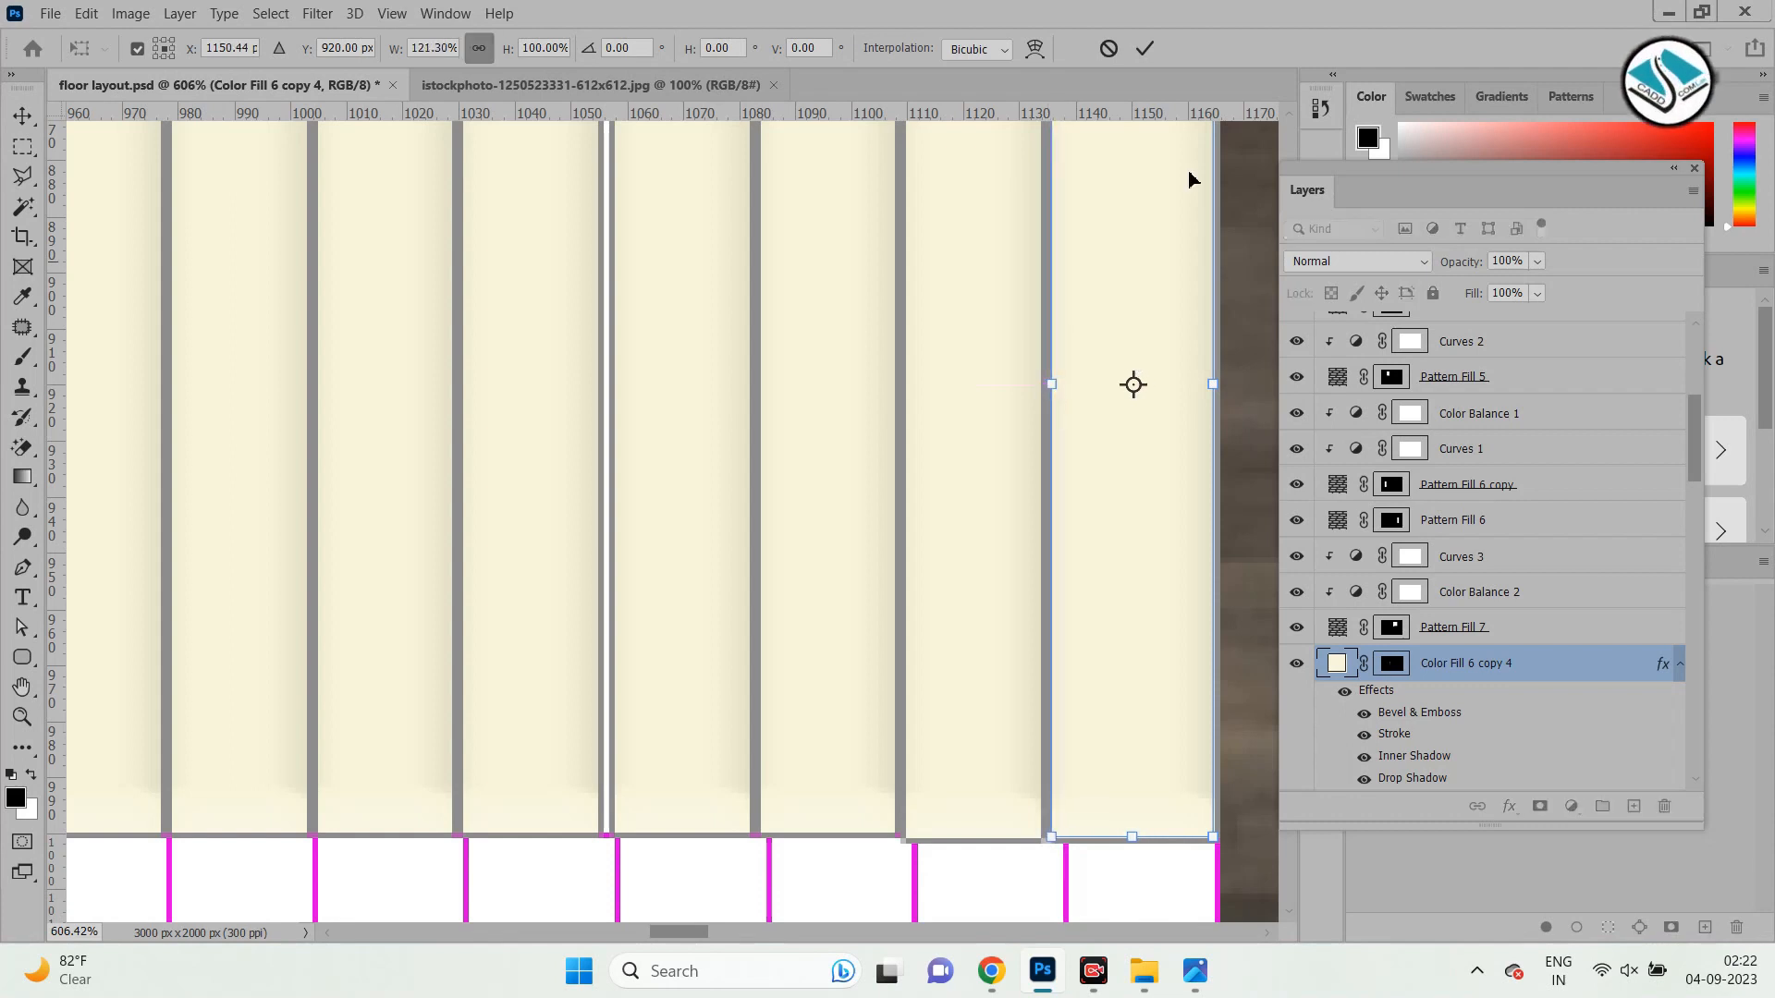
pyautogui.click(1145, 49)
# Select all ten treads of the upper flight and duplicate them straight down to form the lower flight.
pyautogui.scroll(-4, 642, 408)
pyautogui.scroll(1, 385, 385)
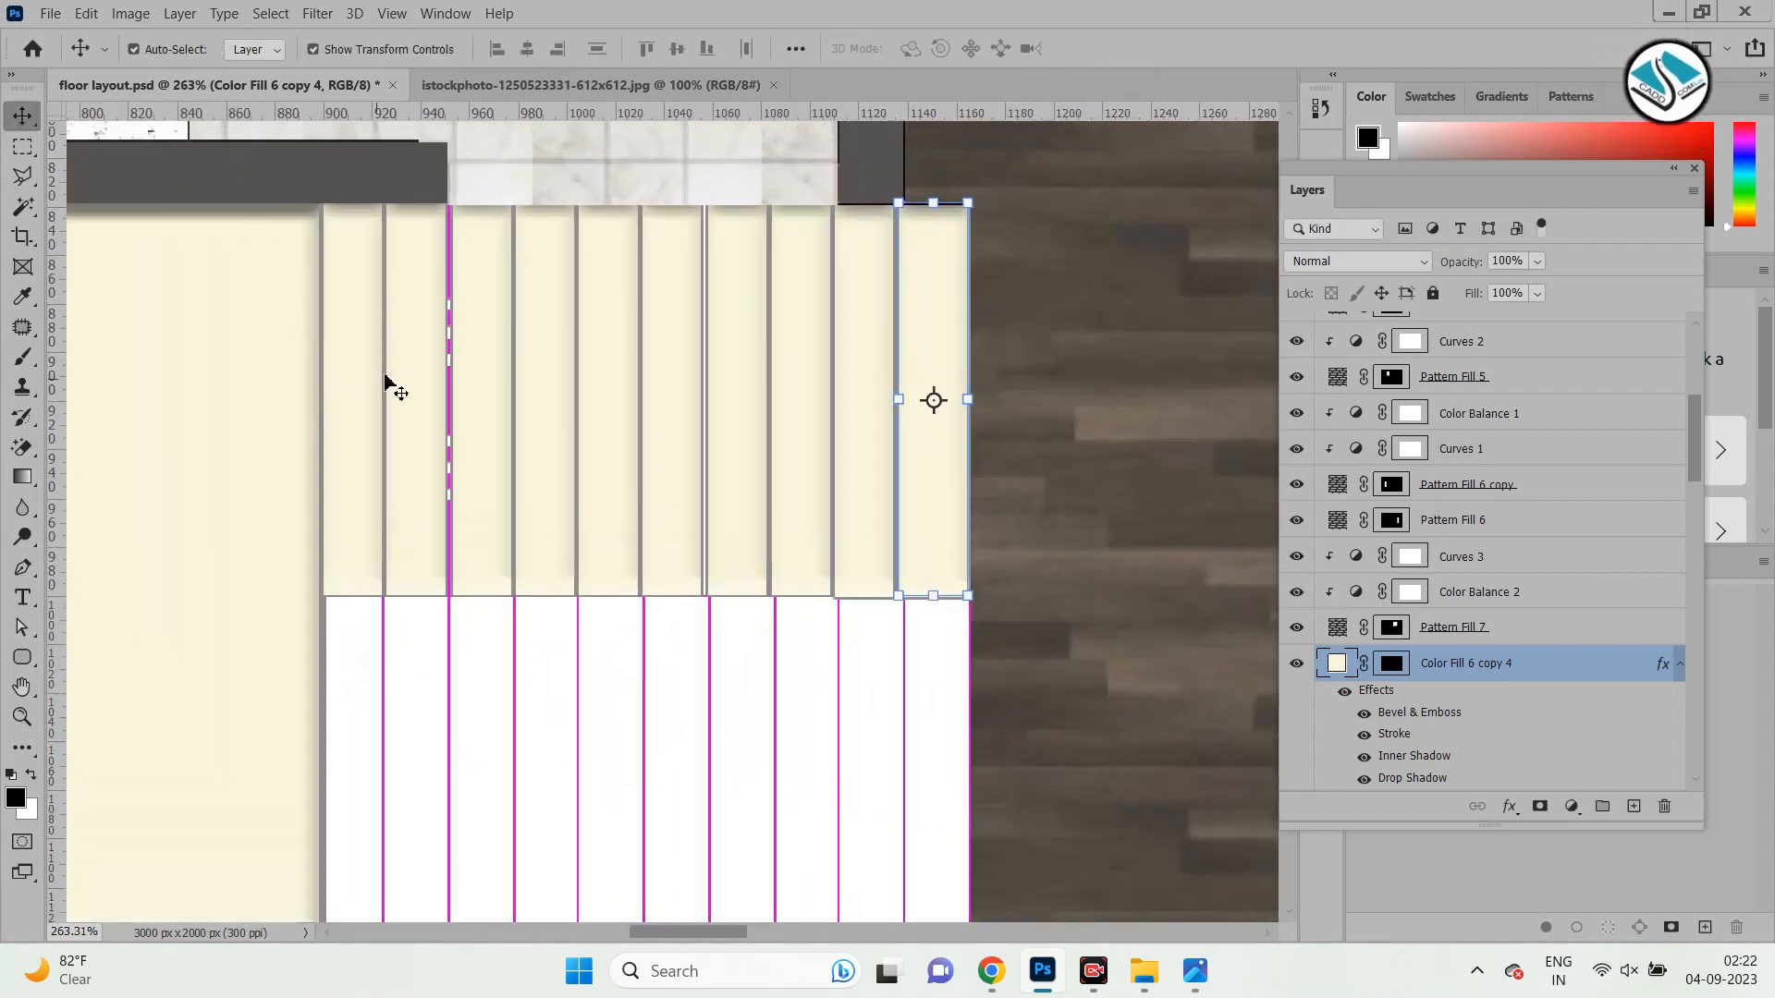
pyautogui.keyDown('shift'); pyautogui.click(367, 386); pyautogui.keyUp('shift')
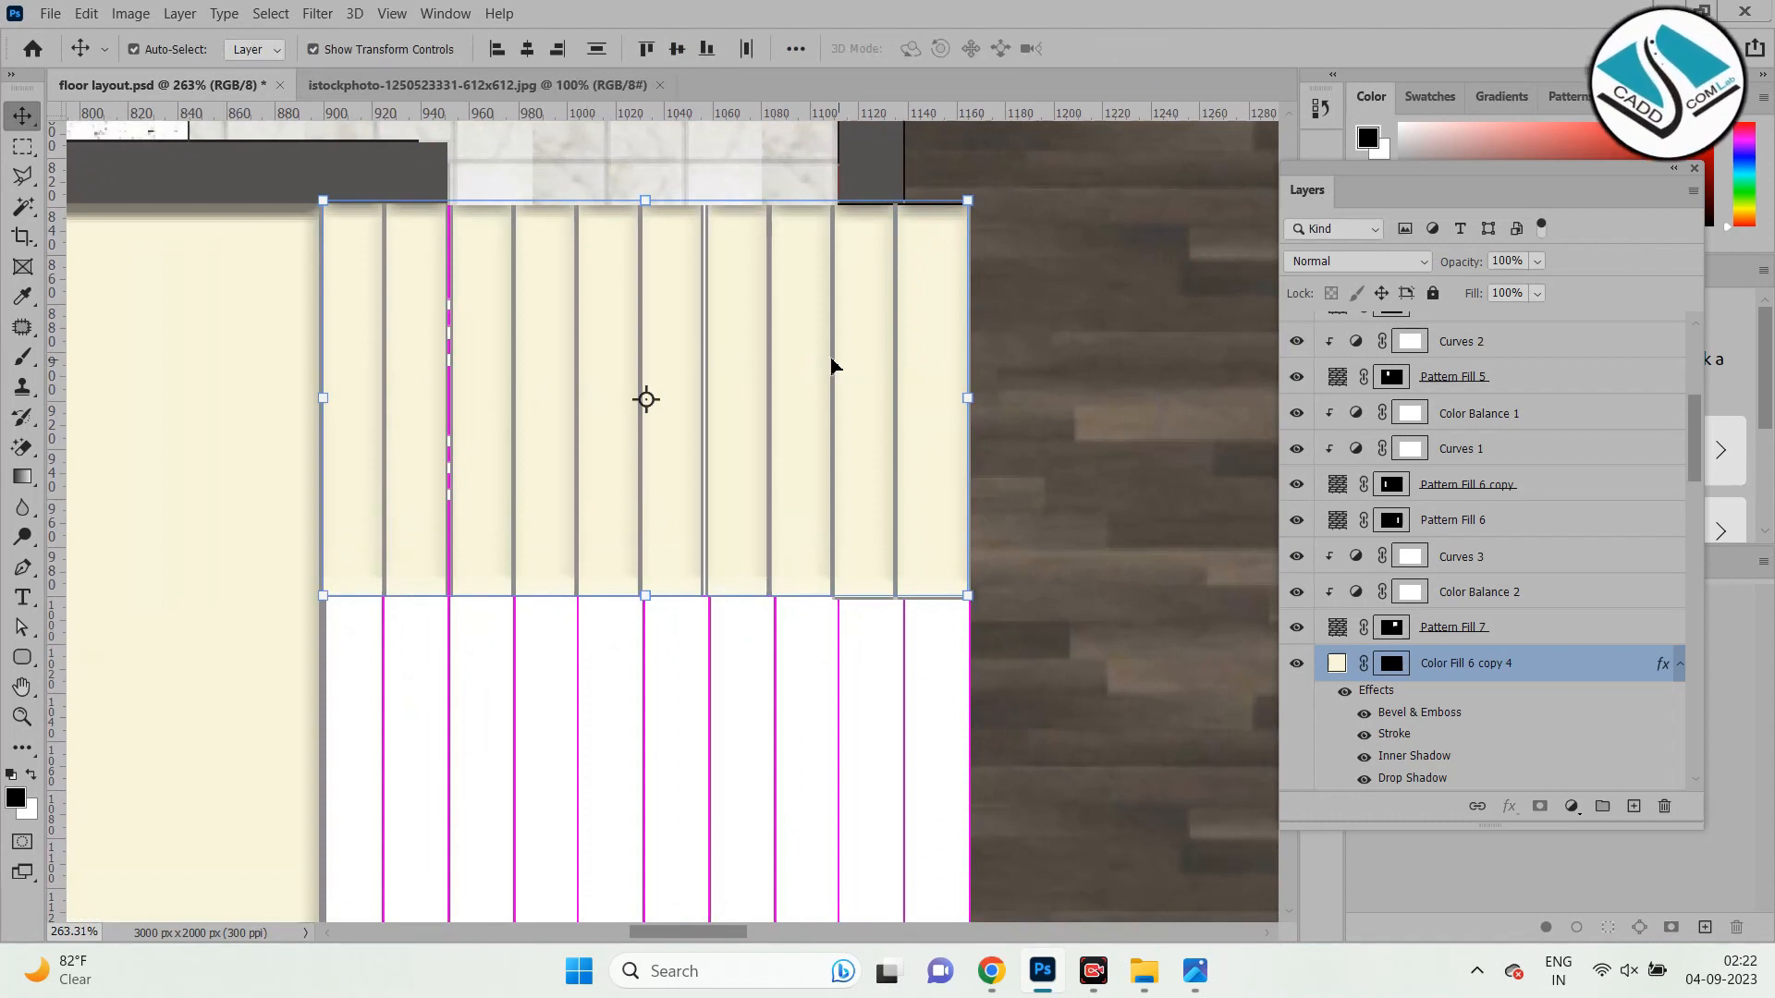
pyautogui.scroll(-2, 739, 323)
pyautogui.moveTo(745, 324); pyautogui.dragTo(737, 614)
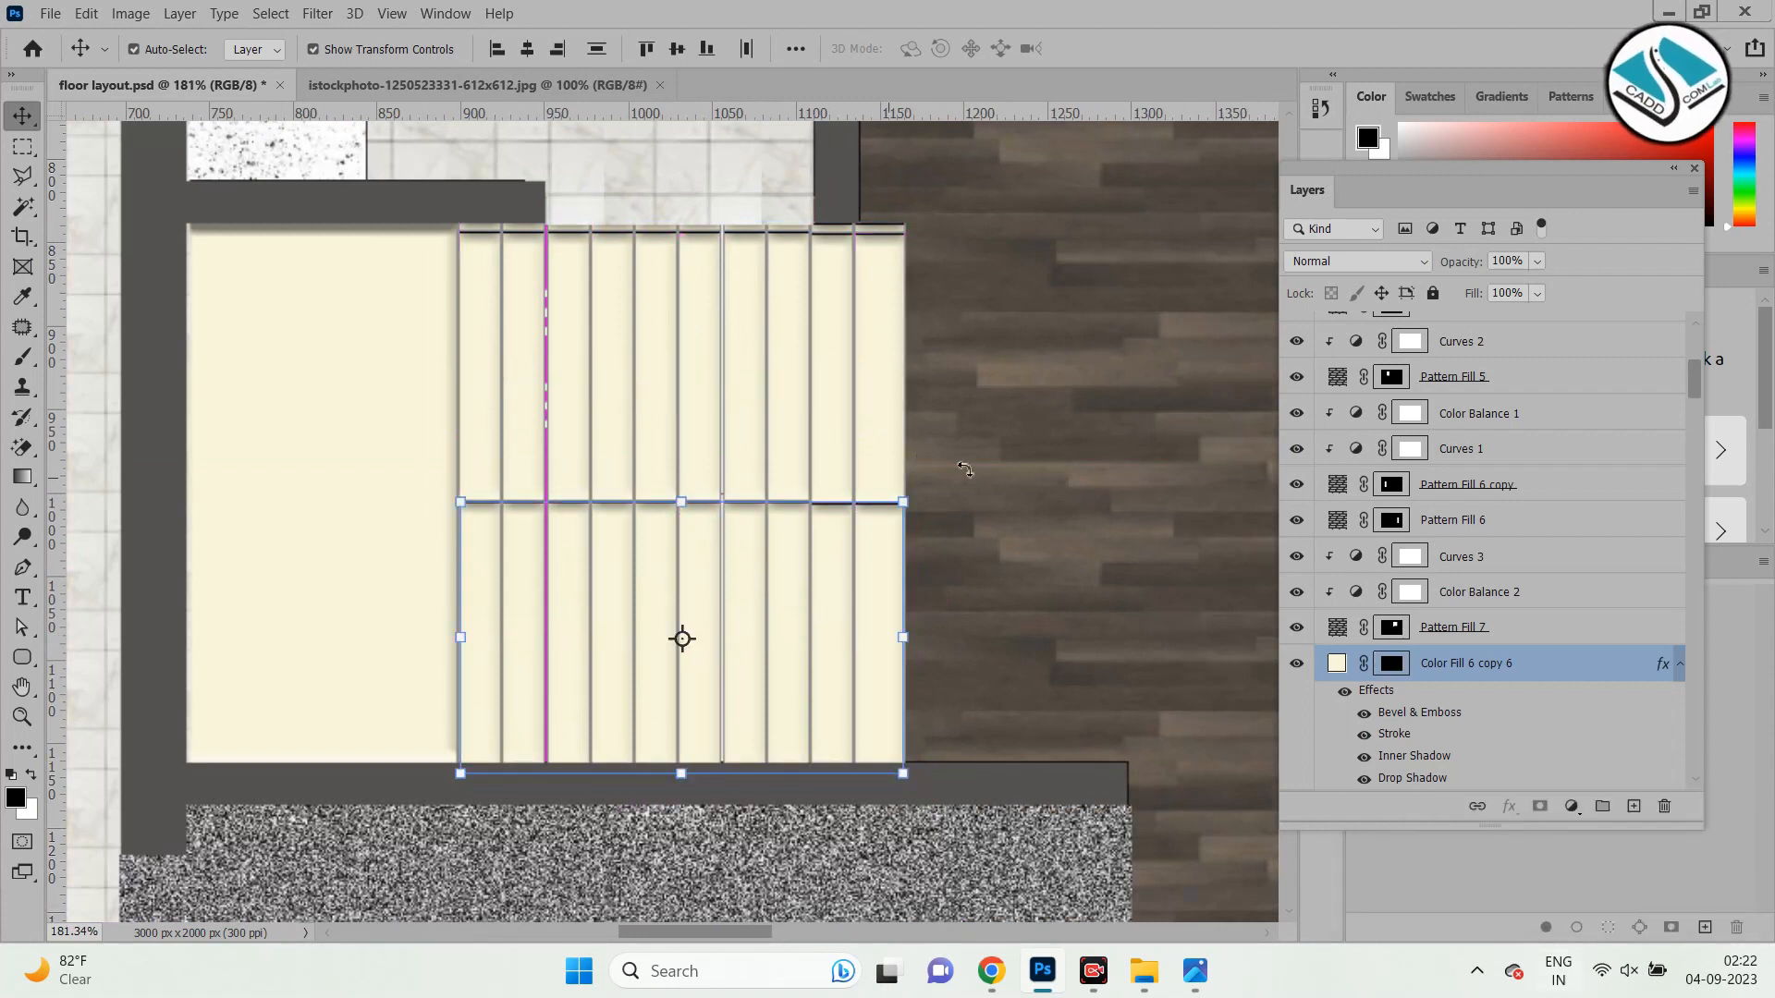
pyautogui.click(980, 488)
# Examine the staircase and the surrounding rooms, walls and windows across the floor plan.
pyautogui.scroll(-4, 808, 495)
pyautogui.click(253, 416)
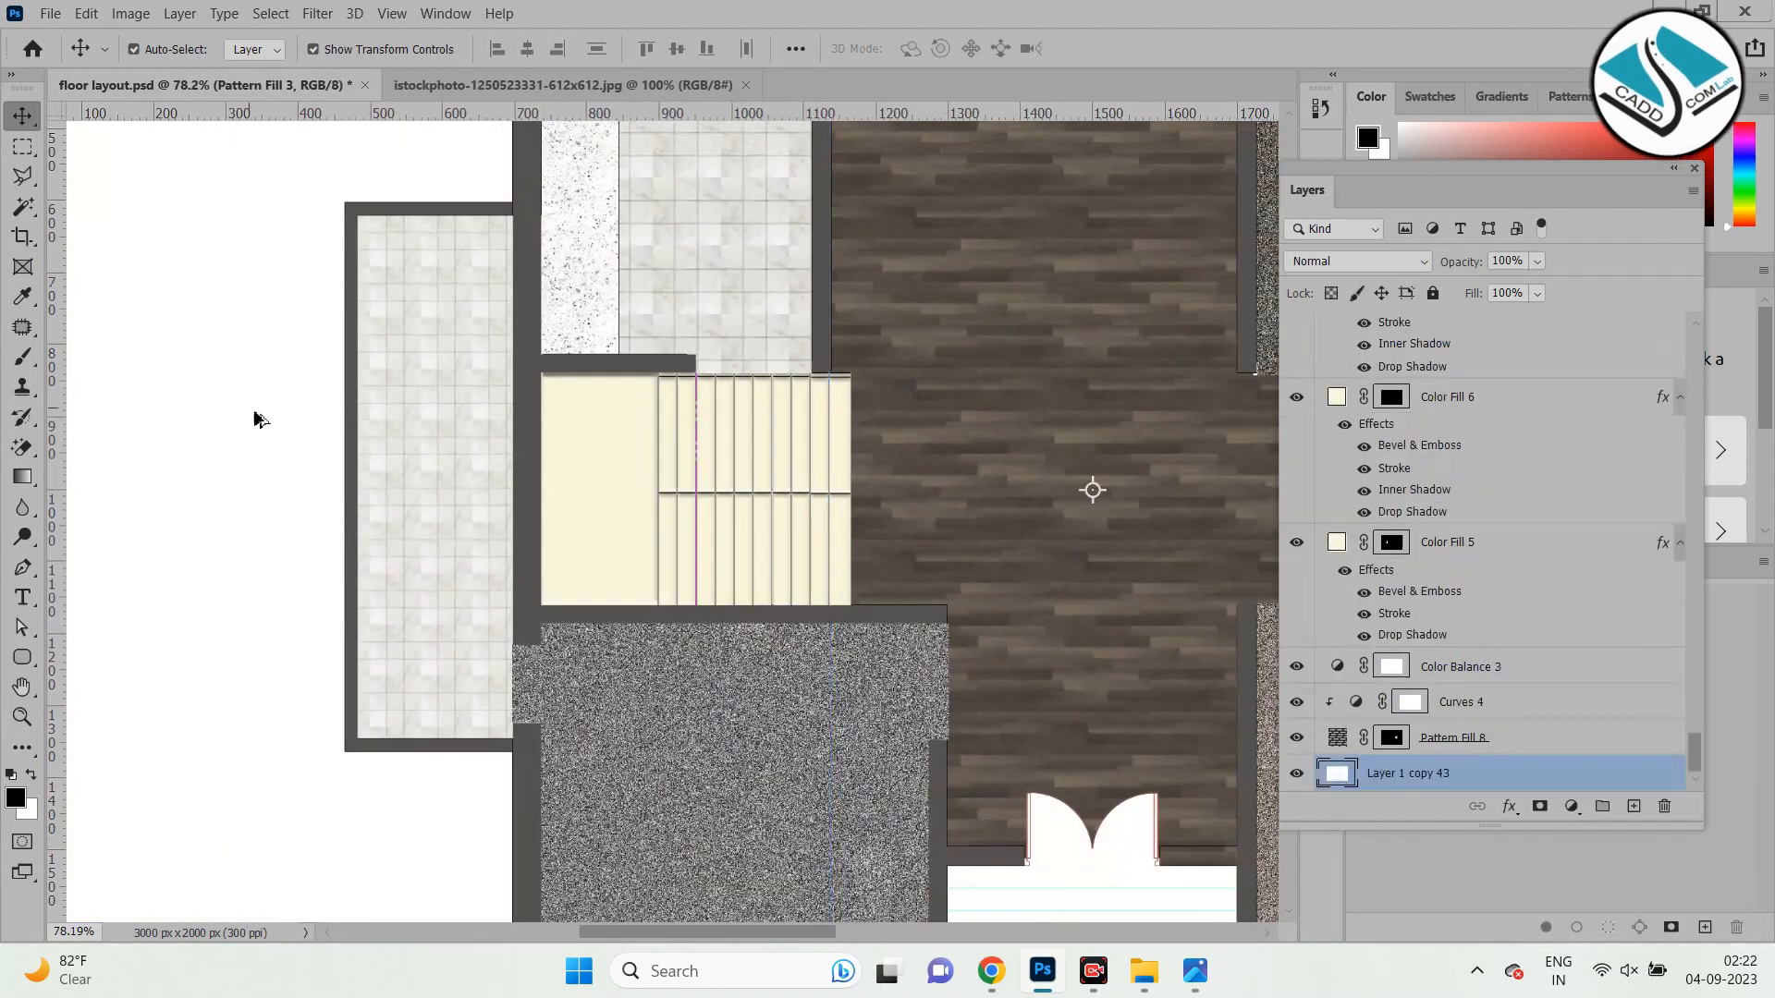
pyautogui.scroll(-3, 253, 416)
pyautogui.scroll(2, 675, 416)
pyautogui.scroll(2, 451, 477)
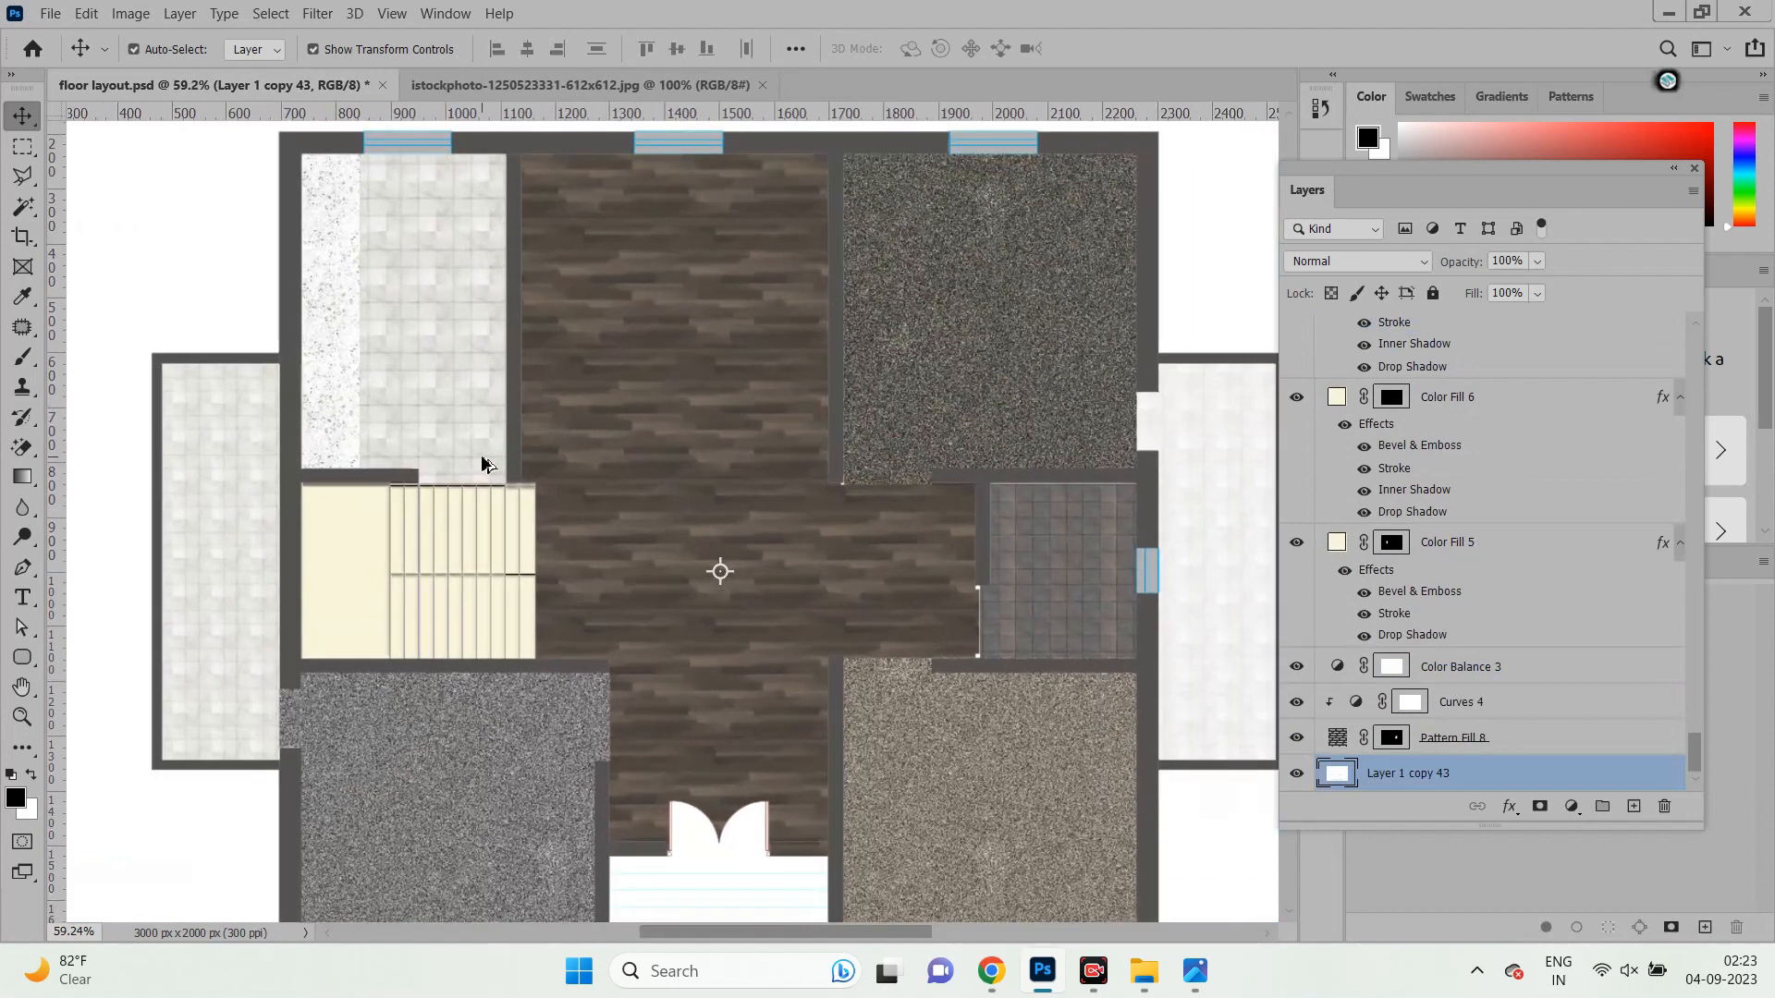
pyautogui.scroll(-2, 1075, 547)
pyautogui.scroll(3, 444, 259)
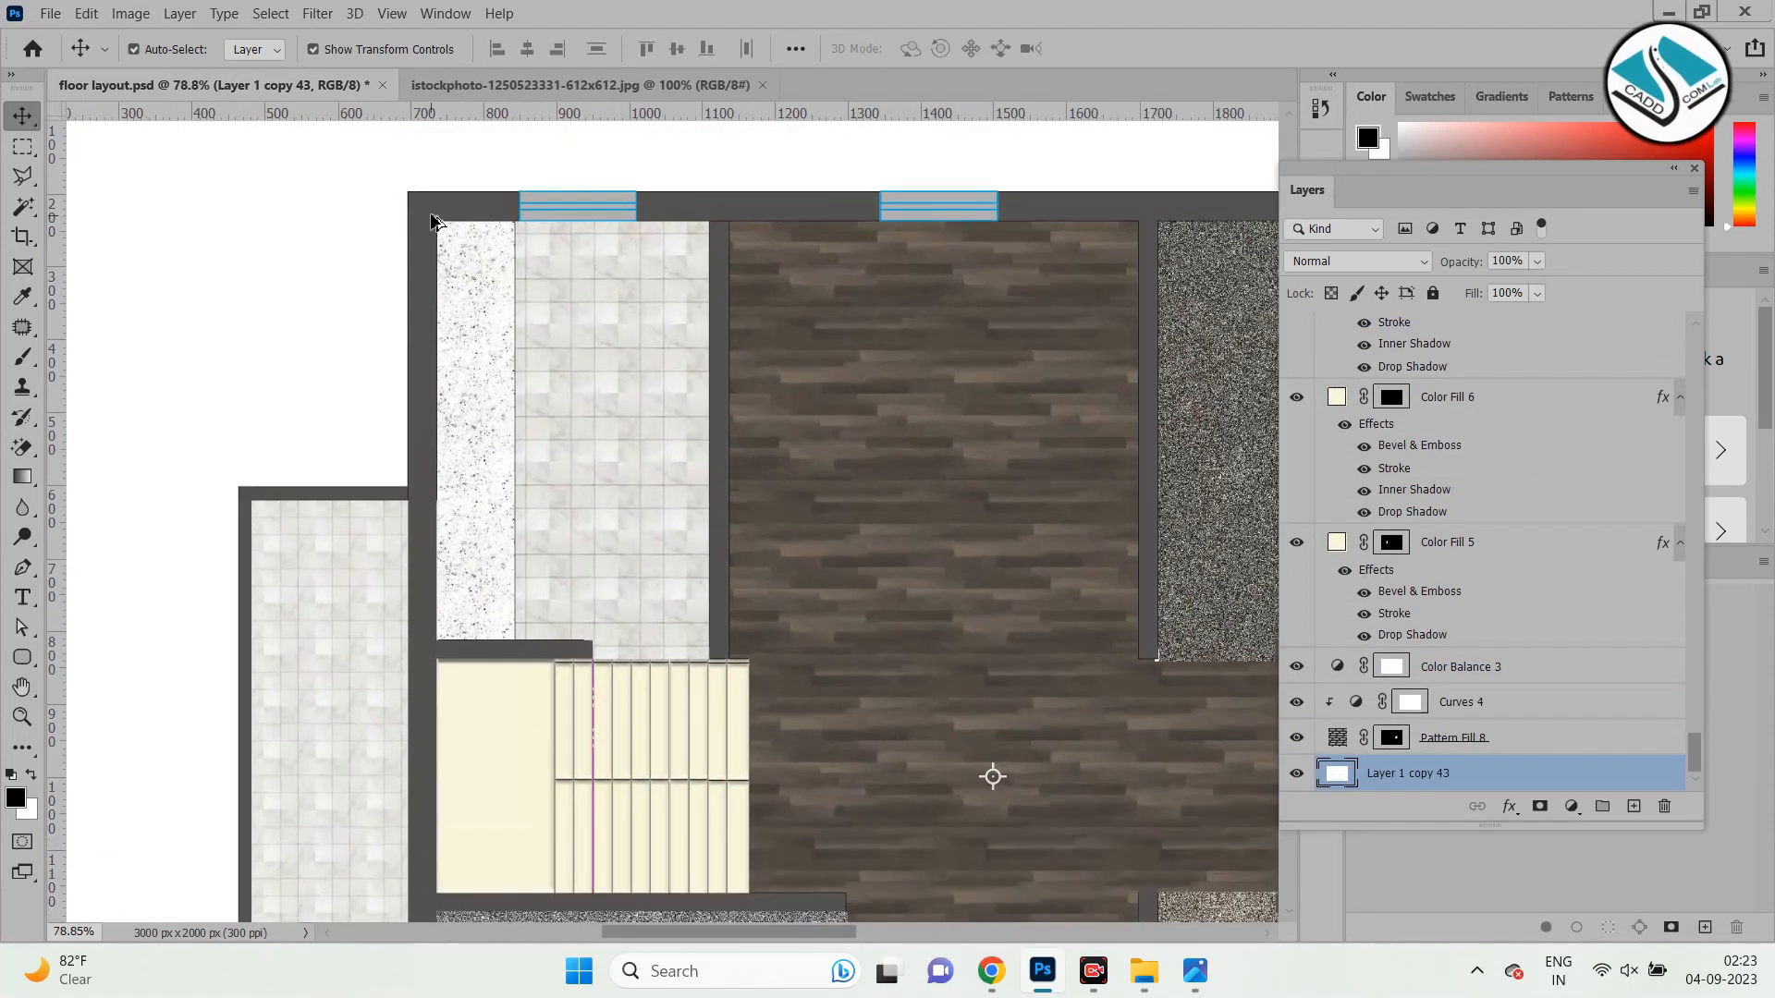
pyautogui.scroll(-3, 388, 231)
pyautogui.scroll(2, 1080, 229)
pyautogui.scroll(2, 911, 238)
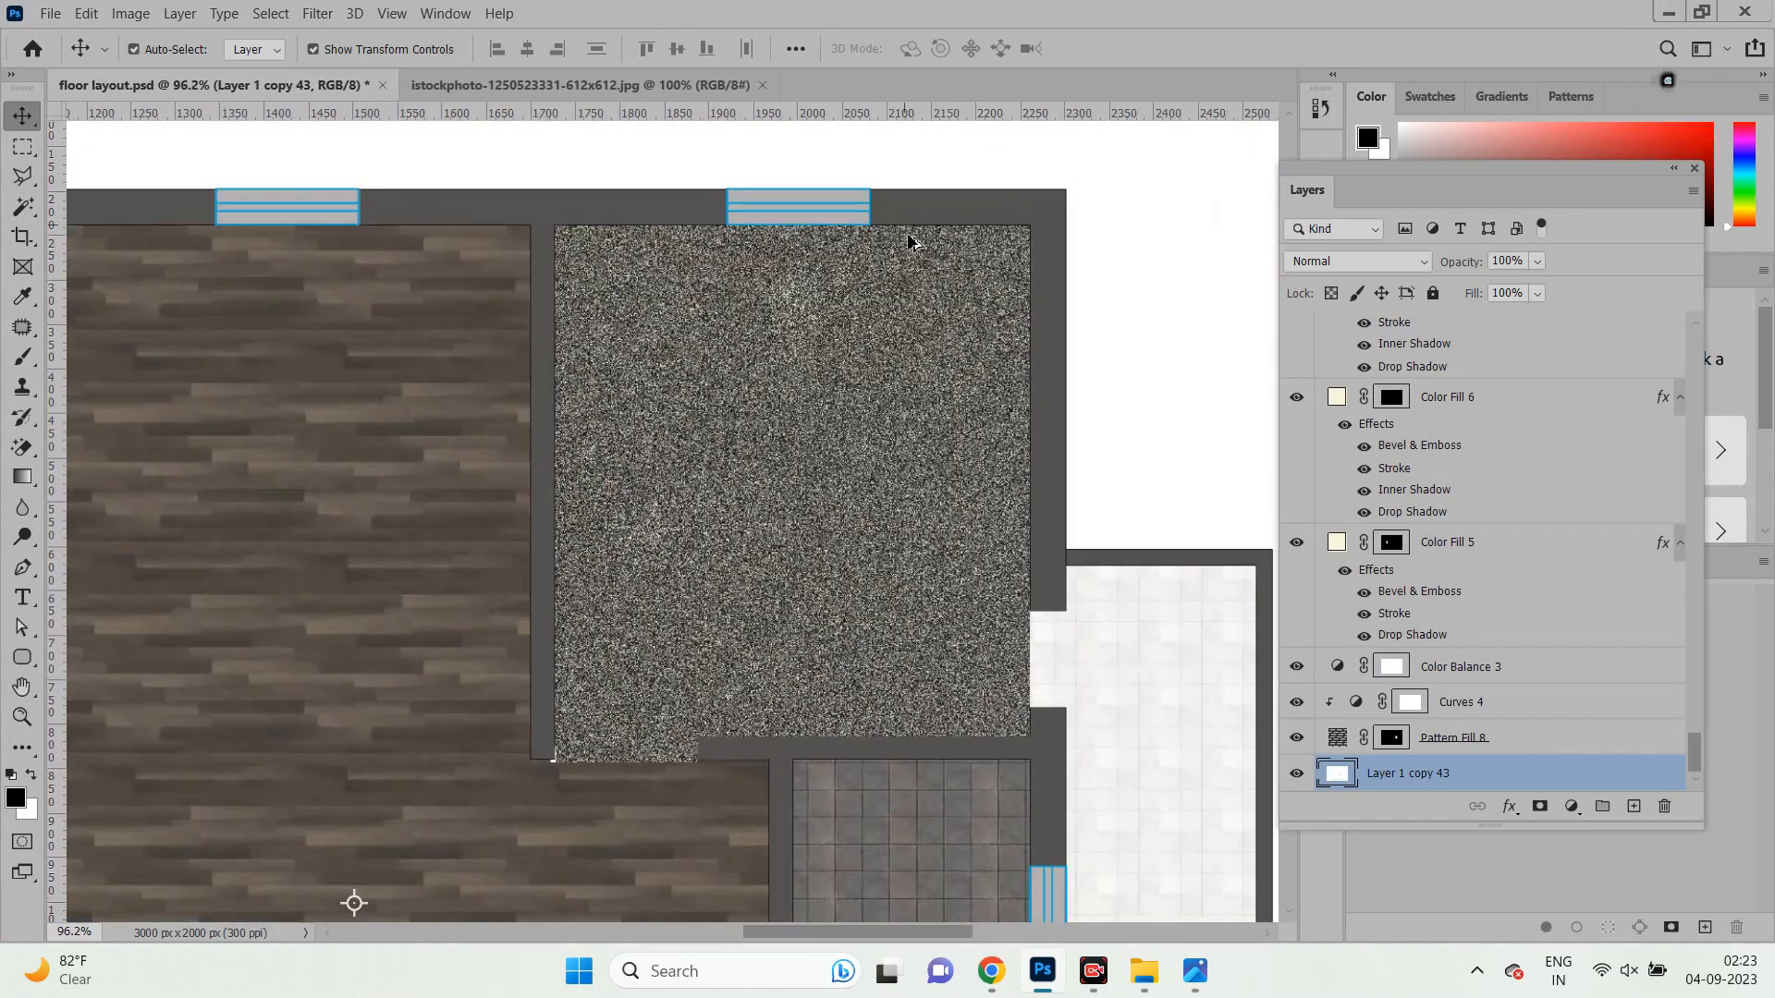
pyautogui.scroll(-3, 916, 272)
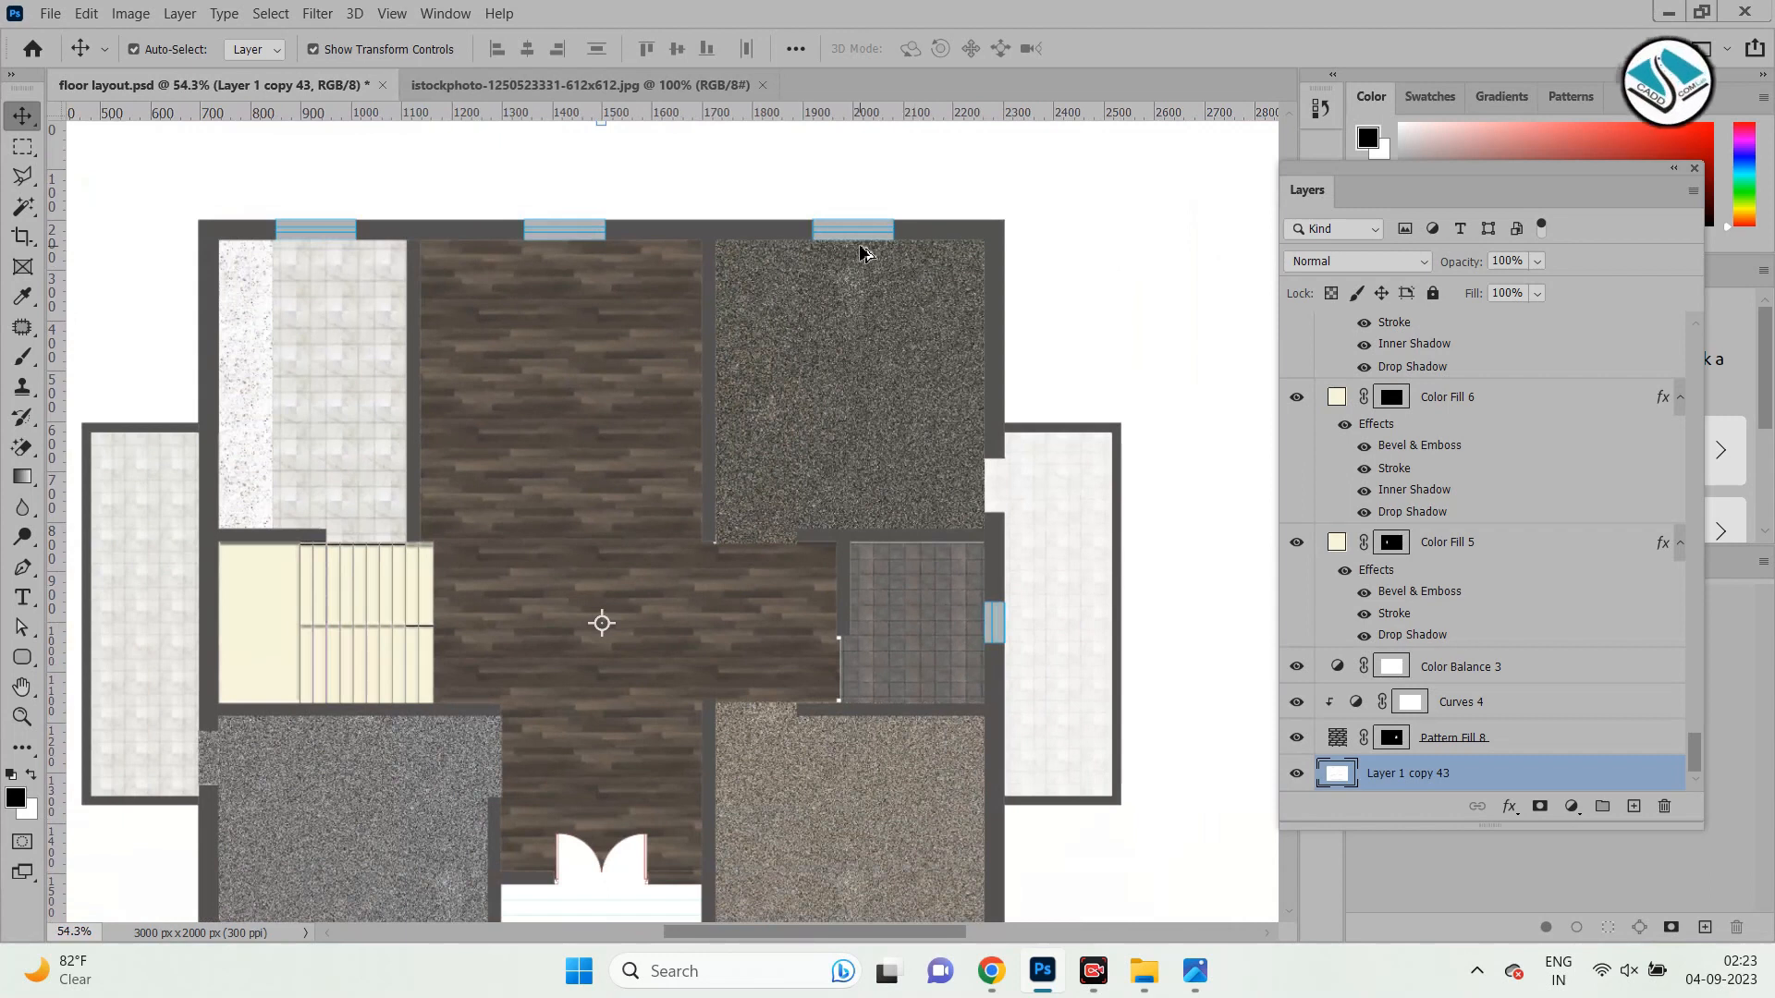
# Switch to the reference file COLOR FLOOR PLAN RENDERING.webp and examine how its balcony and living room are furnished with plants and seating.
pyautogui.scroll(-2, 928, 265)
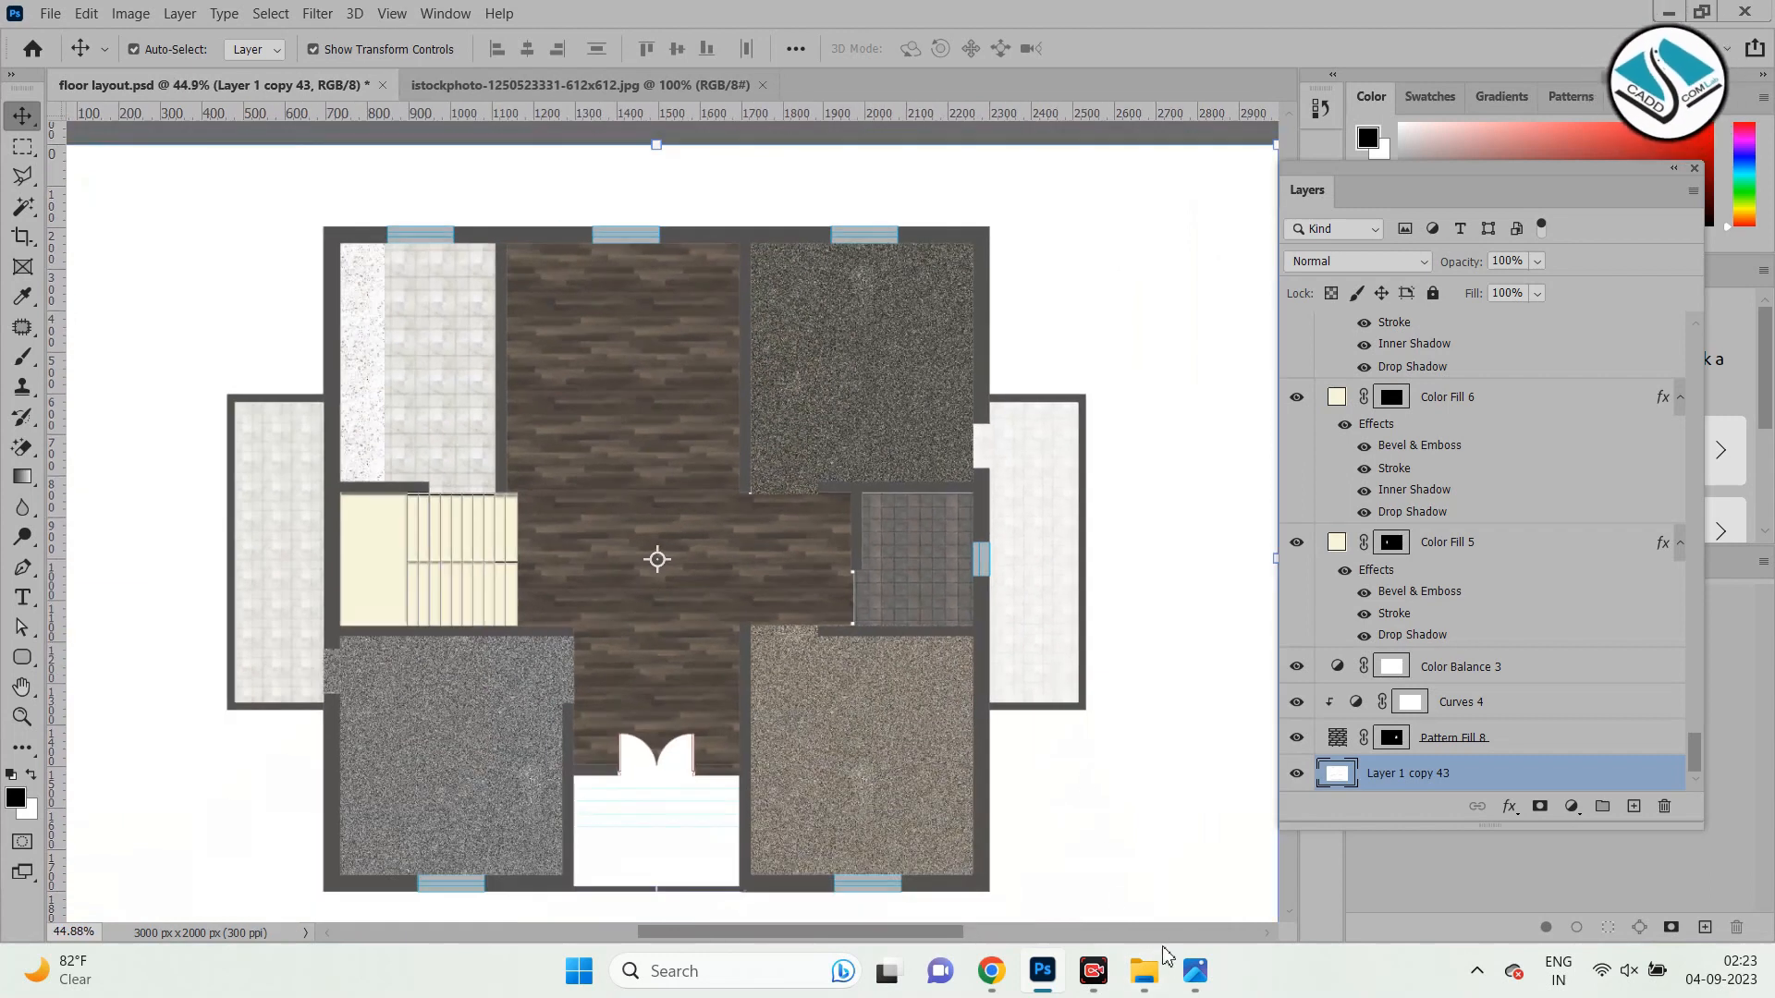
pyautogui.click(1192, 975)
pyautogui.moveTo(784, 655); pyautogui.dragTo(1184, 637)
pyautogui.moveTo(740, 691); pyautogui.dragTo(1438, 666)
pyautogui.moveTo(728, 347); pyautogui.dragTo(1061, 505)
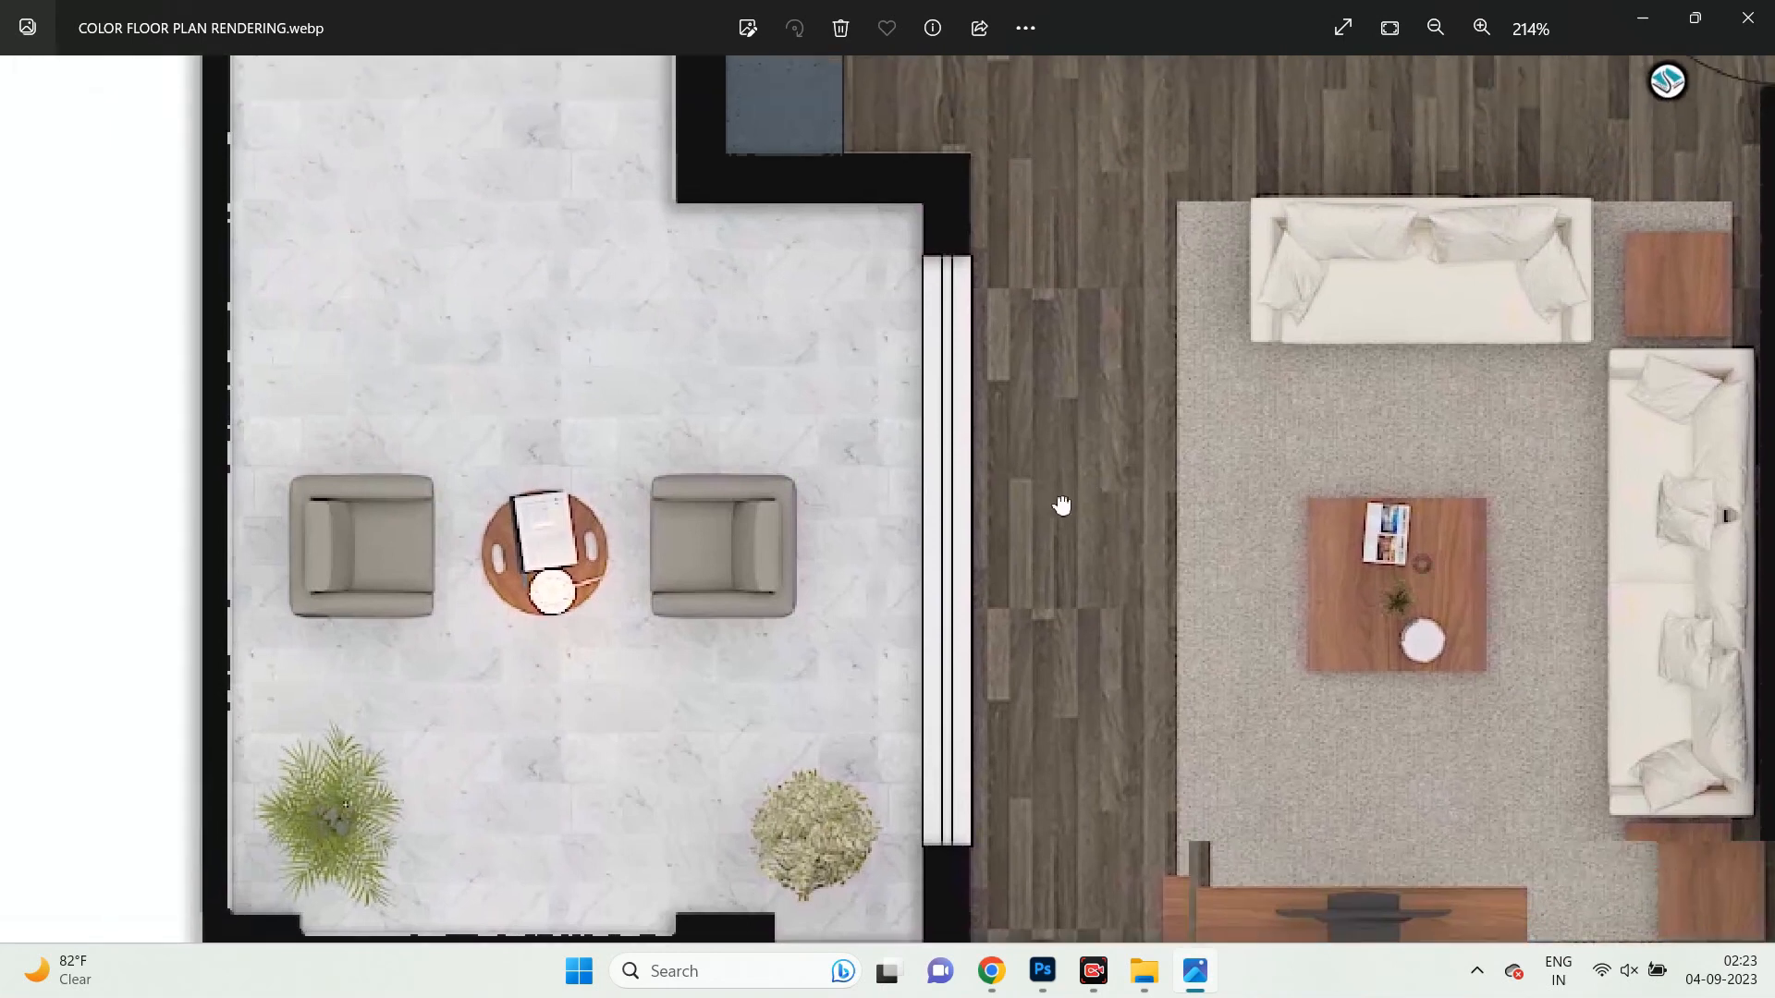
pyautogui.moveTo(1029, 614); pyautogui.dragTo(781, 397)
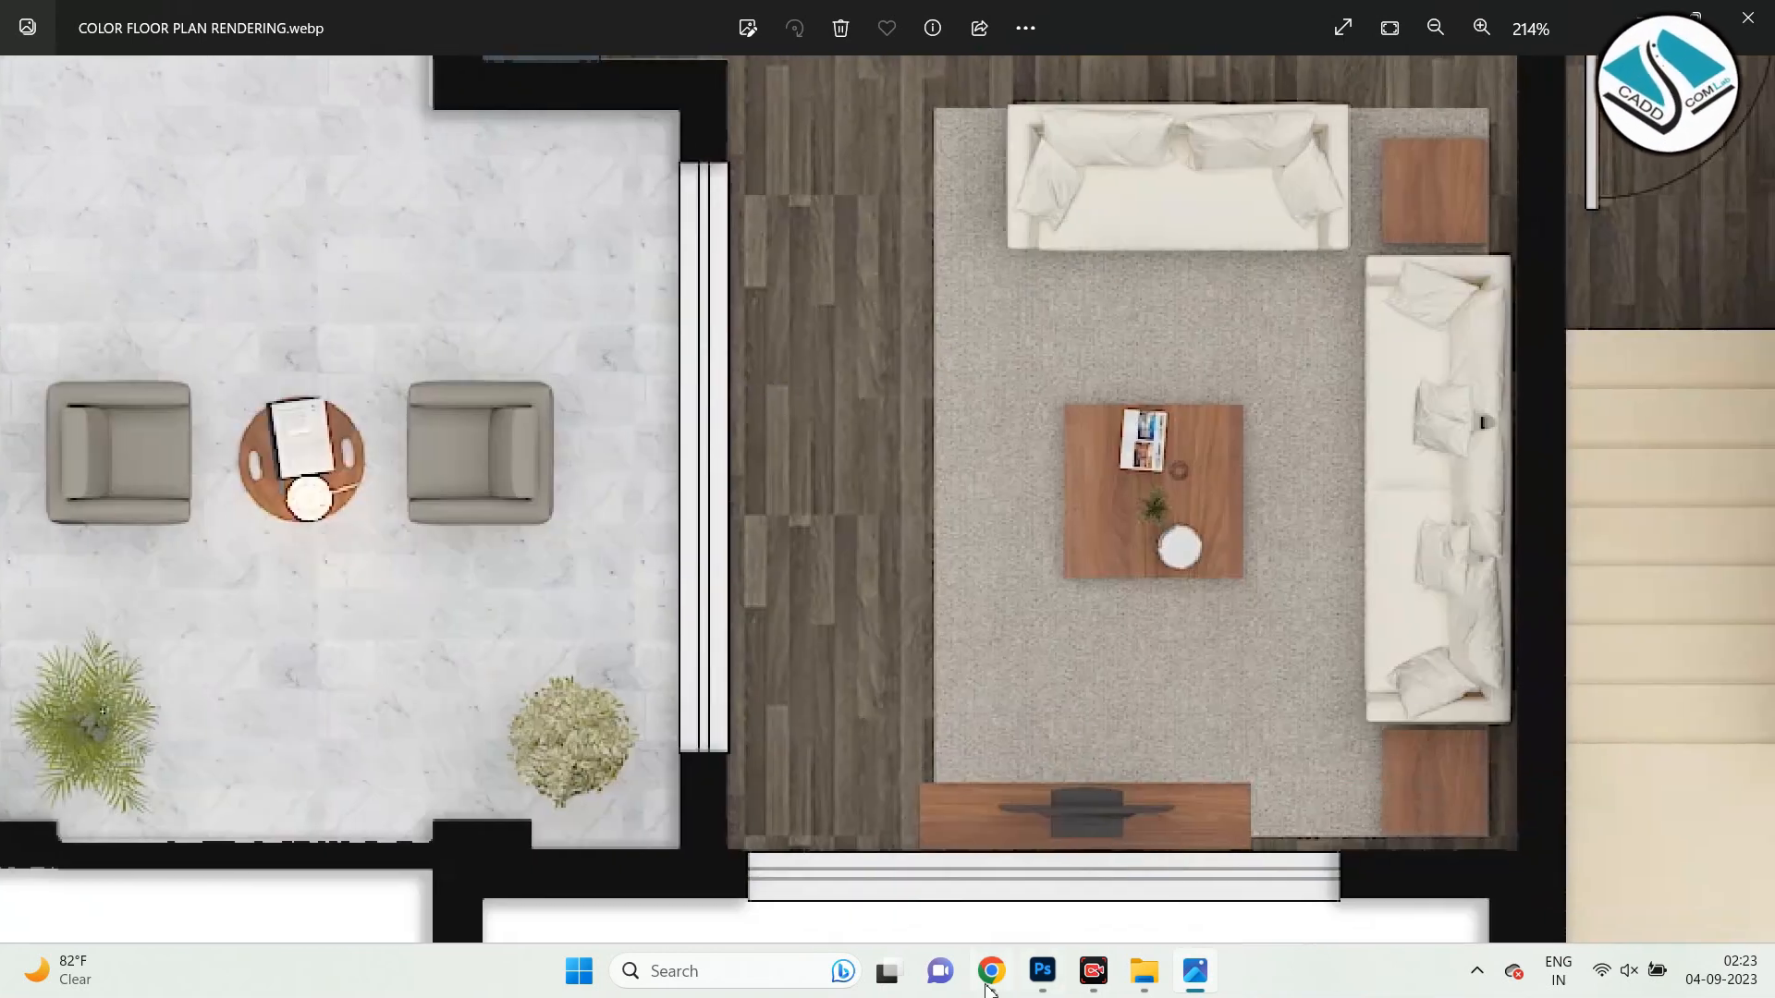
# Switch to Chrome and open the leafy Textures4Photoshop plant from the "plants top view png" image results.
pyautogui.click(989, 972)
pyautogui.click(1447, 21)
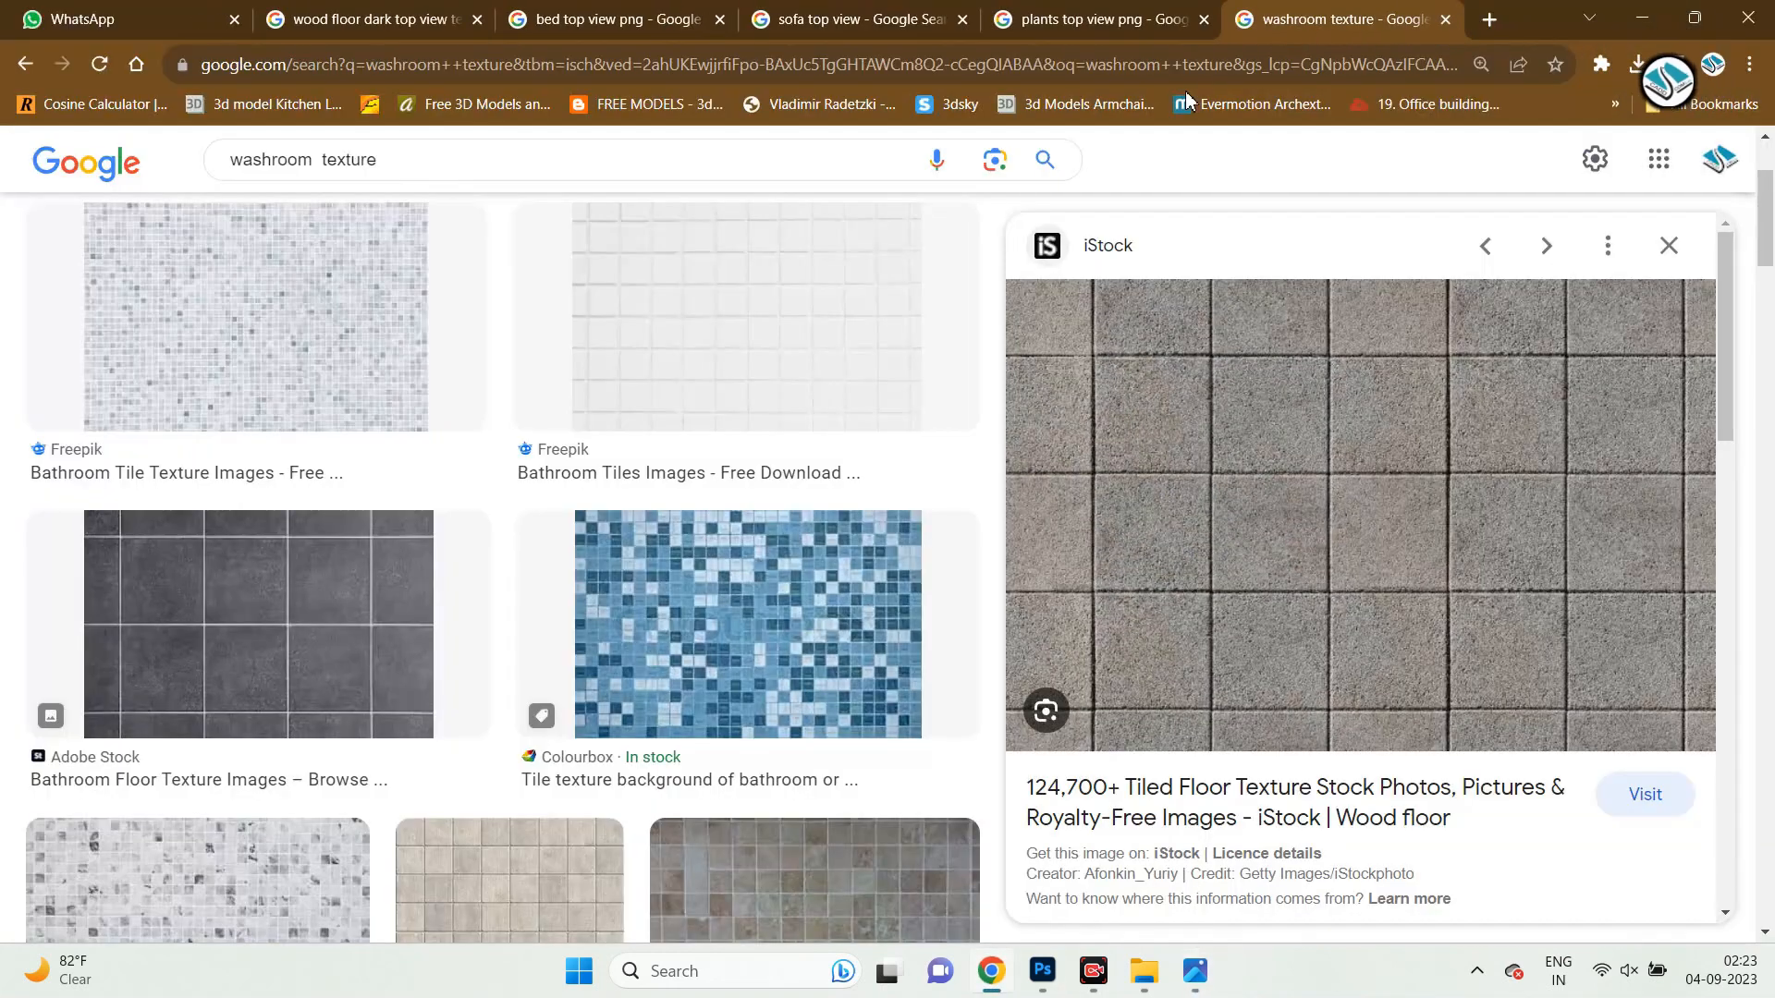
pyautogui.click(1064, 30)
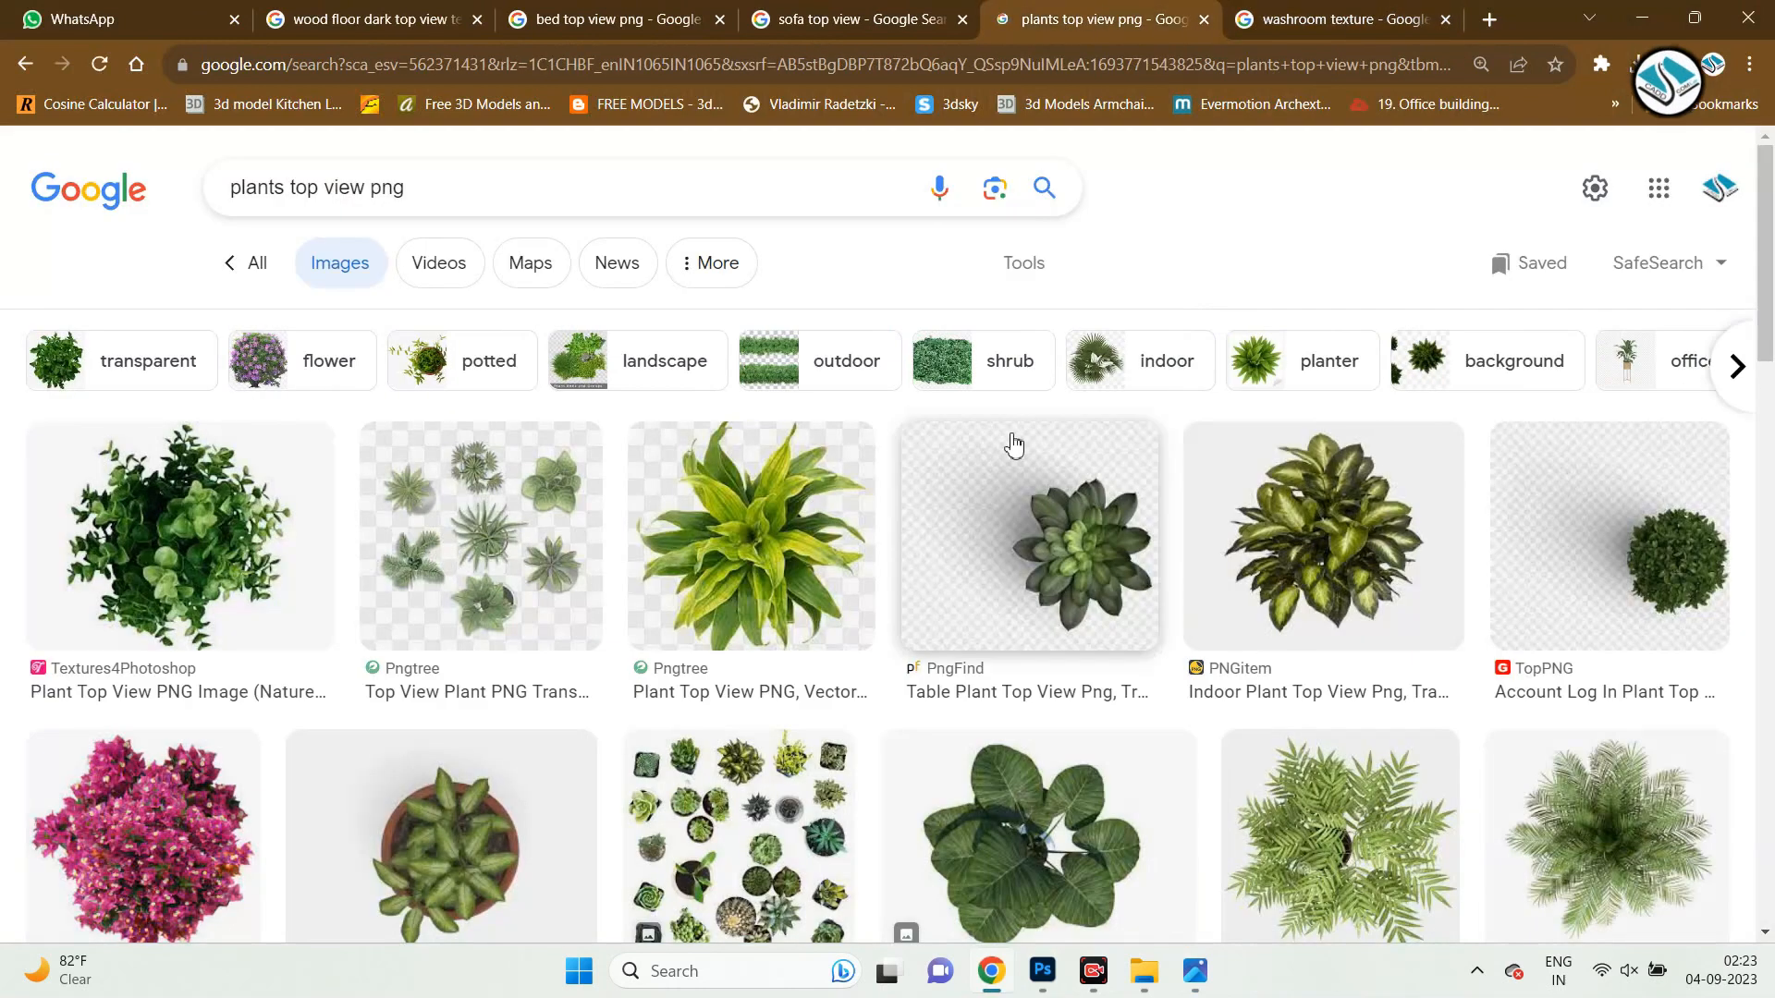
pyautogui.scroll(-3, 1014, 443)
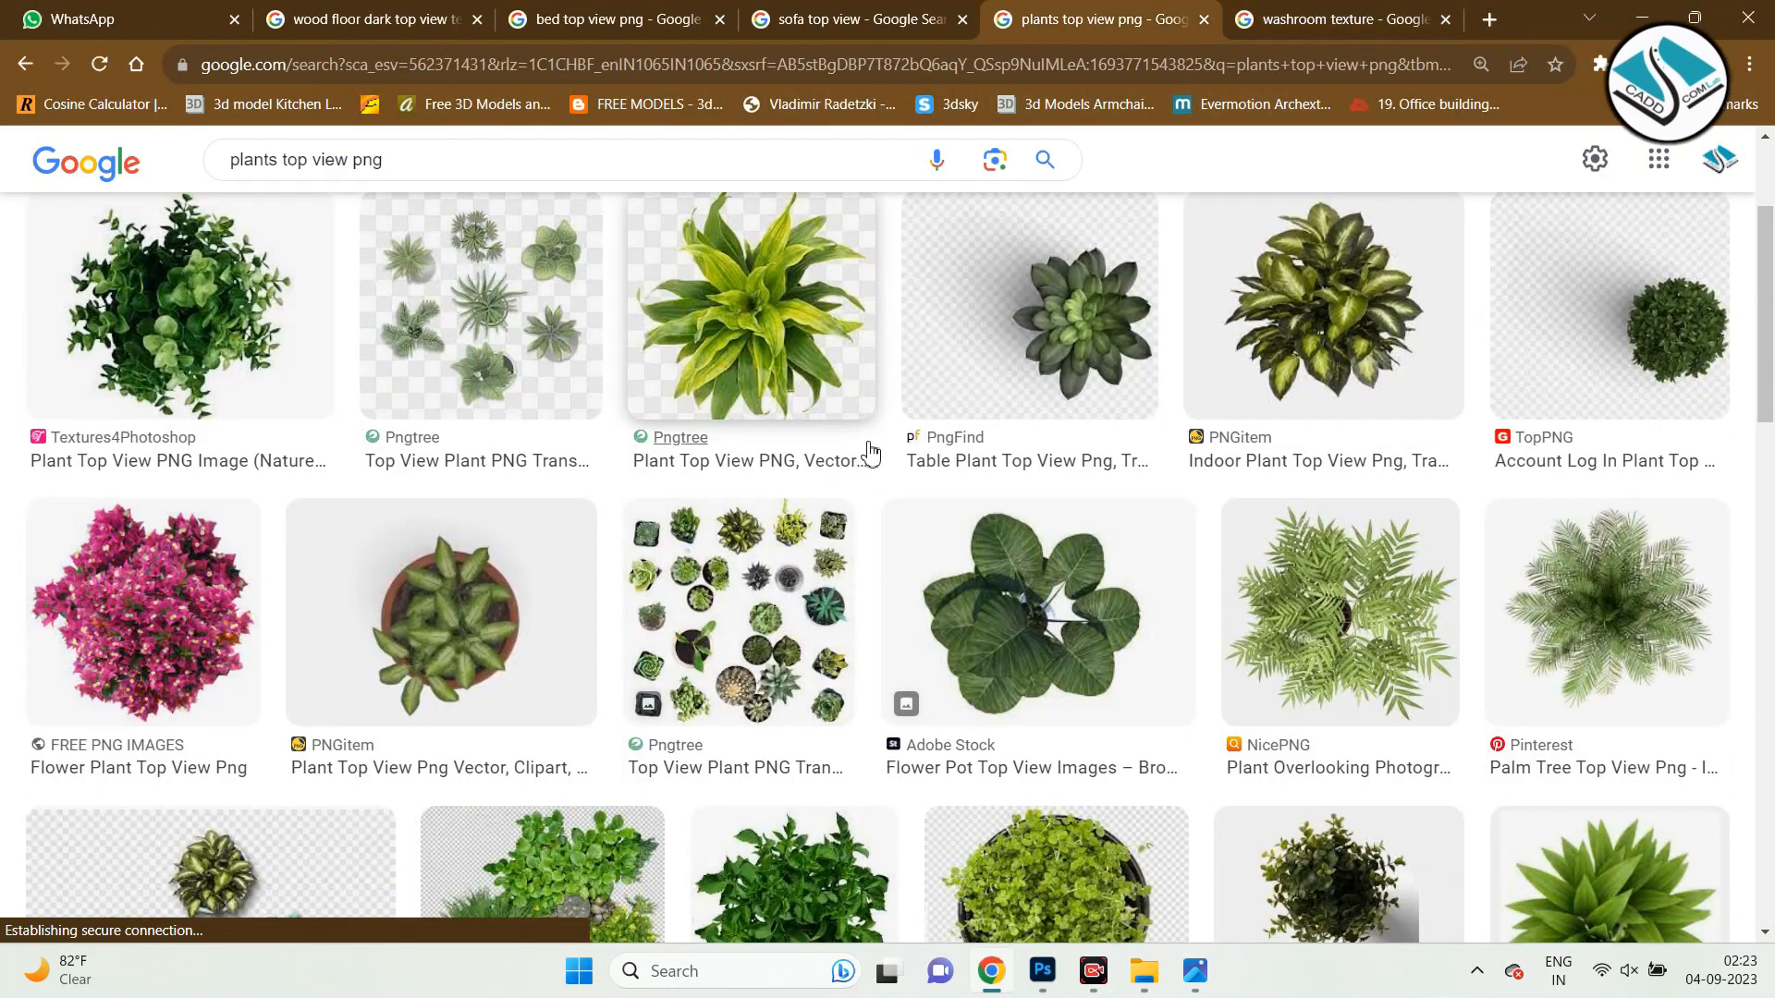
pyautogui.click(242, 307)
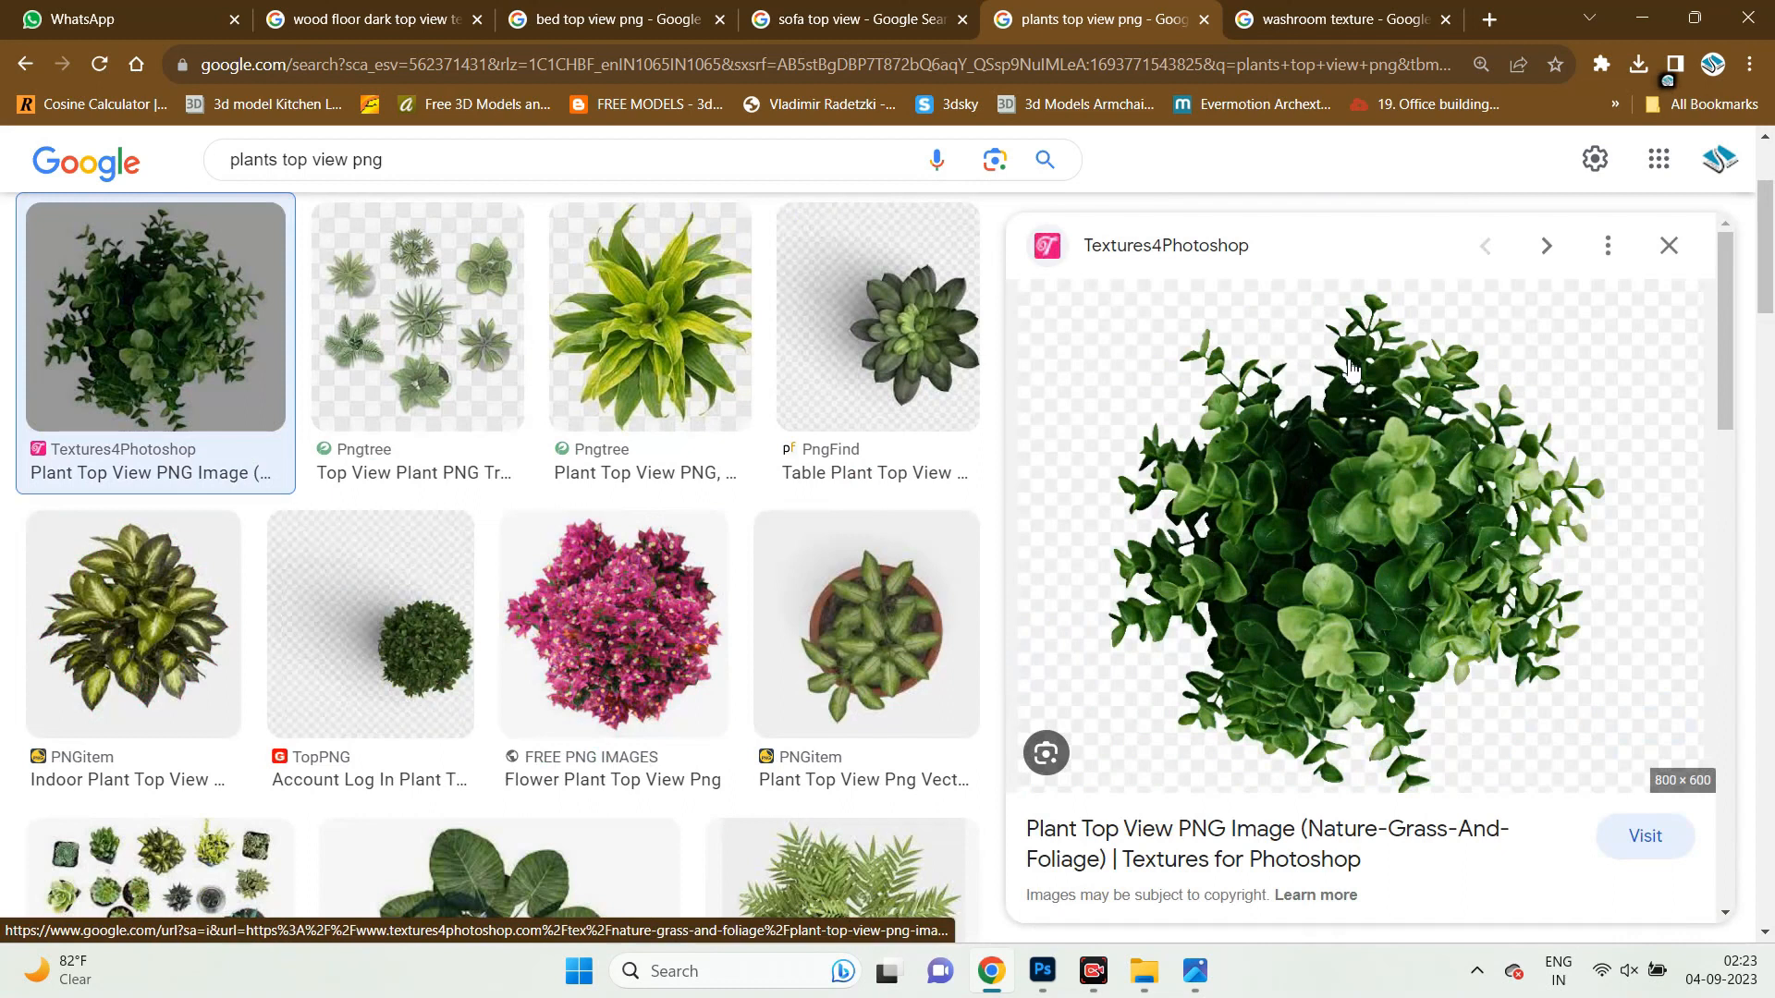
# Open the leafy plant image in its own tab, save it to the Desktop as plant-top-view-PNG-image-thumb24, and close that tab.
pyautogui.rightClick(1350, 365)
pyautogui.click(1438, 584)
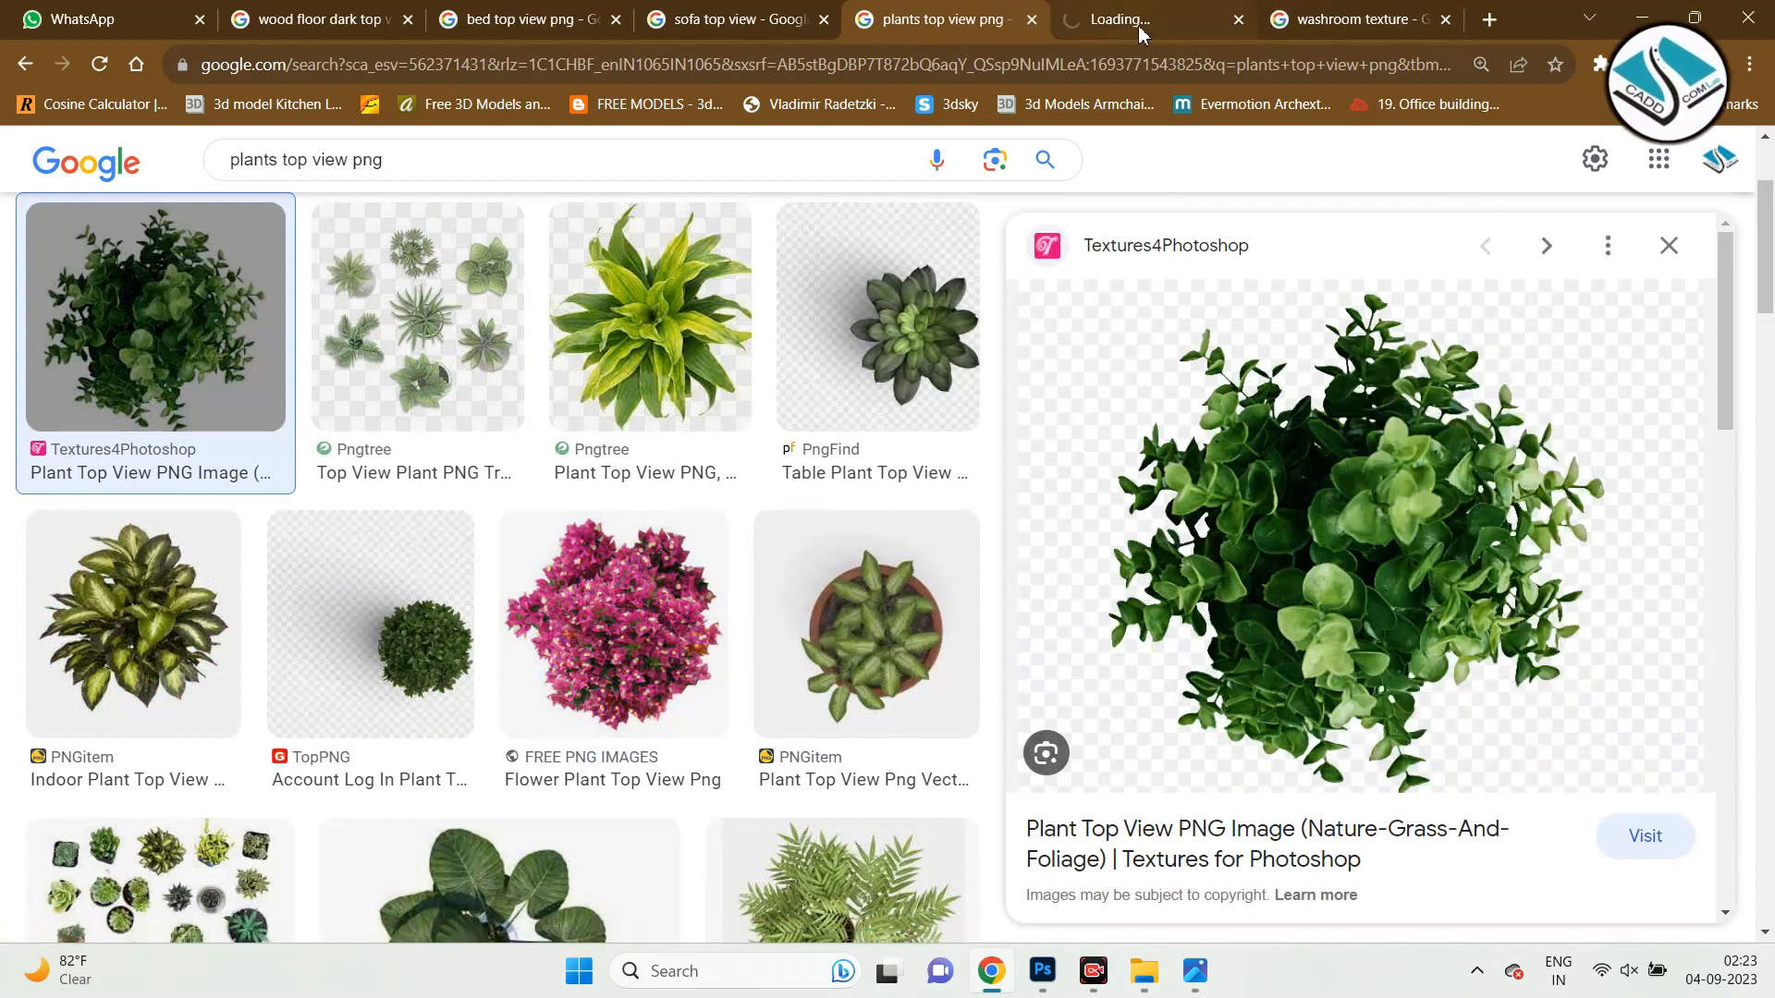
pyautogui.click(1178, 17)
pyautogui.rightClick(1083, 281)
pyautogui.click(1161, 332)
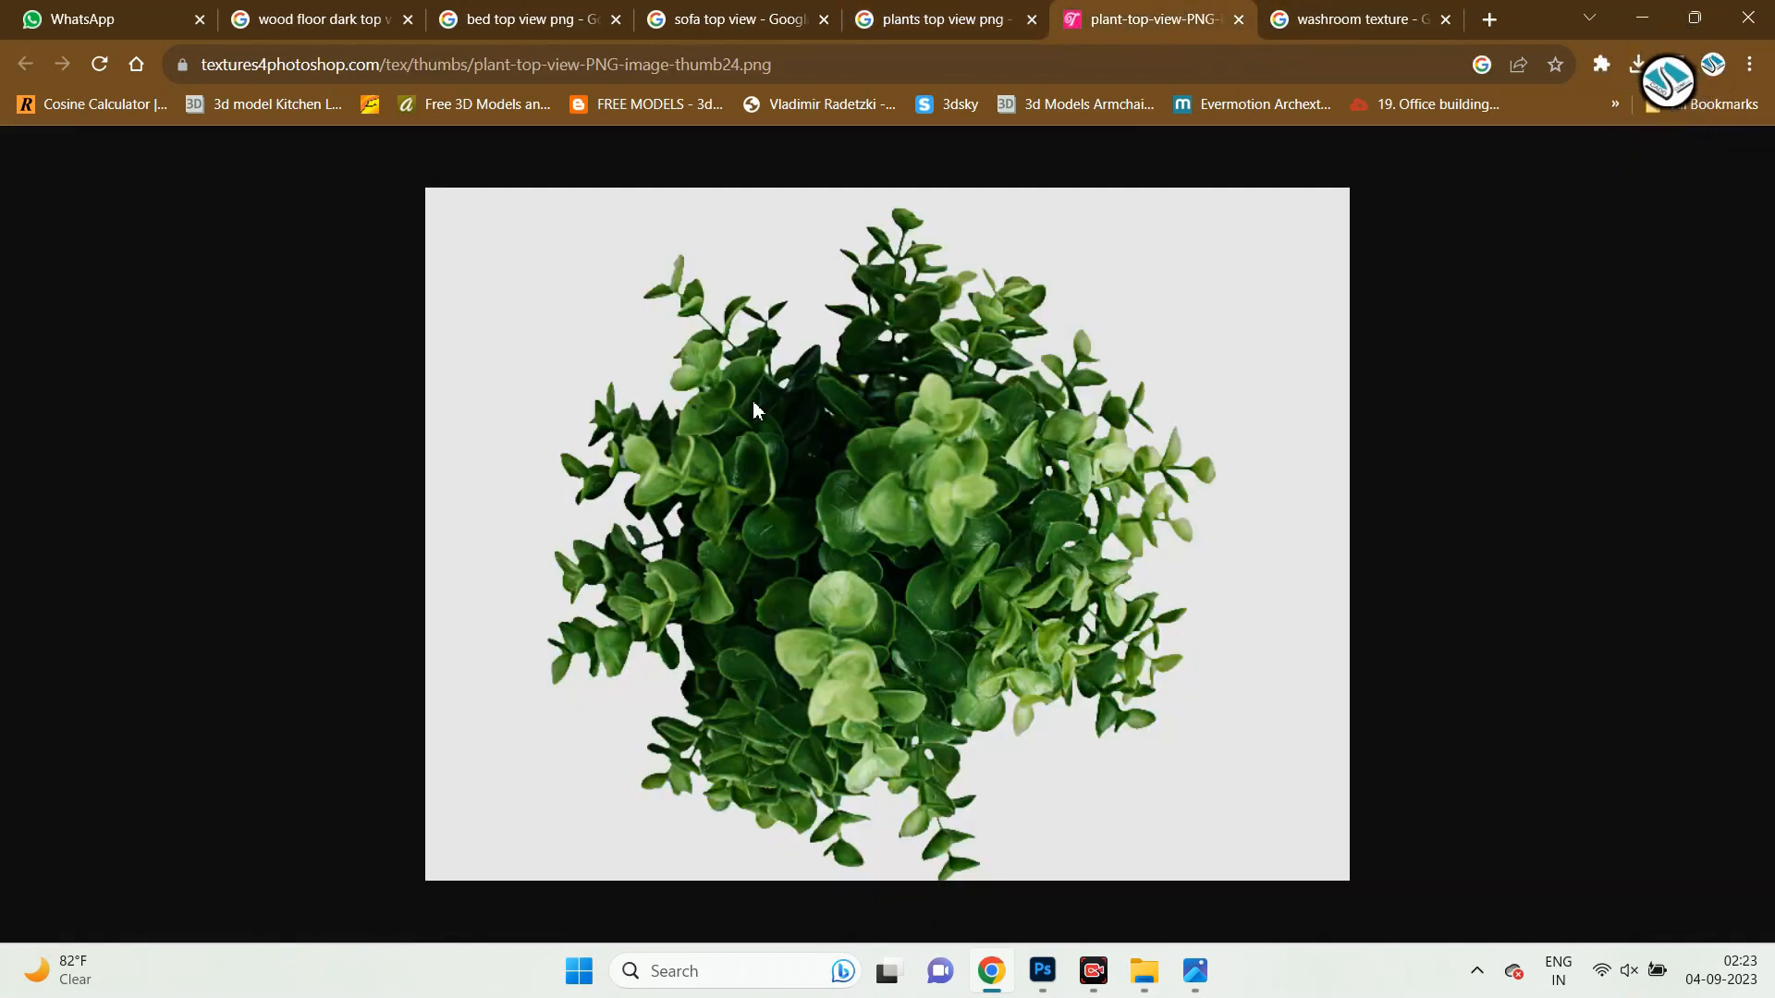
pyautogui.click(89, 202)
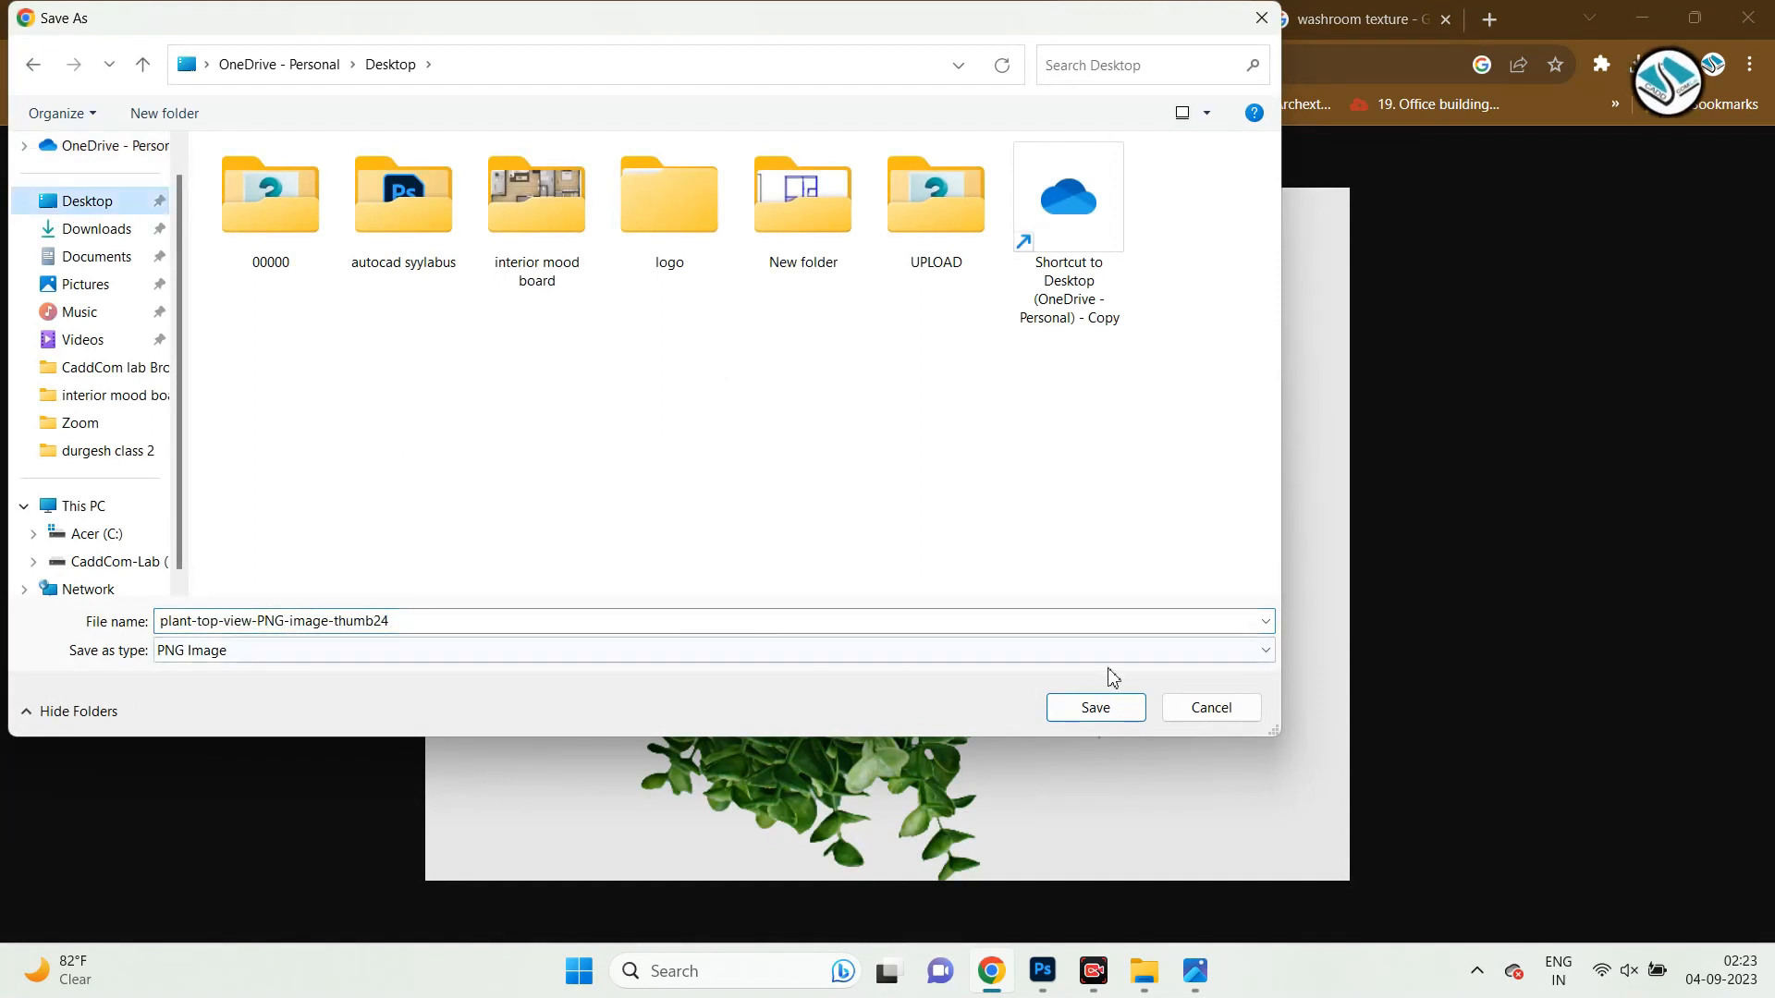
pyautogui.click(1094, 705)
pyautogui.click(1239, 20)
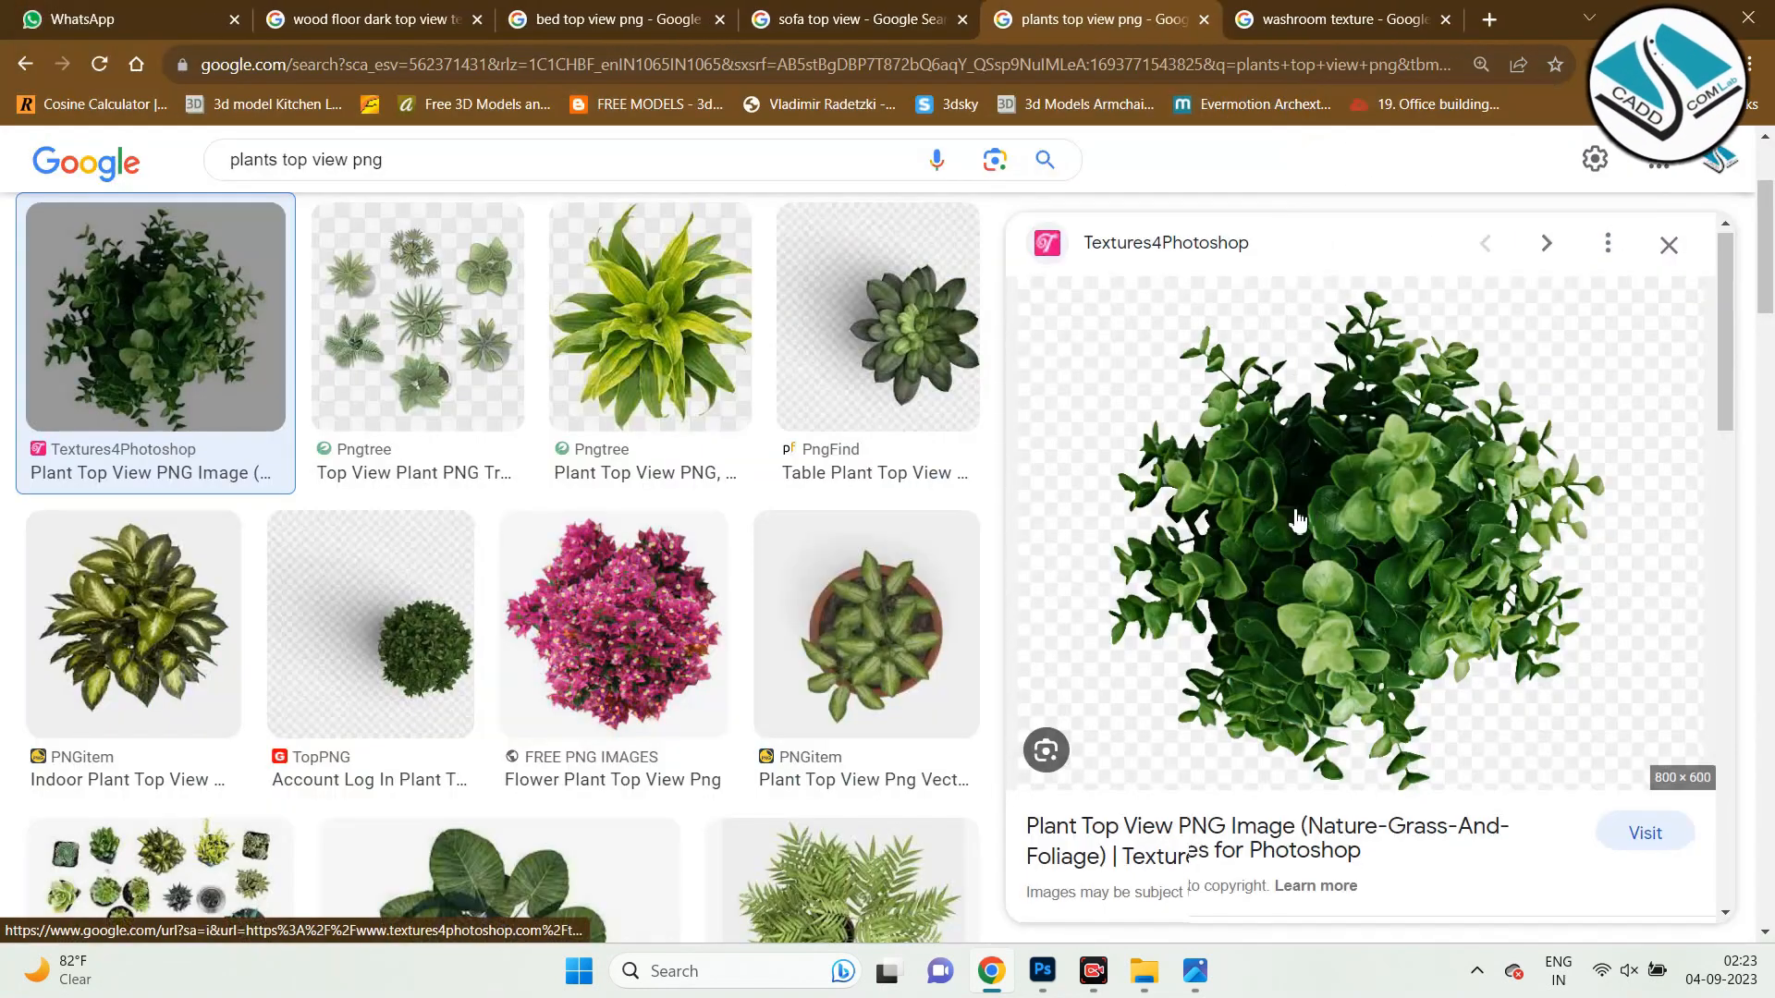
# Find the Pinterest top-view palm in the plant results and save its full-size image to the Desktop as a JPEG.
pyautogui.scroll(-5, 1294, 515)
pyautogui.scroll(-5, 919, 570)
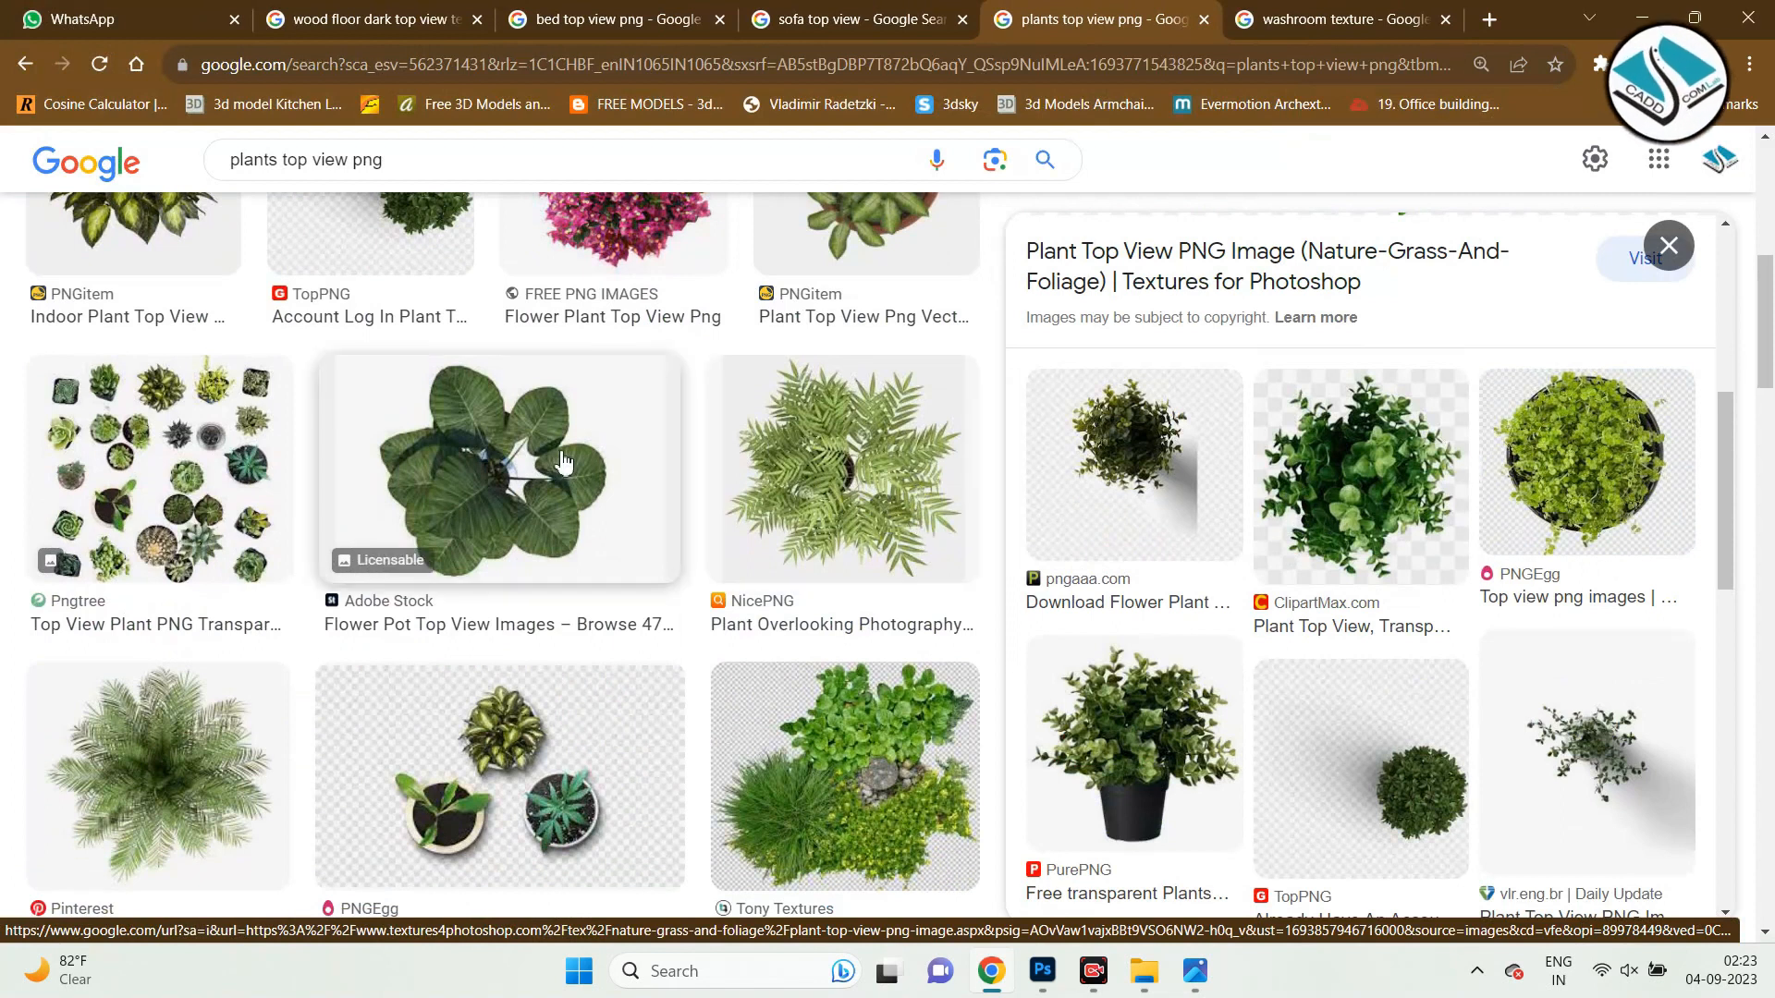
pyautogui.click(188, 739)
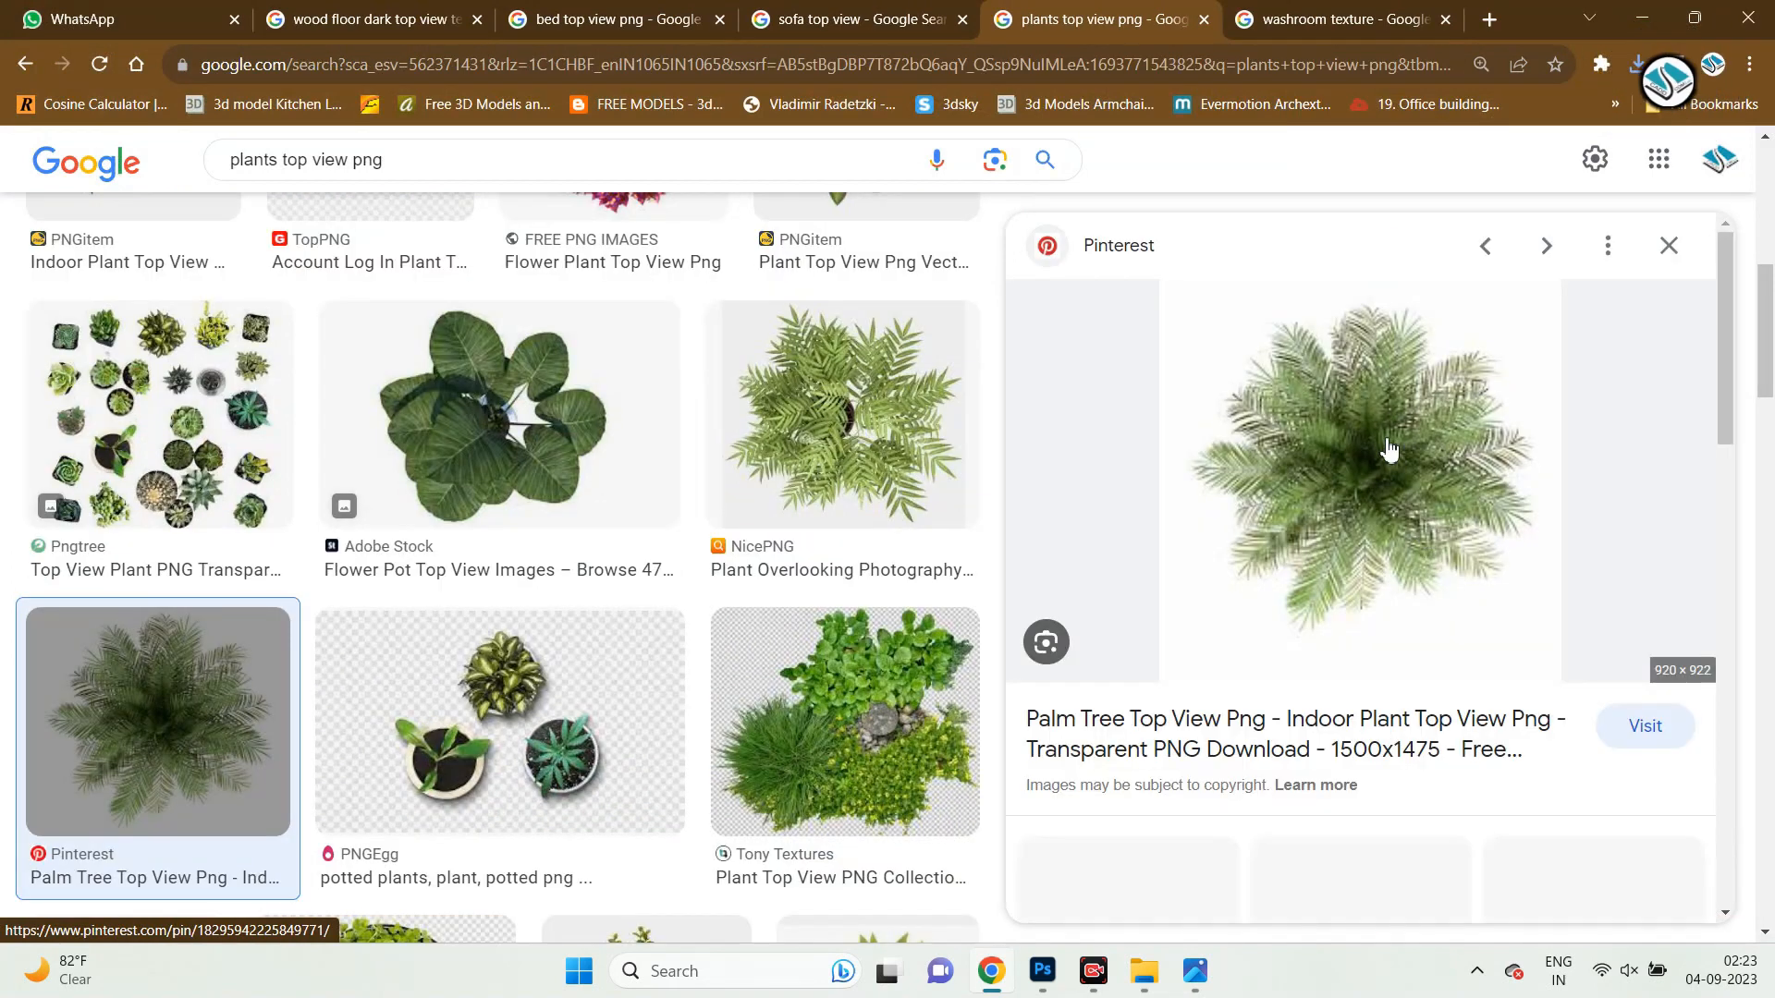
pyautogui.rightClick(1370, 401)
pyautogui.click(1483, 622)
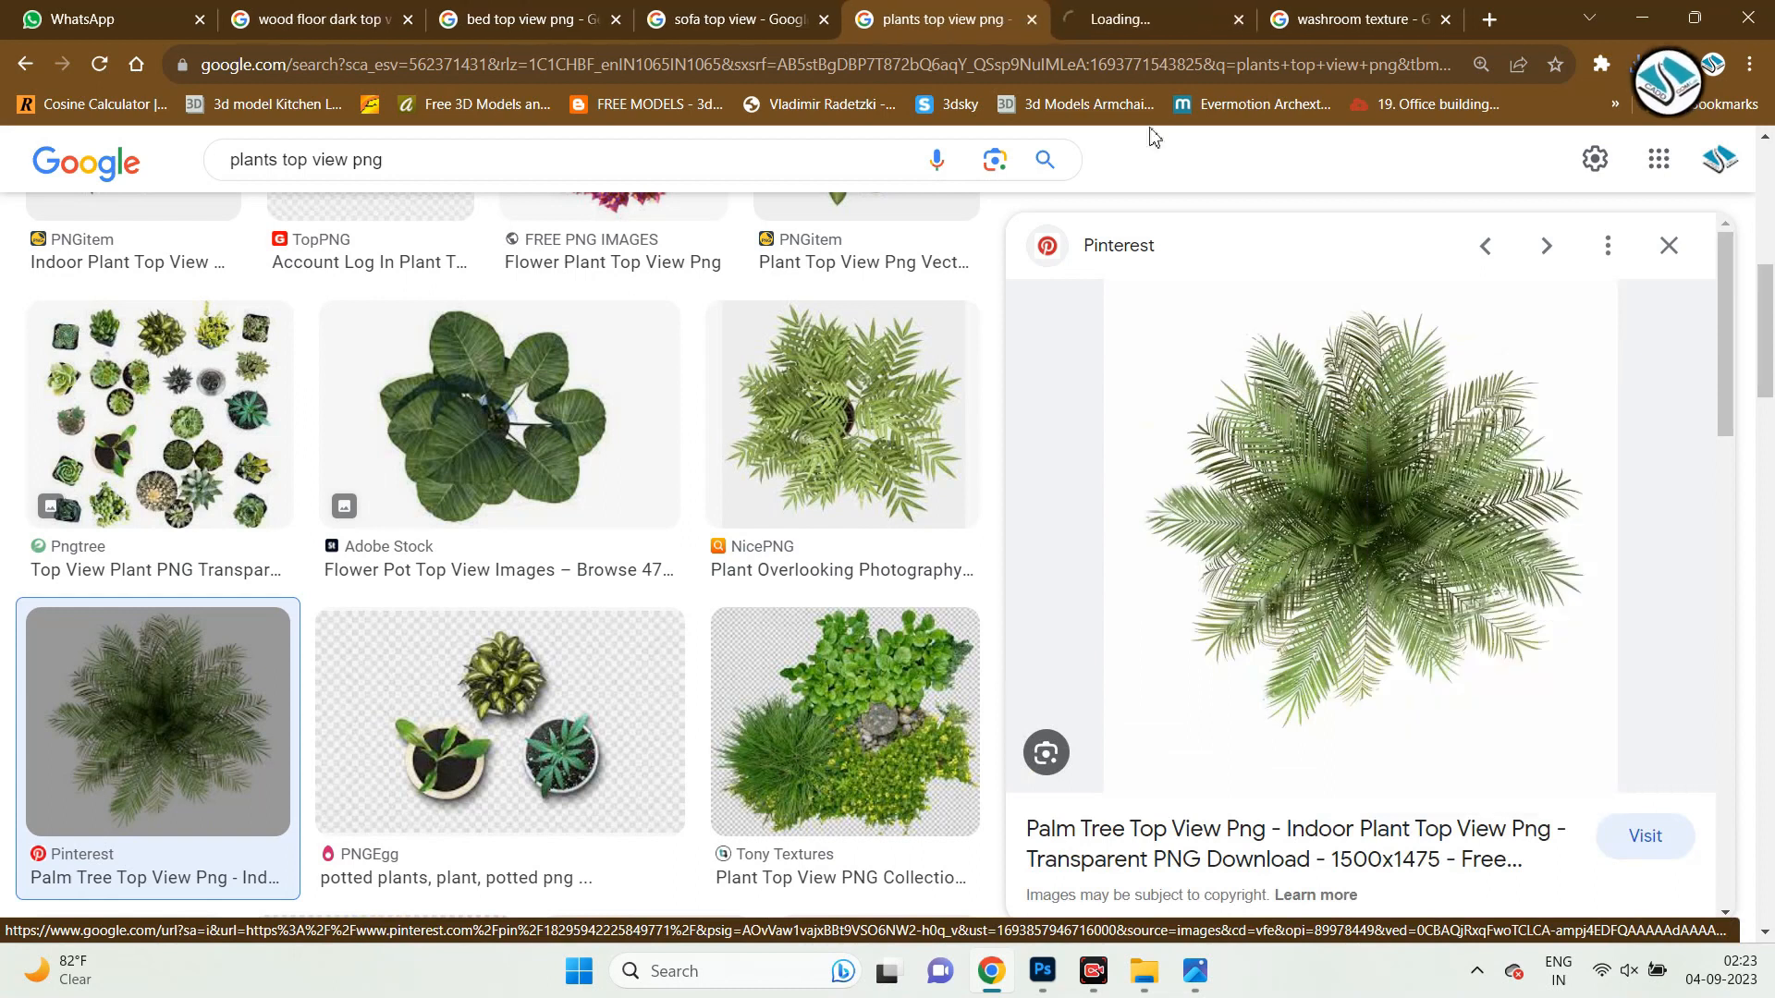
pyautogui.click(1153, 19)
pyautogui.rightClick(1003, 185)
pyautogui.click(1095, 236)
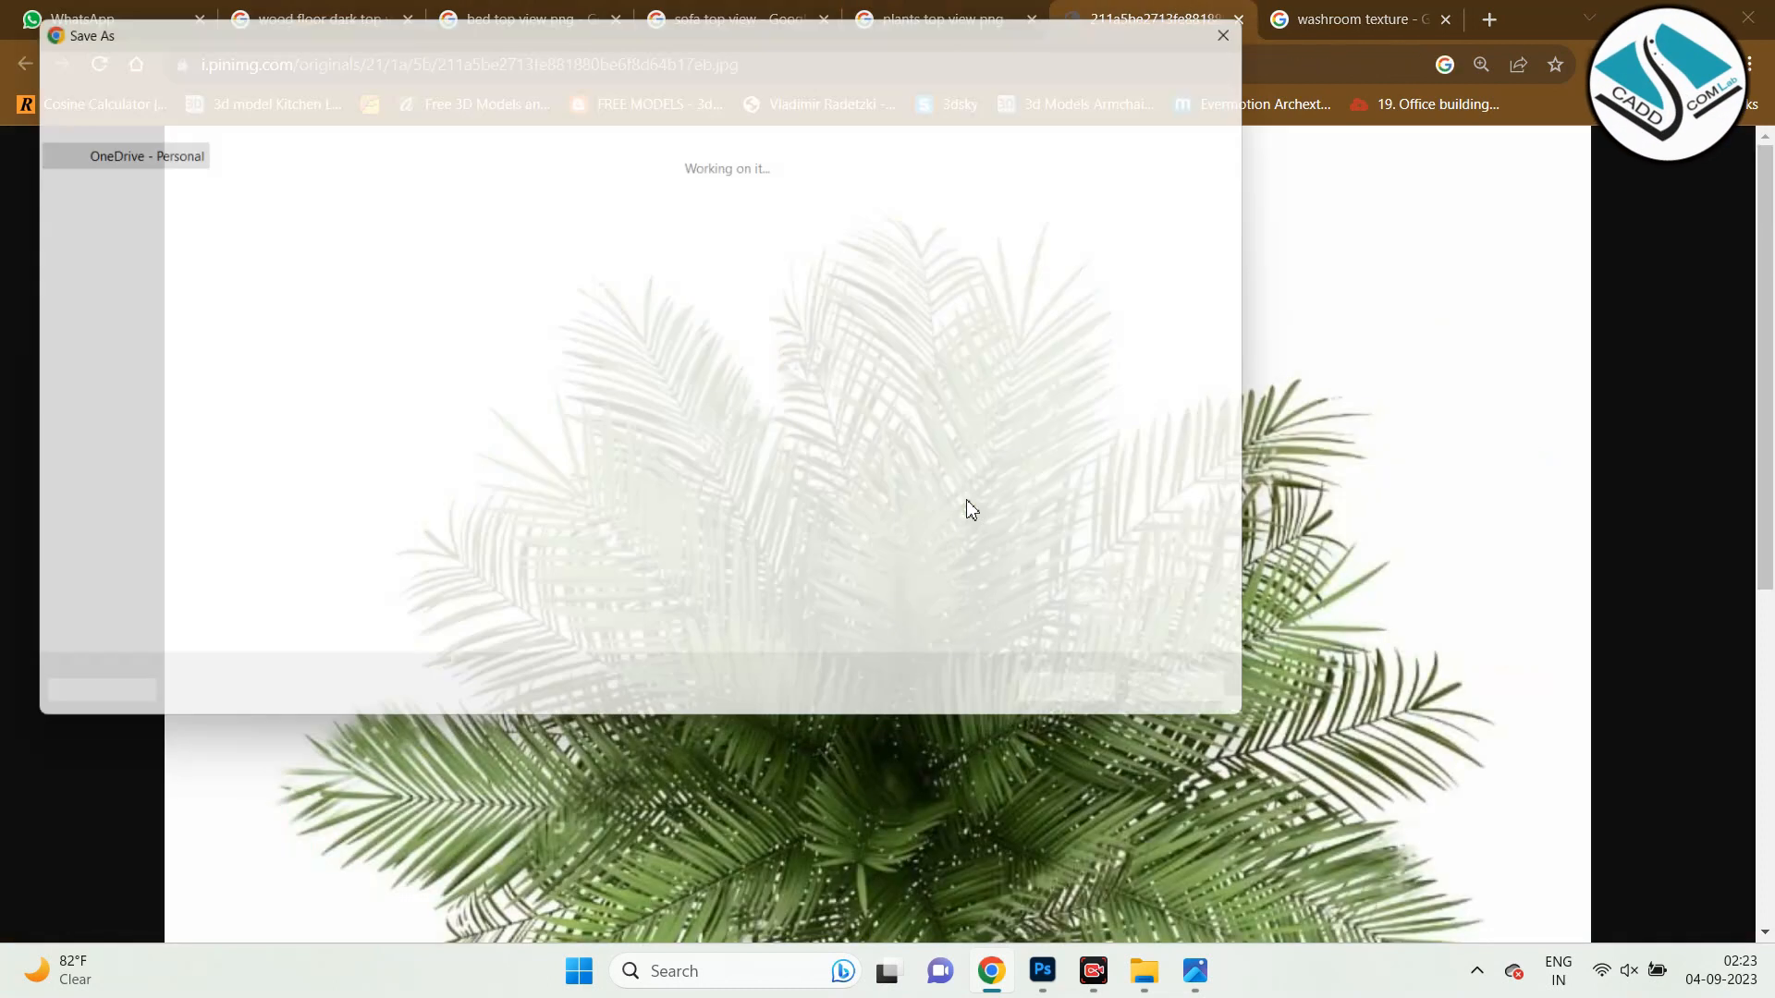
pyautogui.click(1097, 707)
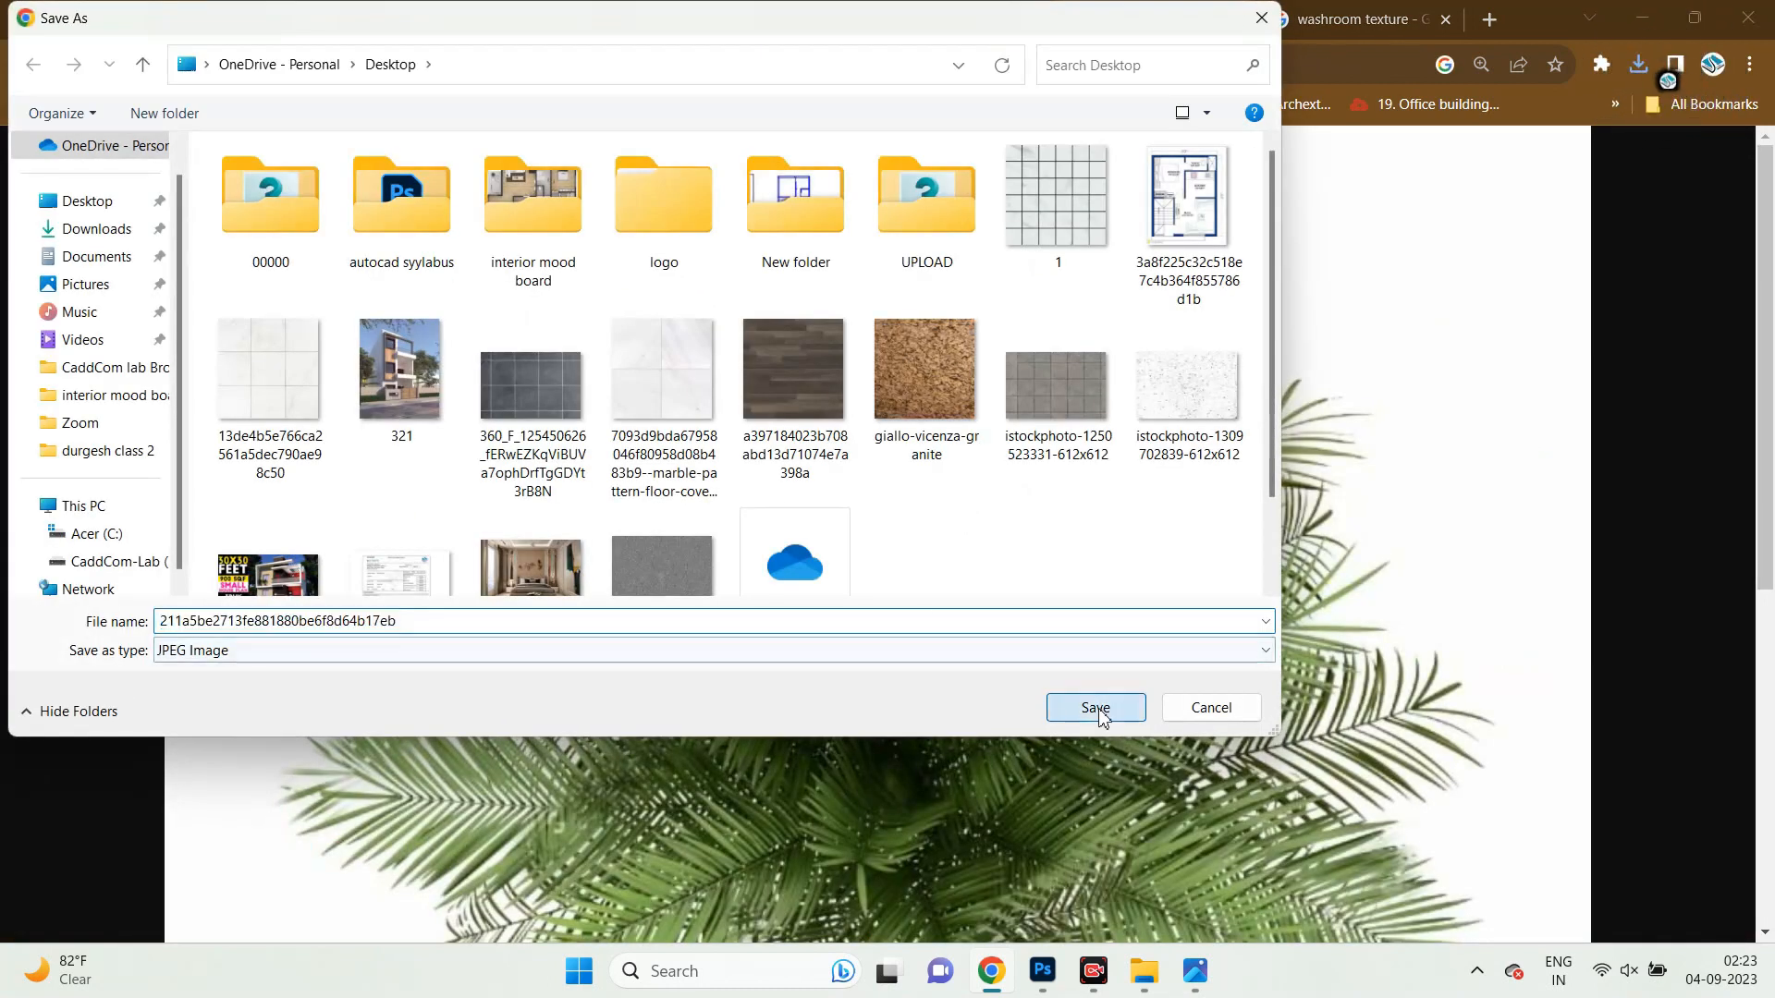
pyautogui.click(1240, 19)
# Browse the plant results and related images, and open the round green bush from cutewallpaper.org.
pyautogui.scroll(-5, 1359, 554)
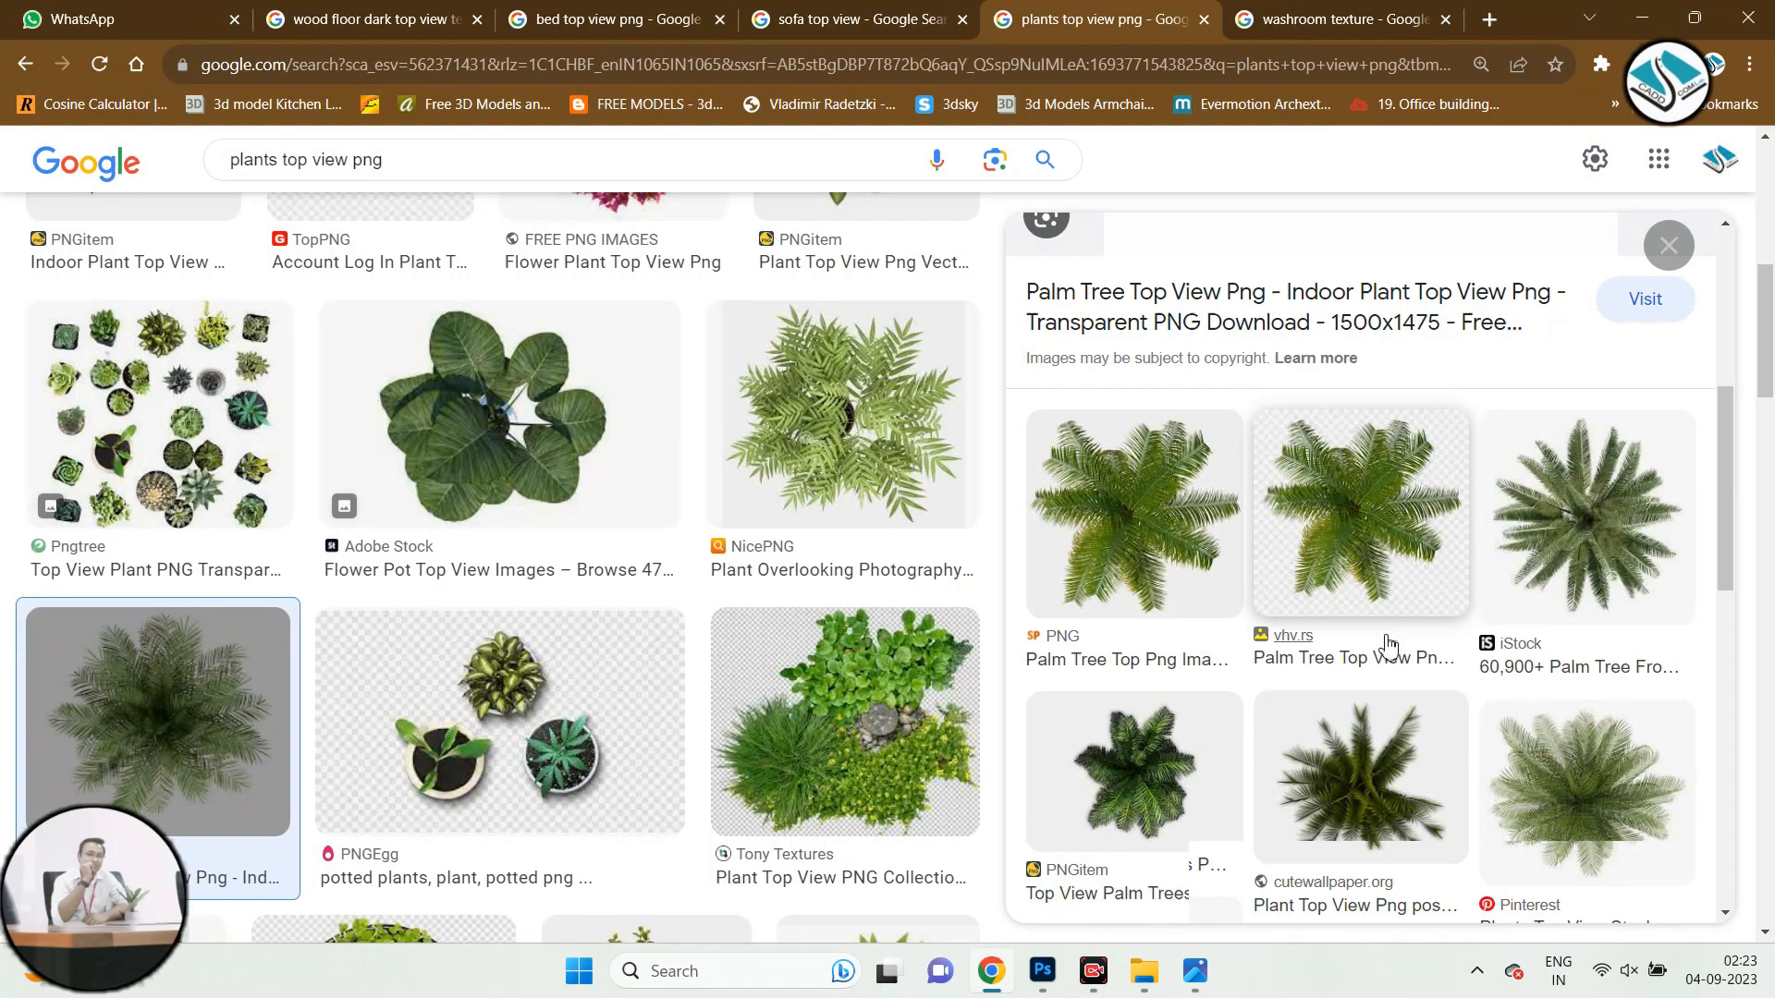
pyautogui.scroll(6, 774, 541)
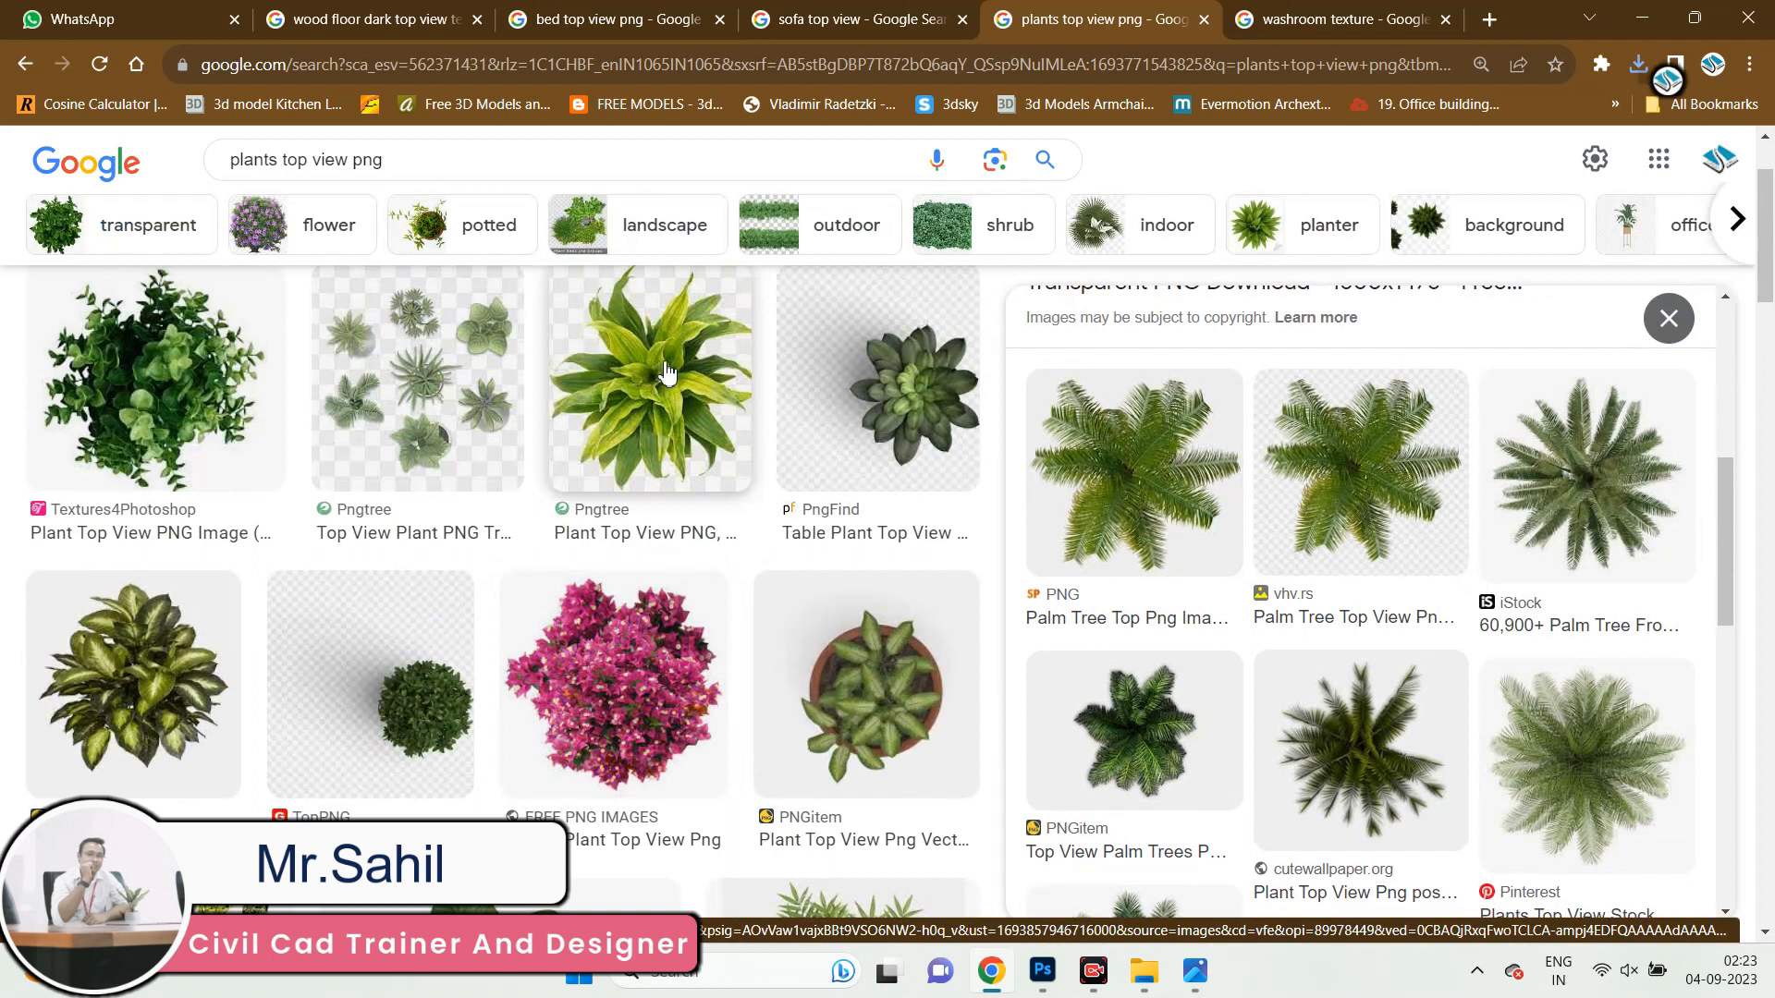
pyautogui.click(665, 369)
pyautogui.scroll(-5, 1269, 657)
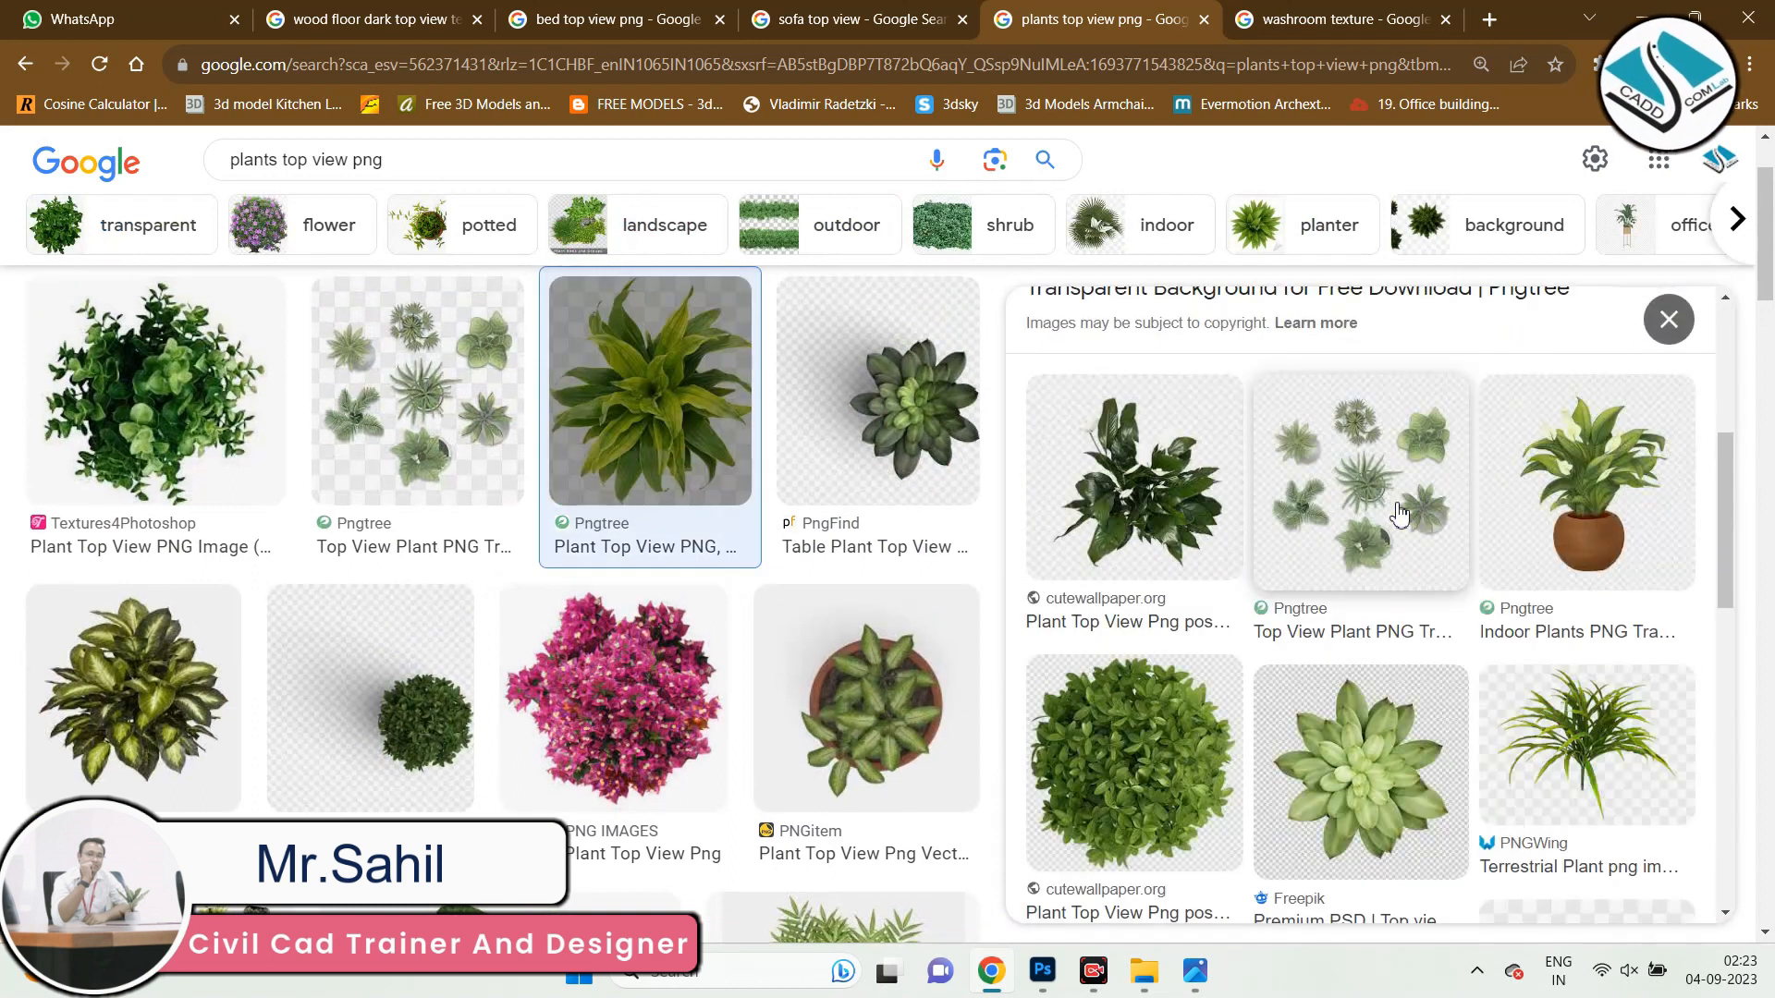
pyautogui.click(1134, 760)
pyautogui.scroll(2, 1340, 647)
# Open the round bush image in its own tab and save it to the Desktop as the JPEG file images.
pyautogui.rightClick(1401, 633)
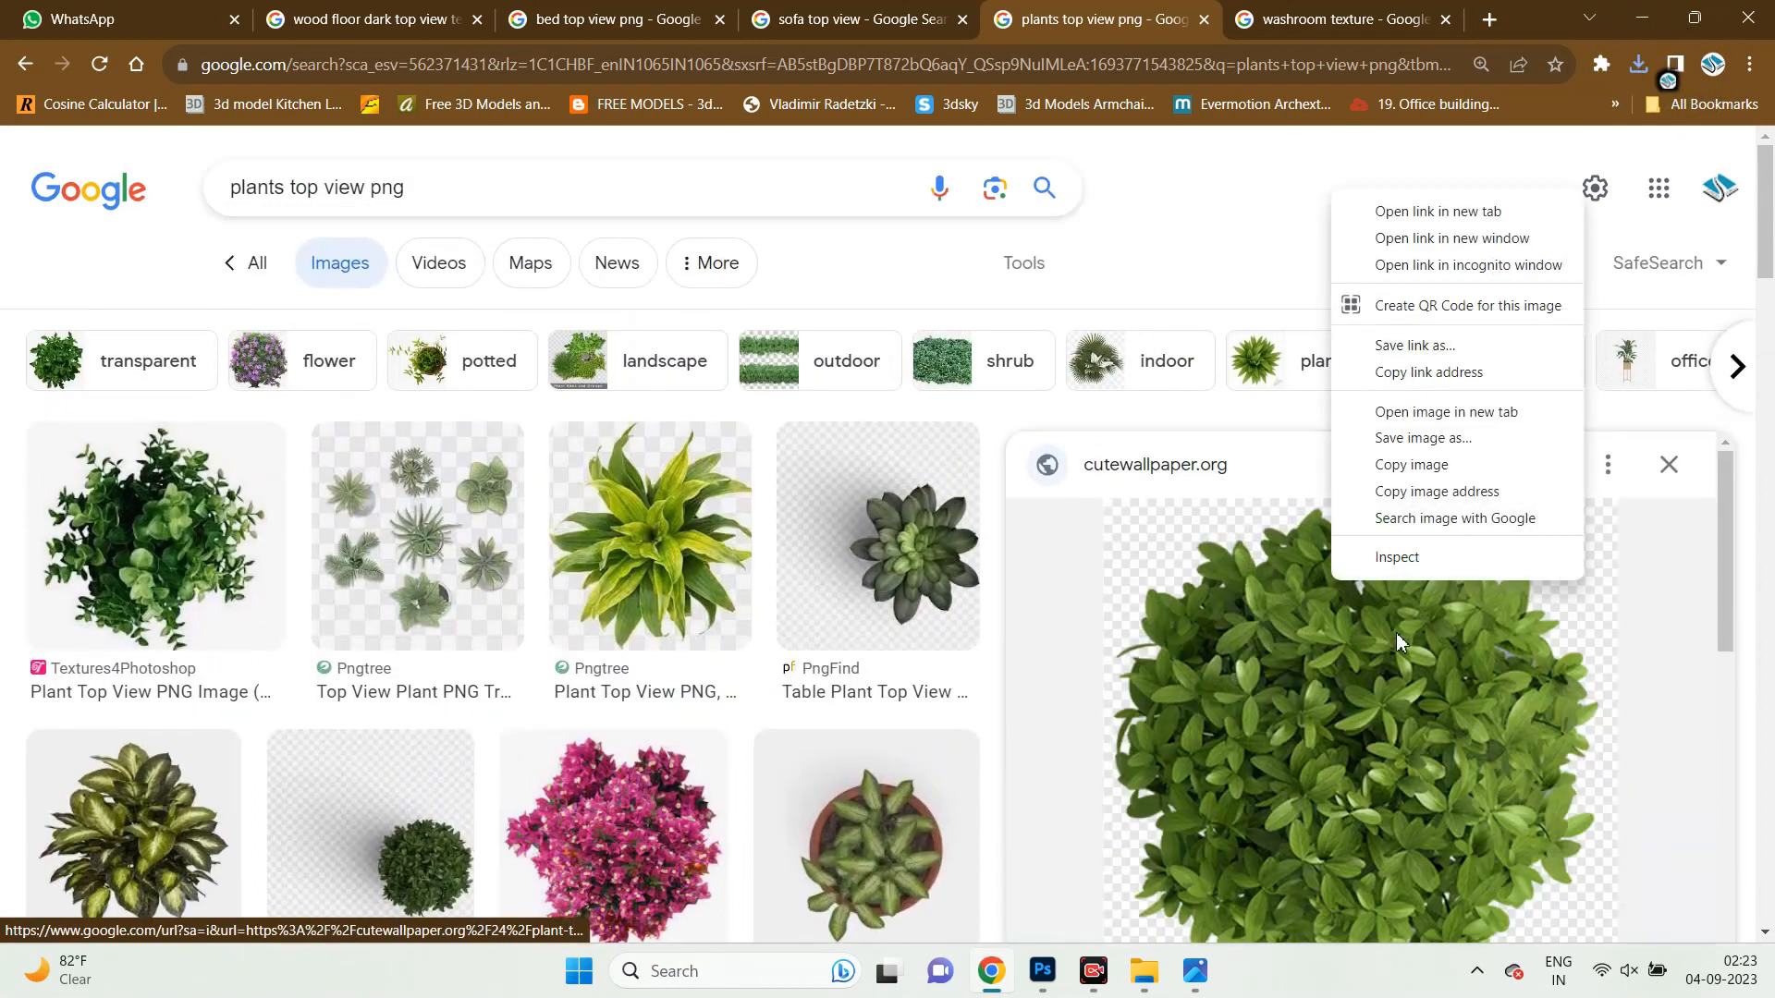
pyautogui.click(1446, 412)
pyautogui.click(1137, 18)
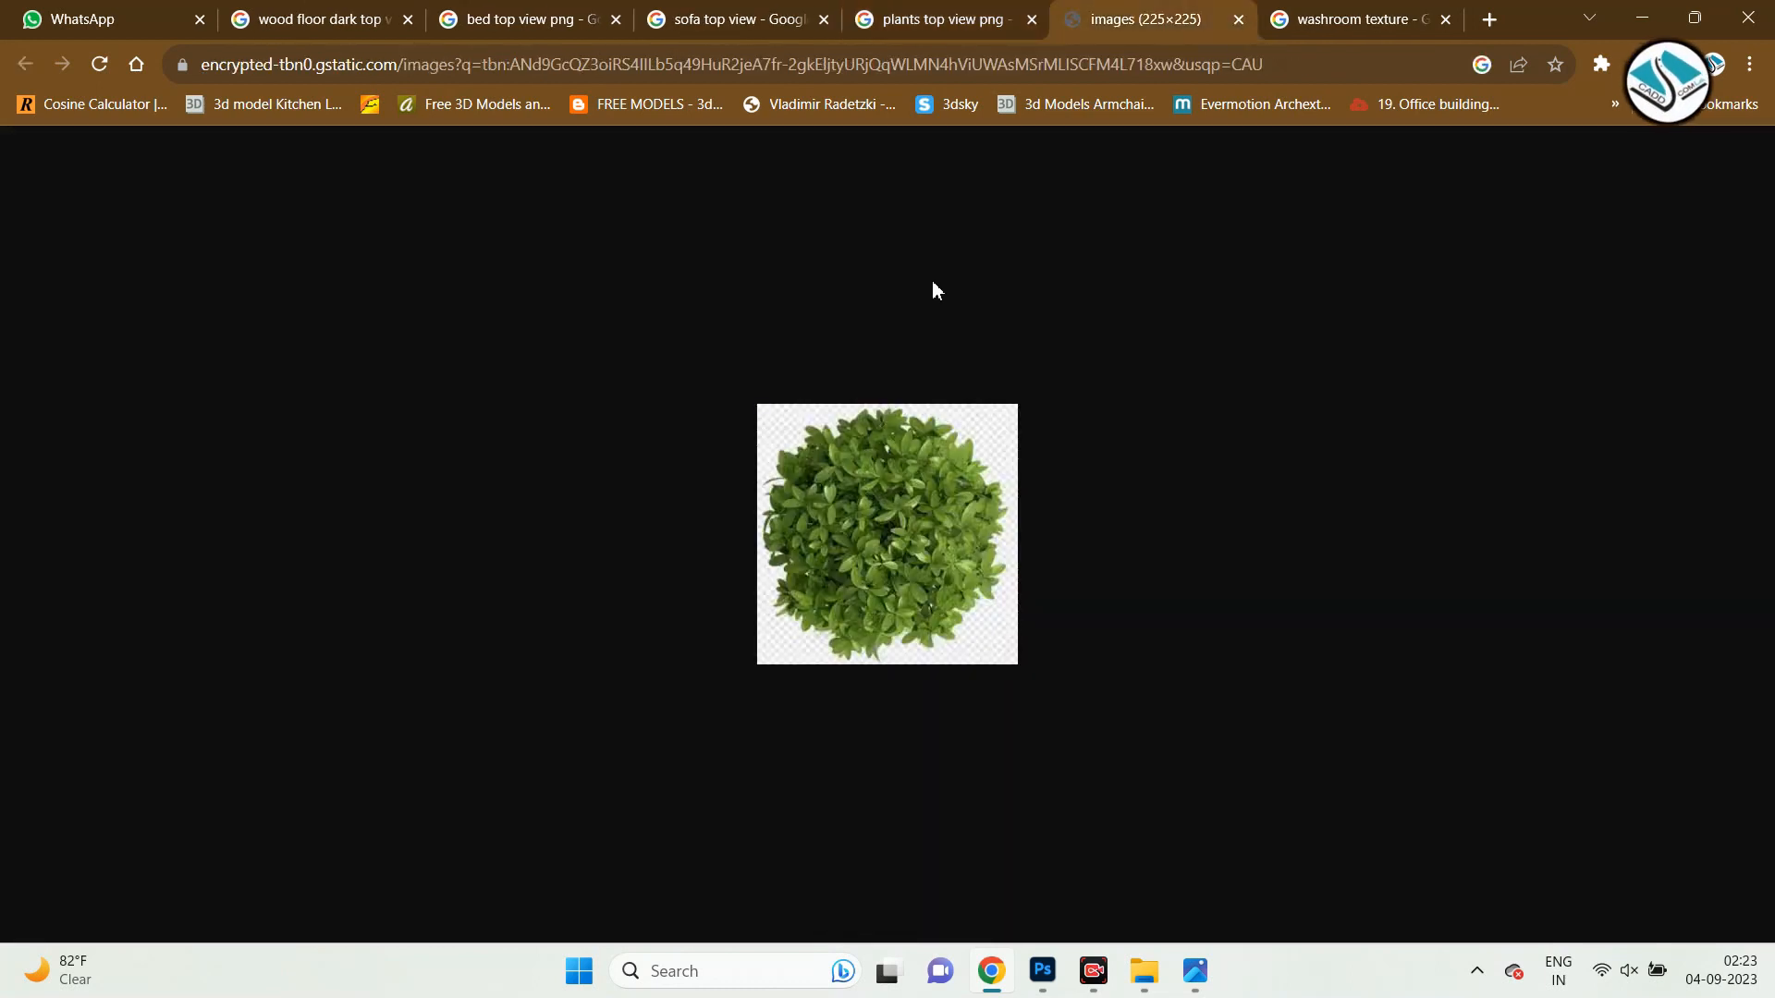
pyautogui.rightClick(911, 426)
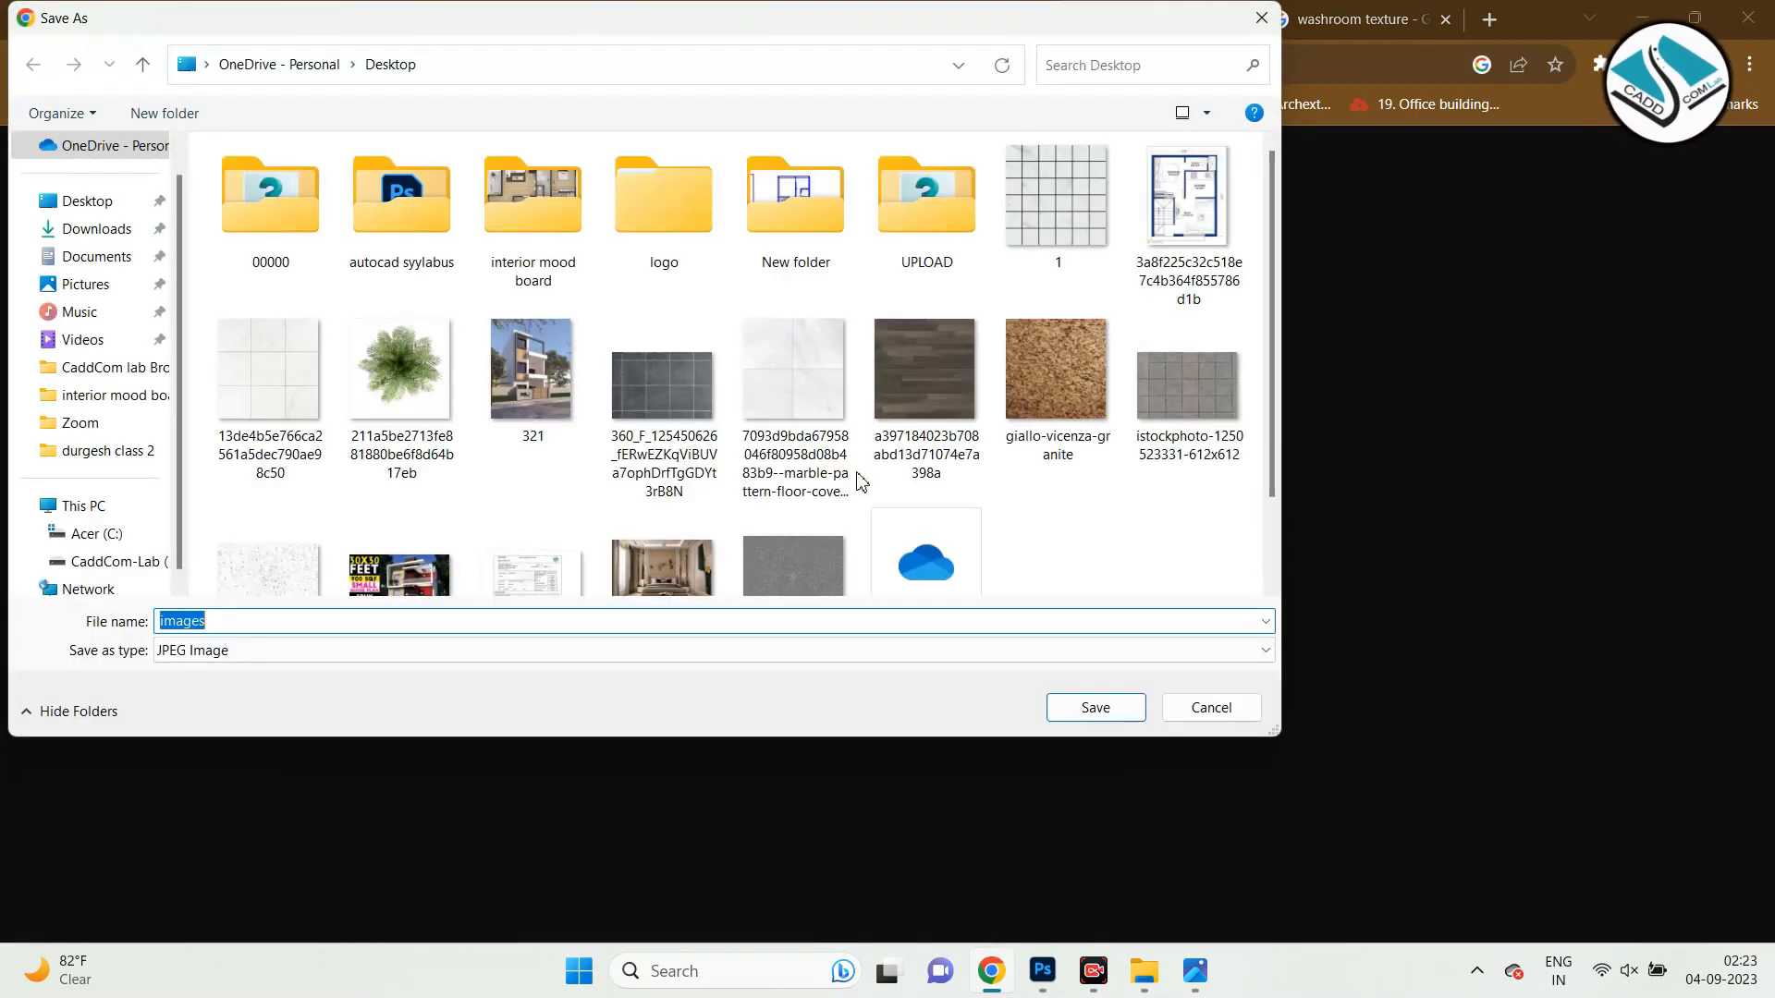
pyautogui.click(1111, 705)
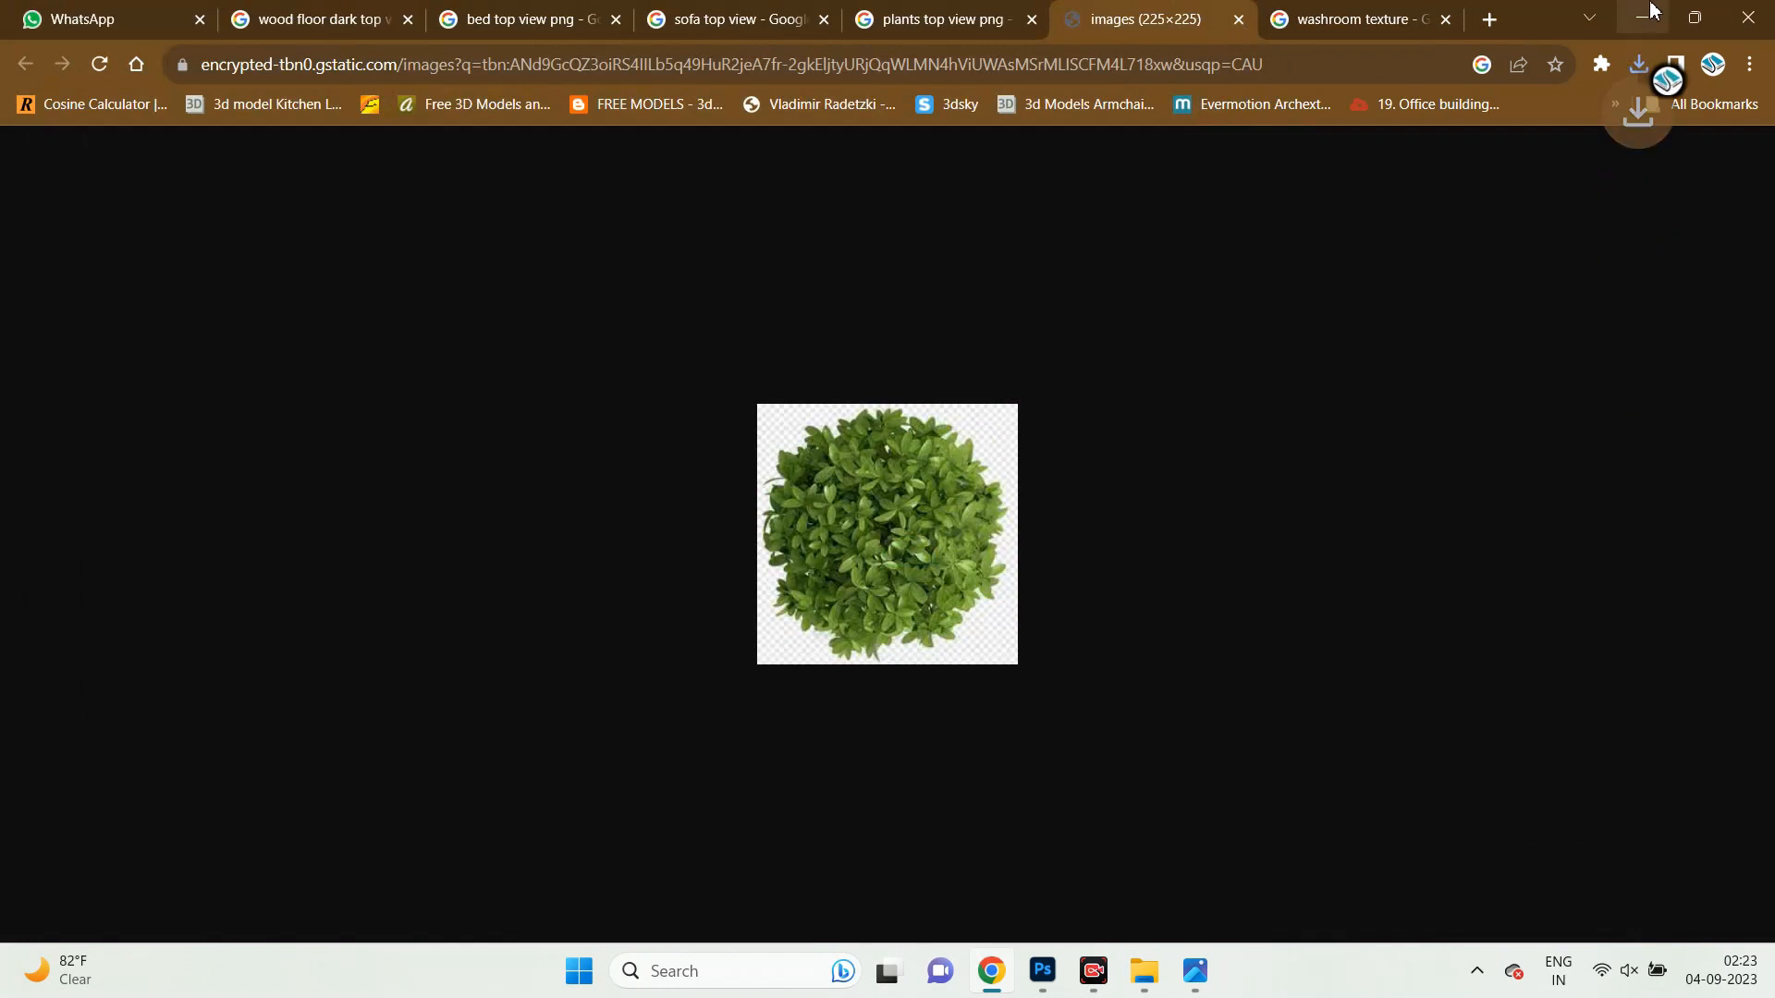
pyautogui.click(1645, 16)
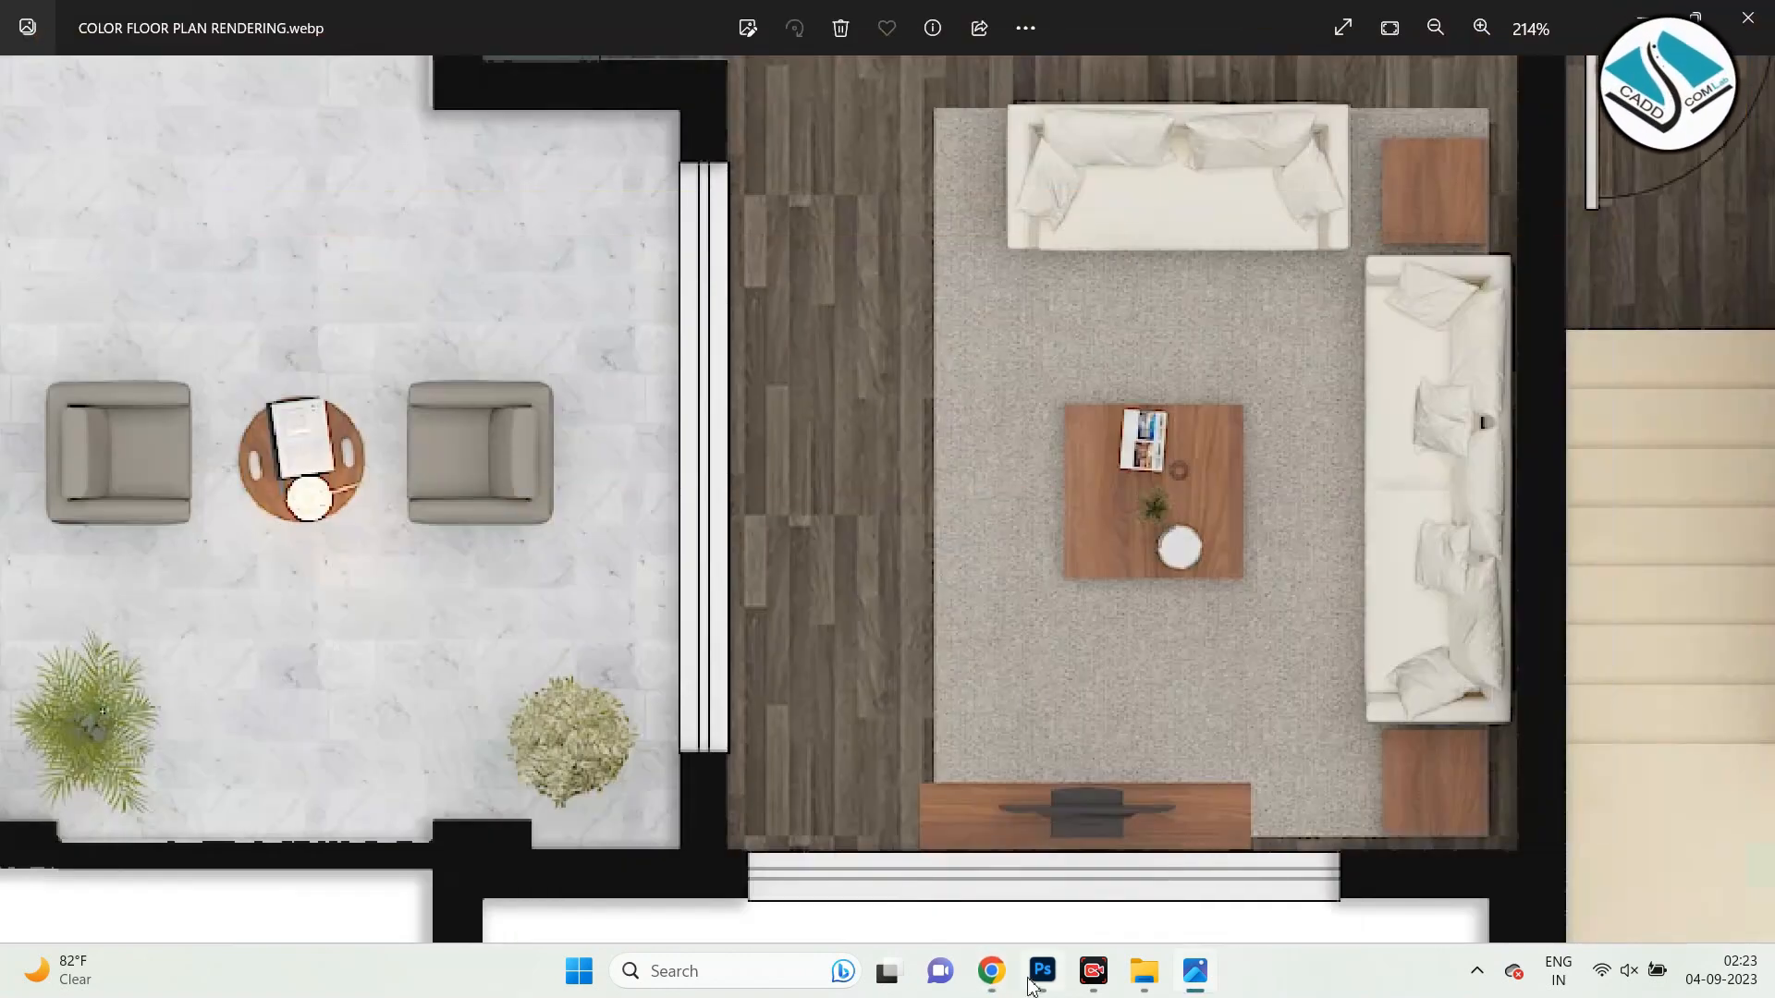
# Switch to Photoshop and place the images file as an embedded object at about 62% scale over the balcony beside the dark-tiled room.
pyautogui.click(1043, 973)
pyautogui.click(51, 14)
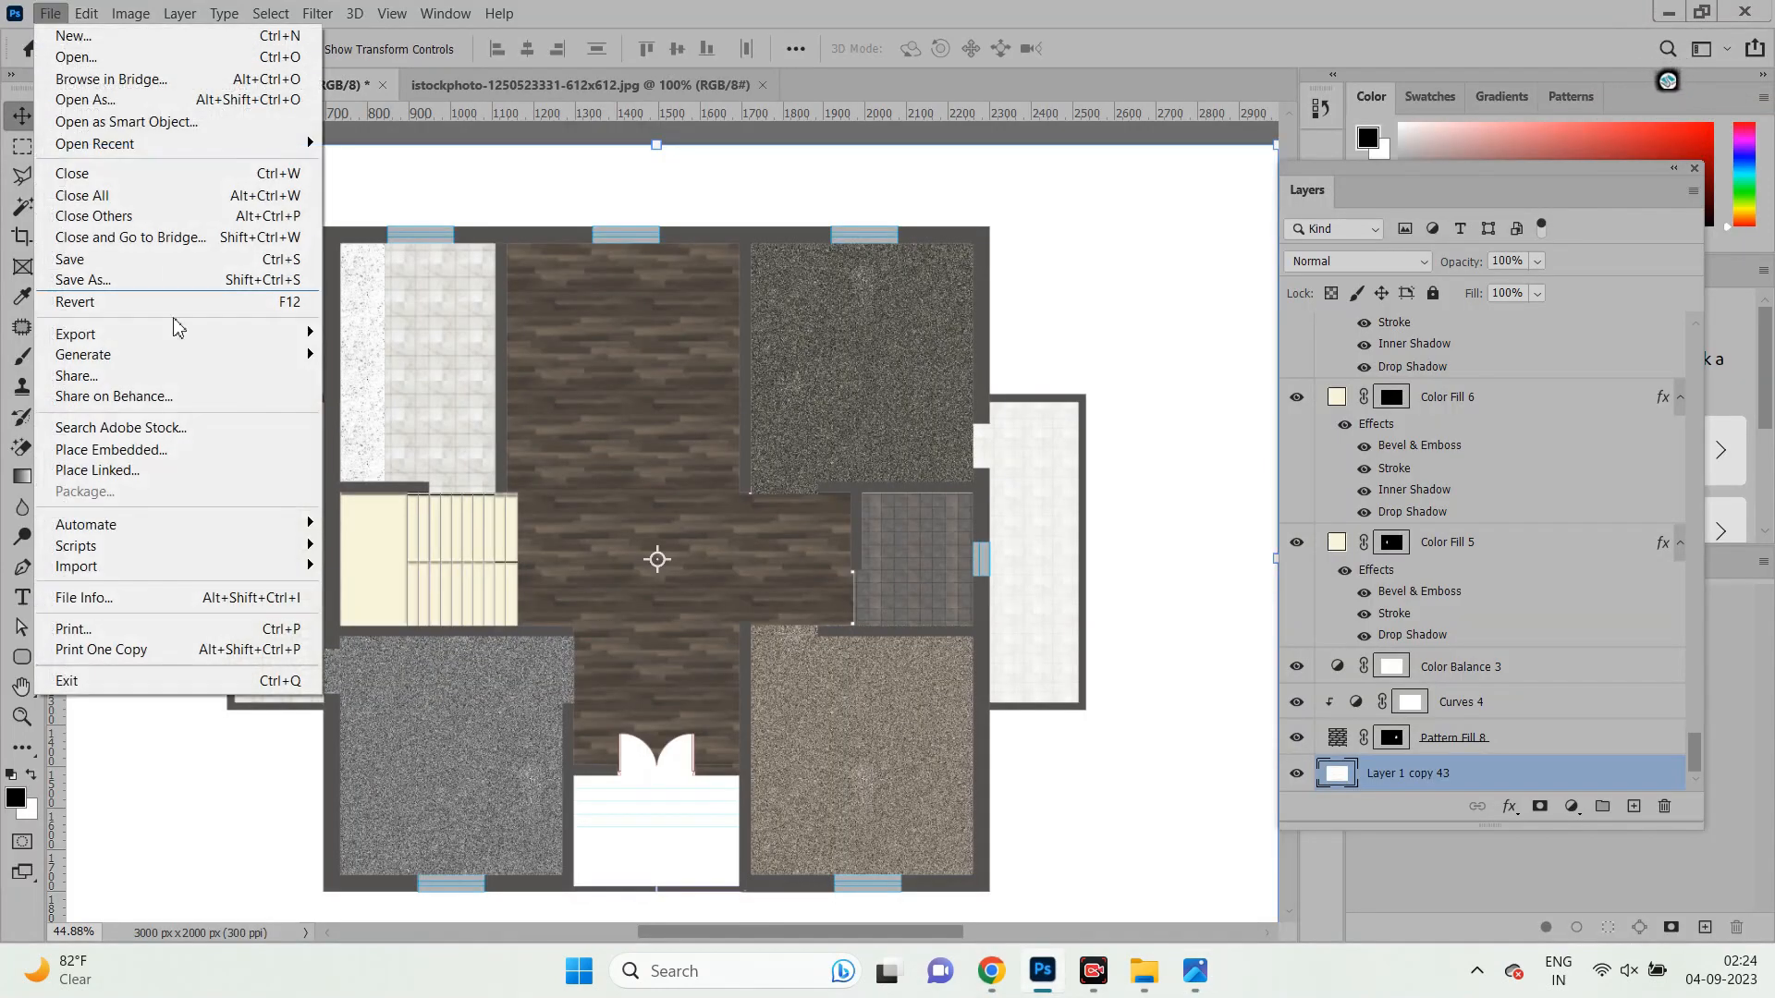
pyautogui.click(199, 463)
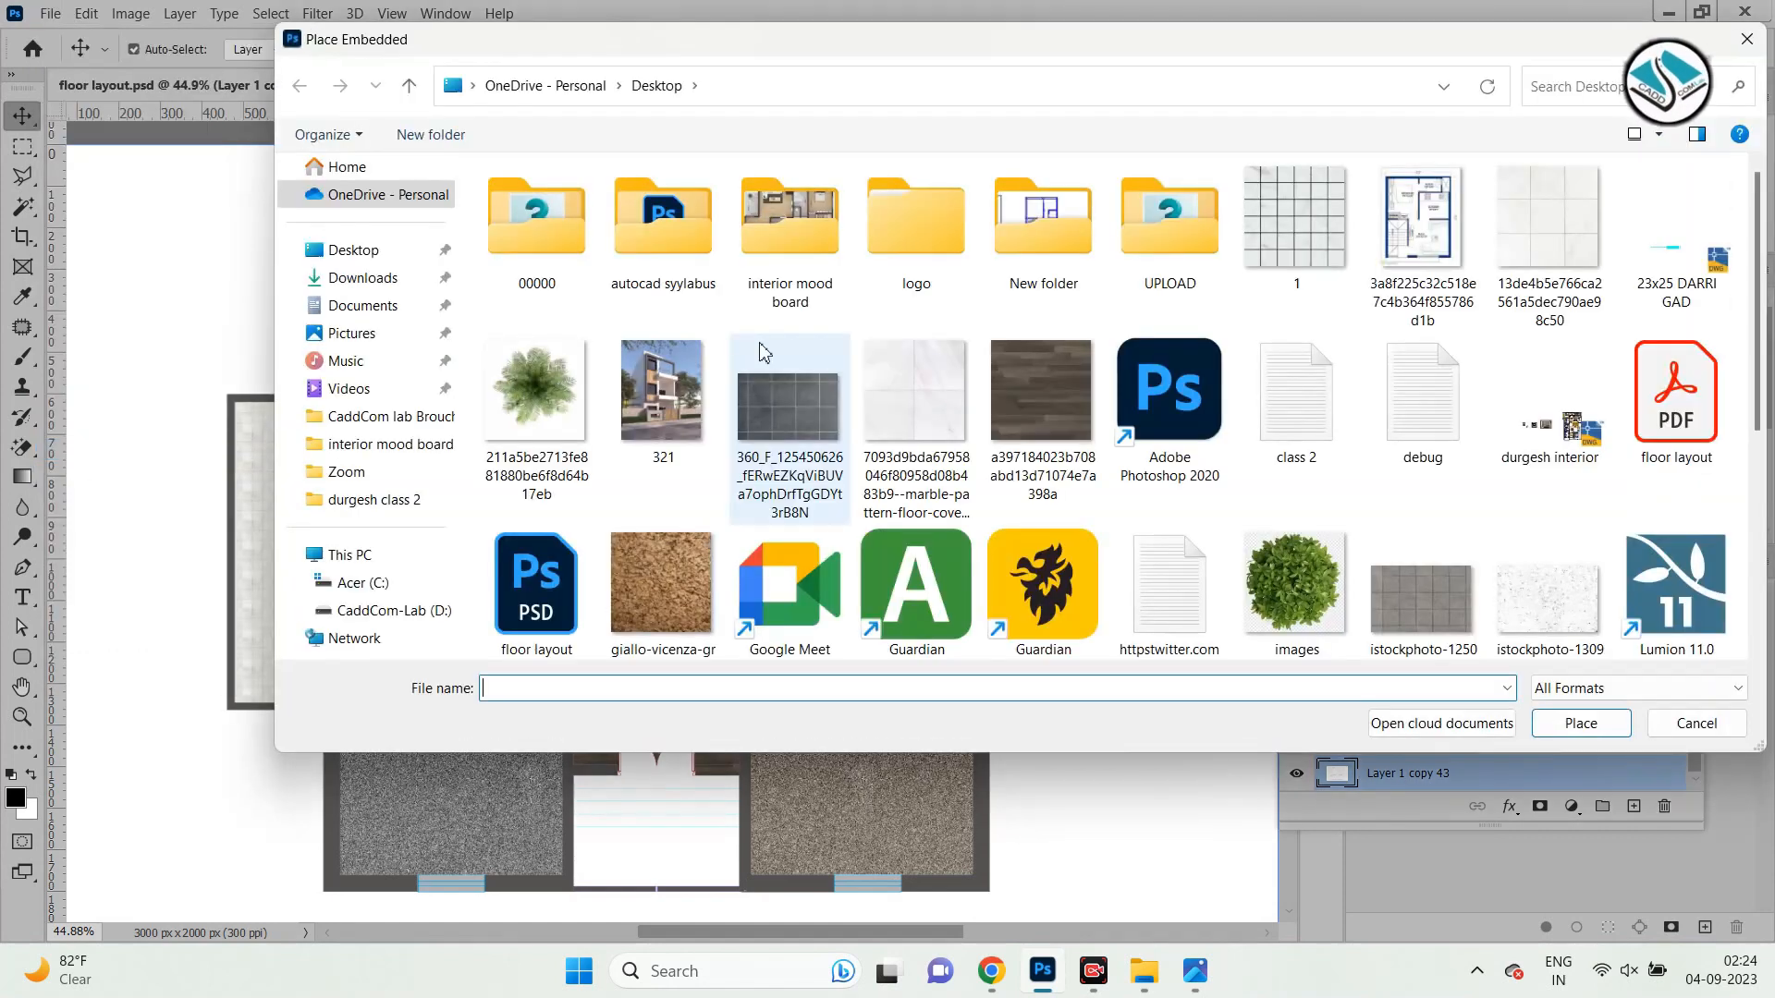
pyautogui.click(1305, 581)
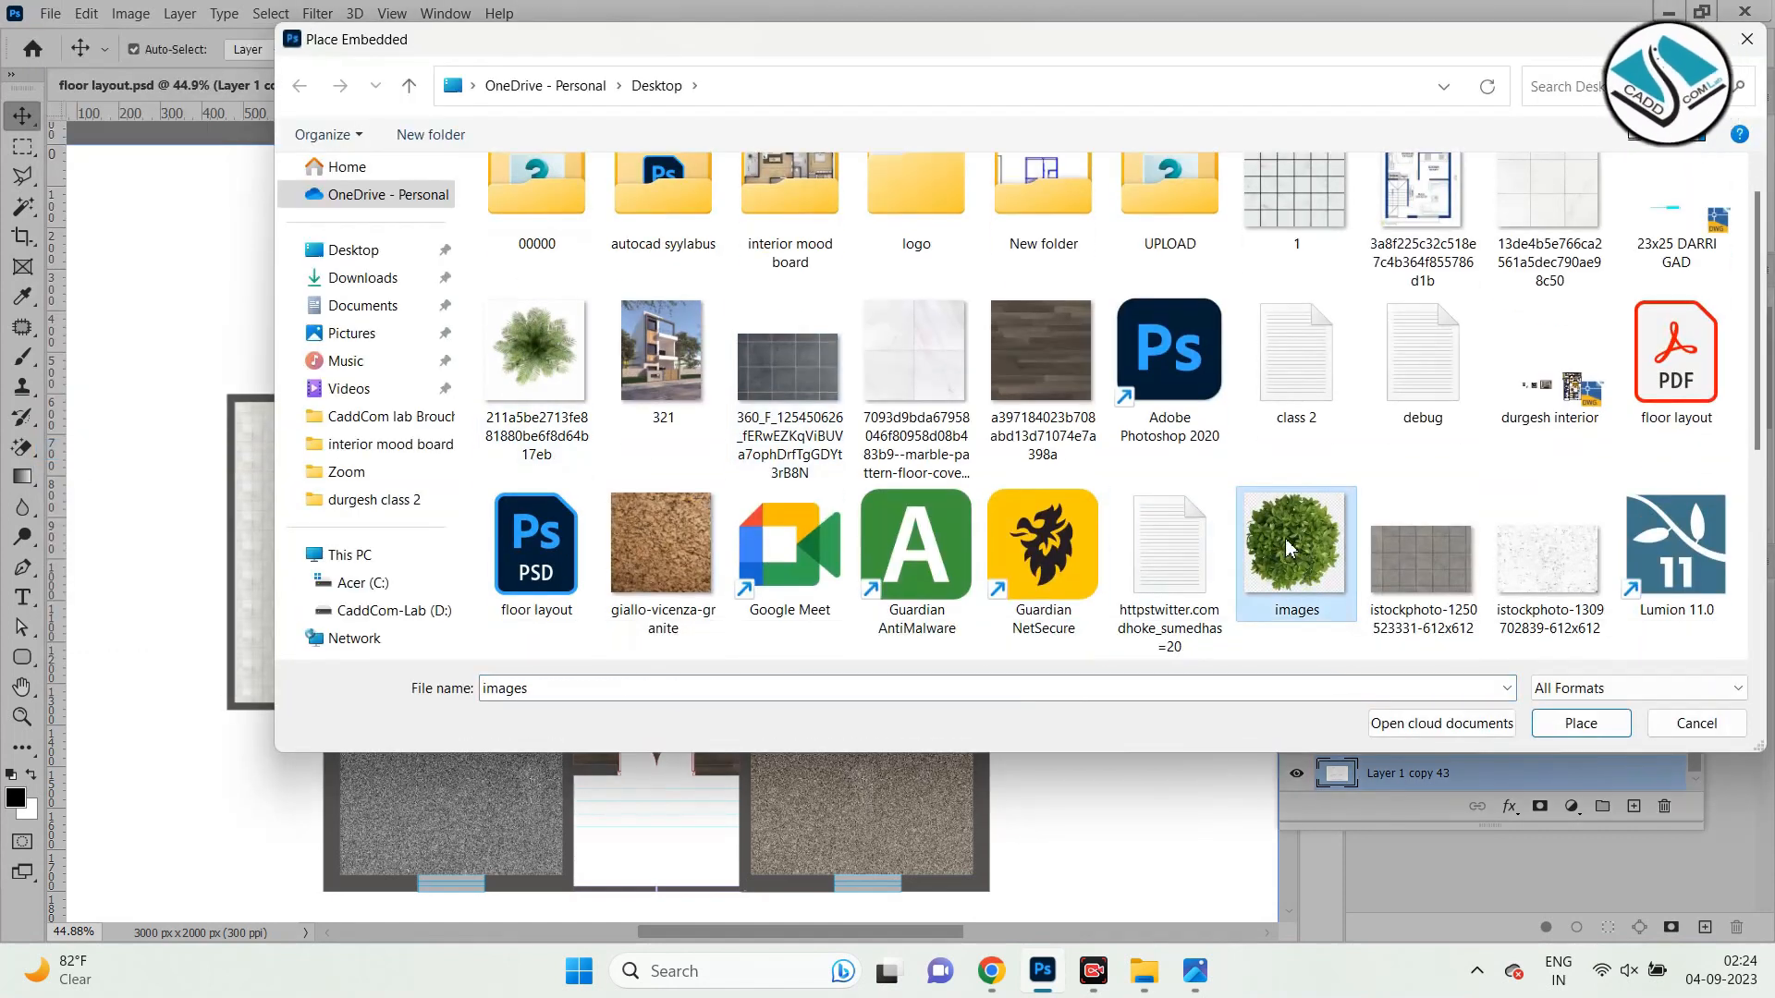
pyautogui.doubleClick(1290, 547)
pyautogui.moveTo(835, 368); pyautogui.dragTo(720, 483)
pyautogui.moveTo(847, 564); pyautogui.dragTo(1193, 466)
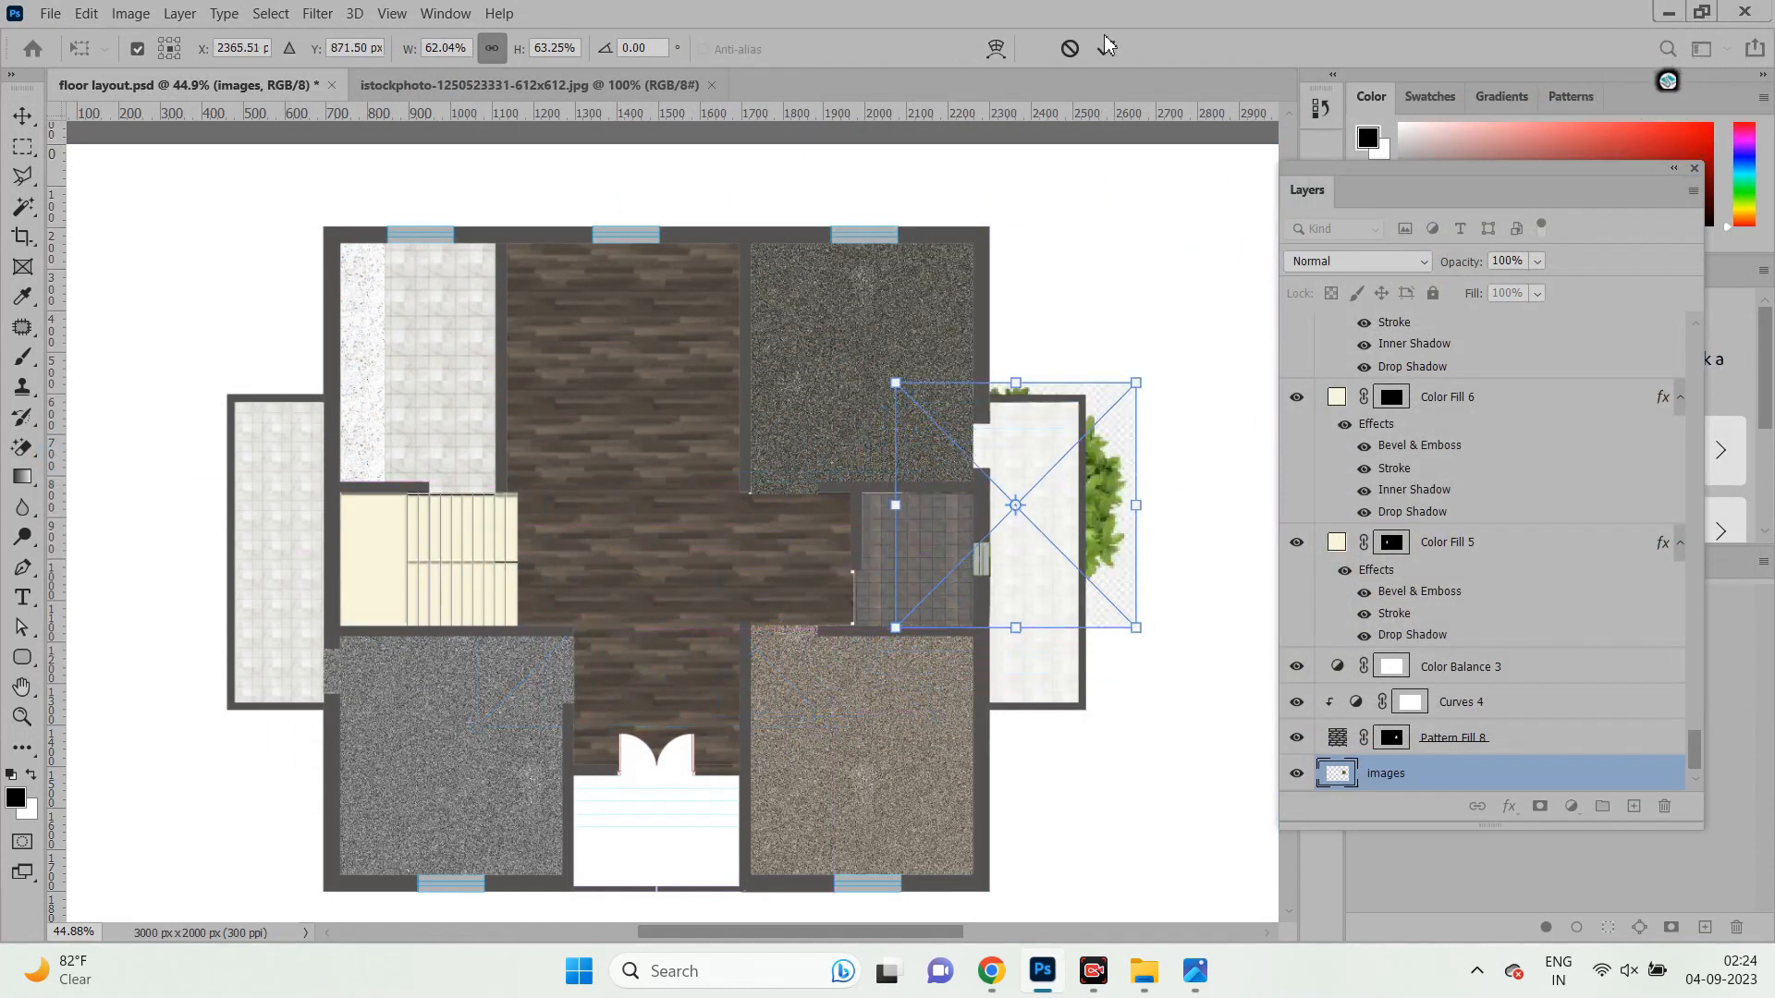
pyautogui.press('Return')
# Move the images layer above the Curves 2 layer and scale the bush to about 17% in the balcony's upper corner.
pyautogui.moveTo(1506, 770); pyautogui.dragTo(1516, 365)
pyautogui.scroll(5, 1087, 508)
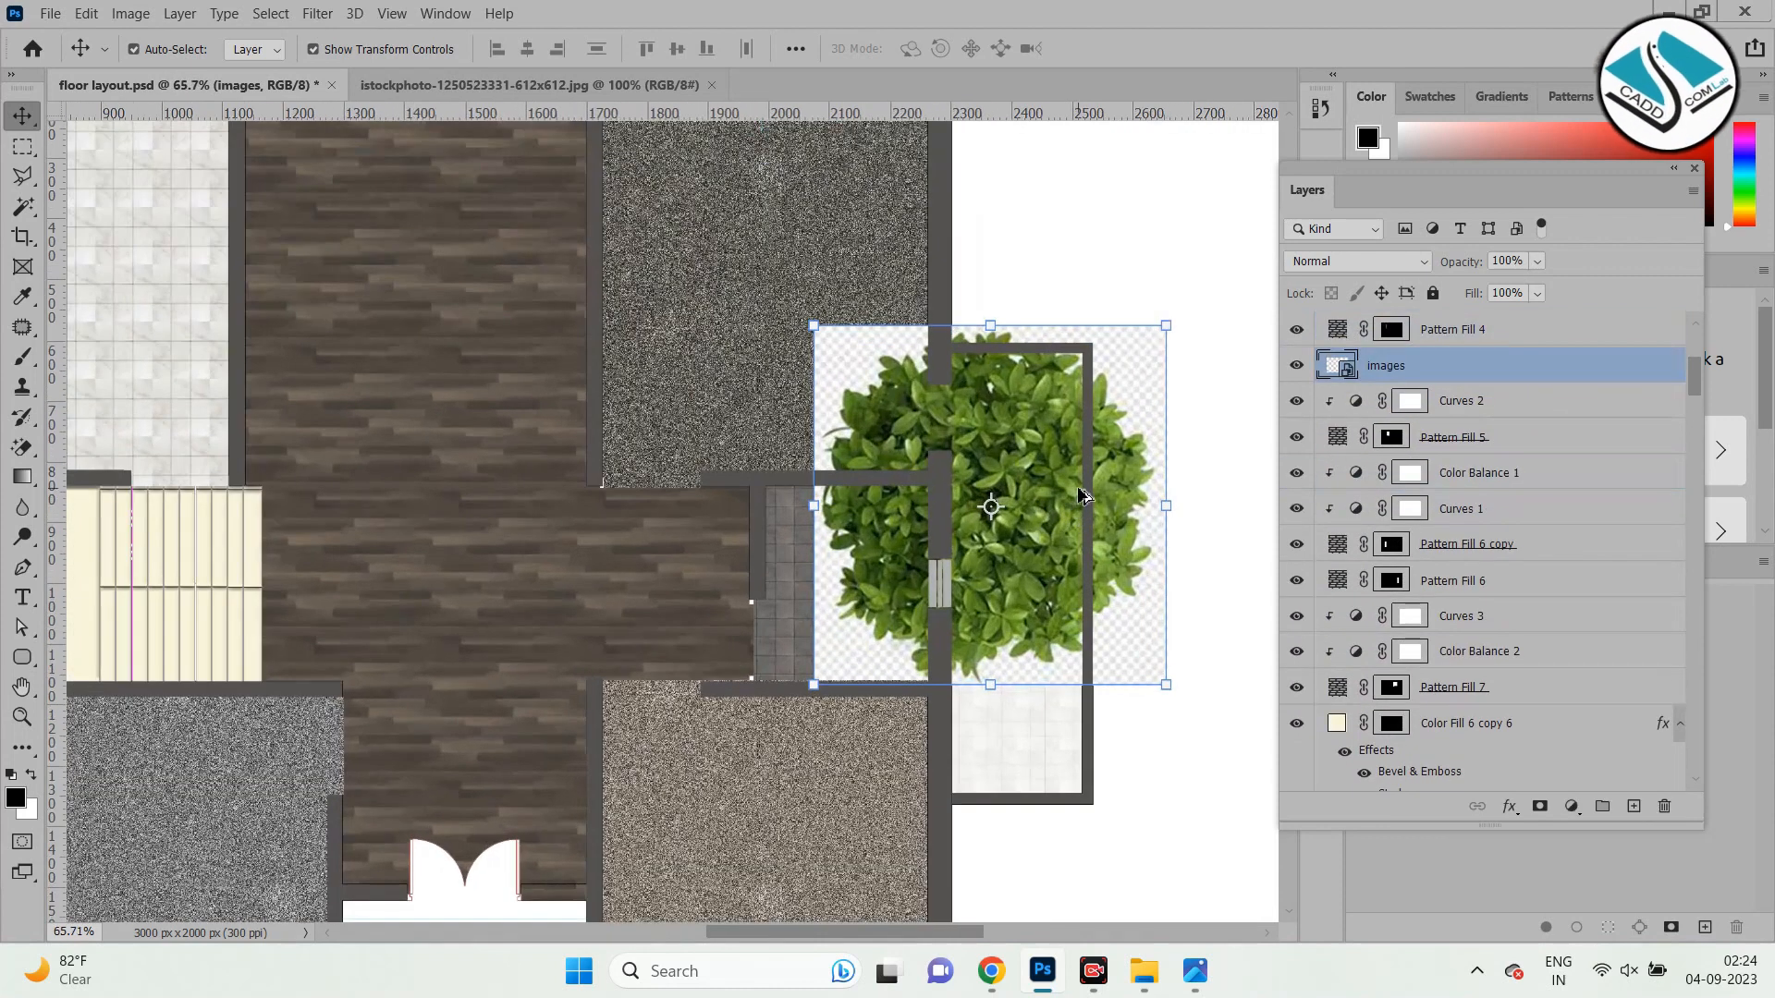
pyautogui.moveTo(1184, 294); pyautogui.dragTo(1038, 406)
pyautogui.scroll(5, 1038, 405)
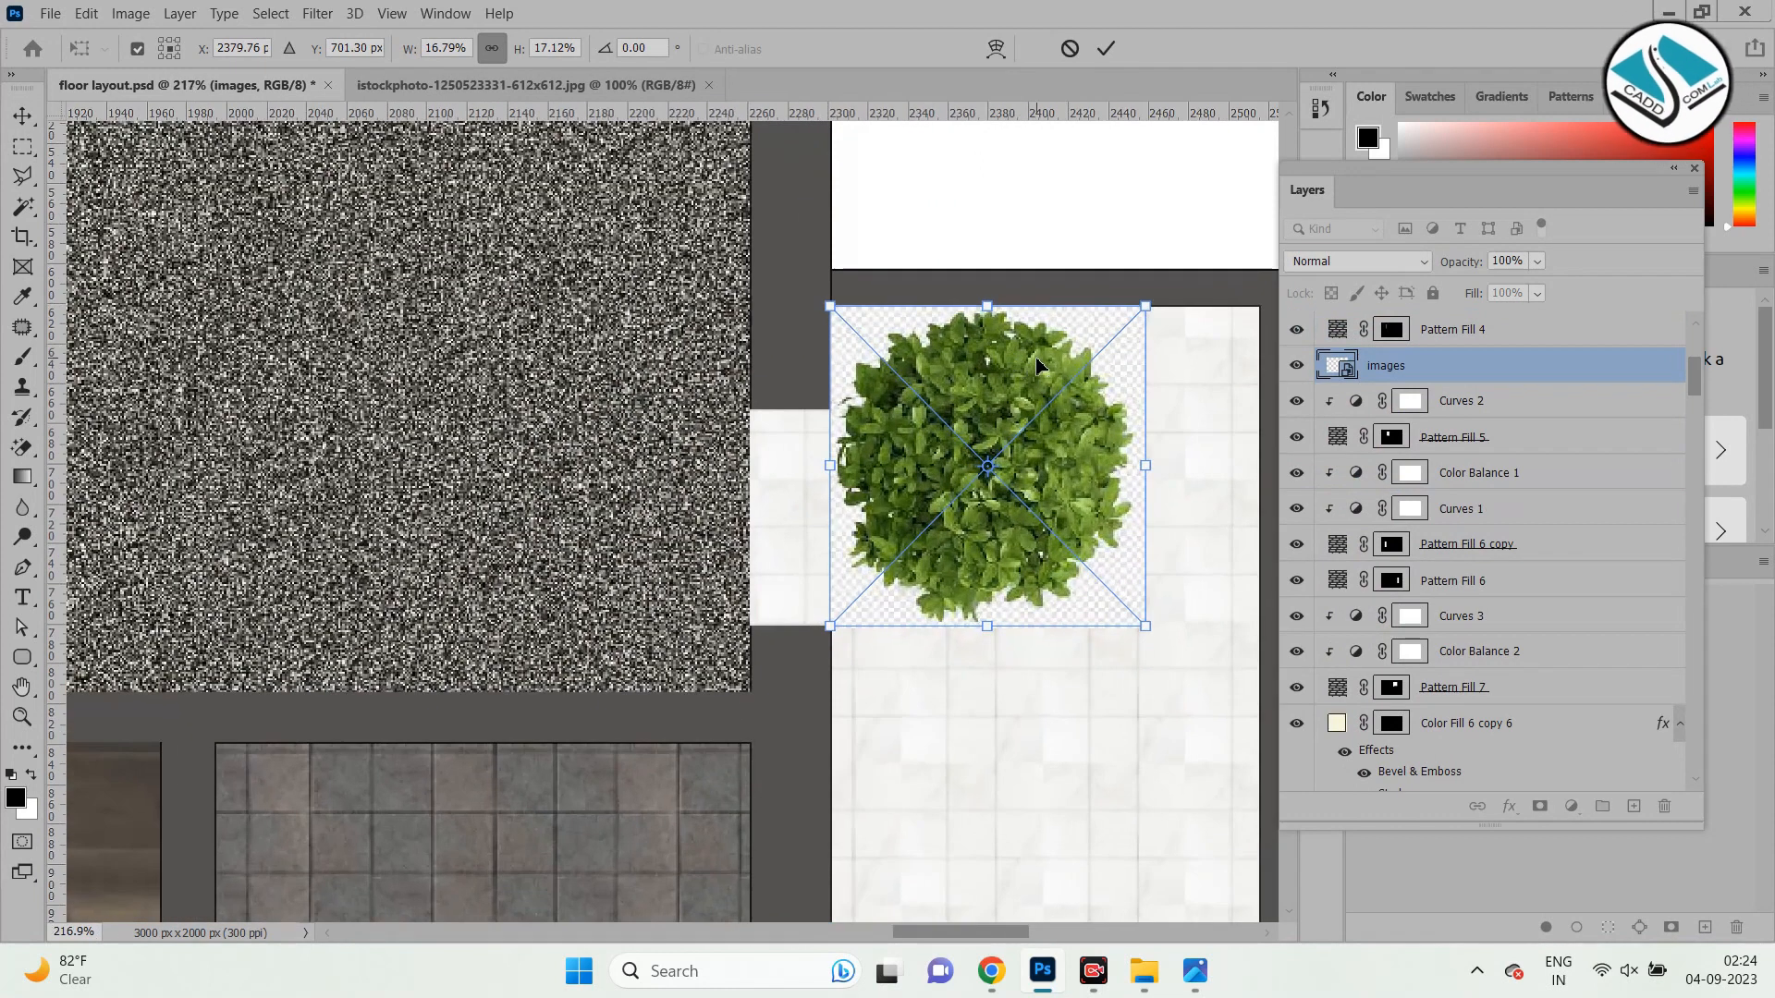
pyautogui.press('Return')
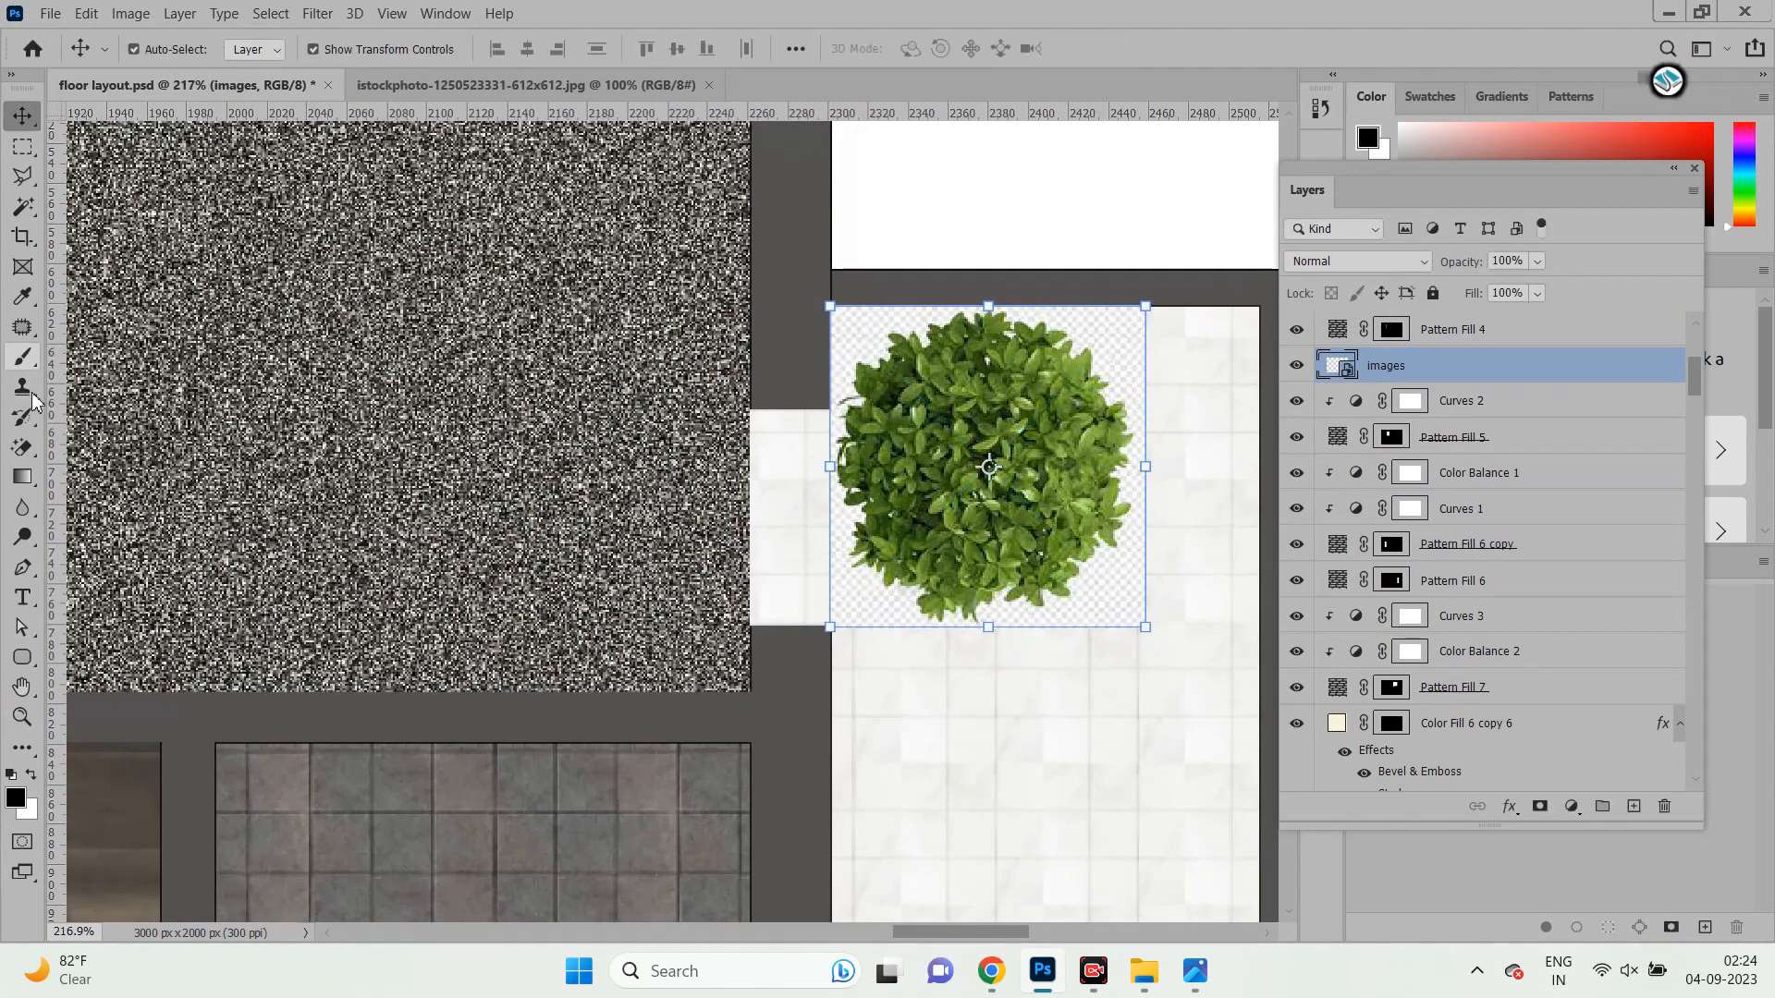
# Rasterize the bush layer and erase its checkered background with the Magic Eraser tool.
pyautogui.rightClick(27, 454)
pyautogui.click(111, 492)
pyautogui.click(902, 324)
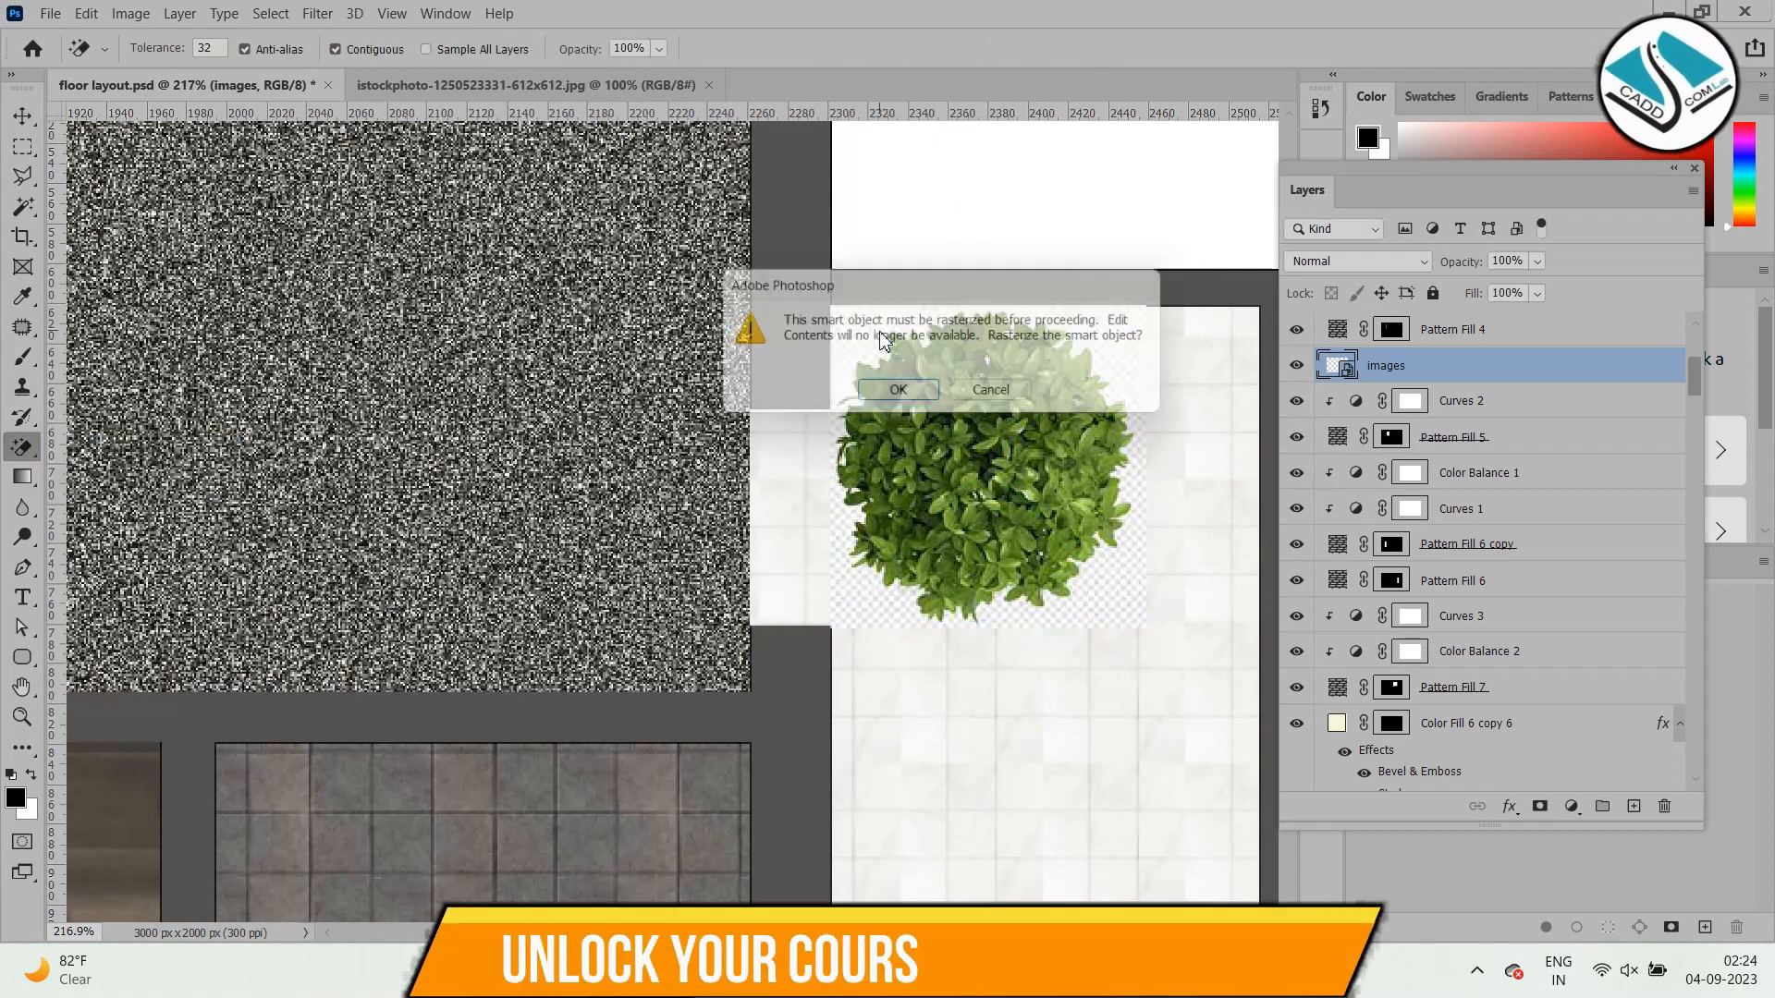
pyautogui.click(901, 395)
pyautogui.click(877, 316)
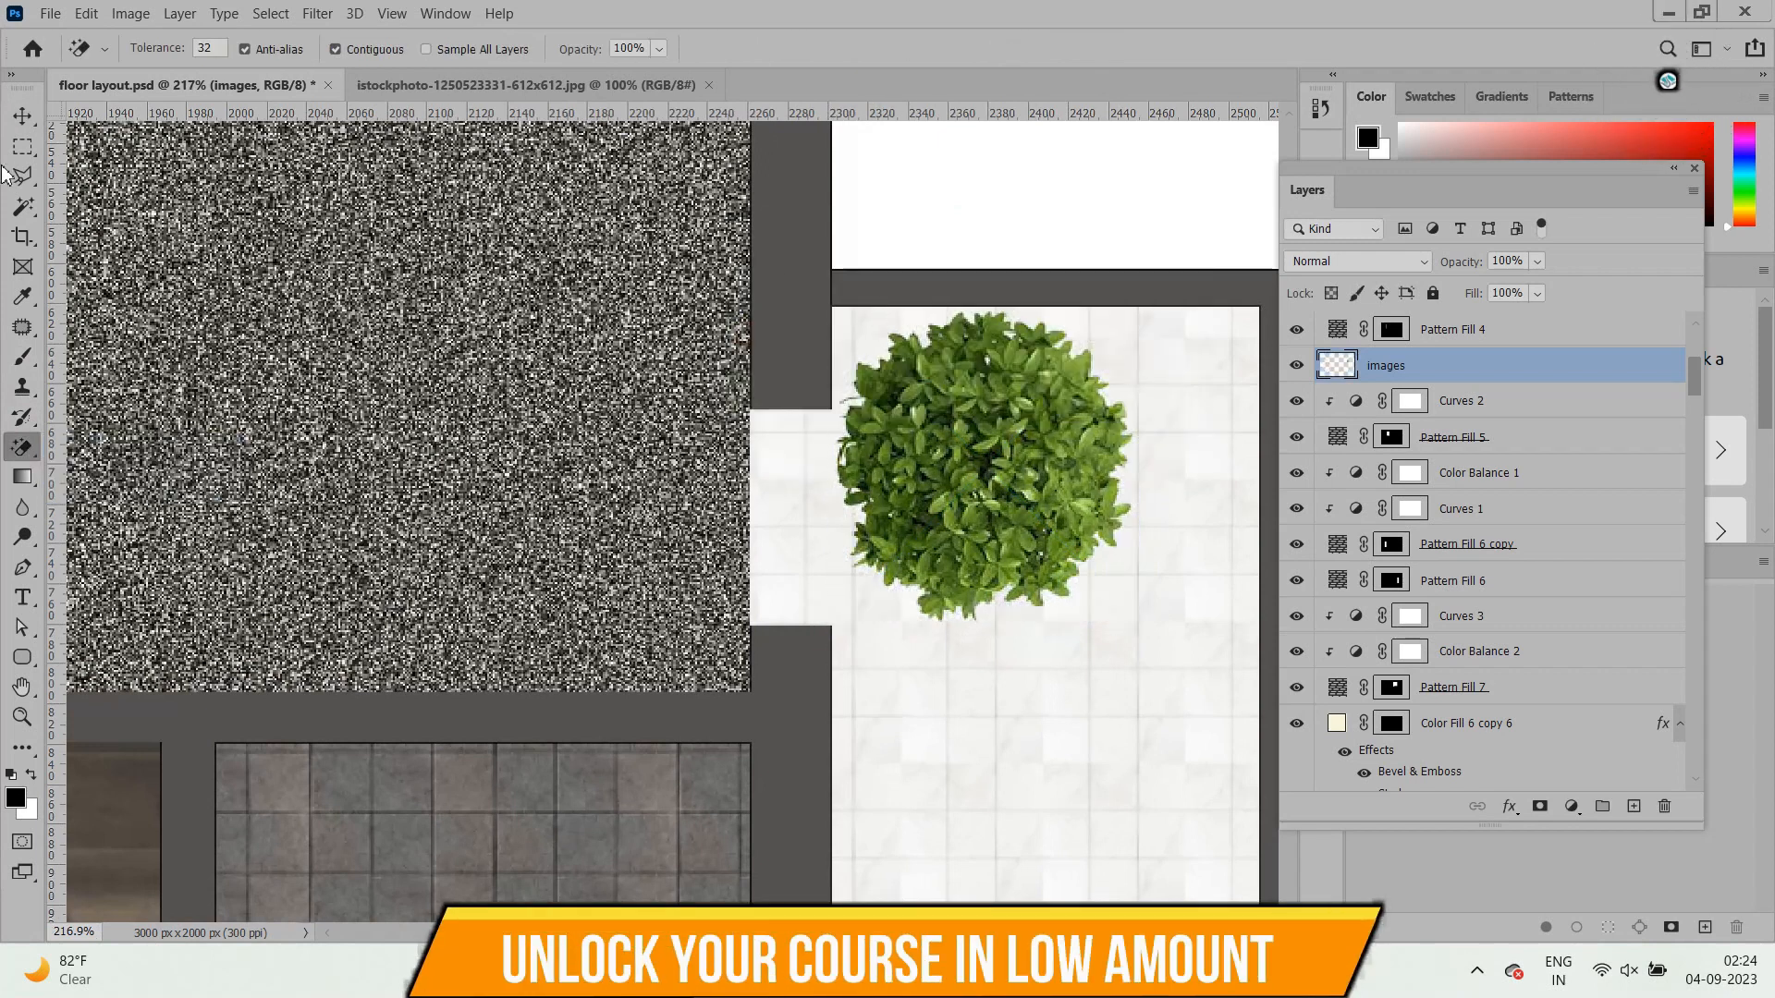
# Scale the bush to 57.24% and position it against the balcony's upper wall near the door opening.
pyautogui.click(23, 115)
pyautogui.hotkey('ctrl', 't')
pyautogui.moveTo(1138, 306); pyautogui.dragTo(1014, 378)
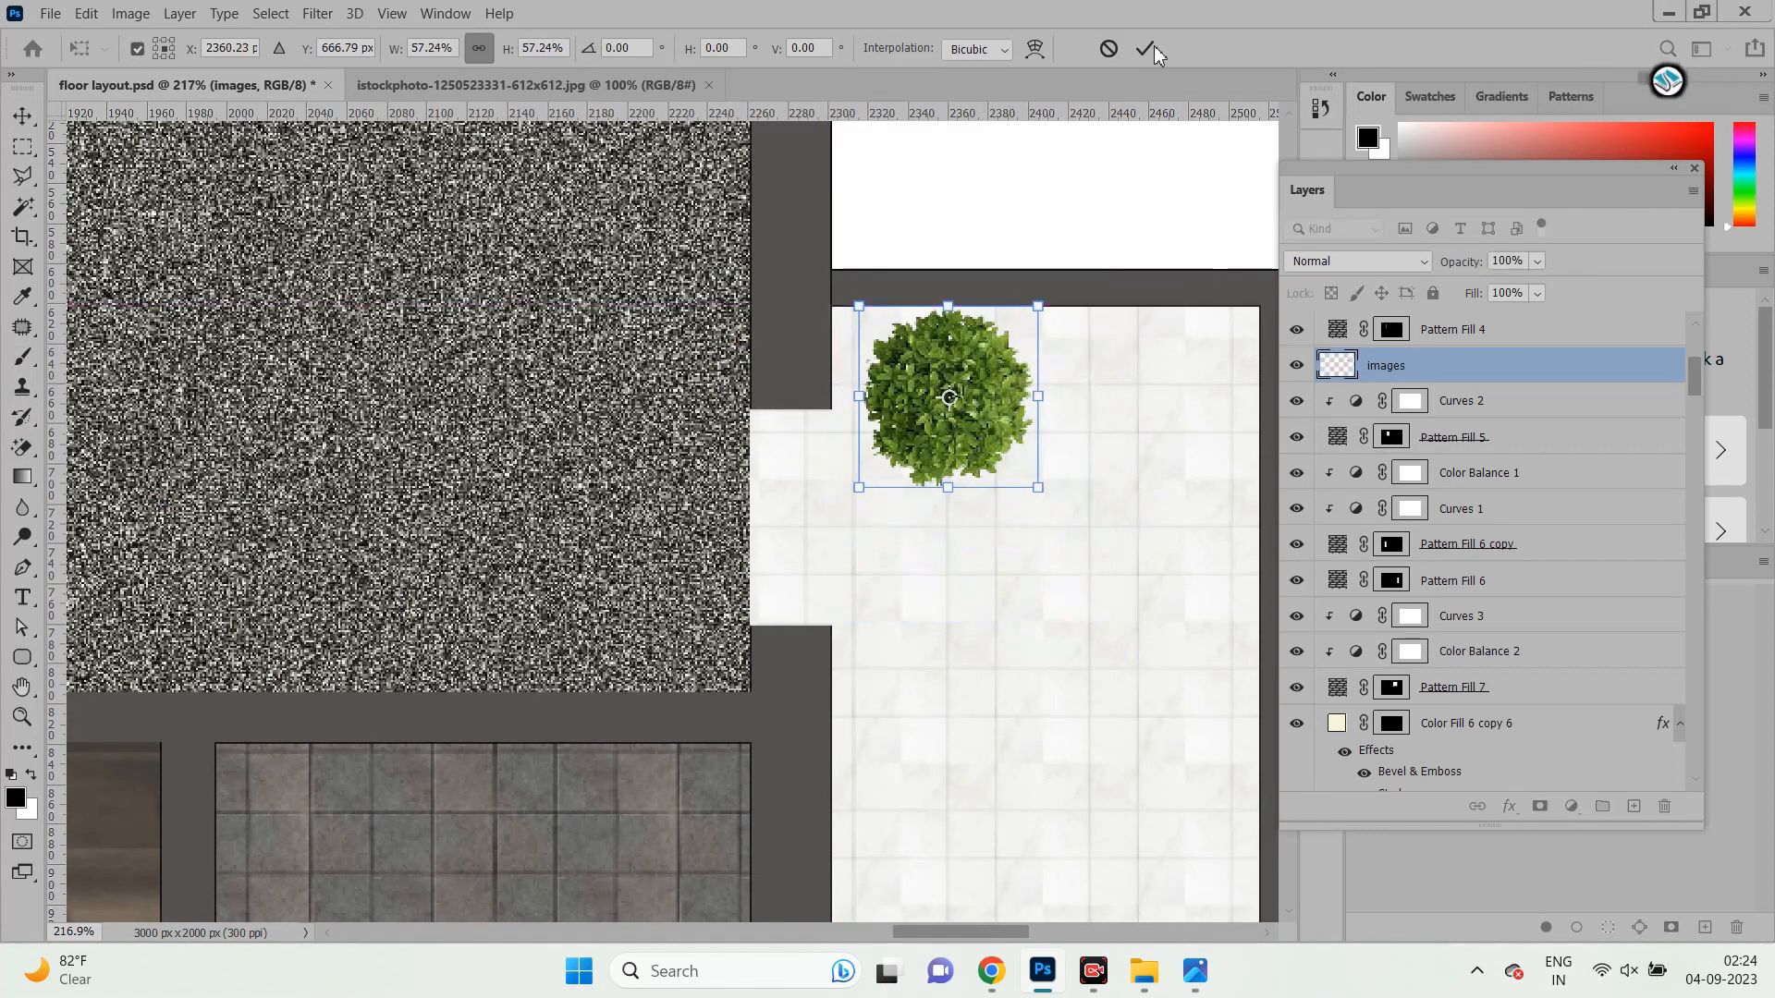
pyautogui.click(1146, 48)
pyautogui.scroll(-3, 435, 148)
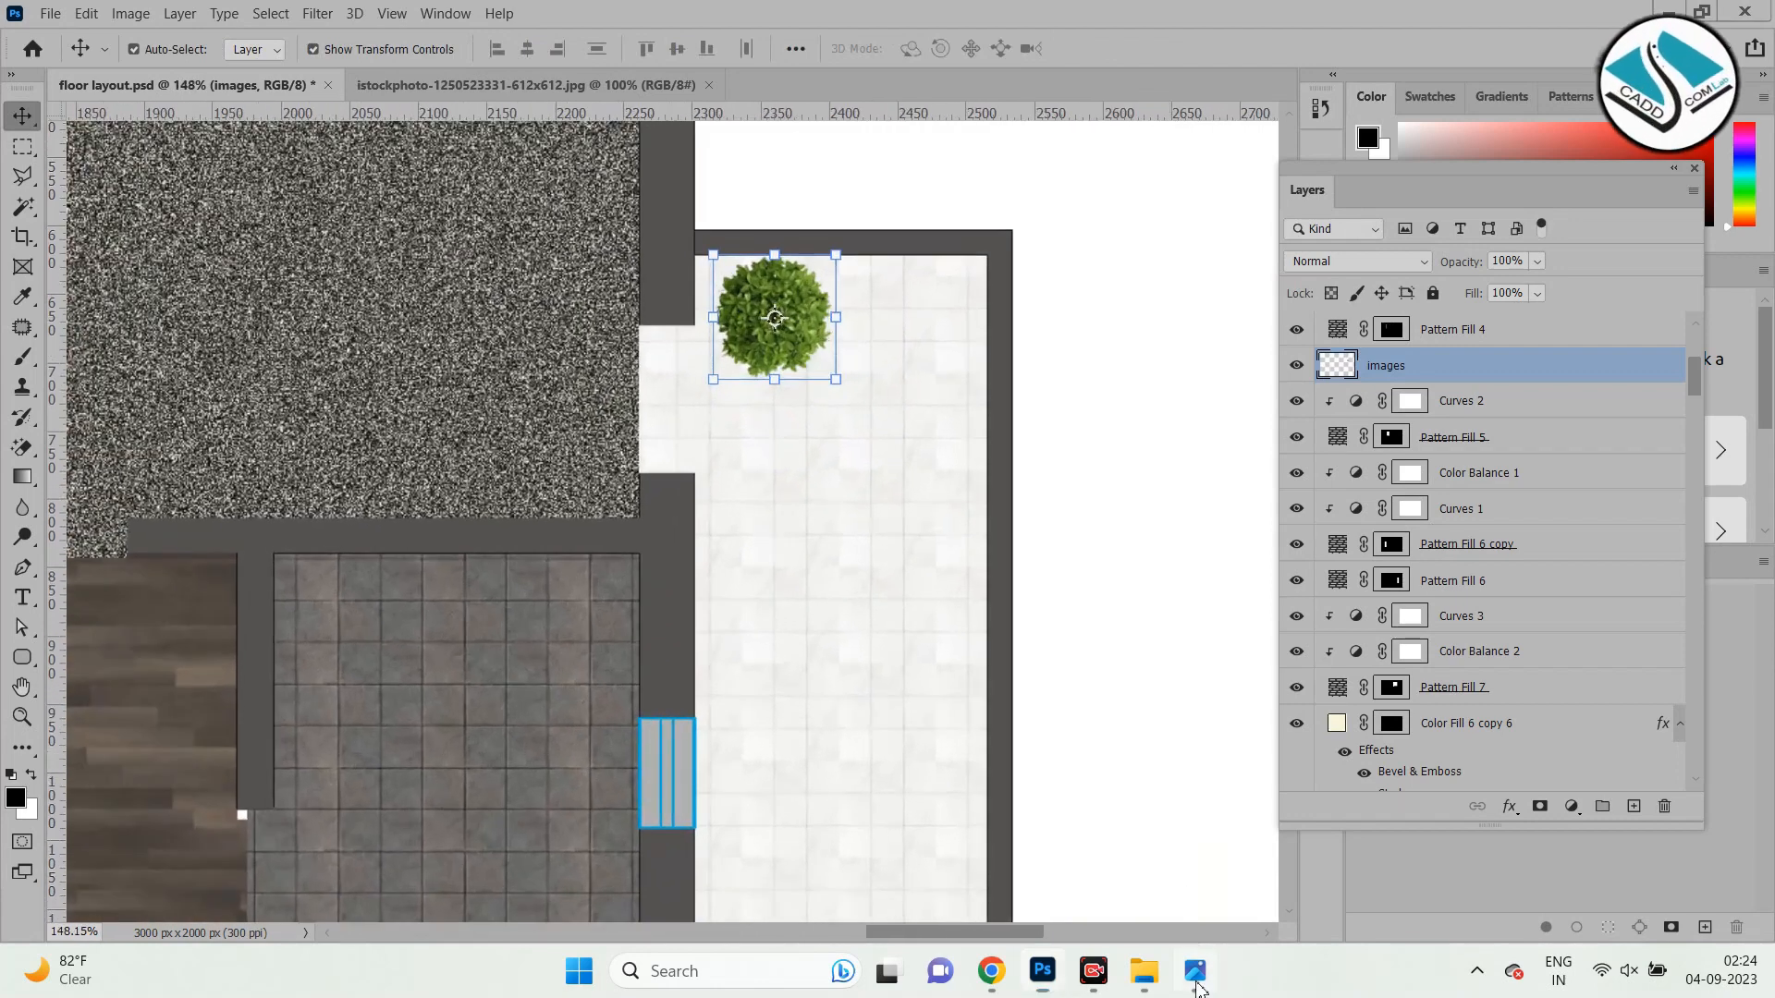
# Examine the plant placement on both balconies in the COLOR FLOOR PLAN RENDERING reference image.
pyautogui.click(1199, 987)
pyautogui.moveTo(800, 658); pyautogui.dragTo(1236, 749)
pyautogui.moveTo(1572, 583); pyautogui.dragTo(607, 563)
pyautogui.moveTo(1480, 601); pyautogui.dragTo(392, 514)
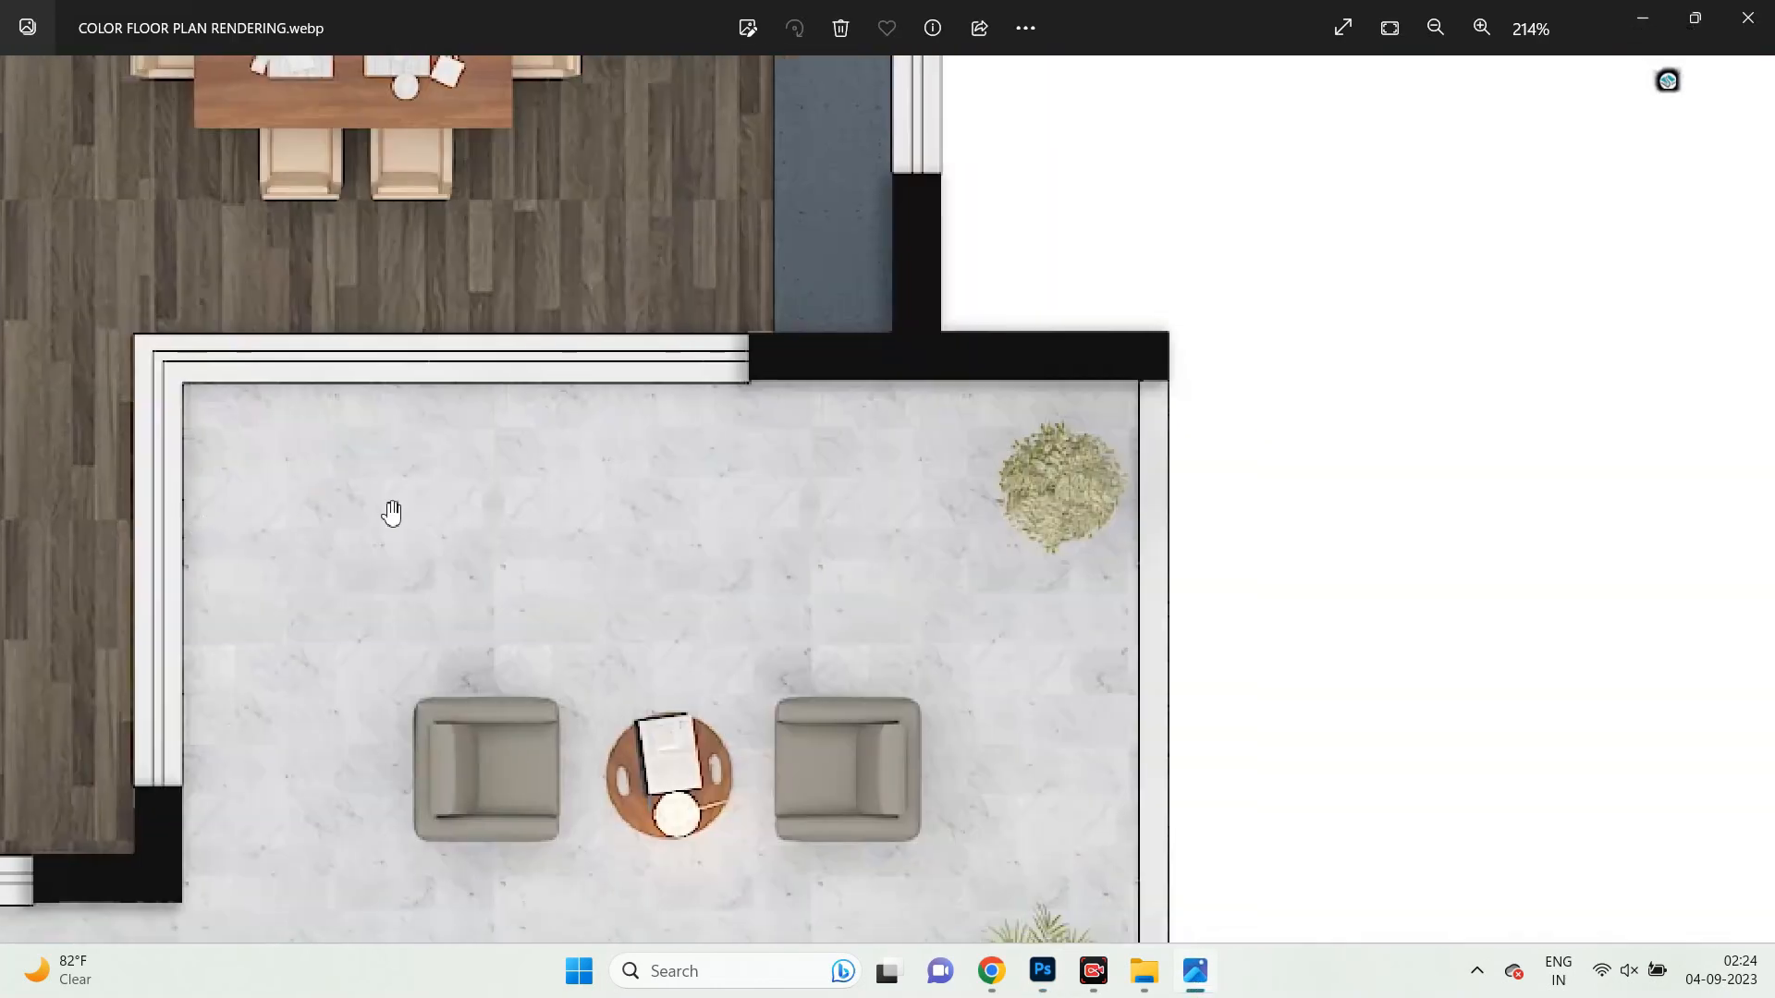
pyautogui.scroll(-5, 392, 514)
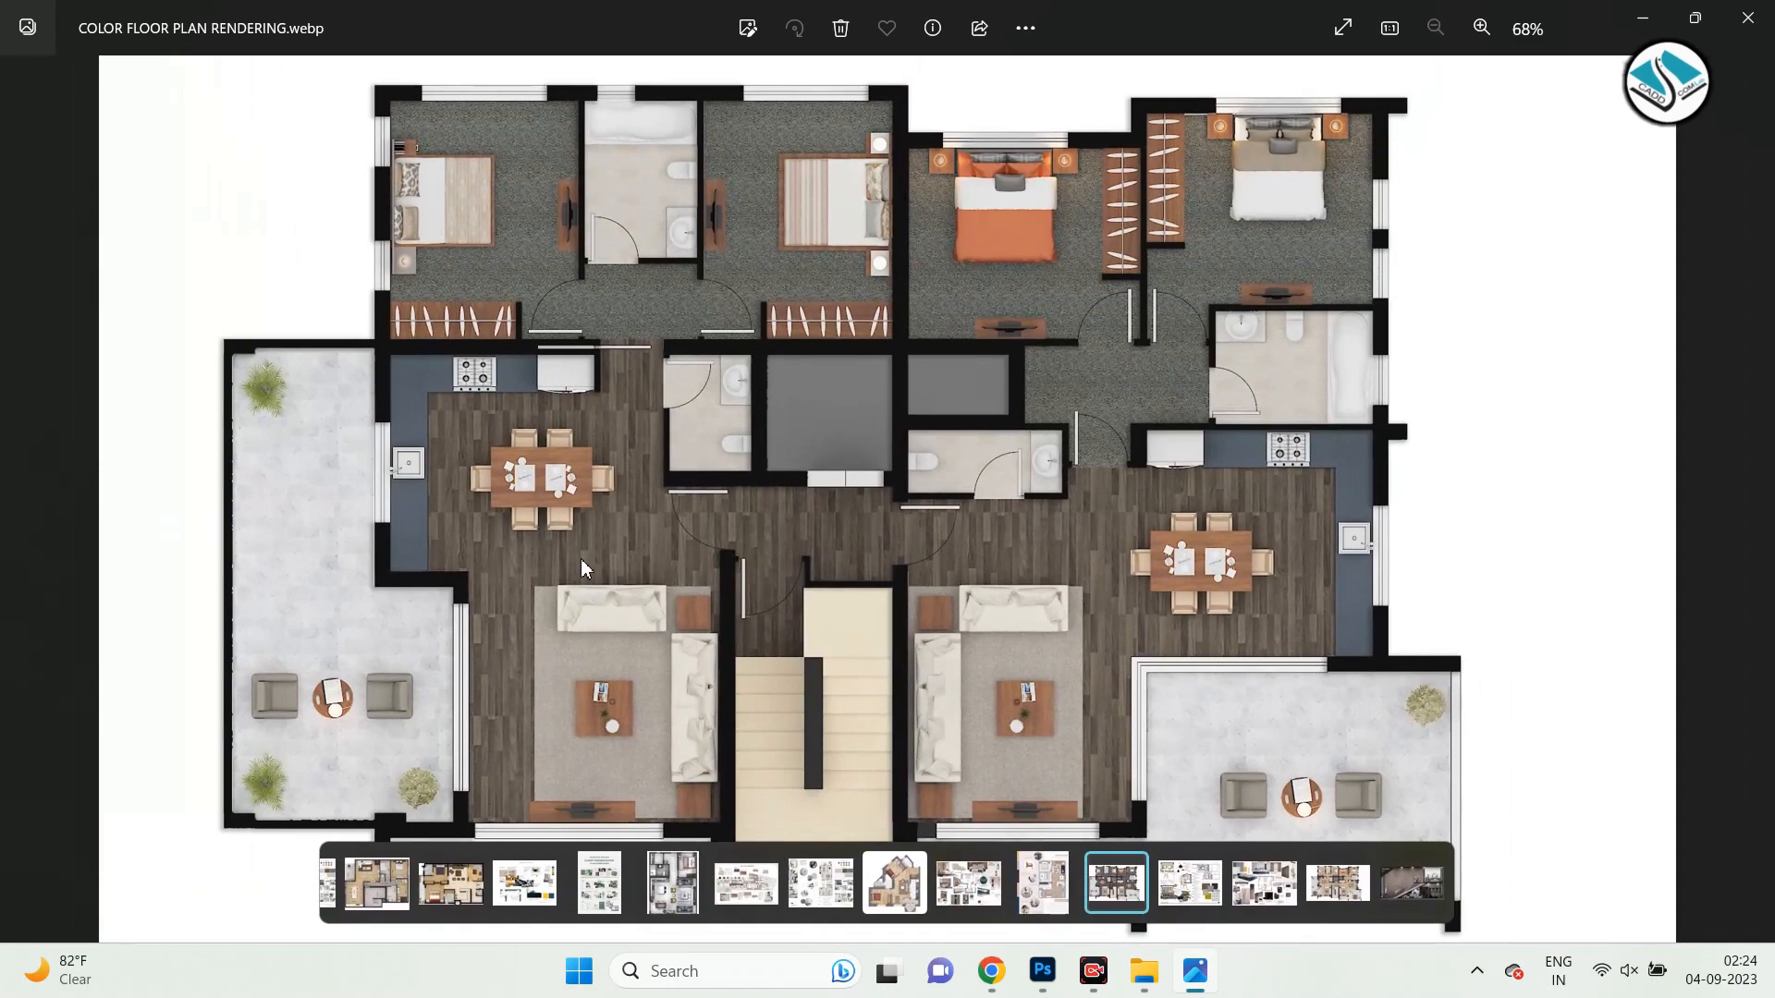
pyautogui.scroll(6, 246, 409)
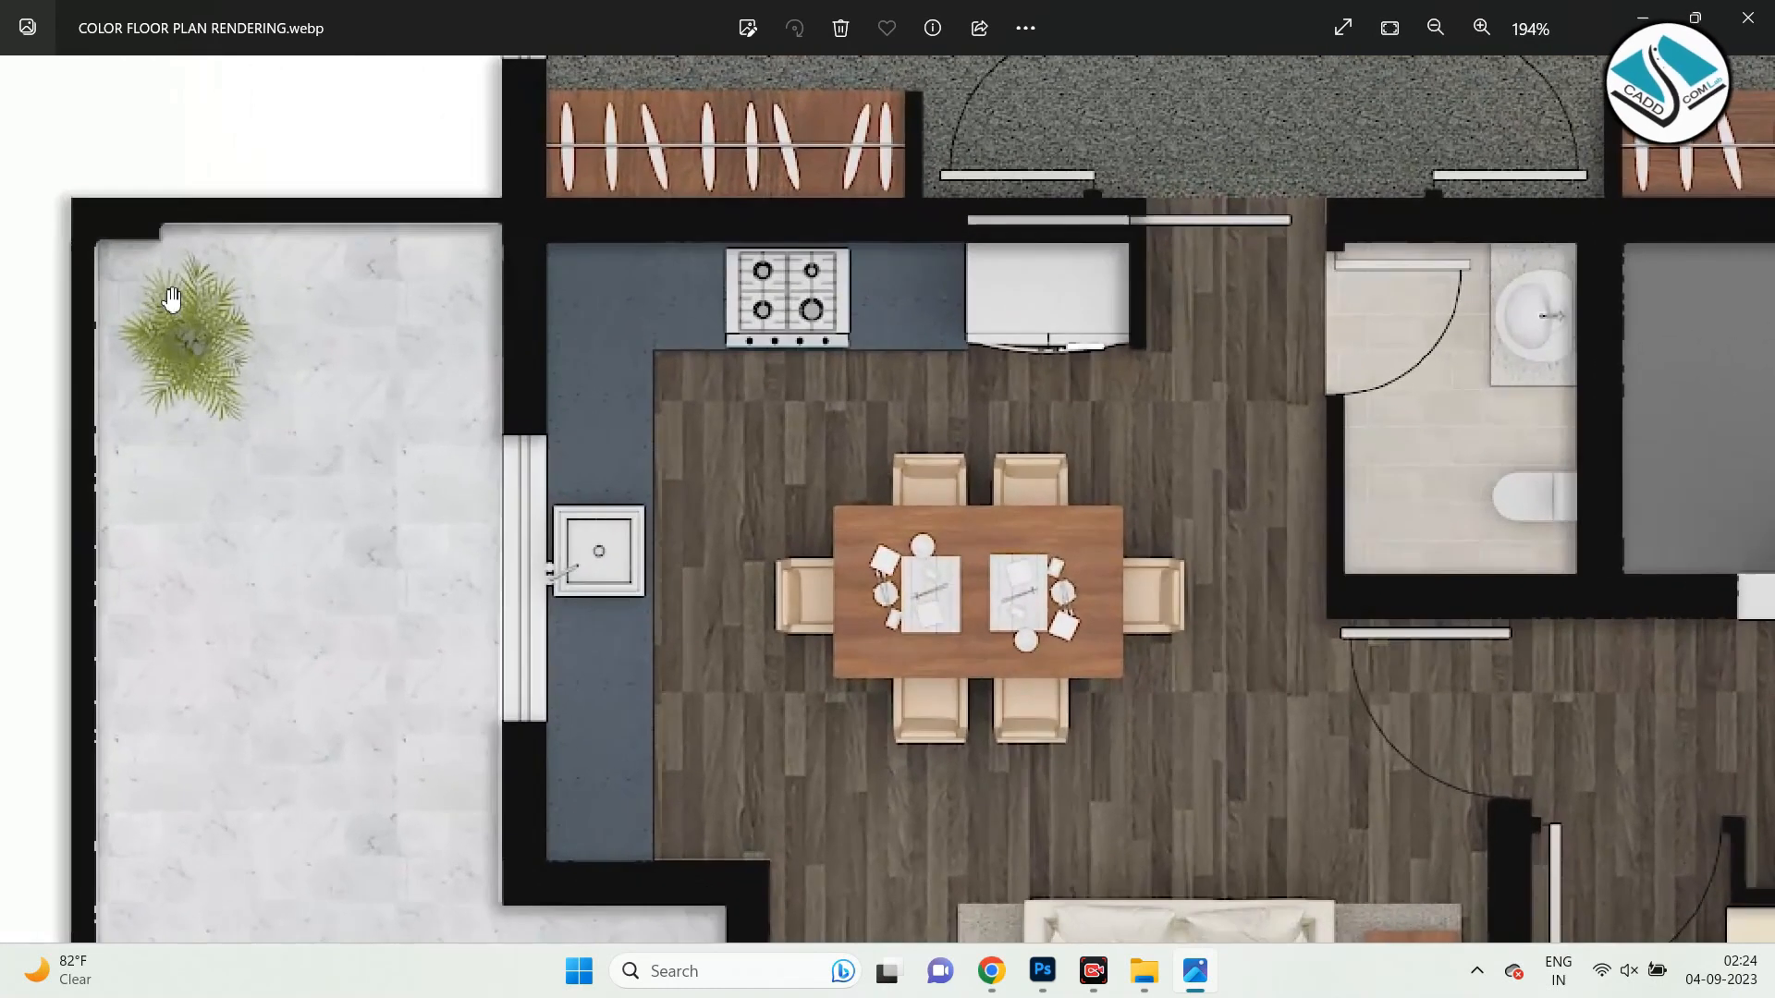
pyautogui.click(1643, 27)
# Duplicate the bush and place the copy in the balcony's upper outer corner, level with the original.
pyautogui.scroll(-4, 693, 279)
pyautogui.scroll(6, 757, 296)
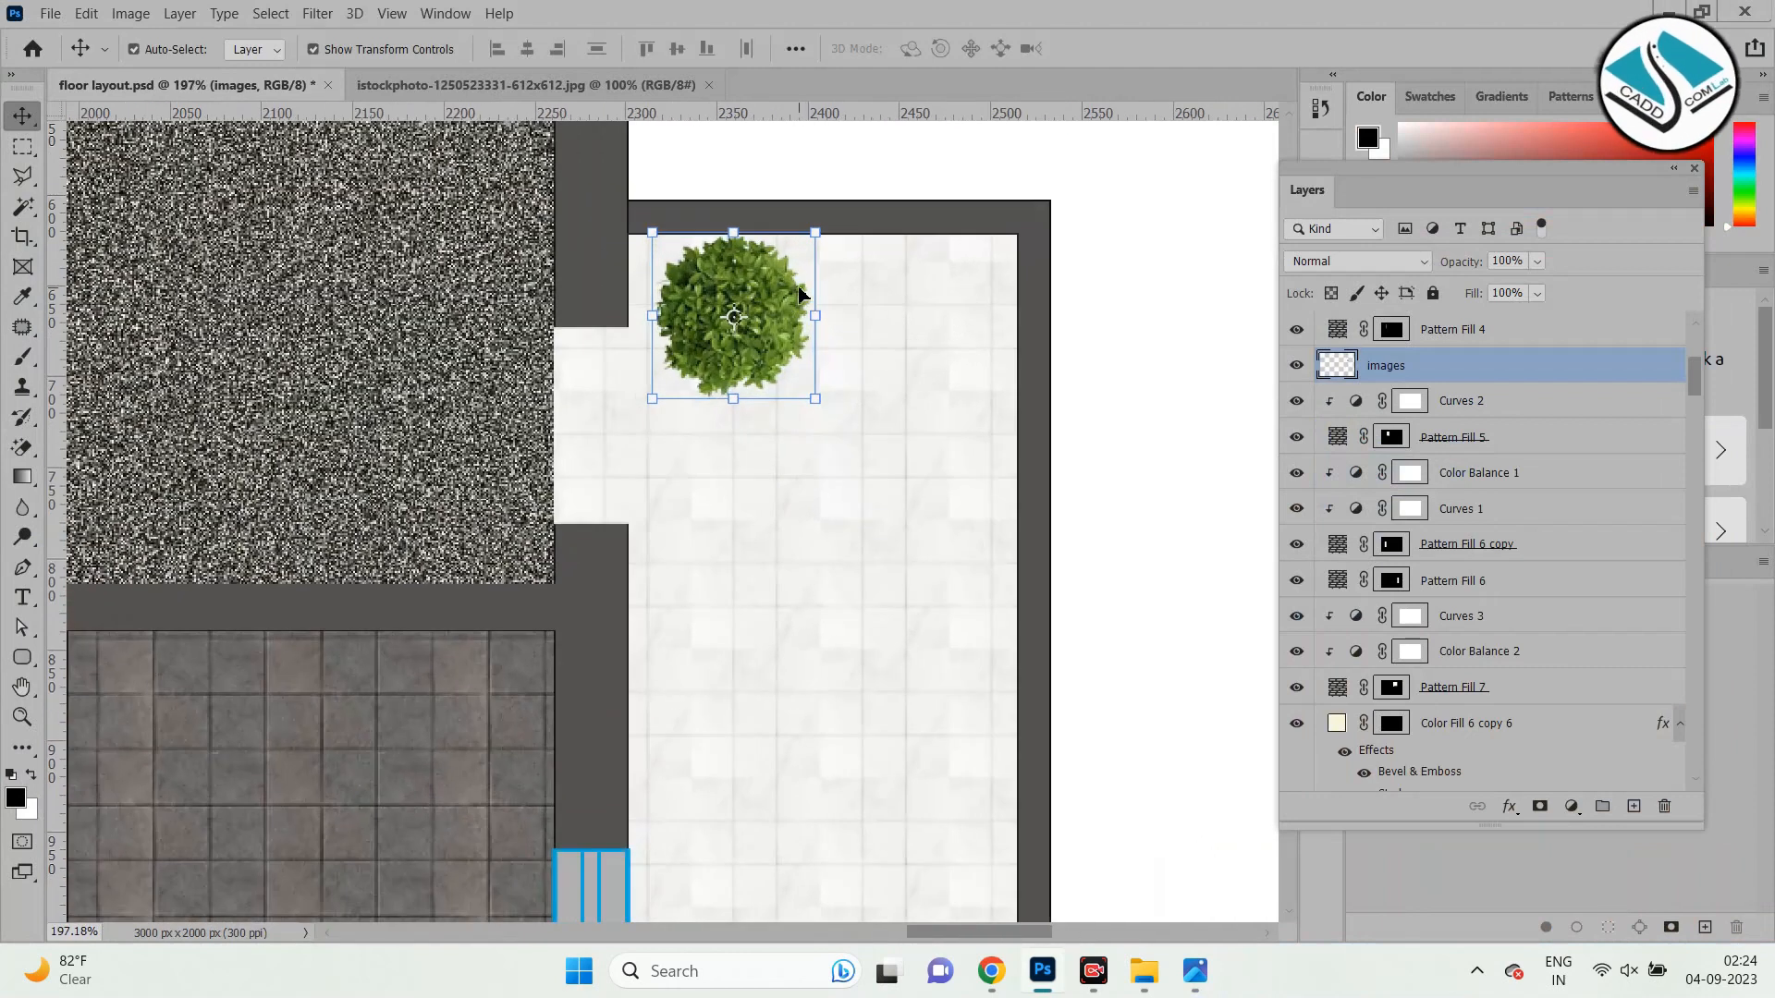
pyautogui.moveTo(758, 289); pyautogui.dragTo(962, 289)
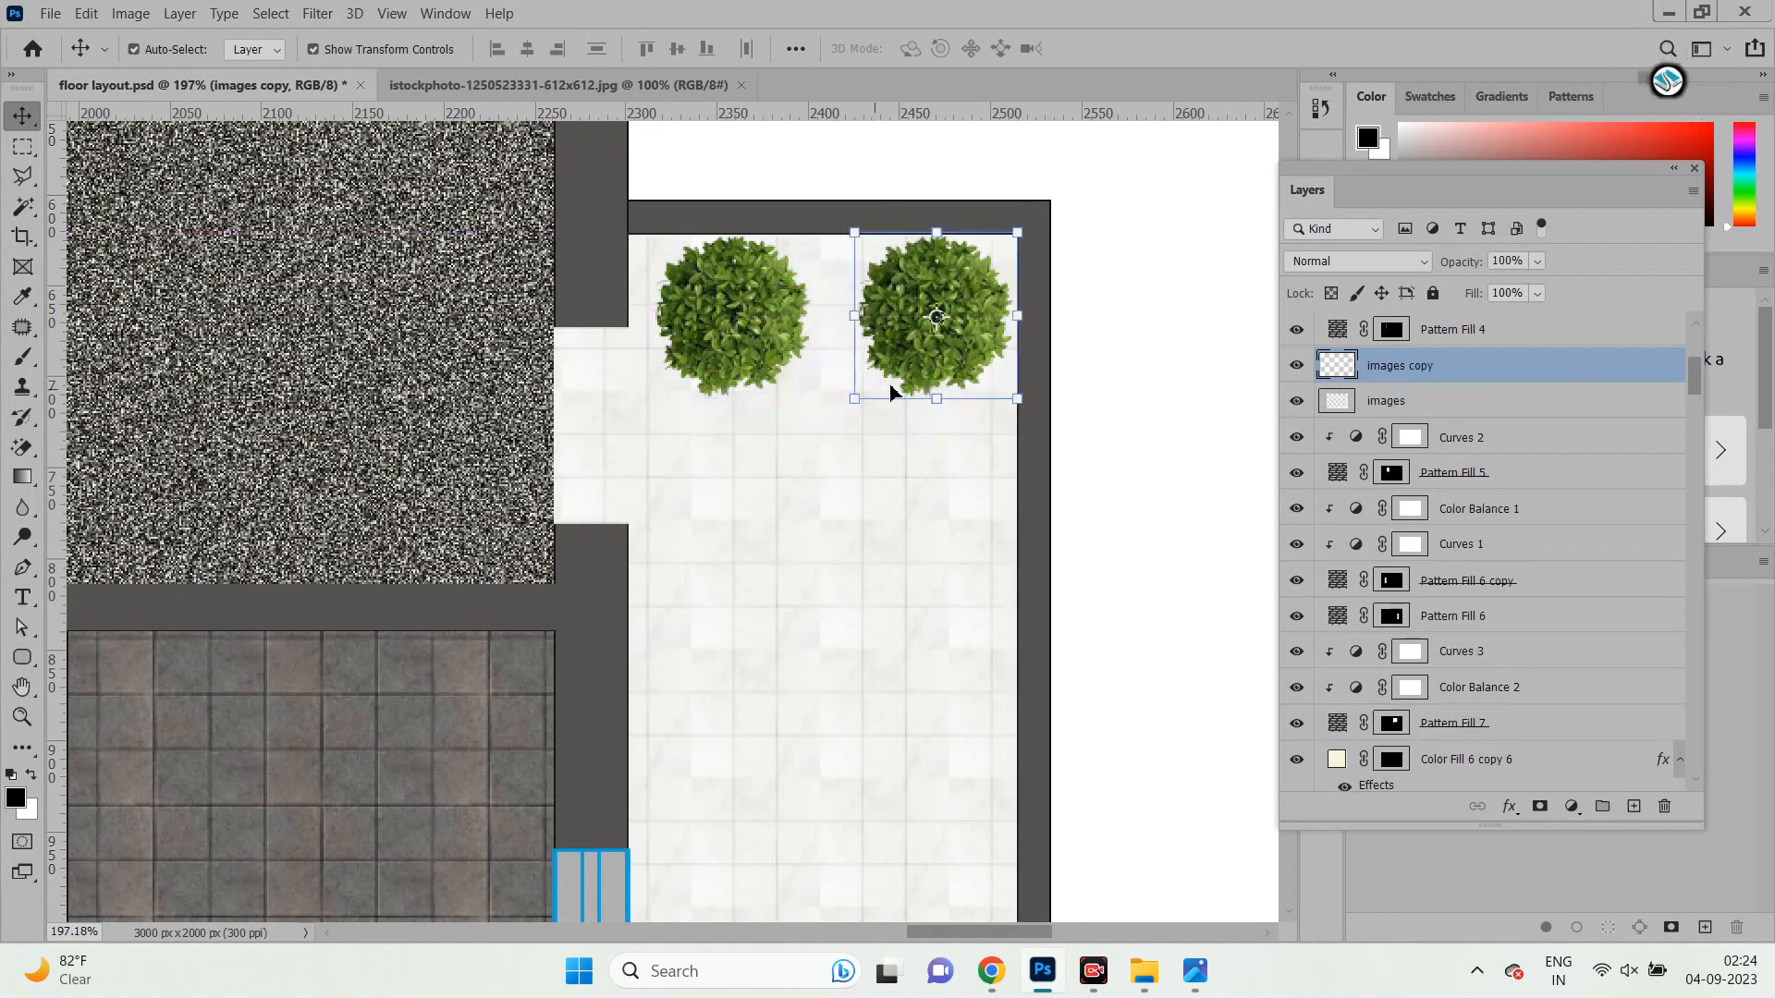
# Place the palm image 211a5be2713fe881880be6f8d64b17eb as an embedded object and shrink it over the lower part of the balcony.
pyautogui.click(52, 15)
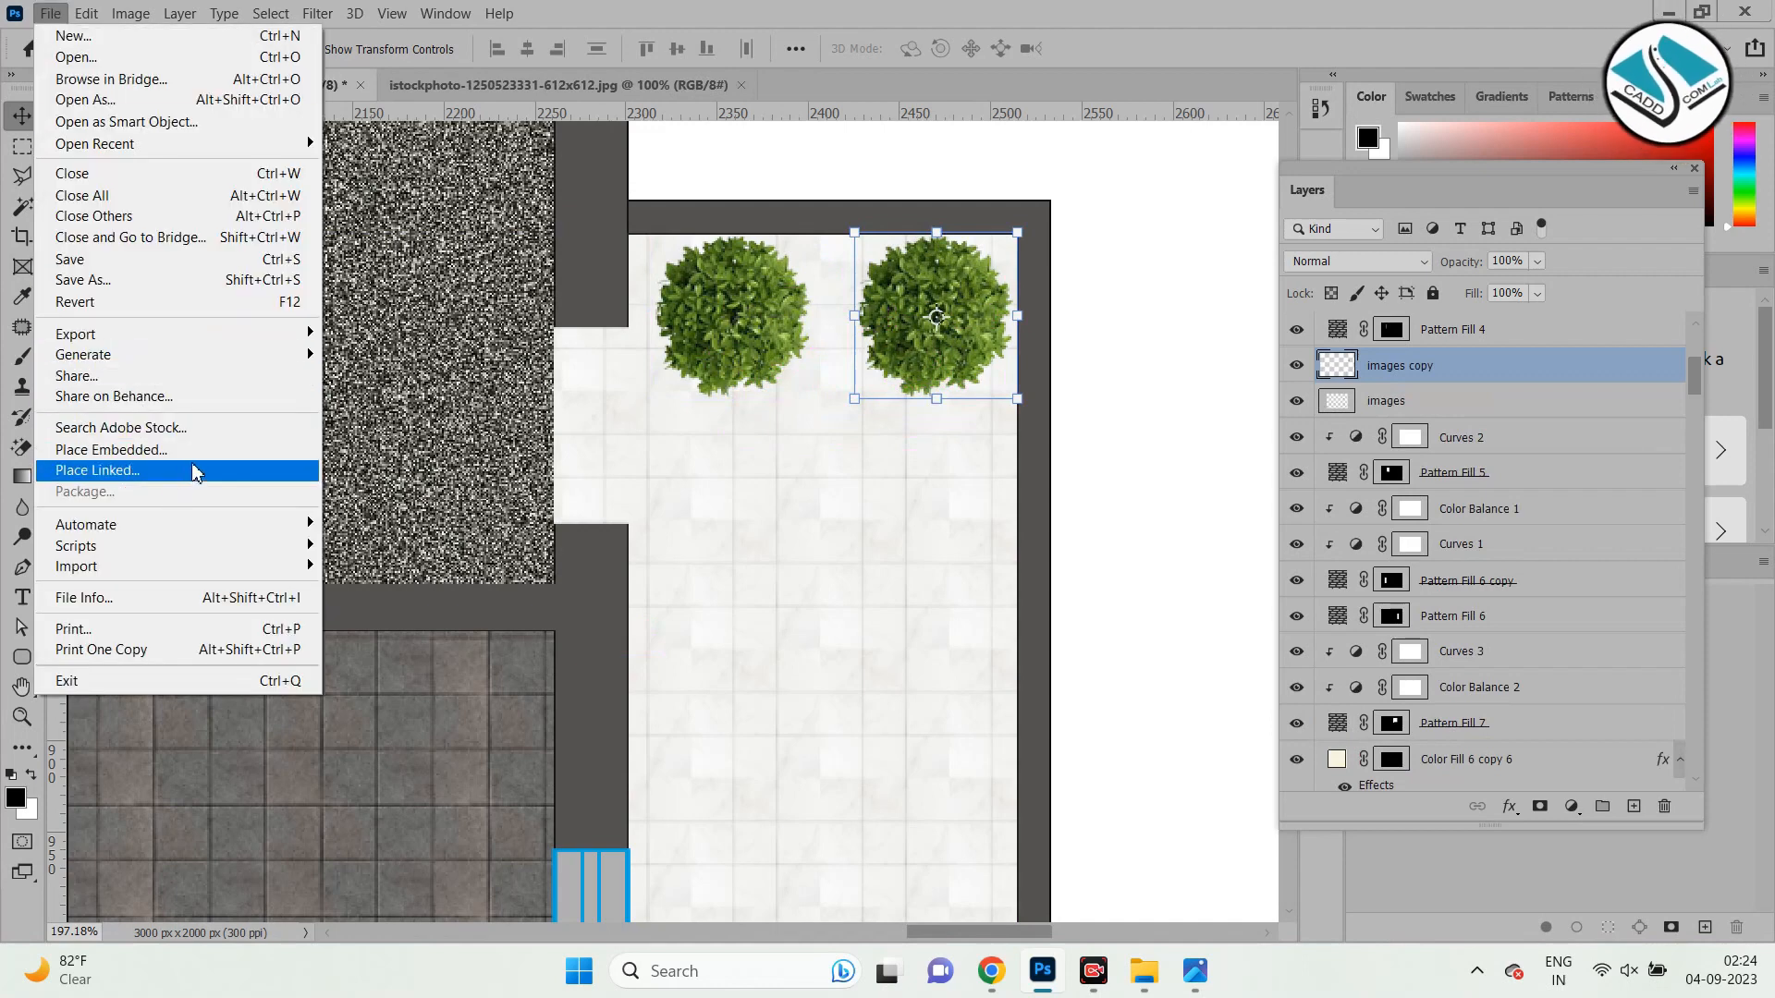
pyautogui.click(111, 450)
pyautogui.click(555, 382)
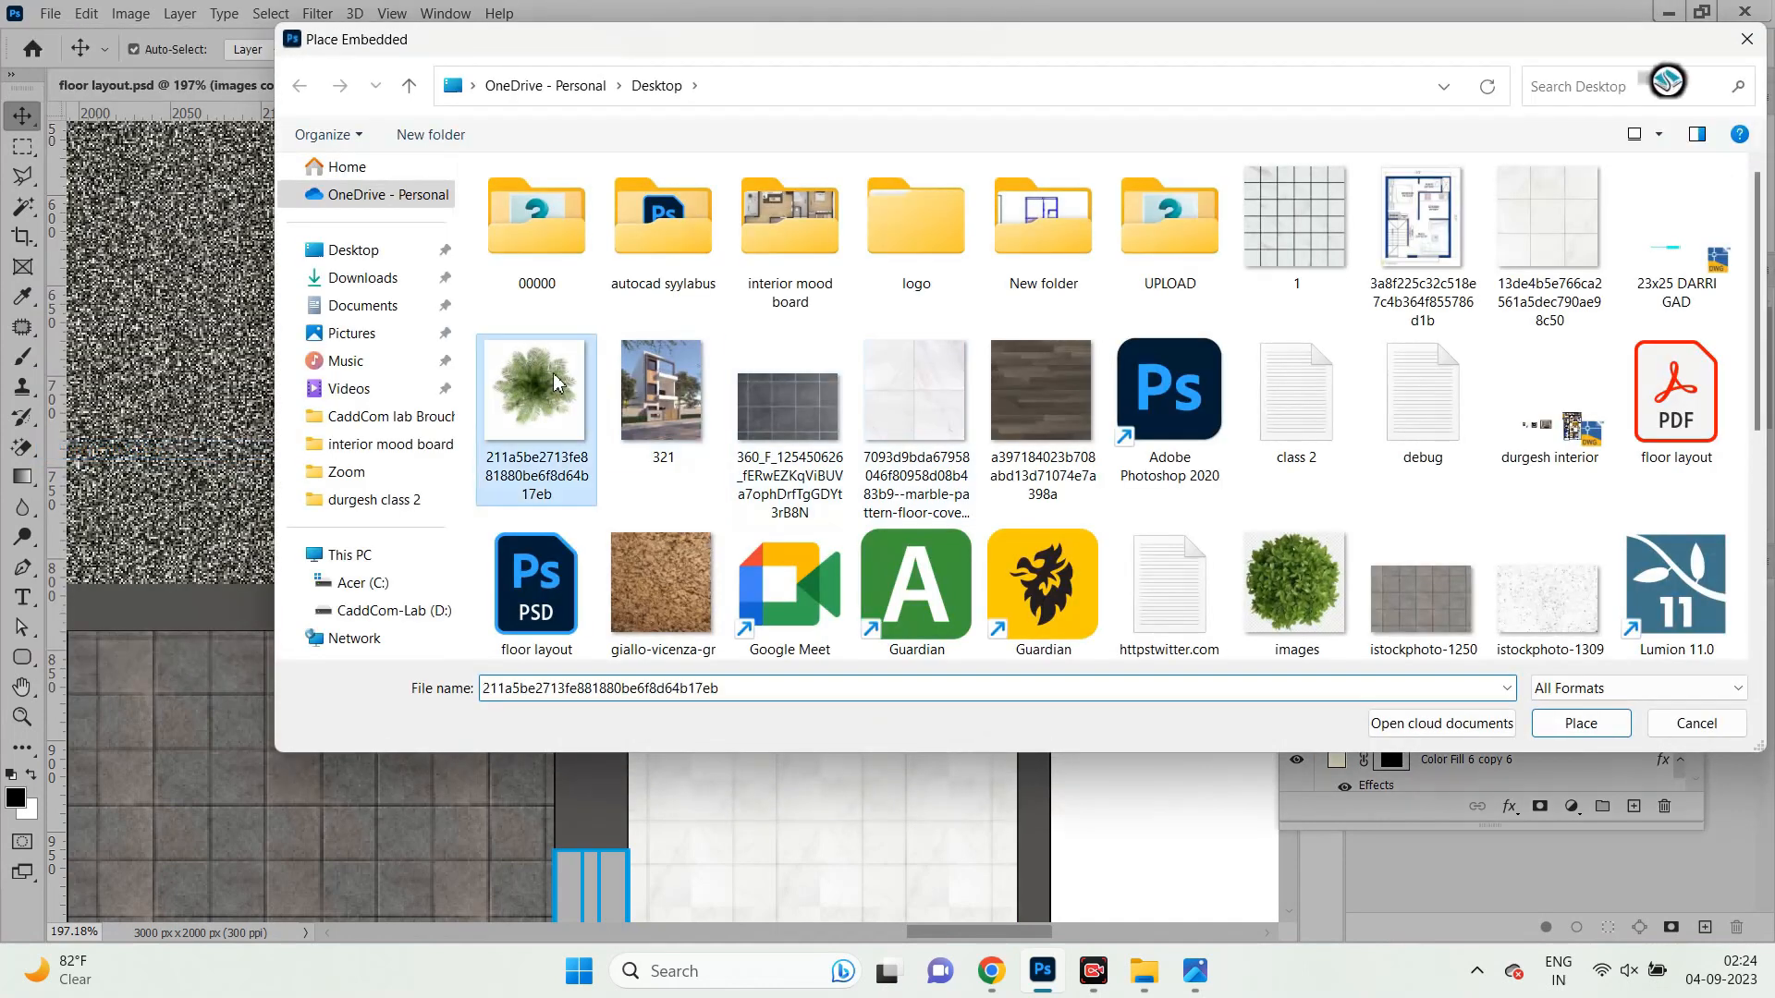
pyautogui.doubleClick(557, 381)
pyautogui.scroll(-10, 830, 451)
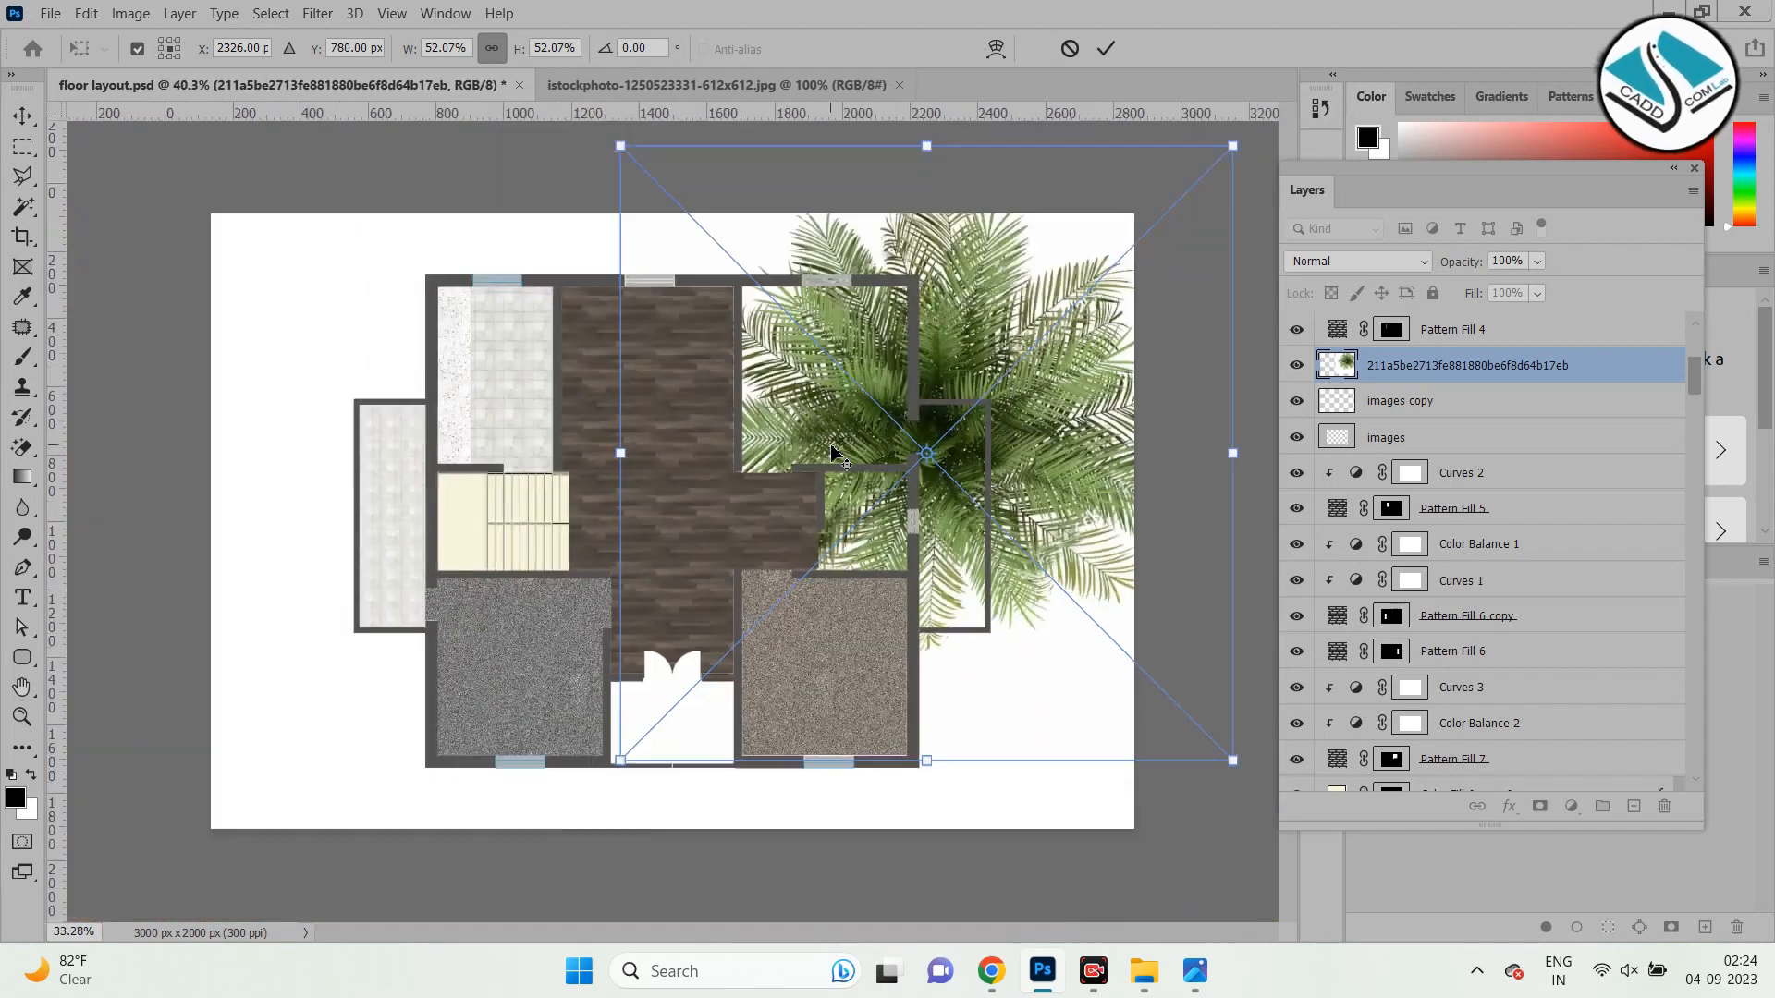
pyautogui.scroll(-1, 830, 451)
pyautogui.moveTo(1183, 182); pyautogui.dragTo(894, 467)
pyautogui.moveTo(839, 528); pyautogui.dragTo(1090, 395)
pyautogui.moveTo(1145, 331); pyautogui.dragTo(937, 493)
pyautogui.click(1105, 48)
# Move the palm layer above Color Fill 3, rasterize it and erase its white background with the Magic Eraser tool.
pyautogui.scroll(4, 1490, 680)
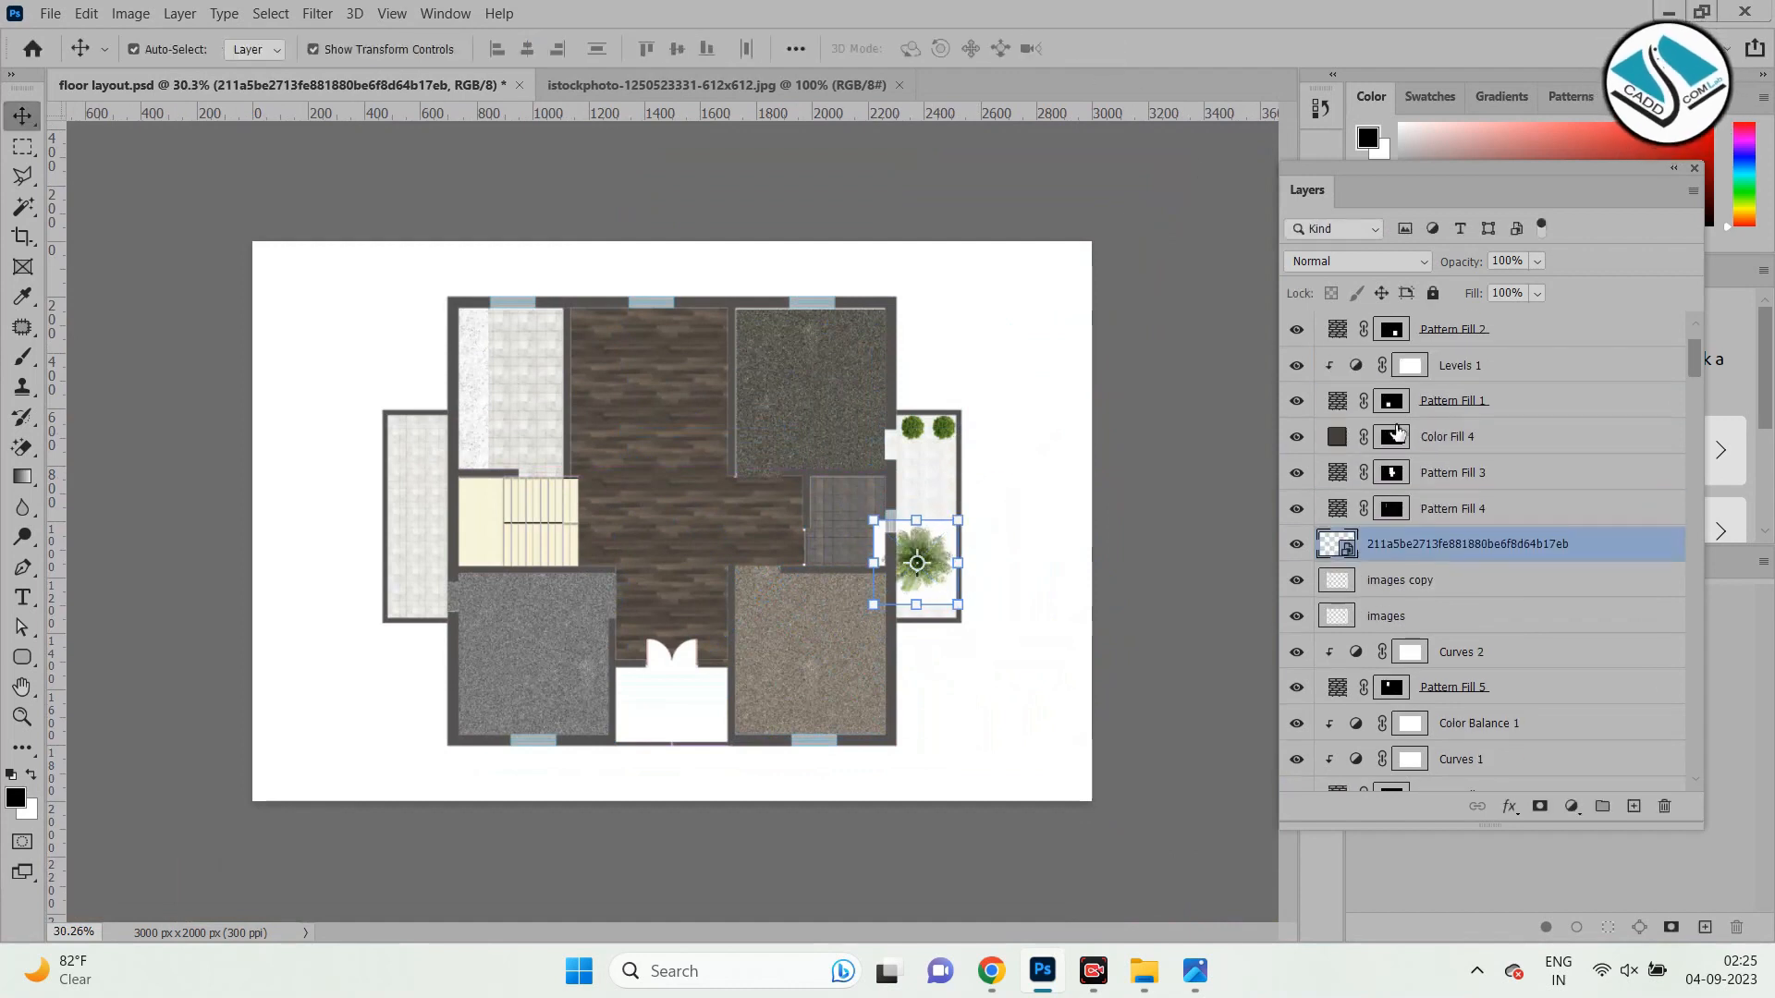
pyautogui.moveTo(1498, 651); pyautogui.dragTo(1514, 347)
pyautogui.scroll(5, 955, 591)
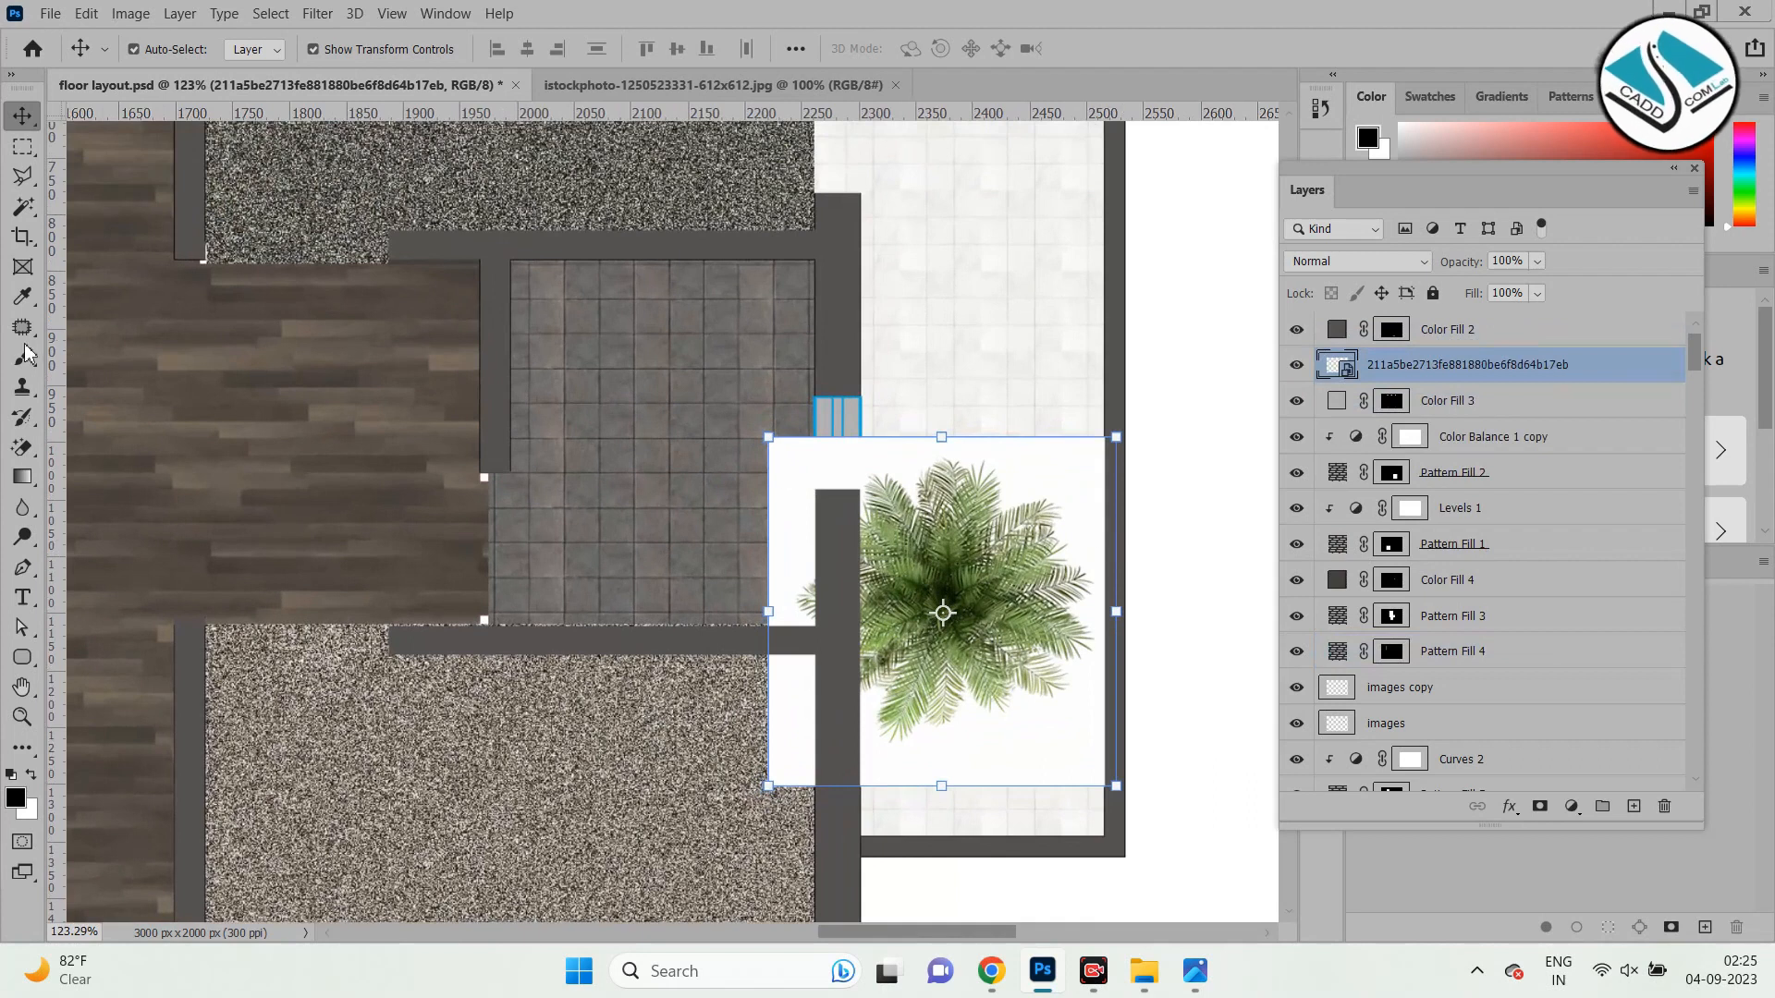
pyautogui.rightClick(34, 458)
pyautogui.click(101, 506)
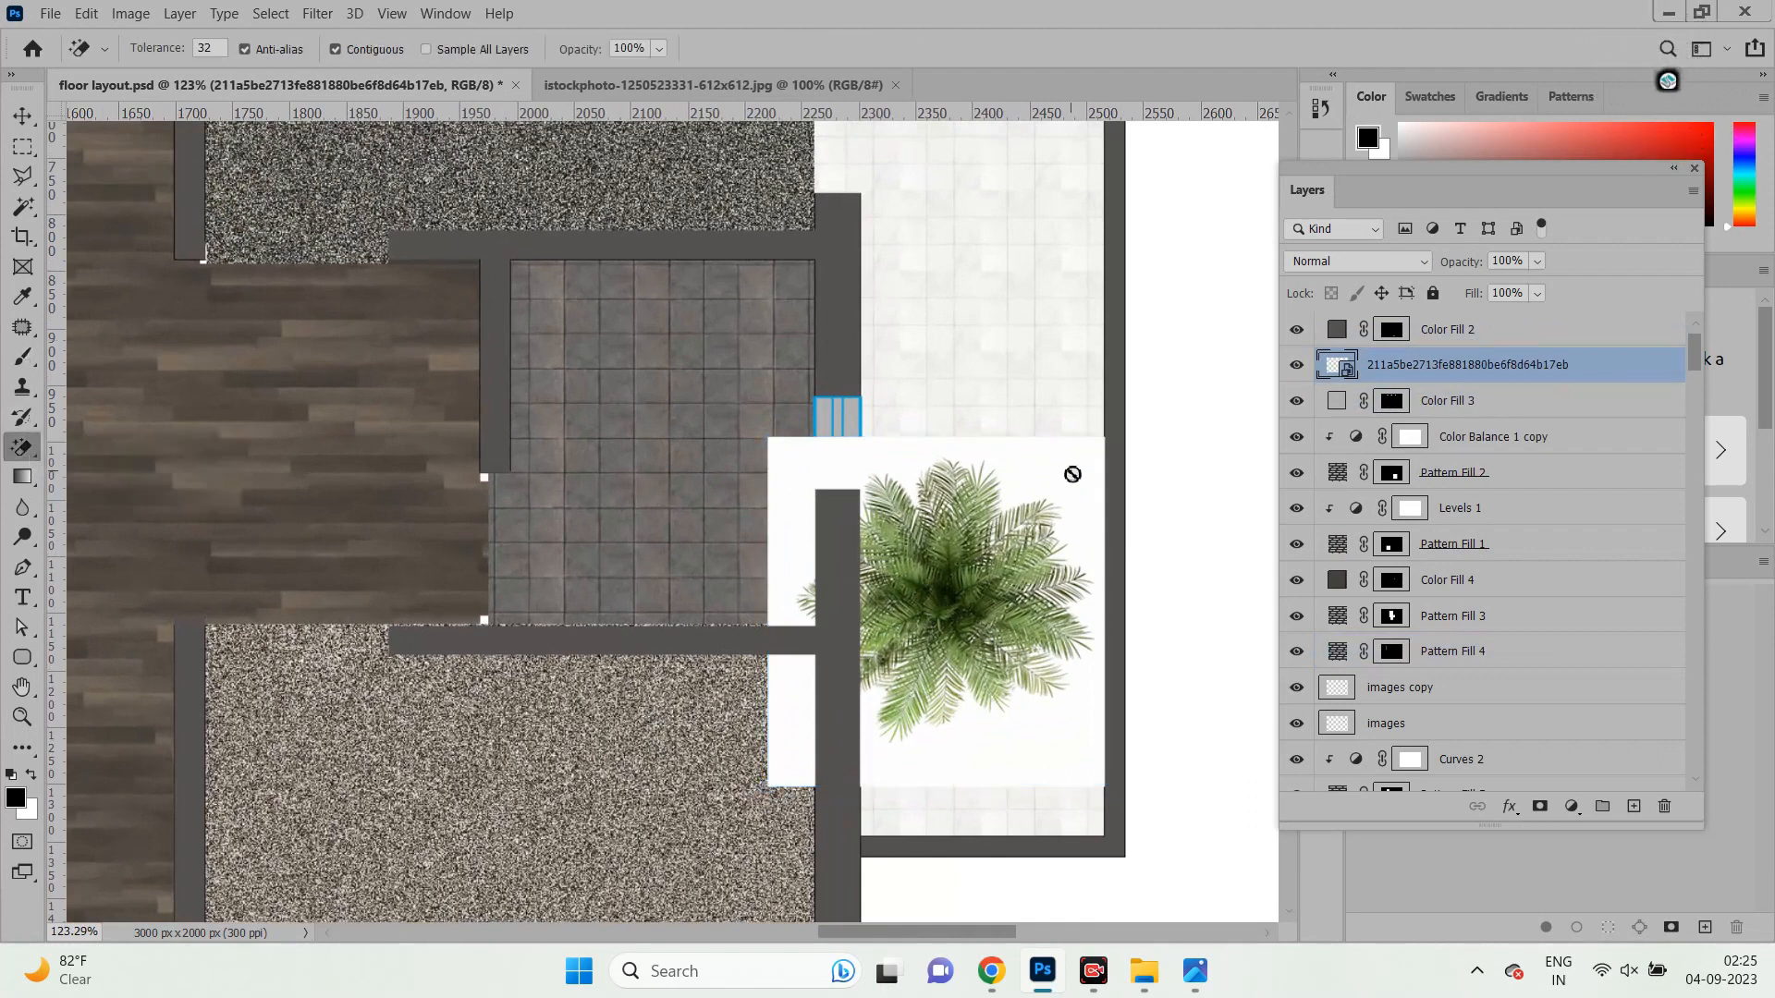
pyautogui.click(1073, 474)
pyautogui.click(939, 400)
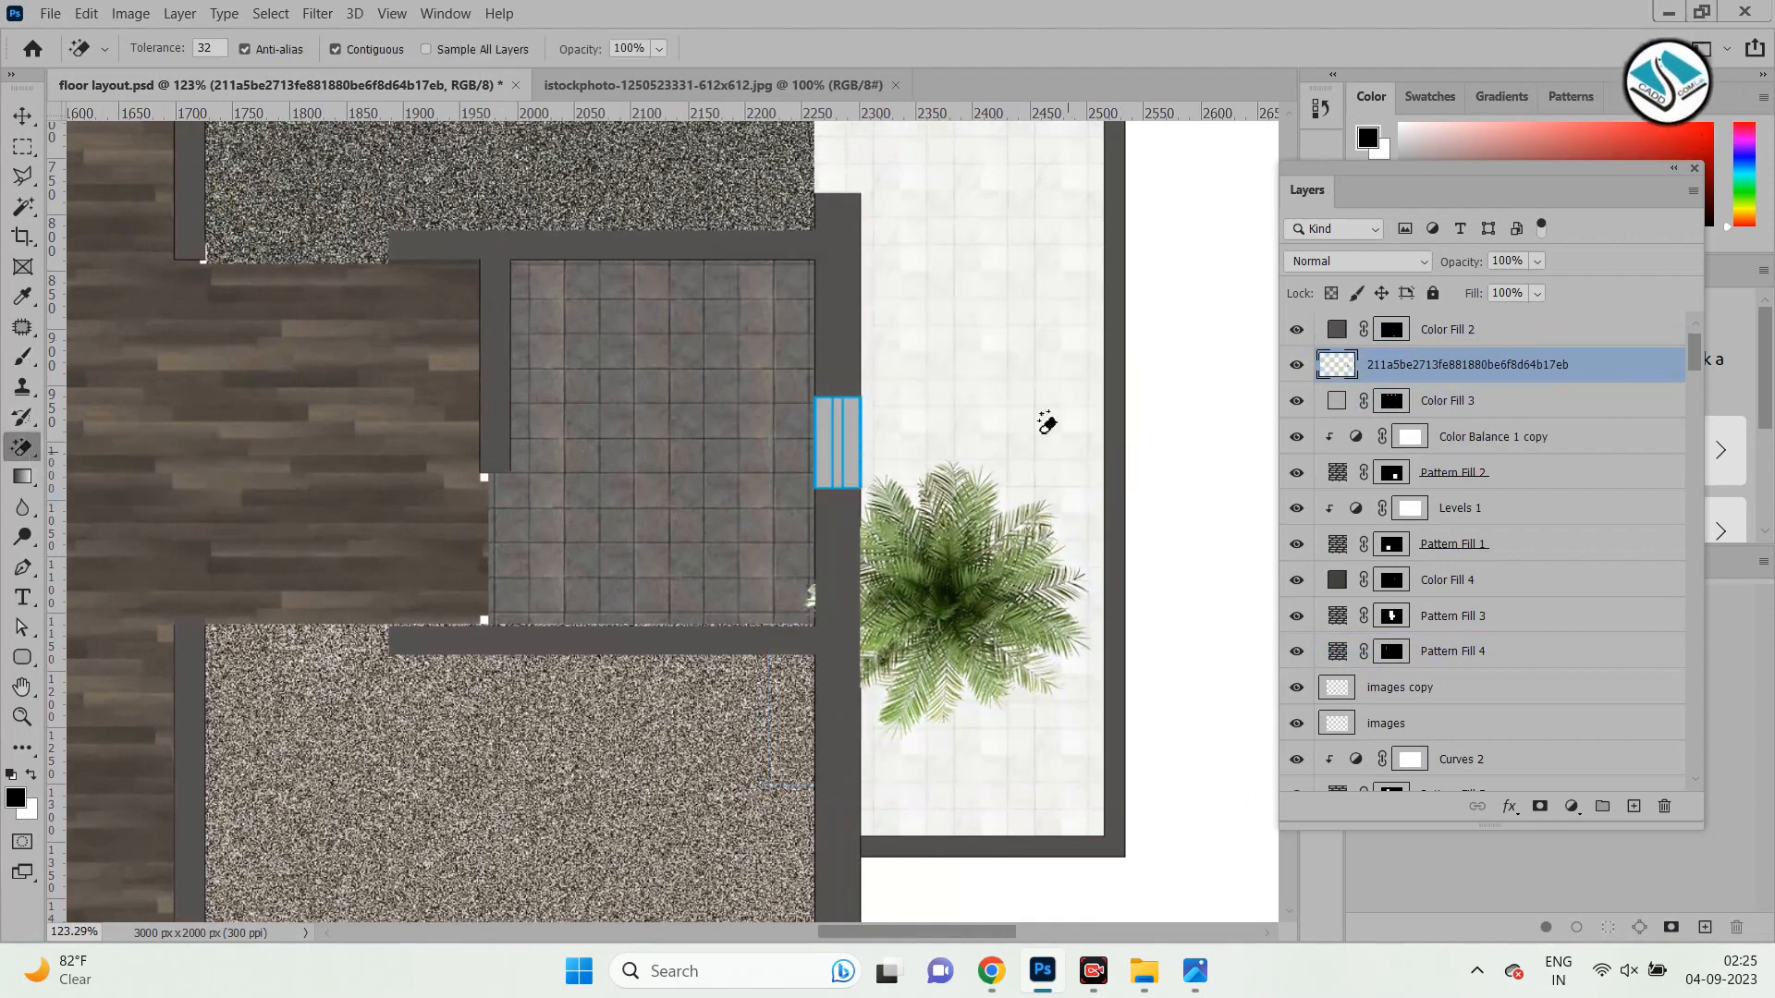
# Scale the palm to 49.68% and position it in the balcony's lower outer corner.
pyautogui.click(23, 118)
pyautogui.moveTo(1106, 458); pyautogui.dragTo(958, 609)
pyautogui.moveTo(912, 701); pyautogui.dragTo(1084, 793)
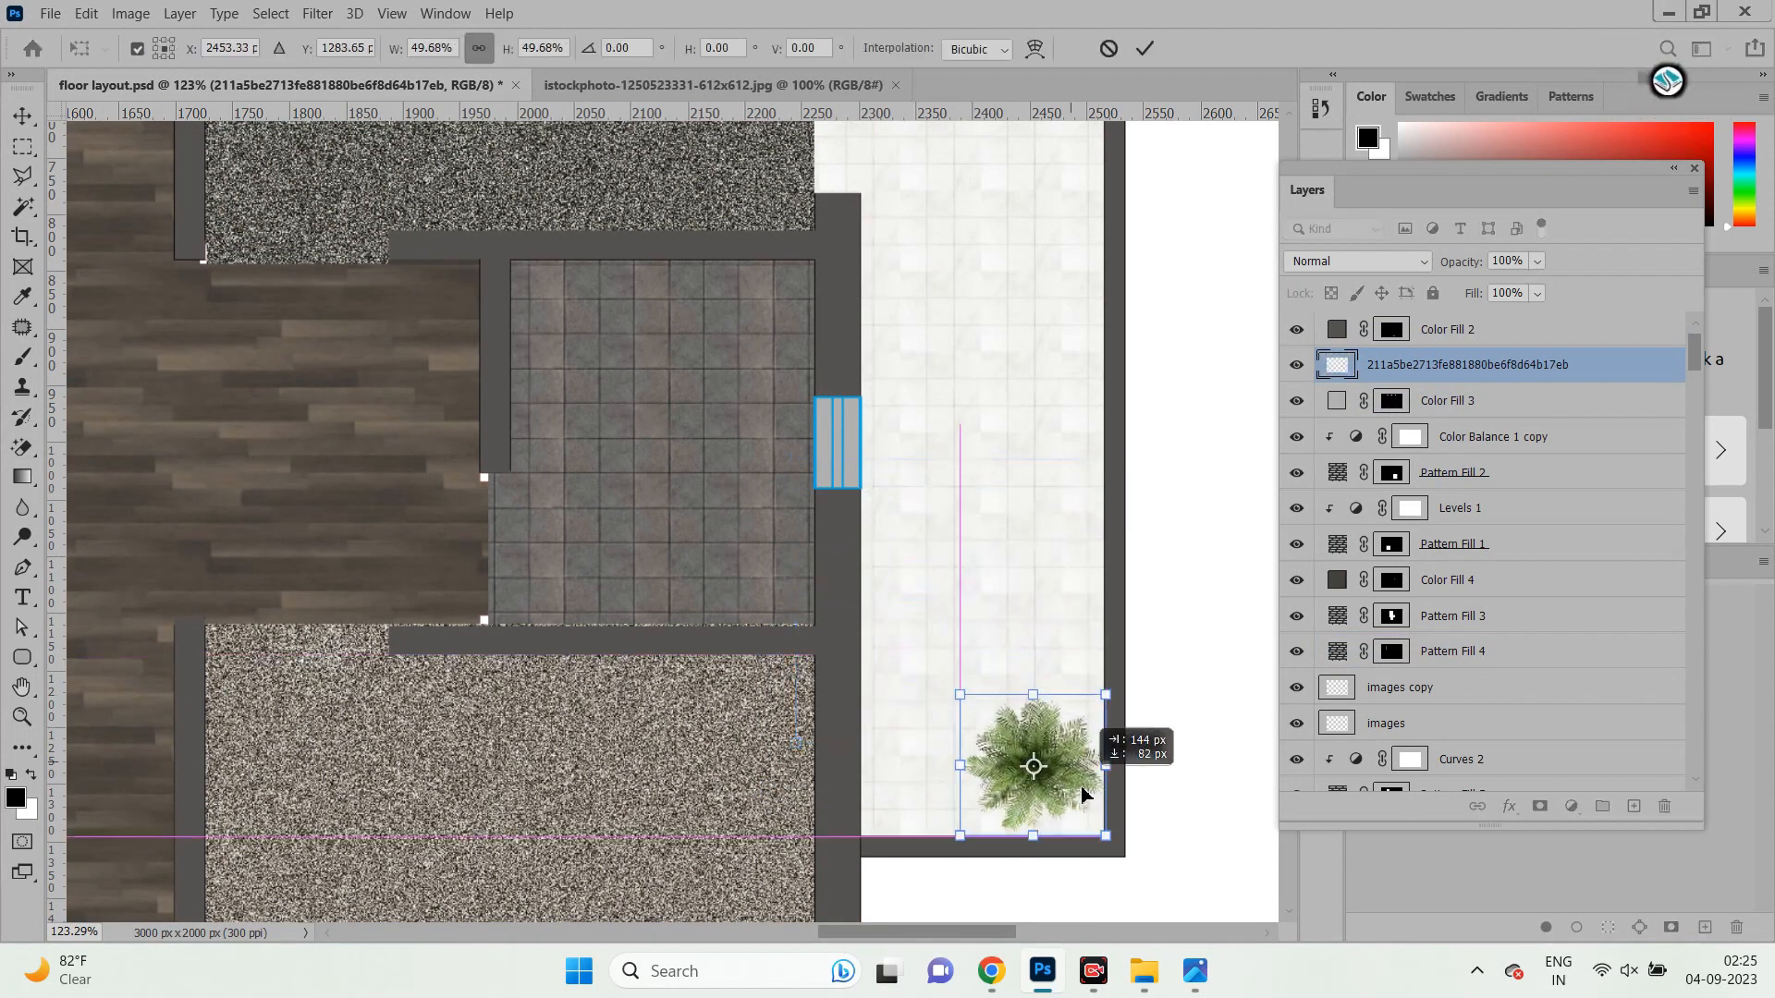
pyautogui.click(1147, 50)
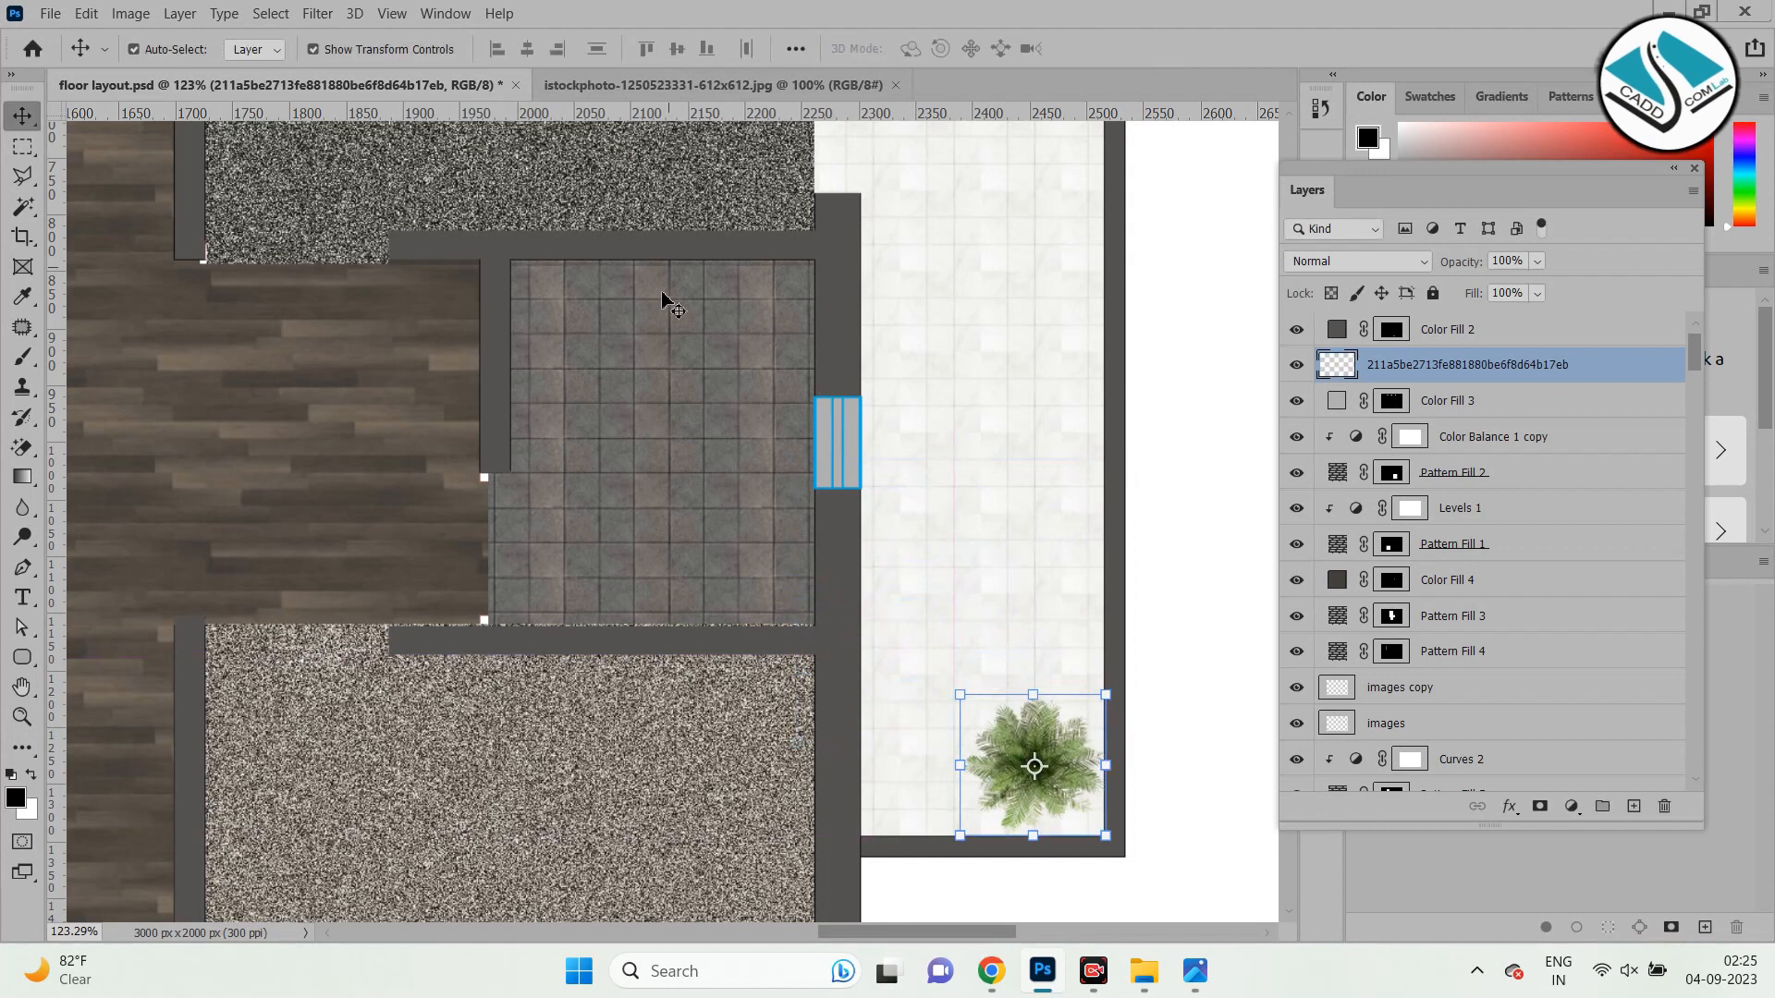
# Place the plant-top-view-PNG-image-thumb24 file as an embedded object.
pyautogui.click(49, 15)
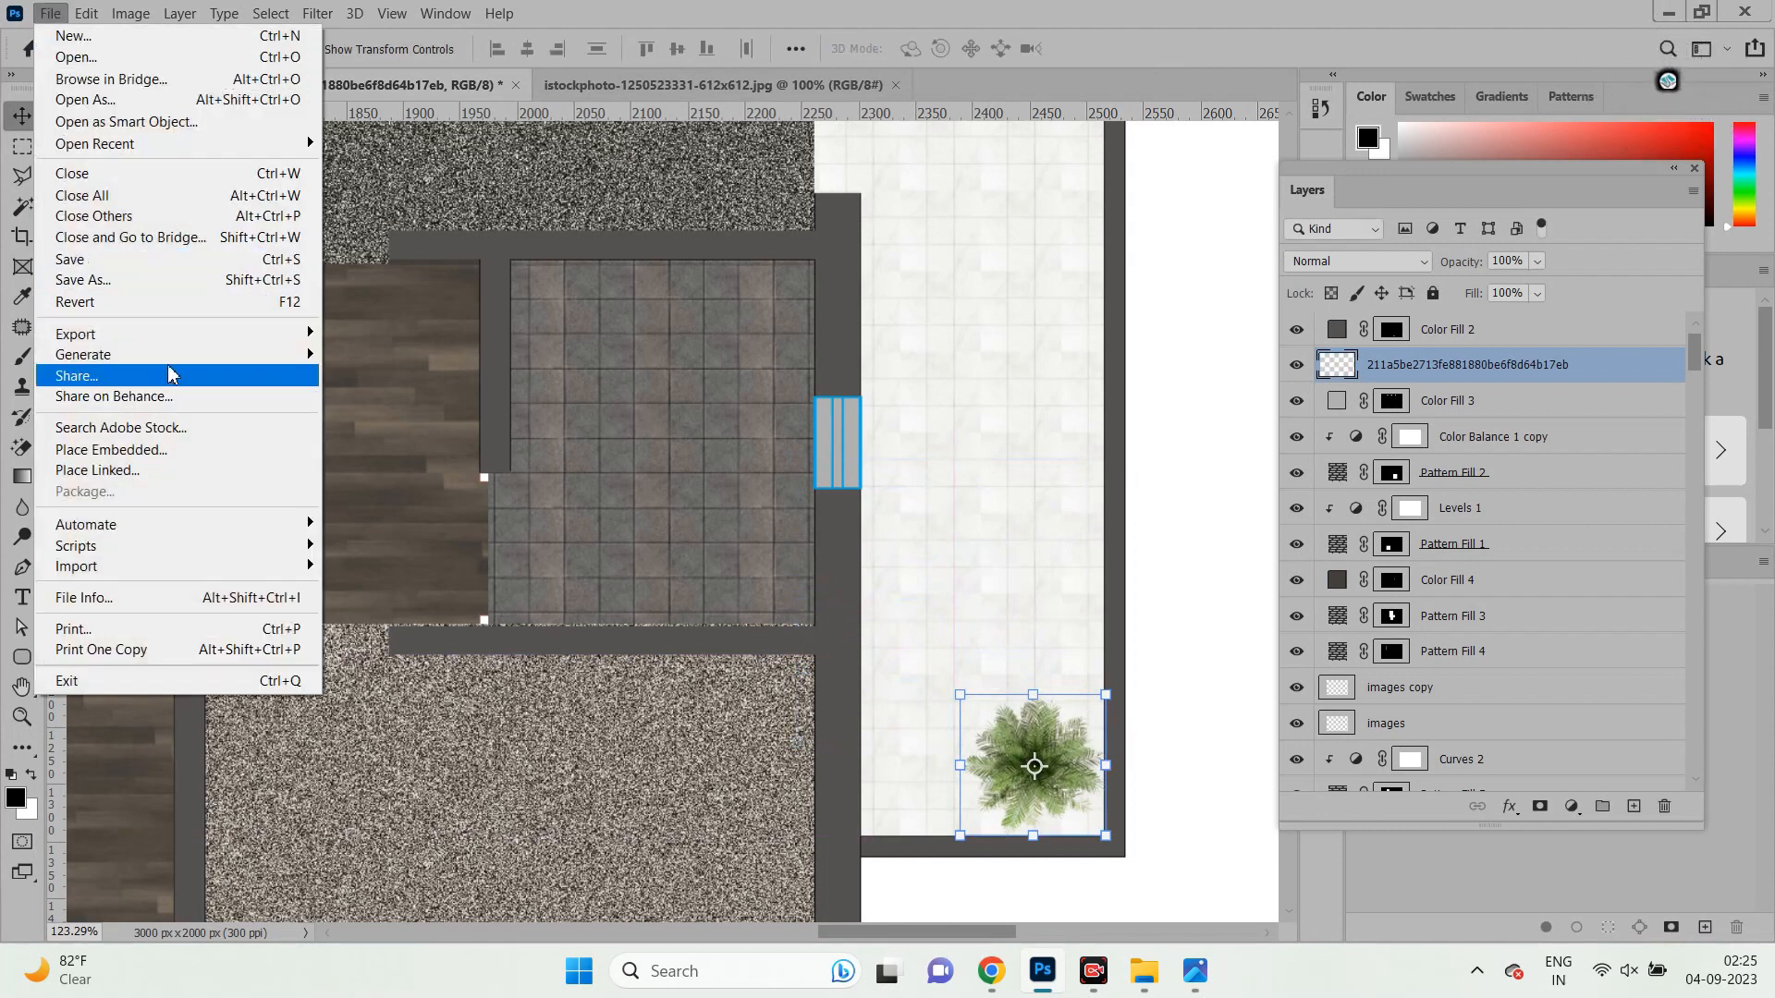
pyautogui.click(166, 449)
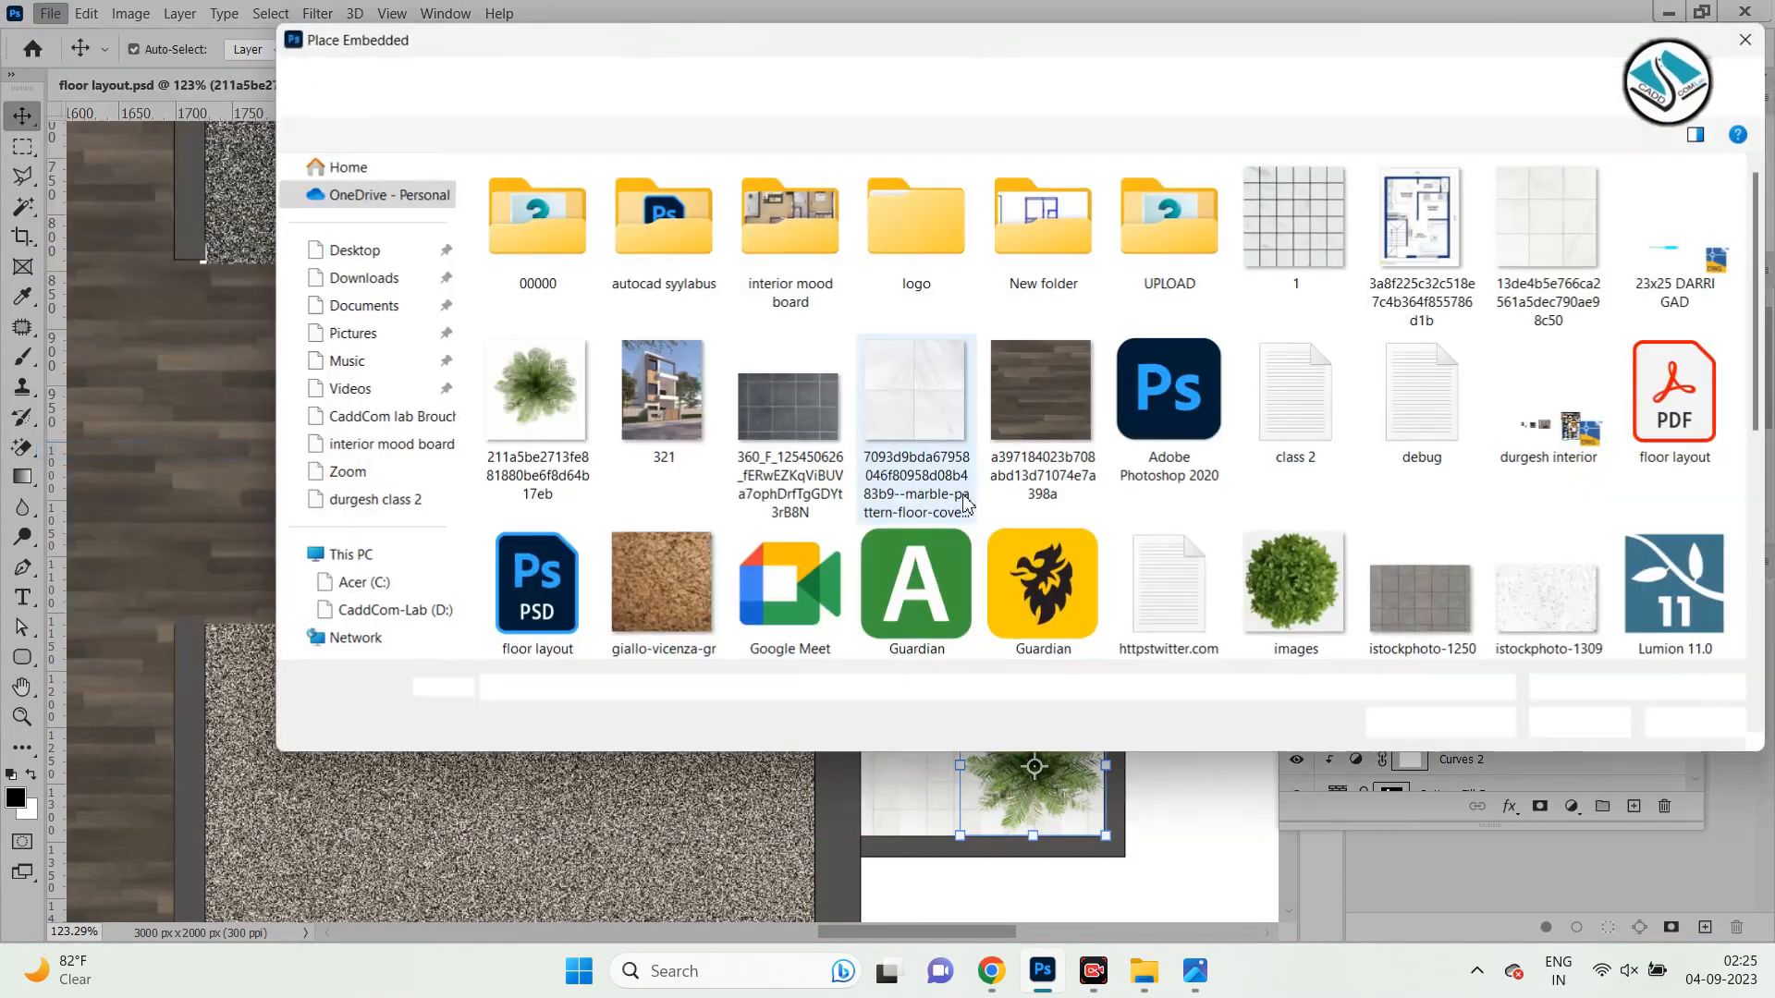
pyautogui.click(1009, 497)
pyautogui.scroll(-4, 1010, 497)
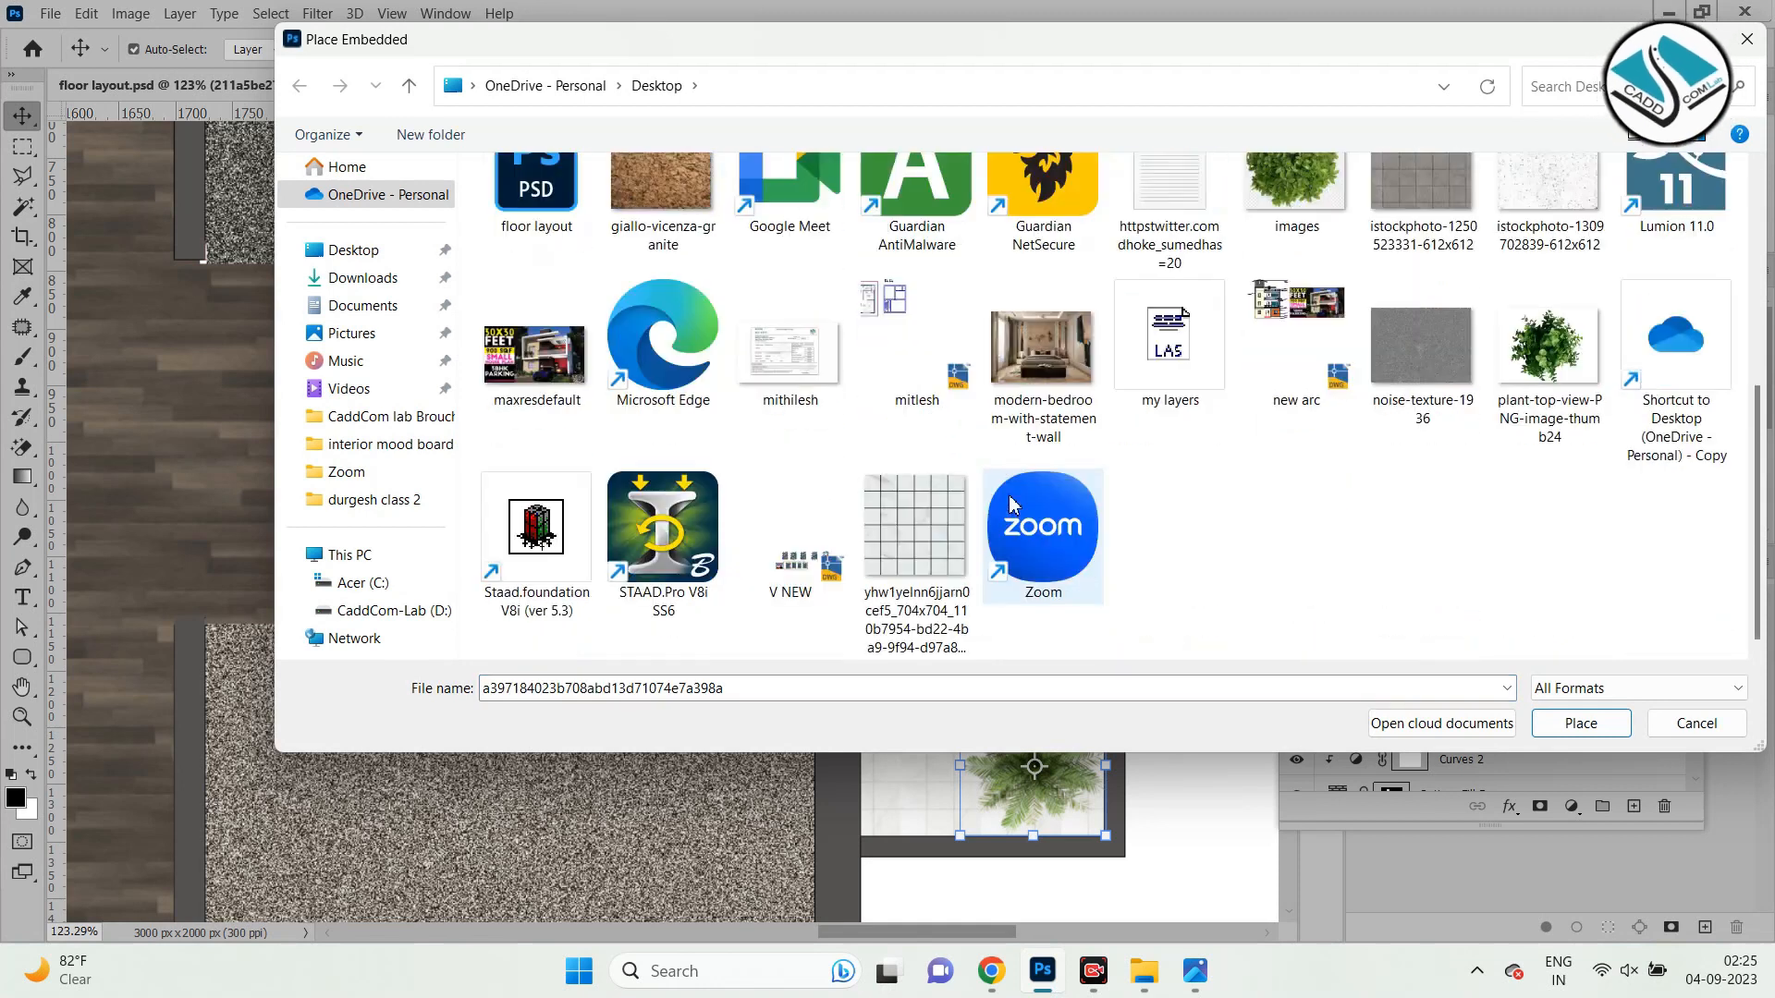
pyautogui.doubleClick(1495, 323)
# Shrink the leafy plant from plan size to a small plant and move it onto the balcony with the bushes.
pyautogui.scroll(-6, 794, 416)
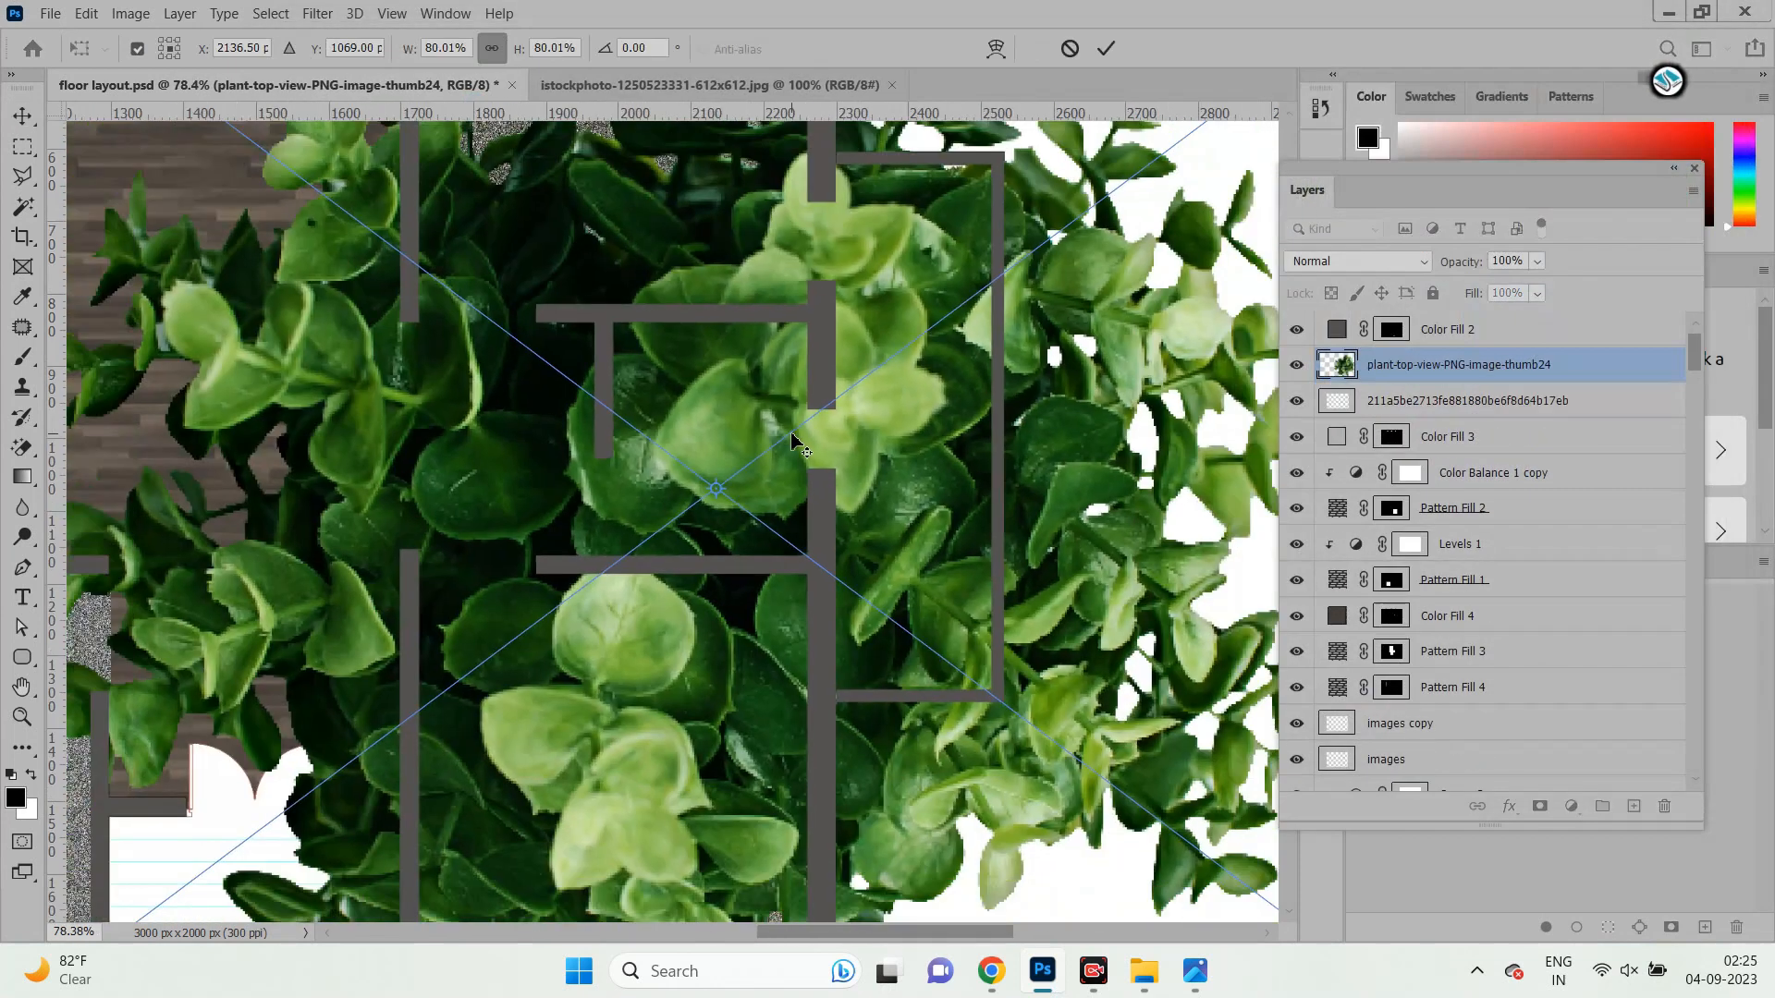
pyautogui.moveTo(1020, 416); pyautogui.dragTo(785, 366)
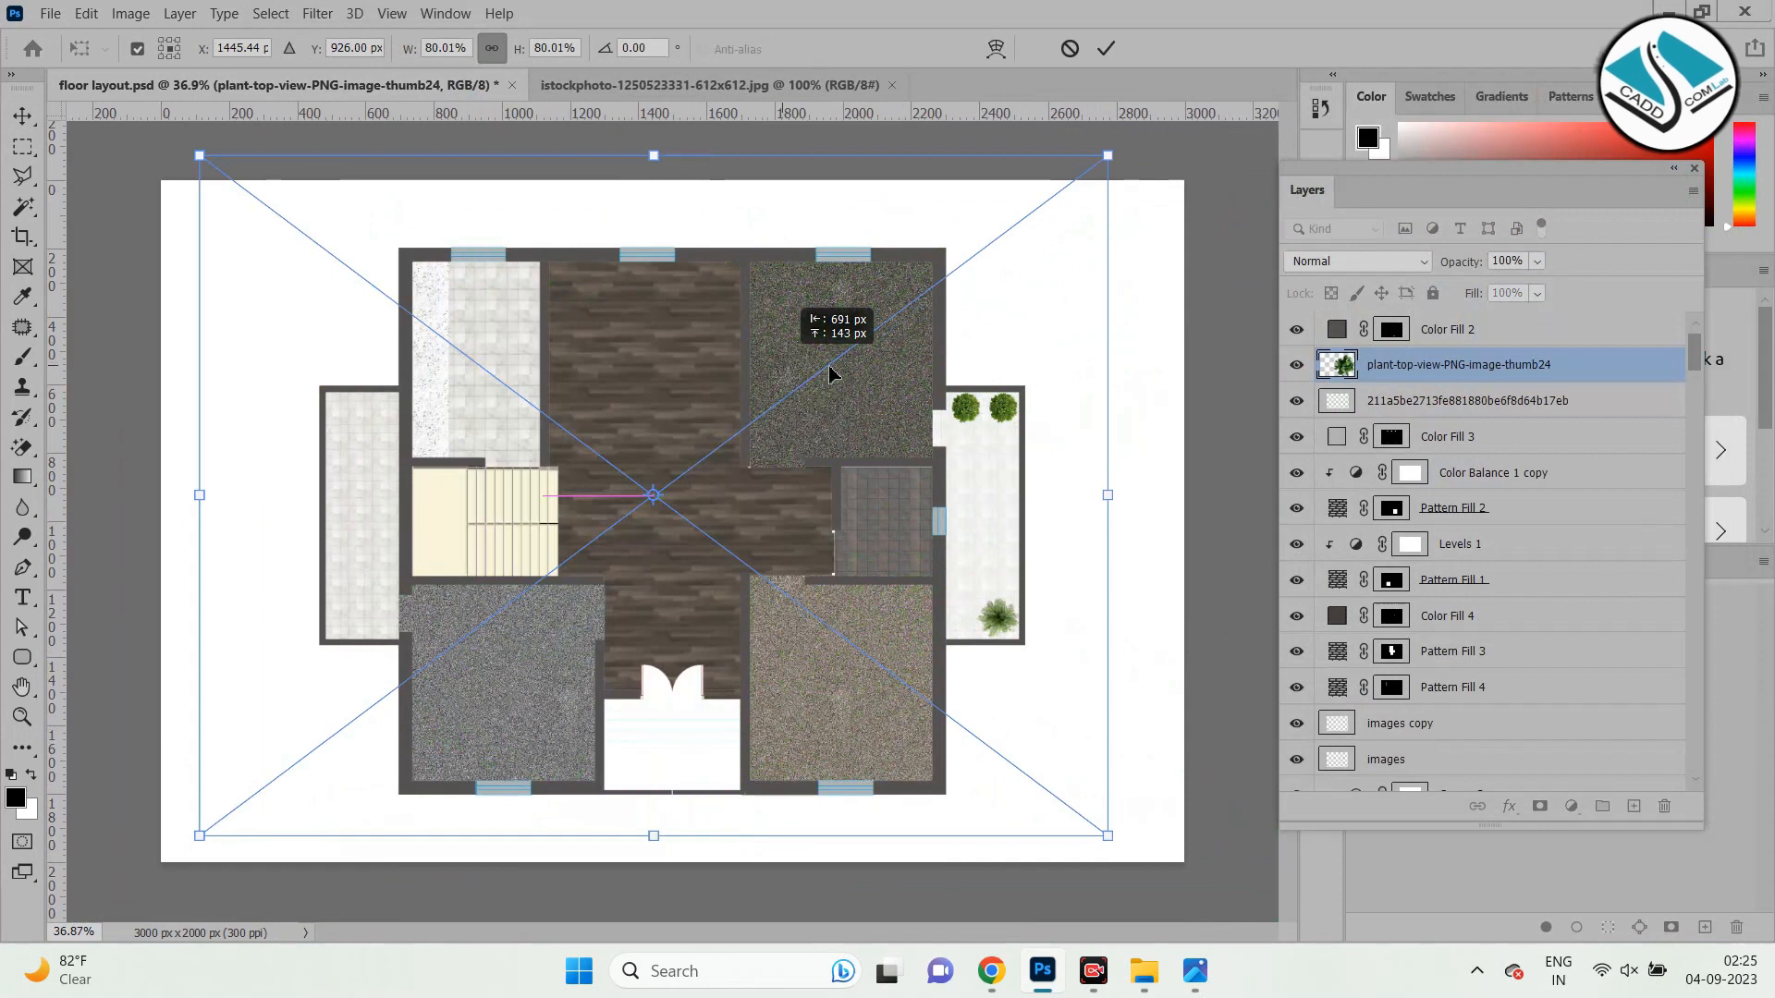
pyautogui.moveTo(1119, 155); pyautogui.dragTo(370, 596)
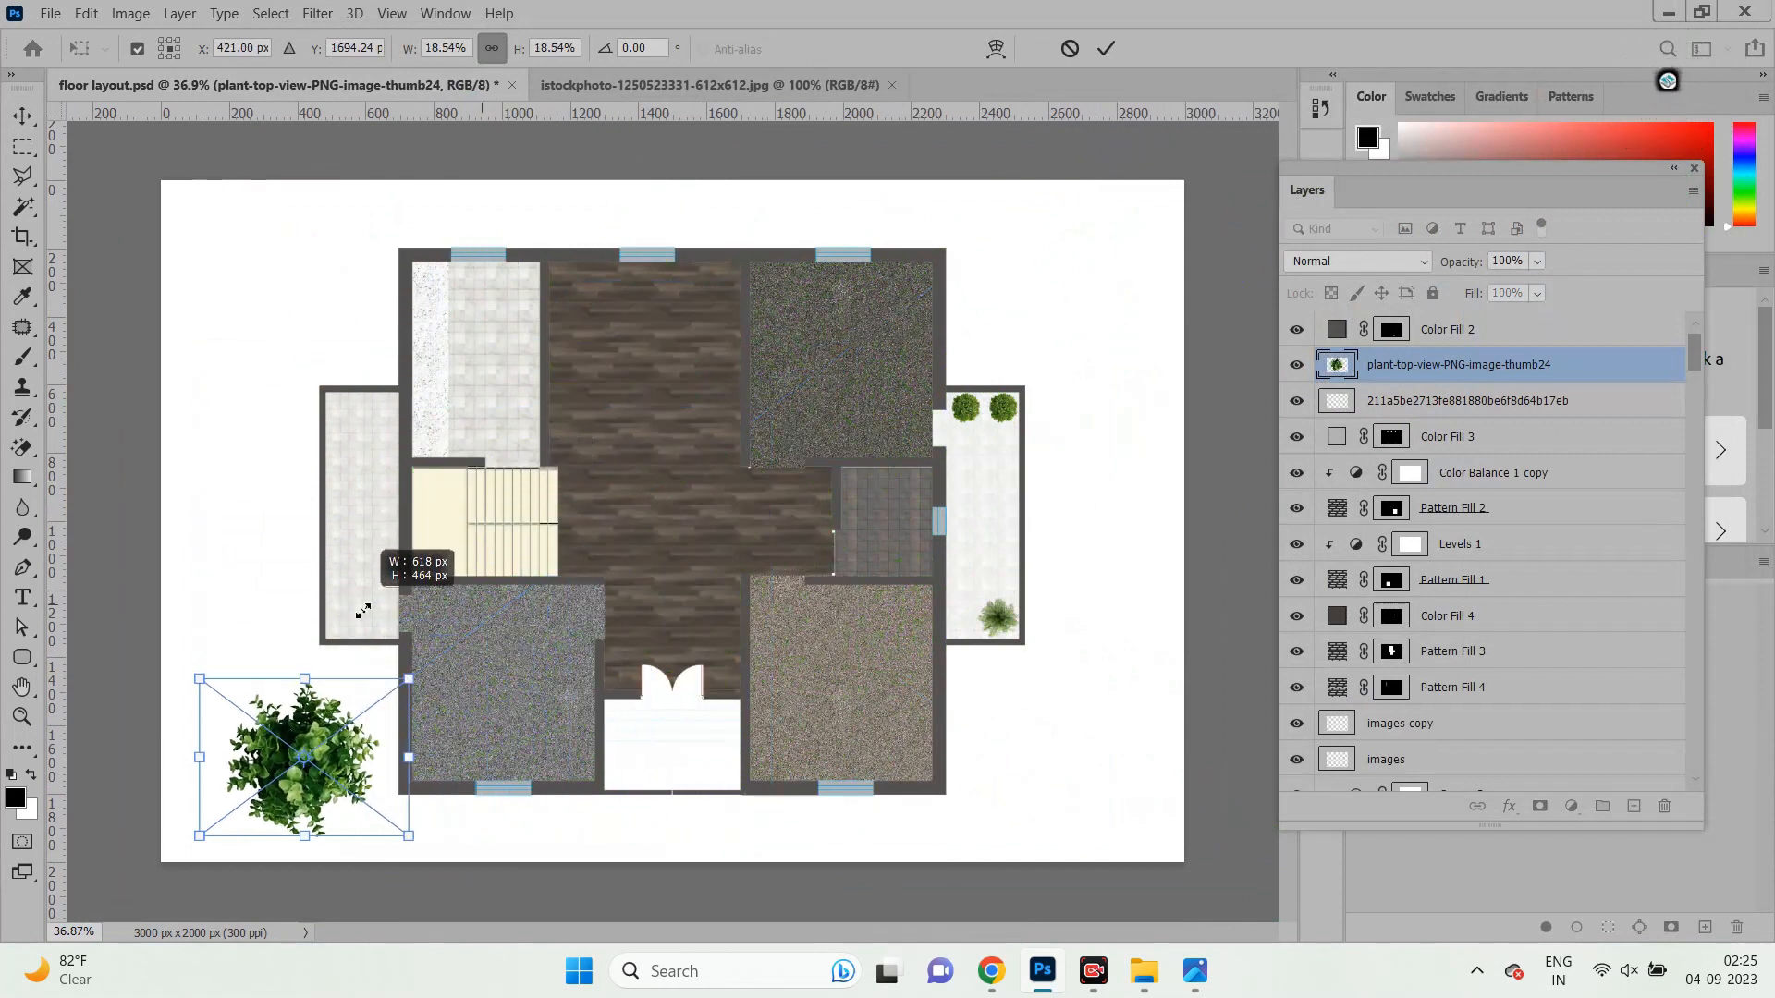
pyautogui.moveTo(295, 686); pyautogui.dragTo(968, 403)
pyautogui.scroll(5, 1185, 334)
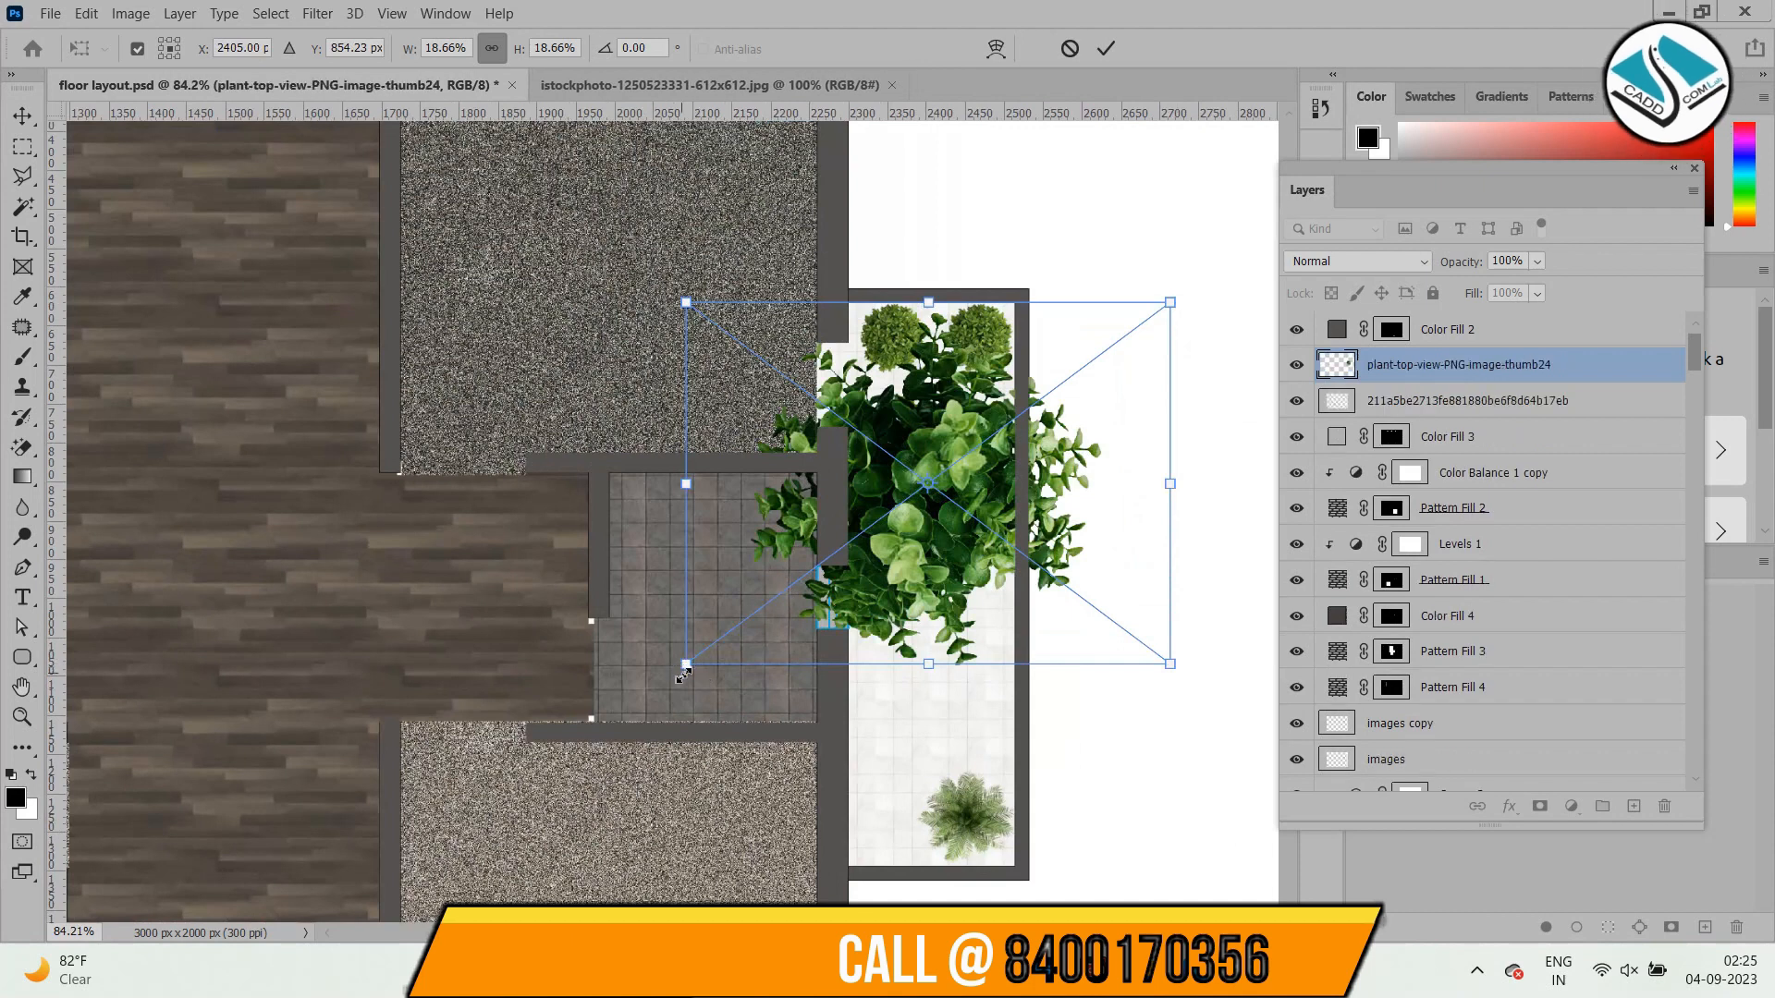
pyautogui.moveTo(686, 664); pyautogui.dragTo(1056, 417)
pyautogui.click(1107, 50)
# Move the leafy plant down to the balcony's lower inner corner beside the palm.
pyautogui.scroll(3, 1166, 442)
pyautogui.scroll(2, 1166, 443)
pyautogui.moveTo(1023, 218); pyautogui.dragTo(671, 832)
pyautogui.scroll(-5, 859, 281)
pyautogui.scroll(3, 821, 610)
pyautogui.scroll(2, 821, 613)
pyautogui.moveTo(766, 442); pyautogui.dragTo(727, 717)
# Scale the palm to 73.96% and reposition it against the balcony's outer wall beside the leafy plant.
pyautogui.click(906, 654)
pyautogui.hotkey('ctrl', 't')
pyautogui.moveTo(922, 628); pyautogui.dragTo(915, 678)
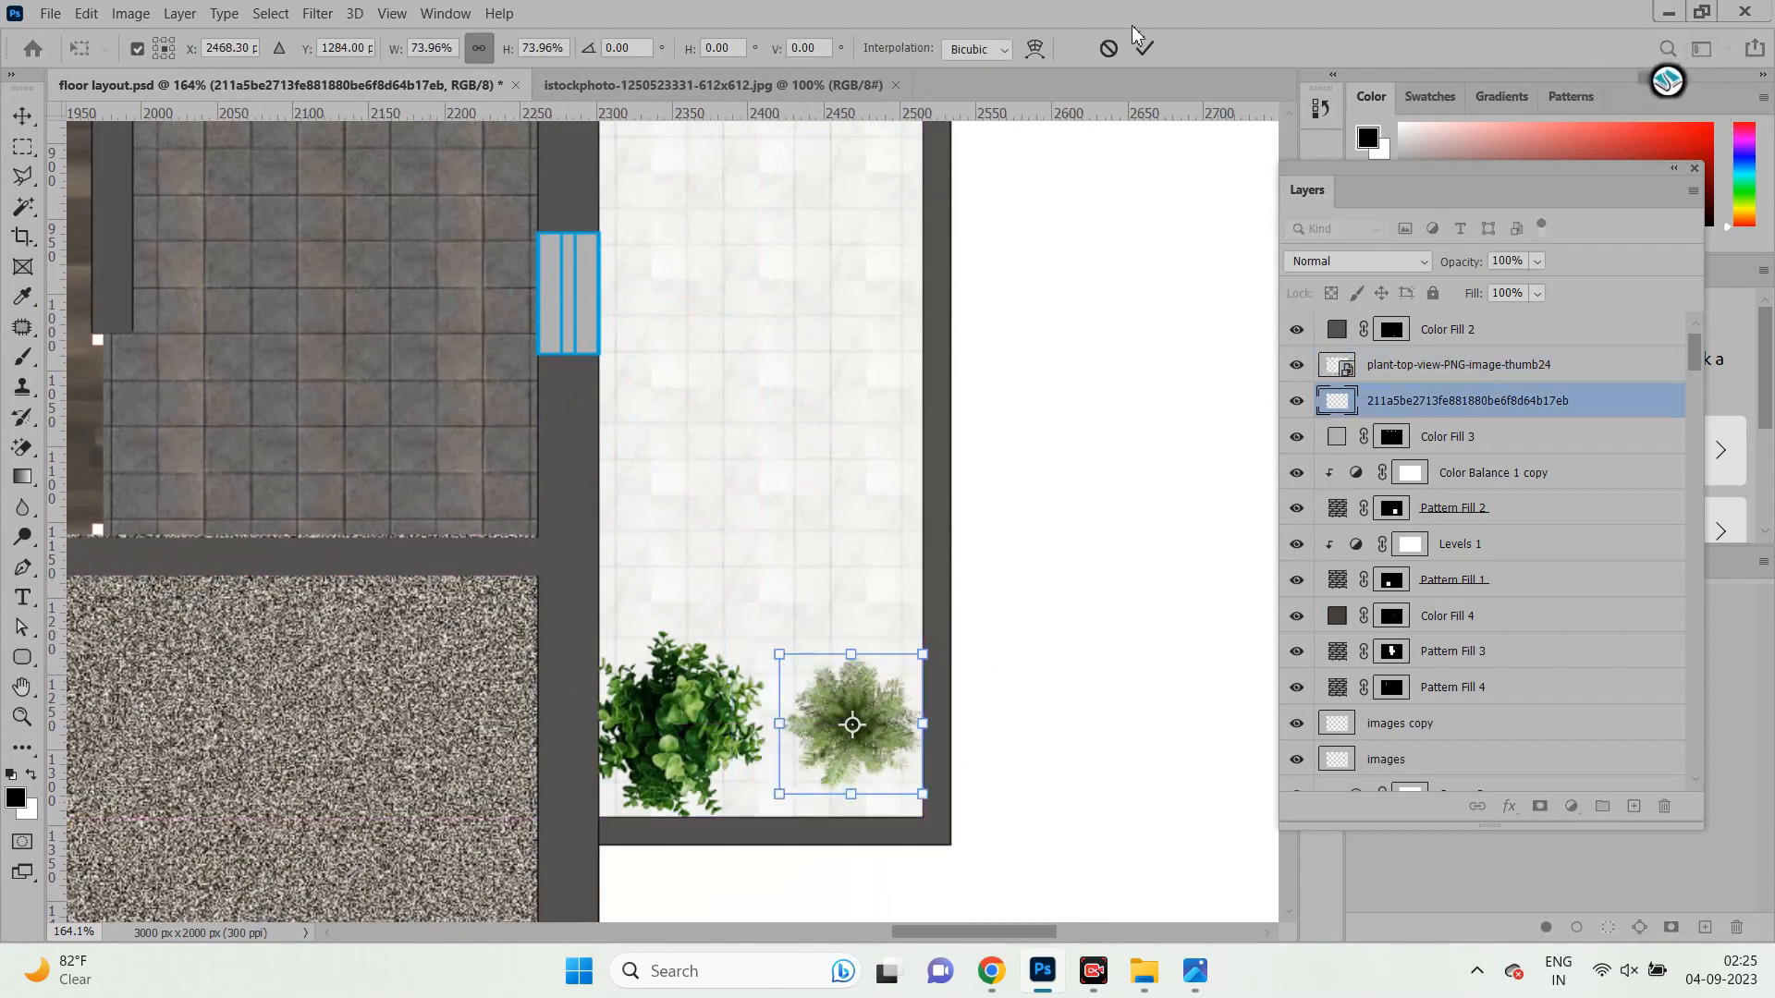
# Scale the leafy plant to 3.87%, rotate it by -12.17° and align it level with the palm.
pyautogui.moveTo(700, 716); pyautogui.dragTo(724, 700)
pyautogui.moveTo(789, 638); pyautogui.dragTo(739, 662)
pyautogui.moveTo(716, 737); pyautogui.dragTo(744, 708)
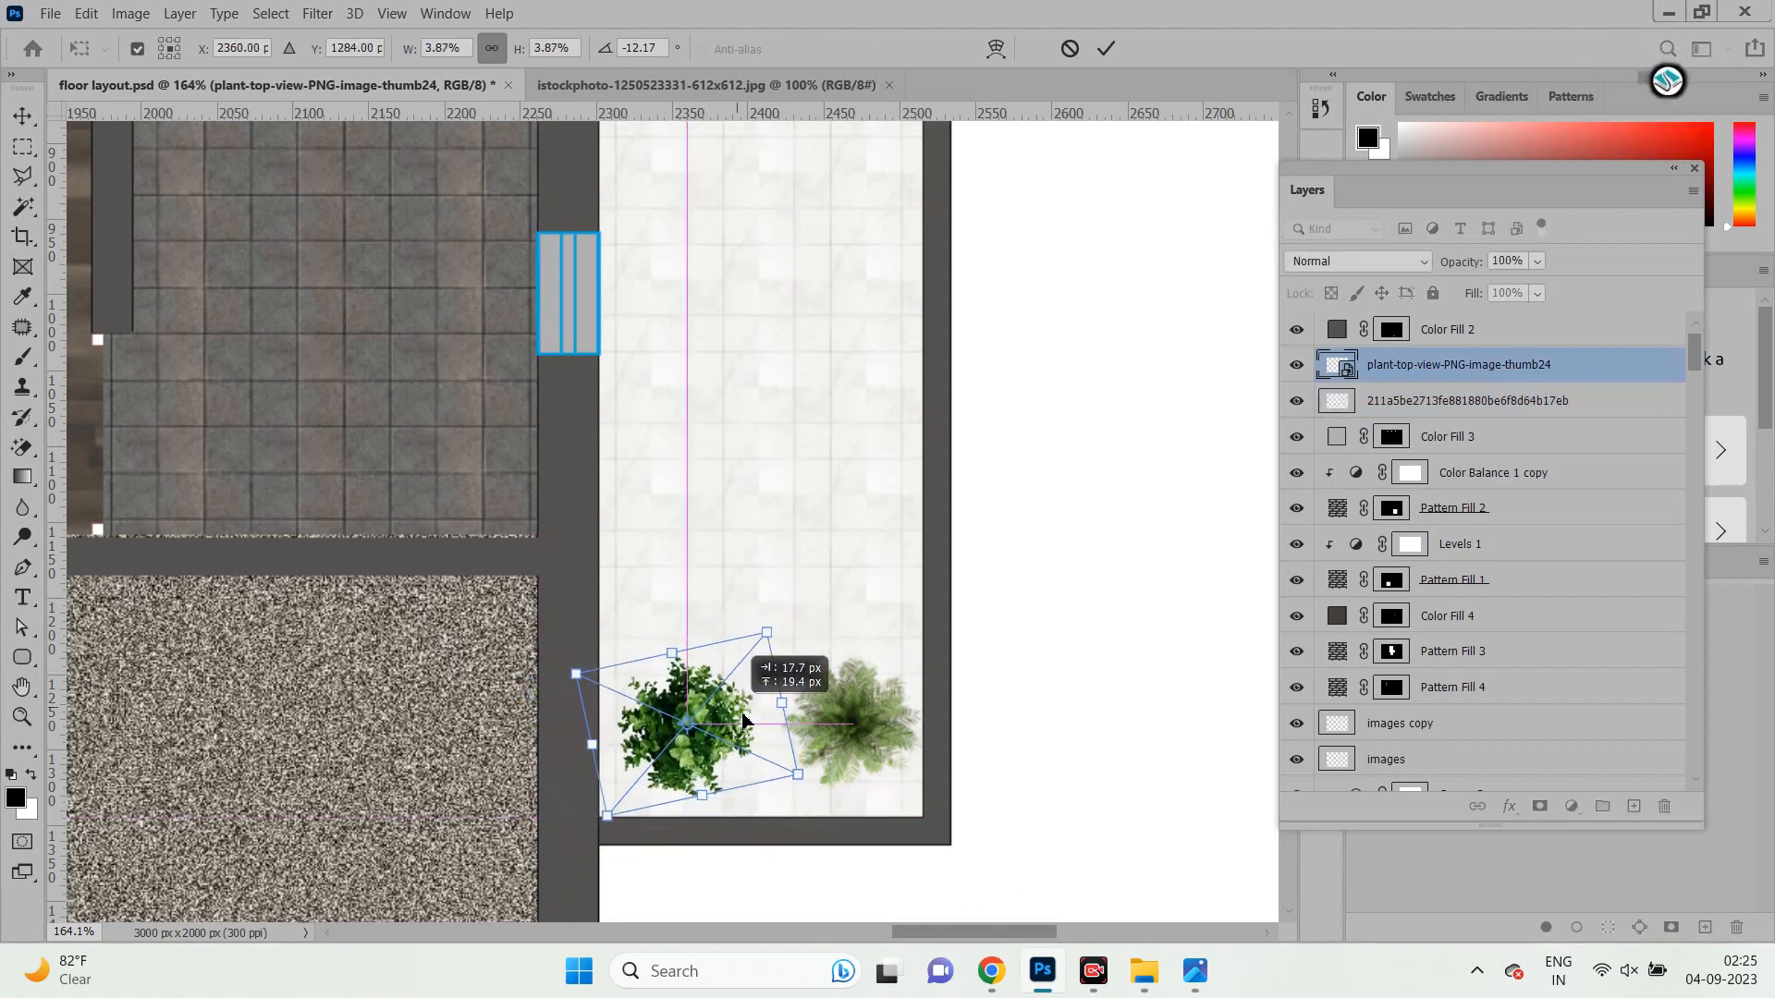
pyautogui.click(1113, 48)
# Try to copy one bush together with the two lower plants to the opposite balcony beside the staircase.
pyautogui.scroll(-6, 934, 586)
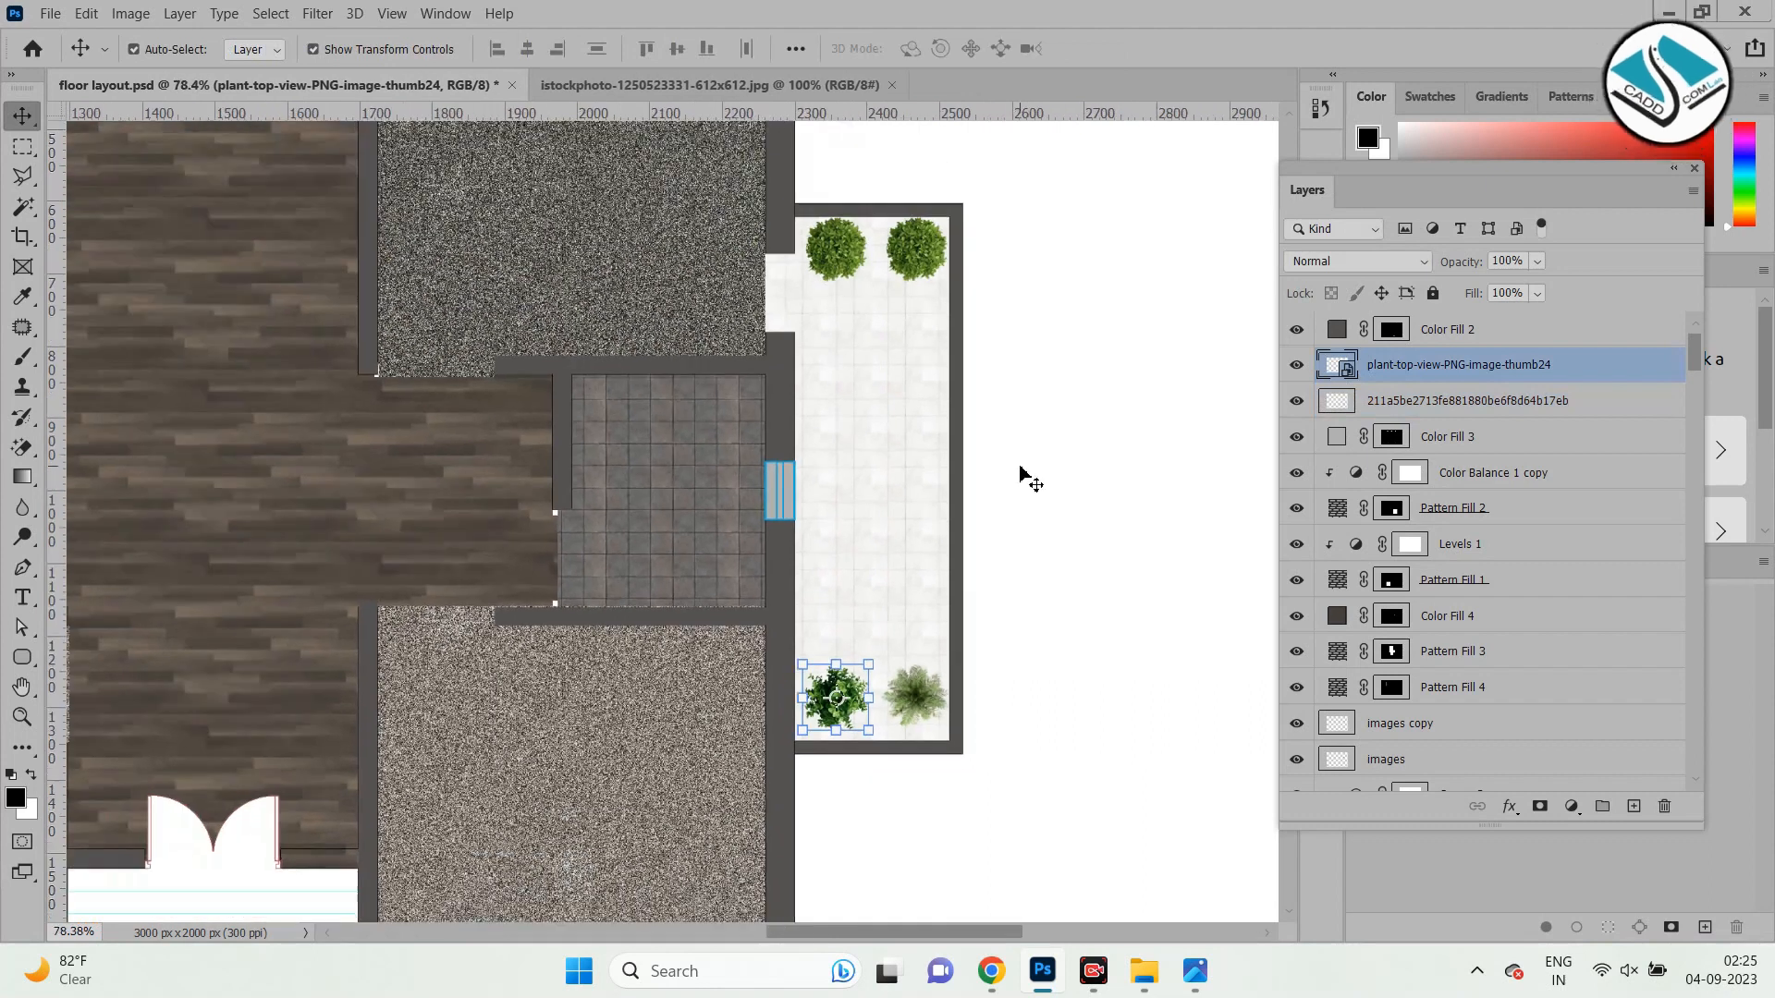
pyautogui.click(929, 649)
pyautogui.scroll(-4, 902, 537)
pyautogui.scroll(3, 838, 366)
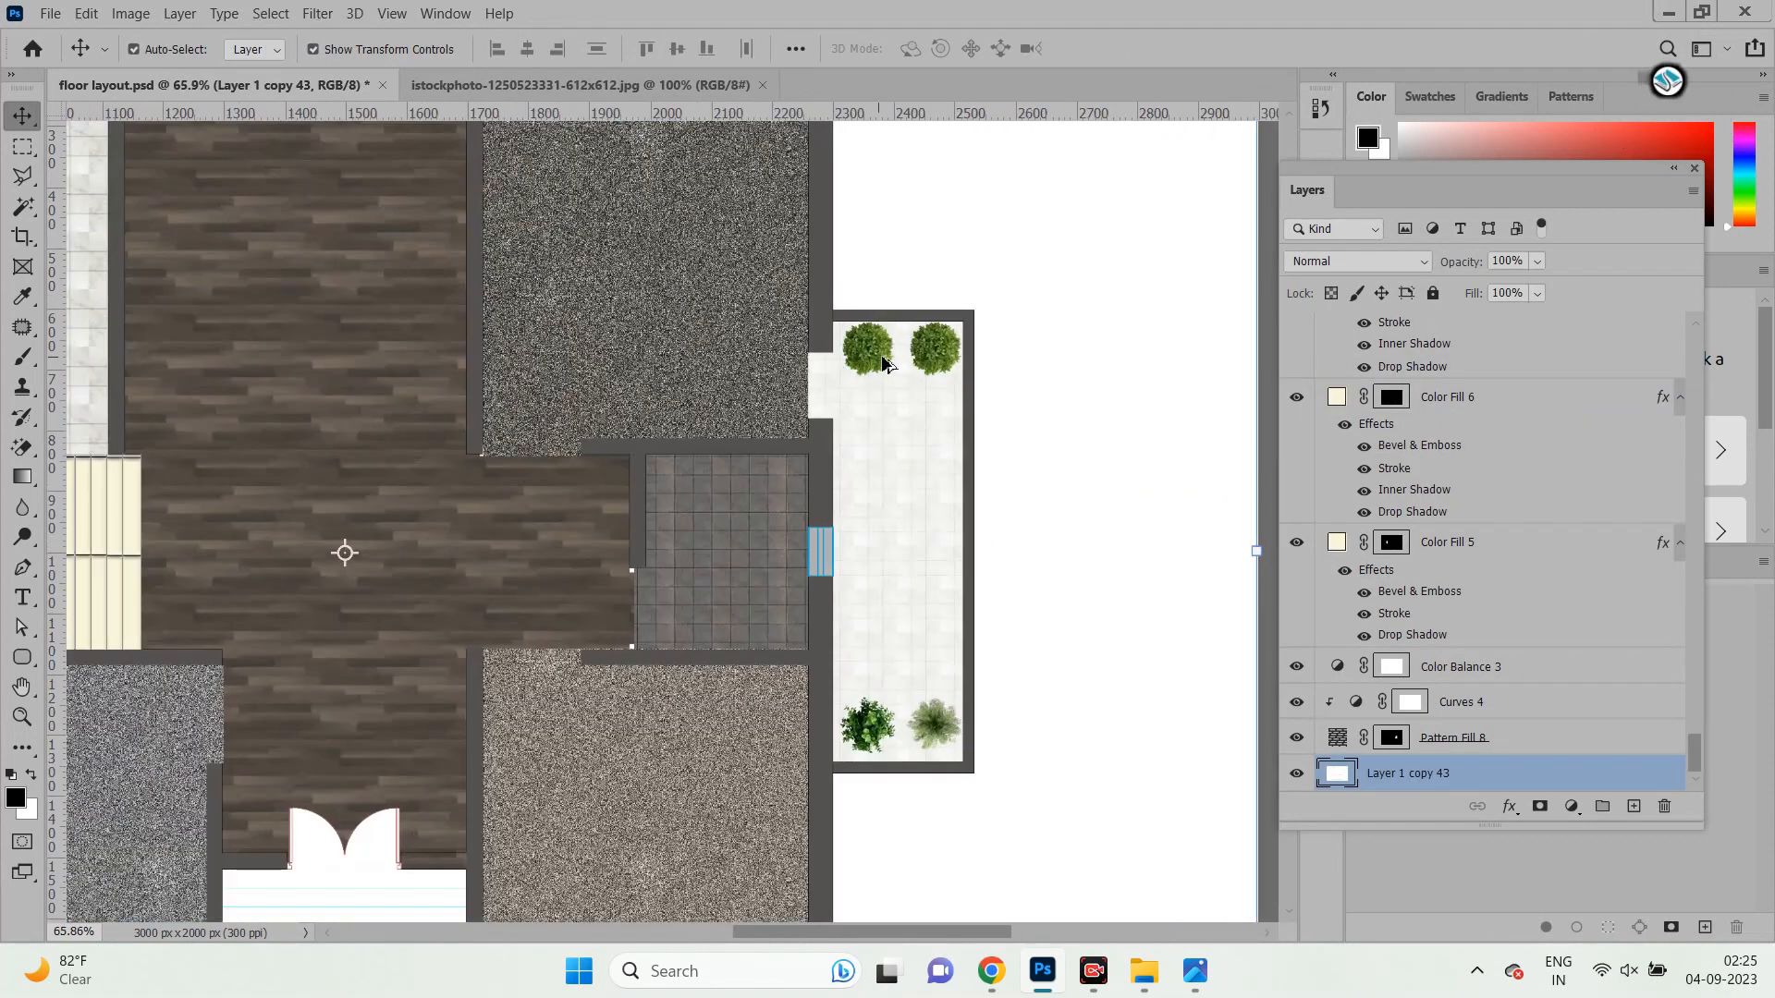
pyautogui.click(863, 351)
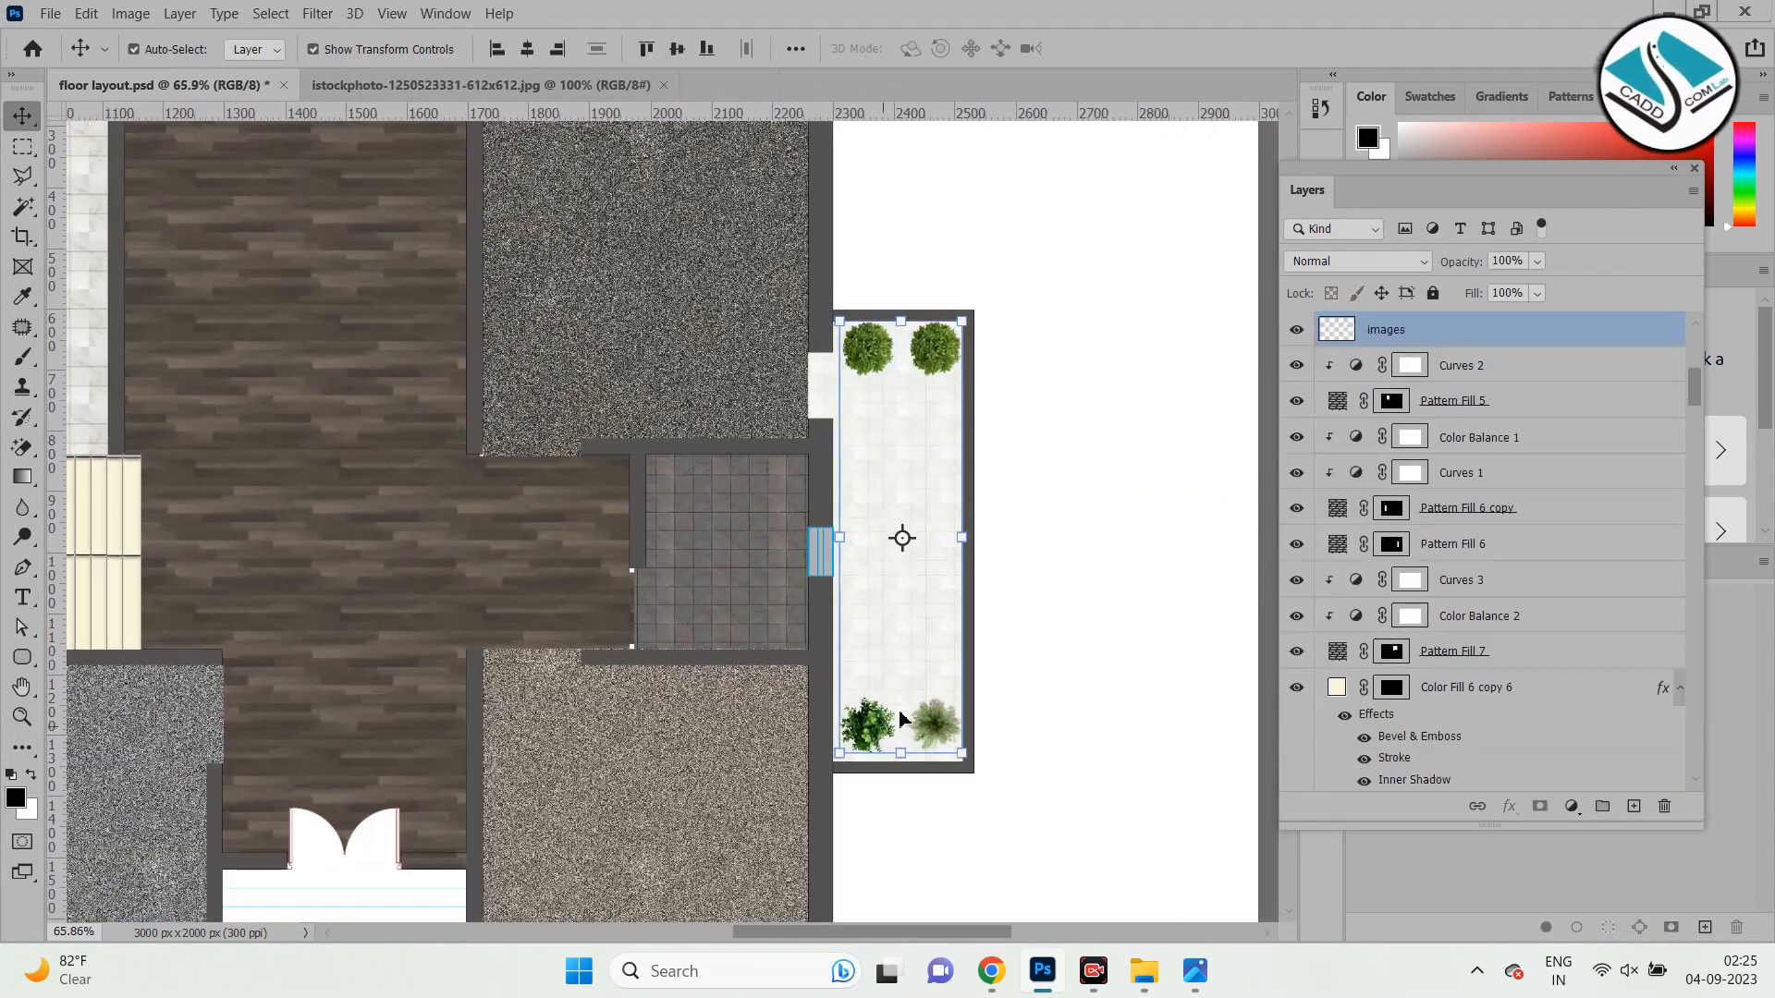
pyautogui.scroll(-2, 967, 670)
pyautogui.moveTo(515, 621); pyautogui.dragTo(65, 703)
# Fit the copied plants inside the walls of the balcony beside the staircase, and delete the copies again.
pyautogui.scroll(-3, 845, 536)
pyautogui.scroll(3, 292, 406)
pyautogui.scroll(3, 298, 393)
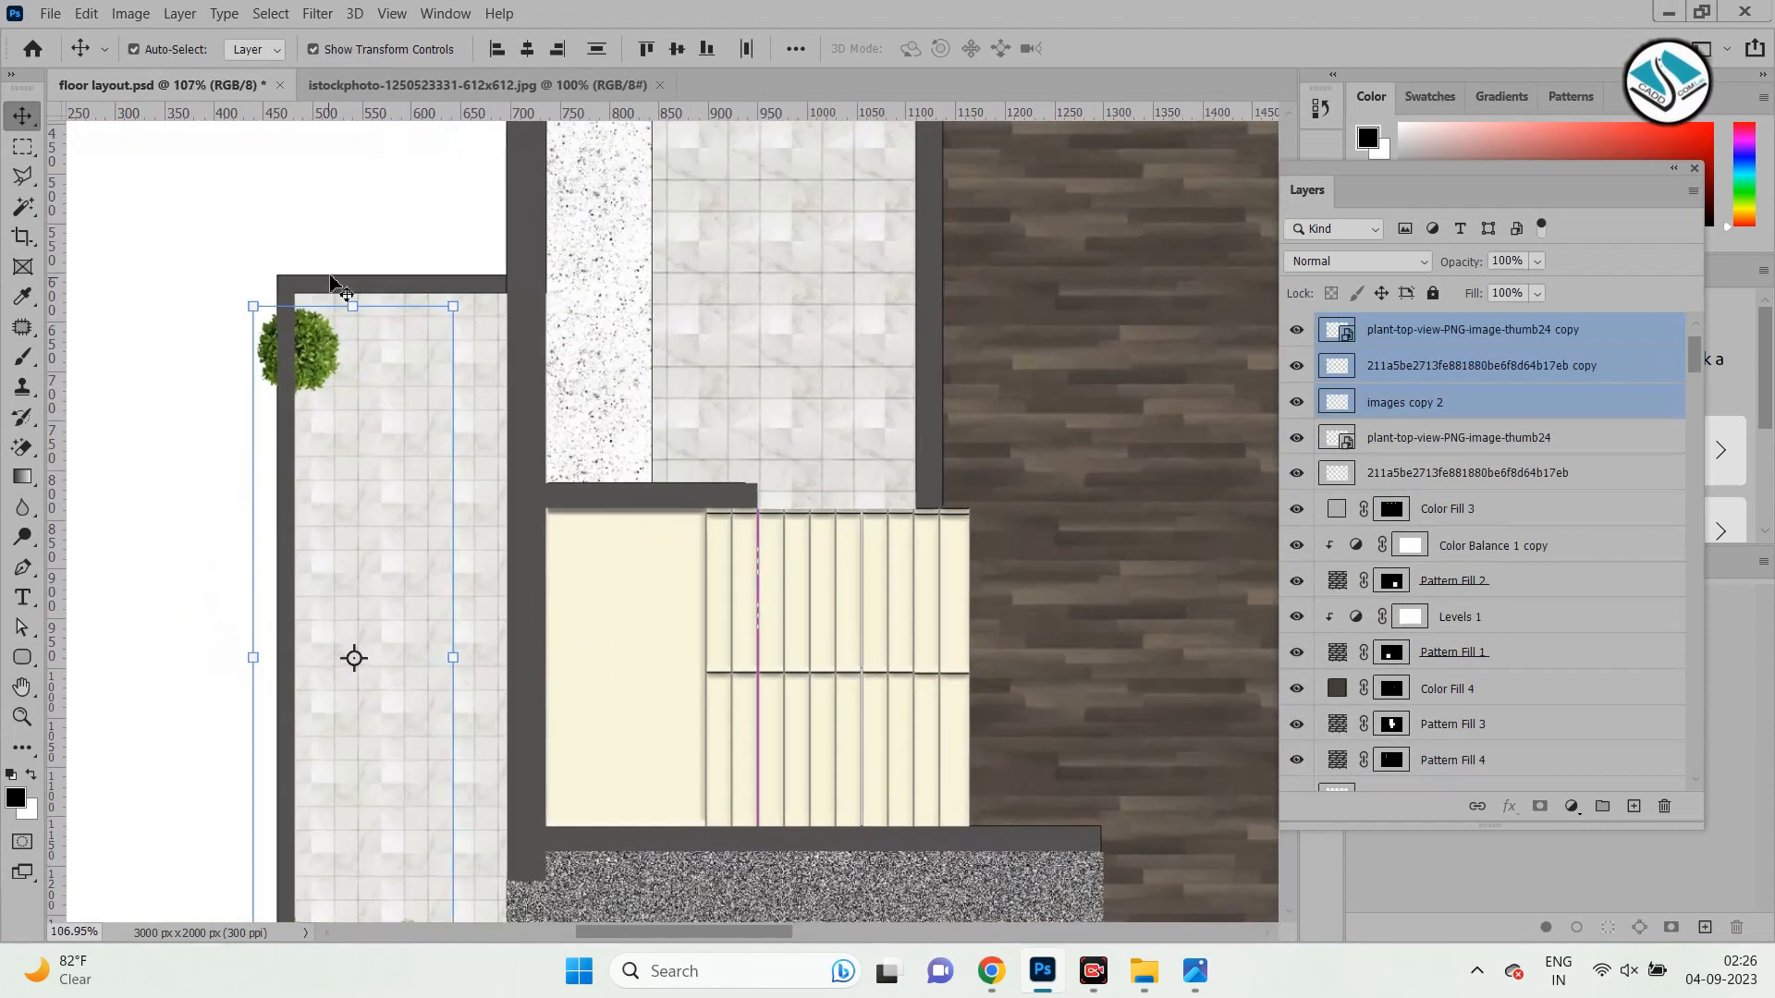
pyautogui.moveTo(314, 351); pyautogui.dragTo(353, 340)
pyautogui.scroll(-2, 396, 294)
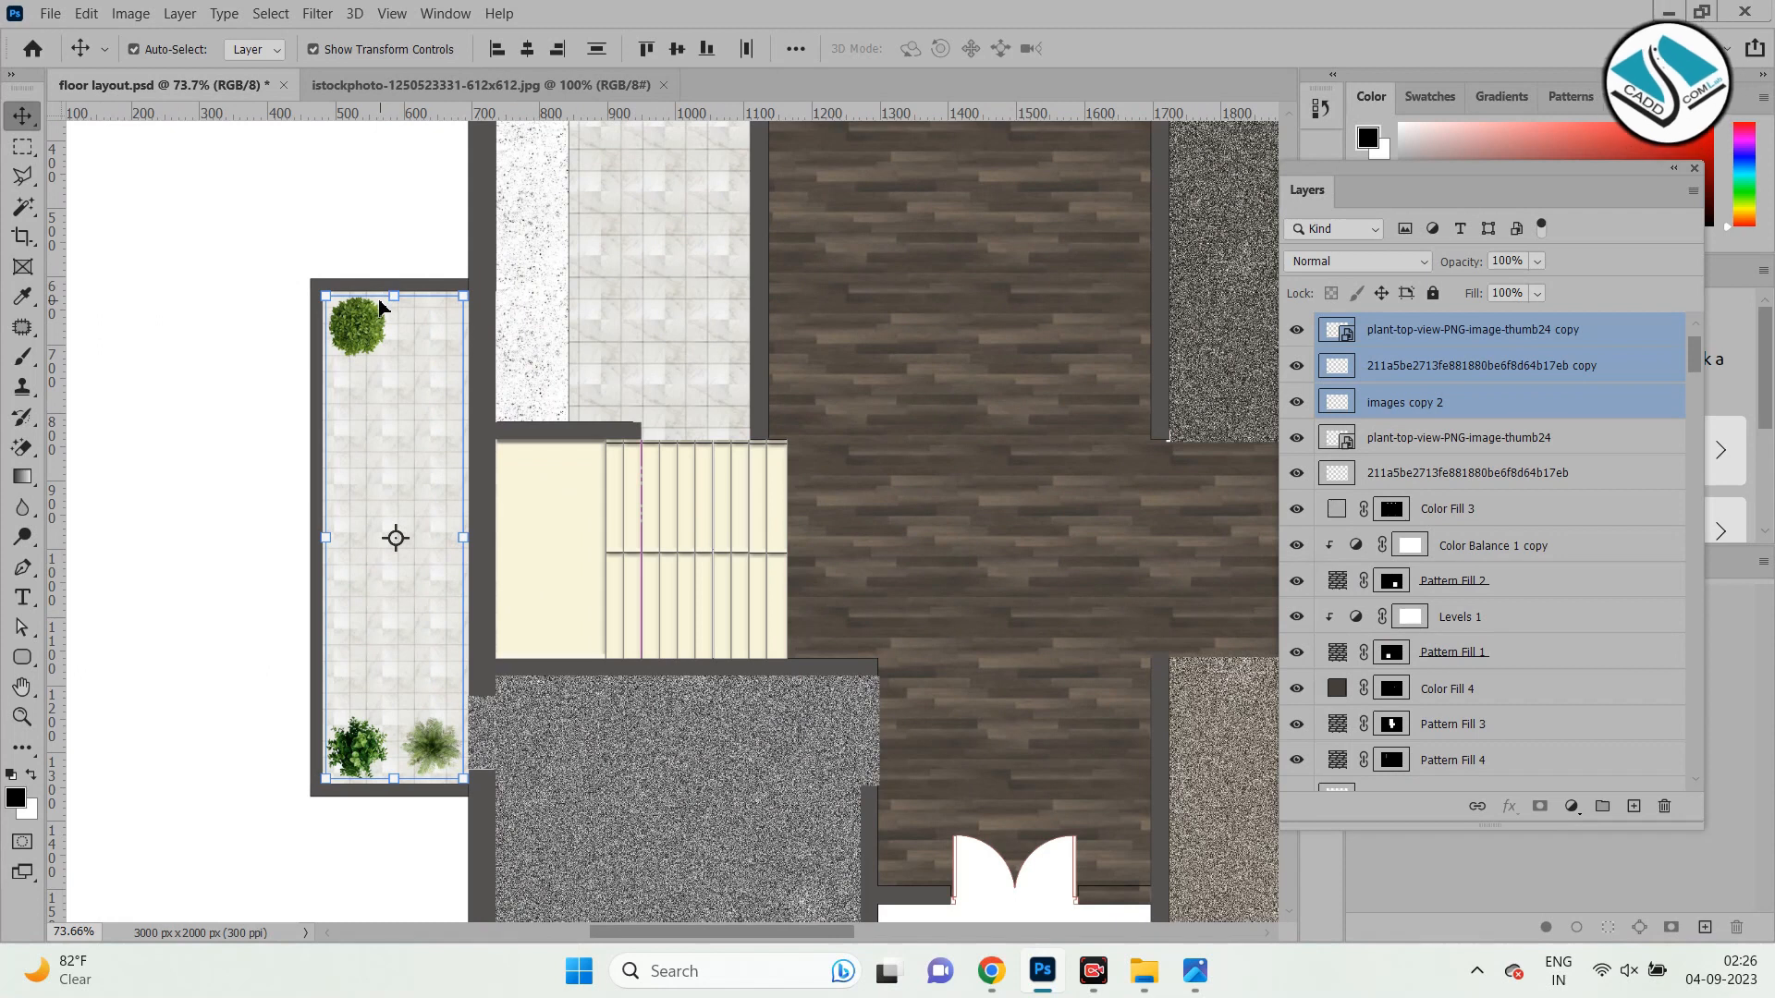
pyautogui.press('Delete')
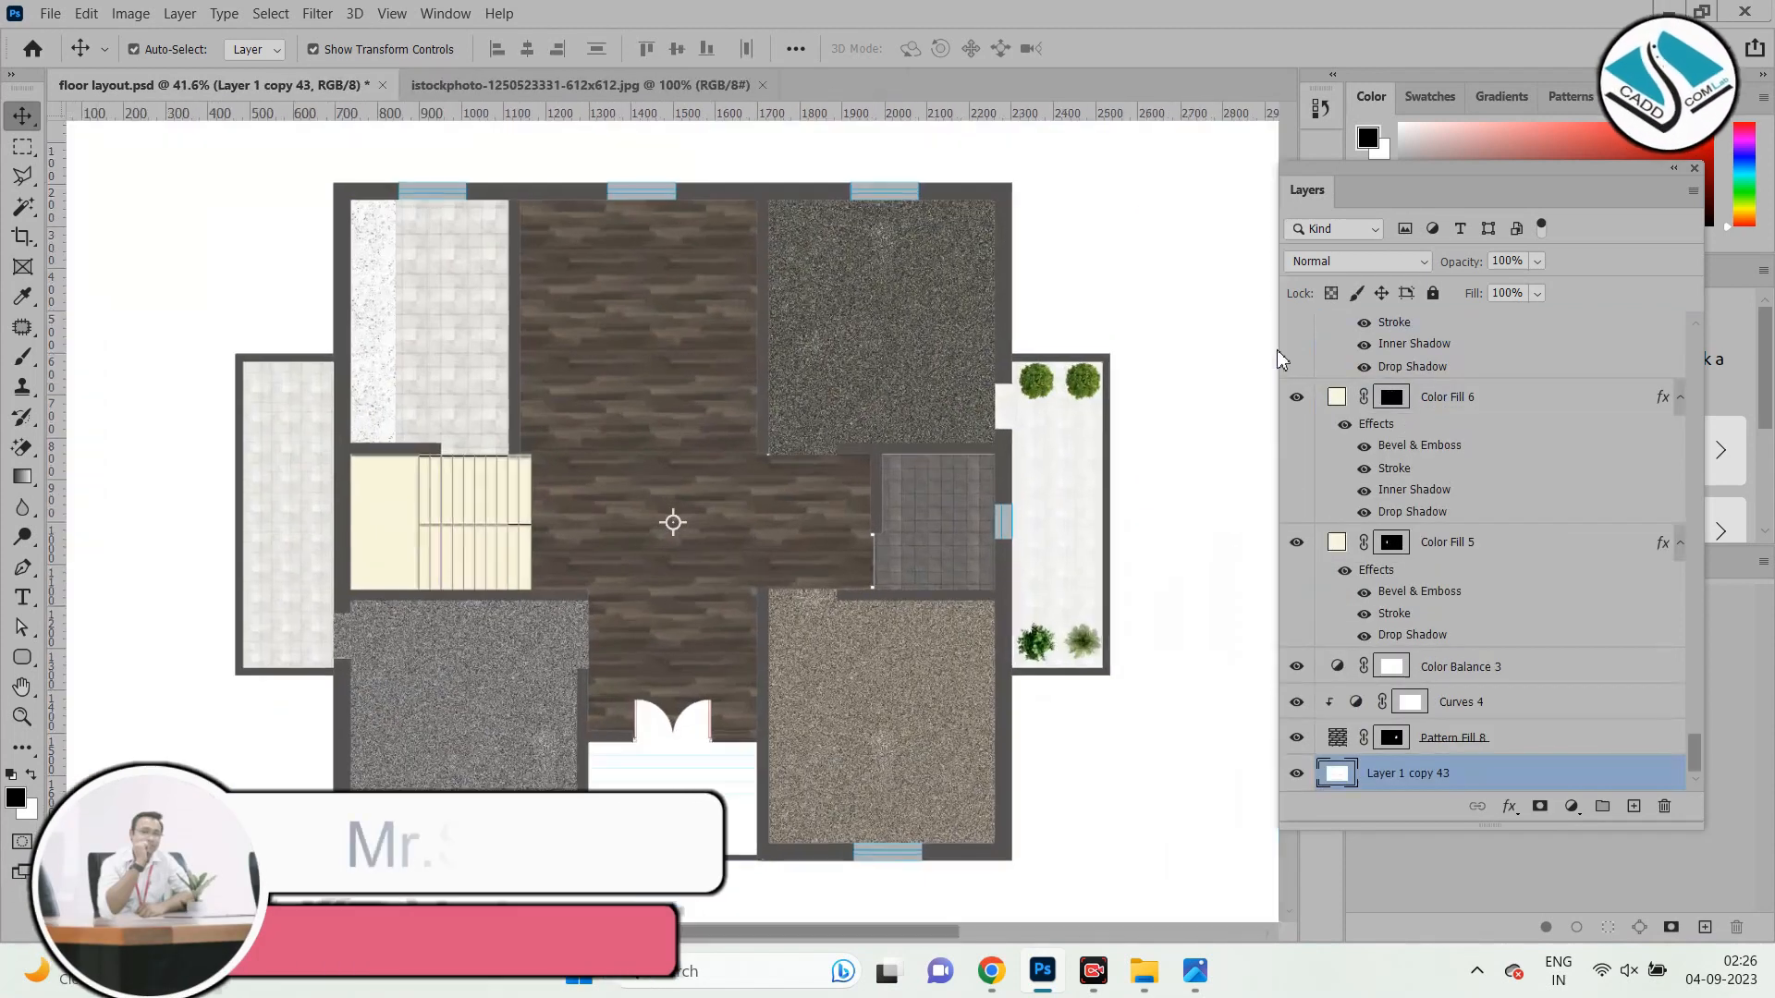
# Add a Drop Shadow layer effect to the upper bush beside the balcony's doorway opening.
pyautogui.scroll(4, 763, 499)
pyautogui.scroll(-2, 682, 554)
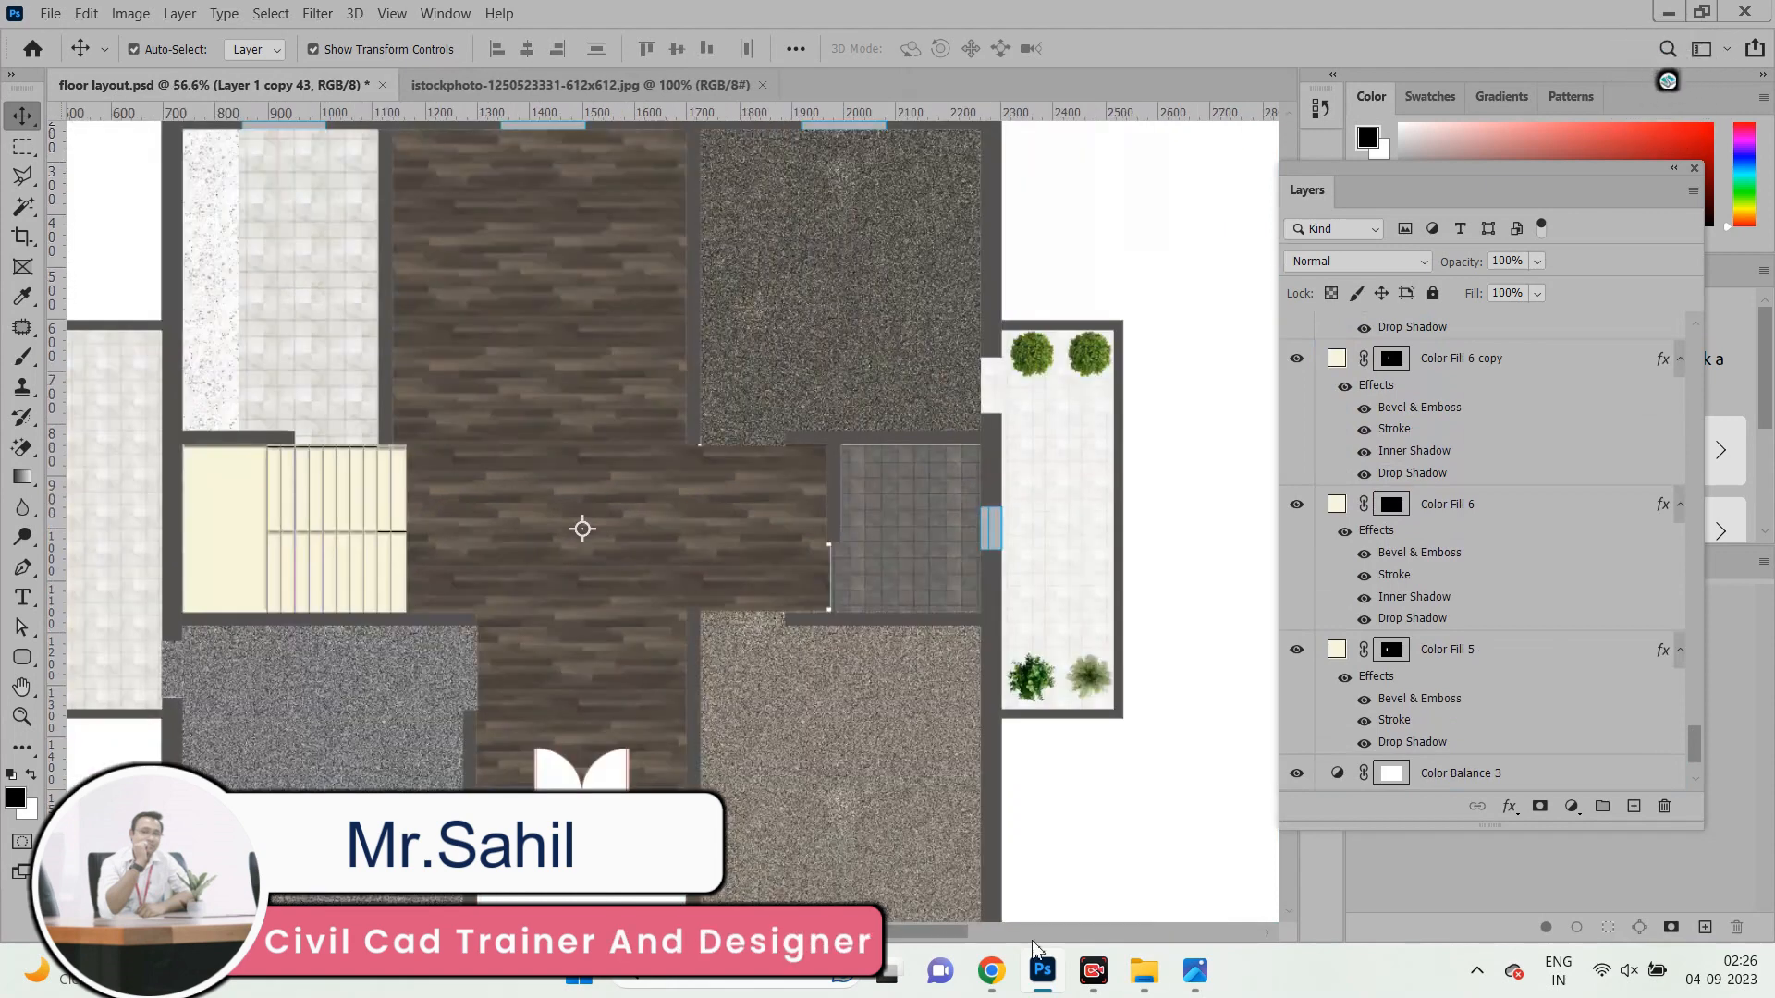
pyautogui.scroll(9, 867, 389)
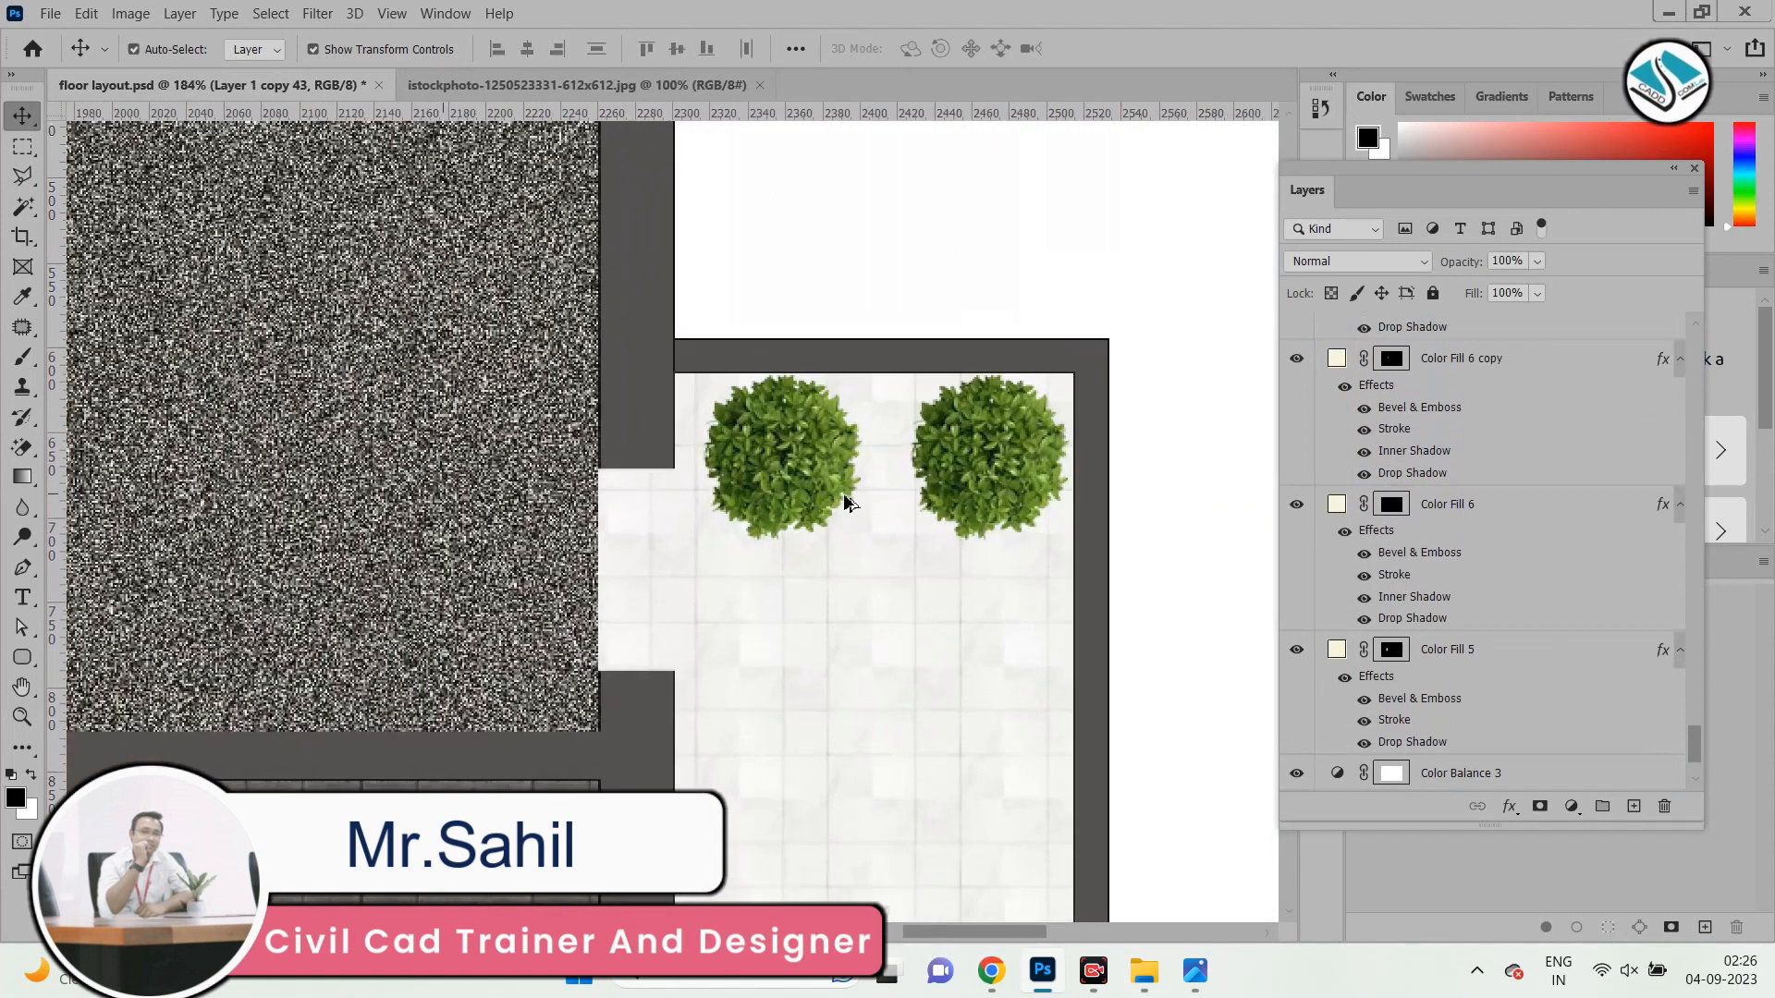
pyautogui.click(830, 495)
pyautogui.click(1509, 806)
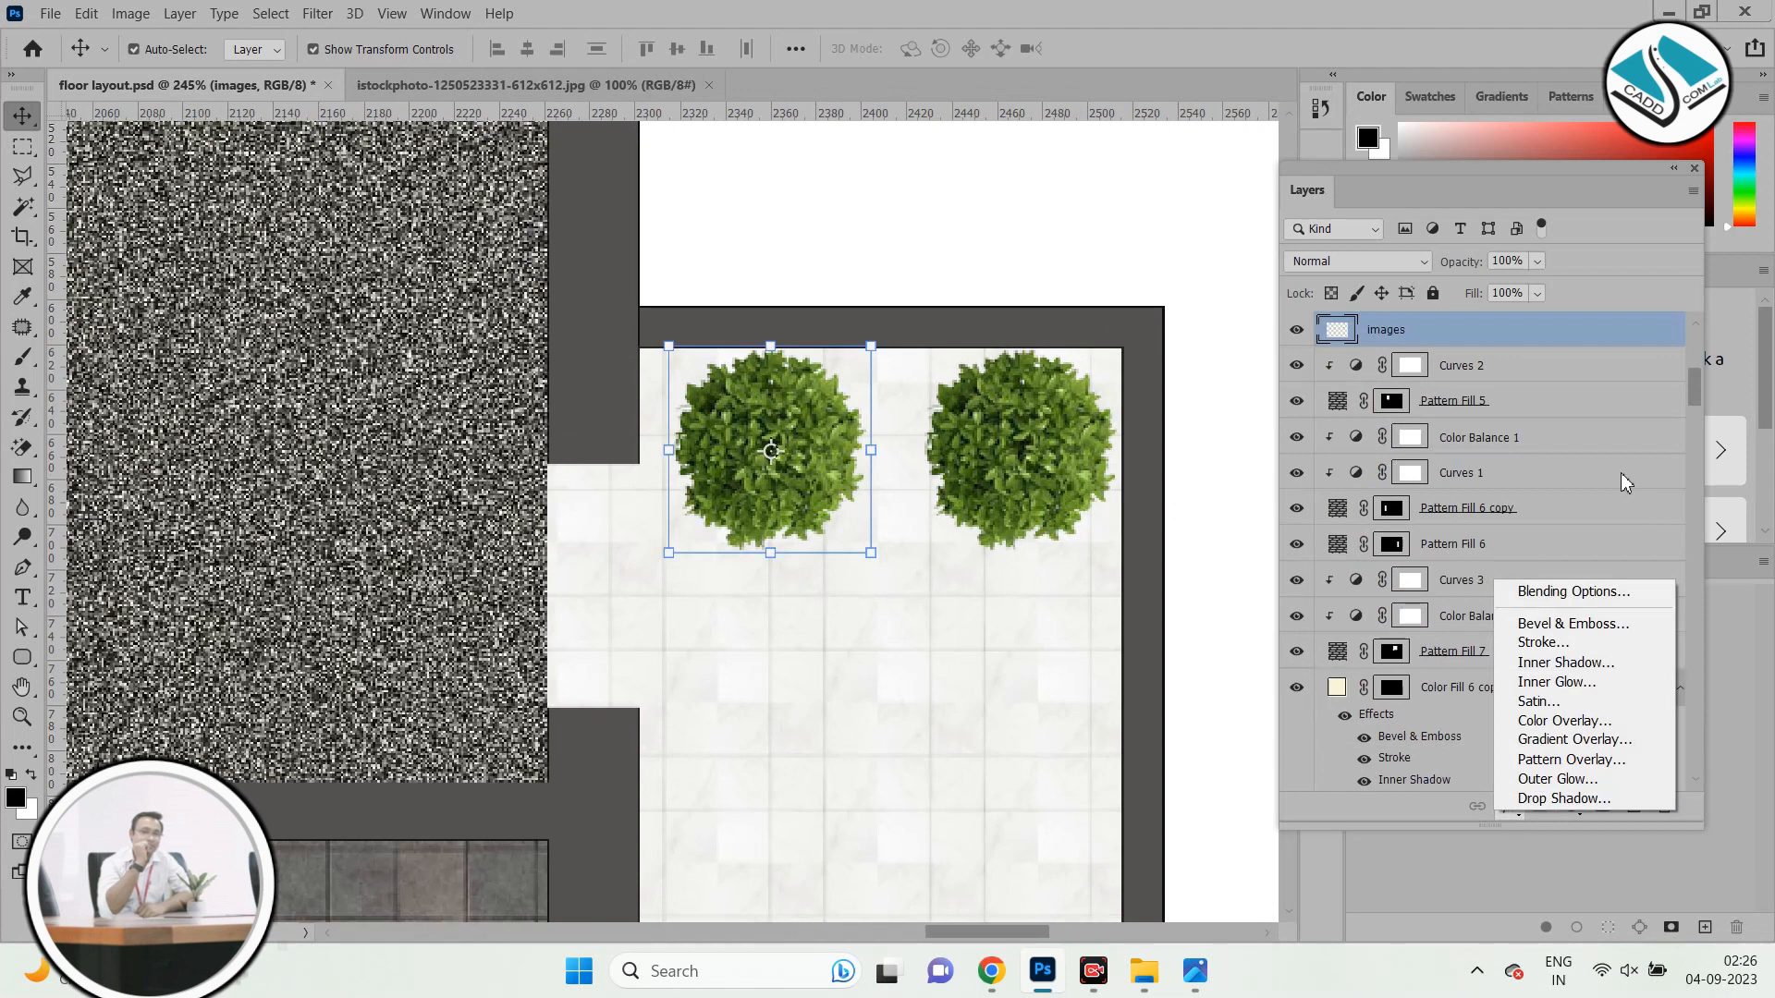
pyautogui.click(1557, 583)
pyautogui.moveTo(895, 164); pyautogui.dragTo(1199, 111)
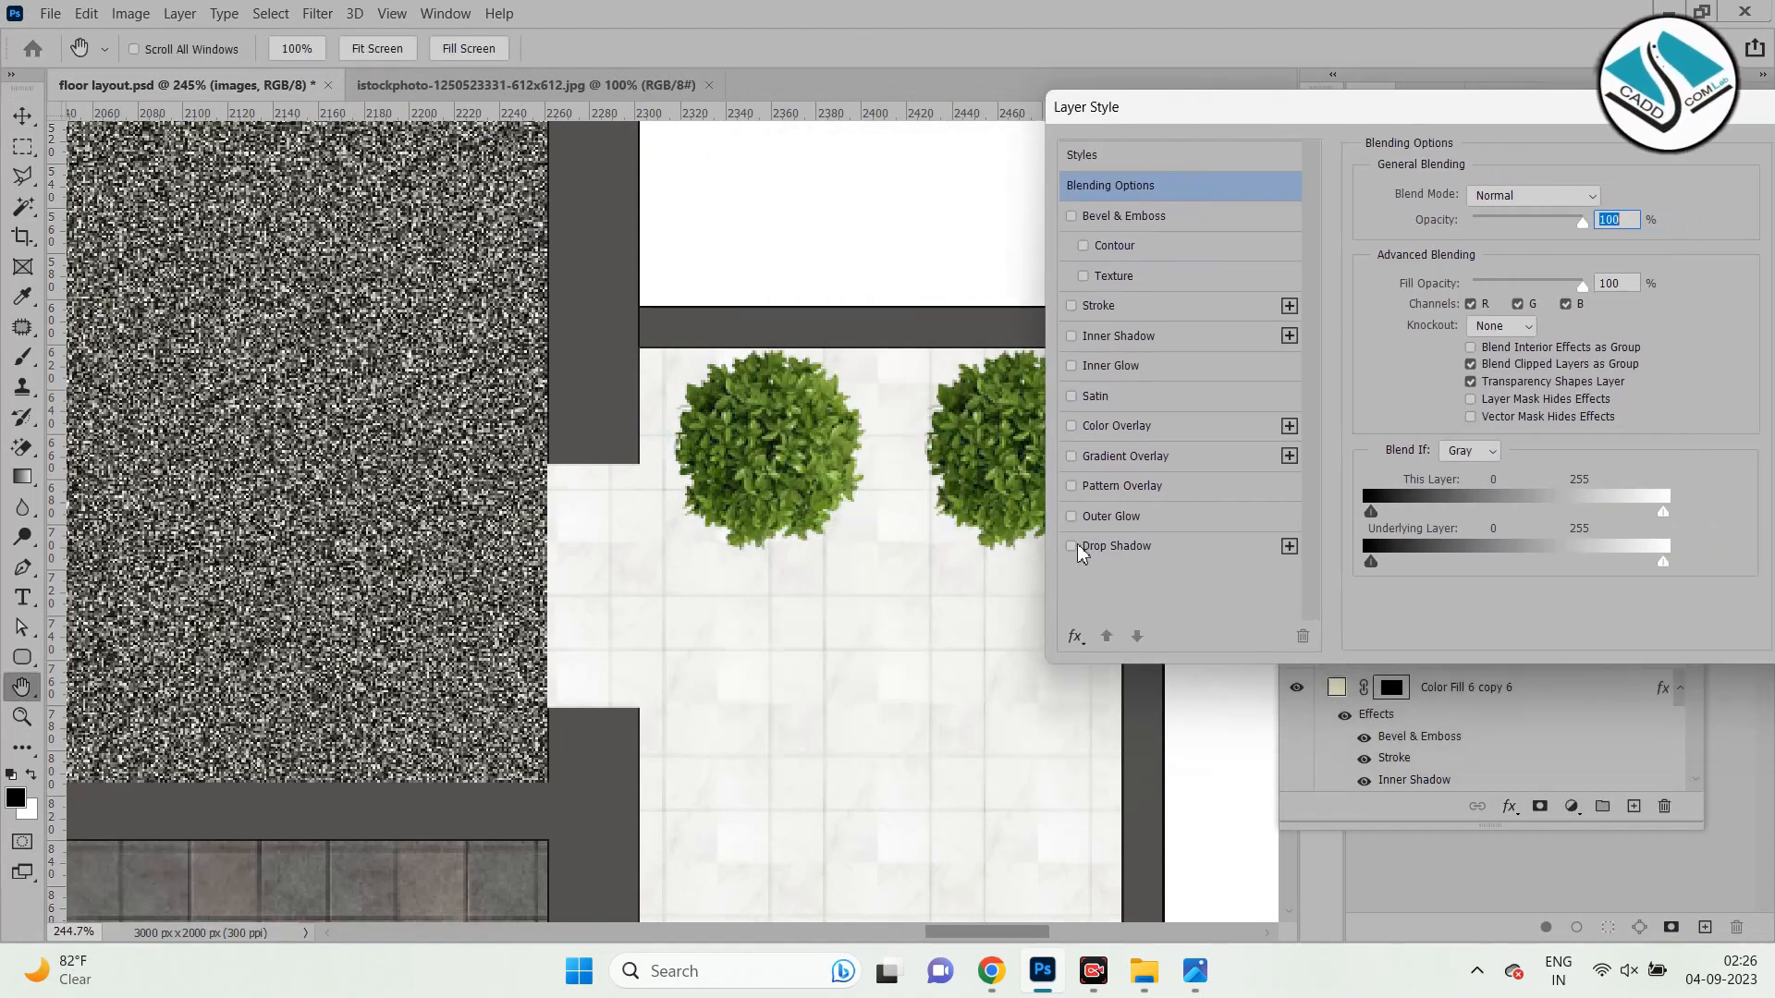
pyautogui.click(1114, 546)
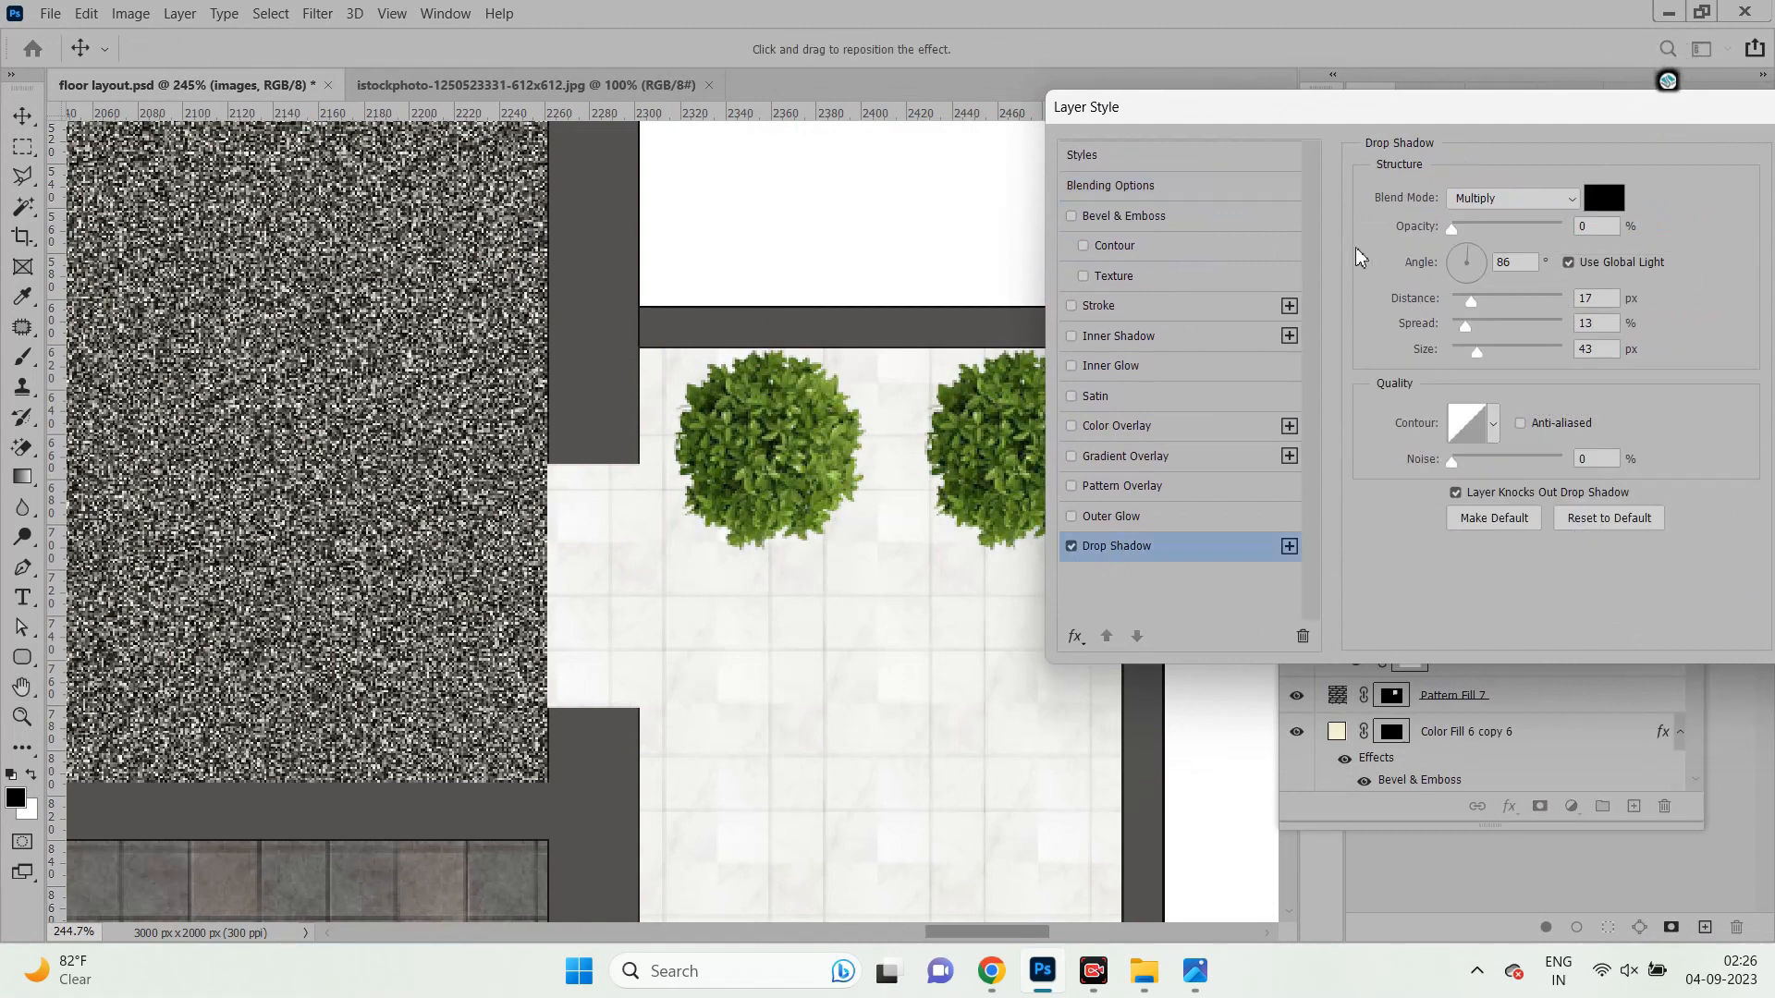
# Set the bush's drop shadow to 22% opacity, 53° angle, 5 px distance and 16 px size, and apply it.
pyautogui.moveTo(1451, 231); pyautogui.dragTo(1489, 236)
pyautogui.click(856, 493)
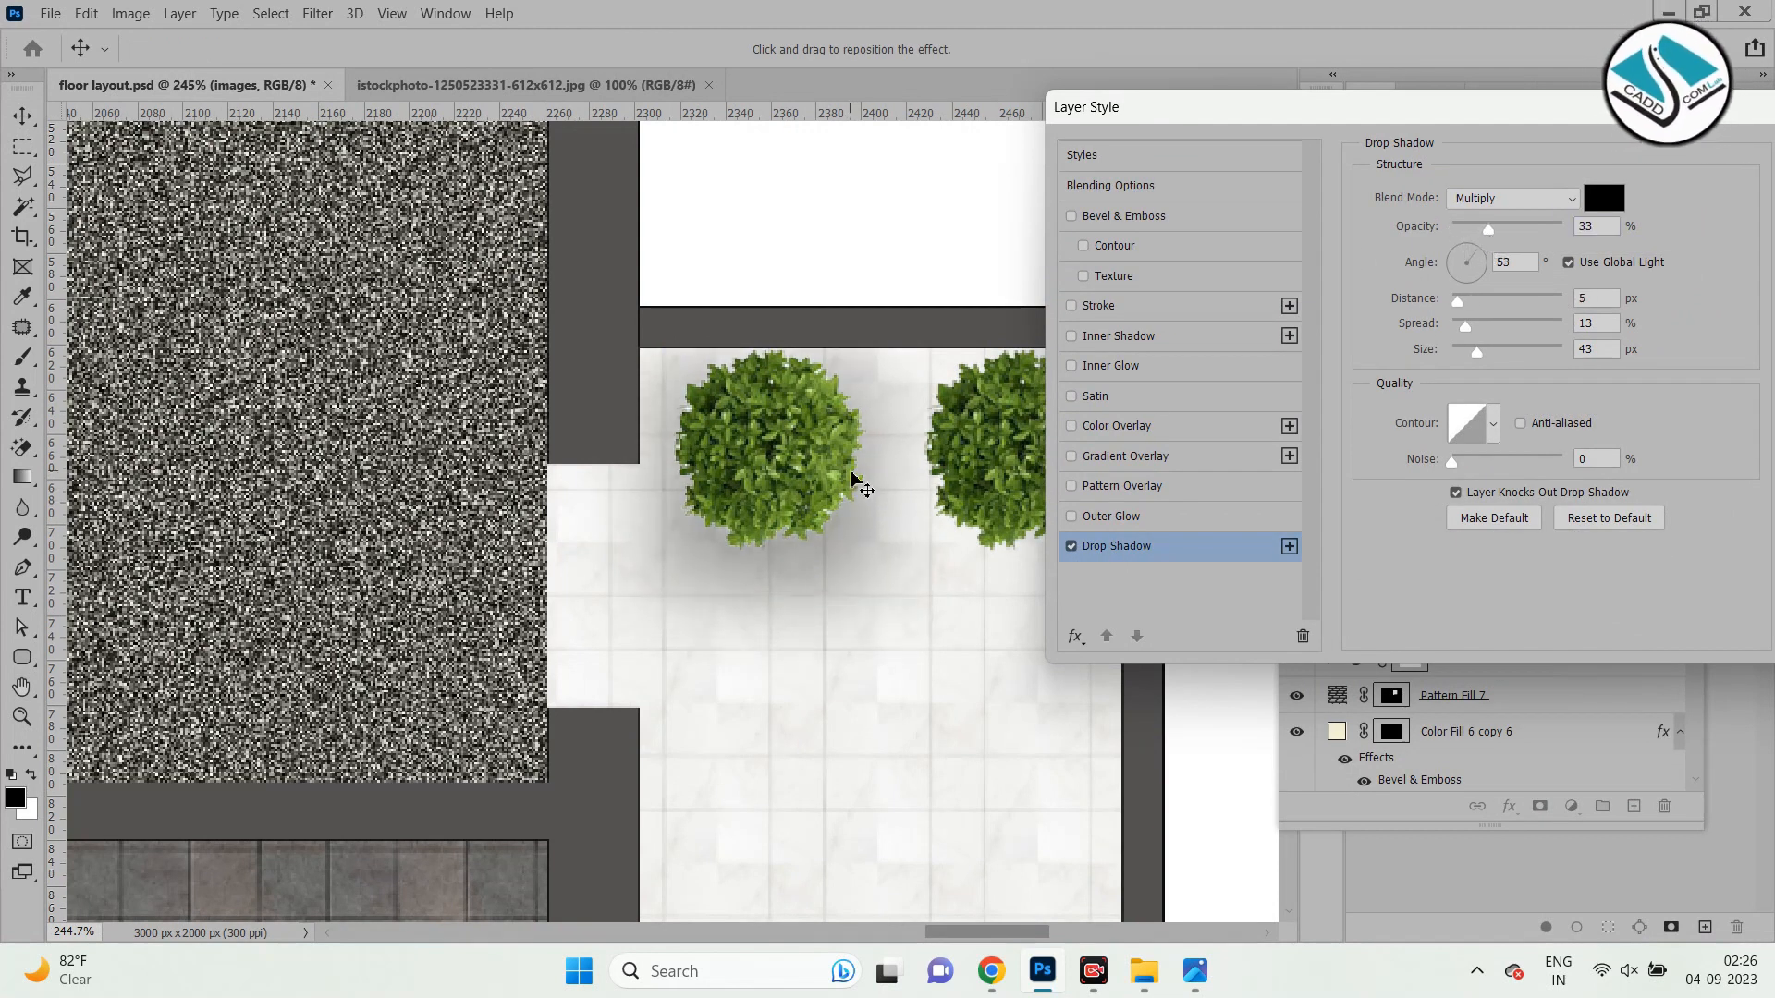
pyautogui.moveTo(851, 471); pyautogui.dragTo(853, 471)
pyautogui.moveTo(1479, 353); pyautogui.dragTo(1466, 342)
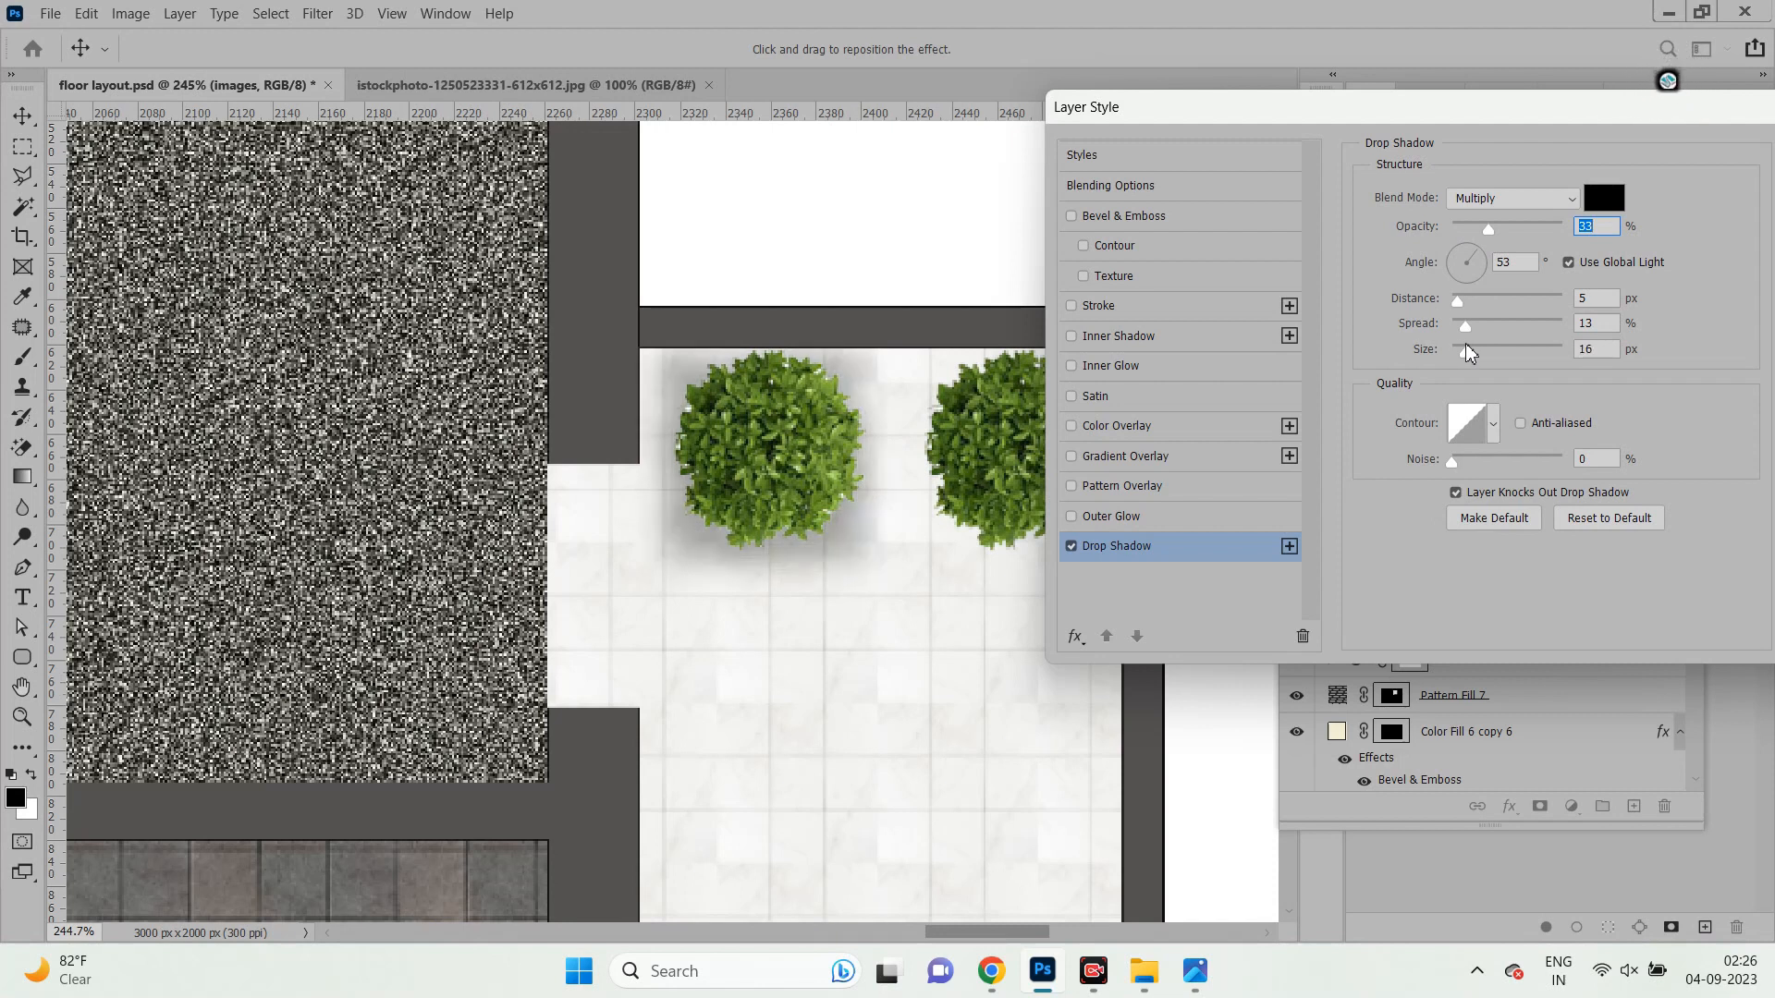
pyautogui.moveTo(1494, 235); pyautogui.dragTo(1477, 231)
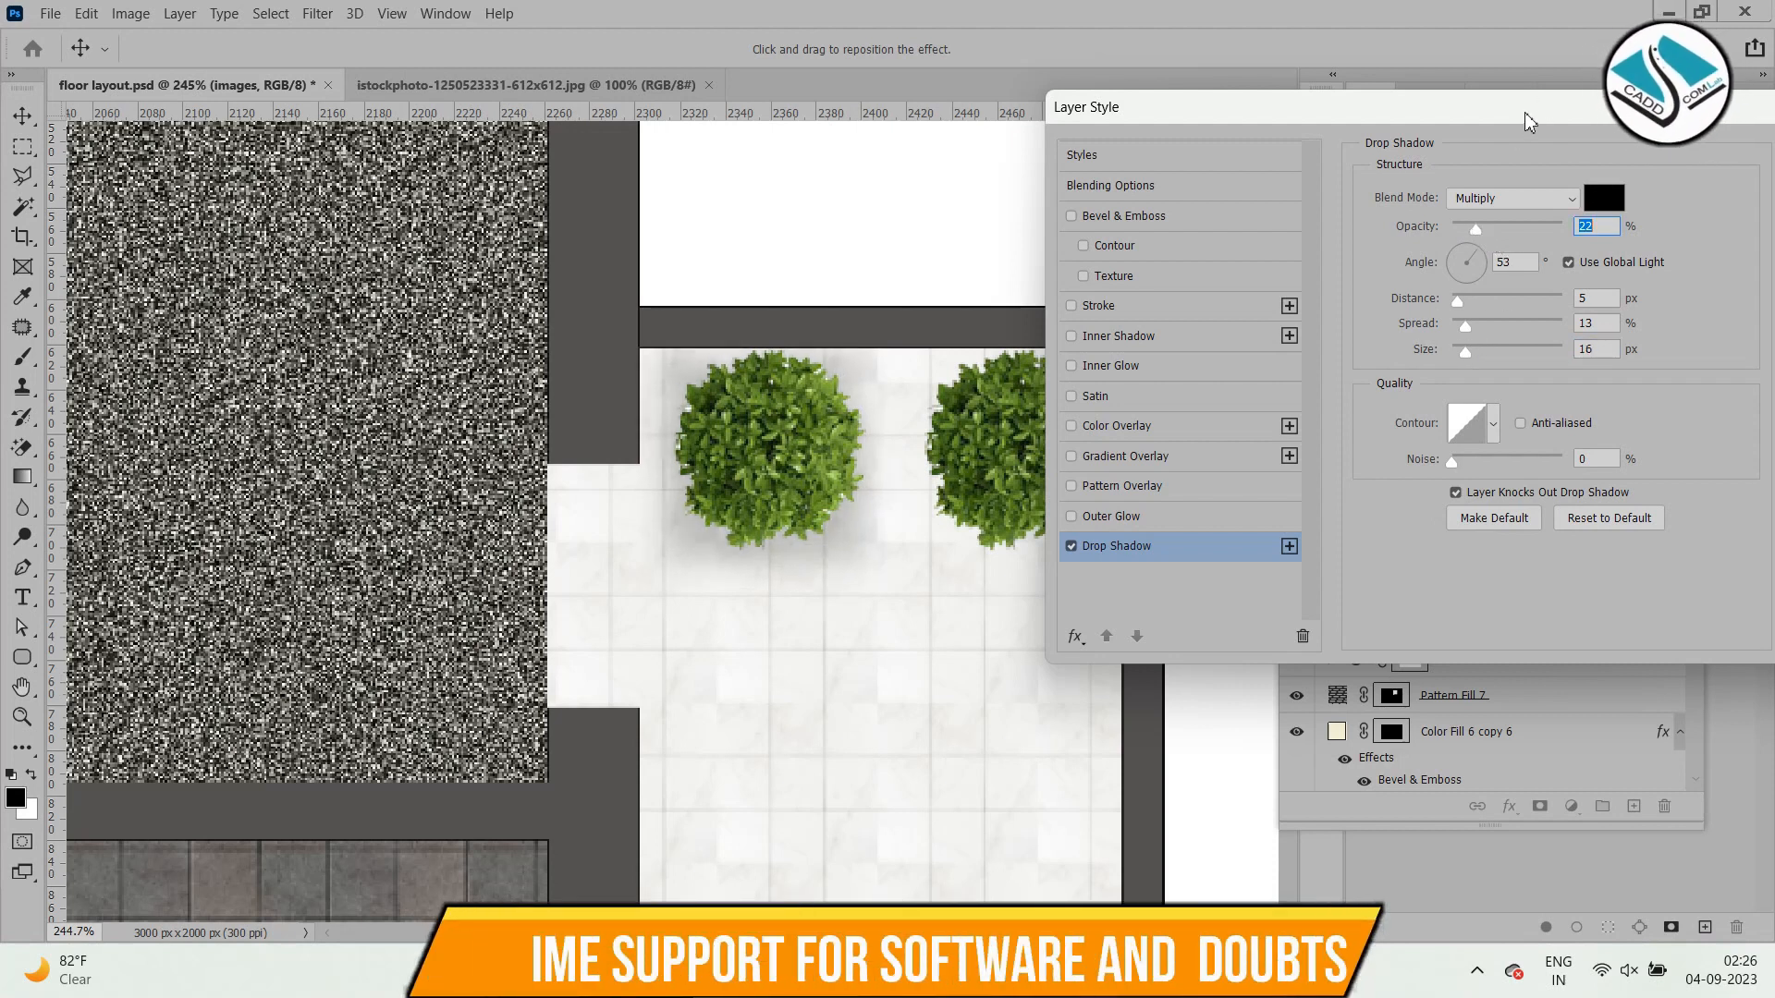
pyautogui.moveTo(1527, 121); pyautogui.dragTo(1333, 121)
pyautogui.click(1664, 163)
# Copy the shadowed bush's layer style onto the neighbouring bush by the balcony's outer wall.
pyautogui.scroll(-2, 943, 387)
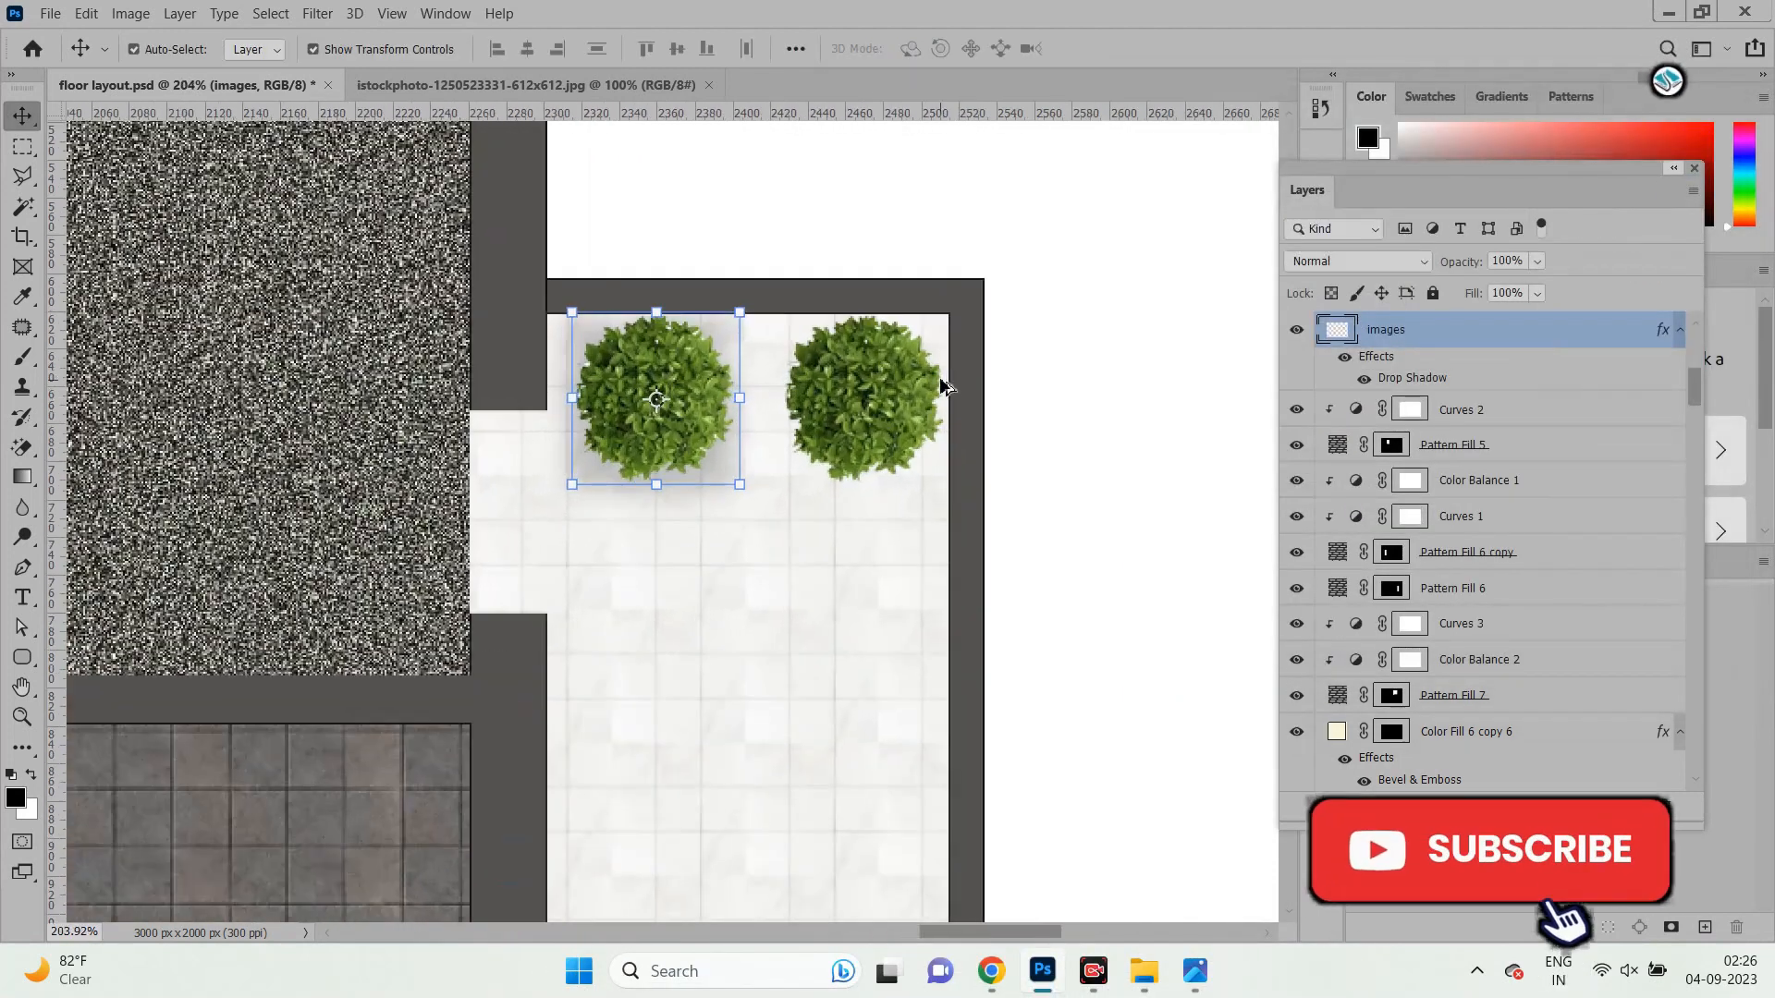
pyautogui.rightClick(1448, 388)
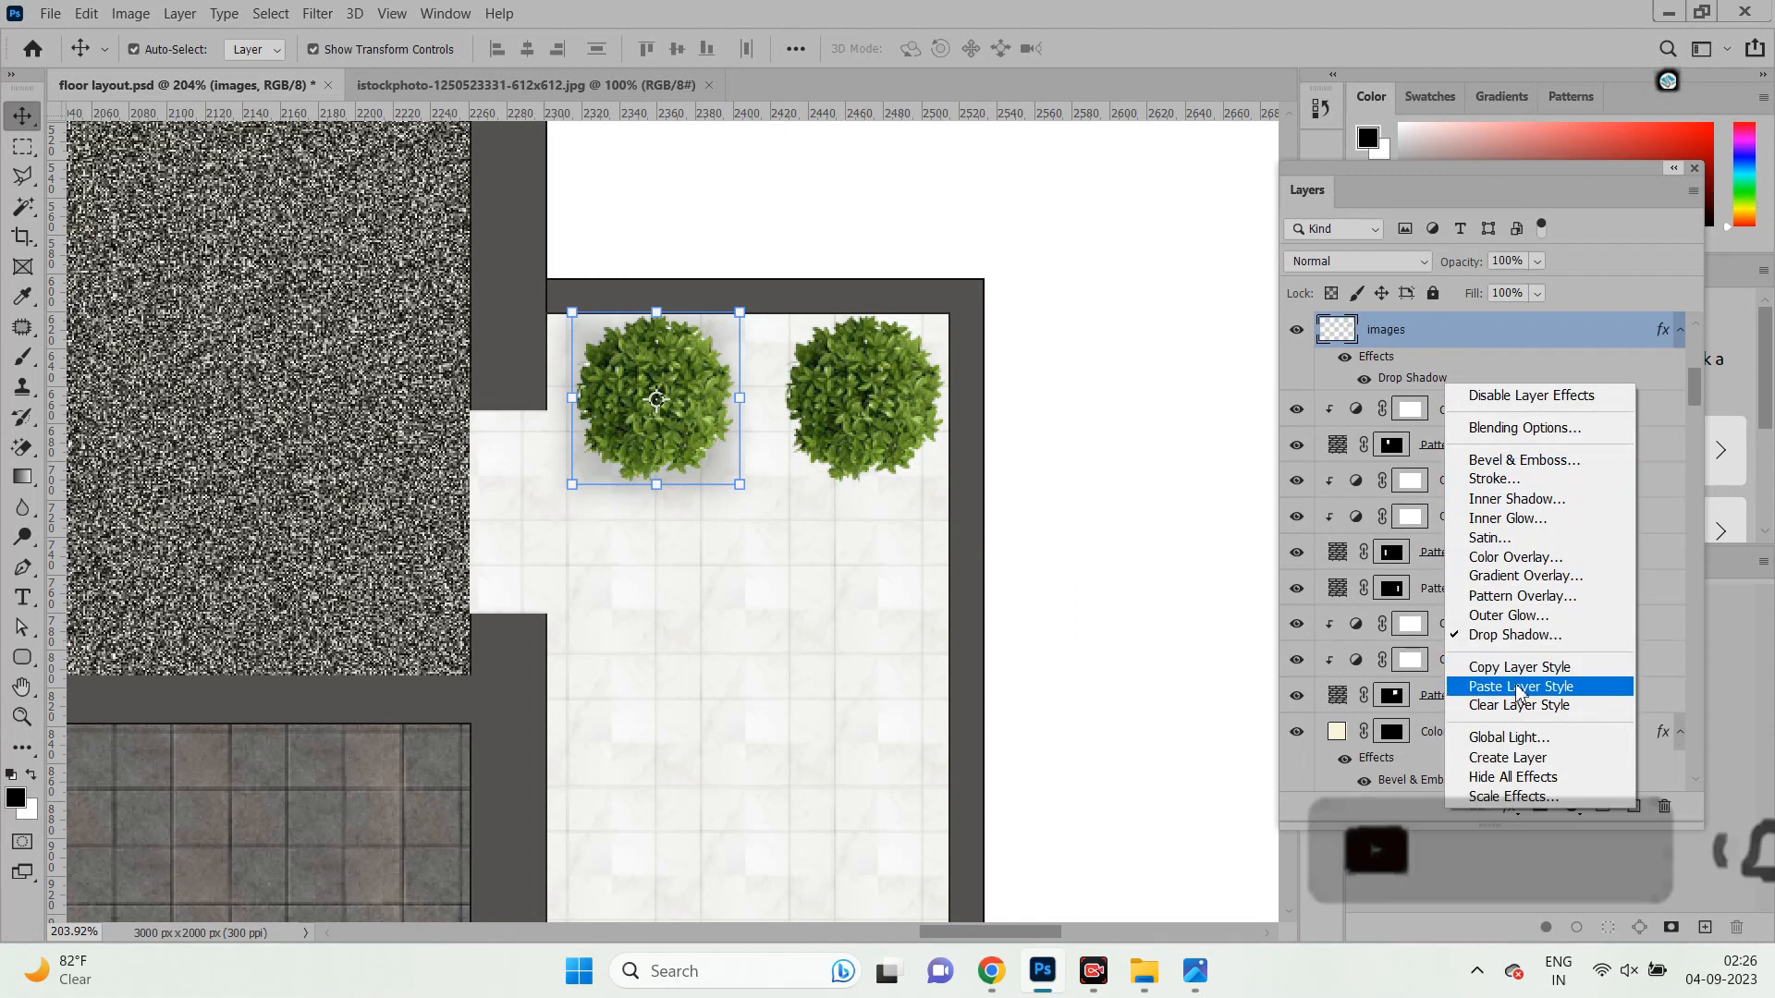
pyautogui.click(1507, 667)
pyautogui.click(892, 404)
pyautogui.rightClick(1460, 345)
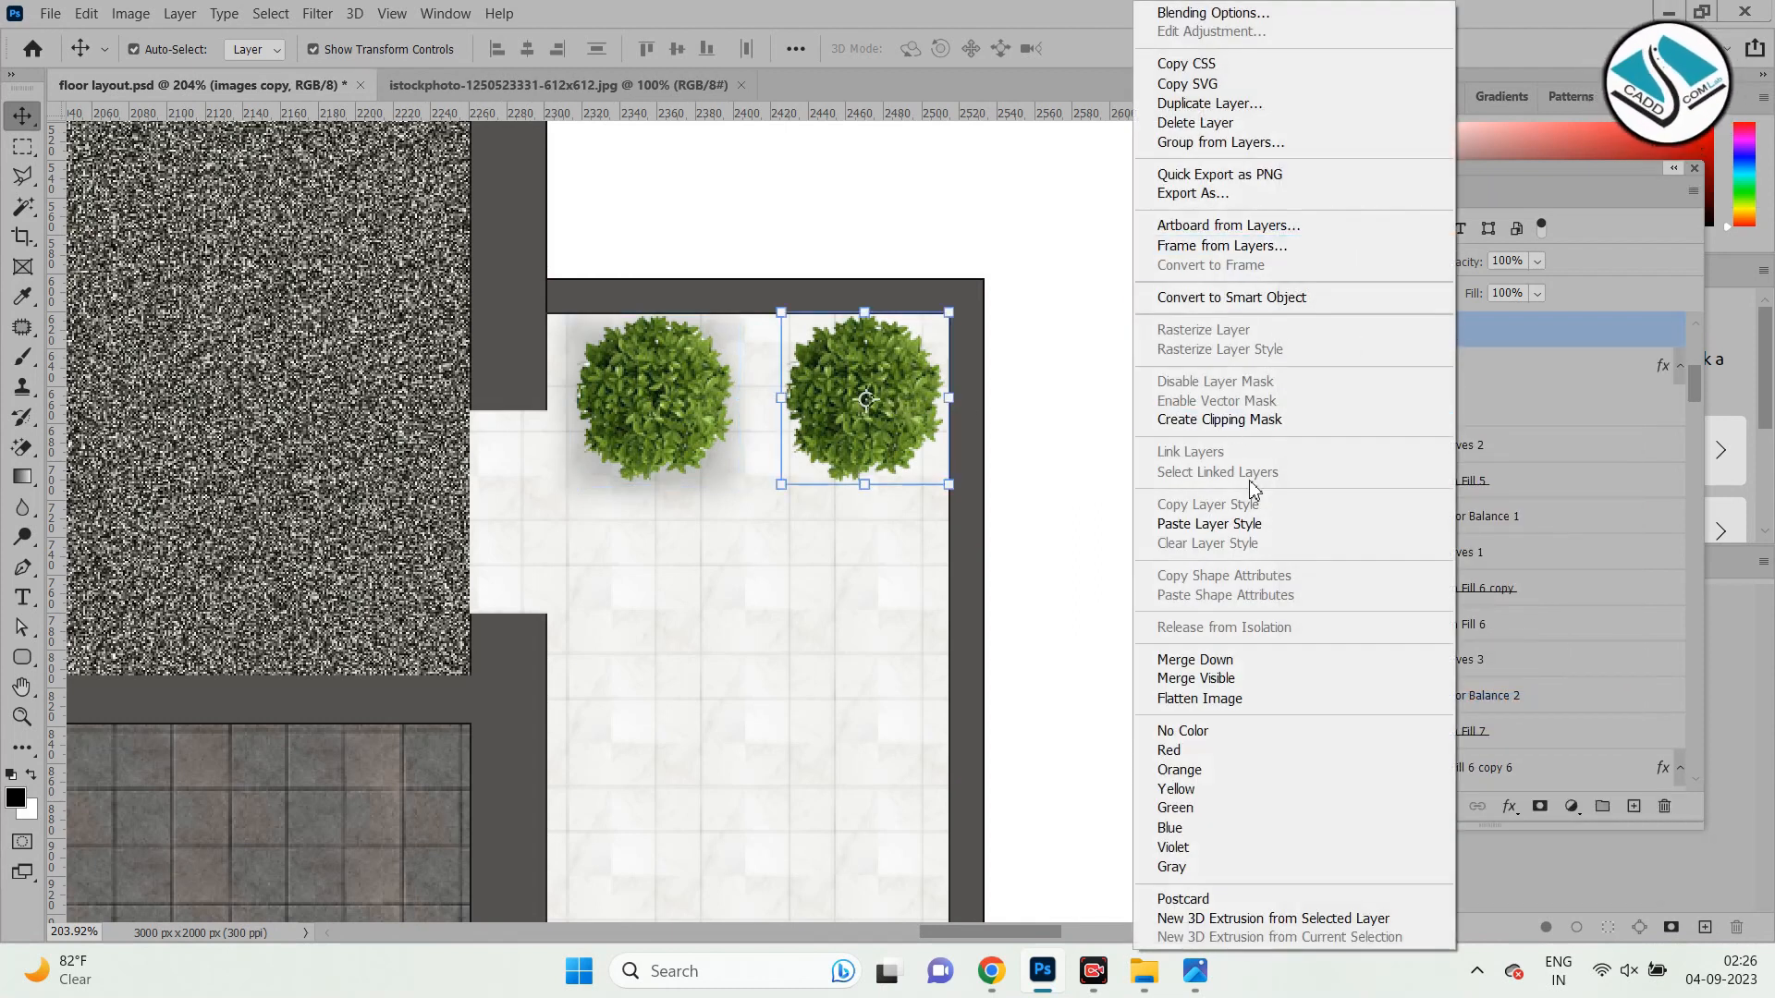
pyautogui.click(1246, 524)
# Paste the copied drop shadow style onto the leafy plant at the lower end of the balcony.
pyautogui.scroll(-5, 724, 285)
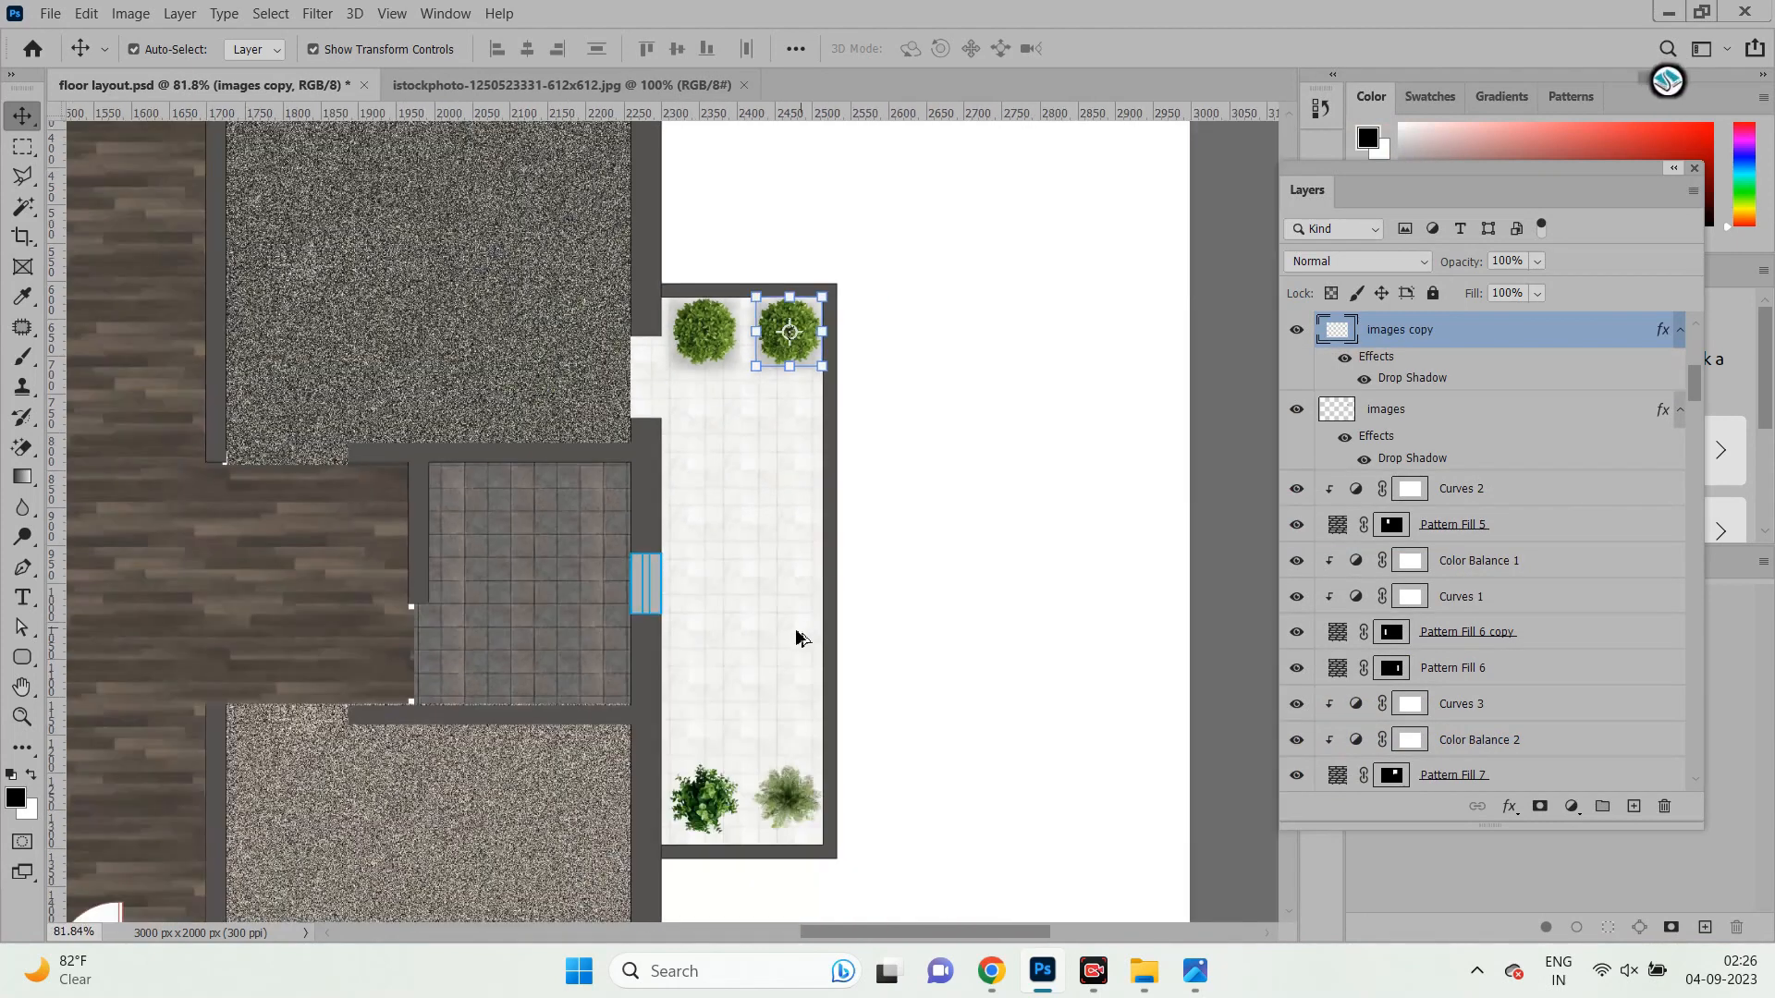
pyautogui.scroll(3, 802, 638)
pyautogui.scroll(2, 775, 840)
pyautogui.click(773, 754)
pyautogui.rightClick(1403, 346)
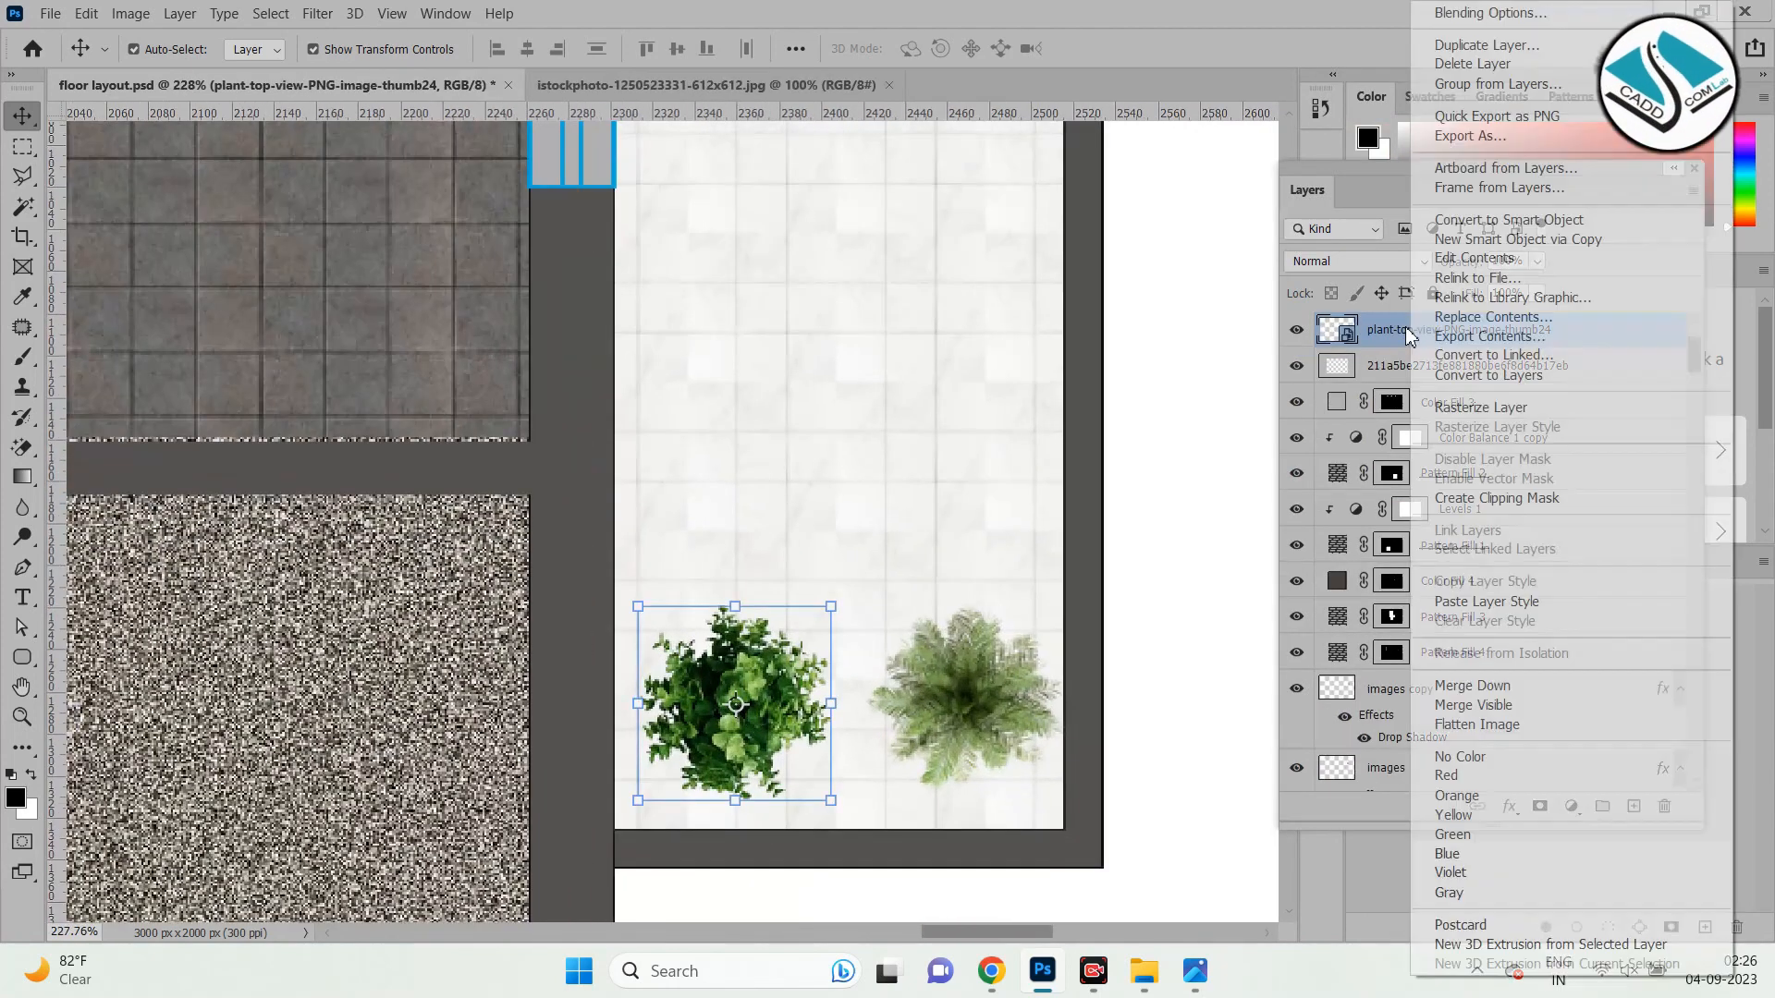
pyautogui.click(1475, 608)
# Paste the same drop shadow style onto the palm beside the leafy plant.
pyautogui.click(1461, 409)
pyautogui.rightClick(1459, 410)
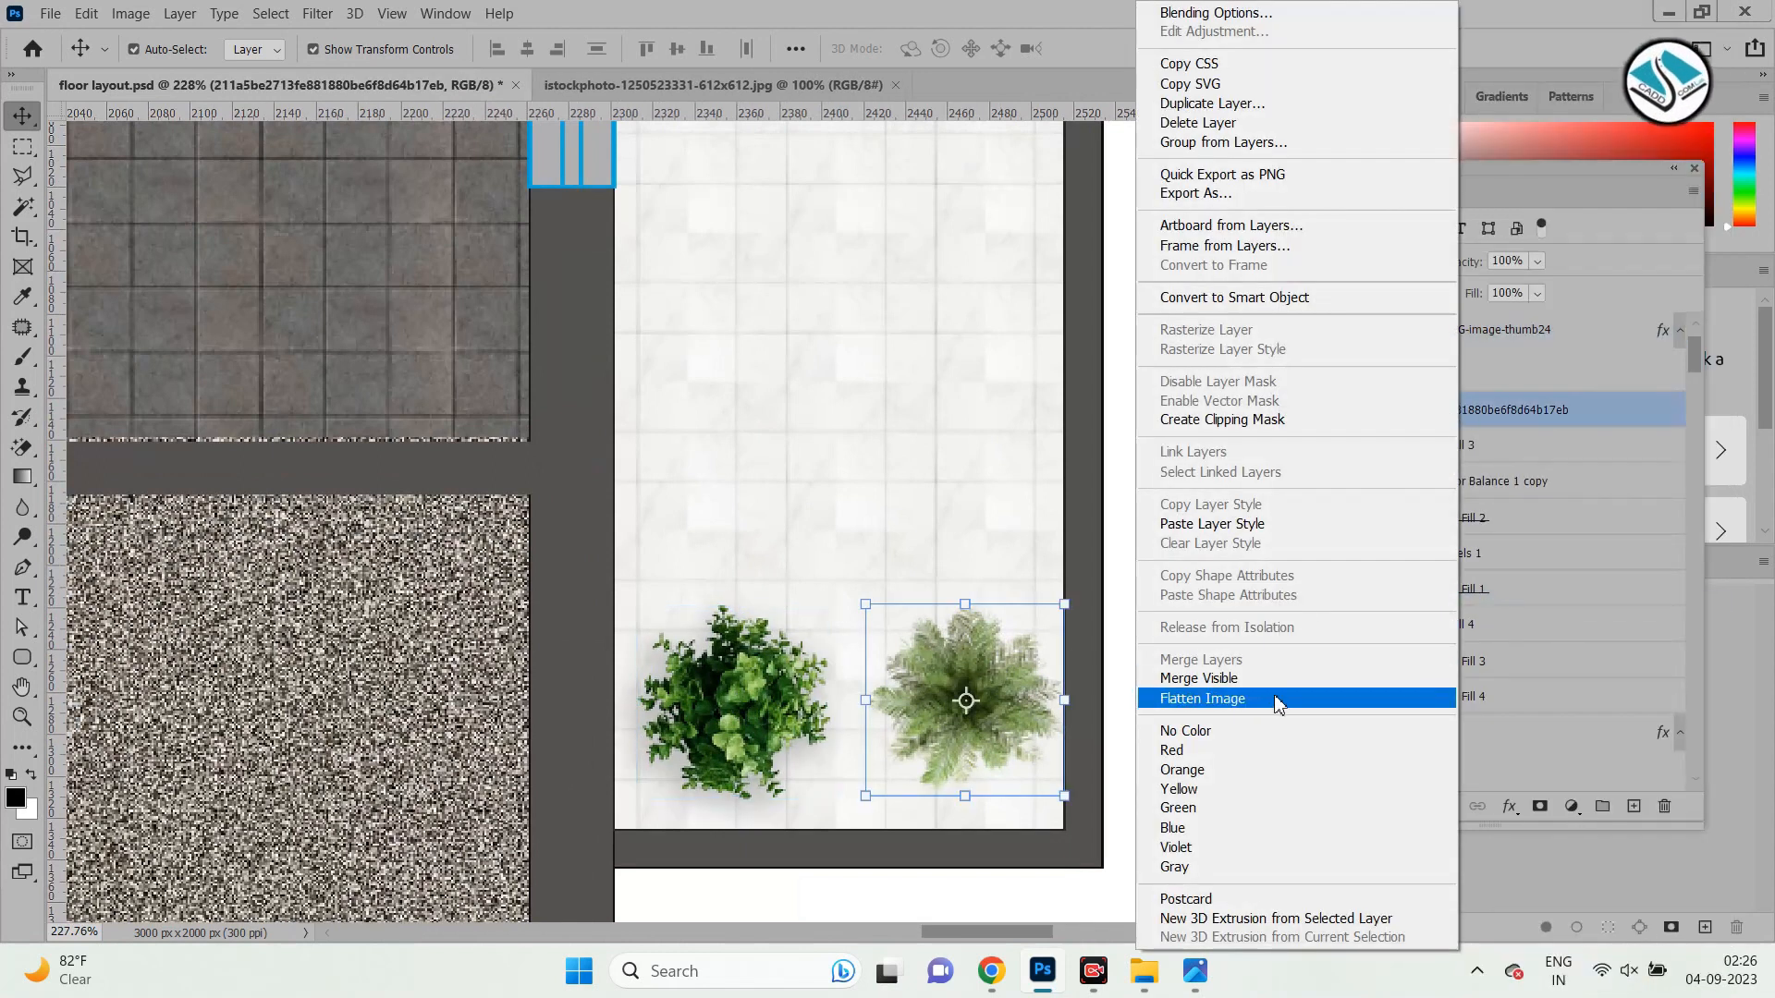
pyautogui.click(1249, 524)
pyautogui.scroll(-5, 927, 459)
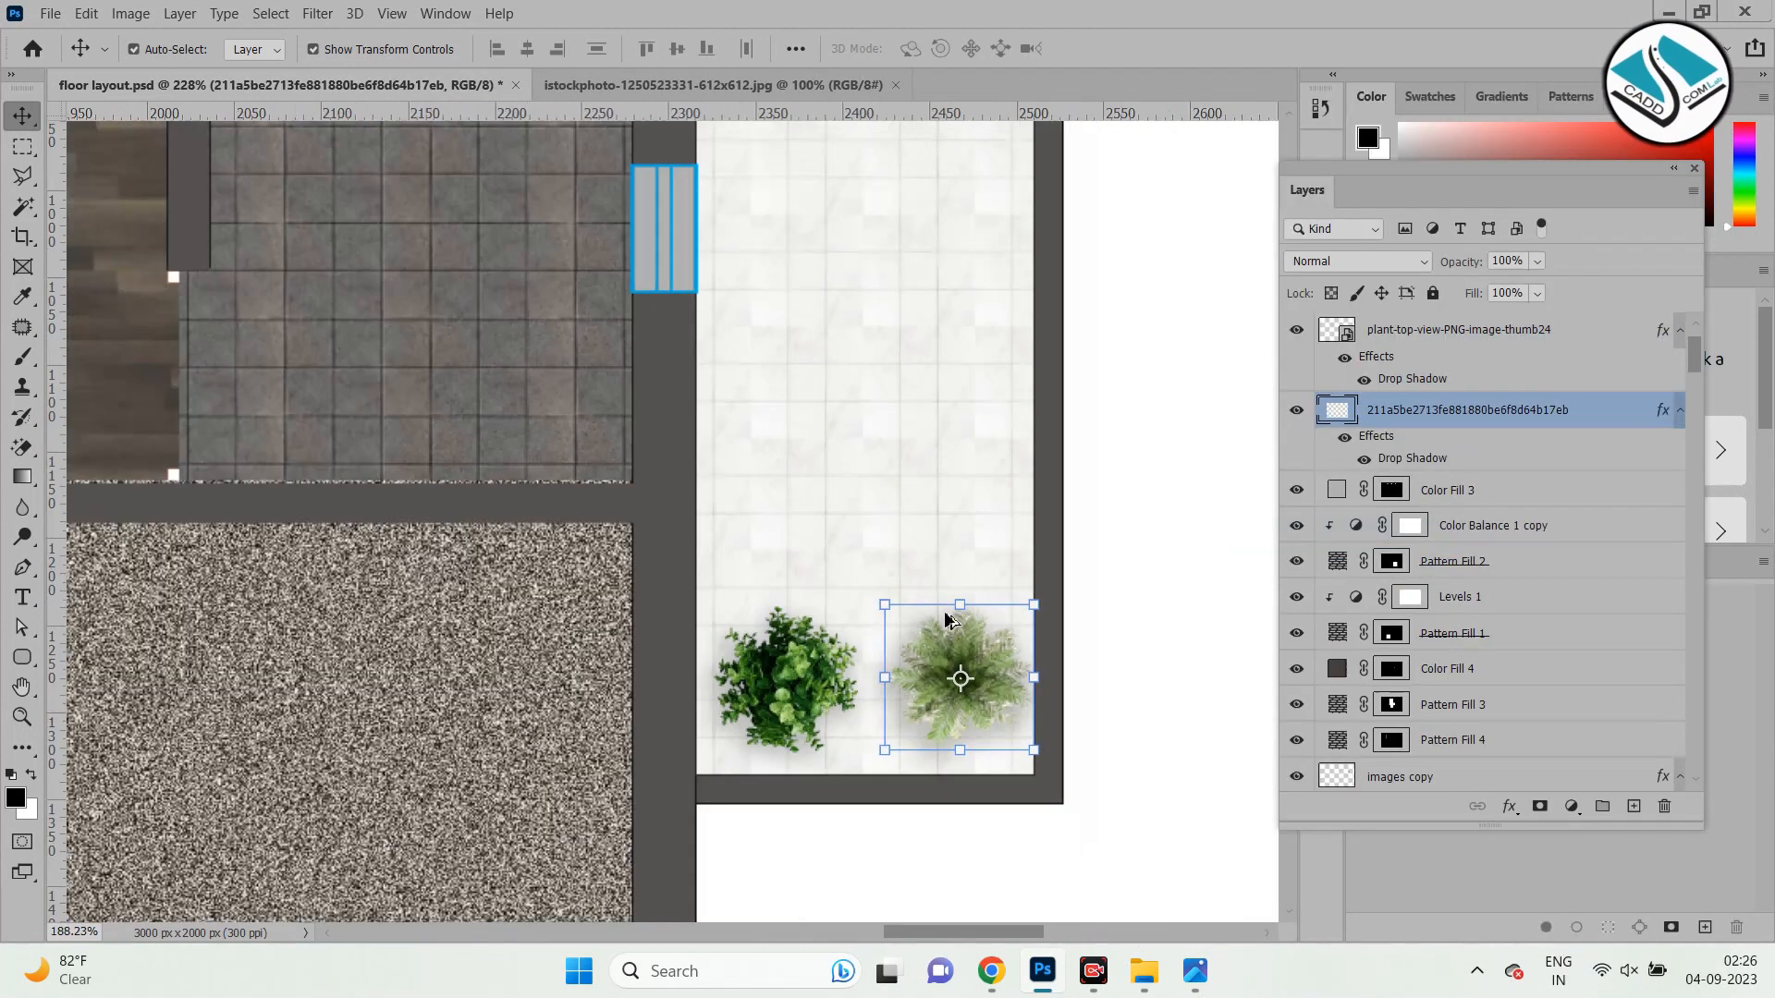
# Copy the four plants with their drop shadows from the right-hand balcony to the left-hand balcony of the floor plan.
pyautogui.click(886, 194)
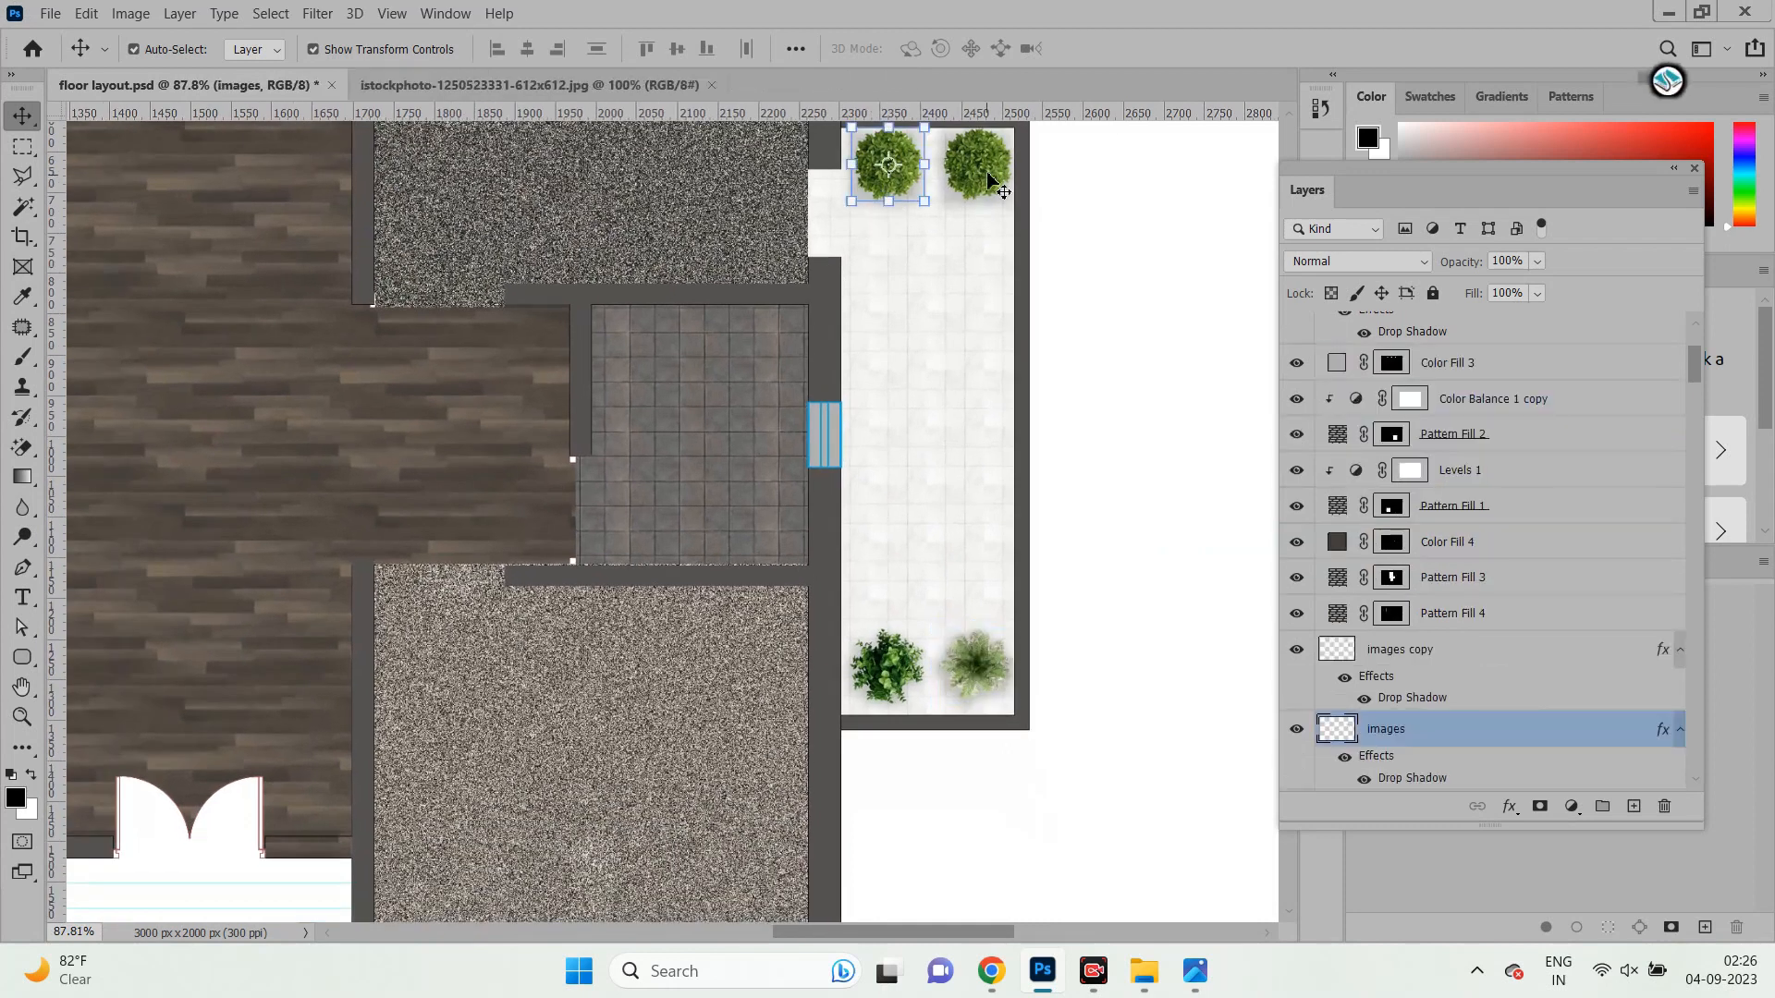
pyautogui.keyDown('shift'); pyautogui.click(990, 180); pyautogui.keyUp('shift')
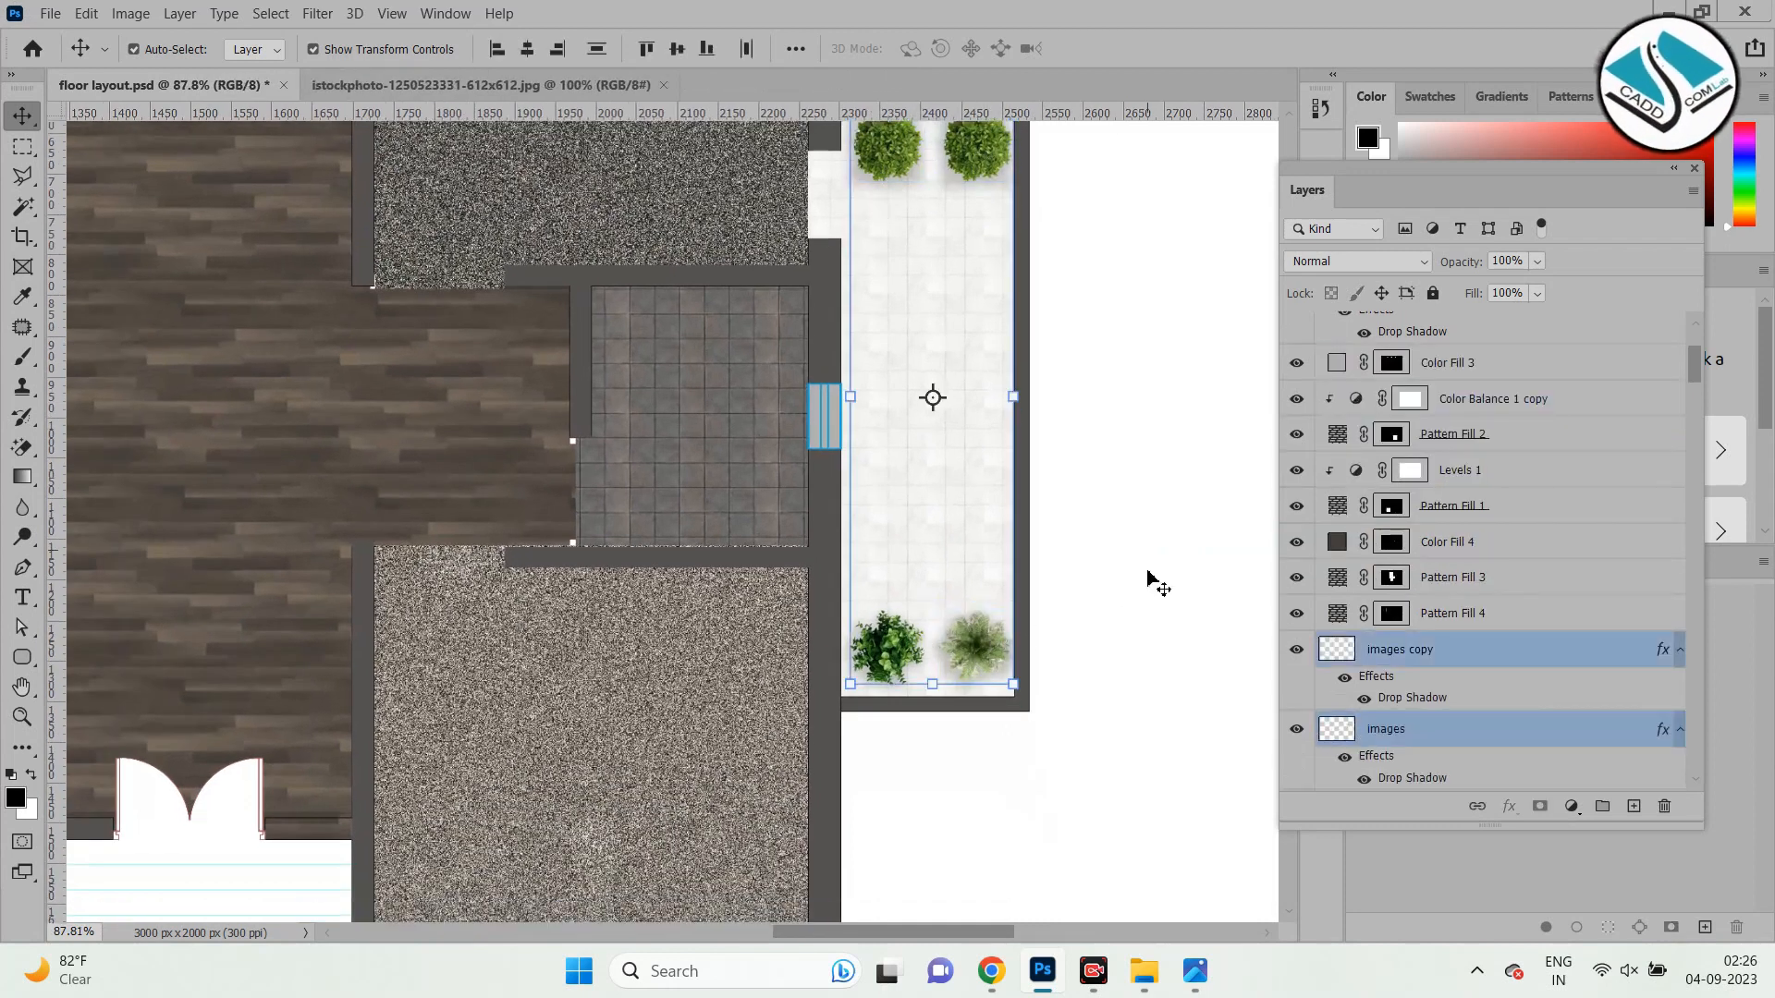
pyautogui.scroll(-2, 1145, 582)
pyautogui.keyDown('alt'); pyautogui.moveTo(1038, 287); pyautogui.dragTo(222, 282); pyautogui.keyUp('alt')
pyautogui.scroll(-2, 1010, 503)
pyautogui.scroll(4, 357, 487)
pyautogui.moveTo(703, 379); pyautogui.dragTo(397, 377)
pyautogui.click(364, 277)
pyautogui.scroll(-2, 456, 336)
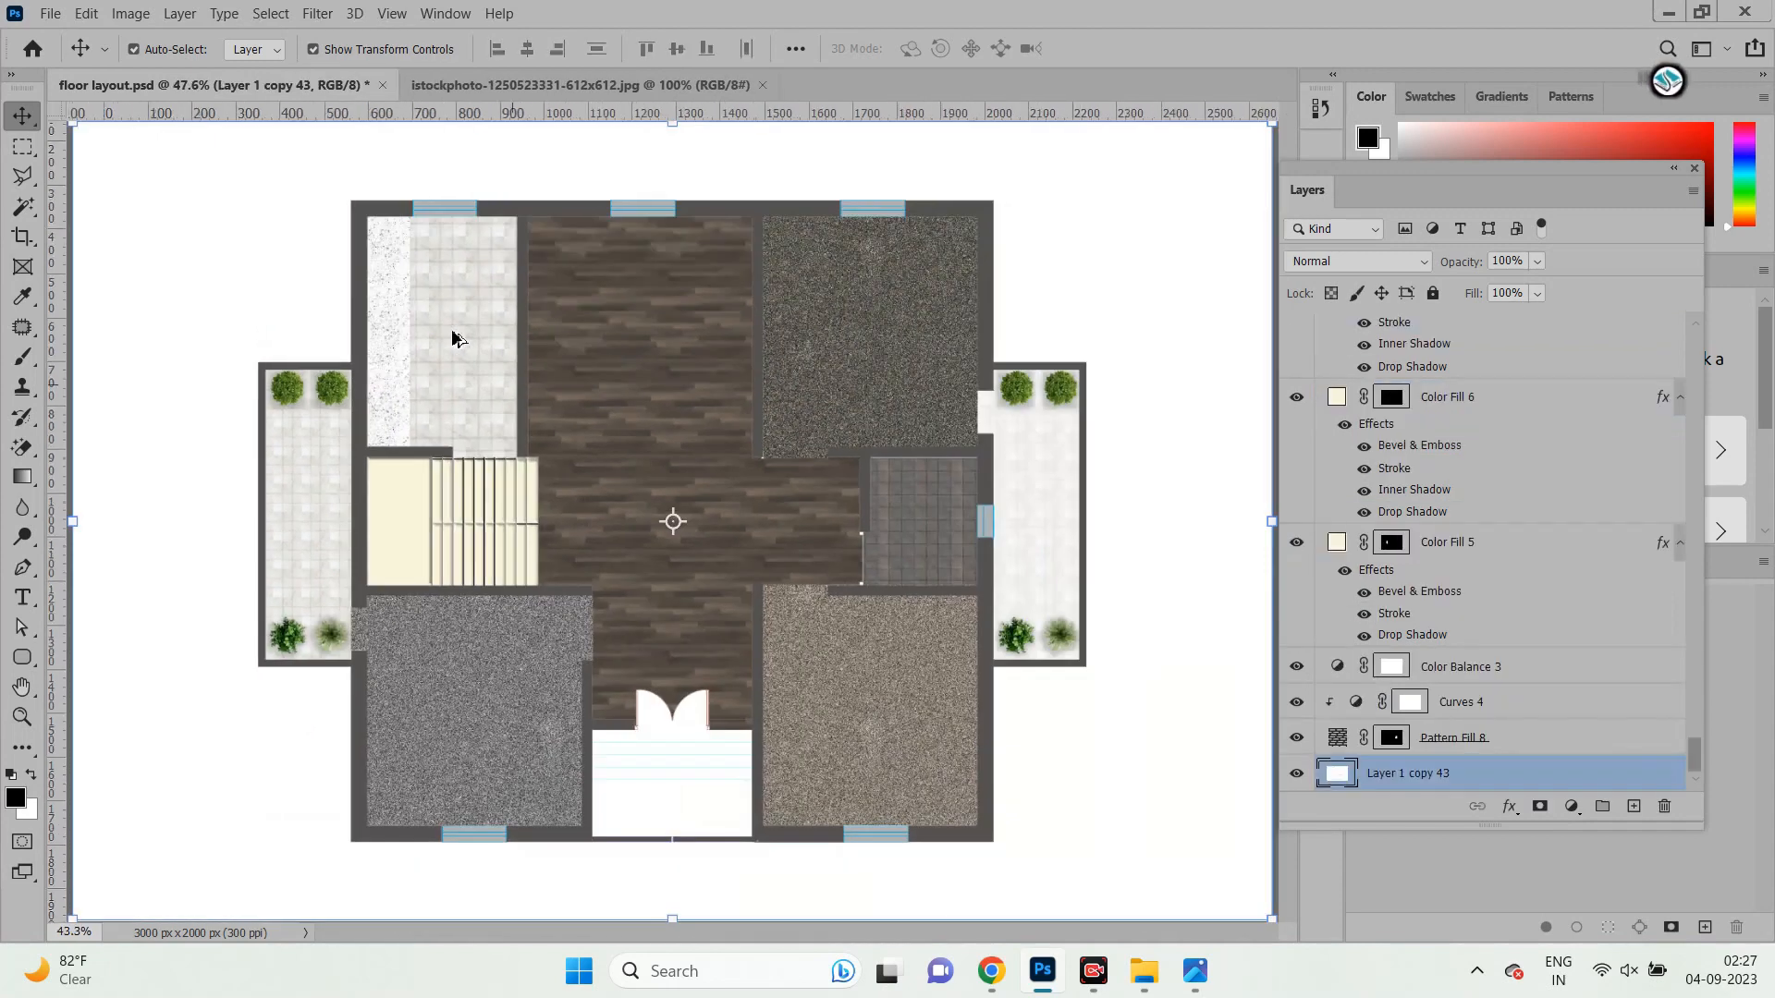
# Switch to the COLOR FLOOR PLAN RENDERING.webp reference image and examine how its balcony is furnished.
pyautogui.scroll(1, 537, 347)
pyautogui.scroll(1, 617, 462)
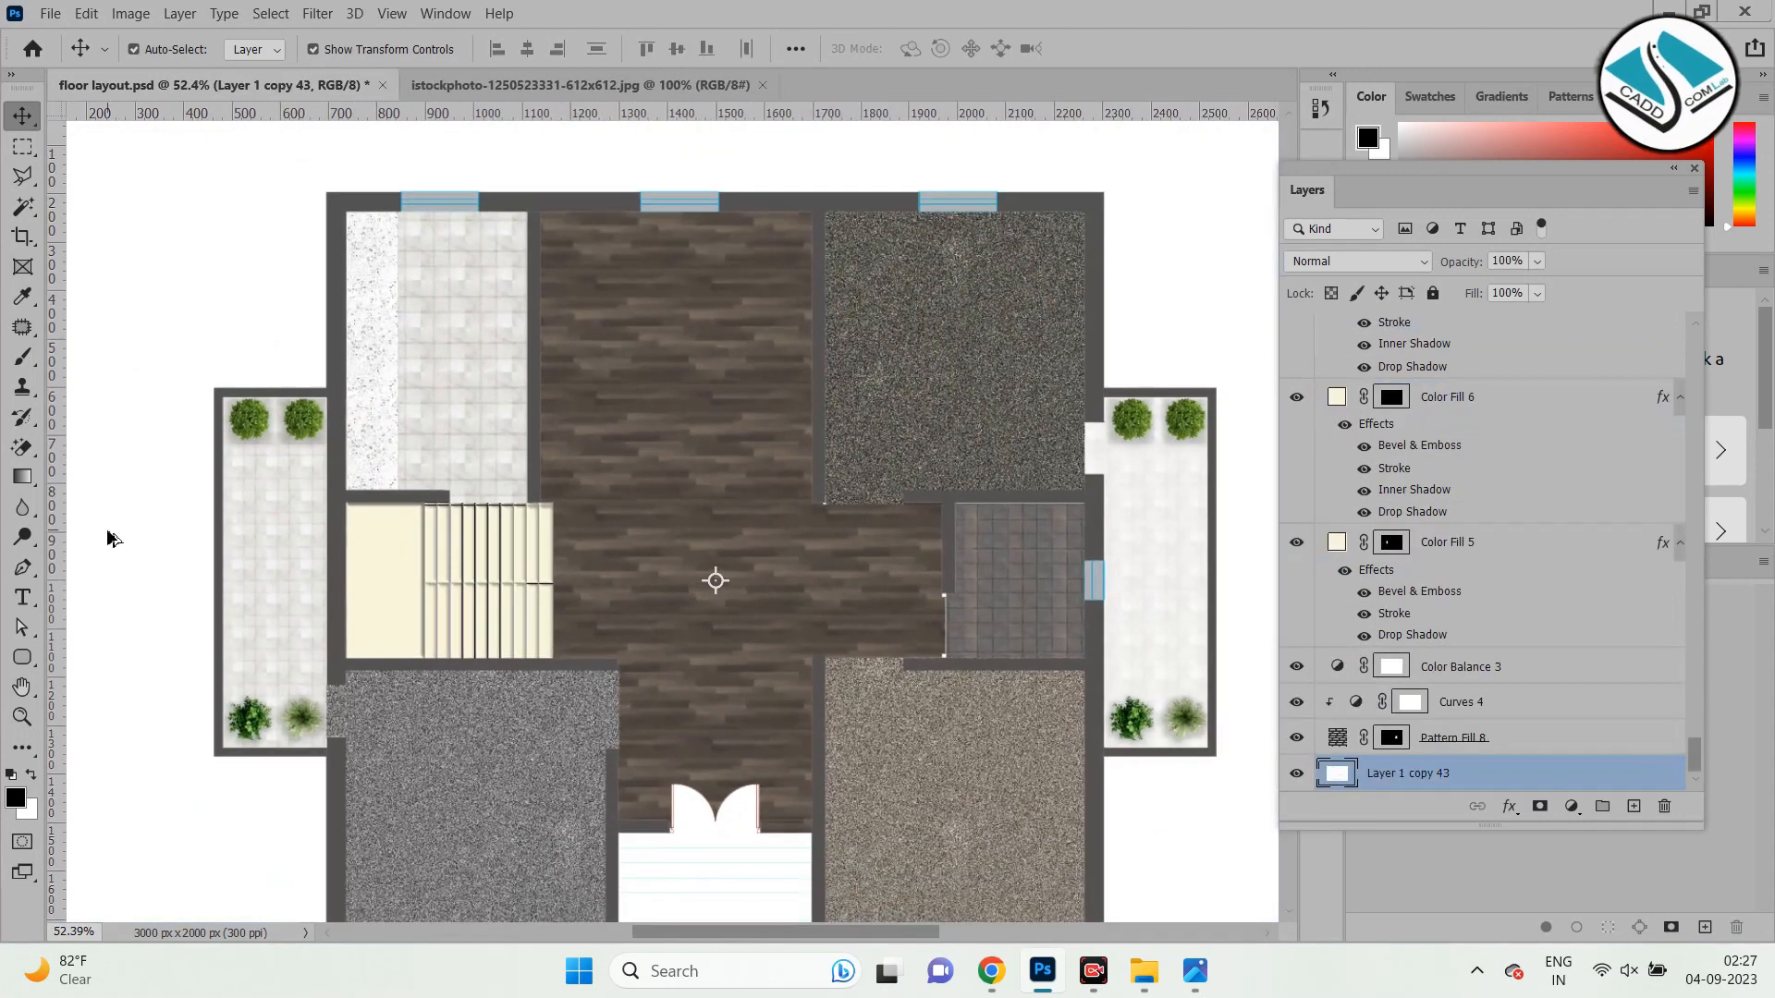
pyautogui.scroll(2, 107, 535)
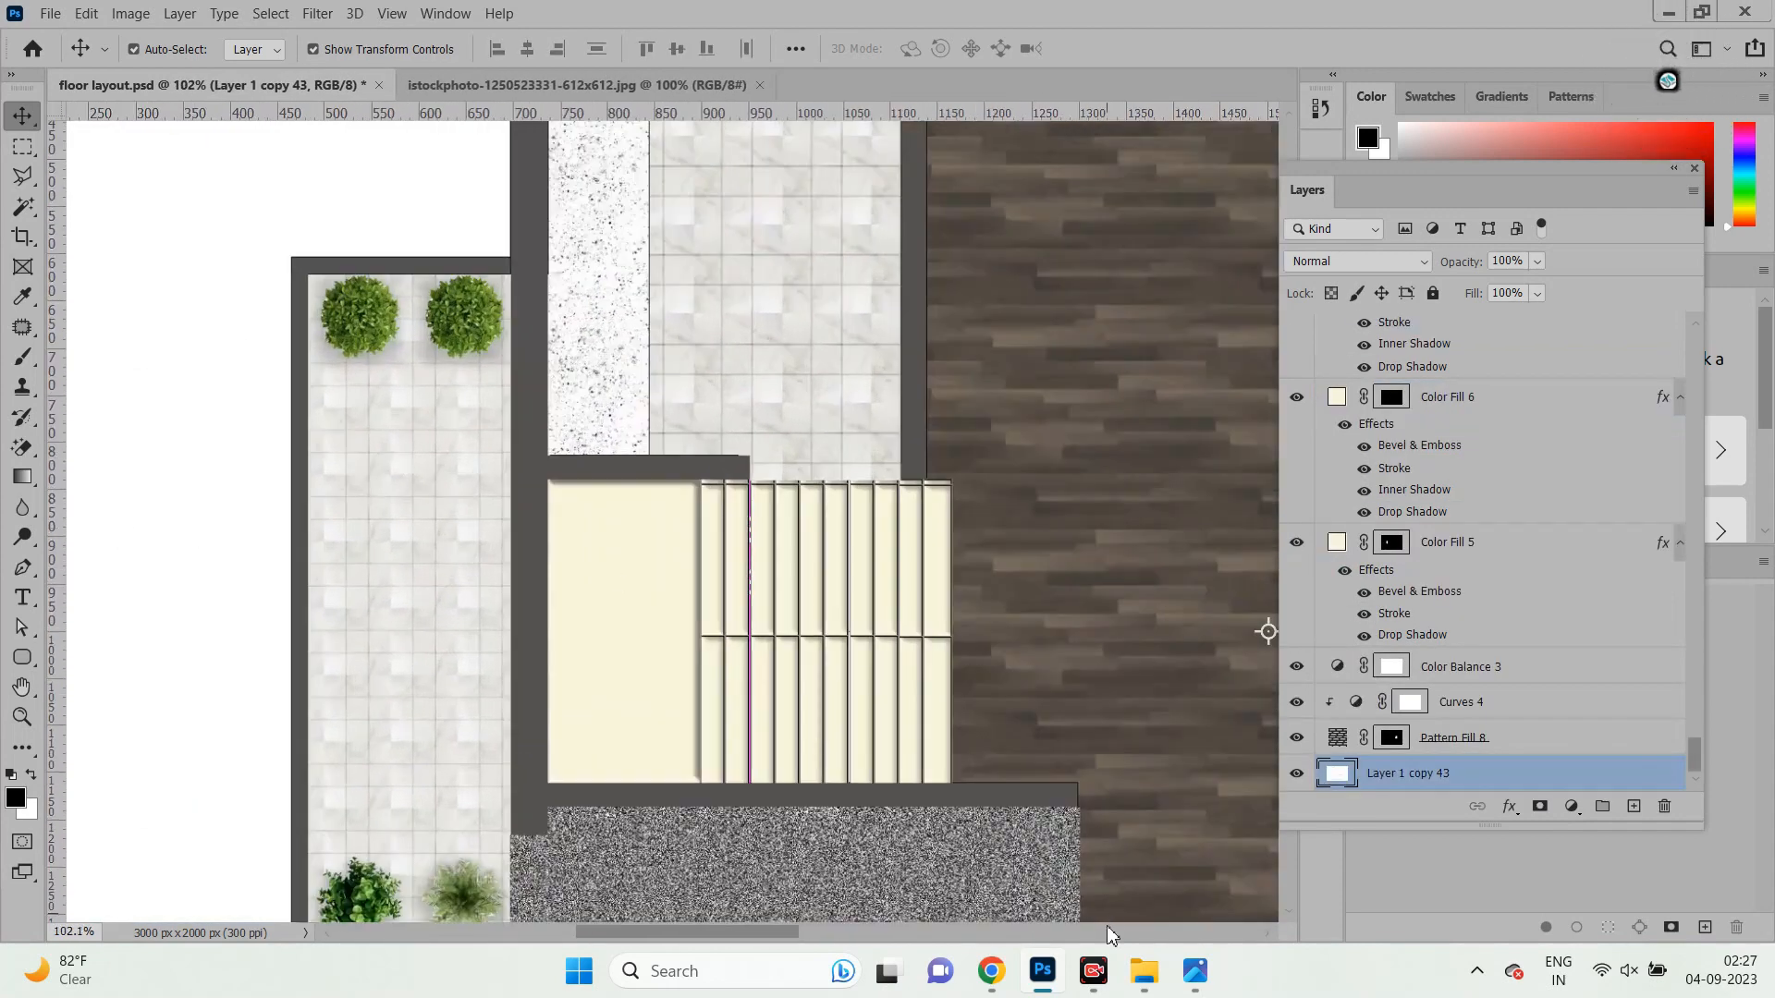
pyautogui.click(1190, 988)
pyautogui.scroll(-3, 733, 434)
pyautogui.moveTo(668, 551); pyautogui.dragTo(673, 240)
pyautogui.moveTo(613, 740); pyautogui.dragTo(586, 272)
pyautogui.hotkey('alt', 'Tab')
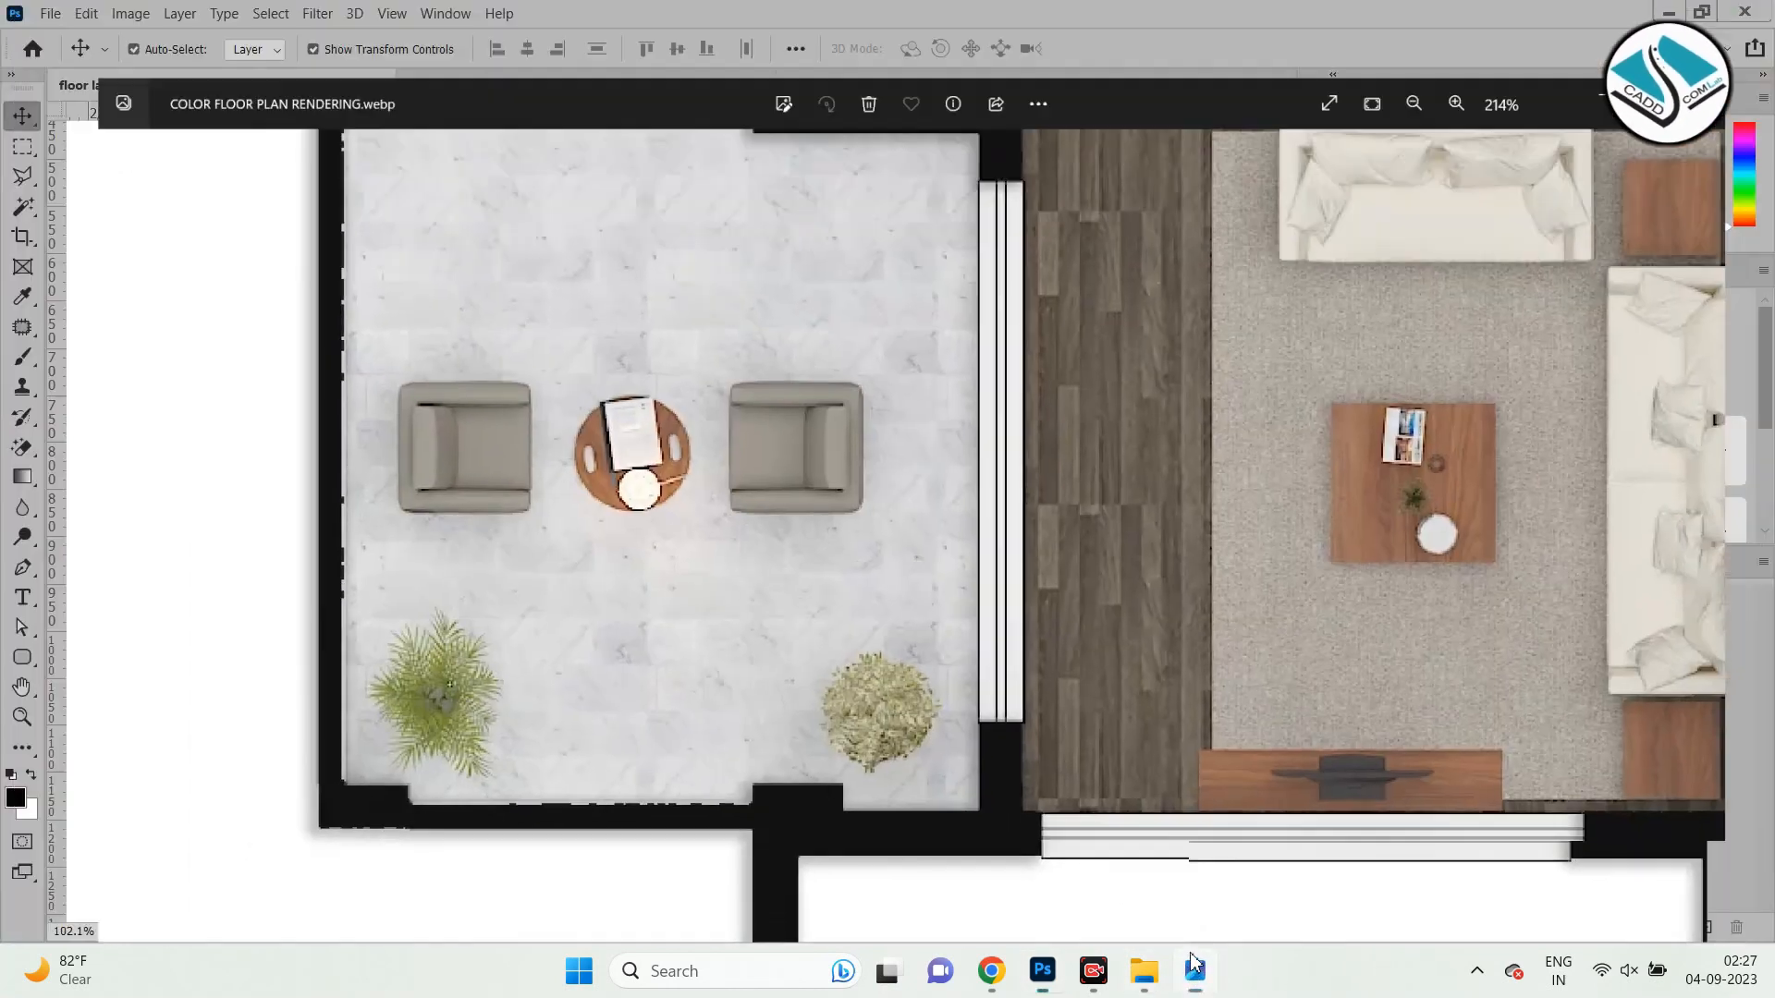
# Switch to Chrome, close the plant image tab and open the sofa top view image search.
pyautogui.click(1002, 976)
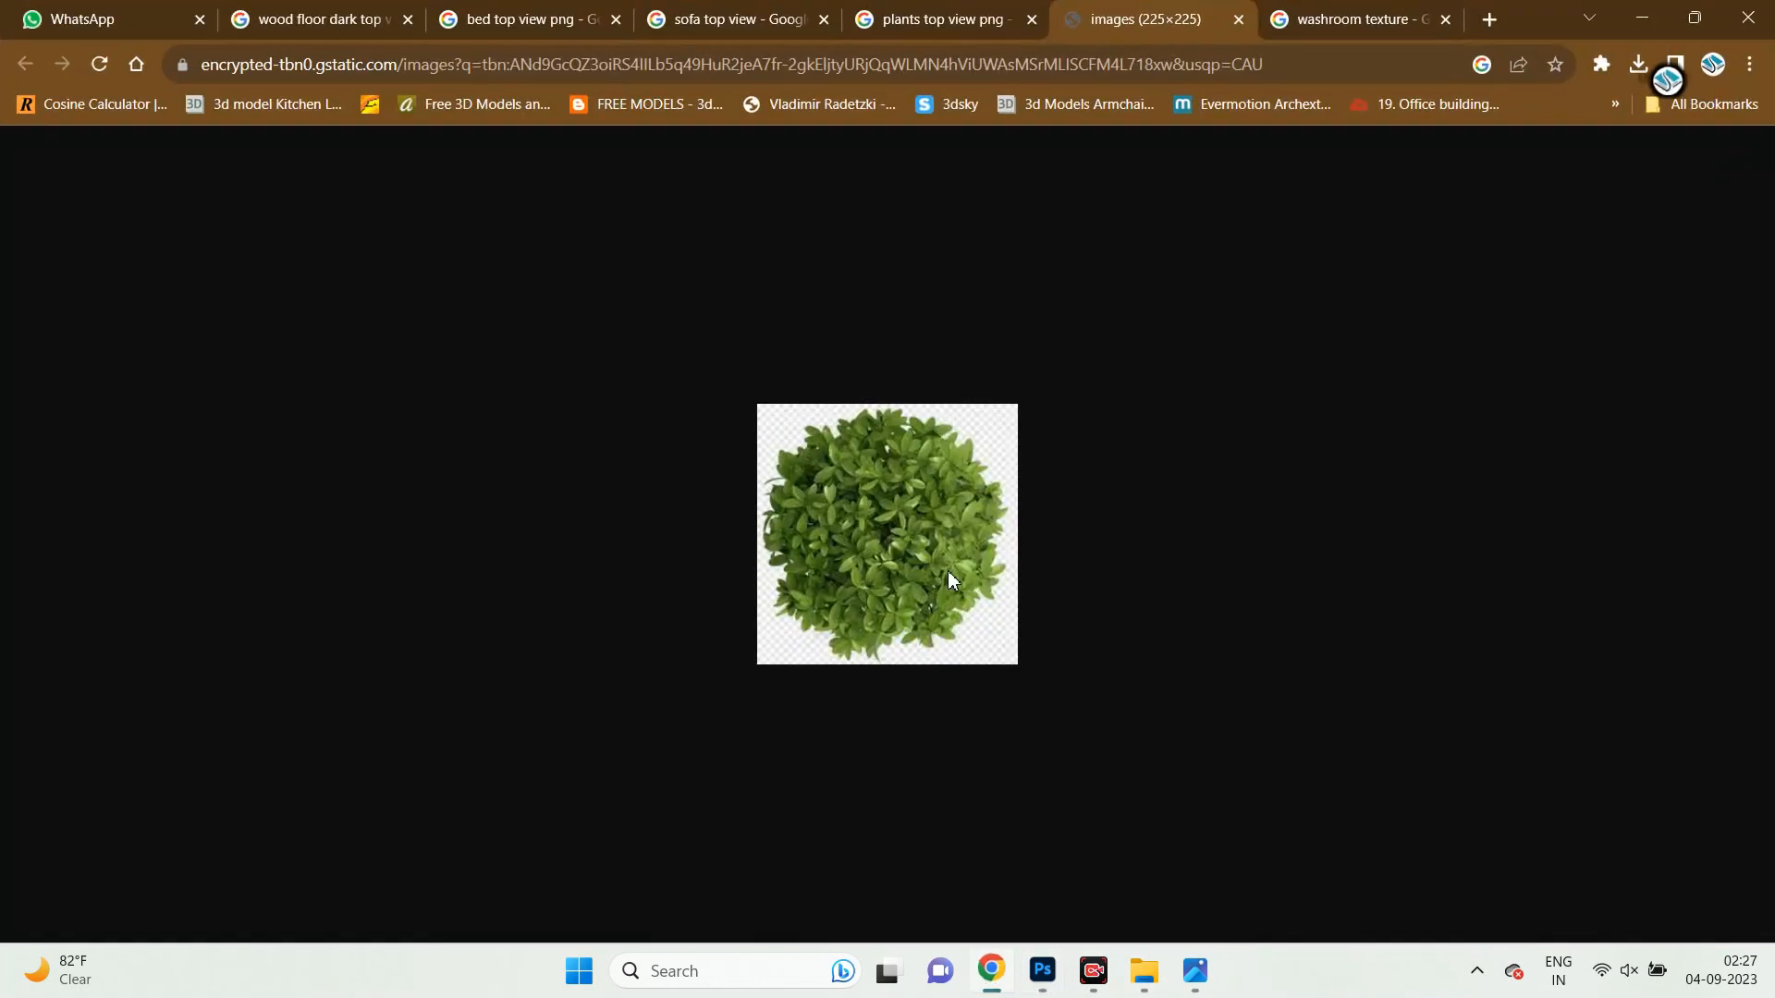
pyautogui.click(1238, 19)
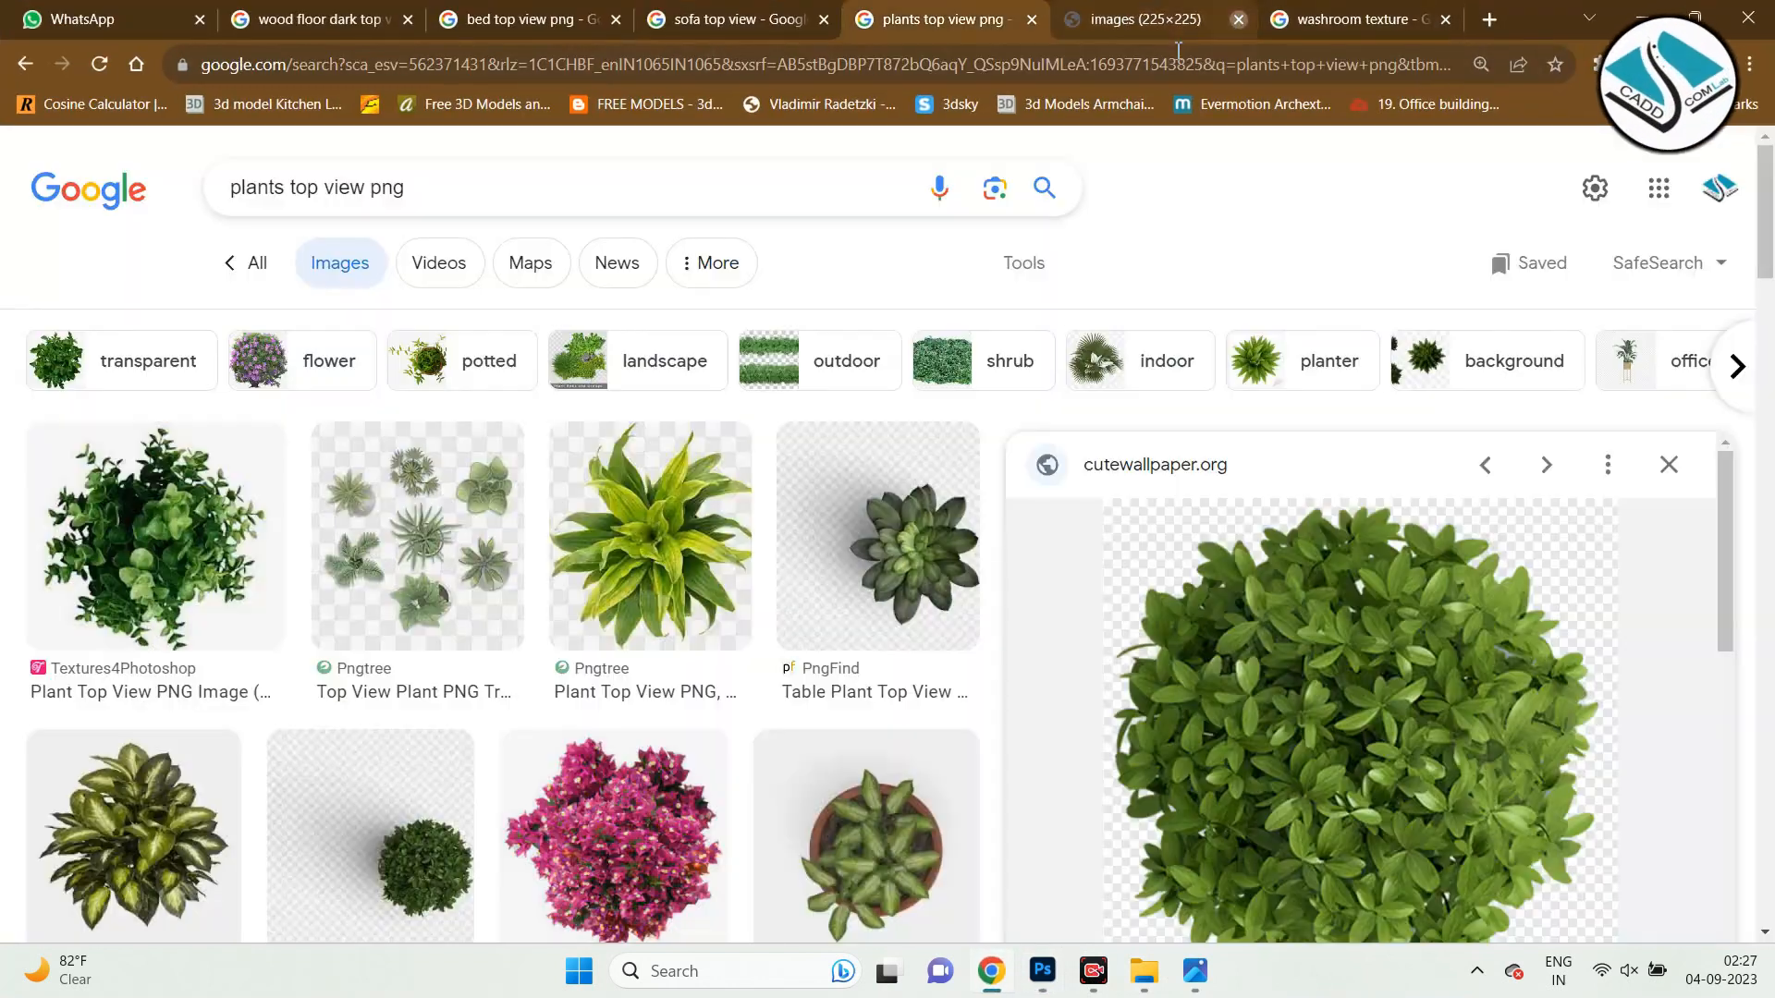
pyautogui.click(667, 20)
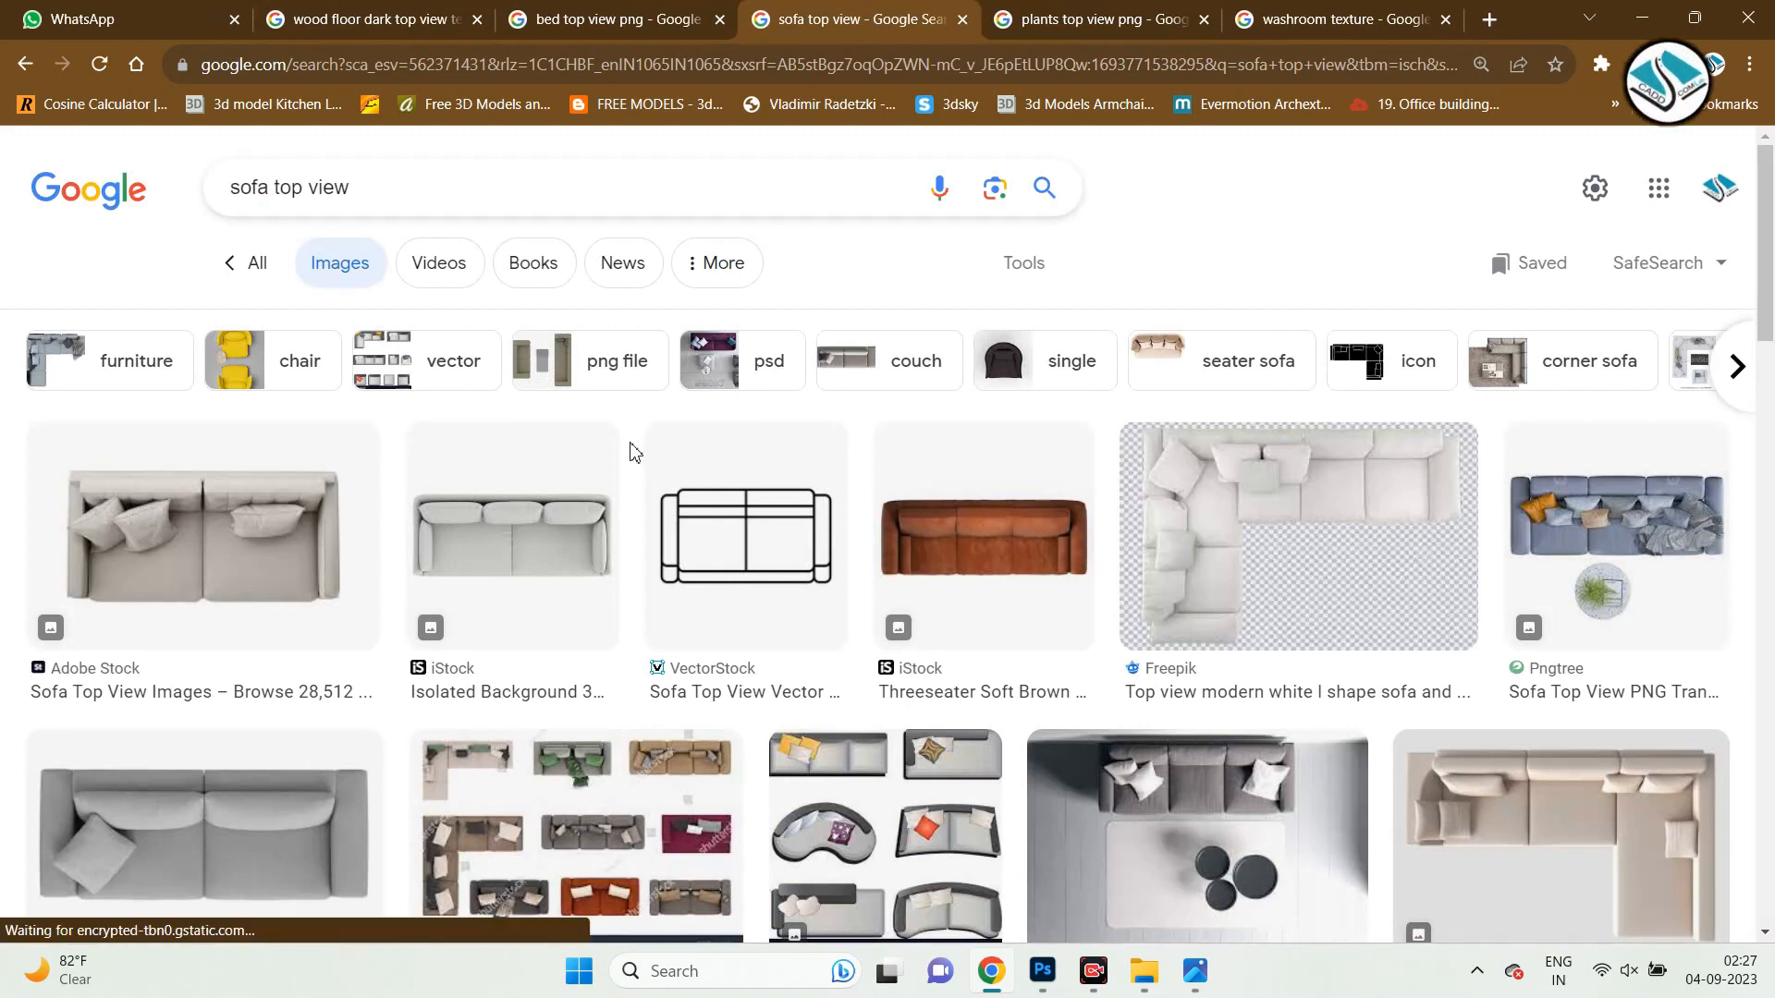
# Narrow the sofa top view images to chairs and look through them for a suitable balcony seat.
pyautogui.click(271, 358)
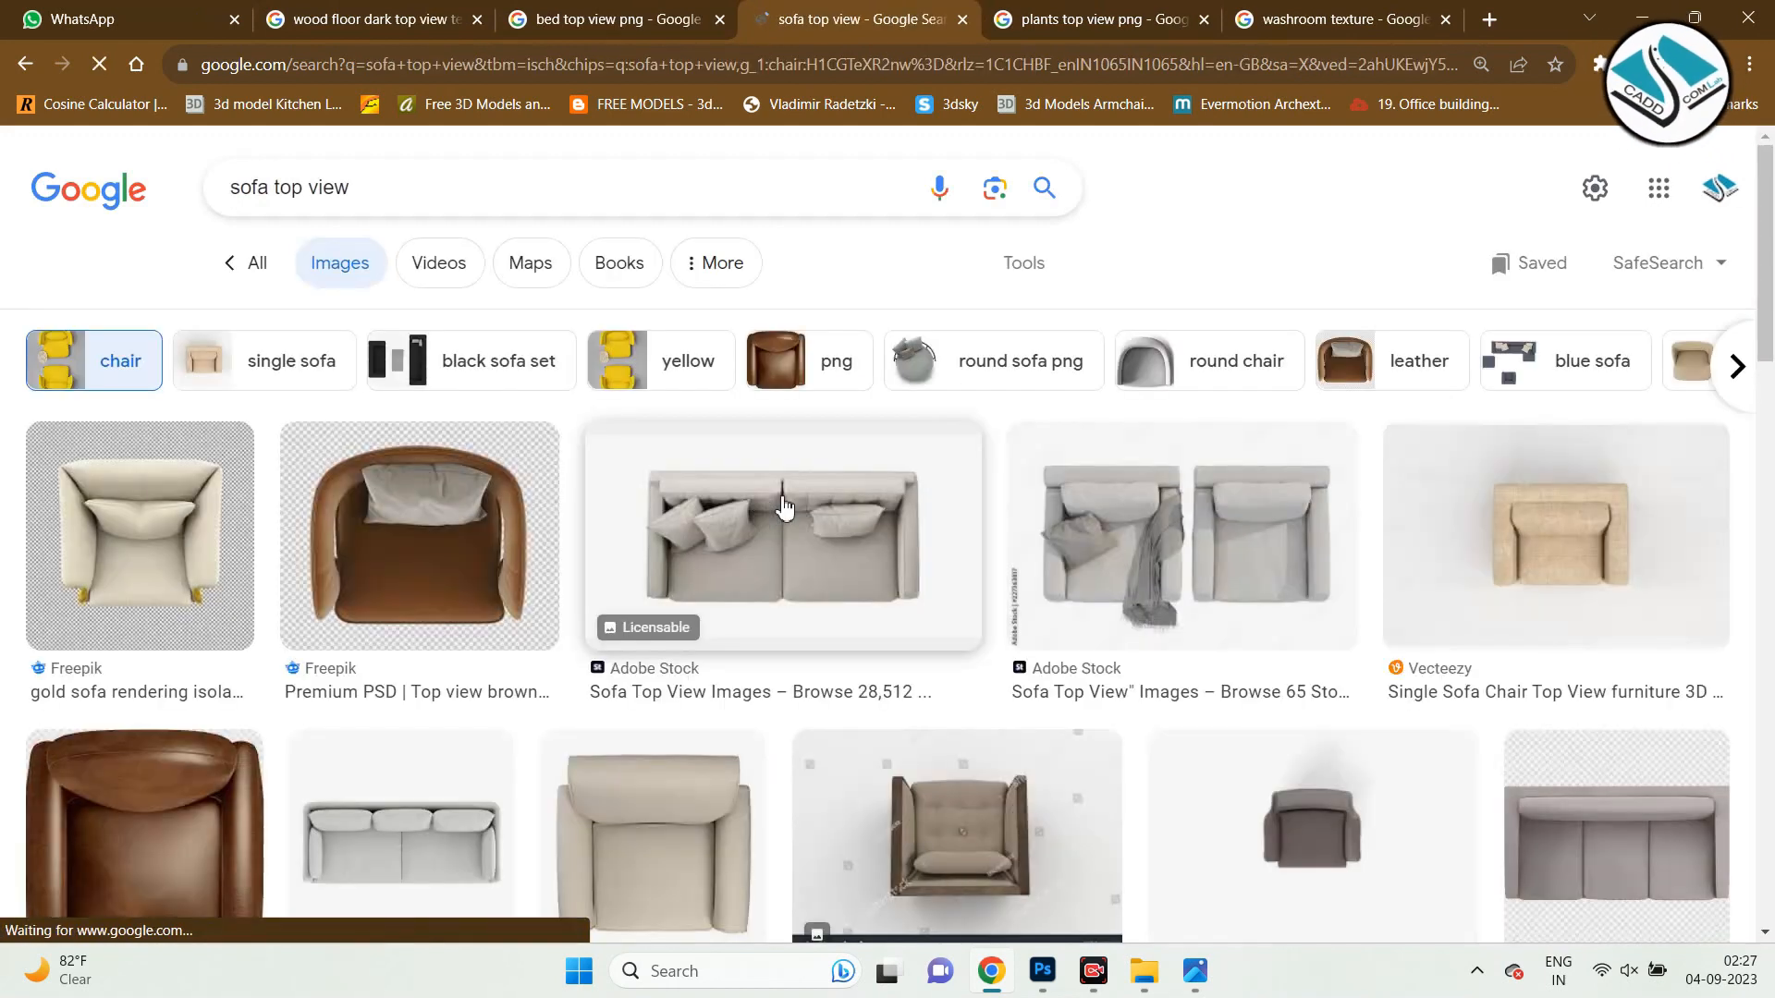
pyautogui.scroll(-8, 791, 525)
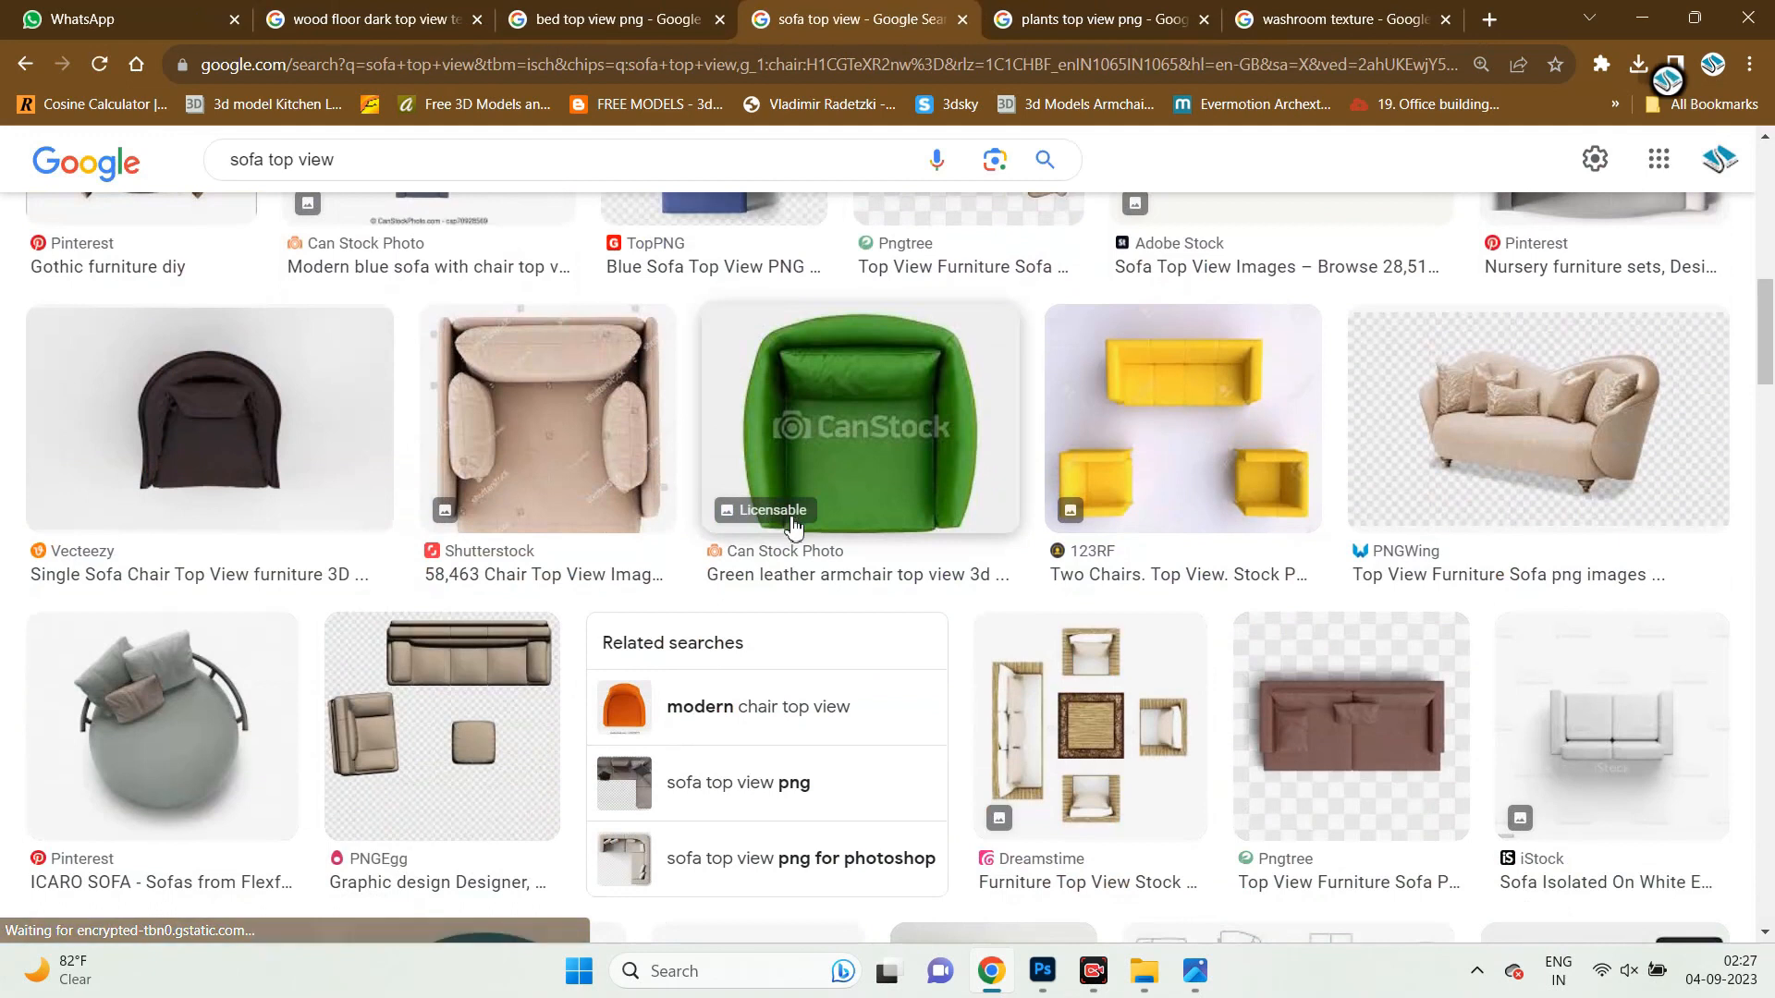
pyautogui.scroll(-3, 792, 524)
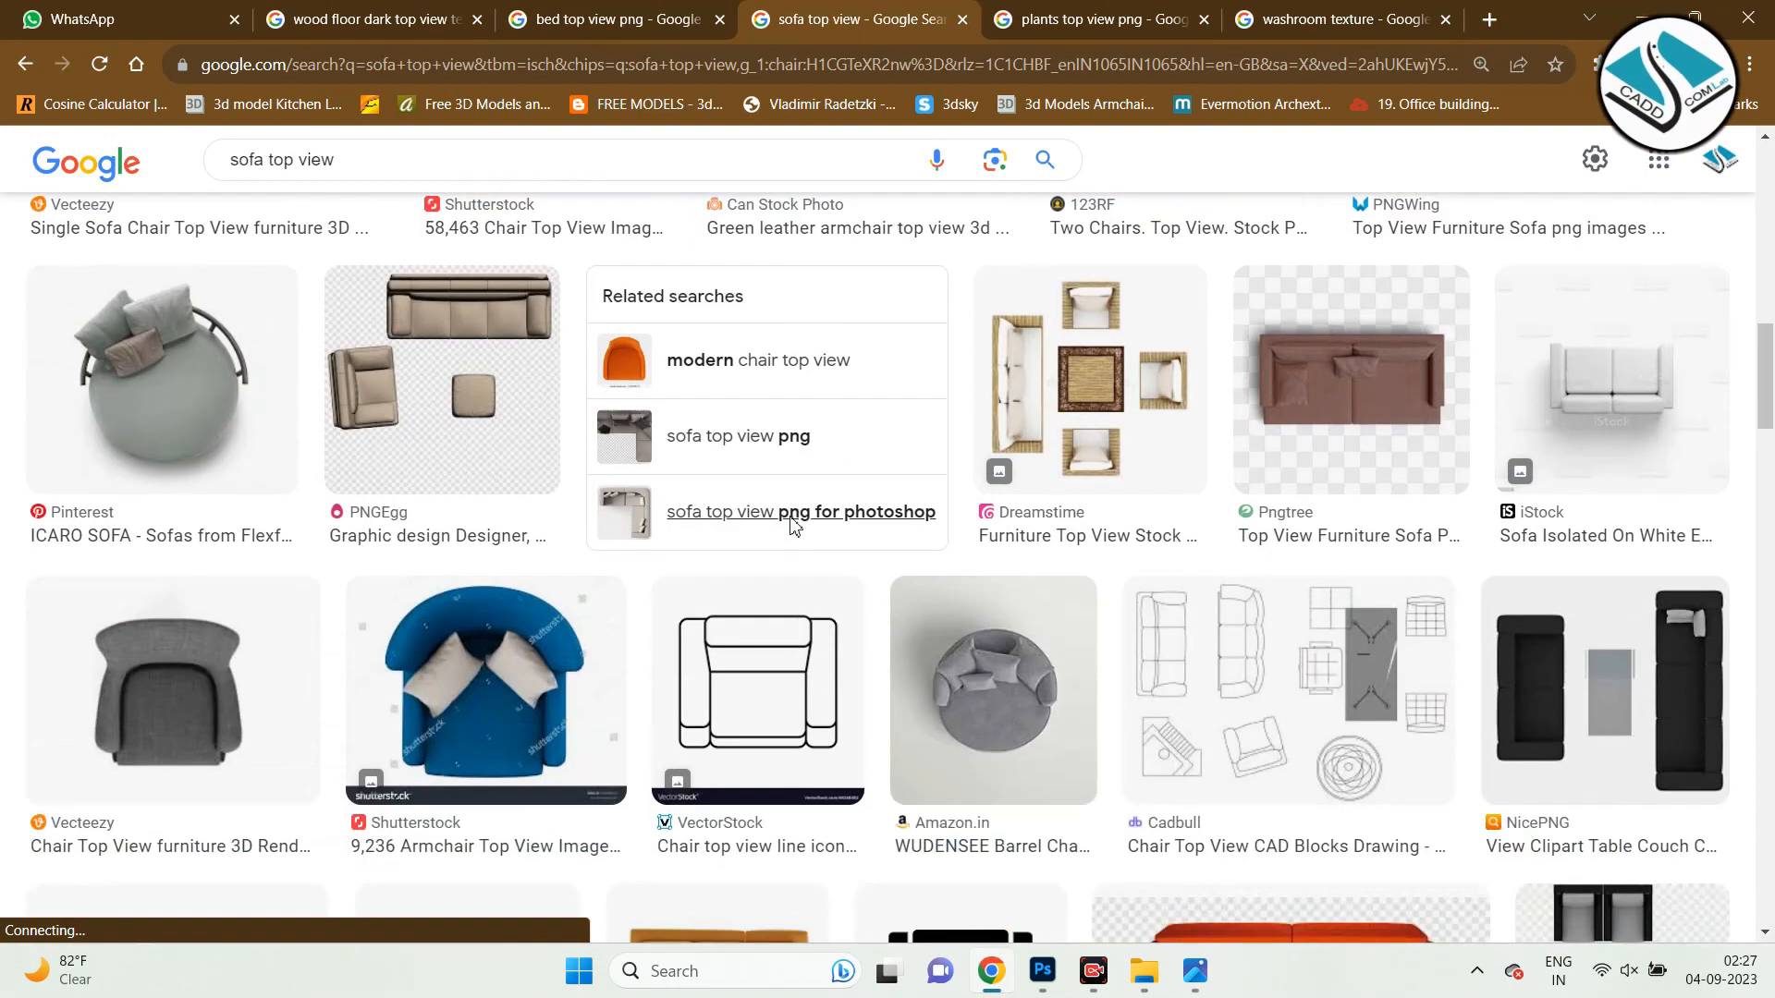
pyautogui.scroll(-3, 792, 524)
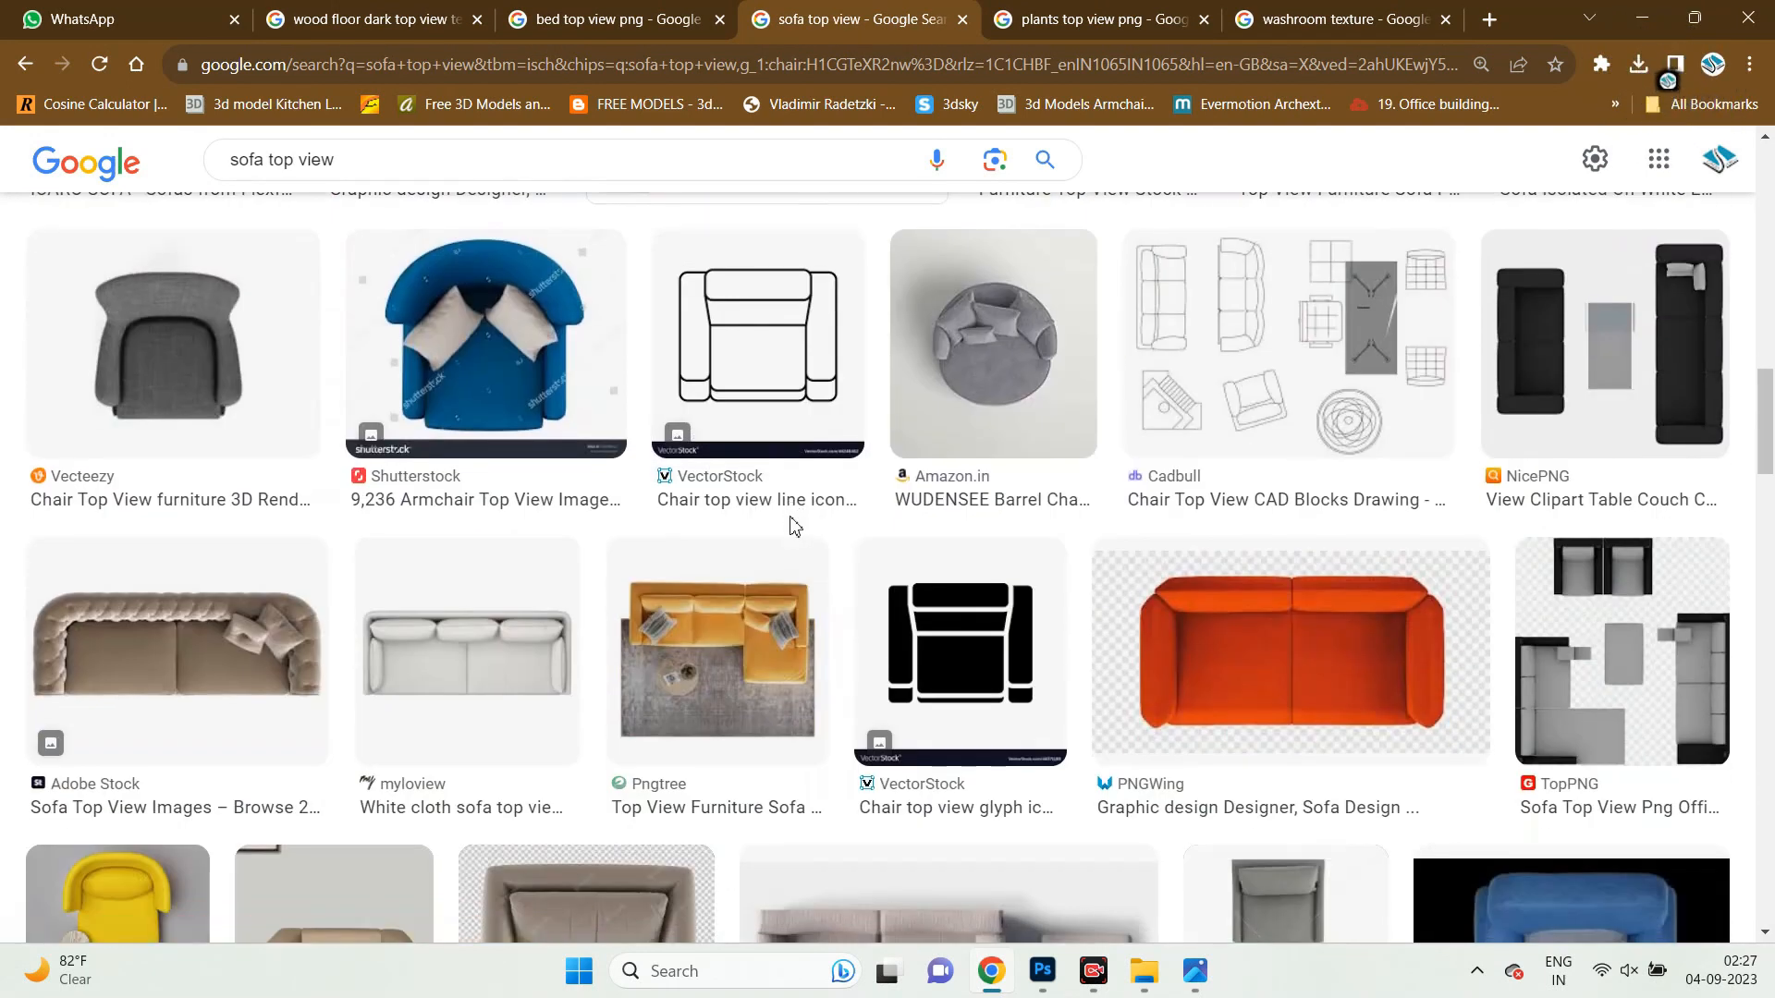
pyautogui.scroll(-4, 792, 527)
pyautogui.scroll(-2, 793, 527)
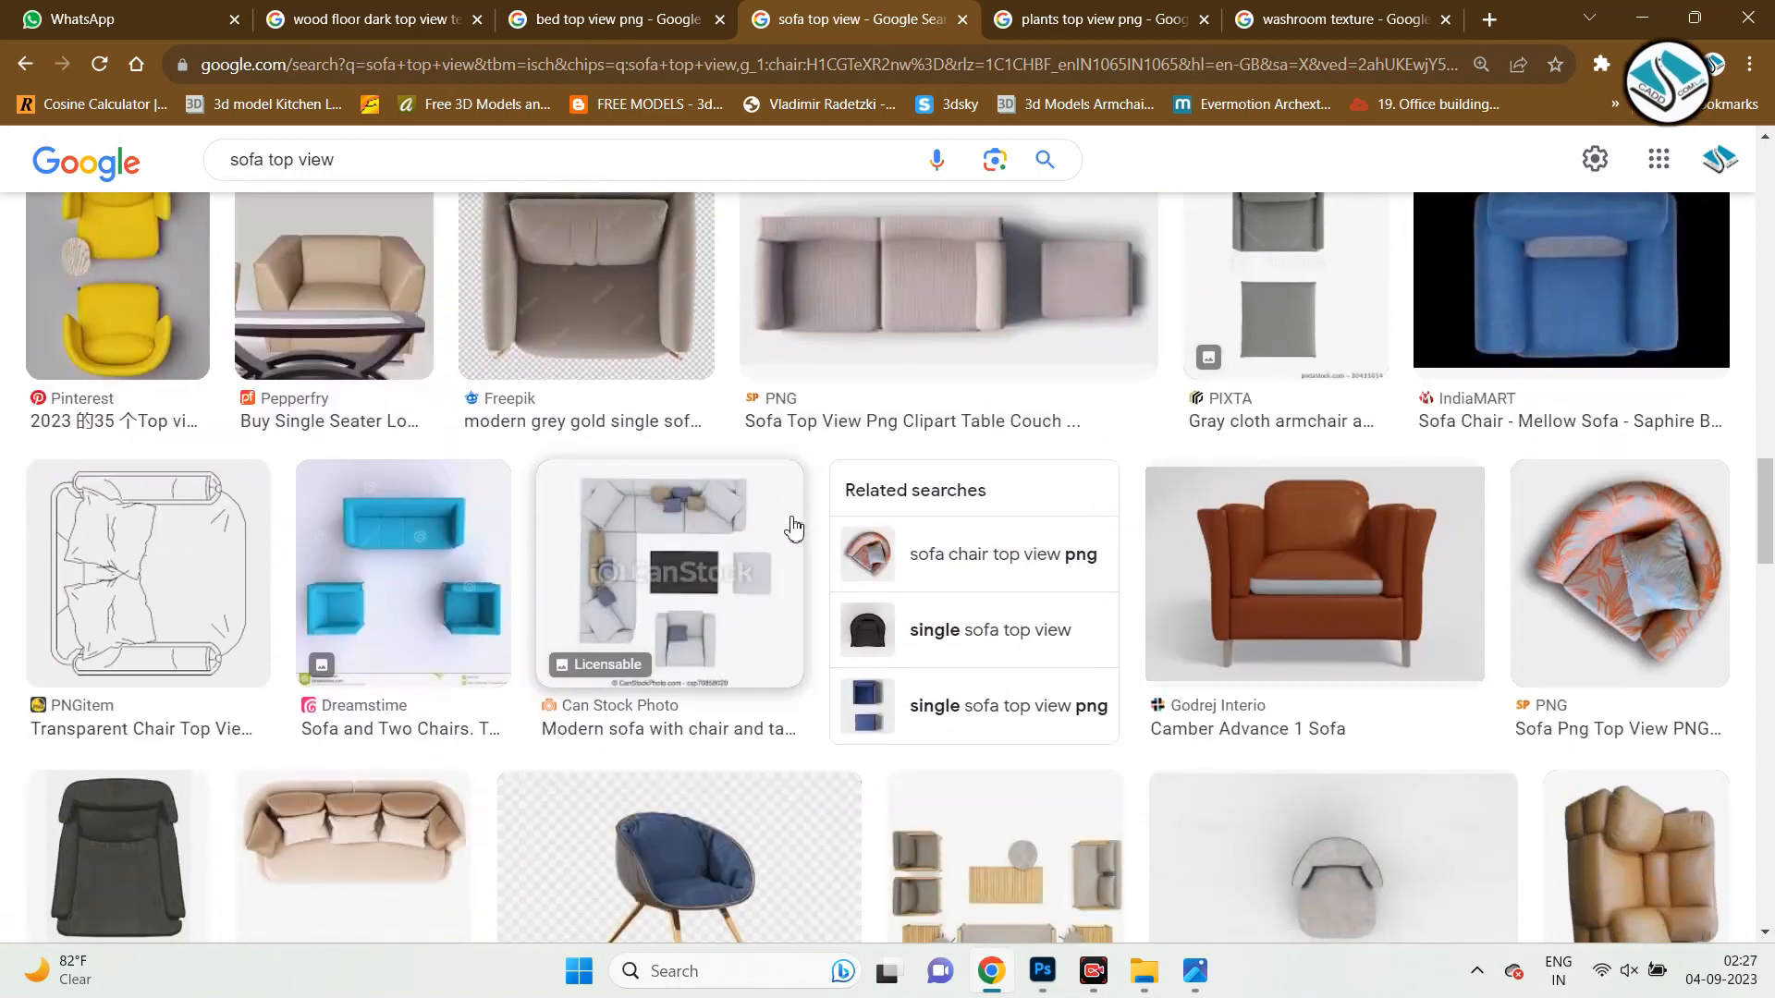
pyautogui.scroll(-5, 793, 527)
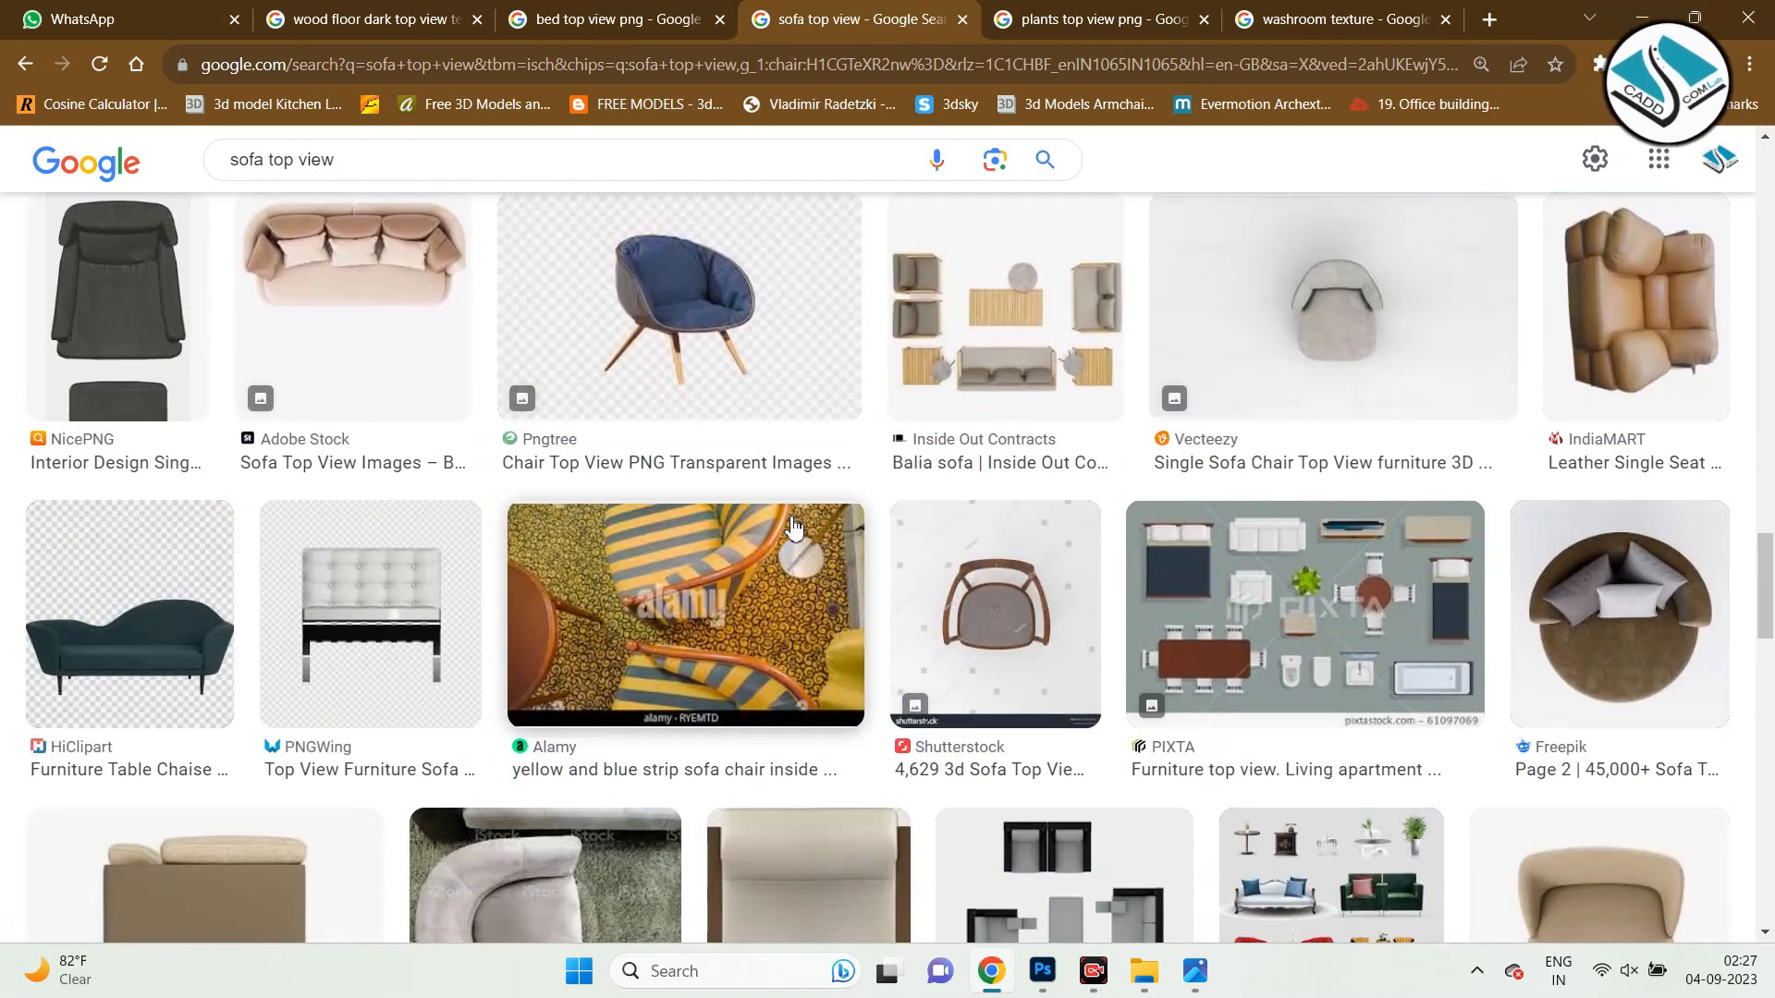
pyautogui.scroll(10, 792, 525)
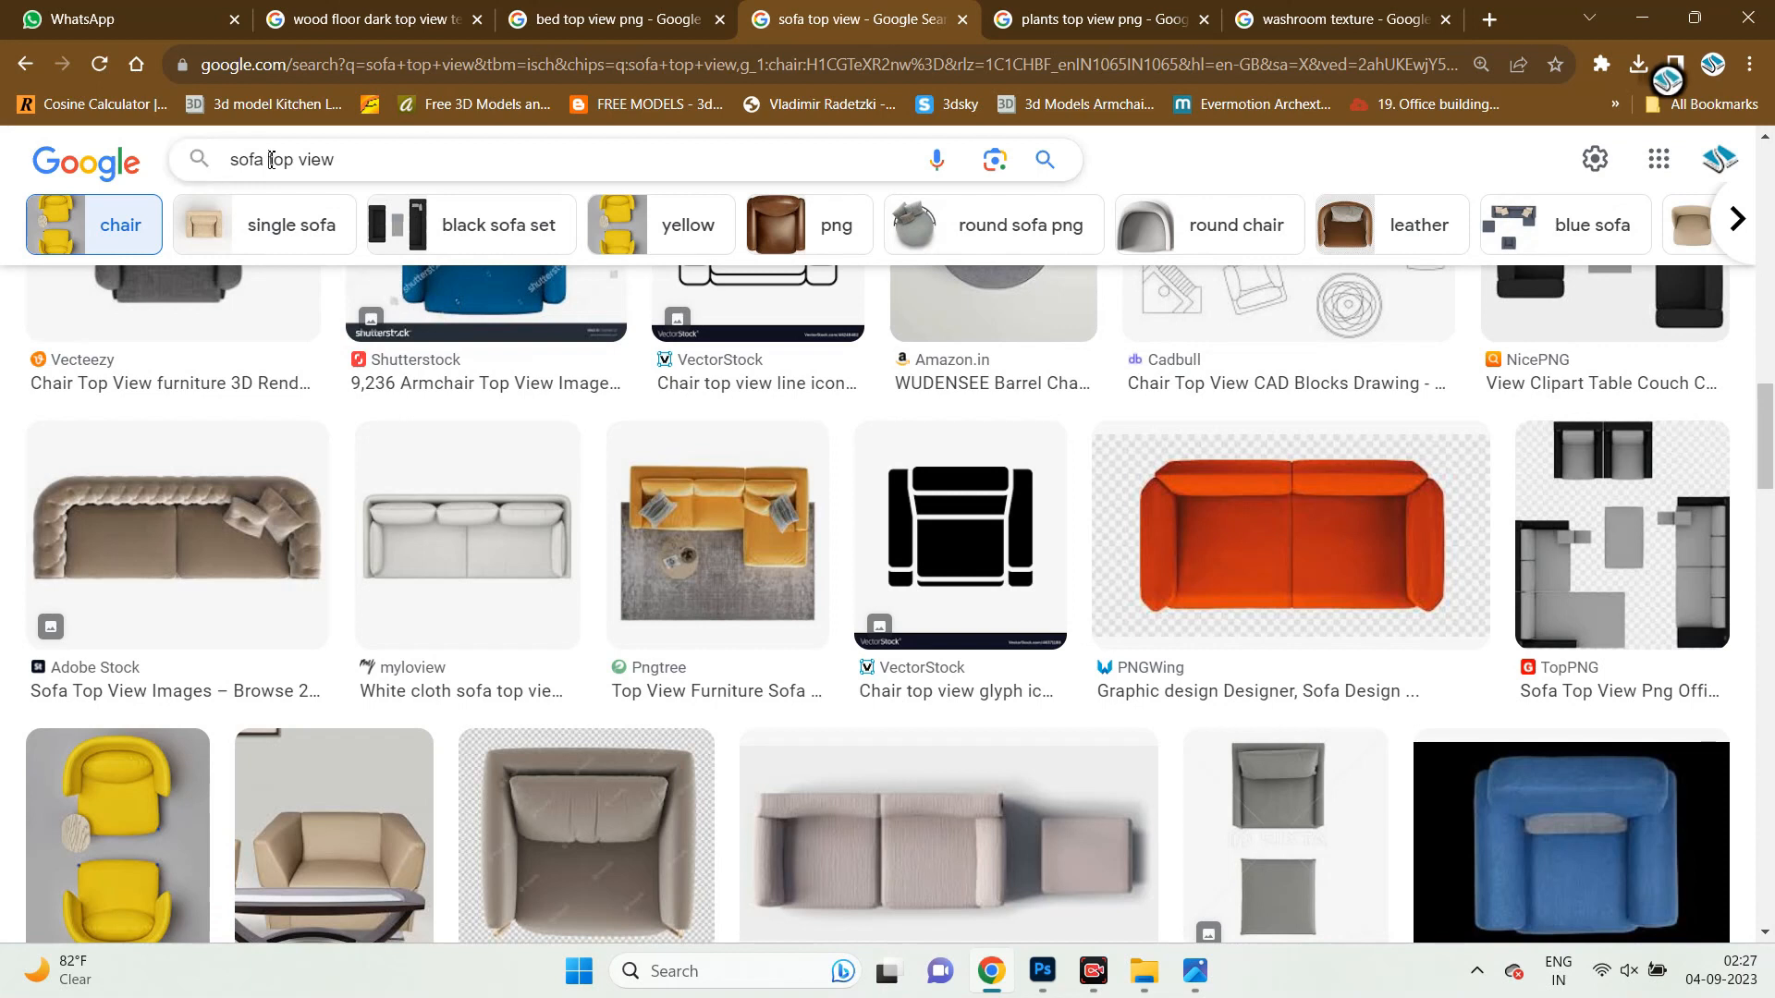
# Search Google Images for "sofa balcony top view png".
pyautogui.click(270, 160)
pyautogui.write('balcony')
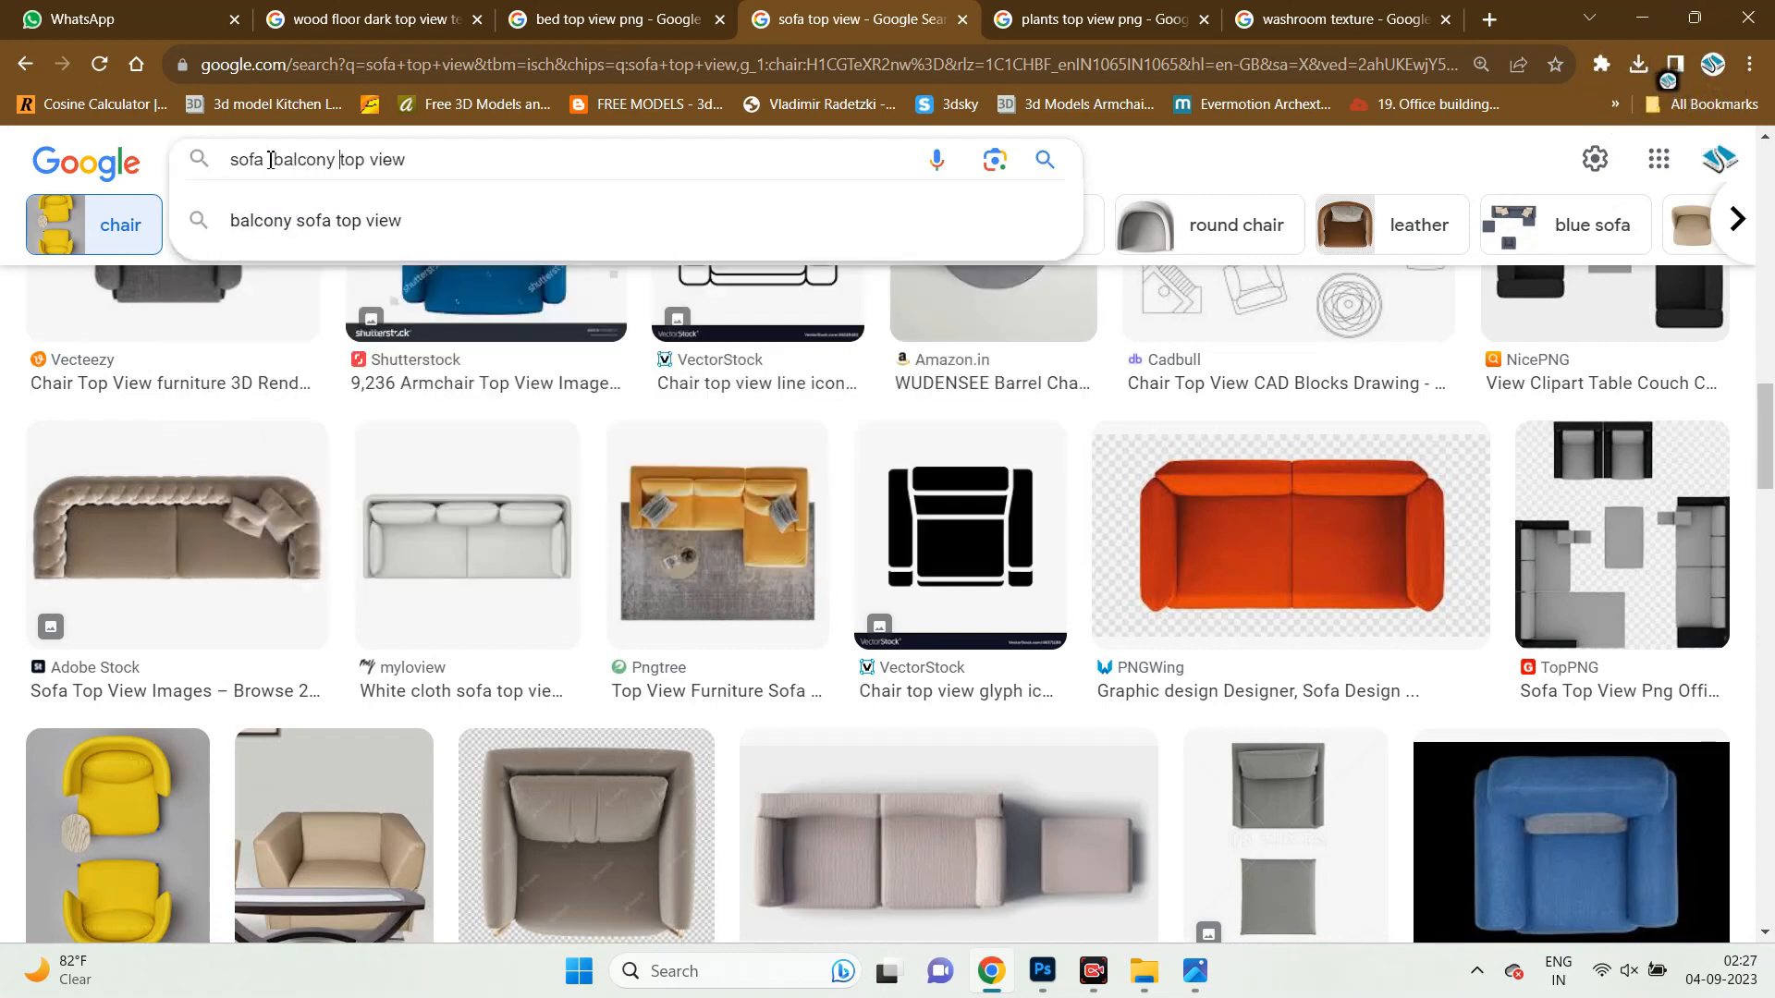
pyautogui.press('Return')
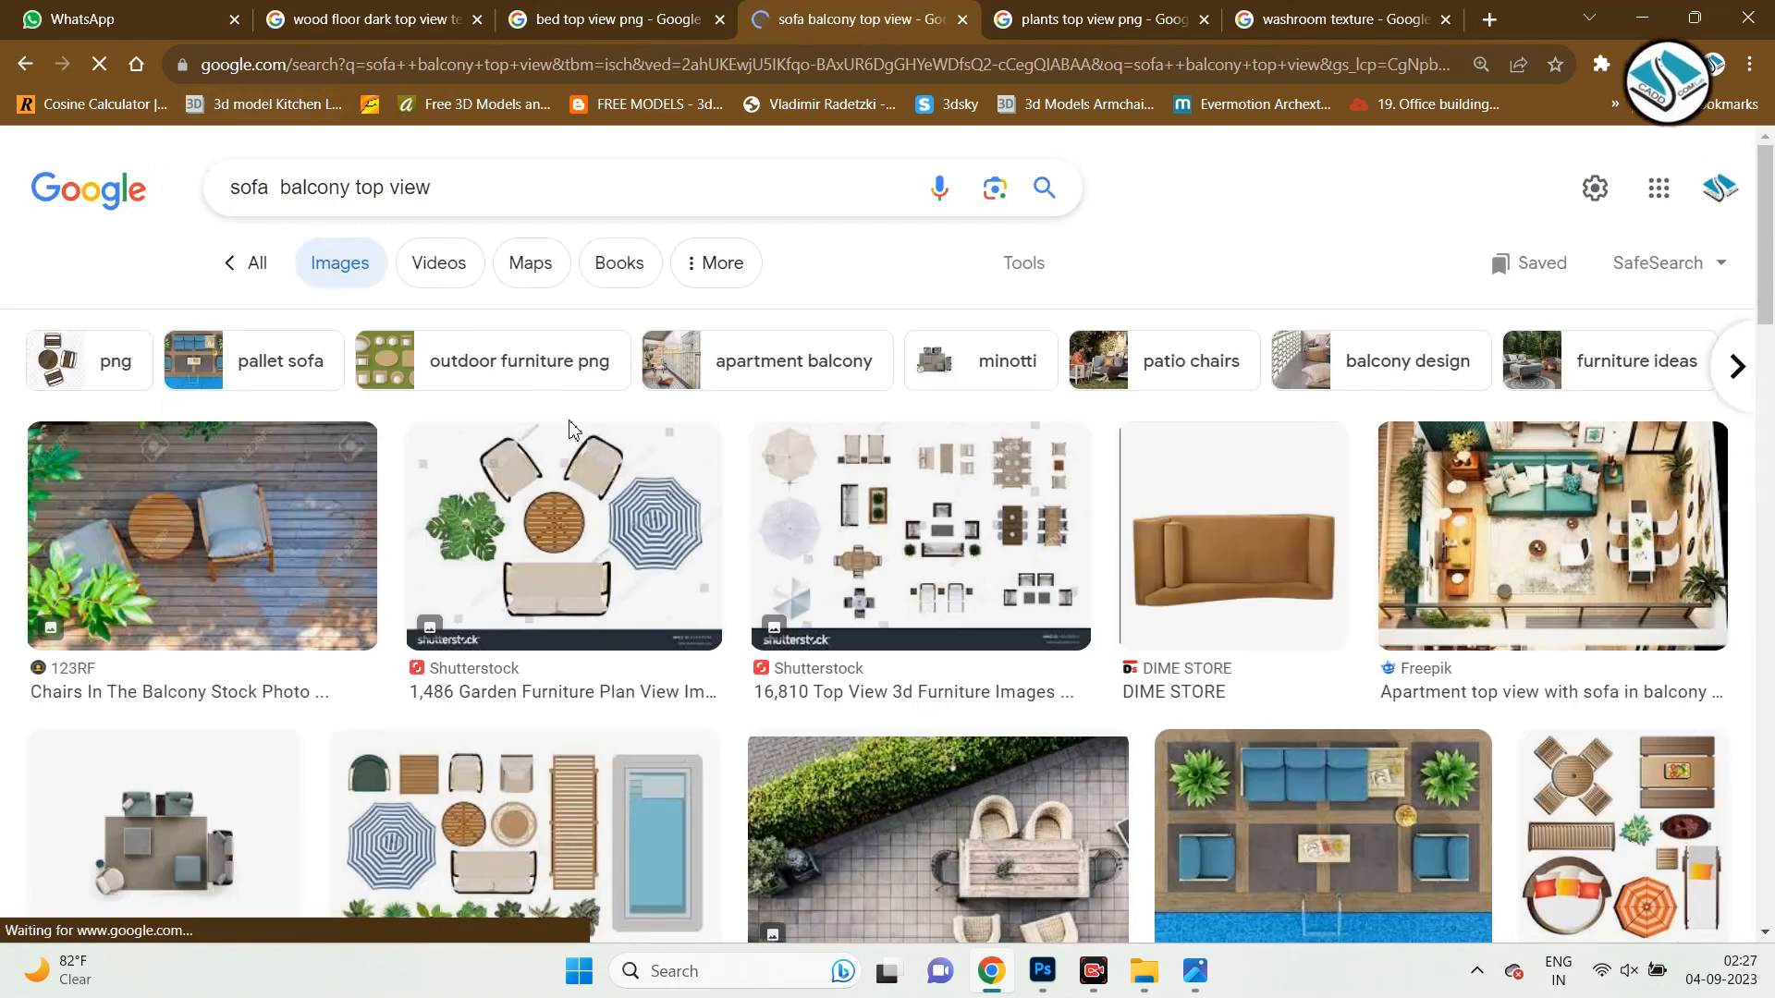
pyautogui.click(483, 185)
pyautogui.write('p')
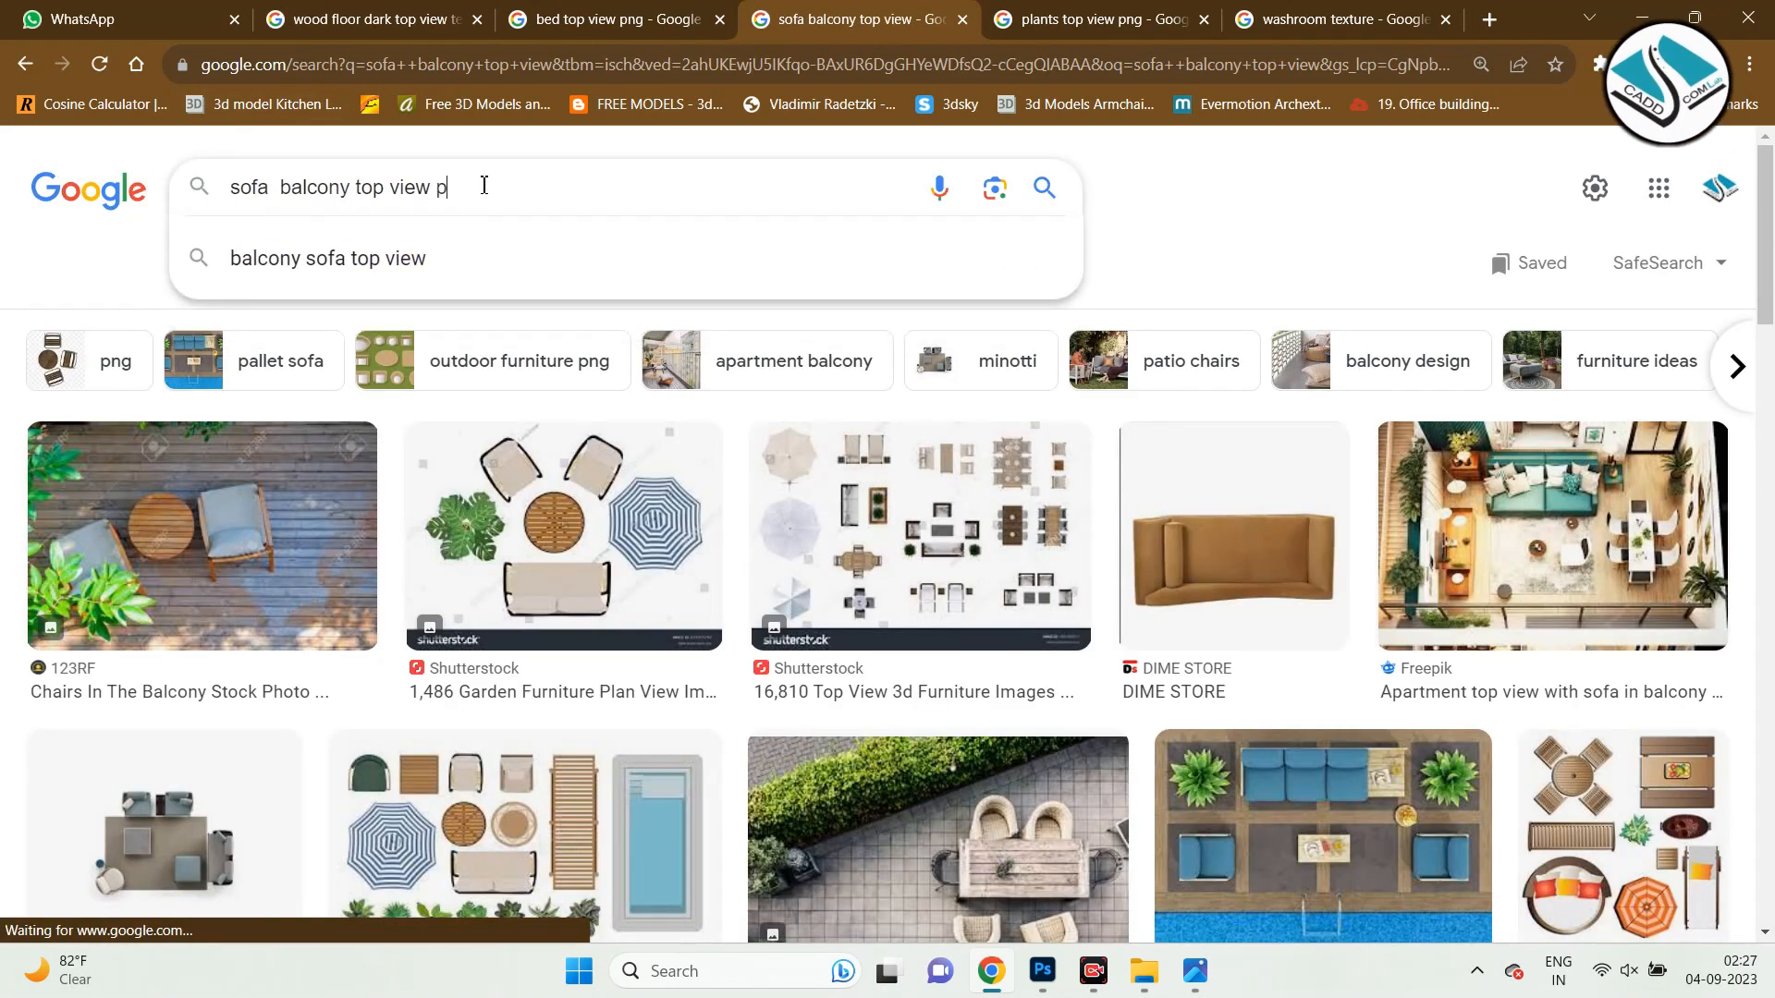
pyautogui.write('ng')
pyautogui.press('Return')
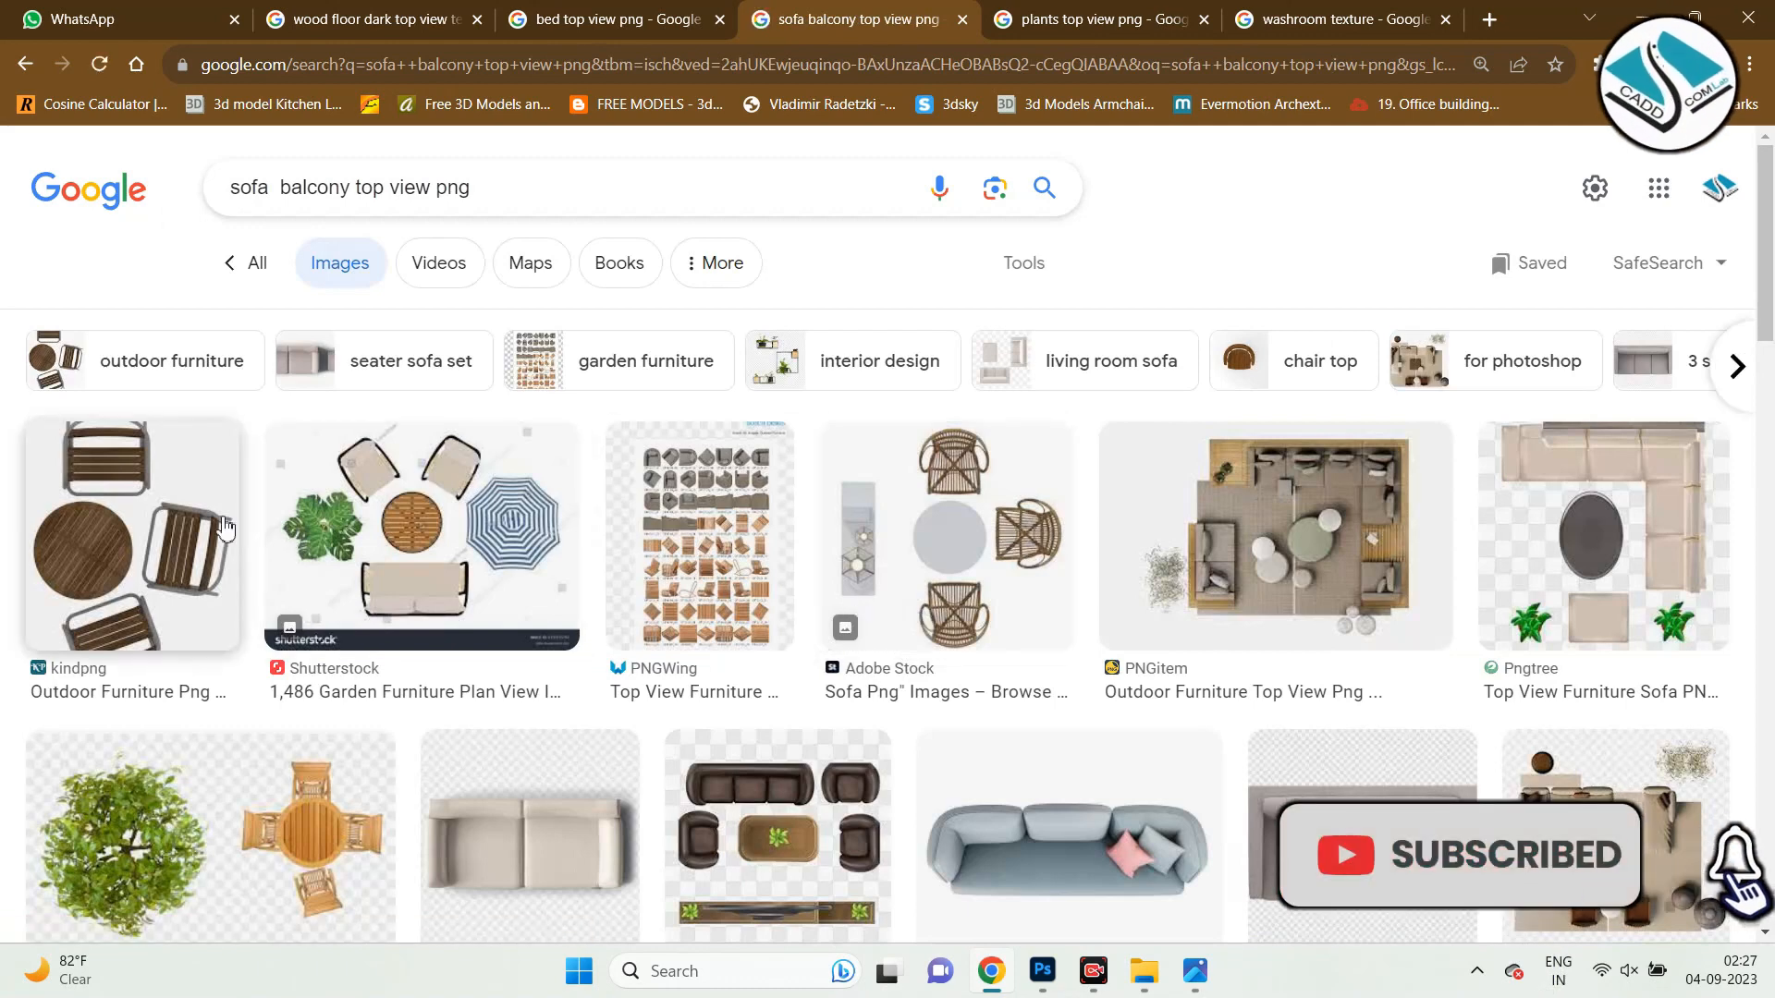
# Look through the balcony furniture images for a top-view table and chair set.
pyautogui.scroll(-4, 224, 529)
pyautogui.scroll(-3, 735, 618)
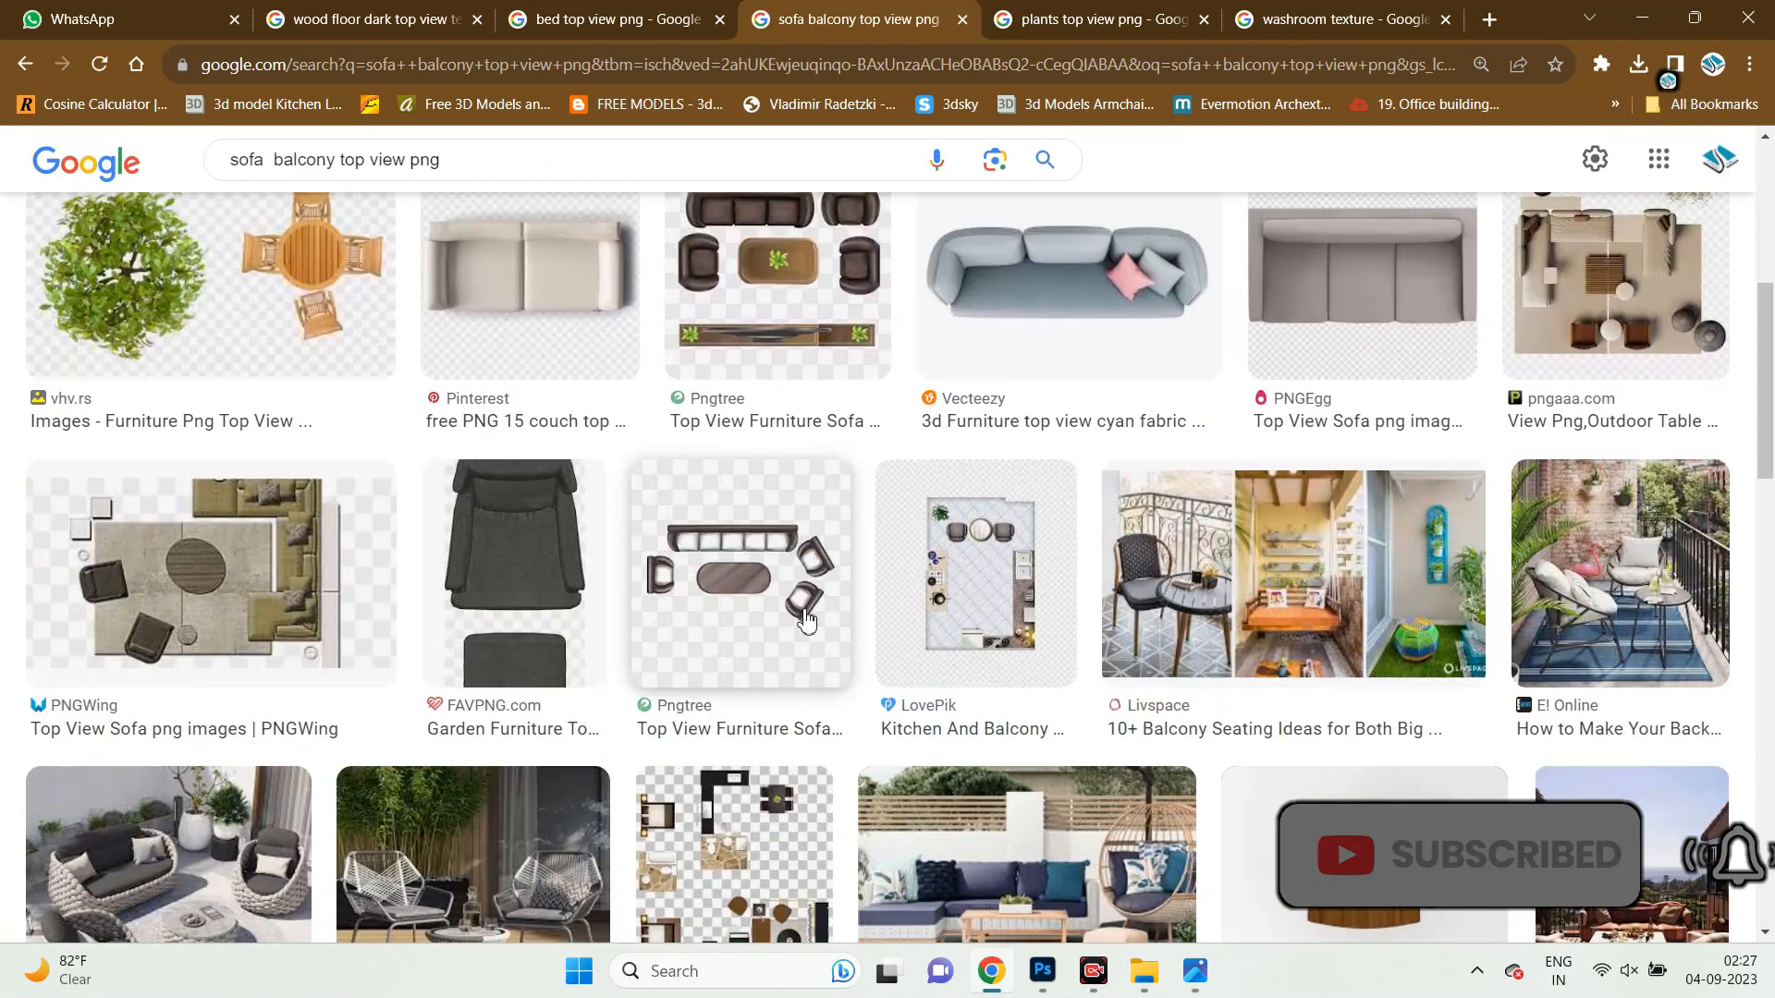
pyautogui.scroll(-8, 806, 619)
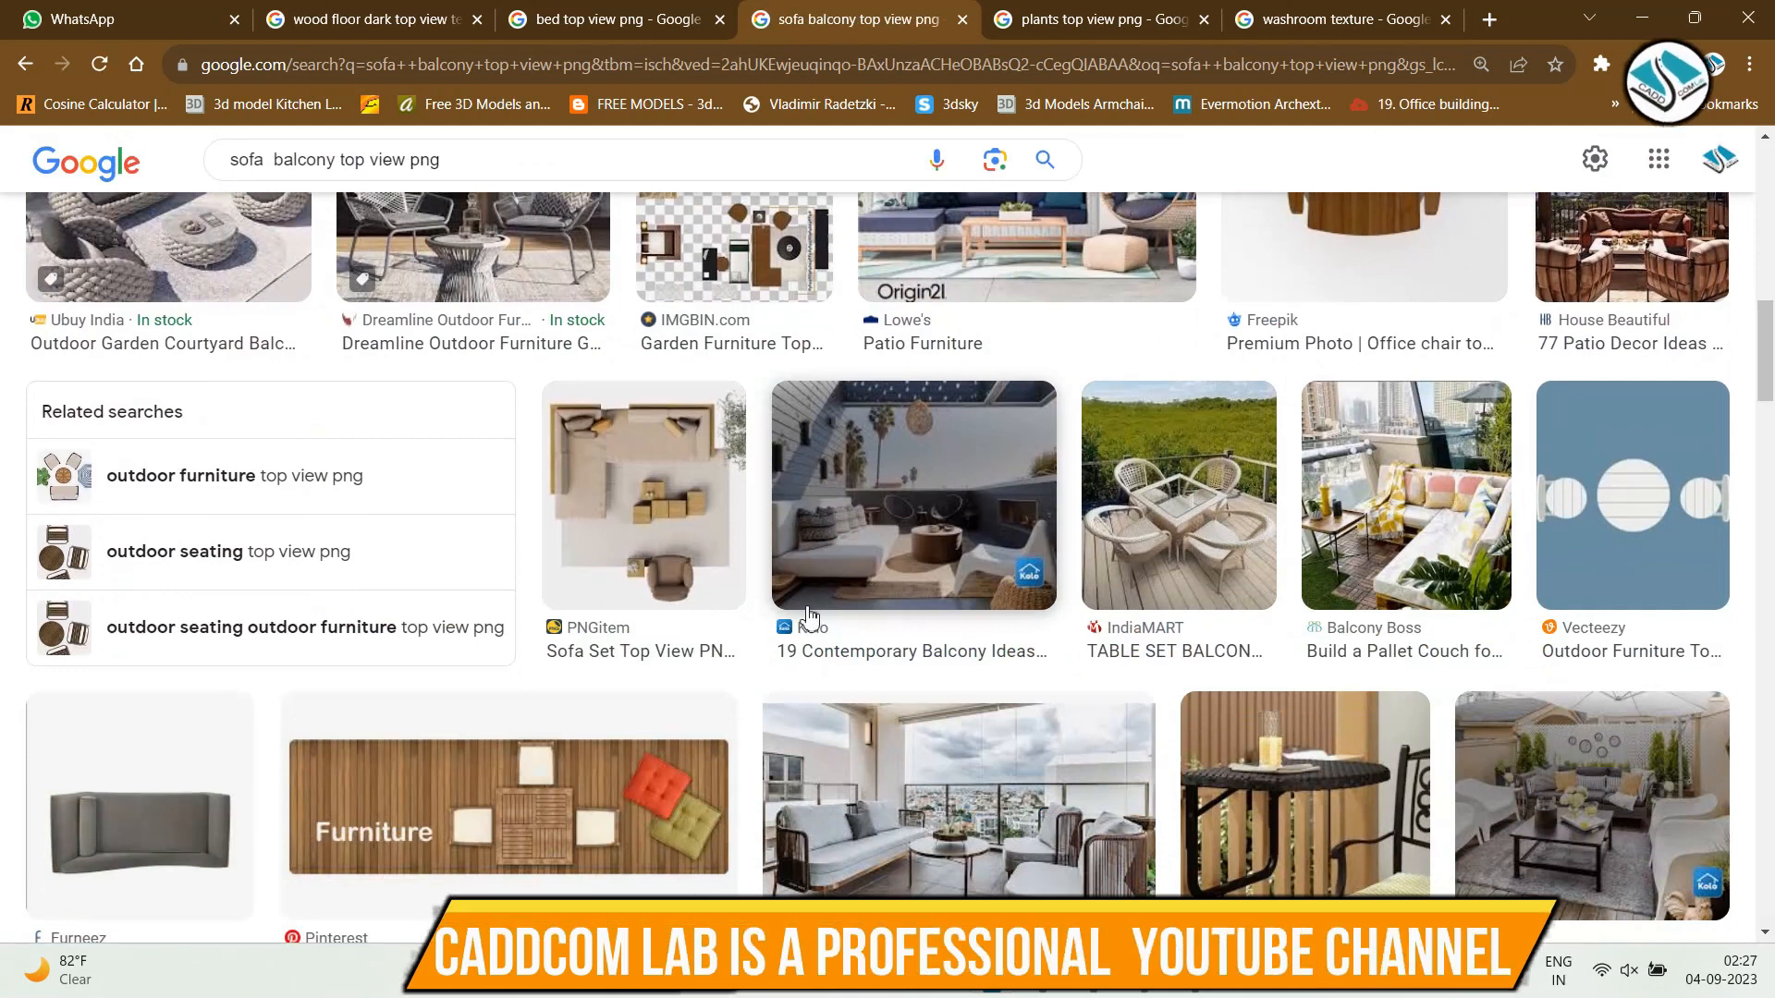
pyautogui.scroll(-5, 818, 604)
pyautogui.scroll(-7, 818, 603)
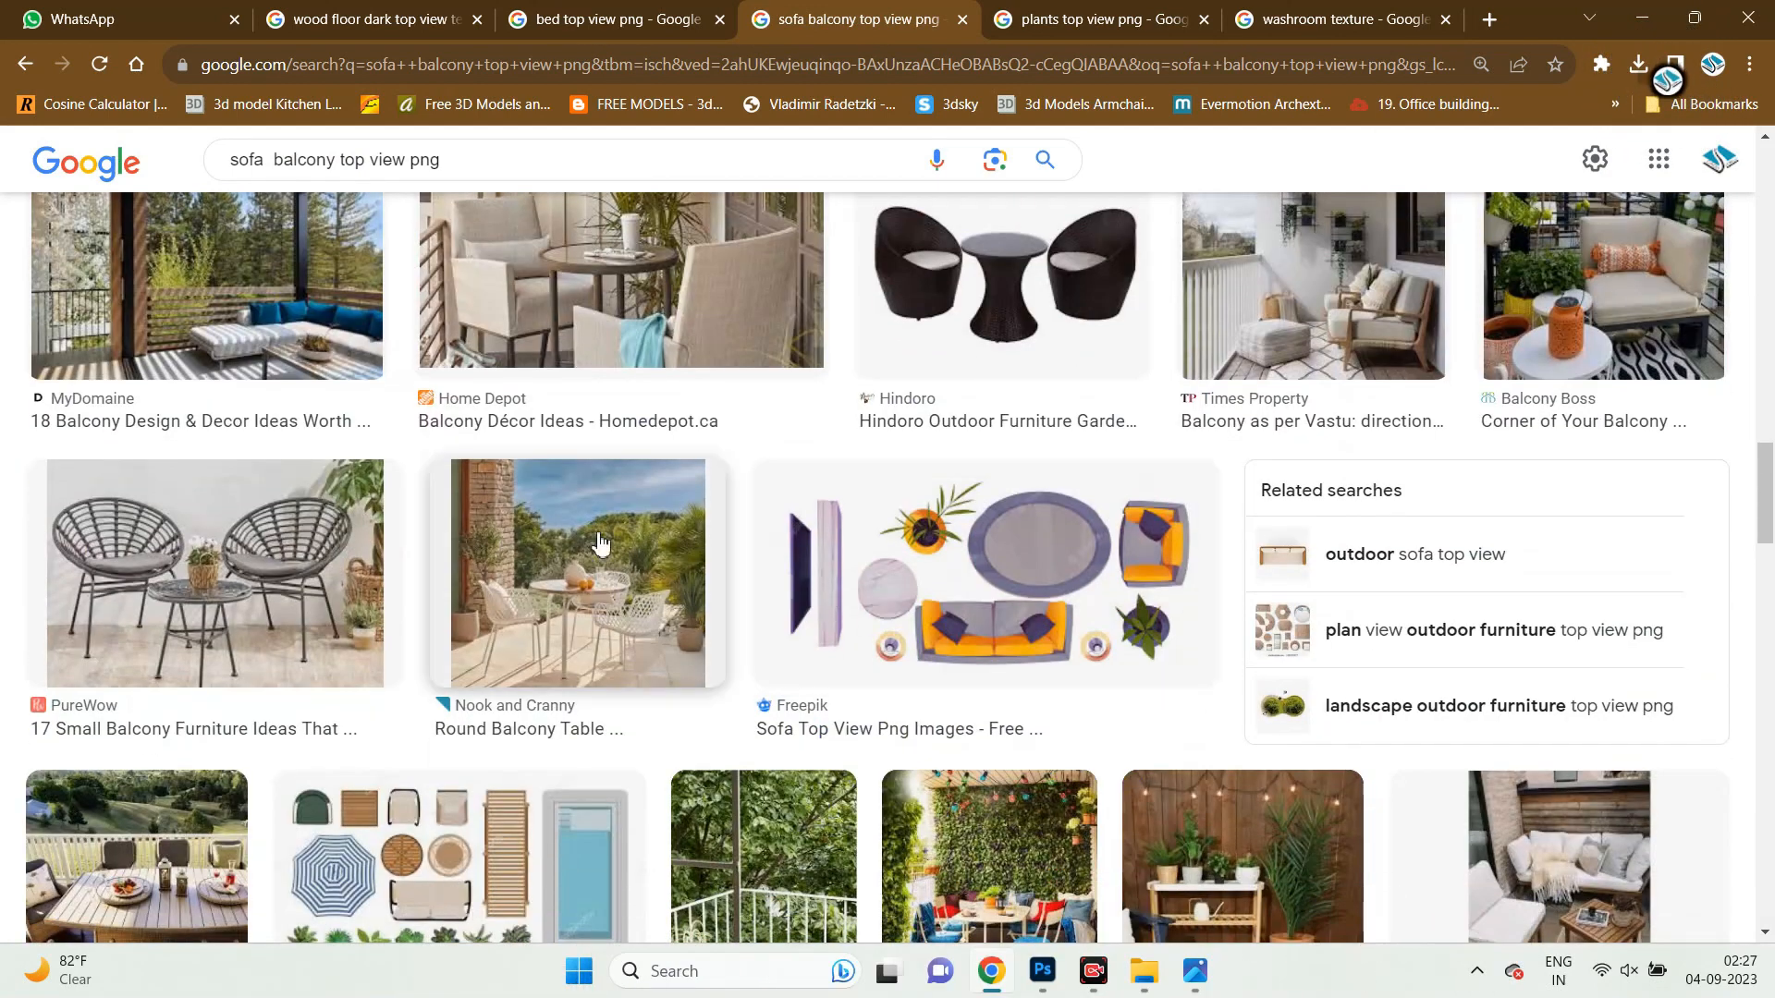
pyautogui.scroll(20, 827, 601)
pyautogui.scroll(-1, 461, 520)
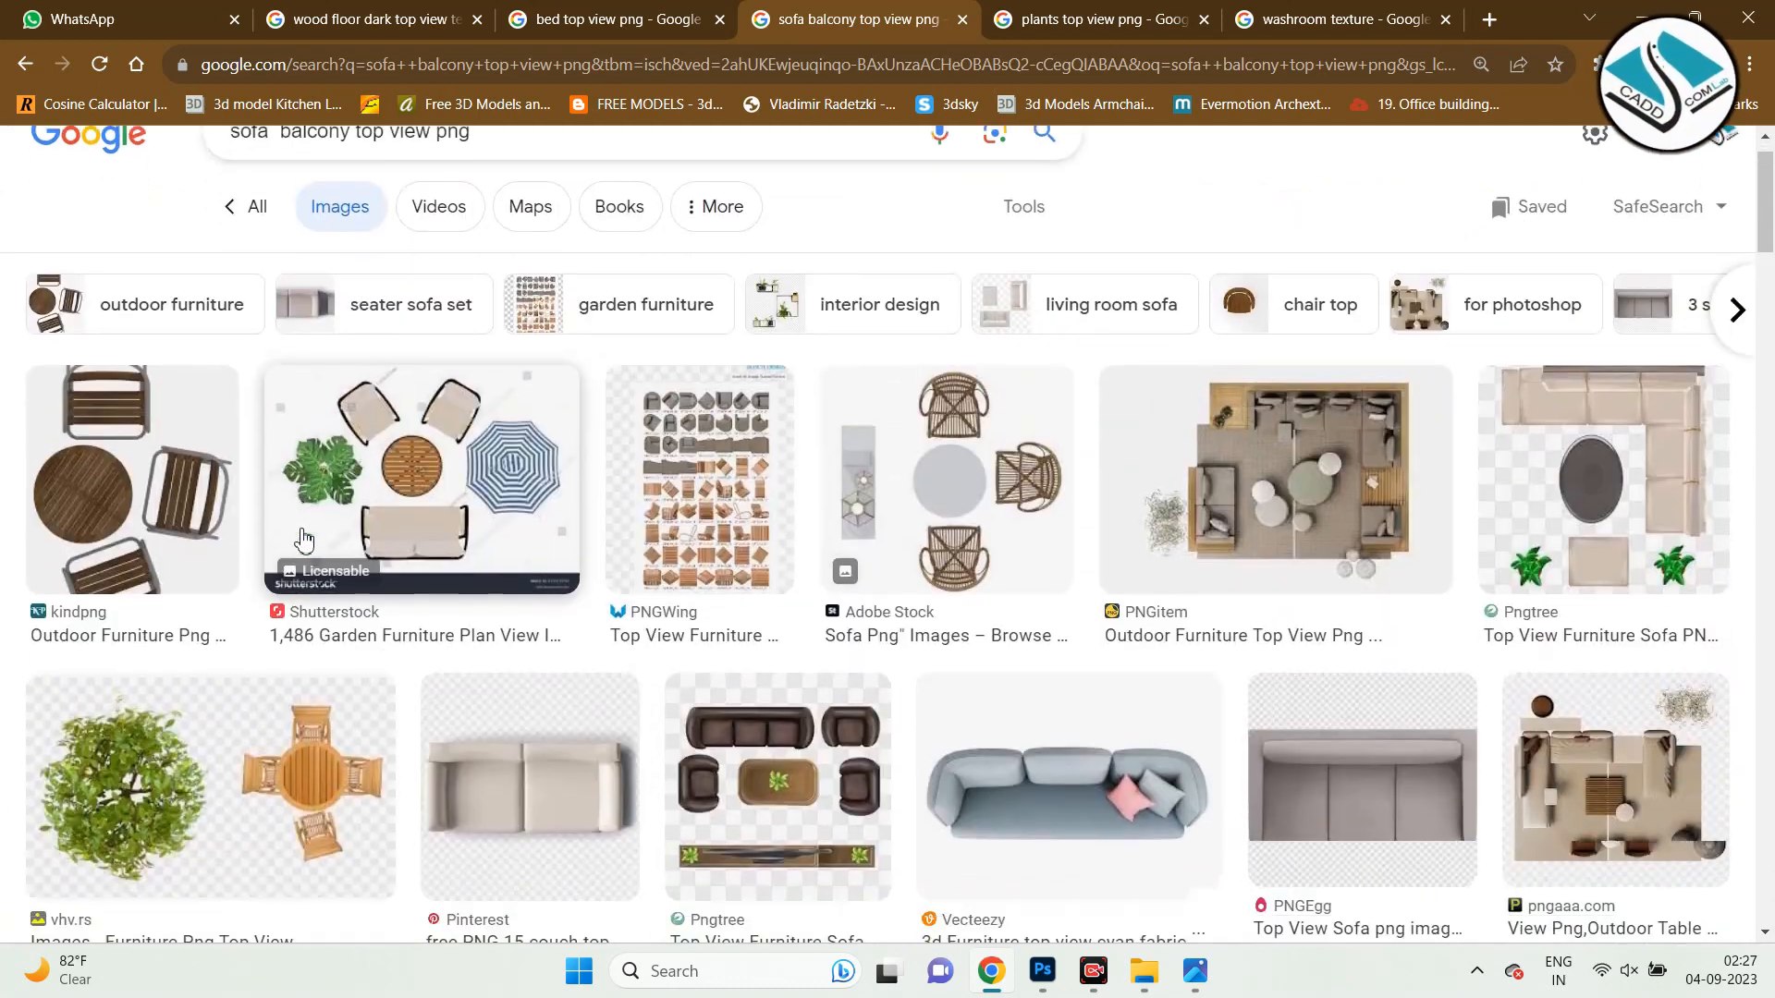
# Preview the kindpng outdoor furniture image with the round table and three chairs, and check its related images.
pyautogui.click(130, 434)
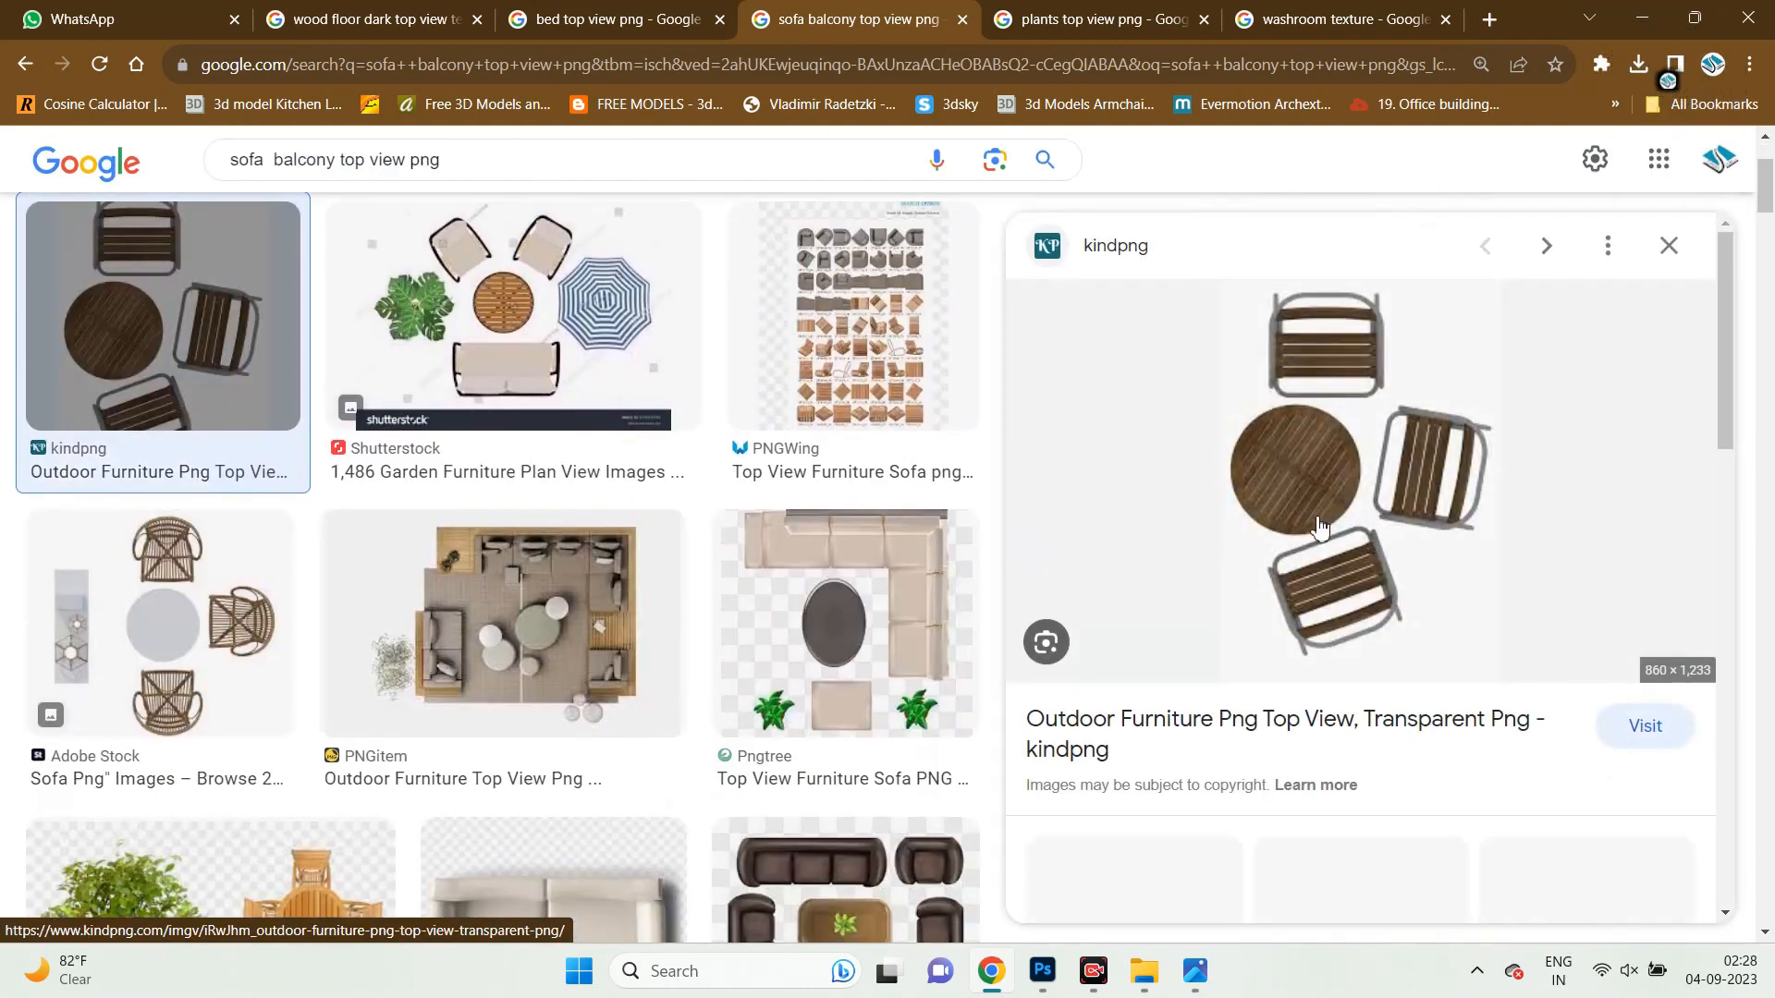
pyautogui.scroll(-5, 1342, 522)
pyautogui.scroll(1, 1343, 523)
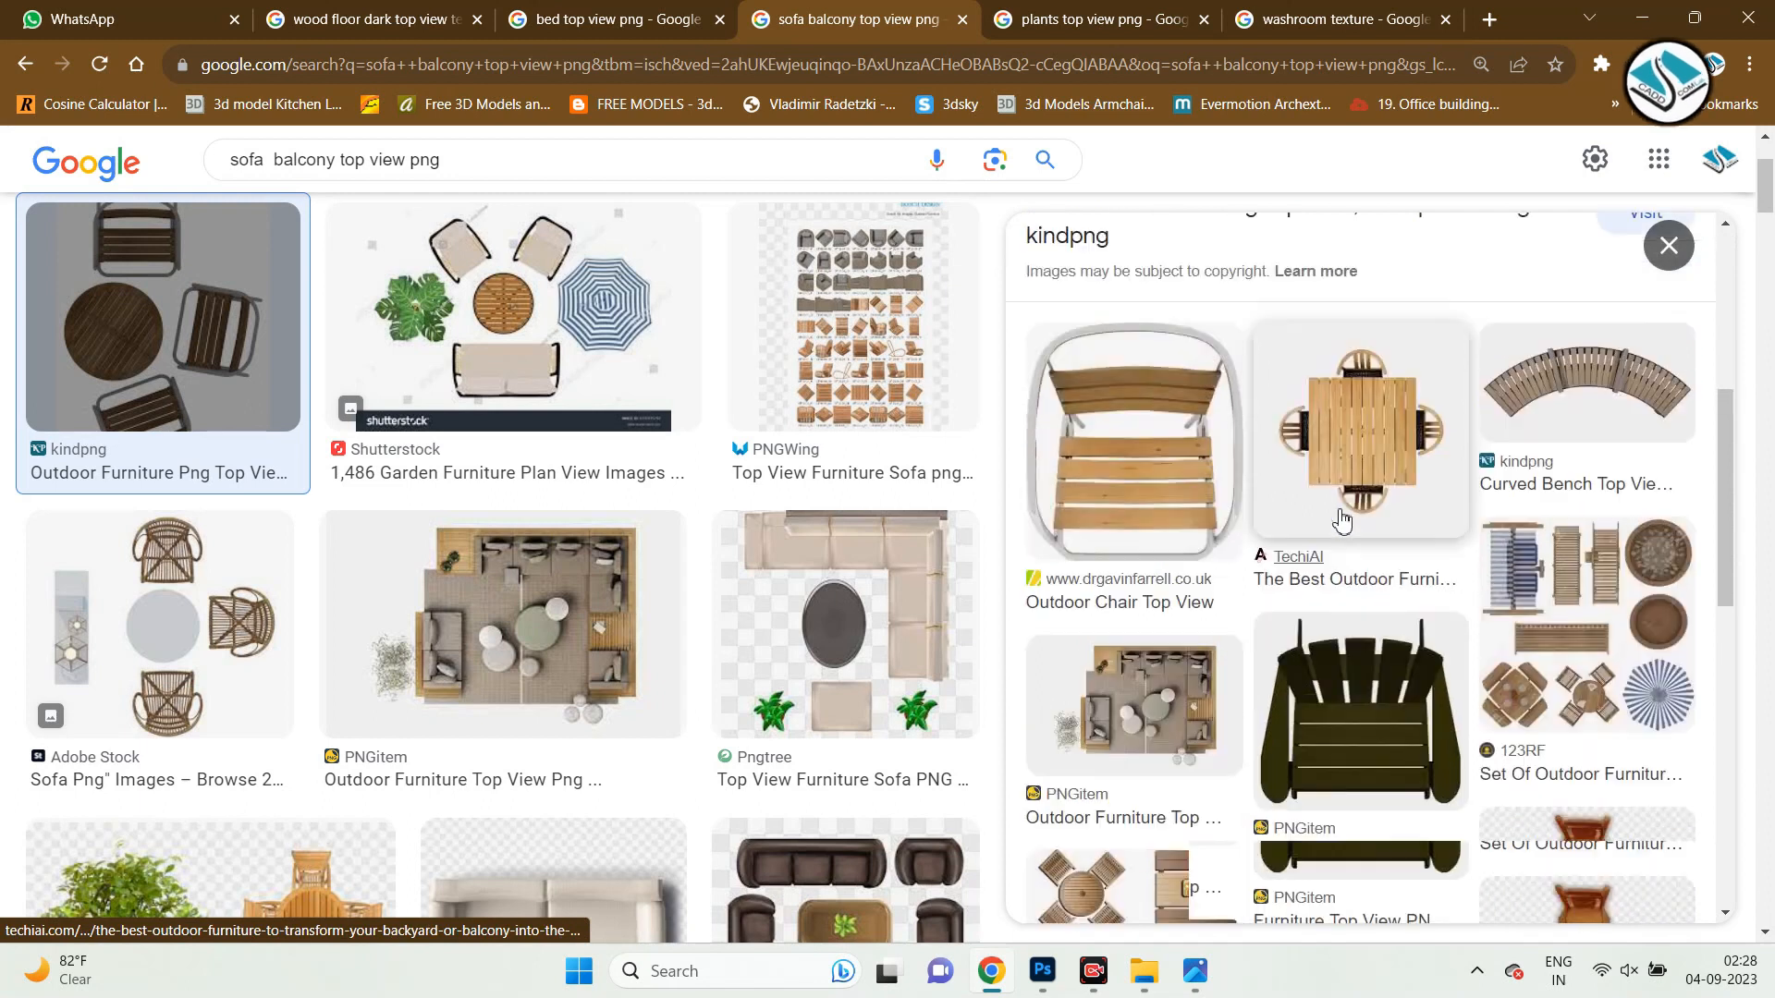
pyautogui.scroll(-3, 1342, 522)
pyautogui.scroll(8, 1349, 523)
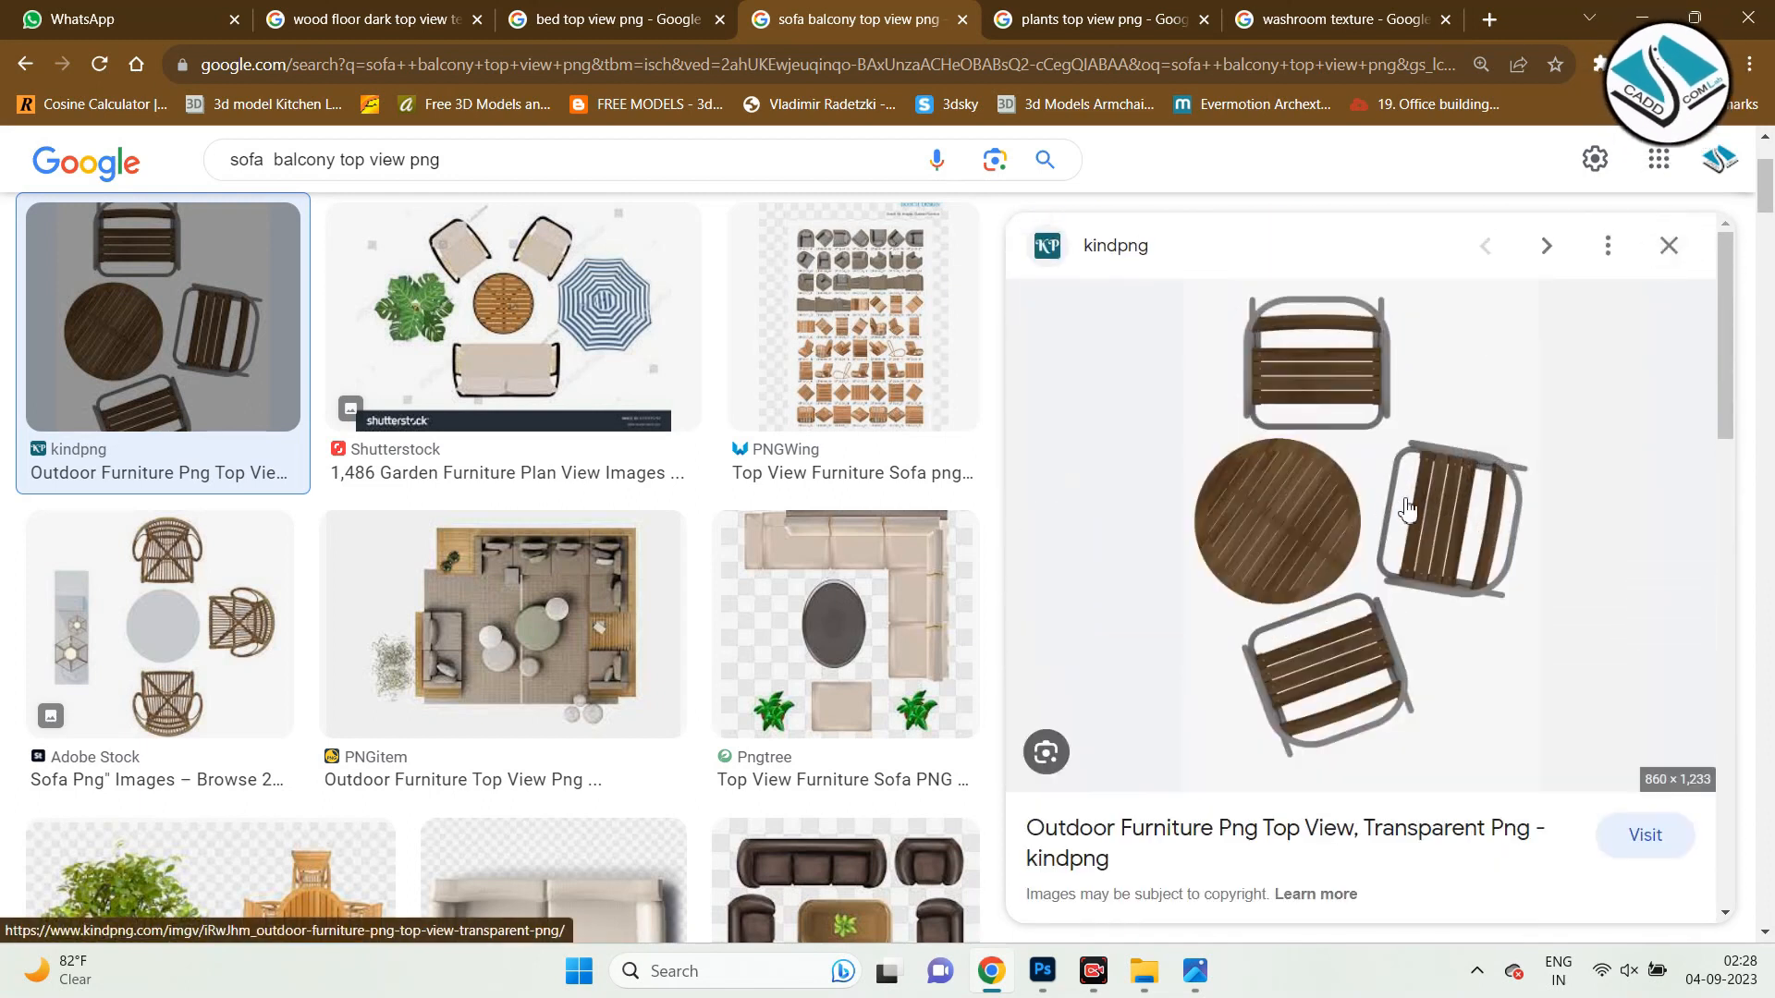
# Save the full-size kindpng outdoor furniture picture to the Desktop as a PNG image and close its tab.
pyautogui.rightClick(1355, 523)
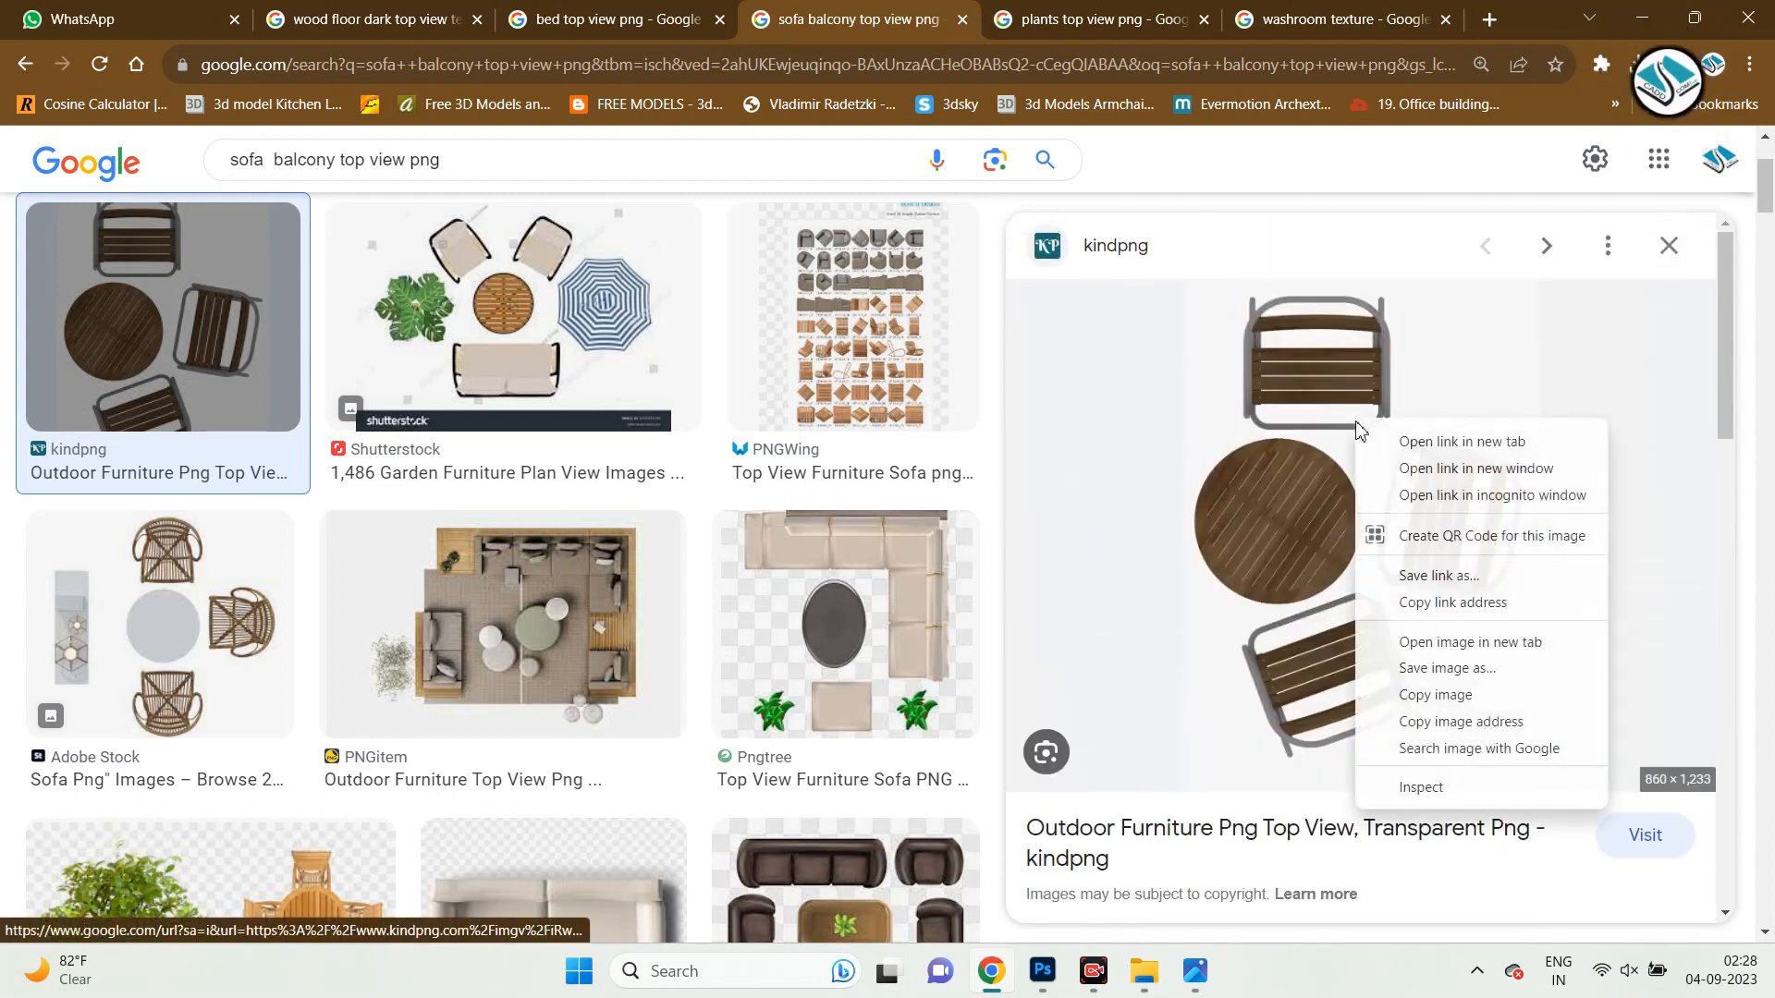
pyautogui.click(1453, 650)
pyautogui.click(945, 26)
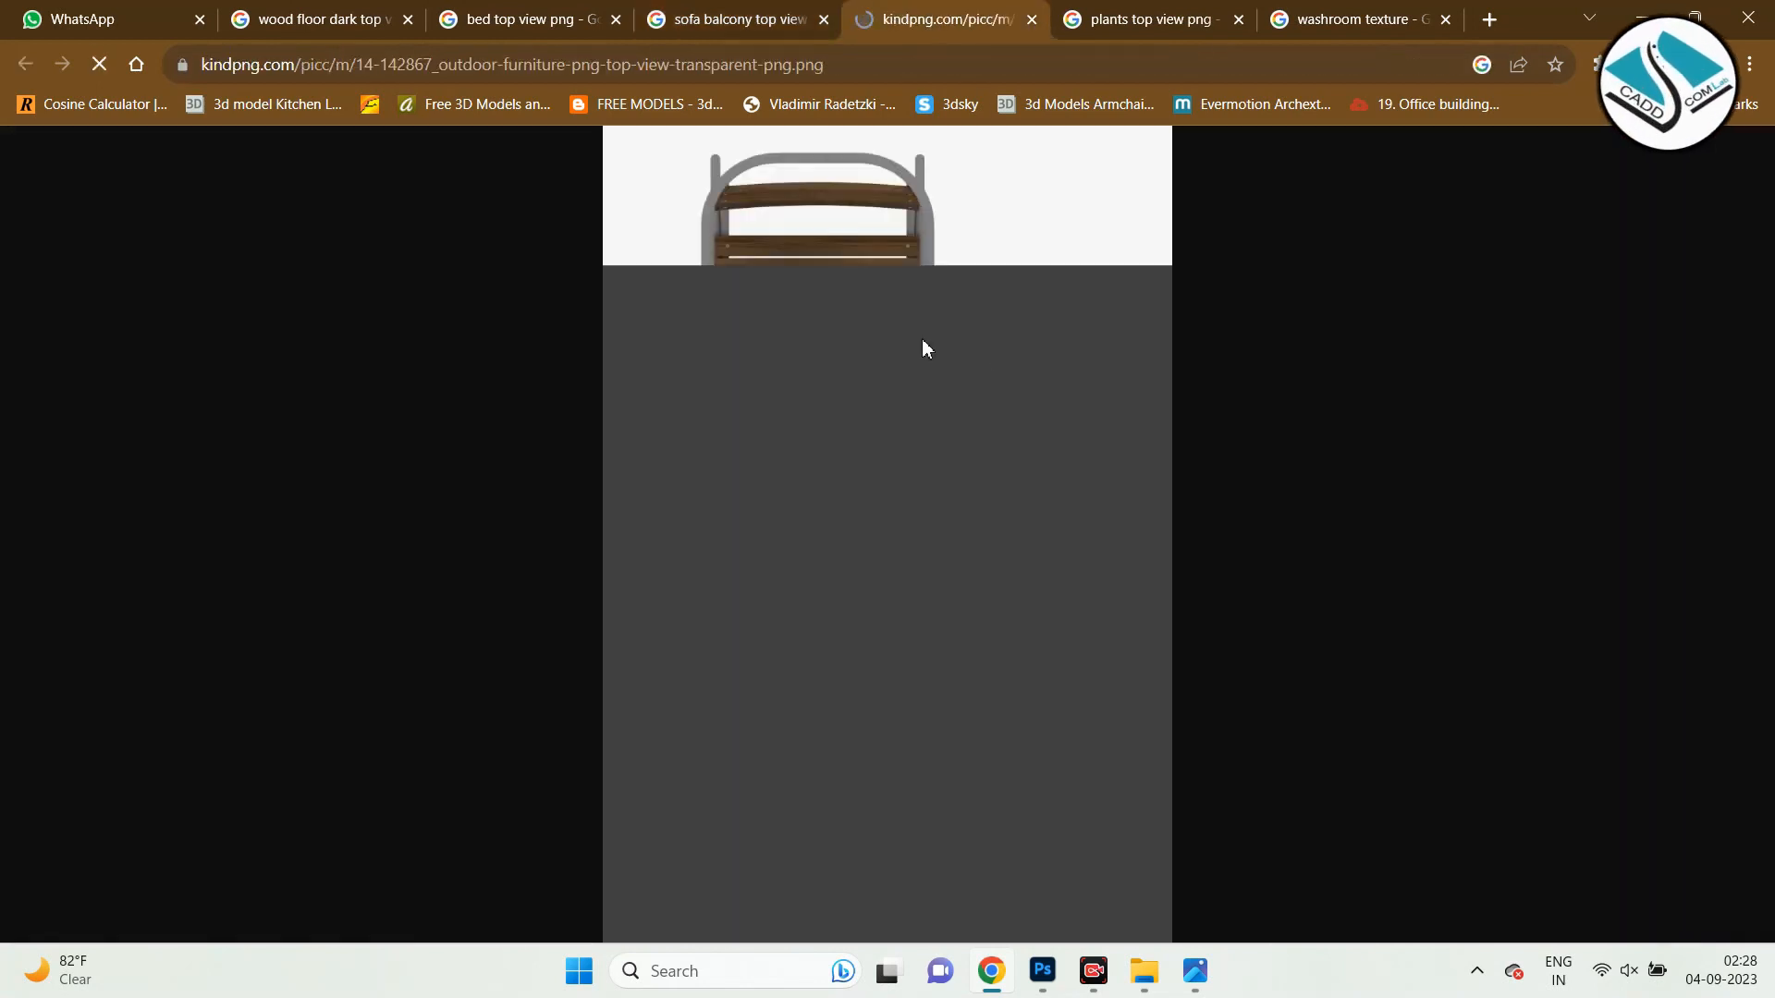
pyautogui.rightClick(893, 240)
pyautogui.click(998, 291)
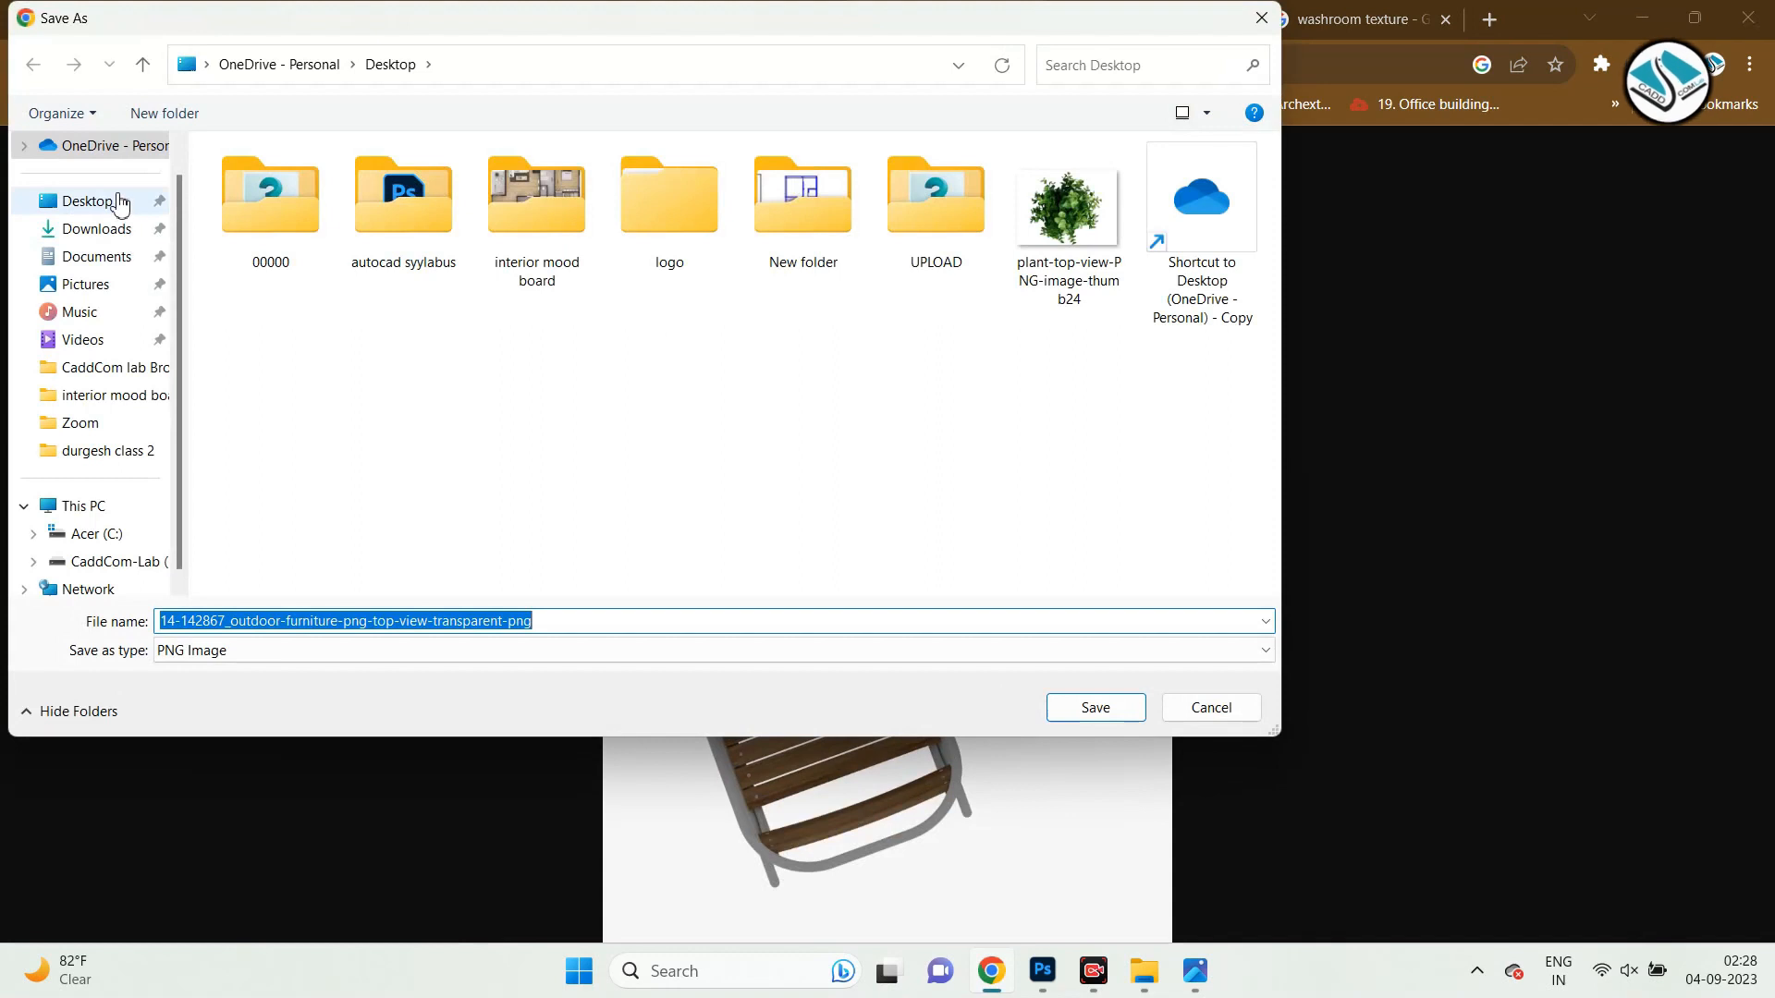
pyautogui.click(1100, 712)
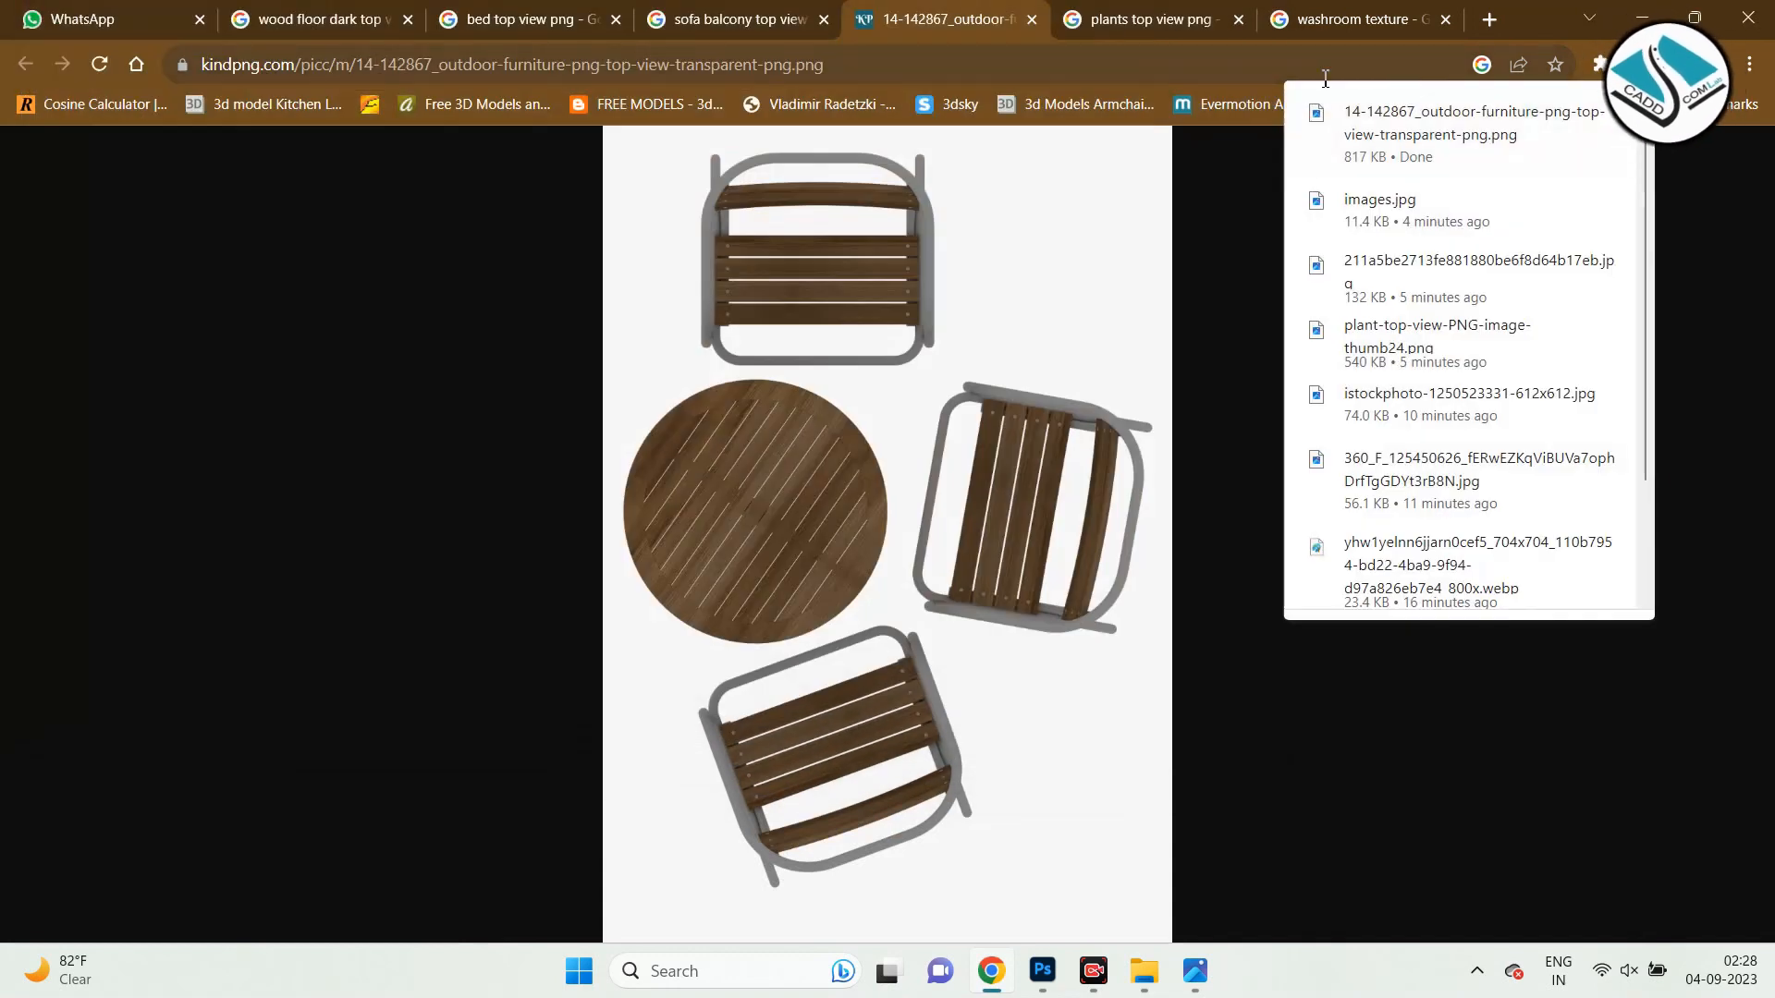
pyautogui.click(1032, 20)
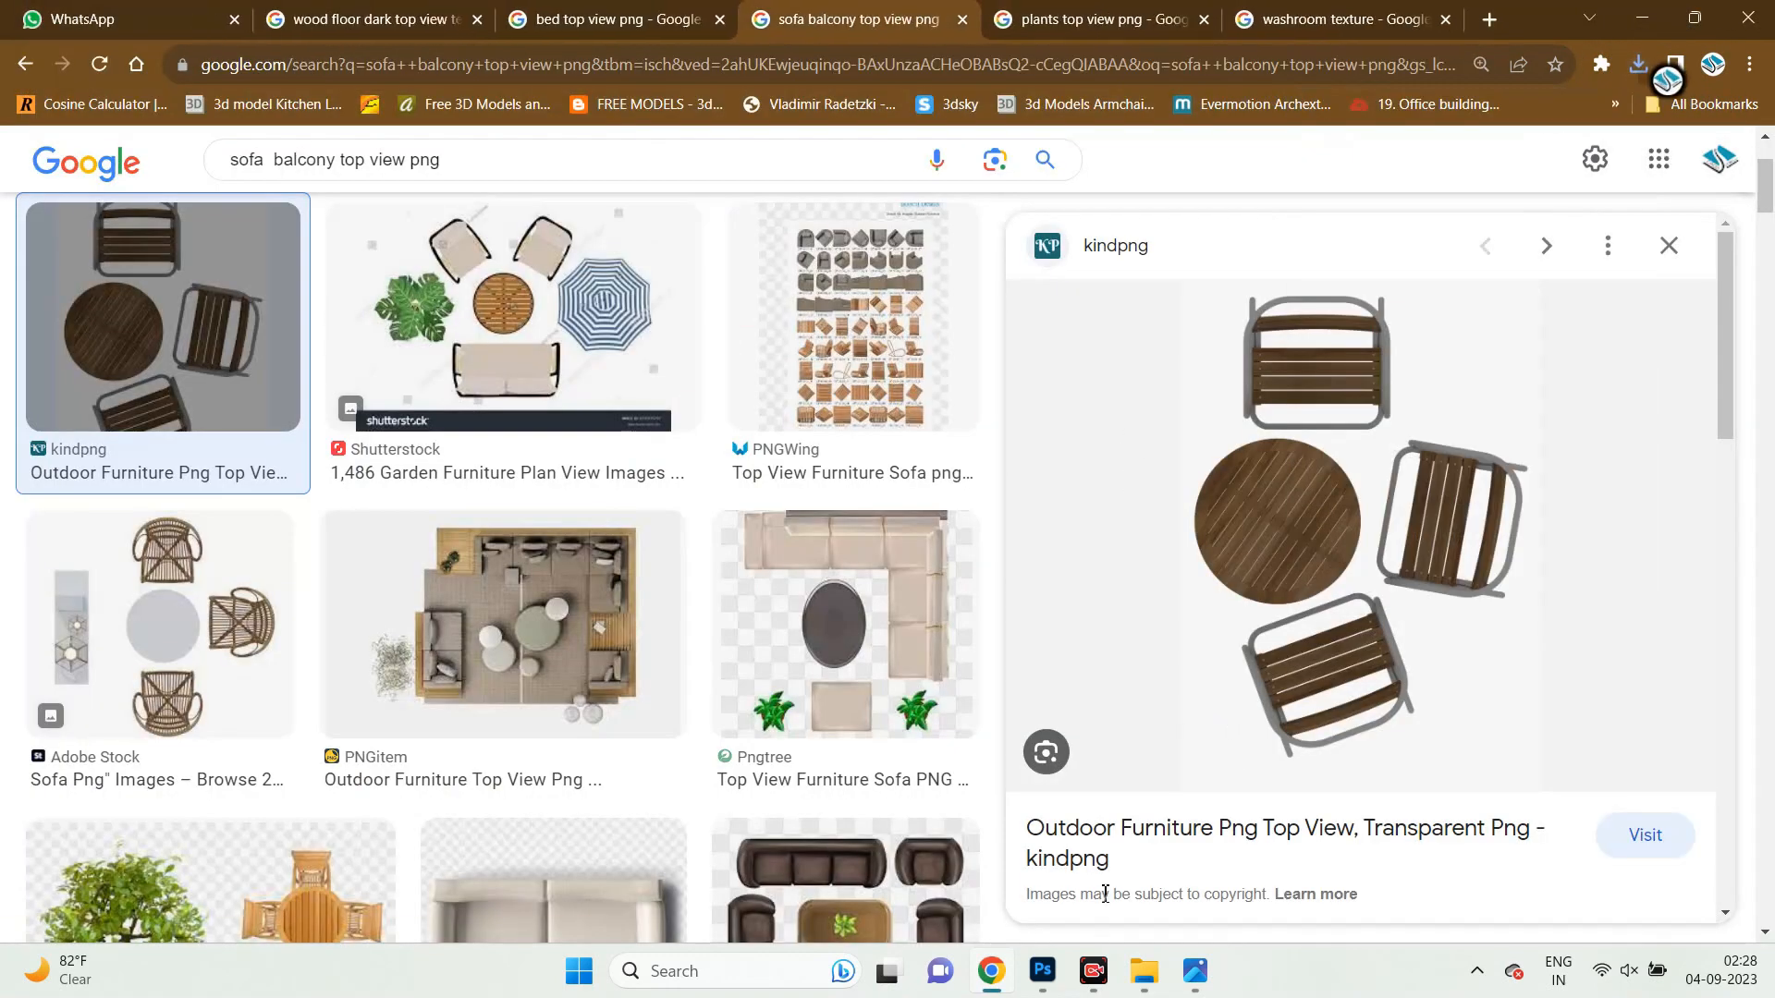
# Switch to Photoshop and place the outdoor furniture PNG from the Desktop as an embedded image in the floor layout.
pyautogui.click(1042, 971)
pyautogui.click(50, 13)
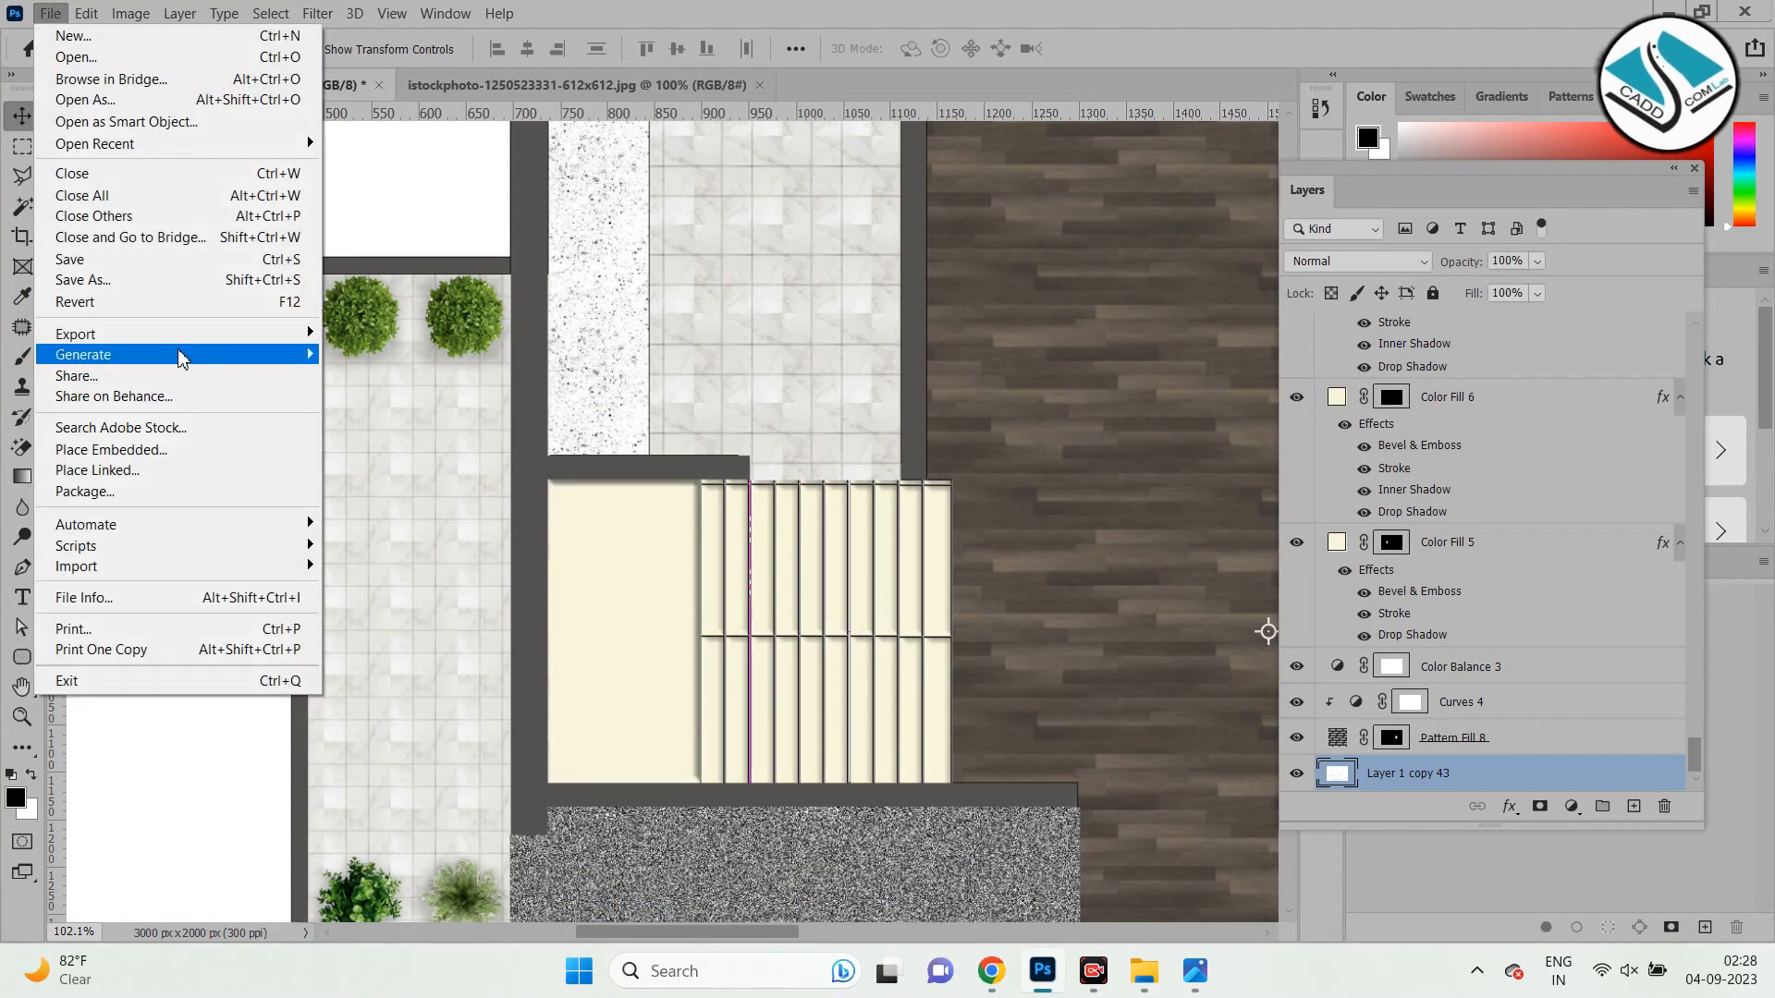
pyautogui.click(220, 459)
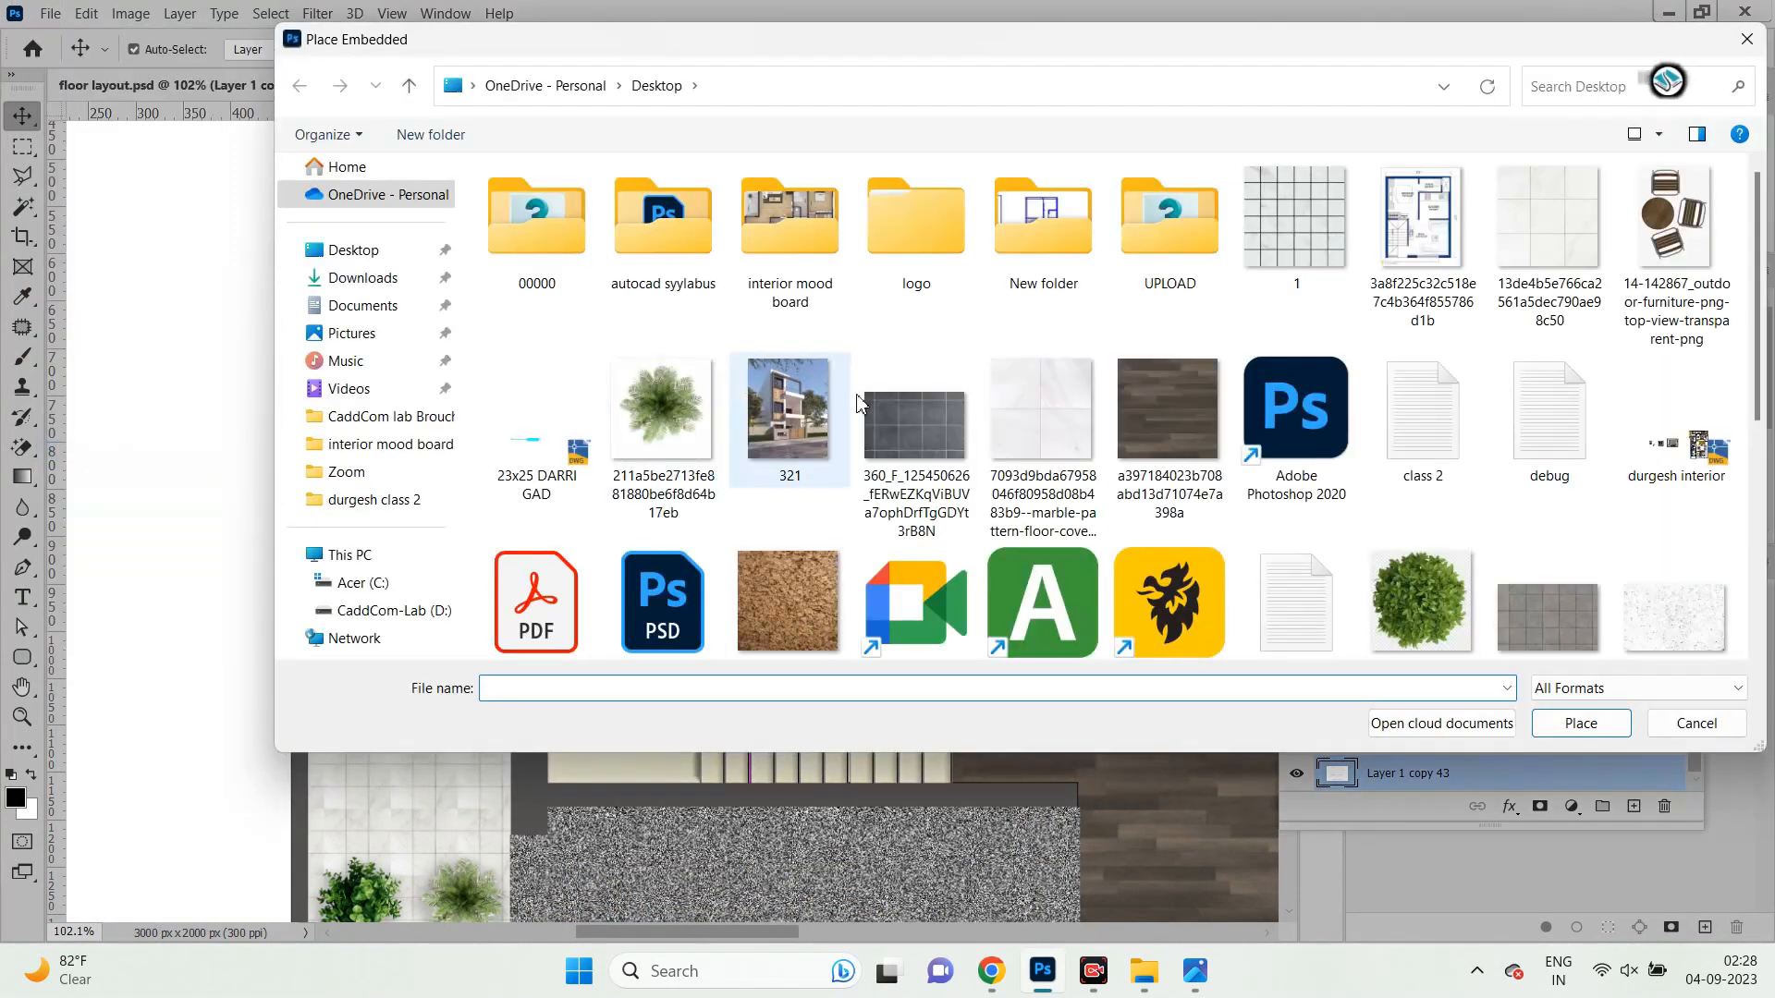
pyautogui.doubleClick(1676, 222)
# Scale the placed outdoor furniture image down proportionally to fit the left balcony and commit the transform.
pyautogui.hotkey('ctrl', '0')
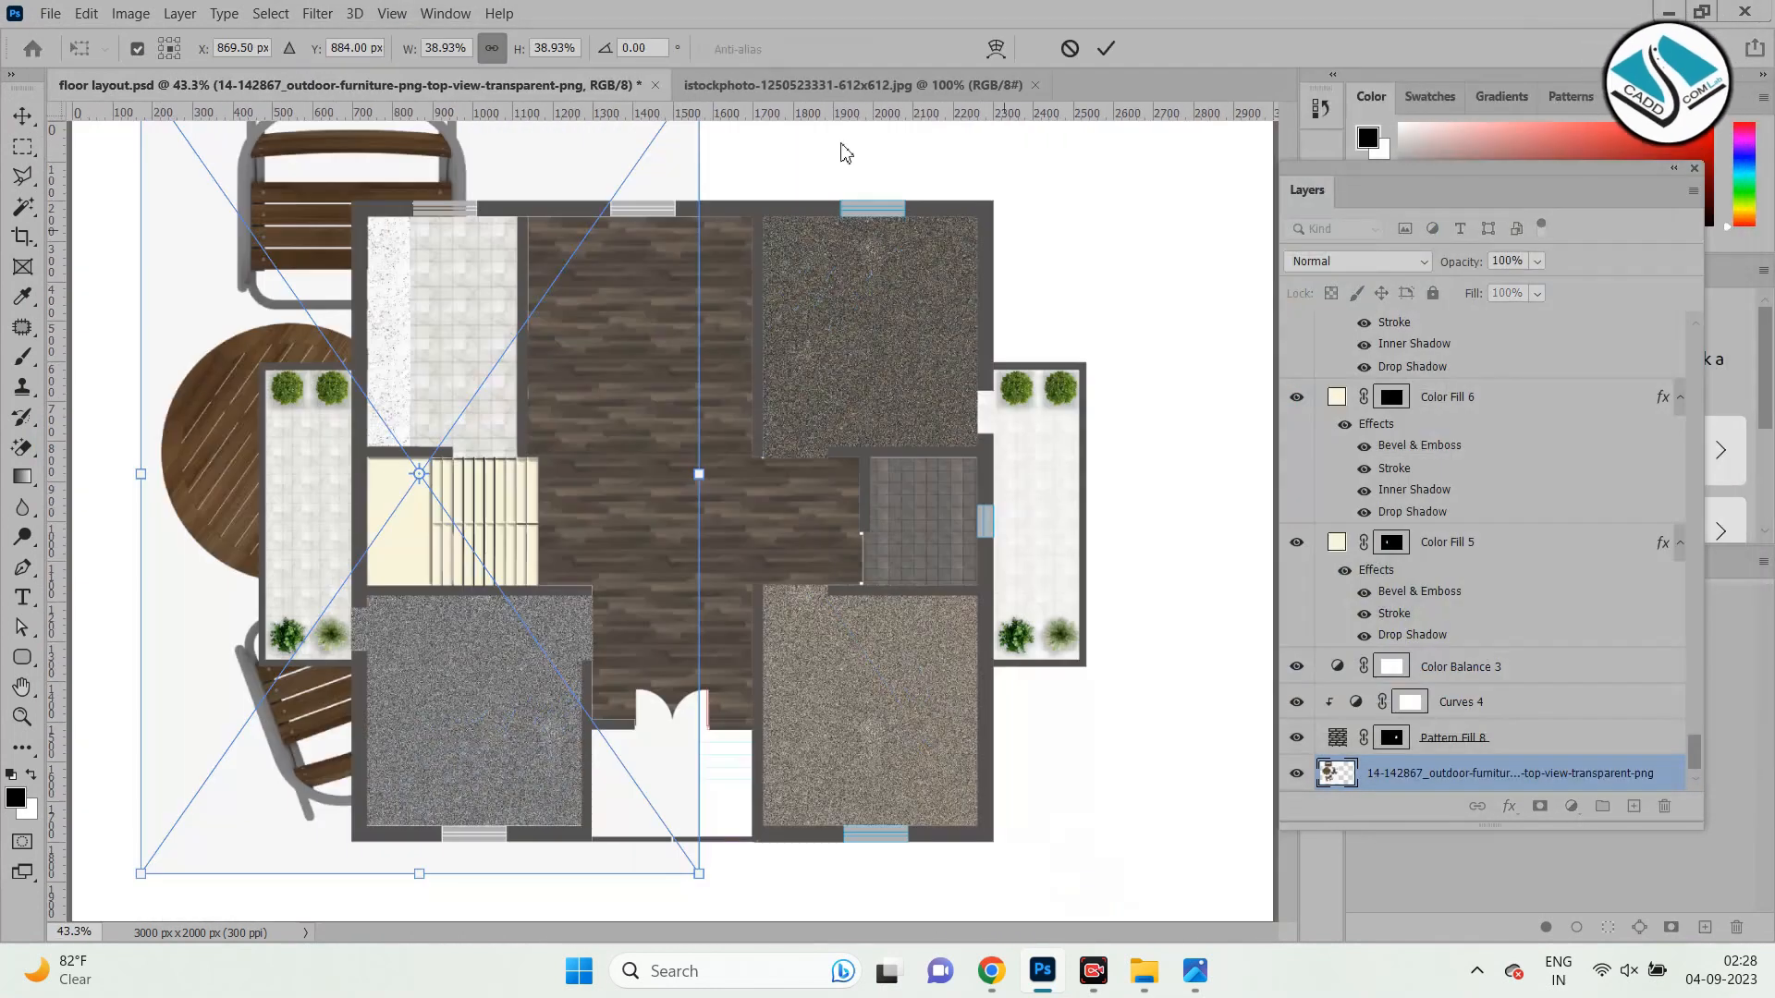
pyautogui.scroll(-2, 342, 399)
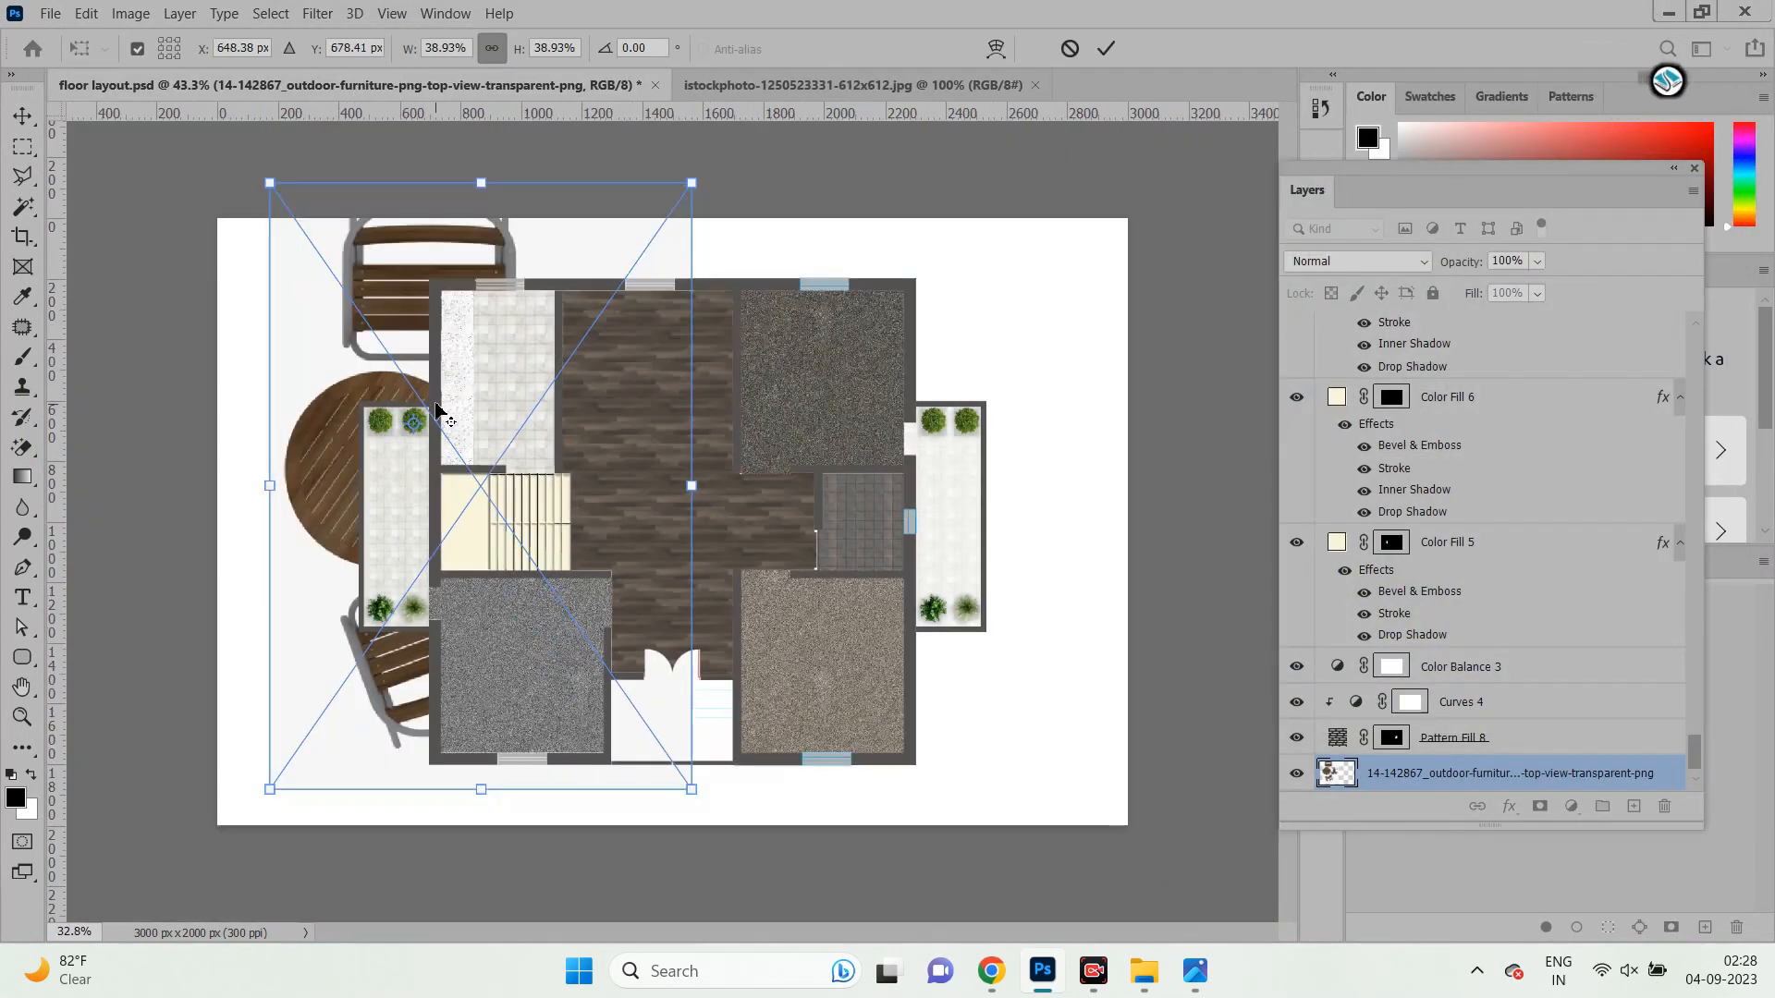
pyautogui.scroll(1, 551, 351)
pyautogui.moveTo(692, 150); pyautogui.dragTo(338, 658)
pyautogui.press('Return')
# Move the furniture set up onto the left balcony and raise its layer above the floor pattern fills.
pyautogui.scroll(2, 411, 518)
pyautogui.moveTo(162, 811); pyautogui.dragTo(157, 586)
pyautogui.moveTo(1365, 775); pyautogui.dragTo(1480, 446)
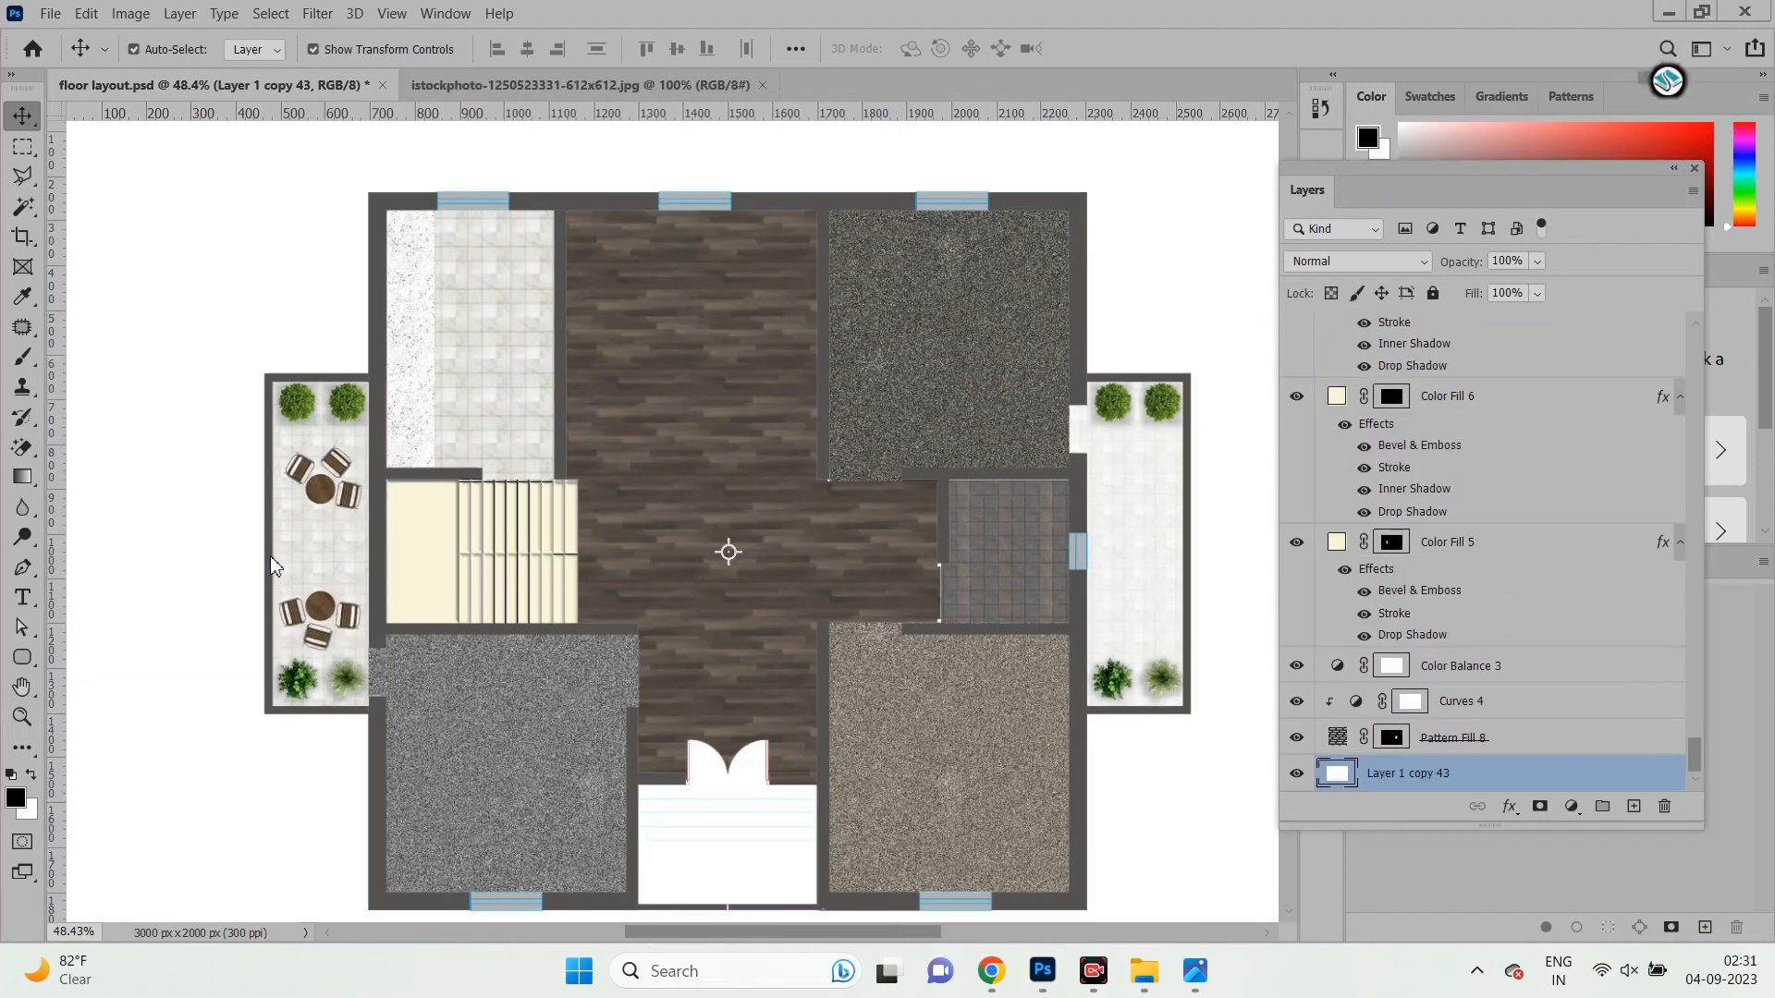
# Copy both table-and-chair sets from the left balcony onto the right balcony, between its upper and lower plants.
pyautogui.scroll(1, 296, 569)
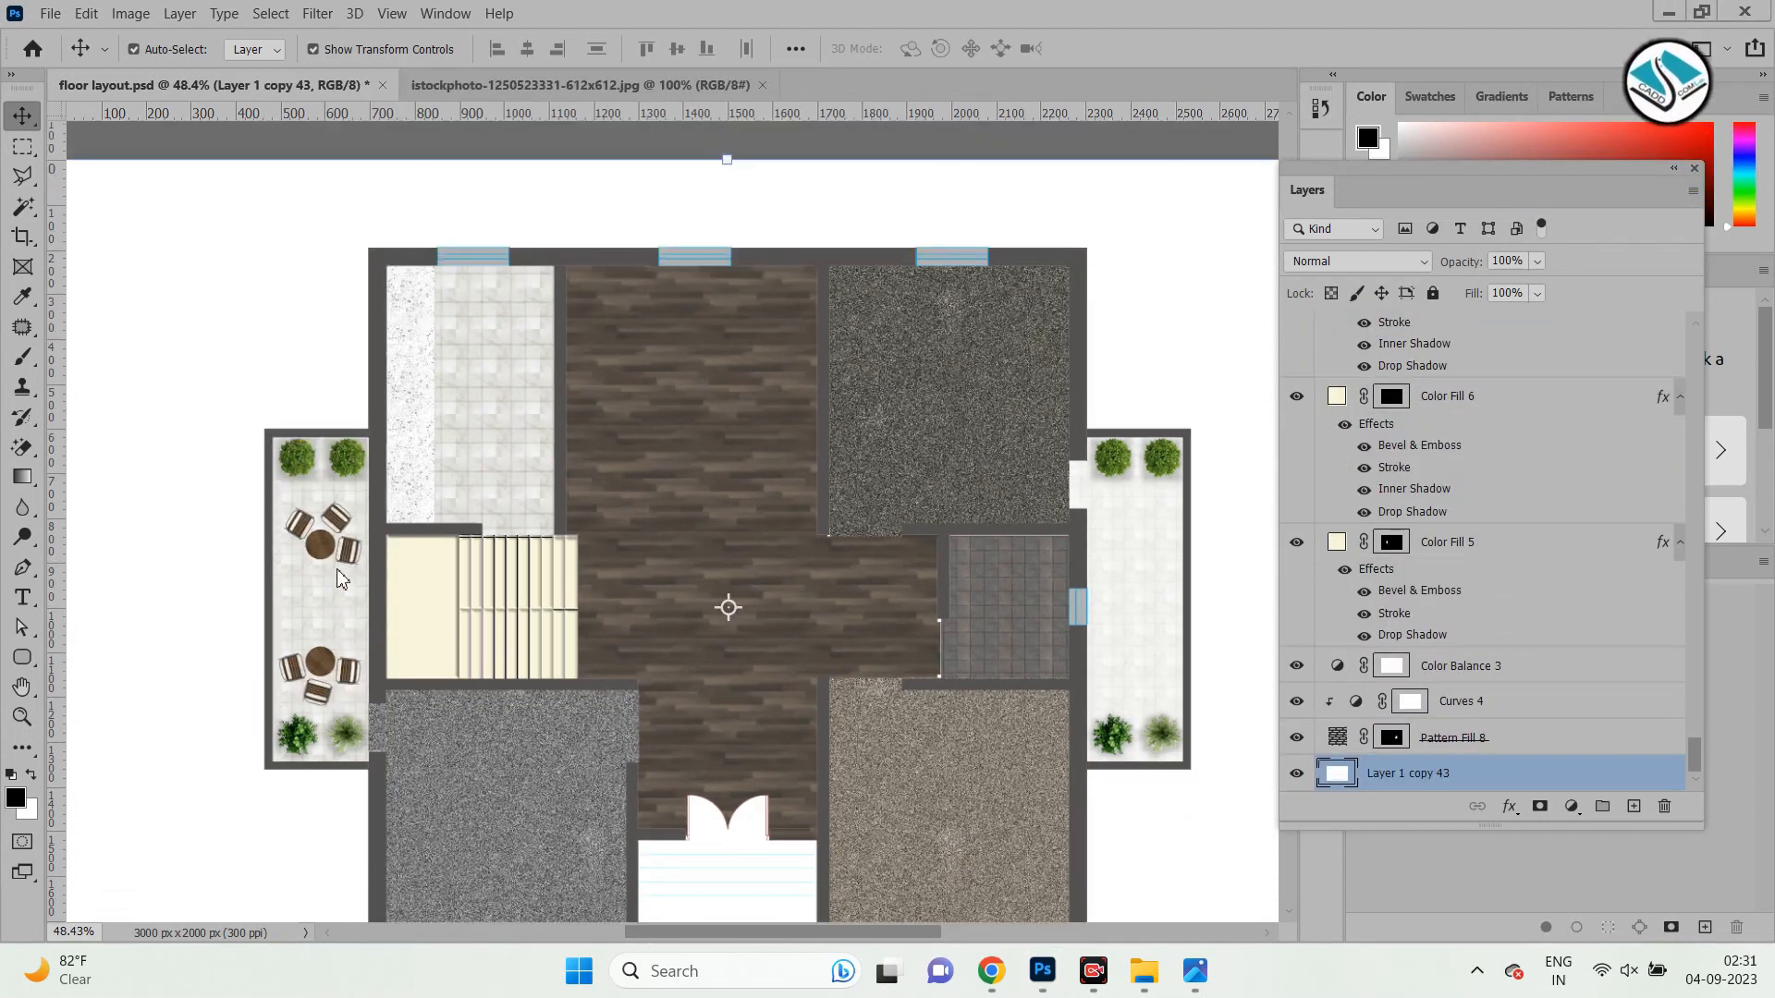
pyautogui.scroll(-1, 351, 555)
pyautogui.scroll(2, 309, 612)
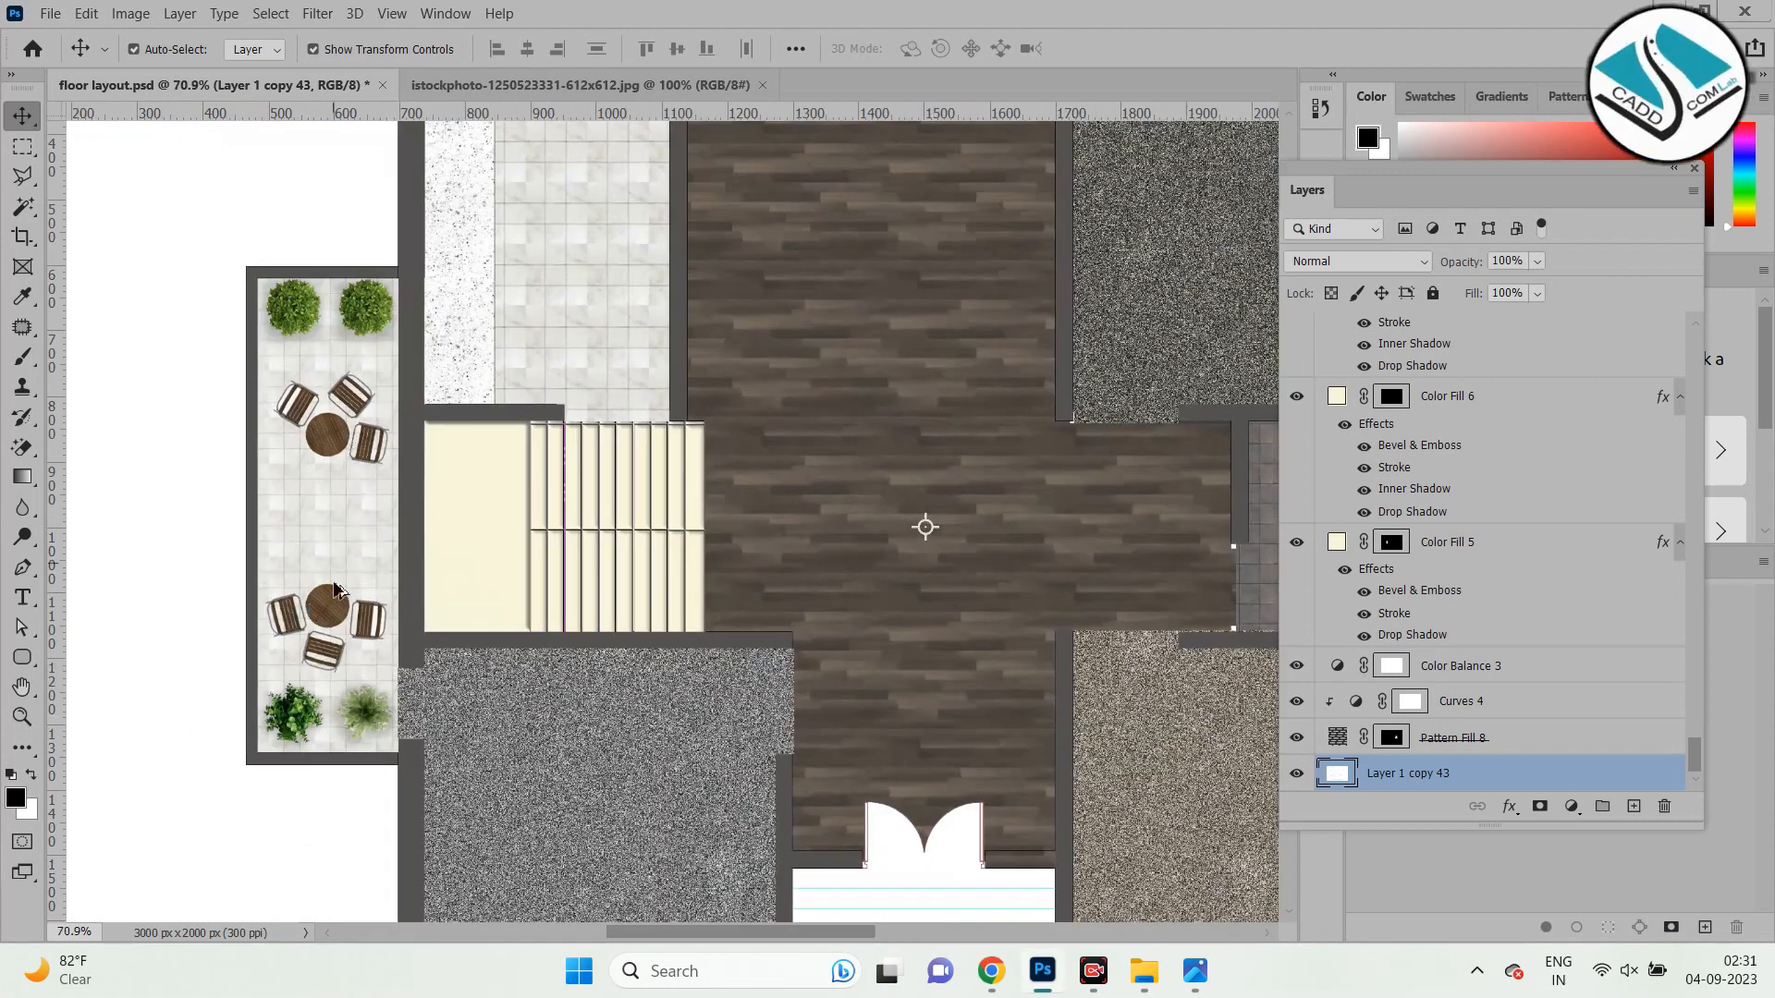
pyautogui.scroll(-3, 335, 589)
pyautogui.scroll(3, 186, 483)
pyautogui.click(239, 434)
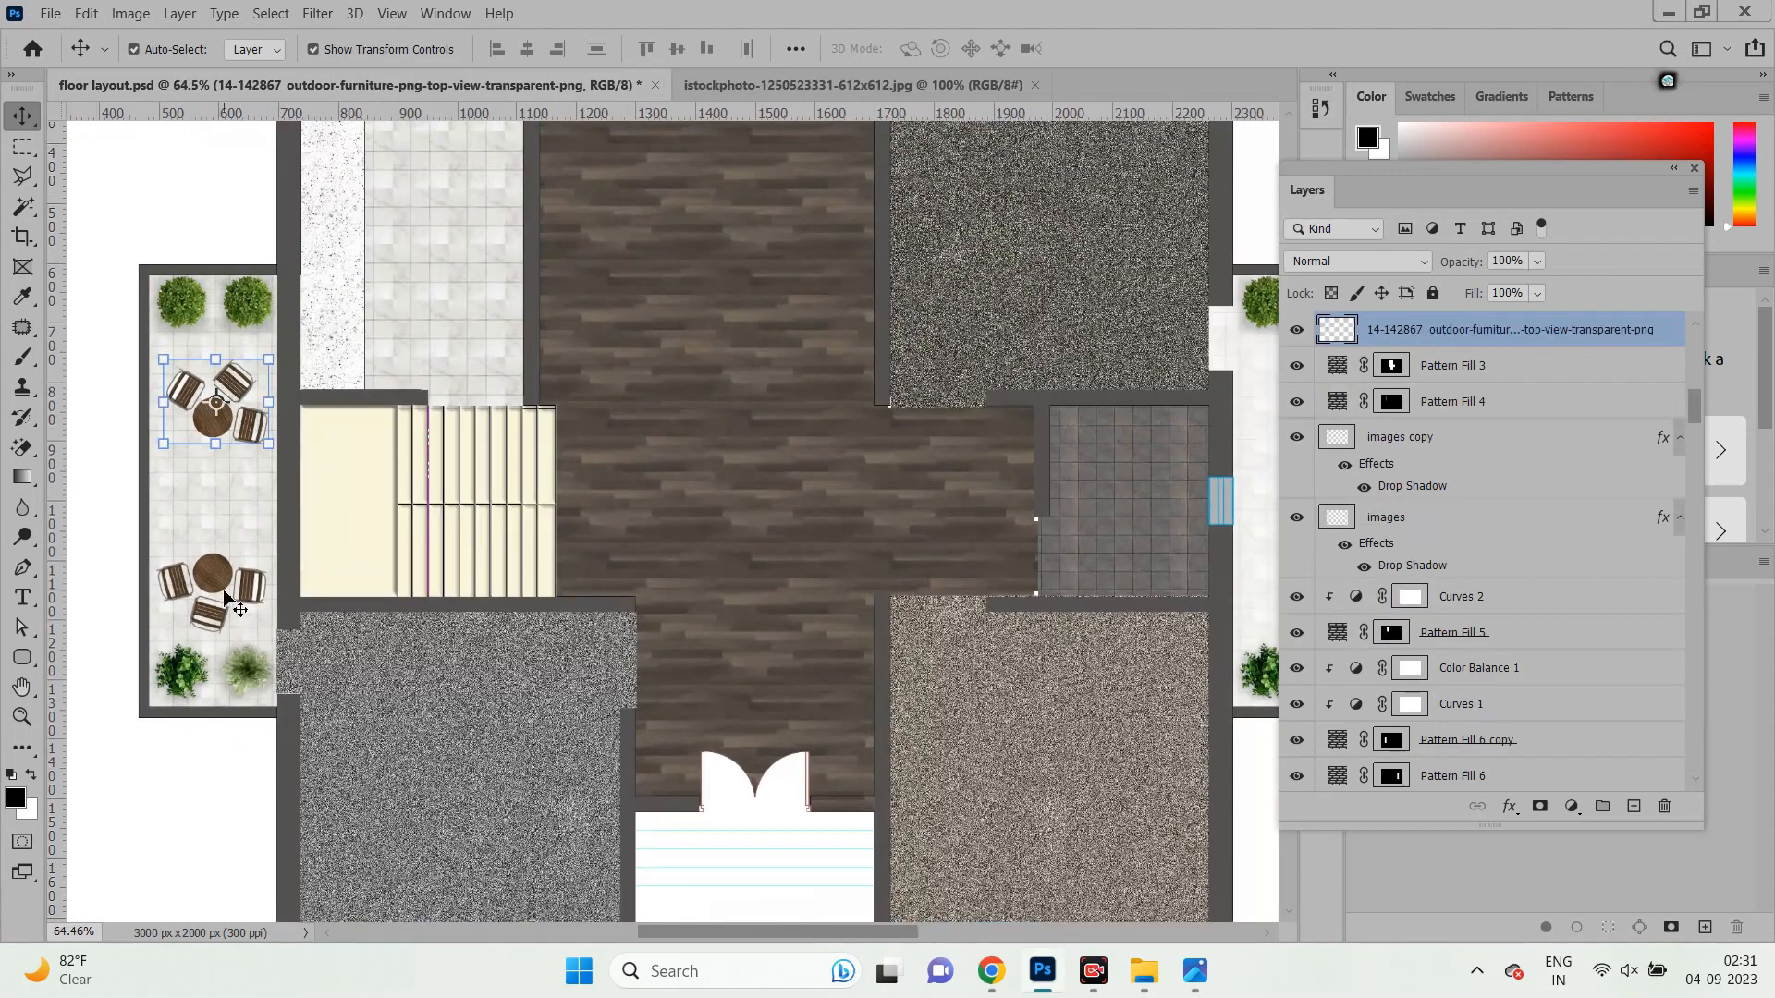
pyautogui.scroll(-1, 233, 490)
pyautogui.moveTo(218, 437); pyautogui.dragTo(1112, 379)
pyautogui.scroll(3, 1112, 379)
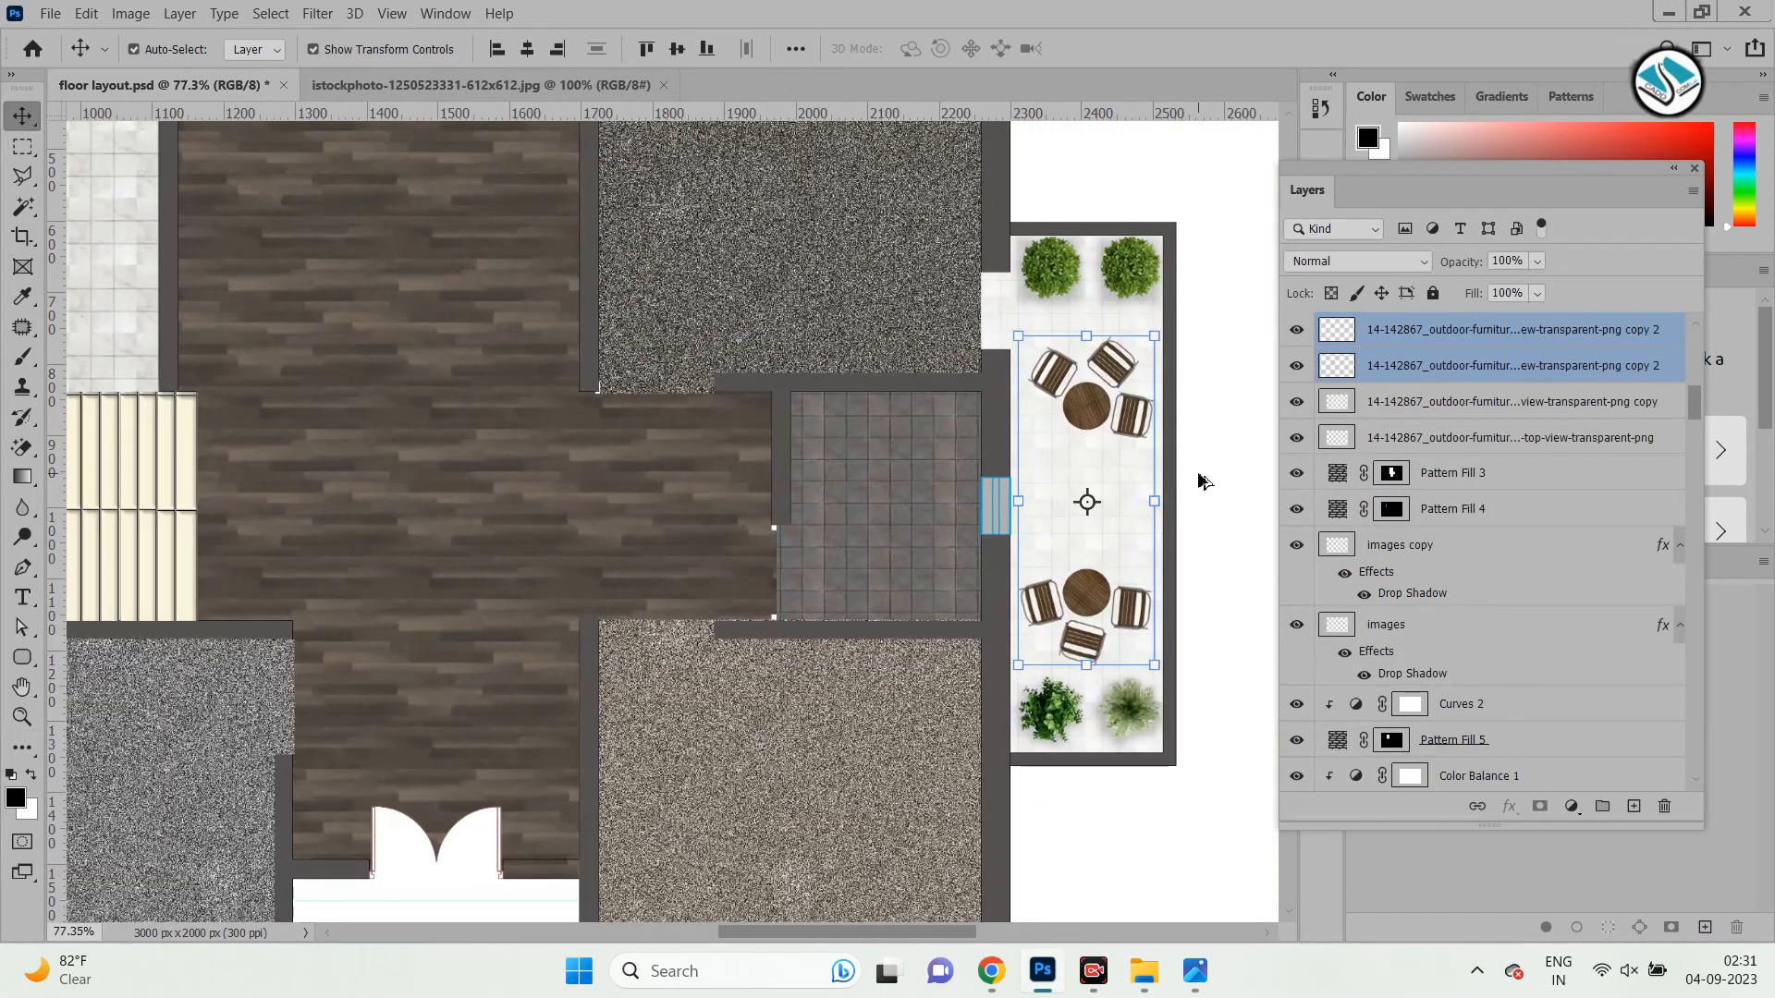
pyautogui.scroll(-2, 892, 419)
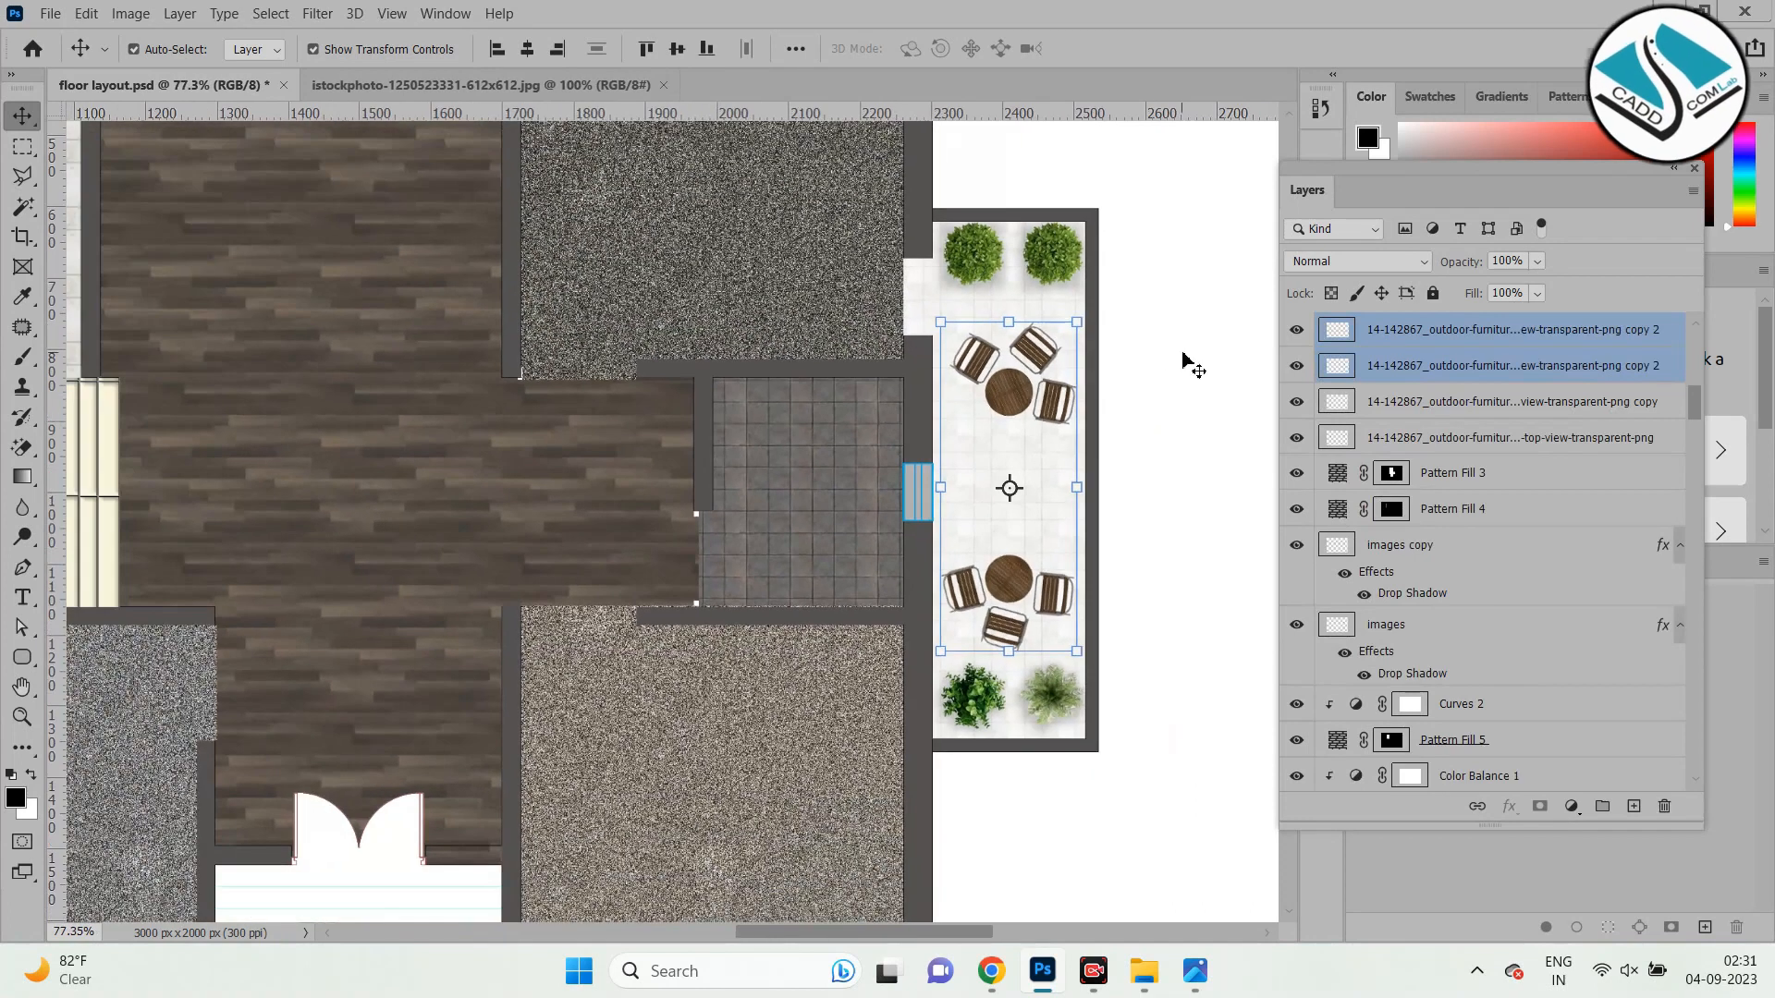
pyautogui.click(951, 484)
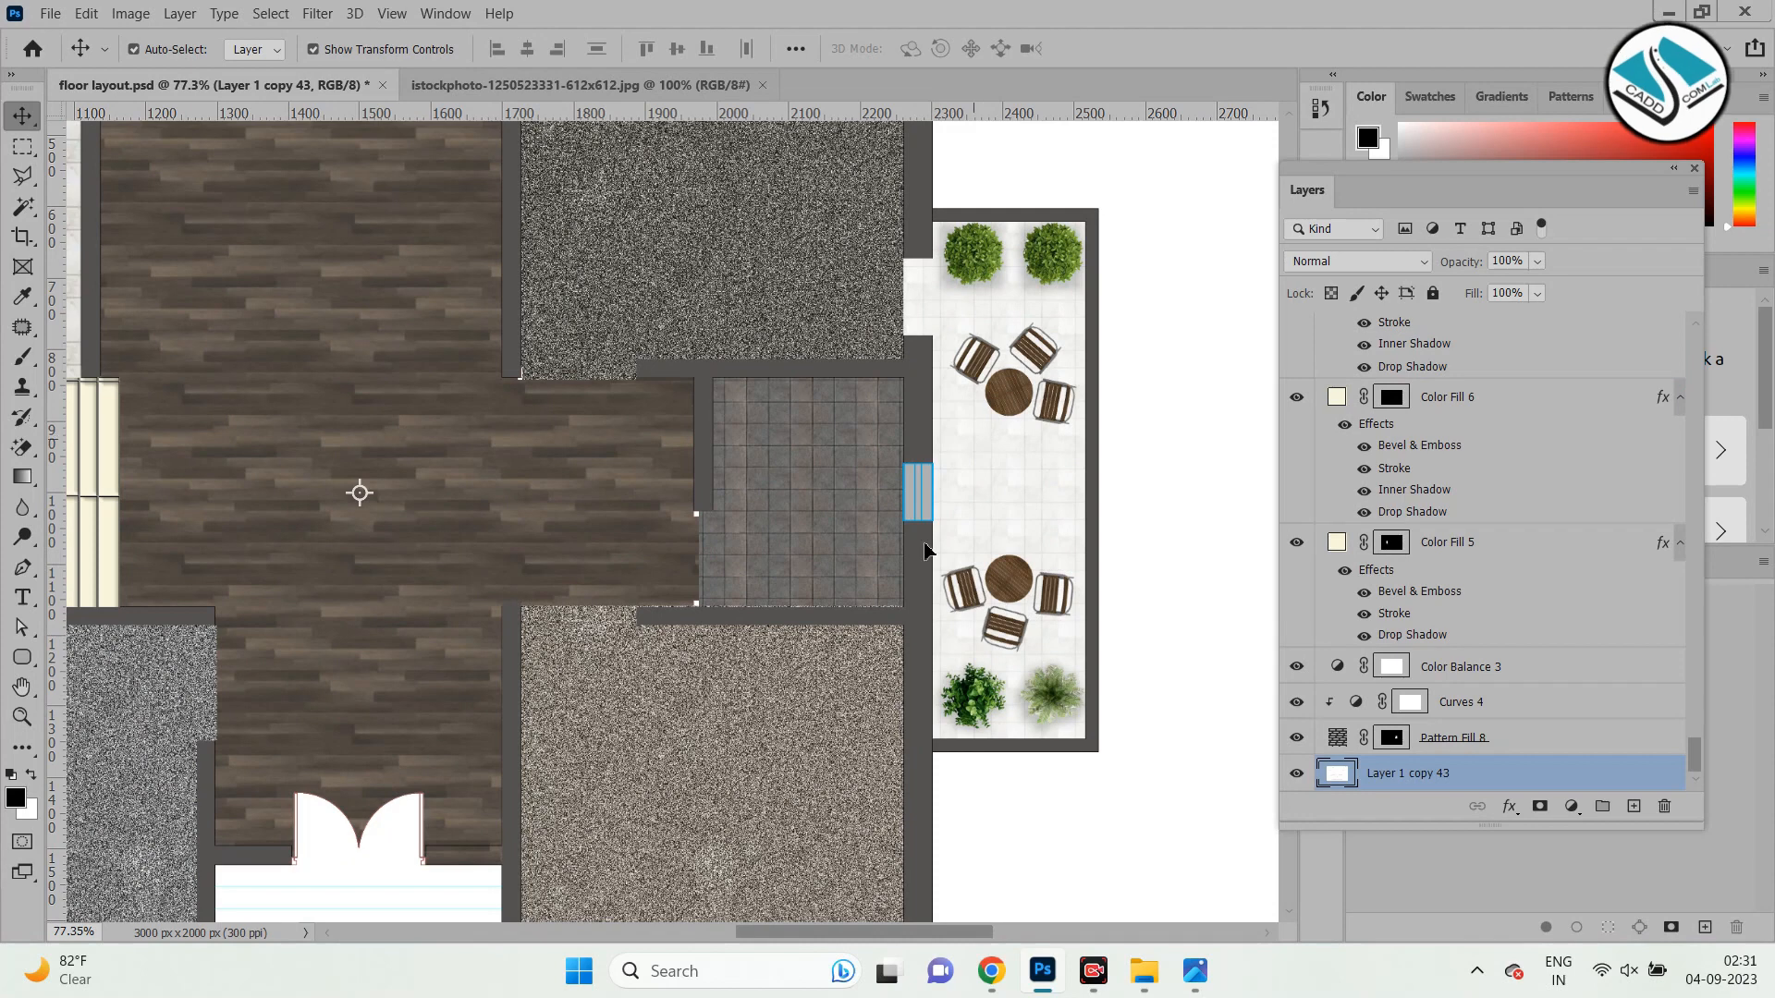
pyautogui.scroll(-2, 867, 678)
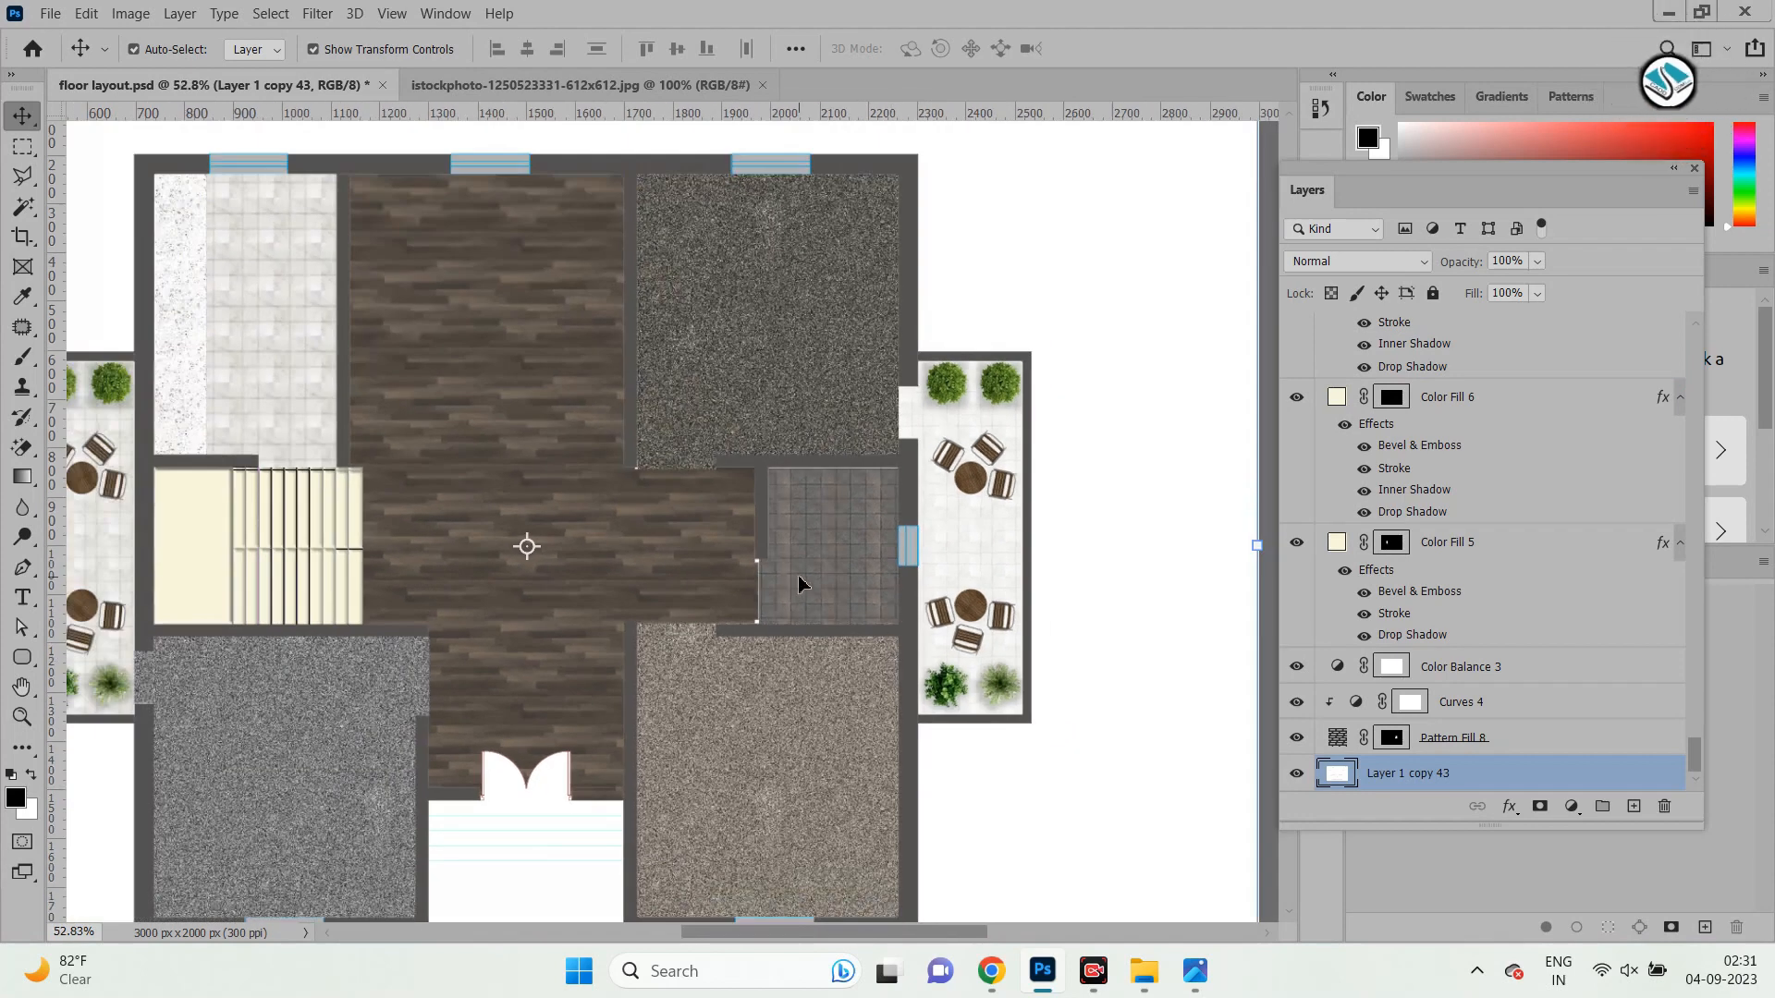
pyautogui.scroll(6, 767, 585)
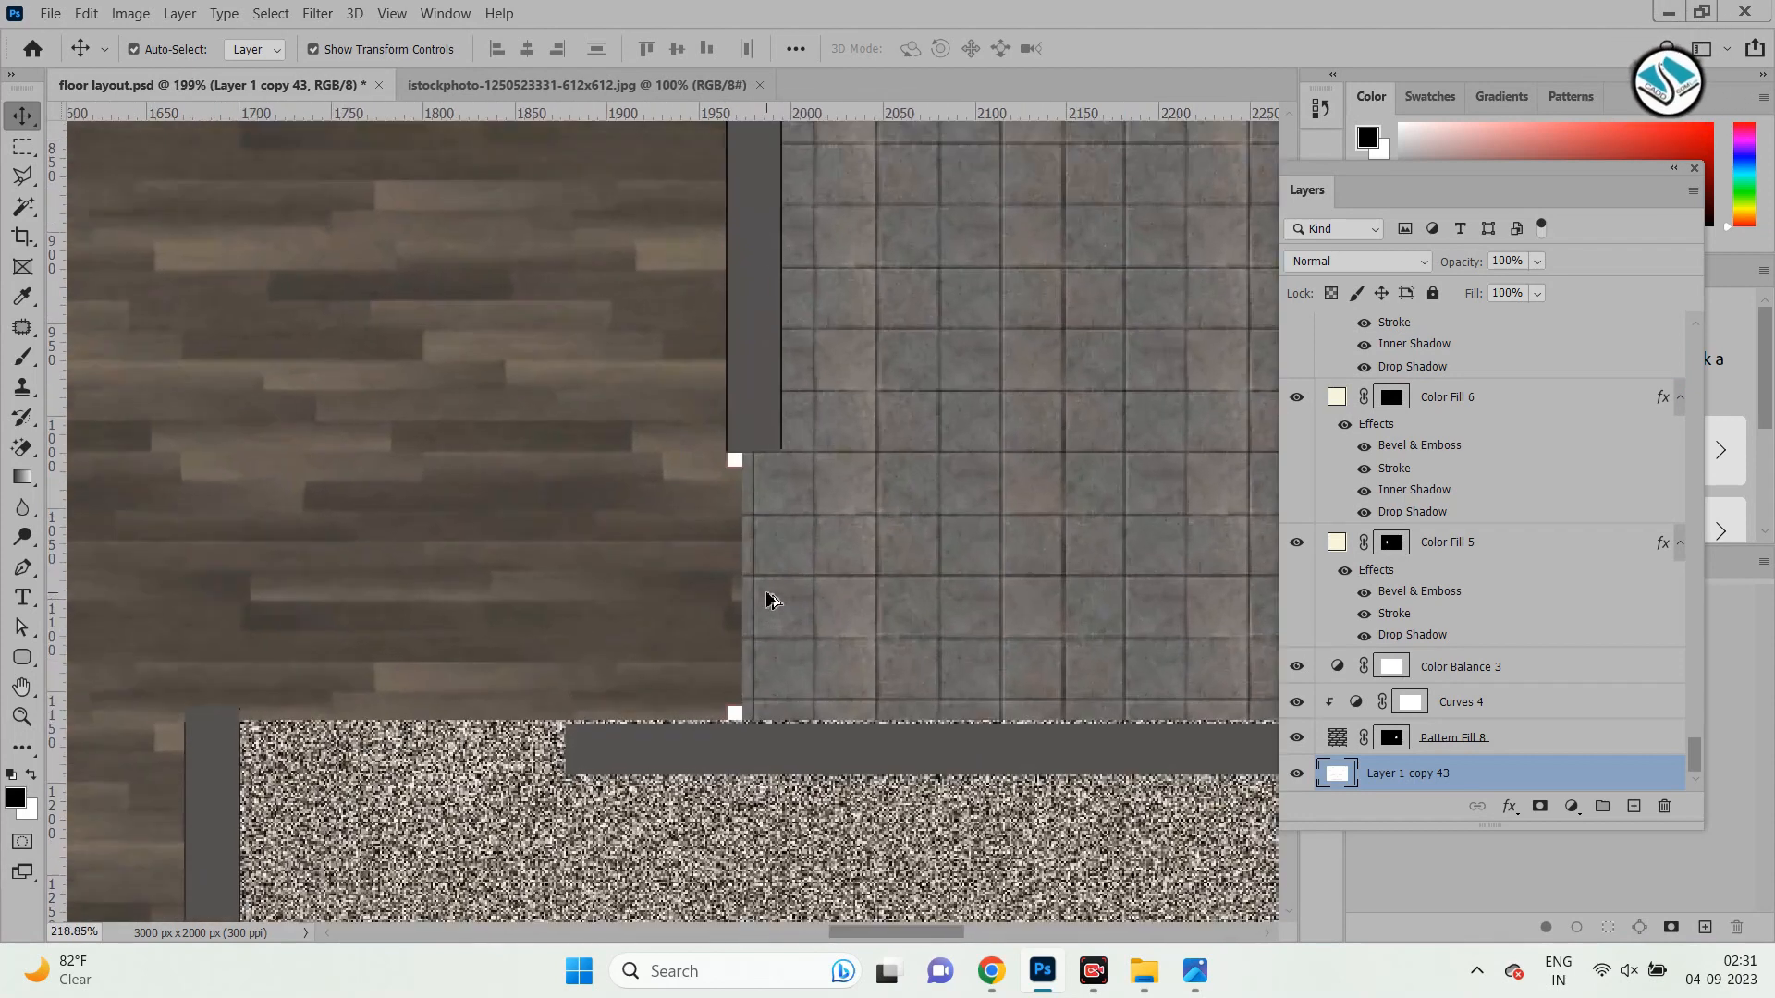
pyautogui.click(656, 507)
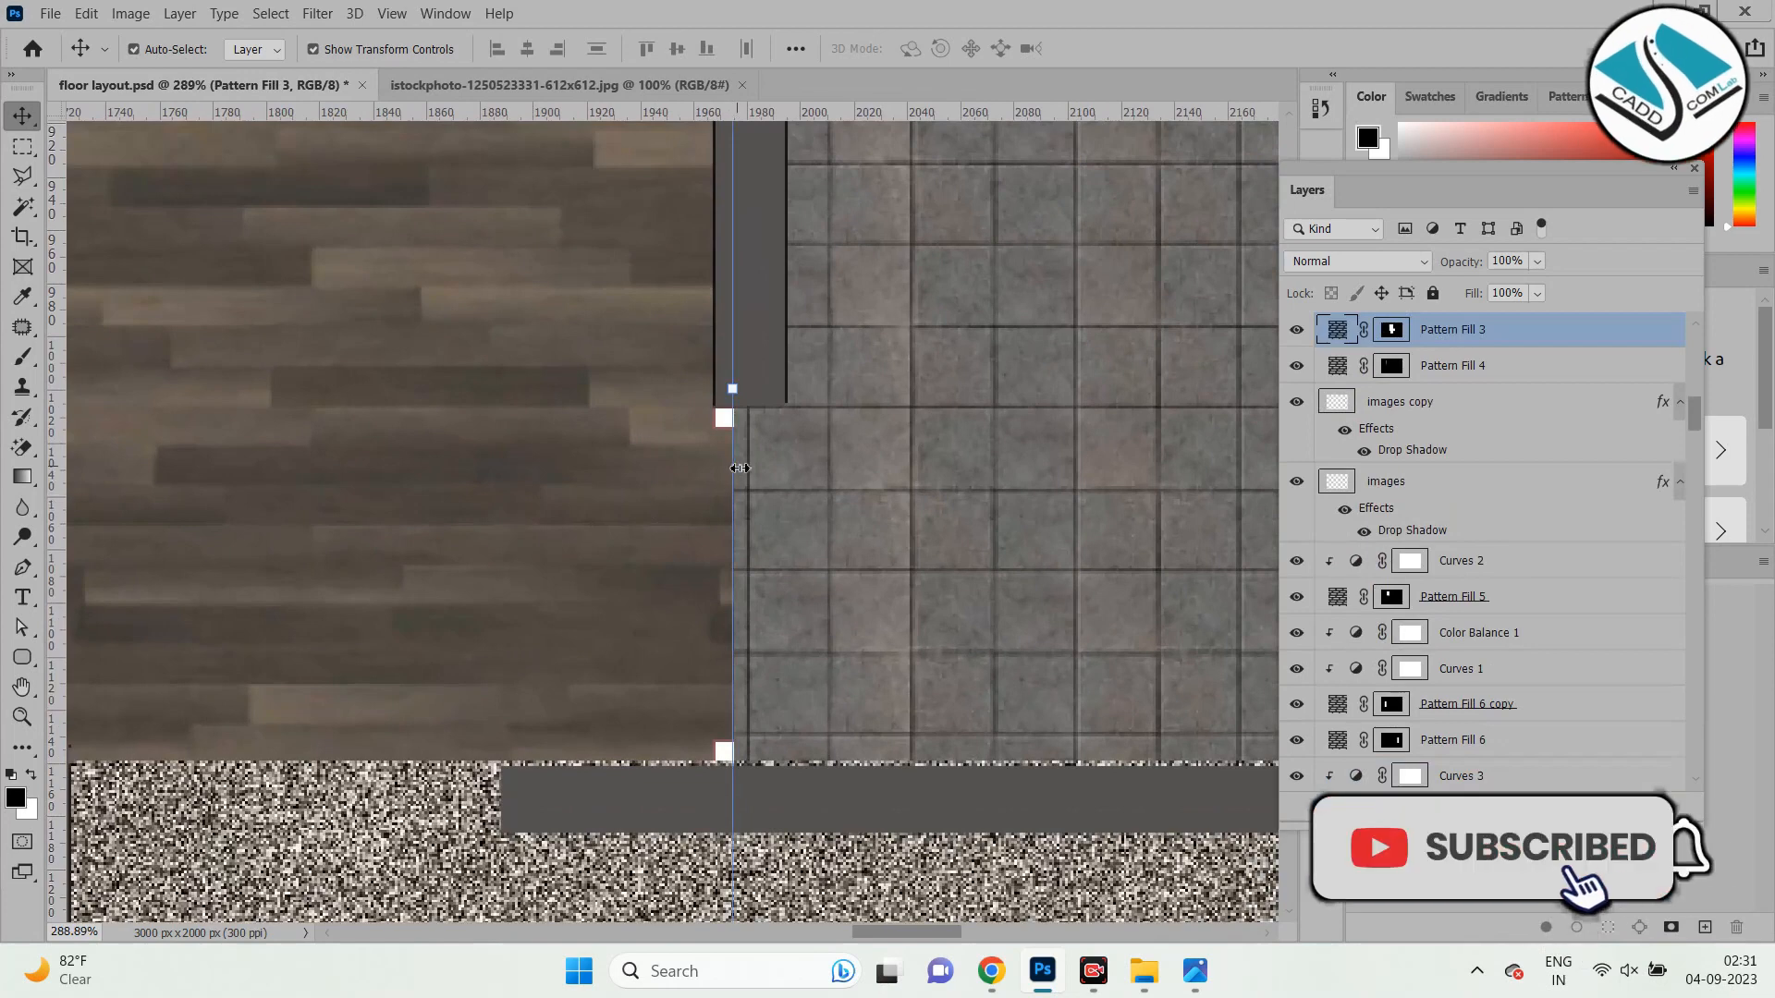
pyautogui.scroll(-10, 797, 503)
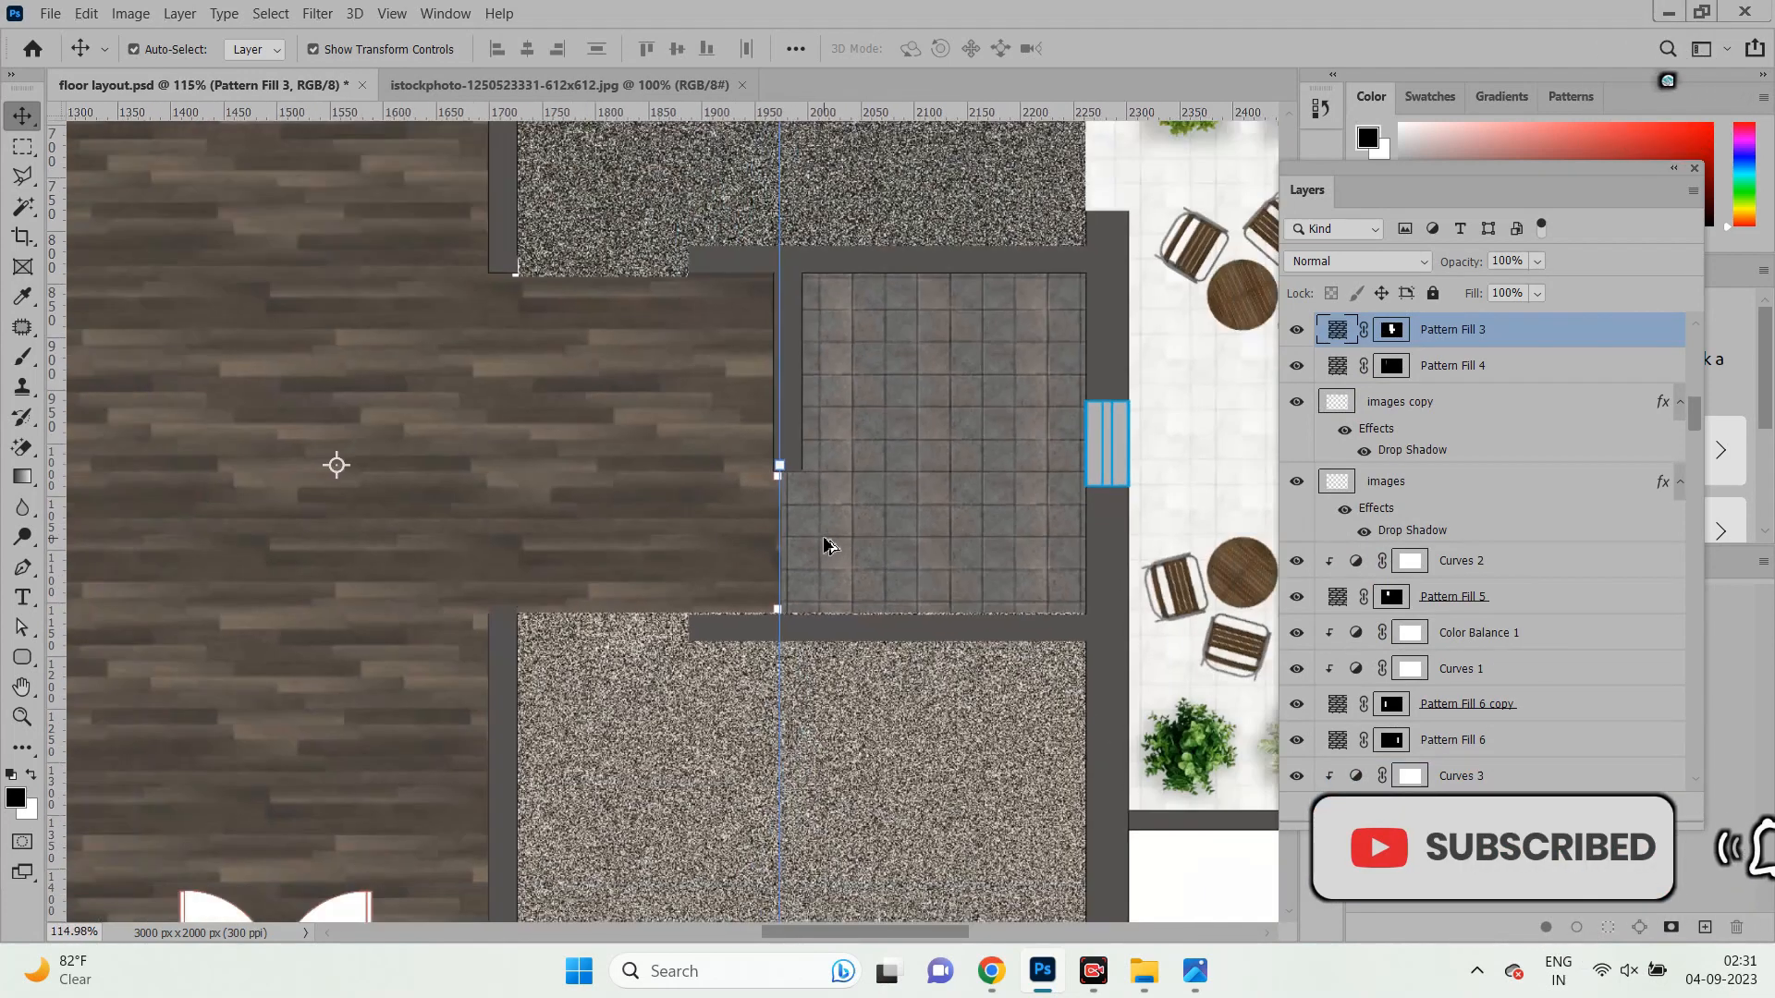
pyautogui.scroll(5, 426, 453)
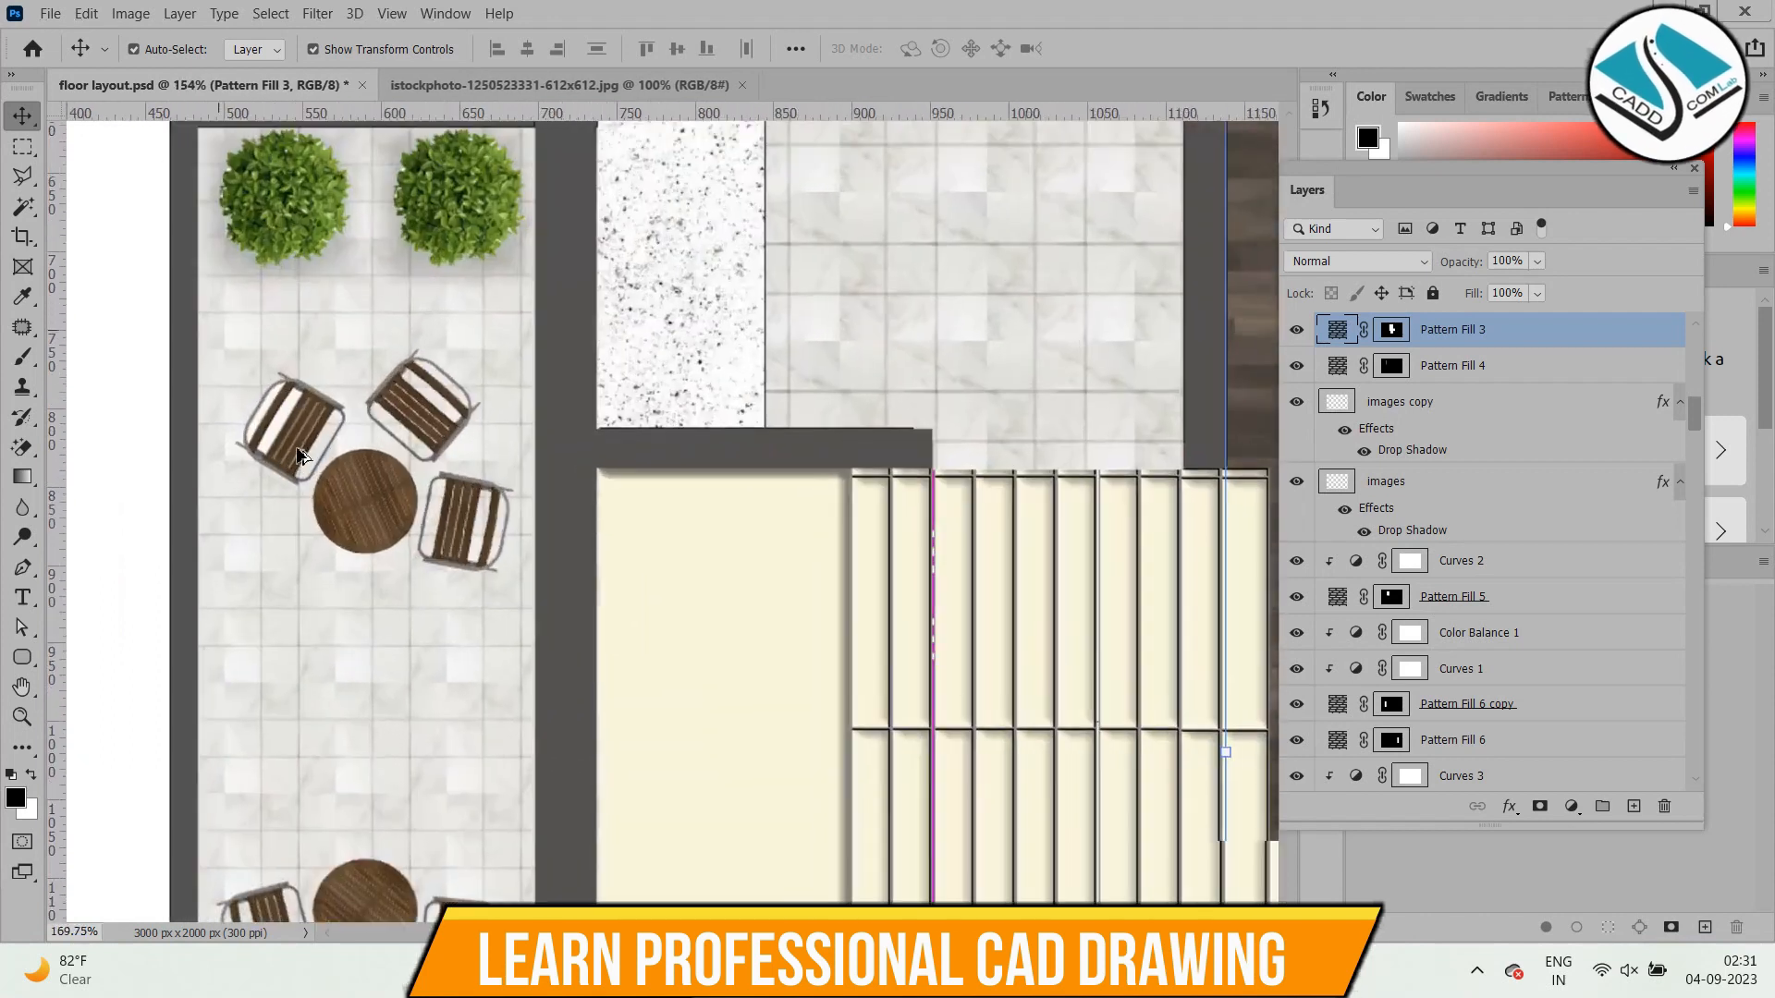
# Add a drop shadow to the left balcony's upper furniture set with 32% opacity and 4 px size.
pyautogui.scroll(2, 298, 454)
pyautogui.click(410, 425)
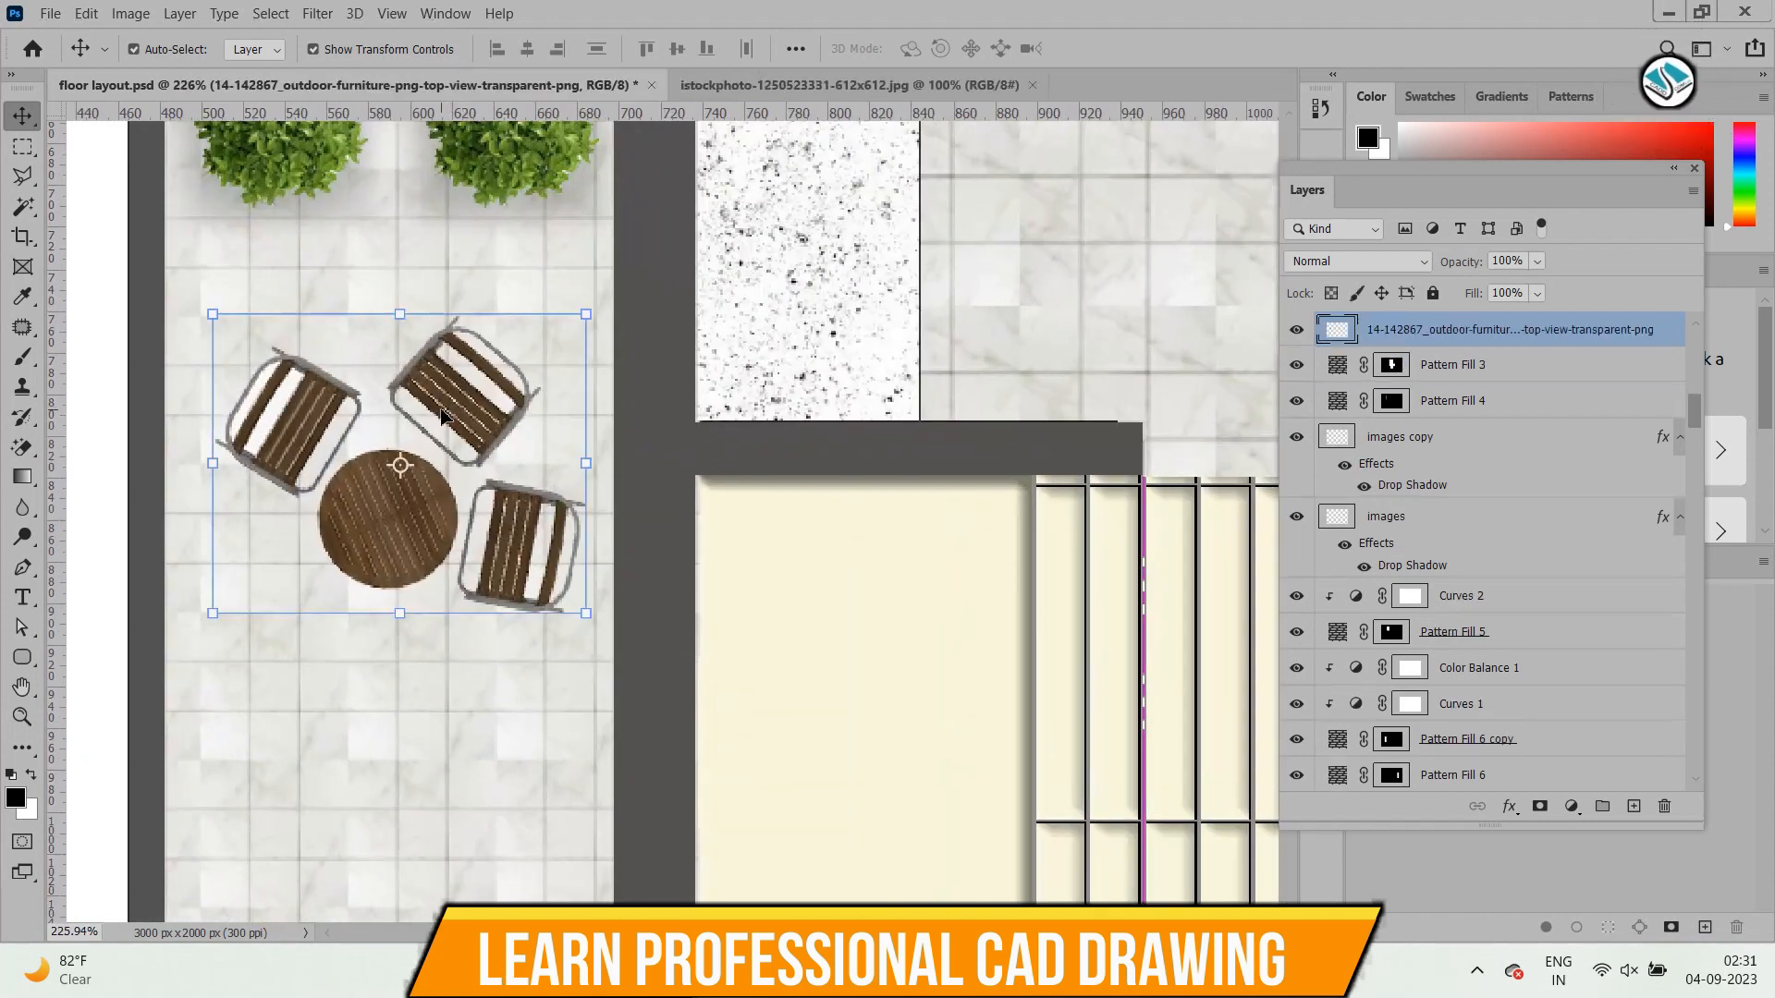
pyautogui.click(1512, 809)
pyautogui.click(1538, 796)
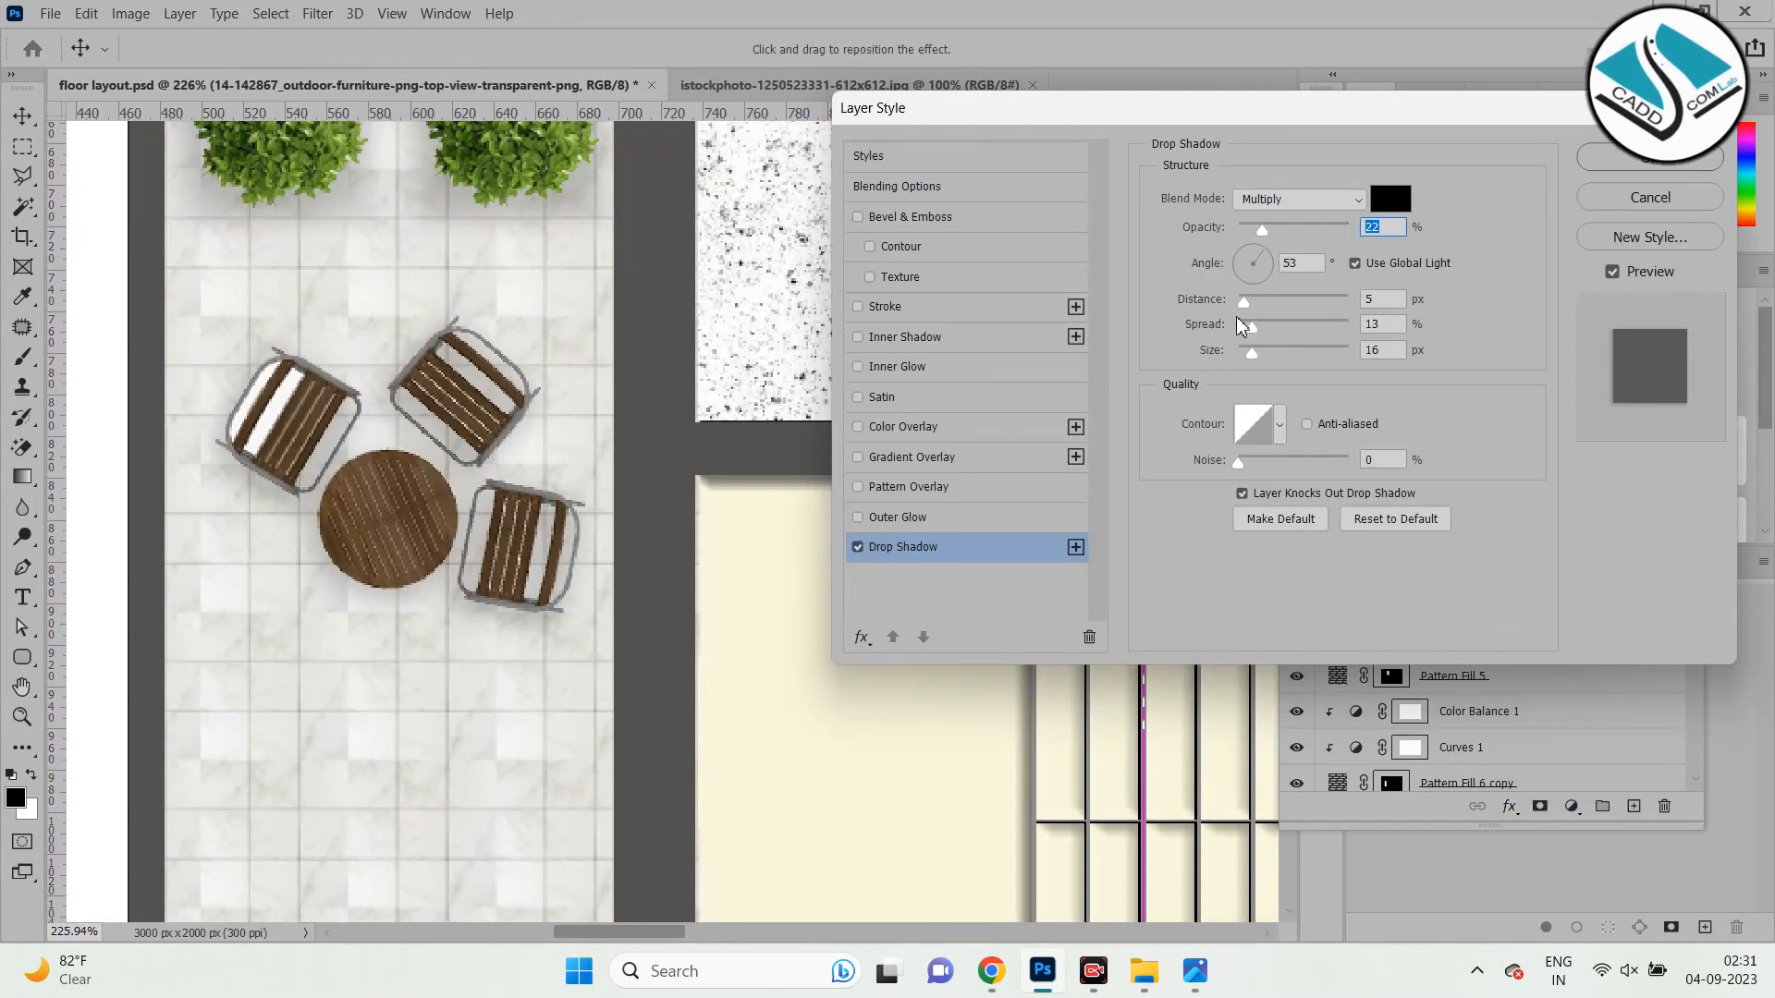
pyautogui.moveTo(1251, 361); pyautogui.dragTo(1244, 353)
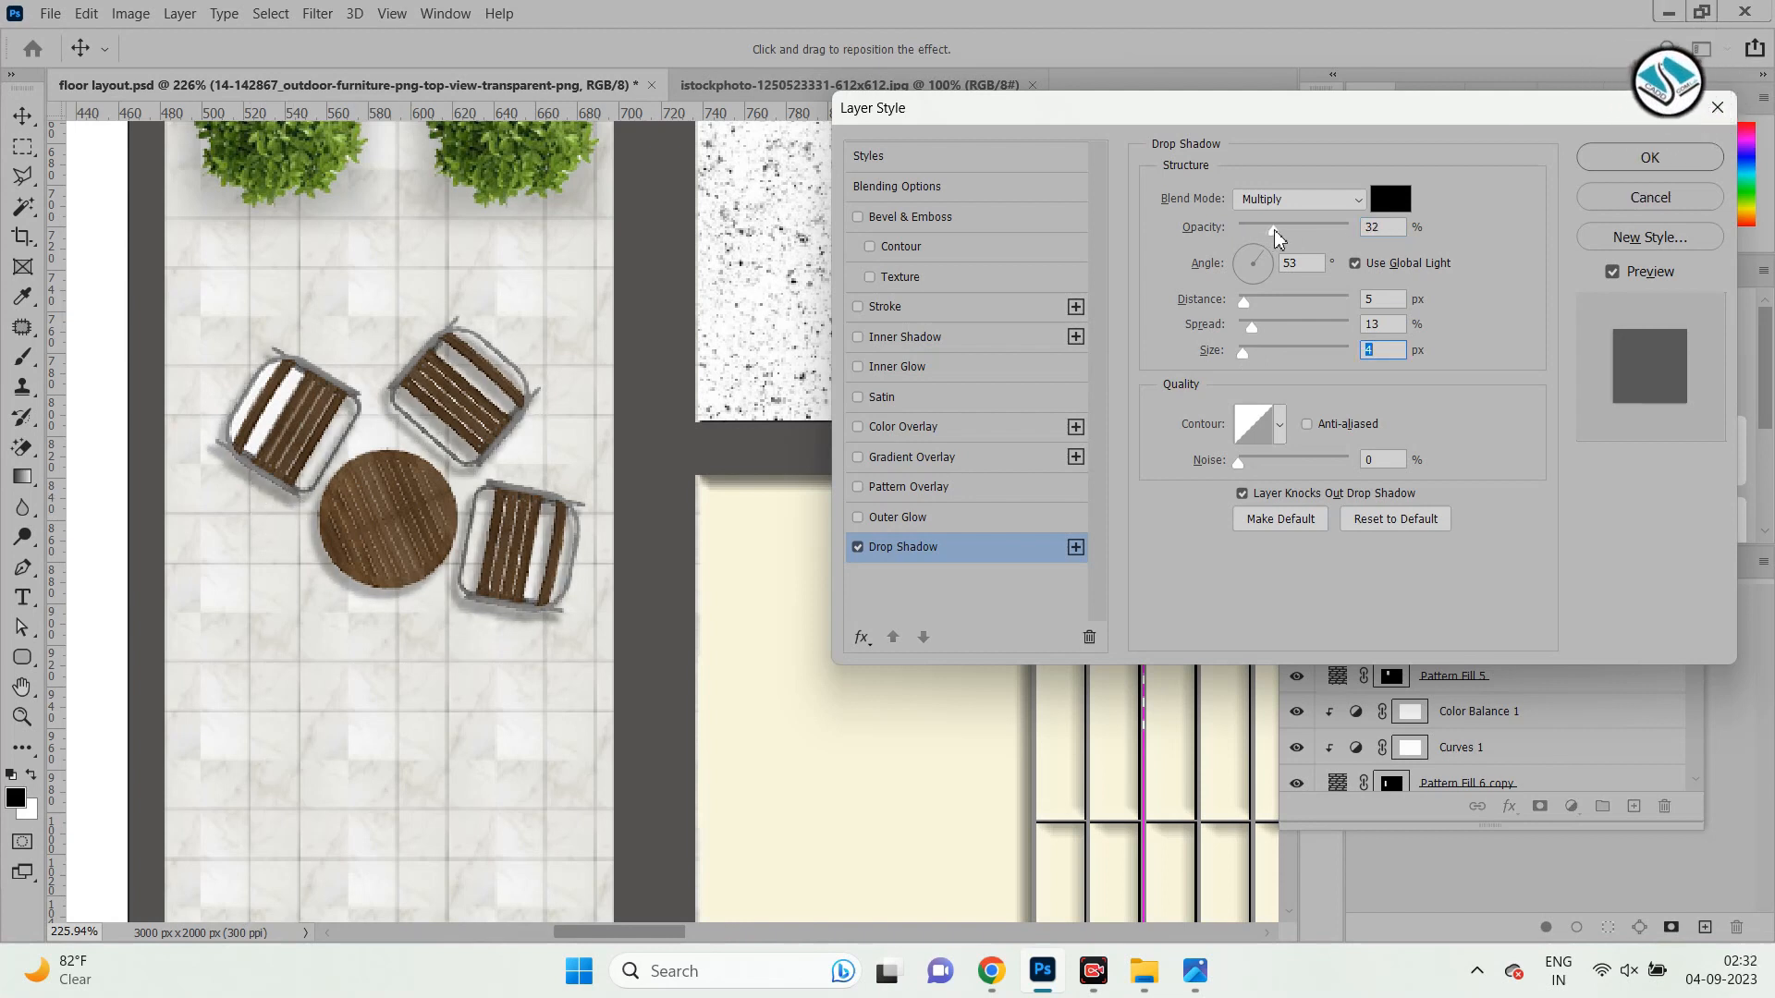
pyautogui.click(1619, 167)
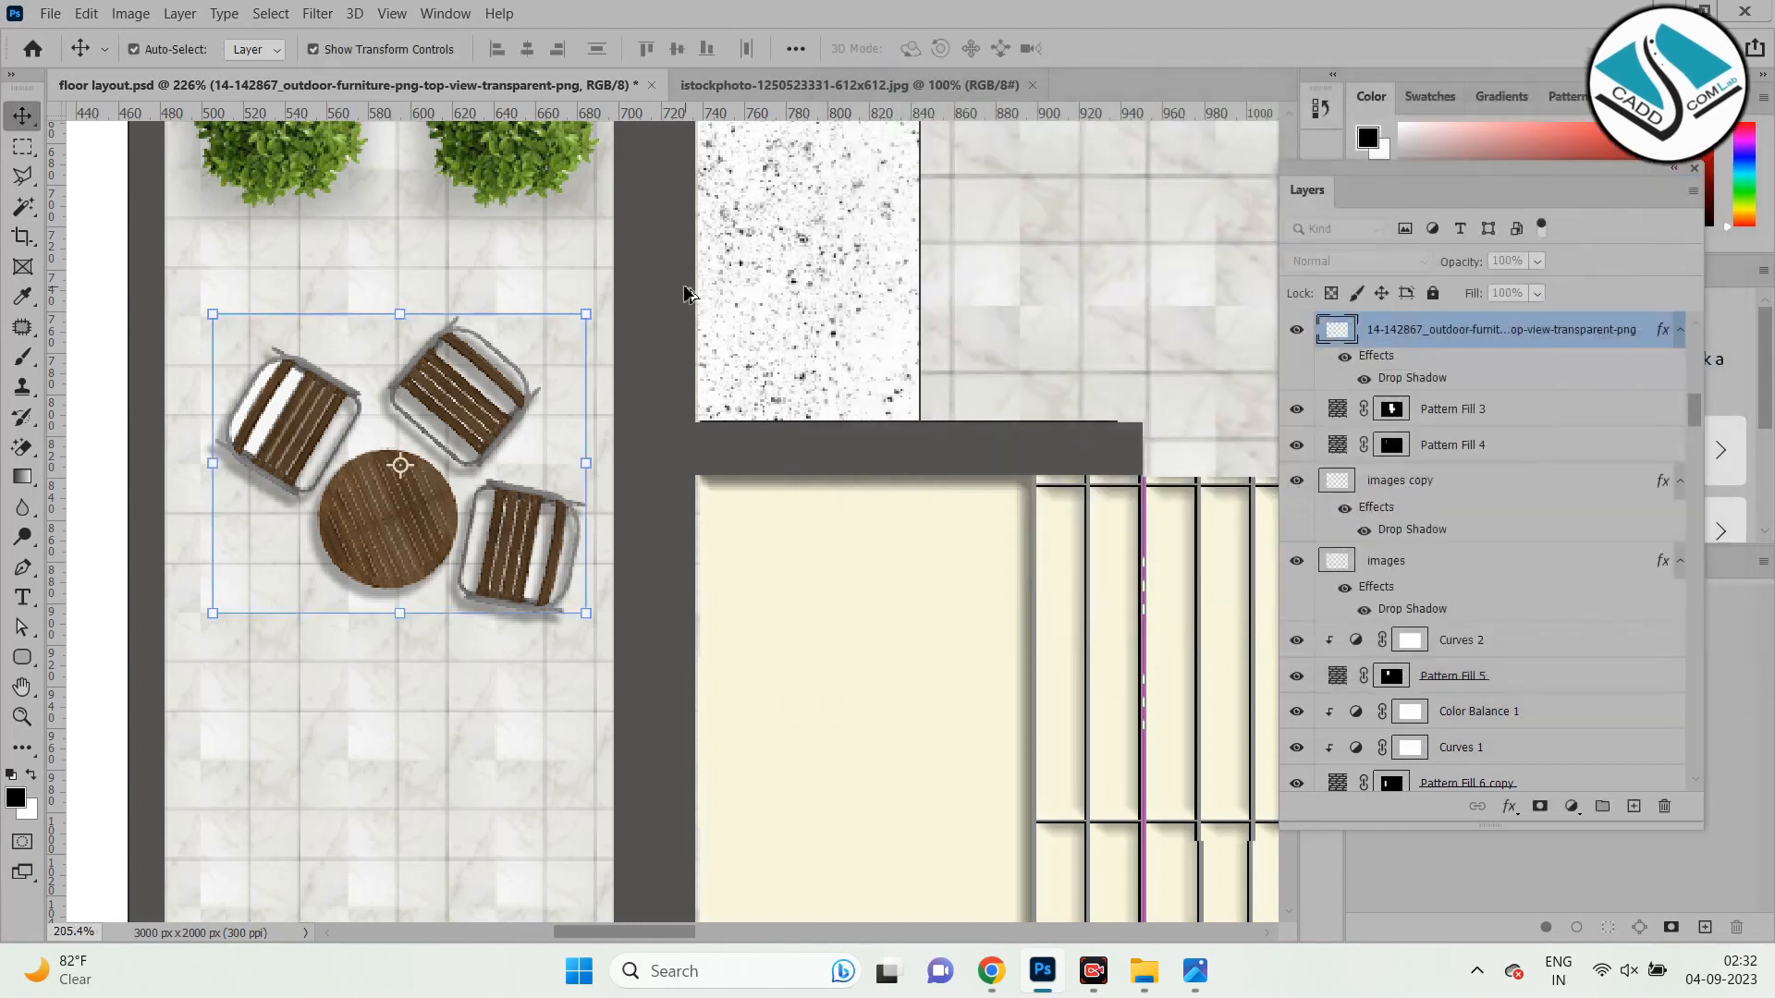
# Copy the drop shadow layer style from the upper furniture set to the lower set on the left balcony.
pyautogui.scroll(-4, 685, 288)
pyautogui.rightClick(1439, 333)
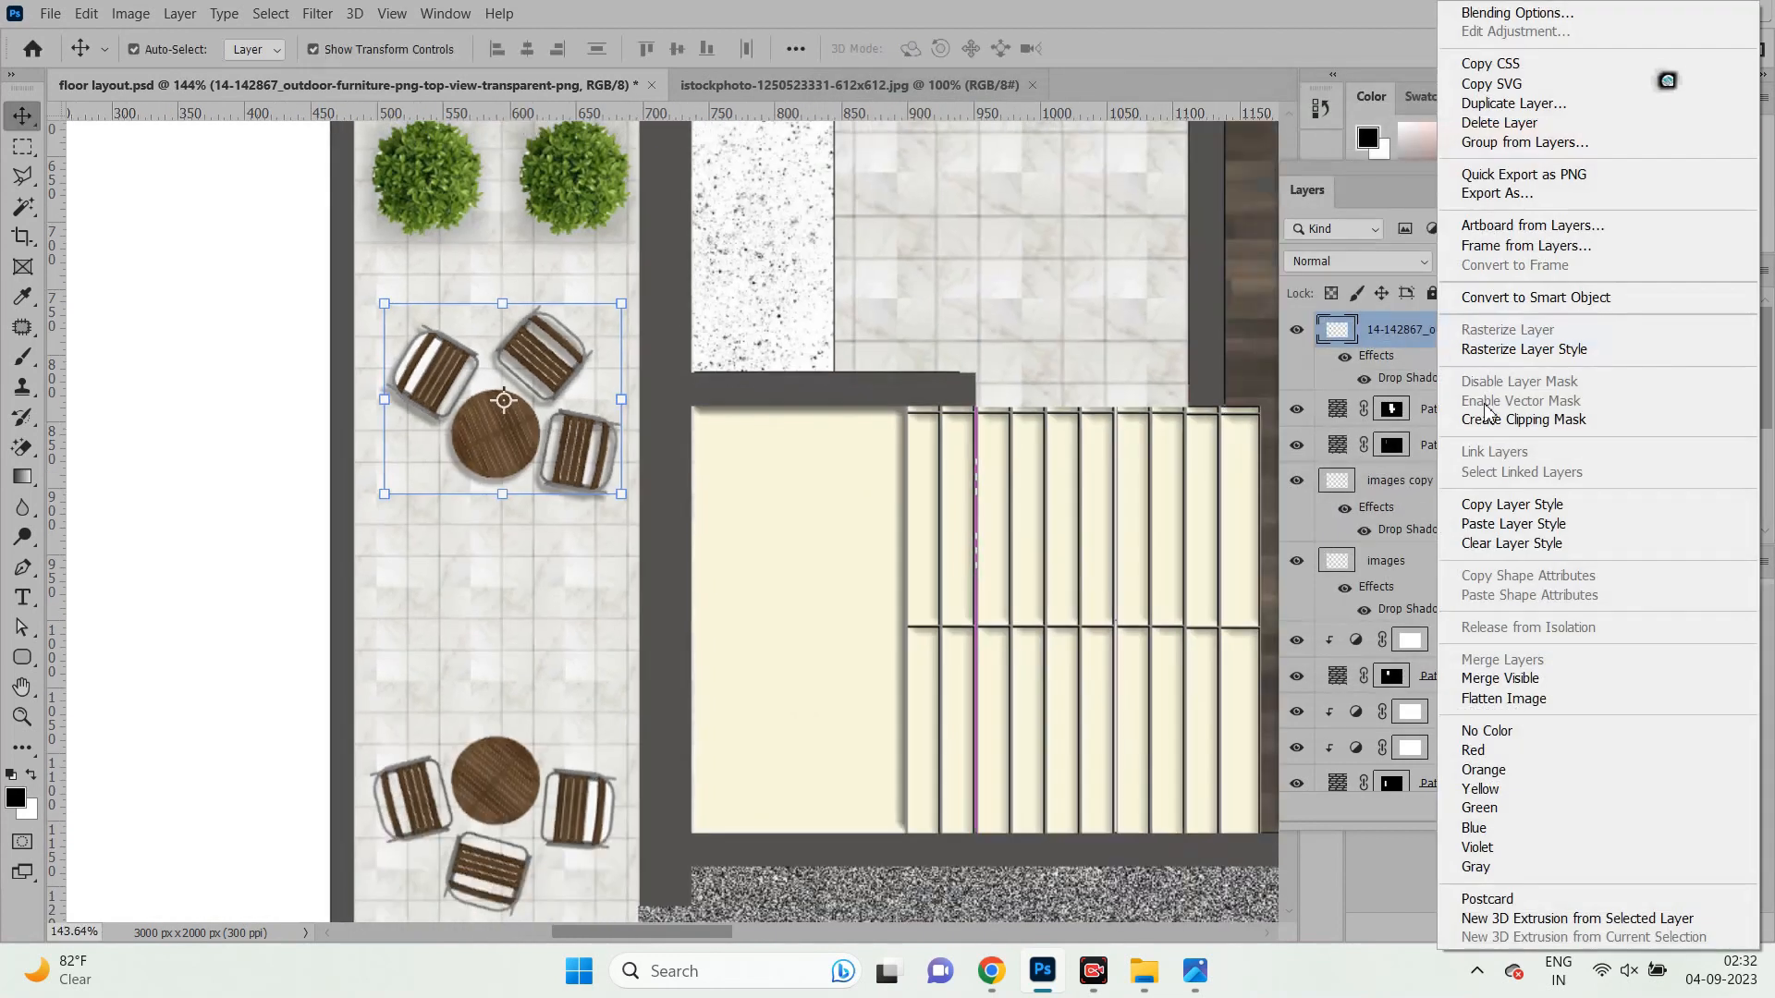
pyautogui.click(1510, 508)
pyautogui.moveTo(500, 766); pyautogui.dragTo(500, 767)
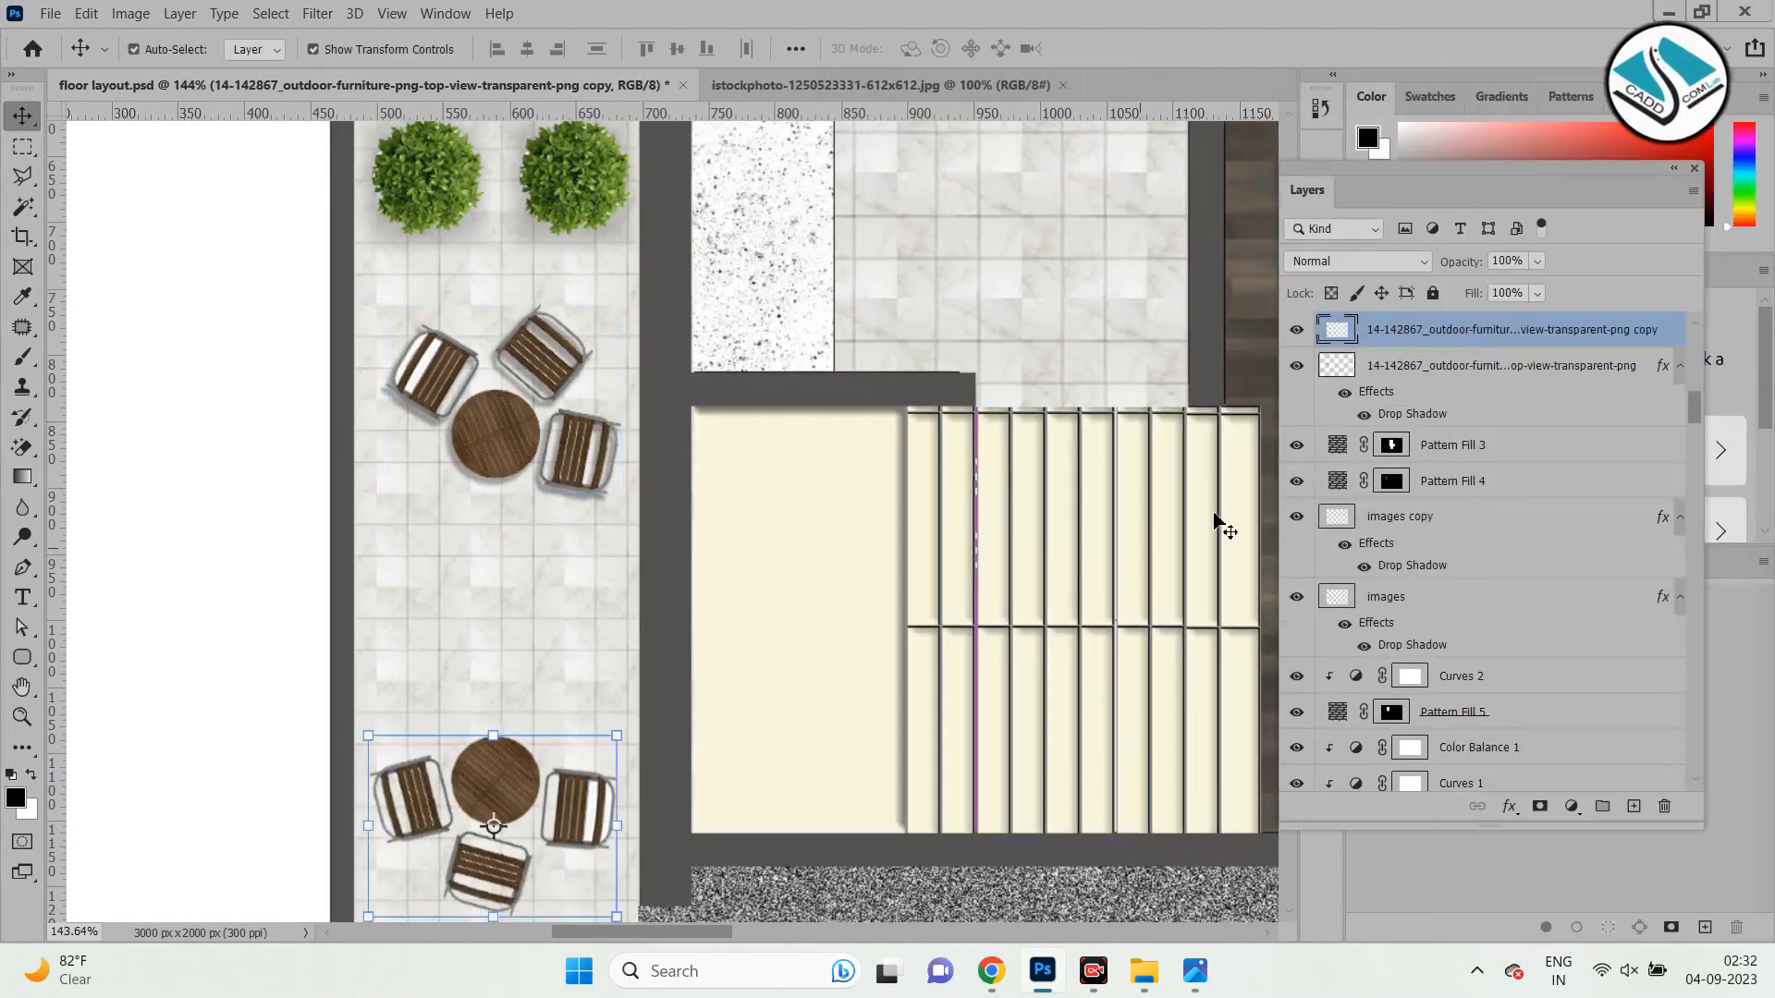
pyautogui.rightClick(1479, 347)
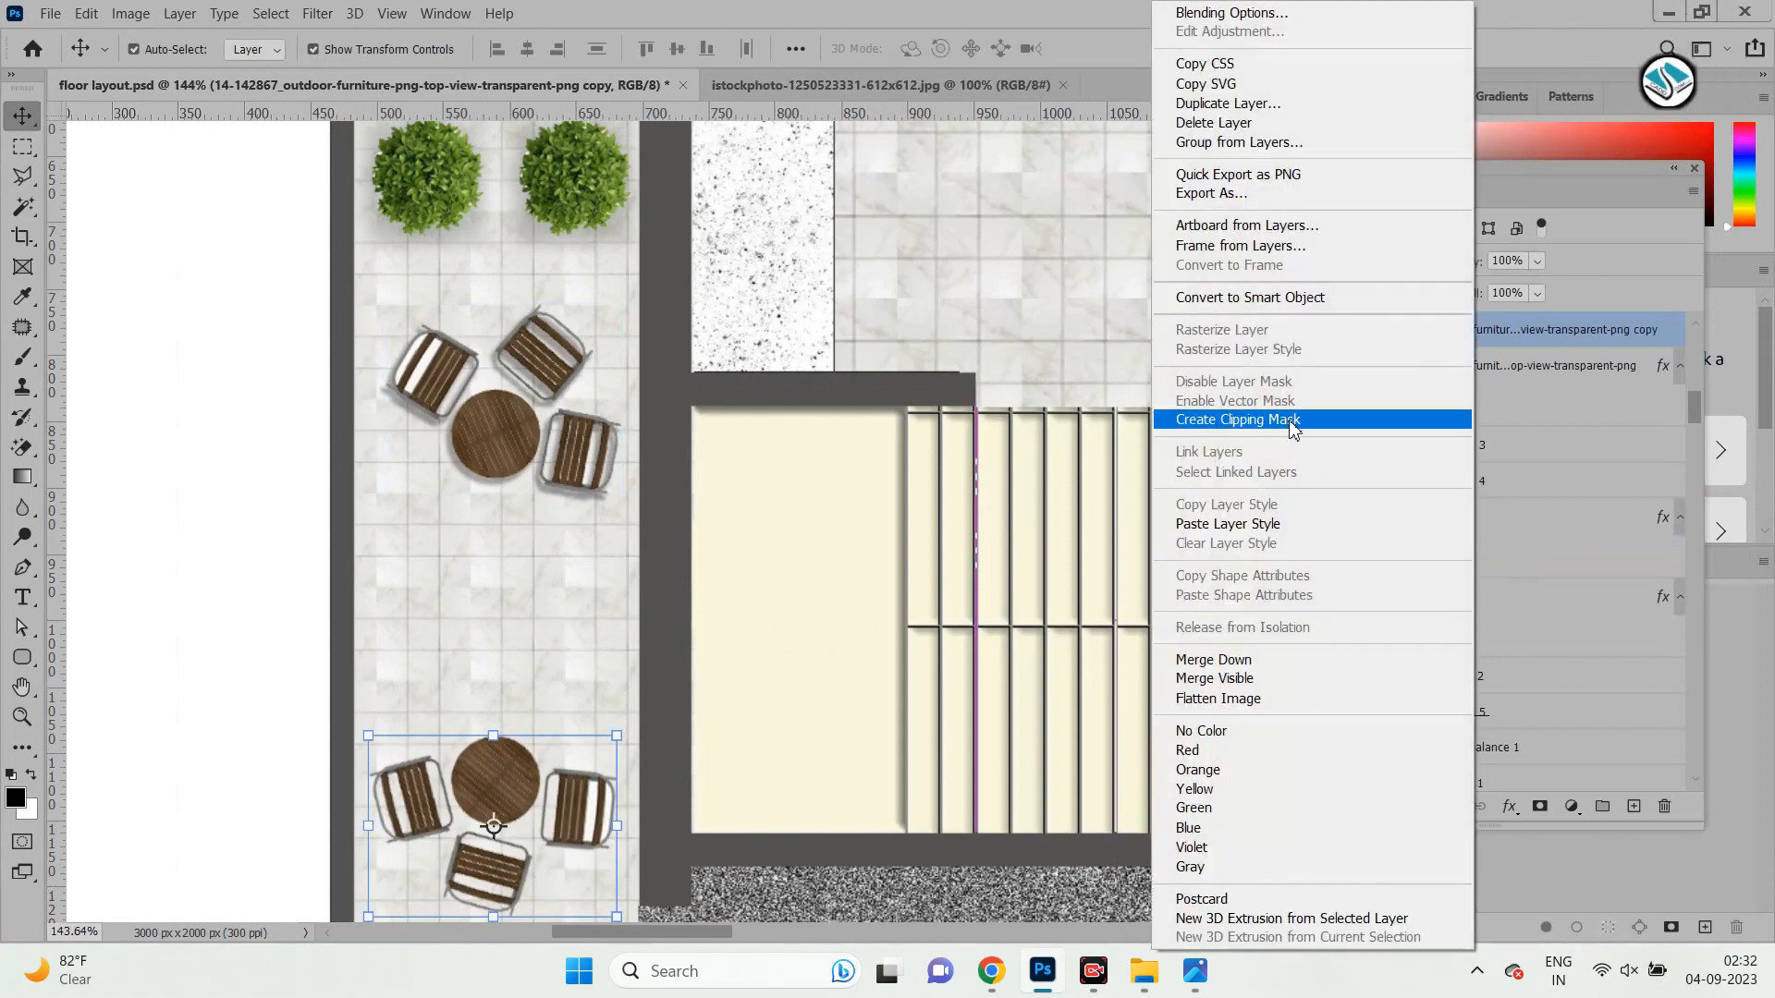
pyautogui.click(1263, 529)
# Paste the copied drop shadow style onto the right balcony's upper furniture set.
pyautogui.scroll(-7, 290, 503)
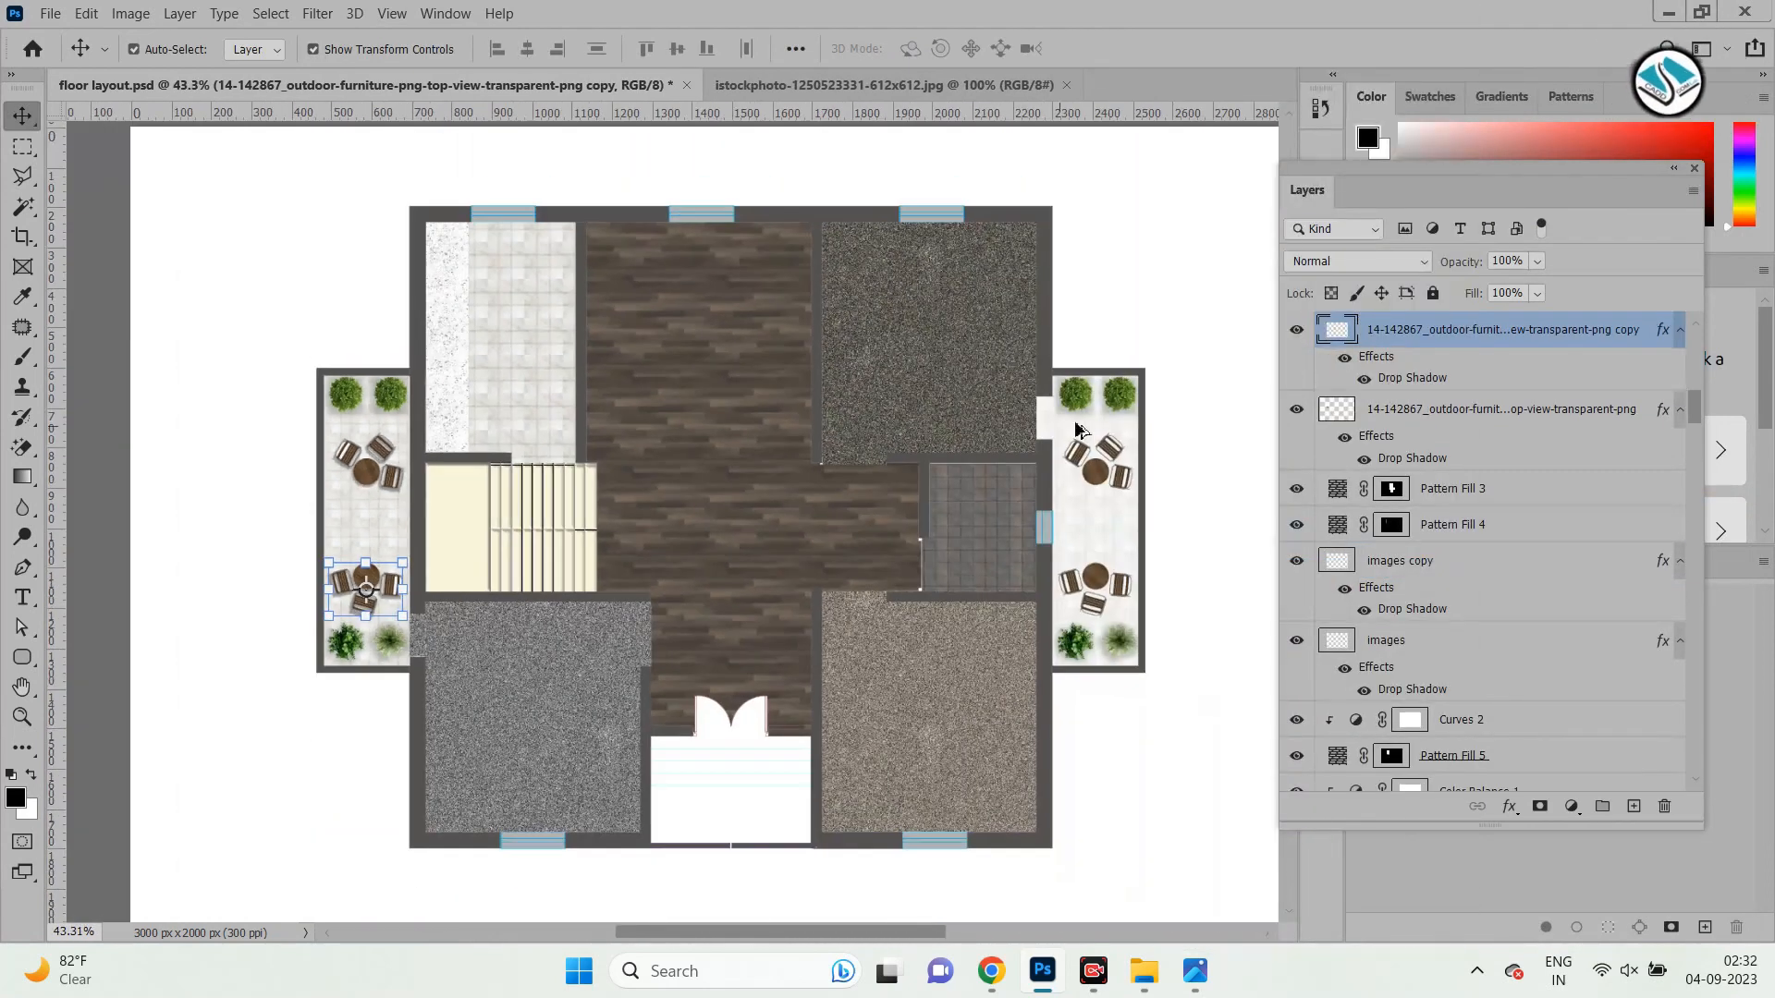
pyautogui.scroll(4, 1078, 428)
pyautogui.scroll(3, 1076, 561)
pyautogui.click(1048, 450)
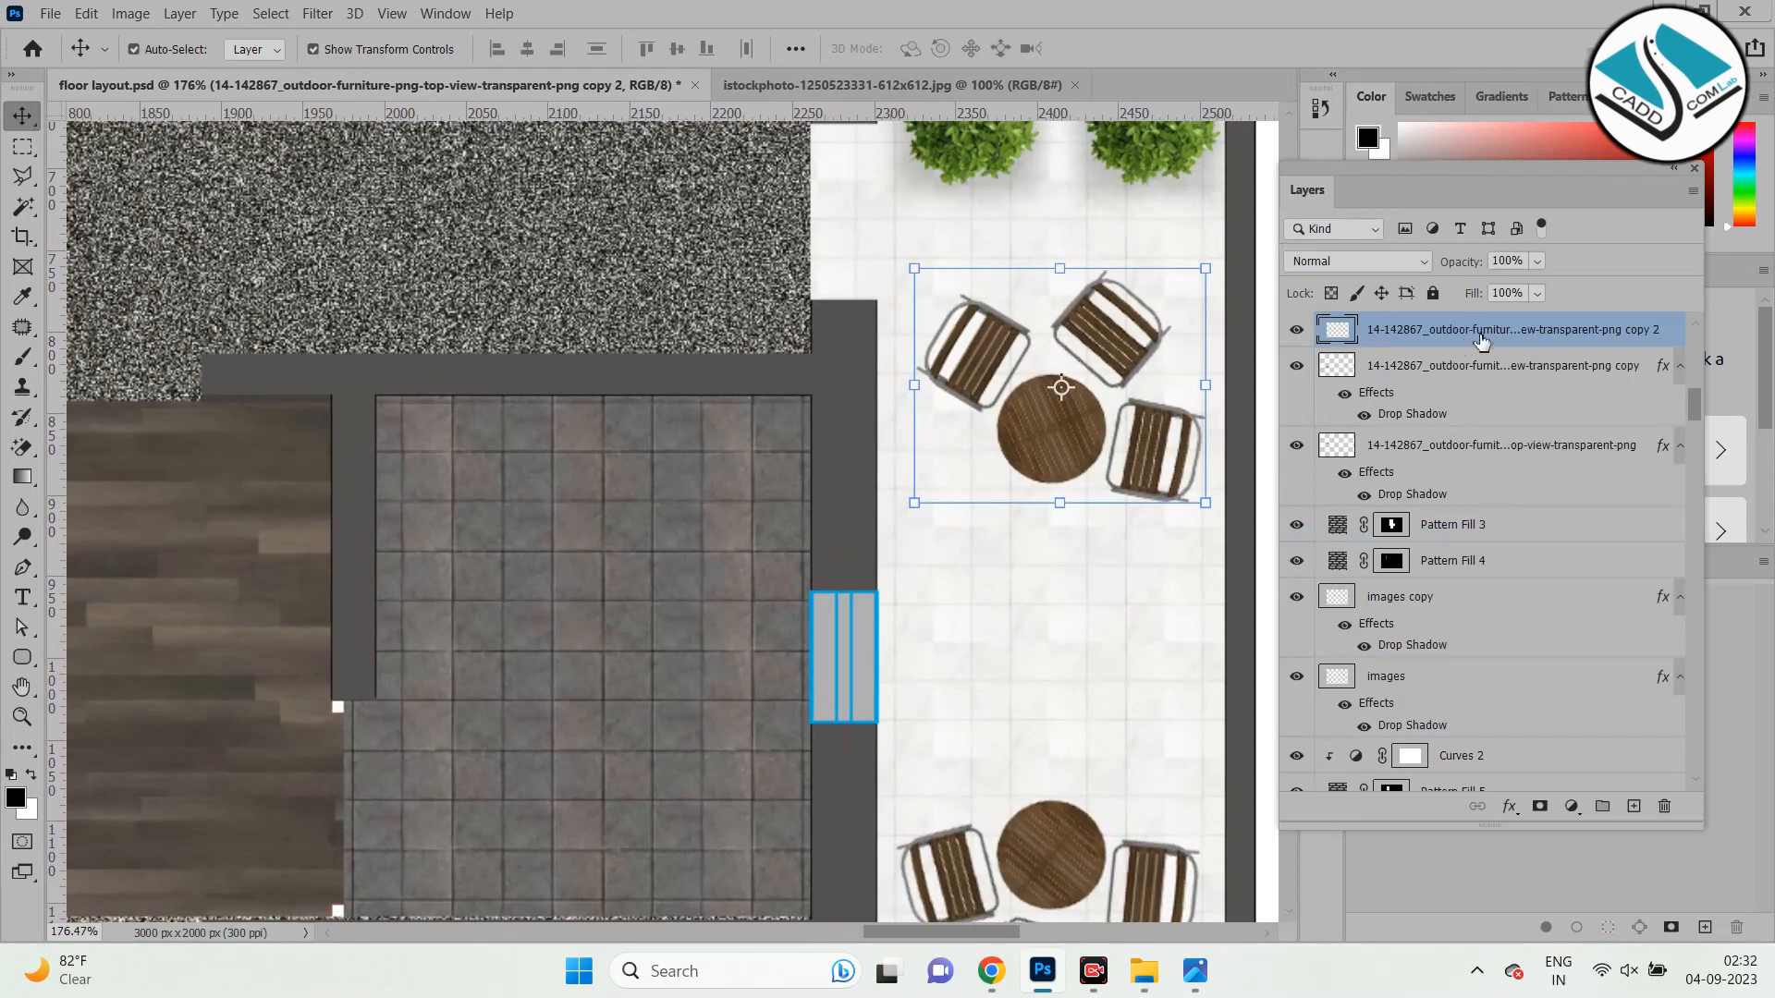
pyautogui.rightClick(1482, 340)
pyautogui.click(1270, 527)
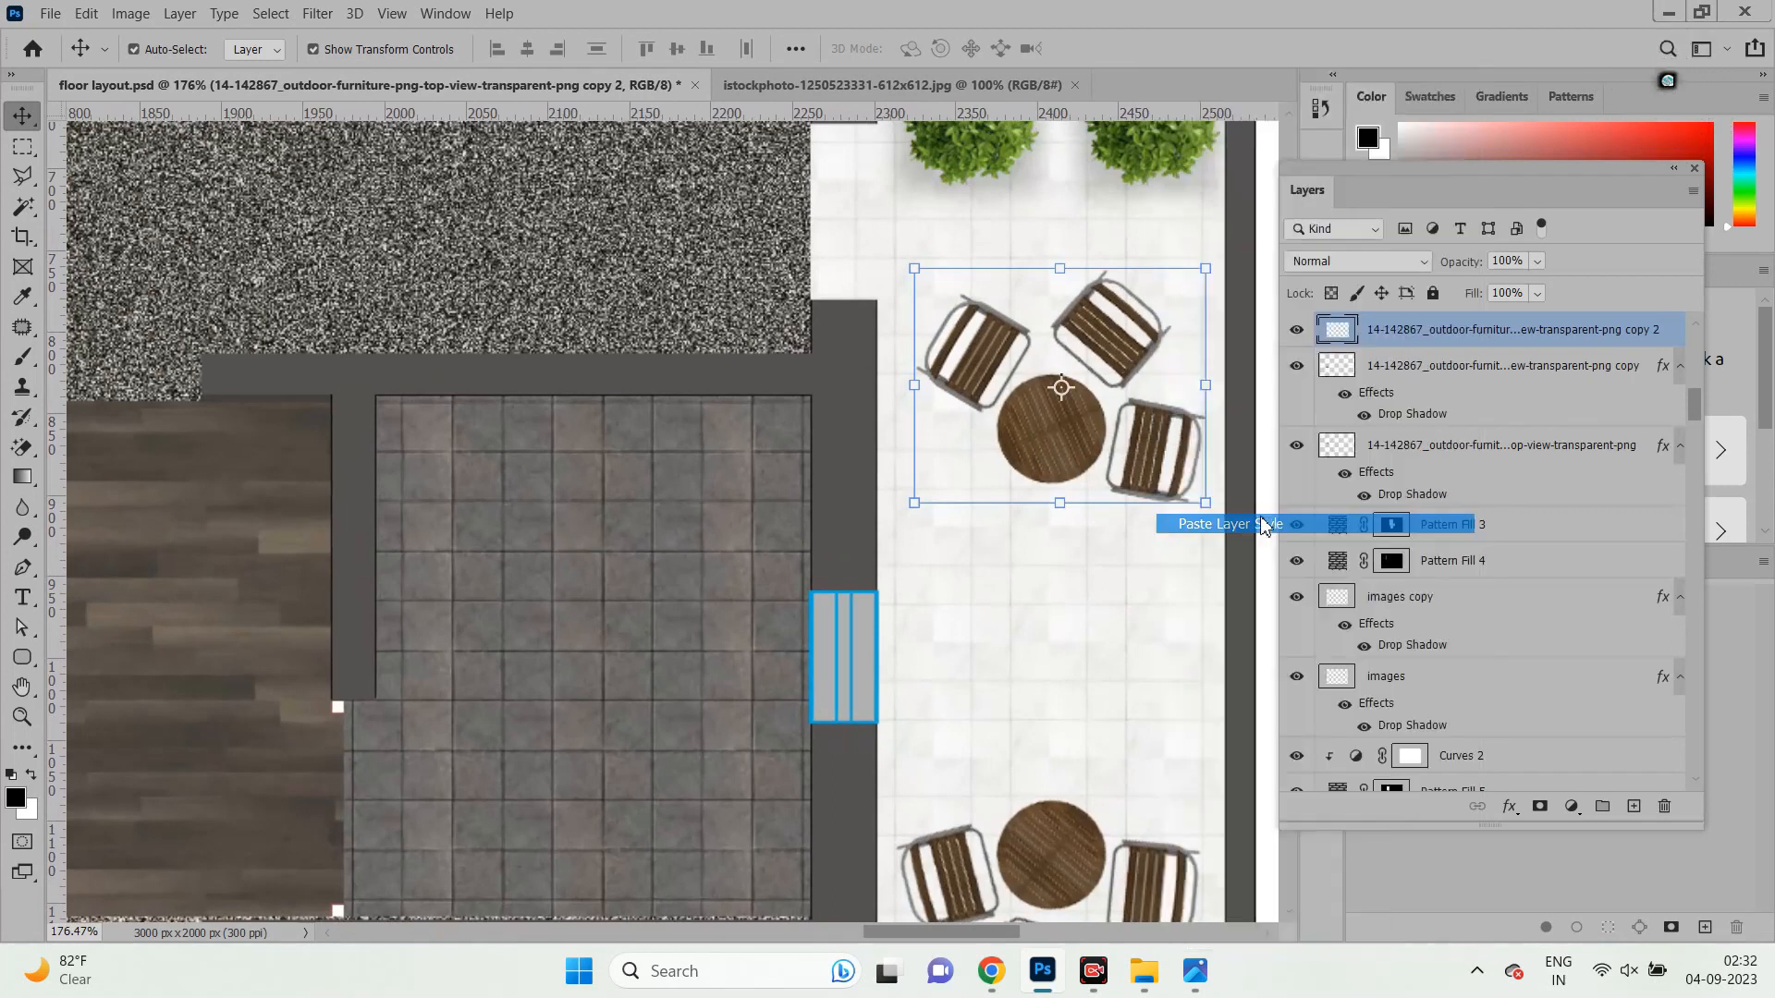
# Paste the copied drop shadow style onto the right balcony's lower furniture set and deselect the set.
pyautogui.scroll(-4, 1045, 485)
pyautogui.scroll(4, 1045, 693)
pyautogui.click(971, 653)
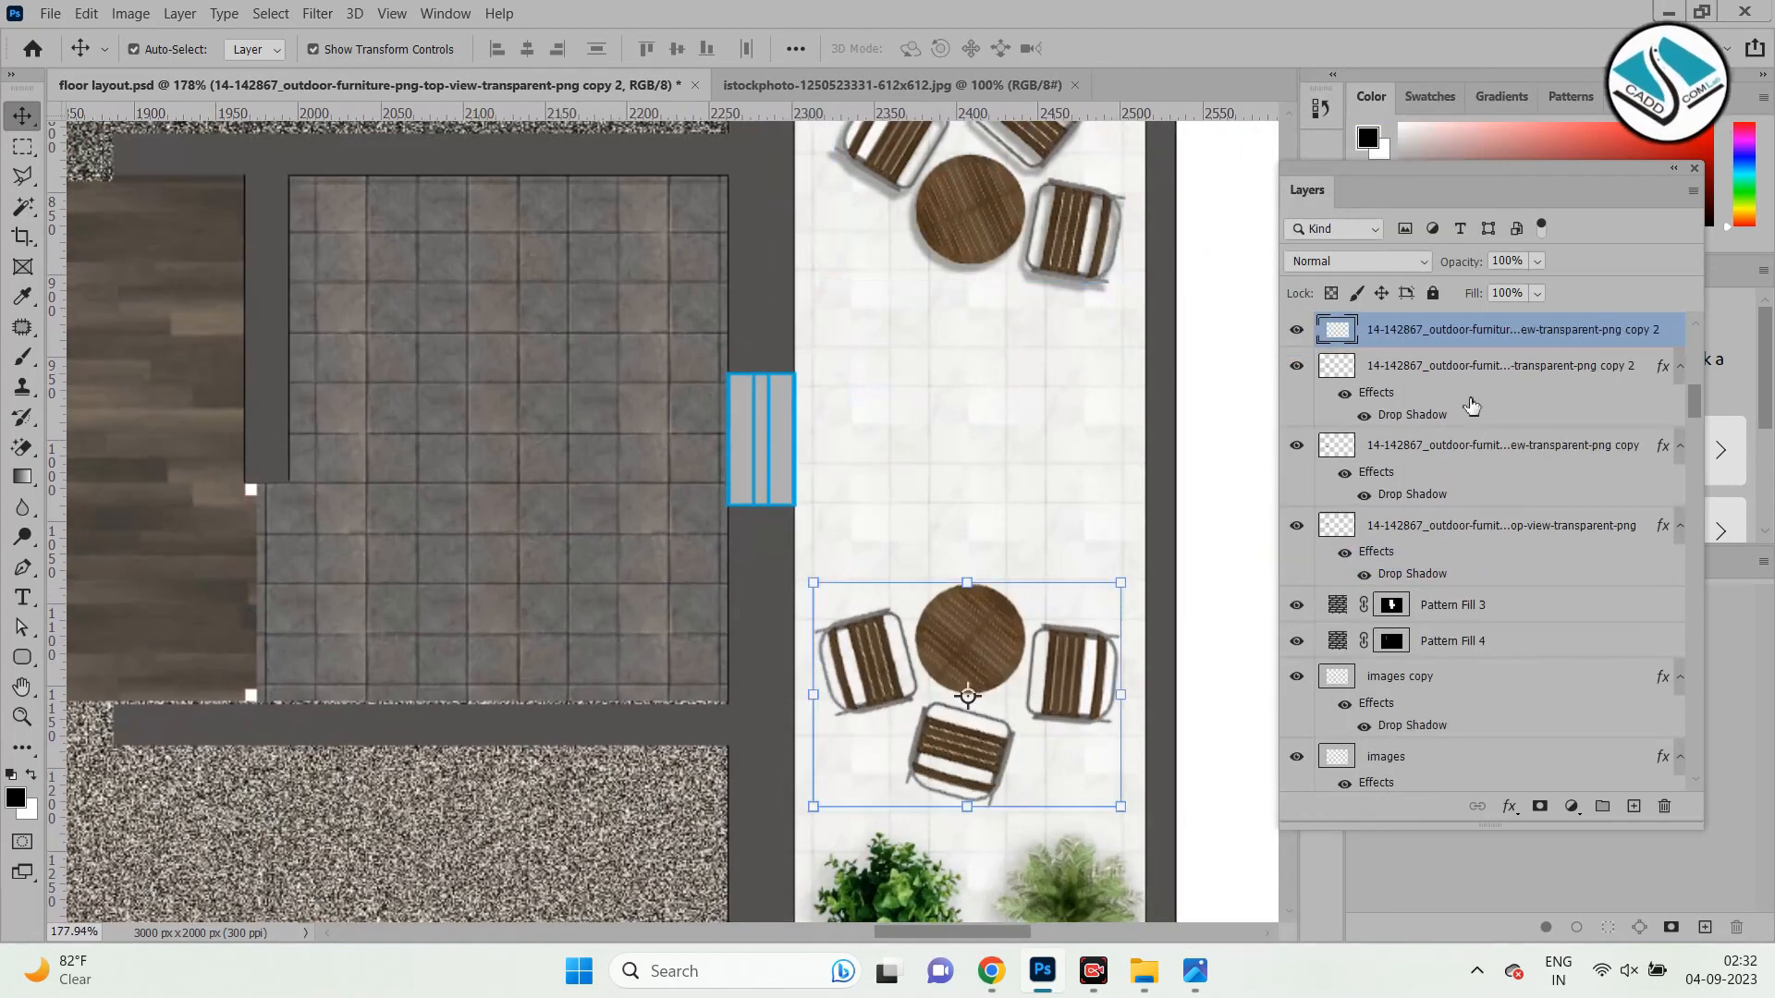
pyautogui.rightClick(1509, 336)
pyautogui.click(1302, 524)
pyautogui.scroll(-3, 975, 546)
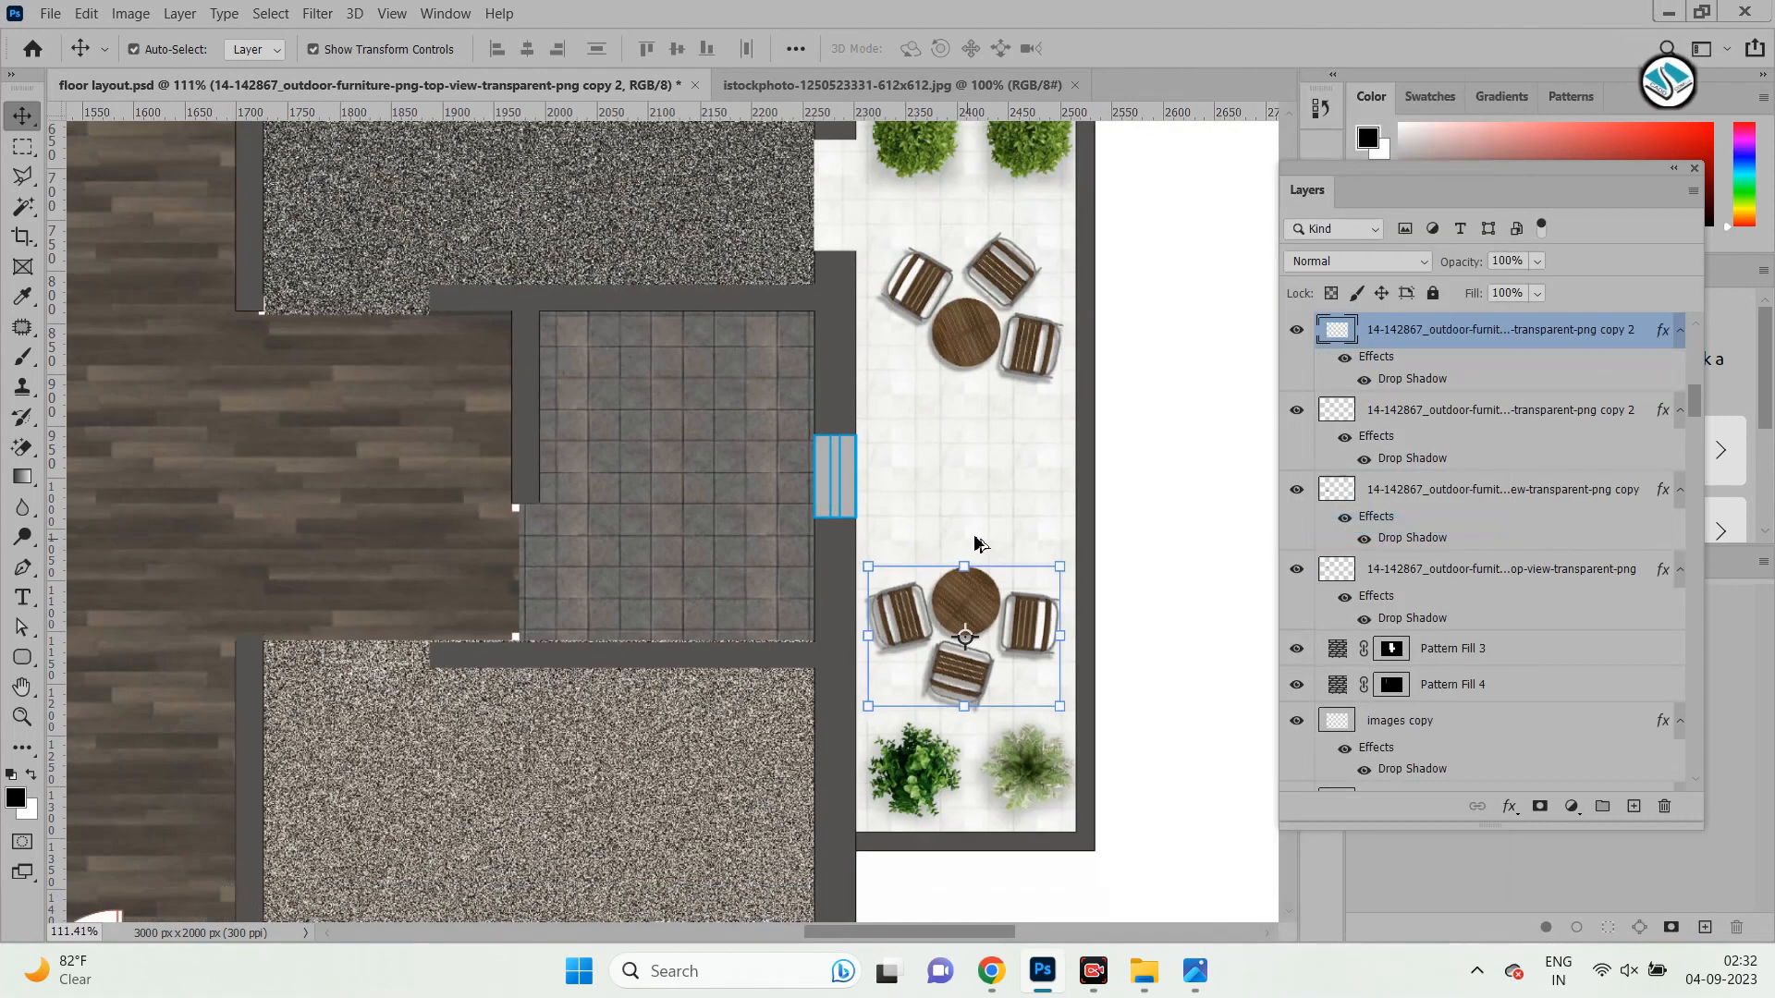
pyautogui.click(1119, 505)
pyautogui.scroll(-3, 1113, 508)
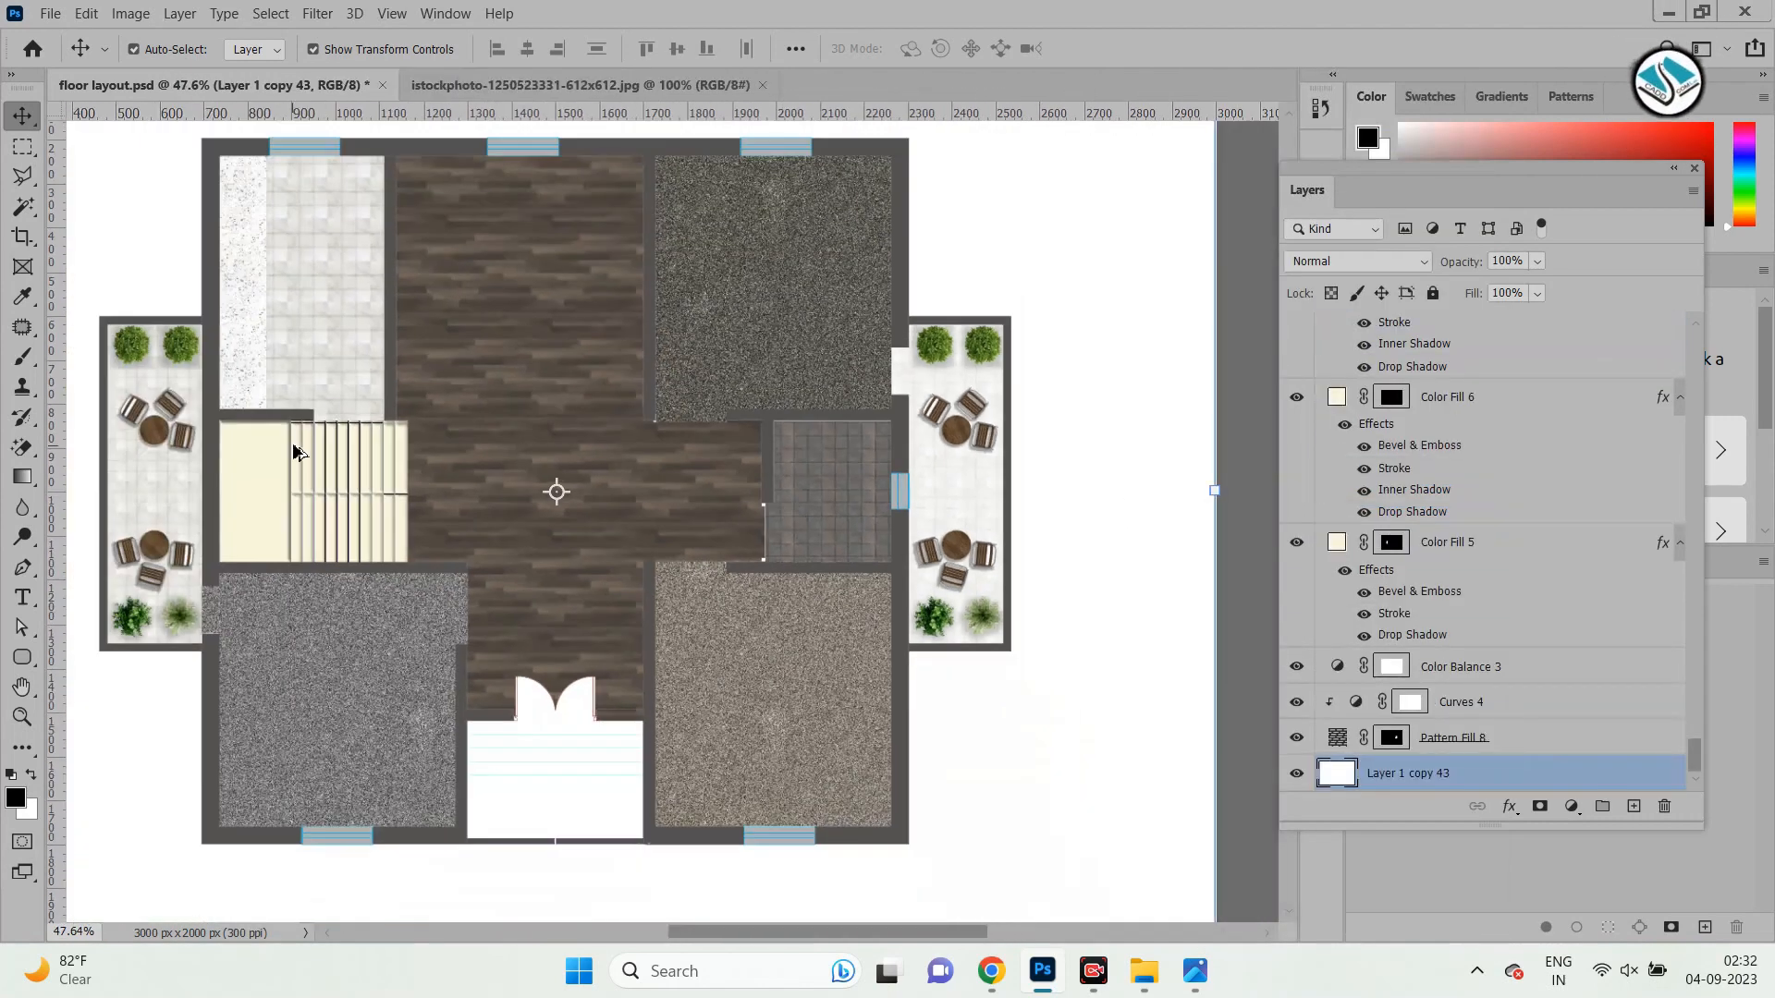
pyautogui.scroll(3, 243, 439)
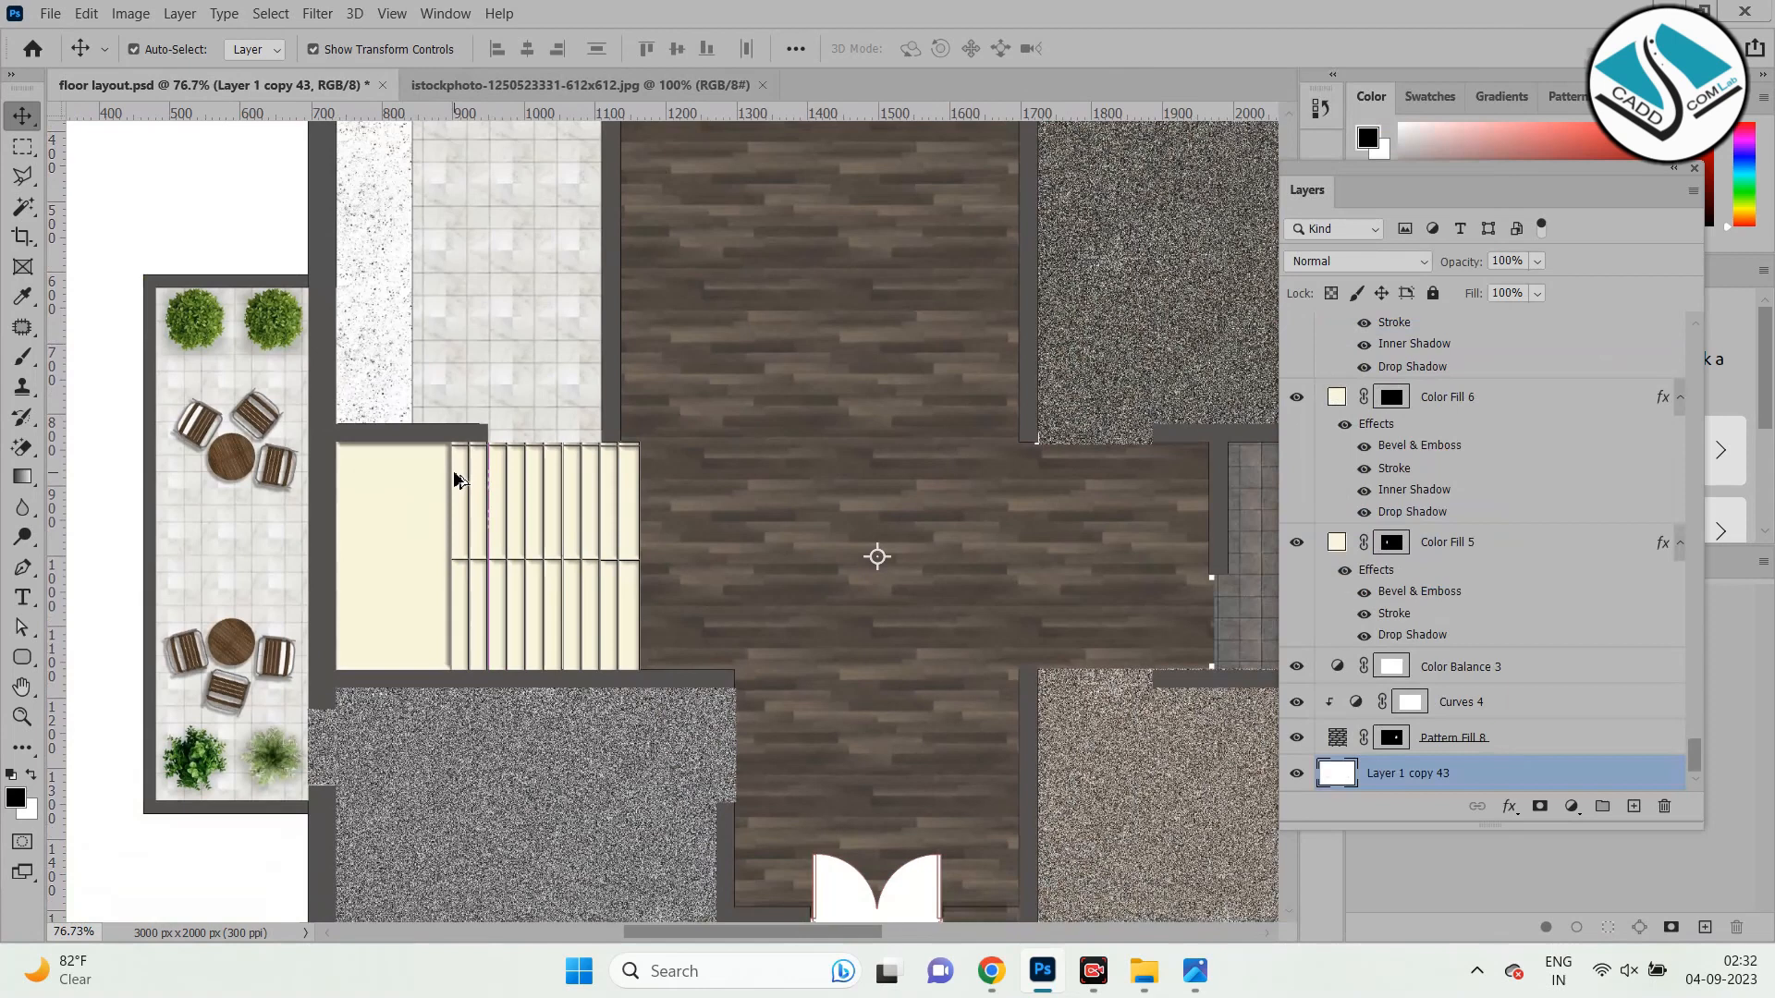
pyautogui.scroll(-3, 454, 478)
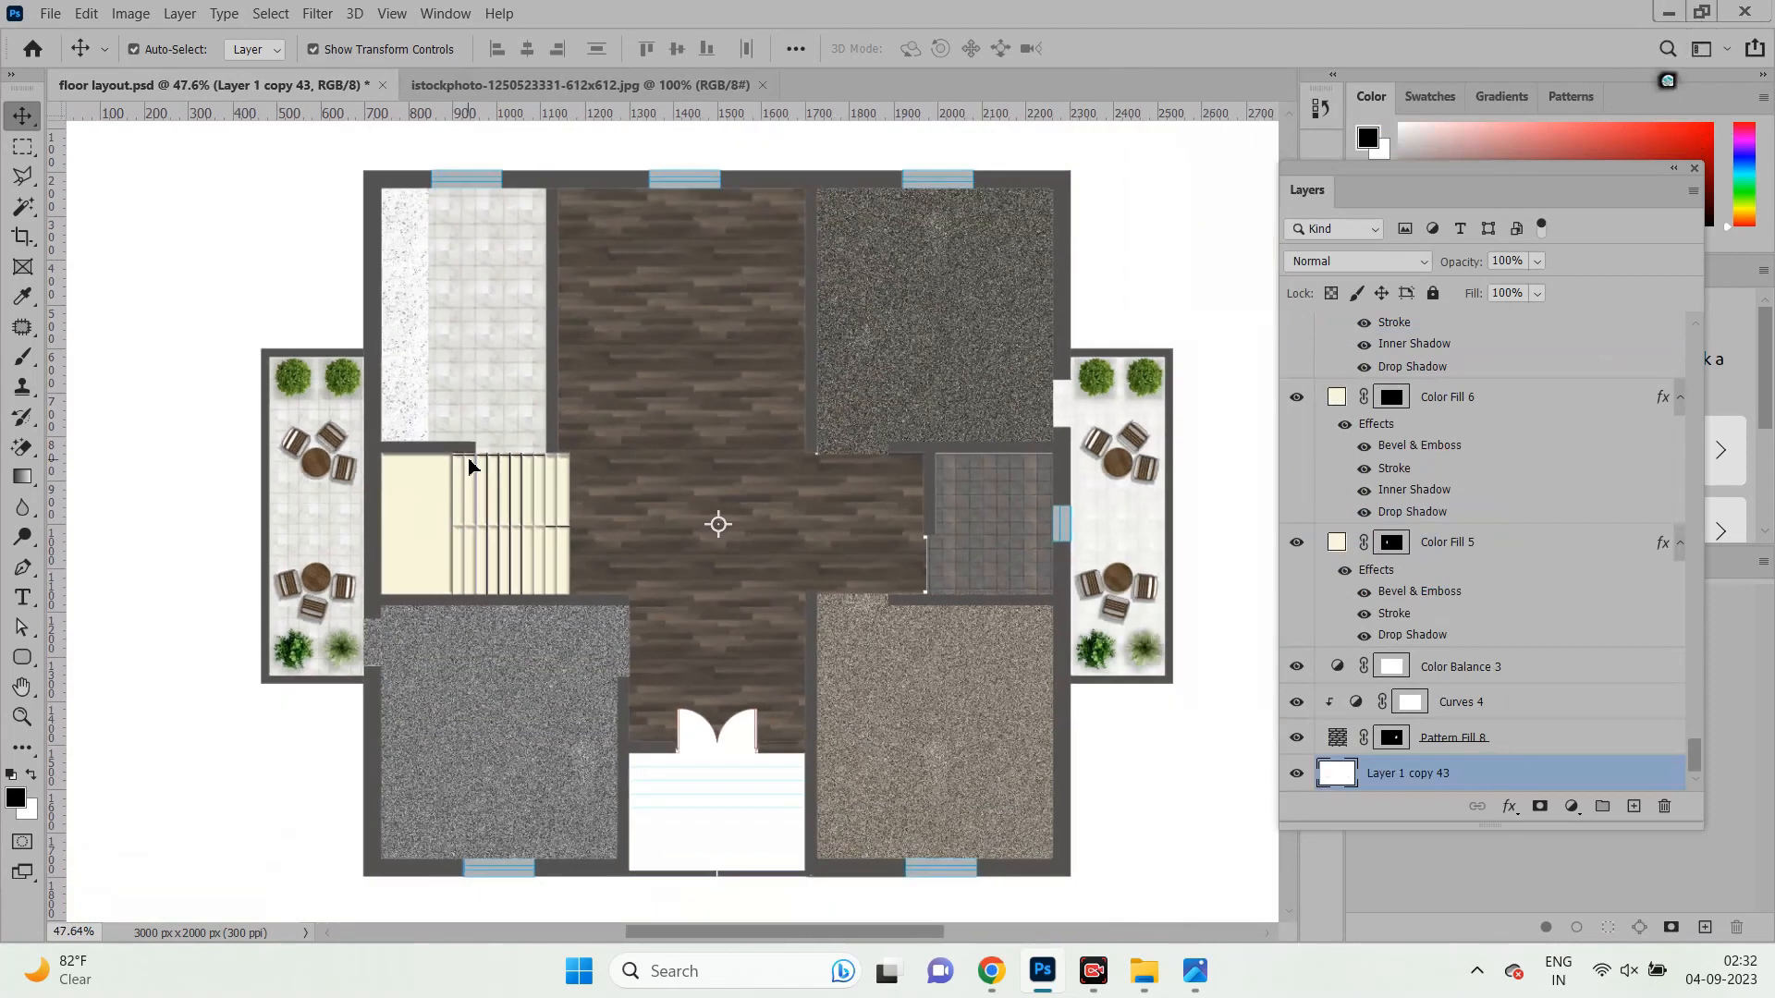
pyautogui.scroll(2, 527, 278)
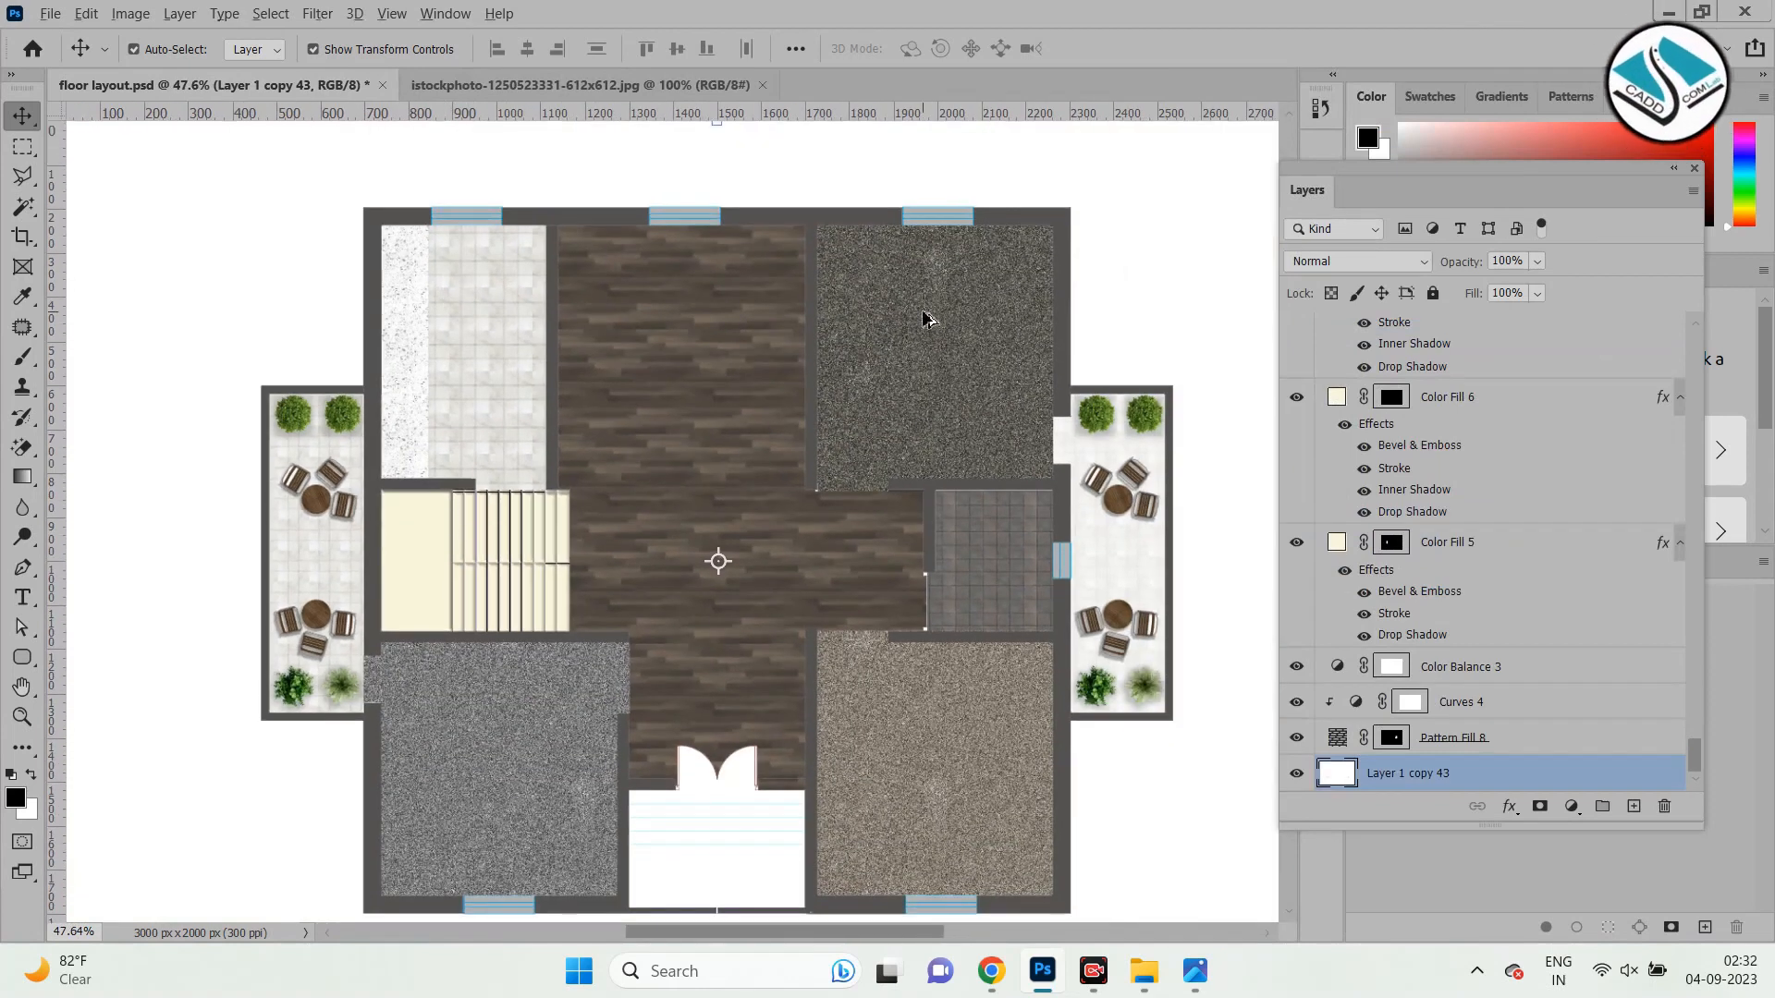
pyautogui.scroll(1, 825, 291)
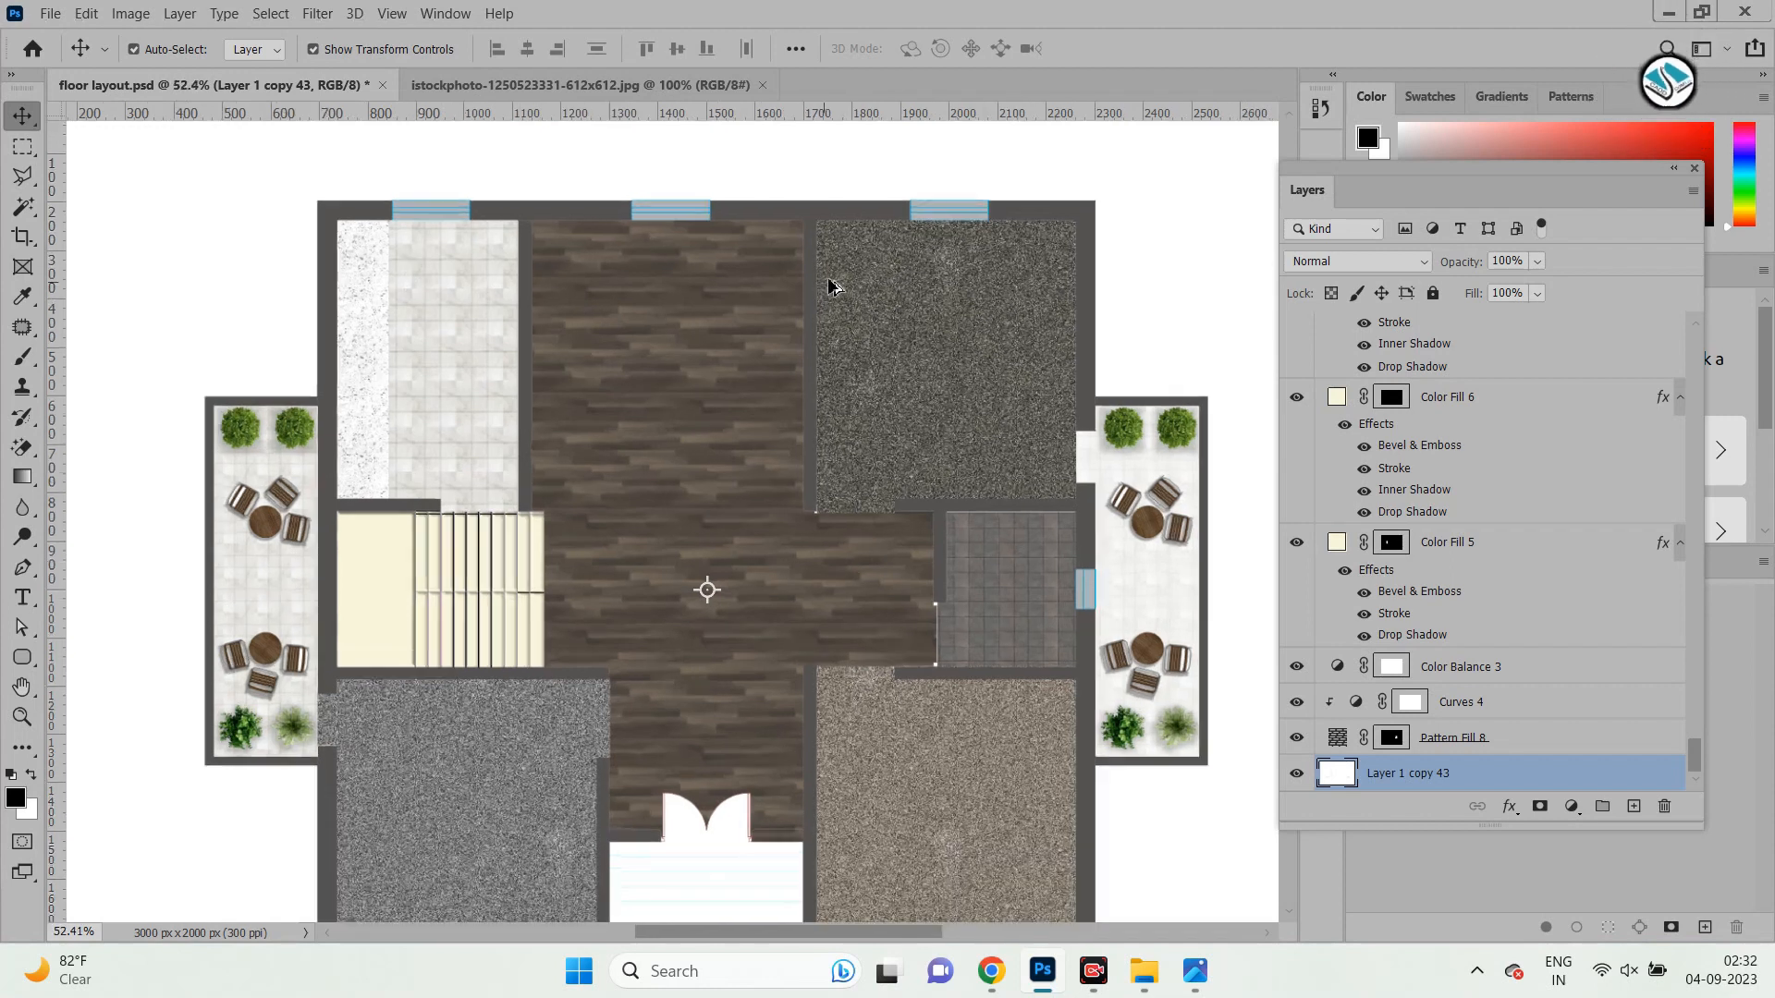
pyautogui.scroll(3, 1060, 273)
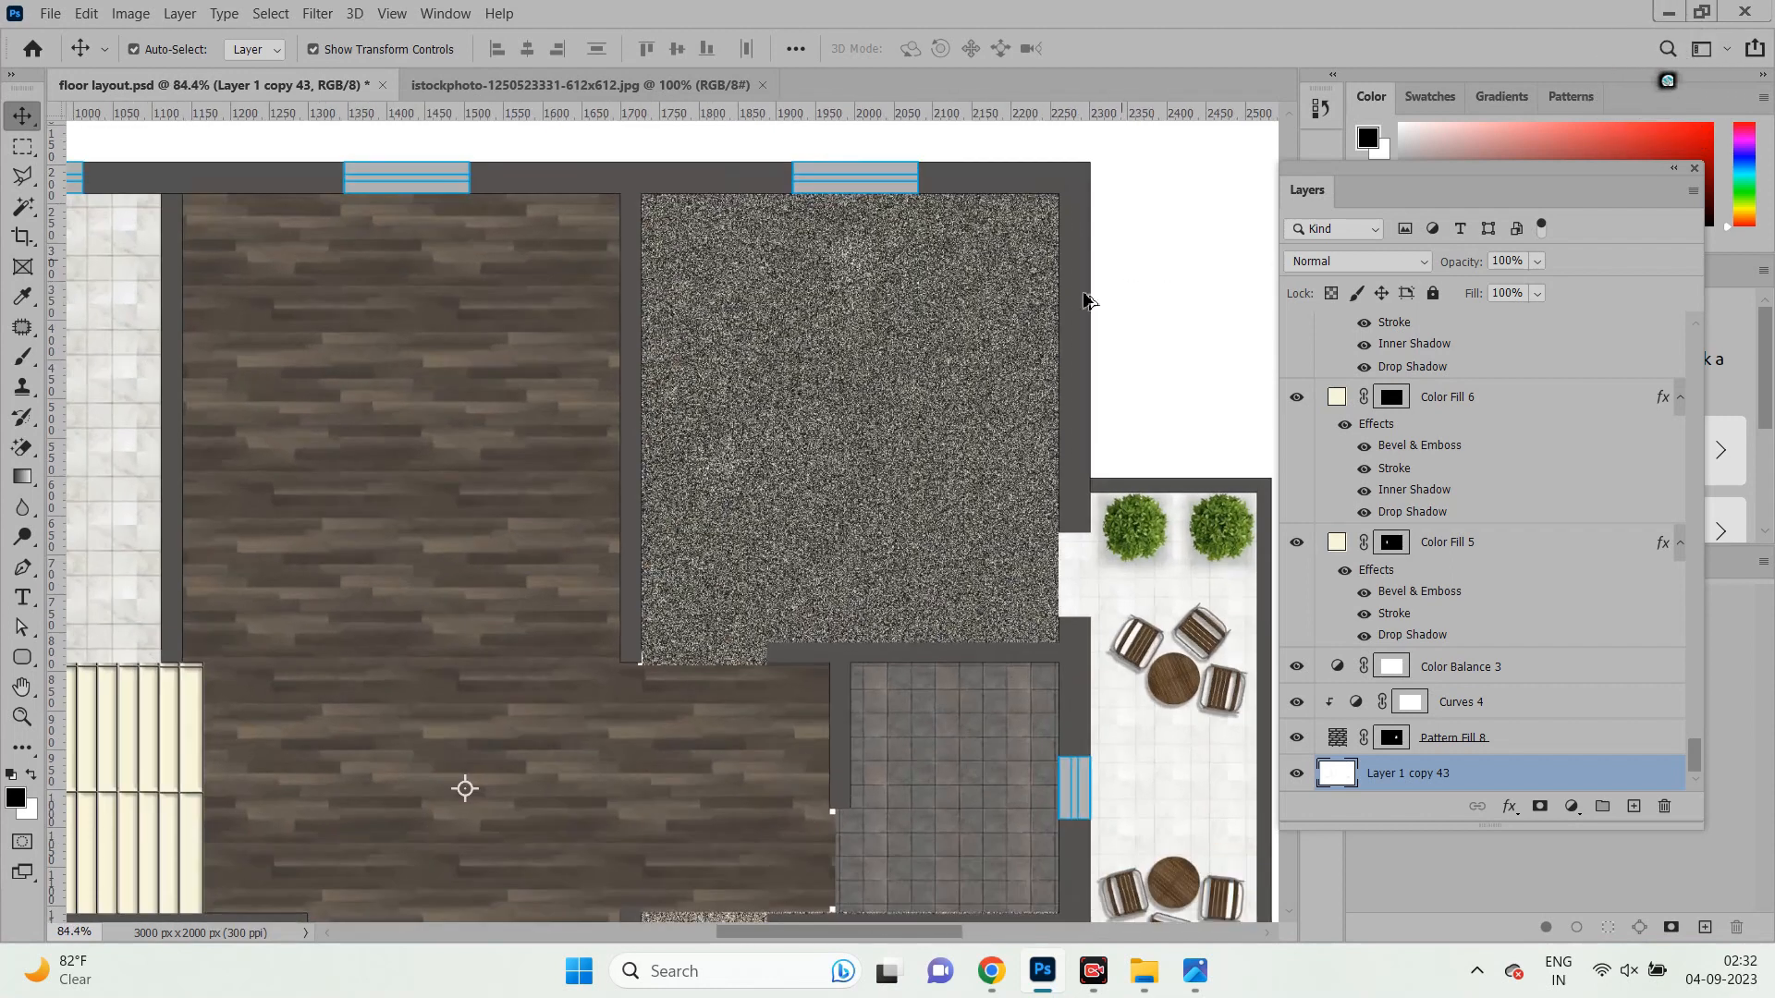
# Switch to Chrome, browse the bed top view image results, and narrow them to the related search "bedroom bed top view png".
pyautogui.click(1008, 972)
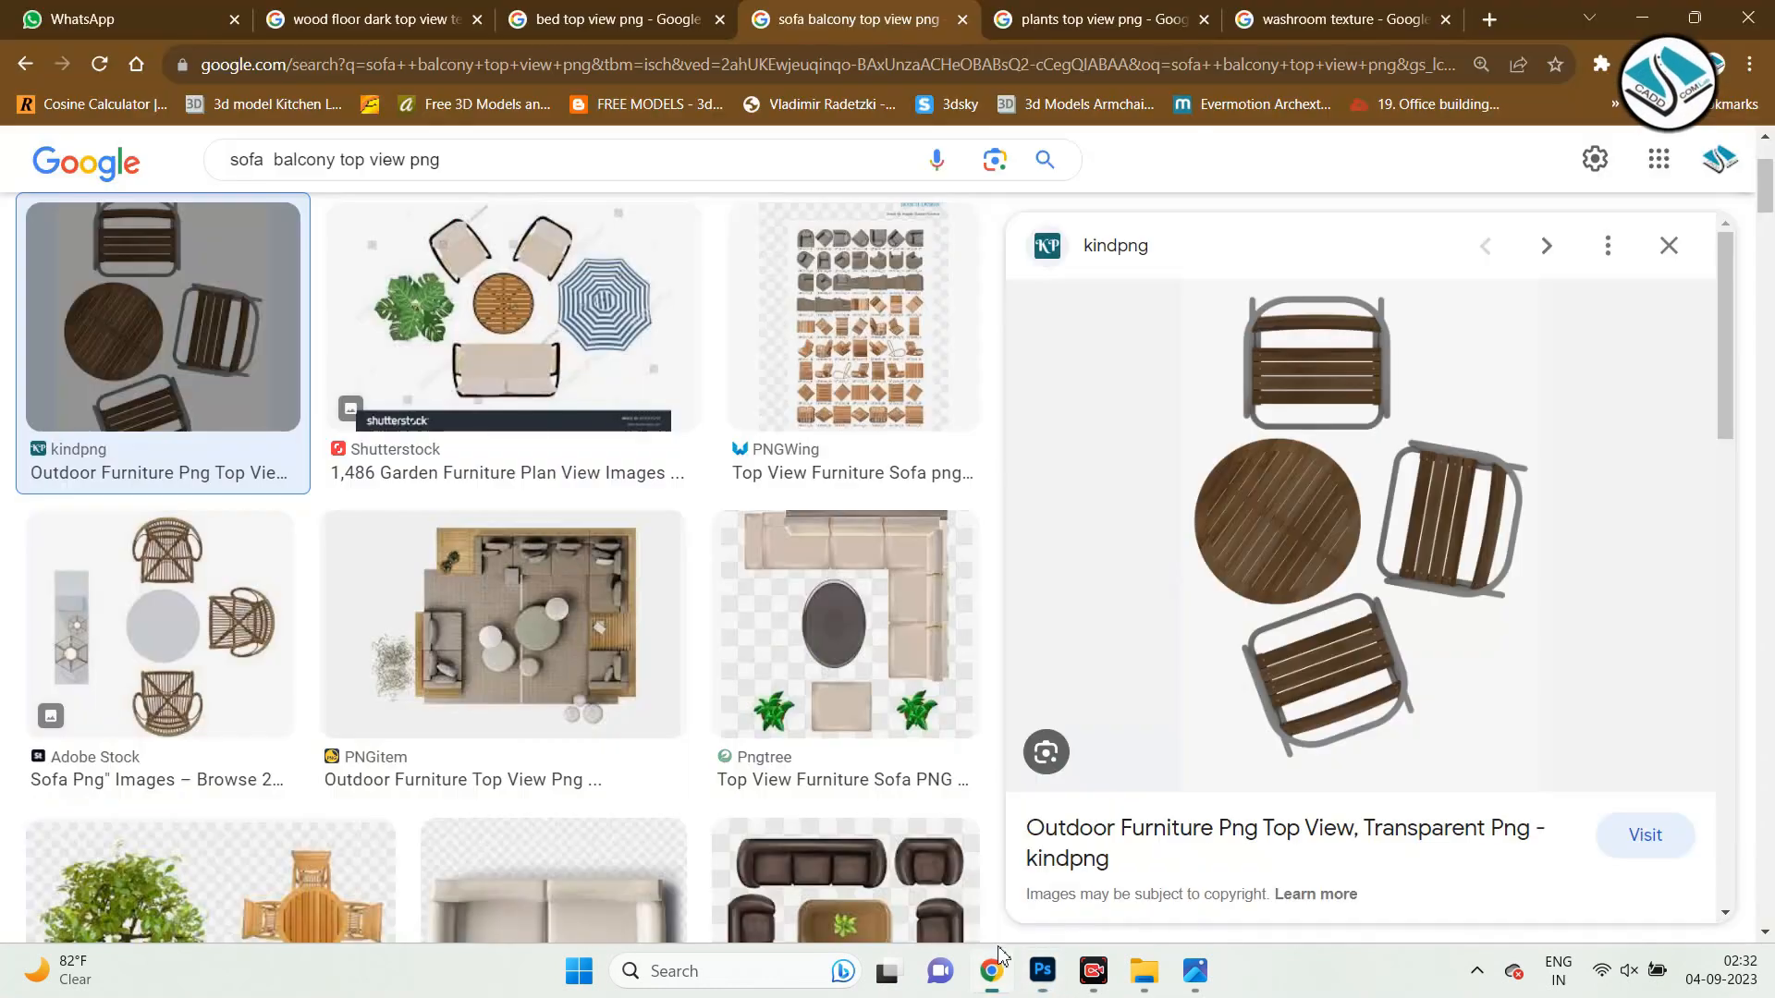
pyautogui.click(600, 22)
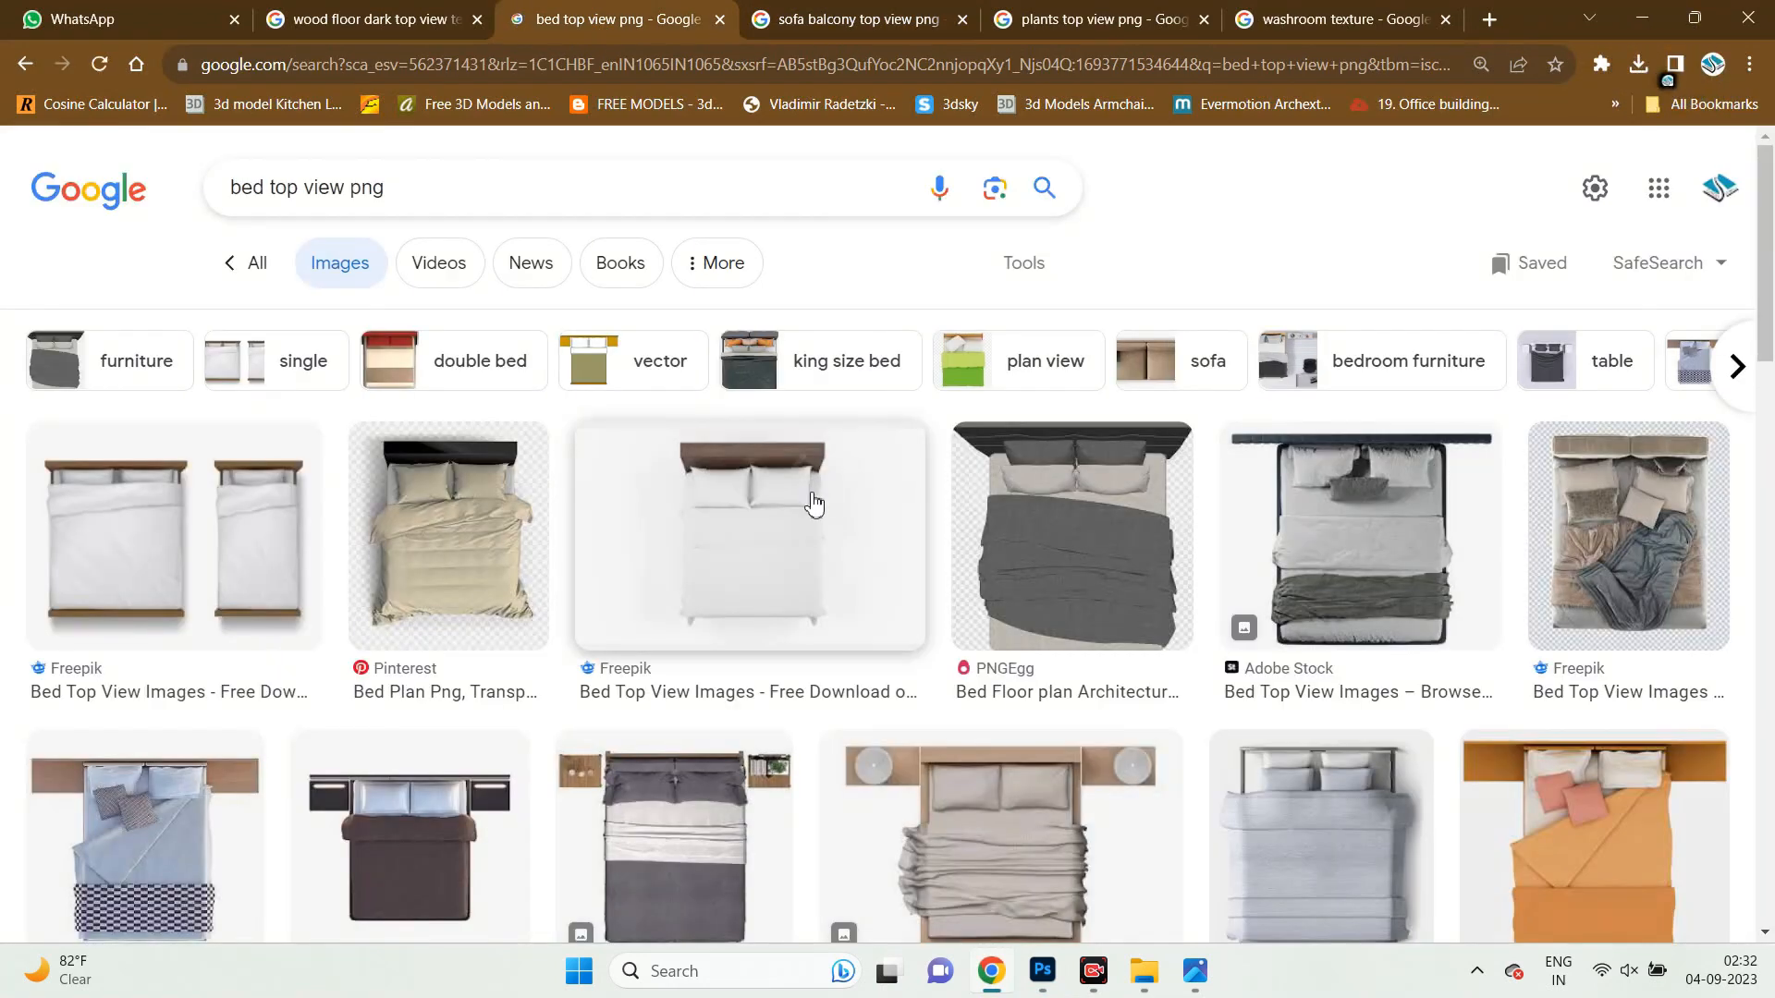
pyautogui.scroll(-3, 814, 504)
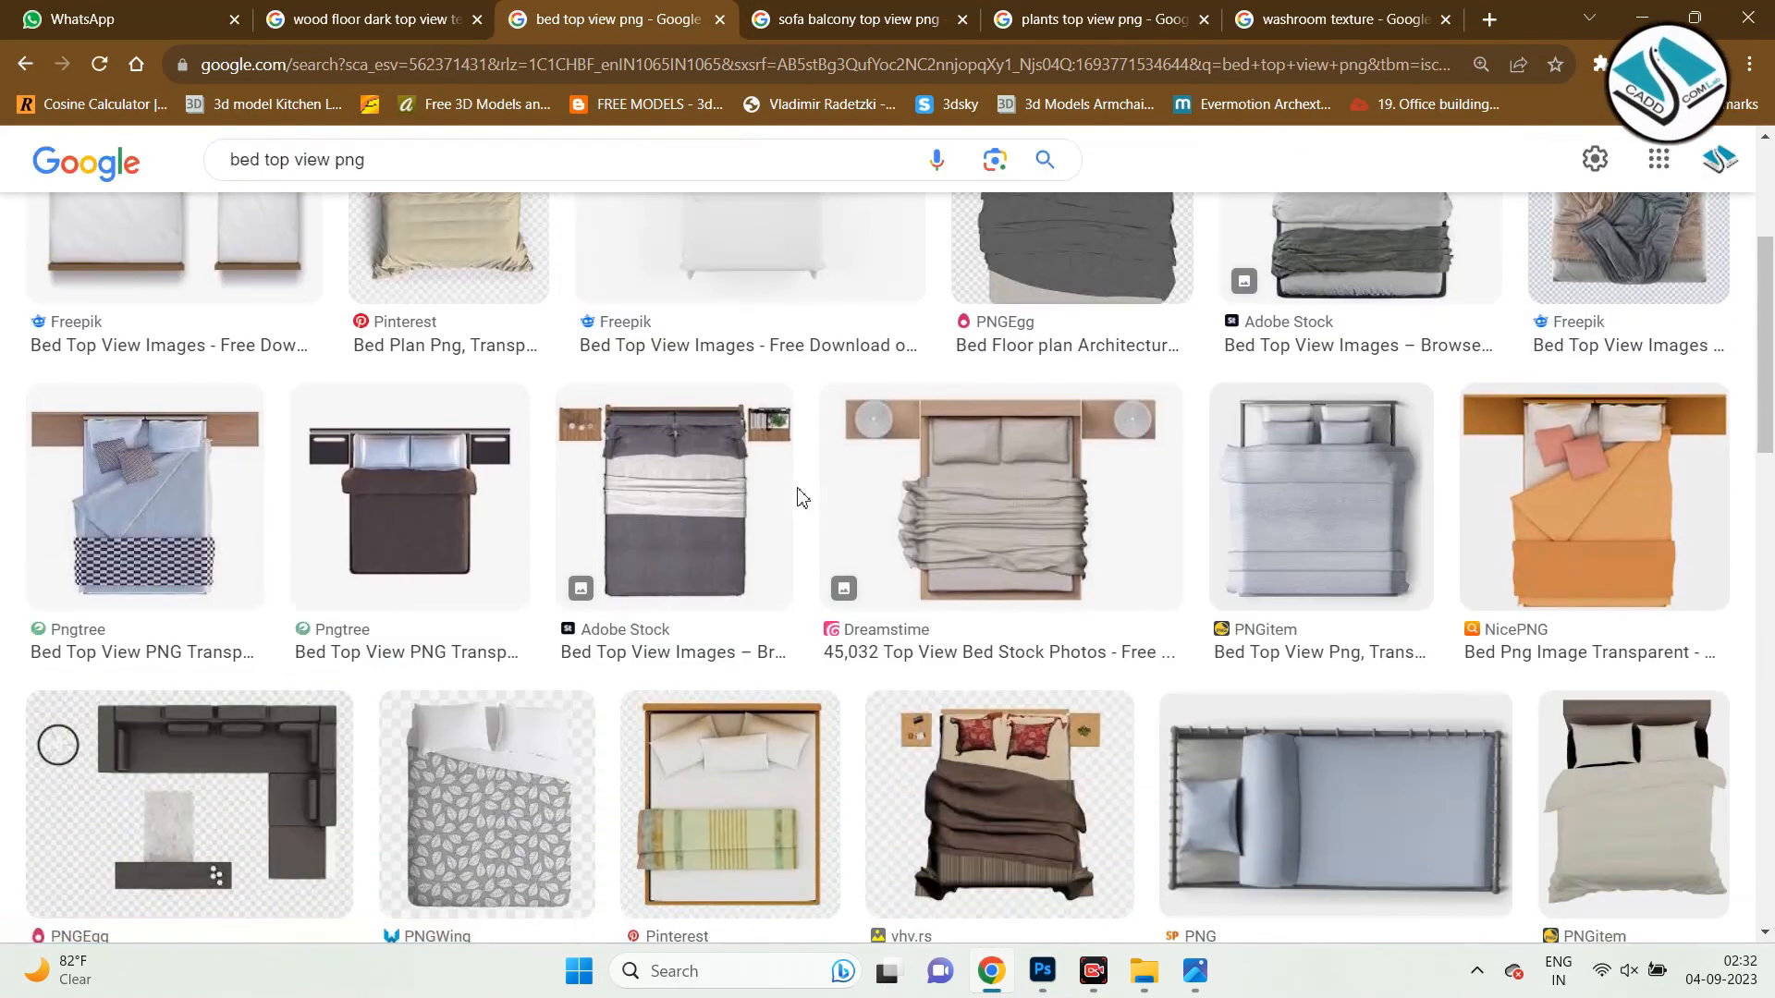
pyautogui.scroll(-3, 800, 499)
pyautogui.scroll(-5, 800, 501)
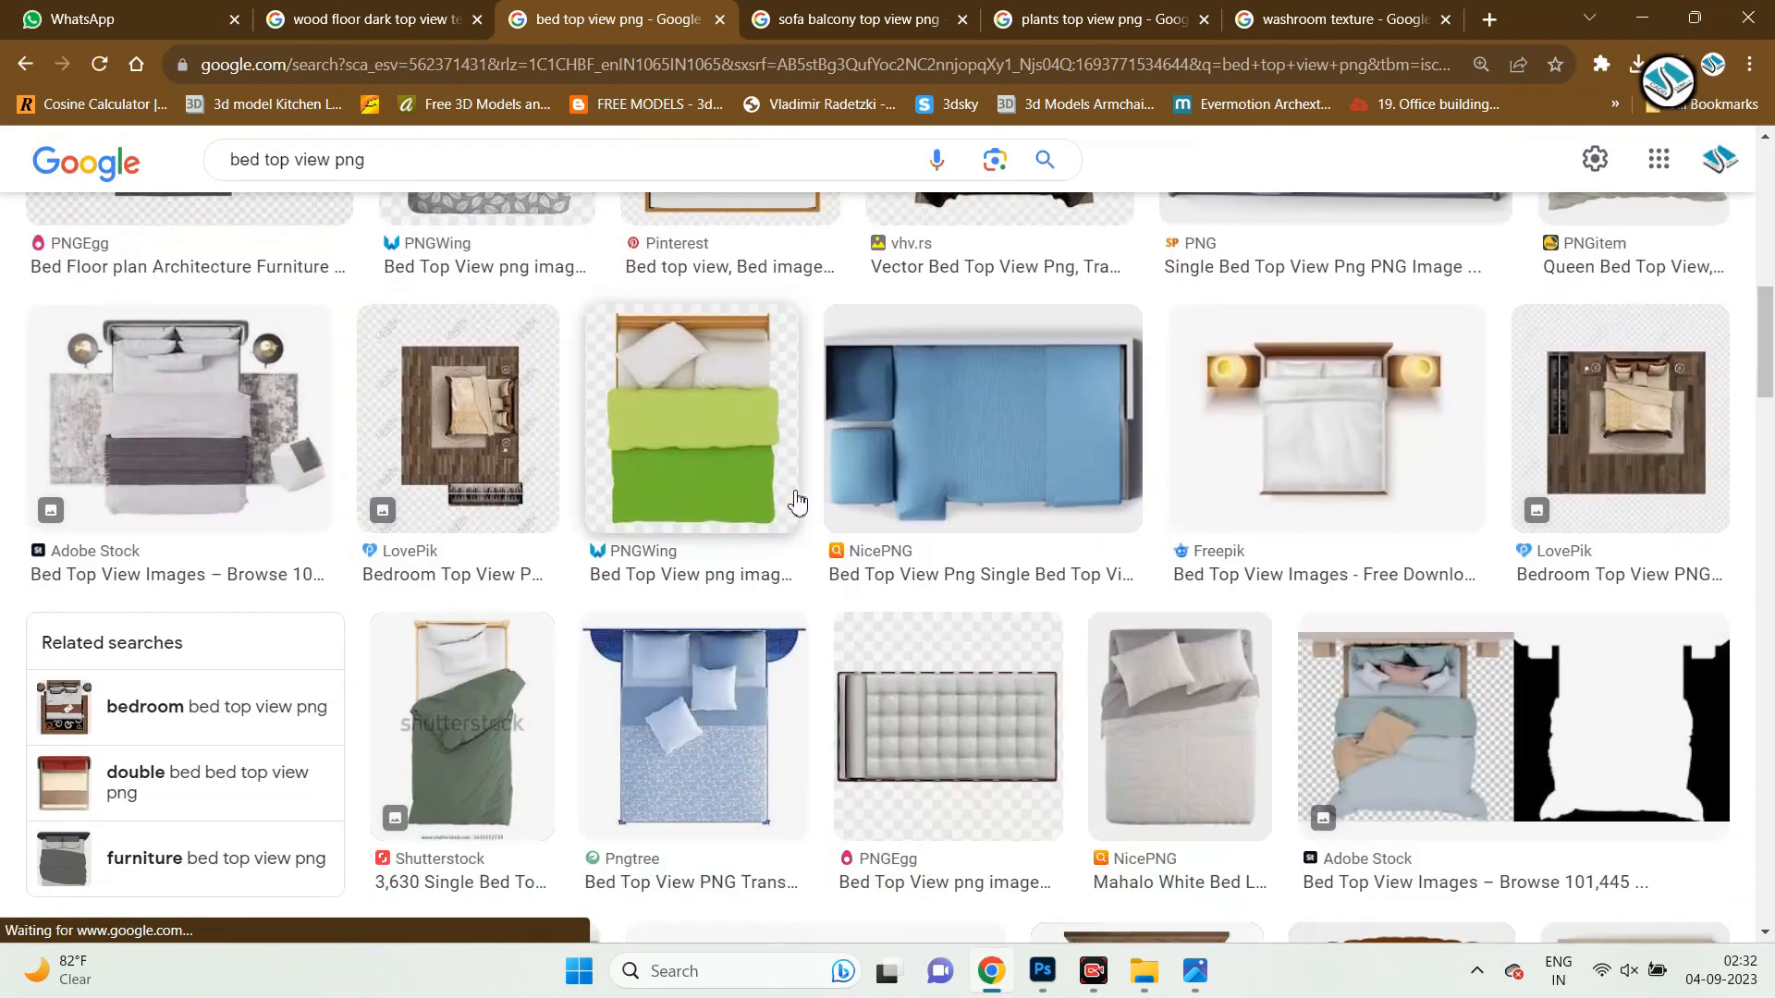
pyautogui.scroll(2, 795, 507)
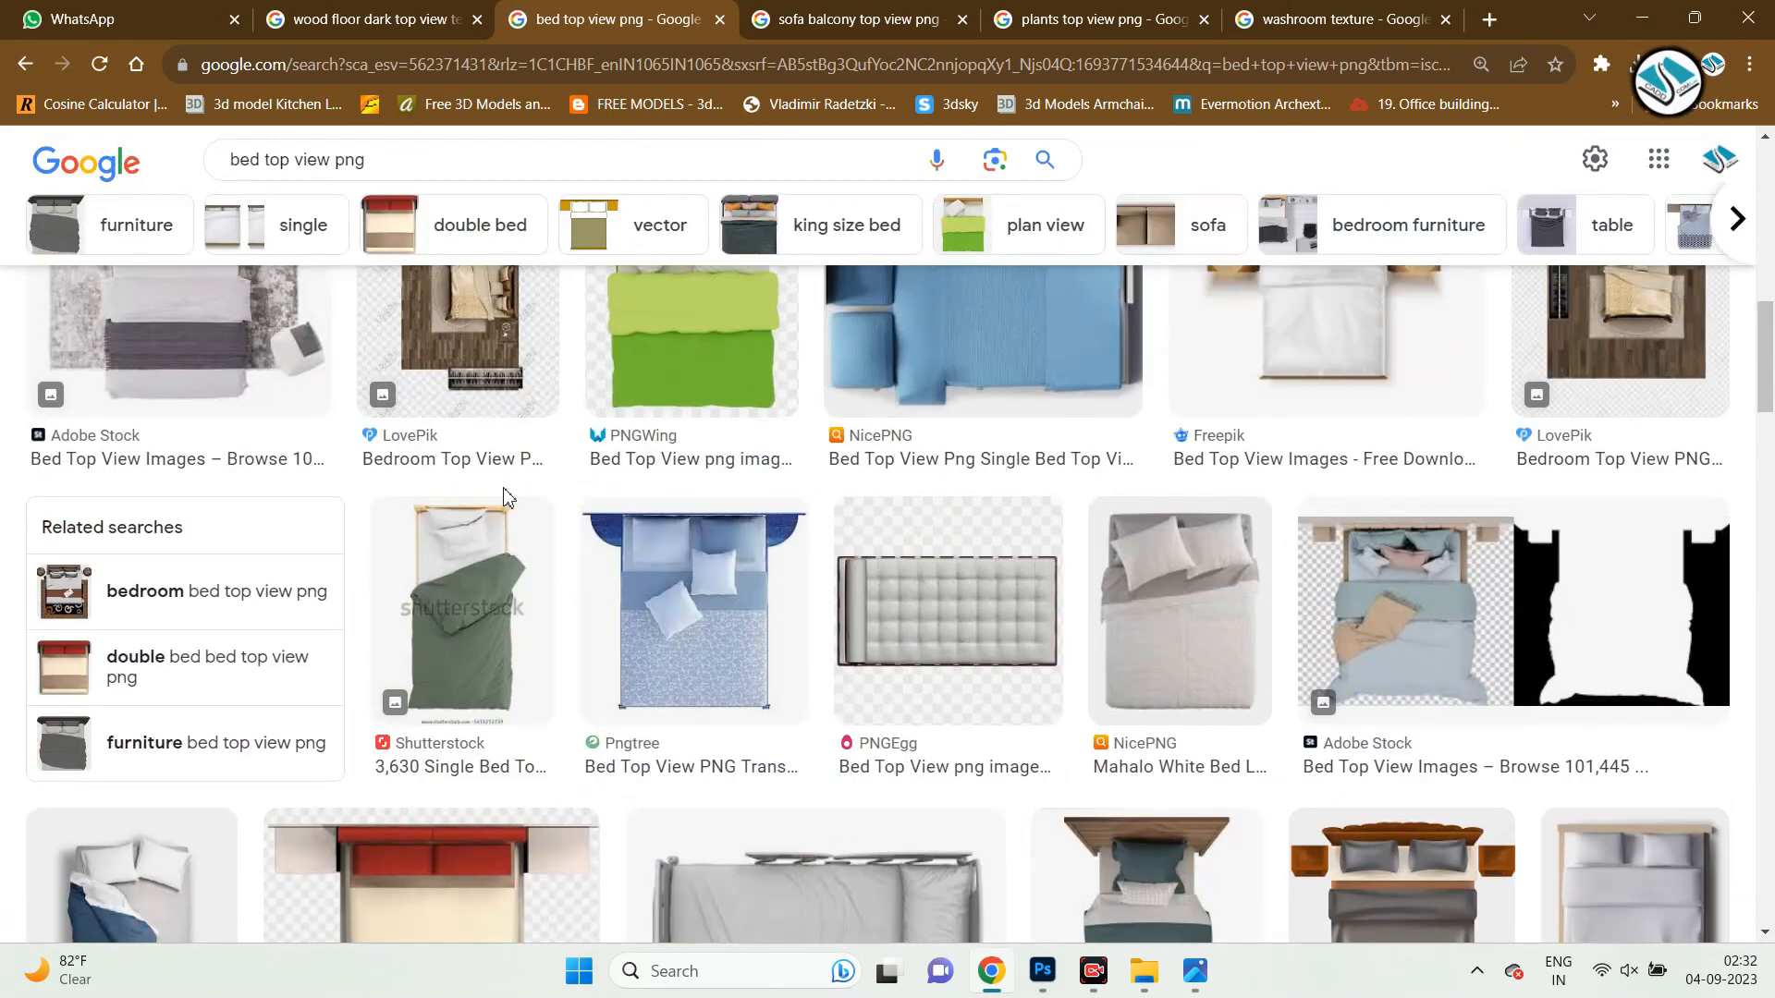
pyautogui.click(289, 592)
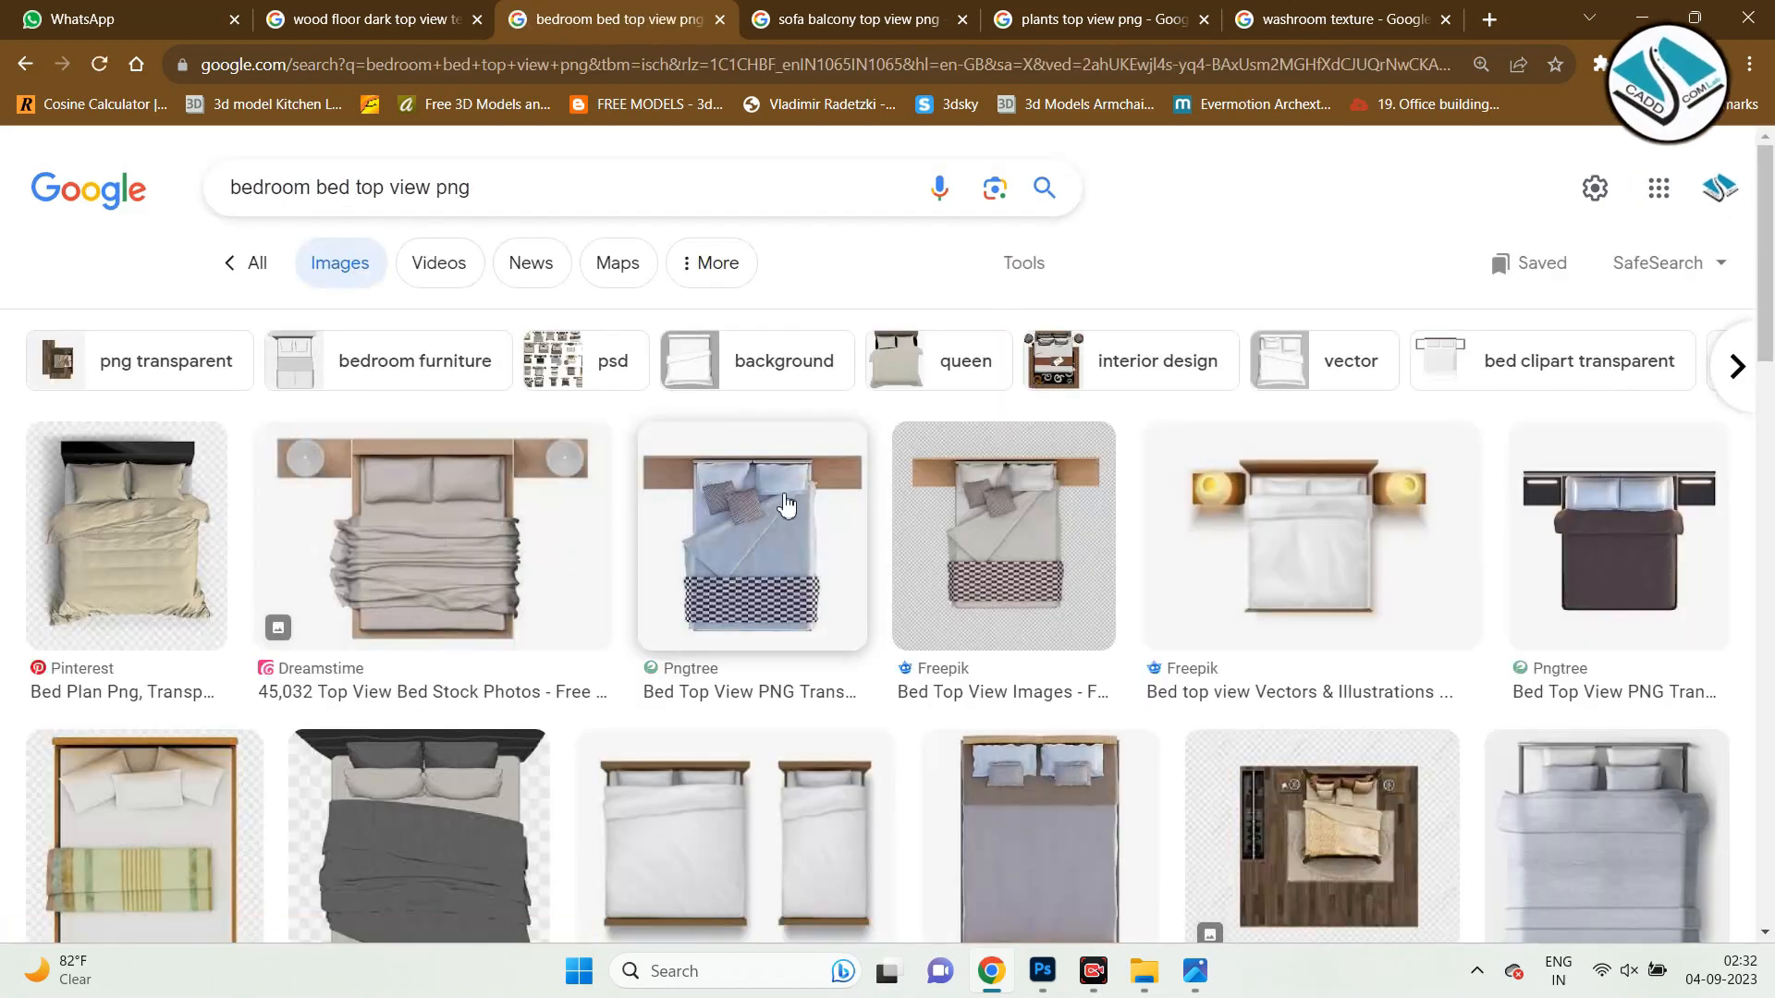
# Switch to the COLOR FLOOR PLAN RENDERING.webp reference in Photos and examine the bedroom's bed and furniture layout, then return to the image results.
pyautogui.scroll(-1, 955, 747)
pyautogui.click(1194, 967)
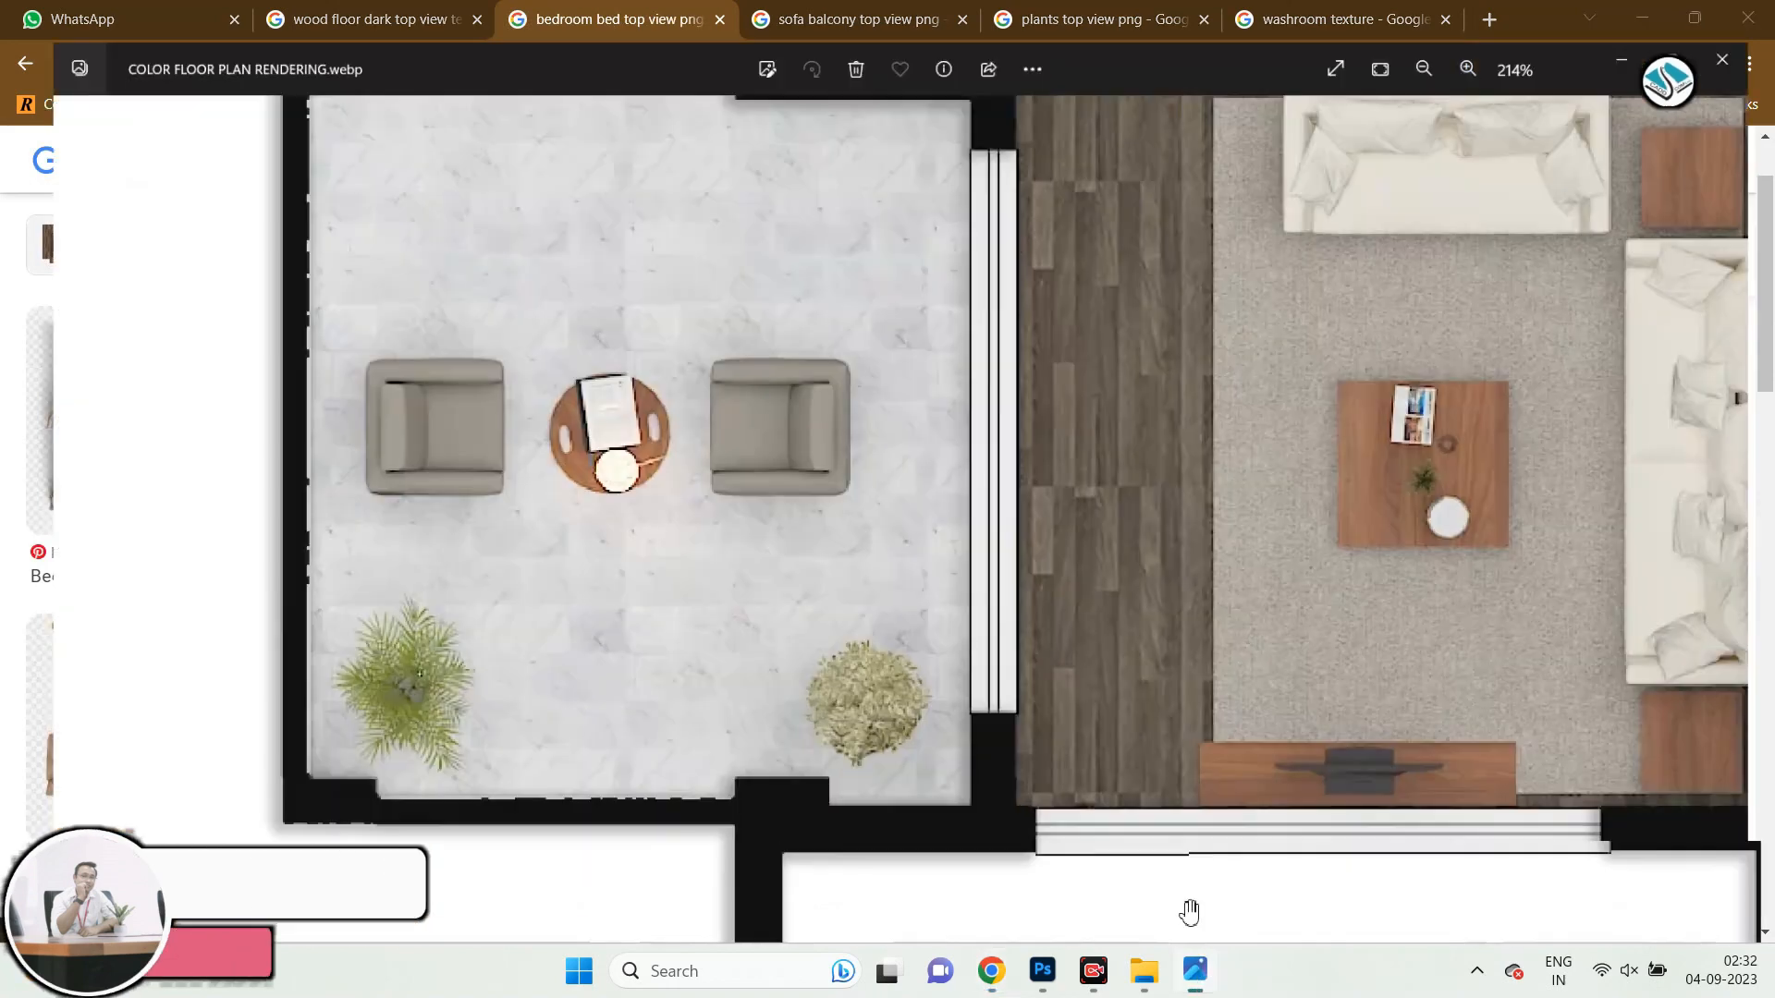
pyautogui.moveTo(1614, 208); pyautogui.dragTo(853, 455)
pyautogui.scroll(-5, 852, 455)
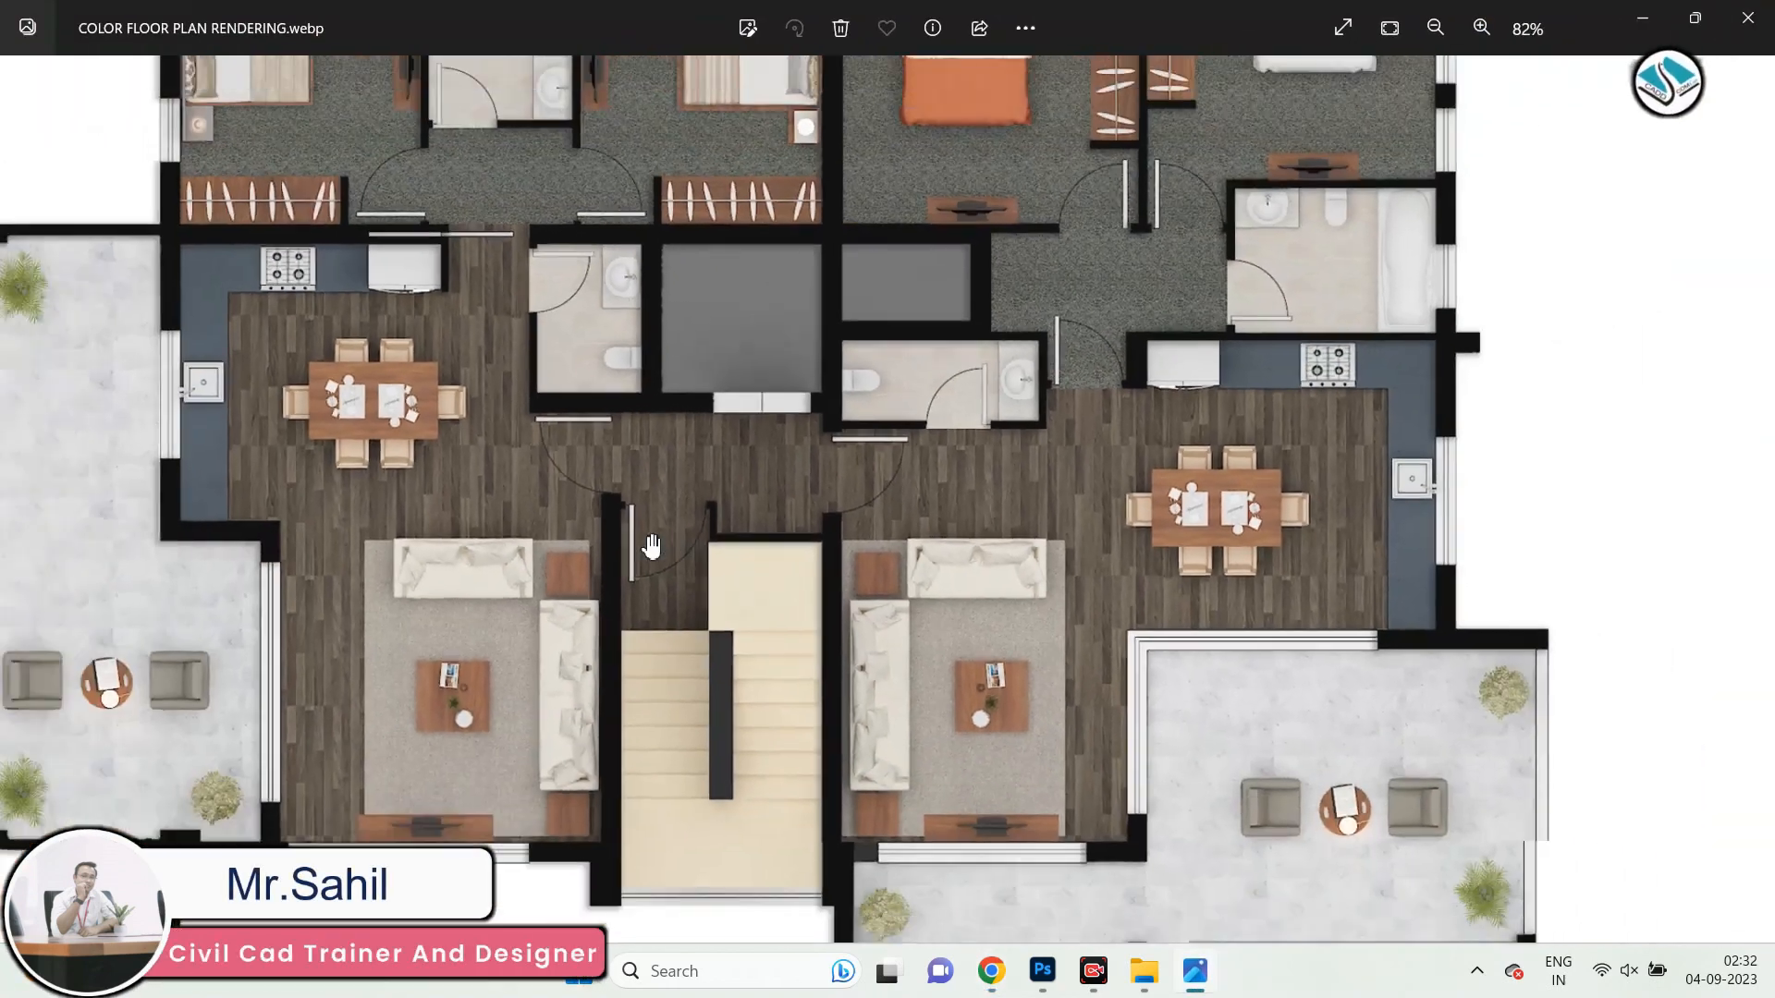
pyautogui.scroll(5, 418, 177)
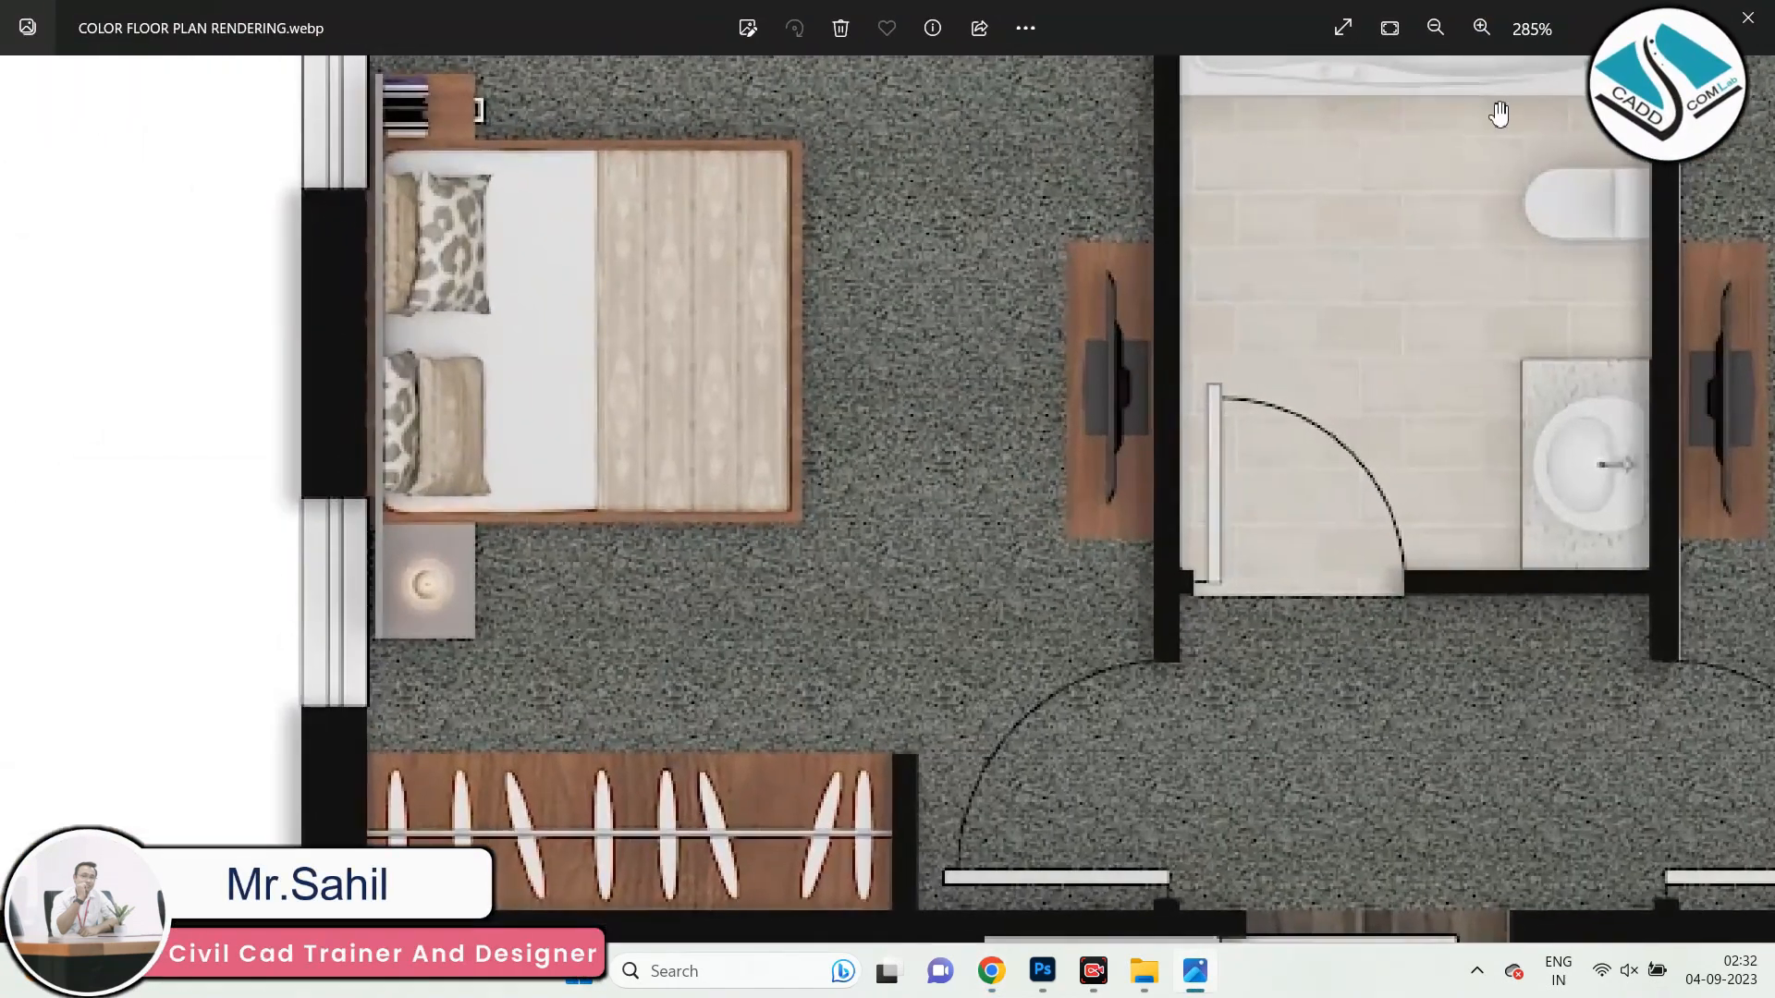
pyautogui.click(1632, 22)
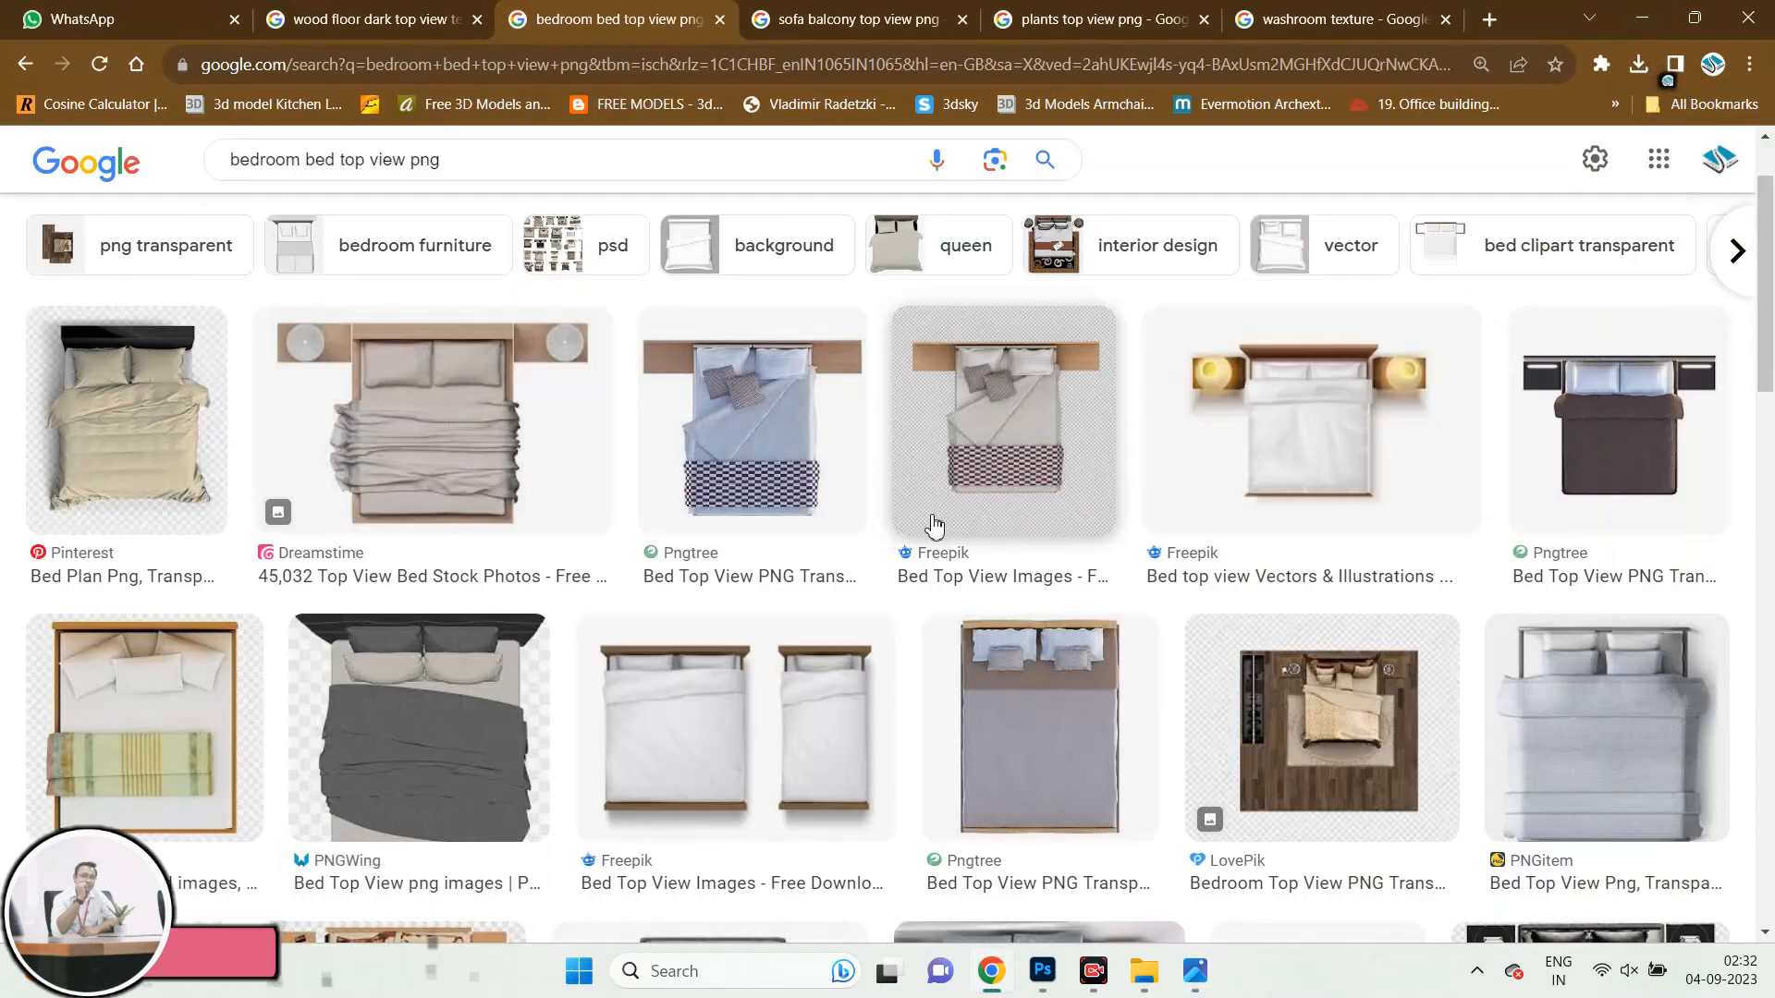
# Preview the PNGWing black double bed with side tables and examine its related top-view bed images.
pyautogui.scroll(-5, 894, 528)
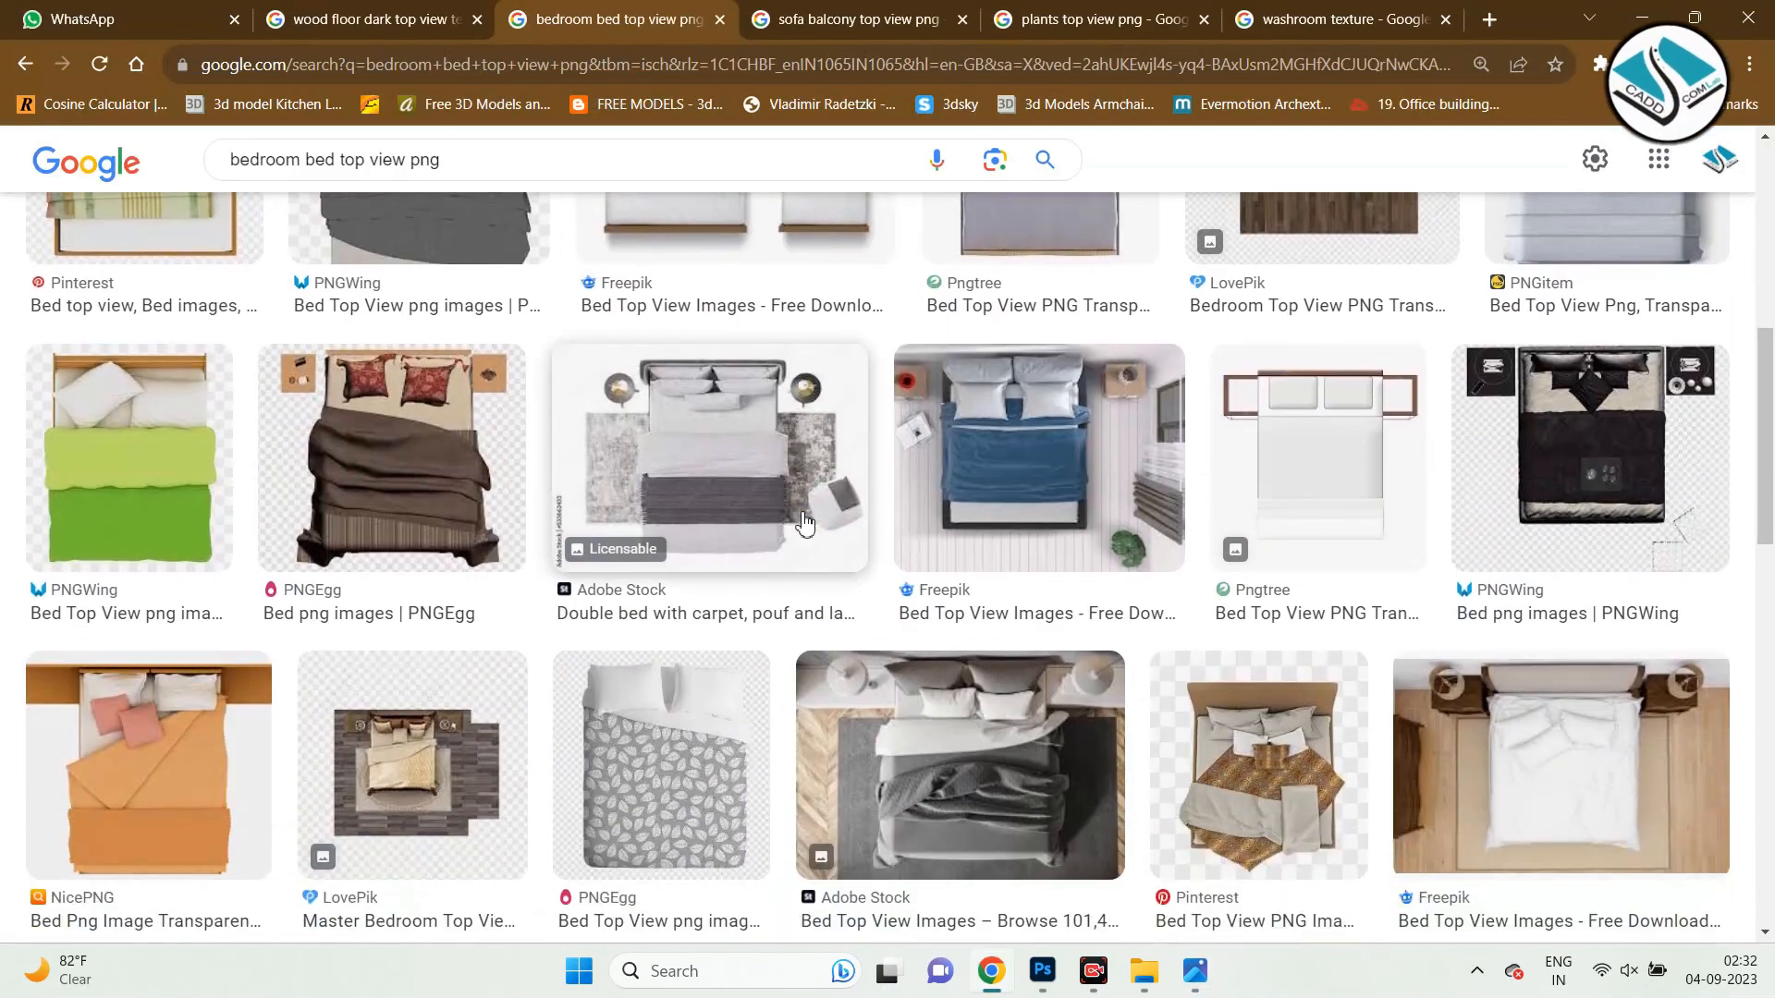
pyautogui.click(1584, 422)
pyautogui.scroll(-4, 1362, 520)
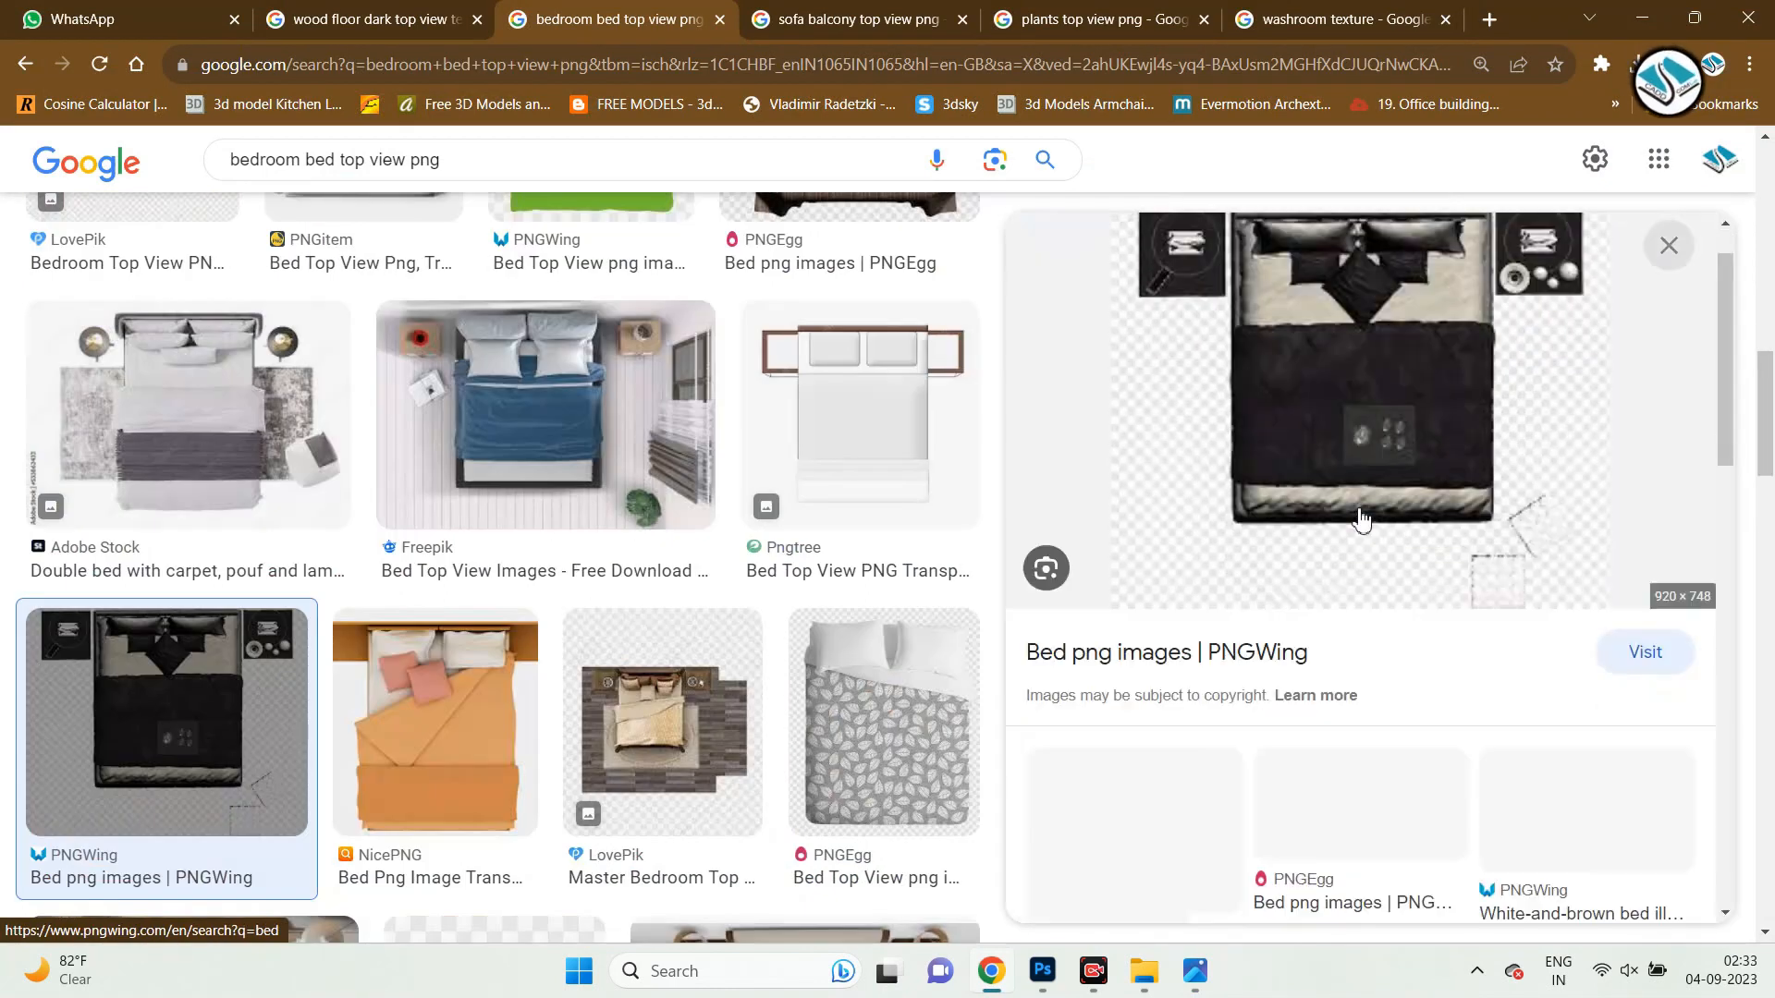
pyautogui.scroll(-5, 1351, 518)
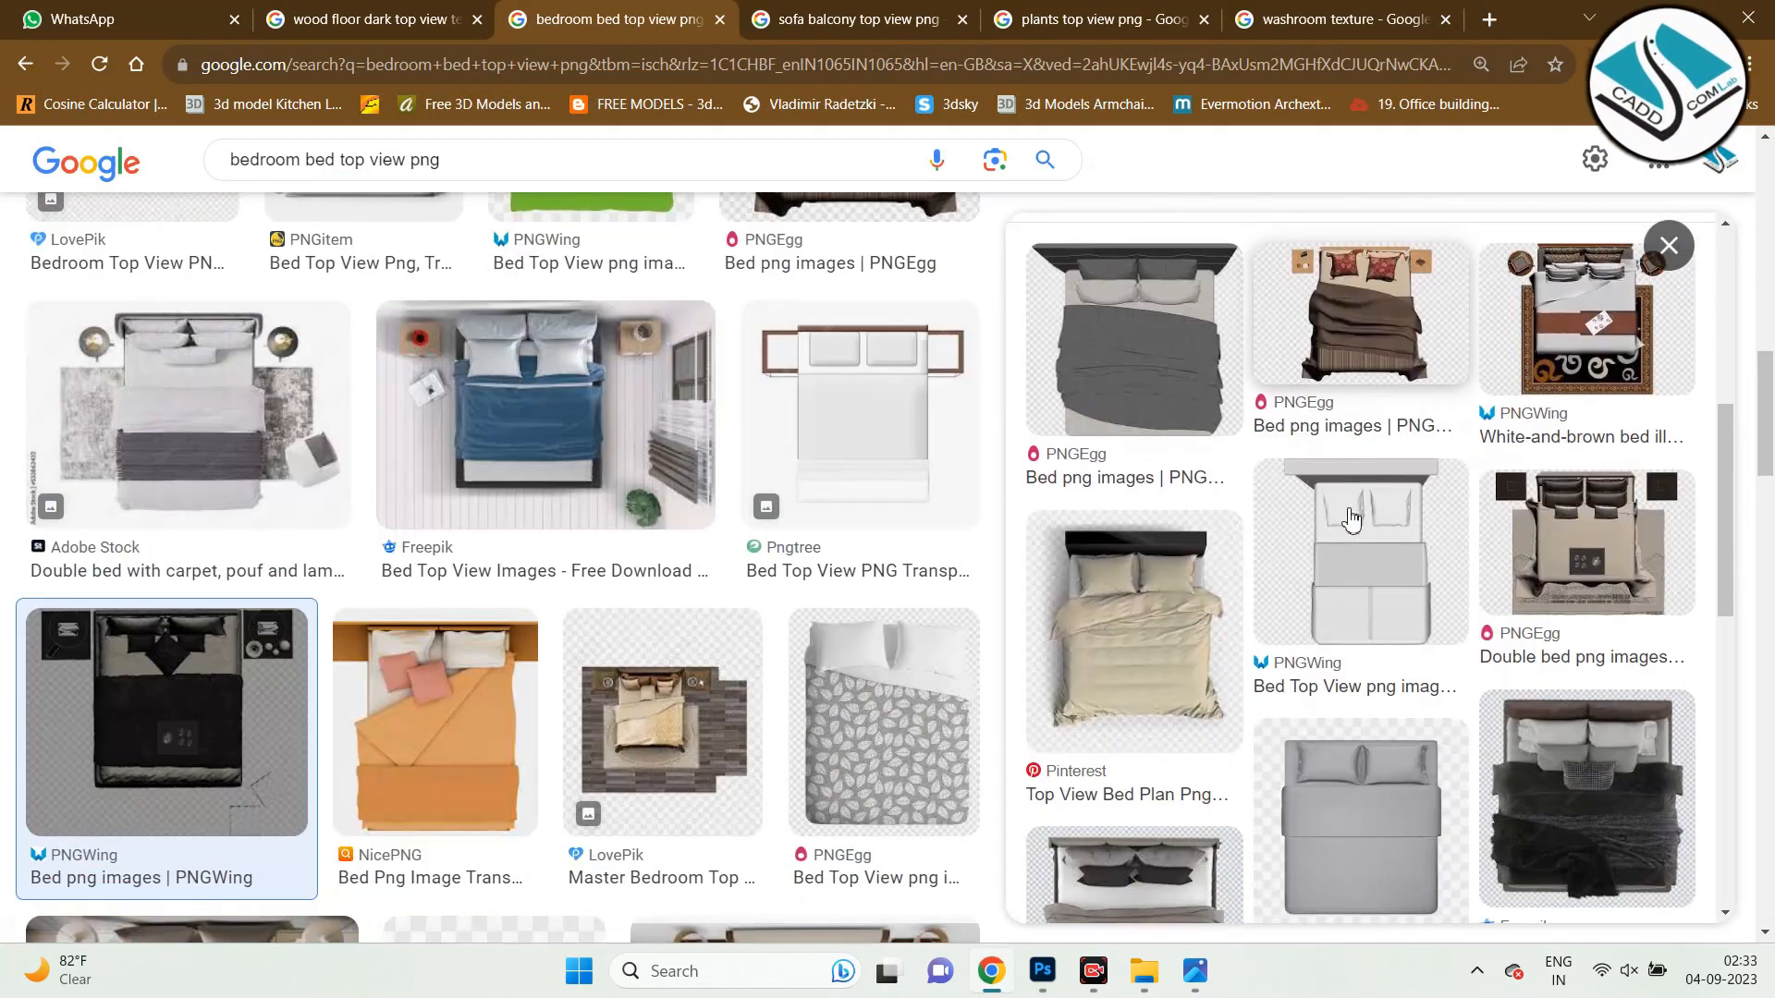
pyautogui.scroll(-3, 1350, 520)
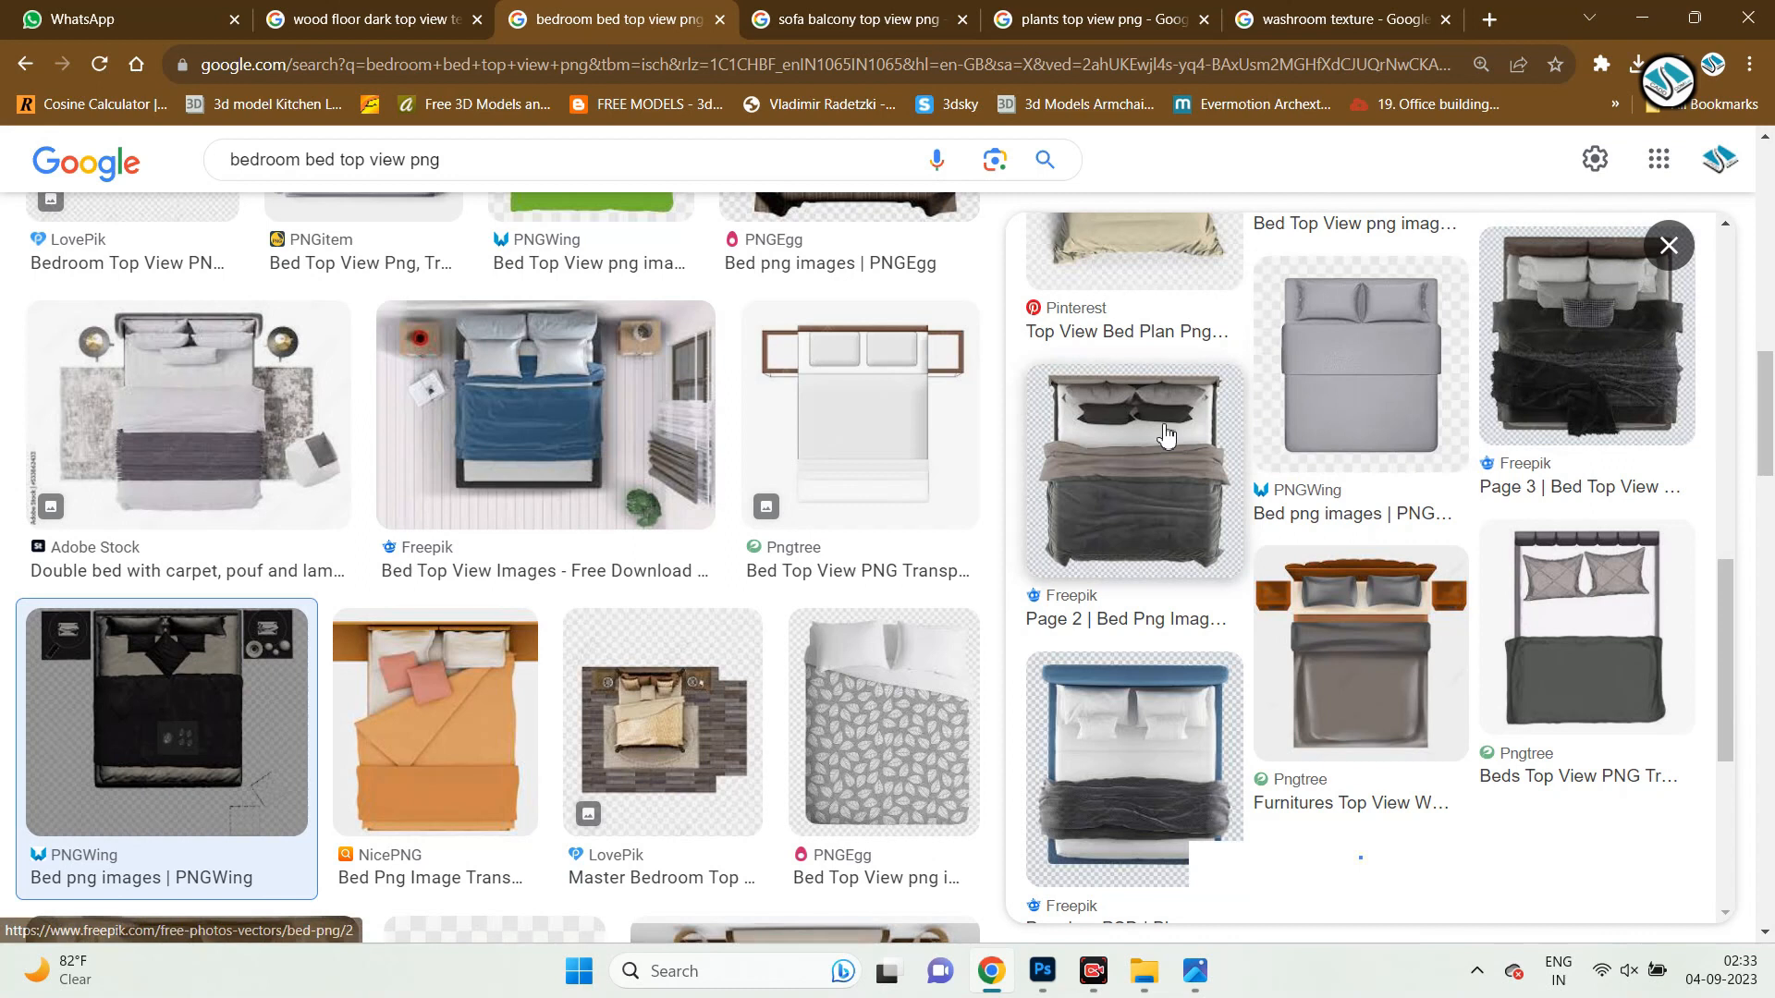
pyautogui.click(1176, 441)
pyautogui.scroll(-8, 1294, 463)
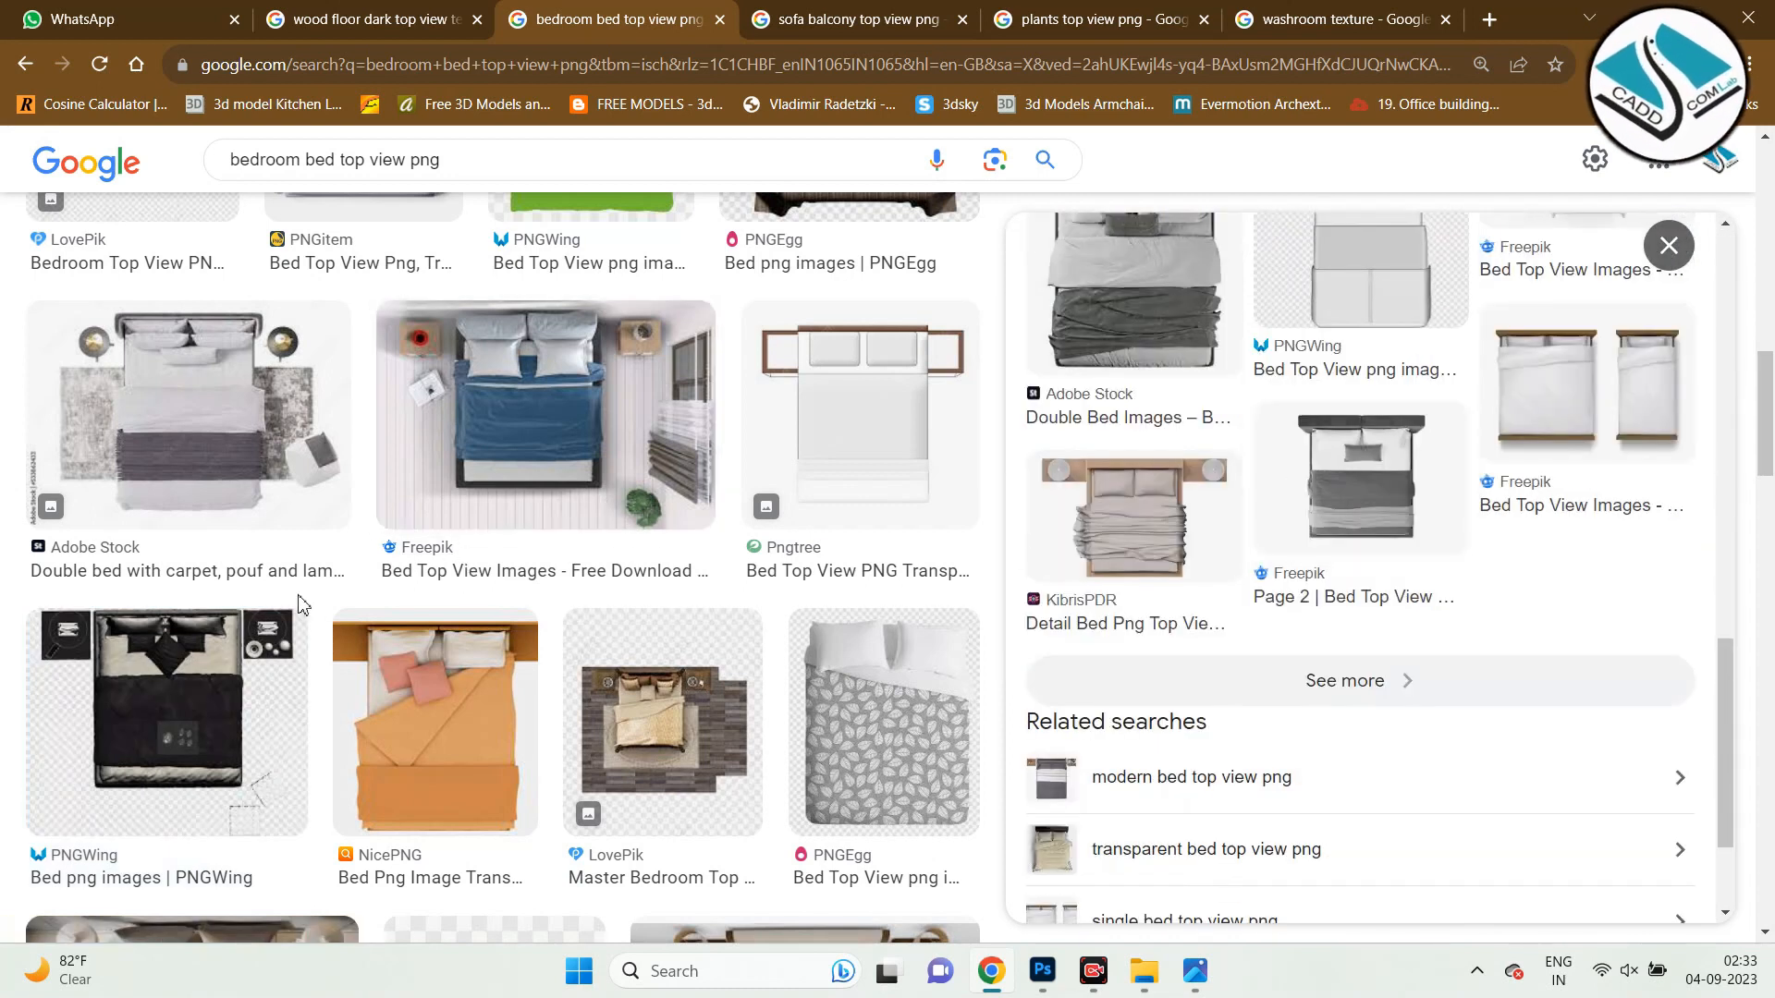
# Preview the PNGEgg bed with the brown blanket and red pillows and examine its related bed images.
pyautogui.scroll(8, 267, 632)
pyautogui.scroll(-5, 267, 631)
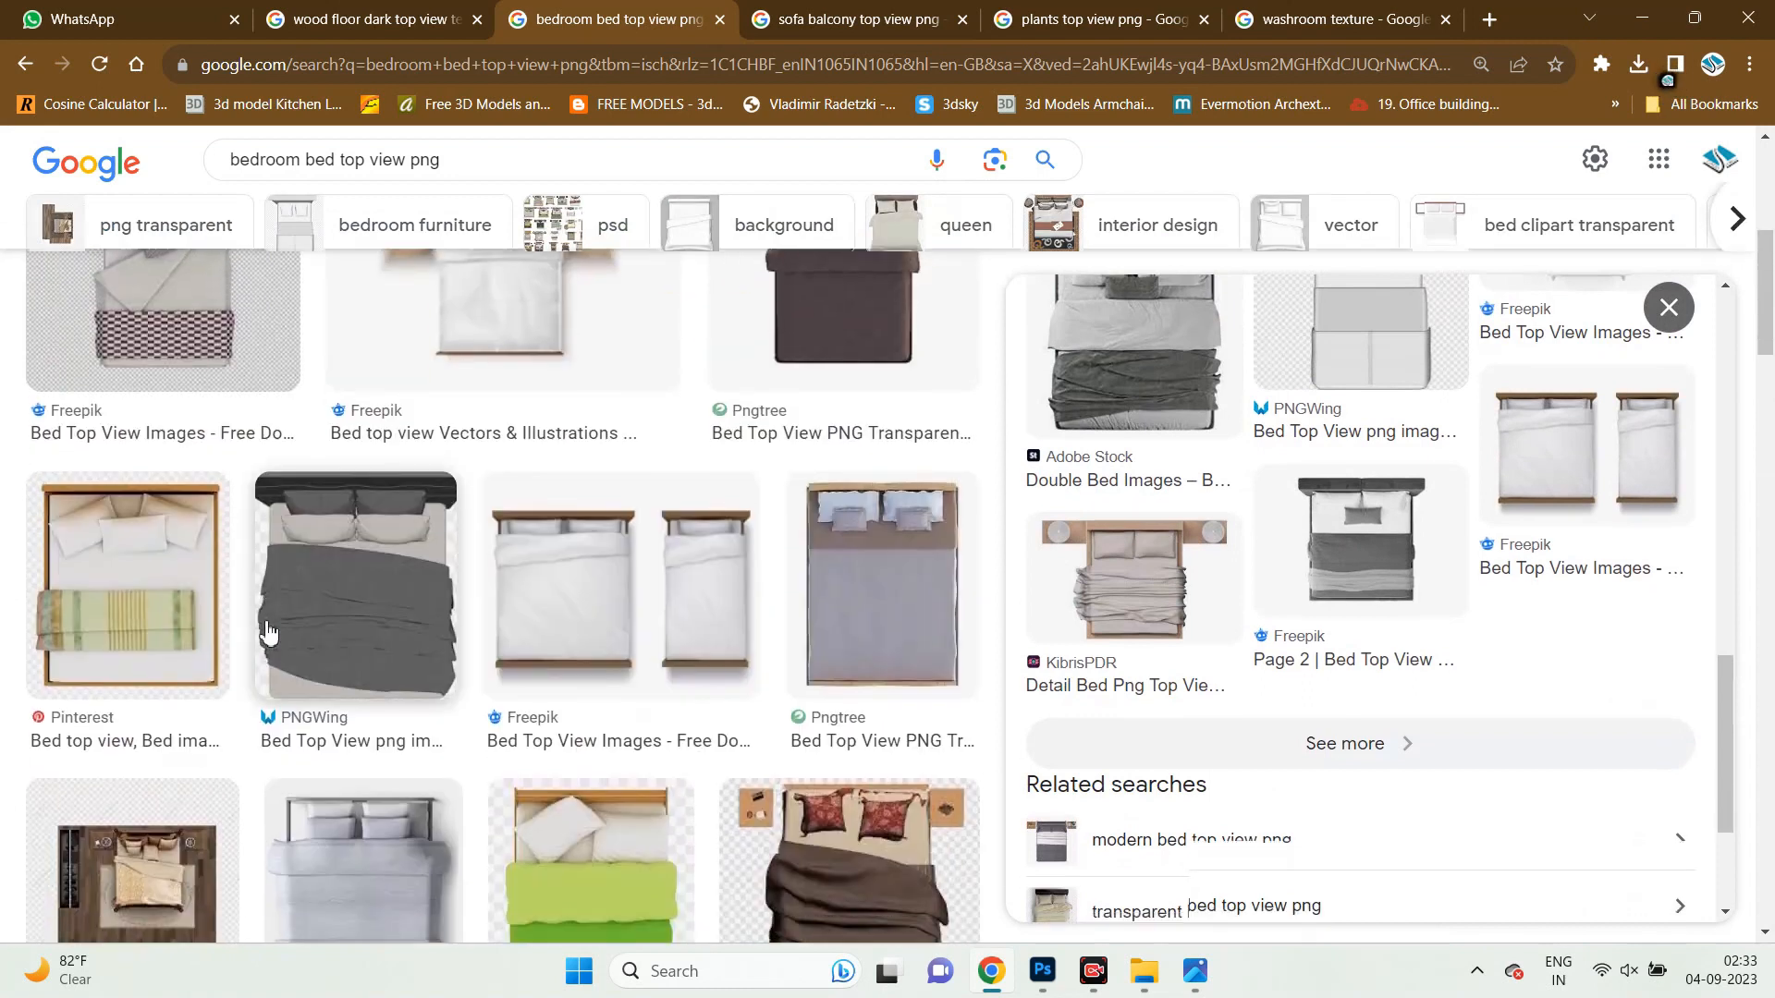
pyautogui.click(816, 561)
pyautogui.scroll(-10, 1420, 499)
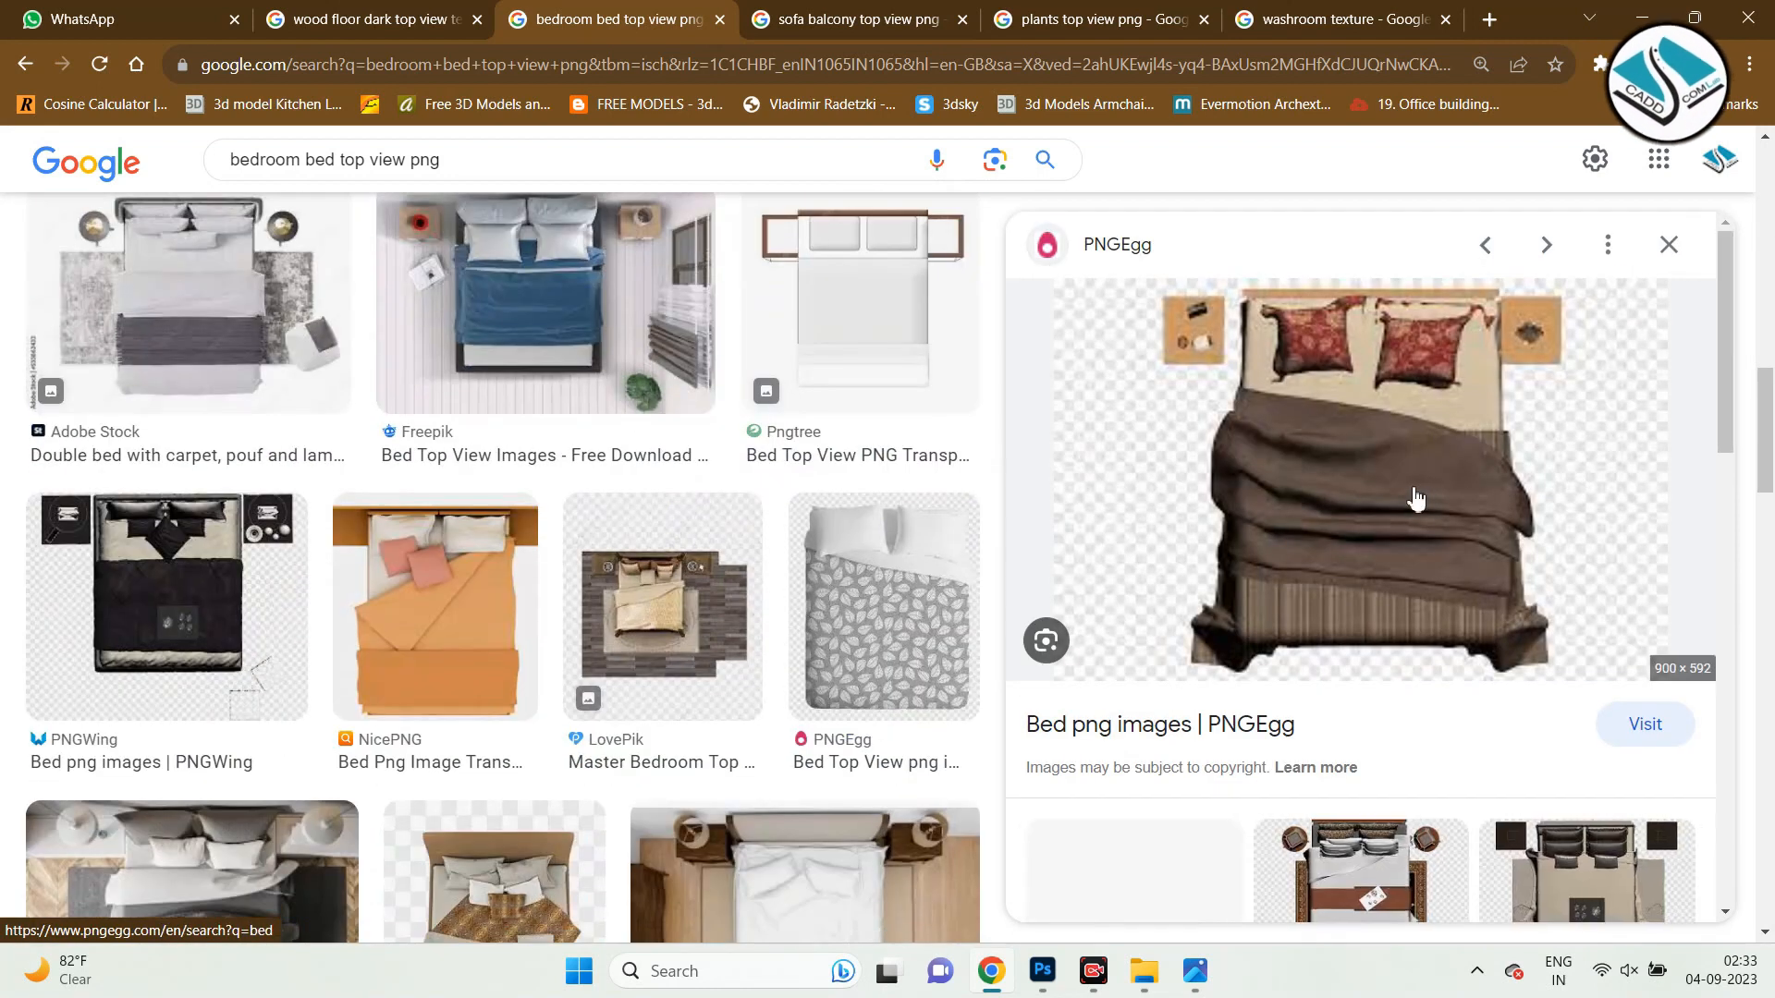
pyautogui.scroll(1, 1317, 534)
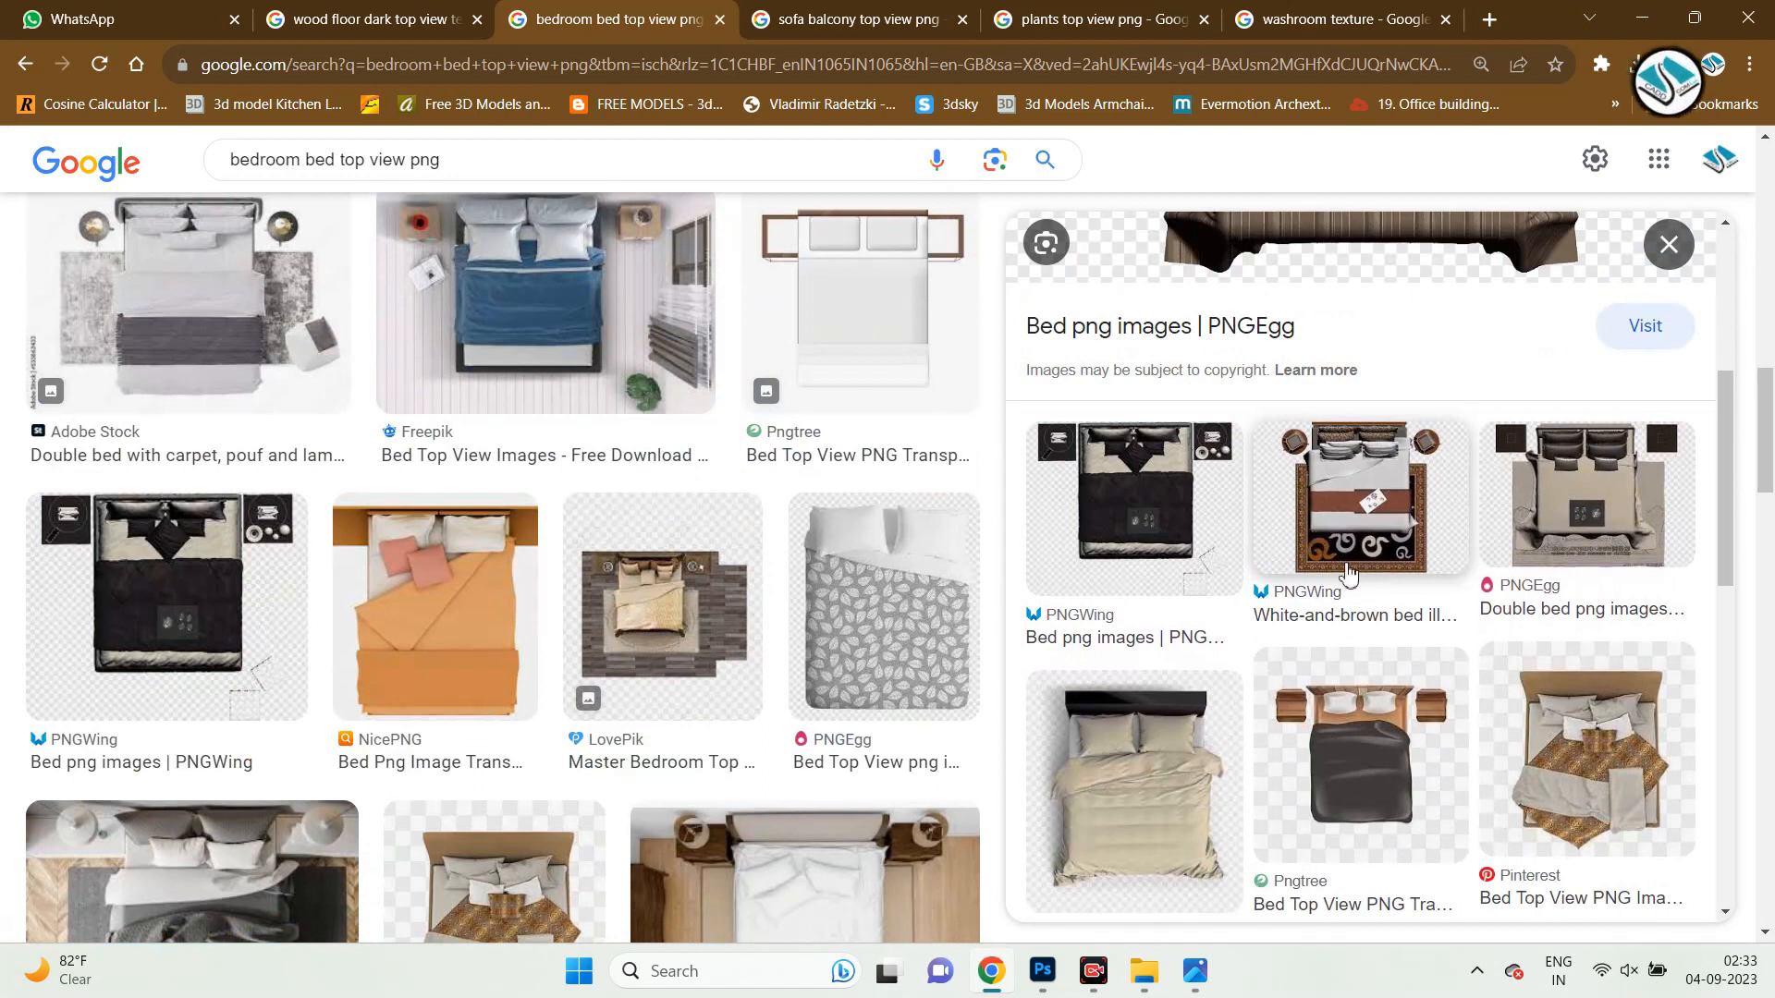
pyautogui.scroll(-5, 1350, 575)
pyautogui.scroll(10, 796, 527)
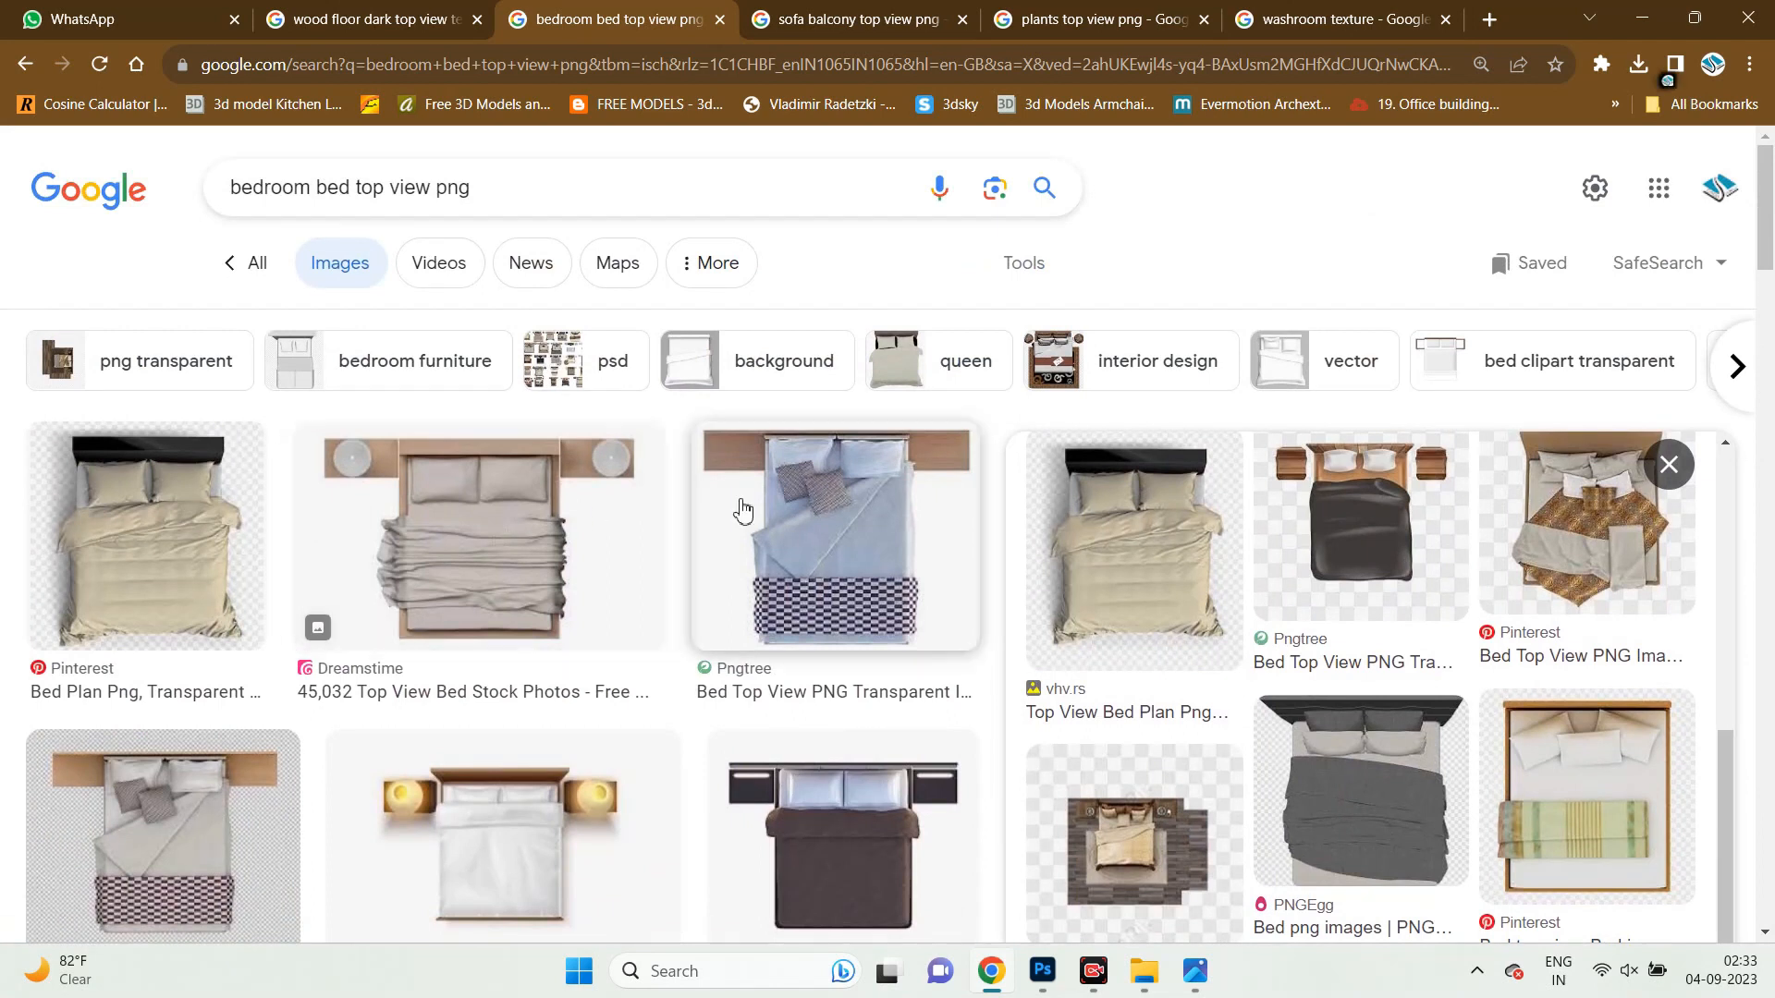
# From the blue Pngtree bed's related images, open the preview of the Adobe Stock grey bed with carpet, pouf and lamps.
pyautogui.click(816, 507)
pyautogui.scroll(-5, 1405, 625)
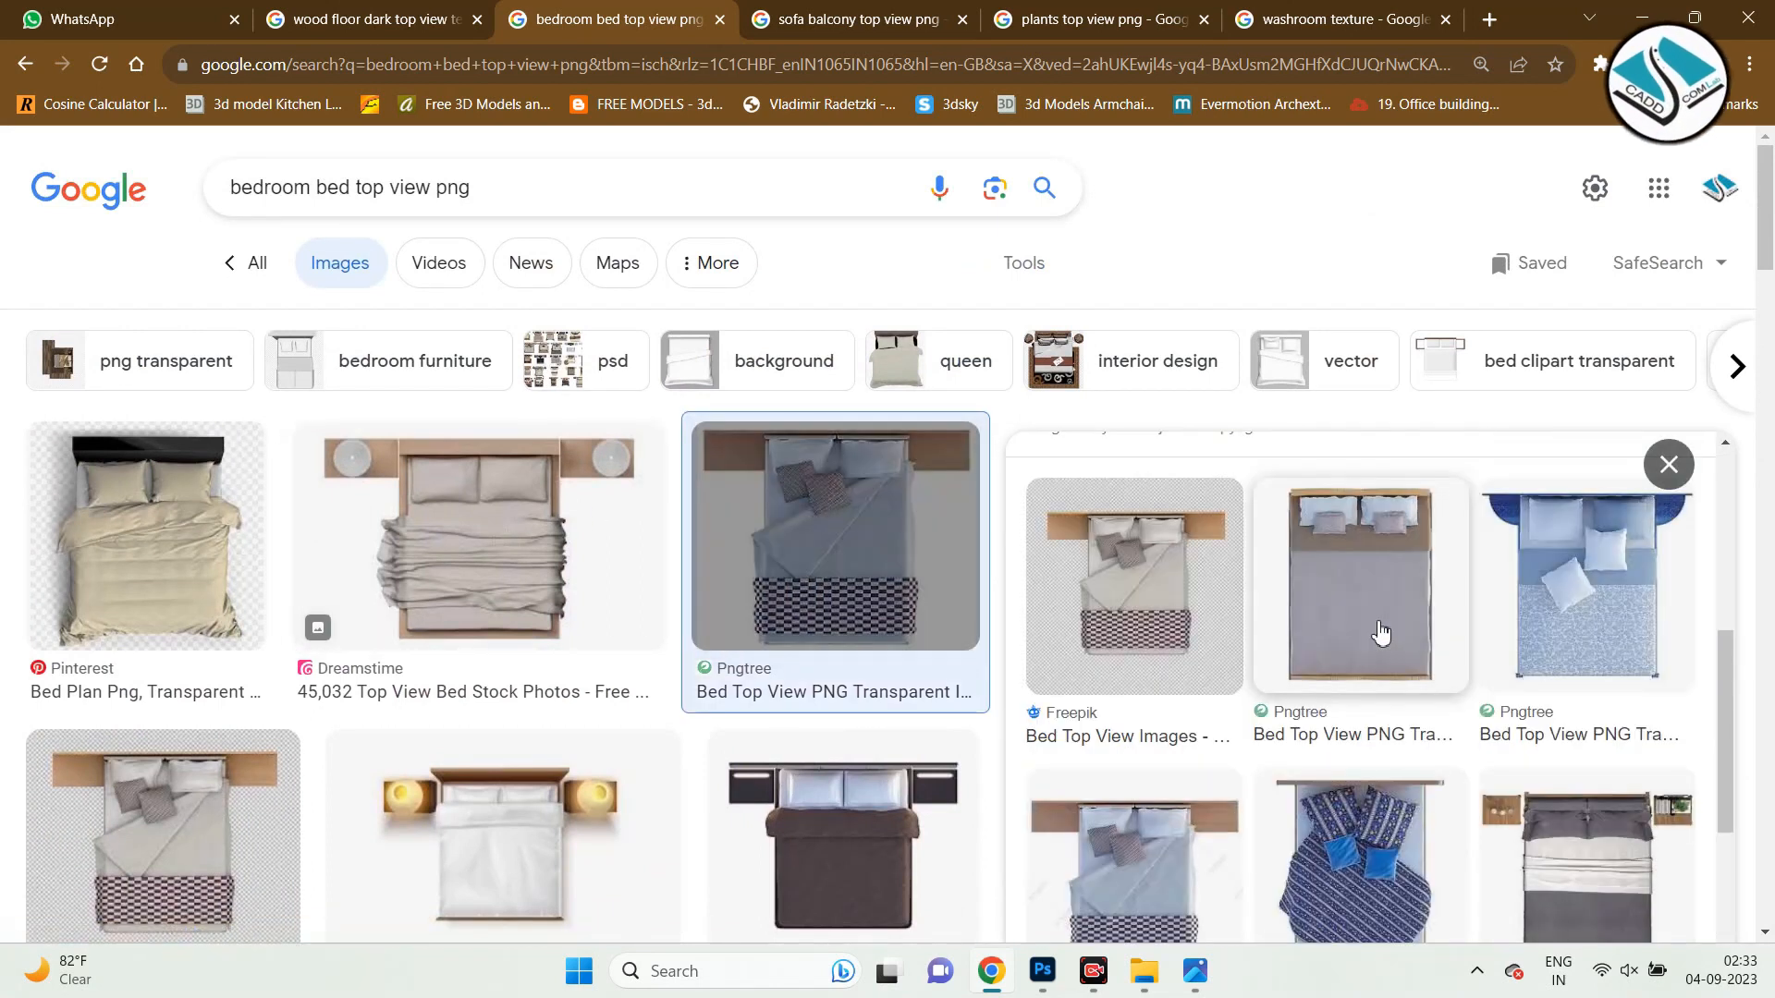
pyautogui.scroll(-3, 1375, 625)
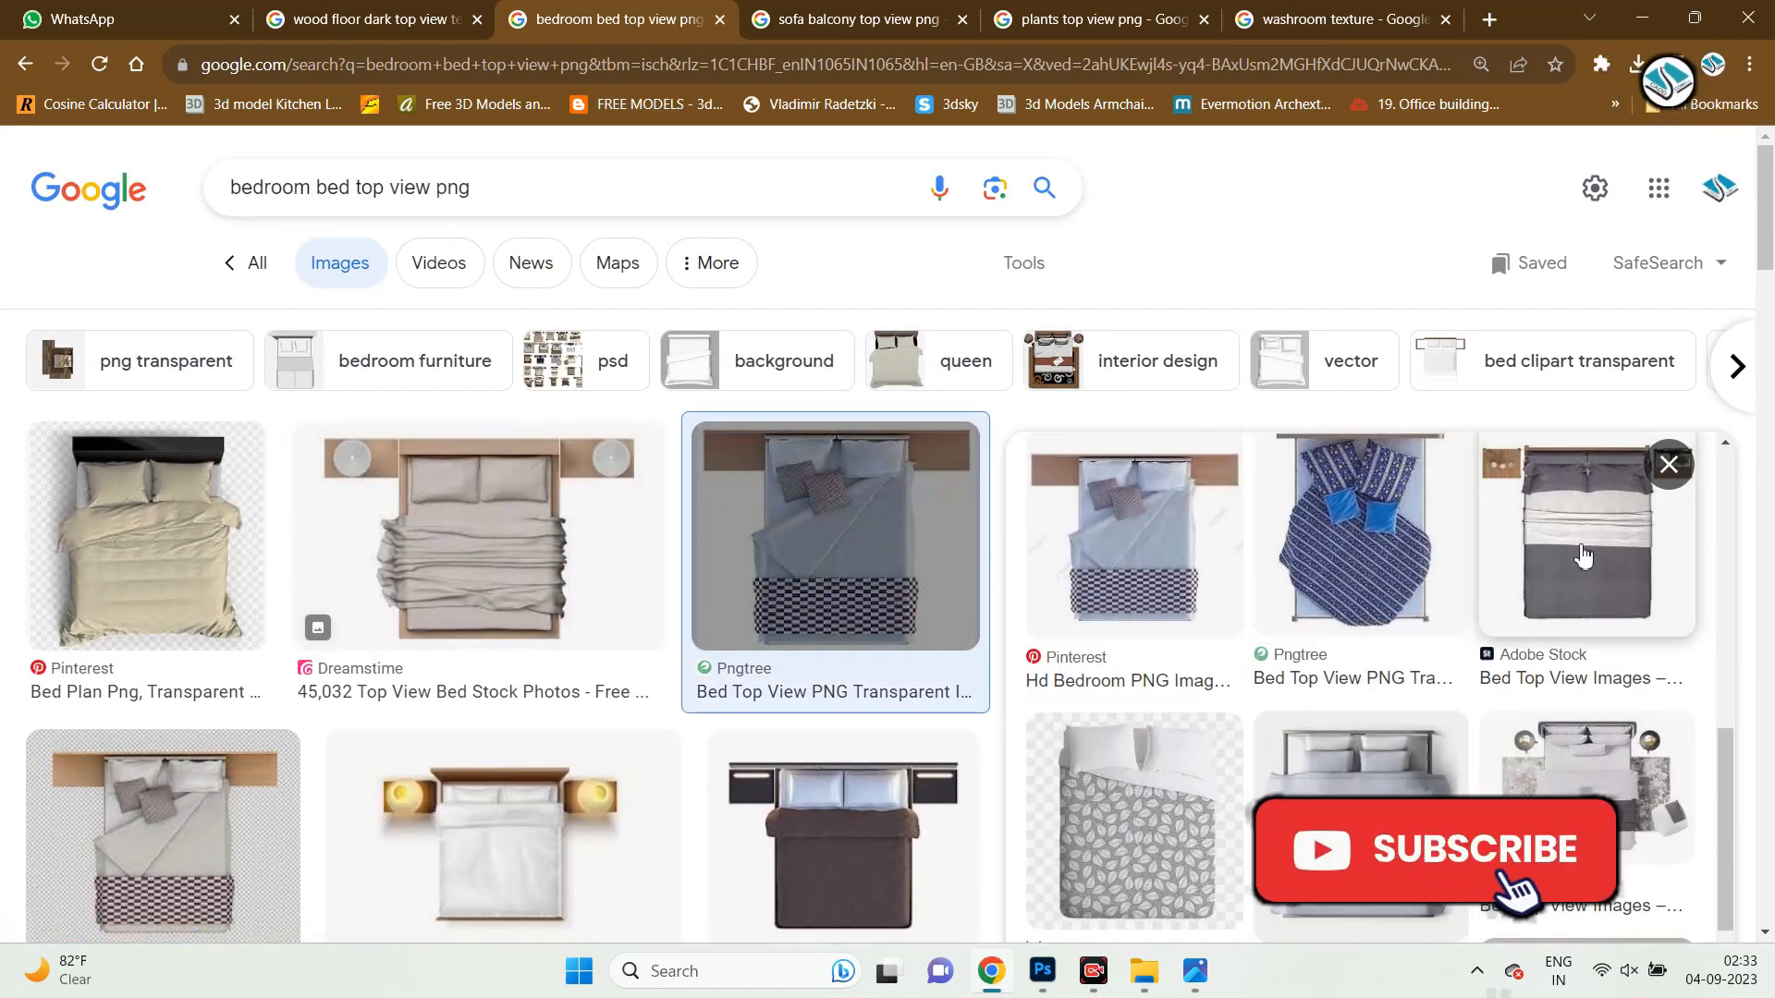
pyautogui.scroll(2, 1610, 575)
pyautogui.scroll(-5, 1615, 581)
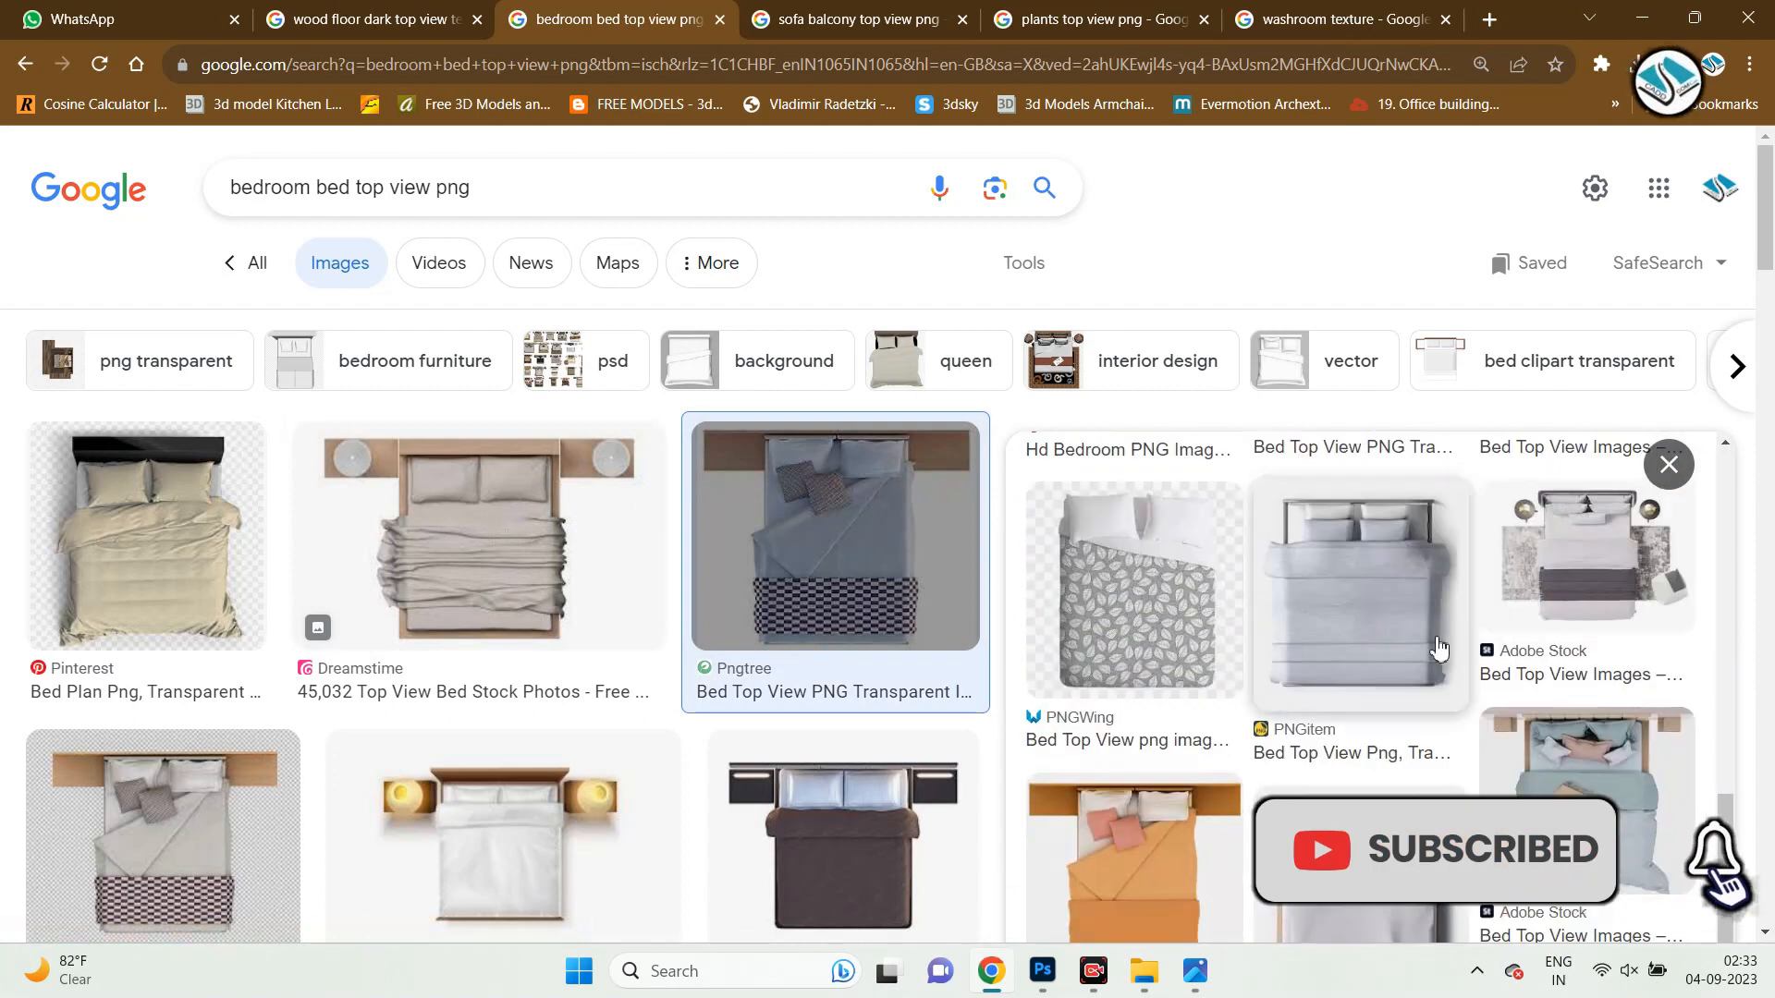
pyautogui.click(1604, 582)
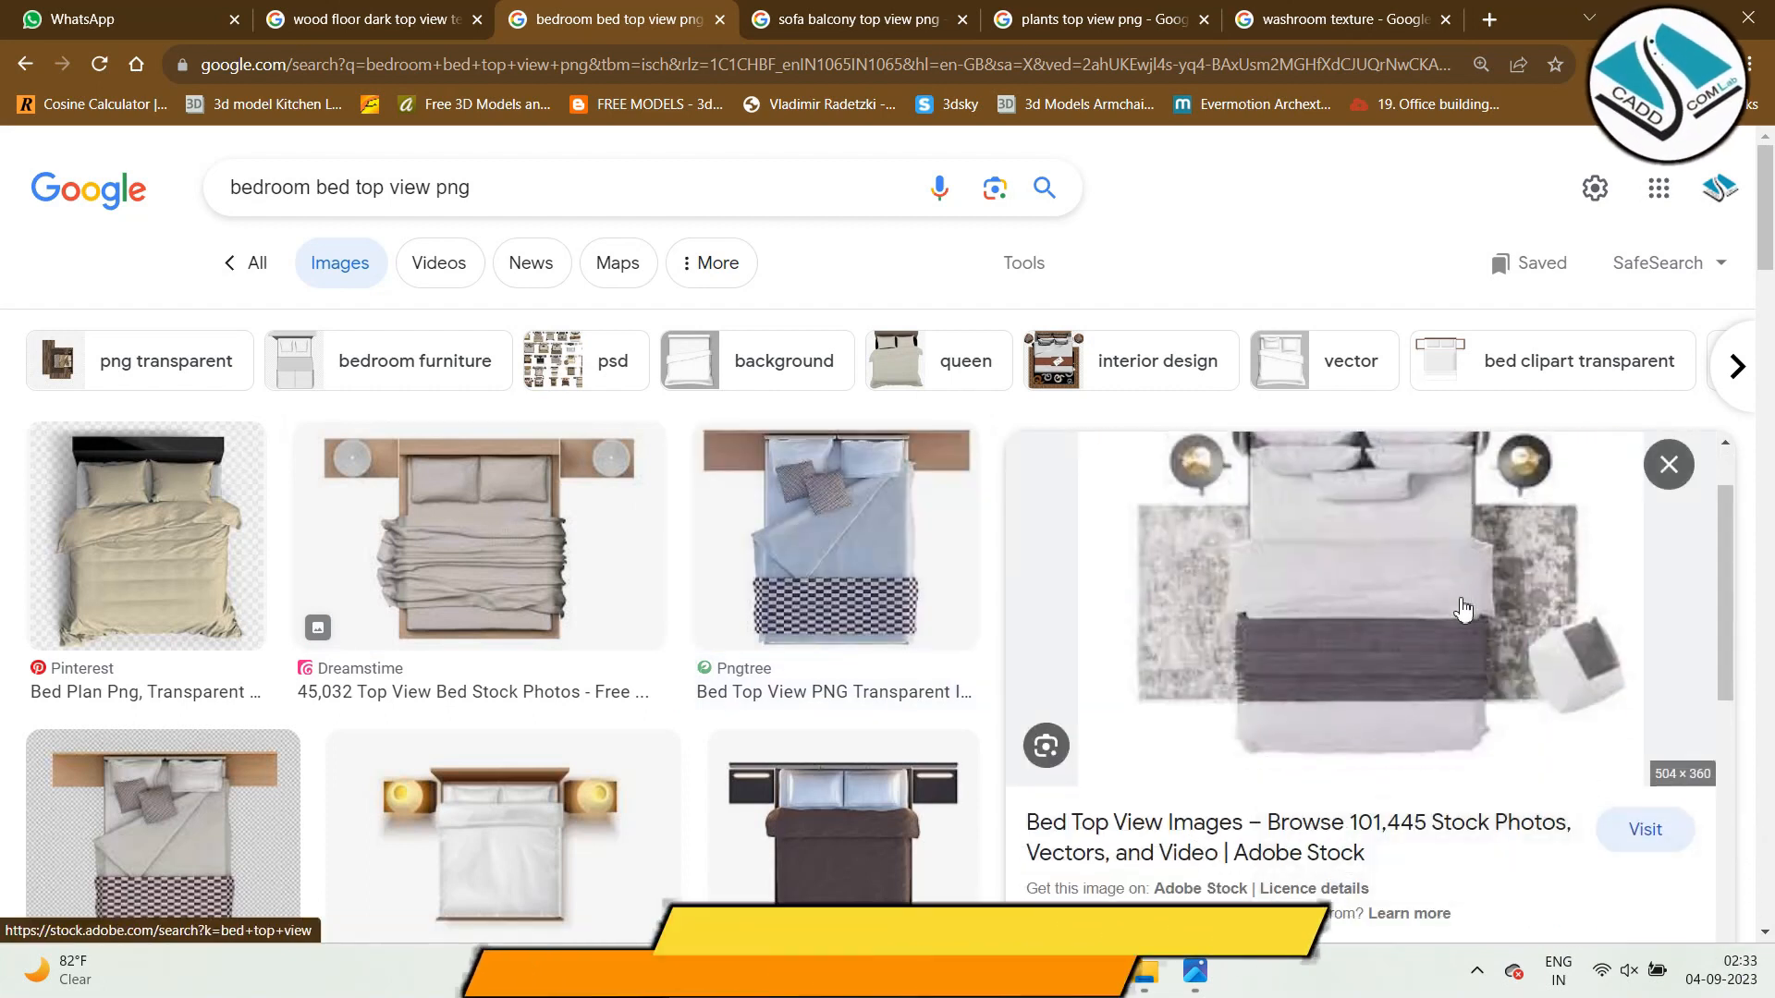
pyautogui.scroll(-3, 1466, 606)
pyautogui.scroll(3, 1451, 601)
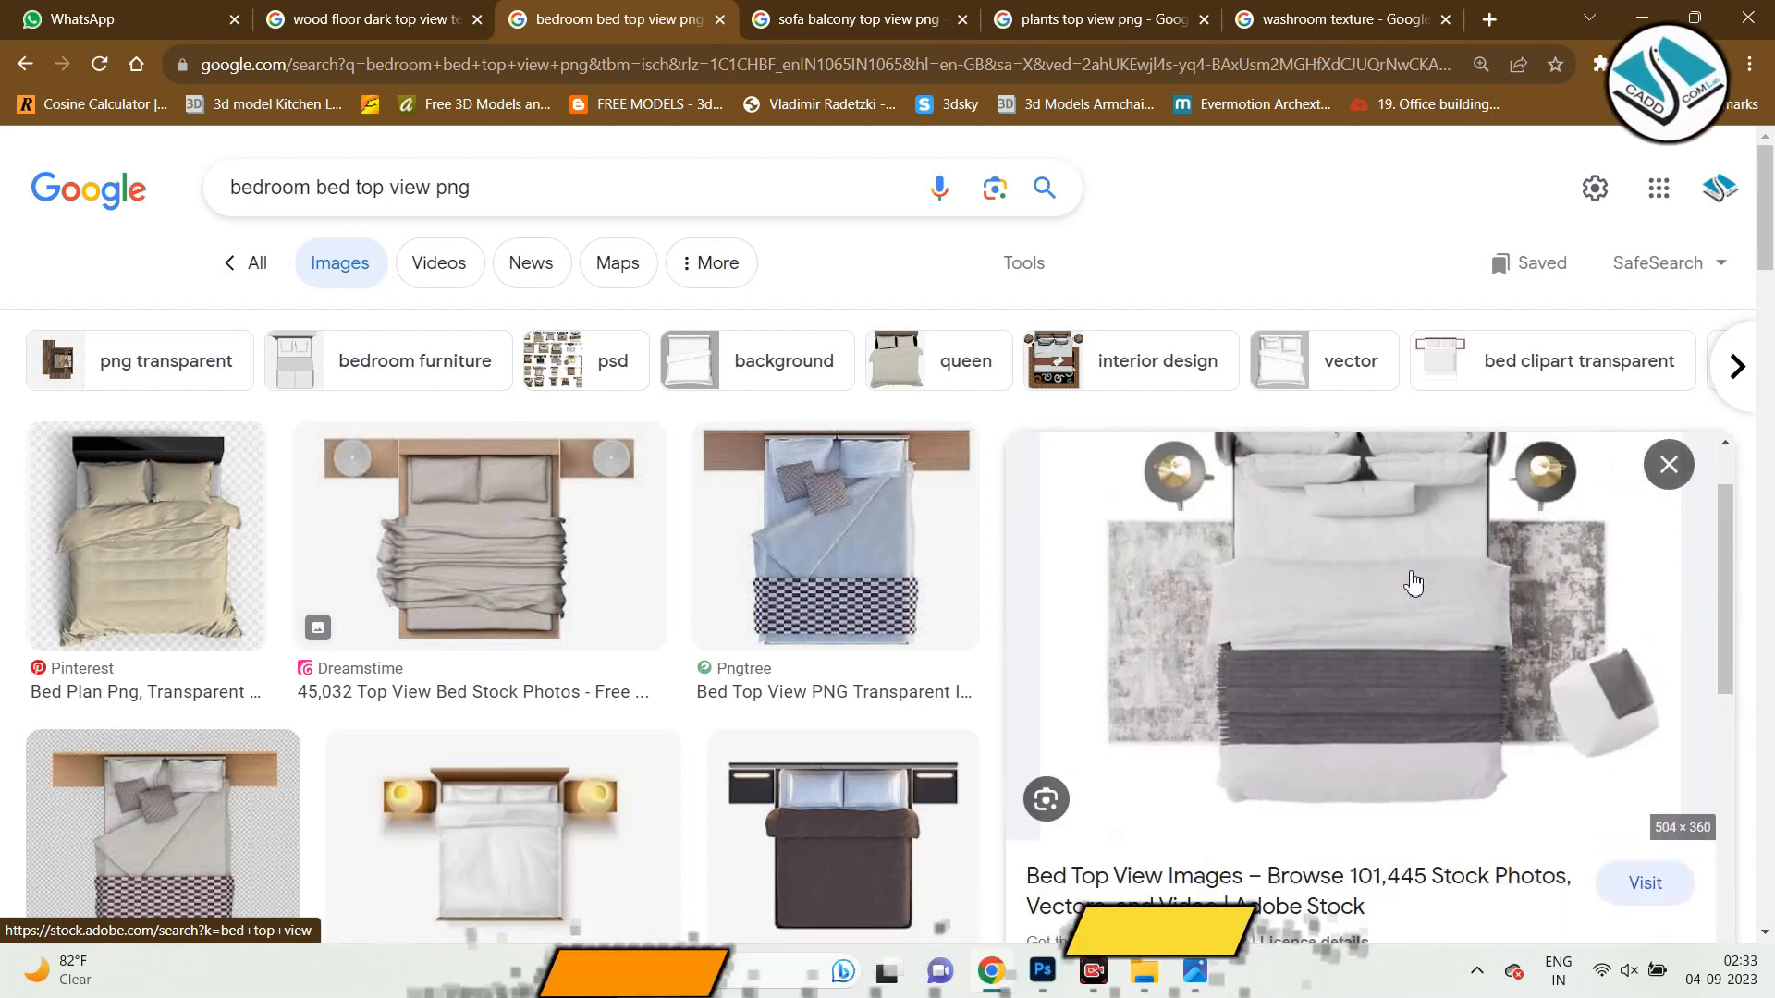
# Open the grey bed image in its own tab and save it to the Desktop as a JPEG image.
pyautogui.rightClick(1411, 573)
pyautogui.click(1538, 388)
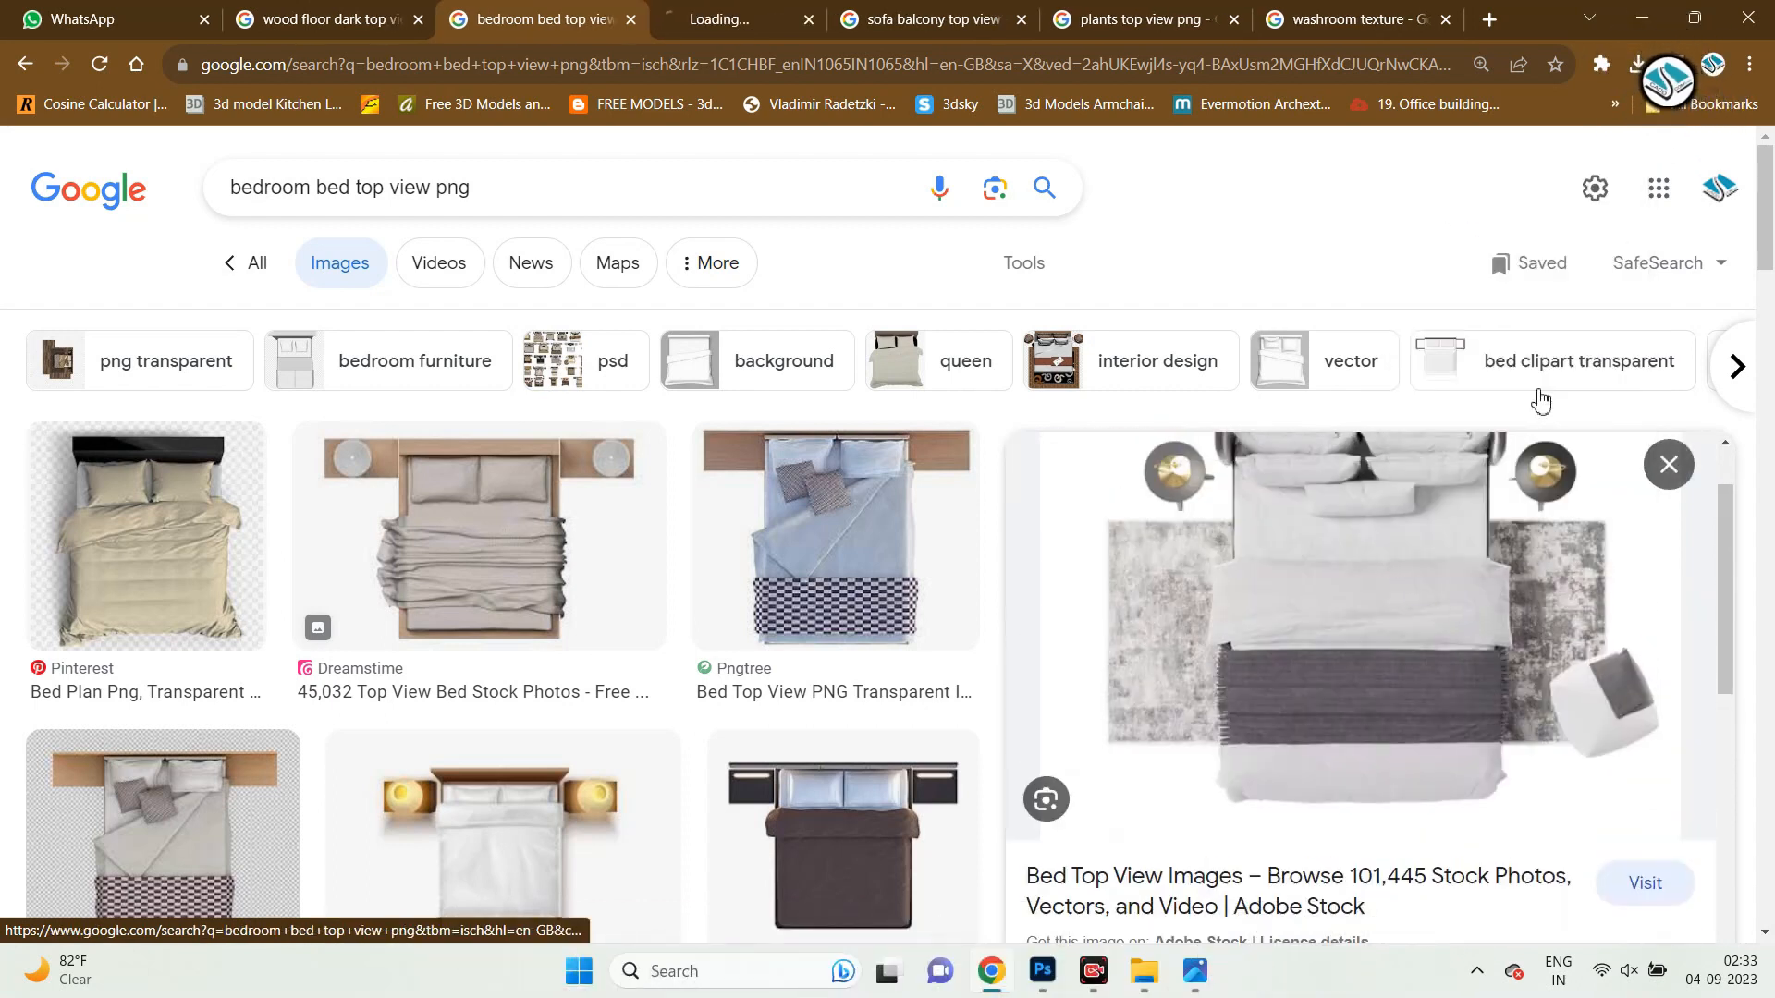
pyautogui.click(751, 19)
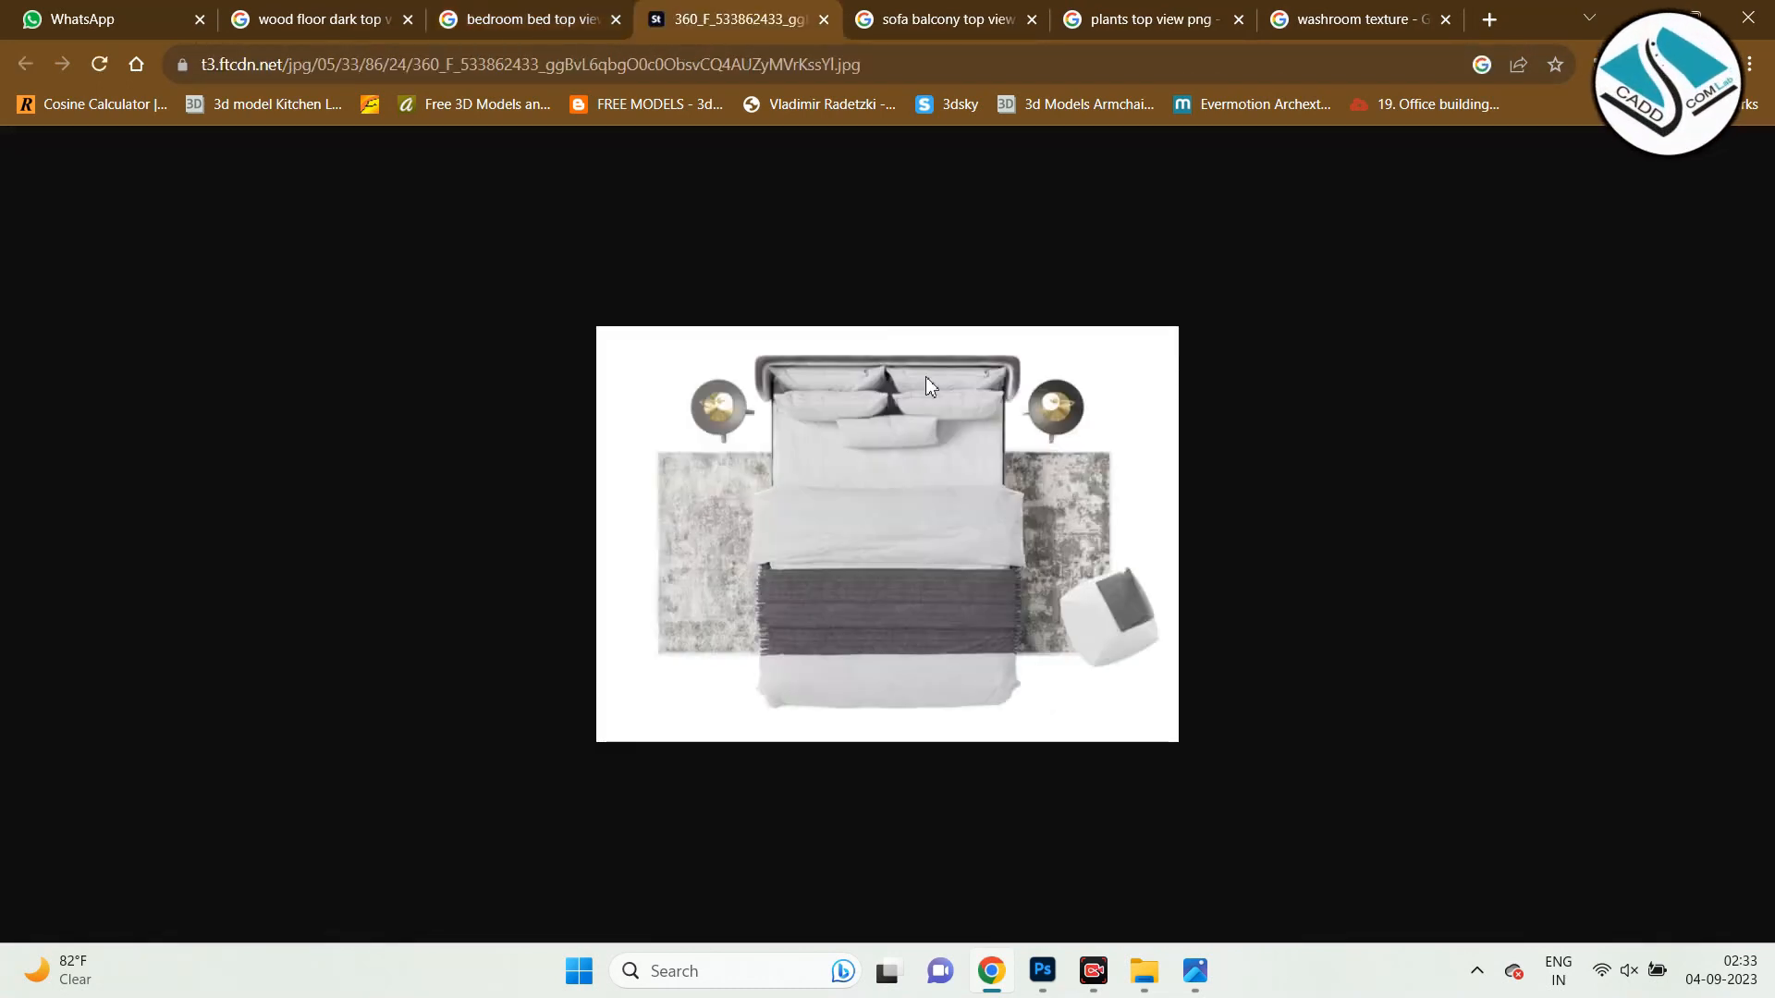
pyautogui.rightClick(927, 293)
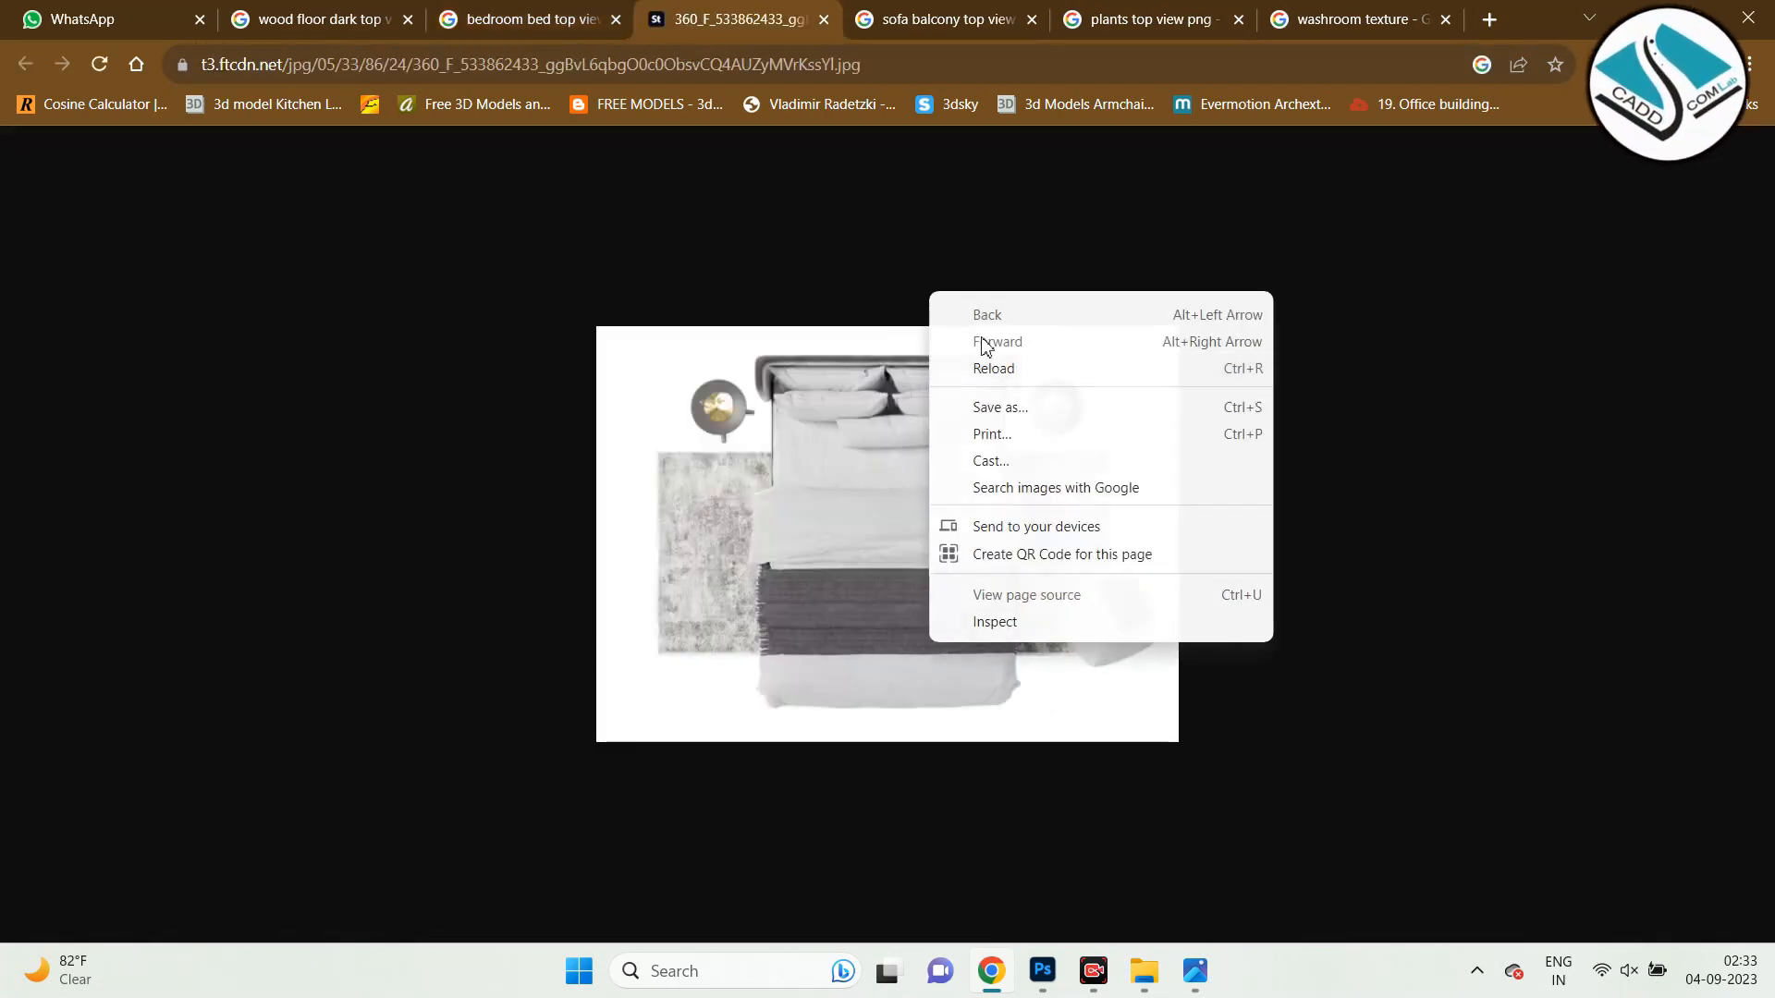
pyautogui.click(1021, 409)
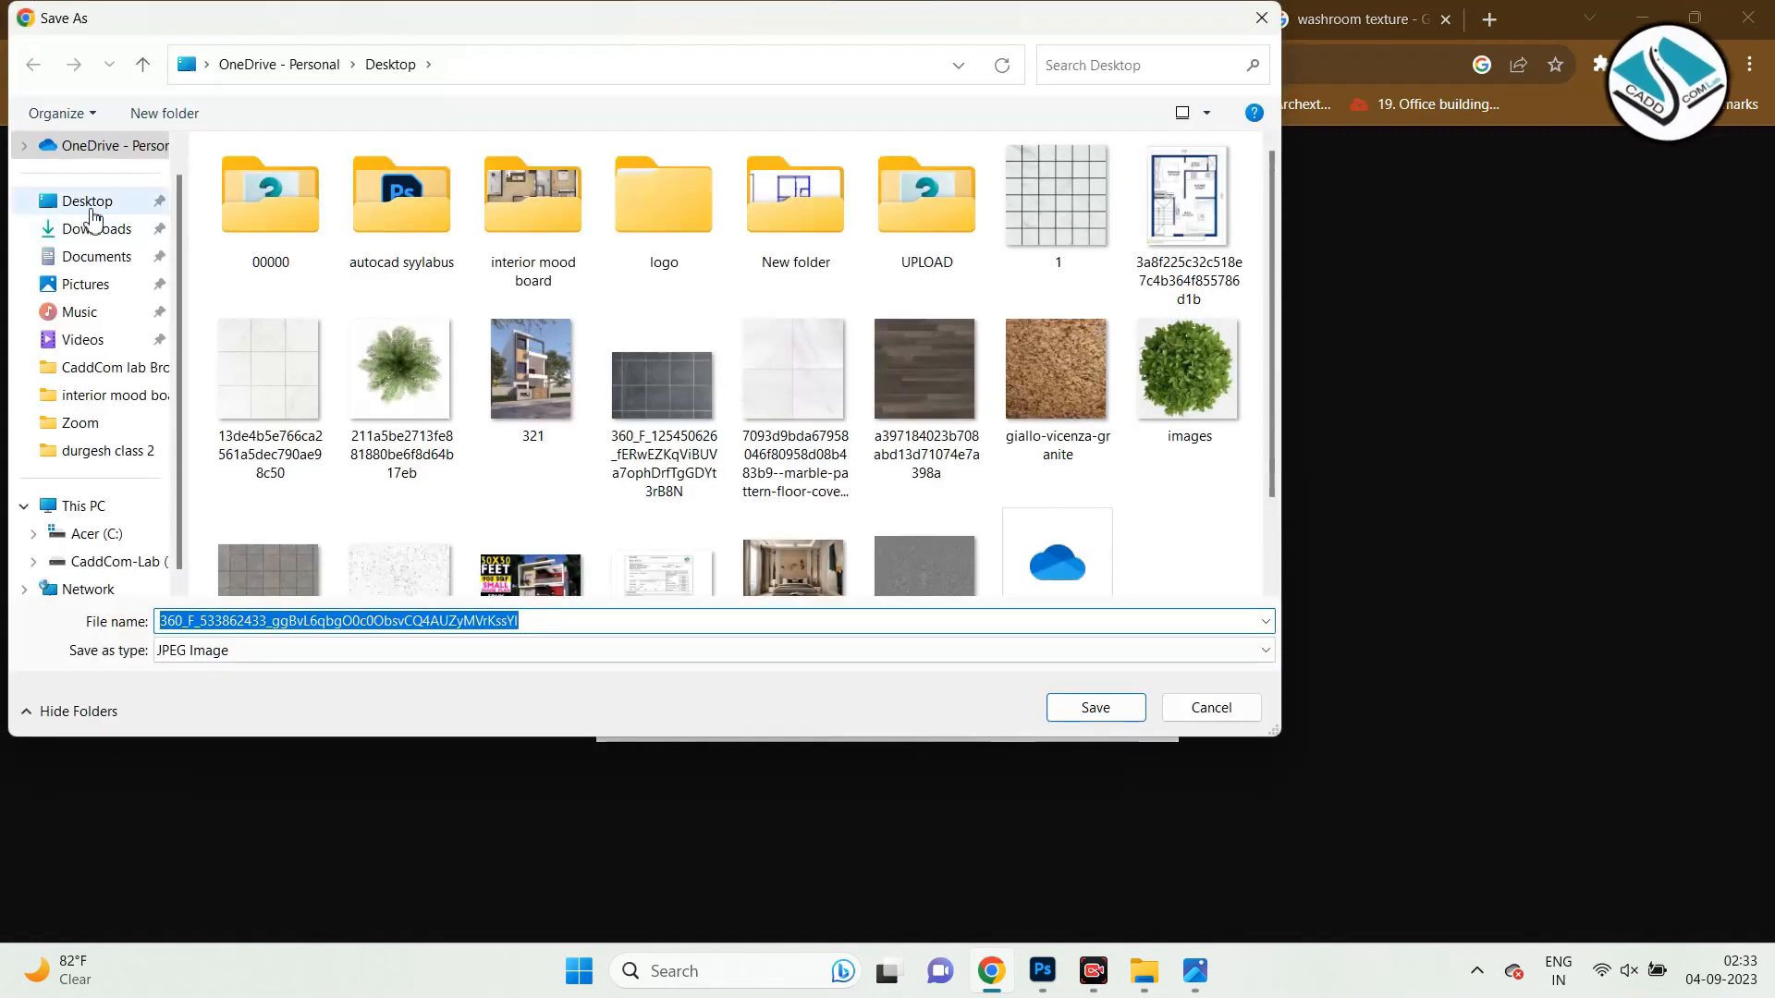
pyautogui.click(1089, 698)
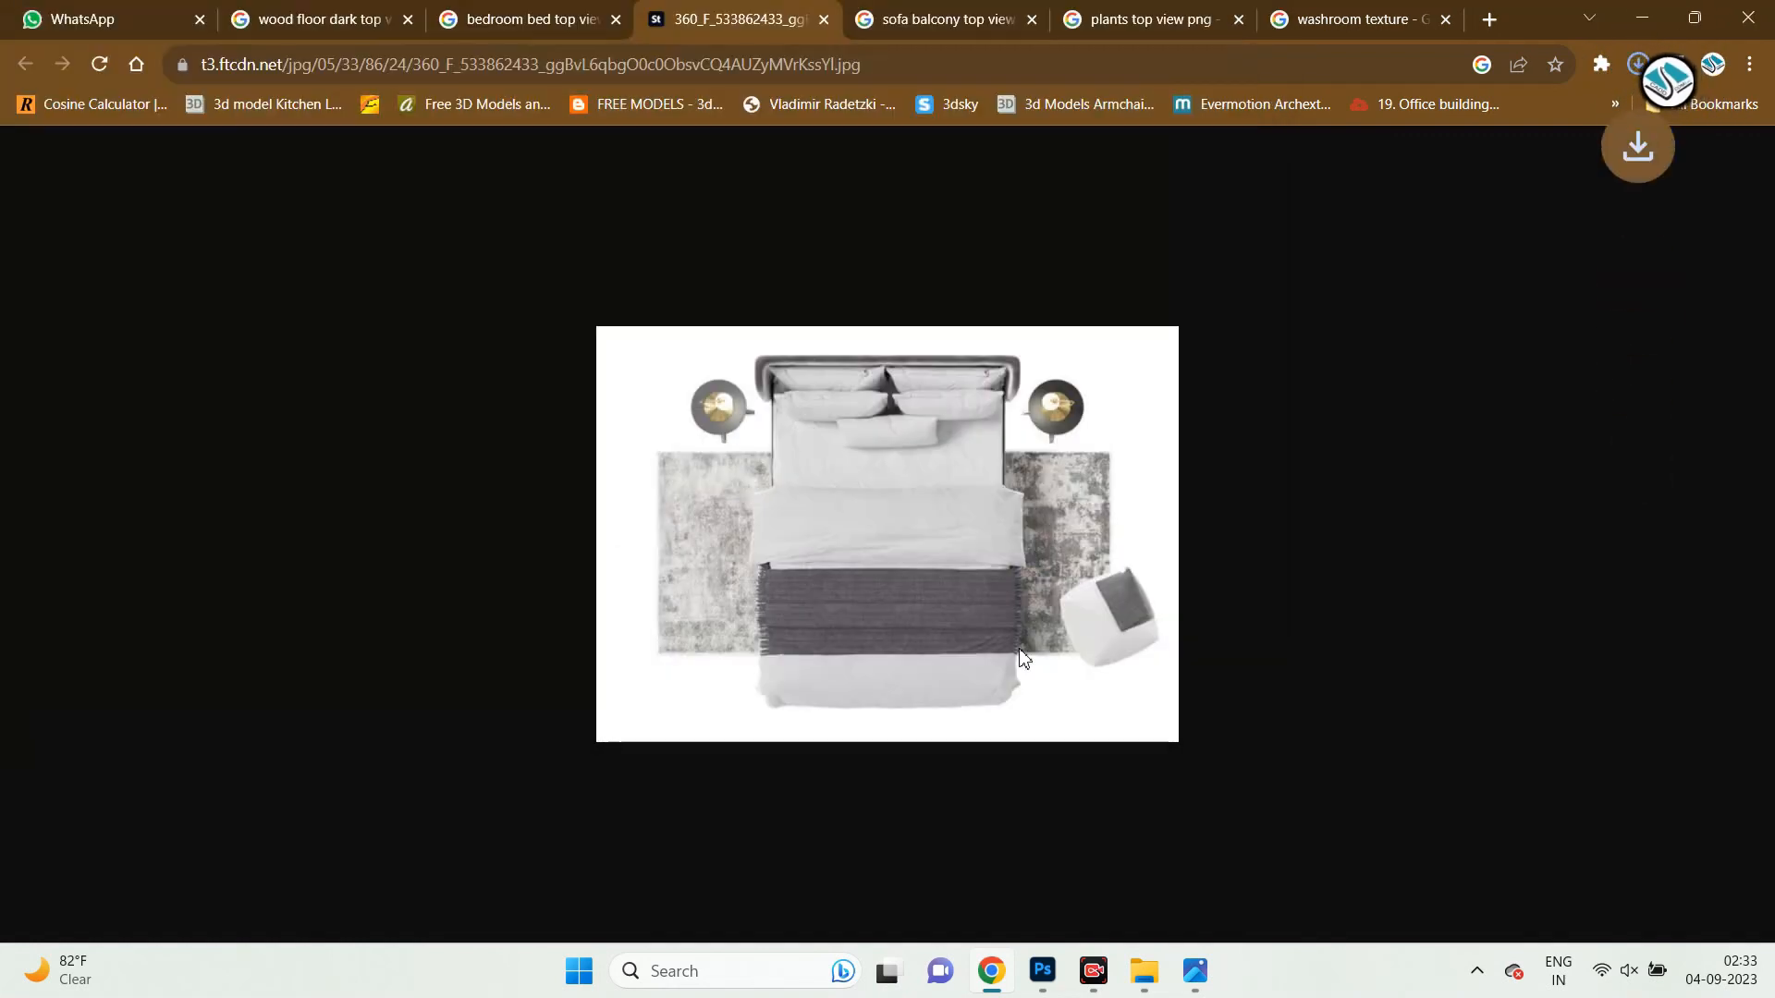
# Switch to Photoshop and place the saved grey bed image into floor layout.psd as an embedded object at 100% scale.
pyautogui.click(1042, 971)
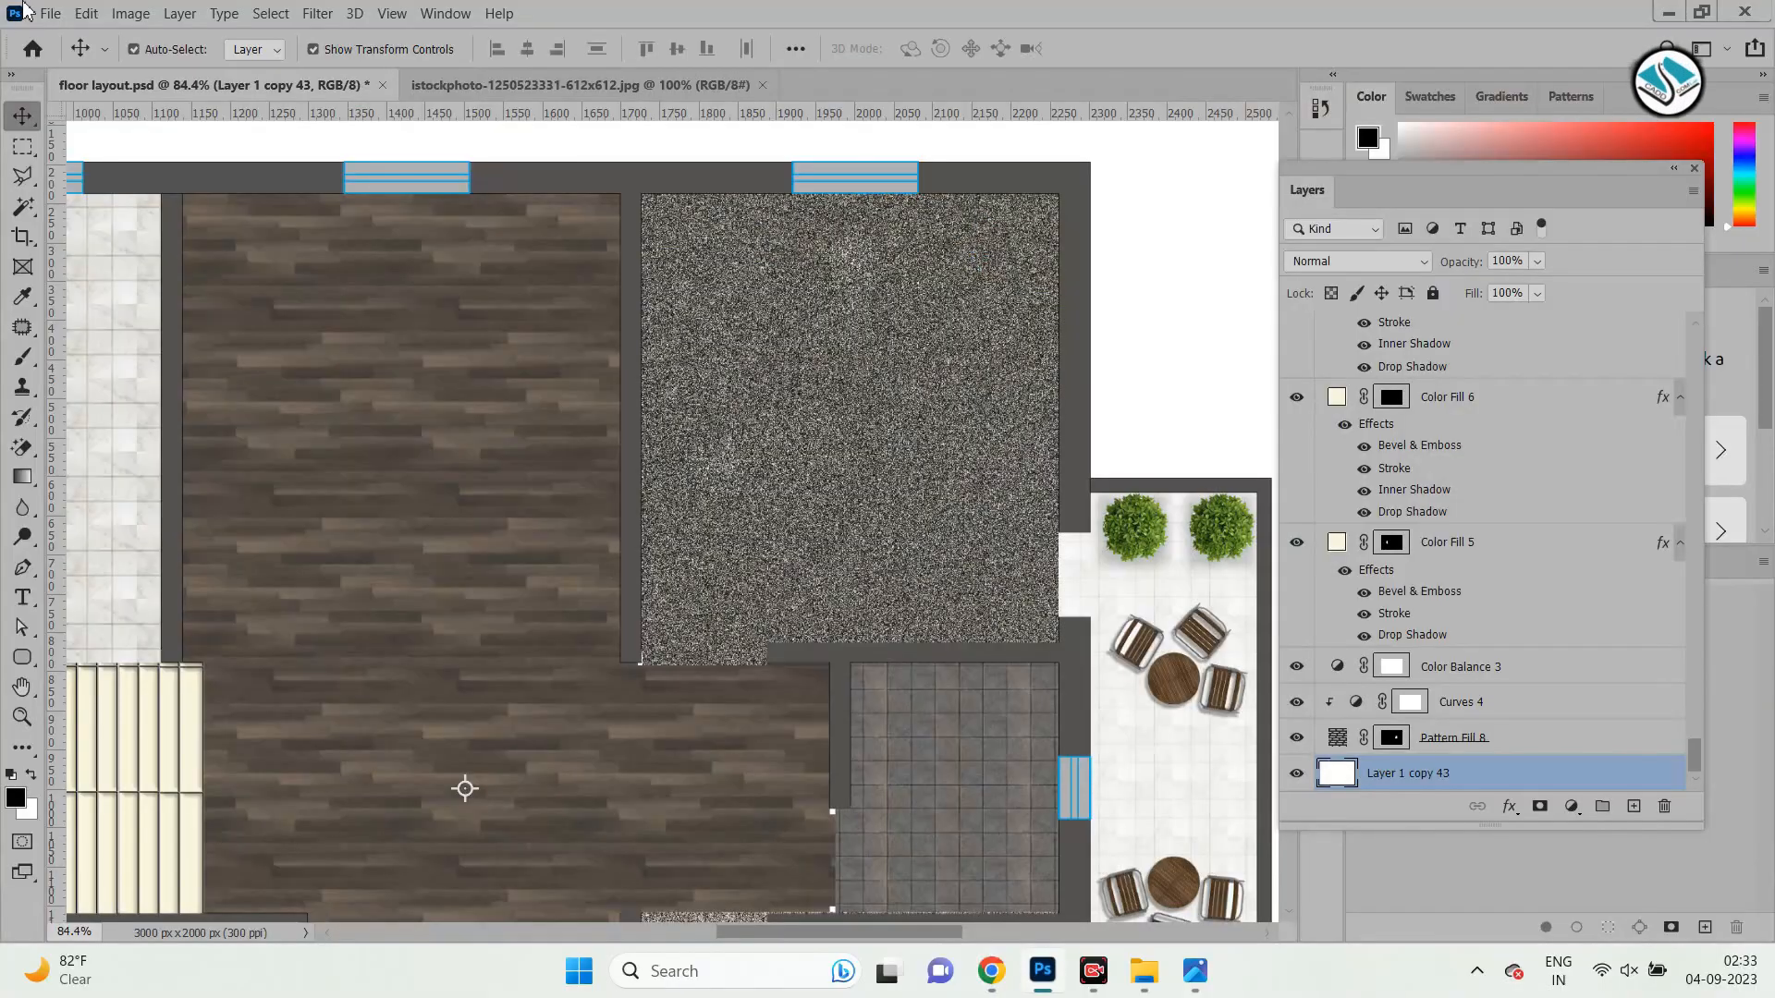
pyautogui.click(50, 13)
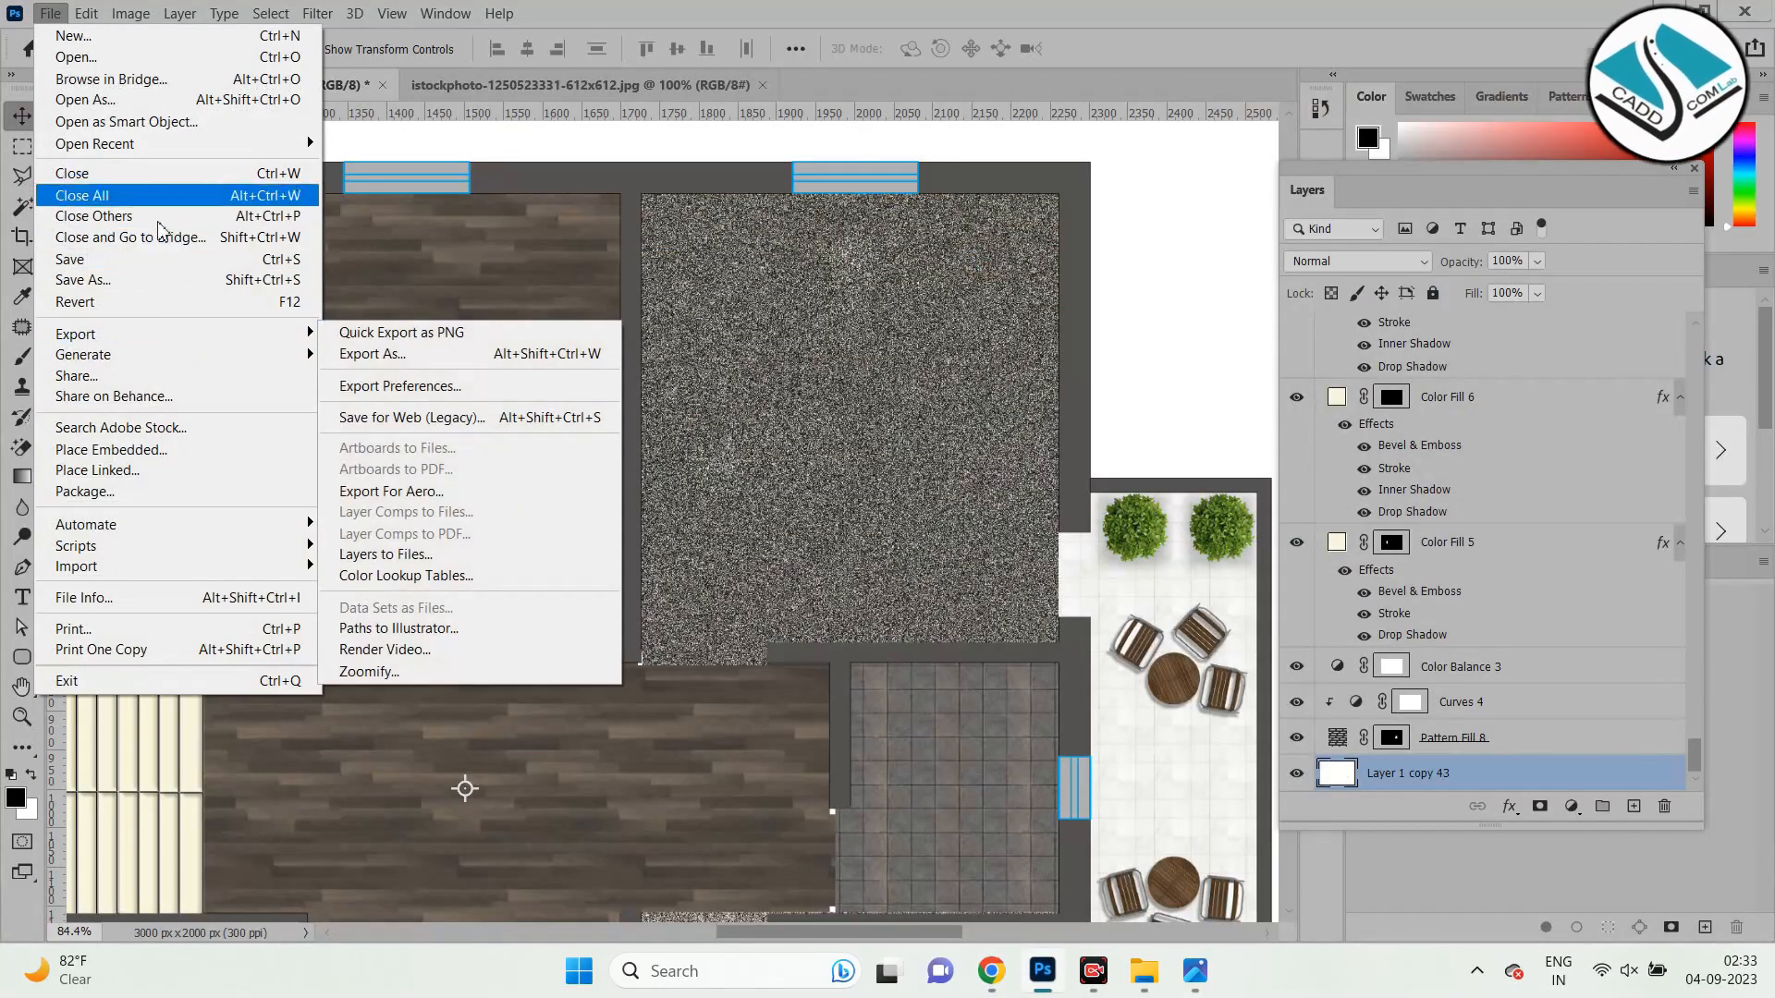
pyautogui.click(163, 451)
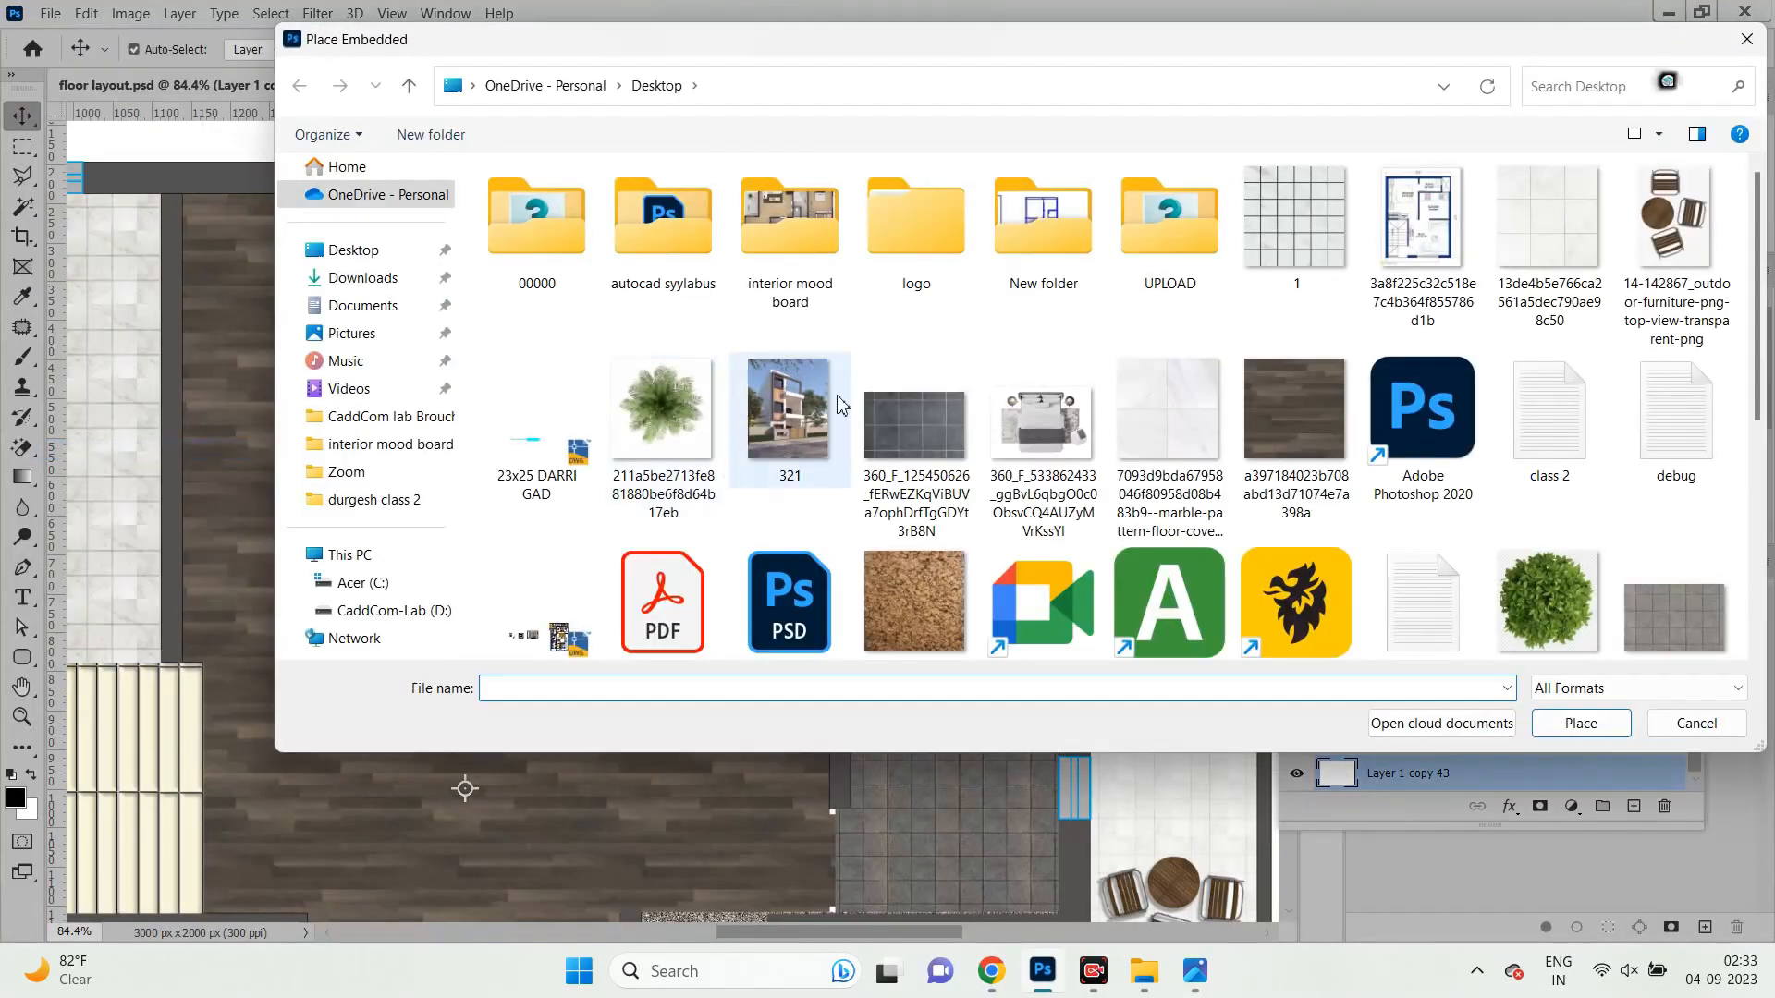
pyautogui.doubleClick(1043, 411)
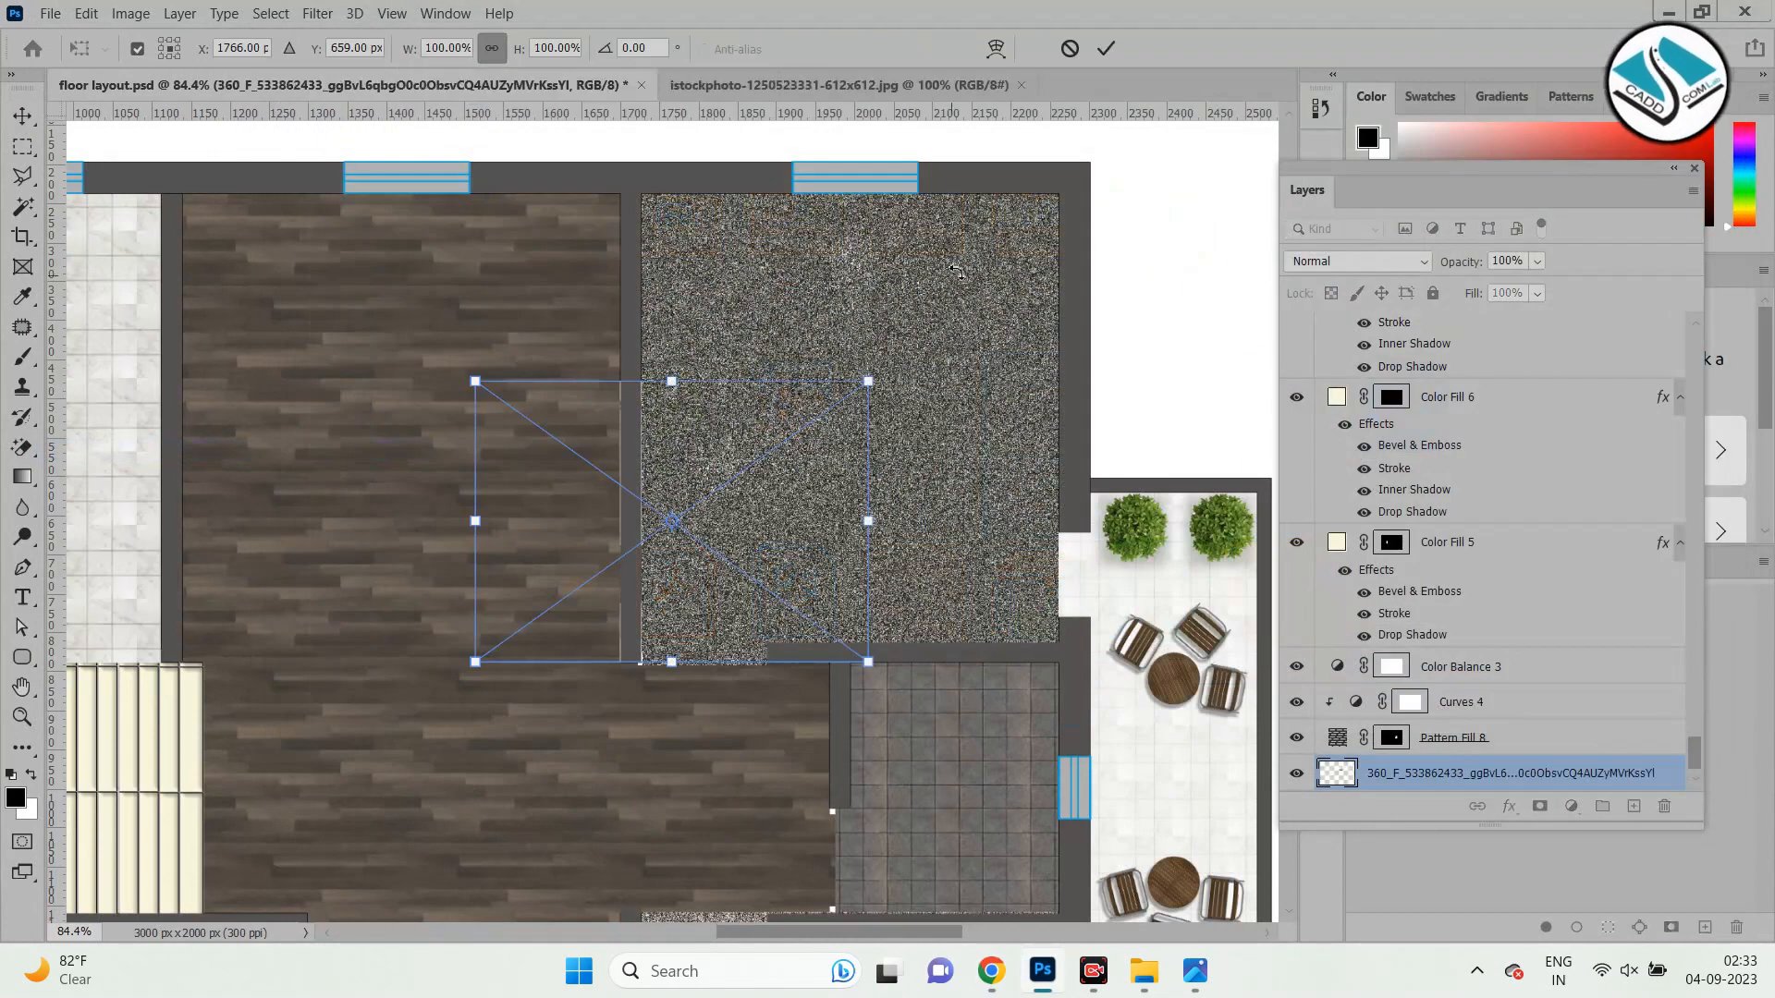
pyautogui.click(1106, 49)
# Raise the bed image's layer between the two "images copy 2" layers and position the bed in the upper-right carpeted bedroom.
pyautogui.moveTo(1586, 779); pyautogui.dragTo(1543, 390)
pyautogui.moveTo(736, 459); pyautogui.dragTo(887, 287)
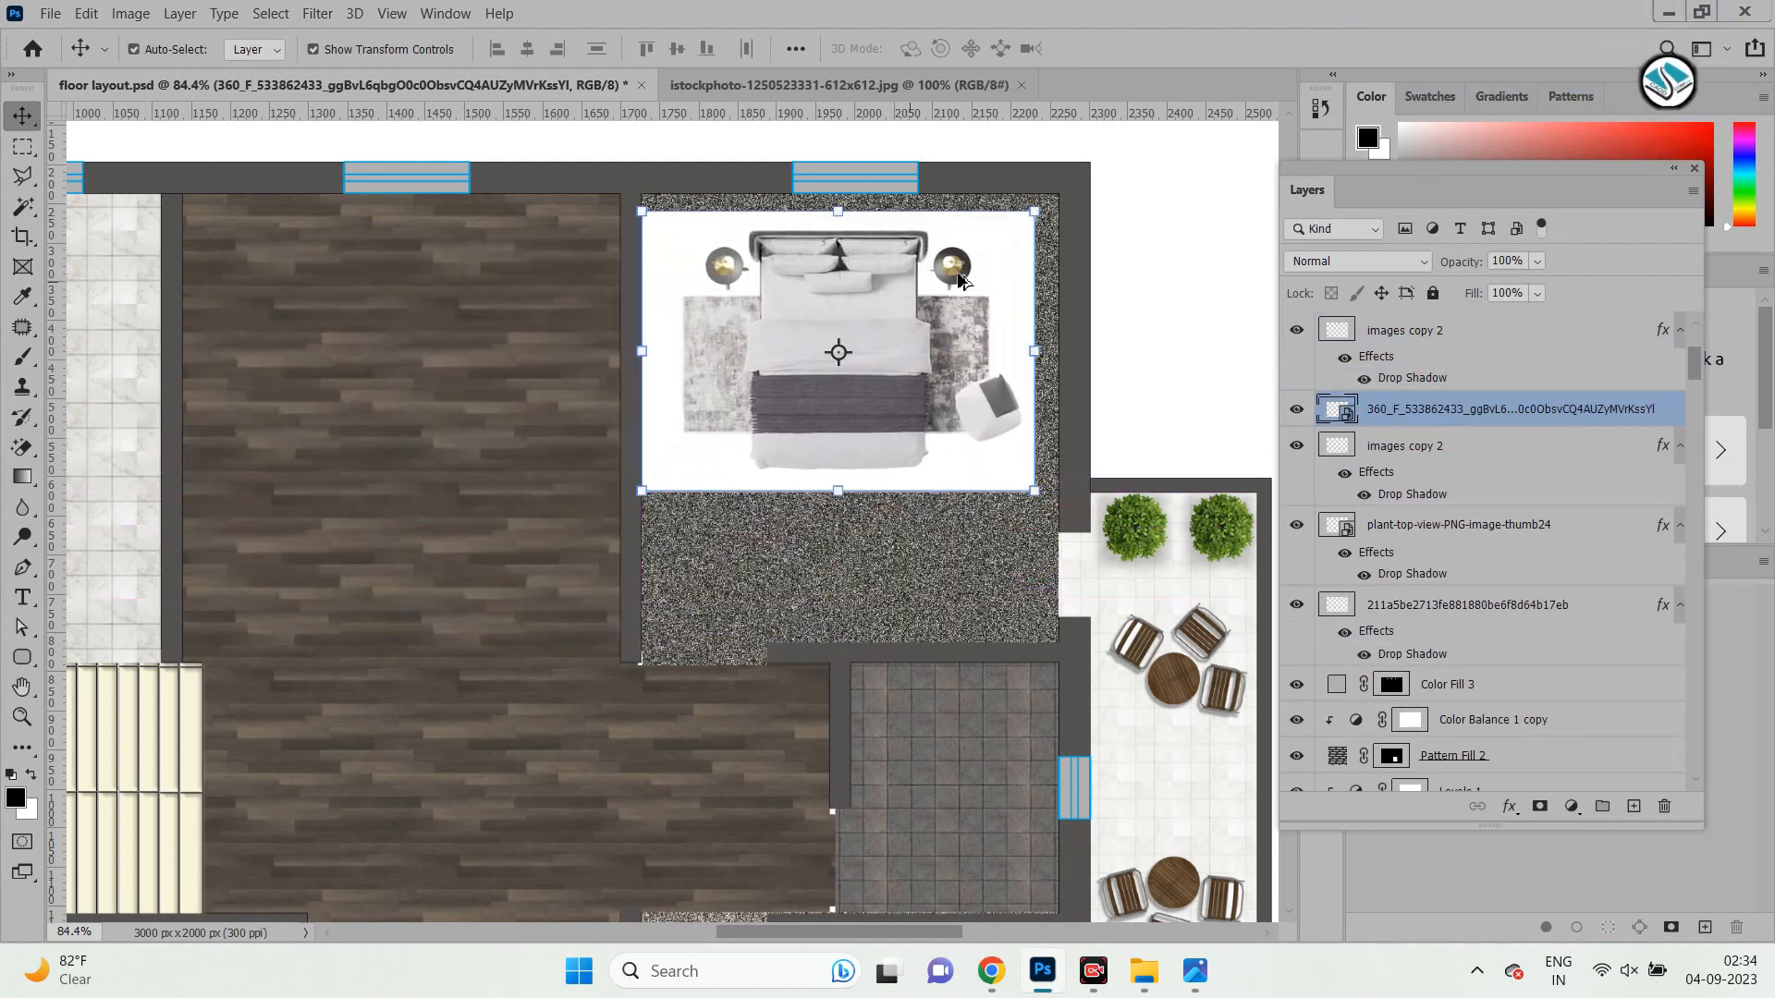
pyautogui.scroll(5, 975, 225)
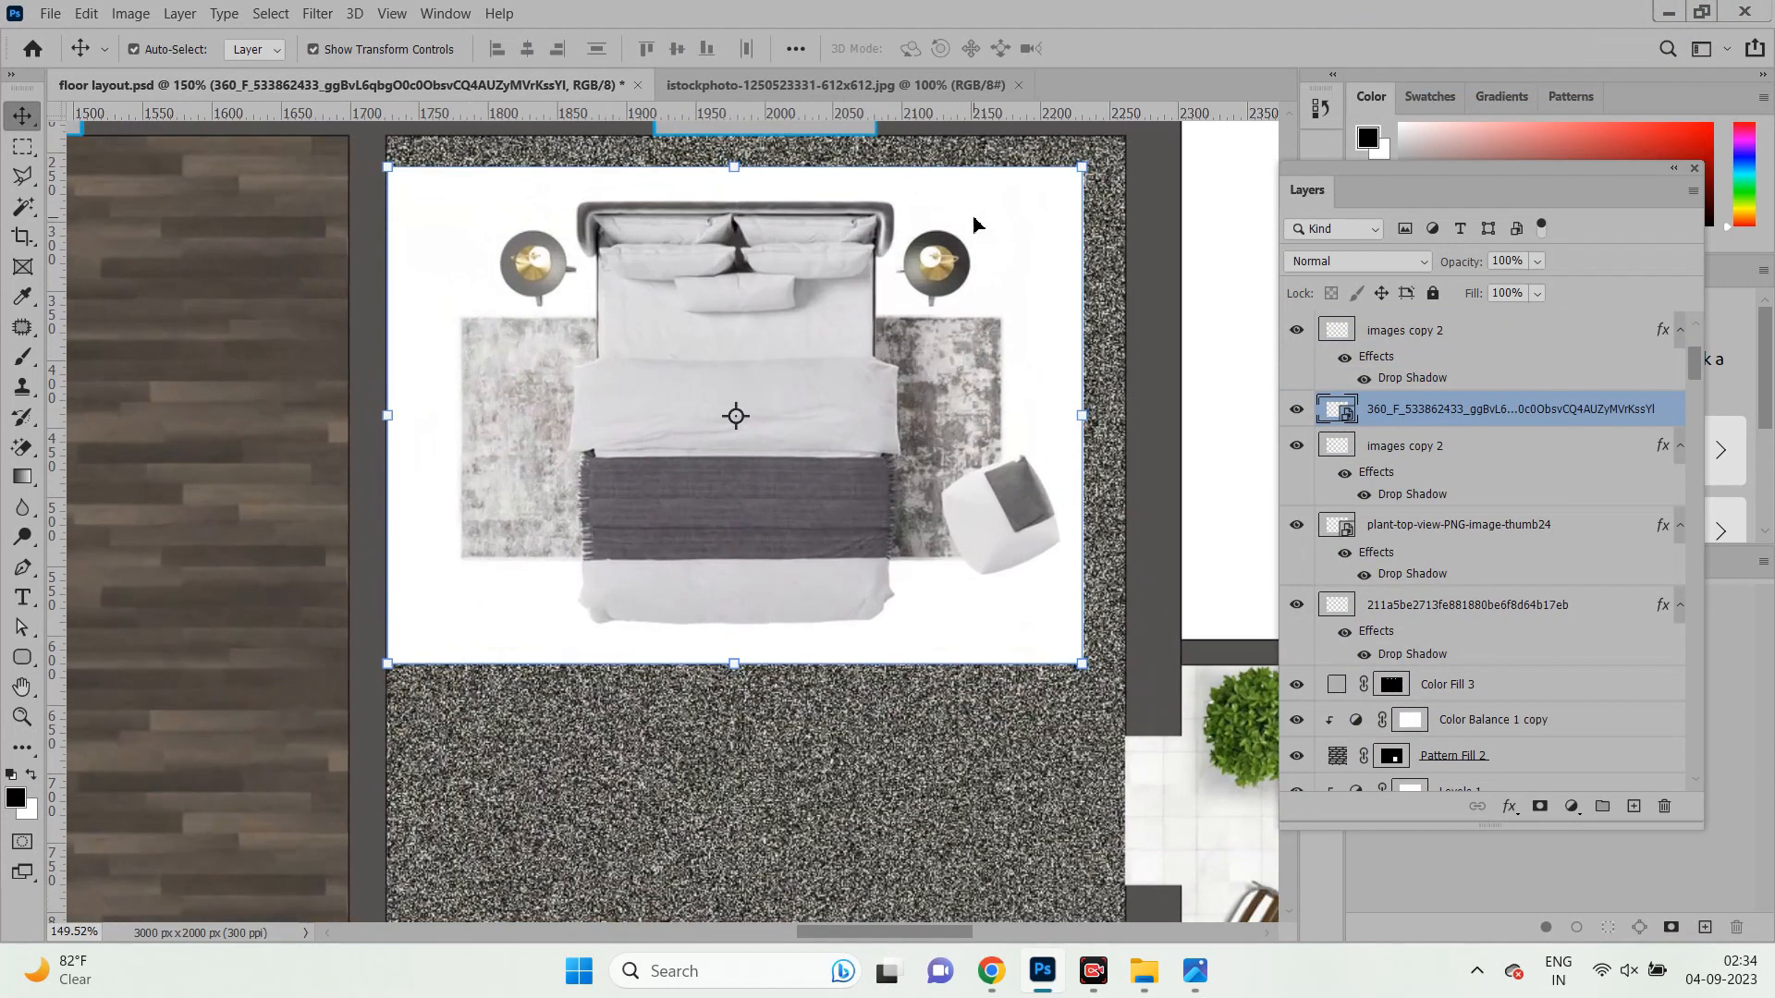
# Rasterize the placed grey bed image and try erasing its white background with the Magic Eraser tool.
pyautogui.rightClick(23, 447)
pyautogui.click(92, 484)
pyautogui.click(809, 364)
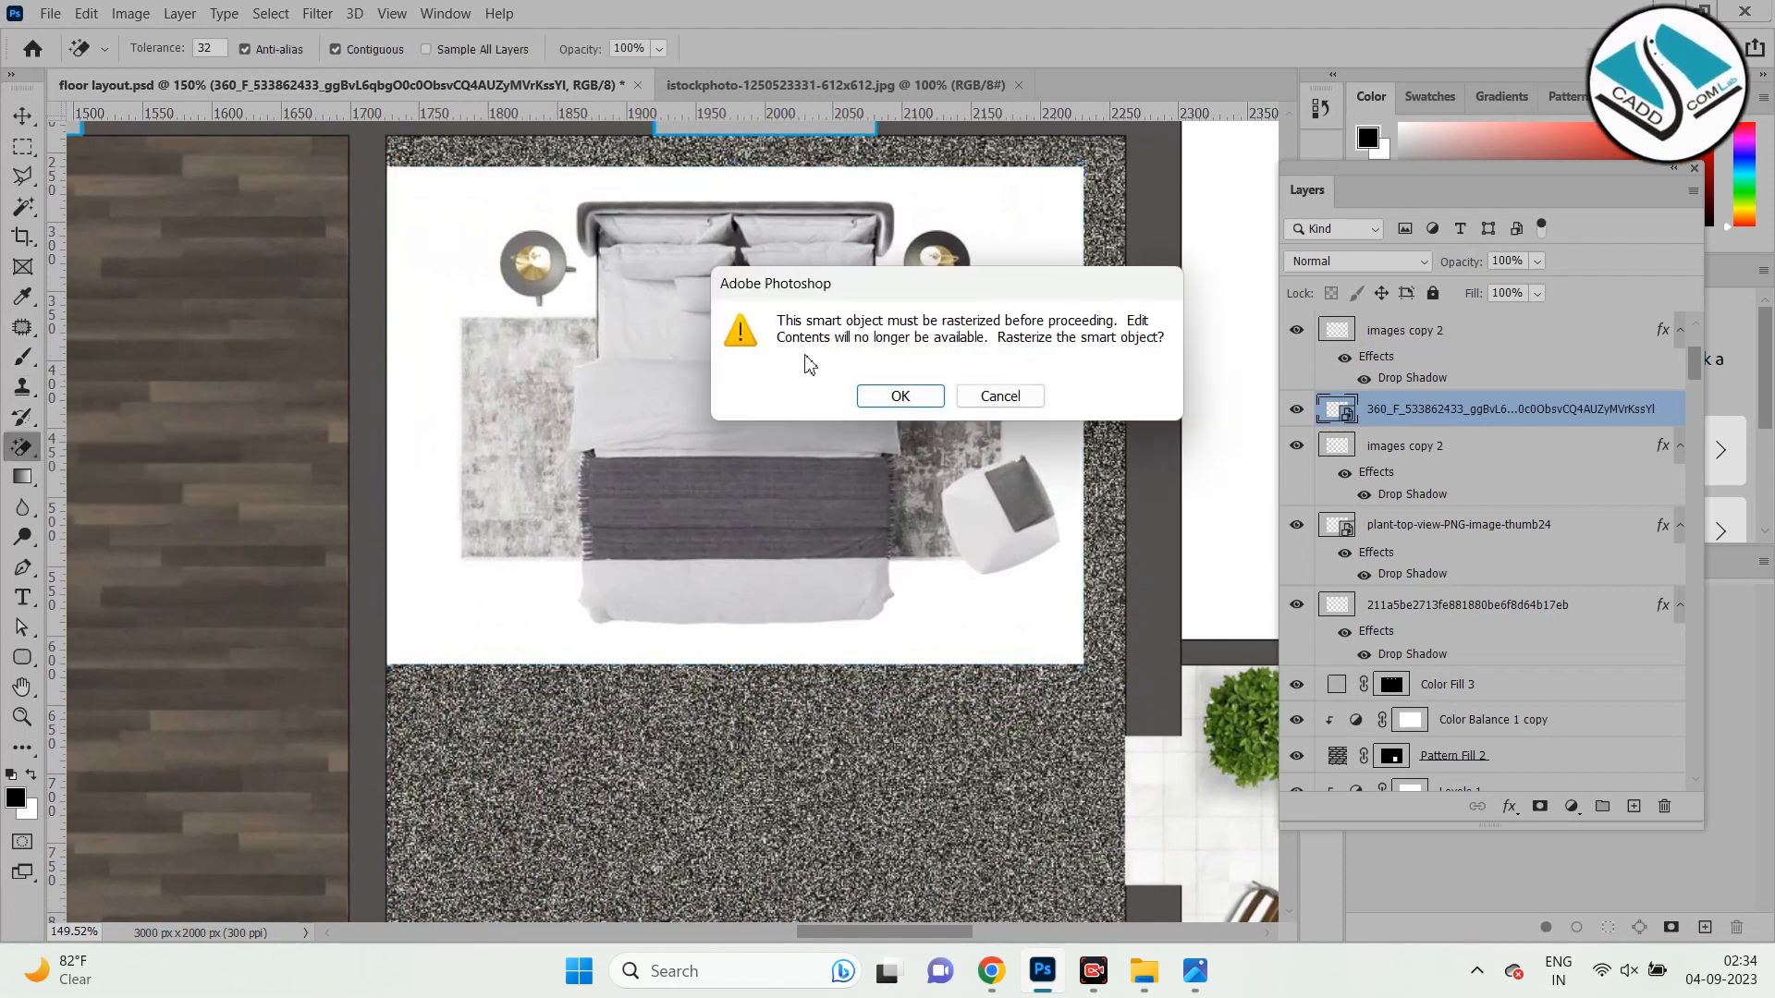
pyautogui.click(863, 392)
pyautogui.click(467, 217)
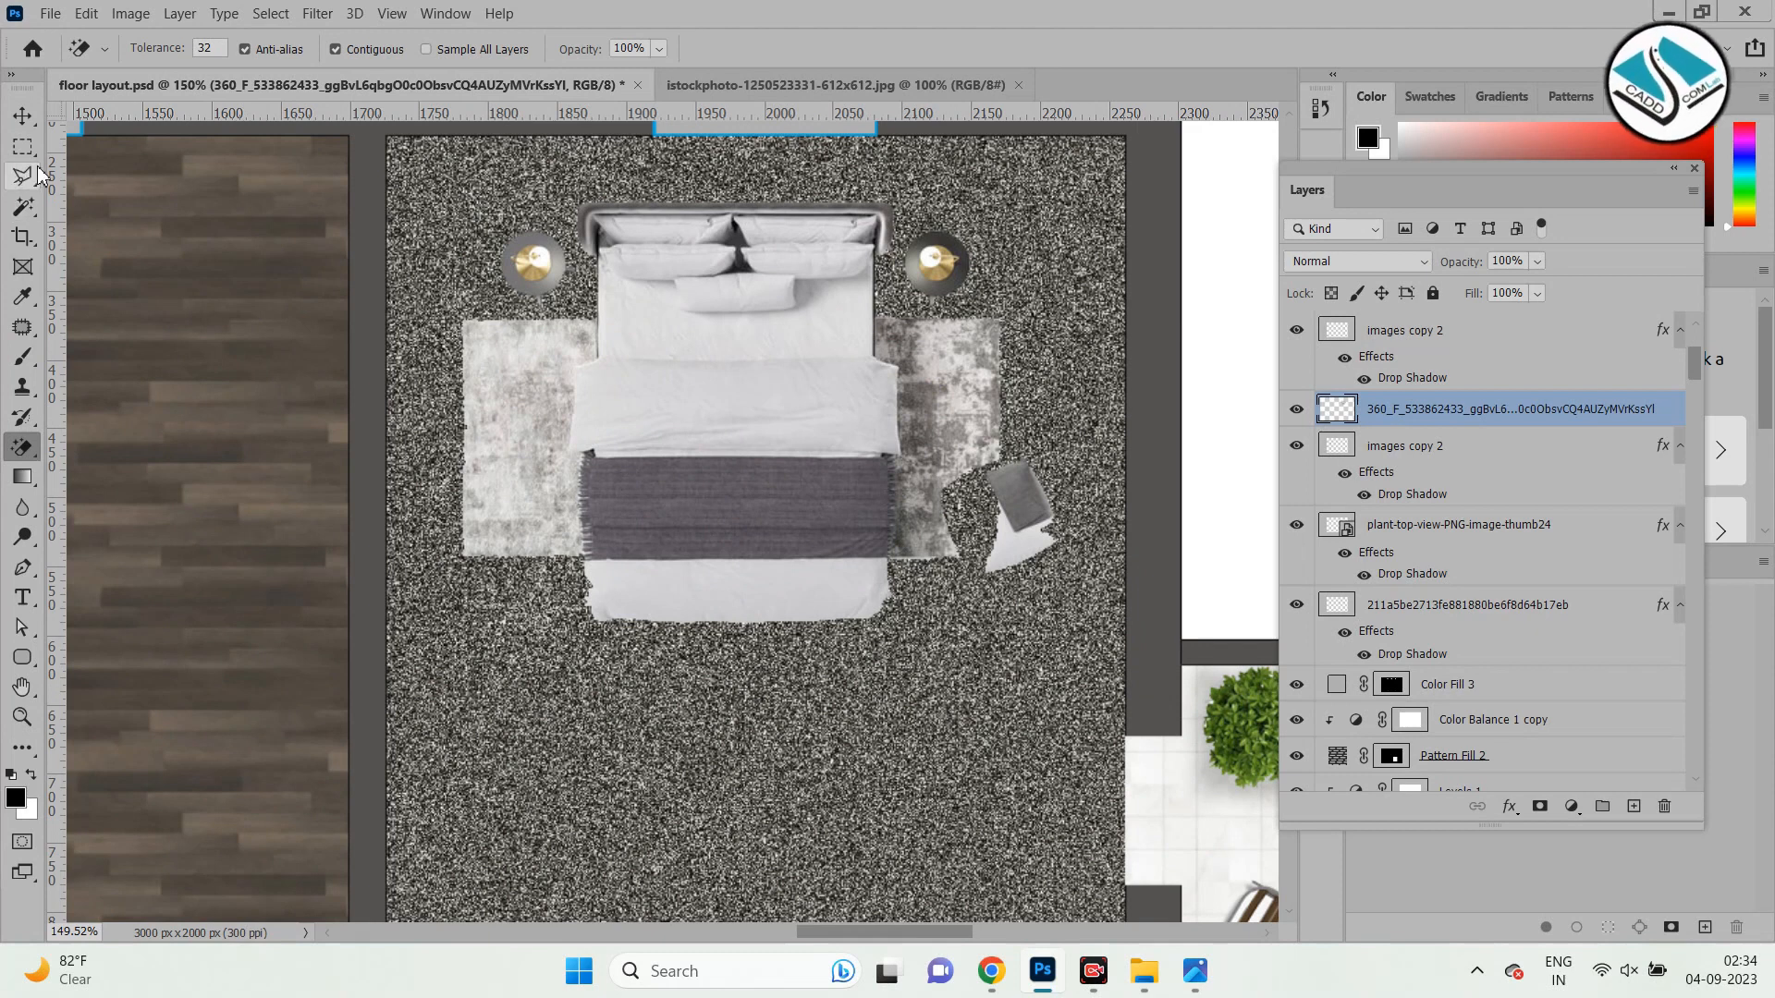
pyautogui.hotkey('ctrl', 'z')
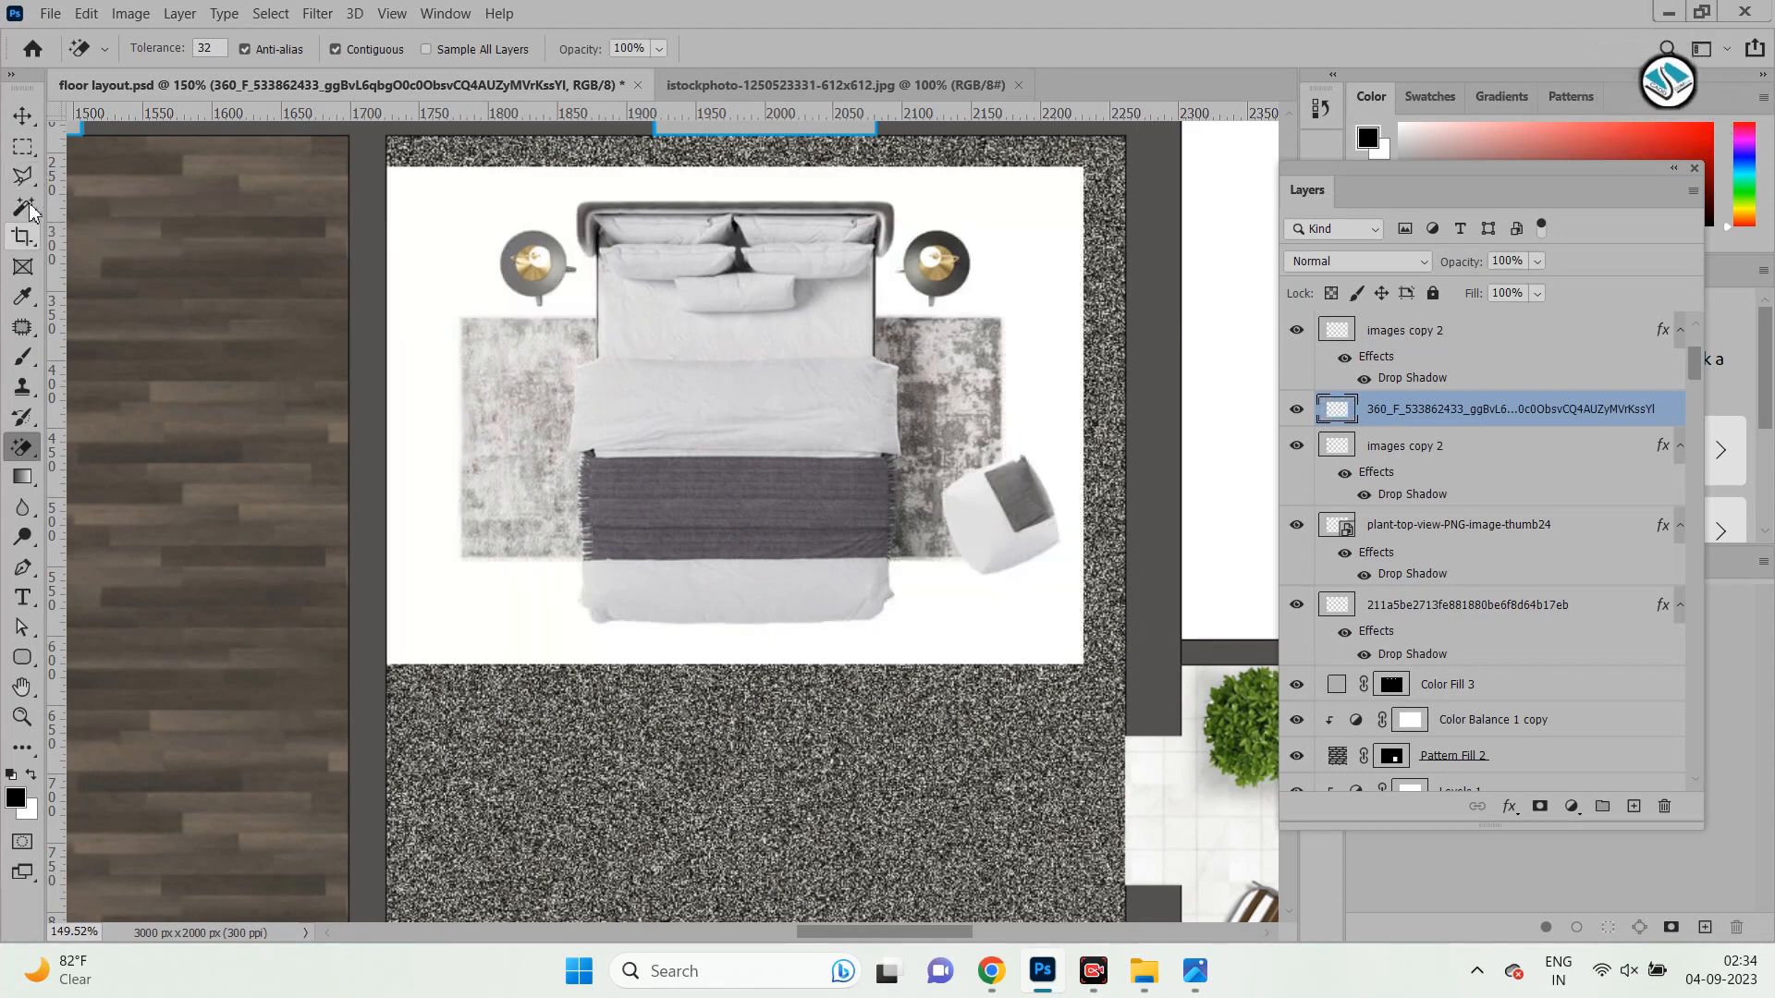
# Select the white background around the grey bed with the Magic Wand tool at tolerance 32.
pyautogui.rightClick(31, 211)
pyautogui.click(102, 247)
pyautogui.click(1024, 233)
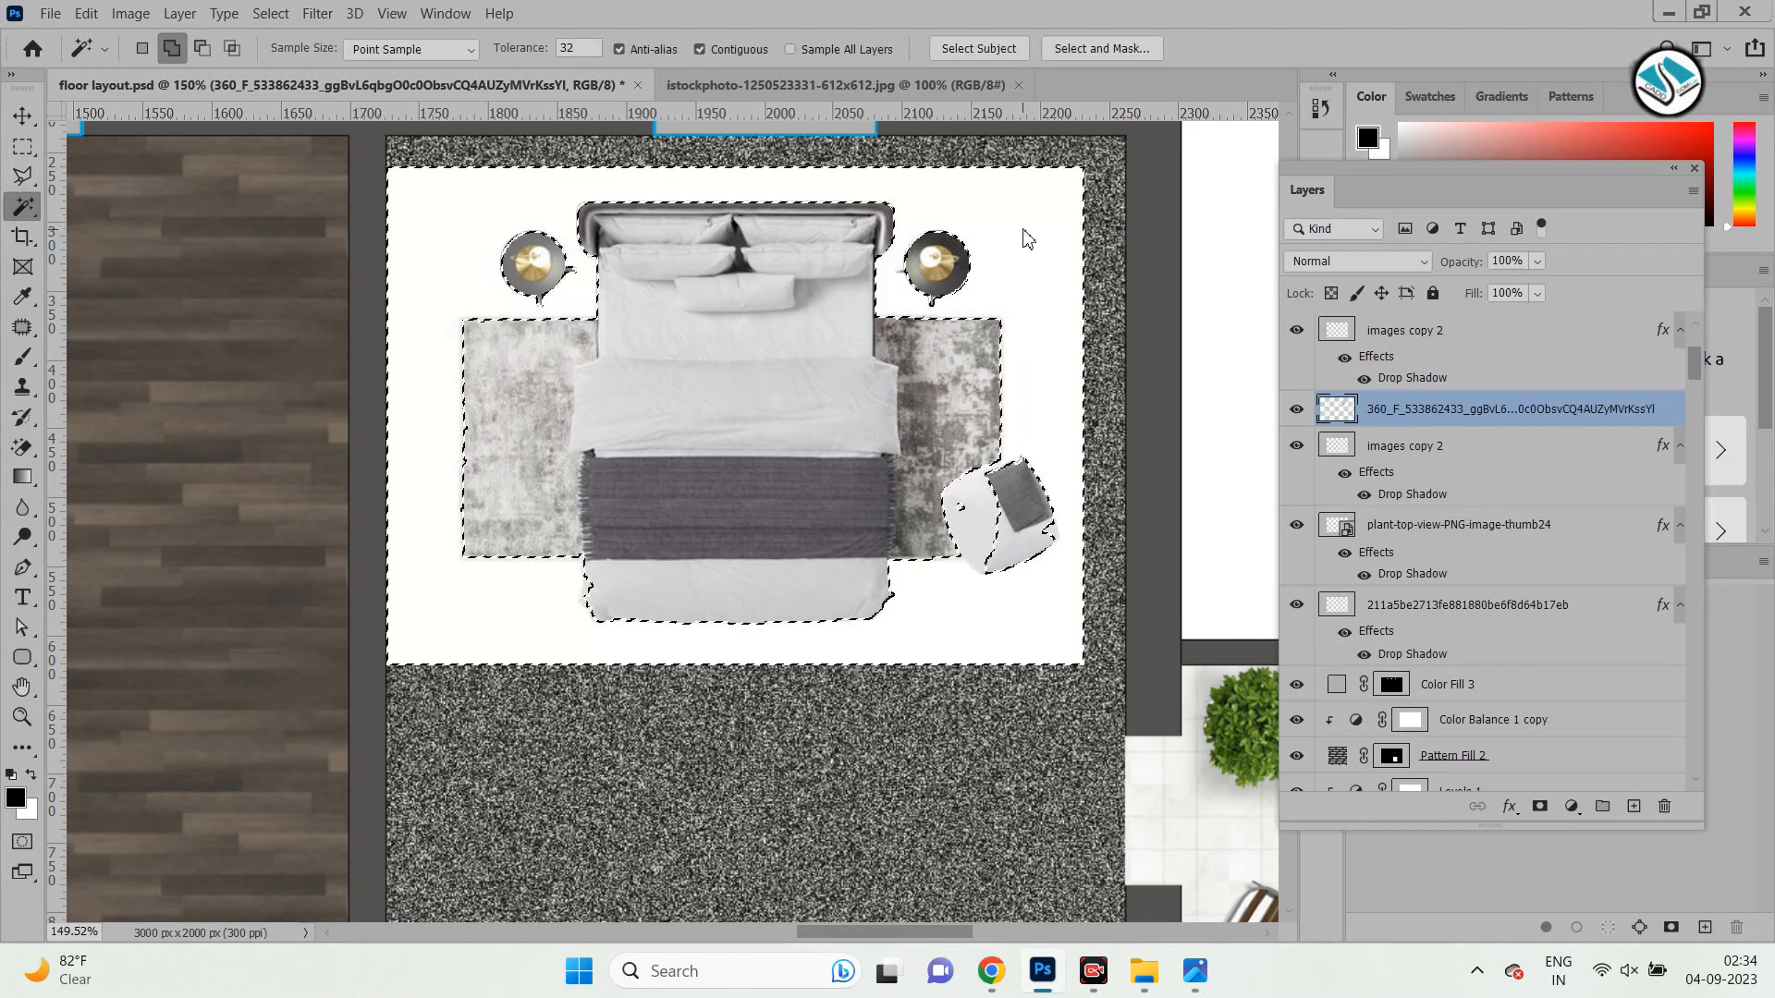
# Exclude the white pouf from the background selection with the Quick Selection tool at brush size 15.
pyautogui.keyDown('alt'); pyautogui.scroll(5, 1063, 499); pyautogui.keyUp('alt')
pyautogui.scroll(2, 1061, 499)
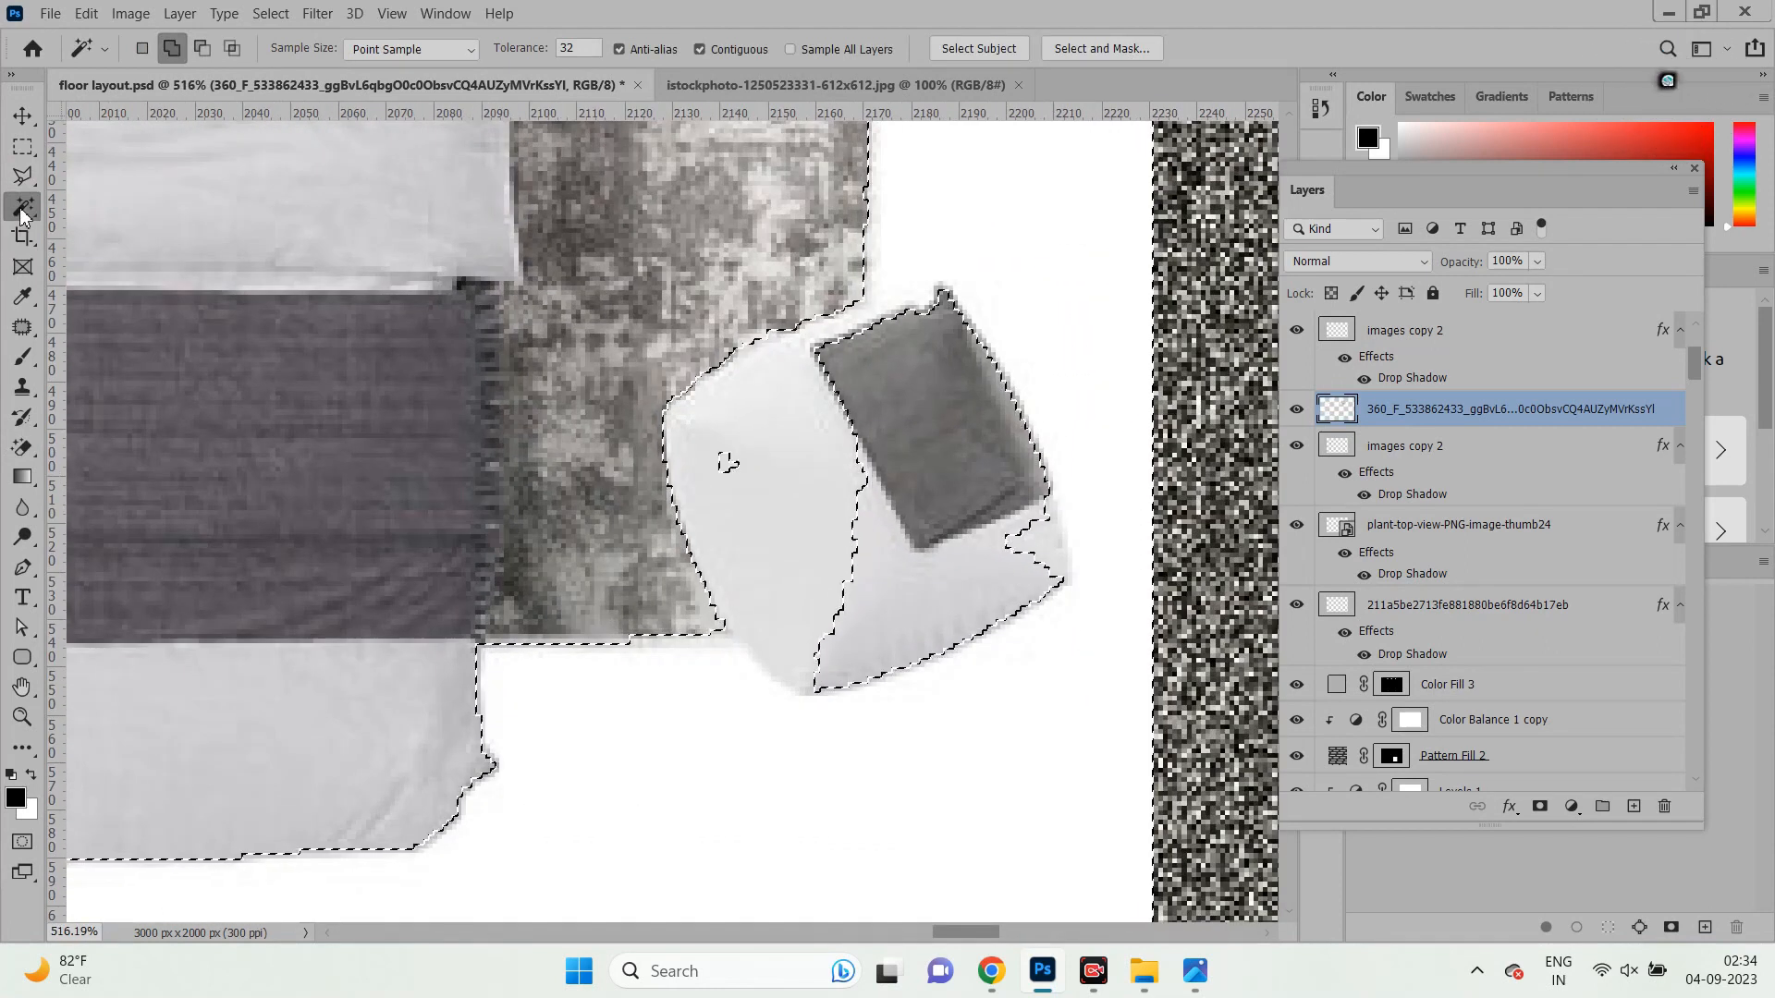
pyautogui.click(23, 267)
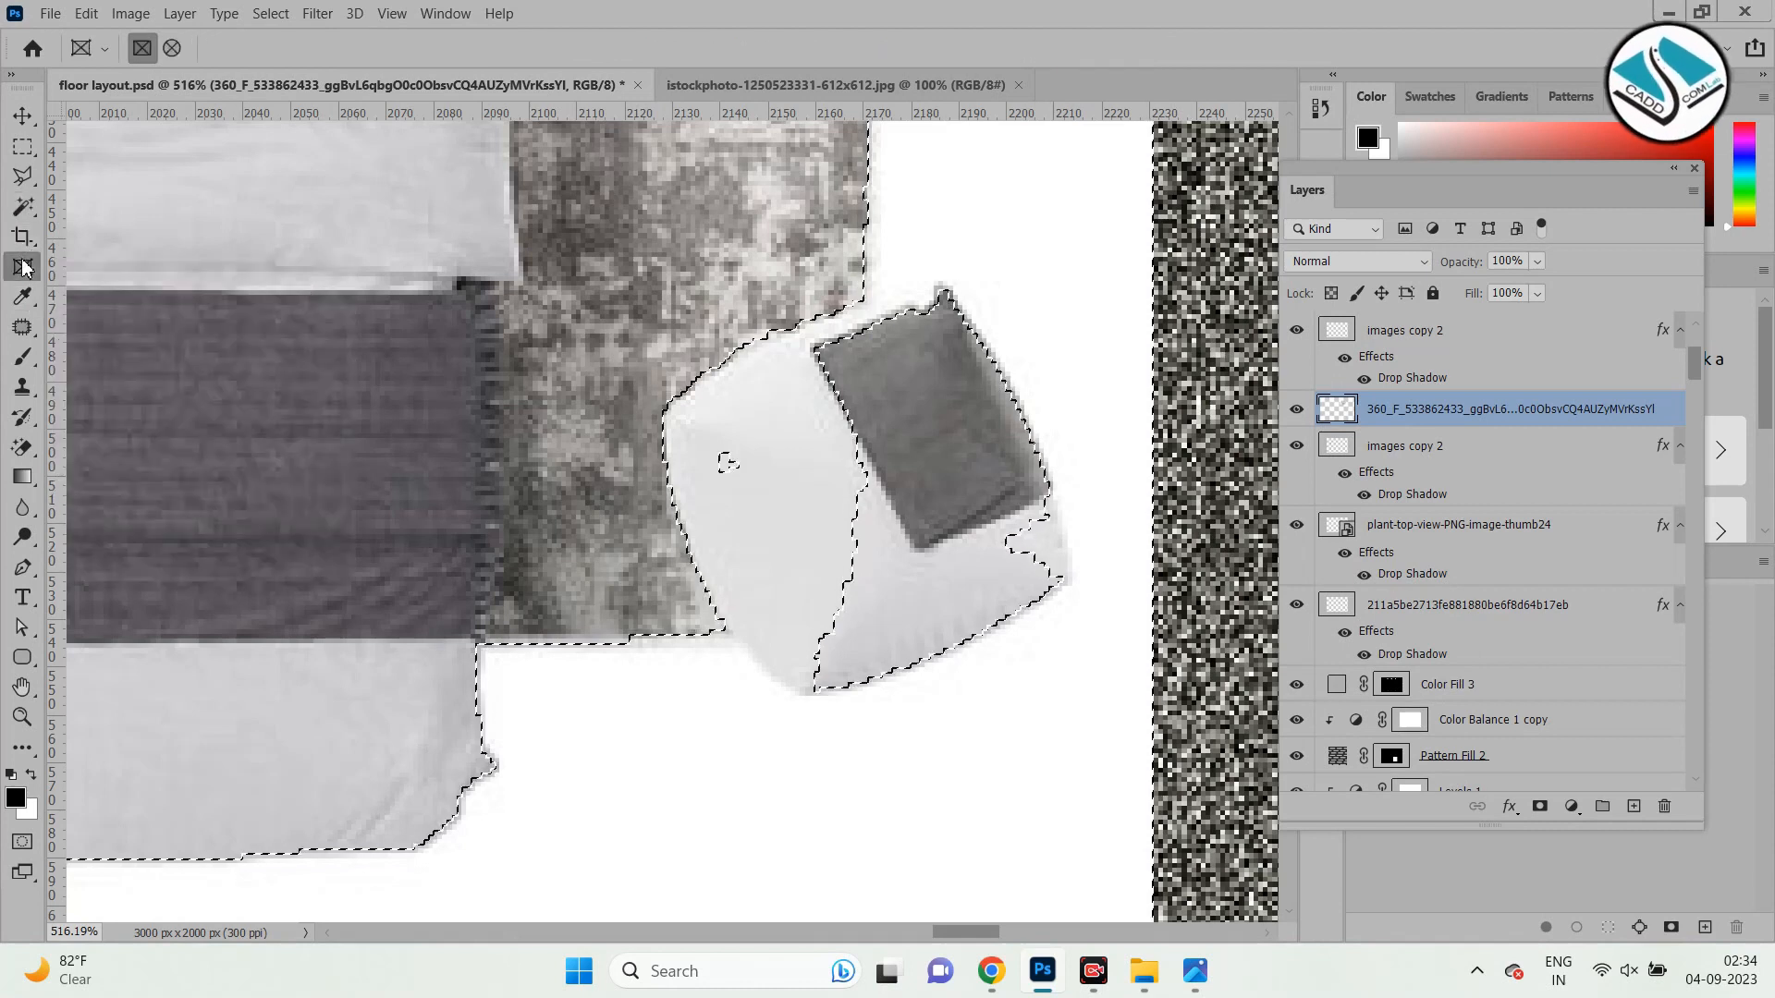
pyautogui.click(23, 238)
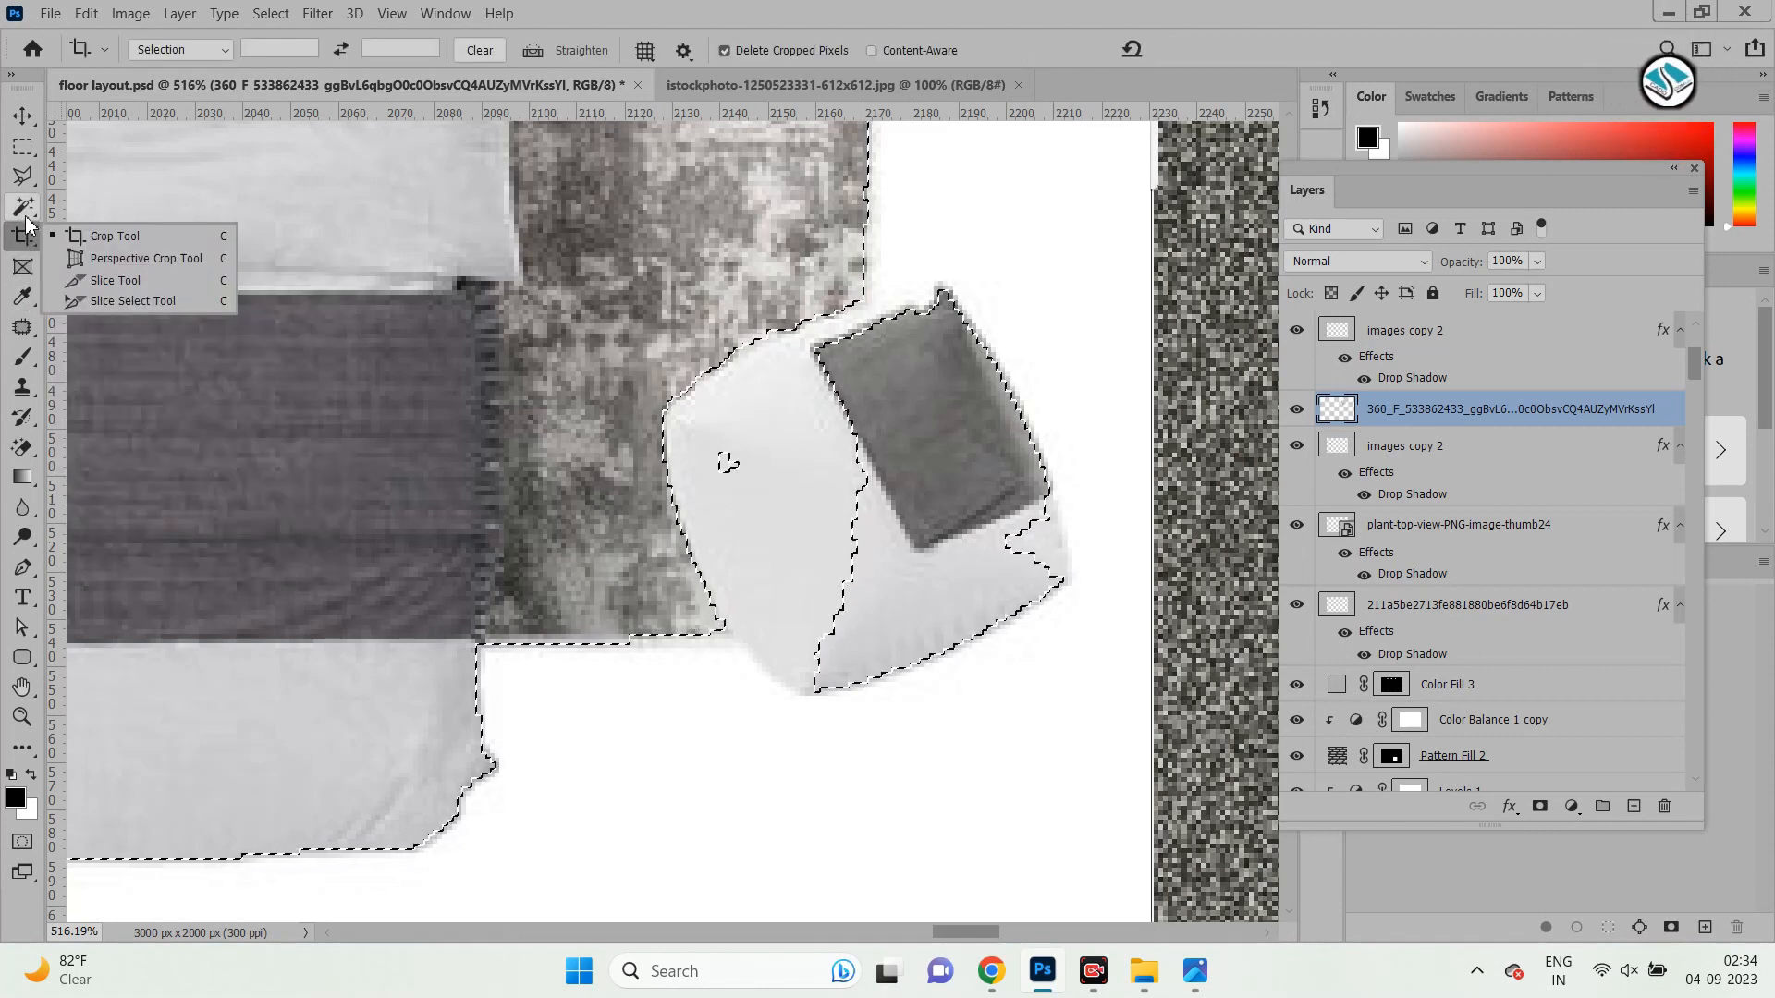
pyautogui.rightClick(23, 207)
pyautogui.click(120, 228)
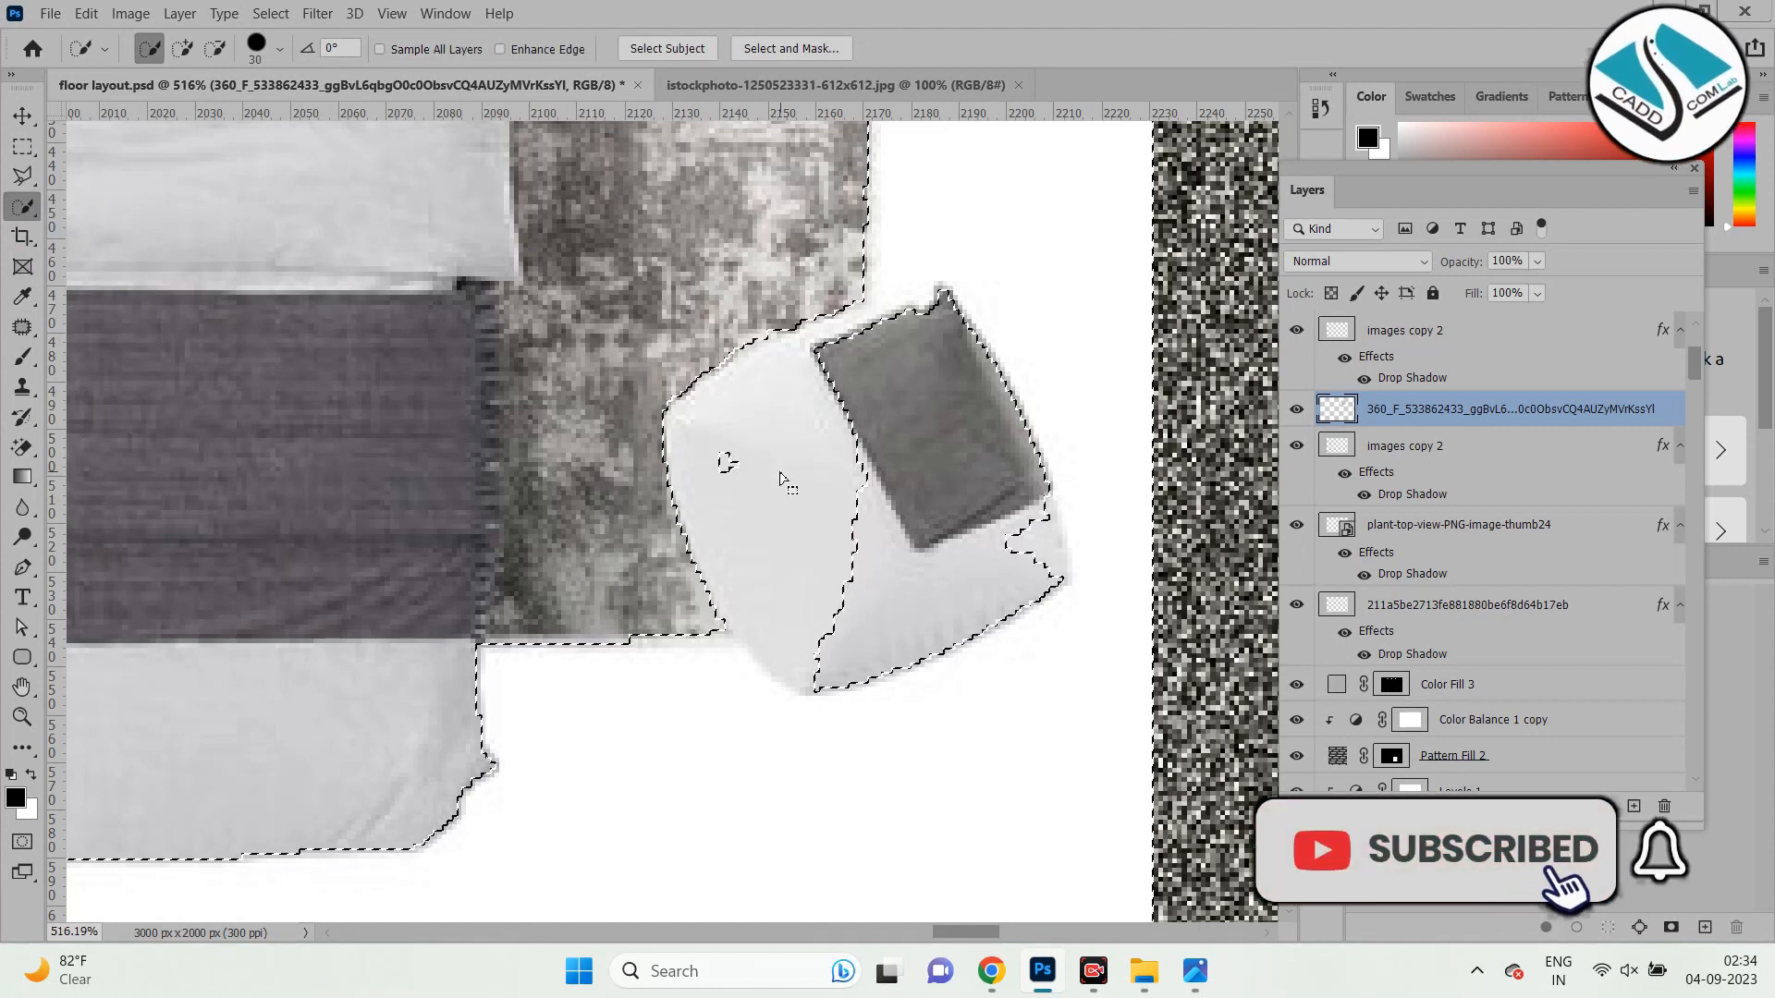
pyautogui.press('[')
pyautogui.press('[')
pyautogui.press('[')
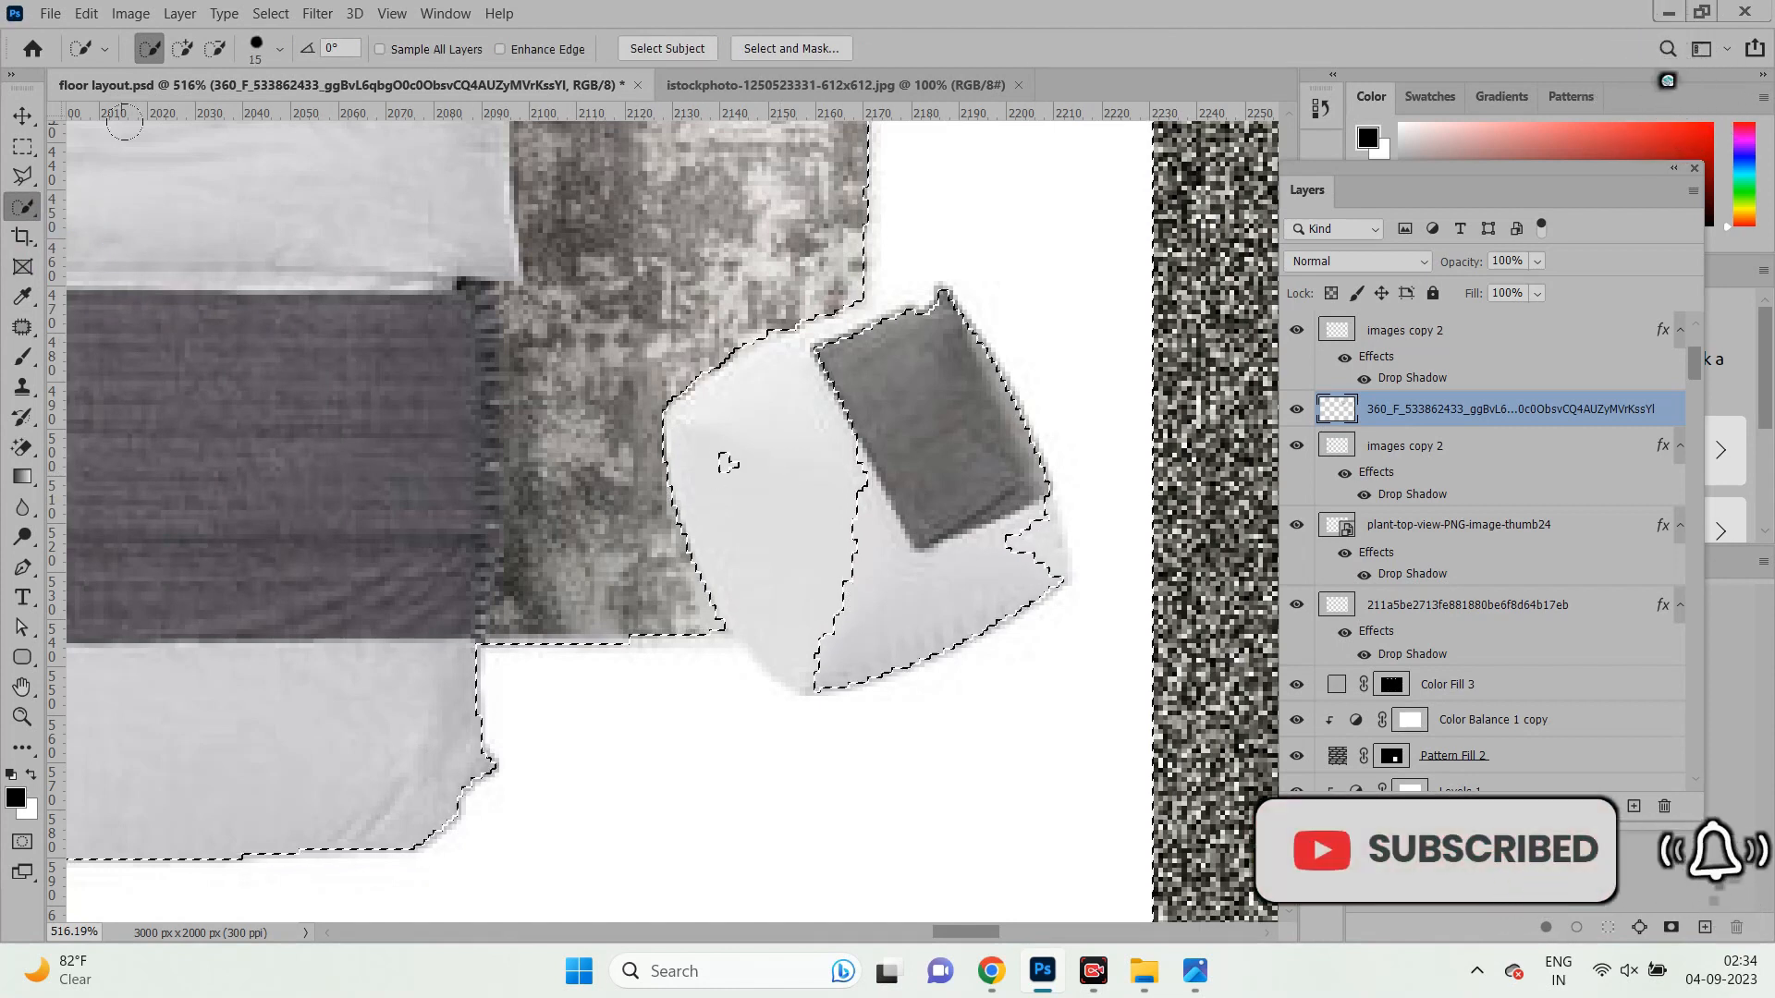
pyautogui.click(183, 49)
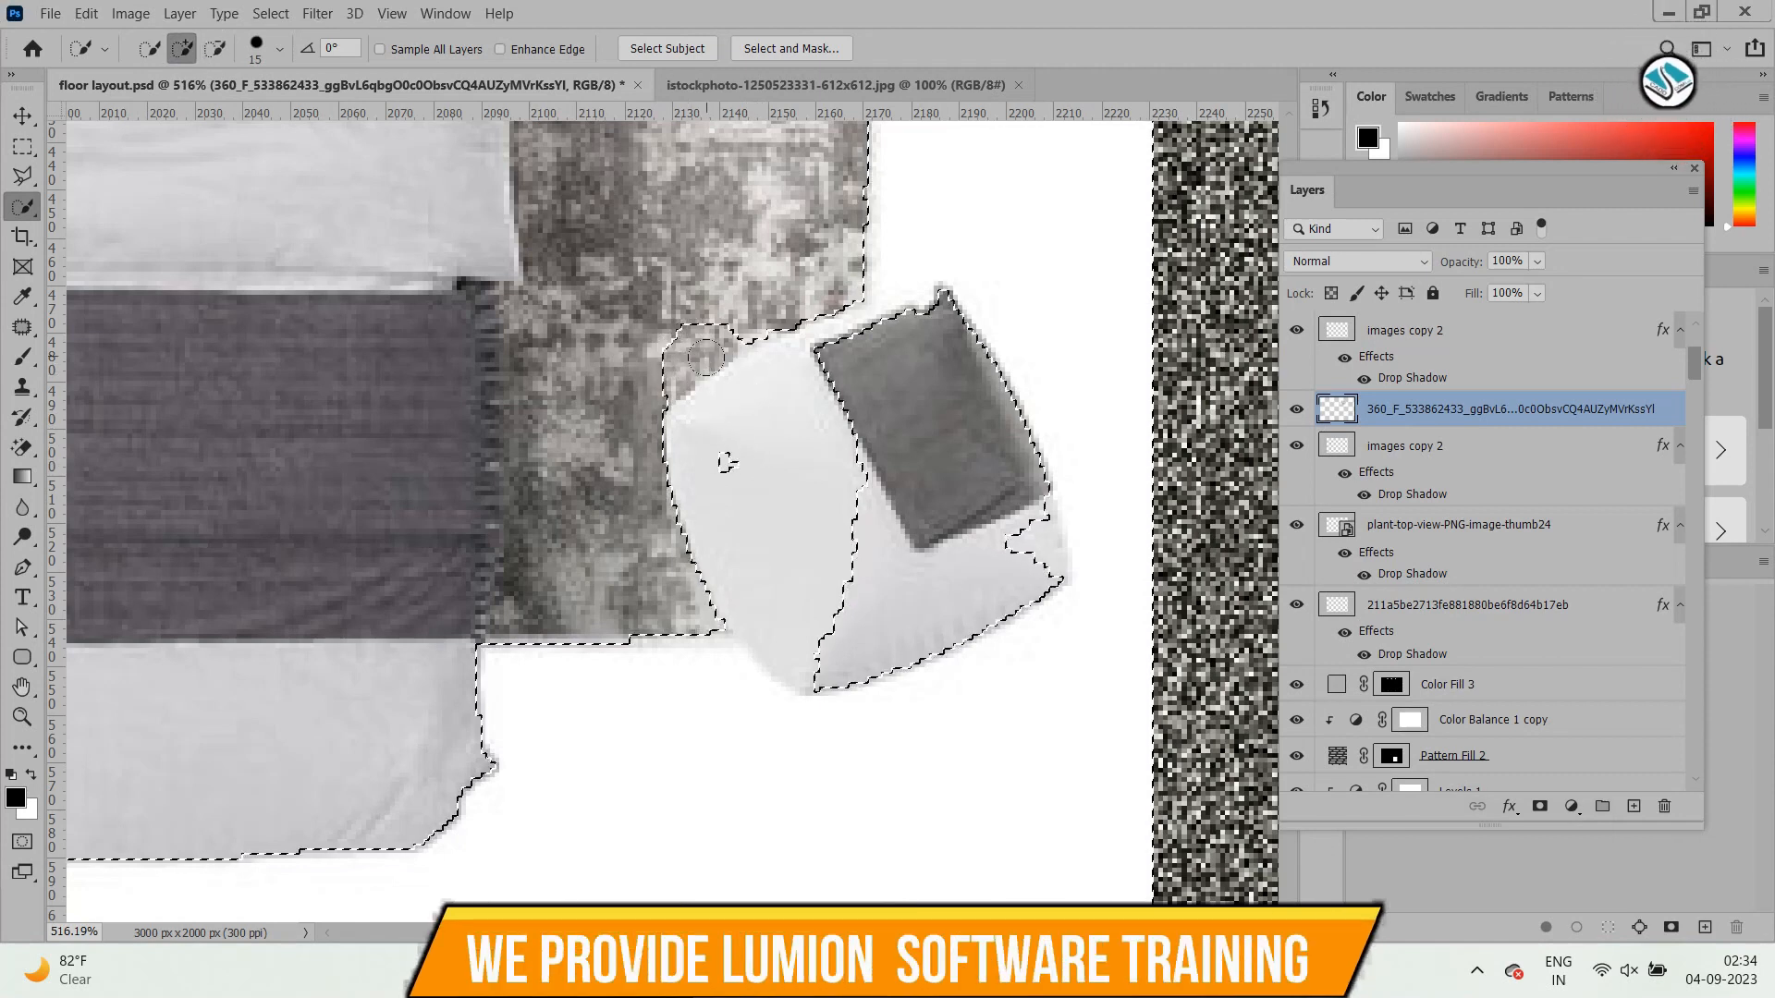
pyautogui.keyDown('alt'); pyautogui.click(700, 335); pyautogui.keyUp('alt')
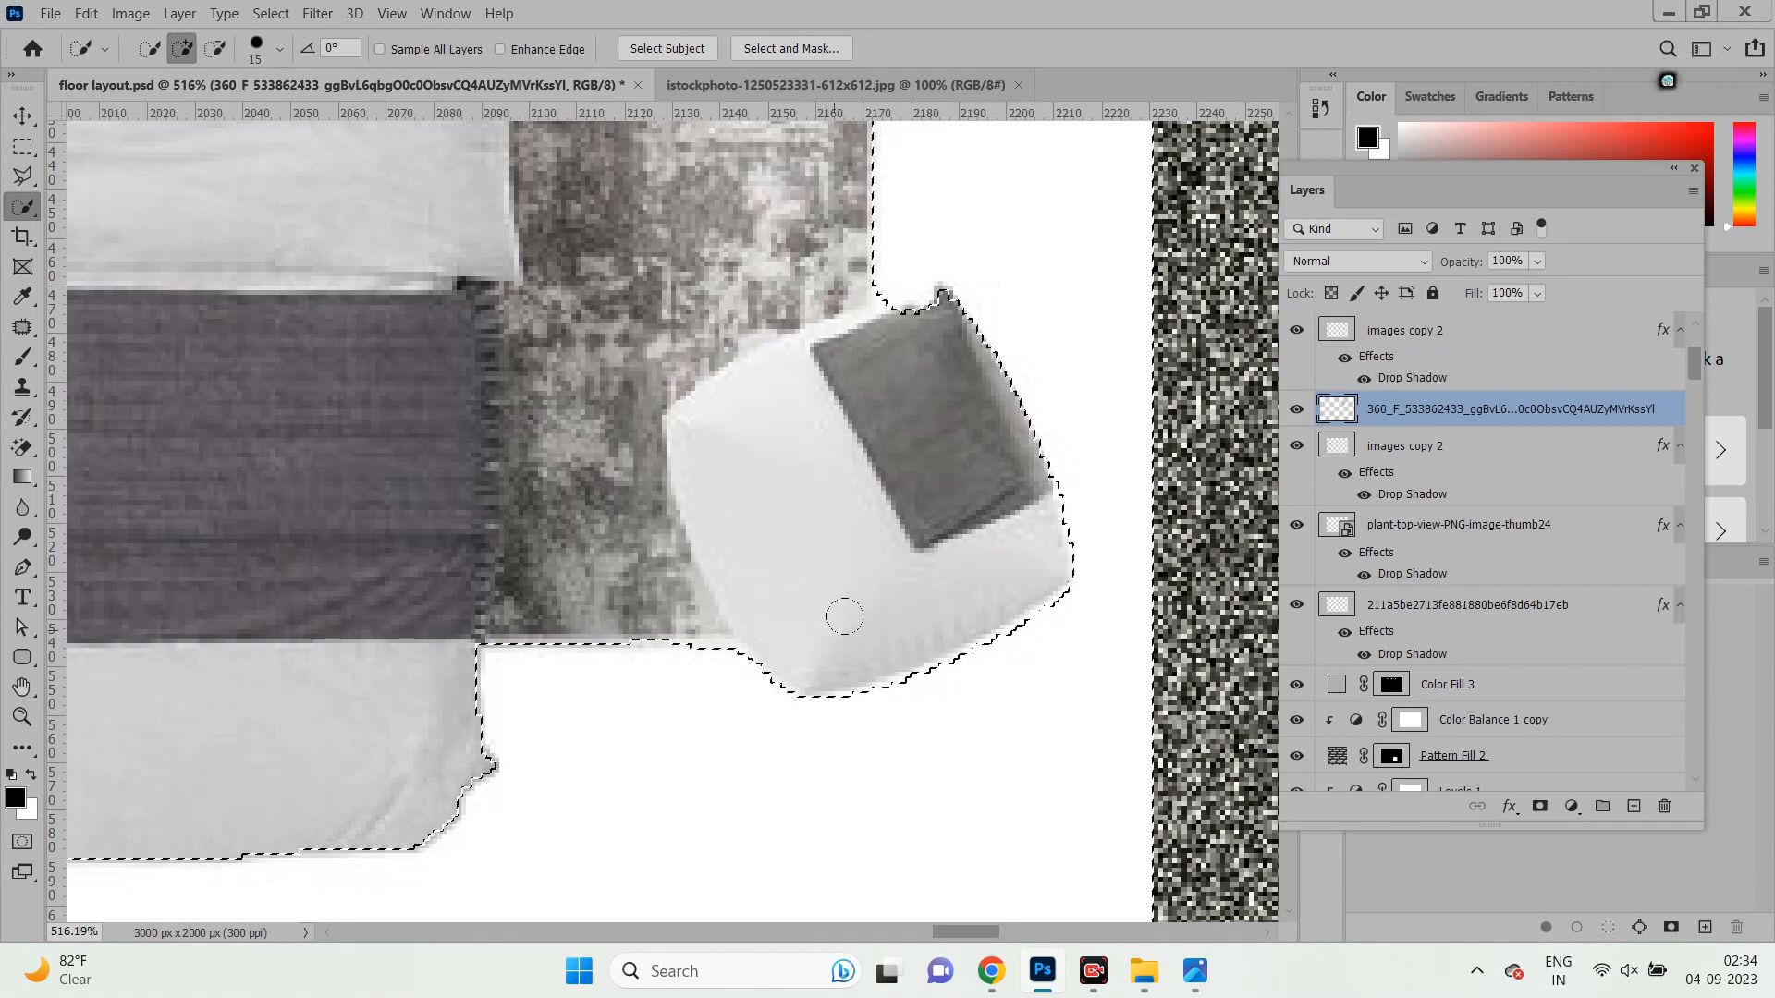
# Delete the selected white background around the bed set and clear the selection.
pyautogui.scroll(-6, 944, 685)
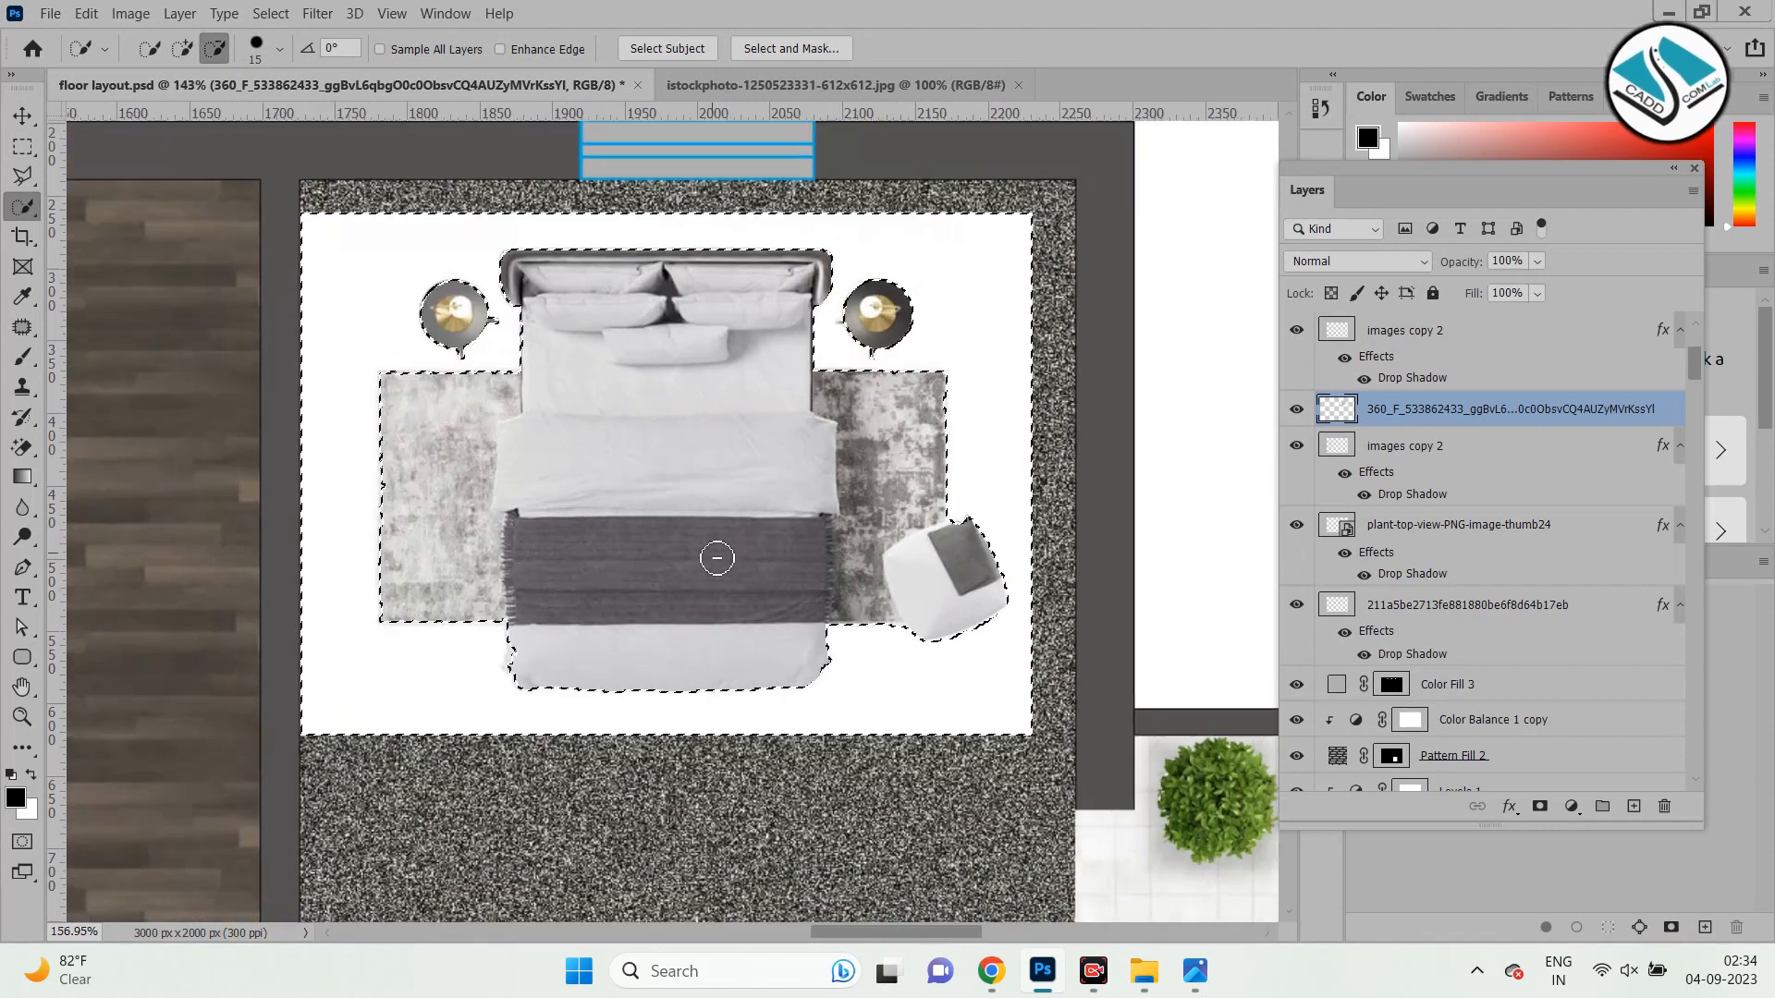
pyautogui.press('Delete')
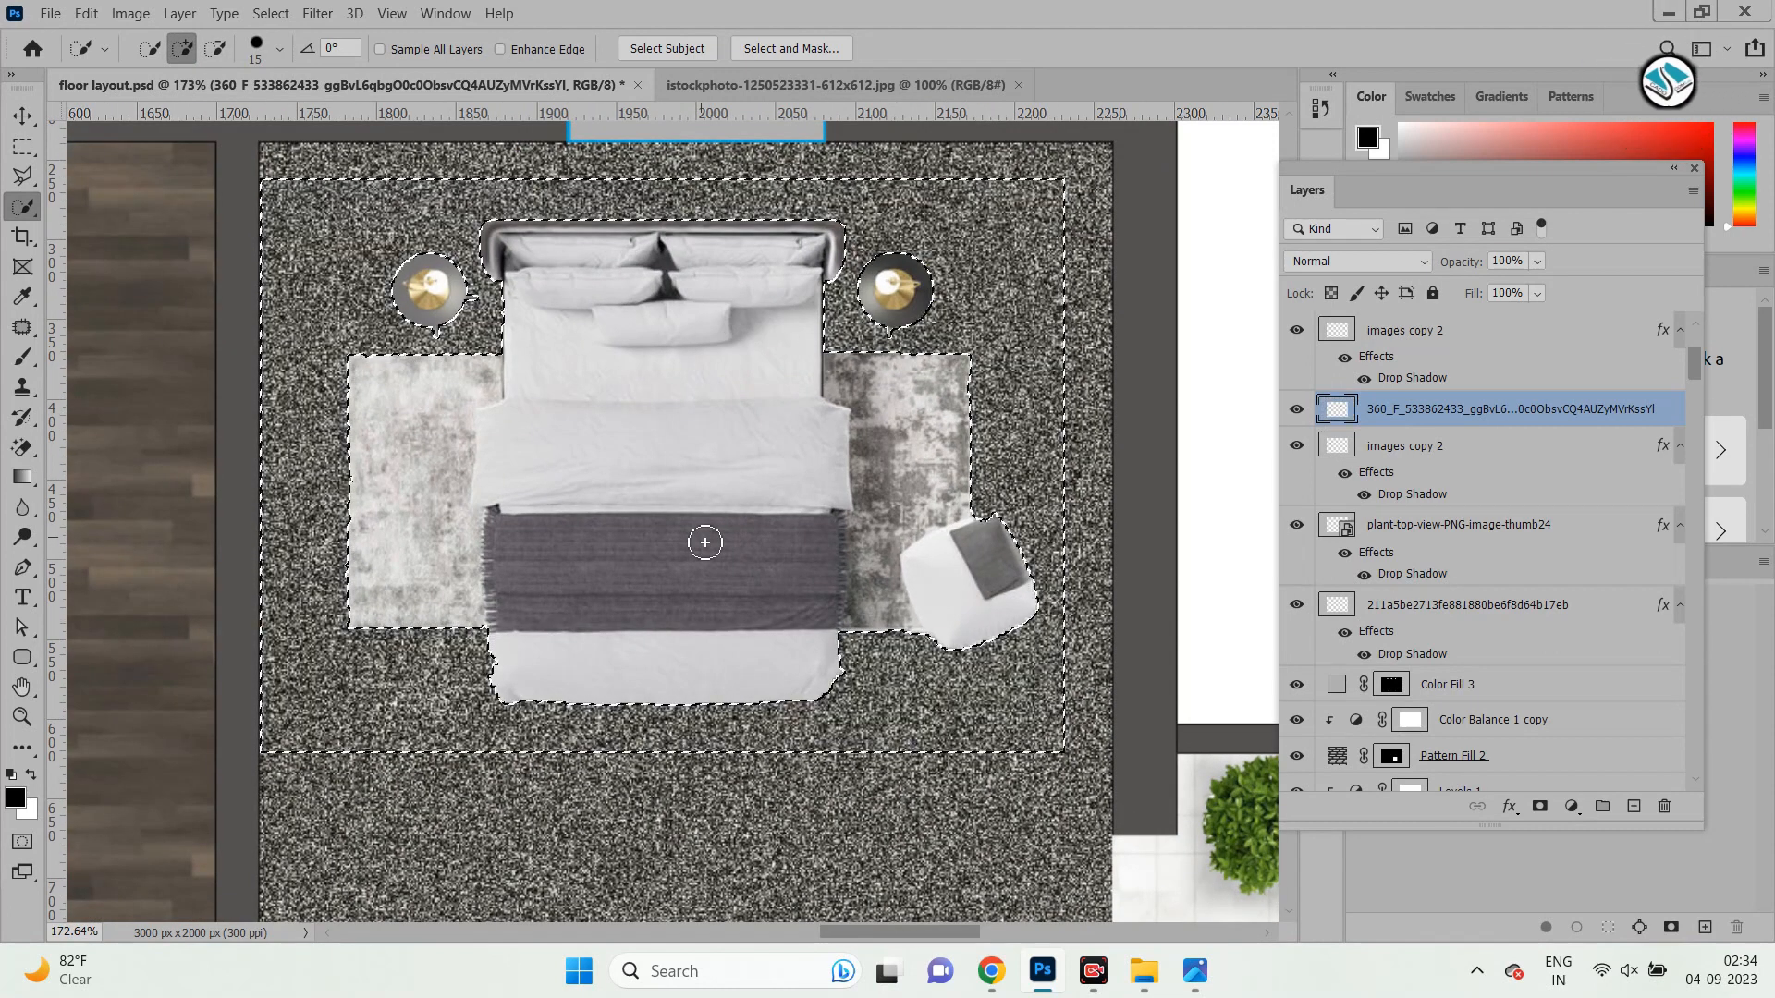
pyautogui.hotkey('ctrl', 'd')
# Move the bed set up so its headboard rests against the bedroom's window wall, below the window.
pyautogui.click(24, 117)
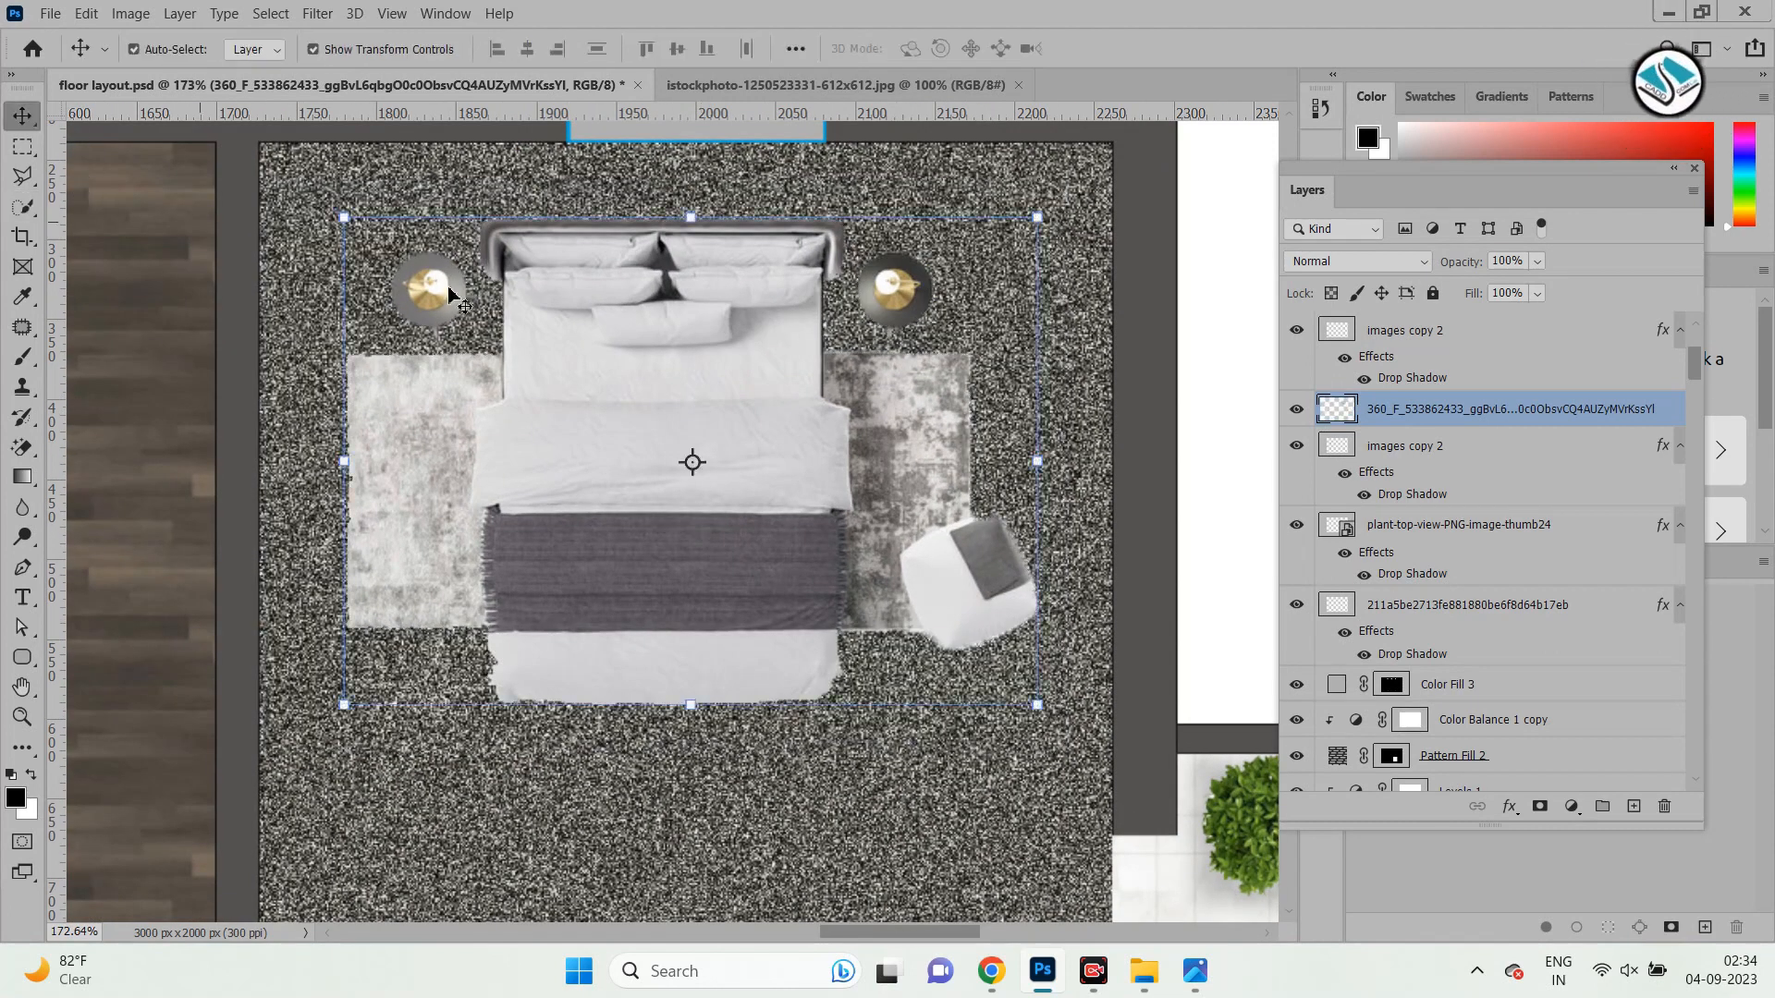
pyautogui.moveTo(596, 407); pyautogui.dragTo(643, 393)
pyautogui.scroll(1, 643, 392)
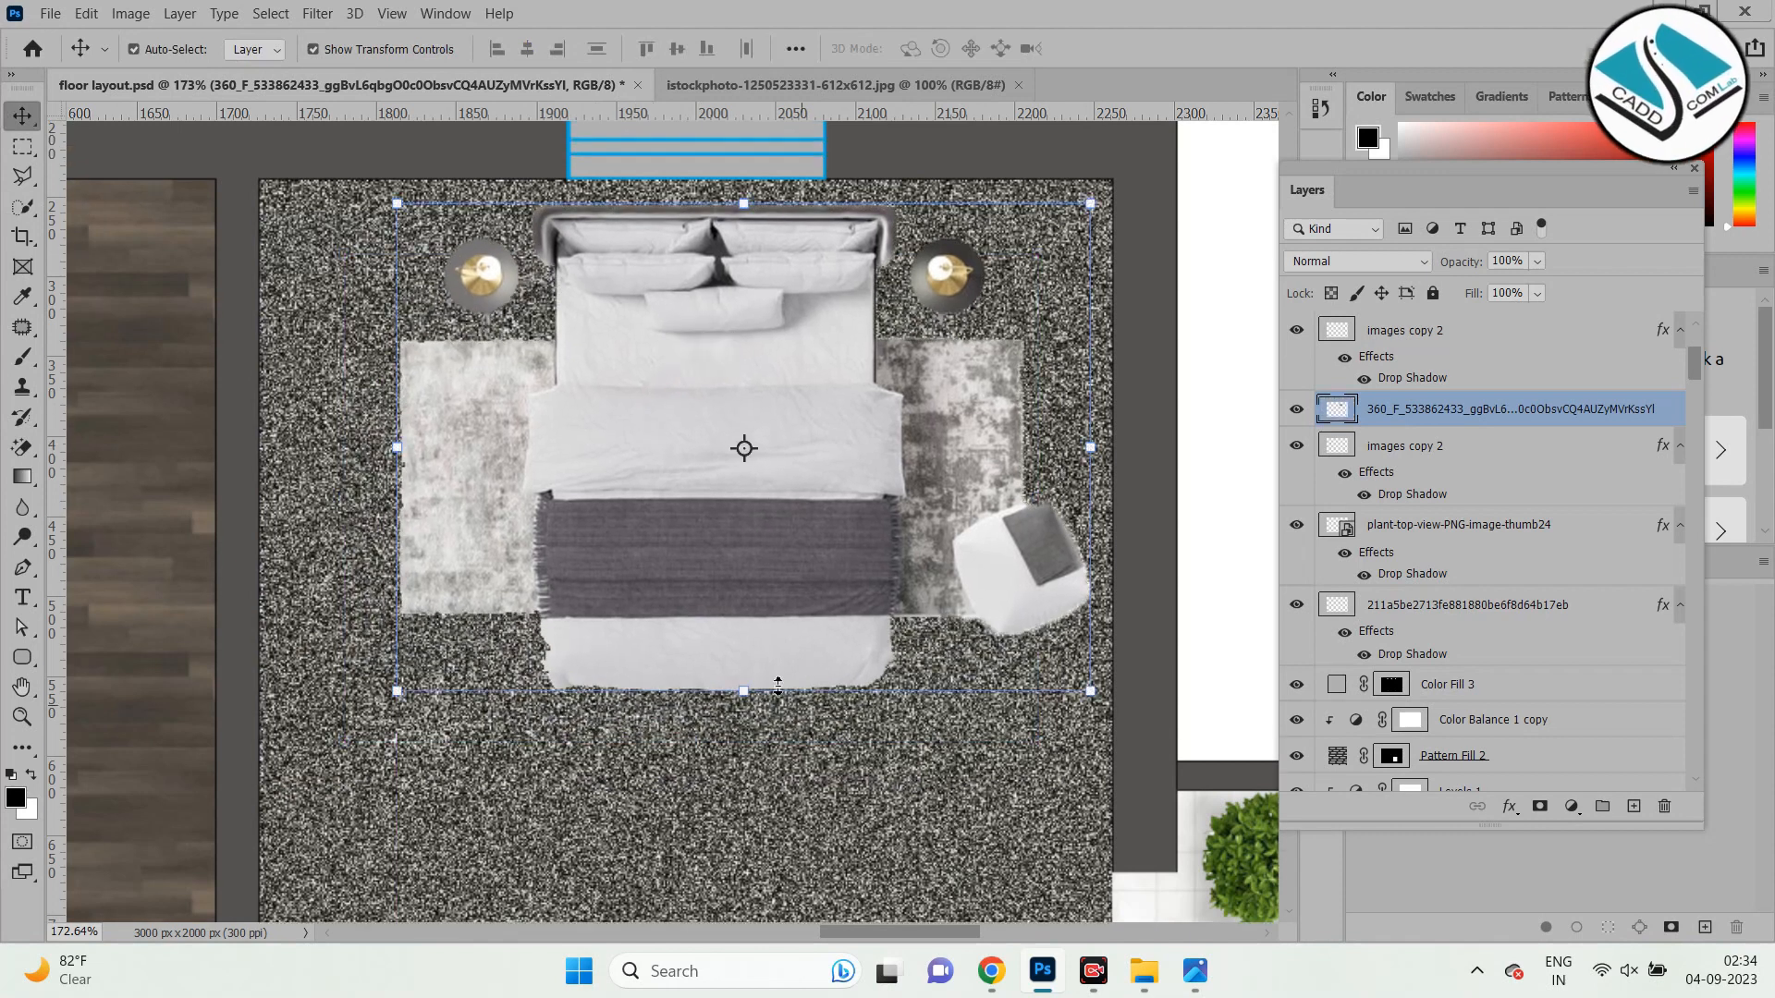
pyautogui.scroll(-3, 662, 525)
pyautogui.scroll(2, 648, 418)
pyautogui.moveTo(702, 404); pyautogui.dragTo(687, 389)
# Add a drop shadow to the bed layer with 46% opacity, 131° angle, 30 px distance, 13% spread and 4 px size.
pyautogui.click(1509, 811)
pyautogui.click(1537, 801)
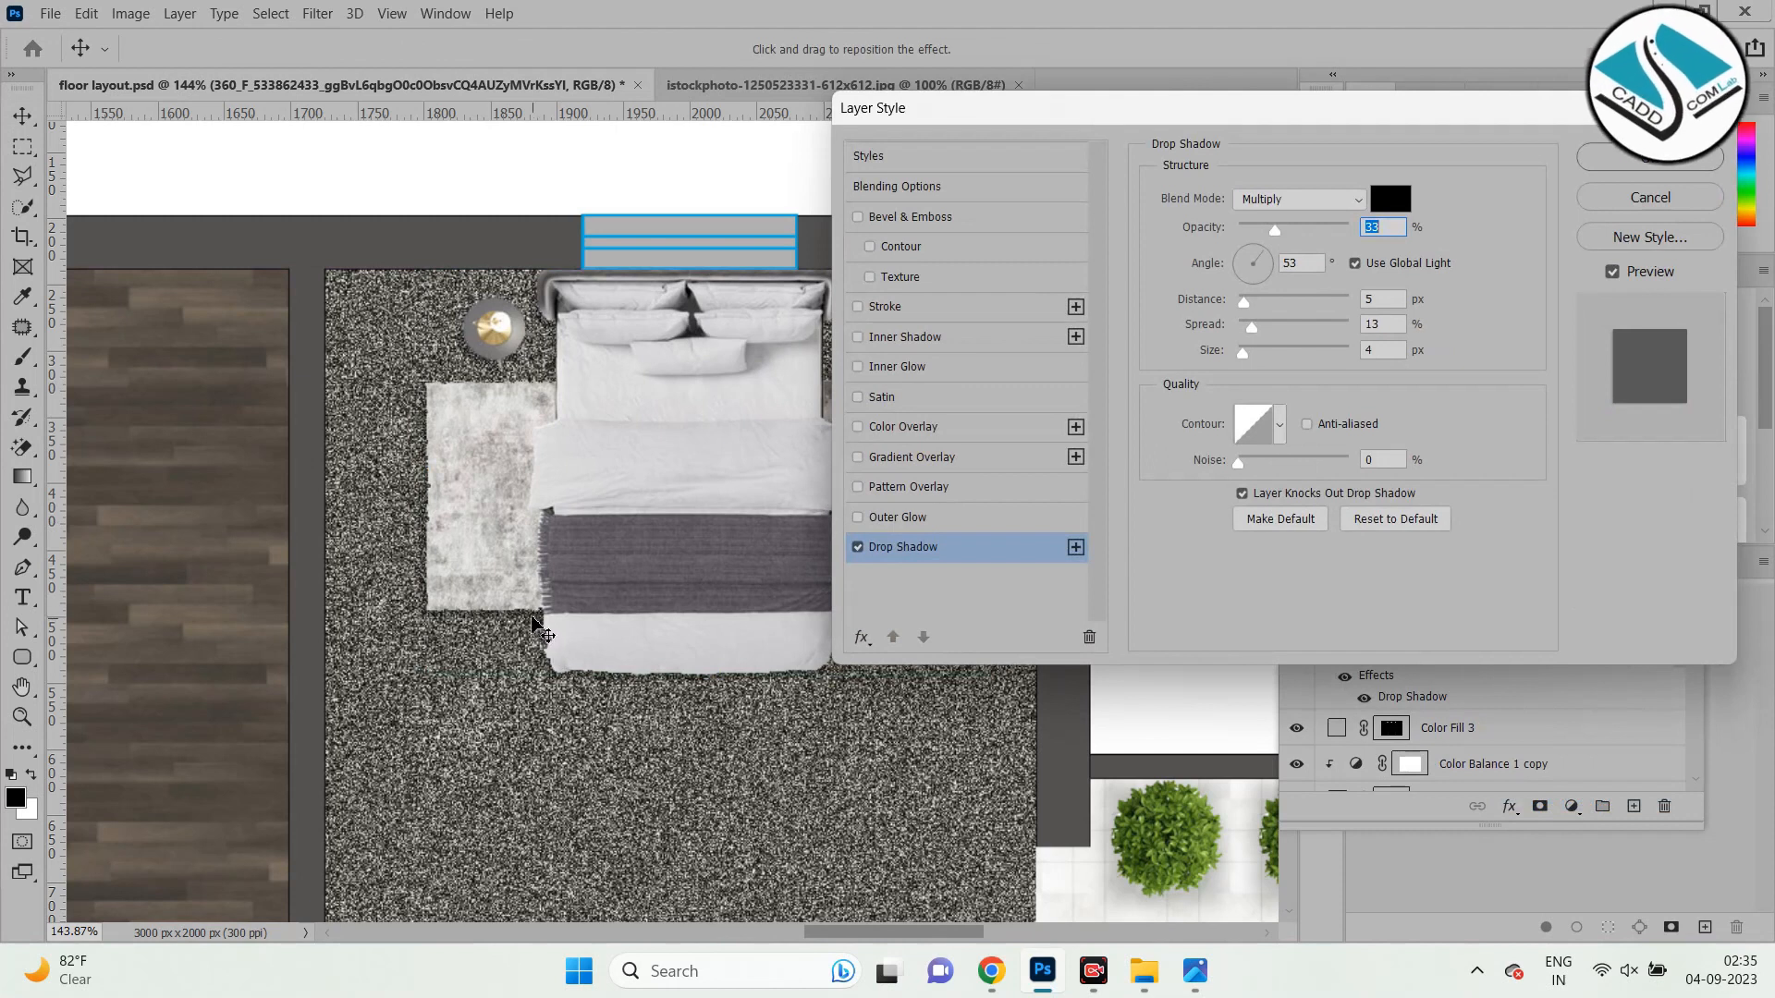
pyautogui.moveTo(527, 618); pyautogui.dragTo(562, 639)
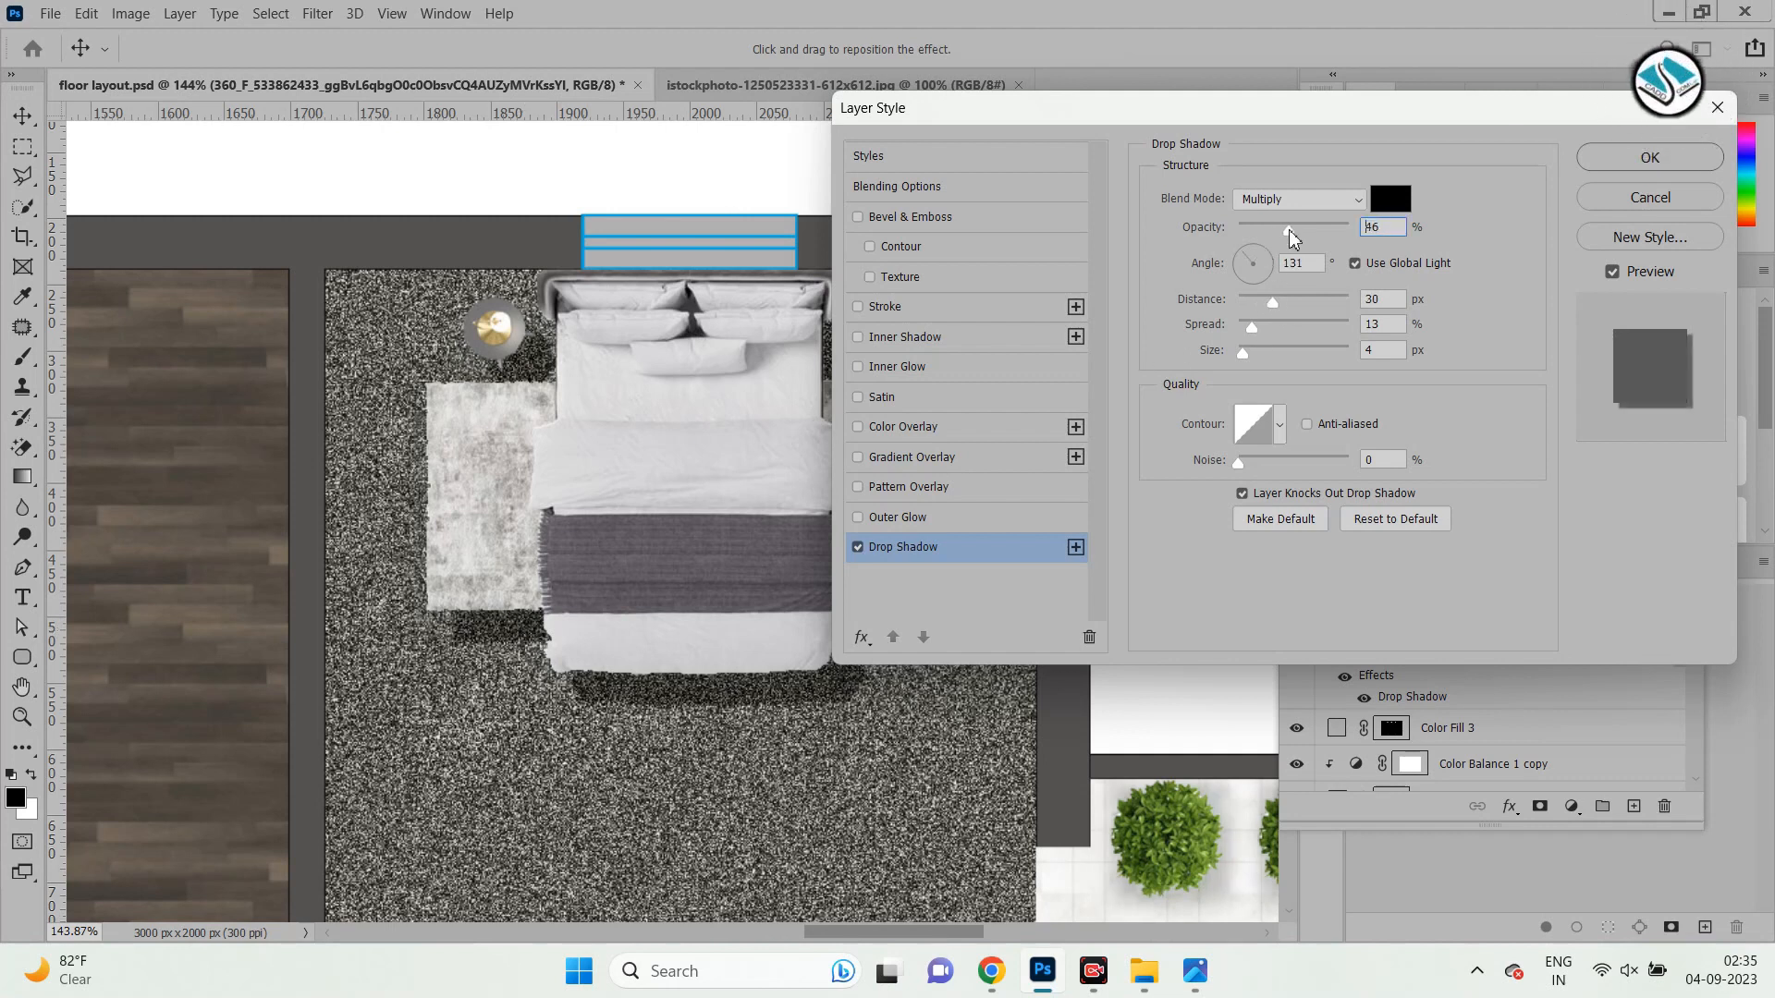
pyautogui.click(1651, 159)
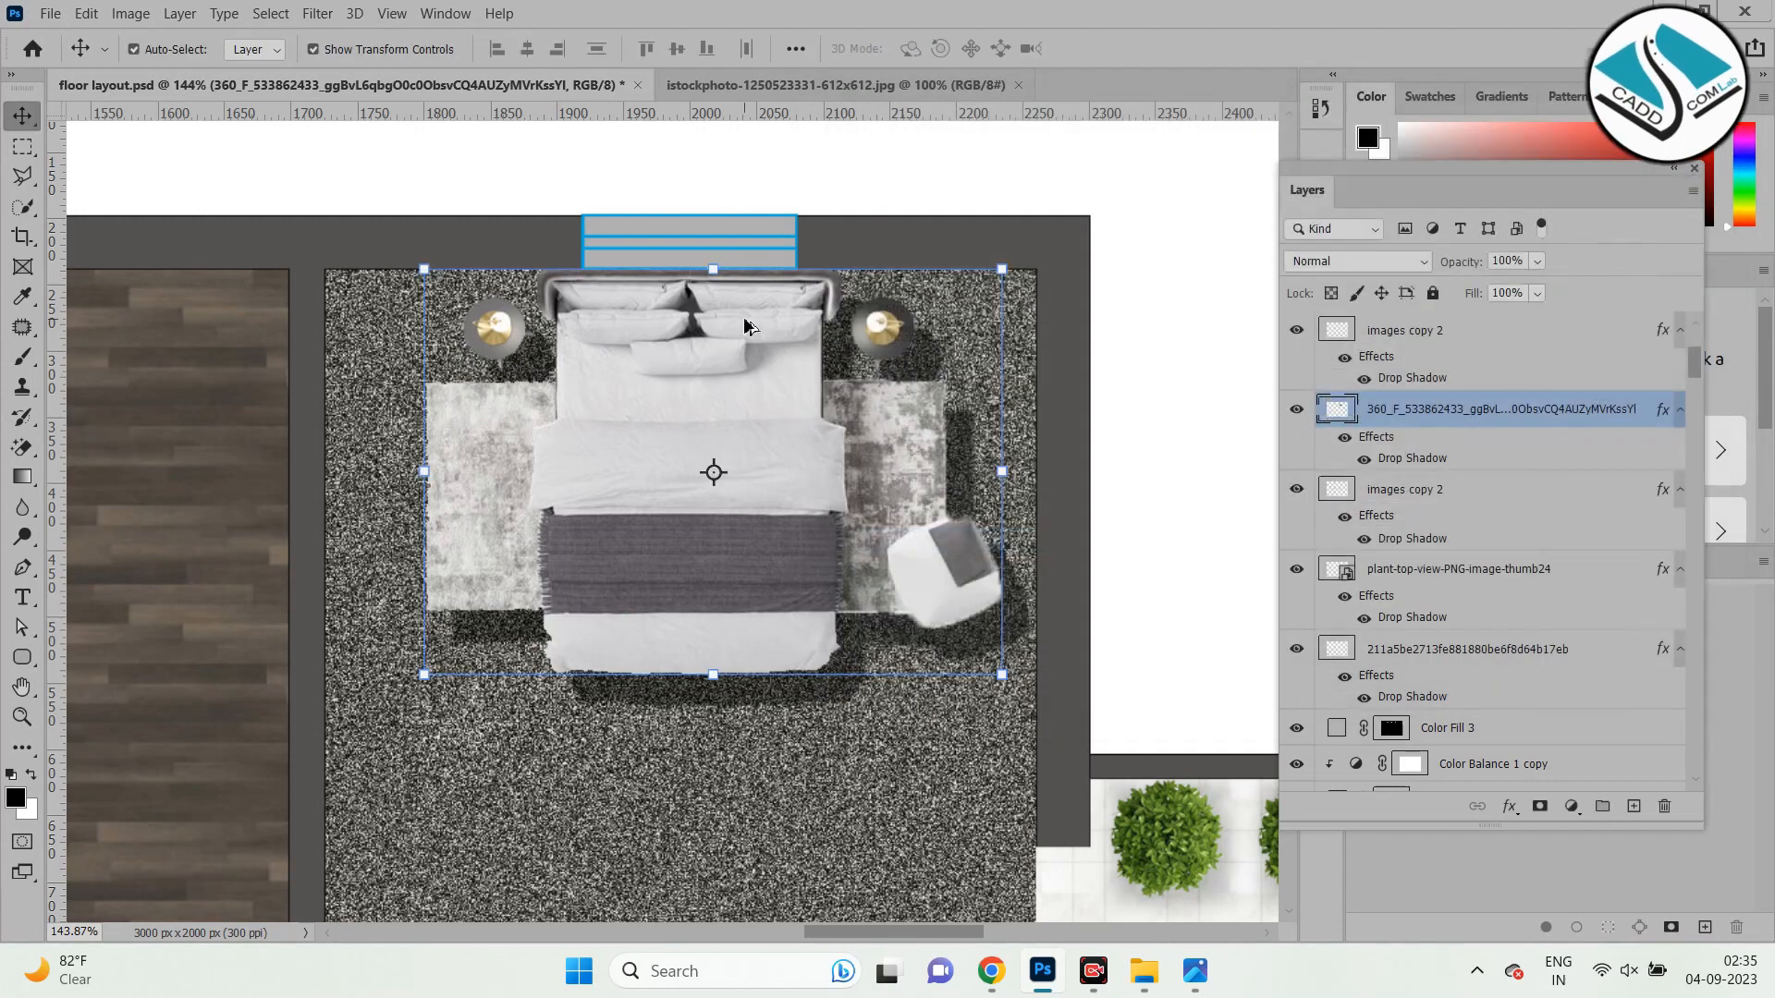
# Review the furnished bedroom within the floor plan and check the reference image COLOR FLOOR PLAN RENDERING.webp for further bedroom furniture.
pyautogui.scroll(-5, 1042, 286)
pyautogui.click(345, 861)
pyautogui.scroll(1, 756, 435)
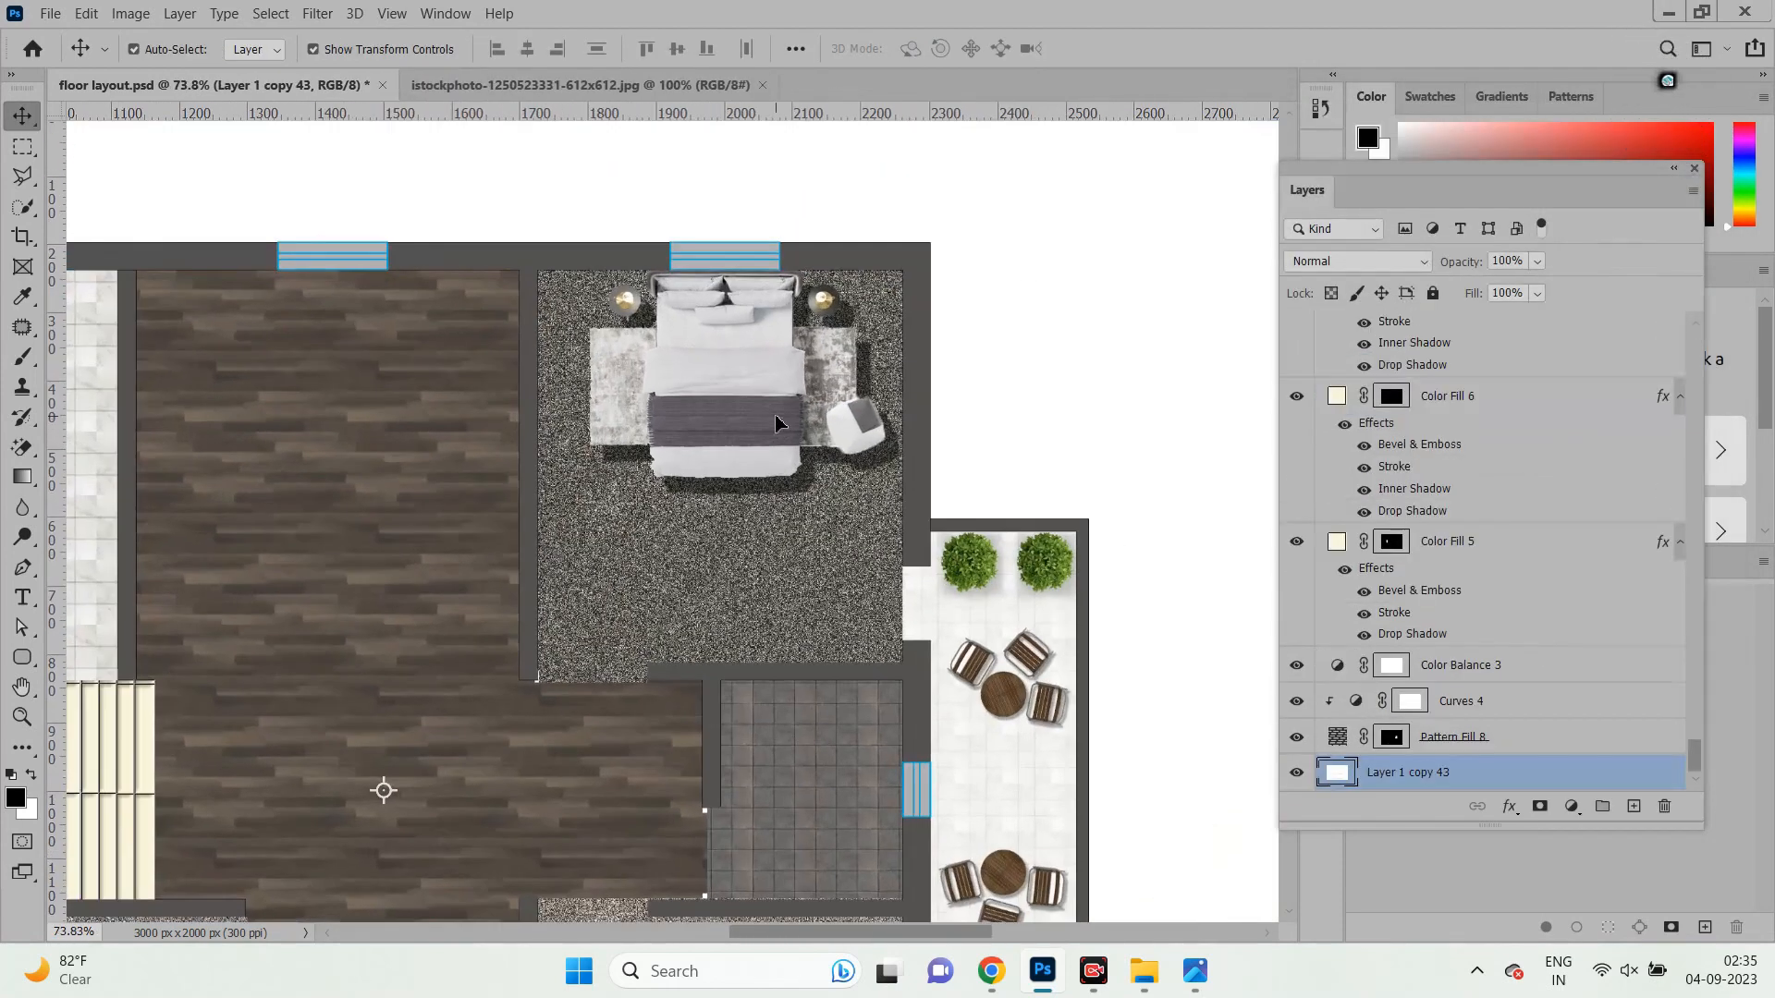
pyautogui.scroll(-2, 777, 418)
pyautogui.scroll(1, 767, 421)
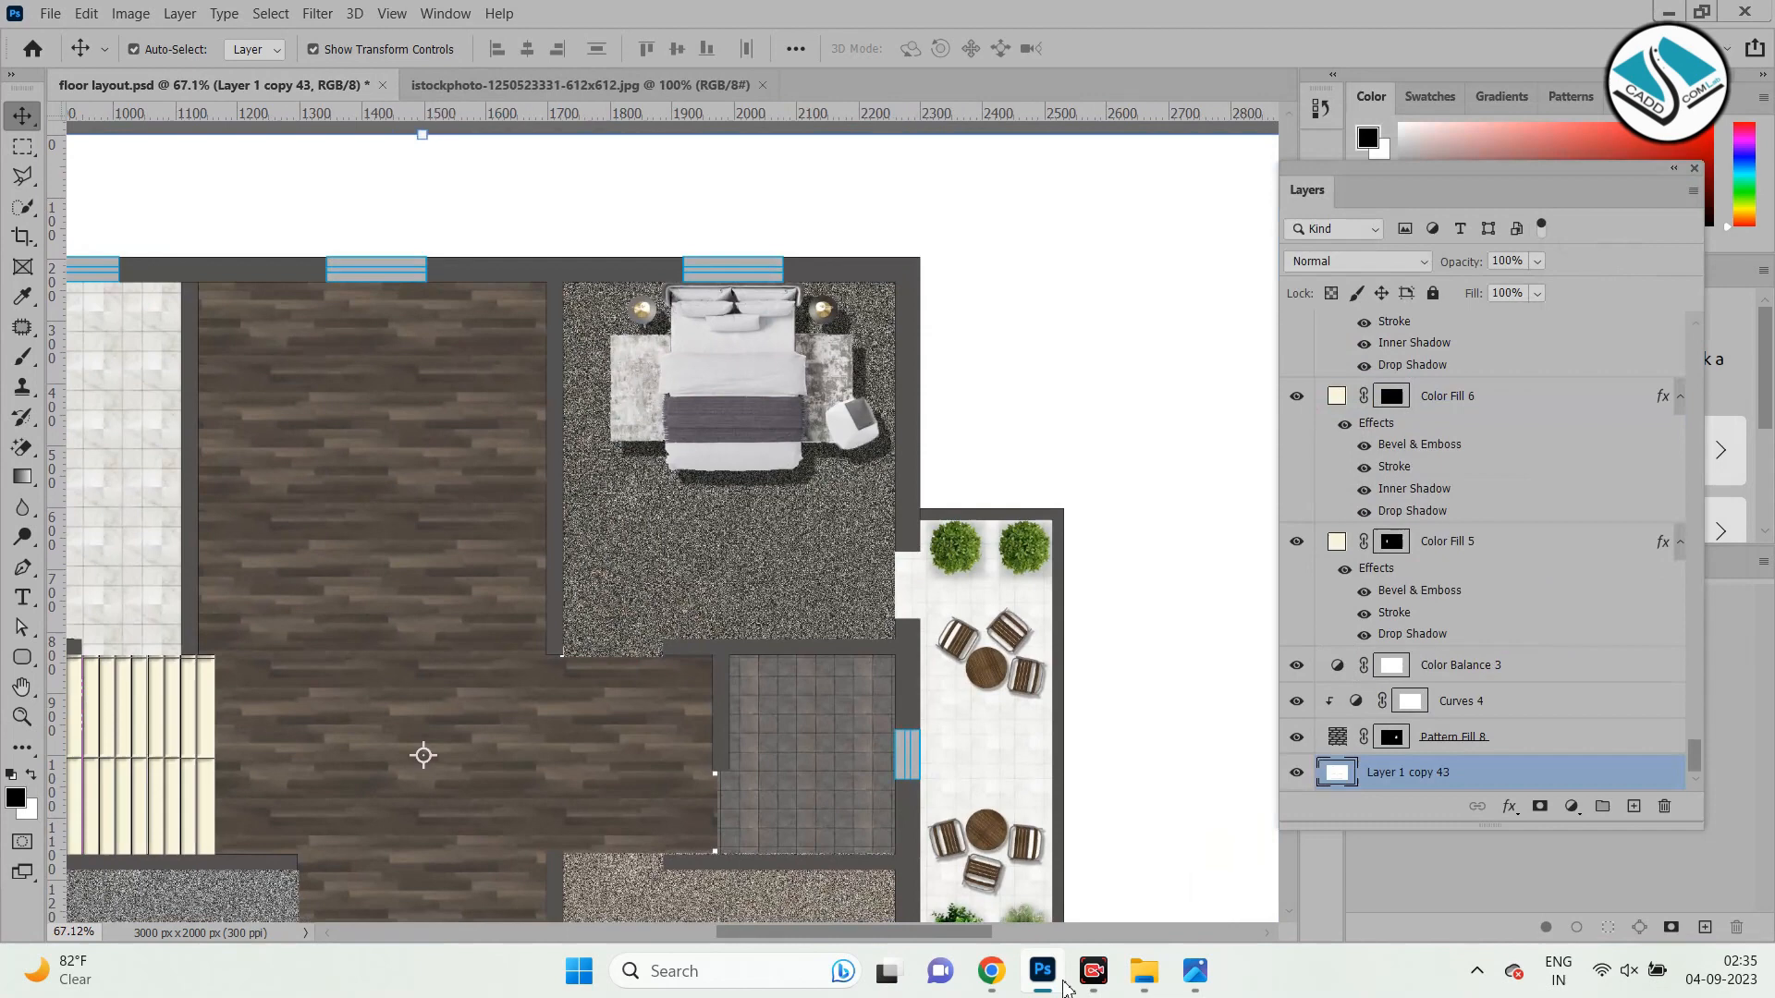
pyautogui.click(1193, 971)
pyautogui.scroll(-4, 842, 536)
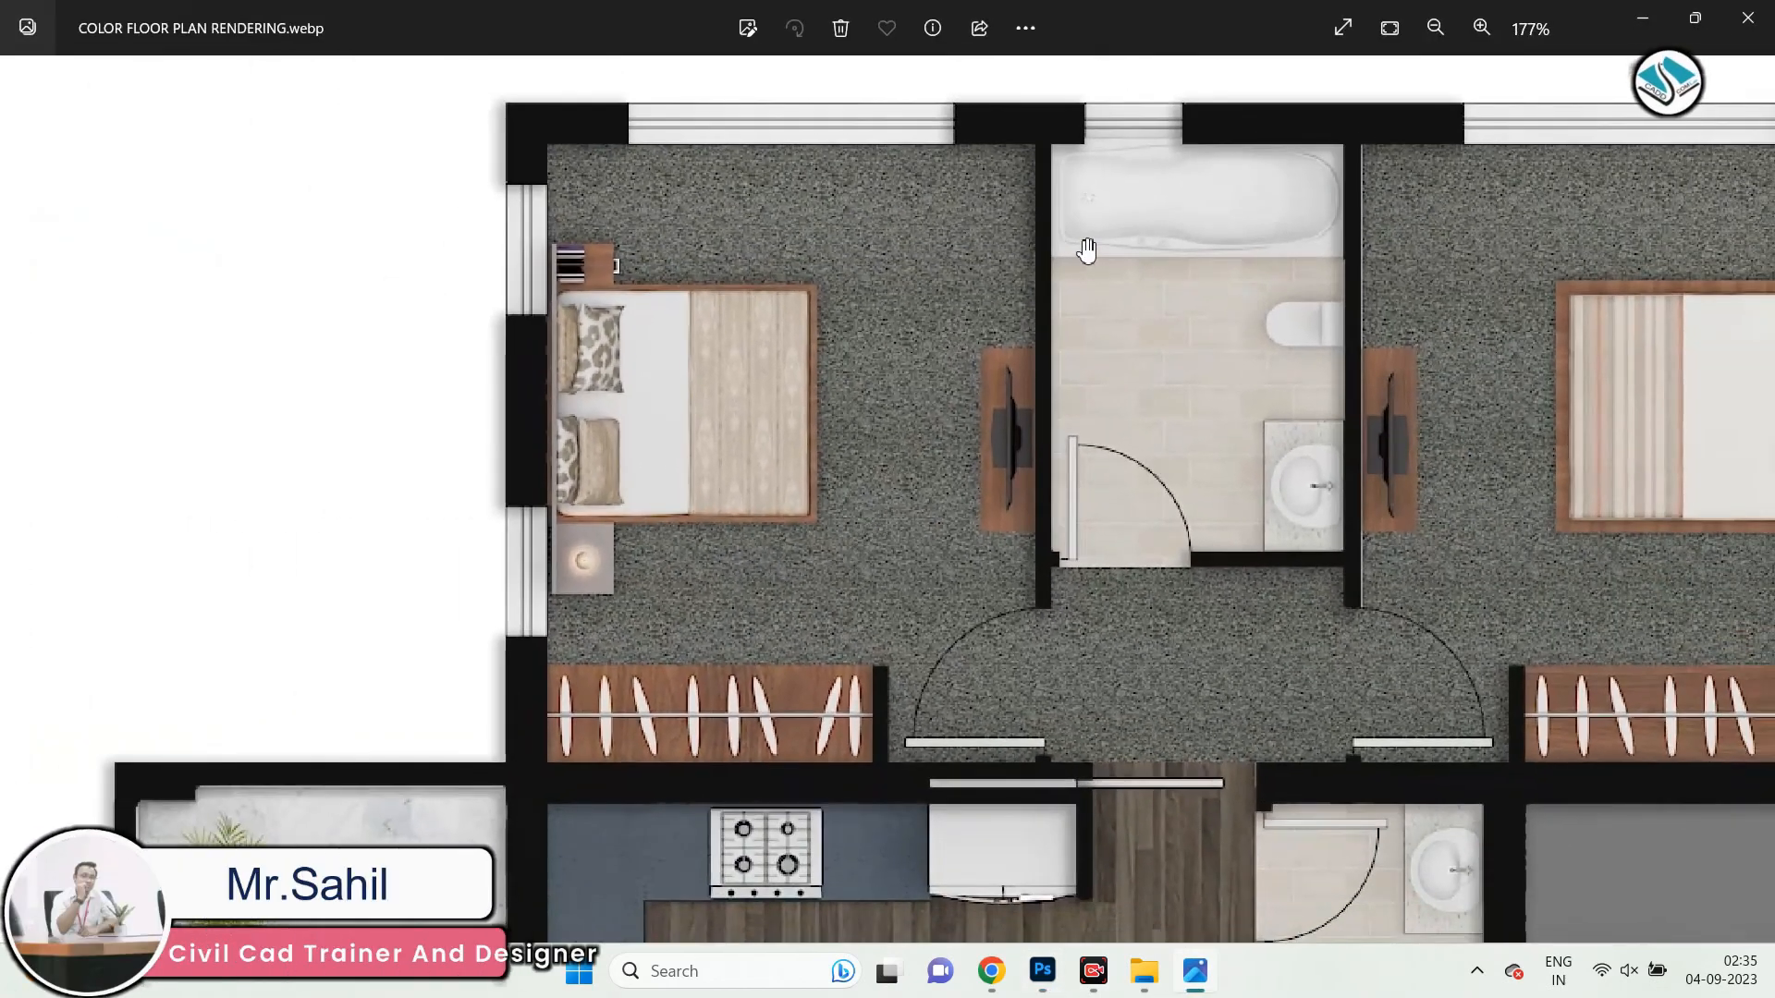
pyautogui.hotkey('alt', 'Tab')
pyautogui.scroll(2, 824, 442)
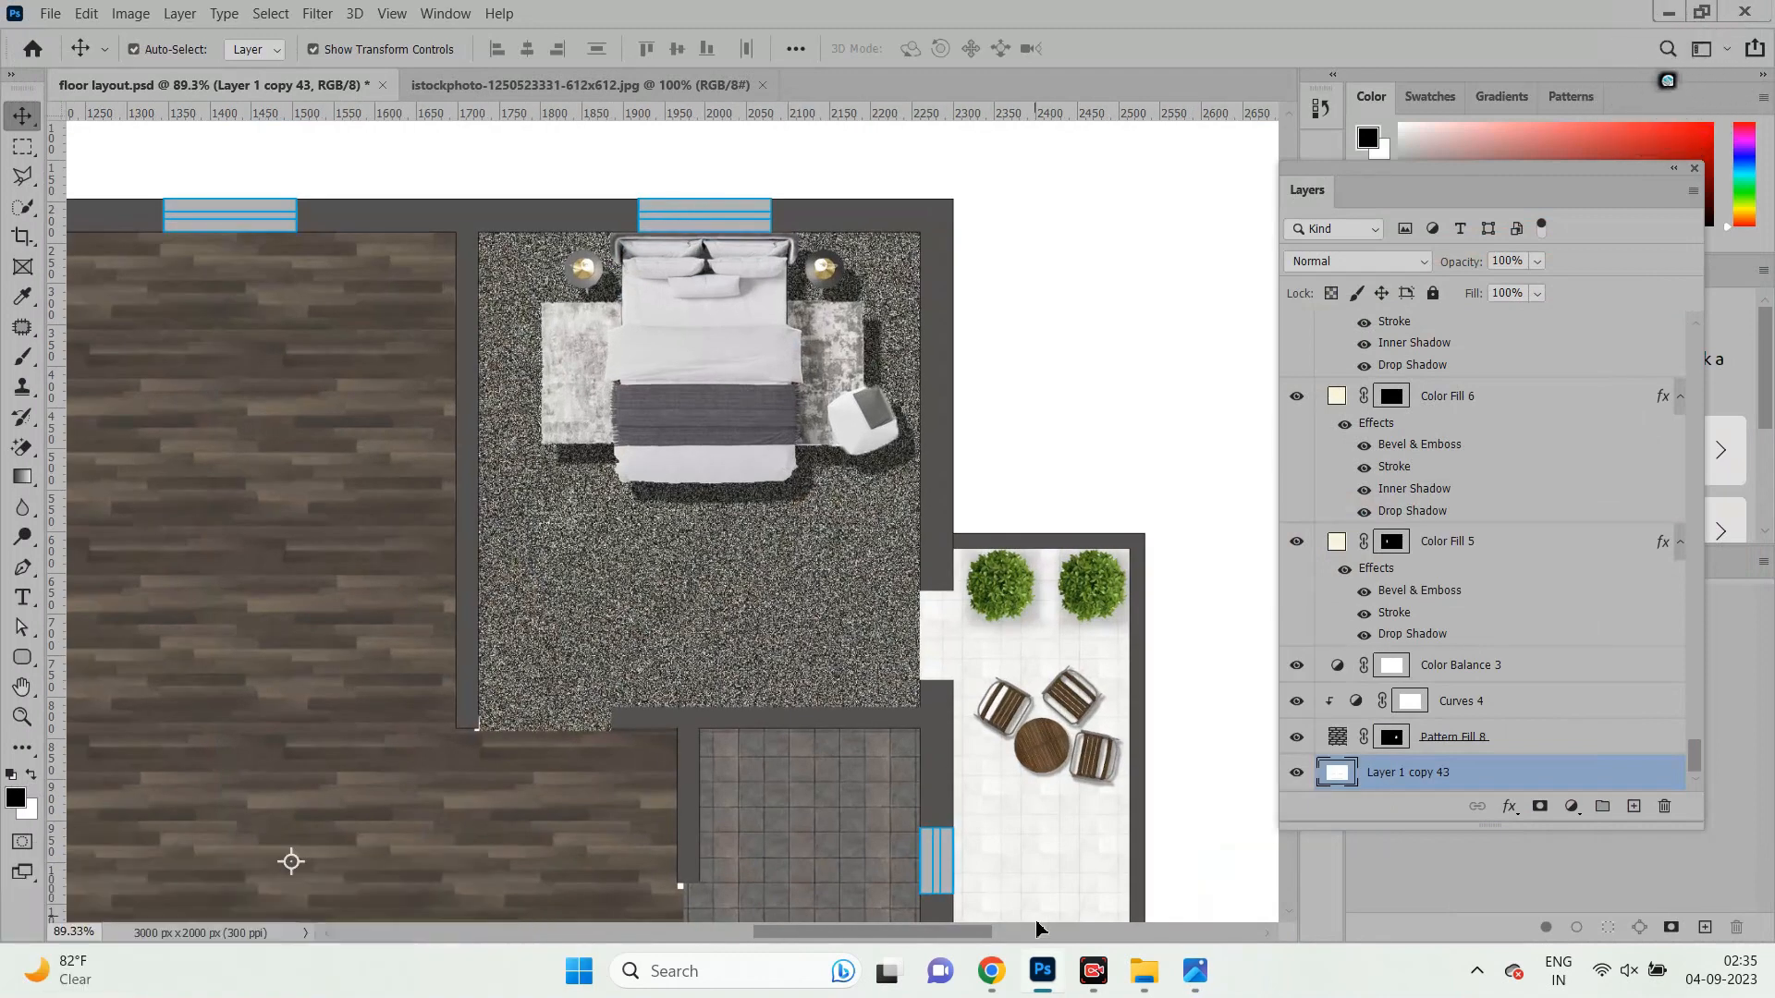
# Switch to Chrome, close the grey bed image's tab and search Google Images for "tv unit top view".
pyautogui.click(989, 982)
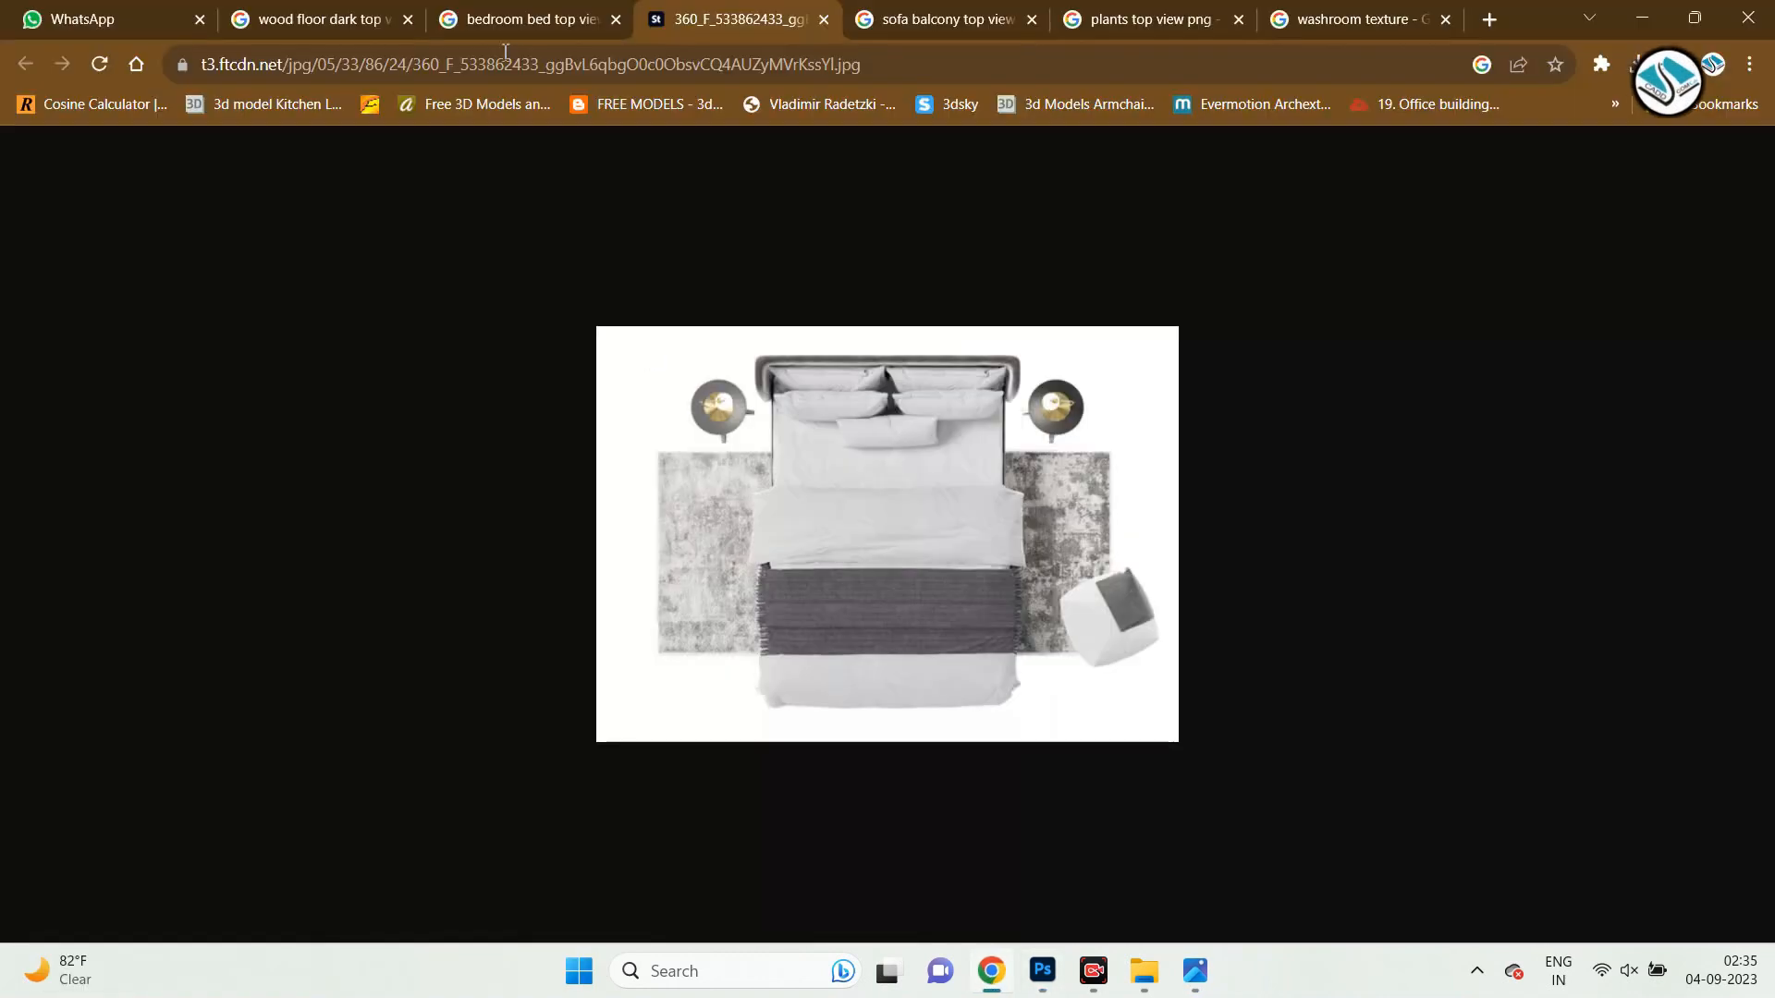
pyautogui.click(824, 20)
pyautogui.moveTo(471, 187); pyautogui.dragTo(192, 207)
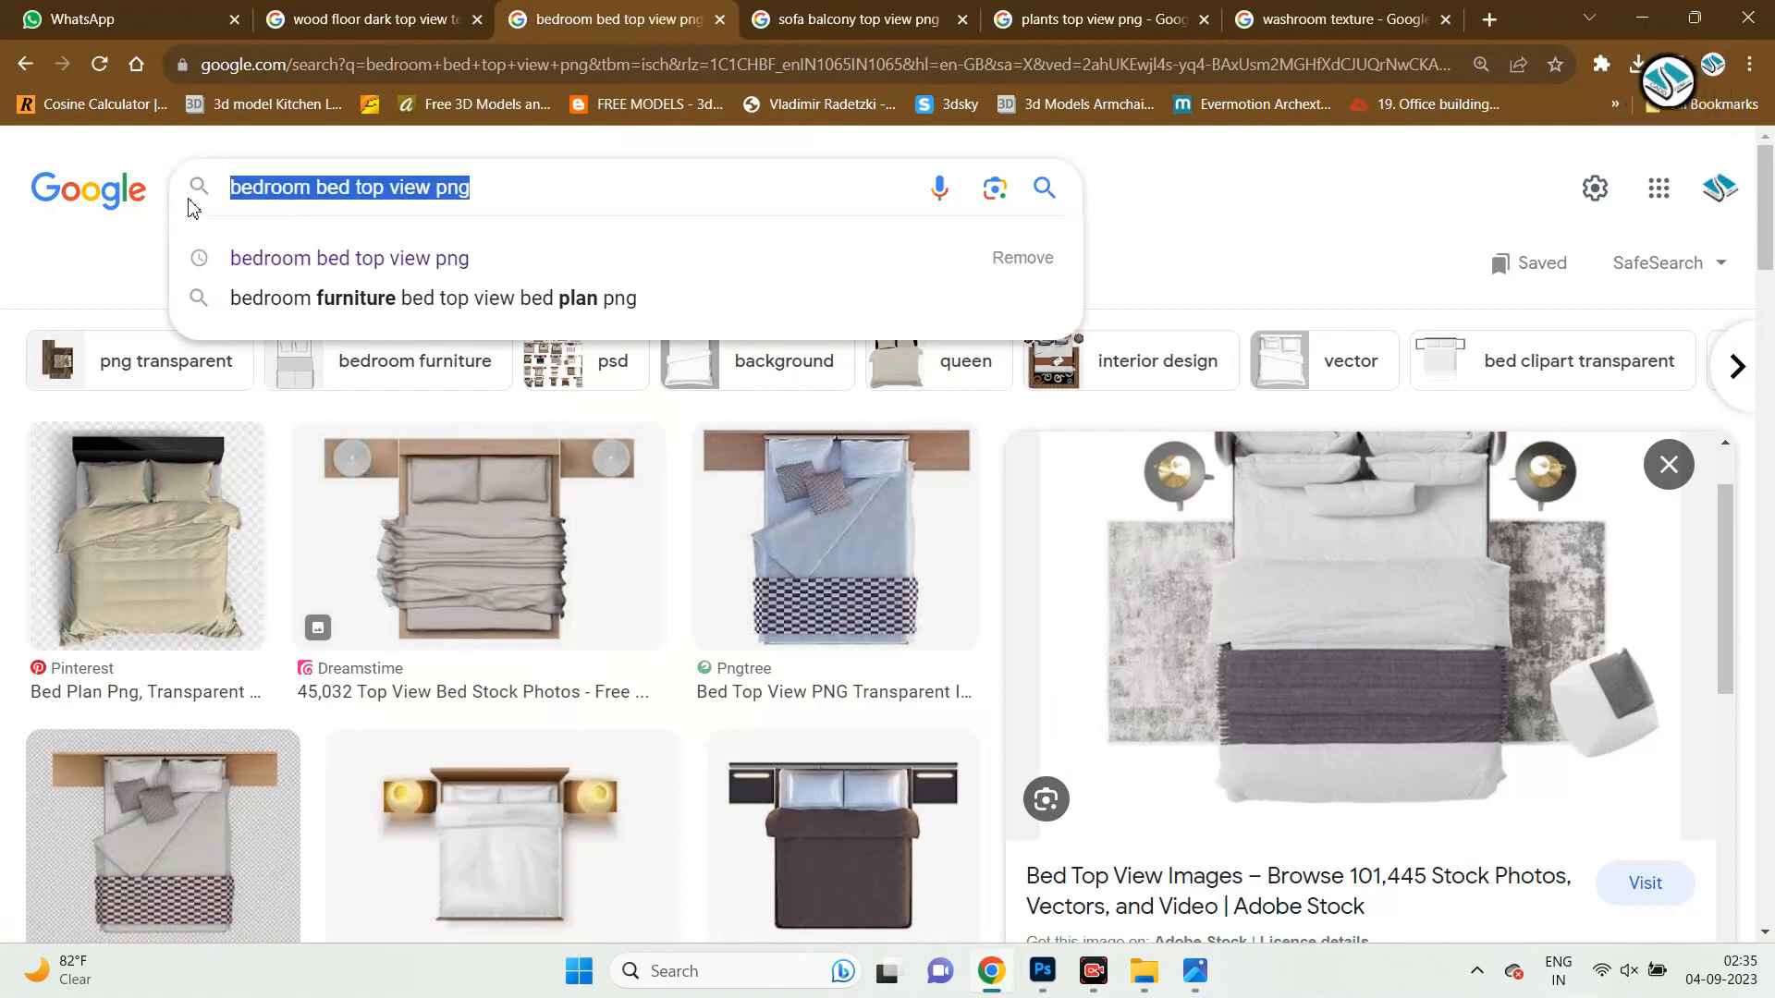
pyautogui.write('t')
pyautogui.press('BackSpace')
pyautogui.write('t')
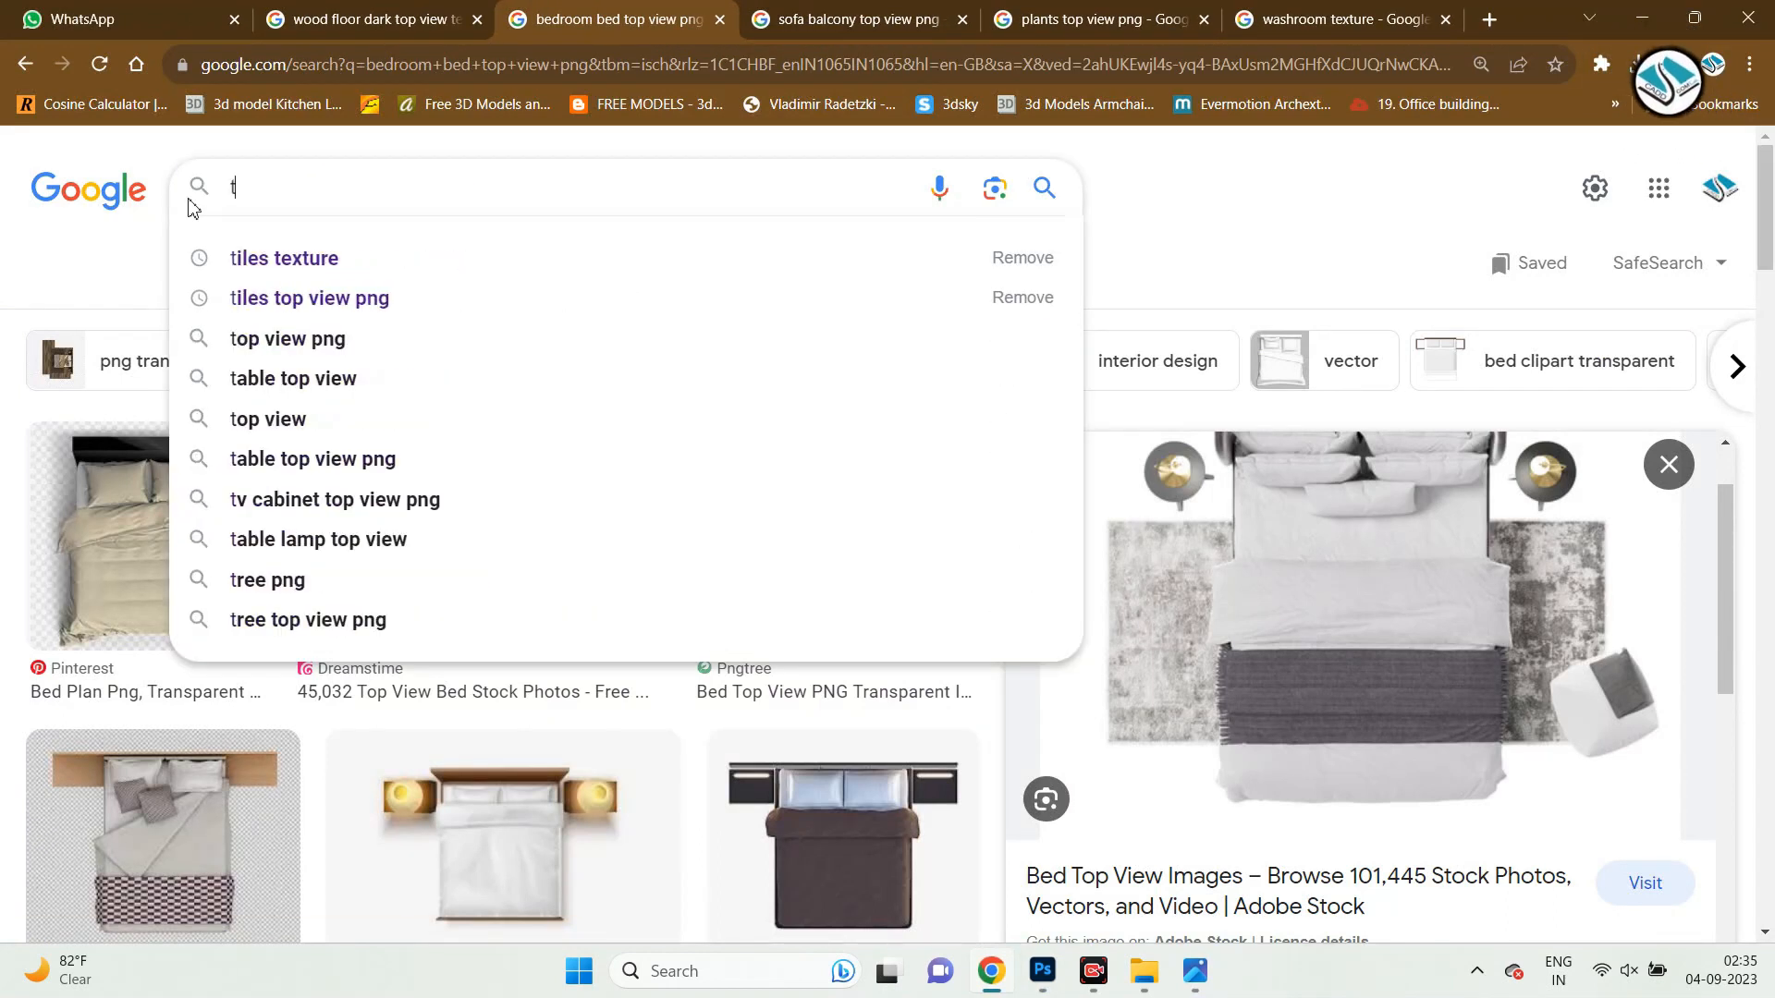
pyautogui.write('v unit  top')
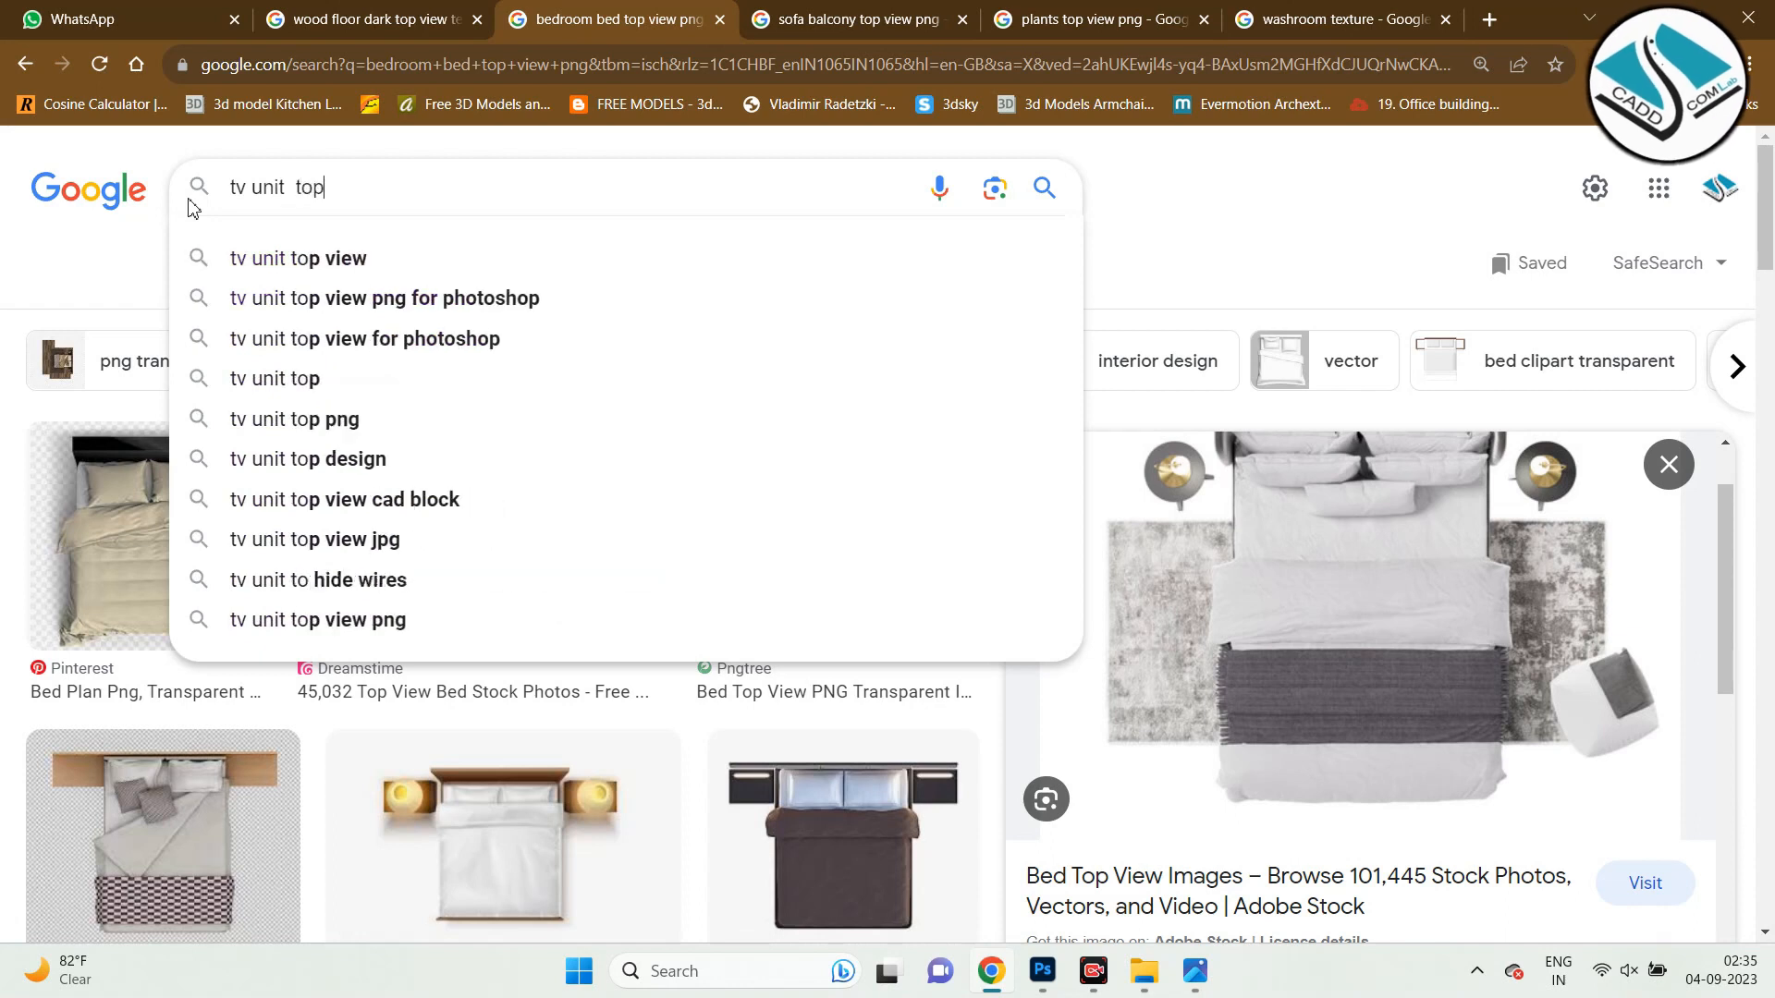
pyautogui.click(345, 258)
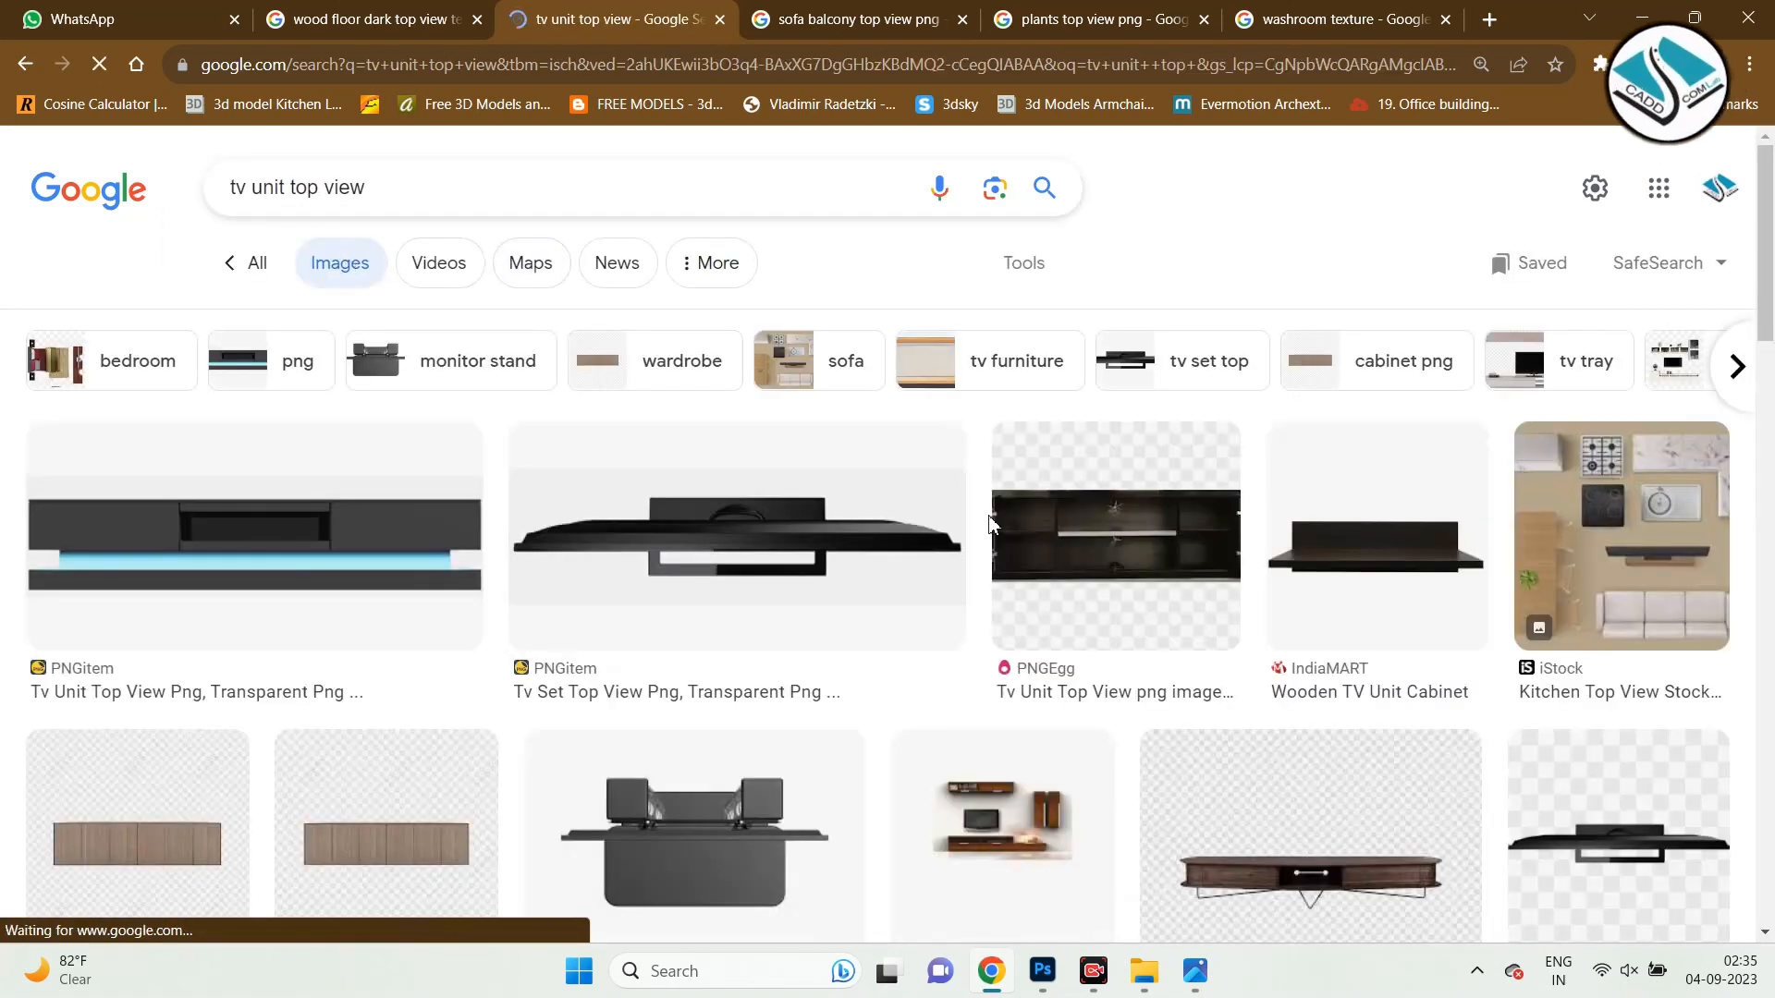
# Look through the image results for a TV unit seen from above that suits the bedroom.
pyautogui.scroll(-3, 1003, 524)
pyautogui.scroll(-4, 997, 520)
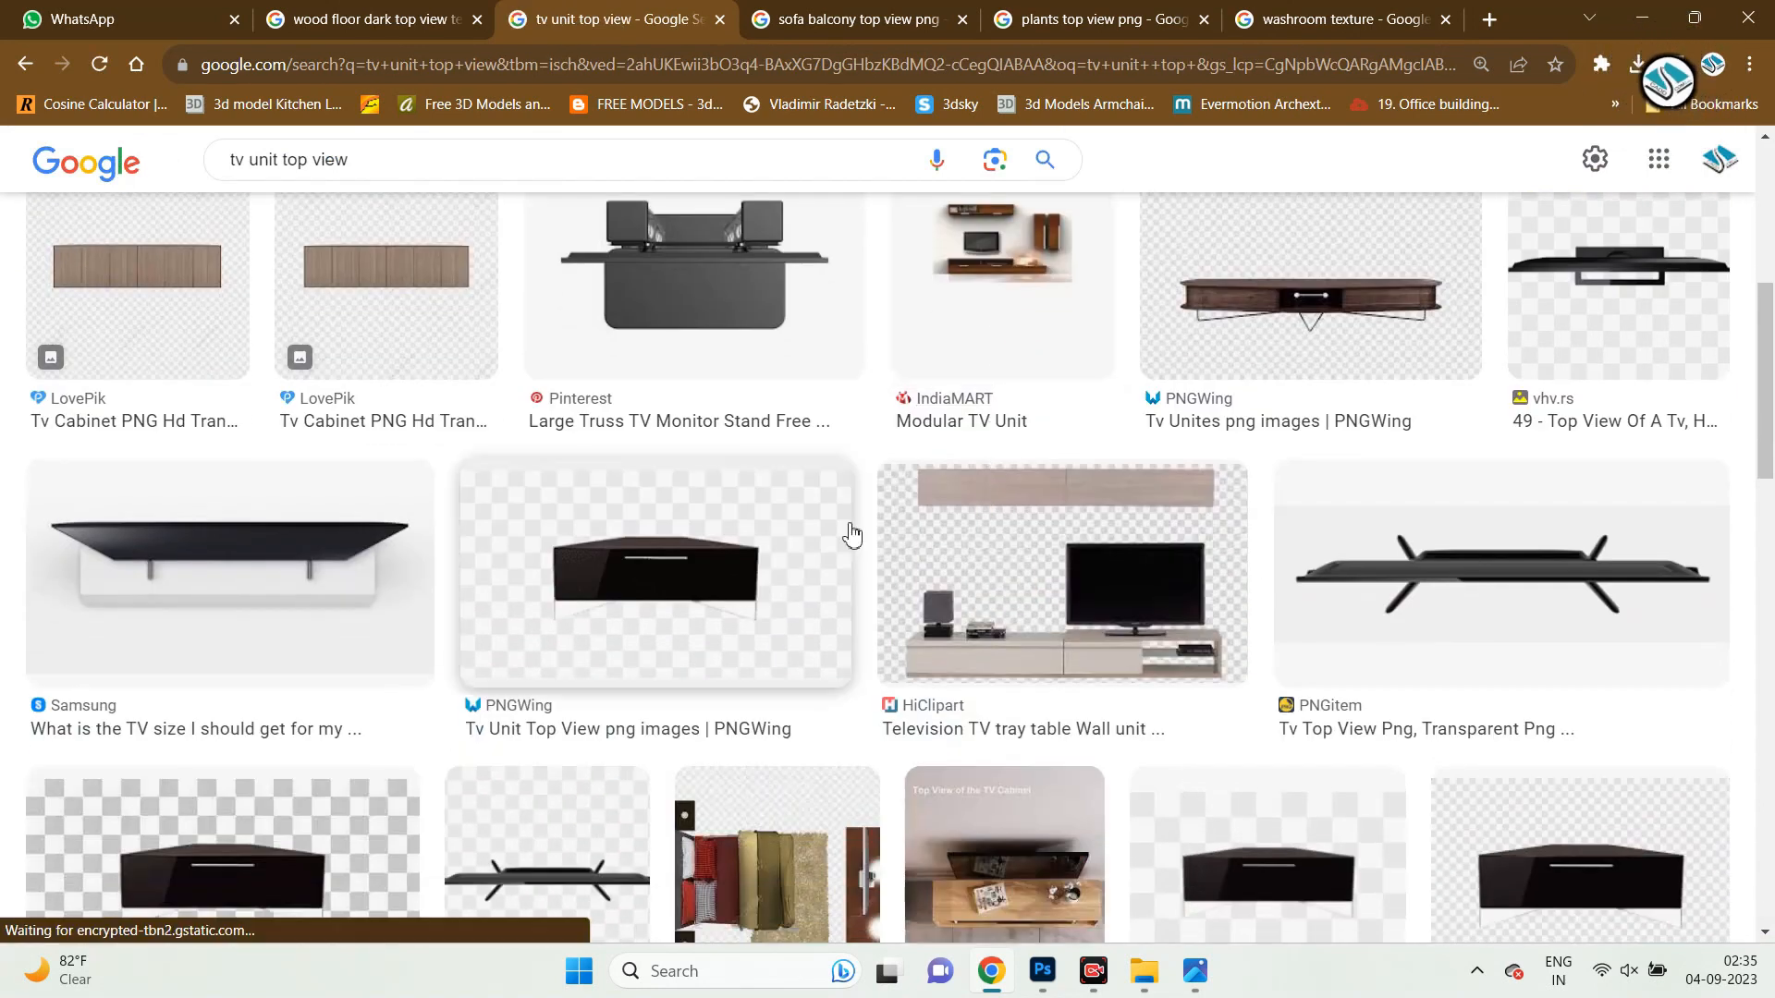
pyautogui.scroll(-8, 844, 529)
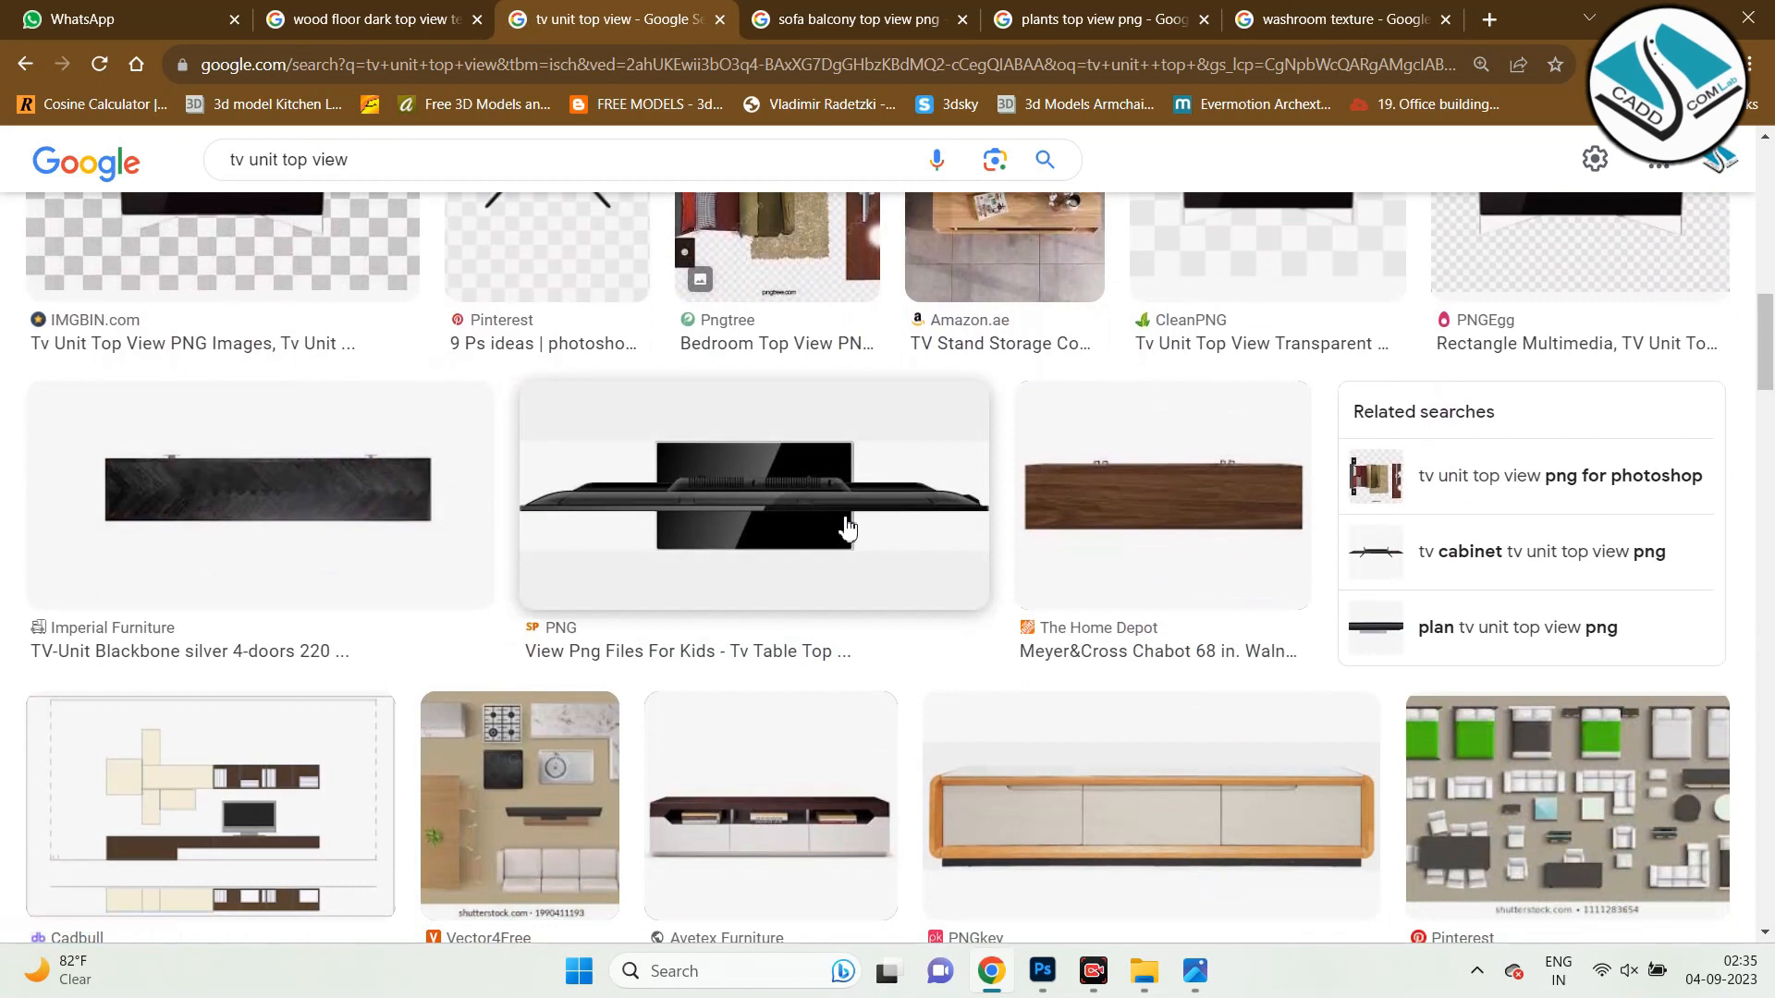
pyautogui.scroll(-2, 847, 528)
pyautogui.scroll(-5, 835, 530)
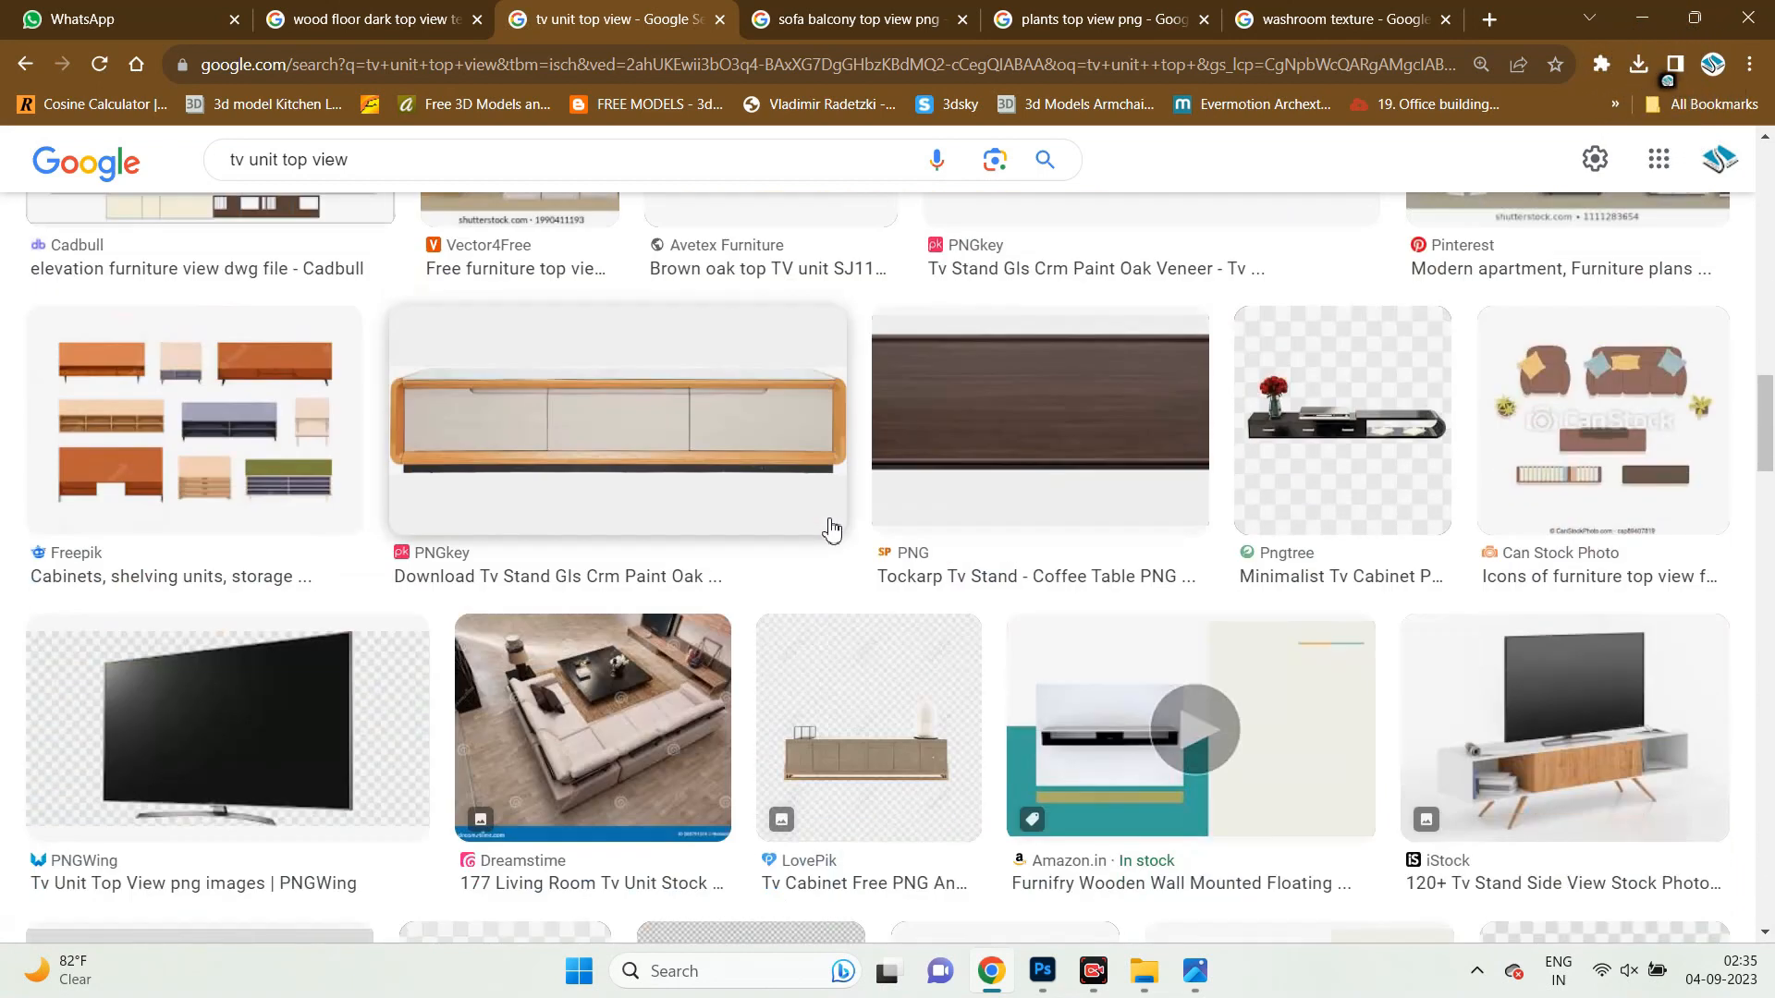
pyautogui.scroll(-3, 831, 528)
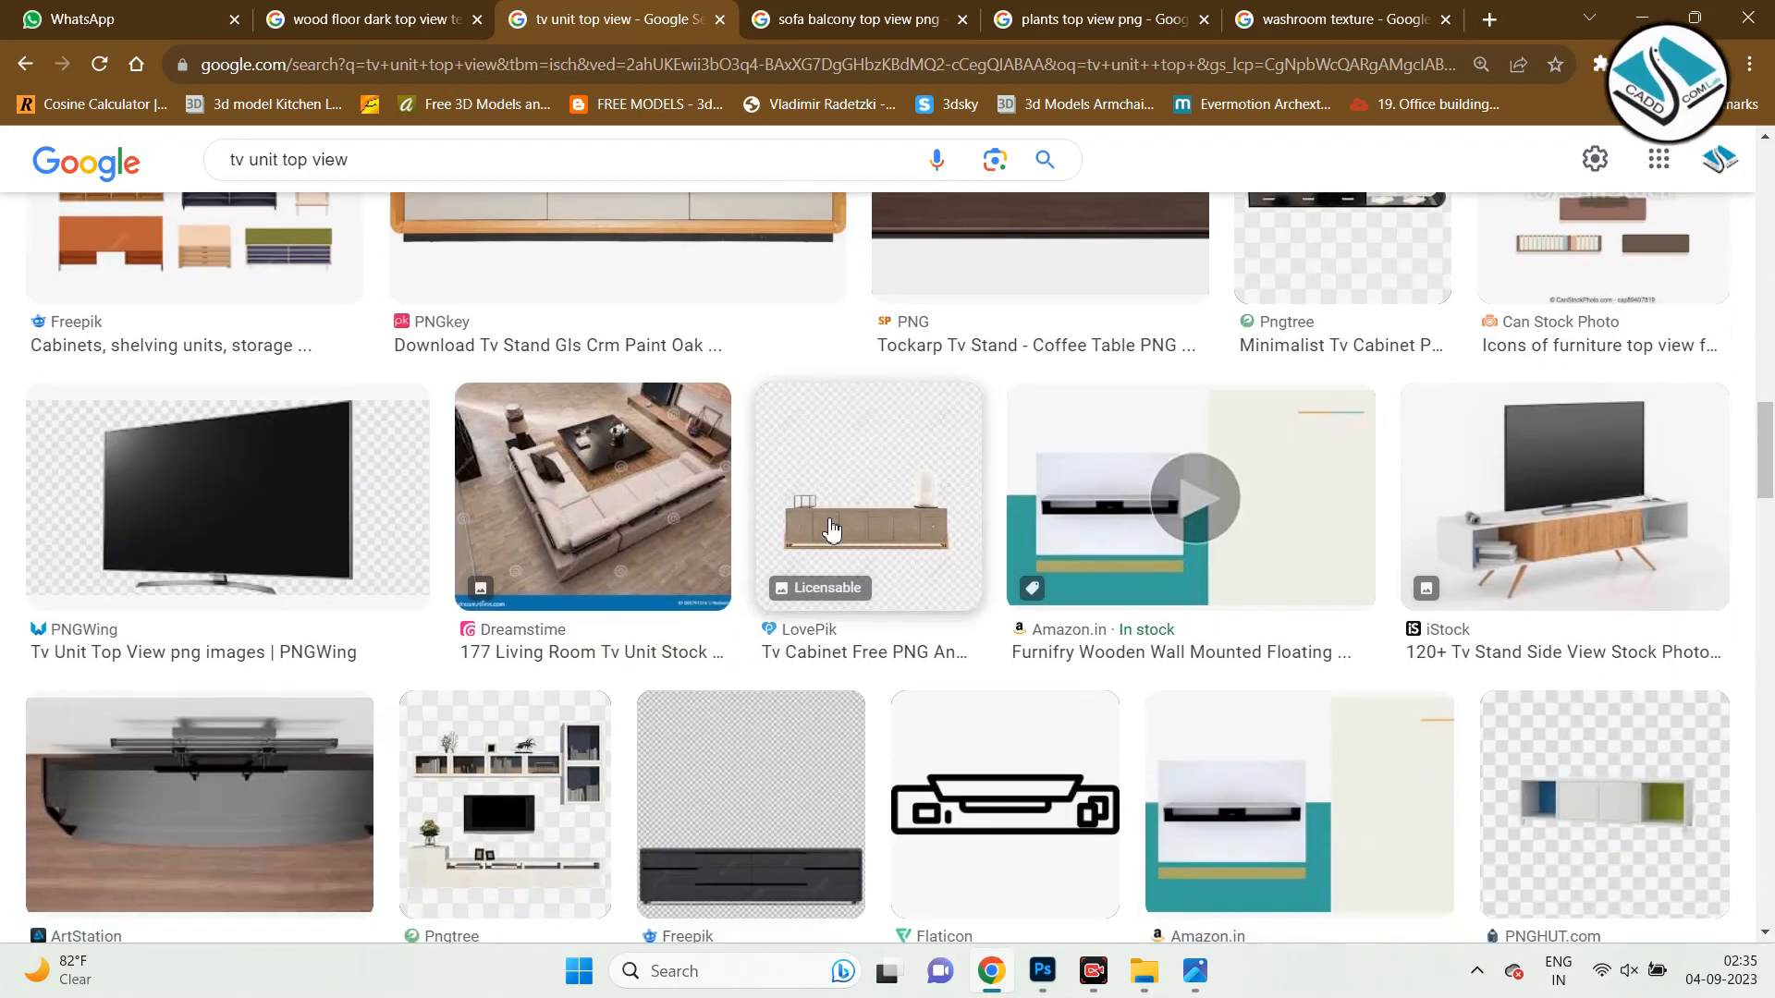
pyautogui.scroll(-4, 832, 529)
pyautogui.scroll(-2, 829, 529)
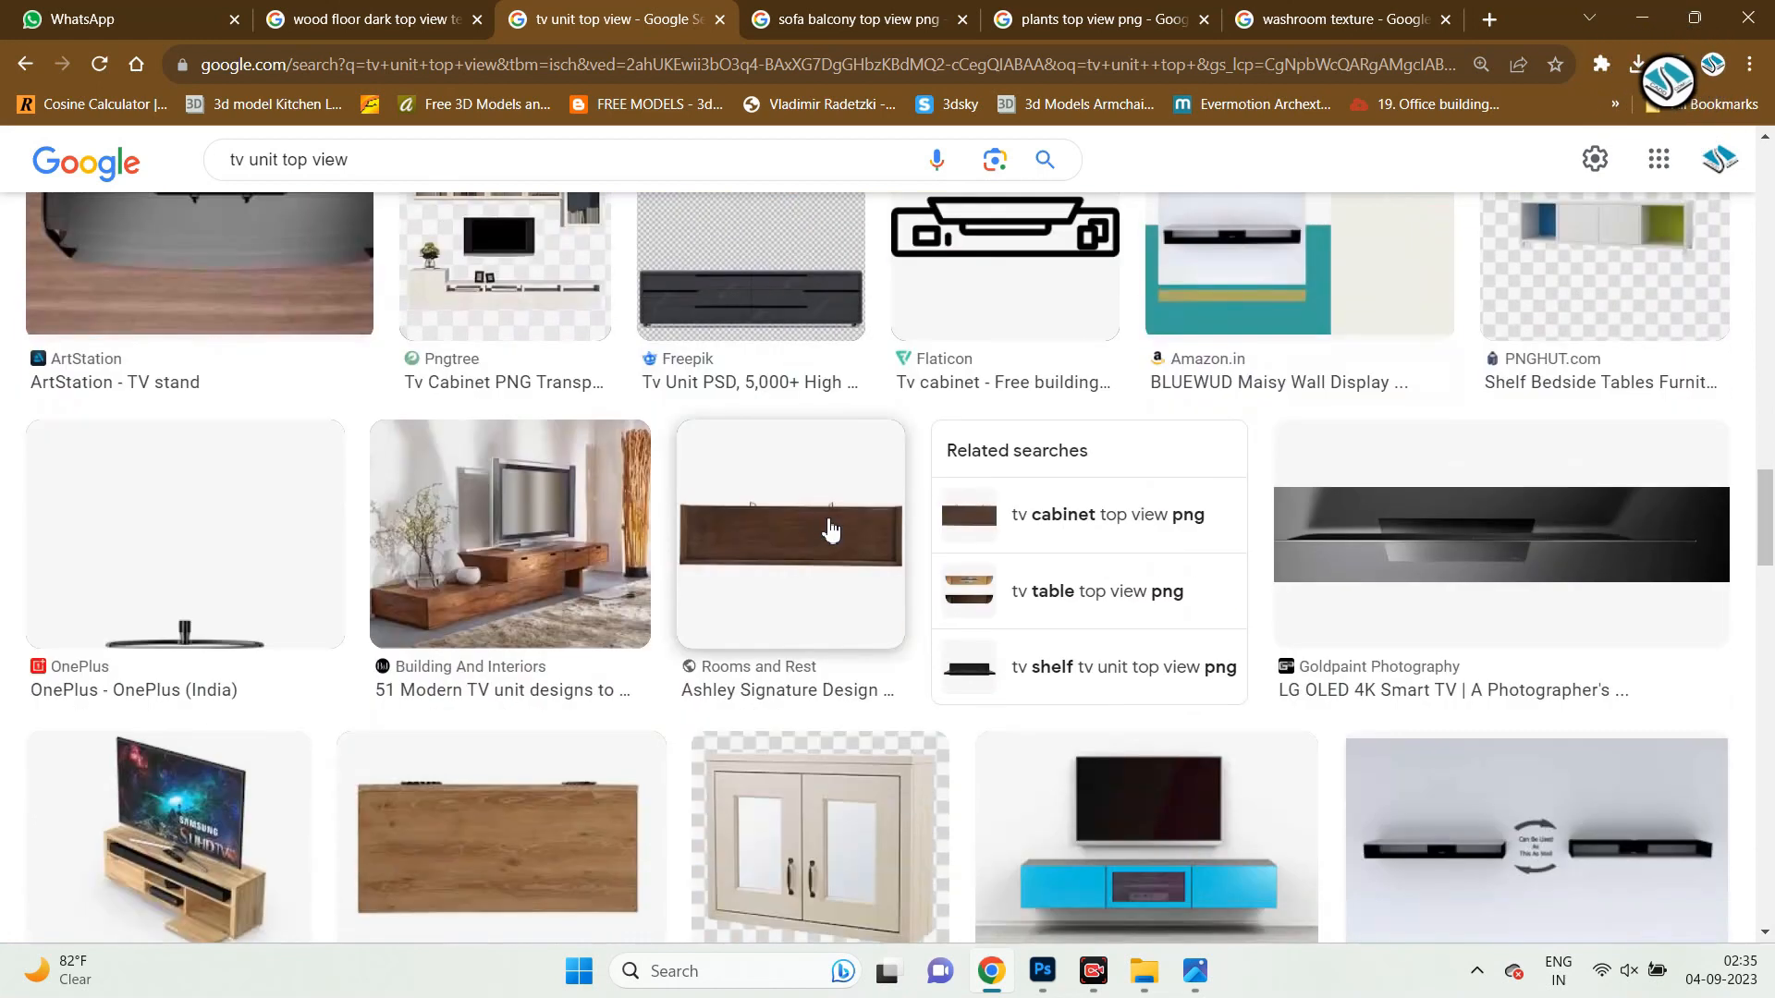
# Open the related search "tv cabinet top view png" and check the TV units in the reference floor plan rendering.
pyautogui.click(1063, 515)
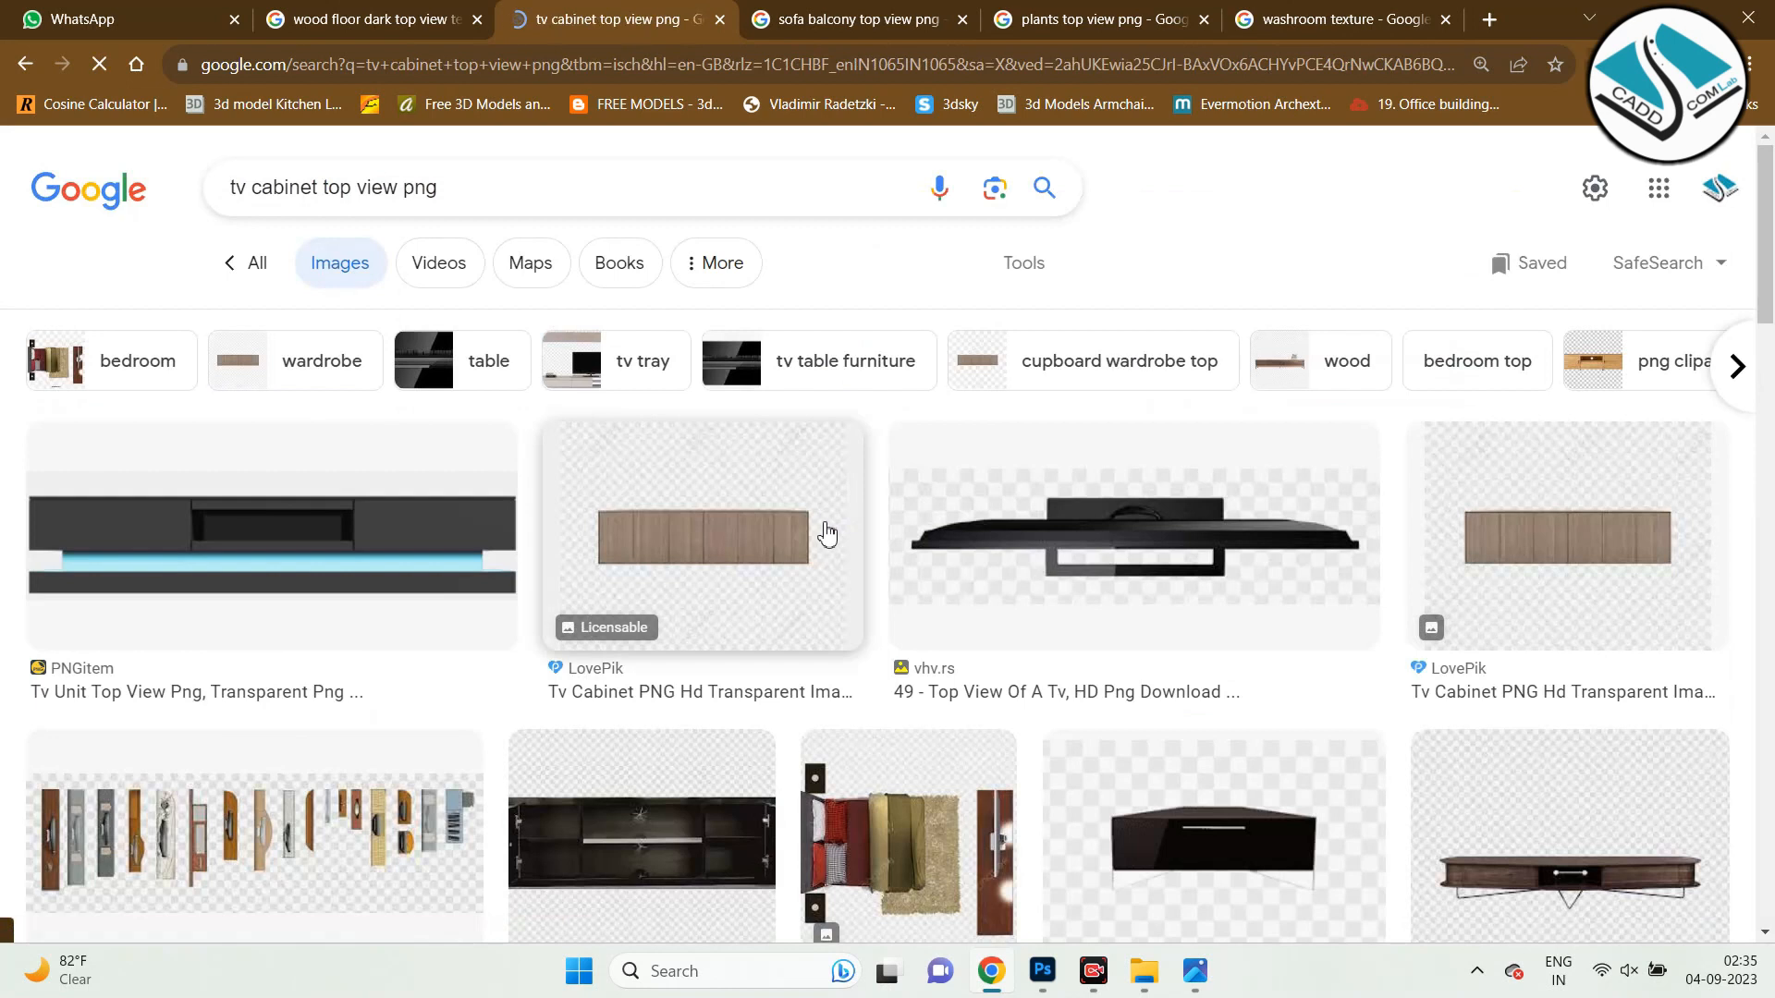
pyautogui.scroll(-4, 821, 532)
pyautogui.click(1197, 969)
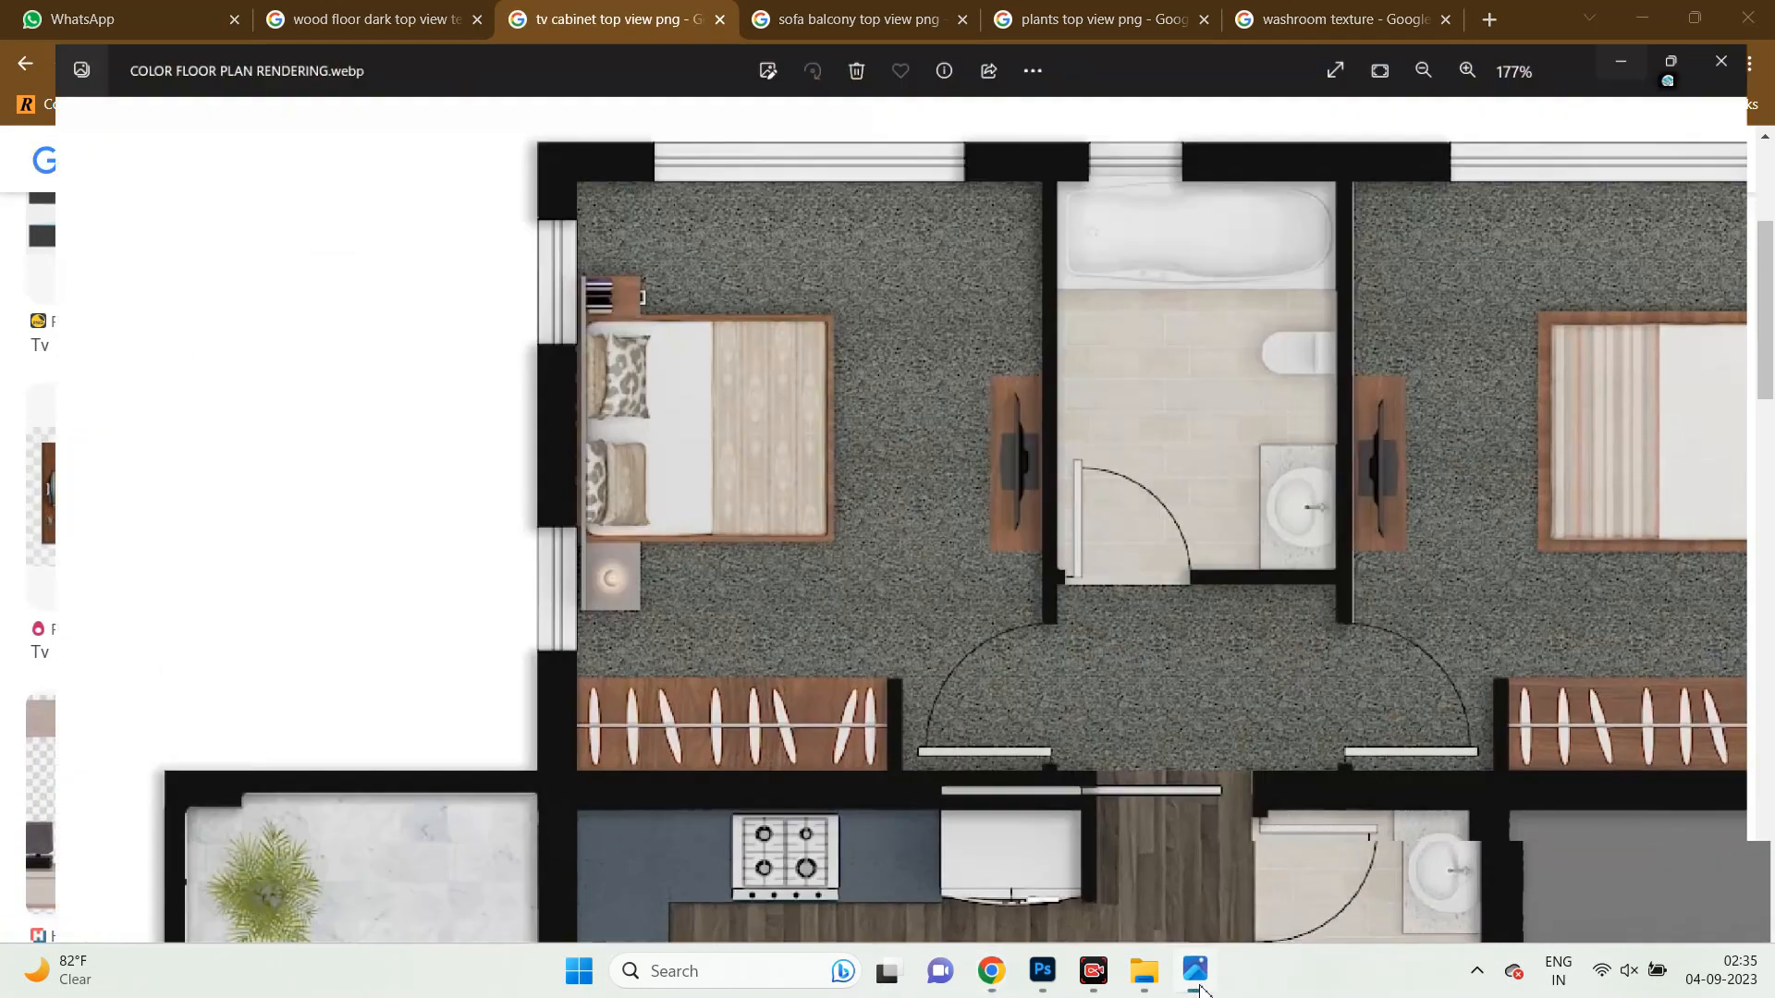
pyautogui.click(1196, 970)
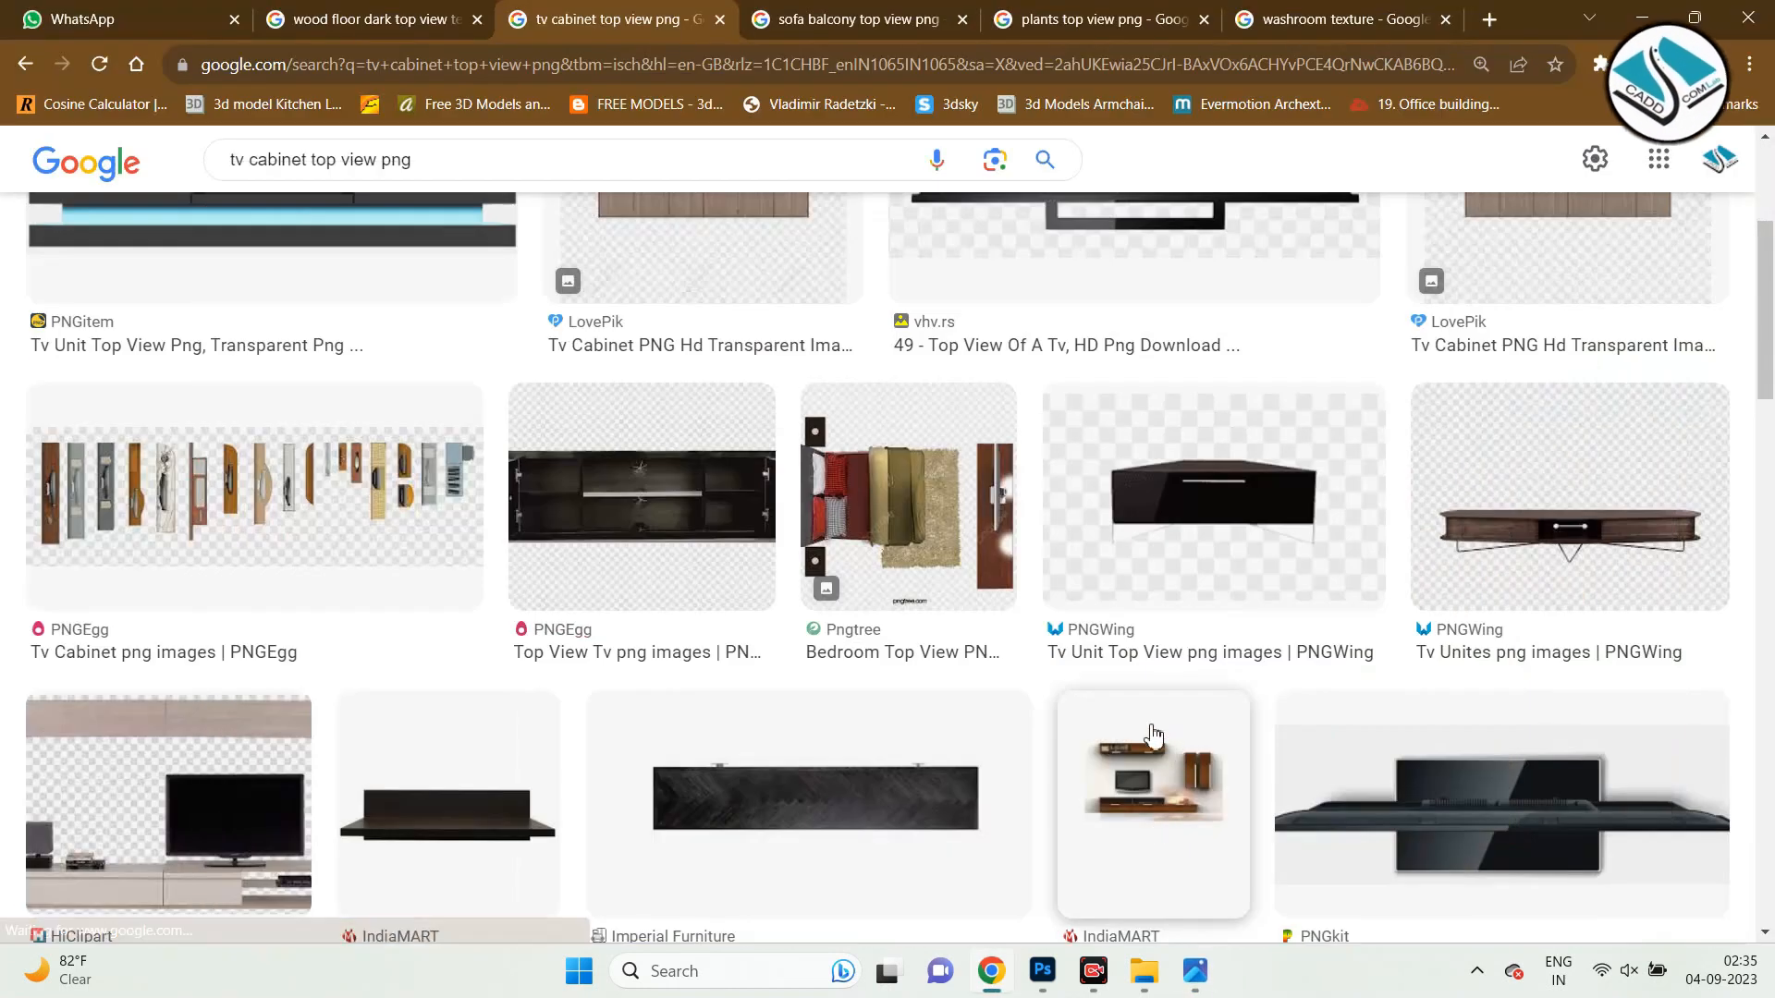
# Look through the "tv cabinet top view png" results for a TV unit seen from above, comparing them with the reference floor plan's TV units.
pyautogui.scroll(-3, 945, 673)
pyautogui.scroll(-3, 943, 673)
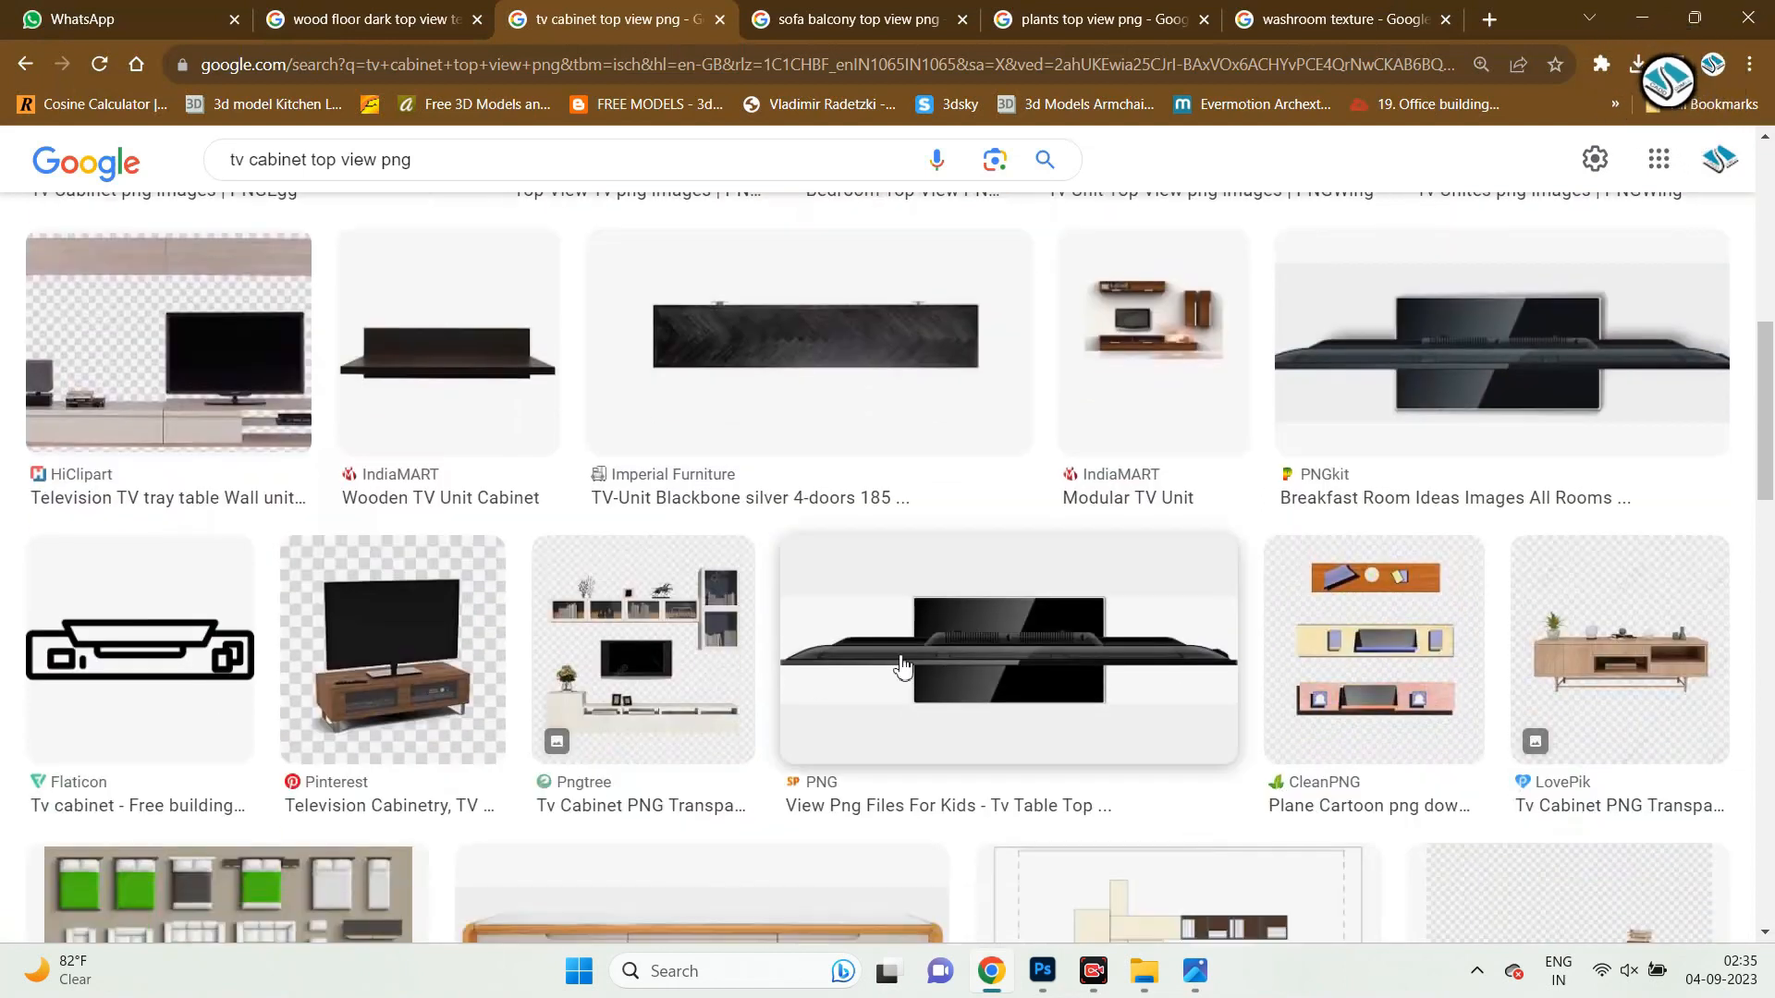
pyautogui.click(1051, 661)
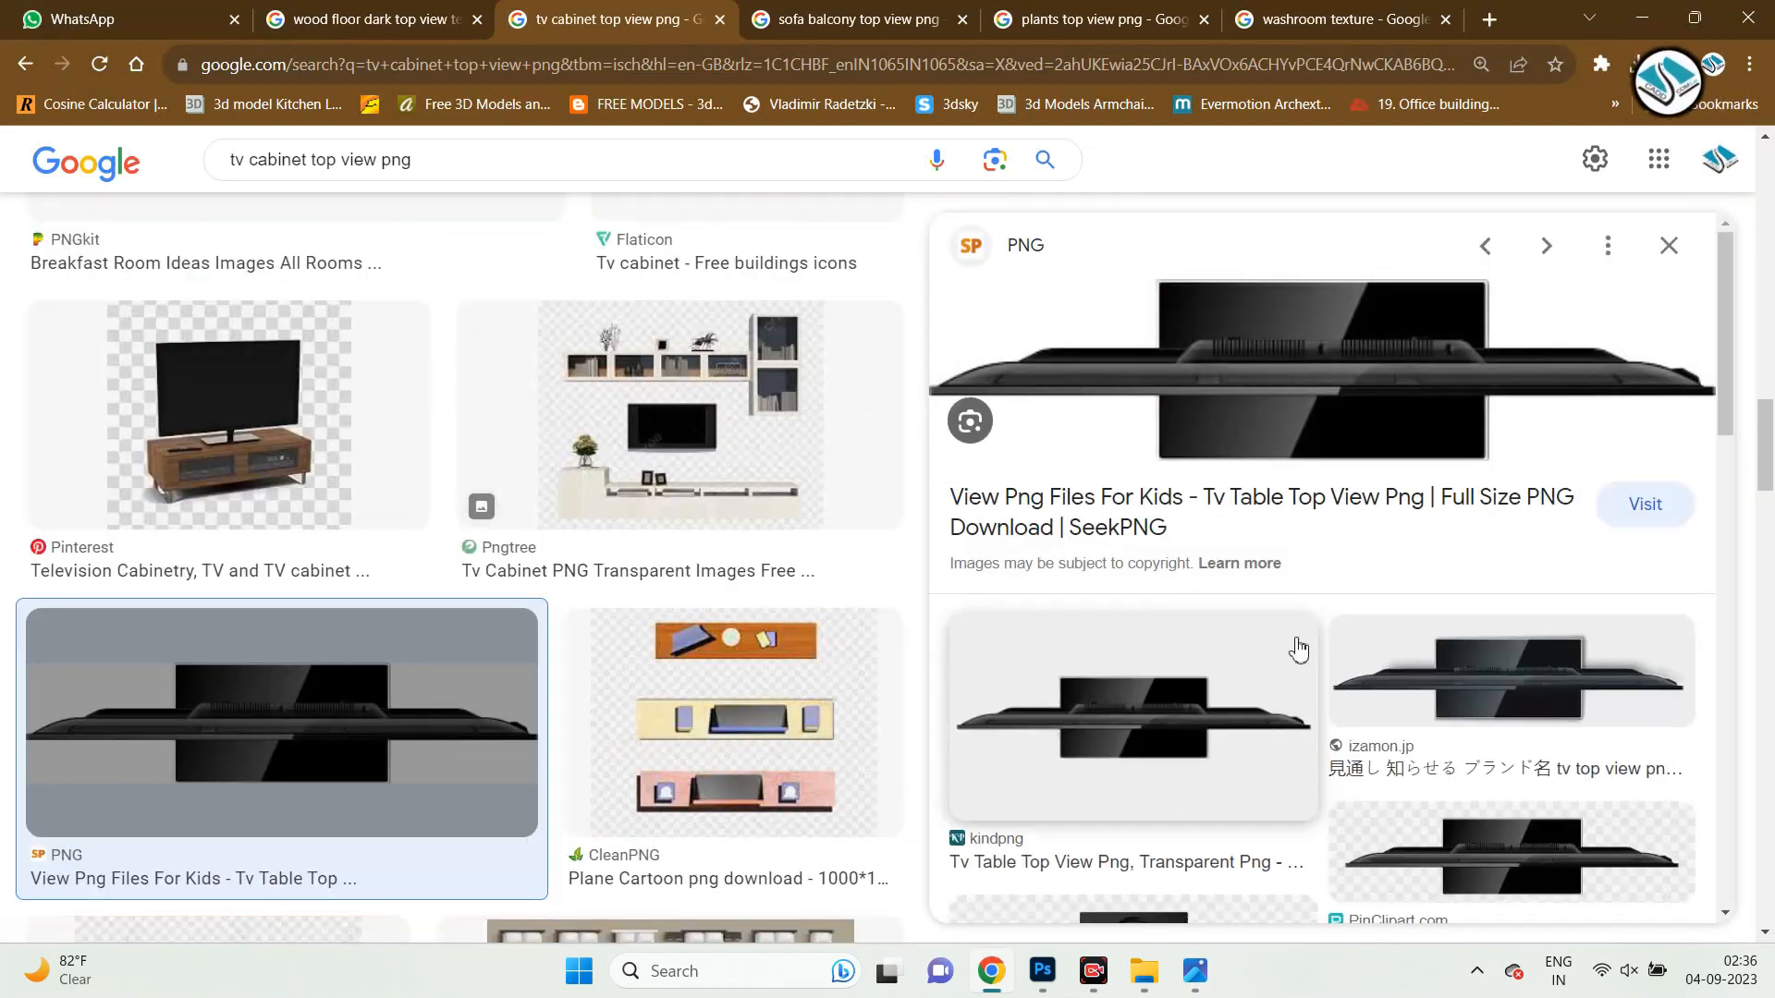
pyautogui.scroll(-10, 1295, 645)
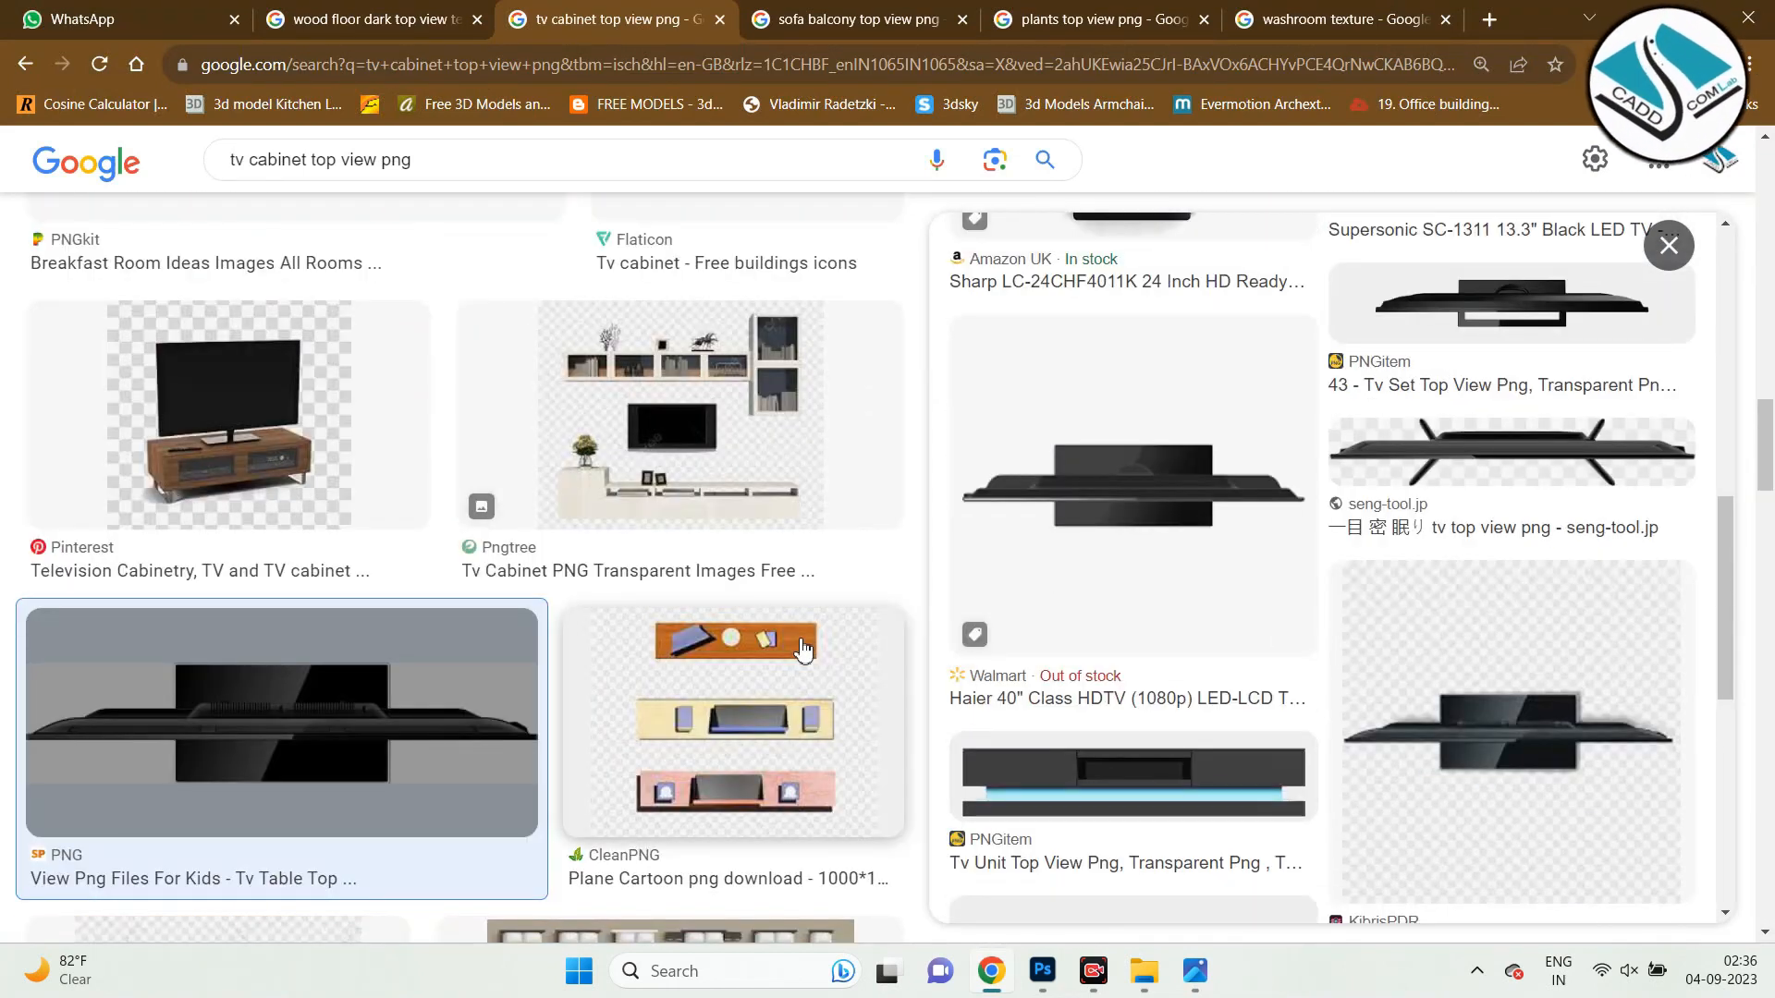
pyautogui.click(1669, 245)
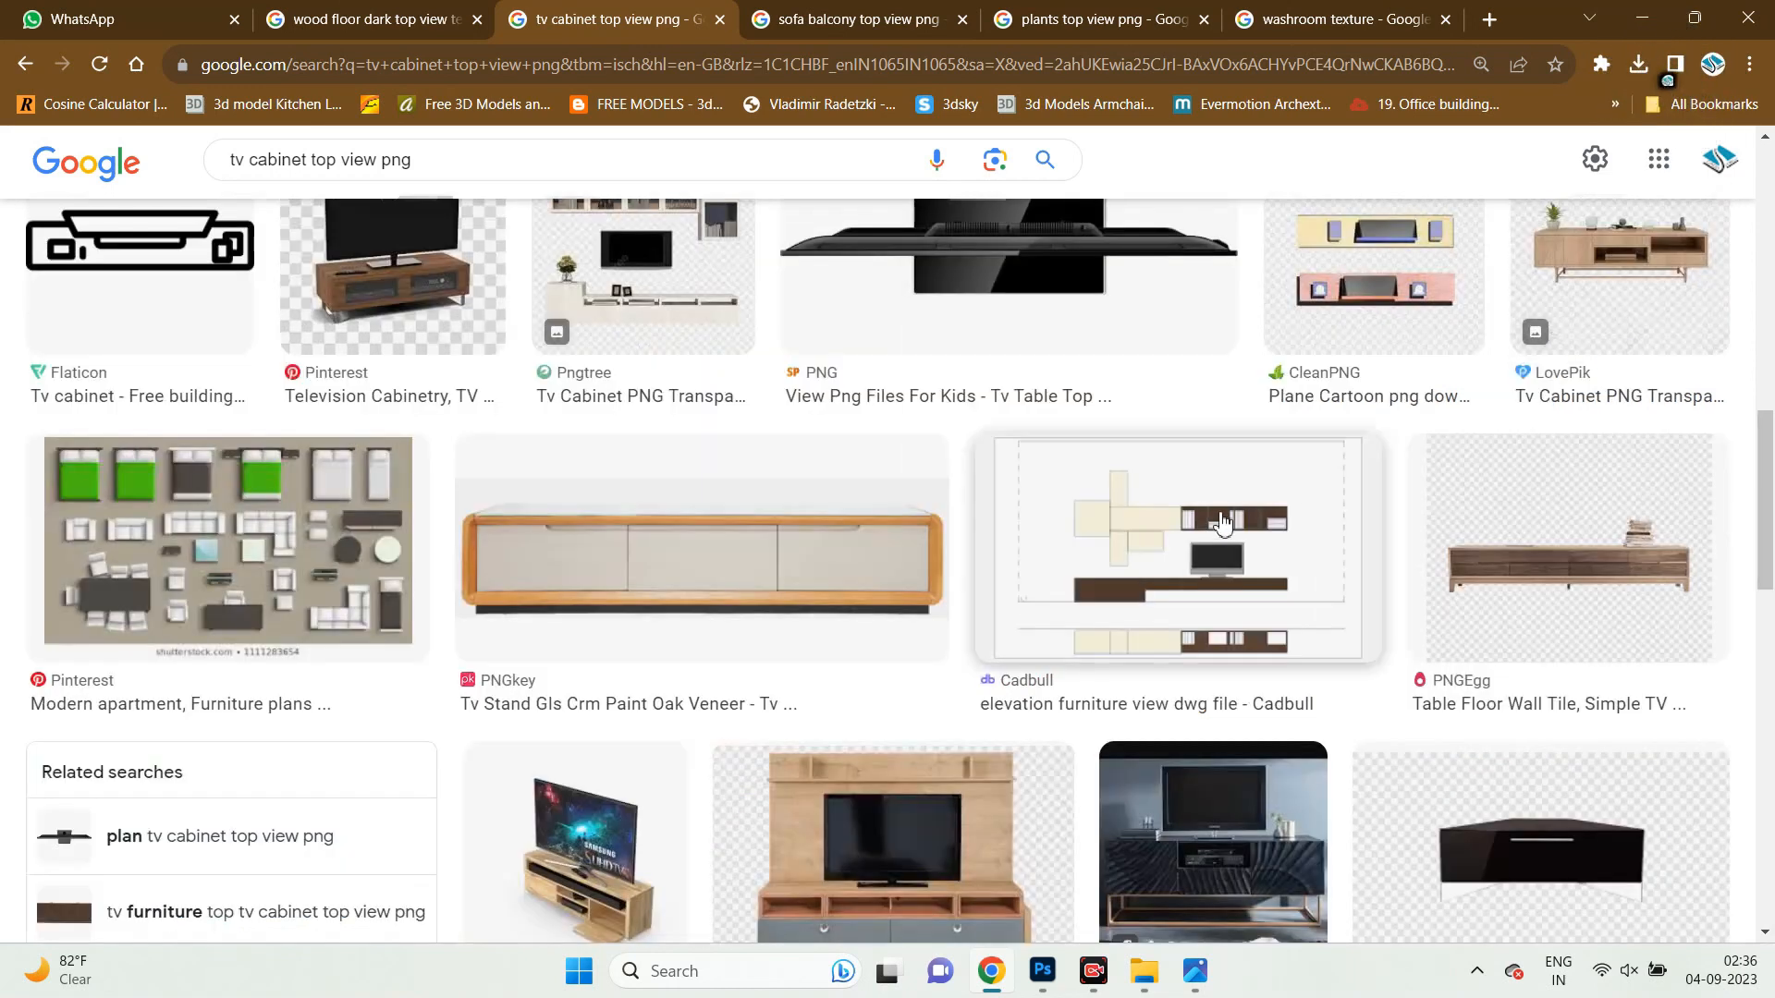
pyautogui.scroll(-1, 1174, 563)
pyautogui.scroll(-5, 1174, 564)
pyautogui.scroll(-3, 1157, 555)
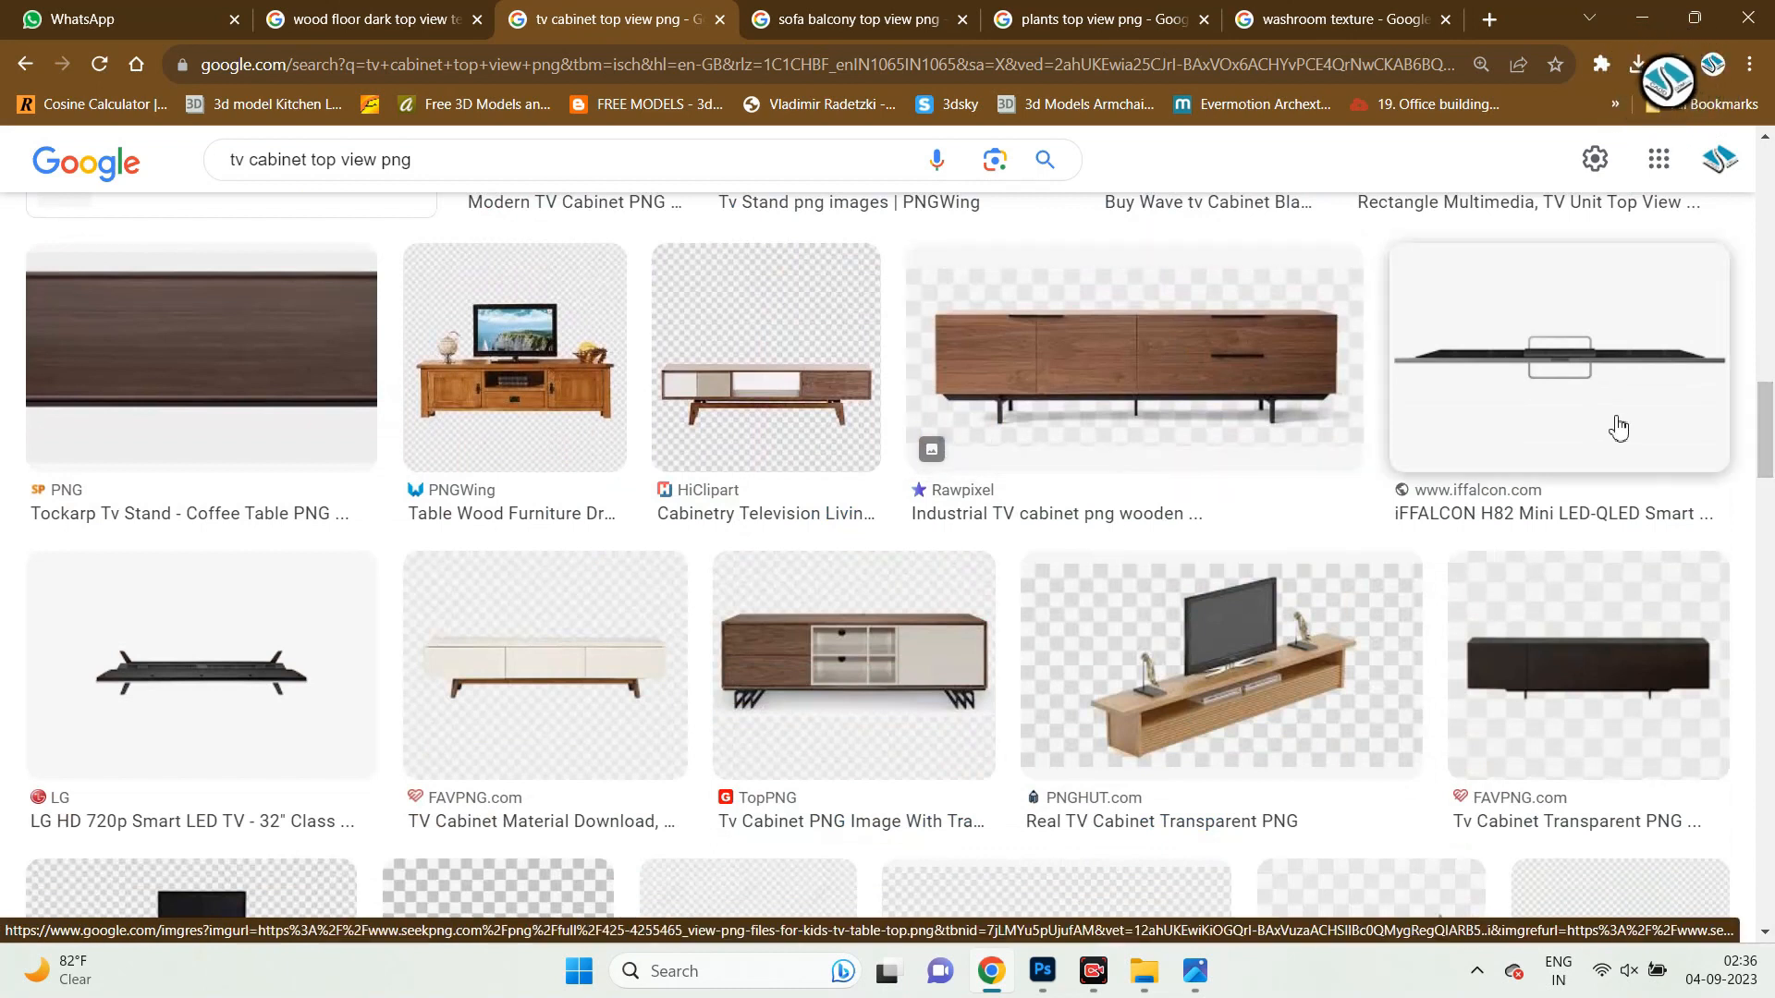
pyautogui.click(1196, 971)
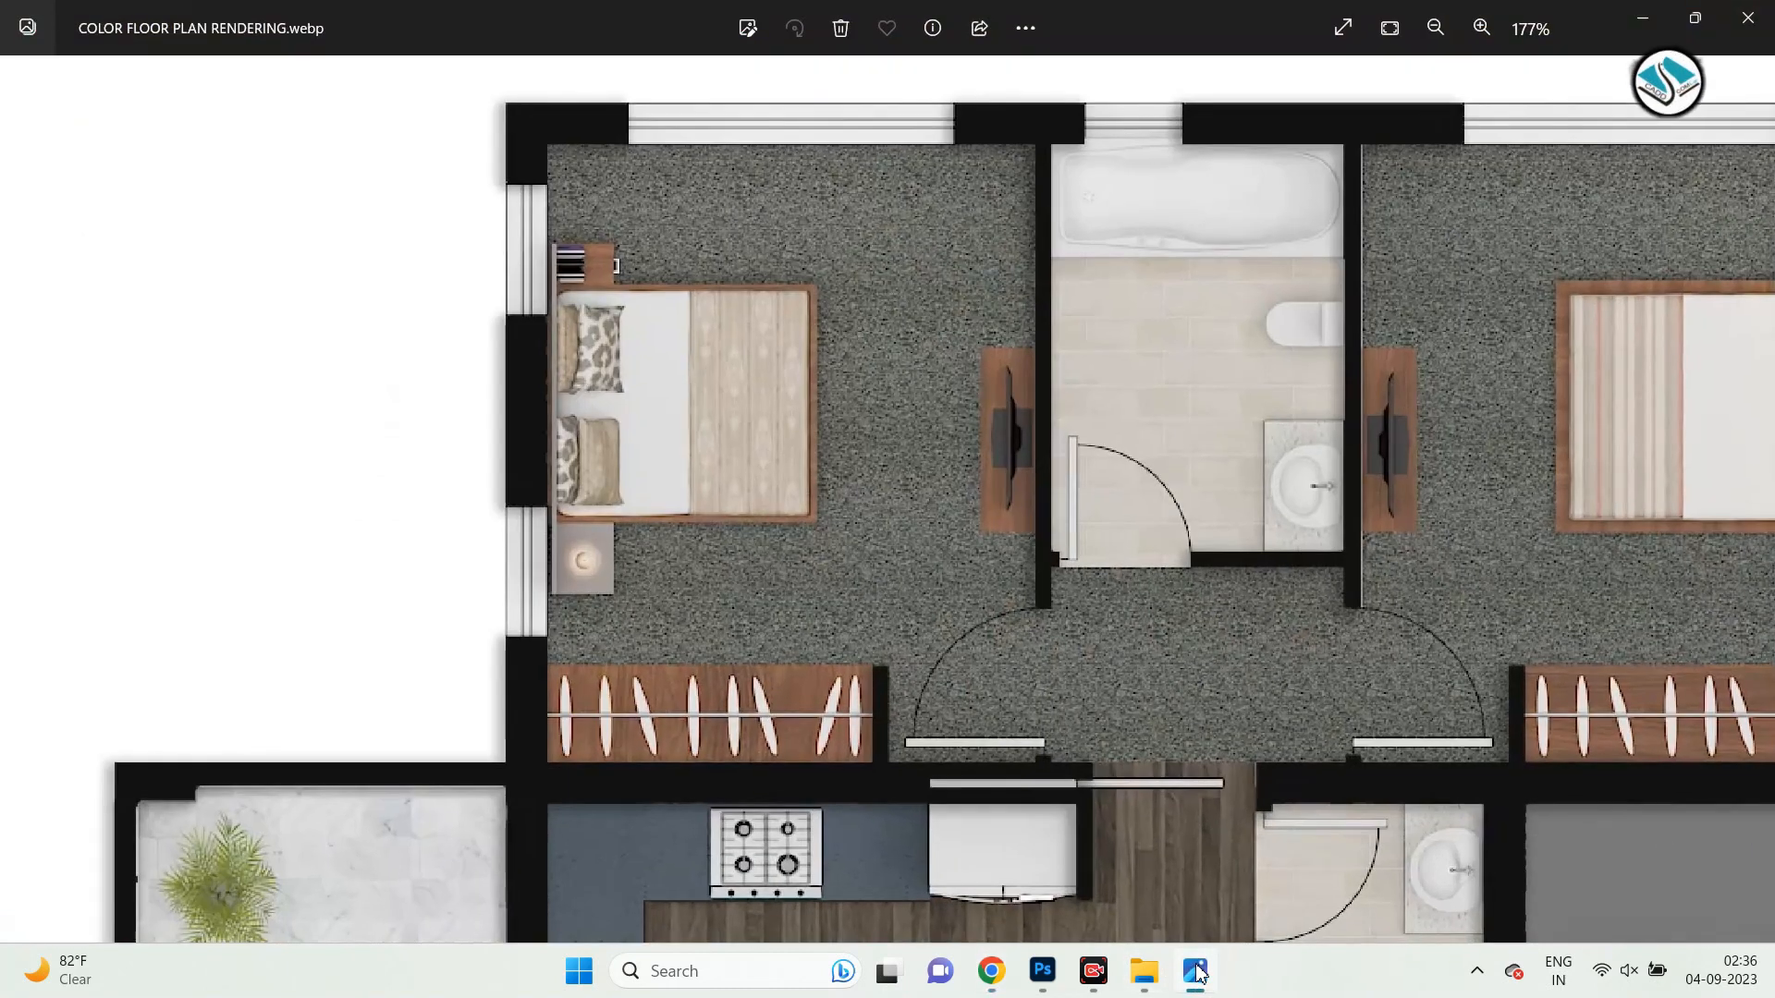
pyautogui.click(1195, 970)
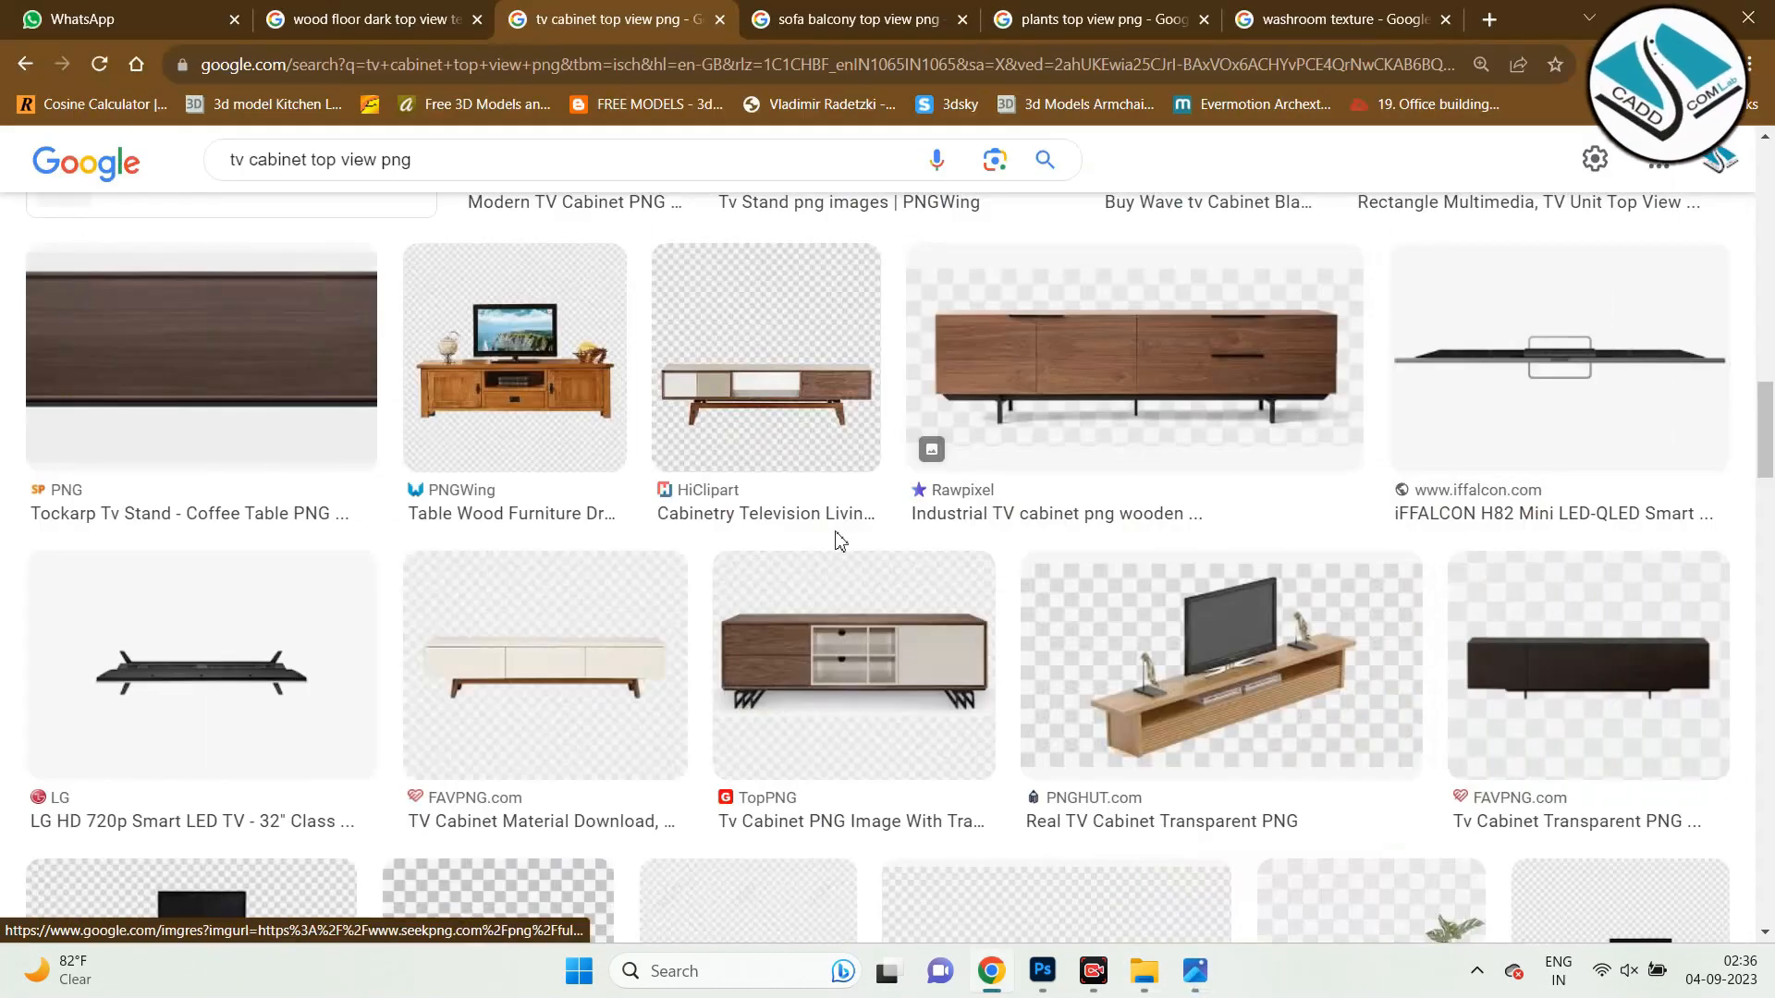
pyautogui.scroll(-15, 733, 638)
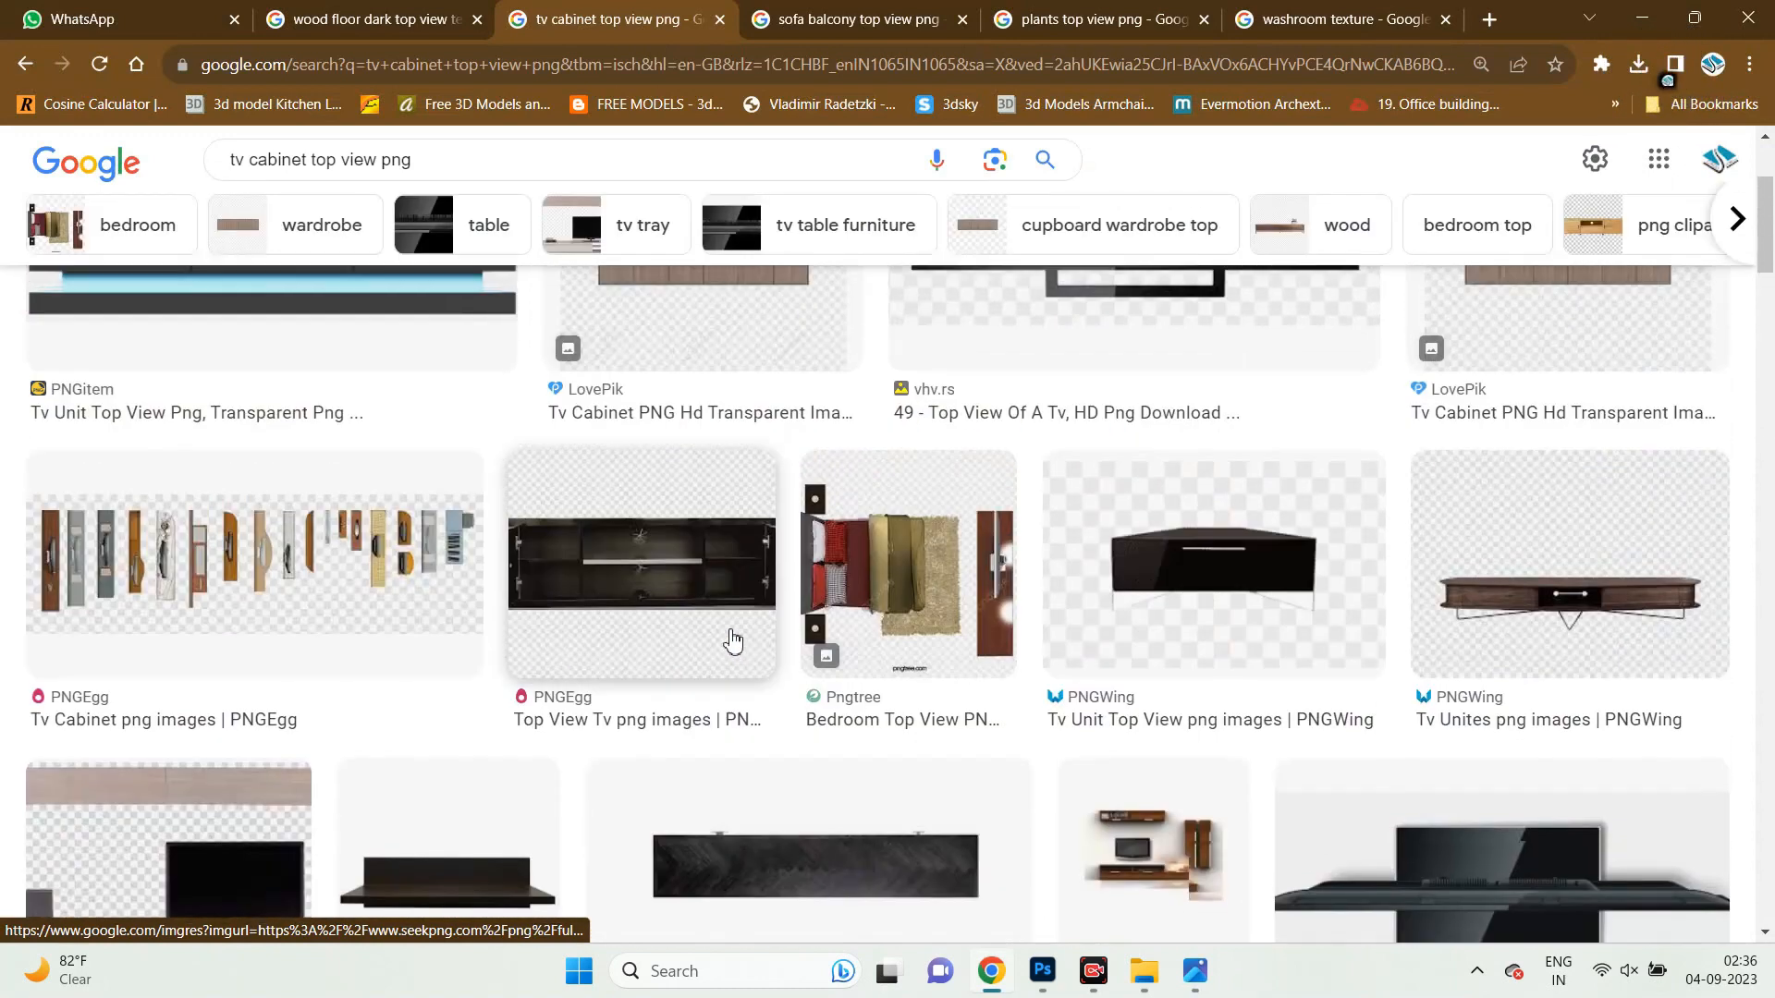
pyautogui.scroll(3, 734, 638)
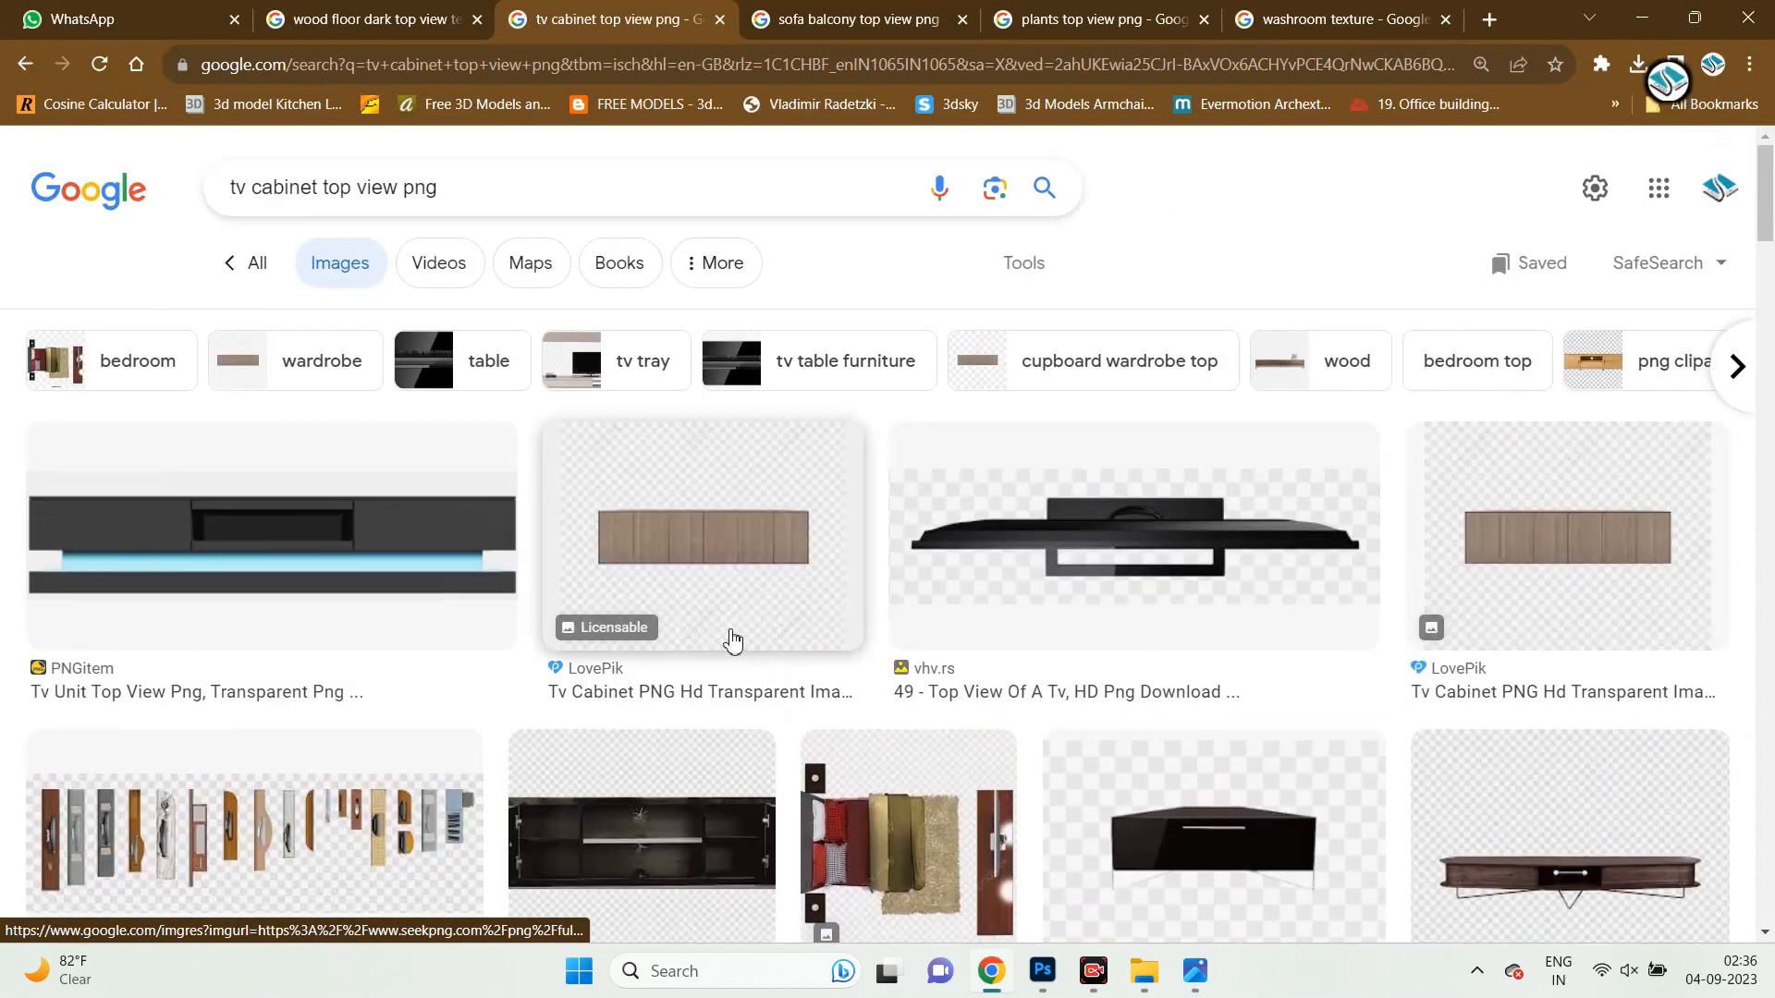
# Open the vhv.rs "49 - Top View Of A Tv" image in its own tab, save it as download.jpg and close that tab.
pyautogui.click(1149, 528)
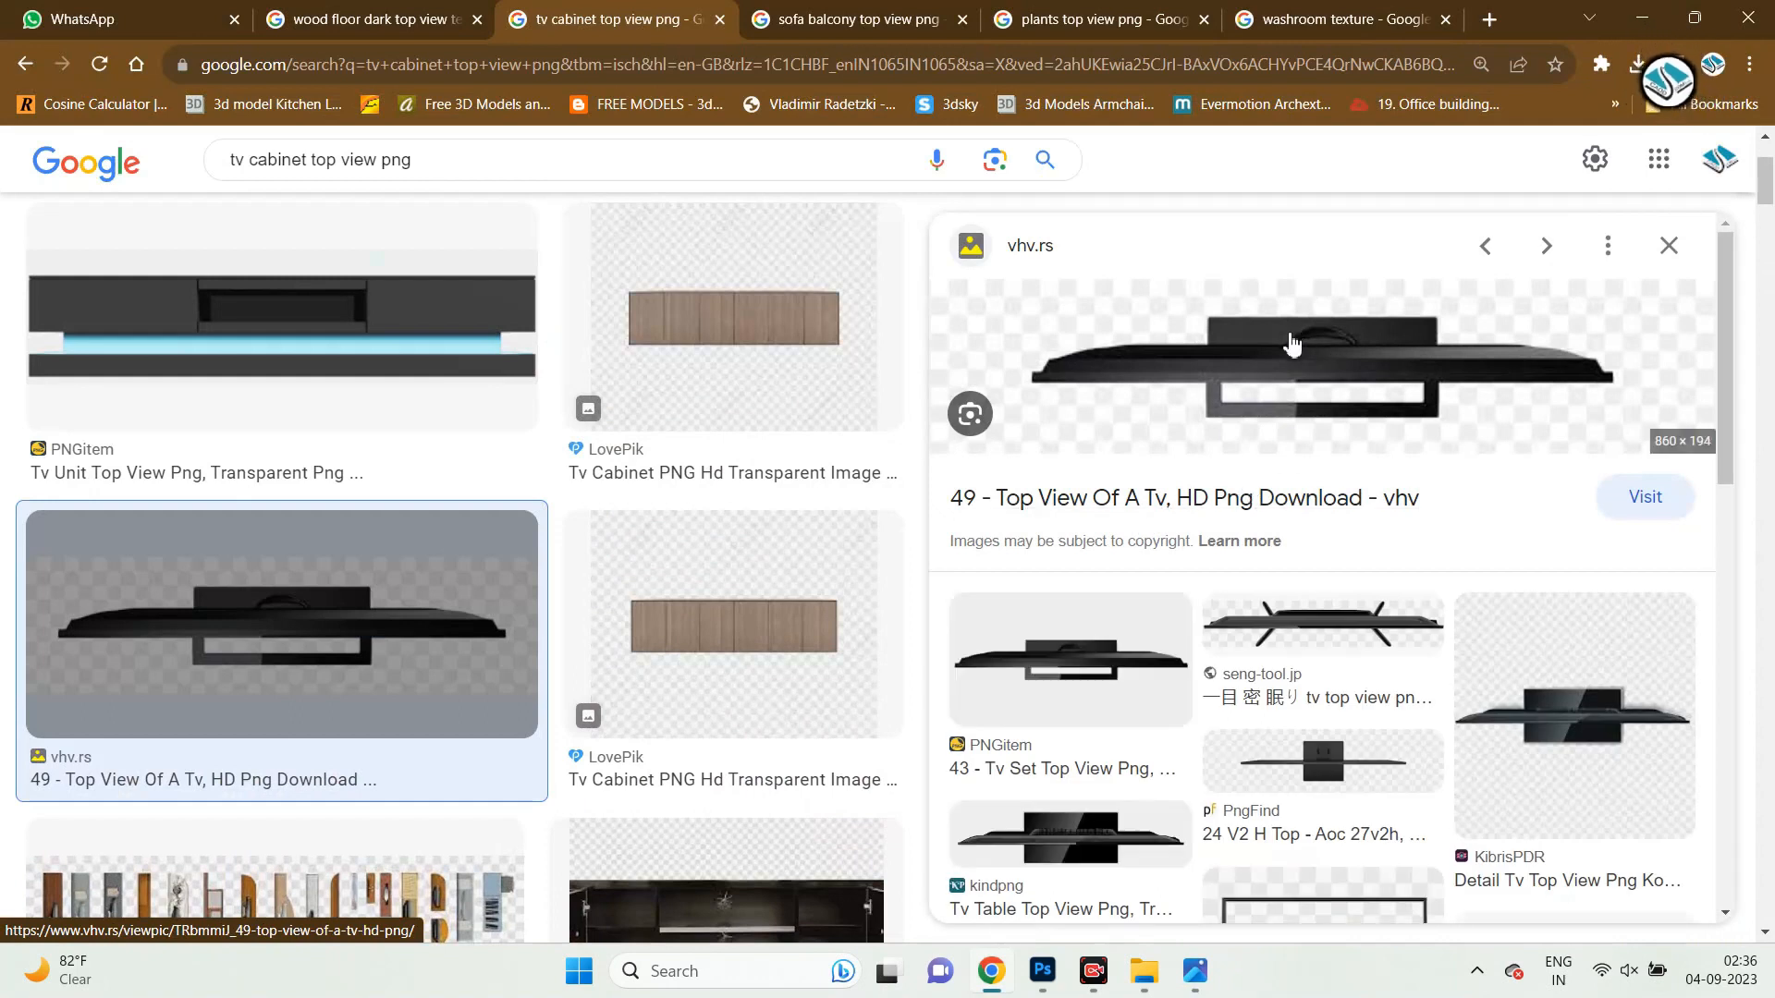
pyautogui.rightClick(1293, 341)
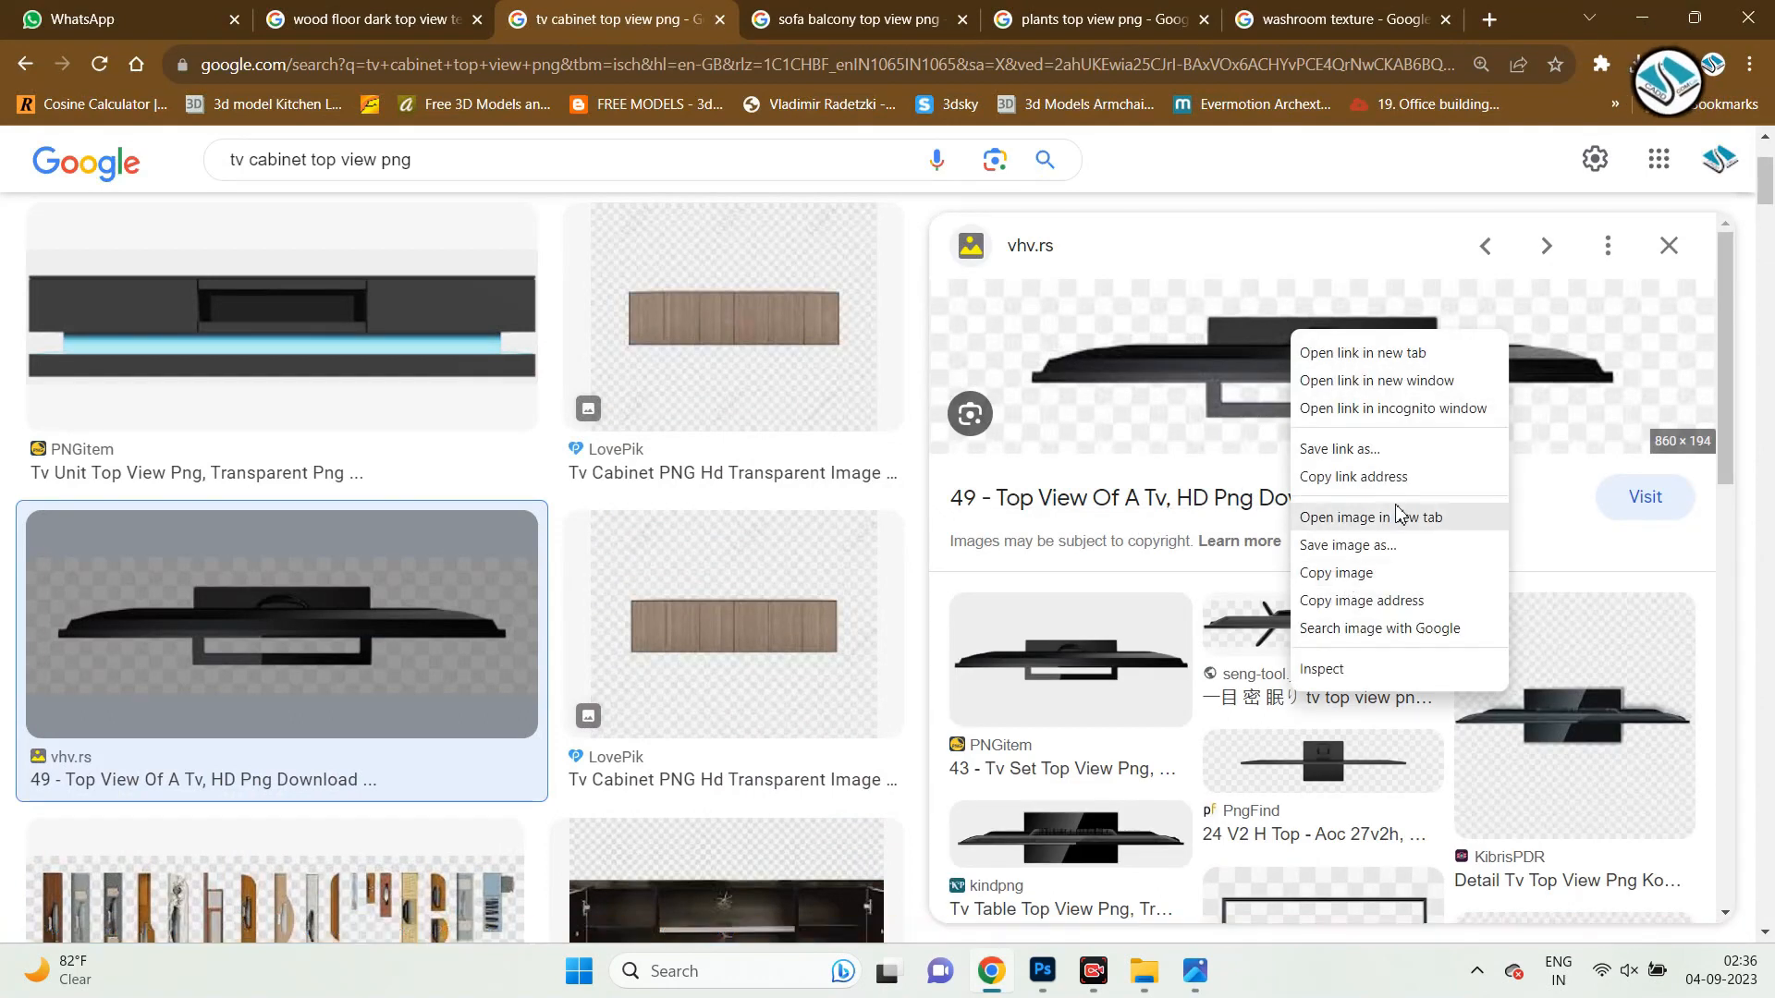
pyautogui.click(1401, 514)
pyautogui.click(731, 13)
pyautogui.rightClick(941, 542)
pyautogui.click(1039, 598)
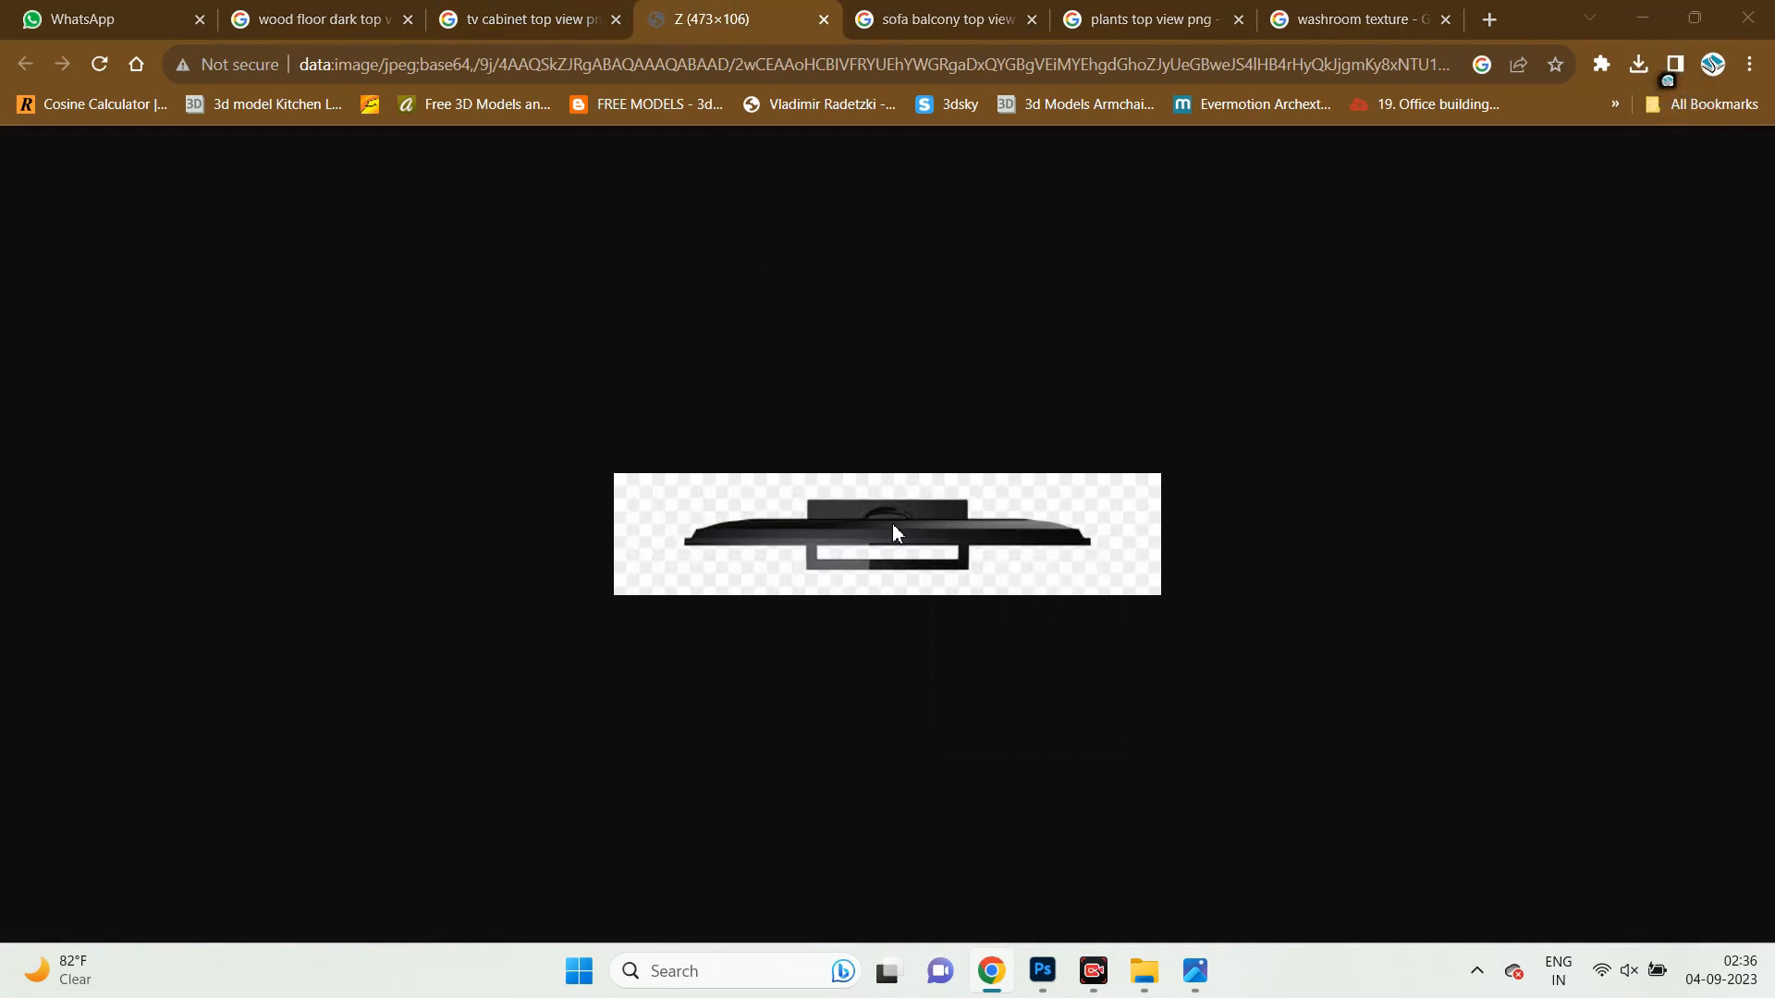
pyautogui.click(1087, 709)
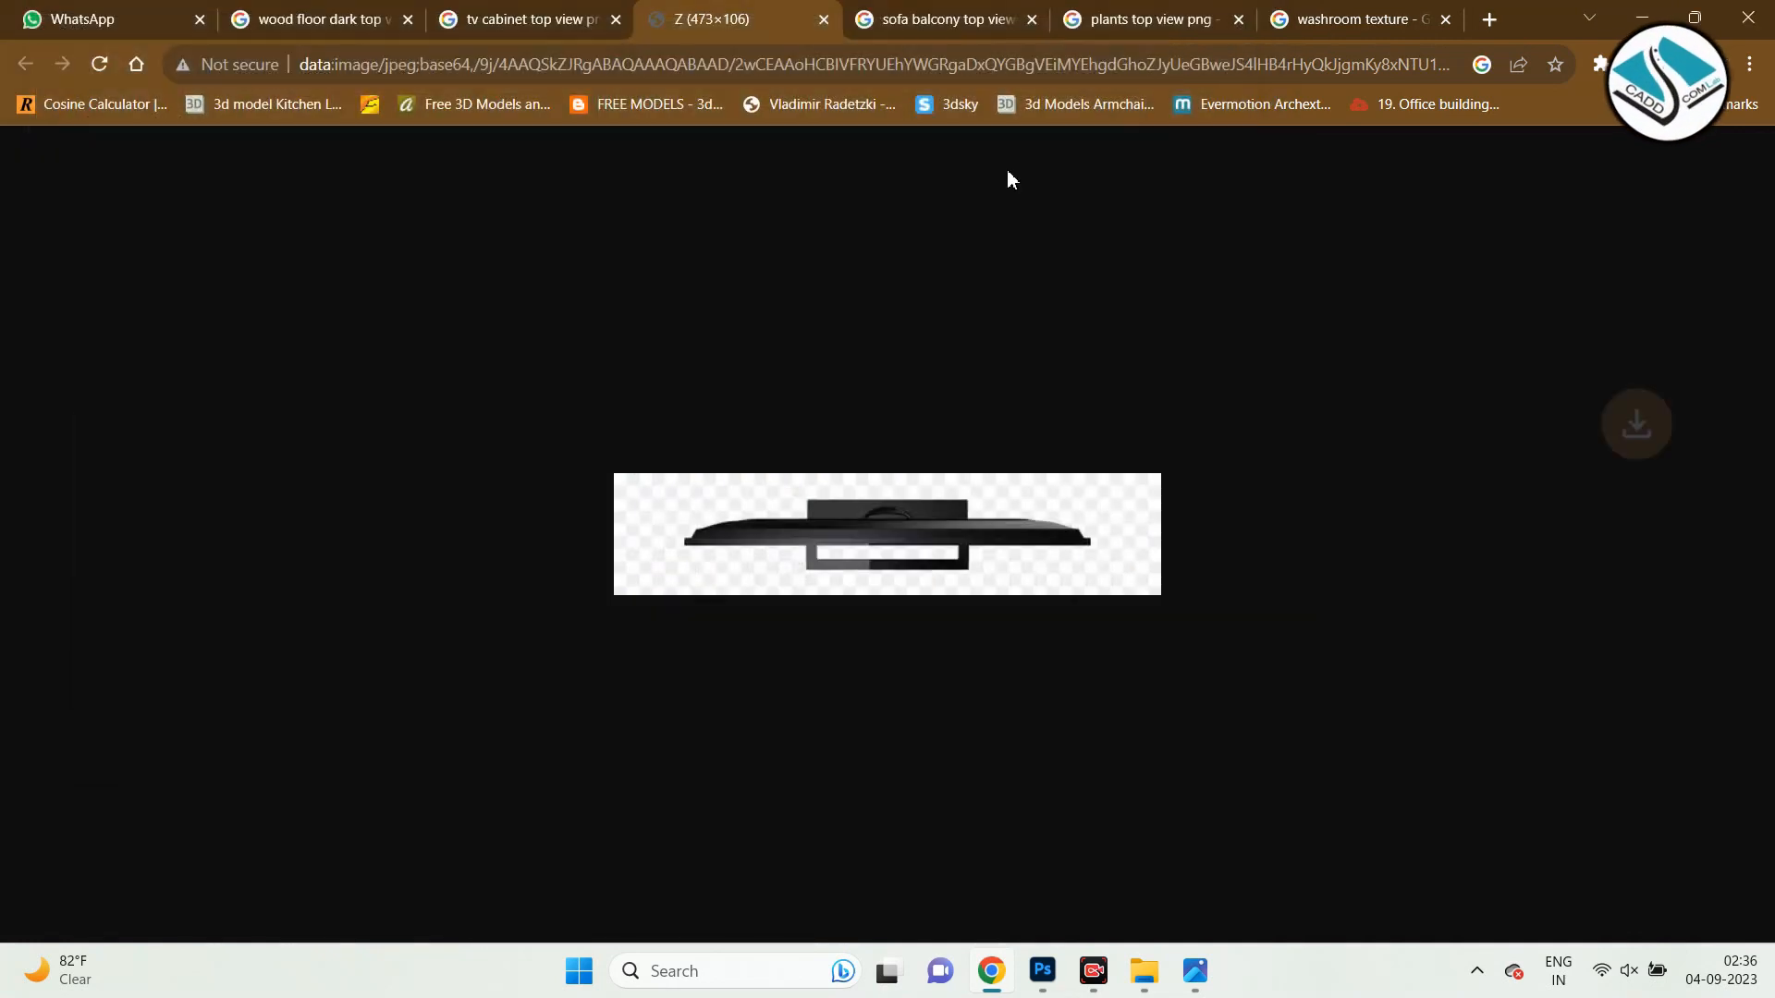
pyautogui.click(823, 22)
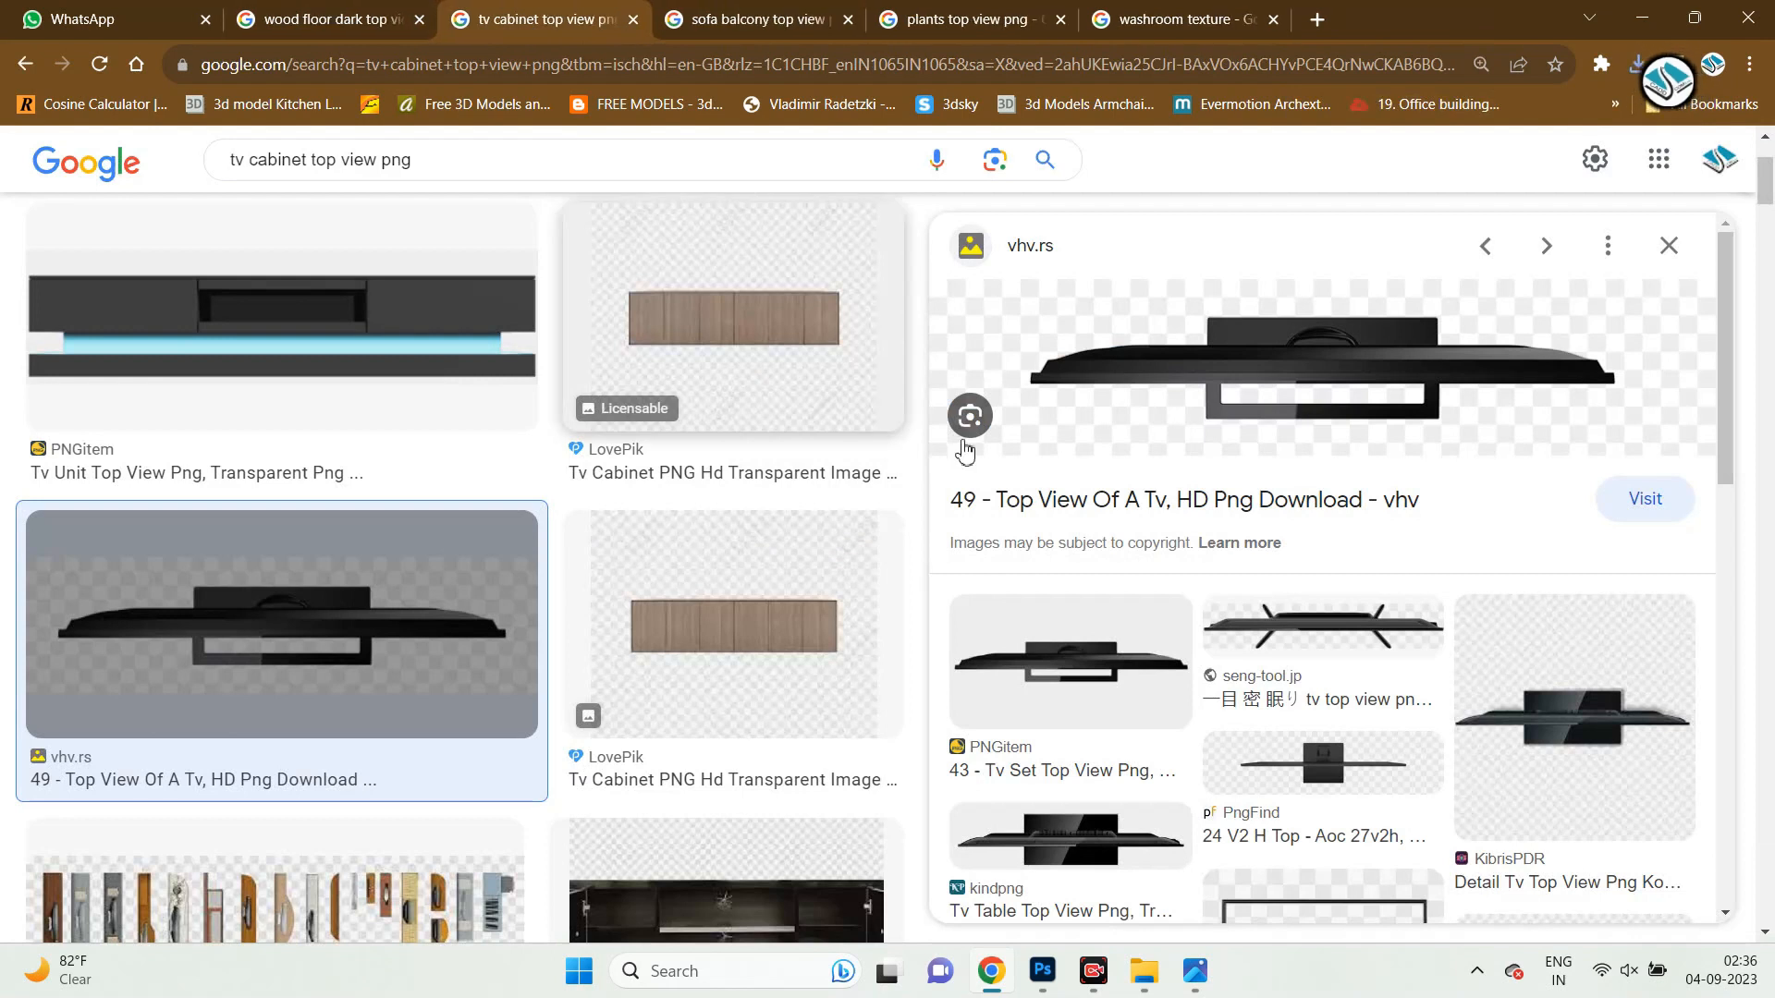
# Look through the image results for a wooden cabinet seen from above, previewing the Tockarp TV stand.
pyautogui.scroll(-5, 837, 508)
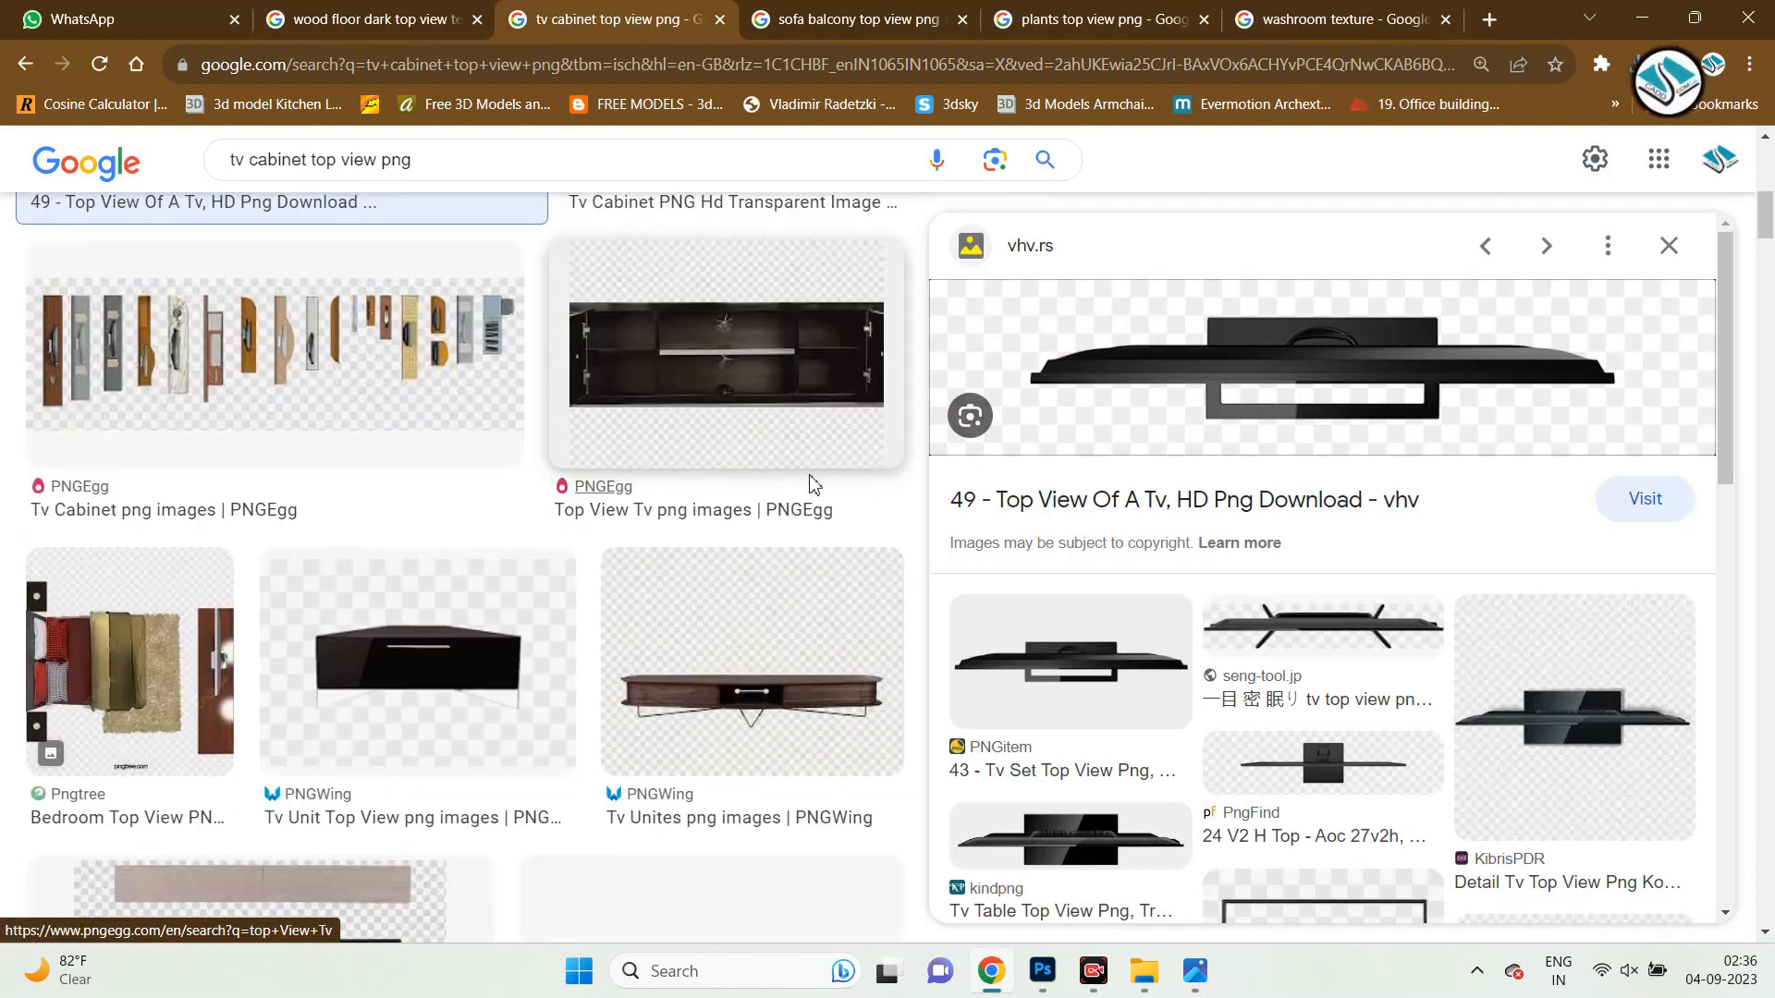
pyautogui.scroll(5, 814, 480)
pyautogui.click(1669, 321)
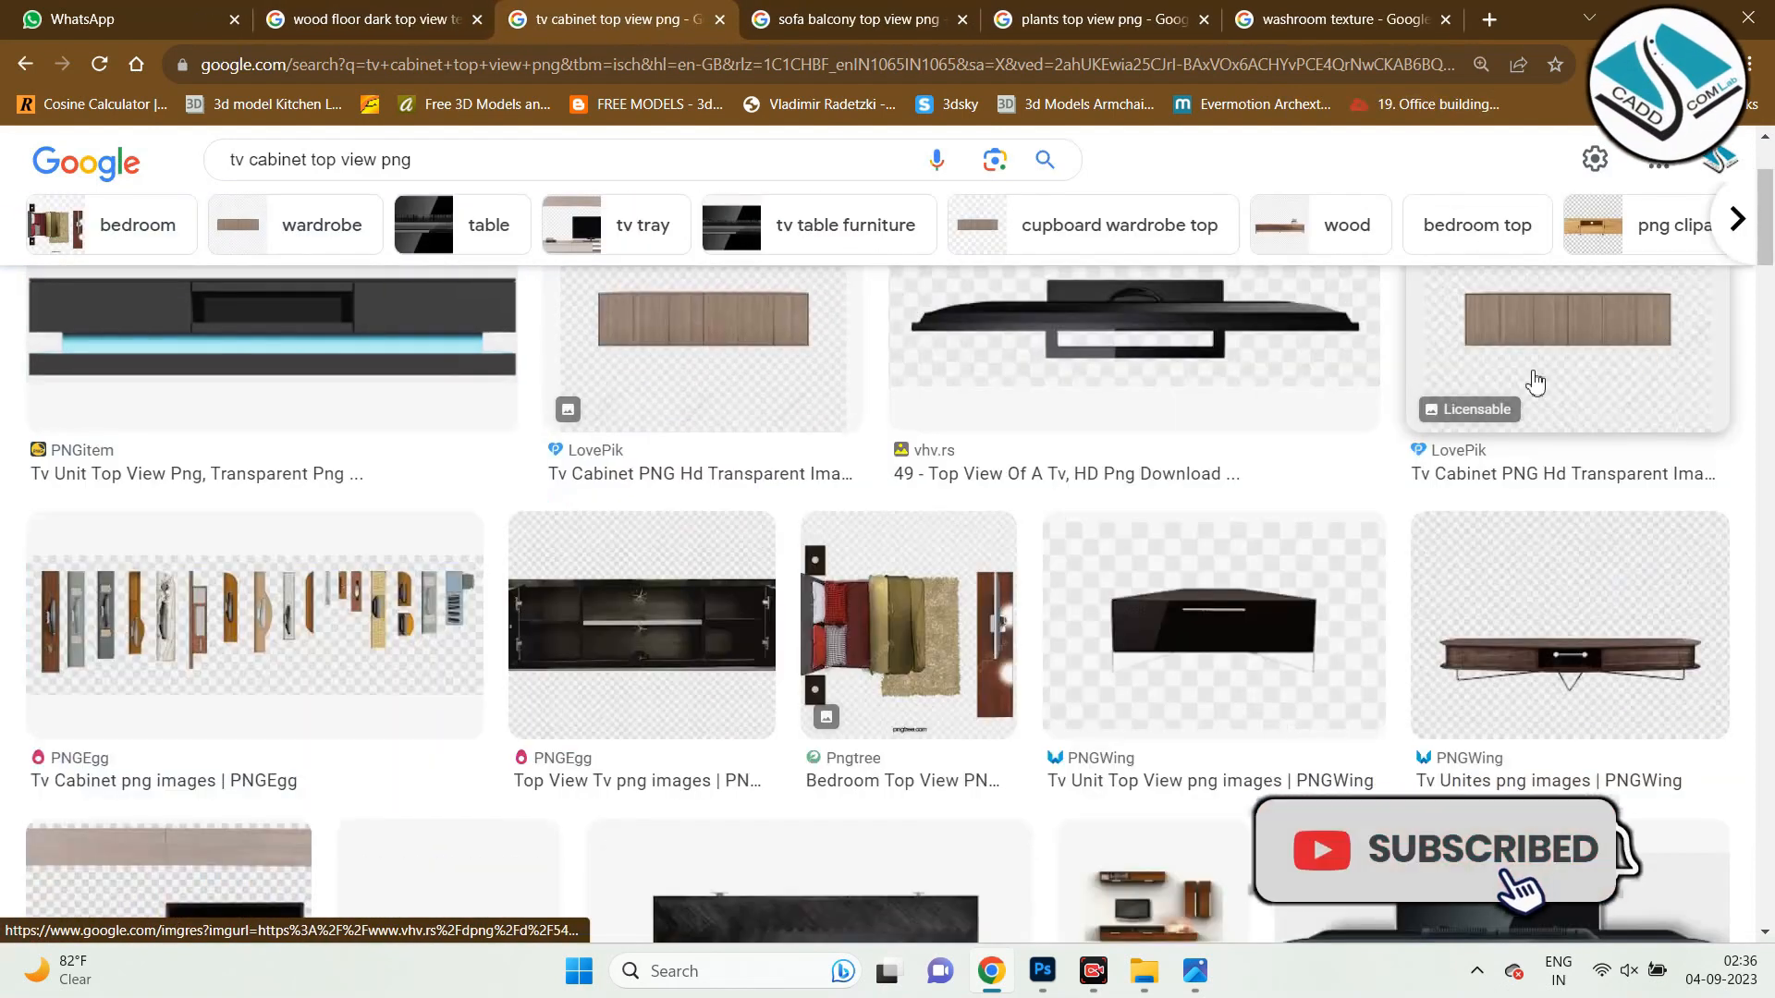
pyautogui.scroll(1, 851, 527)
pyautogui.scroll(-5, 860, 532)
pyautogui.scroll(-10, 866, 537)
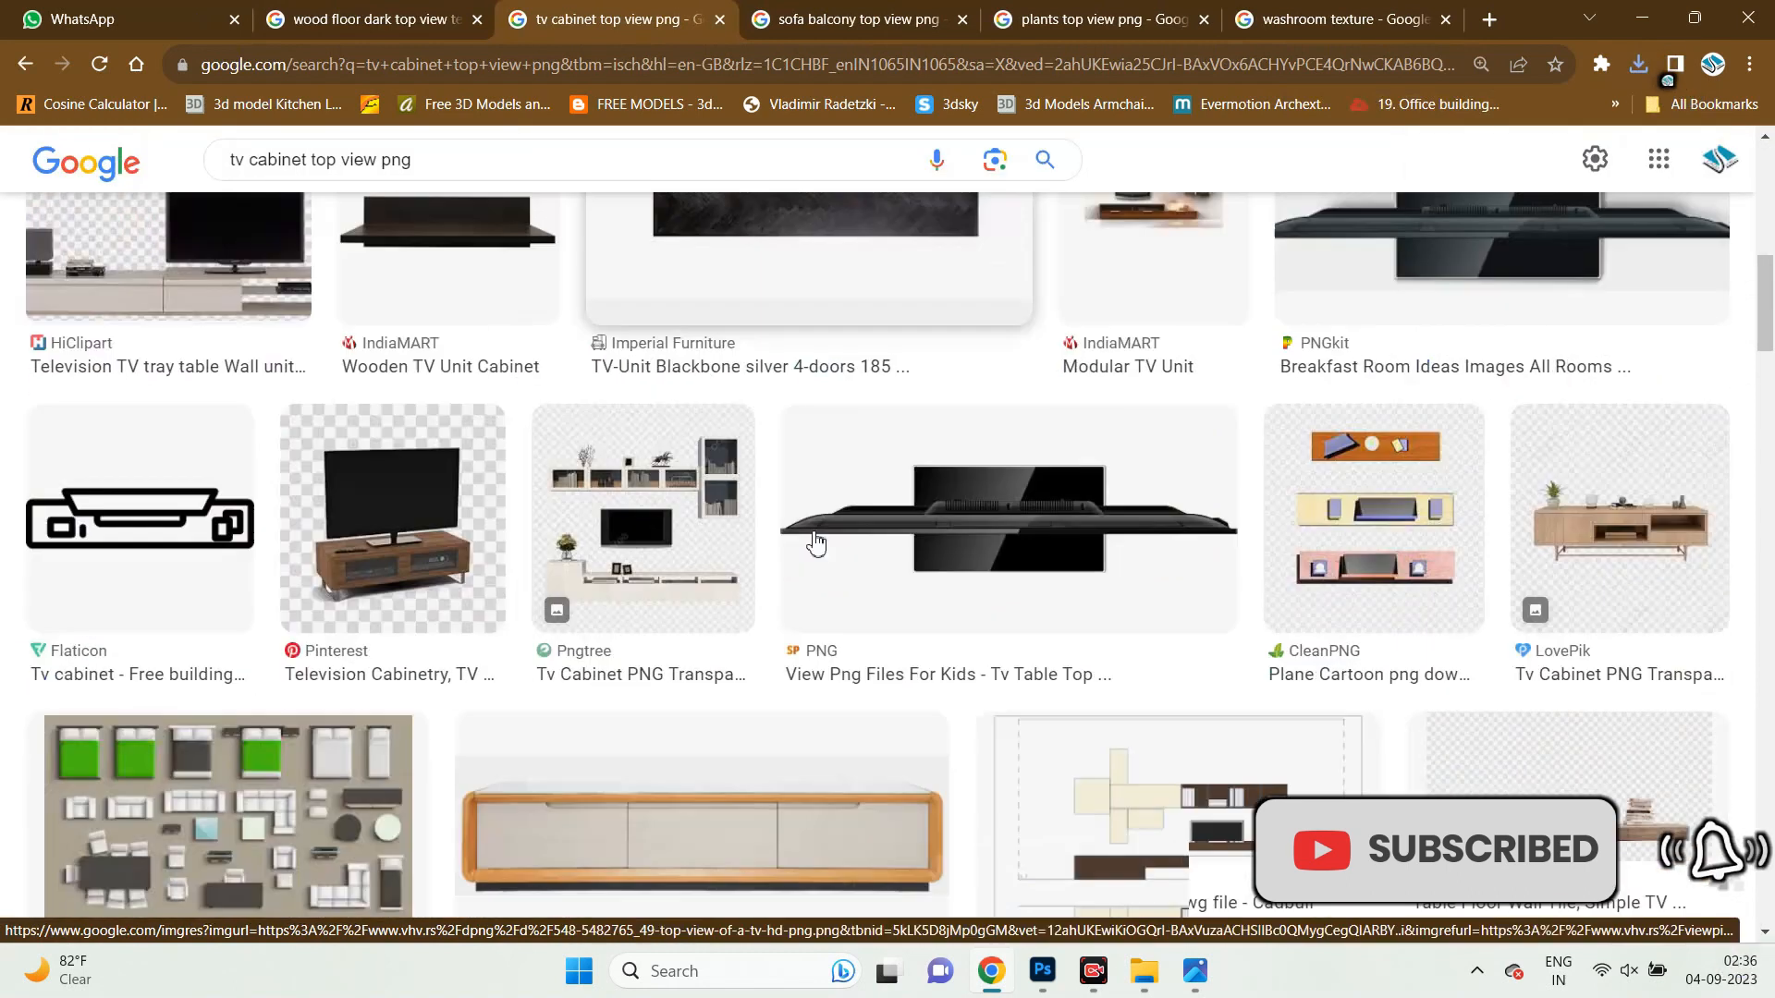
pyautogui.scroll(-1, 812, 544)
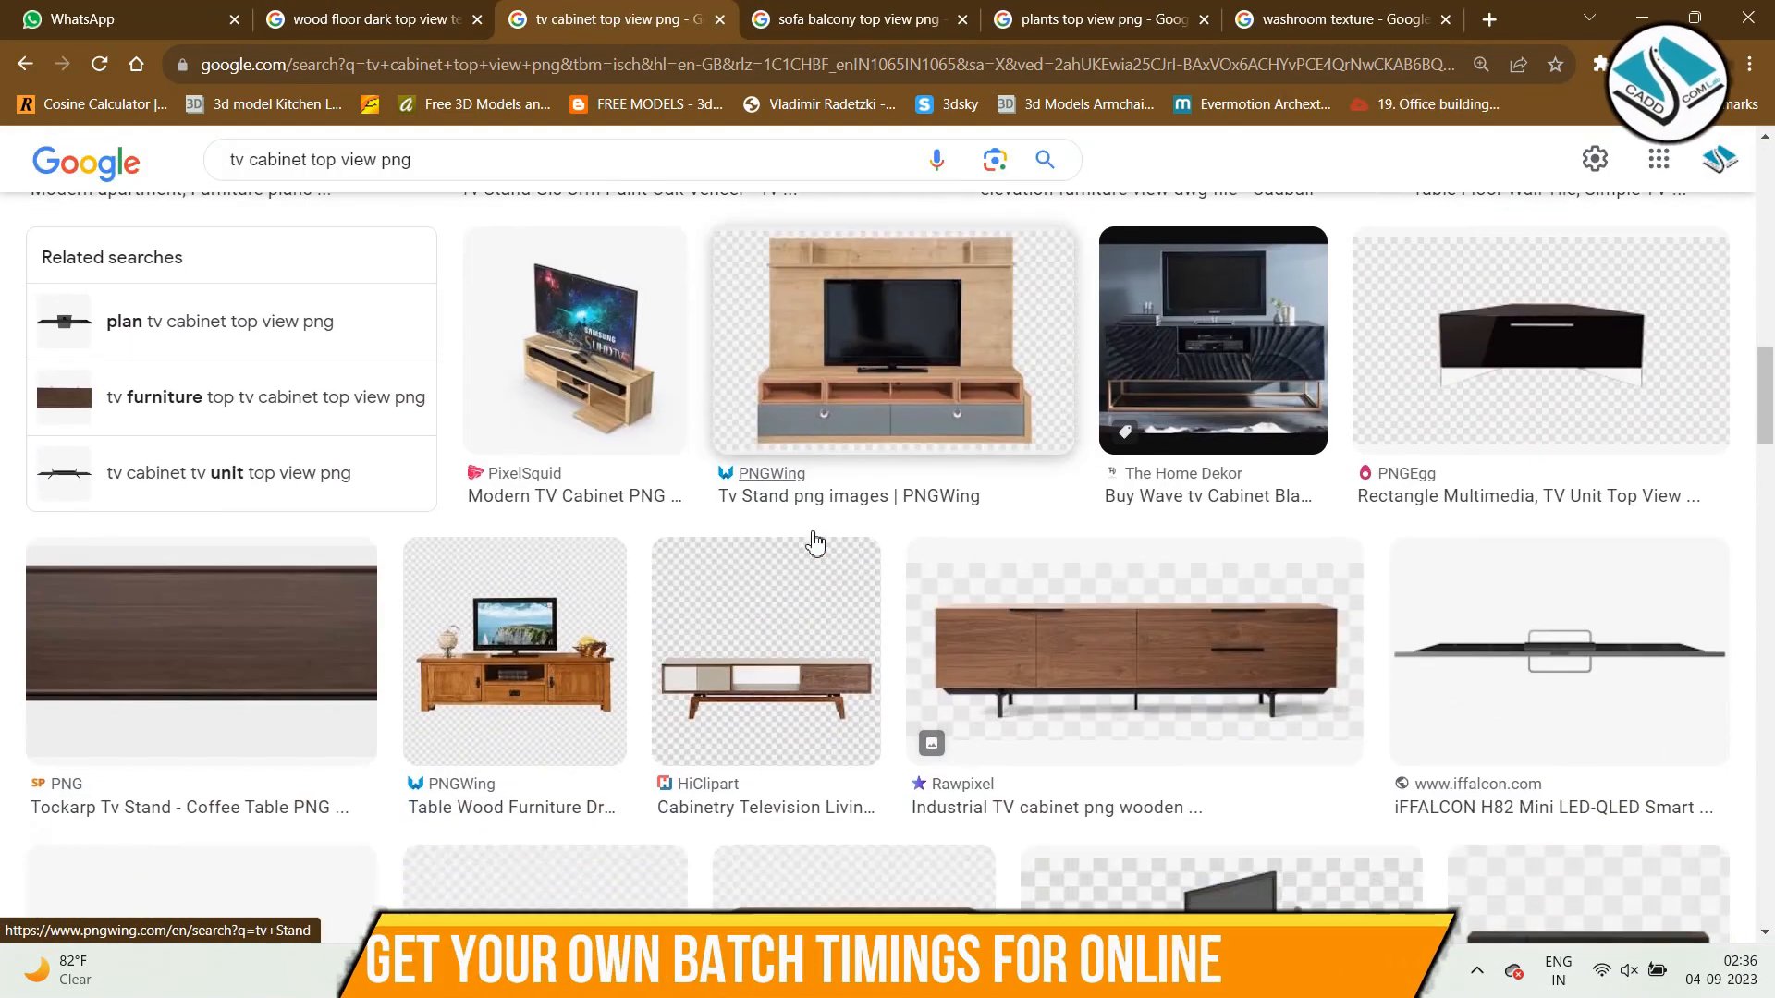
pyautogui.click(268, 643)
pyautogui.scroll(-5, 1312, 484)
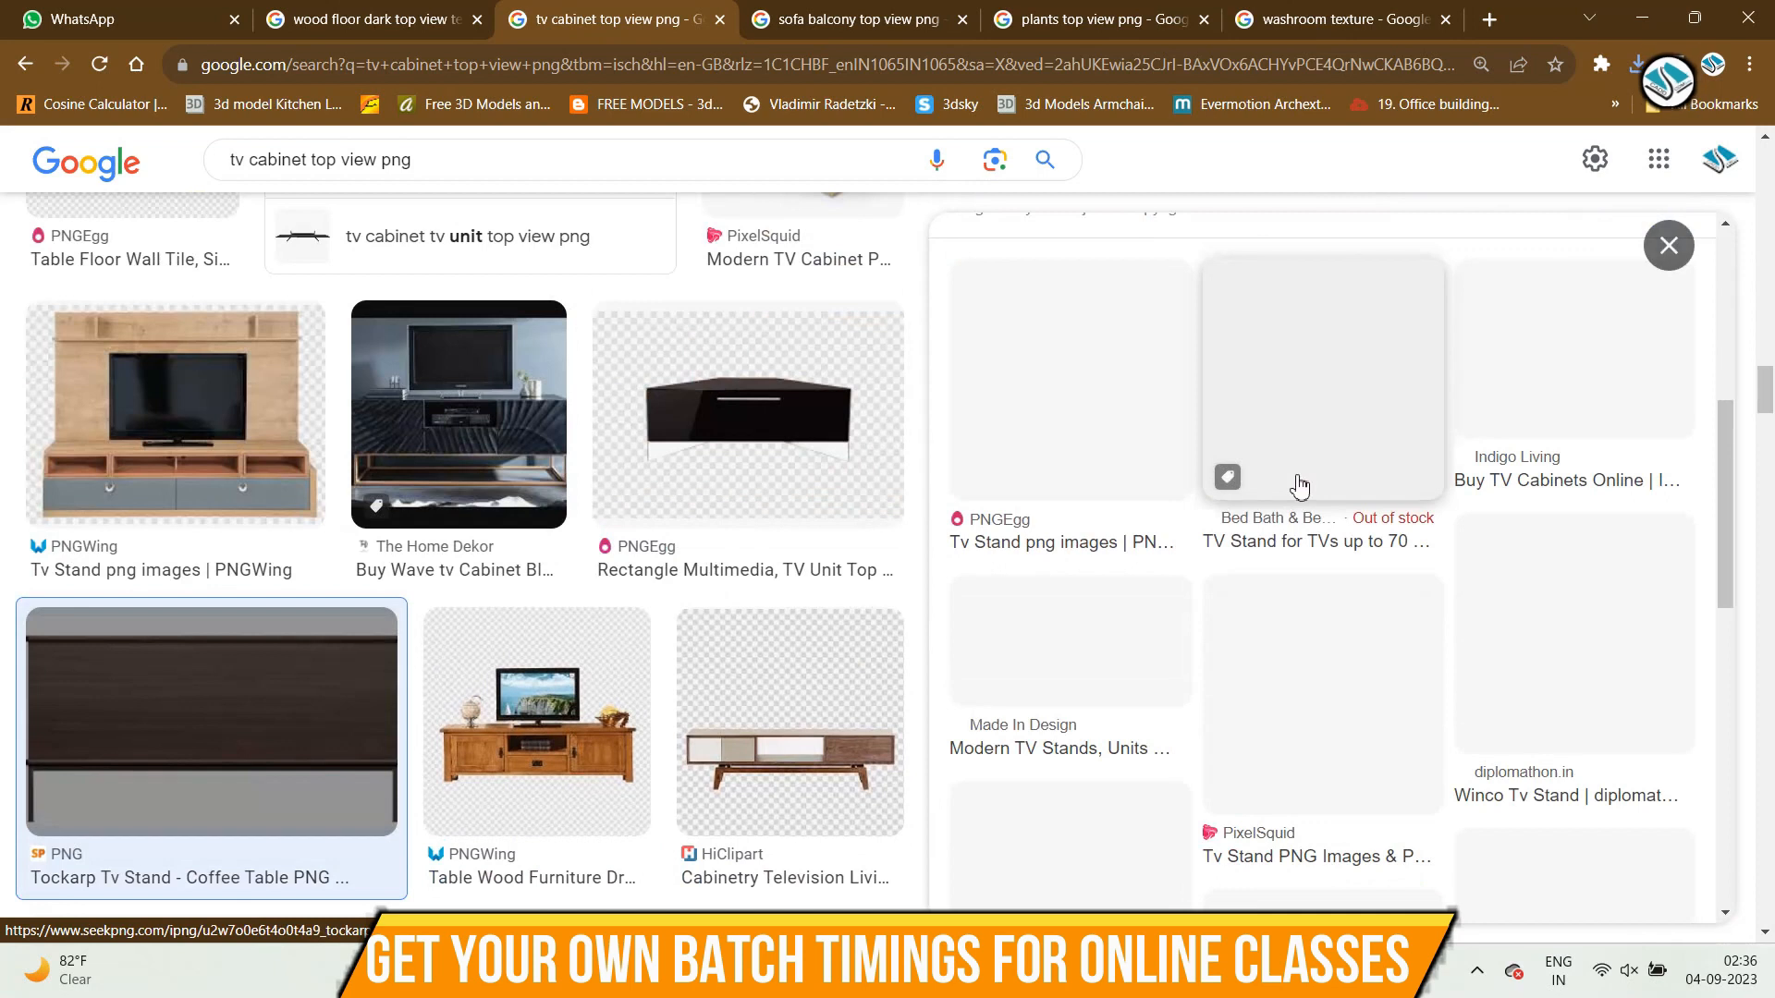
pyautogui.click(26, 64)
pyautogui.click(26, 64)
pyautogui.scroll(-1, 757, 520)
pyautogui.scroll(-5, 755, 520)
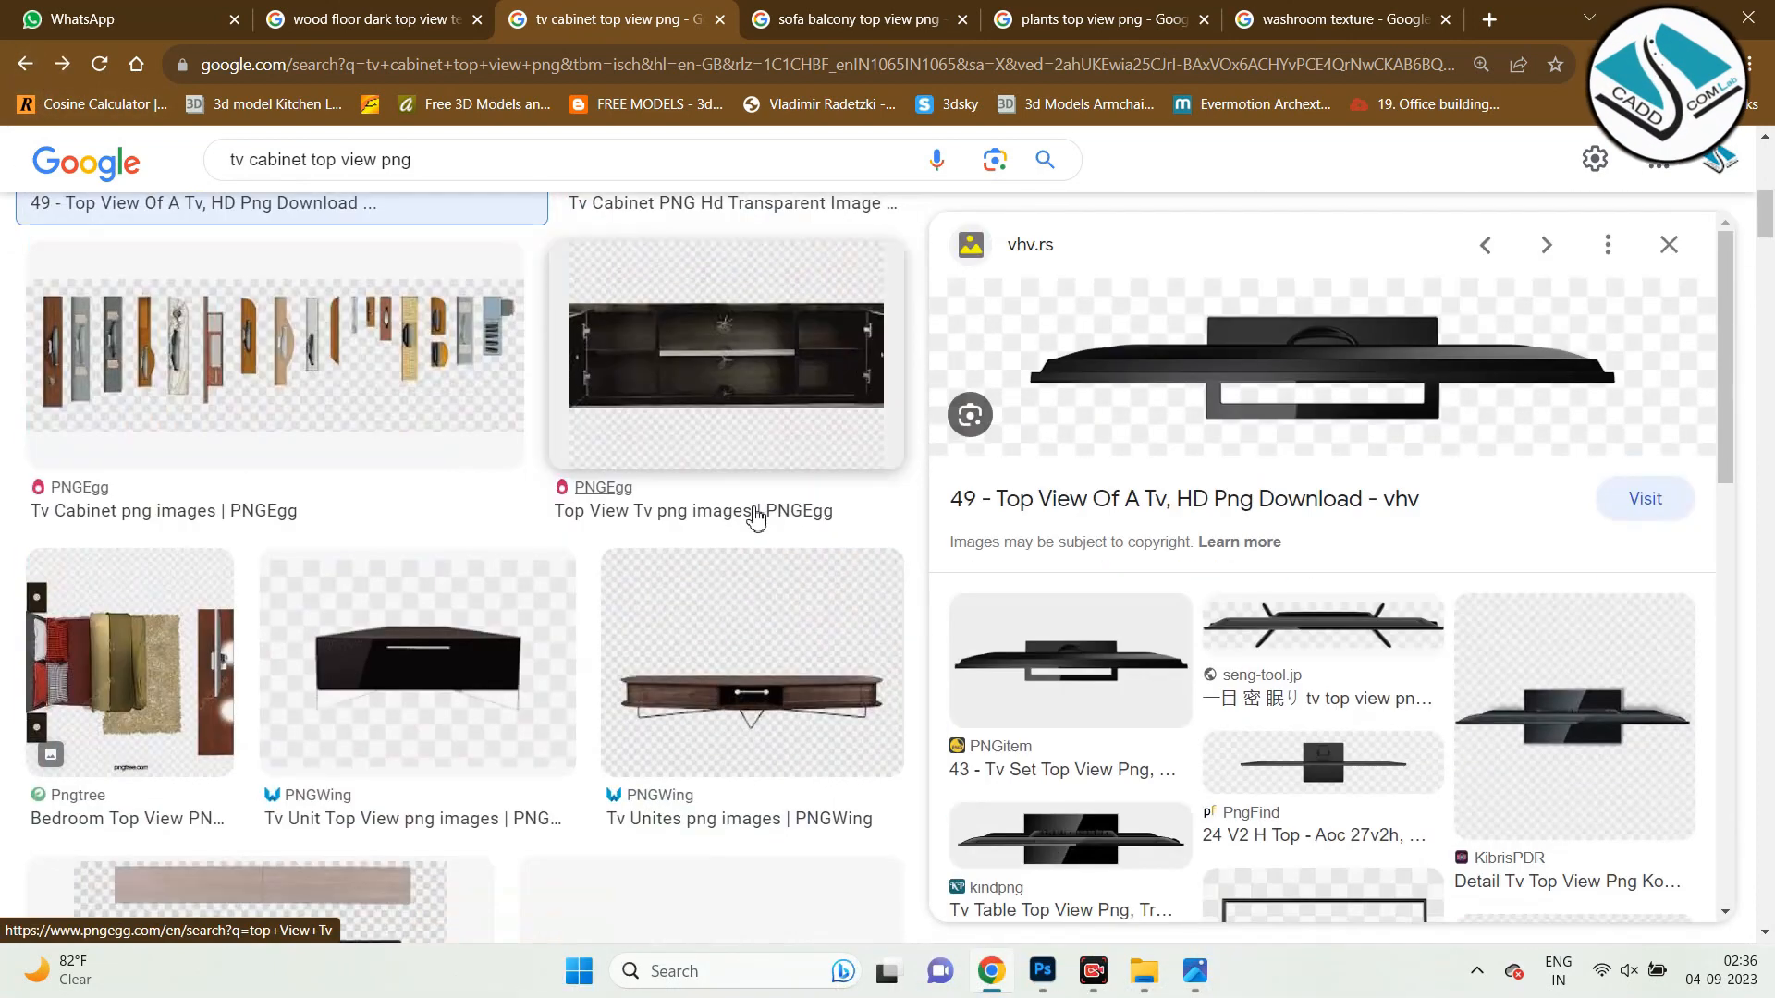
pyautogui.click(29, 73)
pyautogui.scroll(-6, 951, 626)
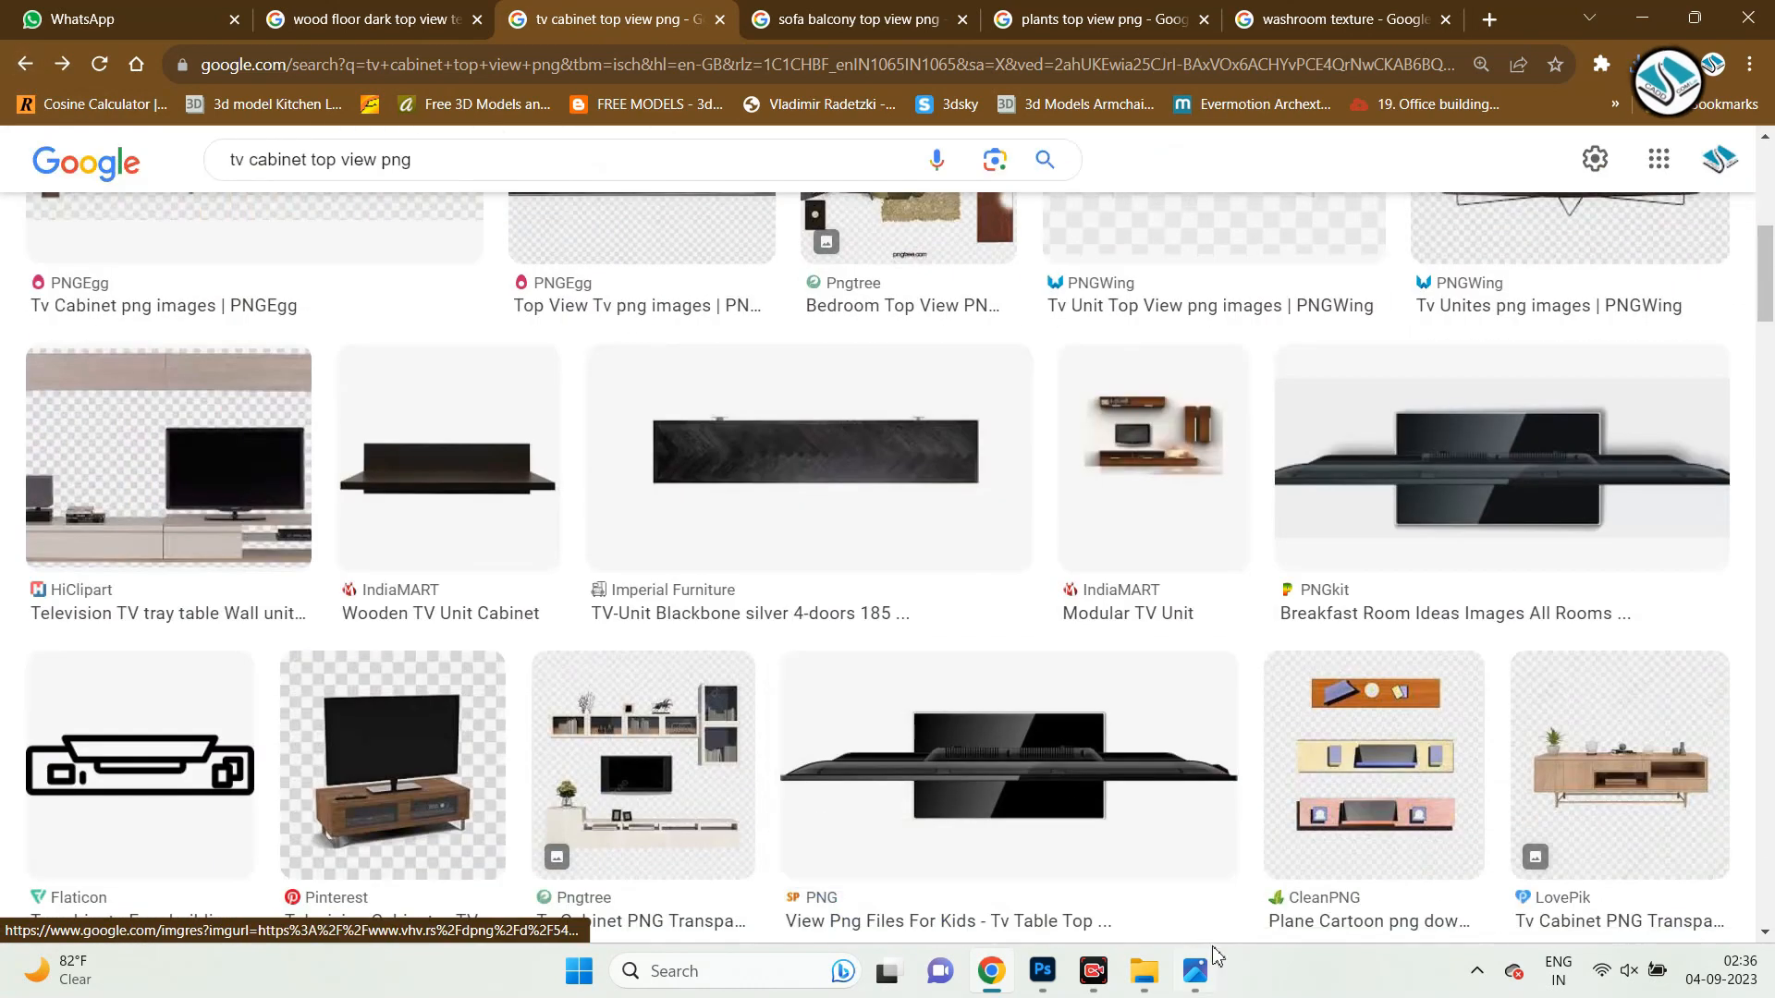
# Check the TV units in the reference floor plan rendering again and return to the "tv unit top view" image results.
pyautogui.click(1197, 973)
pyautogui.click(1198, 973)
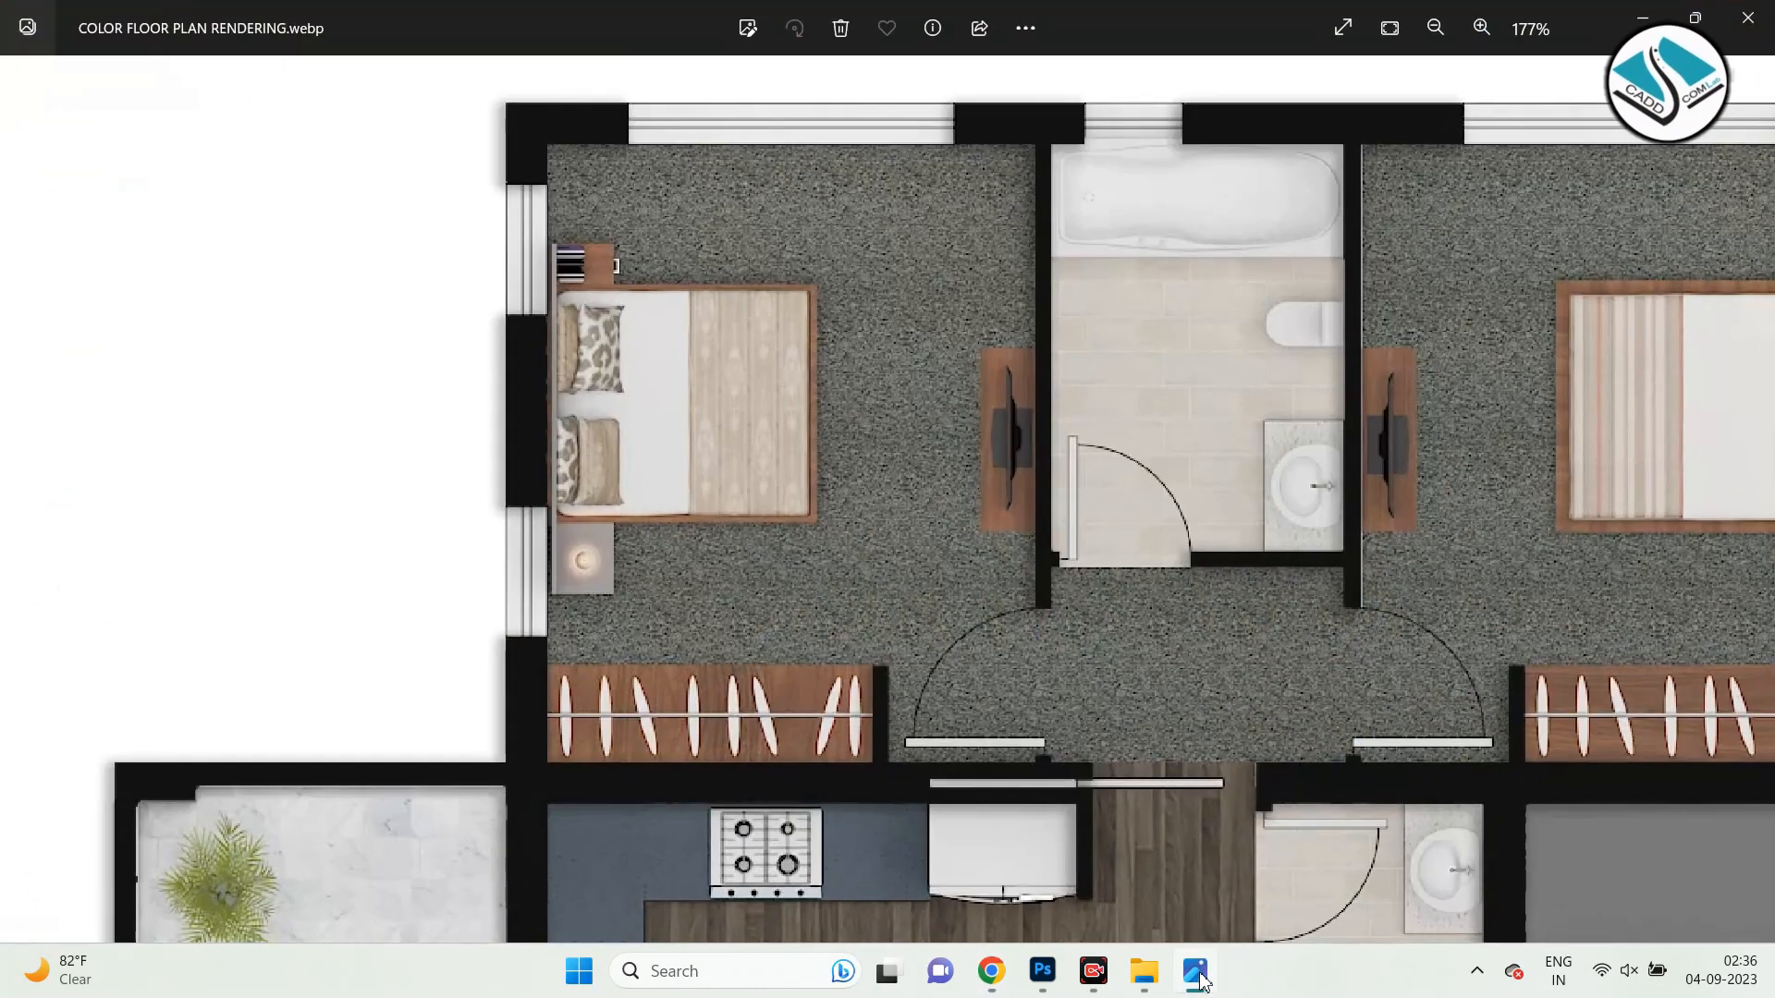
pyautogui.scroll(-7, 934, 578)
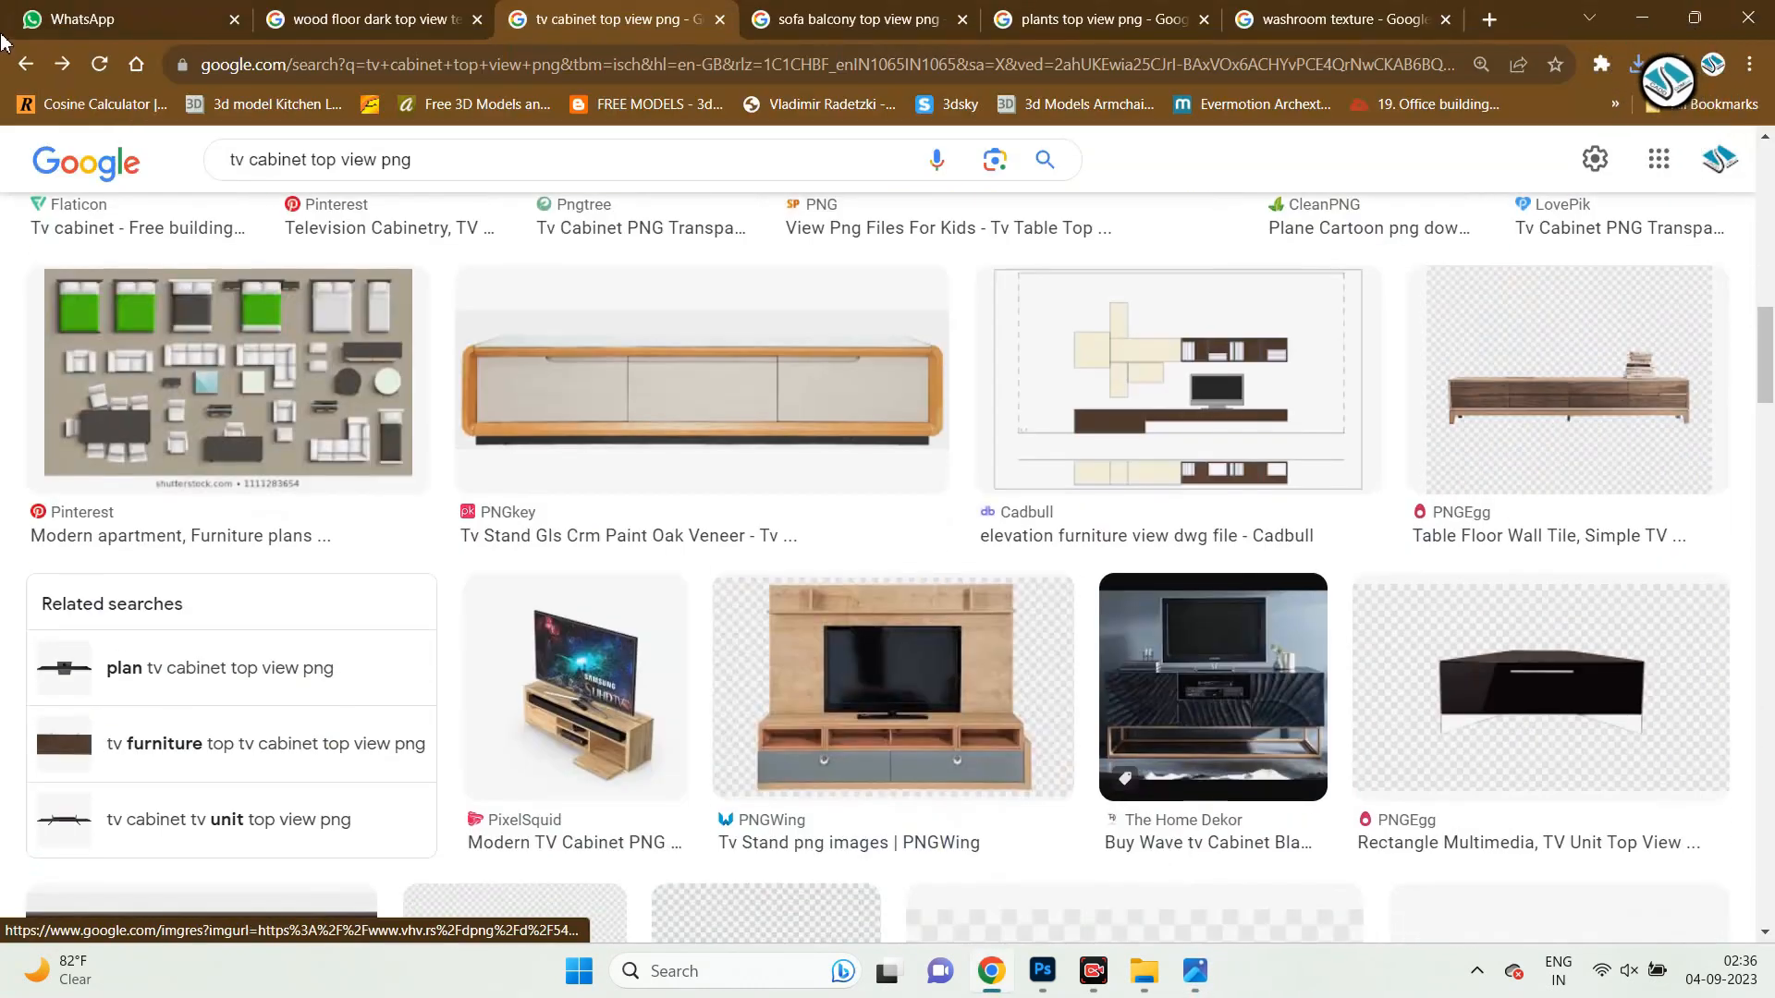
pyautogui.click(24, 64)
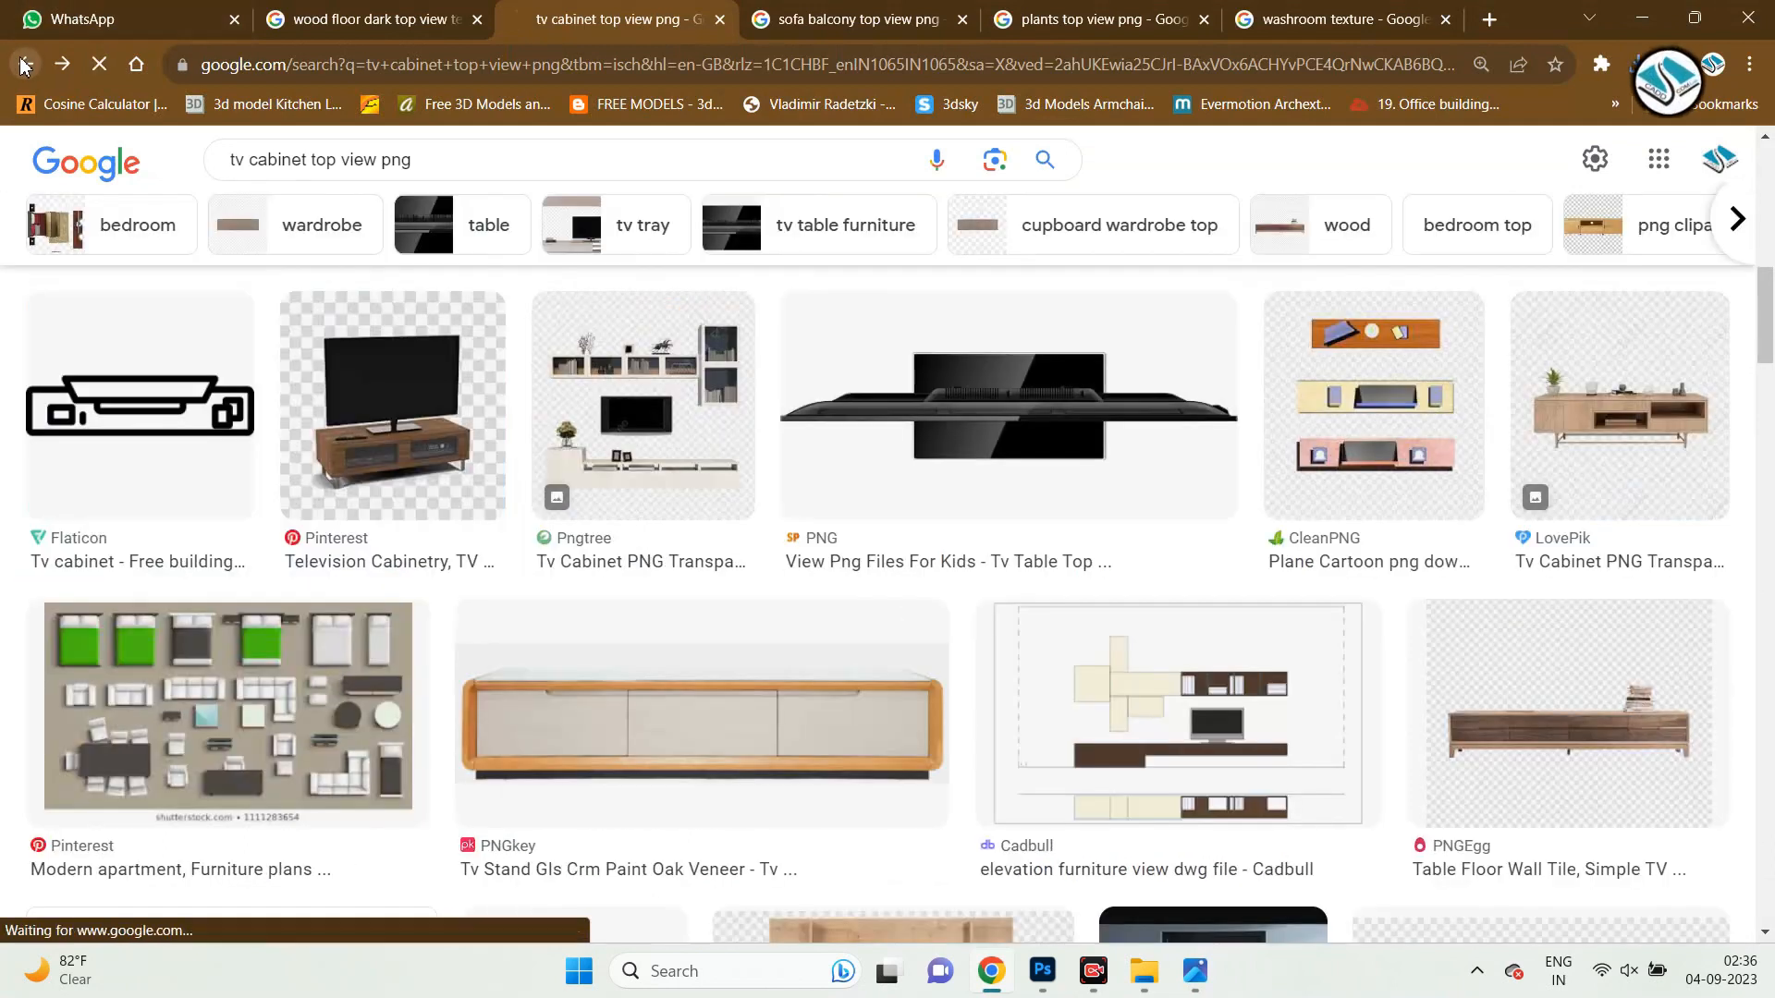
pyautogui.scroll(-3, 408, 488)
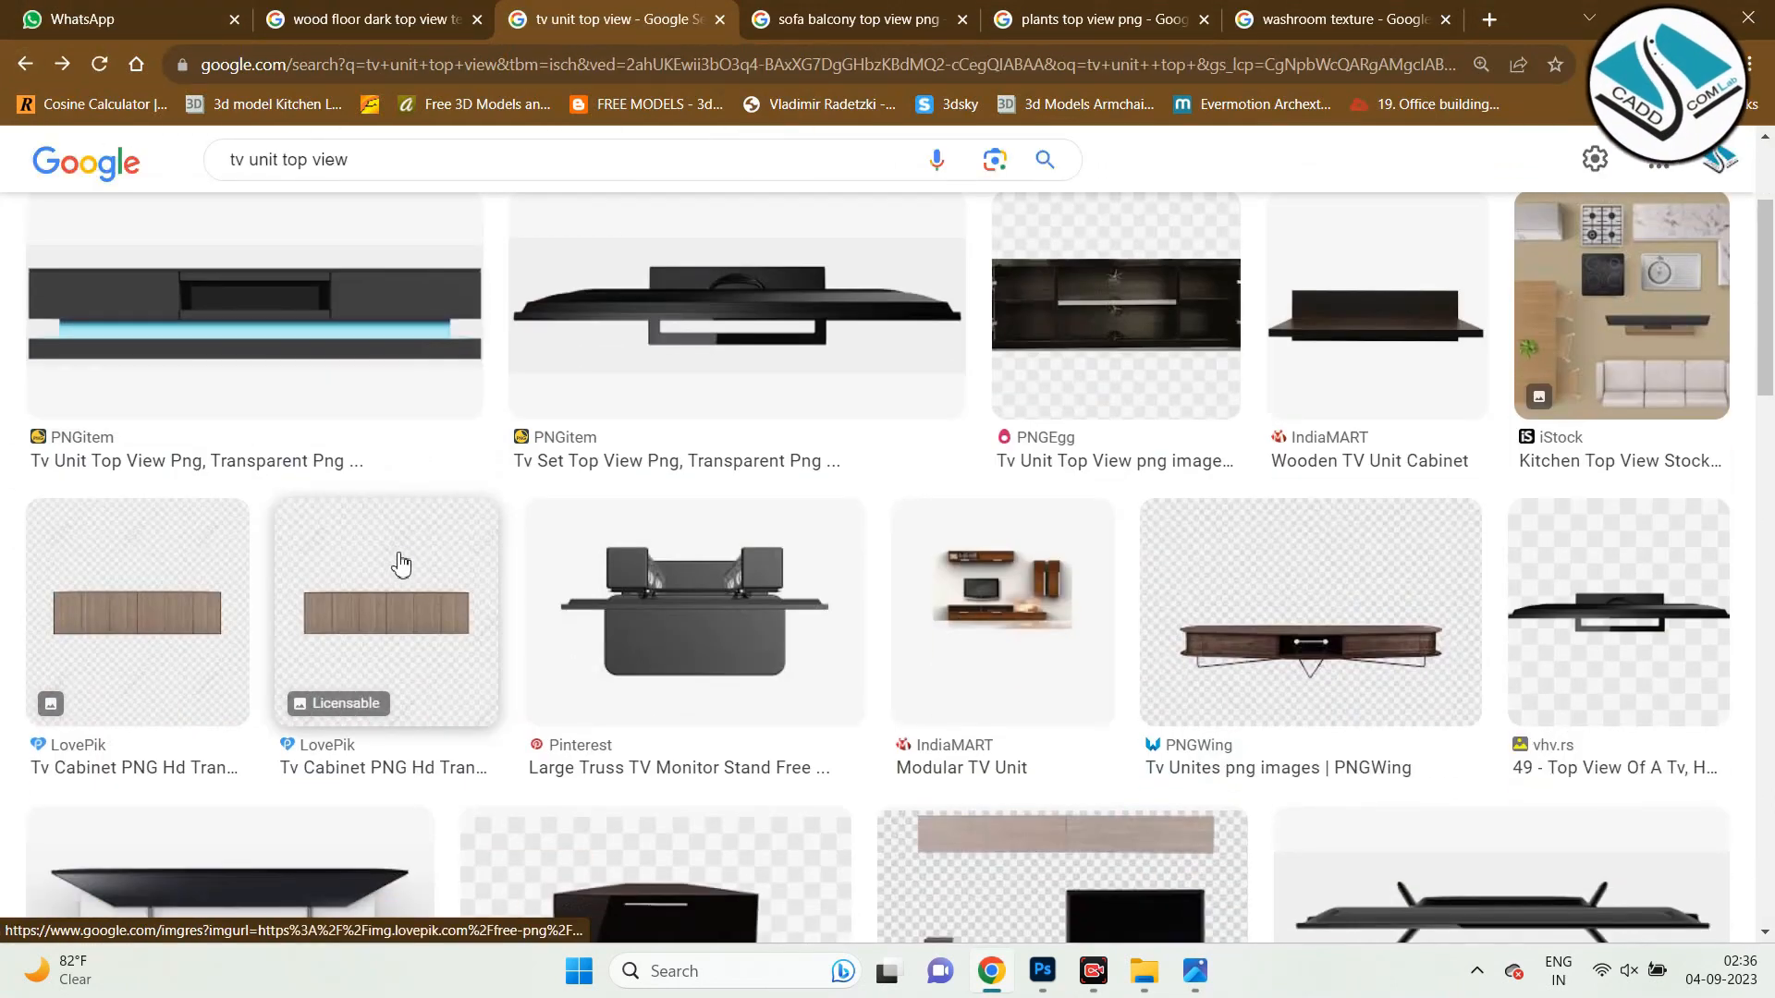
# Preview the LovePik wooden TV cabinet and examine its related images for a suitable cabinet top.
pyautogui.click(397, 563)
pyautogui.scroll(-4, 1294, 605)
pyautogui.scroll(-4, 1292, 605)
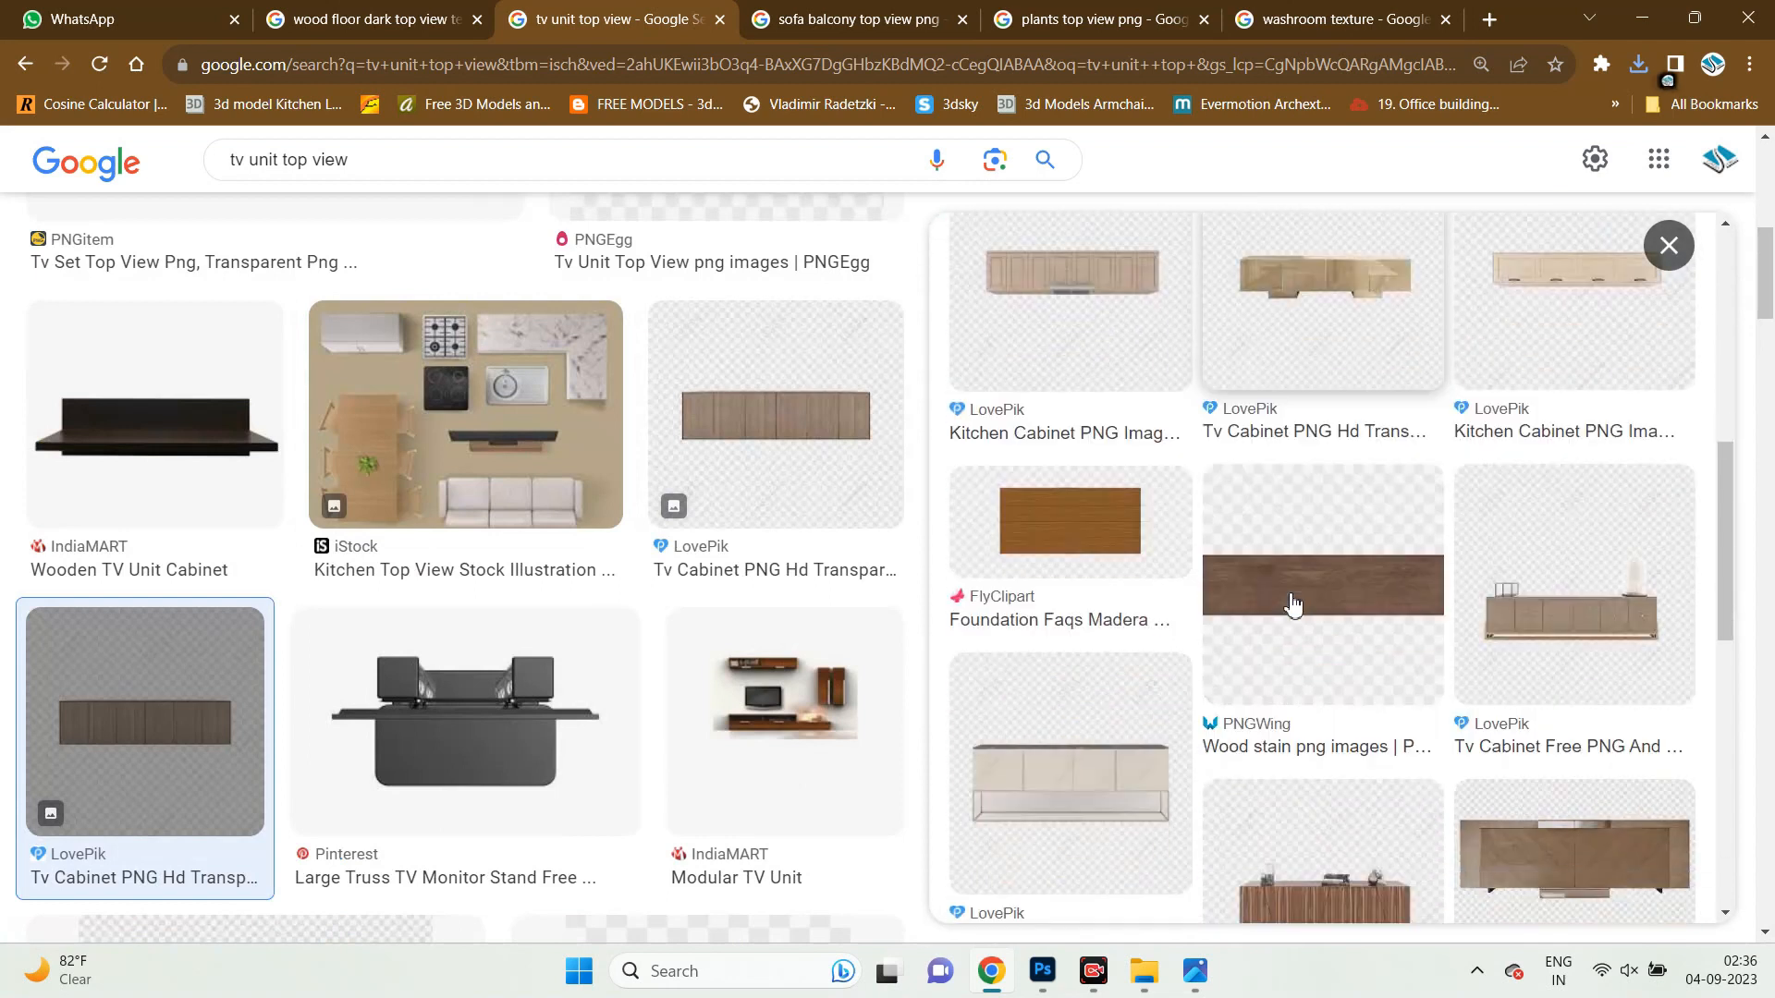
pyautogui.scroll(-4, 1350, 605)
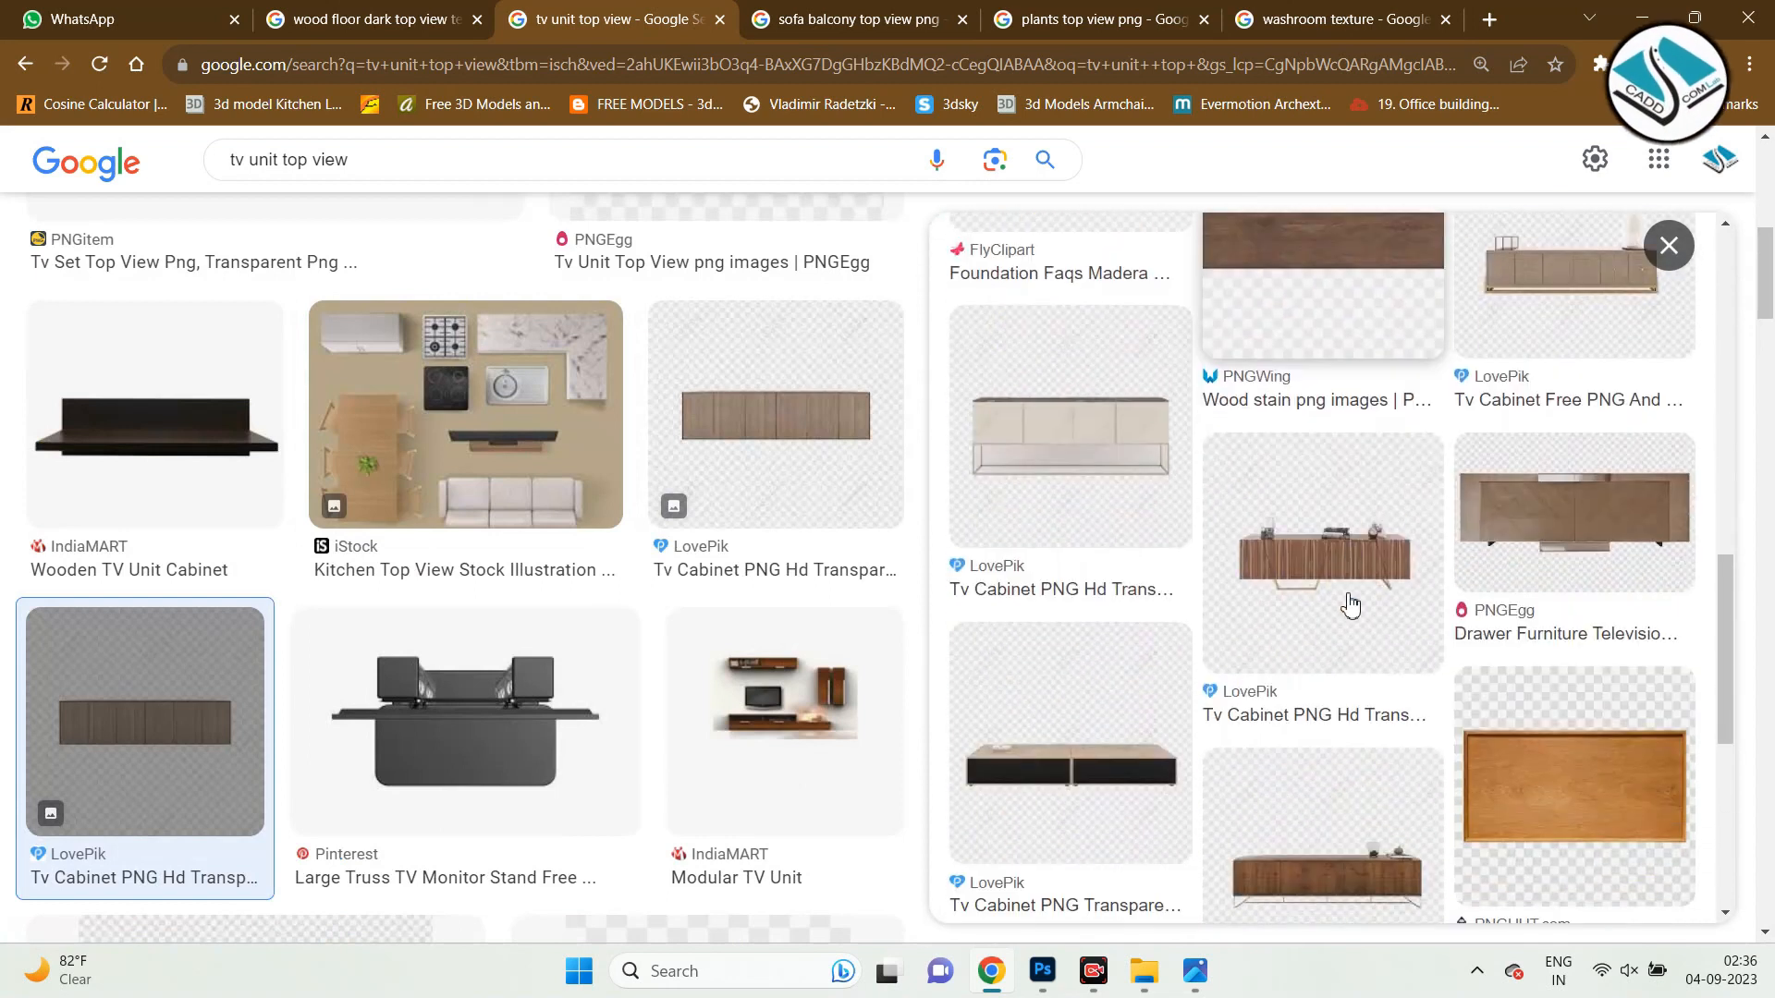
pyautogui.scroll(-4, 1349, 605)
pyautogui.click(1349, 603)
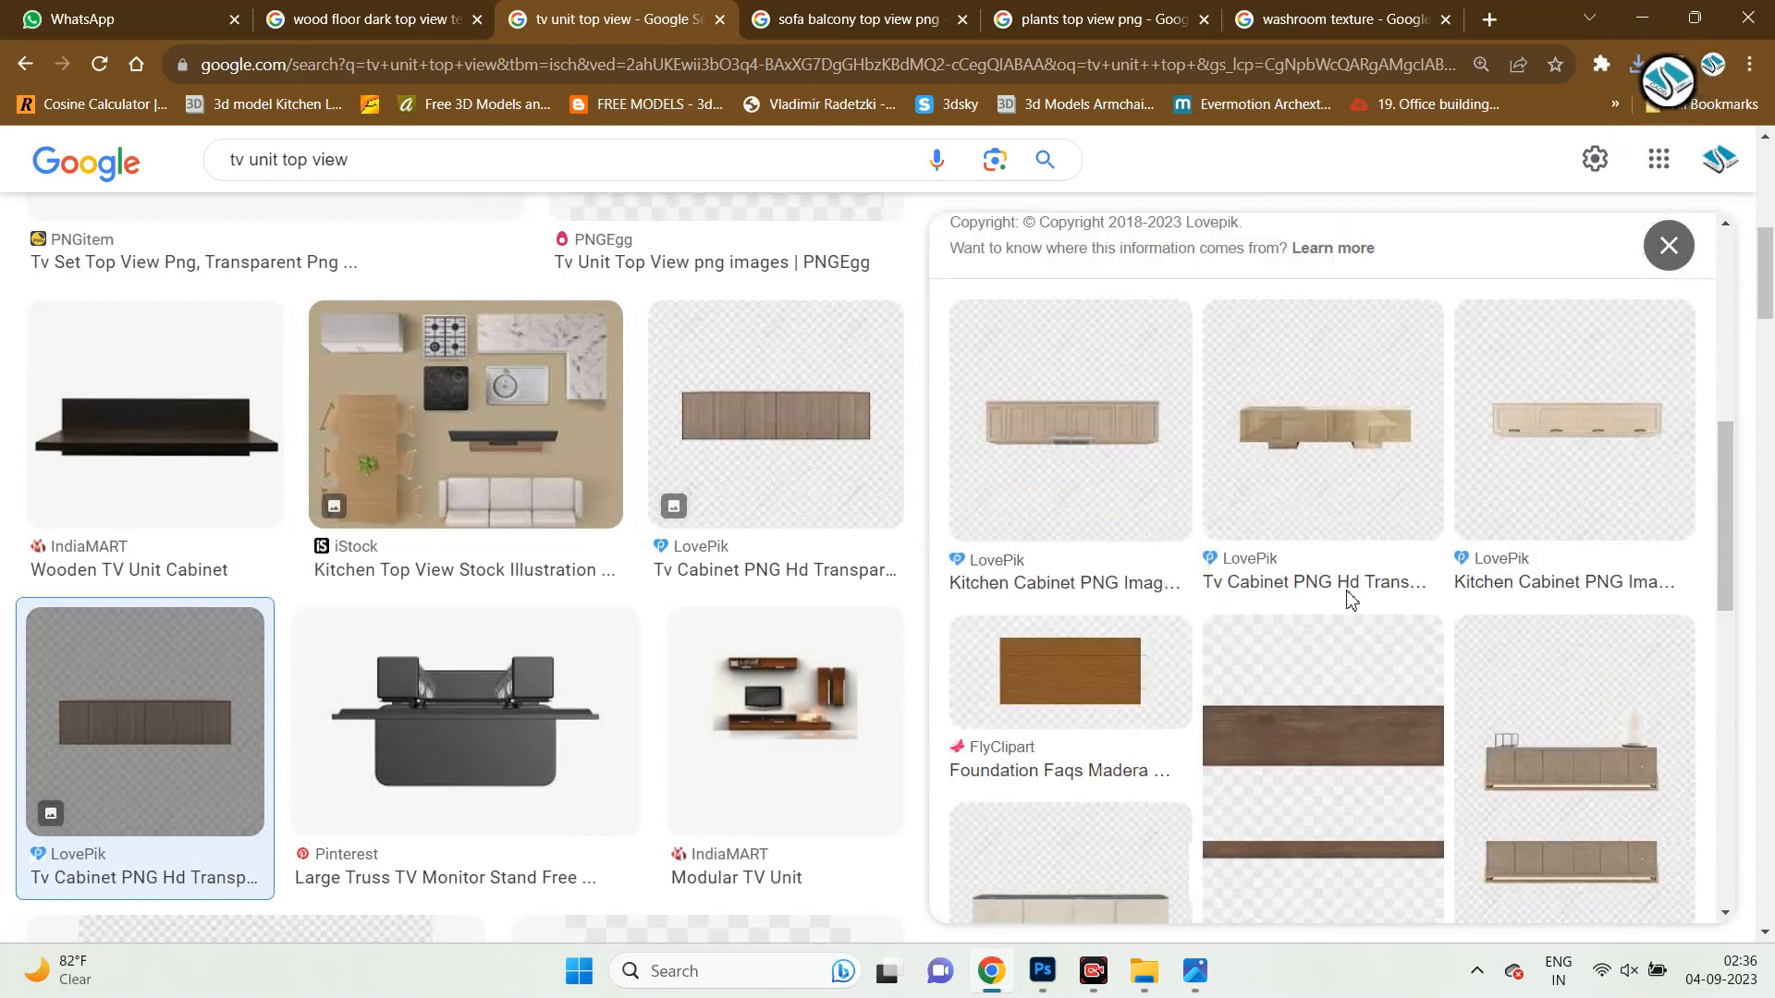
# Open the LovePik TV cabinet image in its own tab, save it to the Desktop as a PNG and close that tab.
pyautogui.rightClick(1248, 552)
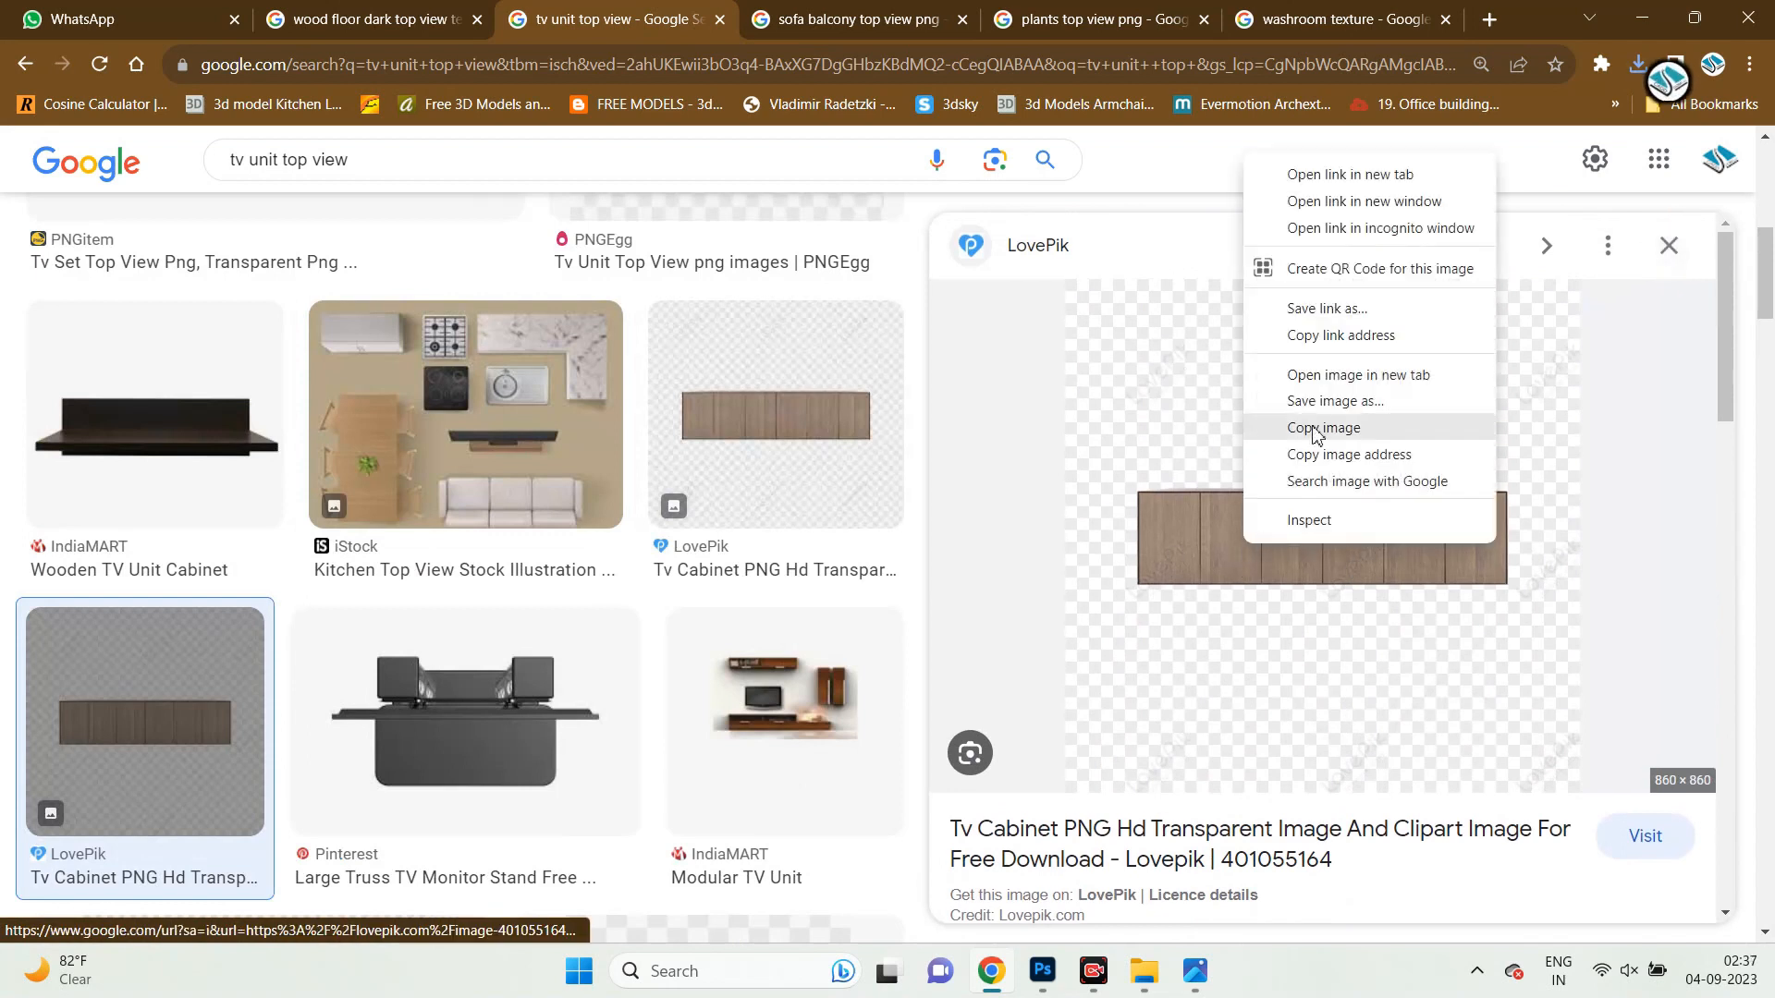
pyautogui.click(1396, 375)
pyautogui.click(772, 21)
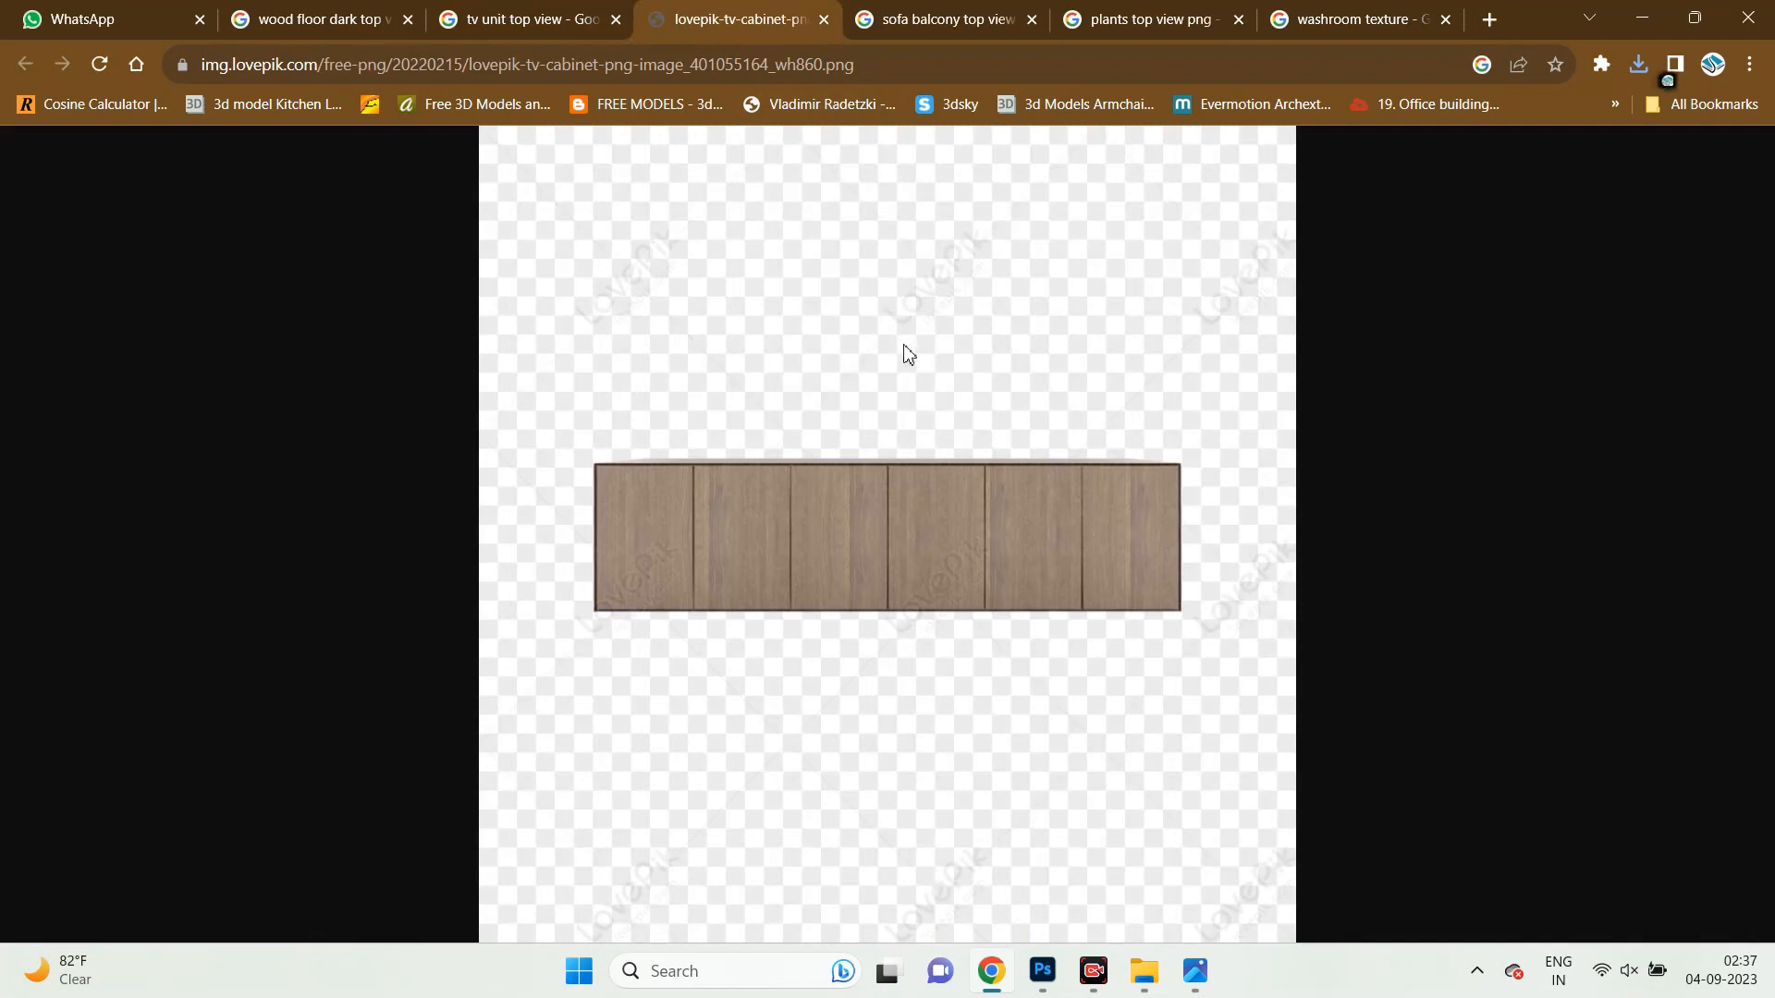
pyautogui.rightClick(906, 352)
pyautogui.click(996, 396)
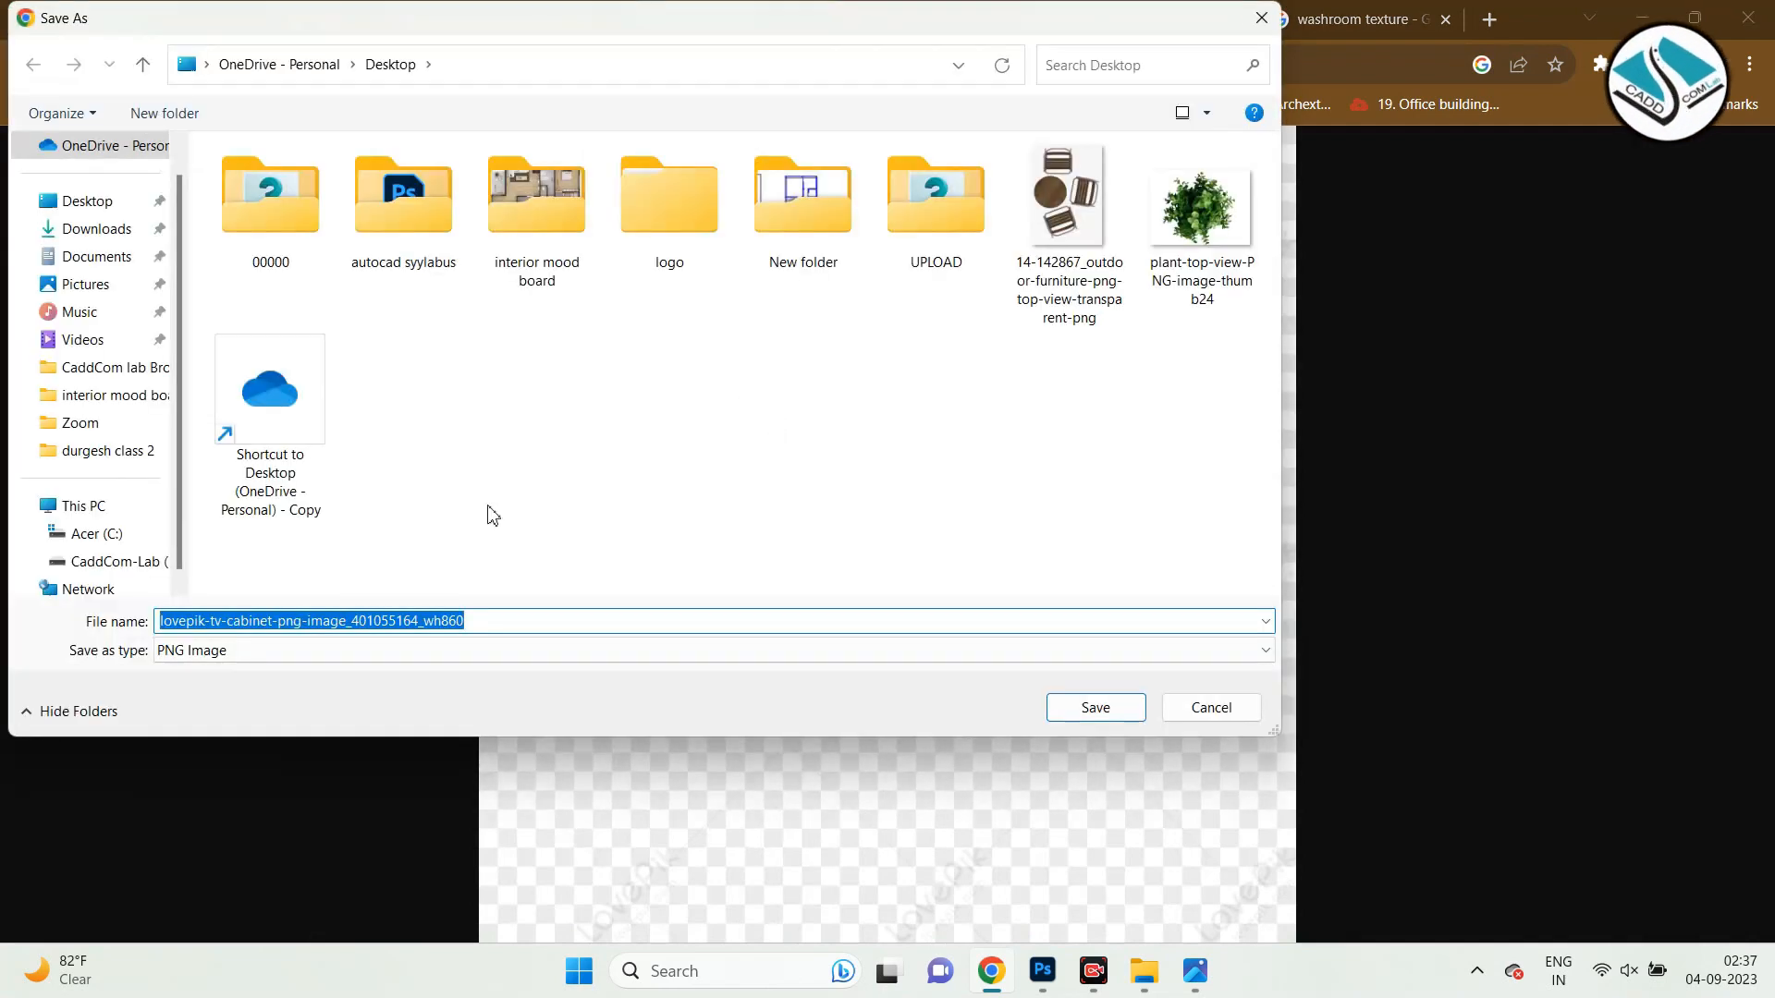
pyautogui.click(1119, 710)
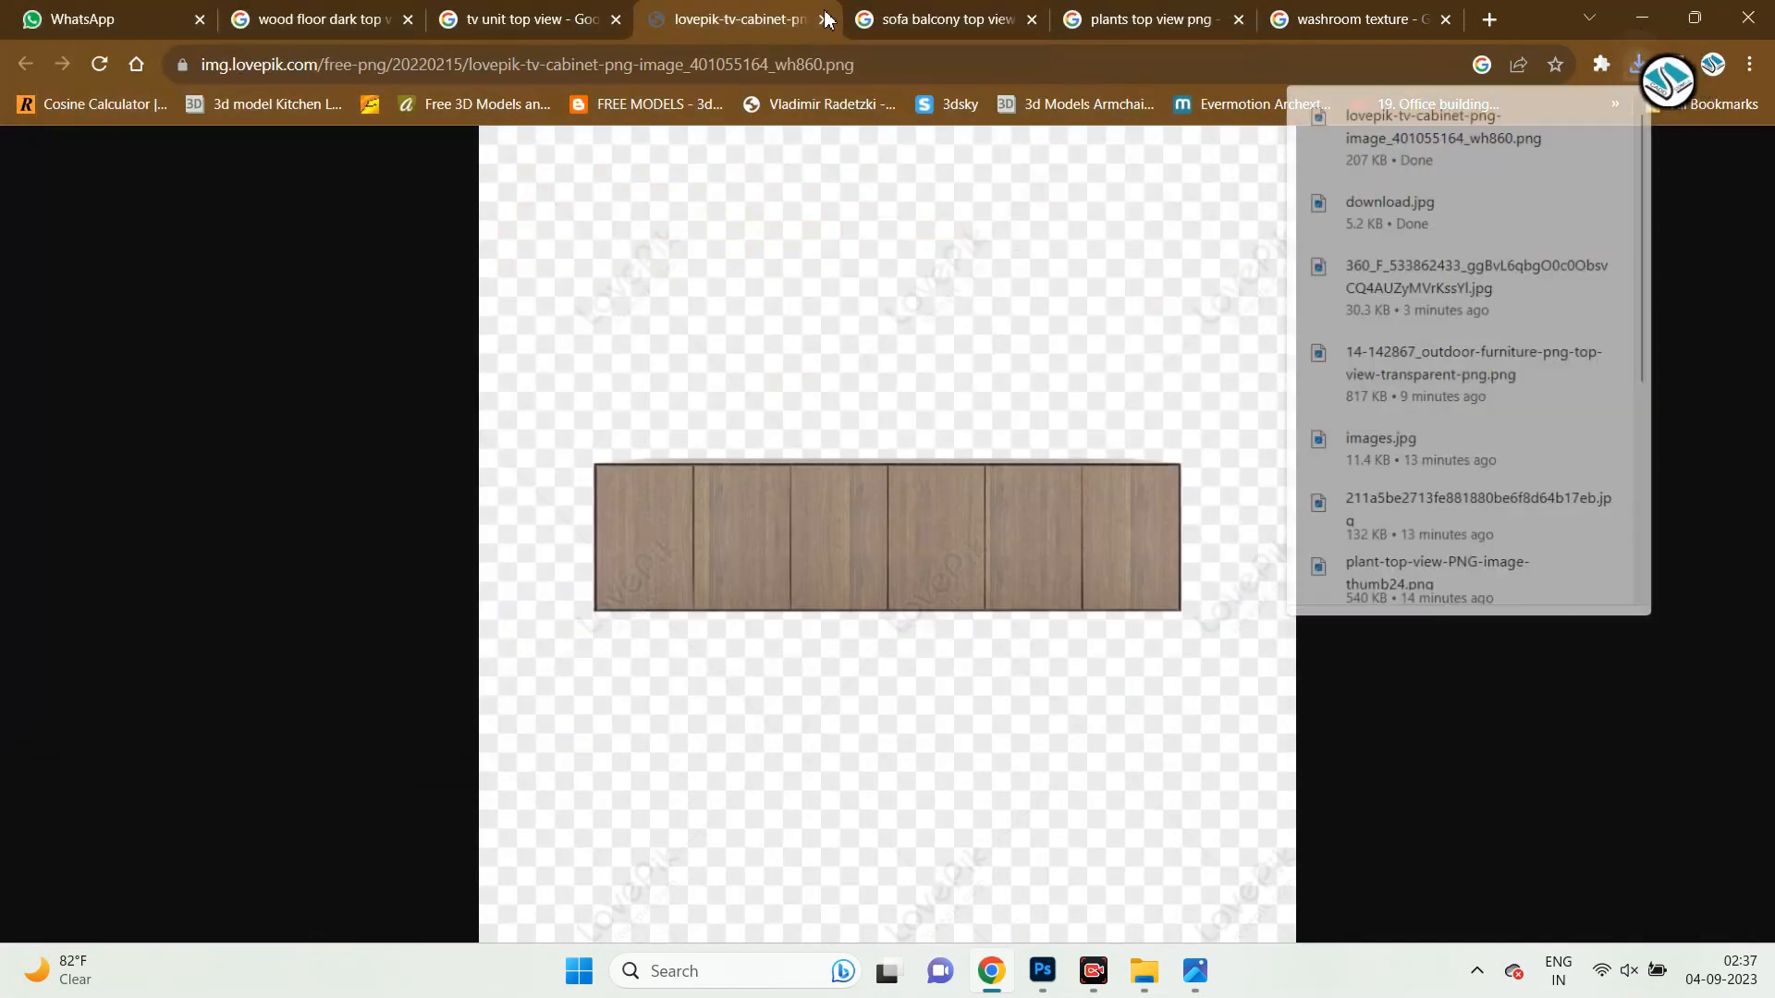
pyautogui.click(820, 21)
# Switch to Photoshop and place the lovepik-tv-cabinet PNG from the Desktop as an embedded image in the floor layout.
pyautogui.click(1043, 970)
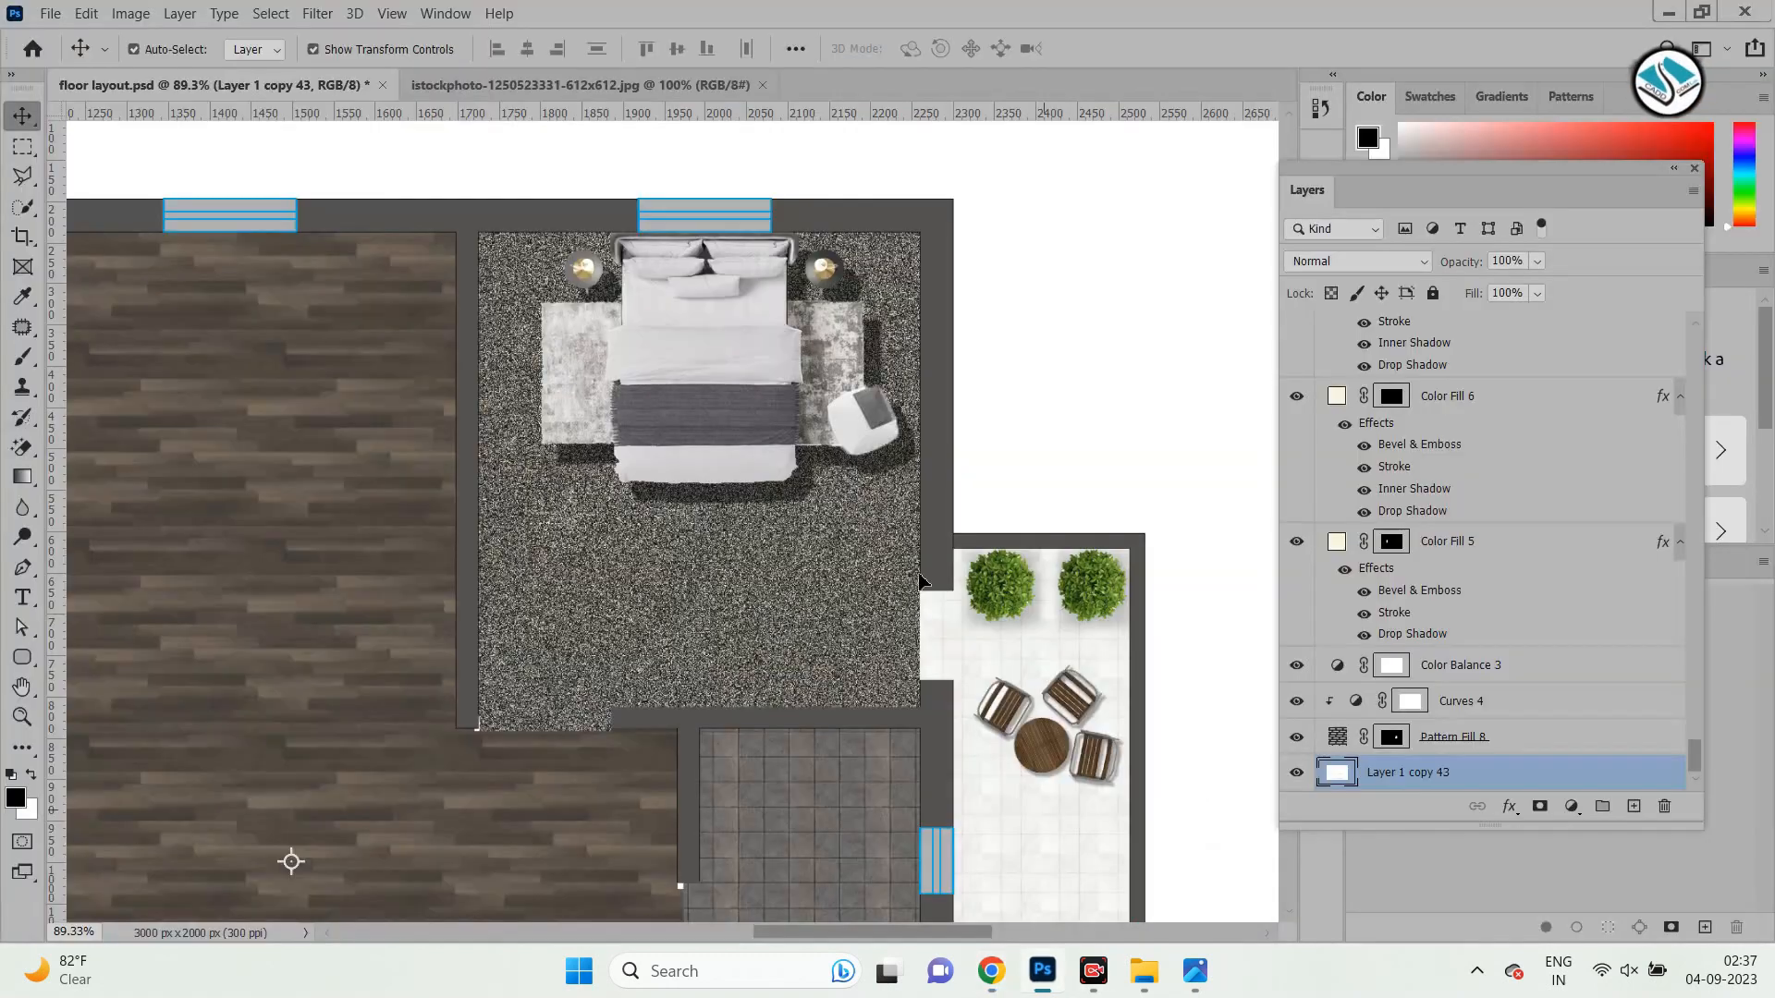
pyautogui.click(50, 13)
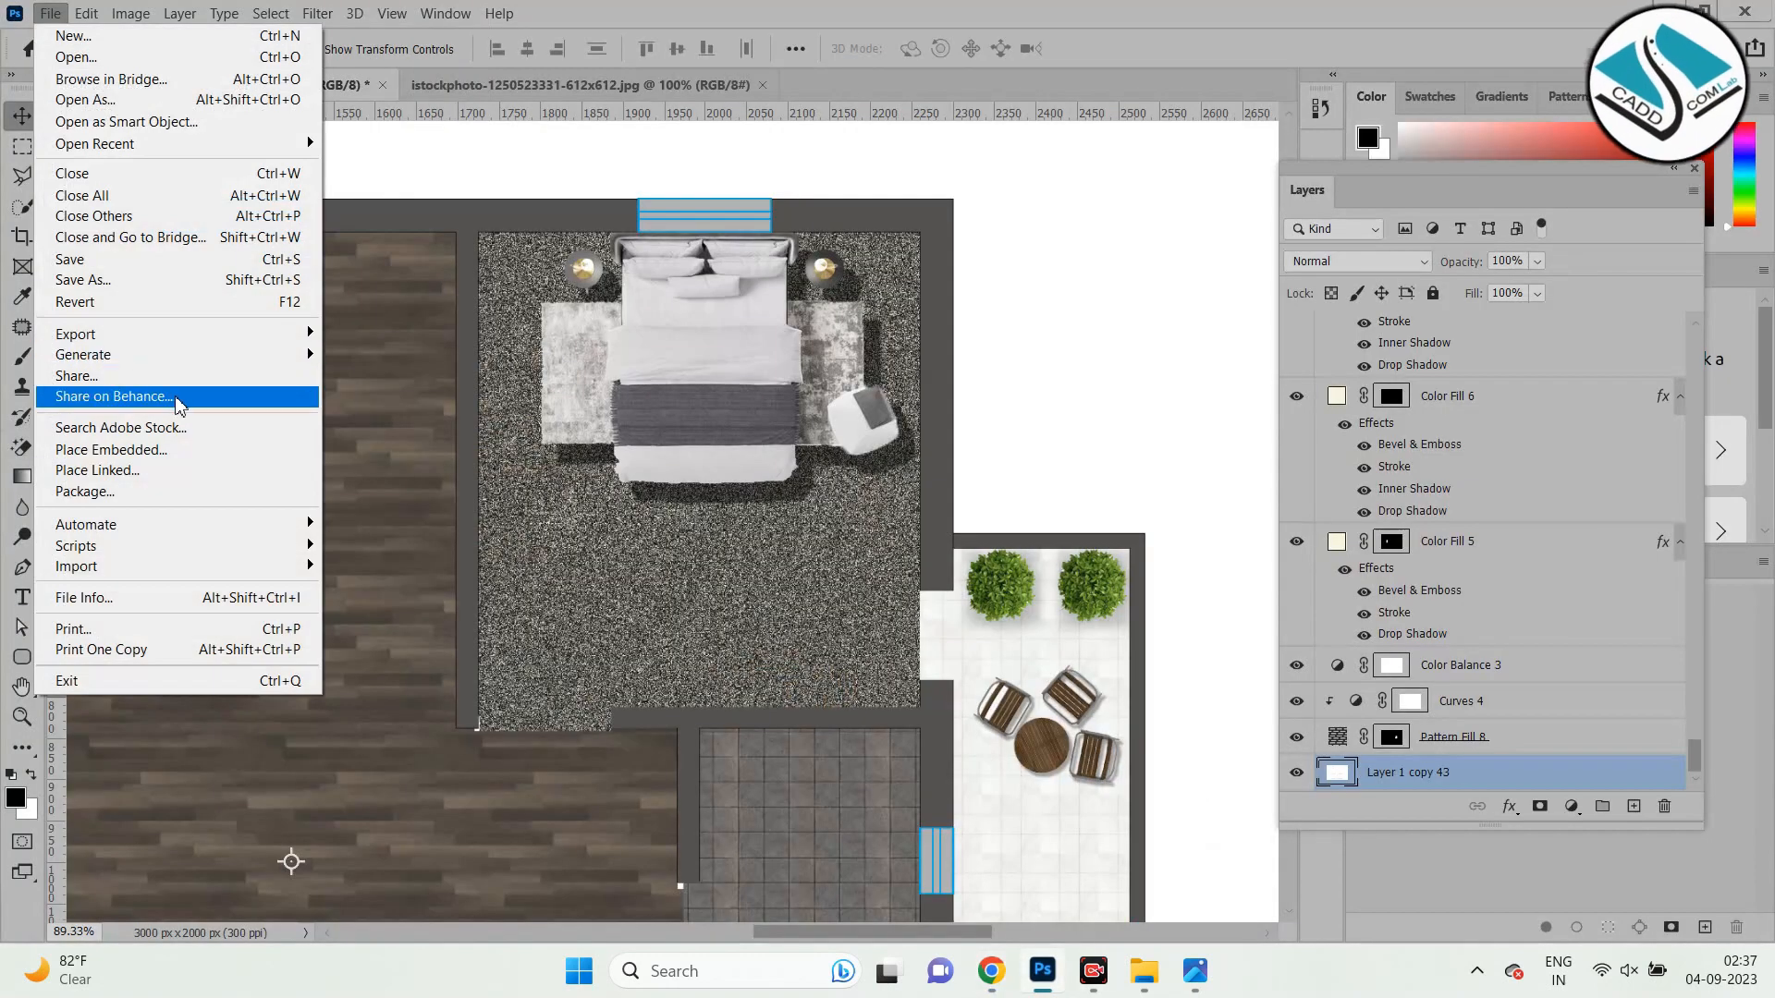
pyautogui.click(182, 451)
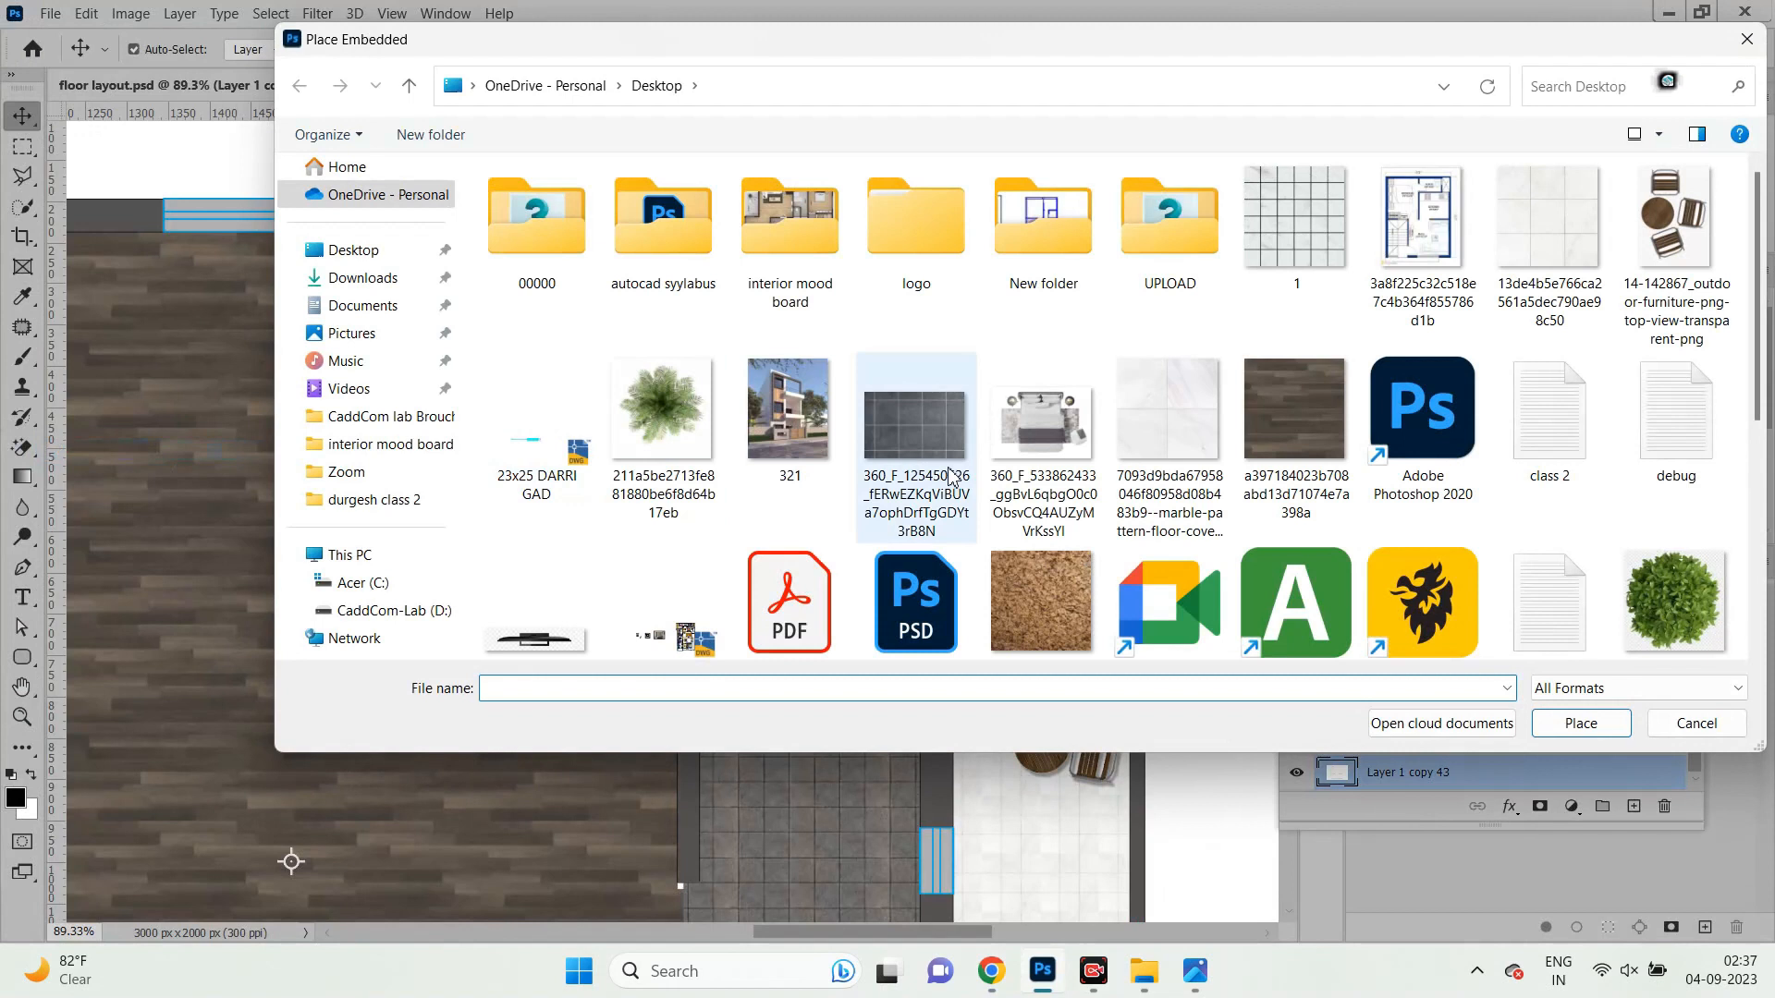
pyautogui.click(1052, 479)
pyautogui.scroll(-3, 1052, 479)
pyautogui.click(803, 360)
pyautogui.doubleClick(802, 360)
pyautogui.scroll(-5, 1106, 184)
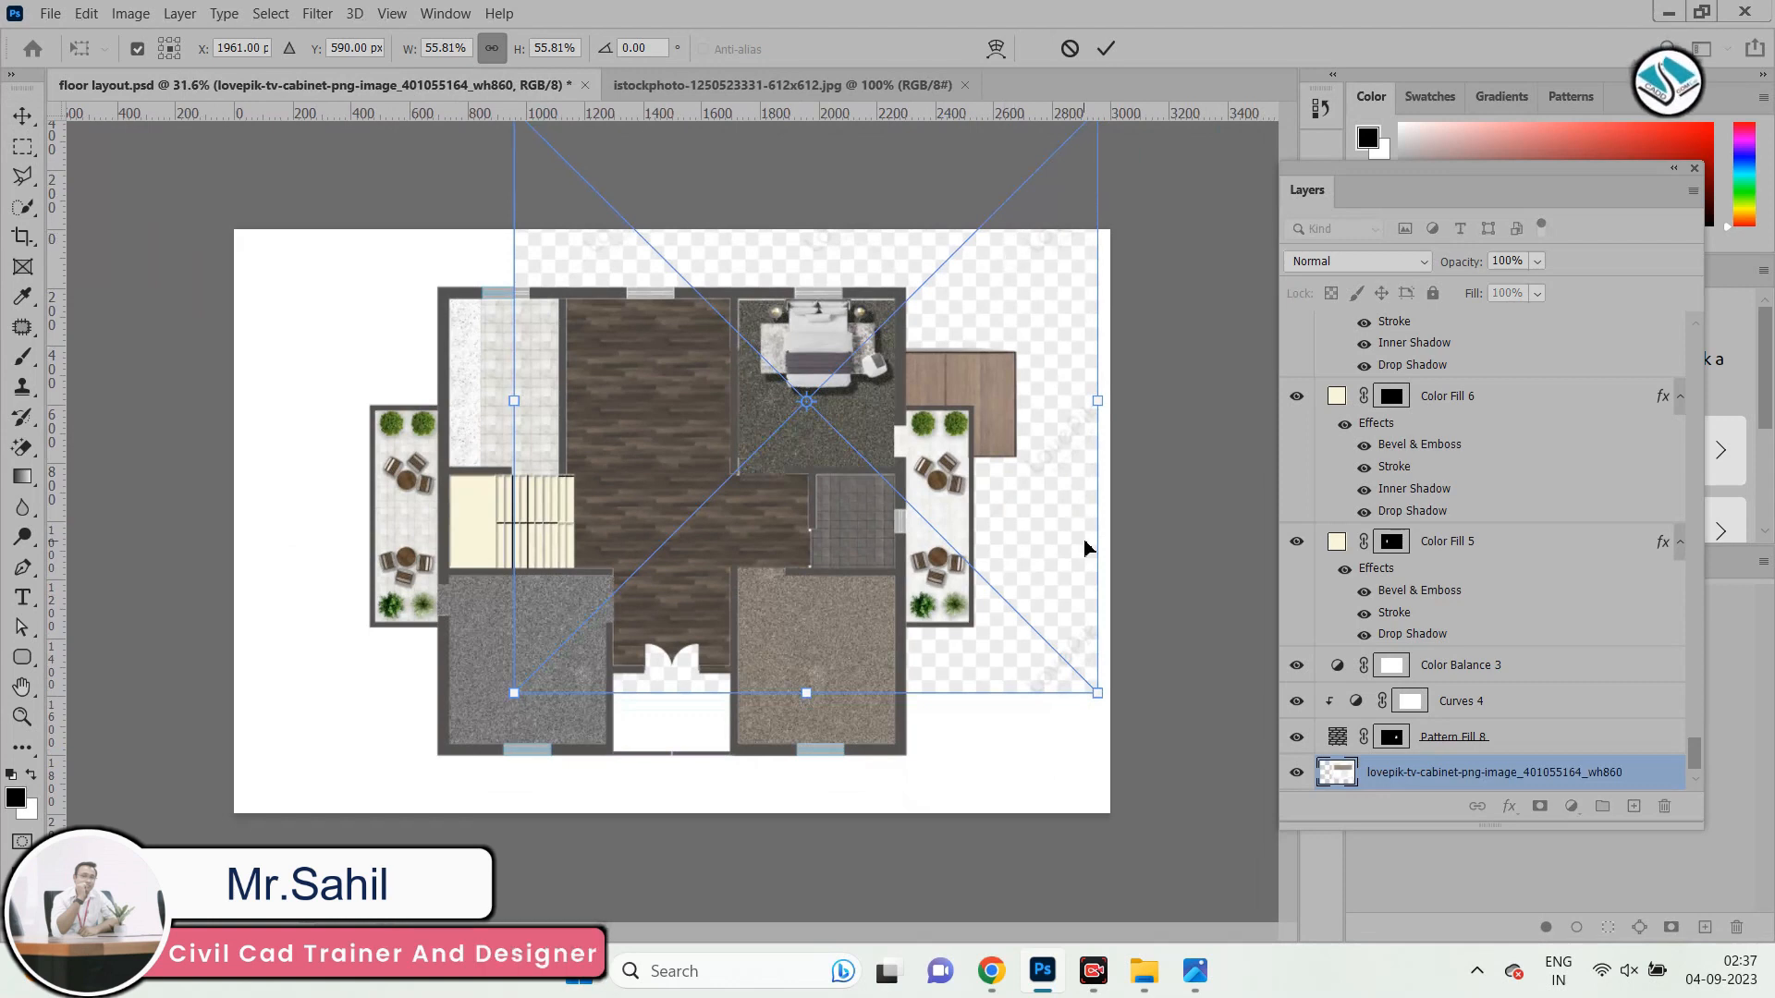
# Scale the placed cabinet image down to about 33% and raise its layer to just above the outdoor furniture layers.
pyautogui.moveTo(1106, 705); pyautogui.dragTo(878, 462)
pyautogui.moveTo(791, 286); pyautogui.dragTo(1006, 435)
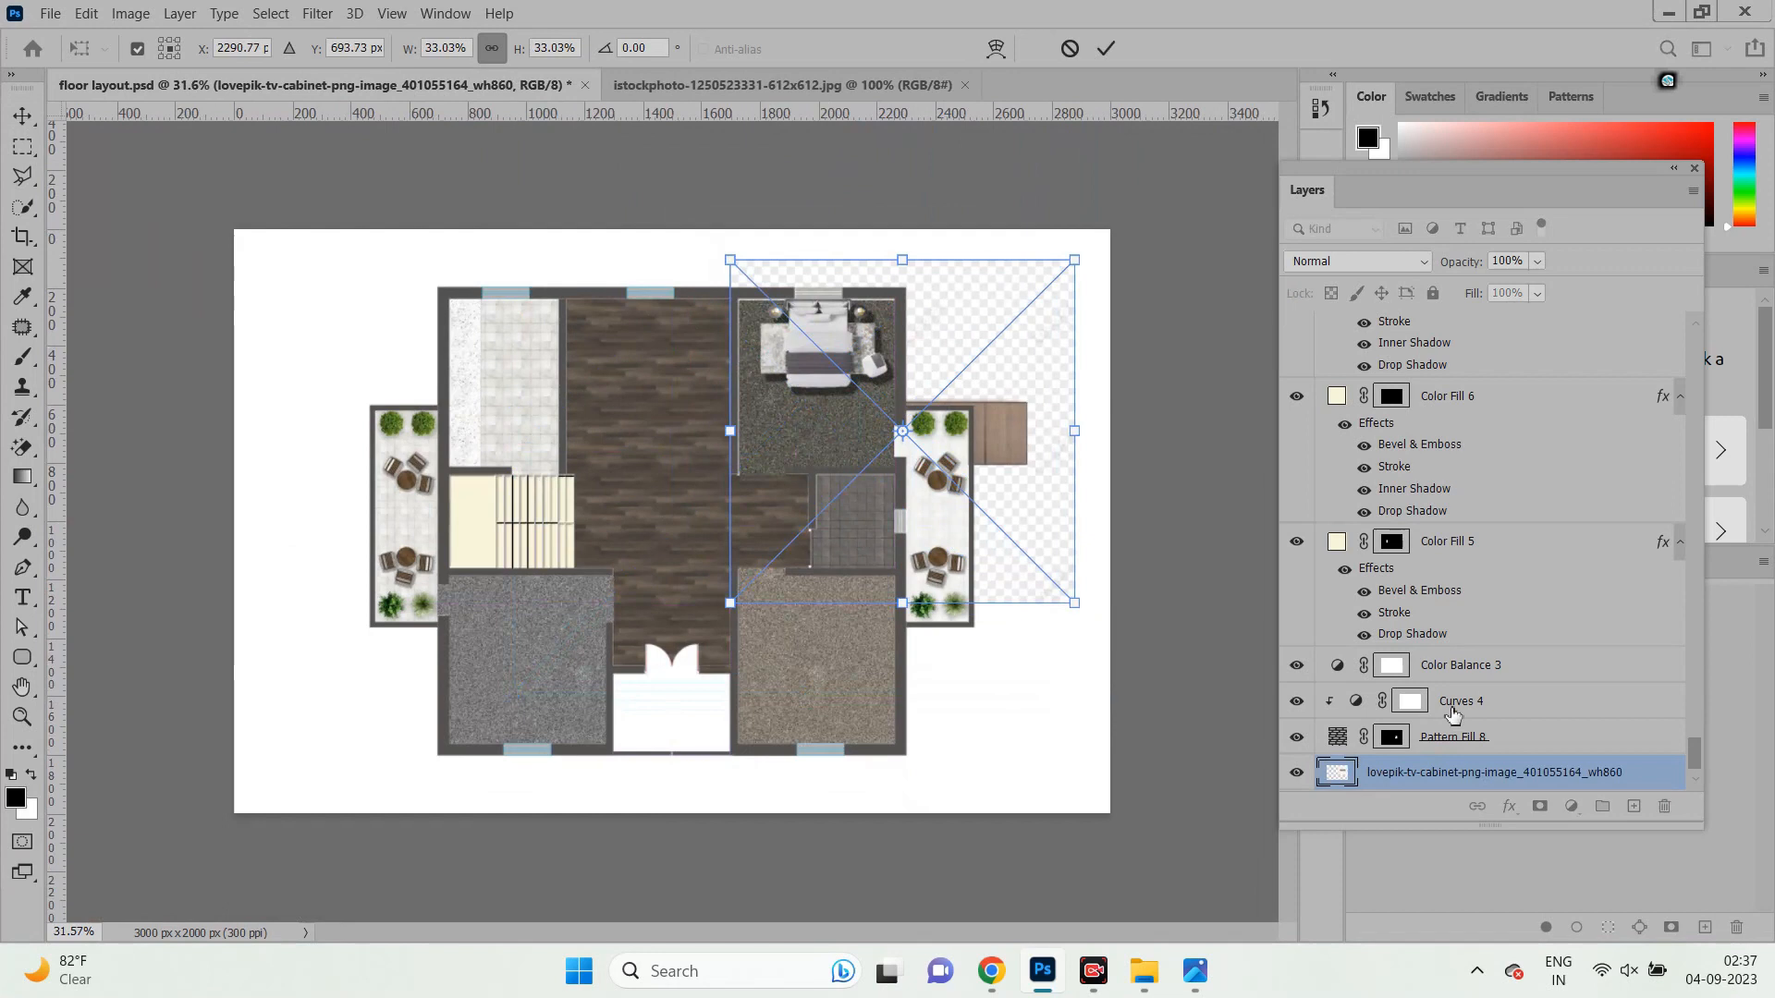
pyautogui.moveTo(1484, 778); pyautogui.dragTo(1489, 434)
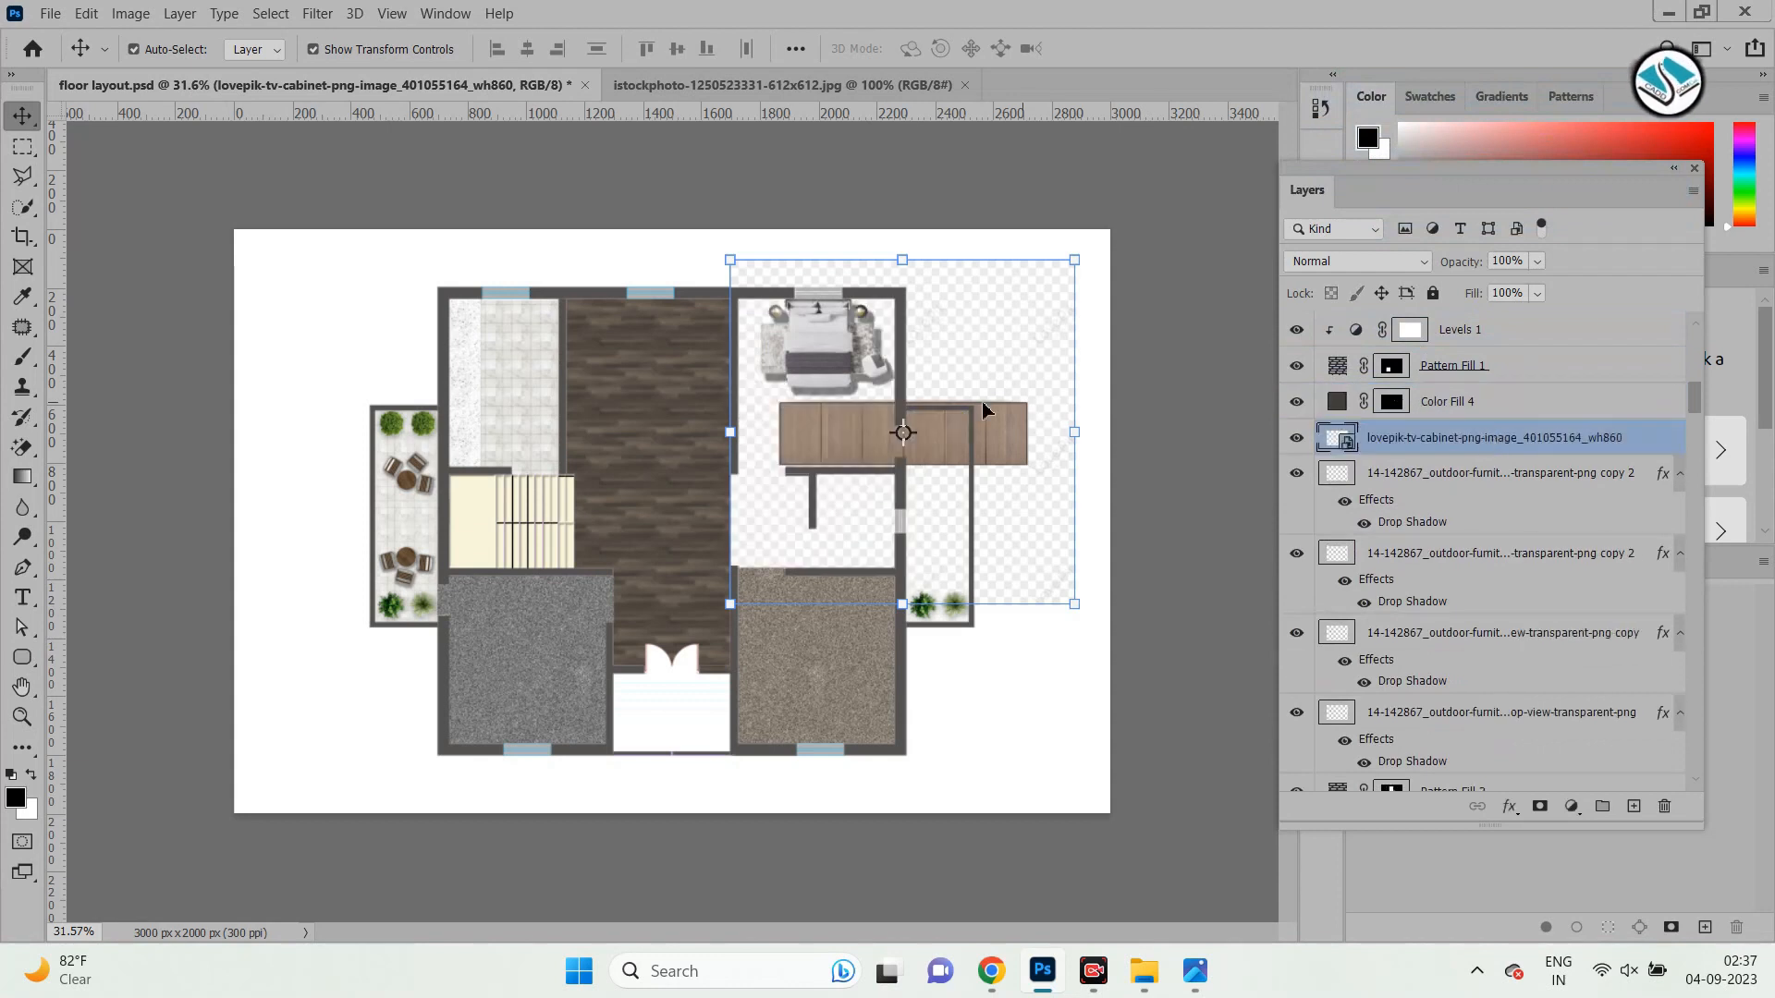
# Shrink the cabinet image further and position it below the bed in the upper-right bedroom.
pyautogui.scroll(3, 726, 495)
pyautogui.moveTo(1108, 421); pyautogui.dragTo(967, 438)
pyautogui.moveTo(1098, 168); pyautogui.dragTo(902, 449)
pyautogui.moveTo(912, 561); pyautogui.dragTo(921, 372)
pyautogui.press('Return')
pyautogui.scroll(8, 859, 370)
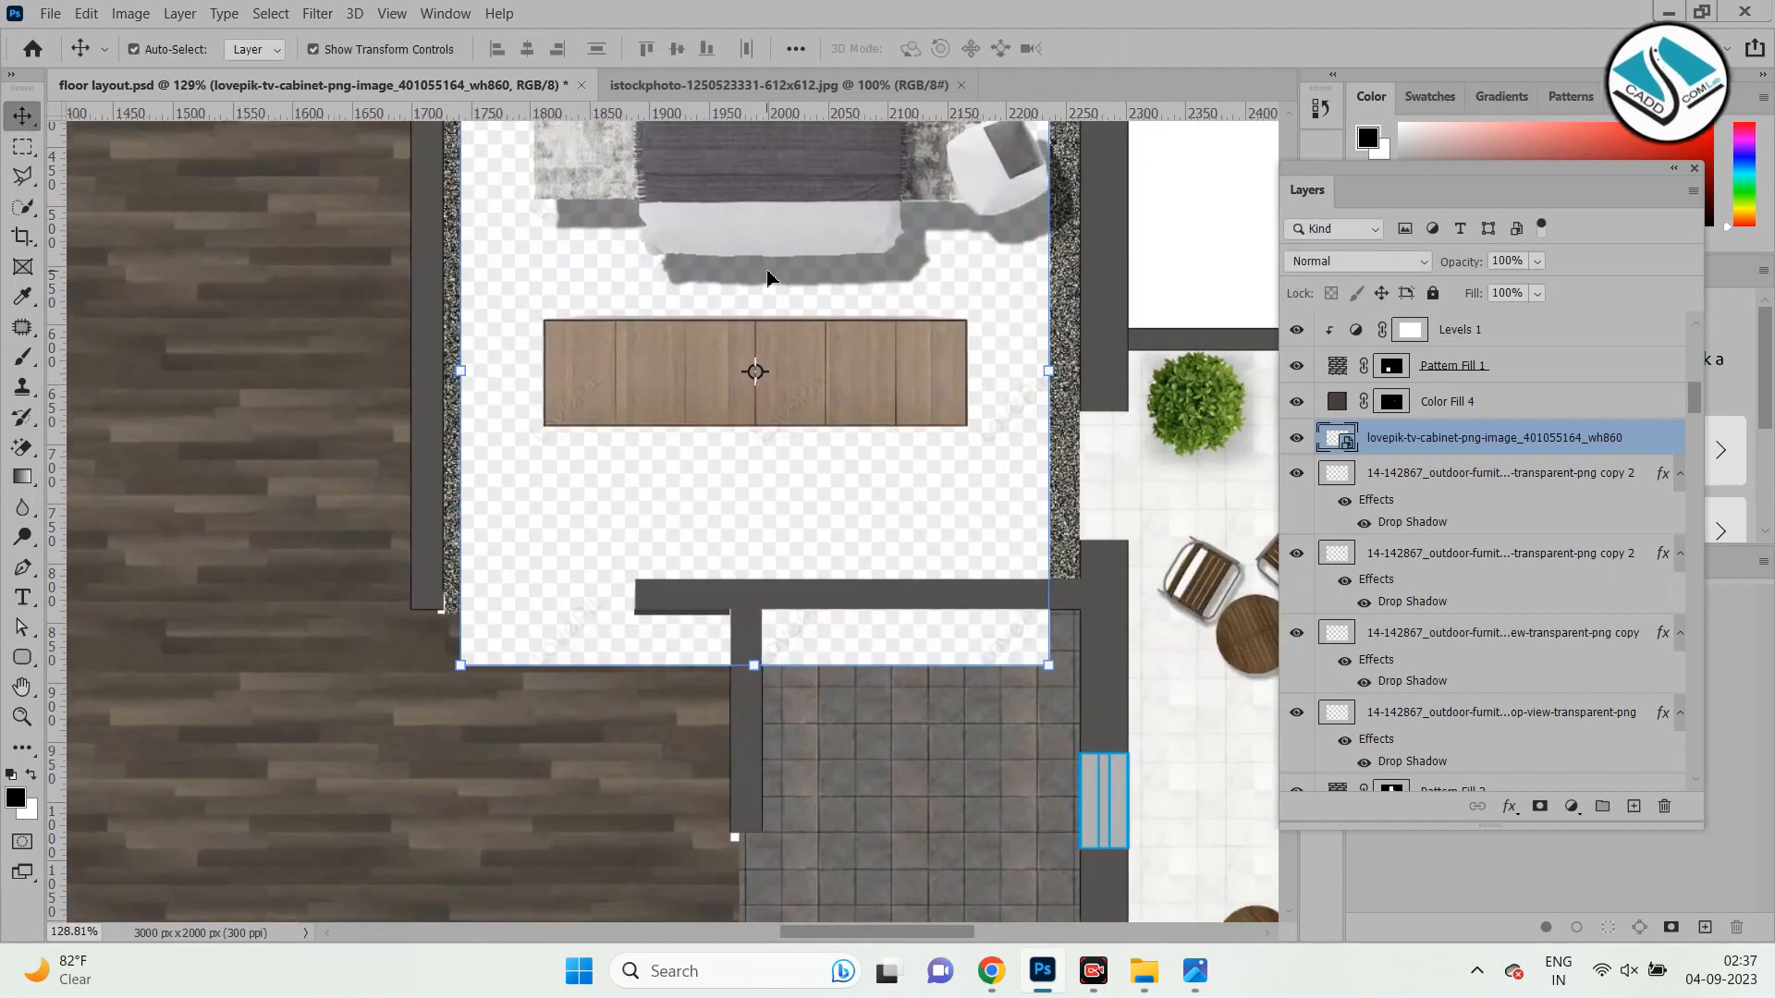
# Rasterize the cabinet layer and remove its checkered background with the Magic Eraser tool.
pyautogui.rightClick(22, 448)
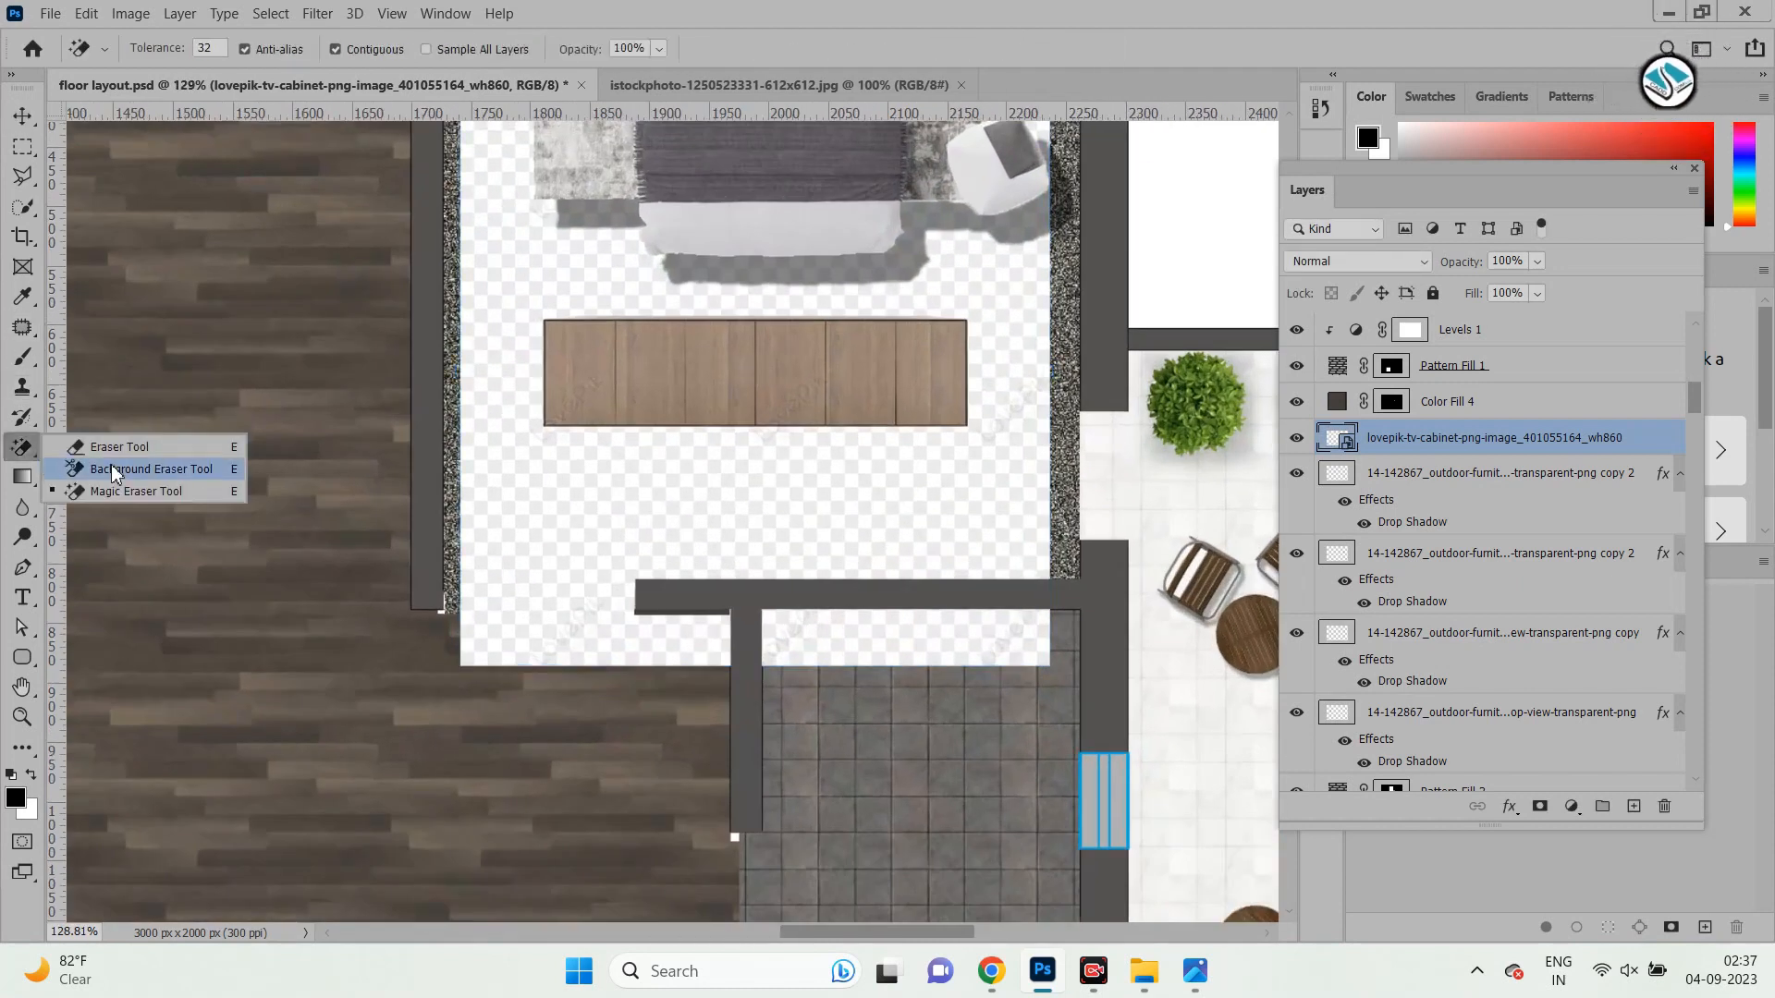
pyautogui.click(139, 491)
pyautogui.click(621, 316)
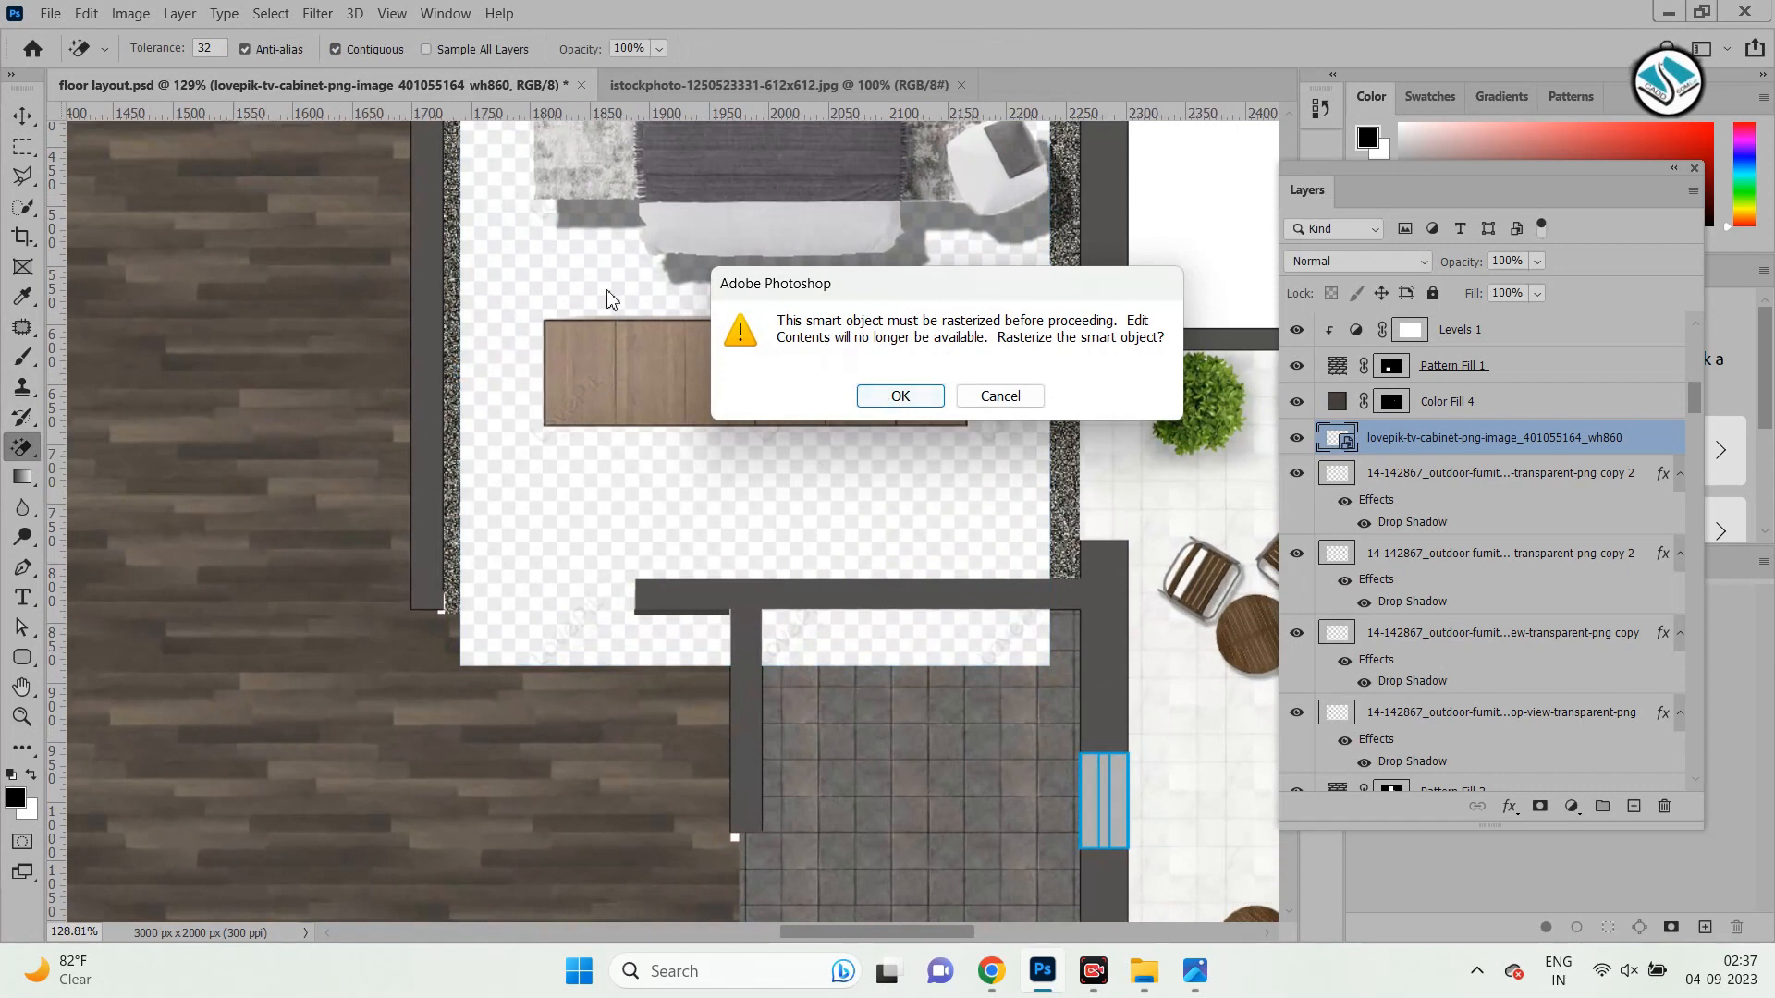
pyautogui.click(899, 396)
pyautogui.click(566, 270)
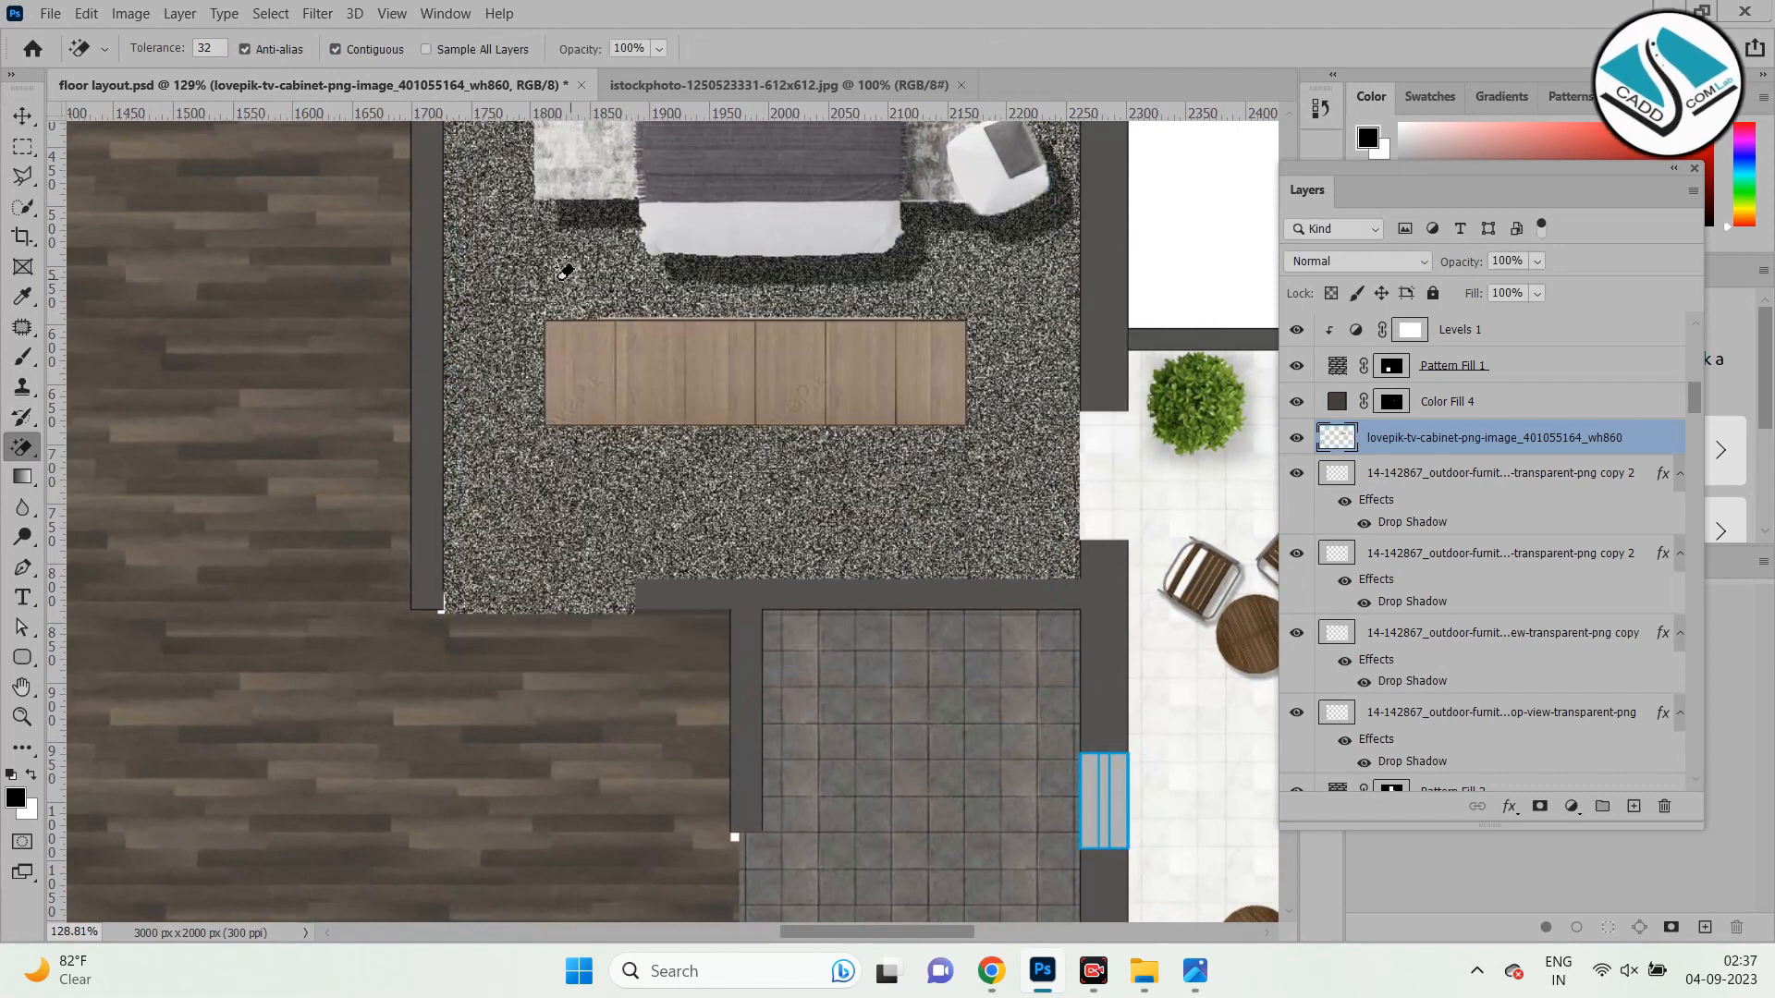
# Resize the cabinet to about 59% width and 48% height and set it against the bedroom's lower wall.
pyautogui.click(20, 120)
pyautogui.moveTo(967, 315); pyautogui.dragTo(969, 555)
pyautogui.scroll(3, 869, 560)
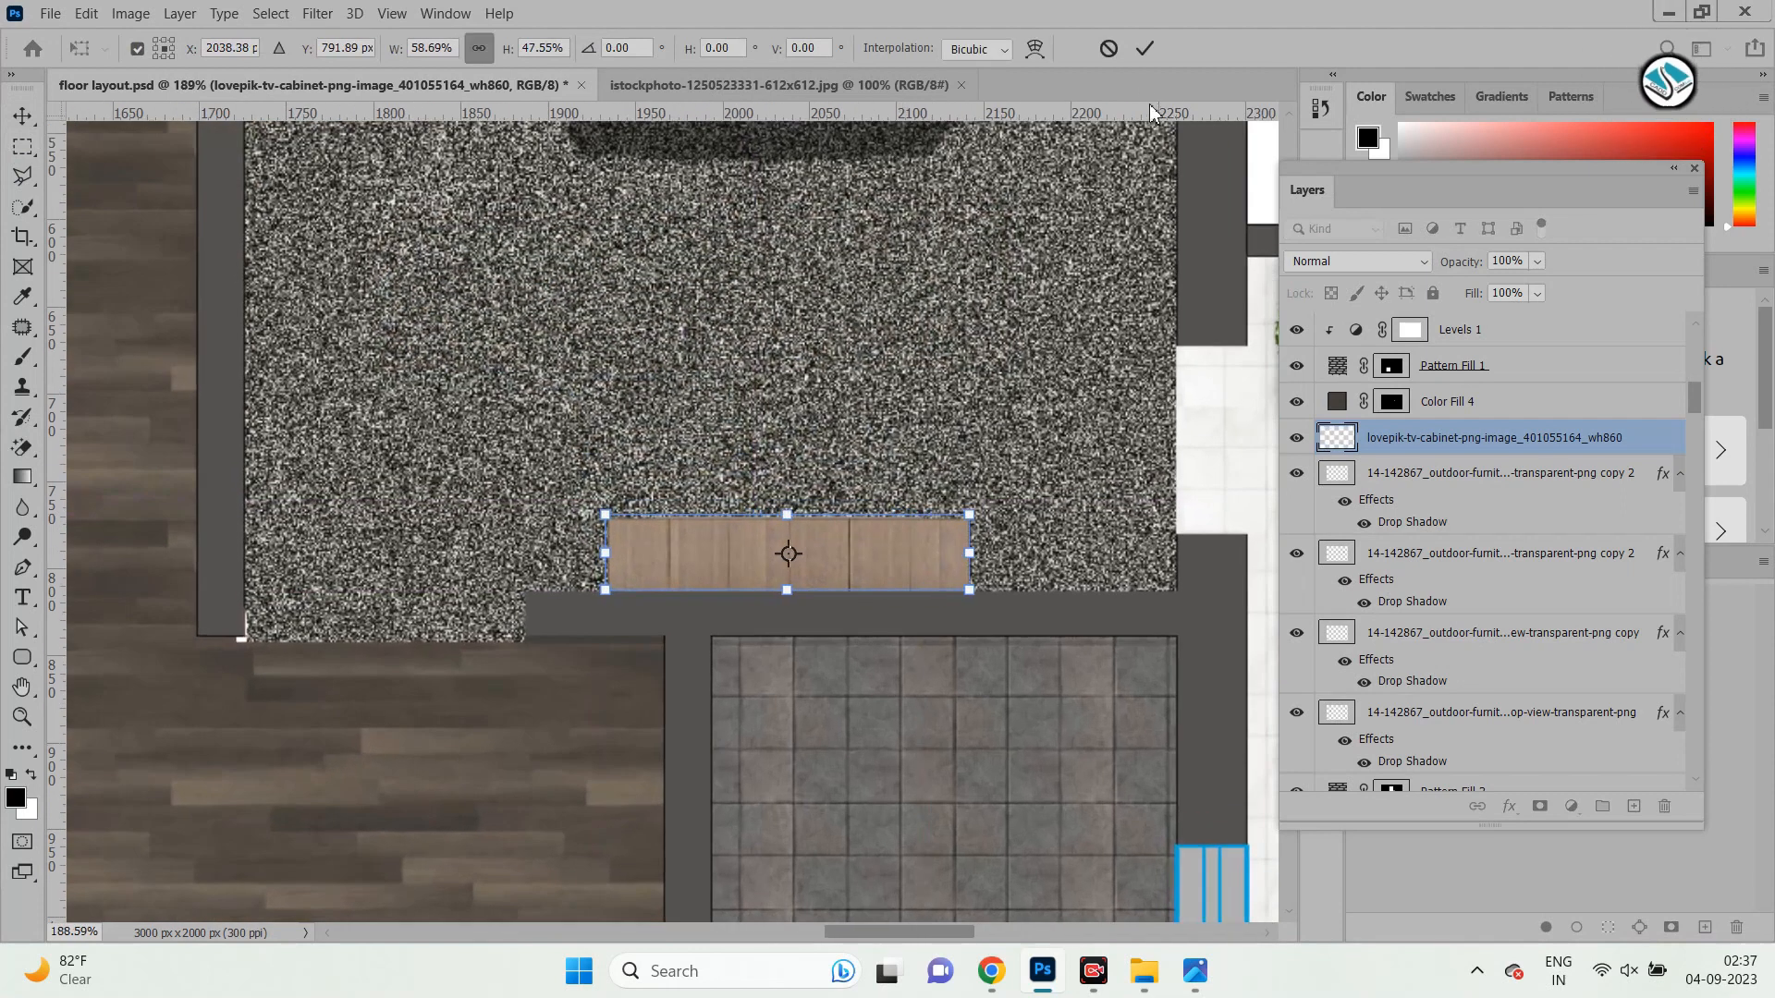
pyautogui.click(1144, 58)
pyautogui.scroll(-2, 733, 487)
pyautogui.click(738, 481)
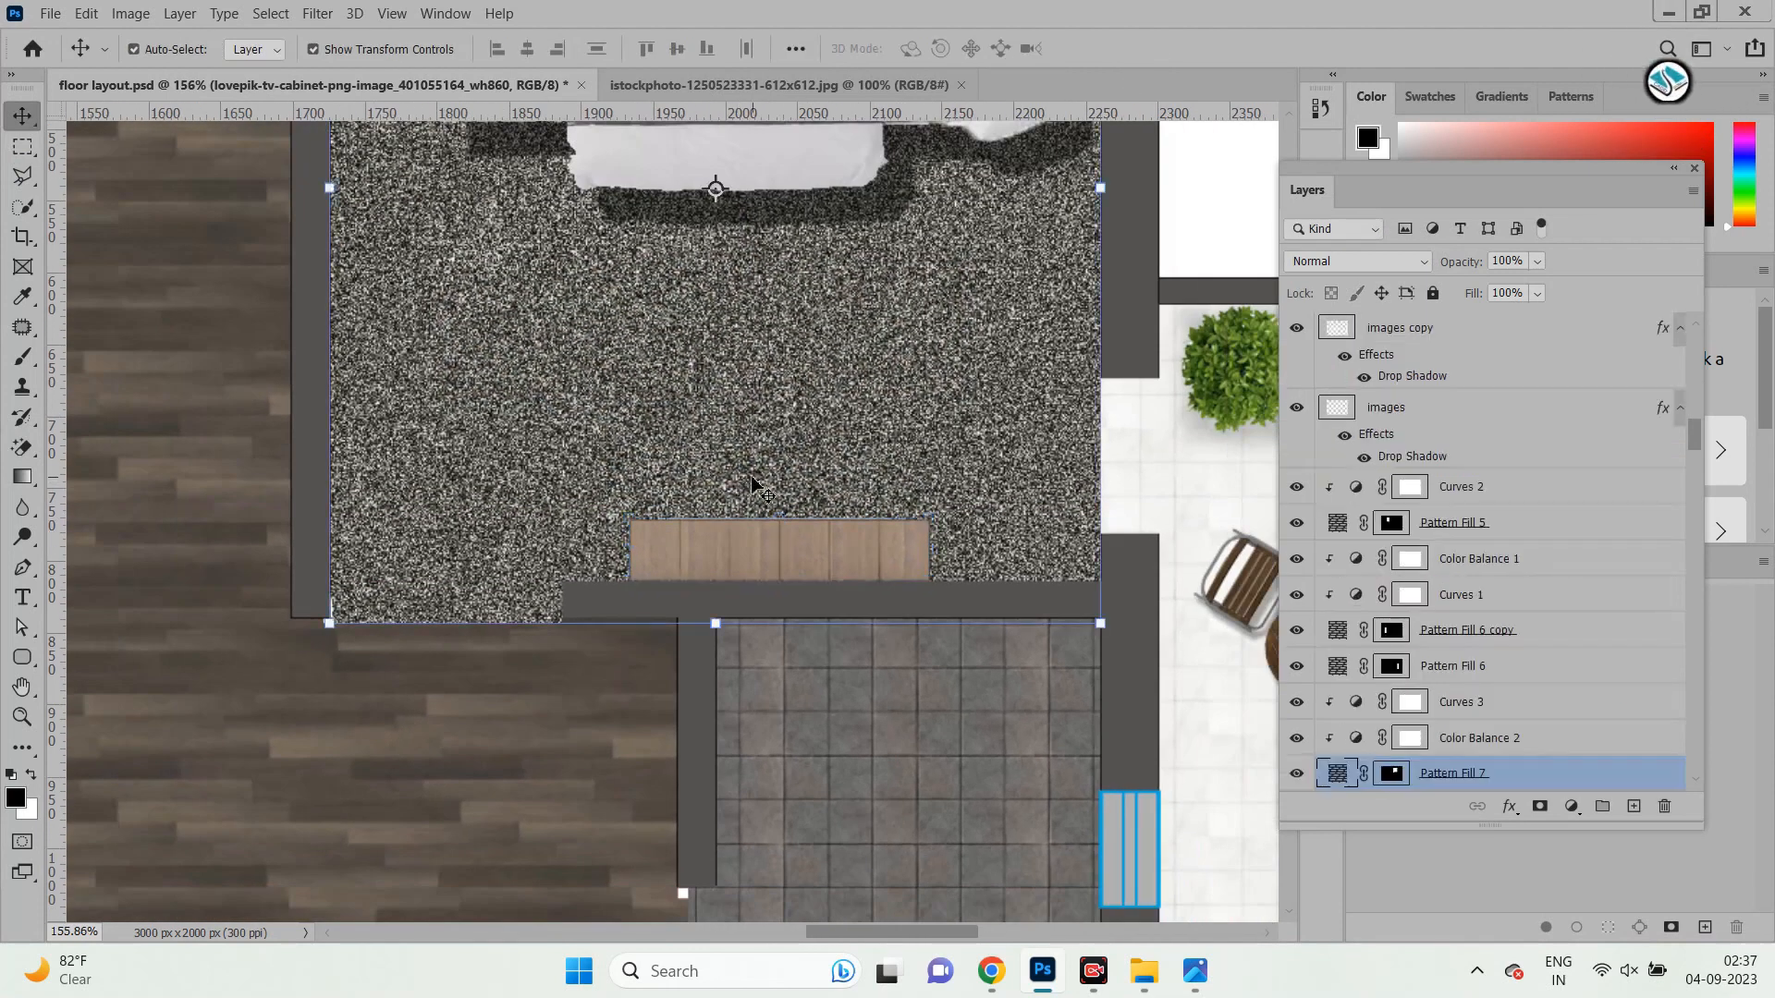
pyautogui.click(792, 555)
pyautogui.click(1512, 826)
pyautogui.click(1539, 793)
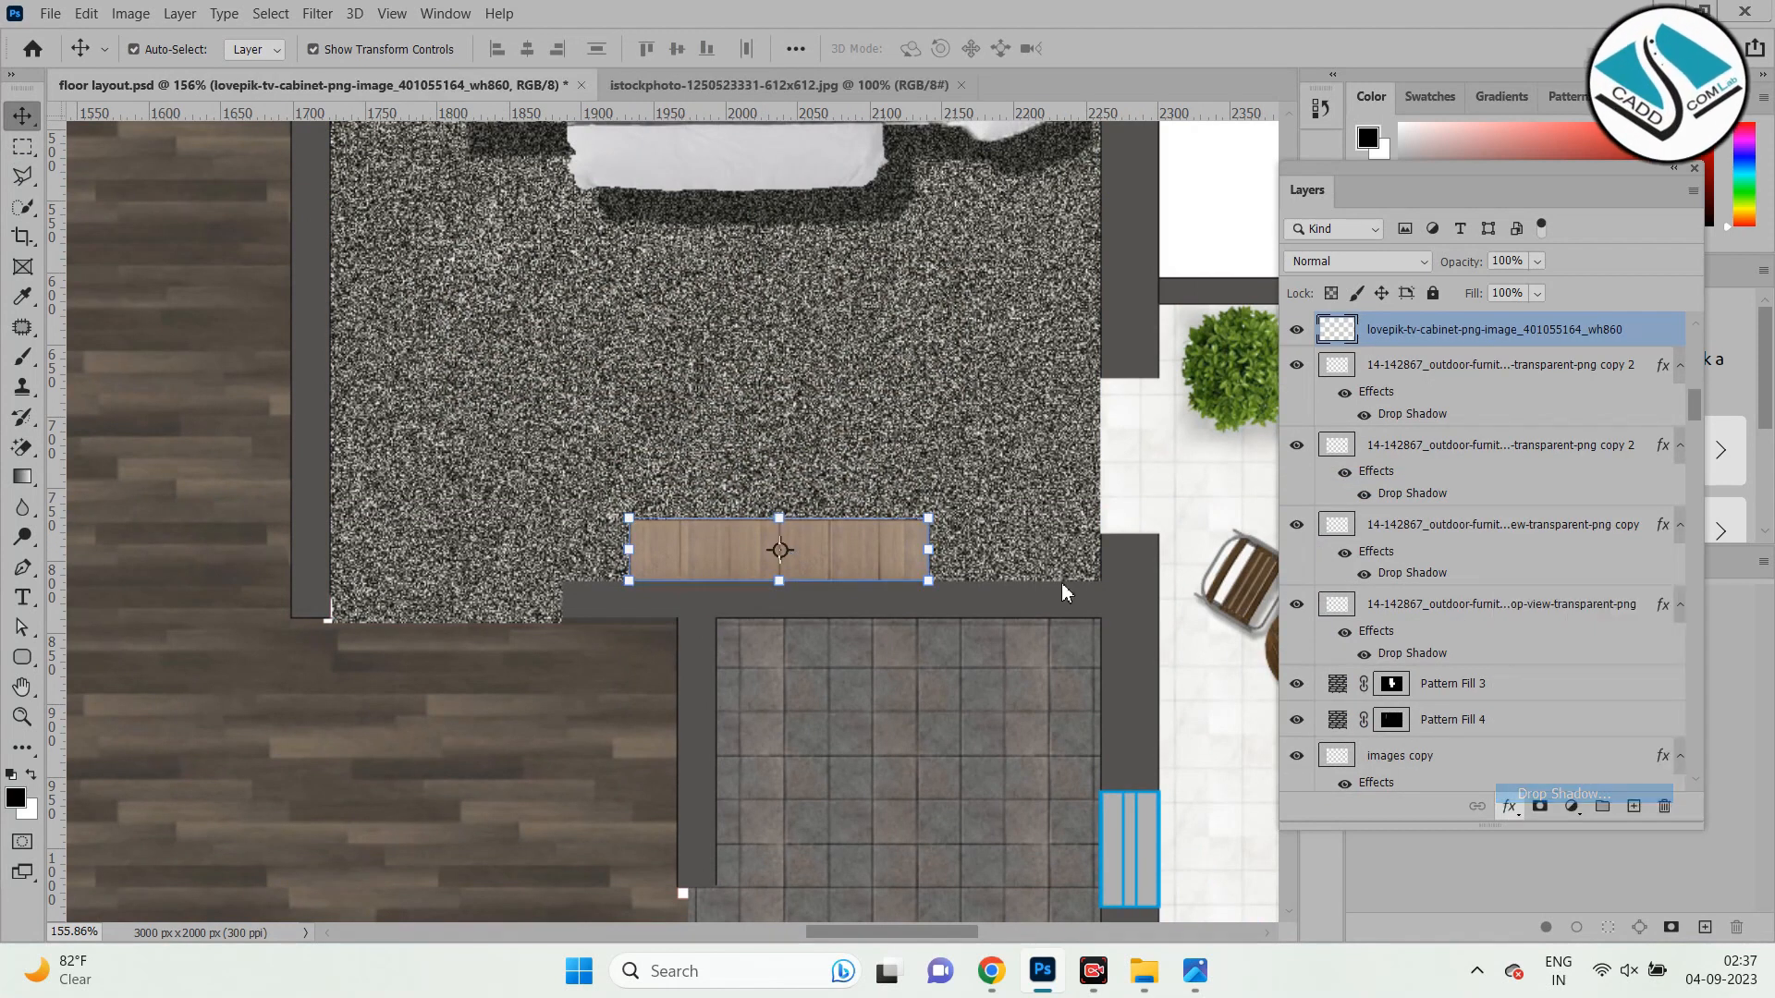
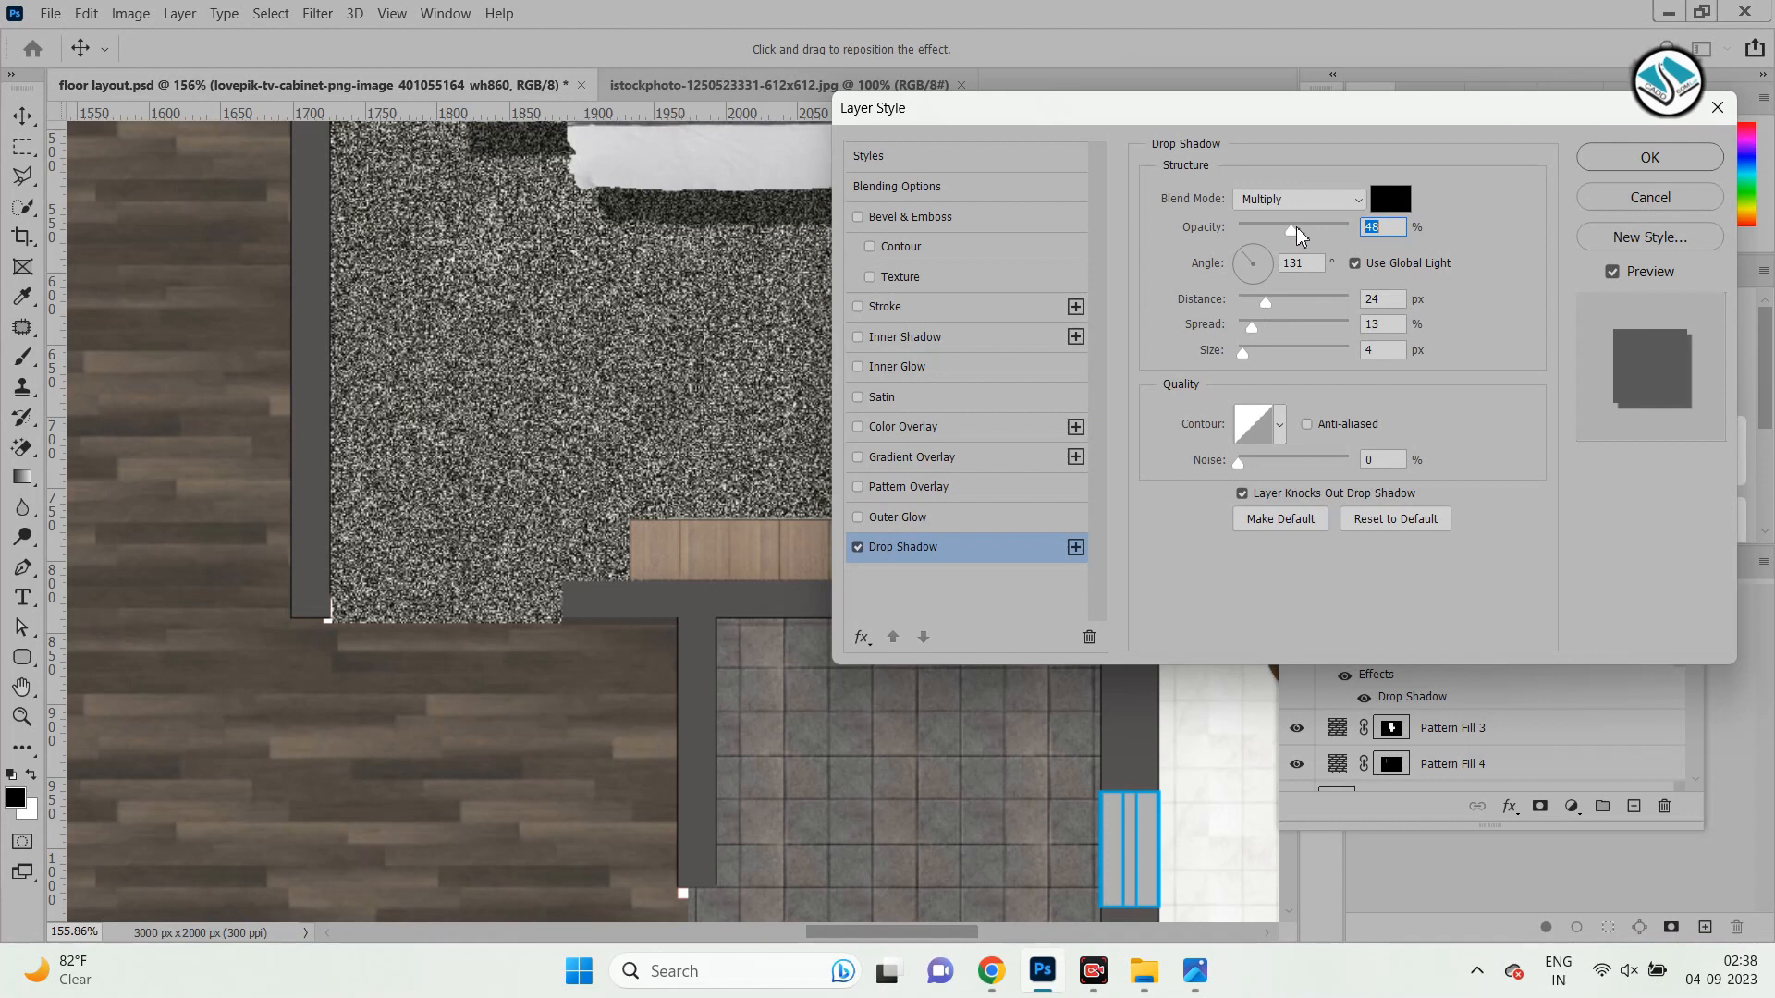
pyautogui.press('Return')
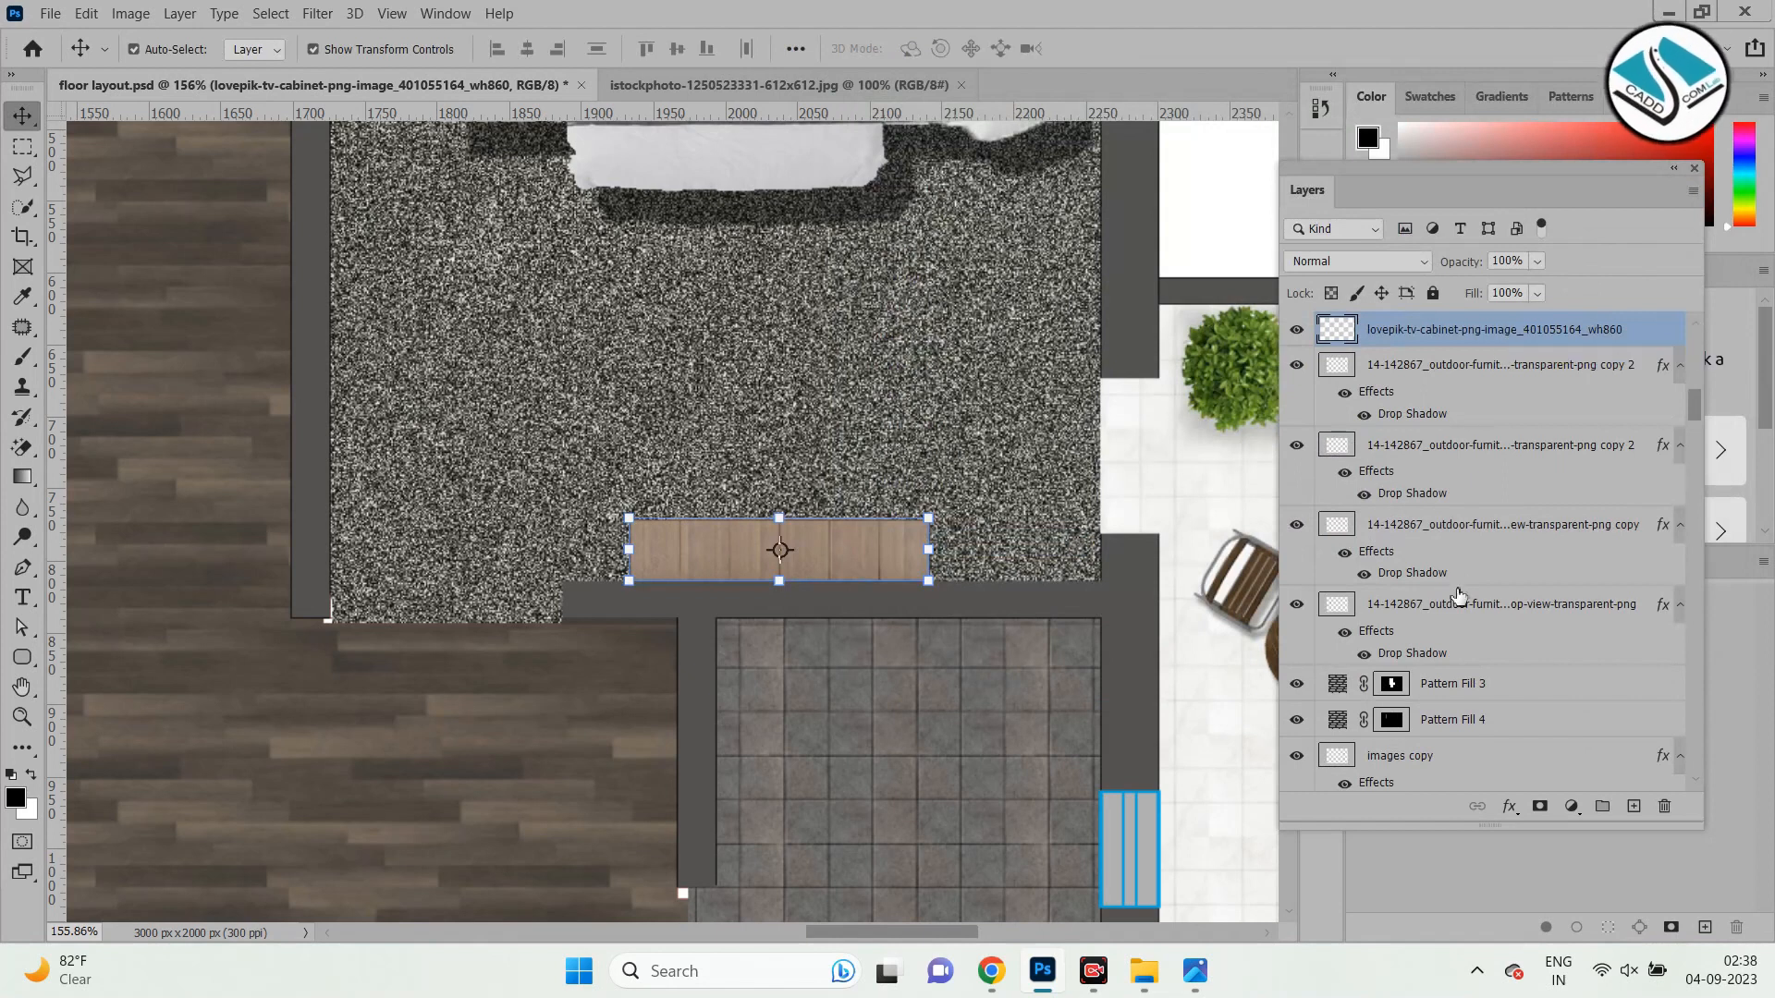
# Copy the bed's drop shadow layer style and paste it onto the TV cabinet layer.
pyautogui.scroll(5, 1484, 607)
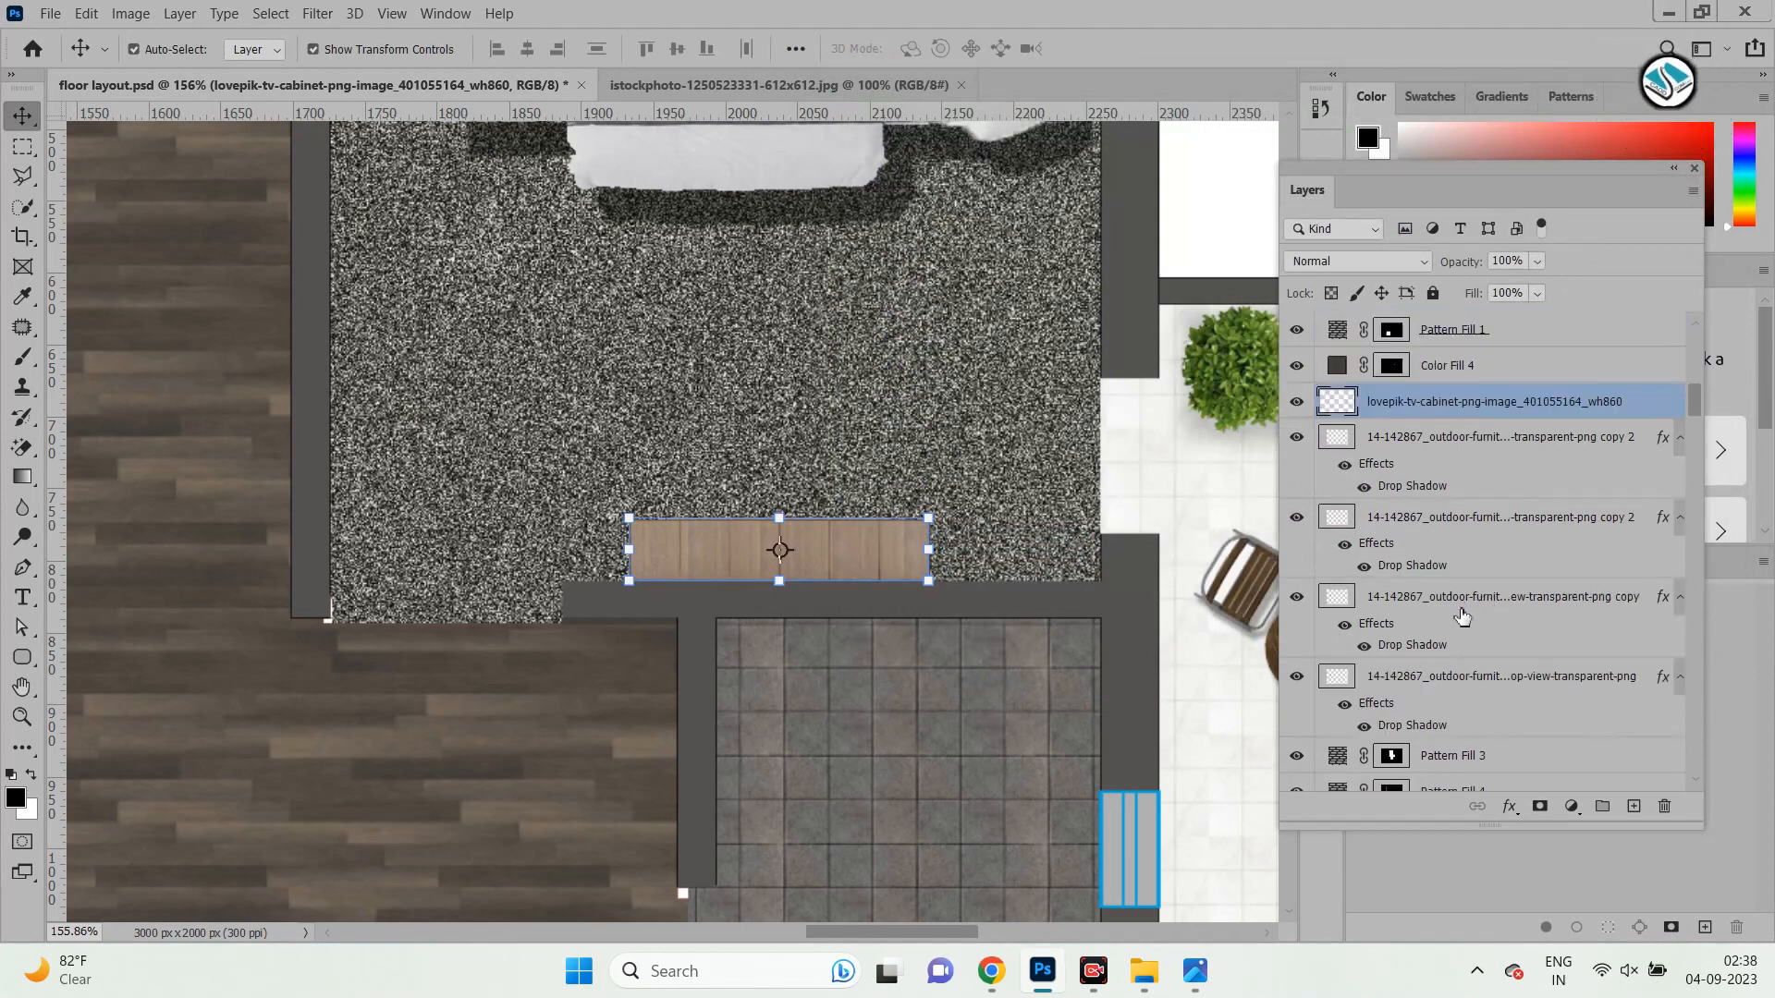
pyautogui.click(781, 170)
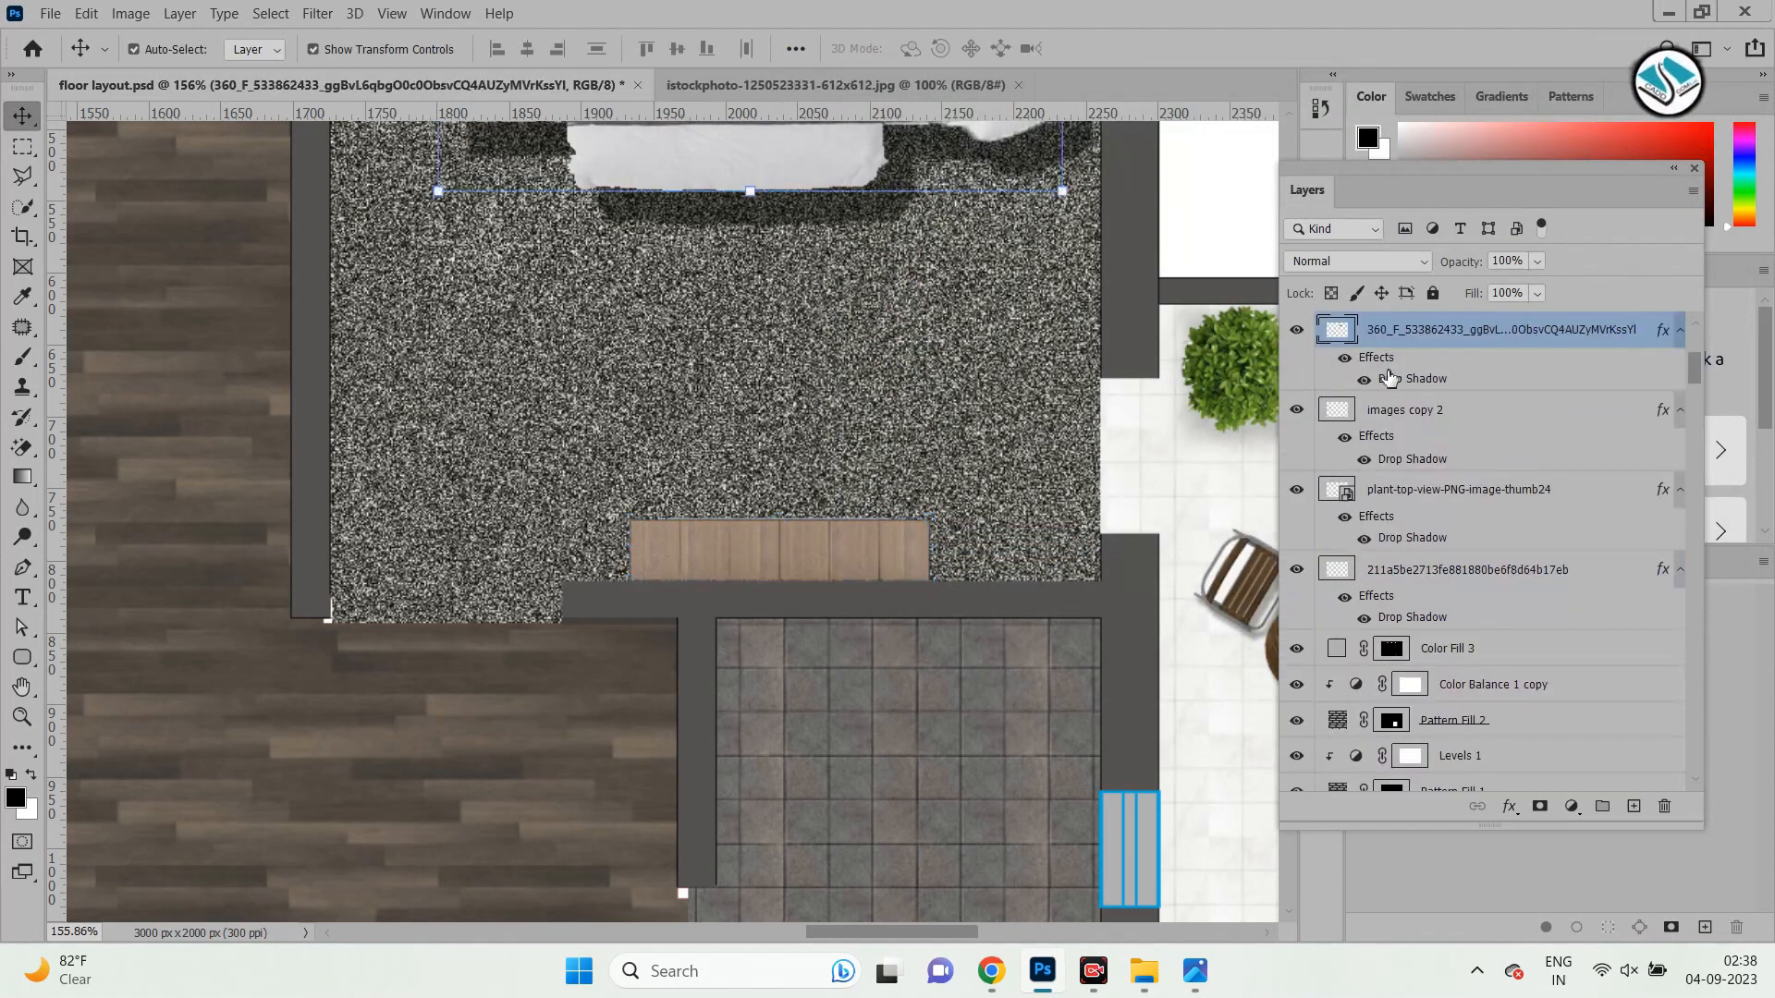
pyautogui.rightClick(1418, 380)
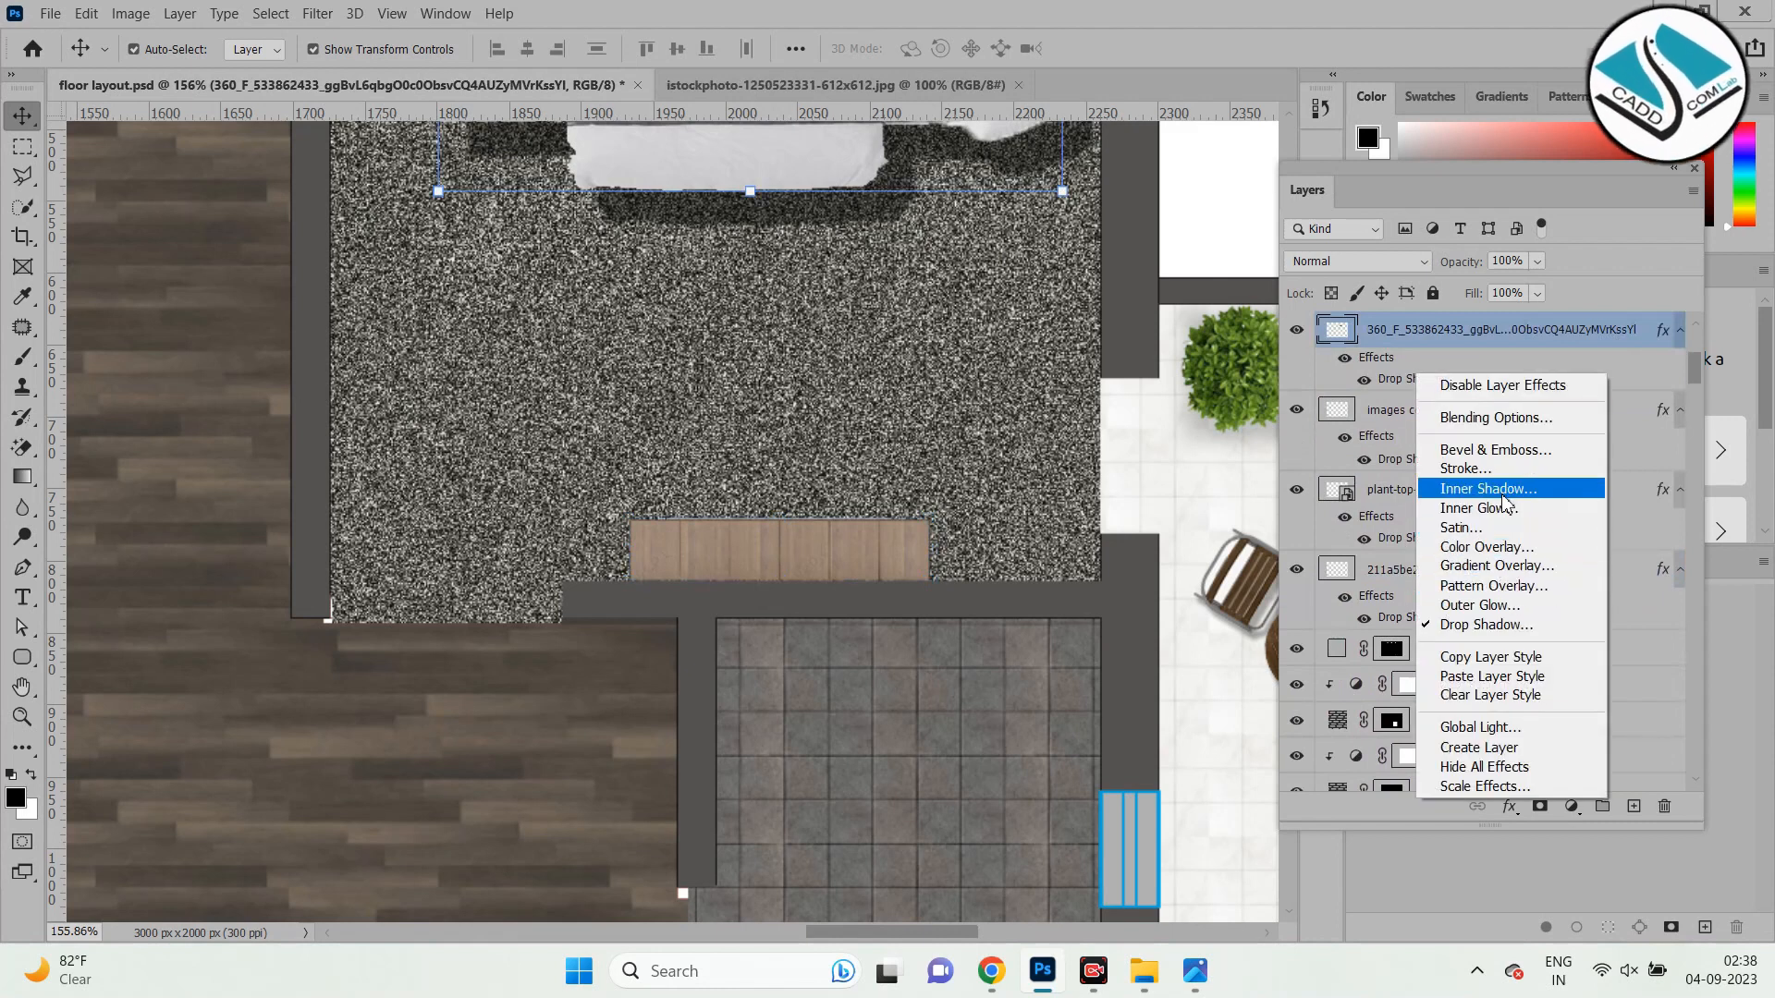
pyautogui.click(1491, 658)
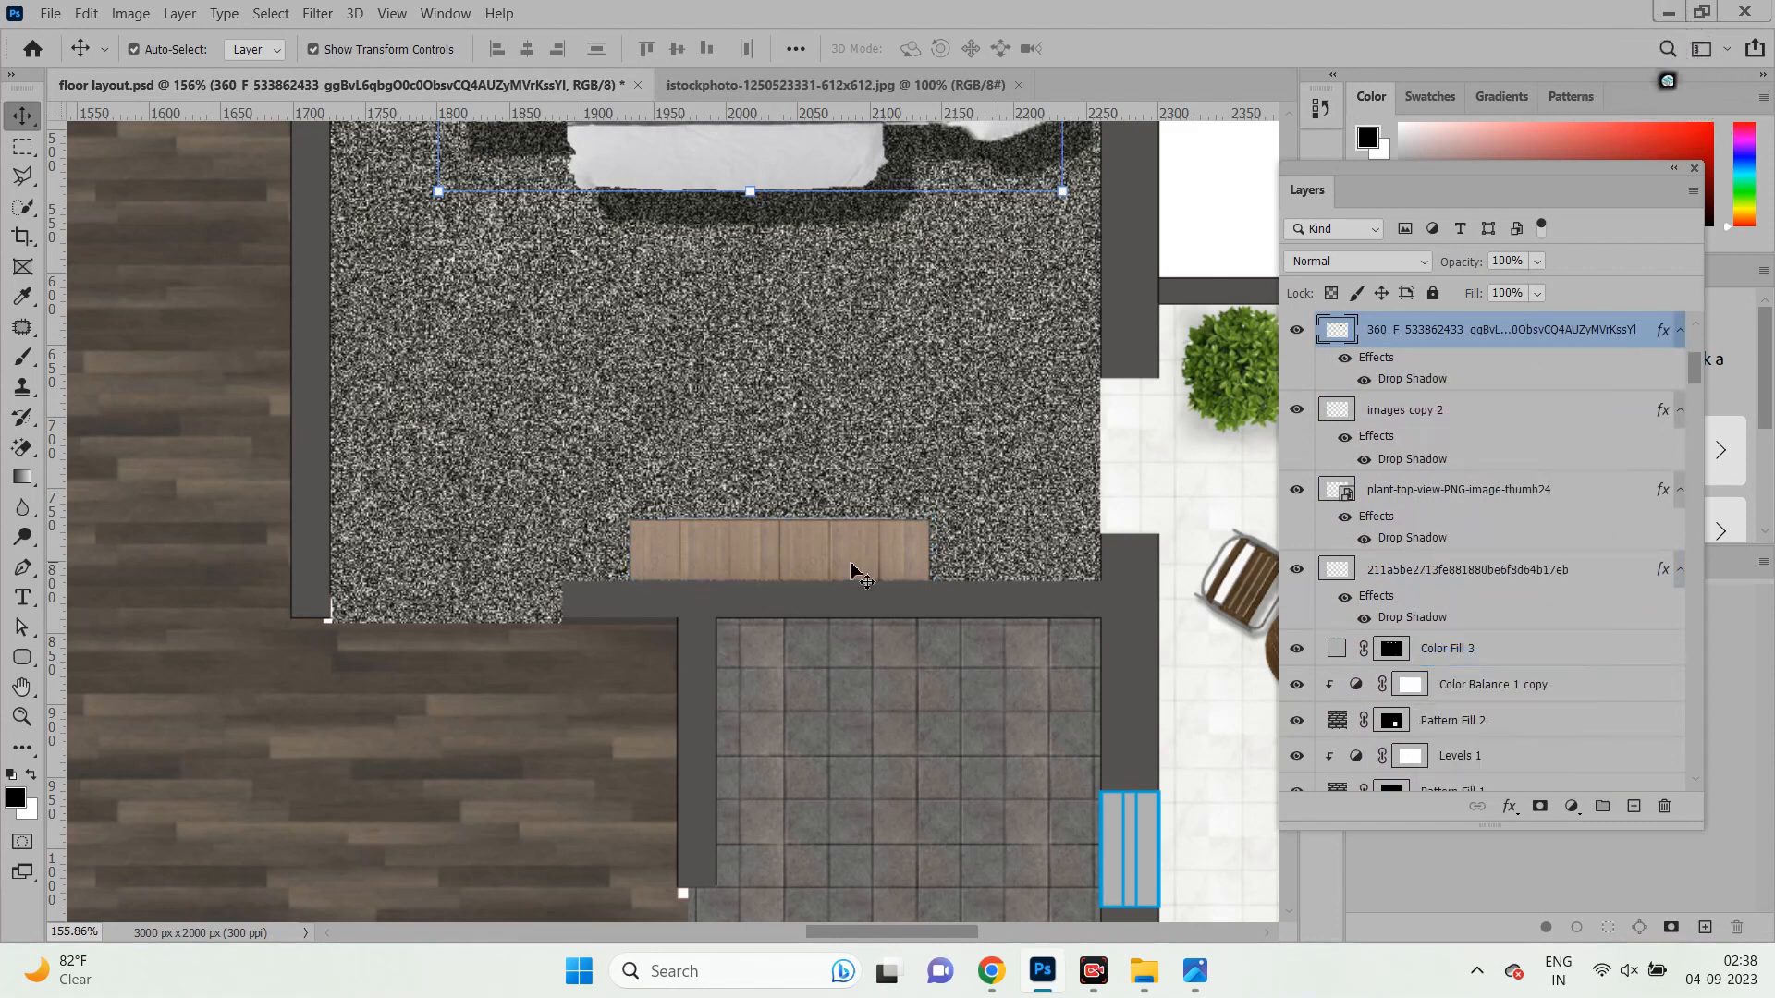
pyautogui.click(851, 567)
pyautogui.rightClick(1482, 781)
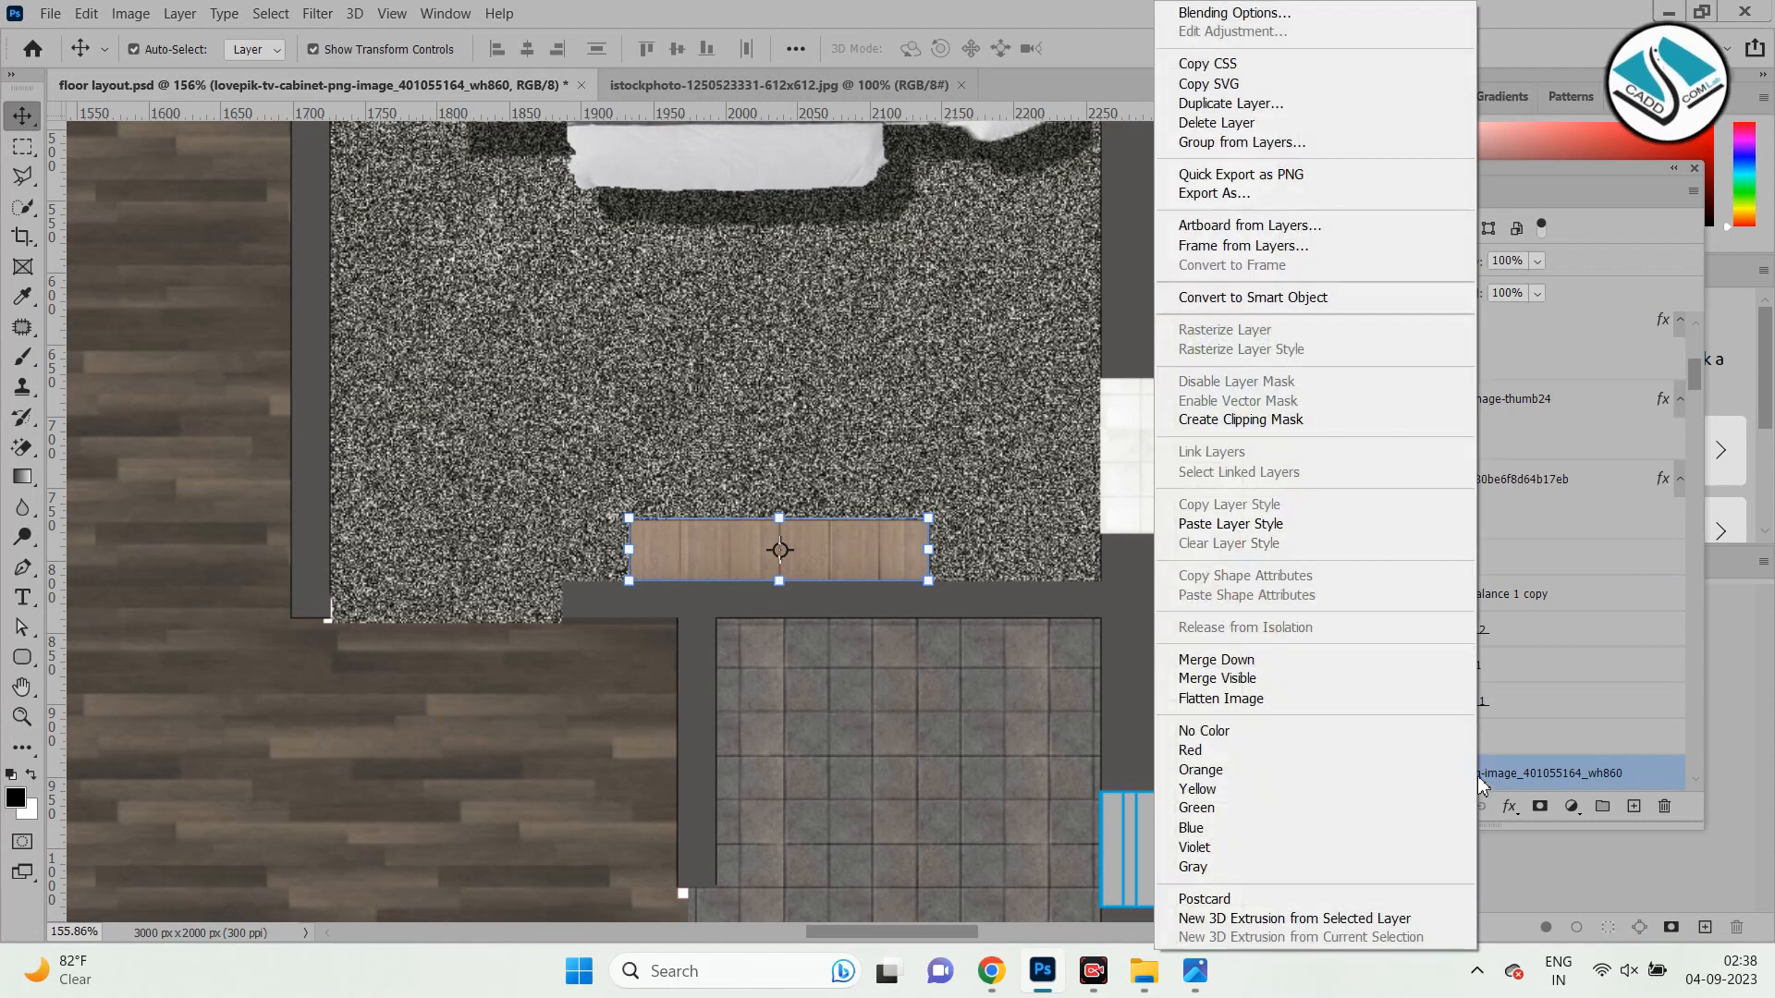
pyautogui.click(1351, 537)
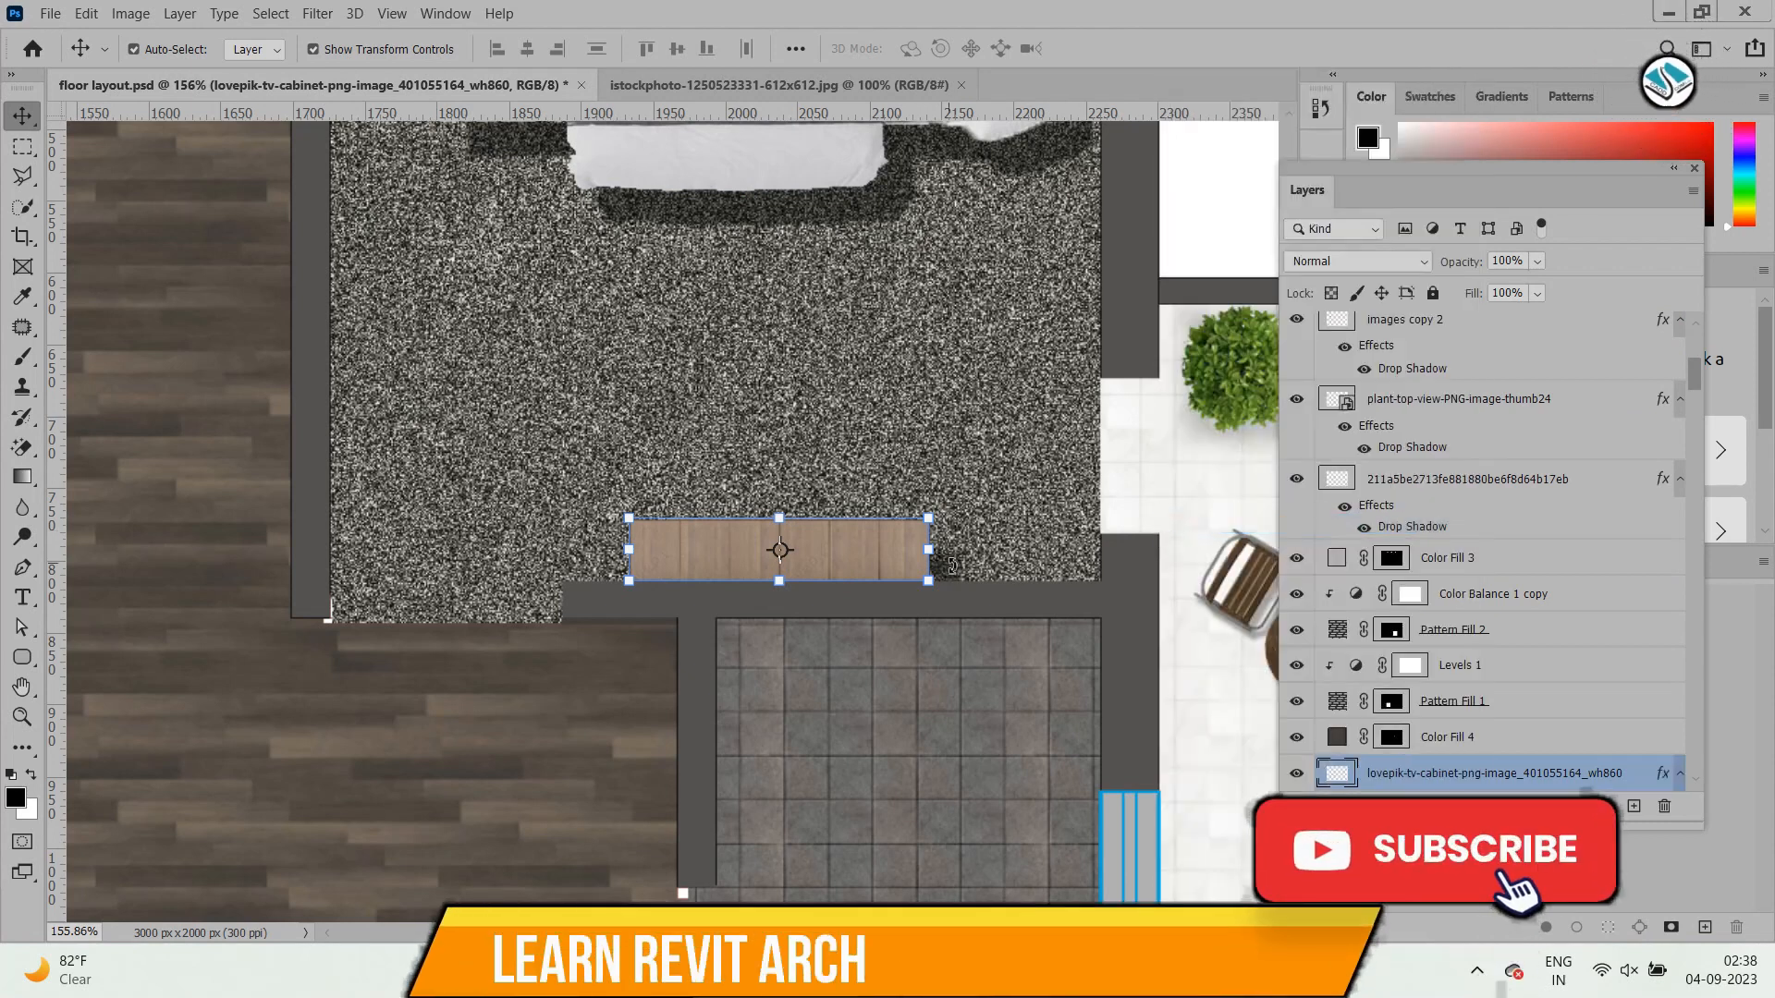
# Place the top-view TV image named download from the Desktop as an embedded image in the floor layout.
pyautogui.click(1077, 576)
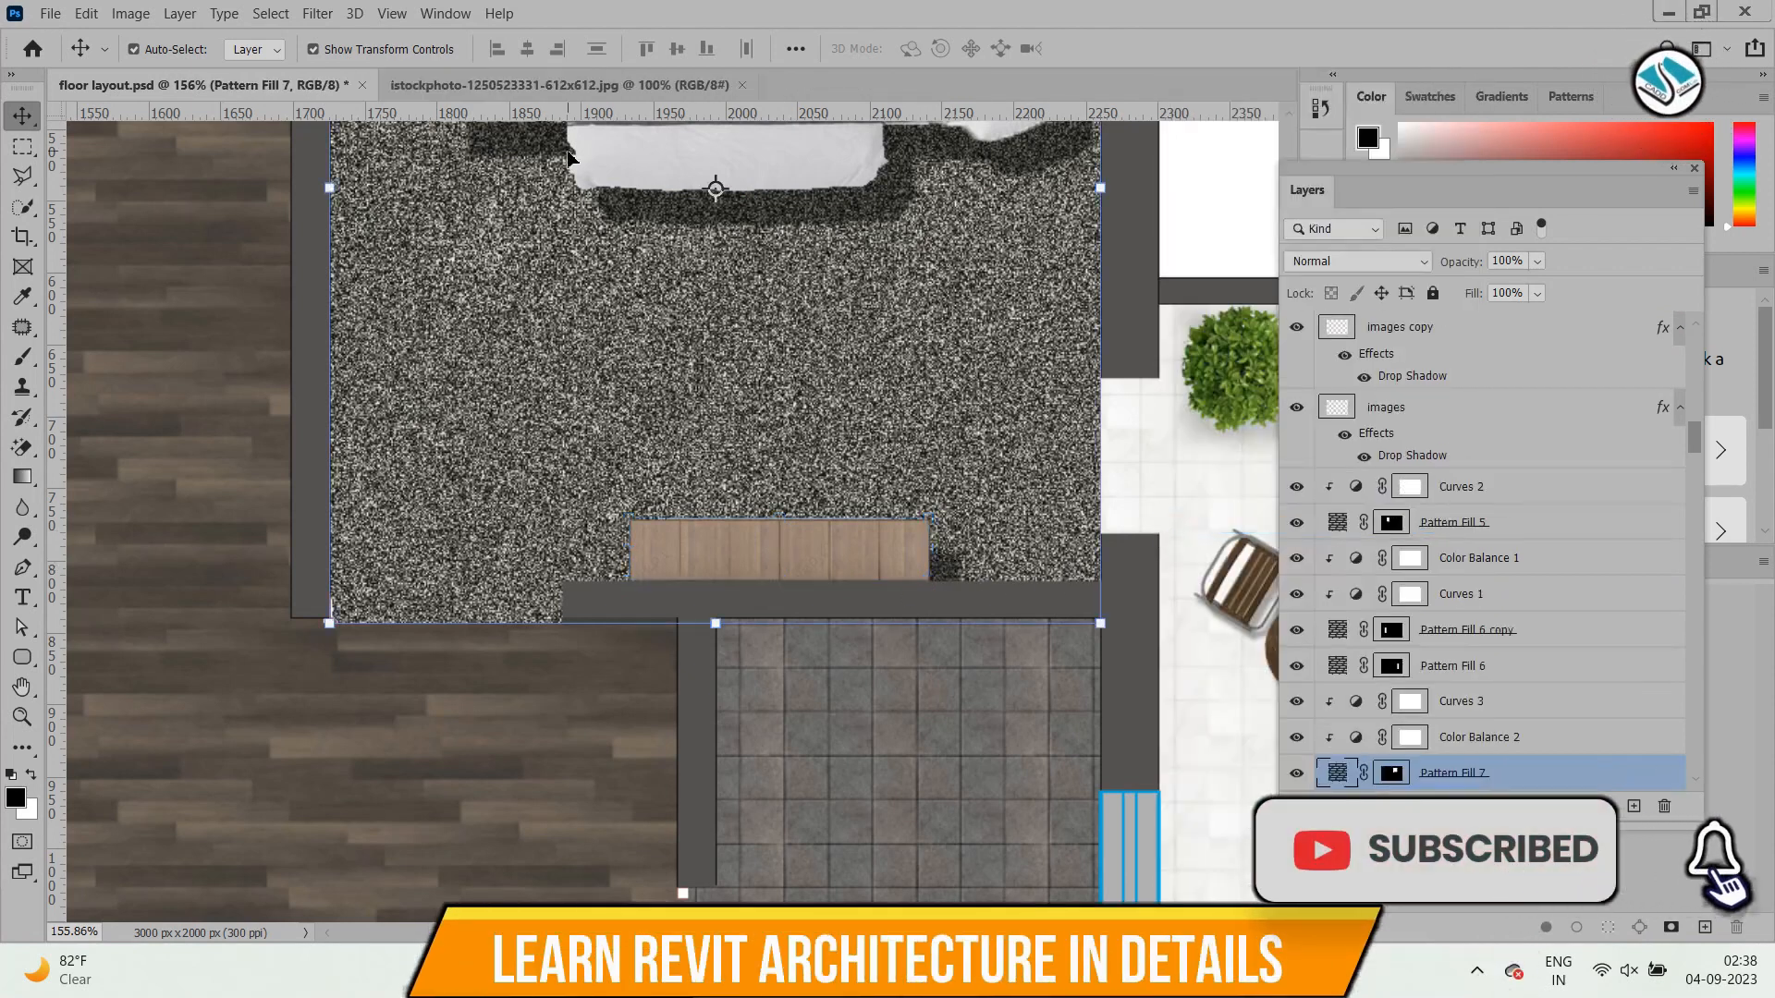
pyautogui.click(50, 13)
pyautogui.click(227, 449)
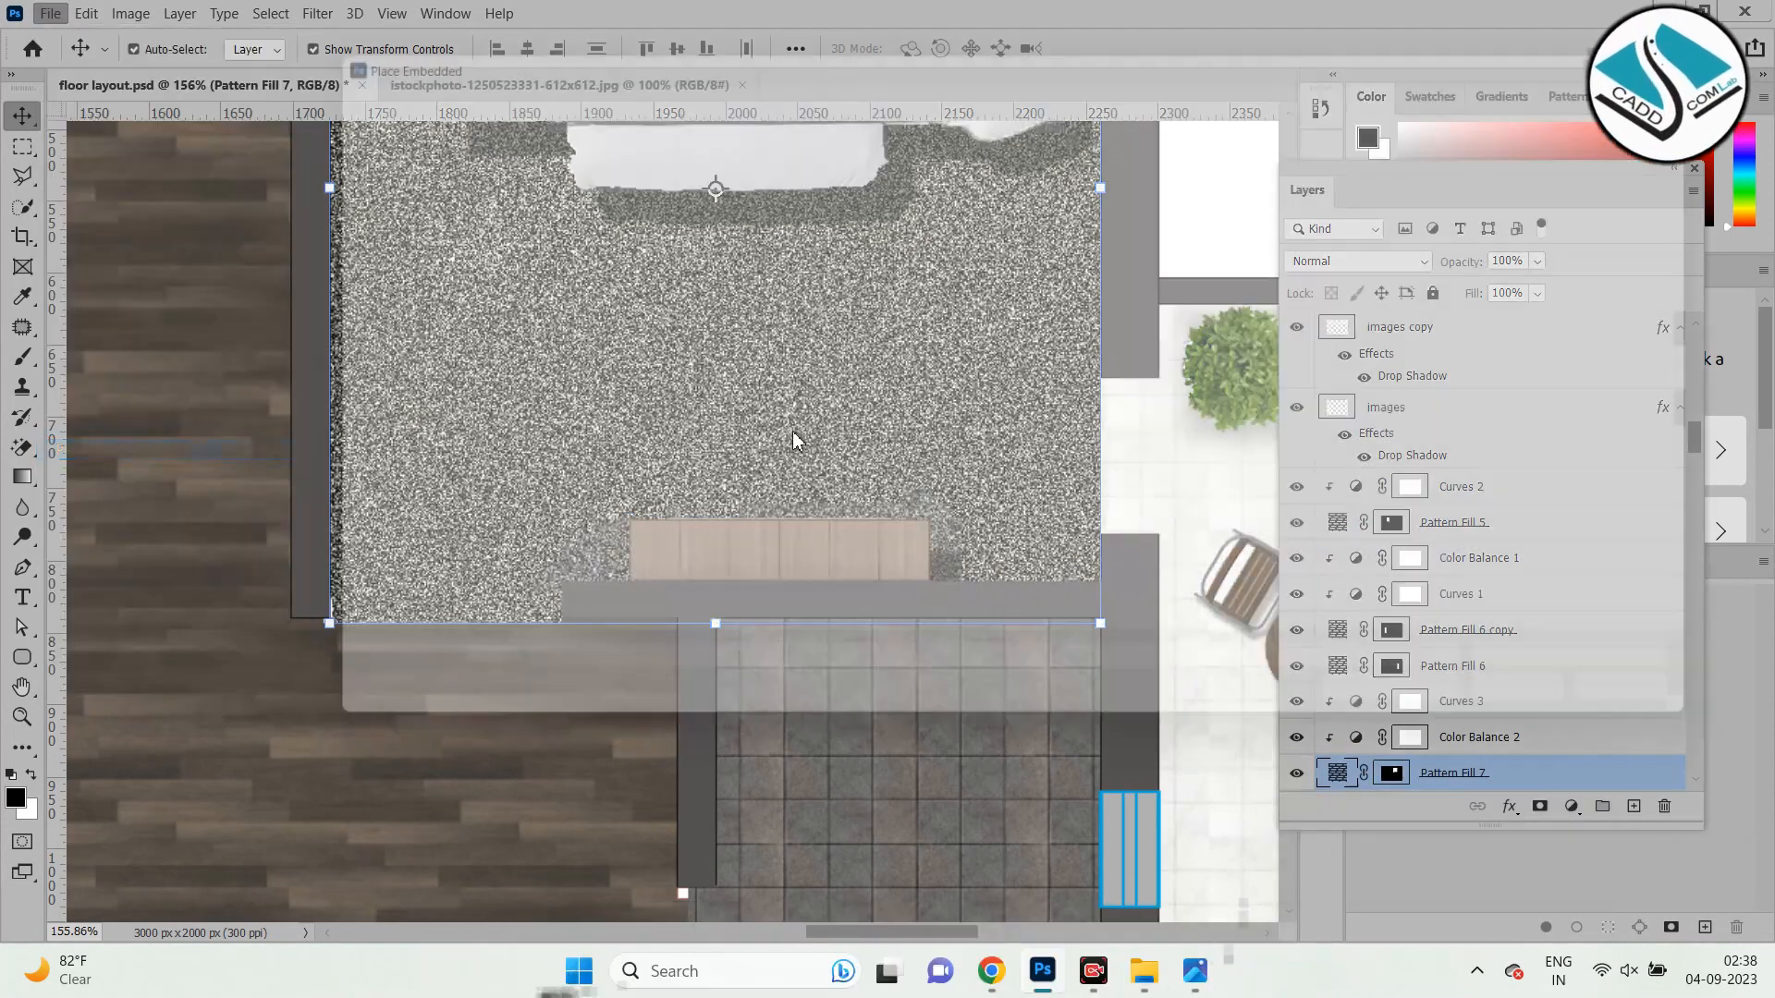
pyautogui.scroll(-3, 1137, 430)
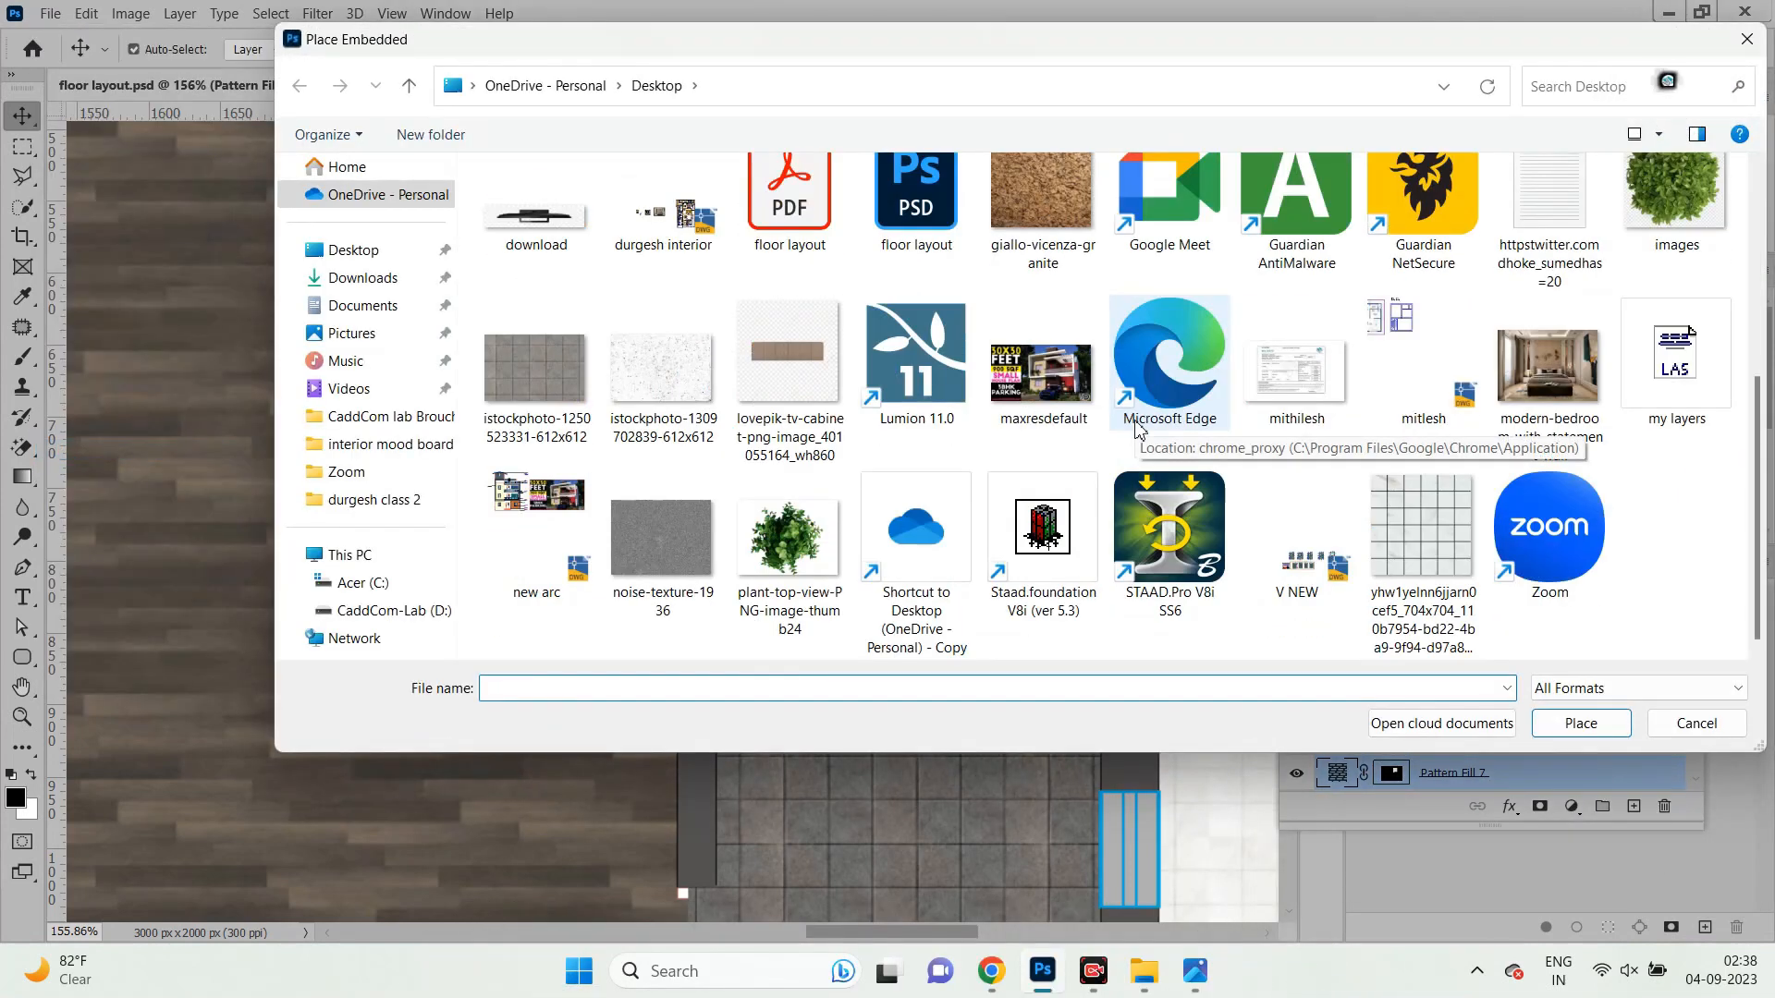
pyautogui.scroll(3, 894, 474)
pyautogui.scroll(-1, 971, 456)
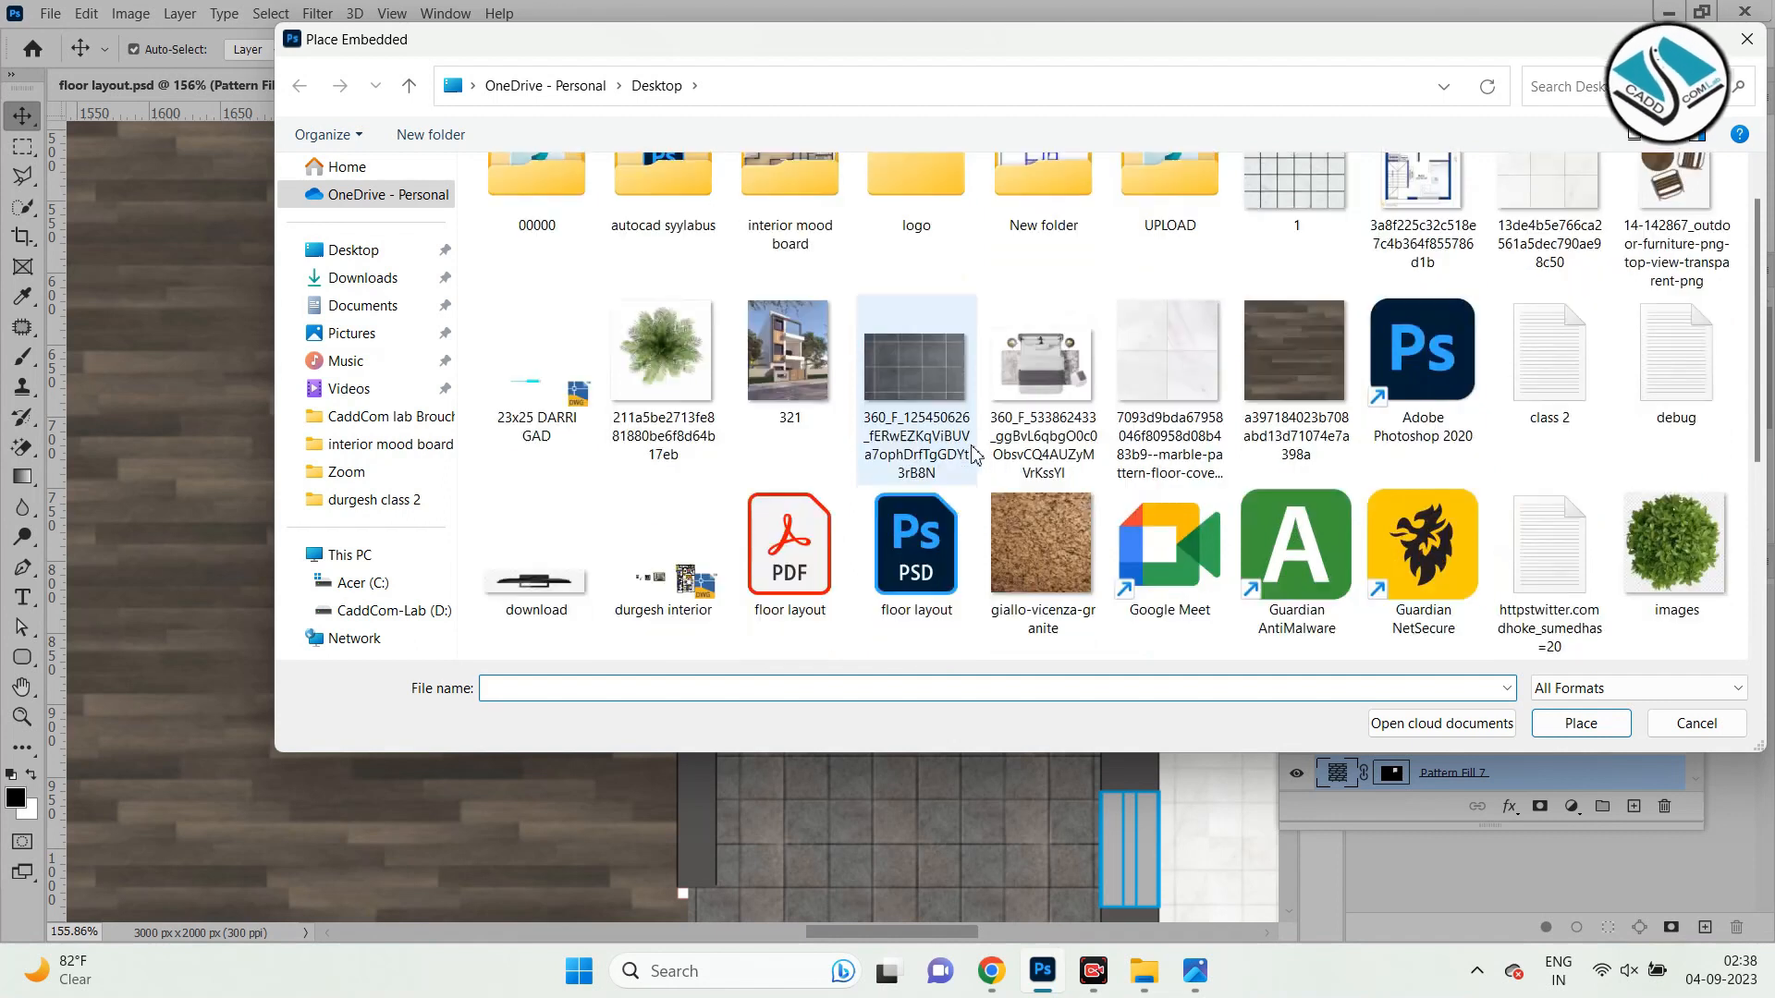
pyautogui.doubleClick(536, 564)
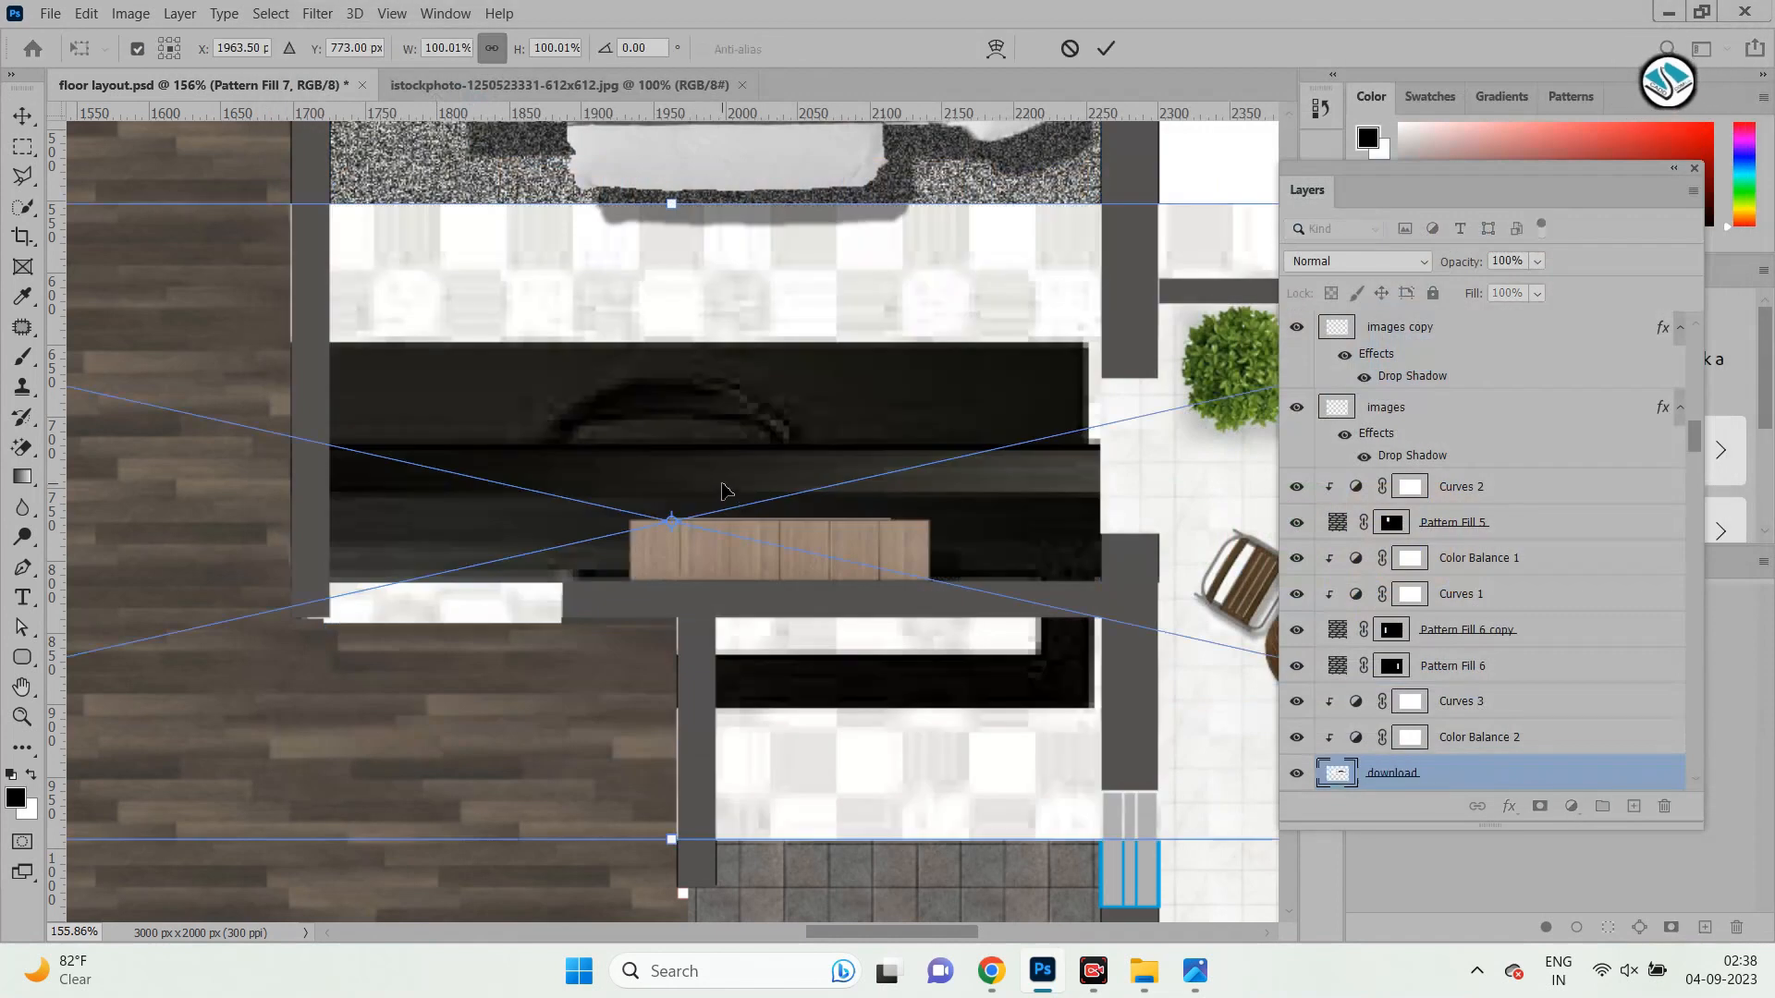
# Scale the TV image down to about 15.4%, placing it just above the cabinet in the bedroom.
pyautogui.scroll(-3, 723, 489)
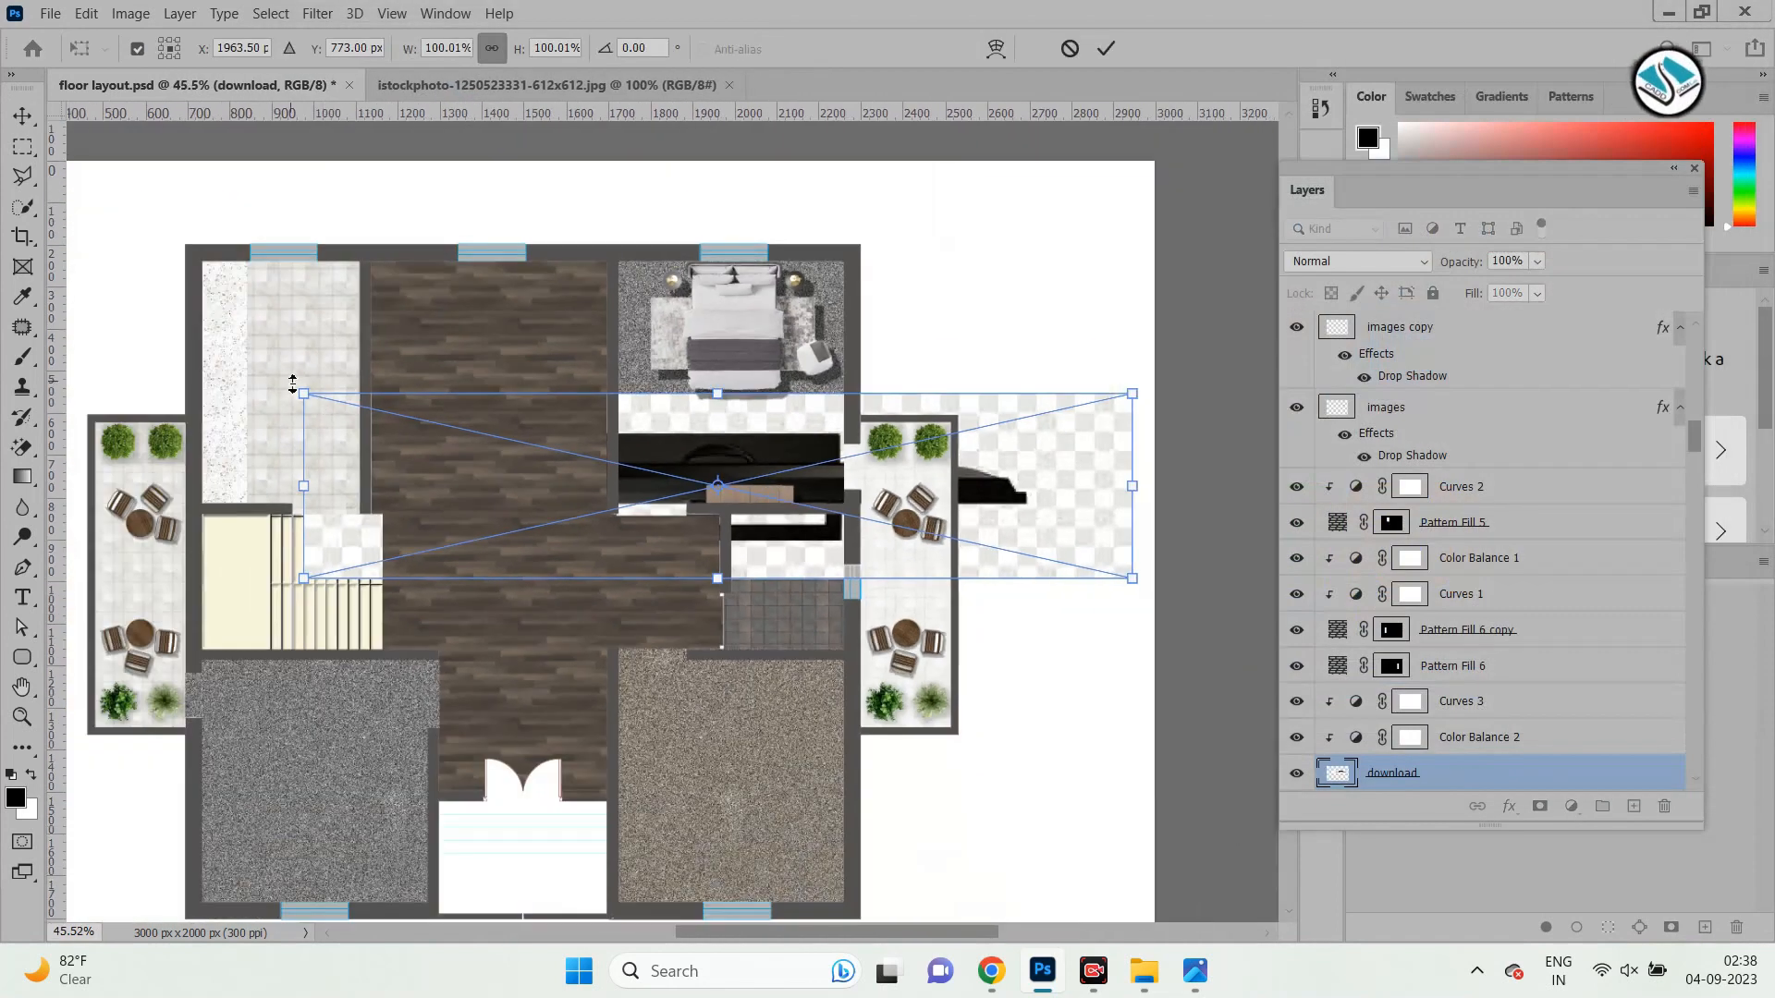
pyautogui.moveTo(303, 391); pyautogui.dragTo(793, 477)
pyautogui.scroll(5, 792, 476)
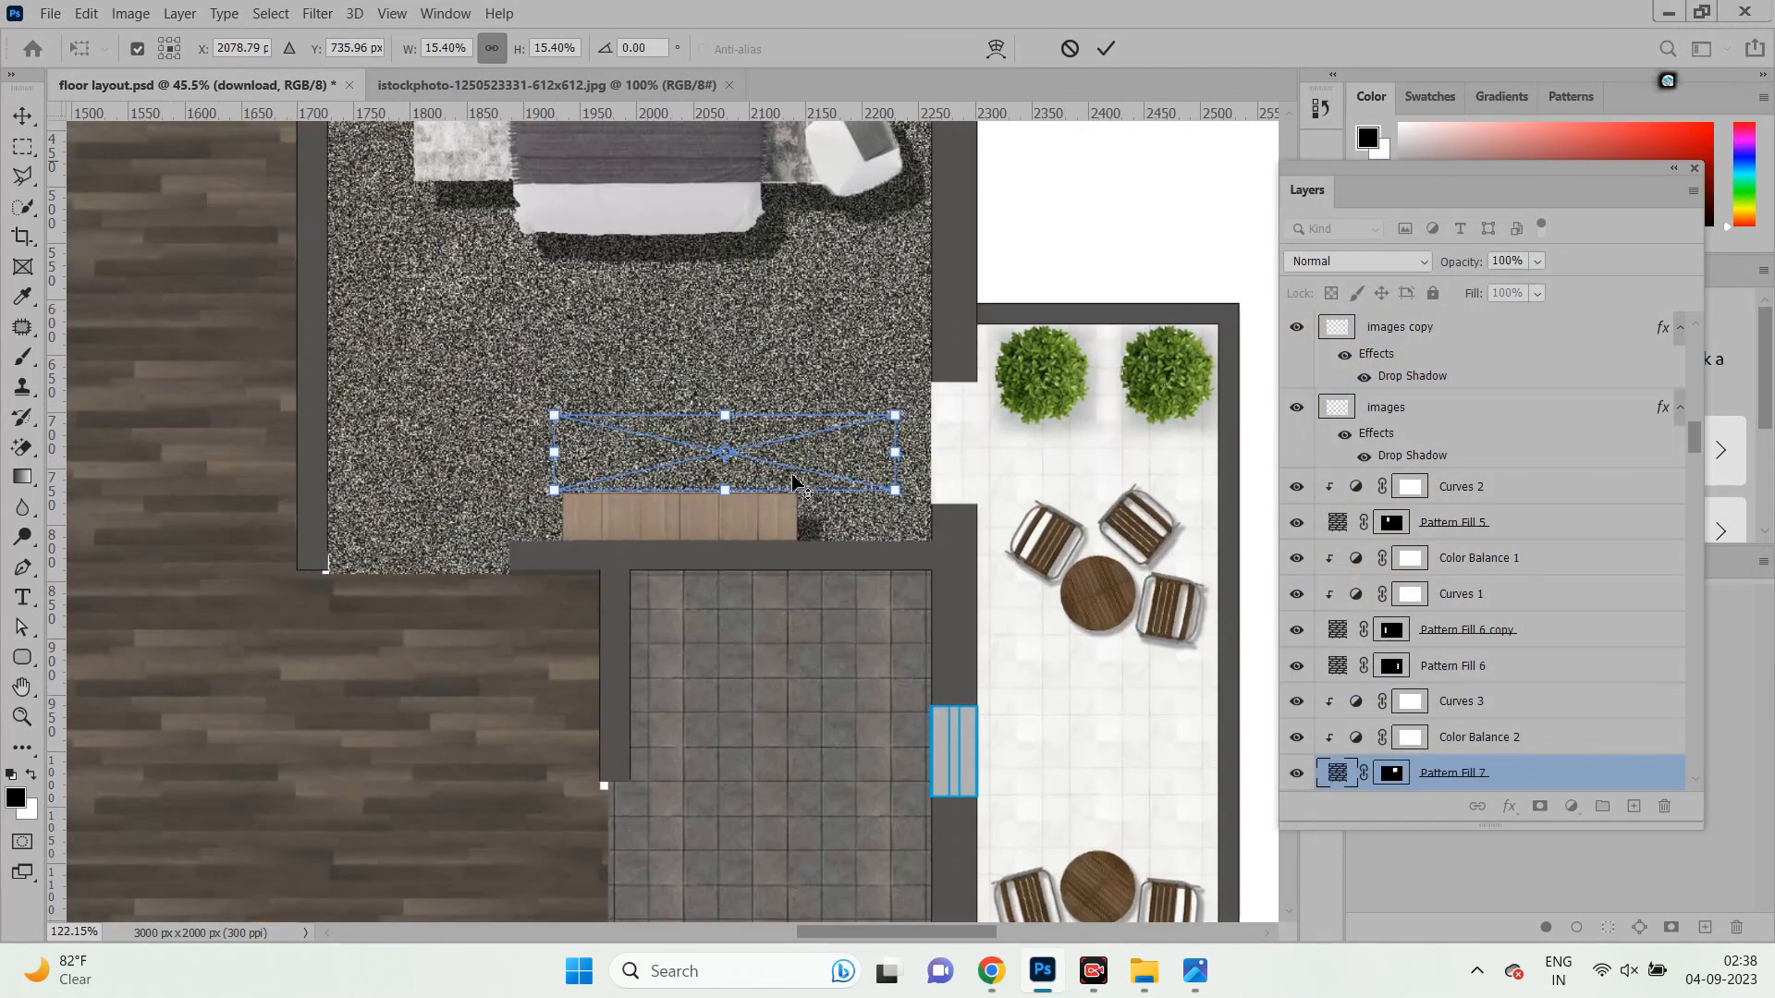
pyautogui.press('Return')
# Move the TV image layer to the top of the layer stack, above Color Fill 1.
pyautogui.moveTo(1473, 780); pyautogui.dragTo(1502, 402)
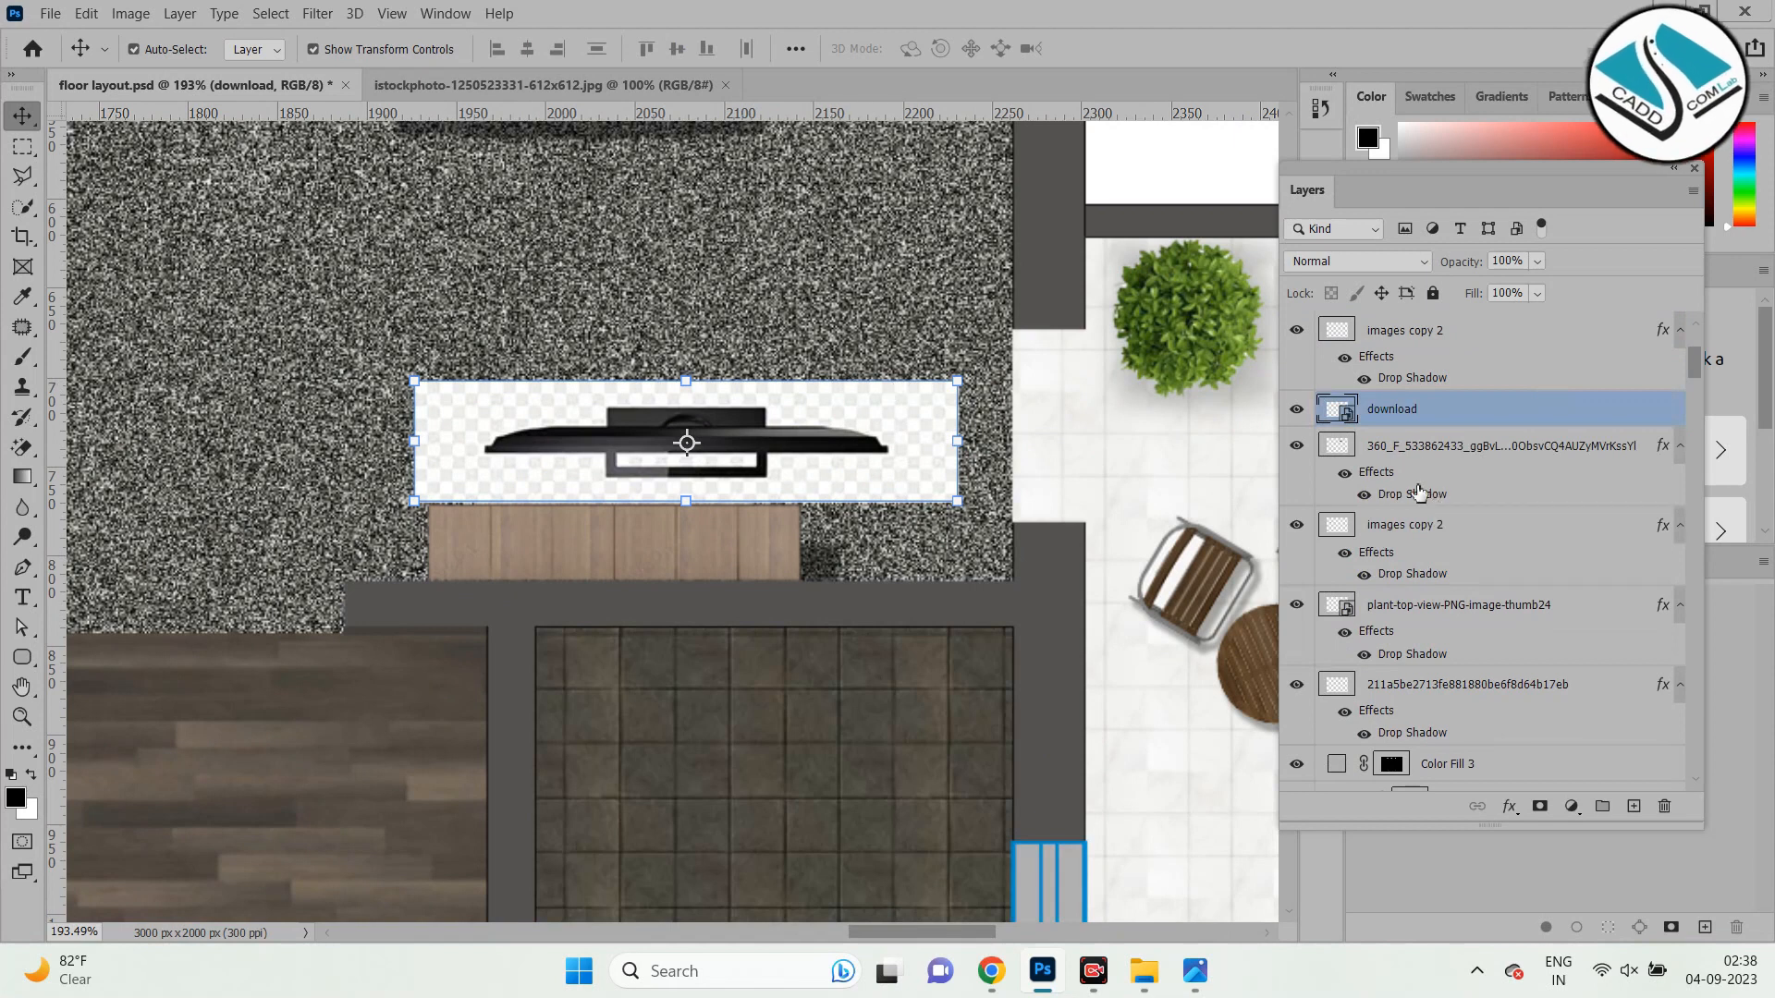
pyautogui.scroll(2, 1419, 491)
pyautogui.moveTo(1435, 518); pyautogui.dragTo(1474, 342)
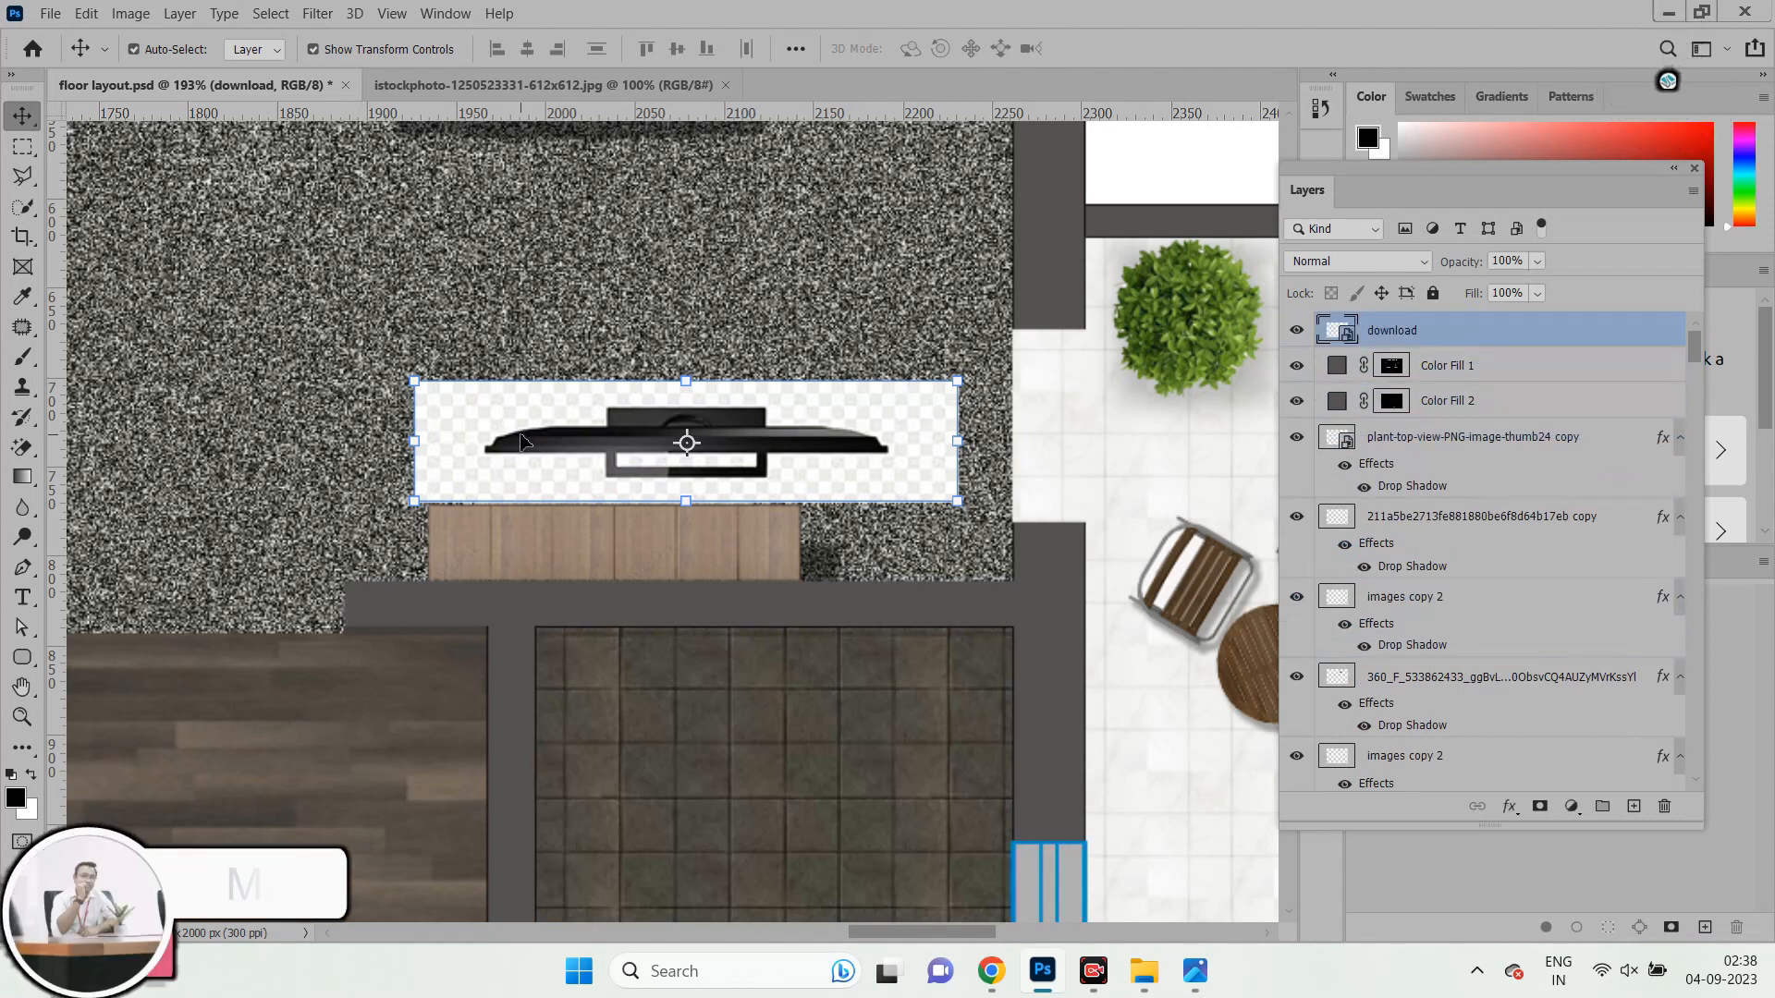
# Rasterize the TV layer and erase its checkered background, including the white area inside the stand, with the Magic Eraser.
pyautogui.press('e')
pyautogui.click(545, 403)
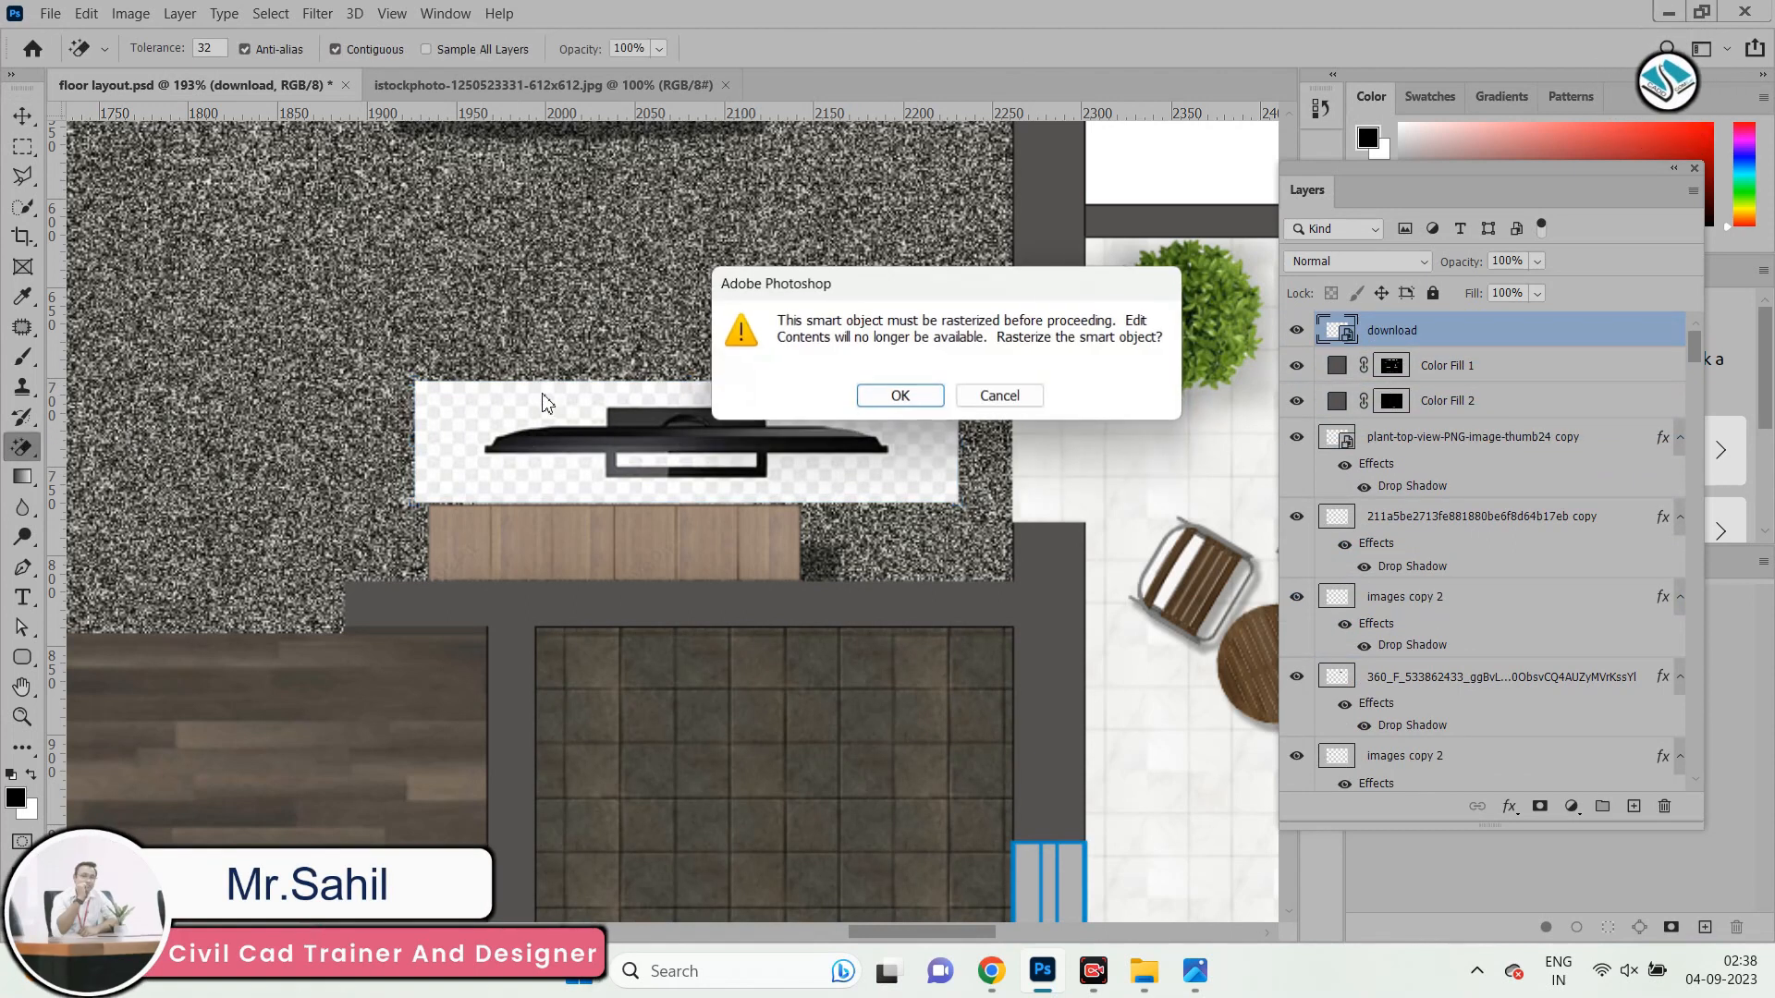
pyautogui.click(899, 395)
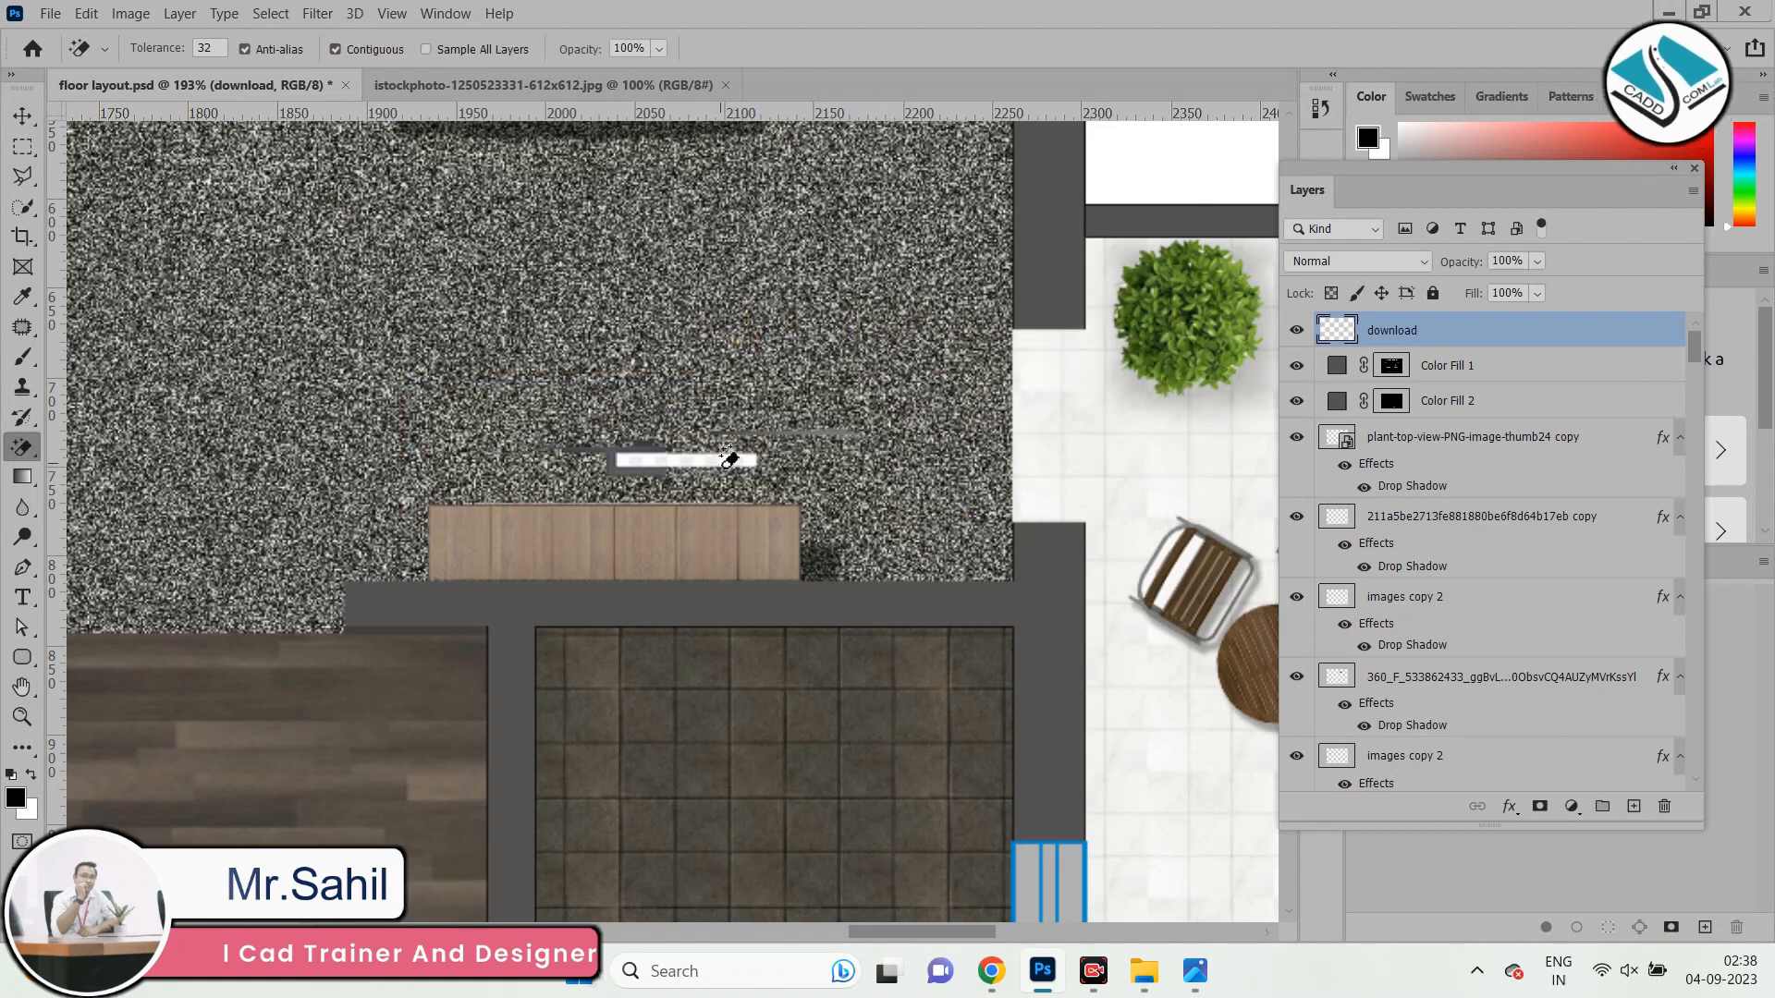
pyautogui.scroll(4, 708, 499)
pyautogui.click(695, 561)
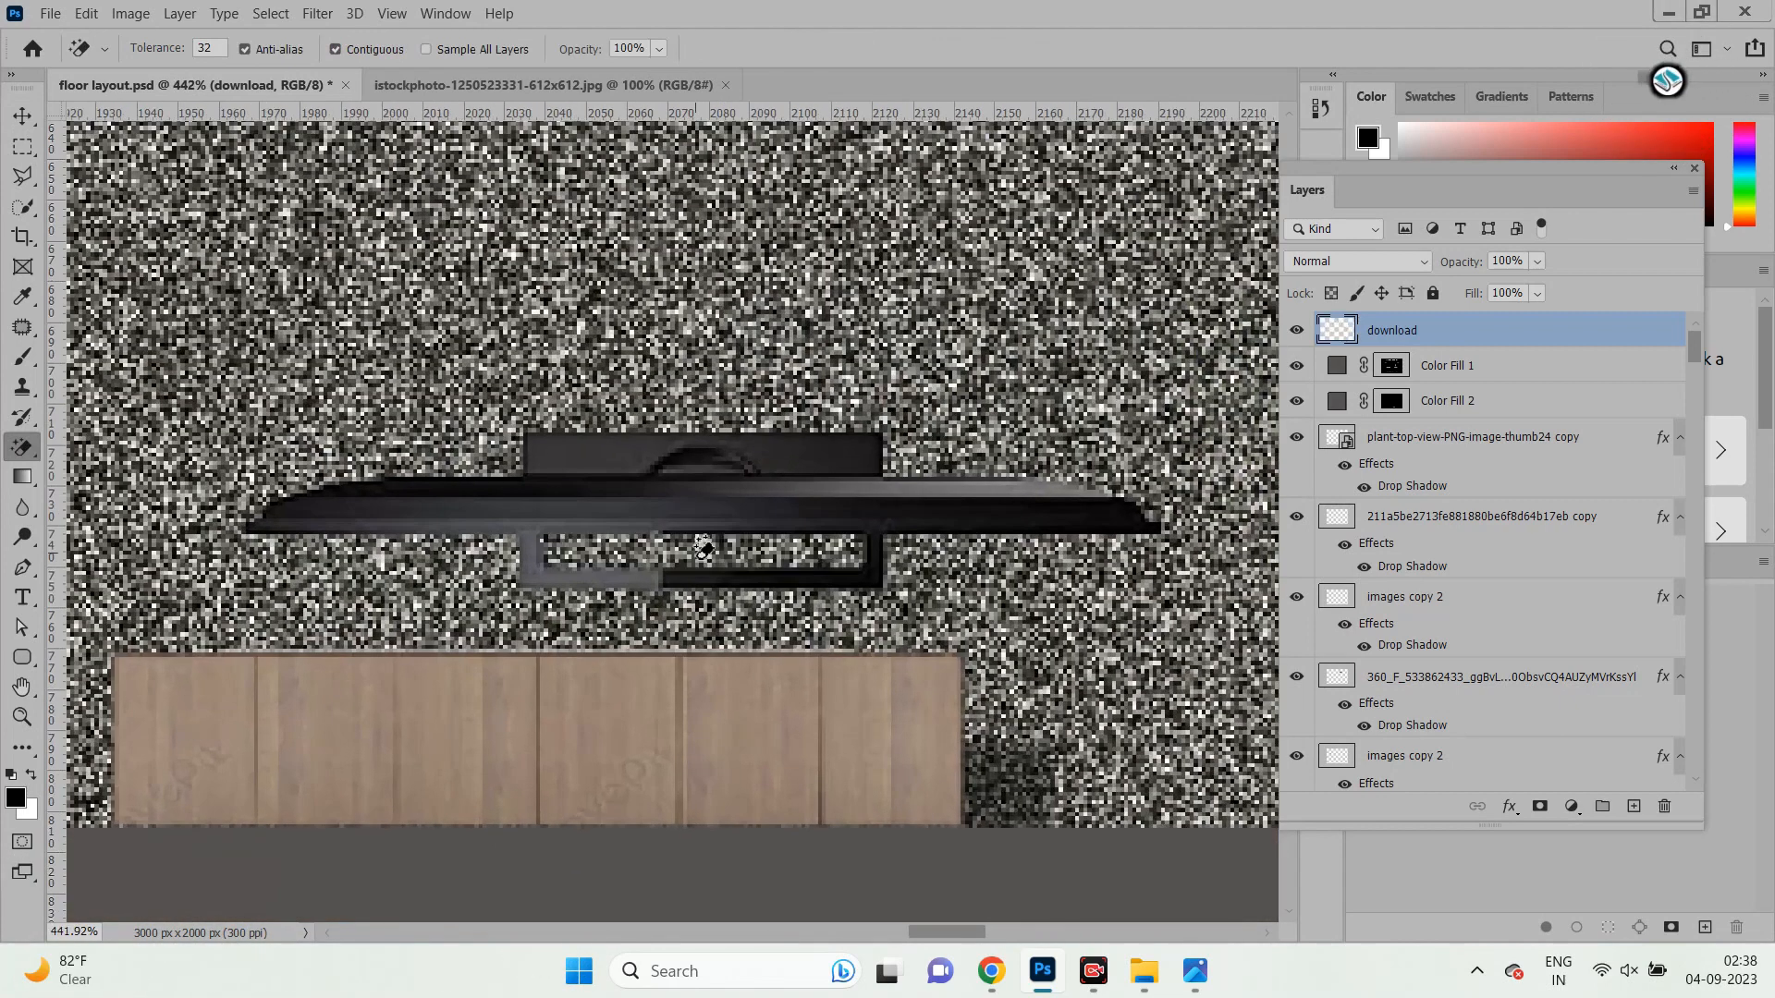
# Rotate the TV 180 degrees onto the bedroom's wooden cabinet and scale it down to about 54.38%.
pyautogui.scroll(-2, 552, 323)
pyautogui.click(21, 118)
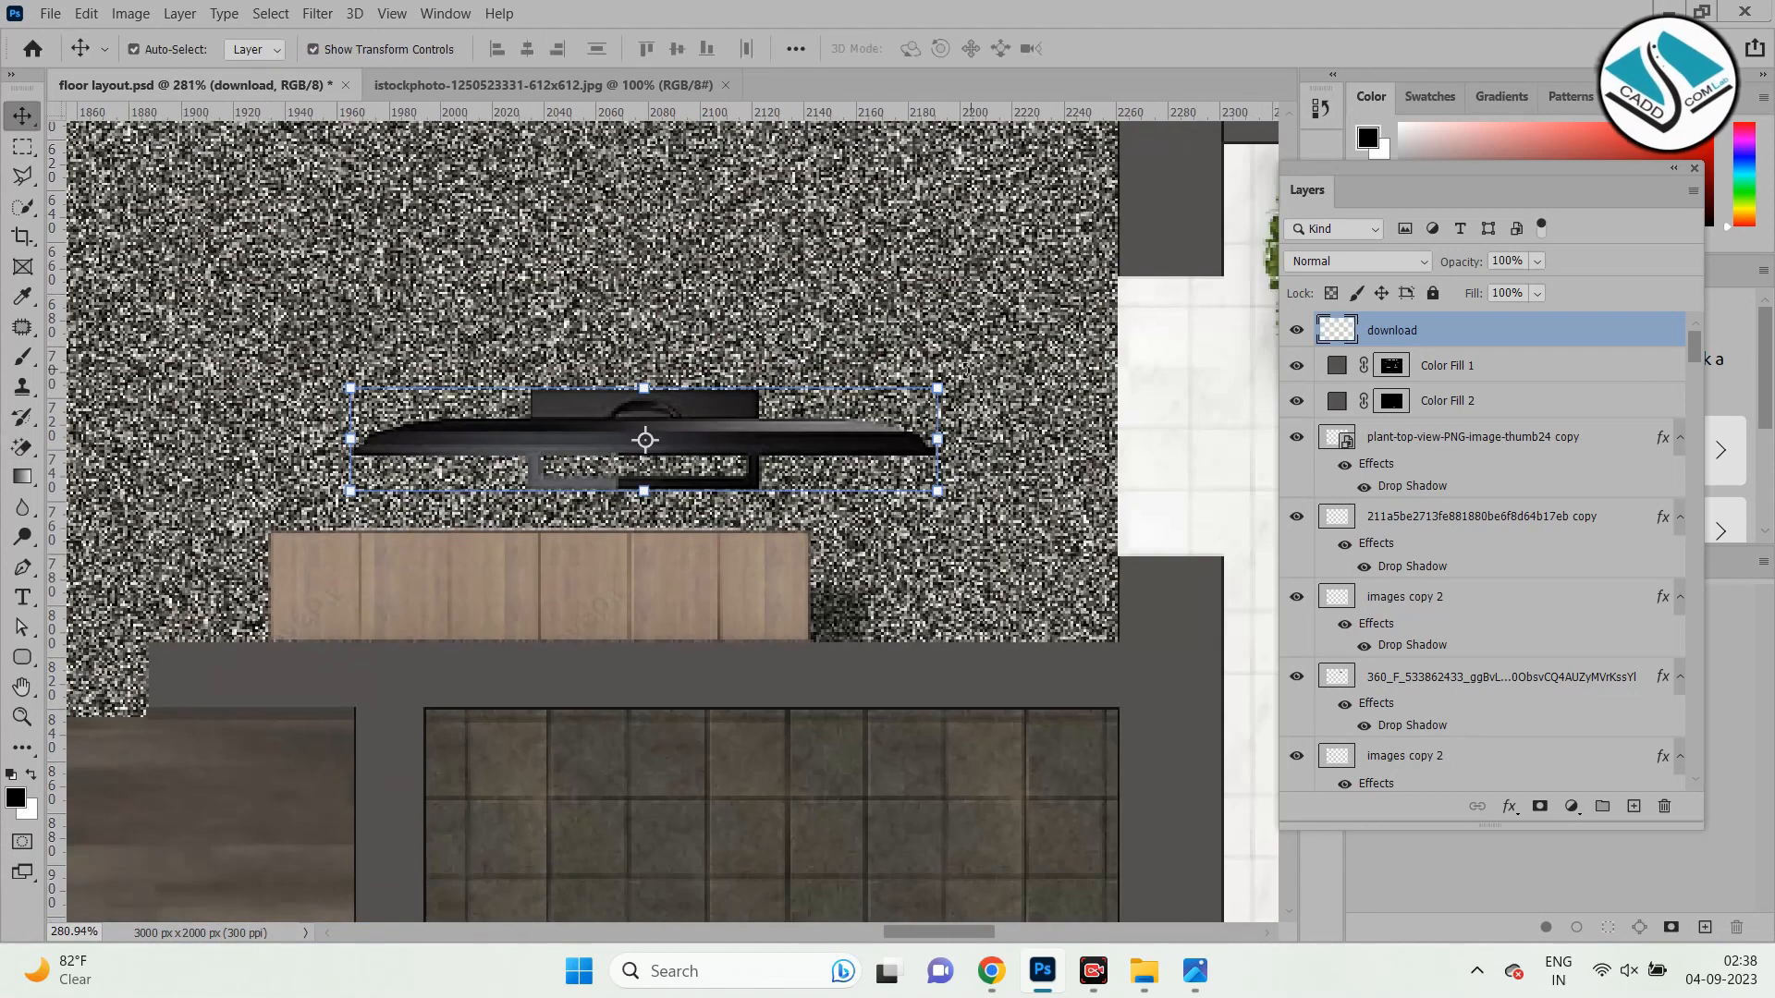
pyautogui.moveTo(959, 375); pyautogui.dragTo(407, 507)
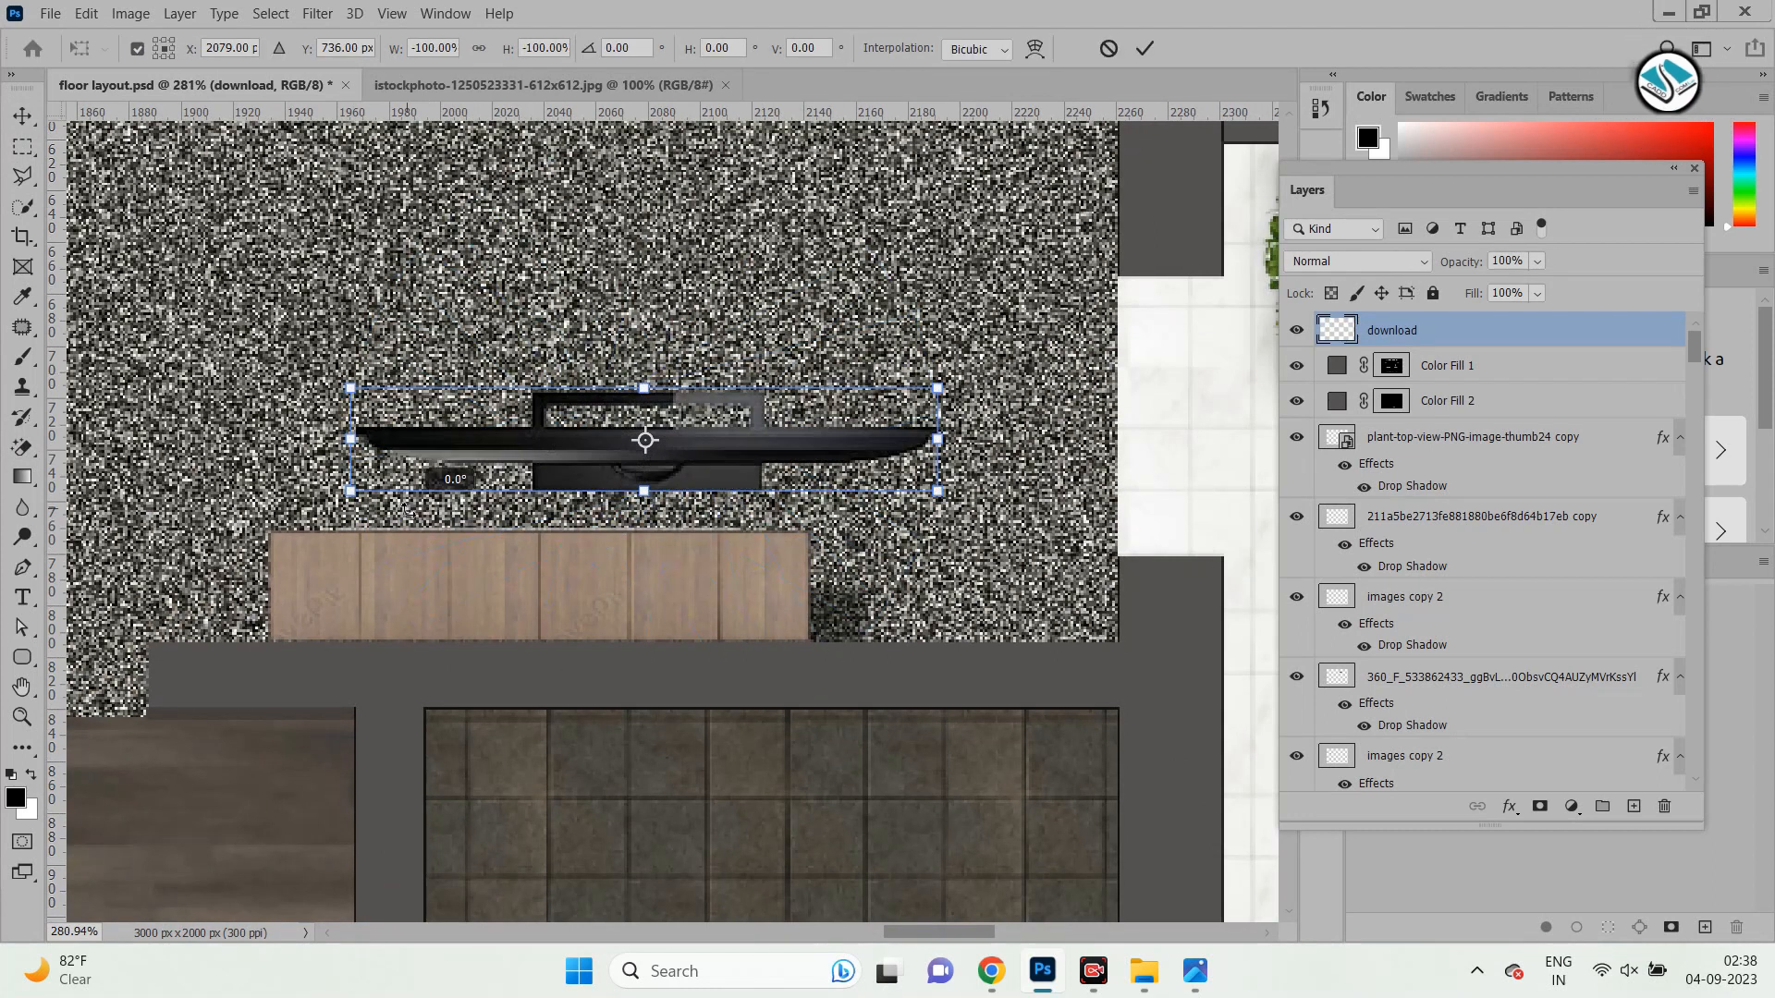
pyautogui.moveTo(721, 467); pyautogui.dragTo(621, 601)
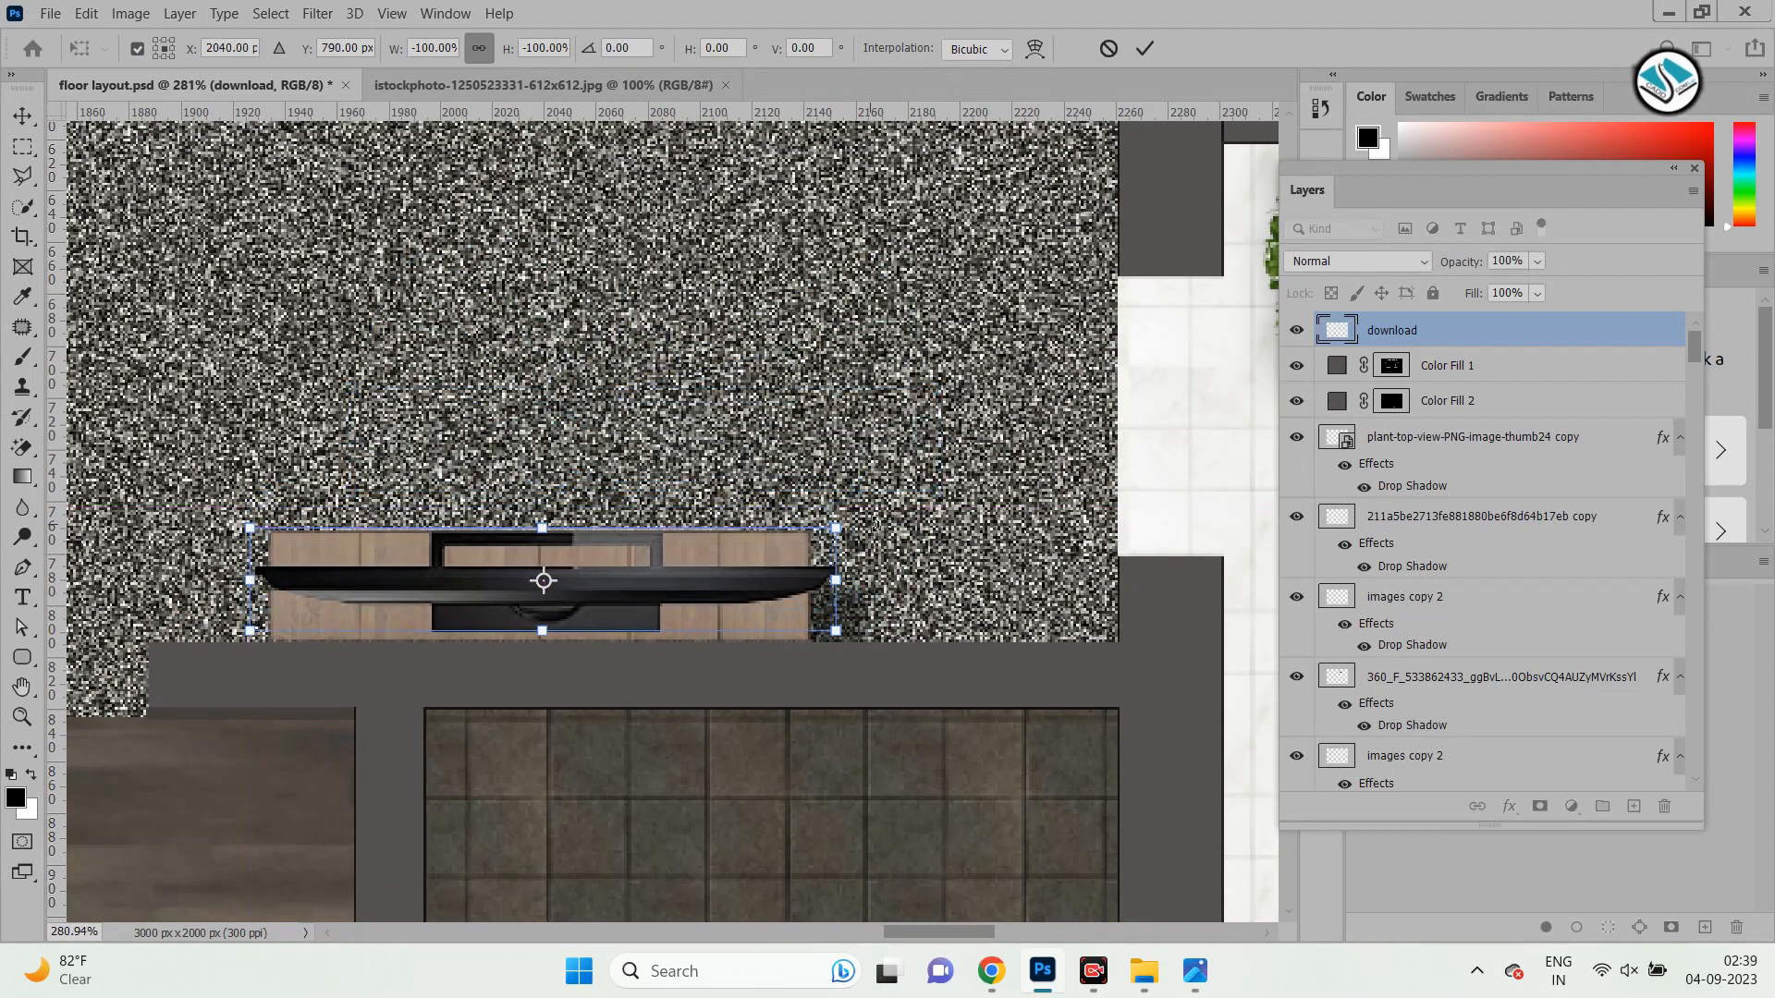
pyautogui.moveTo(835, 528); pyautogui.dragTo(663, 593)
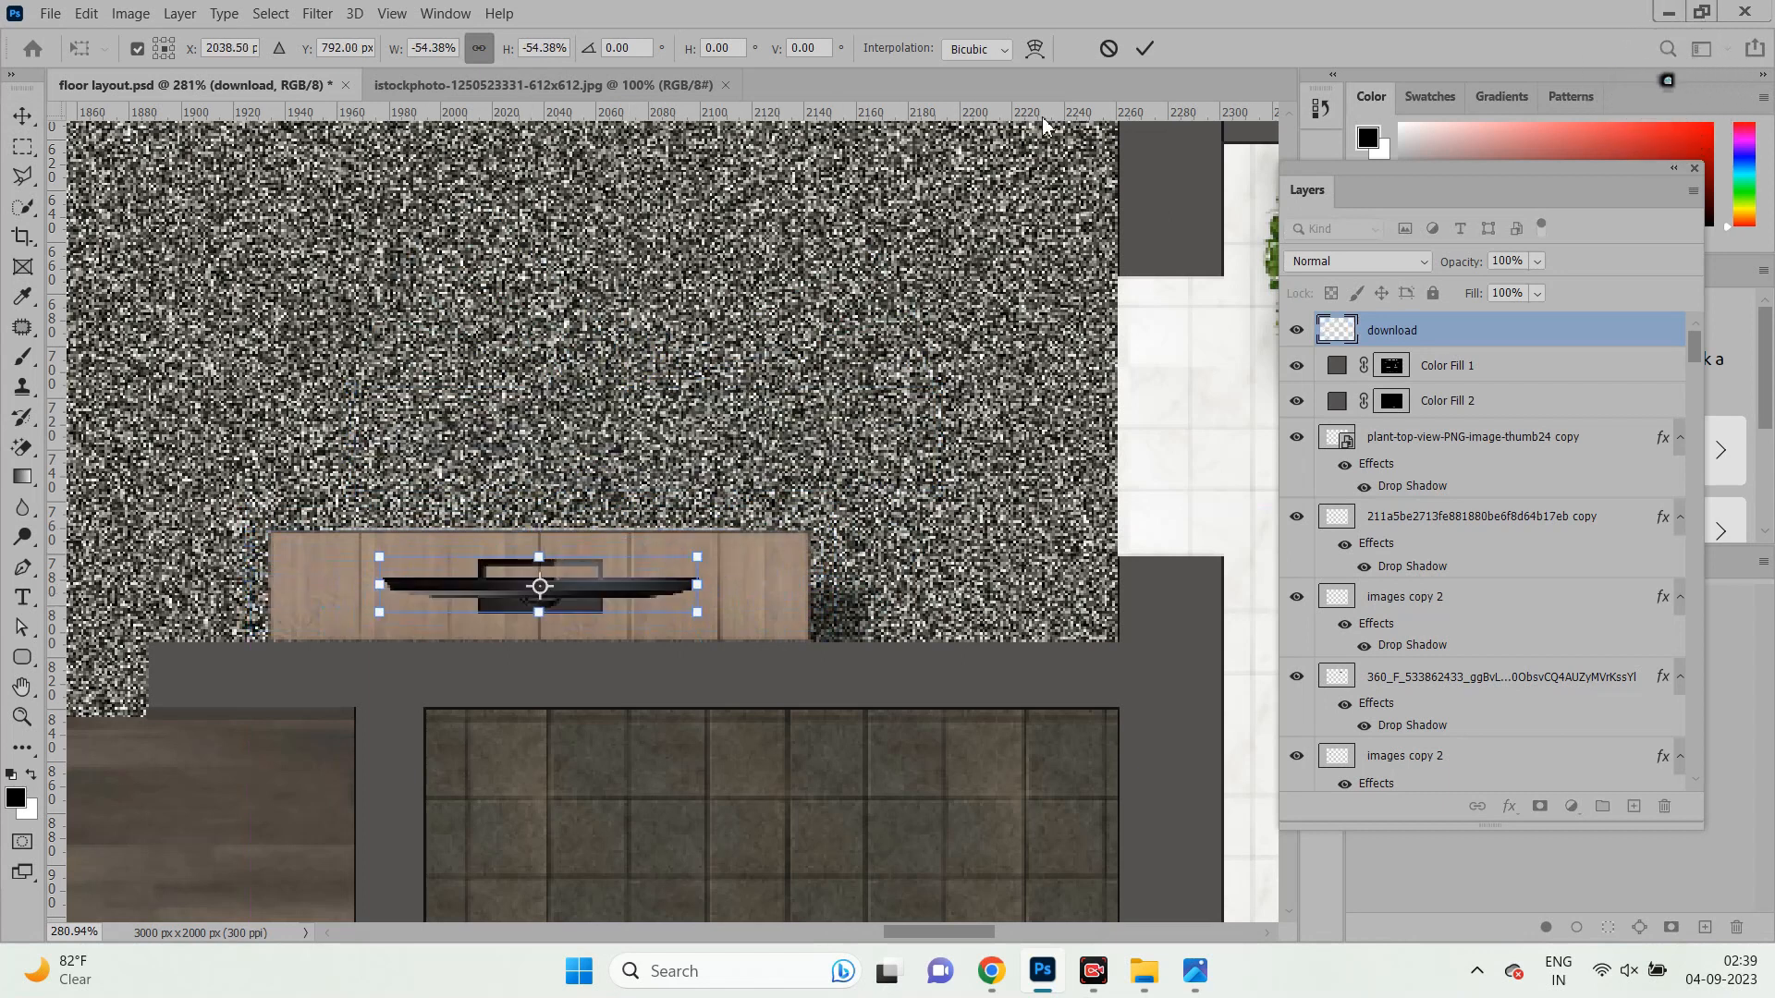
pyautogui.press('Return')
# Scale the bed set down to about 75.65%, keeping it against the bedroom's upper wall.
pyautogui.scroll(-5, 840, 532)
pyautogui.click(842, 449)
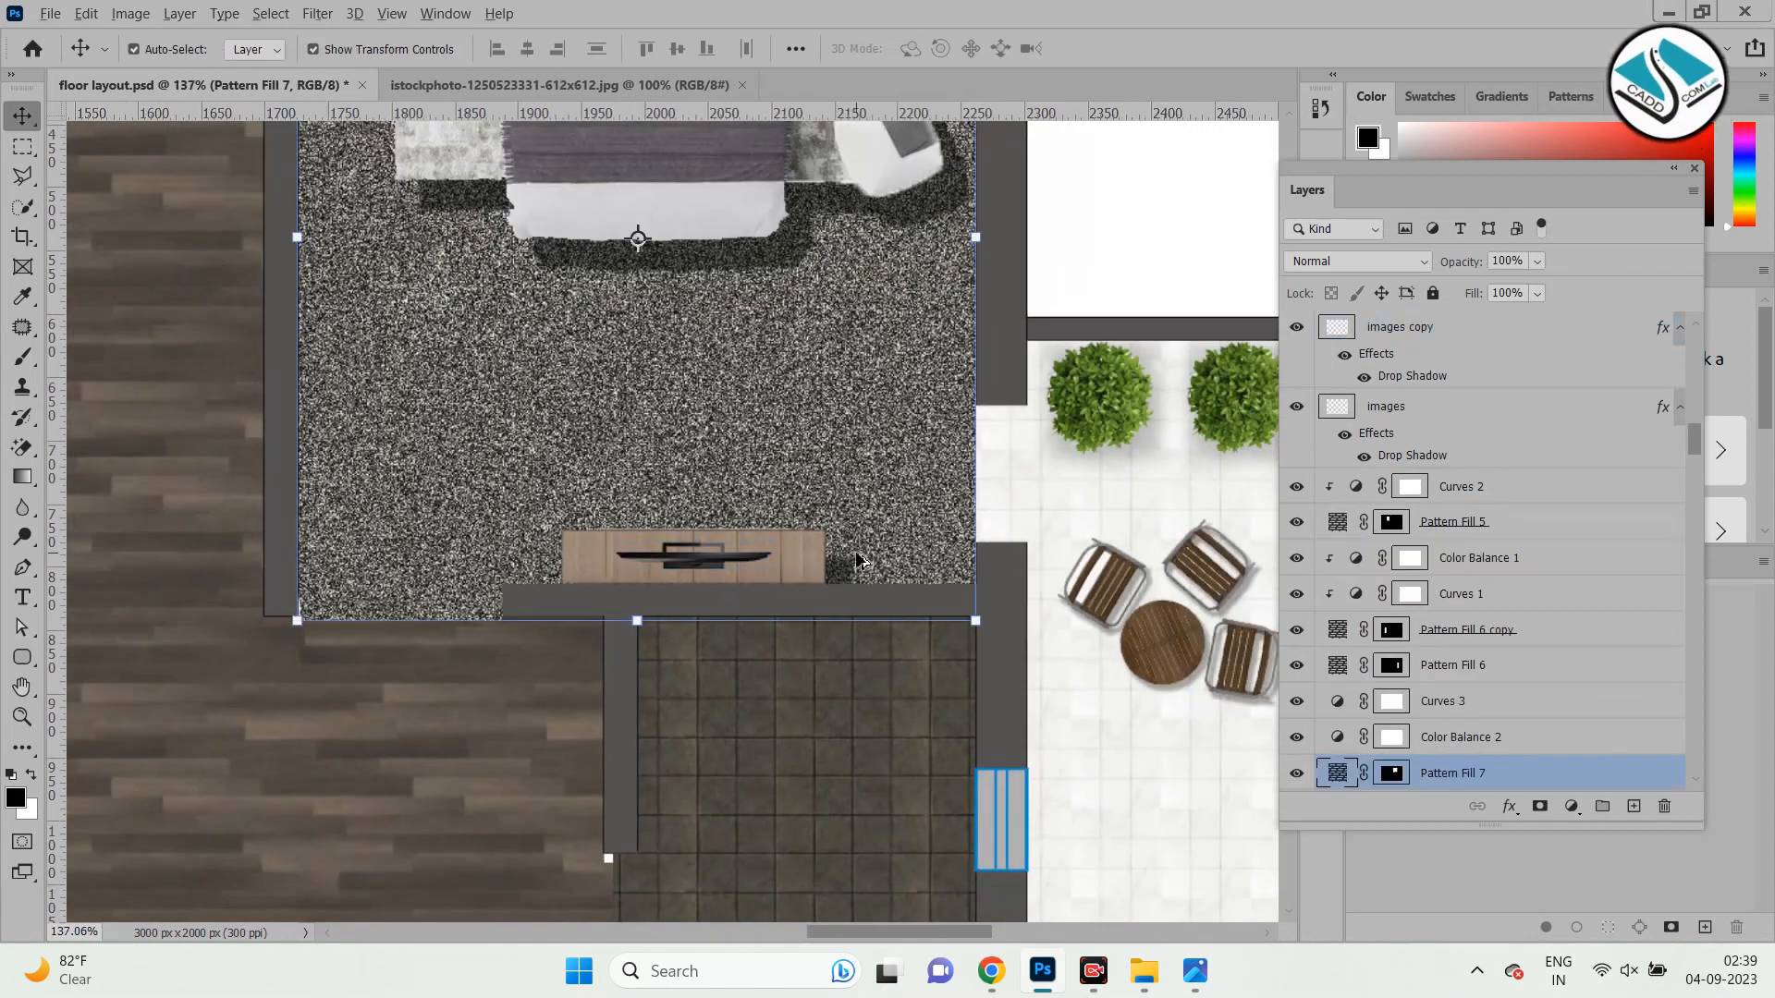
pyautogui.scroll(-5, 851, 559)
pyautogui.scroll(2, 702, 396)
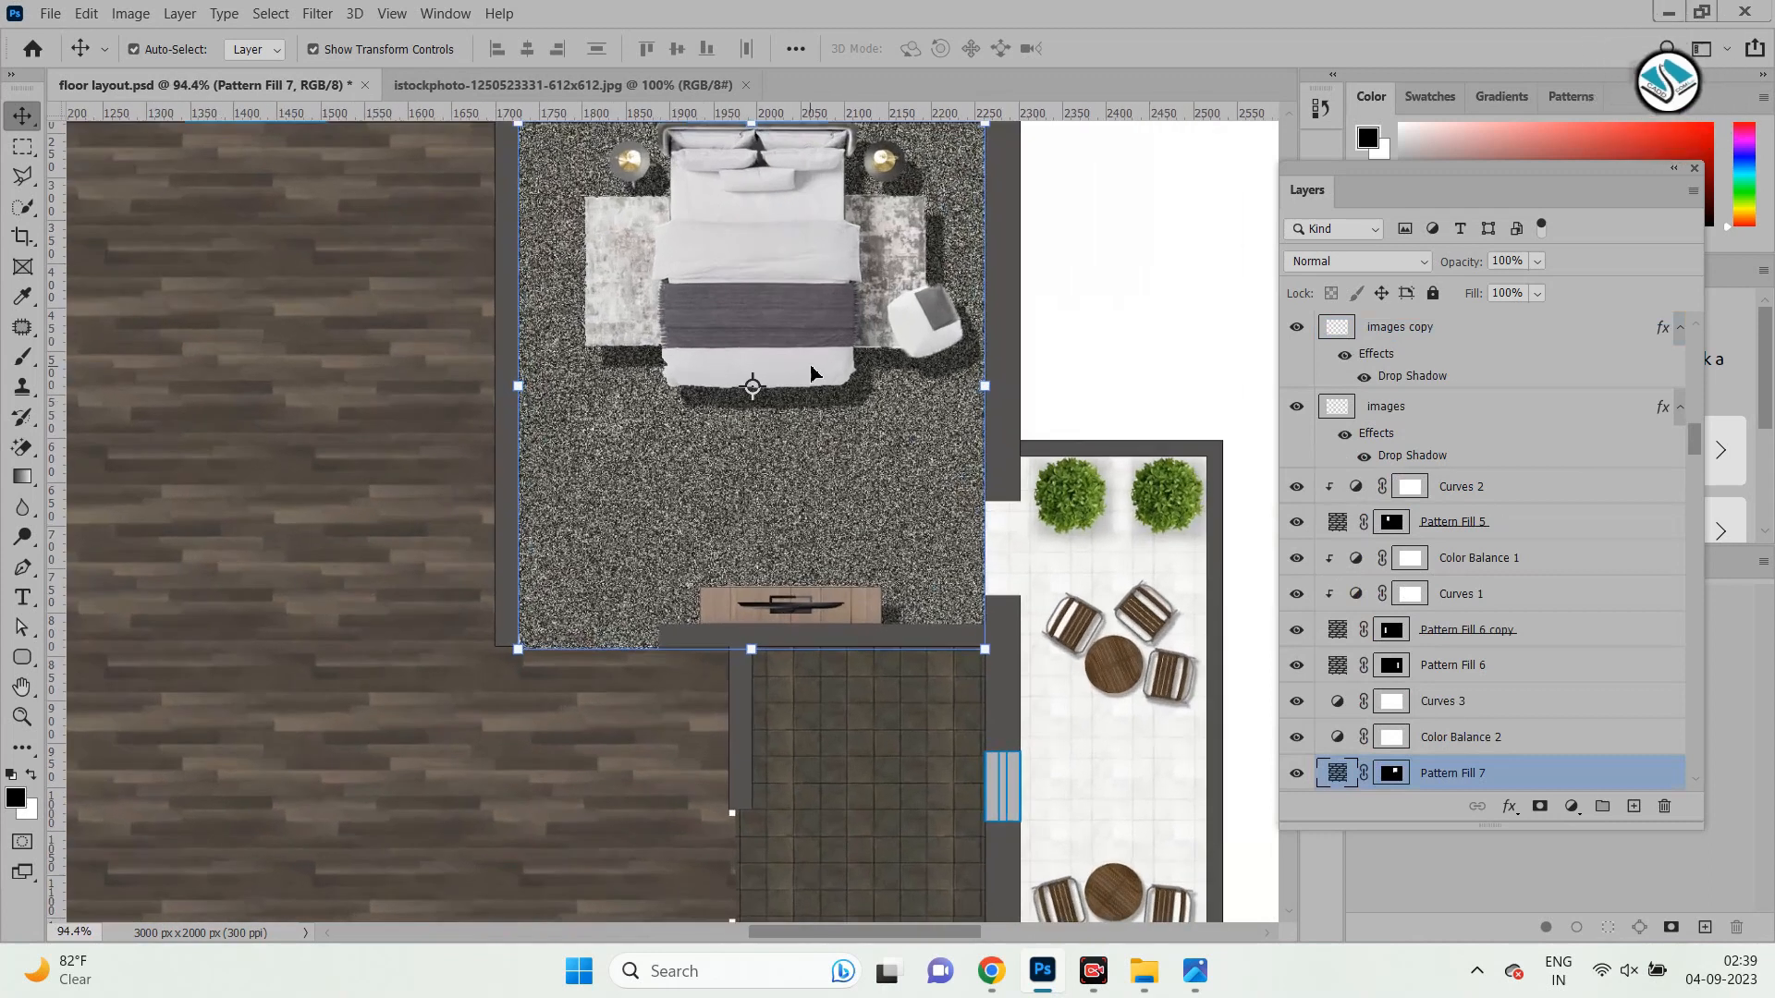
pyautogui.scroll(-1, 785, 305)
pyautogui.scroll(2, 775, 240)
pyautogui.click(780, 290)
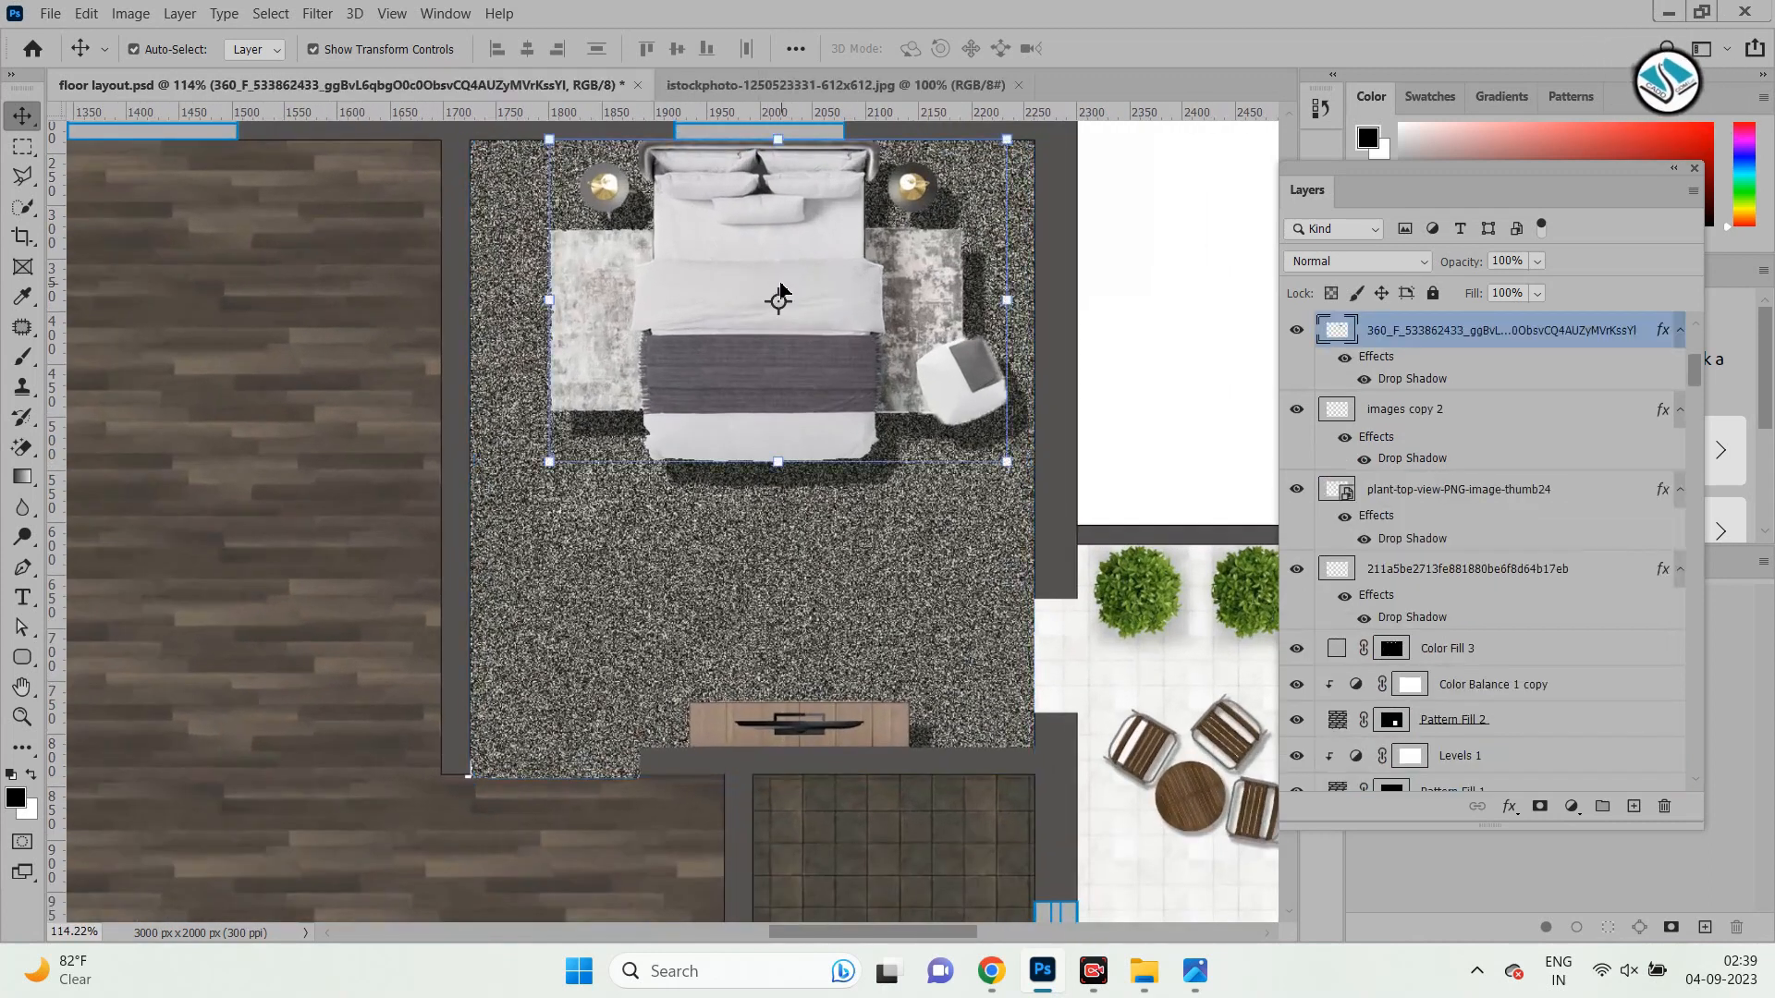
pyautogui.moveTo(1006, 460); pyautogui.dragTo(895, 382)
pyautogui.moveTo(755, 229); pyautogui.dragTo(787, 232)
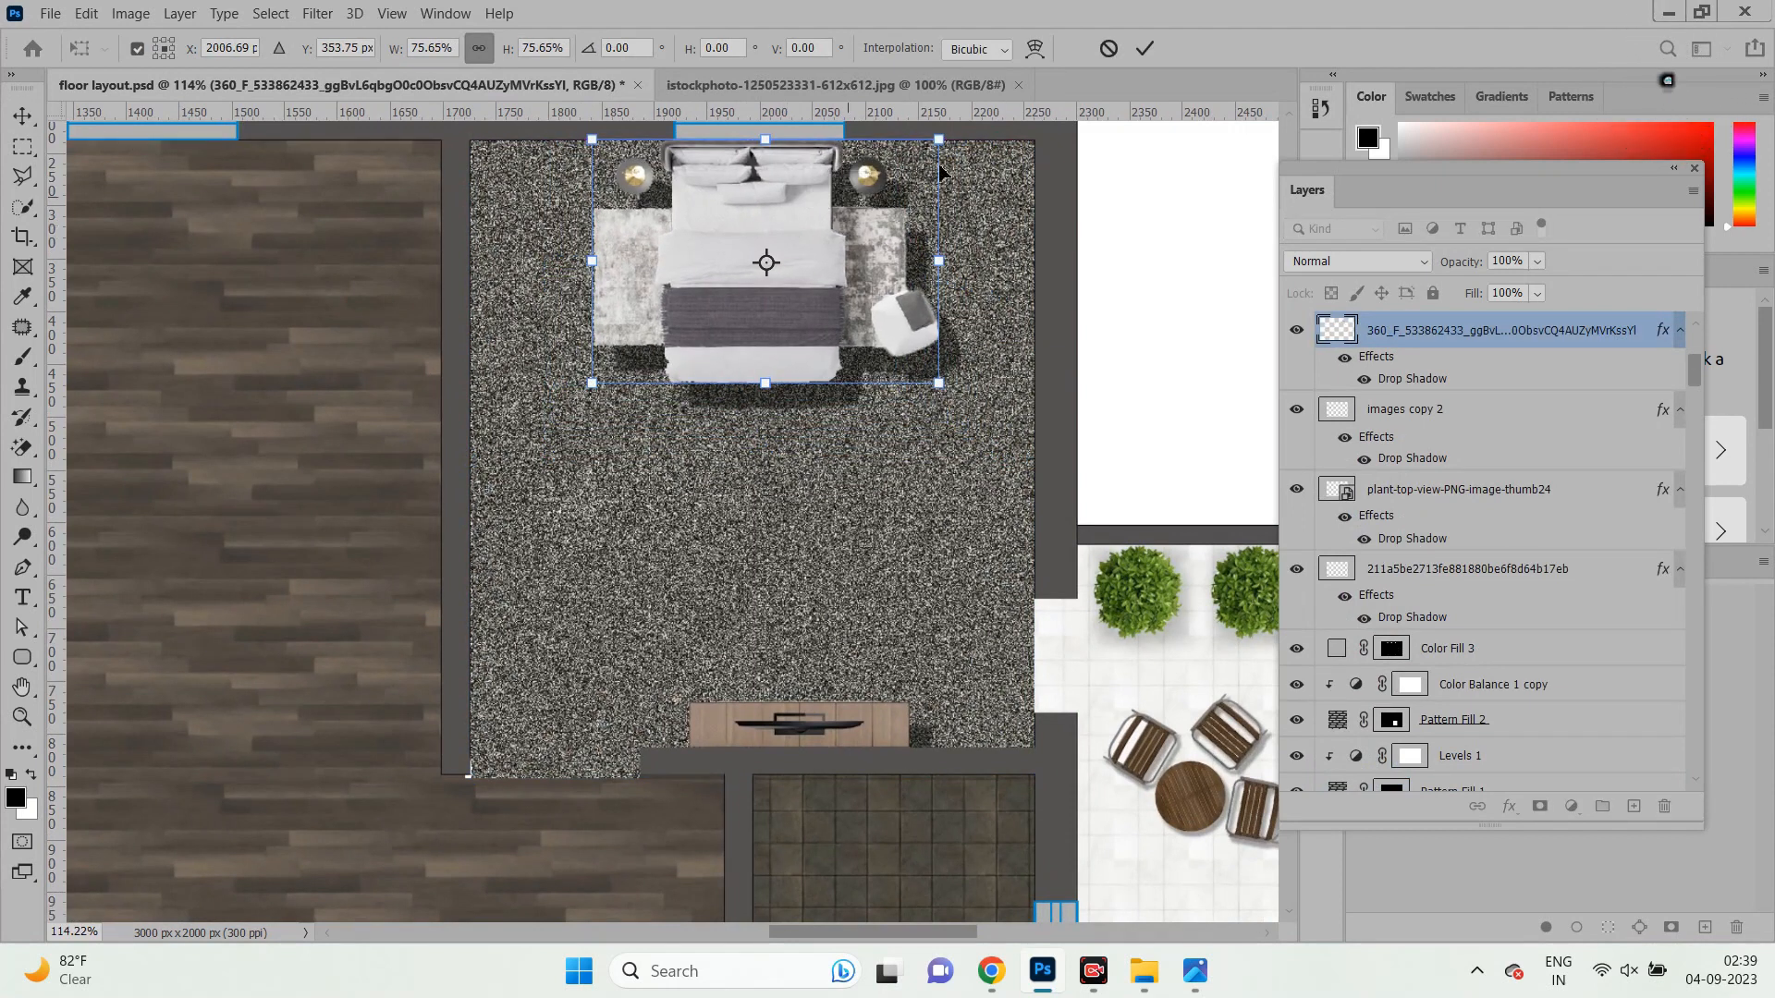
pyautogui.click(1151, 56)
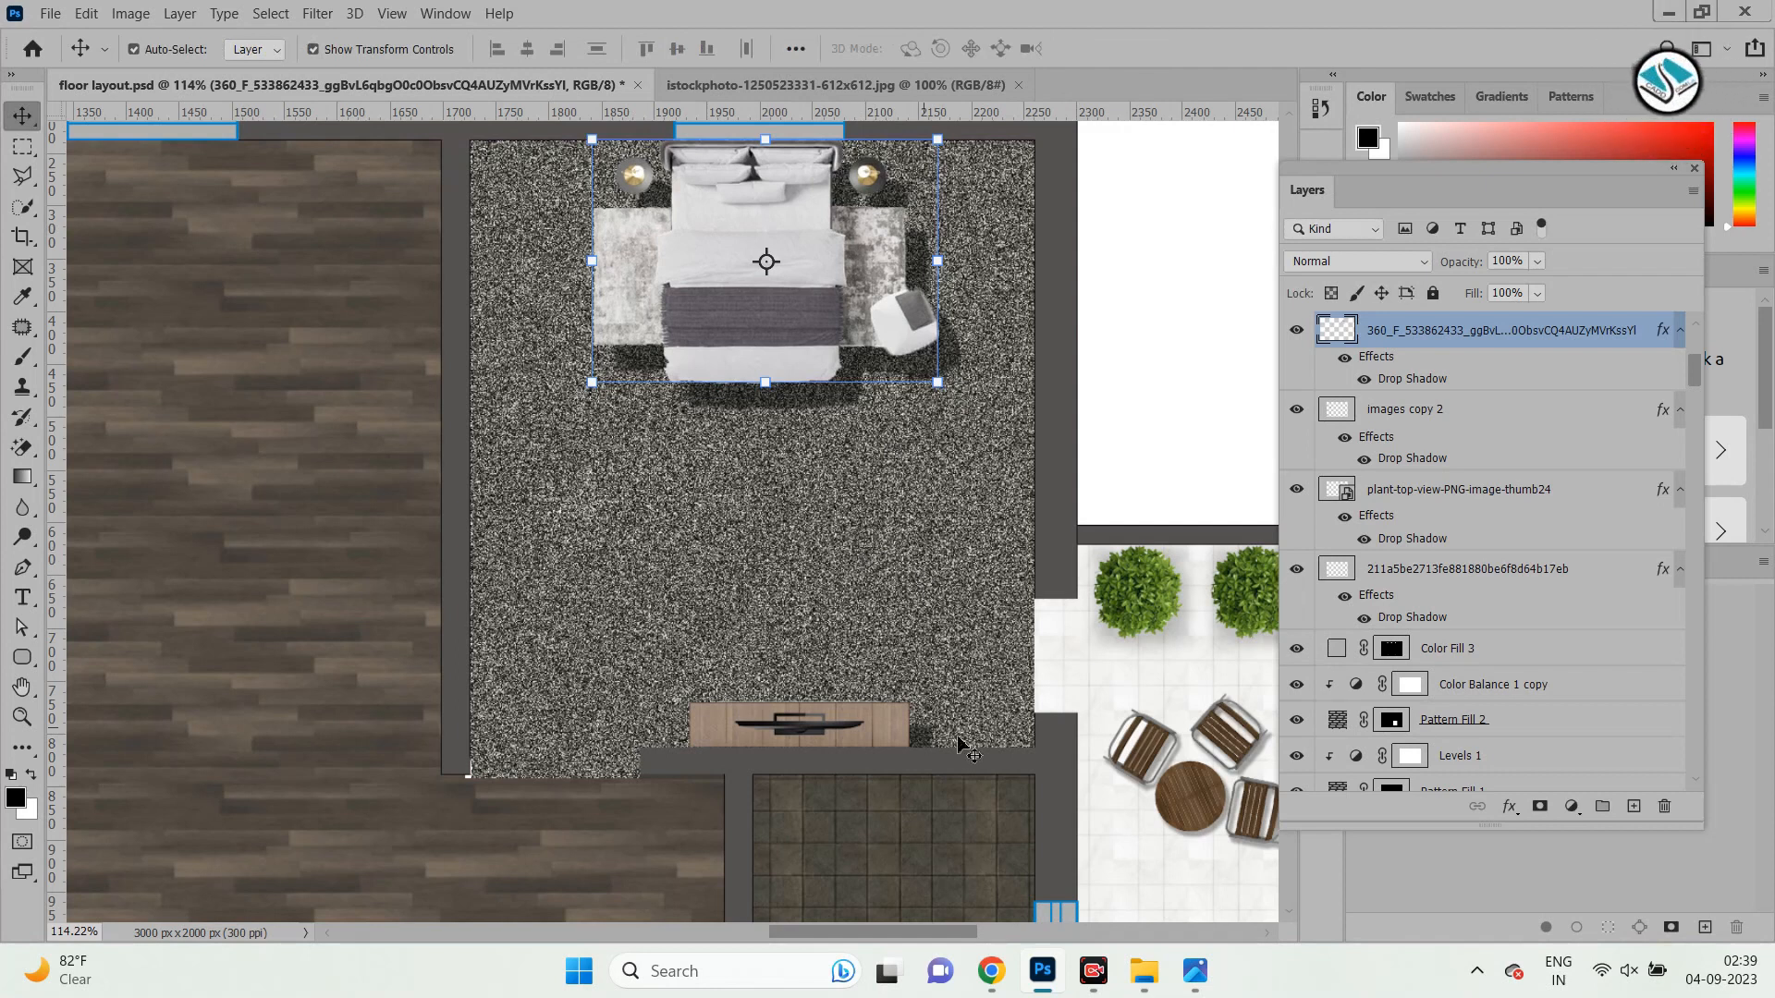
# Switch to Chrome and search Google Images for "wardrobe top view".
pyautogui.click(991, 970)
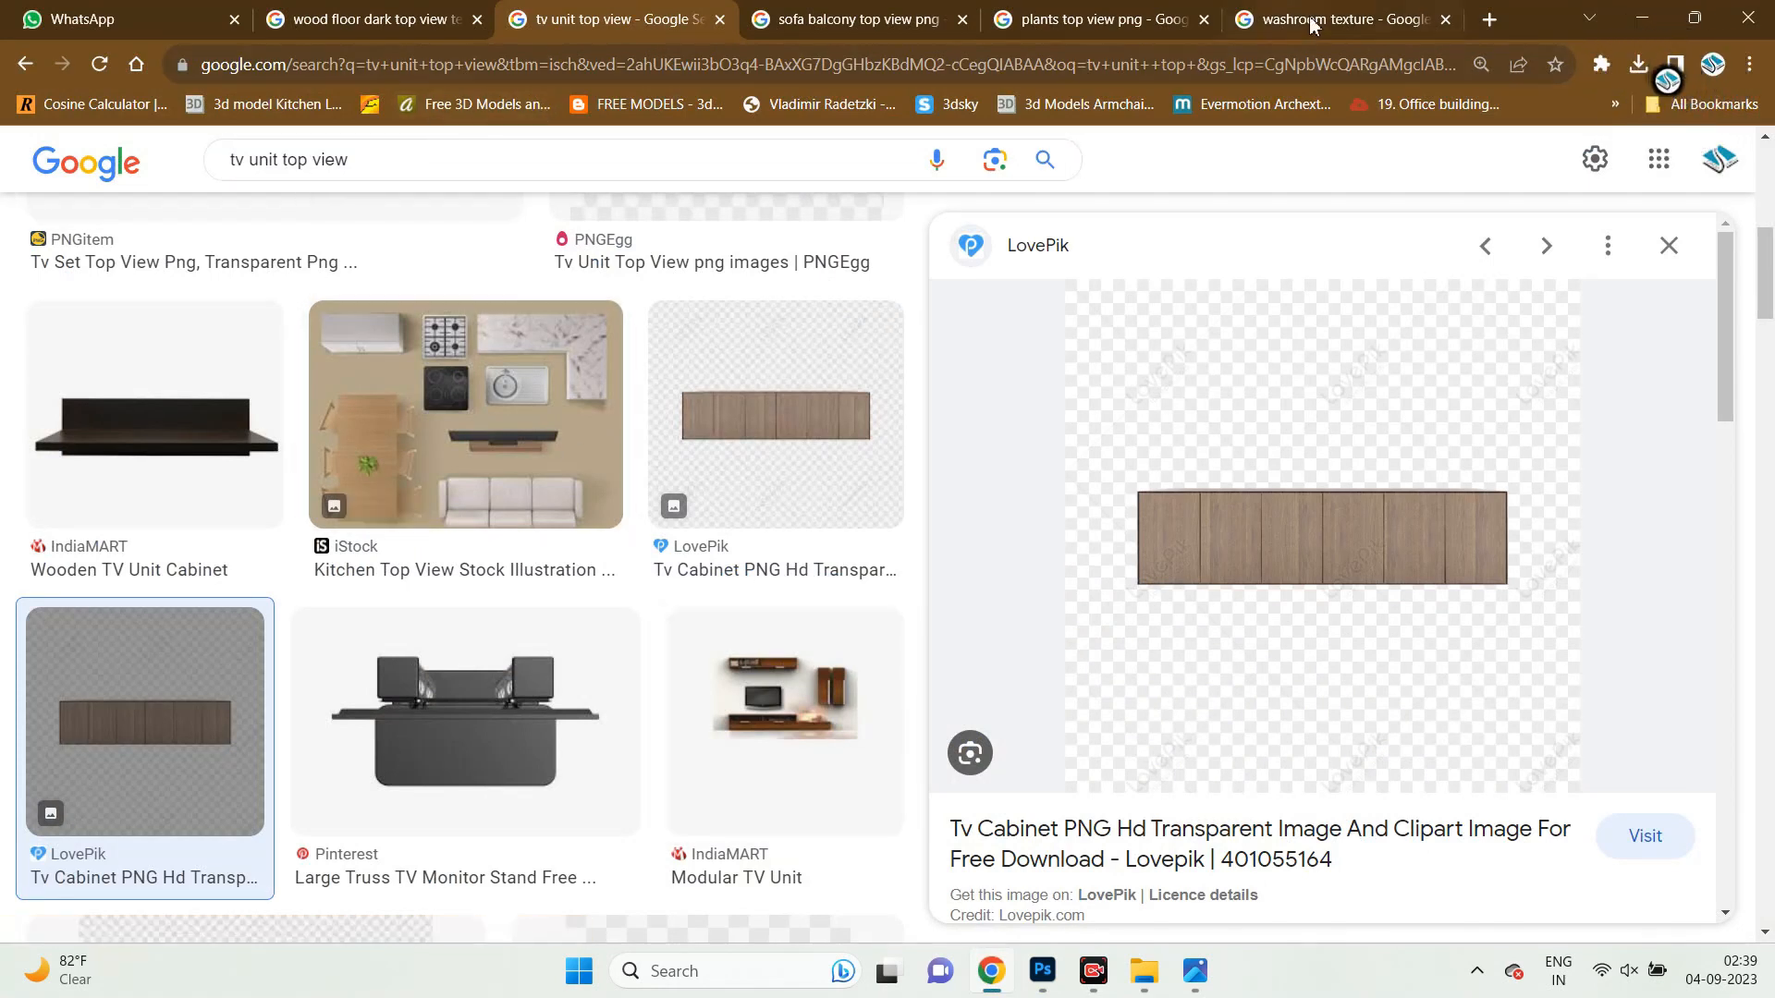
pyautogui.tripleClick(432, 160)
pyautogui.write('wardrobe')
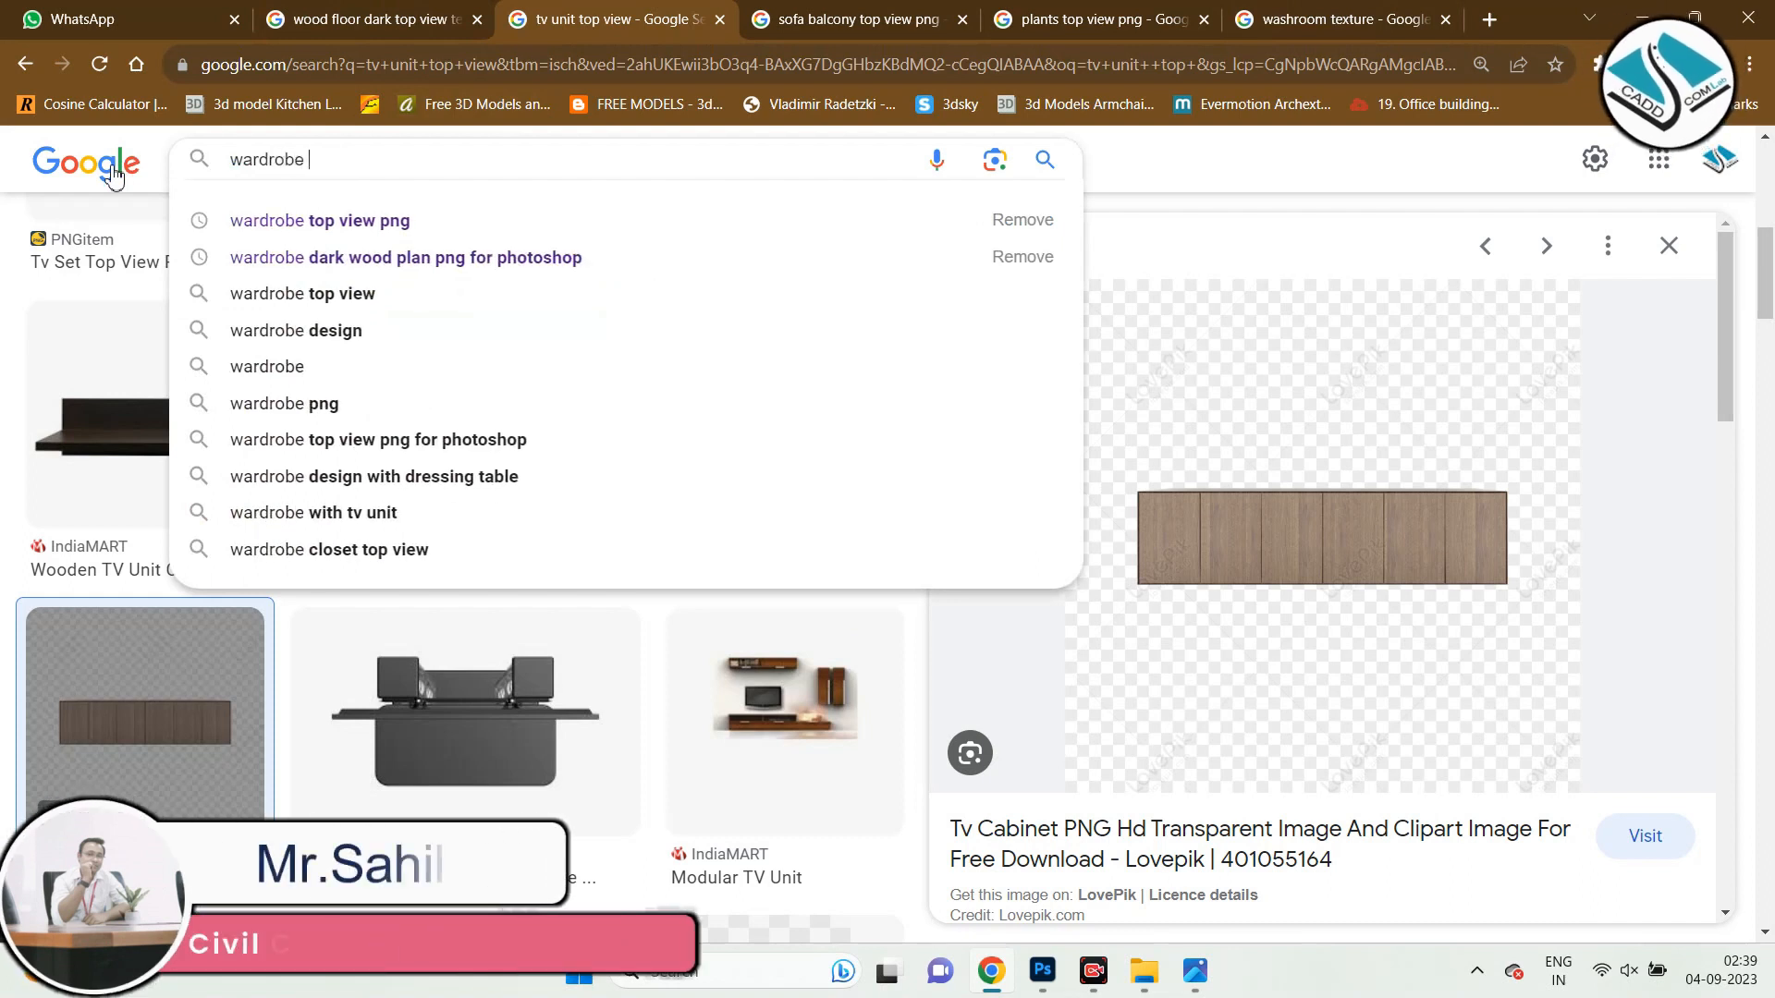
pyautogui.click(342, 294)
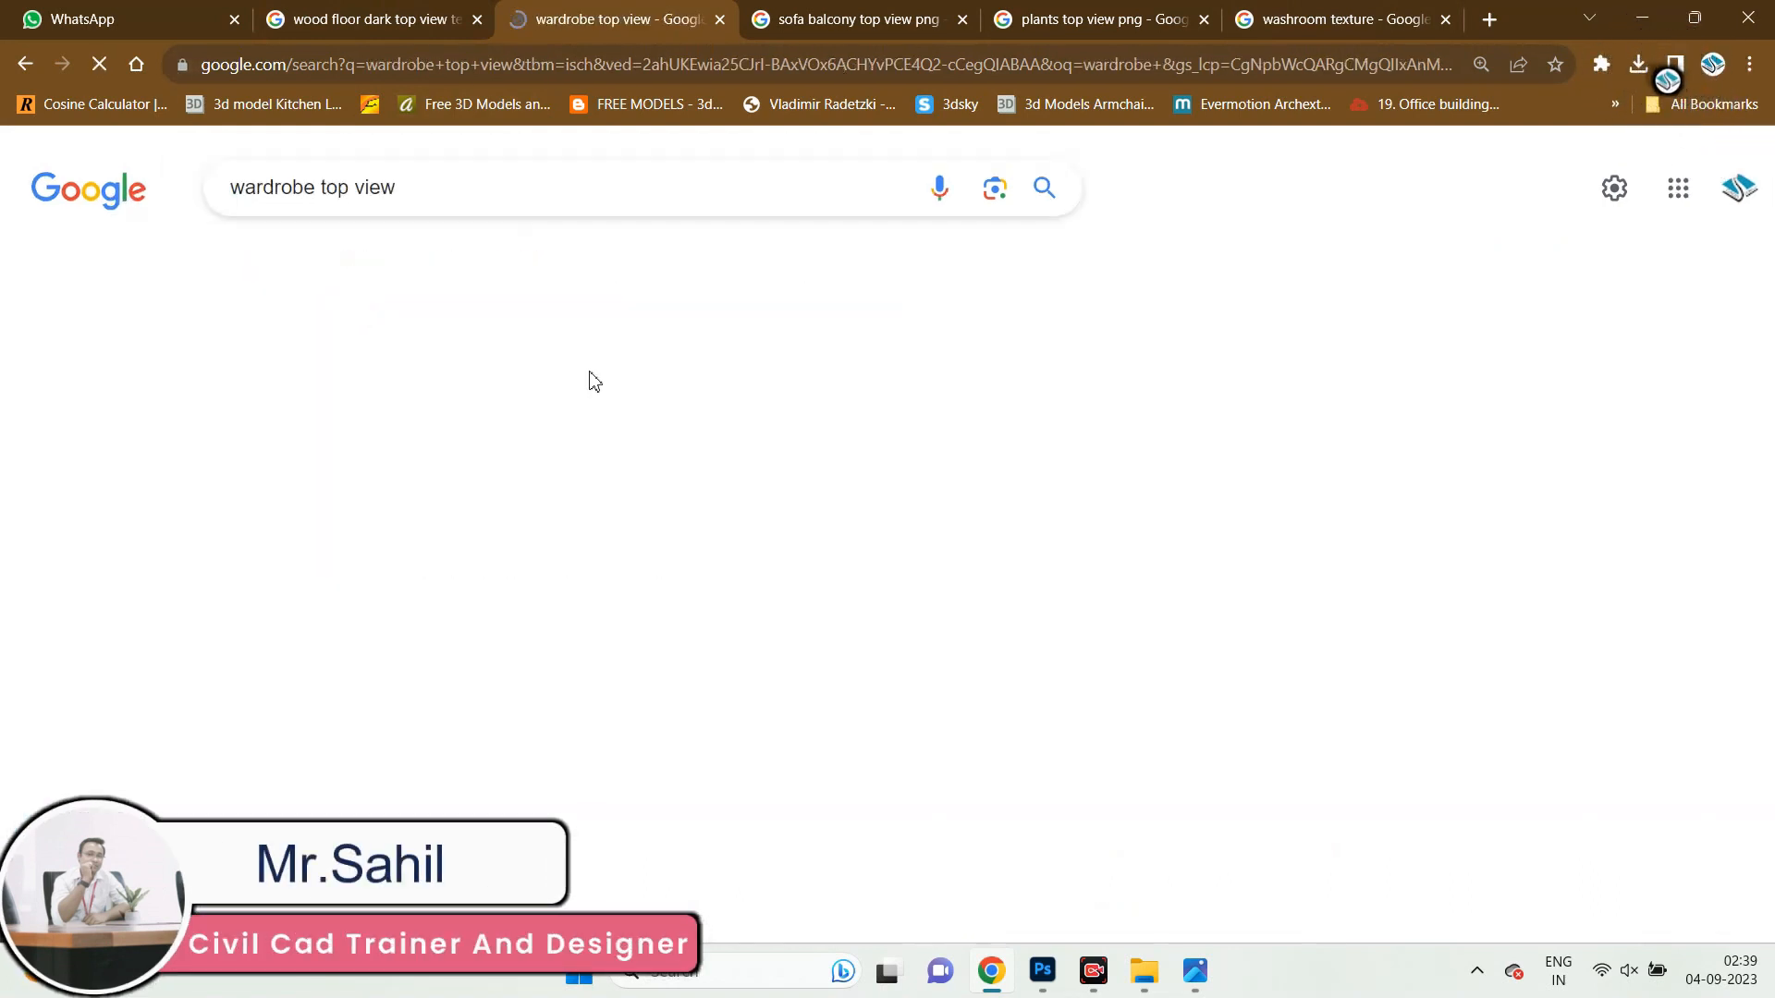
# Examine the wardrobe image results and the related images of the PNGEgg wardrobe for a suitable top view.
pyautogui.scroll(-3, 798, 488)
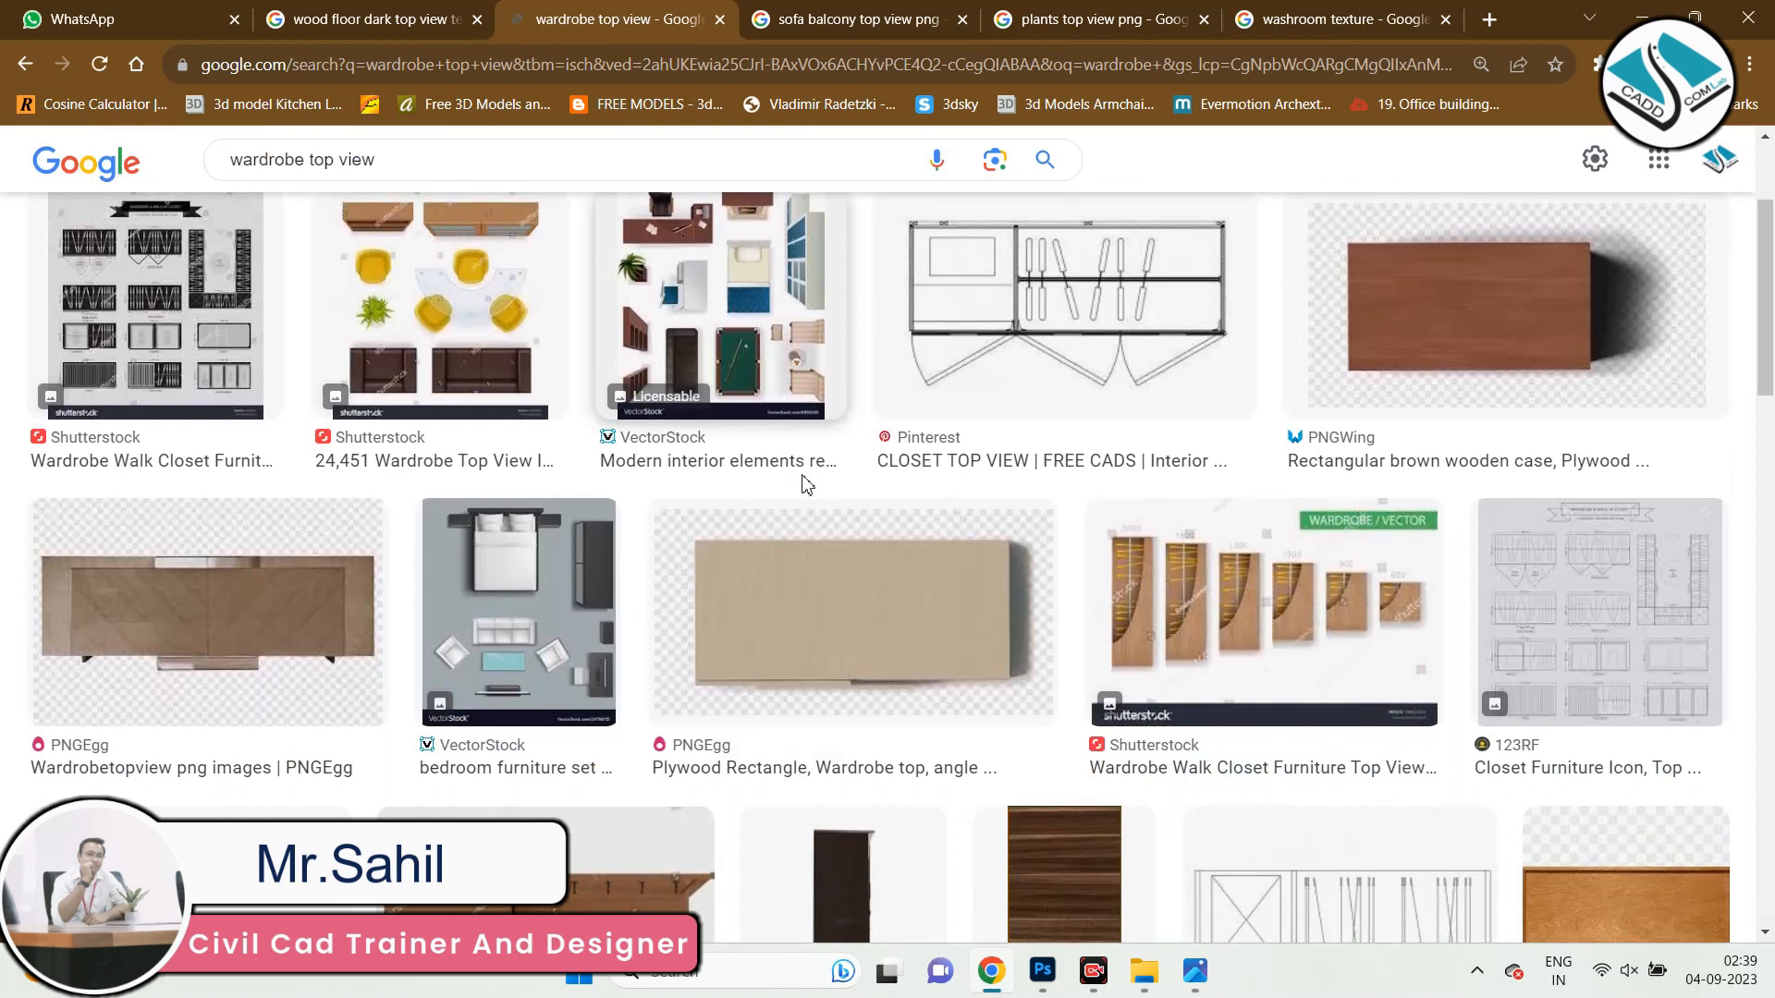
pyautogui.scroll(-3, 803, 479)
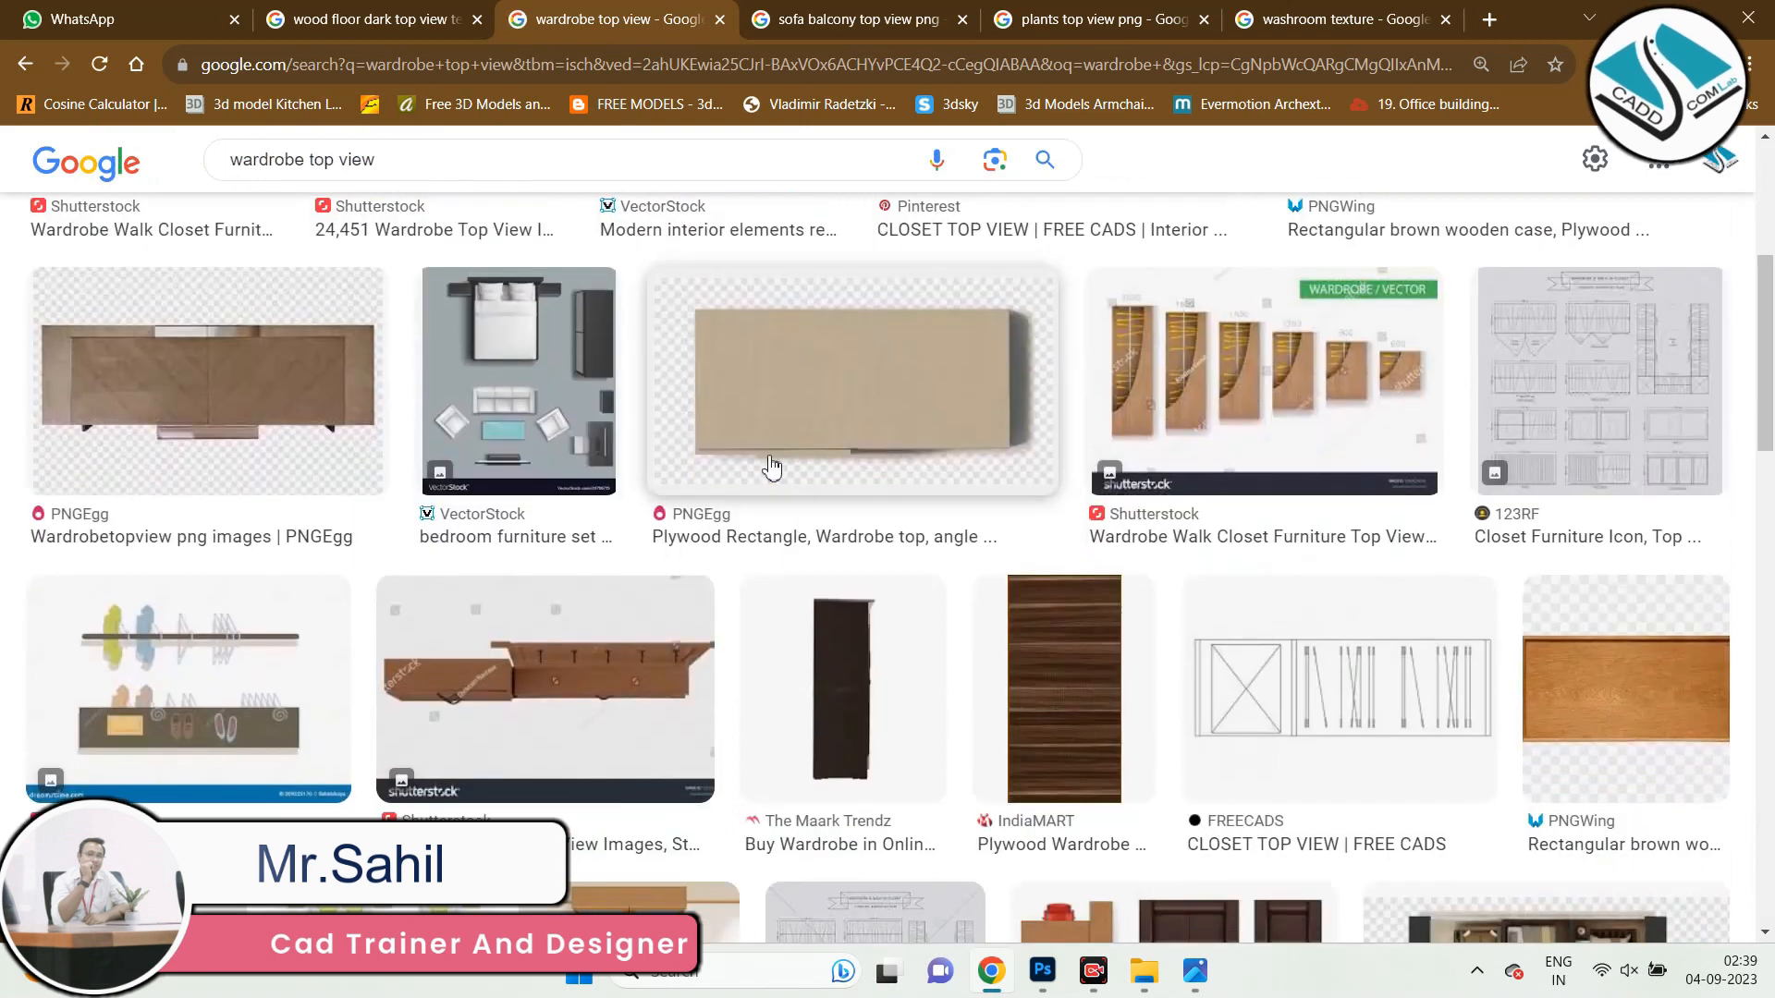
pyautogui.click(280, 406)
pyautogui.scroll(-5, 1412, 519)
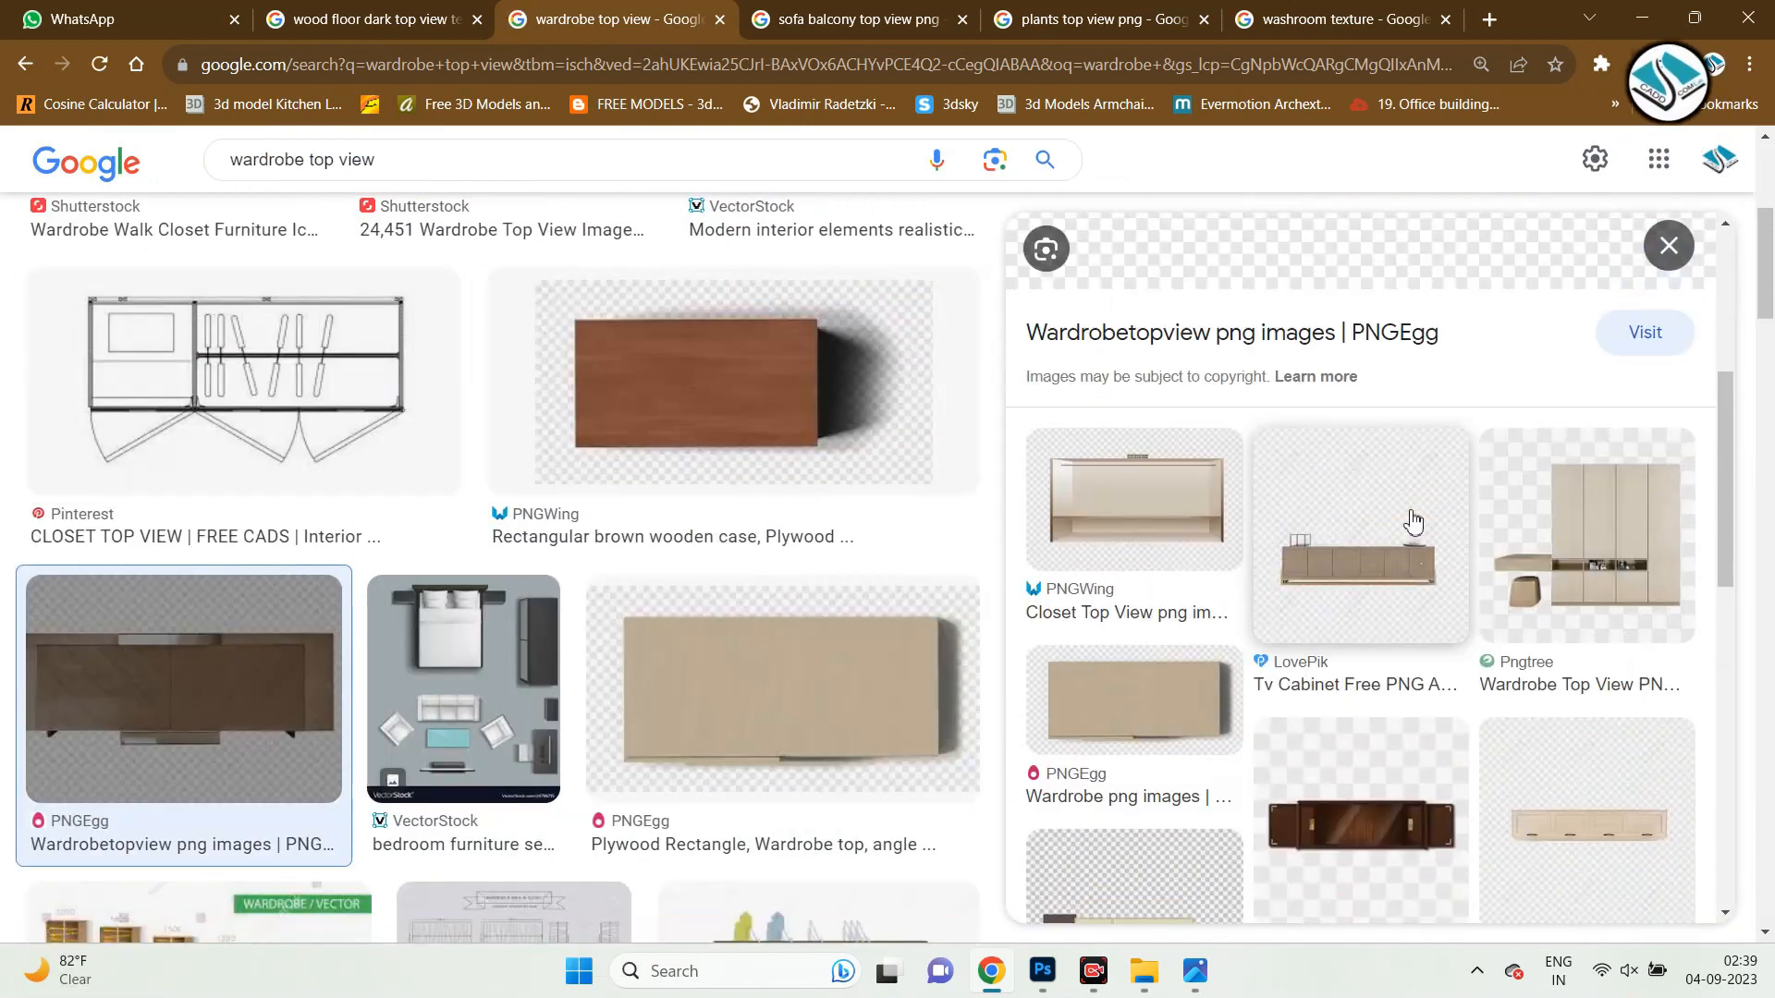
pyautogui.scroll(-3, 1412, 519)
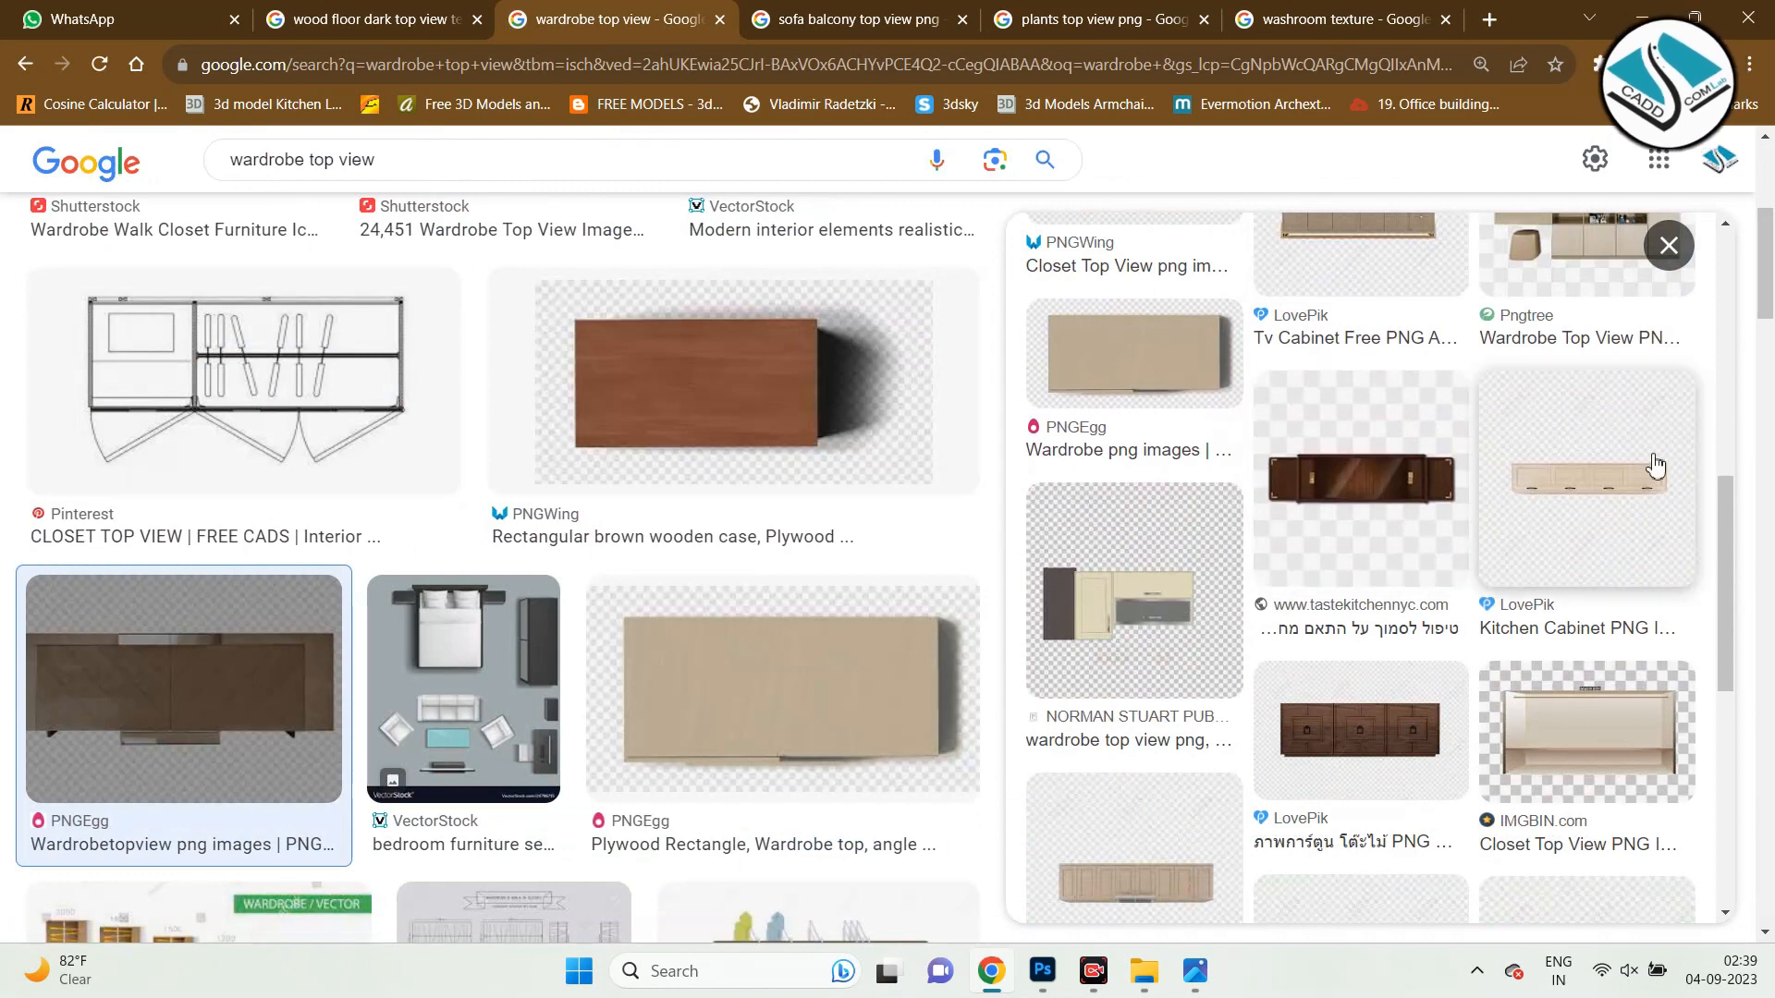
pyautogui.scroll(-3, 1557, 487)
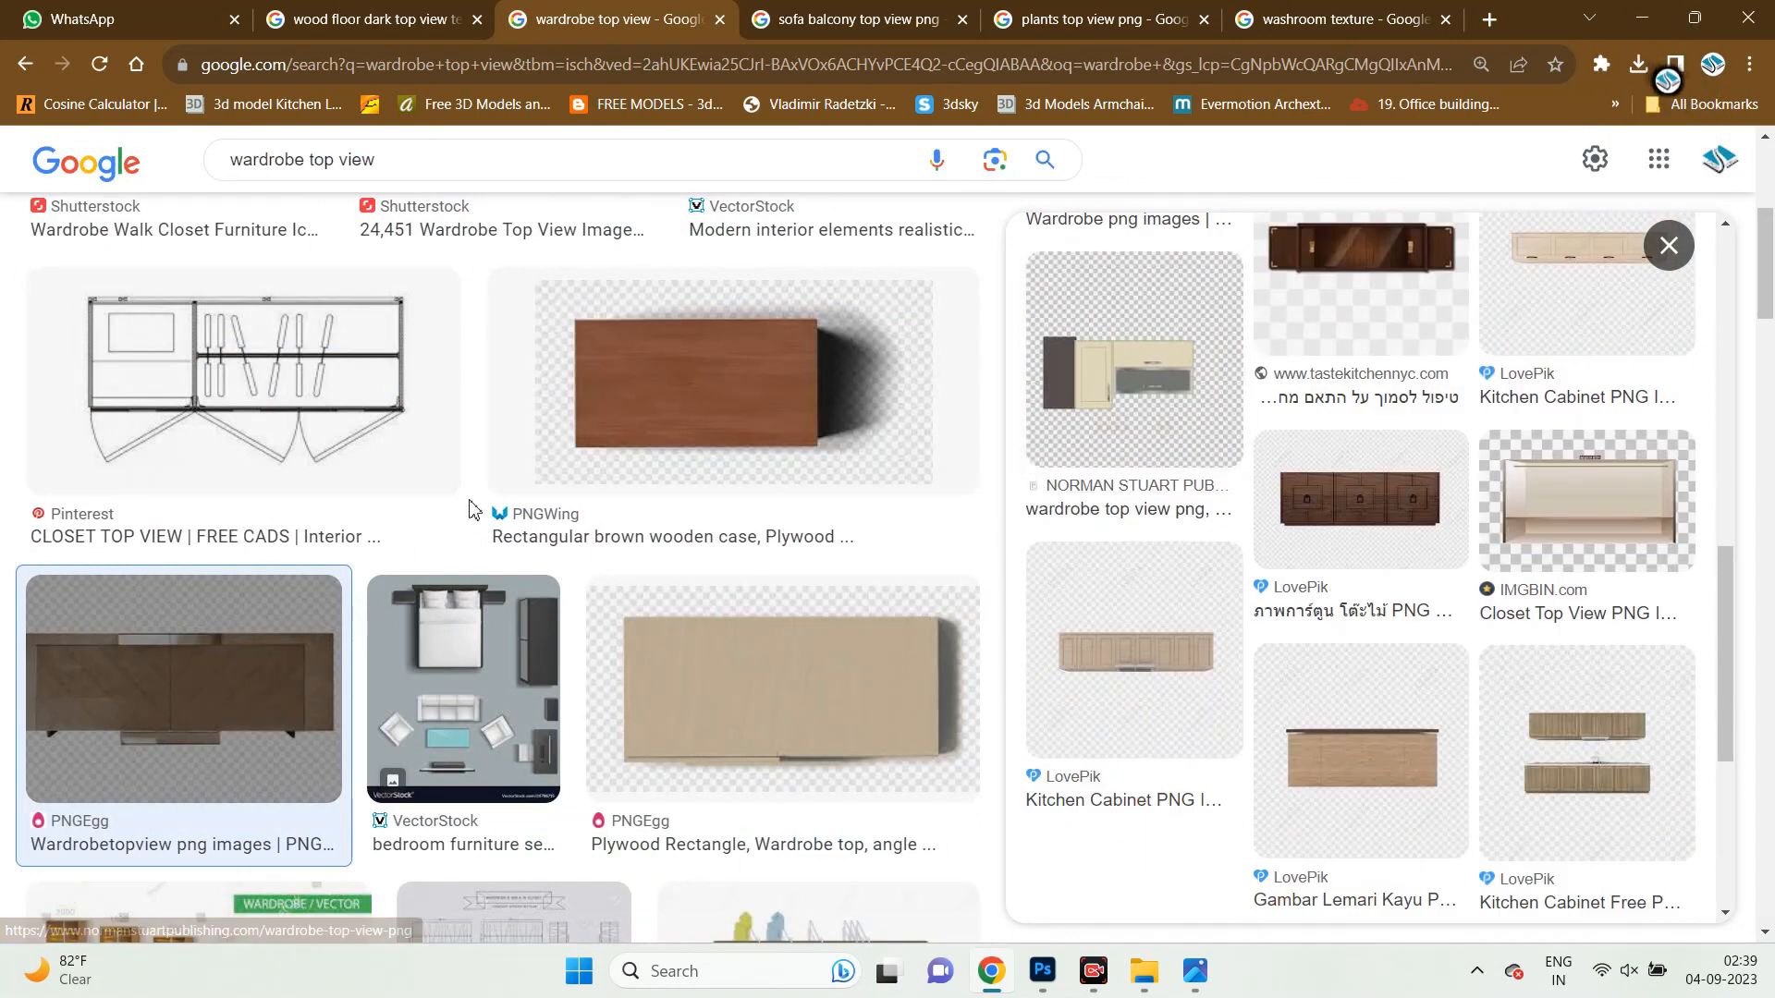
pyautogui.scroll(-6, 517, 511)
pyautogui.scroll(-3, 588, 520)
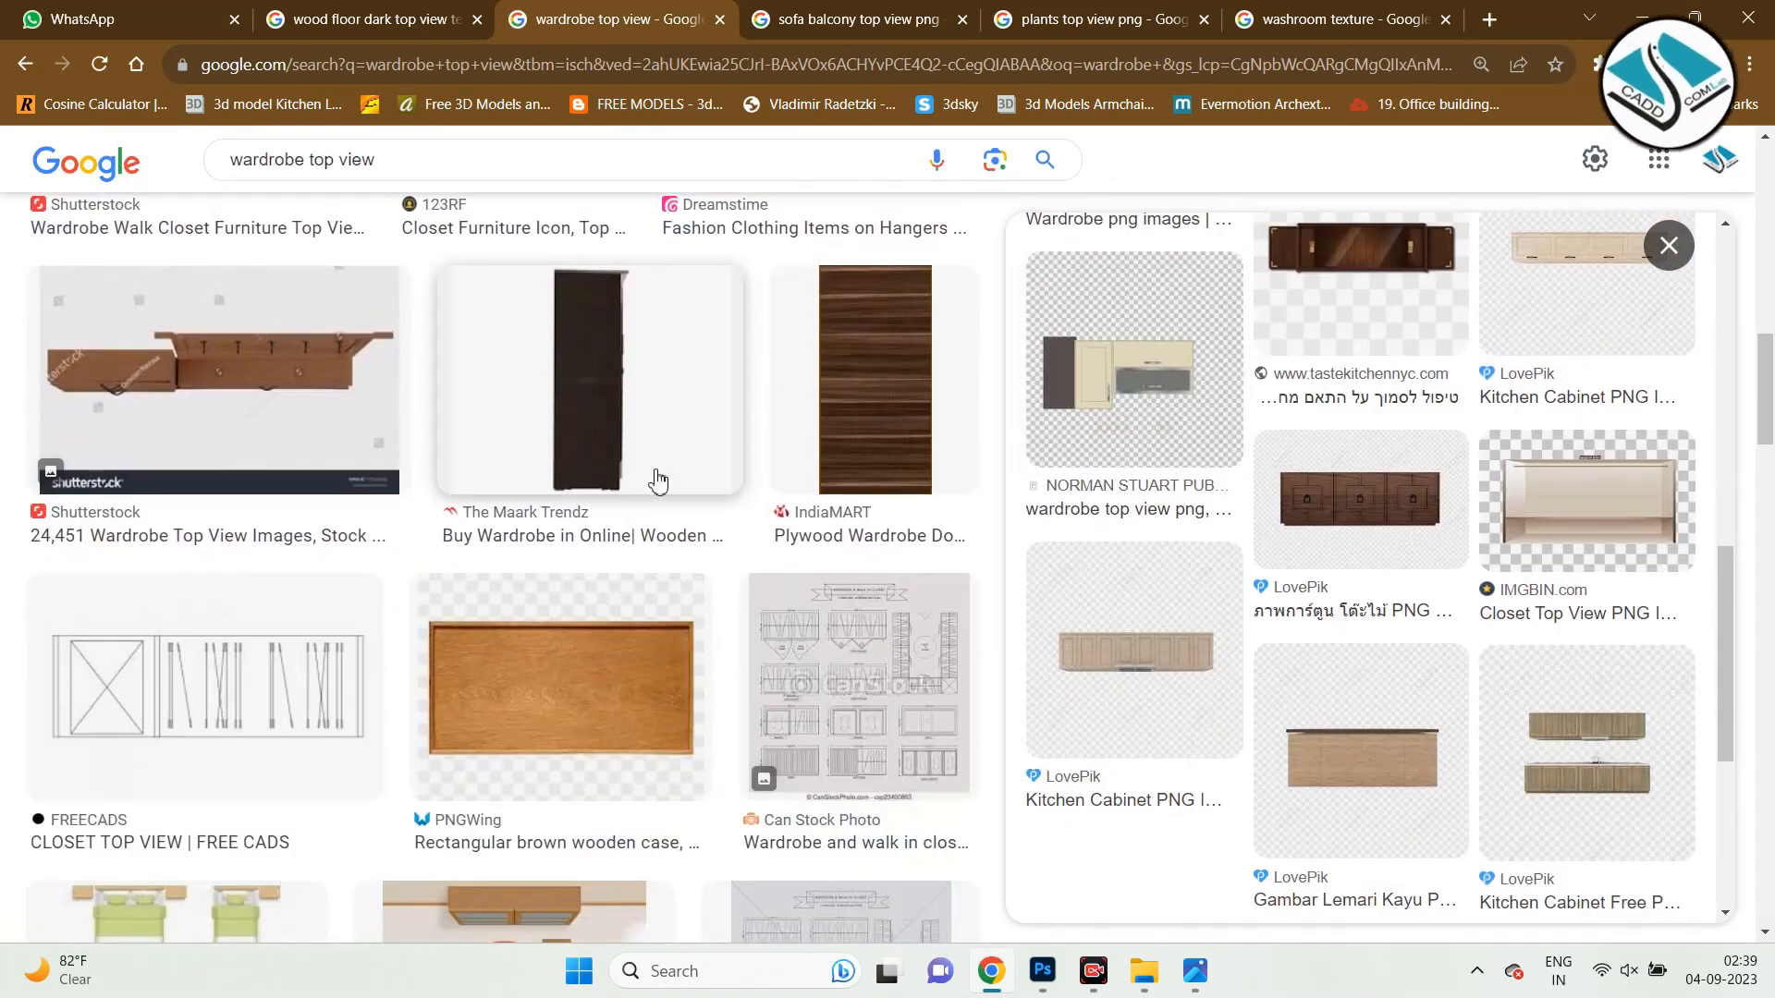
pyautogui.scroll(-5, 658, 477)
pyautogui.scroll(-7, 658, 477)
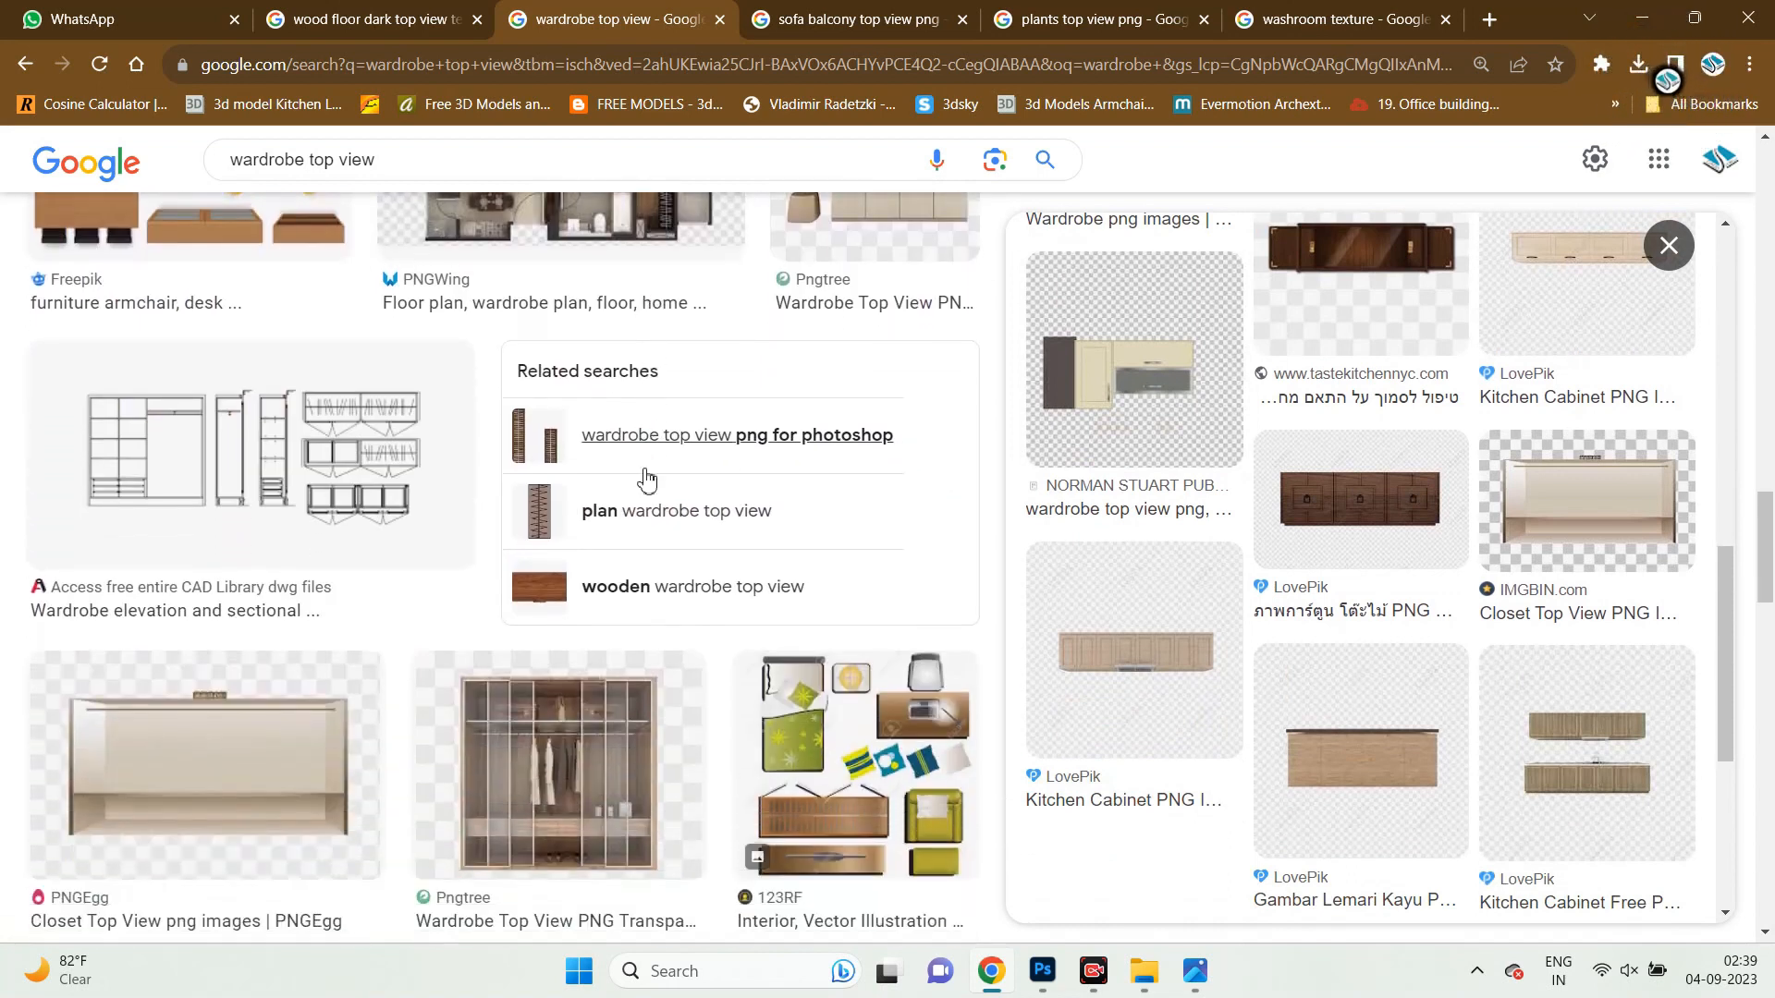
# Search for the related term "wardrobe top view png for photoshop" and filter the images by floor plans.
pyautogui.click(712, 441)
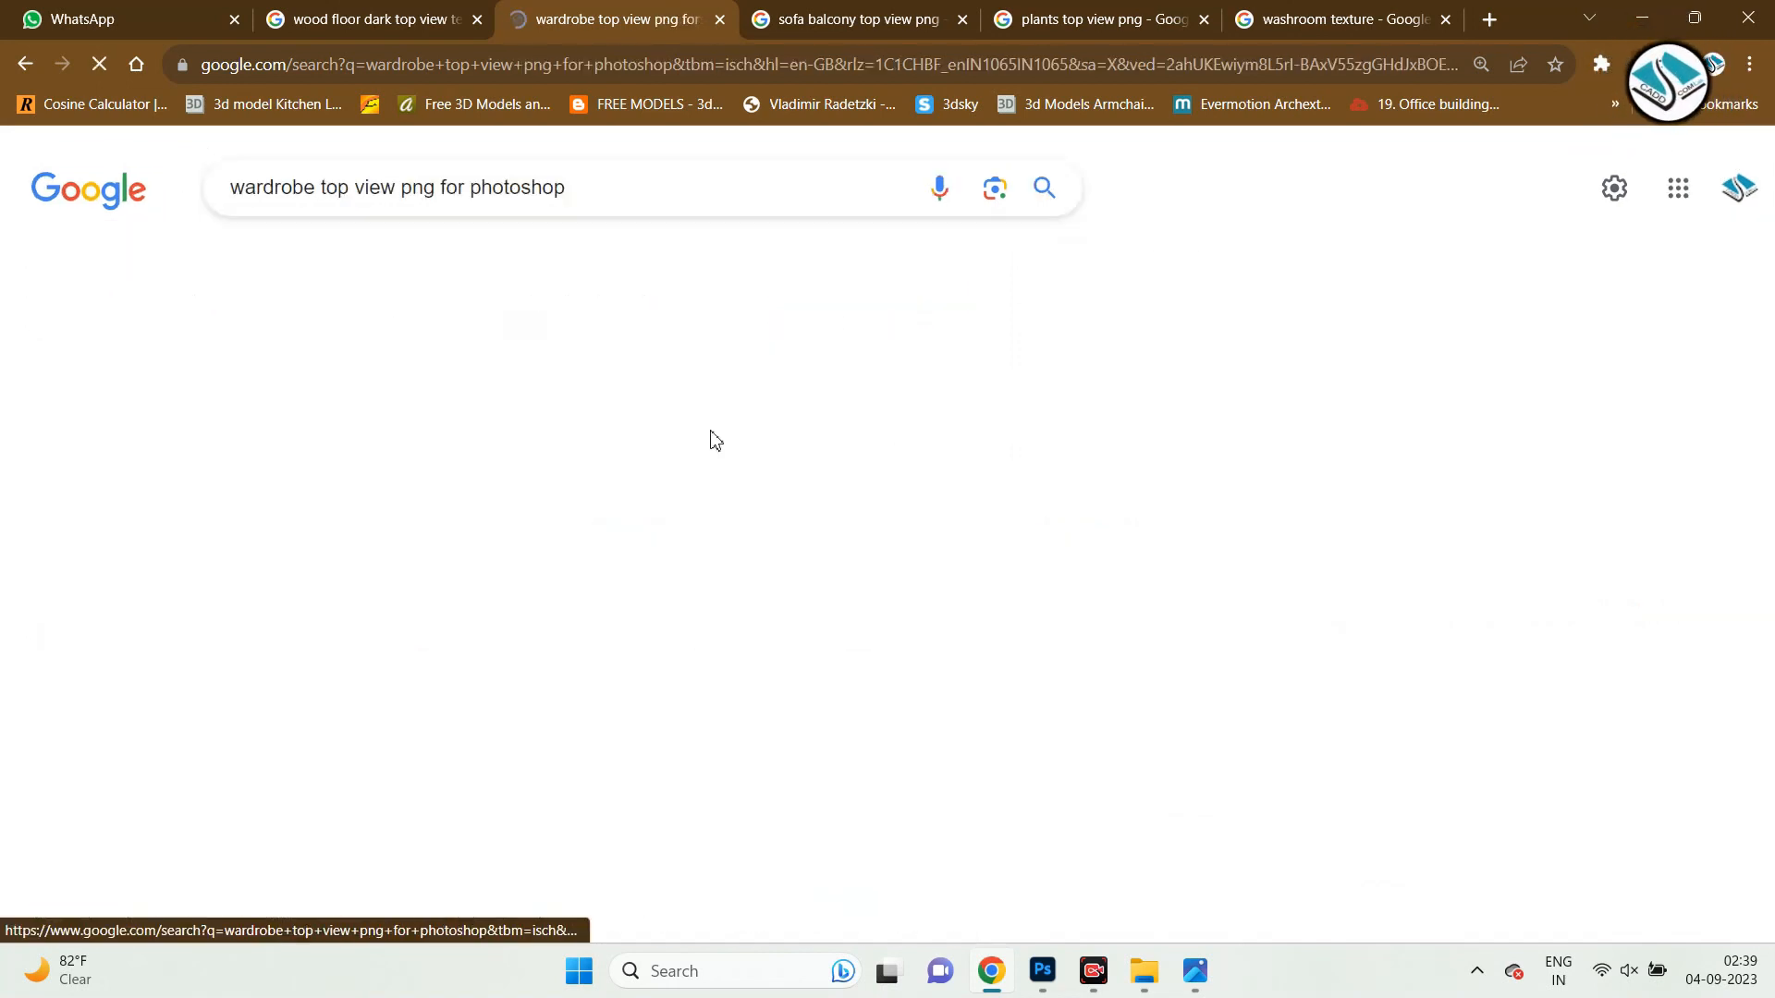
pyautogui.scroll(-1, 736, 470)
pyautogui.scroll(-1, 736, 470)
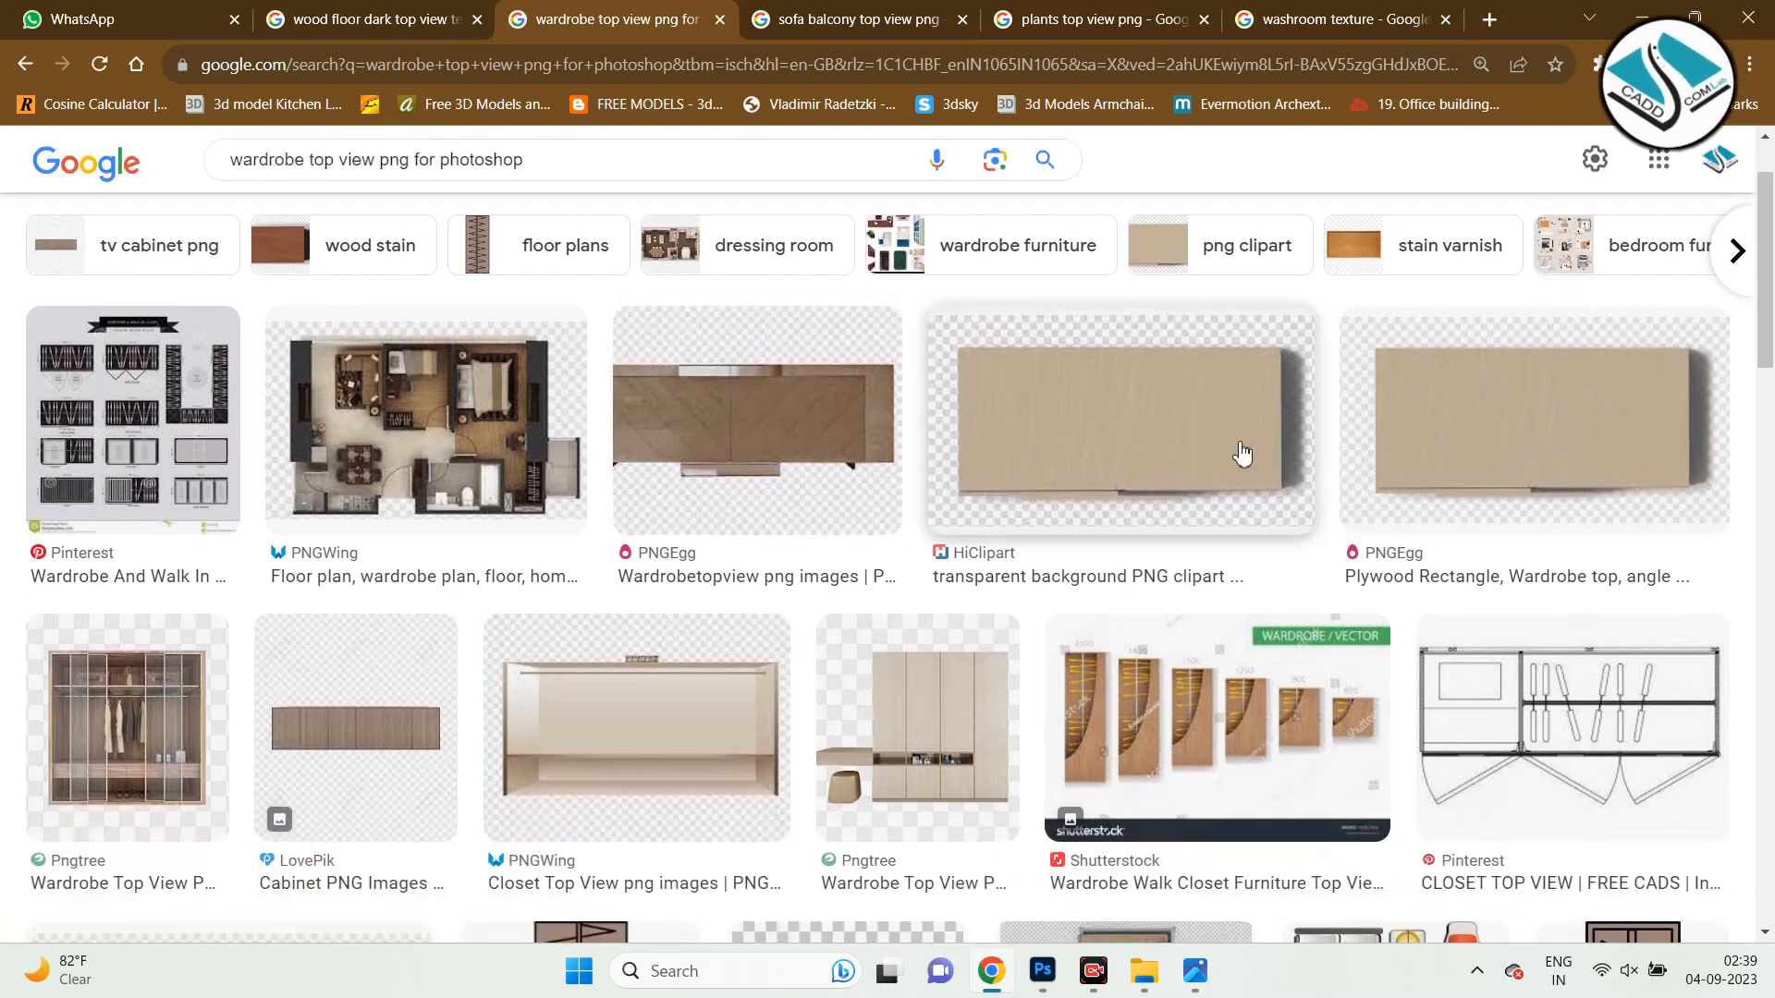
pyautogui.click(547, 248)
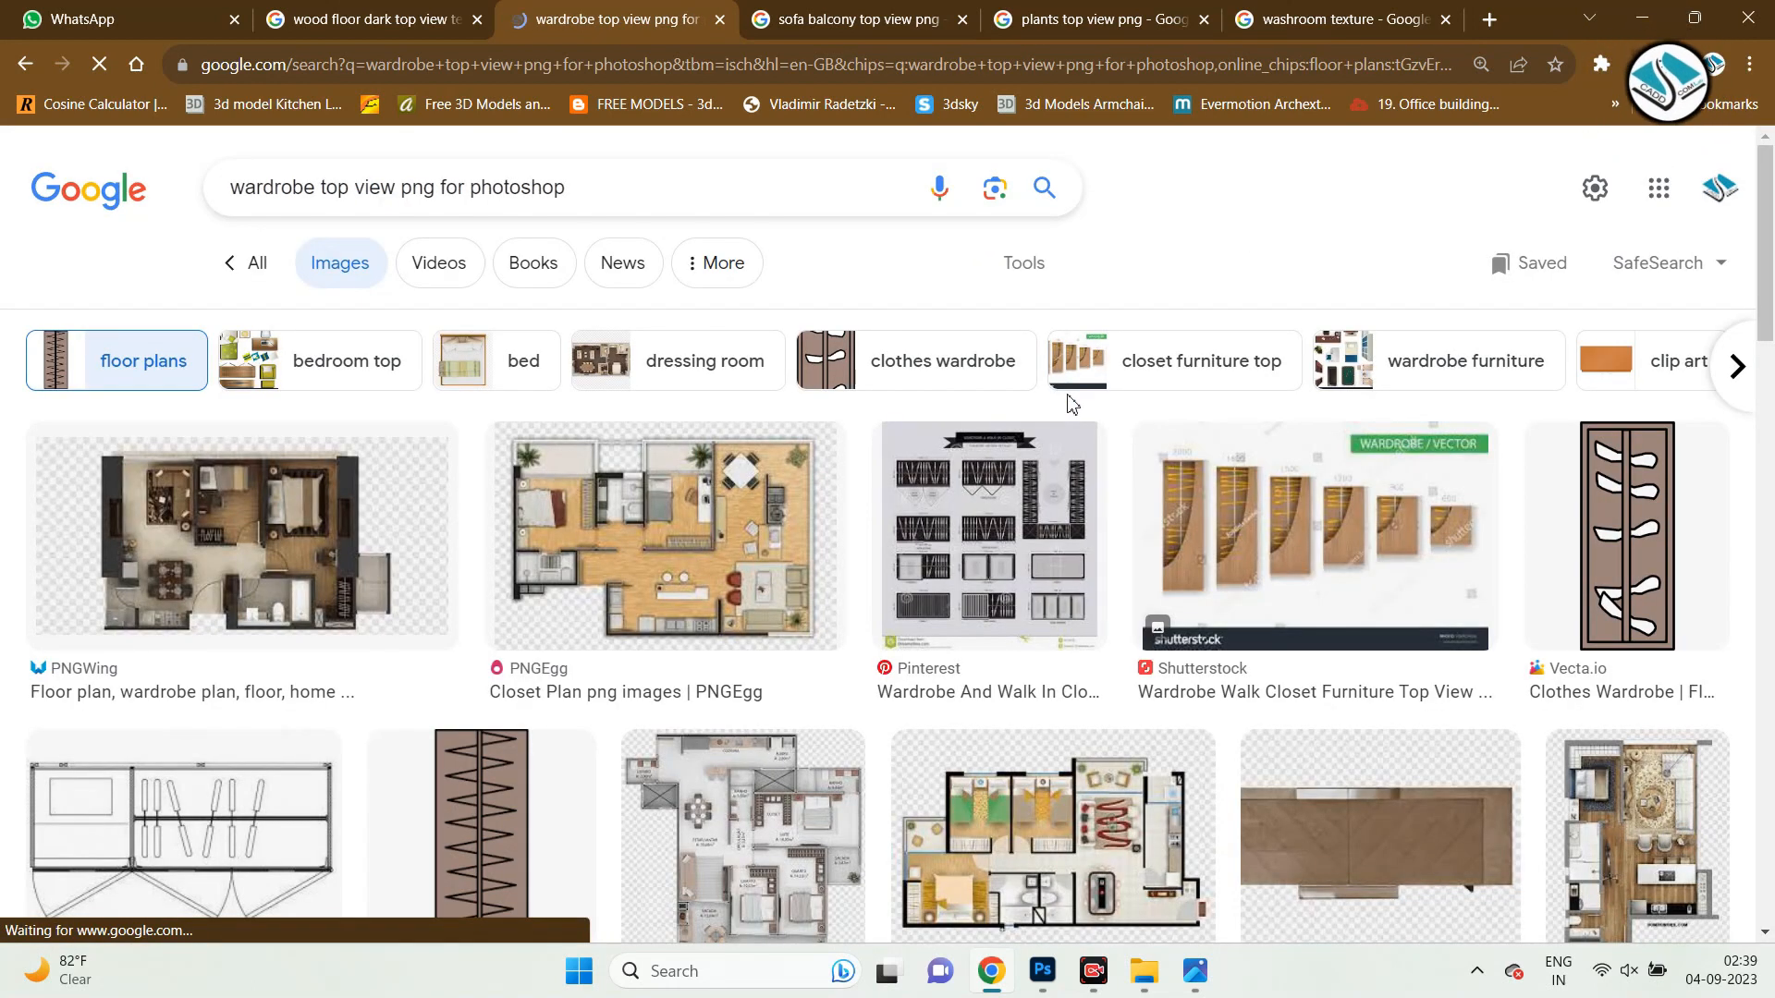
# Examine the floor-plan results and the images related to the Vecta.io wardrobes for a usable top view.
pyautogui.scroll(-4, 832, 626)
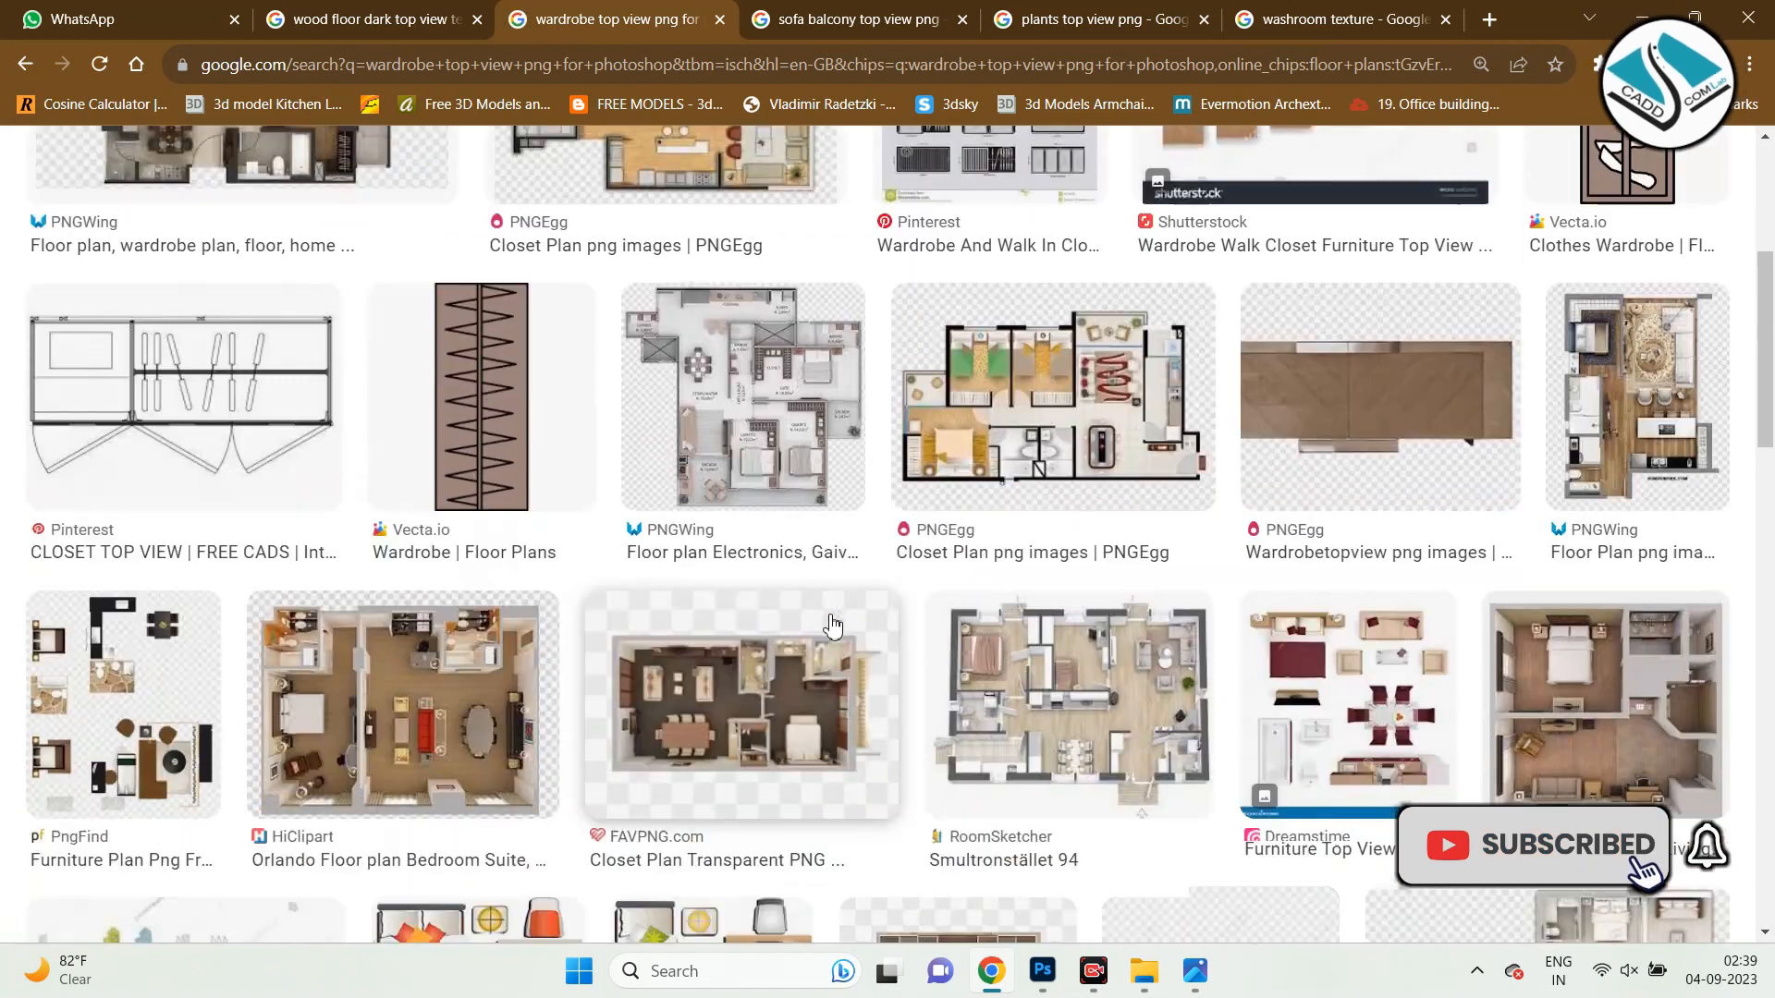
pyautogui.scroll(-3, 832, 626)
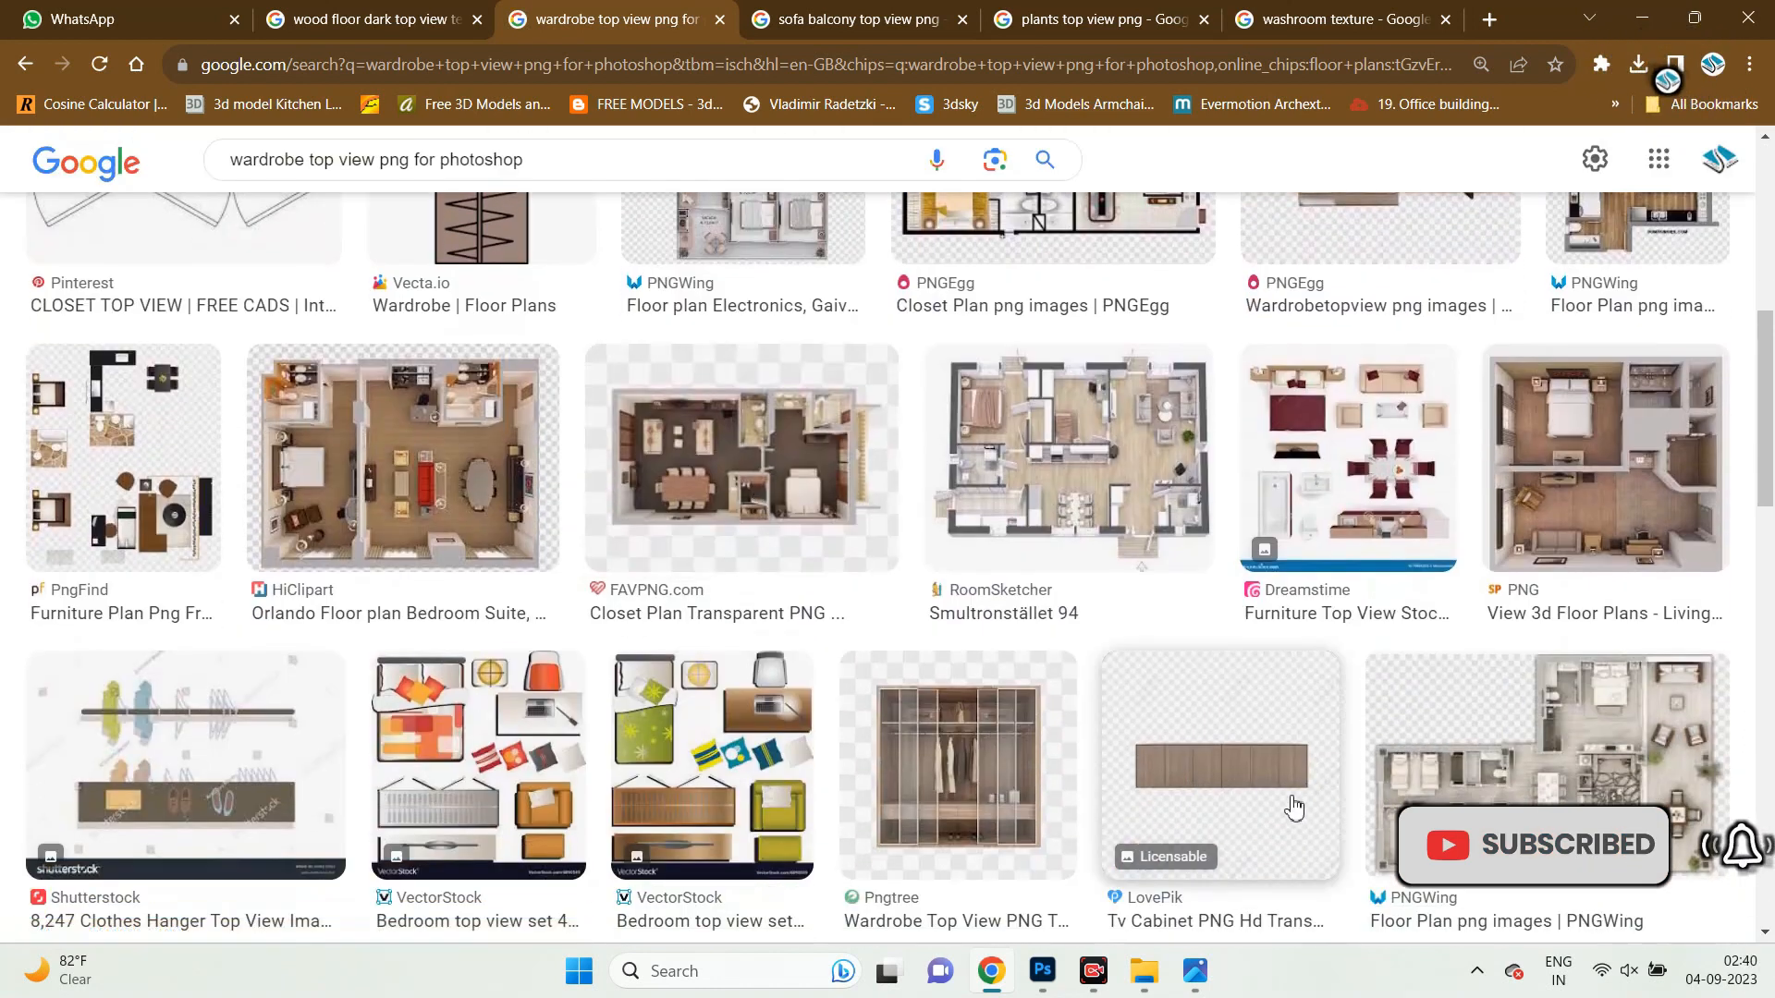
pyautogui.scroll(-5, 1263, 779)
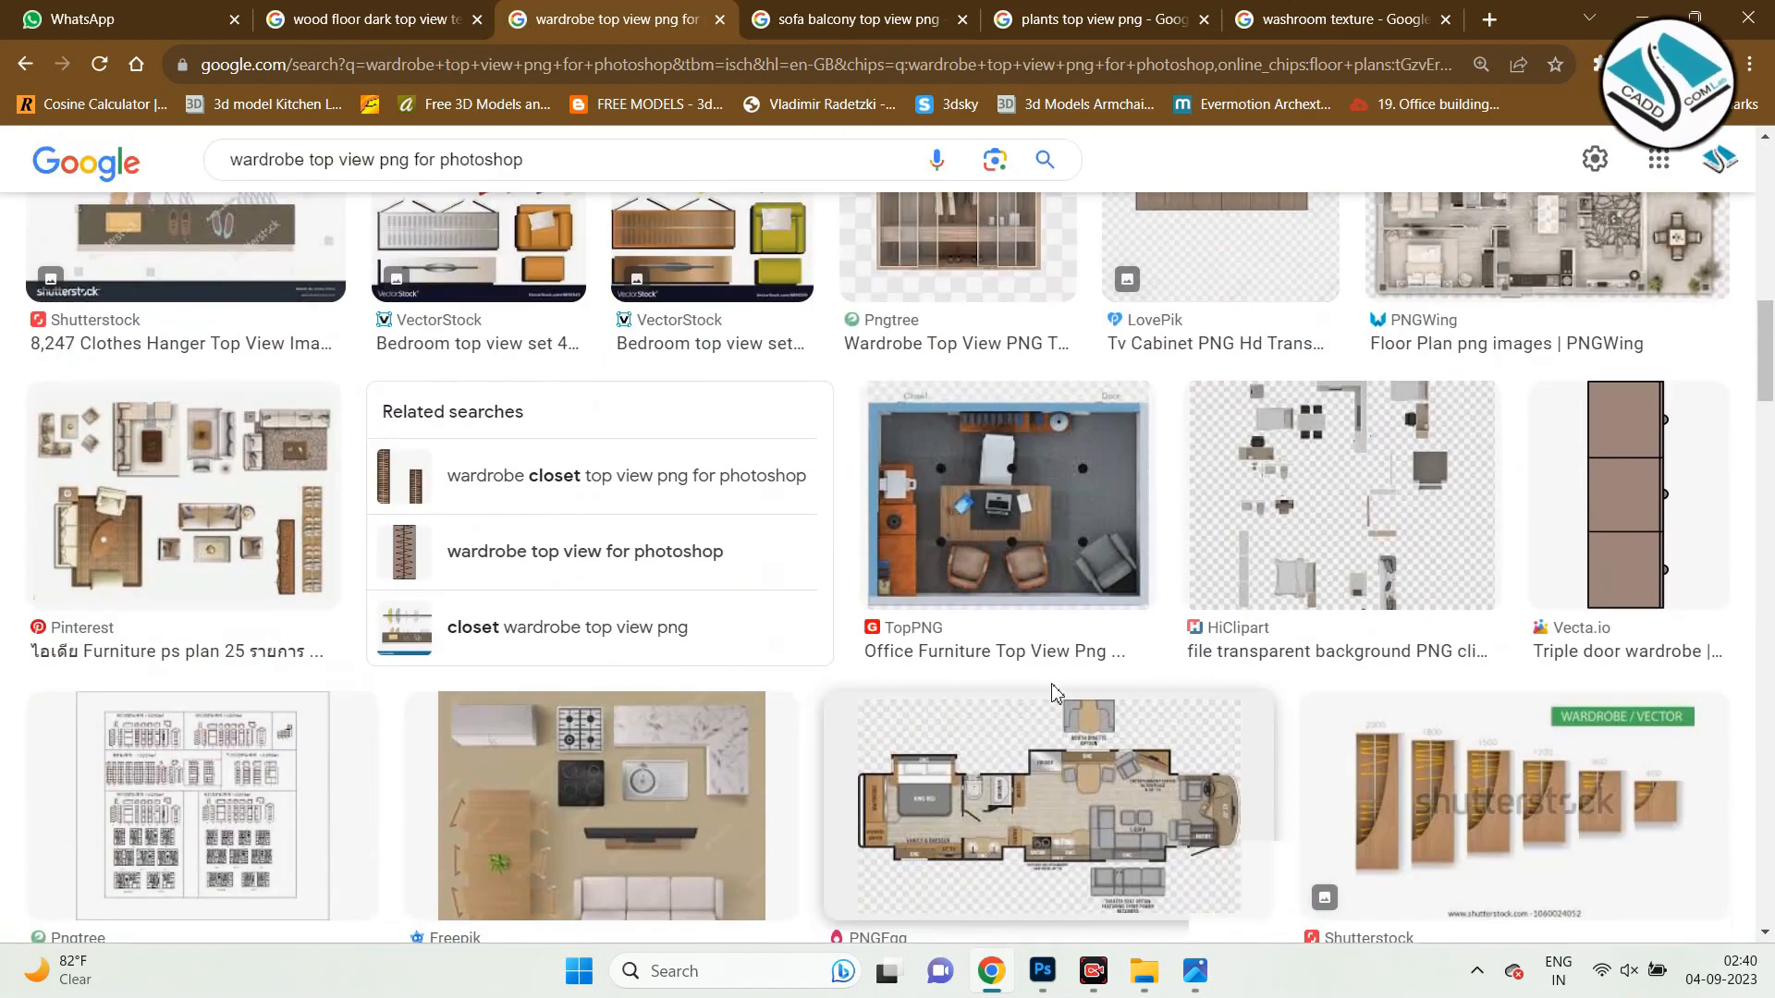
pyautogui.scroll(10, 554, 655)
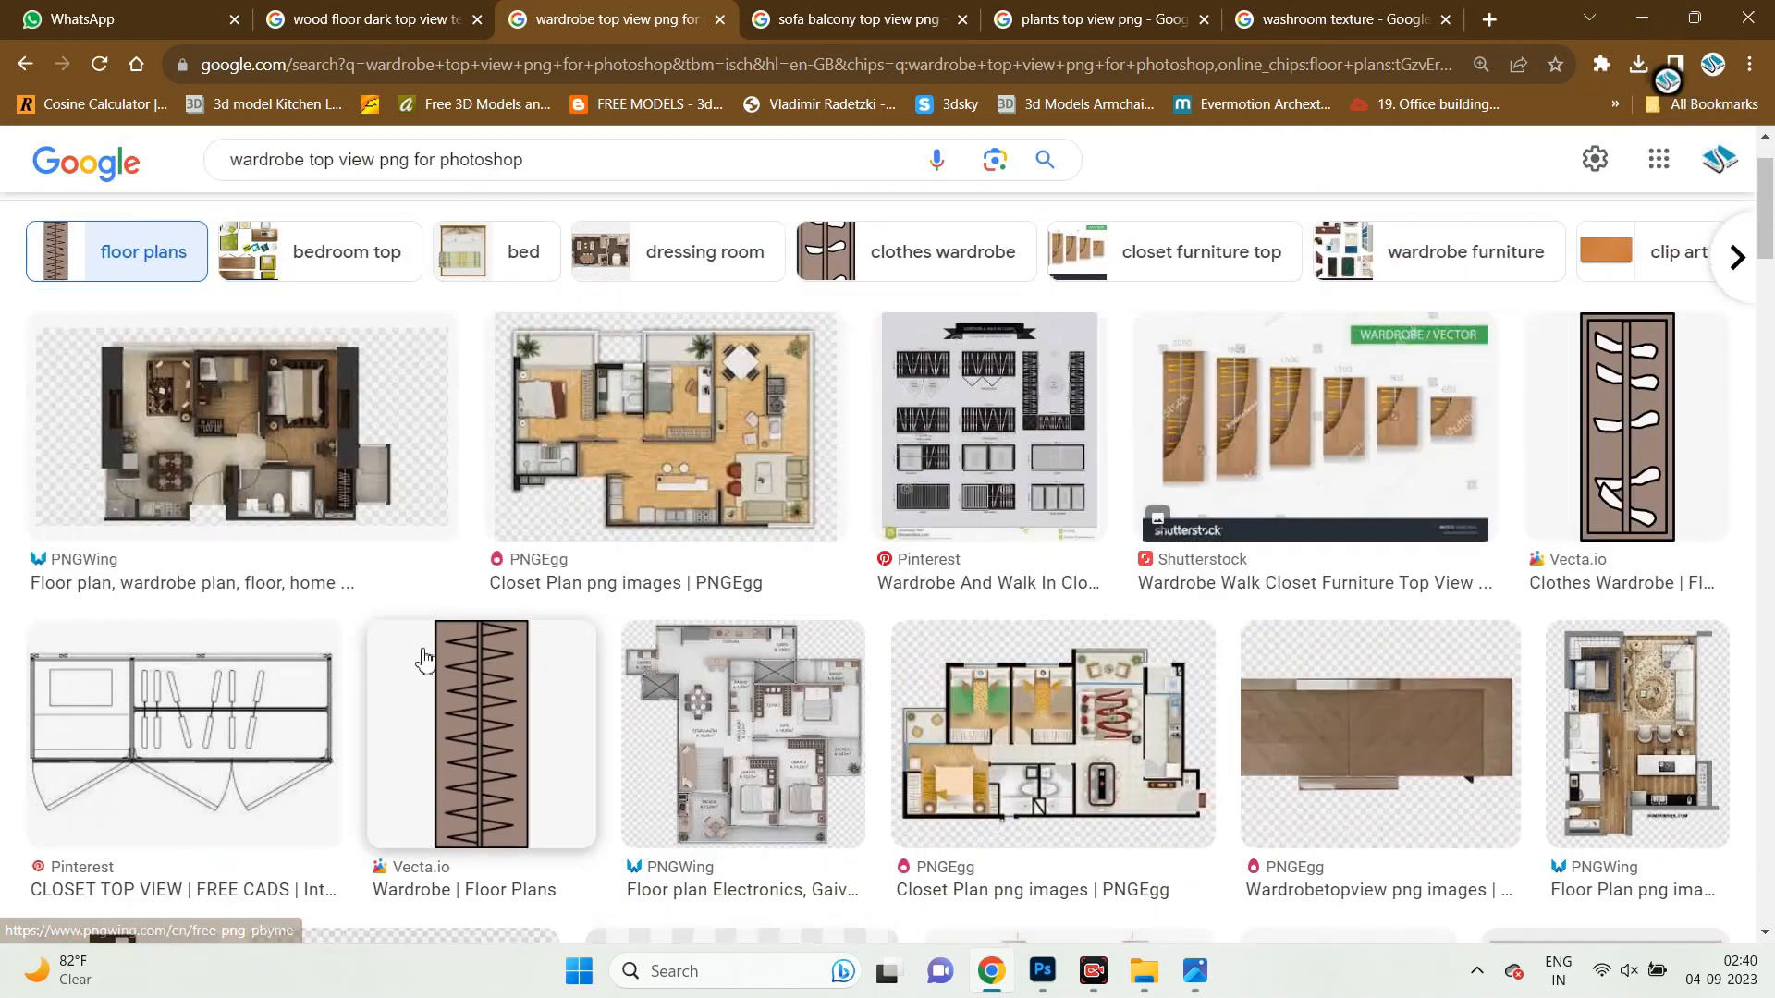
pyautogui.click(575, 704)
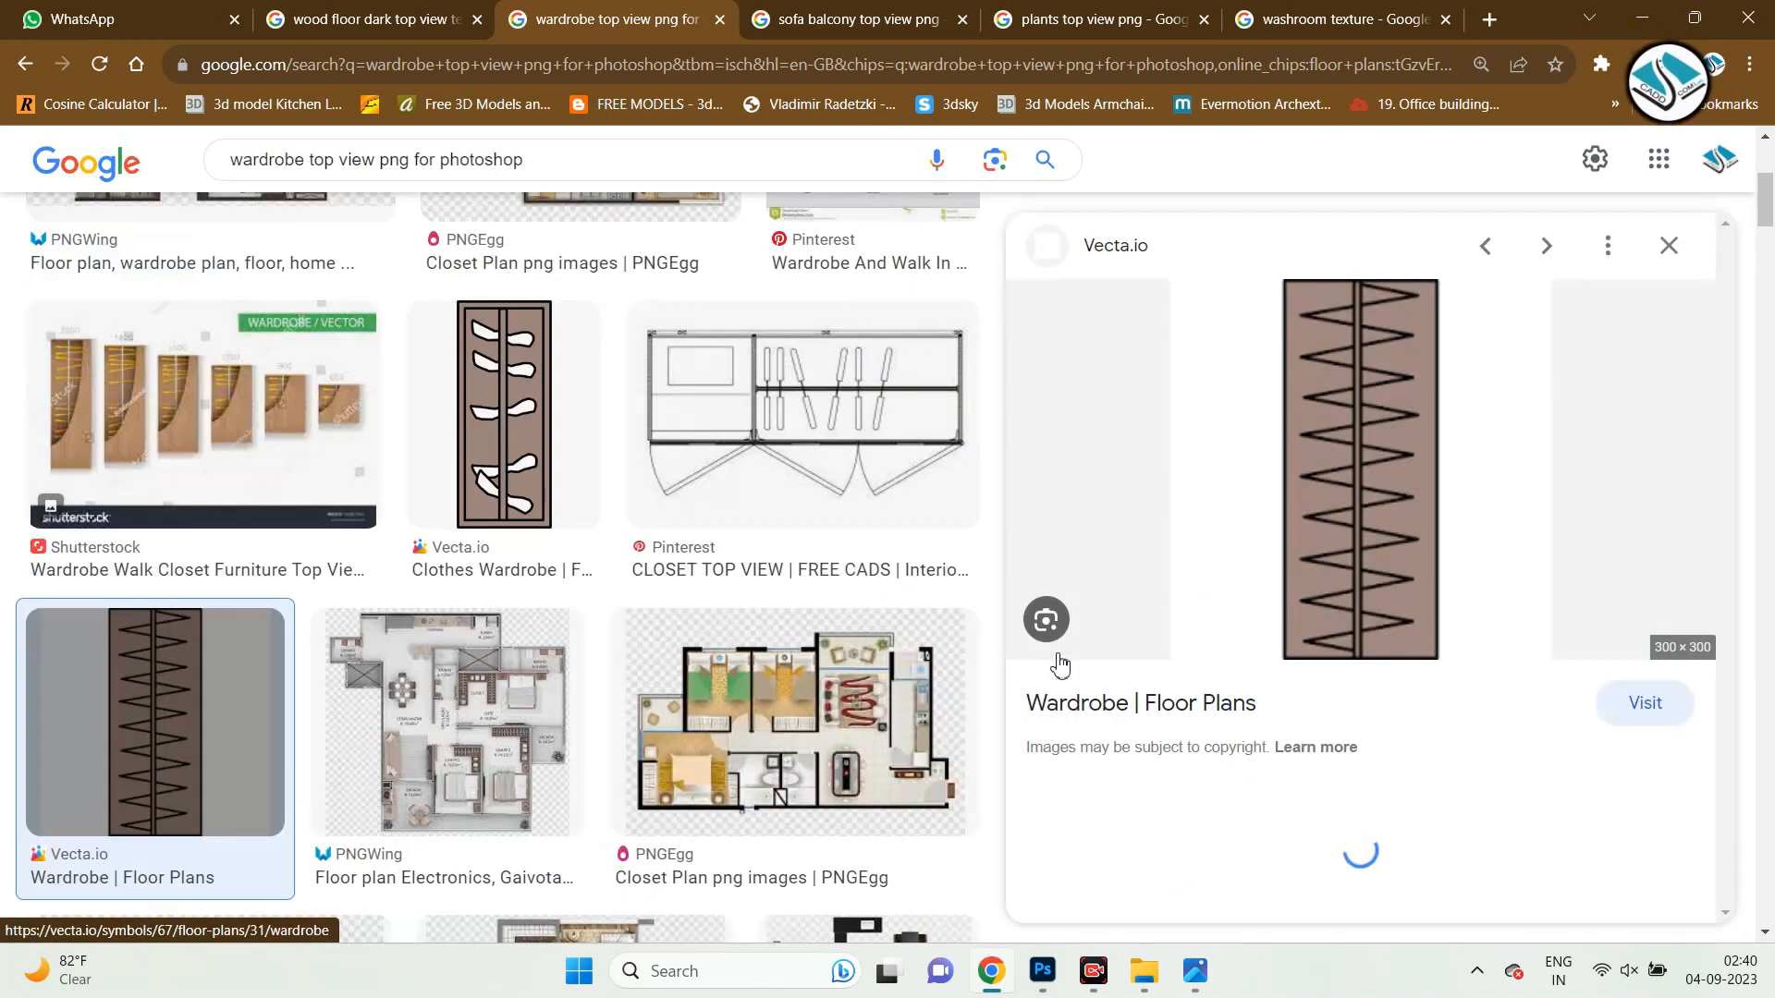
pyautogui.scroll(-6, 1466, 568)
pyautogui.scroll(-3, 1466, 601)
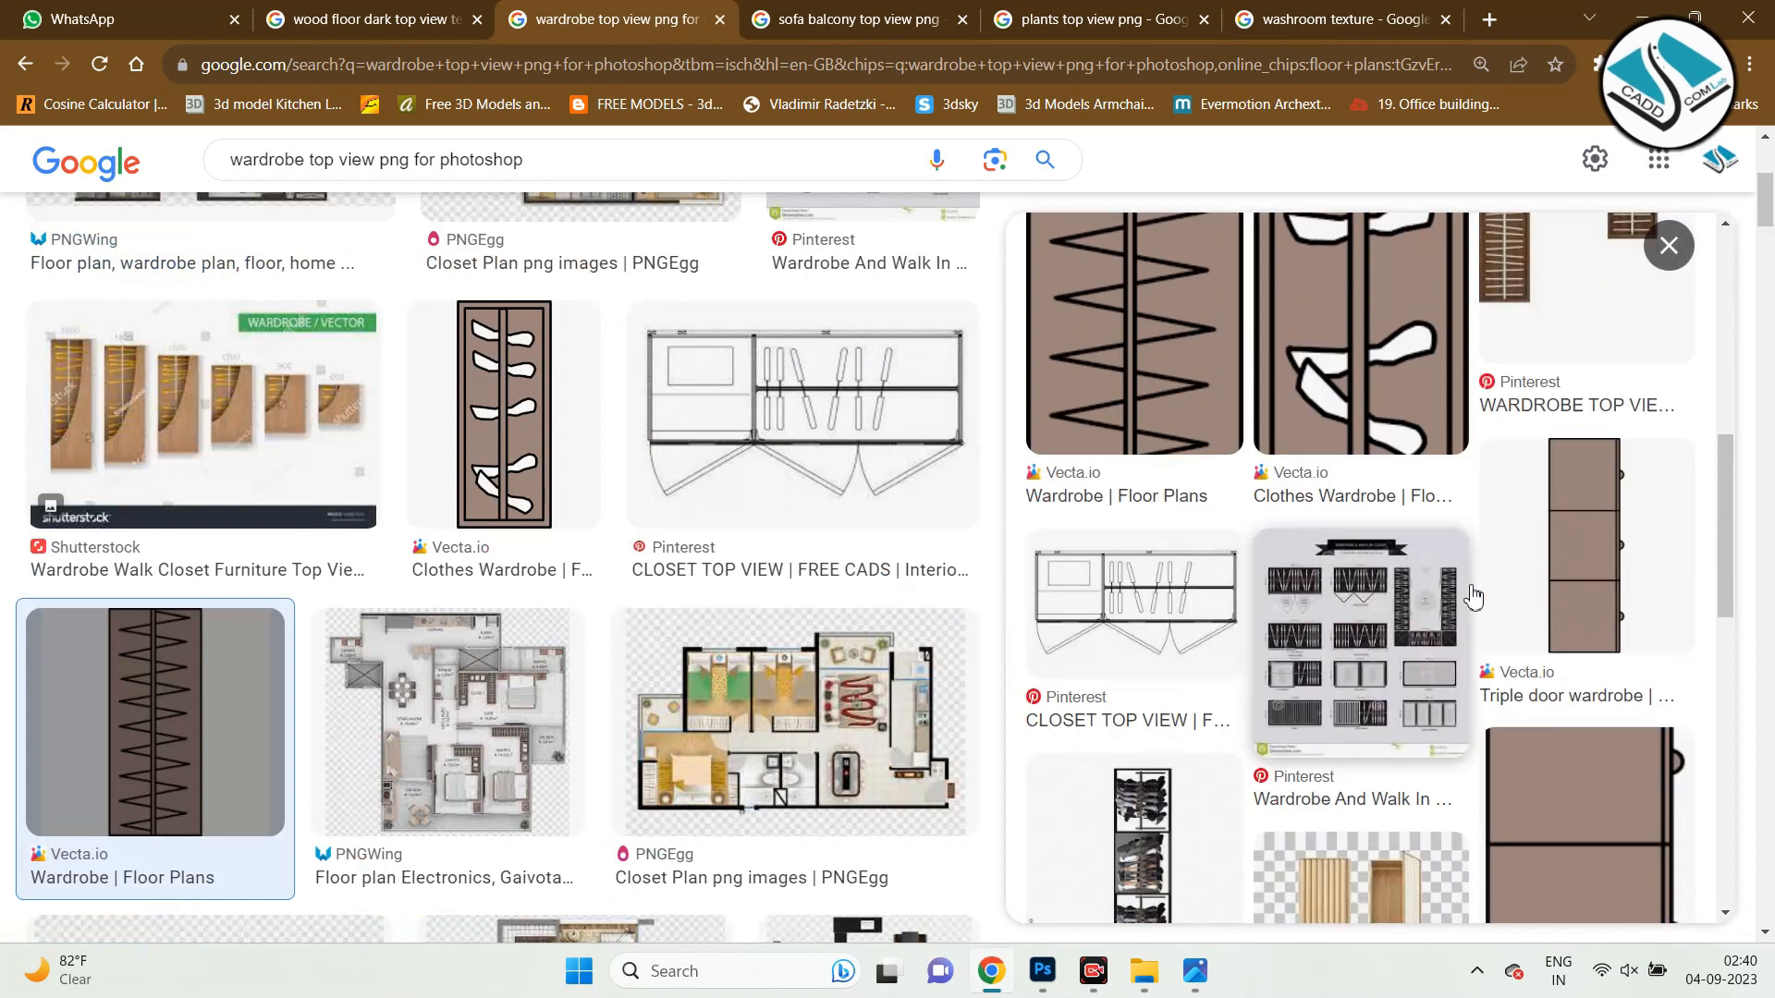
pyautogui.click(1604, 553)
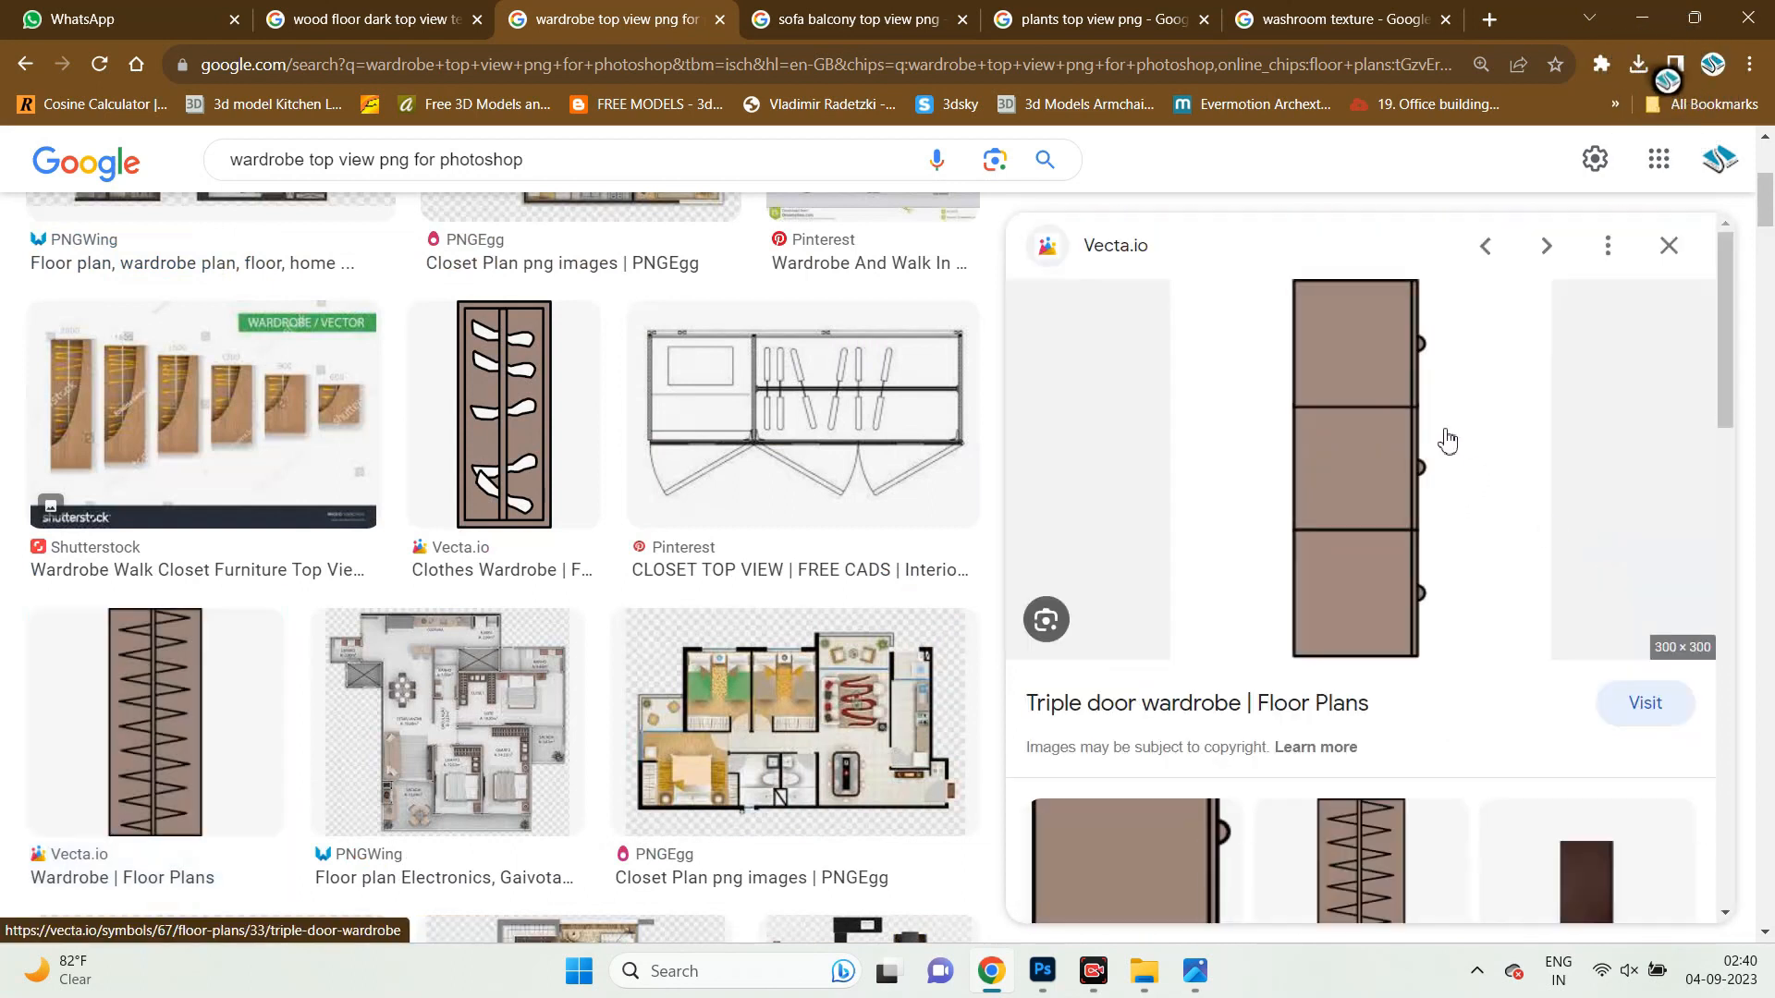
pyautogui.scroll(-3, 1424, 457)
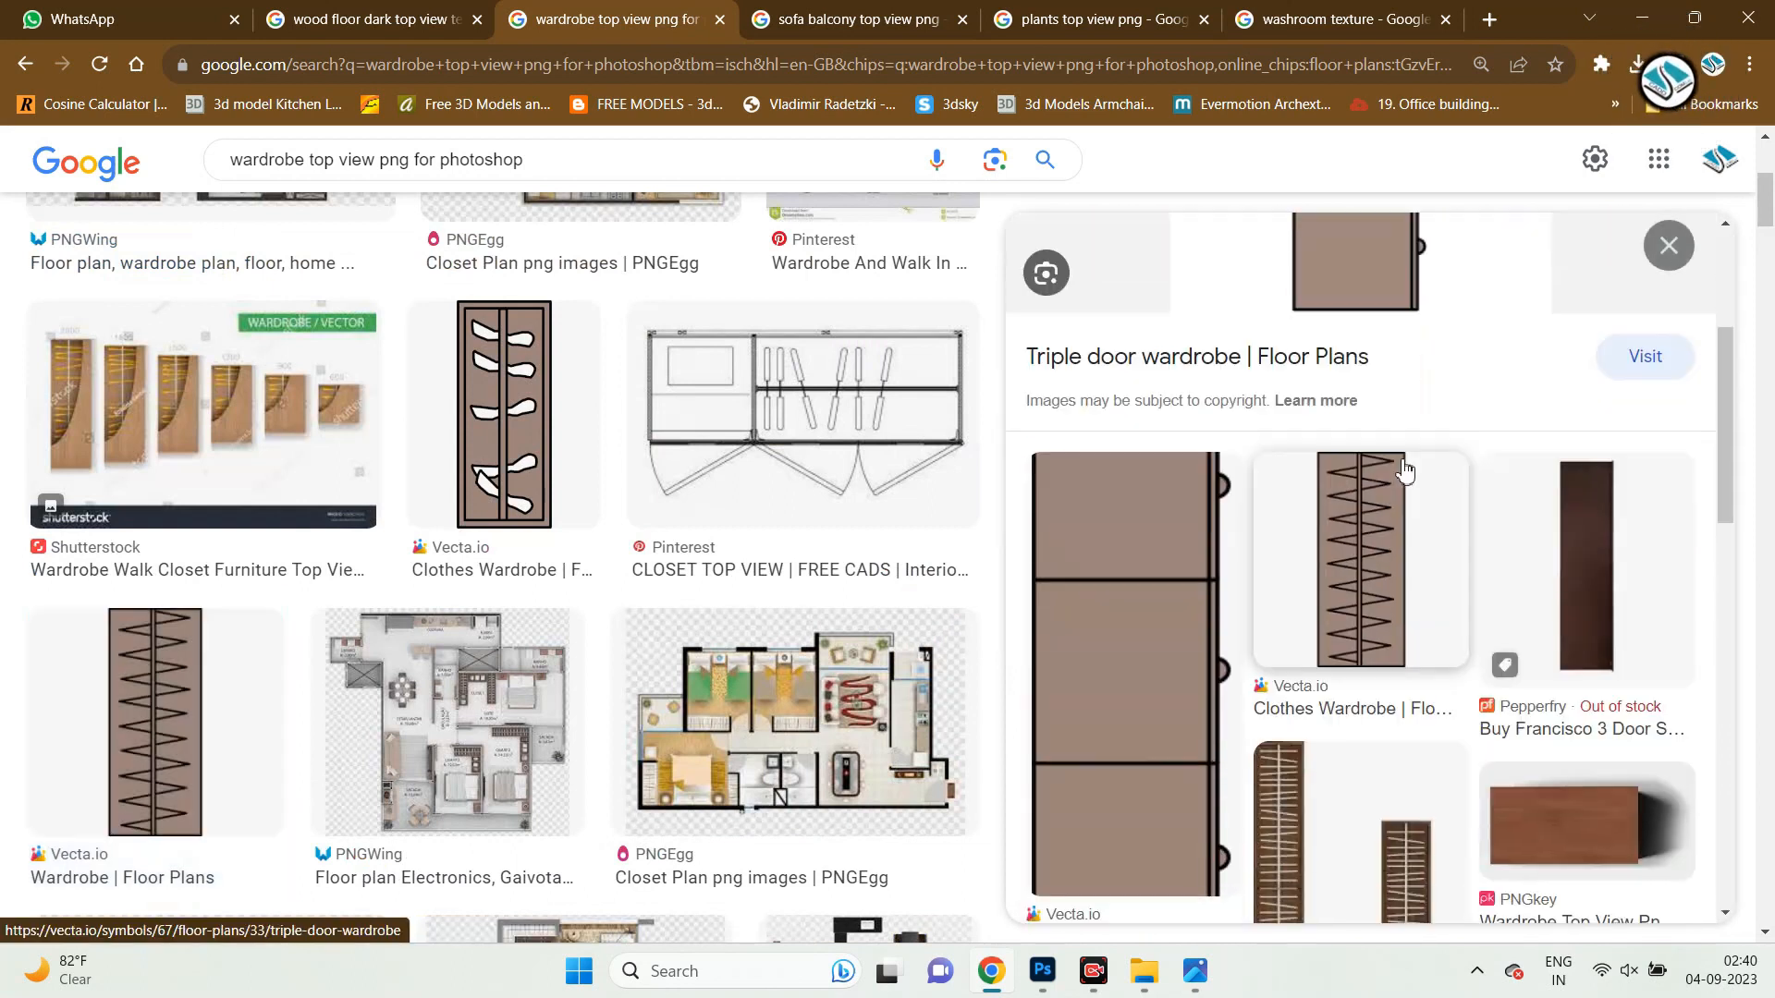
# Open the dark brown Pepperfry 3 door sliding wardrobe image in its own browser tab.
pyautogui.click(1625, 575)
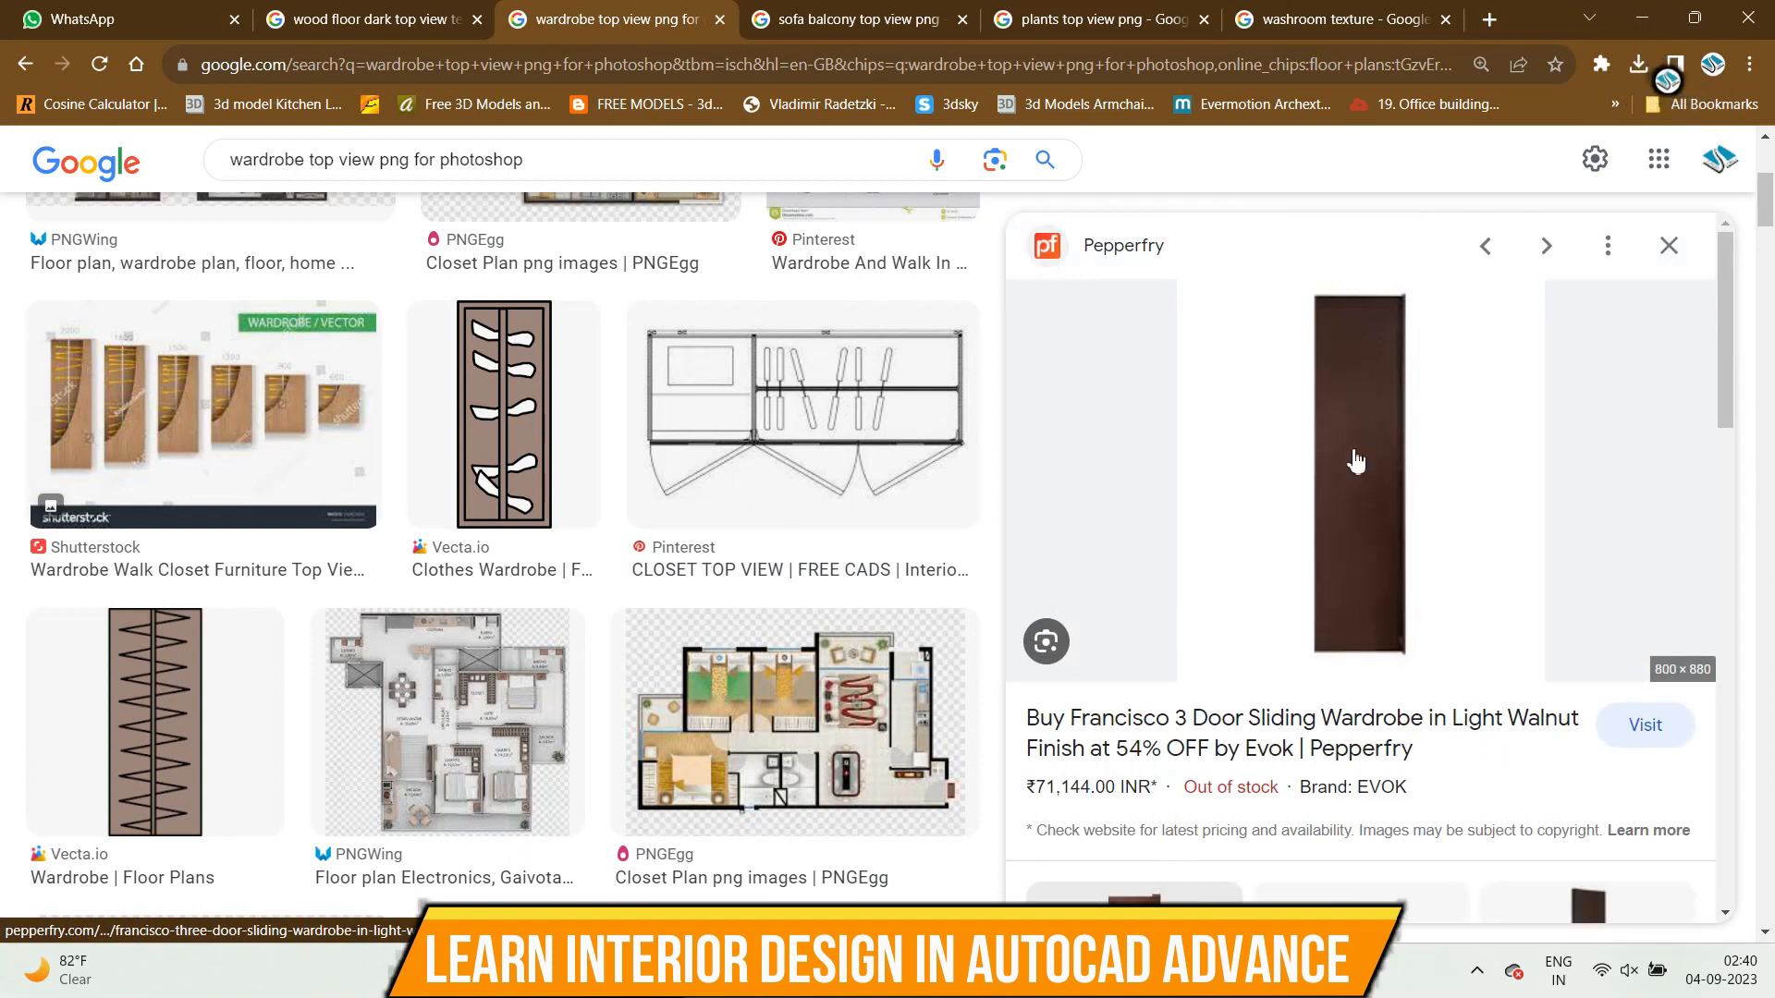
pyautogui.rightClick(1355, 462)
pyautogui.click(1450, 636)
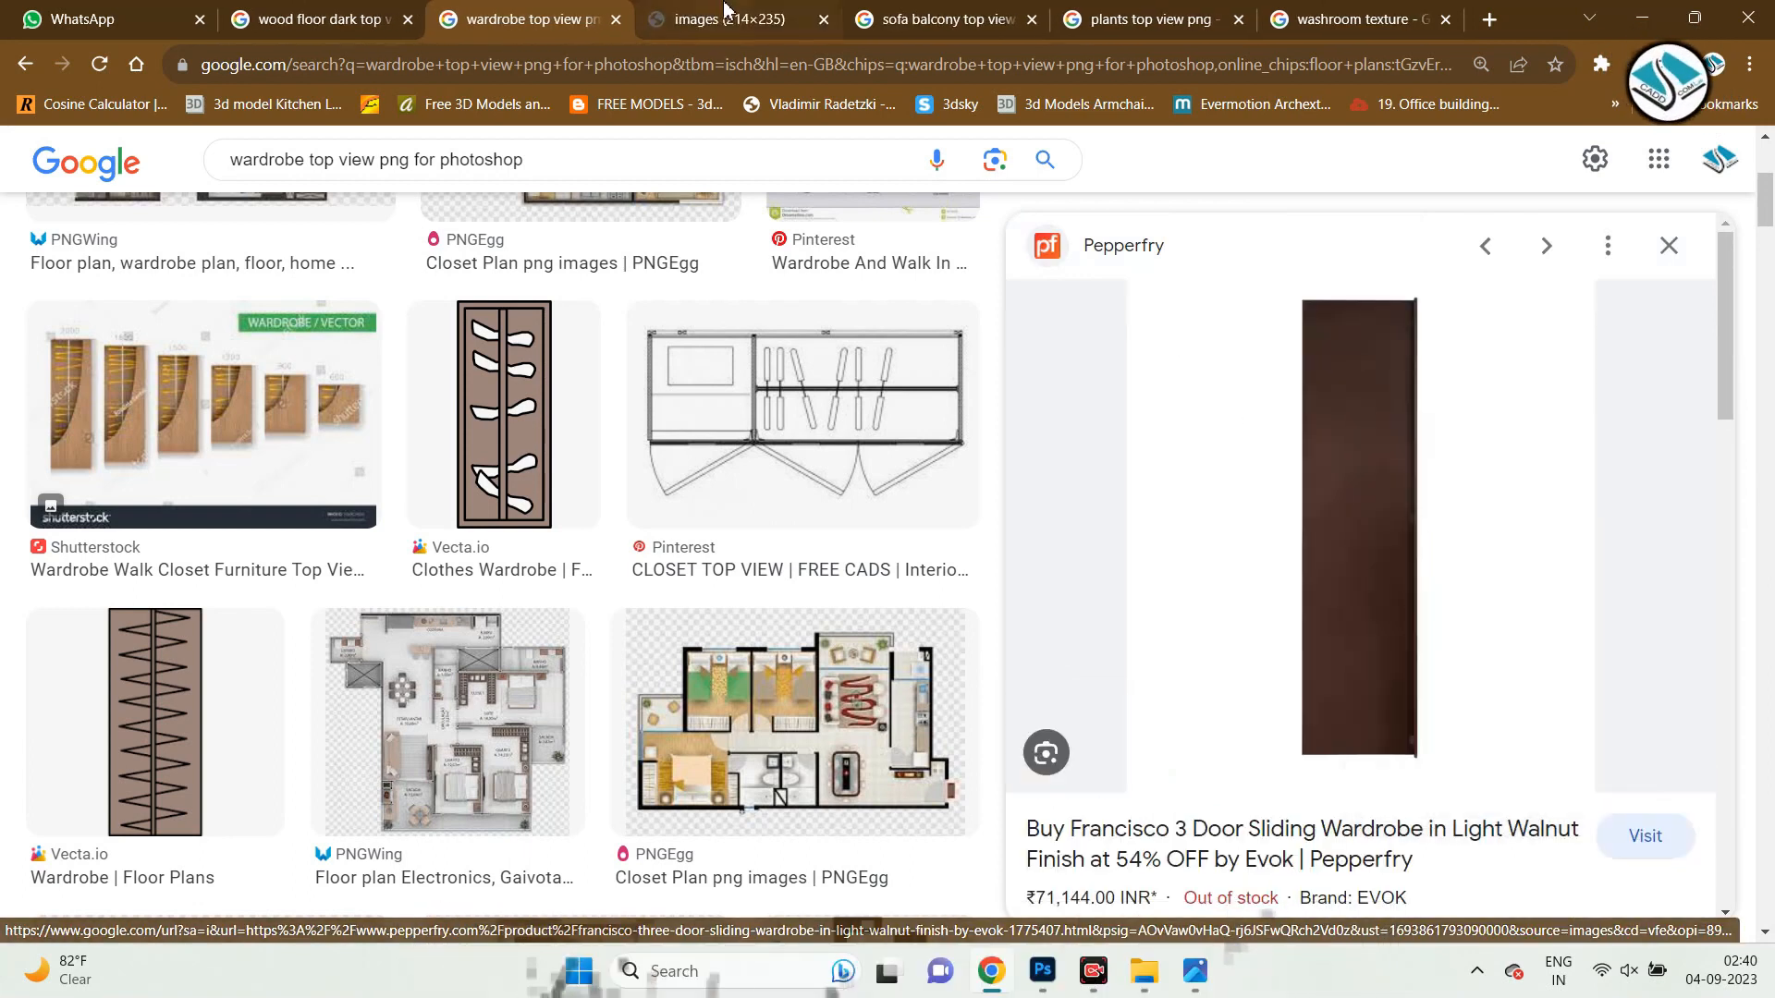
pyautogui.hotkey('ctrl', 'Tab')
# Save the dark brown wardrobe image to the computer, close its tab and switch back to Photoshop.
pyautogui.rightClick(894, 442)
pyautogui.click(989, 497)
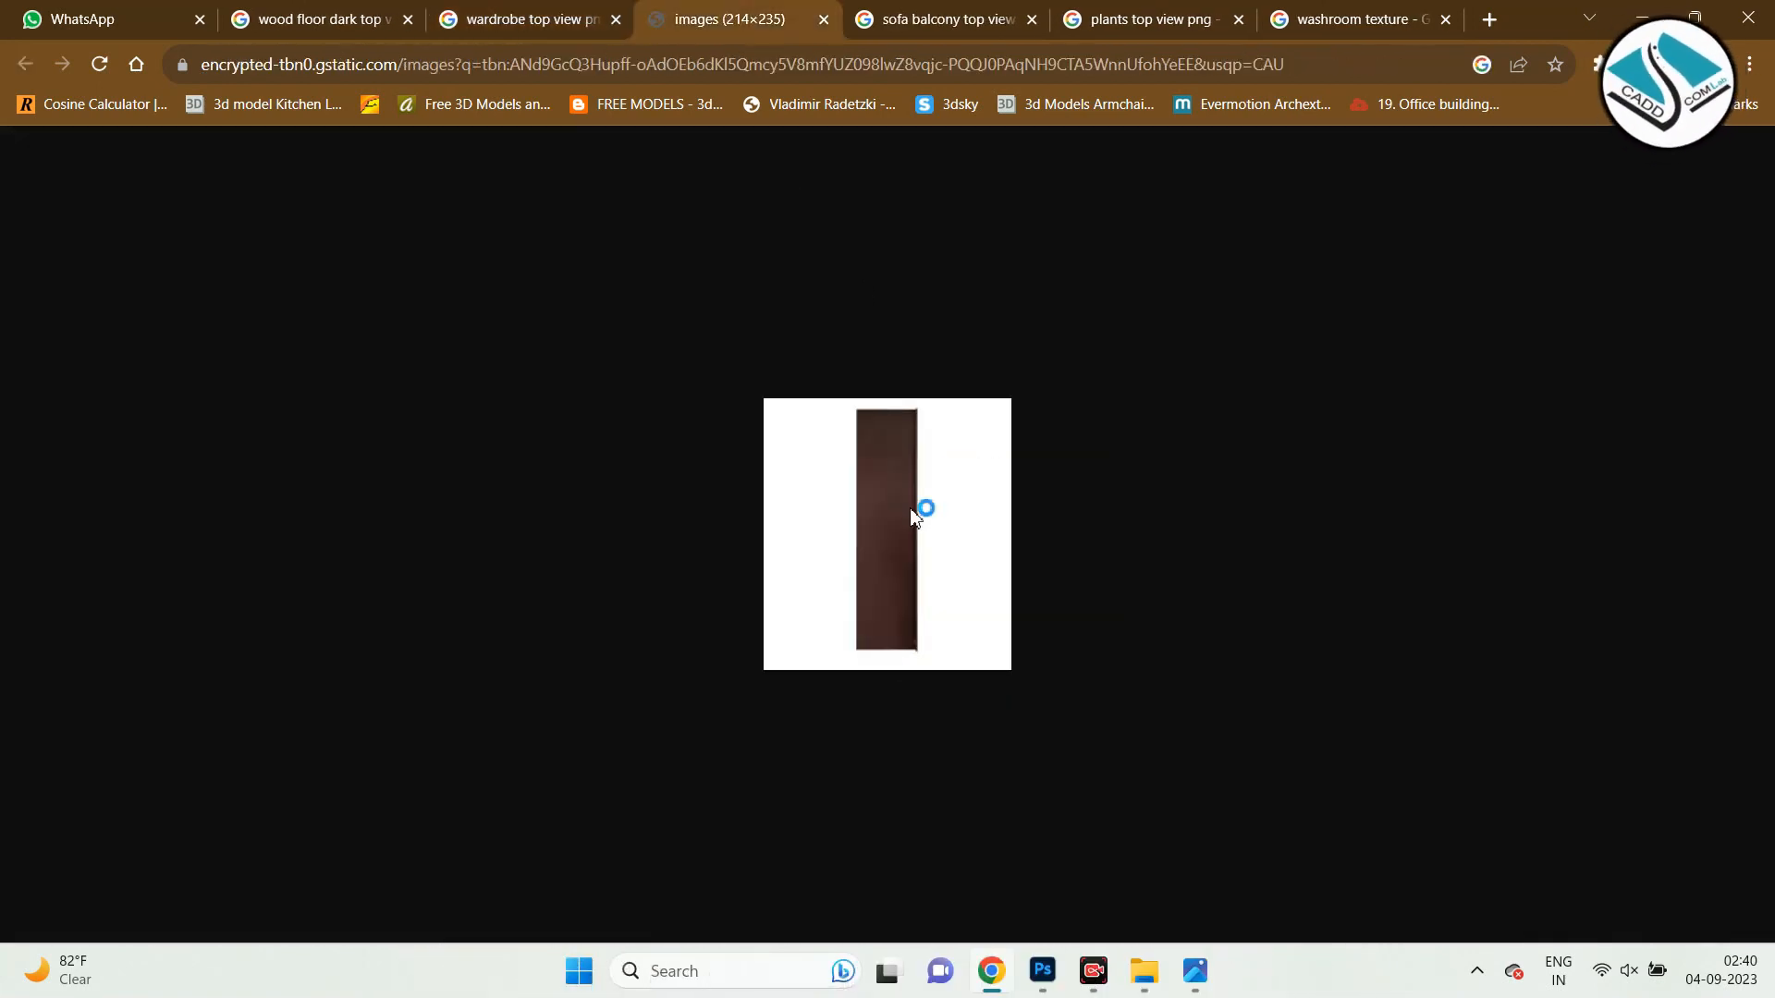
pyautogui.click(1071, 708)
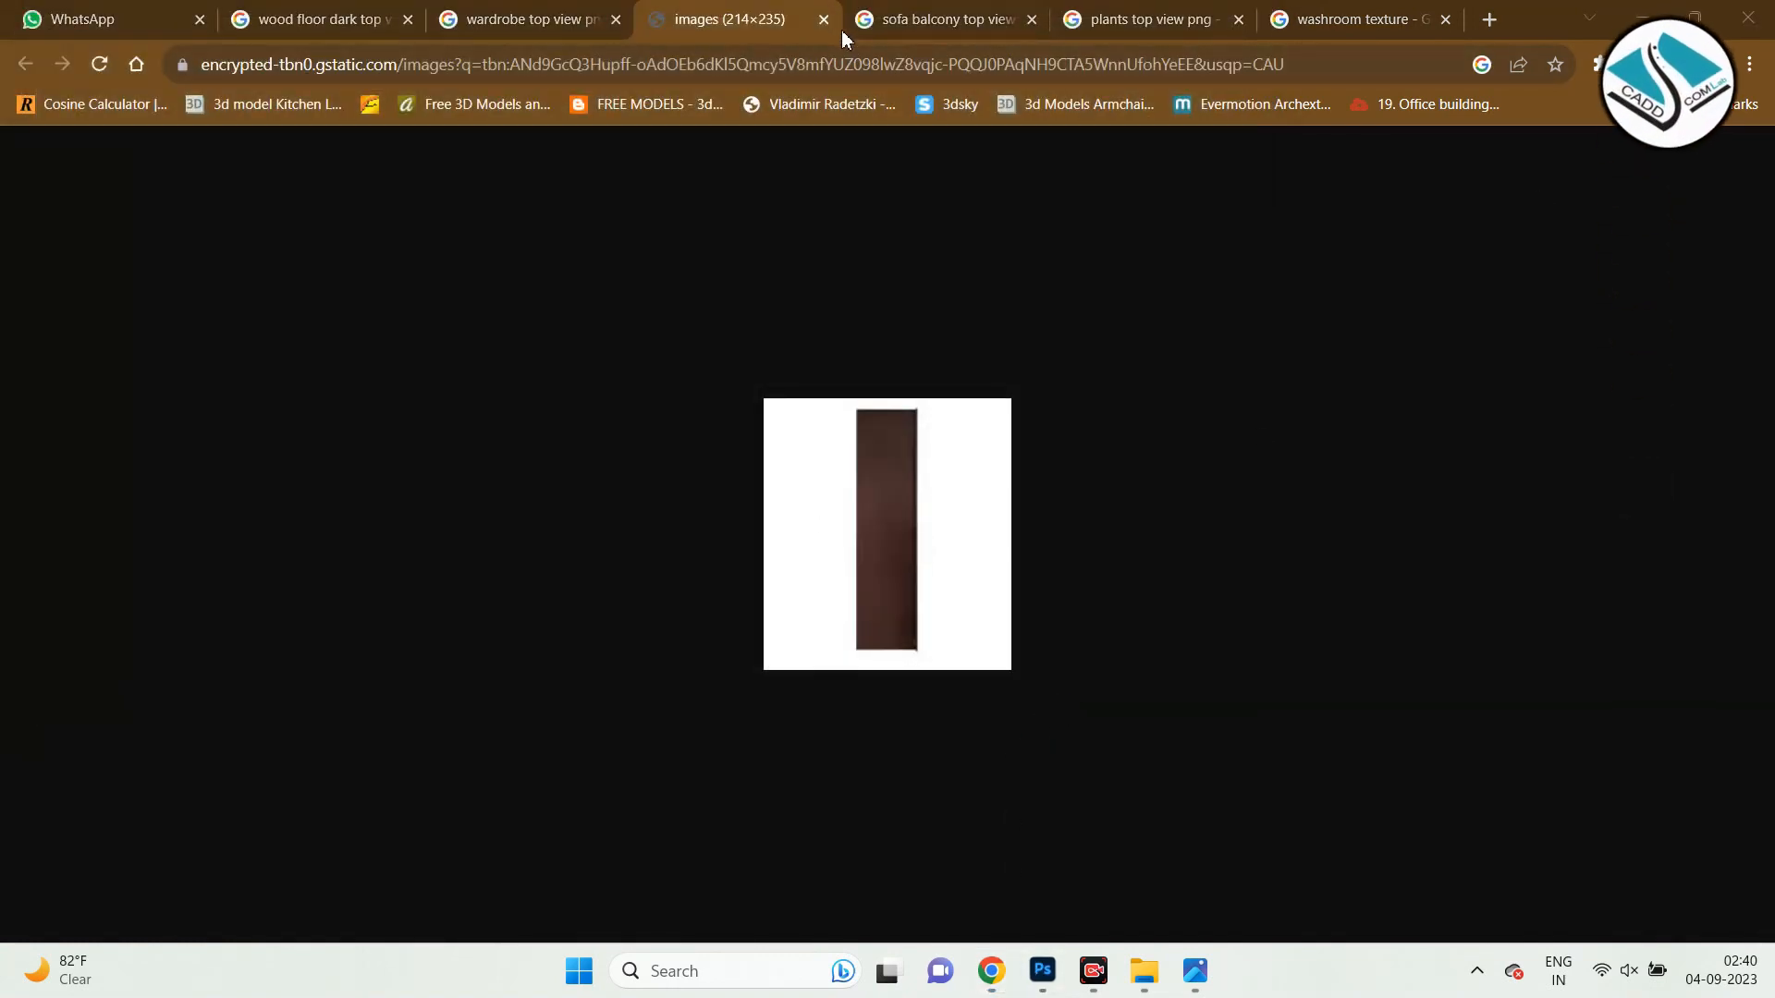
pyautogui.click(825, 20)
pyautogui.click(1063, 971)
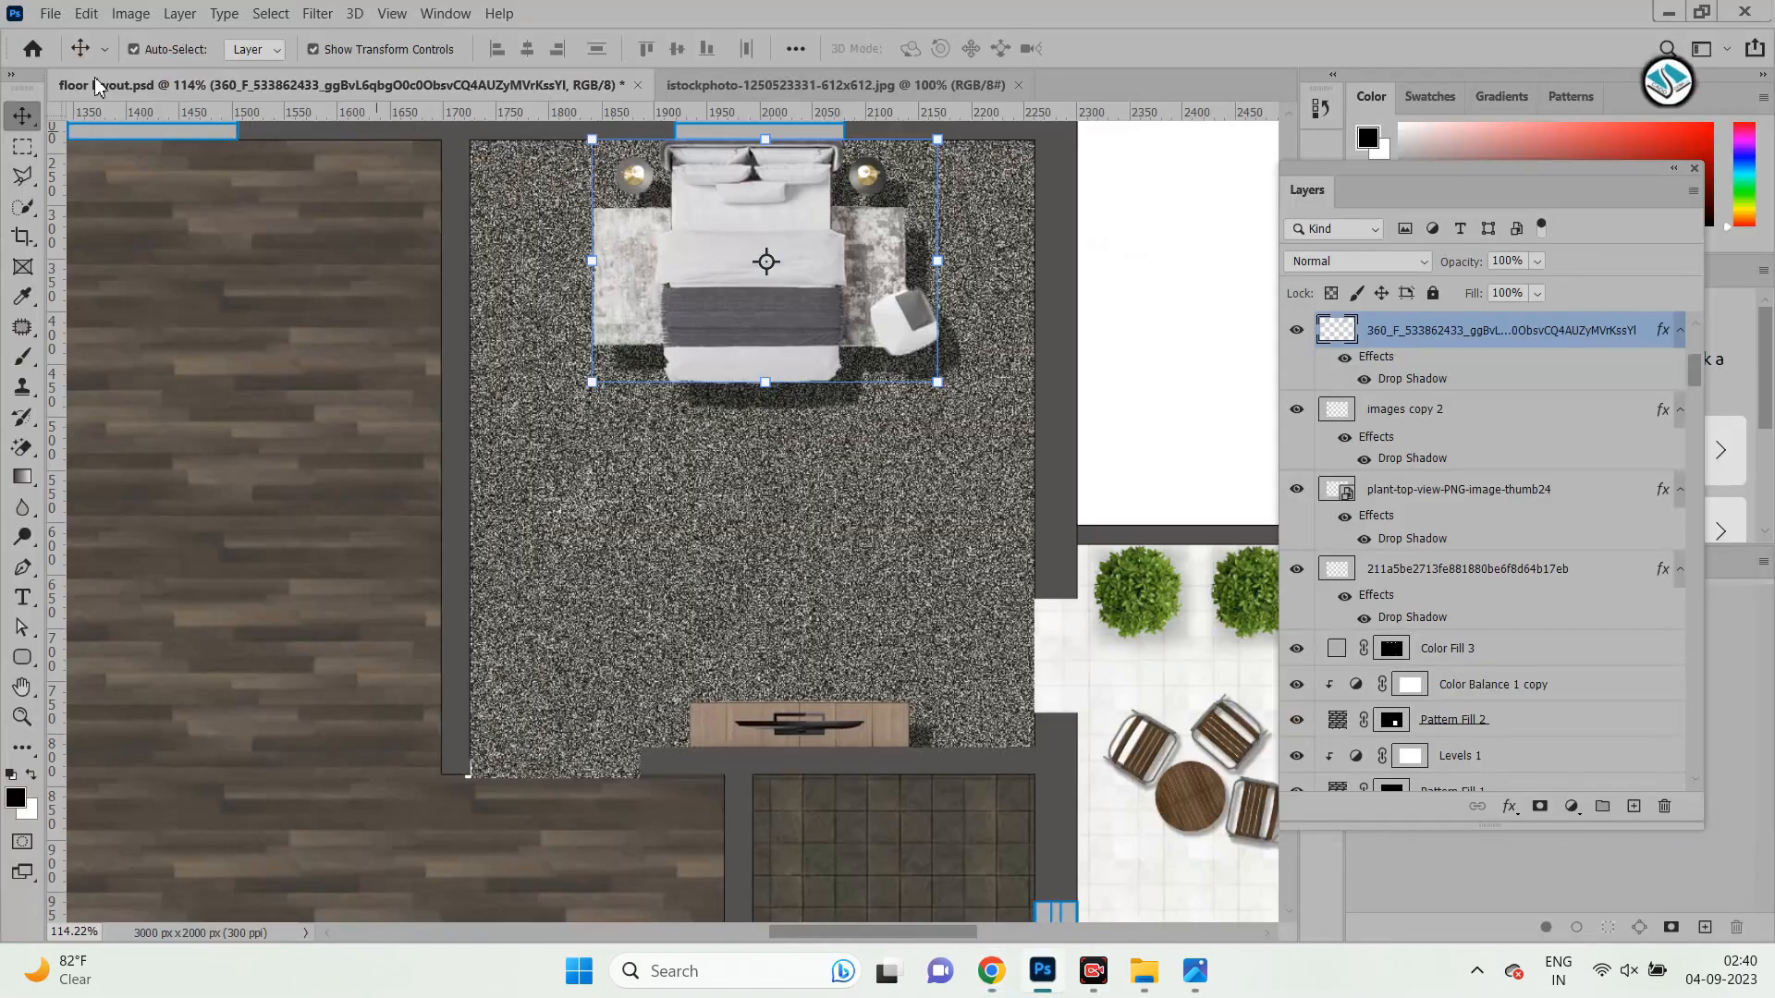
# Place the saved dark brown wardrobe image as an embedded object and scale it down to about 22.8%.
pyautogui.click(53, 17)
pyautogui.click(93, 456)
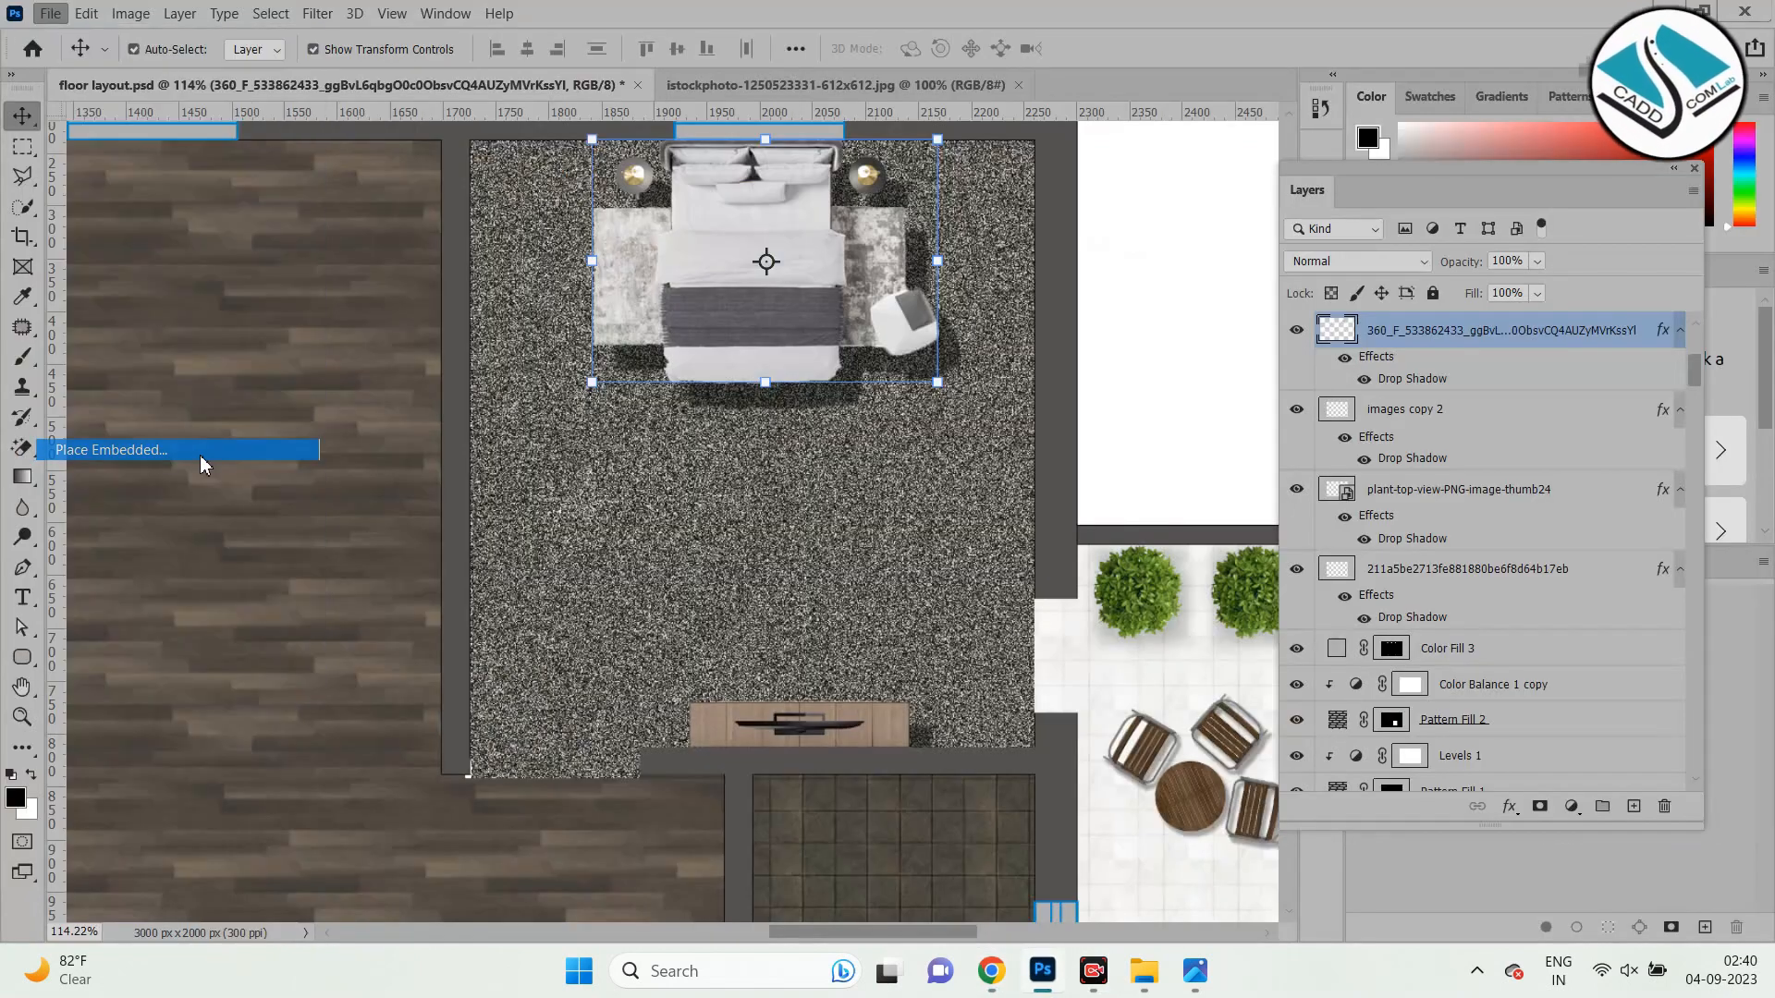
pyautogui.doubleClick(1669, 597)
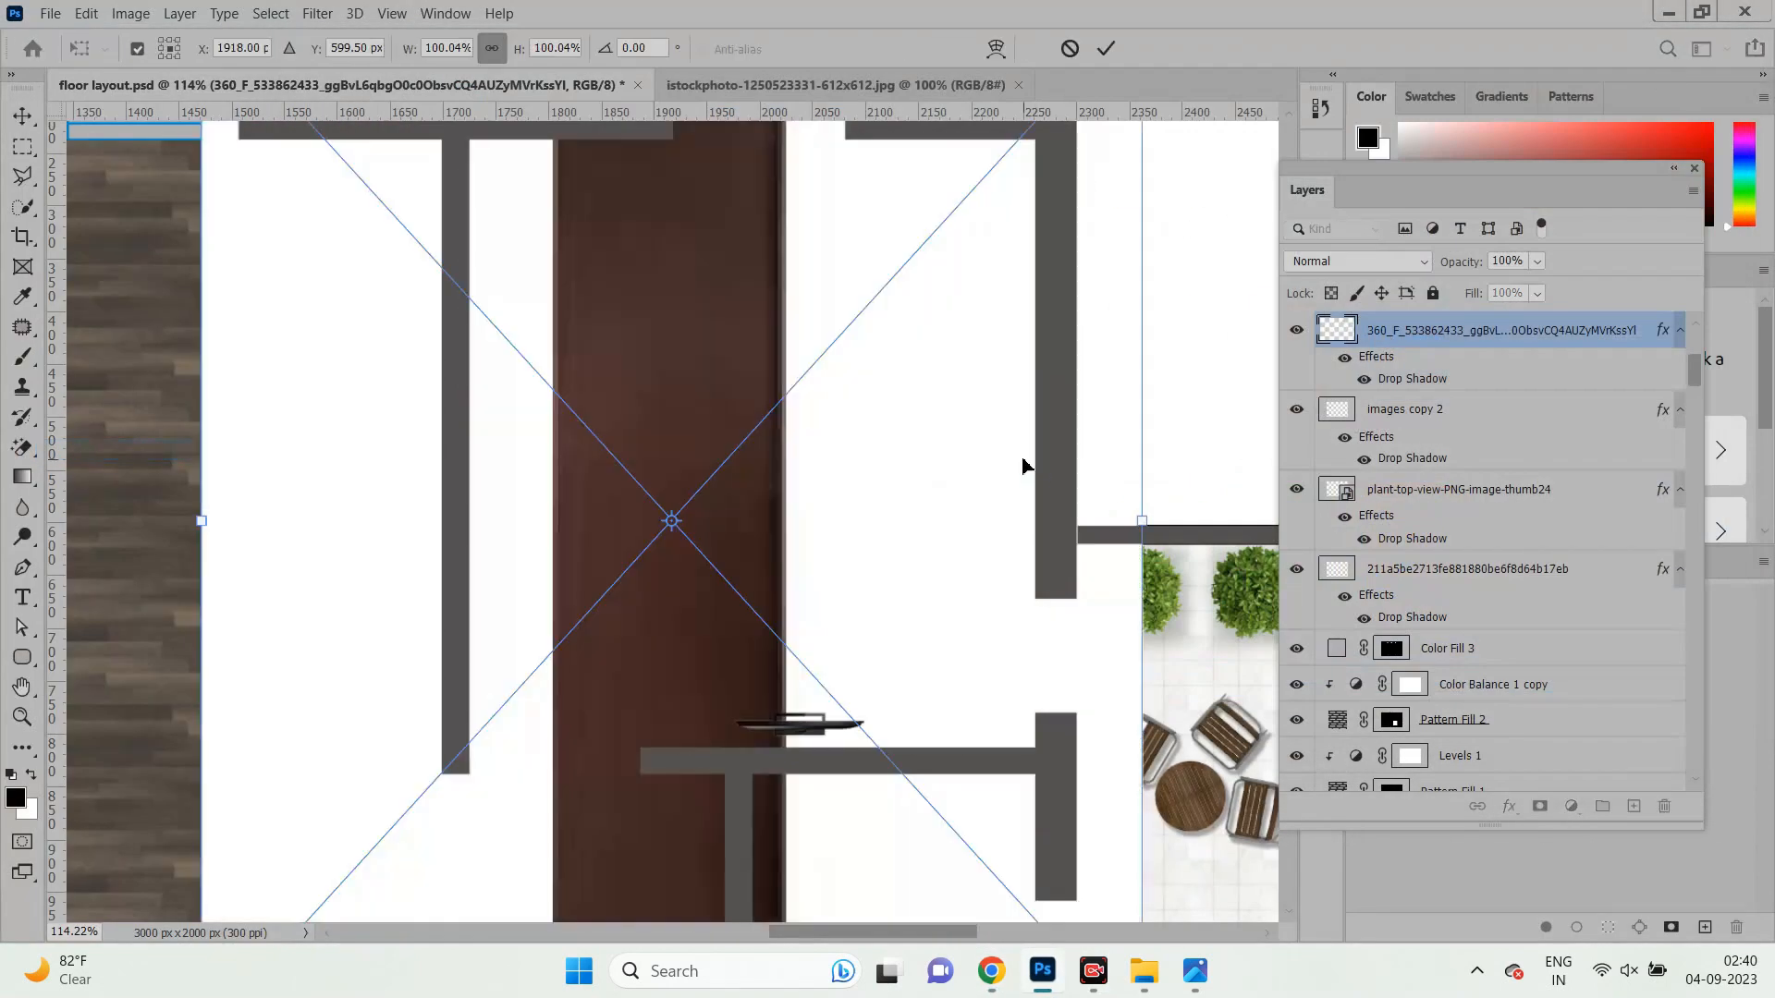
pyautogui.scroll(-2, 900, 479)
pyautogui.scroll(-3, 901, 479)
pyautogui.moveTo(1011, 240); pyautogui.dragTo(751, 508)
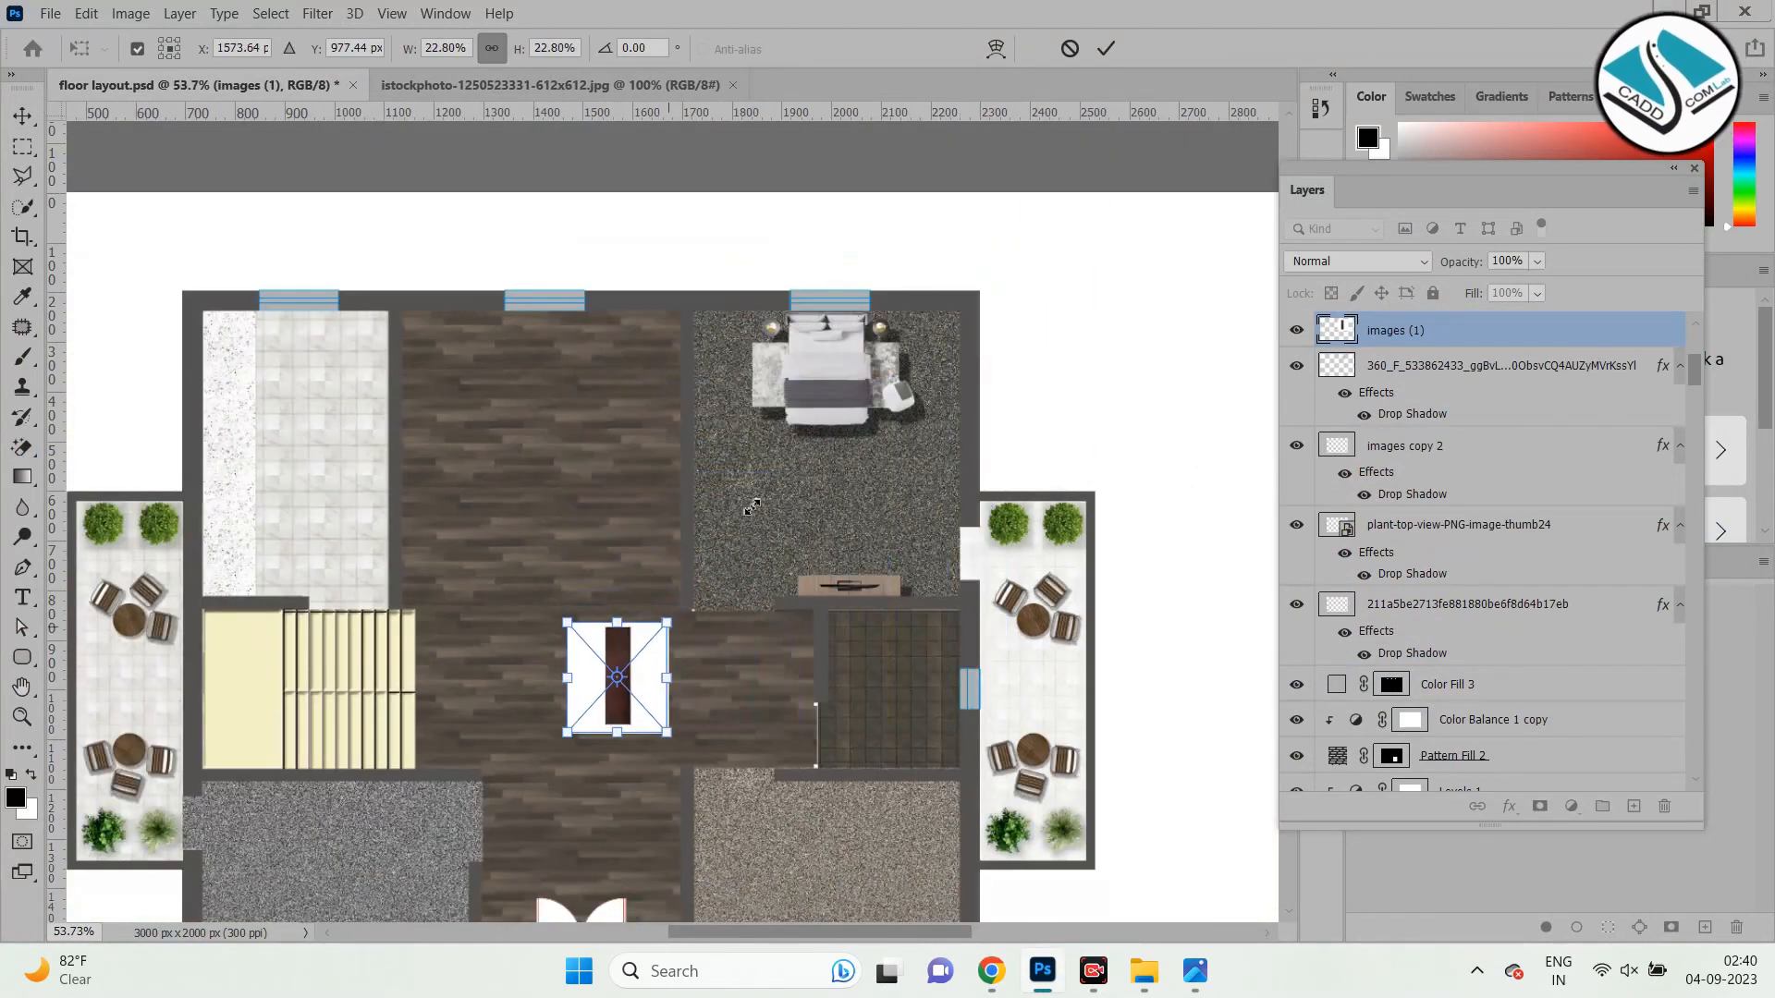
pyautogui.click(1104, 43)
# Move the wardrobe image into the upper-right bedroom and erase its white background with the Magic Eraser.
pyautogui.moveTo(644, 636); pyautogui.dragTo(747, 400)
pyautogui.scroll(4, 747, 399)
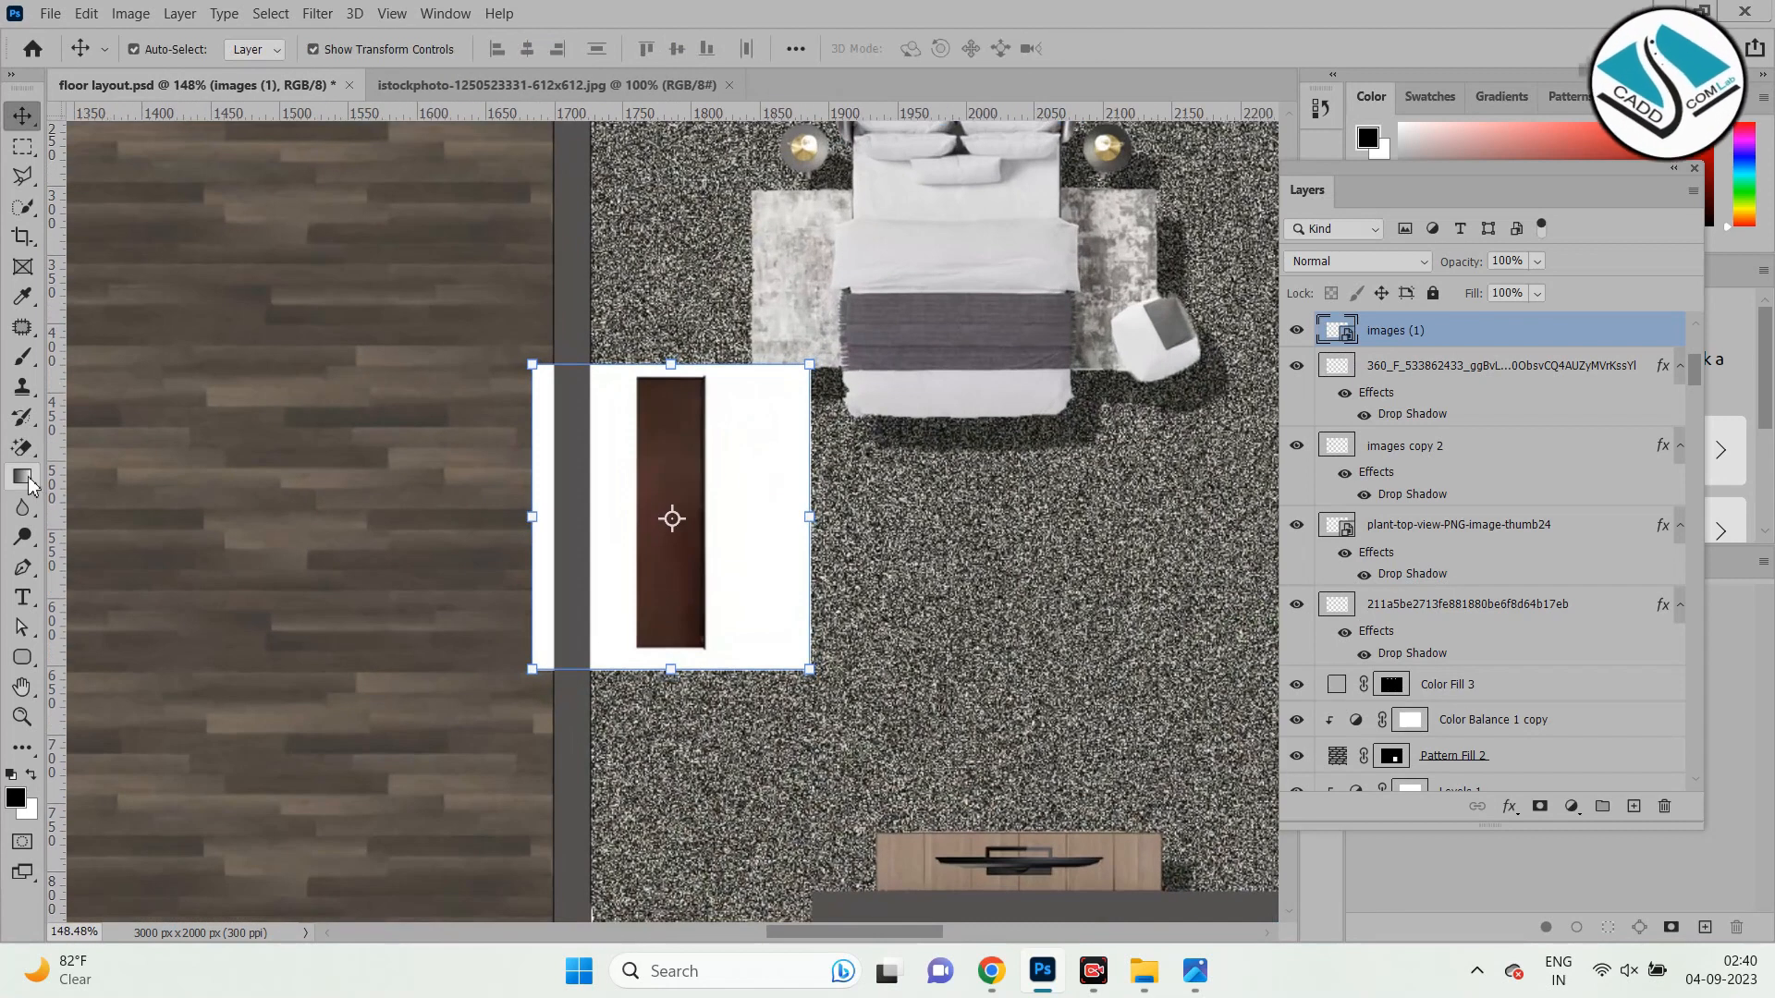
pyautogui.click(22, 446)
pyautogui.click(718, 444)
pyautogui.click(903, 392)
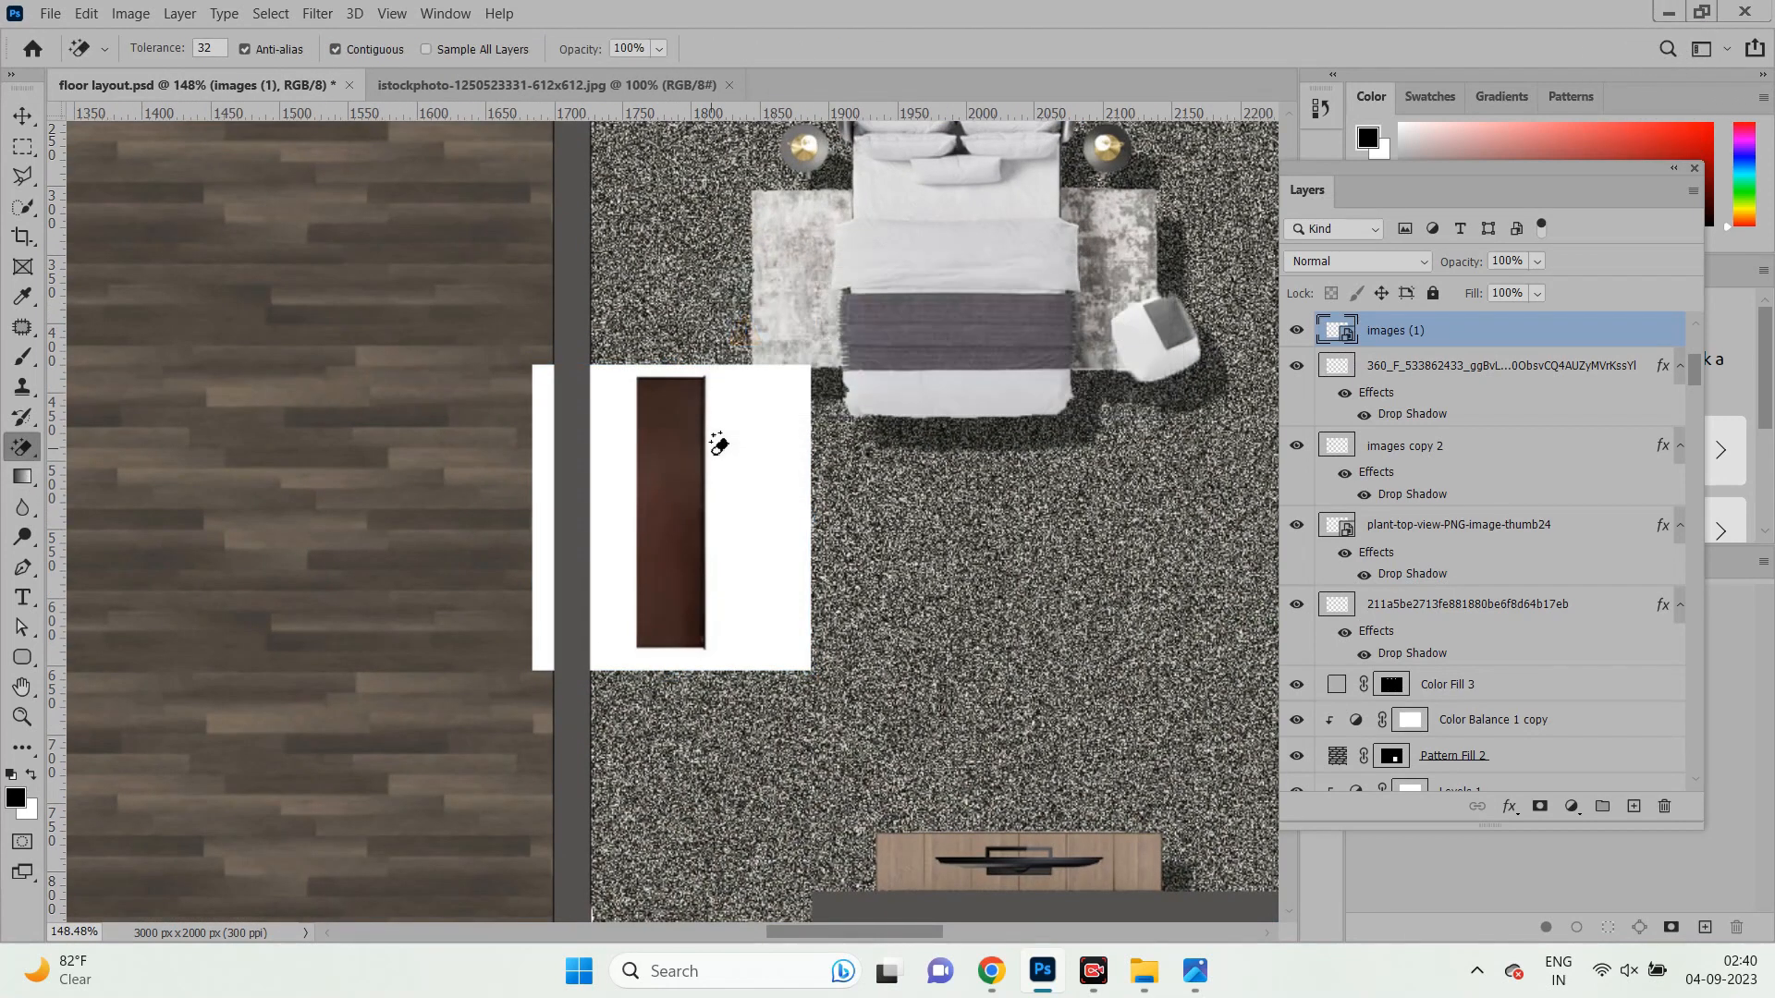
# Move the wardrobe against the bedroom's left wall and stretch it to about 60 px wide and 274 px high.
pyautogui.click(32, 118)
pyautogui.moveTo(690, 455); pyautogui.dragTo(680, 514)
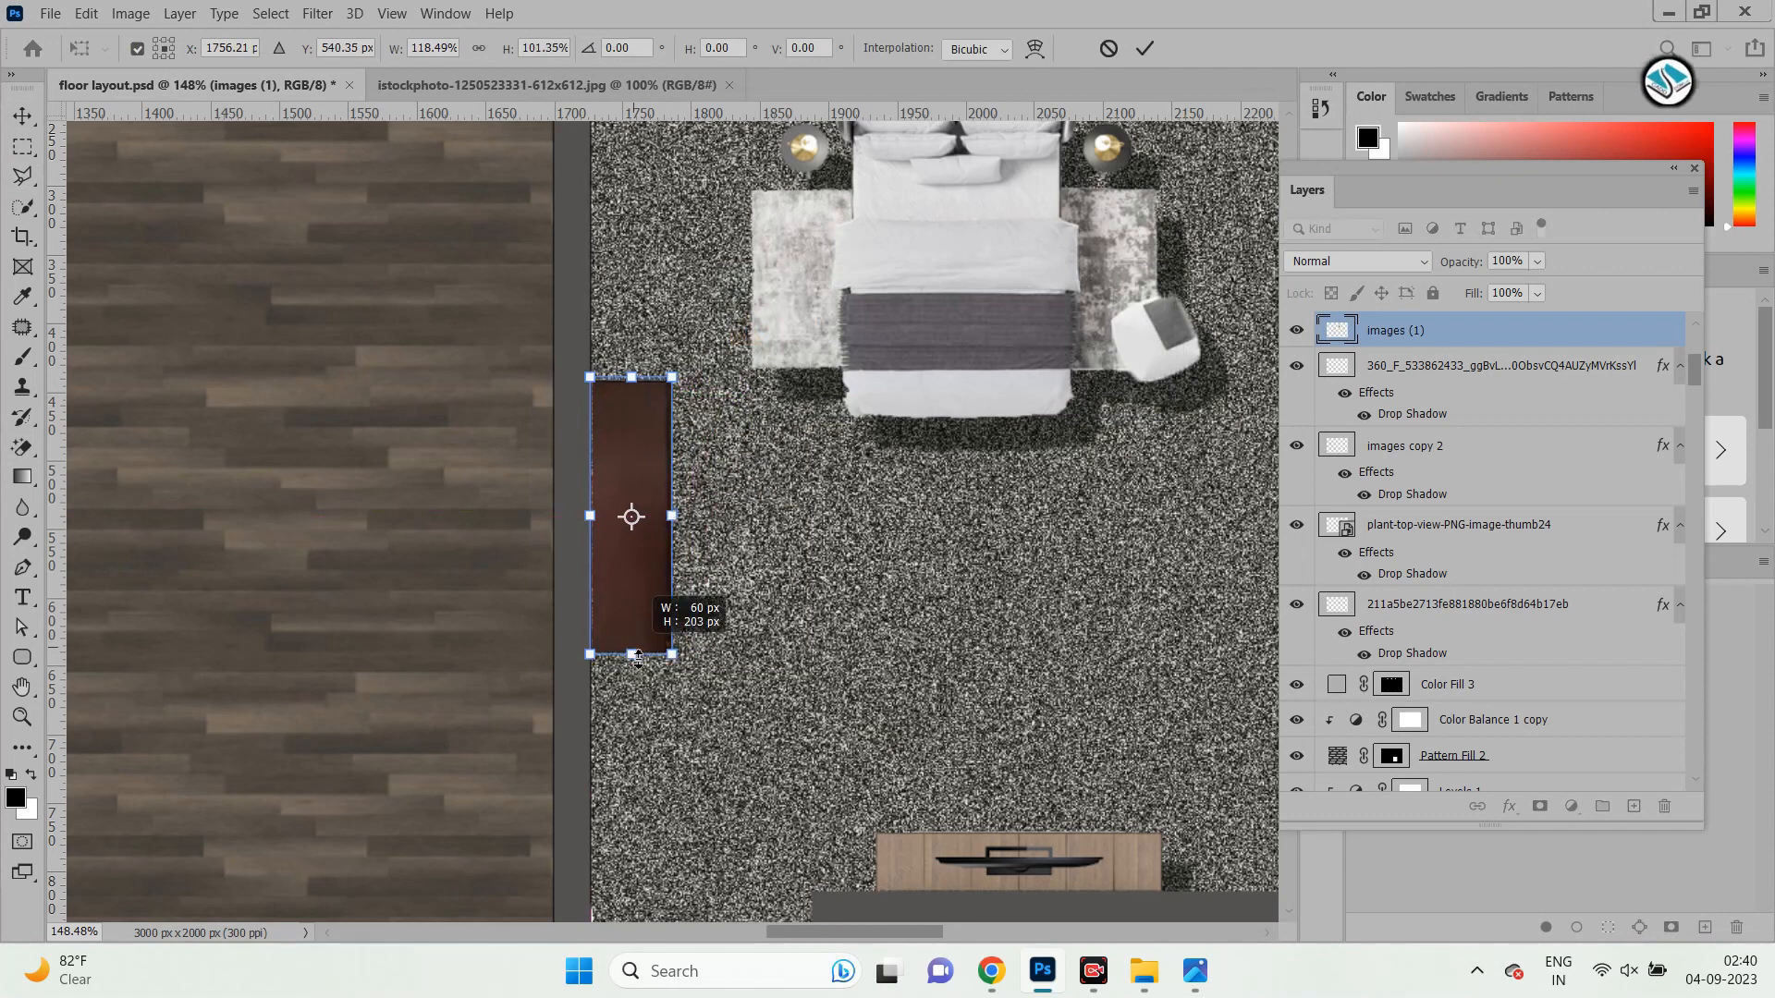
pyautogui.moveTo(637, 658); pyautogui.dragTo(641, 749)
pyautogui.moveTo(643, 515); pyautogui.dragTo(644, 480)
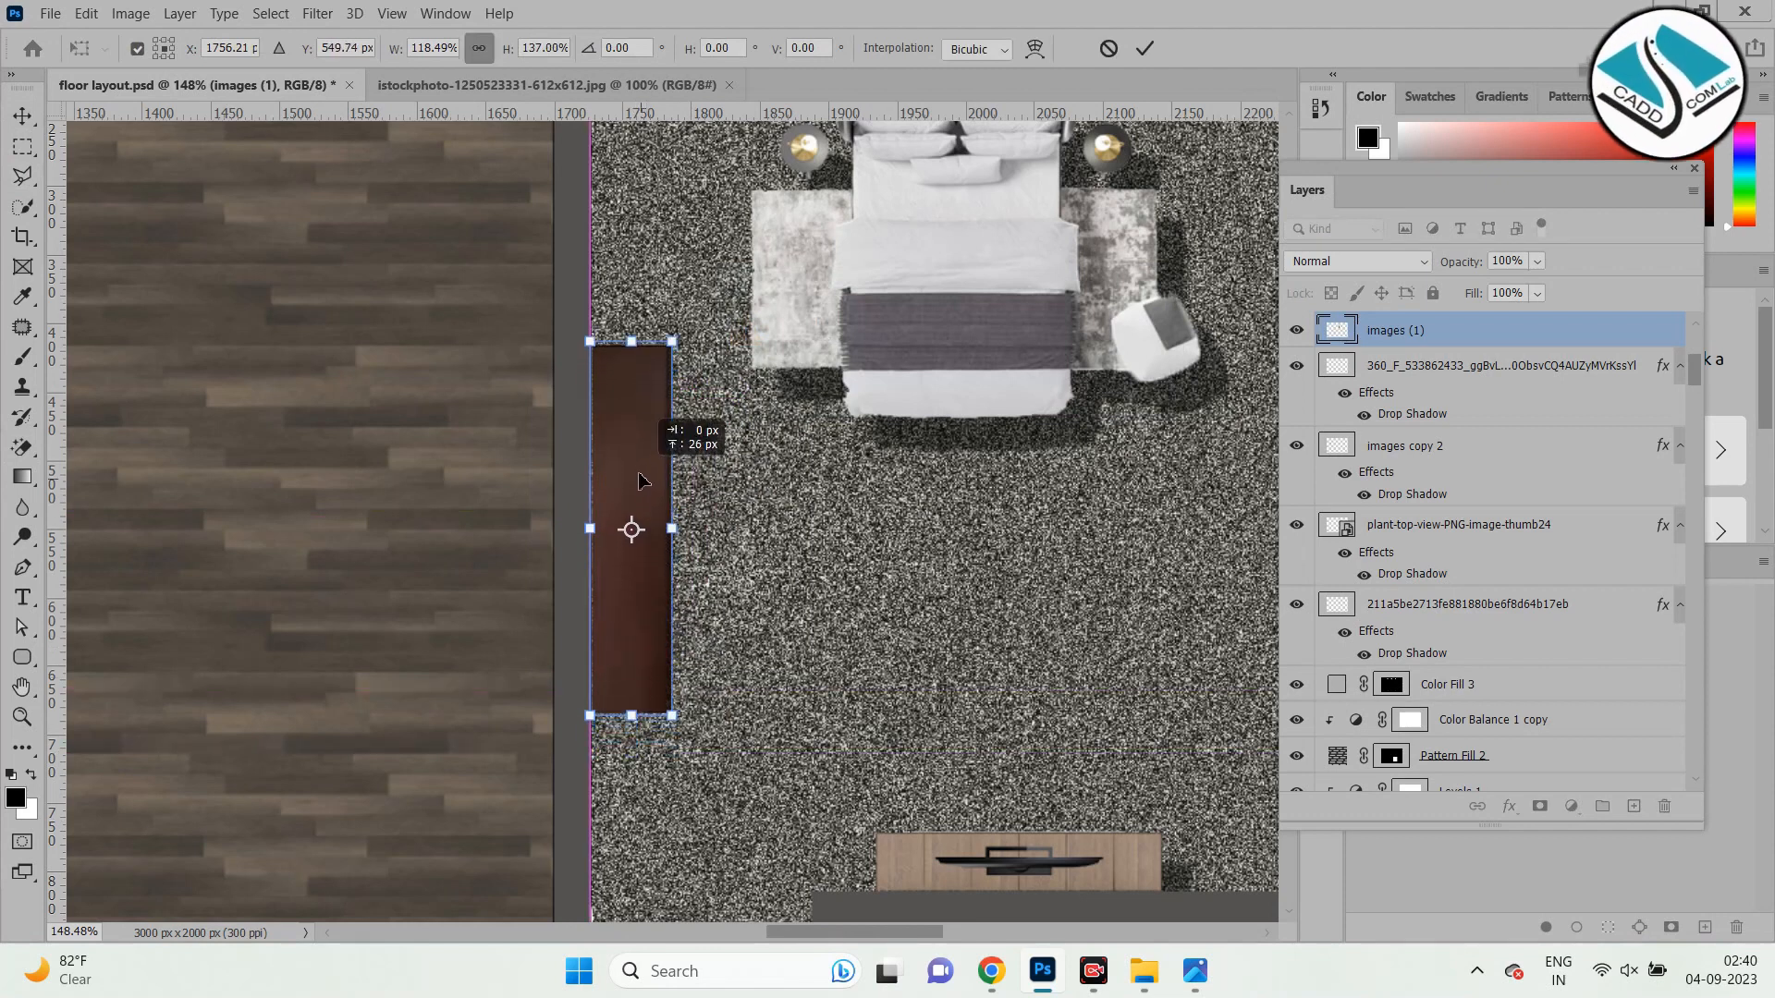
pyautogui.press('Return')
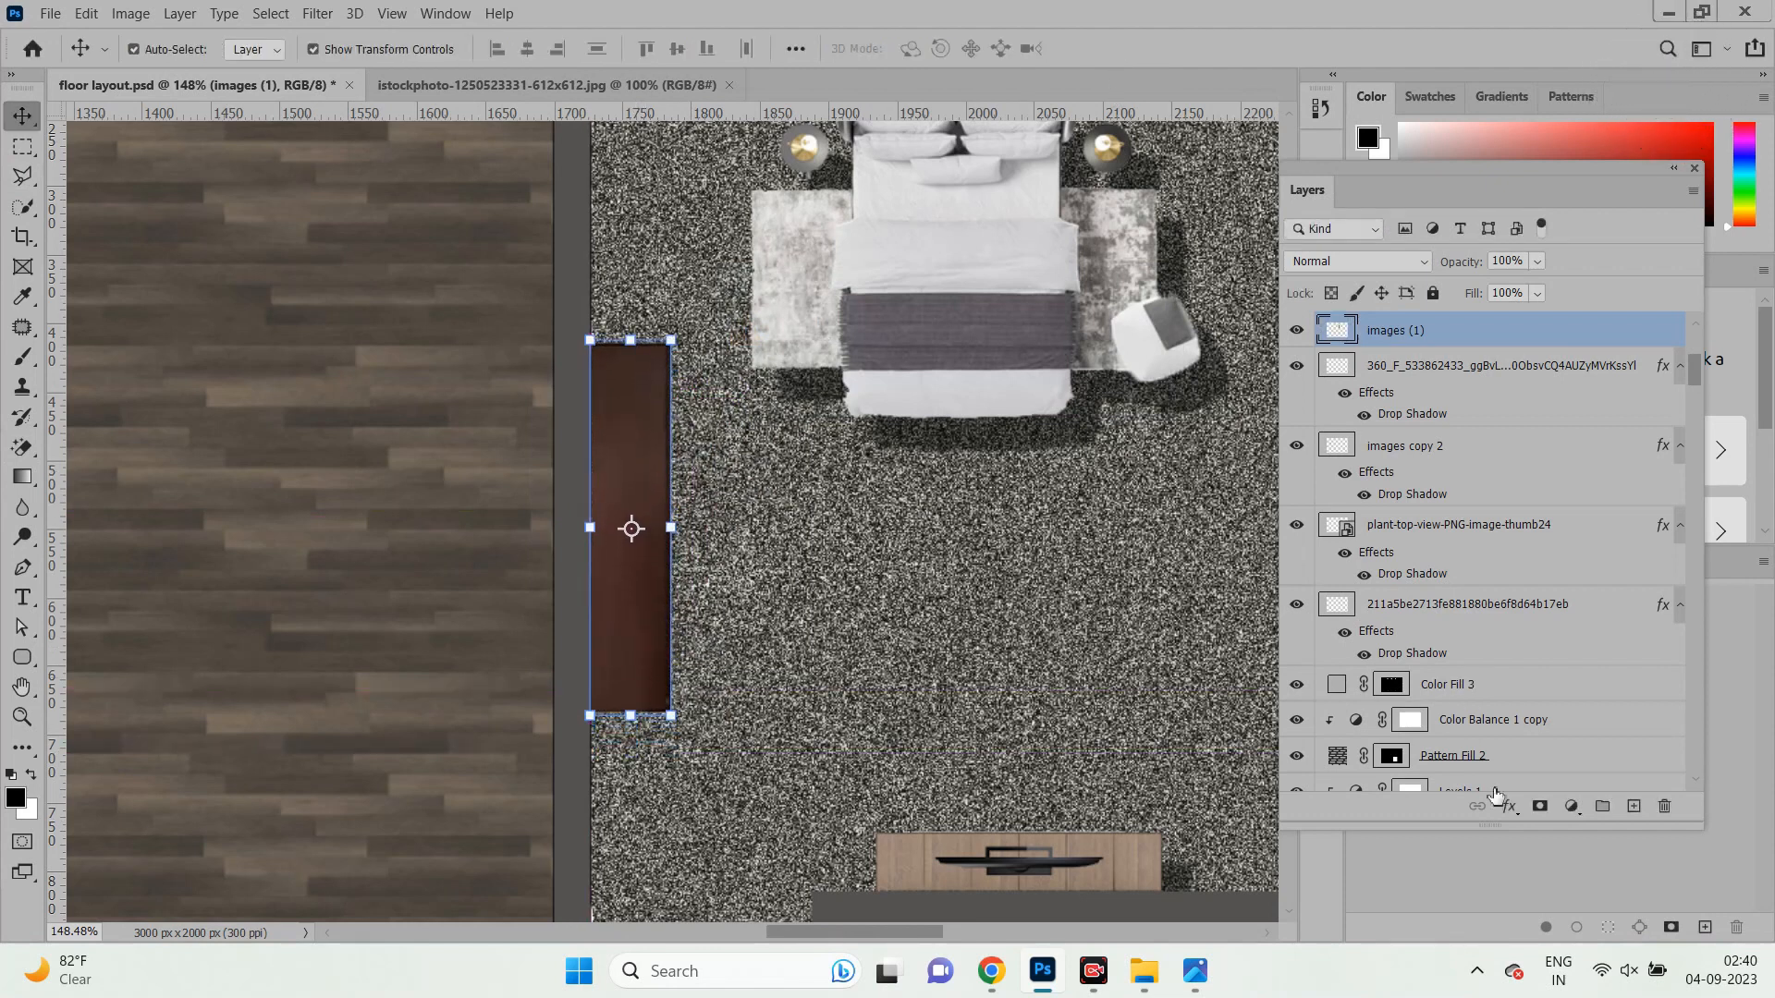
pyautogui.click(1571, 806)
pyautogui.click(1612, 536)
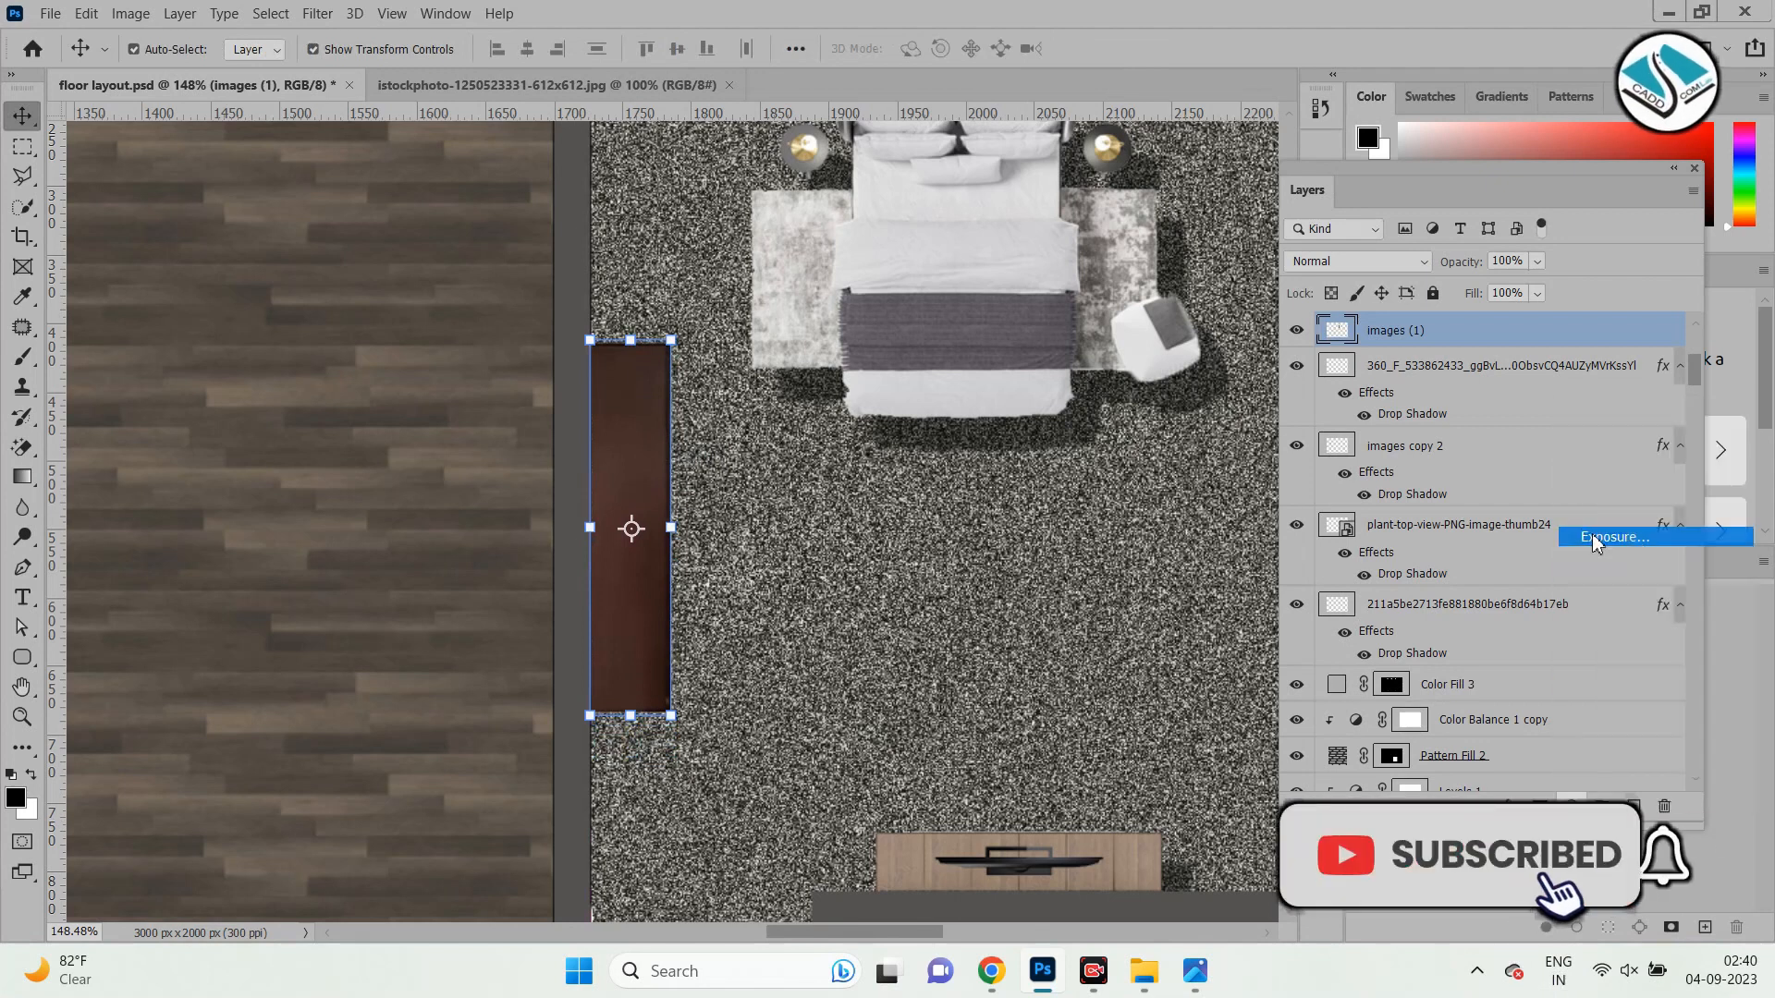
pyautogui.moveTo(1122, 274); pyautogui.dragTo(1140, 277)
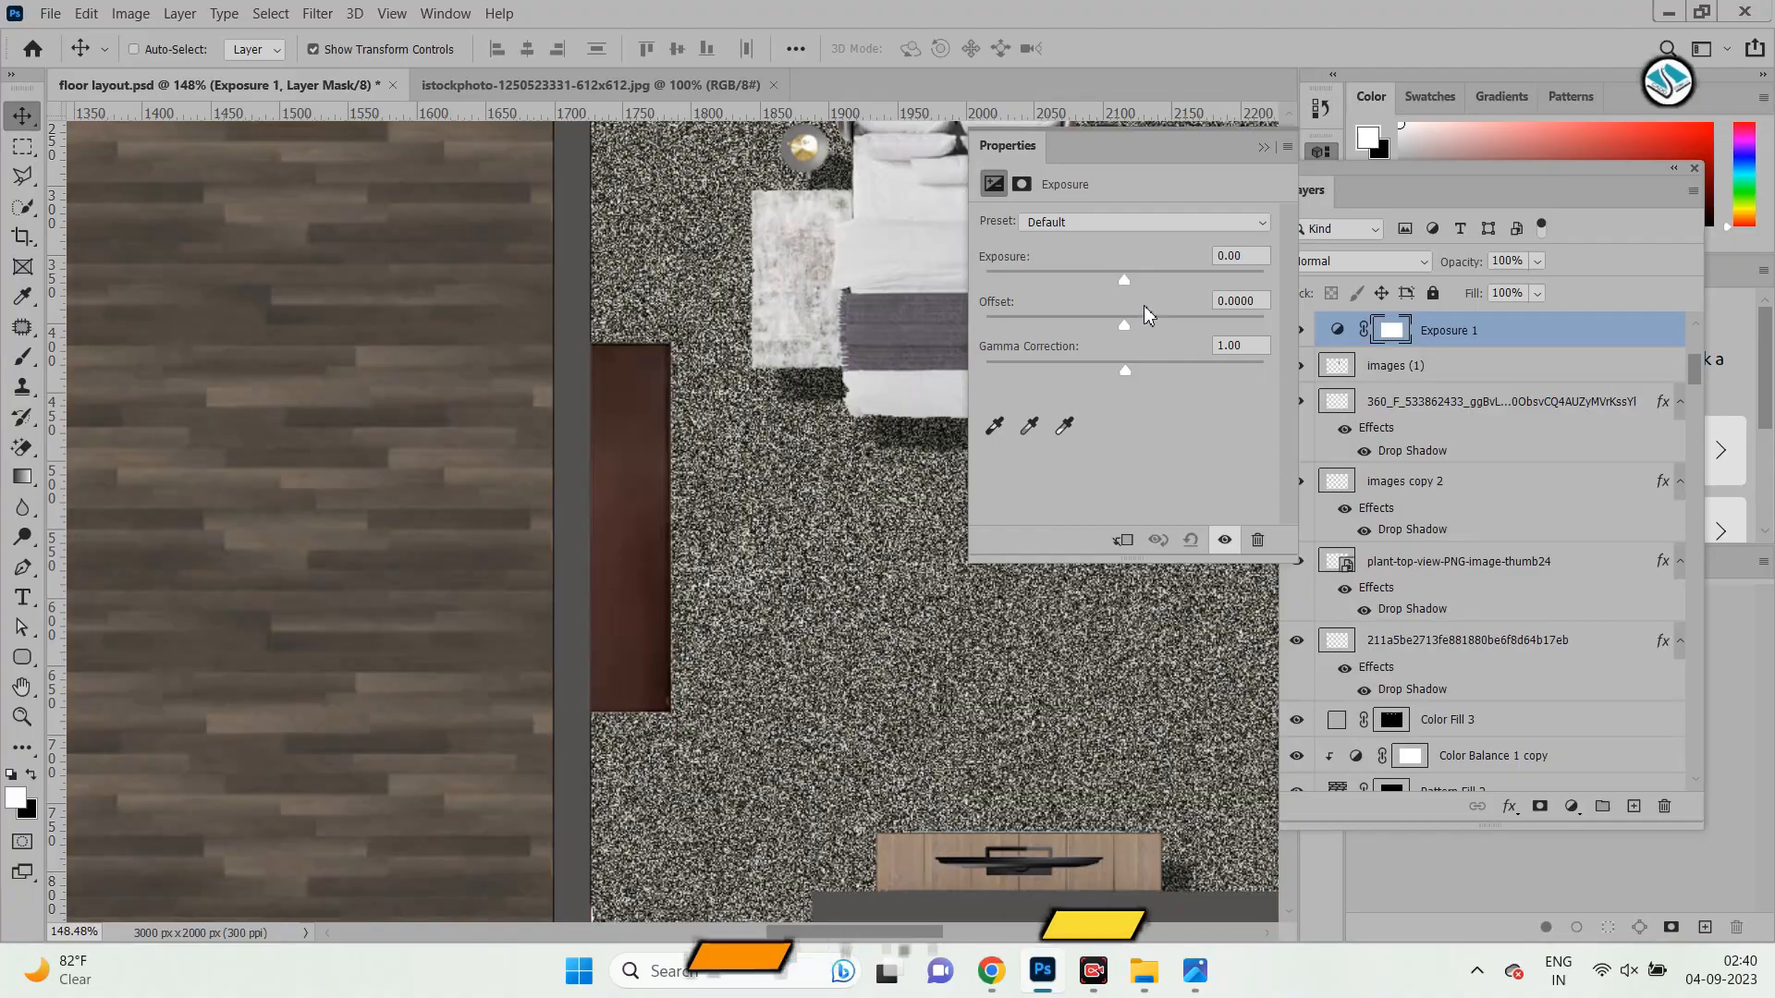
pyautogui.hotkey('alt', 'z')
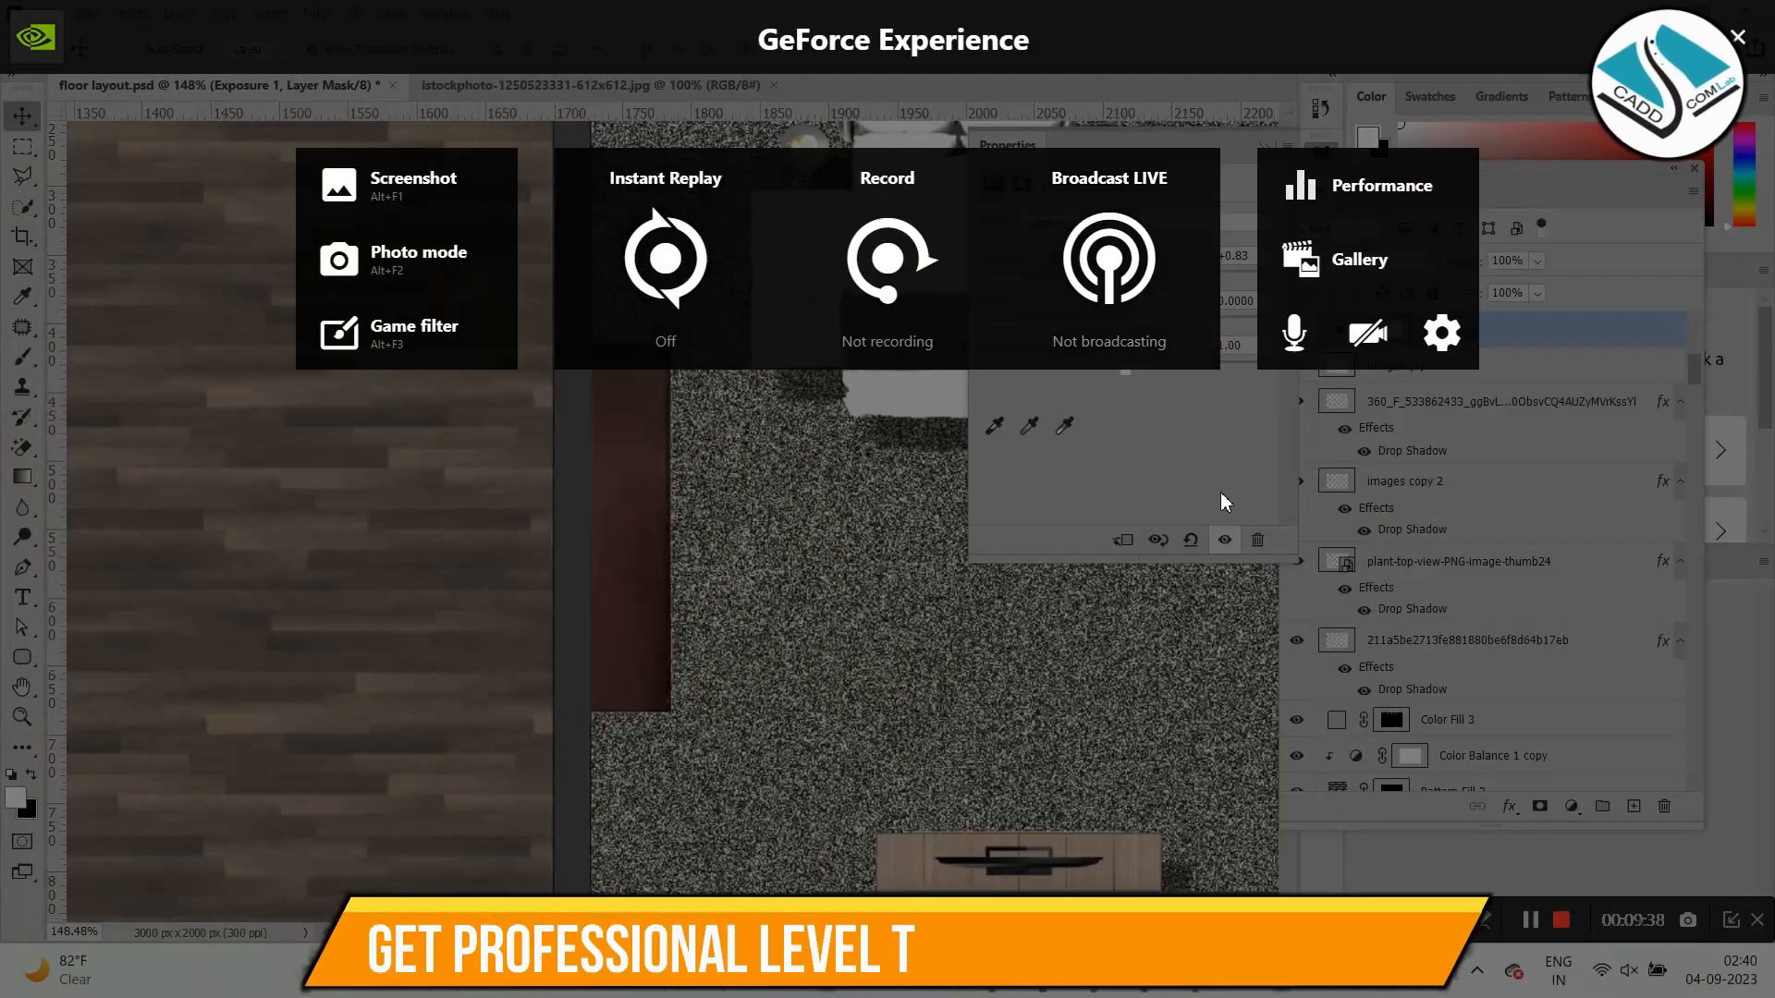
pyautogui.hotkey('alt', 'z')
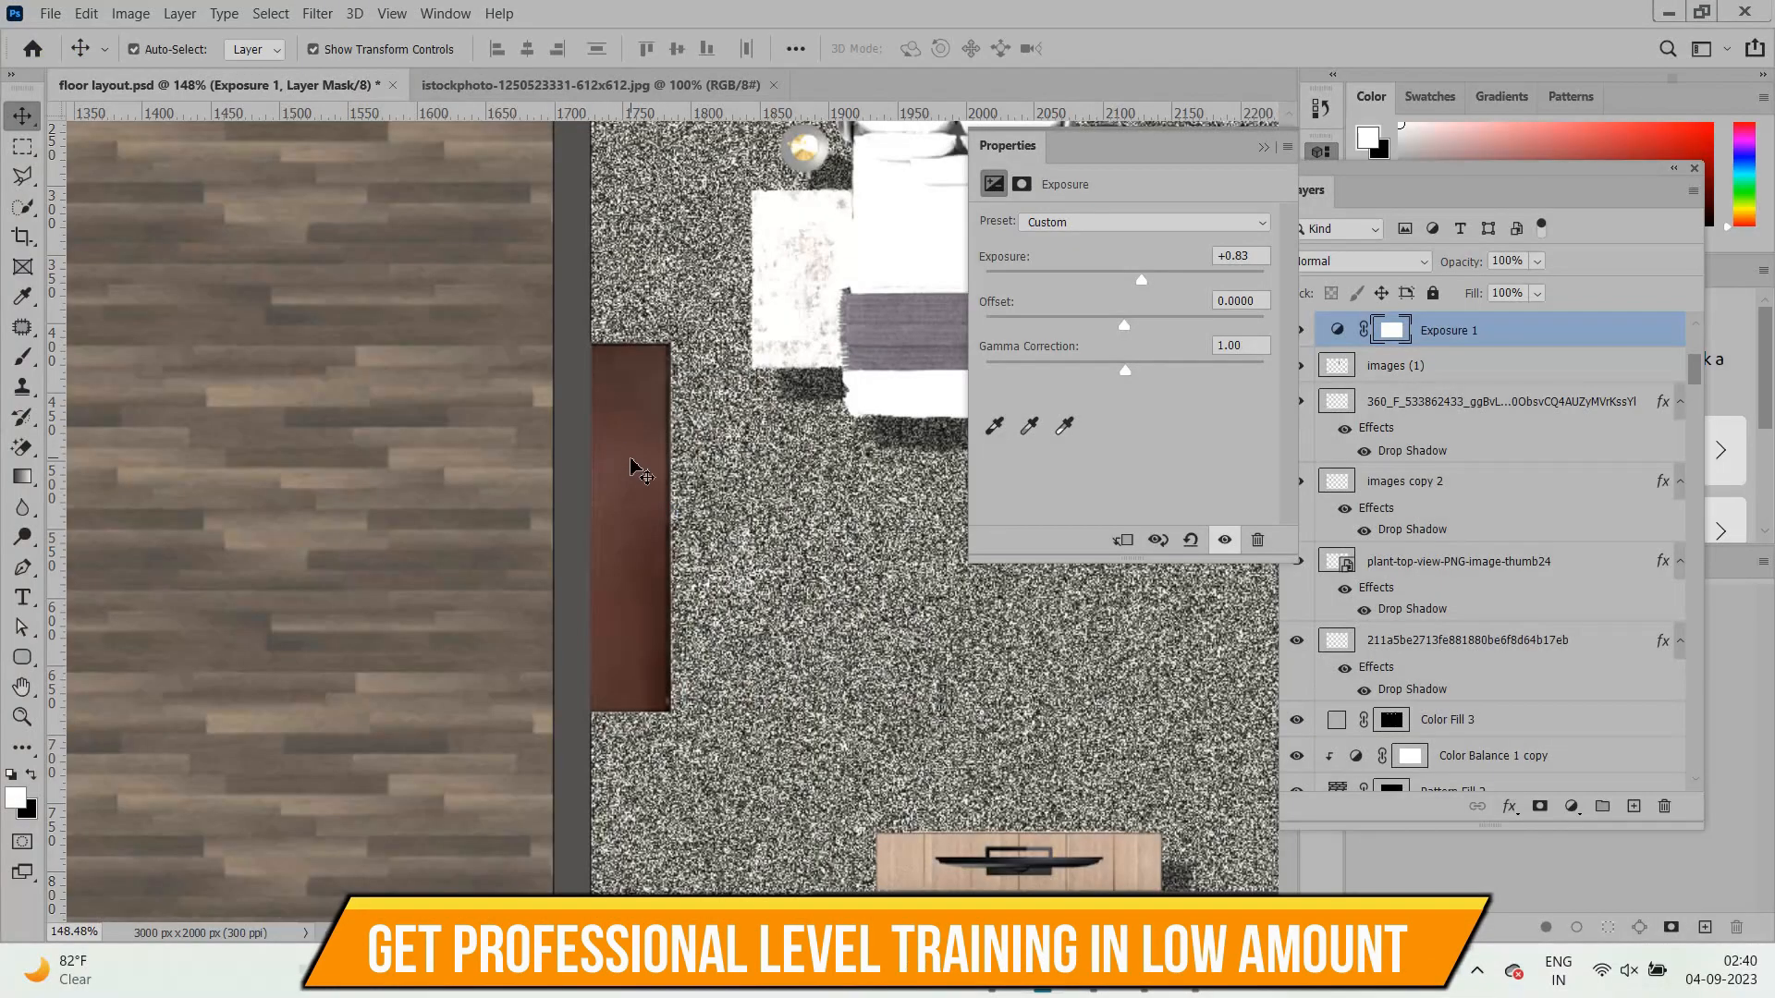
pyautogui.click(1663, 802)
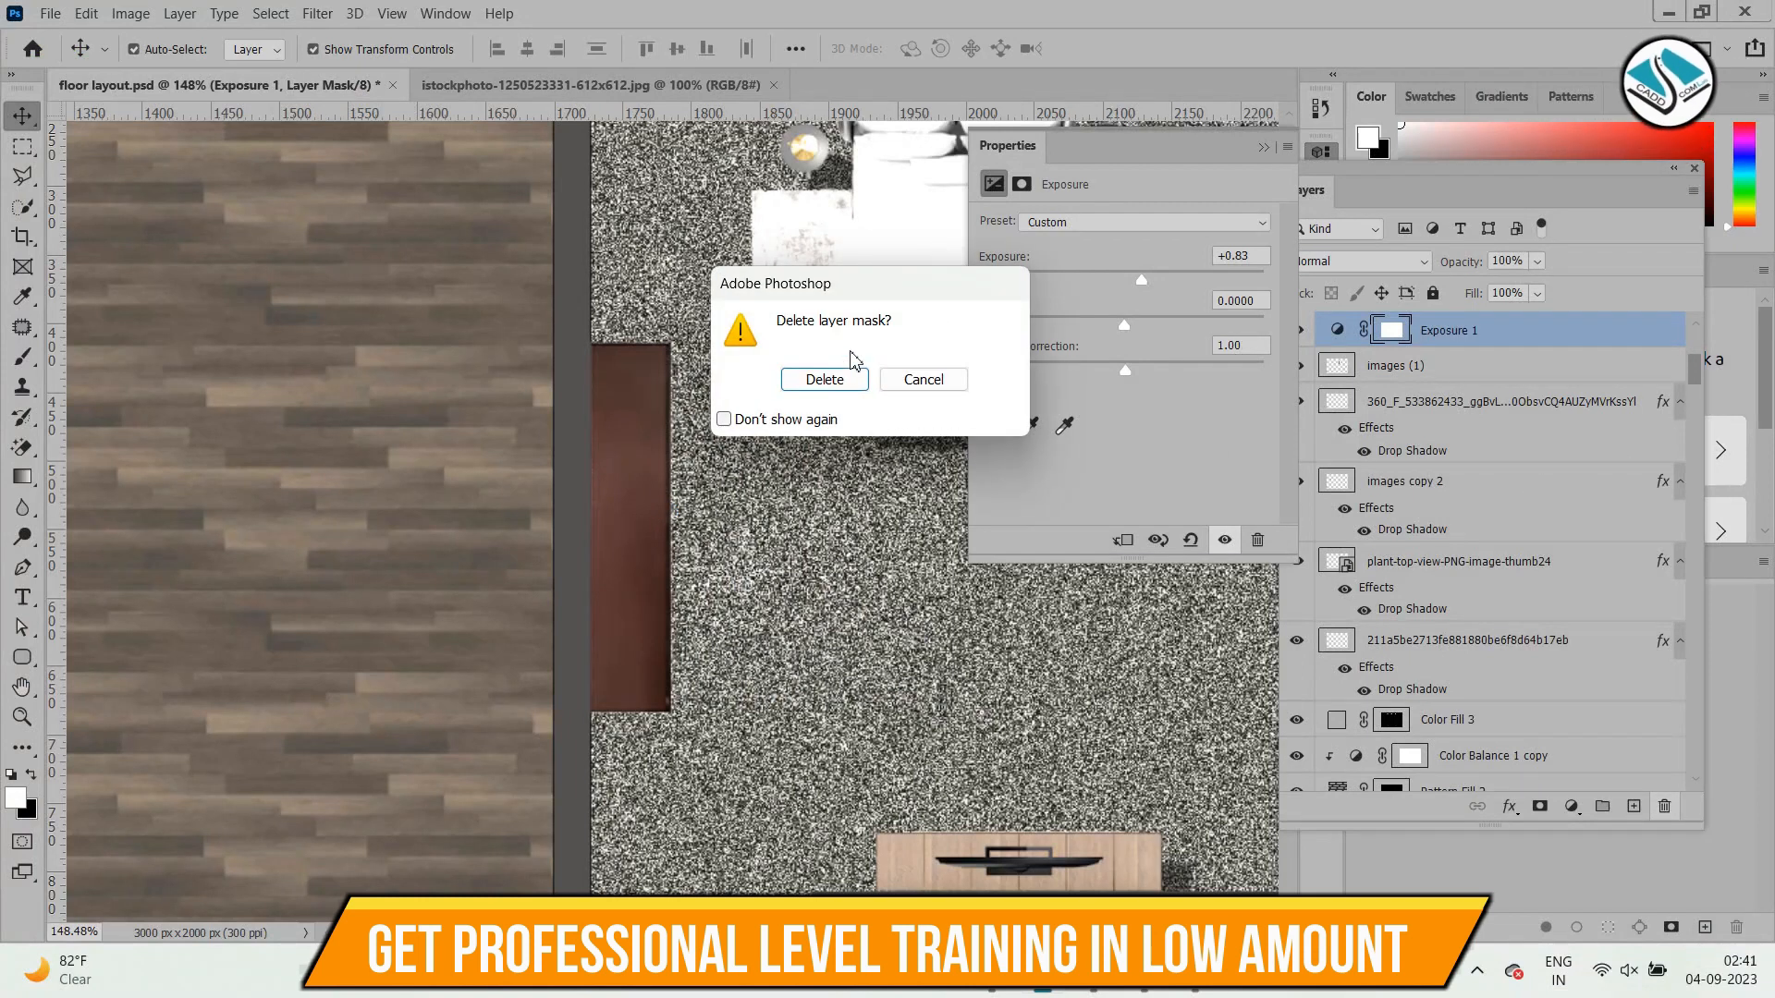
pyautogui.click(825, 380)
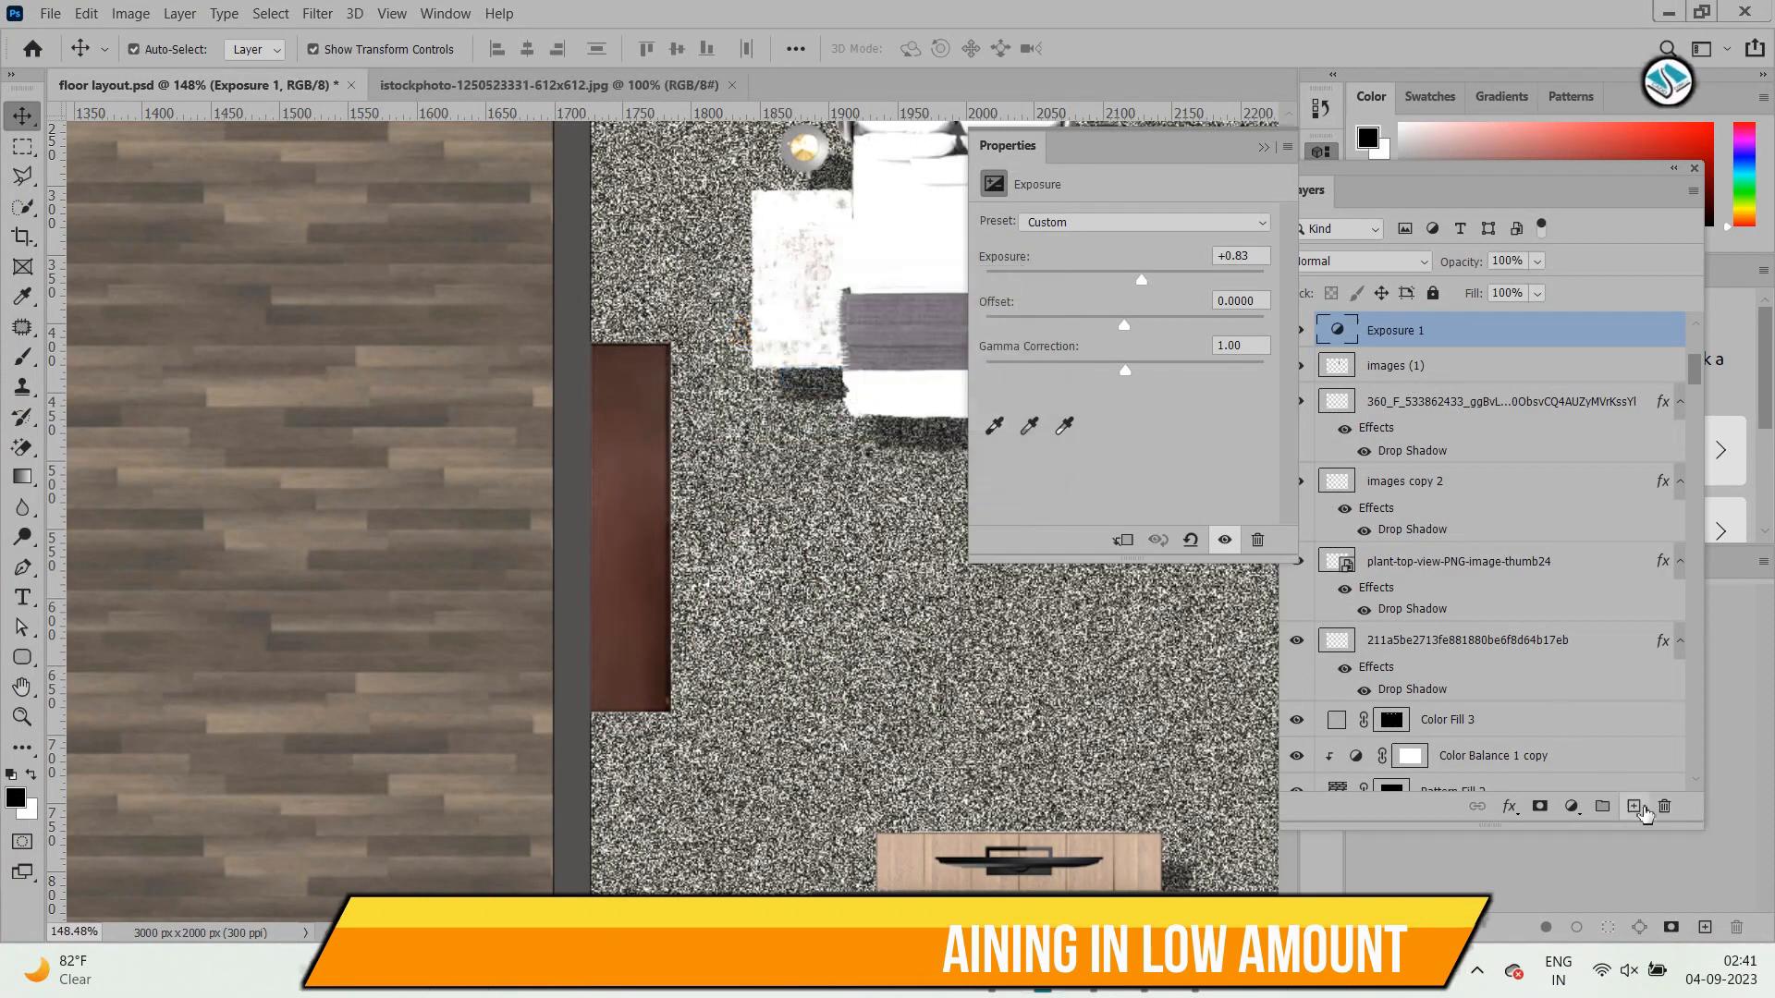
pyautogui.click(1663, 806)
pyautogui.click(829, 376)
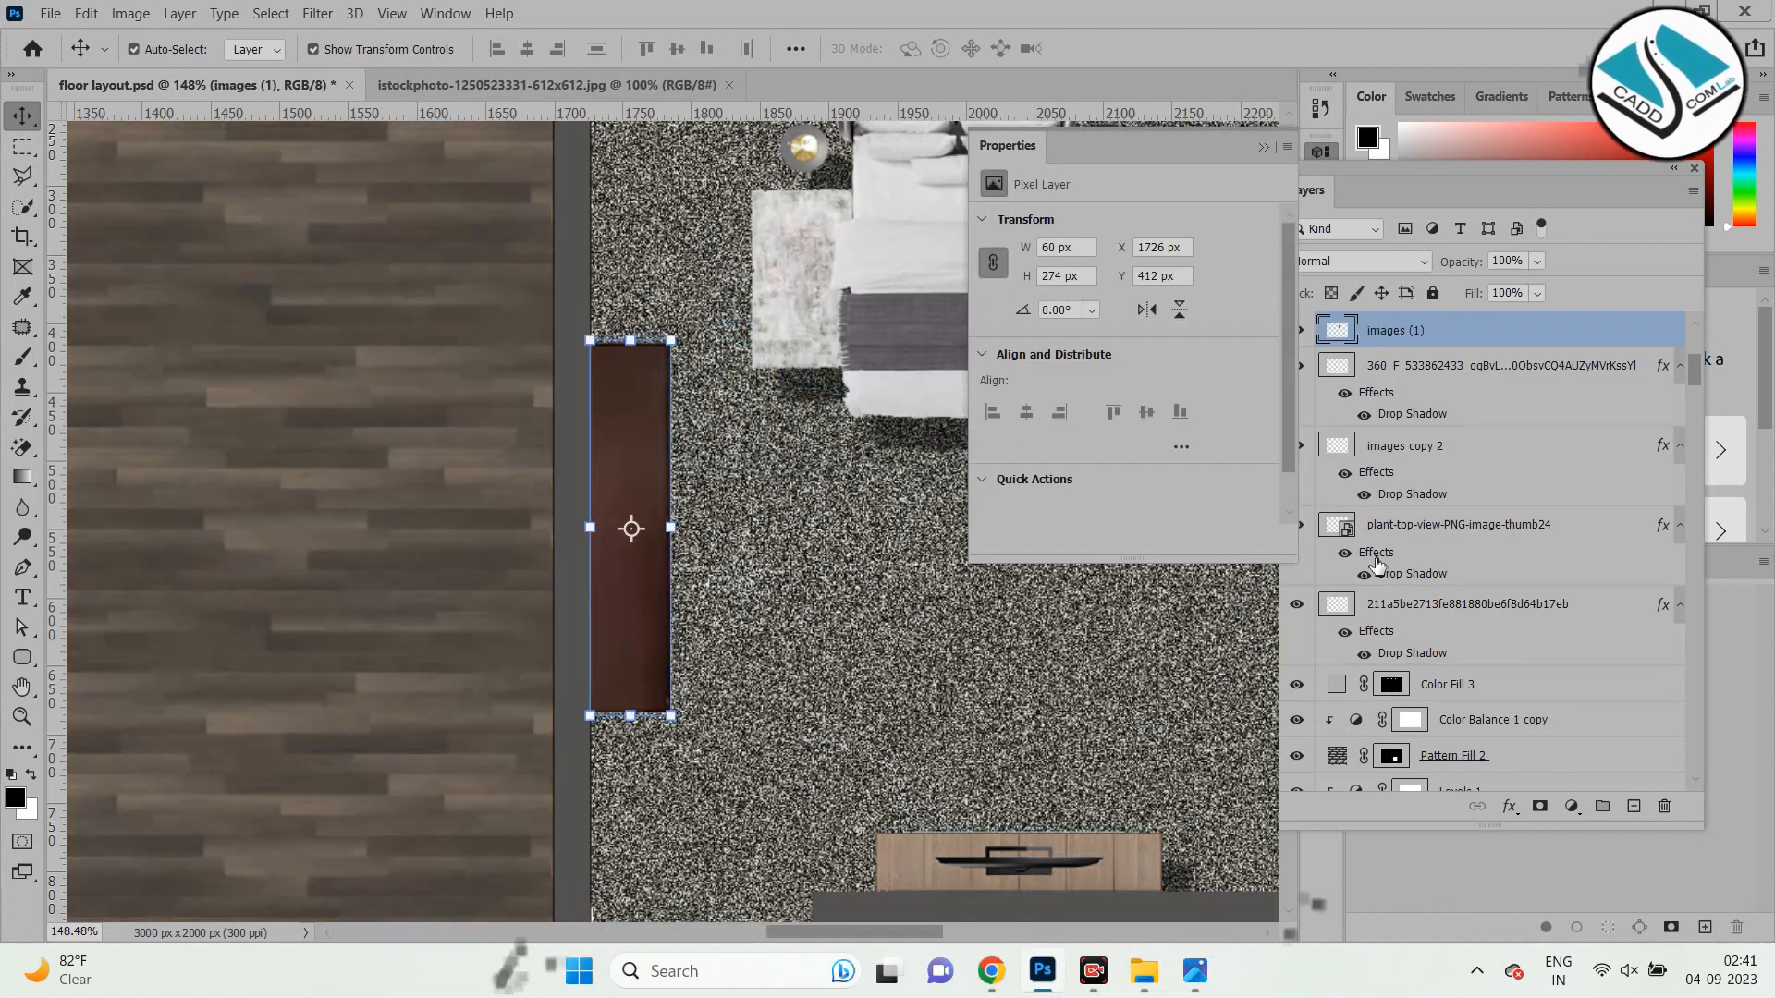
# Add a Curves adjustment above the wardrobe layer, raise the midtones to brighten it, and clip it to the wardrobe.
pyautogui.click(1423, 339)
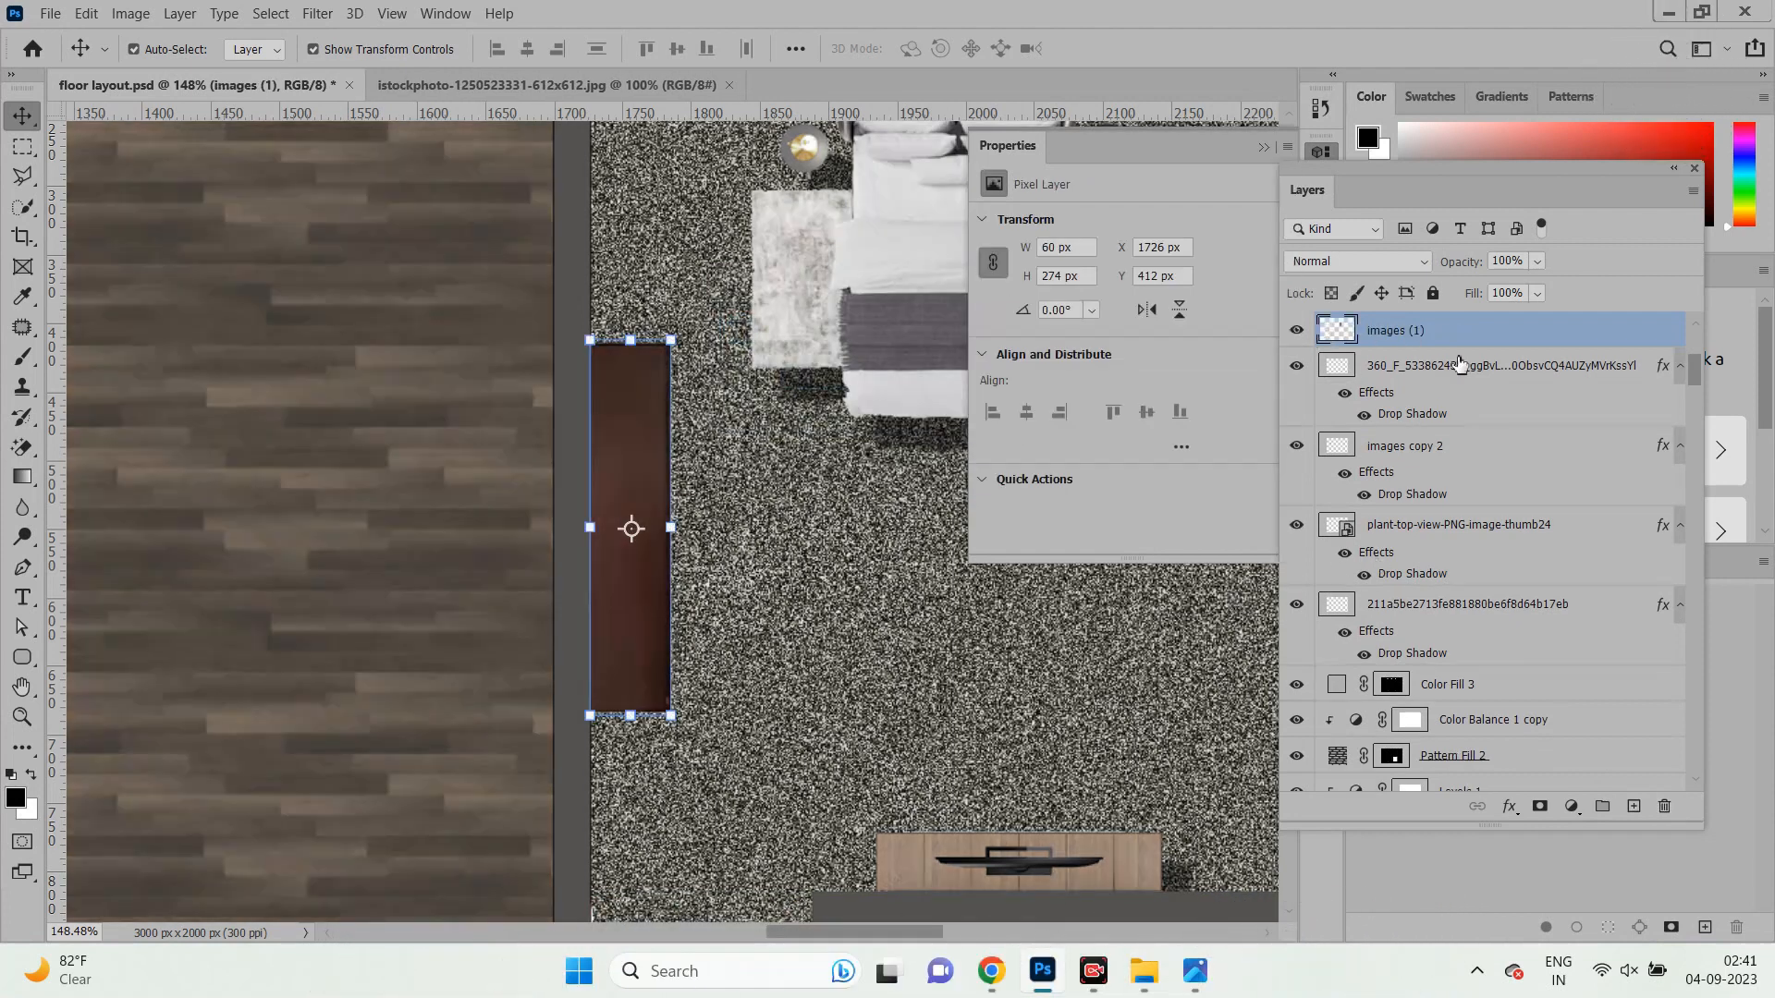
pyautogui.click(1567, 807)
pyautogui.click(1599, 515)
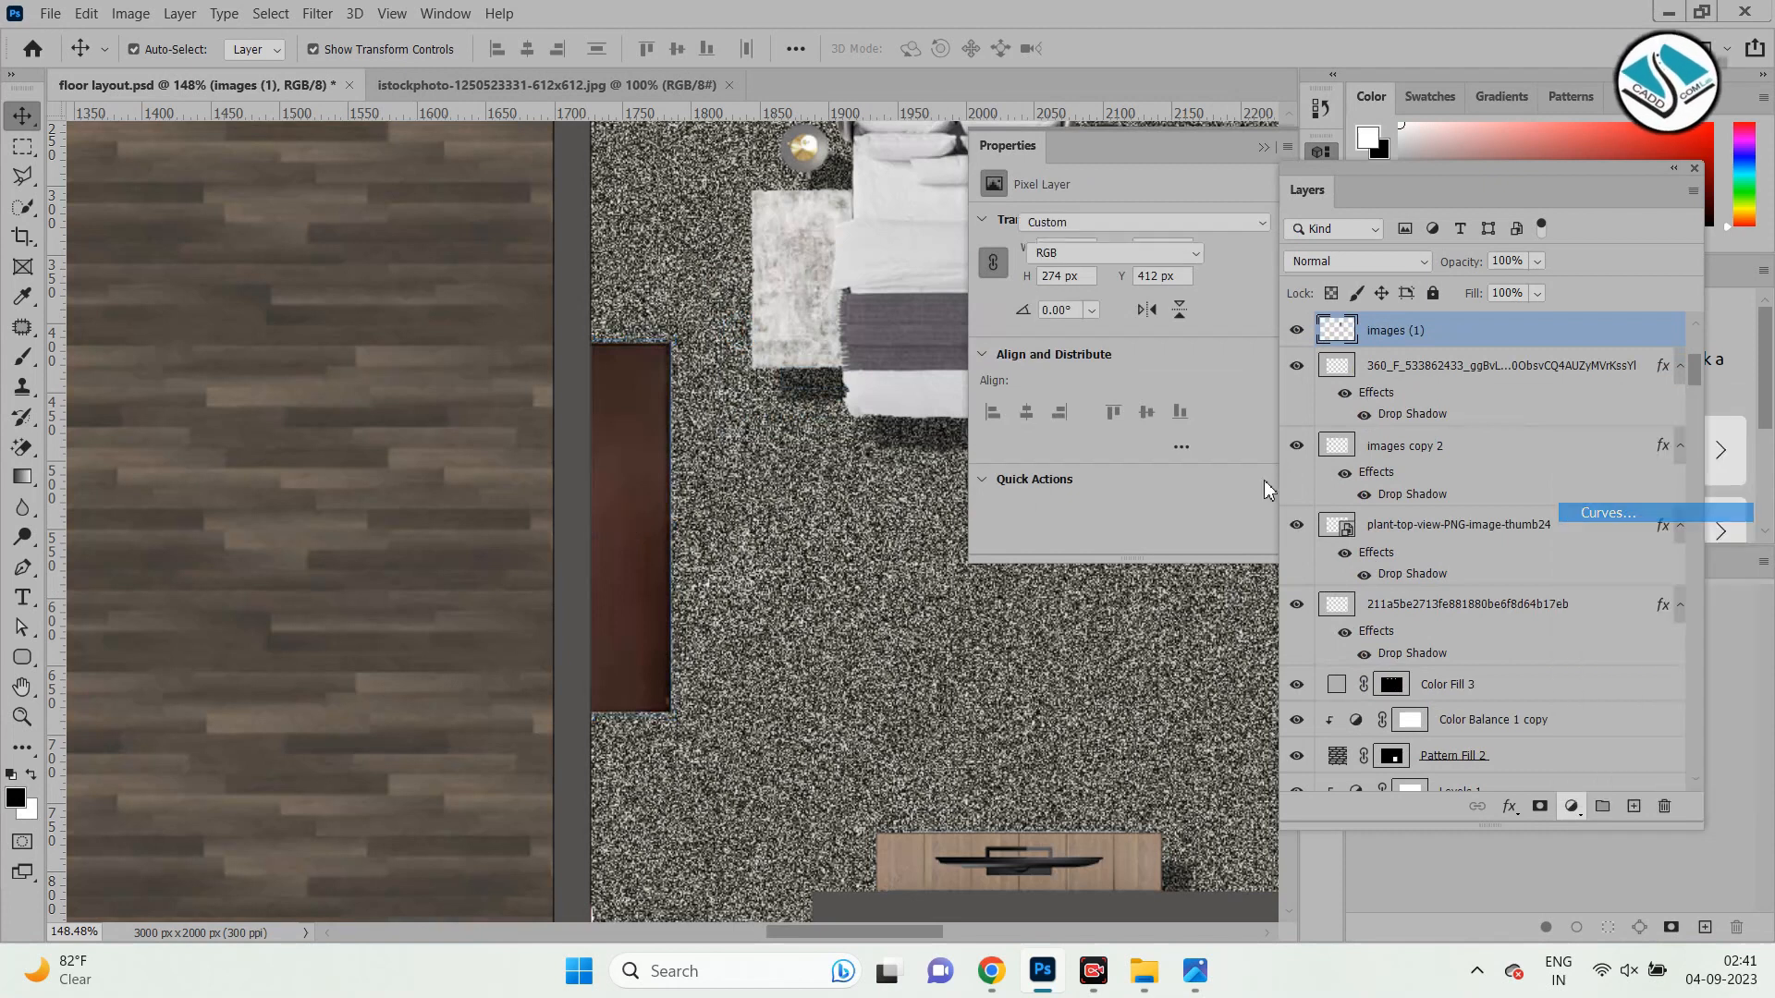
pyautogui.click(1140, 390)
pyautogui.moveTo(1143, 400)
pyautogui.mouseDown()
pyautogui.moveTo(1146, 418)
pyautogui.moveTo(1138, 403)
pyautogui.mouseUp()
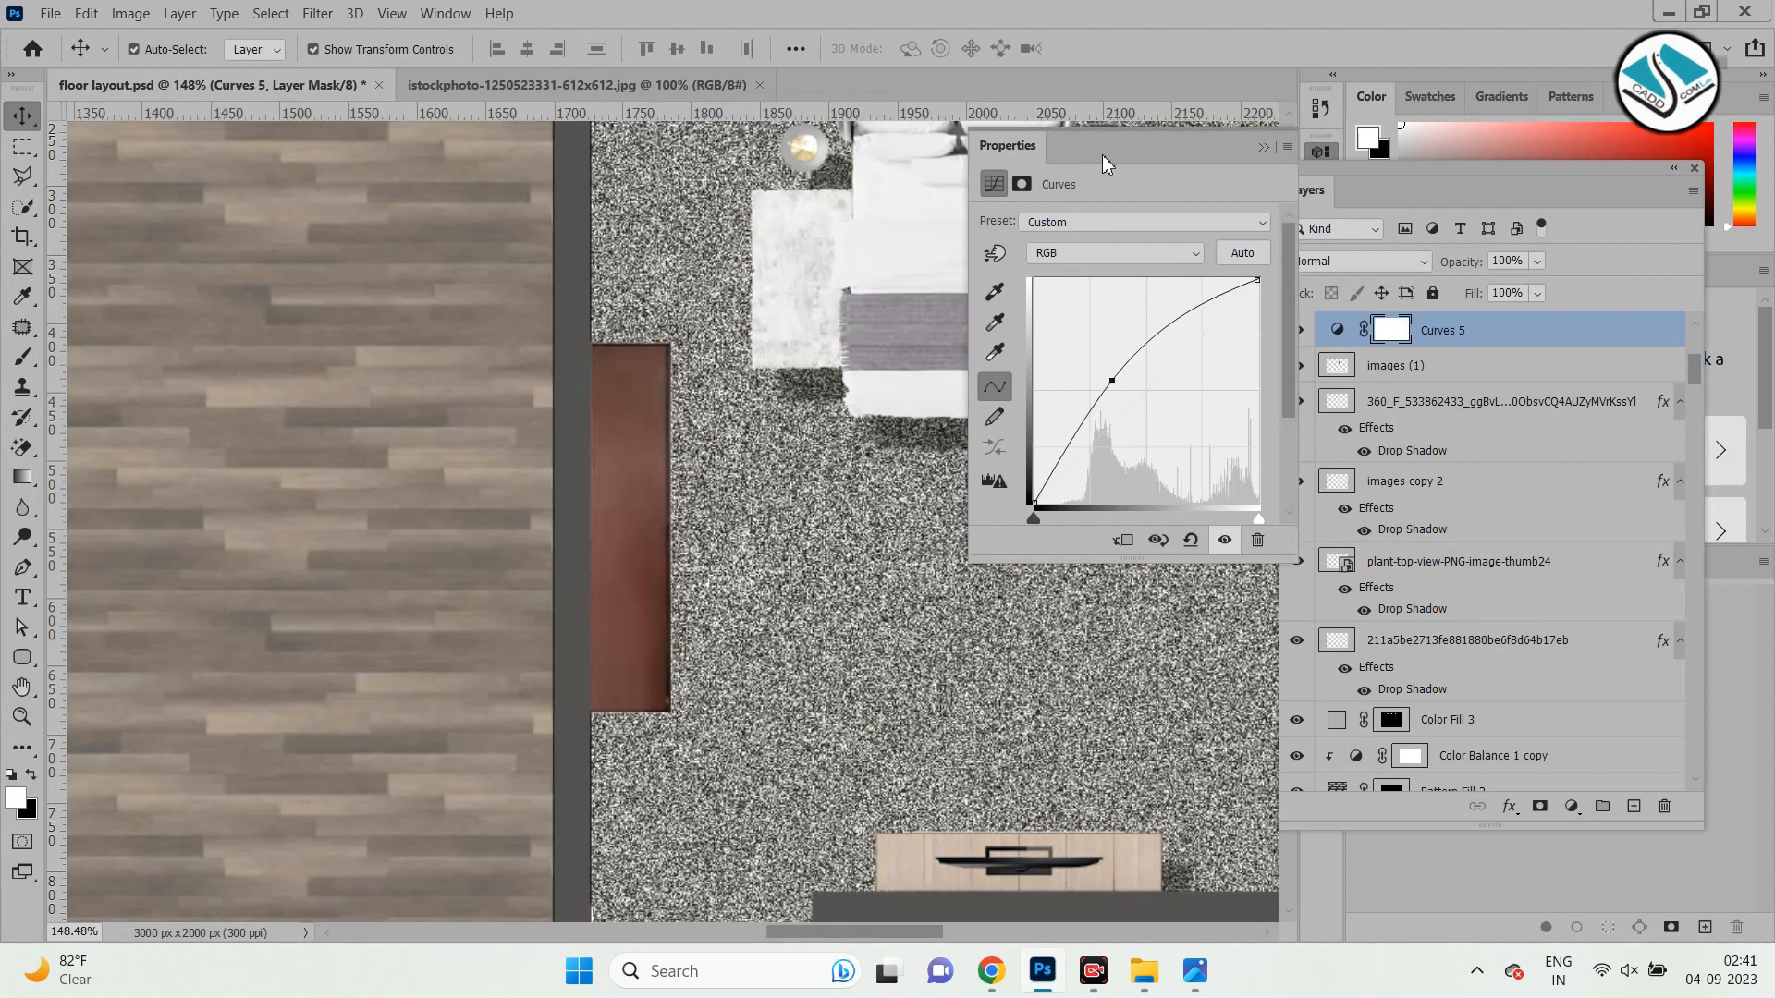
pyautogui.rightClick(1105, 150)
pyautogui.click(1165, 159)
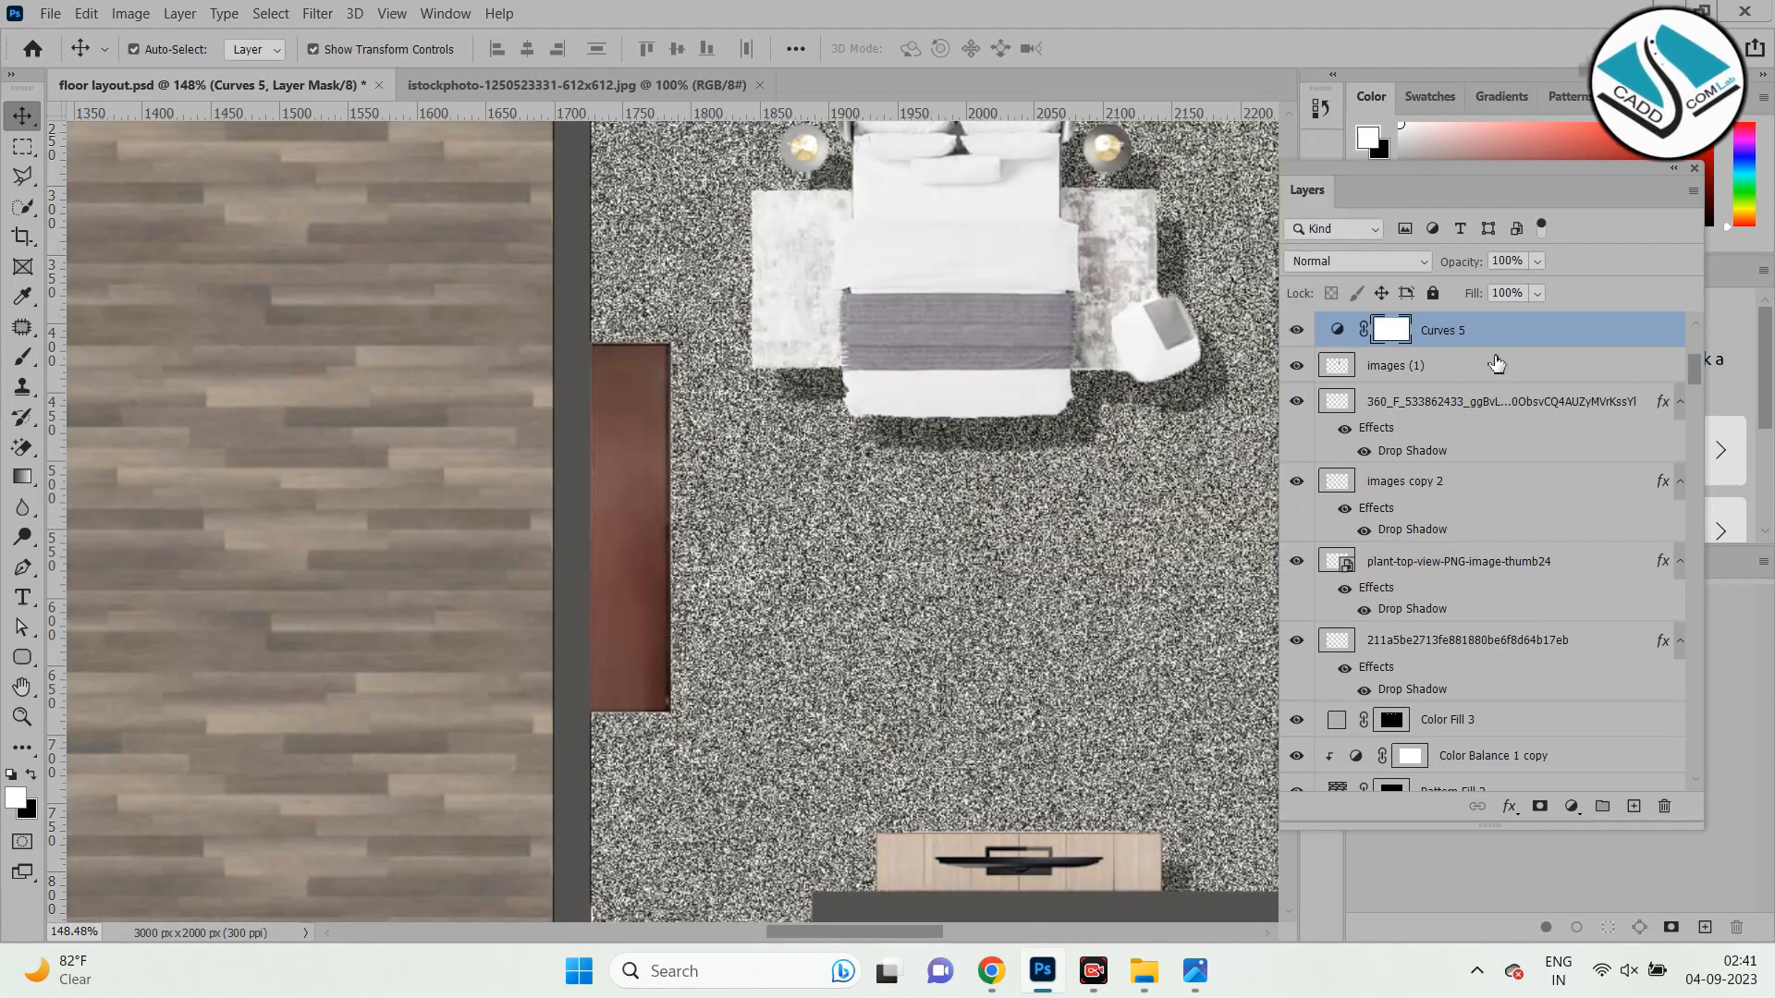
pyautogui.rightClick(1502, 335)
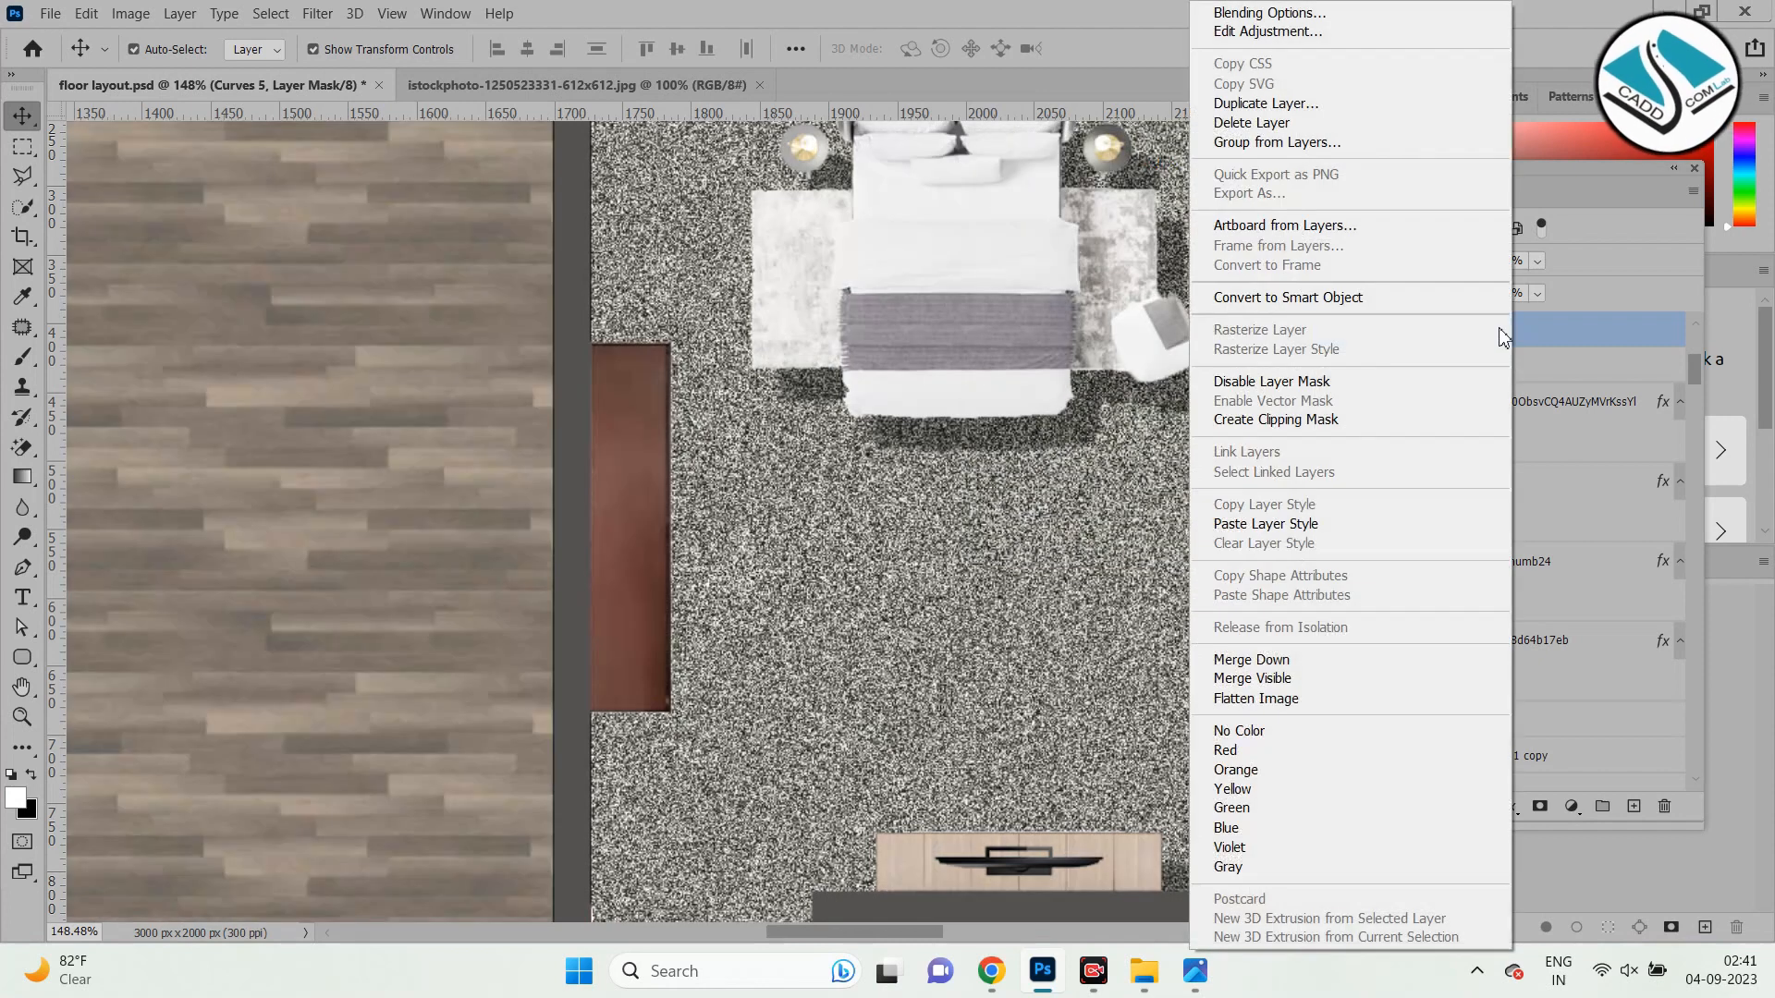
pyautogui.click(1356, 423)
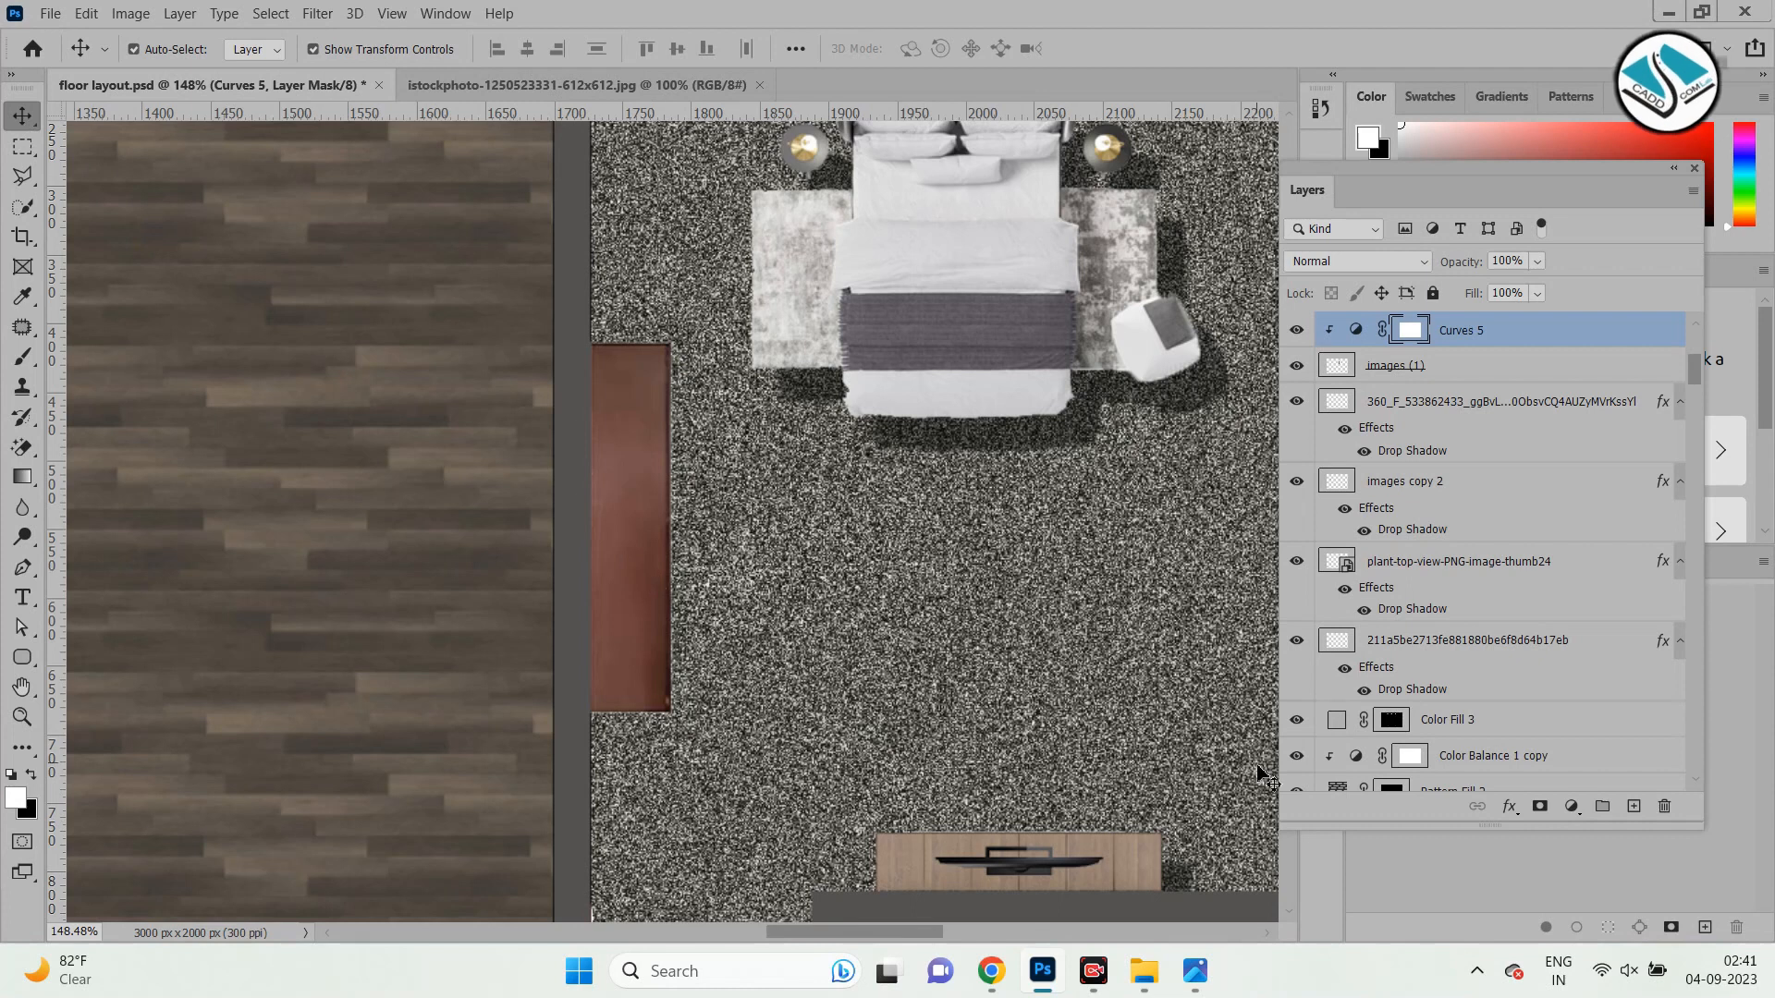
# Add a drop shadow to the wardrobe layer, repositioned to an angle of 124° and a distance of 15 px.
pyautogui.click(1477, 369)
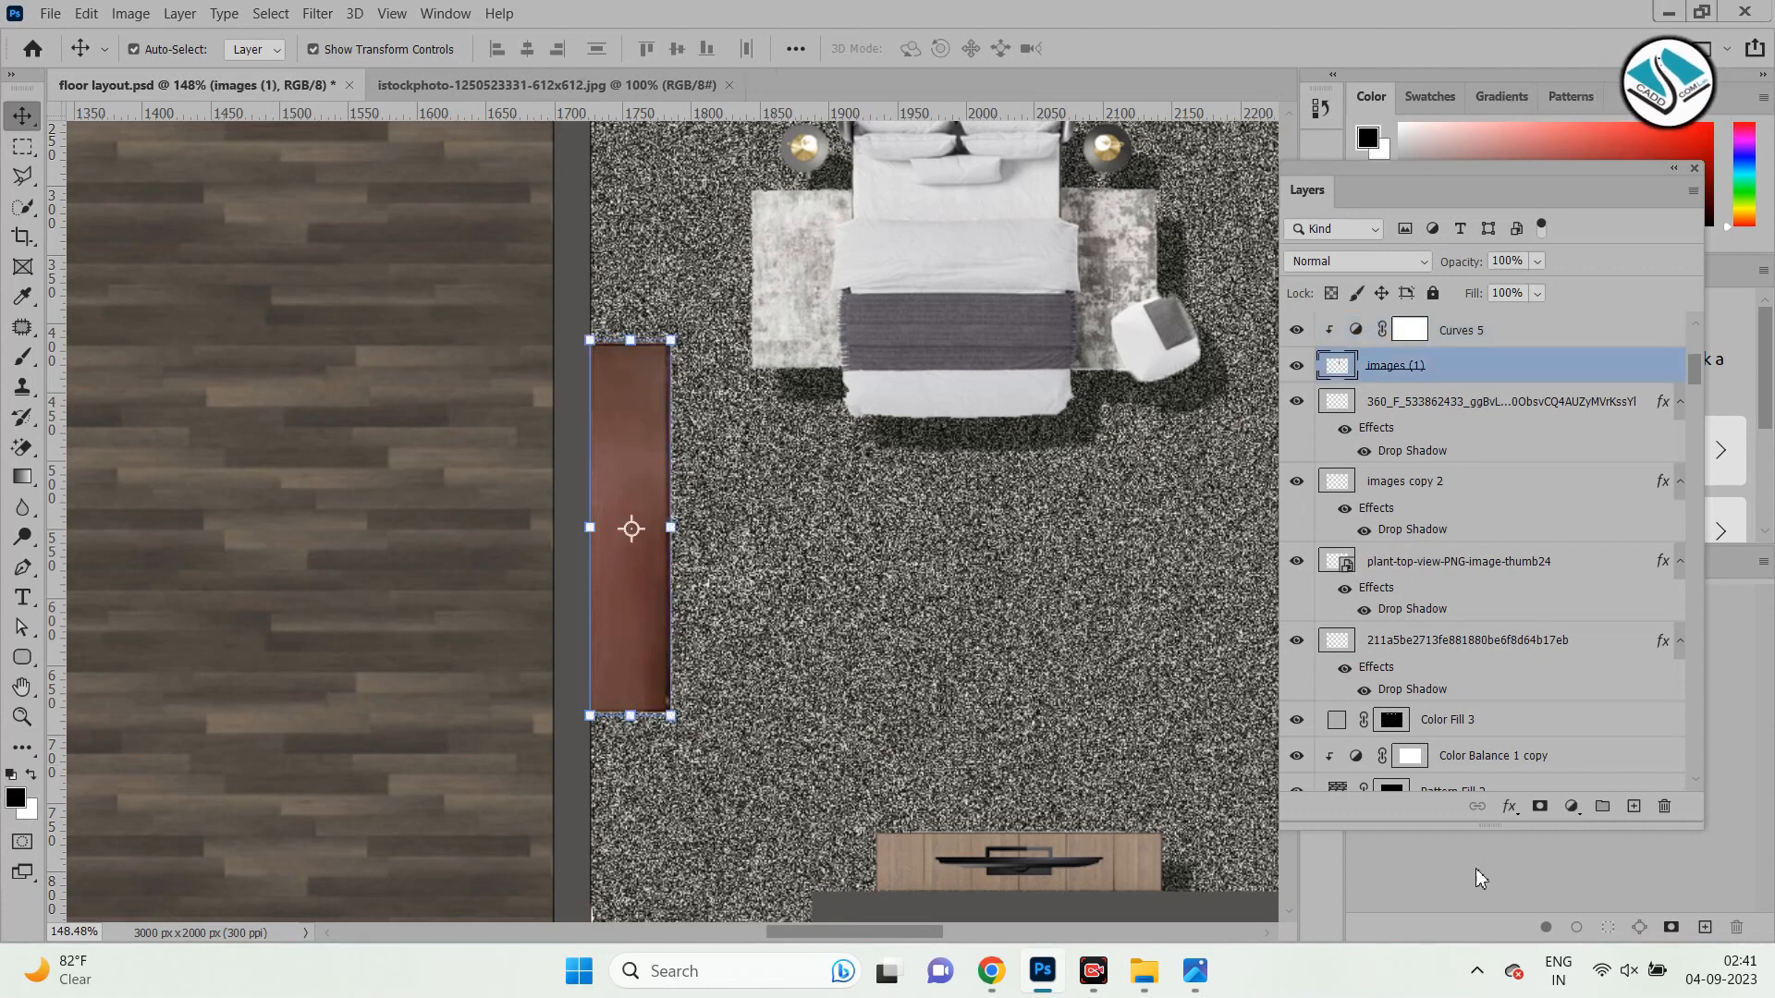
pyautogui.click(1506, 812)
pyautogui.click(1533, 800)
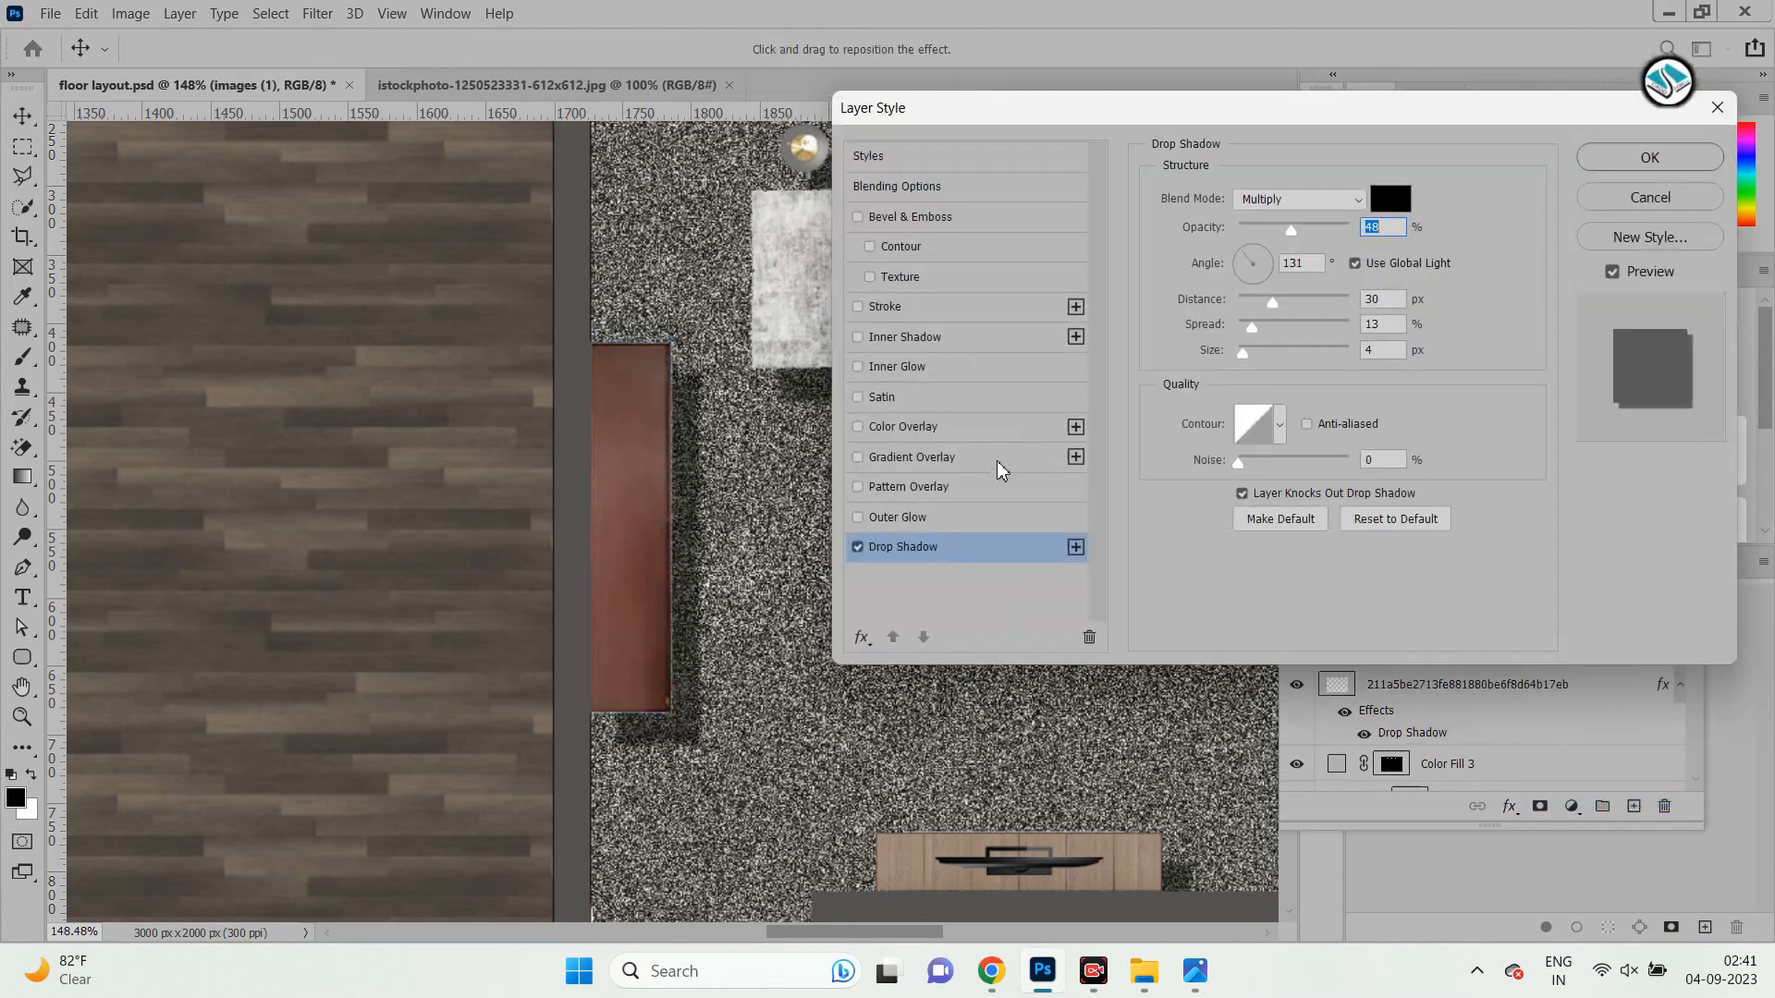
pyautogui.moveTo(700, 450); pyautogui.dragTo(682, 433)
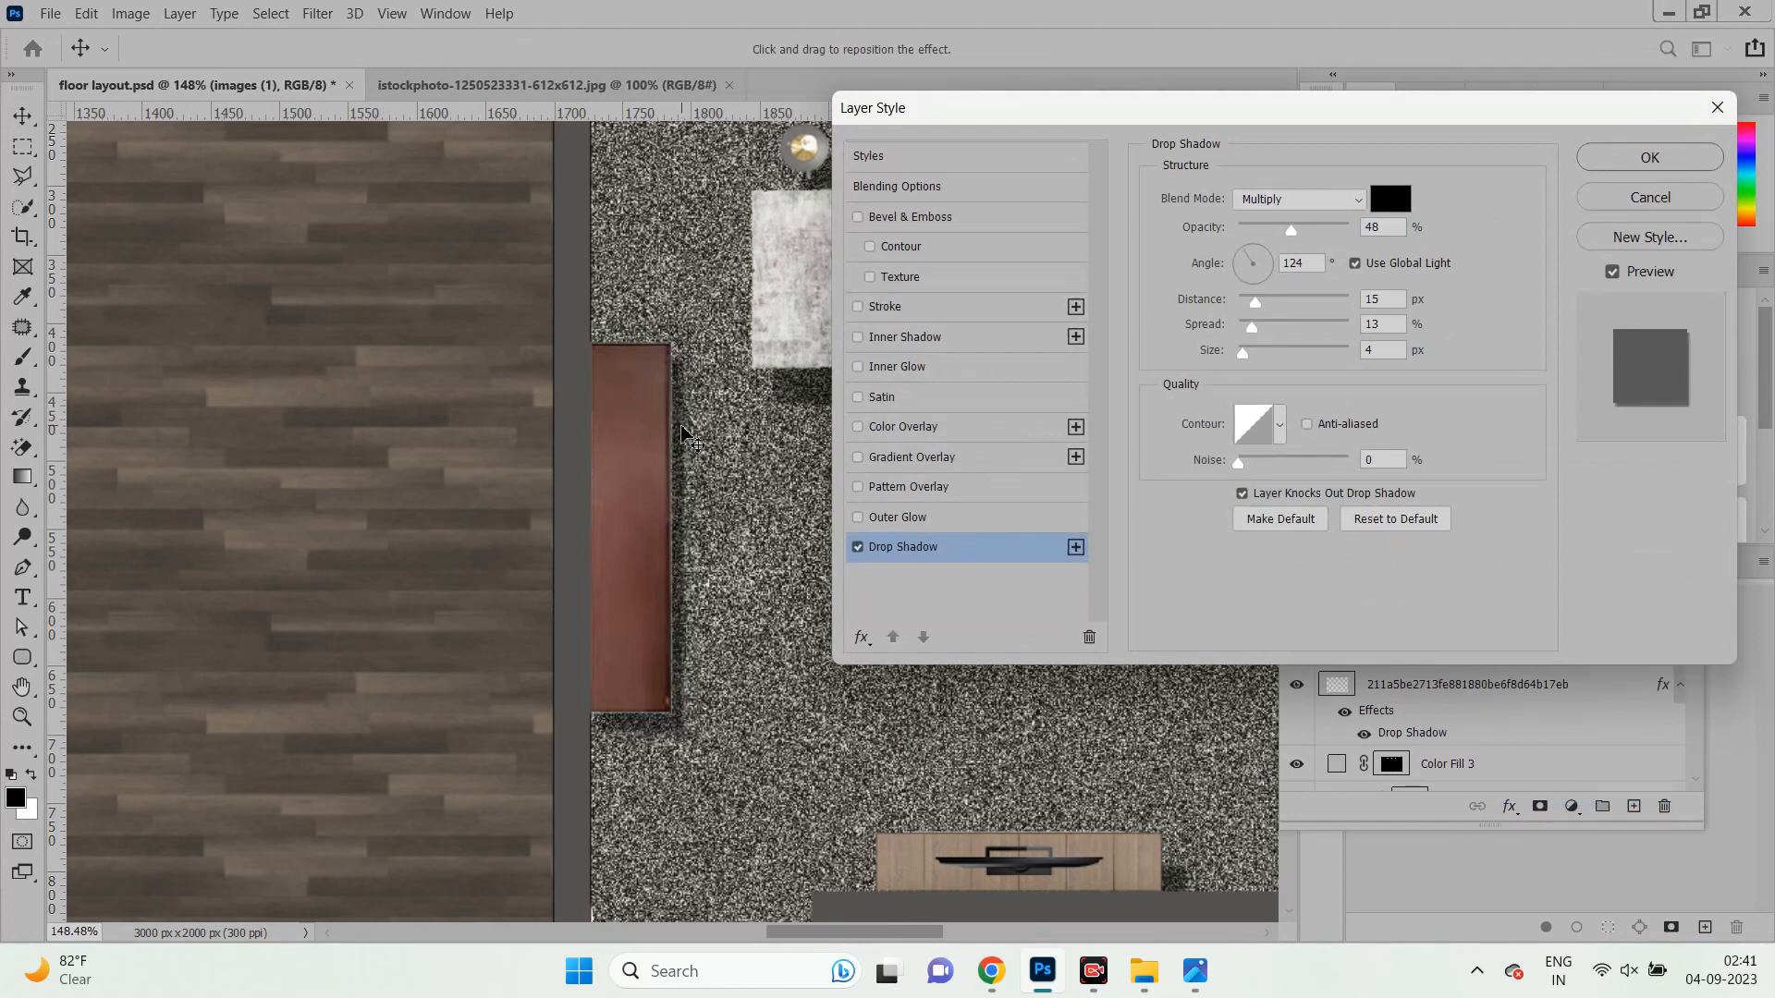
pyautogui.click(1661, 162)
pyautogui.scroll(-7, 686, 486)
pyautogui.click(1174, 329)
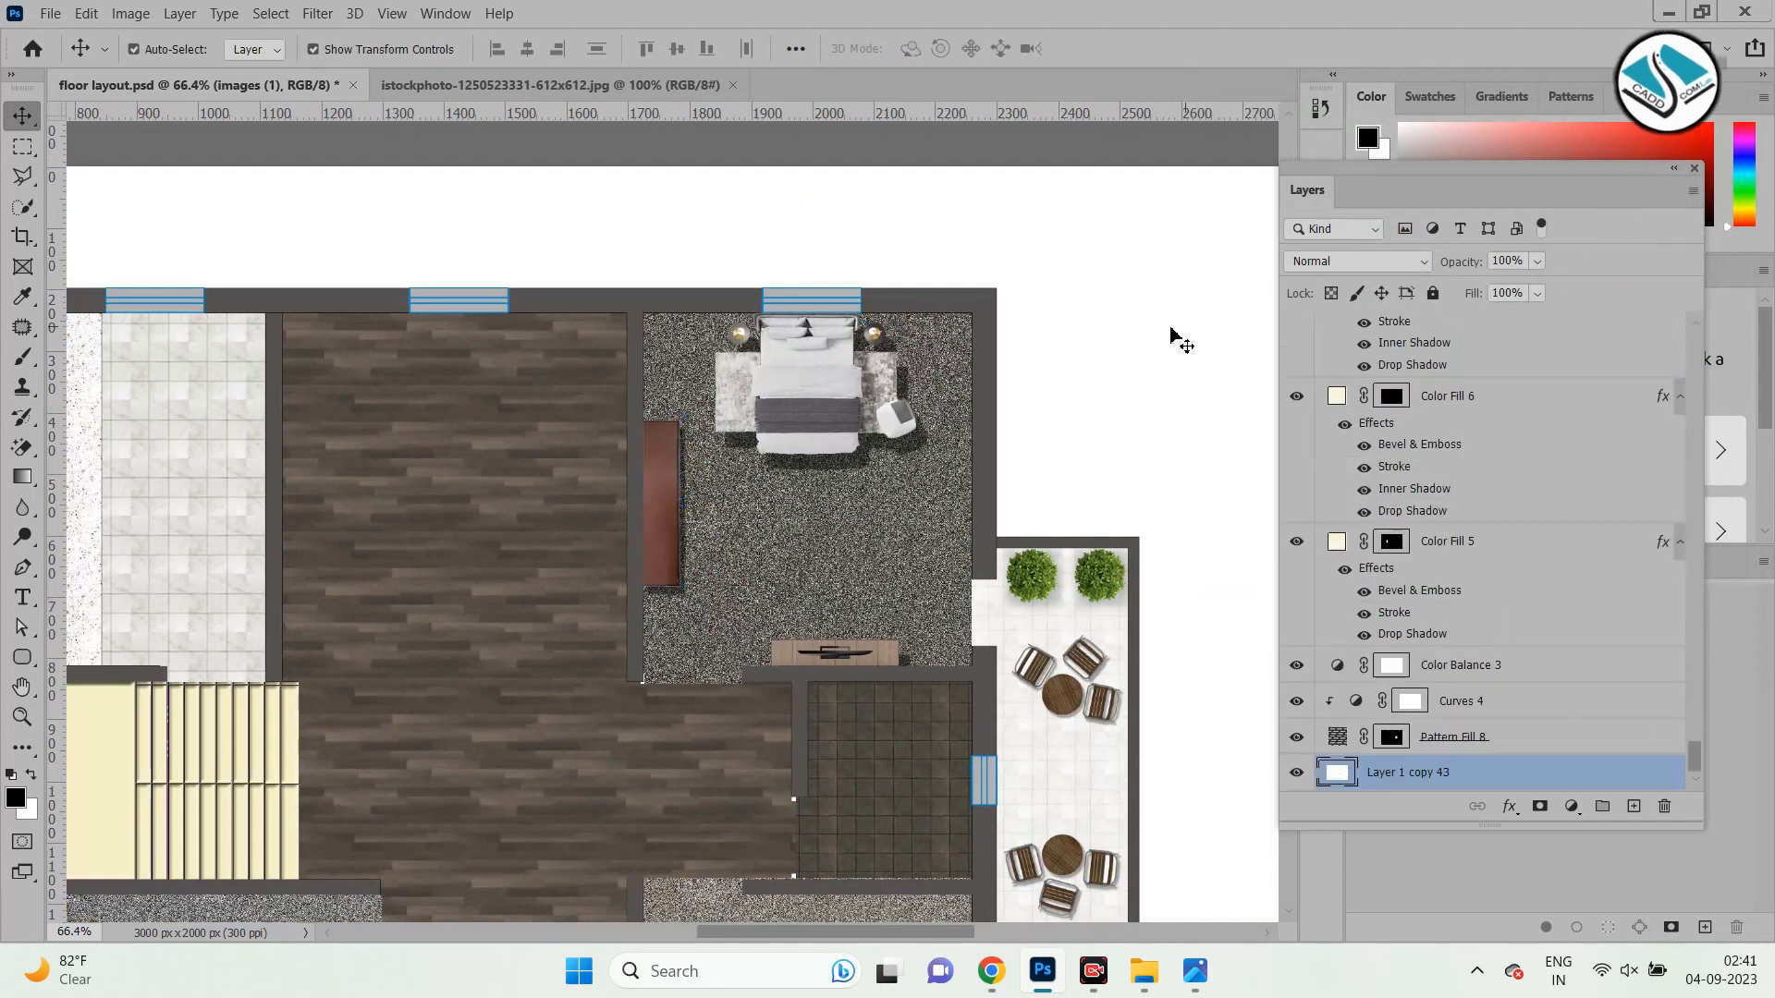
# Copy the dark green leafy balcony plant into the upper-left corner of the bedroom, beside the bed.
pyautogui.scroll(-3, 848, 444)
pyautogui.scroll(-1, 851, 450)
pyautogui.scroll(1, 830, 321)
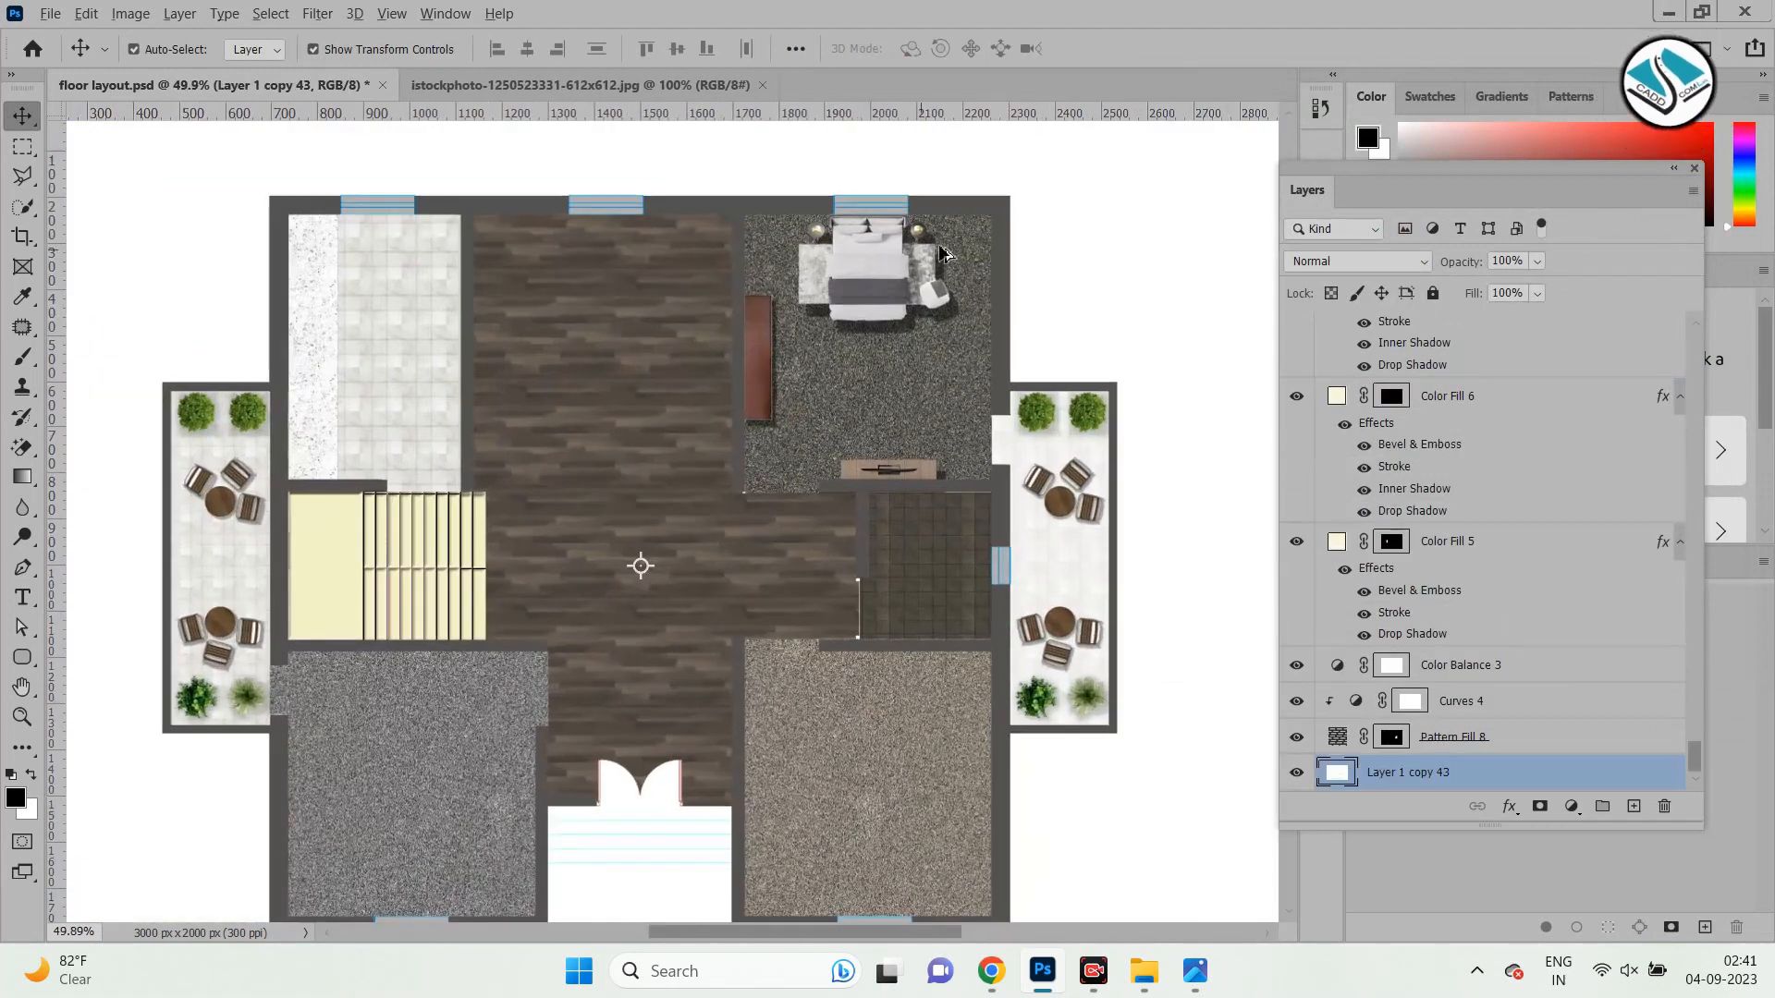
pyautogui.scroll(2, 944, 252)
pyautogui.moveTo(1084, 901); pyautogui.dragTo(718, 213)
pyautogui.scroll(3, 715, 184)
pyautogui.moveTo(717, 274); pyautogui.dragTo(698, 273)
pyautogui.scroll(-2, 428, 301)
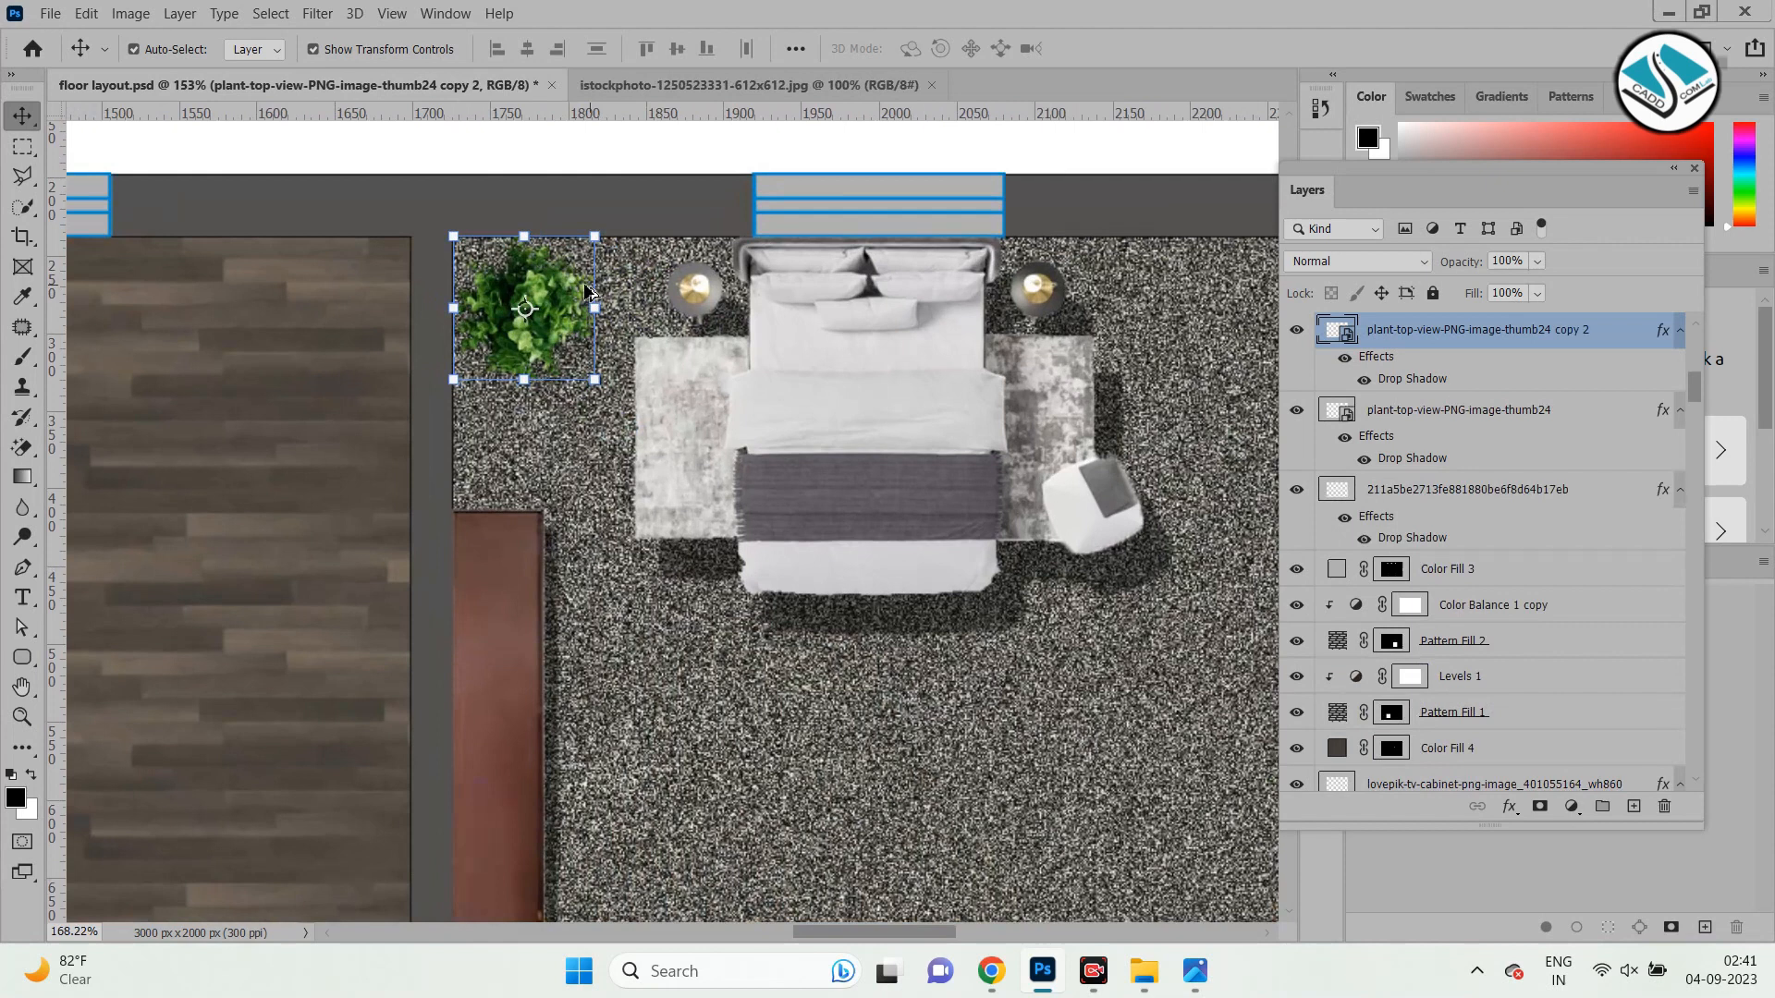
pyautogui.scroll(-3, 644, 351)
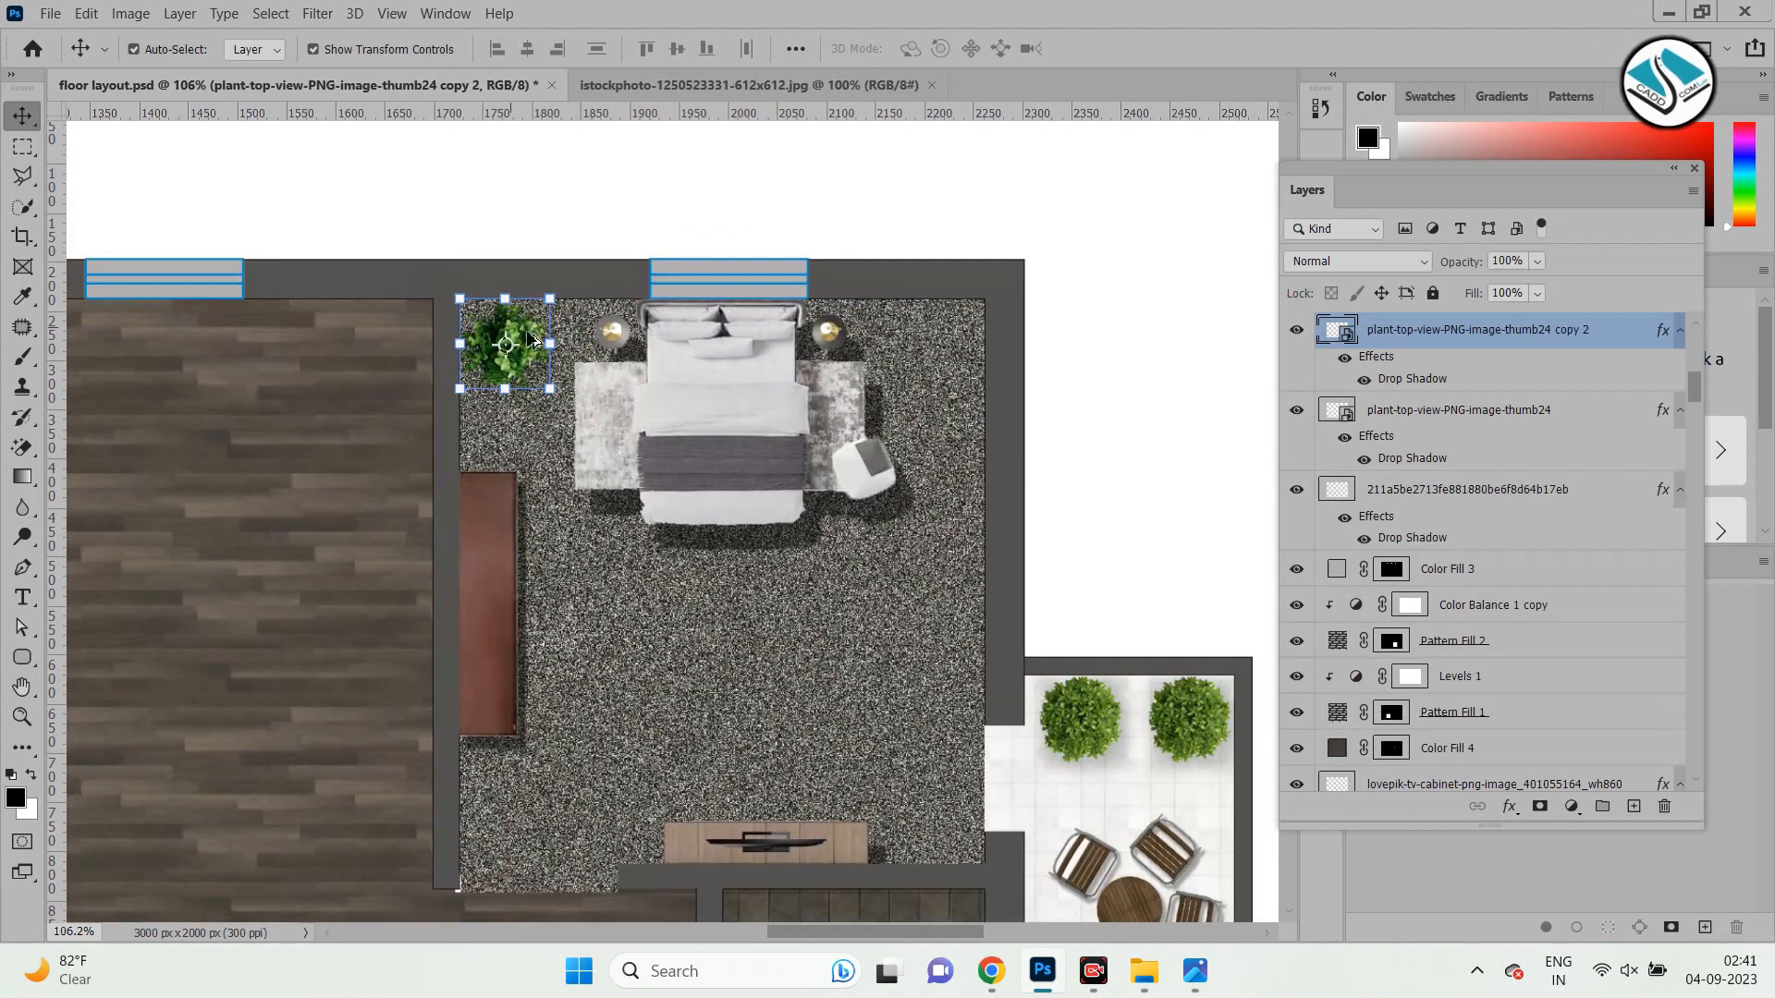
# Duplicate the bedroom corner plant into the upper-right corner, on the other side of the bed.
pyautogui.moveTo(538, 342); pyautogui.dragTo(968, 343)
pyautogui.scroll(-2, 689, 296)
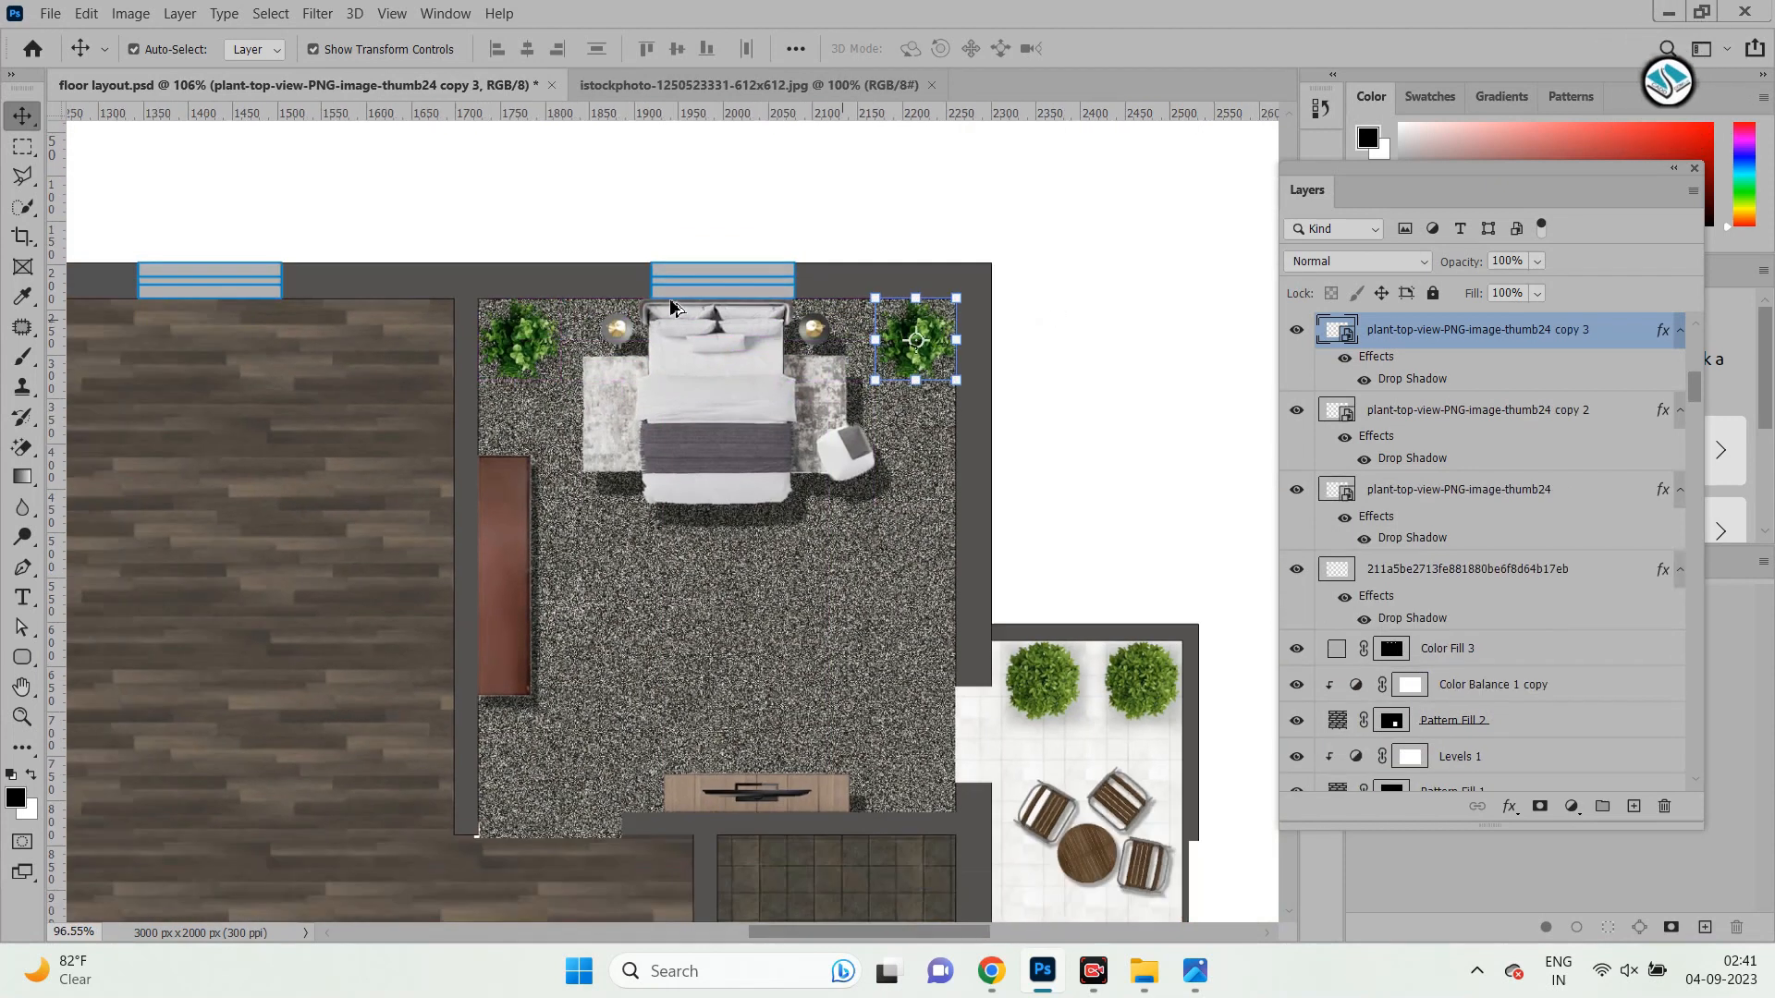
pyautogui.scroll(-2, 893, 574)
pyautogui.scroll(1, 988, 872)
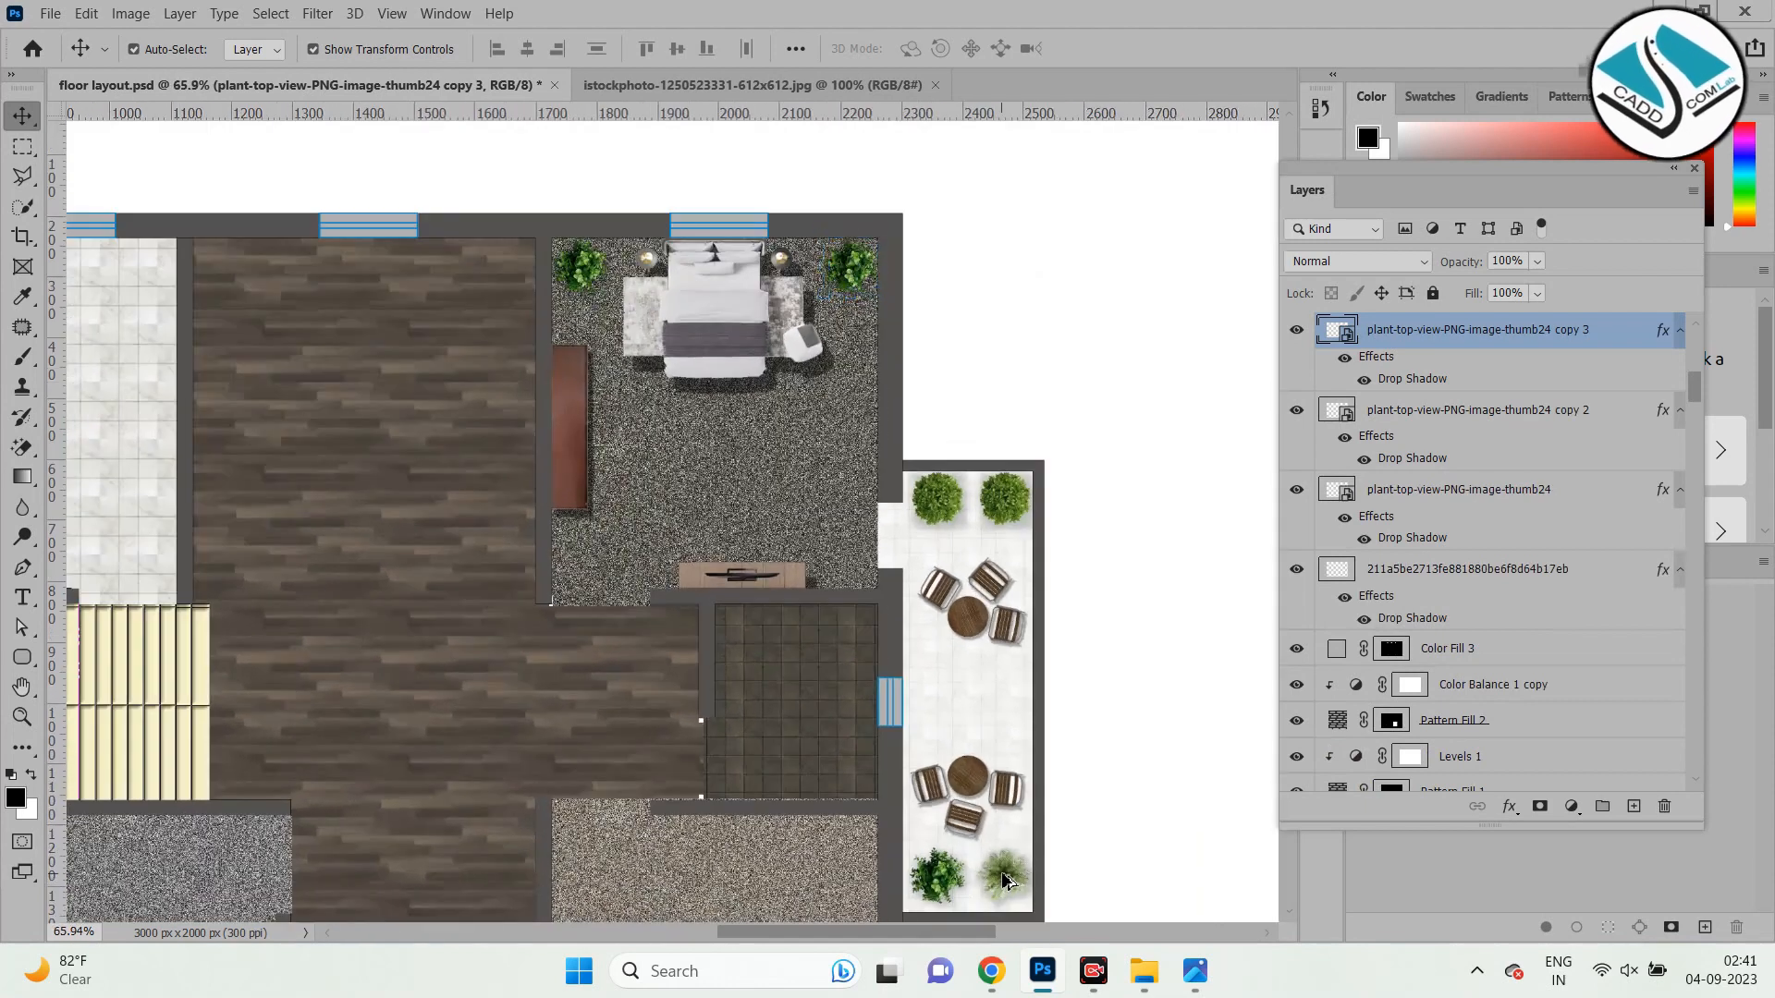
# Copy the light green balcony plant into the bedroom's lower-right corner and align it beside the TV unit.
pyautogui.click(1014, 866)
pyautogui.moveTo(998, 790); pyautogui.dragTo(856, 568)
pyautogui.click(1023, 370)
pyautogui.scroll(-3, 1006, 404)
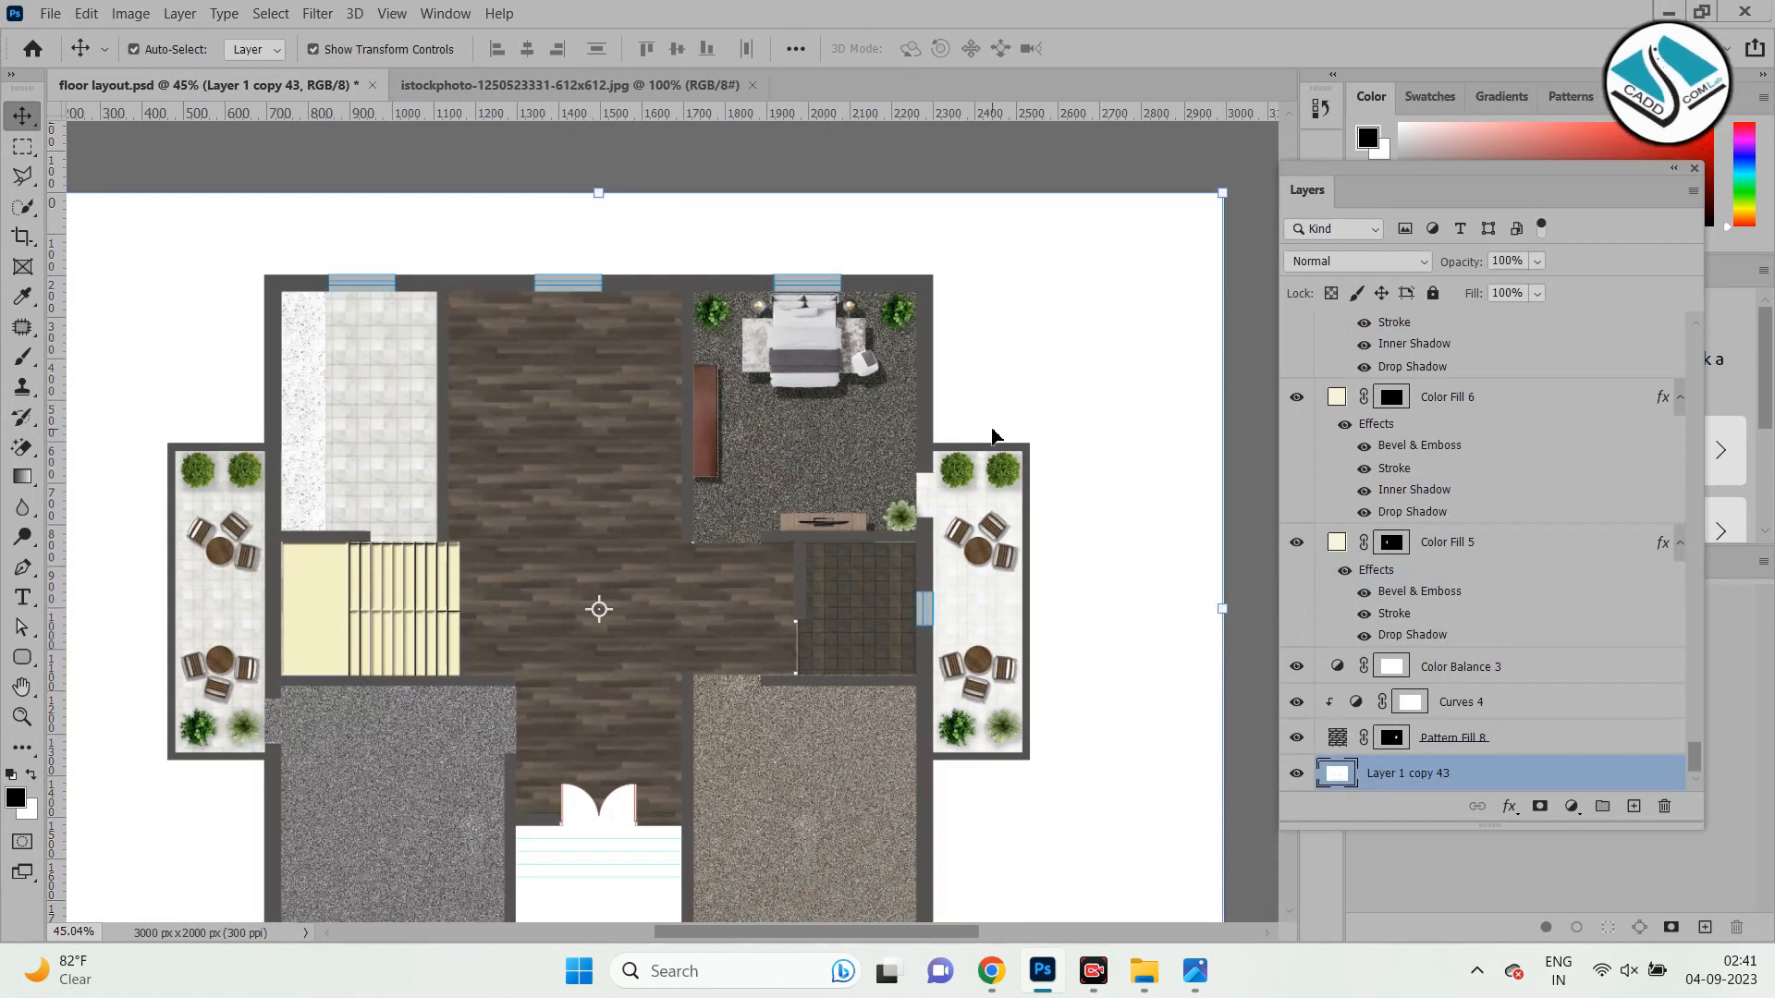
pyautogui.scroll(5, 913, 521)
pyautogui.moveTo(908, 608); pyautogui.dragTo(895, 585)
pyautogui.scroll(-5, 895, 585)
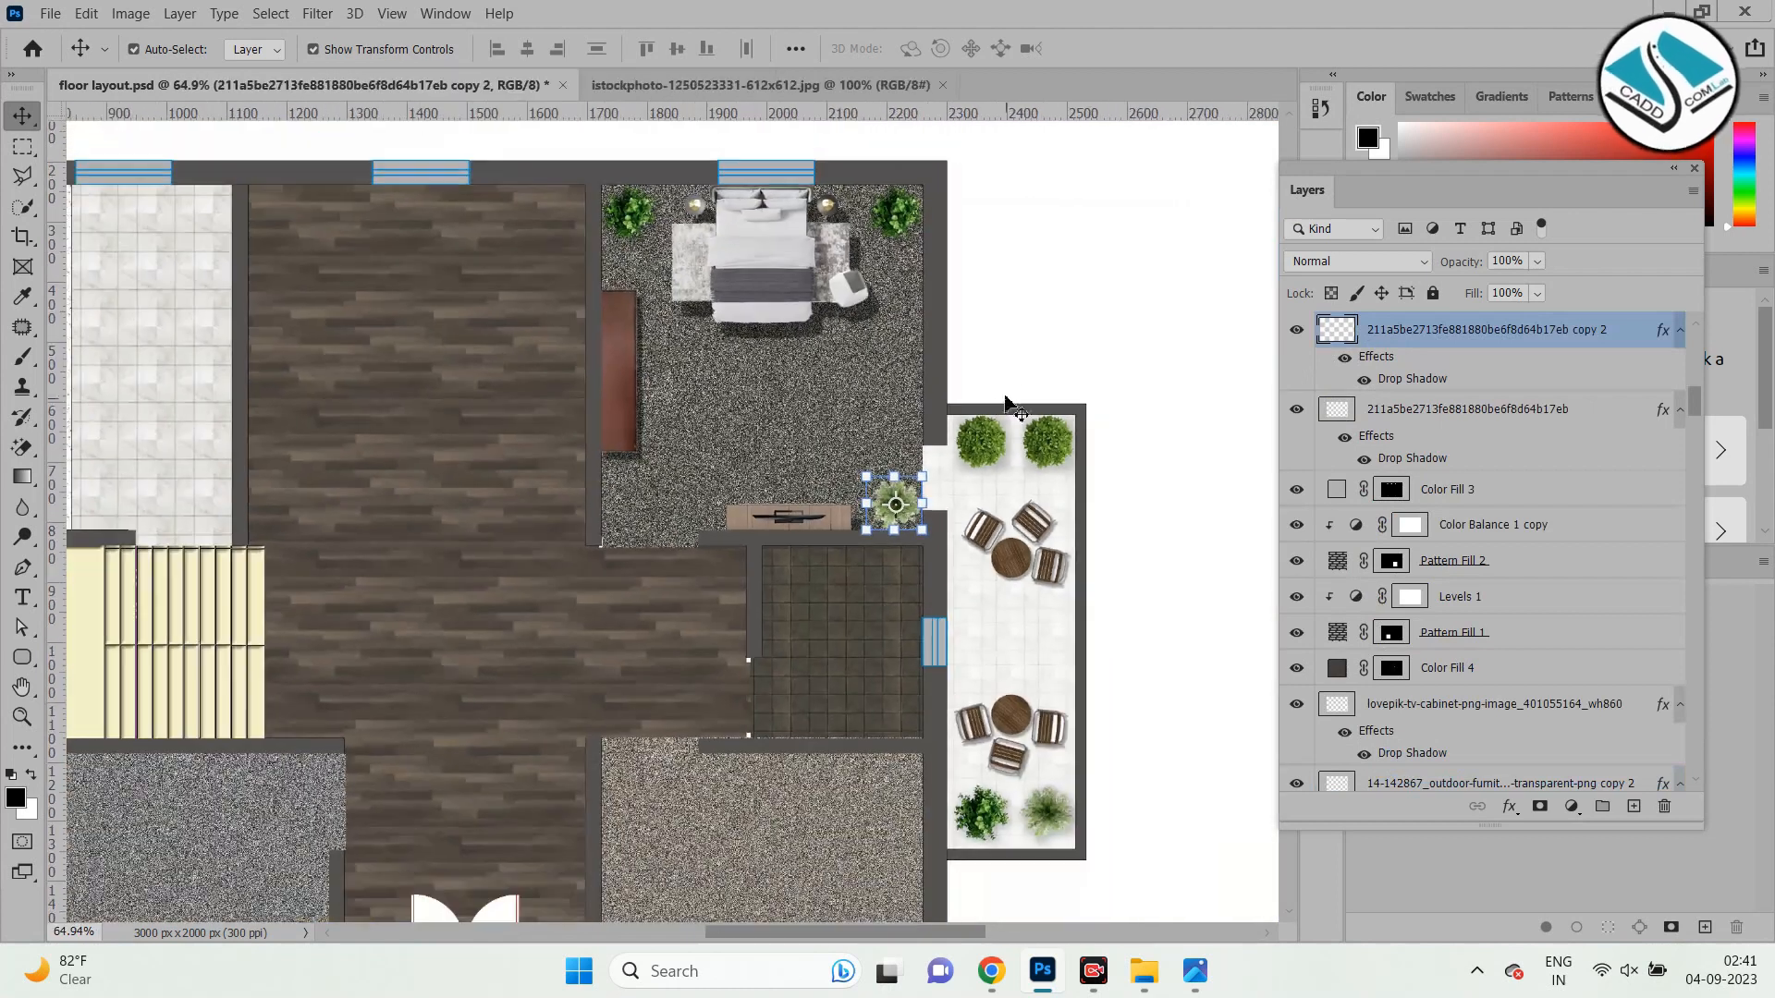
pyautogui.click(229, 301)
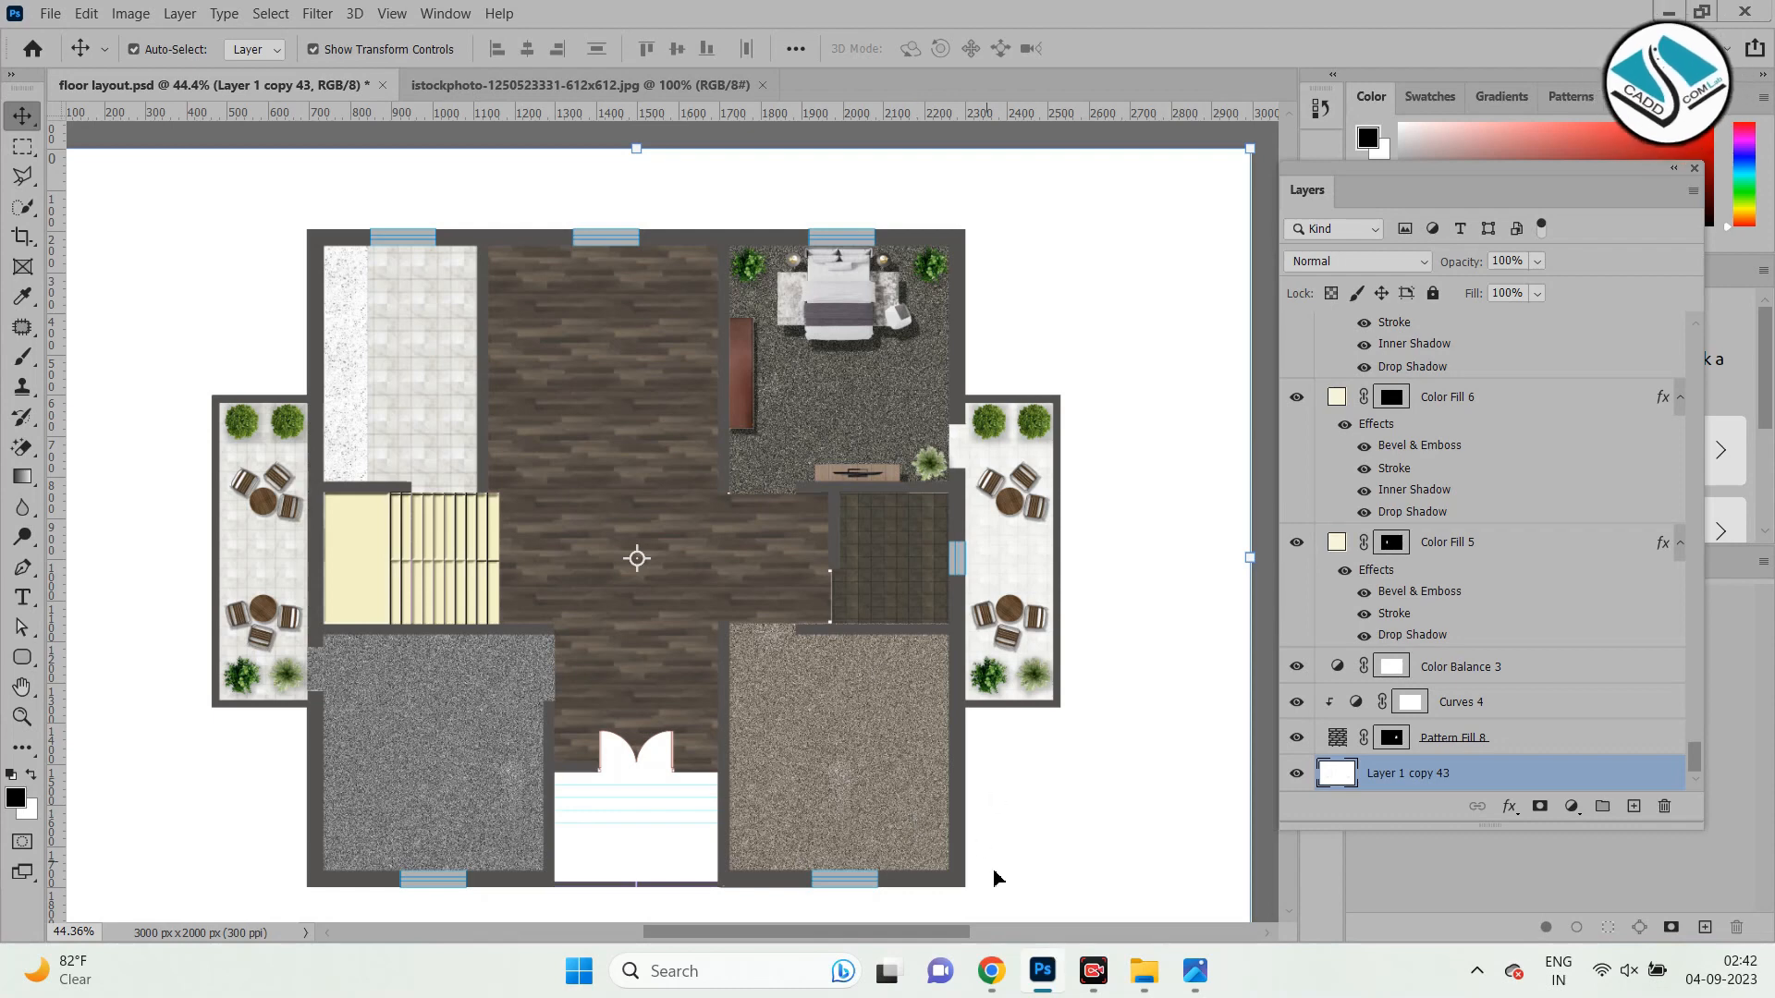
# Switch to the reference image COLOR FLOOR PLAN RENDERING.webp in Photos and examine how its rooms are furnished.
pyautogui.click(1194, 973)
pyautogui.scroll(-4, 870, 357)
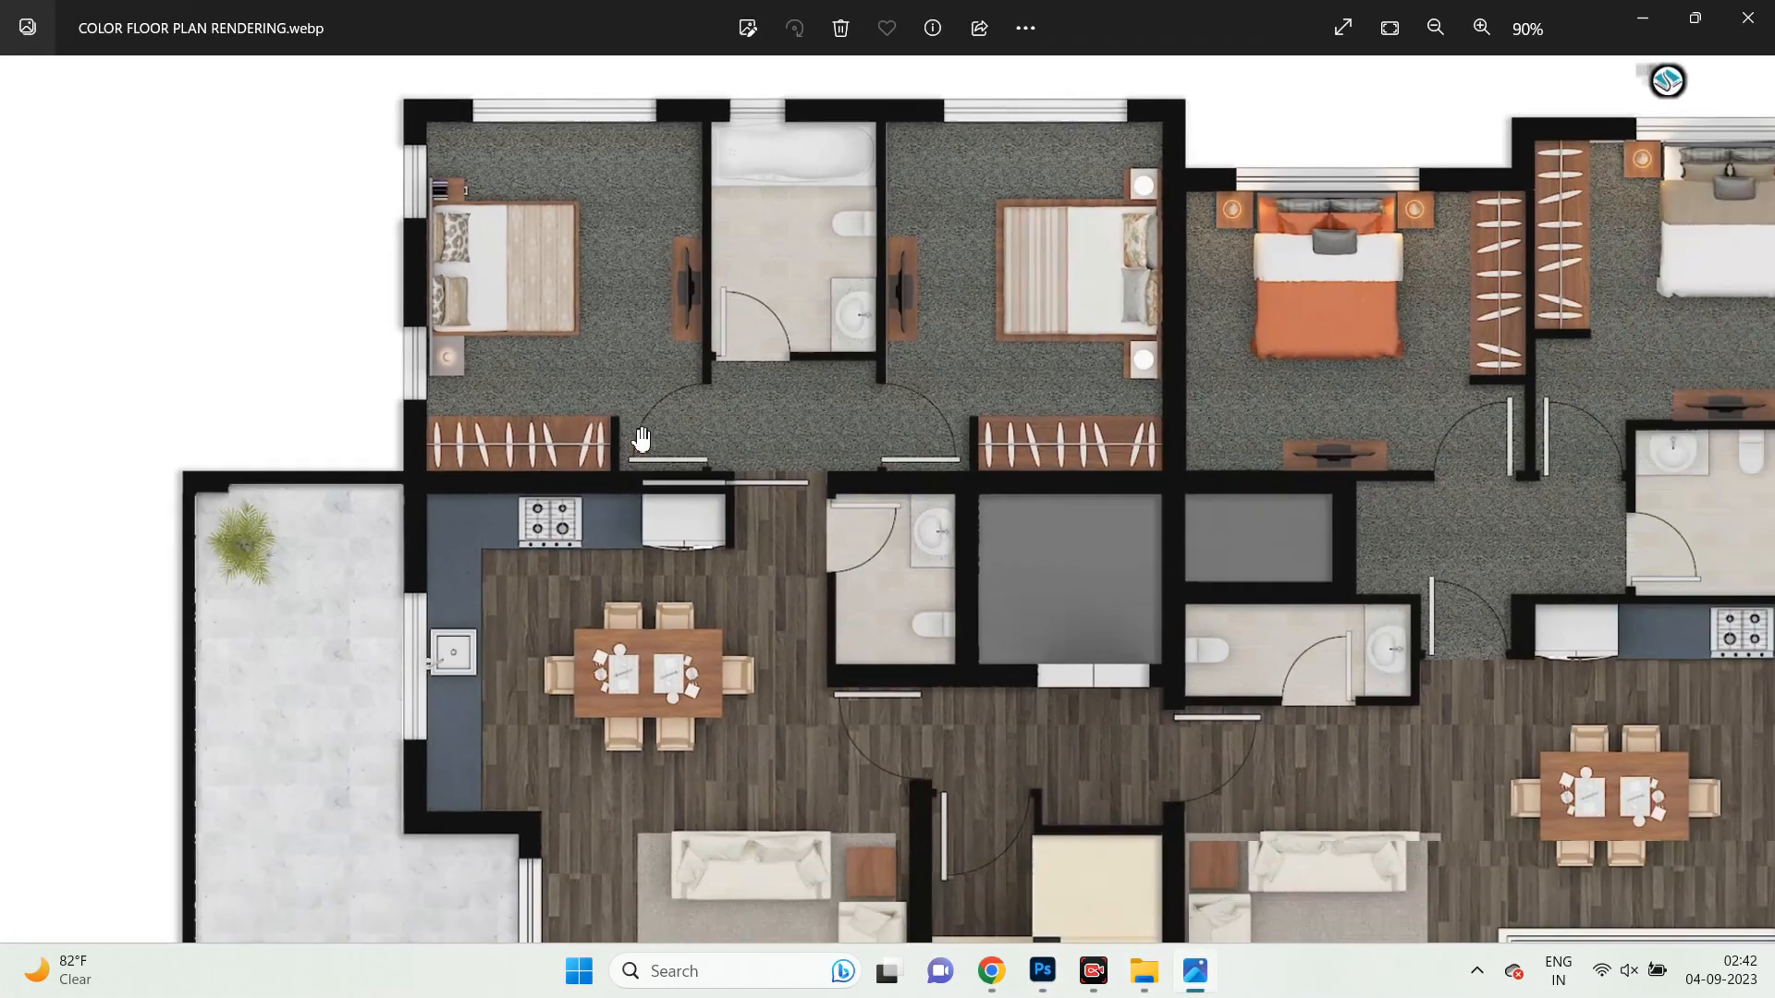
pyautogui.scroll(-3, 870, 357)
pyautogui.scroll(4, 839, 546)
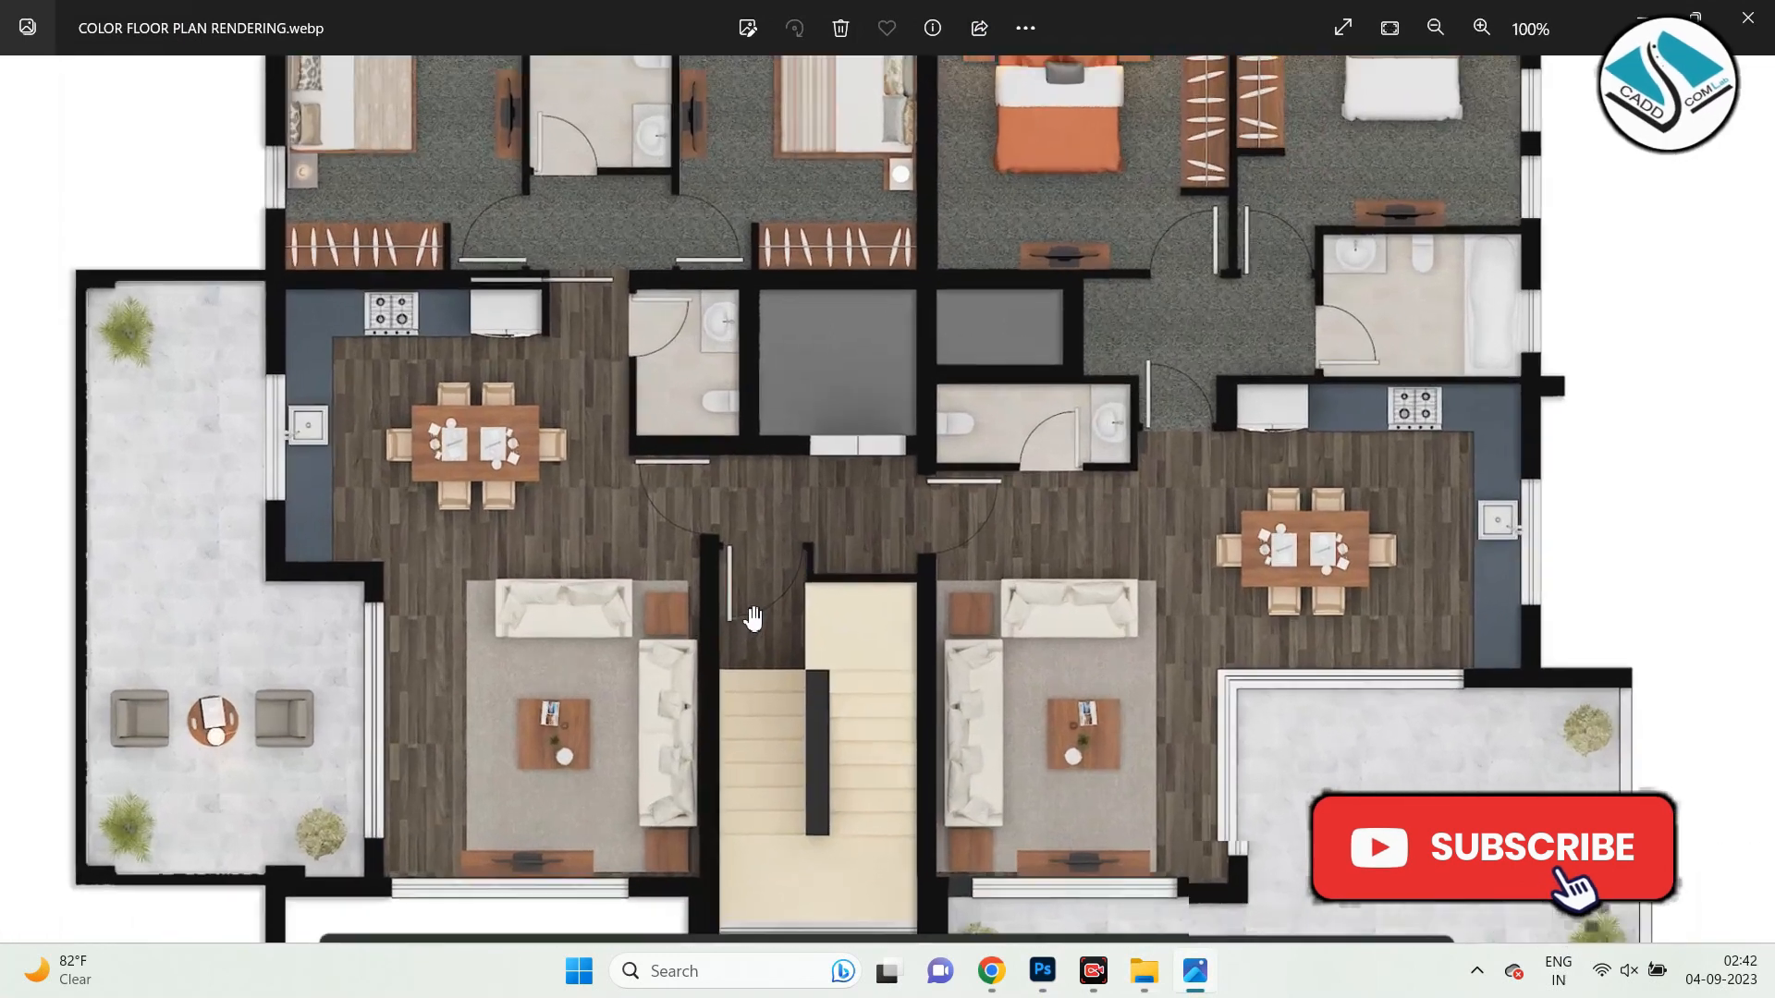
# Switch to Chrome and look through the image results for "sofa balcony top view png".
pyautogui.moveTo(737, 654); pyautogui.dragTo(717, 559)
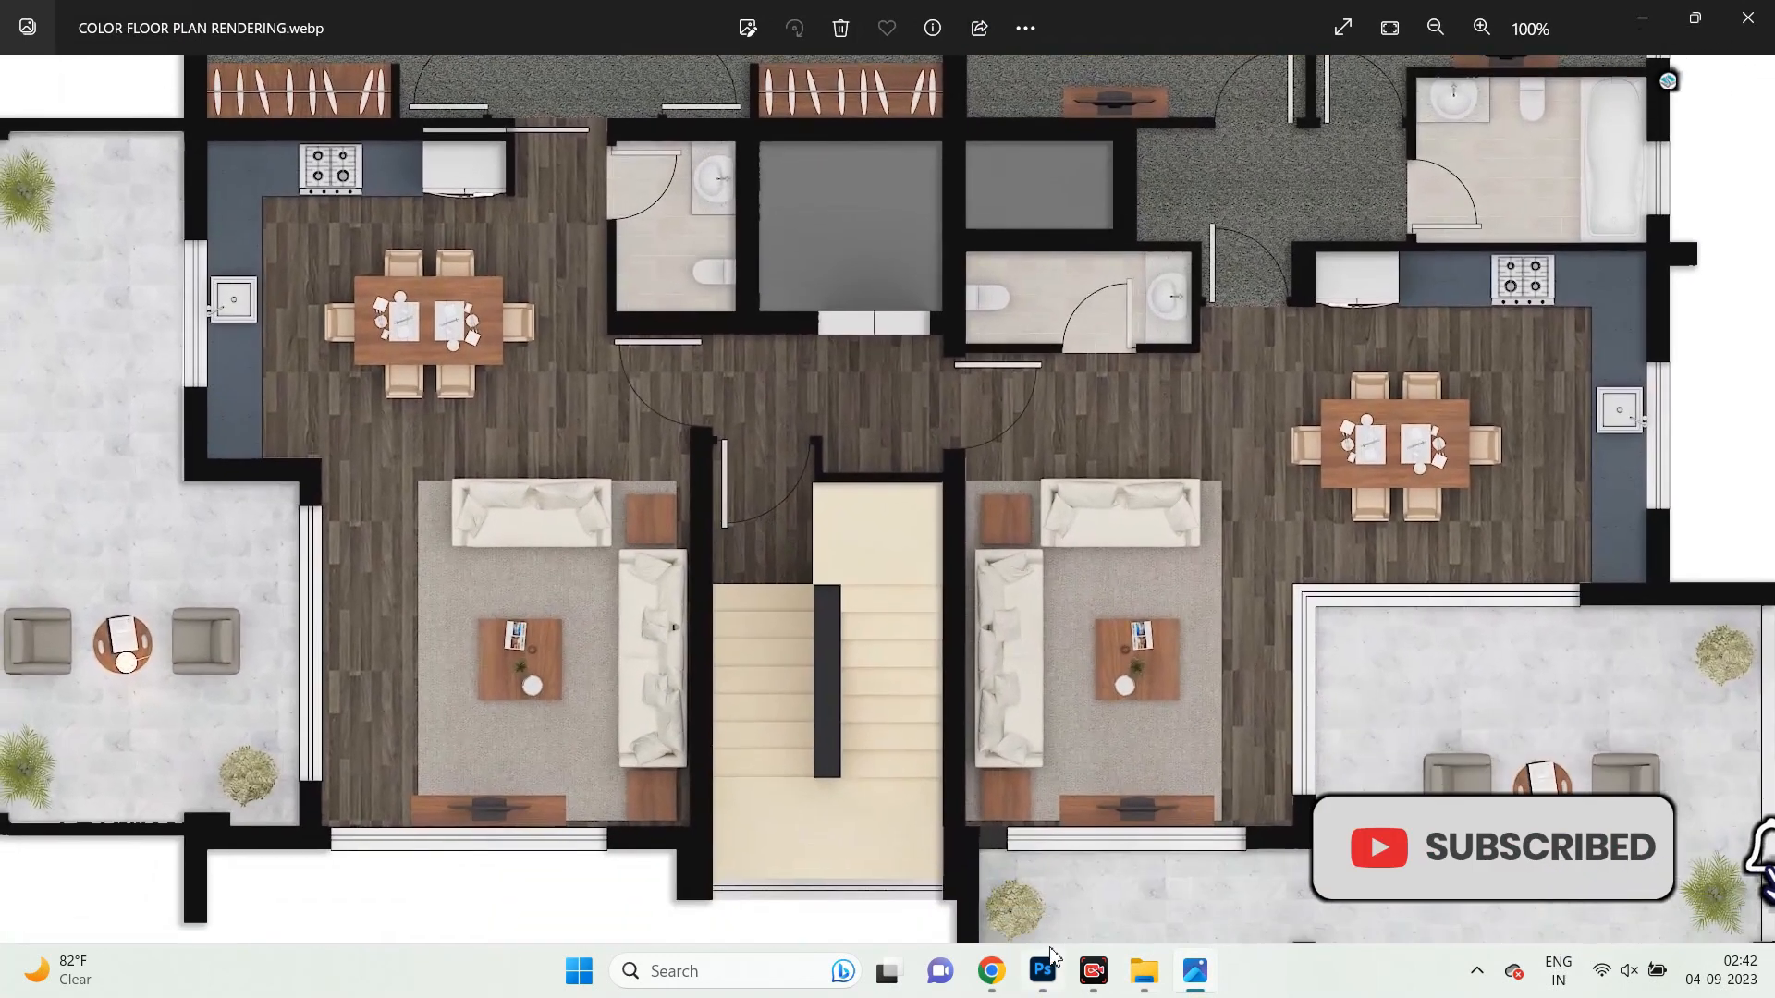
pyautogui.moveTo(991, 971)
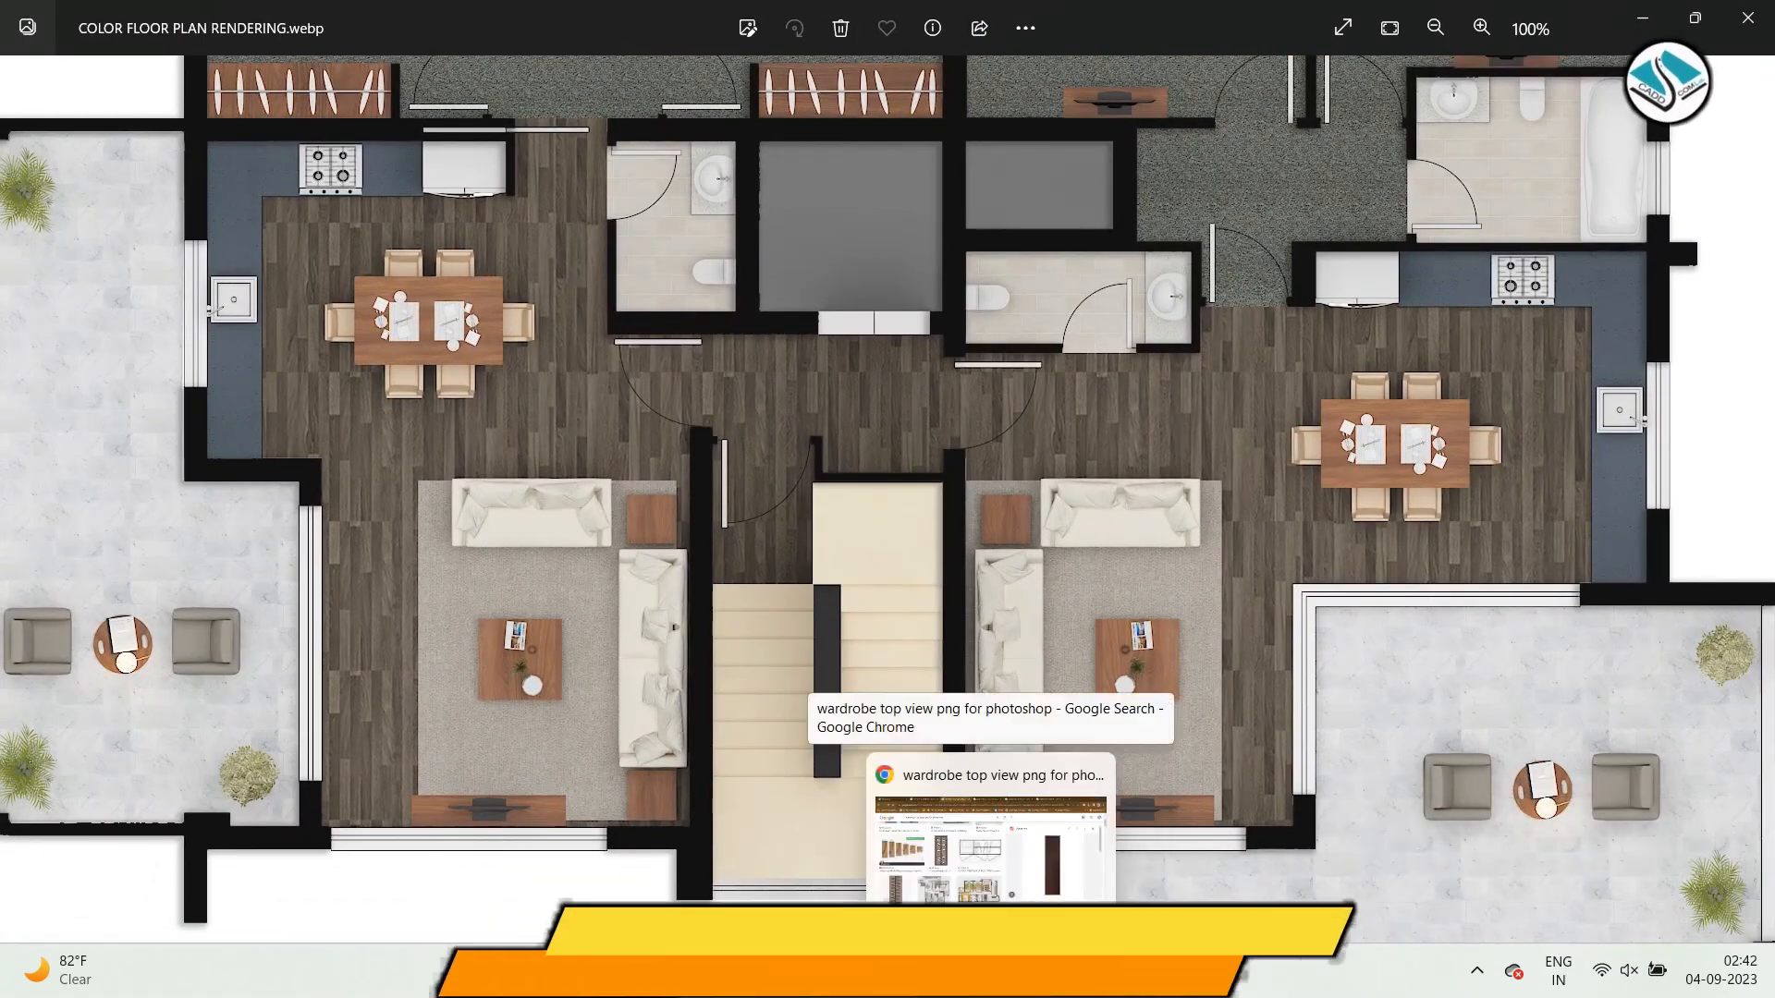
pyautogui.click(991, 832)
pyautogui.click(887, 13)
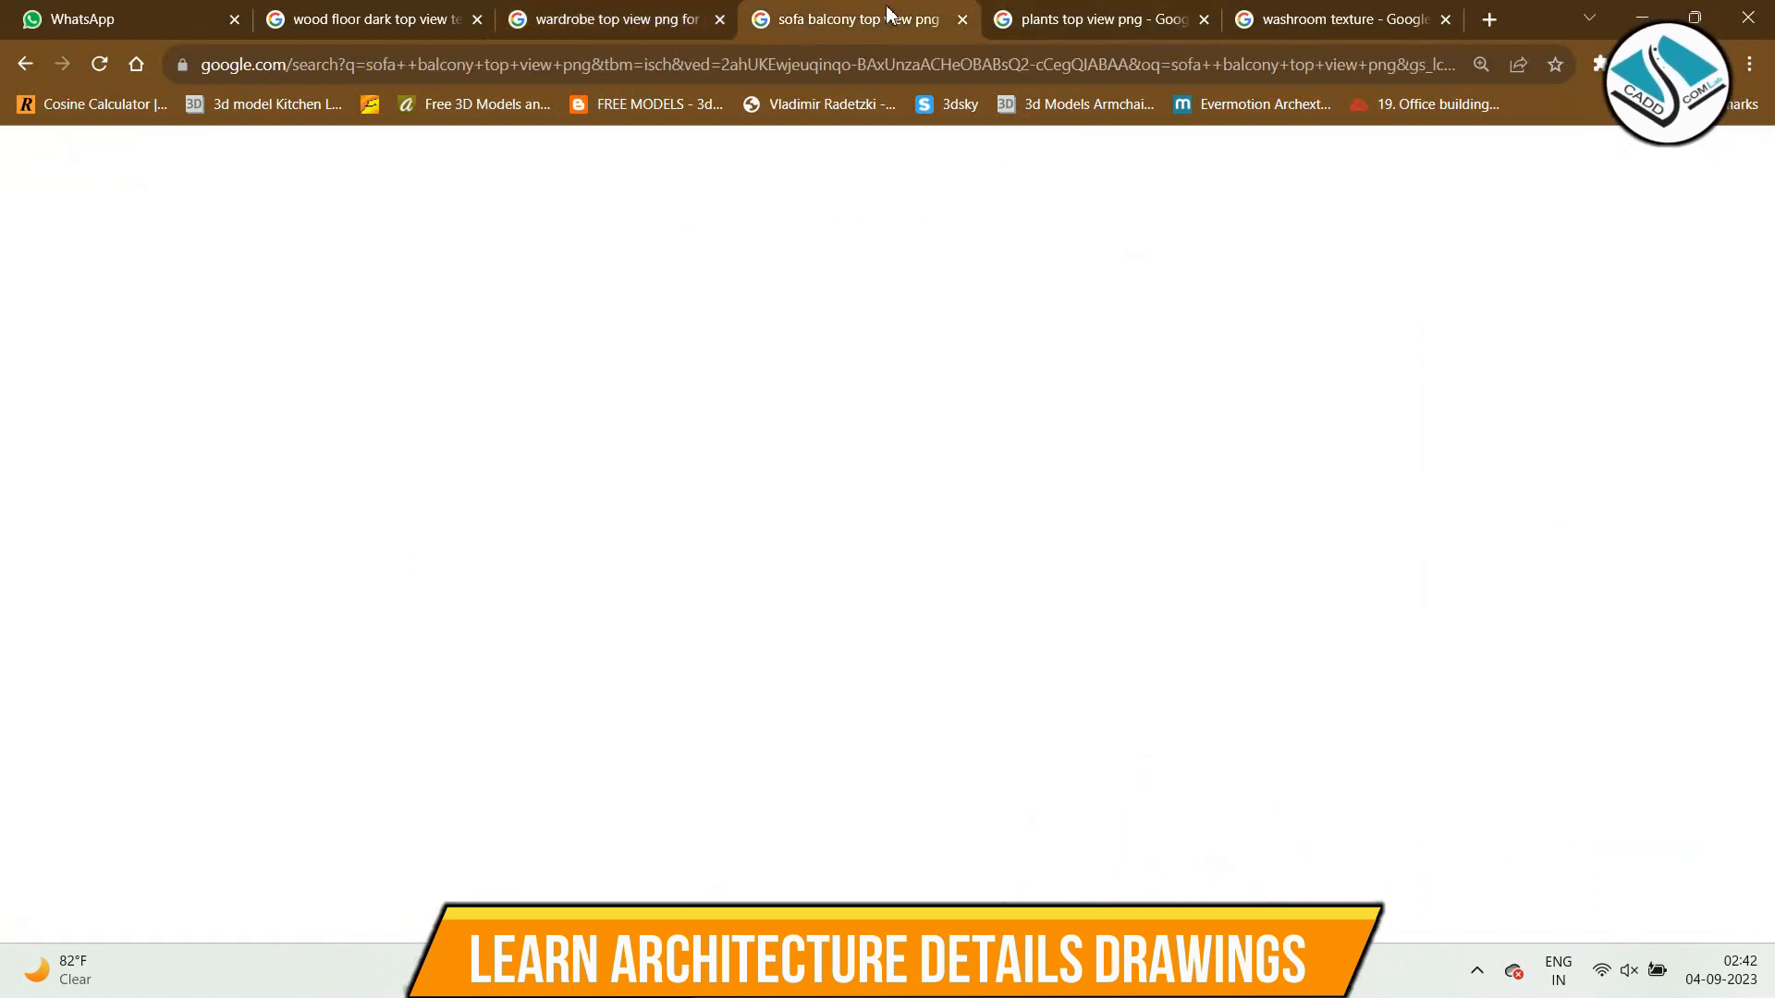
pyautogui.press('Escape')
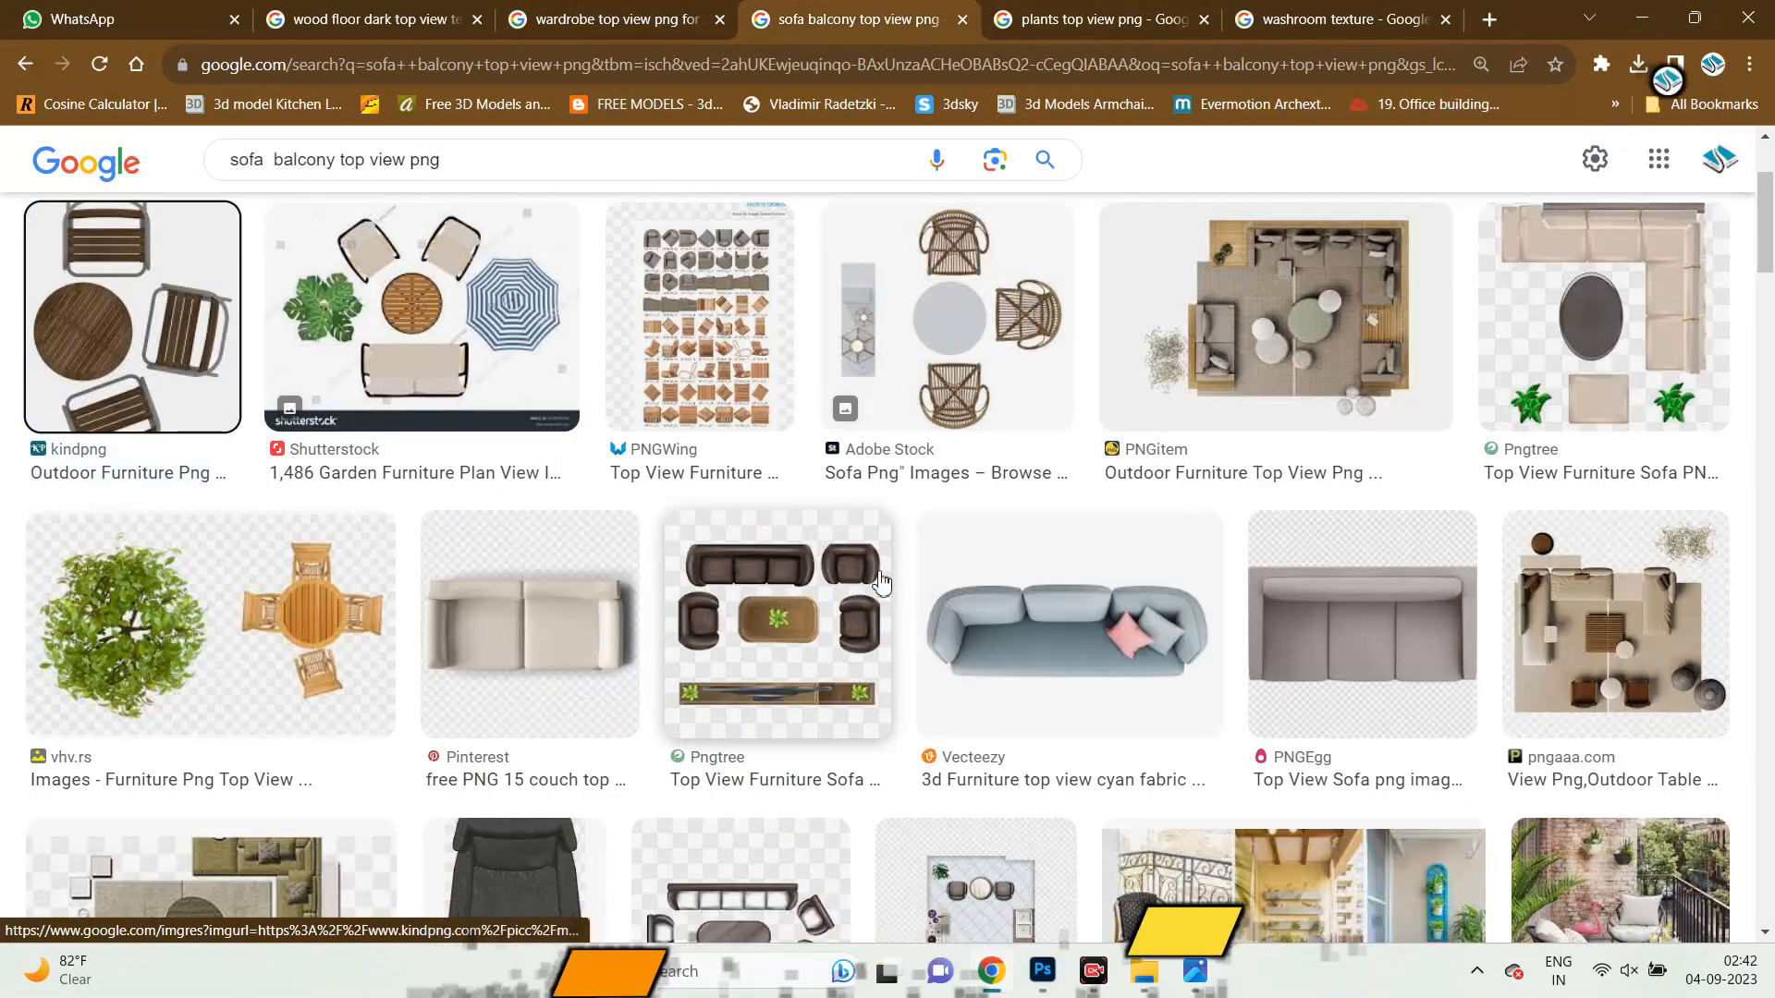
pyautogui.scroll(-3, 881, 581)
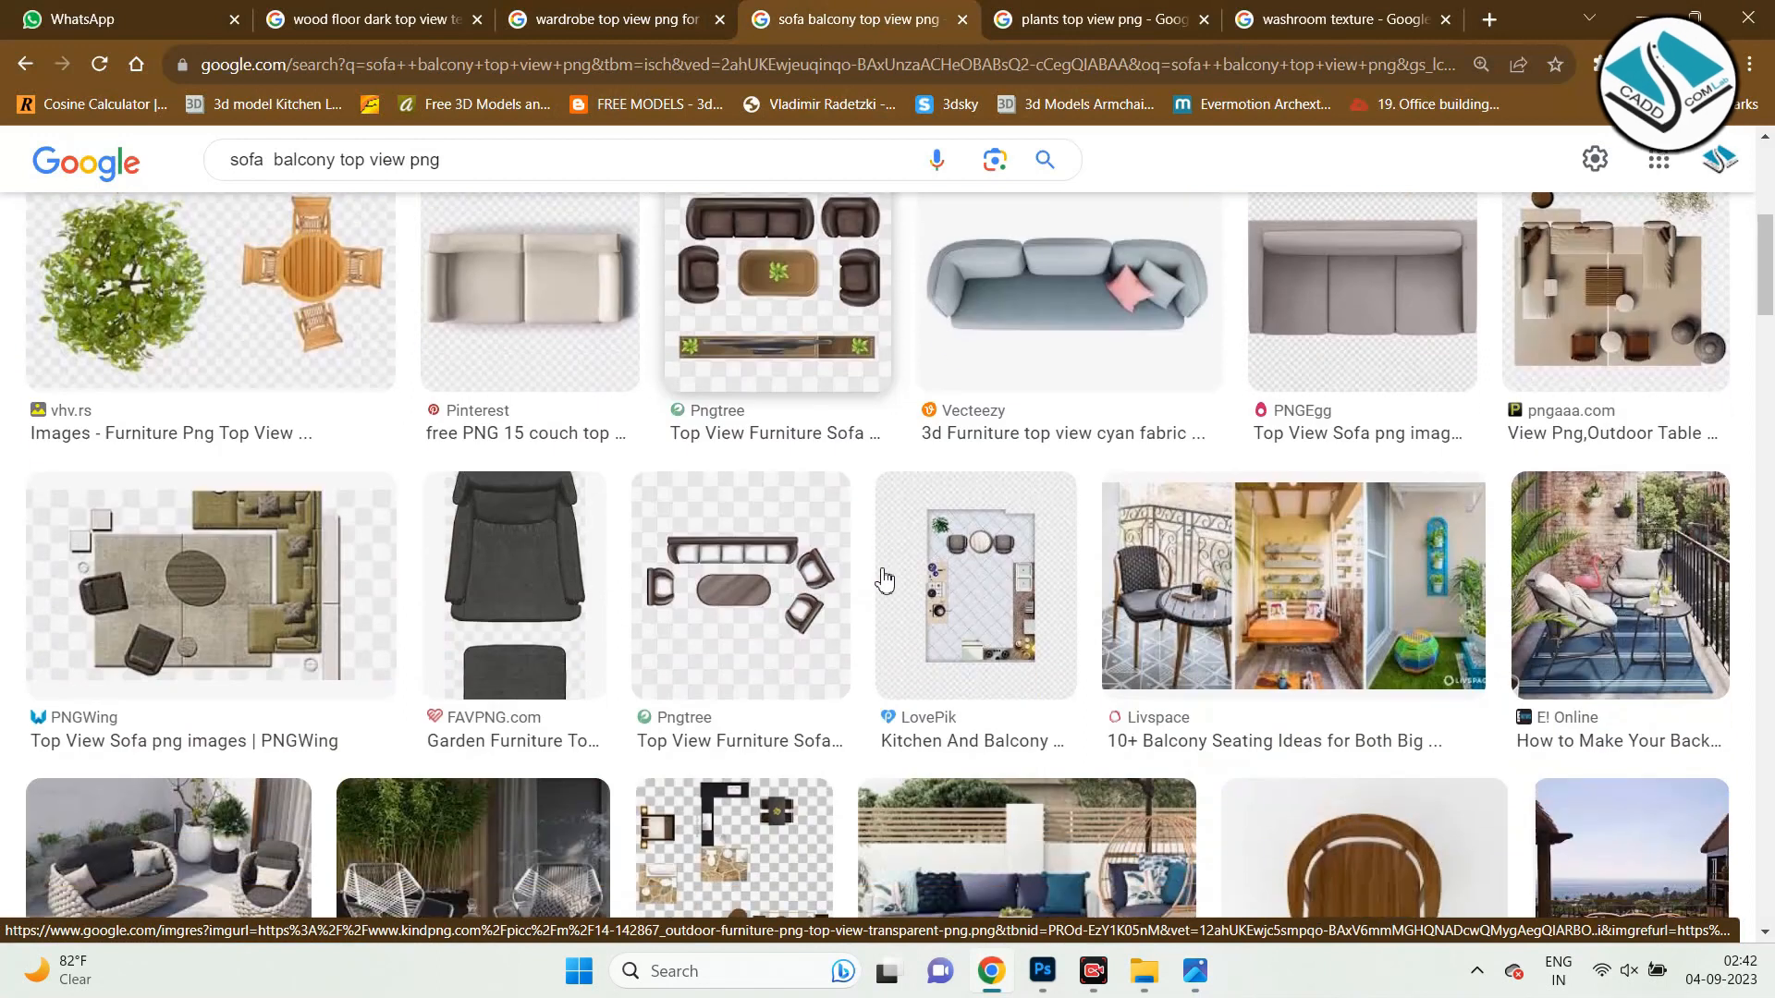
# Browse related top-view sofa sets and open kindpng's "Transparent 2d Furniture Png - Sofa Top View For Photoshop" image.
pyautogui.click(213, 583)
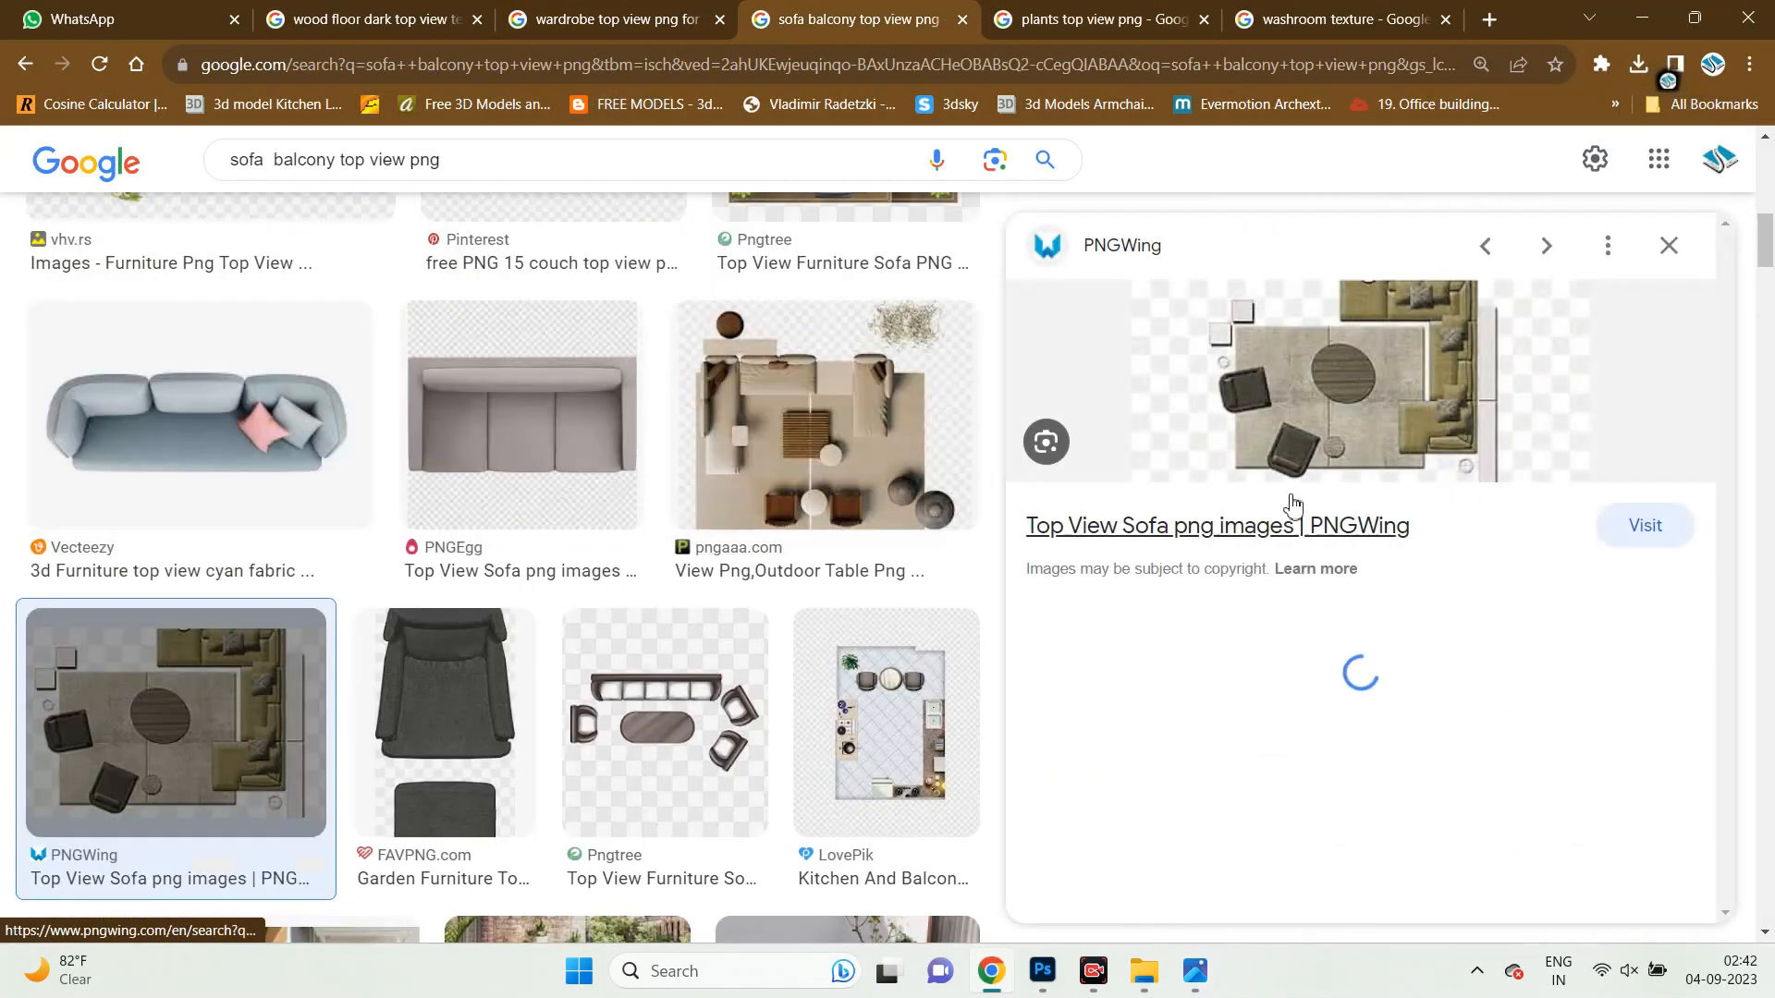
pyautogui.scroll(-3, 1299, 506)
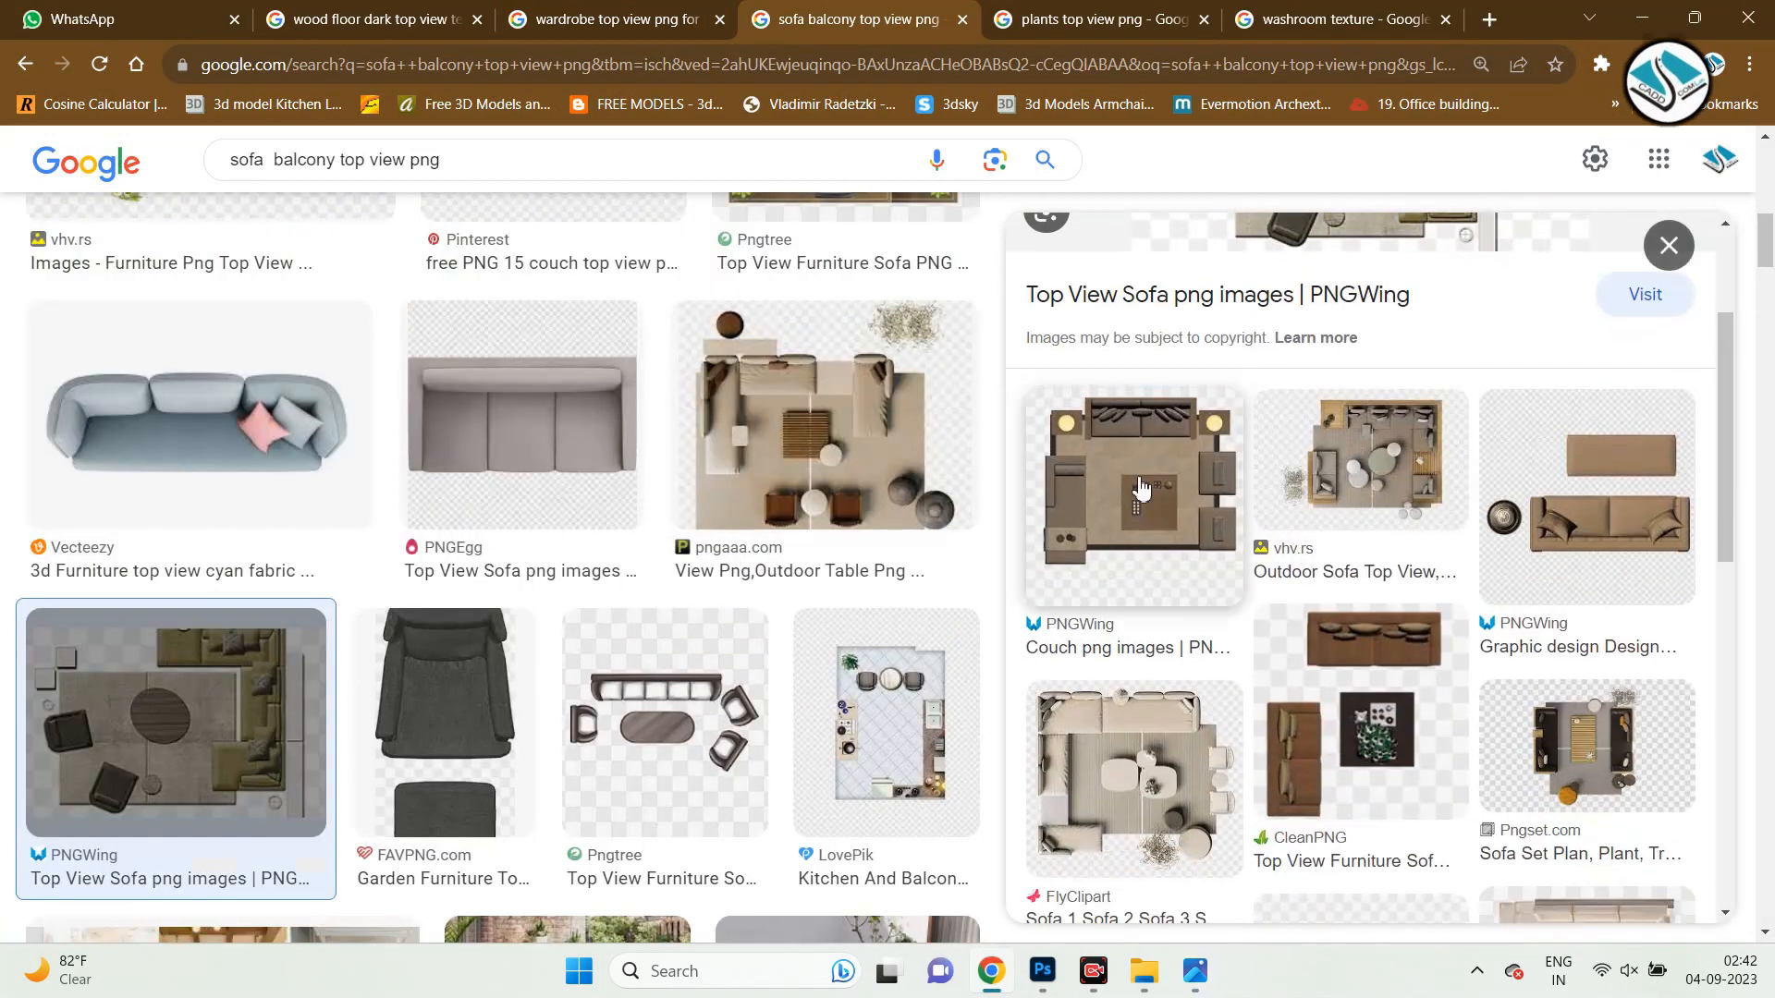
pyautogui.click(1415, 467)
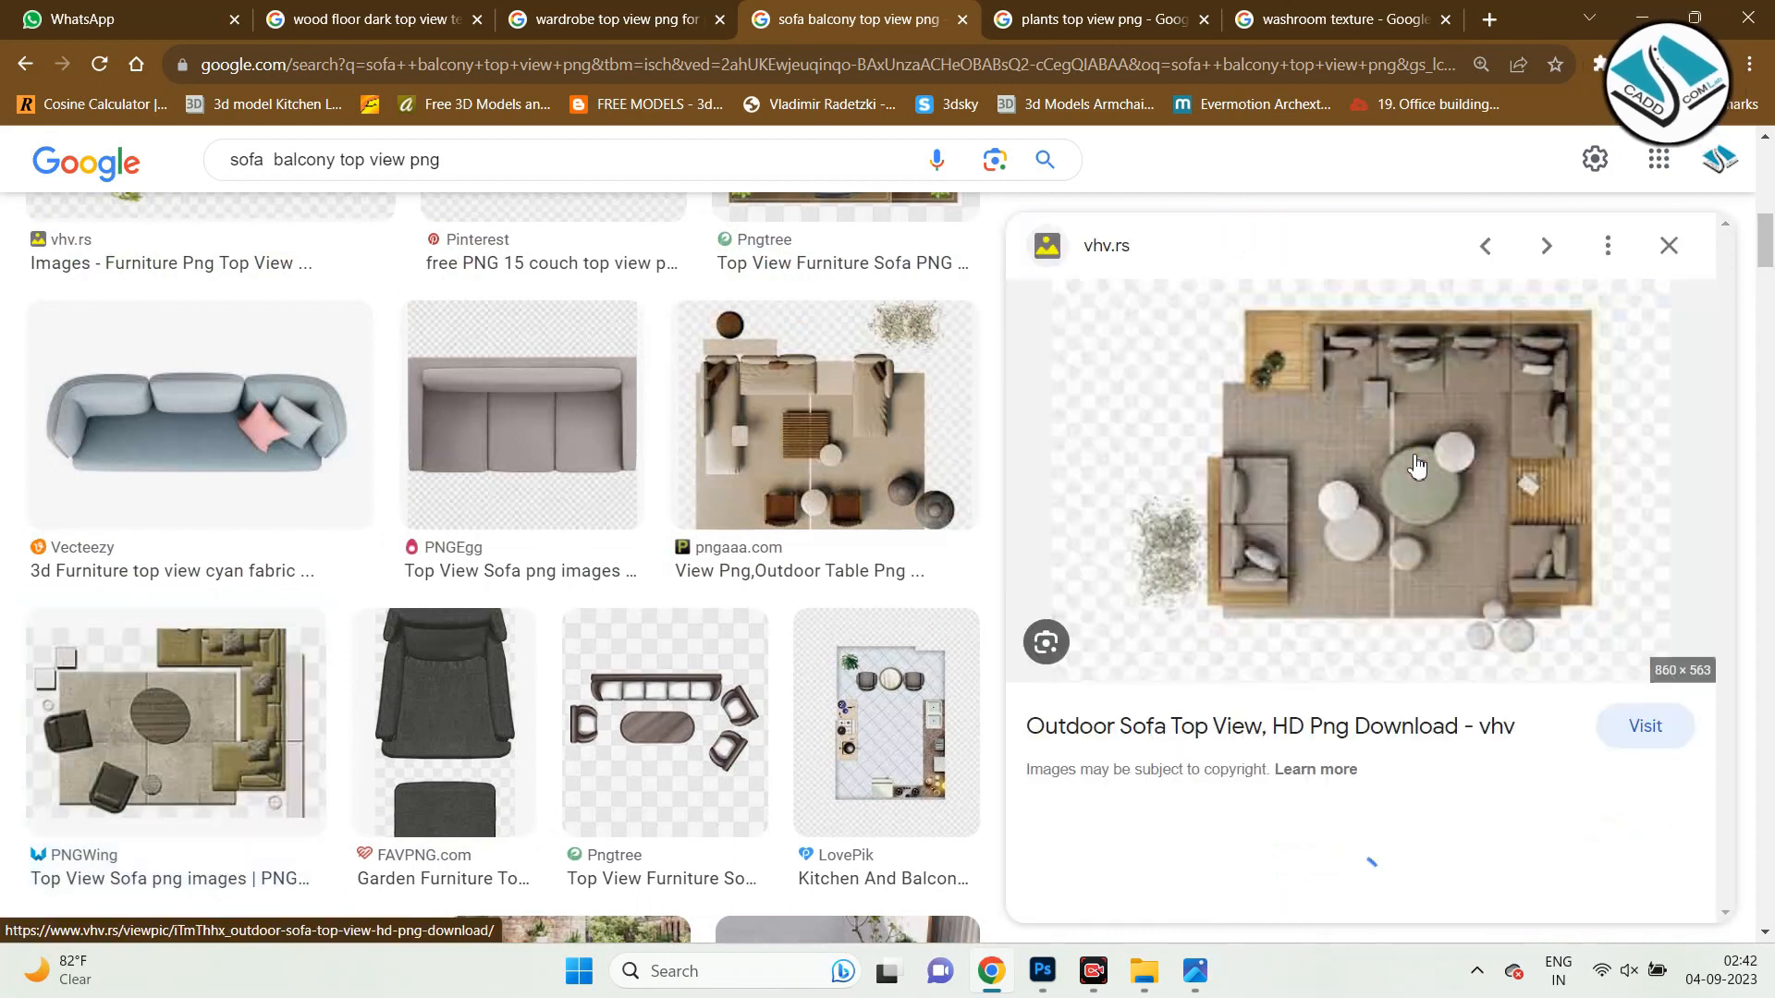
pyautogui.scroll(-5, 1334, 496)
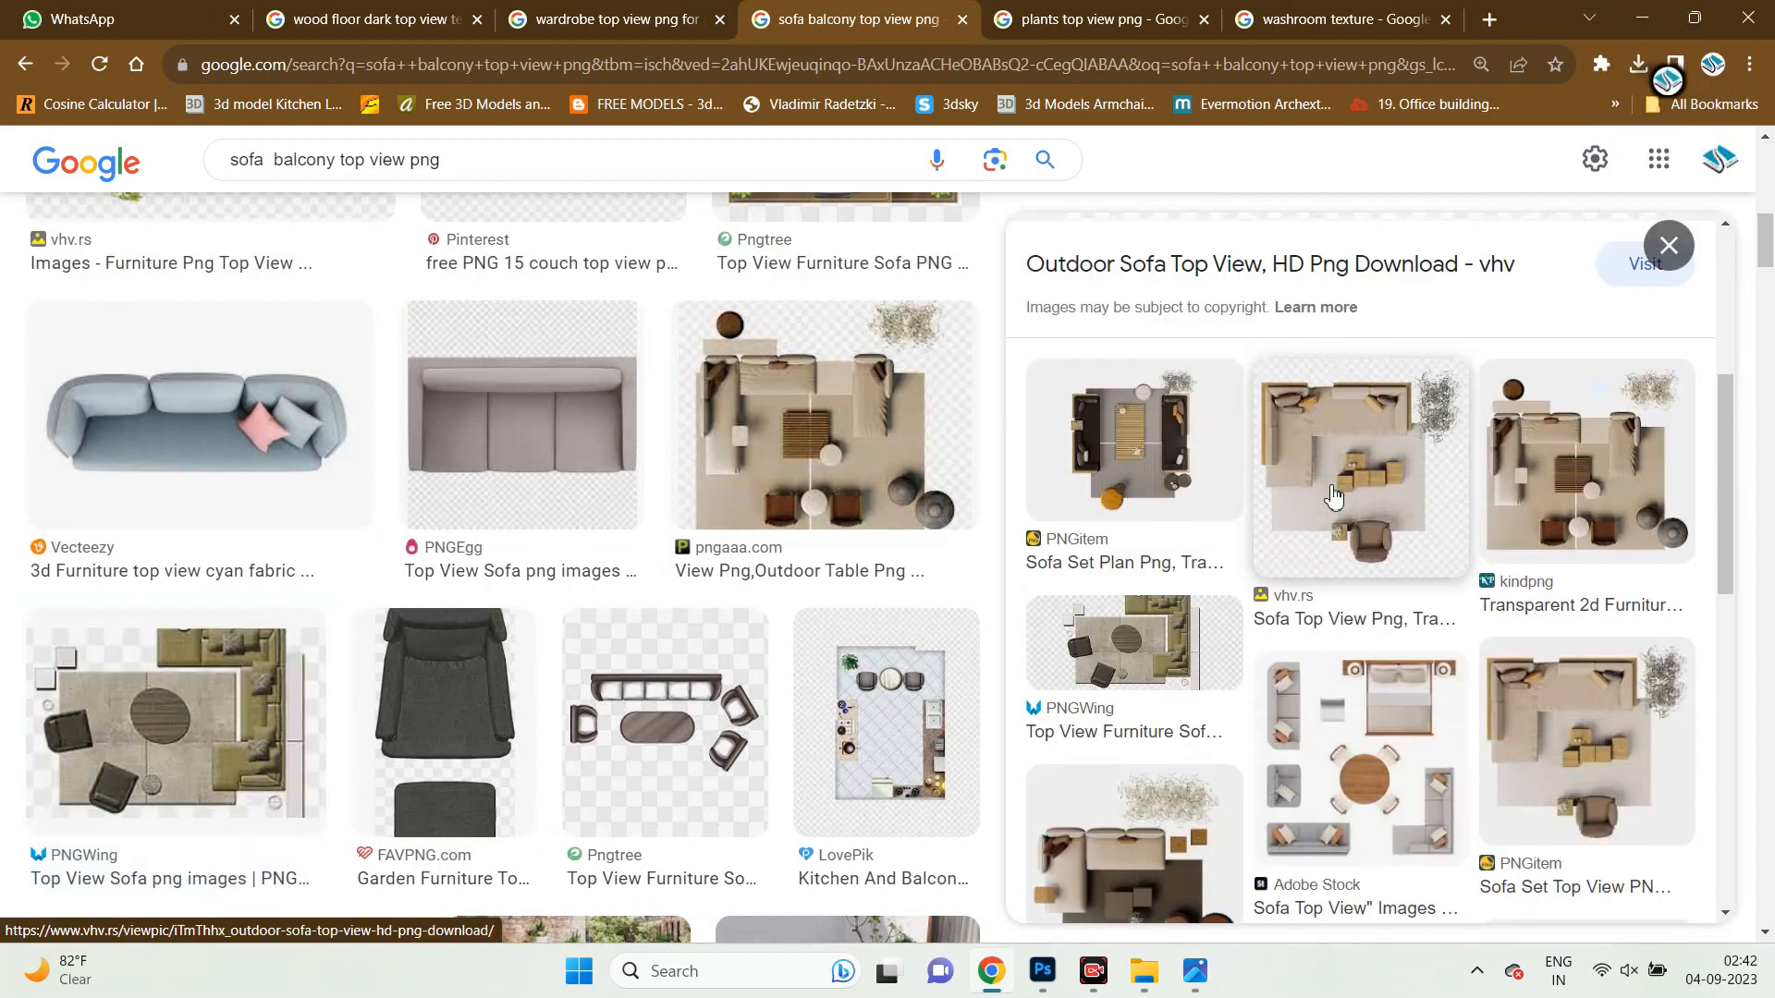
pyautogui.click(1641, 497)
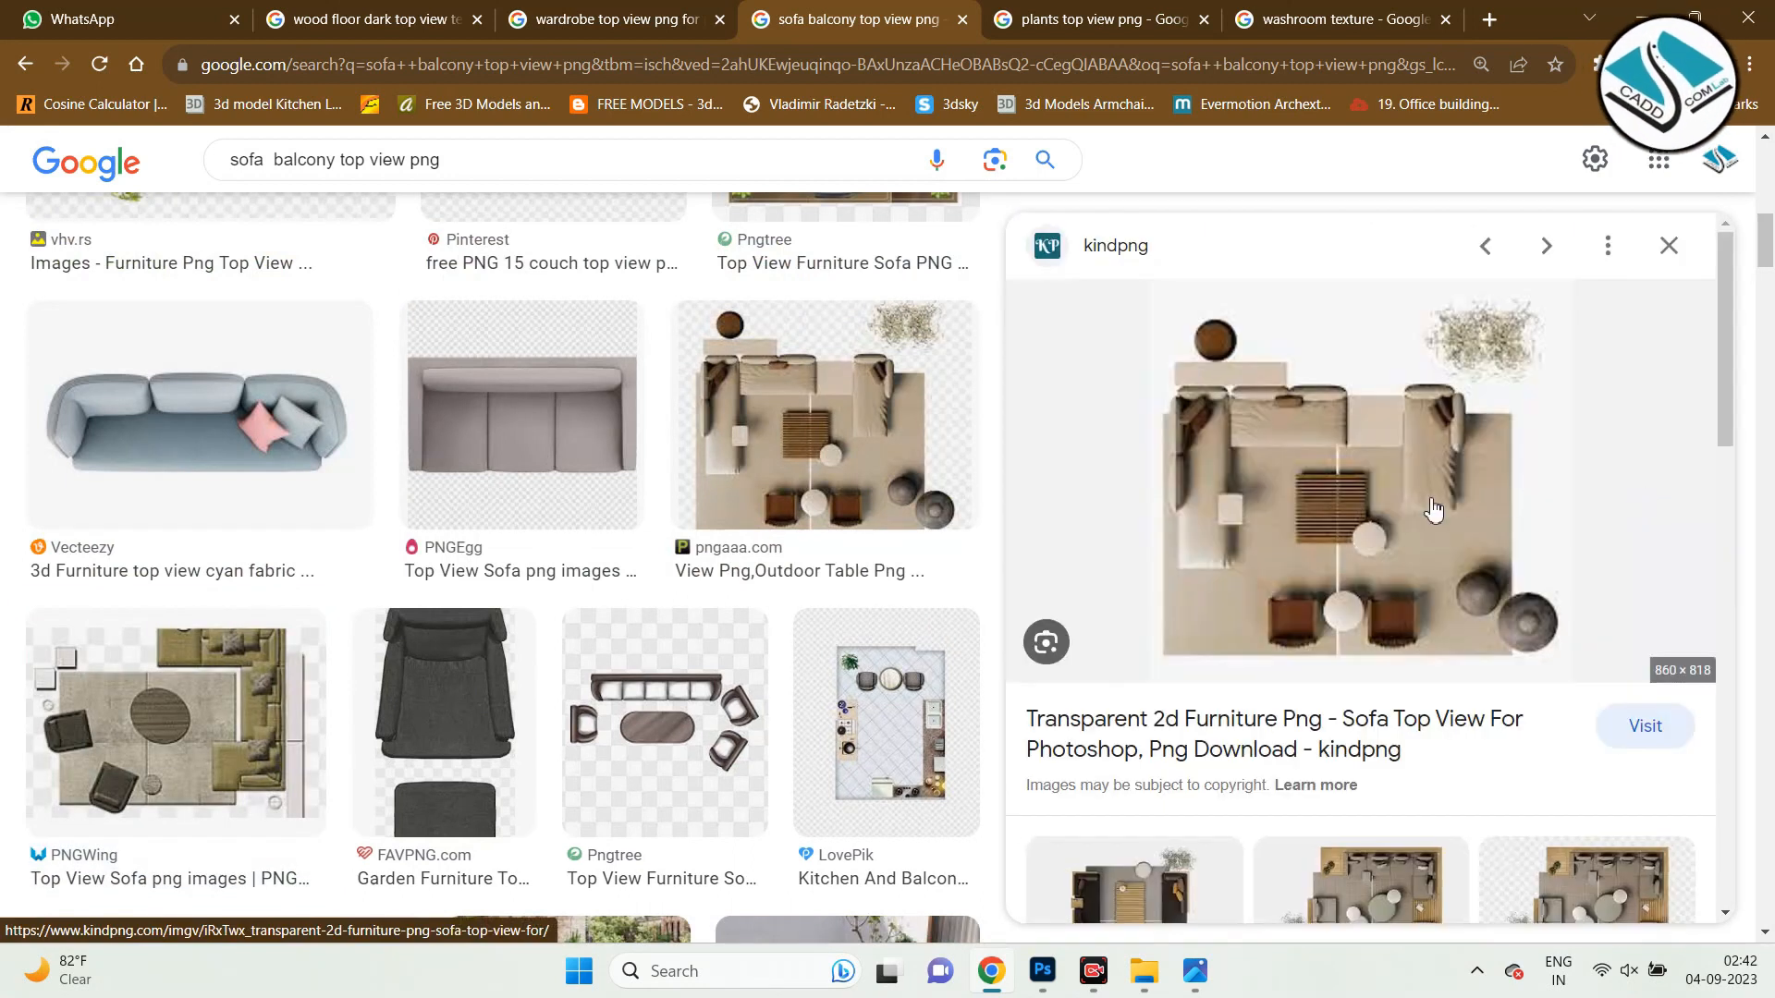
# Open the kindpng sofa set image in its own browser tab and save it to the computer.
pyautogui.rightClick(1374, 441)
pyautogui.click(1475, 666)
pyautogui.click(936, 20)
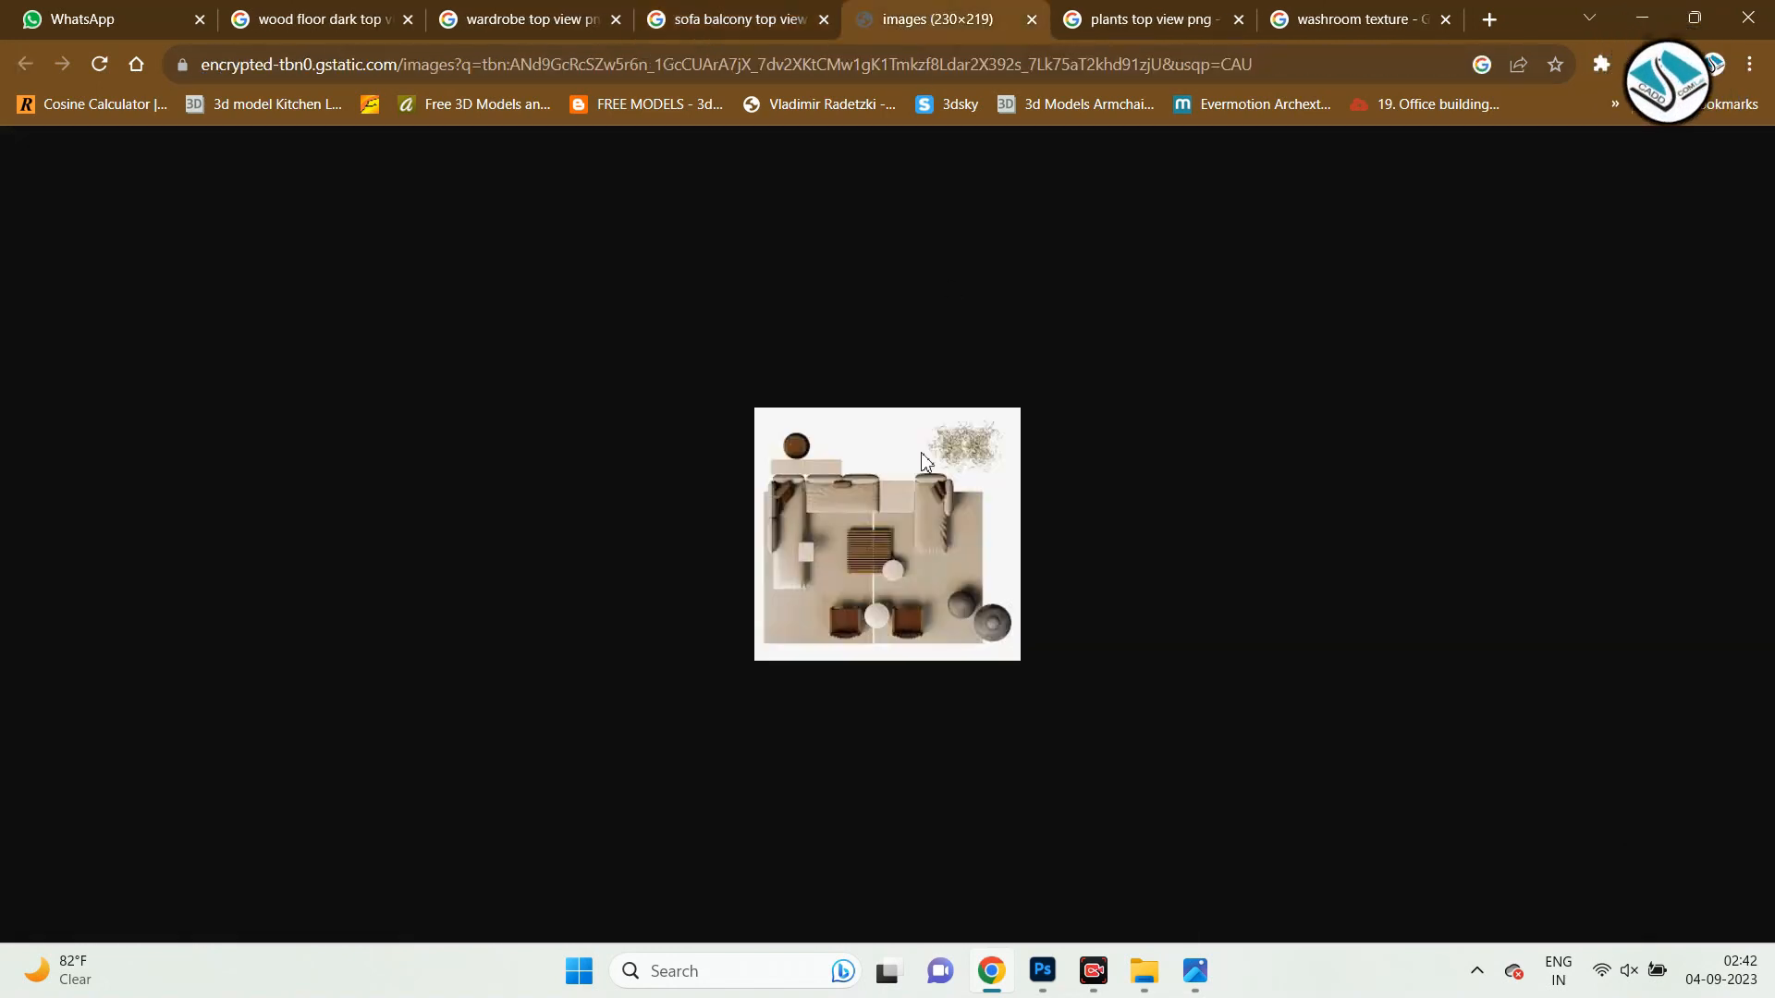
pyautogui.rightClick(915, 450)
pyautogui.click(999, 497)
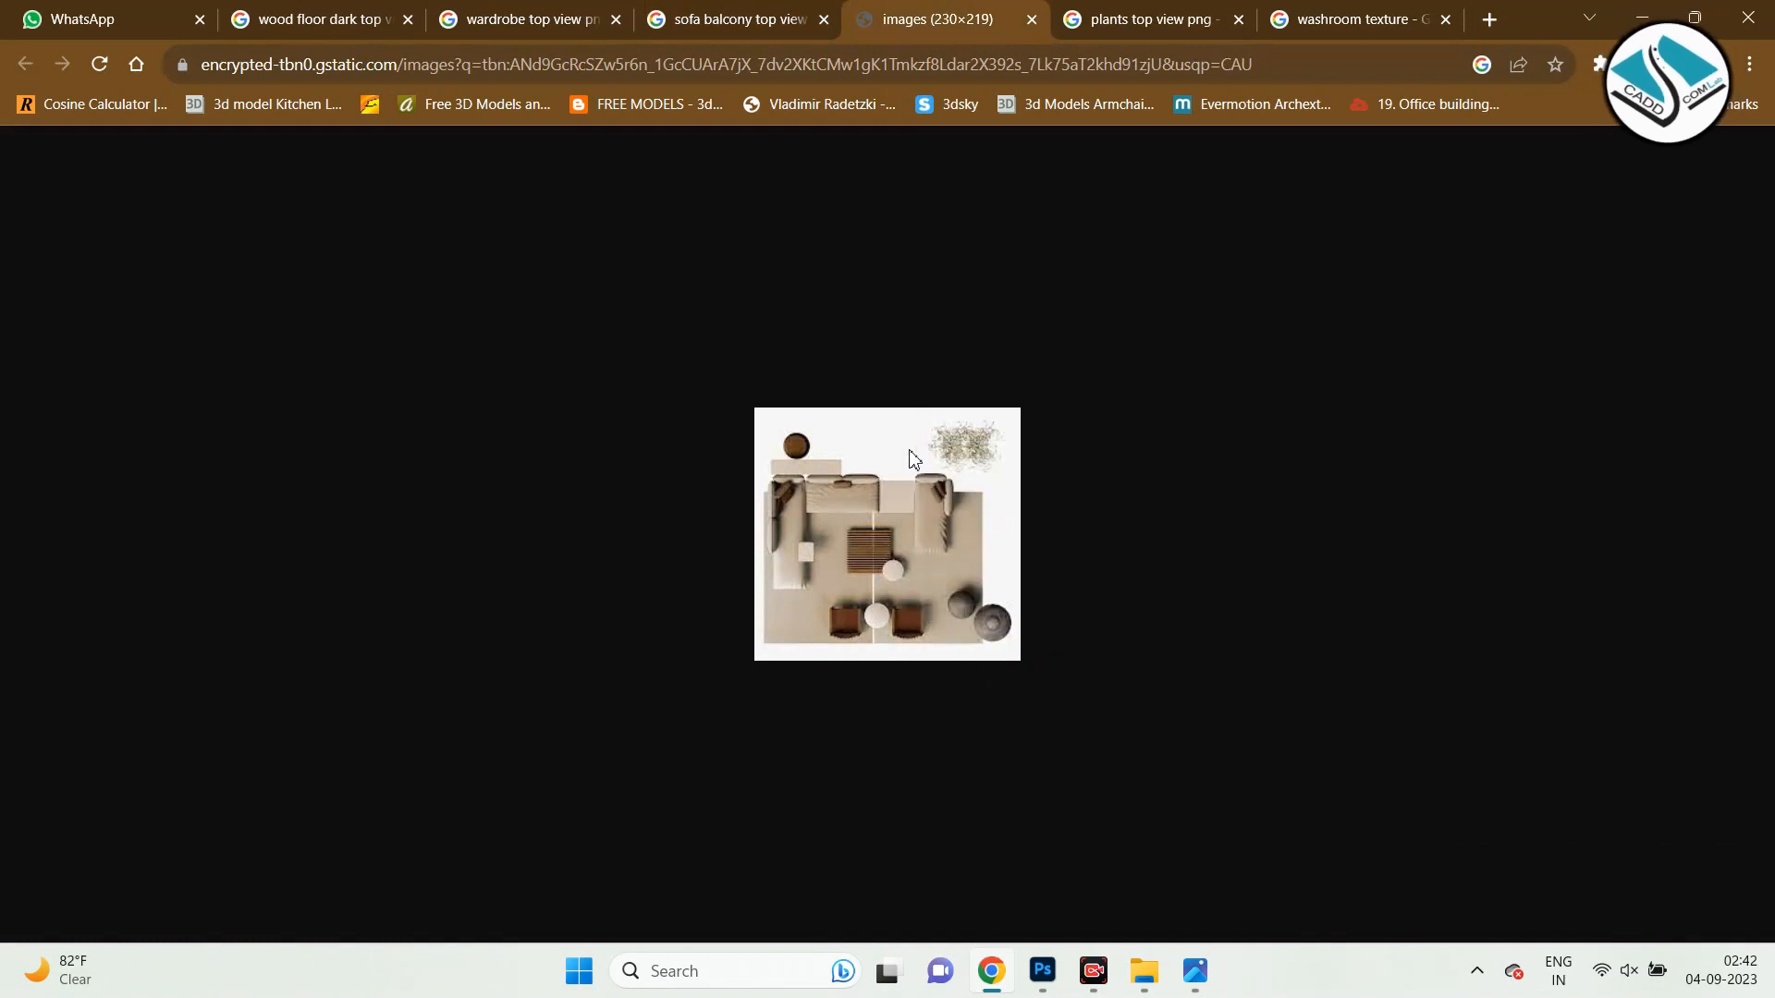
pyautogui.click(1086, 712)
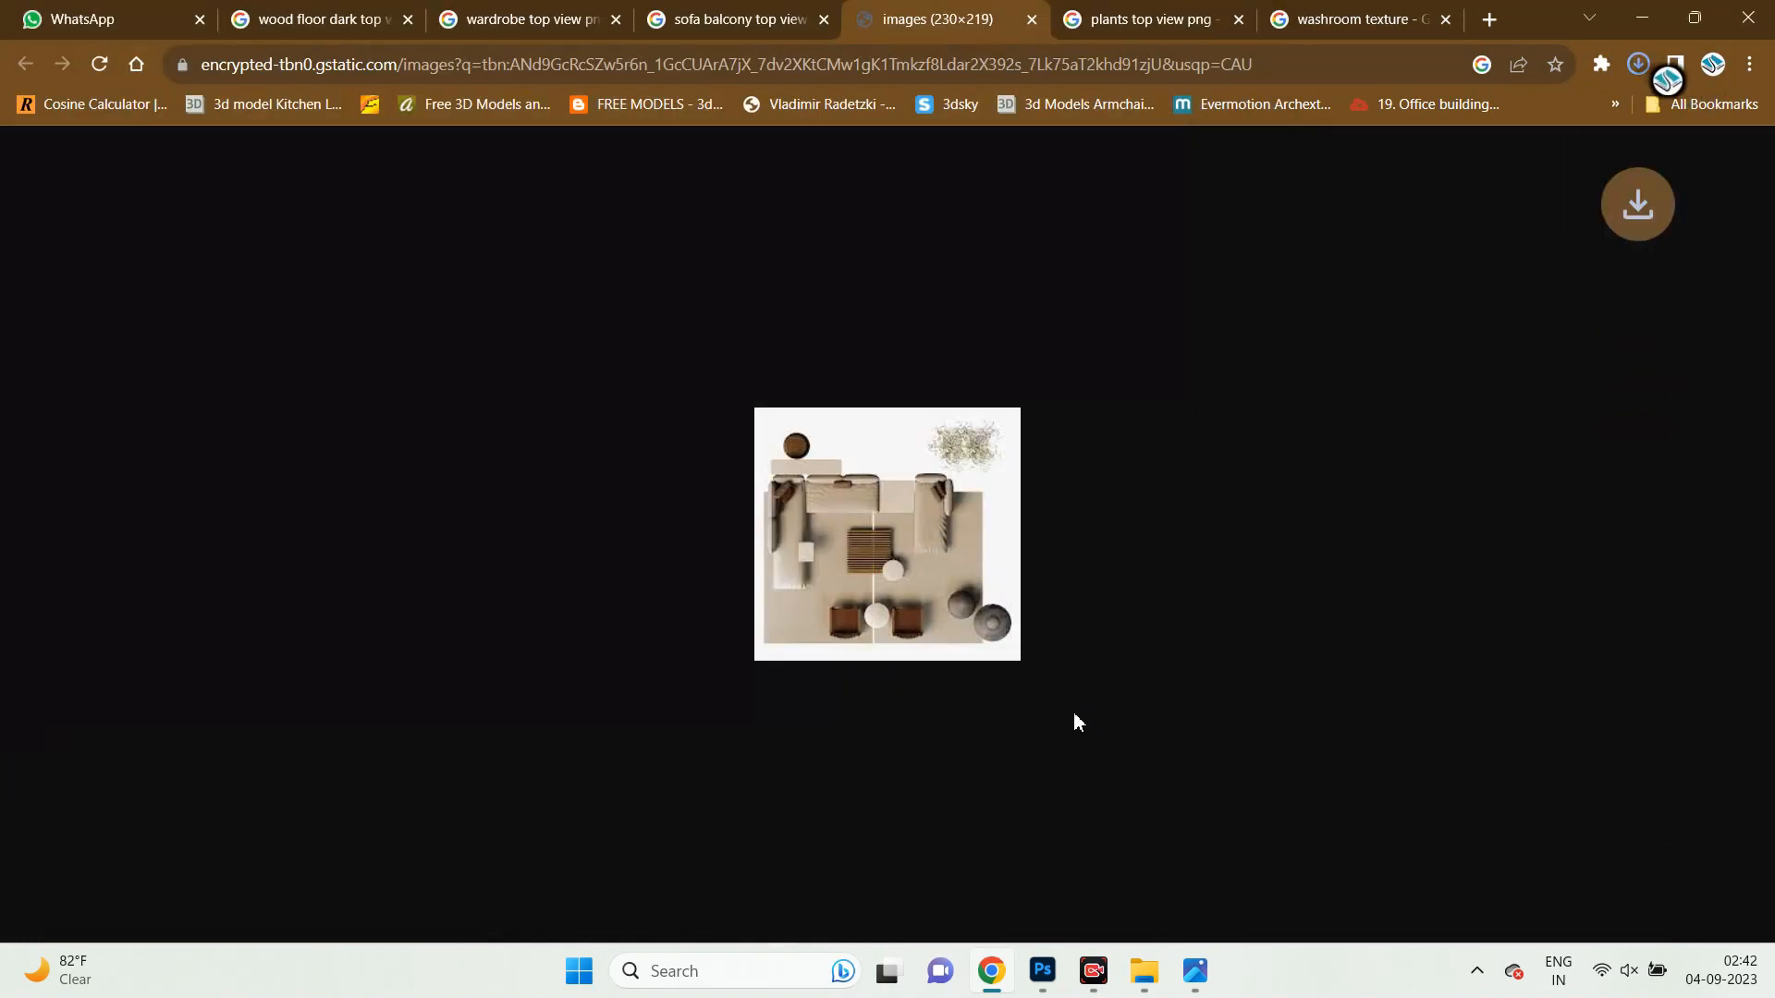
# Switch to Photoshop, place the saved sofa set image embedded in the floor plan, and move its layer directly below the download layer.
pyautogui.click(1059, 966)
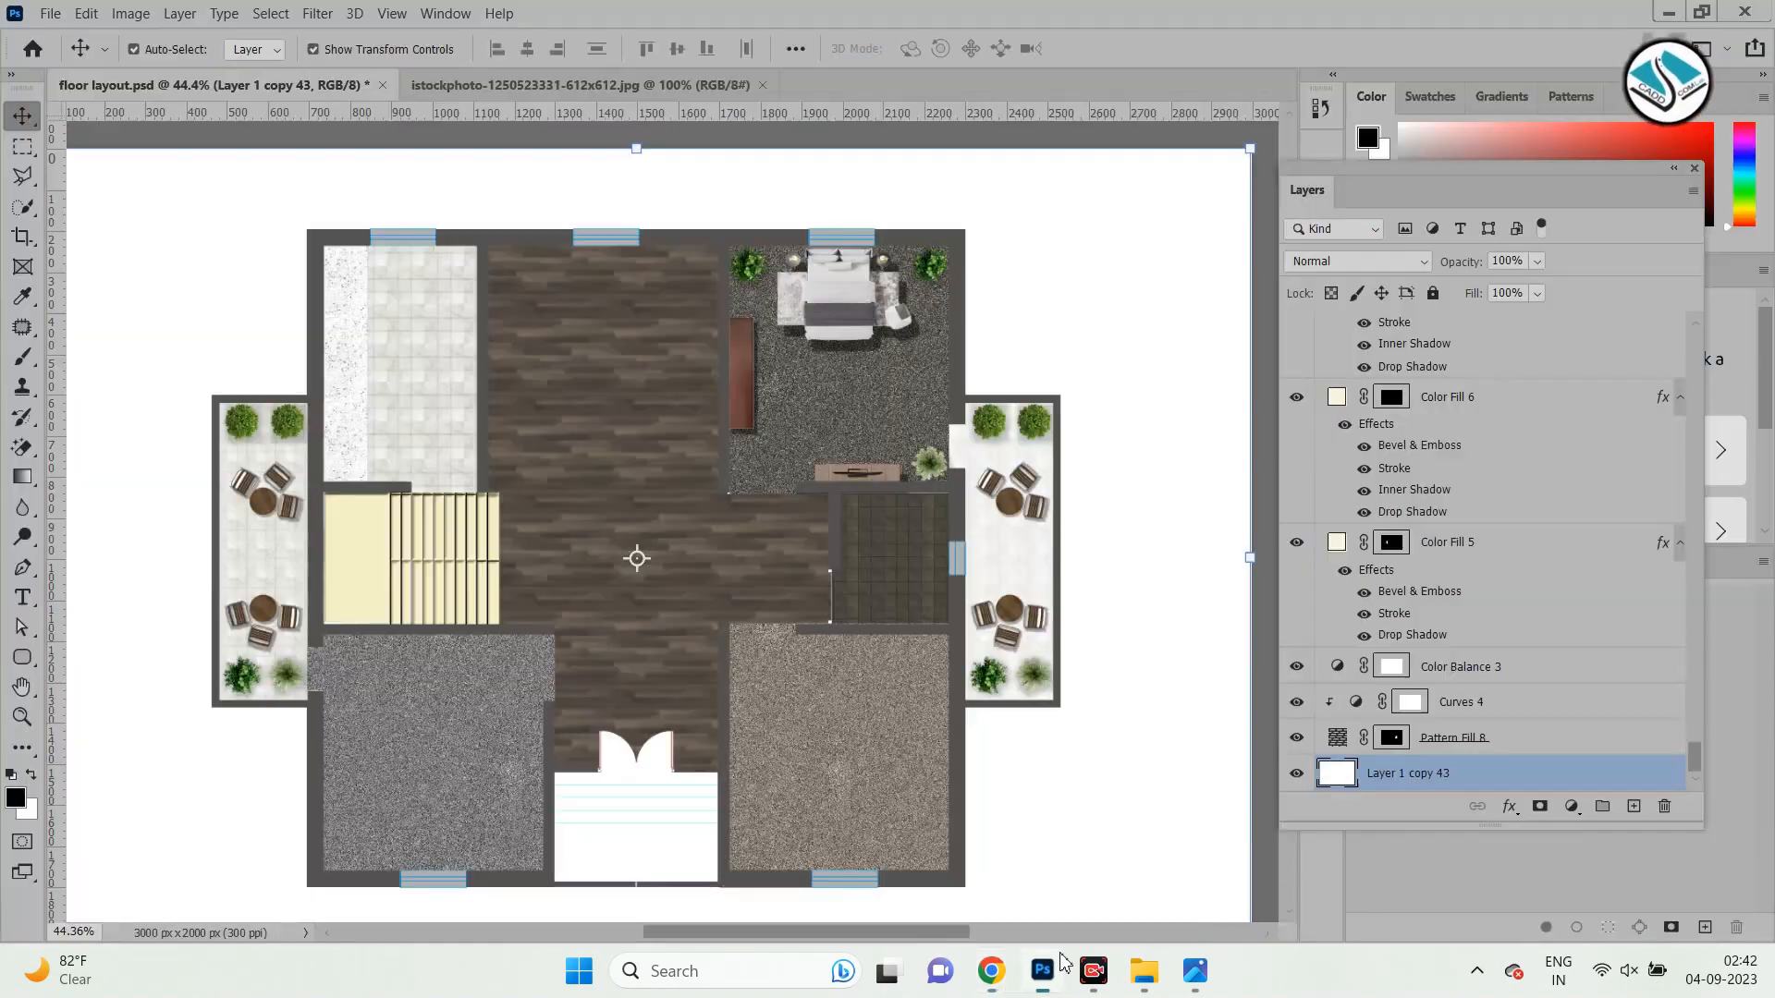
pyautogui.click(51, 13)
pyautogui.click(212, 463)
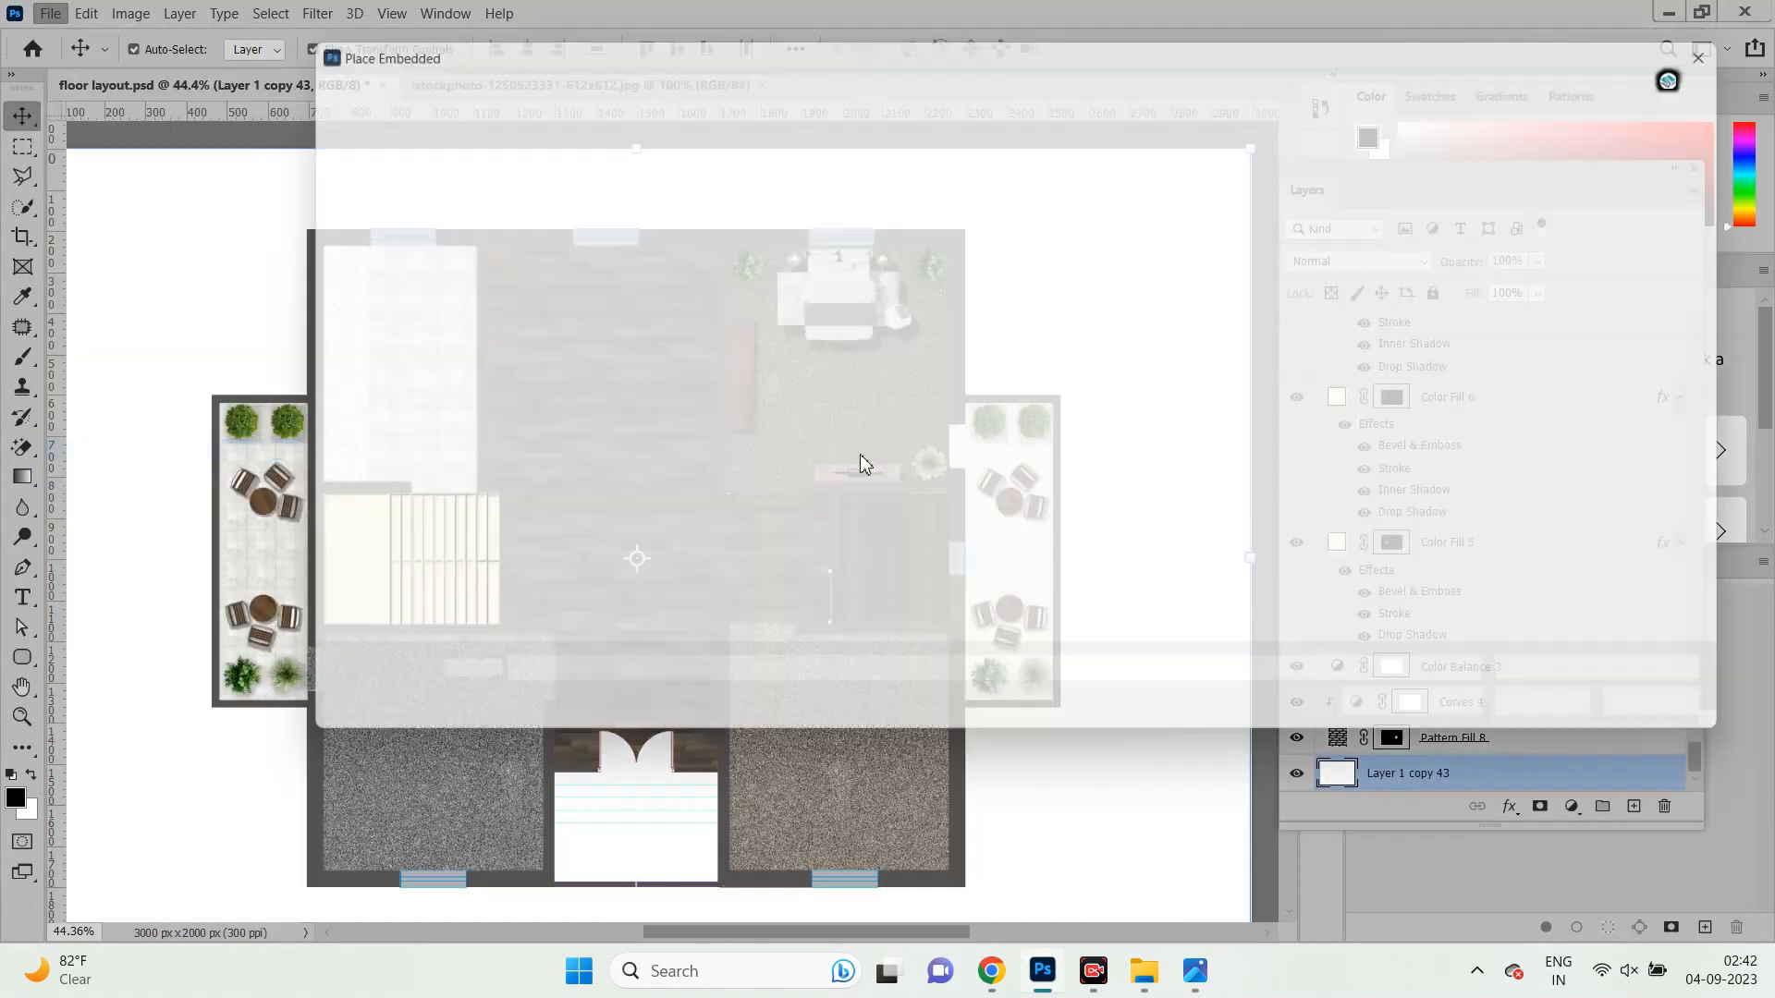
pyautogui.click(1013, 439)
pyautogui.scroll(-2, 985, 535)
pyautogui.doubleClick(518, 550)
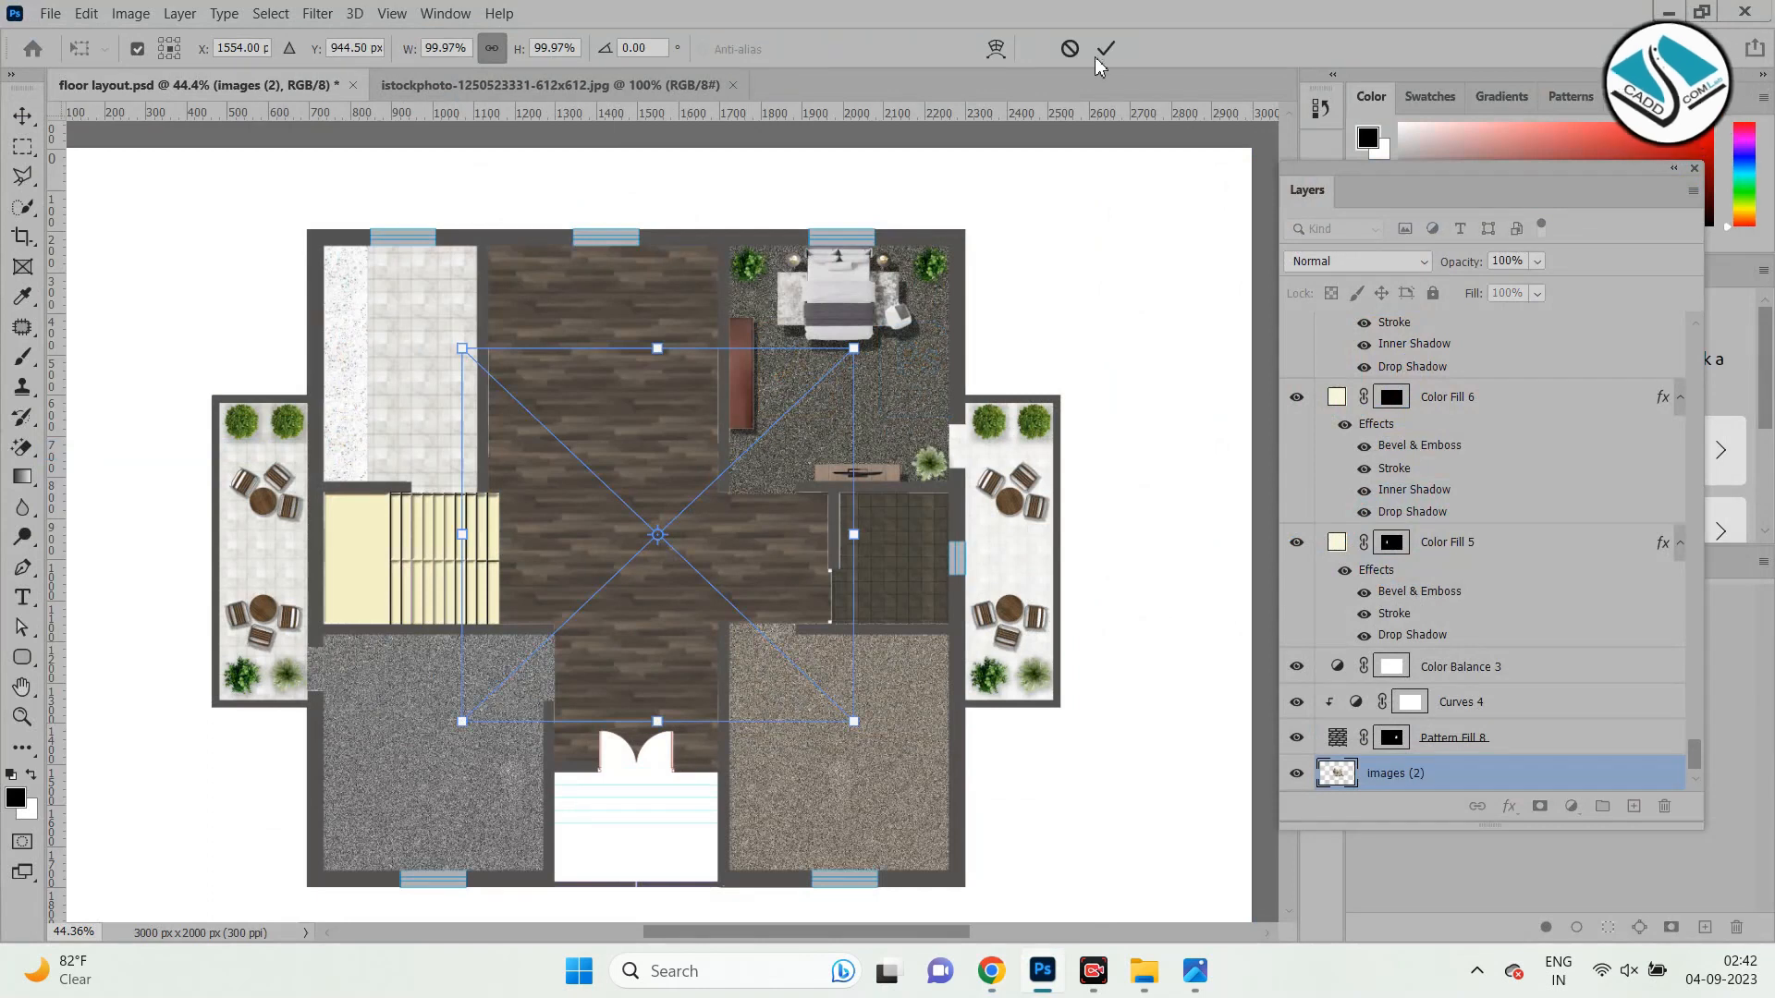
pyautogui.click(1102, 51)
pyautogui.moveTo(1498, 780); pyautogui.dragTo(1532, 362)
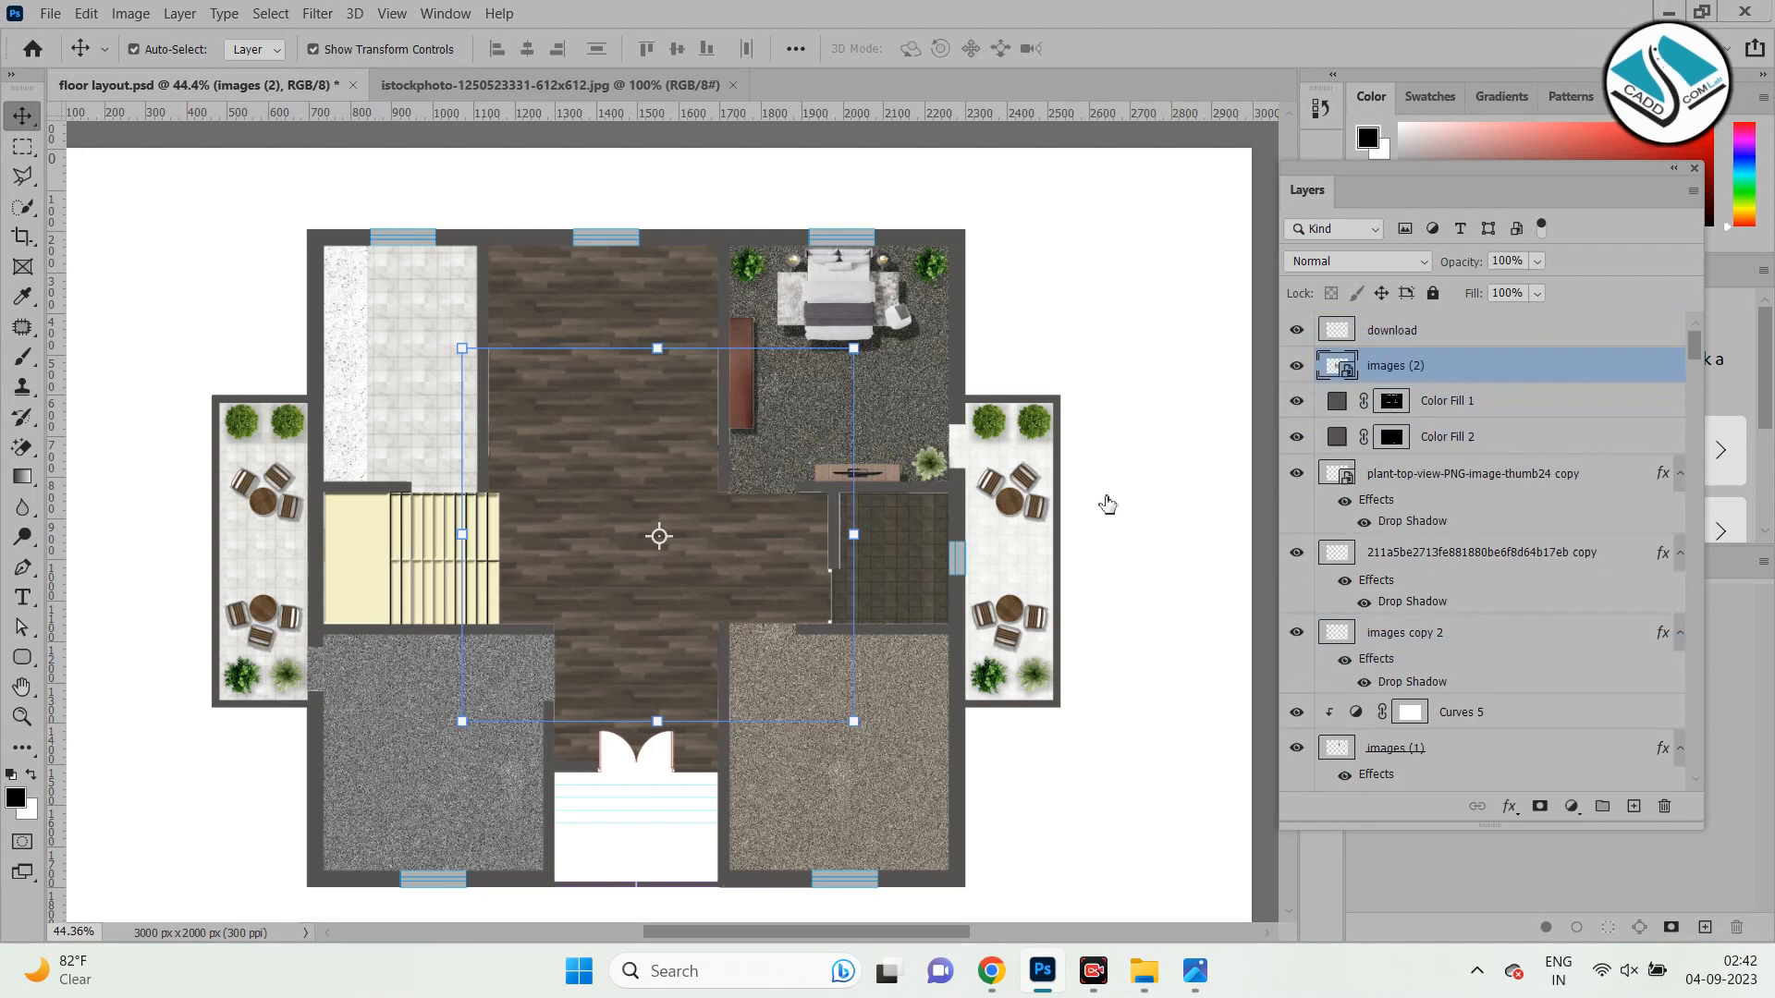
# Remove the white background around the sofa set with the Magic Eraser tool at tolerance 32.
pyautogui.click(28, 448)
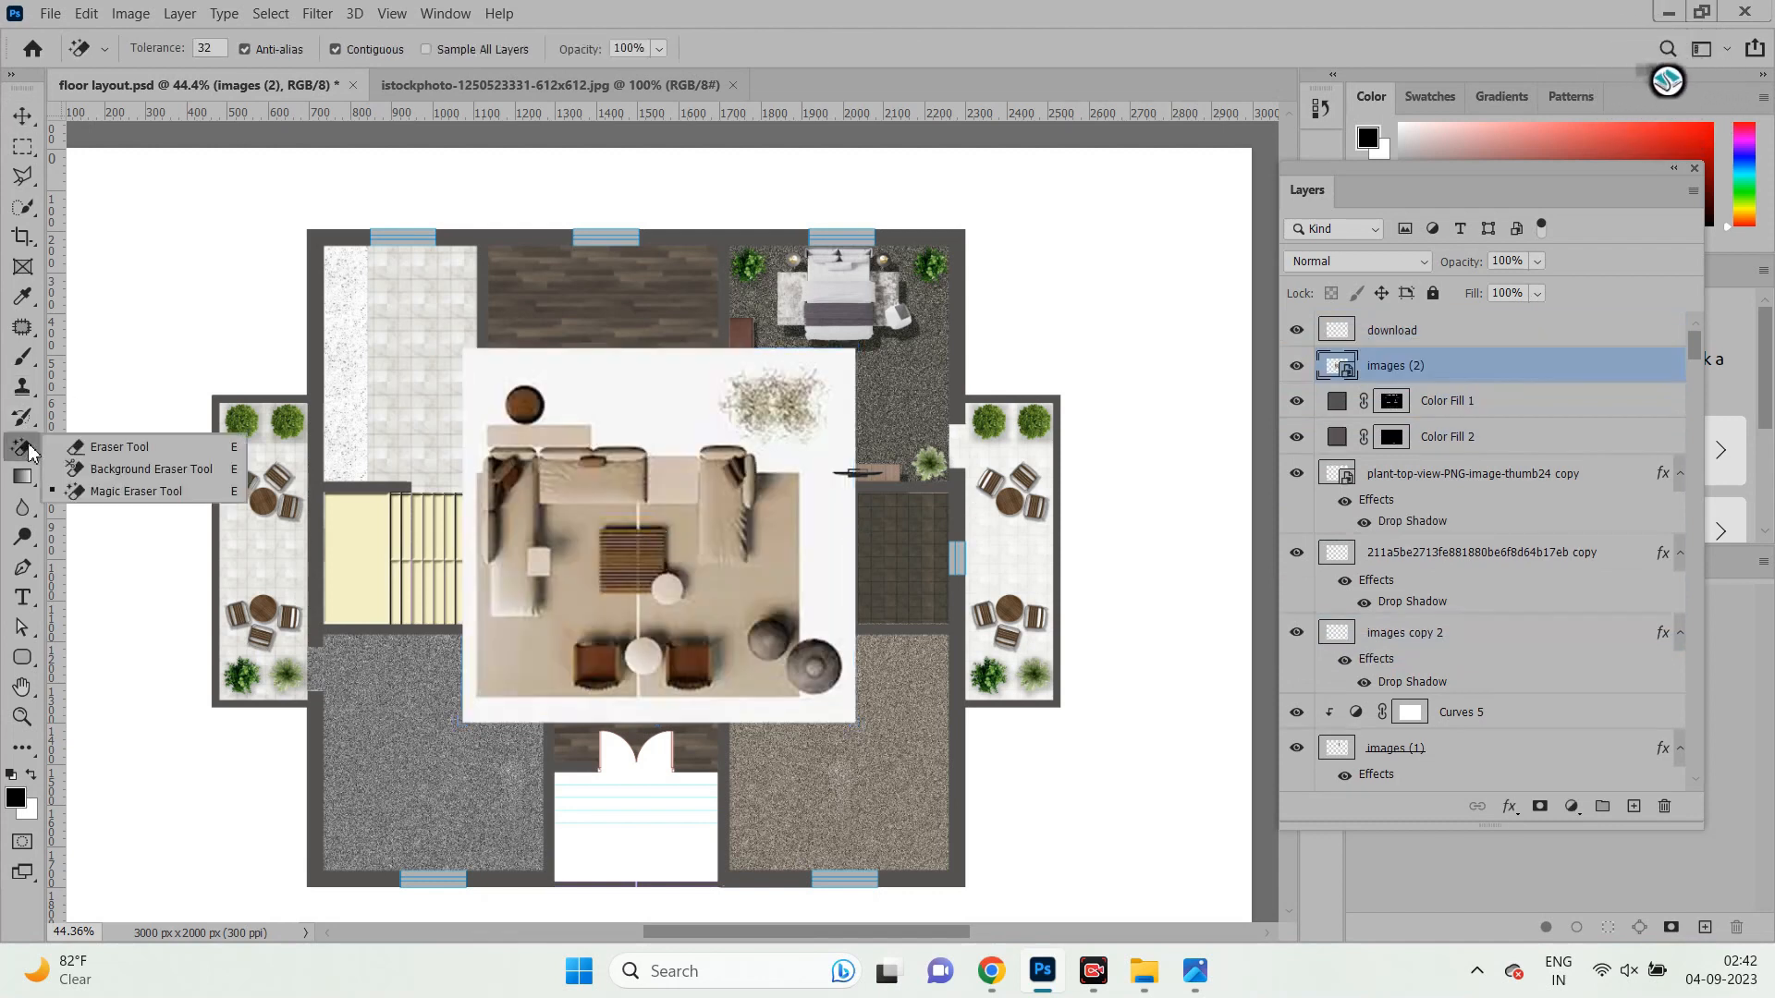
pyautogui.click(162, 495)
pyautogui.click(636, 377)
pyautogui.click(896, 397)
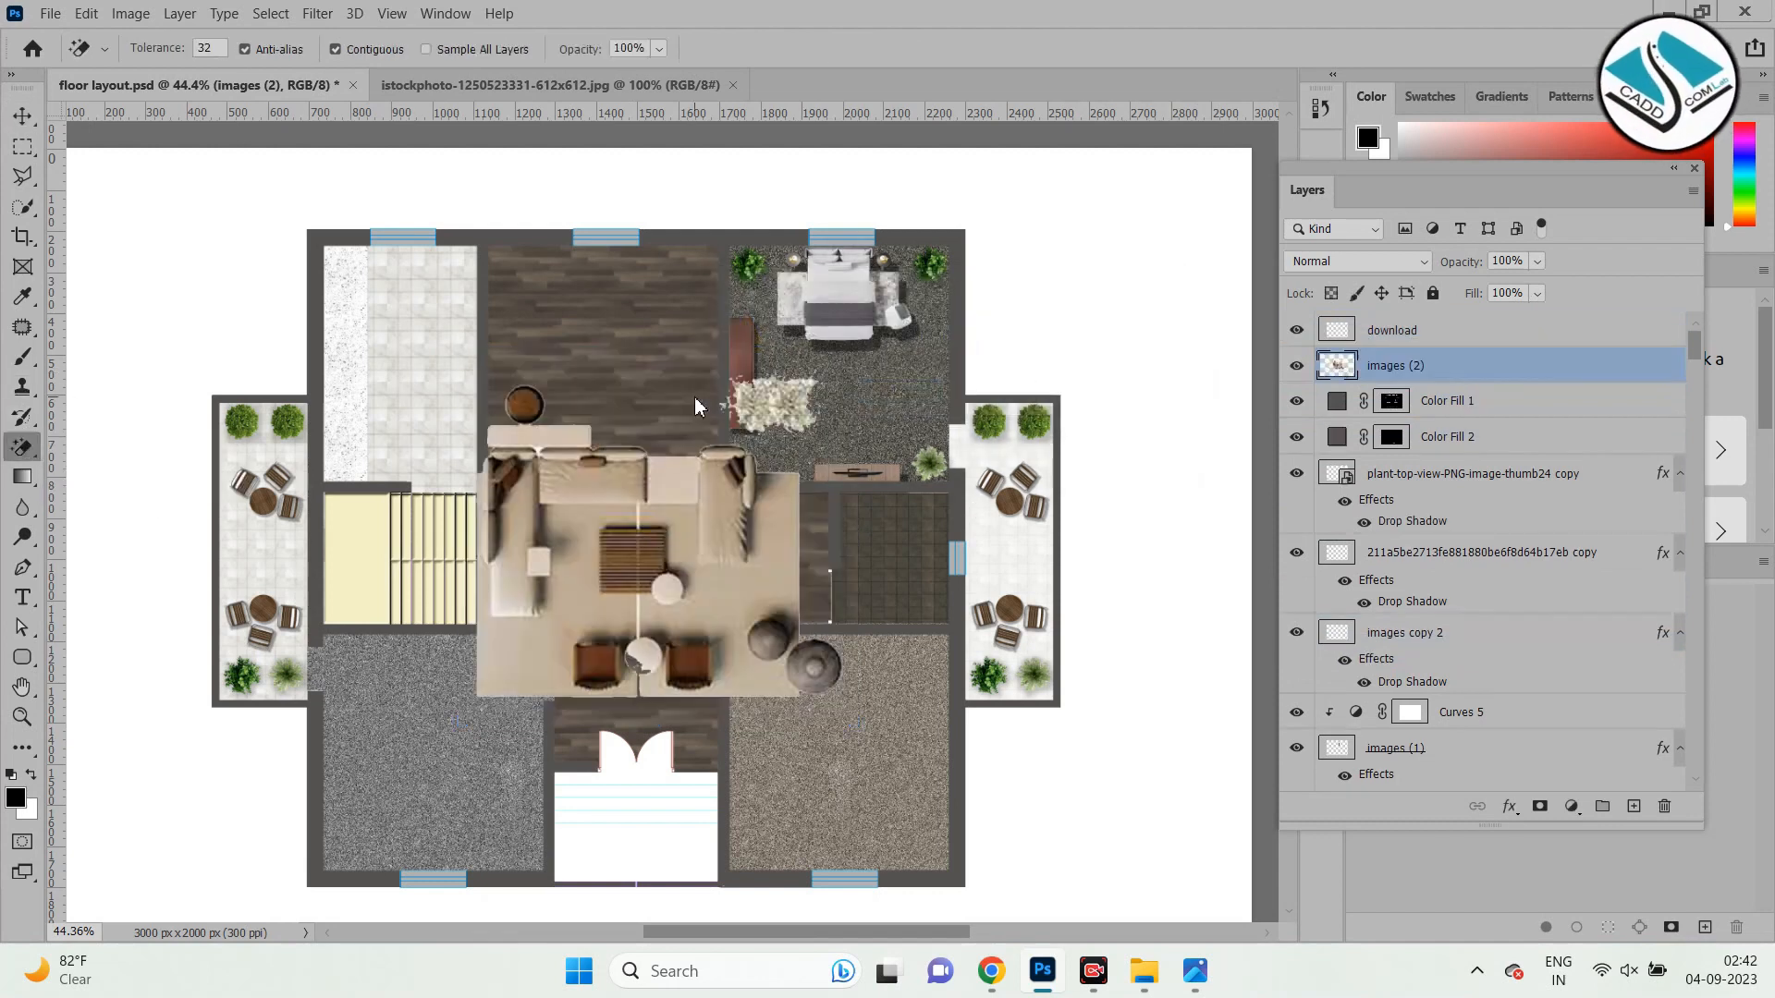
# Select the pale plant at the sofa set's upper-right with a rectangular marquee and delete it.
pyautogui.click(23, 157)
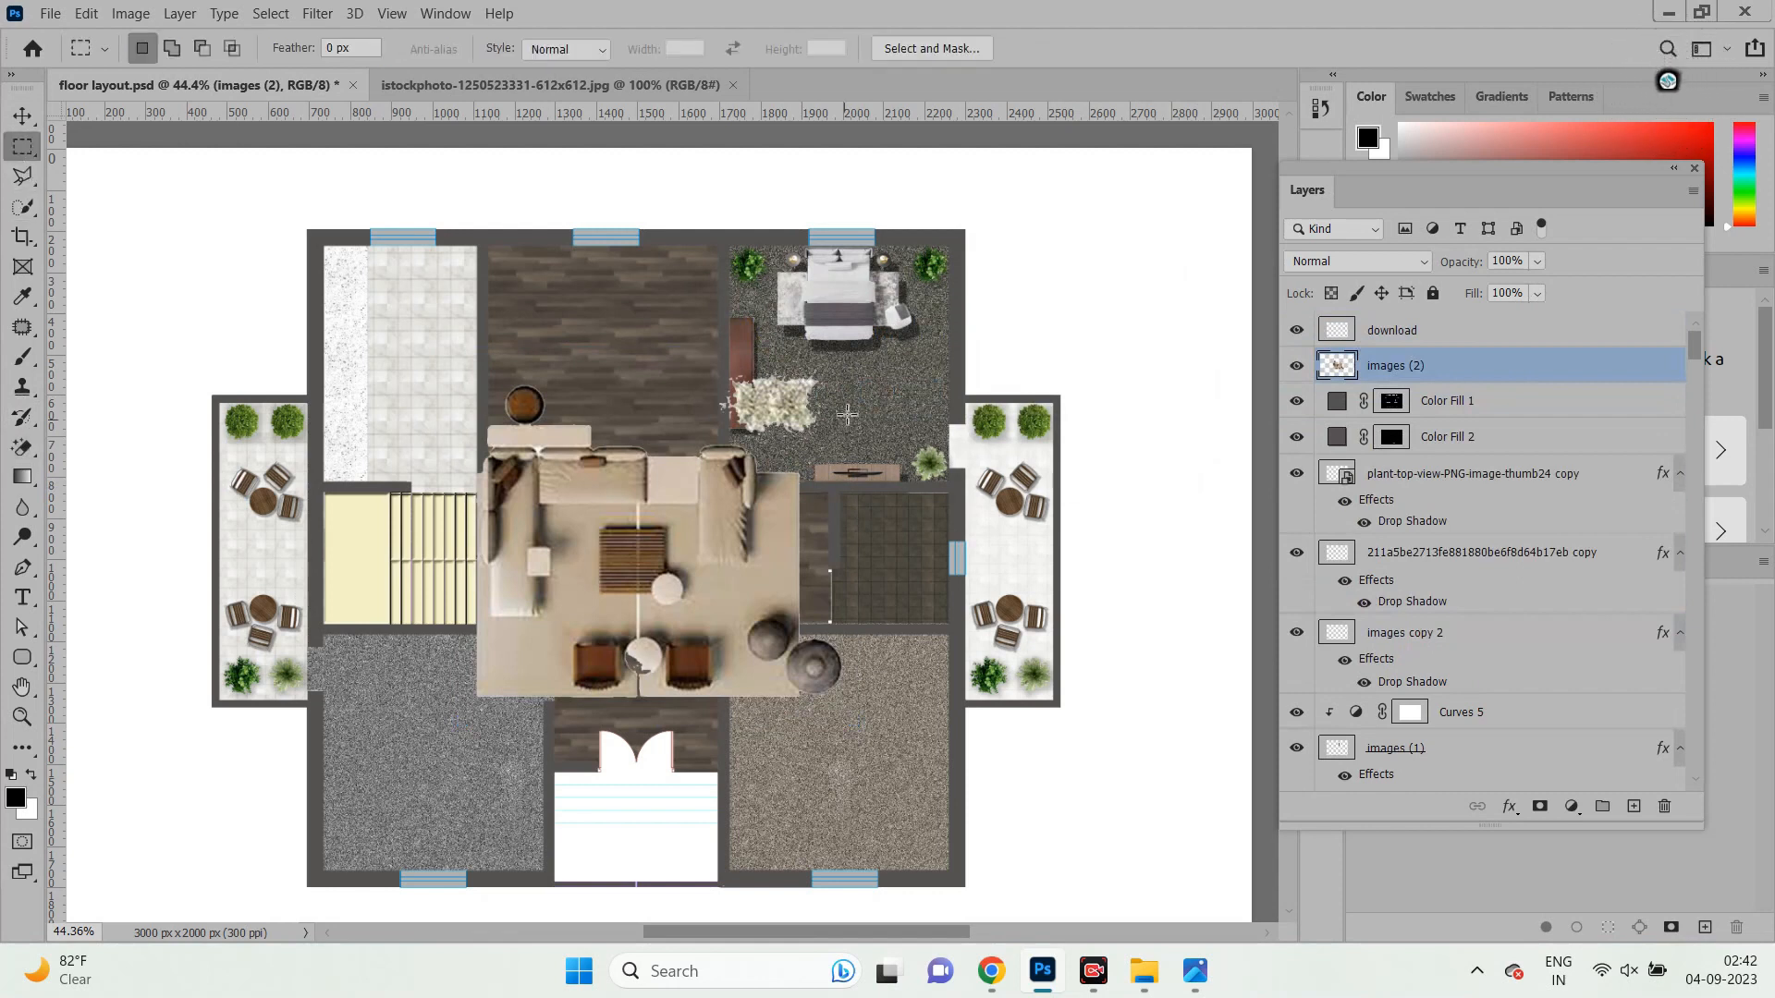
pyautogui.moveTo(691, 455); pyautogui.dragTo(674, 437)
pyautogui.press('Delete')
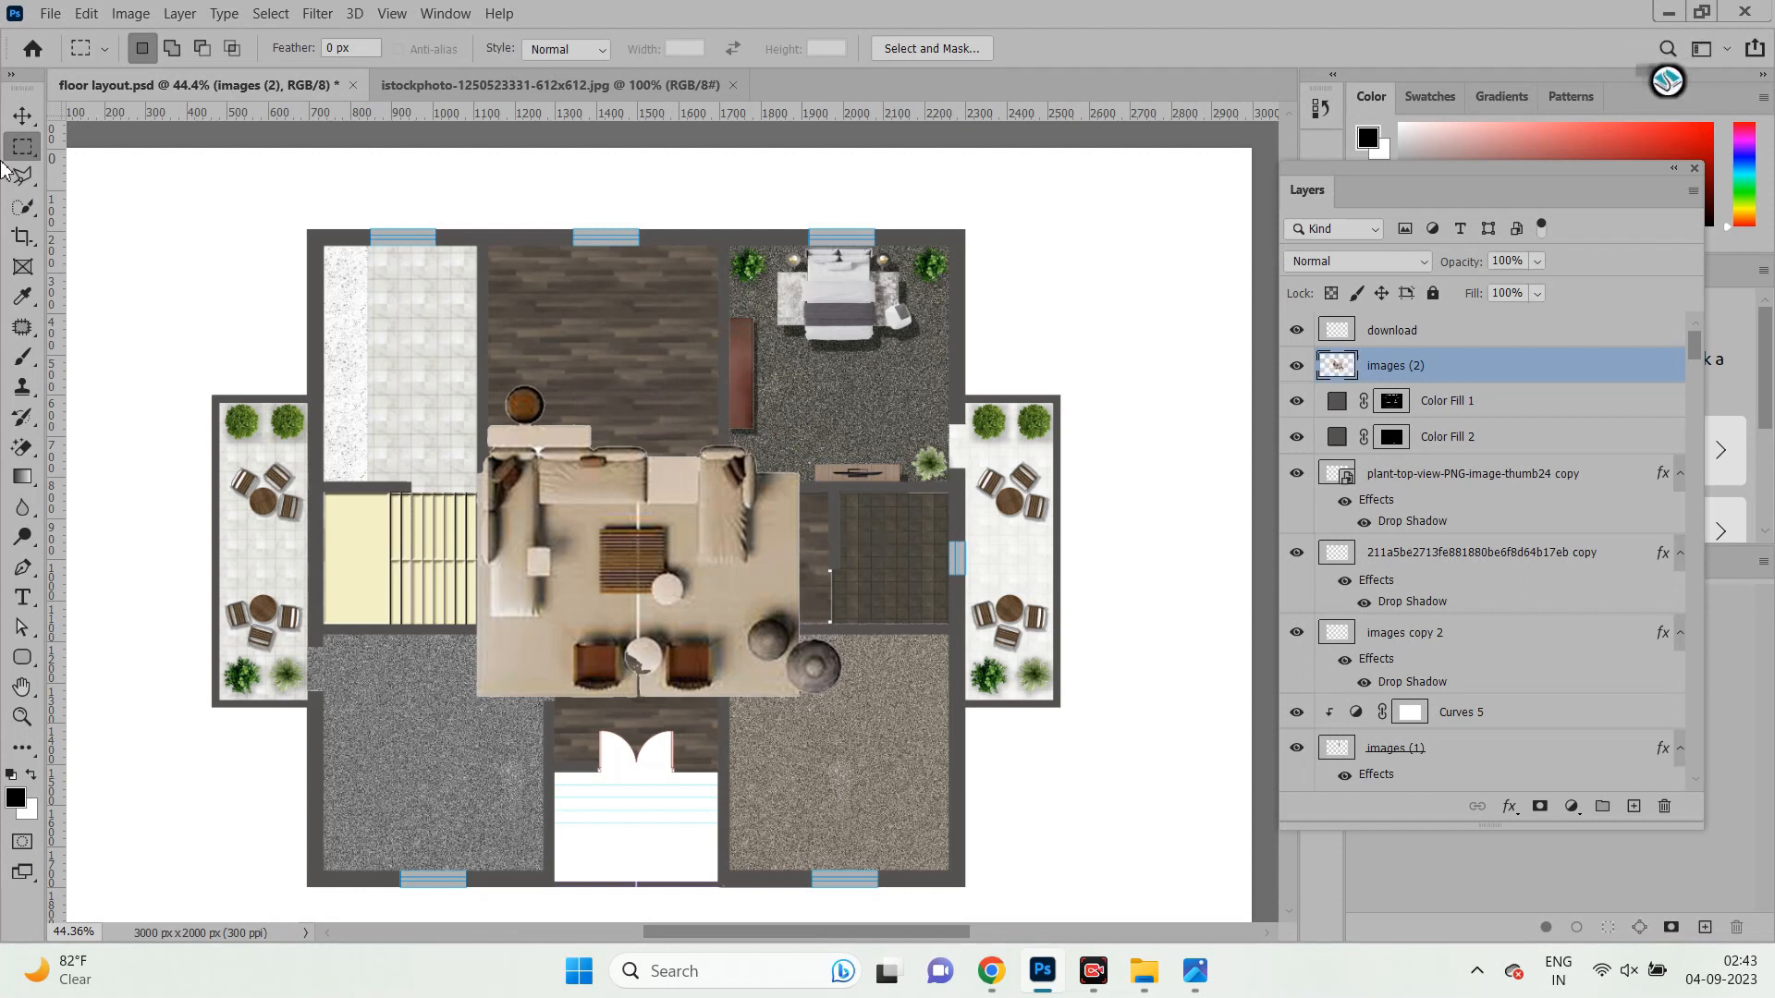
# Scale the sofa set down to about 45% and move it into the central hall's upper part.
pyautogui.click(21, 118)
pyautogui.moveTo(841, 383); pyautogui.dragTo(641, 555)
pyautogui.moveTo(592, 631); pyautogui.dragTo(672, 553)
pyautogui.scroll(7, 690, 575)
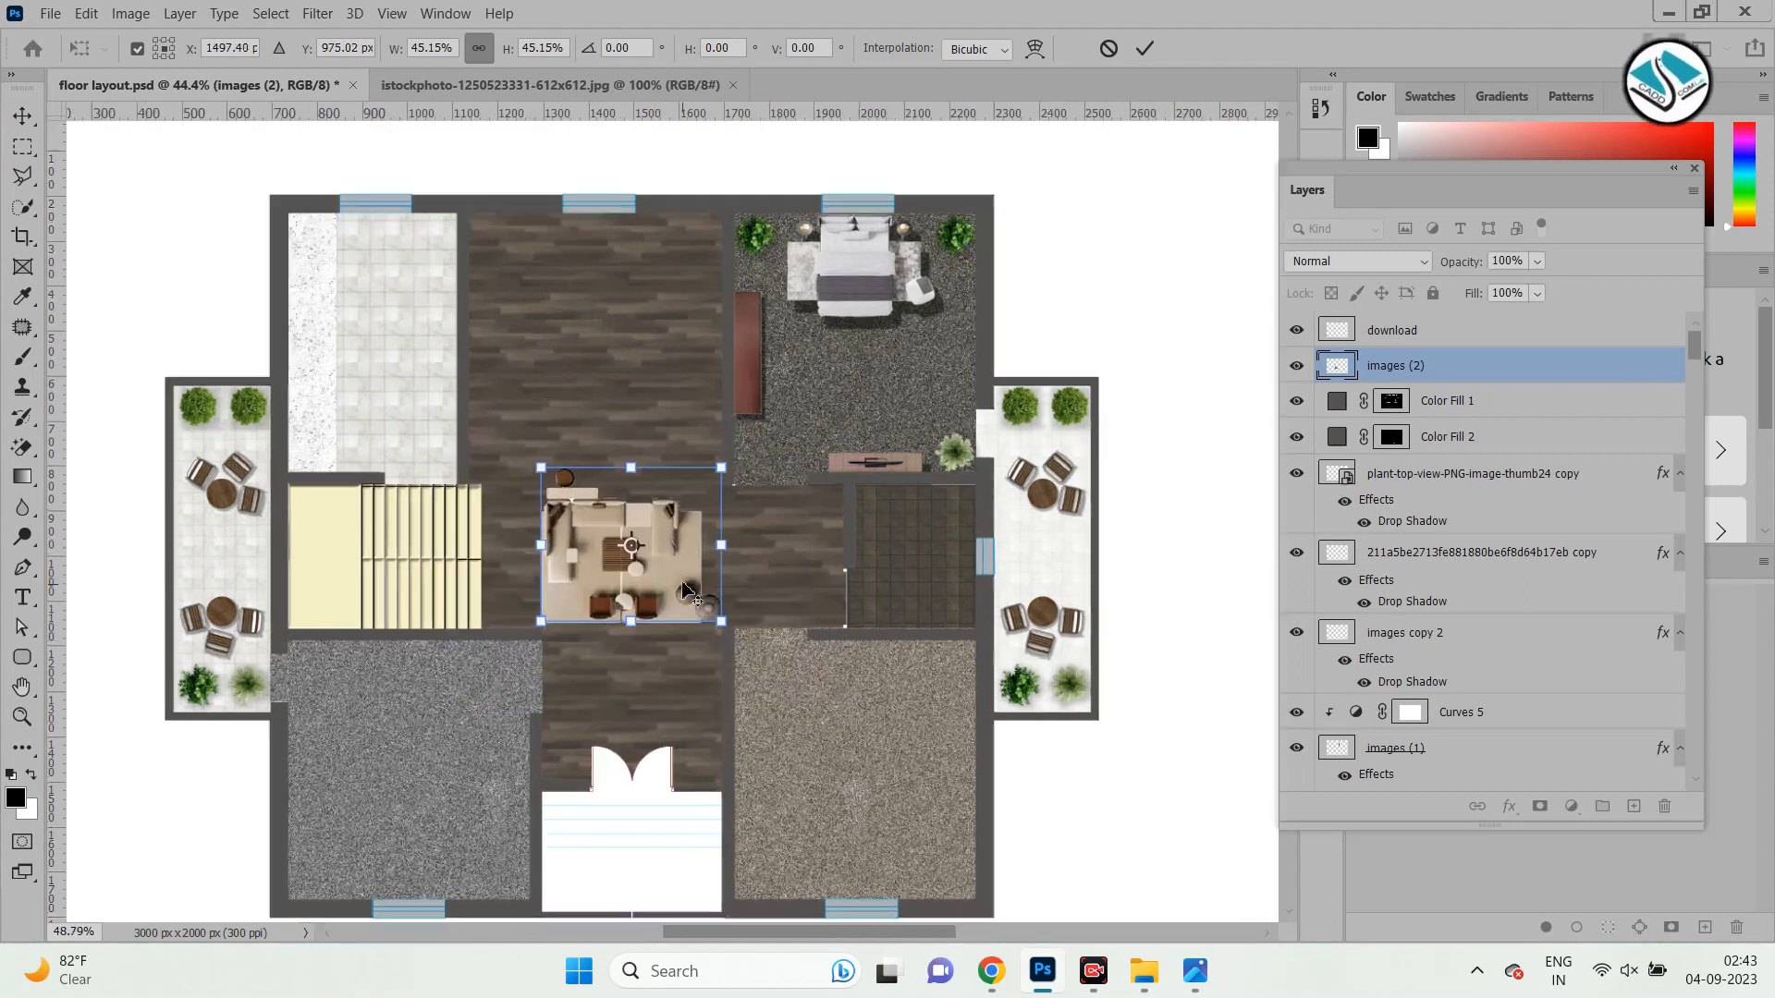
pyautogui.scroll(-4, 725, 411)
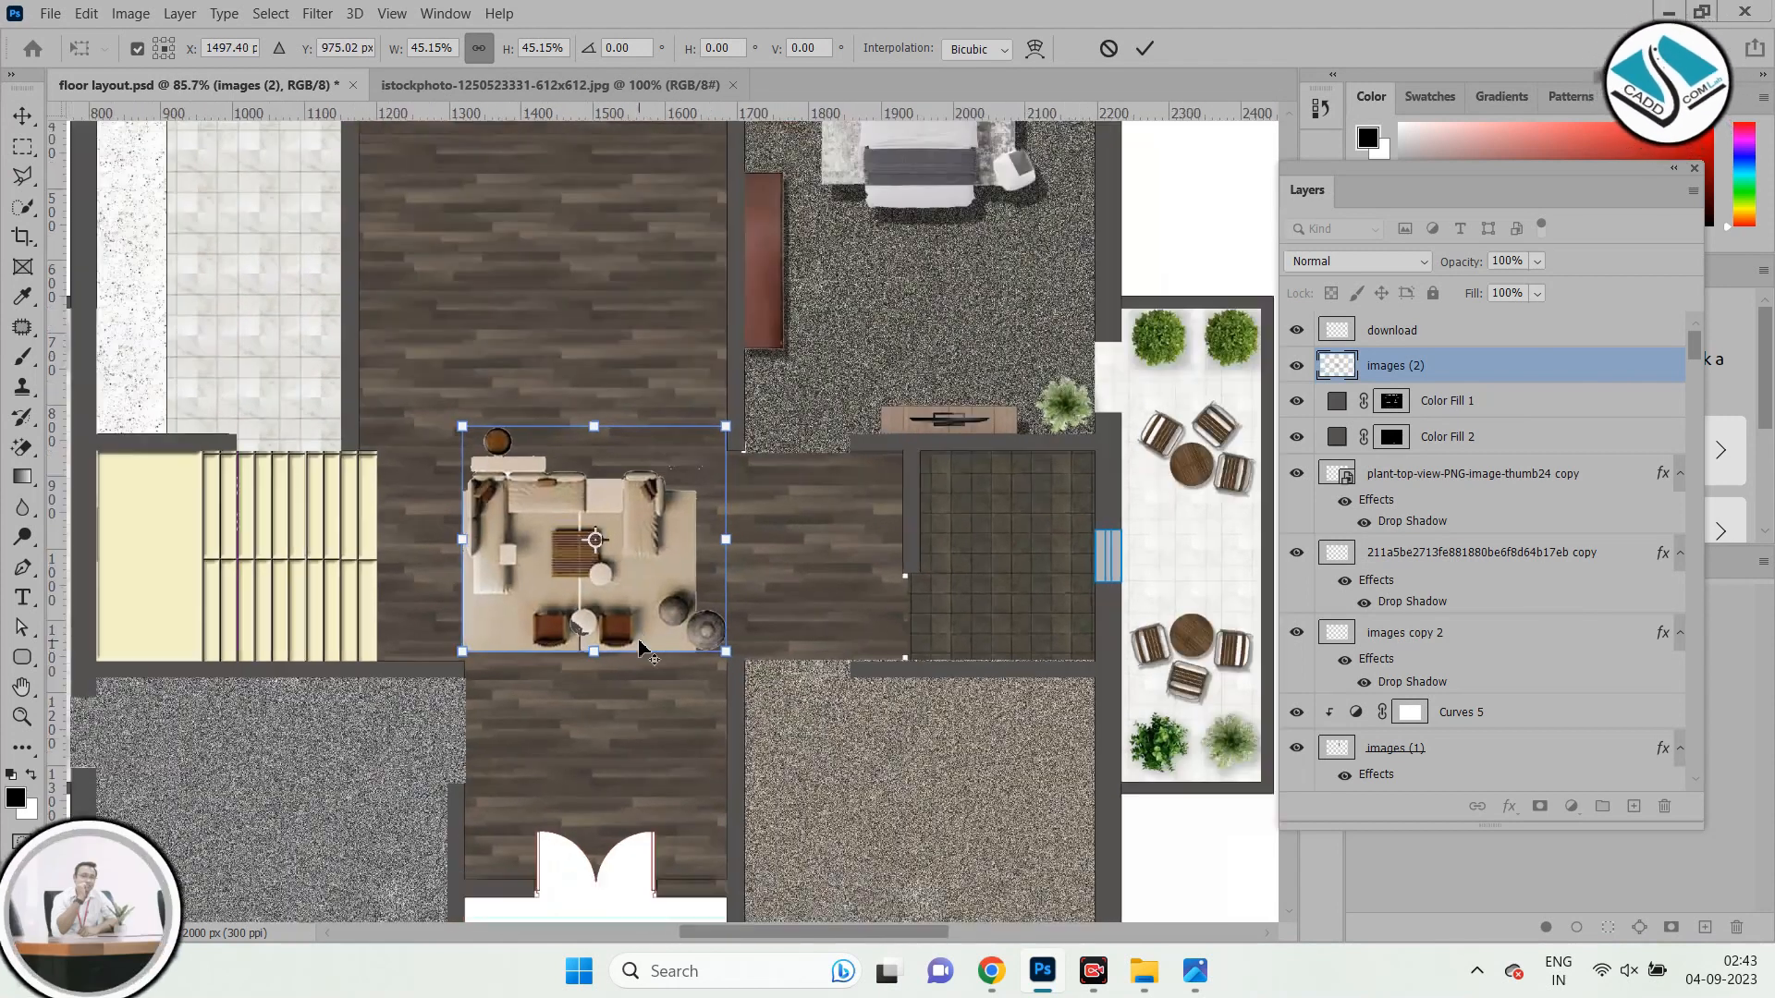
pyautogui.moveTo(654, 535); pyautogui.dragTo(620, 278)
pyautogui.scroll(3, 620, 278)
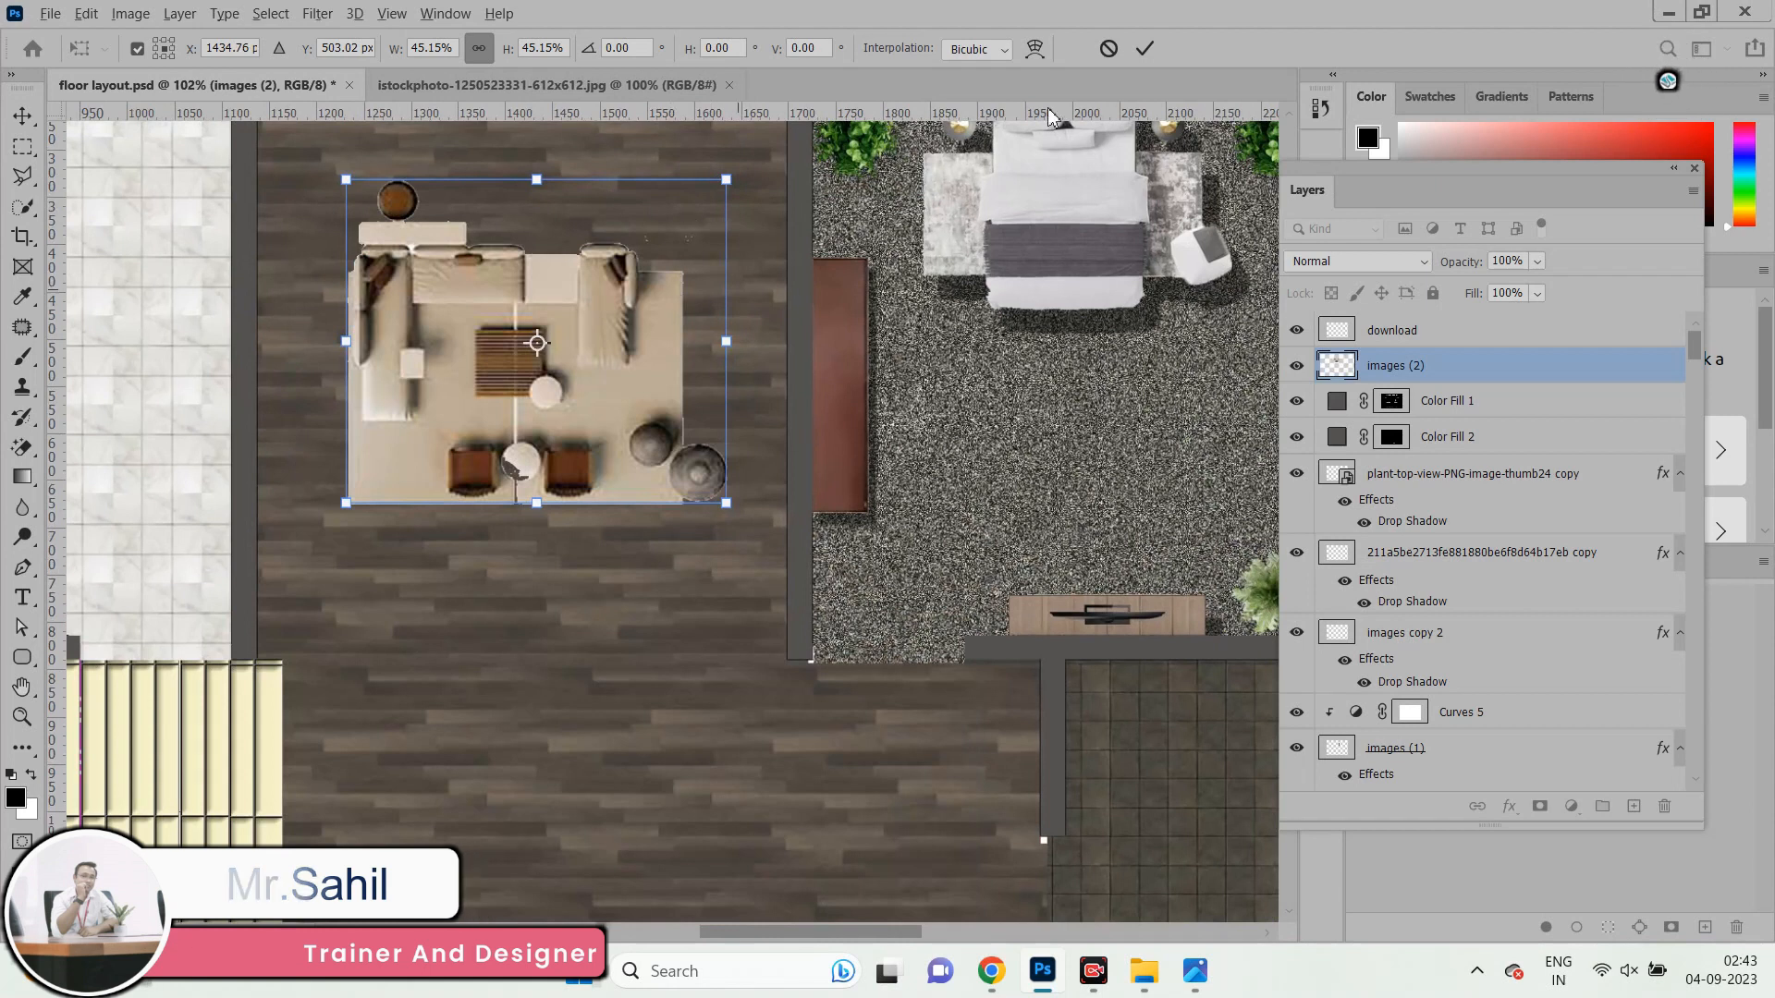
# Enlarge the sofa set to about 60.5% and fit it between the upper hall's walls, below the window.
pyautogui.moveTo(725, 504); pyautogui.dragTo(849, 614)
pyautogui.scroll(-2, 638, 375)
pyautogui.scroll(2, 636, 373)
pyautogui.moveTo(615, 435); pyautogui.dragTo(547, 359)
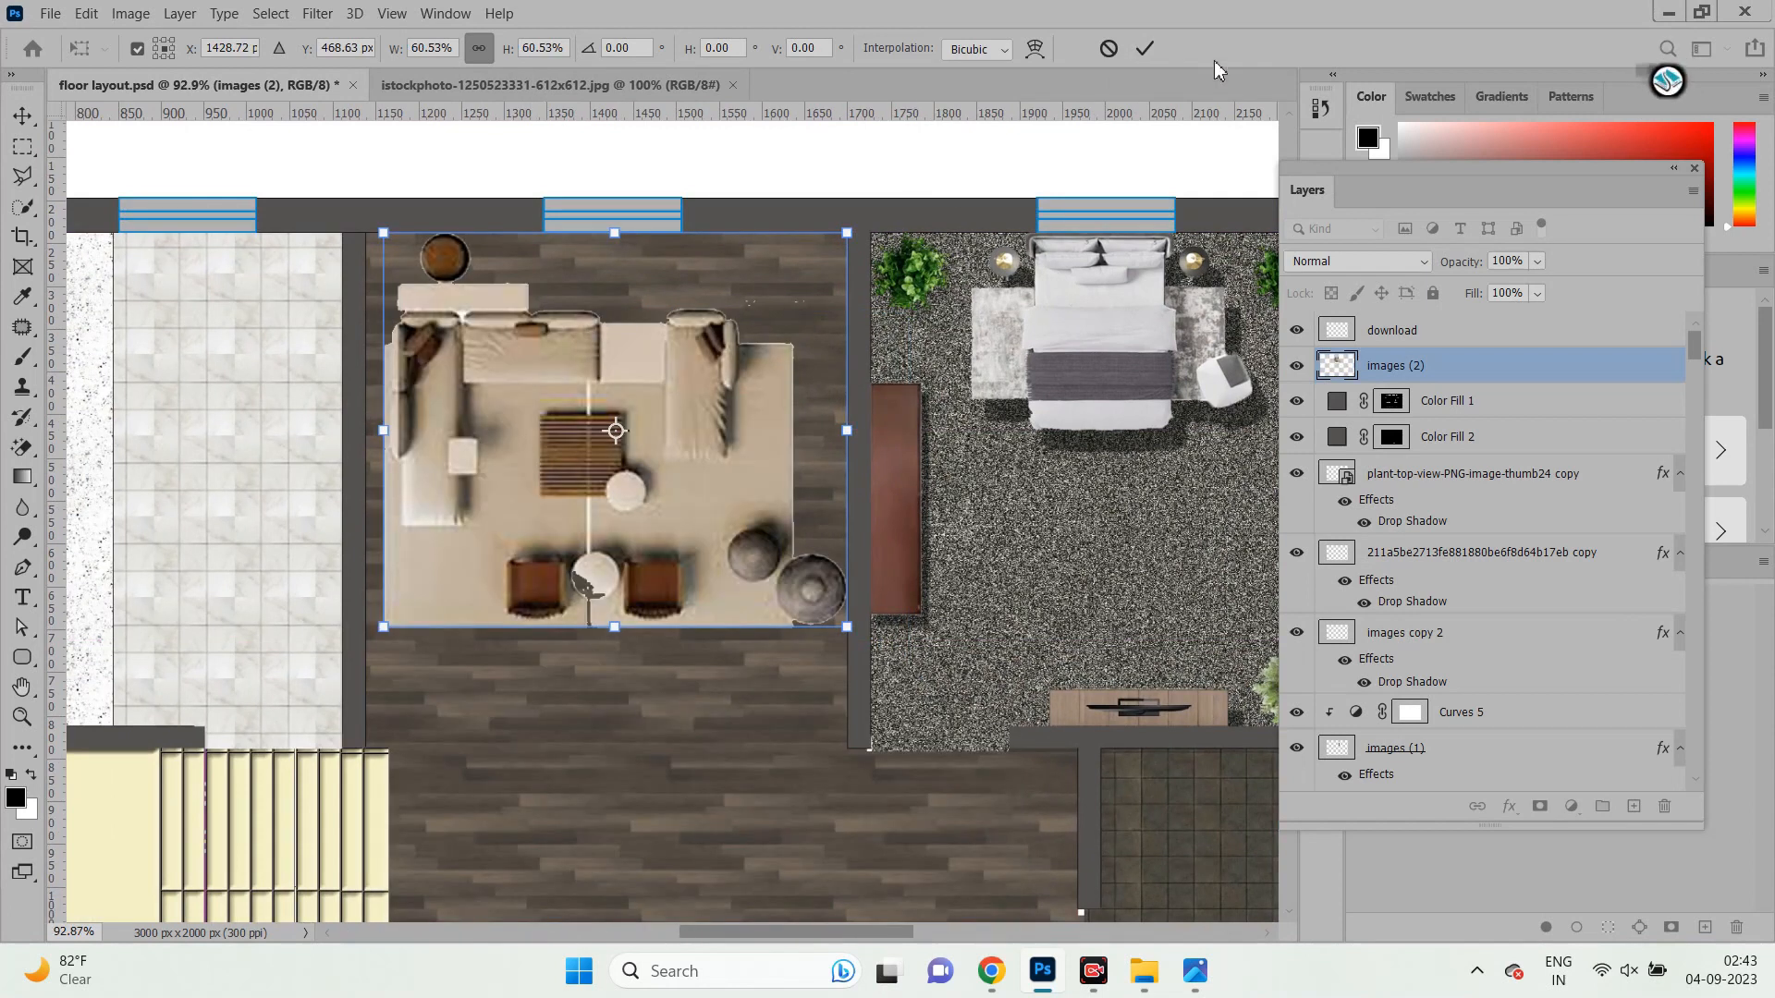
pyautogui.click(1145, 48)
# Clear the leftover plant specks beside the sofa set's upper-right corner and remove the selection.
pyautogui.click(23, 147)
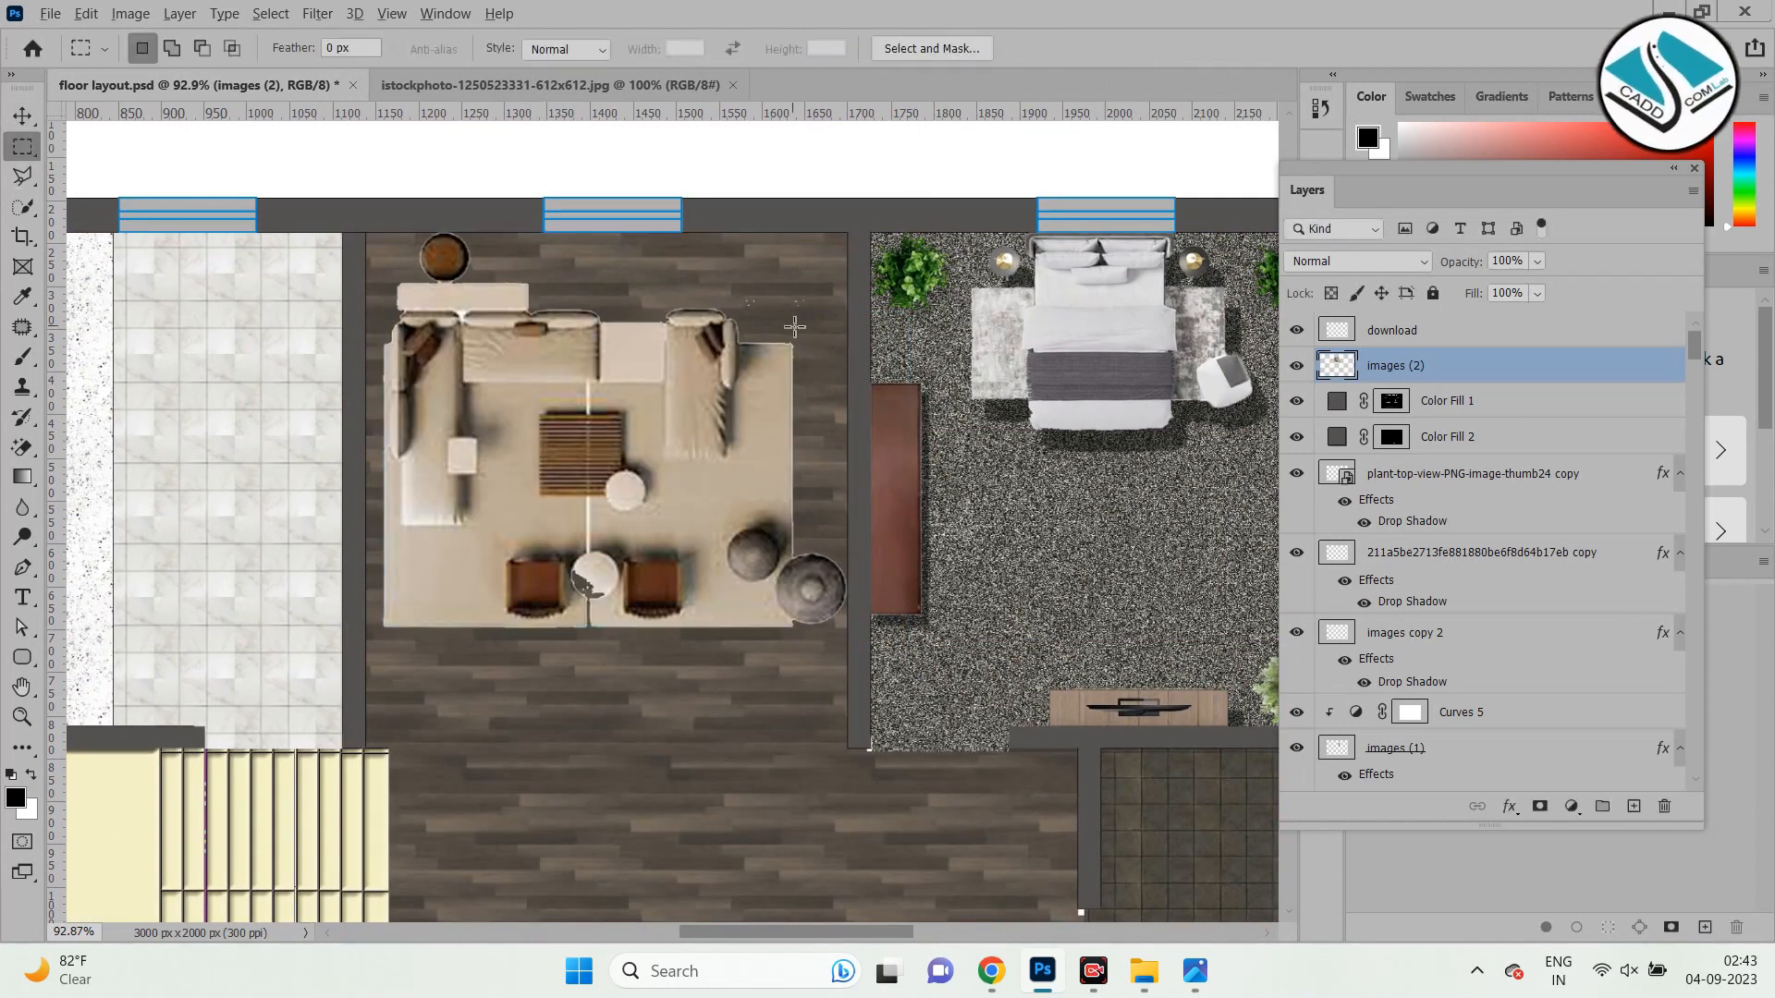
pyautogui.scroll(4, 786, 286)
pyautogui.moveTo(698, 238); pyautogui.dragTo(846, 335)
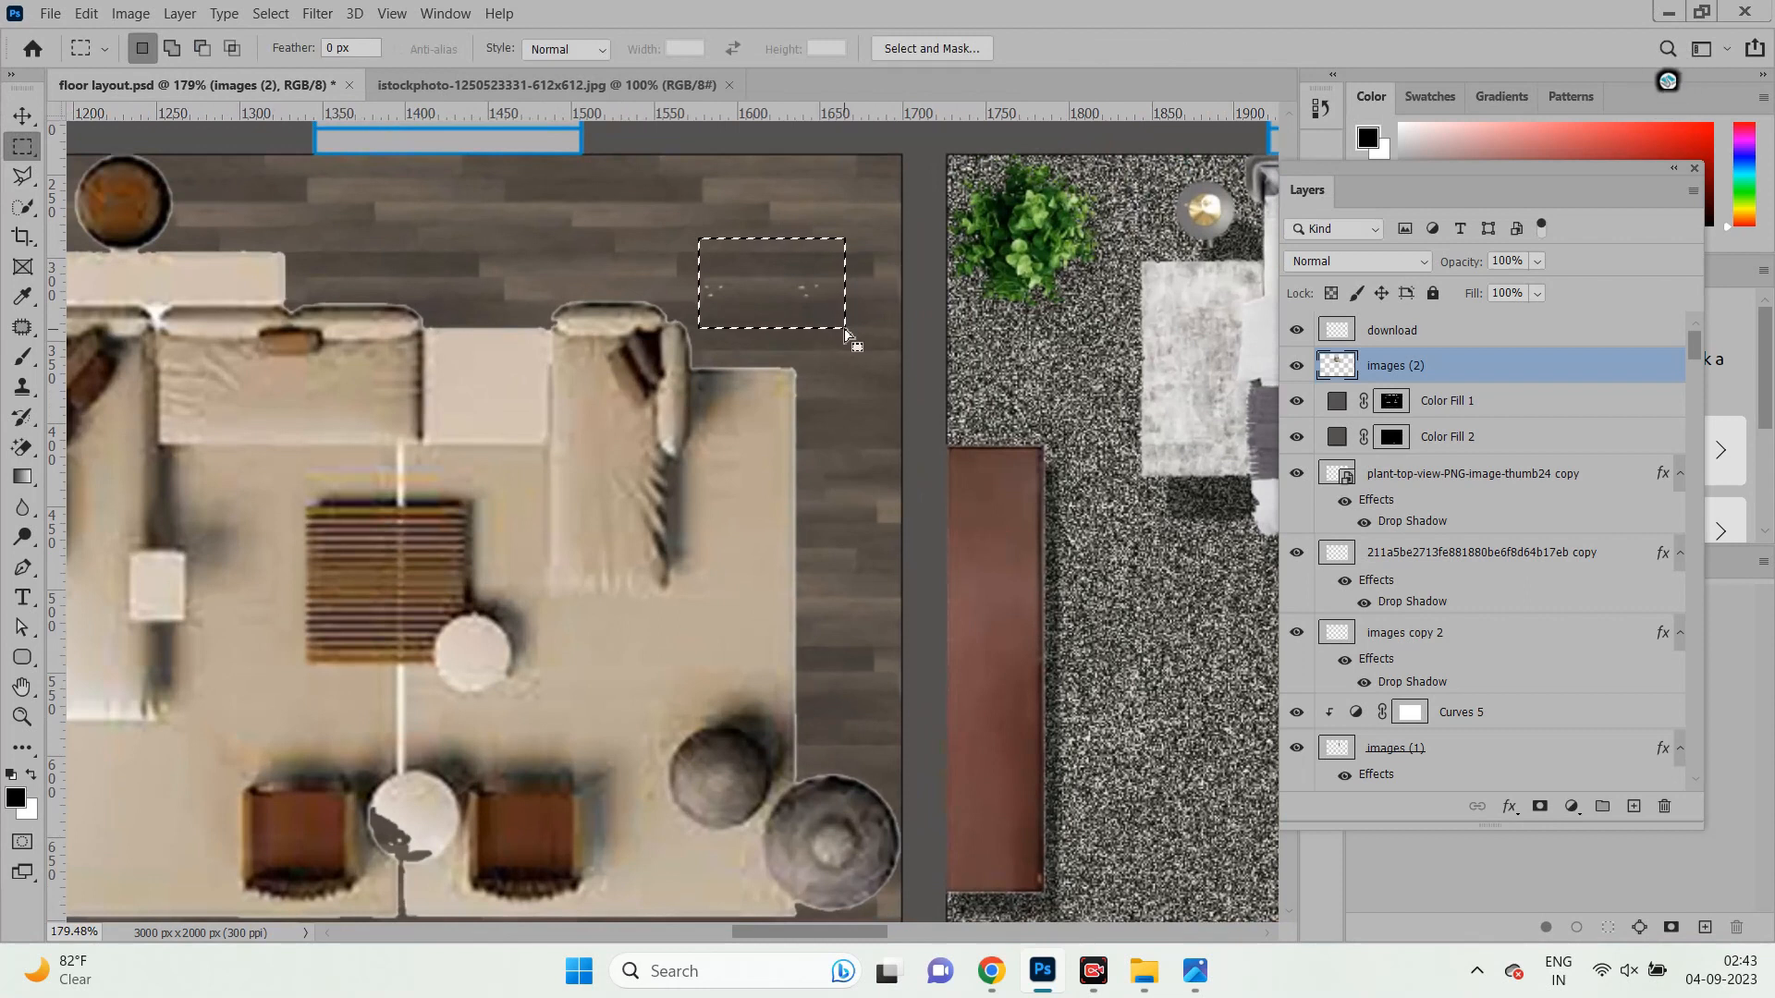
pyautogui.scroll(-2, 569, 289)
pyautogui.click(23, 116)
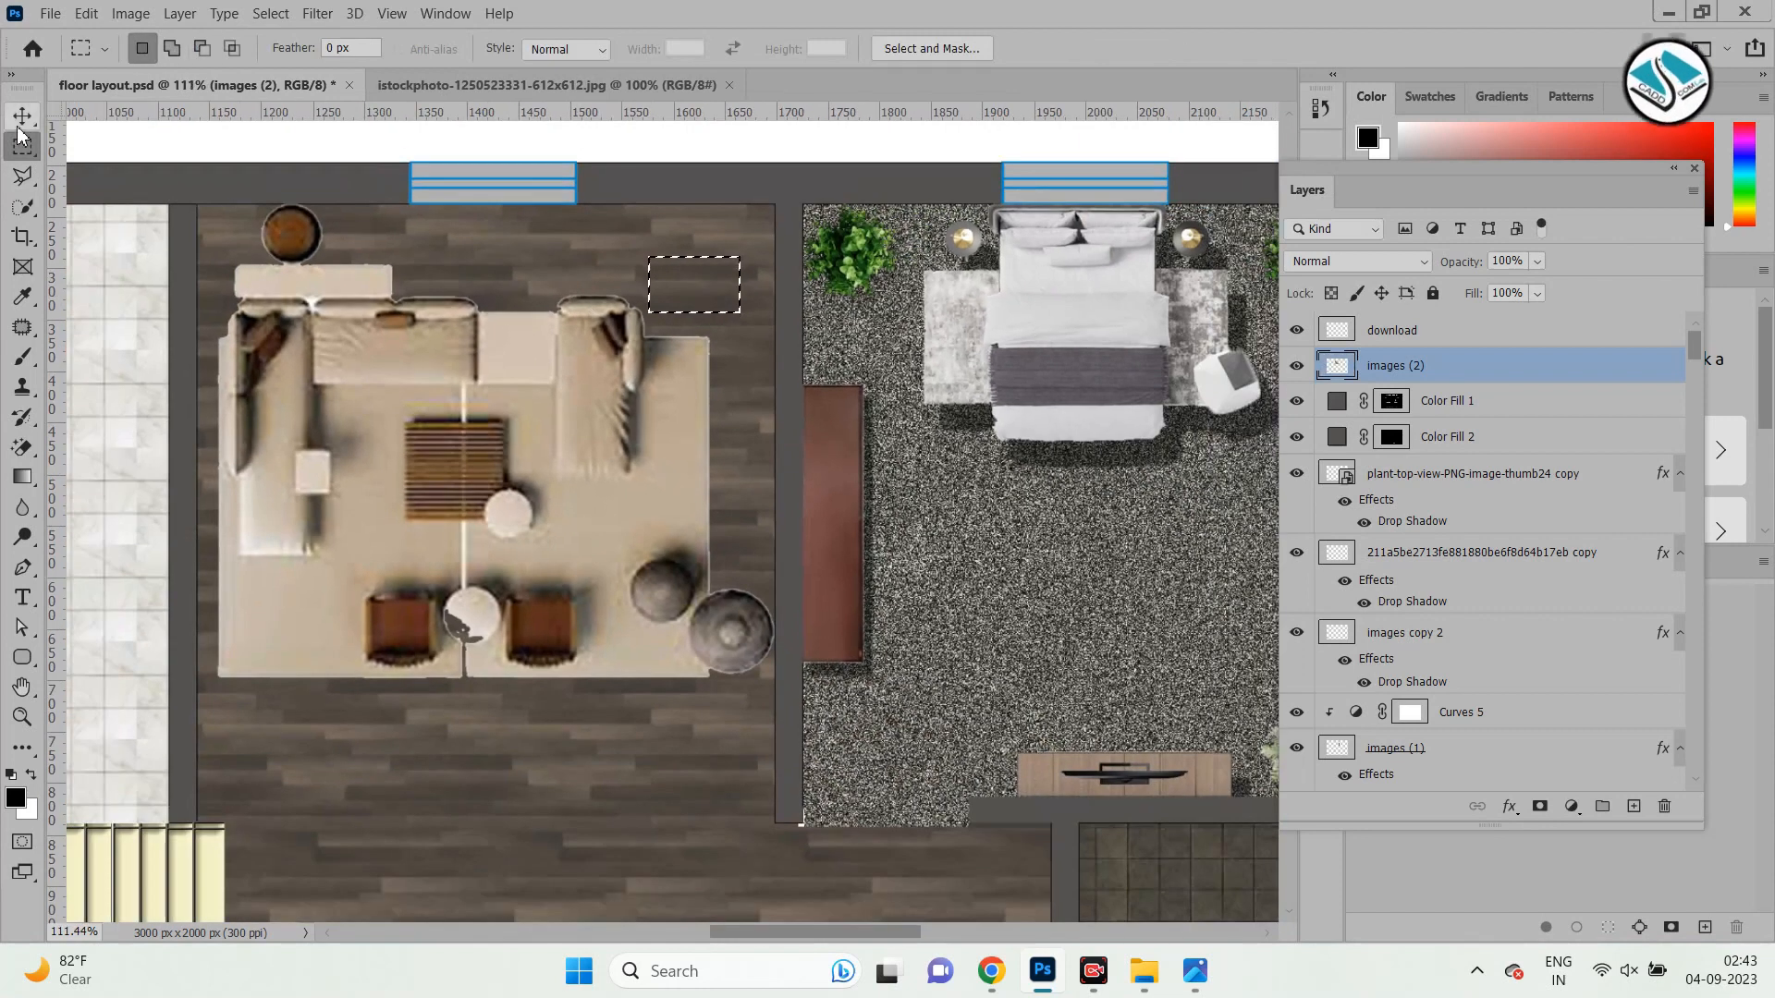
pyautogui.click(428, 357)
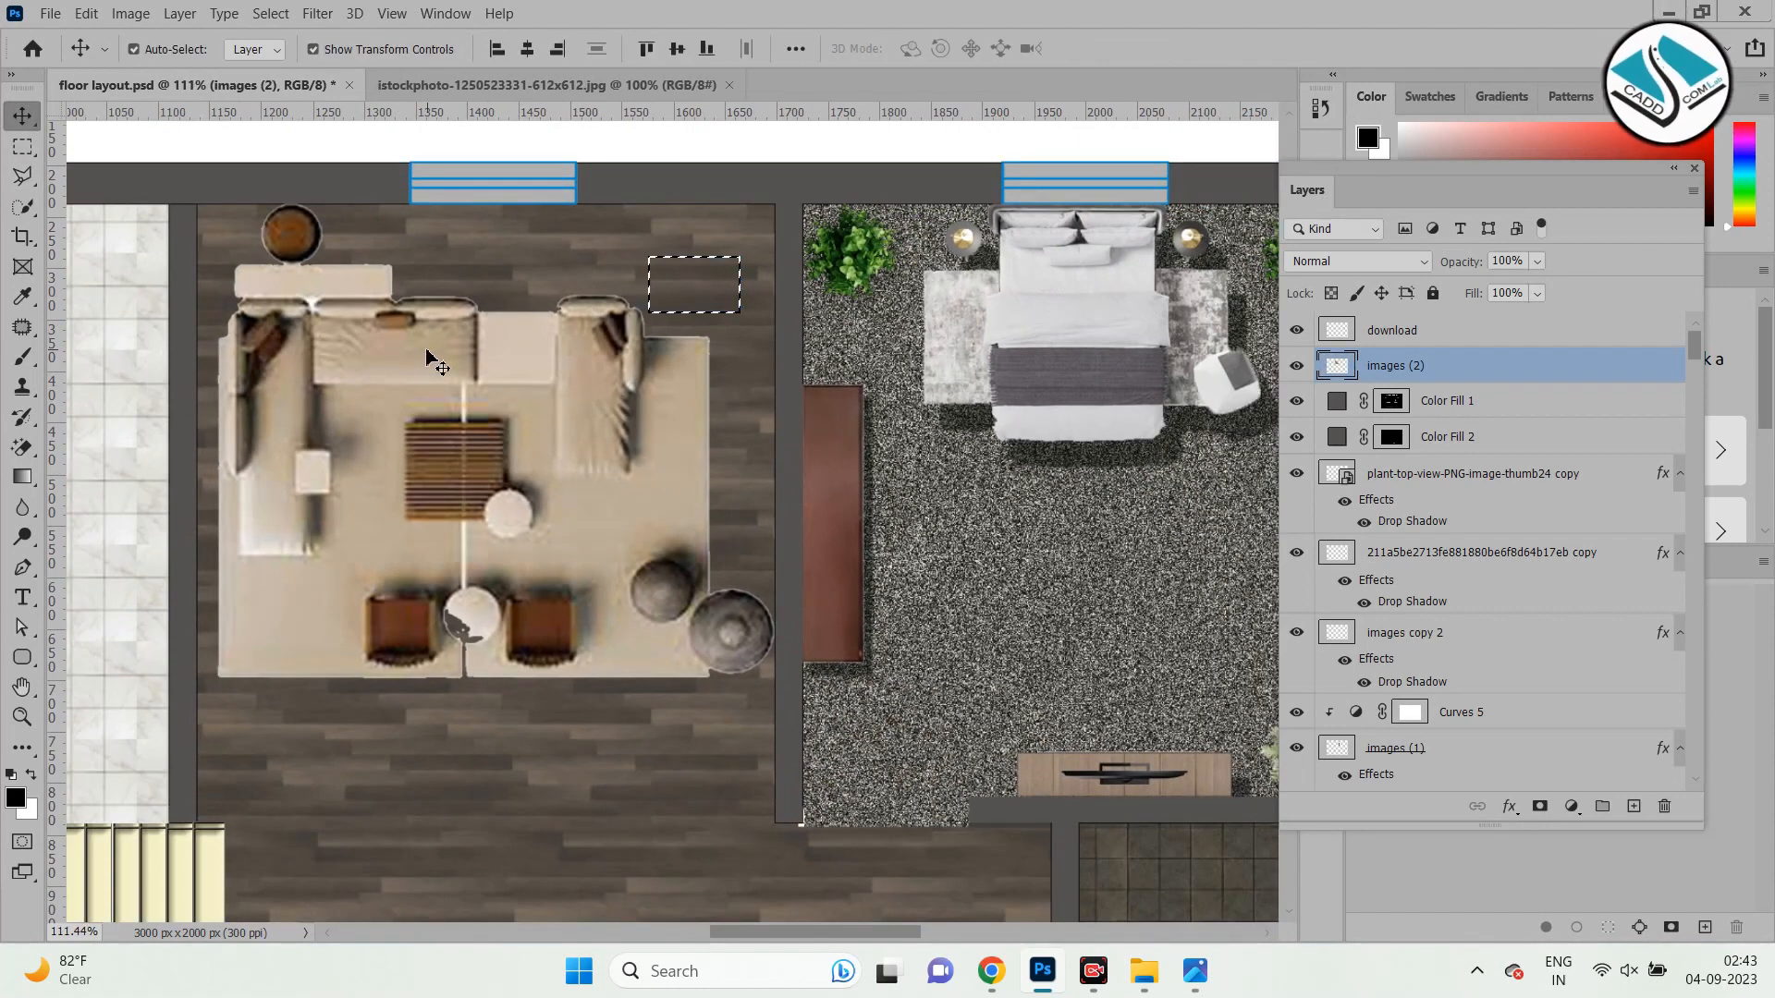
pyautogui.hotkey('ctrl', 'd')
# Load the sofa set layer's outline as a selection and refine it in Select and Mask with Smooth 98 and Show Edge enabled.
pyautogui.keyDown('ctrl'); pyautogui.click(1338, 367); pyautogui.keyUp('ctrl')
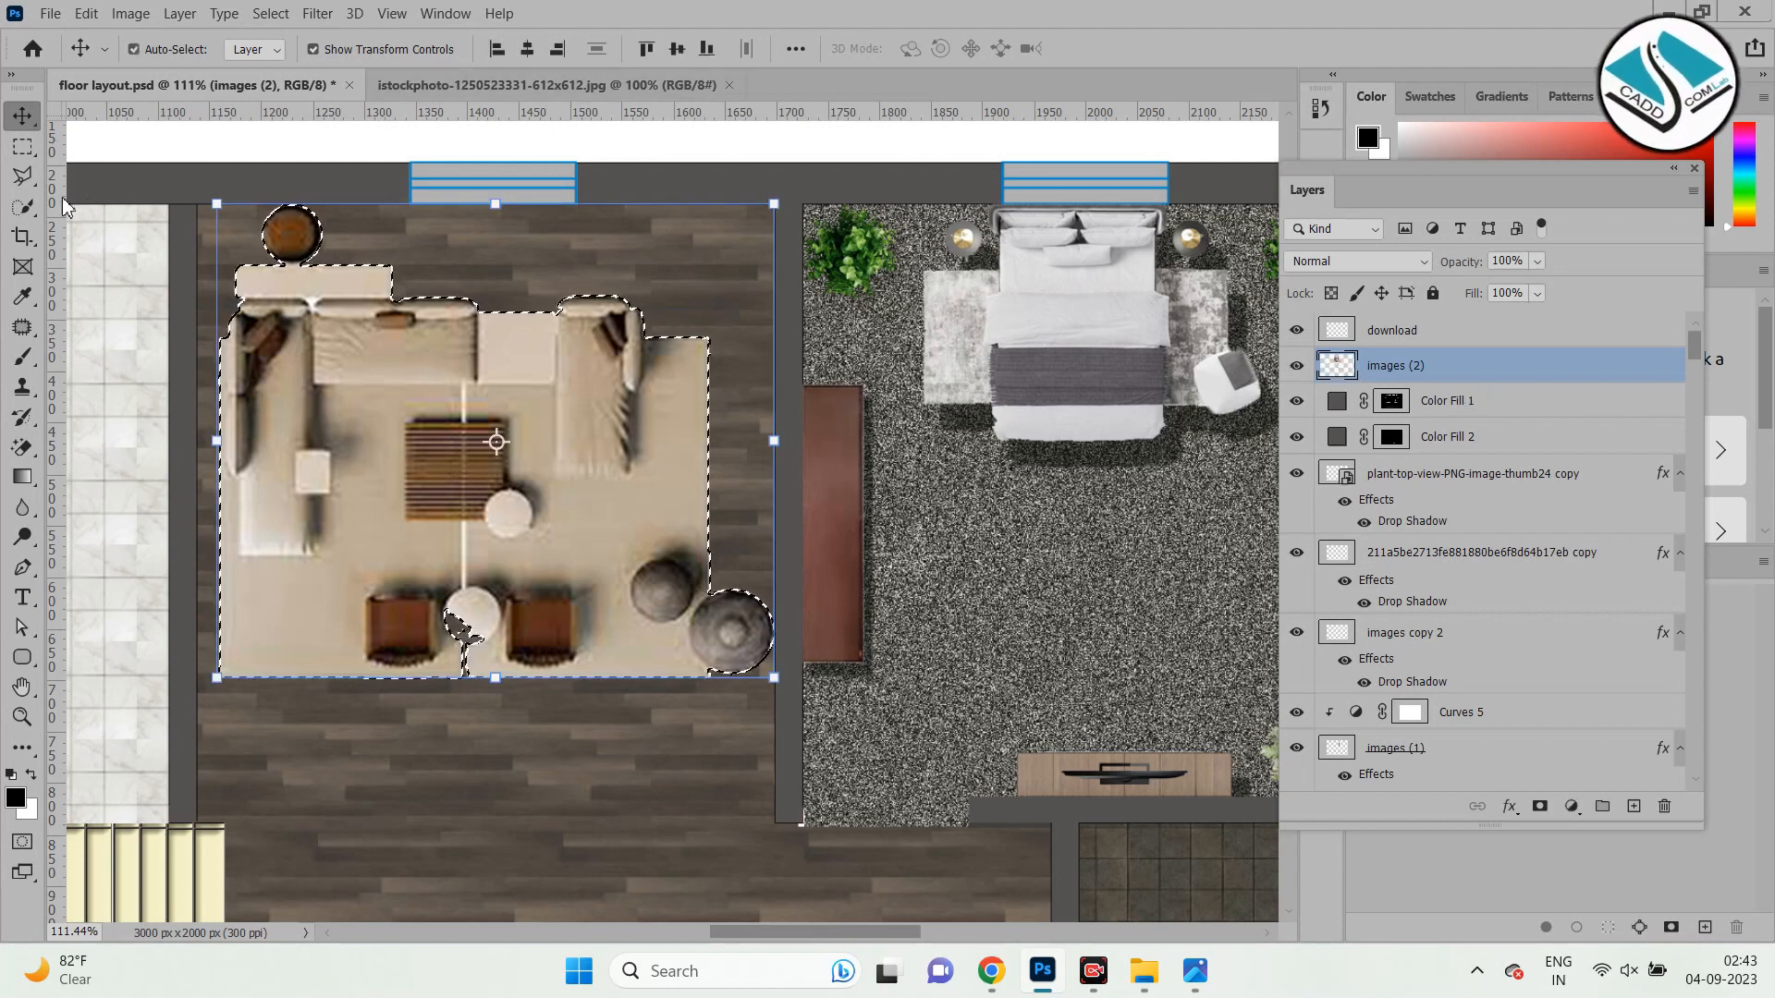
pyautogui.click(24, 206)
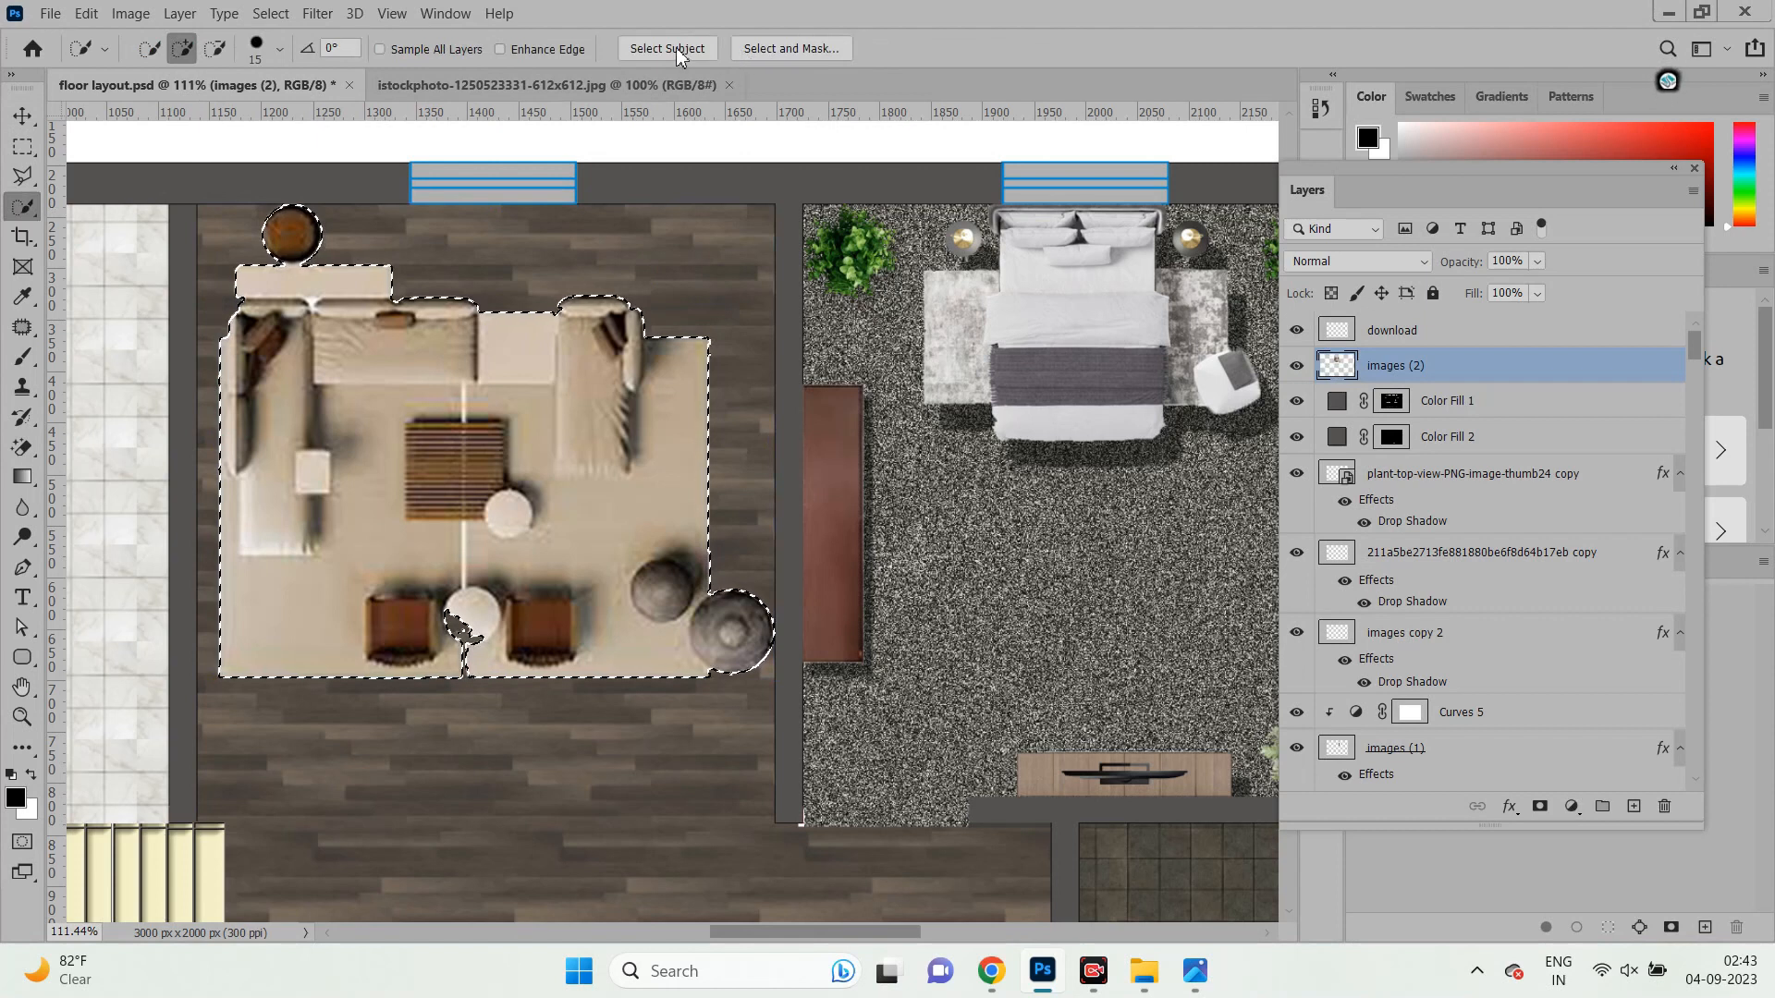
pyautogui.click(801, 48)
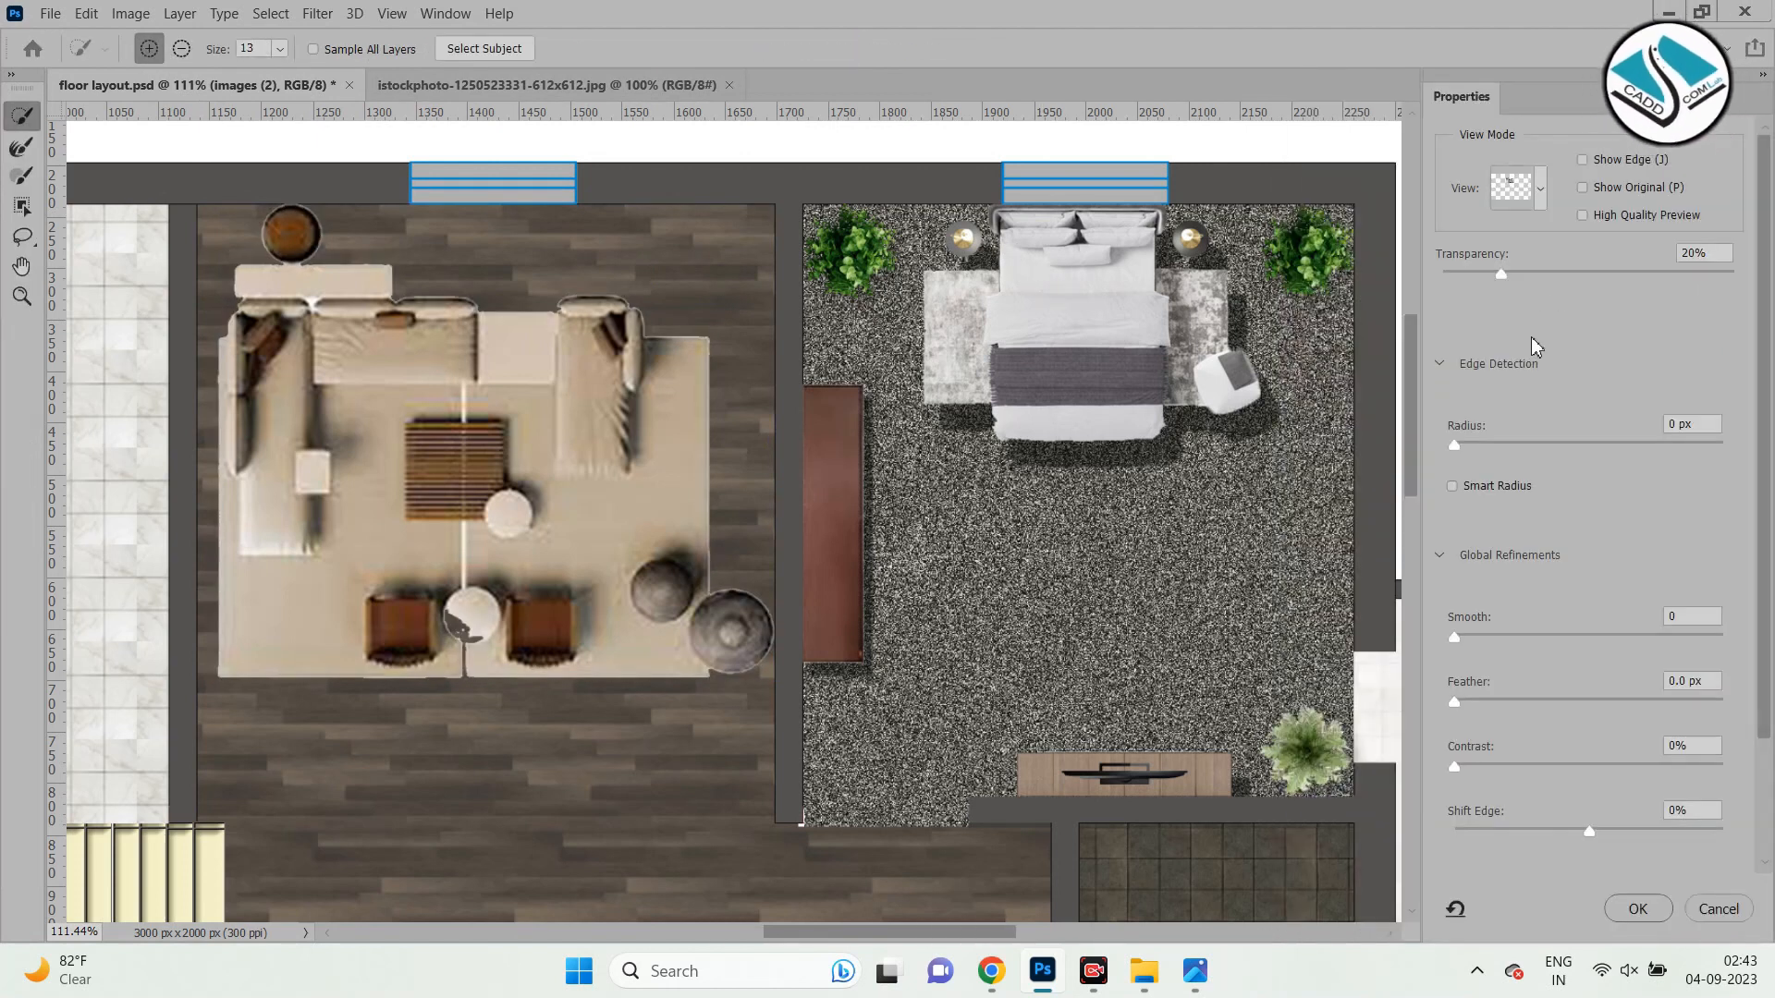
pyautogui.moveTo(1455, 638); pyautogui.dragTo(1460, 638)
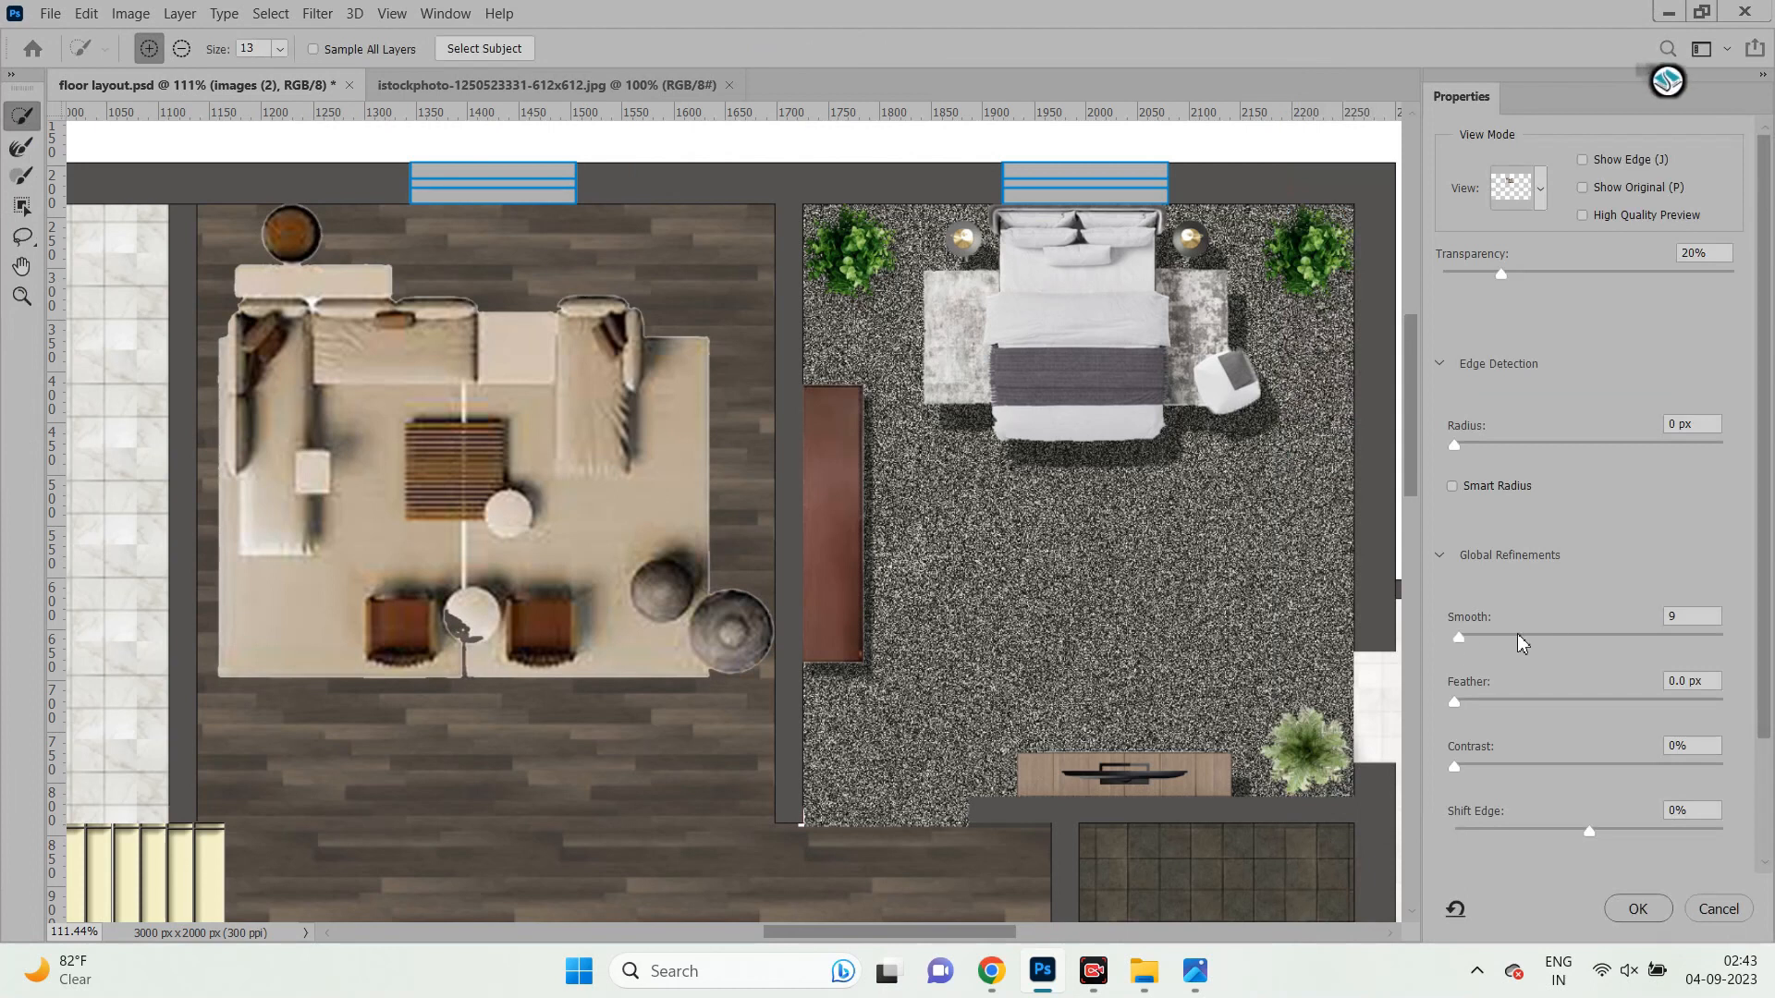
pyautogui.moveTo(1701, 637); pyautogui.dragTo(1721, 634)
pyautogui.click(1584, 161)
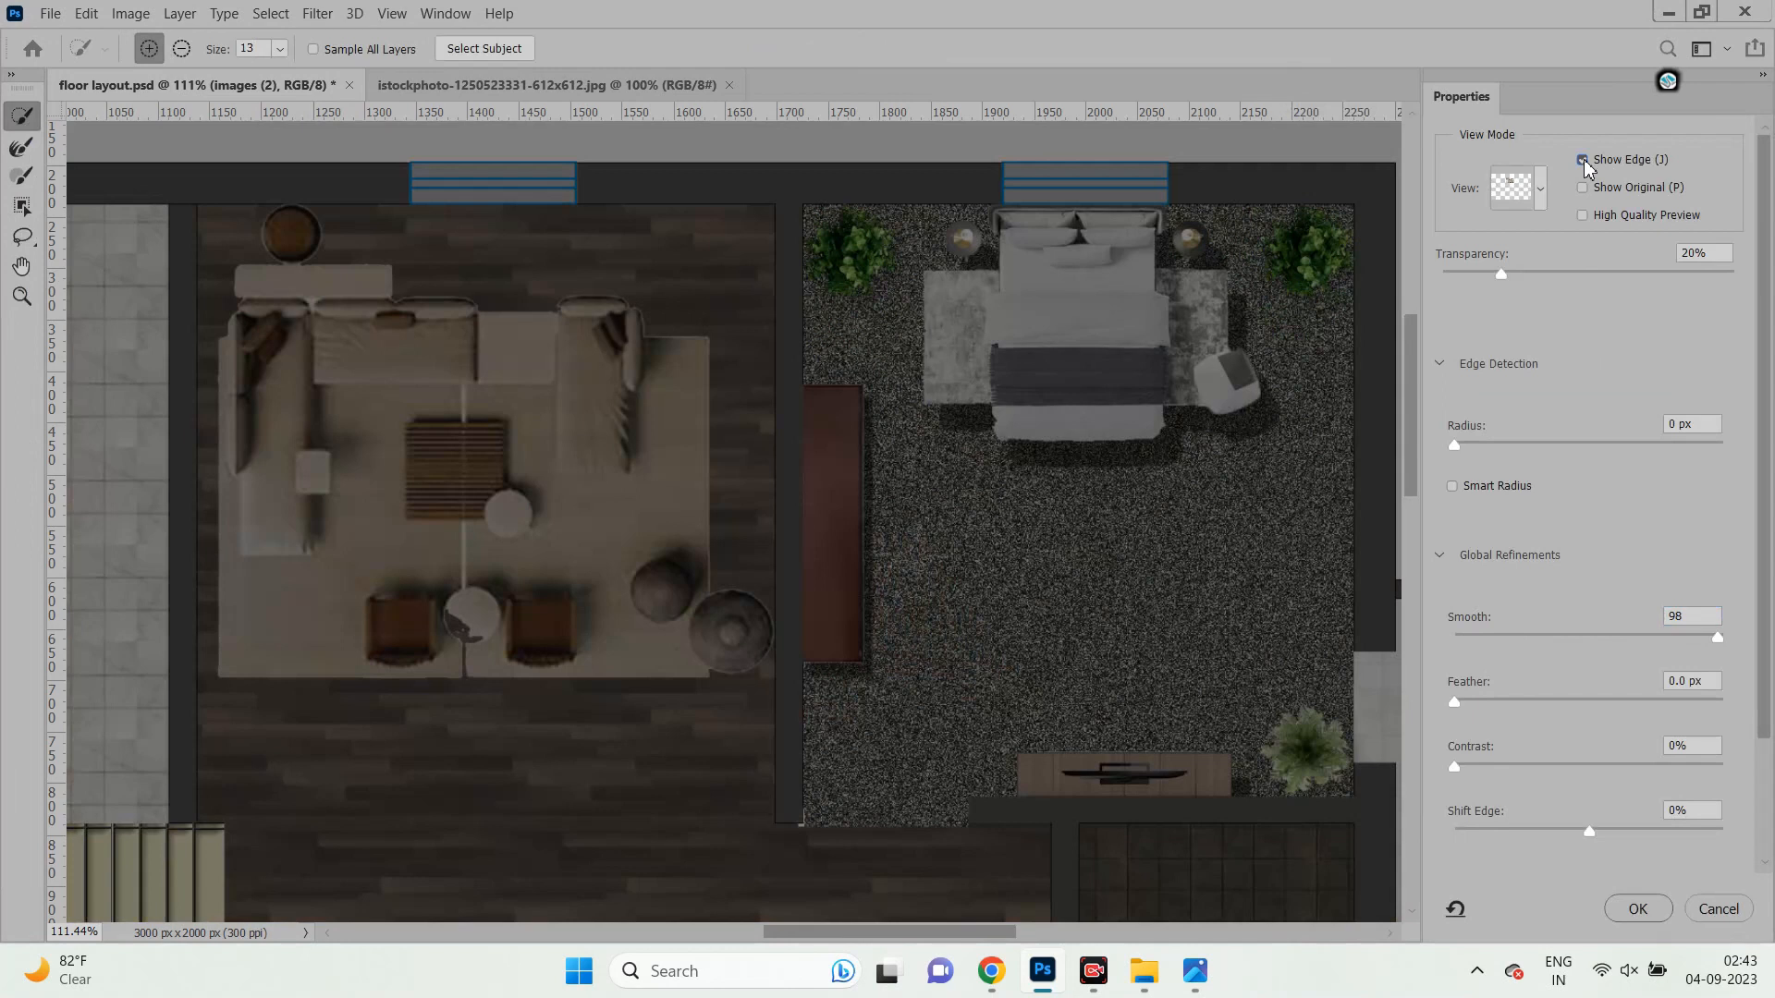
pyautogui.press('Return')
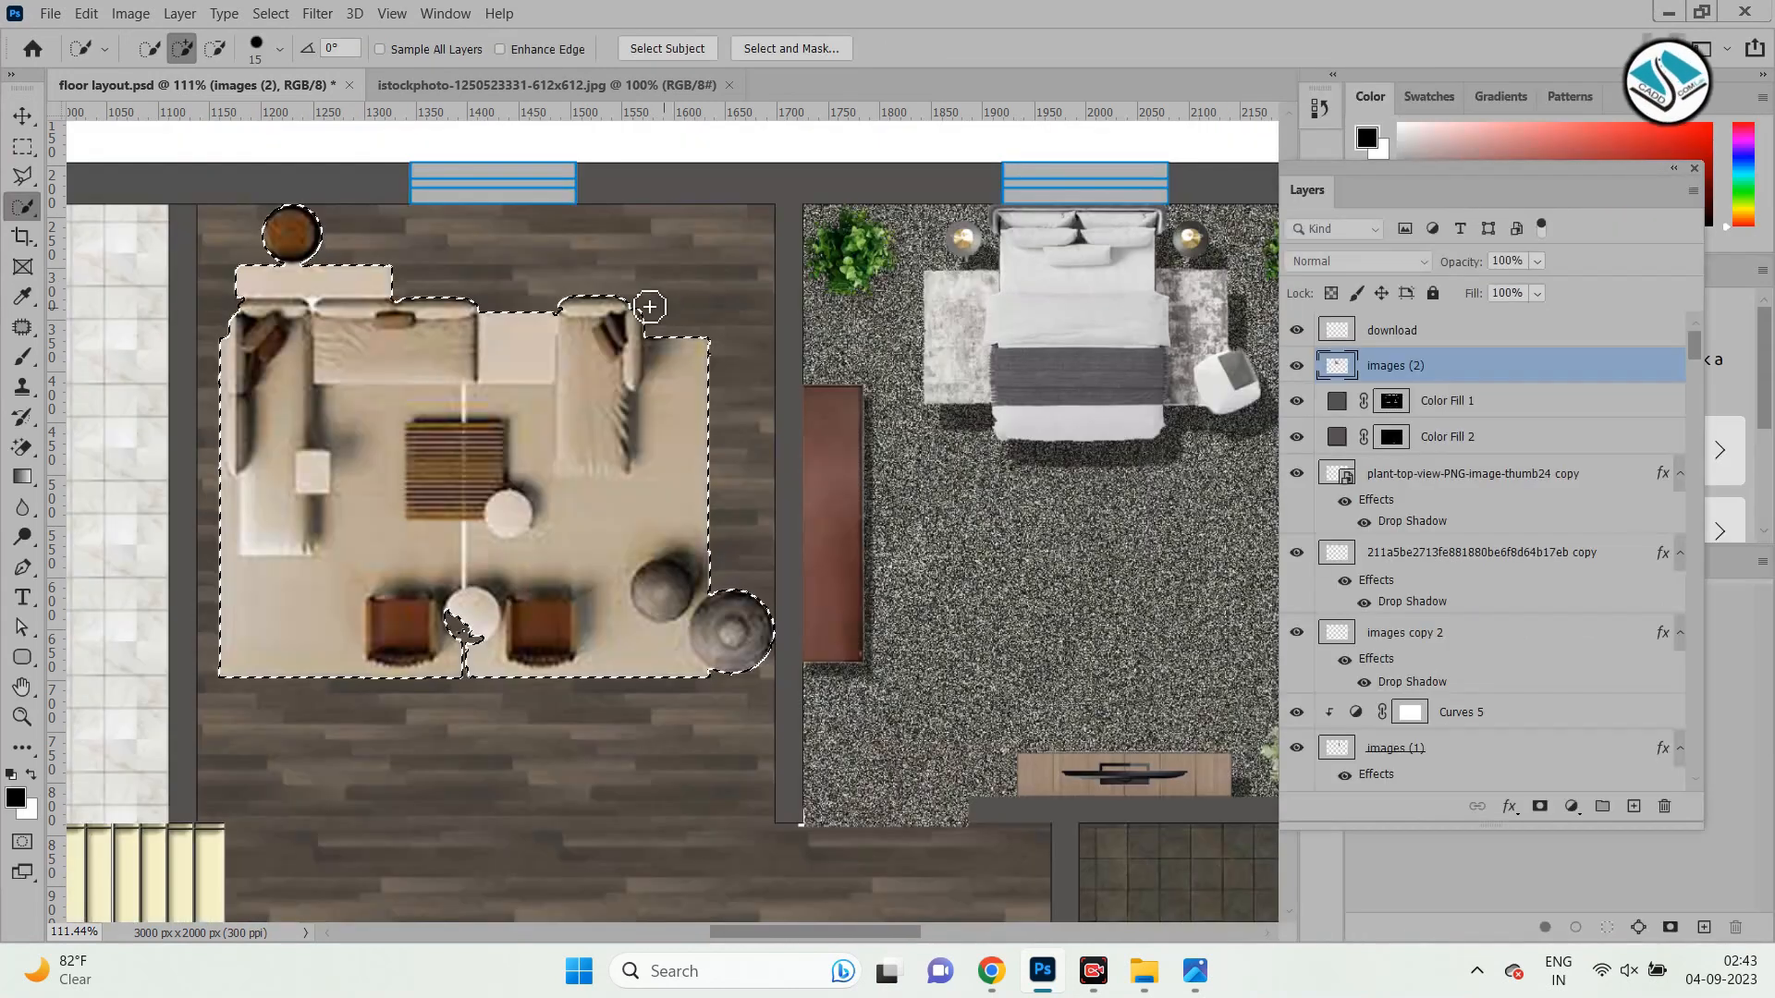
# Remove the selection and give the sofa set layer a Drop Shadow with 14% opacity, 66° angle and 29 px distance.
pyautogui.hotkey('ctrl', 'd')
pyautogui.scroll(-4, 572, 314)
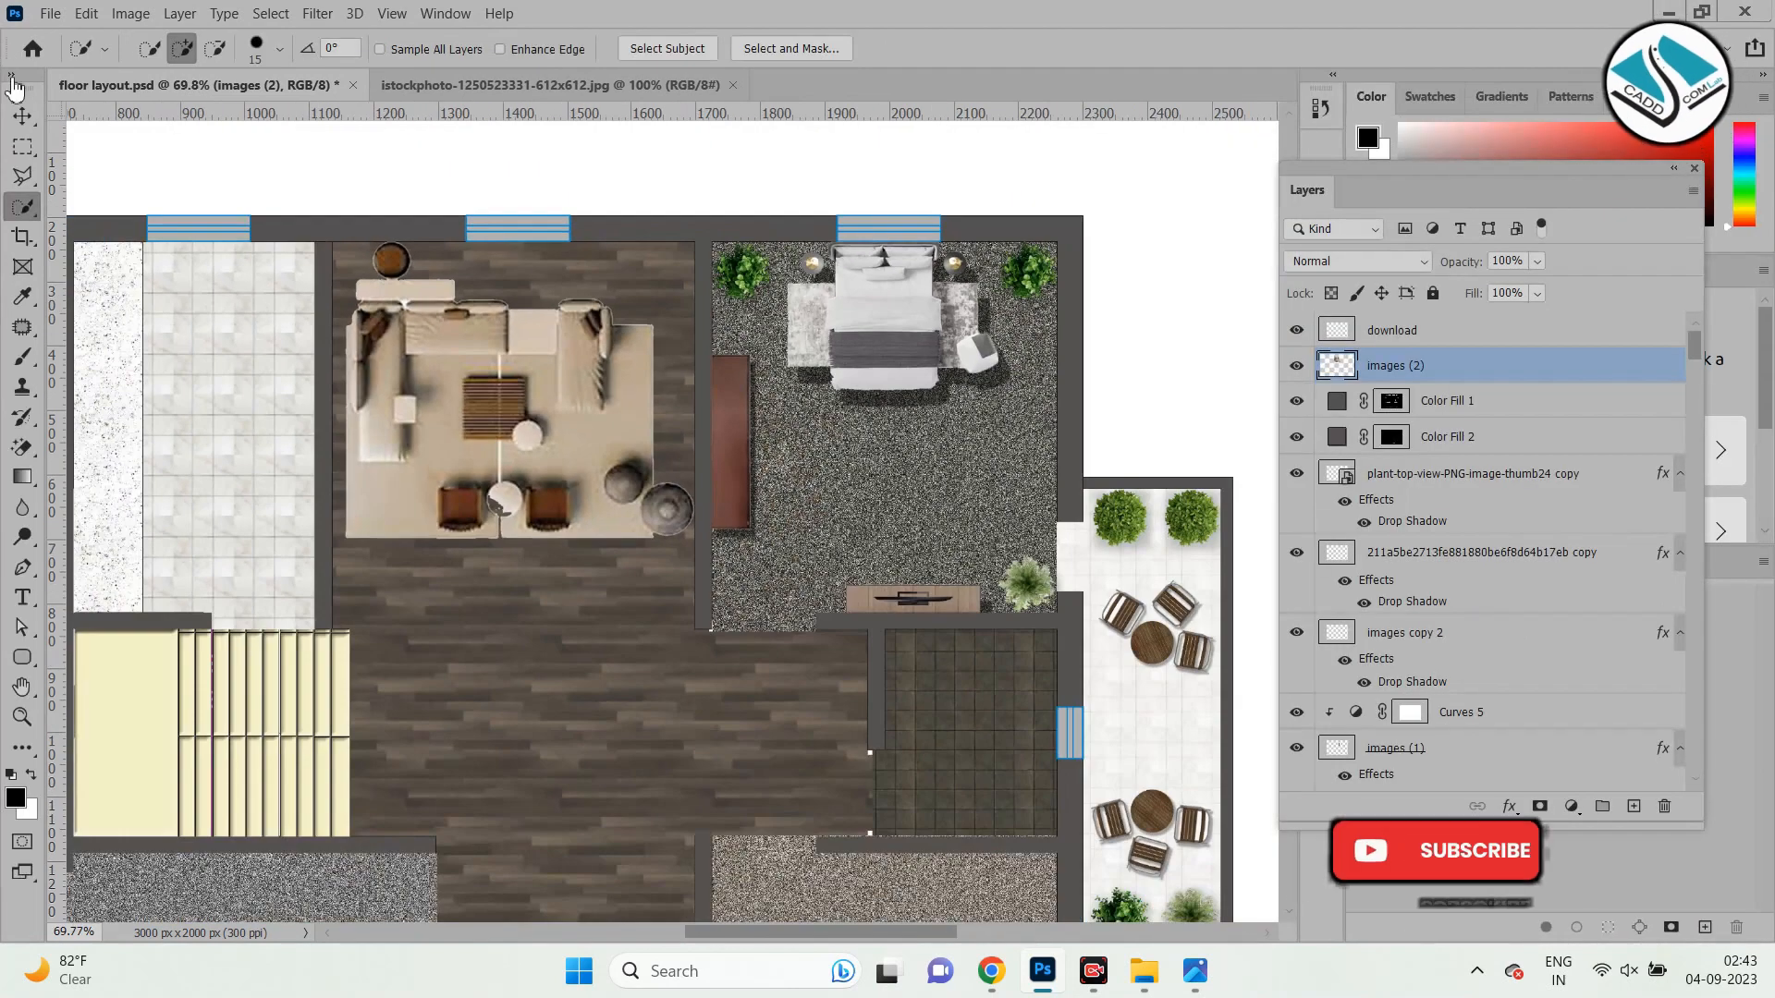
pyautogui.click(23, 115)
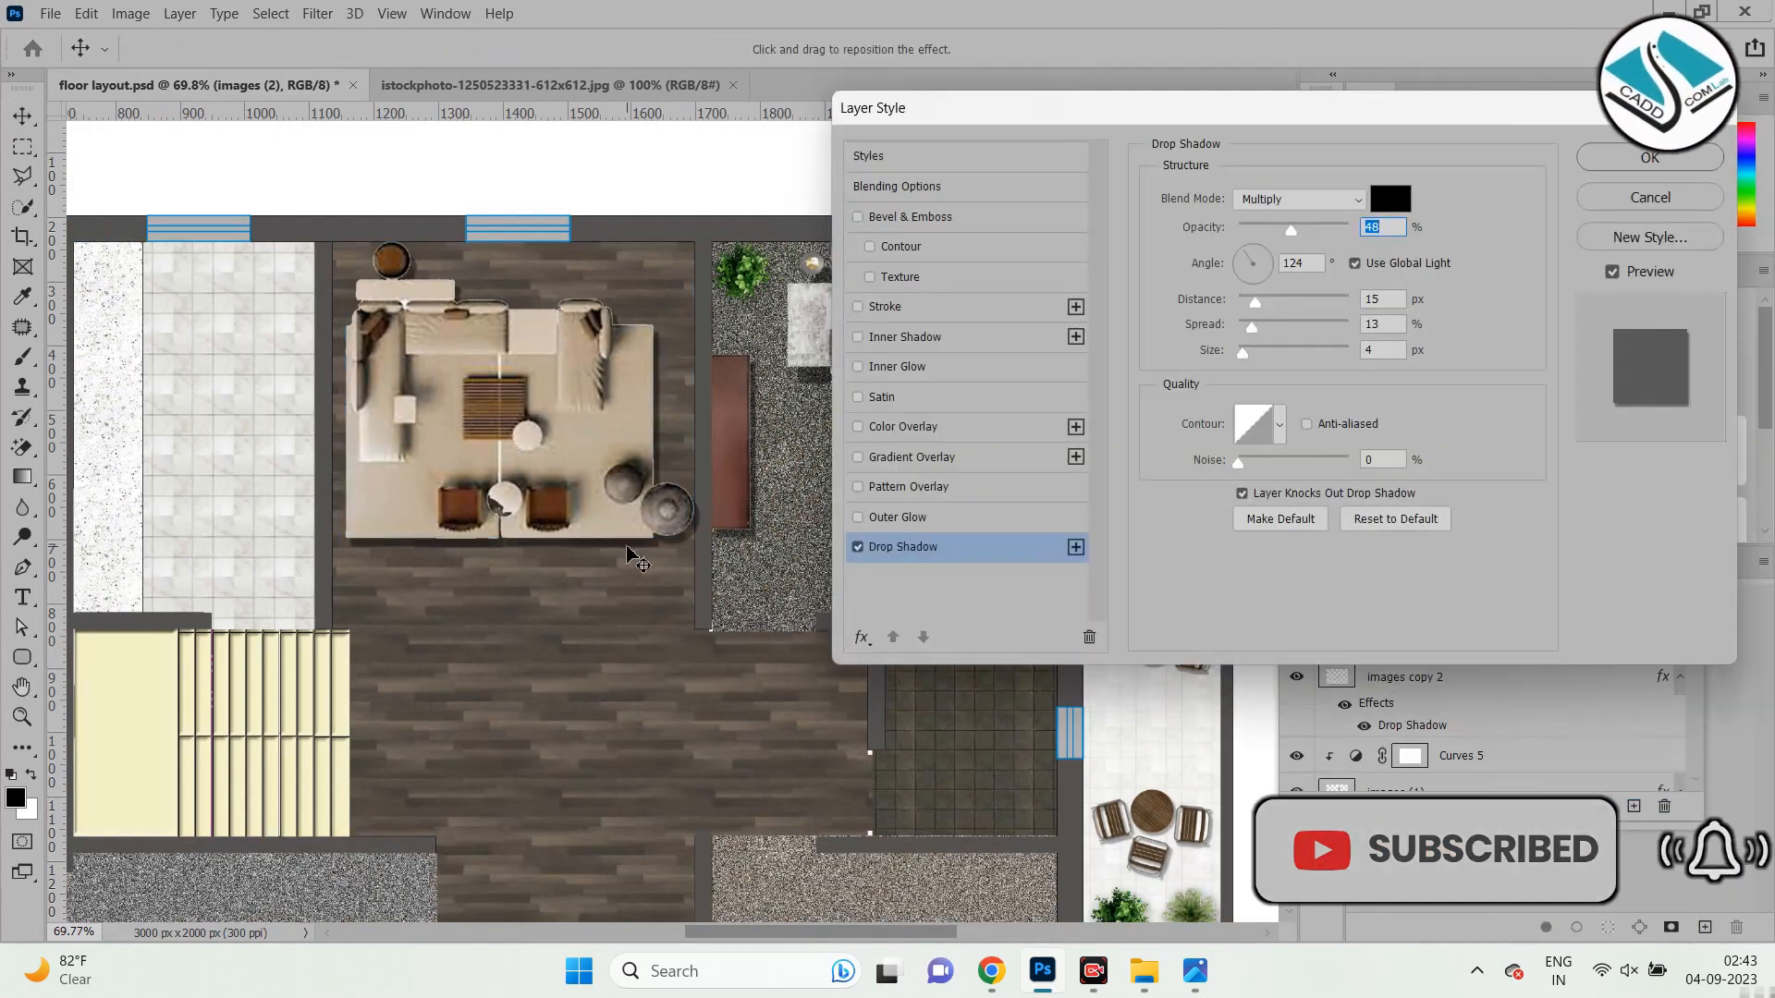
pyautogui.moveTo(645, 562); pyautogui.dragTo(1172, 296)
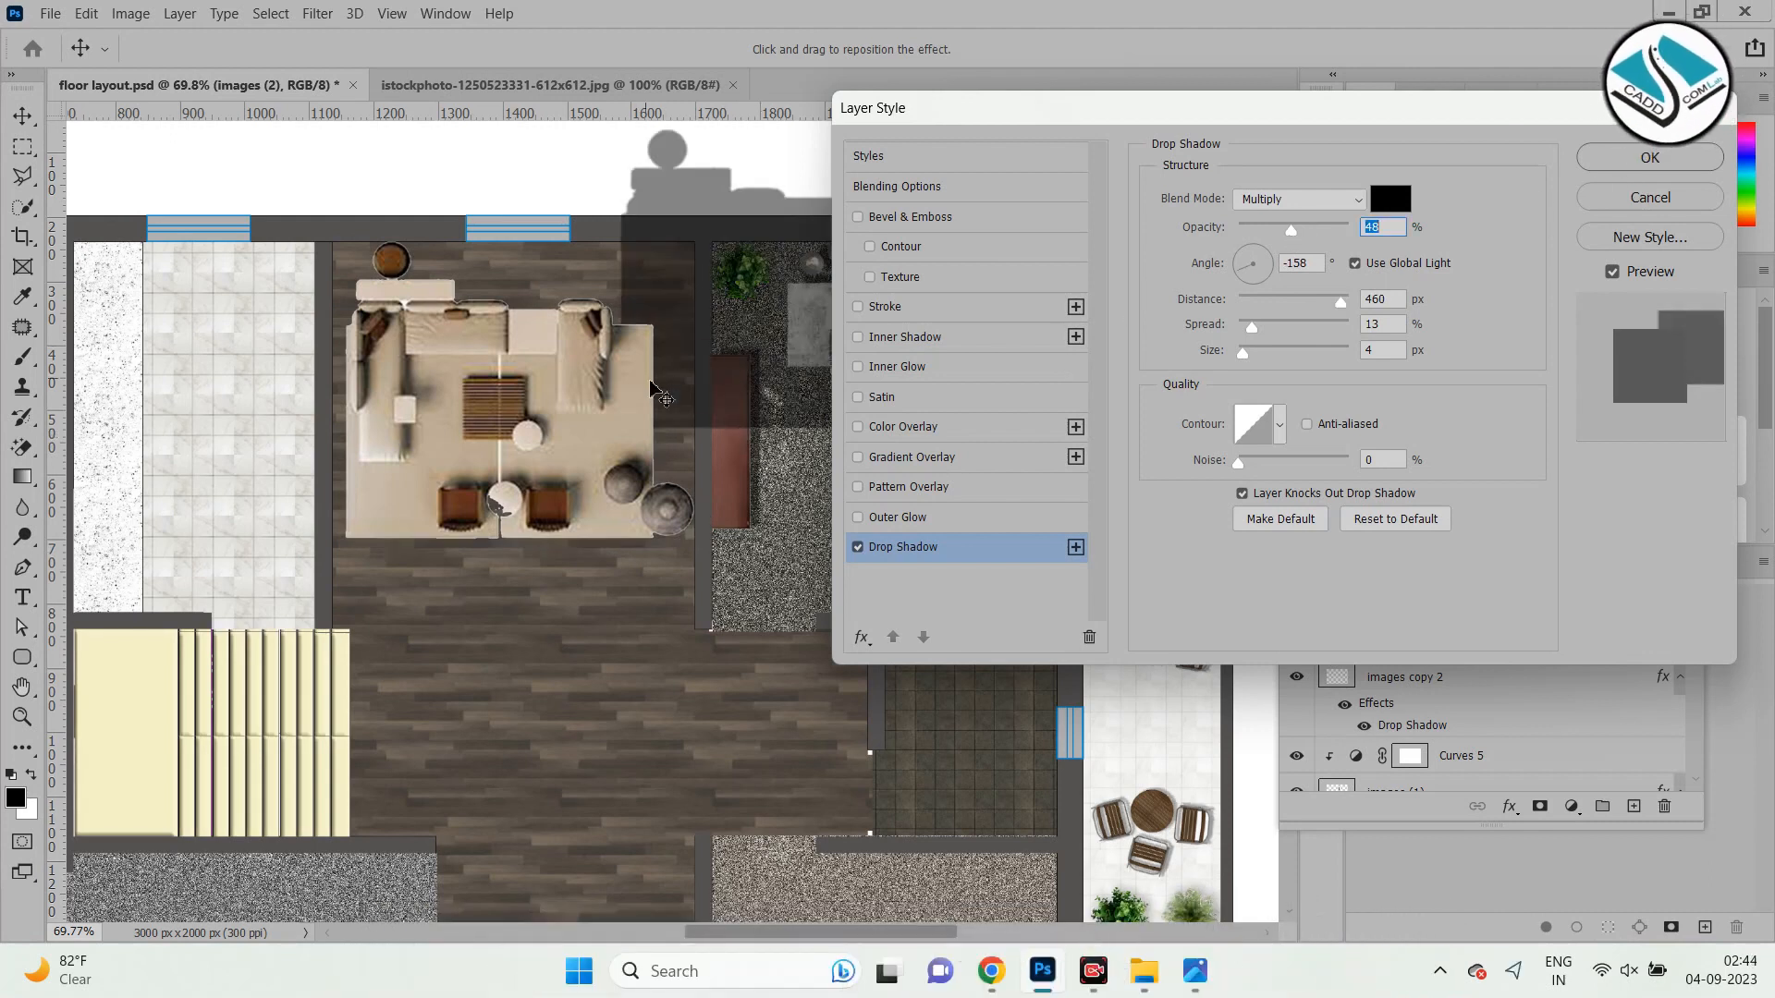
pyautogui.moveTo(712, 427); pyautogui.dragTo(454, 557)
pyautogui.moveTo(1297, 231); pyautogui.dragTo(1254, 231)
pyautogui.moveTo(679, 564); pyautogui.dragTo(660, 557)
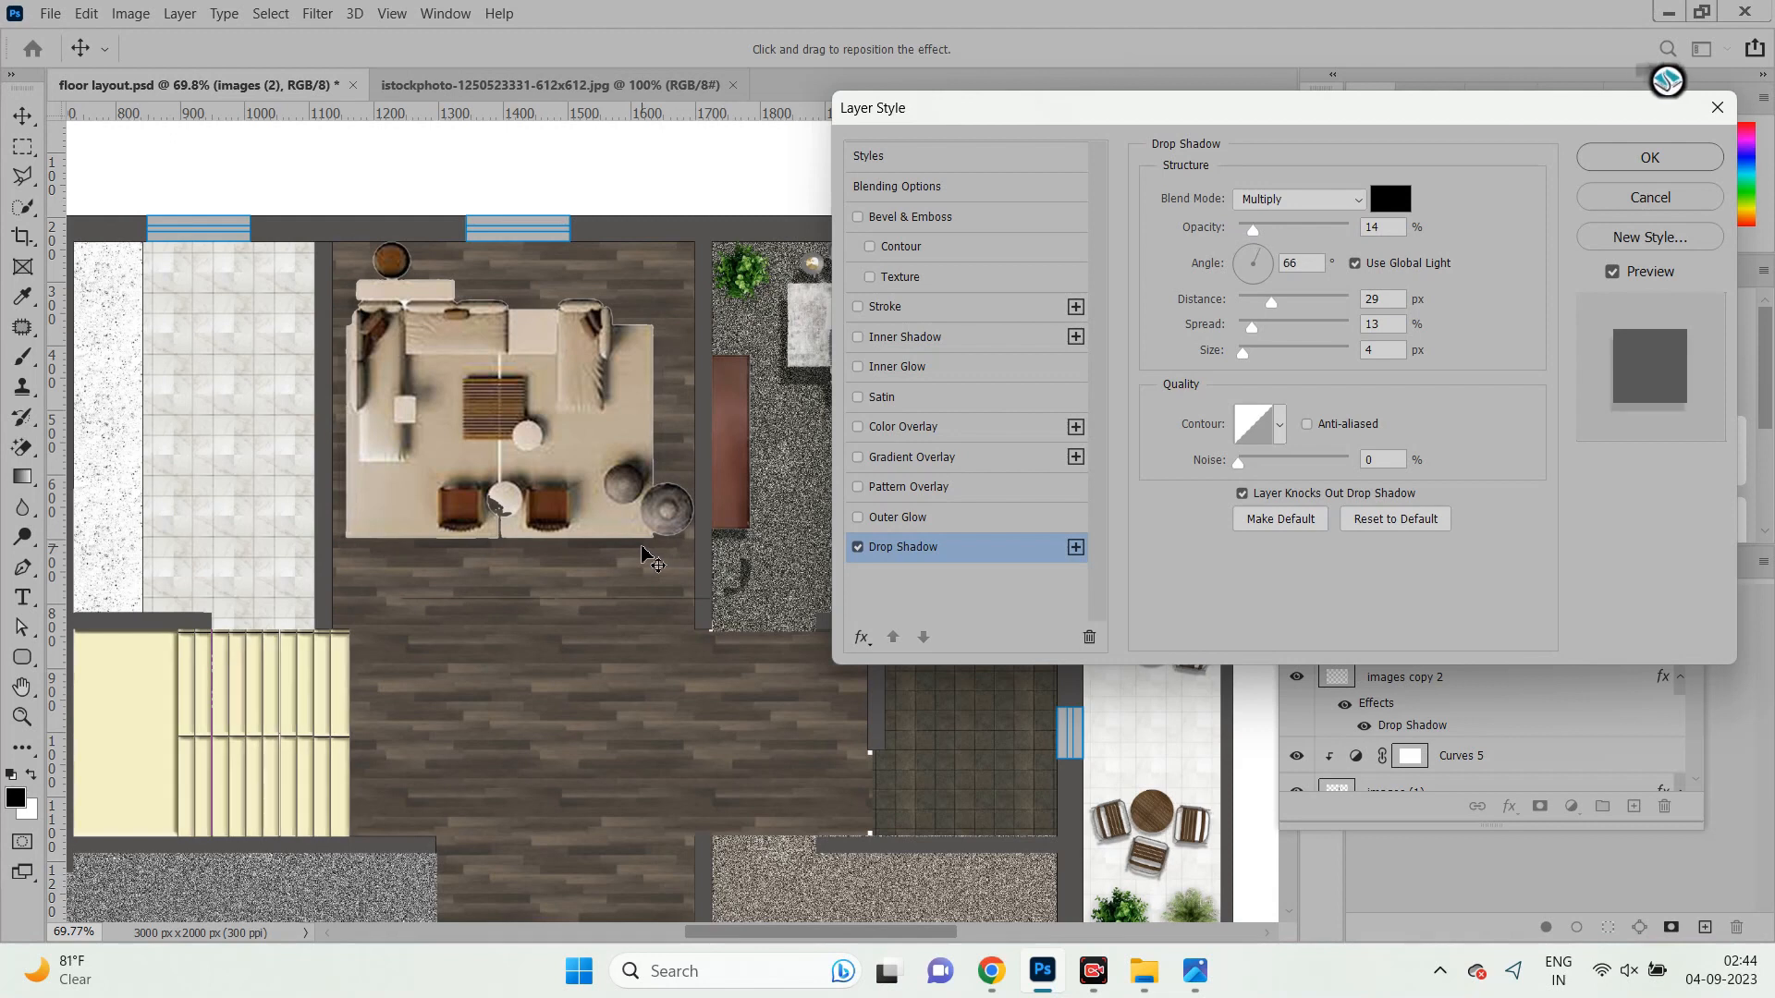
pyautogui.click(1650, 157)
# Switch from the sofa set to the white background layer and examine the furnished floor plan as a whole.
pyautogui.scroll(-3, 906, 333)
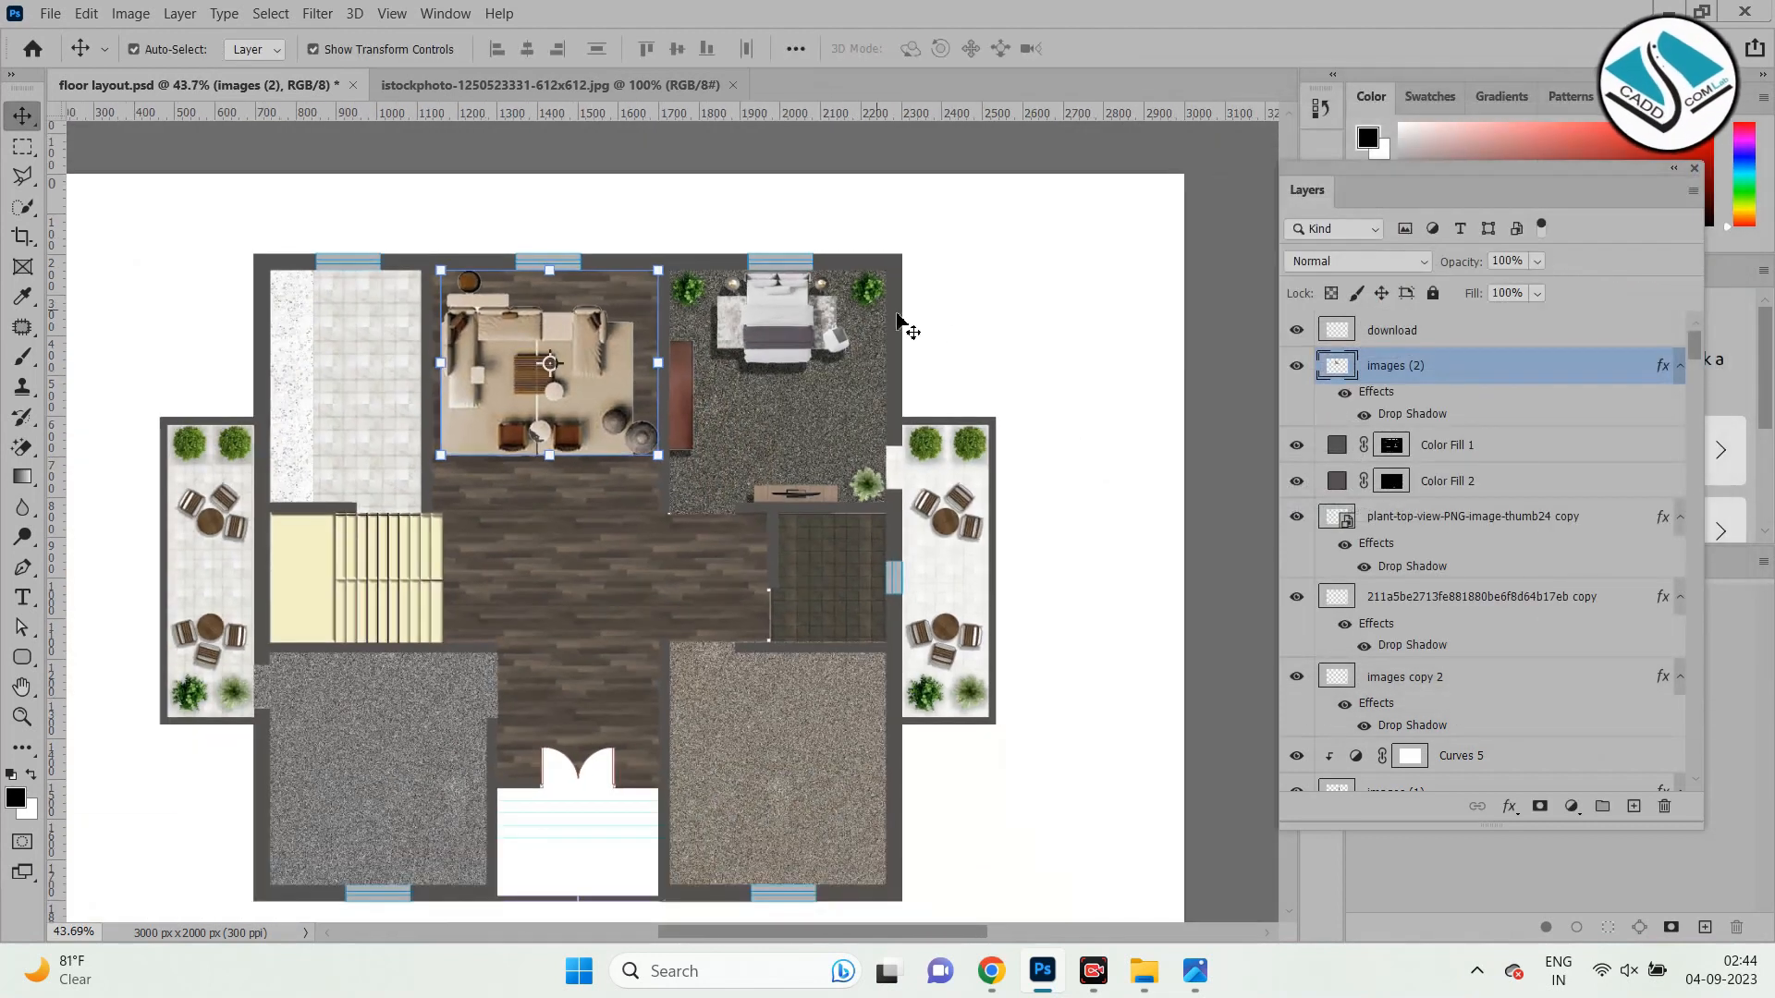
pyautogui.click(935, 341)
pyautogui.scroll(-1, 935, 341)
pyautogui.scroll(1, 564, 490)
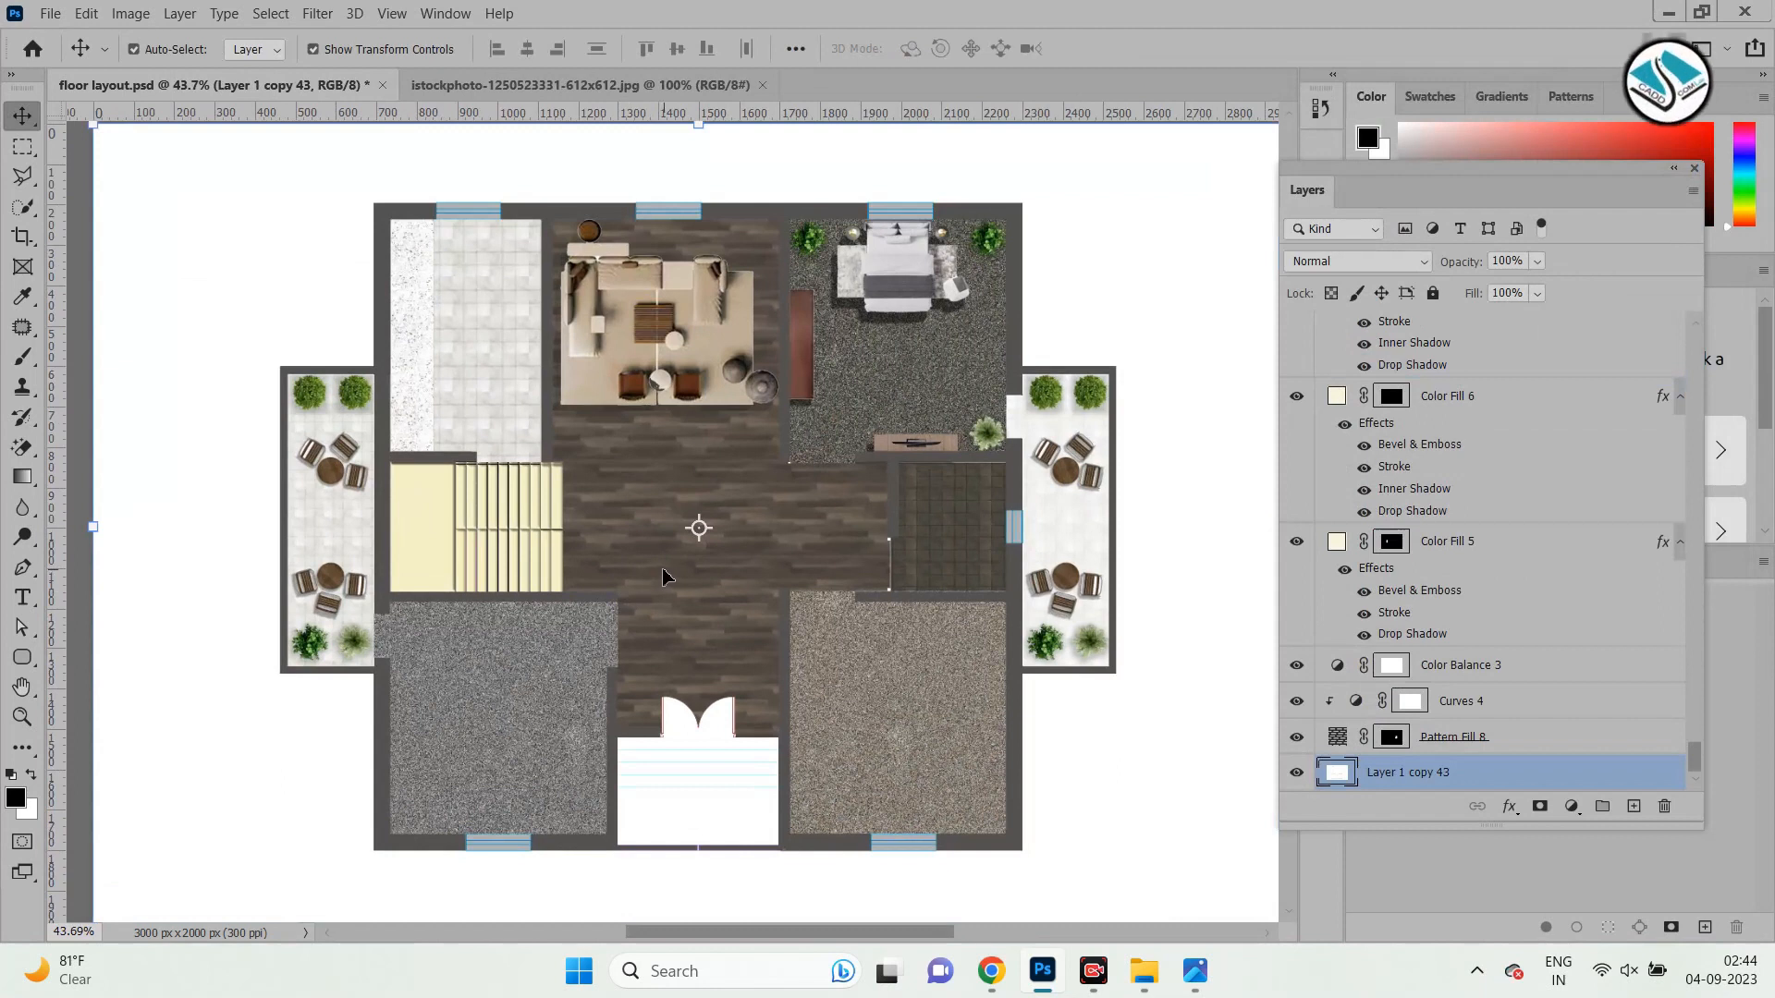
pyautogui.scroll(-1, 793, 424)
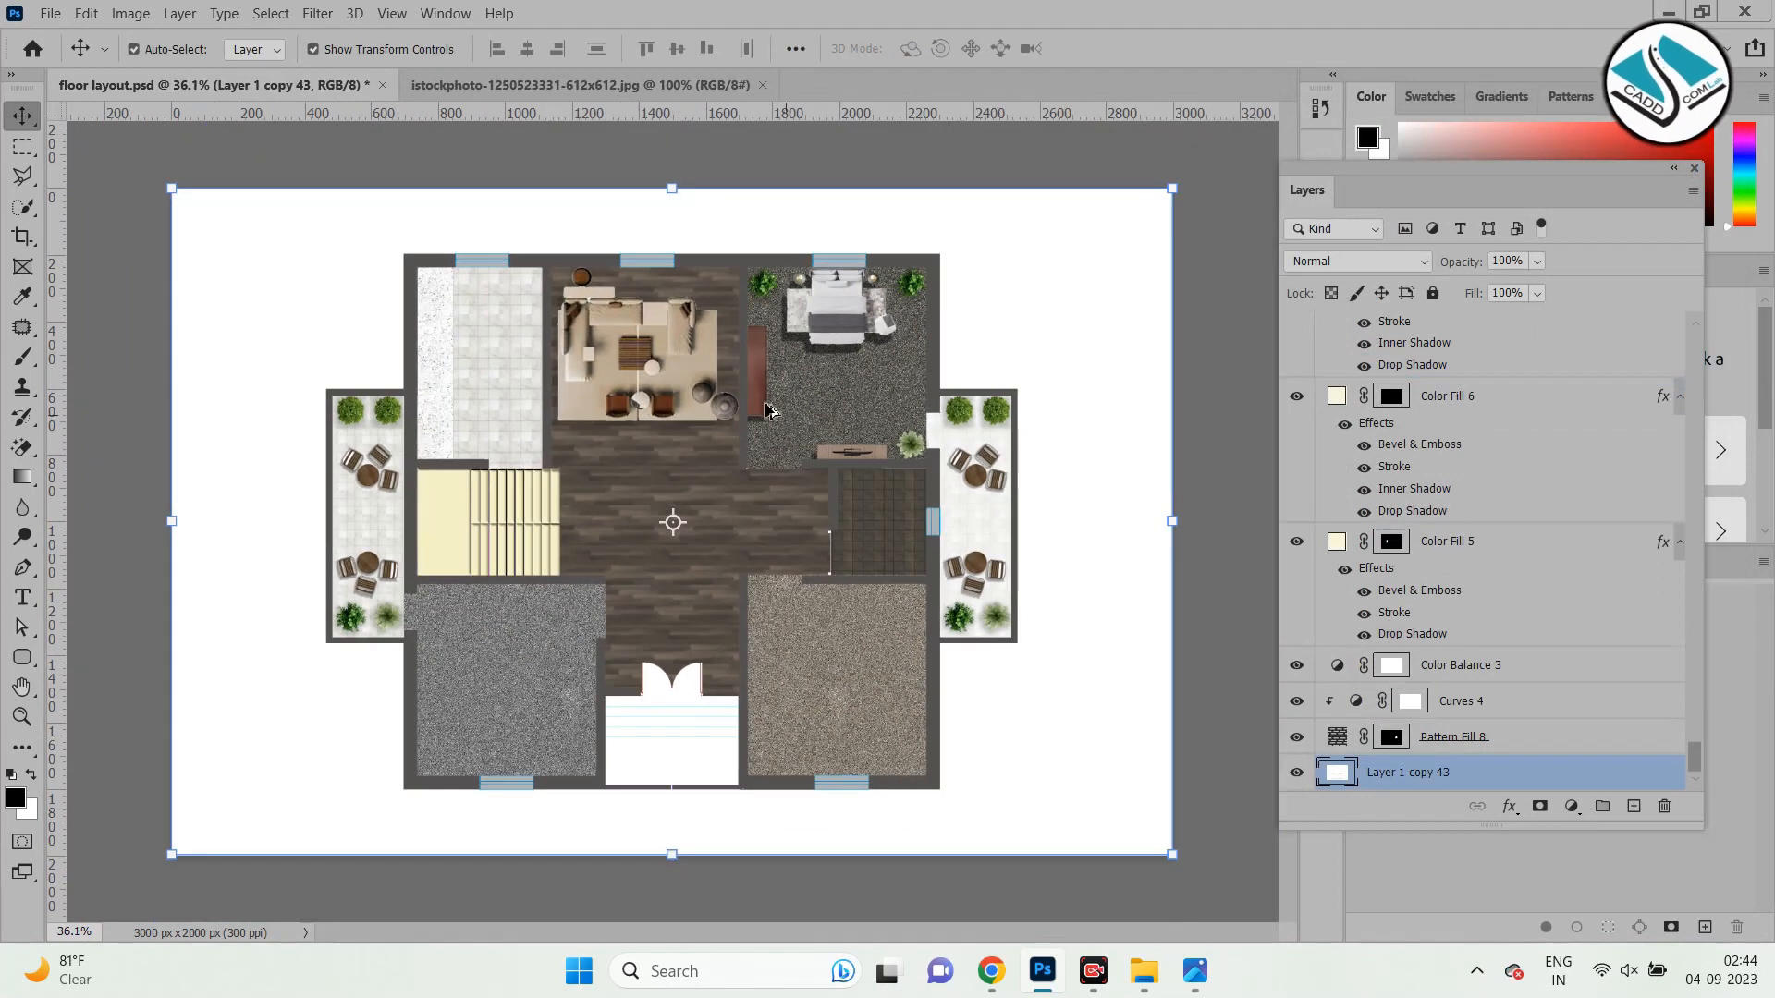
pyautogui.scroll(1, 740, 399)
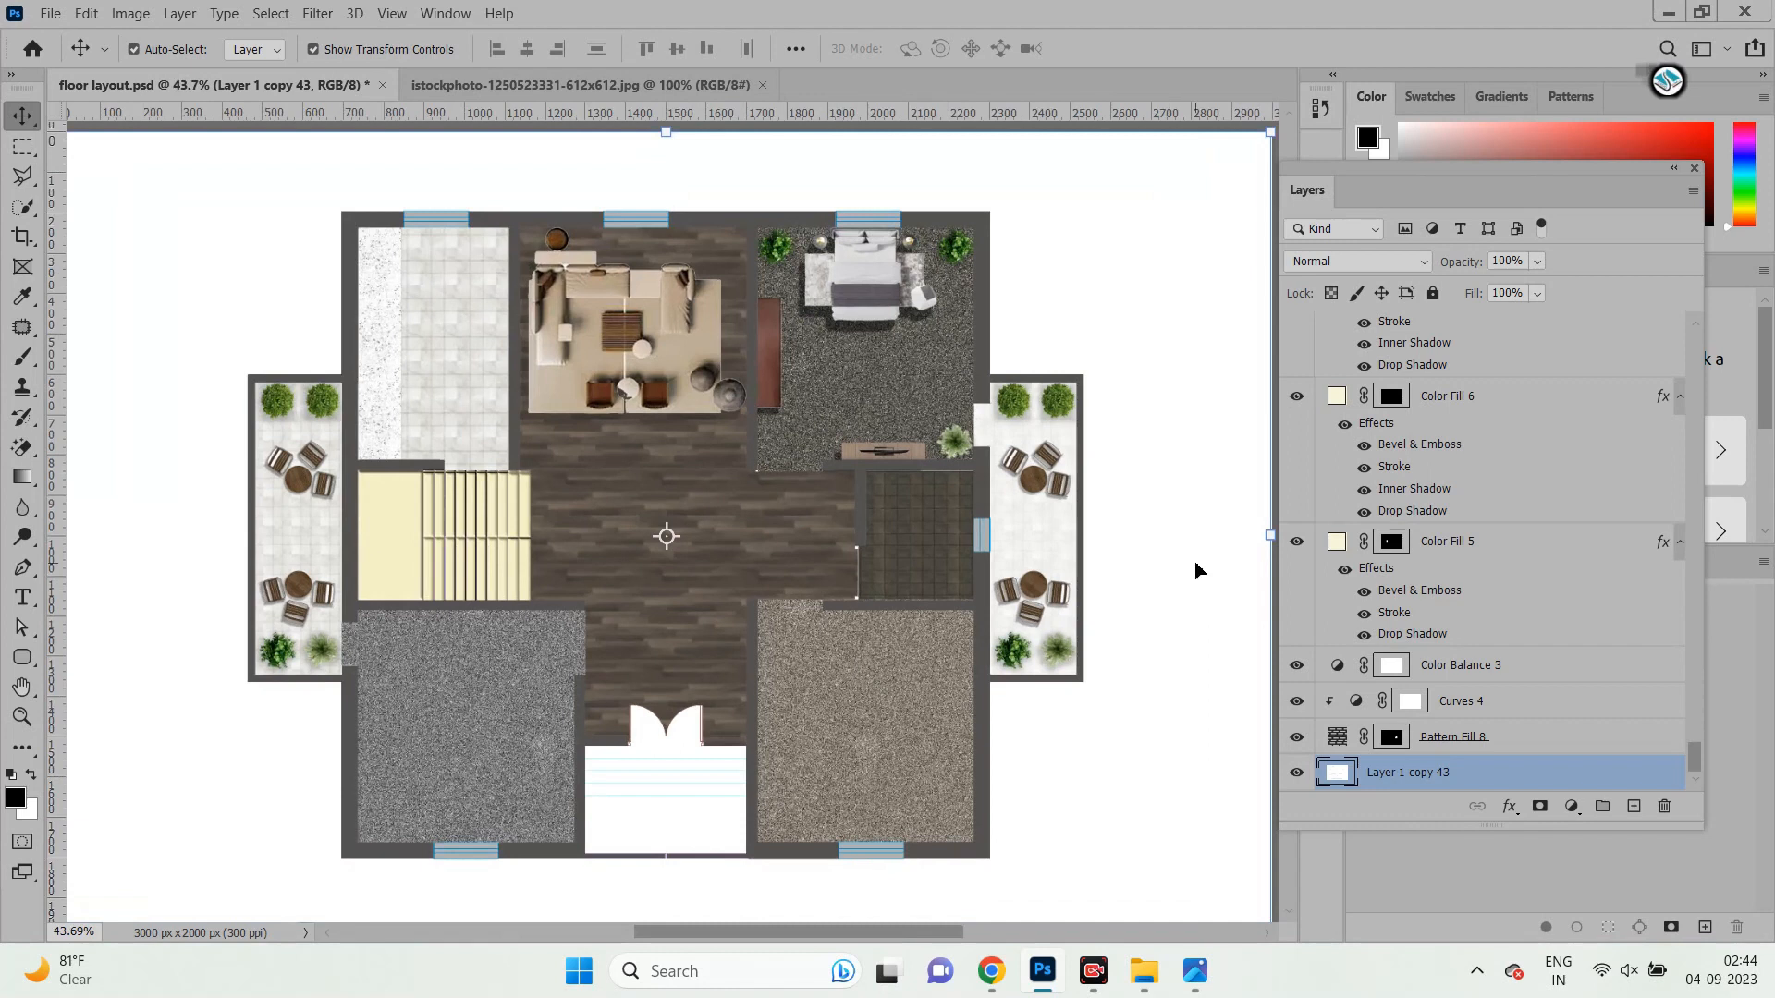